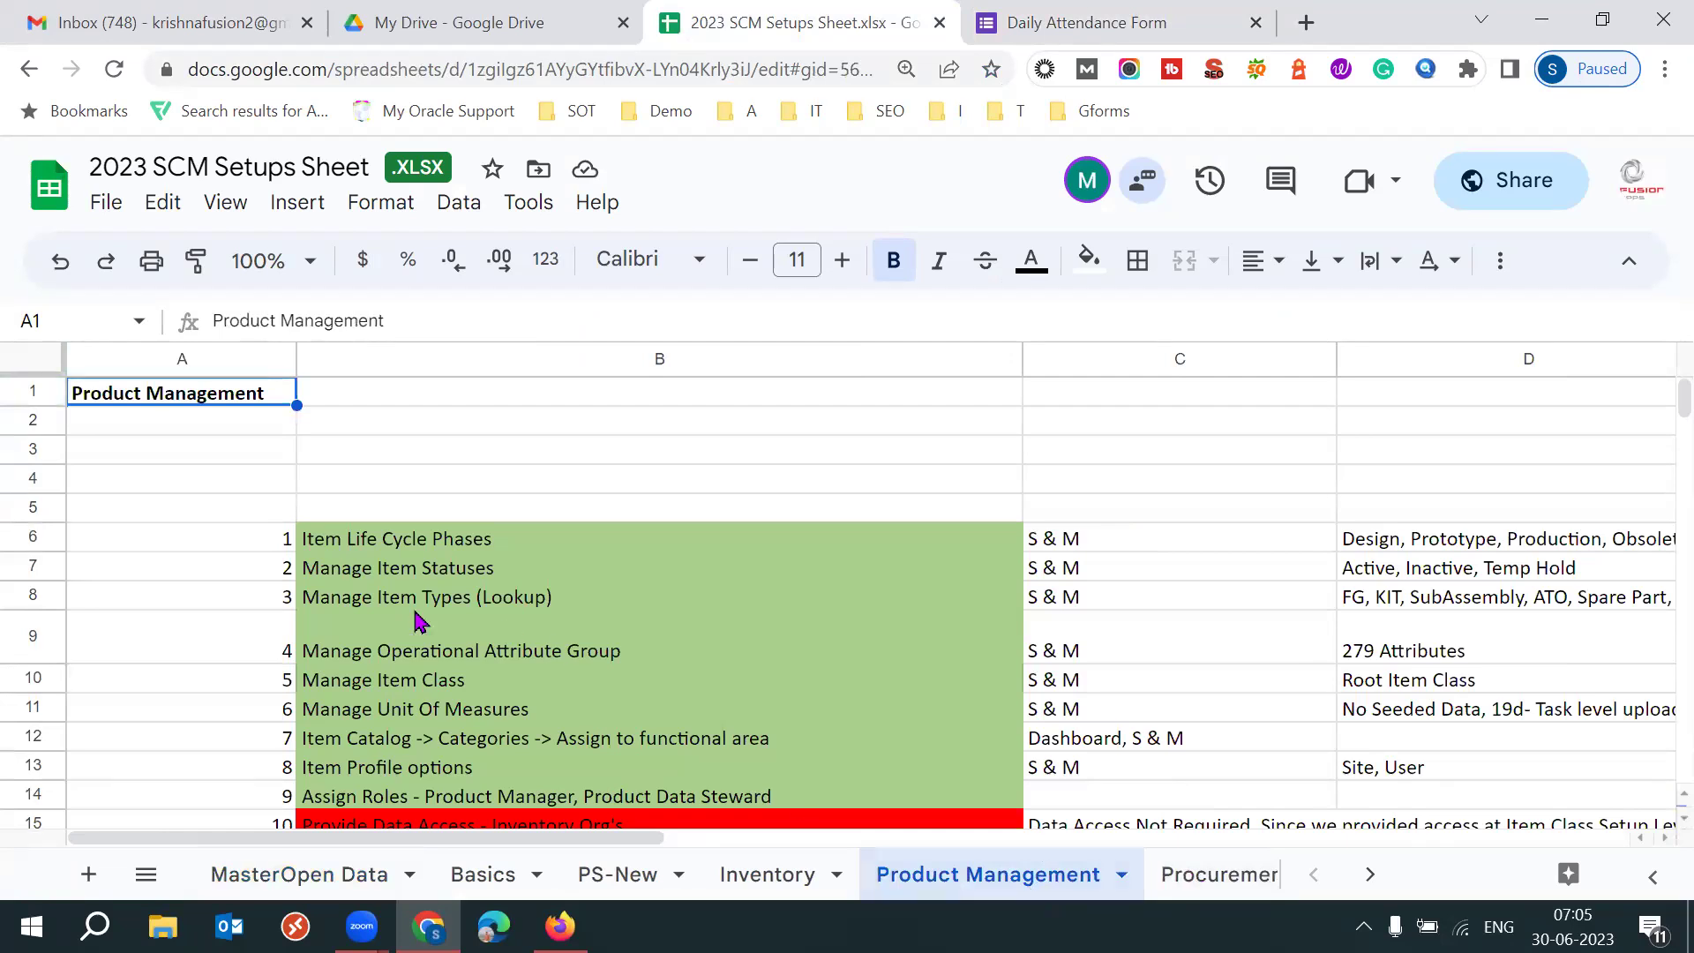
# Review the numbered setup steps, the Item Upload heading and its video link.
pyautogui.click(274, 547)
pyautogui.press('Down')
pyautogui.press('Down')
pyautogui.press('Down')
pyautogui.press('Down')
pyautogui.press('Down')
pyautogui.press('Down')
pyautogui.press('Down')
pyautogui.press('Down')
pyautogui.press('Down')
pyautogui.press('Down')
pyautogui.press('Down')
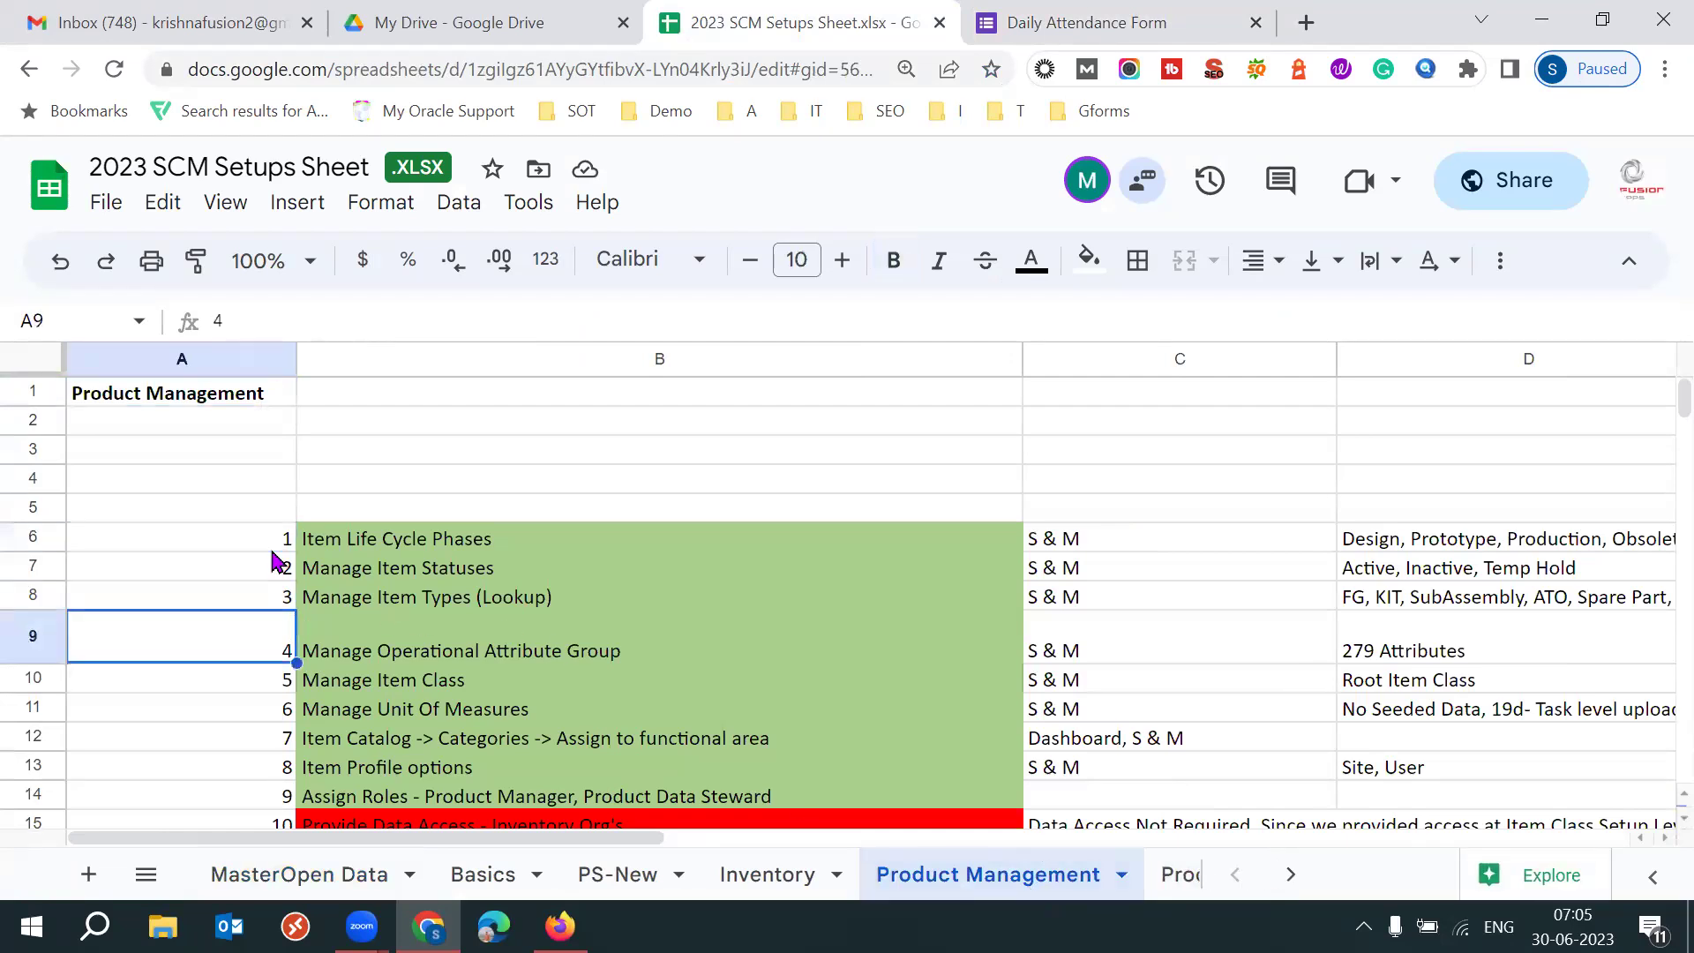
pyautogui.press('Down')
pyautogui.press('Down')
pyautogui.press('Down')
pyautogui.press('Down')
pyautogui.press('Down')
pyautogui.press('Down')
pyautogui.press('Down')
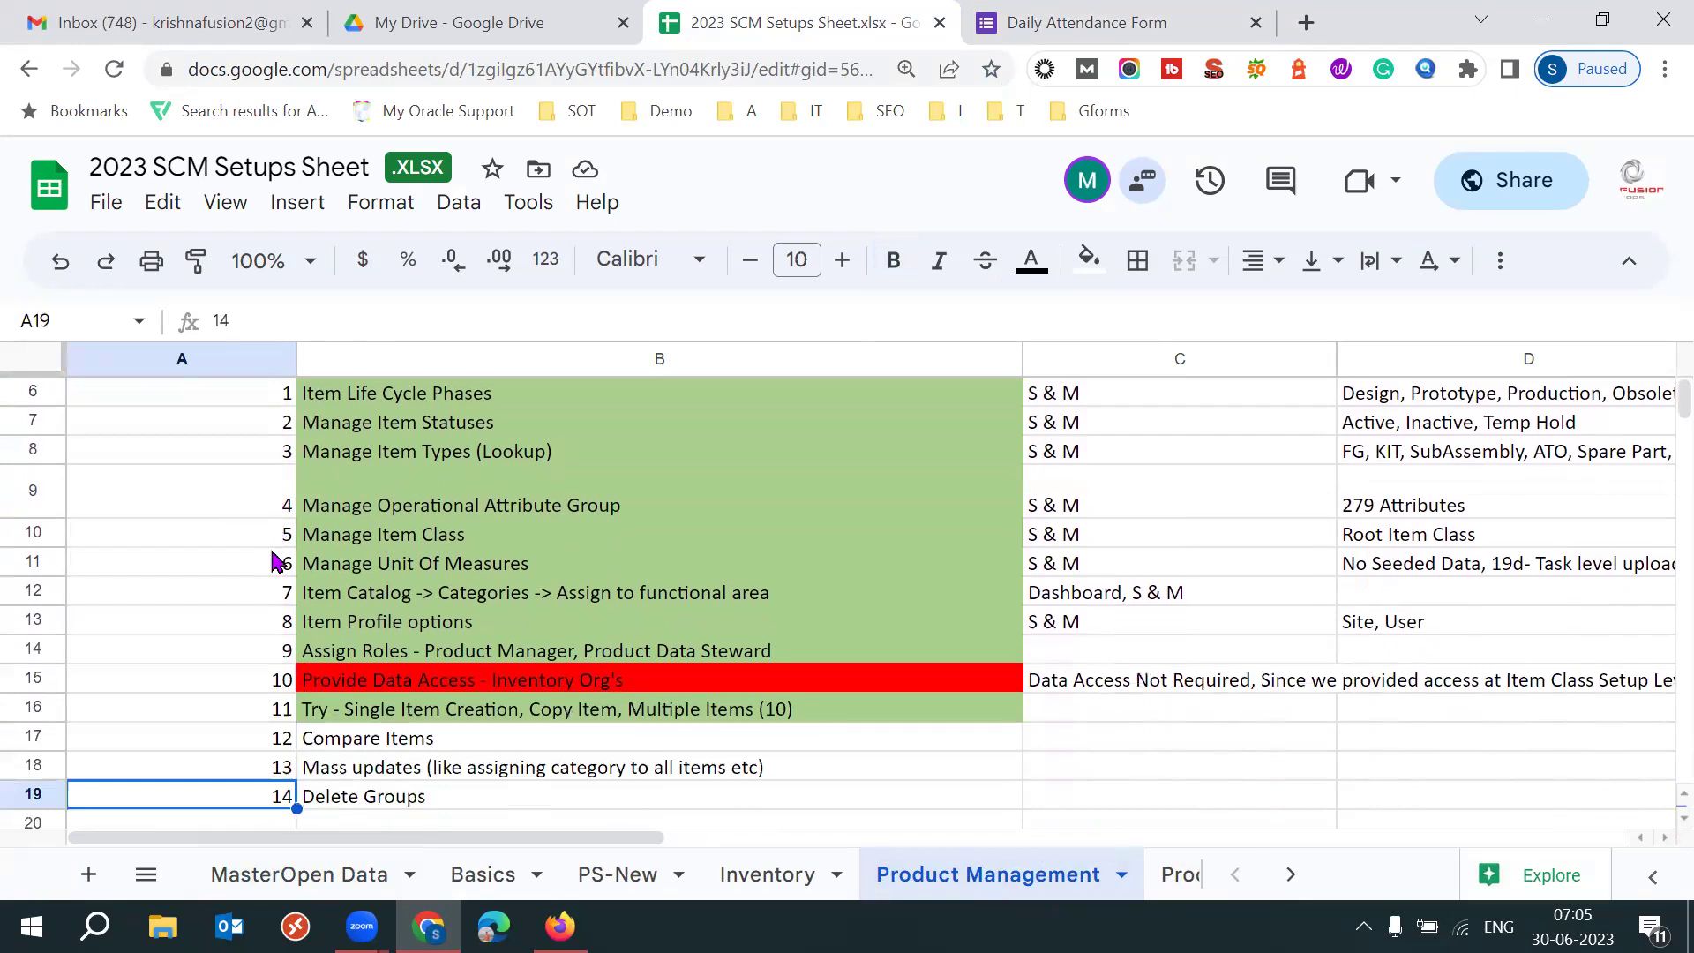
pyautogui.press('Up')
pyautogui.press('Up')
pyautogui.press('Up')
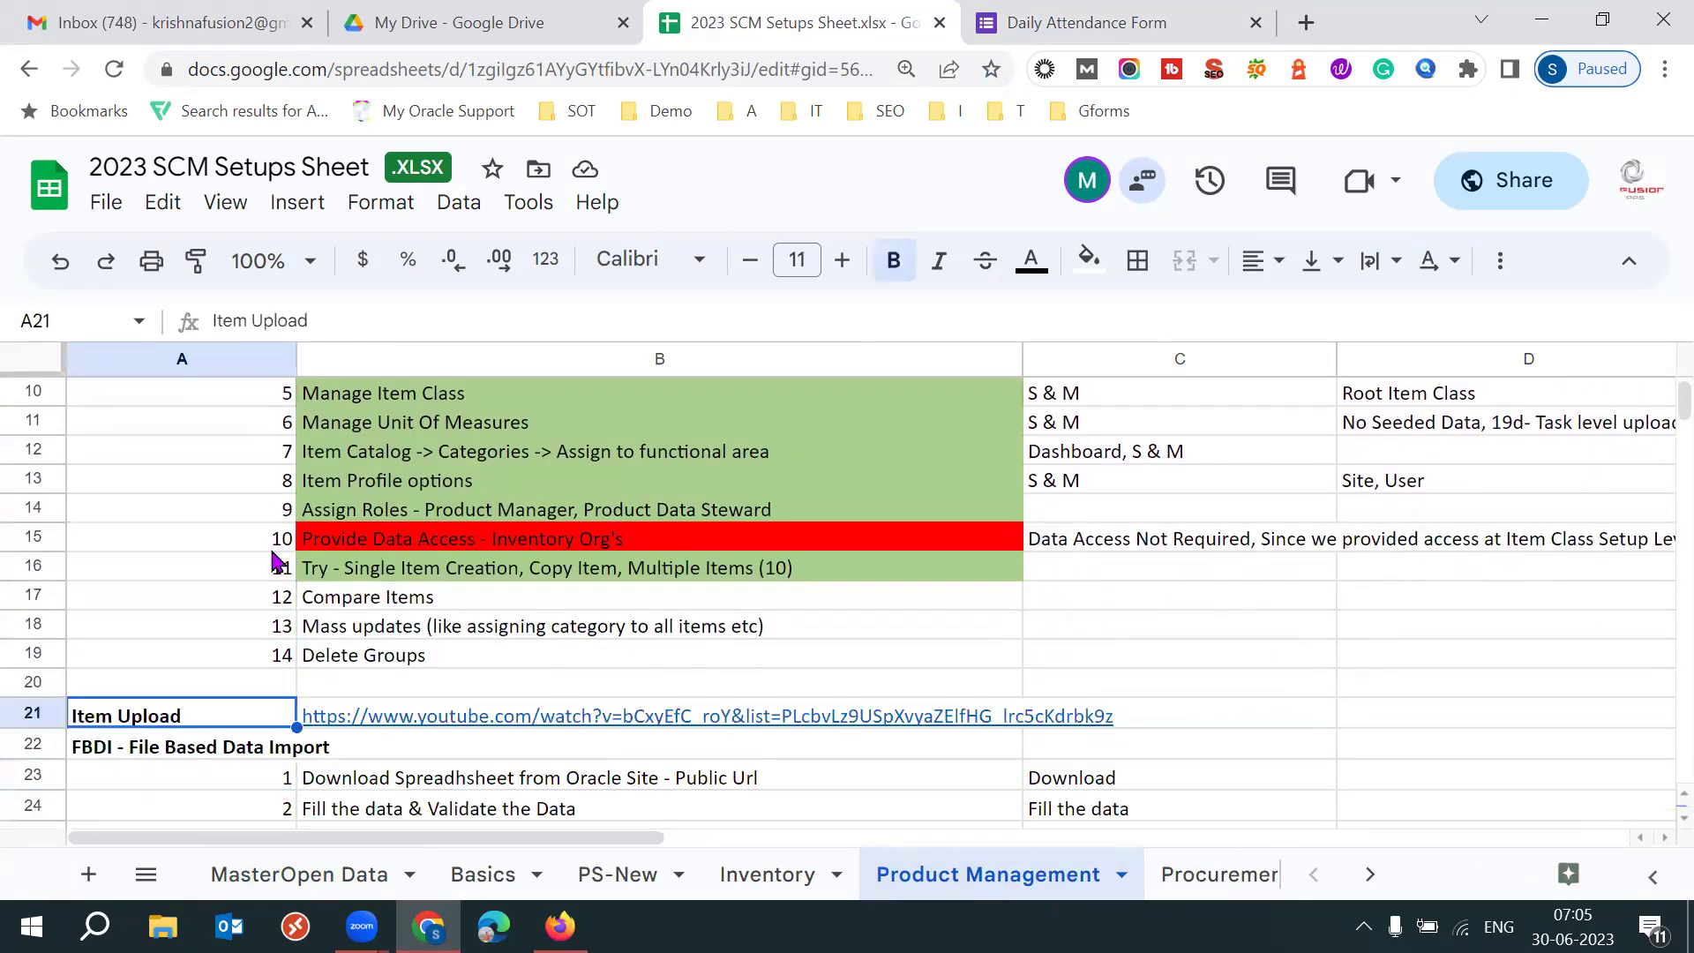
pyautogui.press('Right')
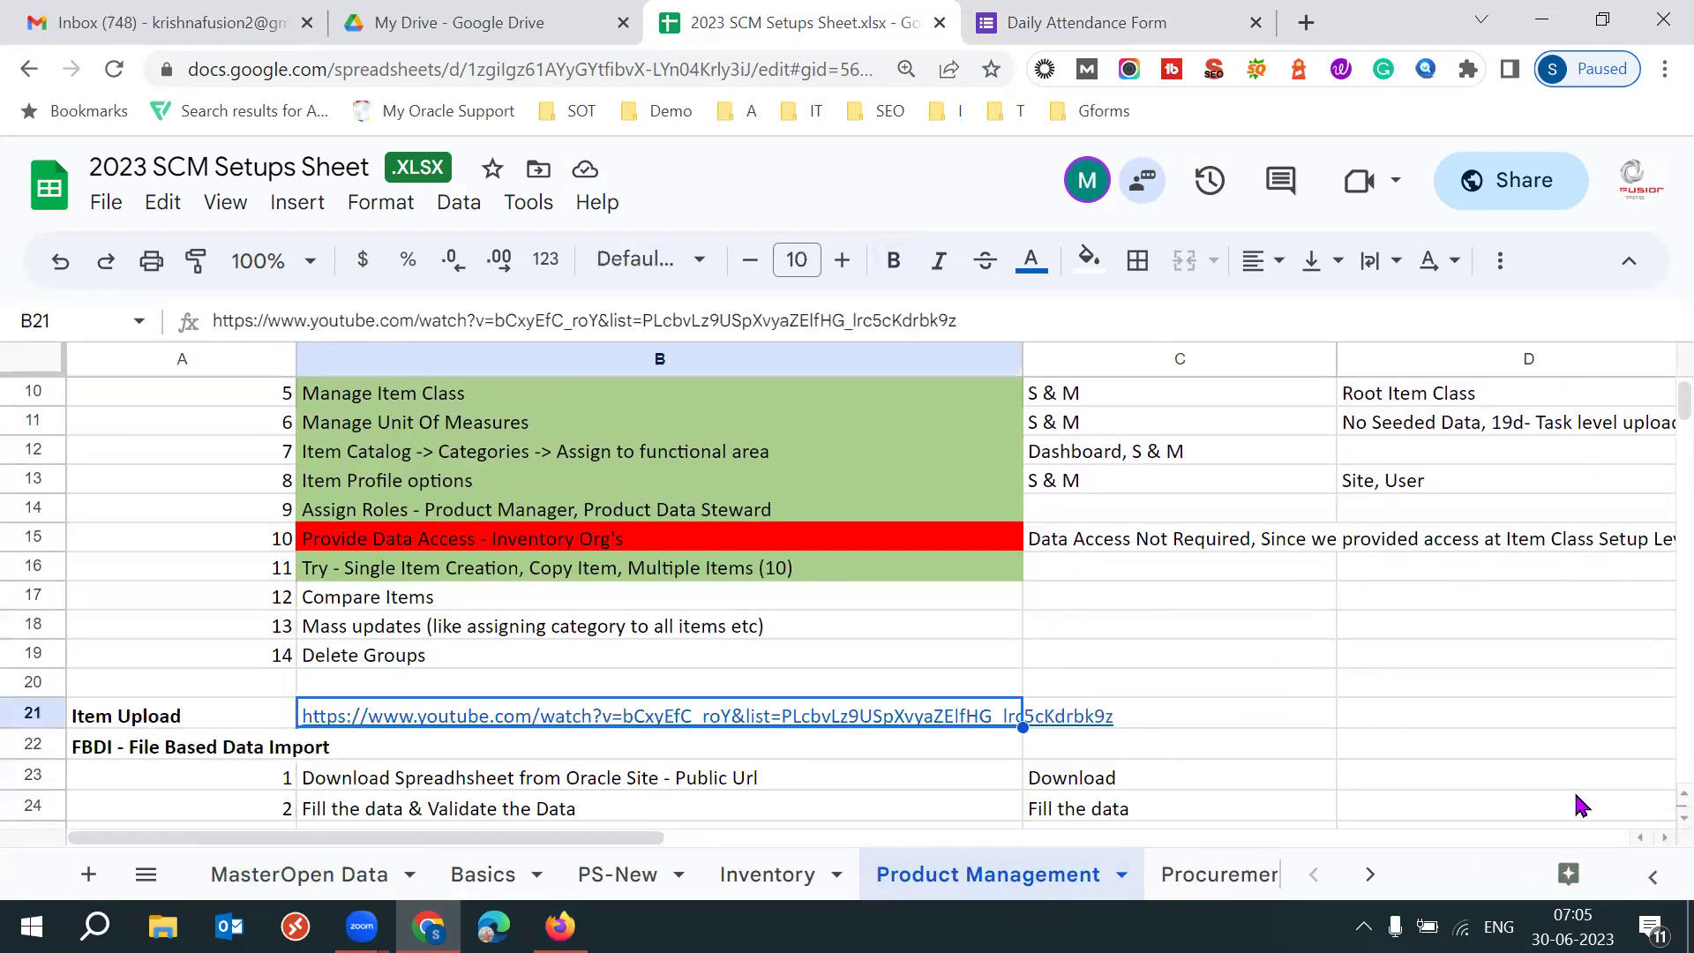
pyautogui.press('Left')
pyautogui.press('Down')
pyautogui.press('Down')
pyautogui.press('Down')
pyautogui.press('Down')
pyautogui.press('Down')
pyautogui.press('Down')
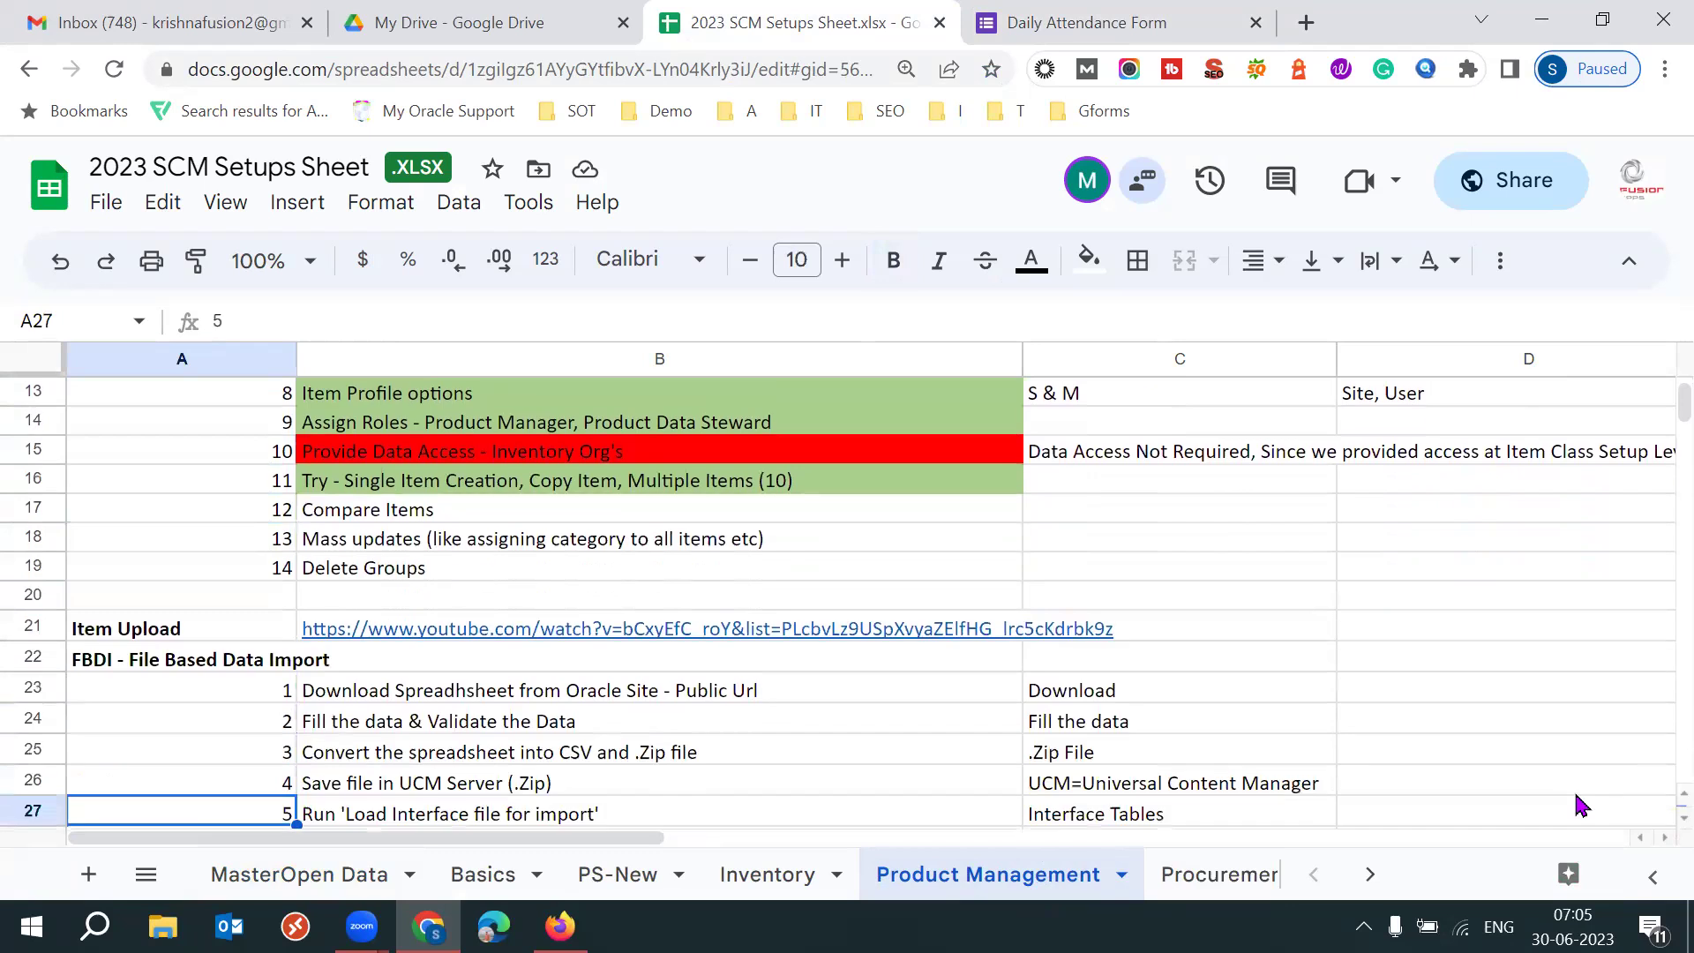
pyautogui.press('Up')
pyautogui.press('Up')
pyautogui.press('Up')
pyautogui.press('Up')
pyautogui.press('Up')
pyautogui.press('Up')
pyautogui.press('Right')
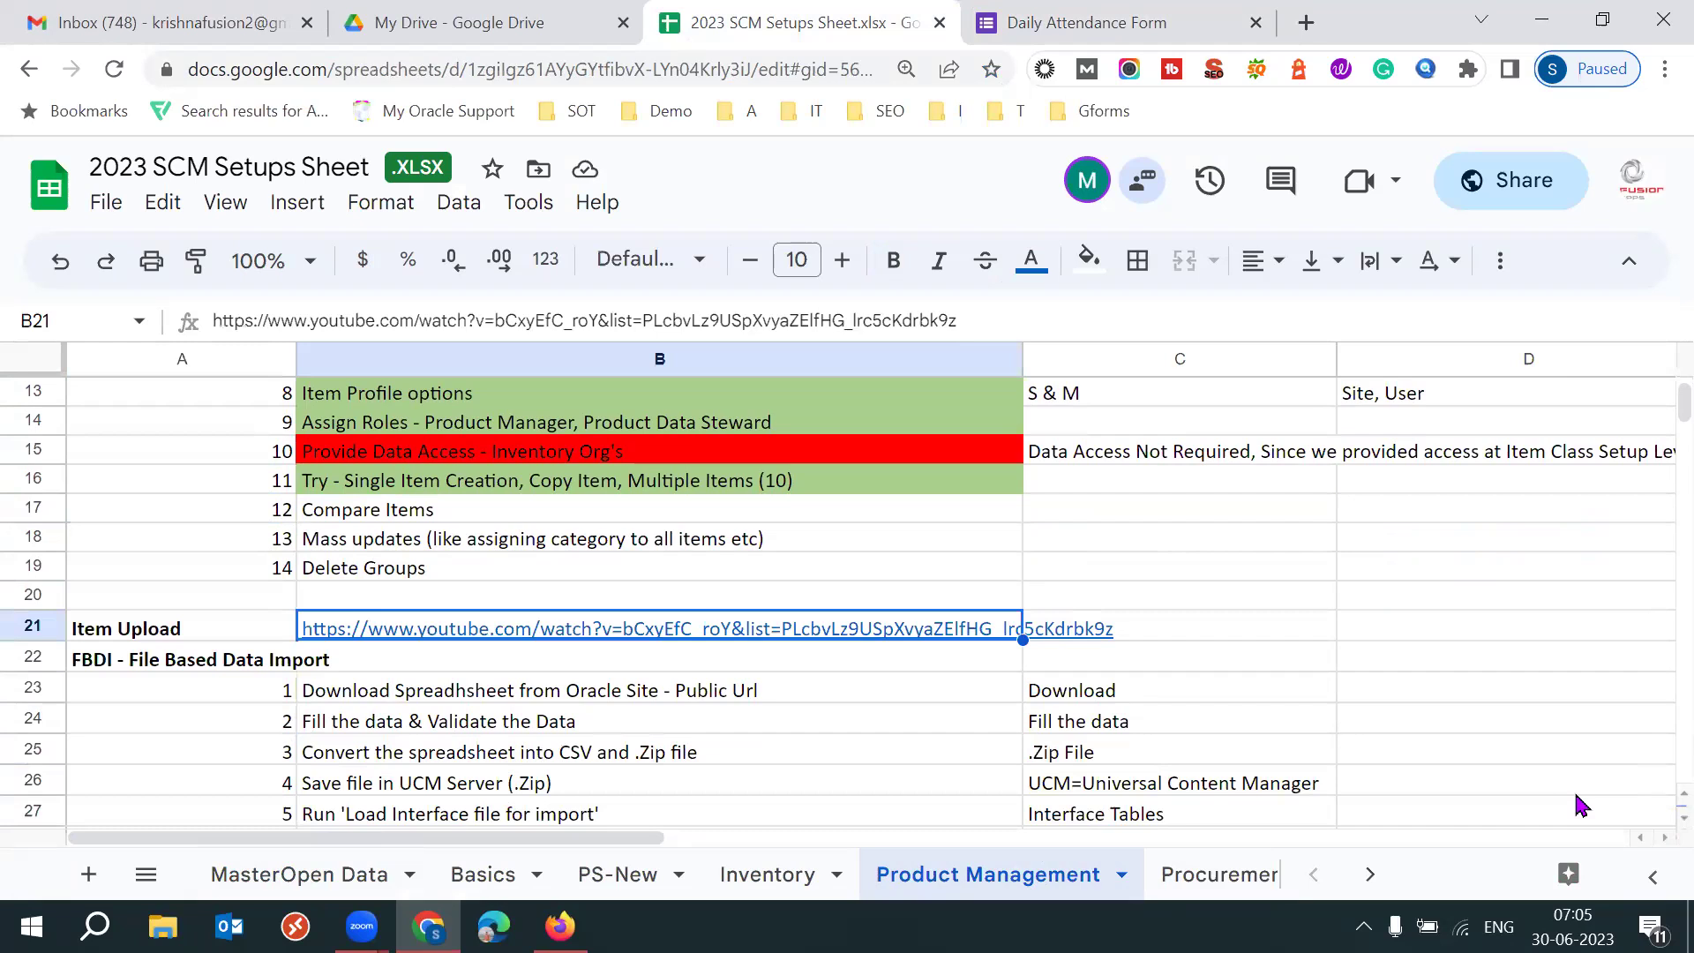
pyautogui.press('Left')
pyautogui.press('Right')
pyautogui.press('Left')
pyautogui.press('Down')
pyautogui.press('Down')
pyautogui.press('Down')
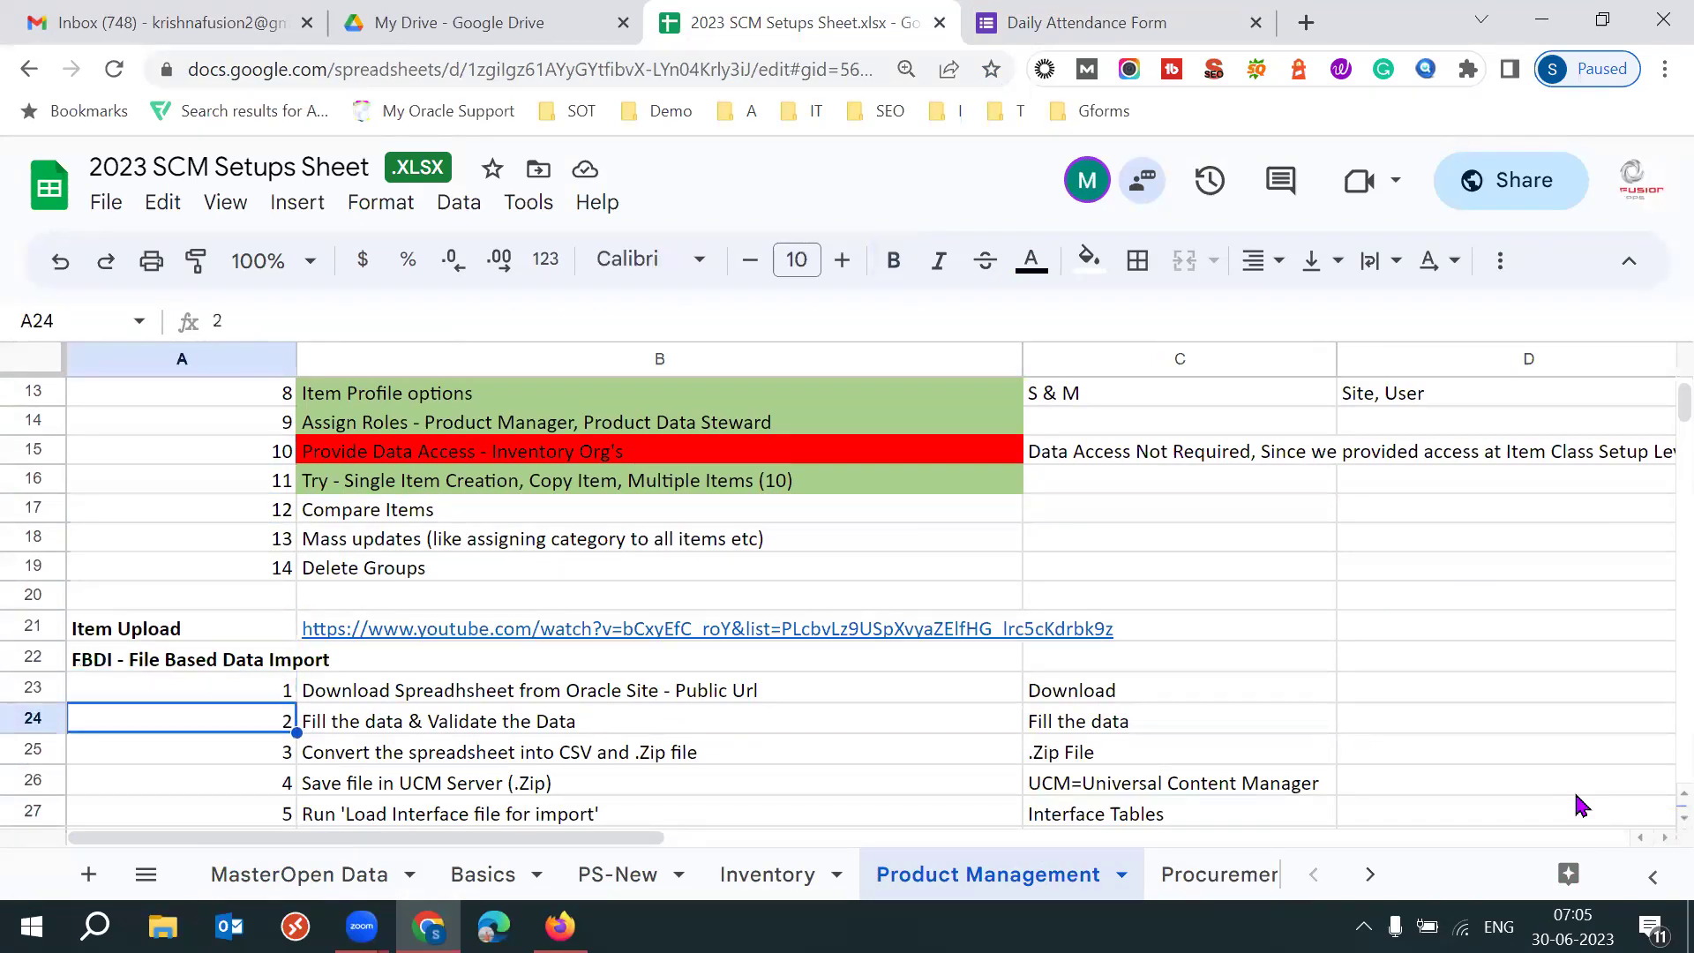
pyautogui.press('Down')
pyautogui.press('Down')
pyautogui.press('Down')
pyautogui.press('Down')
pyautogui.press('Down')
pyautogui.press('Up')
pyautogui.press('Up')
pyautogui.press('Up')
pyautogui.press('Up')
pyautogui.press('Up')
pyautogui.press('Up')
pyautogui.press('Up')
pyautogui.press('Up')
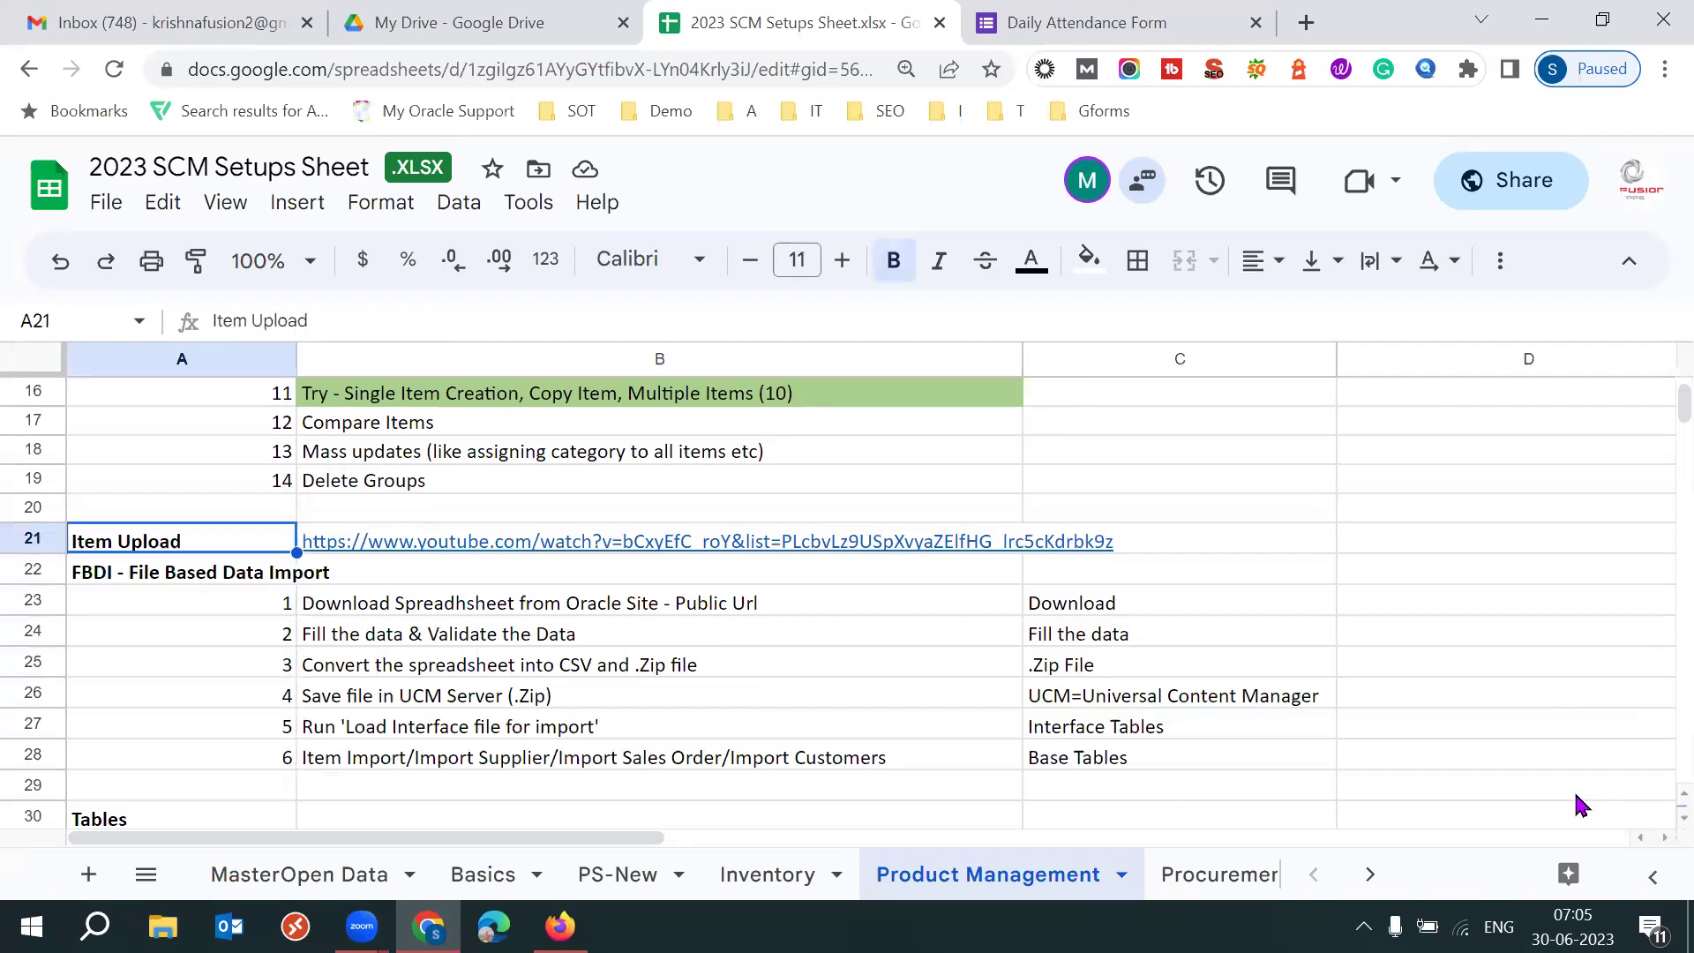
# Select the step numbers A6:A19 to see their total.
pyautogui.click(227, 488)
pyautogui.press('Up')
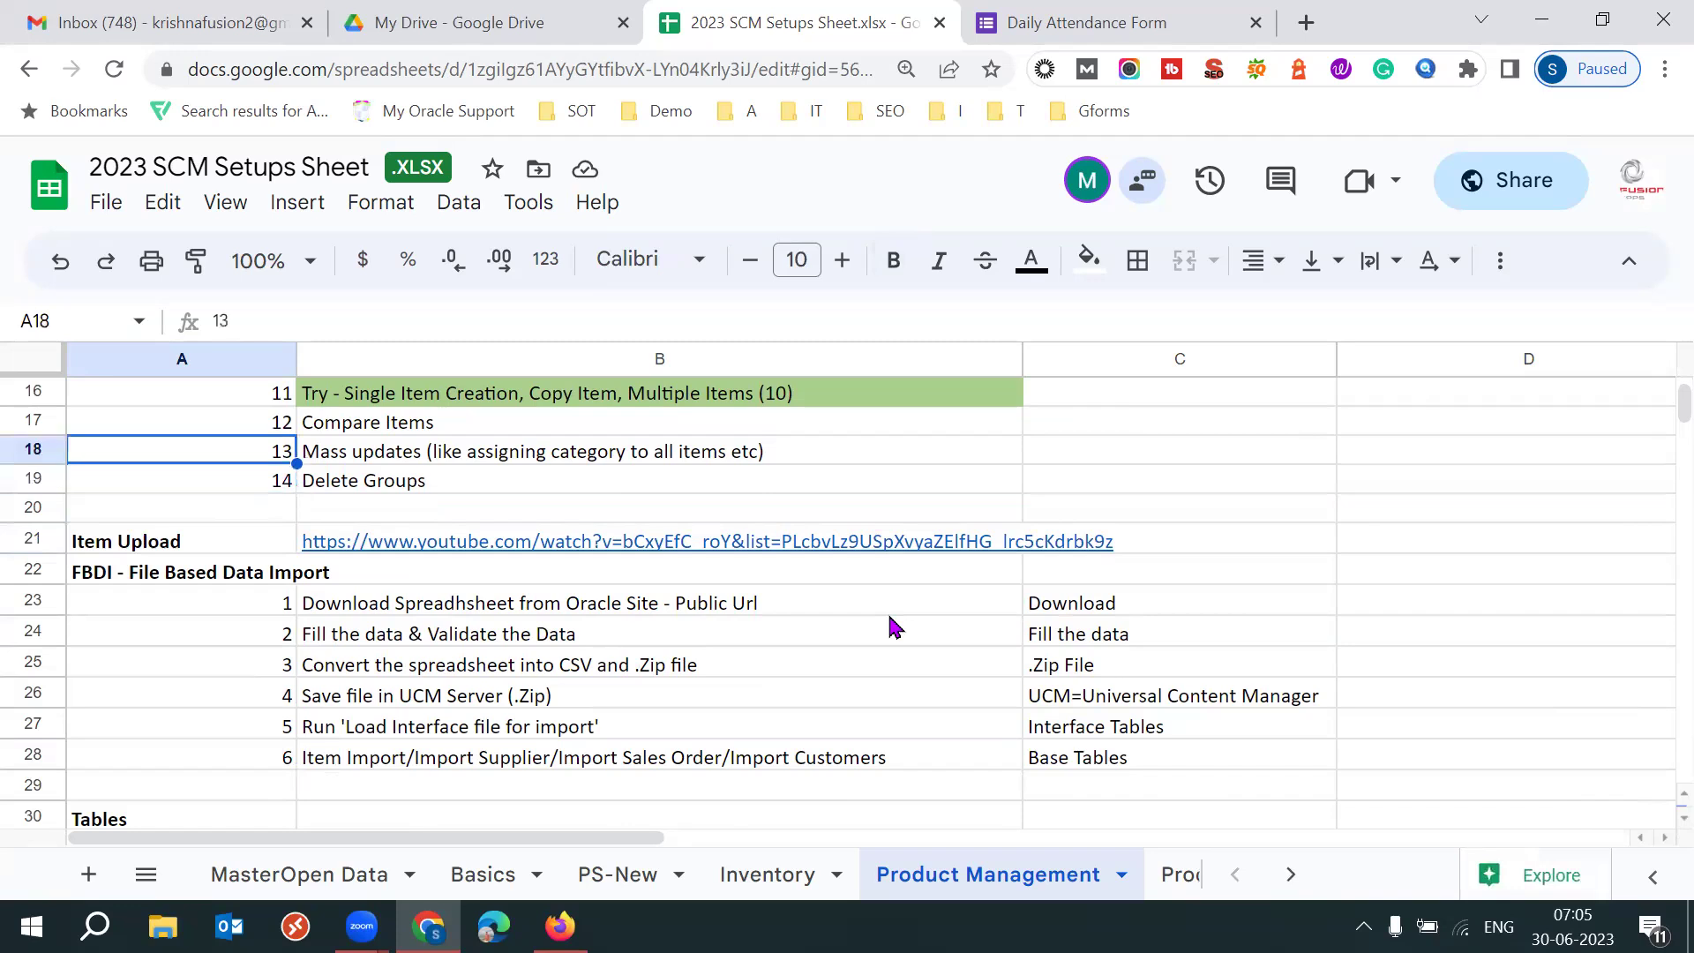
pyautogui.press('Up')
pyautogui.press('Up')
pyautogui.press('Up')
pyautogui.press('Up')
pyautogui.press('Up')
pyautogui.press('Up')
pyautogui.press('Up')
pyautogui.press('Up')
pyautogui.press('Up')
pyautogui.press('Up')
pyautogui.press('Up')
pyautogui.press('Up')
pyautogui.hotkey('shift', 'Down')
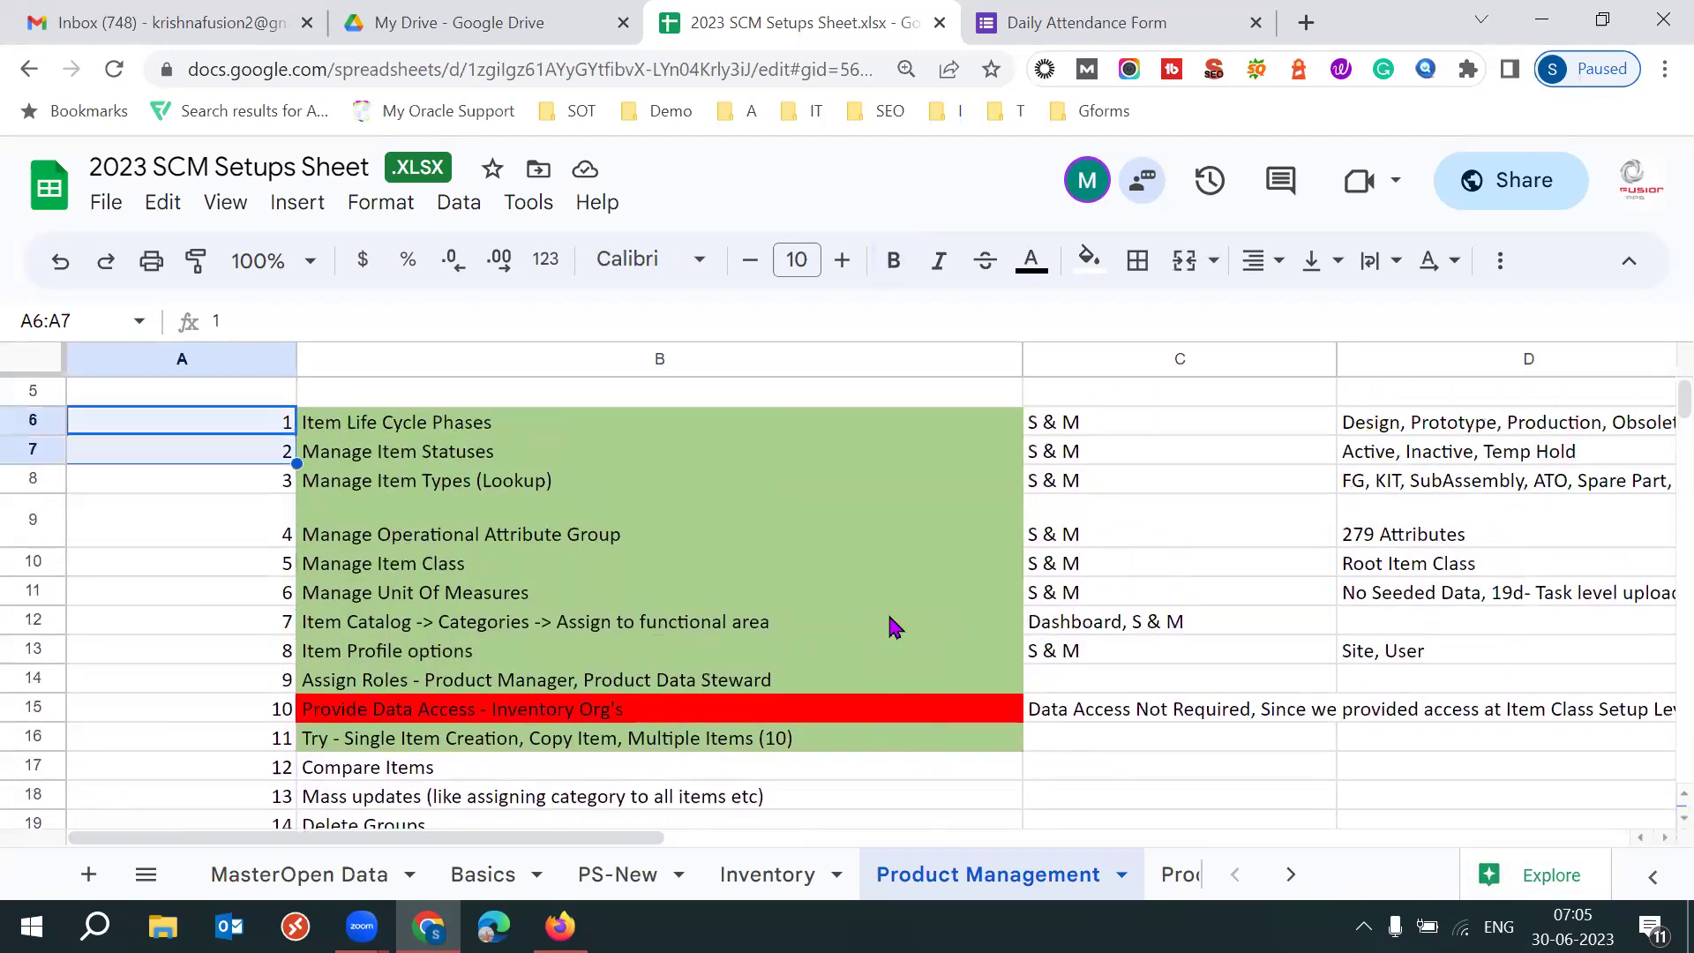
pyautogui.hotkey('shift', 'Down')
pyautogui.hotkey('shift', 'Down')
pyautogui.hotkey('shift', 'Down')
pyautogui.hotkey('shift', 'Down')
pyautogui.hotkey('shift', 'Down')
pyautogui.hotkey('shift', 'Down')
pyautogui.hotkey('shift', 'Down')
pyautogui.hotkey('shift', 'Down')
pyautogui.hotkey('shift', 'Down')
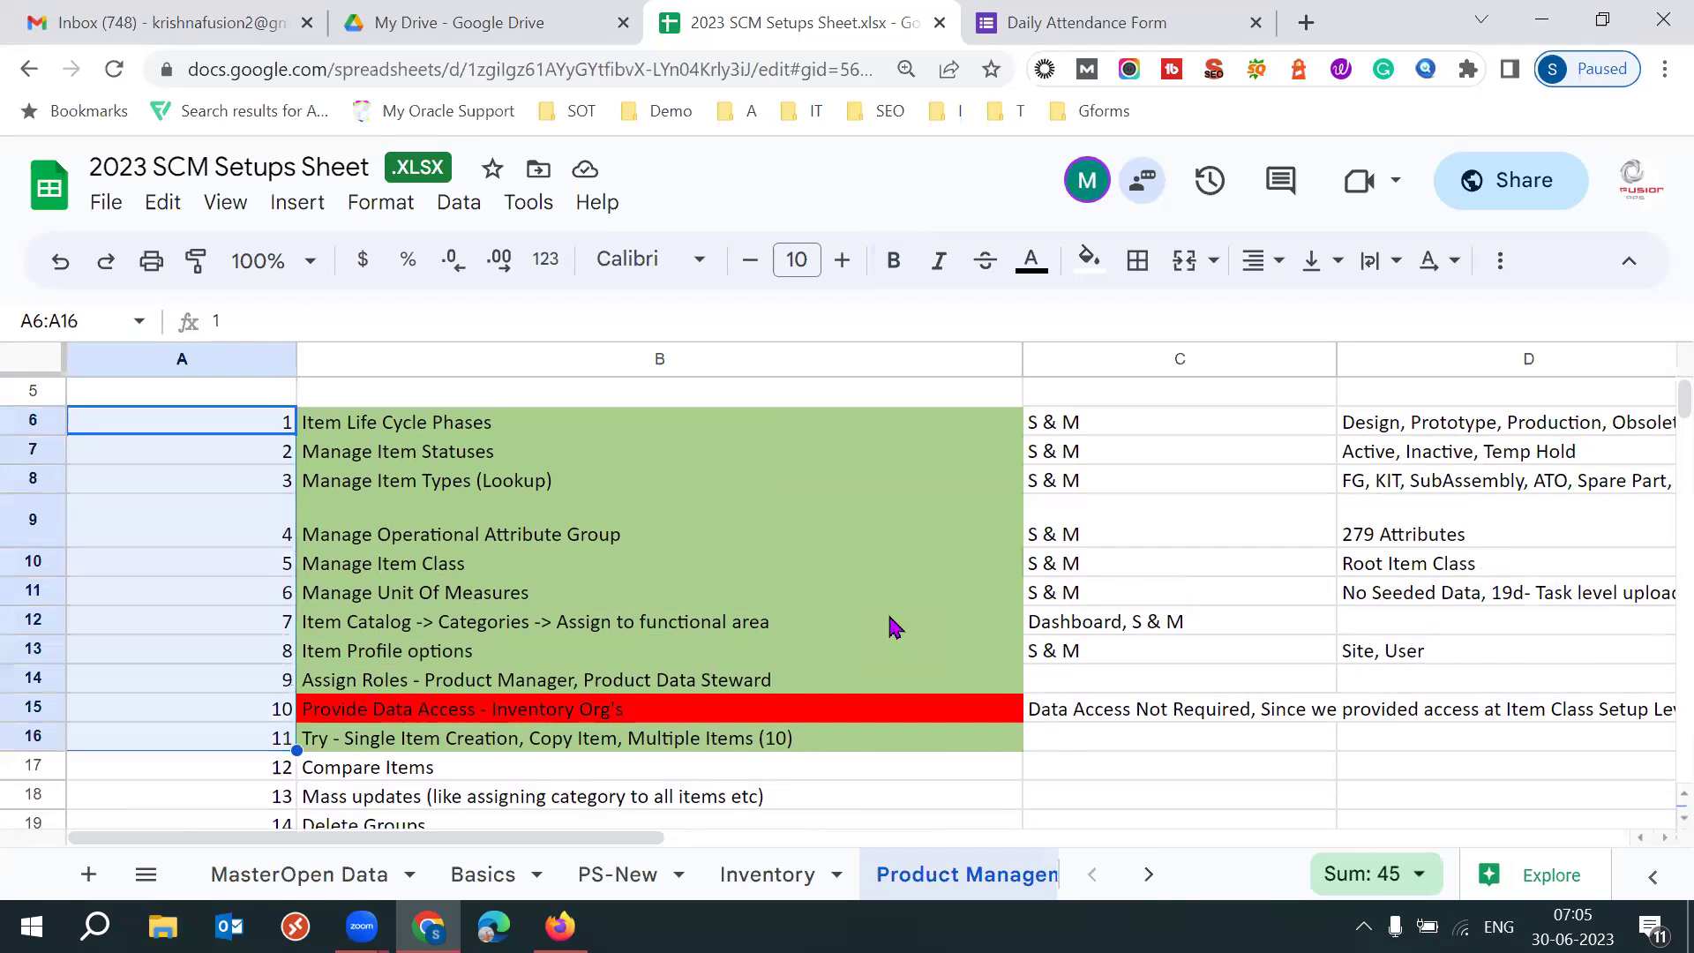
pyautogui.hotkey('shift', 'Down')
pyautogui.hotkey('shift', 'Down')
pyautogui.hotkey('shift', 'Down')
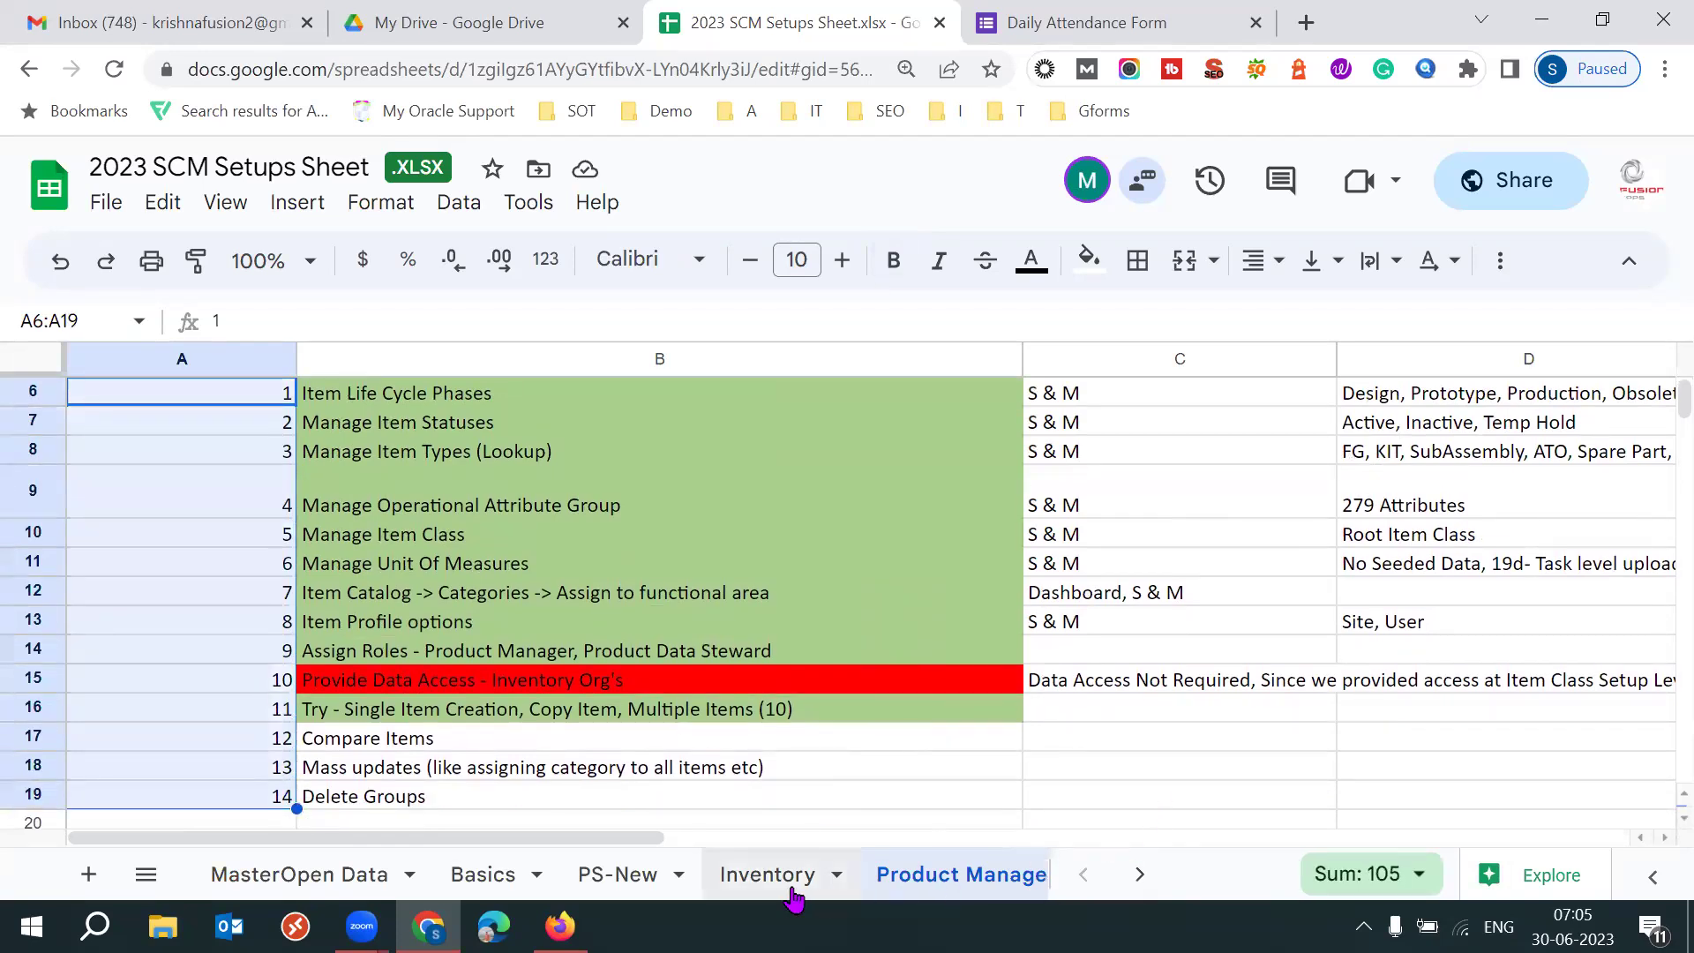
# On the Inventory sheet, review the column B headings and select the Transactions cell C2.
pyautogui.click(792, 895)
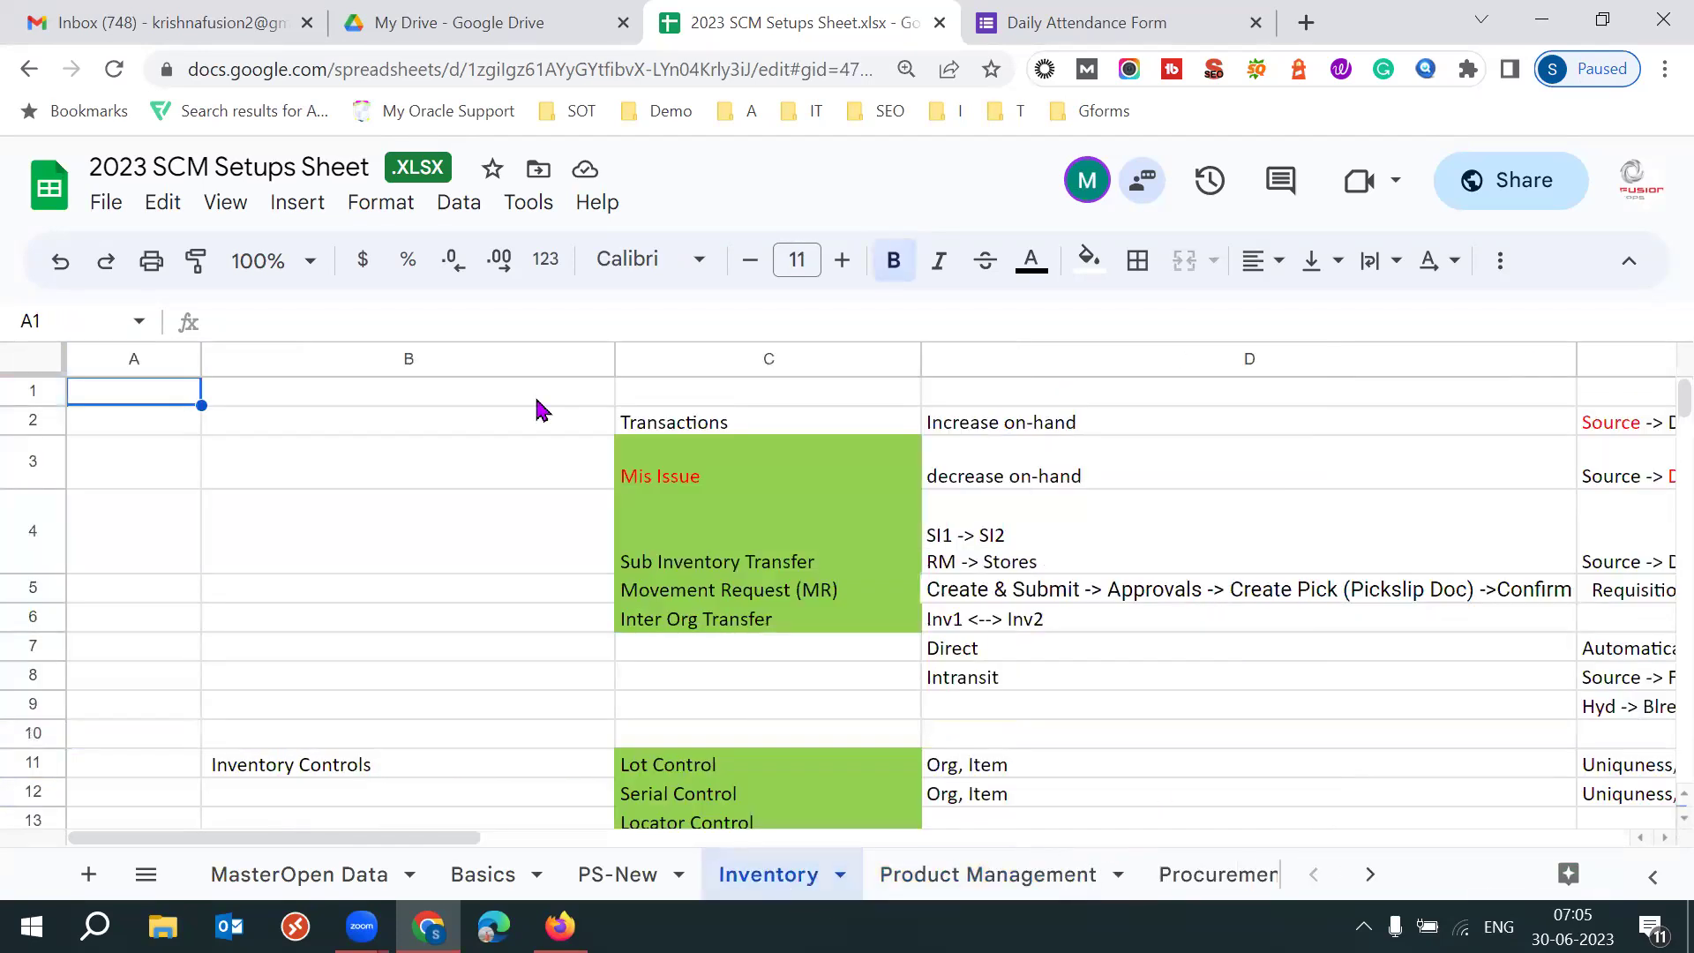
pyautogui.click(404, 432)
pyautogui.press('Up')
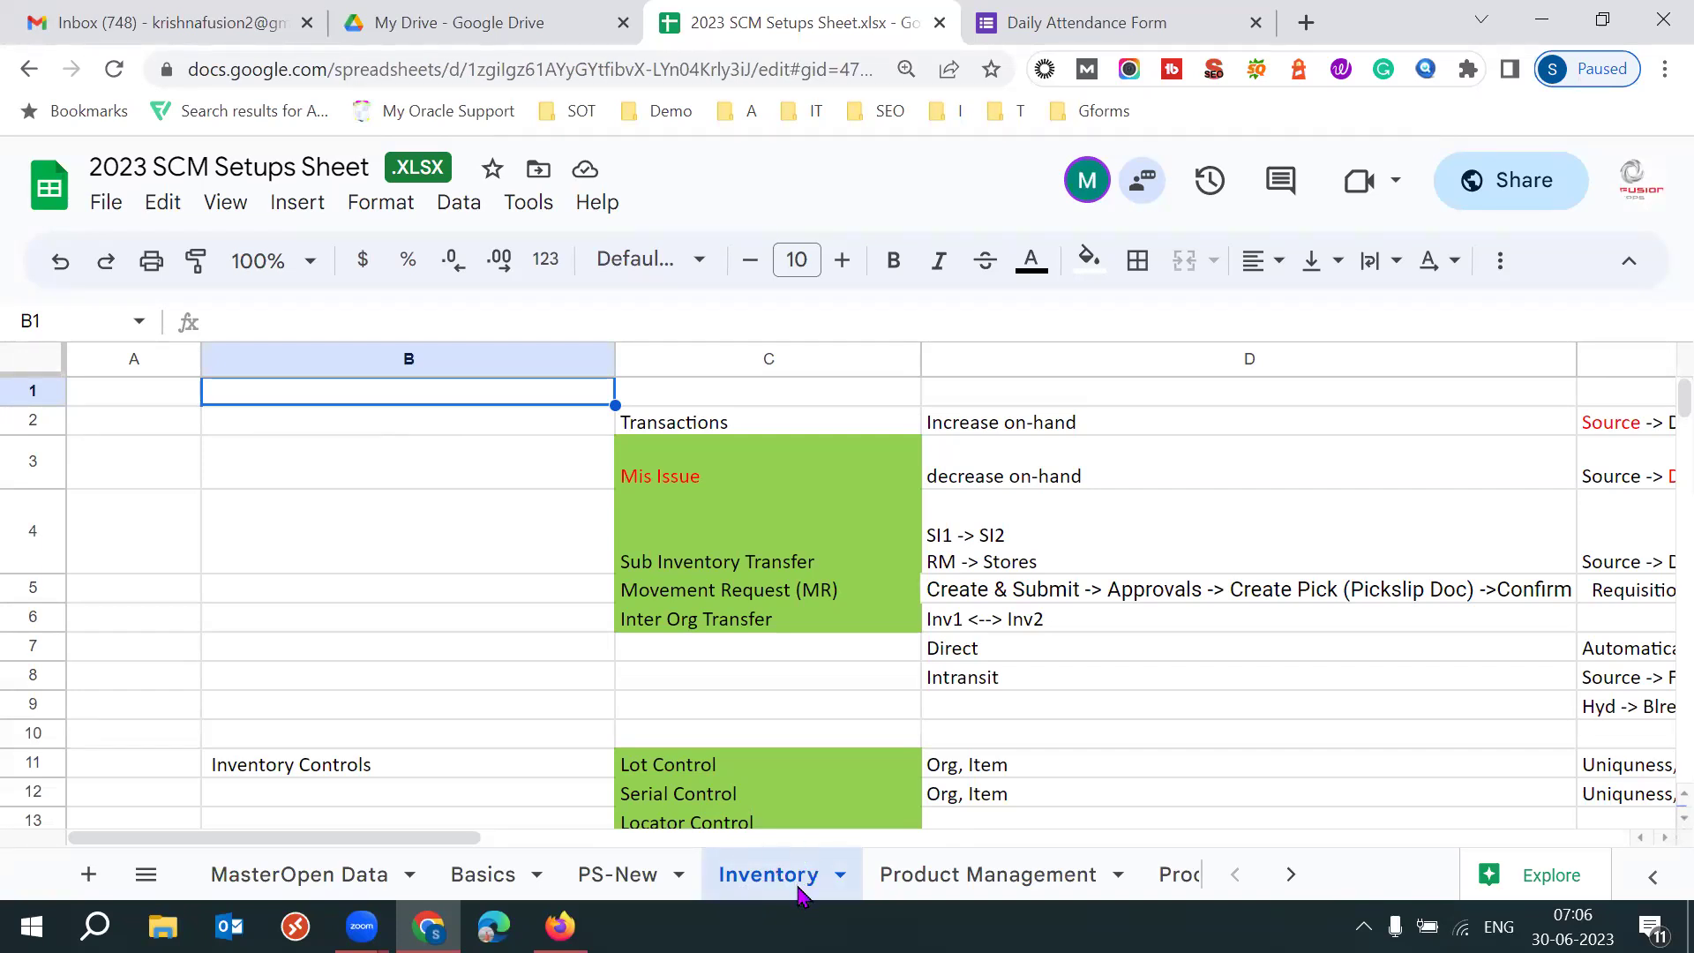
pyautogui.click(478, 755)
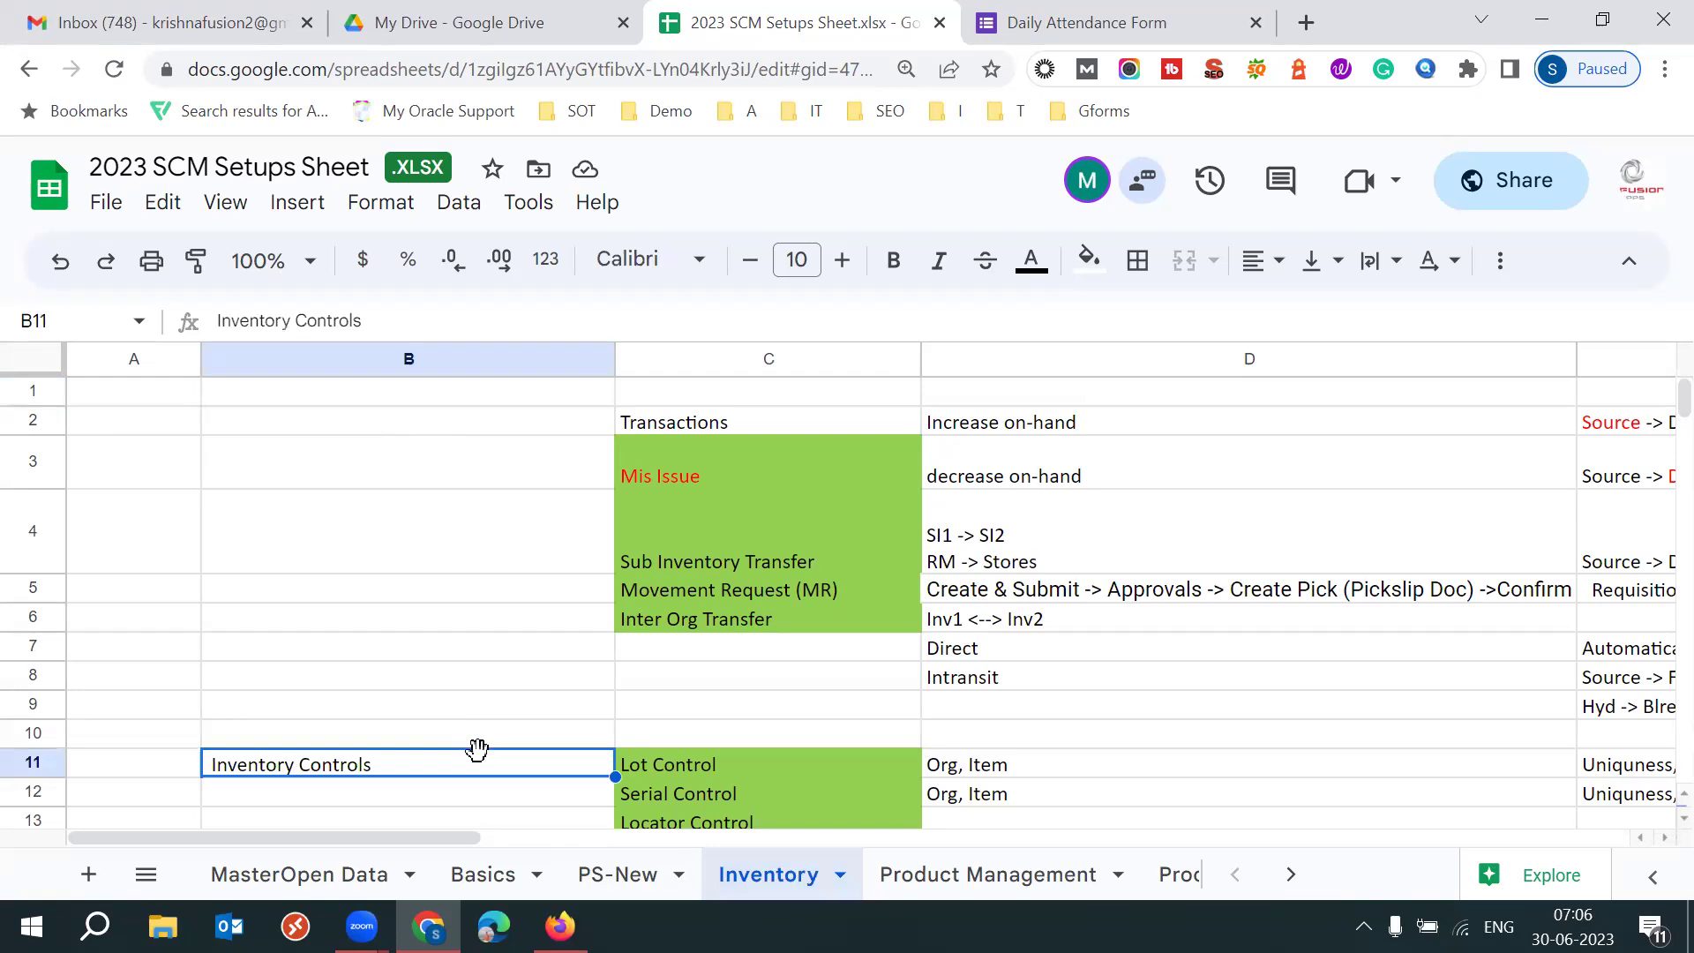
pyautogui.press('Down')
pyautogui.press('Down')
pyautogui.press('Down')
pyautogui.press('Down')
pyautogui.press('Down')
pyautogui.press('Down')
pyautogui.press('Down')
pyautogui.press('Down')
pyautogui.press('Up')
pyautogui.press('Up')
pyautogui.press('Up')
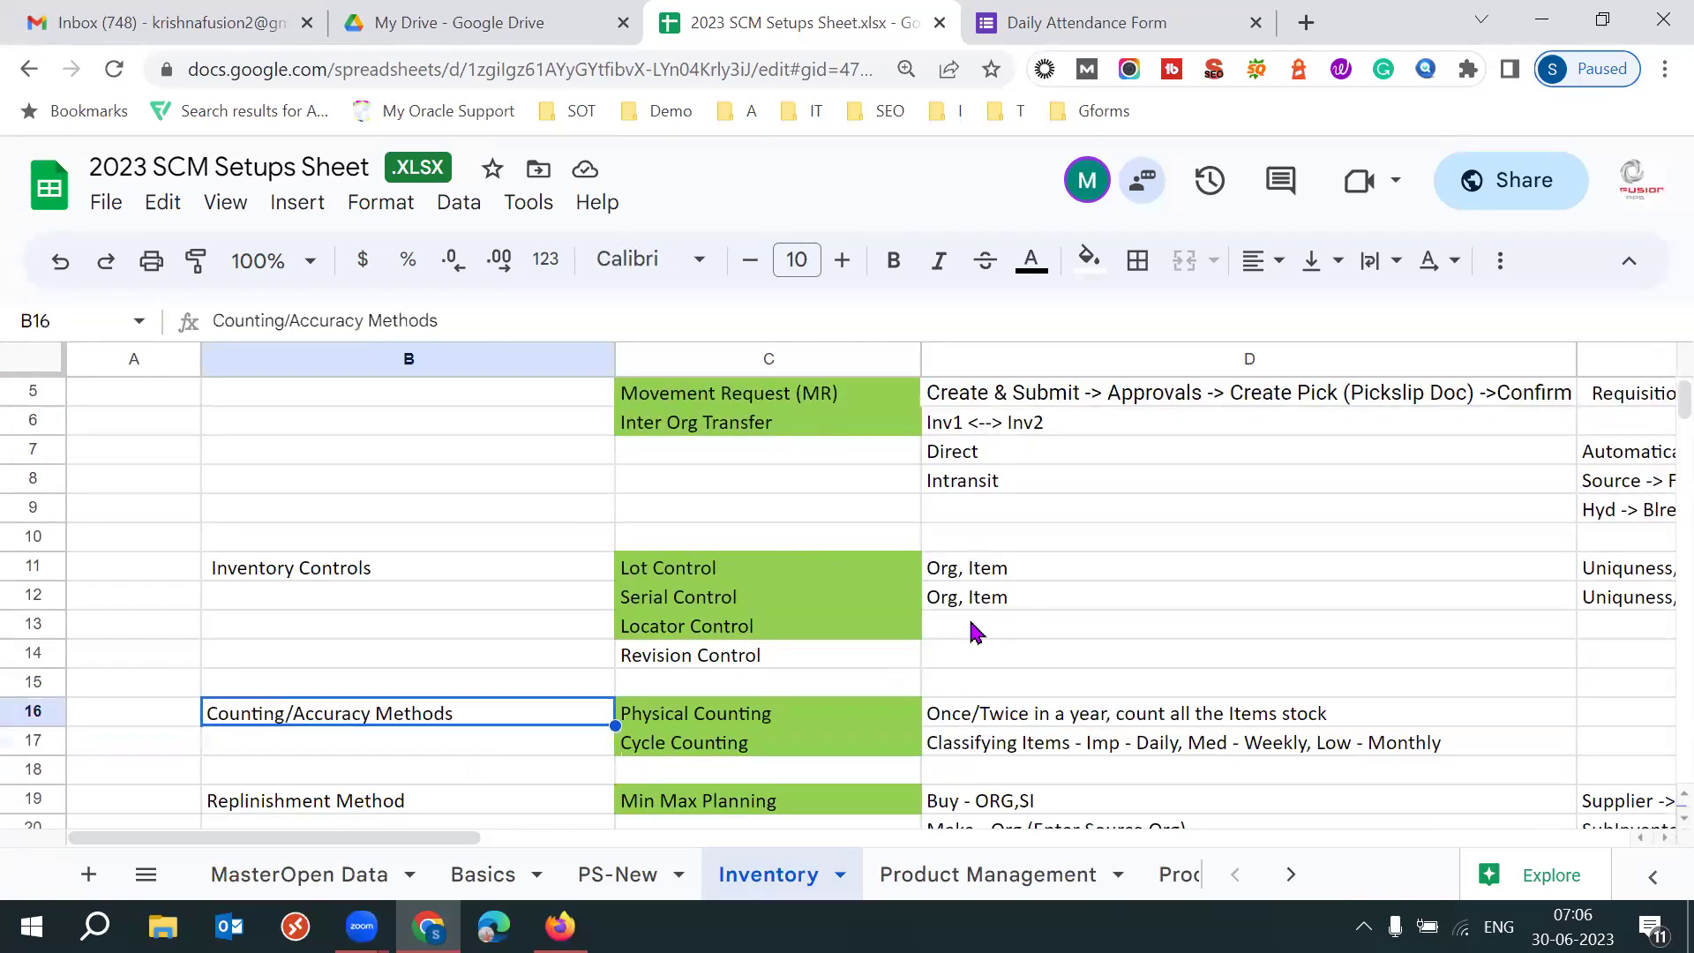
pyautogui.press('Up')
pyautogui.press('Up')
pyautogui.press('Up')
pyautogui.press('Up')
pyautogui.press('Up')
pyautogui.press('Up')
pyautogui.press('Up')
pyautogui.press('Up')
pyautogui.press('Up')
pyautogui.press('Up')
pyautogui.press('Up')
pyautogui.press('Up')
pyautogui.press('Up')
pyautogui.press('Up')
pyautogui.press('Up')
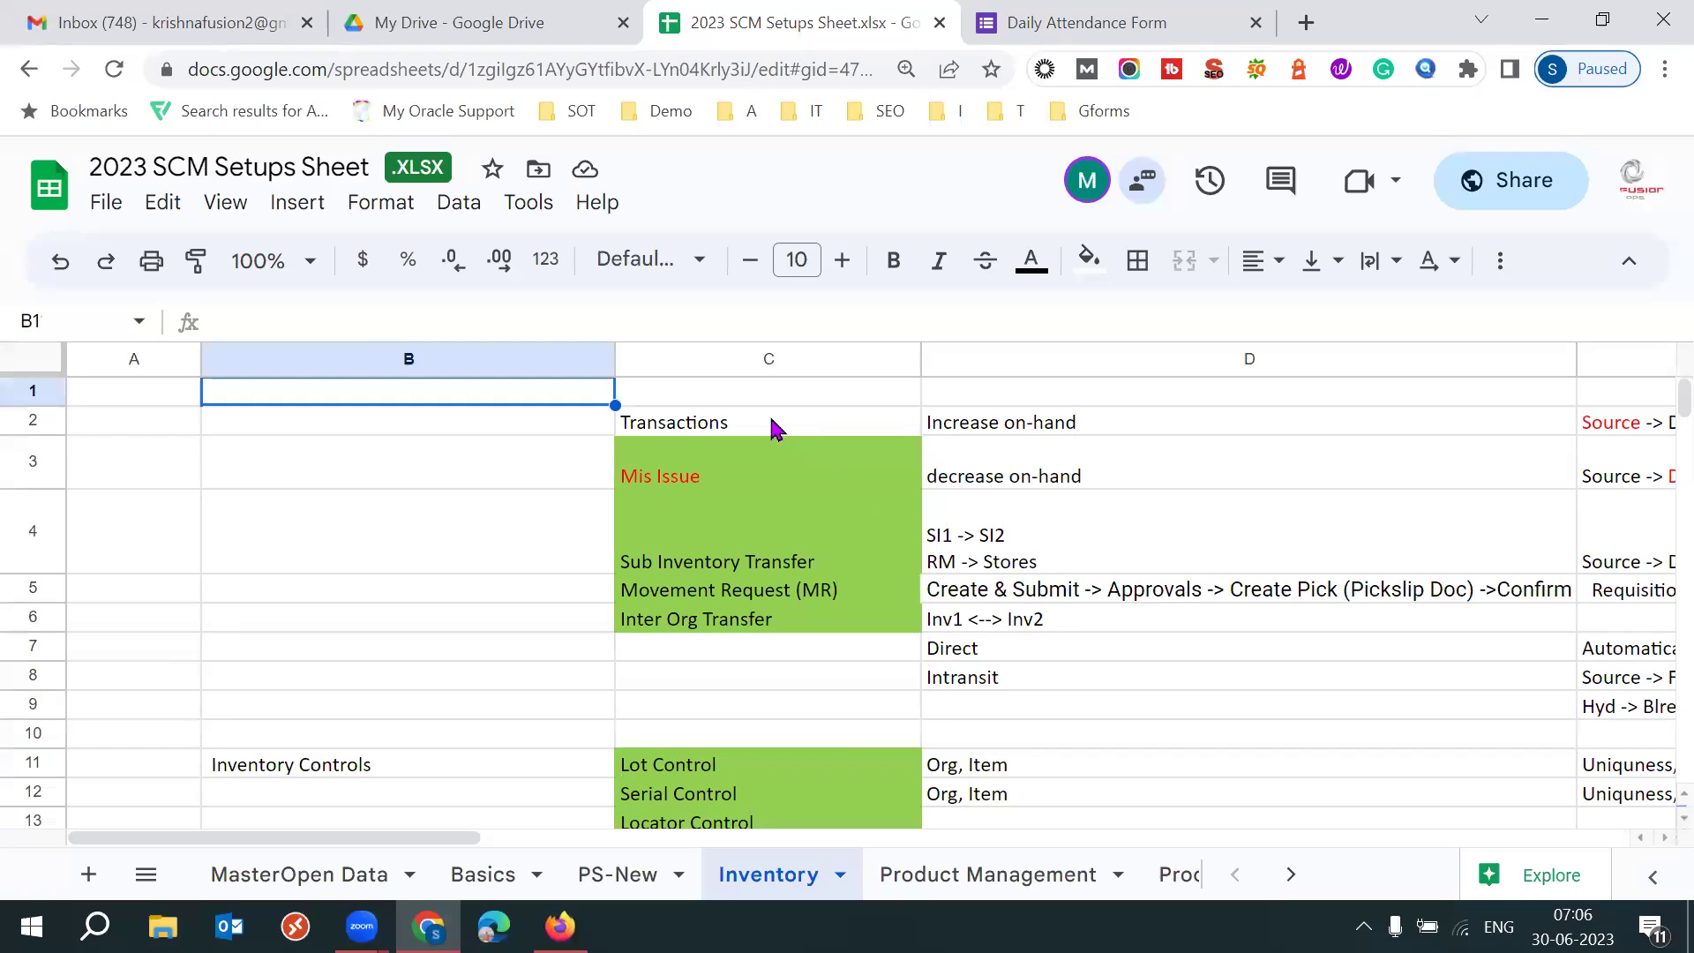
pyautogui.click(770, 416)
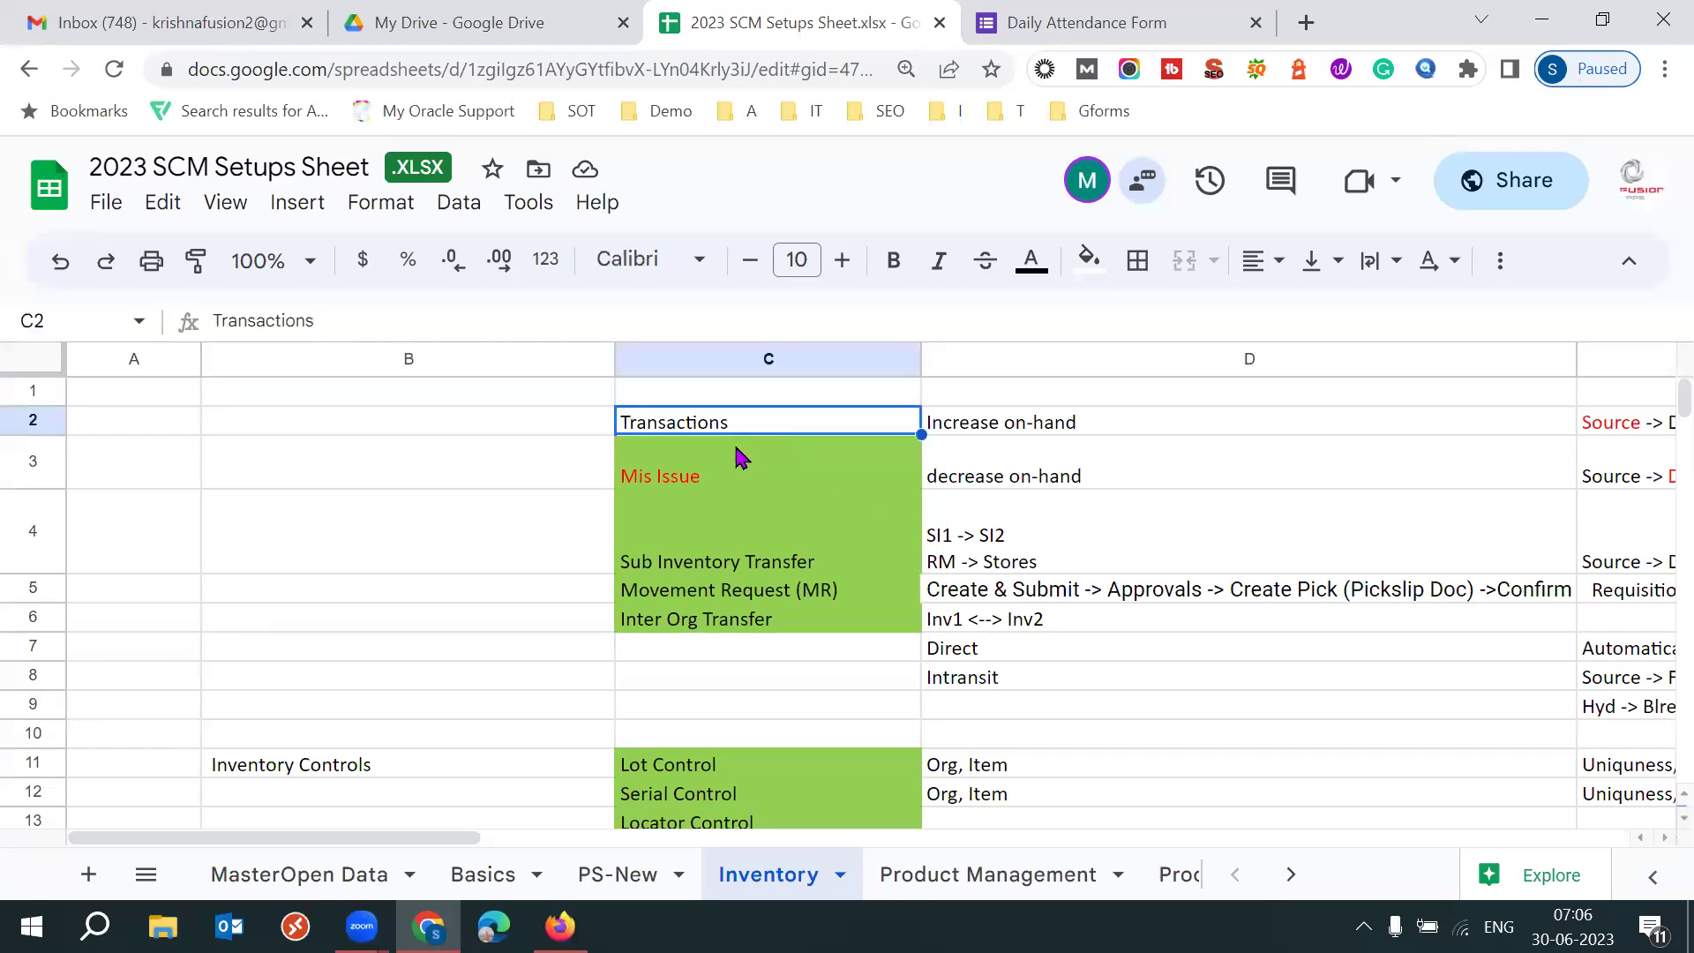
pyautogui.hotkey('ctrl', 'x')
pyautogui.click(466, 432)
pyautogui.hotkey('ctrl', 'v')
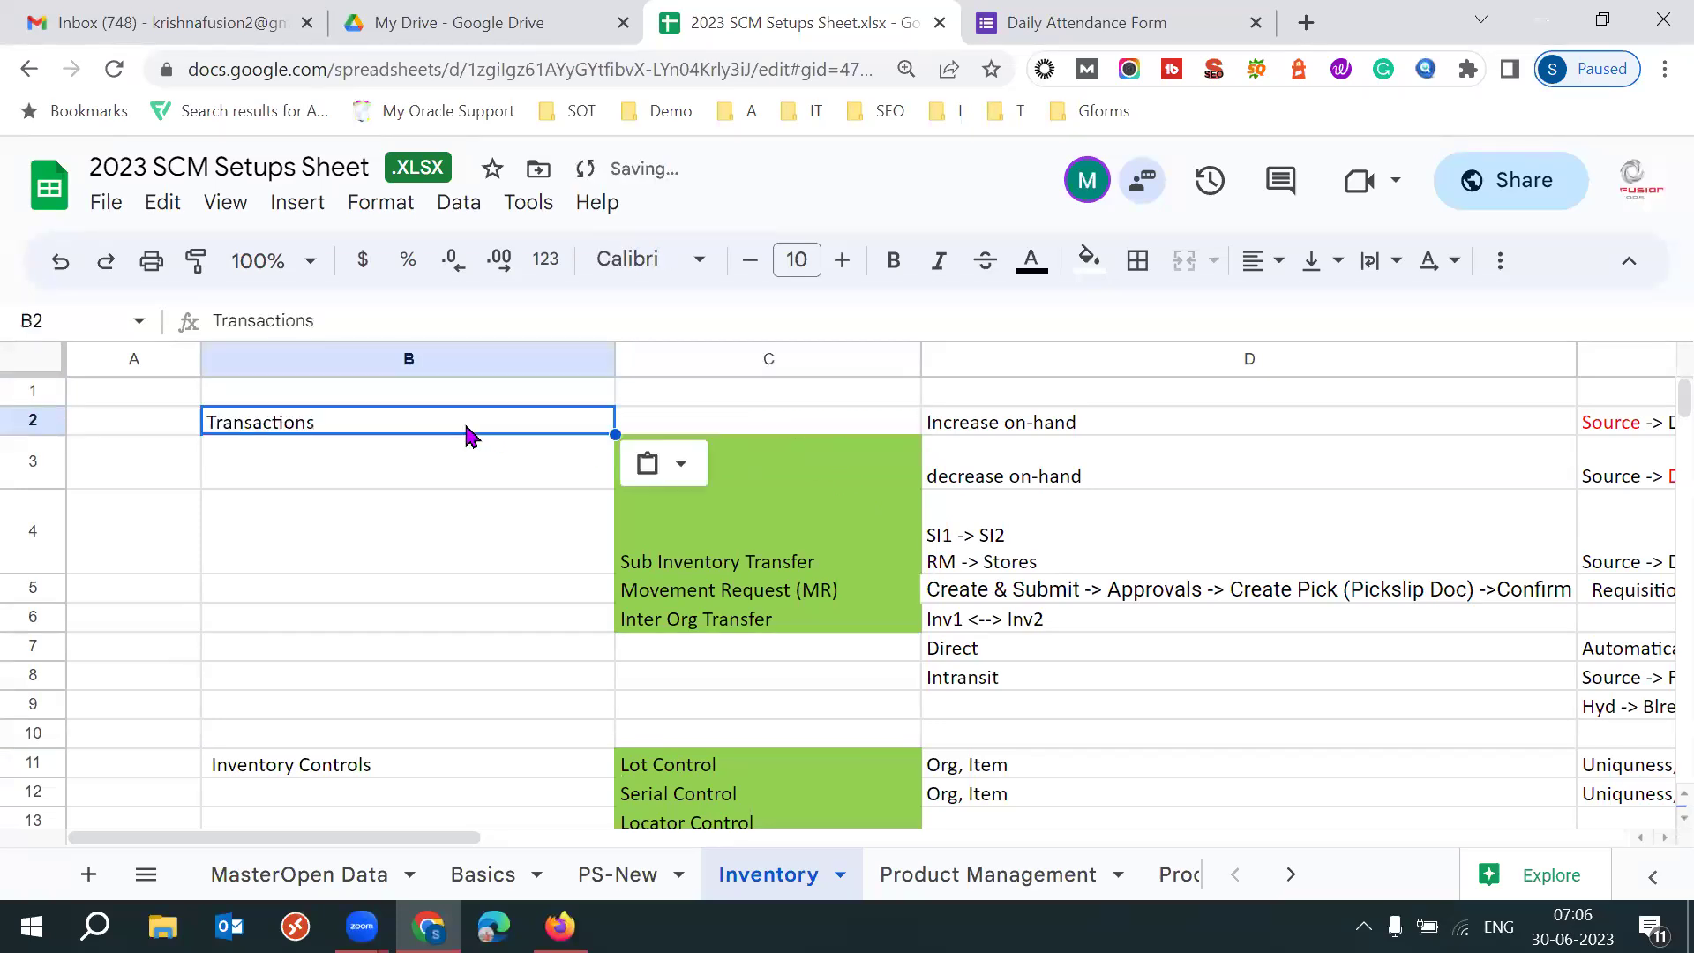
pyautogui.click(796, 461)
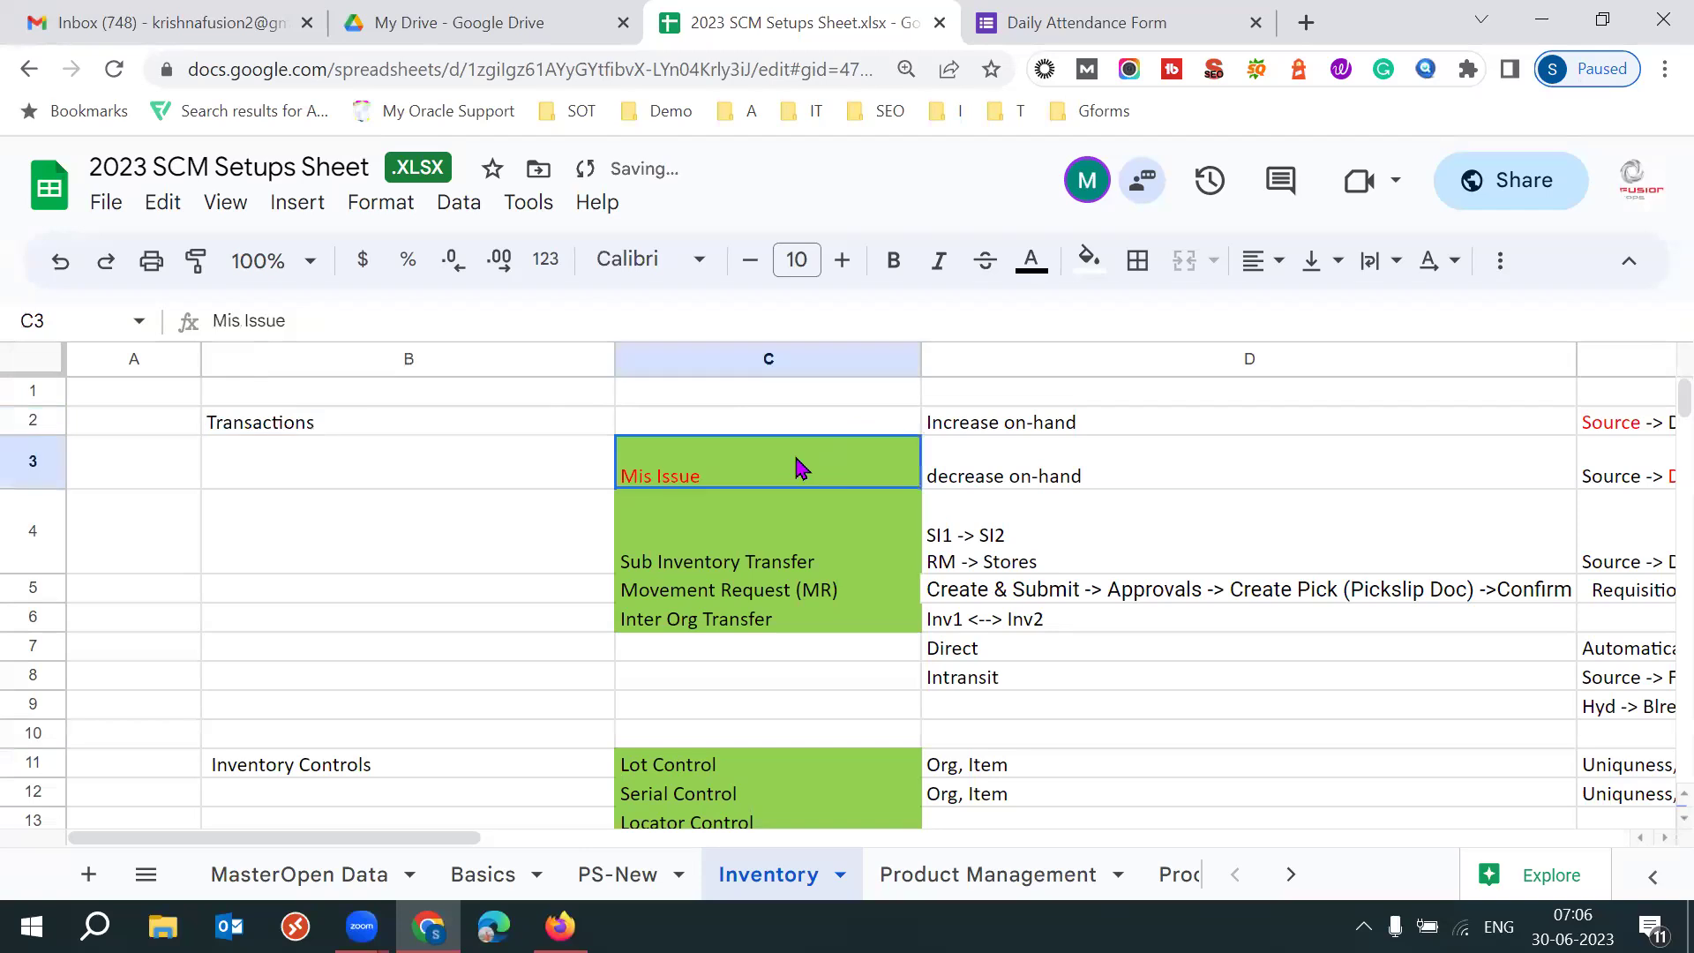
pyautogui.press('Down')
pyautogui.press('Down')
pyautogui.press('Down')
pyautogui.press('Up')
pyautogui.press('Up')
pyautogui.press('Up')
pyautogui.press('Down')
pyautogui.press('Down')
pyautogui.press('Down')
pyautogui.press('Down')
pyautogui.press('Up')
pyautogui.press('Up')
pyautogui.press('Up')
pyautogui.press('Up')
pyautogui.press('Down')
pyautogui.press('Down')
pyautogui.press('Down')
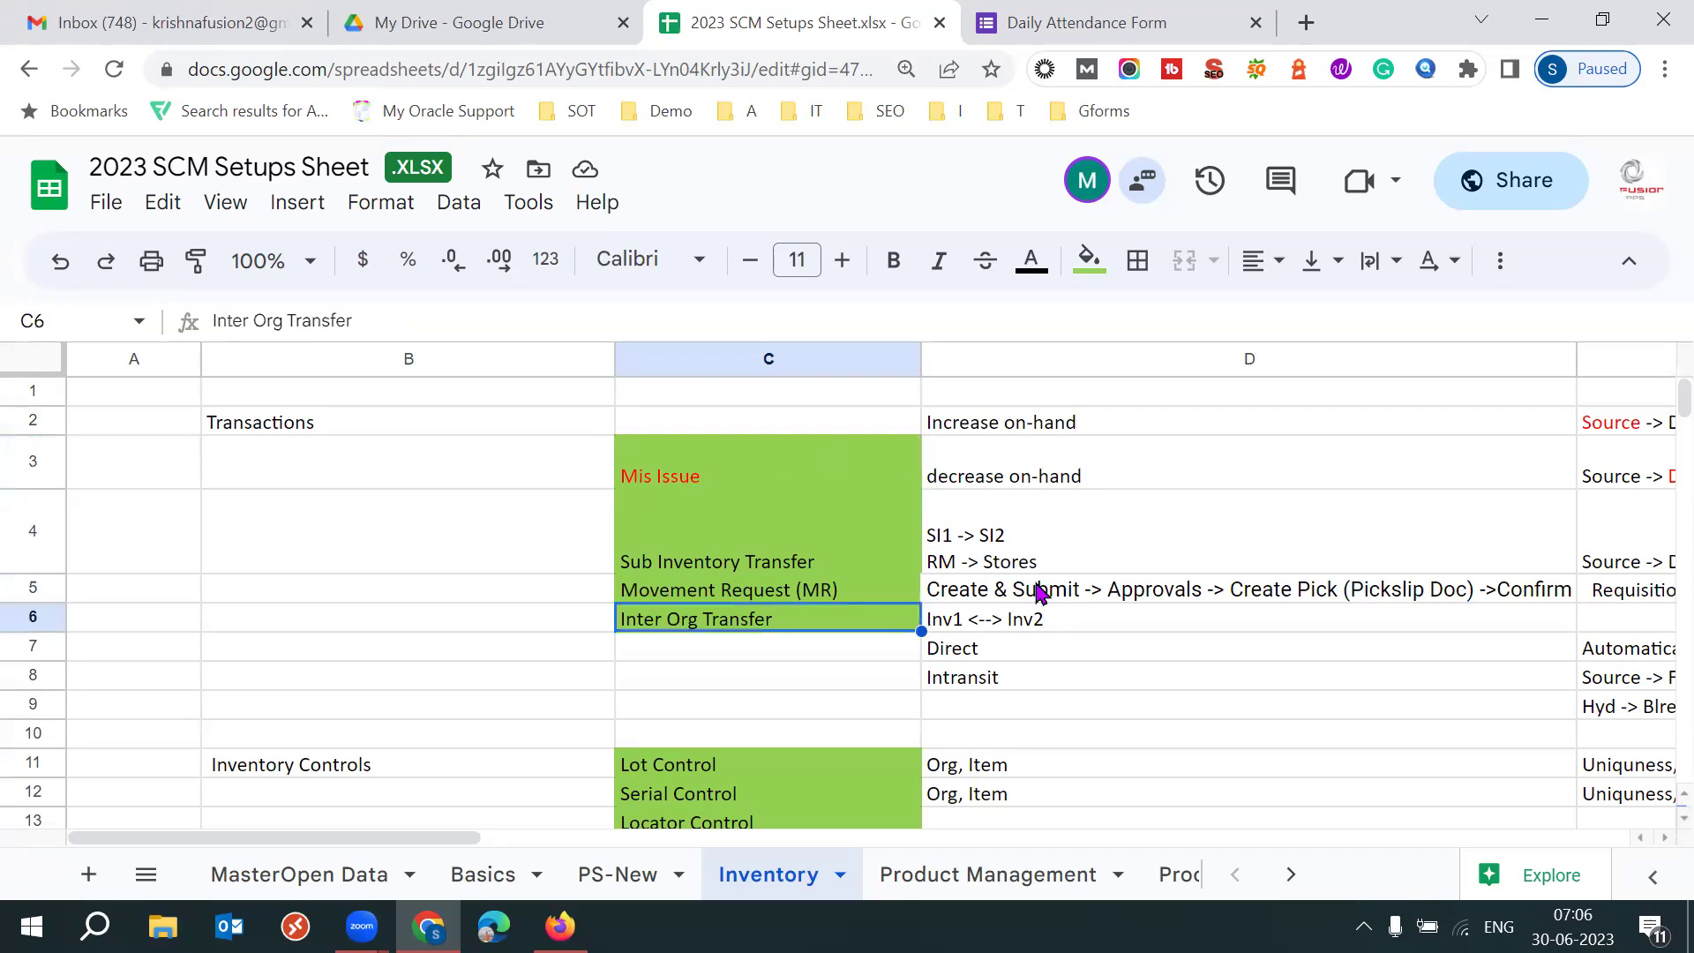
pyautogui.press('Down')
pyautogui.press('Down')
pyautogui.press('Down')
pyautogui.press('Down')
pyautogui.press('Down')
pyautogui.press('Down')
pyautogui.press('Down')
pyautogui.press('Down')
pyautogui.press('Down')
pyautogui.press('Down')
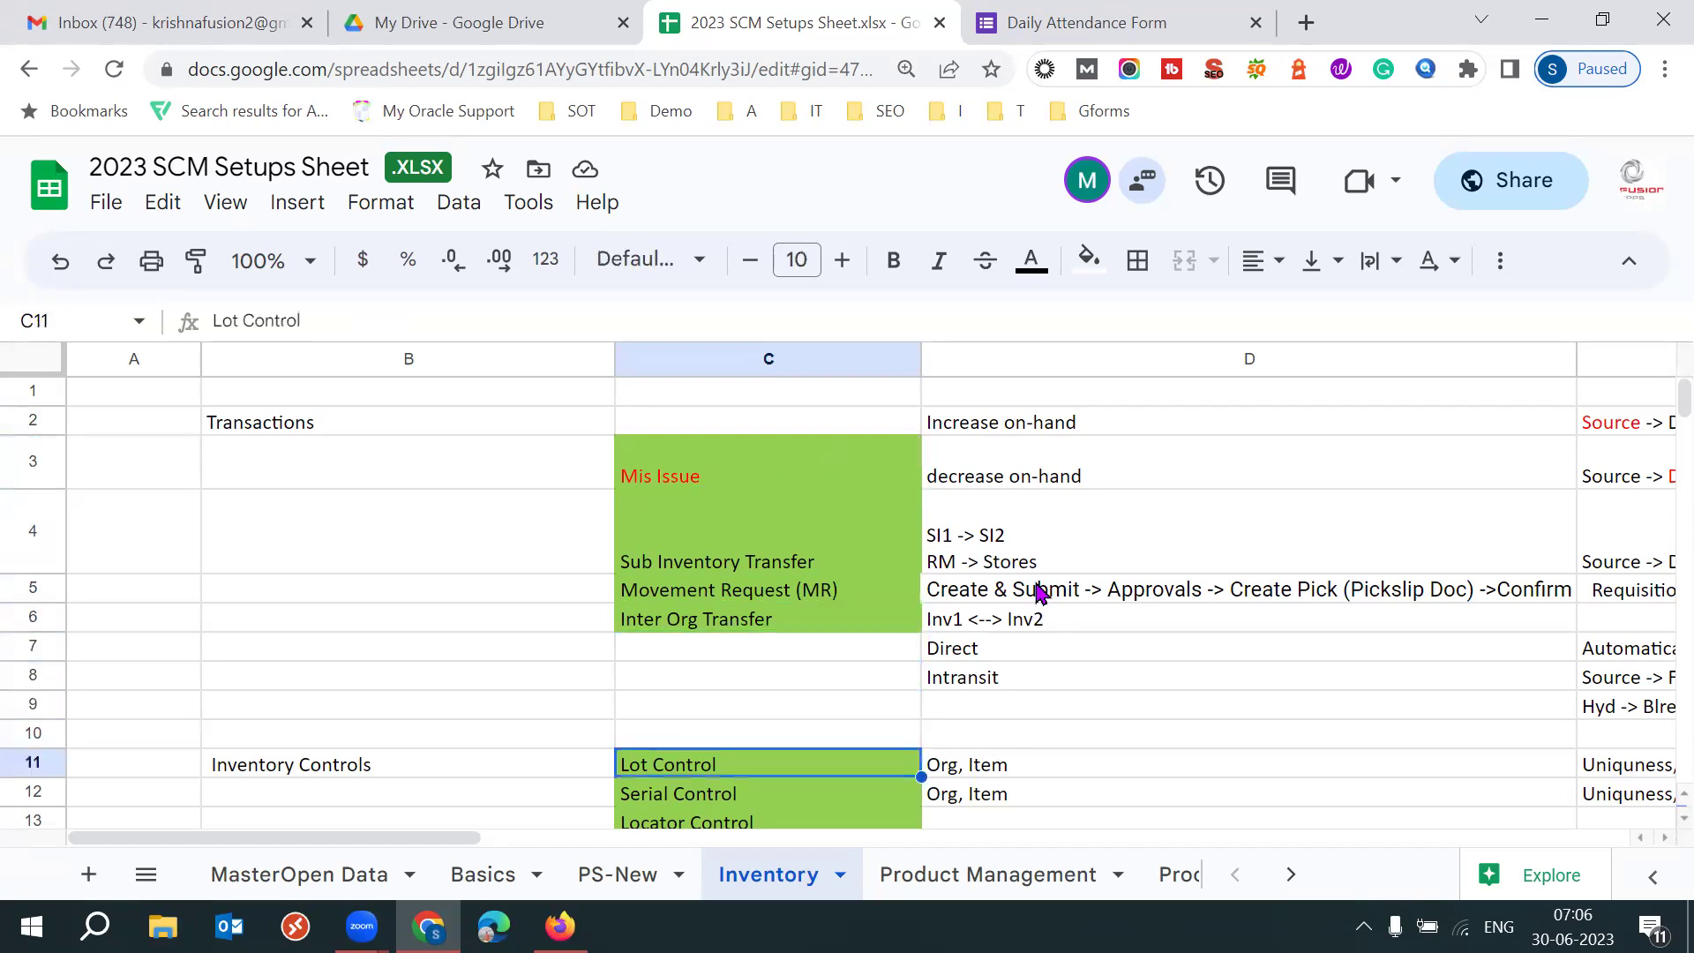
pyautogui.click(715, 655)
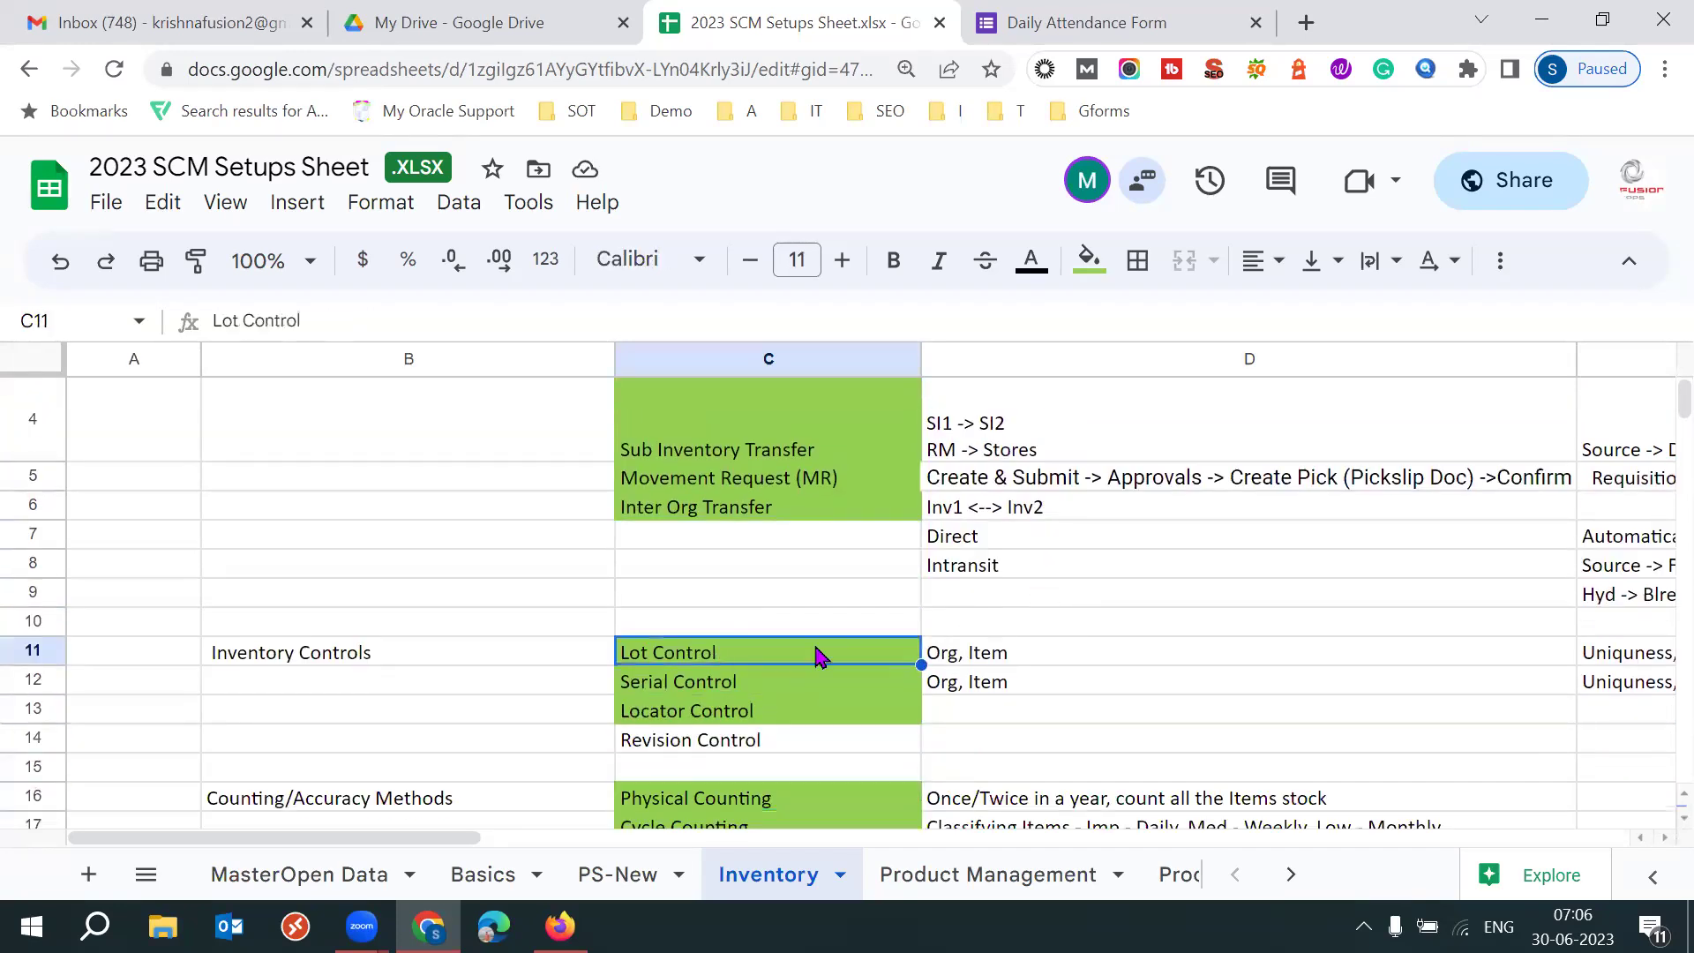
pyautogui.click(720, 683)
pyautogui.press('Down')
pyautogui.press('Down')
pyautogui.press('Down')
pyautogui.press('Down')
pyautogui.press('Down')
pyautogui.press('Down')
pyautogui.press('Down')
pyautogui.press('Down')
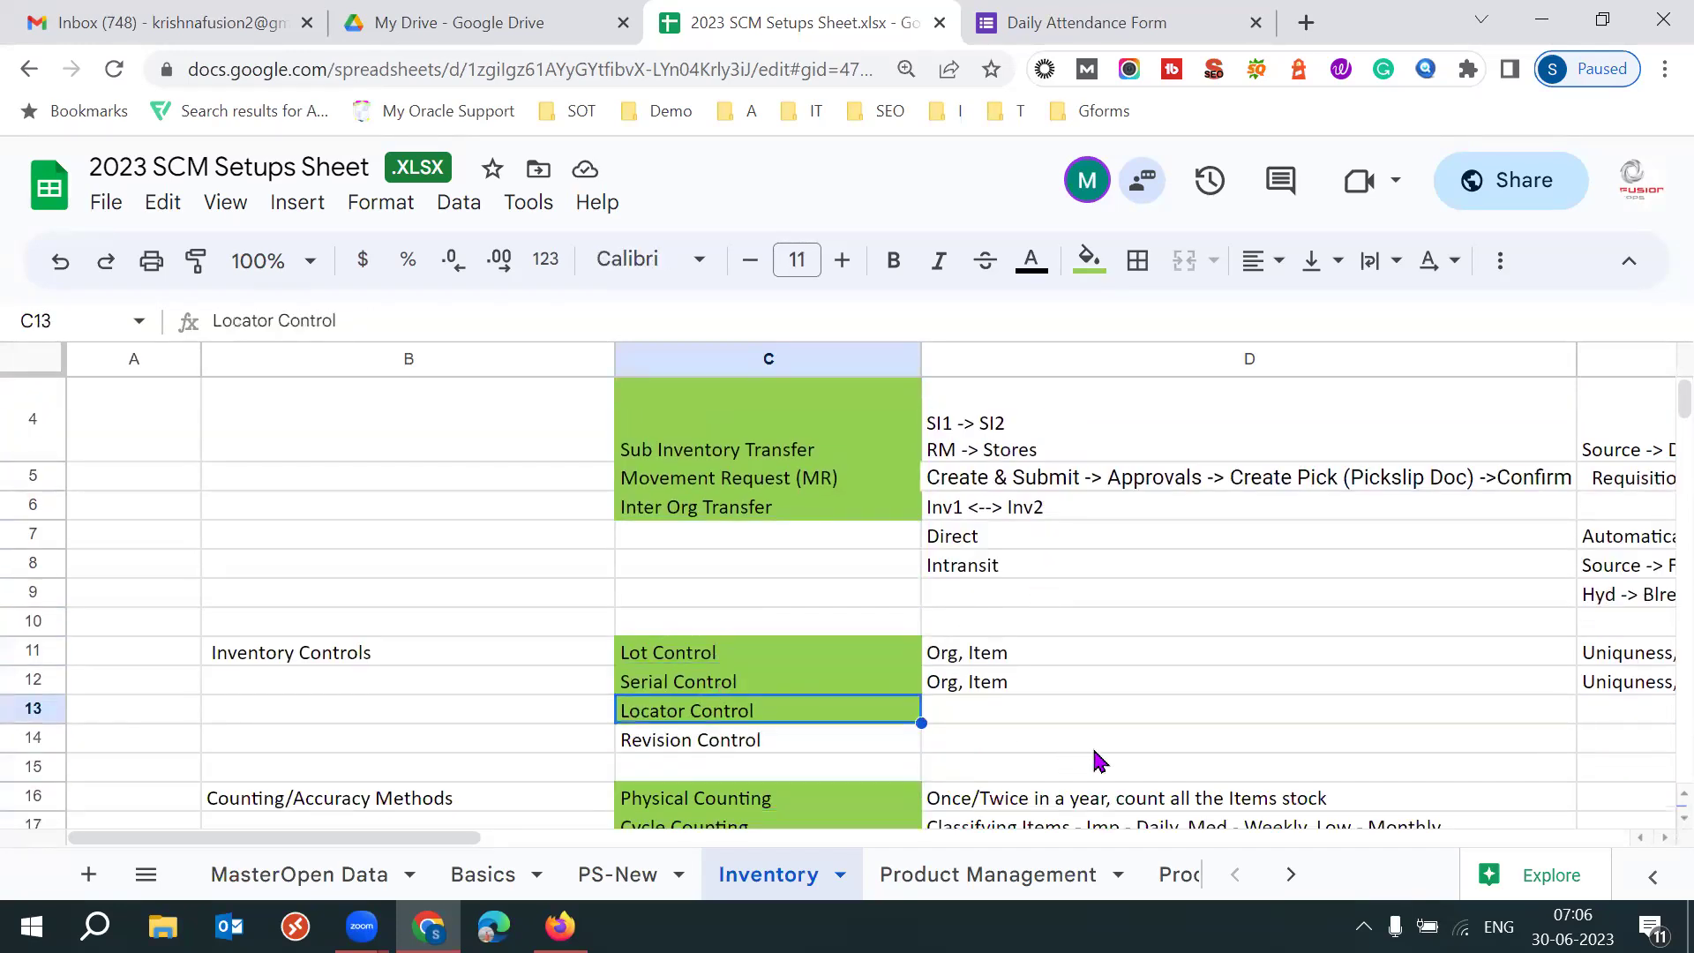
pyautogui.click(793, 695)
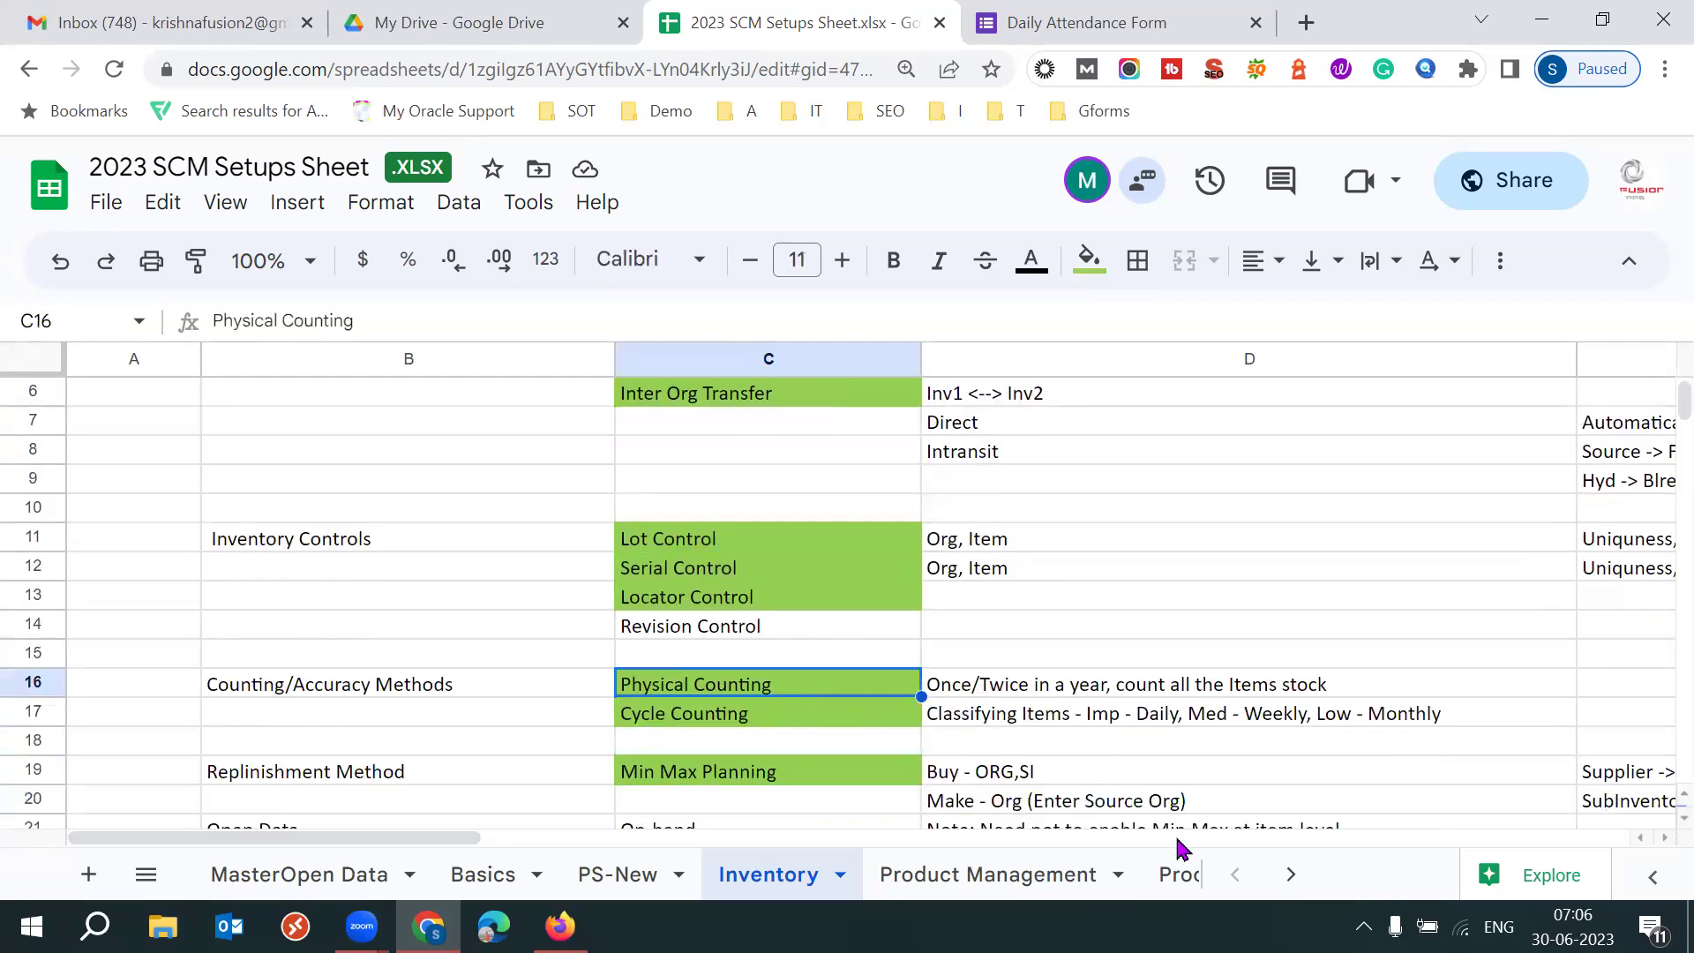
pyautogui.hotkey('shift', 'Down')
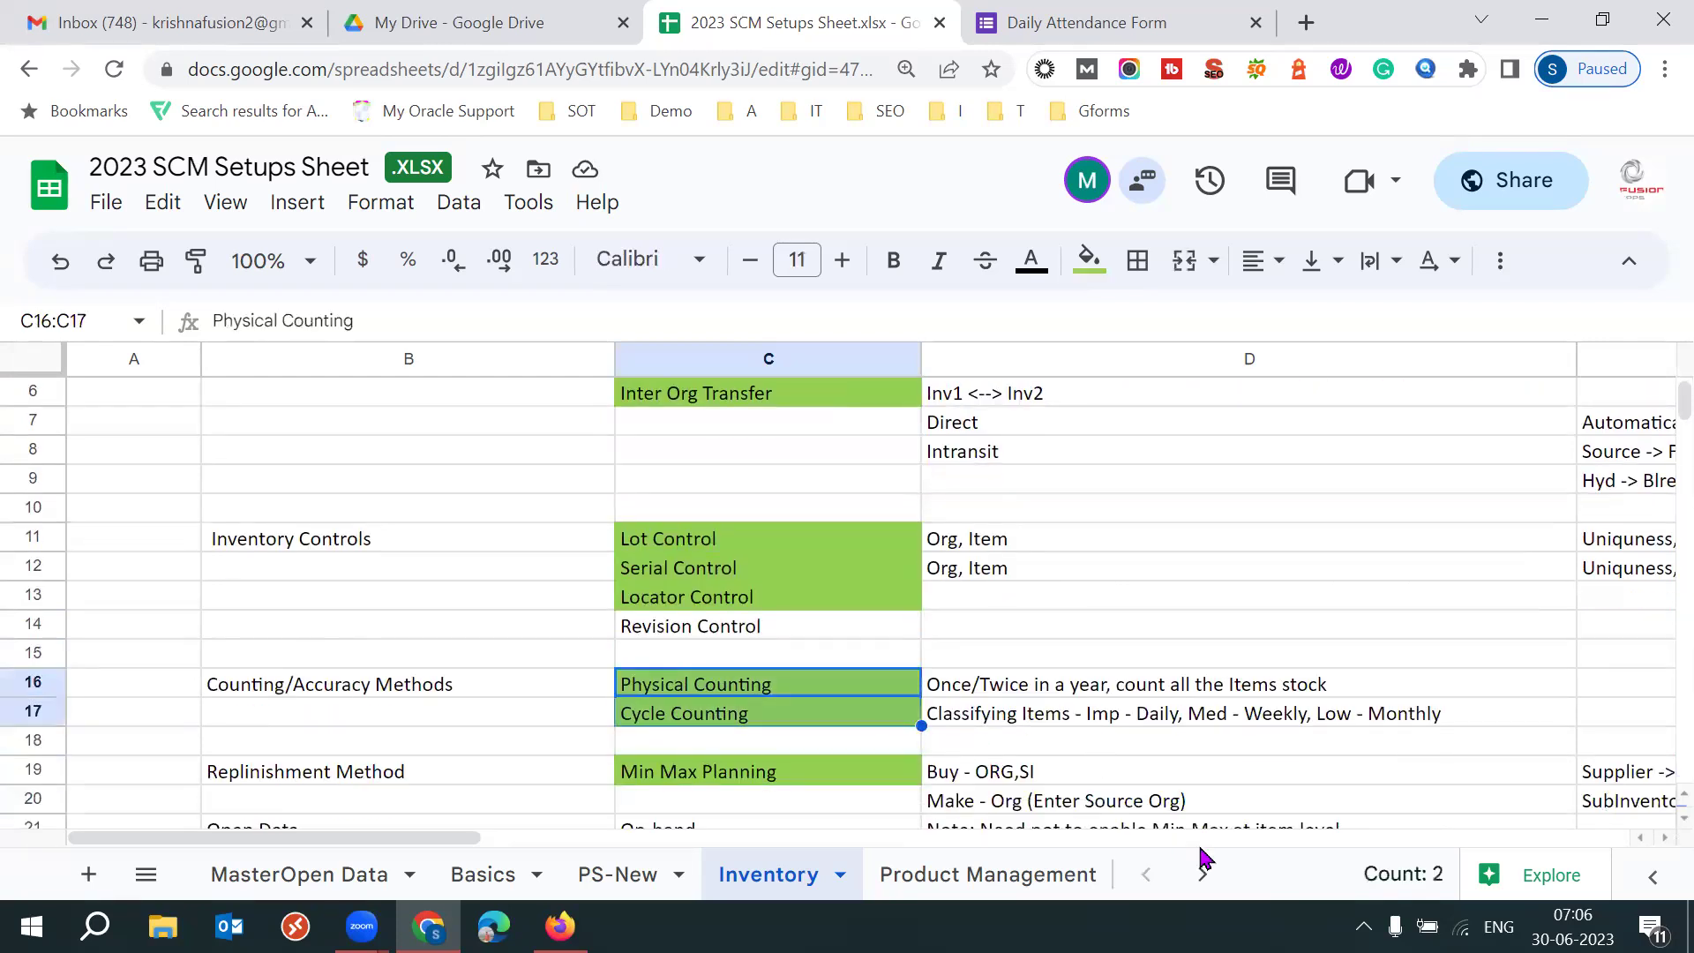
pyautogui.click(552, 681)
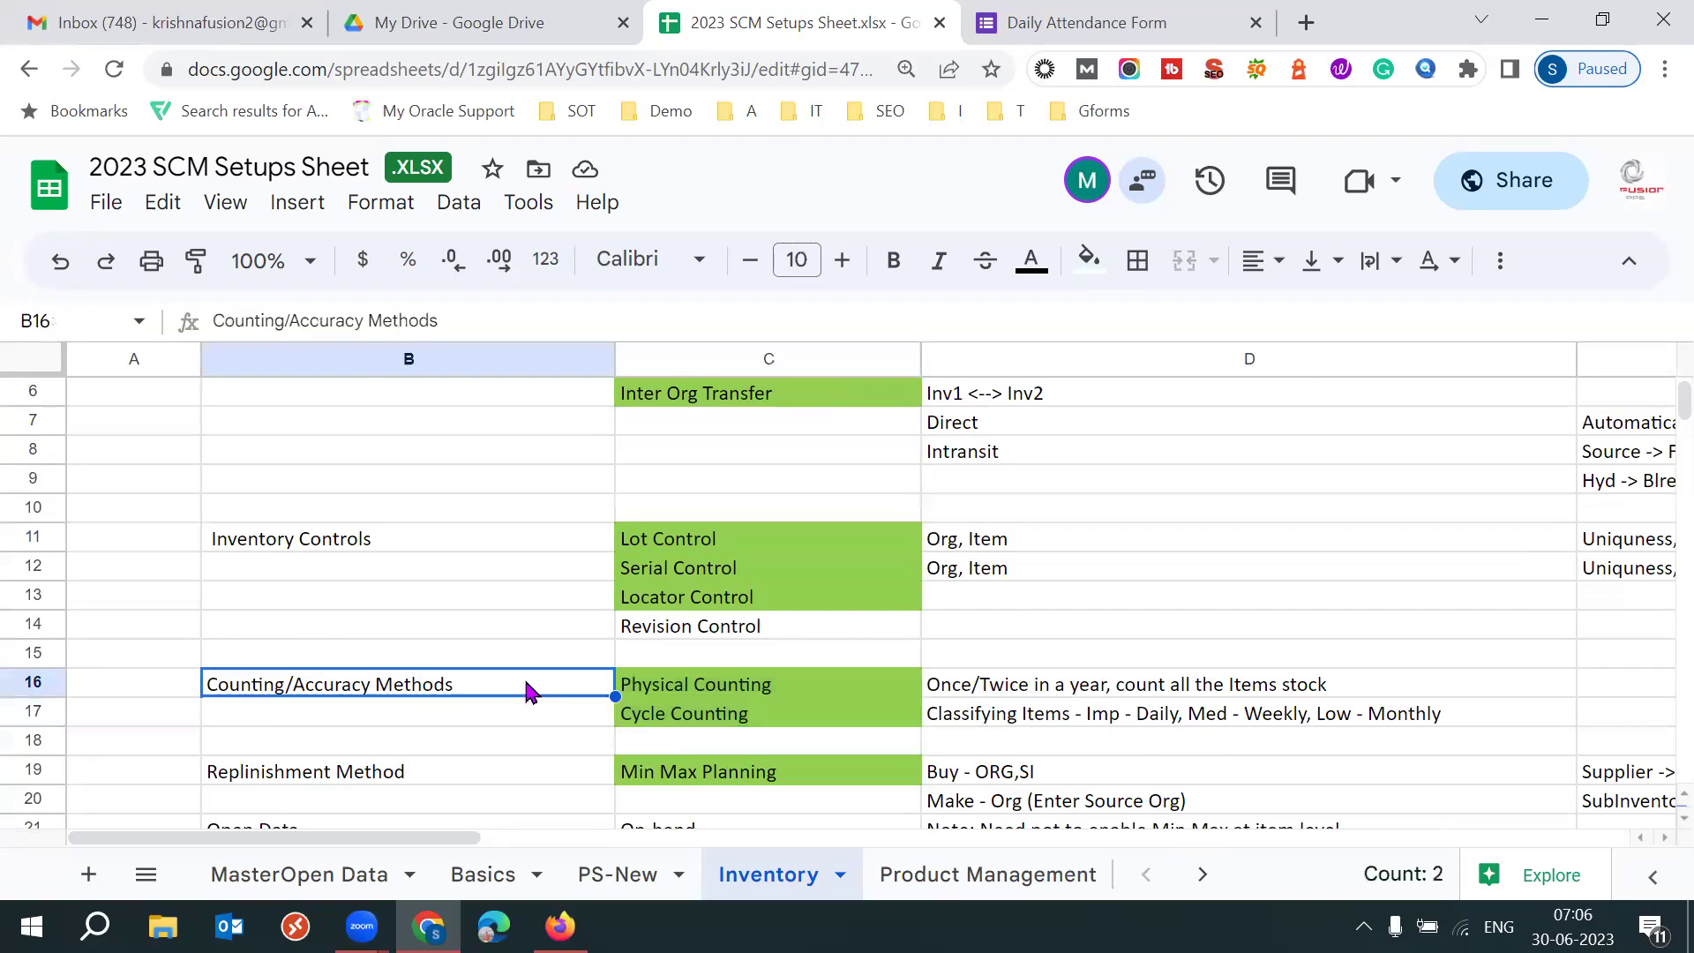
pyautogui.click(711, 695)
pyautogui.click(677, 719)
pyautogui.press('Down')
pyautogui.press('Down')
pyautogui.press('Down')
pyautogui.press('Down')
pyautogui.press('Down')
pyautogui.press('Down')
pyautogui.press('Down')
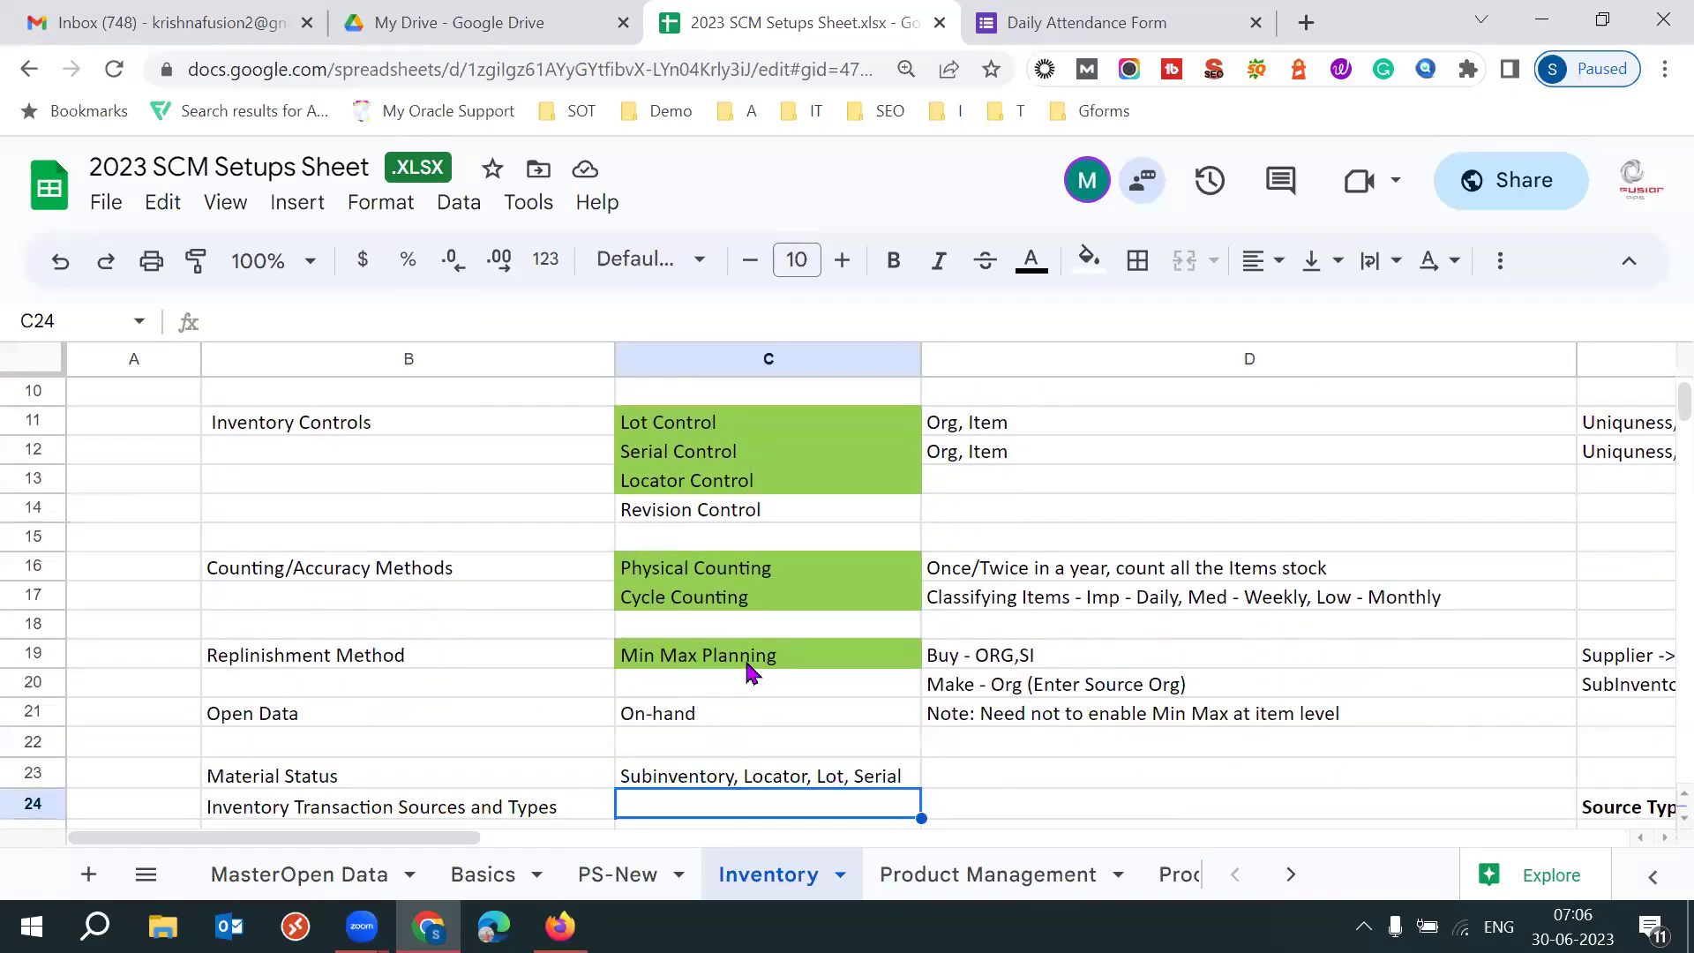
pyautogui.click(748, 664)
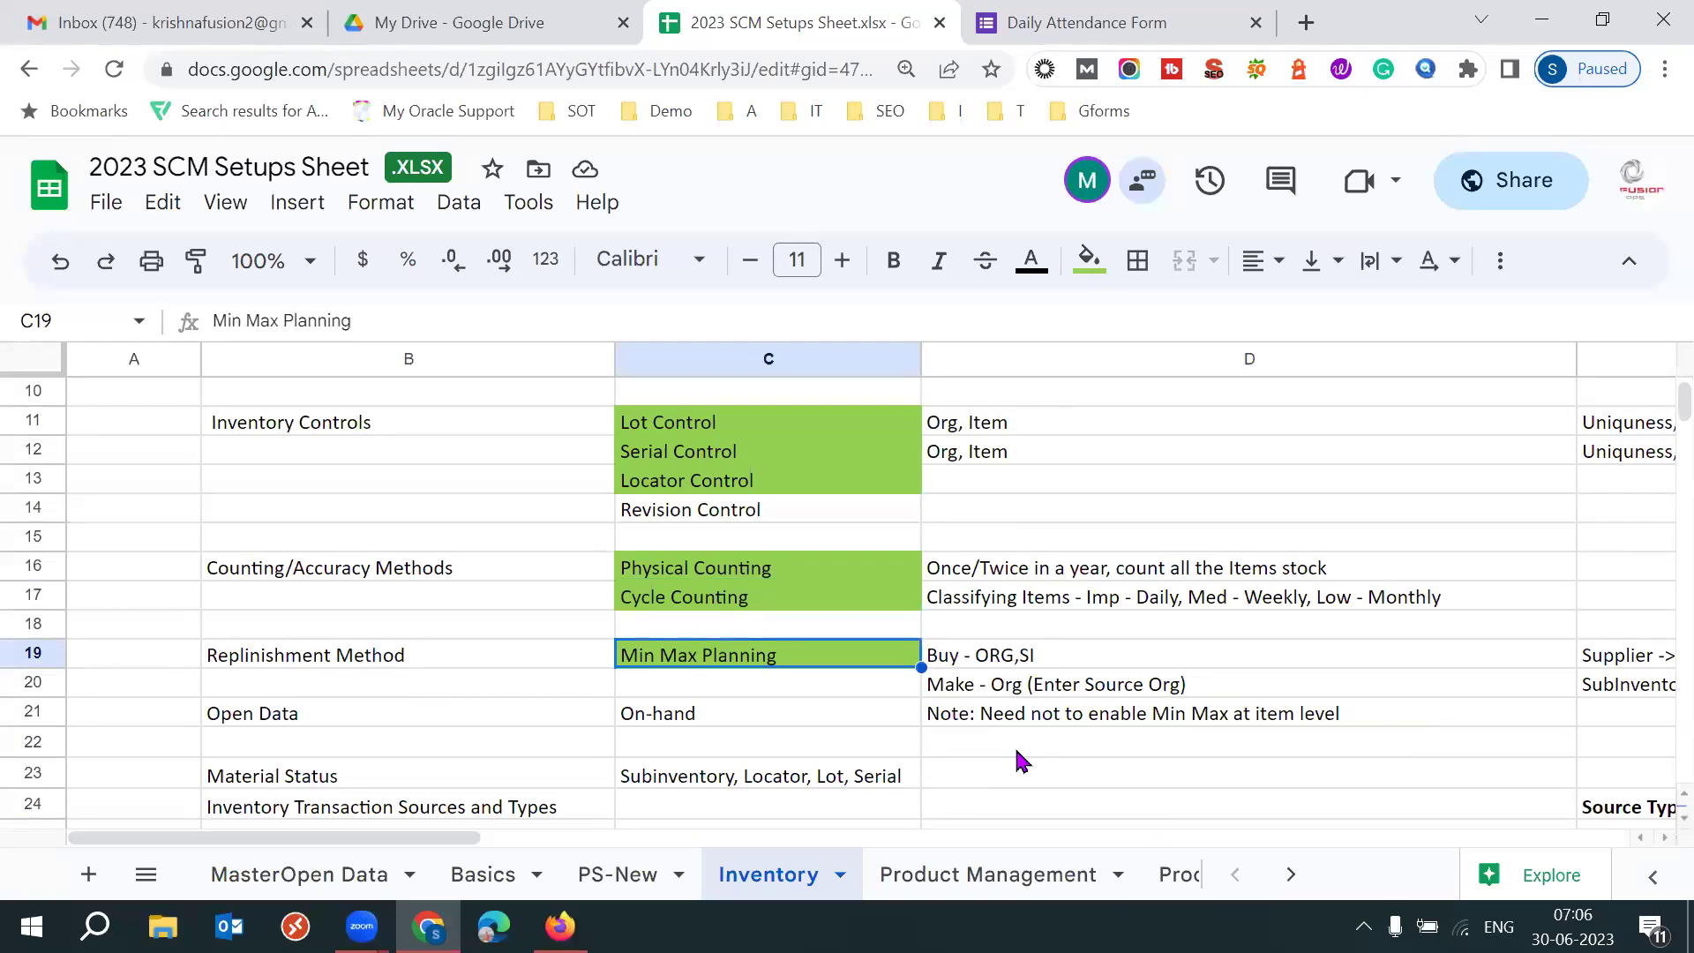
pyautogui.click(433, 660)
pyautogui.click(703, 654)
pyautogui.click(529, 670)
pyautogui.click(711, 673)
pyautogui.click(404, 657)
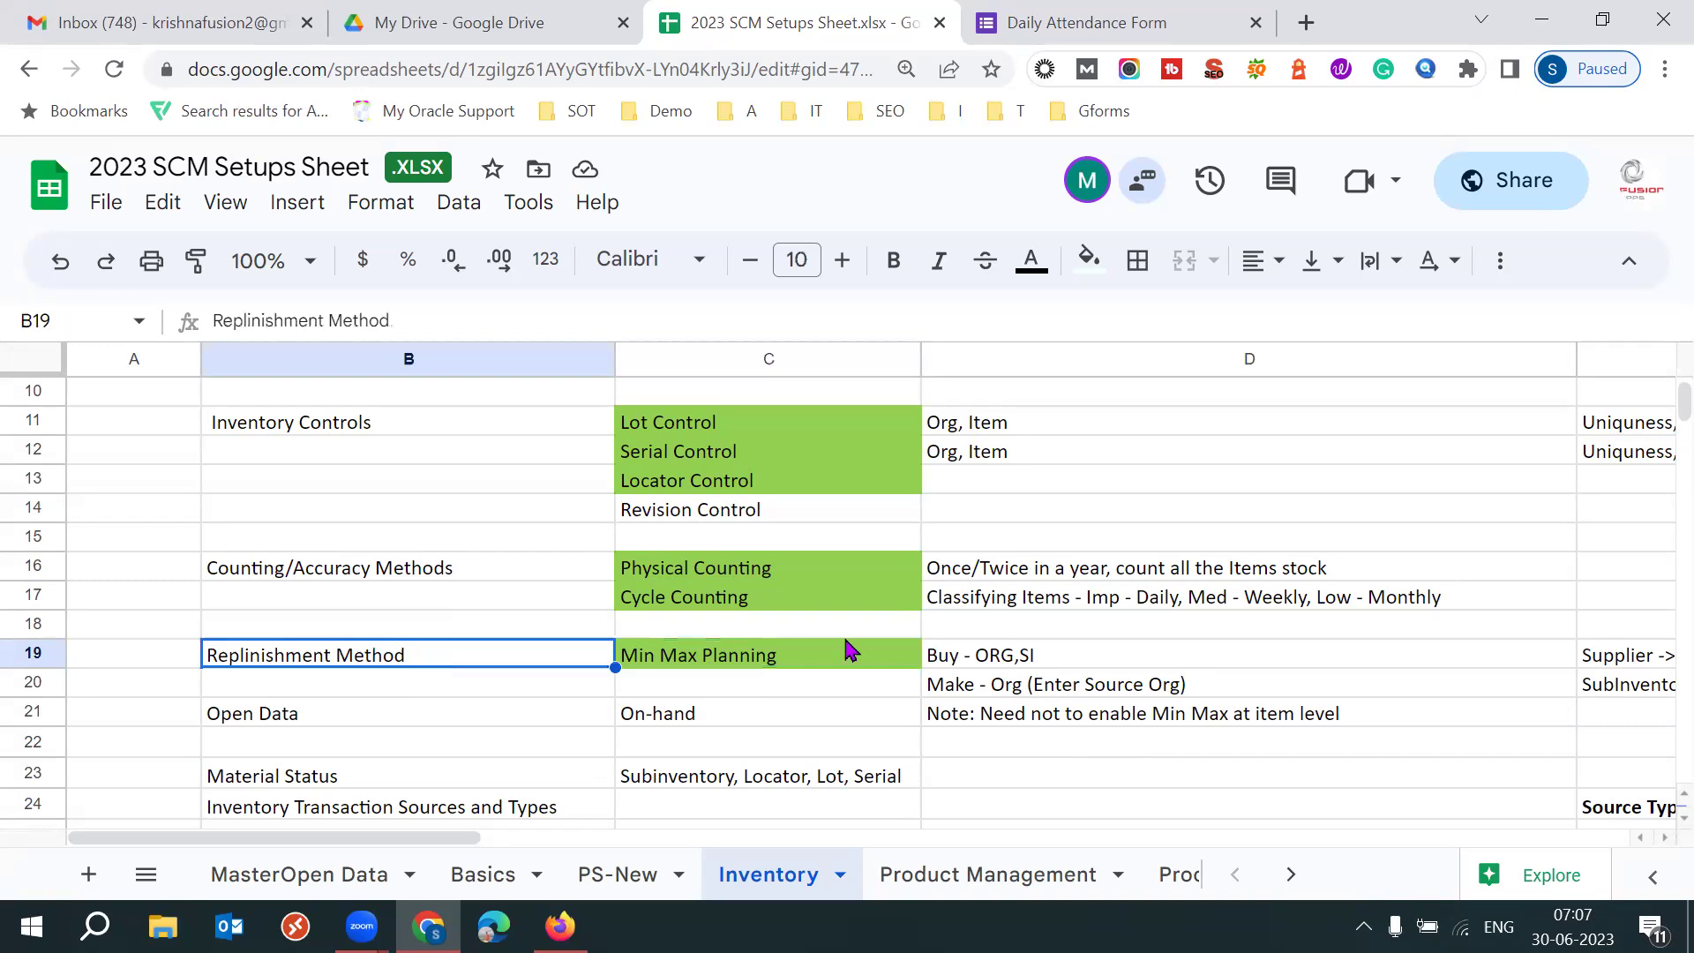
# Return to the Transactions cell and close the Daily Attendance Form browser tab.
pyautogui.click(785, 655)
pyautogui.click(501, 664)
pyautogui.press('Up')
pyautogui.press('Up')
pyautogui.press('Up')
pyautogui.press('Up')
pyautogui.press('Up')
pyautogui.press('Up')
pyautogui.press('Up')
pyautogui.press('Up')
pyautogui.press('Up')
pyautogui.press('Up')
pyautogui.press('Up')
pyautogui.press('Up')
pyautogui.press('Up')
pyautogui.press('Up')
pyautogui.press('Up')
pyautogui.press('Up')
pyautogui.press('Up')
pyautogui.press('Up')
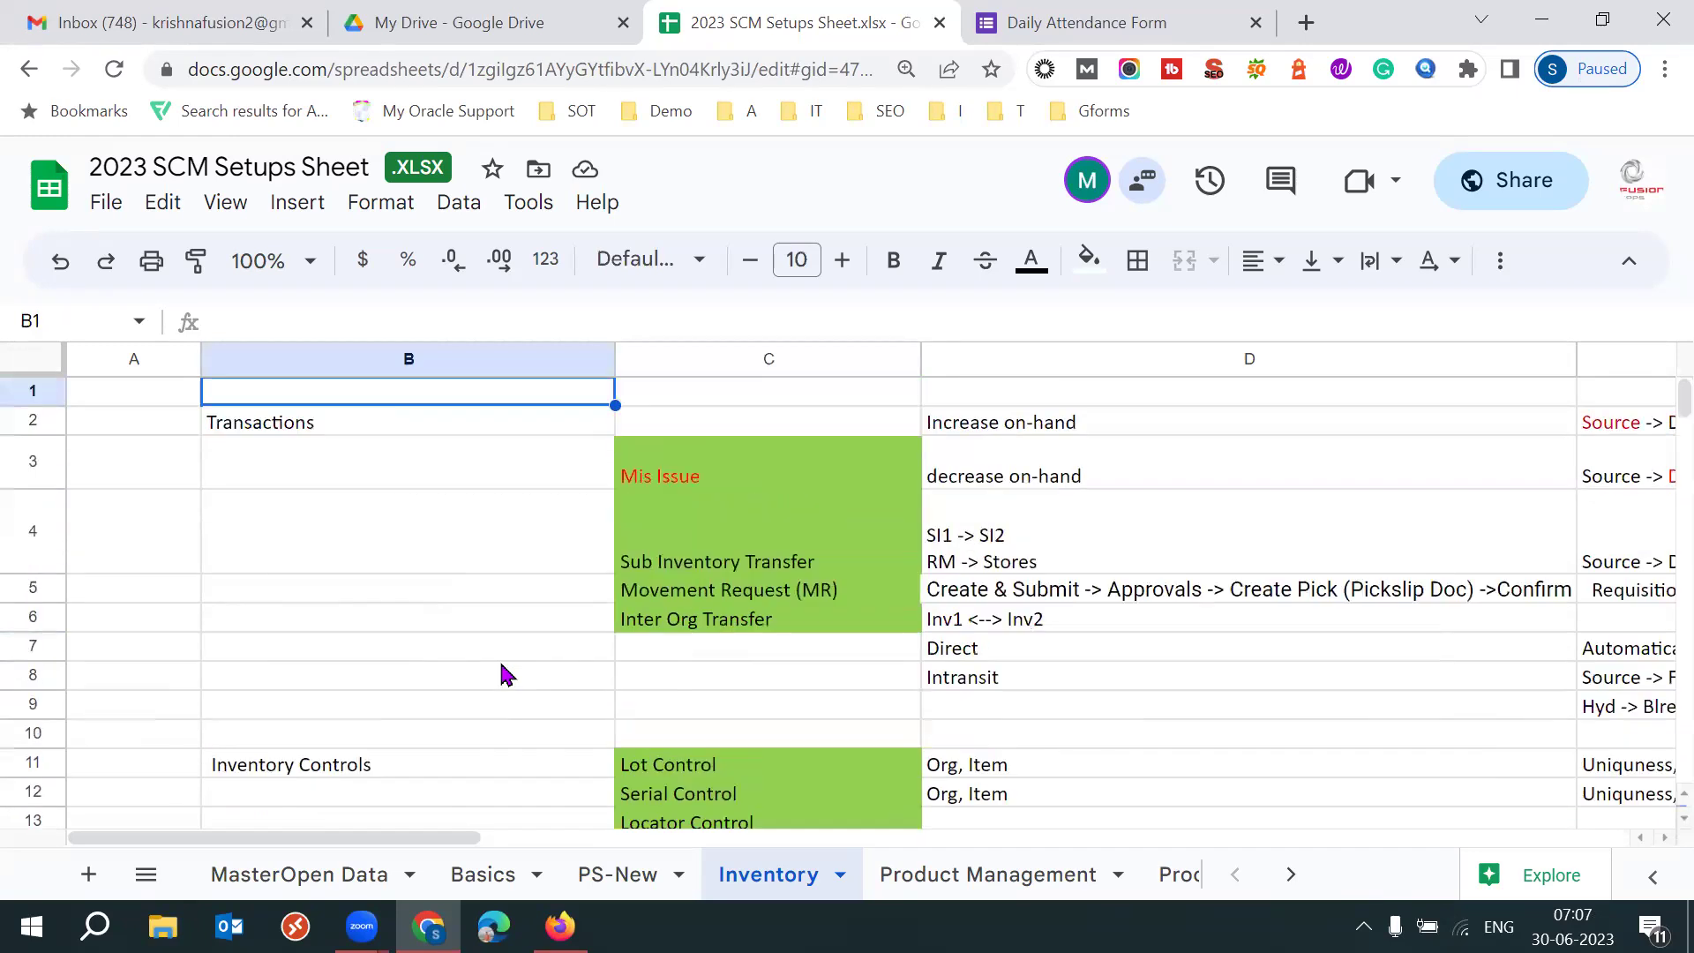
pyautogui.press('Down')
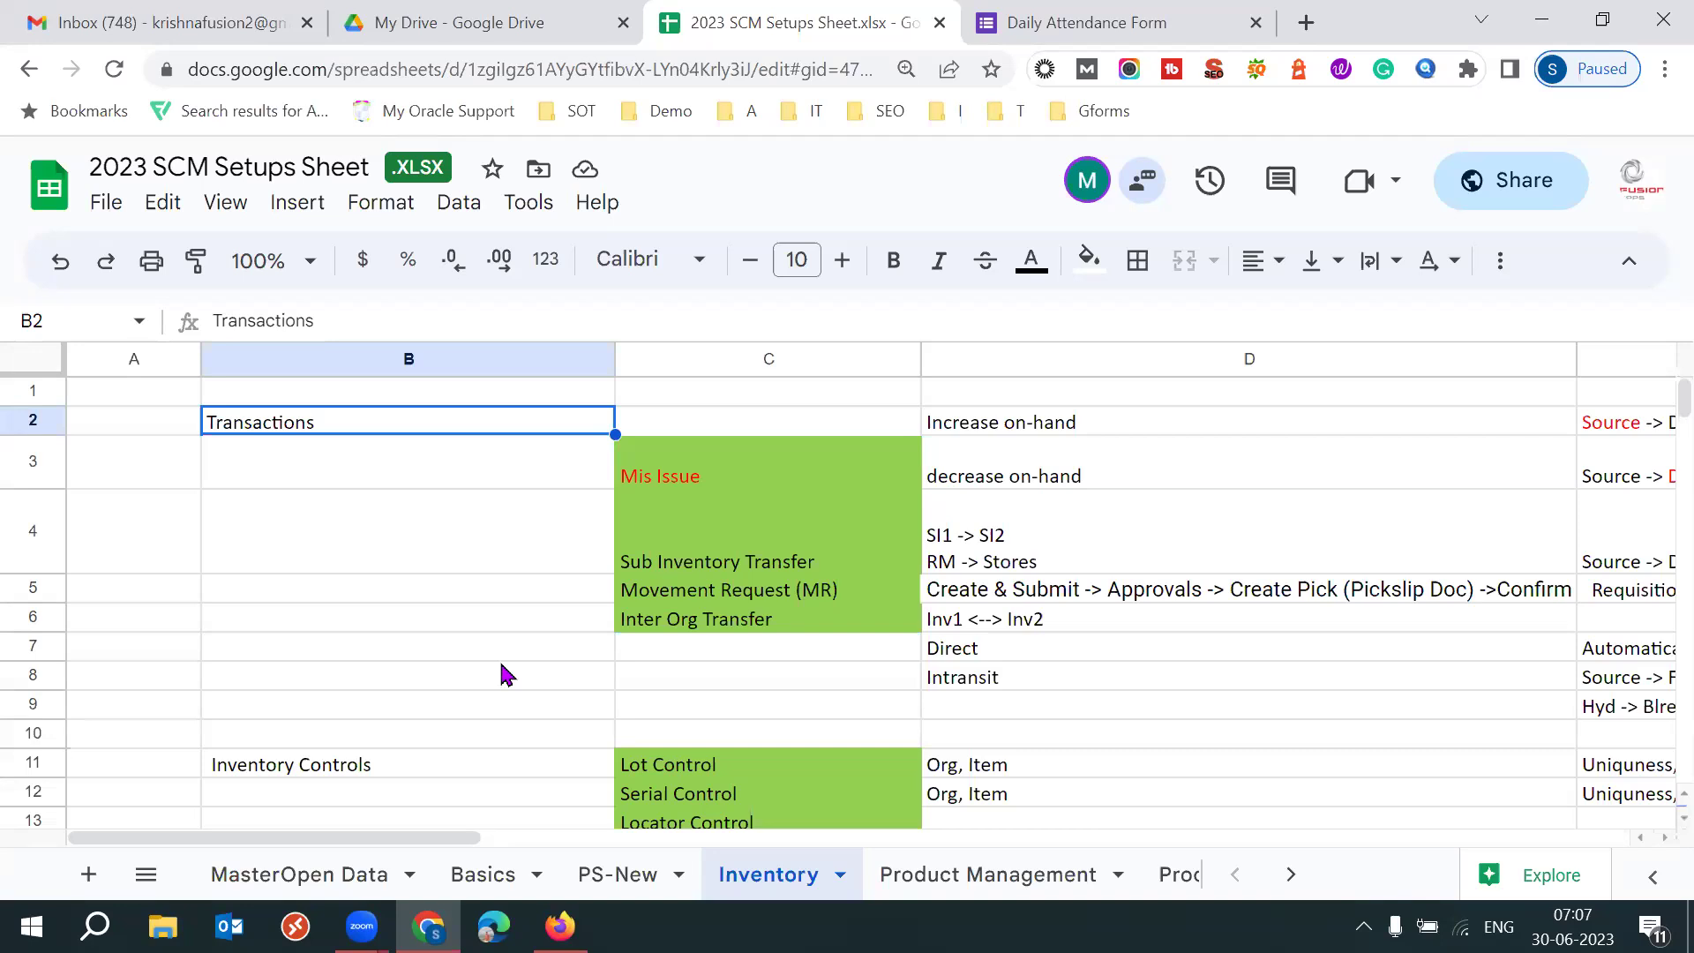
pyautogui.click(1063, 24)
pyautogui.hotkey('ctrl', 'w')
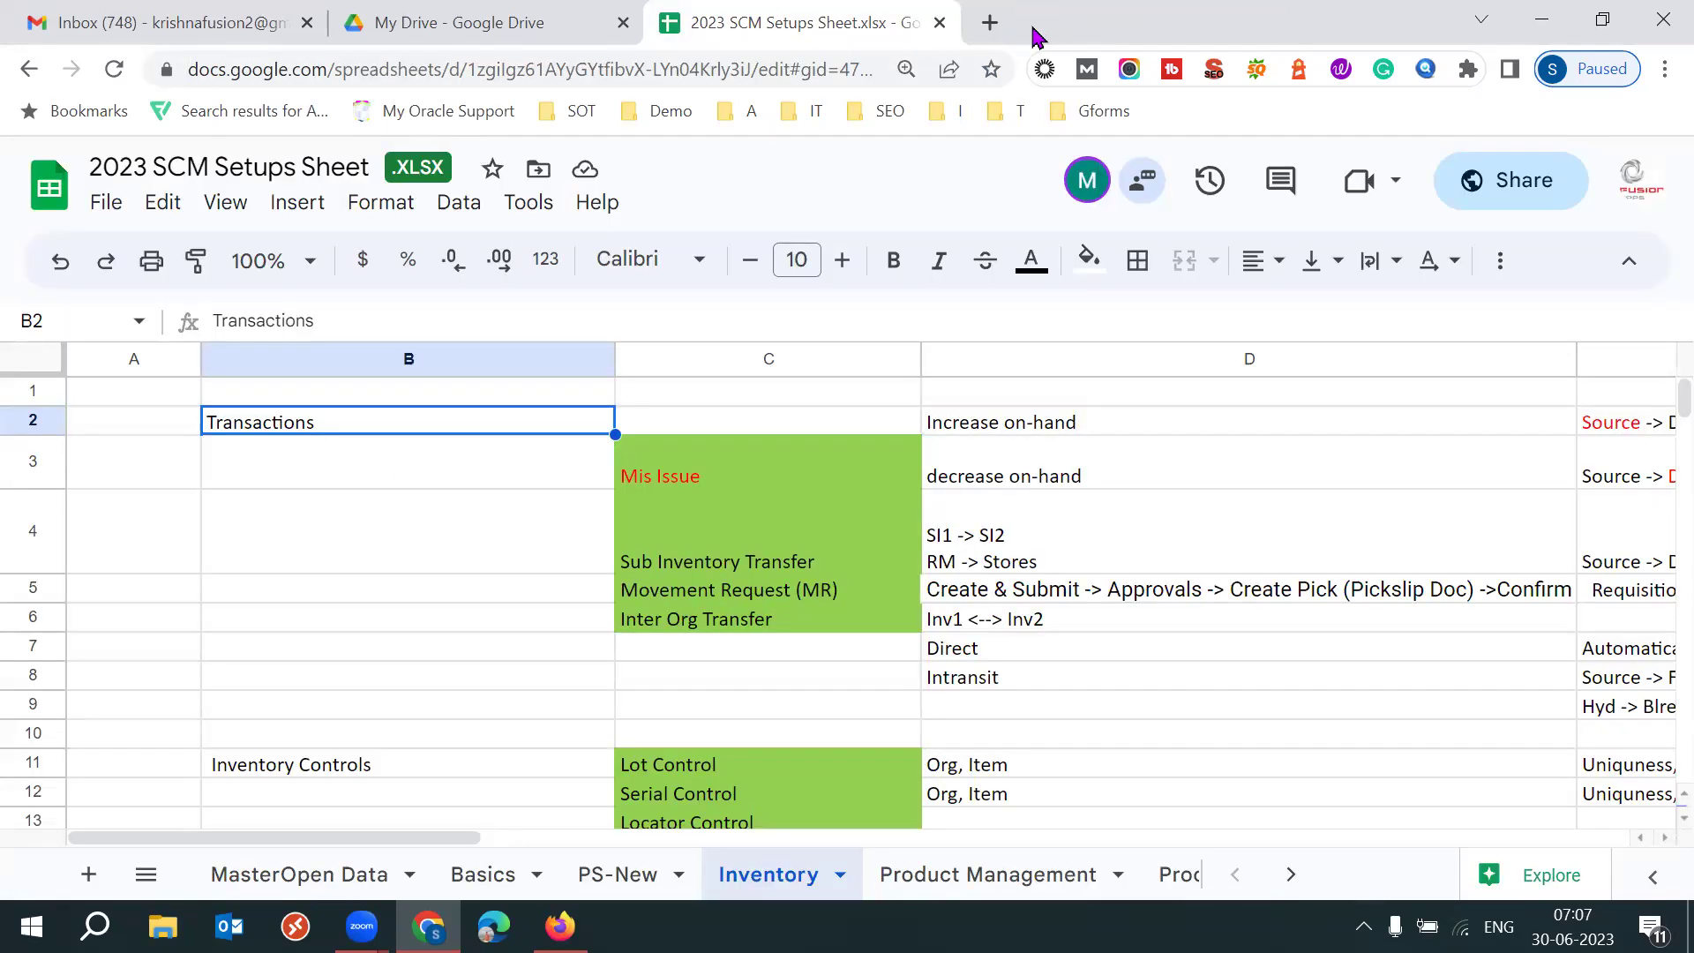
# Select the Mis Issue and following transaction types under Transactions.
pyautogui.click(670, 484)
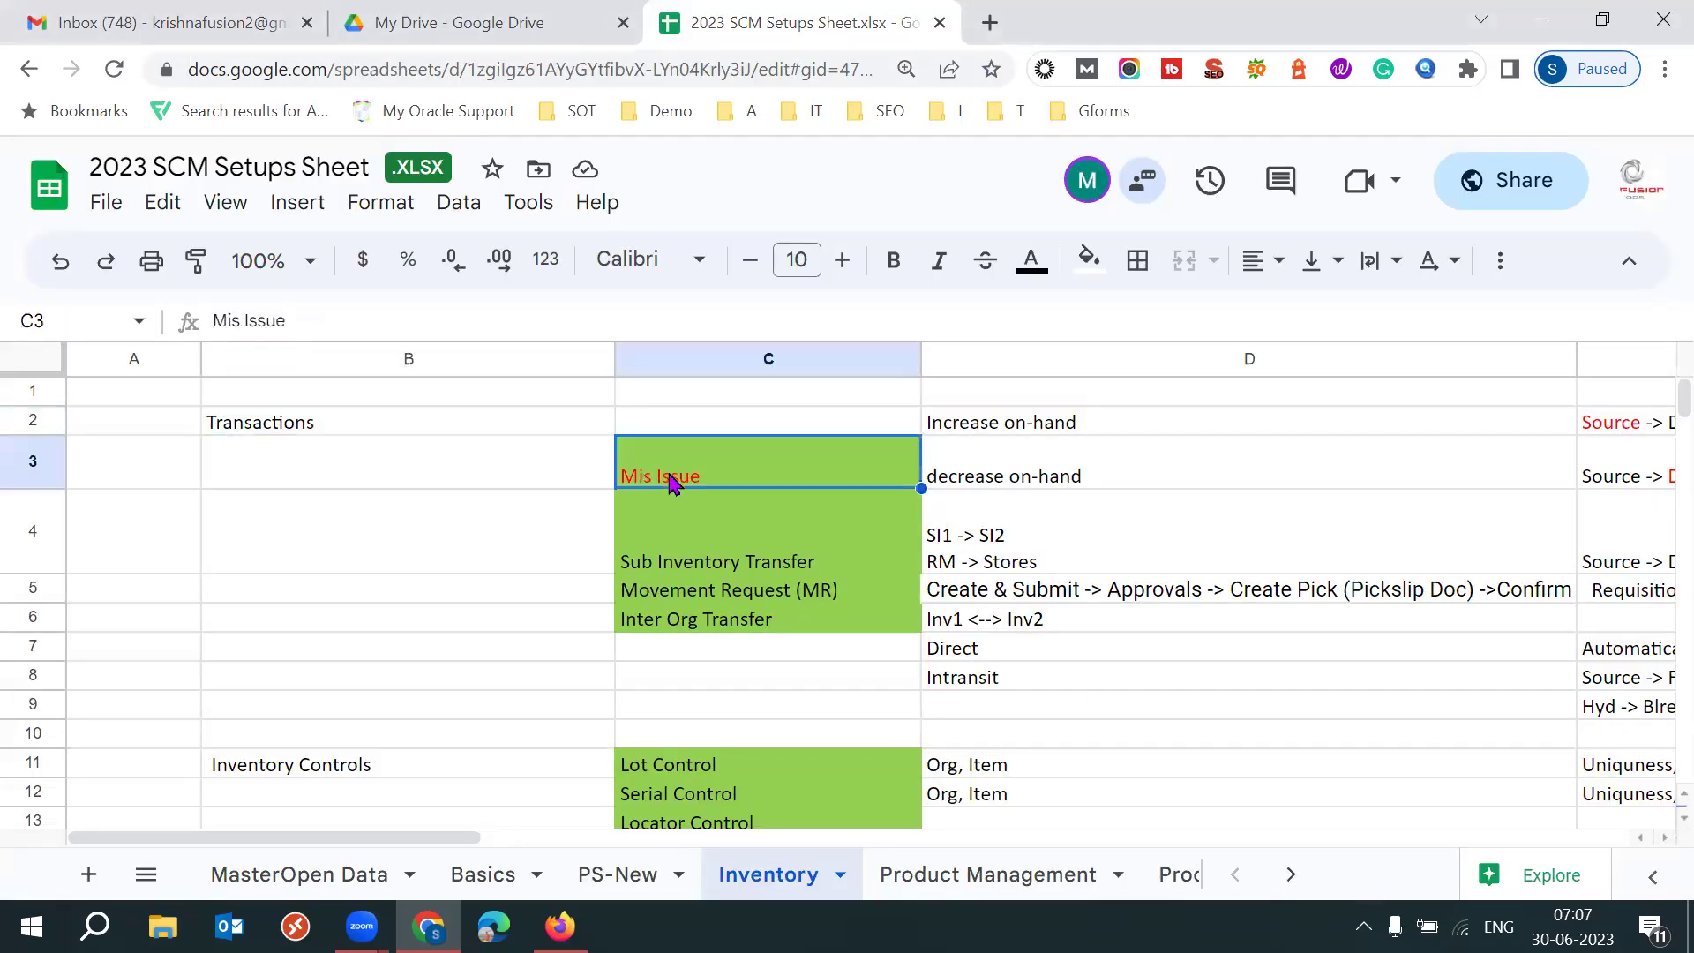
pyautogui.hotkey('shift', 'Down')
pyautogui.hotkey('shift', 'Down')
pyautogui.hotkey('shift', 'Down')
pyautogui.press('Up')
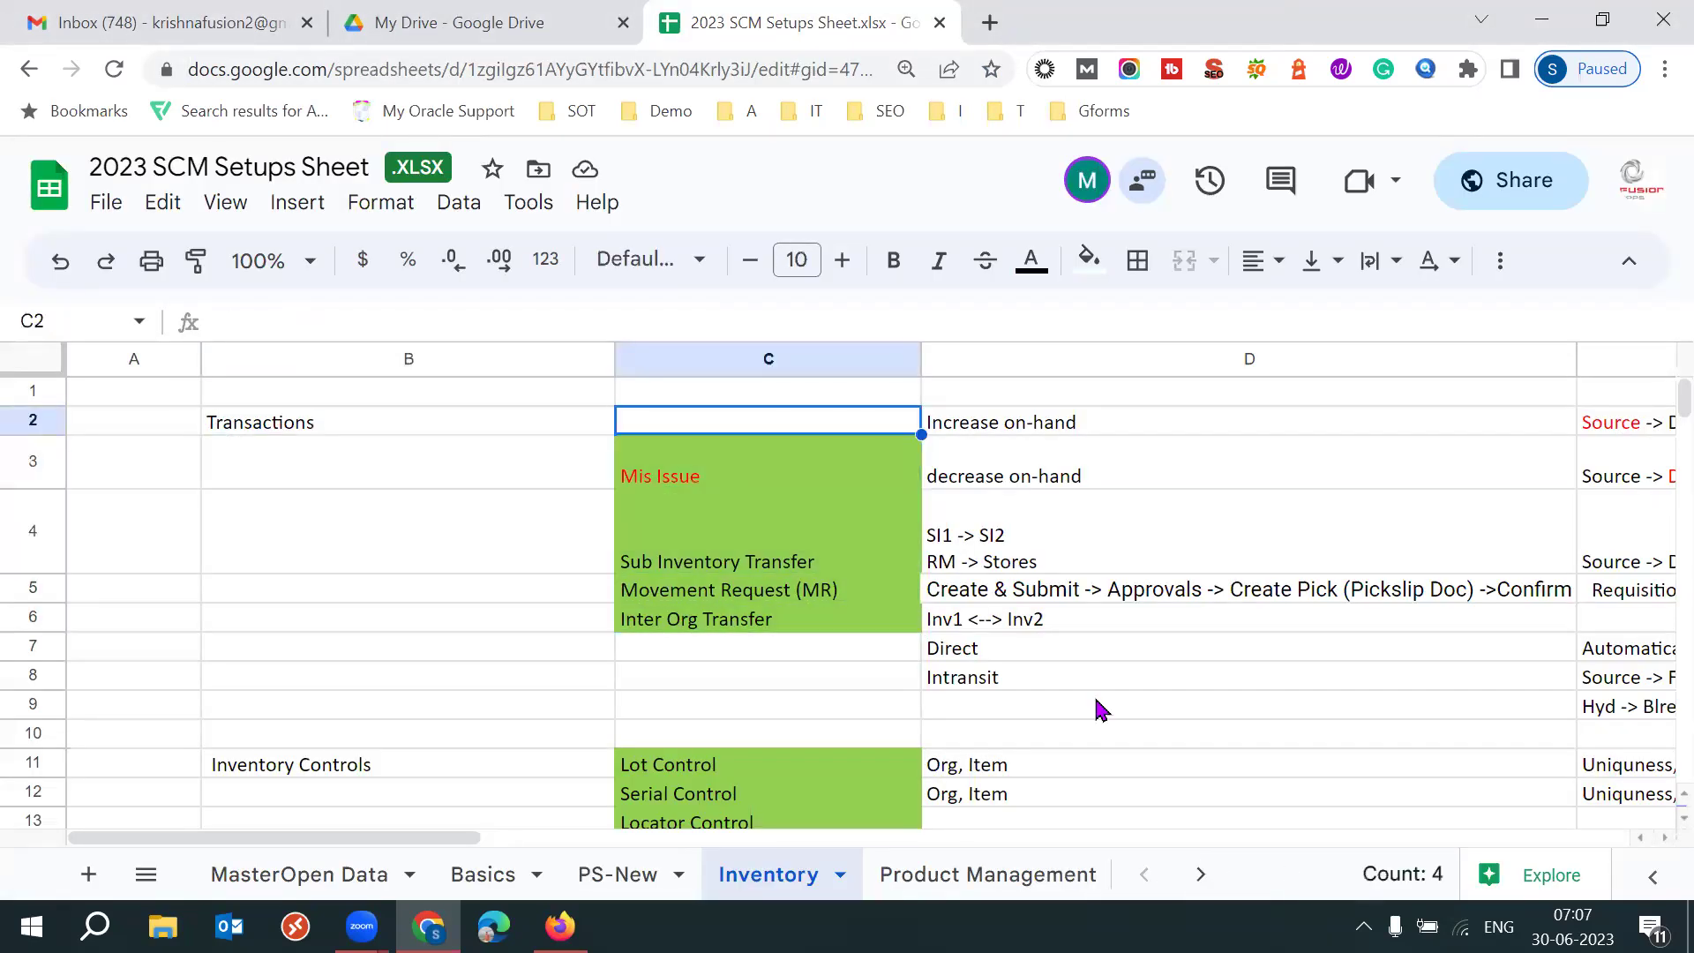
pyautogui.press('Down')
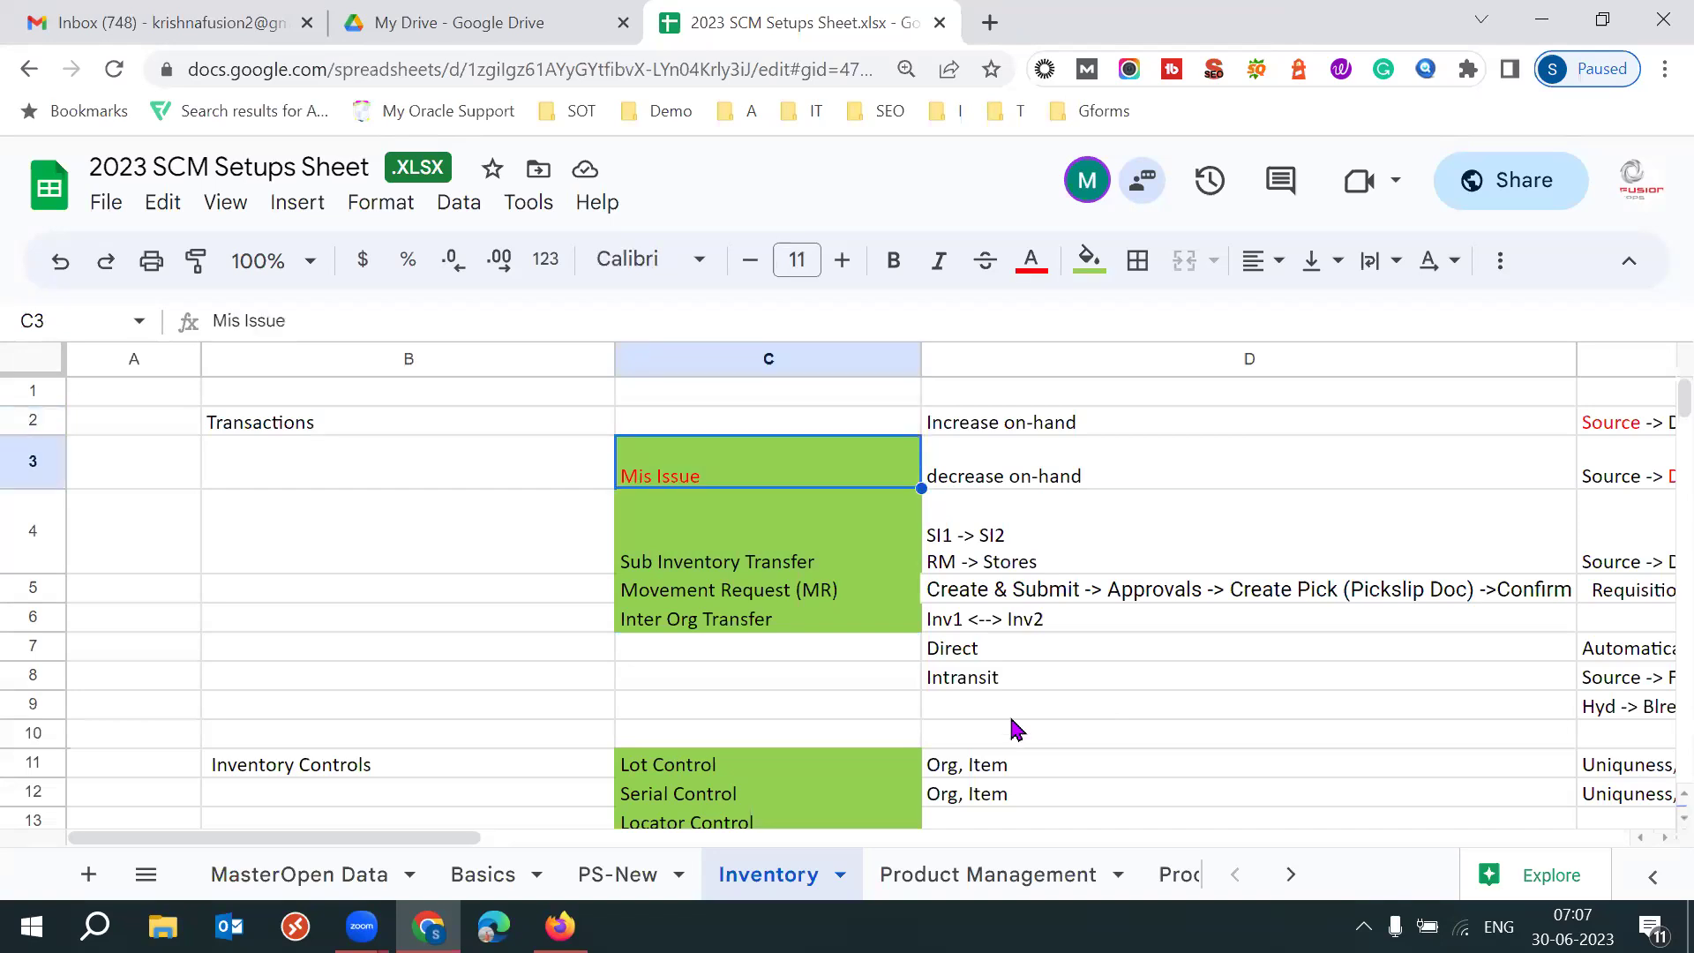
pyautogui.moveTo(559, 927)
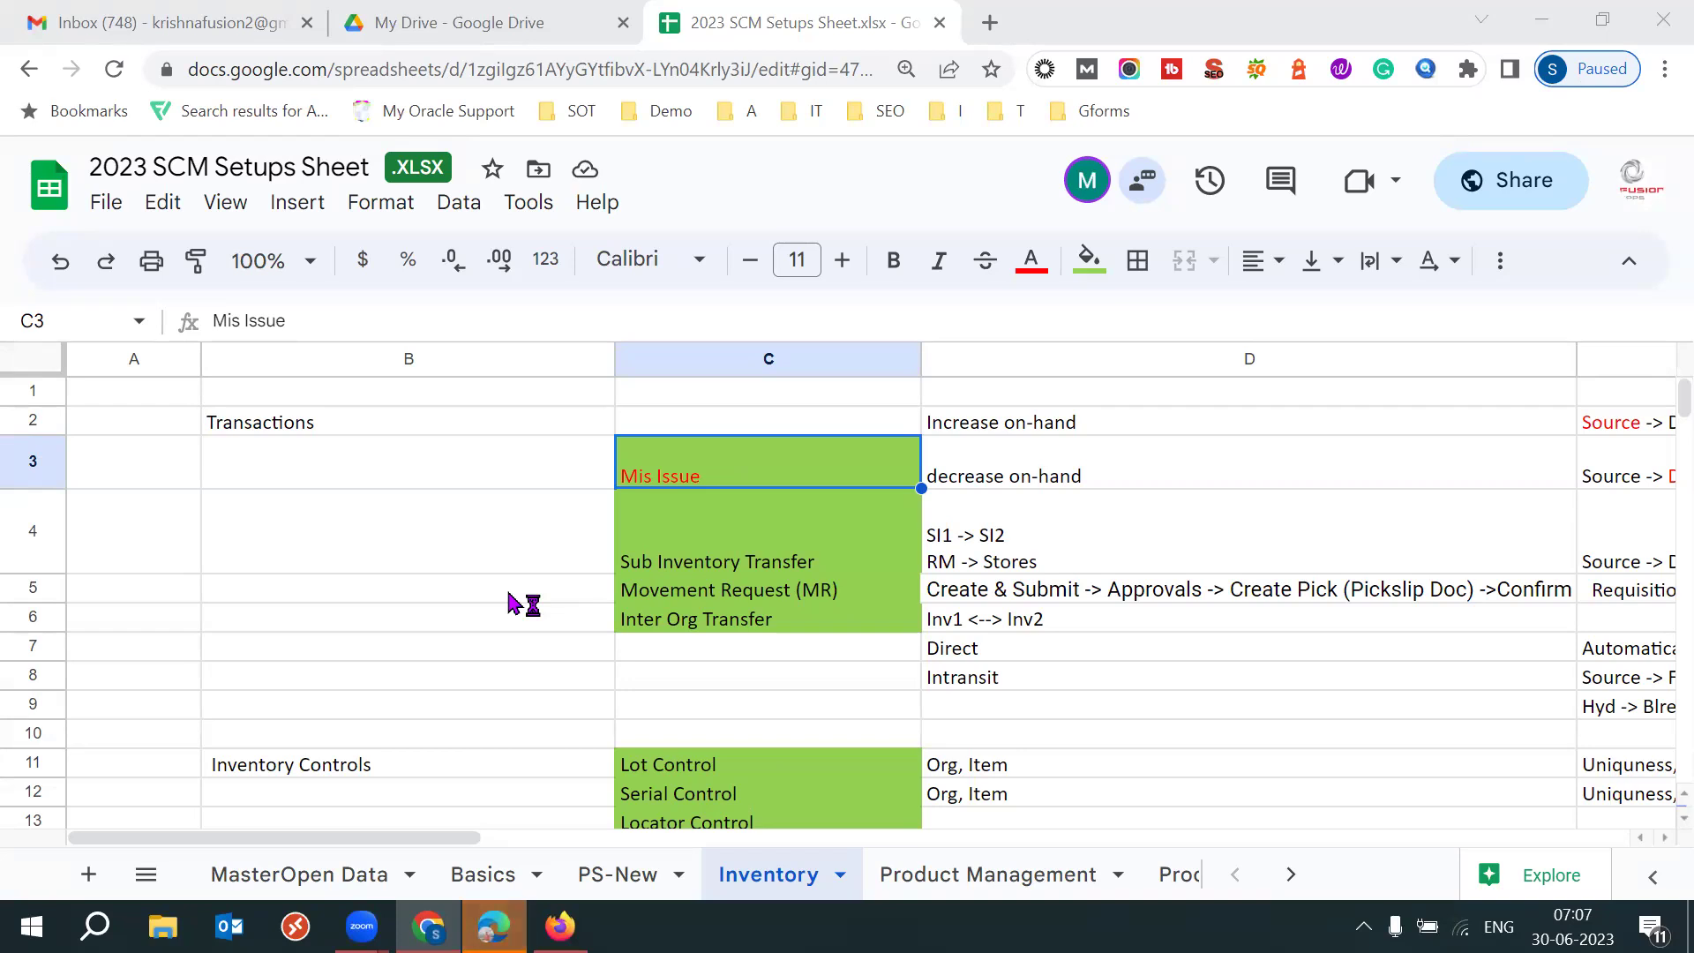
# In Edge, load the ekmk-test Oracle cloud sign-in page.
pyautogui.moveTo(494, 926)
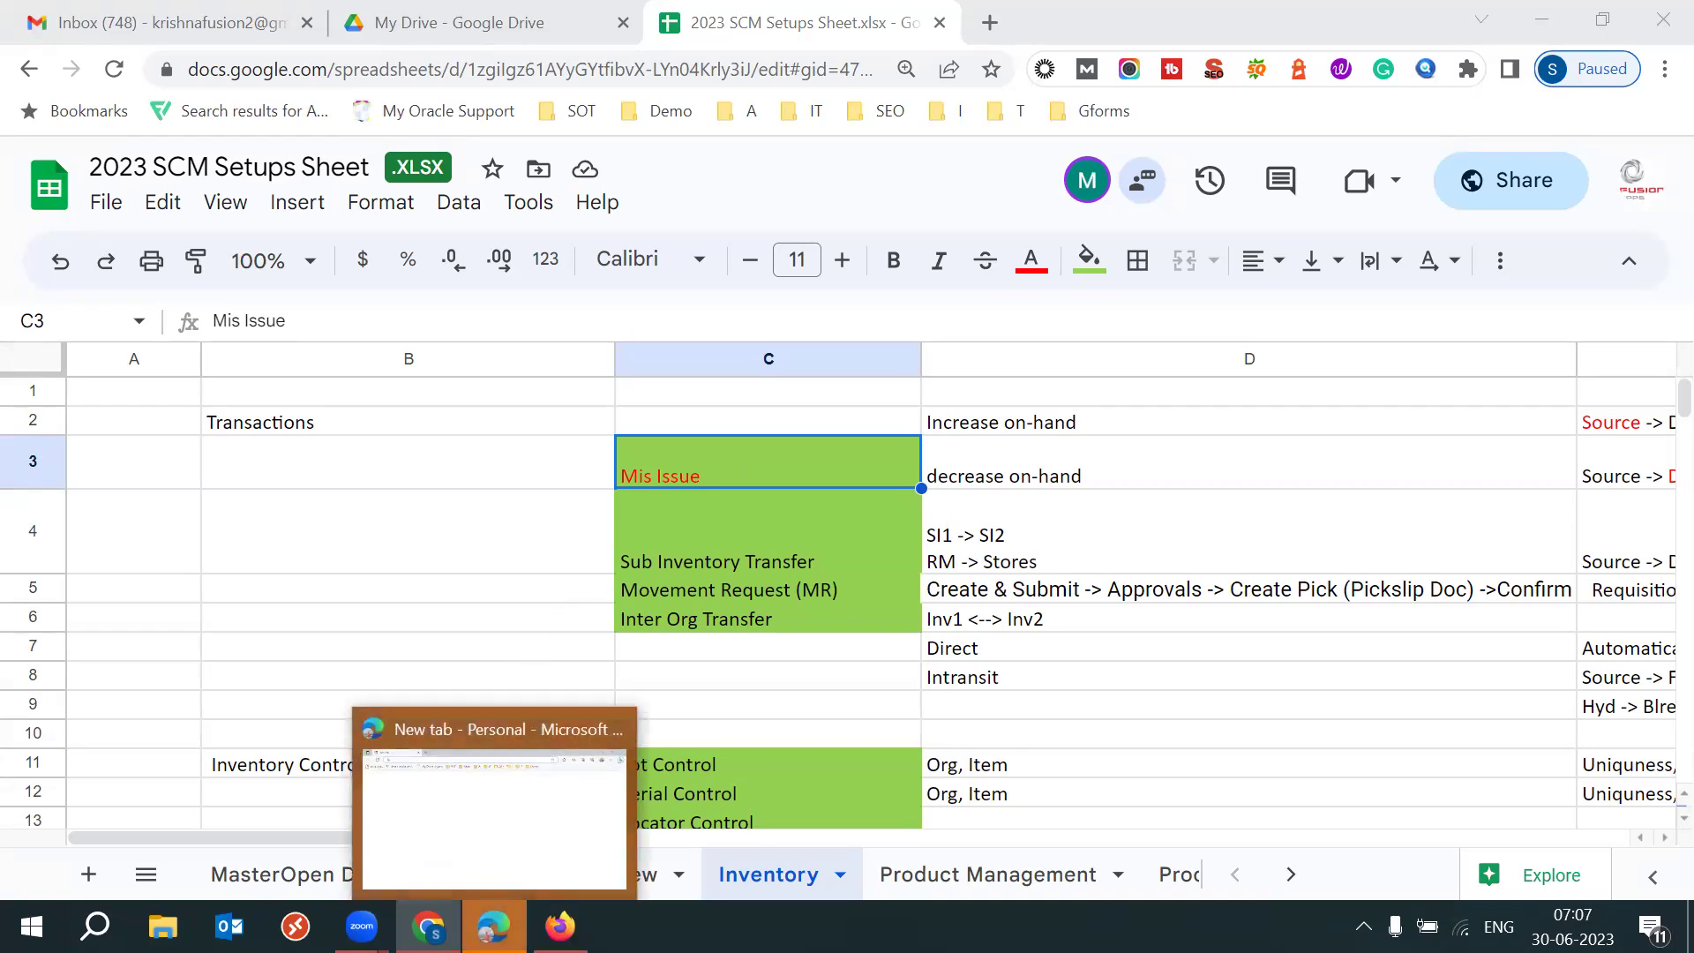
pyautogui.click(583, 767)
pyautogui.write('ek')
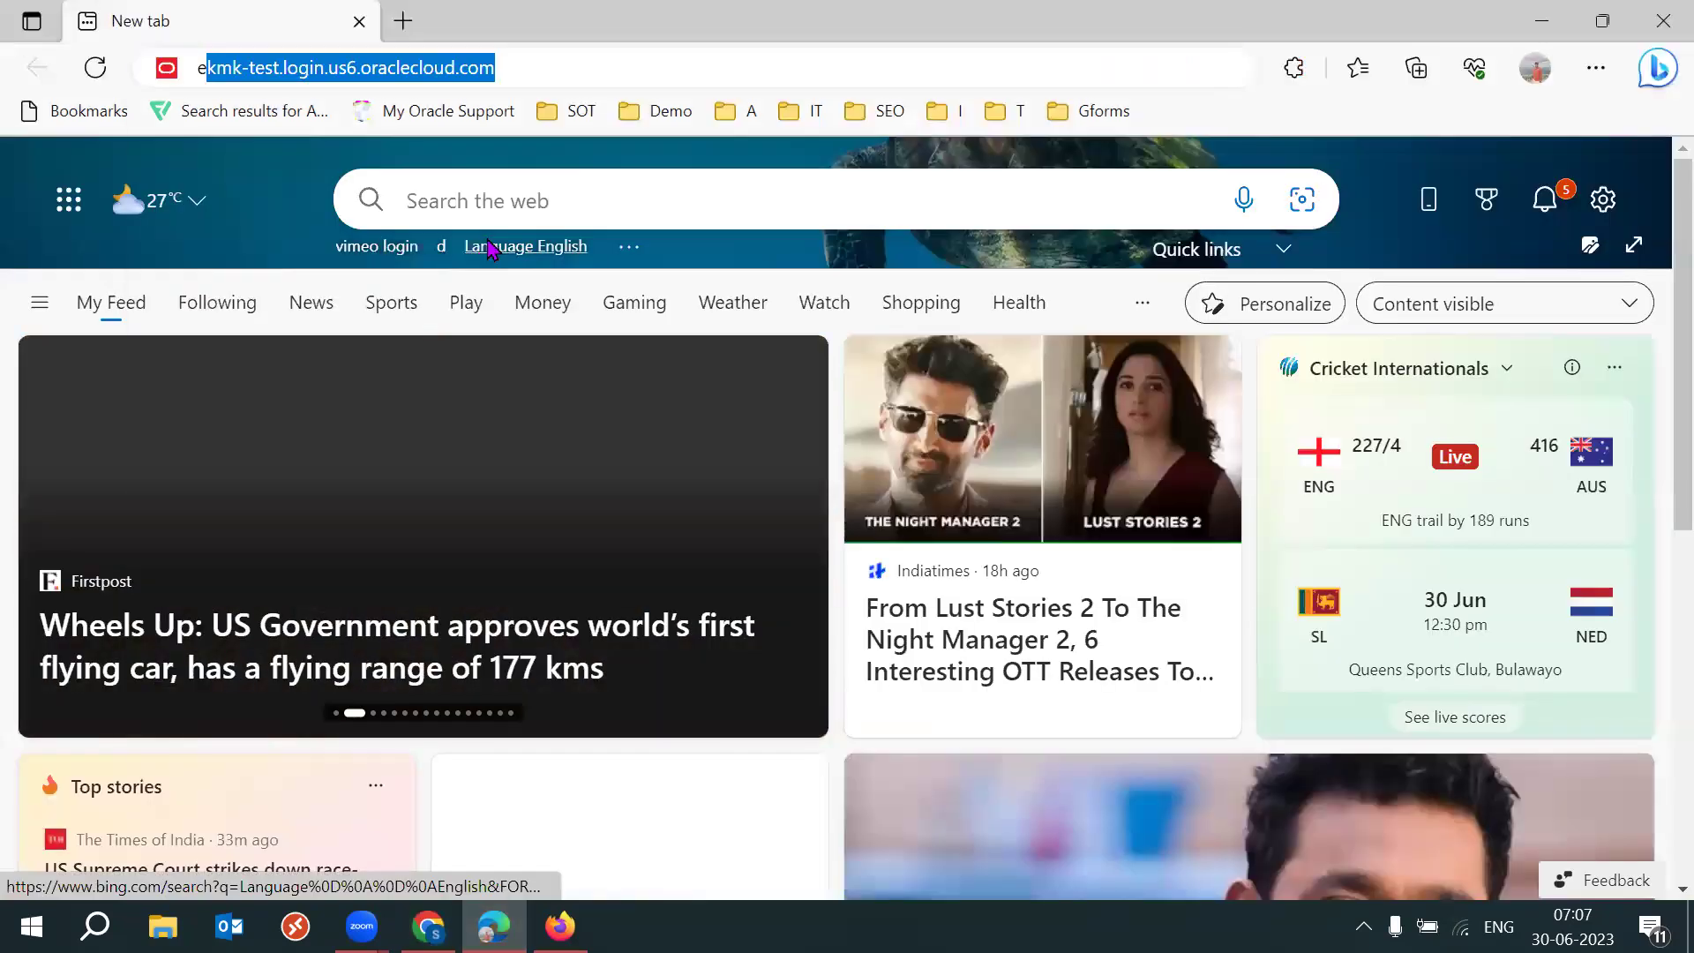
pyautogui.press('Return')
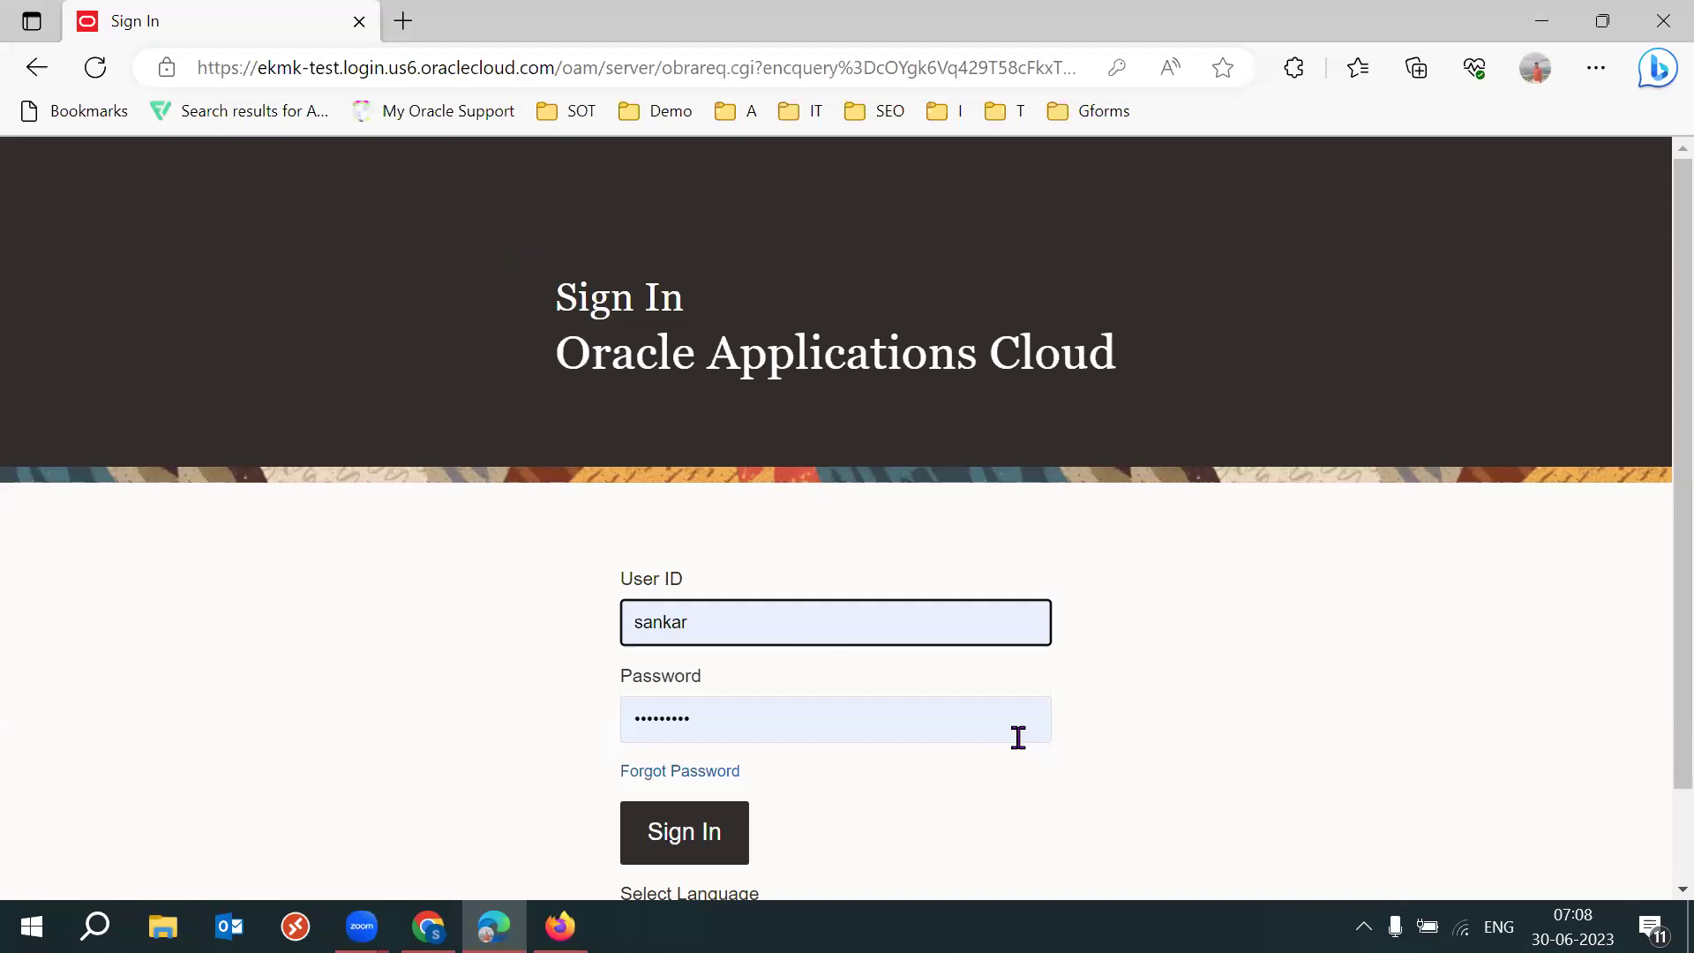
# Sign in with the warehouse user's saved login, then bring the Firefox sign-in window forward.
pyautogui.click(796, 629)
pyautogui.write('53k')
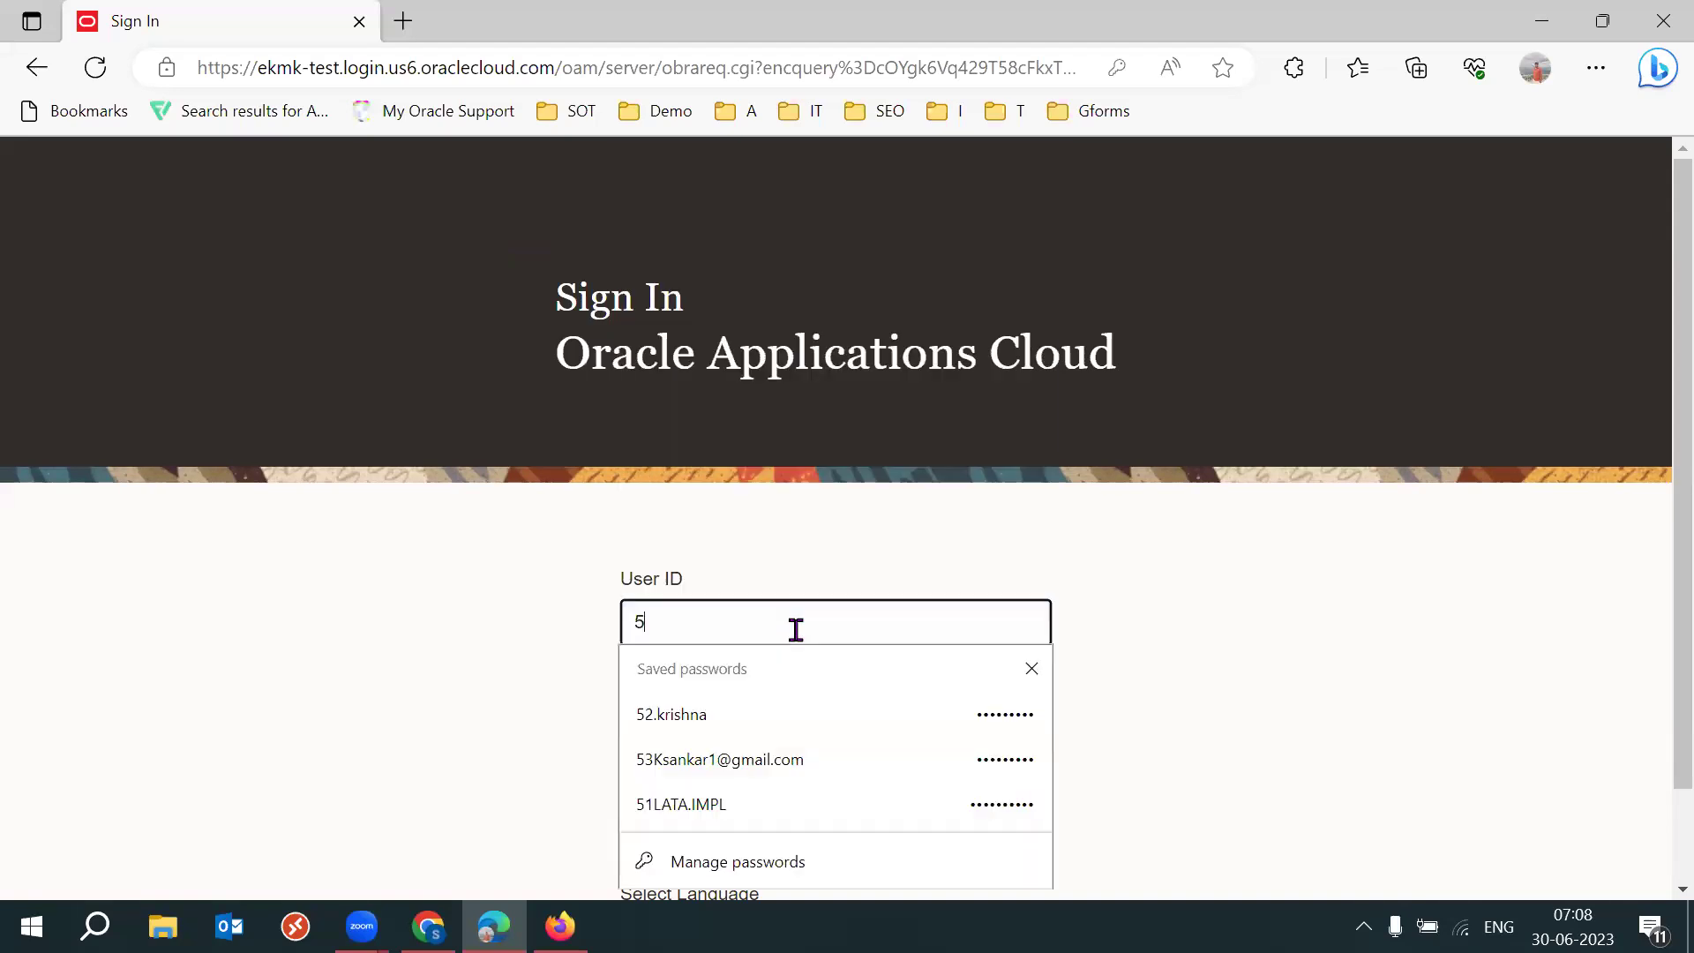
pyautogui.click(757, 713)
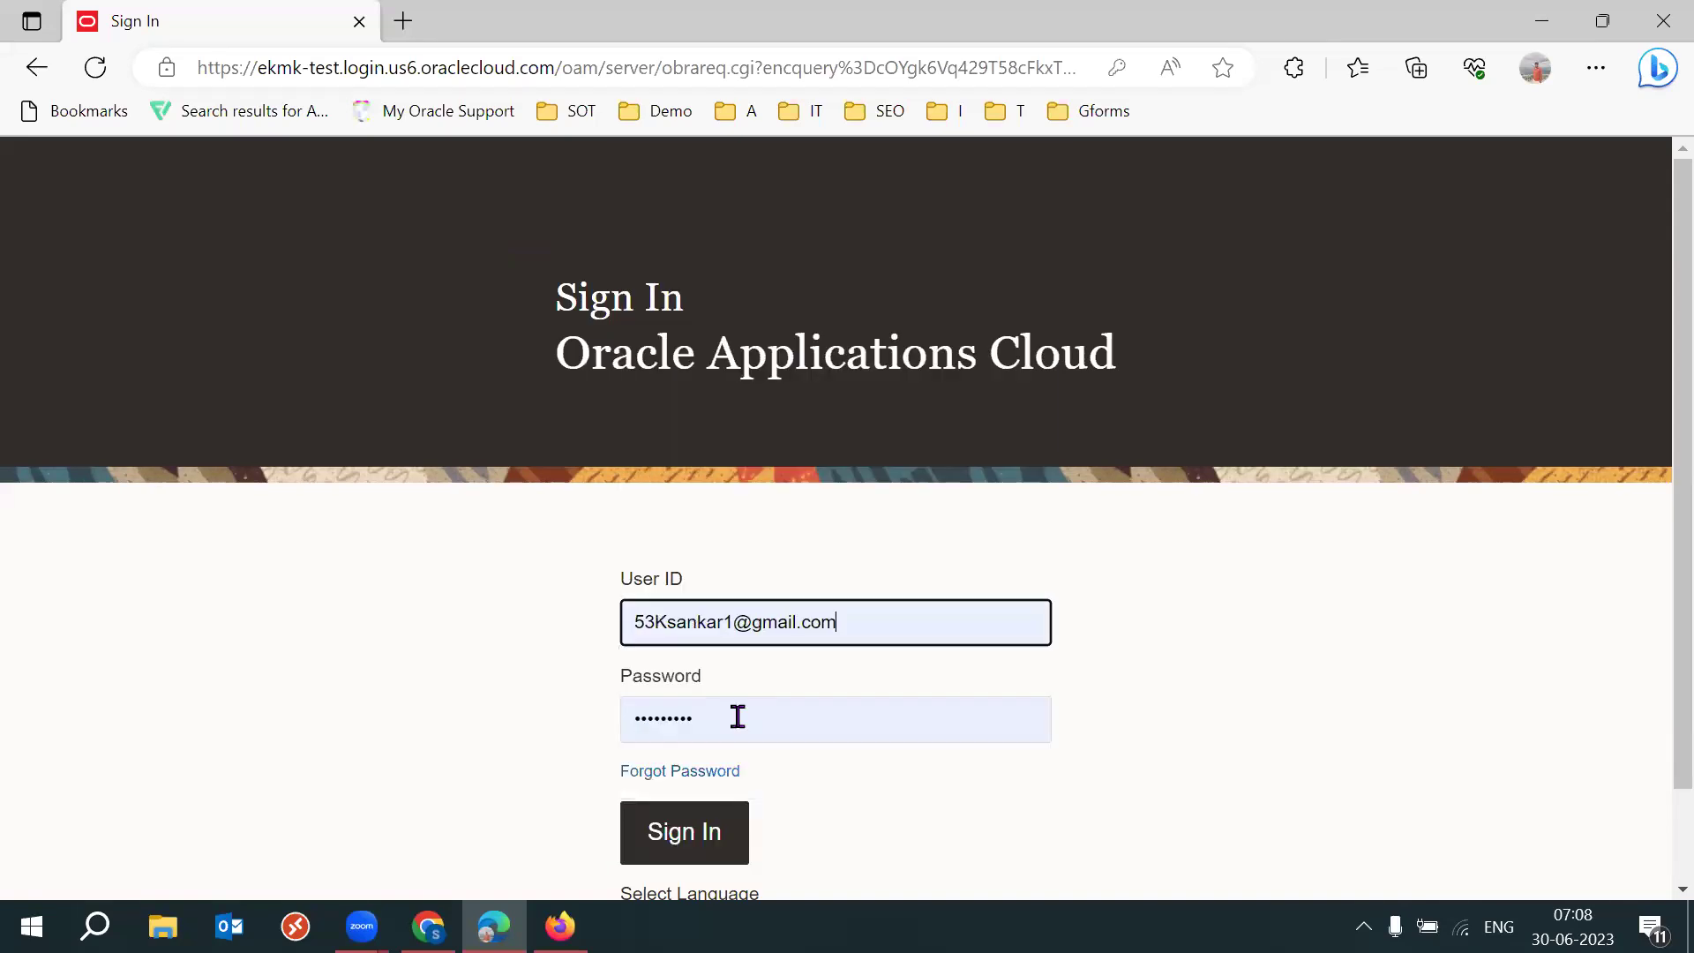
pyautogui.scroll(-1, 1086, 668)
pyautogui.click(730, 745)
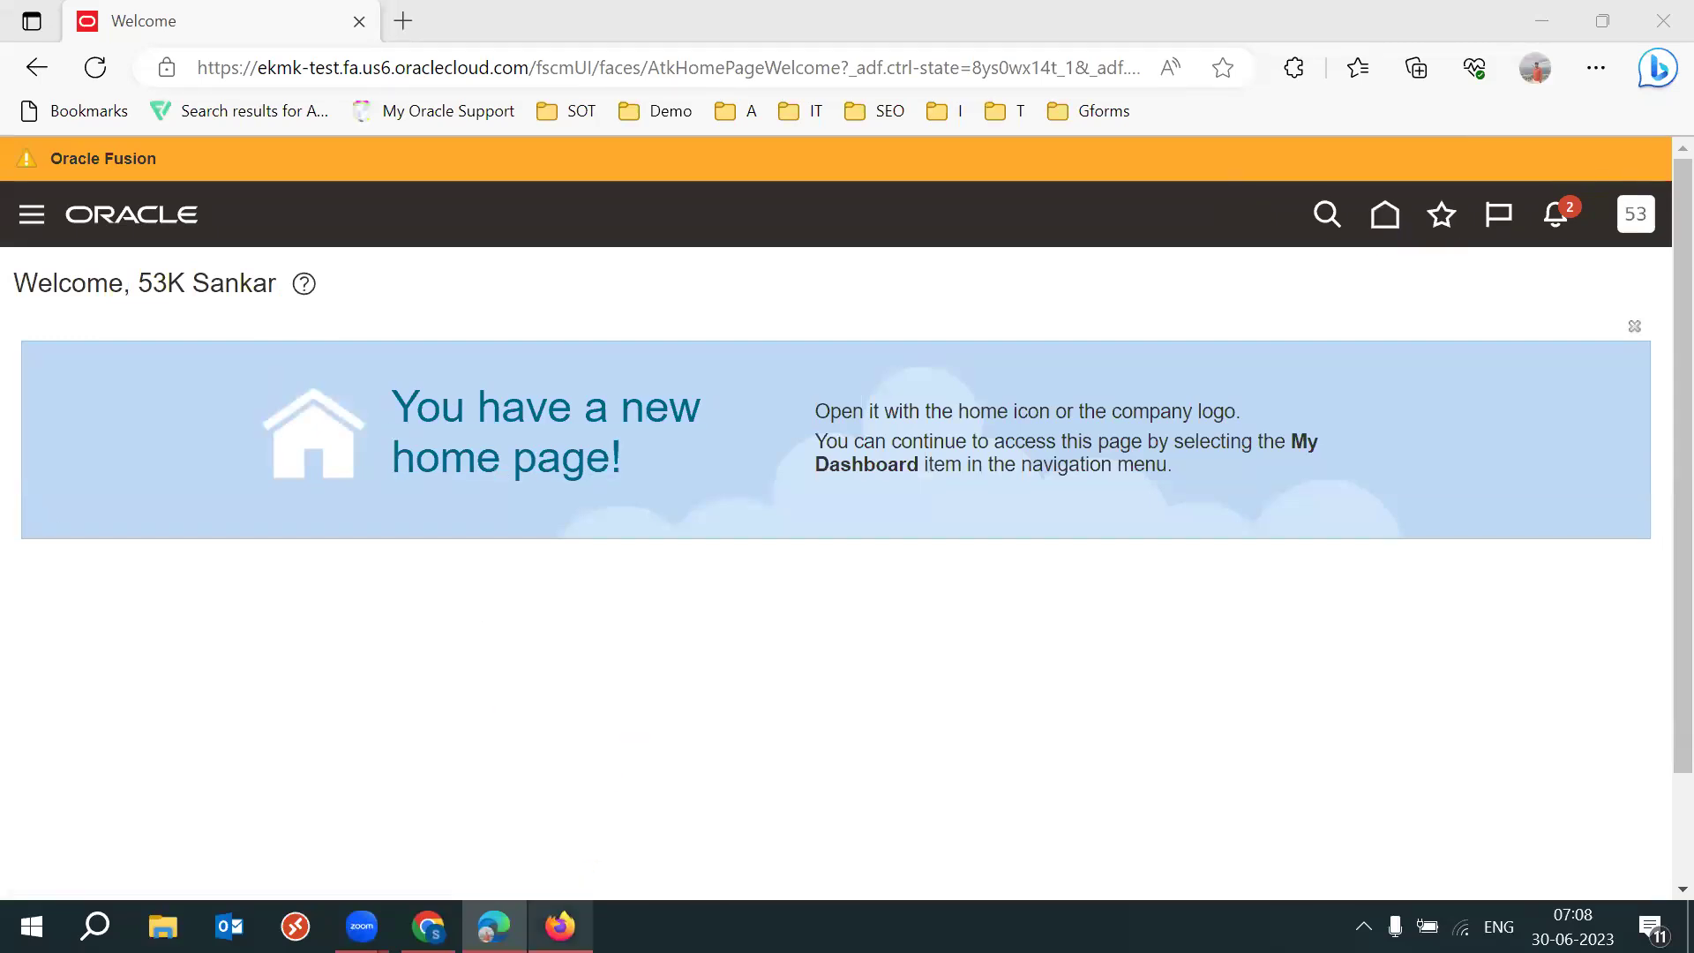
pyautogui.click(559, 926)
# In Firefox, sign in with another saved user's login and return to the SCM setups spreadsheet.
pyautogui.click(862, 637)
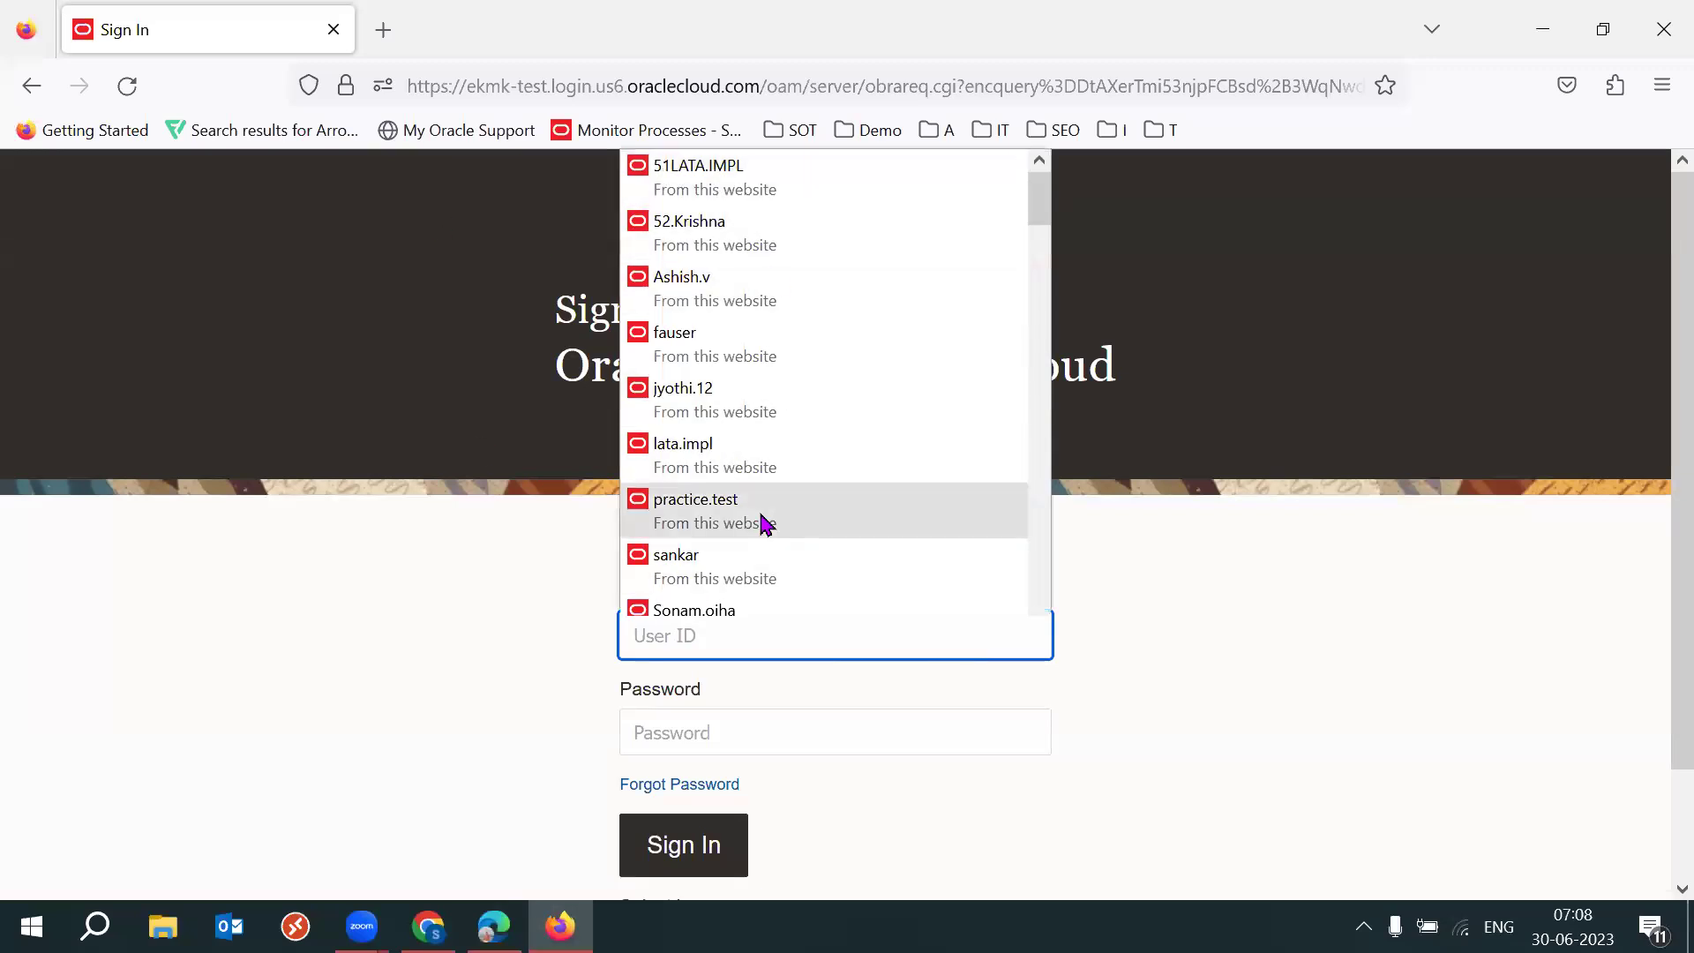
pyautogui.write('52')
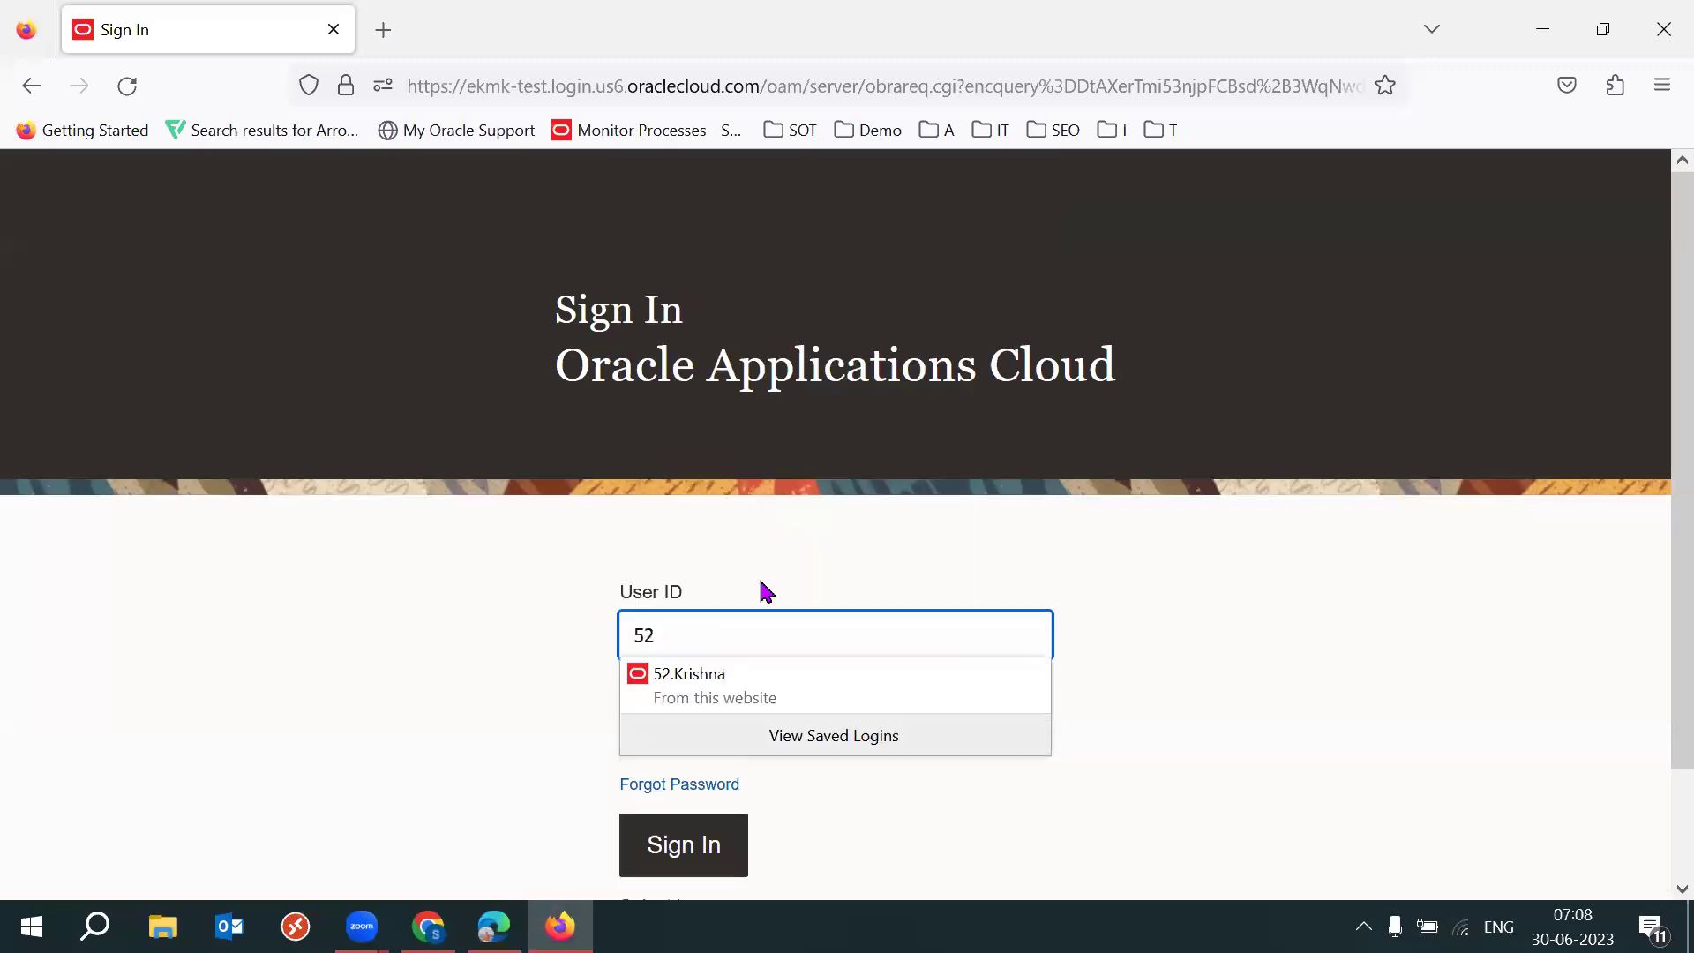
pyautogui.click(750, 688)
pyautogui.click(685, 843)
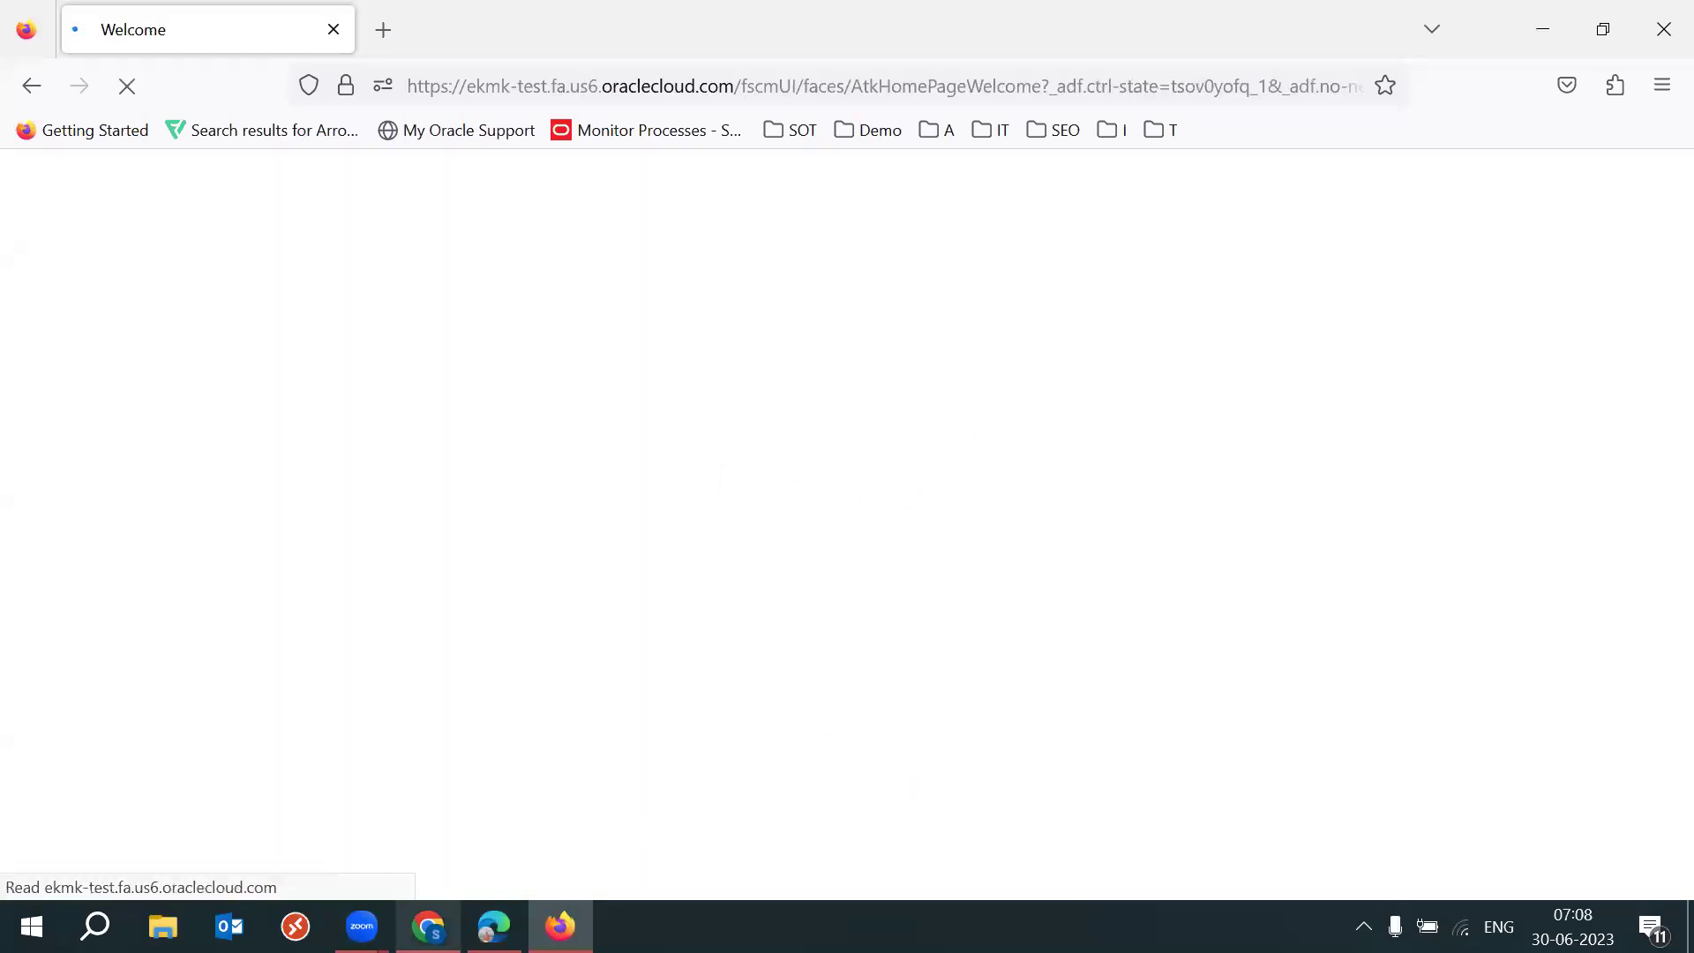
pyautogui.click(428, 927)
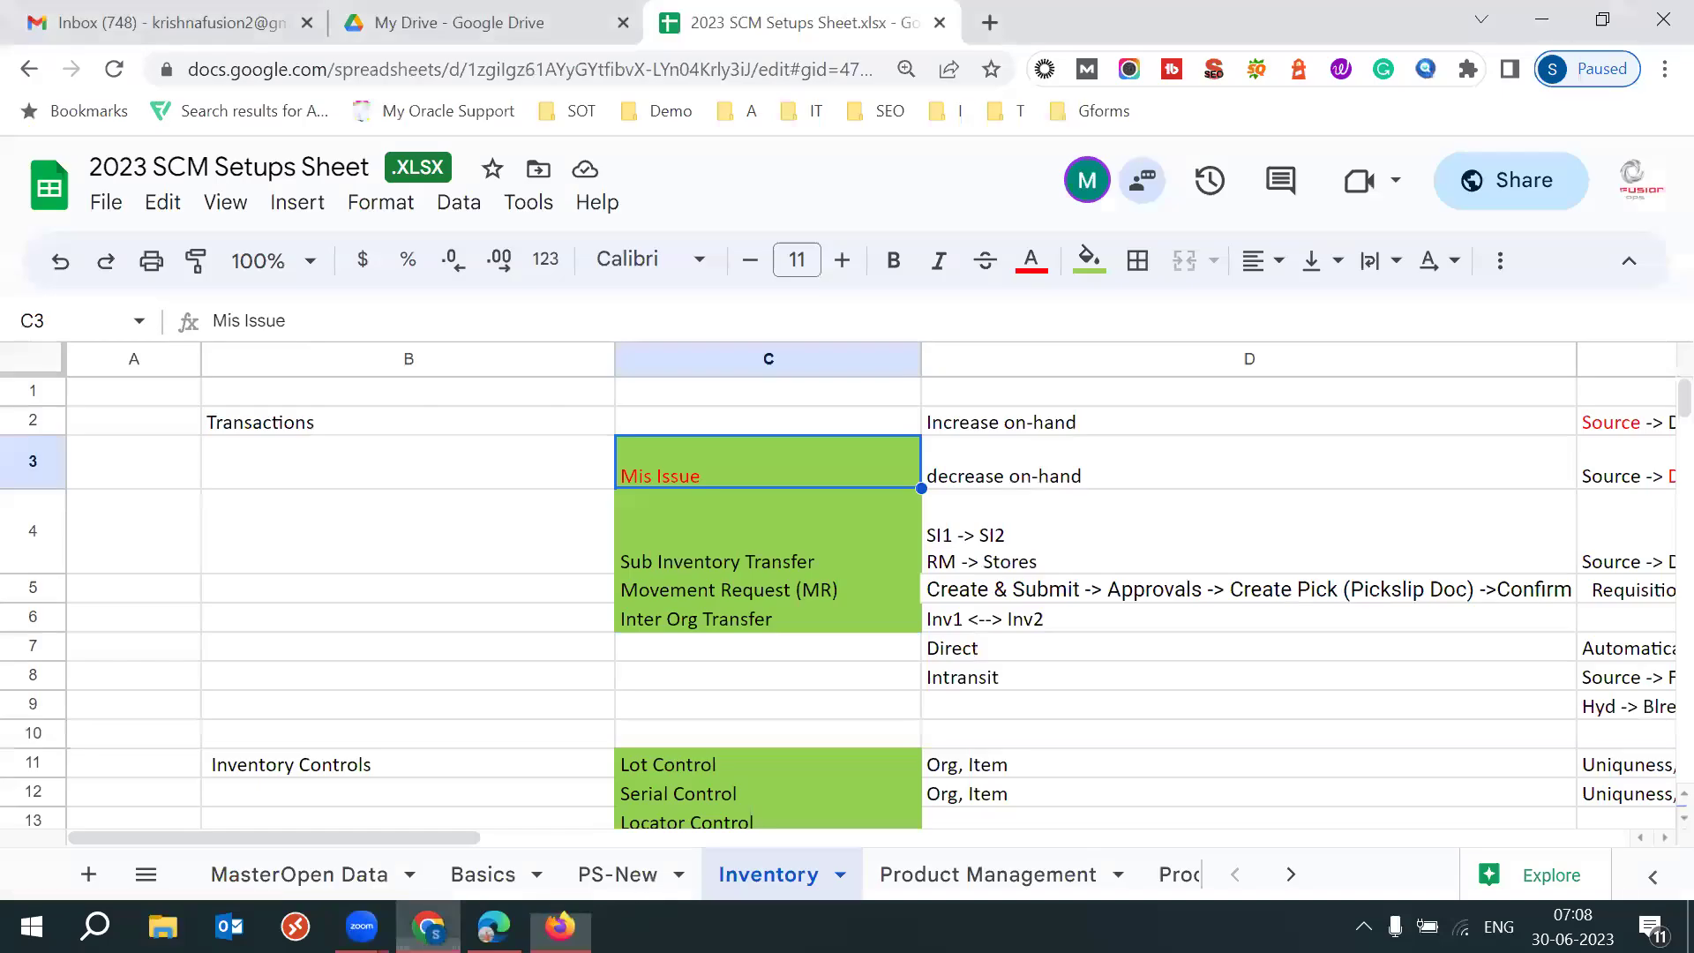
# On the Product Management sheet, select items 1–14 and then items 11–13 with descriptions.
pyautogui.click(916, 893)
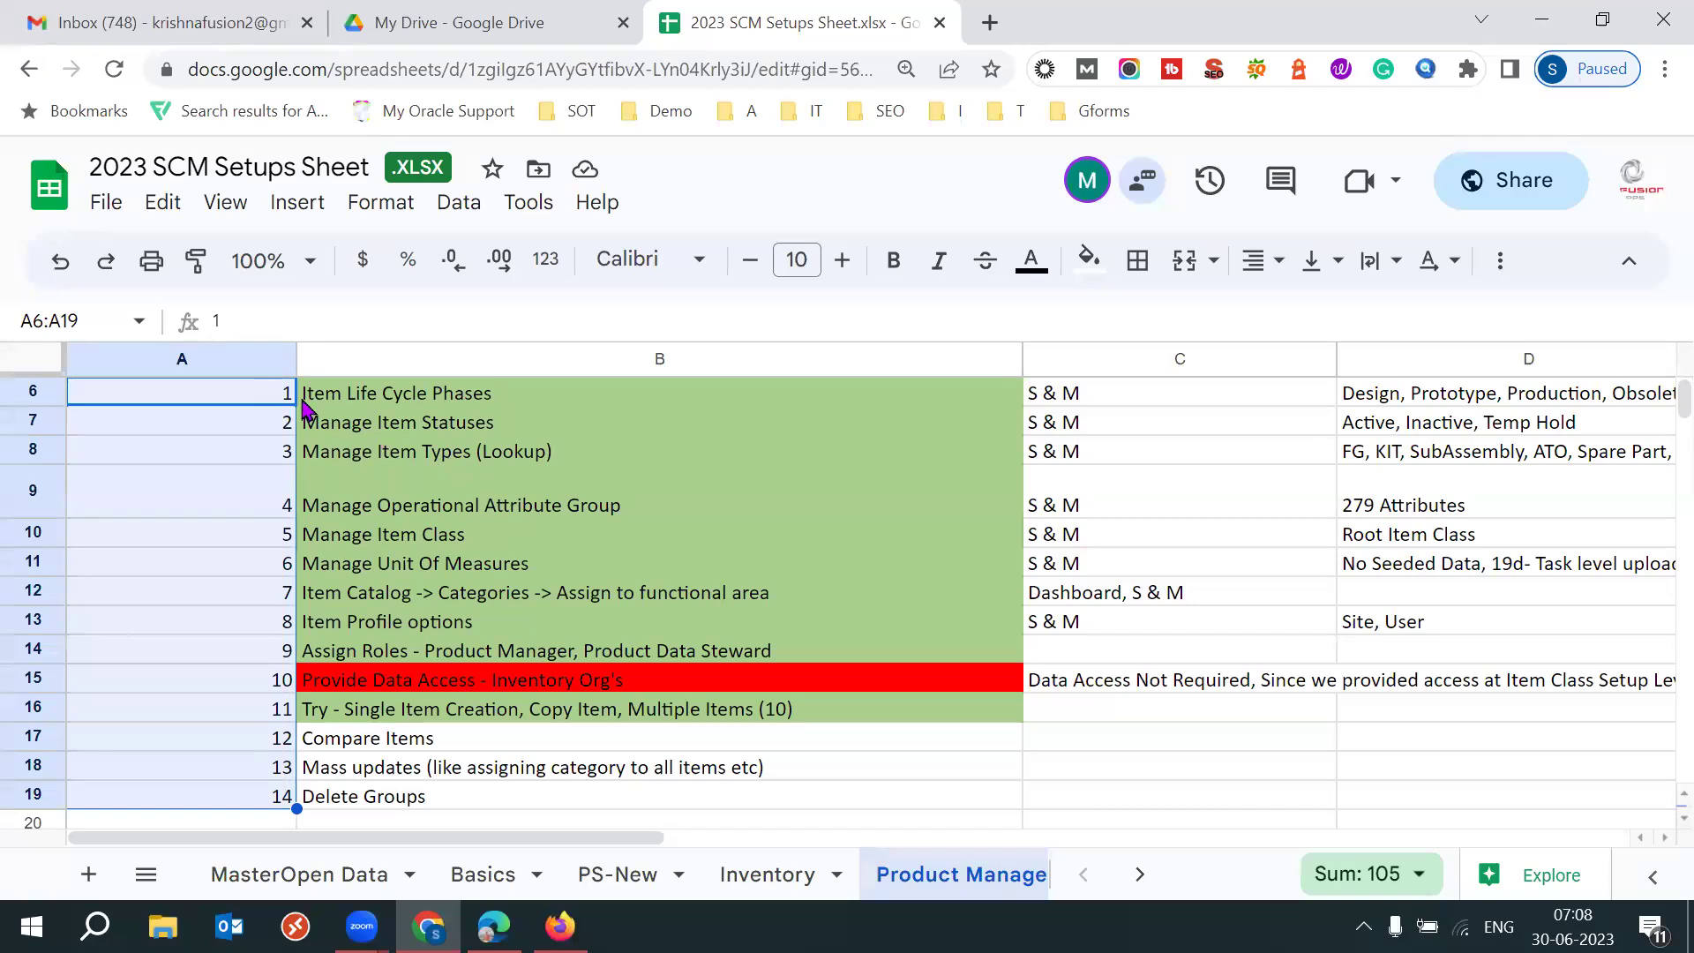
pyautogui.click(274, 398)
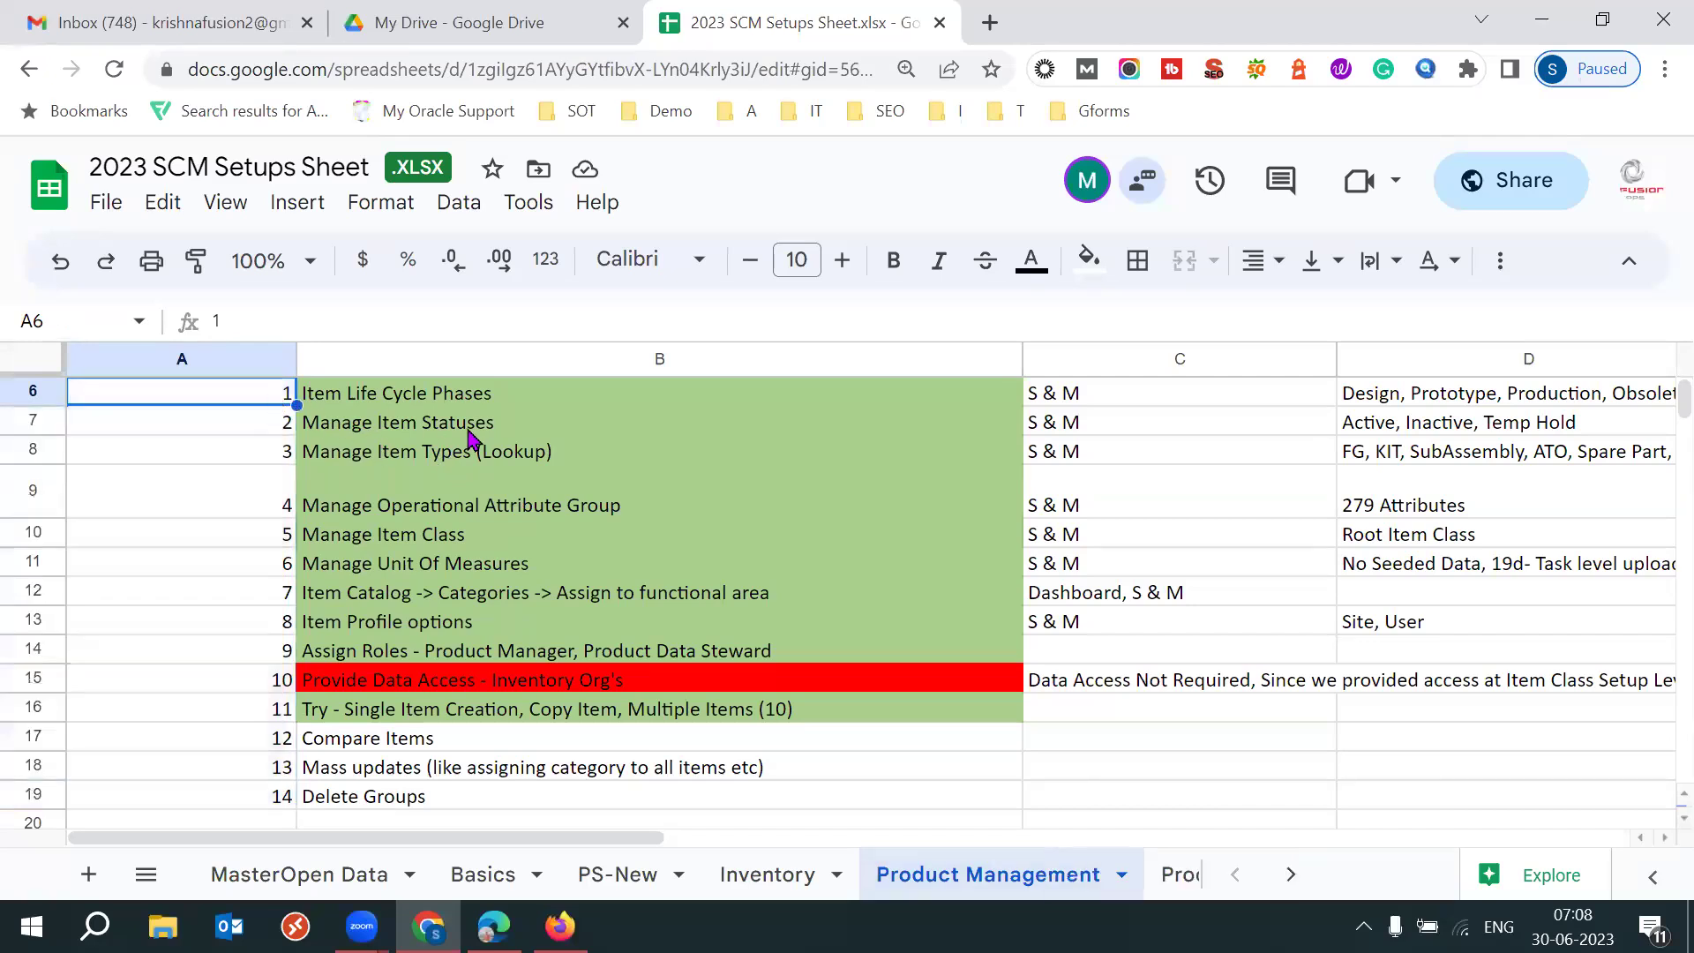
pyautogui.hotkey('shift', 'Down')
pyautogui.hotkey('shift', 'Down')
pyautogui.hotkey('shift', 'Down')
pyautogui.hotkey('shift', 'Down')
pyautogui.hotkey('shift', 'Down')
pyautogui.hotkey('shift', 'Down')
pyautogui.hotkey('shift', 'Down')
pyautogui.hotkey('shift', 'Down')
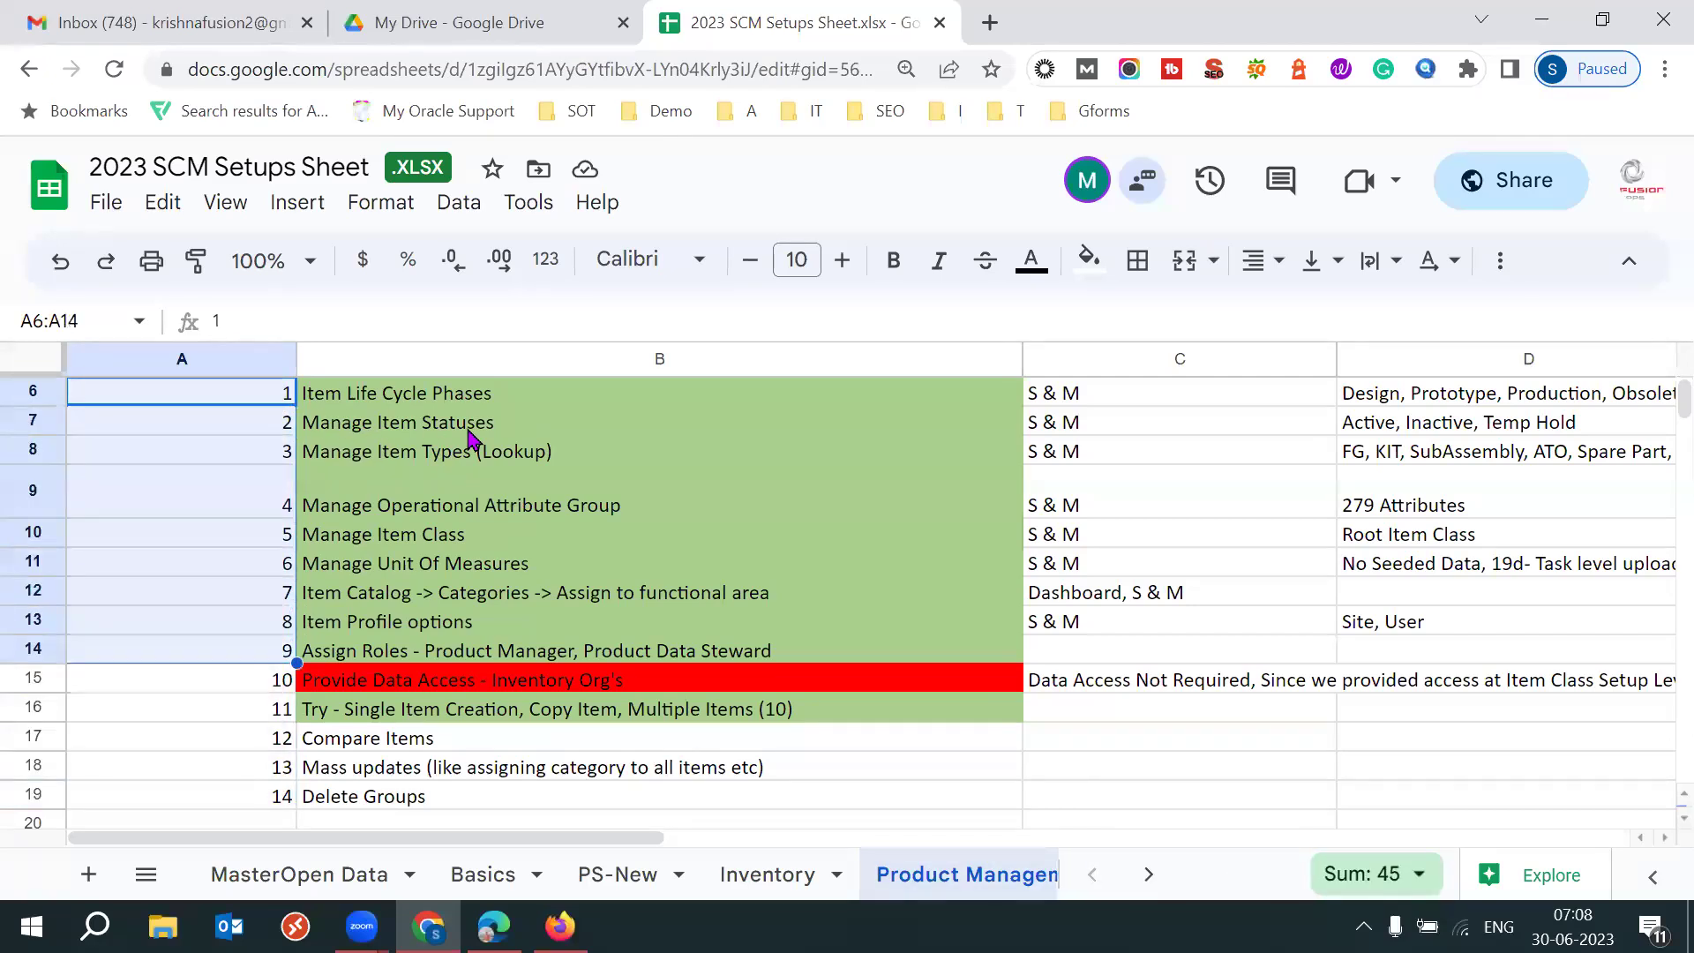
pyautogui.hotkey('shift', 'Right')
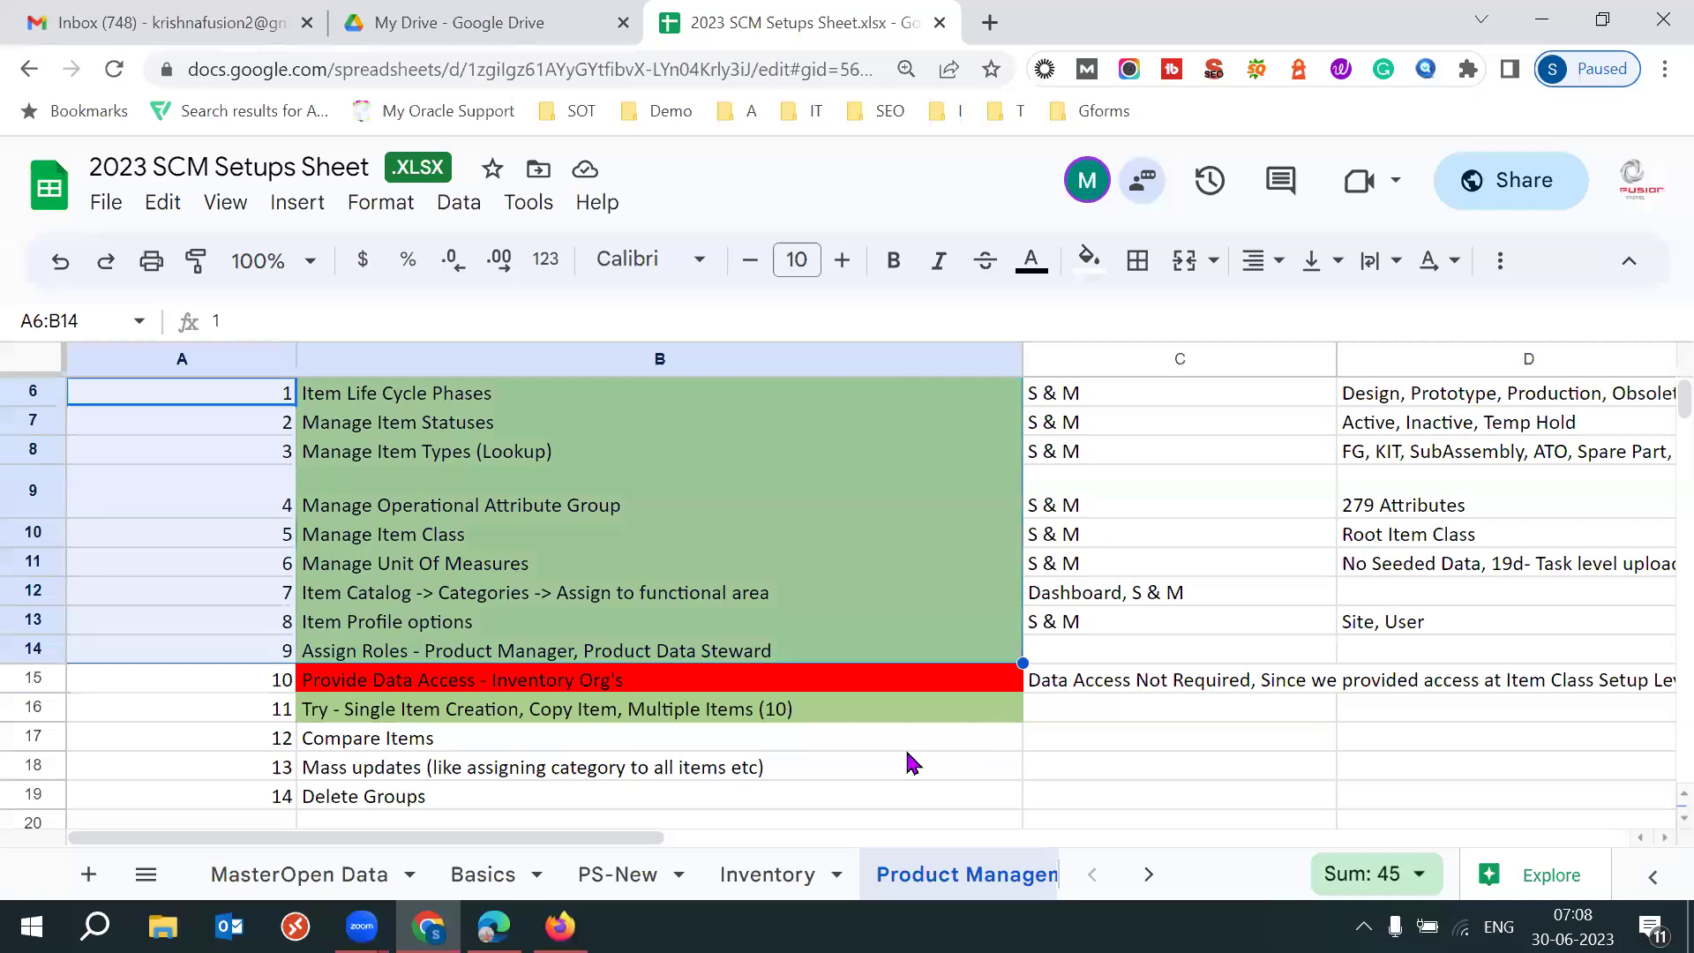
pyautogui.click(527, 720)
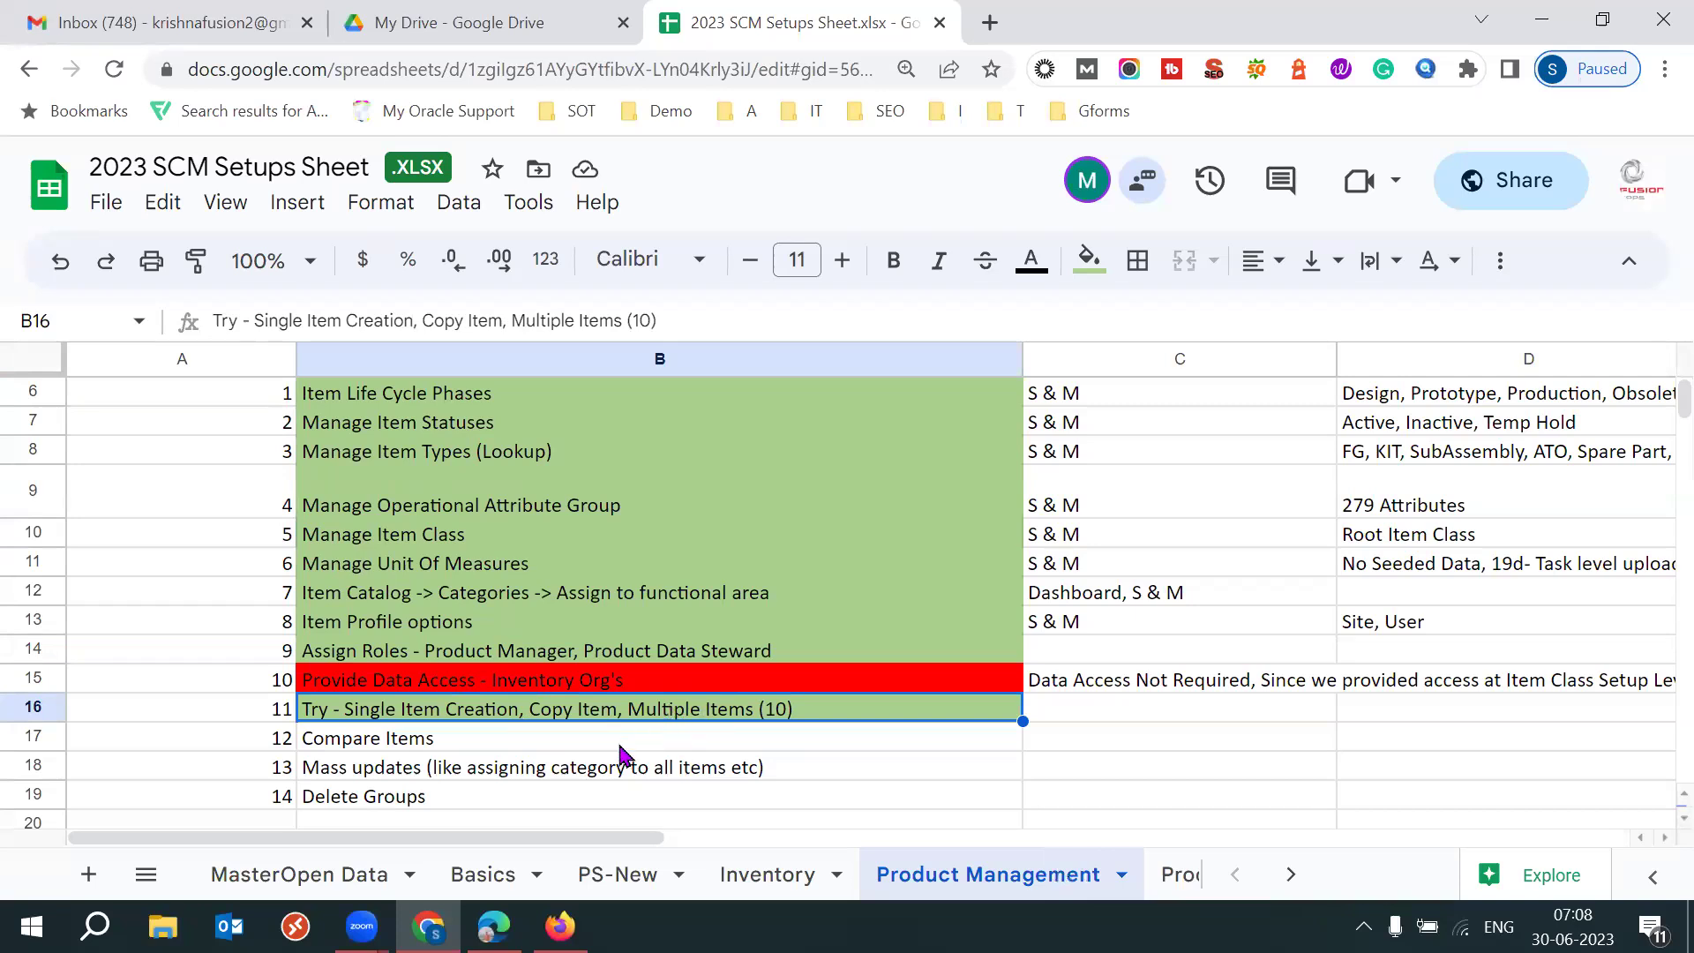
pyautogui.click(518, 750)
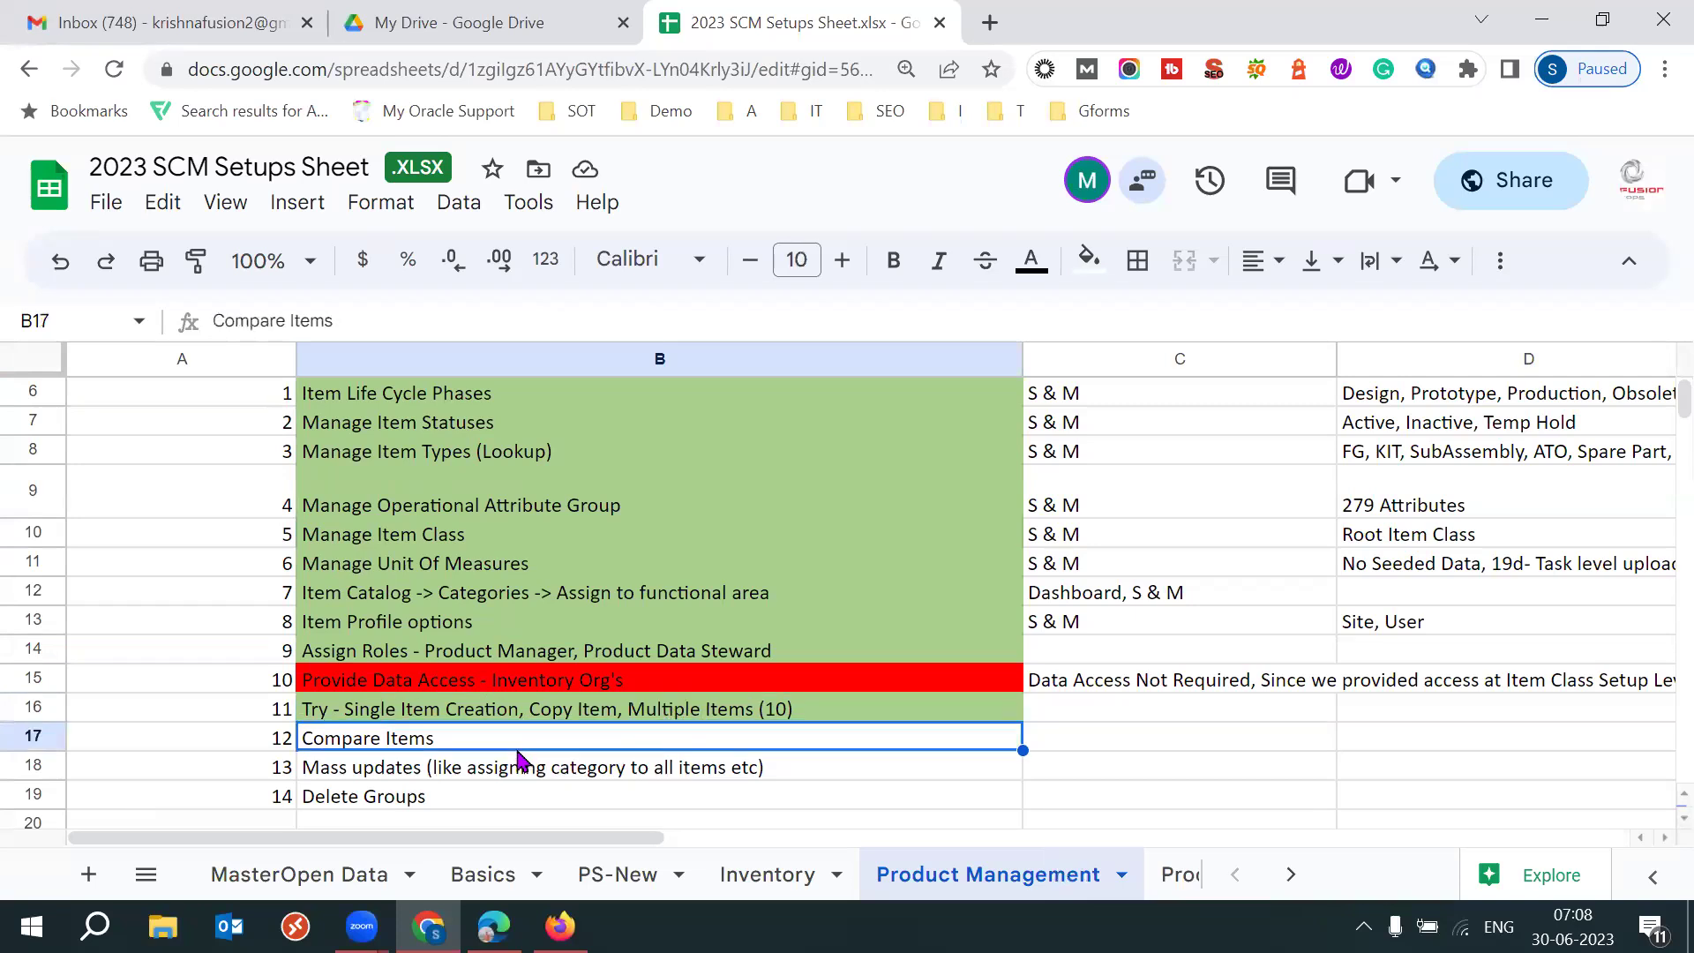
pyautogui.click(433, 797)
pyautogui.press('Left')
pyautogui.press('Up')
pyautogui.press('Up')
pyautogui.press('Up')
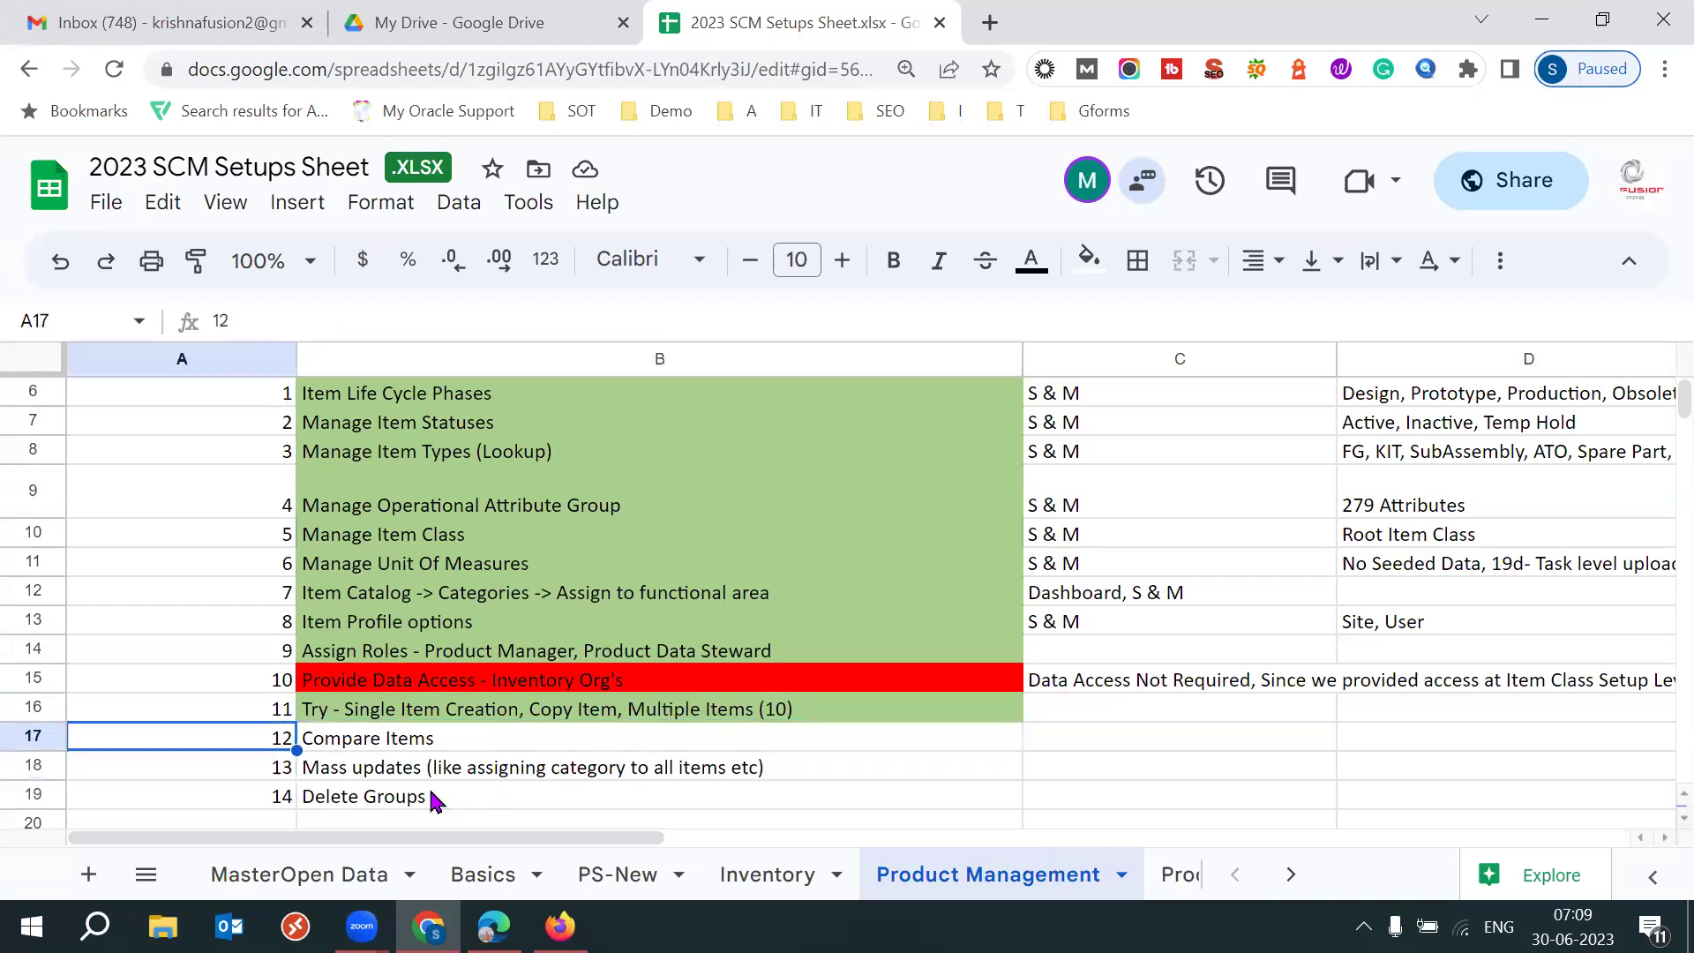
pyautogui.hotkey('shift', 'Down')
pyautogui.hotkey('shift', 'Down')
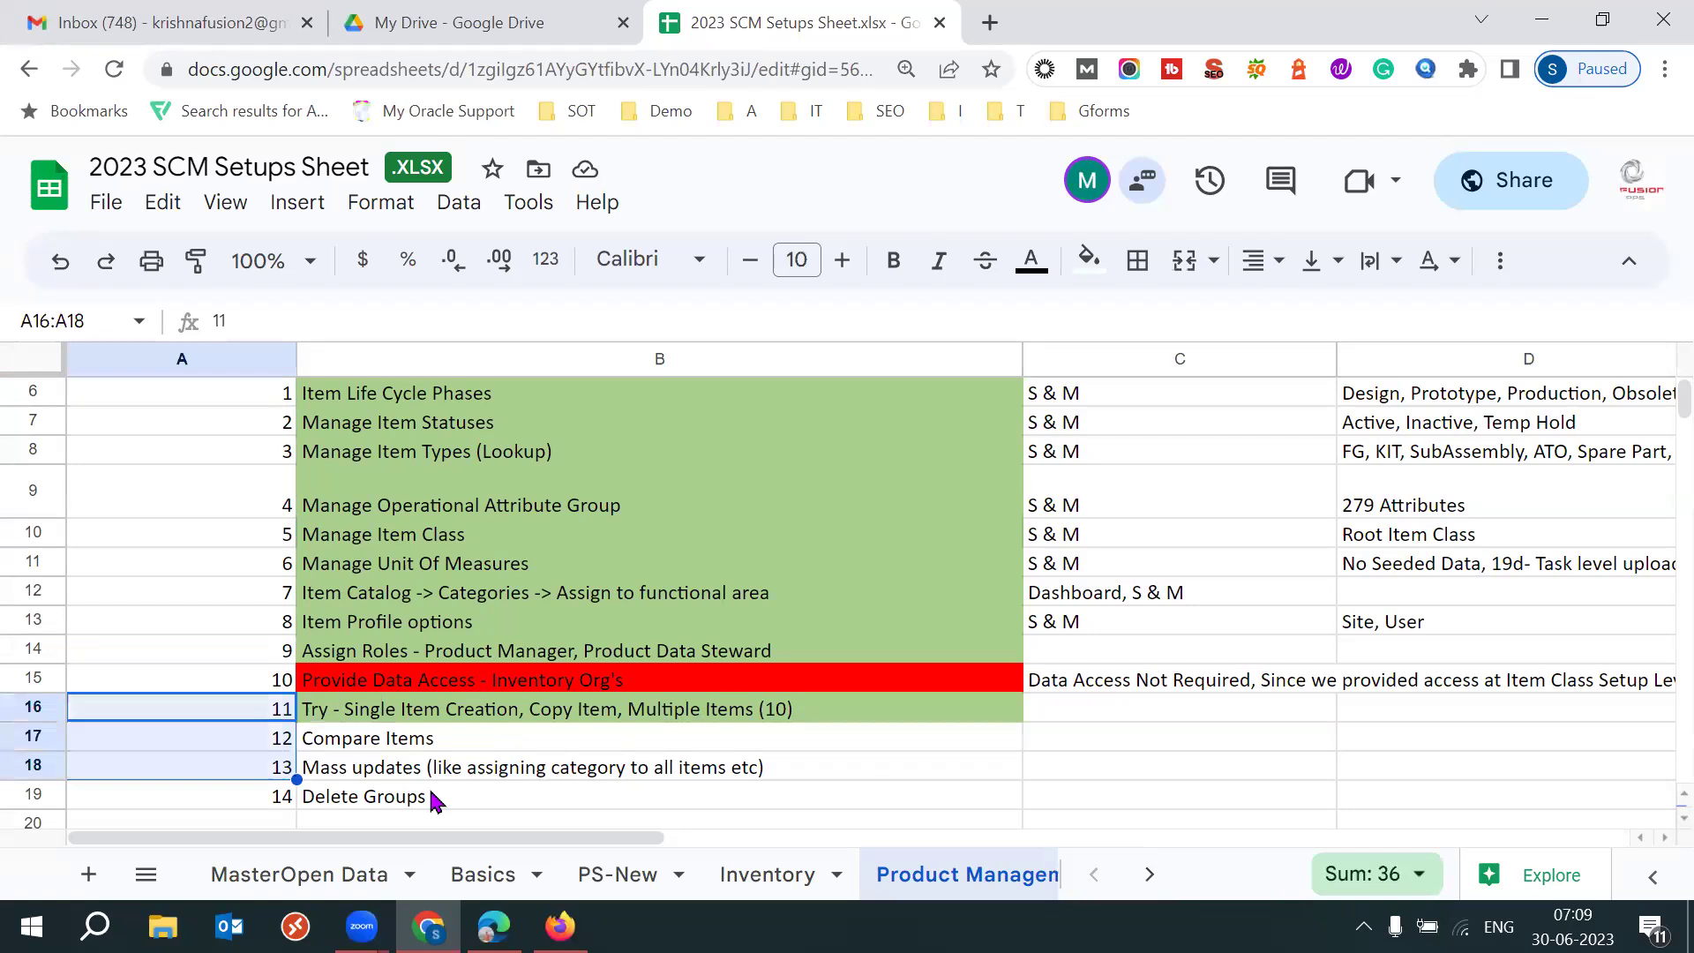
pyautogui.hotkey('shift', 'Right')
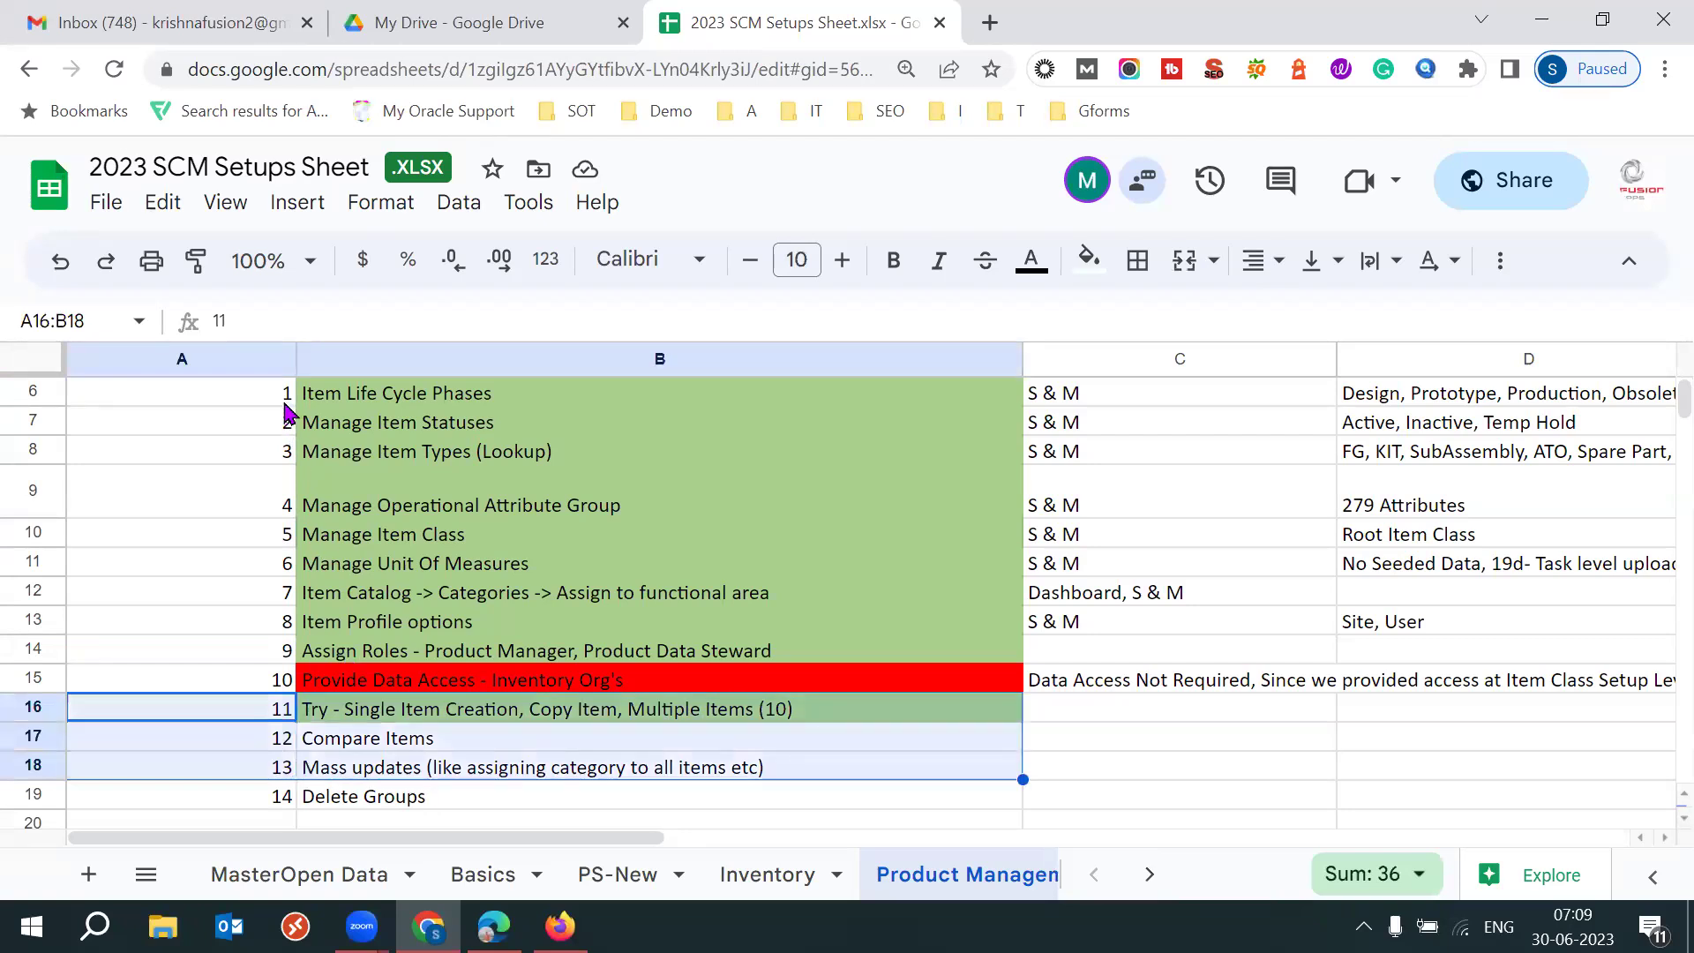
# Select items 1–9 with descriptions, then the Manage Unit Of Measures task in row 11.
pyautogui.click(283, 401)
pyautogui.hotkey('shift', 'Down')
pyautogui.hotkey('shift', 'Down')
pyautogui.hotkey('shift', 'Down')
pyautogui.hotkey('shift', 'Down')
pyautogui.hotkey('shift', 'Down')
pyautogui.hotkey('shift', 'Down')
pyautogui.hotkey('shift', 'Down')
pyautogui.hotkey('shift', 'Down')
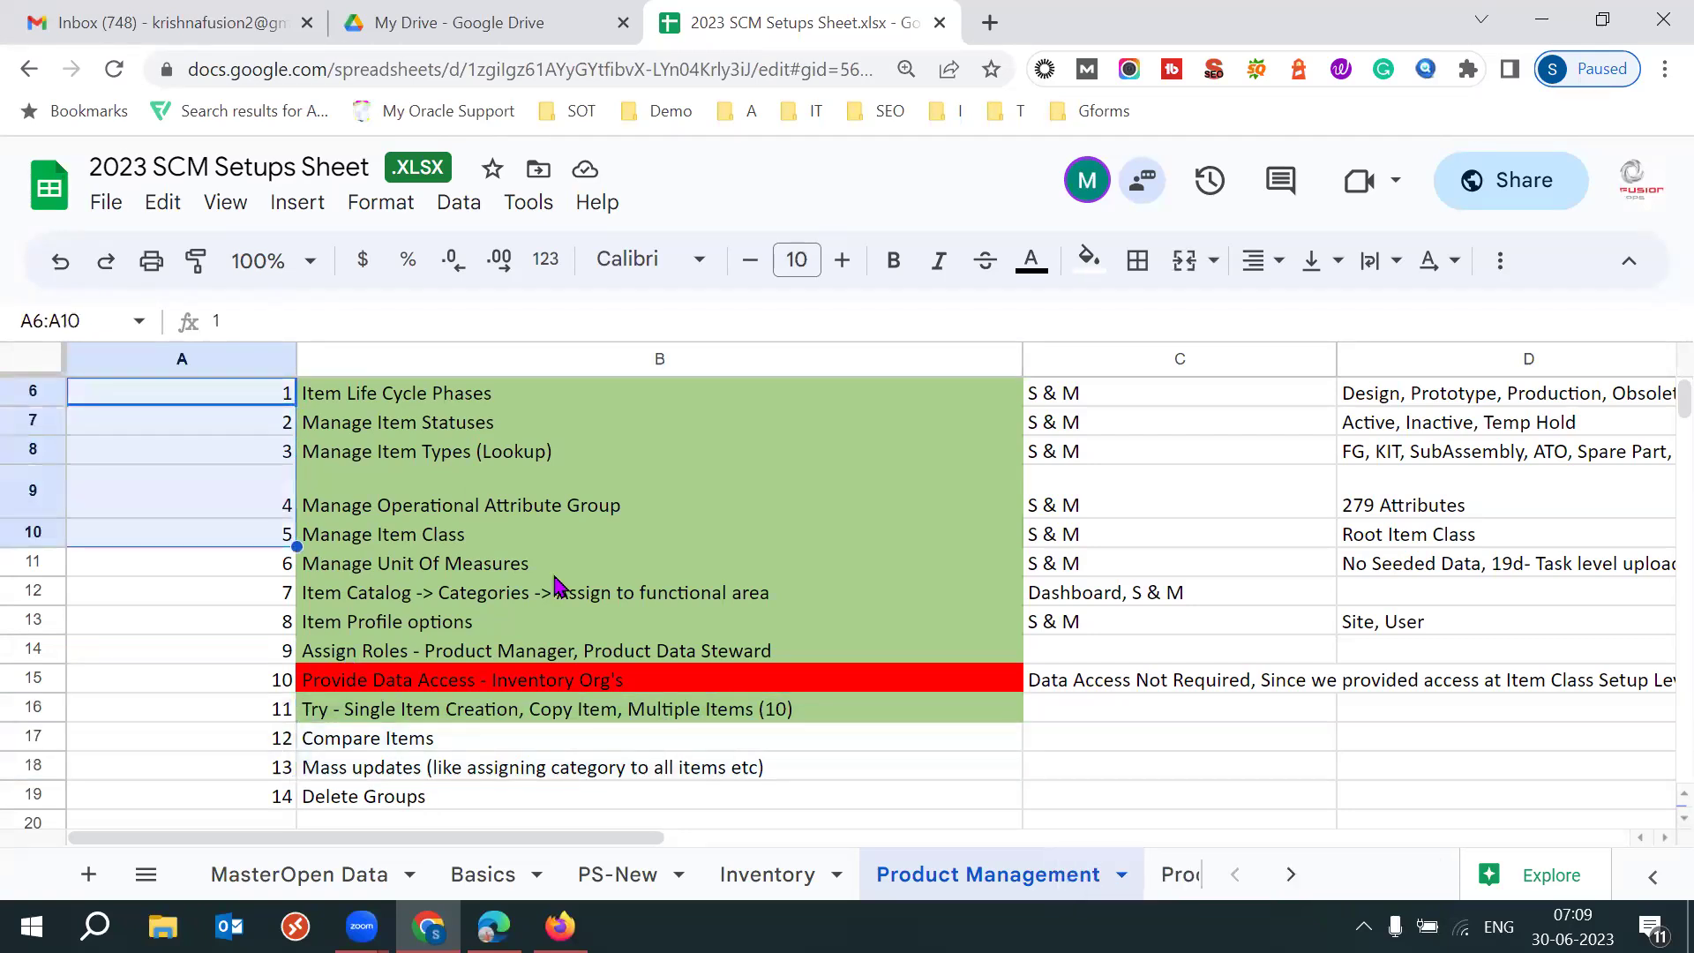
pyautogui.hotkey('shift', 'Right')
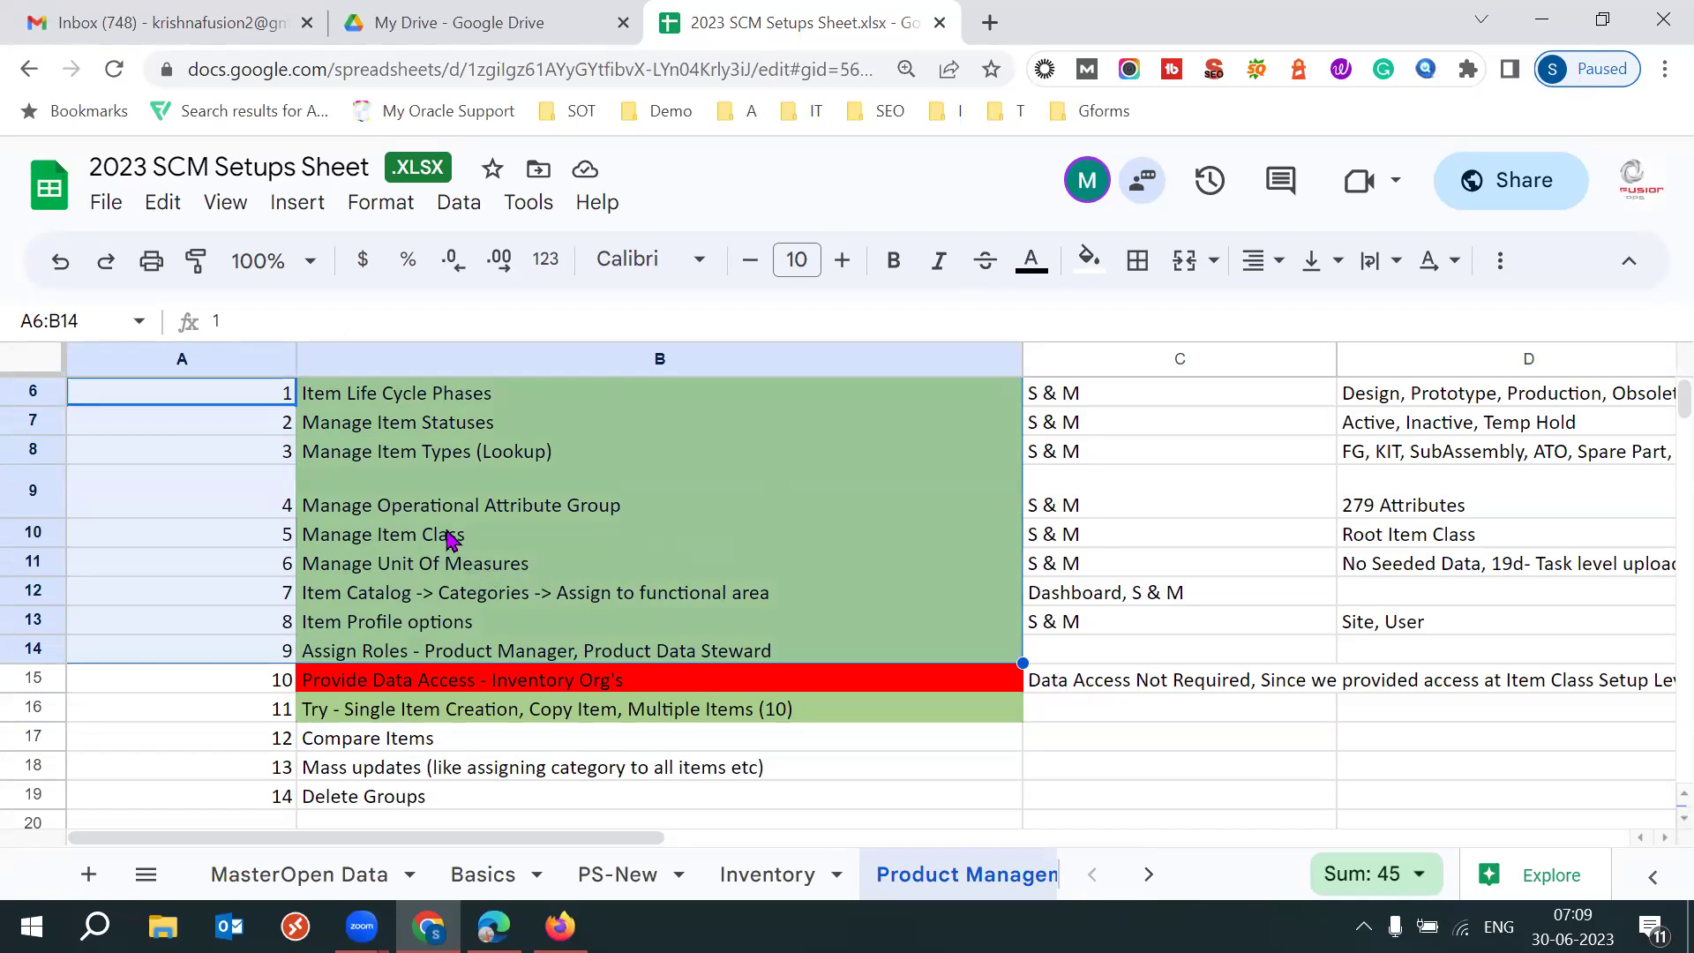
pyautogui.click(238, 499)
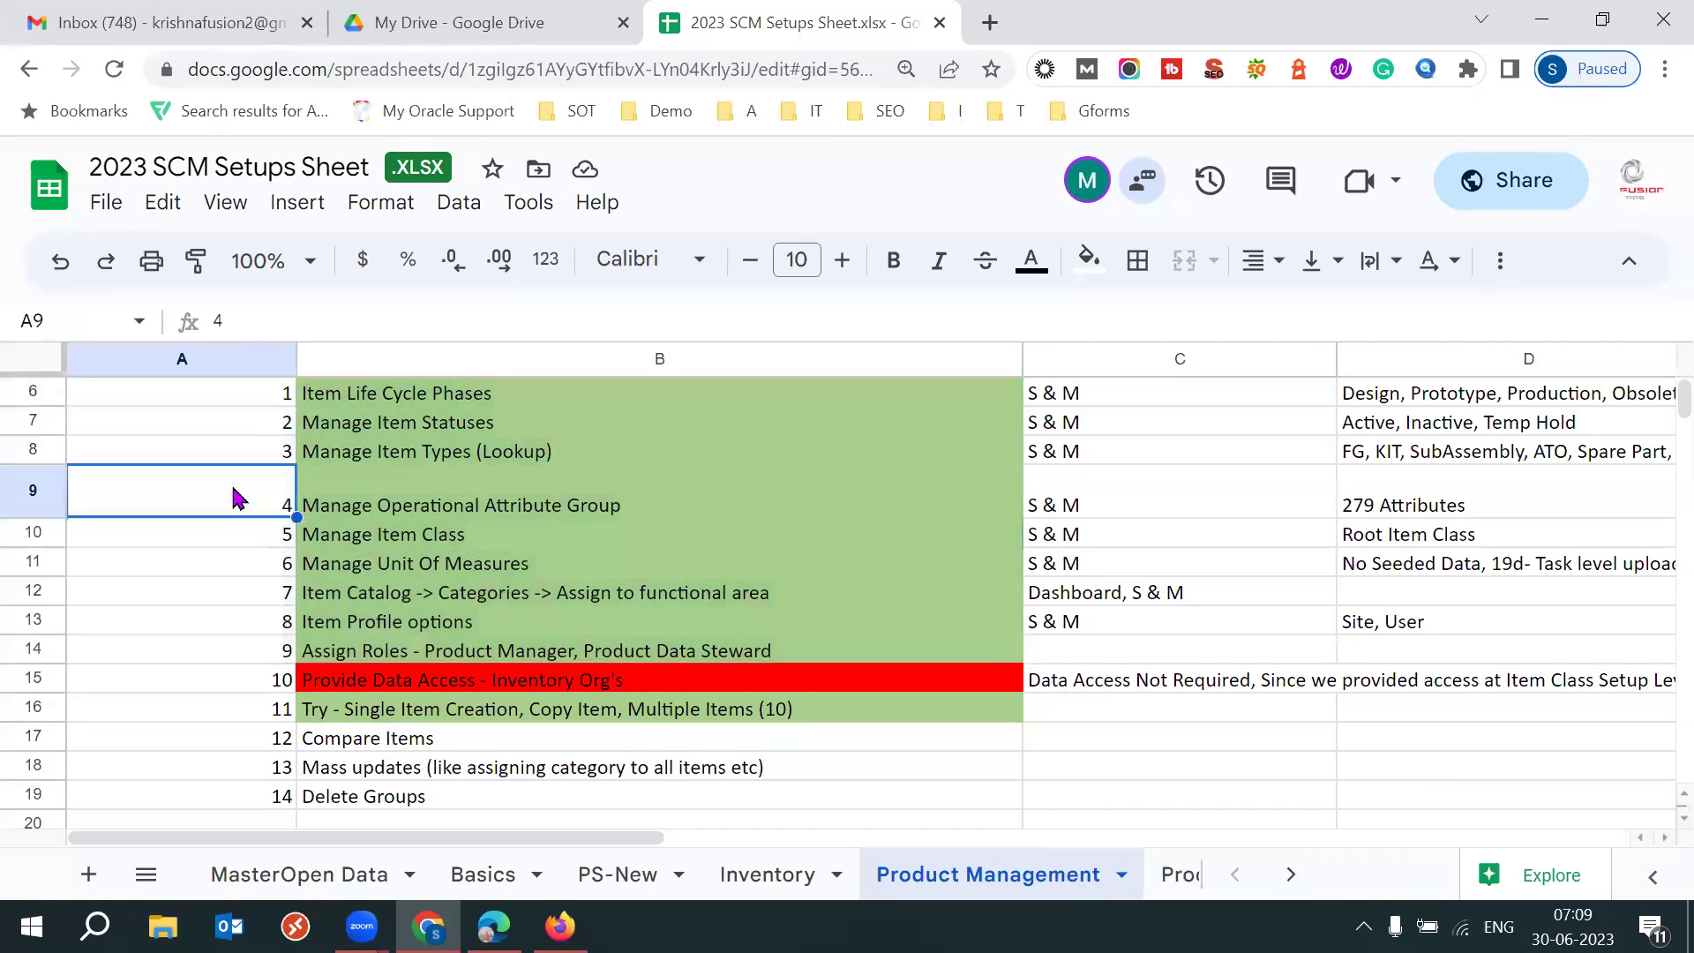
pyautogui.click(375, 567)
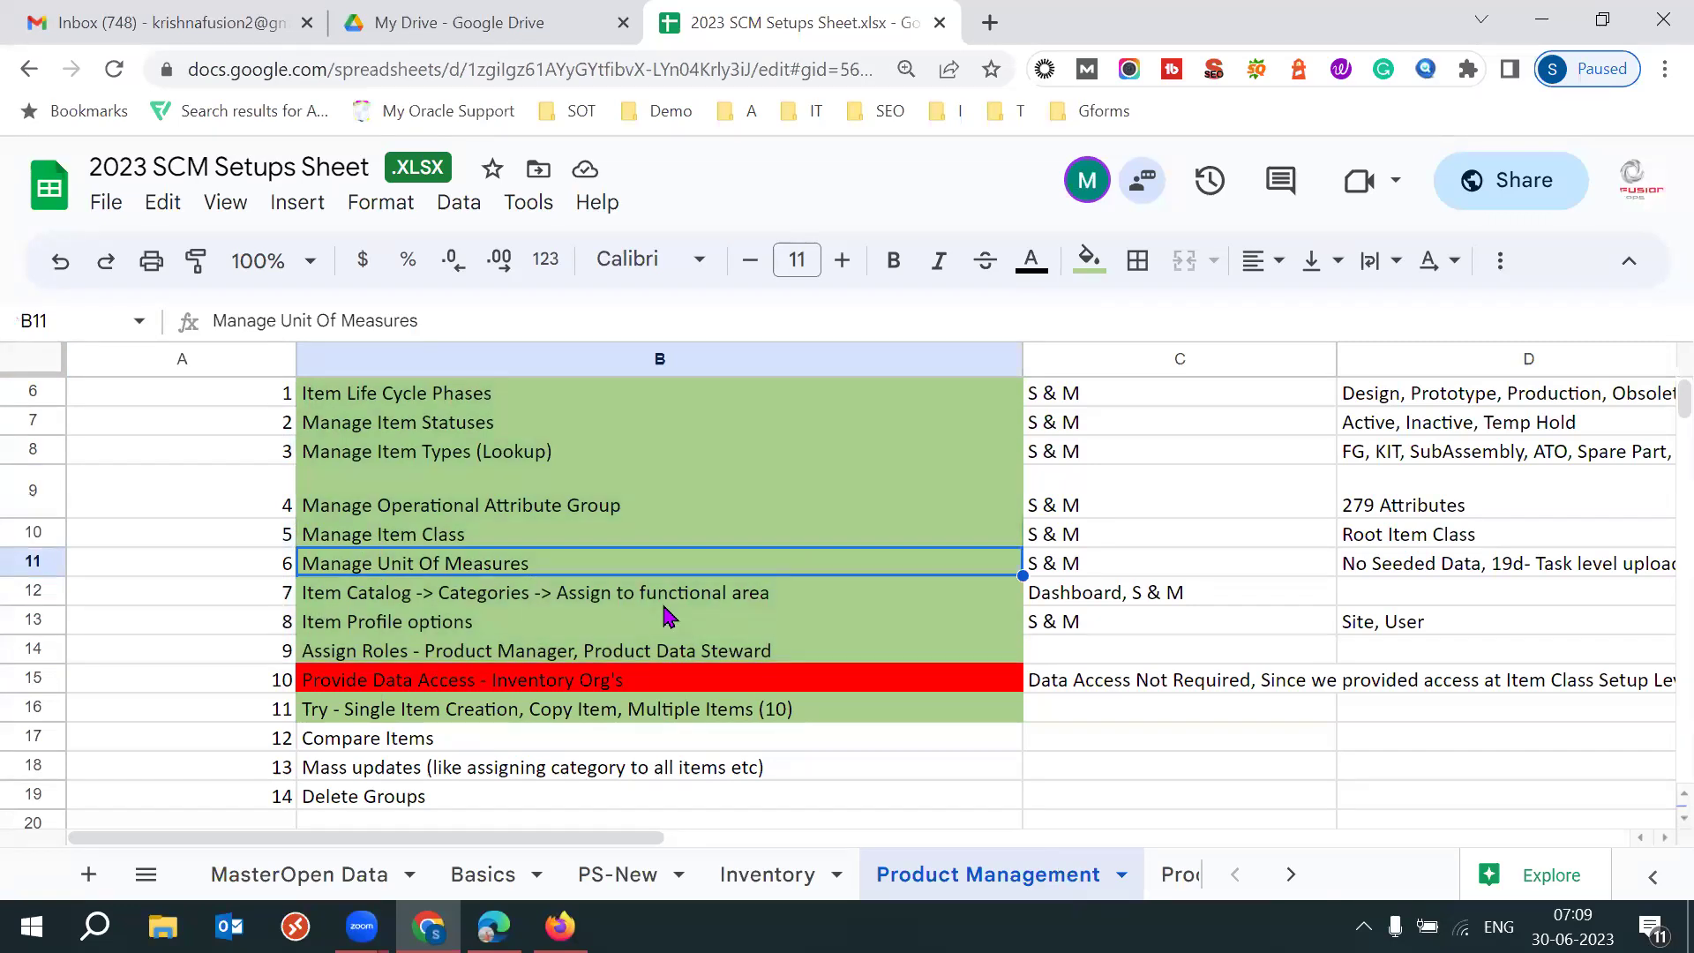
pyautogui.click(269, 569)
pyautogui.click(353, 569)
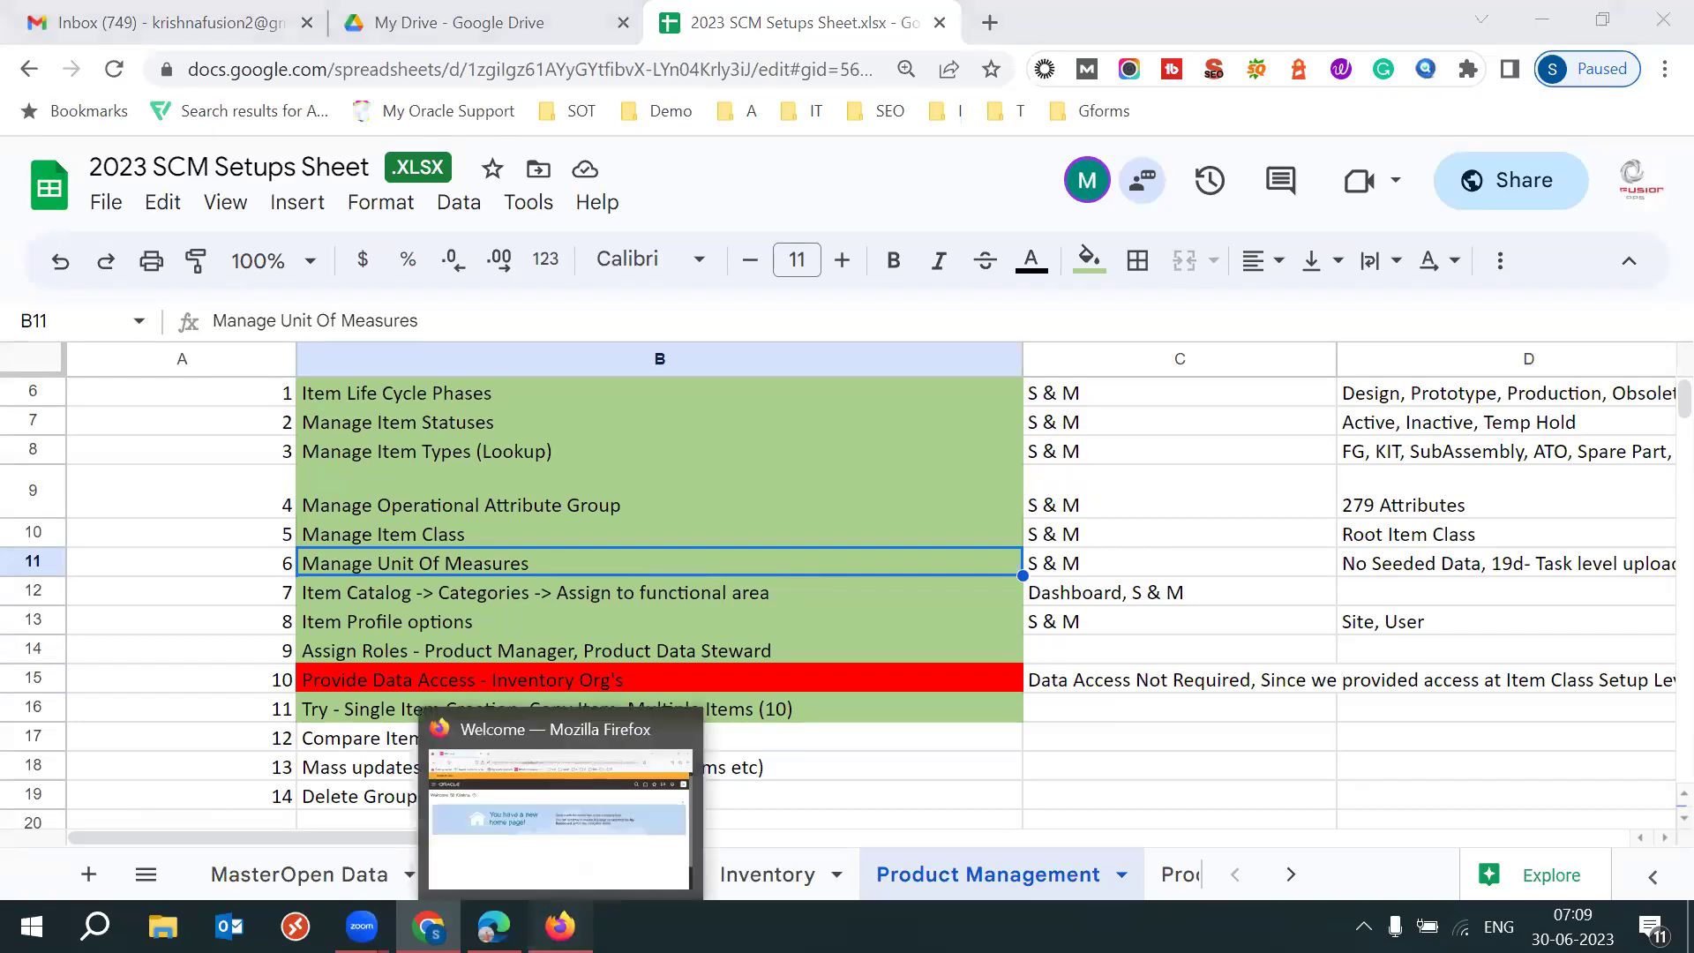
# Compare the administrator's Oracle home page with the warehouse user's session in the other browser.
pyautogui.click(560, 926)
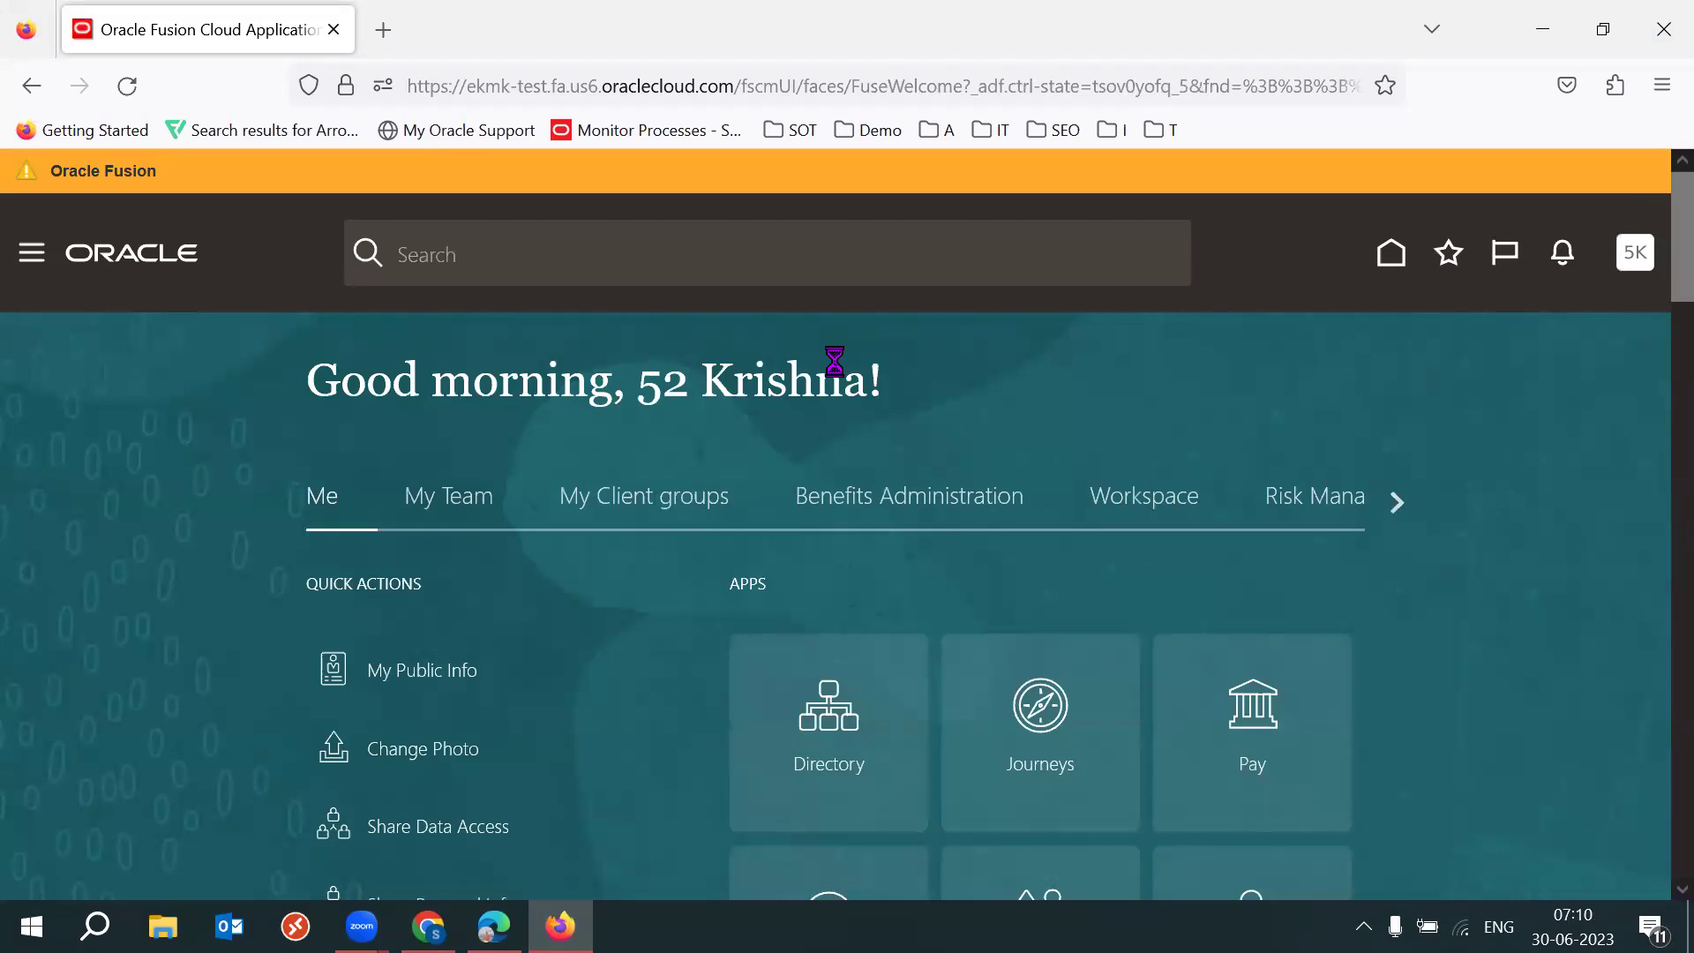
pyautogui.click(494, 927)
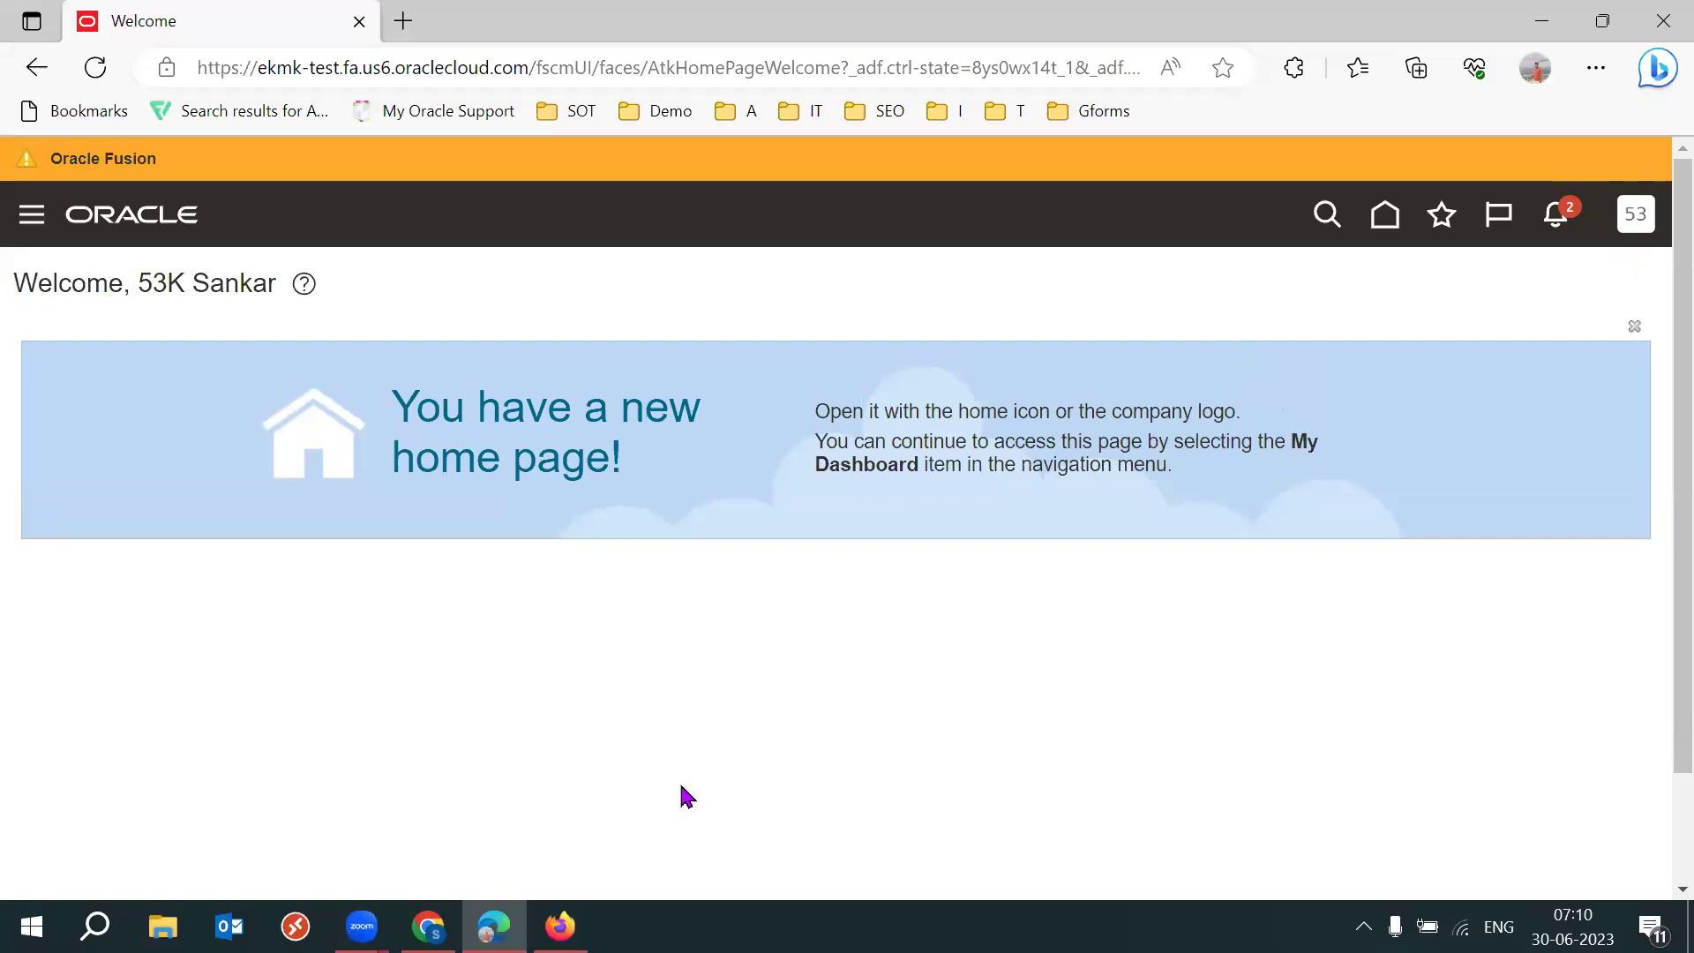
pyautogui.click(561, 926)
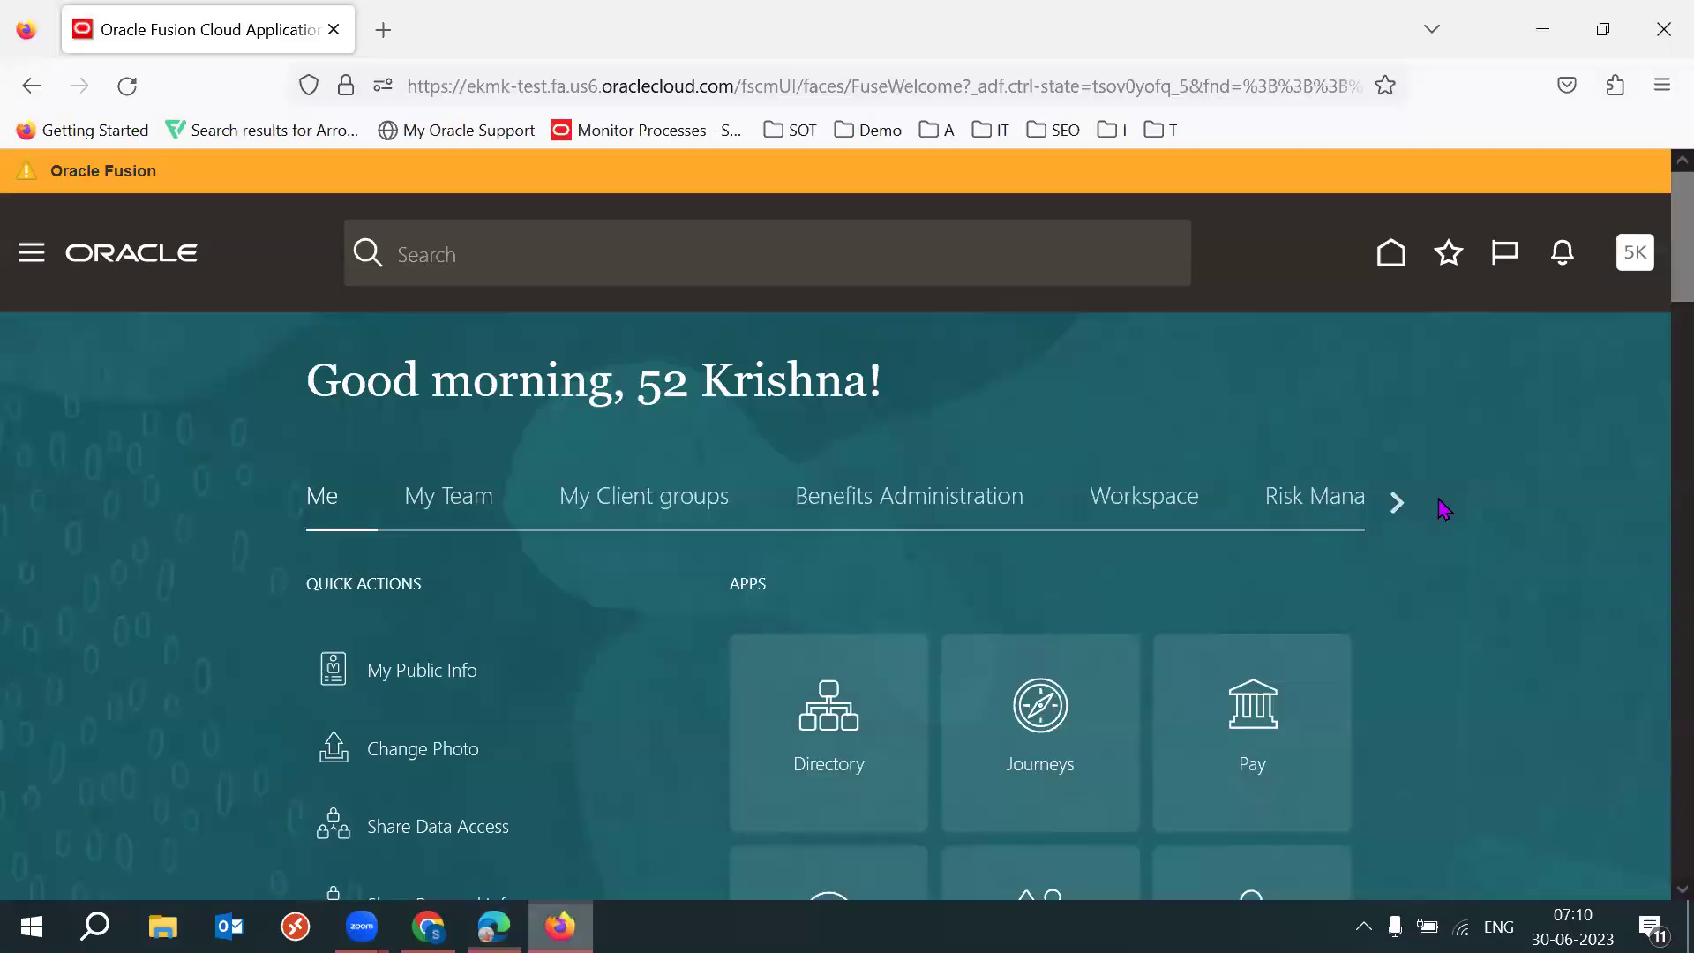
# Scroll the home page app groups to Tools and launch the Security Console.
pyautogui.click(1399, 507)
pyautogui.click(1400, 508)
pyautogui.click(1400, 507)
pyautogui.click(1403, 514)
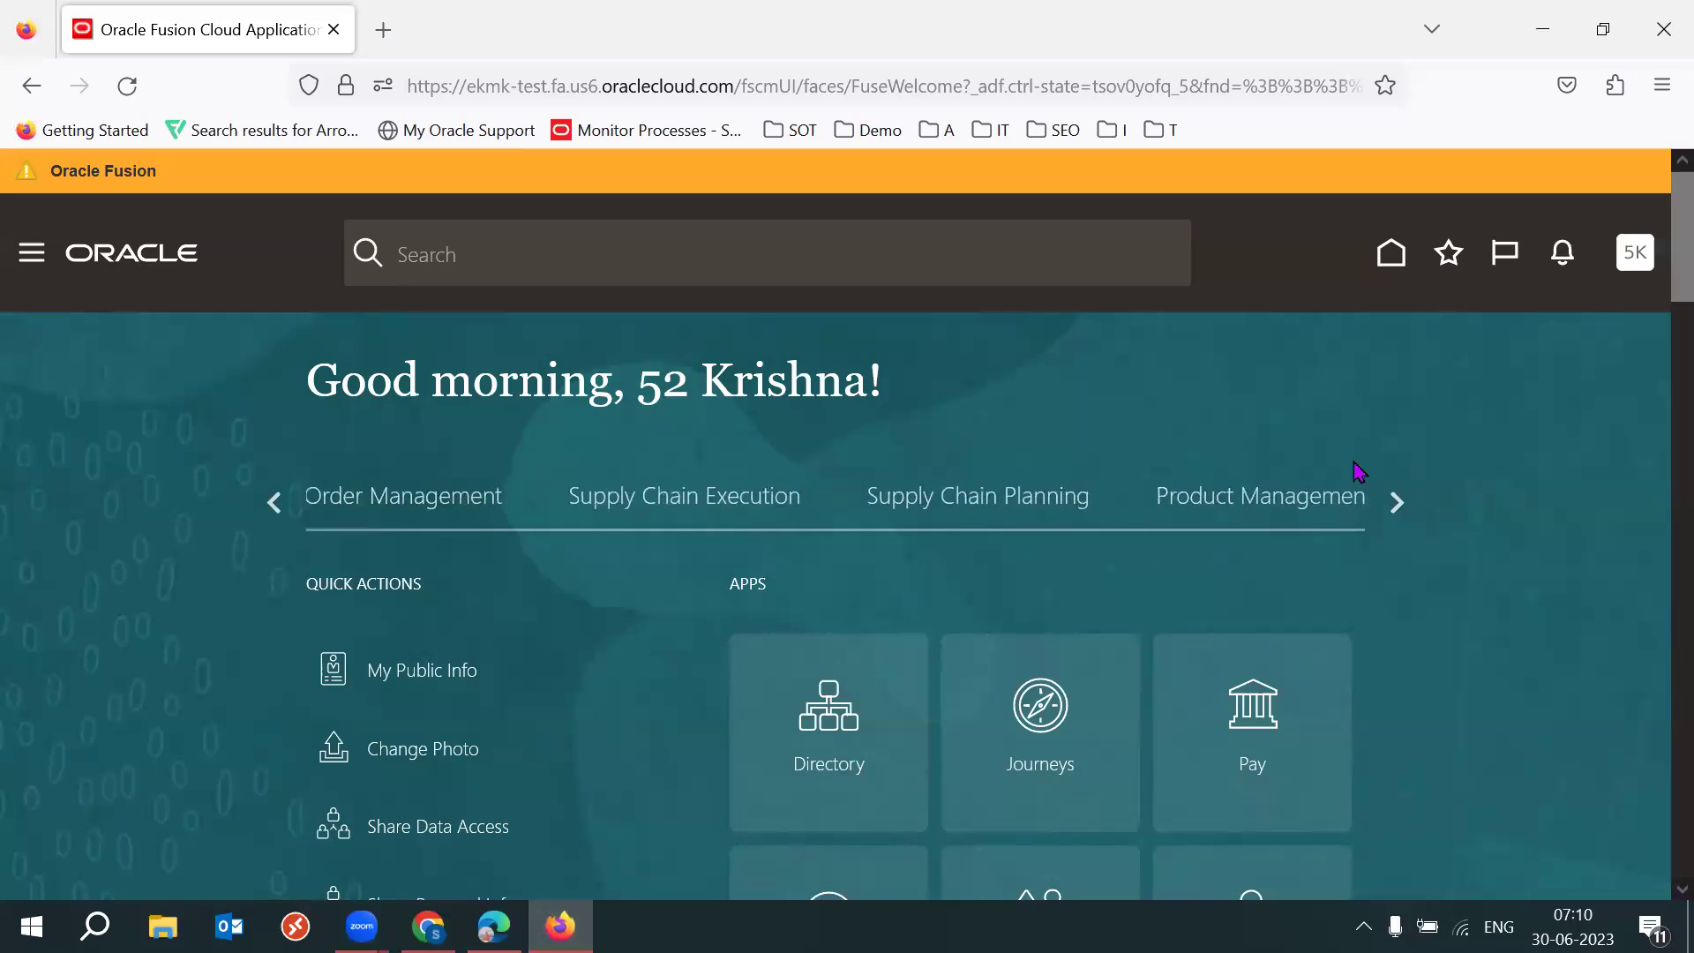
pyautogui.click(1392, 512)
pyautogui.click(1392, 518)
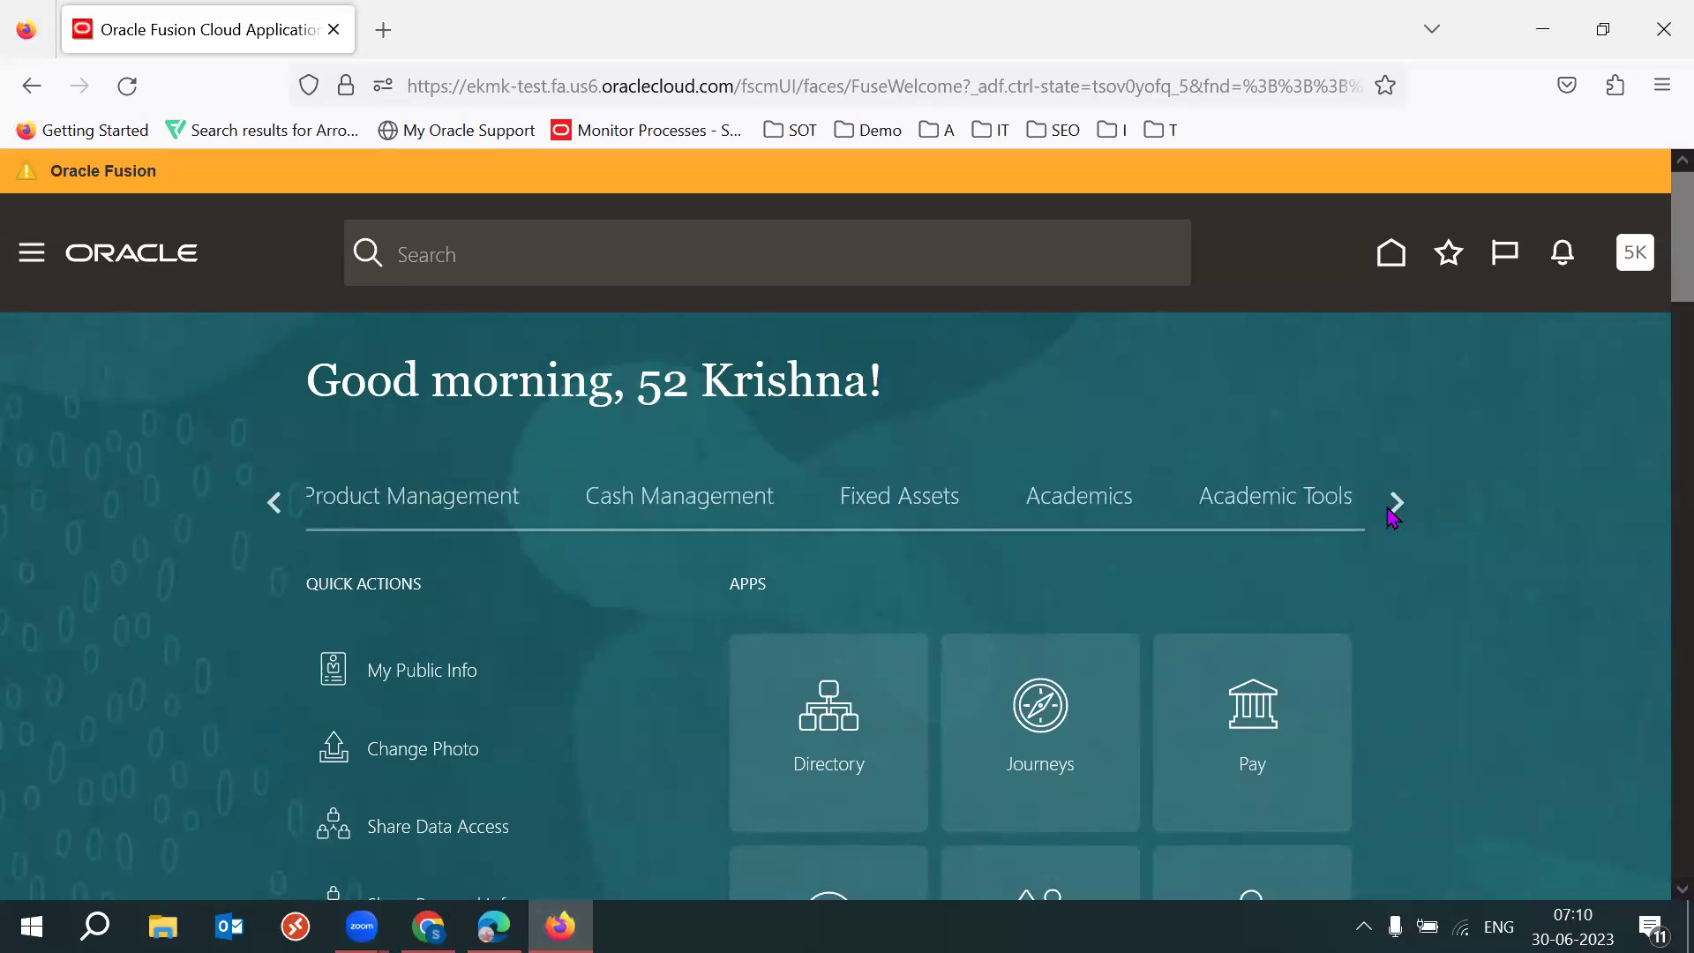
pyautogui.click(1393, 518)
pyautogui.click(956, 503)
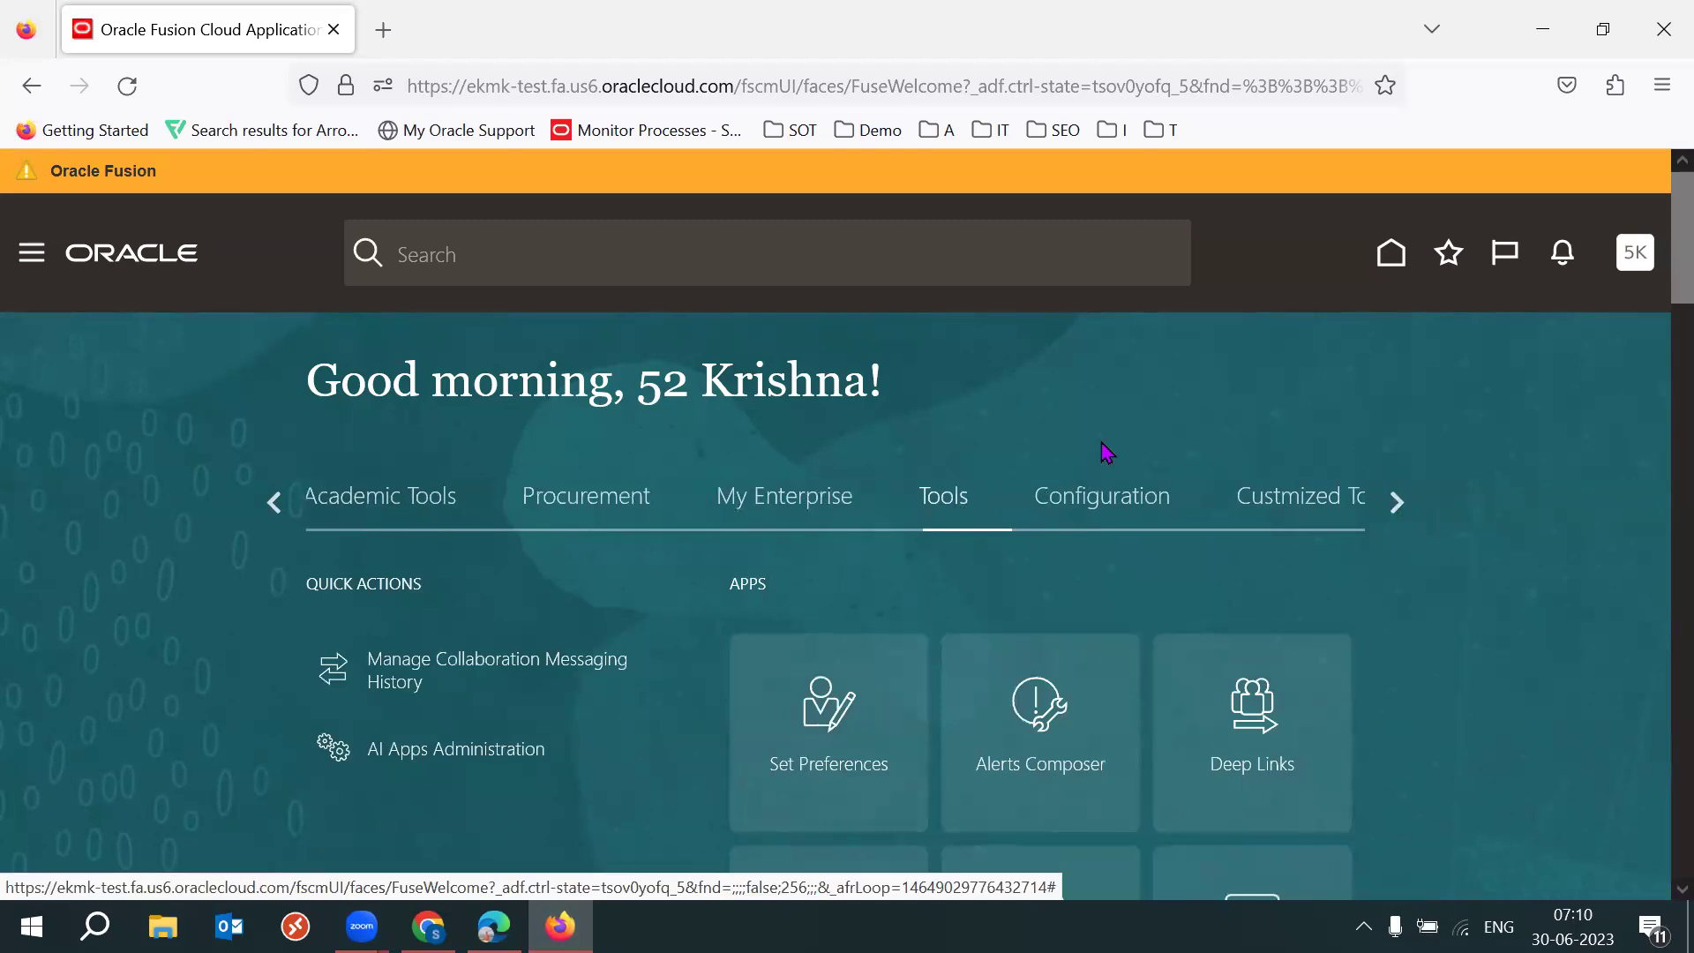
pyautogui.scroll(-5, 1103, 452)
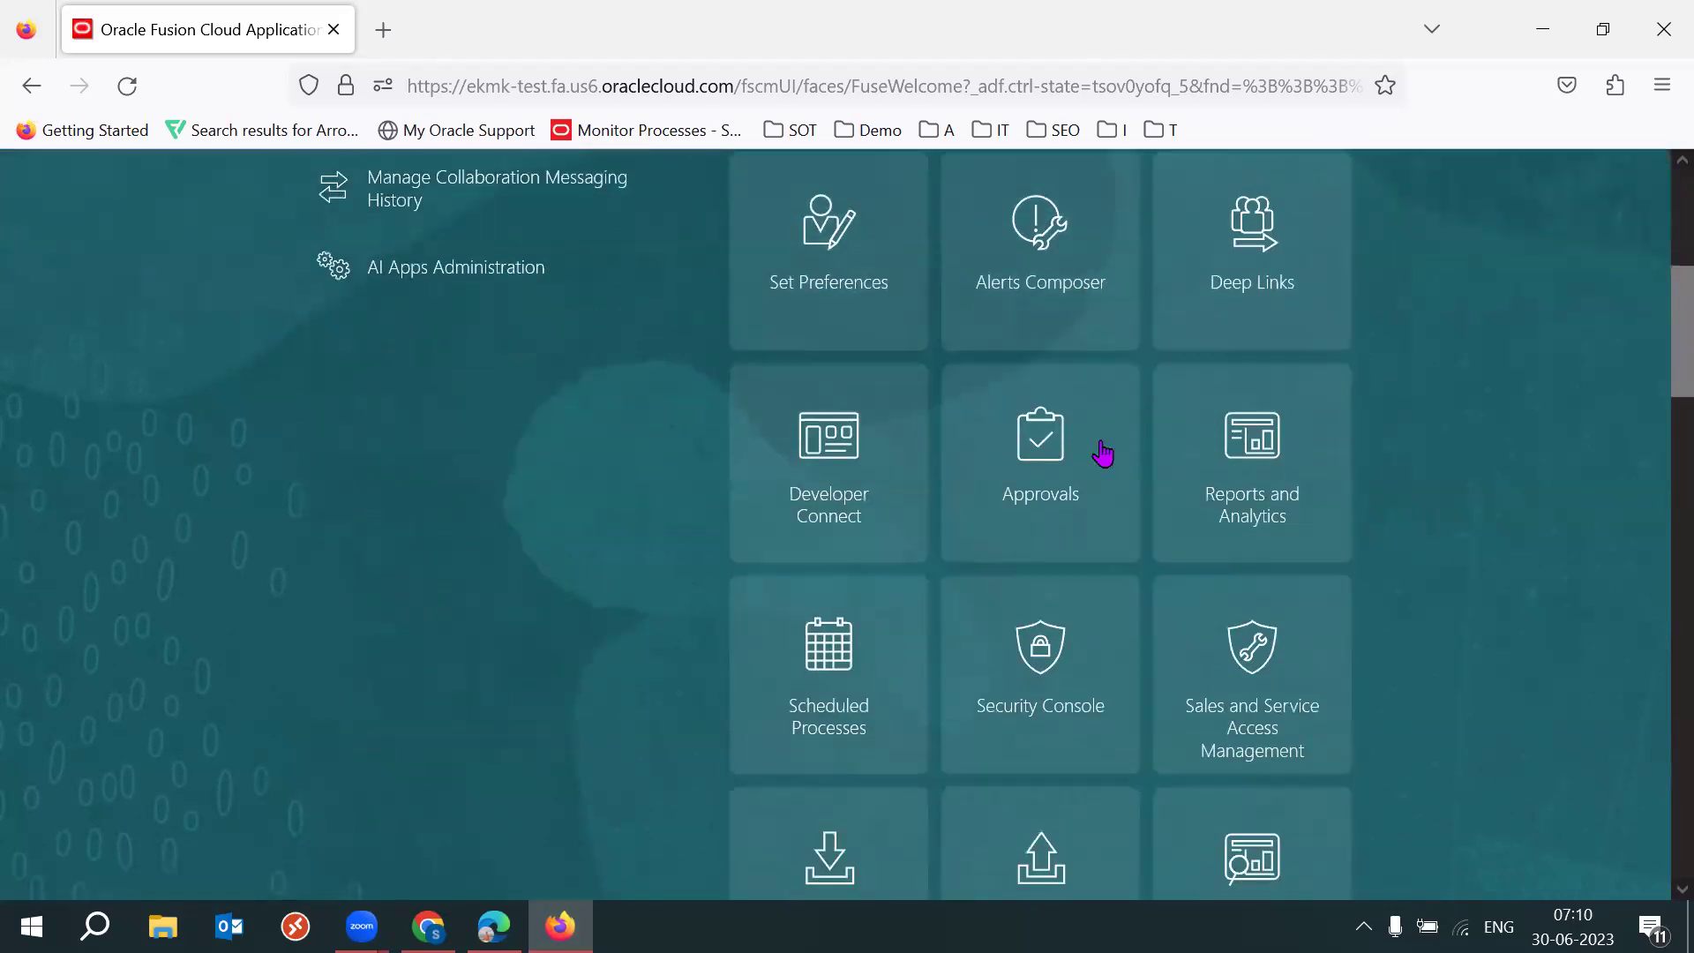
pyautogui.click(1058, 677)
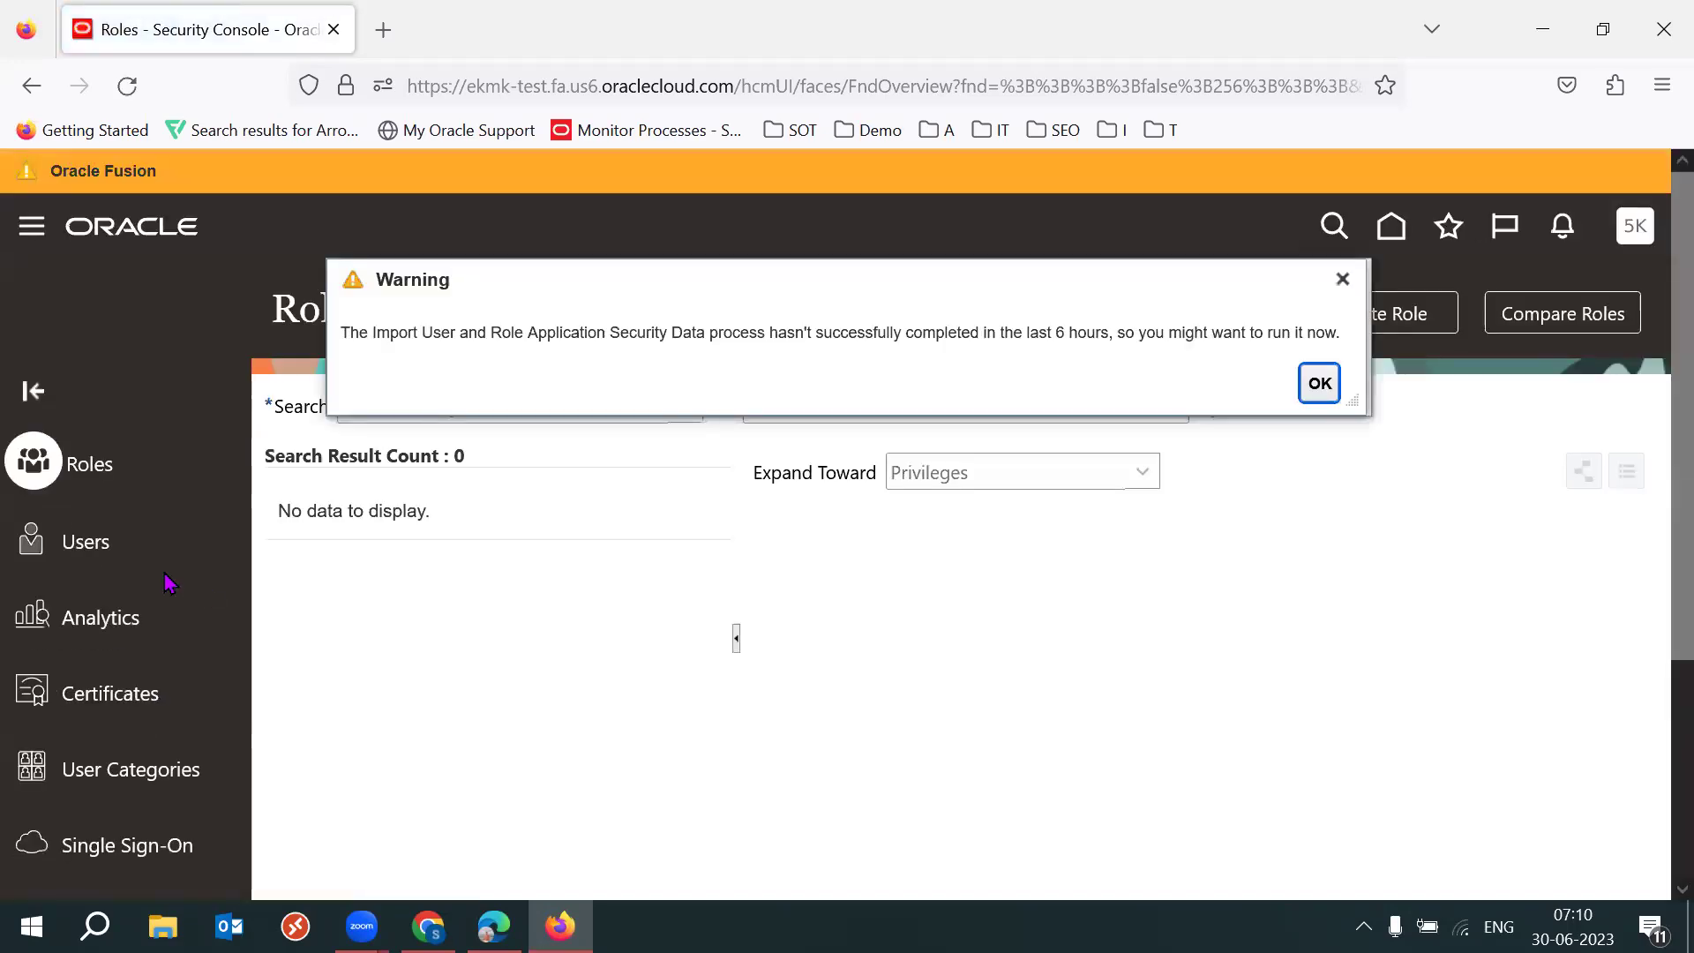
# Dismiss the import warning, find the warehouse user by user name, and open the account full-screen.
pyautogui.press('Return')
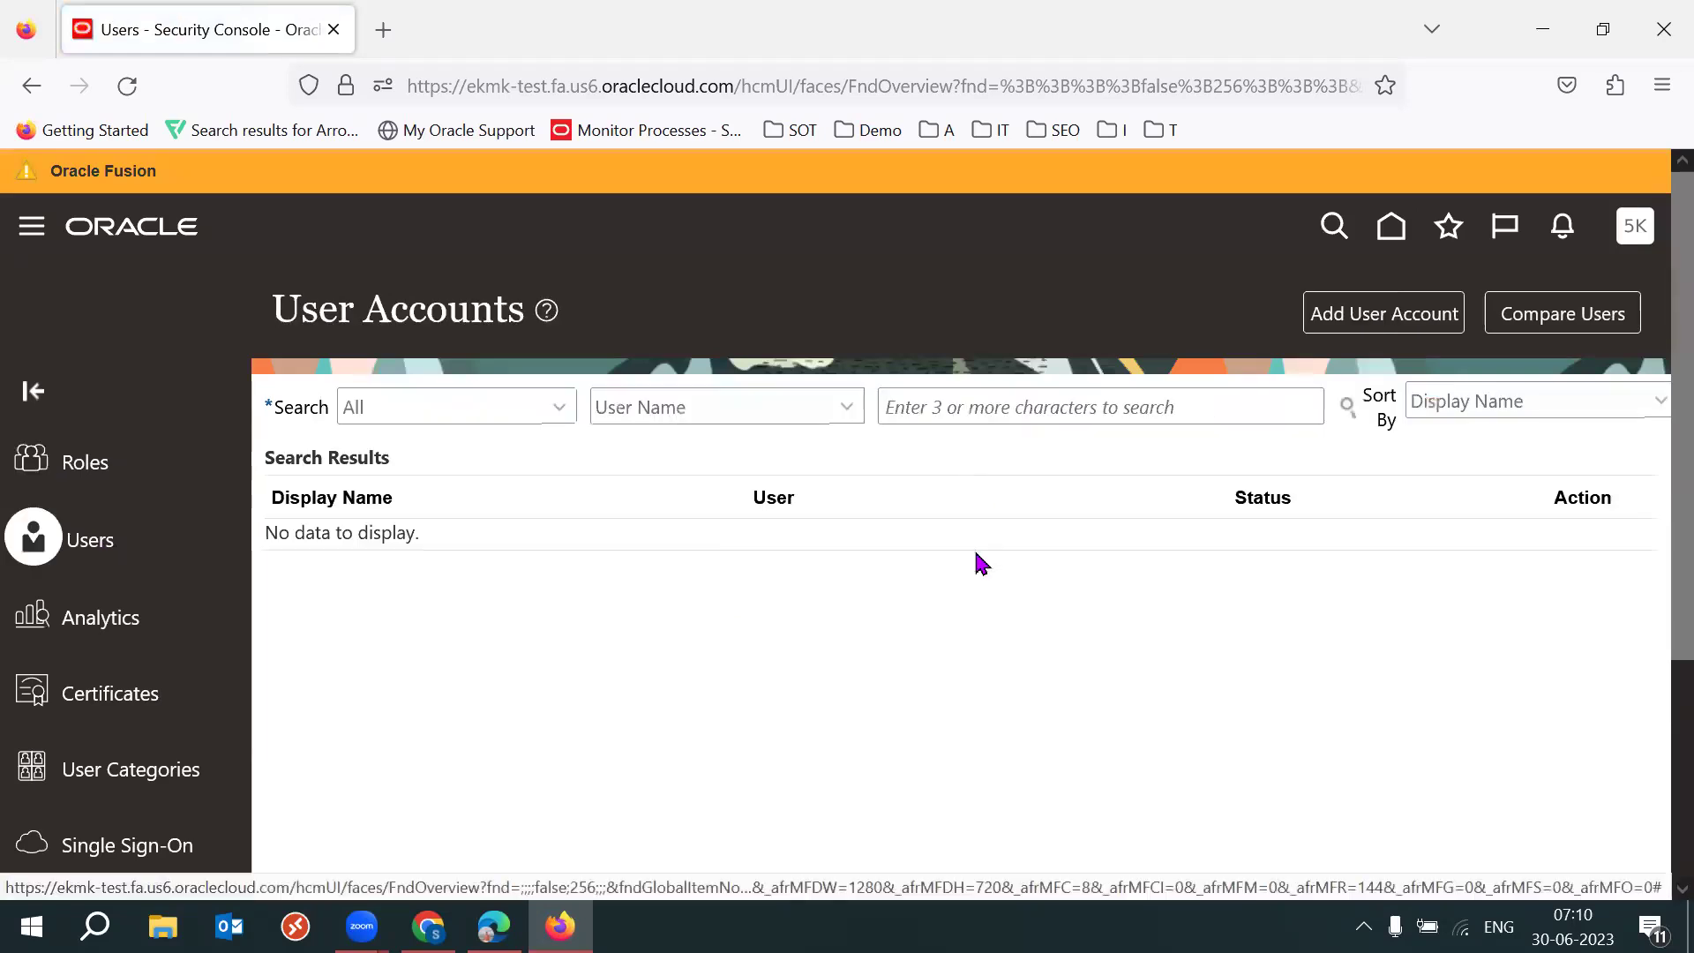
pyautogui.click(938, 420)
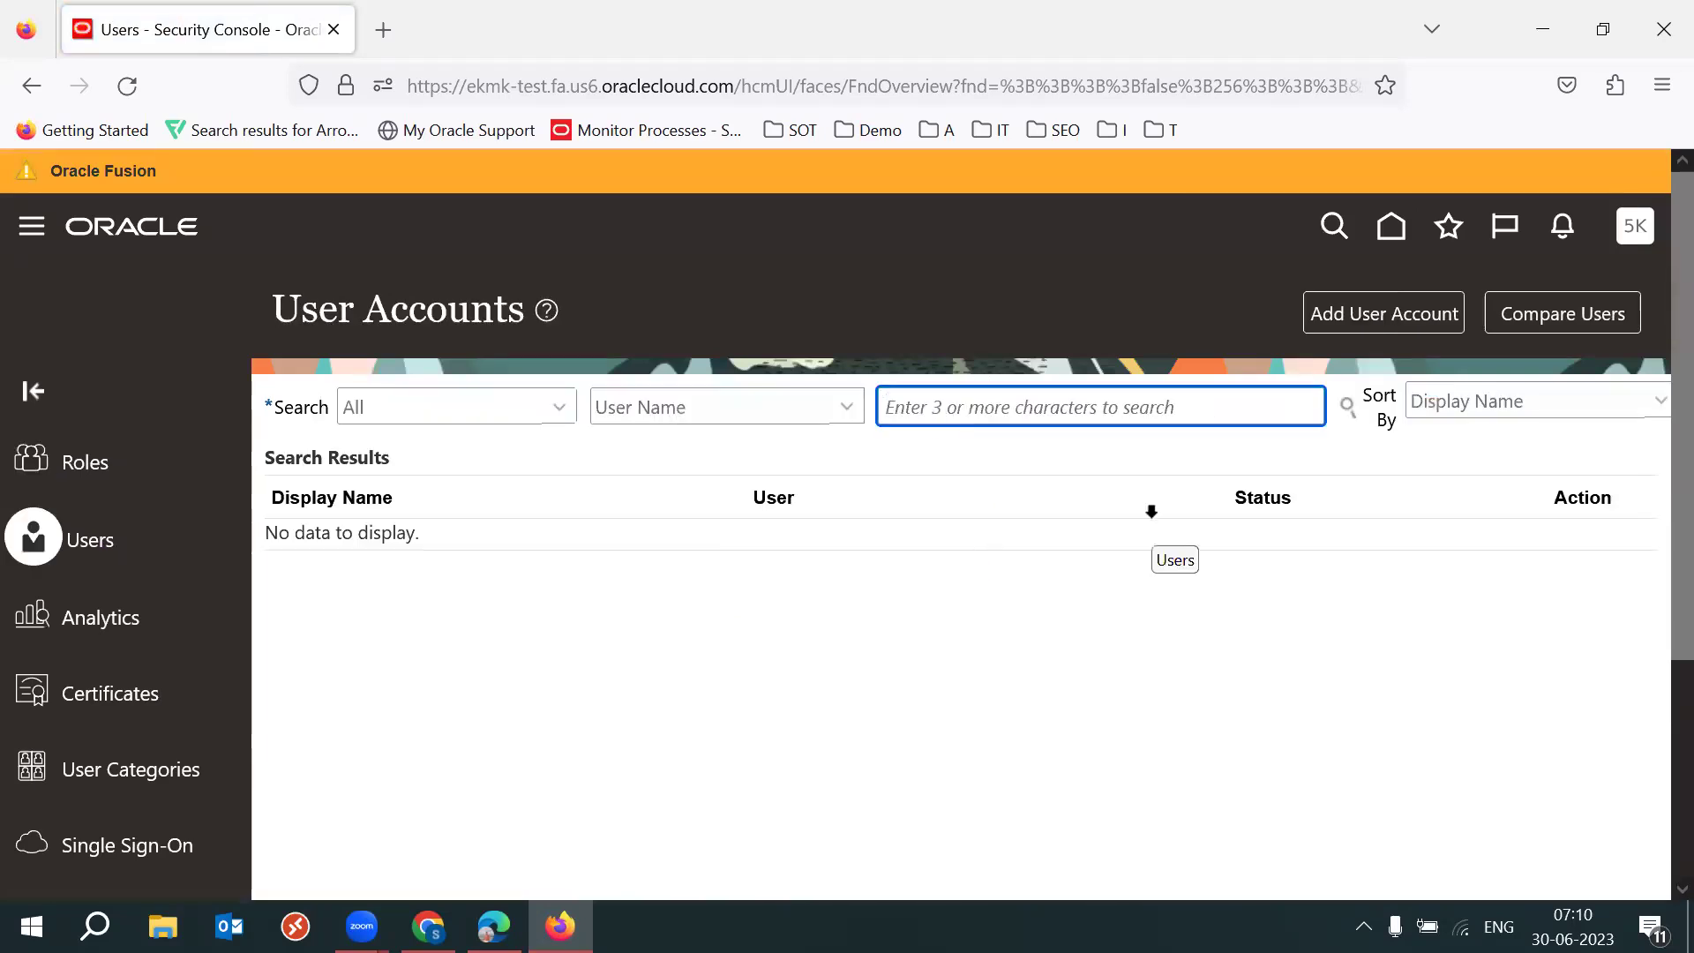
pyautogui.write('53ksanka')
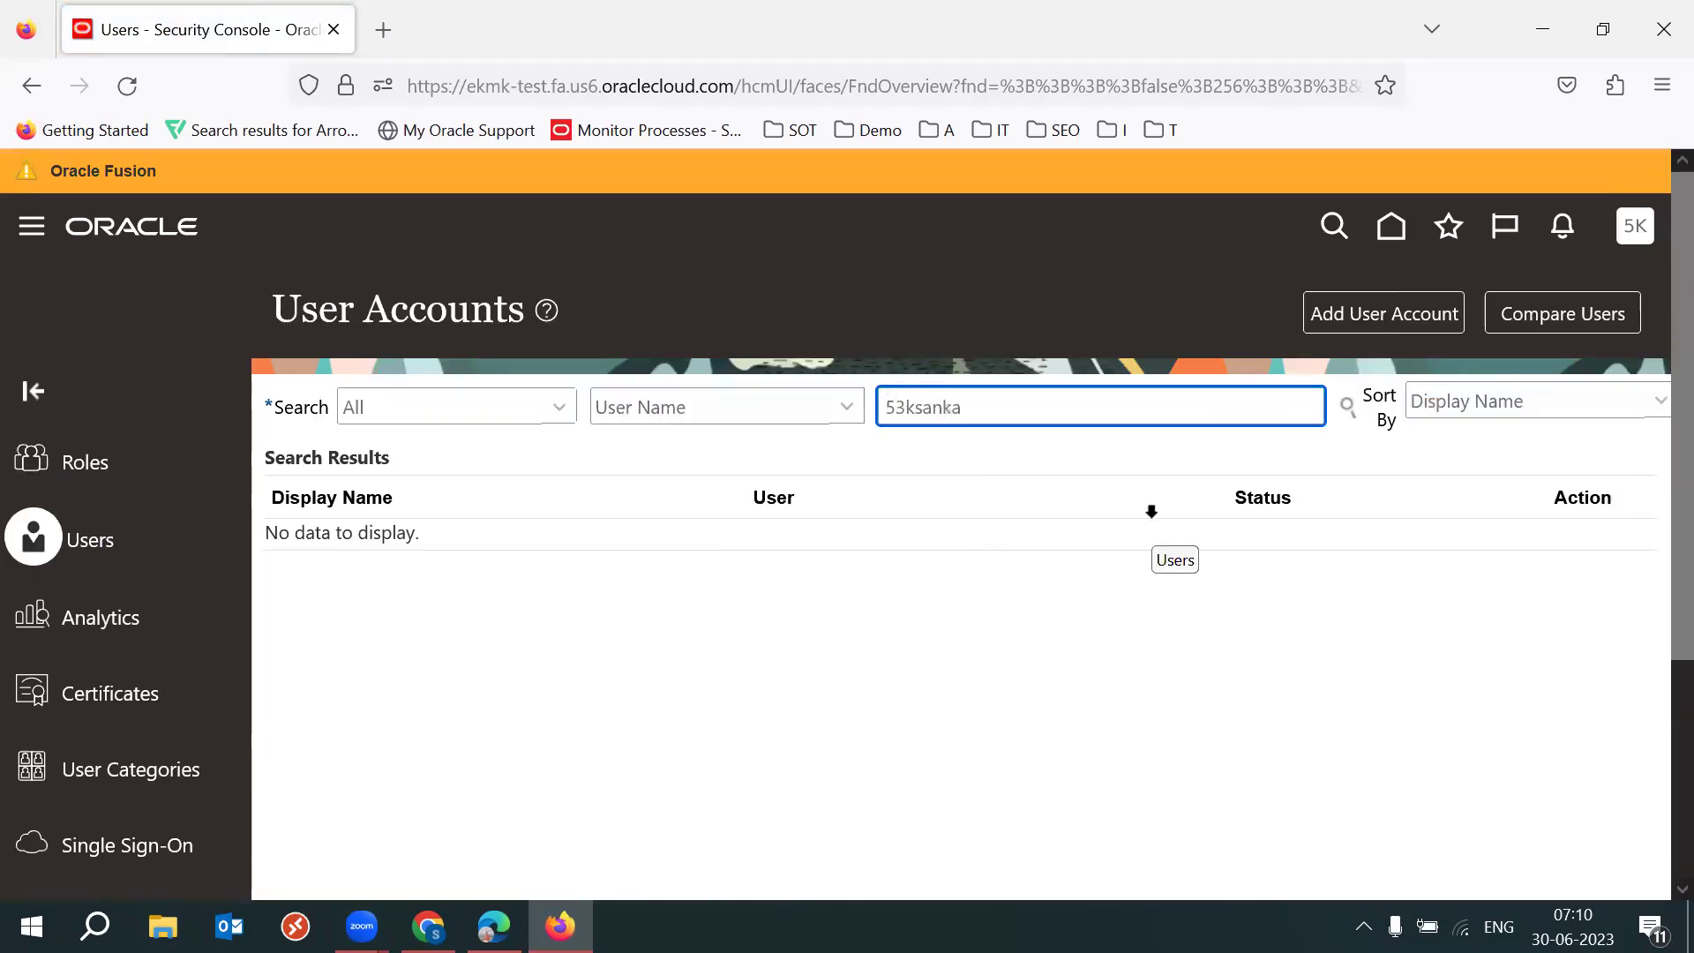
pyautogui.click(729, 415)
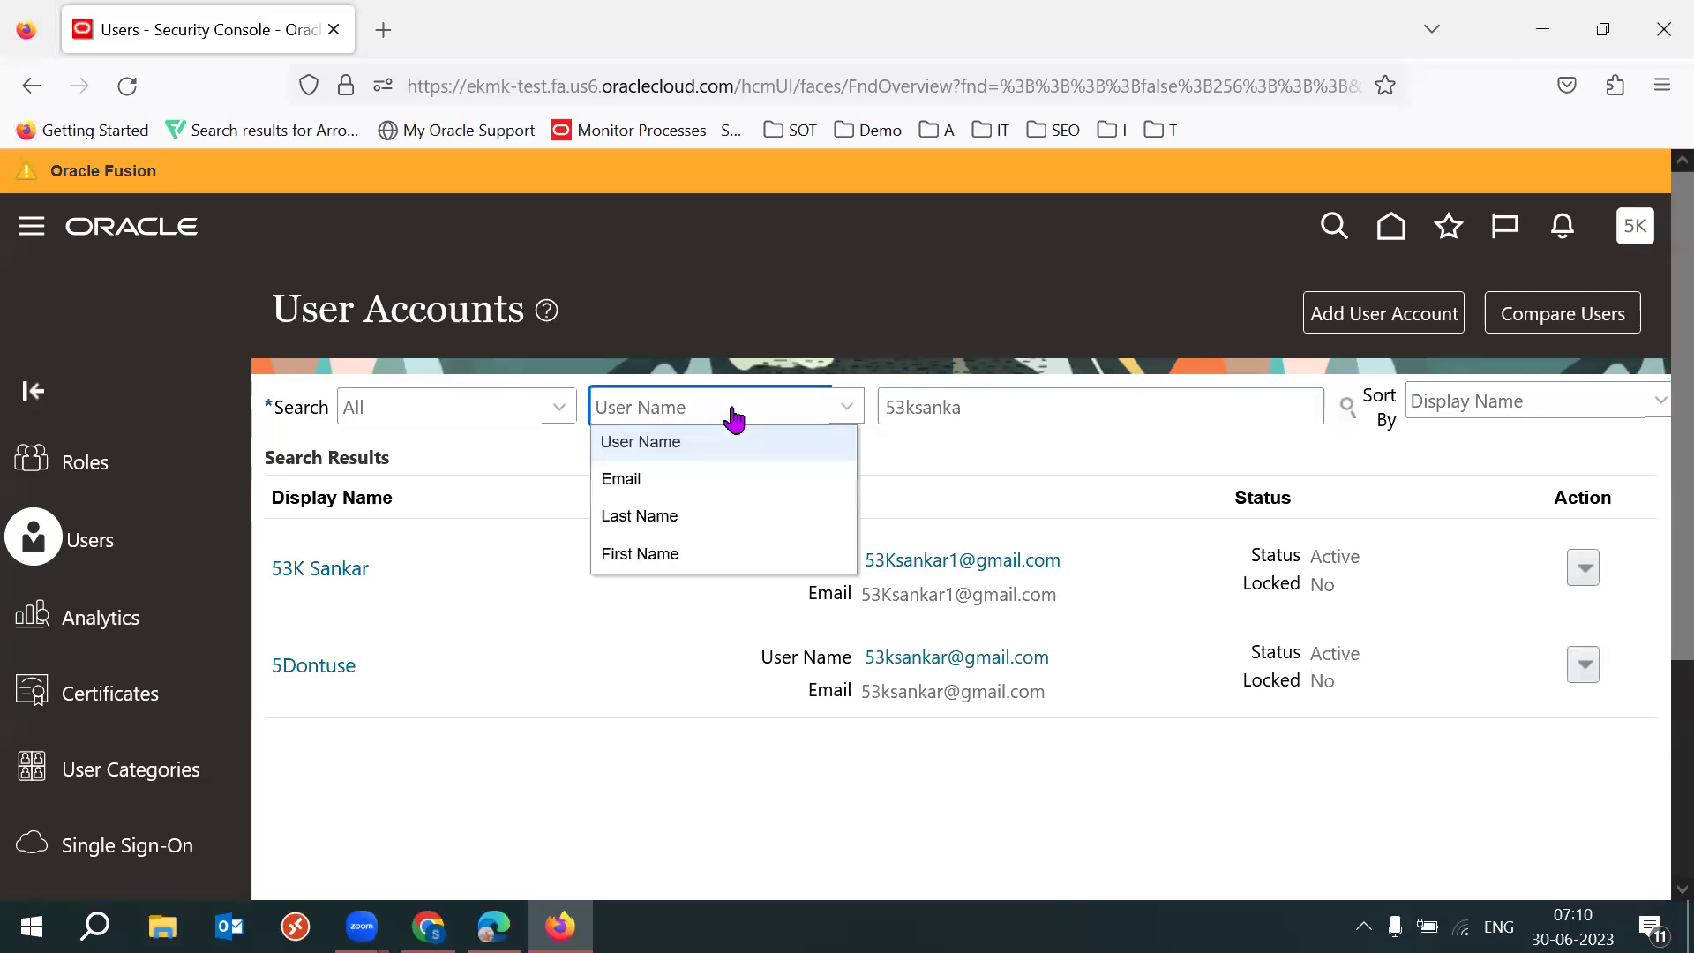
pyautogui.click(956, 518)
pyautogui.click(344, 574)
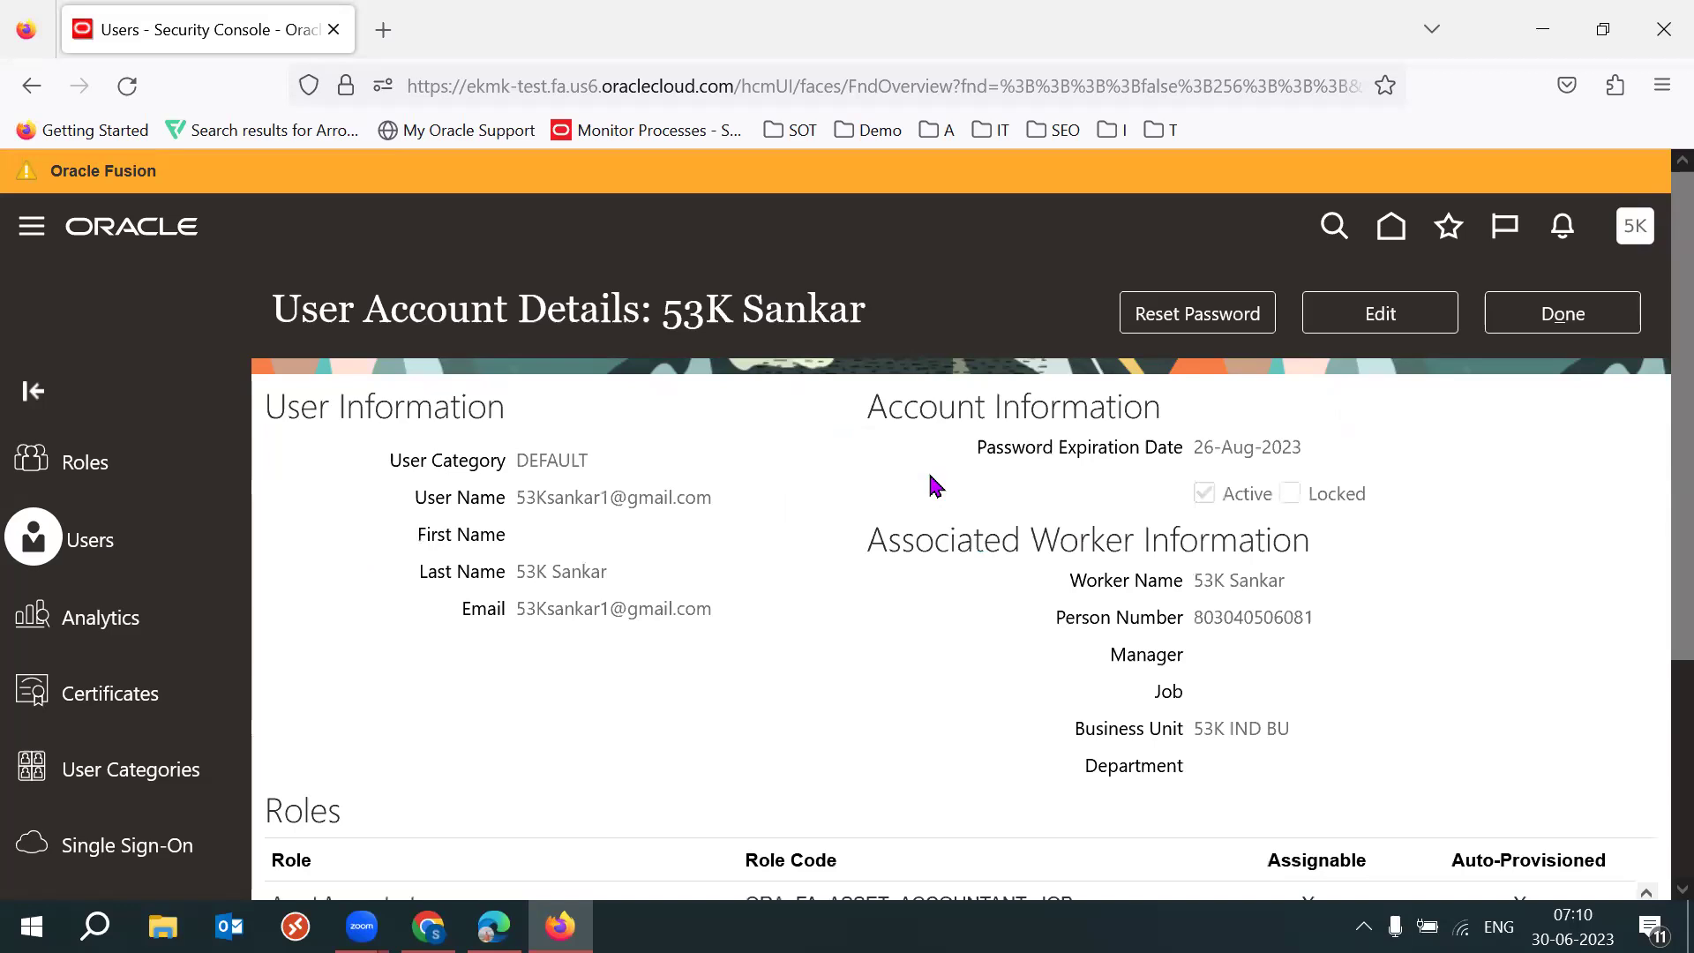
pyautogui.press('F11')
# Edit the user account and add the Warehouse Operator role membership.
pyautogui.click(1373, 177)
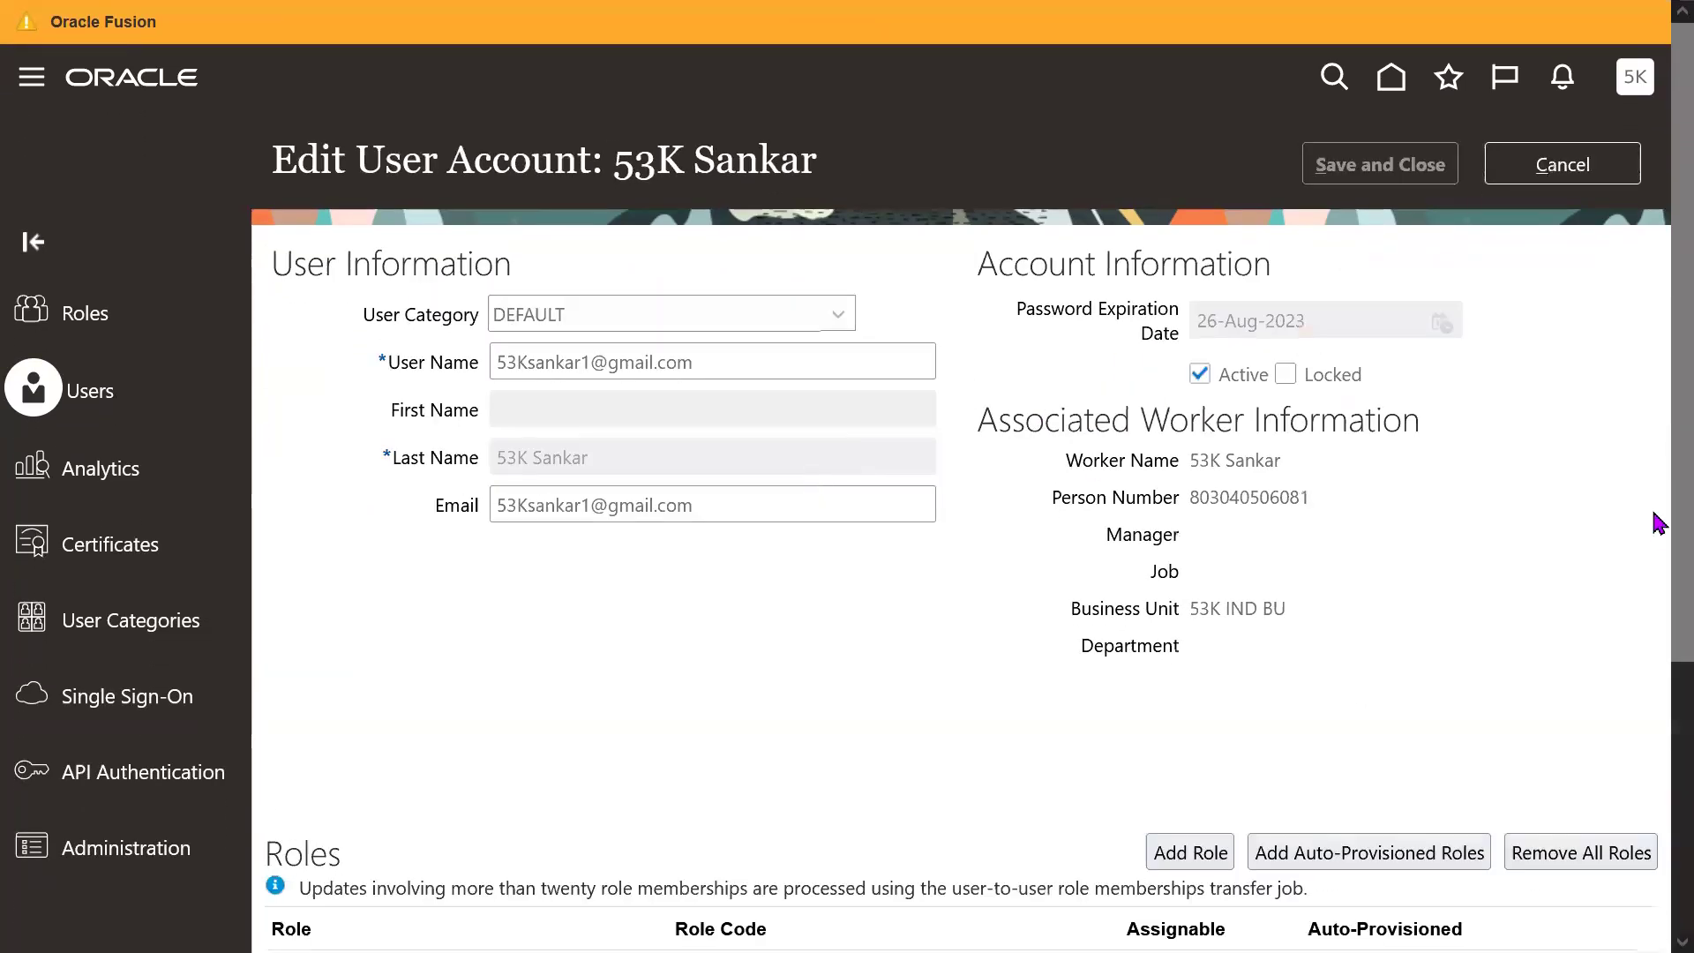
pyautogui.moveTo(1653, 473); pyautogui.dragTo(1652, 612)
pyautogui.click(1185, 653)
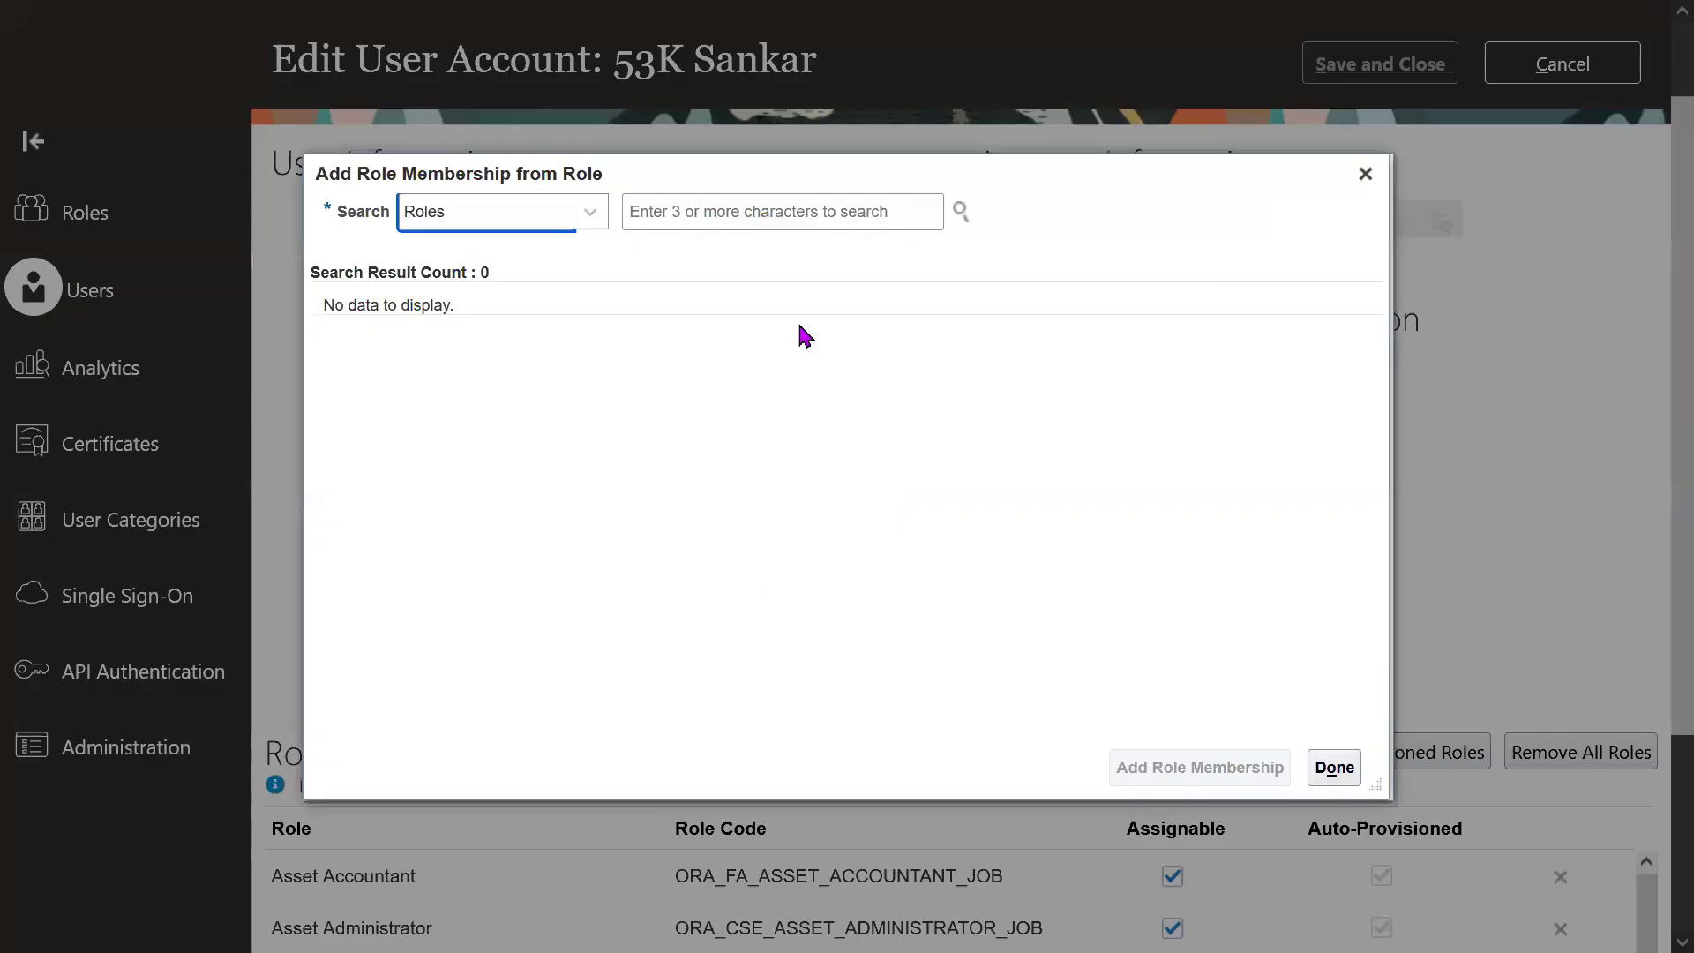
pyautogui.click(742, 213)
pyautogui.write('Warehouse ')
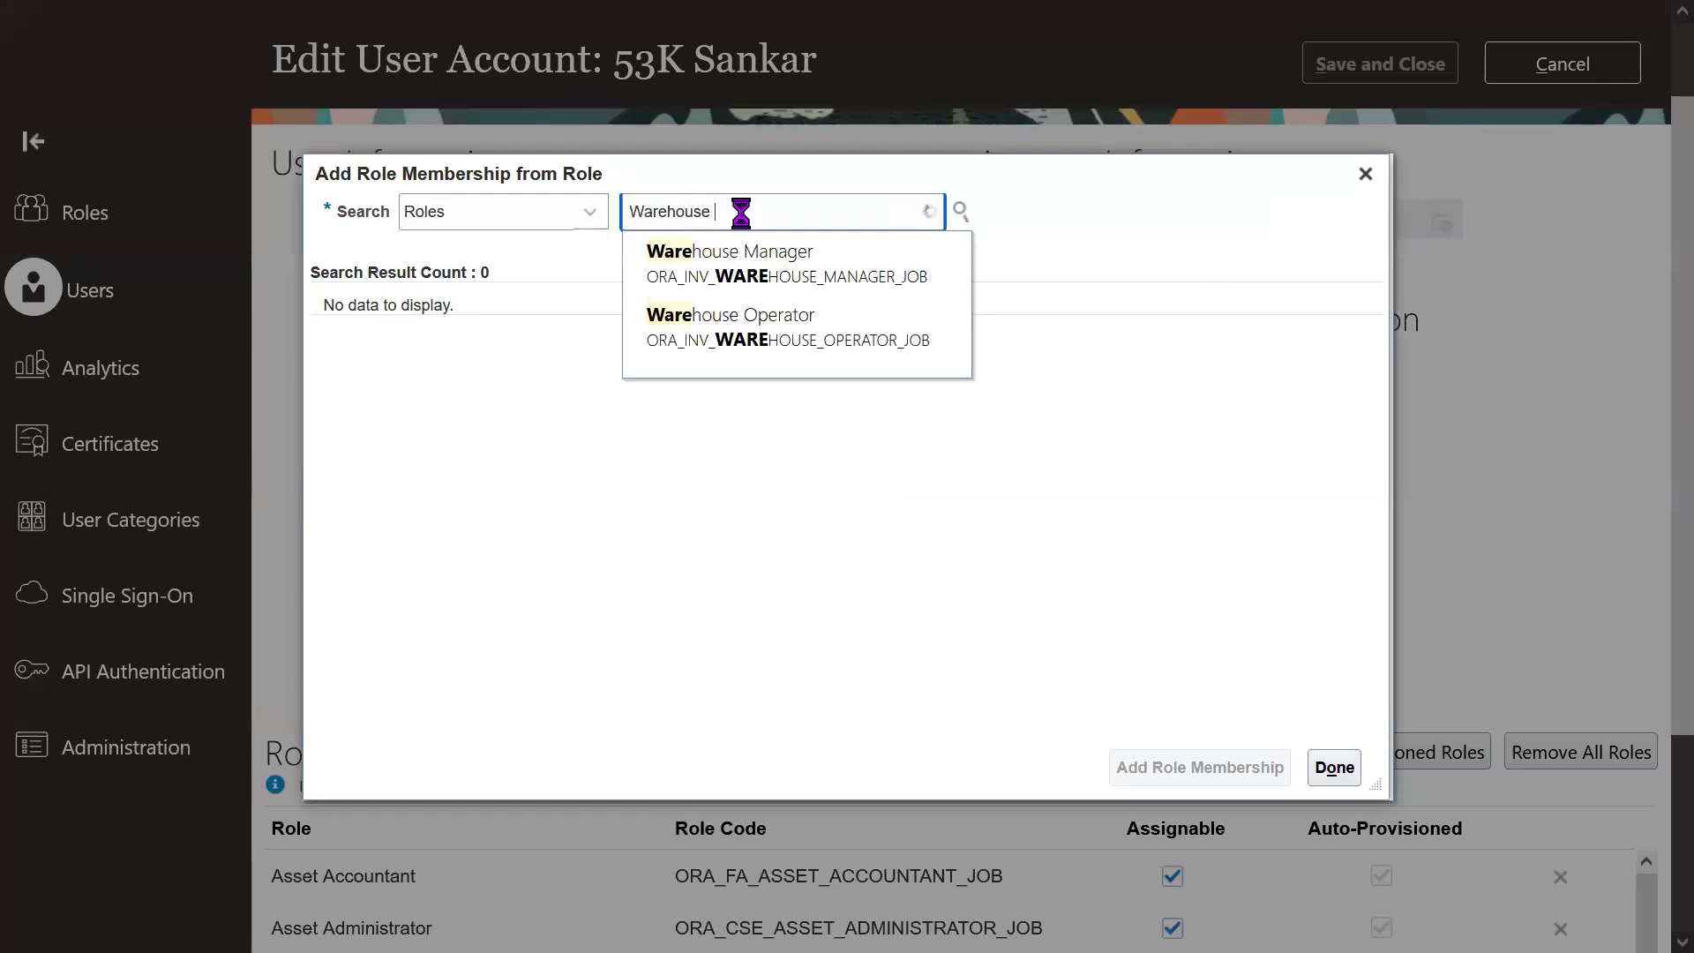
pyautogui.write('opera')
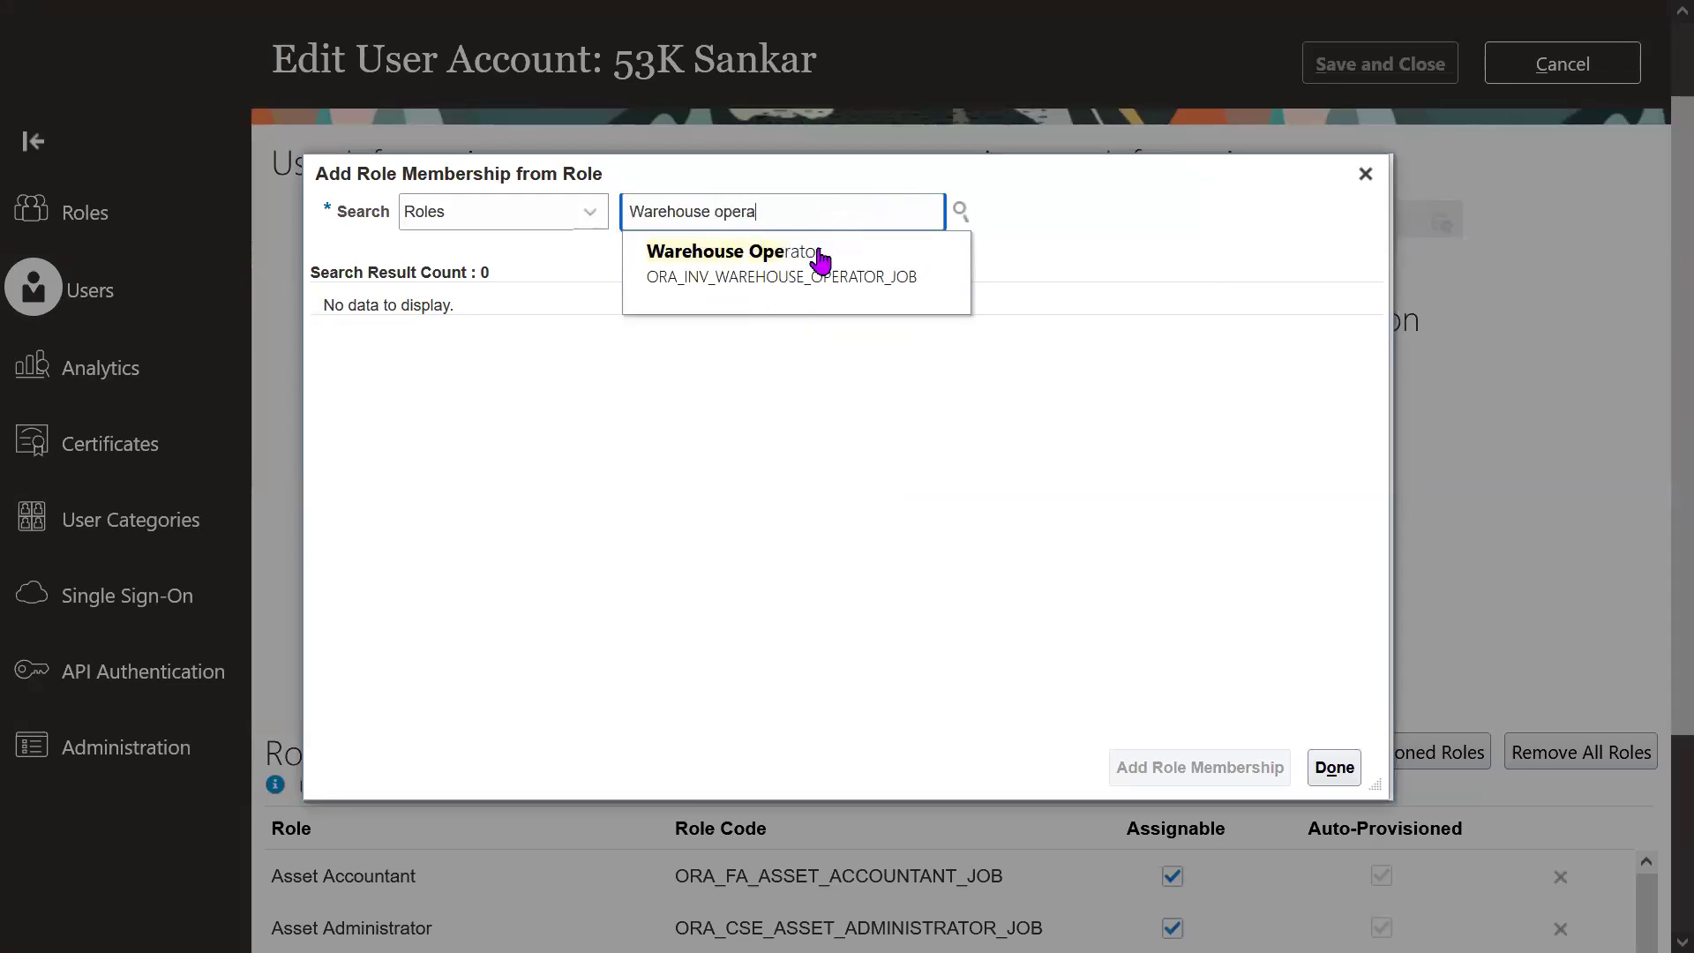
pyautogui.click(786, 279)
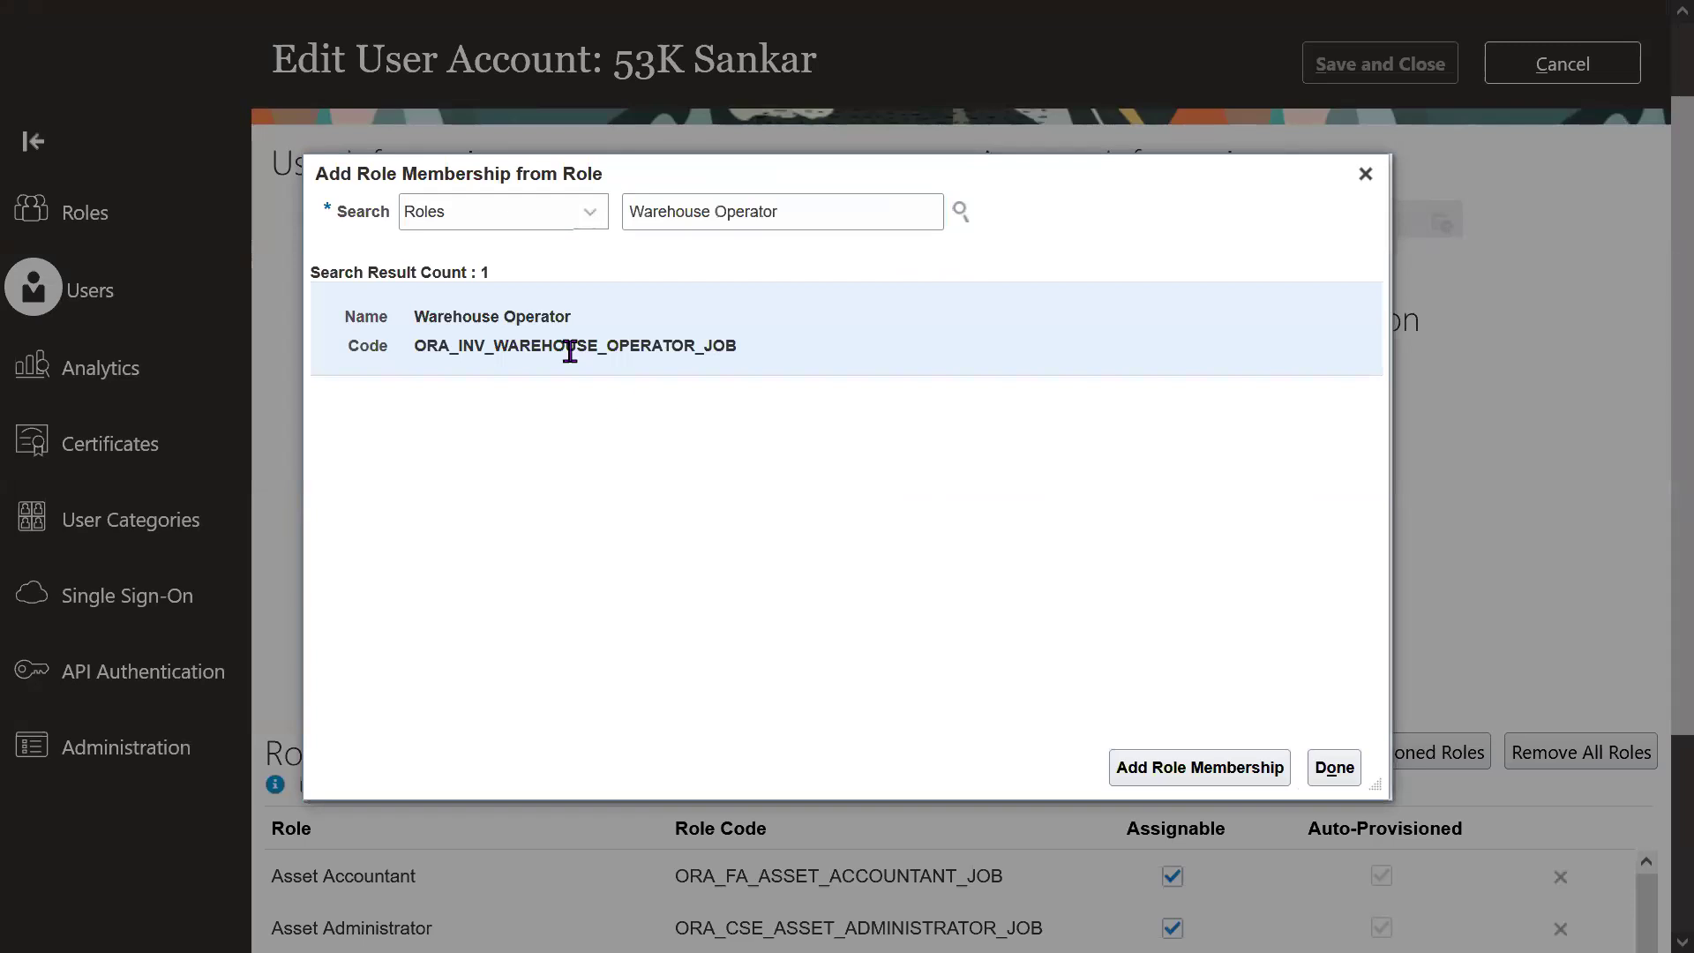
pyautogui.moveTo(413, 346); pyautogui.dragTo(451, 345)
pyautogui.click(832, 326)
pyautogui.click(1187, 788)
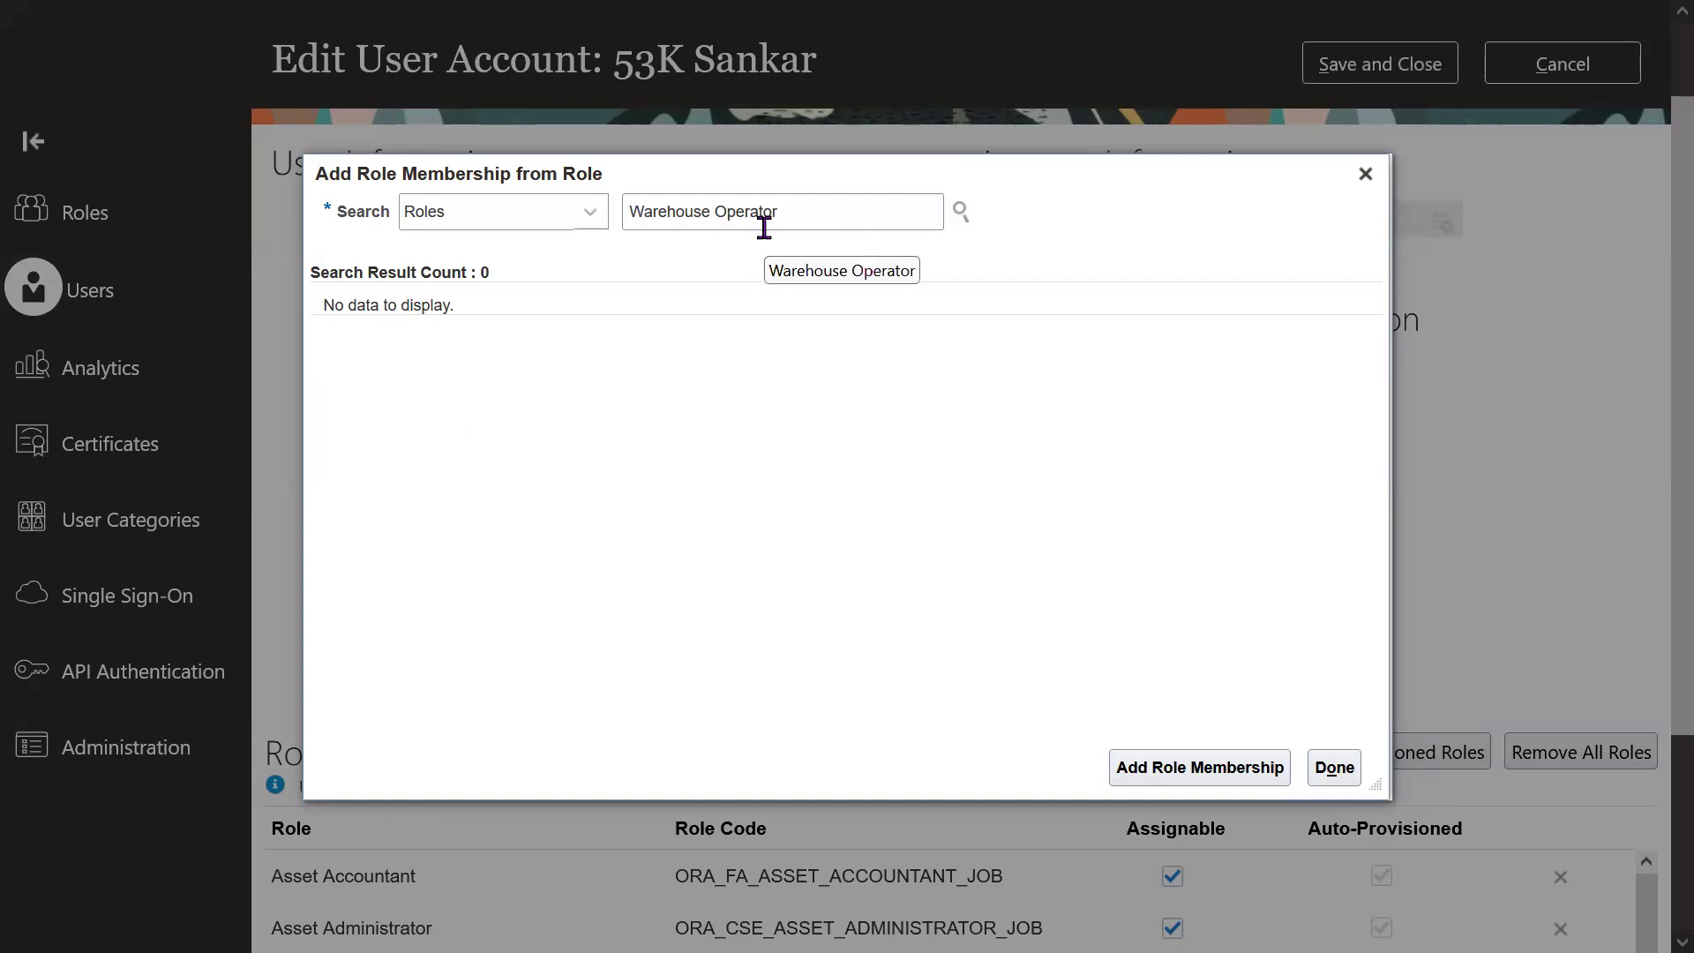
# Add the Warehouse Manager role membership and close the role search.
pyautogui.moveTo(711, 212); pyautogui.dragTo(877, 213)
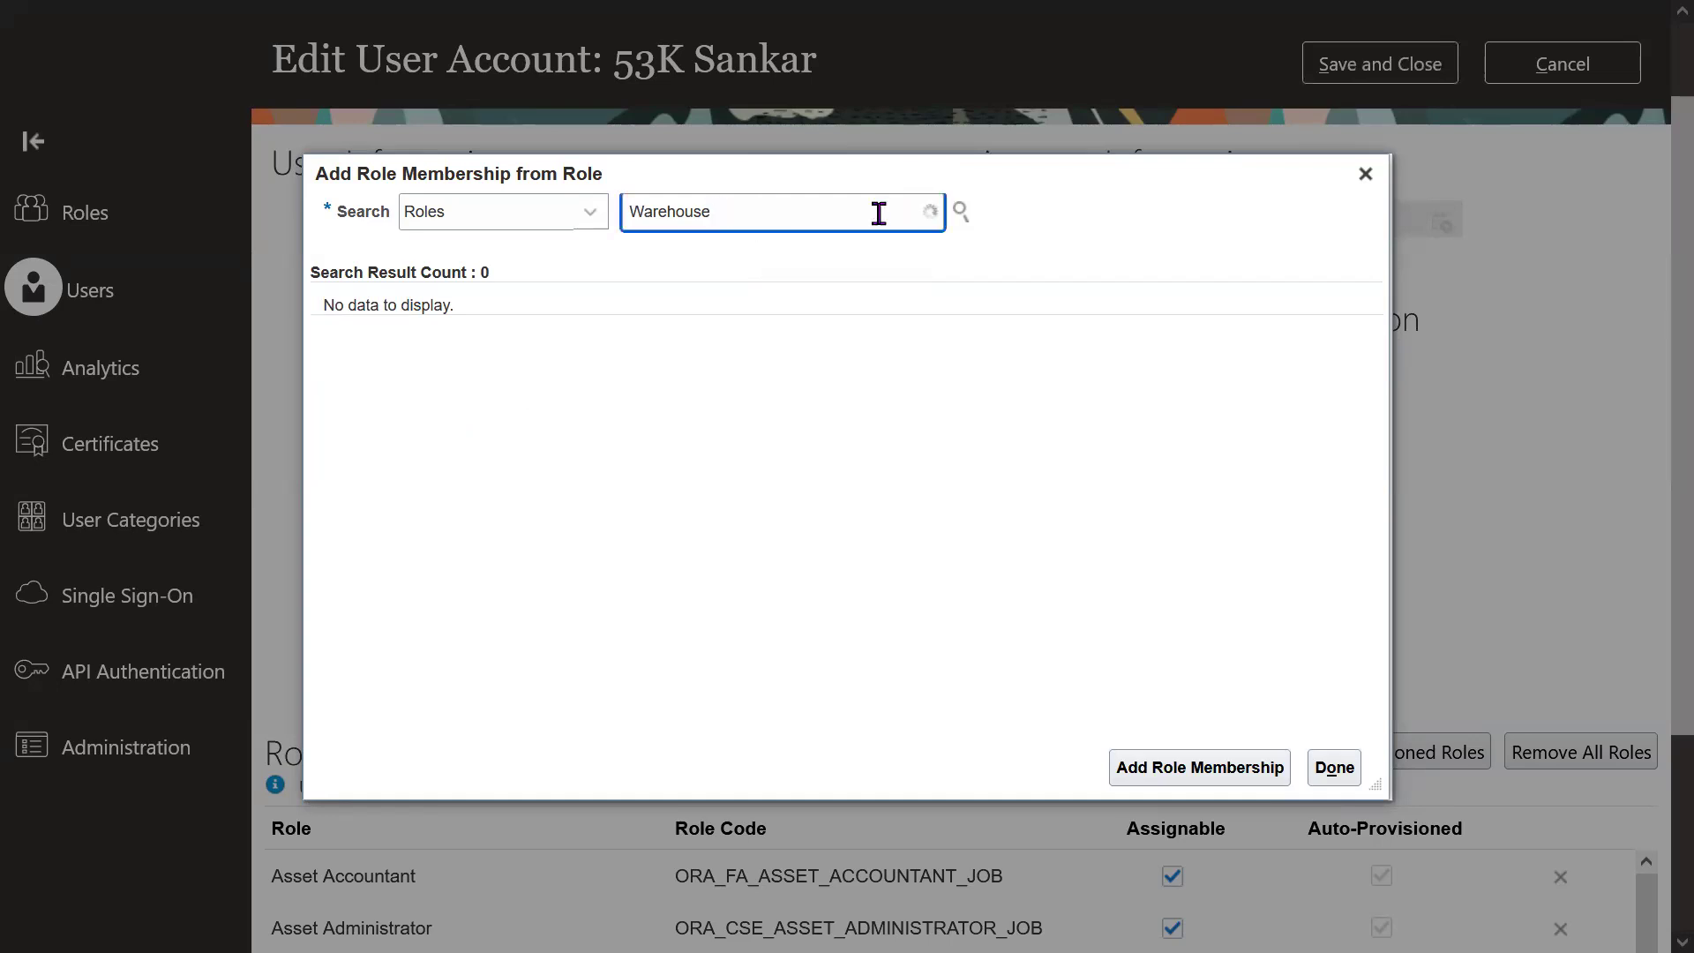
pyautogui.write('Man')
pyautogui.click(788, 271)
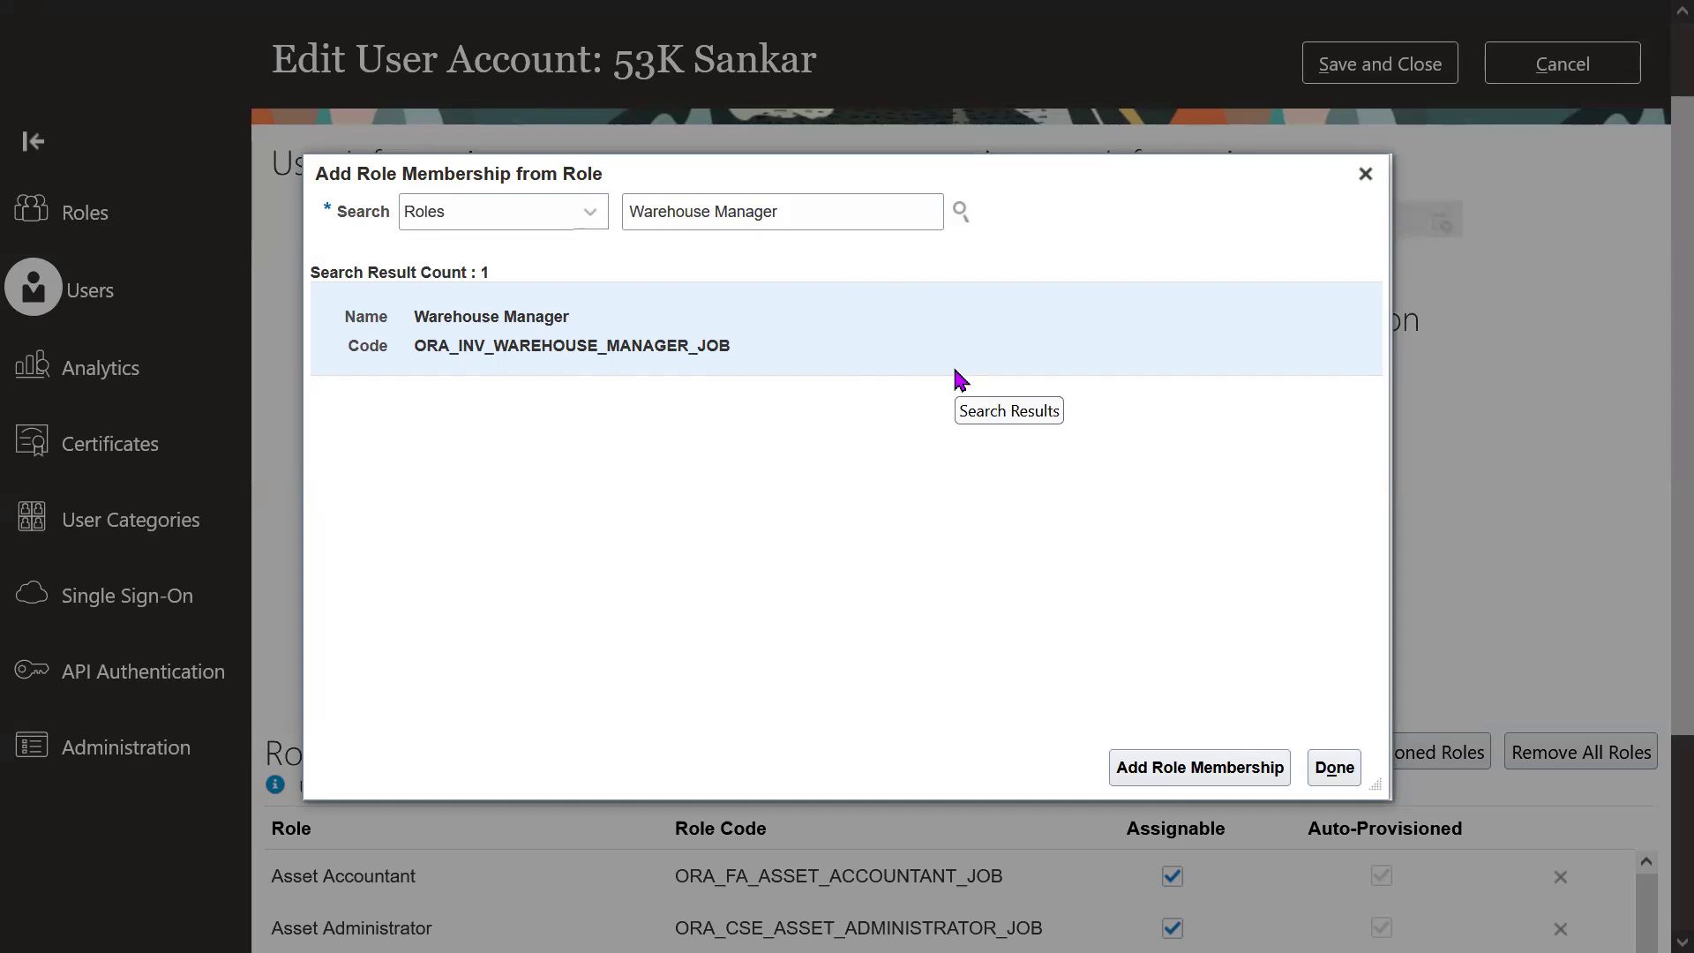
pyautogui.click(1210, 768)
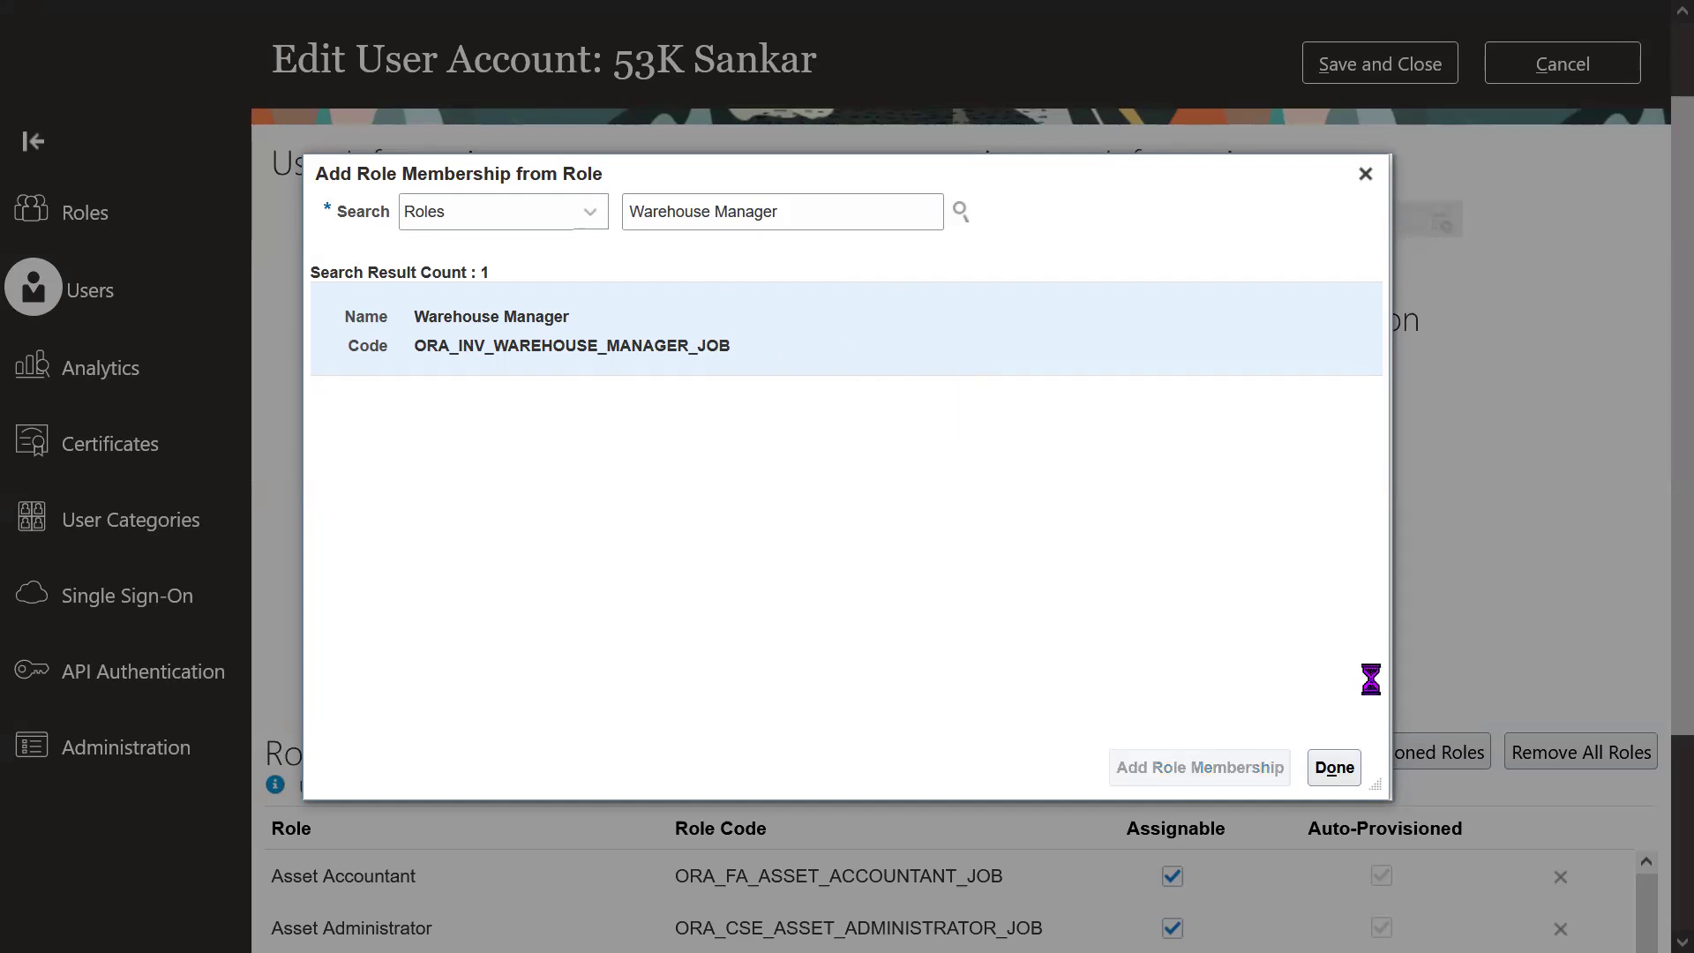
pyautogui.click(1335, 770)
pyautogui.scroll(2, 1655, 397)
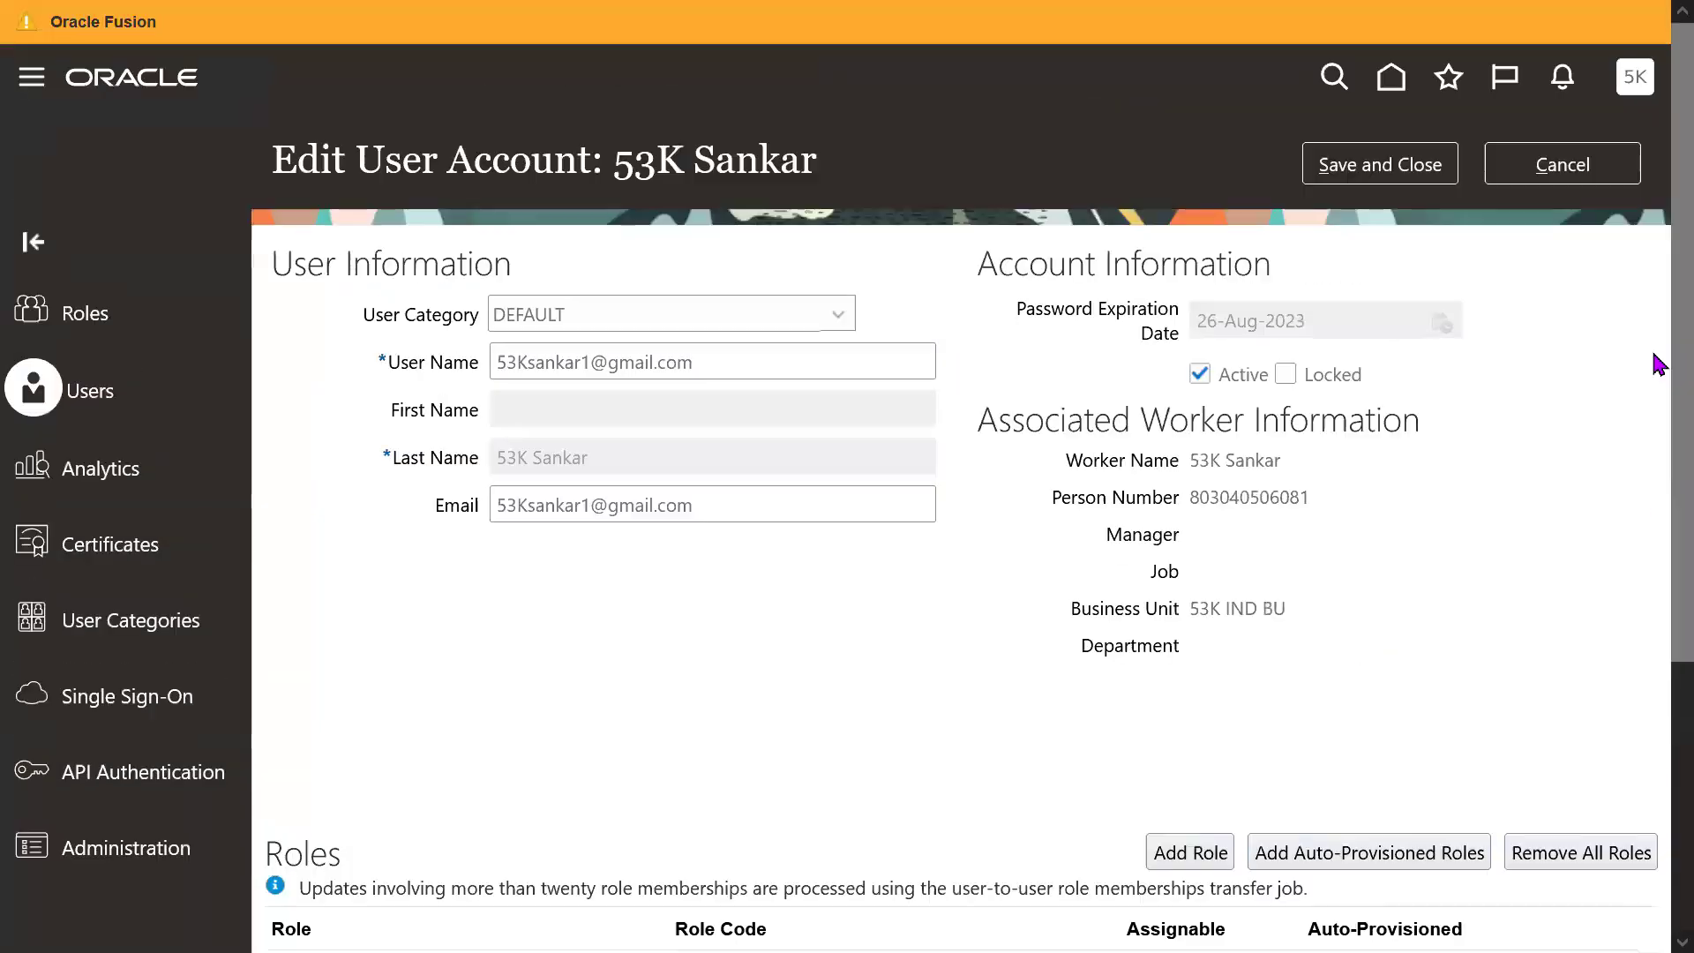
# Save the user's new roles and go to the Warehouse operator description in Inventory cell I2.
pyautogui.click(1403, 176)
pyautogui.press('F11')
pyautogui.hotkey('alt', 'Tab')
pyautogui.click(783, 485)
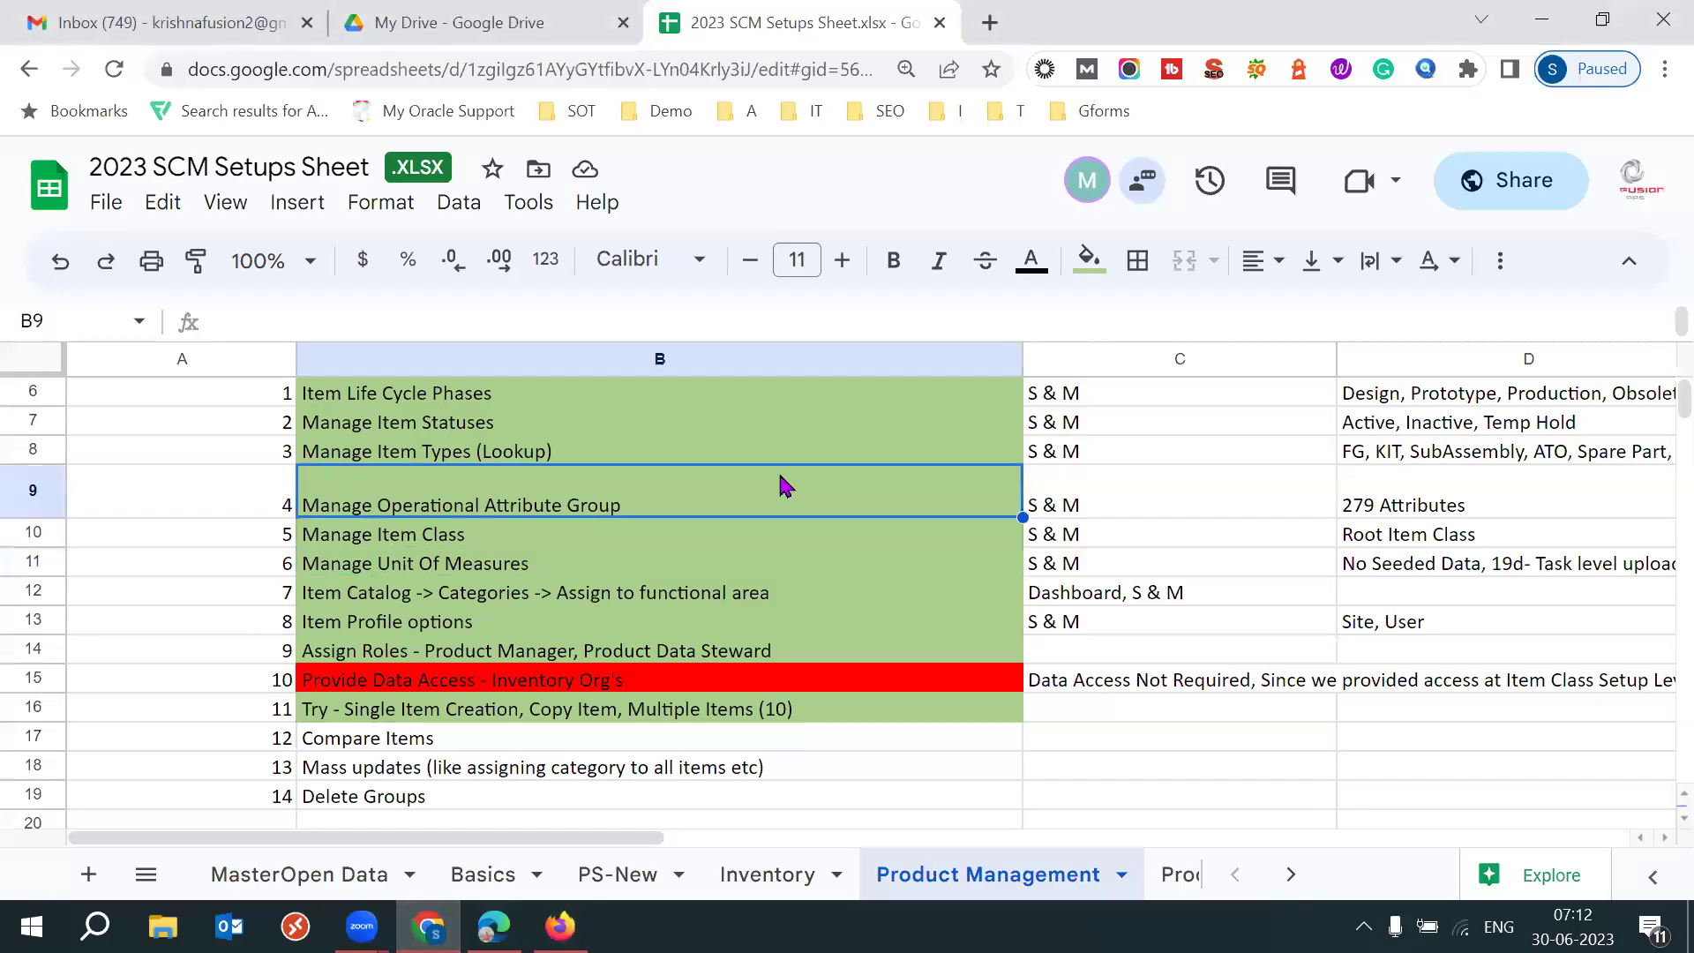
pyautogui.click(768, 875)
pyautogui.press('Up')
pyautogui.press('Up')
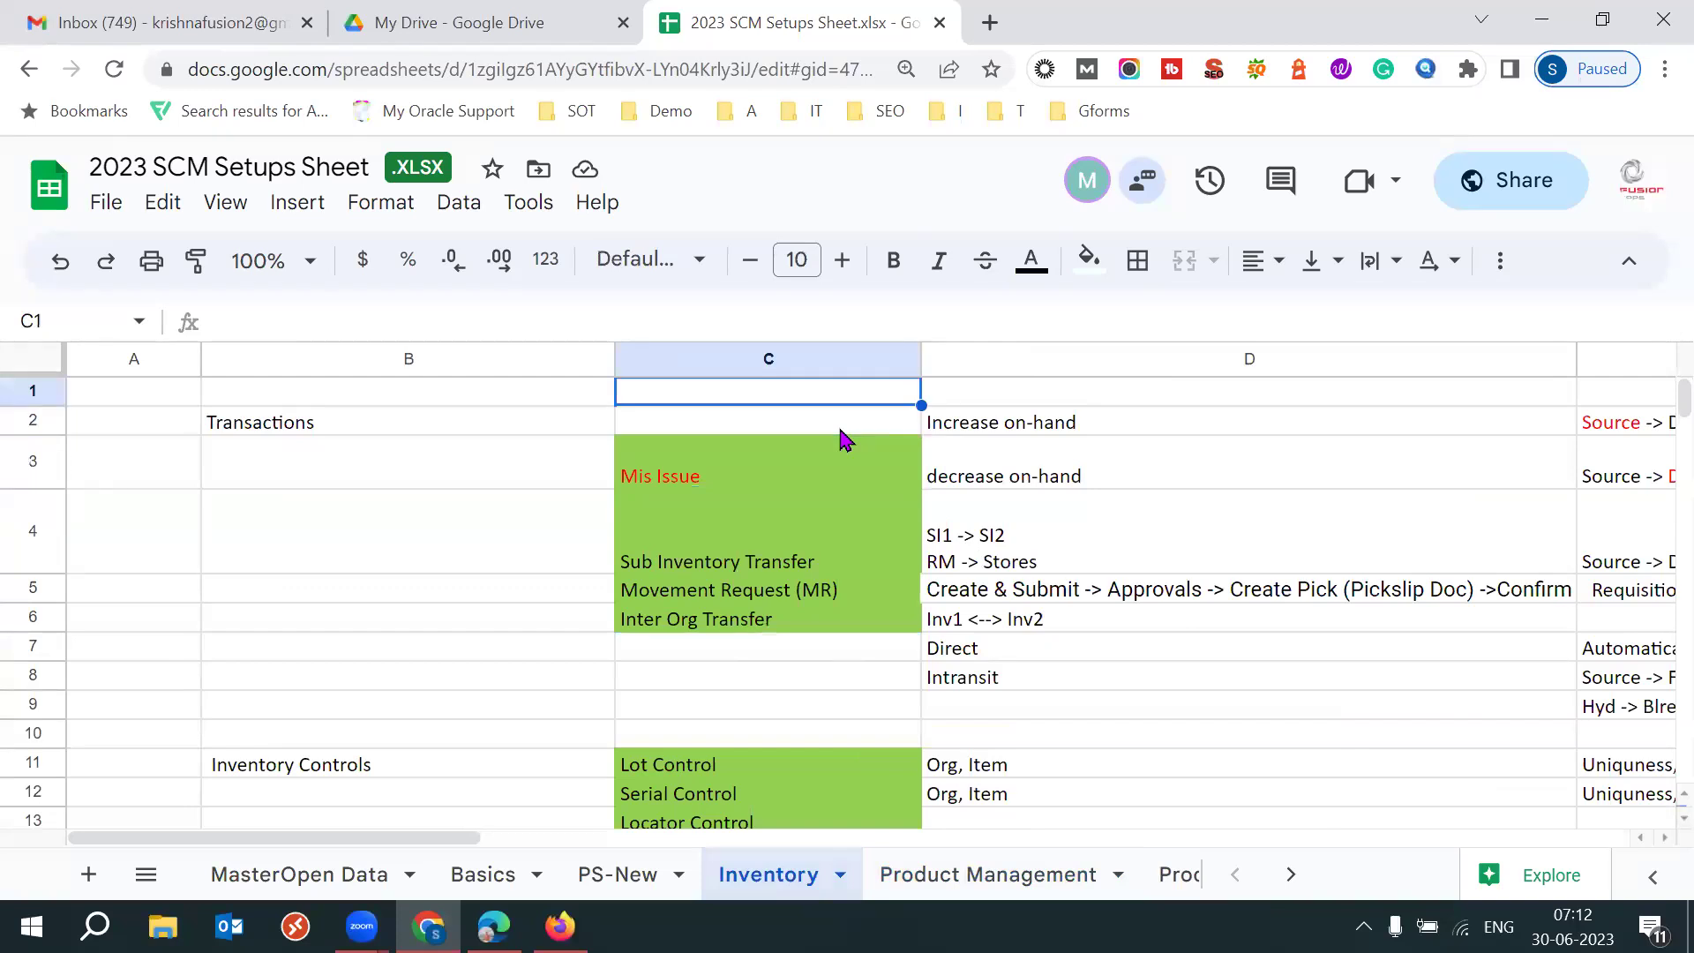
pyautogui.press('Right')
pyautogui.press('Right')
pyautogui.press('Right')
pyautogui.press('Right')
pyautogui.press('Right')
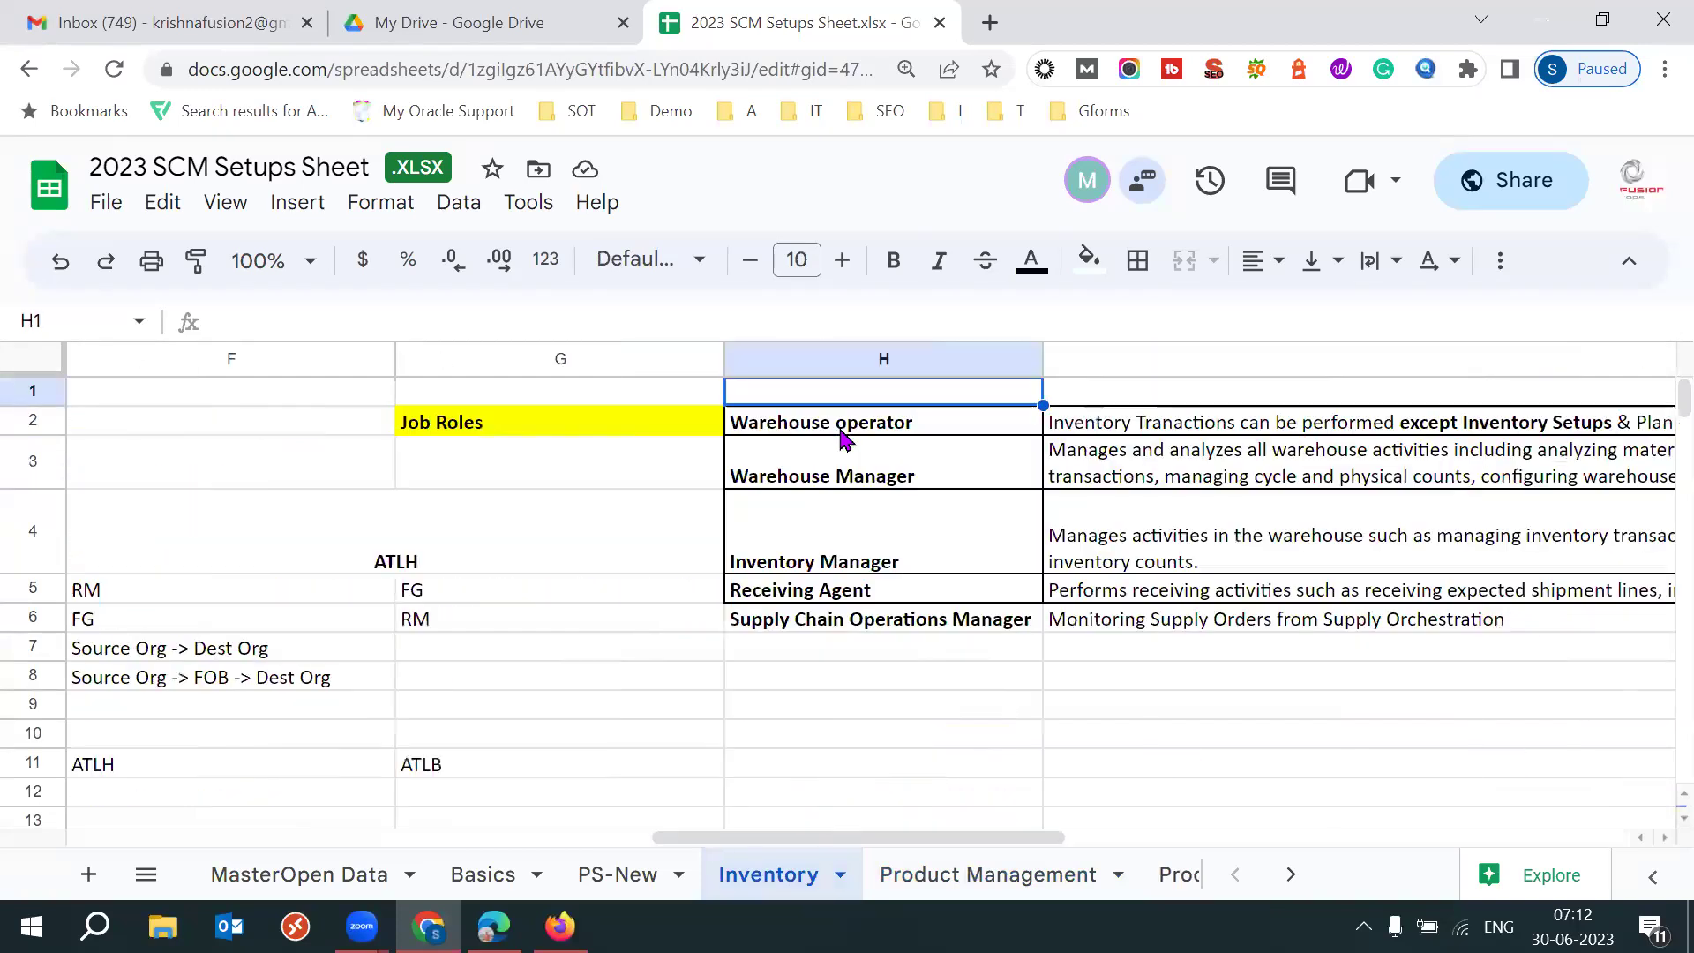
pyautogui.press('Down')
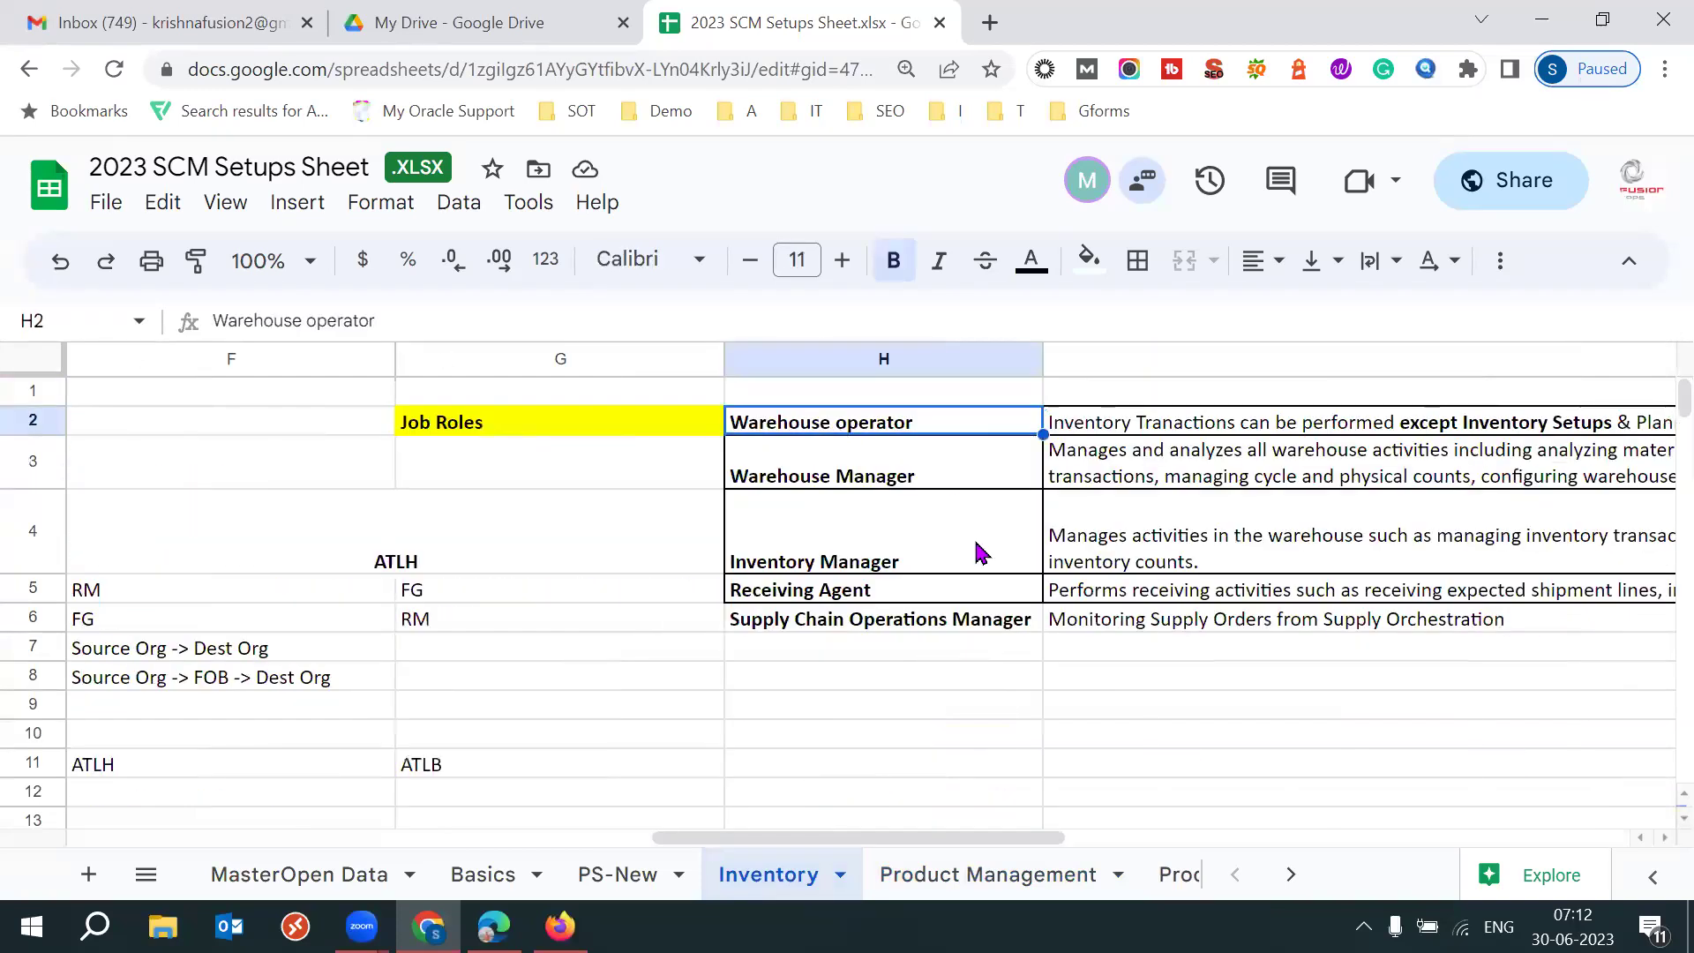
pyautogui.keyDown('shift'); pyautogui.click(898, 480); pyautogui.keyUp('shift')
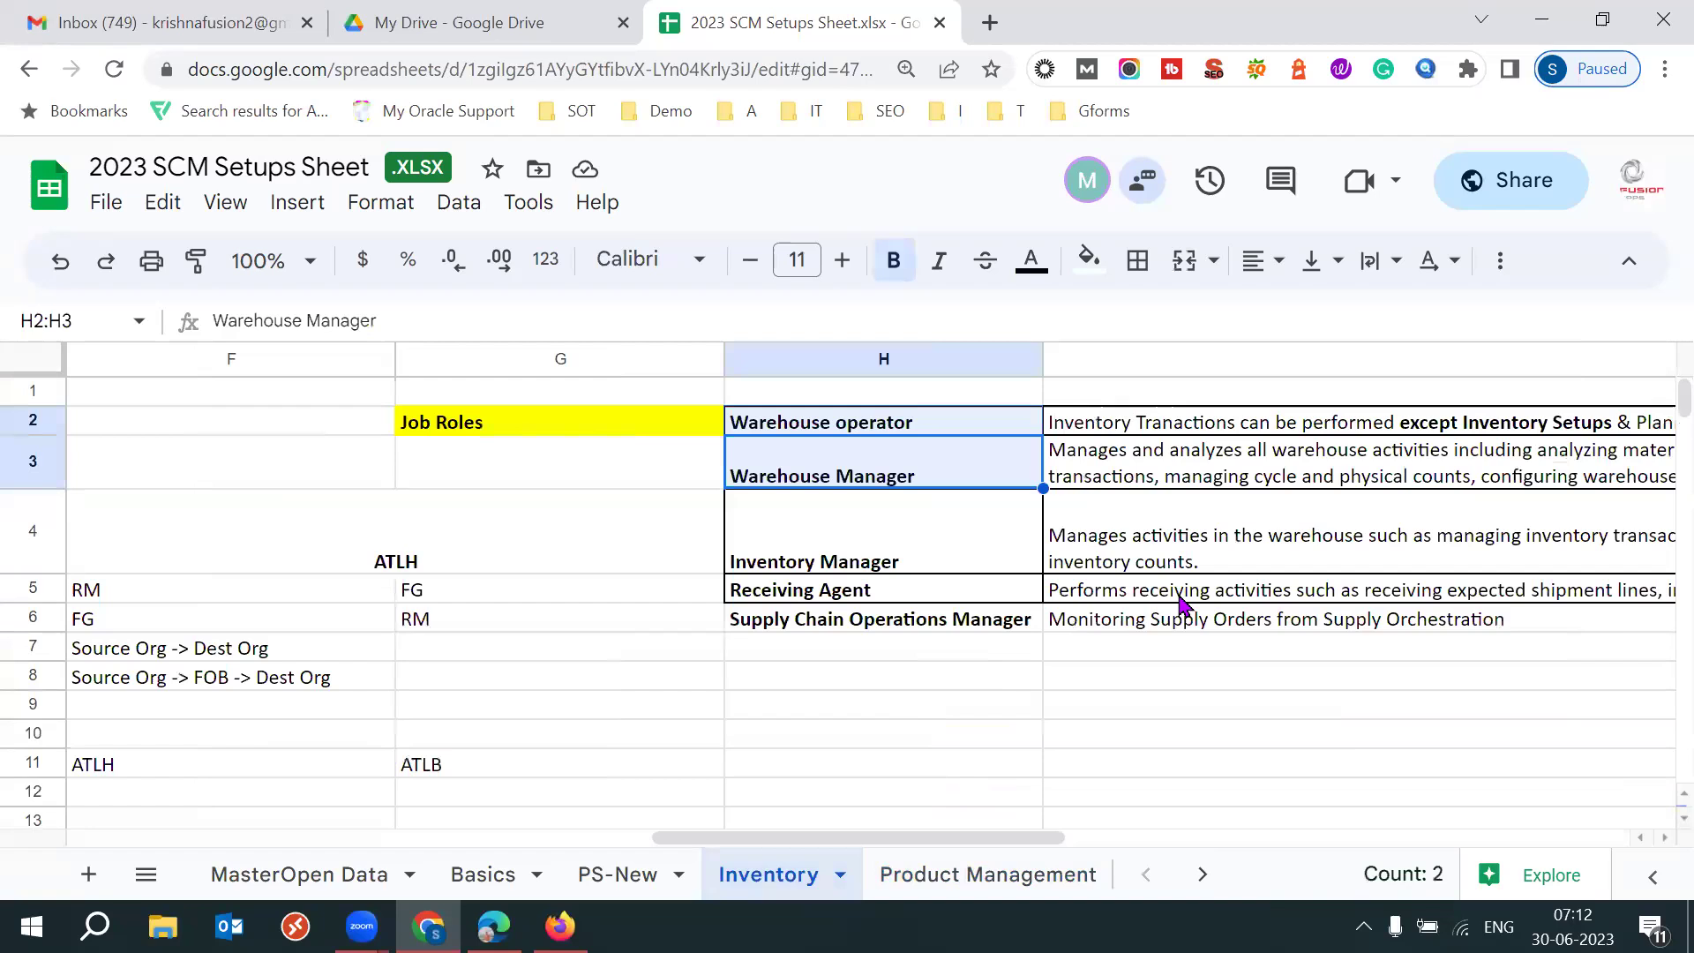
pyautogui.click(929, 429)
pyautogui.click(1463, 427)
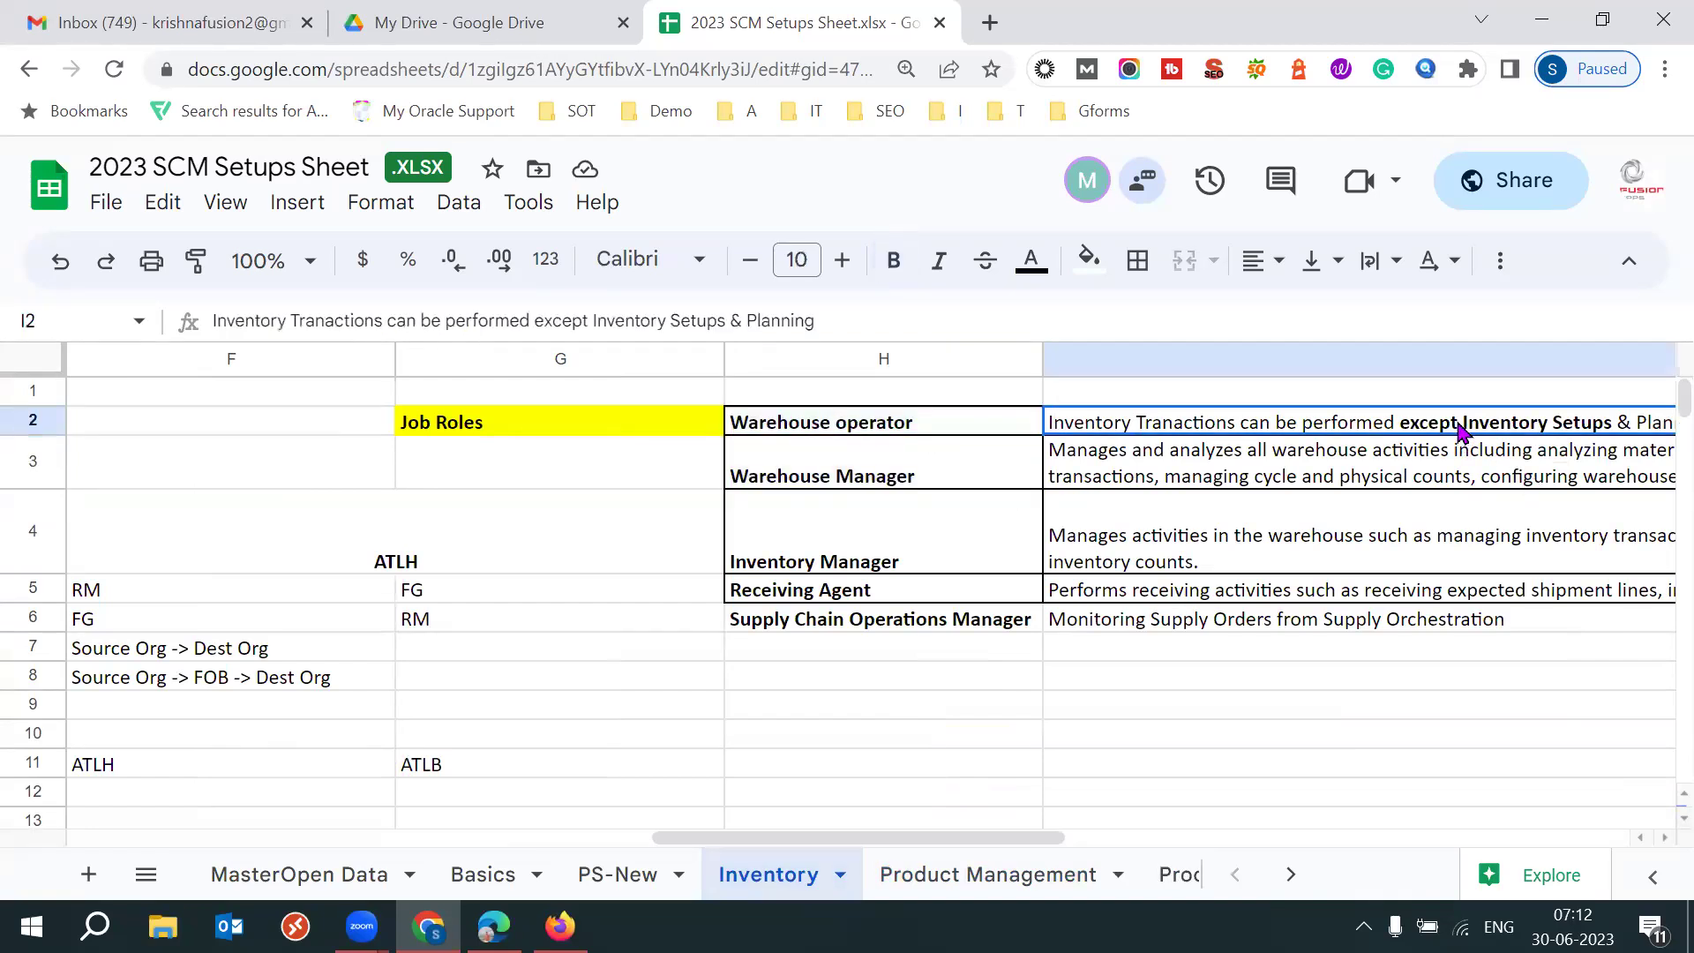
# Make the phrase 'except Inventory Setups' in cell I2 bold.
pyautogui.moveTo(307, 325); pyautogui.dragTo(346, 319)
pyautogui.moveTo(383, 422); pyautogui.dragTo(580, 426)
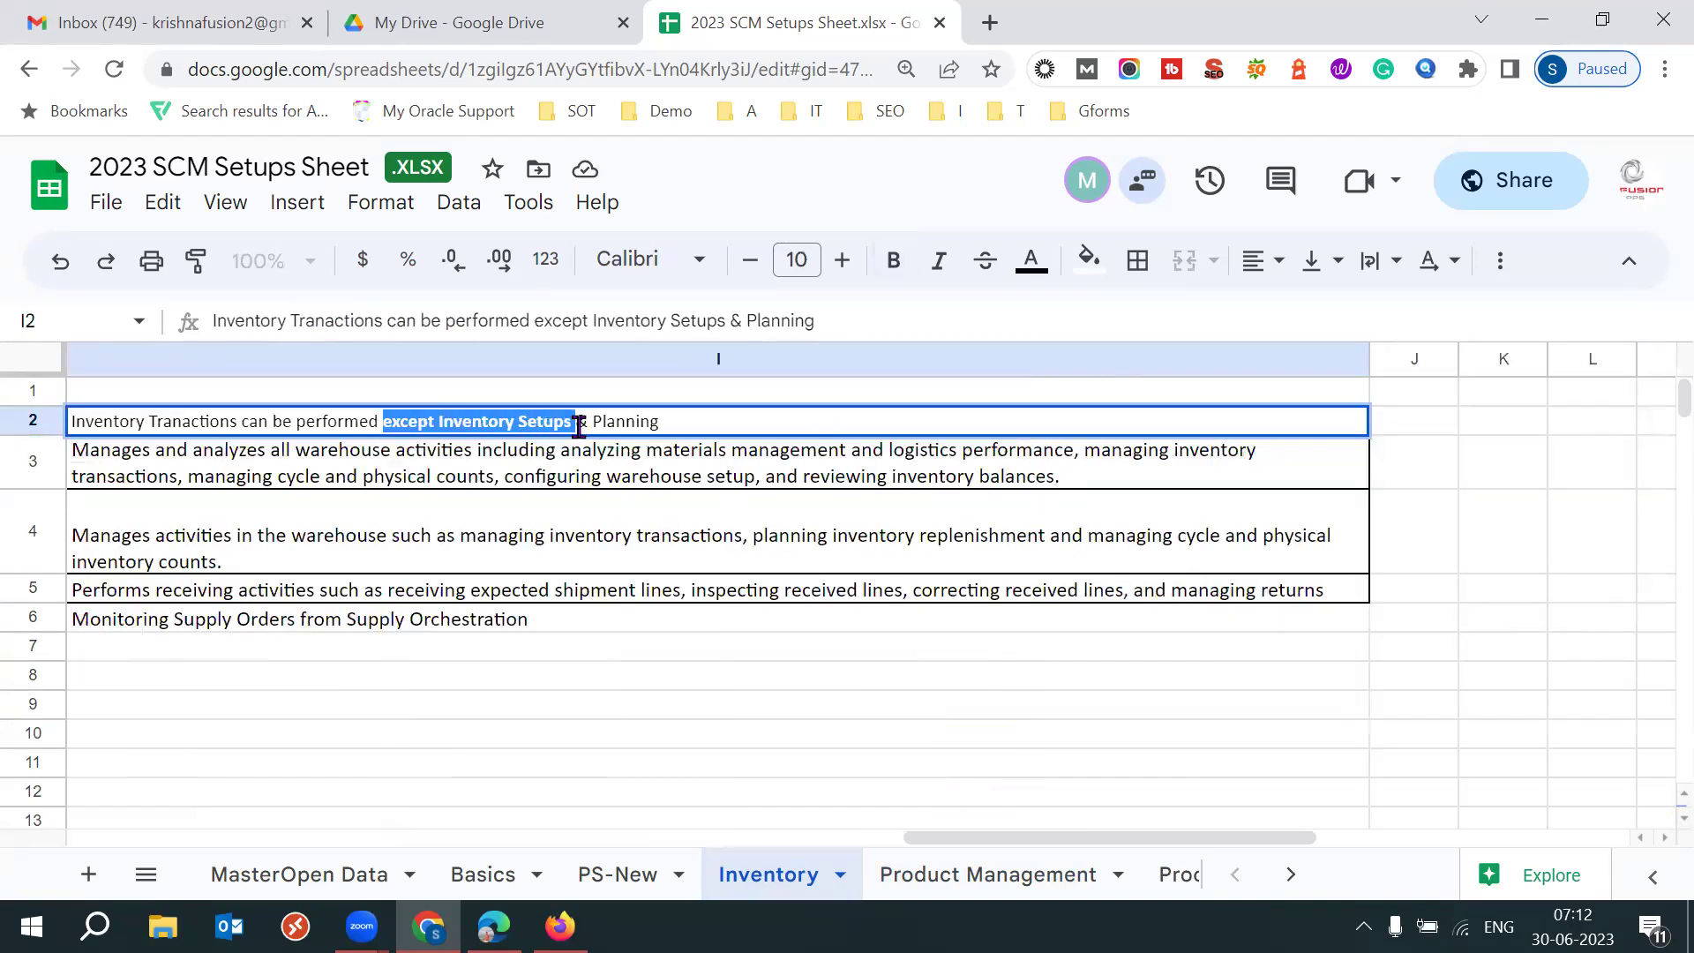
pyautogui.hotkey('ctrl', 'b')
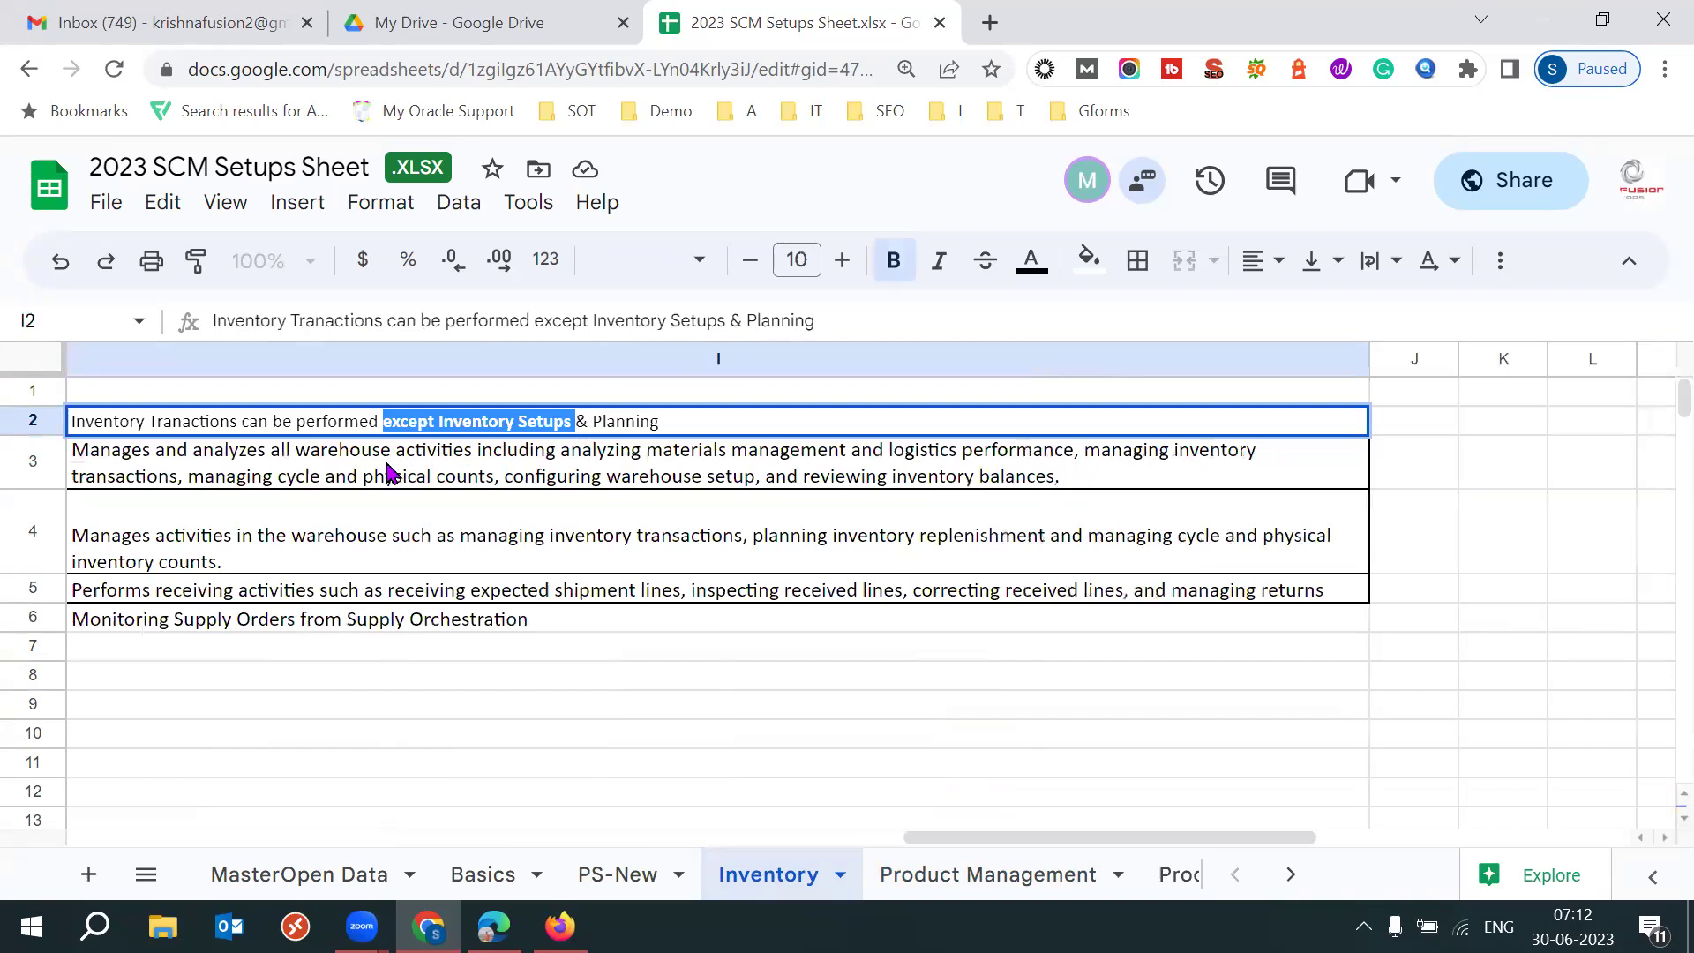
pyautogui.click(346, 477)
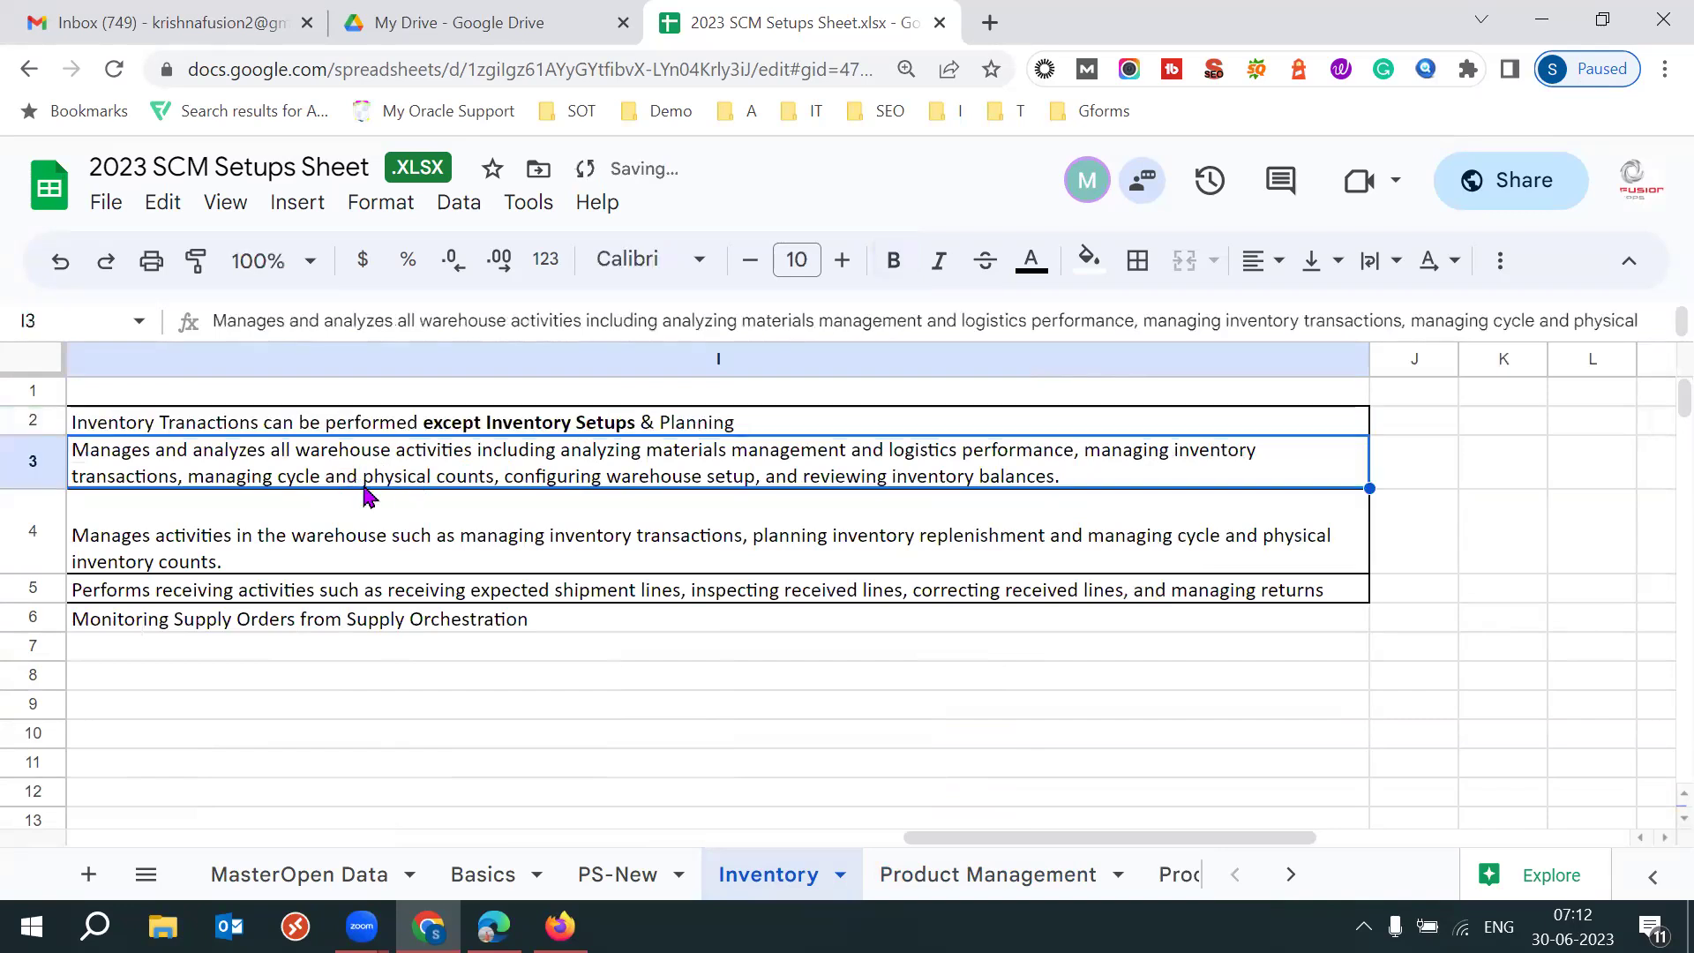
# Add a comma after 'configuring warehouse setup' in the Warehouse Manager description in I3.
pyautogui.tripleClick(369, 475)
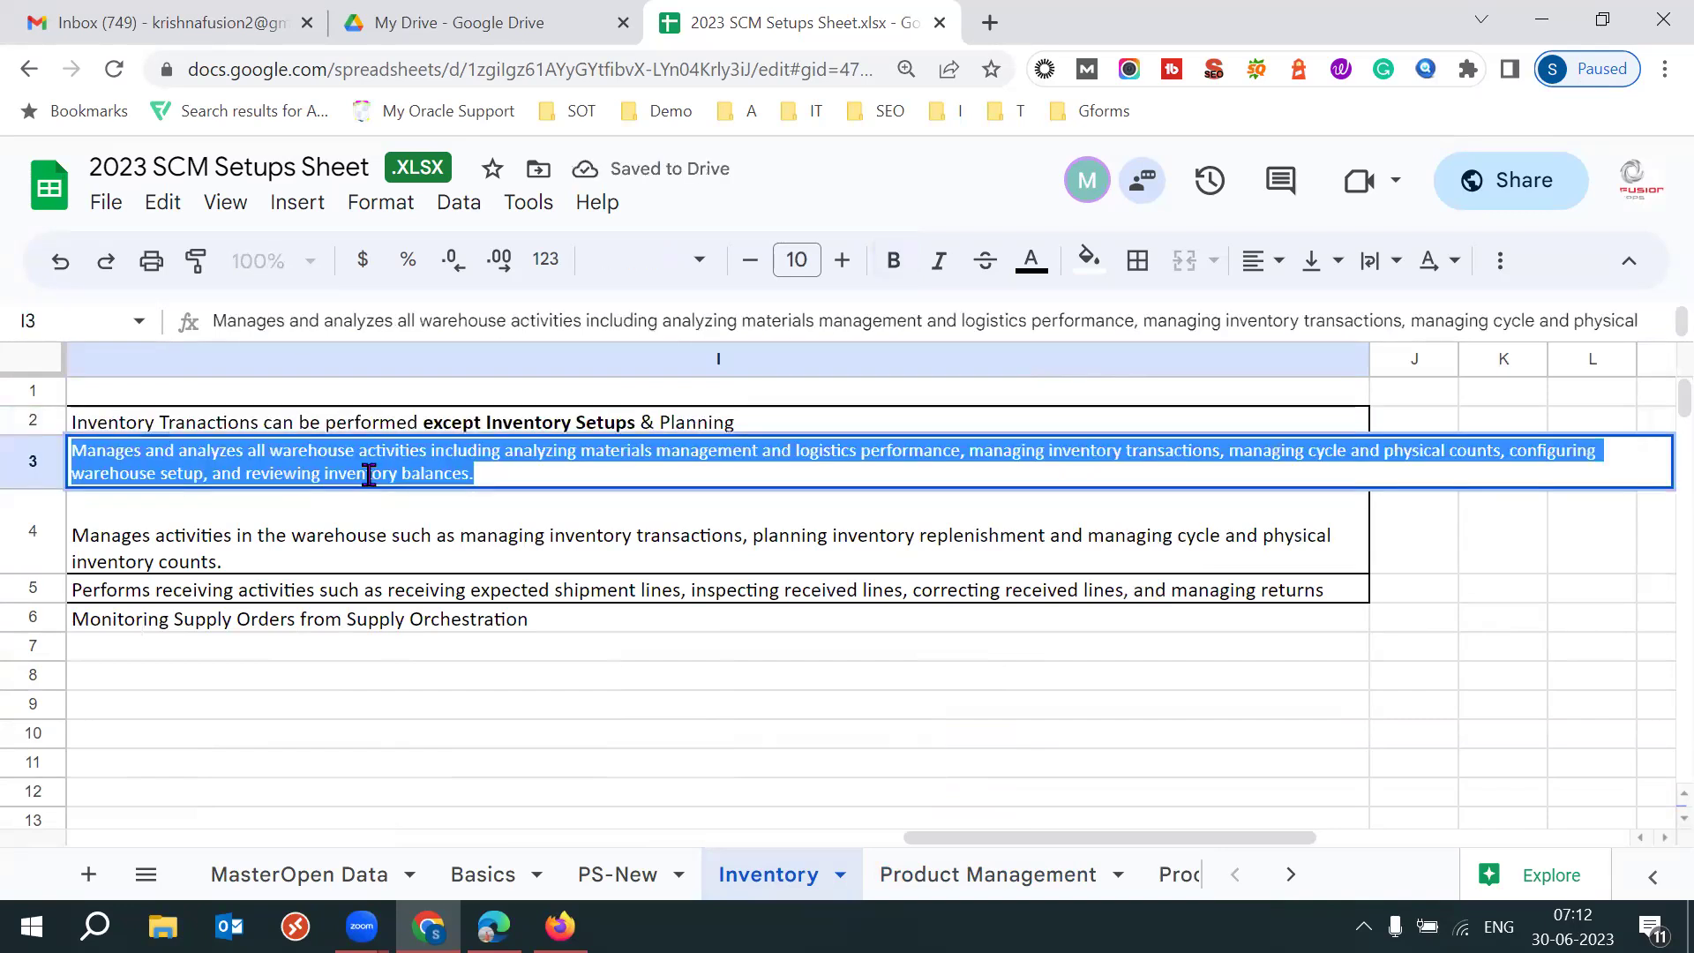
pyautogui.click(369, 475)
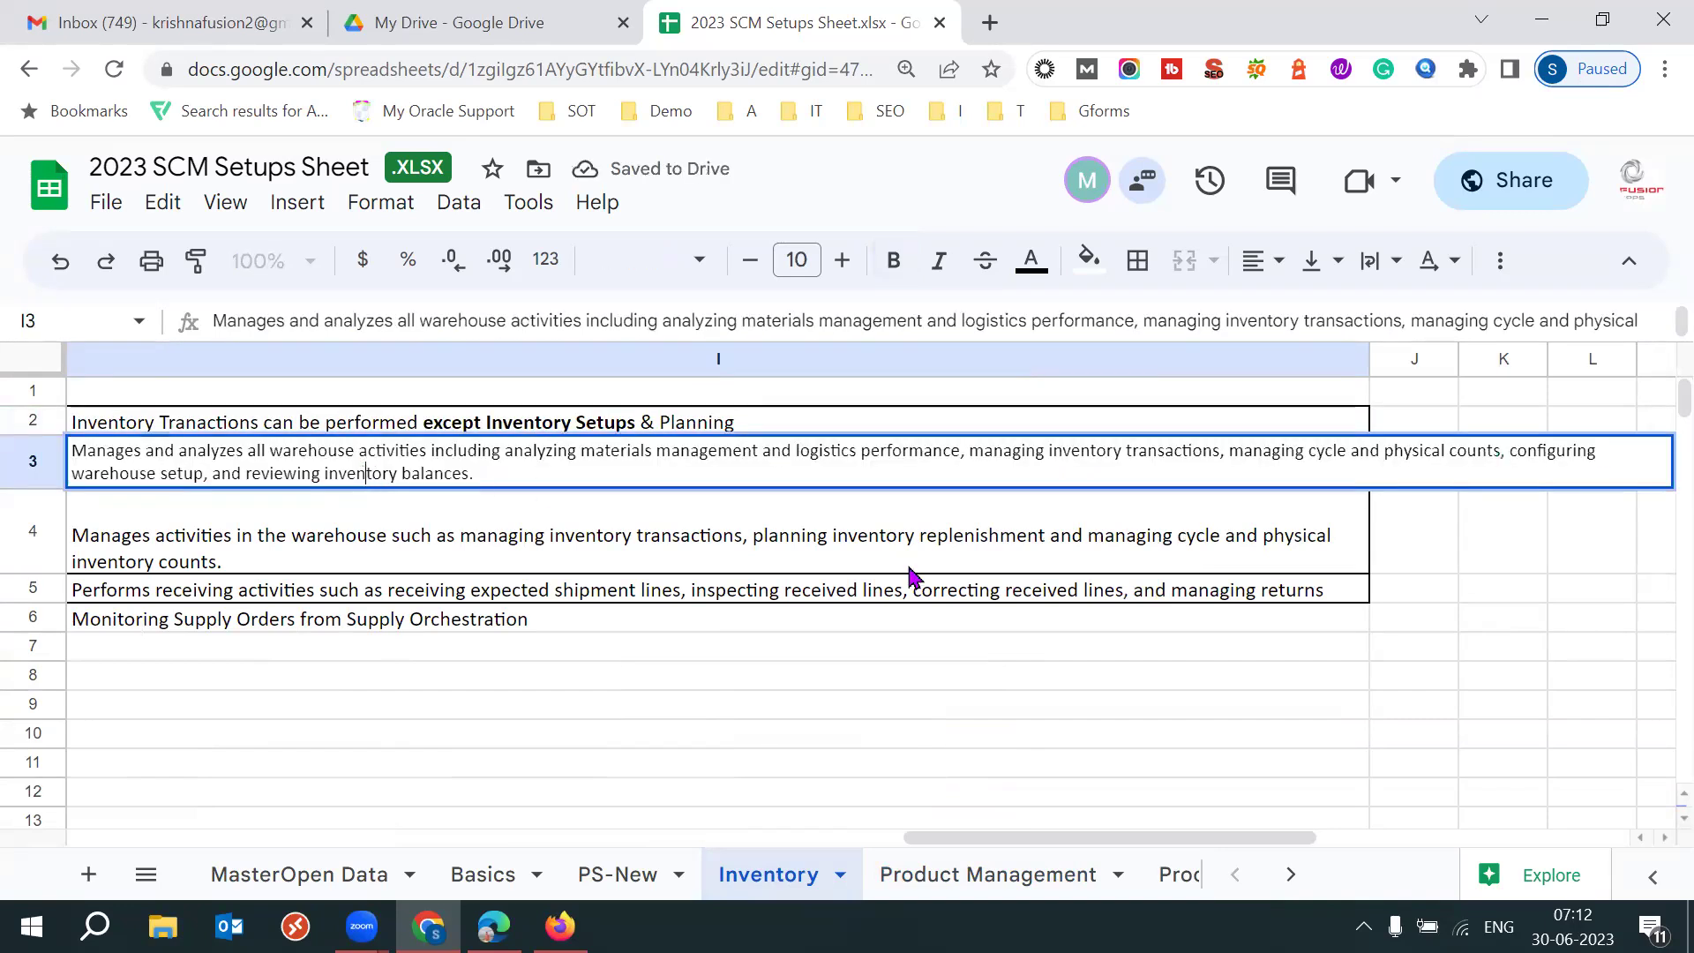
pyautogui.moveTo(1513, 453); pyautogui.dragTo(203, 478)
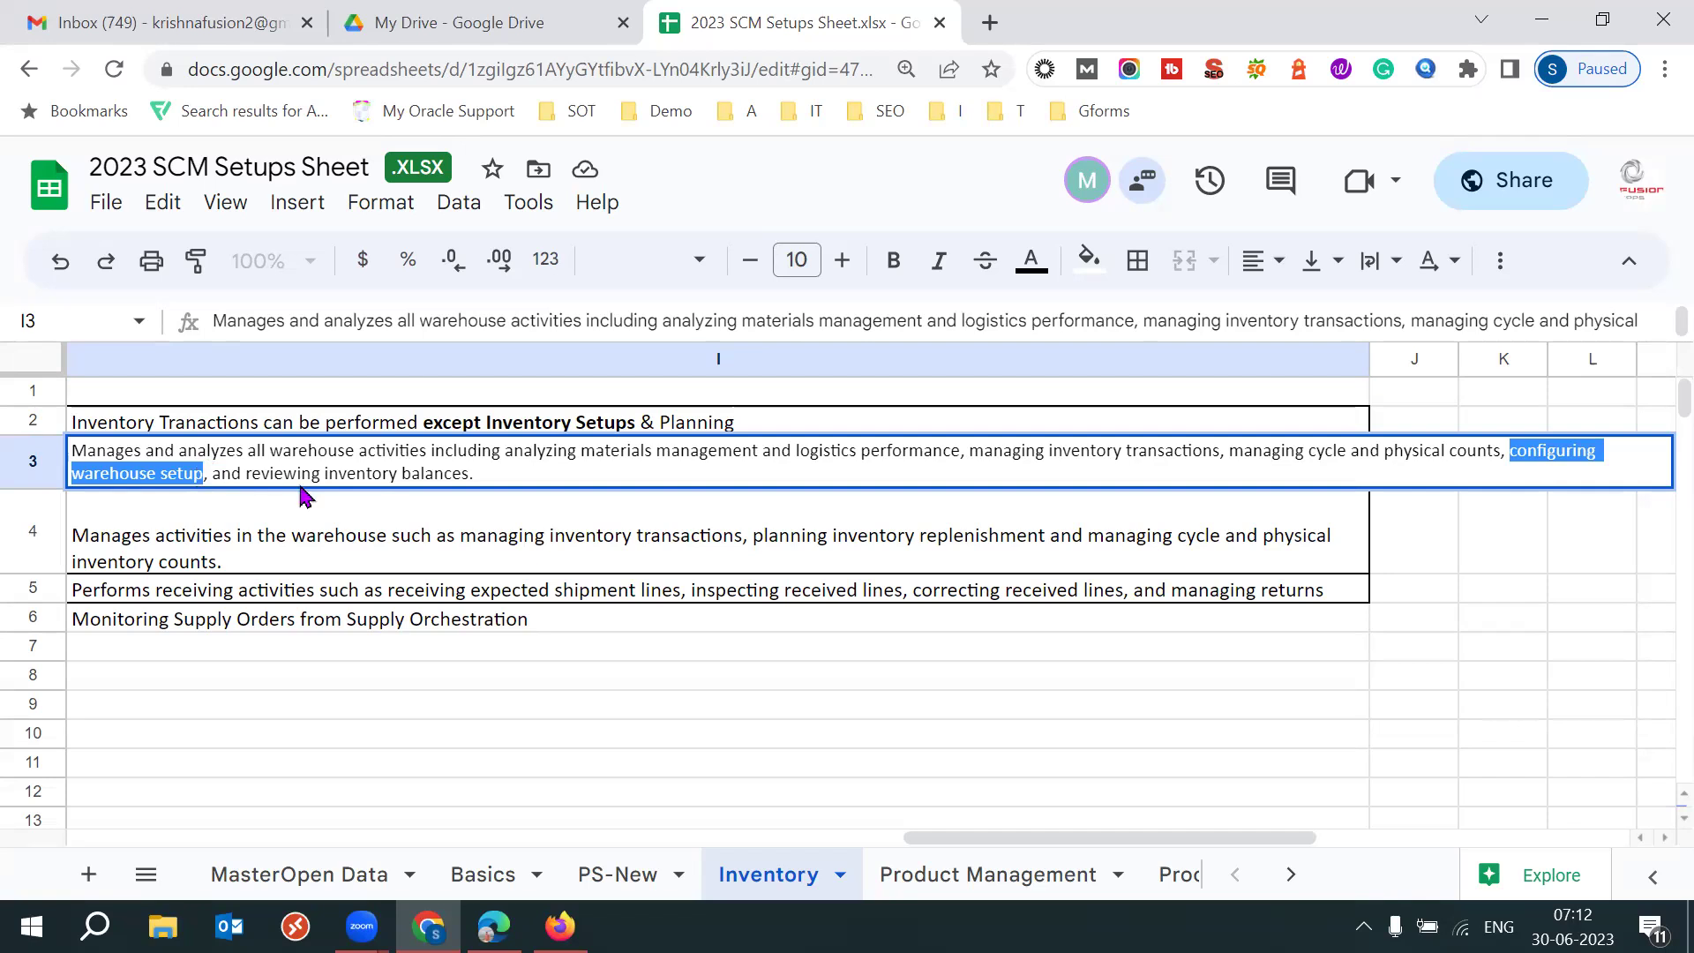
pyautogui.click(266, 536)
pyautogui.press('Left')
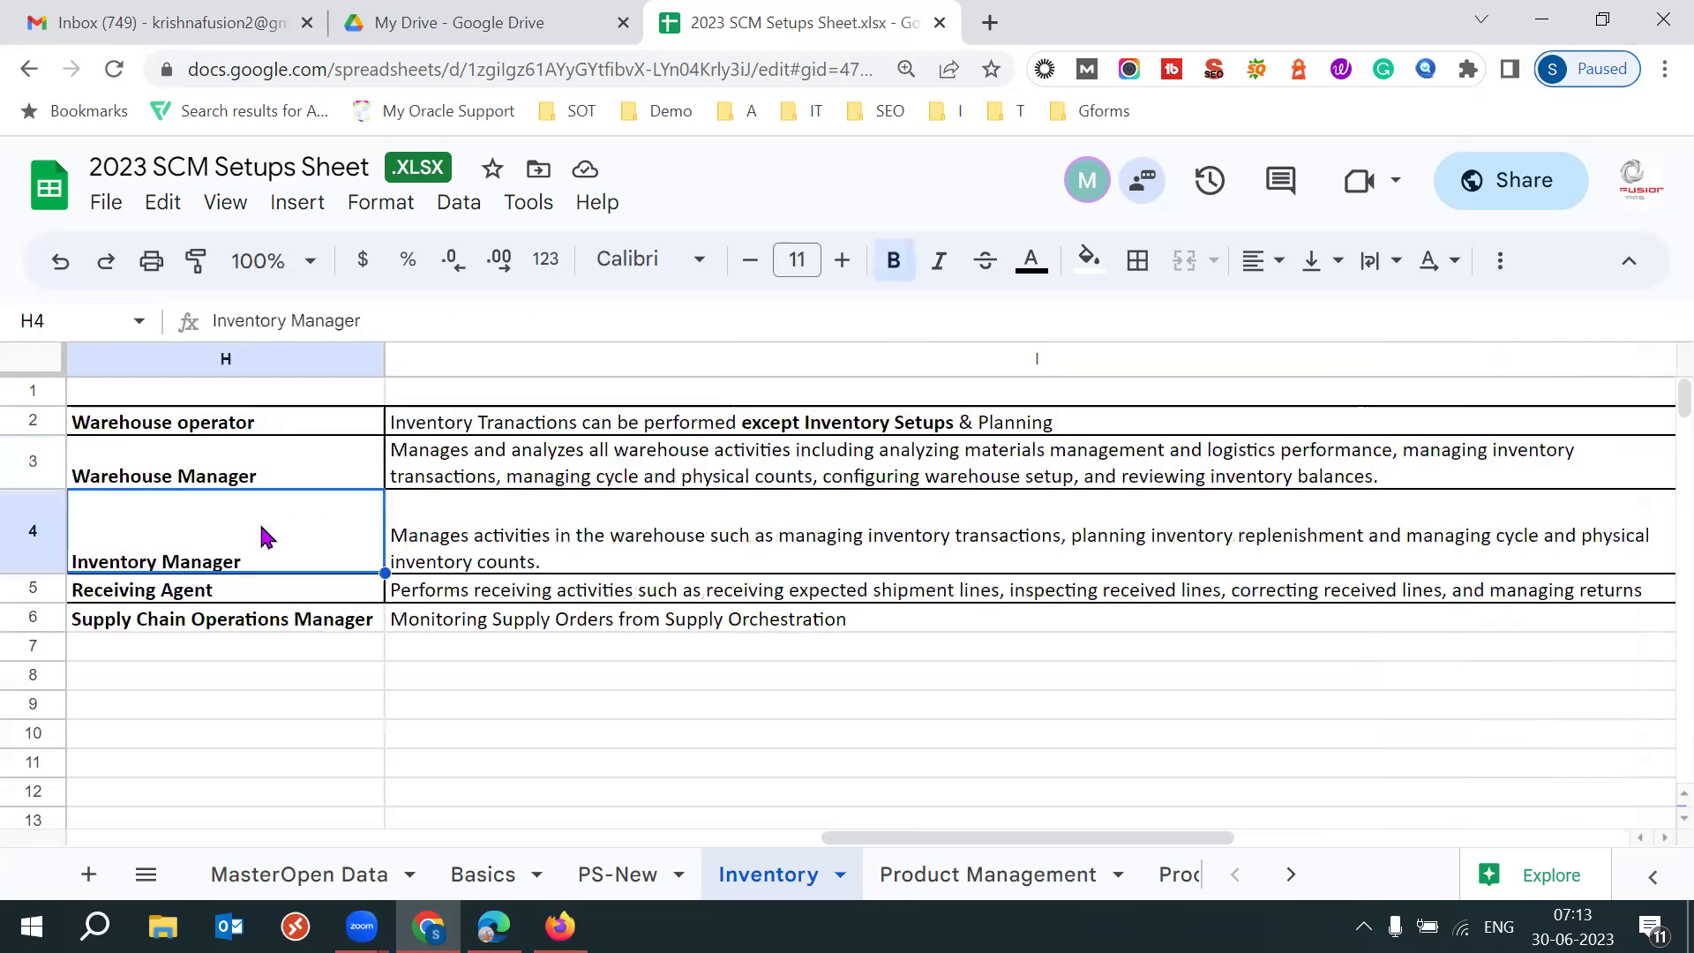
pyautogui.press('Left')
pyautogui.click(887, 423)
pyautogui.click(846, 477)
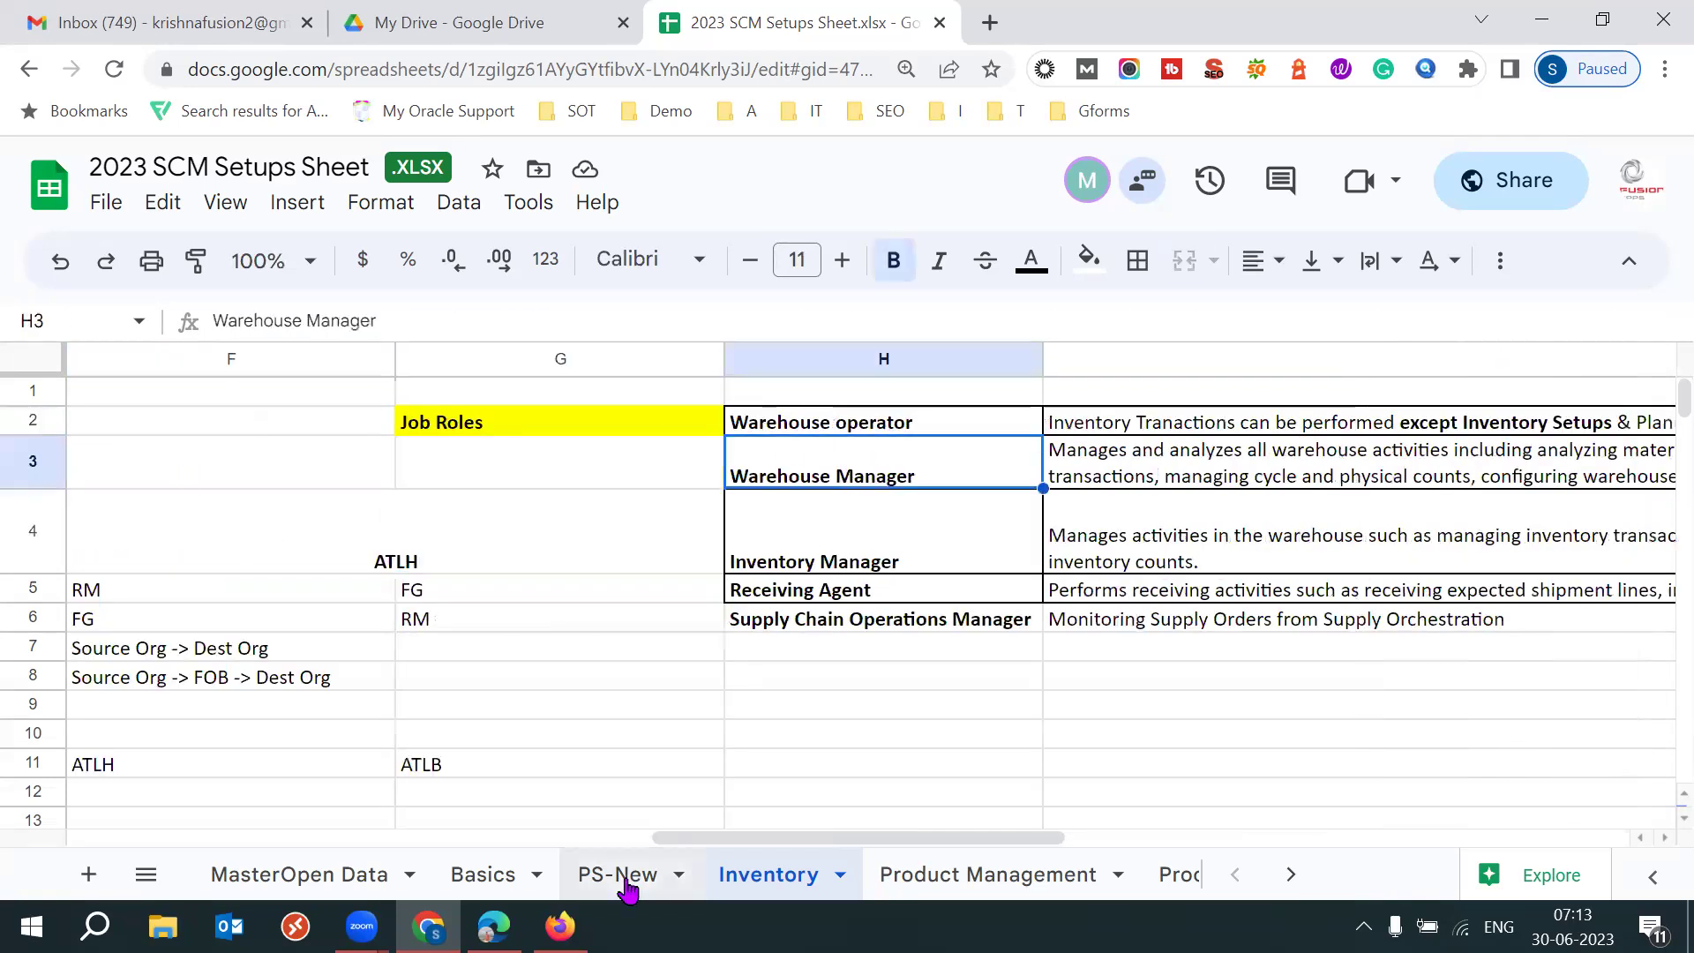
# Close the user account details and load the Oracle home page in Edge for the warehouse user.
pyautogui.click(560, 927)
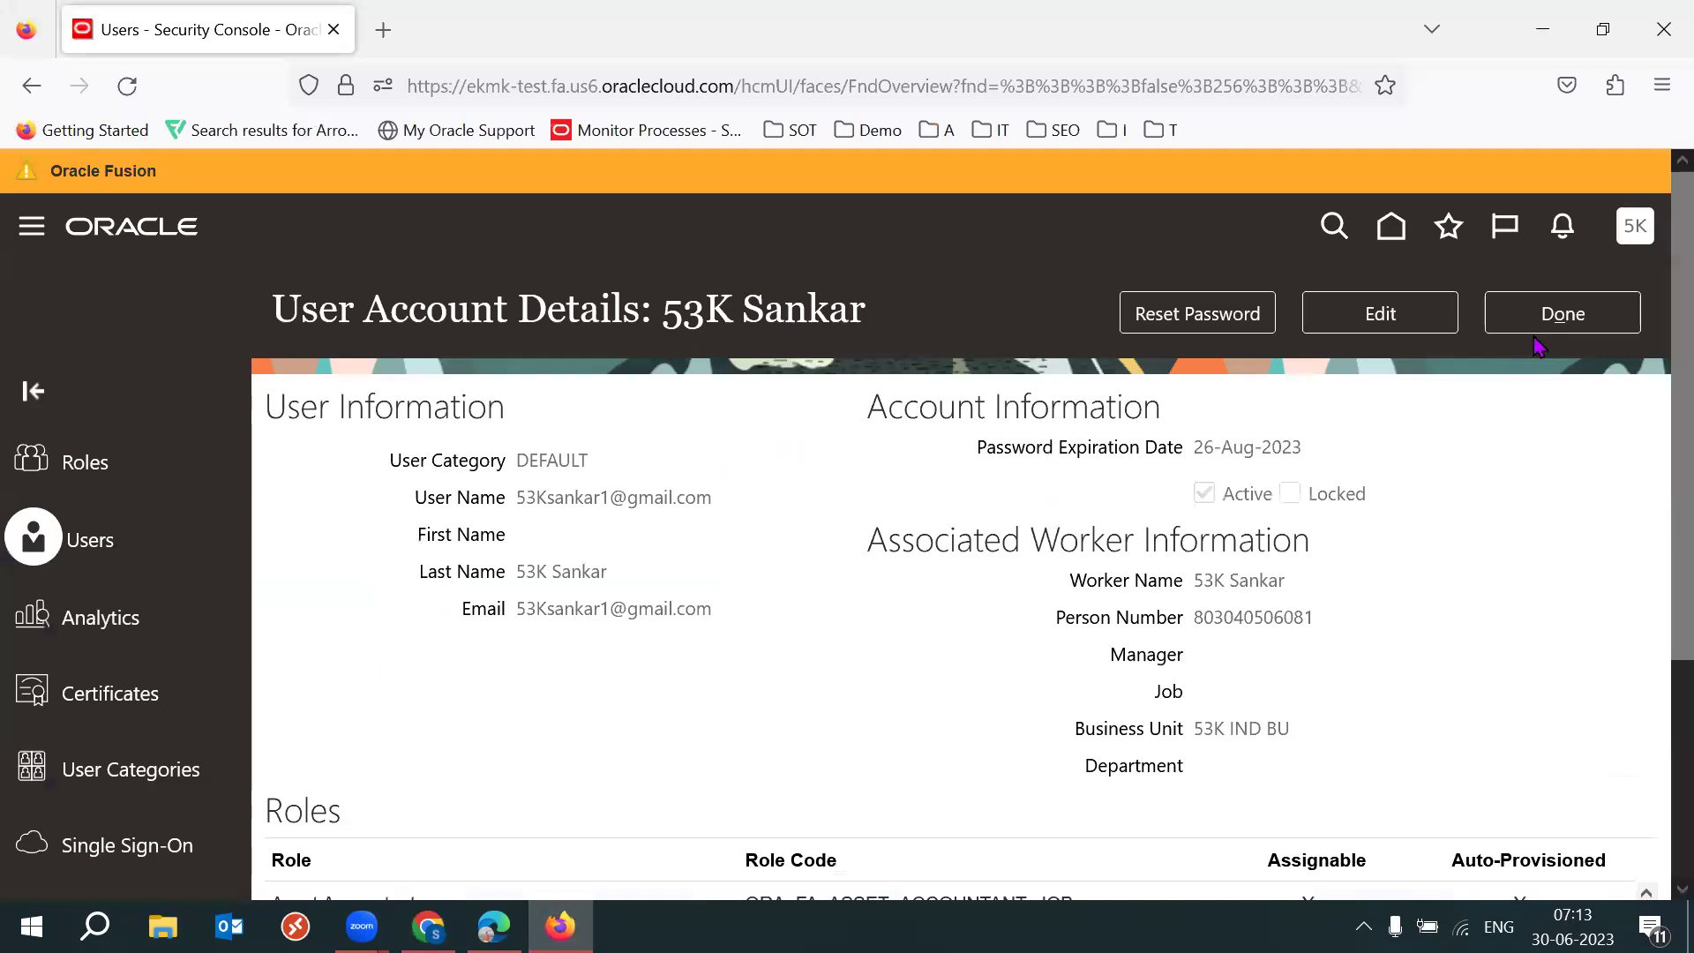
pyautogui.click(1573, 317)
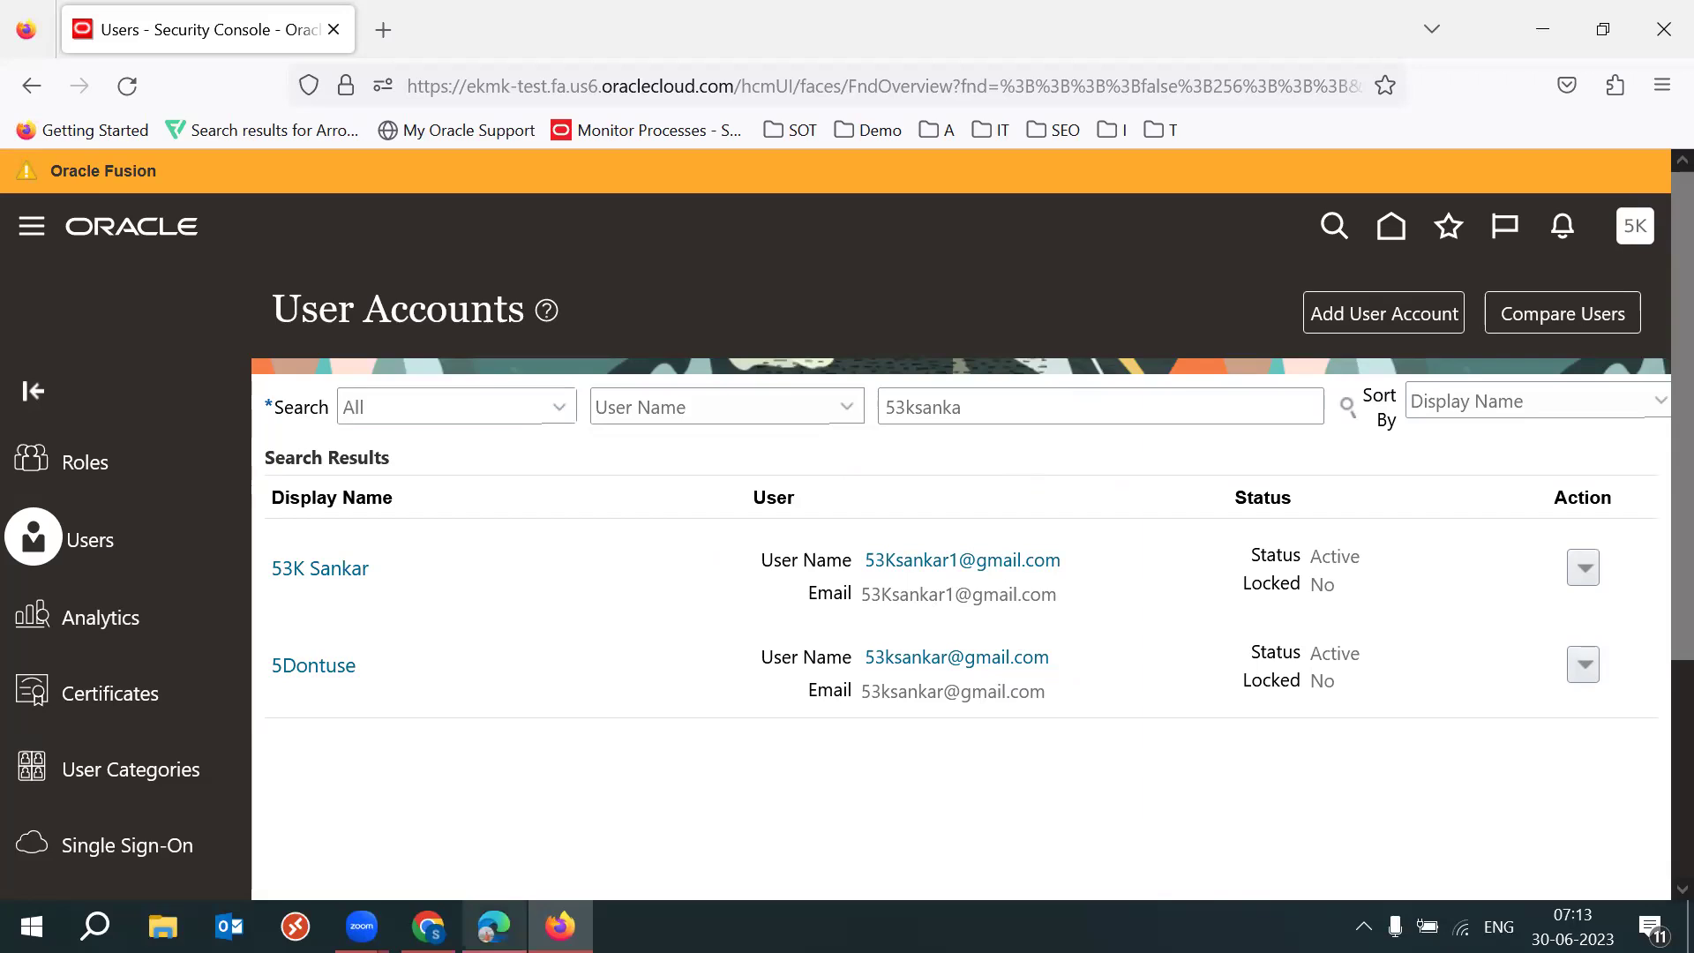
pyautogui.click(494, 927)
pyautogui.click(1384, 215)
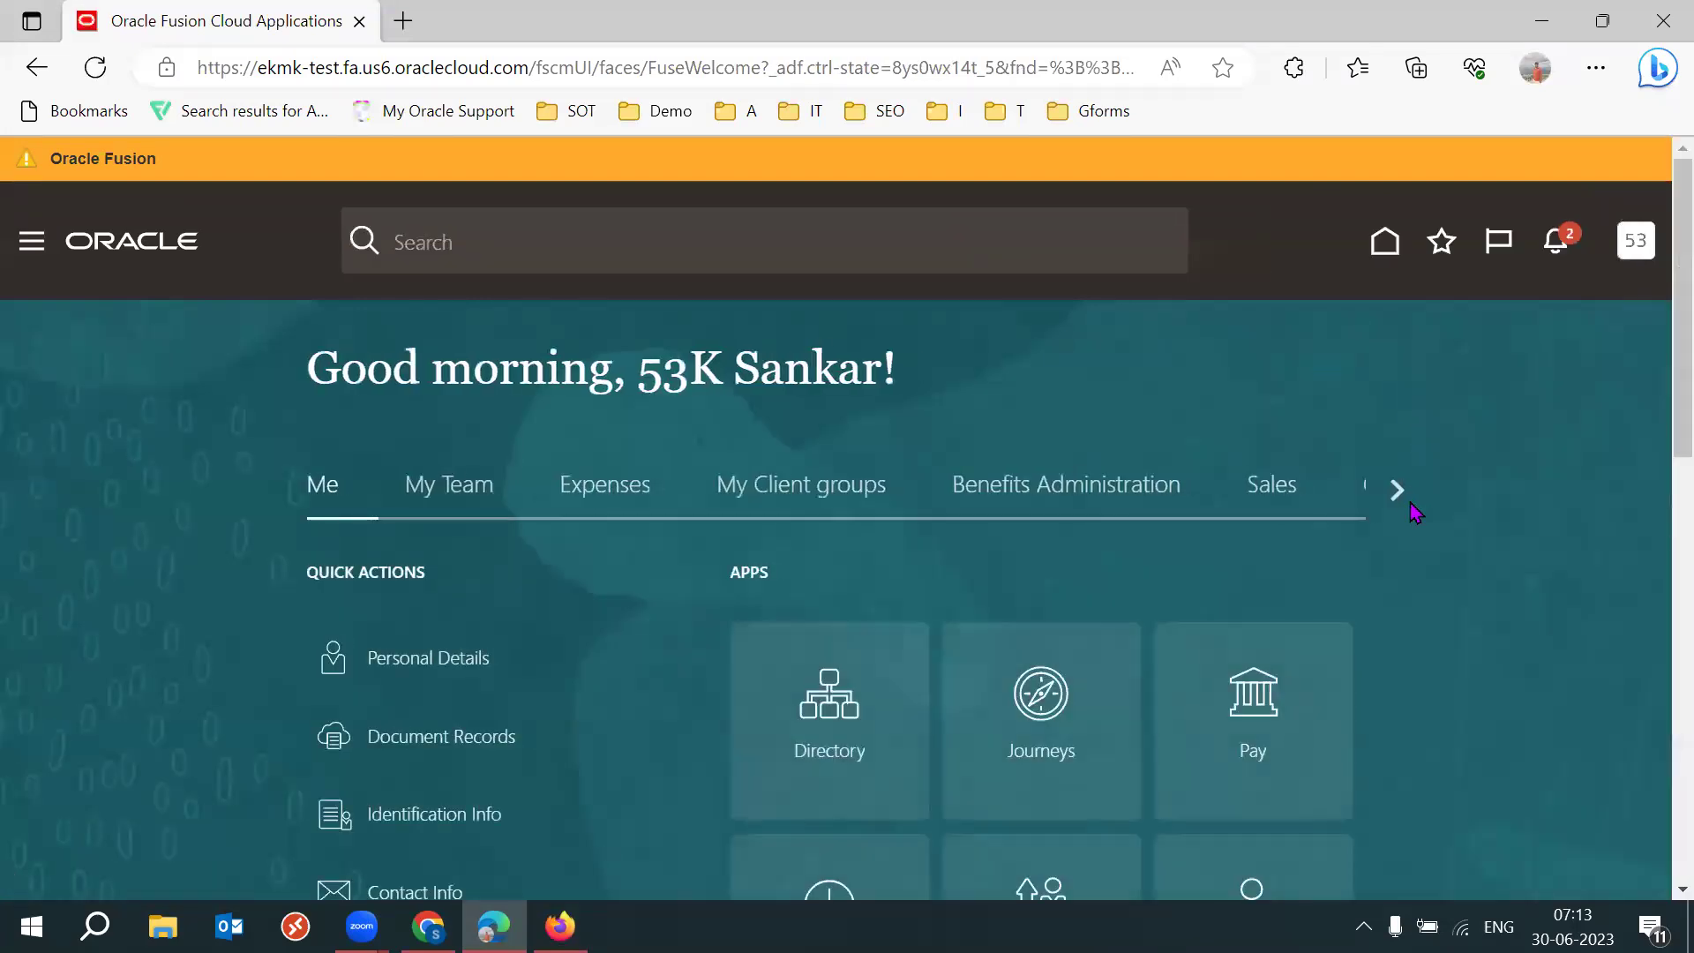
# Scroll through the home page areas to bring the Tools area into view.
pyautogui.click(1397, 491)
pyautogui.click(1397, 491)
pyautogui.click(1398, 490)
pyautogui.click(1398, 491)
pyautogui.click(1165, 488)
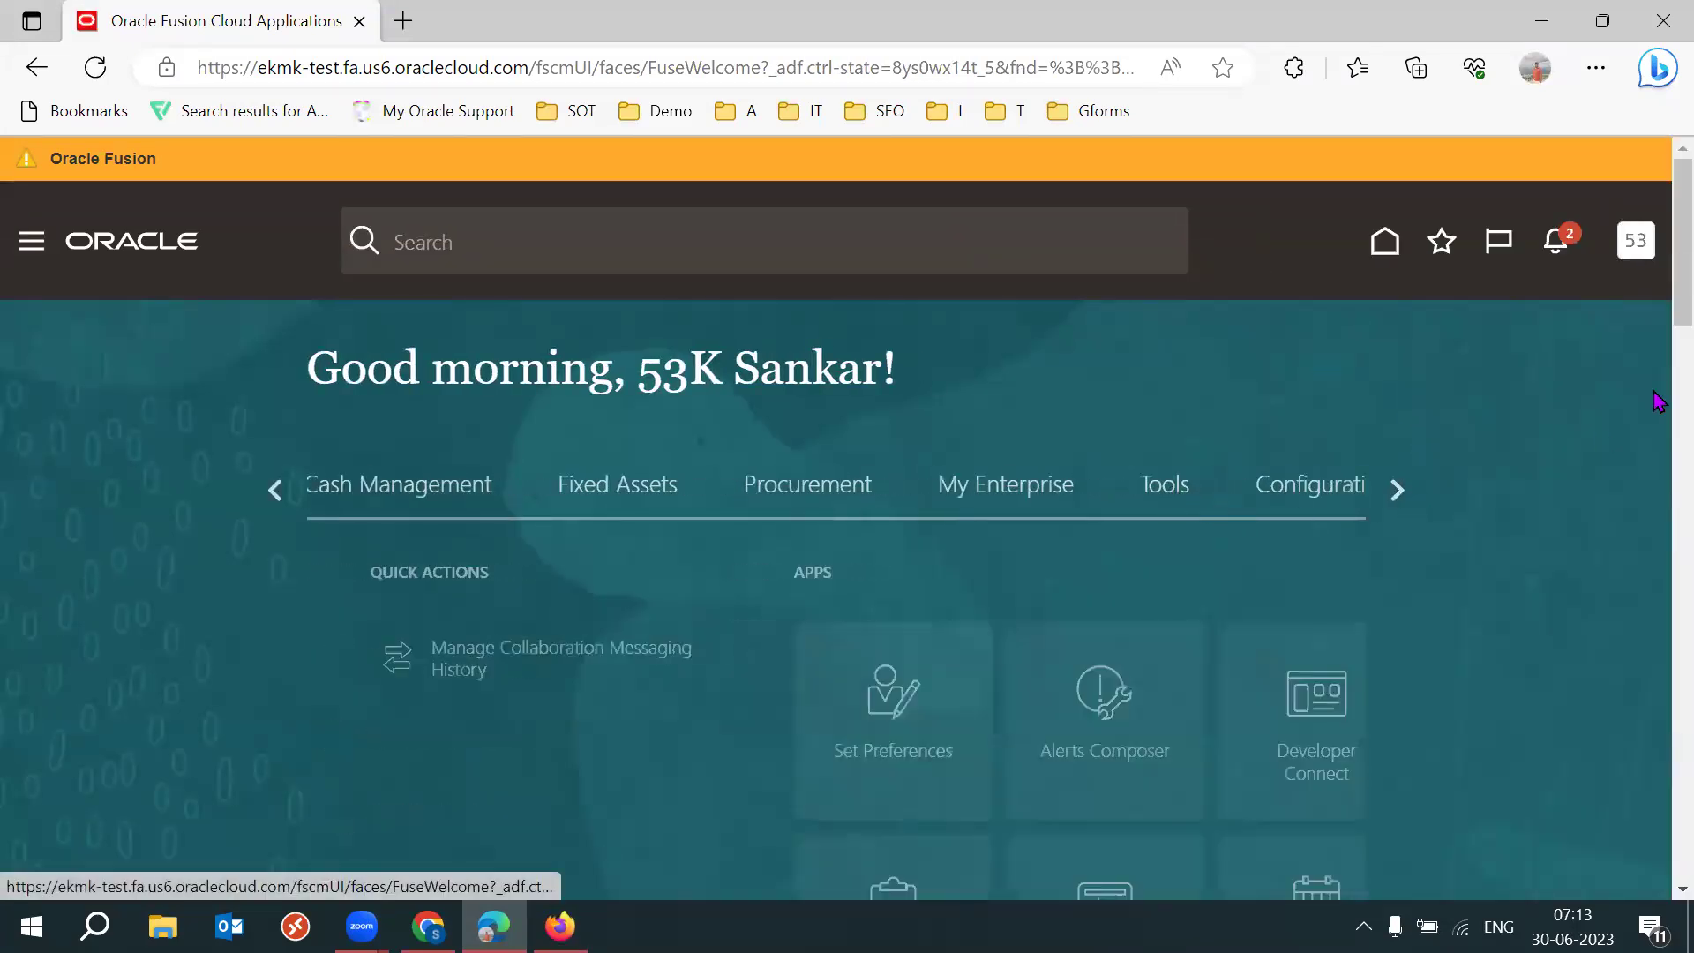
pyautogui.scroll(-5, 1657, 287)
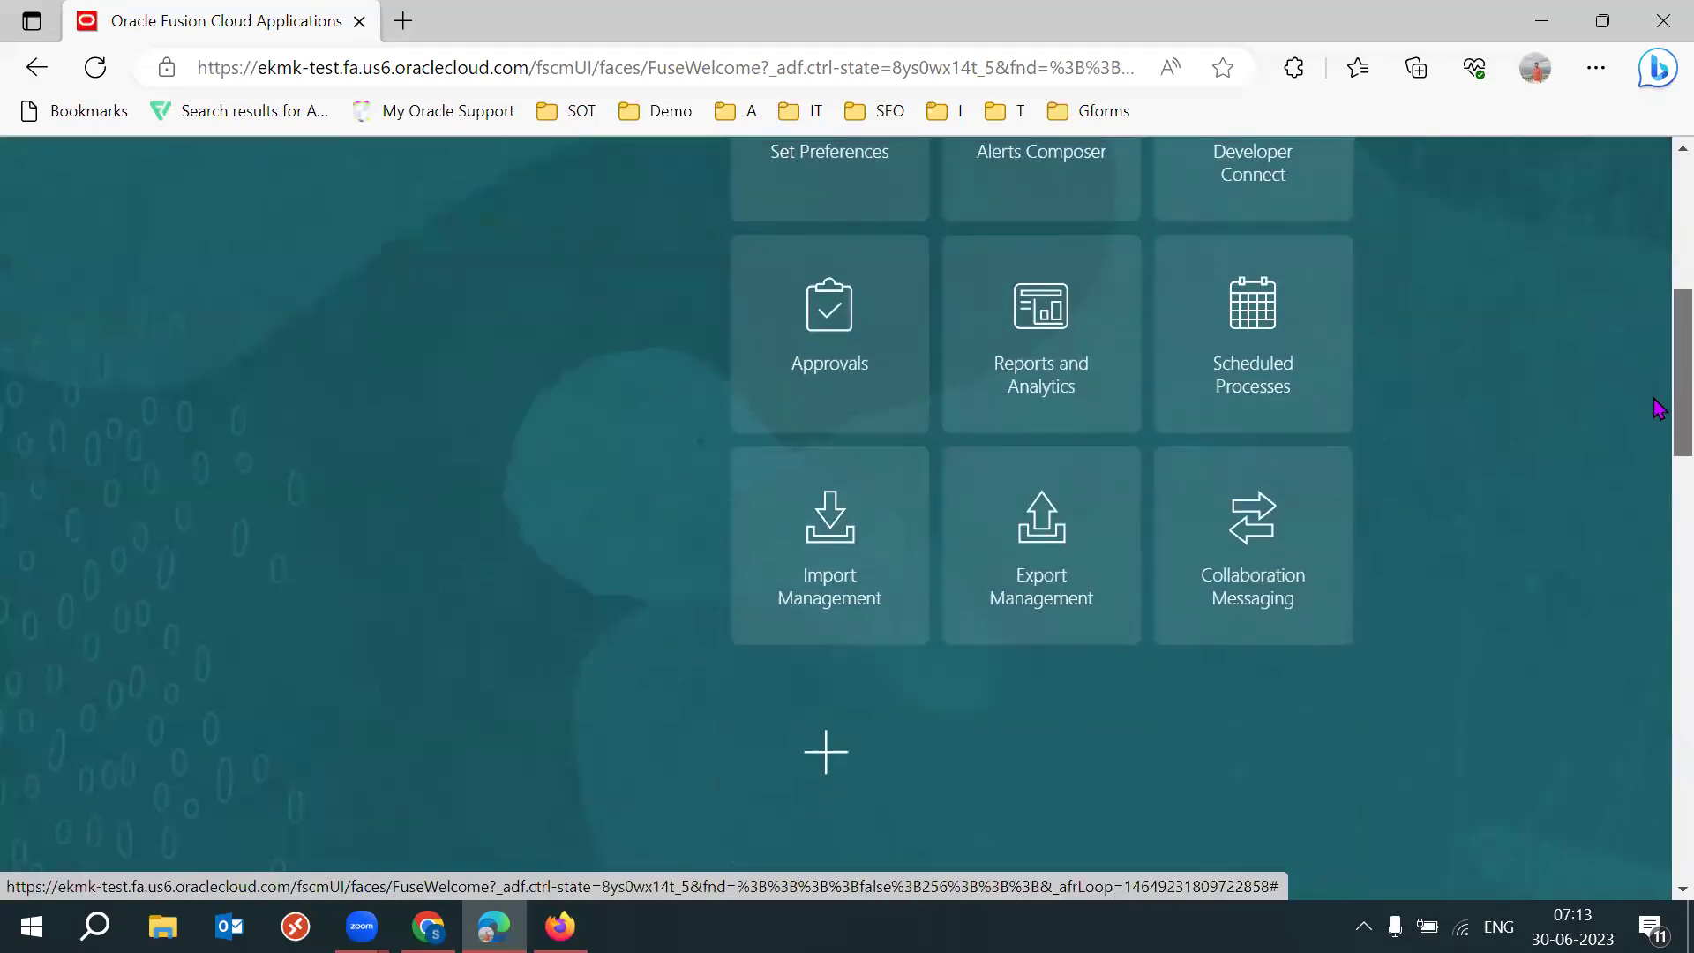
pyautogui.moveTo(1658, 377); pyautogui.dragTo(1161, 688)
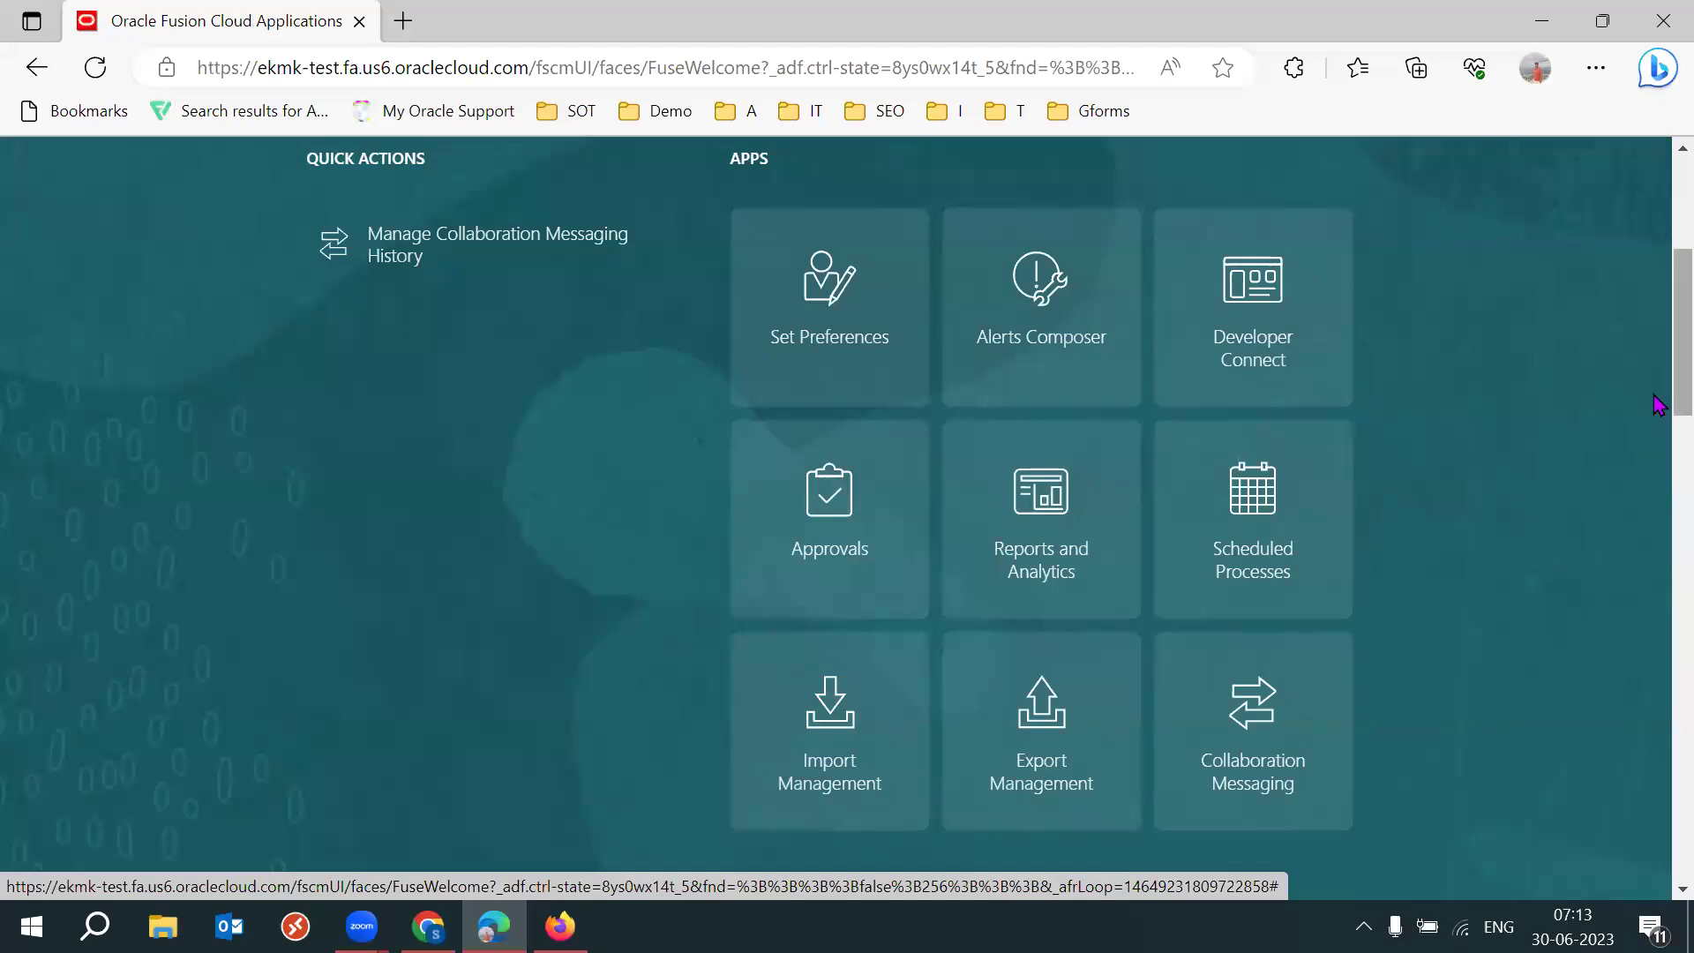
pyautogui.moveTo(1658, 388); pyautogui.dragTo(1657, 378)
pyautogui.scroll(1, 1657, 378)
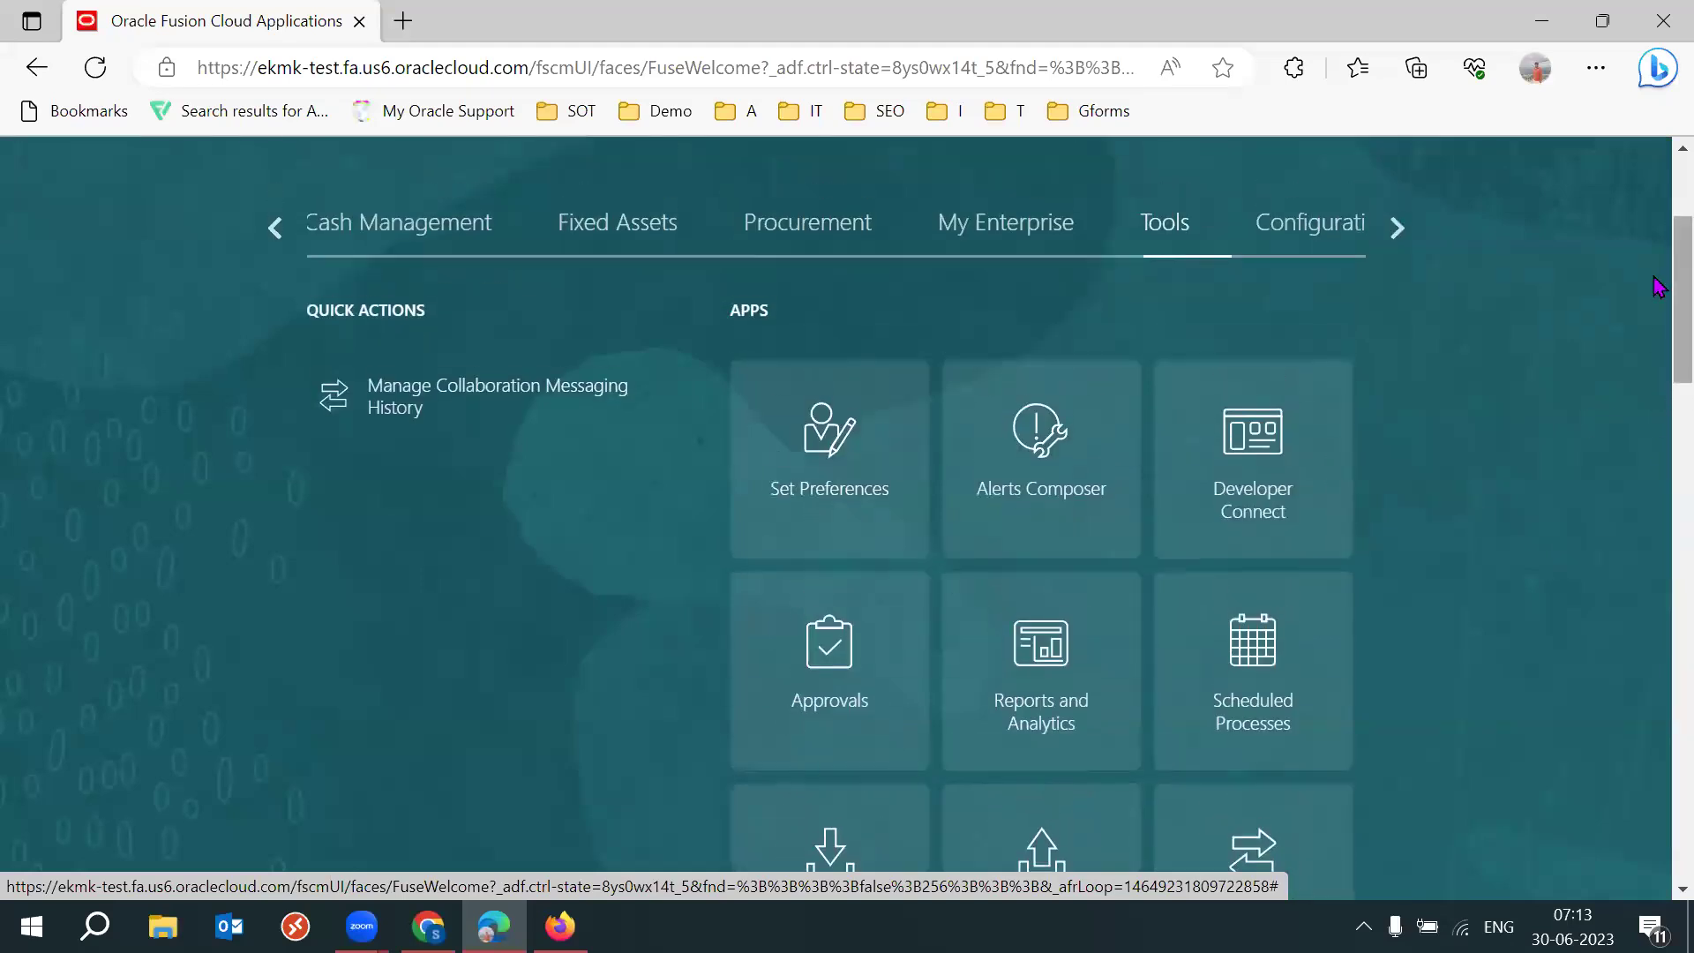
pyautogui.scroll(1, 1659, 269)
pyautogui.scroll(1, 1659, 262)
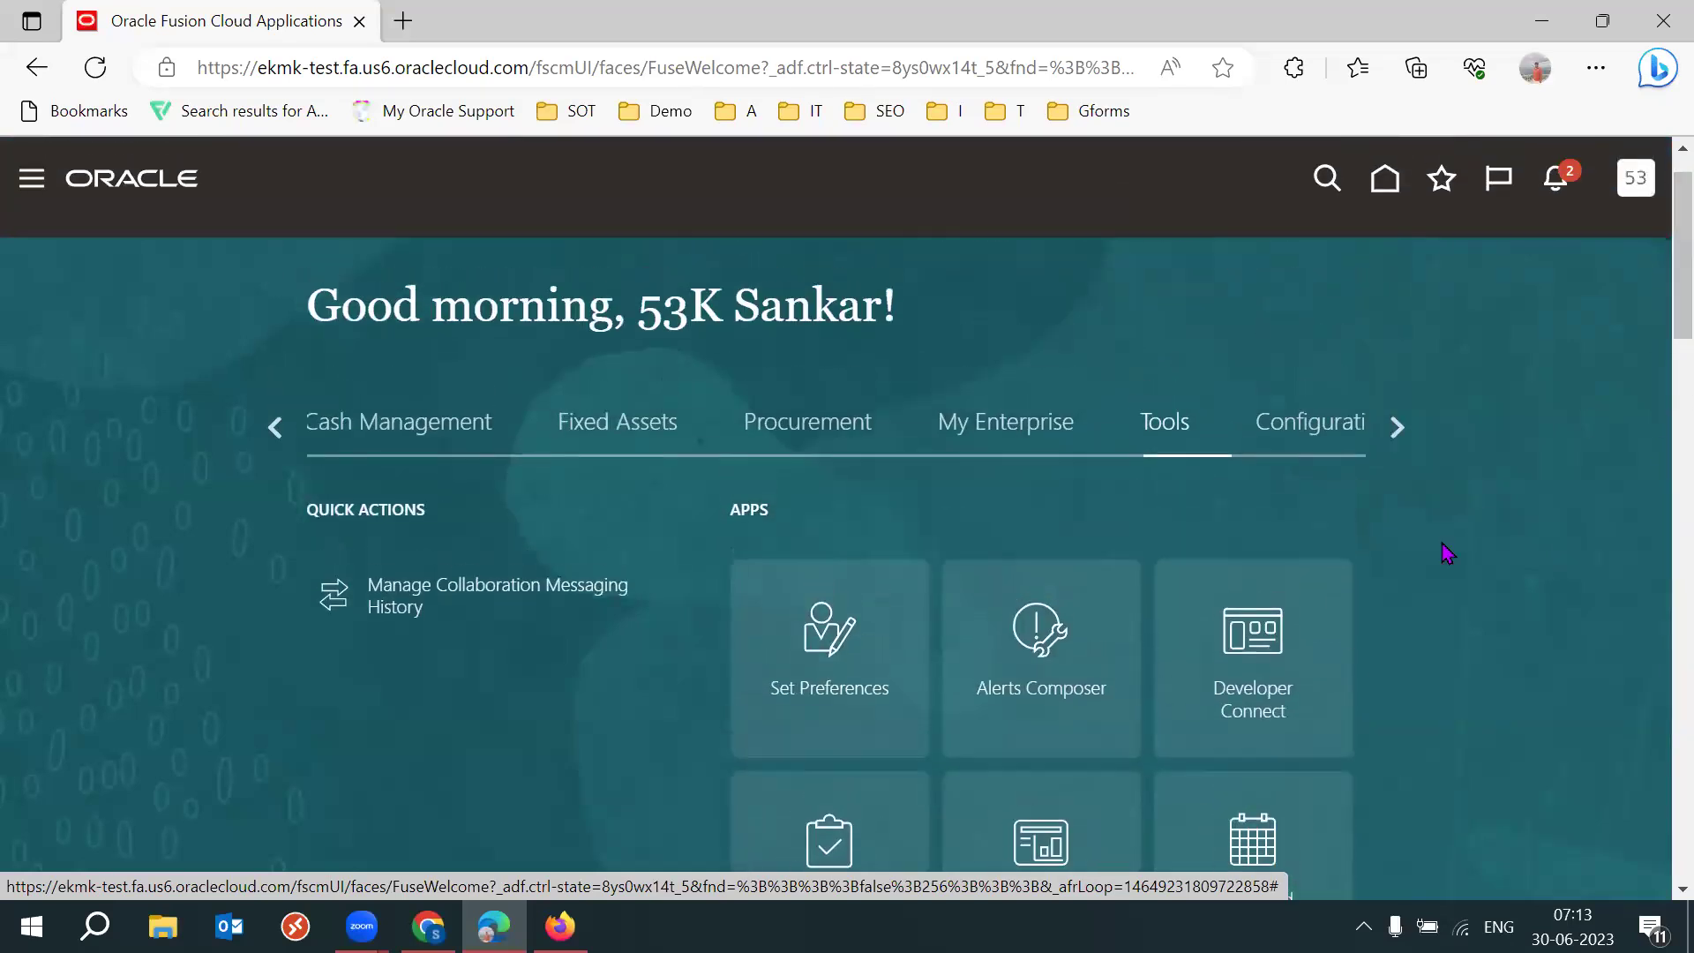
# In Setup and Maintenance, search tasks for 'Manage Data access' and select Manage Data Access for Users.
pyautogui.click(1634, 181)
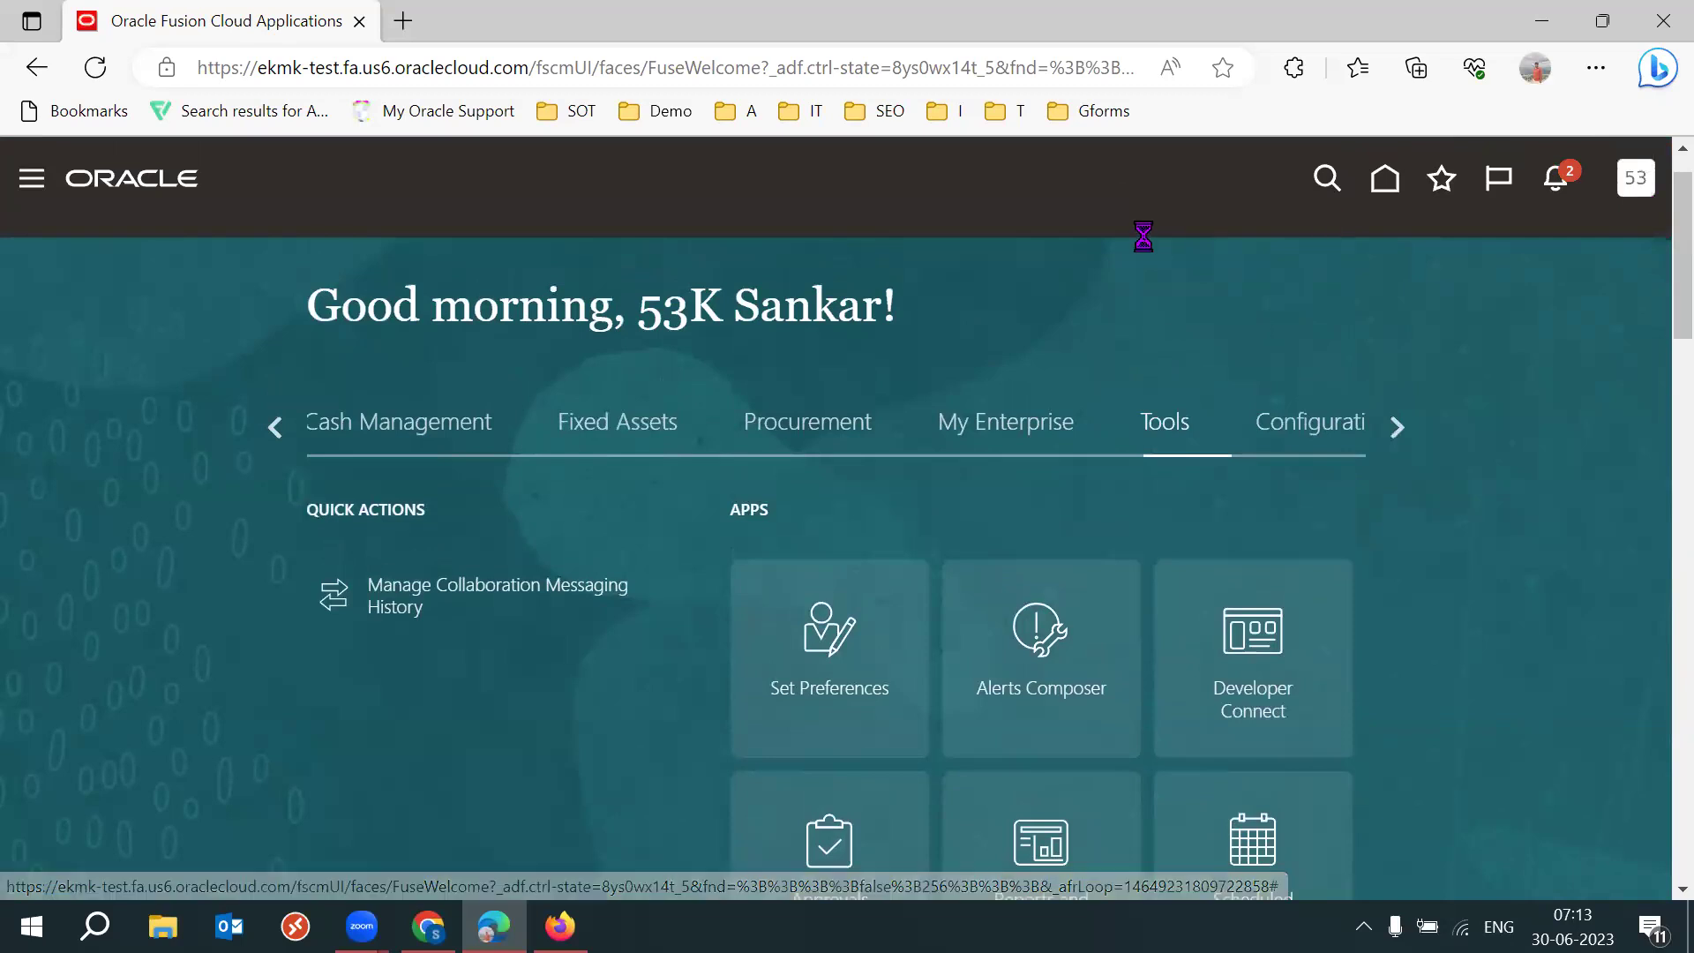
pyautogui.click(1211, 575)
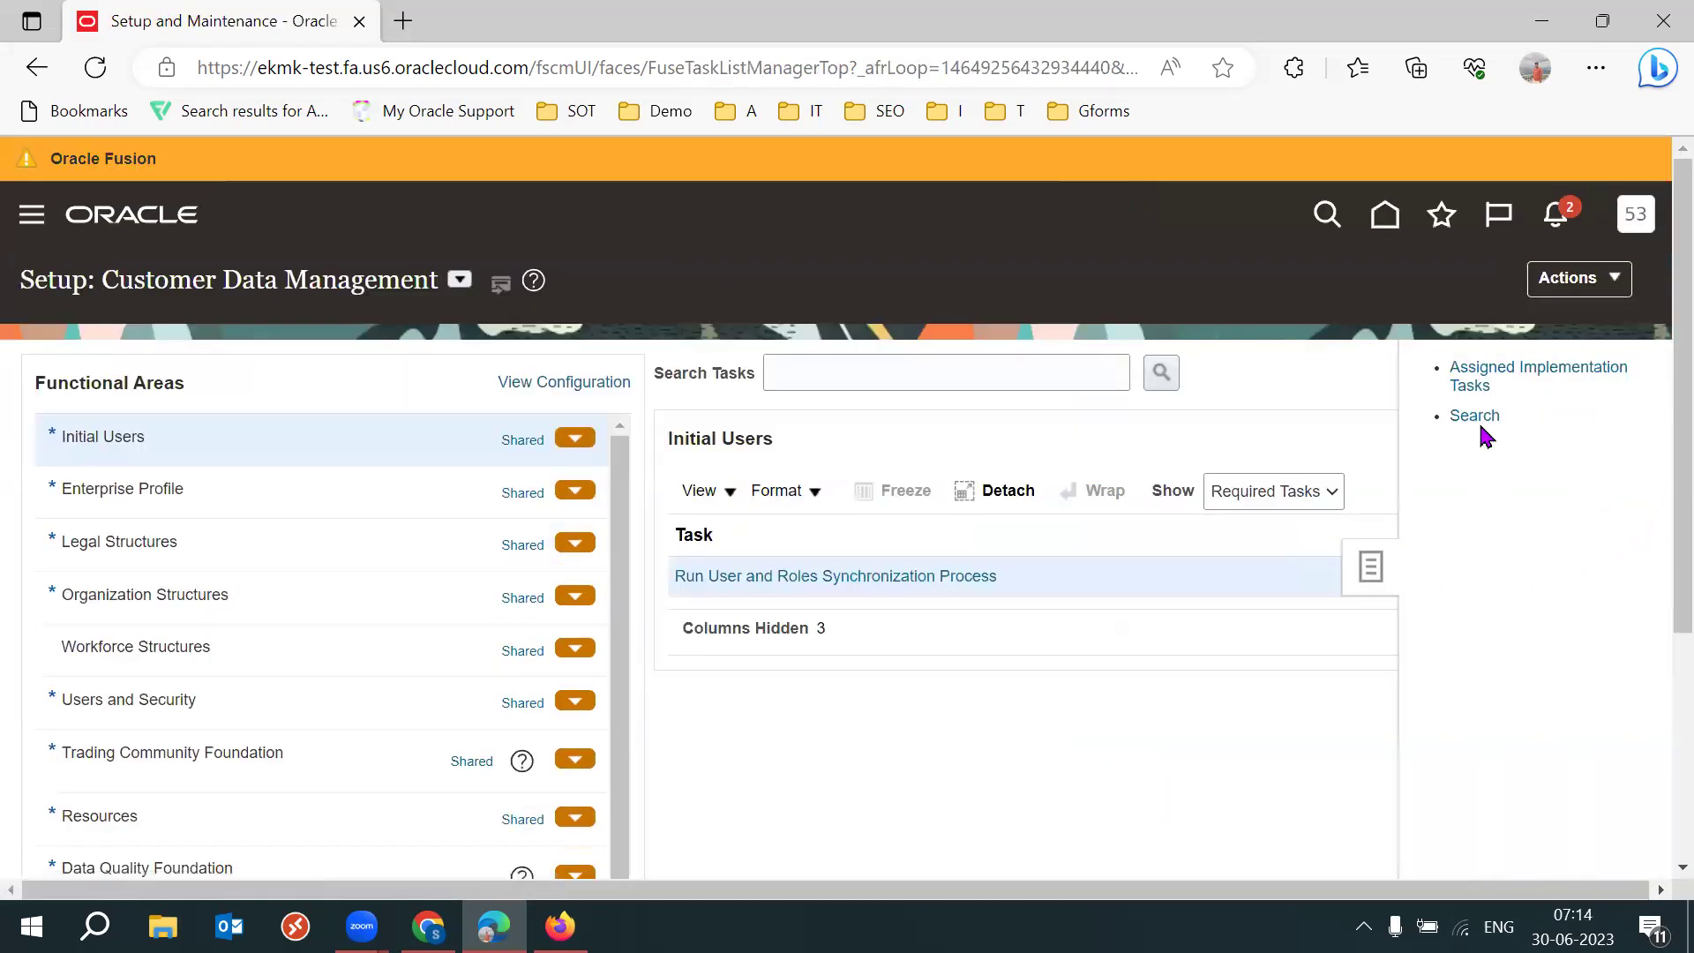
pyautogui.click(521, 371)
pyautogui.write('Manage Data')
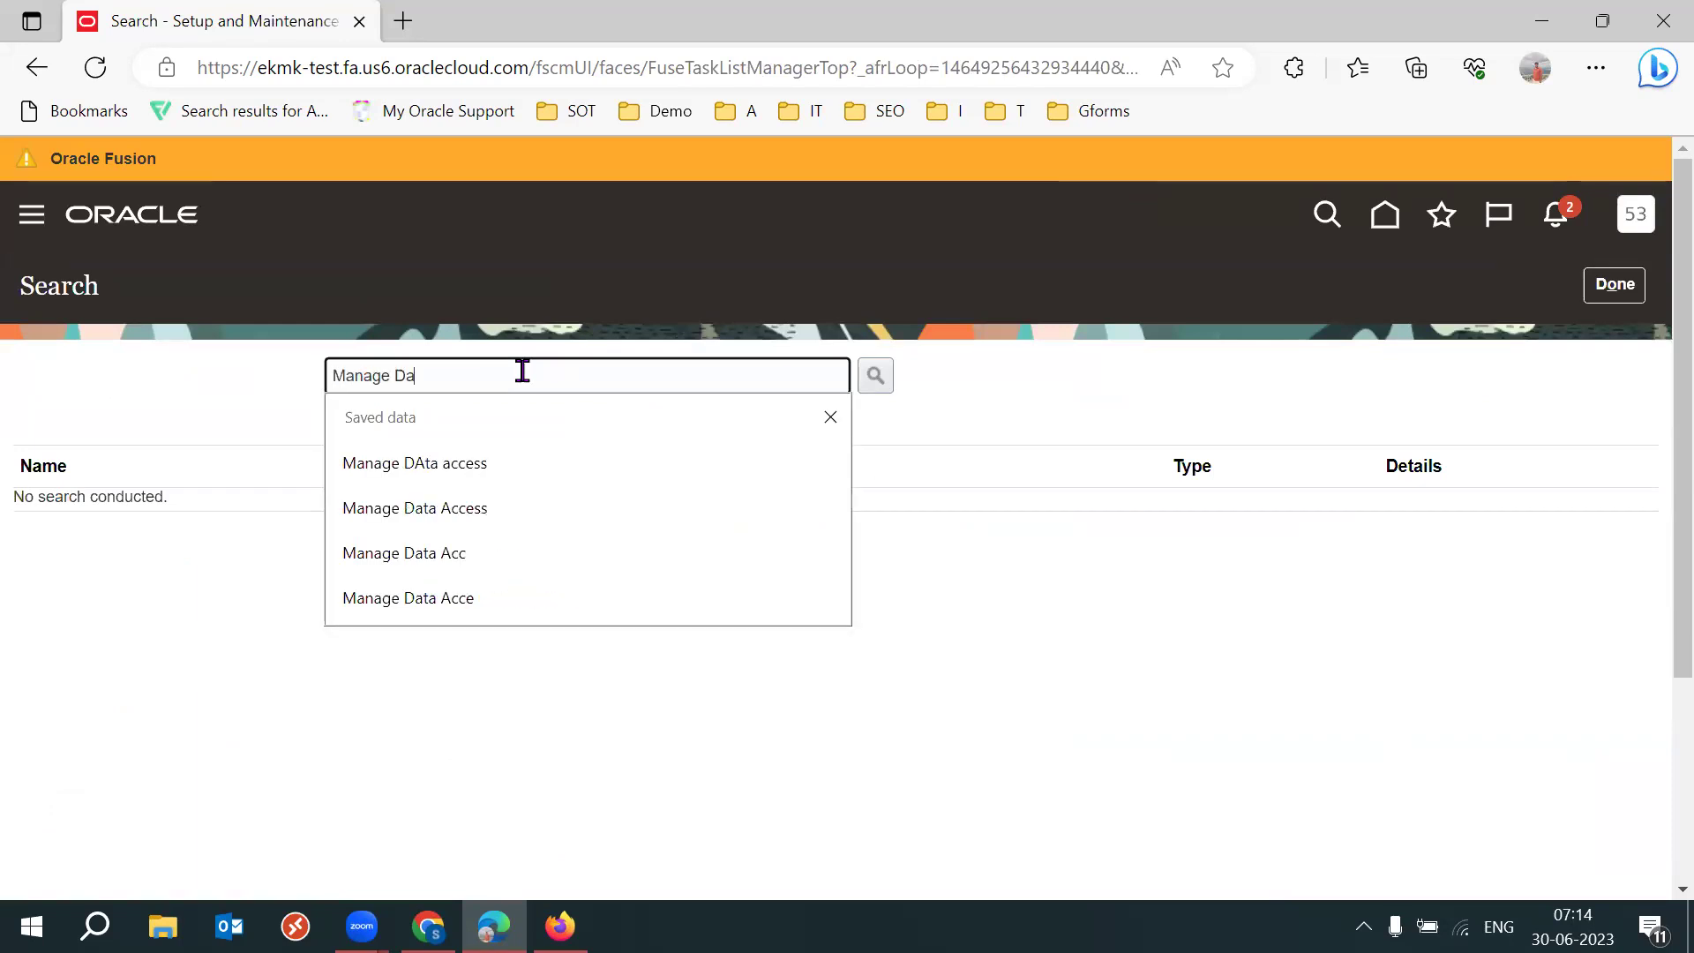
pyautogui.press('Down')
pyautogui.press('Return')
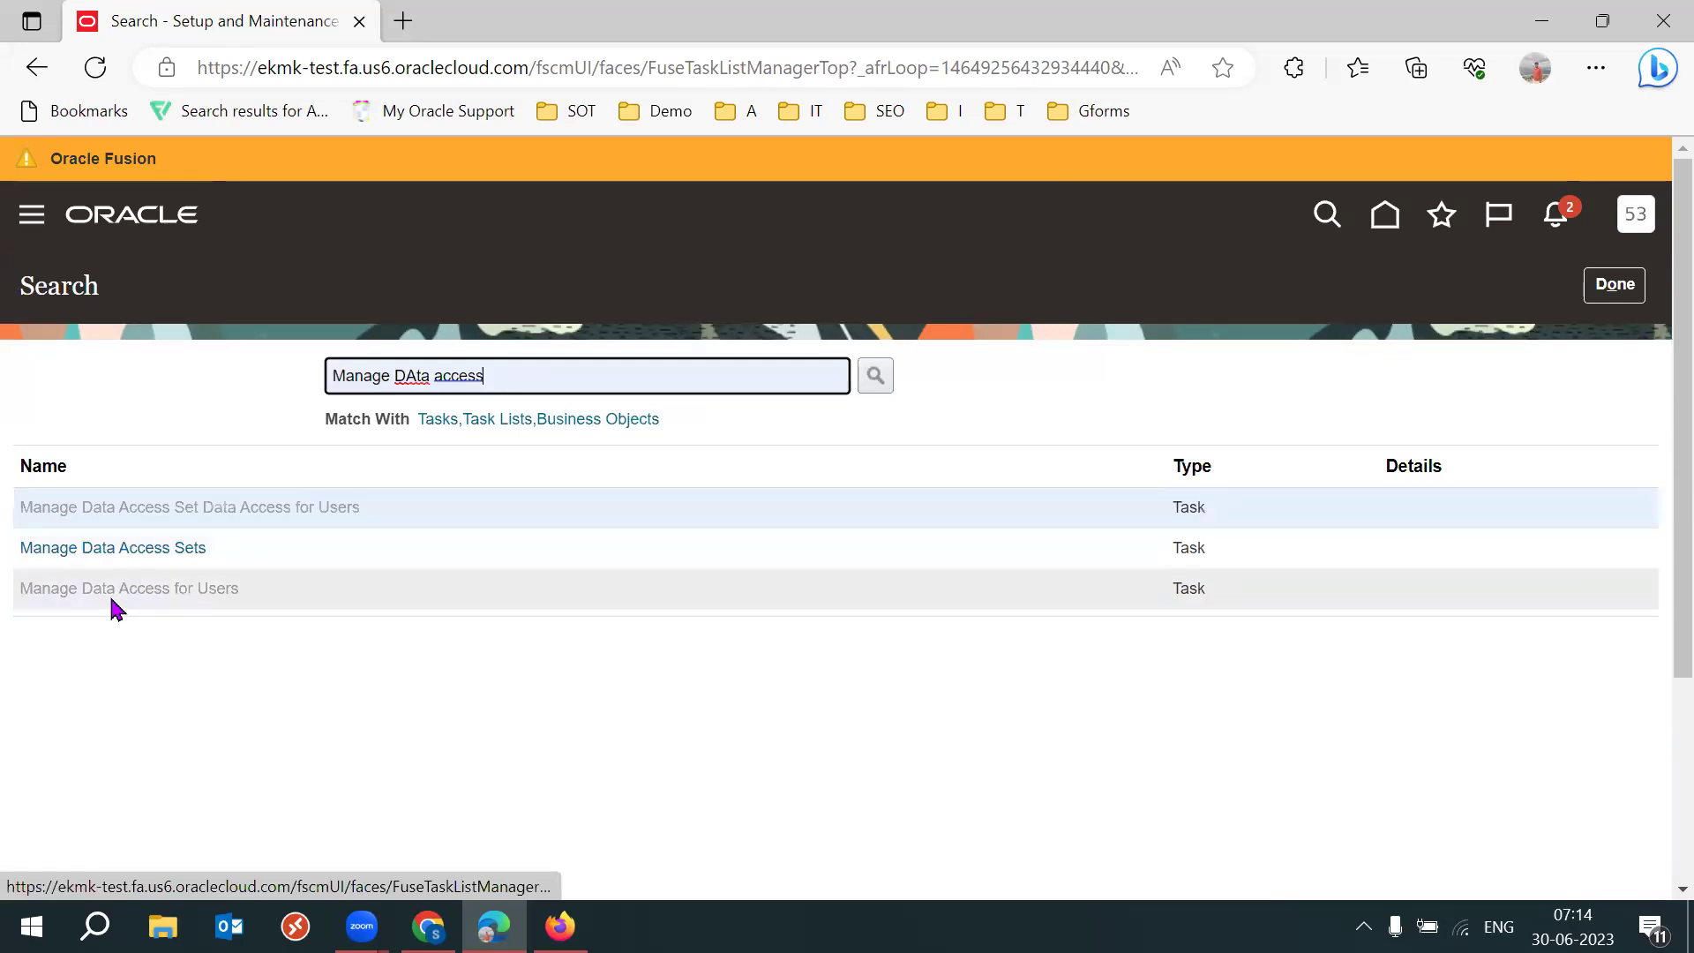
pyautogui.click(265, 600)
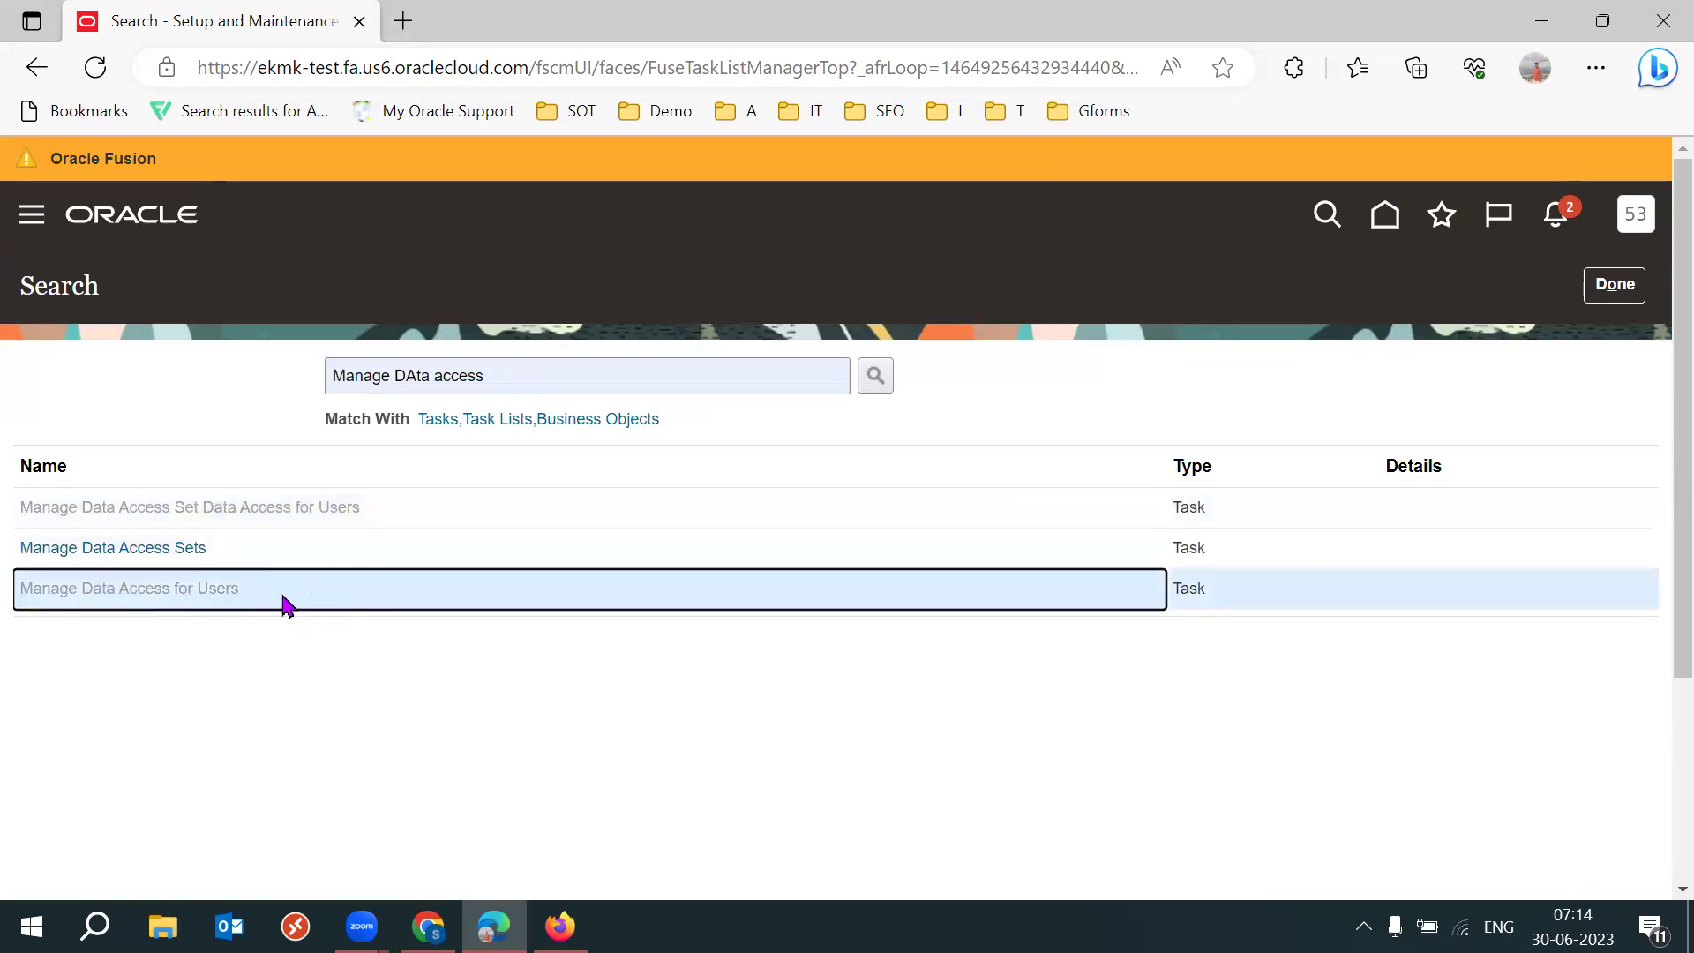
pyautogui.tripleClick(215, 598)
pyautogui.click(655, 718)
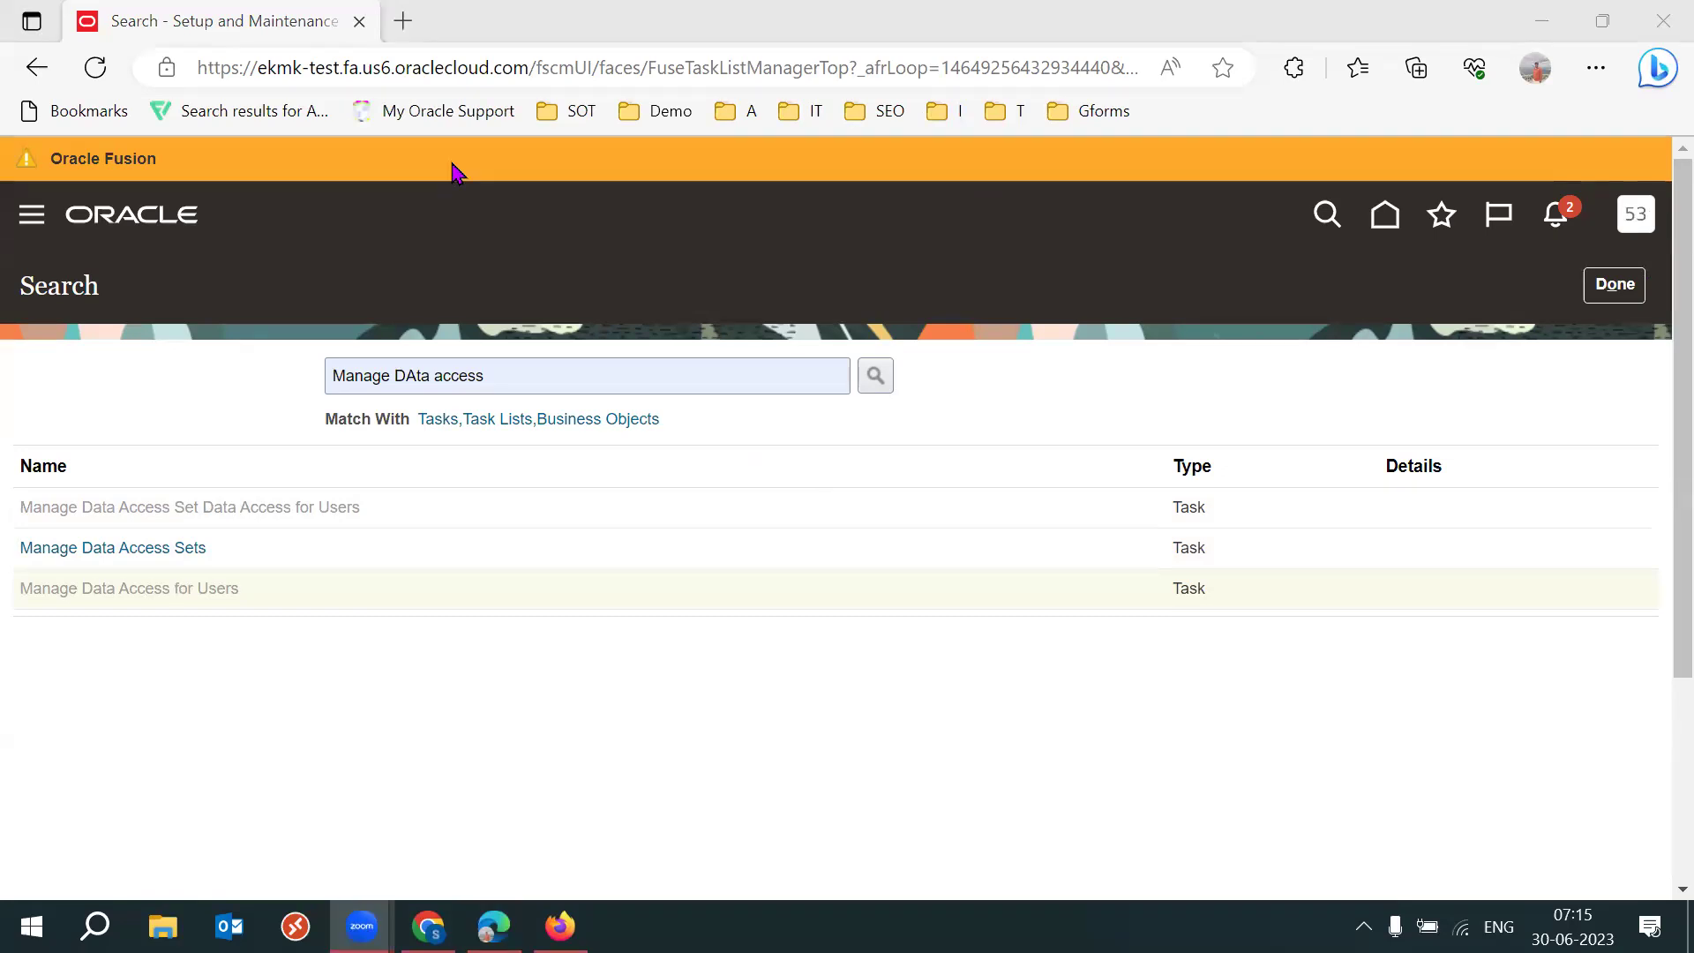
# In the other browser session, search setup tasks for 'Manage DAta Acc' and open Manage Data Access for Users.
pyautogui.click(560, 926)
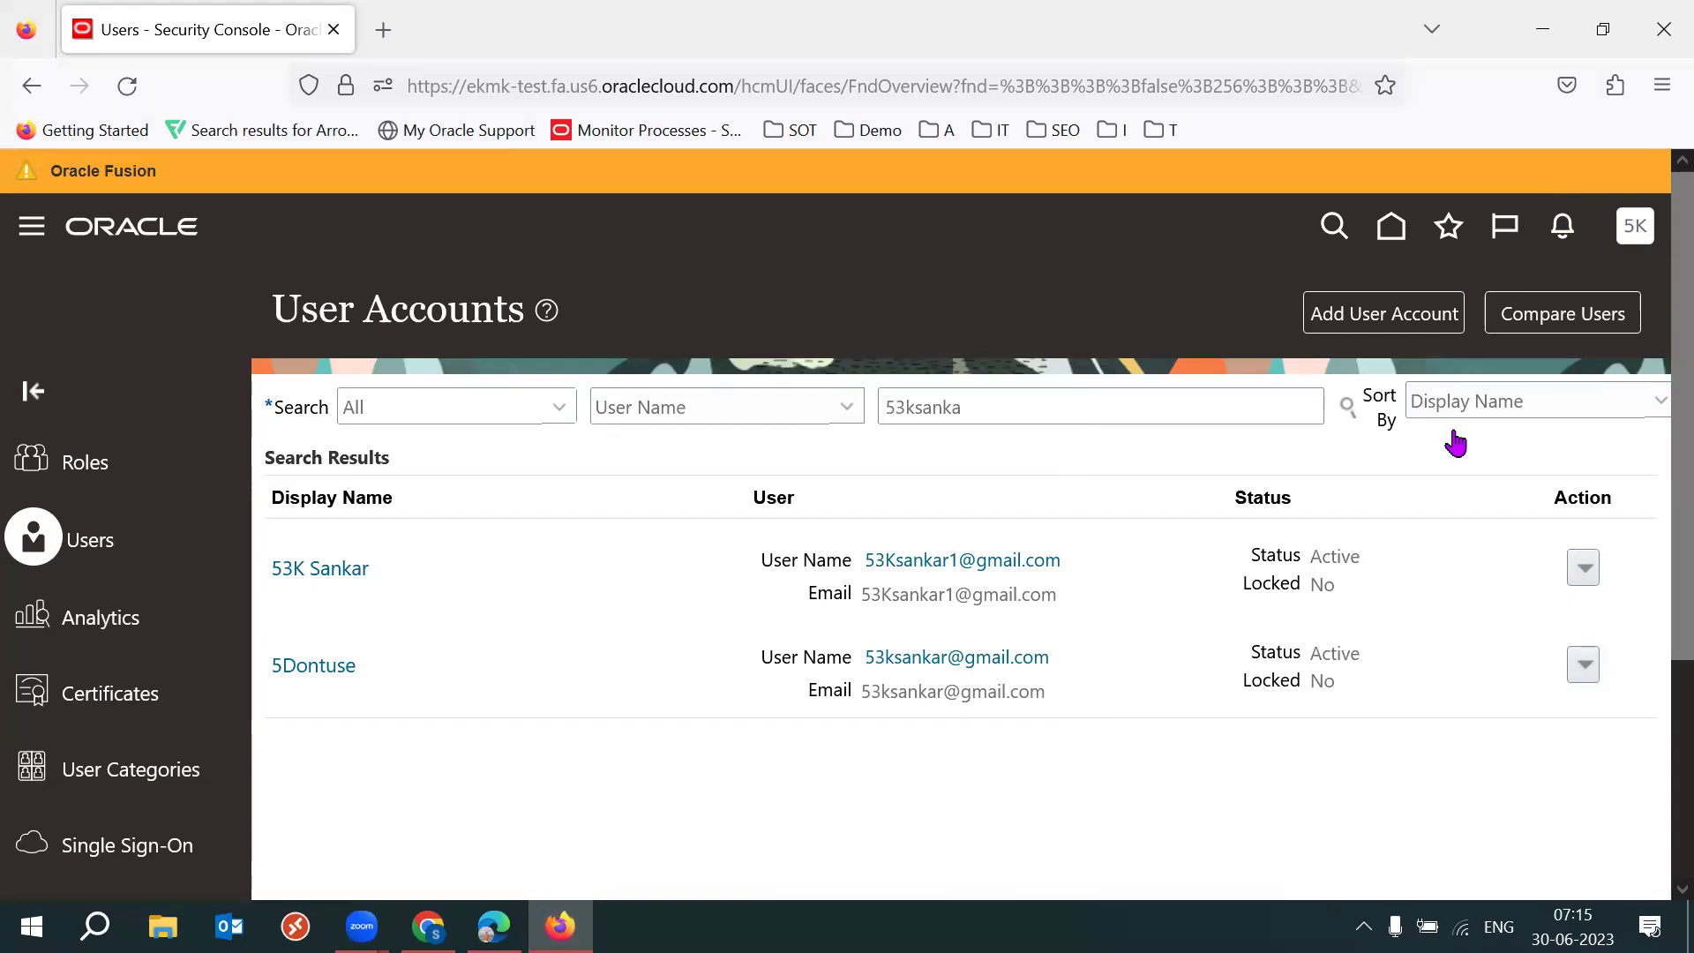
pyautogui.click(1263, 623)
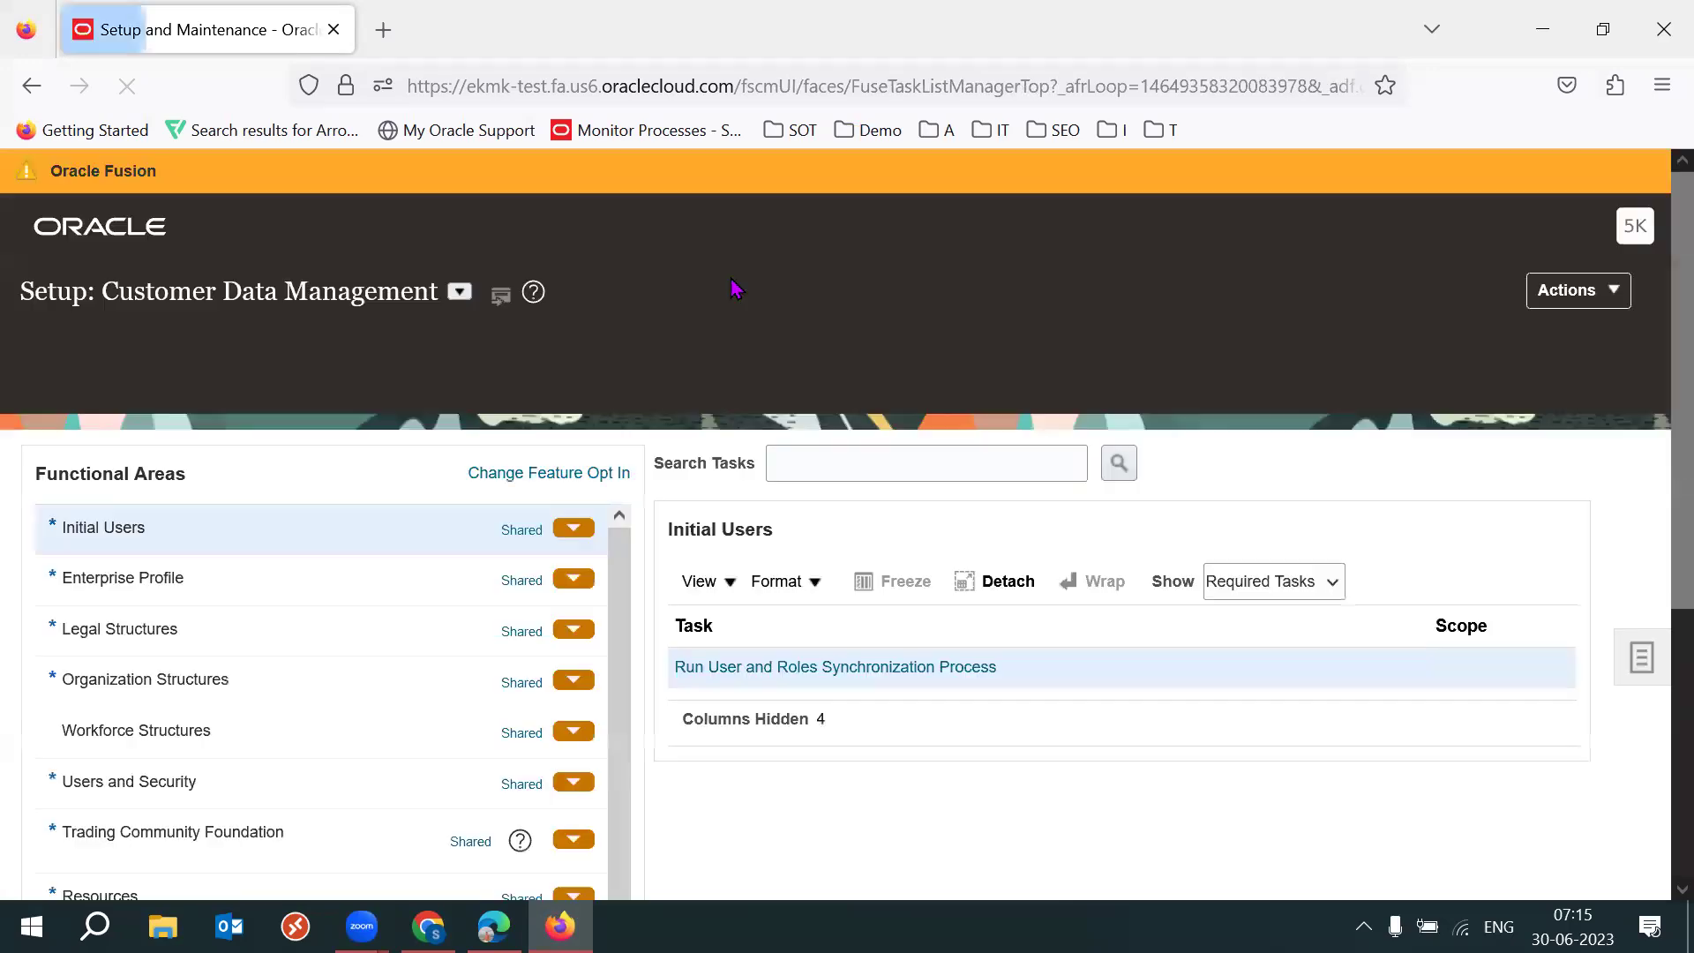
pyautogui.click(1642, 578)
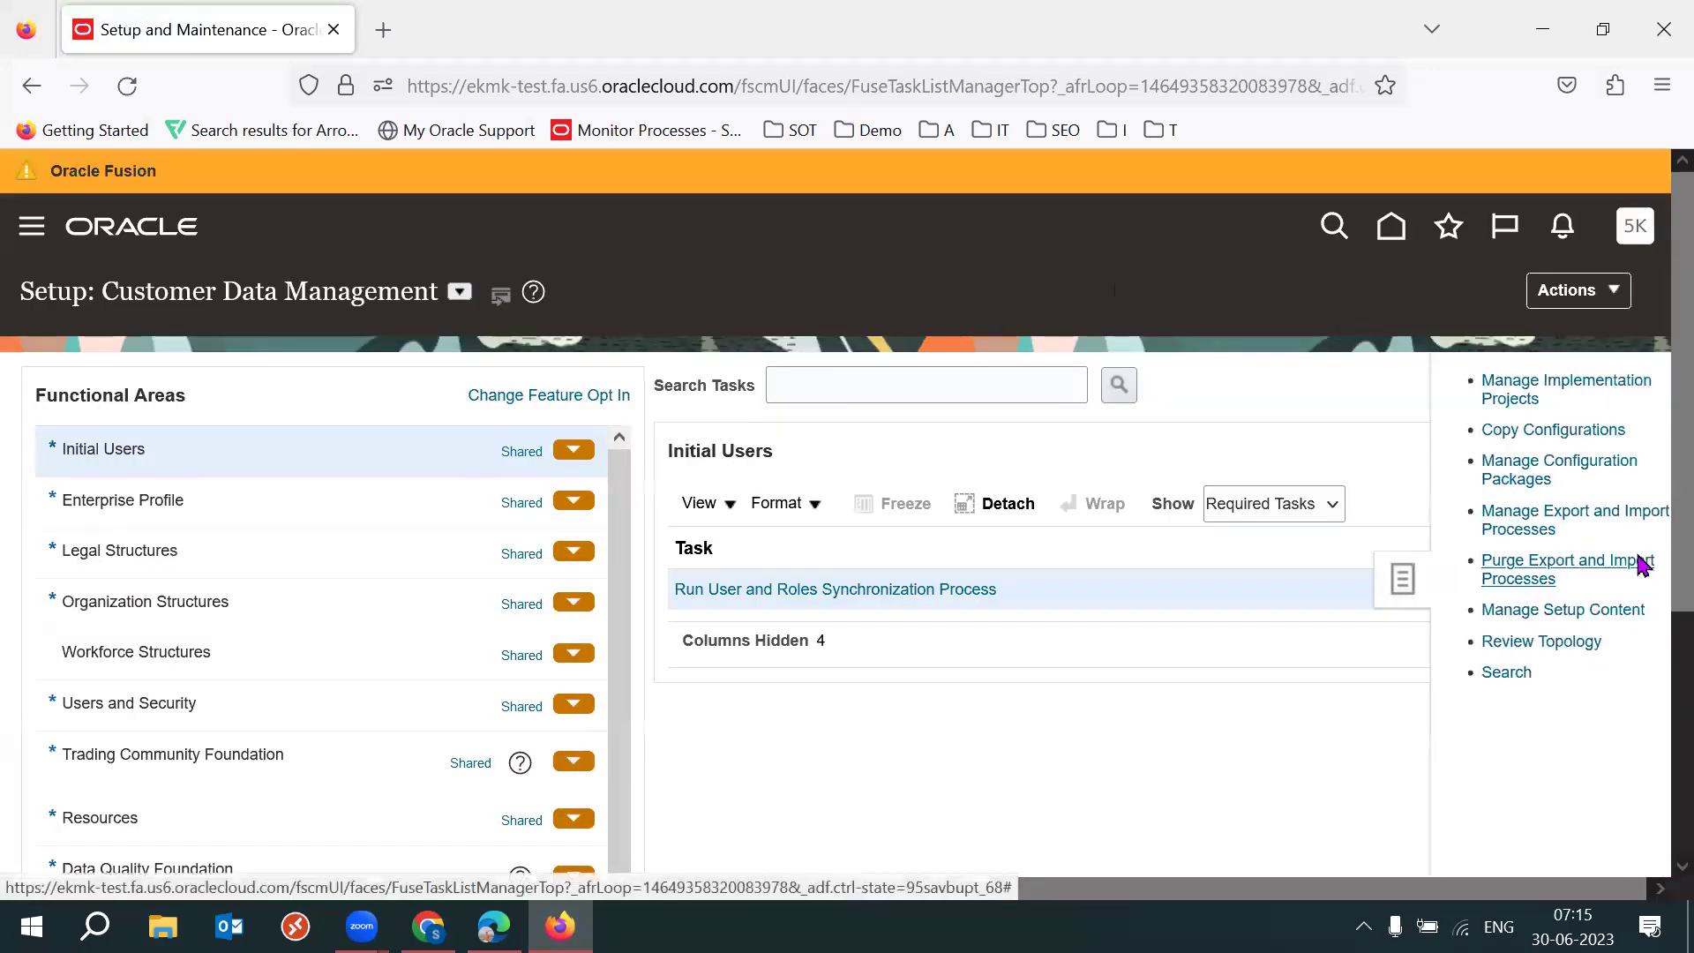
pyautogui.click(1472, 673)
pyautogui.click(559, 381)
pyautogui.write('Manage DAt')
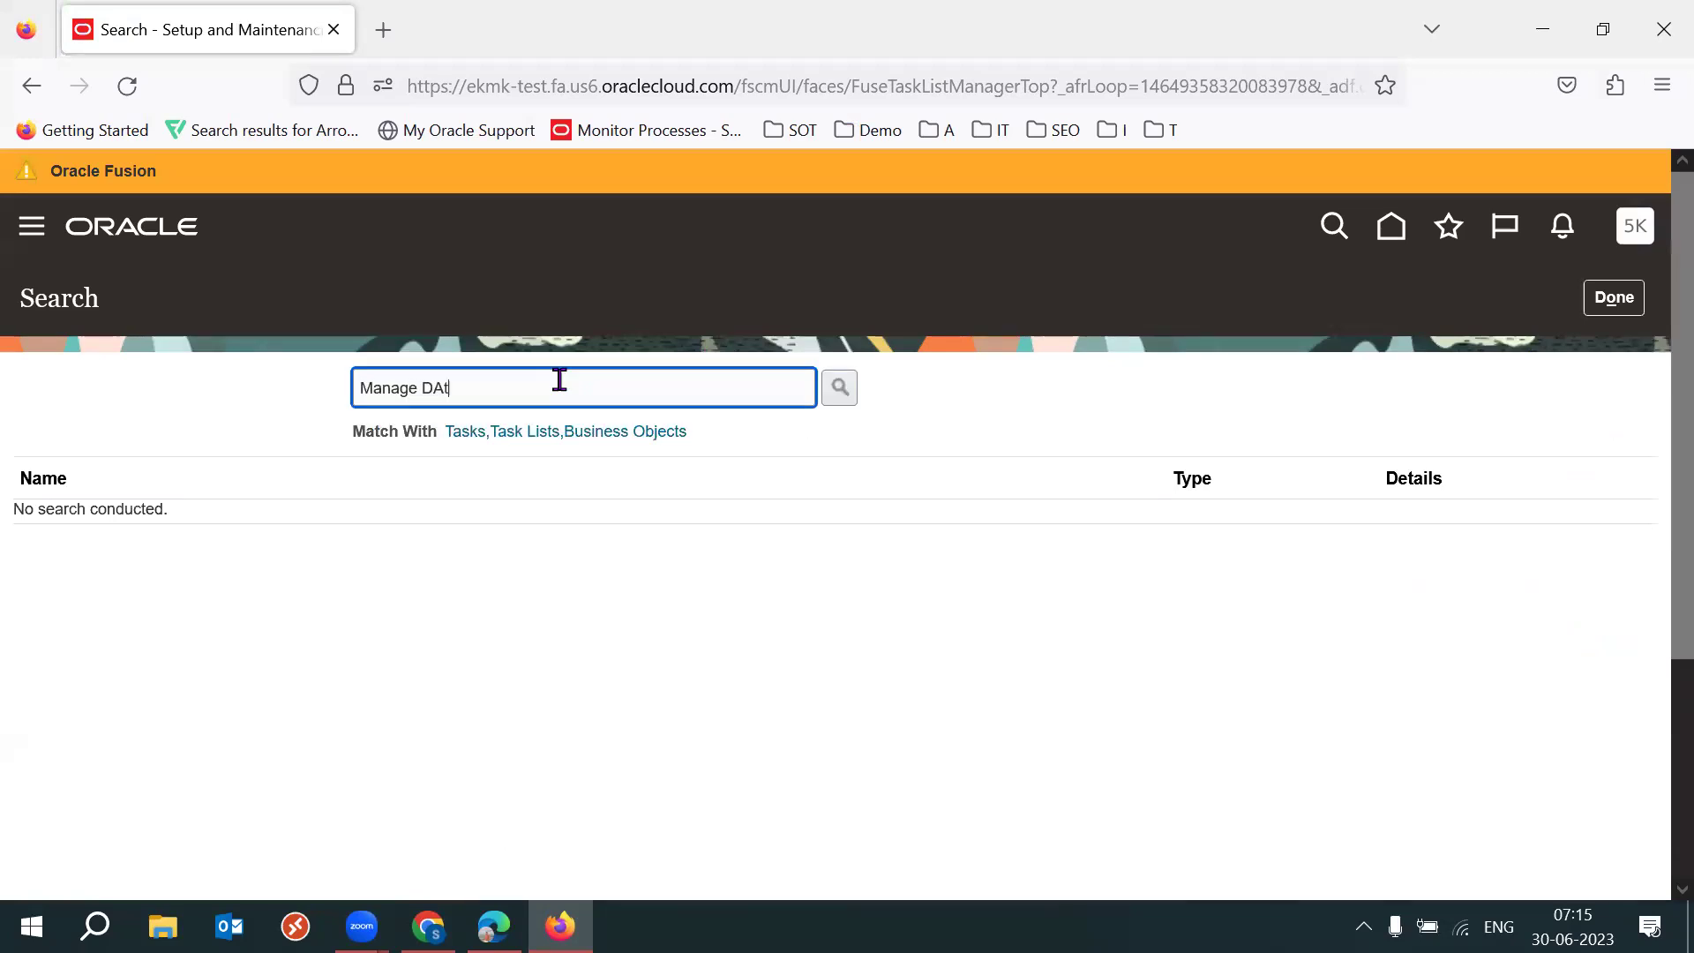
pyautogui.write('a Acc')
pyautogui.press('Return')
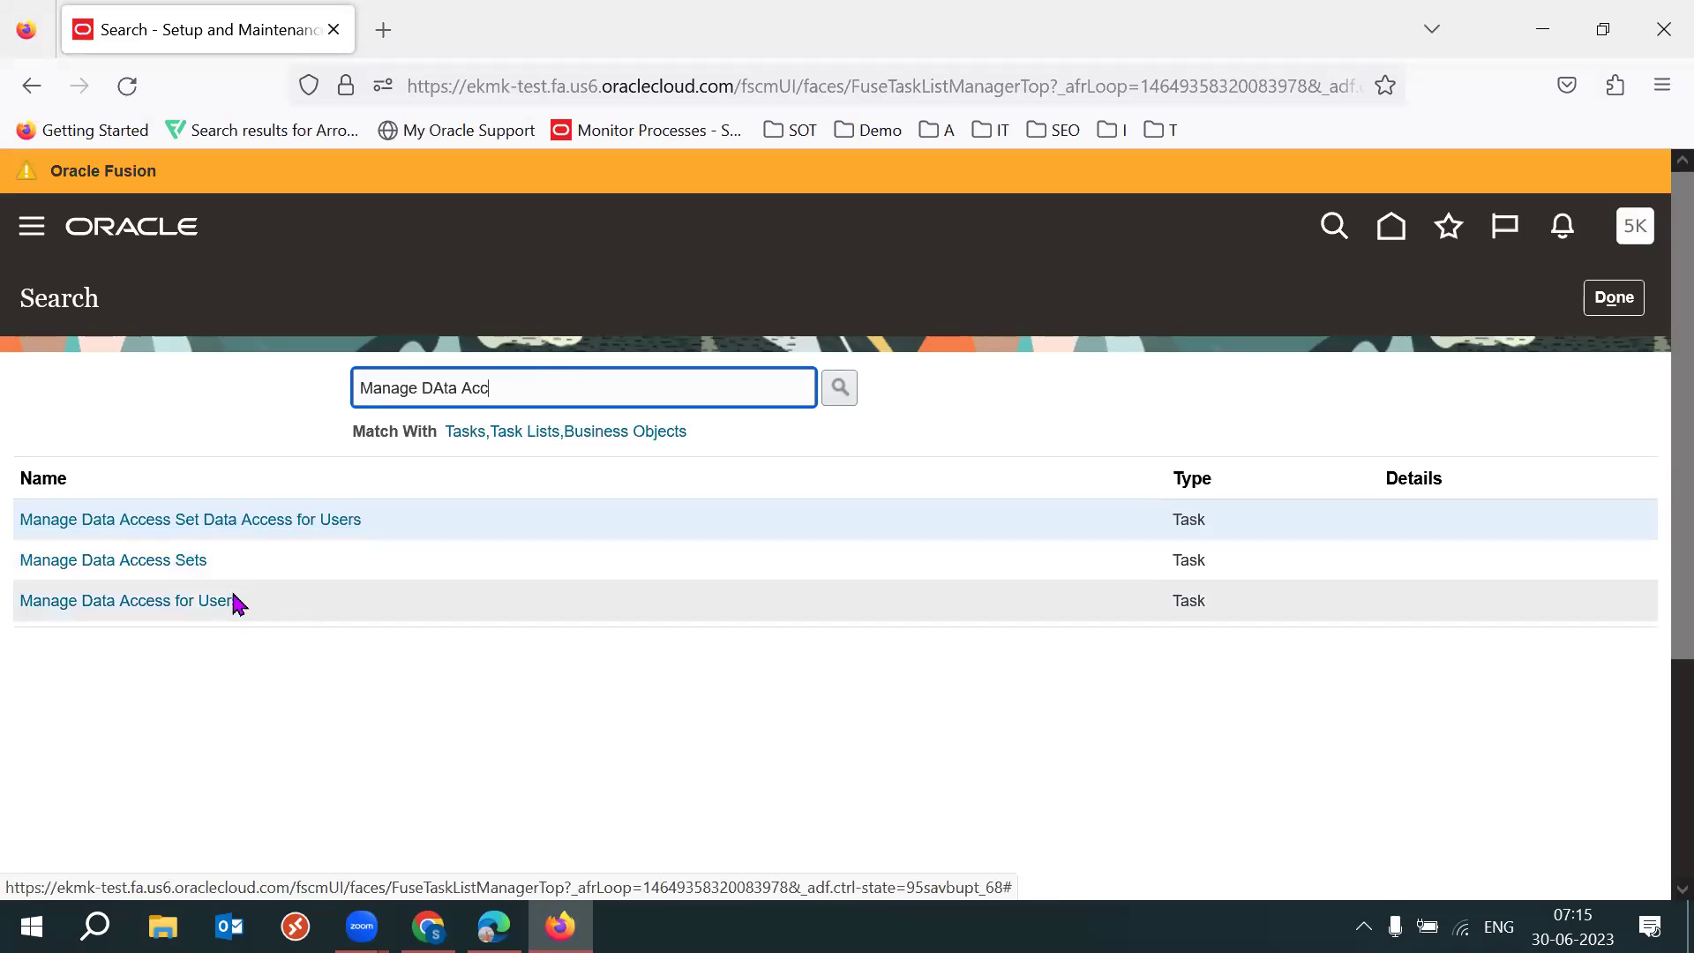
pyautogui.click(162, 598)
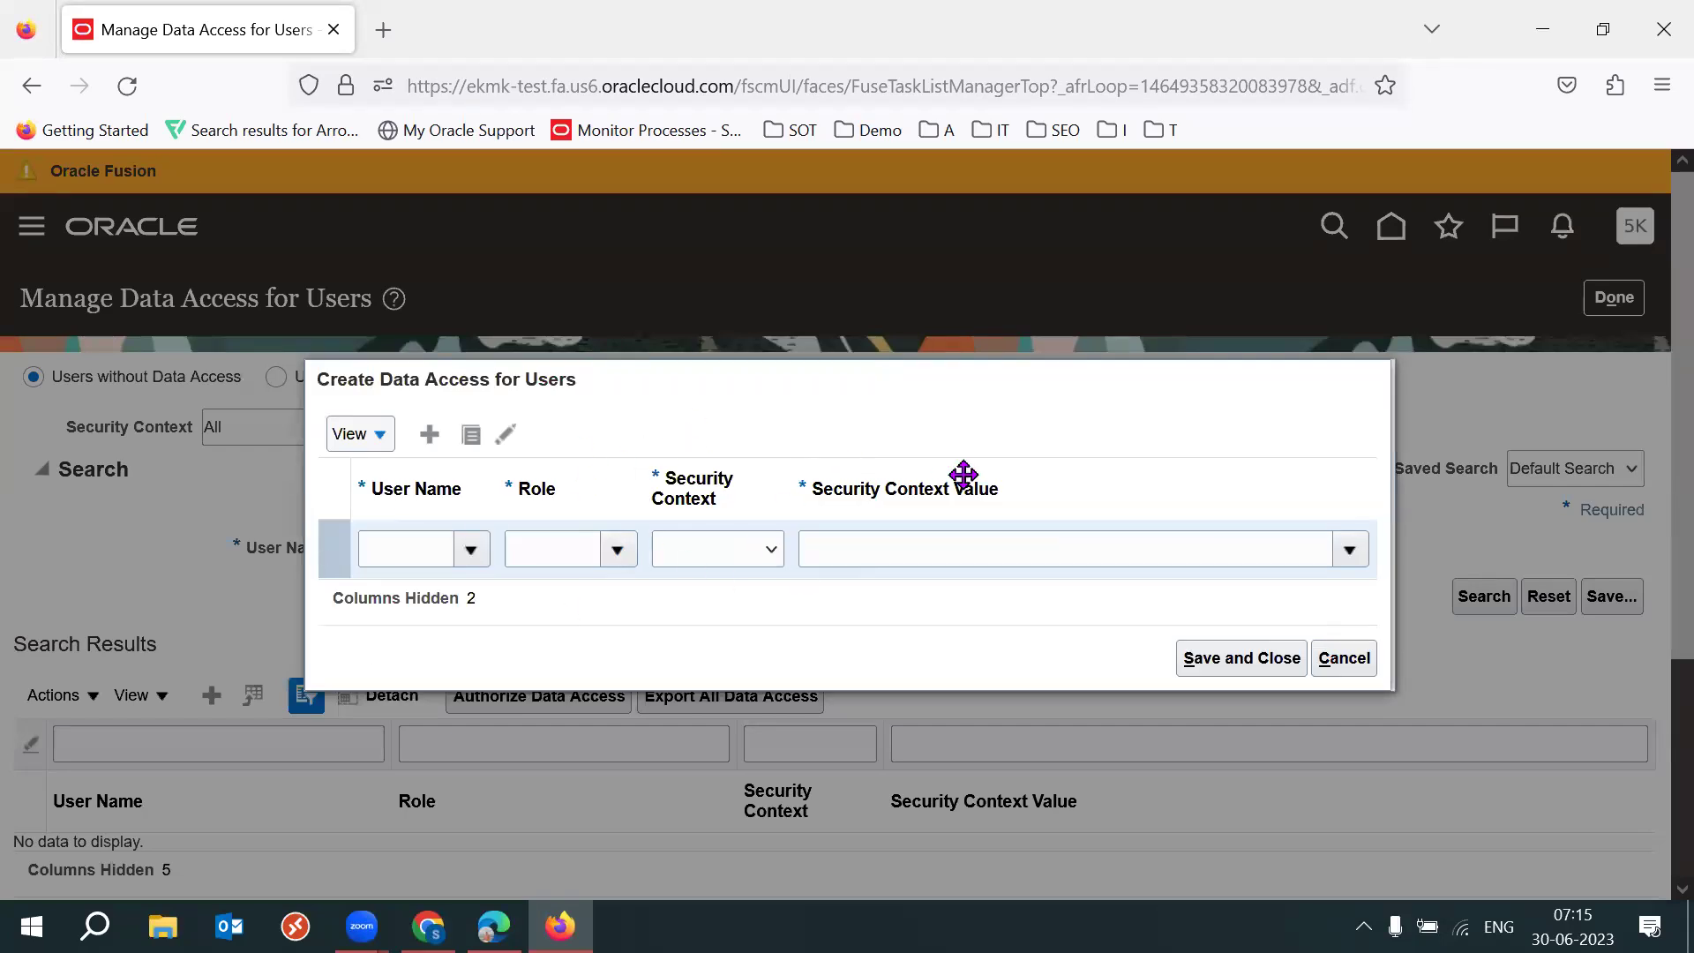
# Add a data access row granting the warehouse user the Warehouse Operator role.
pyautogui.press('F11')
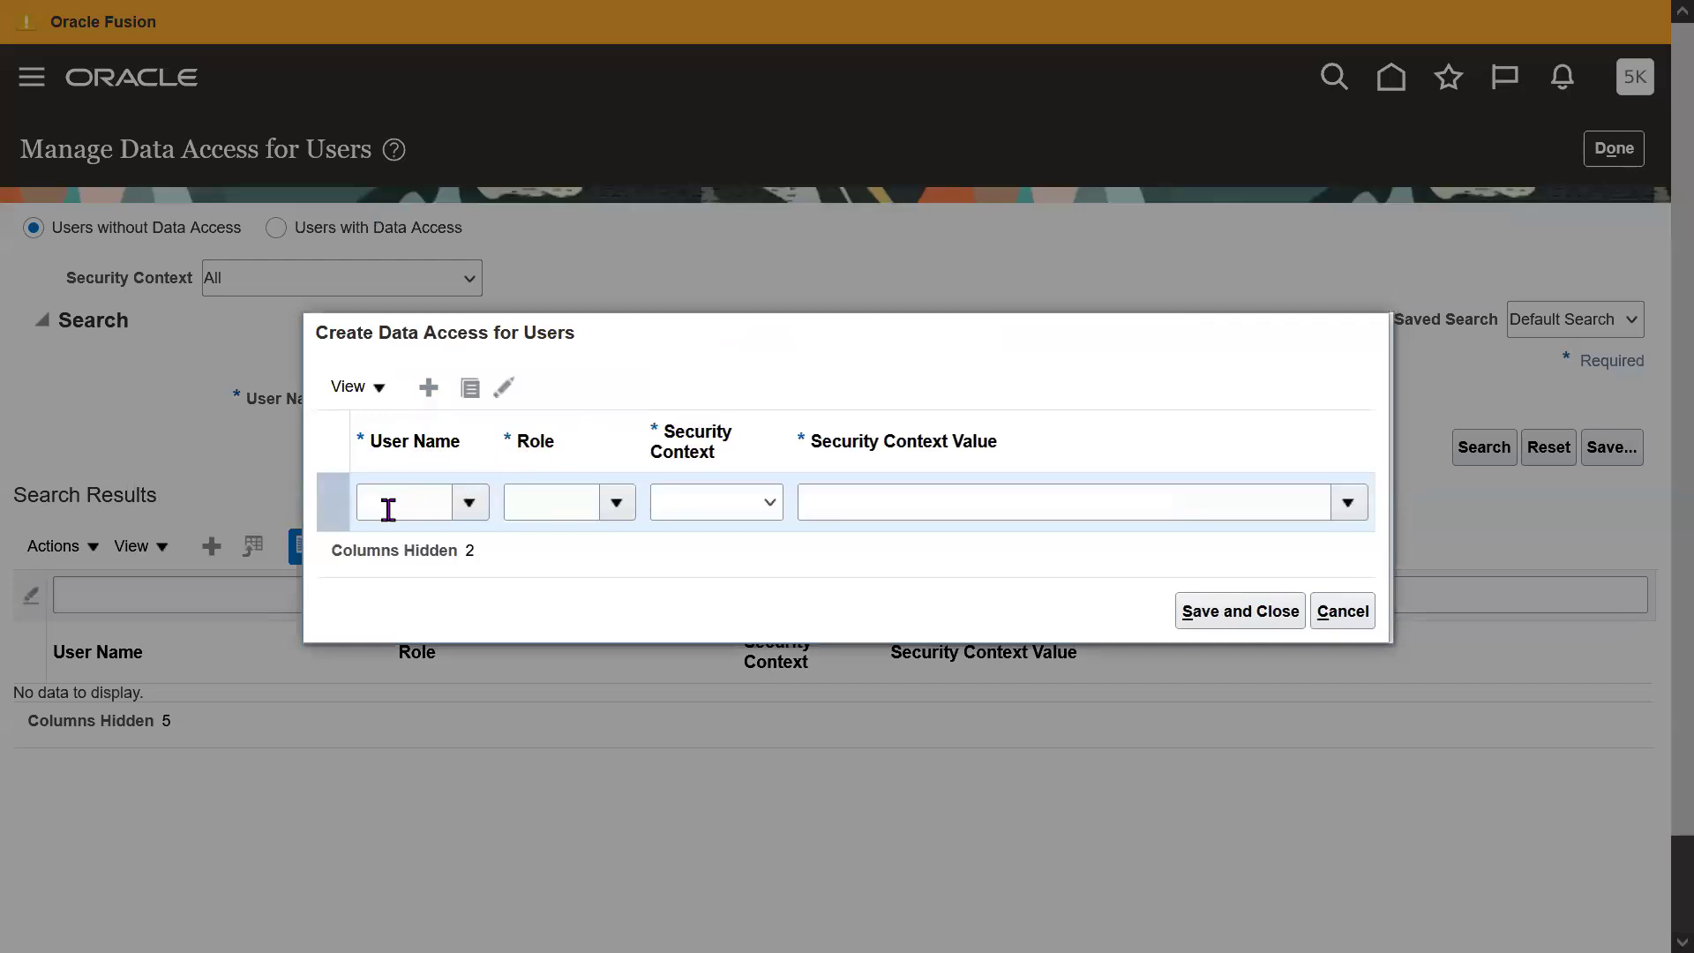
pyautogui.click(387, 509)
pyautogui.write('53k')
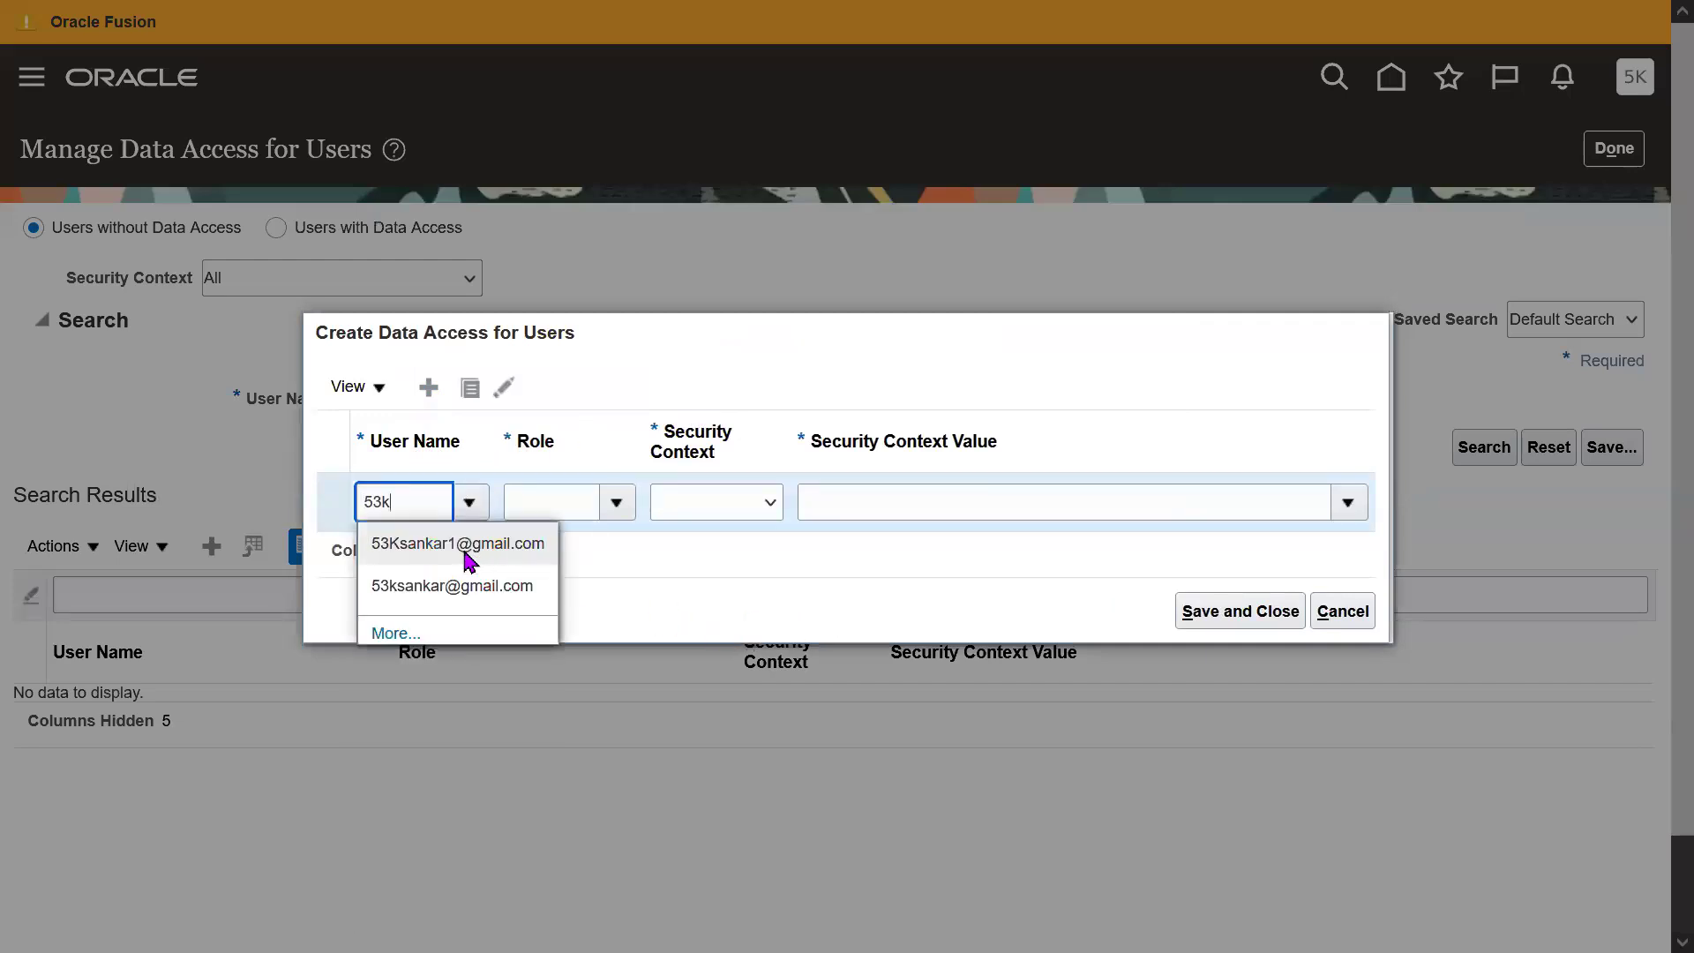
pyautogui.click(470, 552)
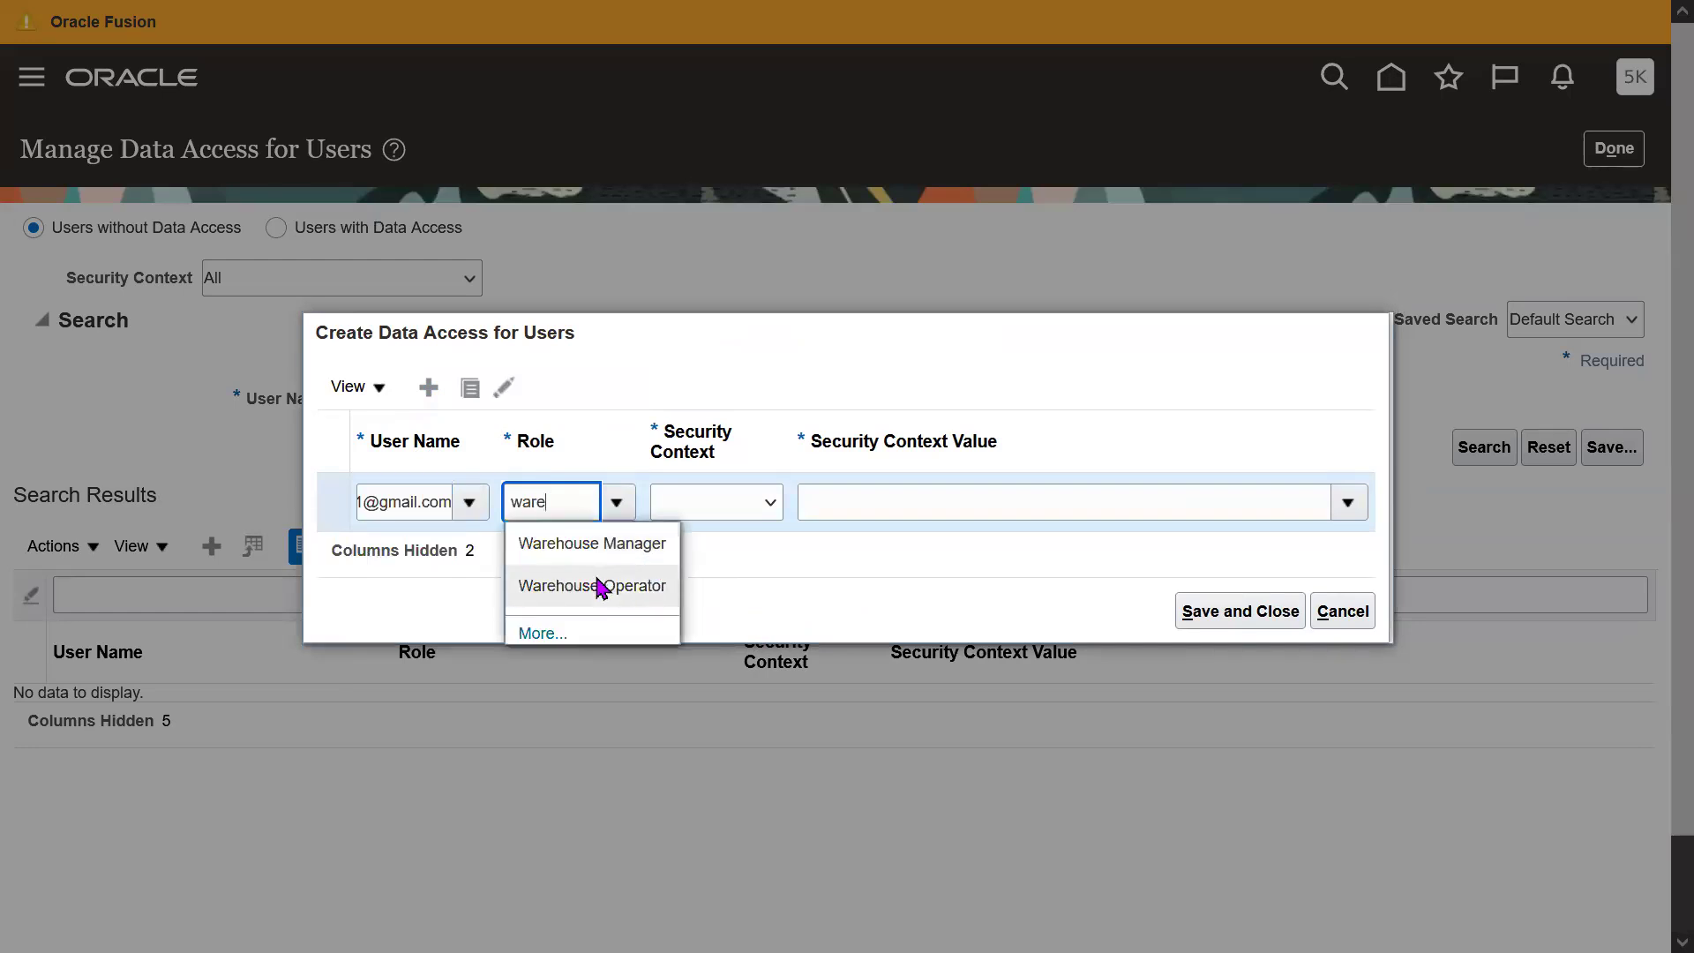
pyautogui.click(598, 587)
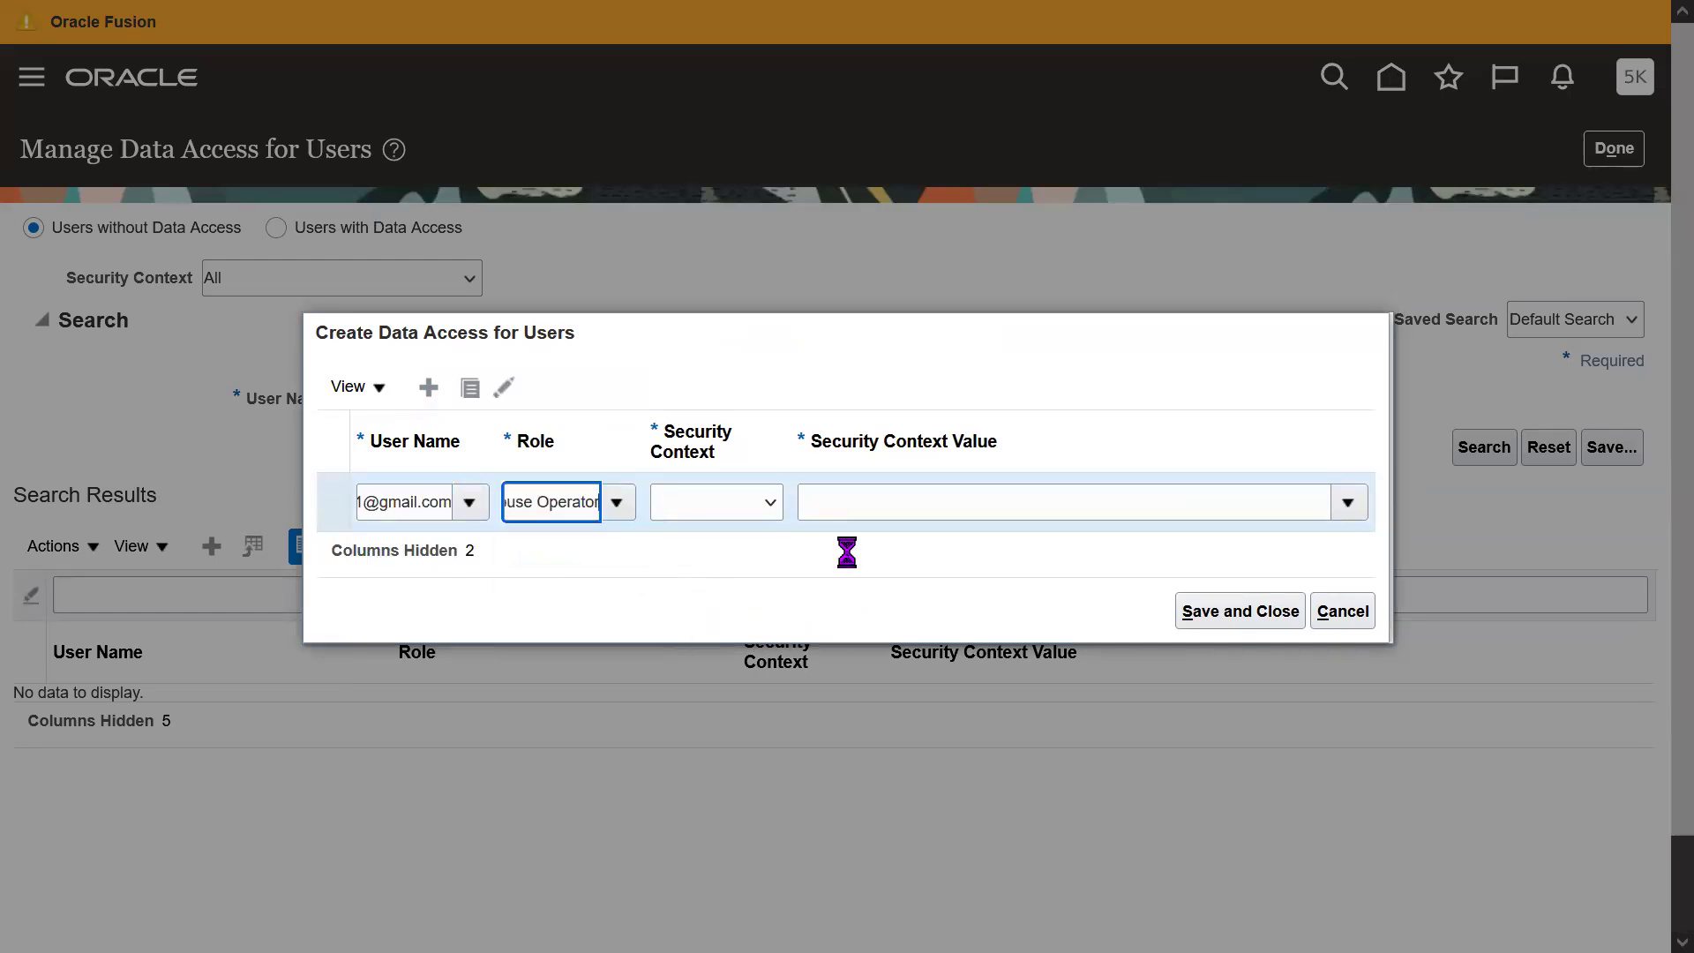
# Set the row's security context to Inventory organization with value 53KH, then duplicate it.
pyautogui.click(763, 521)
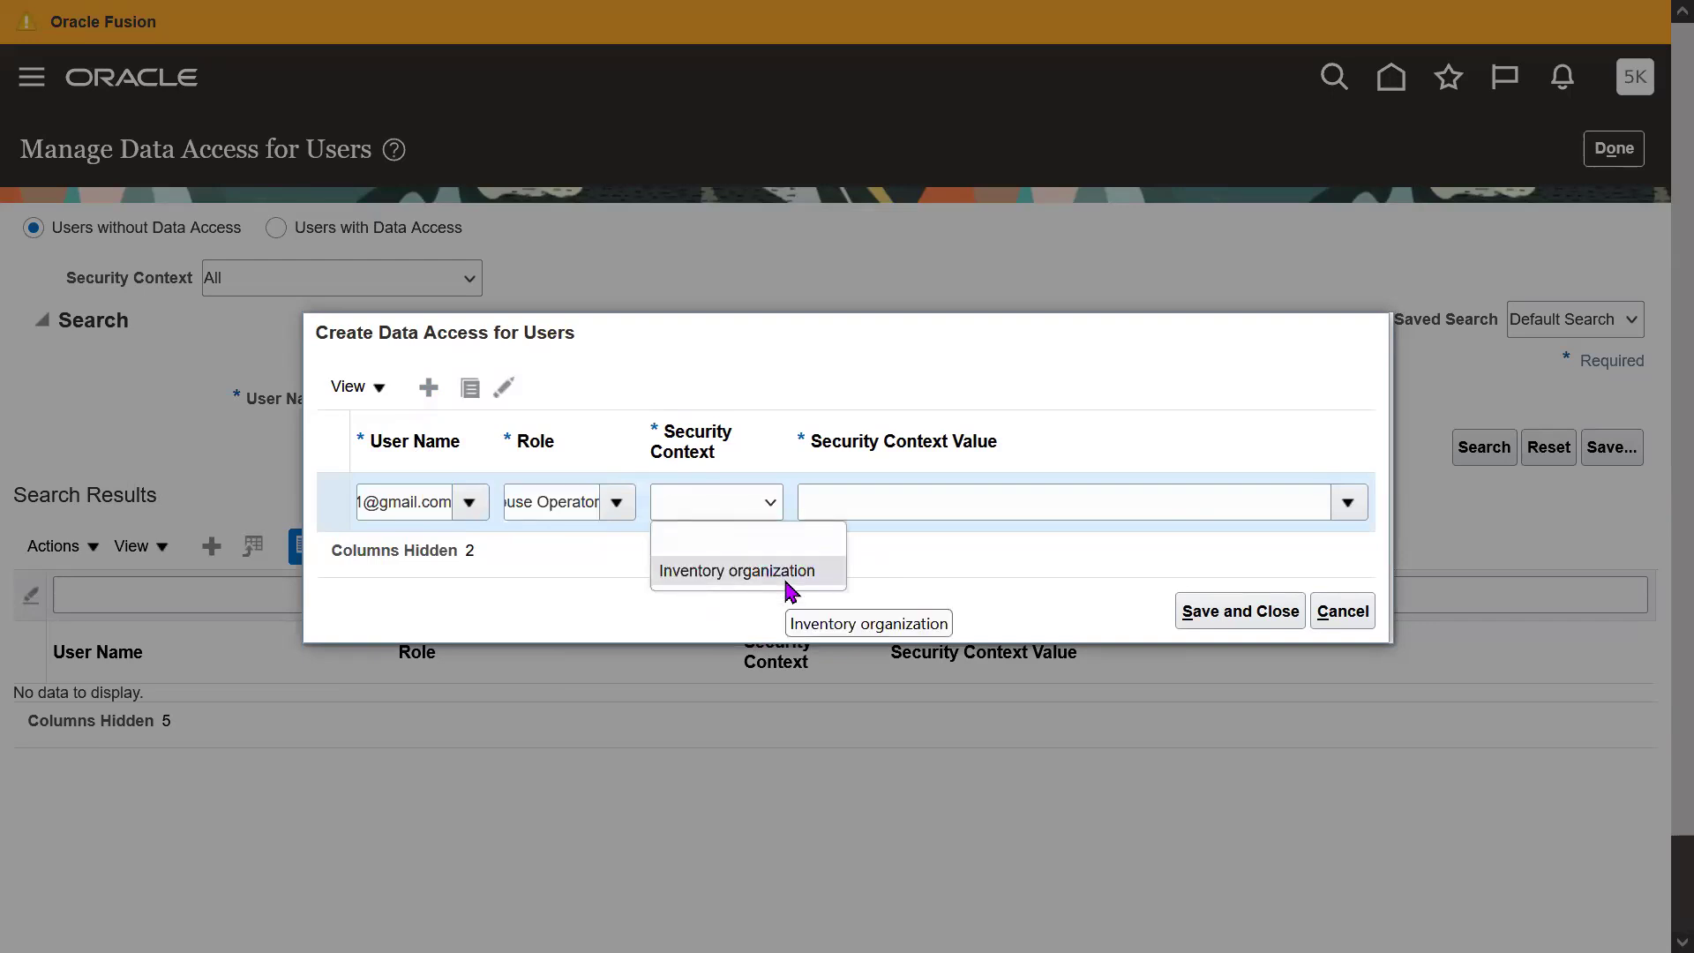
pyautogui.click(740, 576)
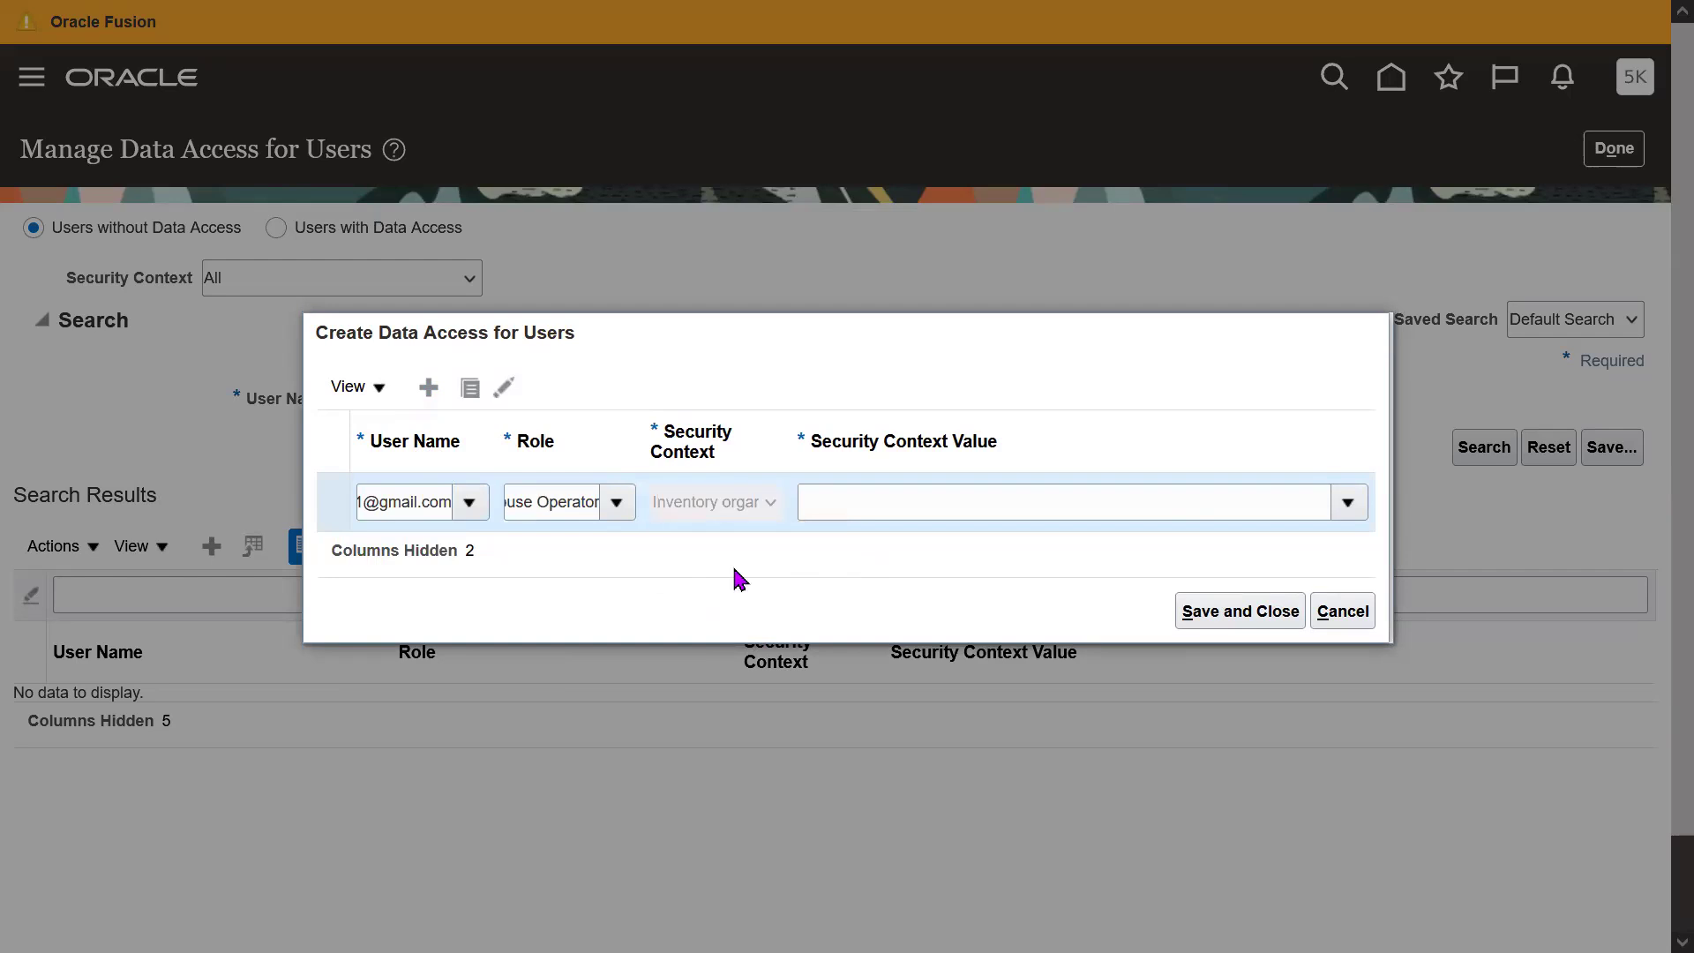
pyautogui.click(933, 503)
pyautogui.write('53K')
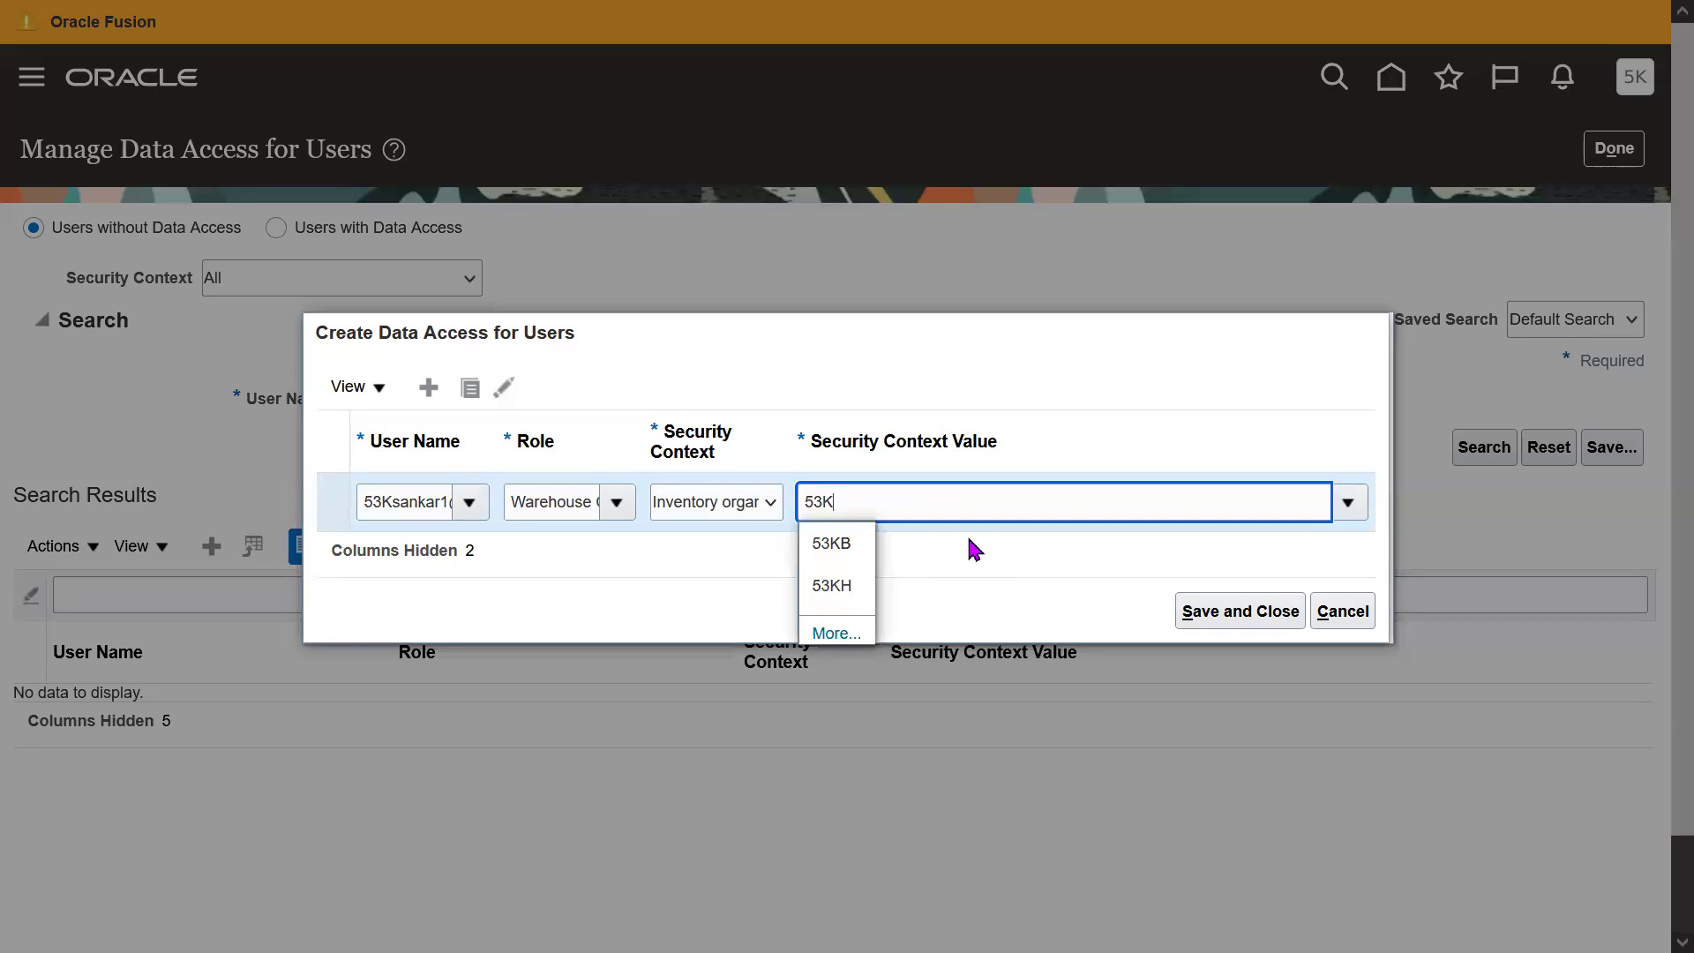
pyautogui.click(843, 585)
pyautogui.doubleClick(946, 499)
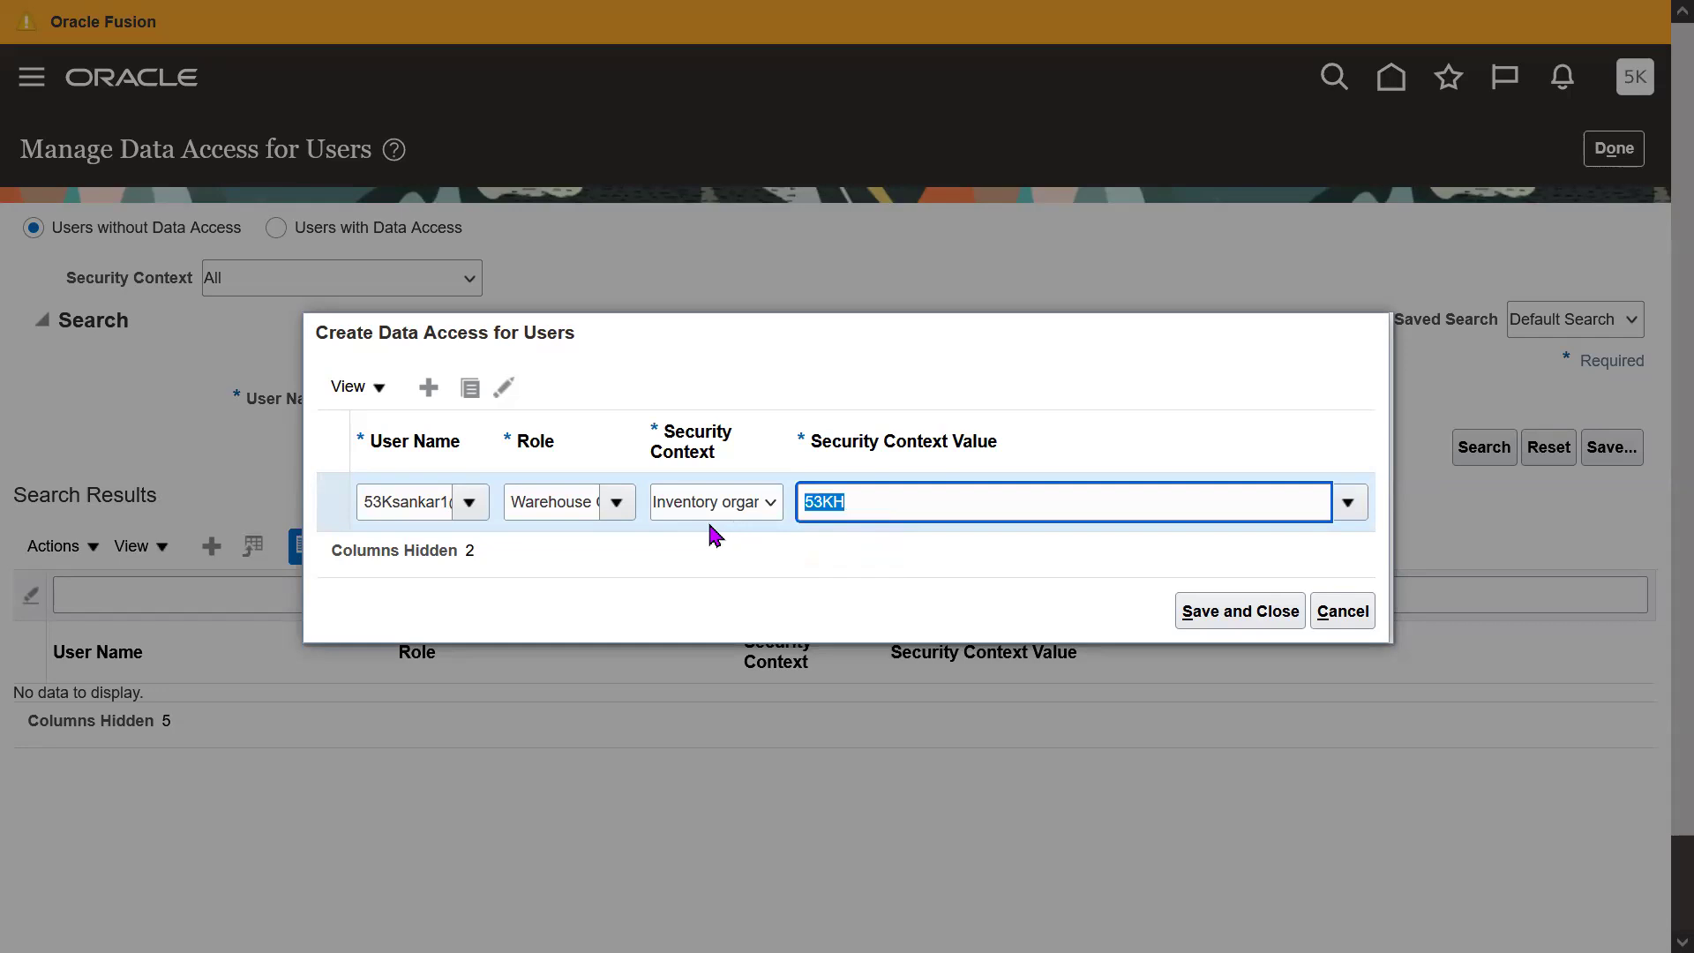
pyautogui.click(563, 503)
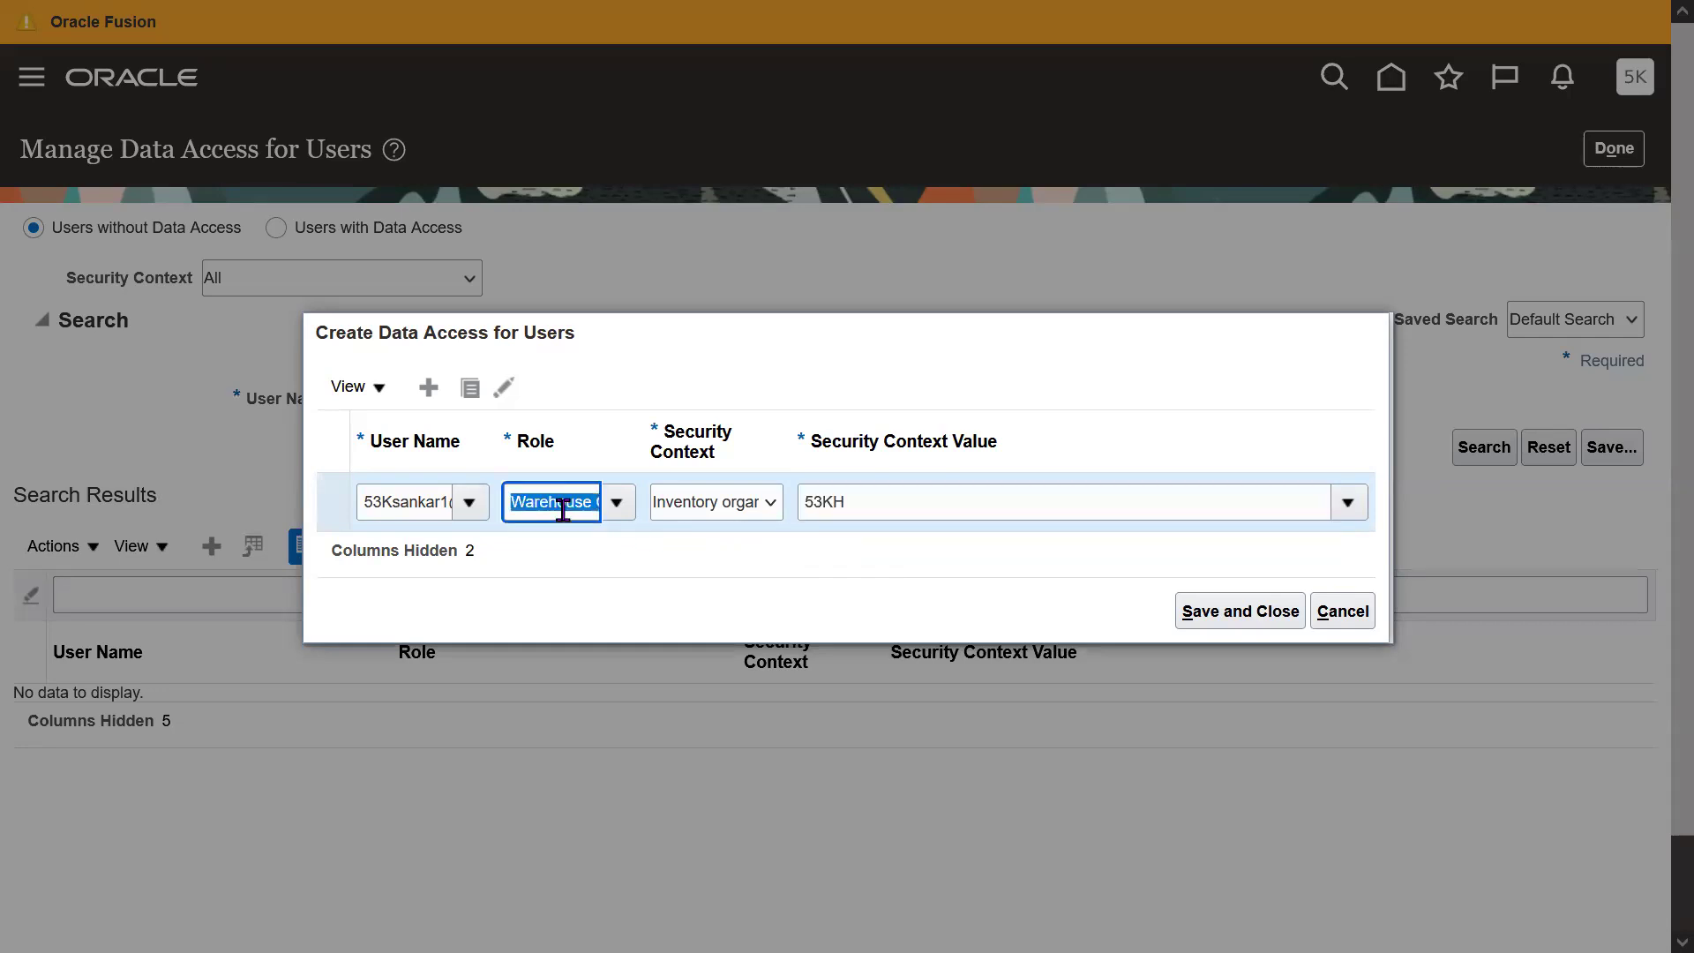
pyautogui.click(850, 505)
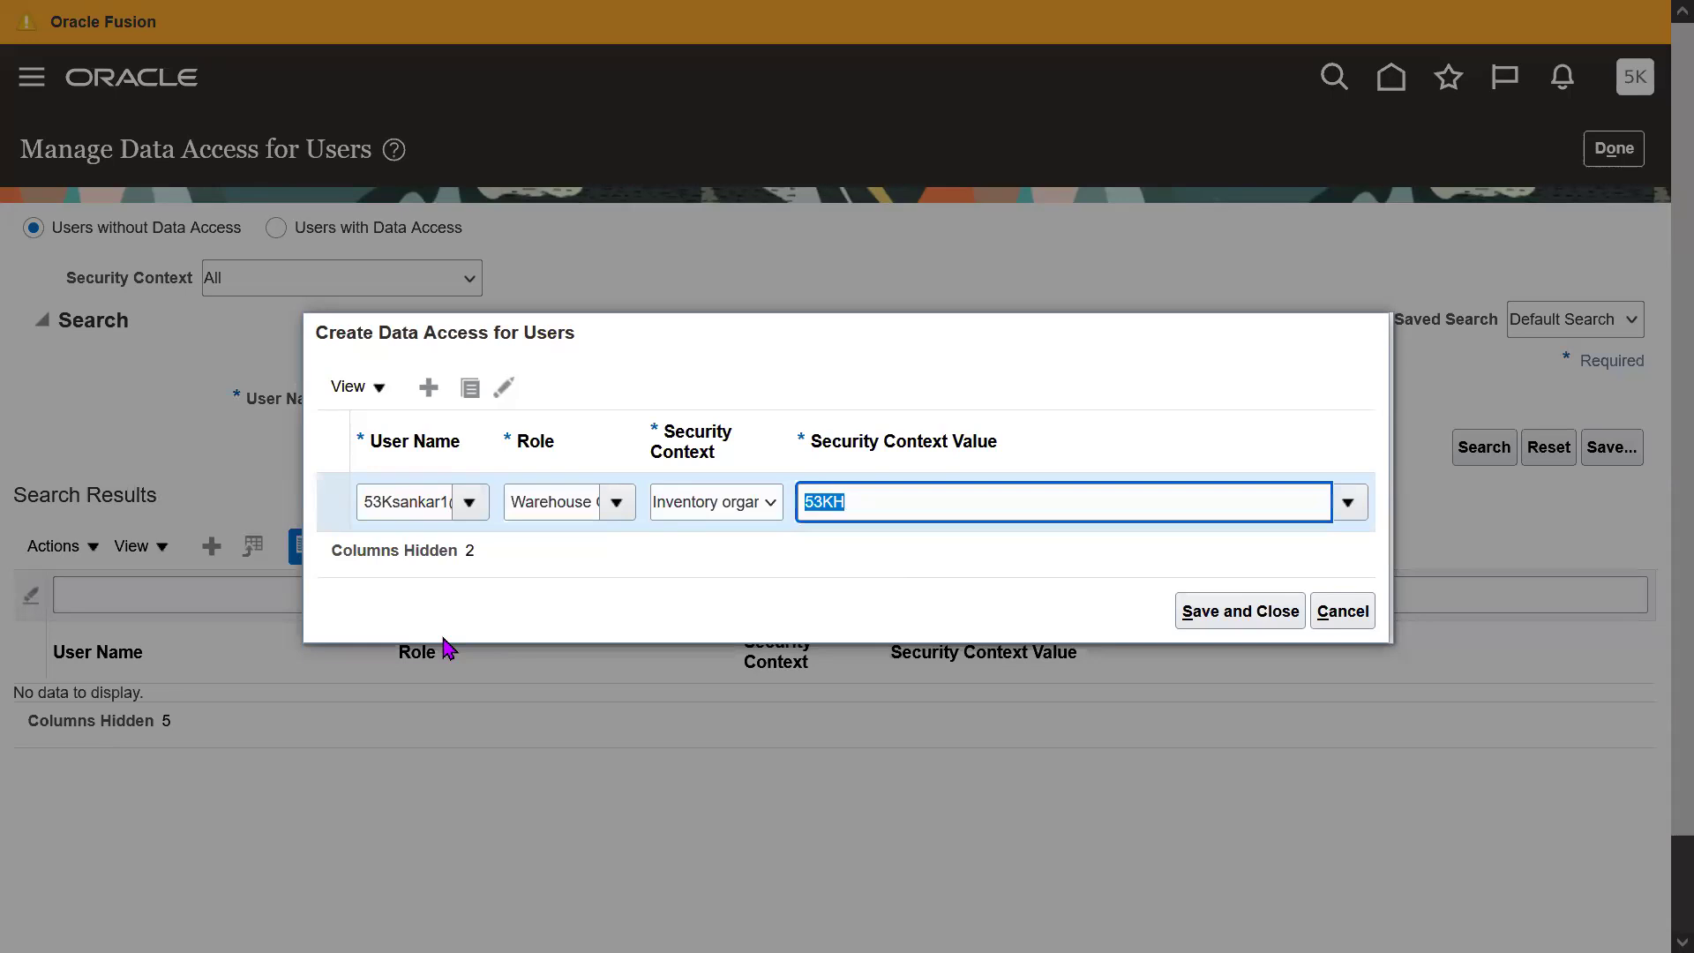
pyautogui.click(471, 388)
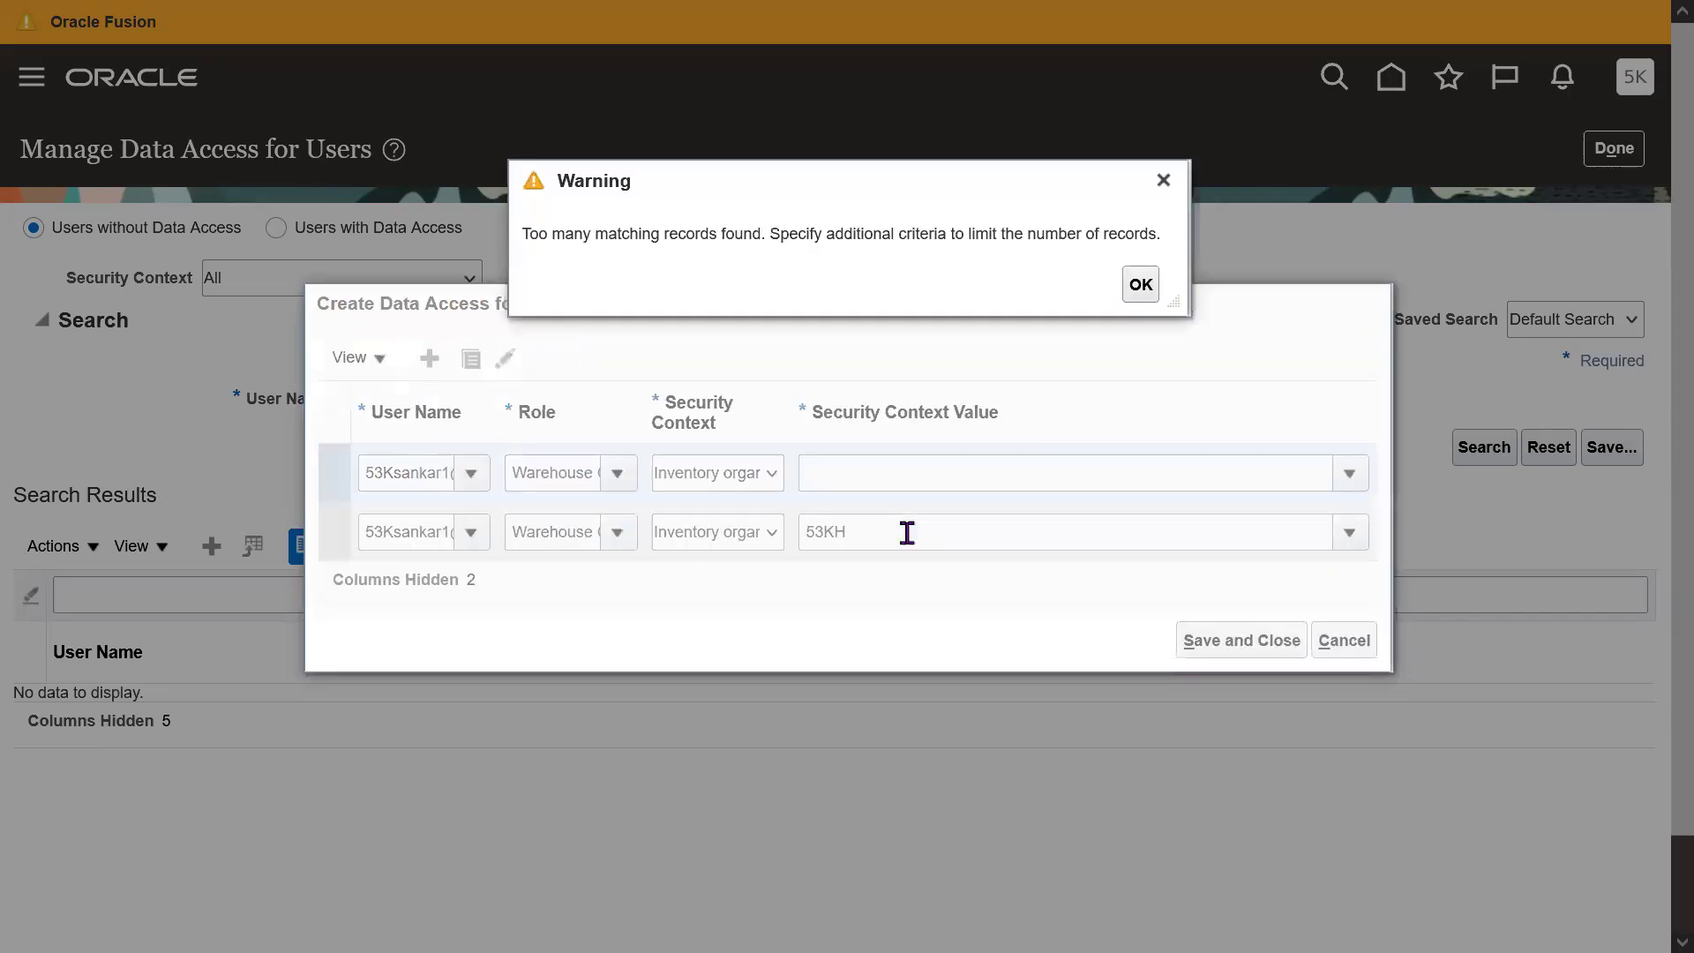
# Set the duplicated Warehouse Operator row's organization to 53KB.
pyautogui.click(1161, 182)
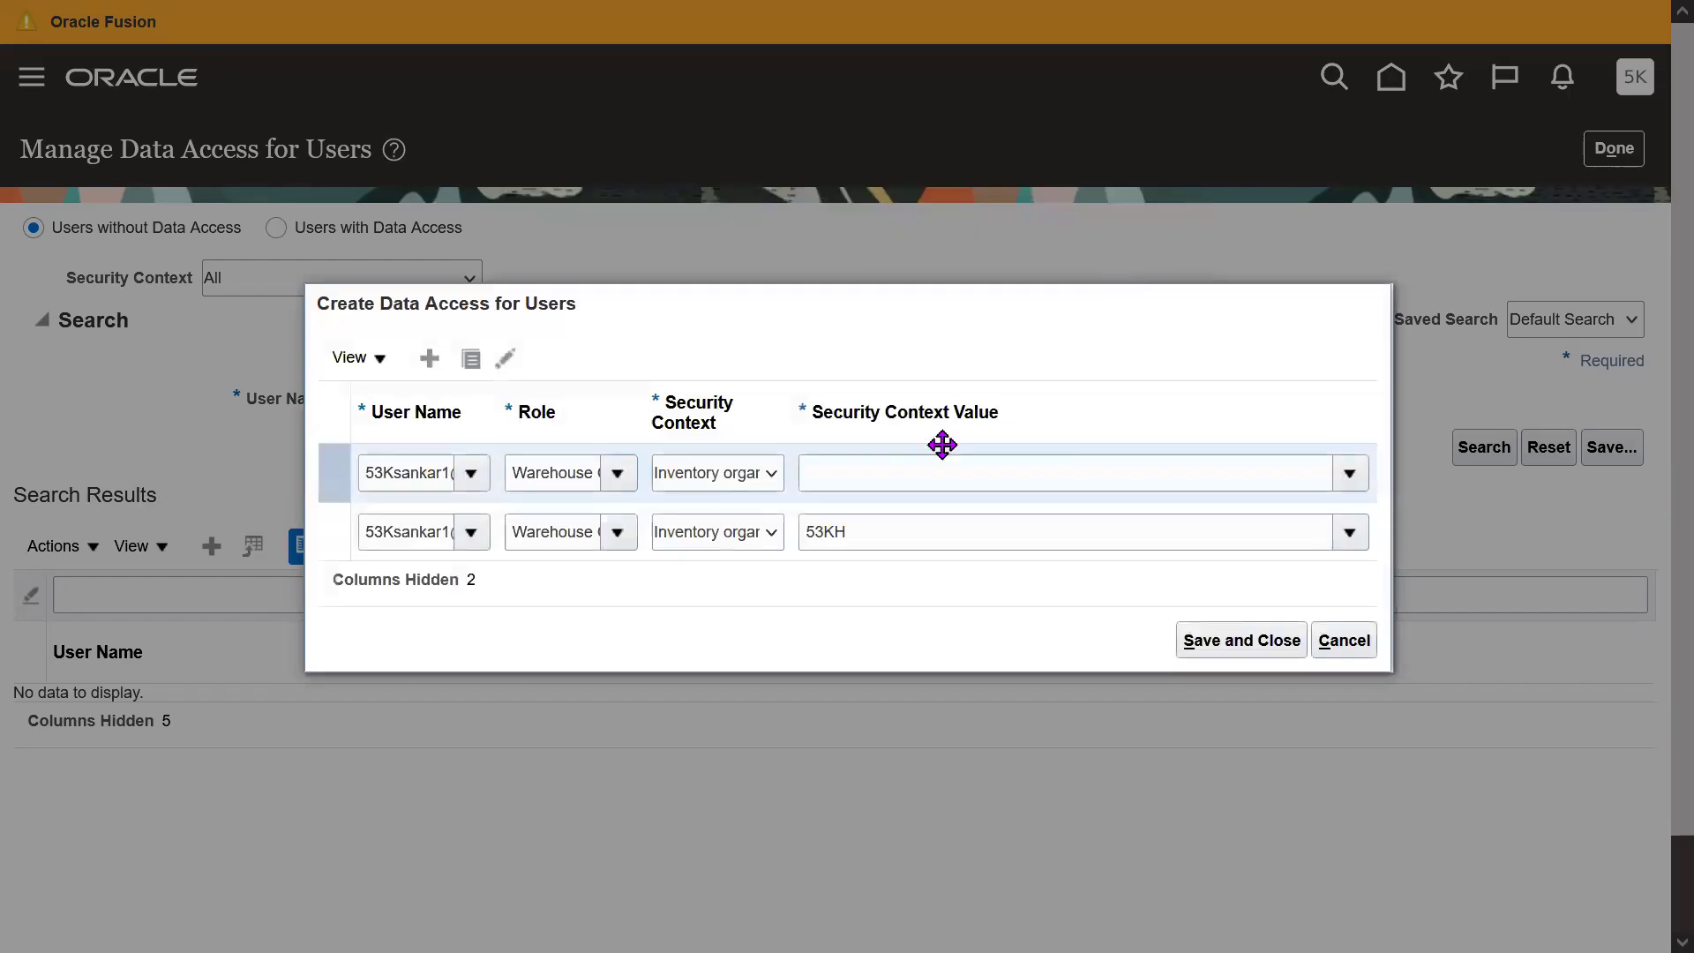
pyautogui.click(904, 461)
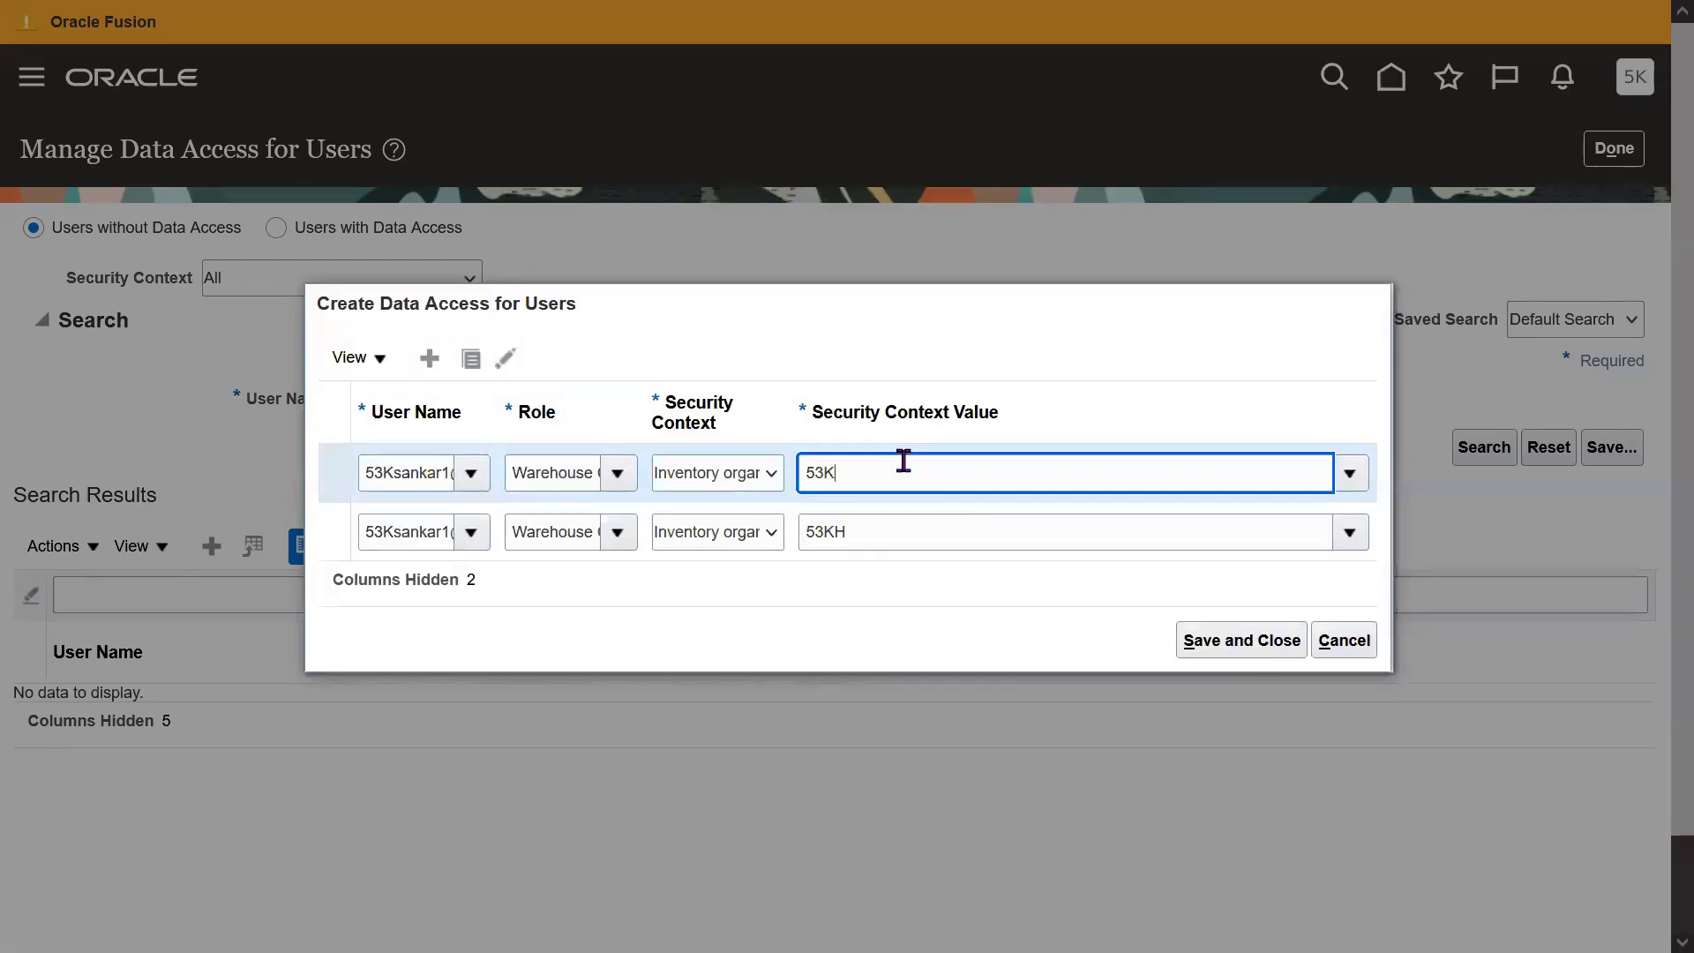
pyautogui.click(860, 519)
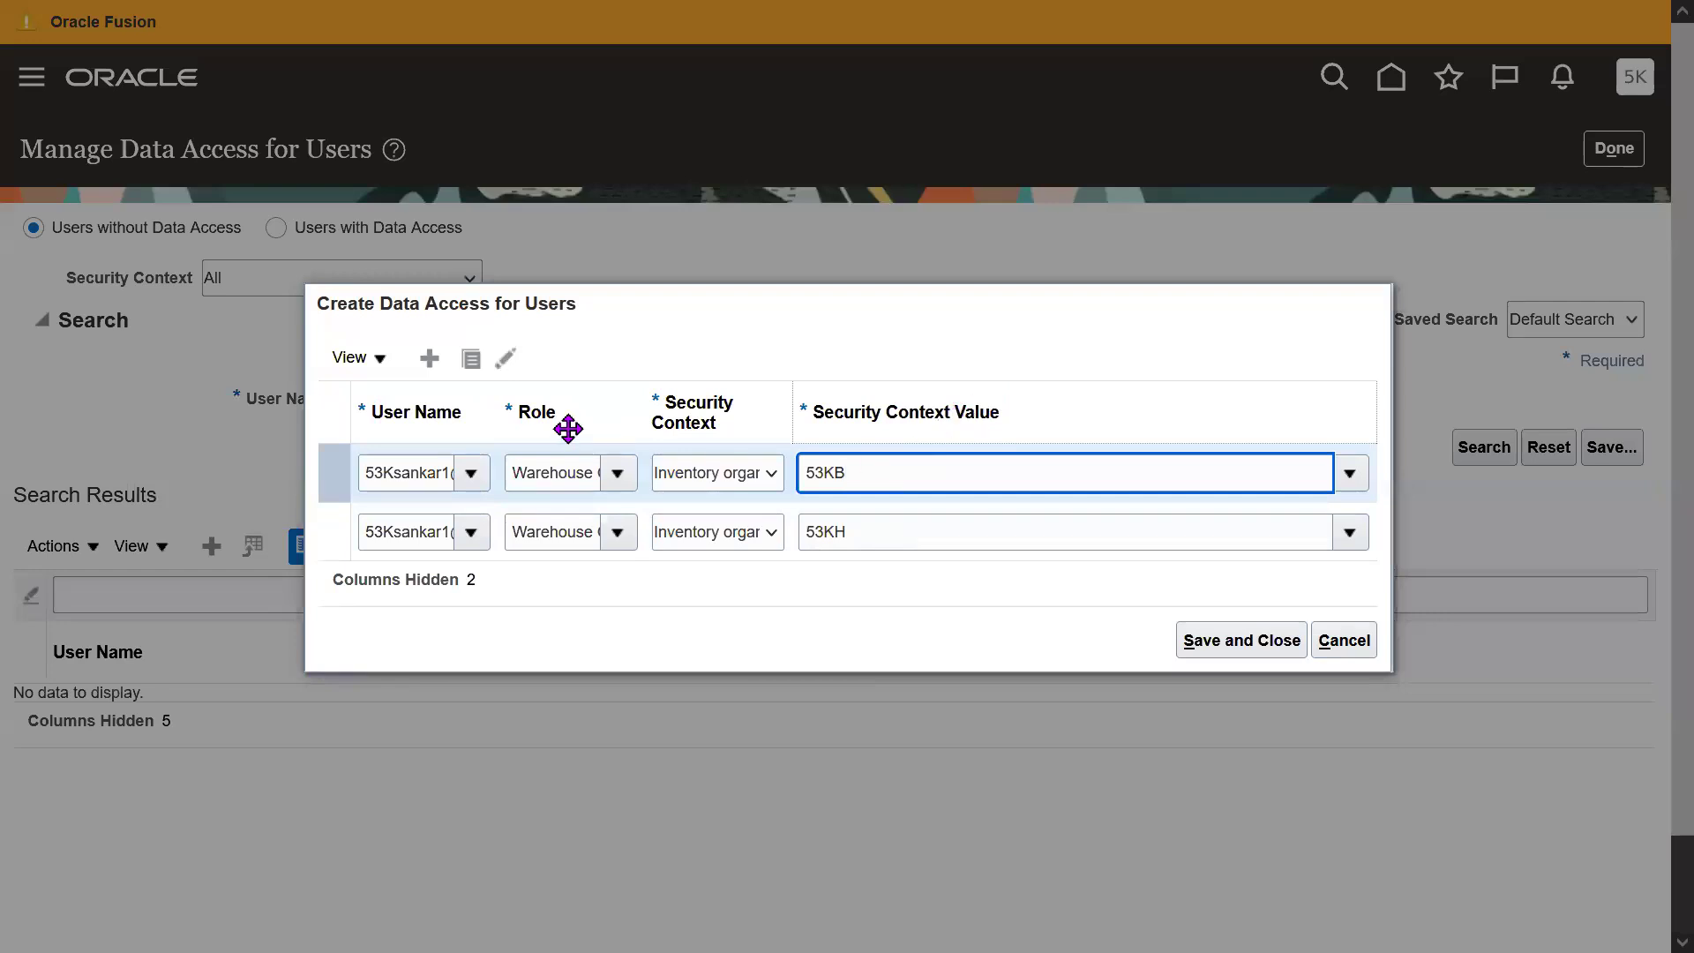
# Duplicate the row and change it to Warehouse Manager with Inventory organization 53KH.
pyautogui.click(471, 359)
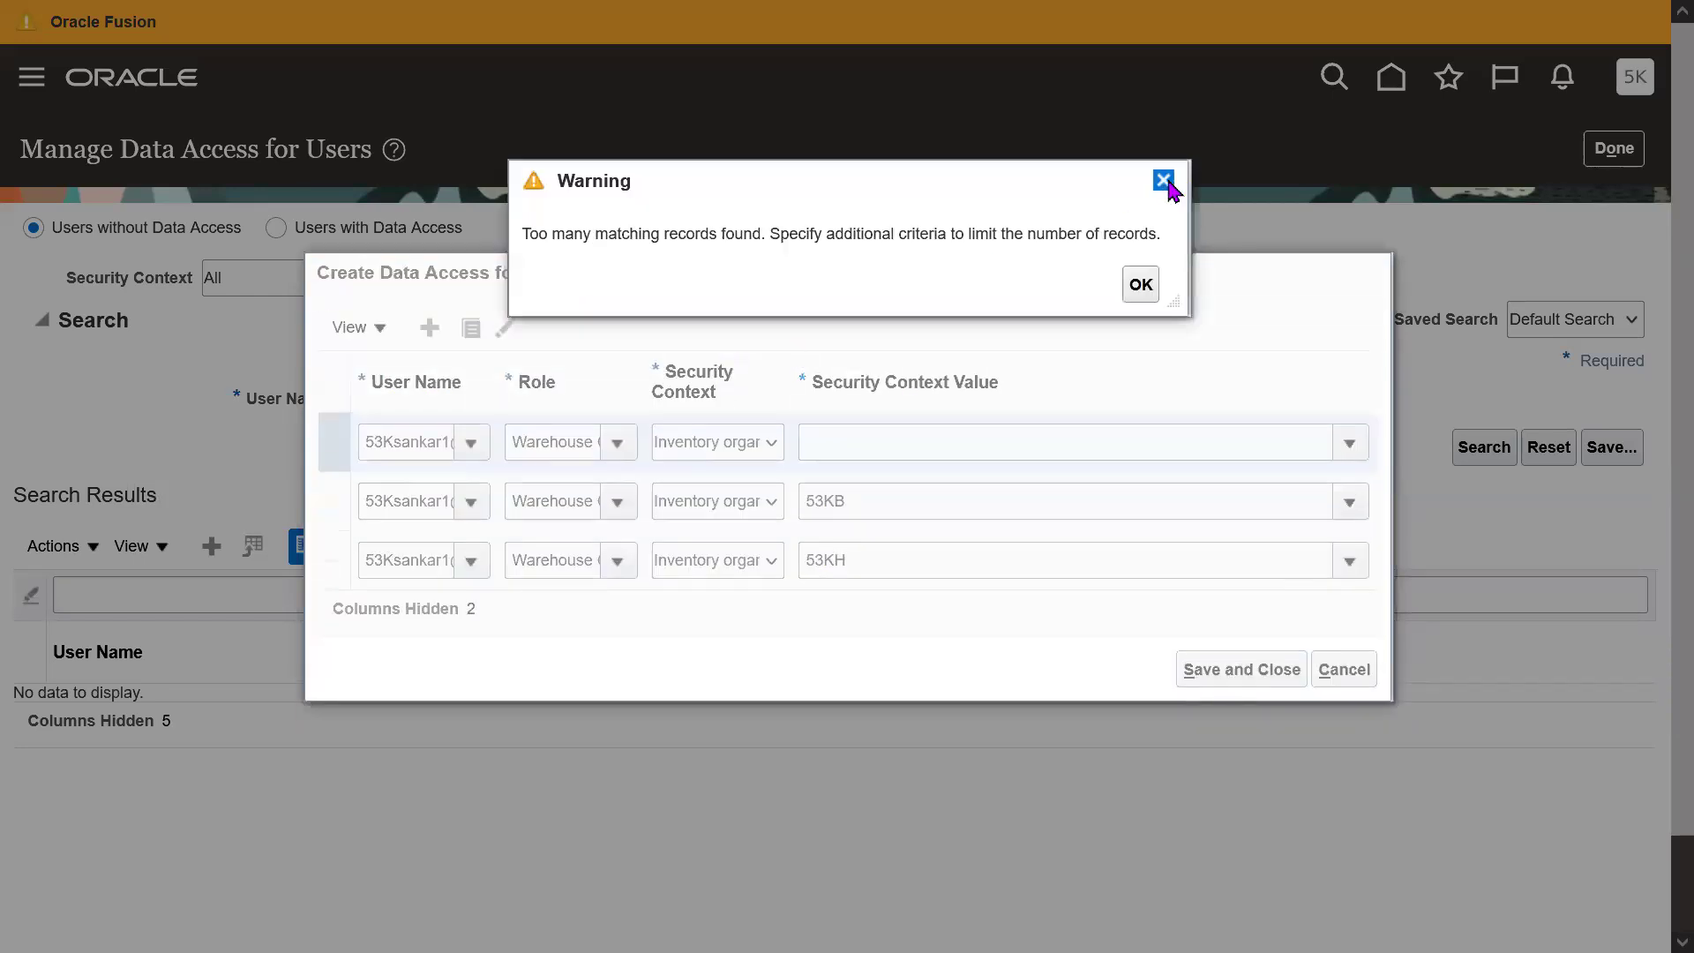
pyautogui.click(1164, 181)
pyautogui.doubleClick(590, 444)
pyautogui.press('BackSpace')
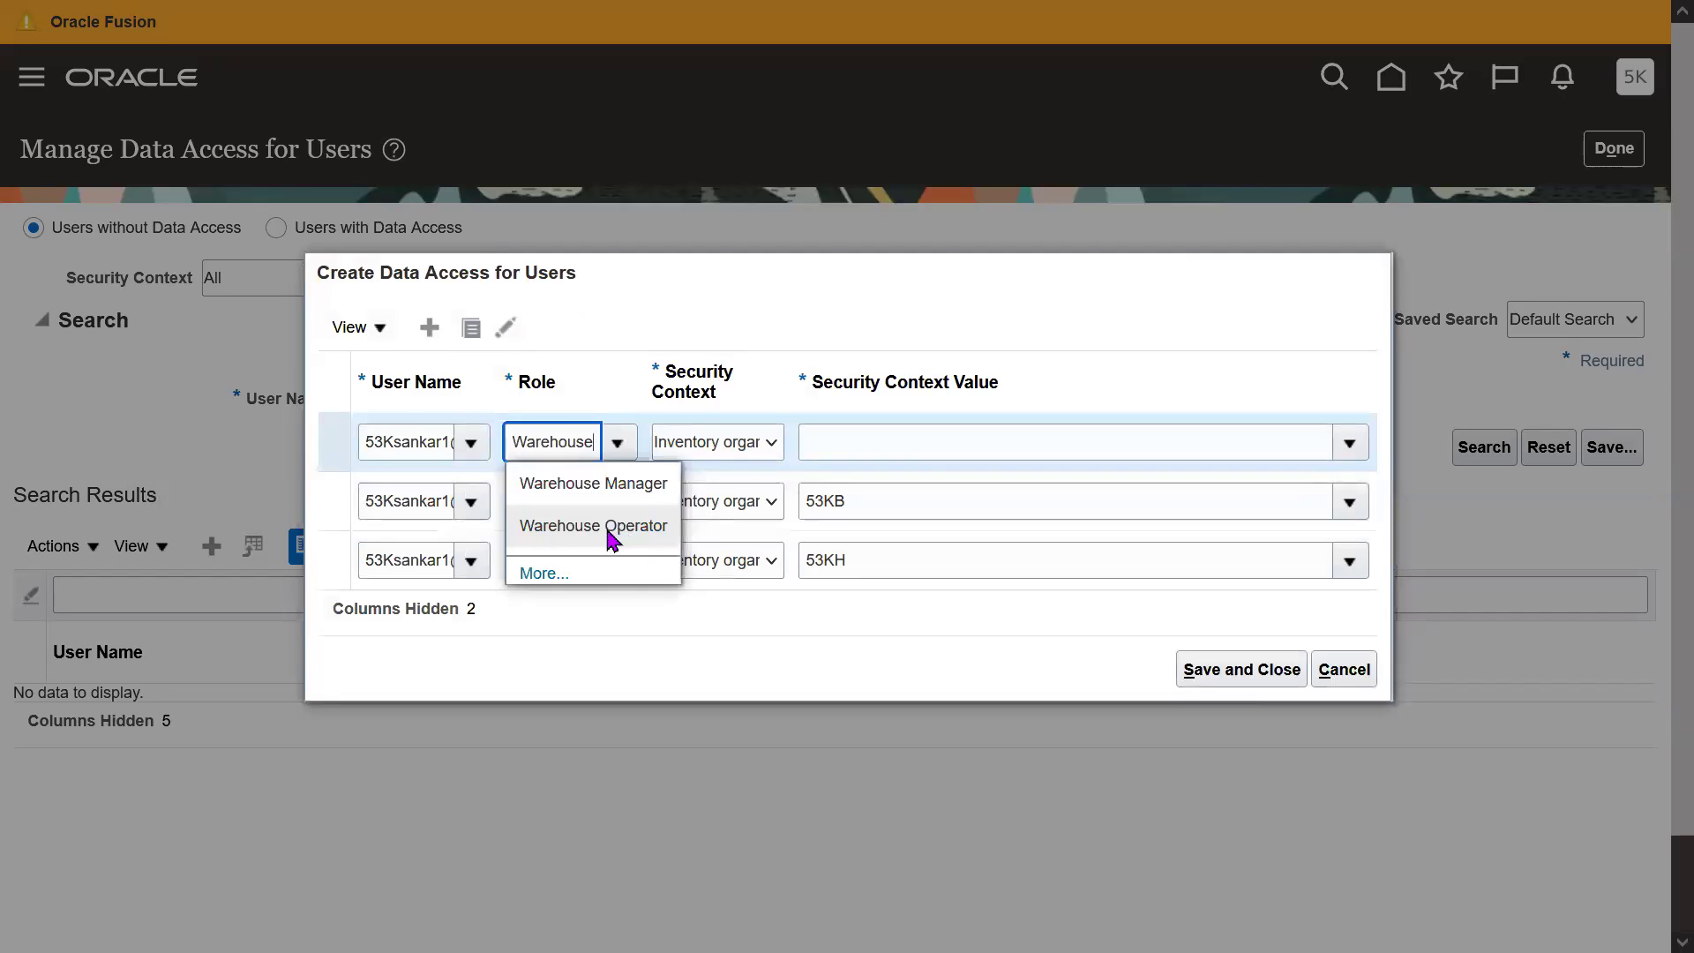
pyautogui.click(552, 484)
pyautogui.click(743, 448)
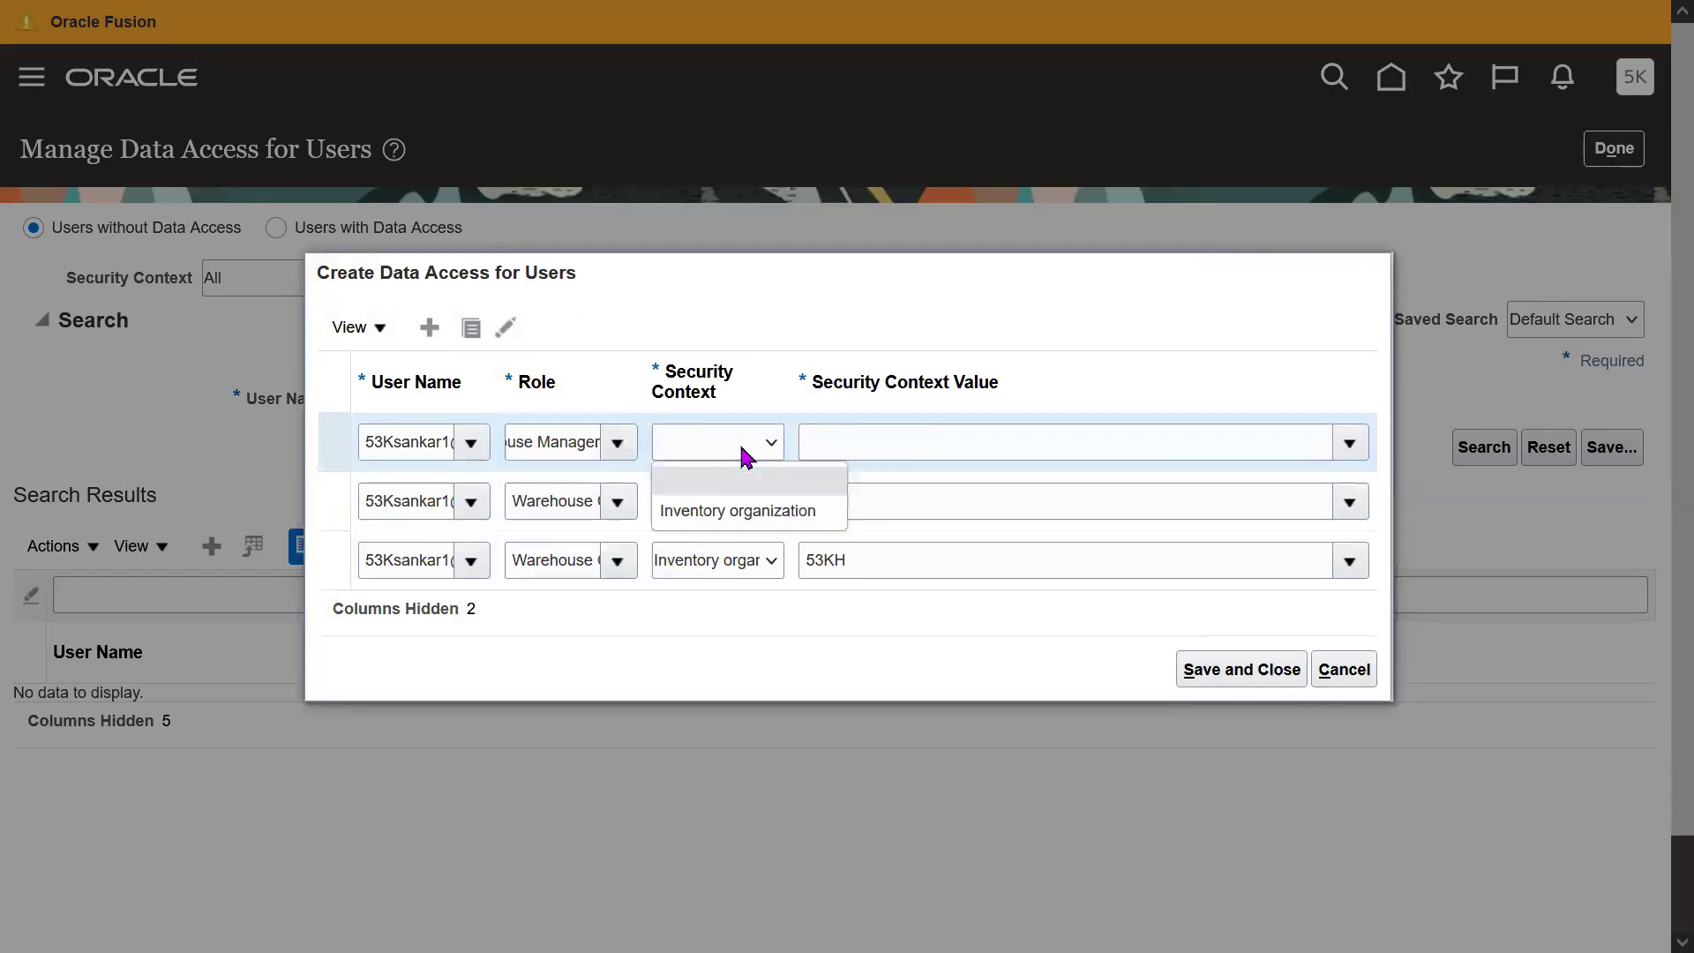
pyautogui.click(756, 512)
pyautogui.click(912, 447)
pyautogui.write('53K')
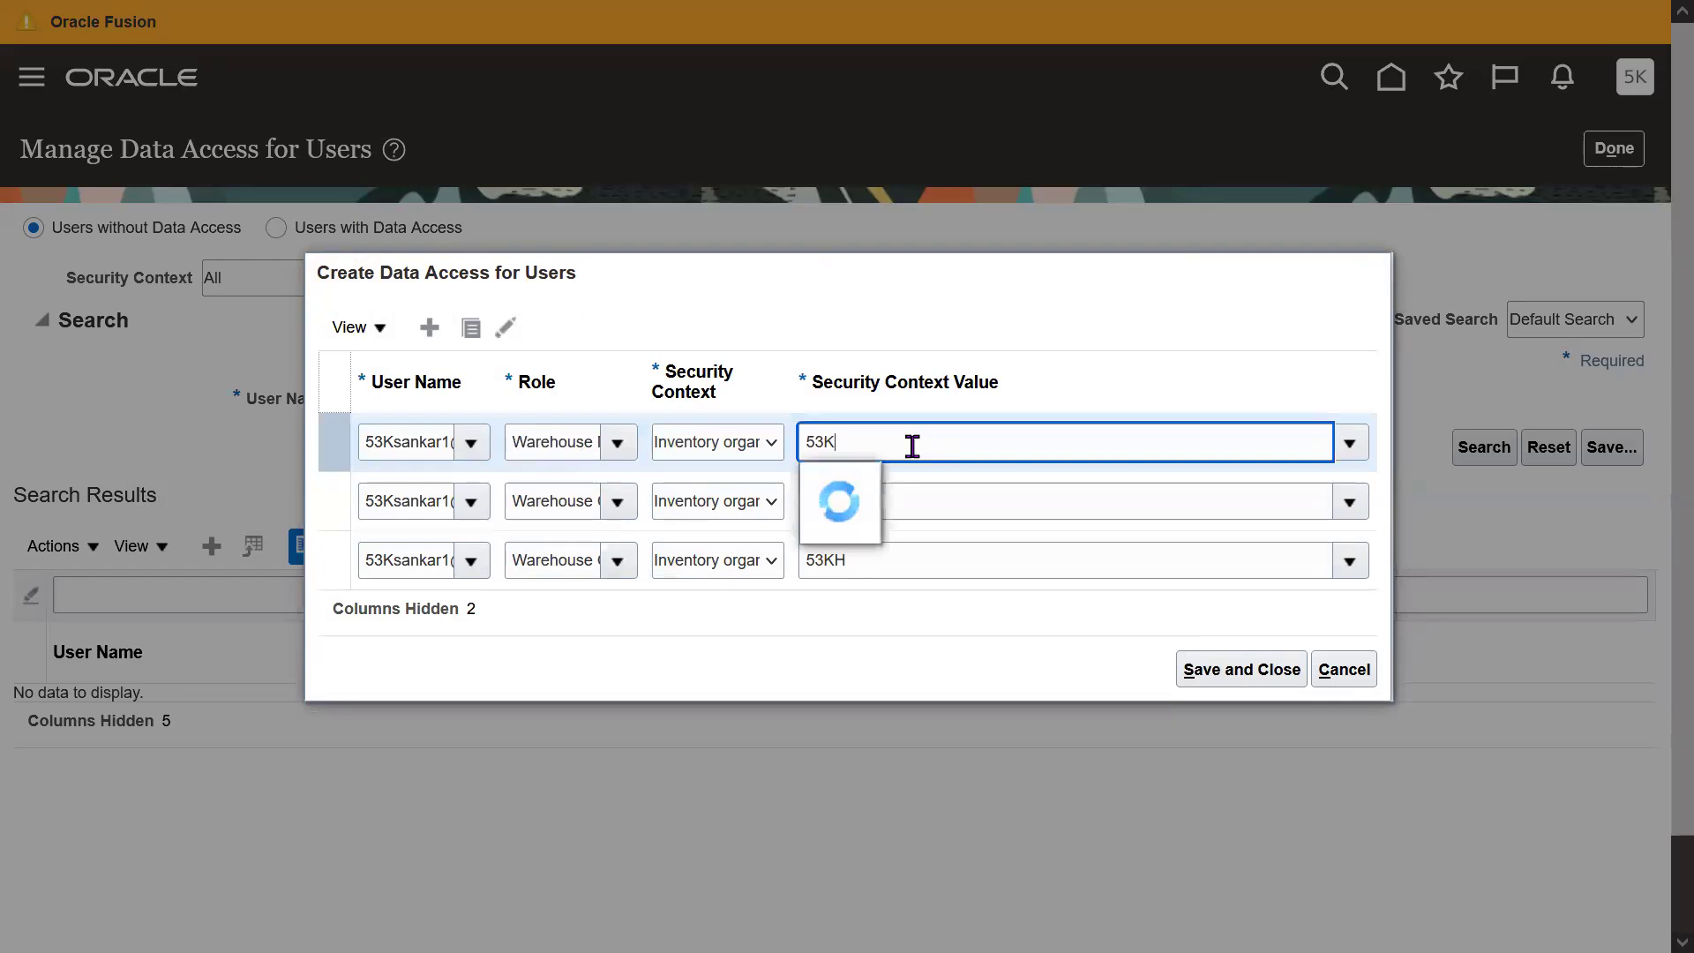
pyautogui.click(840, 519)
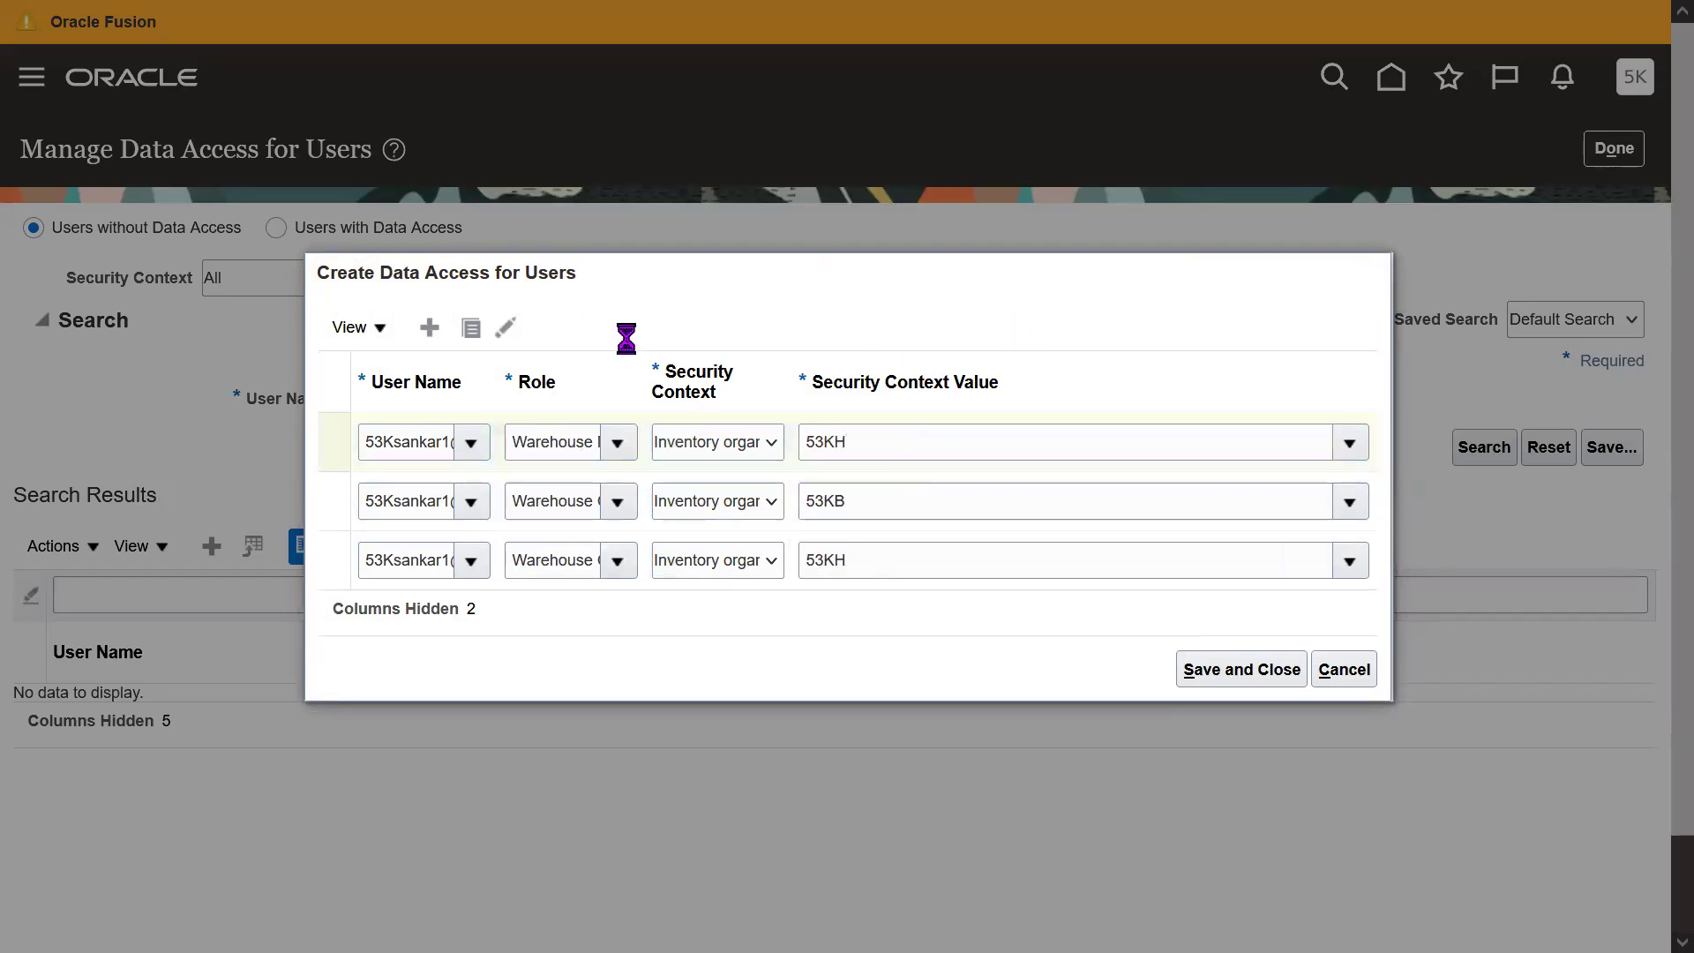
# Add a duplicated Warehouse Manager row for 53KB, then save and close the access rows.
pyautogui.click(471, 327)
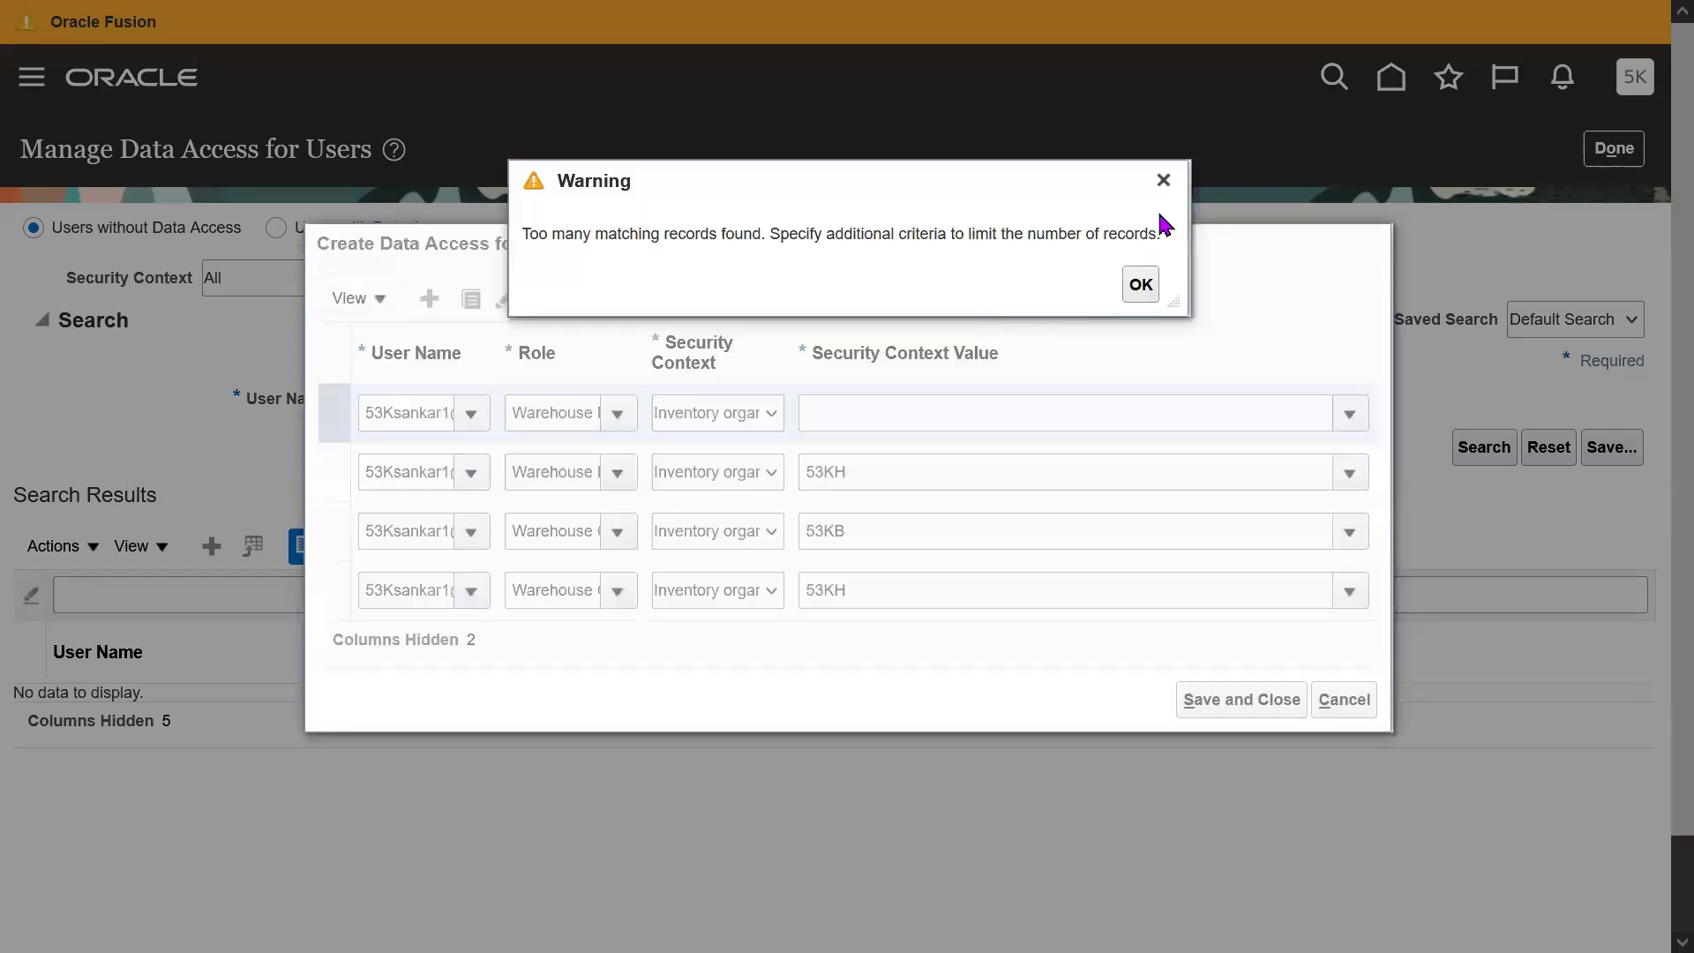
pyautogui.click(1161, 174)
pyautogui.click(883, 413)
pyautogui.write('53KB')
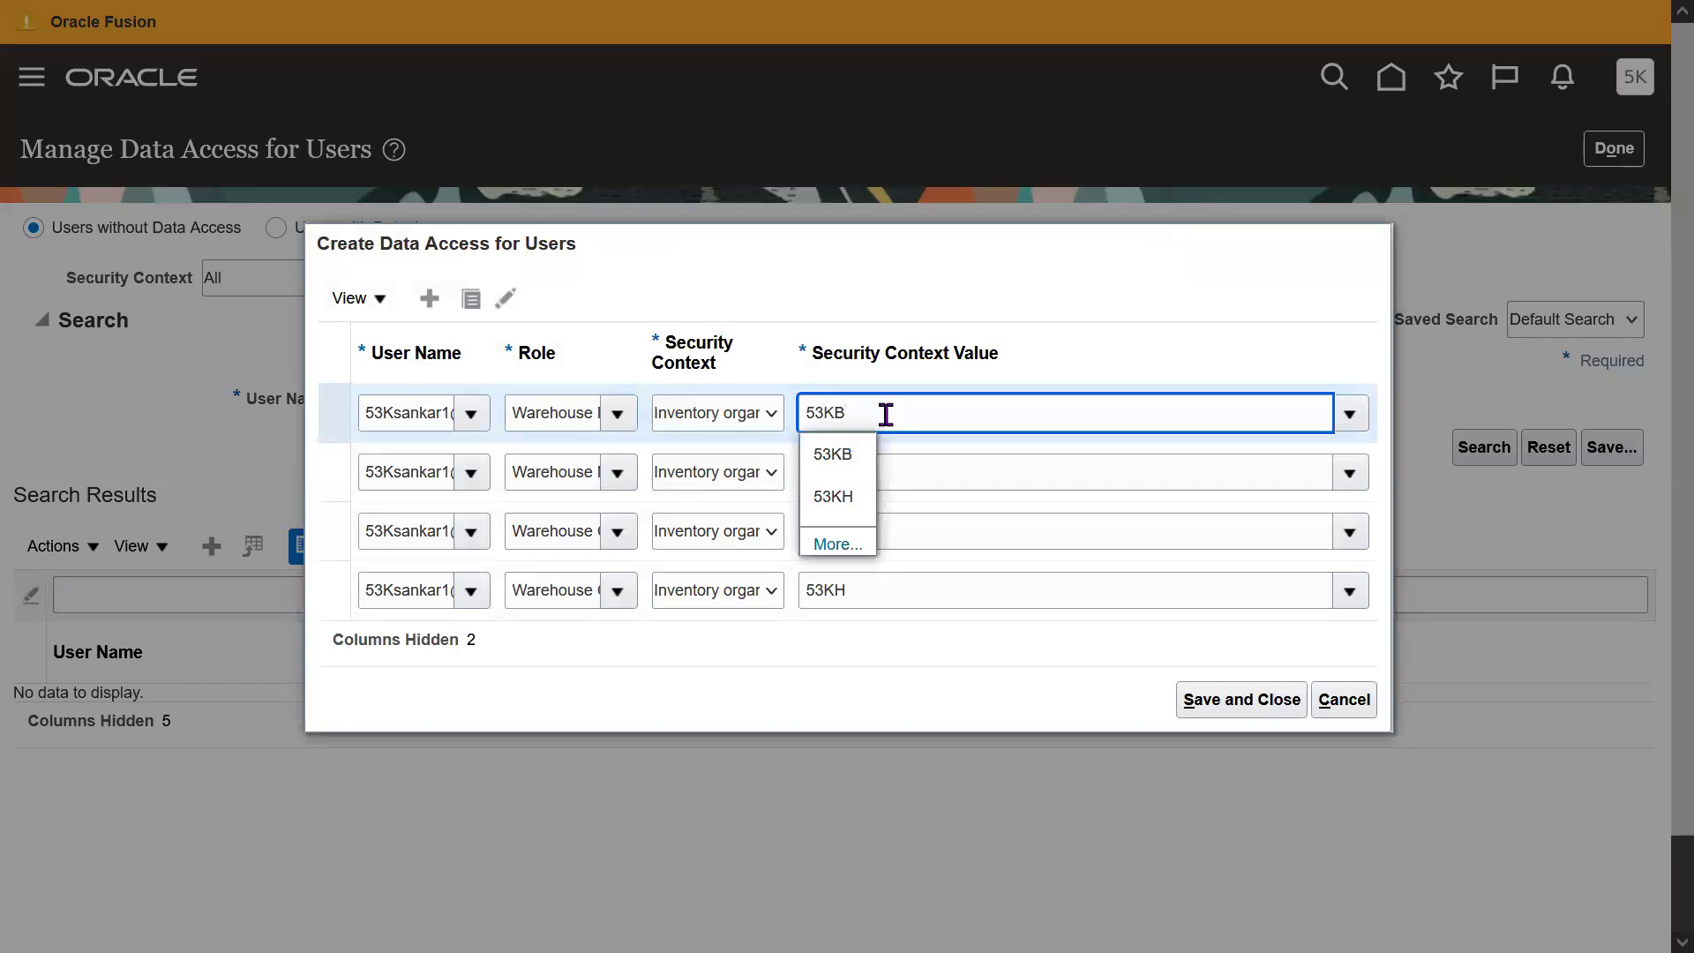
pyautogui.click(860, 454)
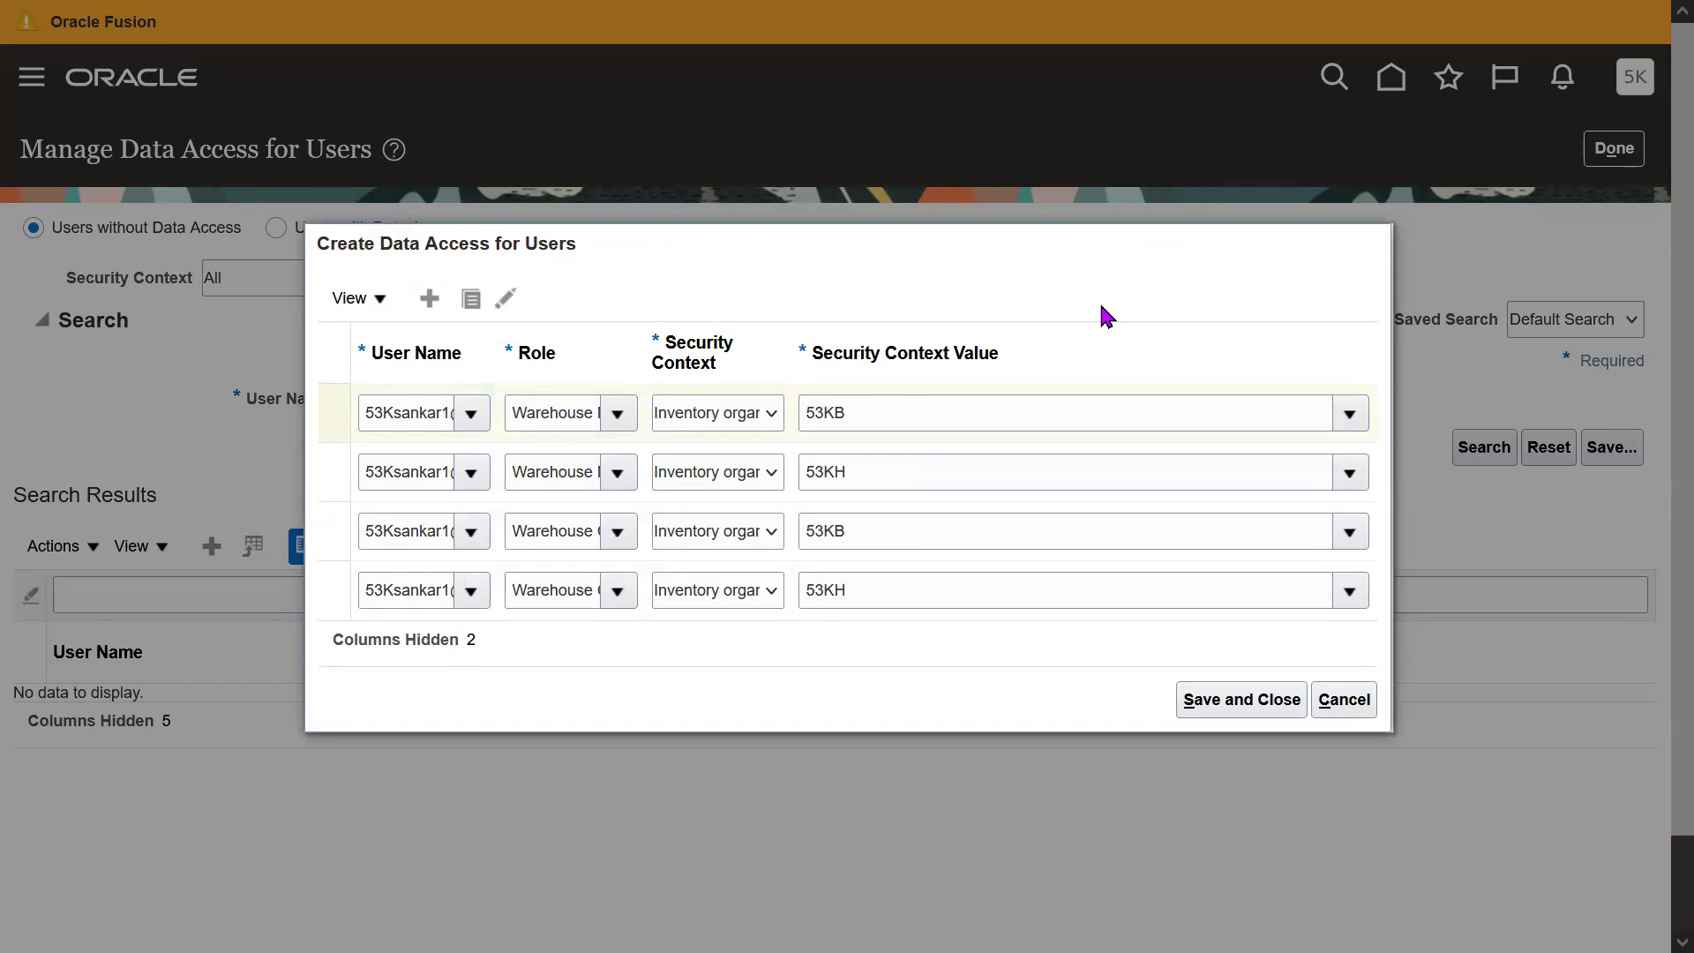
pyautogui.click(1233, 696)
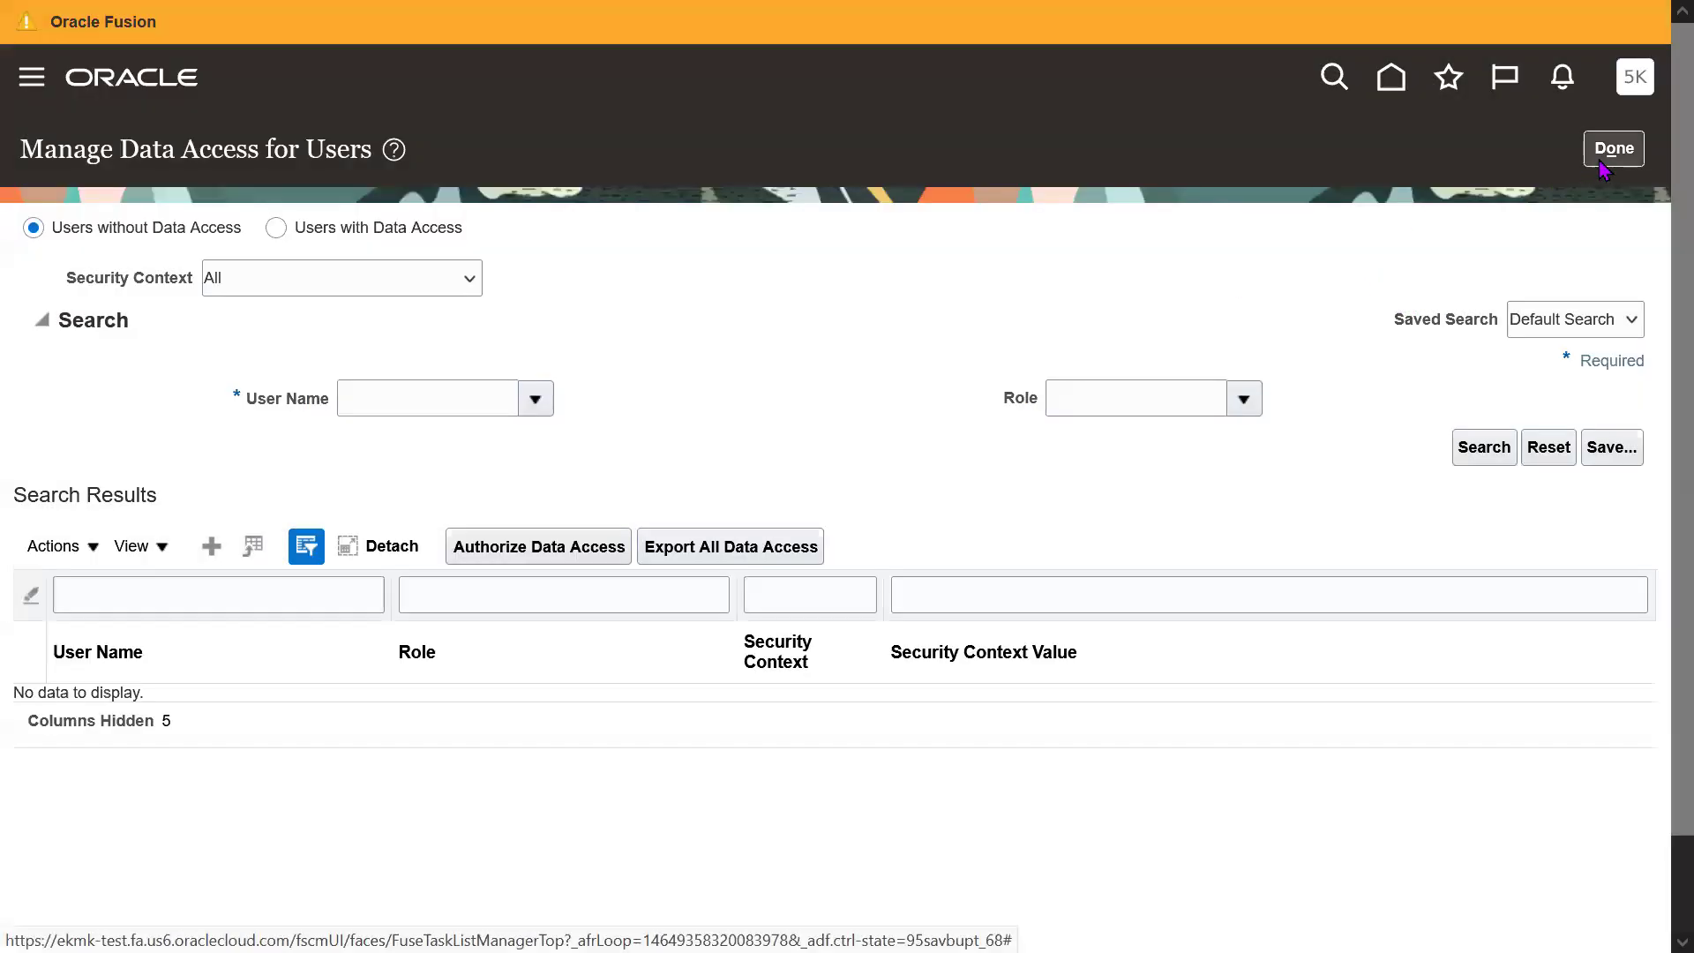
pyautogui.click(1614, 150)
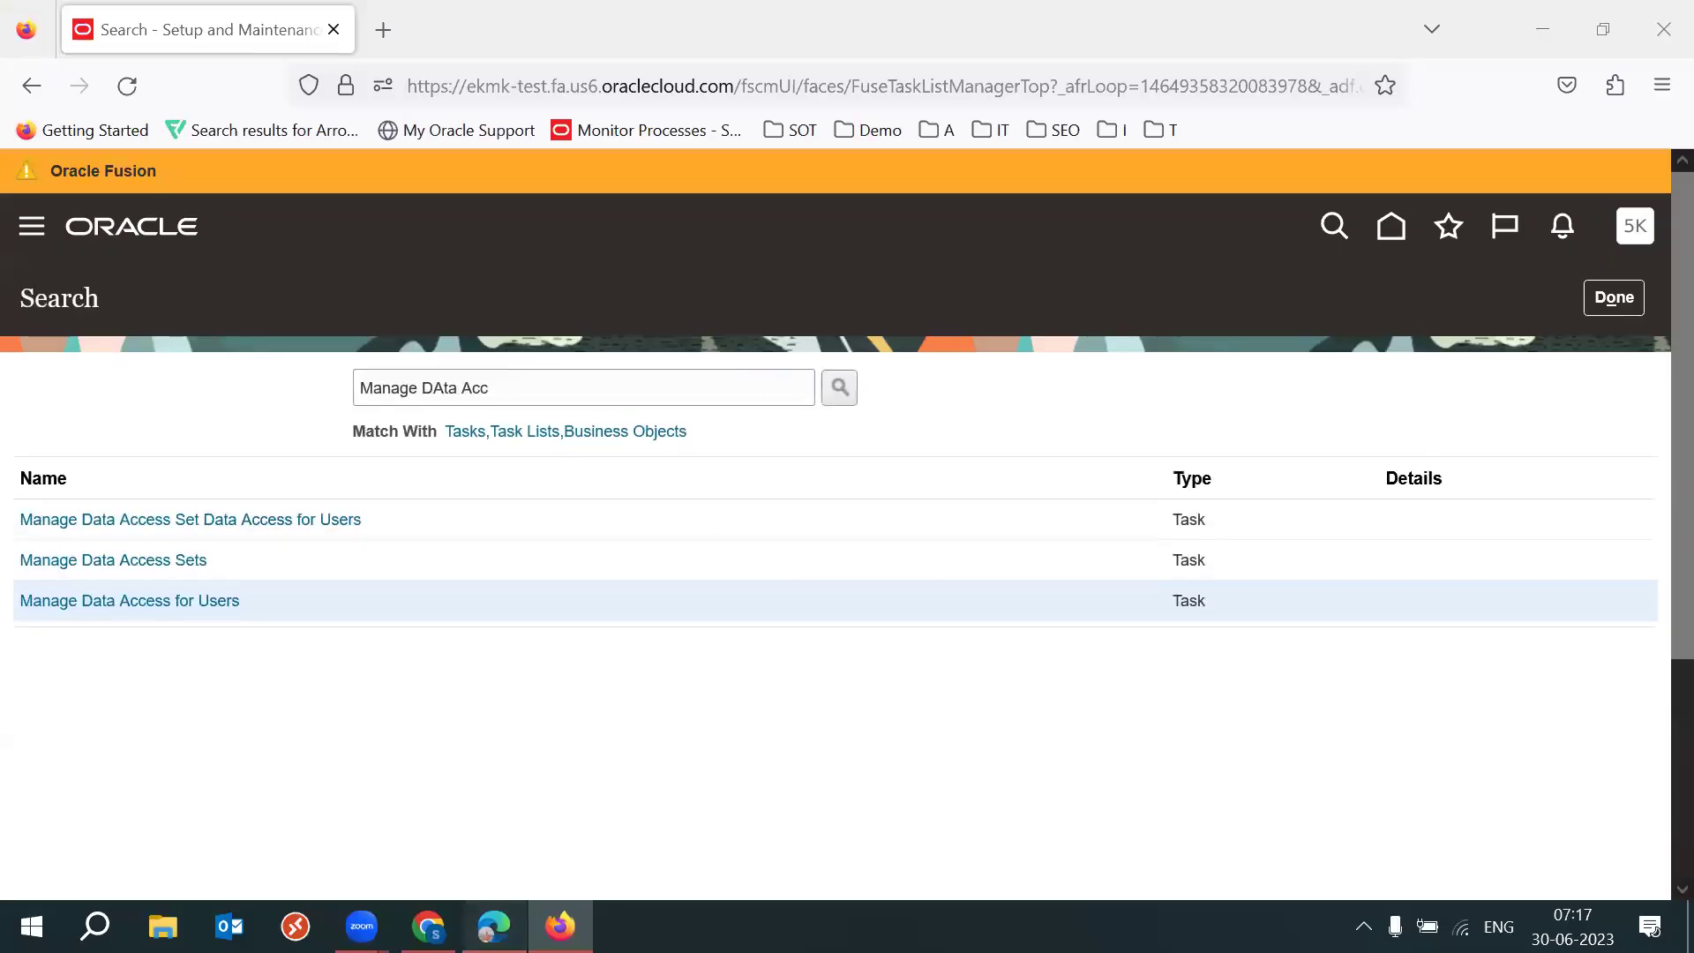
# Sign out of the Edge session and sign back in as the warehouse user.
pyautogui.click(494, 927)
pyautogui.click(1643, 221)
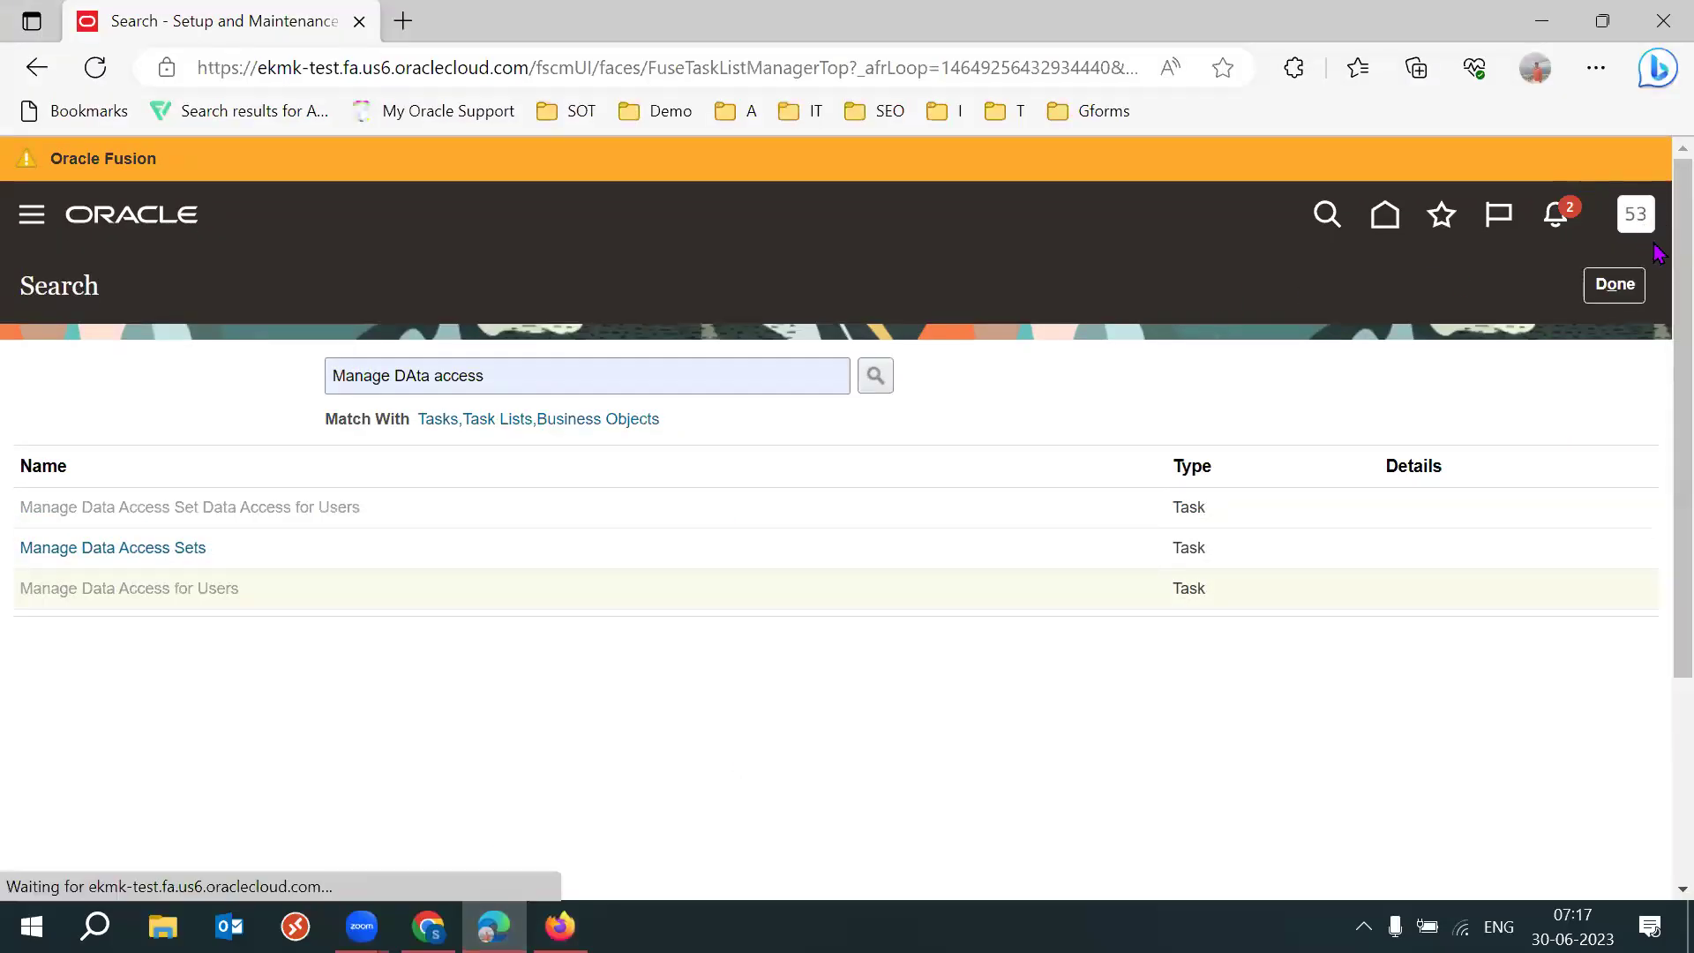
pyautogui.click(1584, 281)
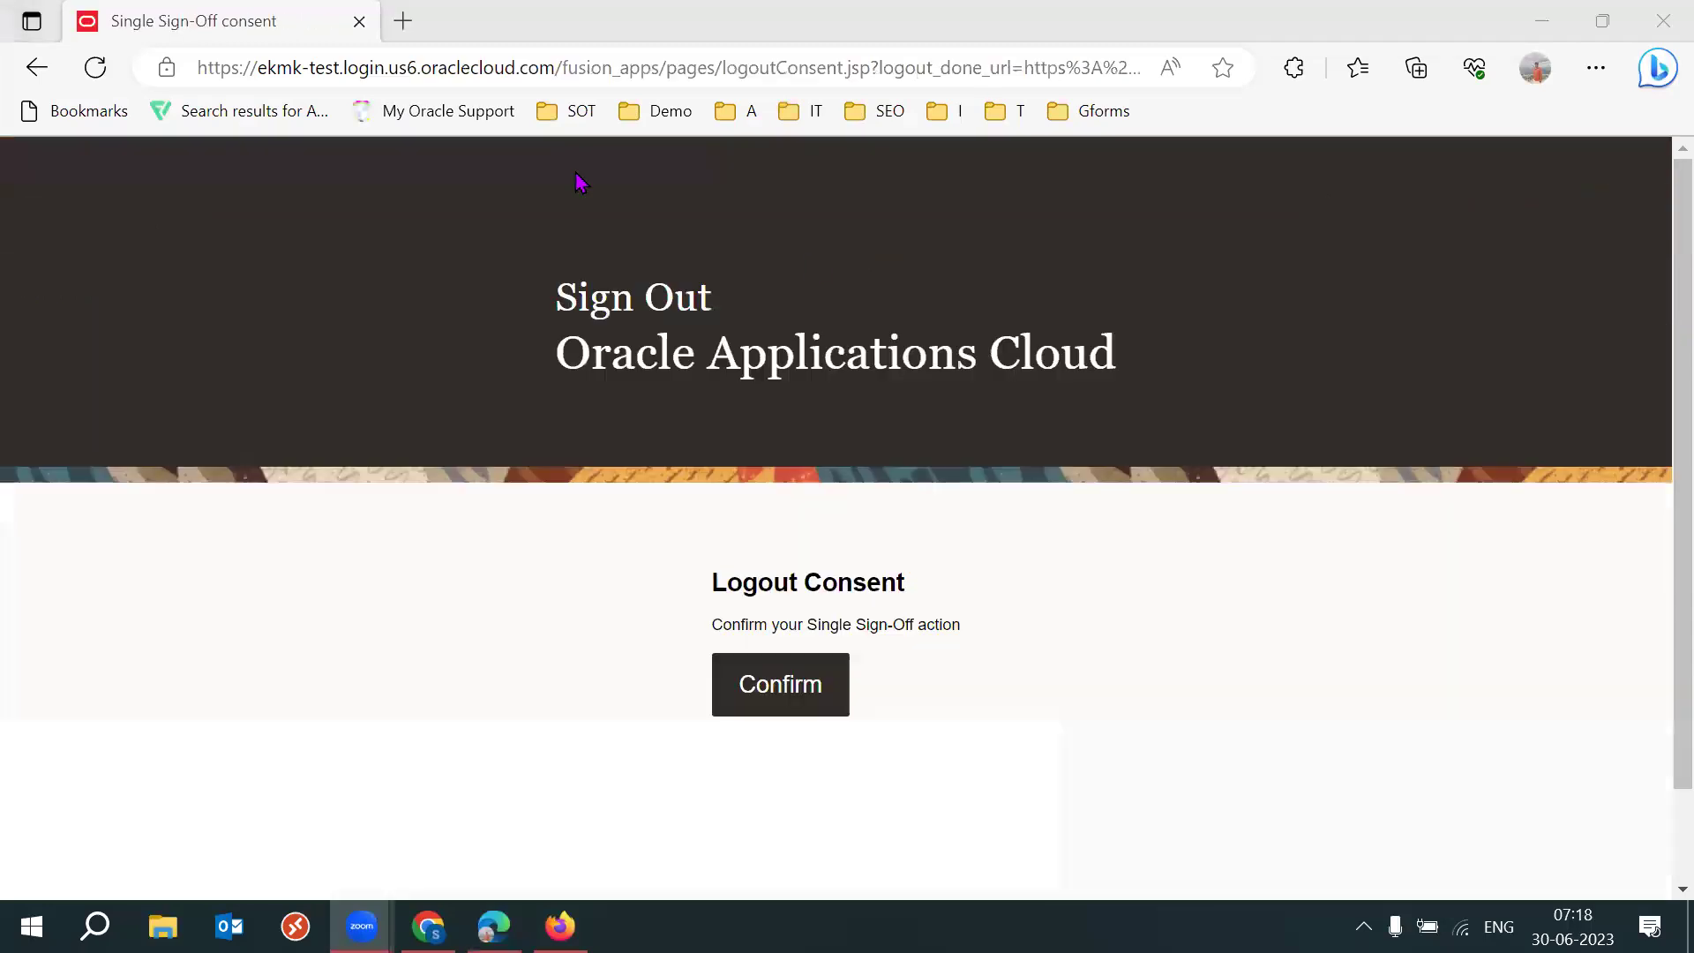
pyautogui.click(759, 684)
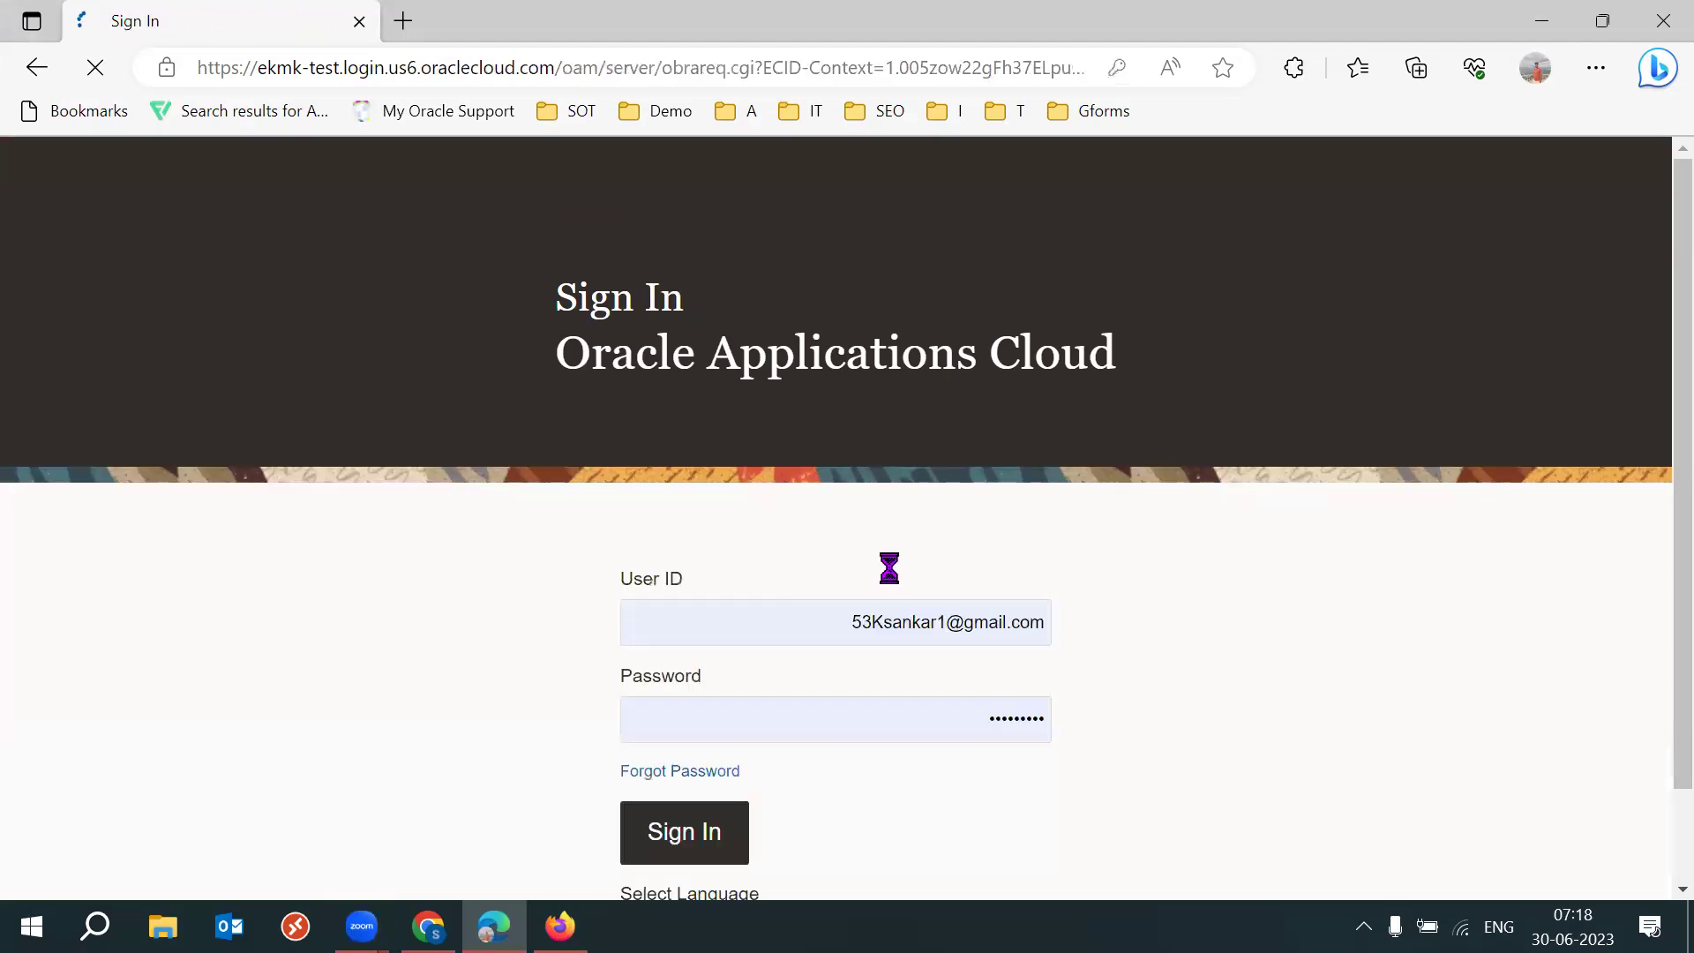
pyautogui.click(680, 822)
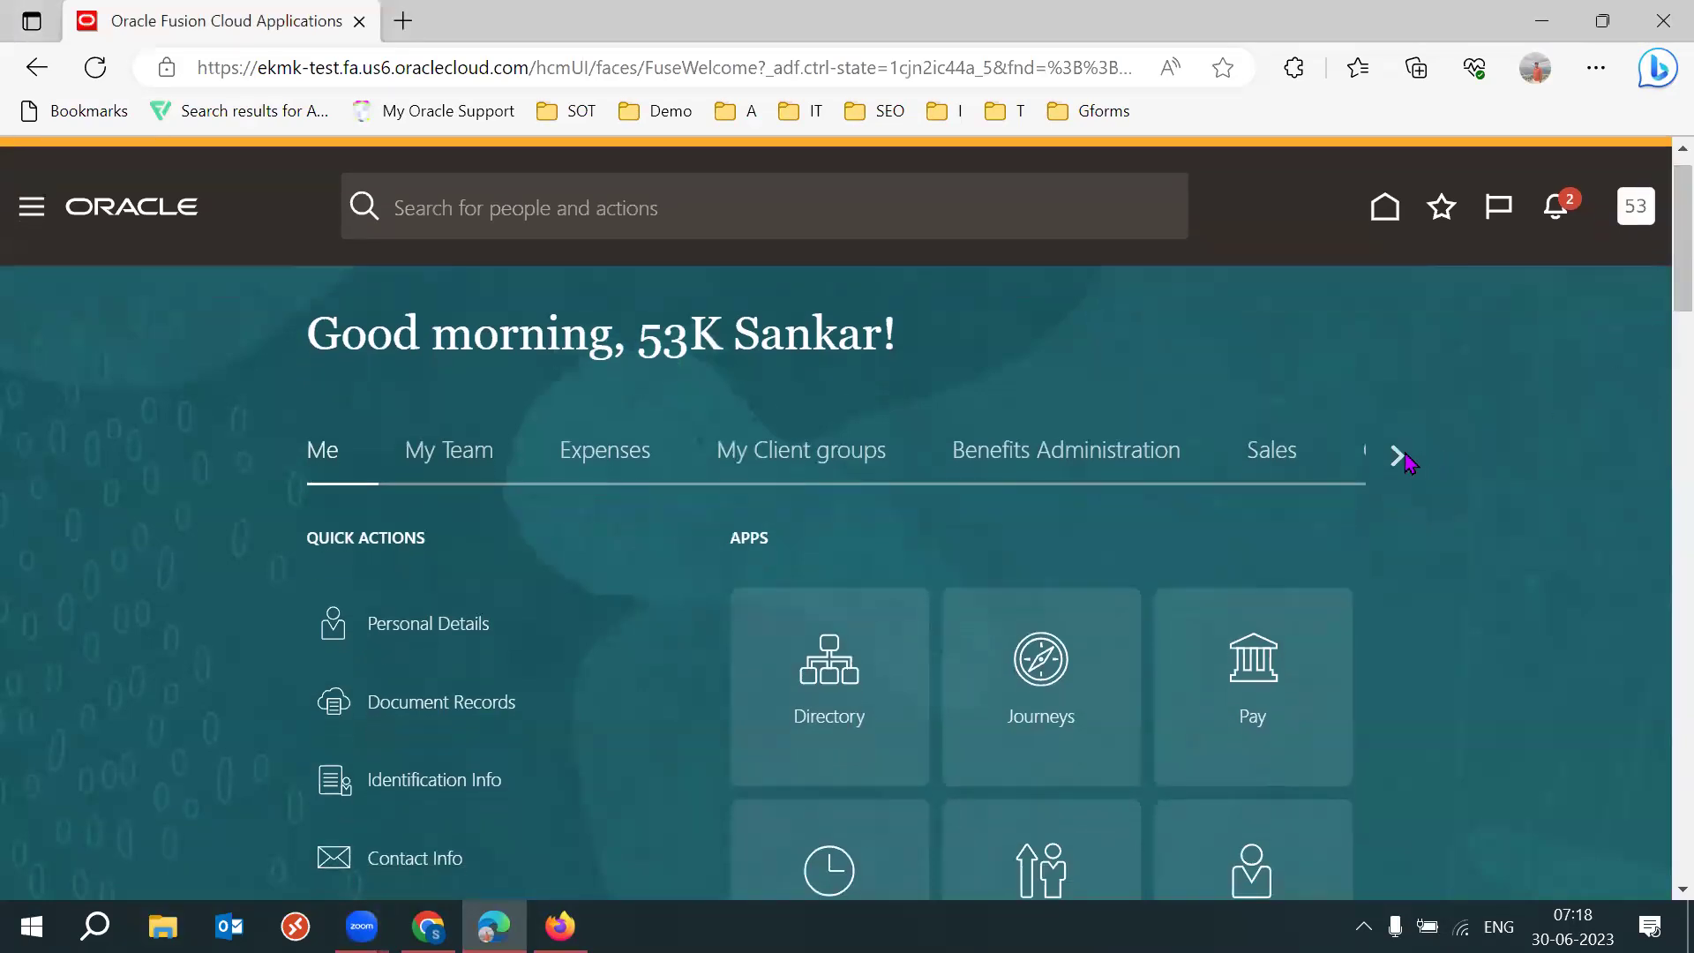
# Open the Inventory Management app from the Supply Chain Execution home page group.
pyautogui.click(1398, 457)
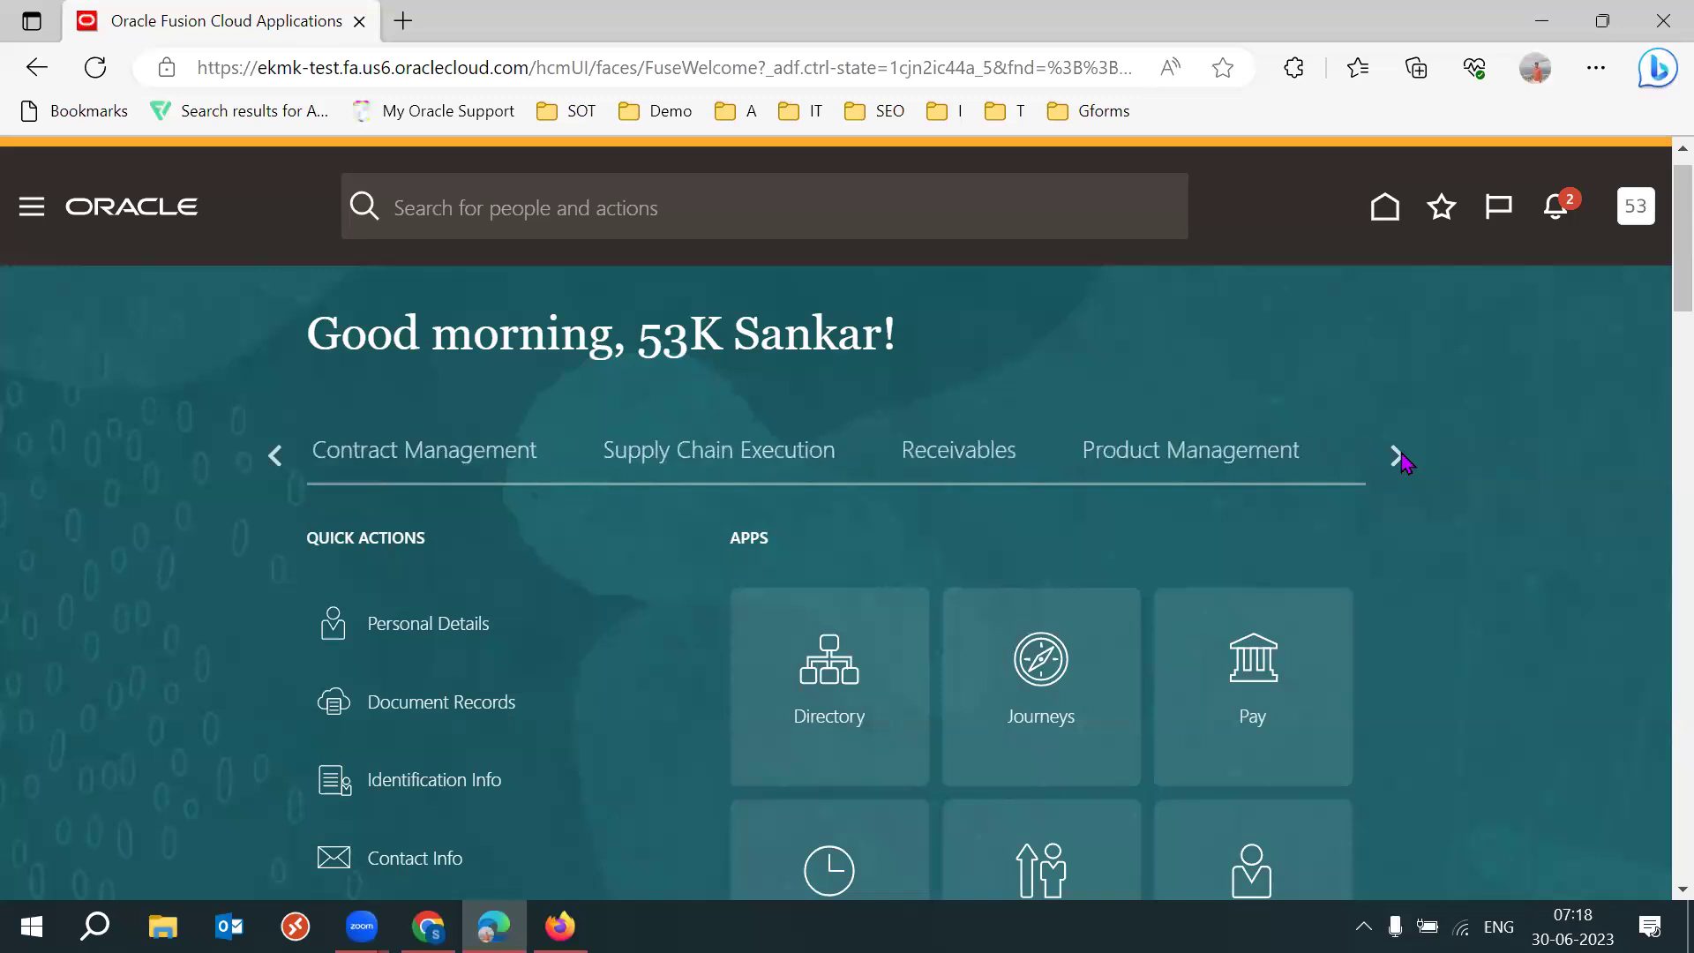
pyautogui.click(826, 467)
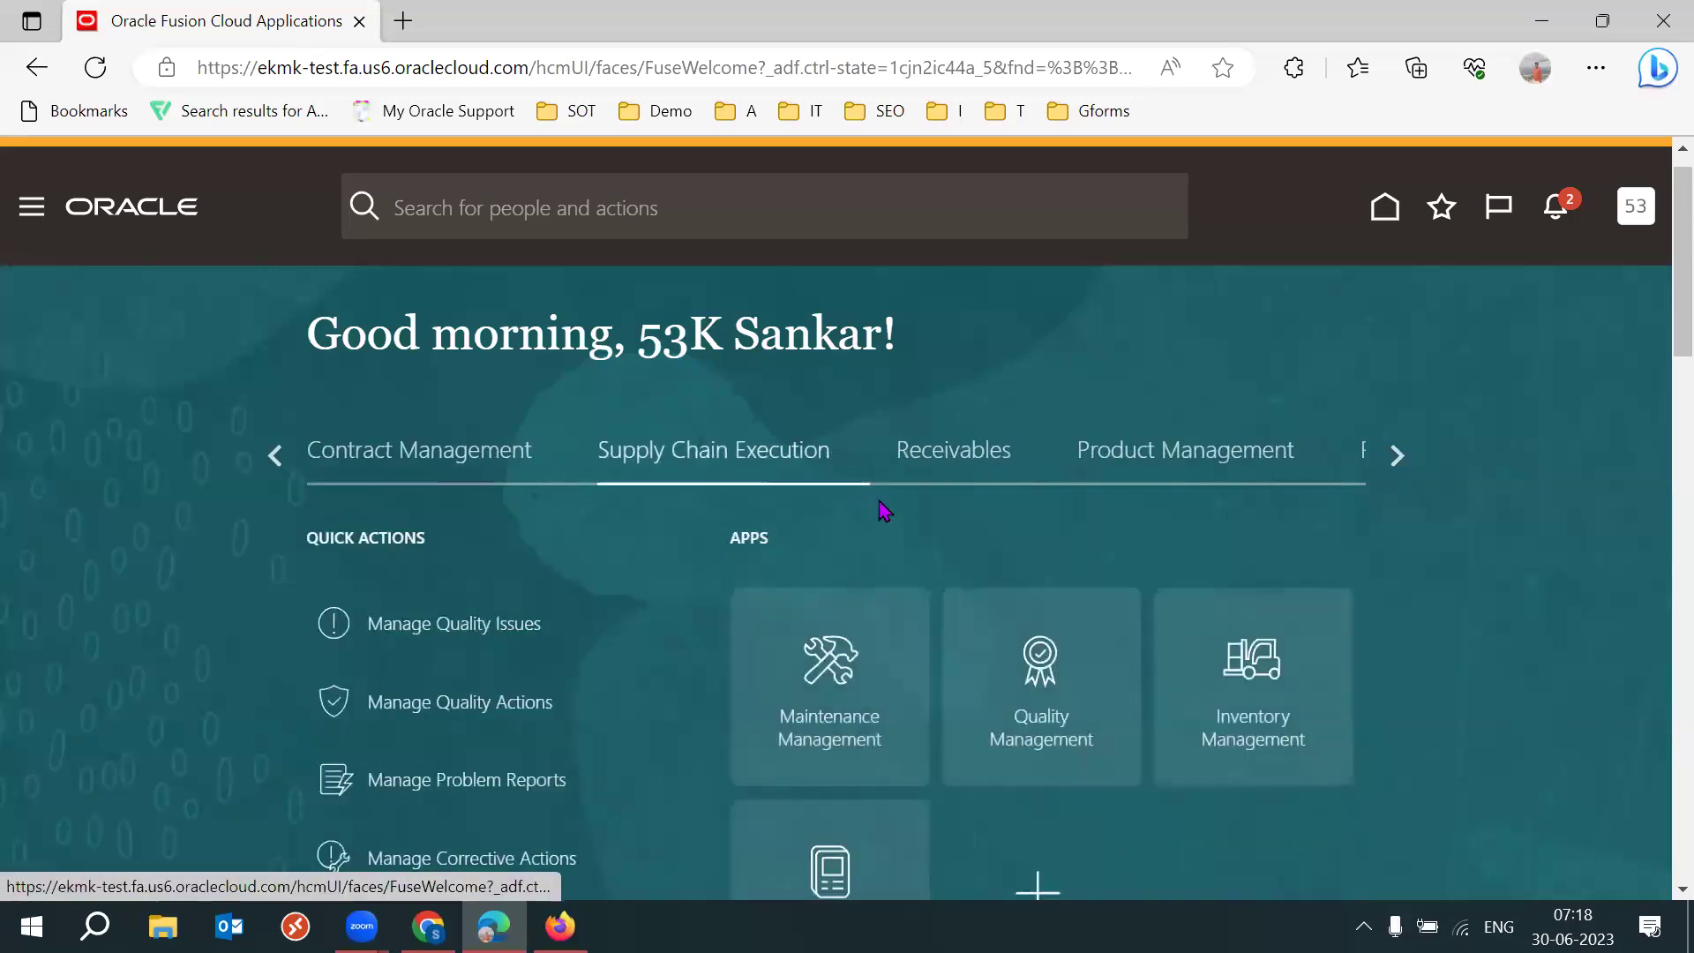
pyautogui.scroll(-3, 145, 684)
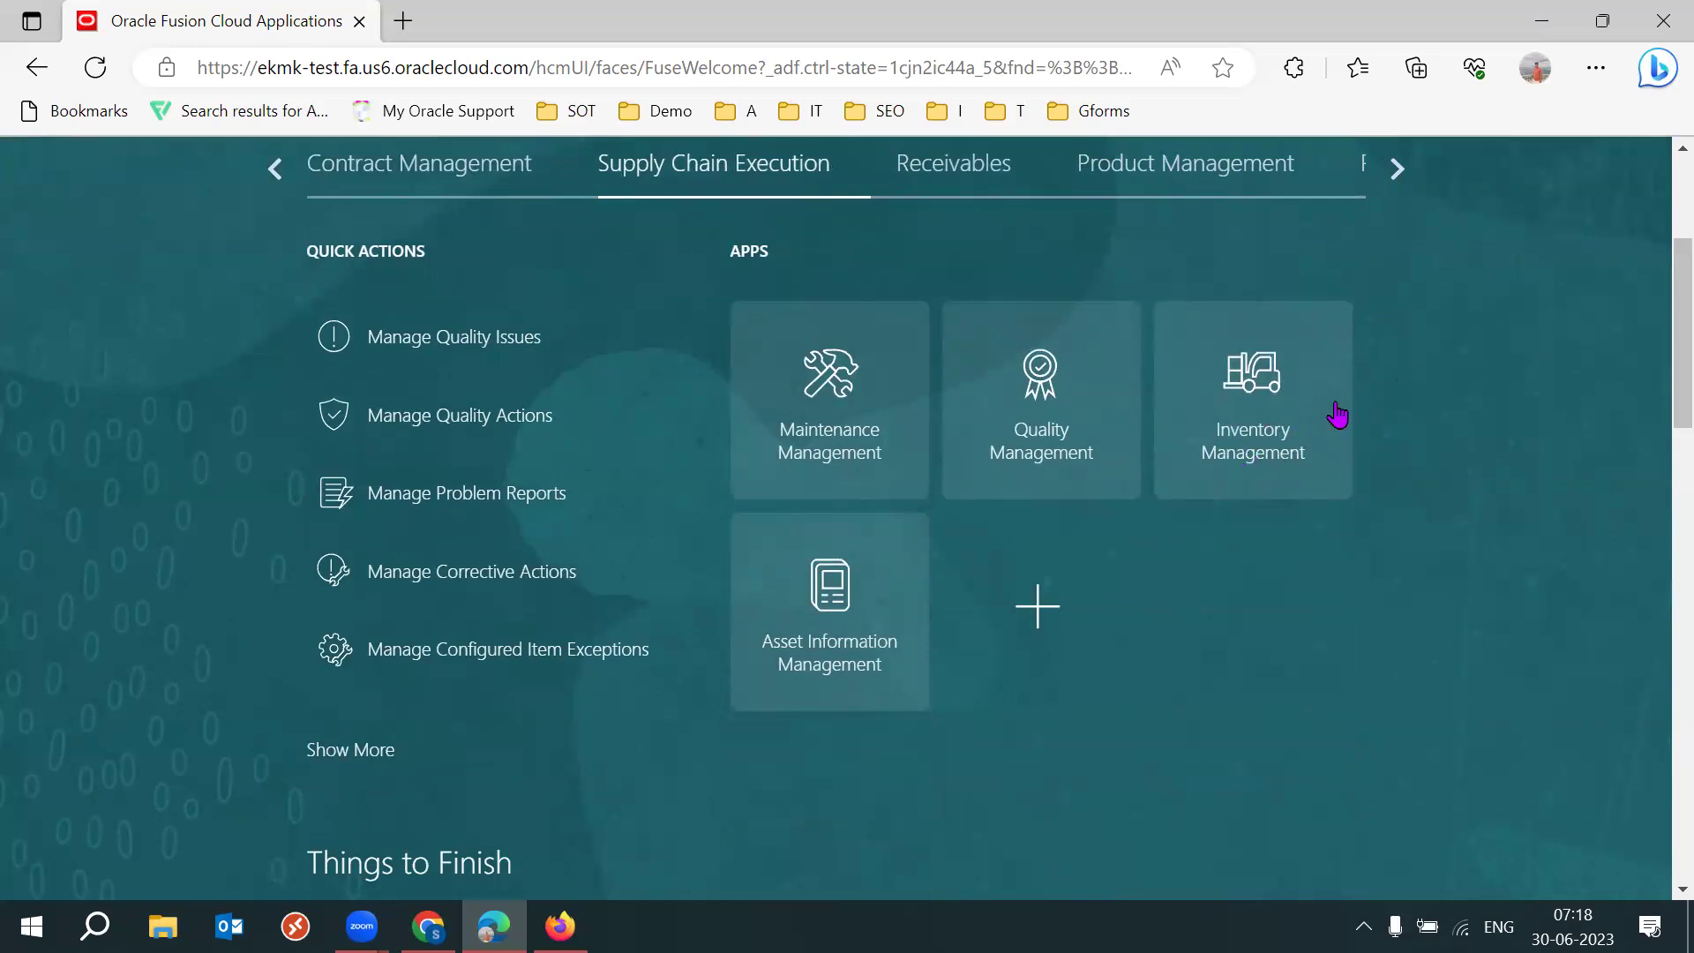
pyautogui.click(1271, 409)
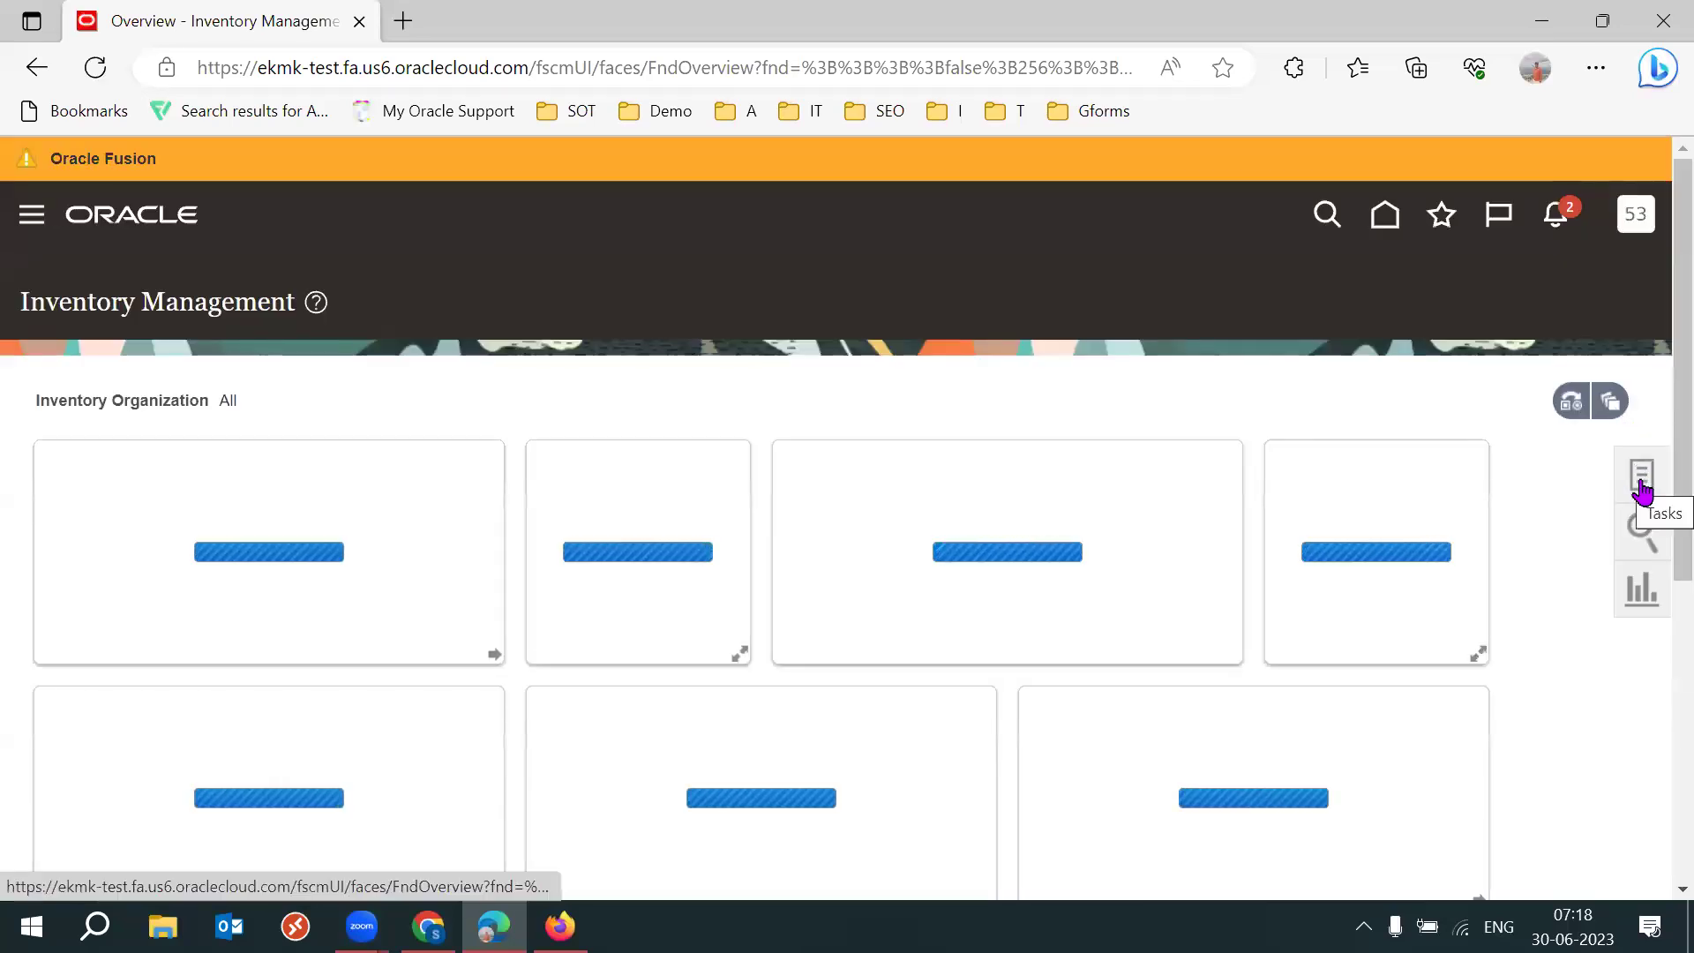
pyautogui.click(1642, 485)
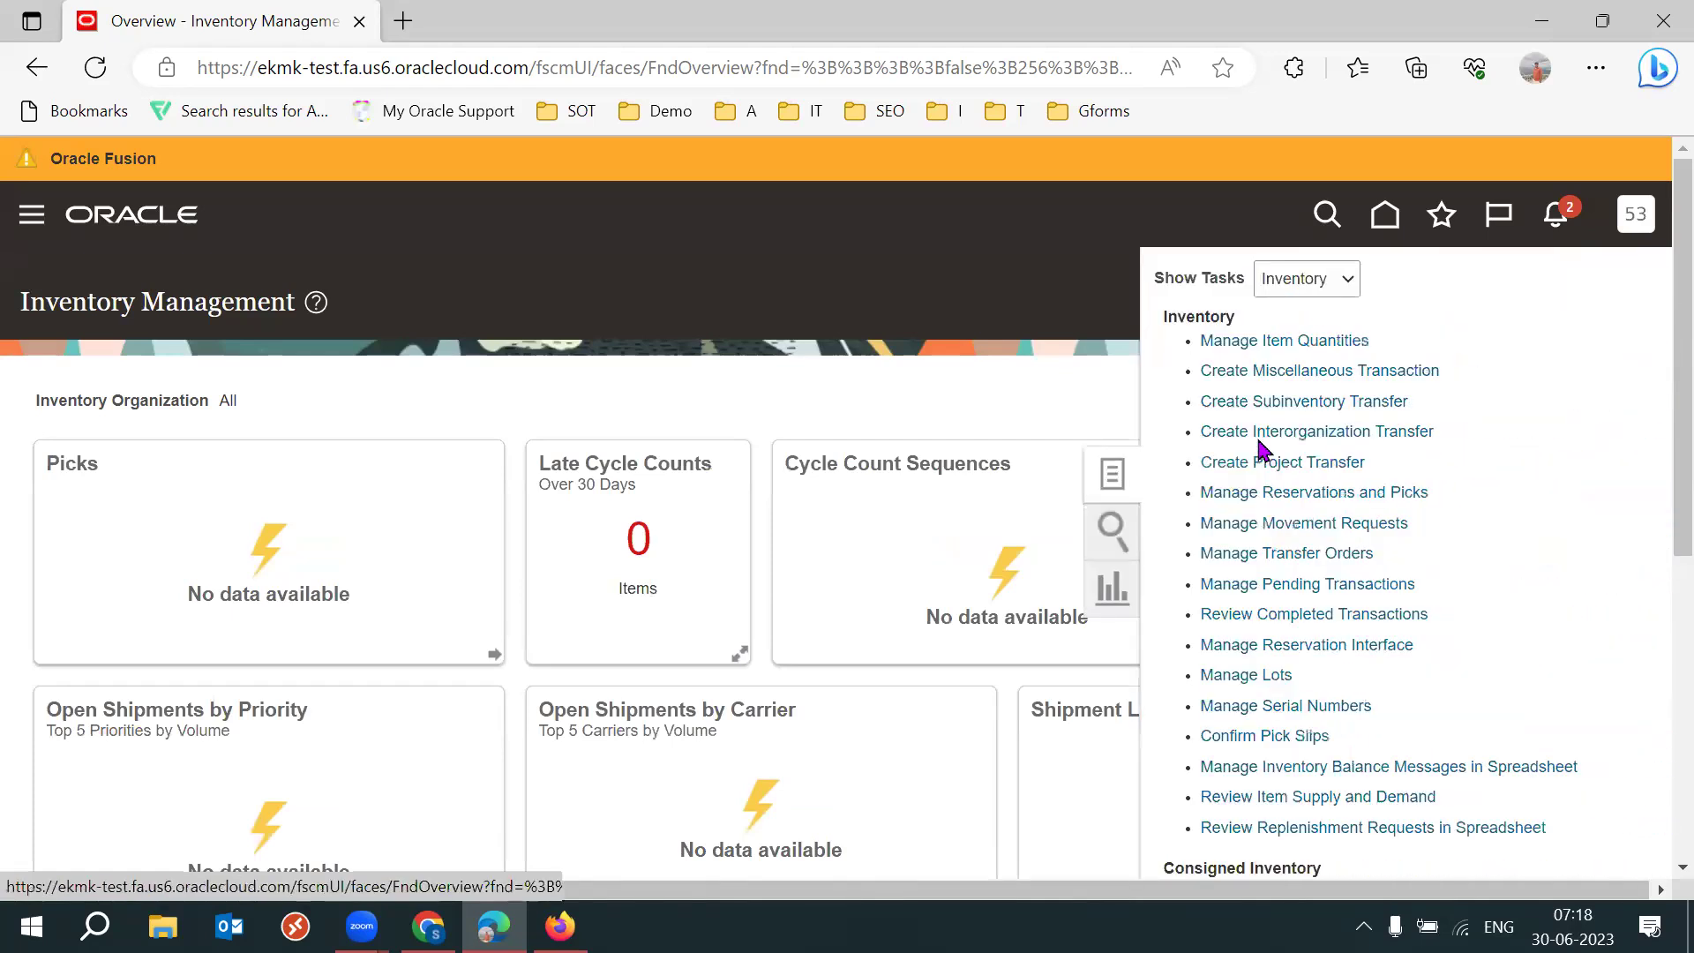
pyautogui.click(1273, 287)
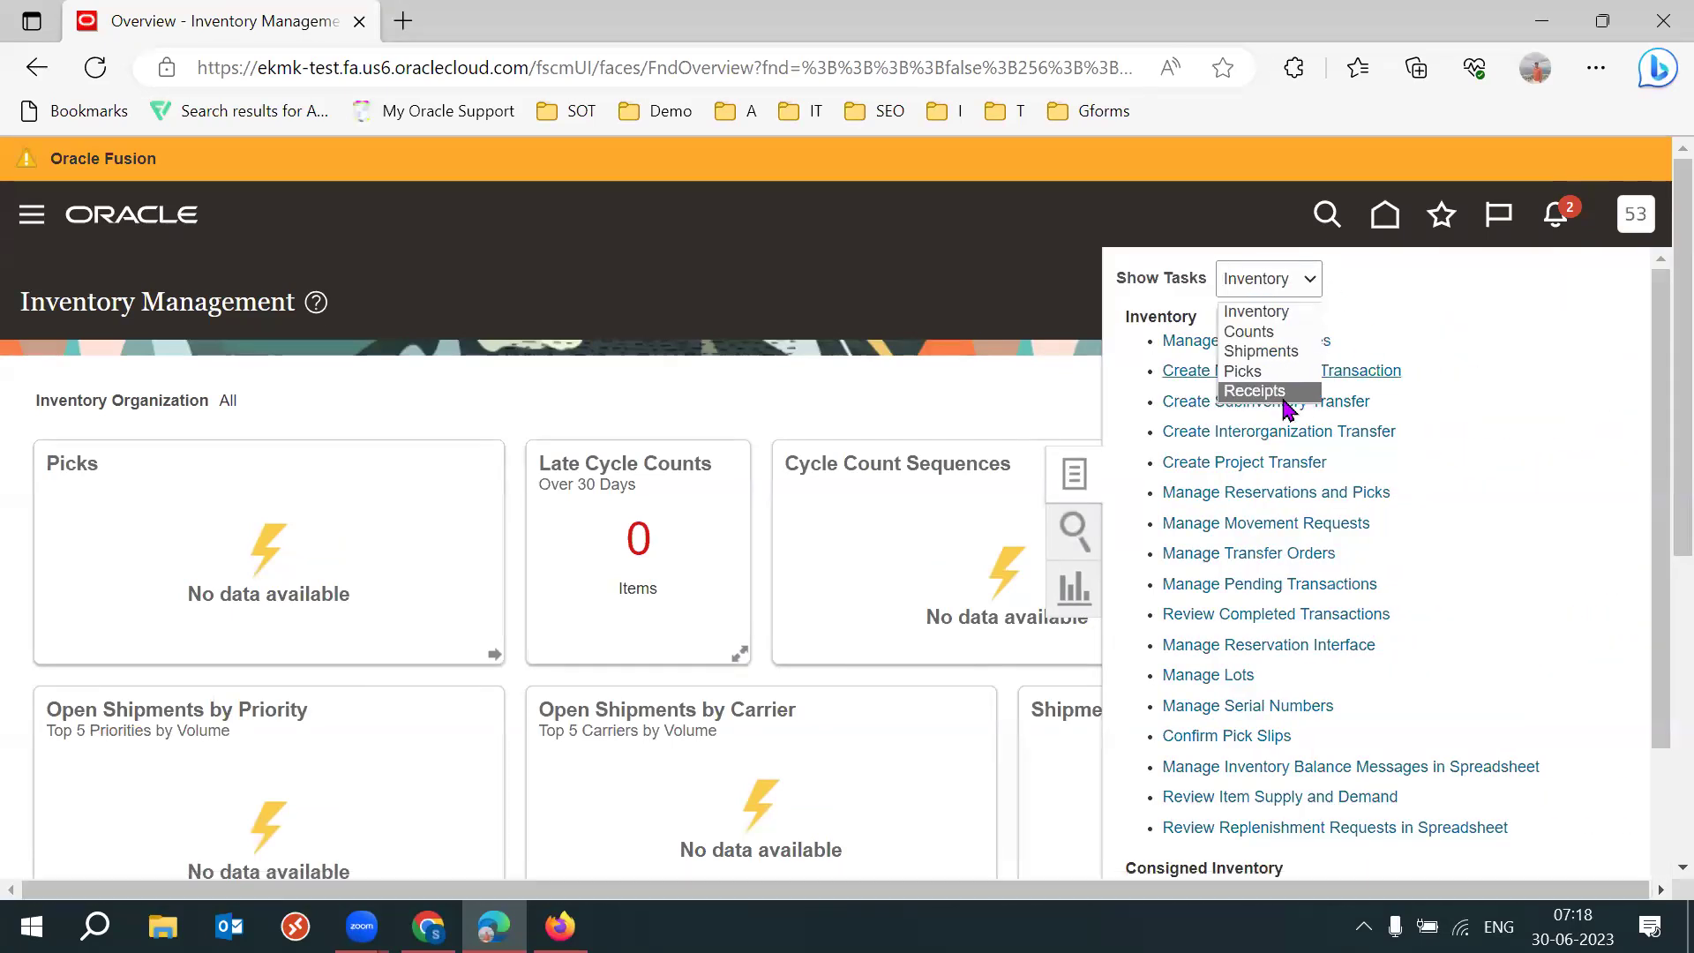
pyautogui.click(1257, 350)
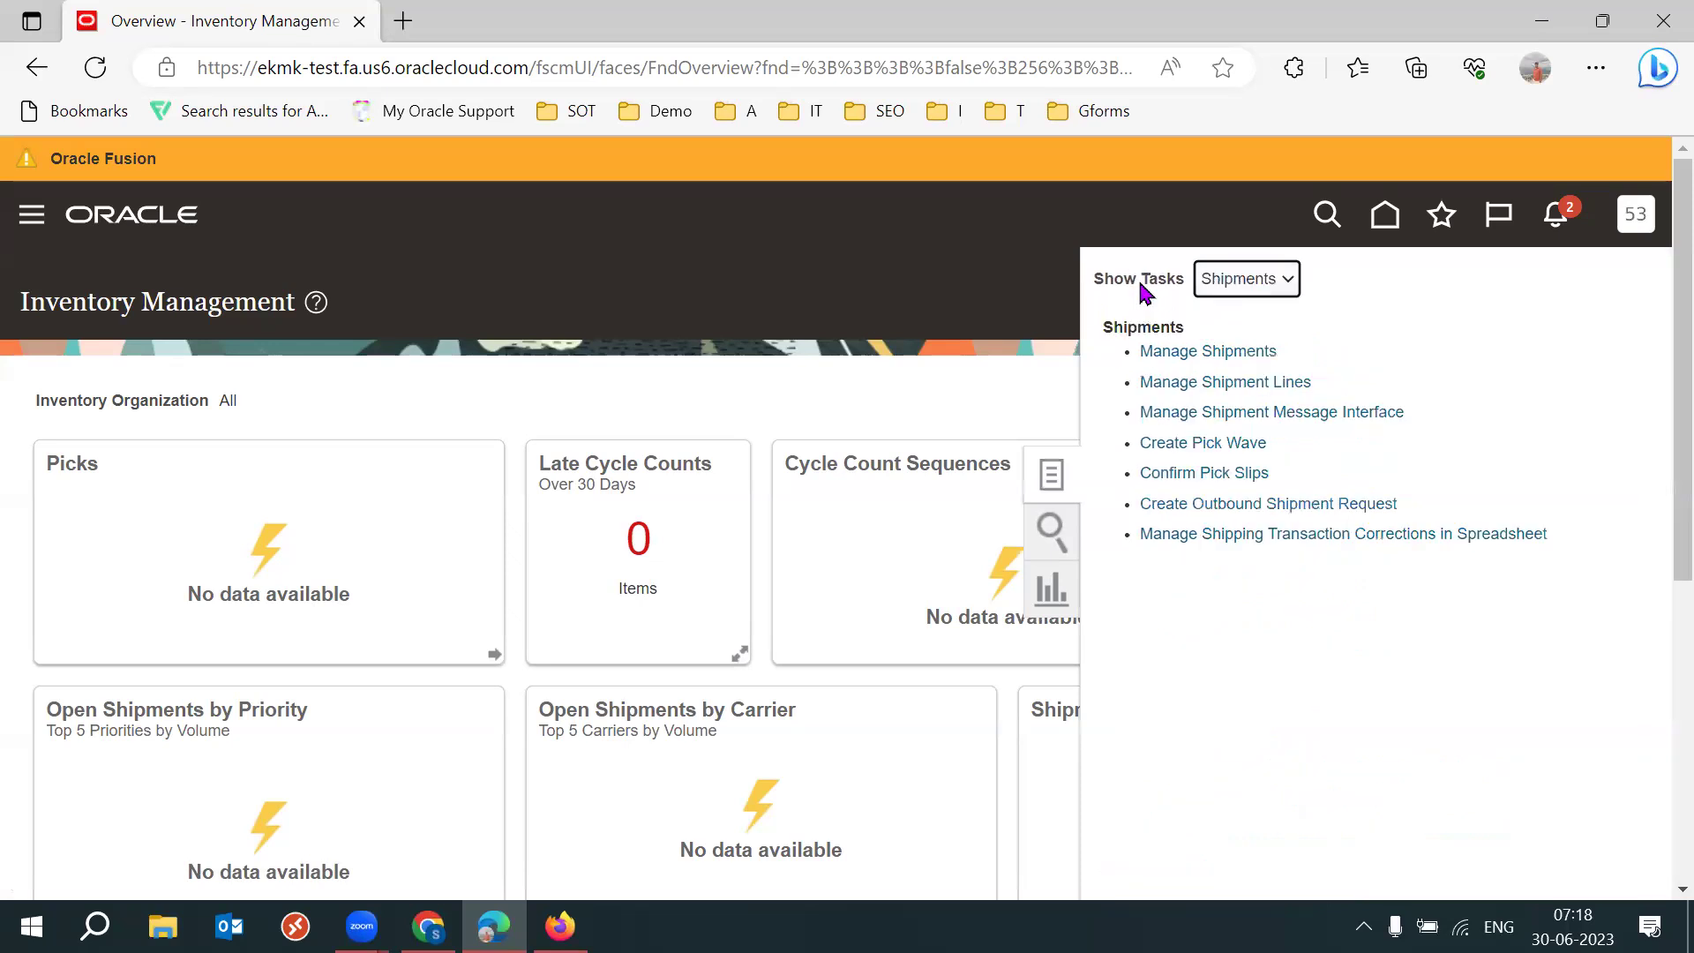
pyautogui.moveTo(1137, 280)
pyautogui.mouseDown()
pyautogui.moveTo(1167, 280)
pyautogui.moveTo(1140, 281)
pyautogui.mouseUp()
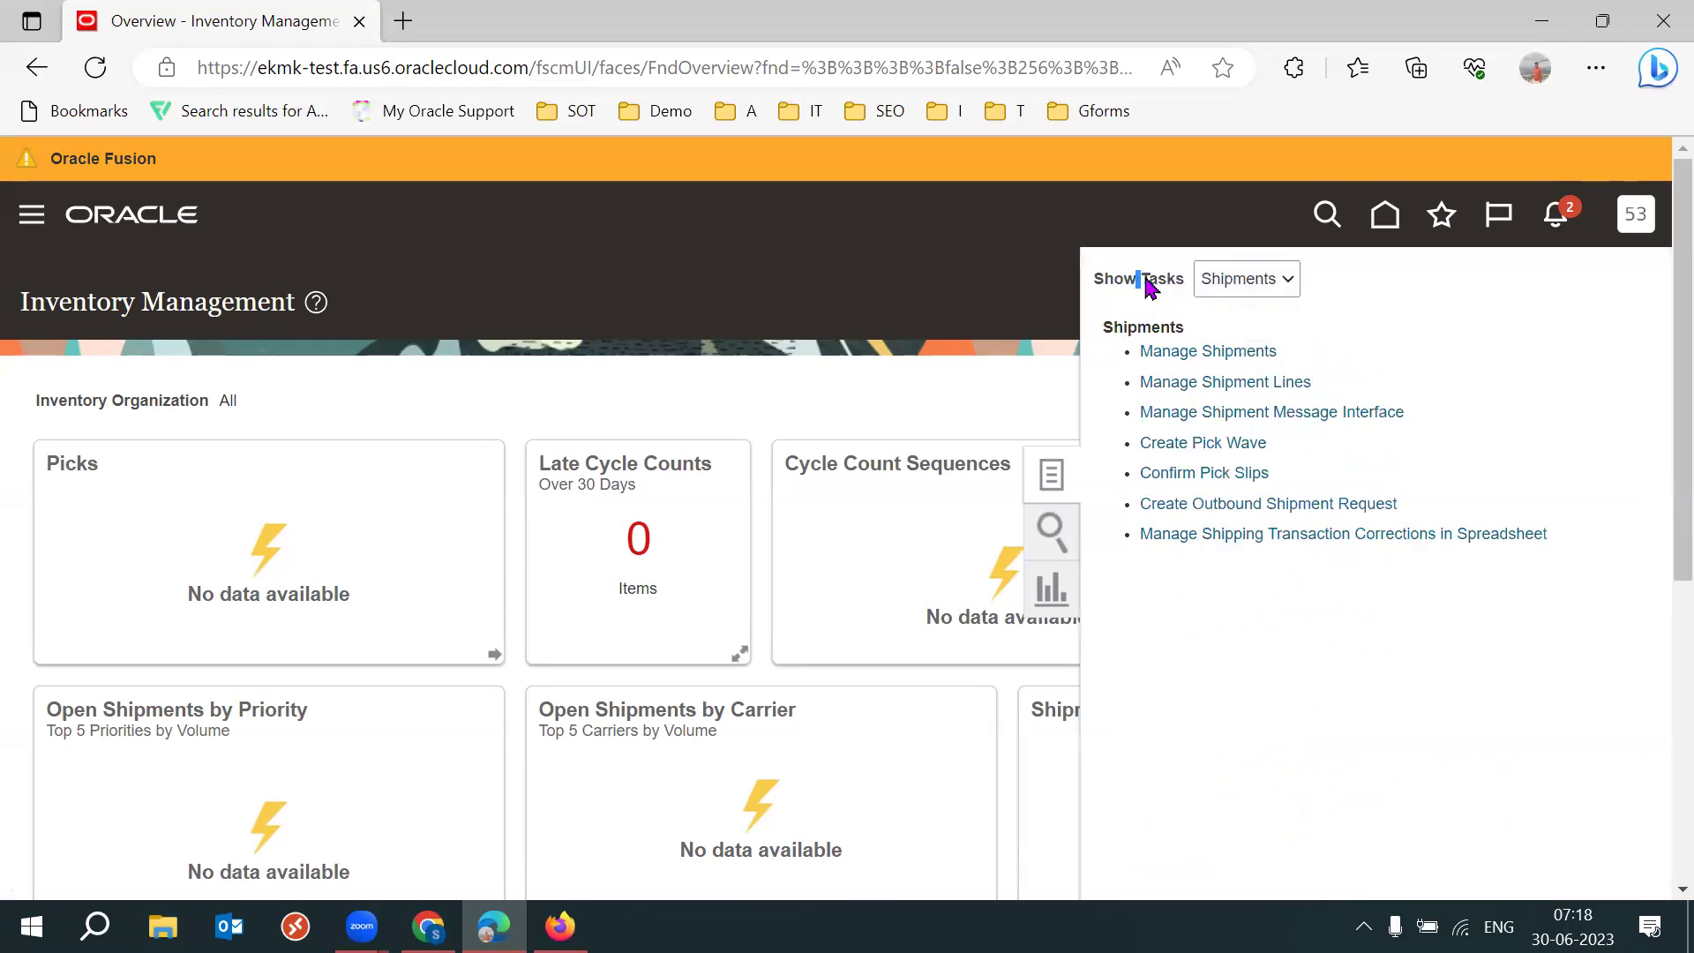
pyautogui.click(1266, 288)
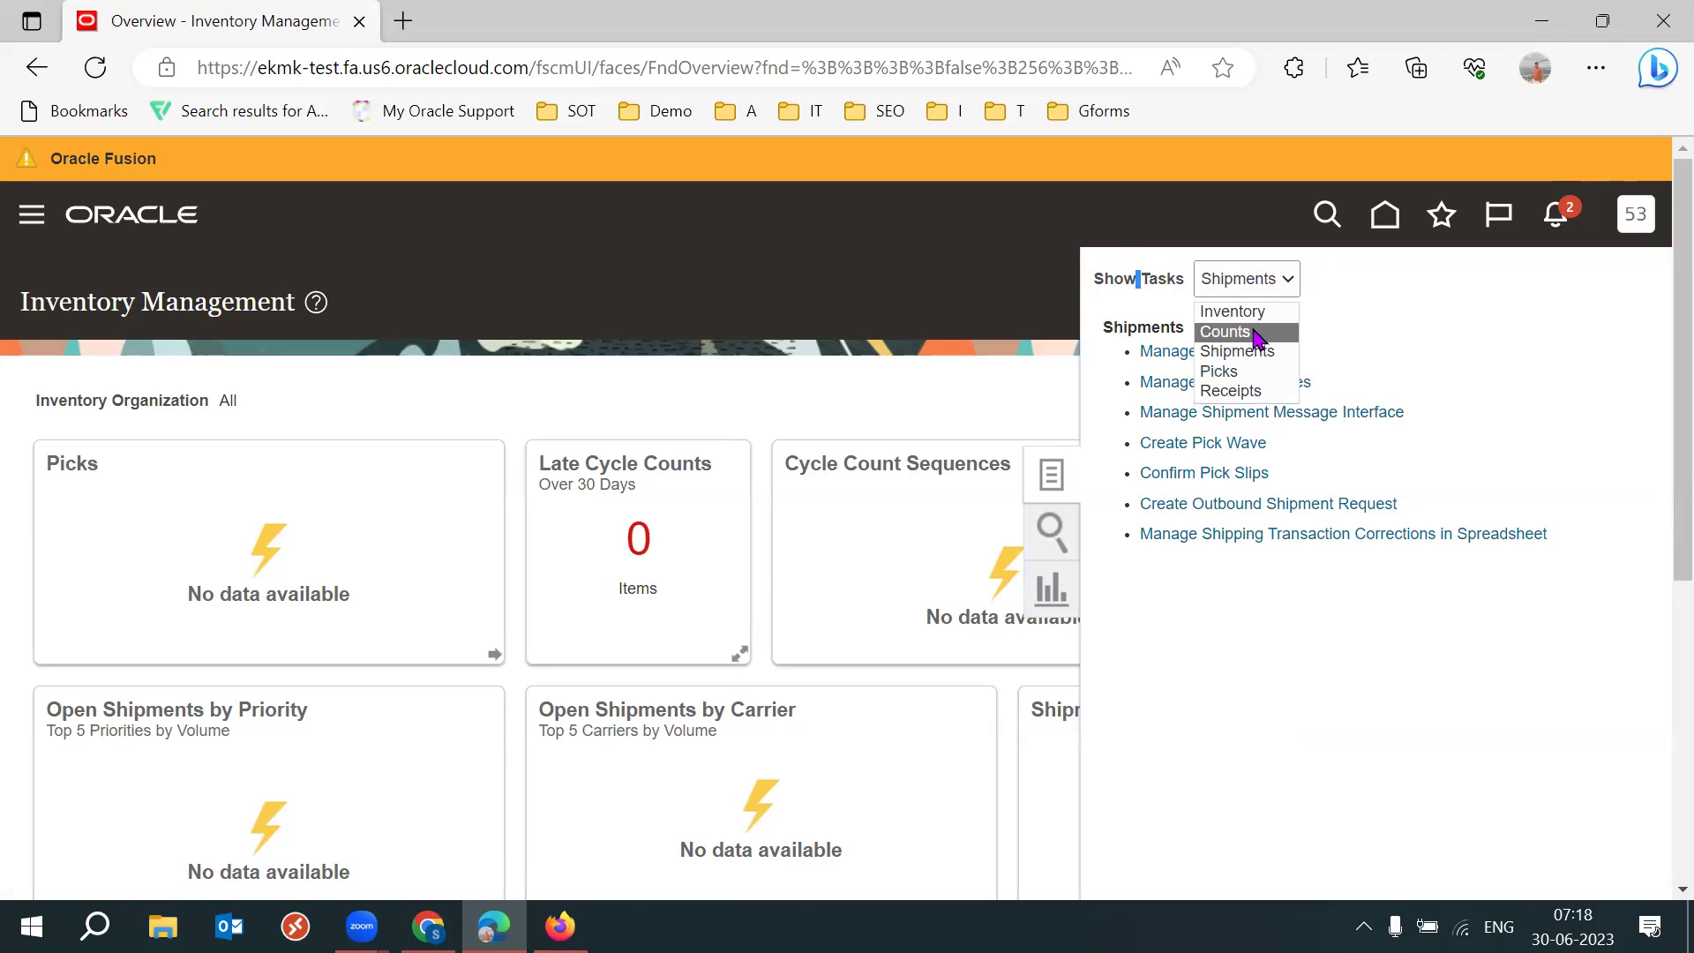
pyautogui.click(1255, 334)
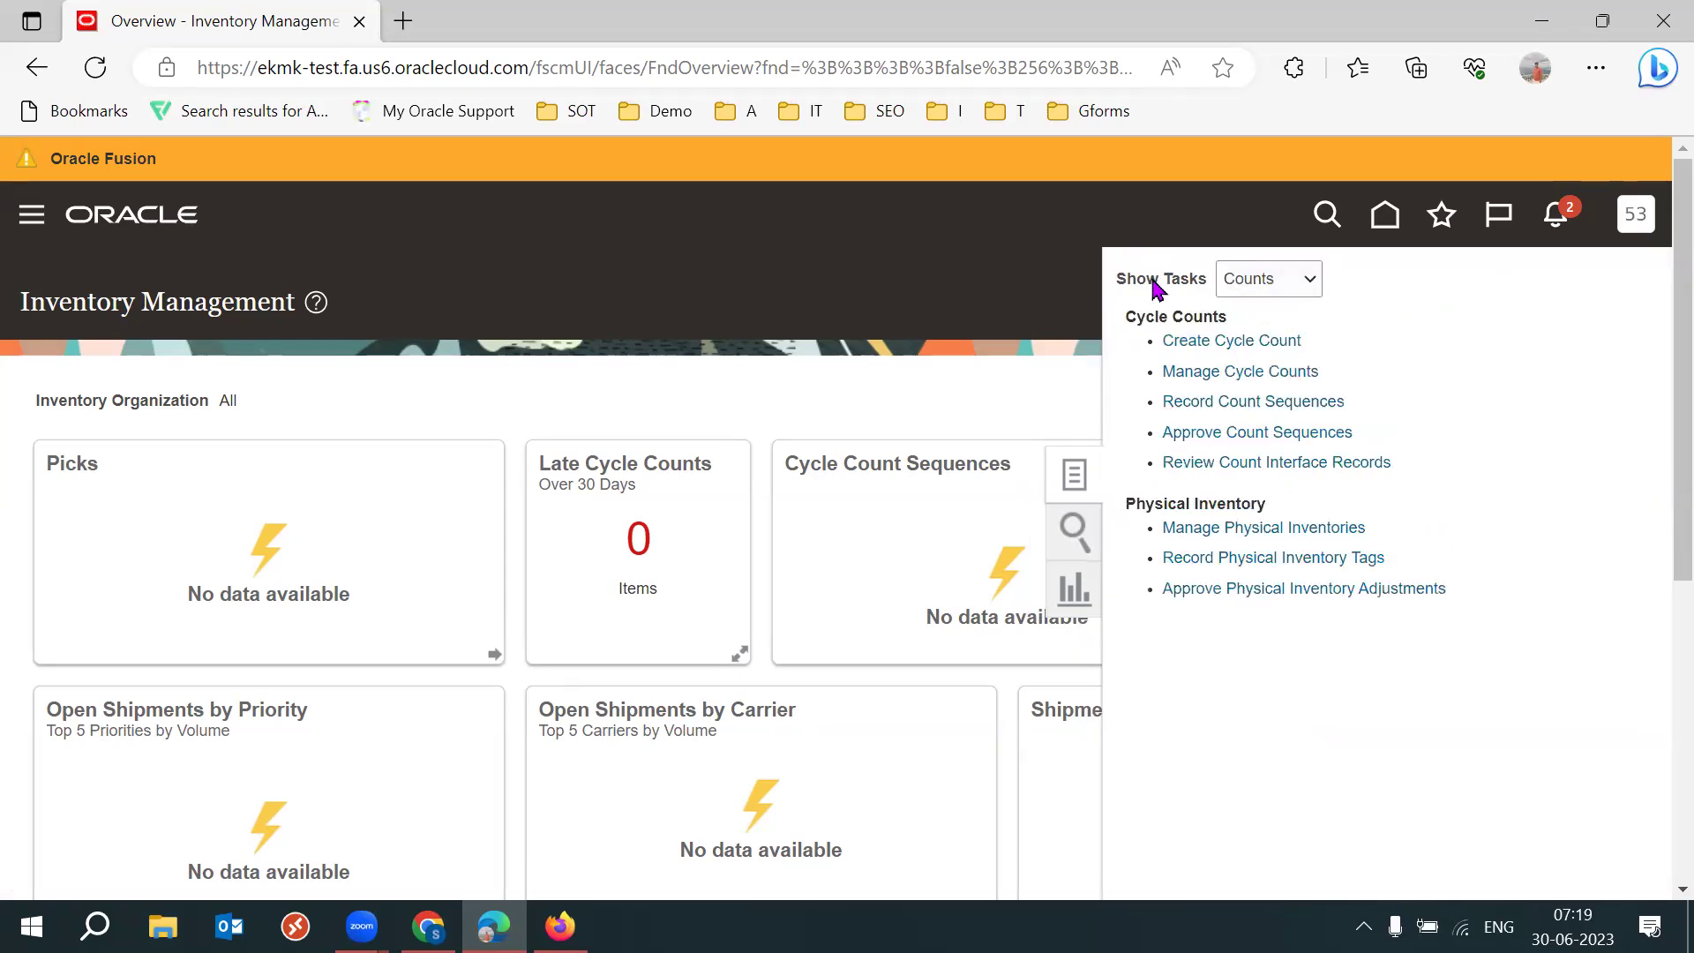
pyautogui.moveTo(1151, 279); pyautogui.dragTo(1274, 280)
pyautogui.click(1460, 295)
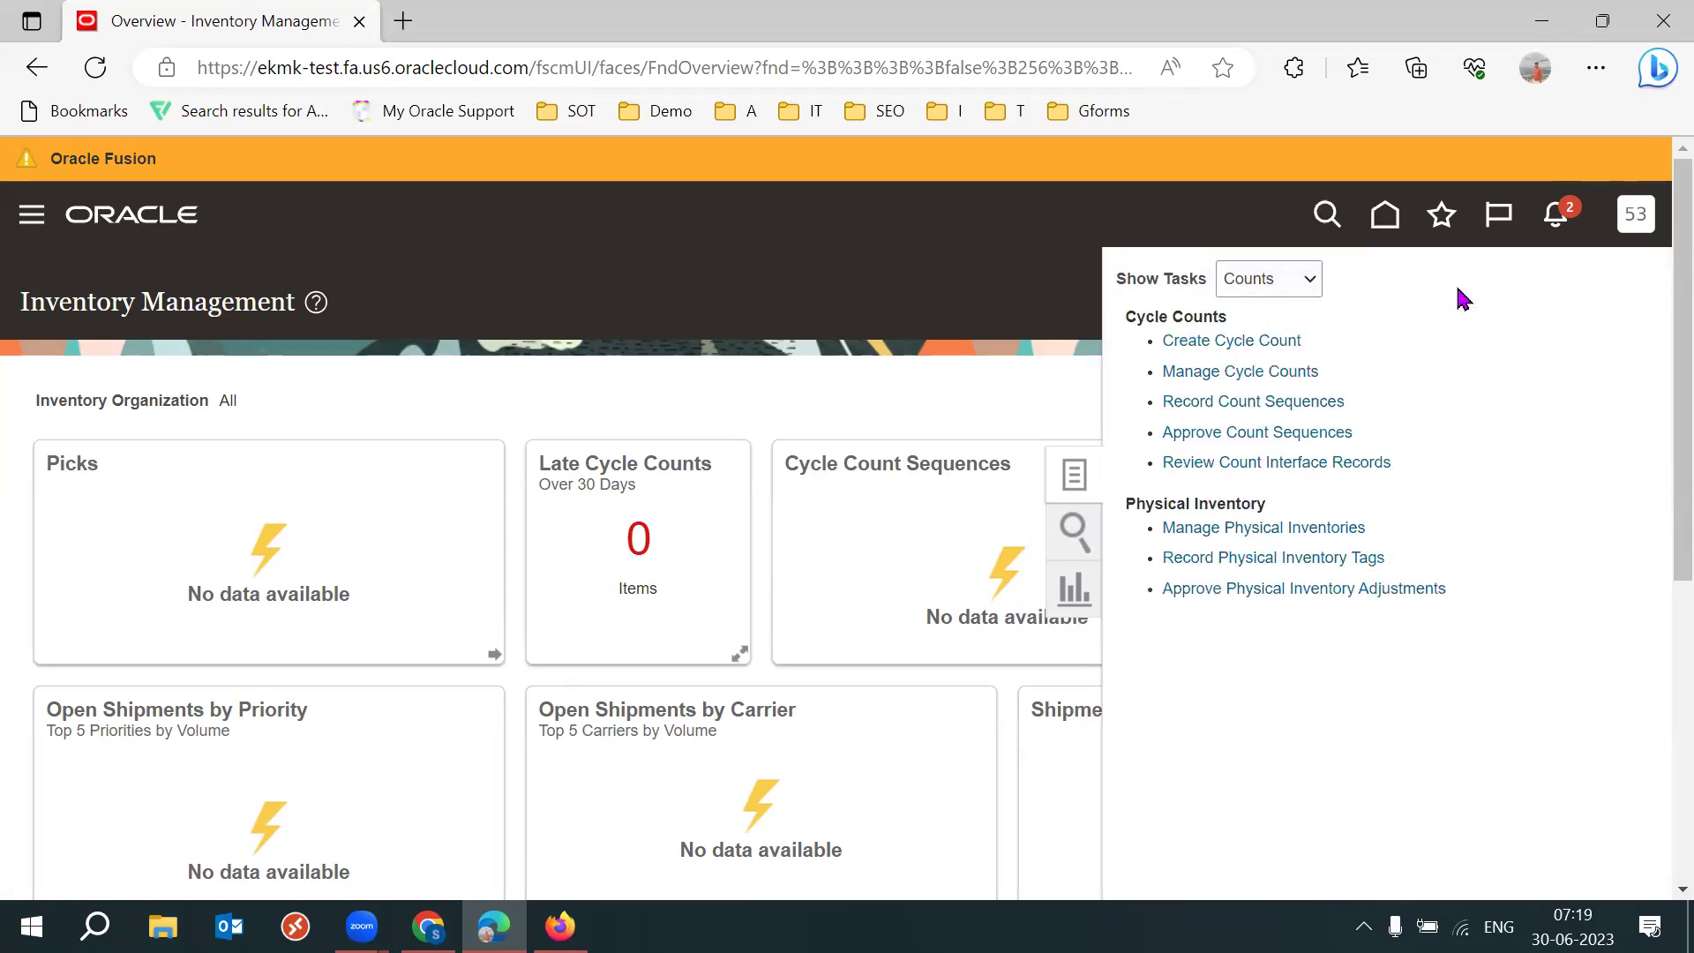
pyautogui.click(1295, 280)
pyautogui.click(1287, 315)
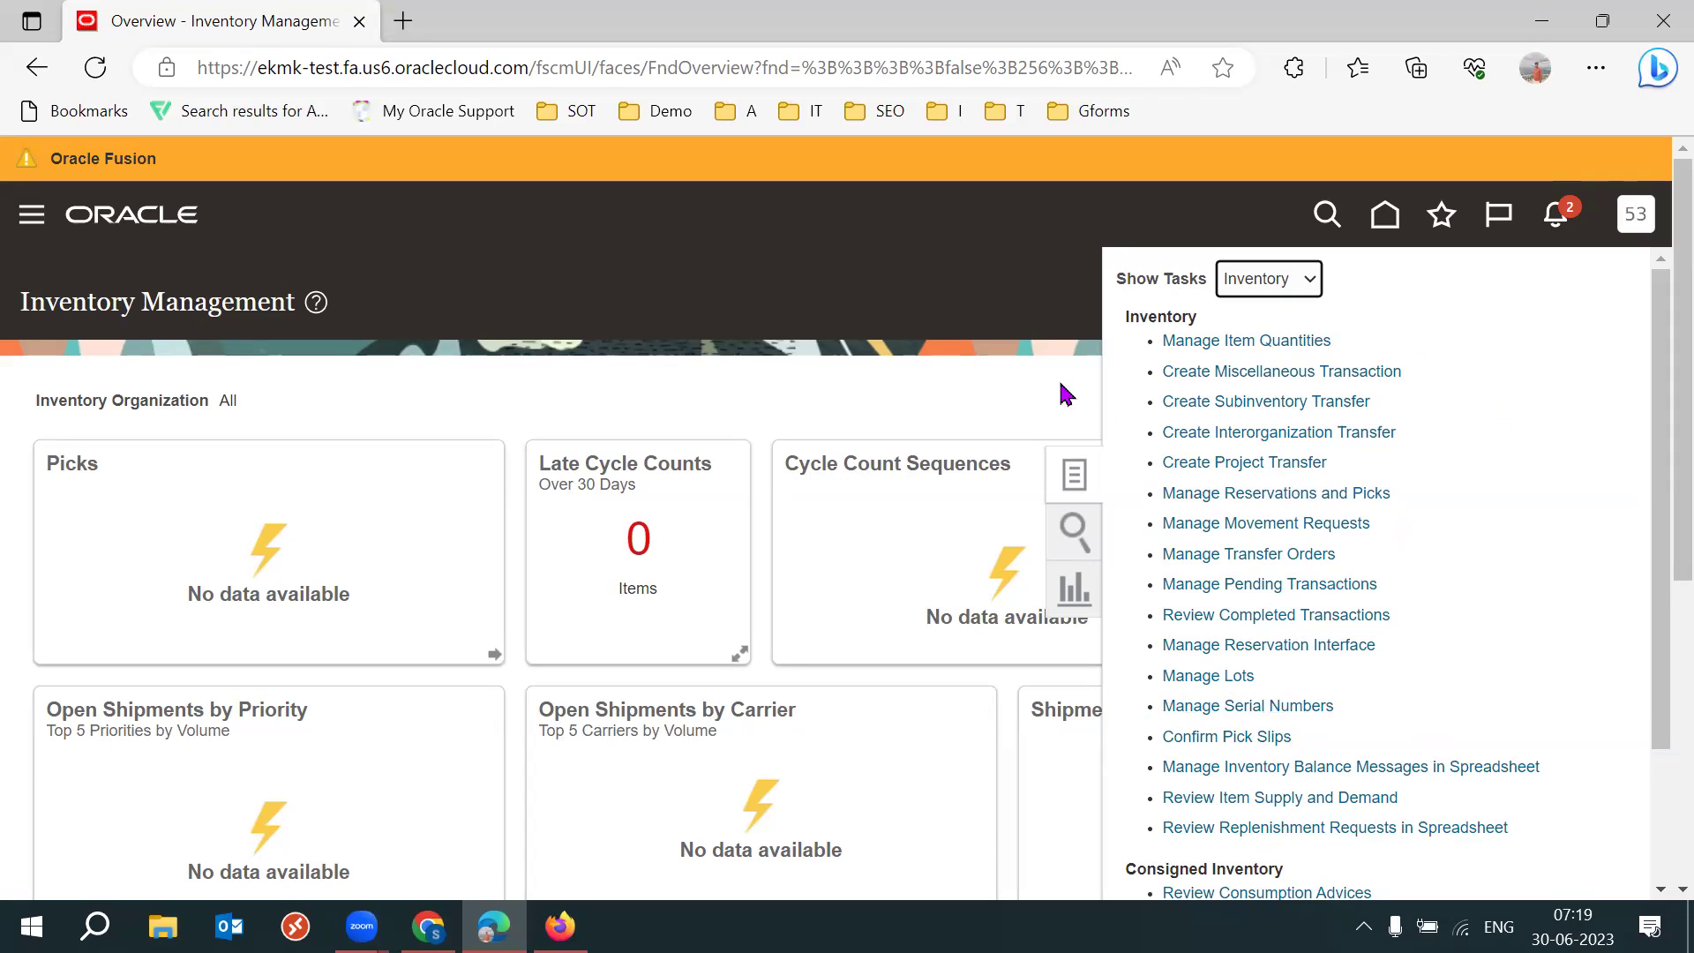
pyautogui.click(941, 420)
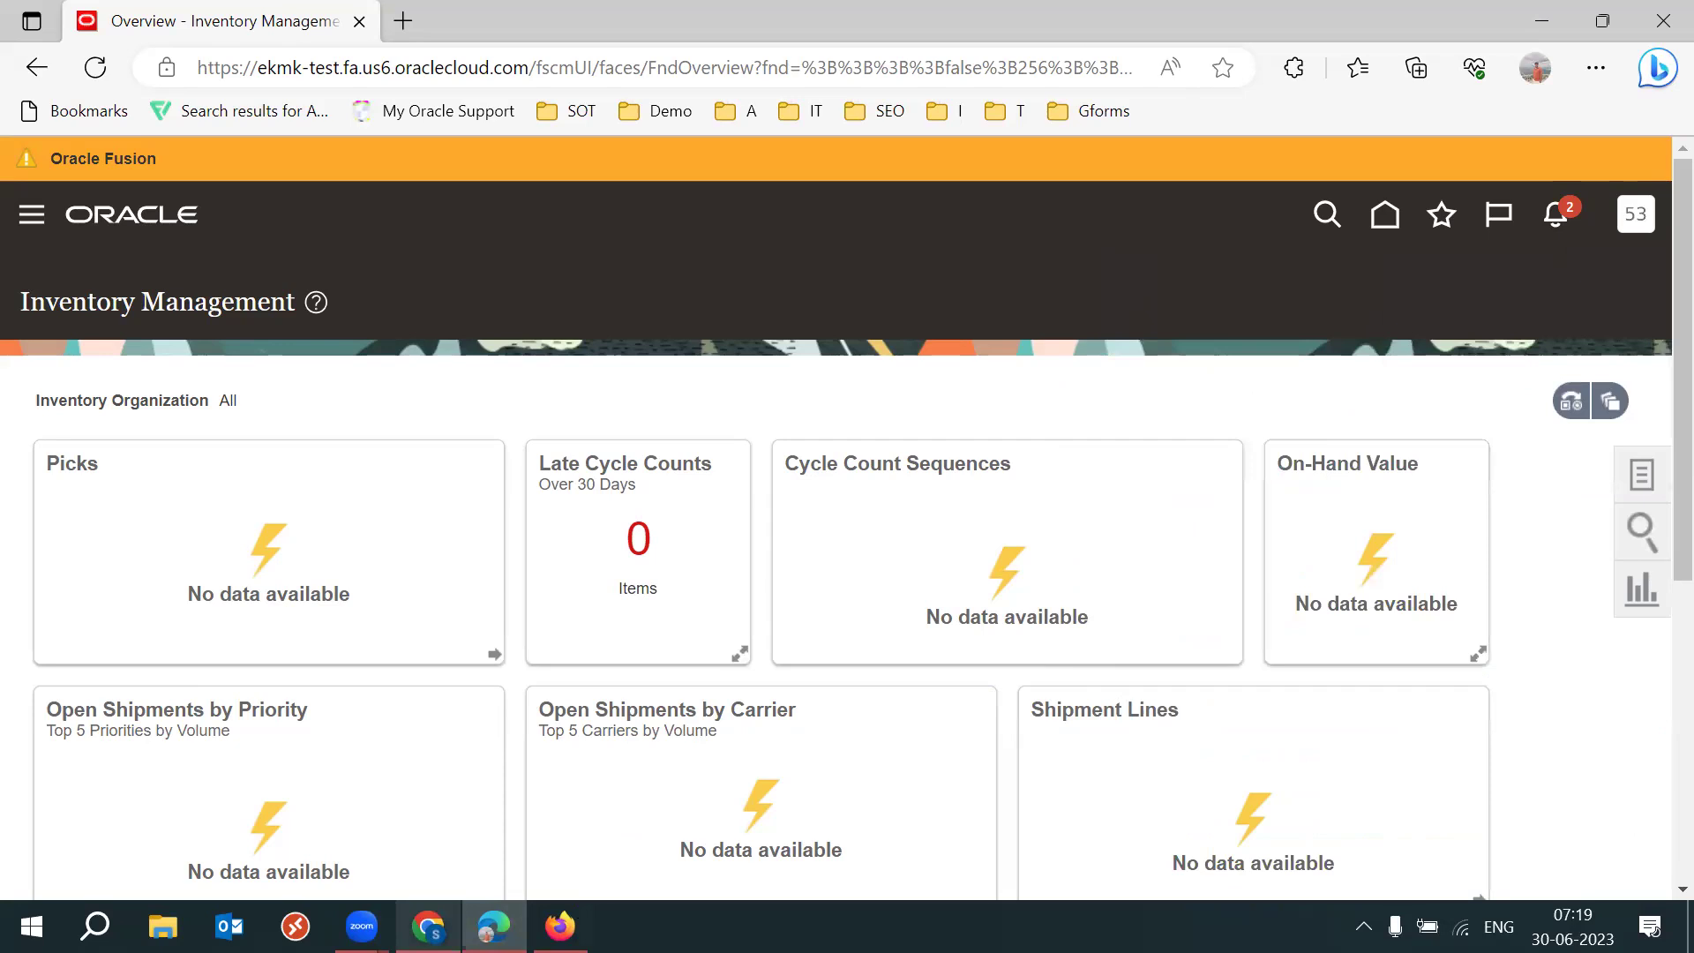
# Switch to the 2023 SCM Setups Sheet and review the role and transaction cells.
pyautogui.moveTo(428, 926)
pyautogui.click(415, 860)
pyautogui.click(311, 475)
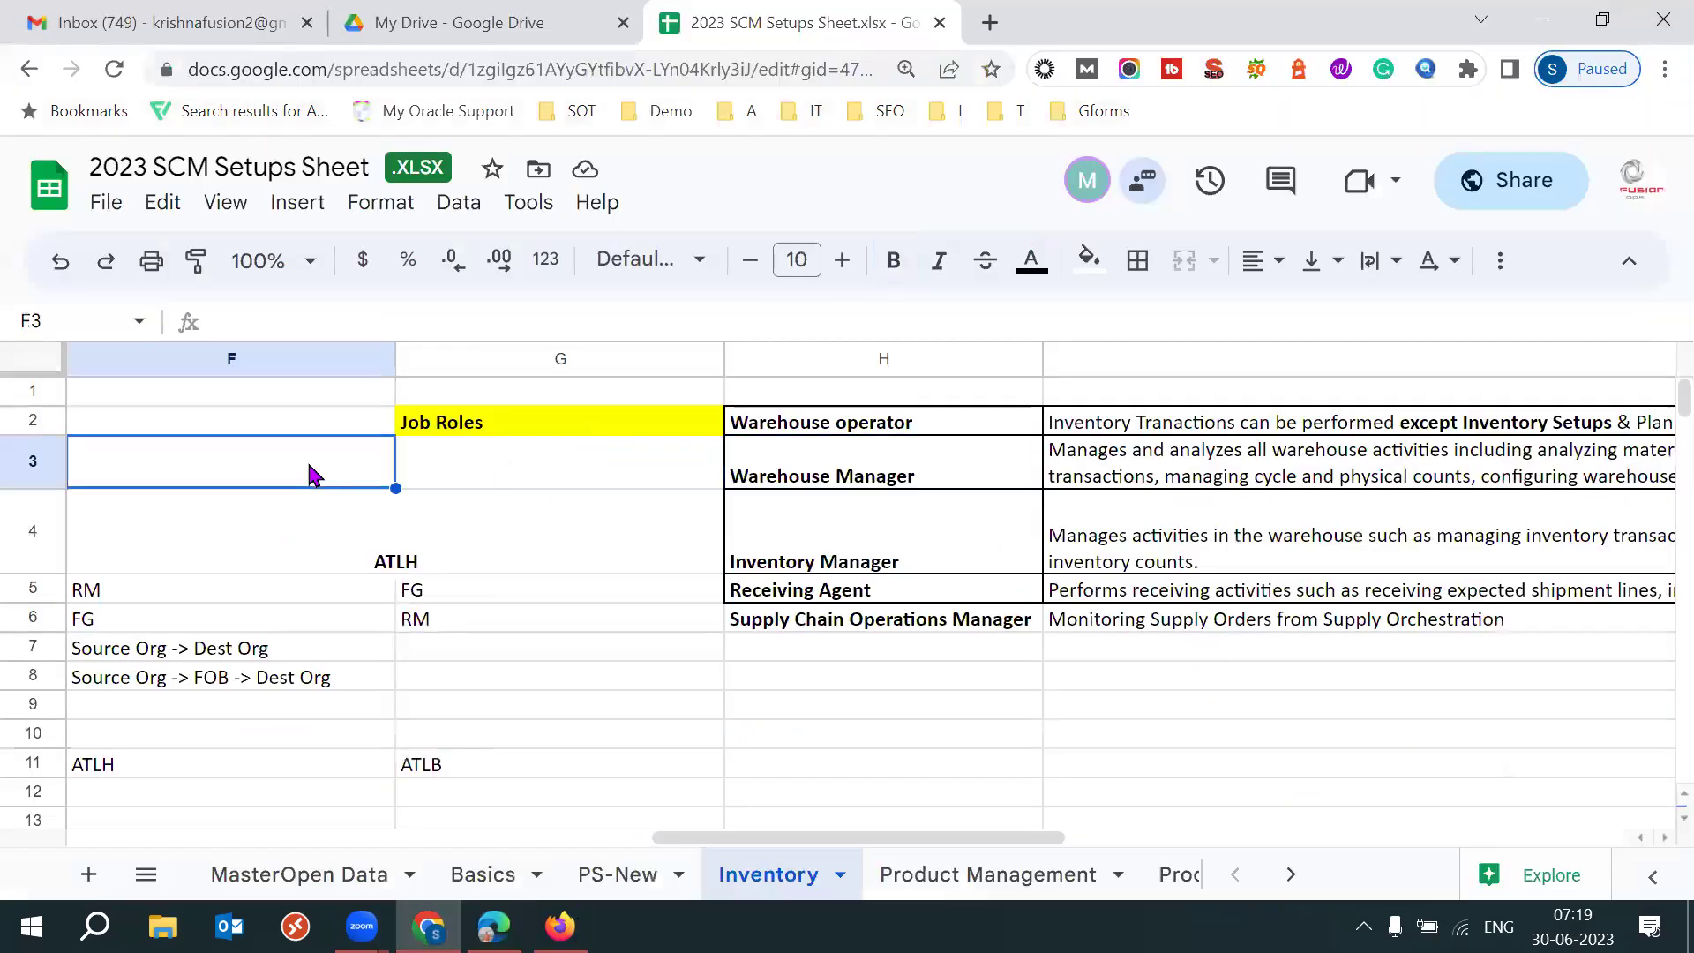
pyautogui.click(881, 554)
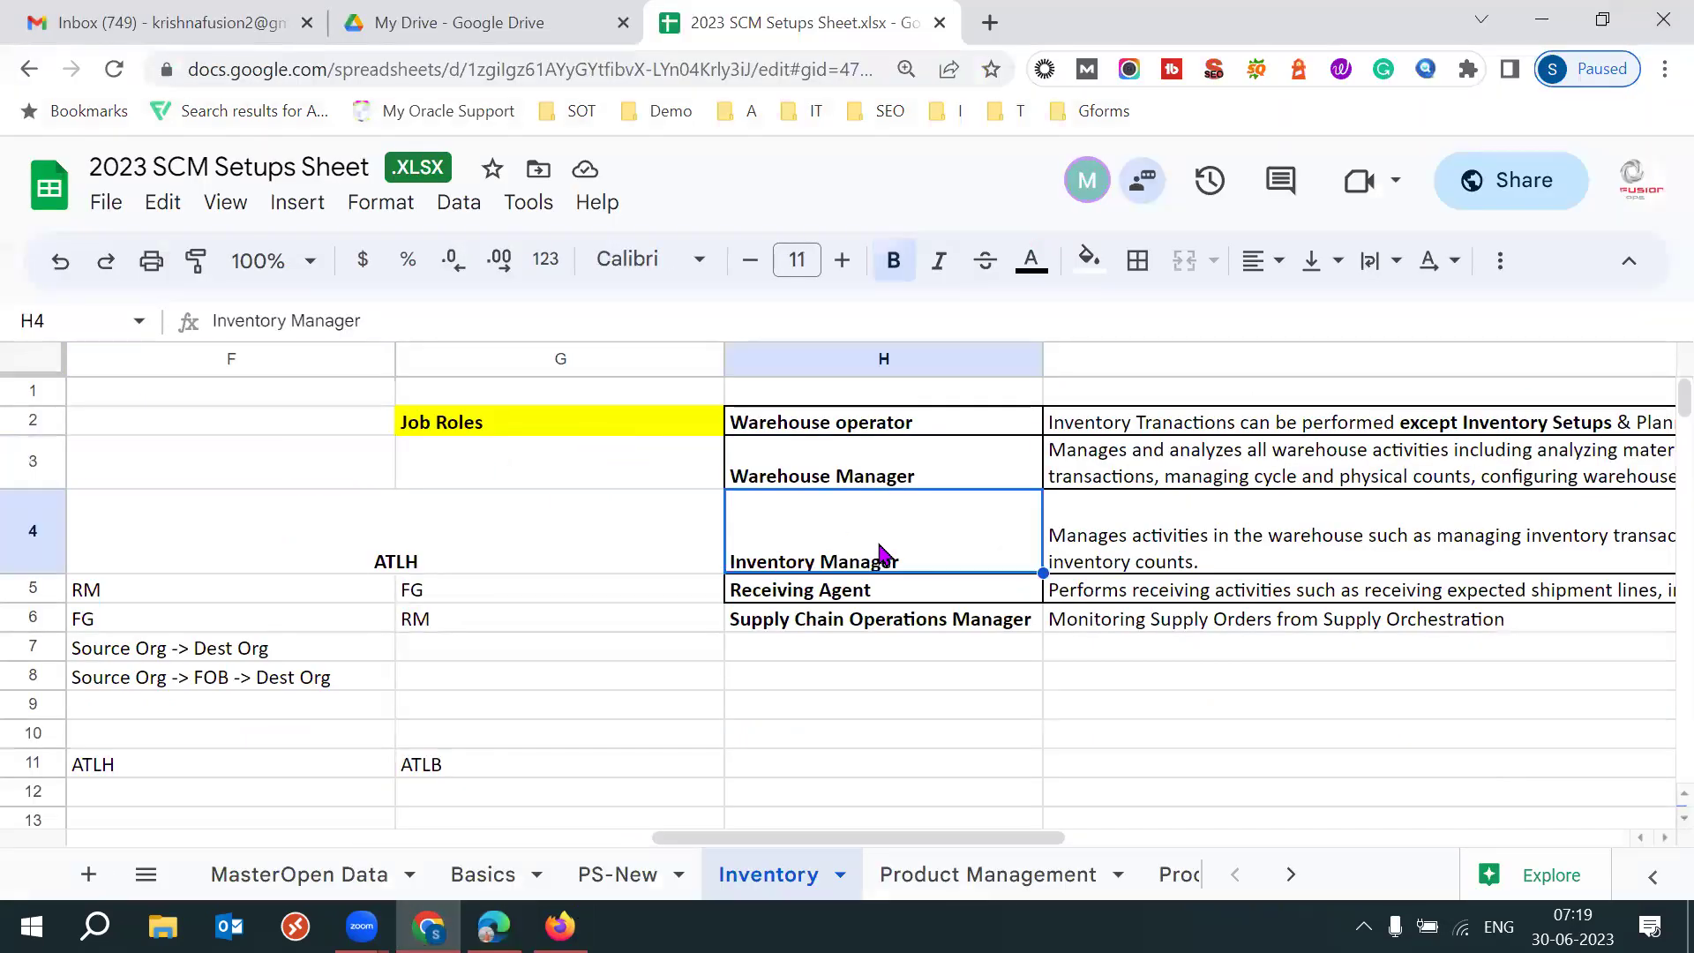
pyautogui.hotkey('shift', 'Down')
pyautogui.hotkey('shift', 'Down')
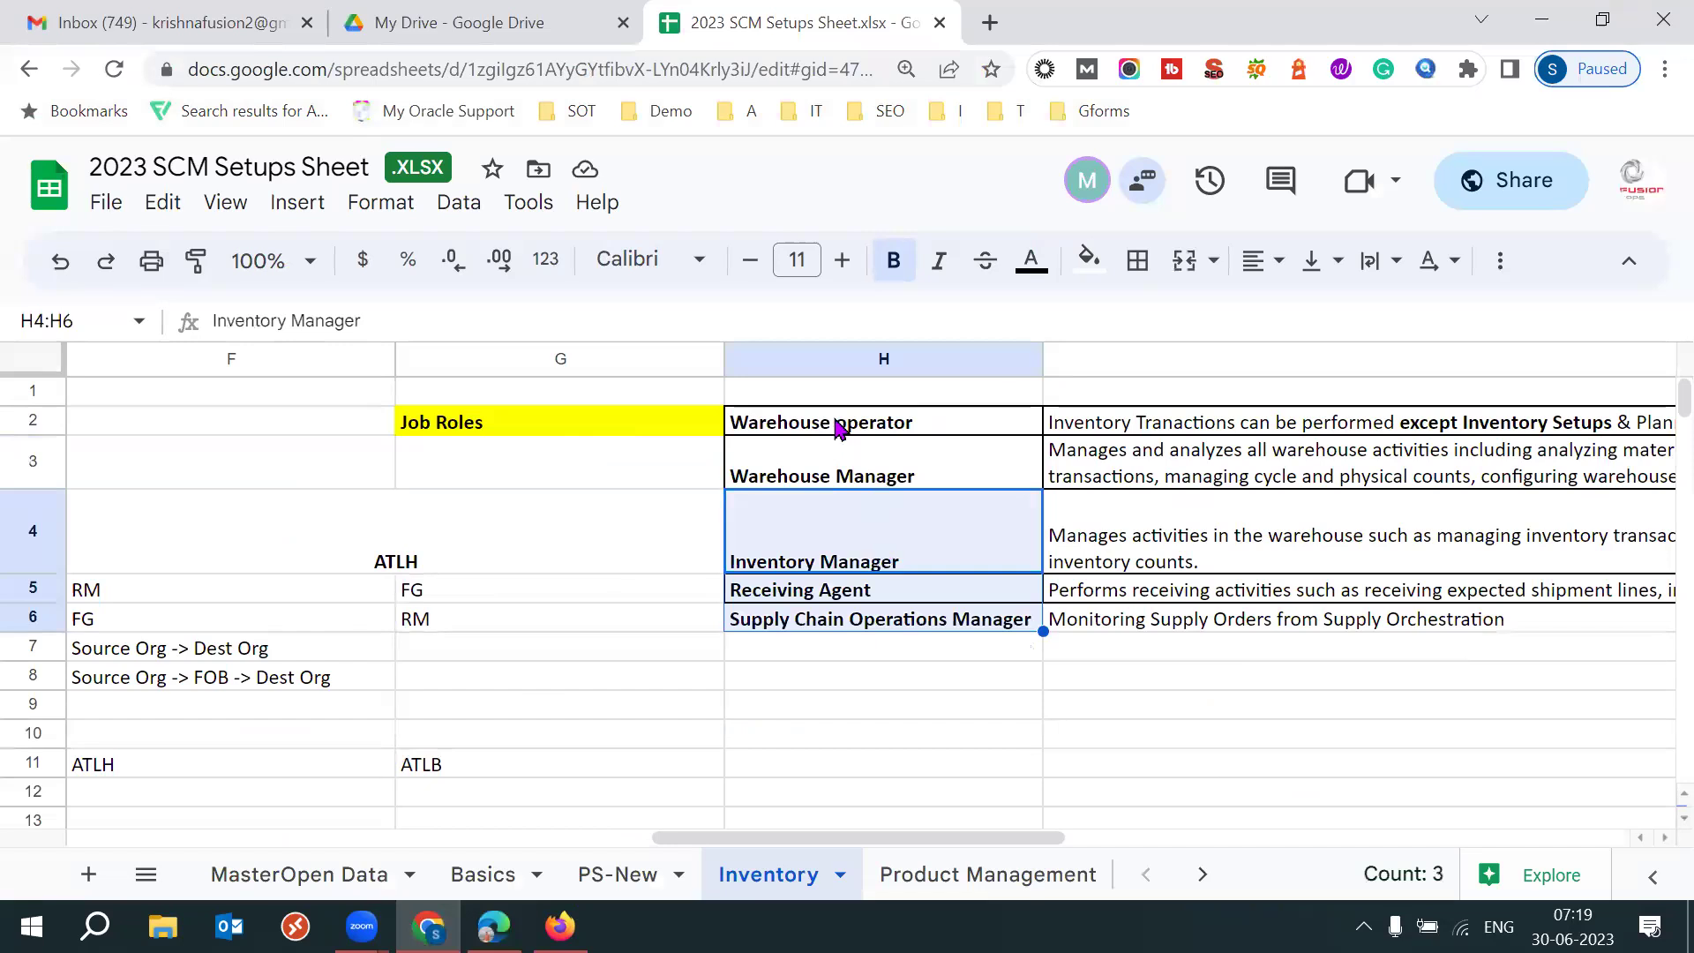
pyautogui.click(831, 411)
pyautogui.click(812, 476)
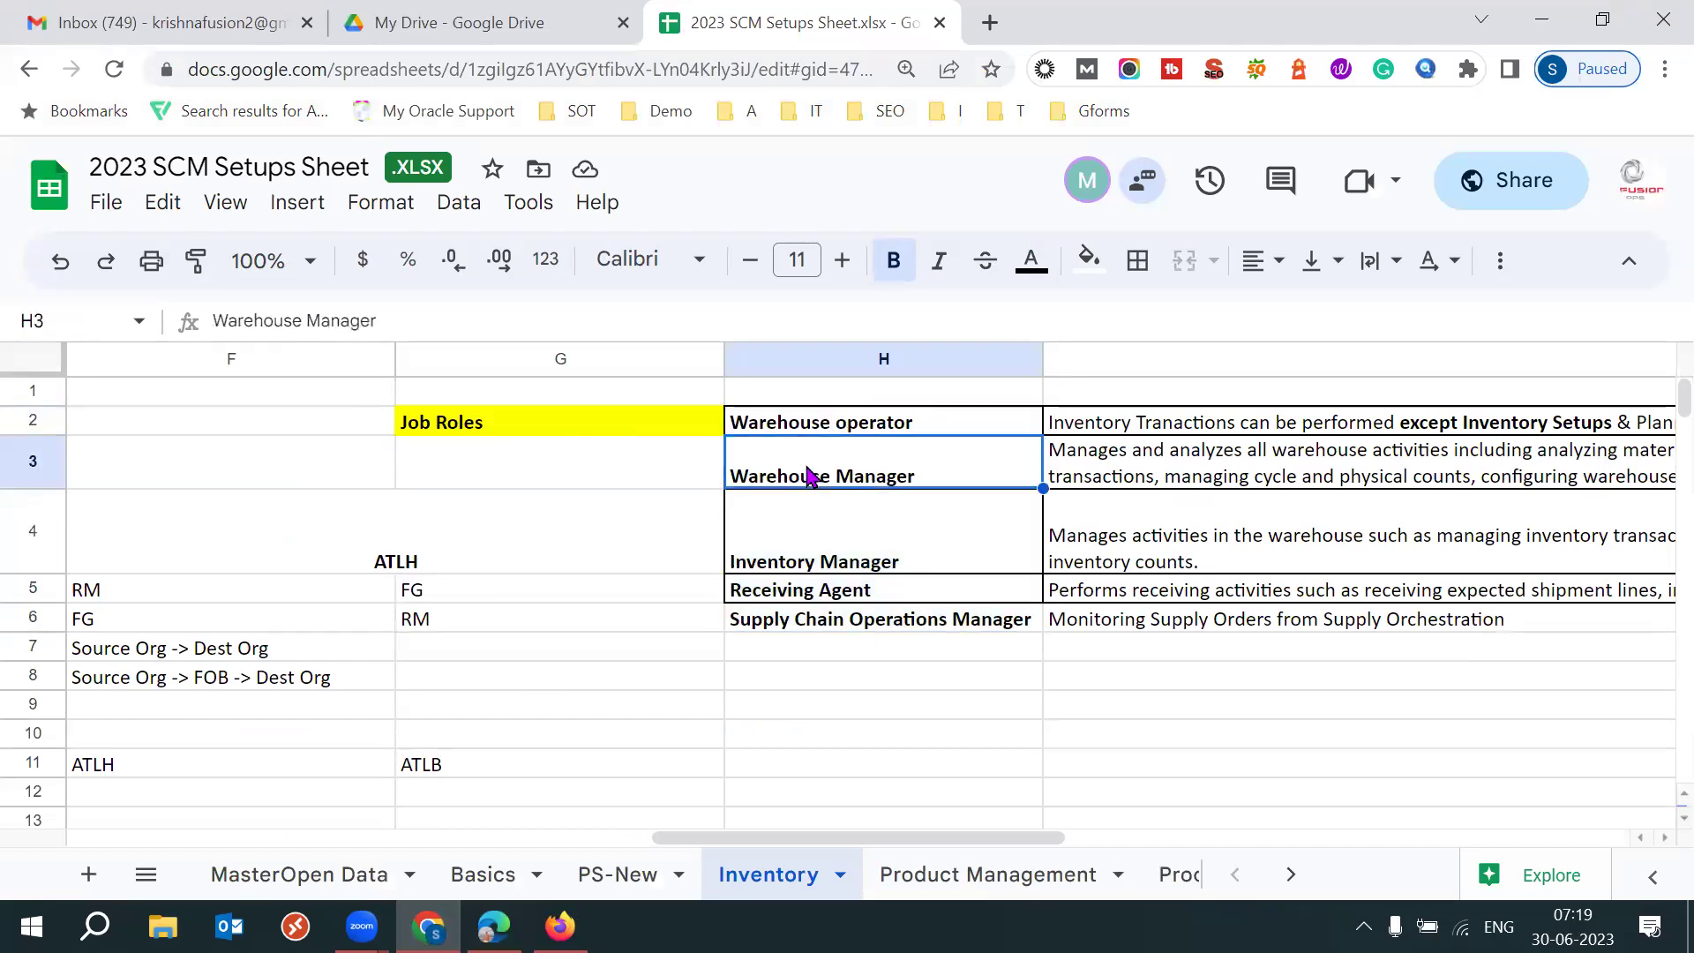
pyautogui.click(499, 572)
pyautogui.press('Left')
pyautogui.press('Left')
pyautogui.press('Left')
pyautogui.press('Left')
pyautogui.press('Left')
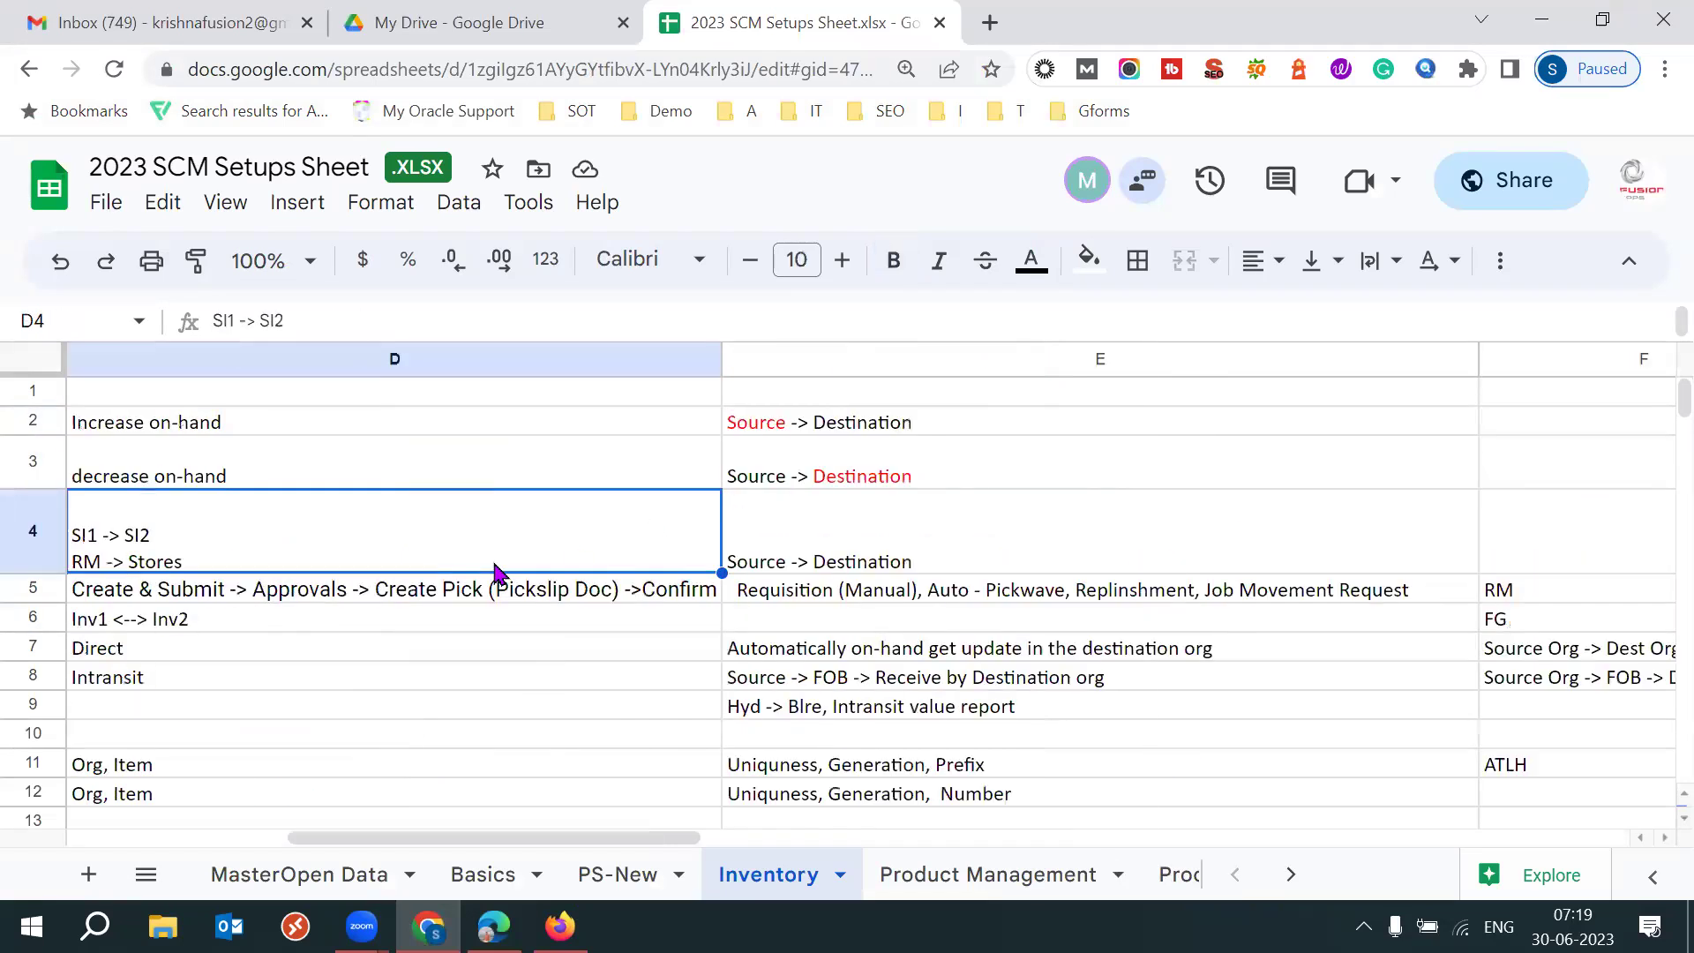
pyautogui.click(352, 430)
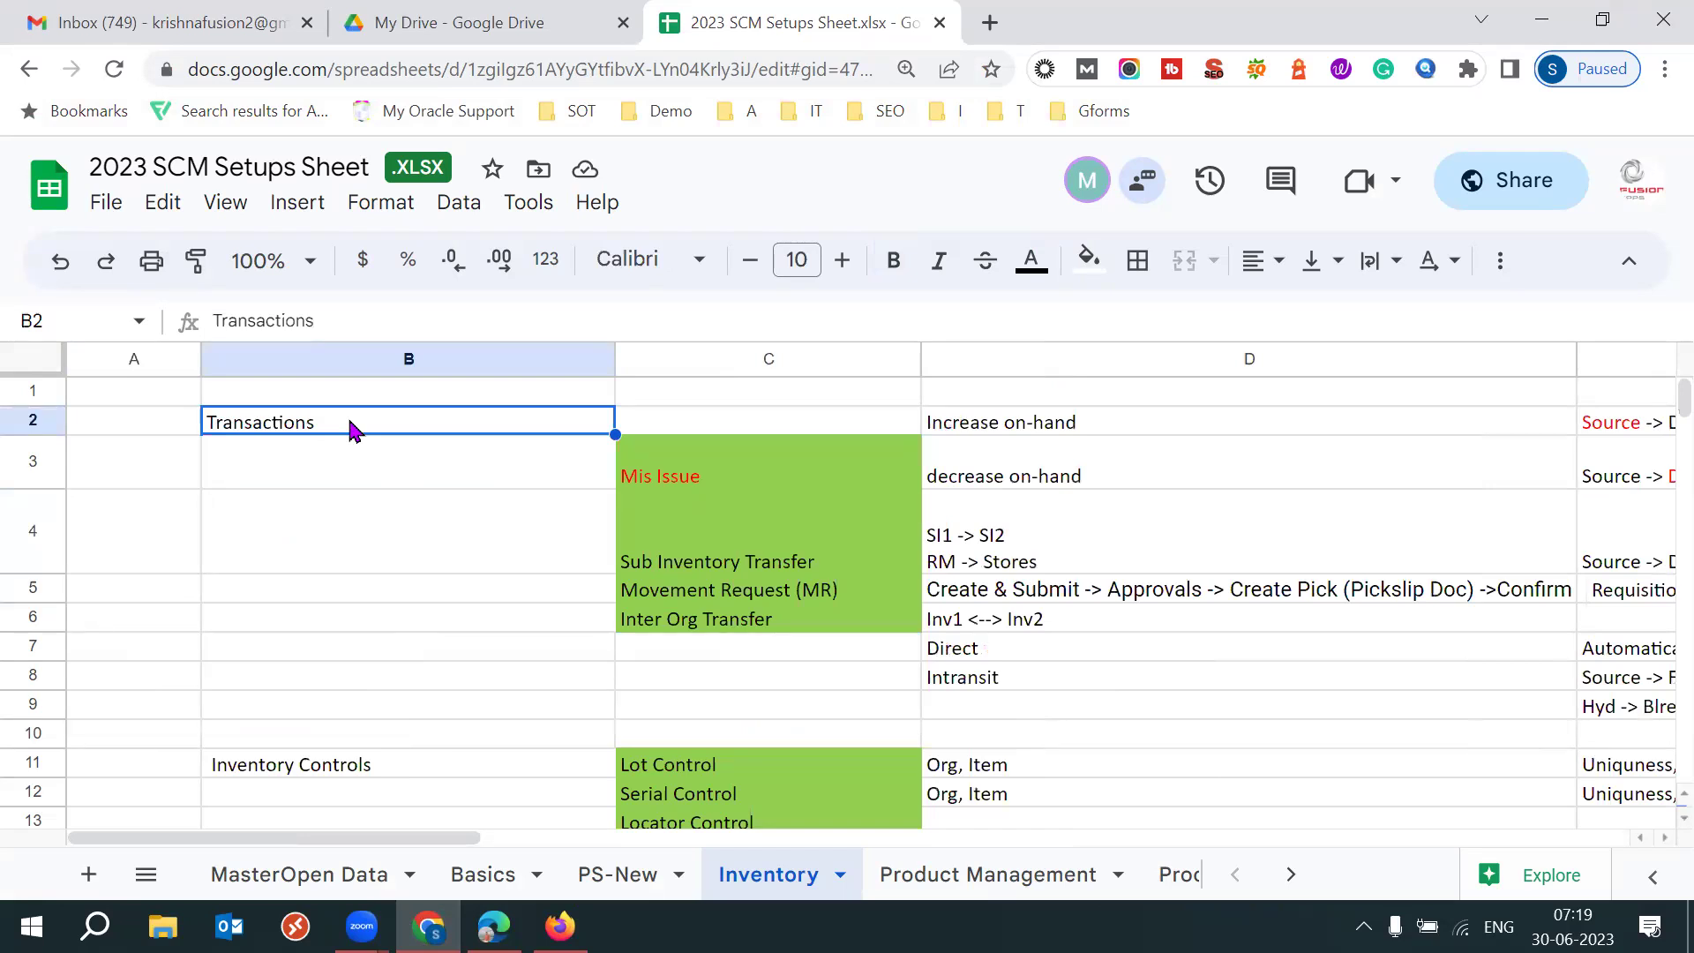
# Move Mis Issue from cell C3 up into C2.
pyautogui.click(708, 485)
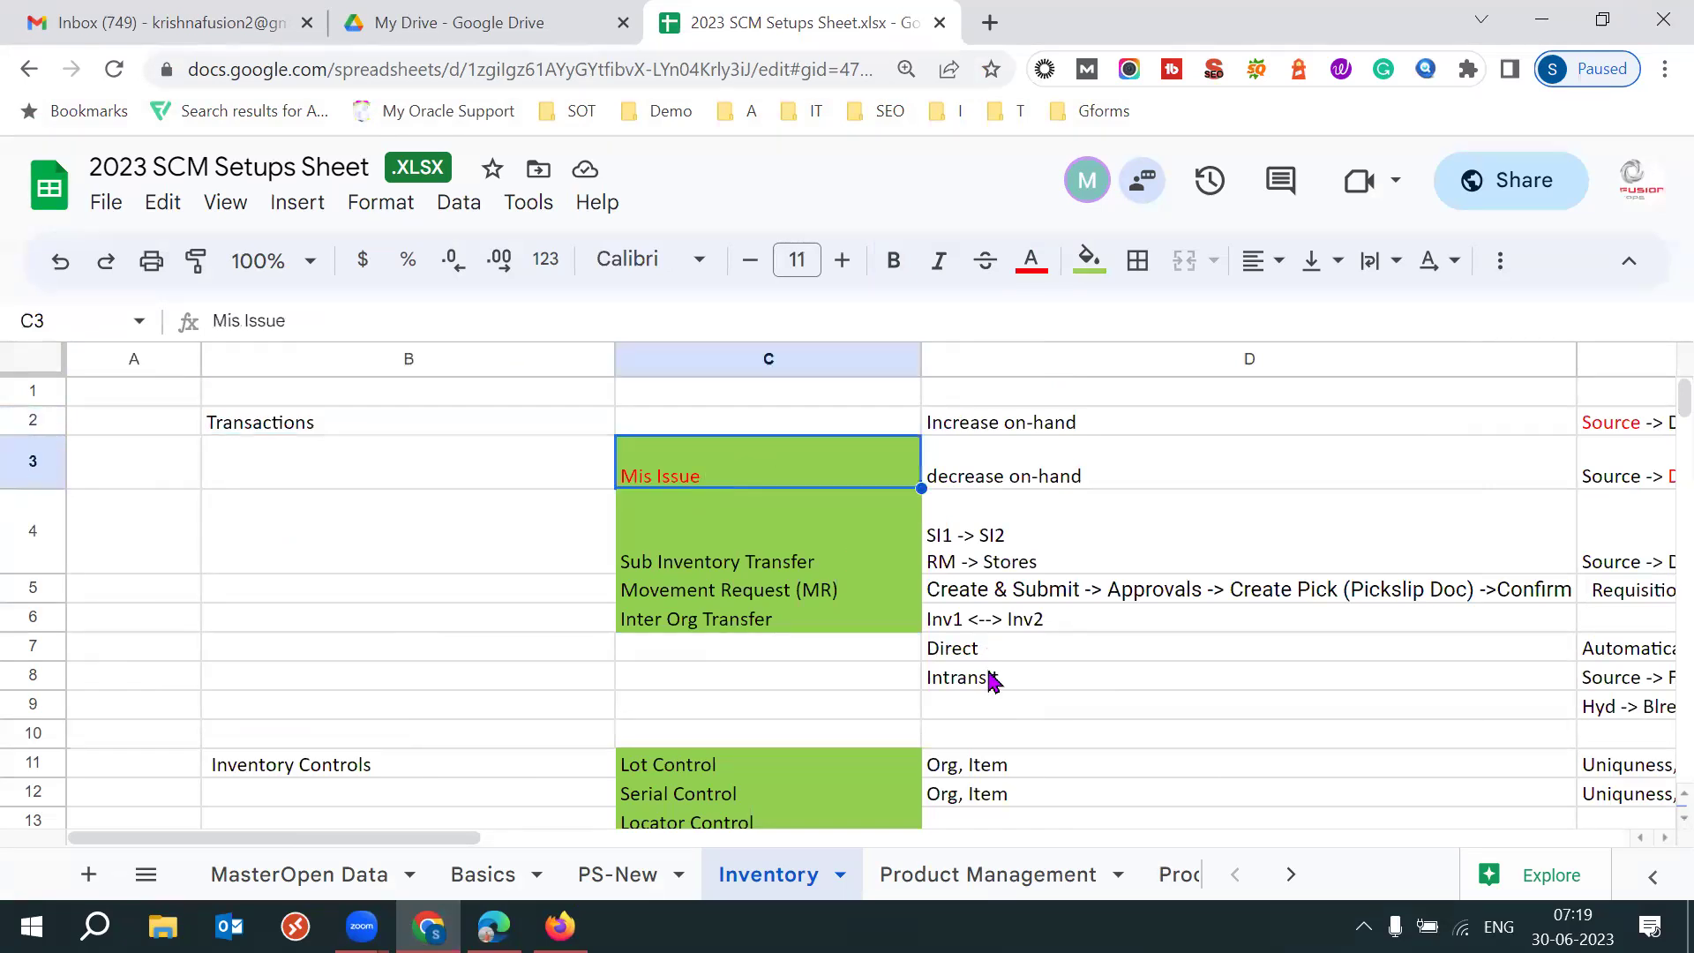
pyautogui.press('Up')
pyautogui.press('Up')
pyautogui.press('Down')
pyautogui.press('Down')
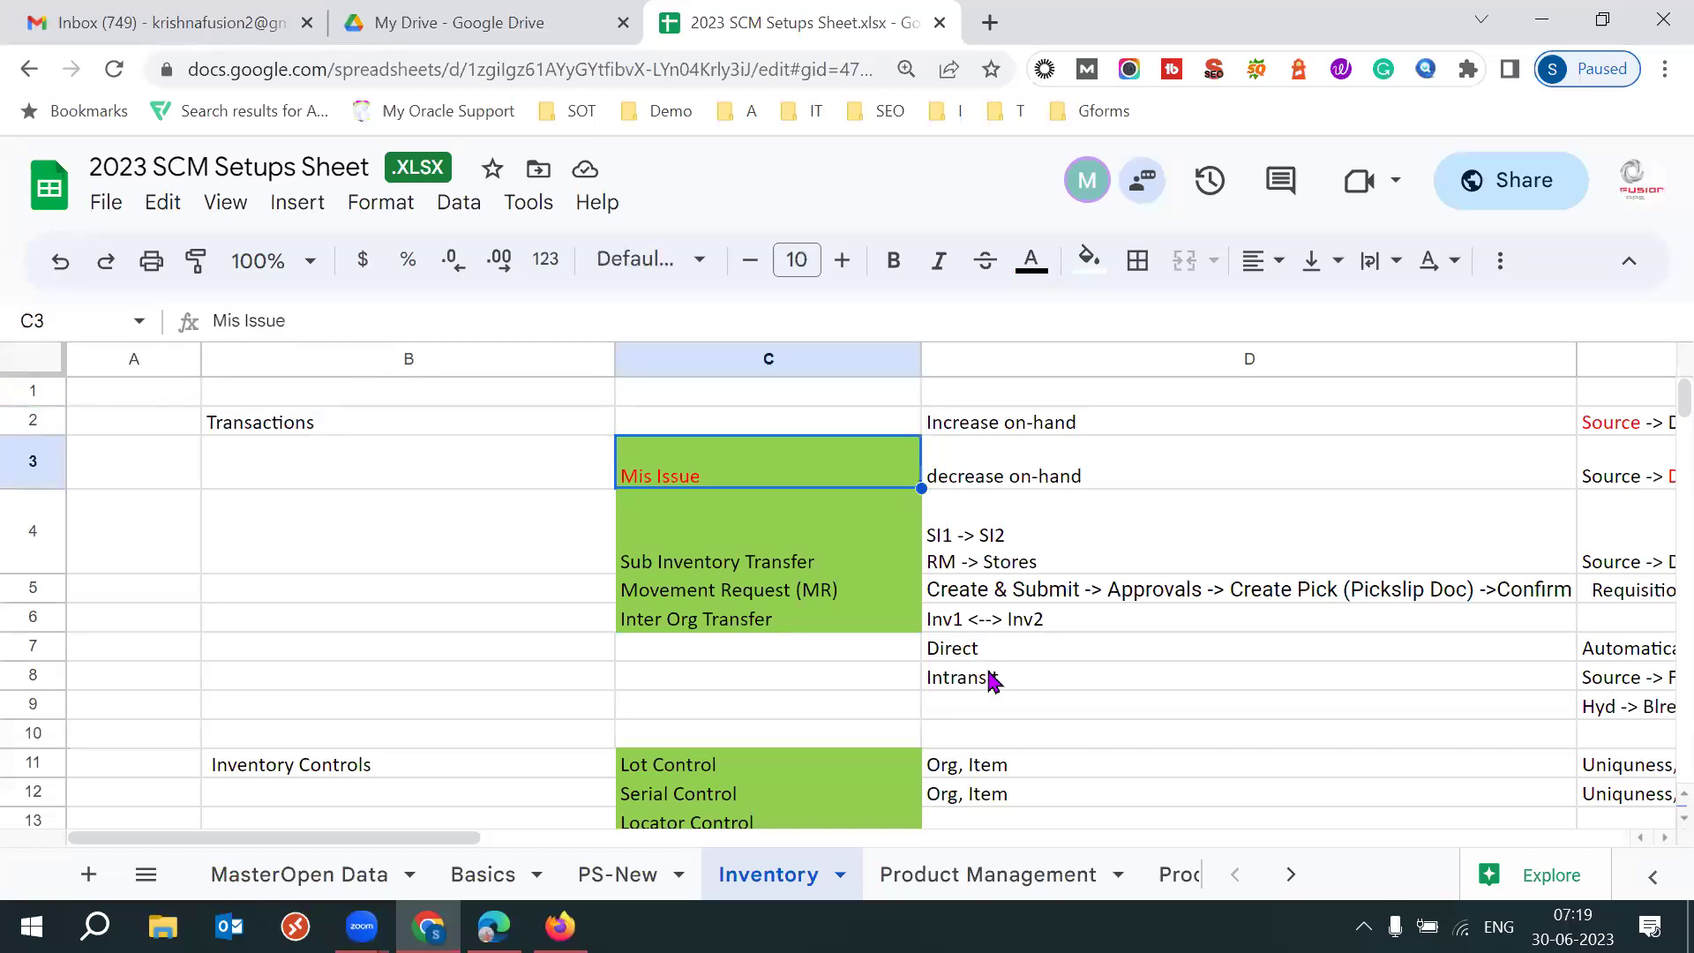
pyautogui.press('Up')
pyautogui.press('Up')
pyautogui.press('Down')
pyautogui.press('Down')
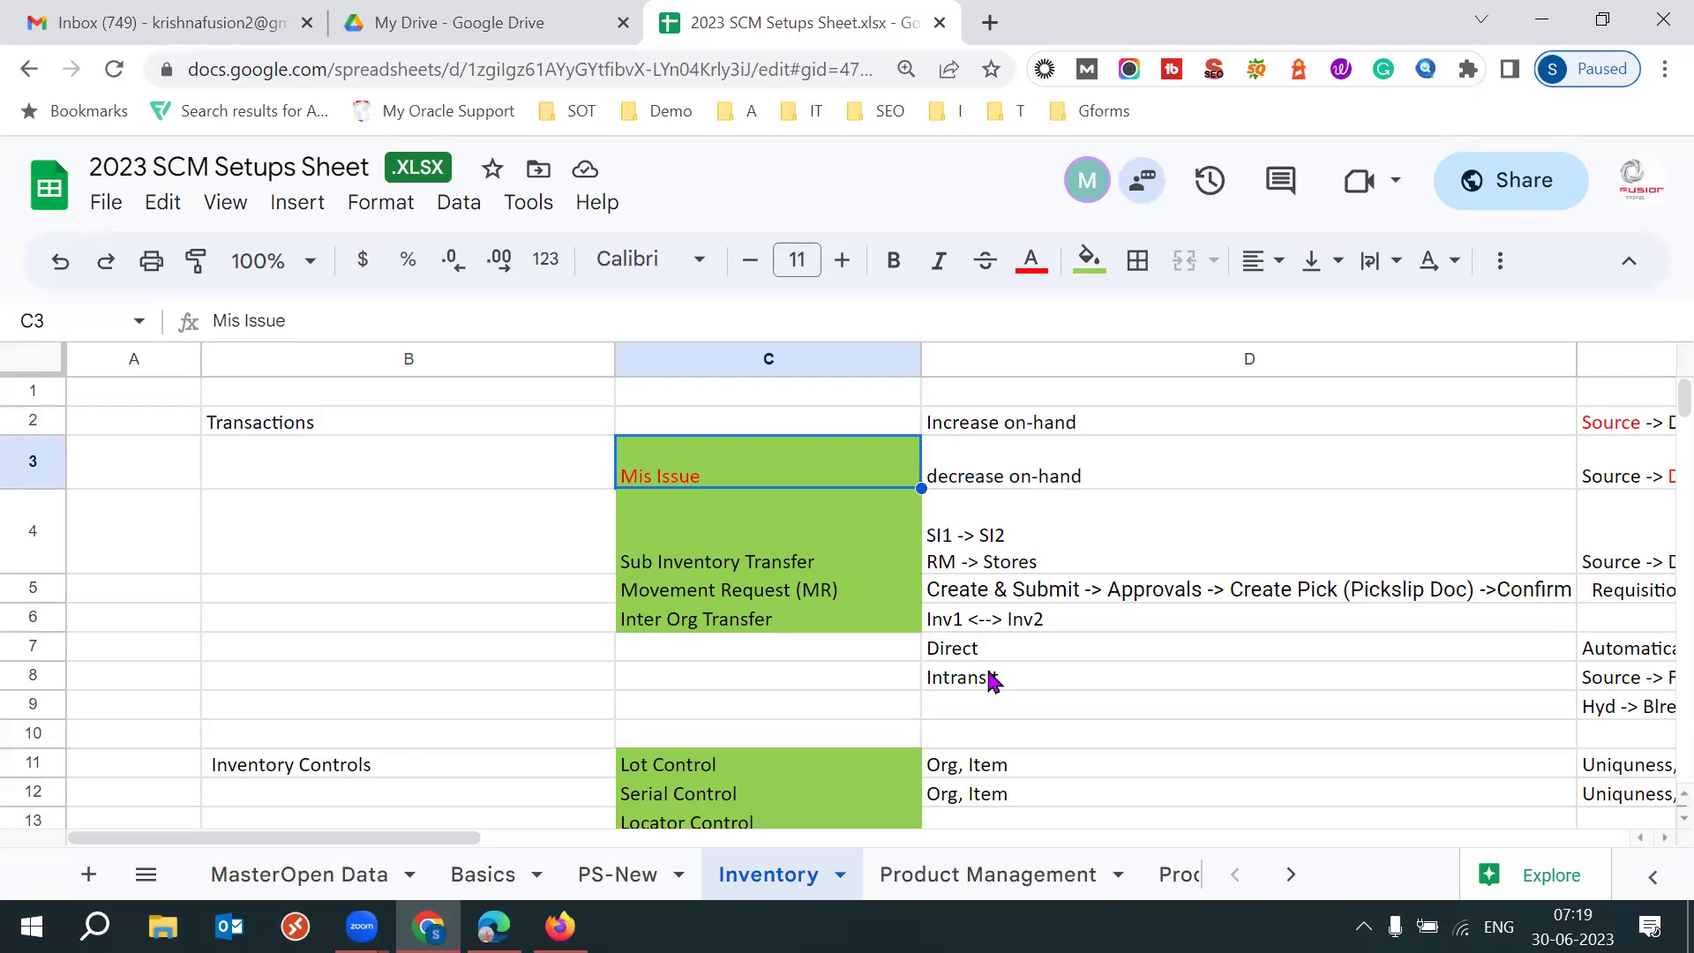
pyautogui.hotkey('ctrl', 'c')
pyautogui.click(716, 418)
pyautogui.hotkey('ctrl', 'v')
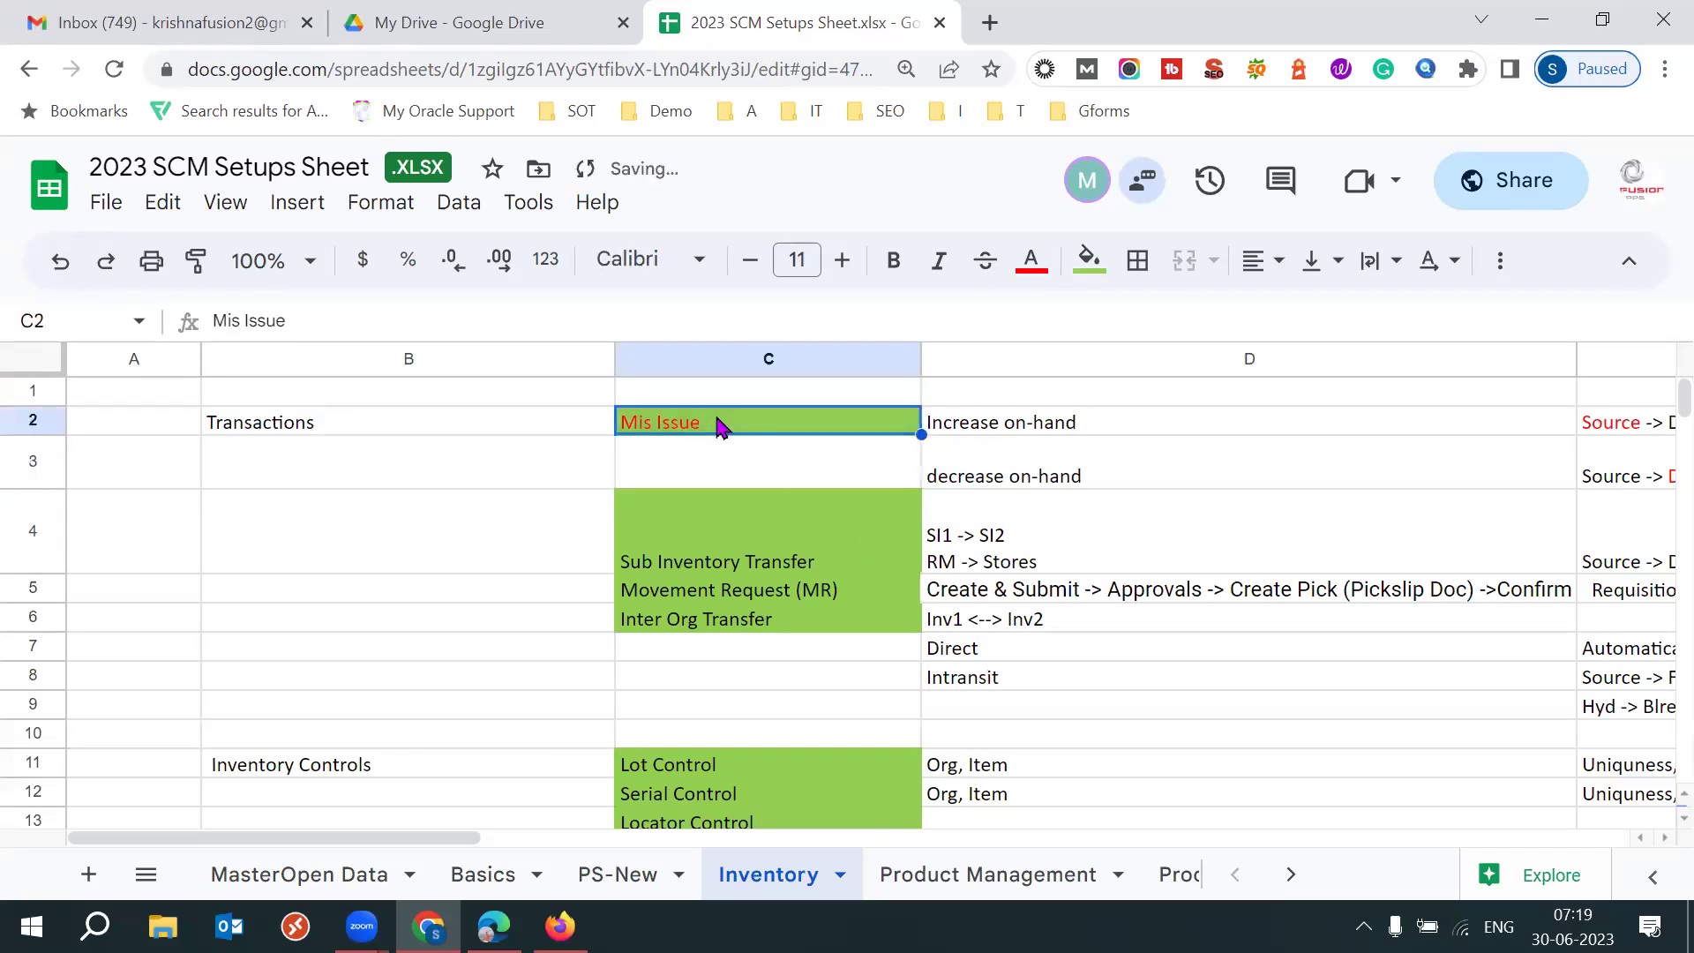
pyautogui.click(668, 474)
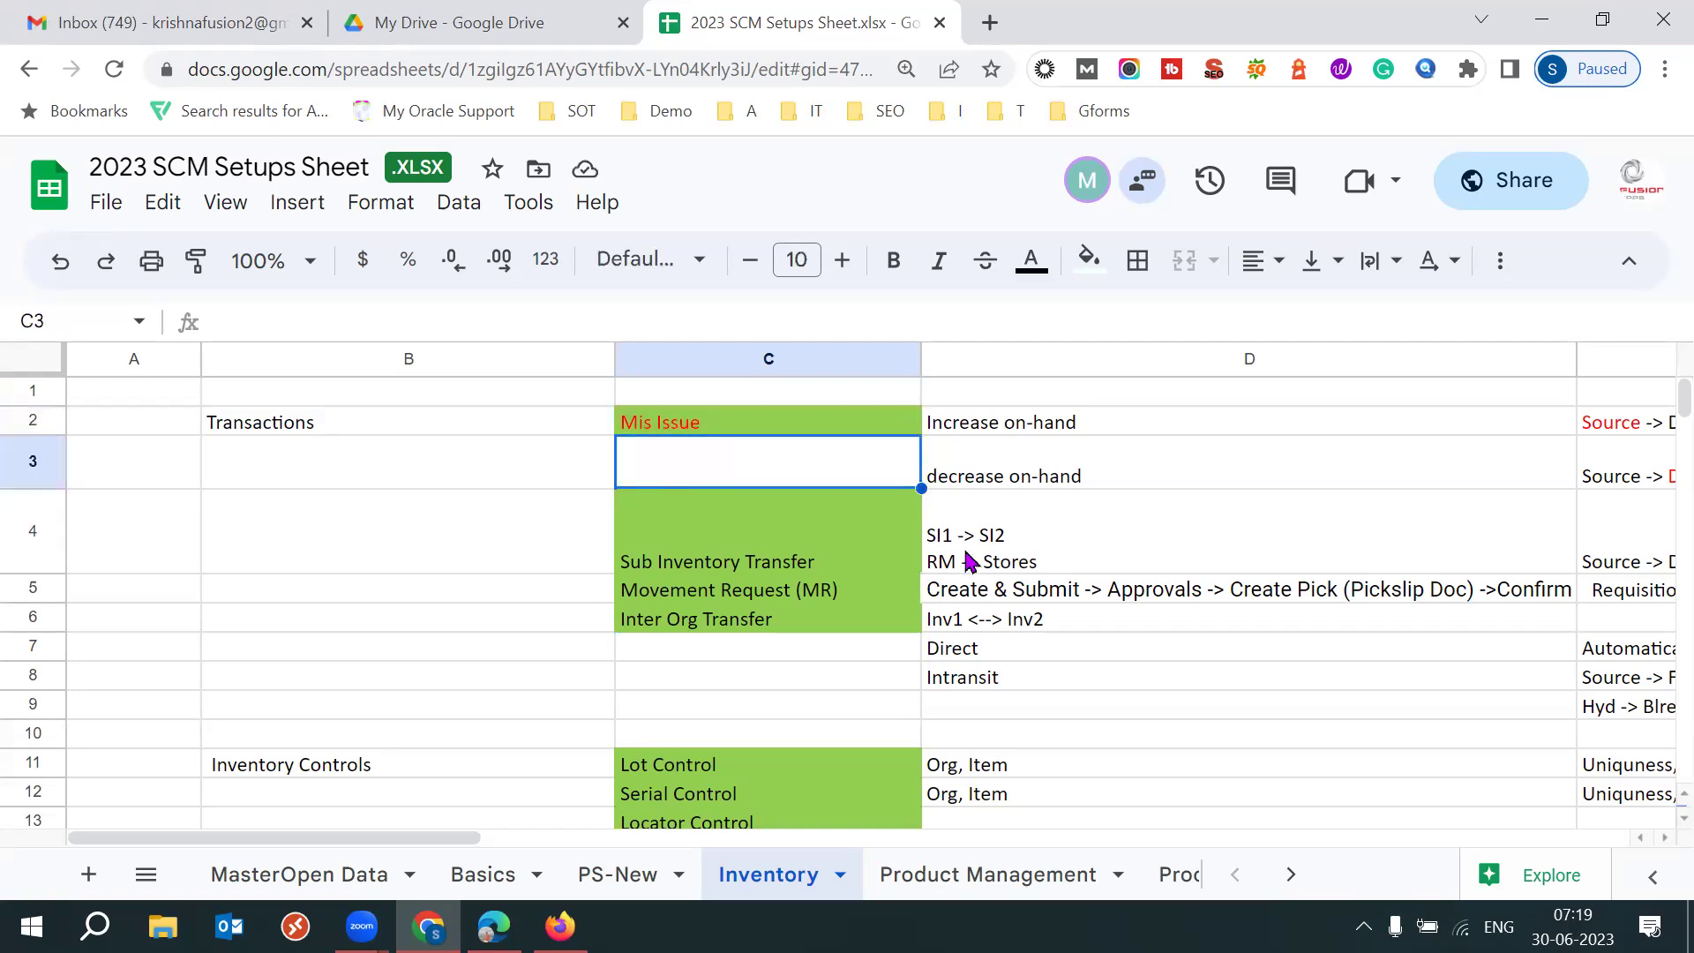
pyautogui.write('Mis')
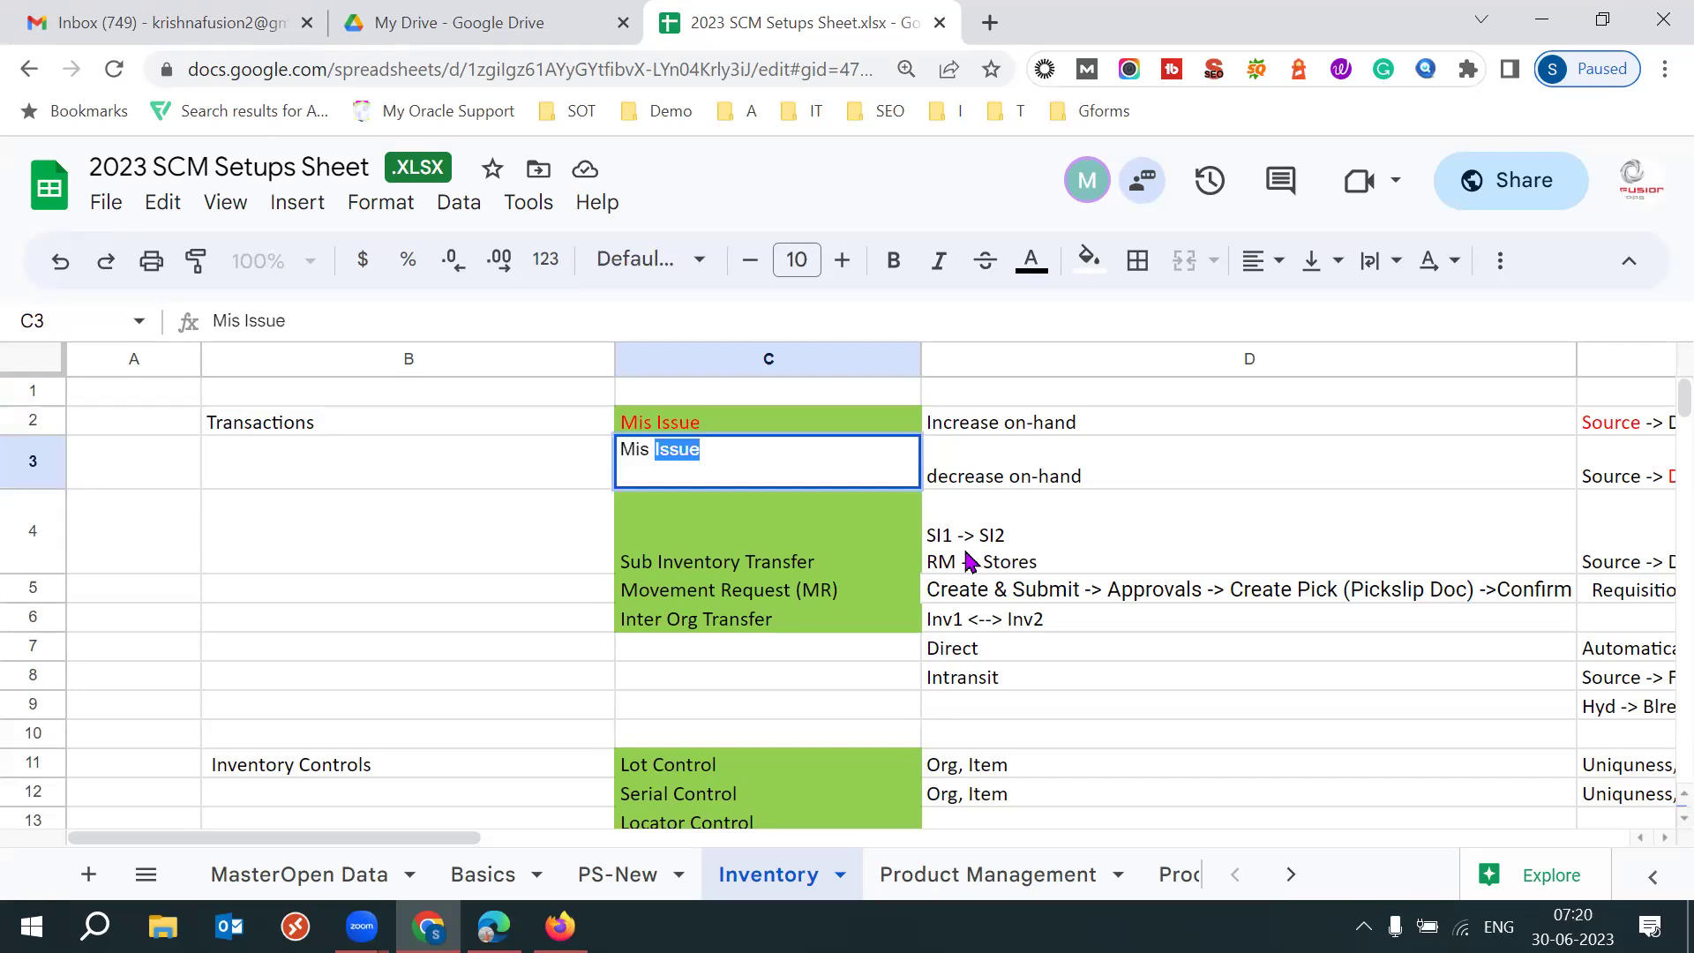
pyautogui.press('BackSpace')
pyautogui.press('BackSpace')
pyautogui.press('BackSpace')
pyautogui.press('BackSpace')
pyautogui.press('BackSpace')
pyautogui.press('Tab')
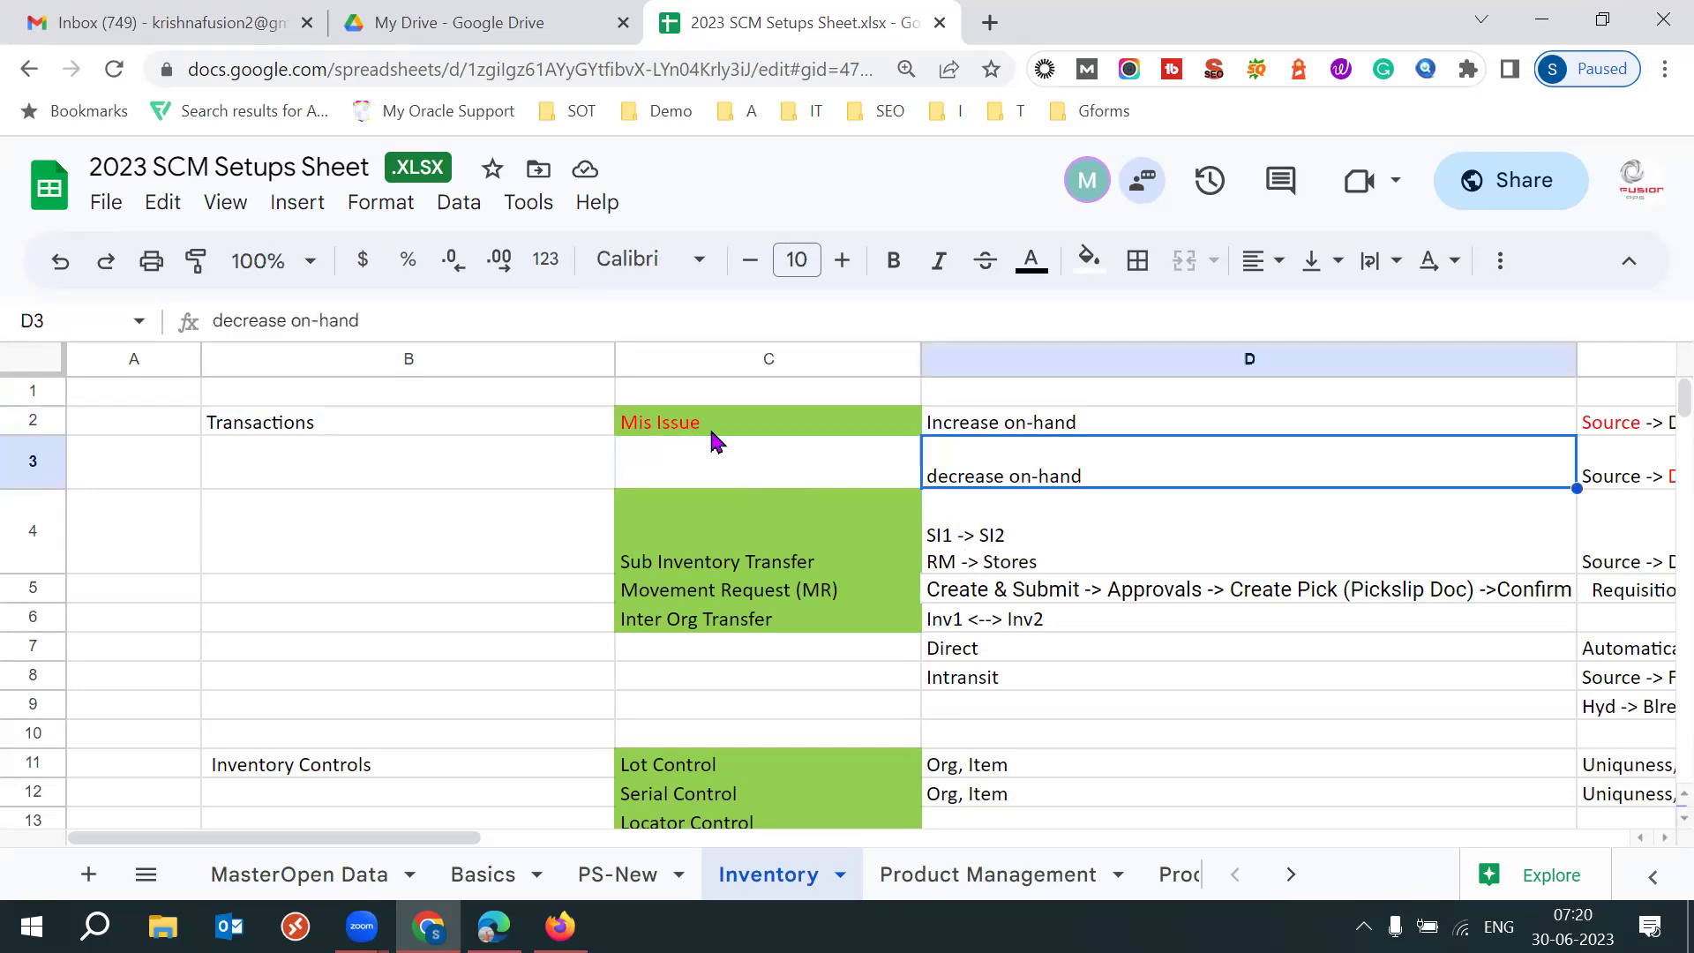
# Move Mis Issue back to C3 and enter 'Mis Receipt' in C2.
pyautogui.click(705, 425)
pyautogui.hotkey('ctrl', 'c')
pyautogui.click(717, 484)
pyautogui.hotkey('ctrl', 'v')
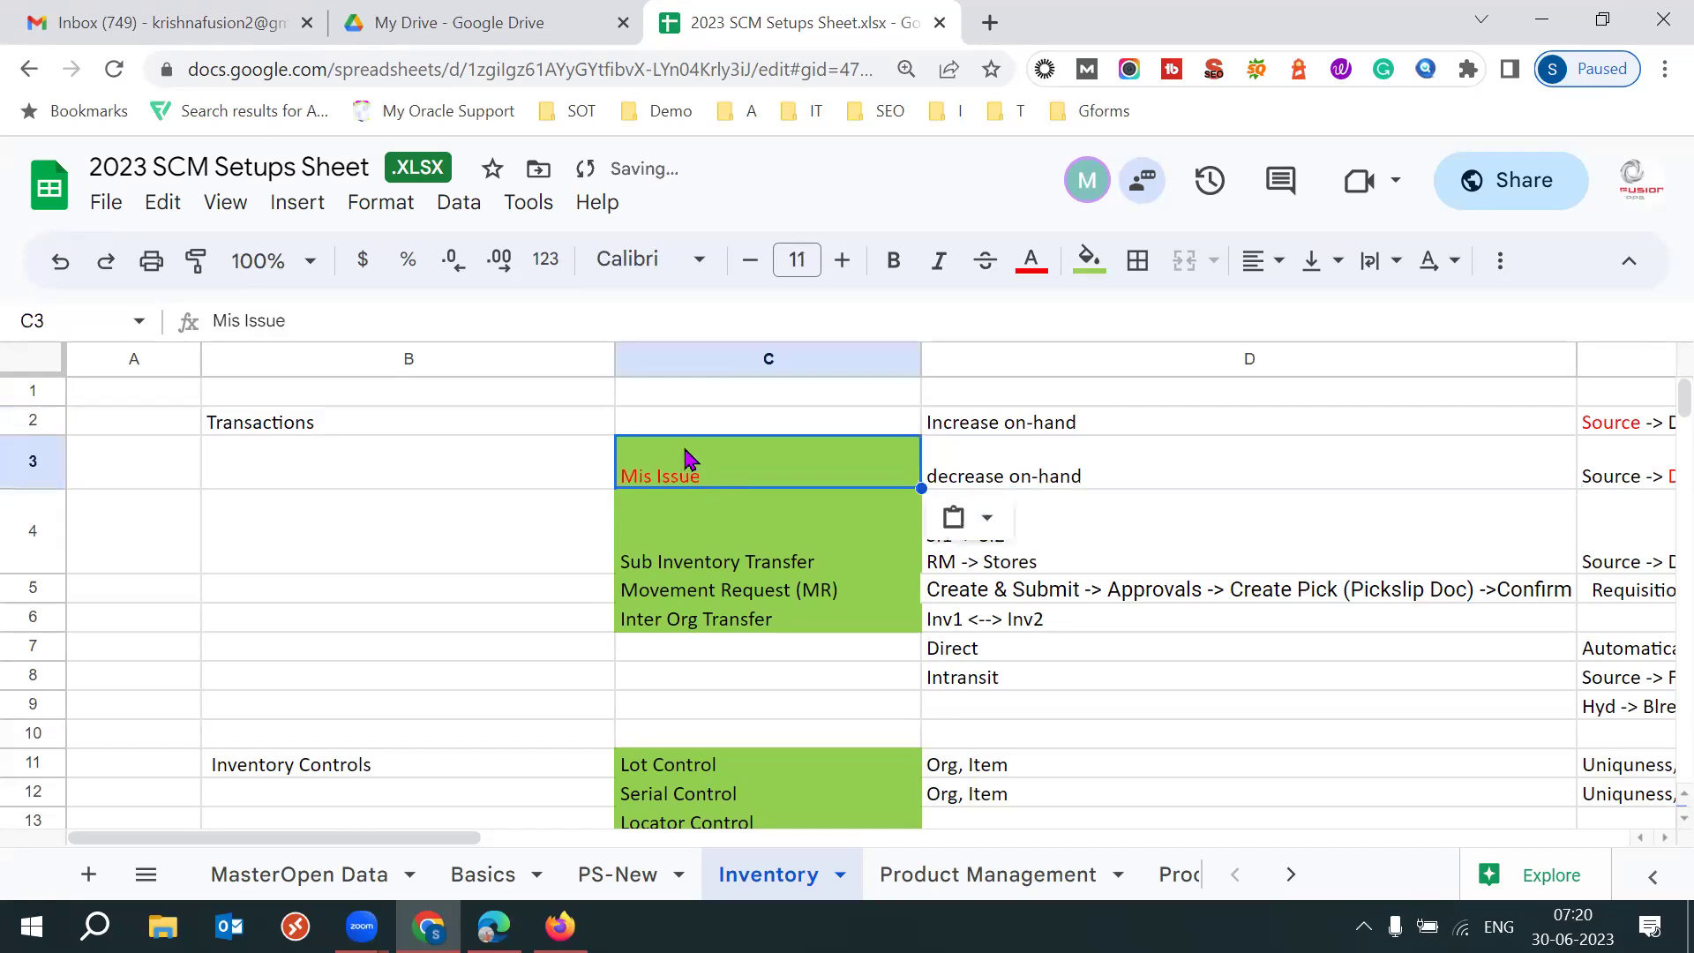
pyautogui.click(680, 425)
pyautogui.write('Mis RE')
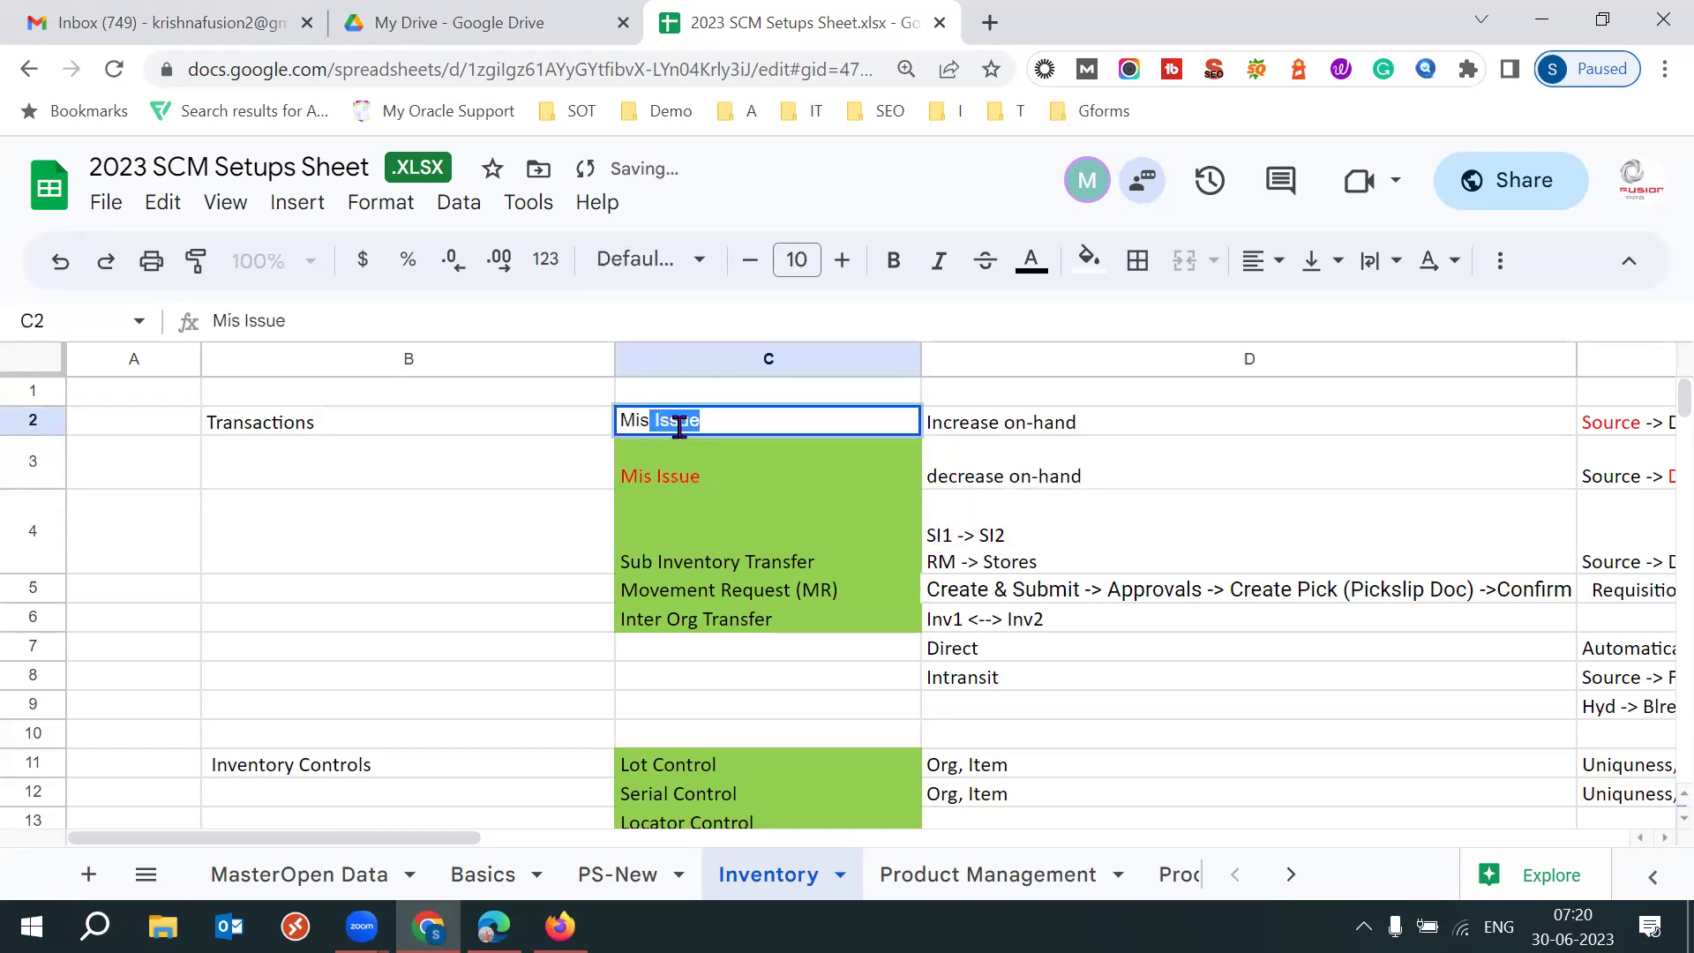
pyautogui.press('BackSpace')
pyautogui.write('eceipt')
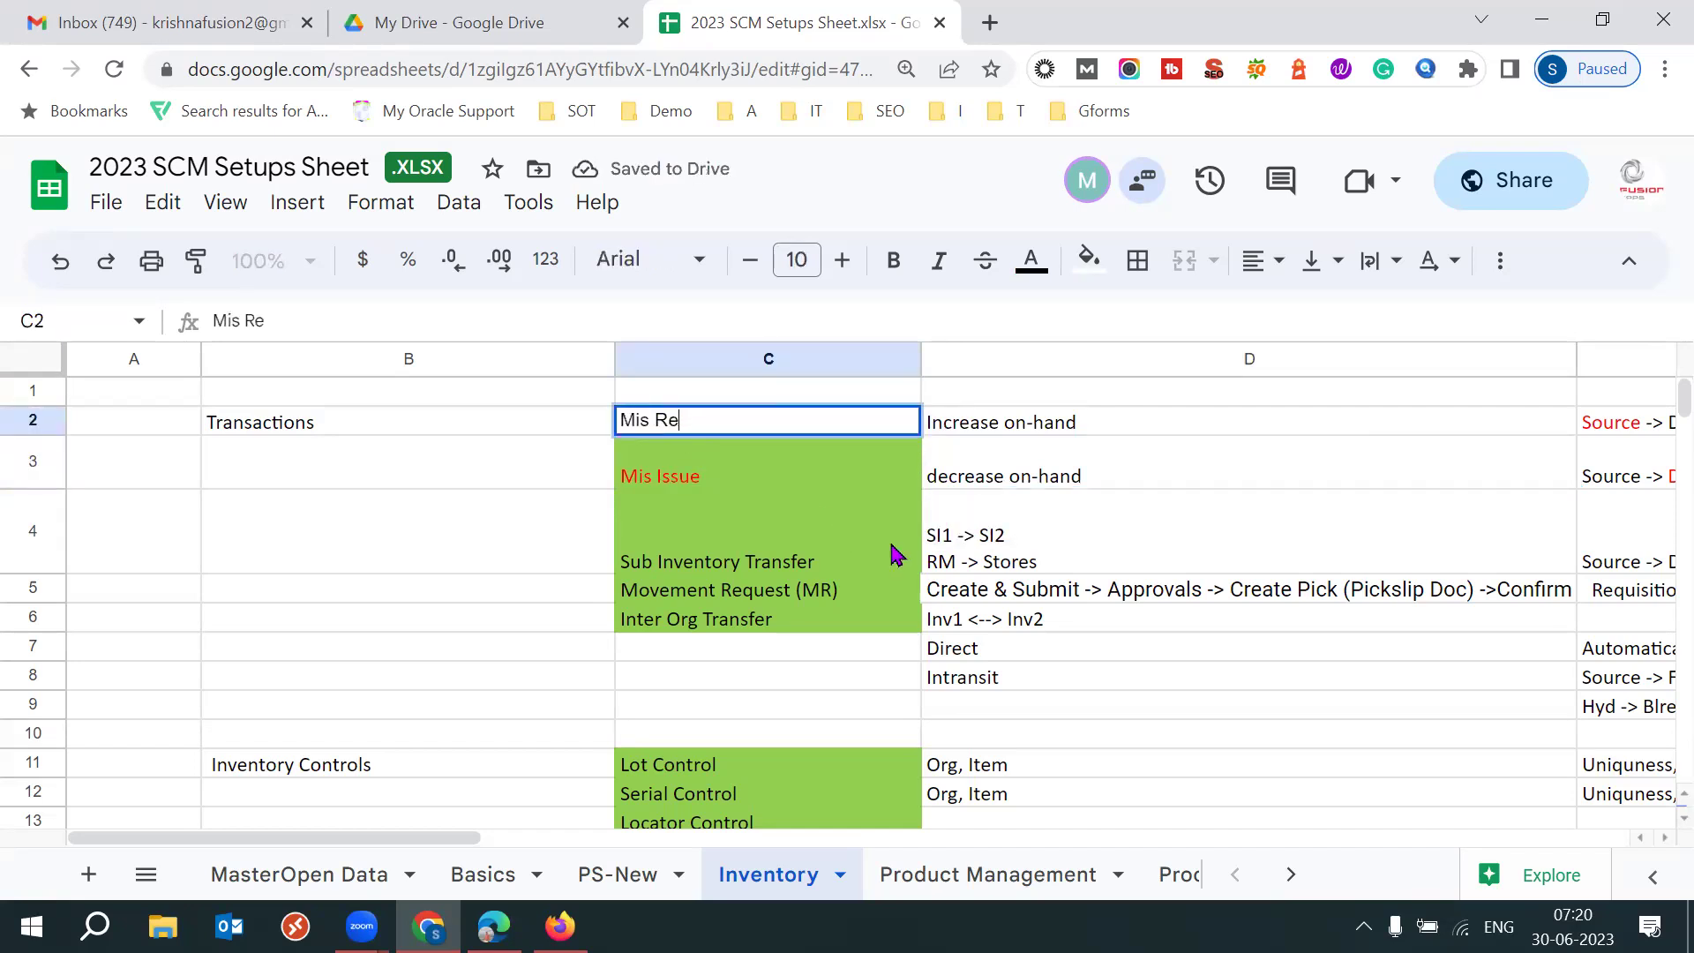
pyautogui.press('Tab')
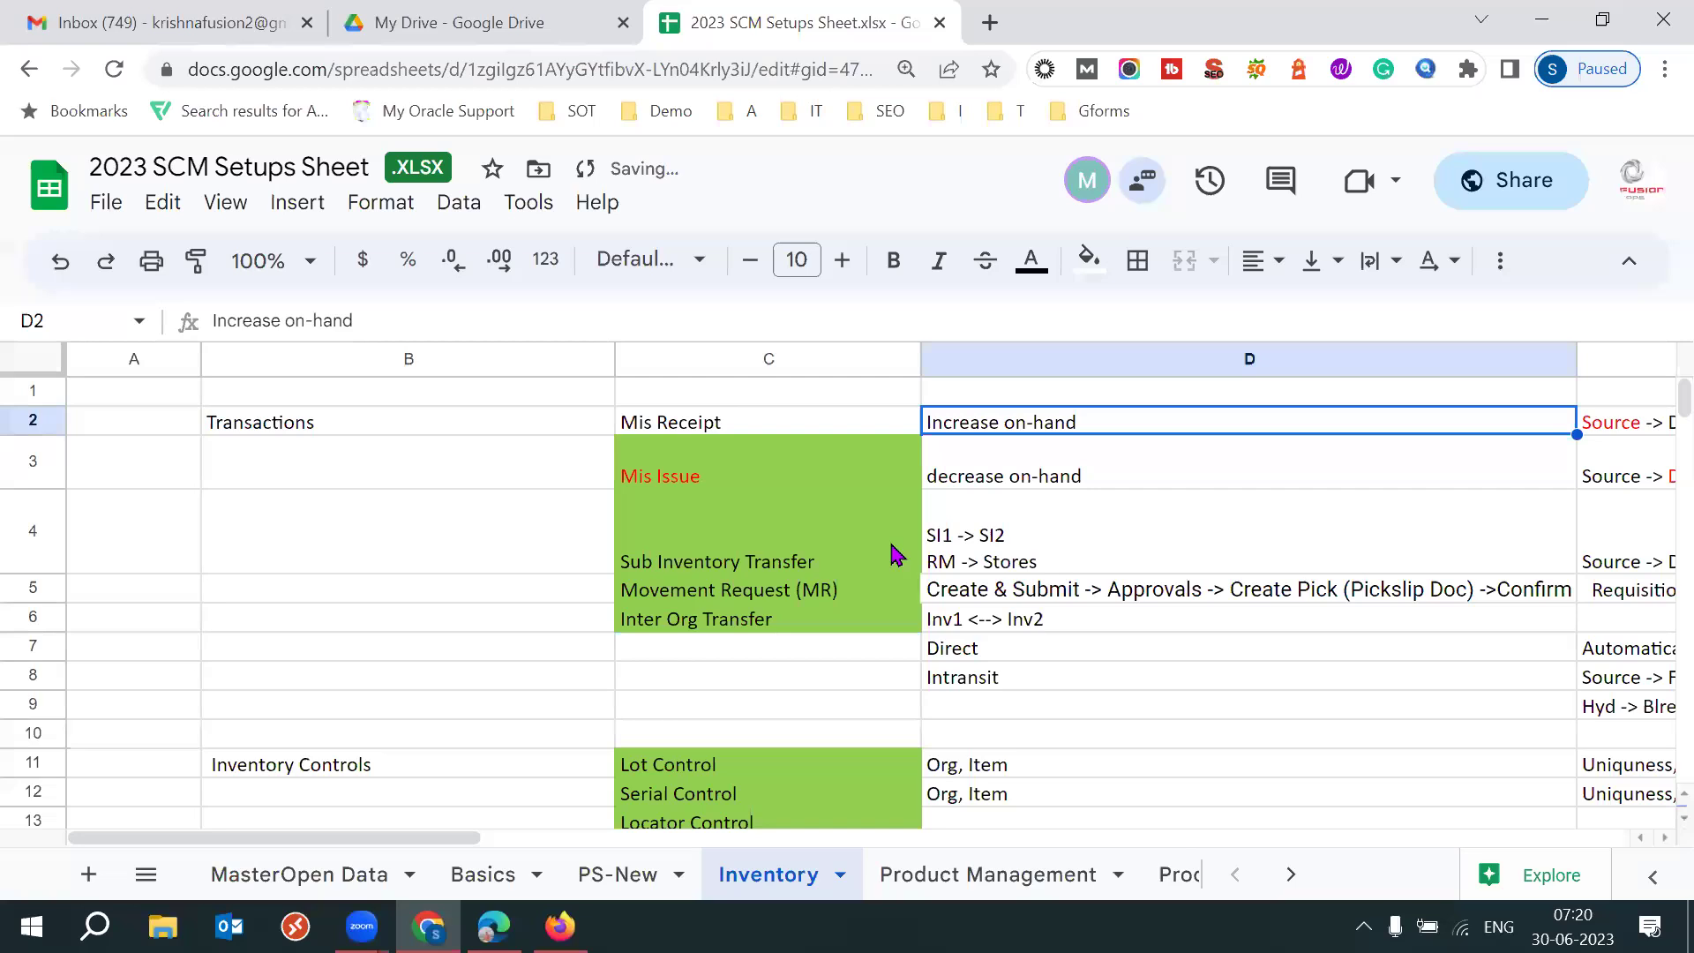
pyautogui.moveTo(718, 480); pyautogui.dragTo(735, 627)
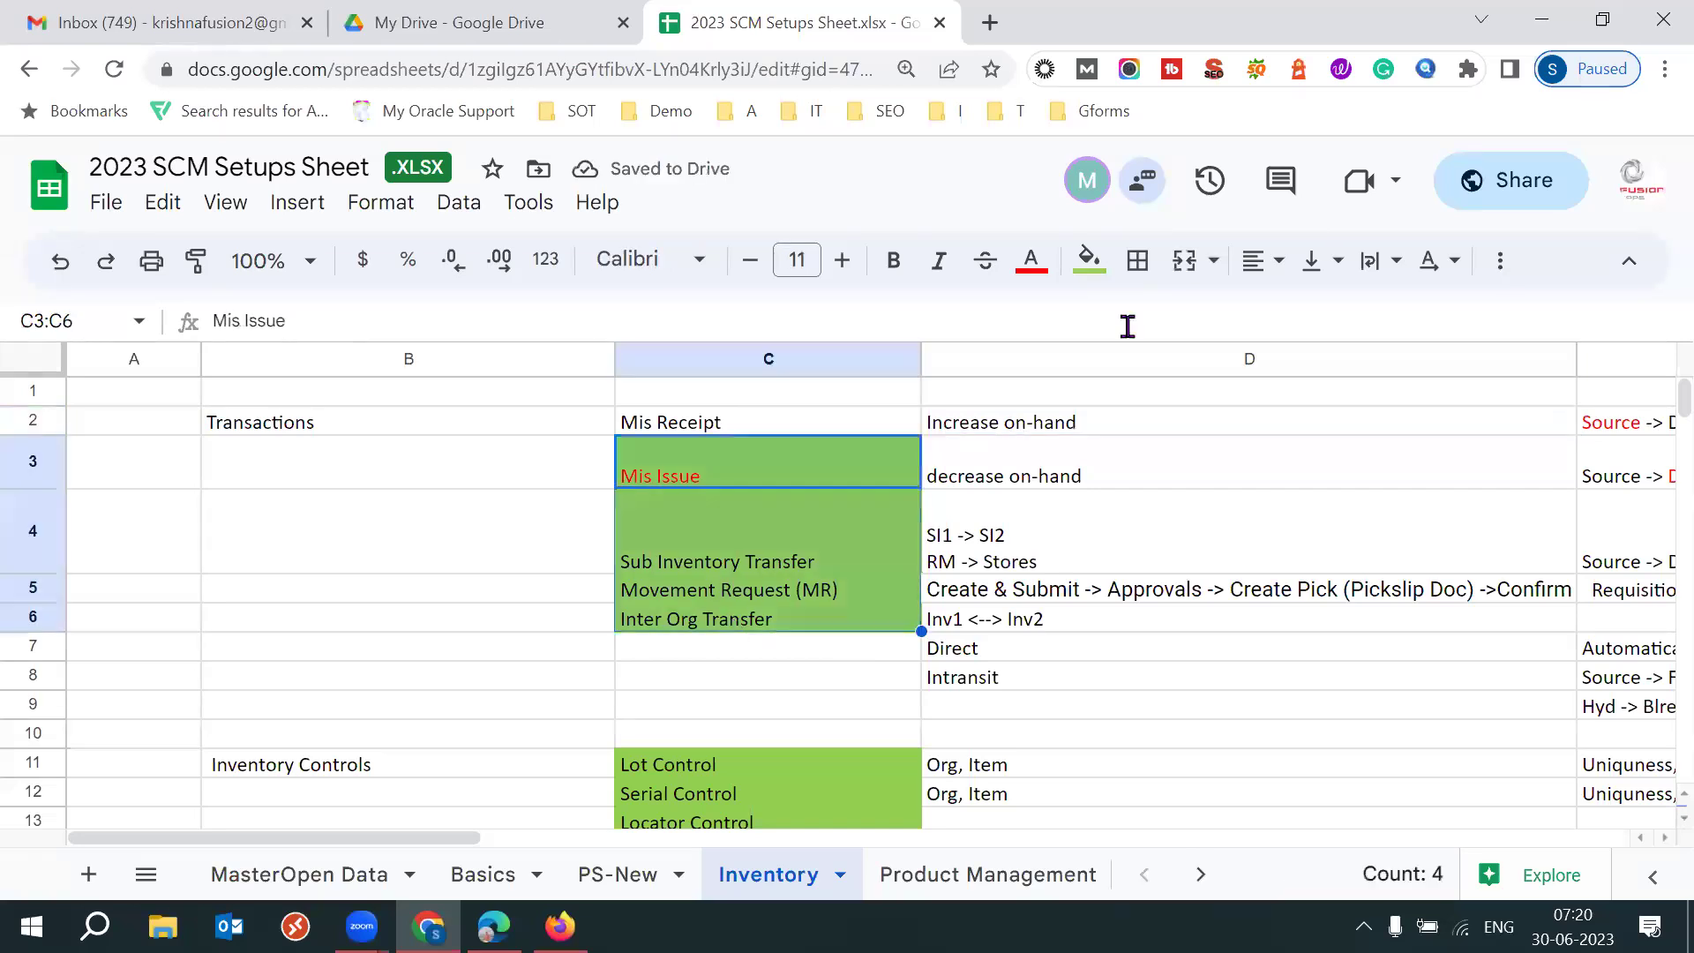
# Give cells C3 through C6 the green fill.
pyautogui.click(1089, 259)
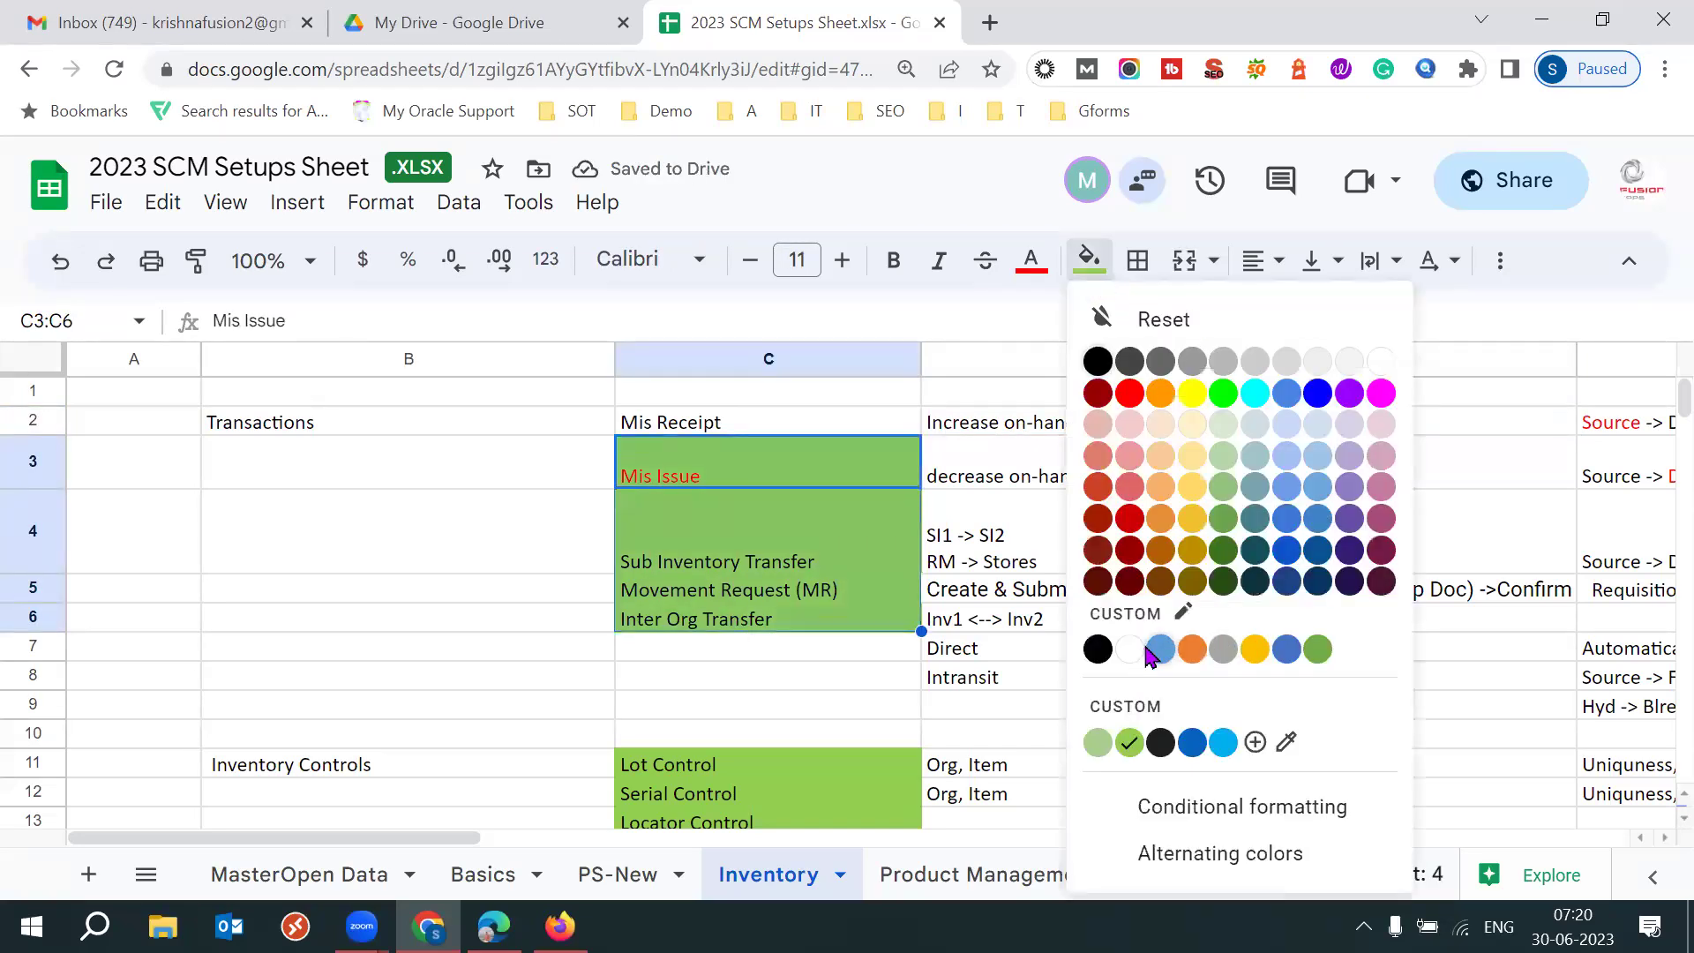
pyautogui.click(1130, 651)
pyautogui.click(765, 739)
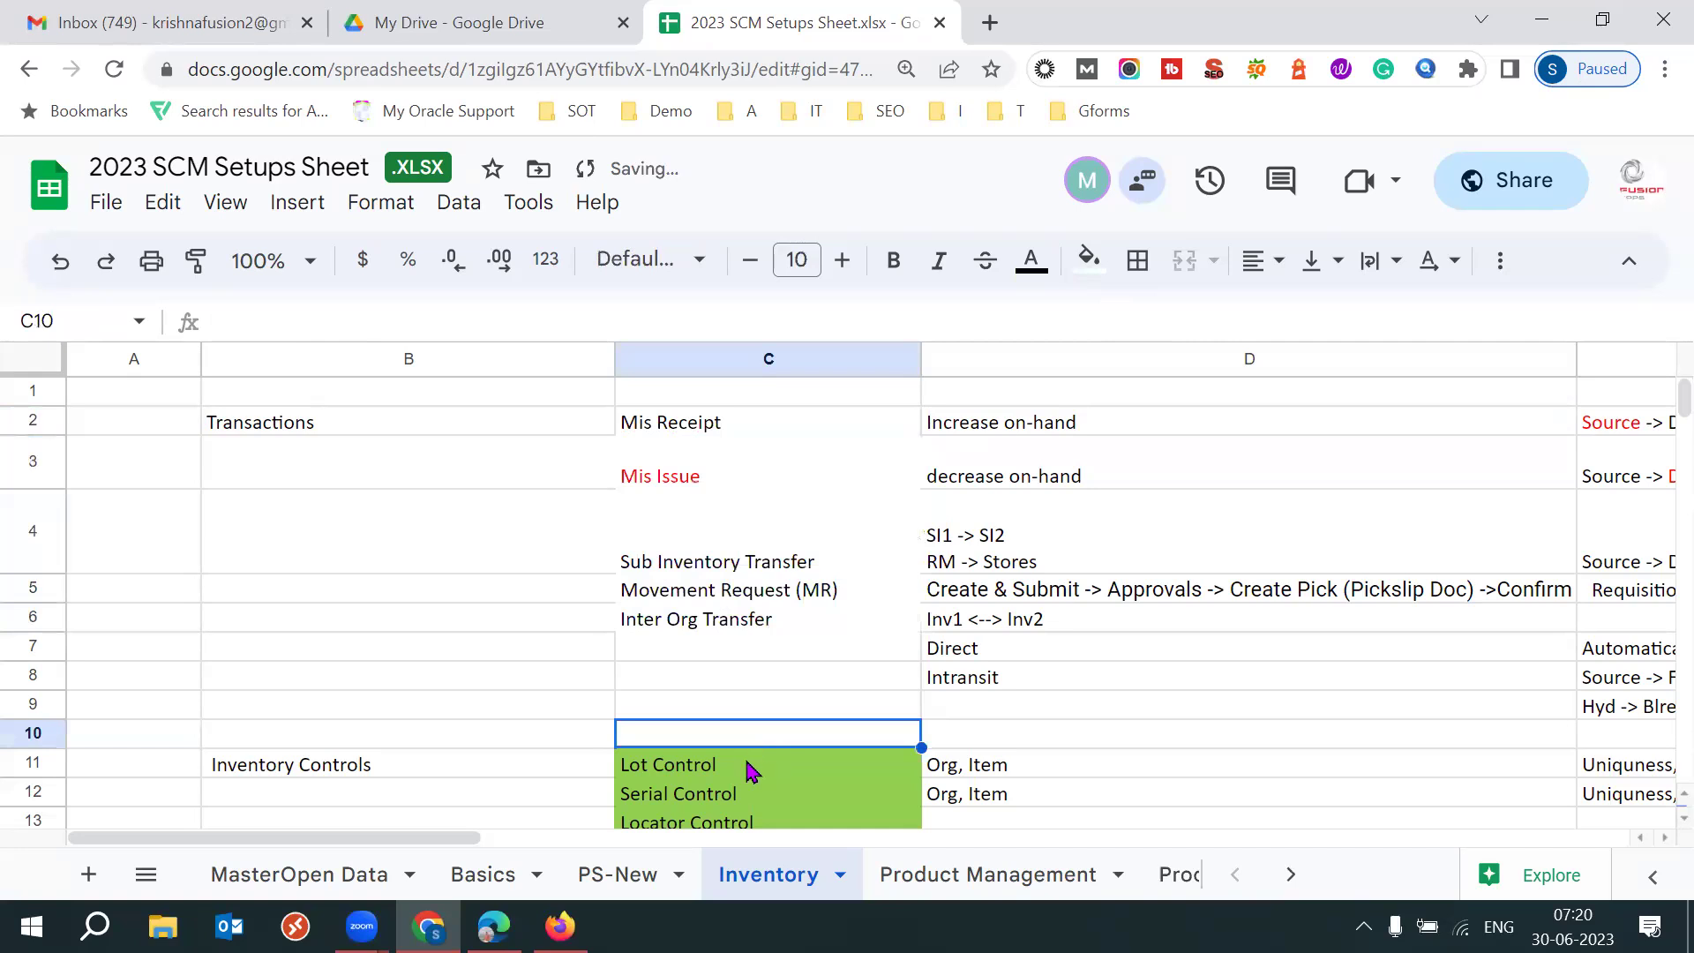
pyautogui.click(476, 630)
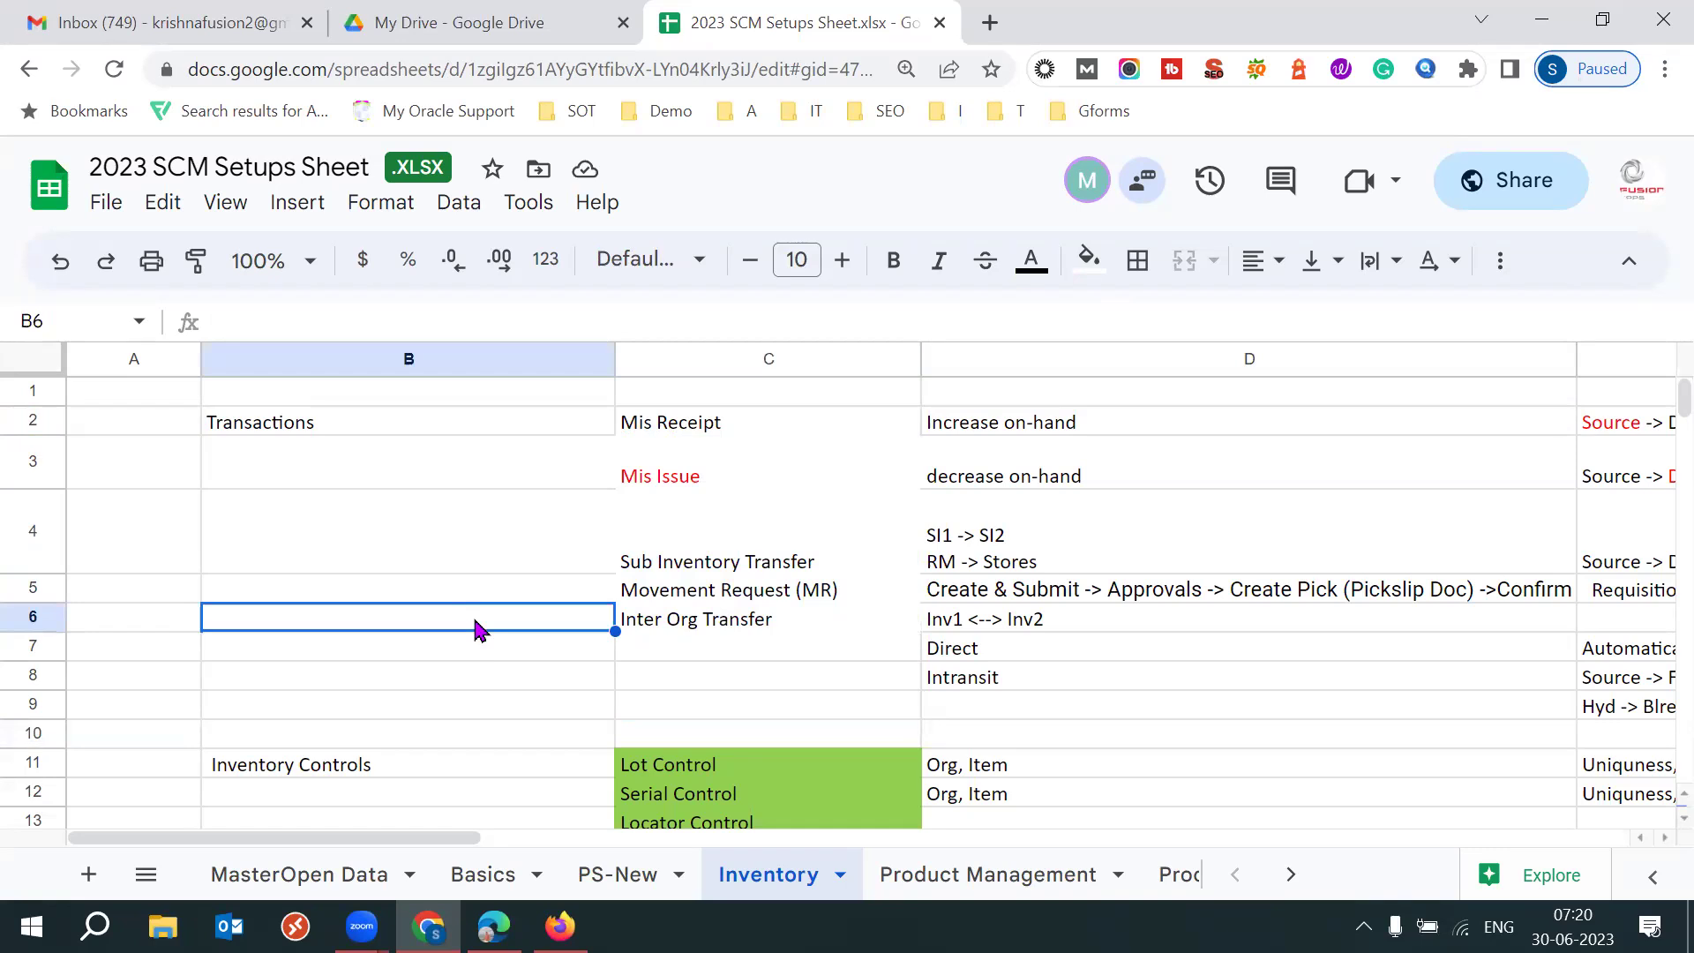
pyautogui.hotkey('ctrl', 'z')
pyautogui.click(432, 628)
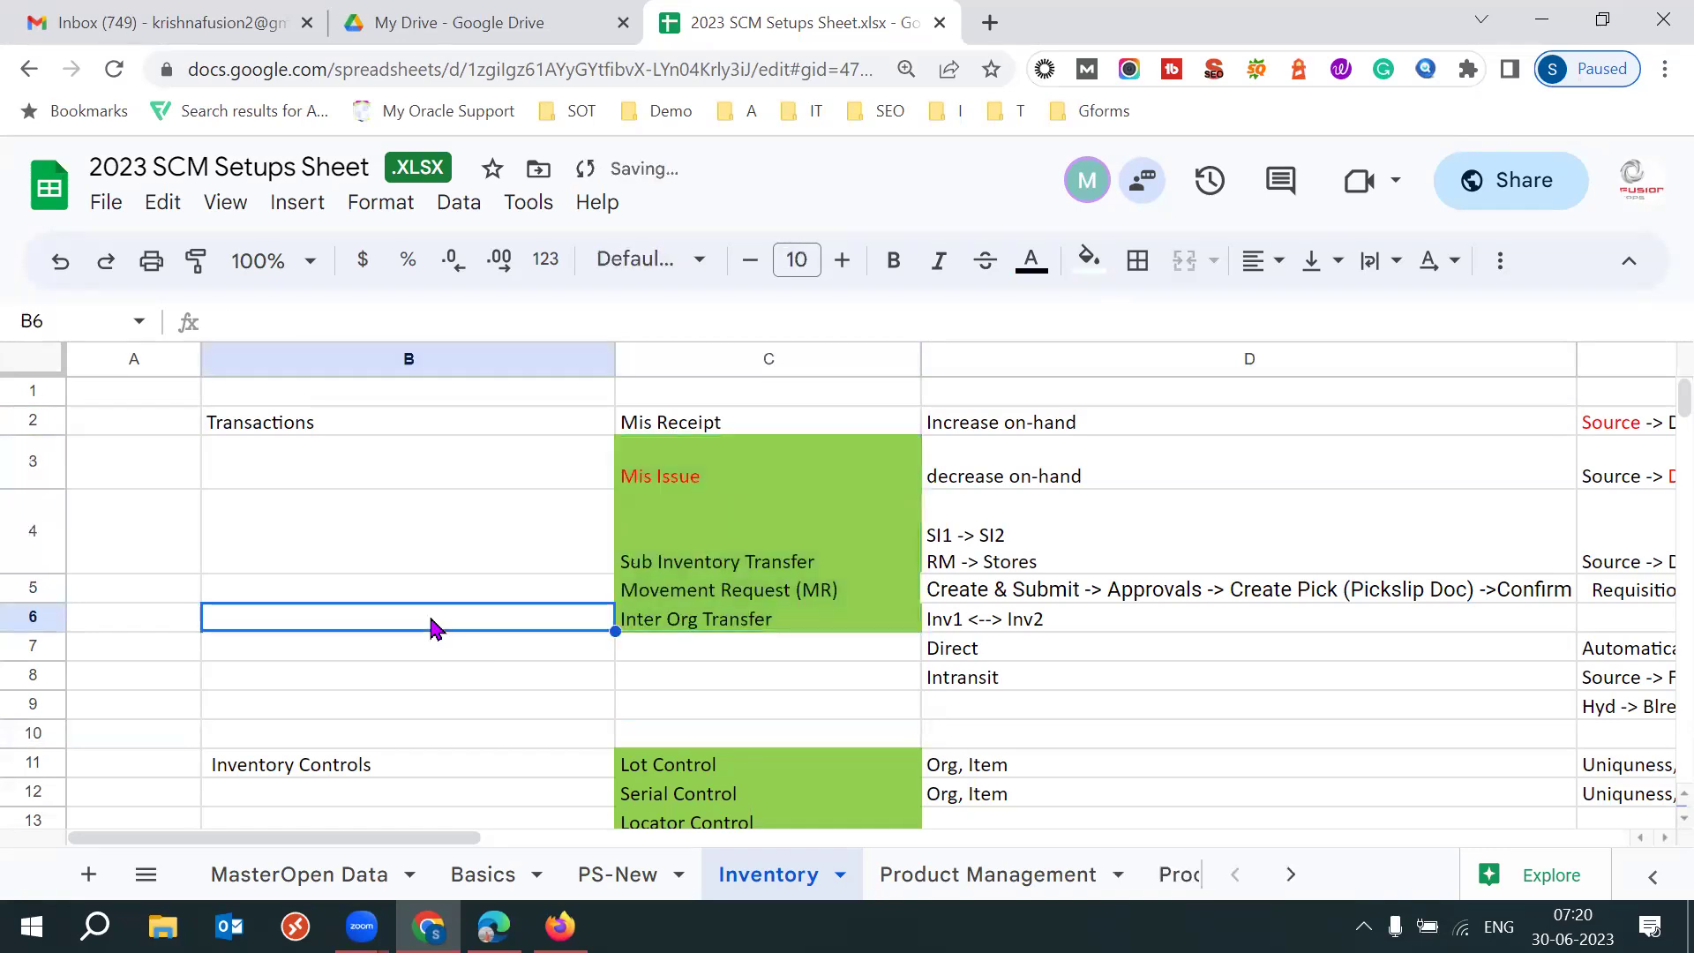
pyautogui.click(422, 484)
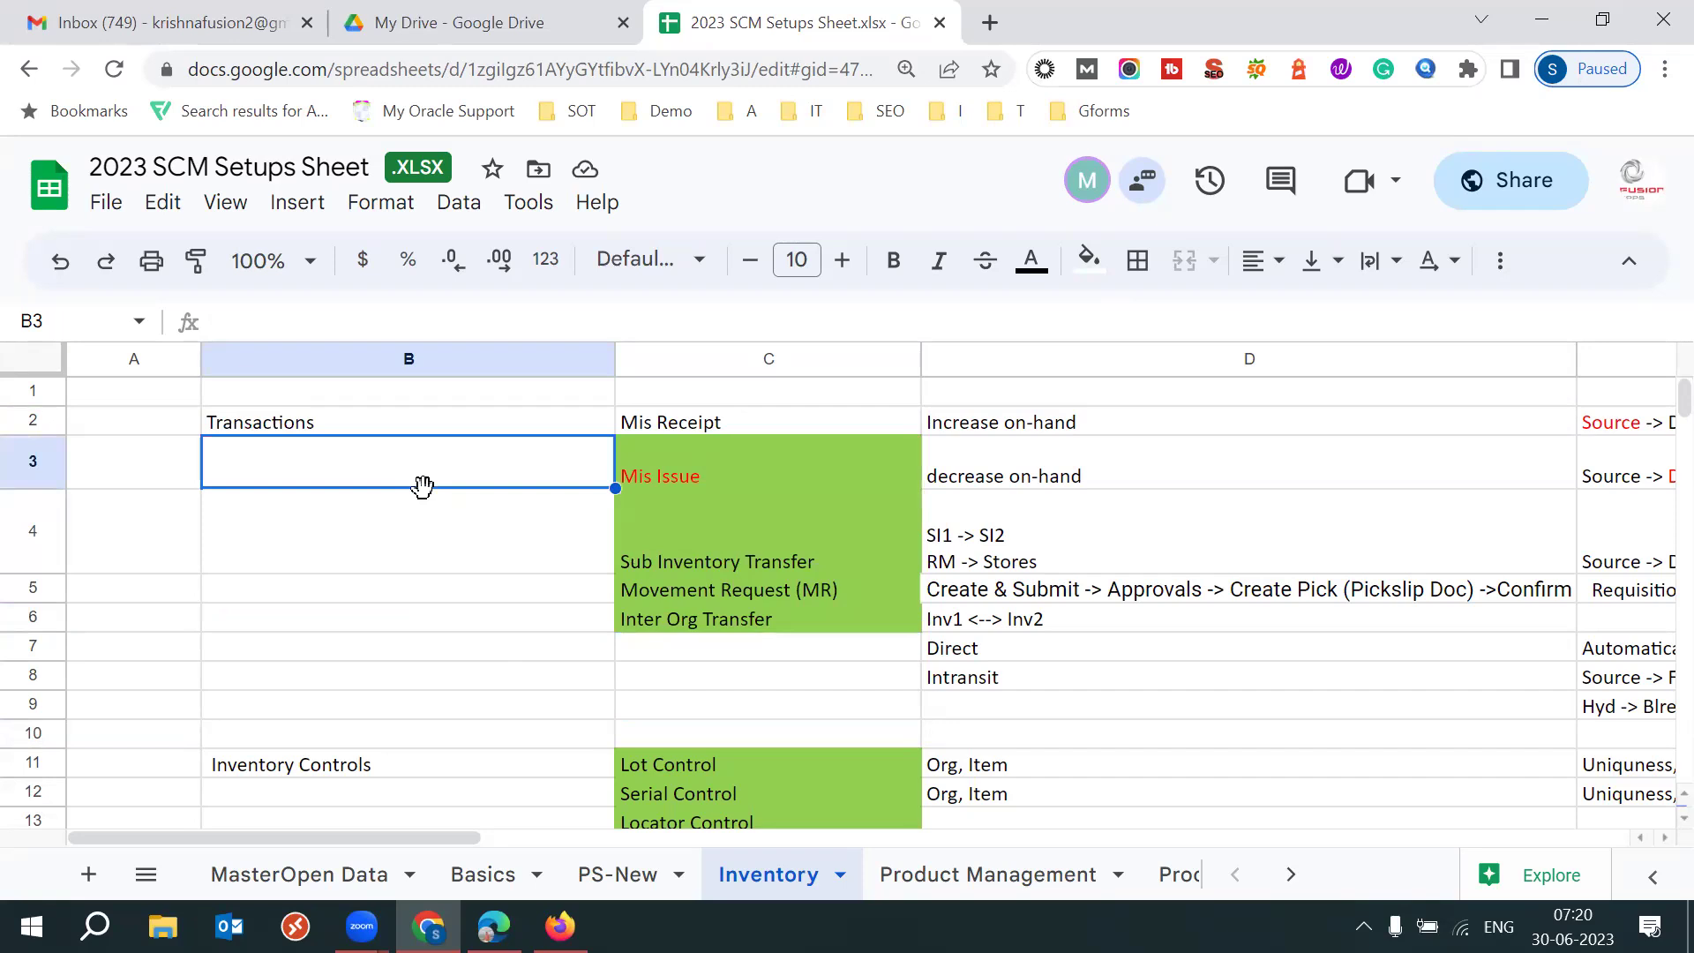
# Add the heading 'Inventory' in cell A1.
pyautogui.click(145, 395)
pyautogui.write('Inventory')
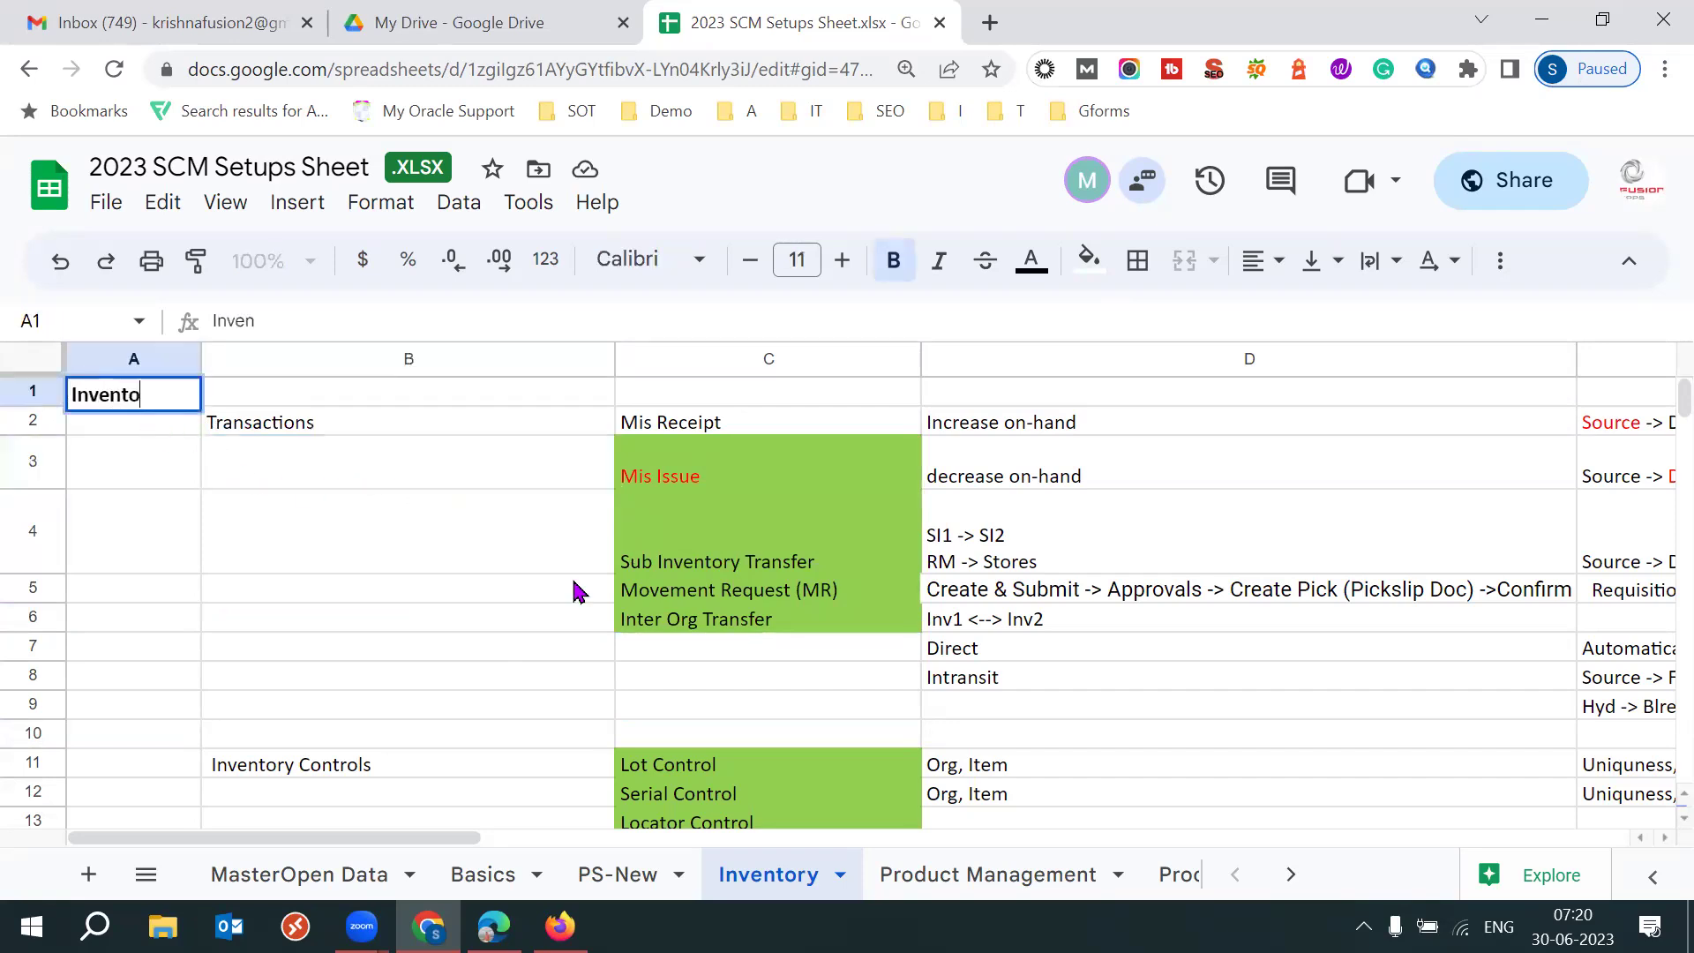
pyautogui.press('Tab')
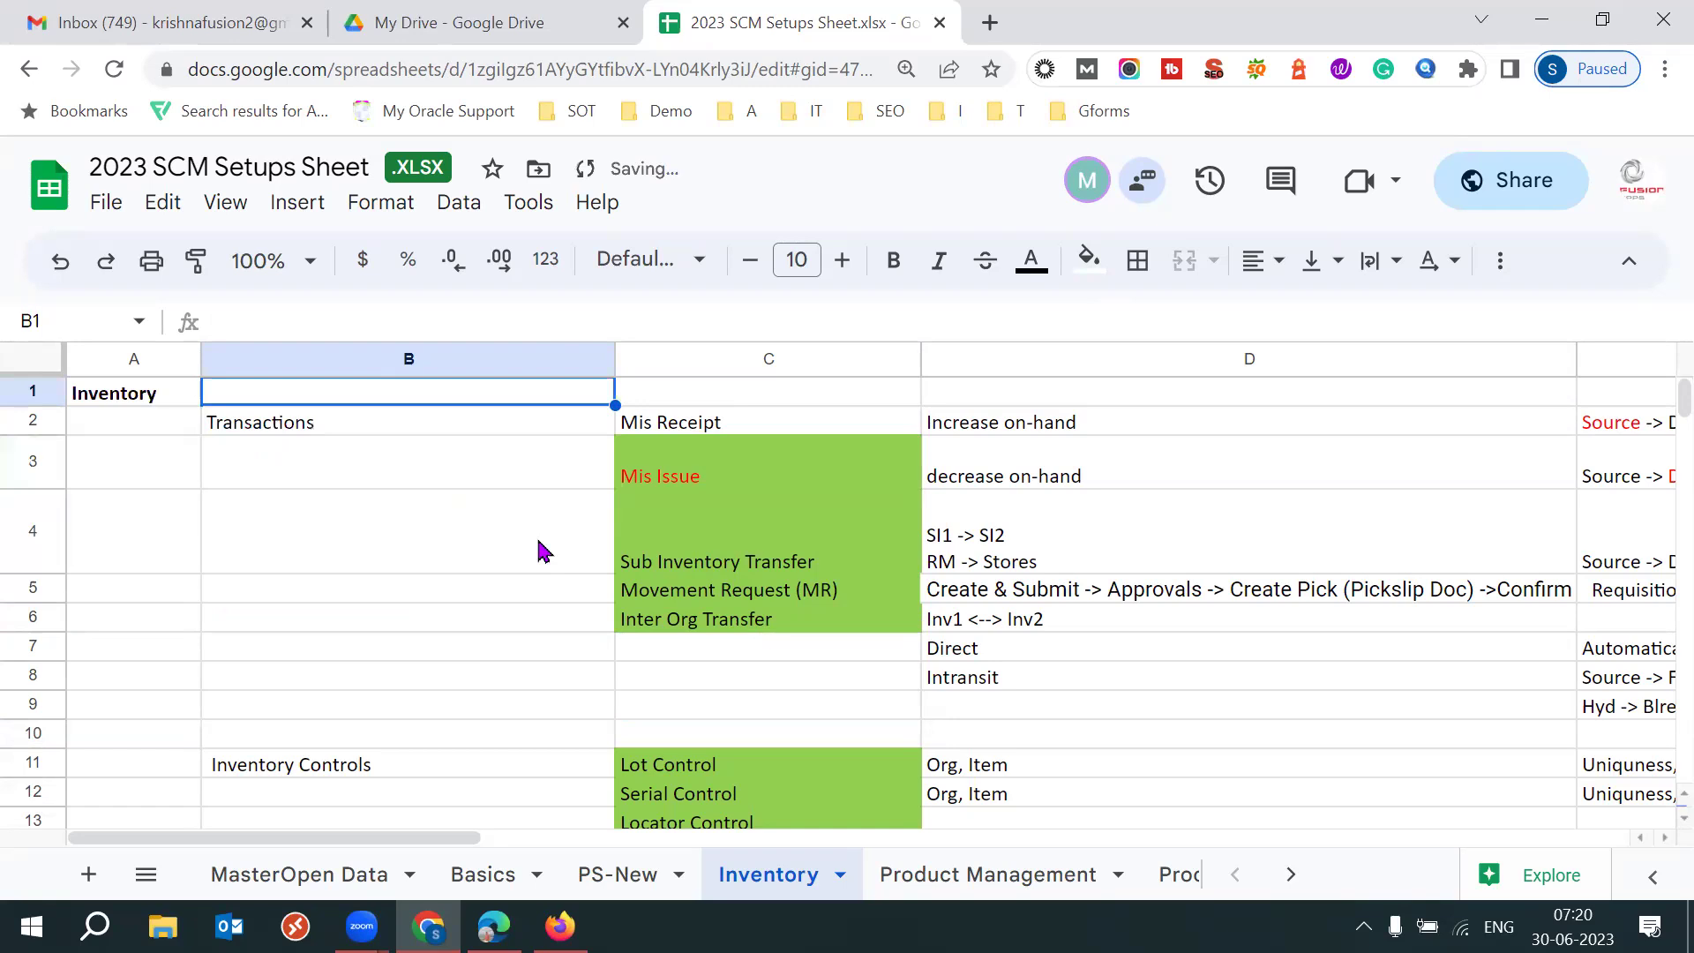
pyautogui.click(426, 512)
pyautogui.press('Up')
pyautogui.press('Up')
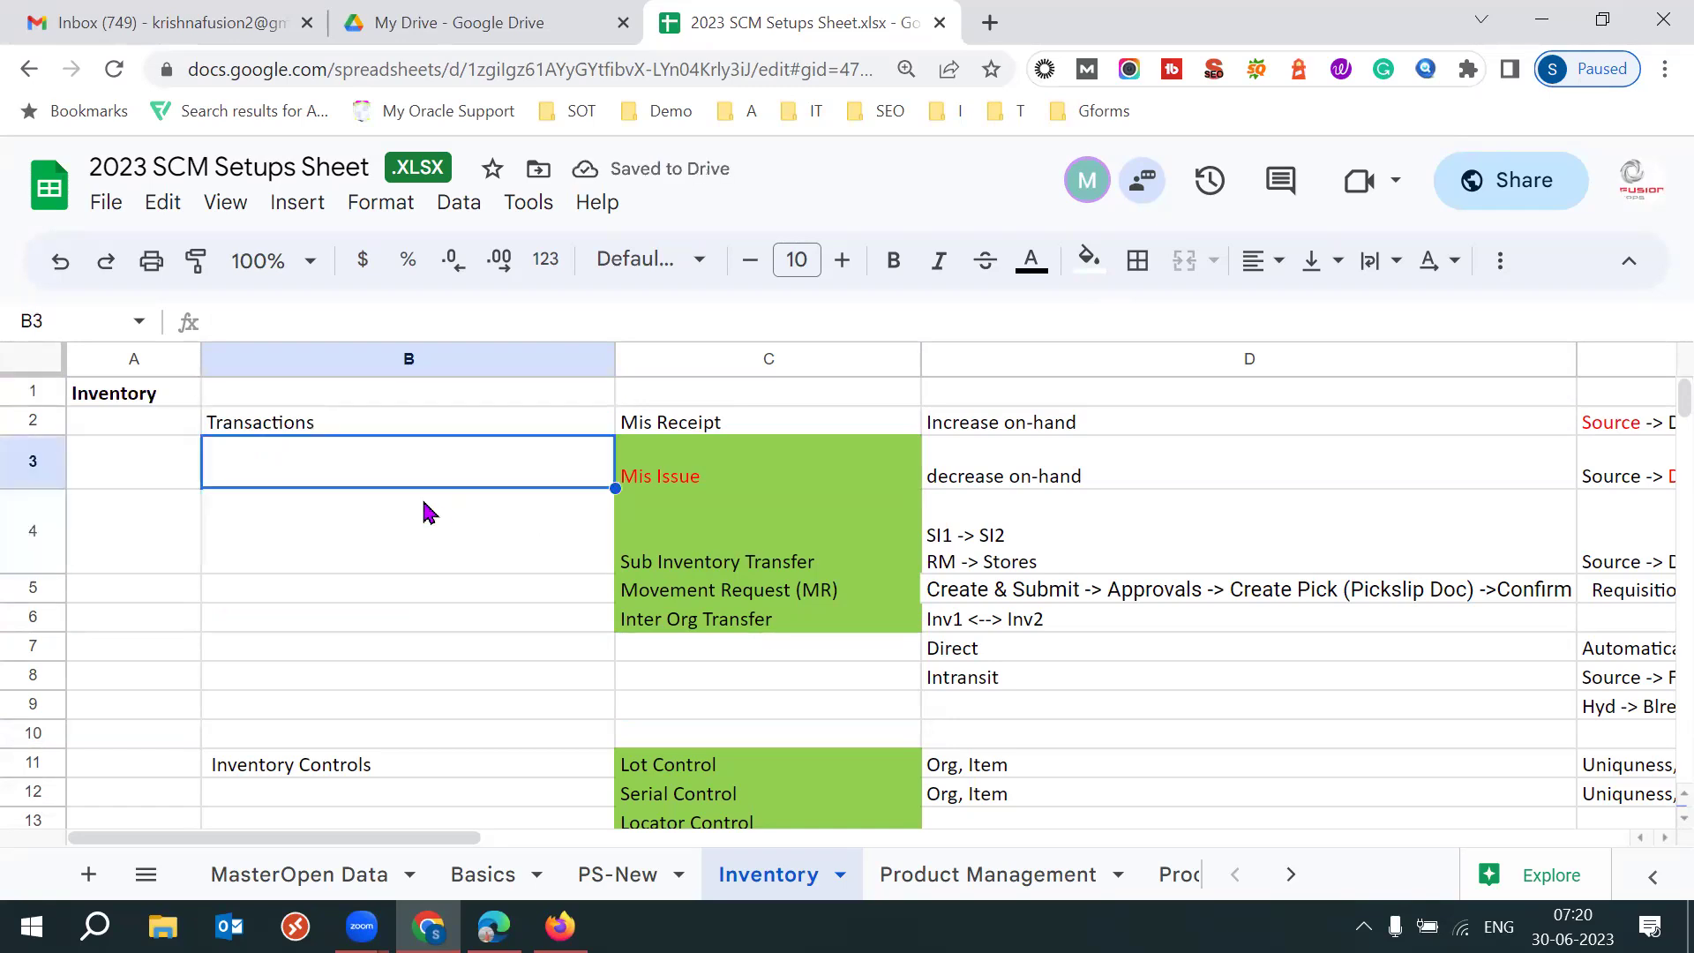
pyautogui.press('Right')
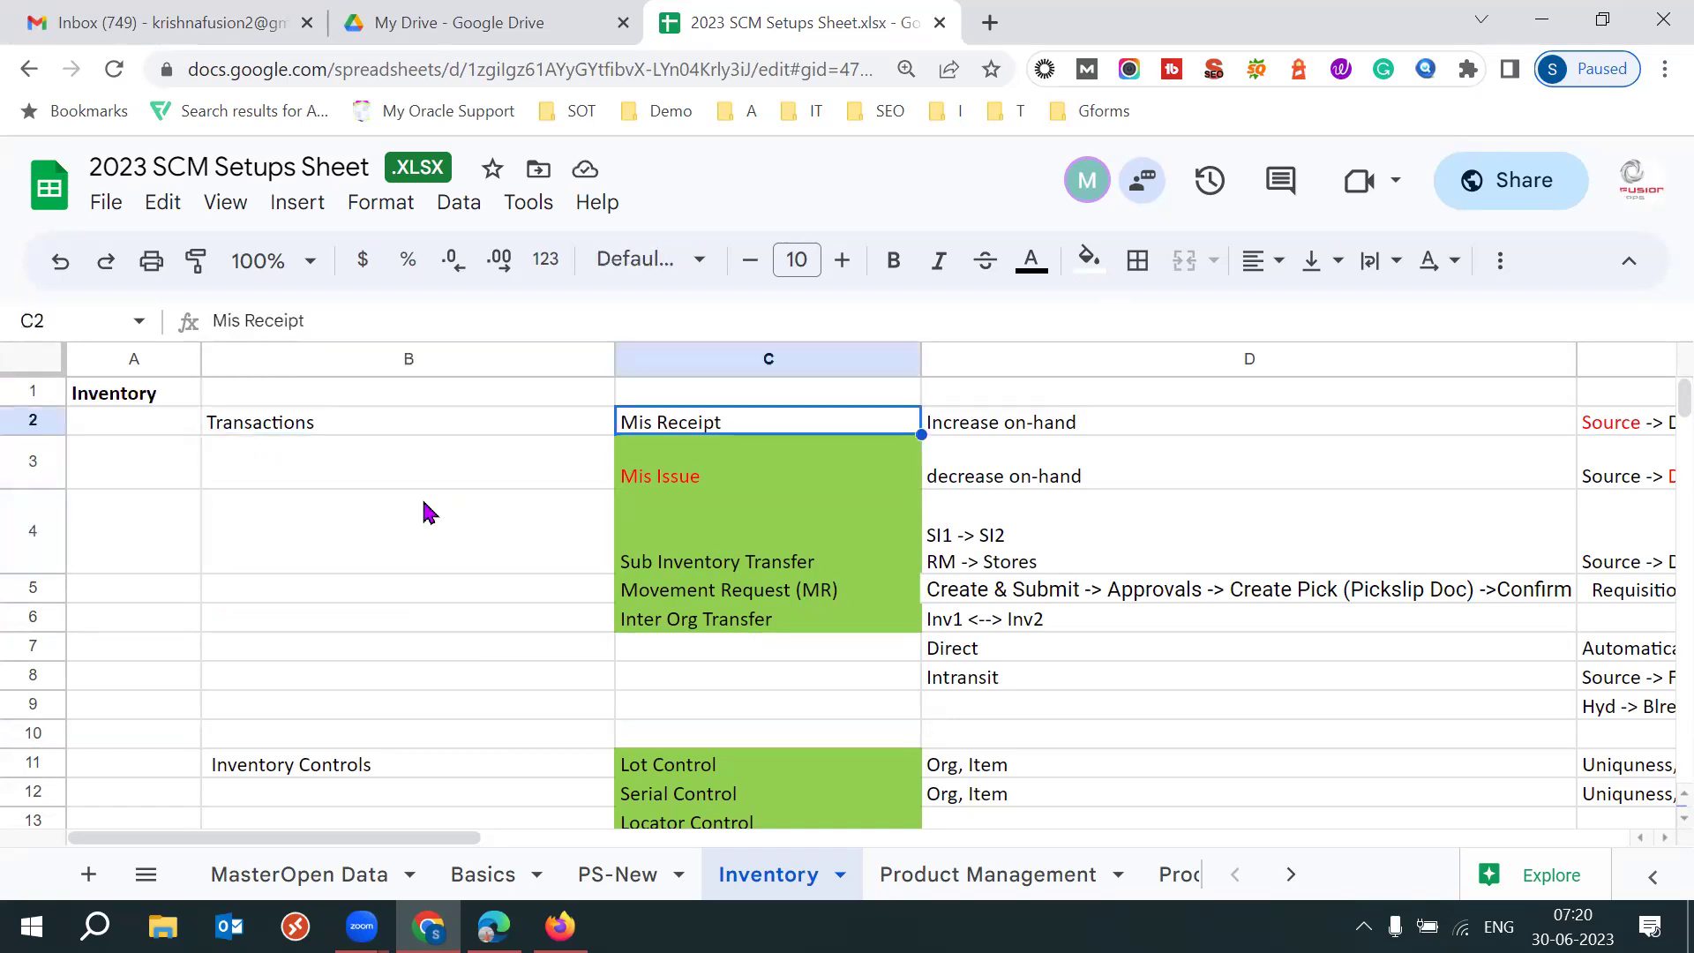
# Remove C3's green fill, then undo it to keep the fill.
pyautogui.click(649, 477)
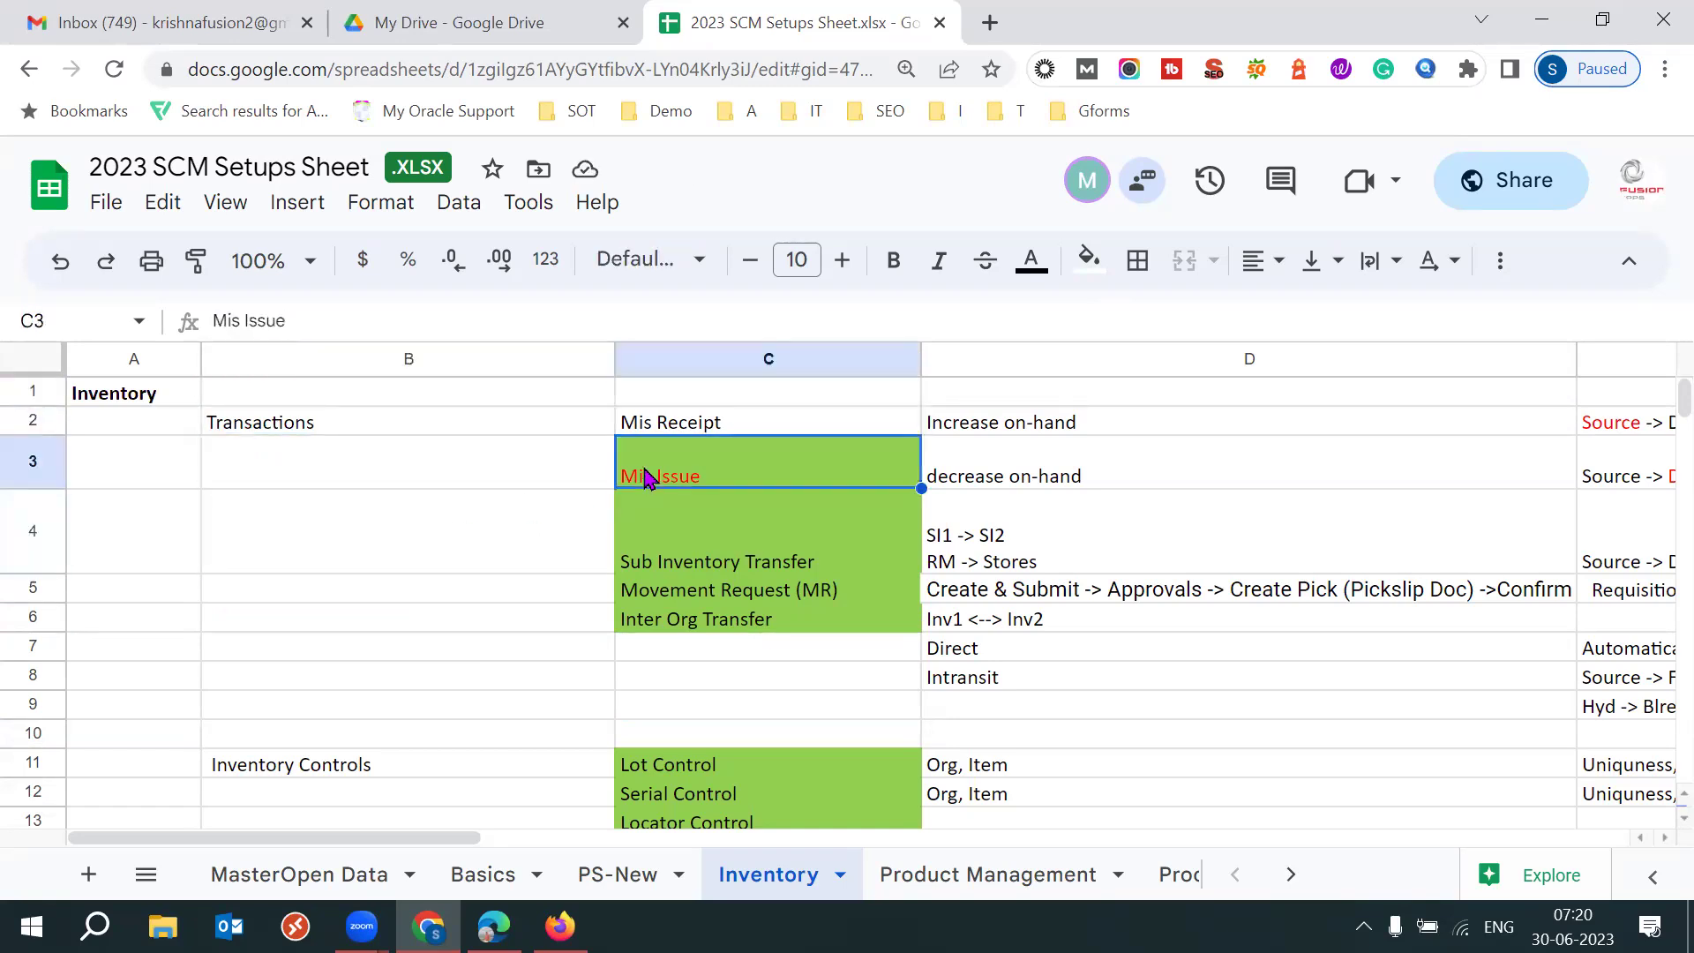
pyautogui.click(1089, 261)
pyautogui.click(1137, 653)
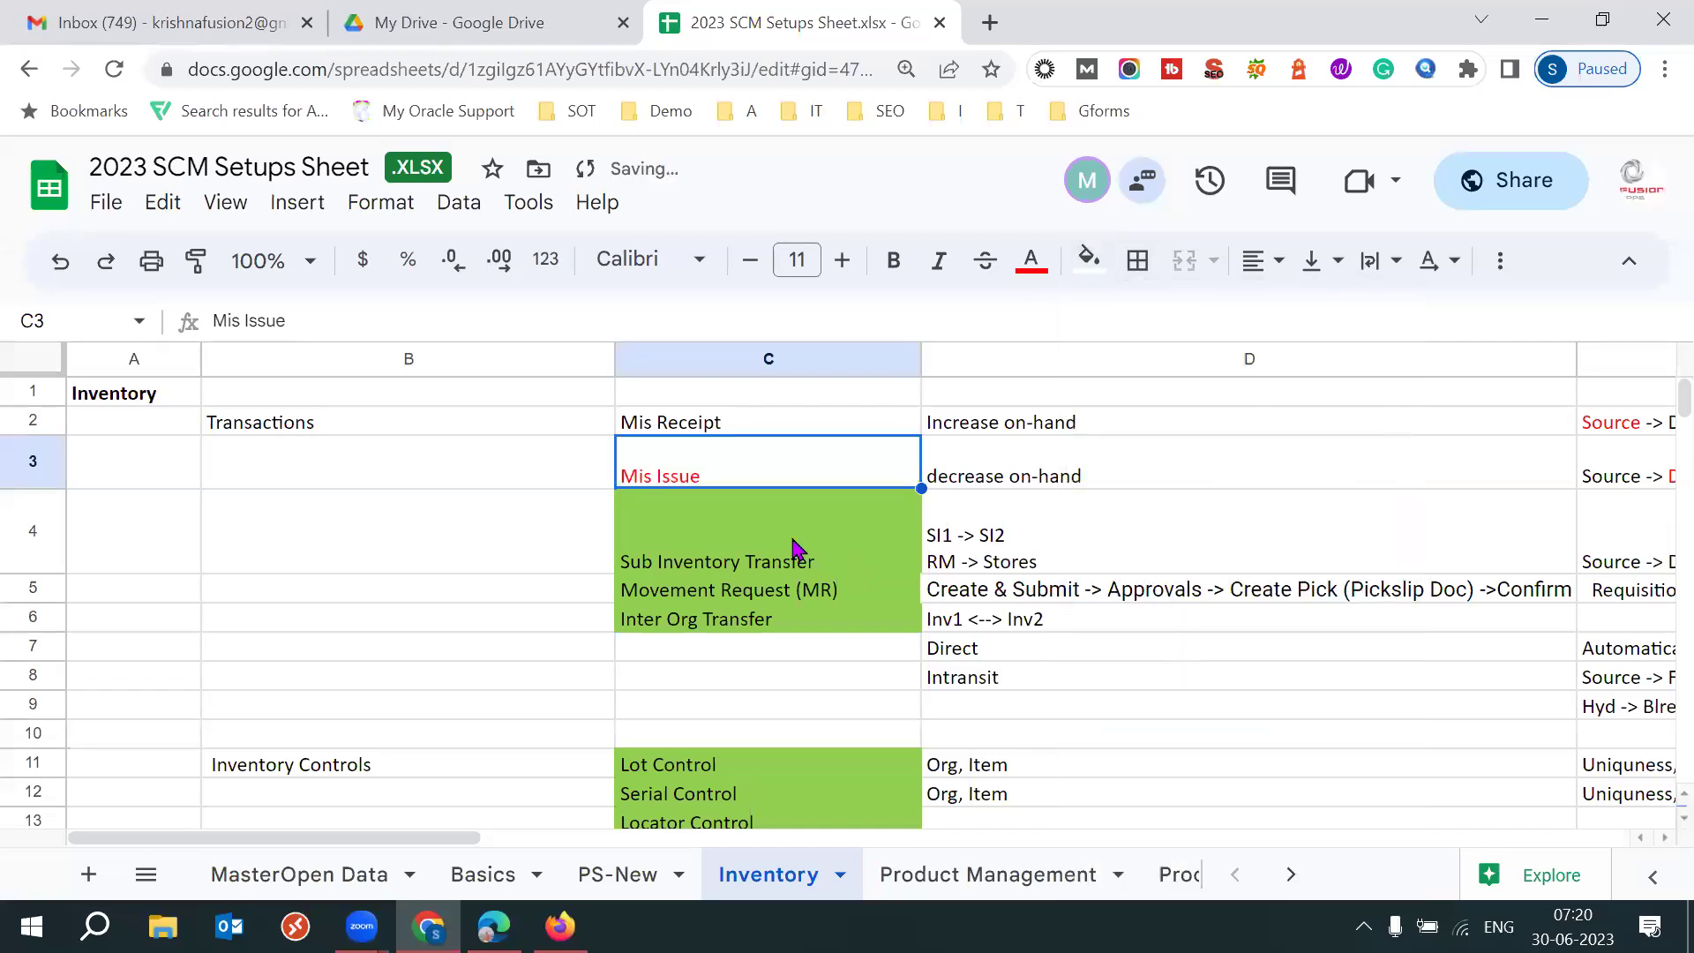
pyautogui.click(750, 532)
pyautogui.click(756, 420)
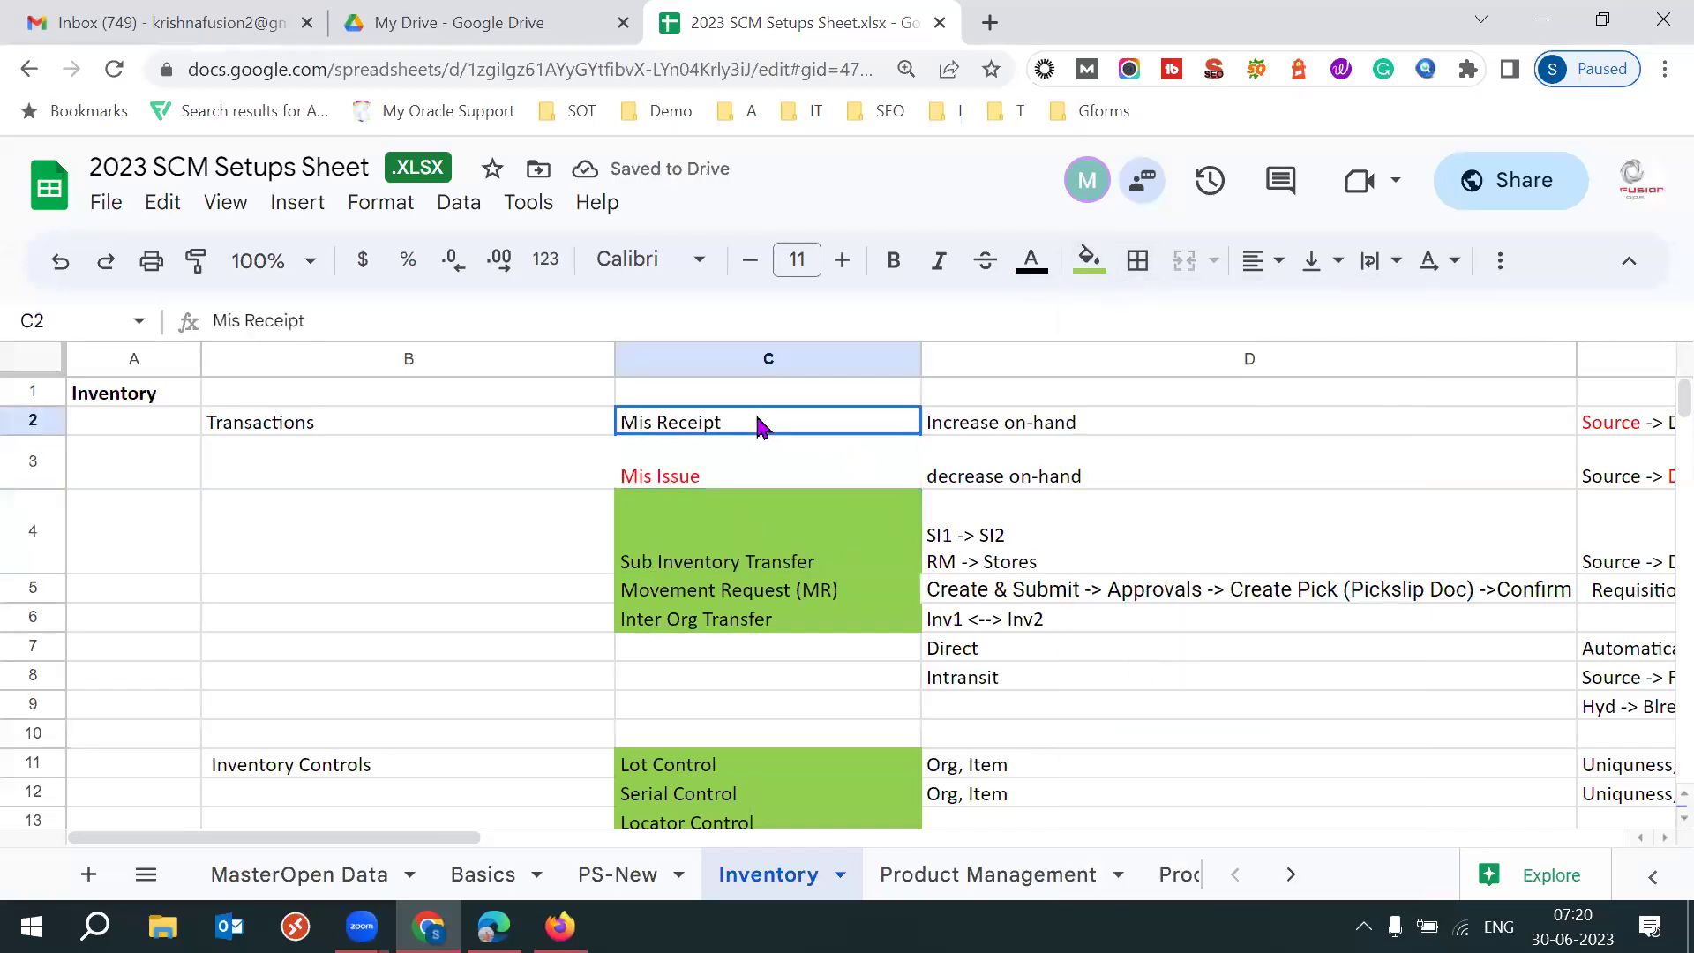
pyautogui.hotkey('ctrl', 'z')
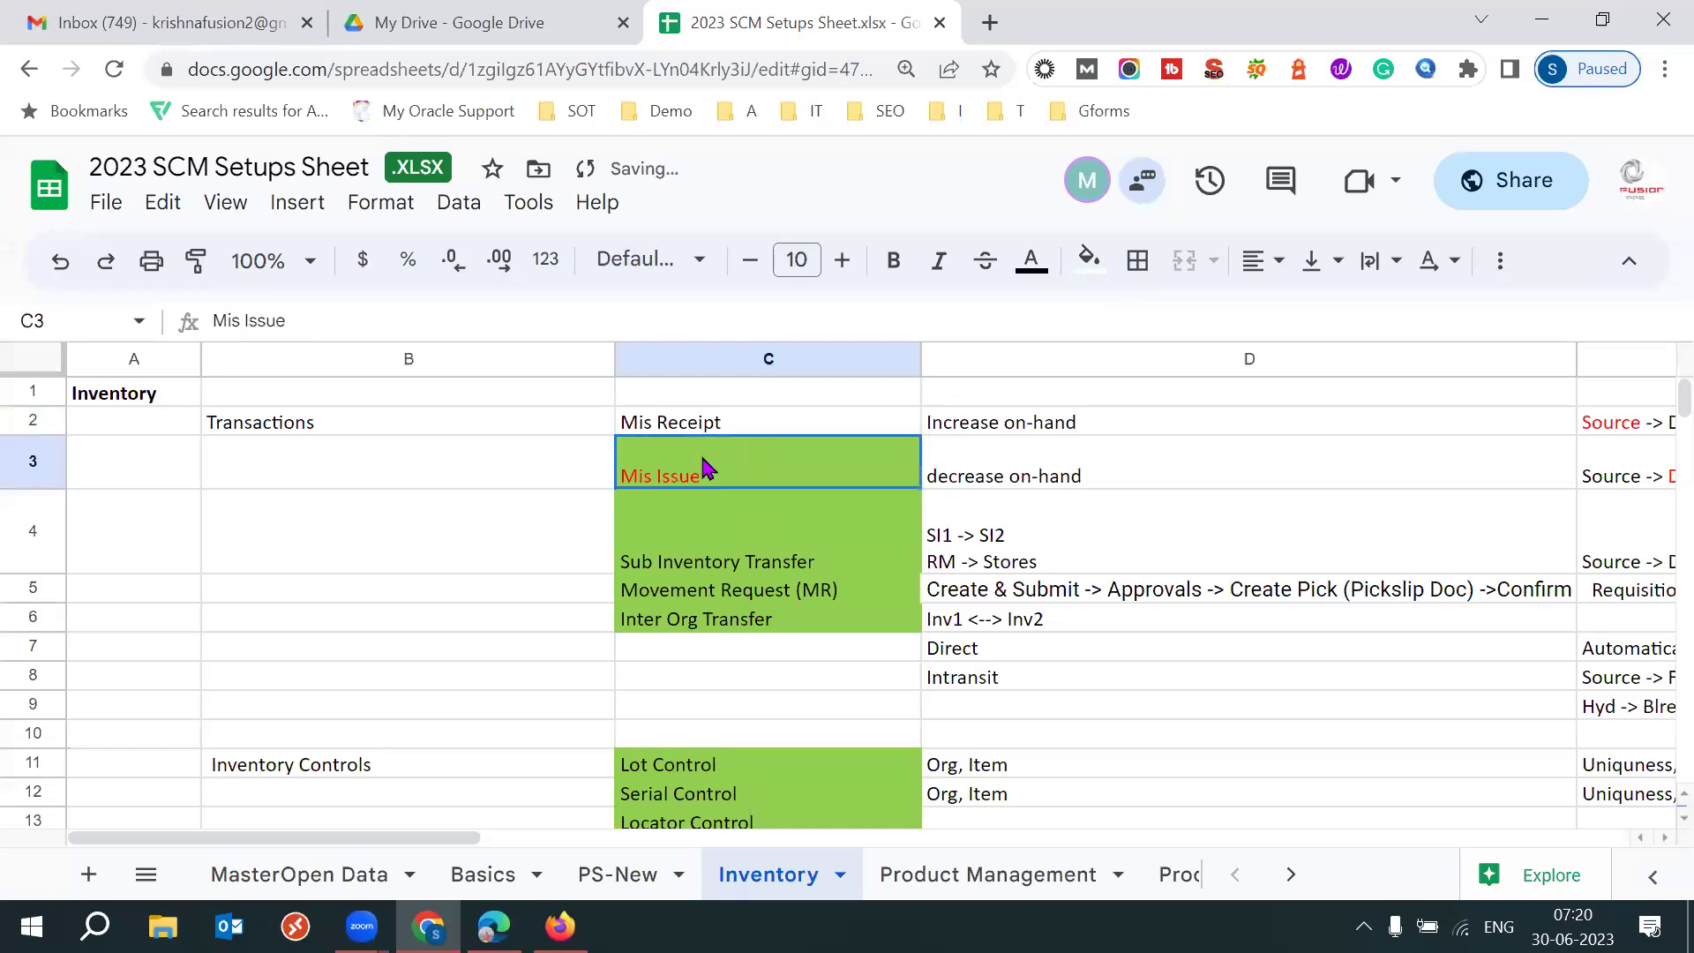
pyautogui.hotkey('shift', 'Up')
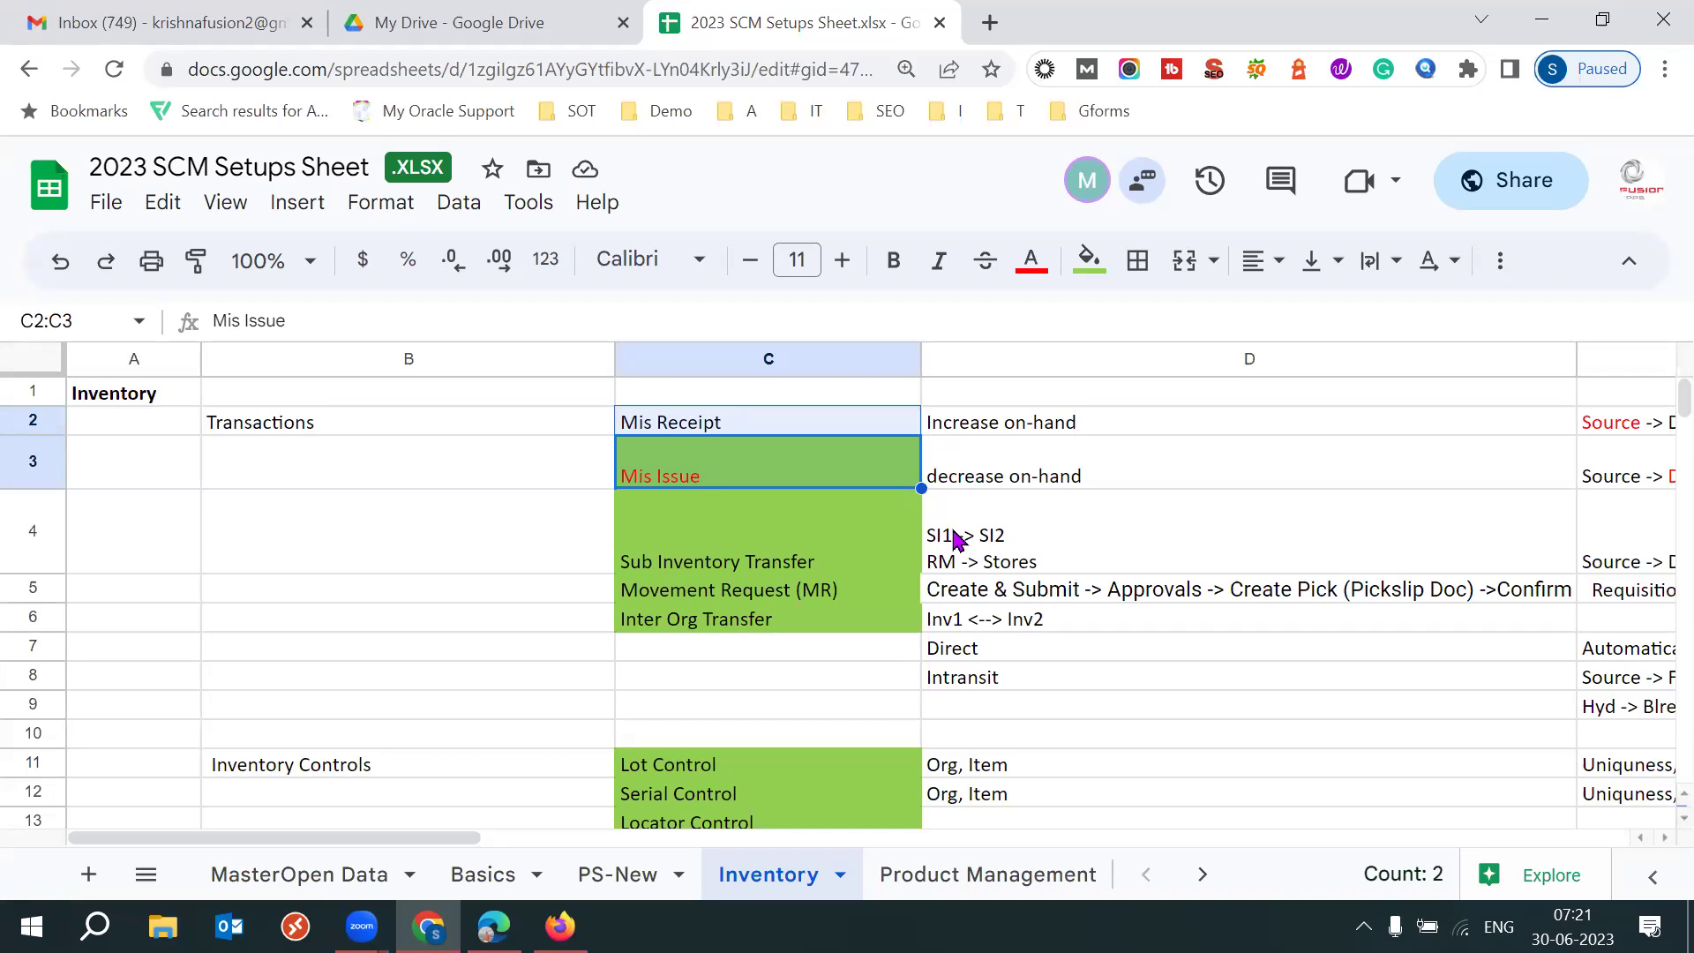
pyautogui.click(797, 479)
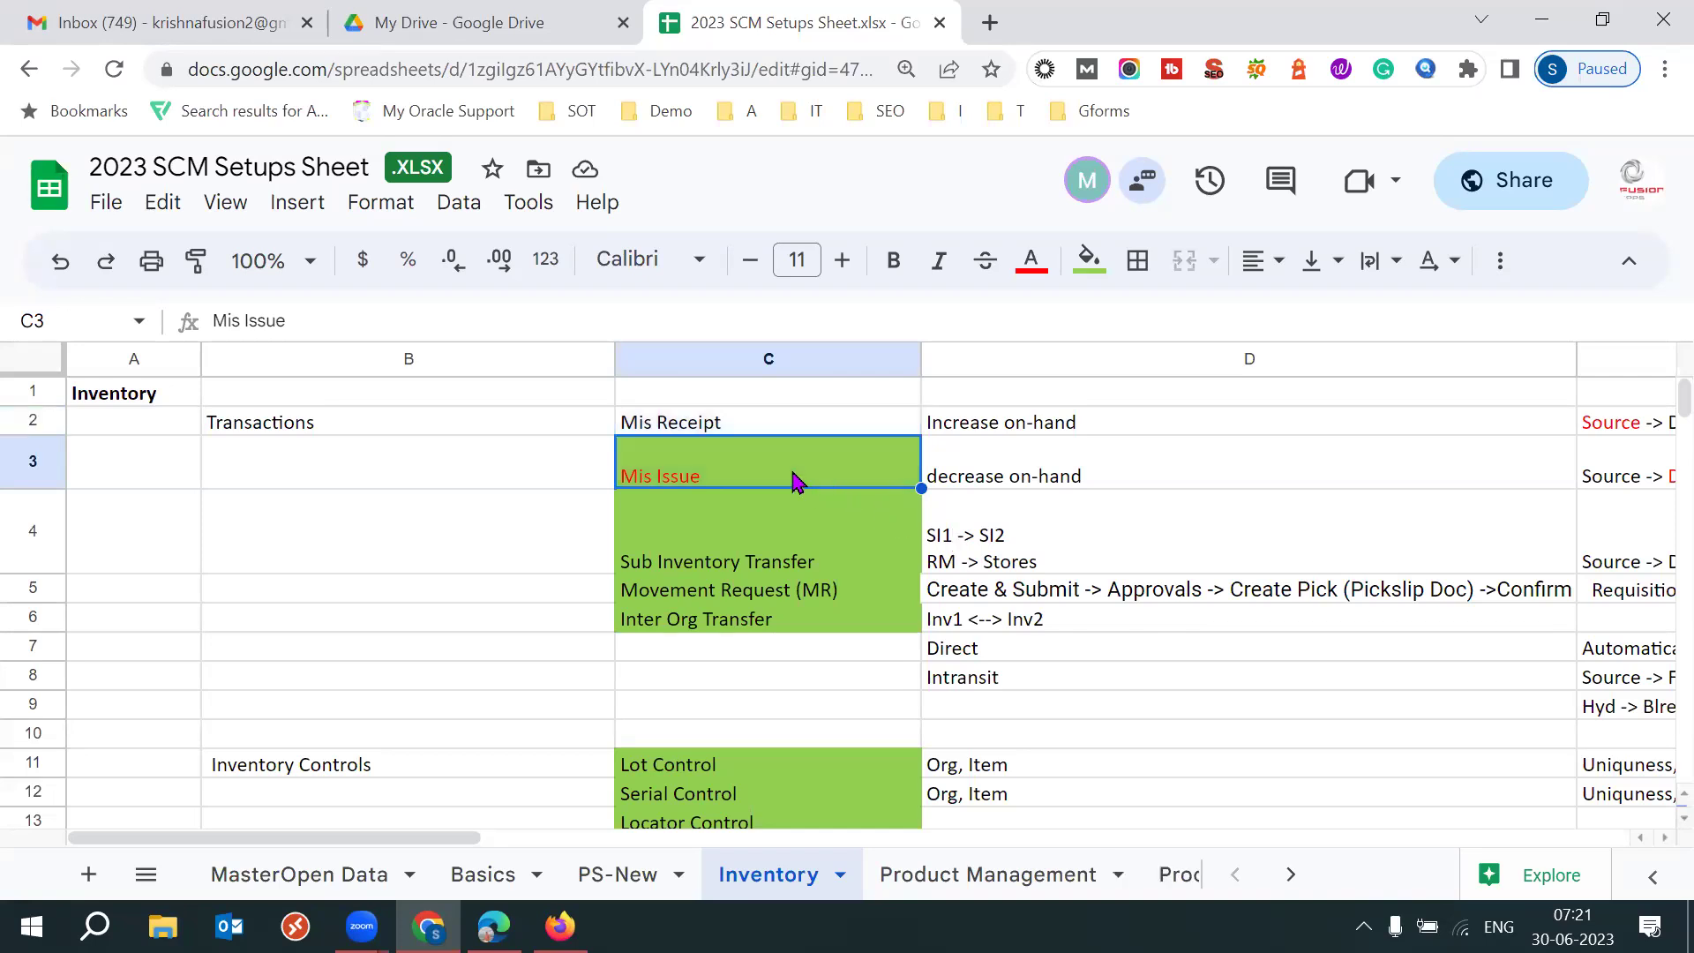
pyautogui.press('Up')
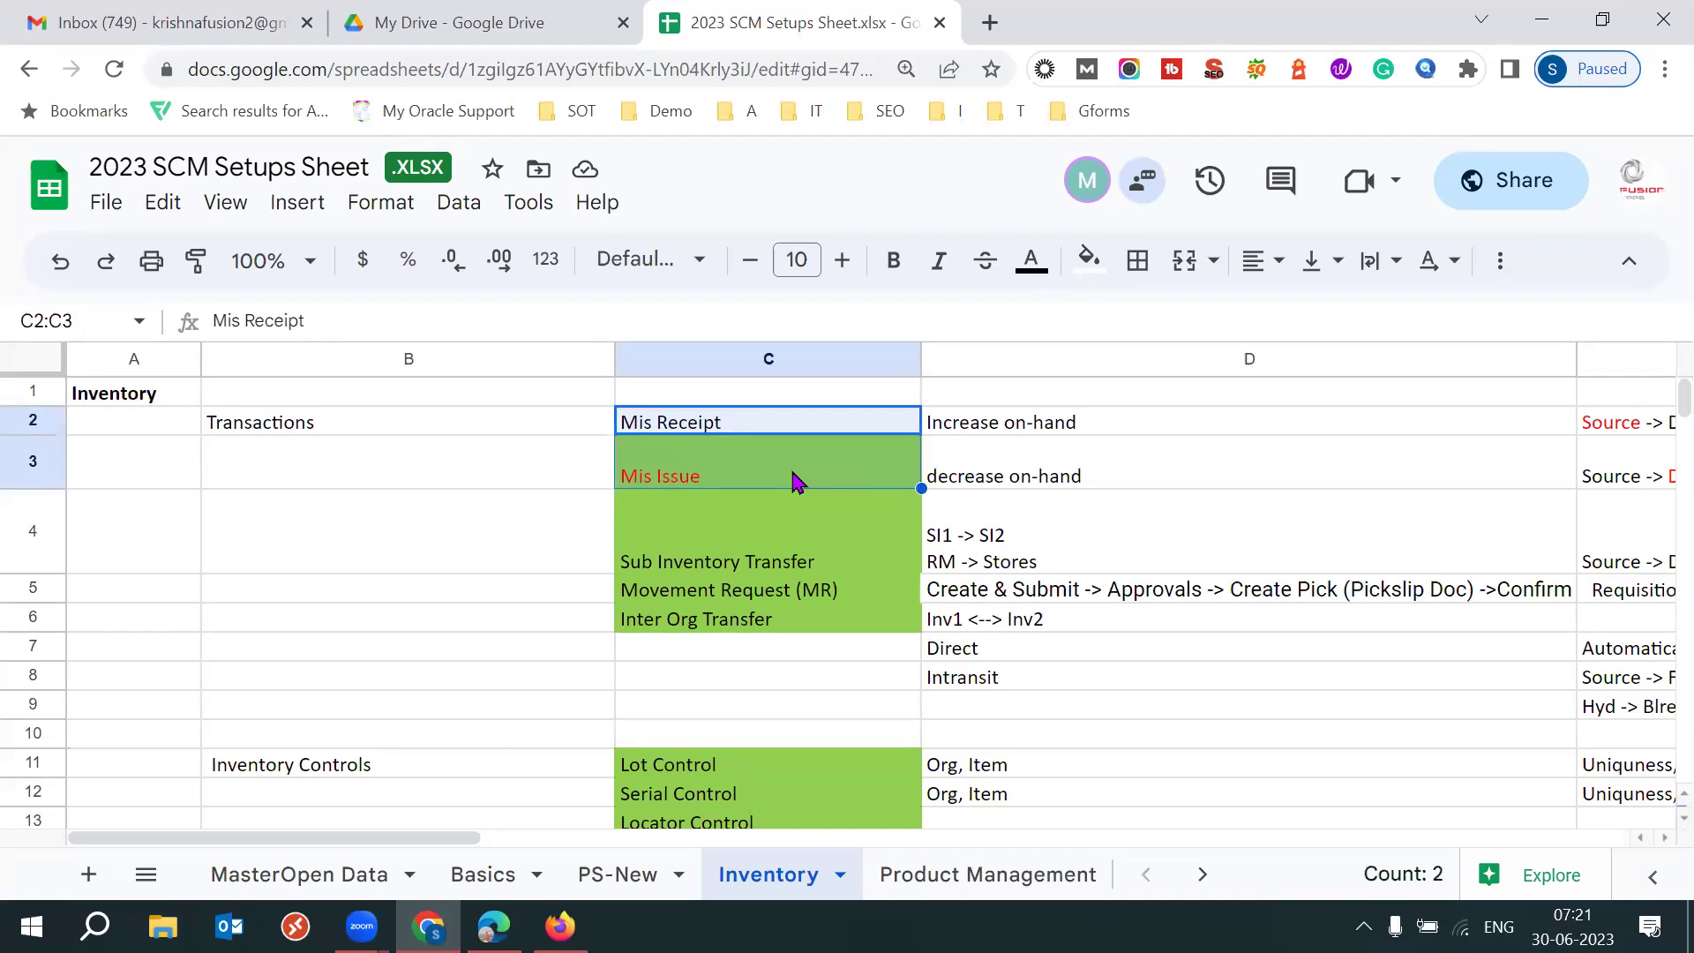
pyautogui.click(752, 427)
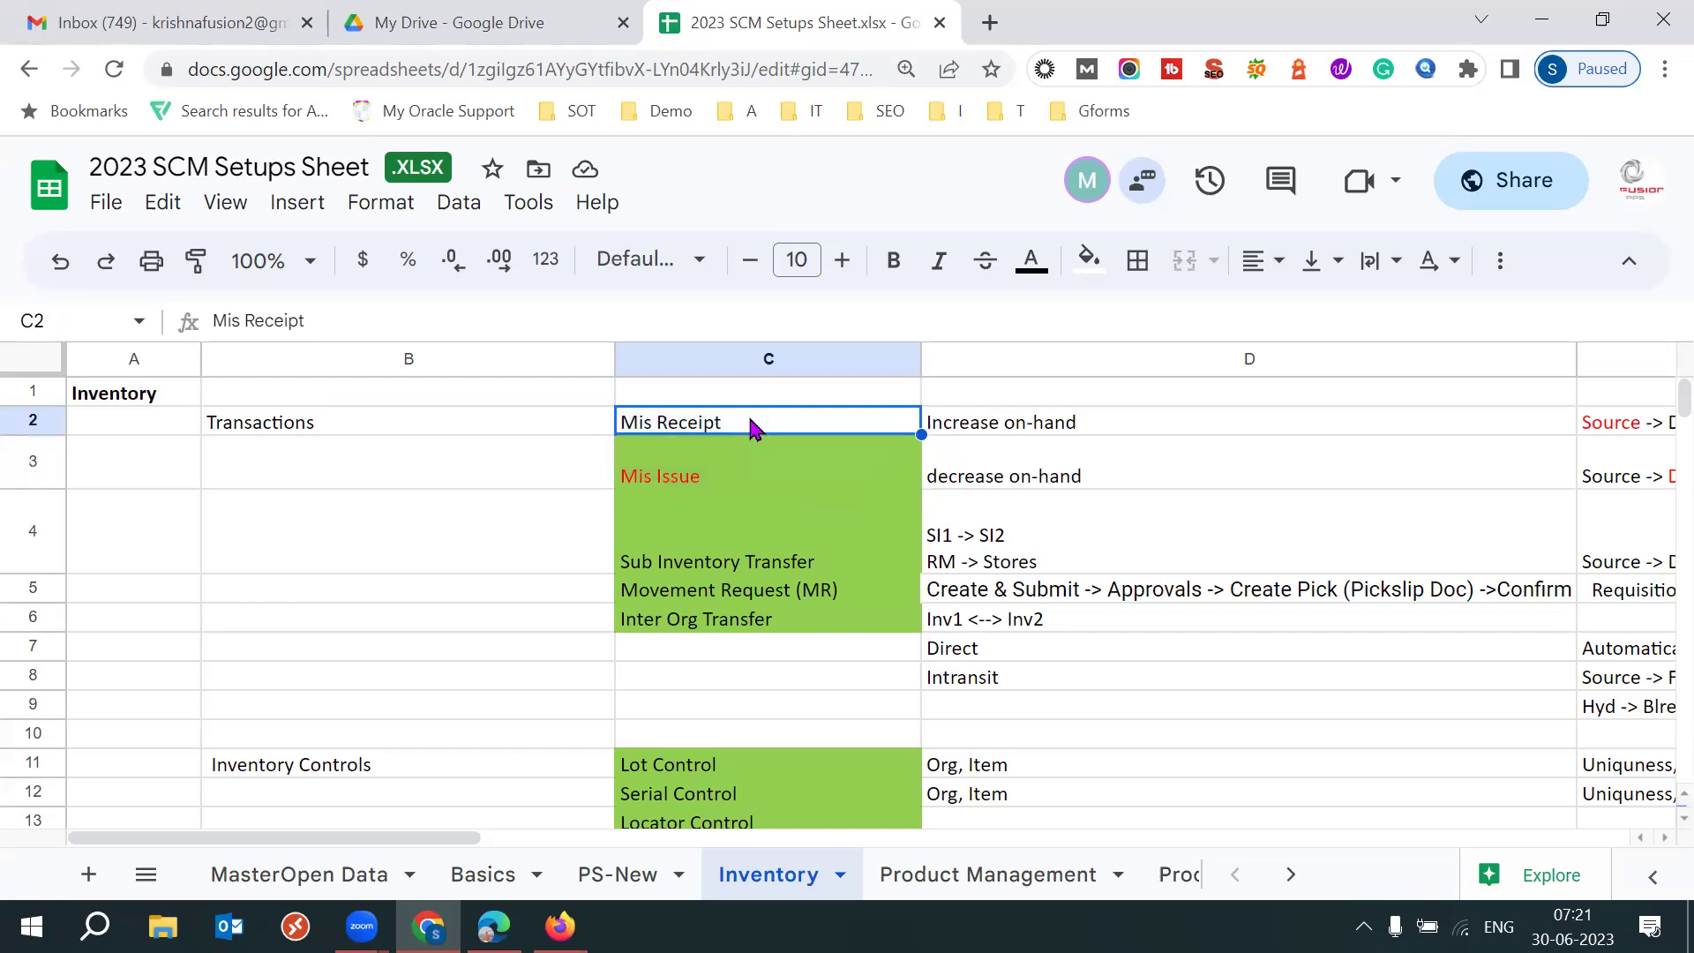
# Edit cell E2's Source -> Destination text and review the Mis Issue and decrease on-hand cells.
pyautogui.click(1609, 438)
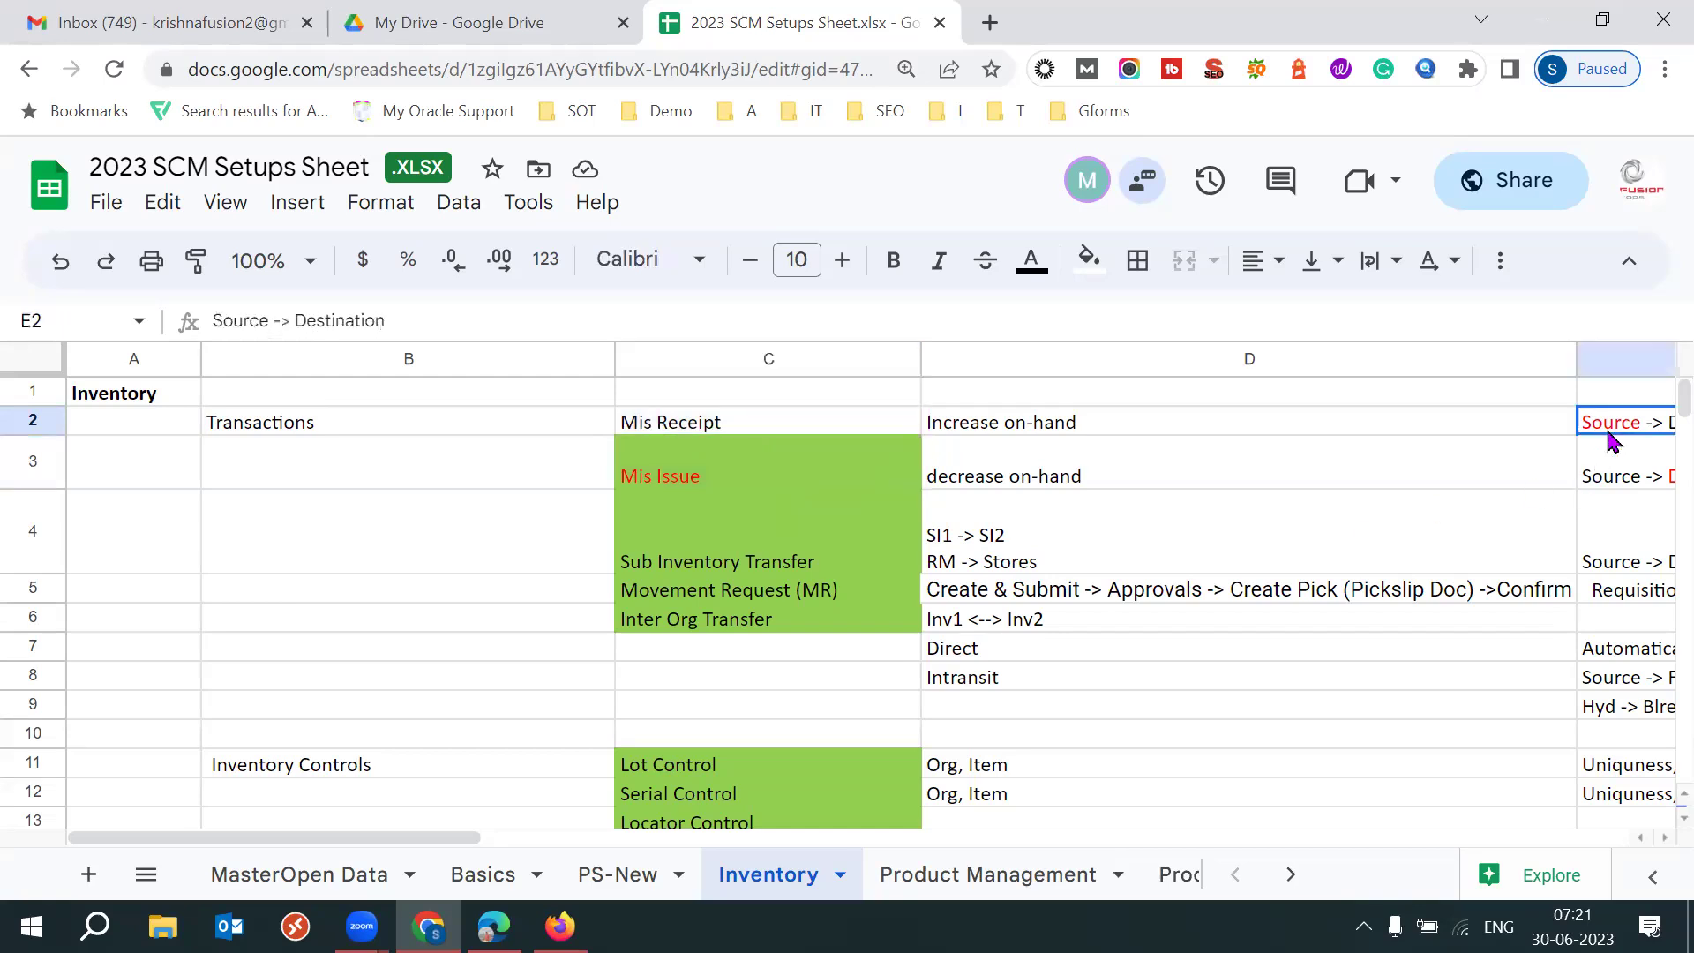
pyautogui.click(272, 320)
pyautogui.moveTo(273, 320); pyautogui.dragTo(221, 320)
pyautogui.click(273, 422)
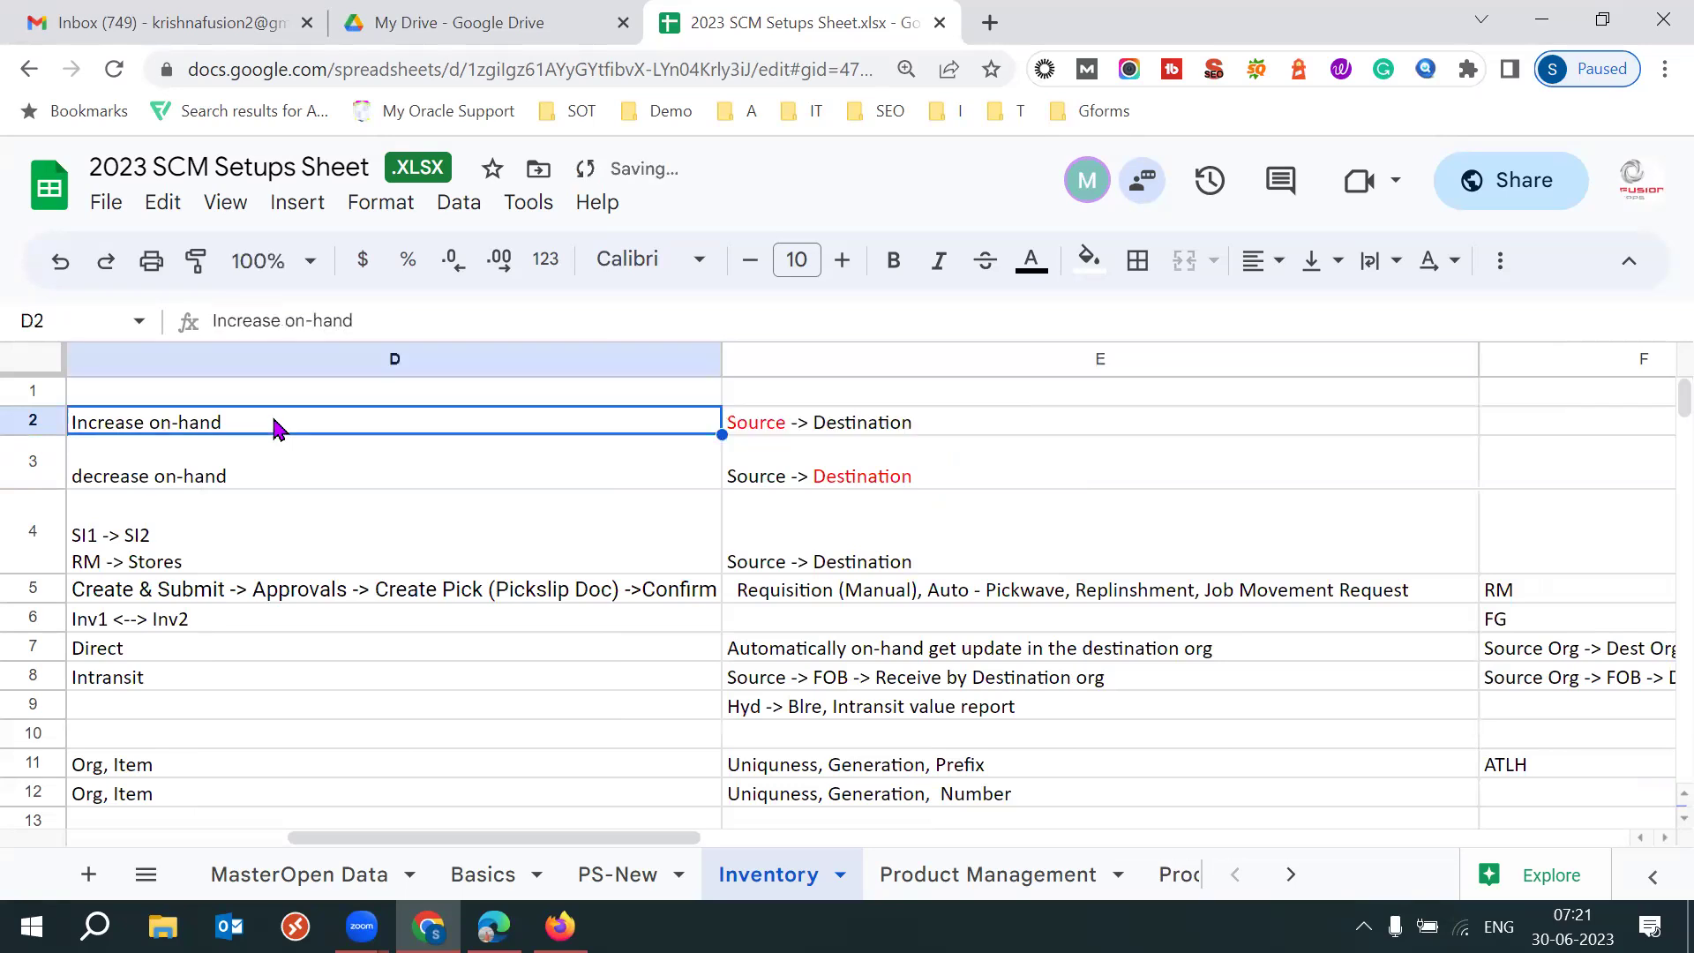
pyautogui.press('Left')
pyautogui.click(198, 457)
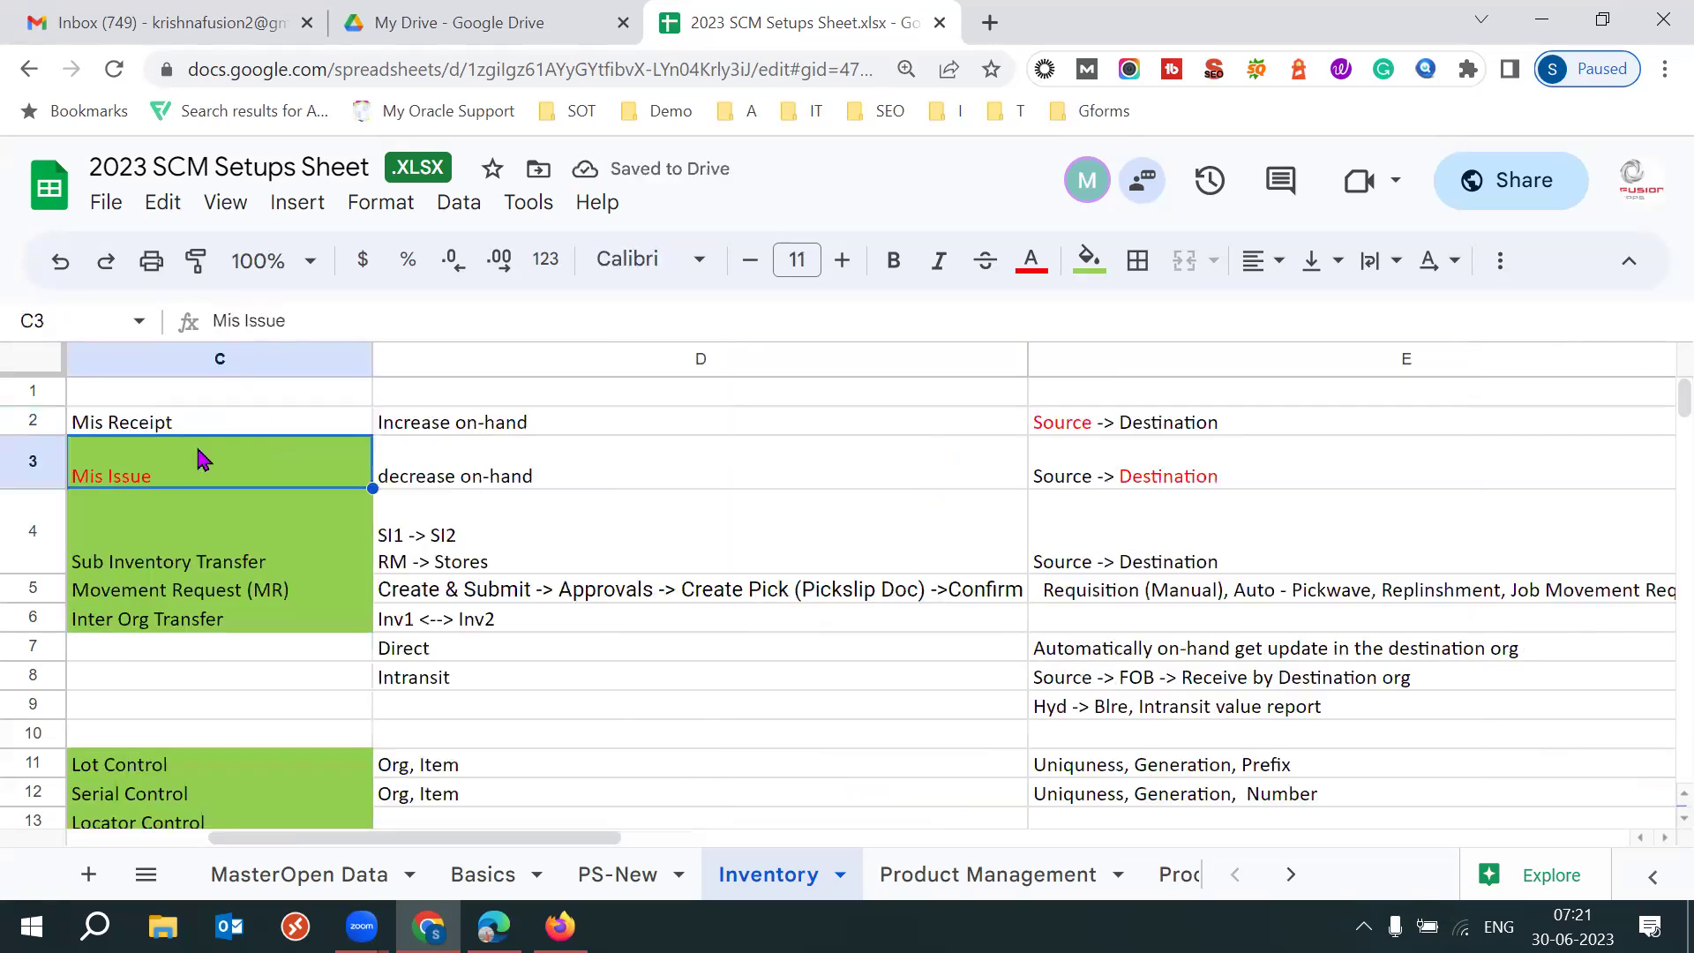
pyautogui.click(441, 459)
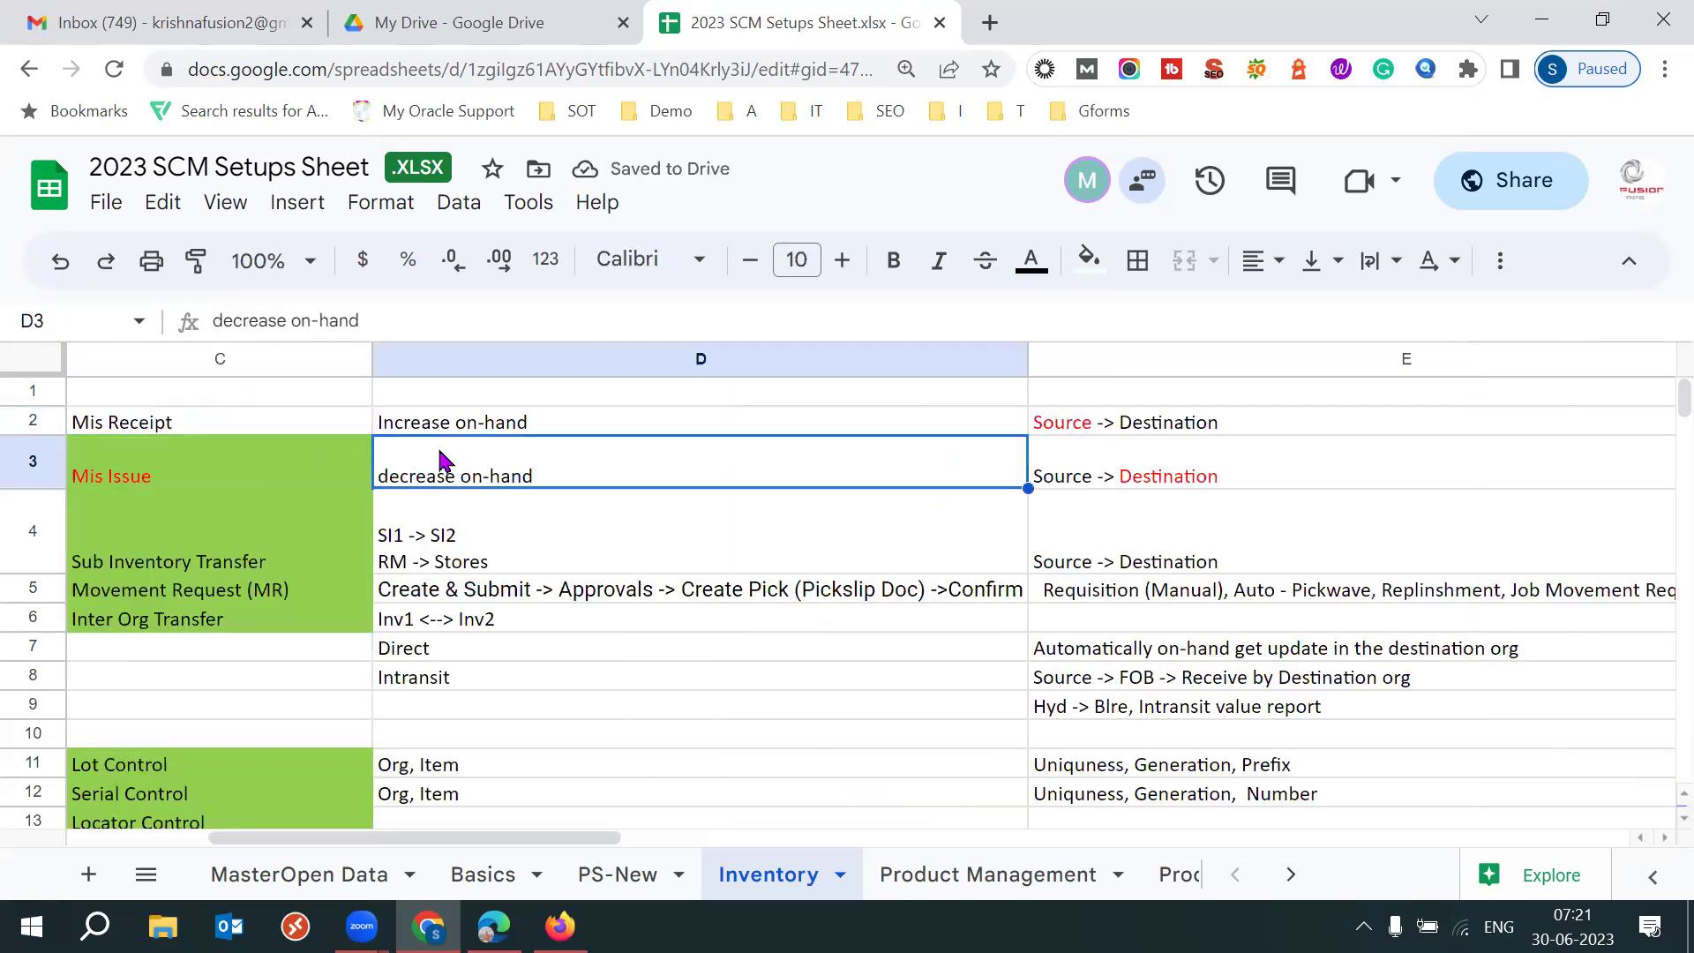
pyautogui.click(200, 484)
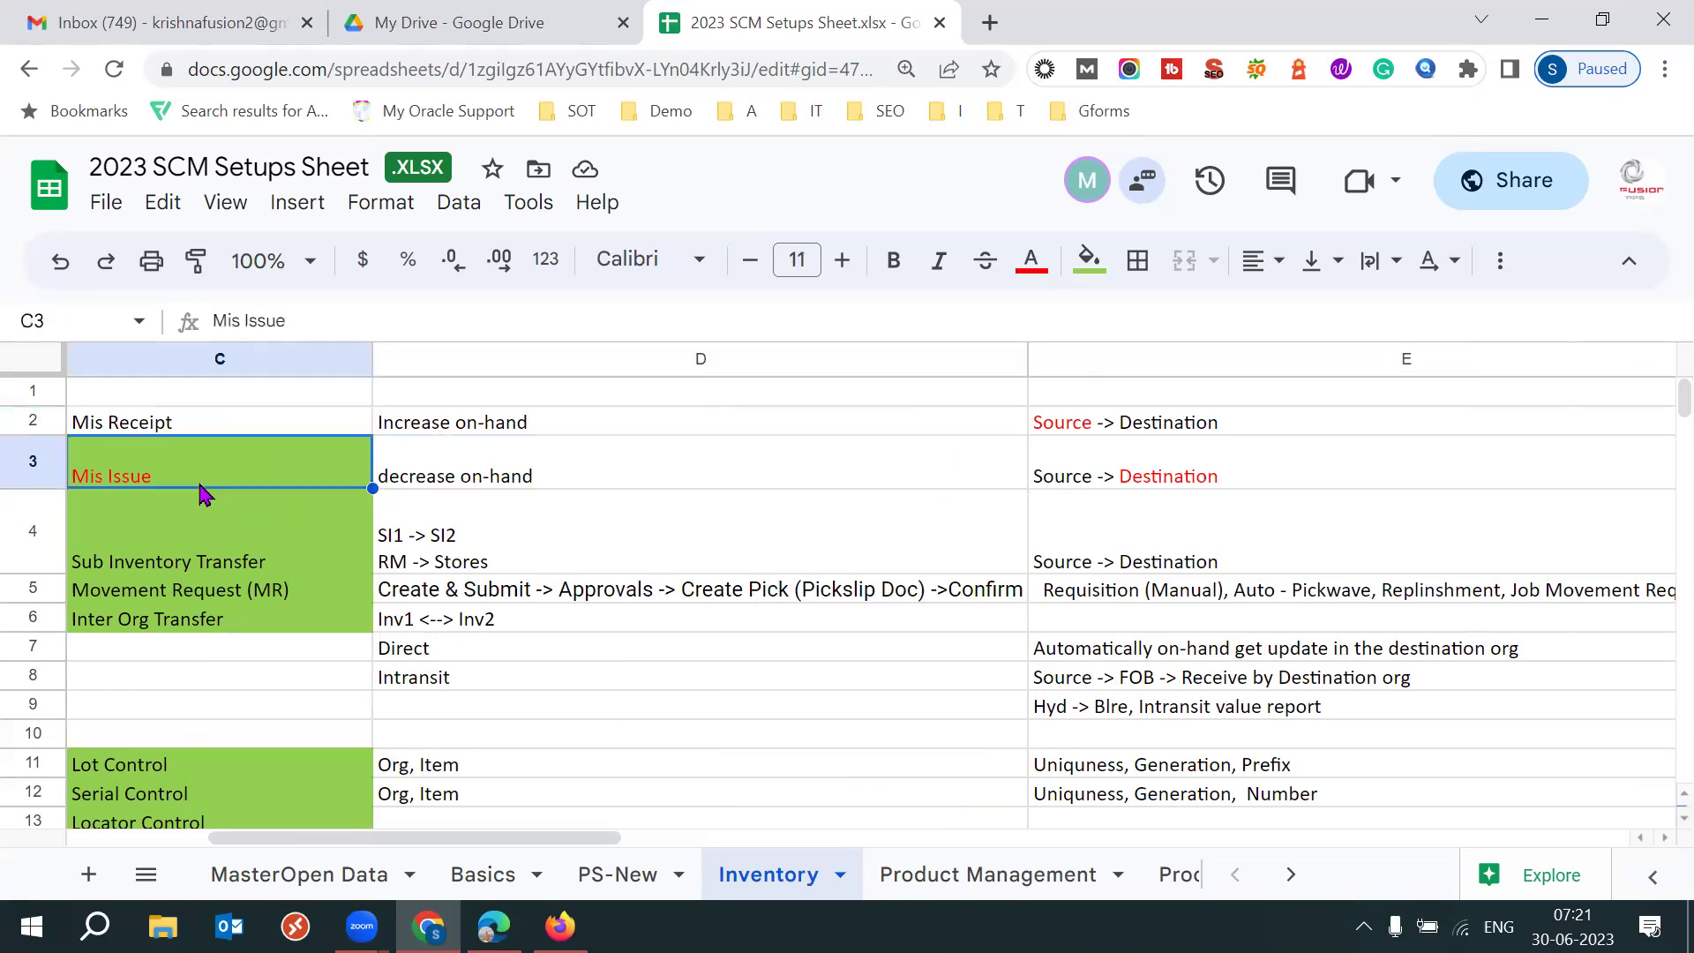
pyautogui.click(433, 472)
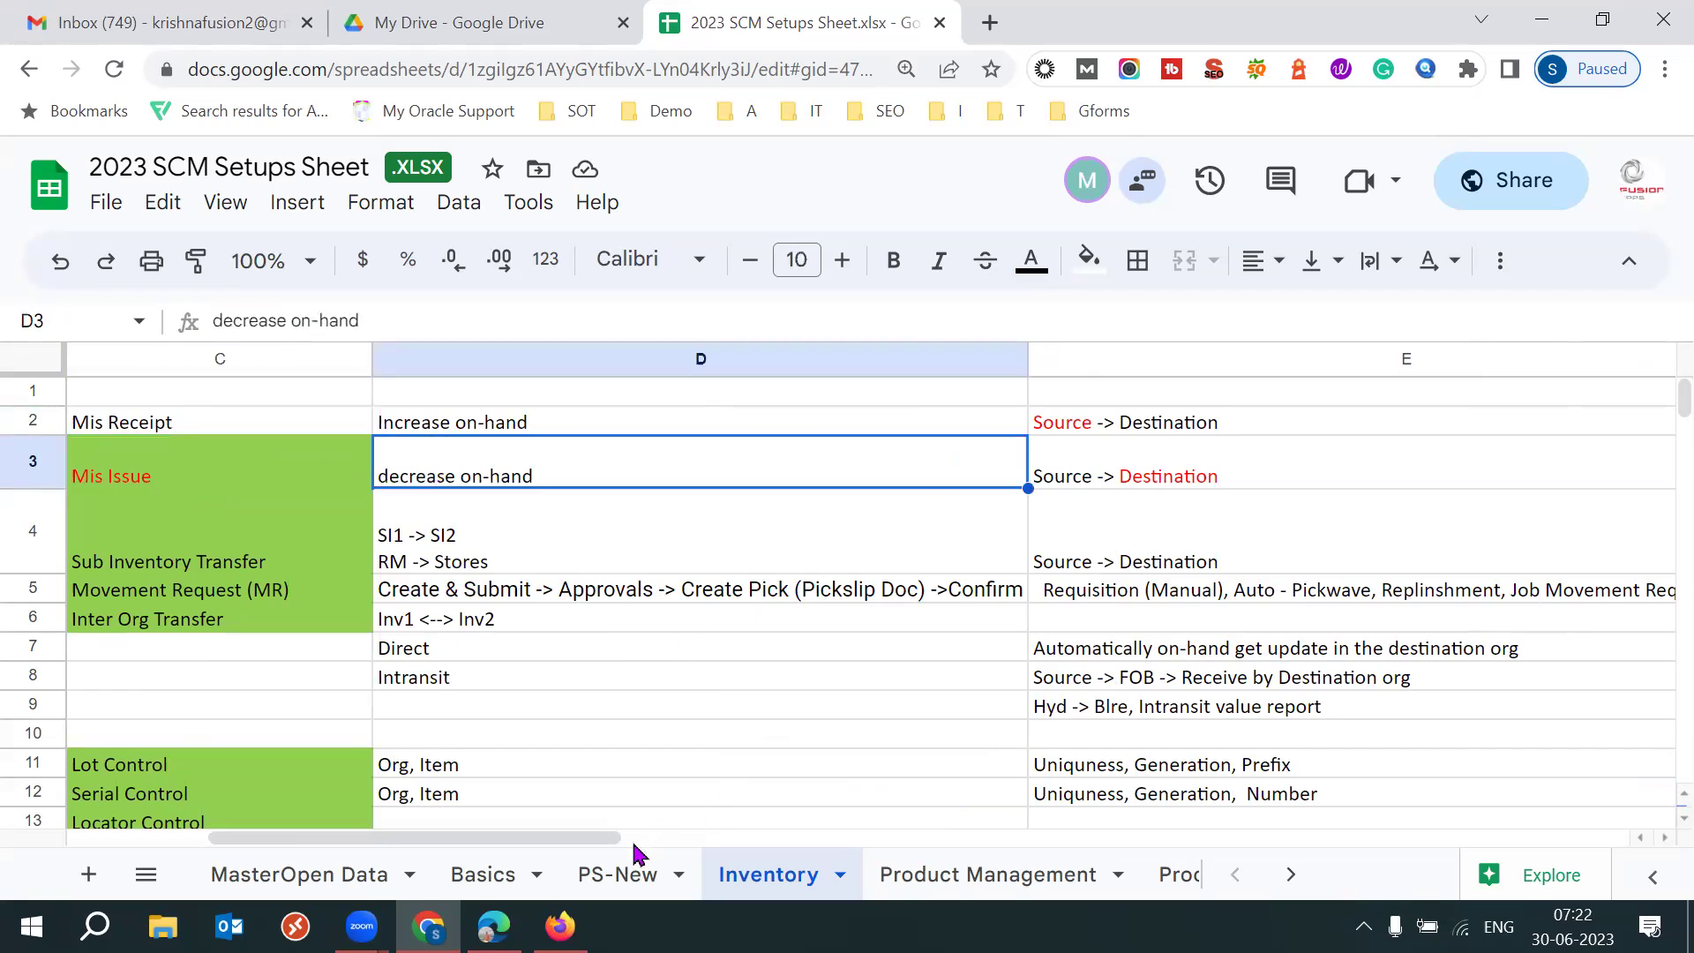
pyautogui.moveTo(559, 926)
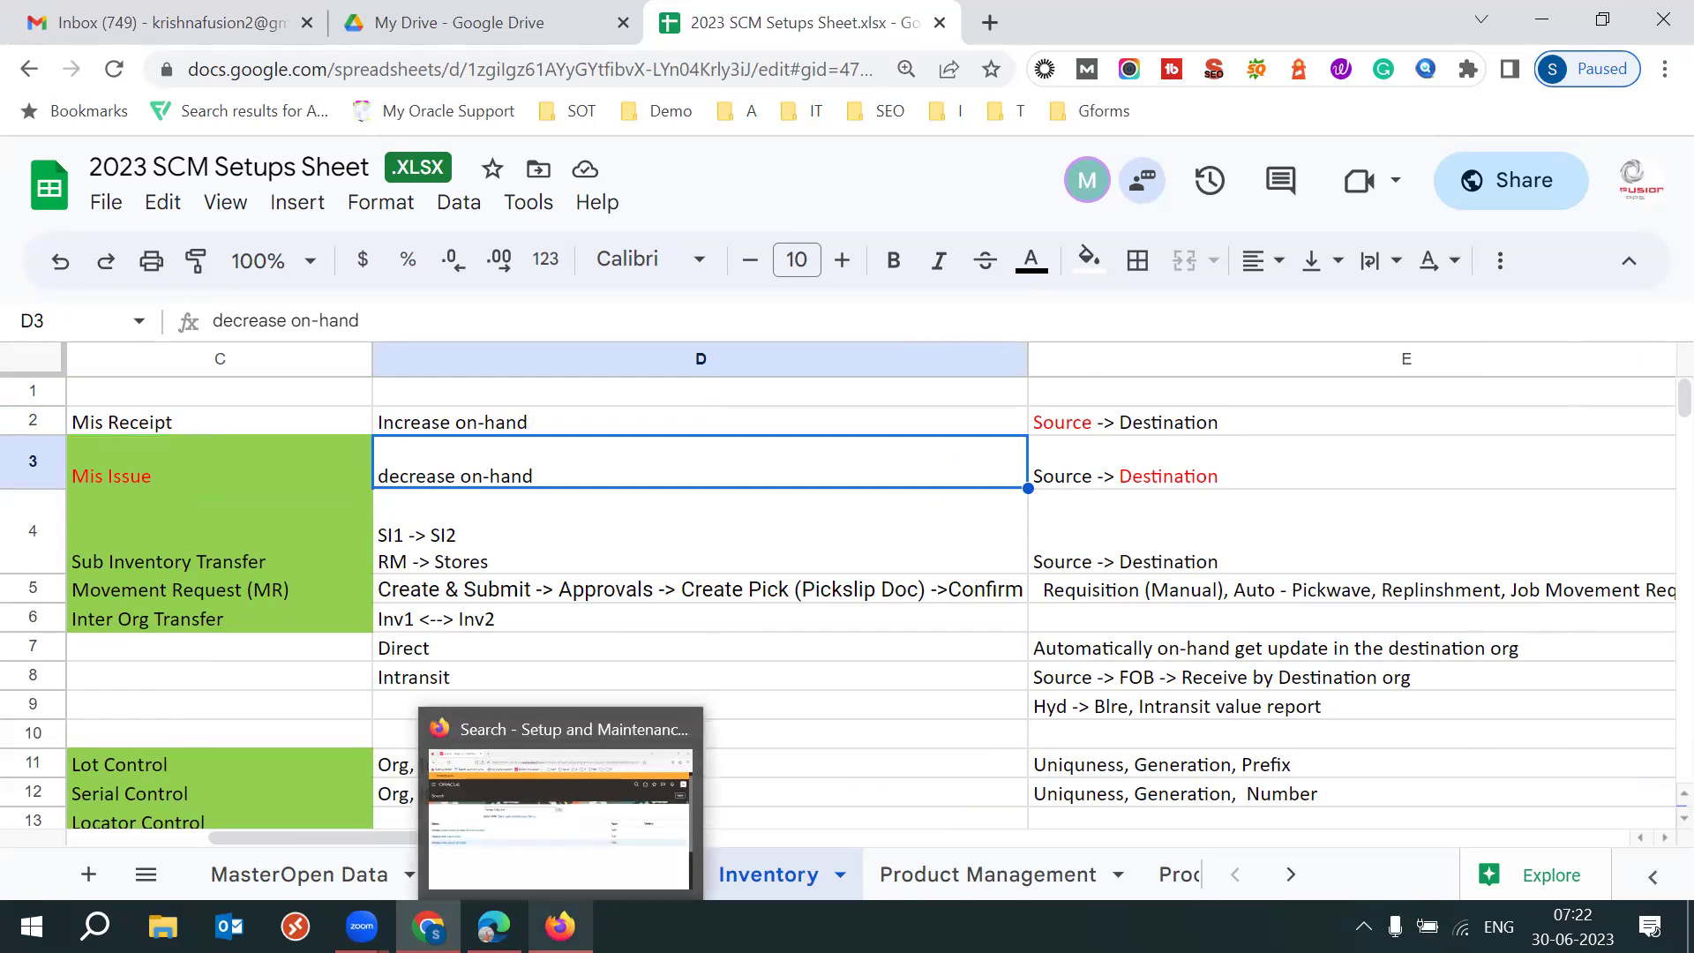
# In the Oracle window in full screen, start the Create Miscellaneous Transaction task.
pyautogui.click(494, 926)
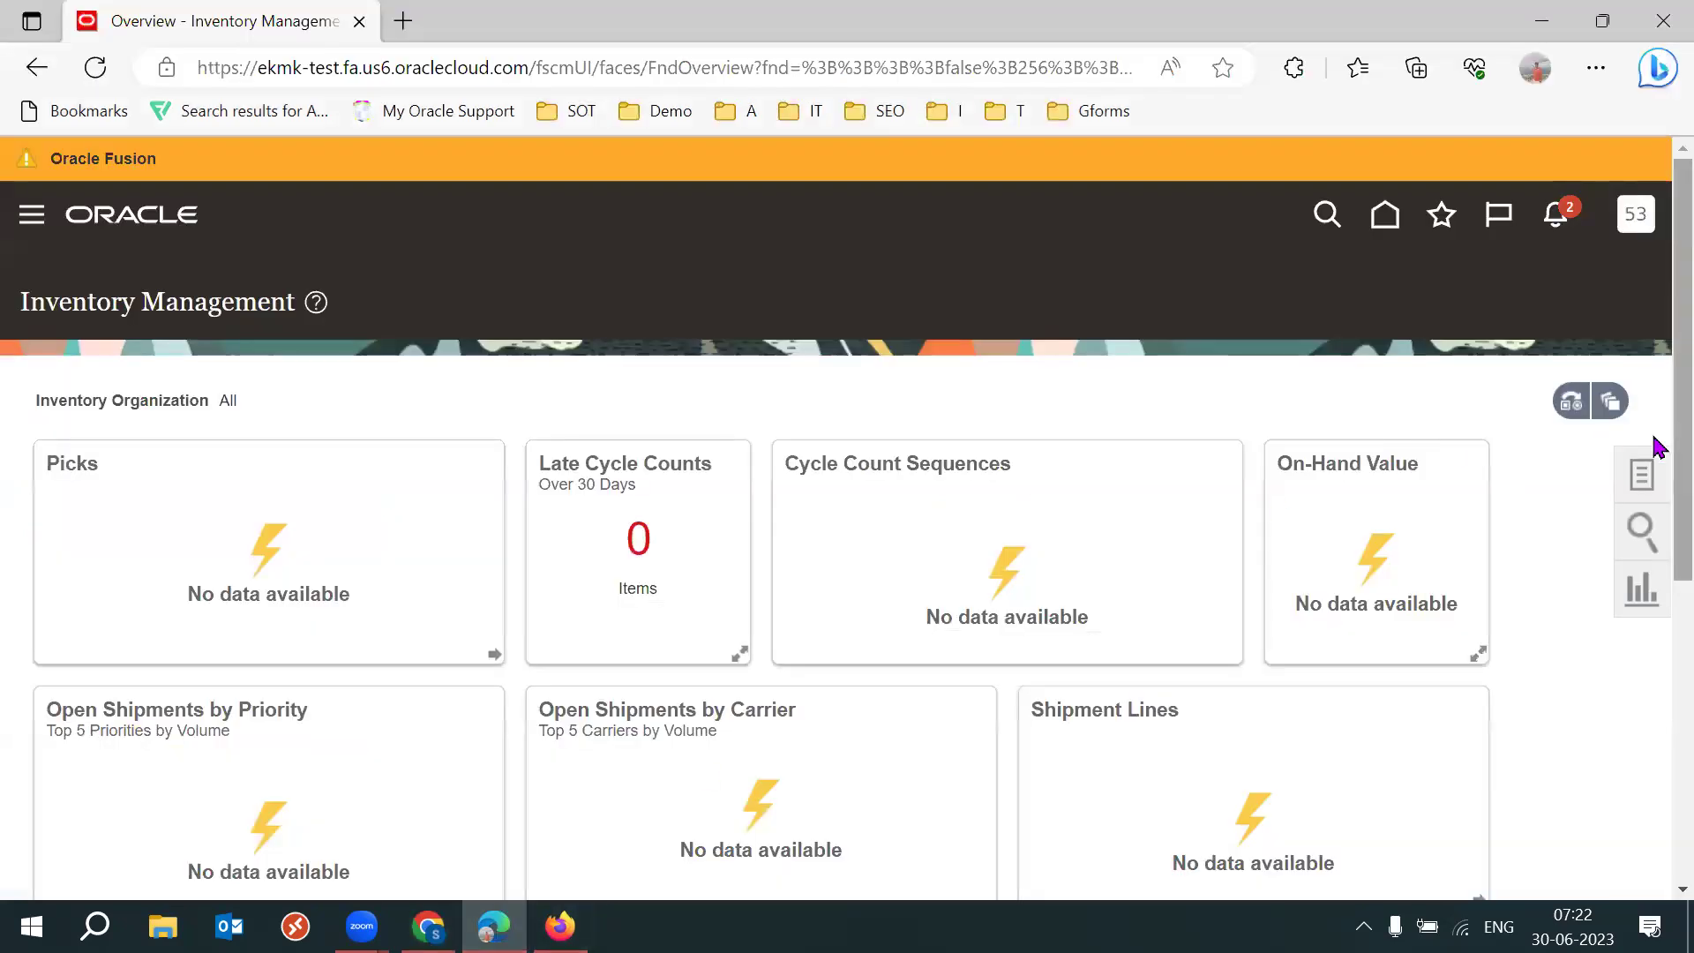
pyautogui.click(1639, 471)
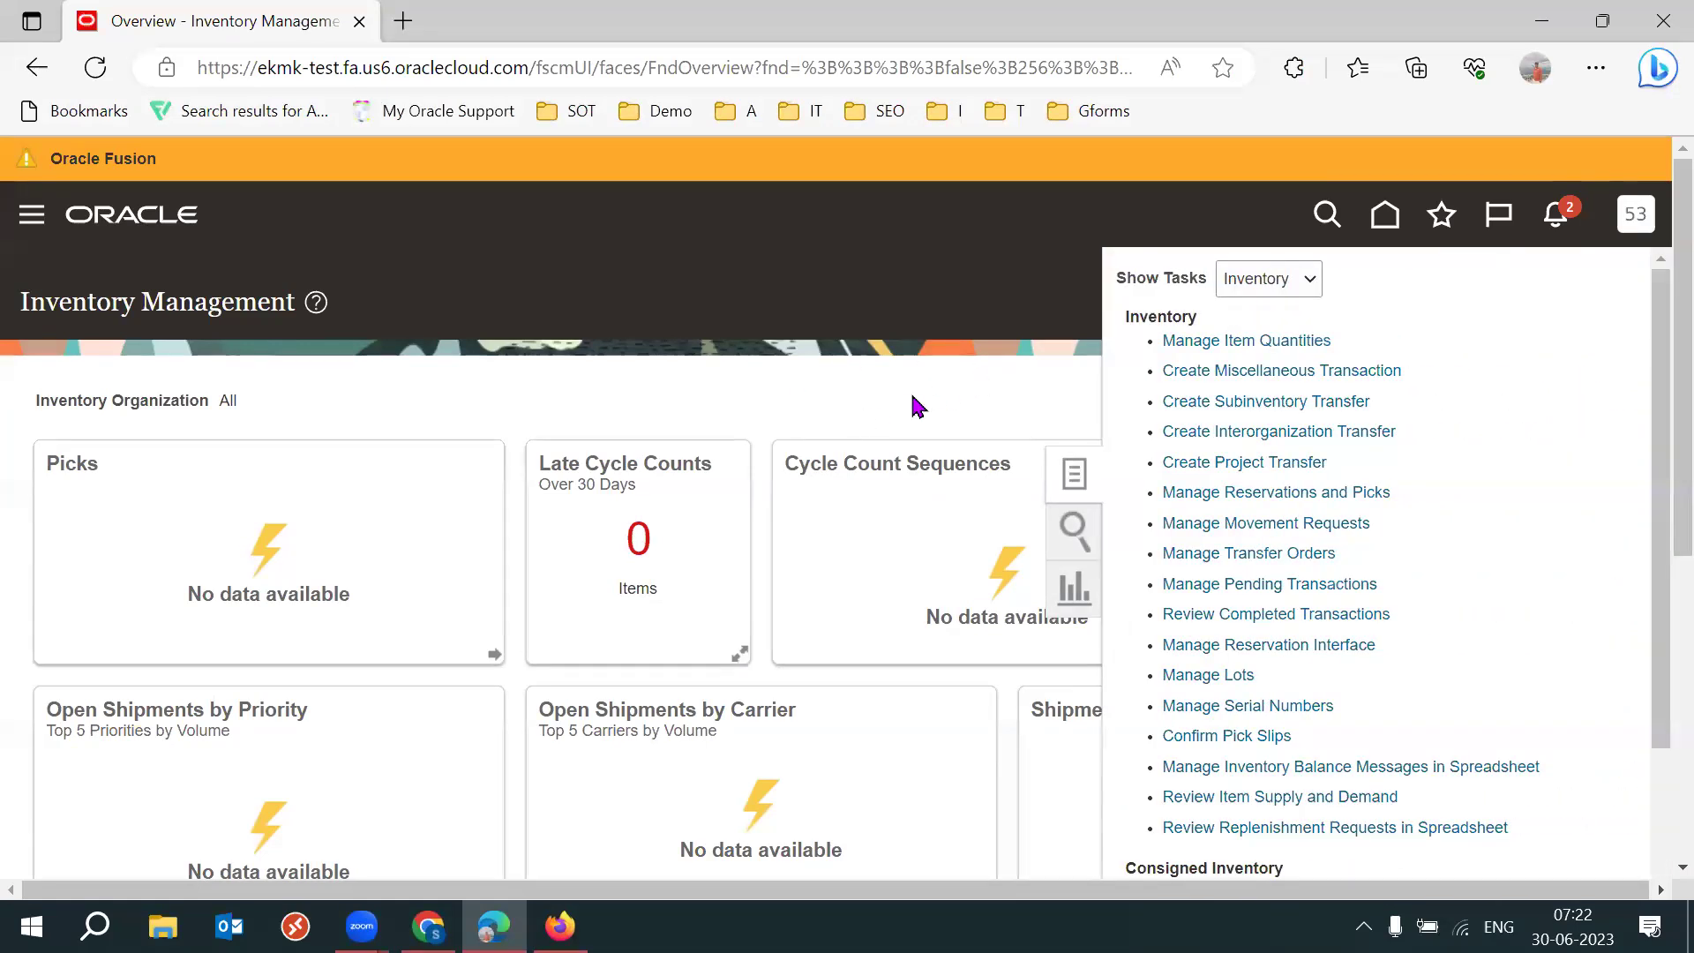
pyautogui.press('F11')
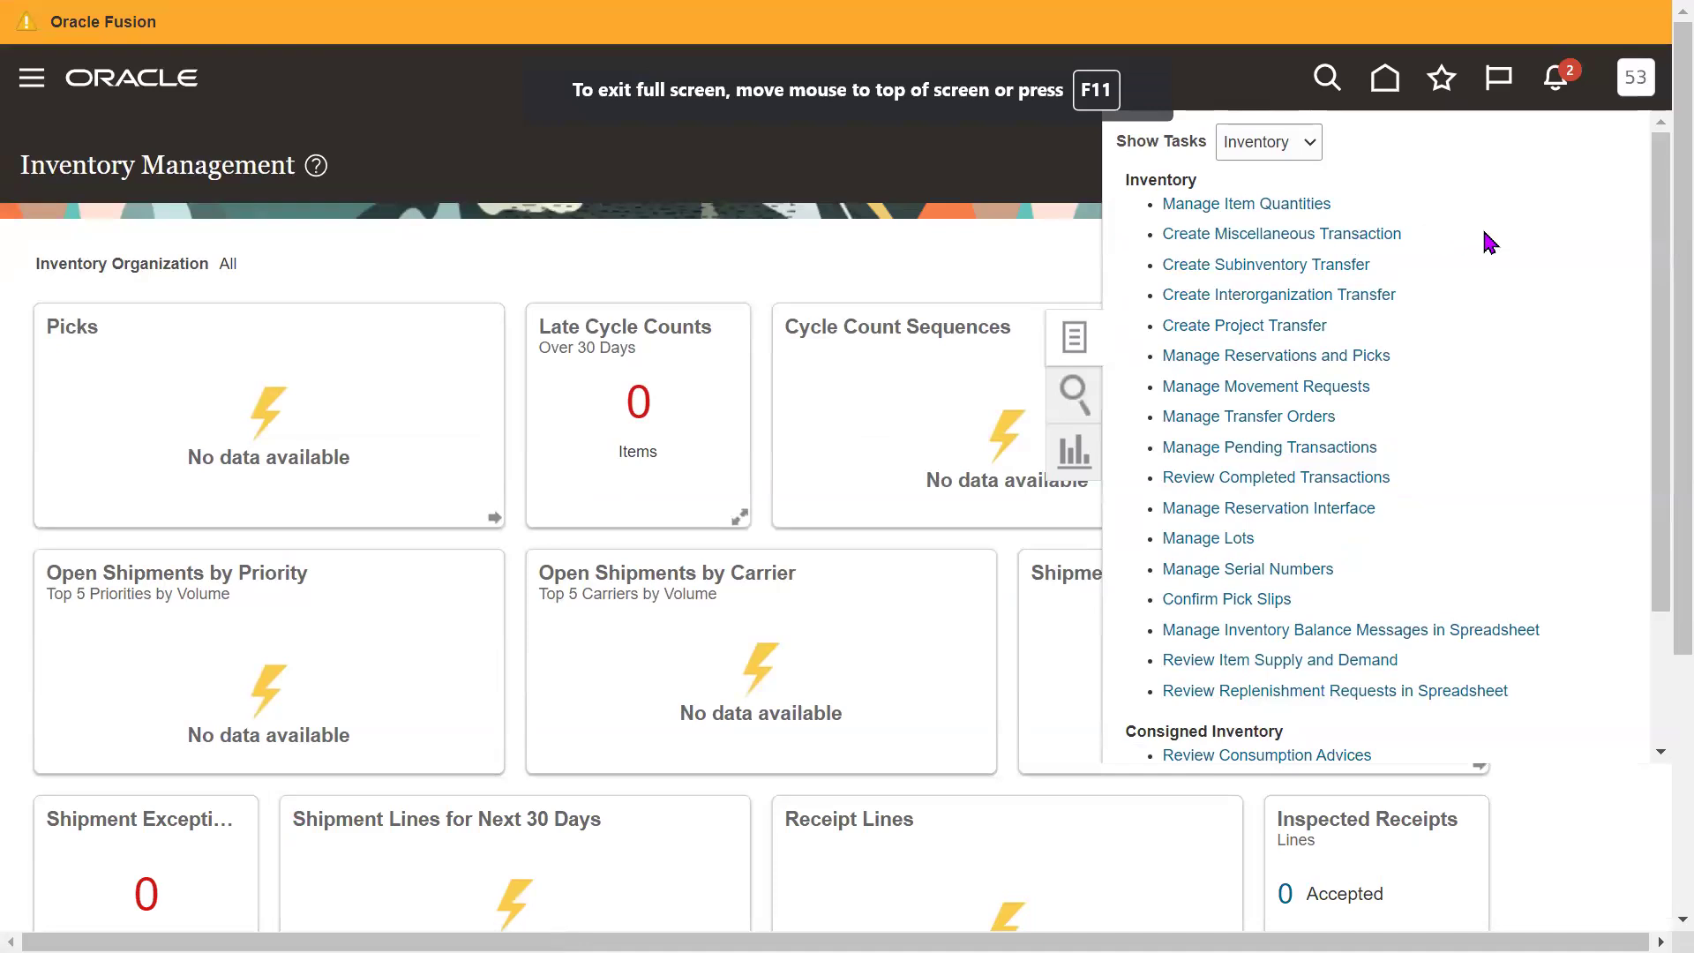
pyautogui.tripleClick(1263, 235)
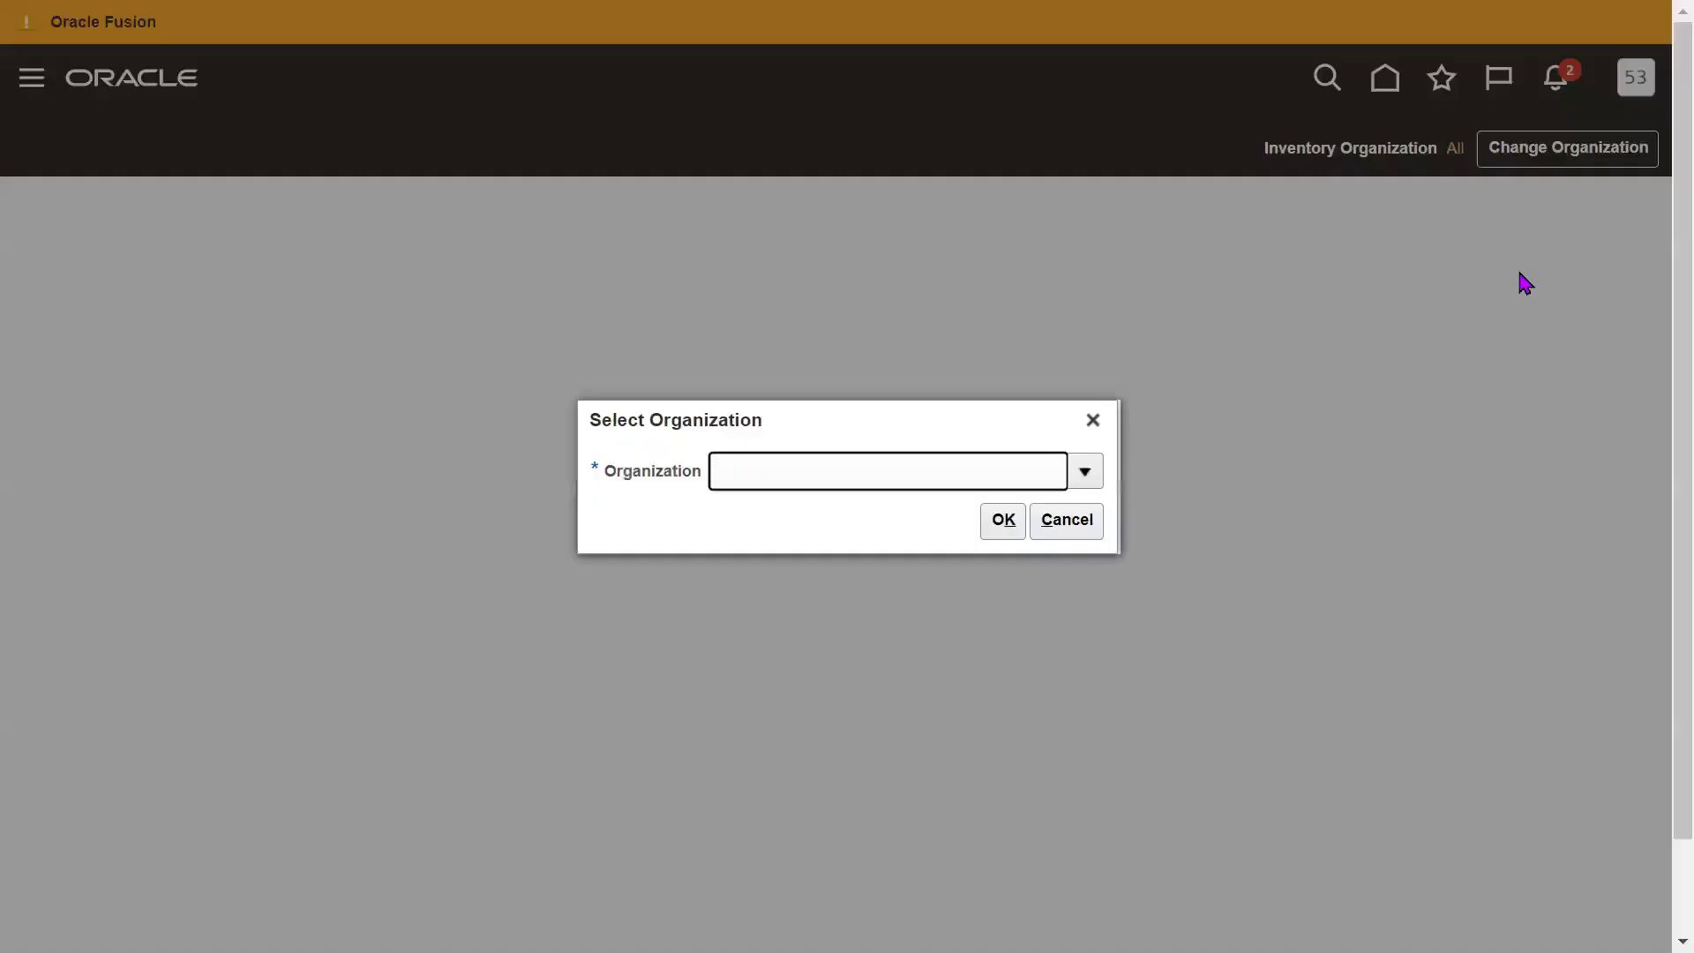
# Enter 53KH as the inventory organization and confirm it.
pyautogui.click(1082, 471)
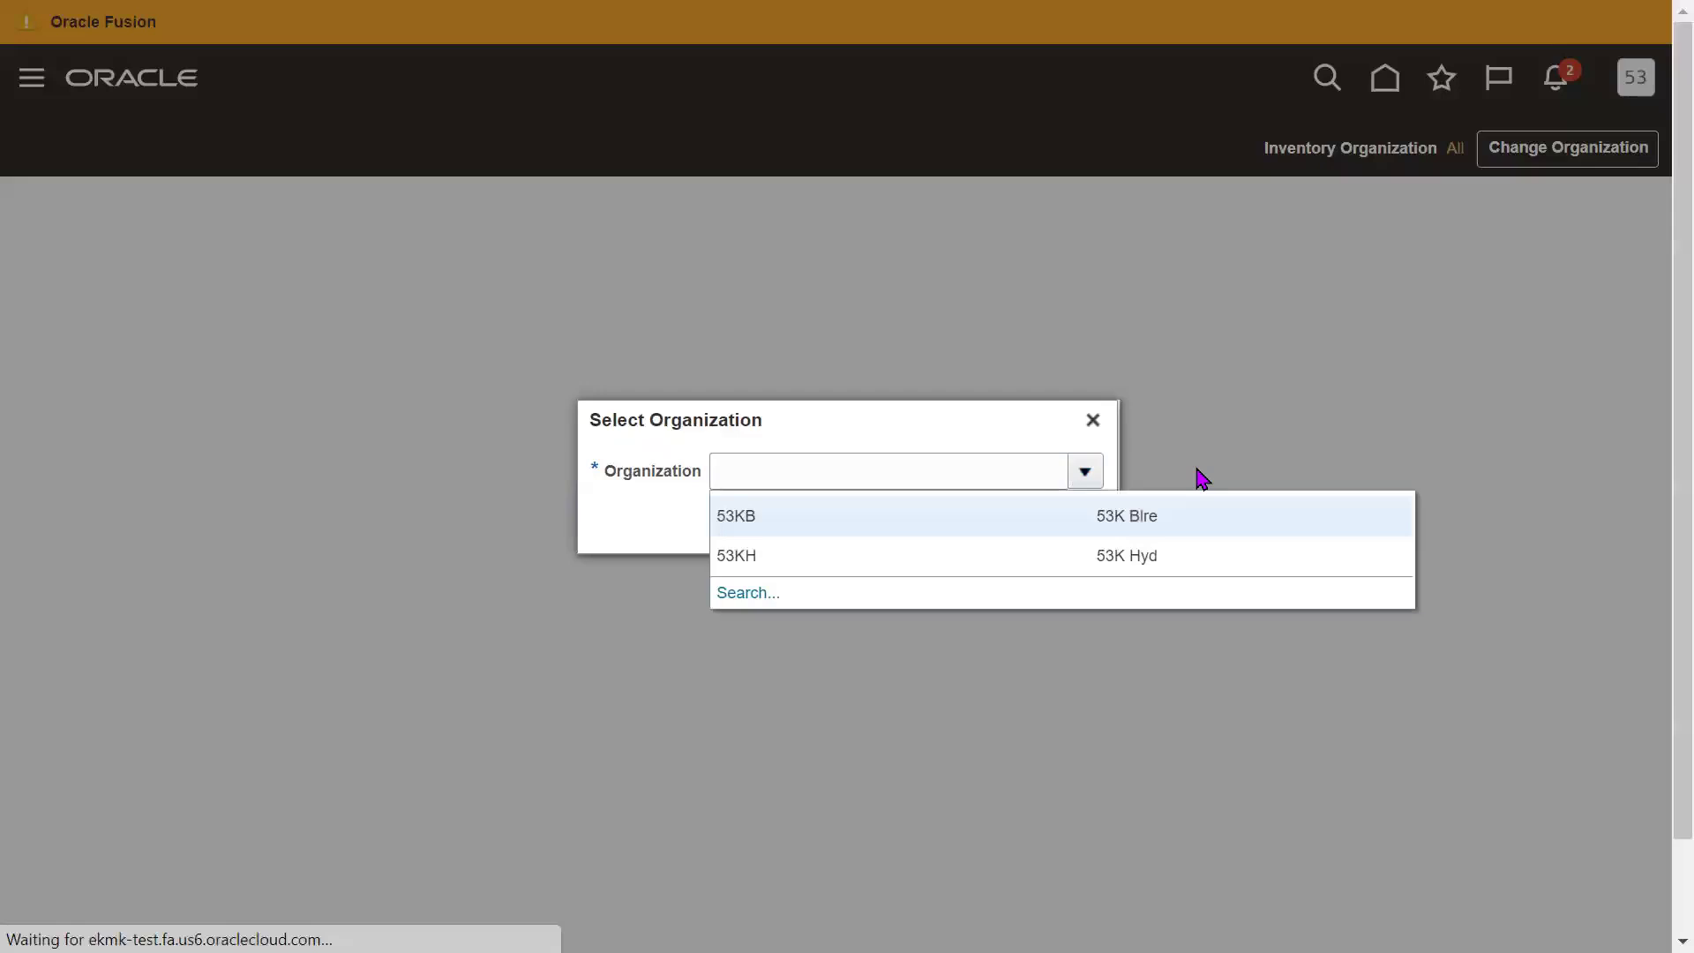
pyautogui.click(1260, 412)
pyautogui.write('53KH')
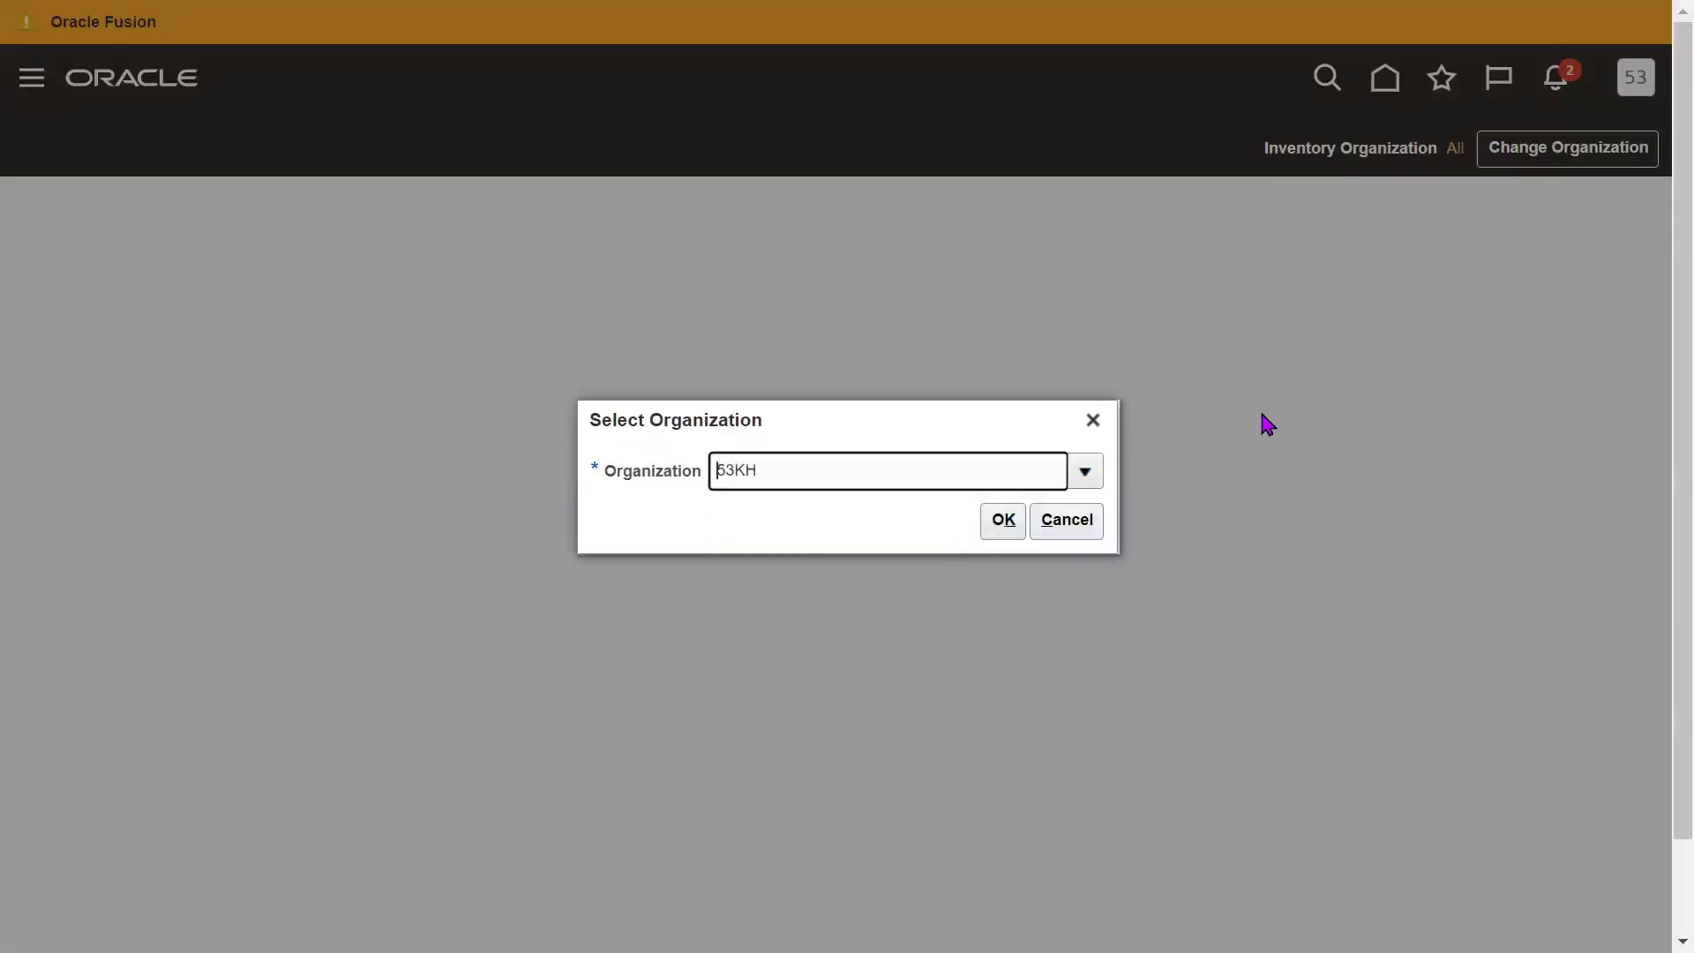
pyautogui.doubleClick(862, 473)
pyautogui.click(778, 518)
pyautogui.click(997, 522)
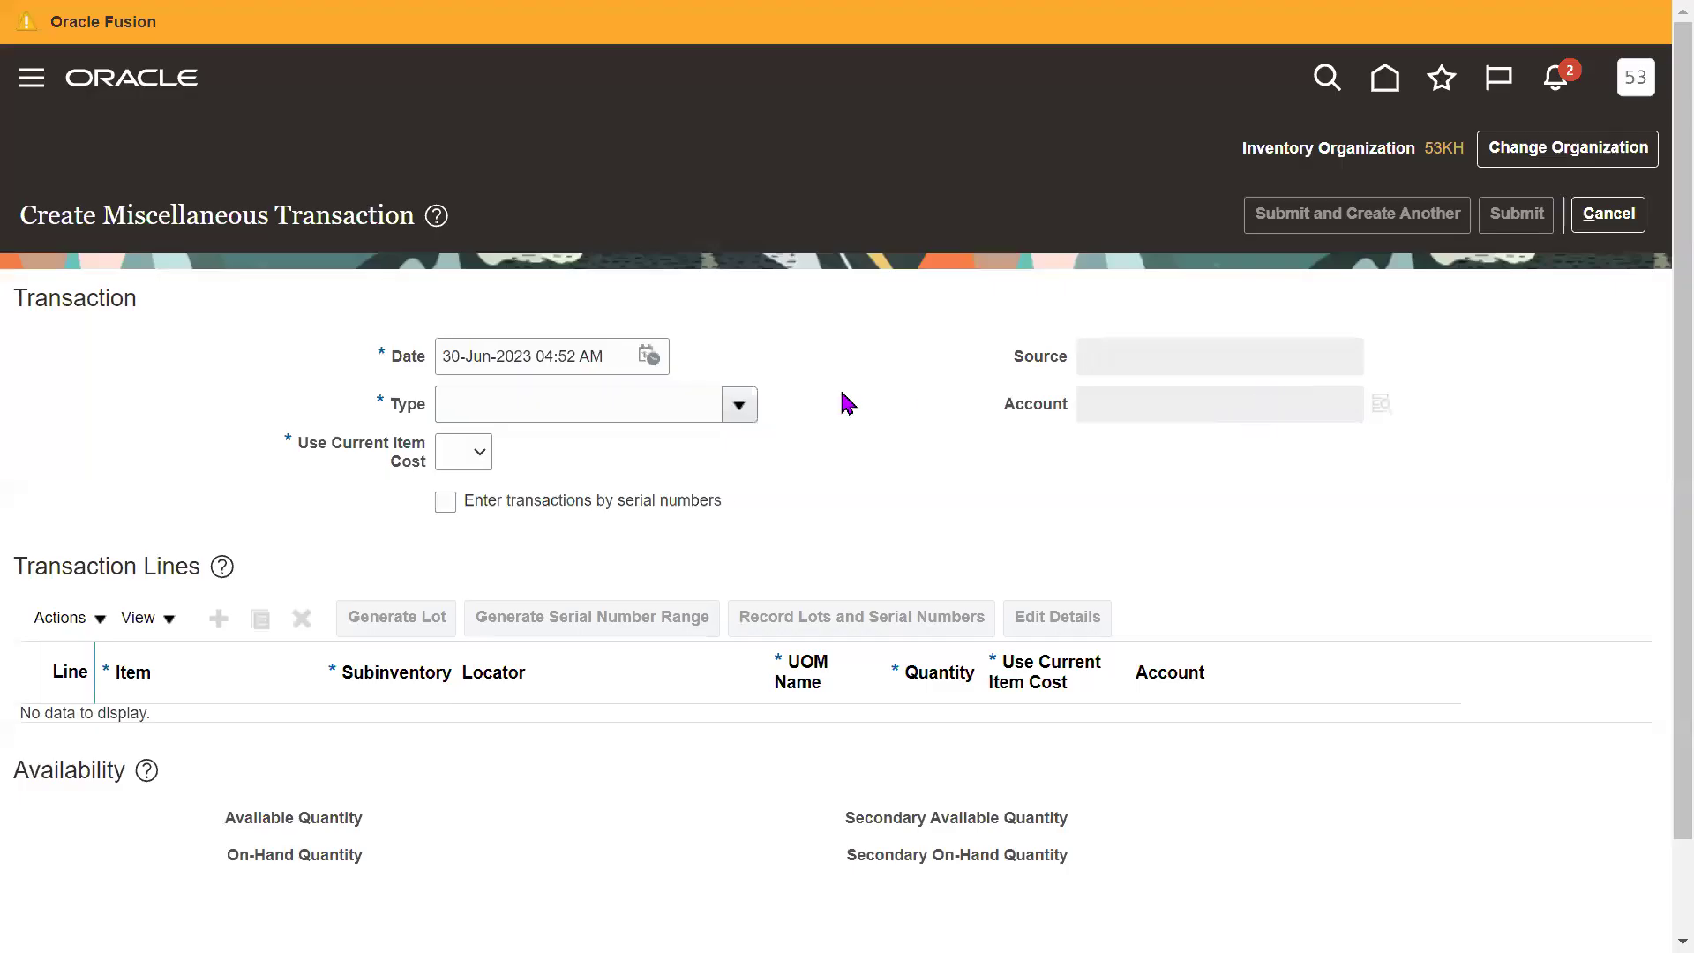
# Set the transaction type to Miscellaneous Receipt via the 'Mis' type search.
pyautogui.click(665, 408)
pyautogui.write('Misc')
pyautogui.press('BackSpace')
pyautogui.press('BackSpace')
pyautogui.press('BackSpace')
pyautogui.write('is')
pyautogui.press('Tab')
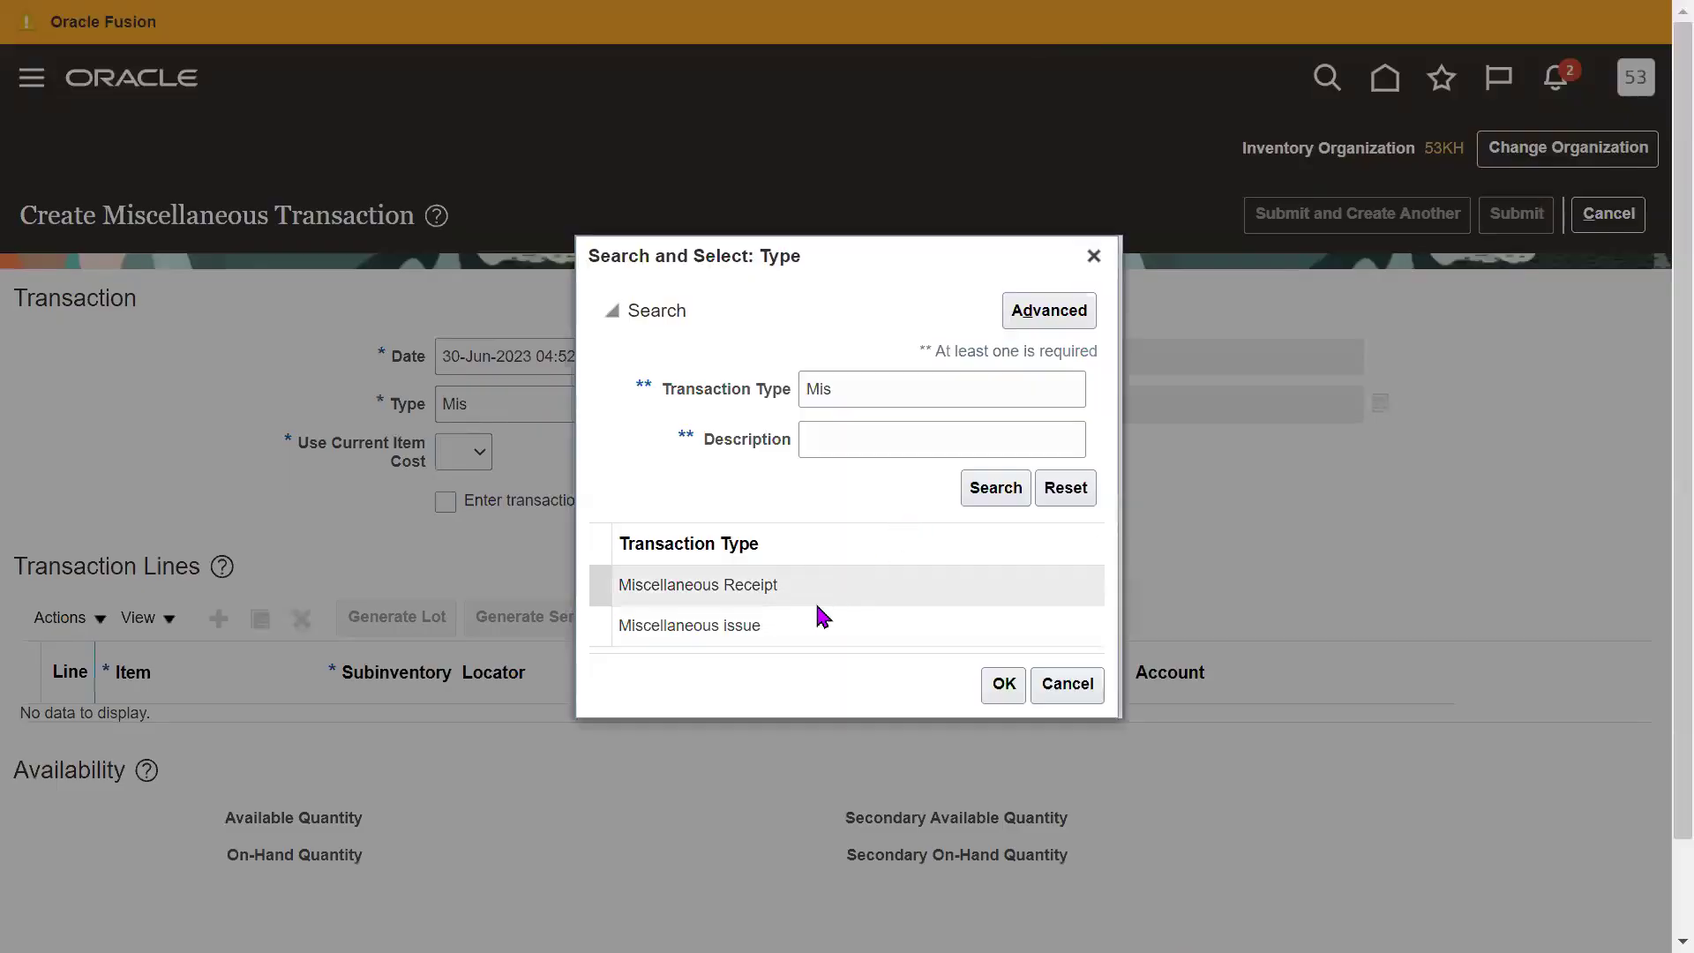
pyautogui.click(764, 586)
pyautogui.click(1006, 686)
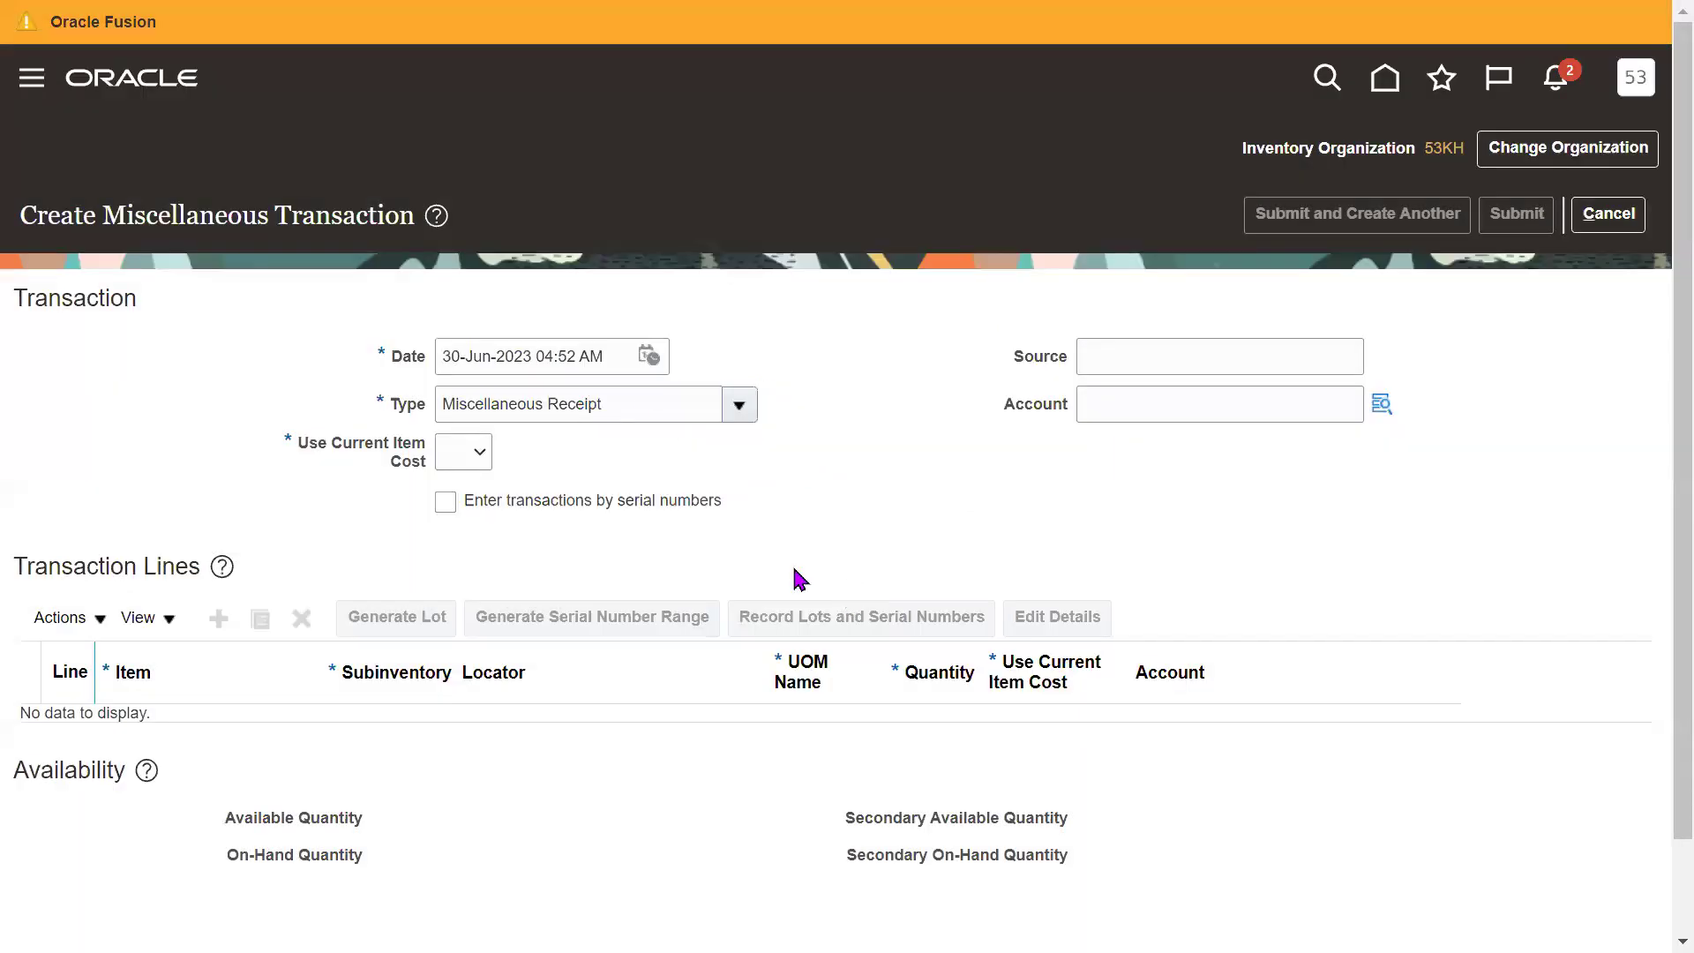
pyautogui.click(642, 408)
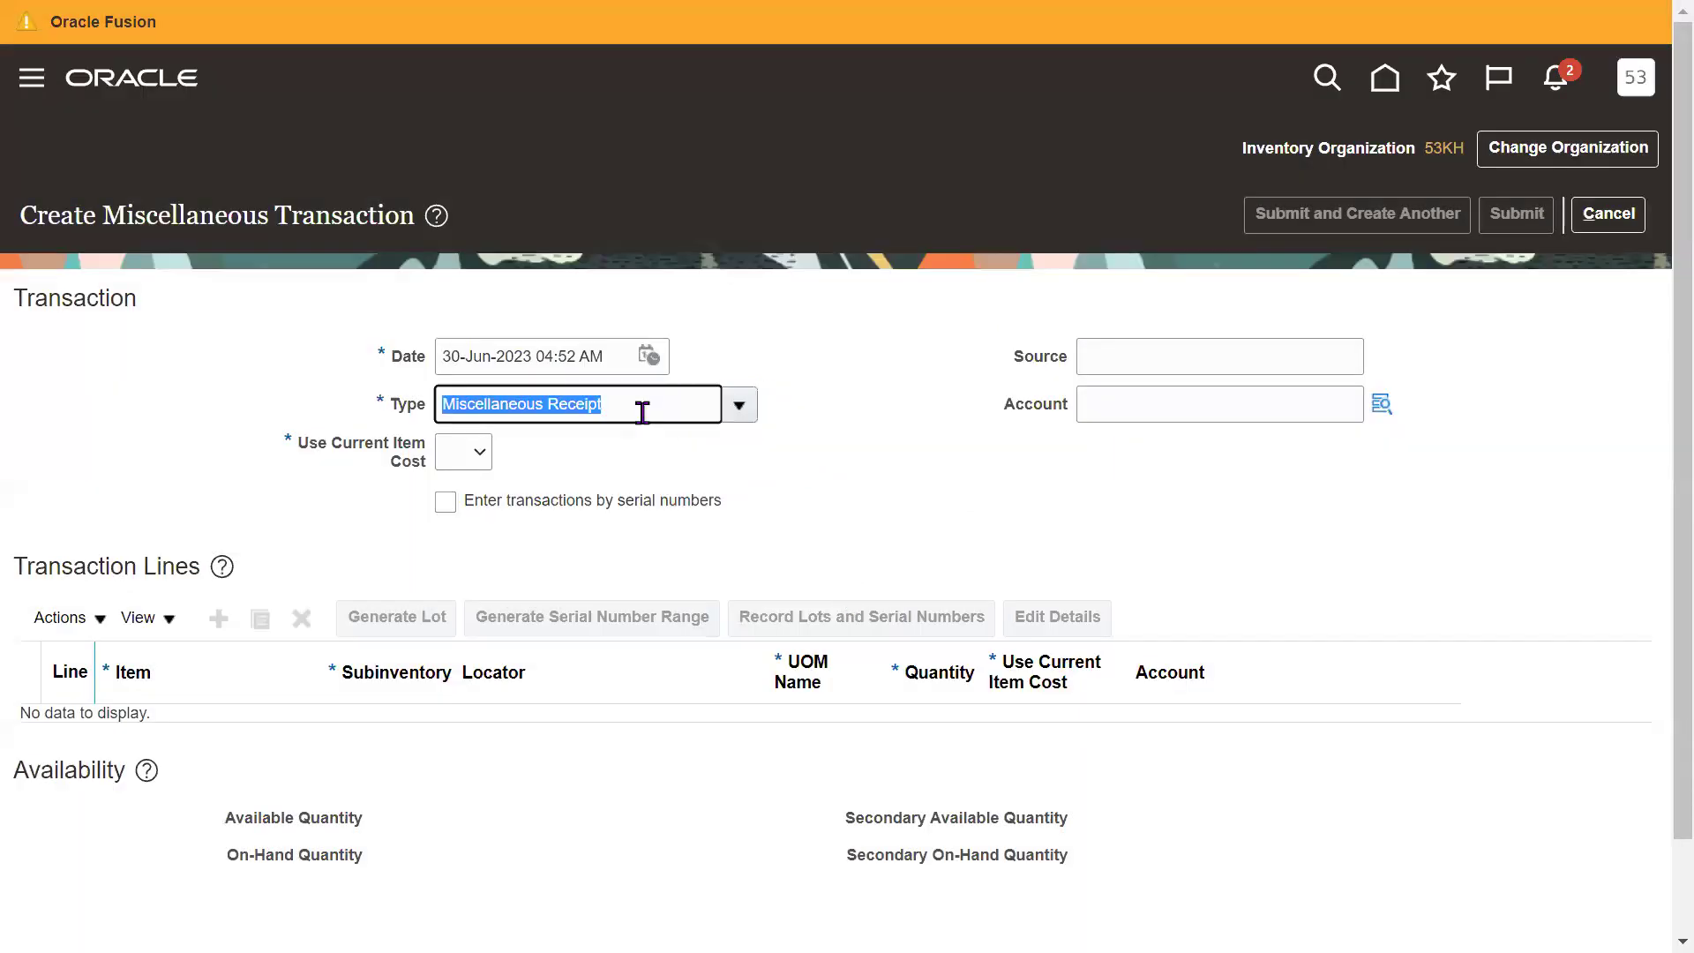
pyautogui.click(973, 500)
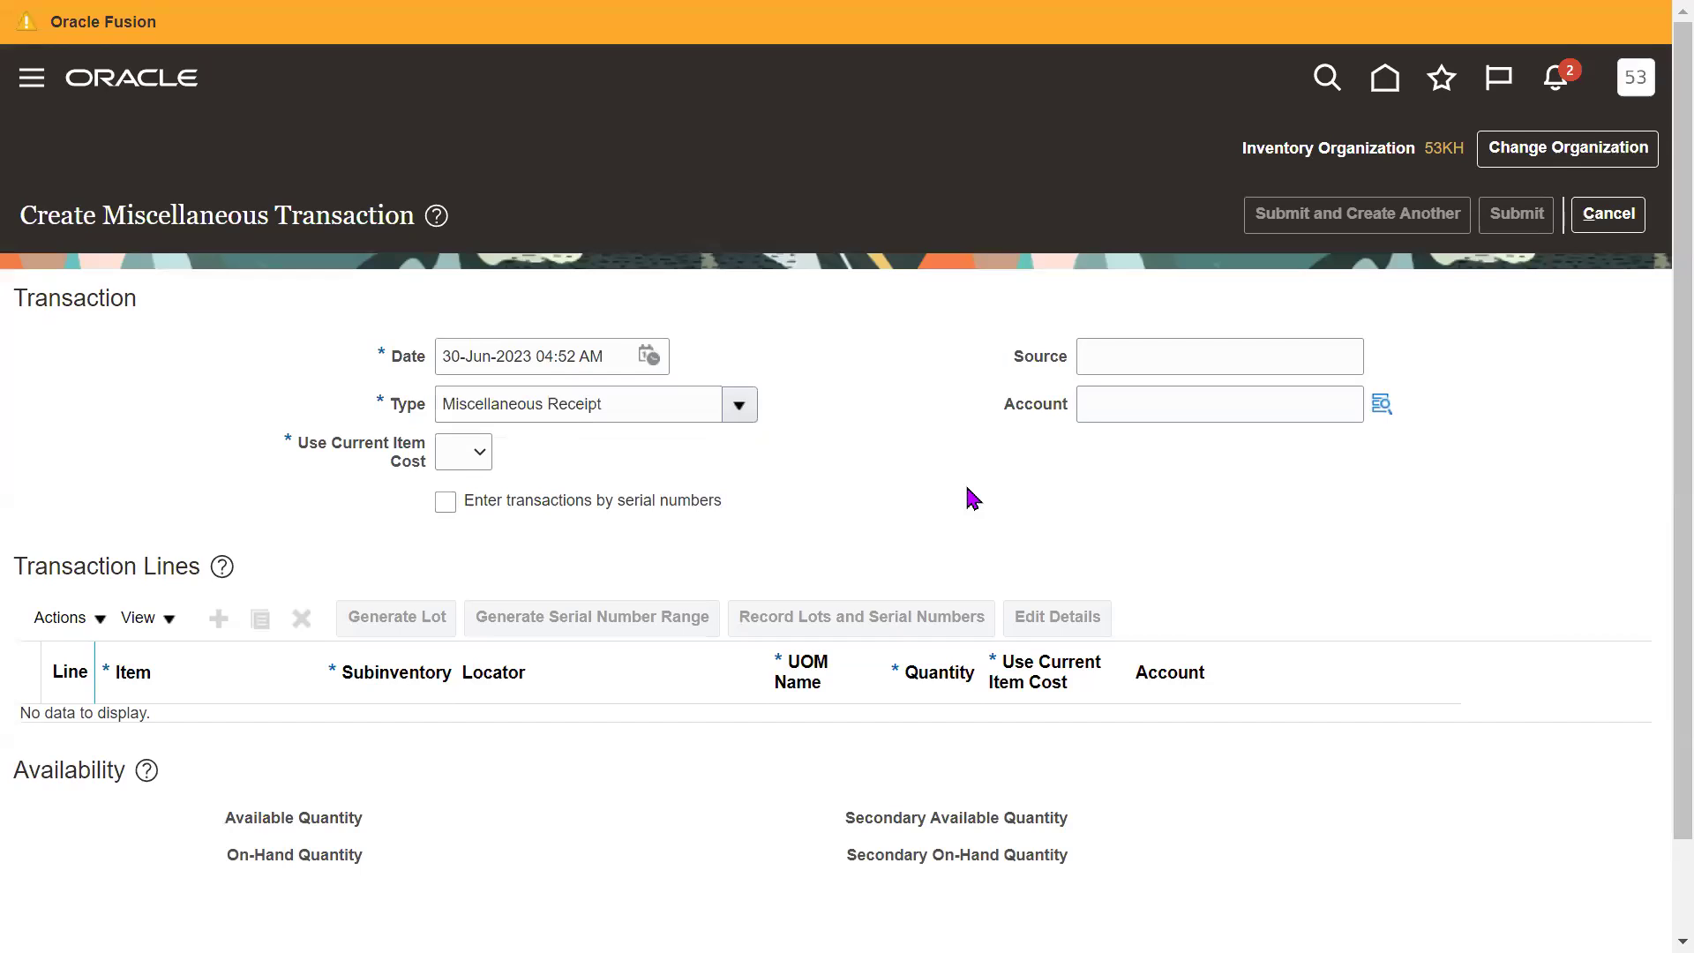
# Set Use Current Item Cost to Yes.
pyautogui.click(477, 460)
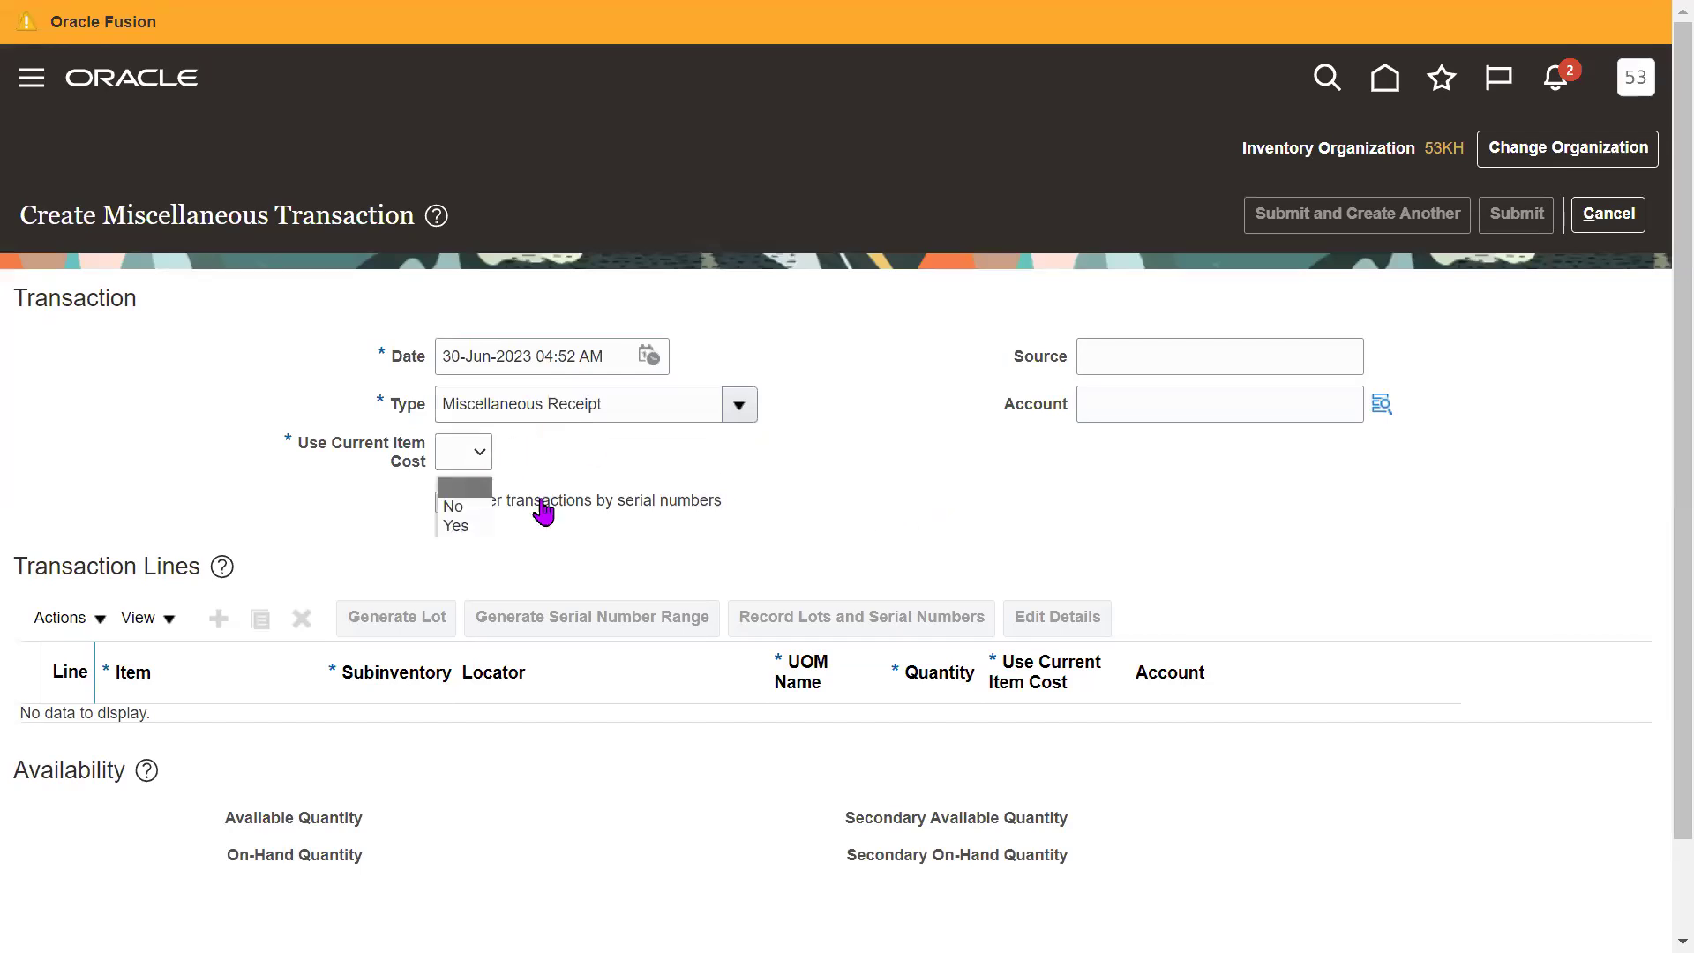
pyautogui.click(458, 527)
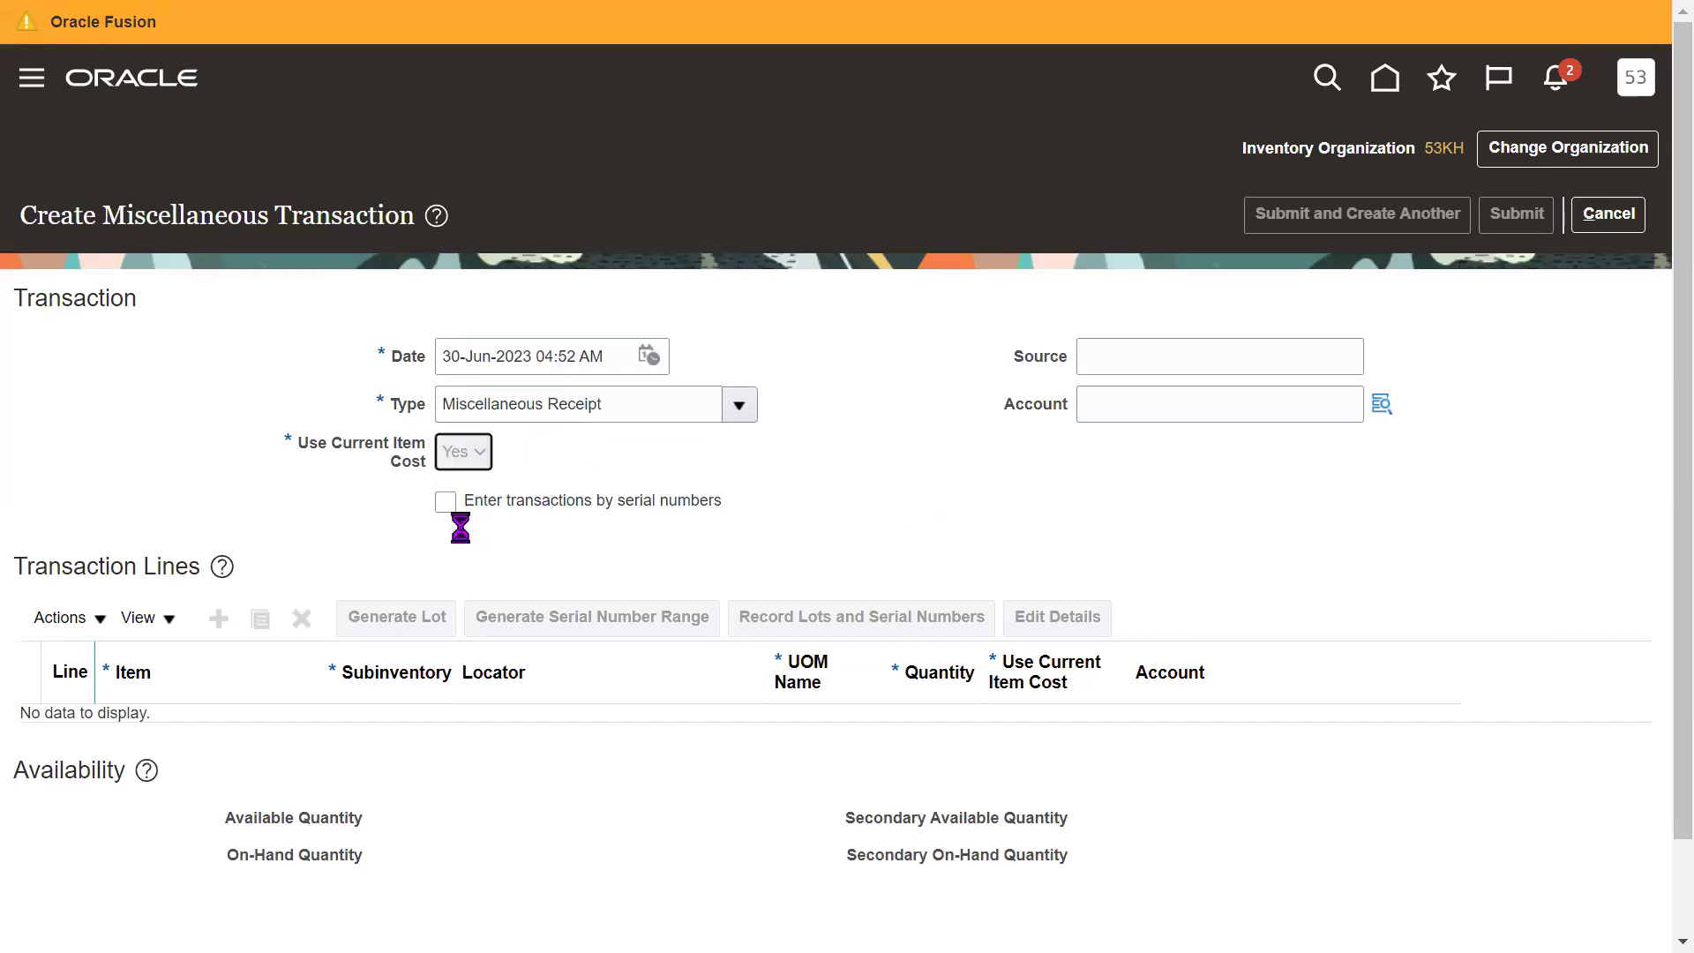
pyautogui.tripleClick(381, 450)
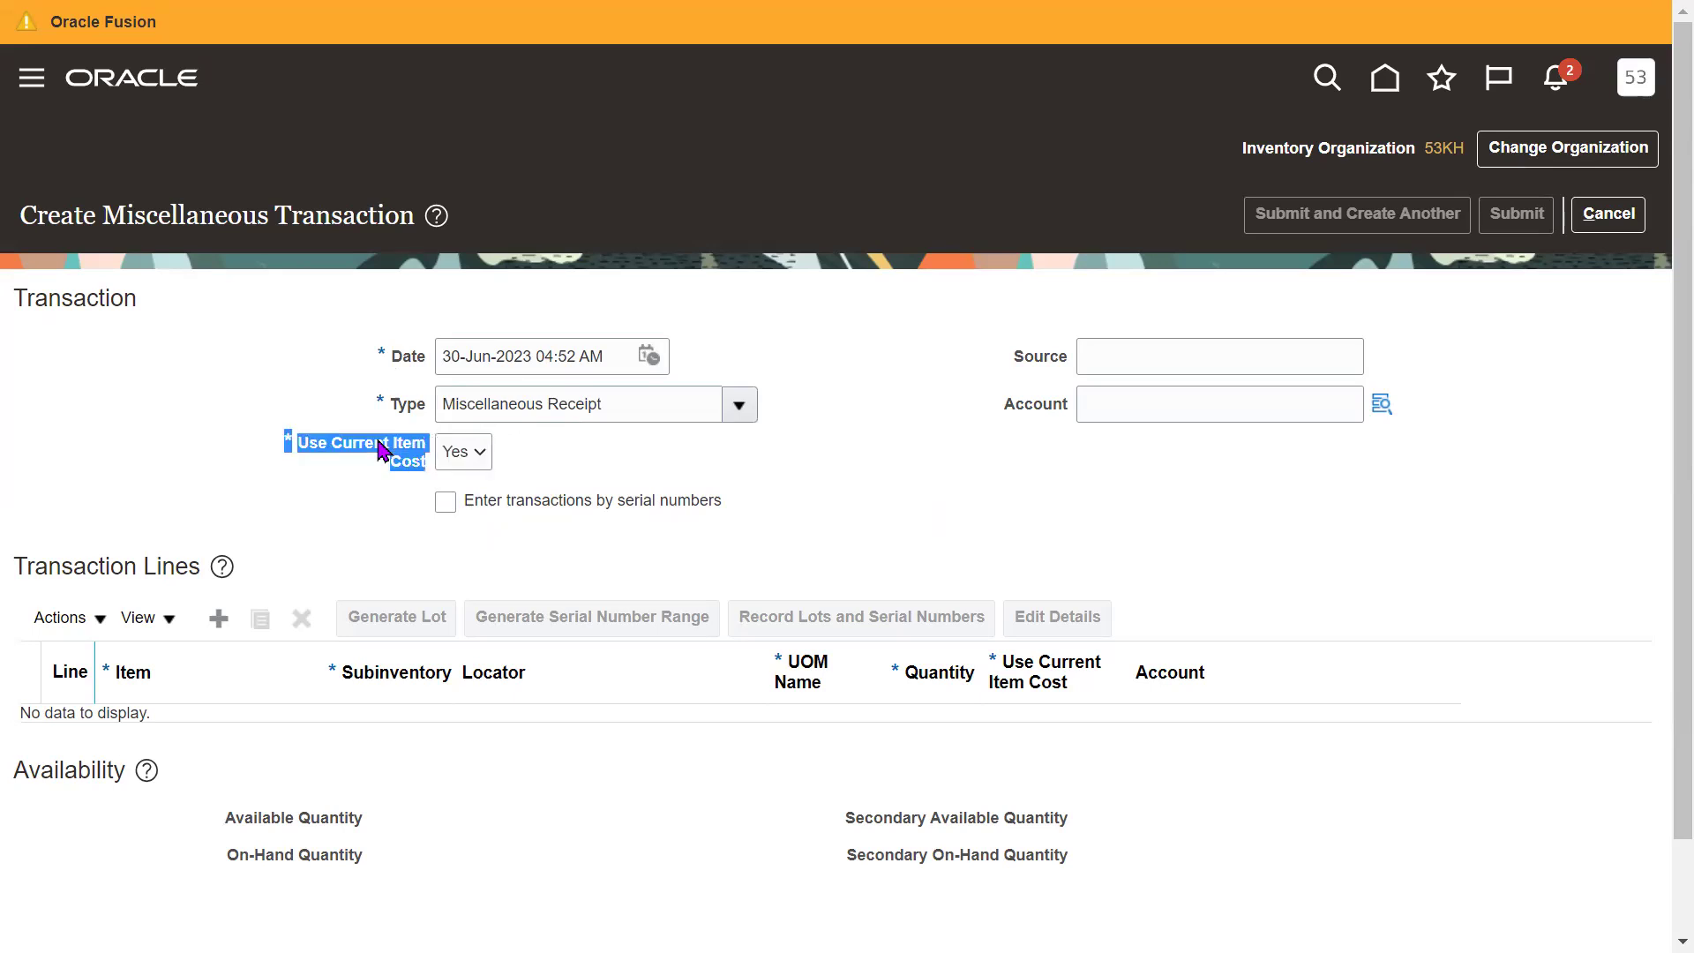
pyautogui.click(1103, 501)
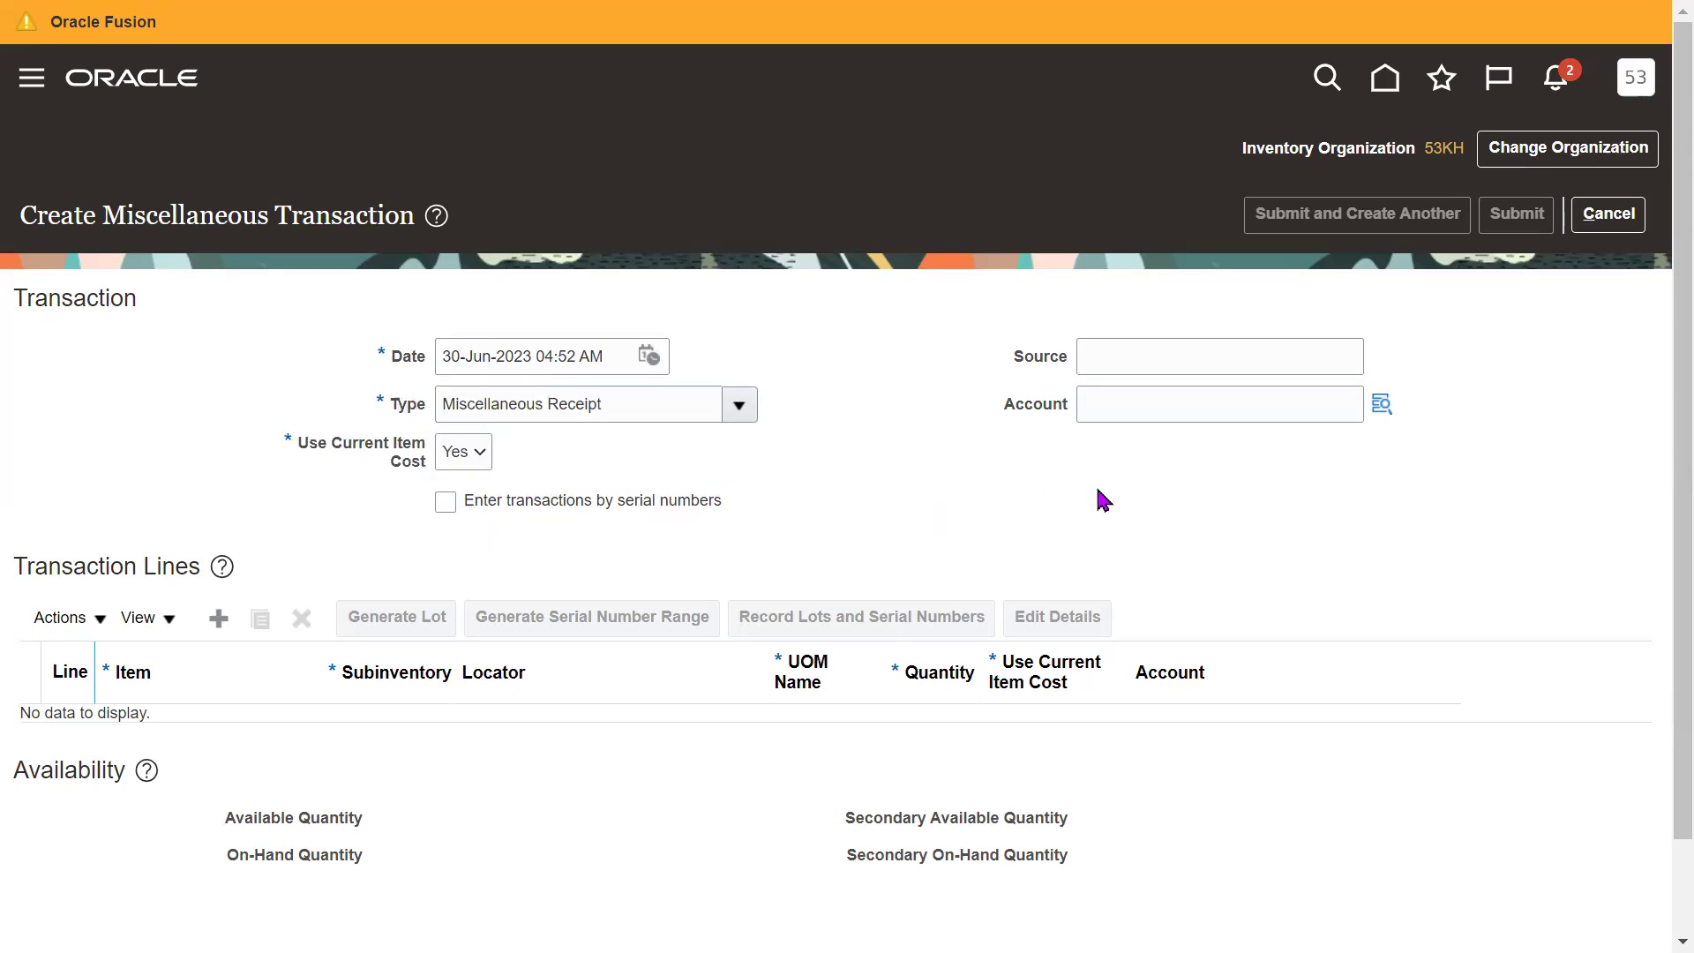
# Review the Transaction section and 30-Jun-2023 04:52 AM date unchanged, then leave full screen.
pyautogui.moveTo(50, 304); pyautogui.dragTo(786, 495)
pyautogui.click(1056, 505)
pyautogui.moveTo(355, 364); pyautogui.dragTo(415, 414)
pyautogui.click(909, 505)
pyautogui.tripleClick(614, 367)
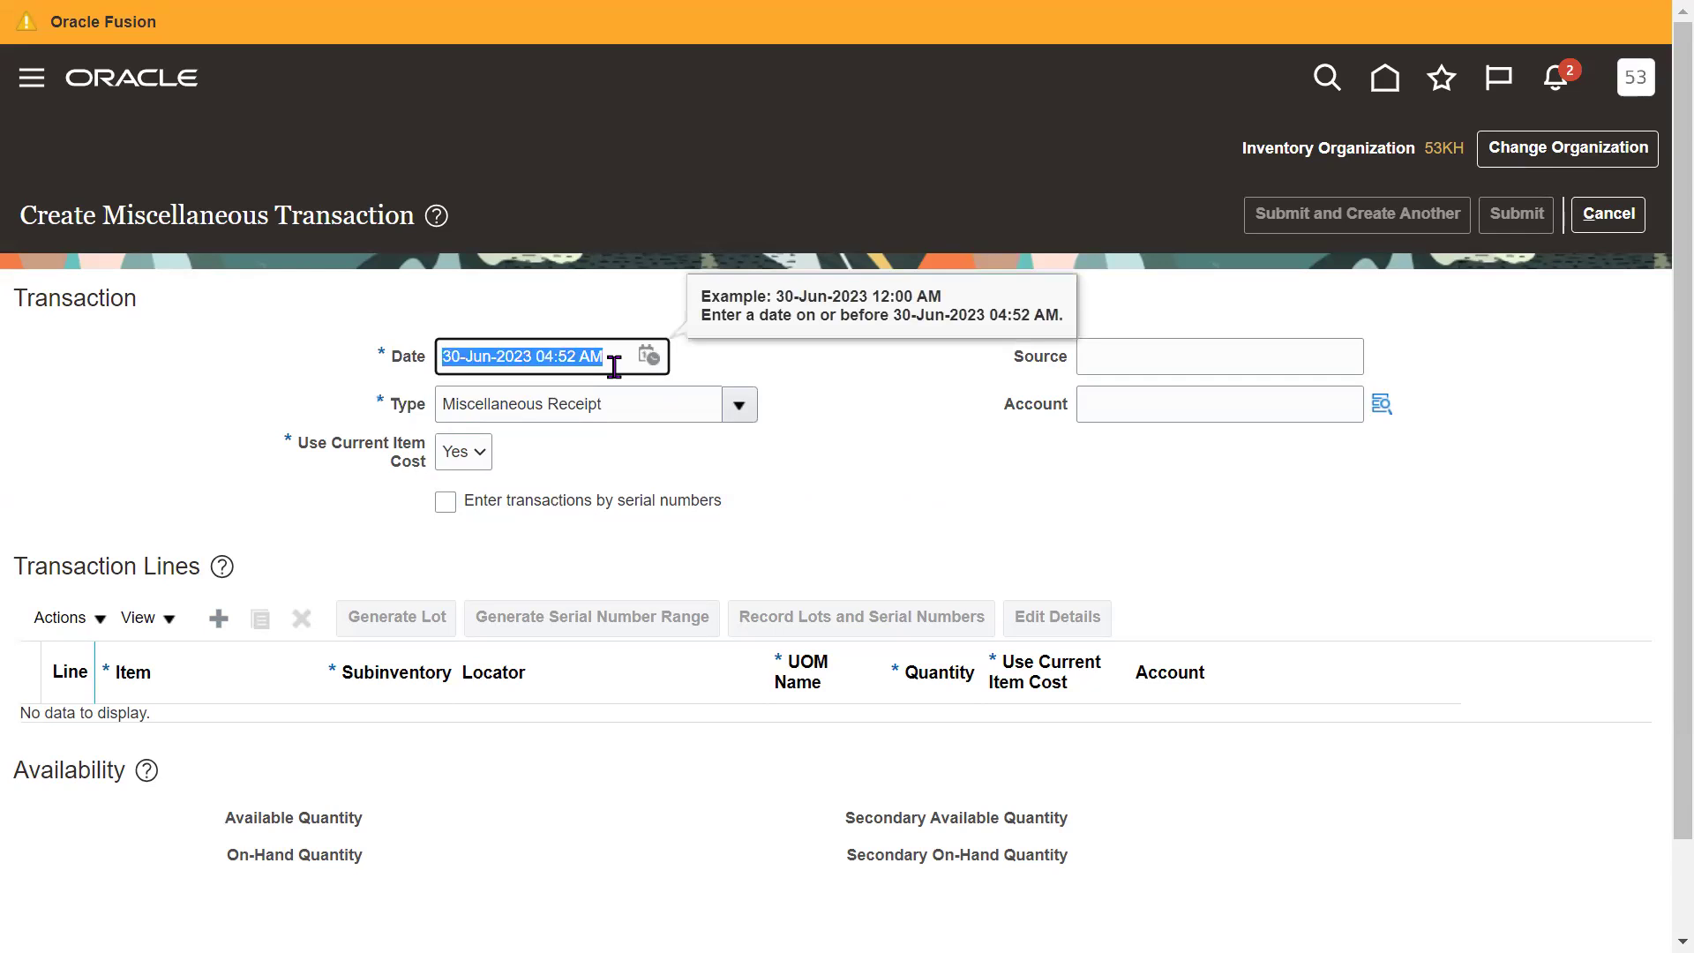
pyautogui.click(923, 499)
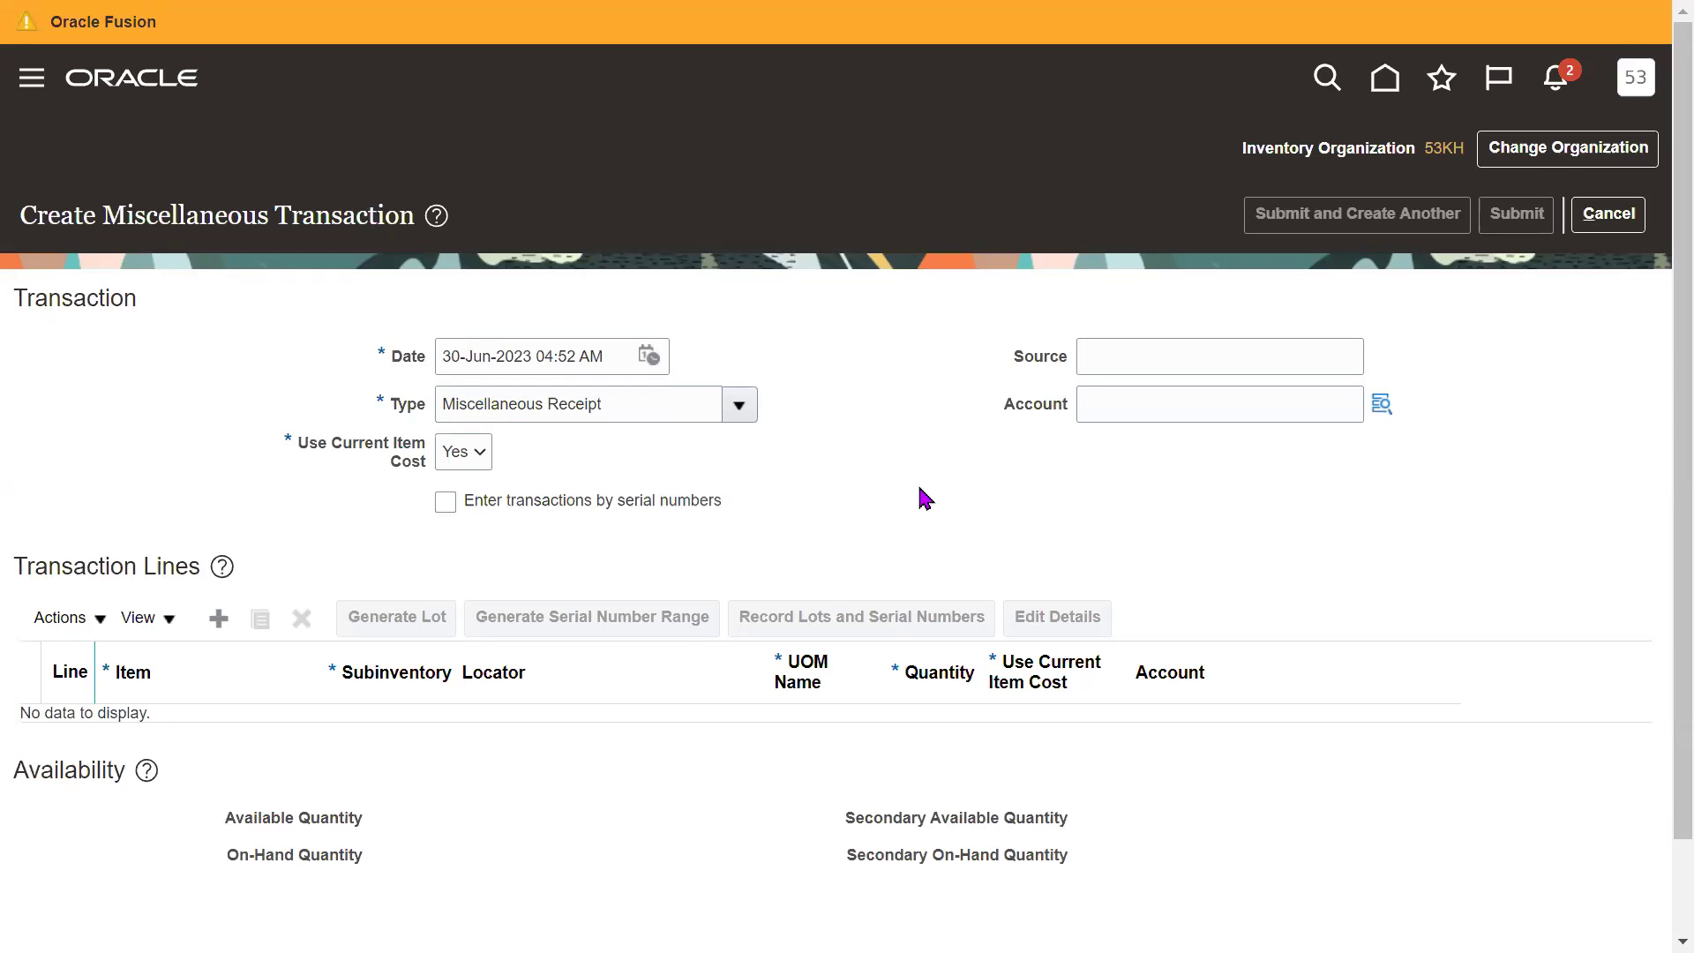
pyautogui.press('F11')
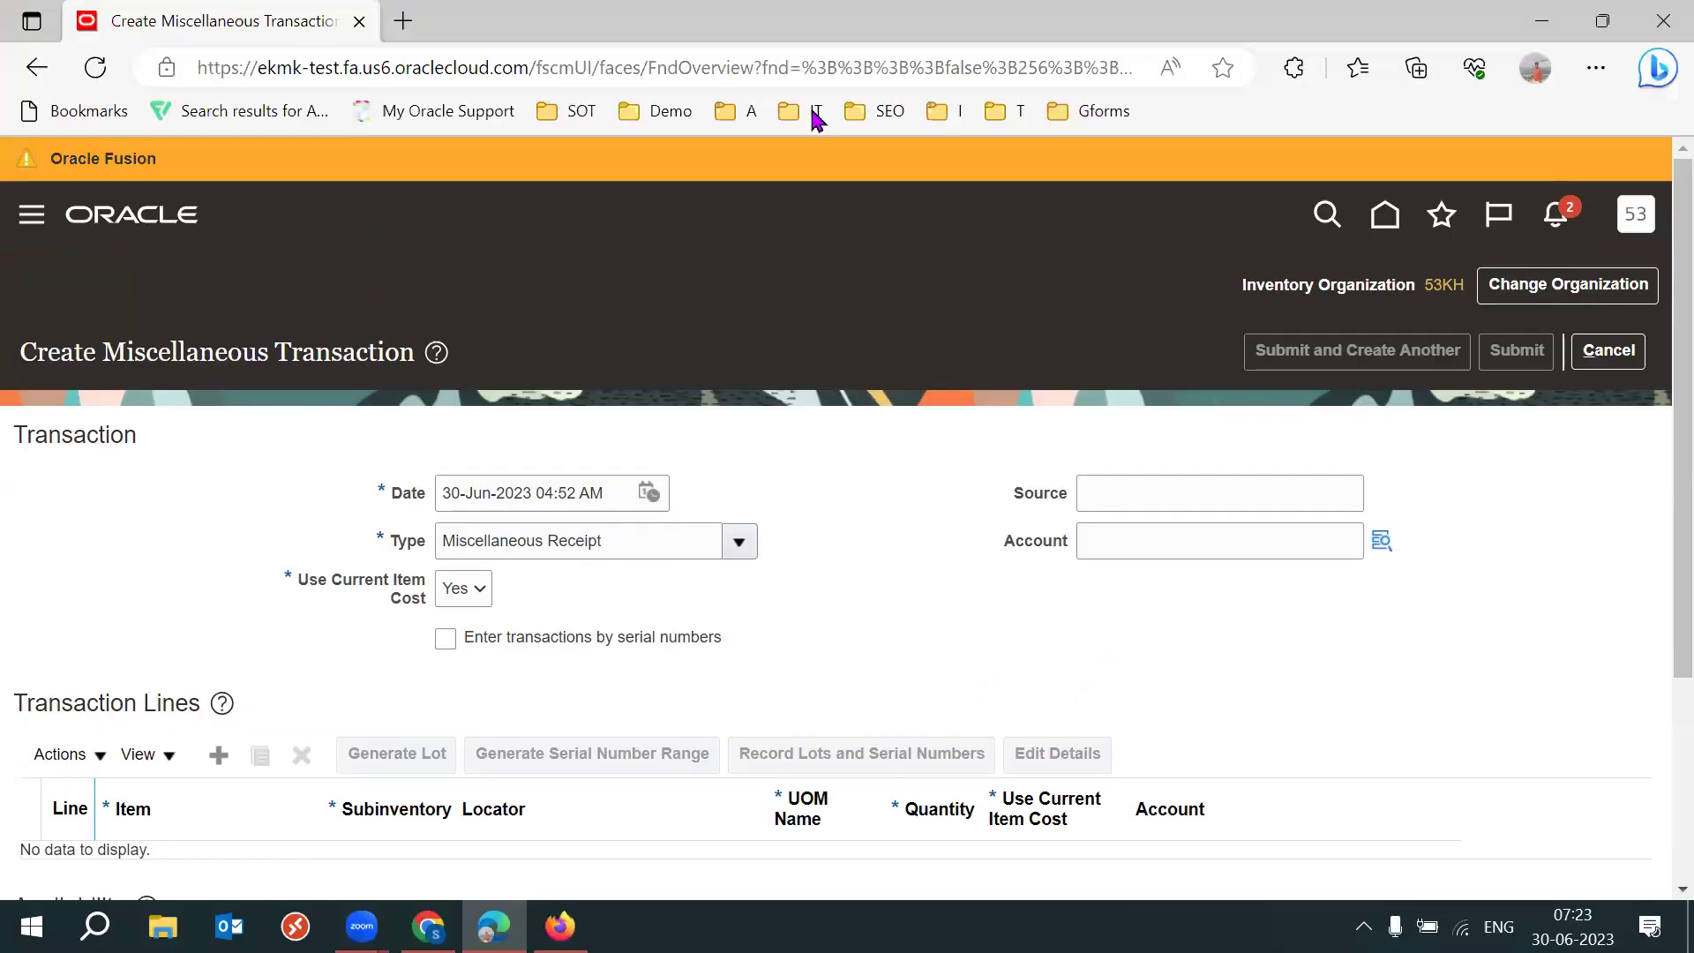
# Search 'current utc time' in a new Chrome tab, showing 1:53 am on 30 June 2023.
pyautogui.click(428, 926)
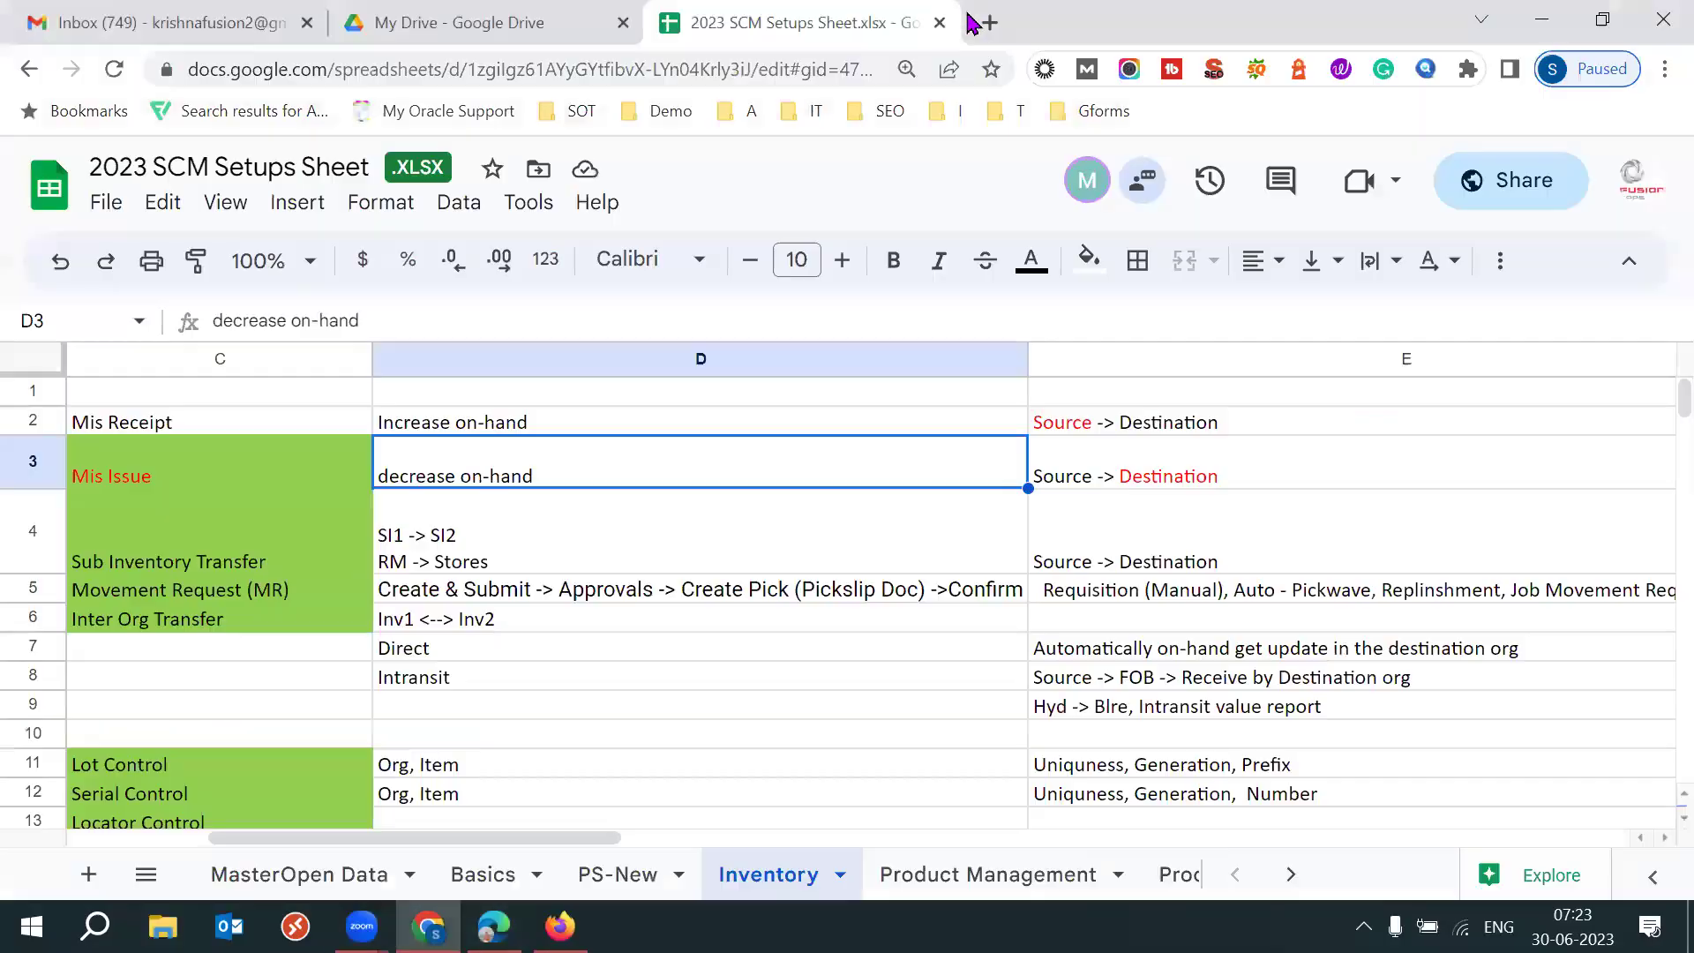
pyautogui.click(986, 23)
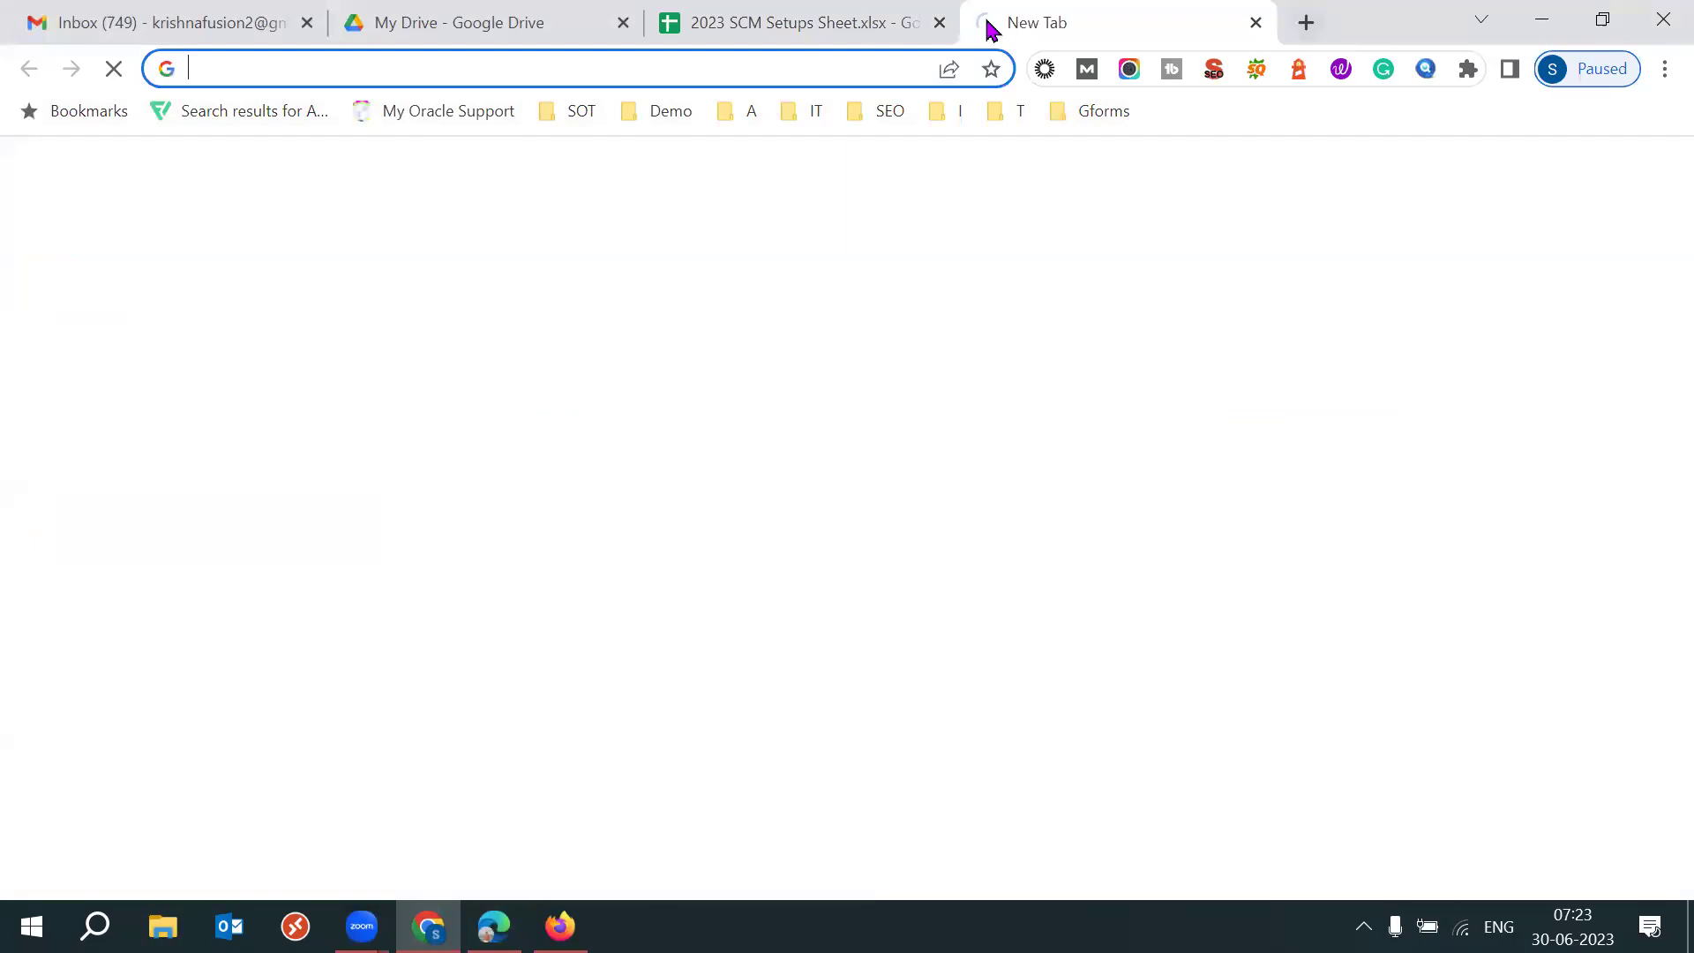
pyautogui.write('current ut')
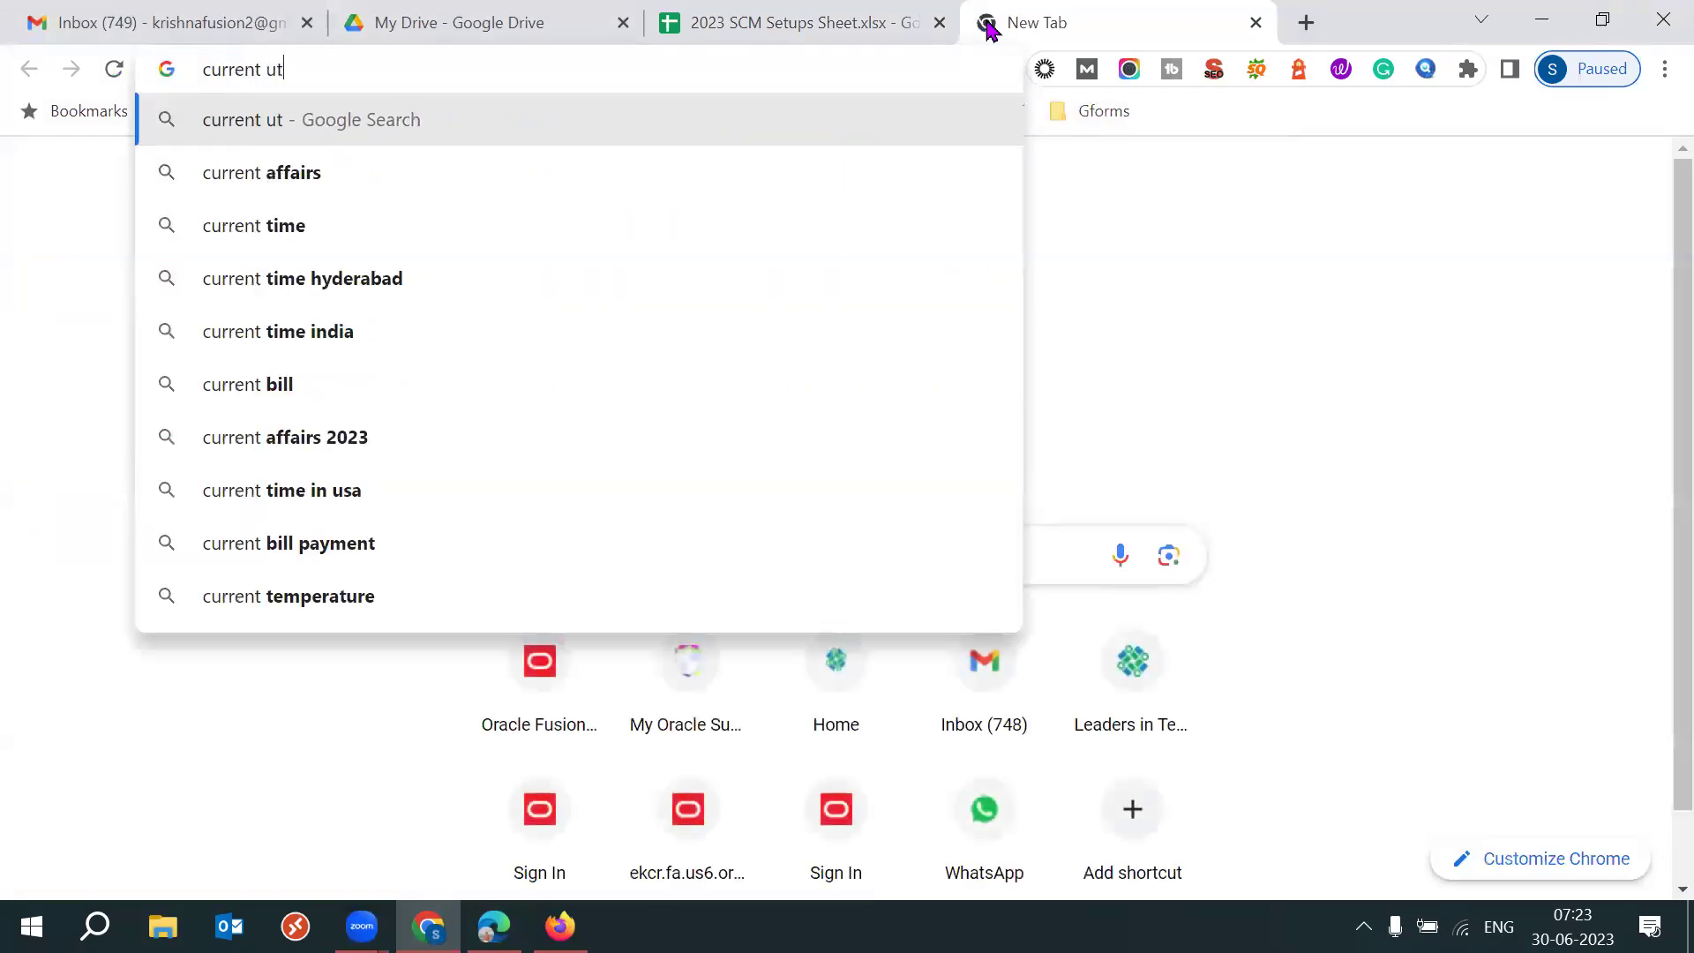
pyautogui.press('BackSpace')
pyautogui.write('t')
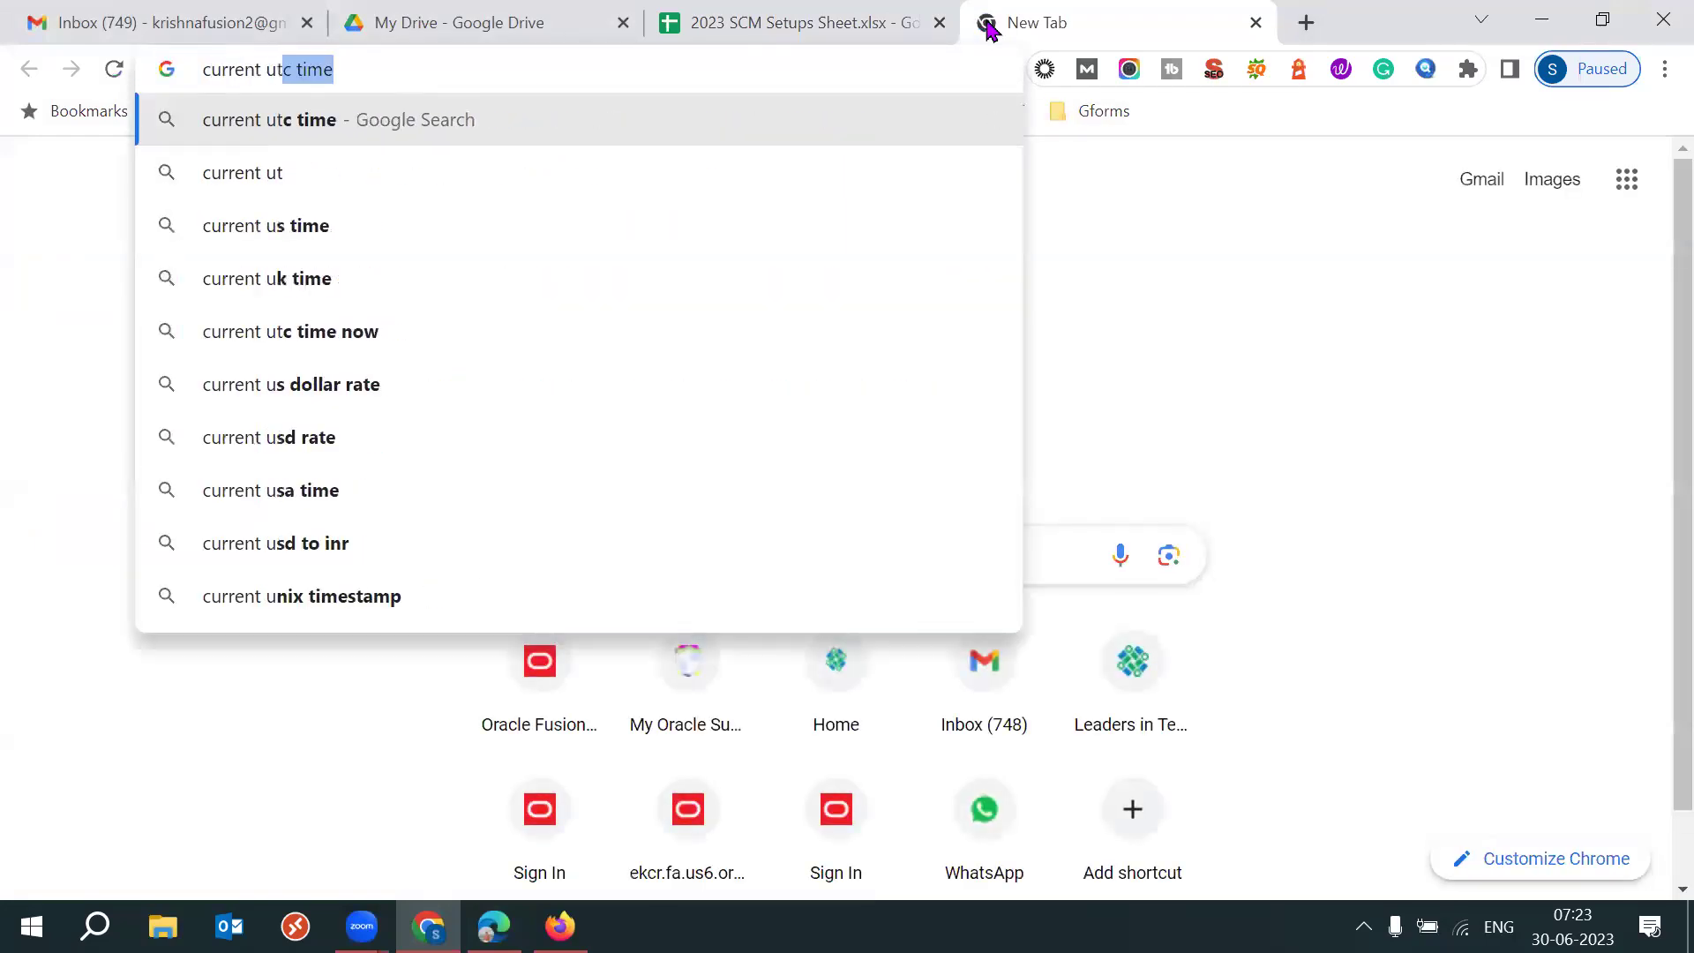
pyautogui.press('Return')
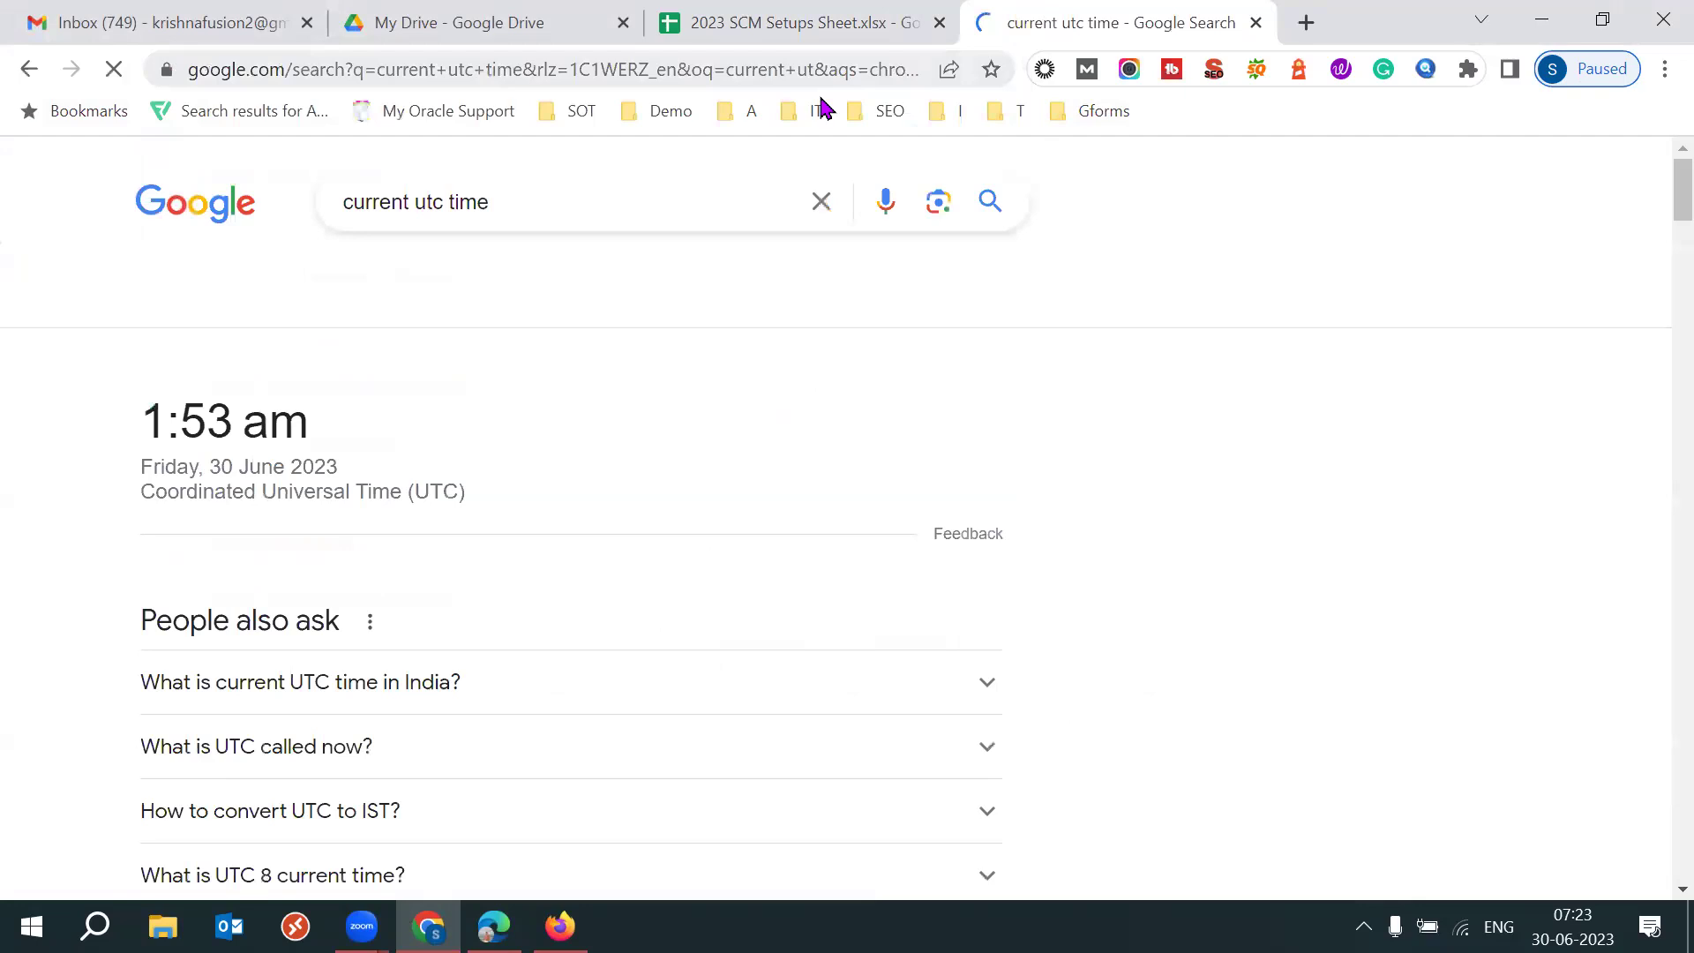
pyautogui.click(603, 202)
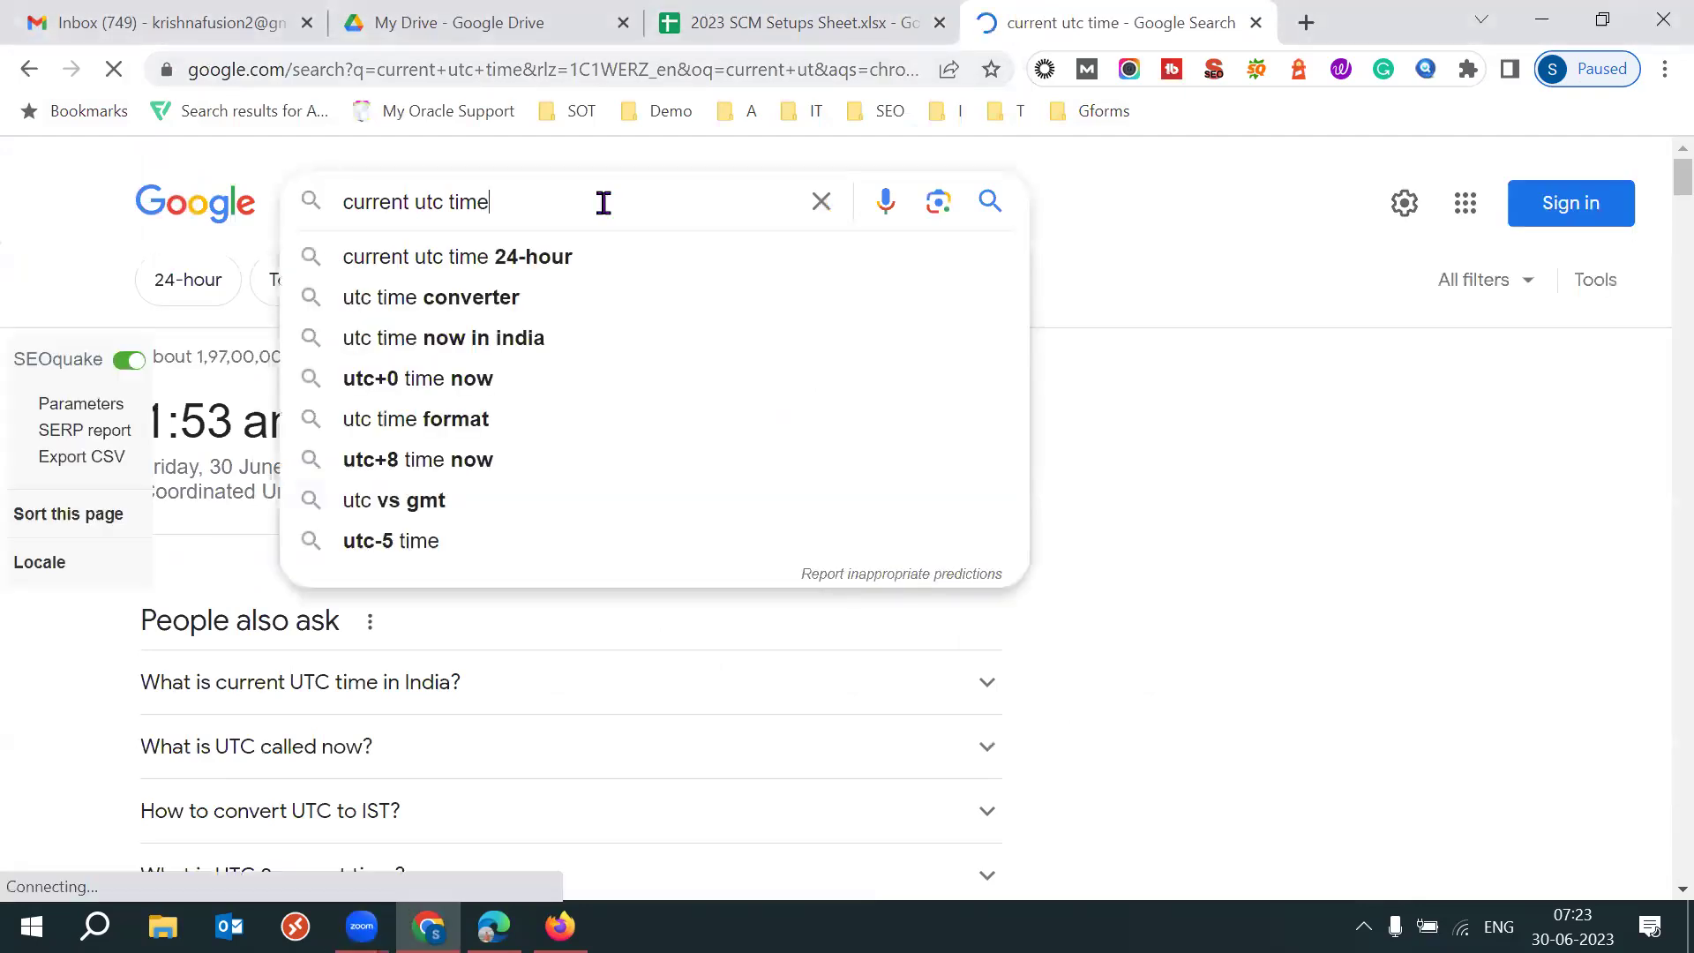
pyautogui.click(1169, 273)
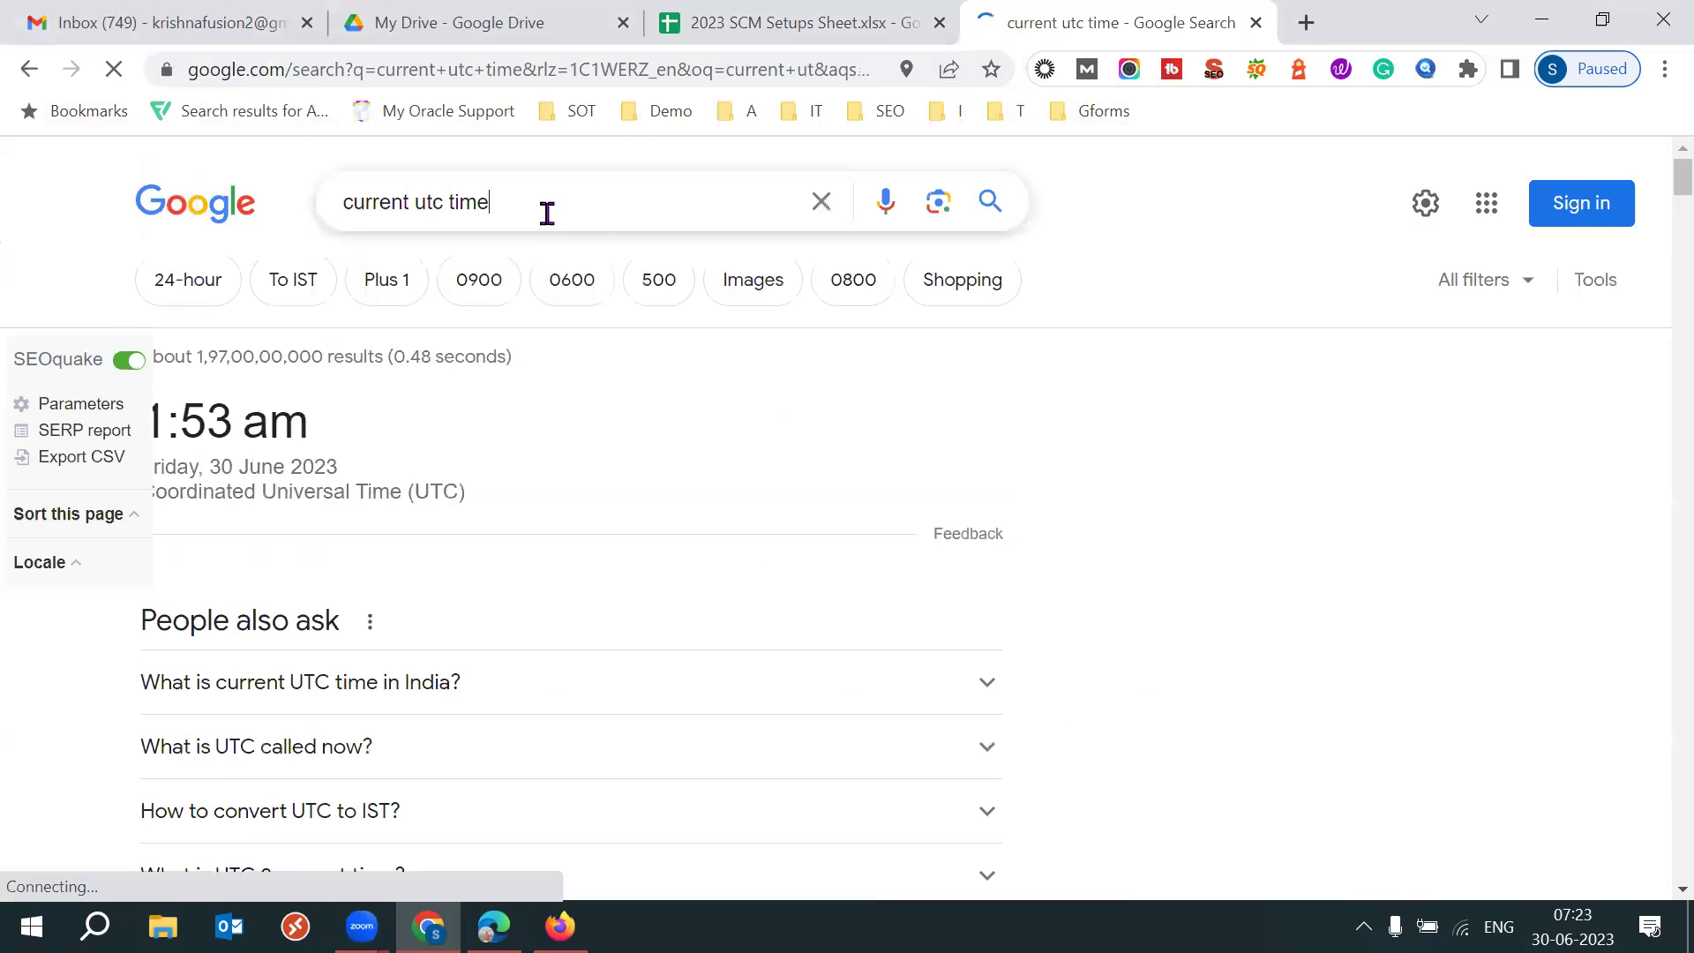
pyautogui.click(547, 213)
pyautogui.click(1158, 267)
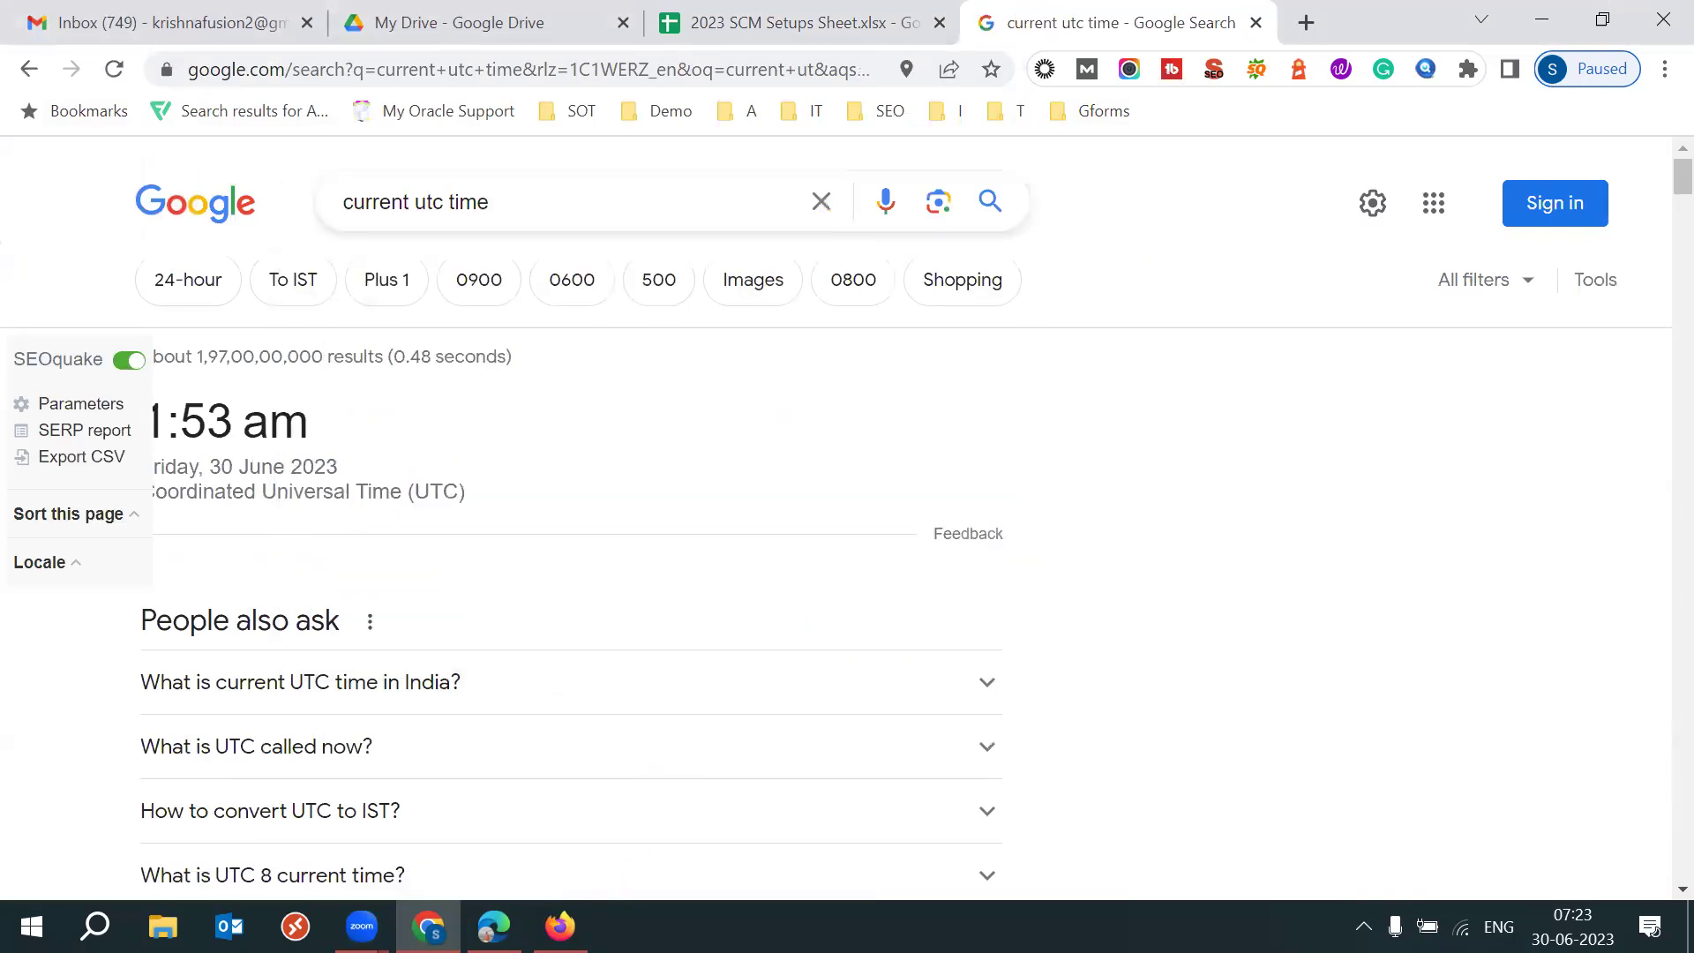
# Compare the UTC time with the Oracle form, ending on the Create Miscellaneous Transaction page.
pyautogui.click(560, 926)
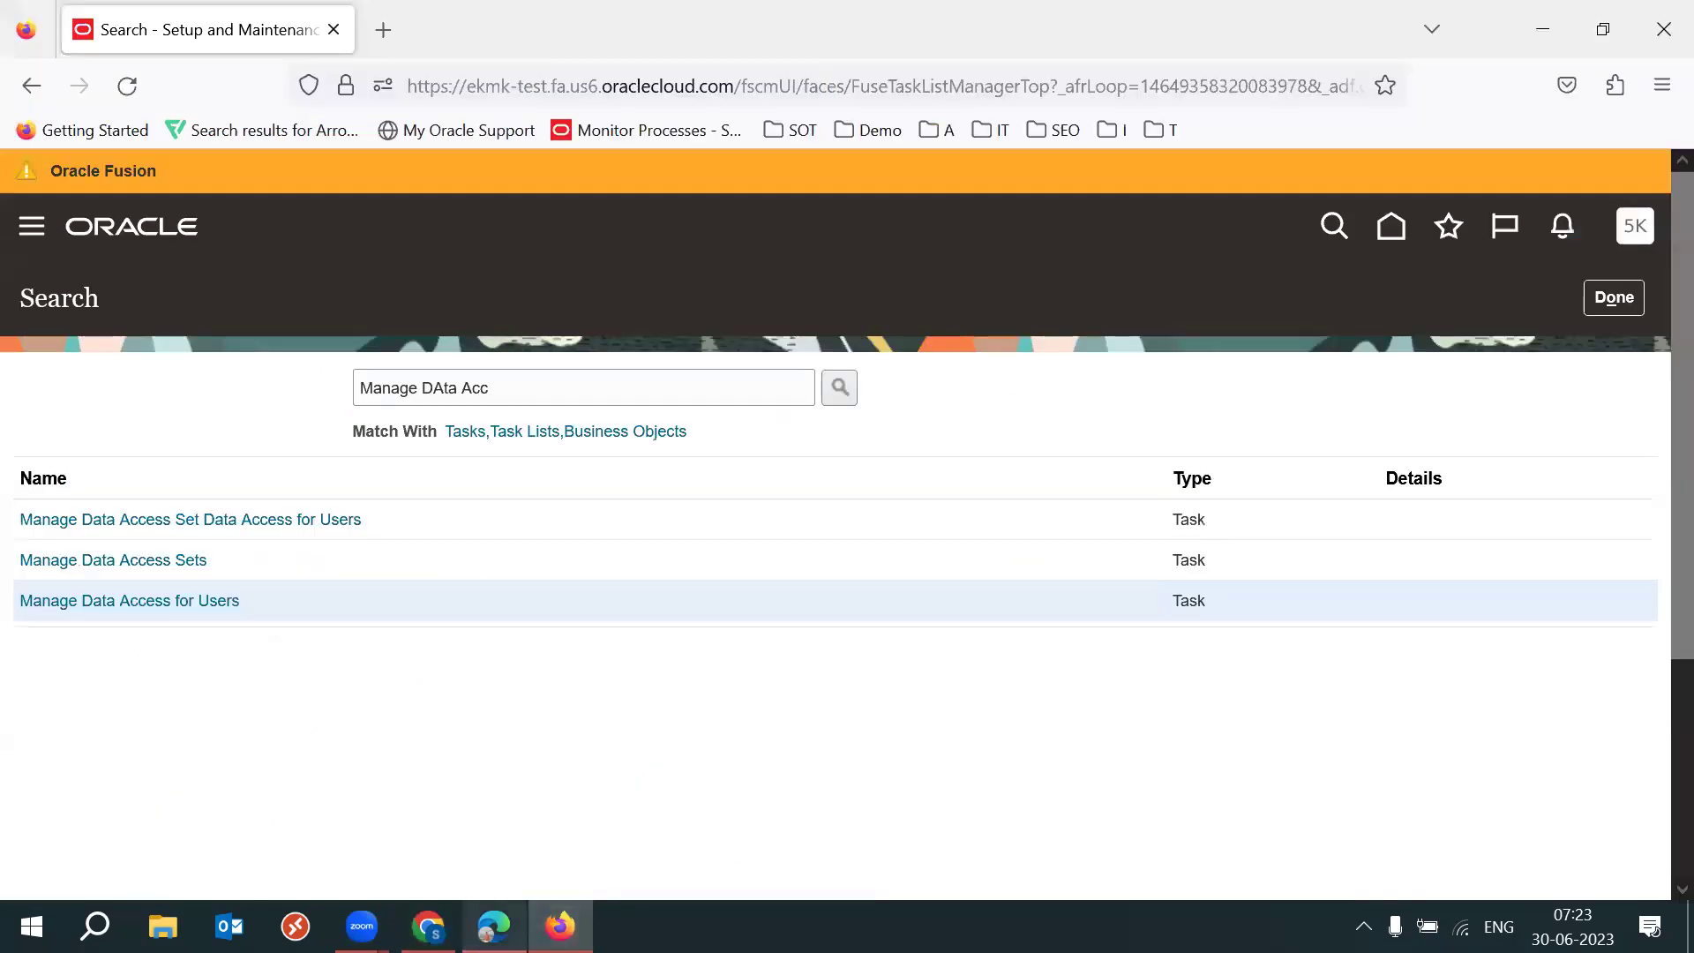
pyautogui.click(494, 926)
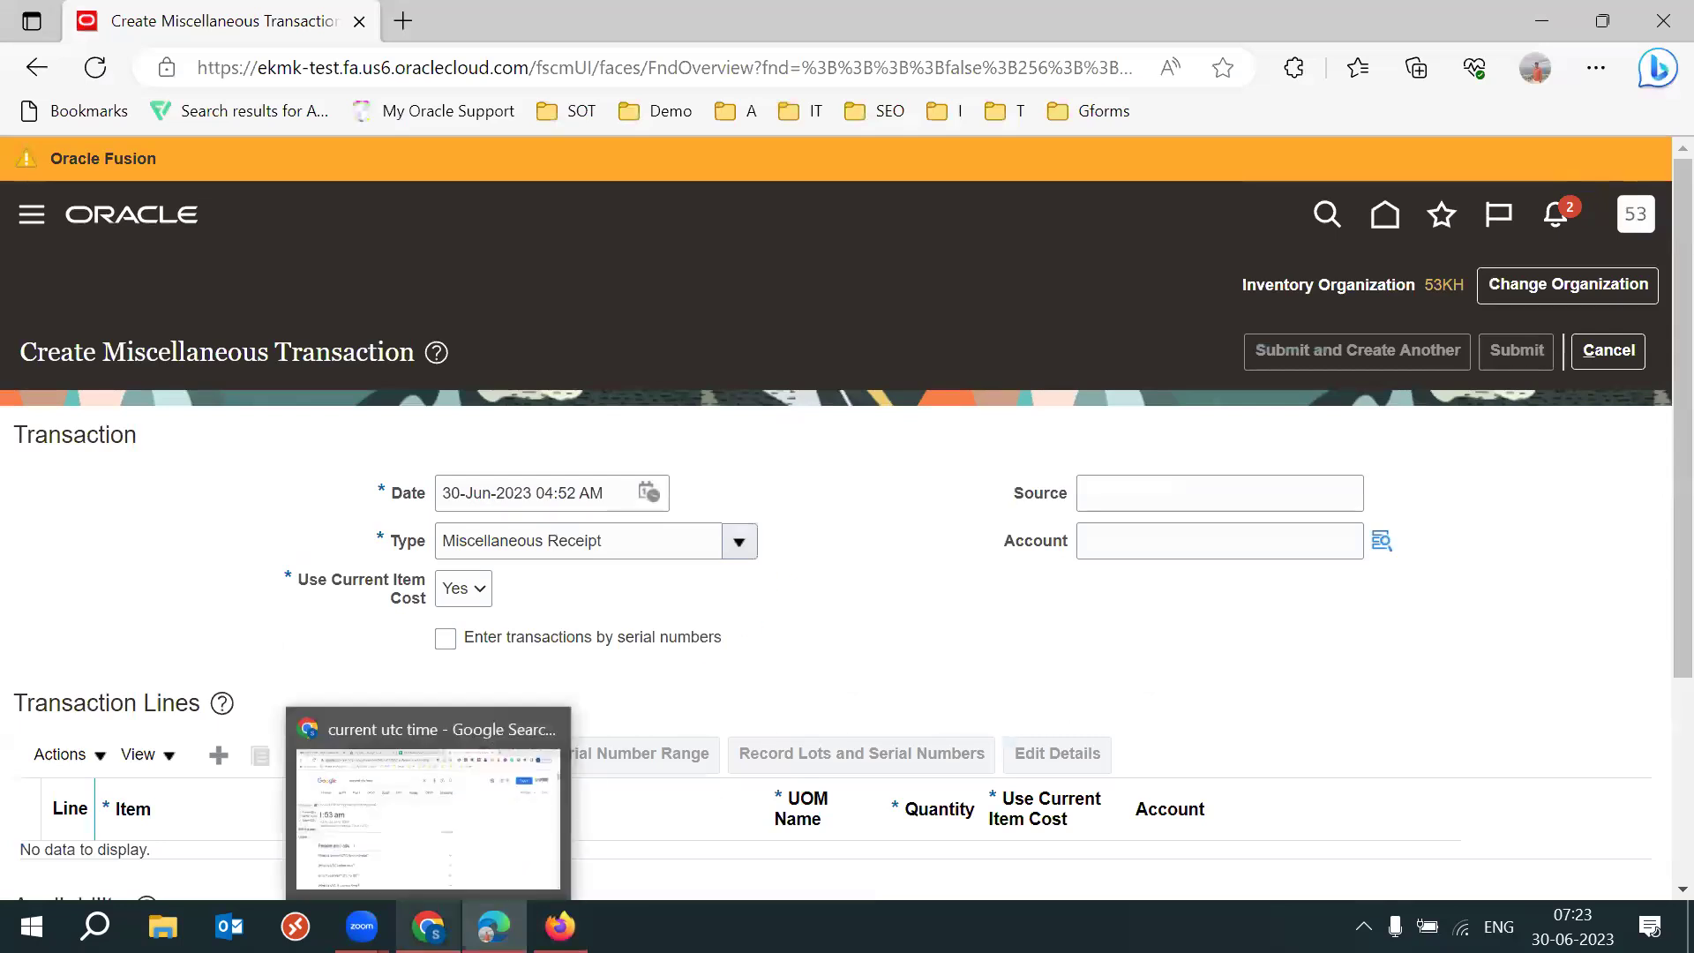
pyautogui.click(428, 926)
pyautogui.click(563, 201)
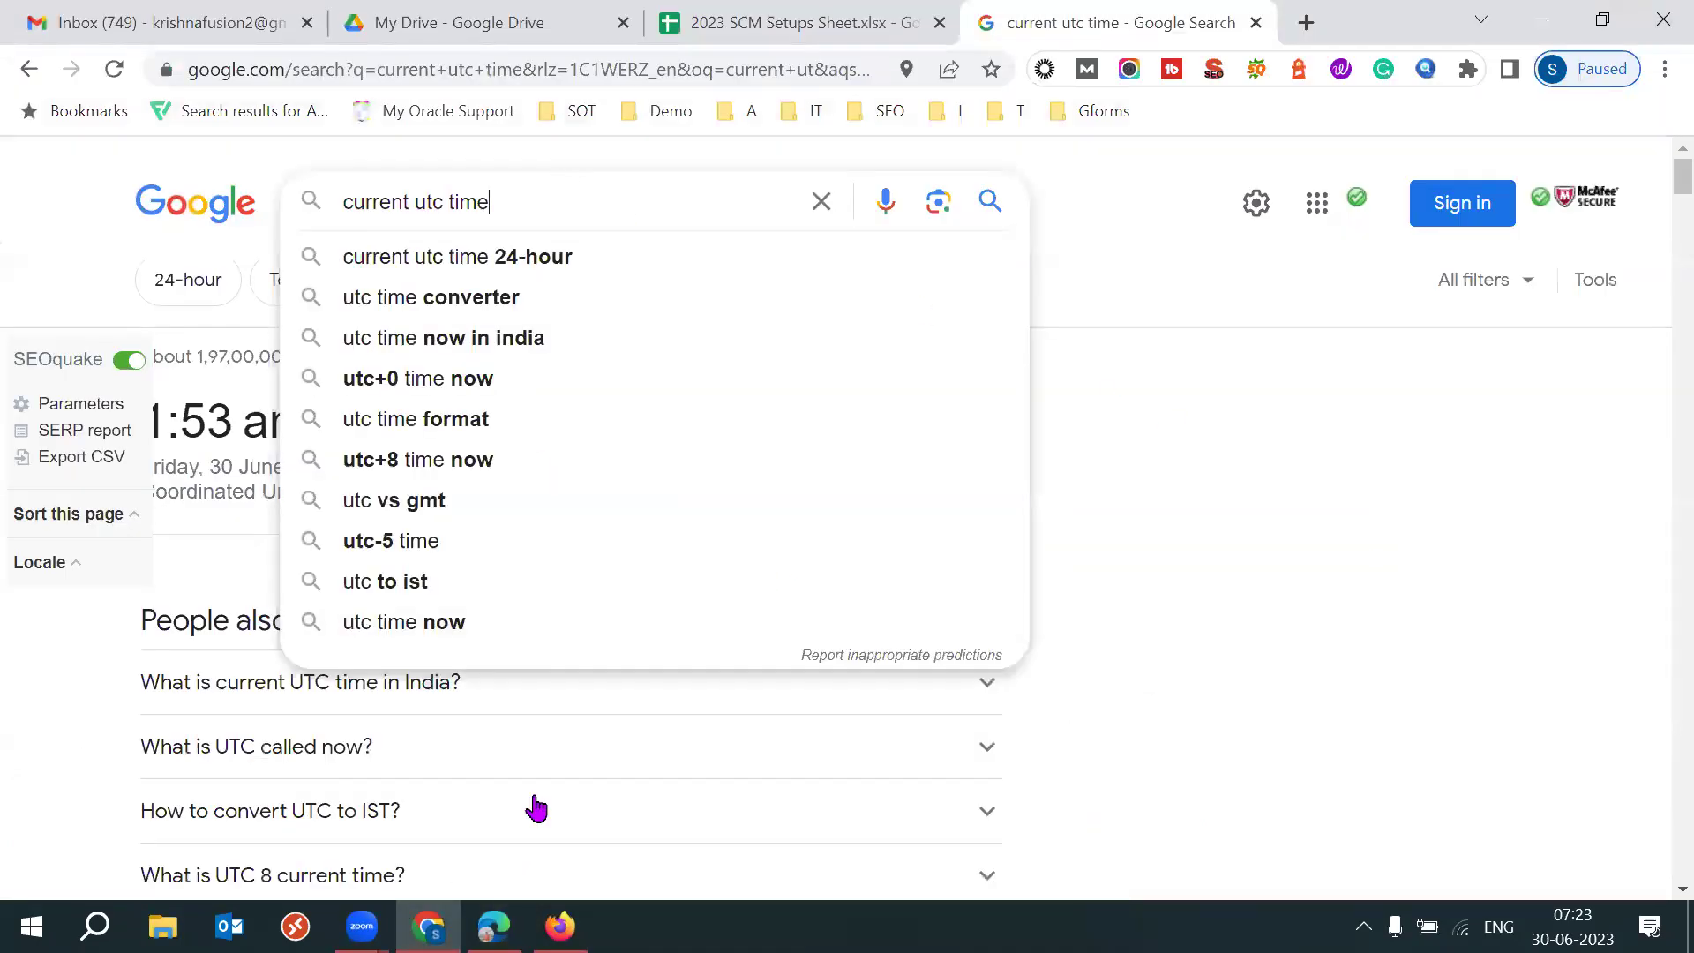
pyautogui.moveTo(432, 927)
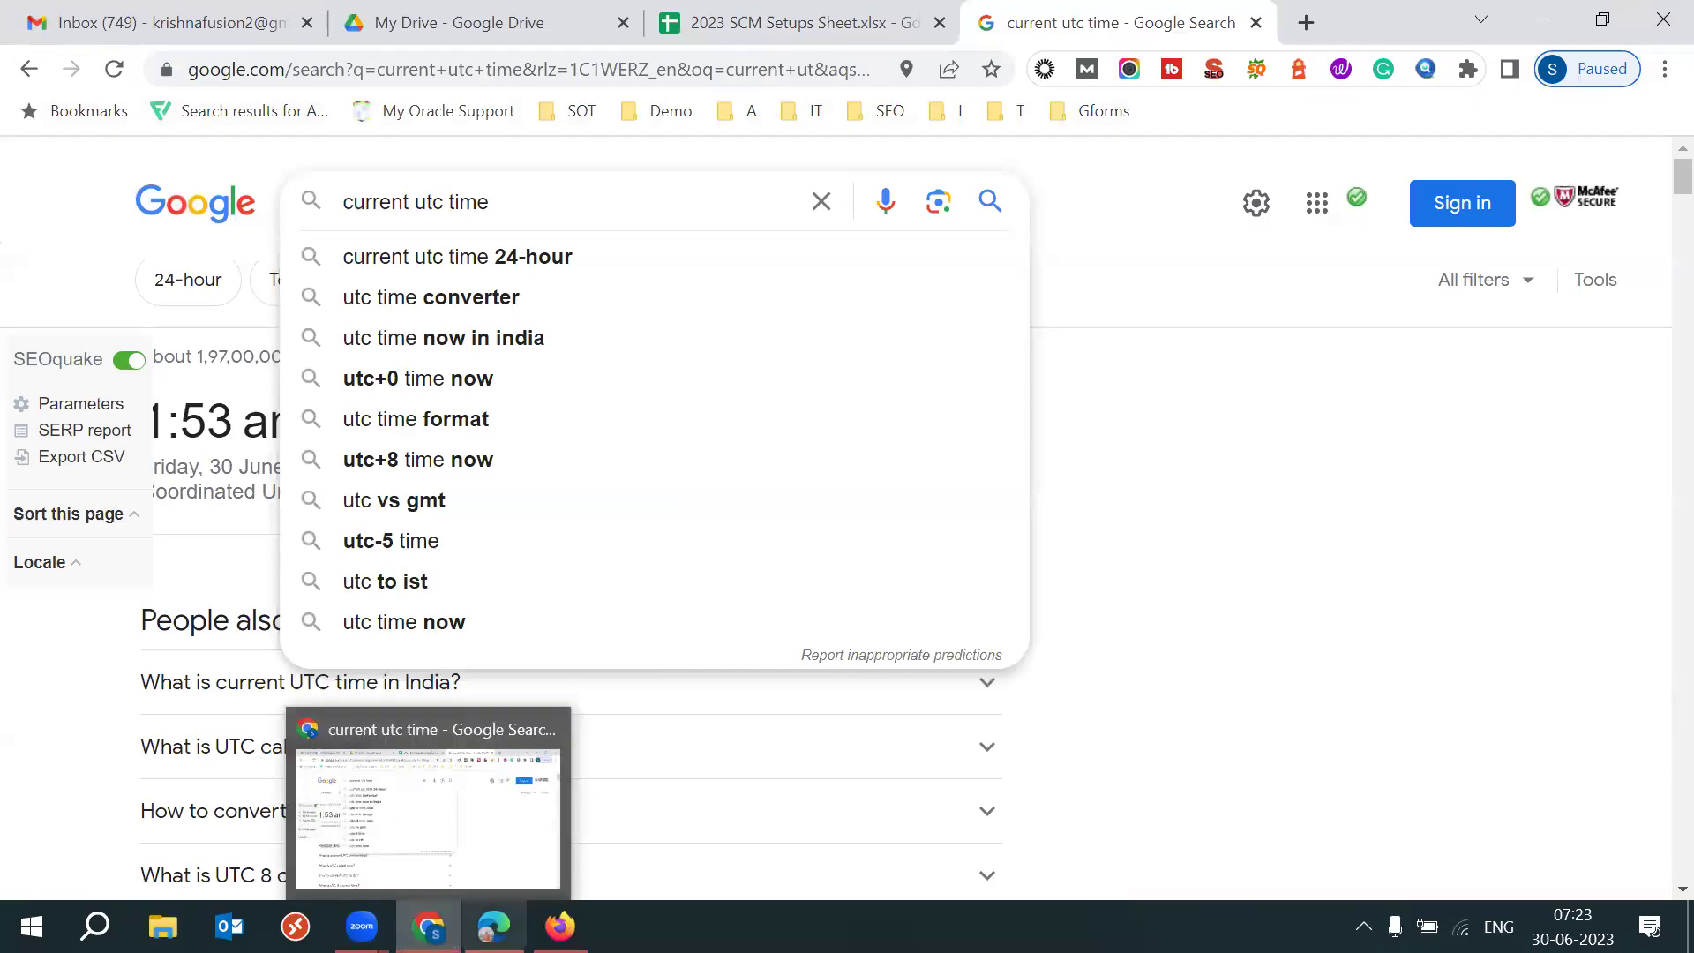
pyautogui.click(494, 927)
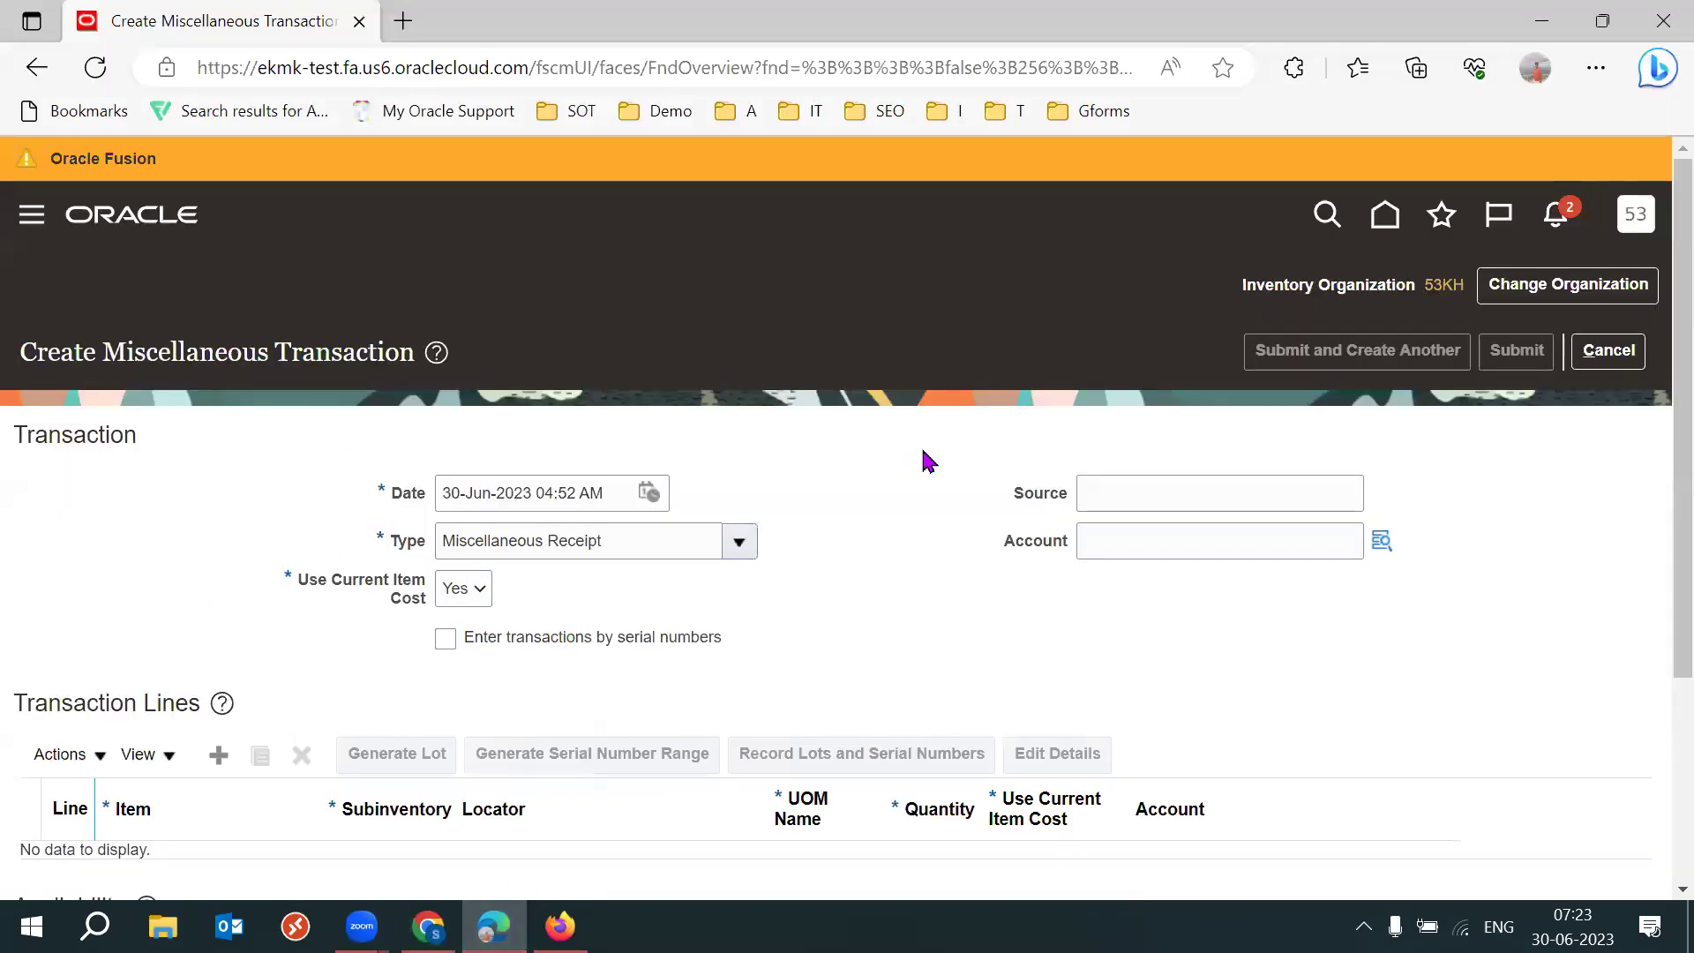
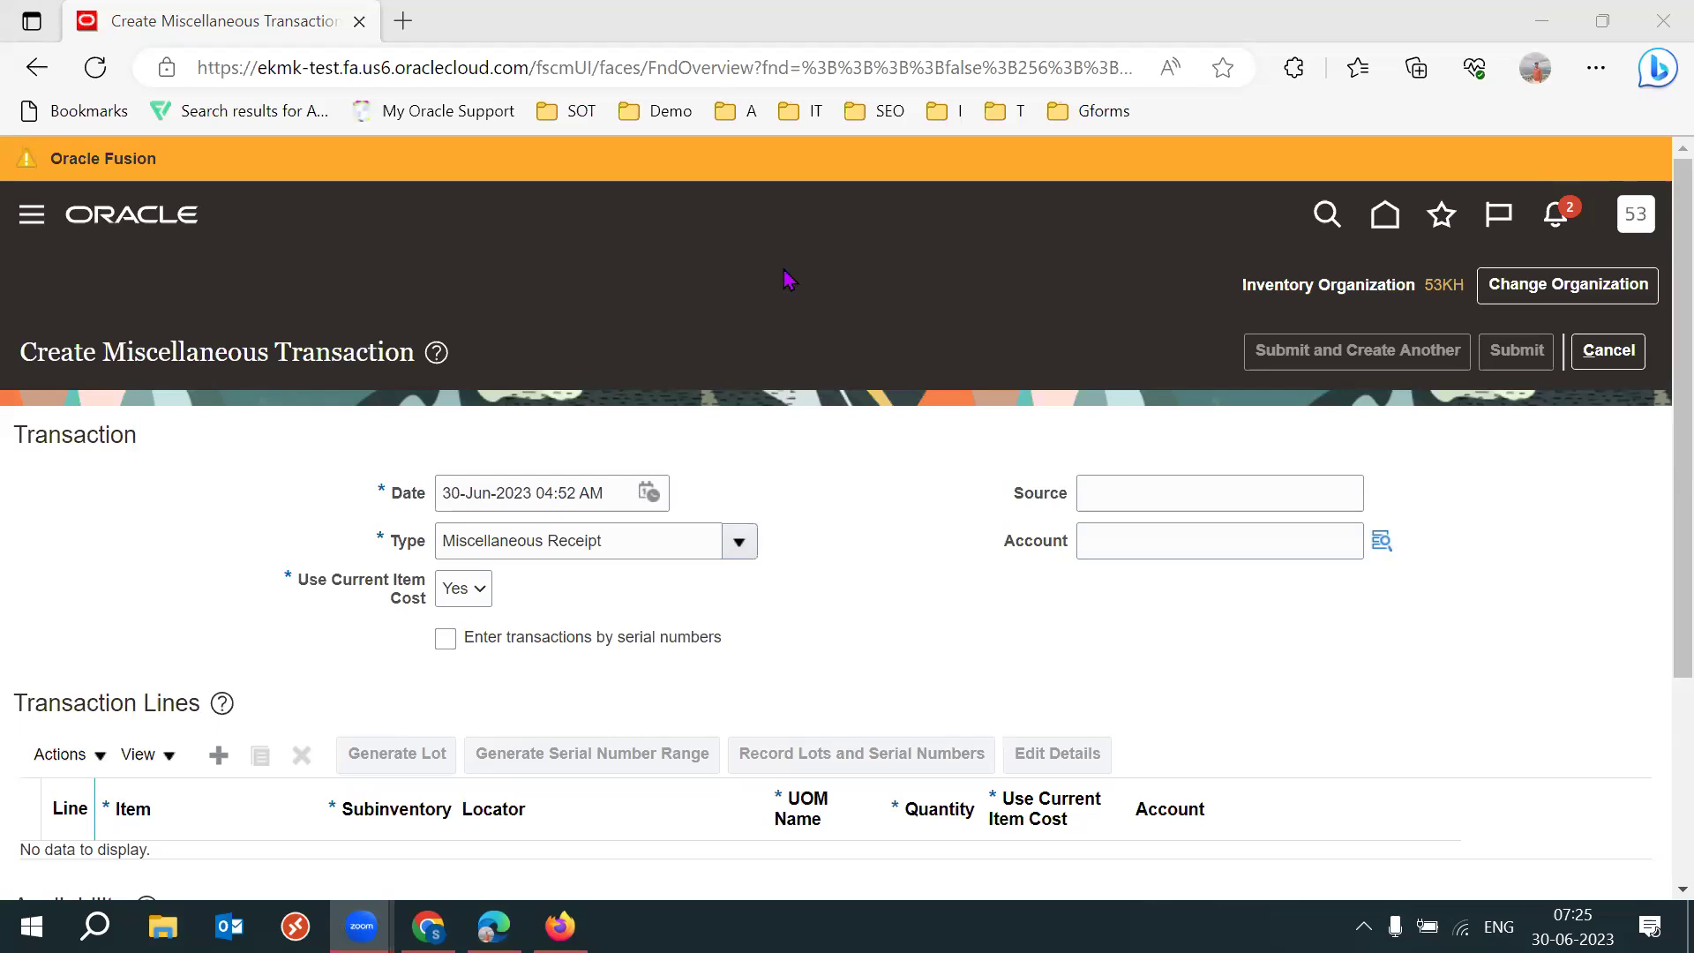
# Select the transaction date on the unsaved Create Miscellaneous Transaction form.
pyautogui.click(874, 481)
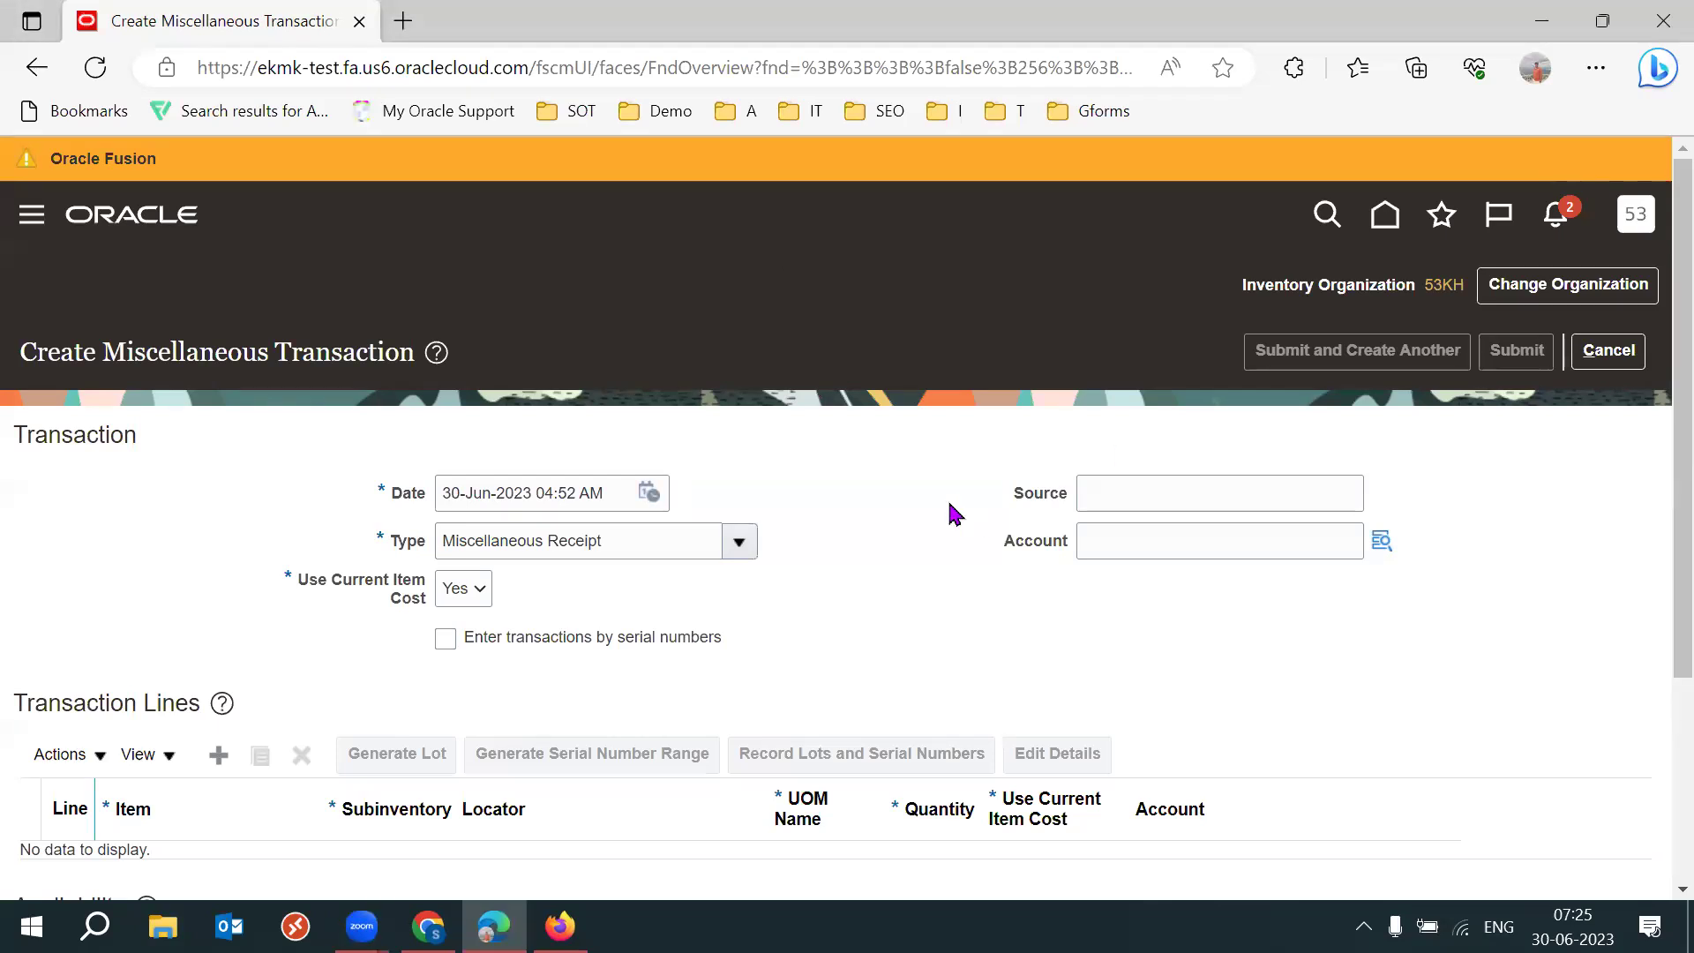
pyautogui.click(593, 483)
pyautogui.tripleClick(593, 483)
pyautogui.click(945, 434)
# Choose Set Preferences from Settings and Actions, discarding the unsaved transaction.
pyautogui.click(1608, 351)
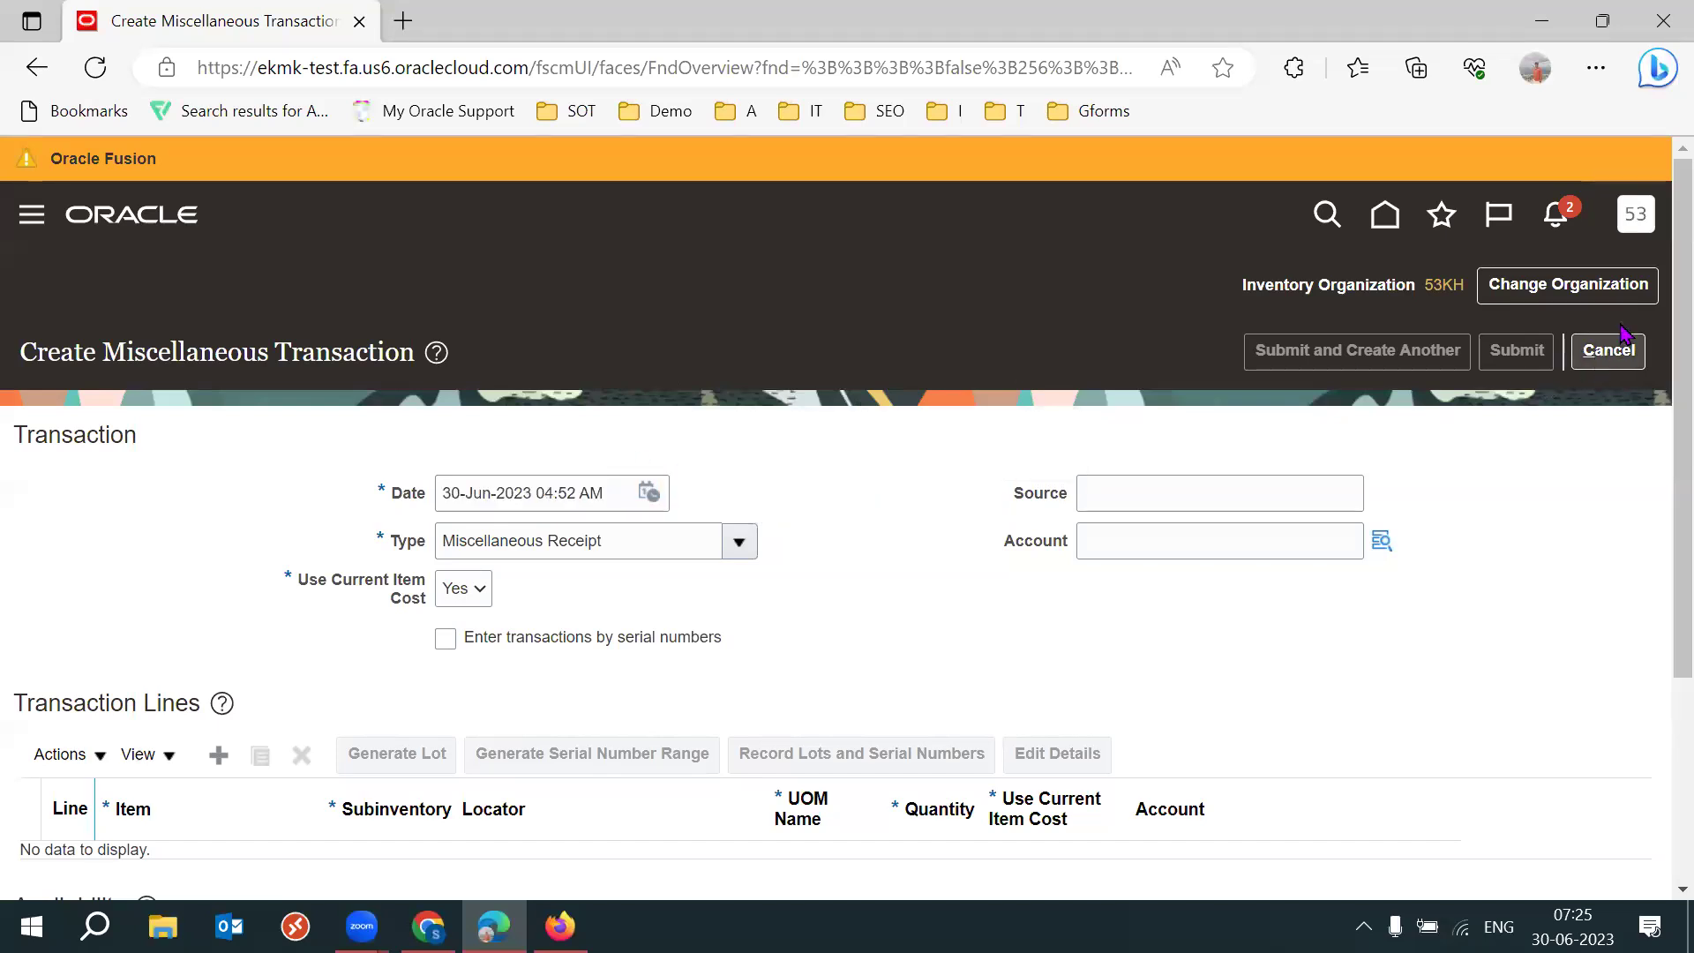
pyautogui.click(1636, 216)
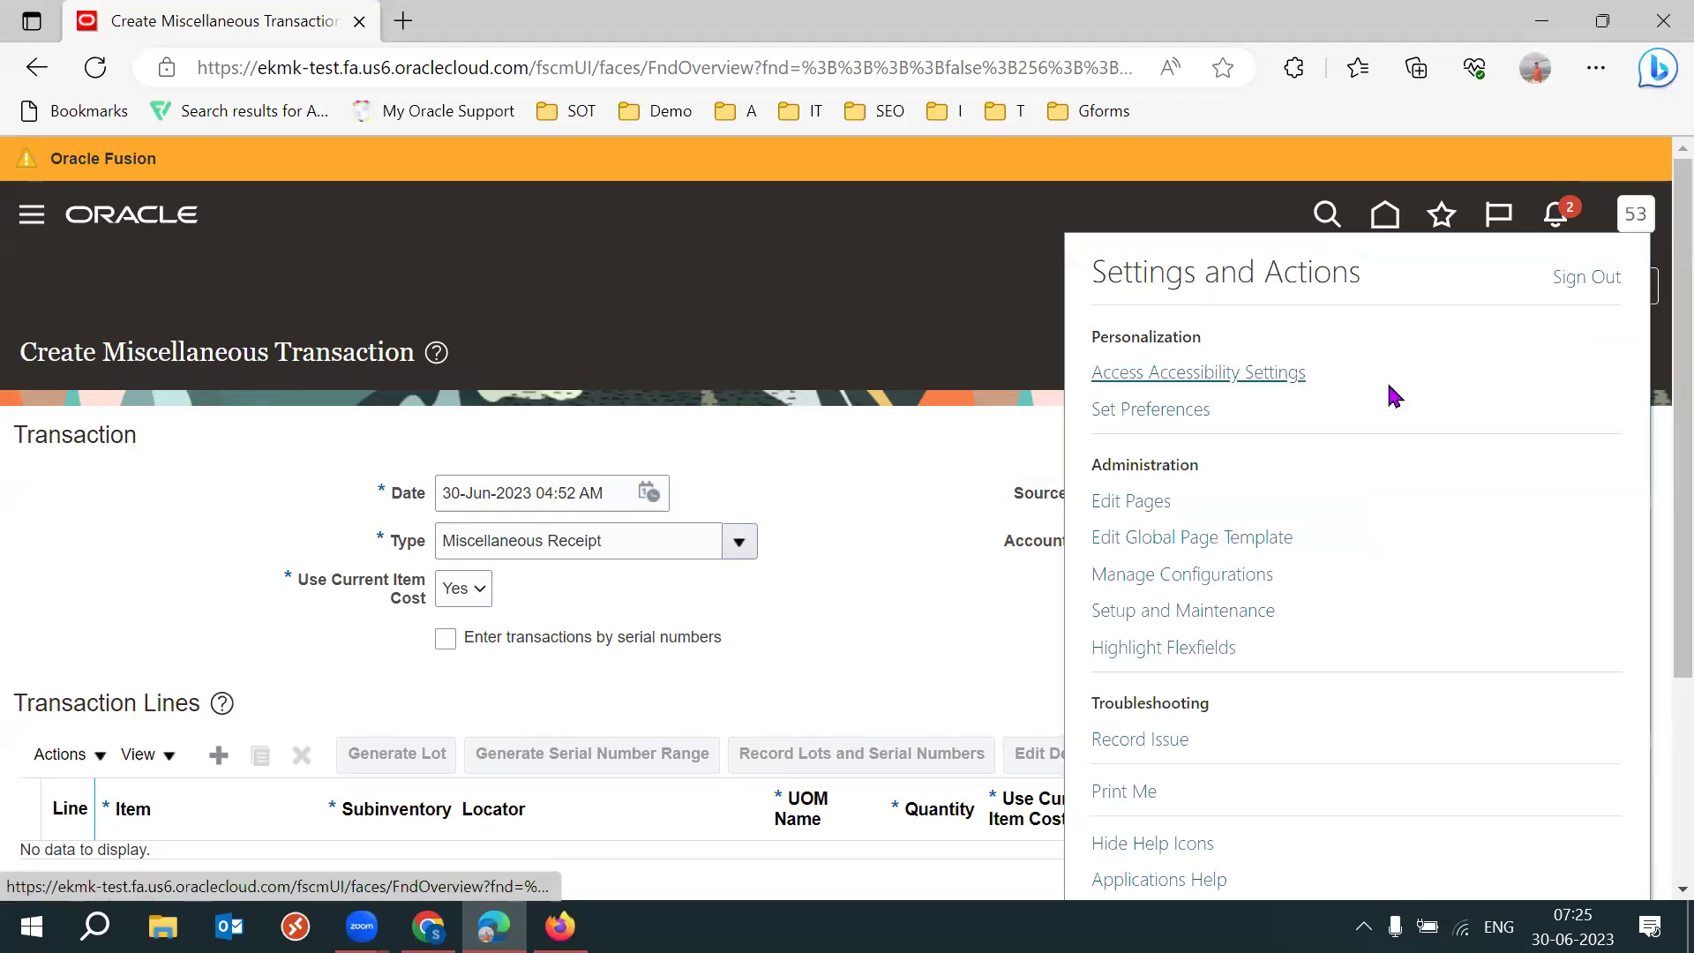
pyautogui.click(1113, 411)
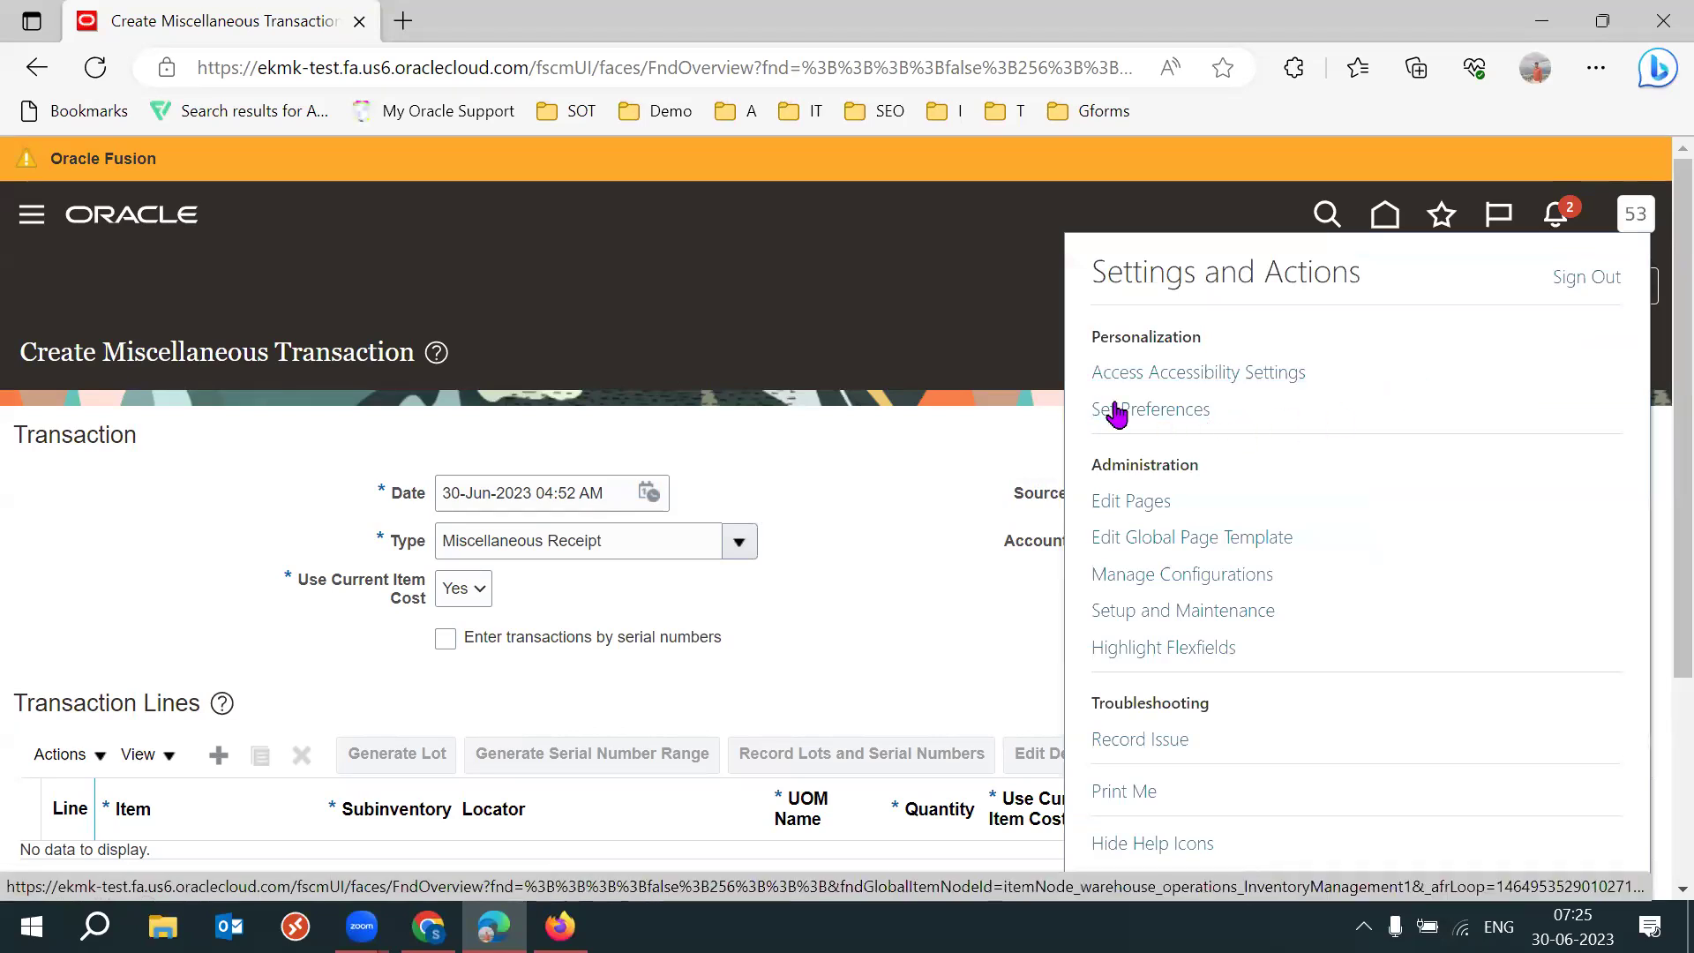
pyautogui.click(1170, 413)
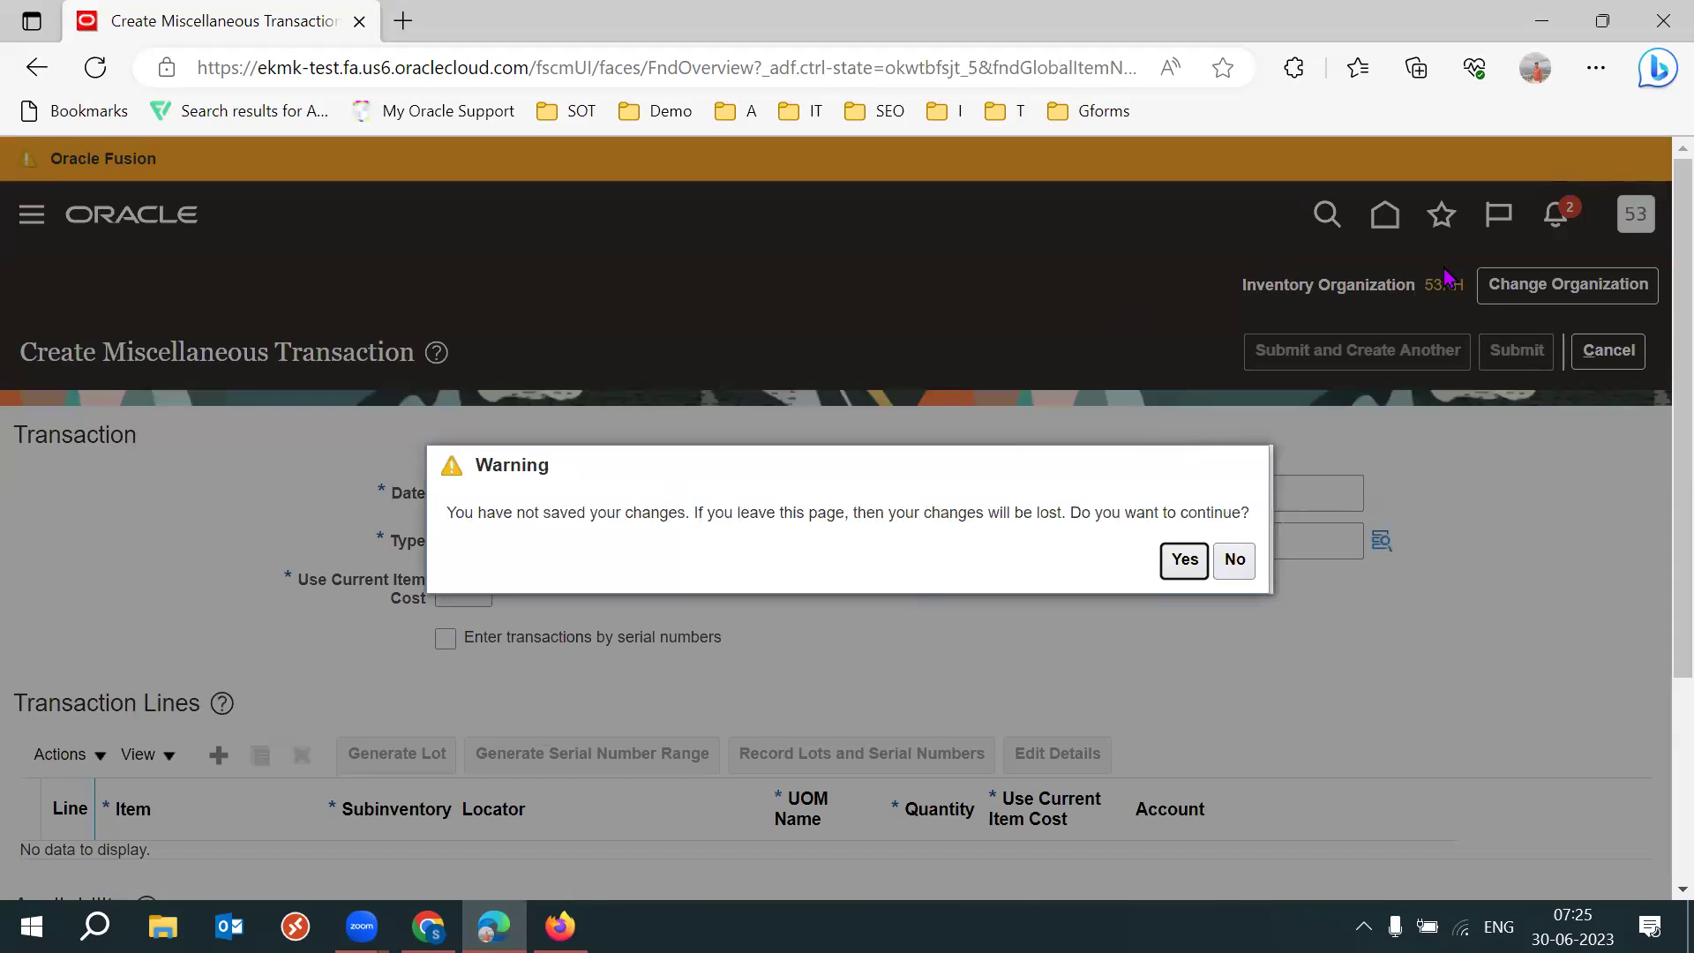
pyautogui.click(1183, 558)
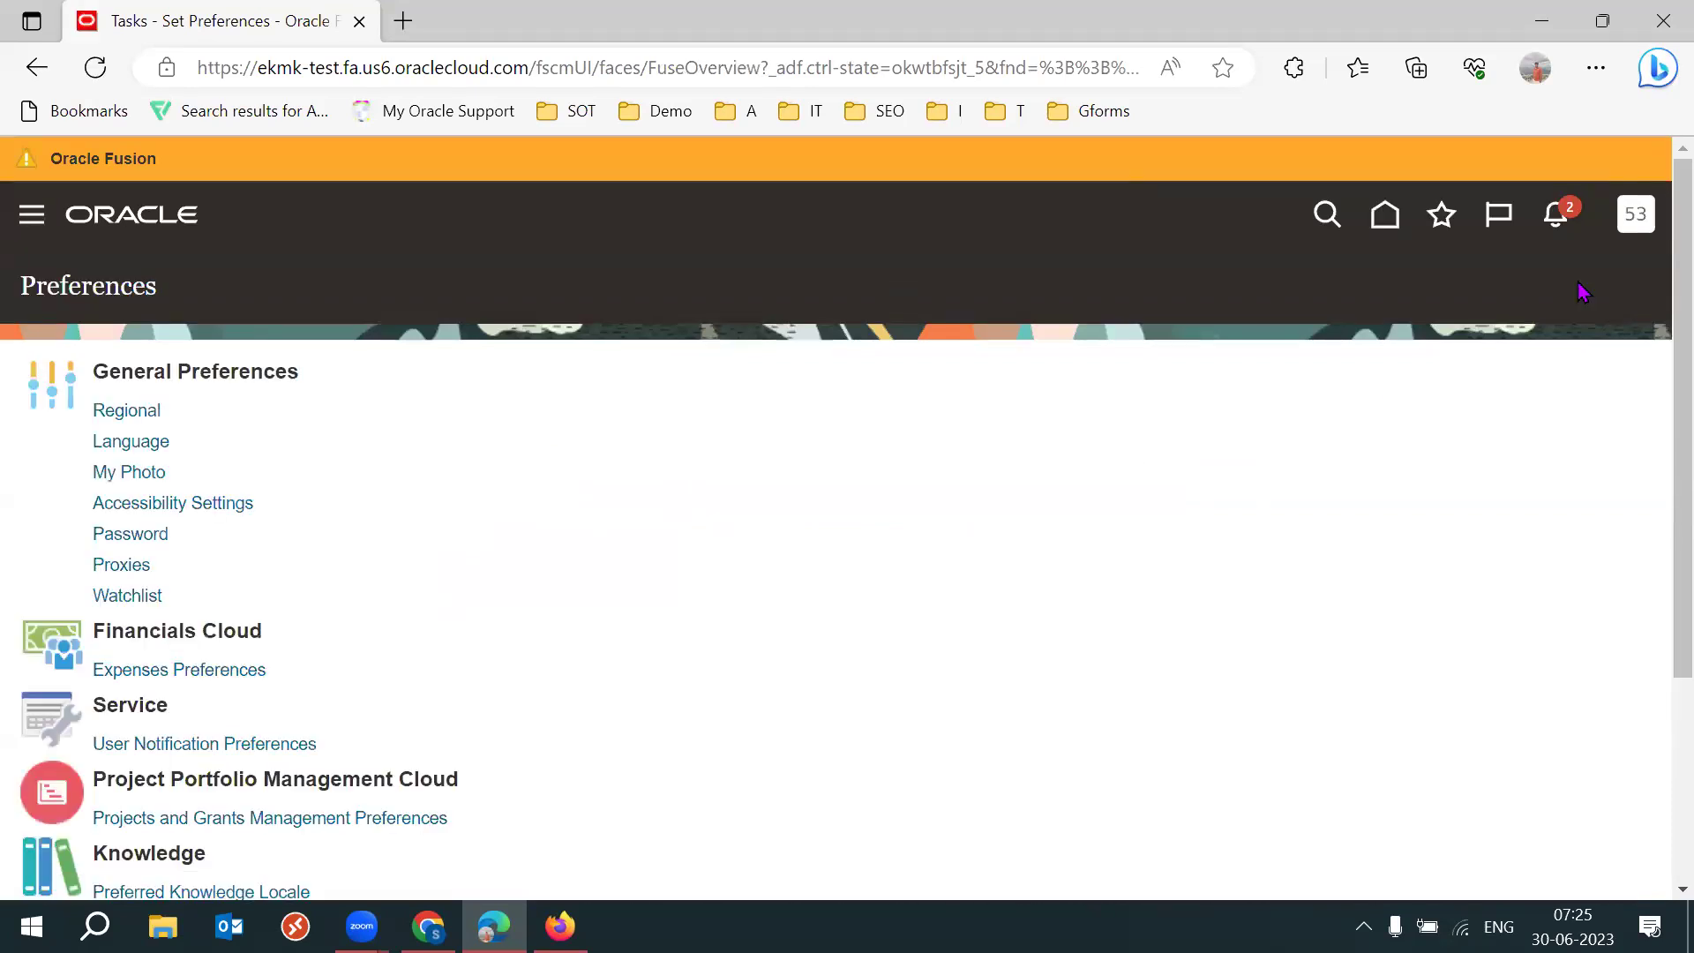
# Dismiss the Settings and Actions menu and open the Regional preferences, currently Riyadh - Arabia Time.
pyautogui.click(1641, 229)
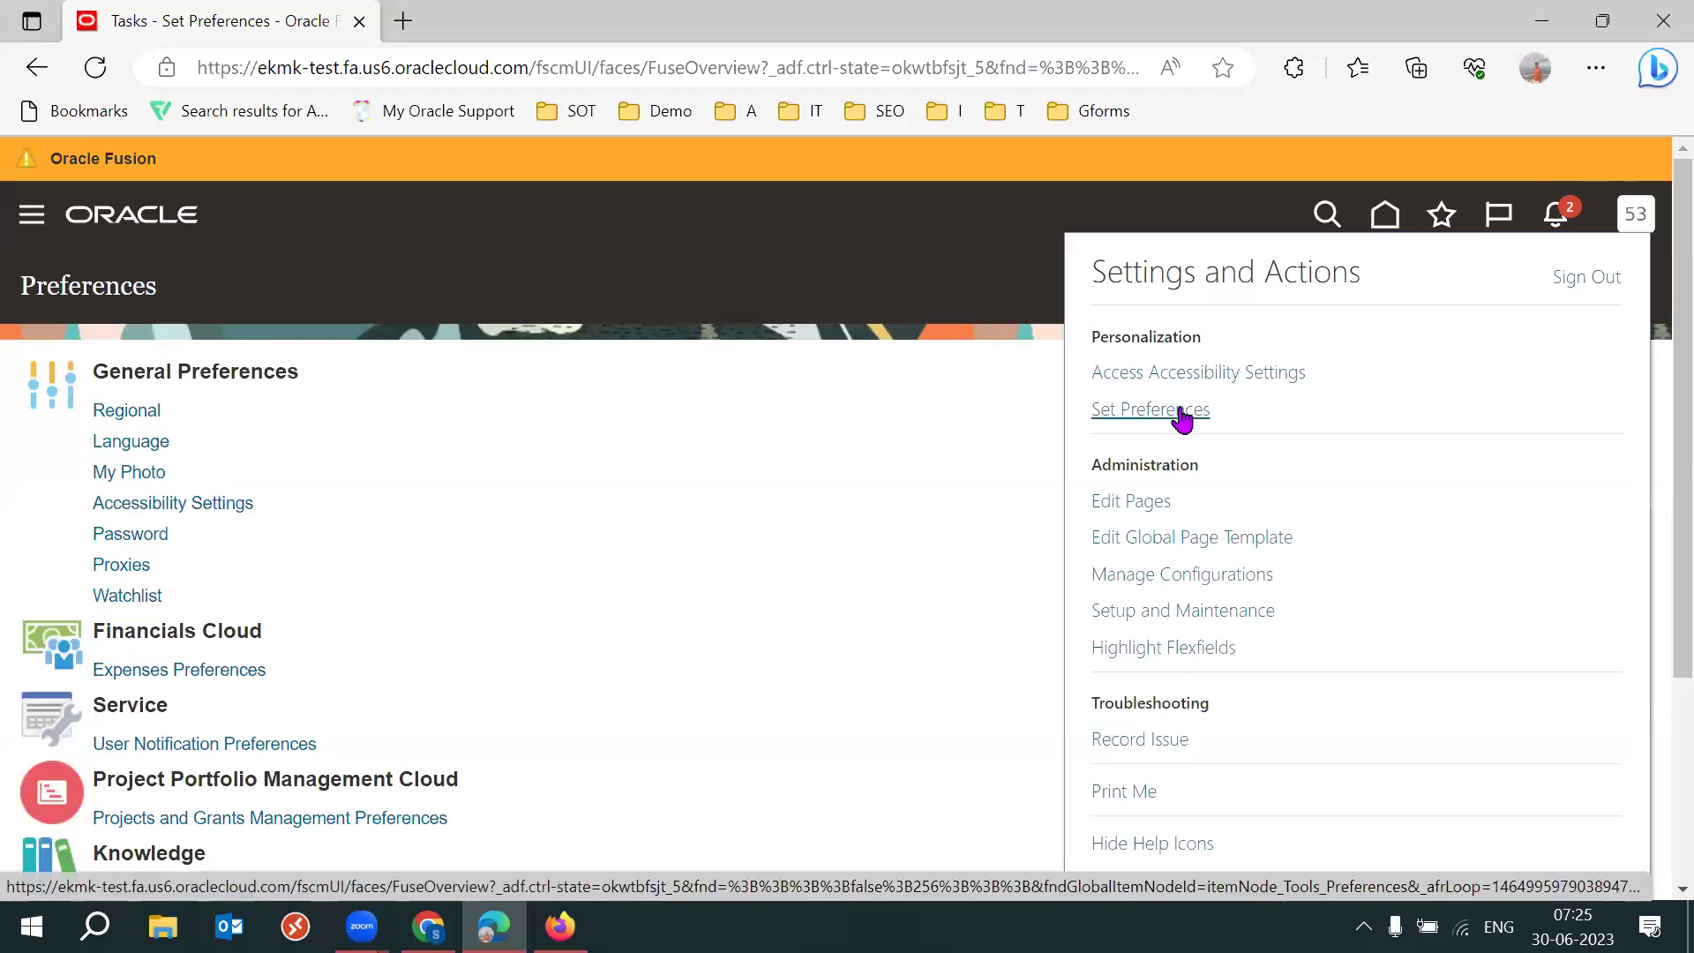
pyautogui.click(1183, 413)
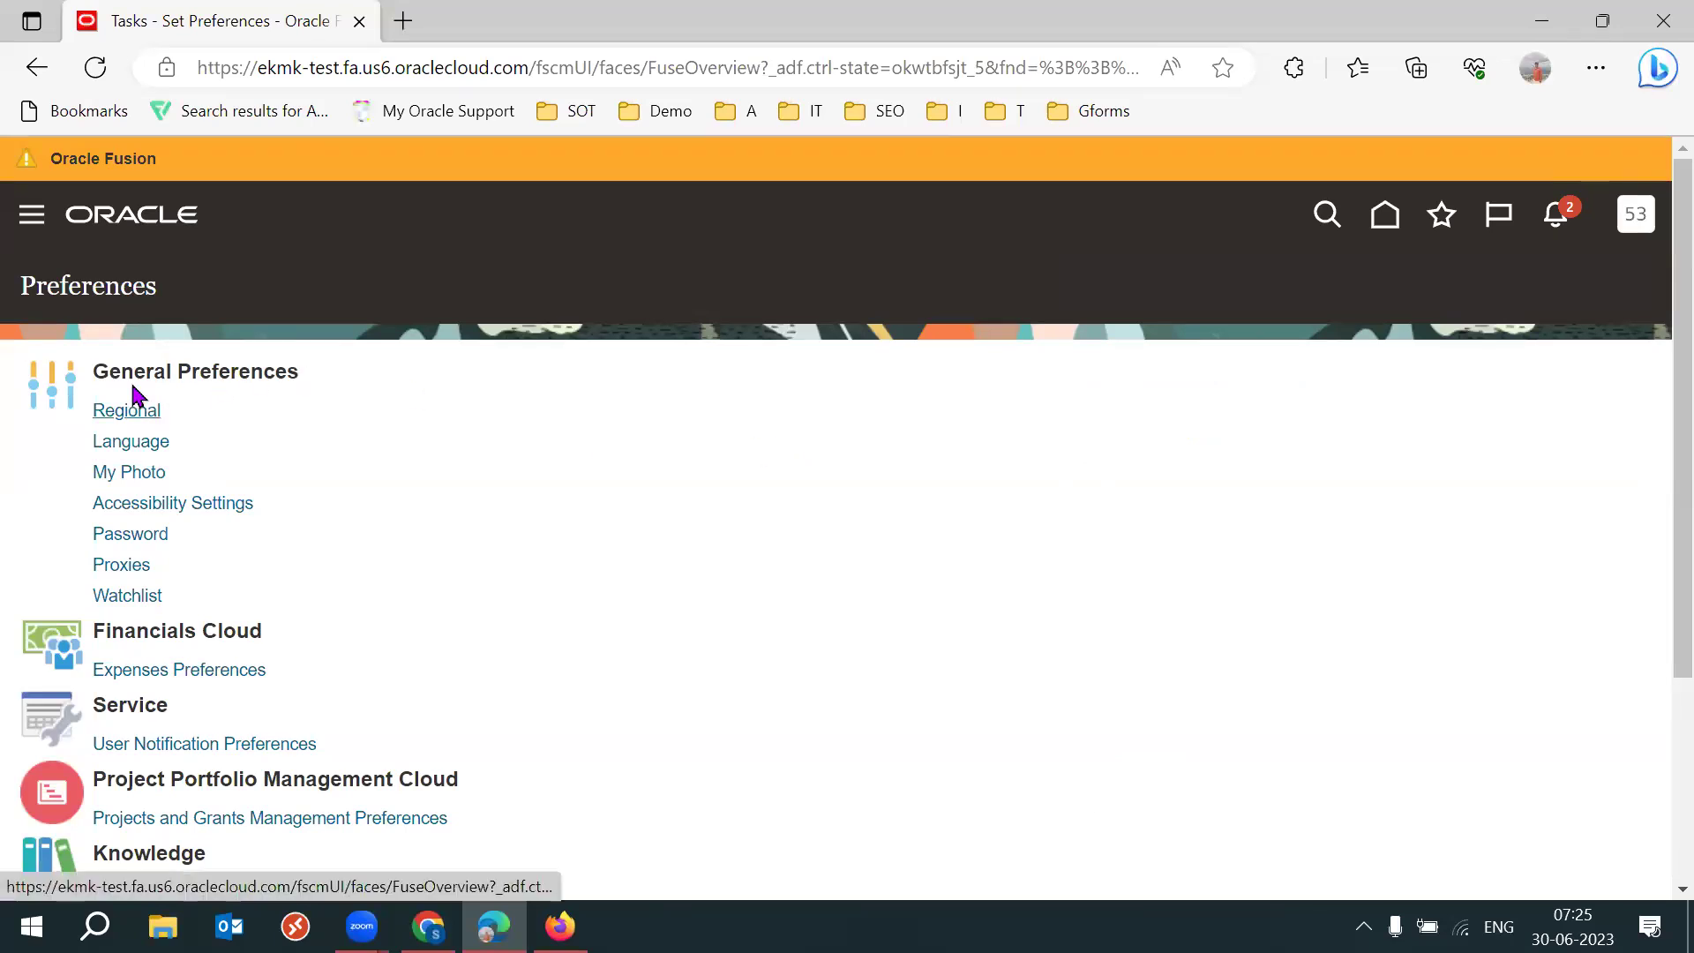
pyautogui.moveTo(125, 368); pyautogui.dragTo(171, 371)
pyautogui.click(653, 481)
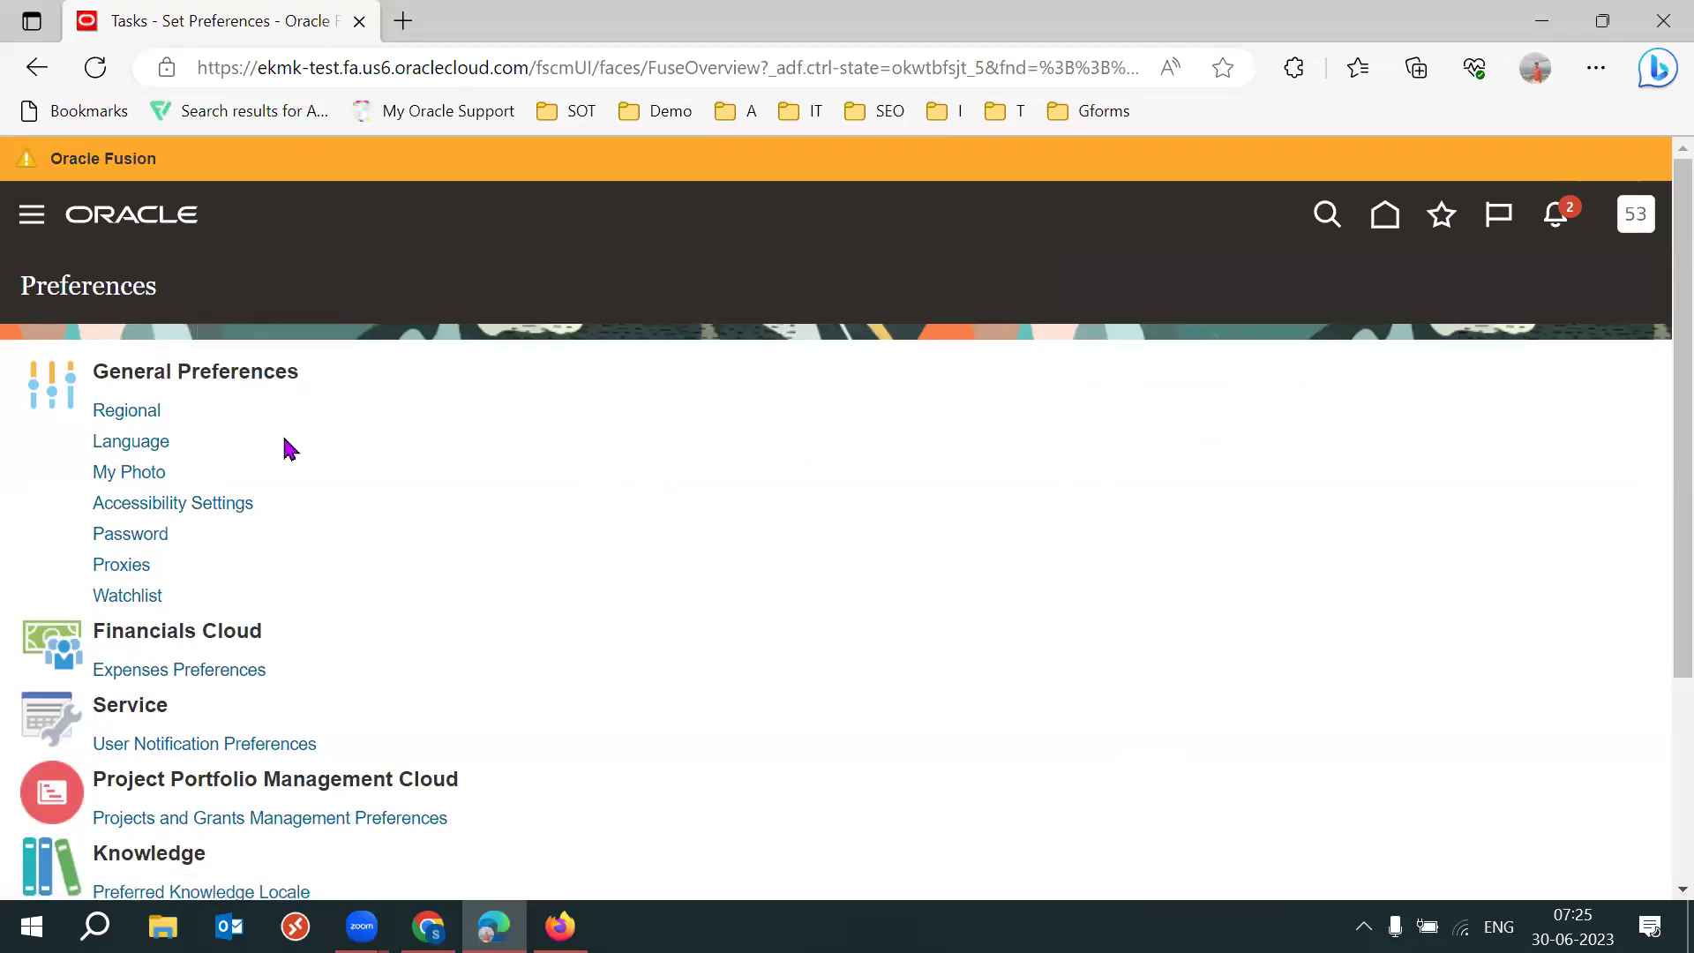
pyautogui.click(134, 411)
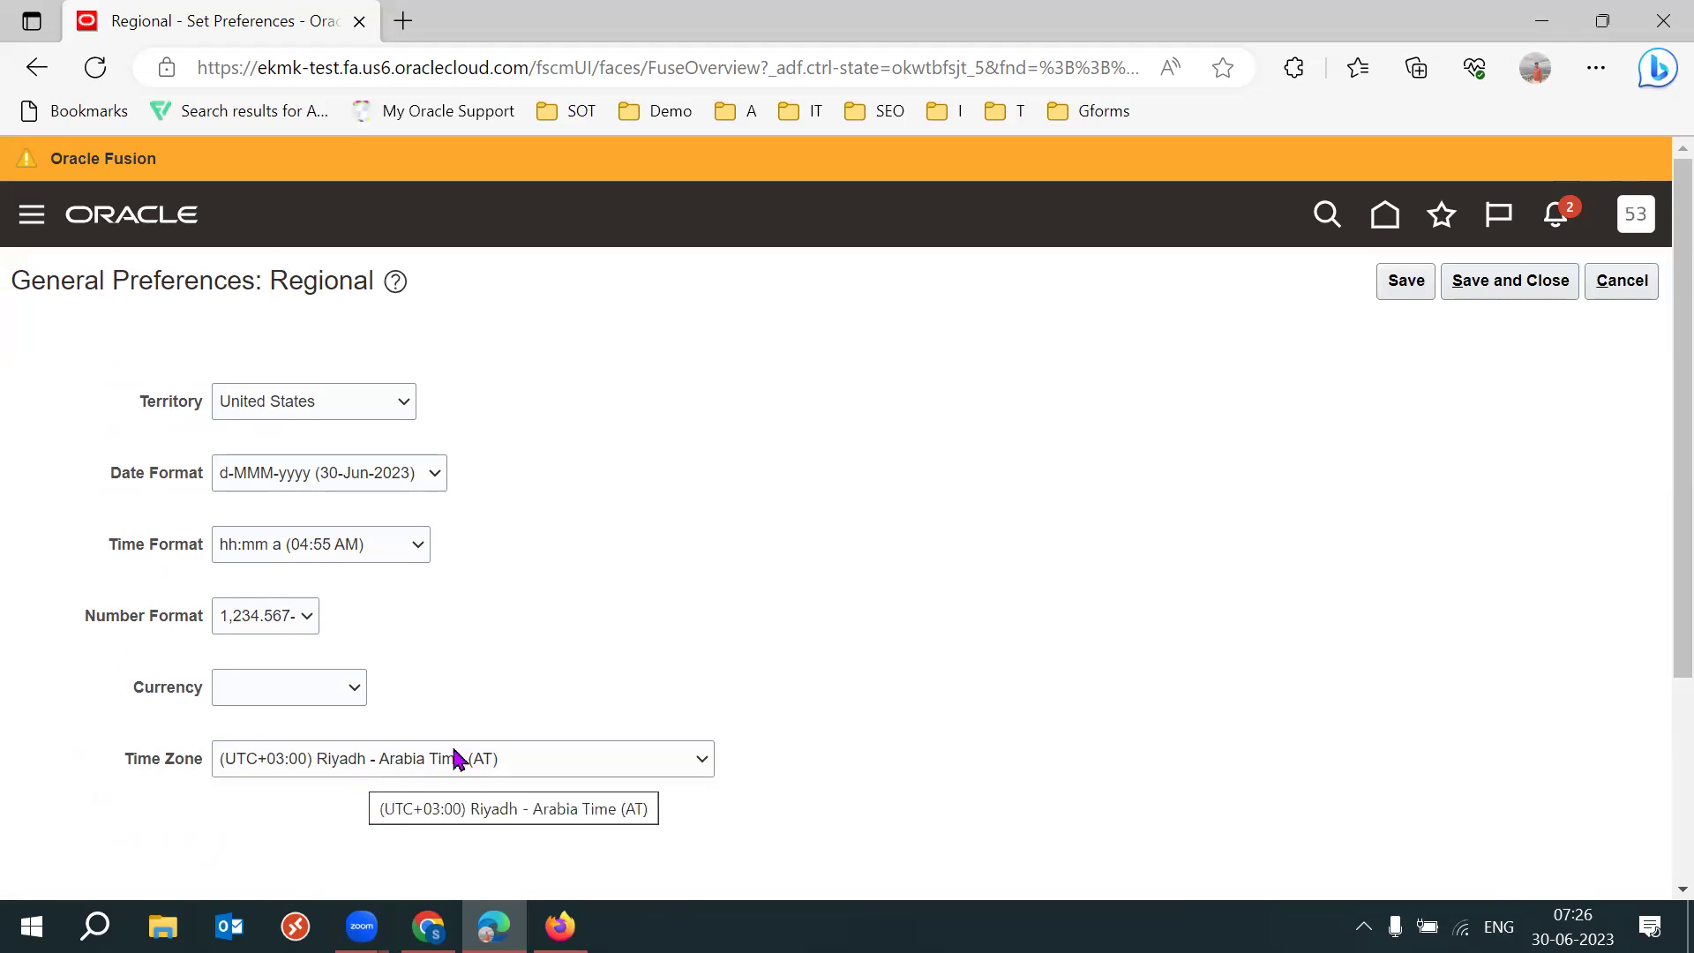
# Set Territory to India, switching date, number and currency formats to Indian ones.
pyautogui.scroll(-1, 1652, 494)
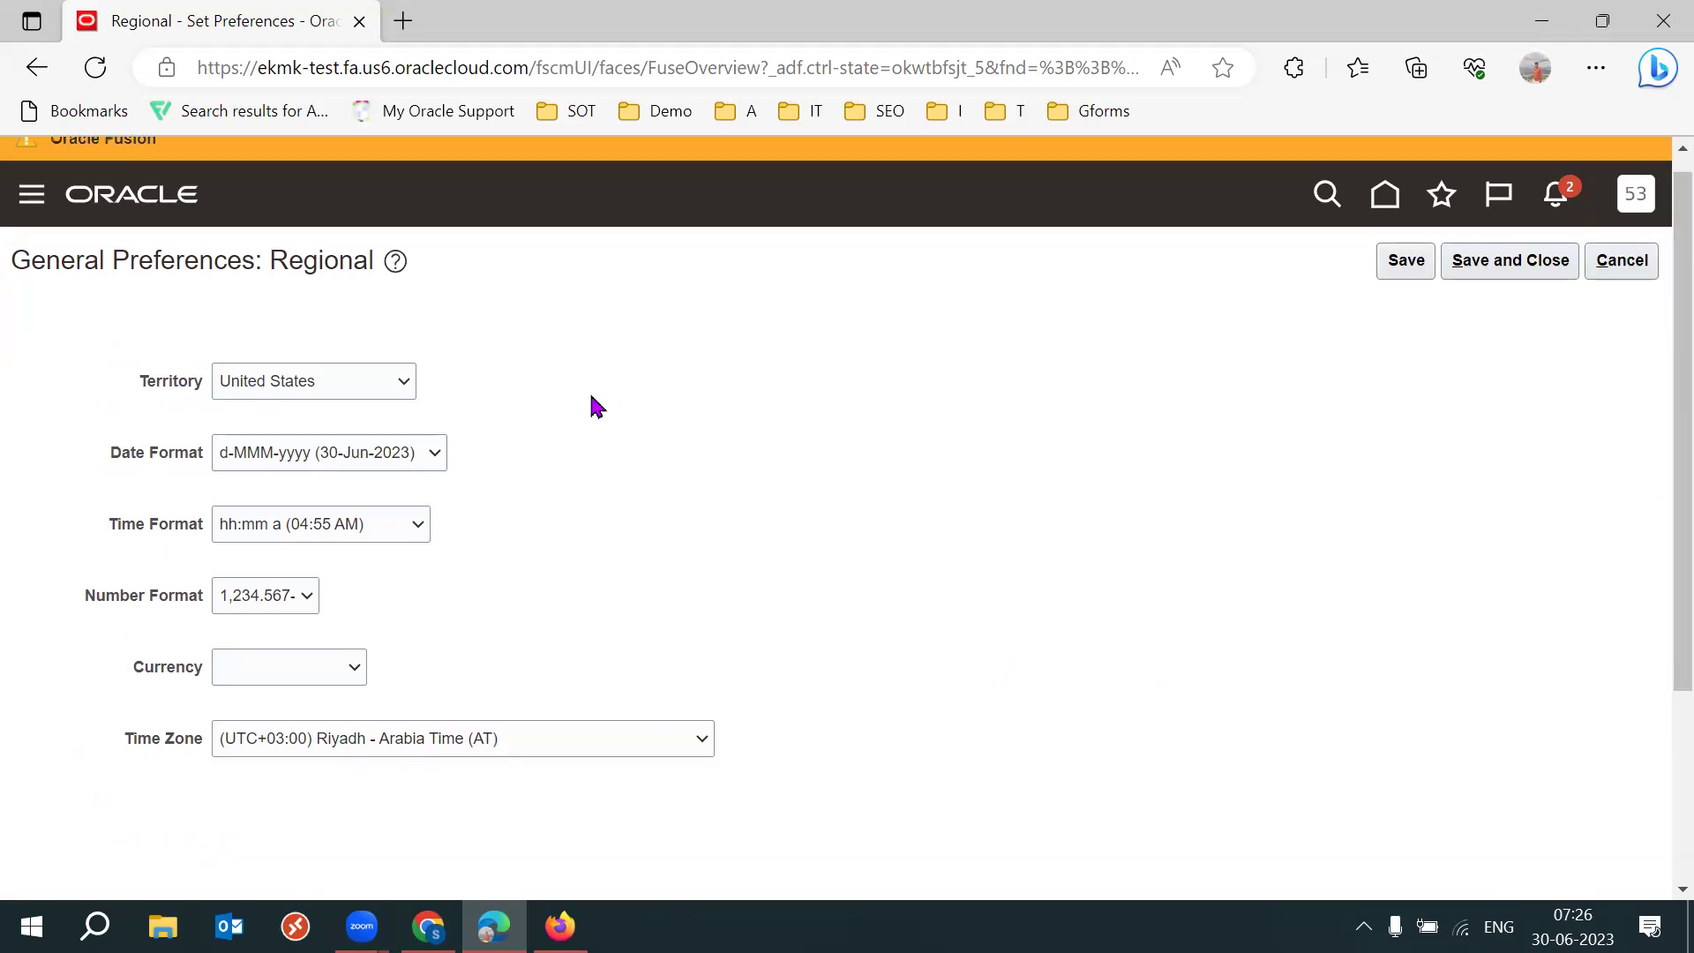
pyautogui.click(344, 393)
pyautogui.write('india')
pyautogui.press('Return')
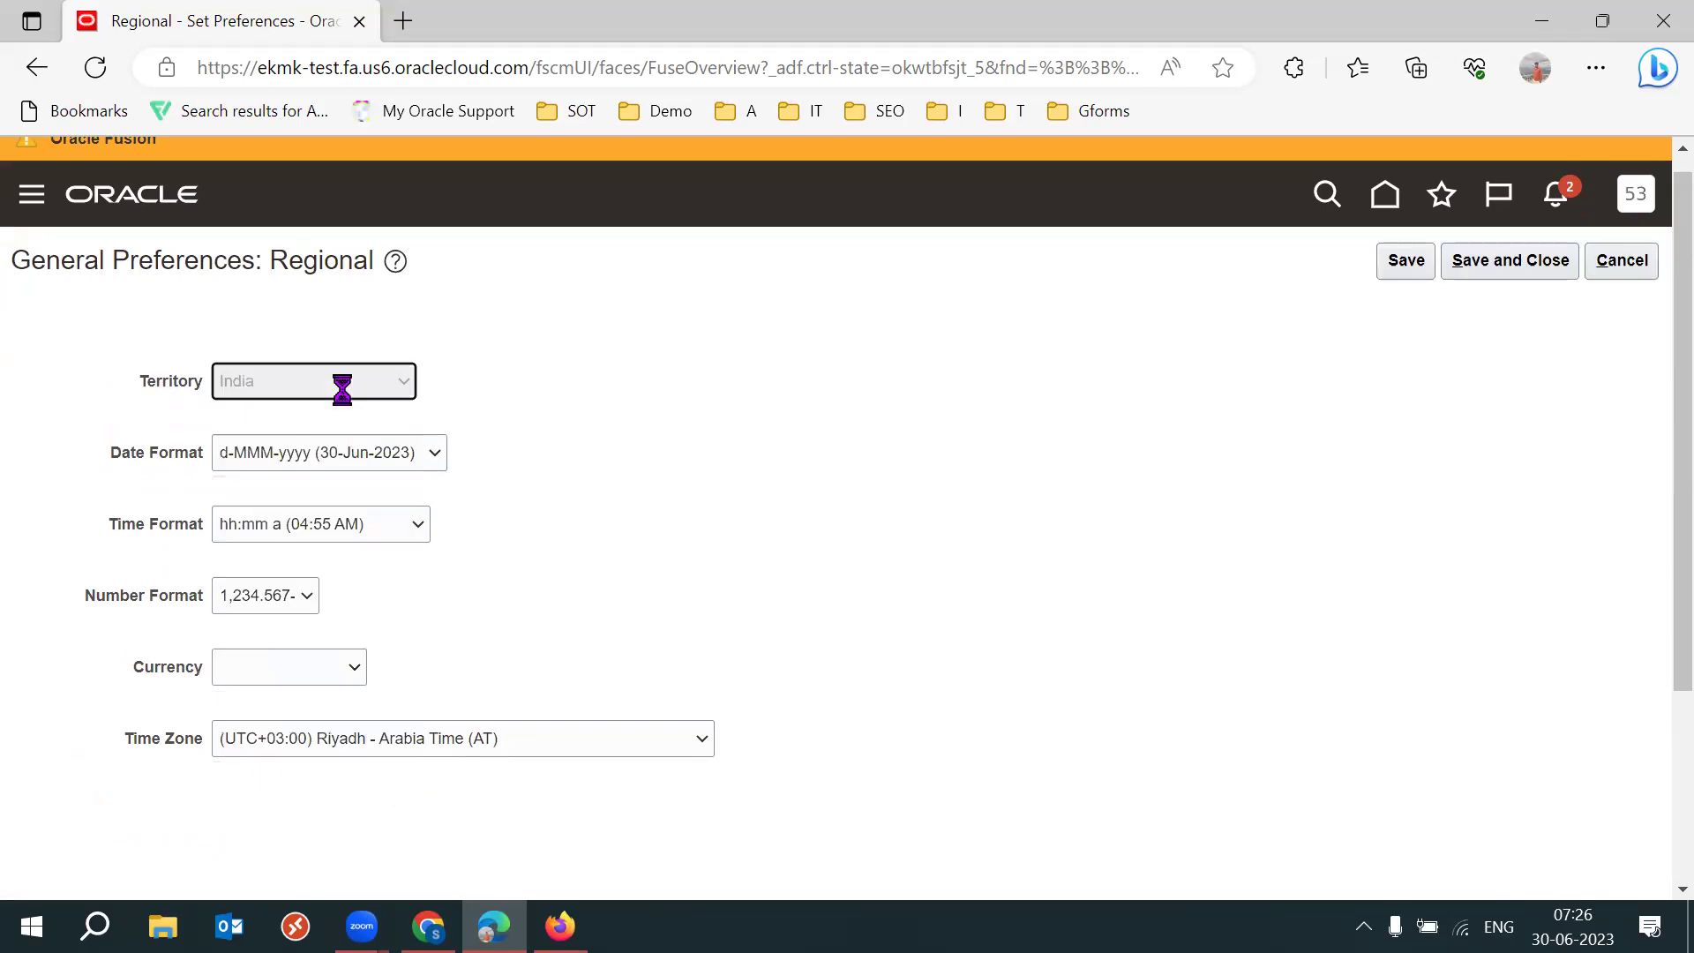
pyautogui.moveTo(109, 452); pyautogui.dragTo(211, 477)
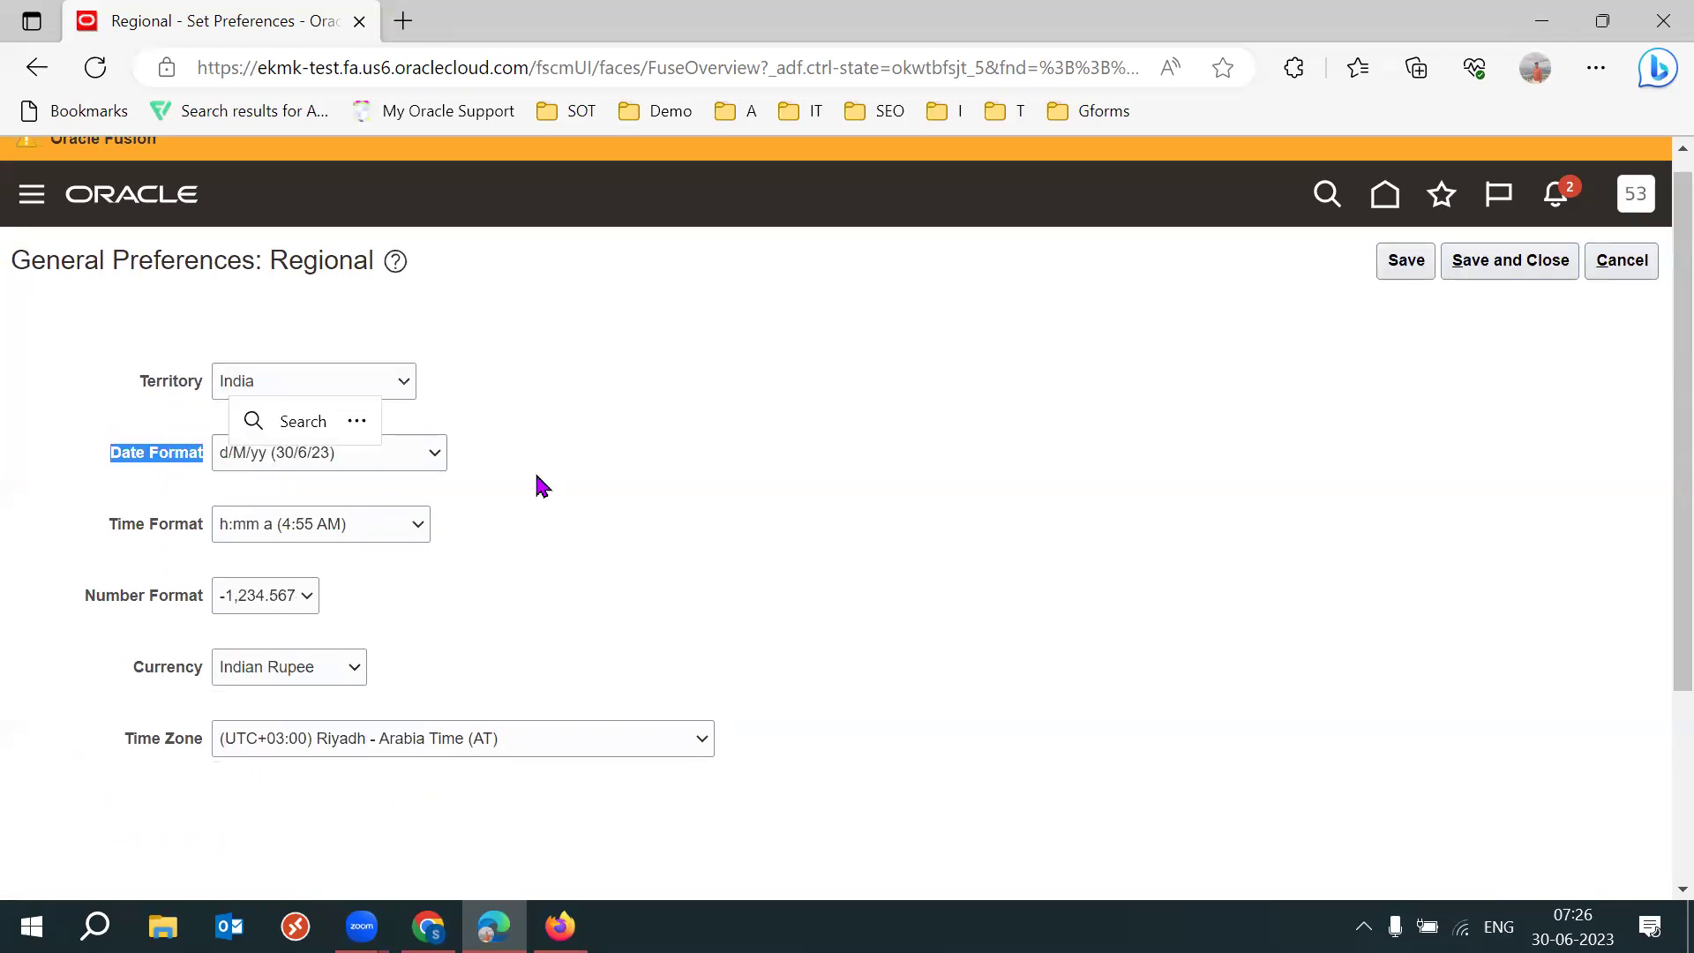
pyautogui.click(542, 485)
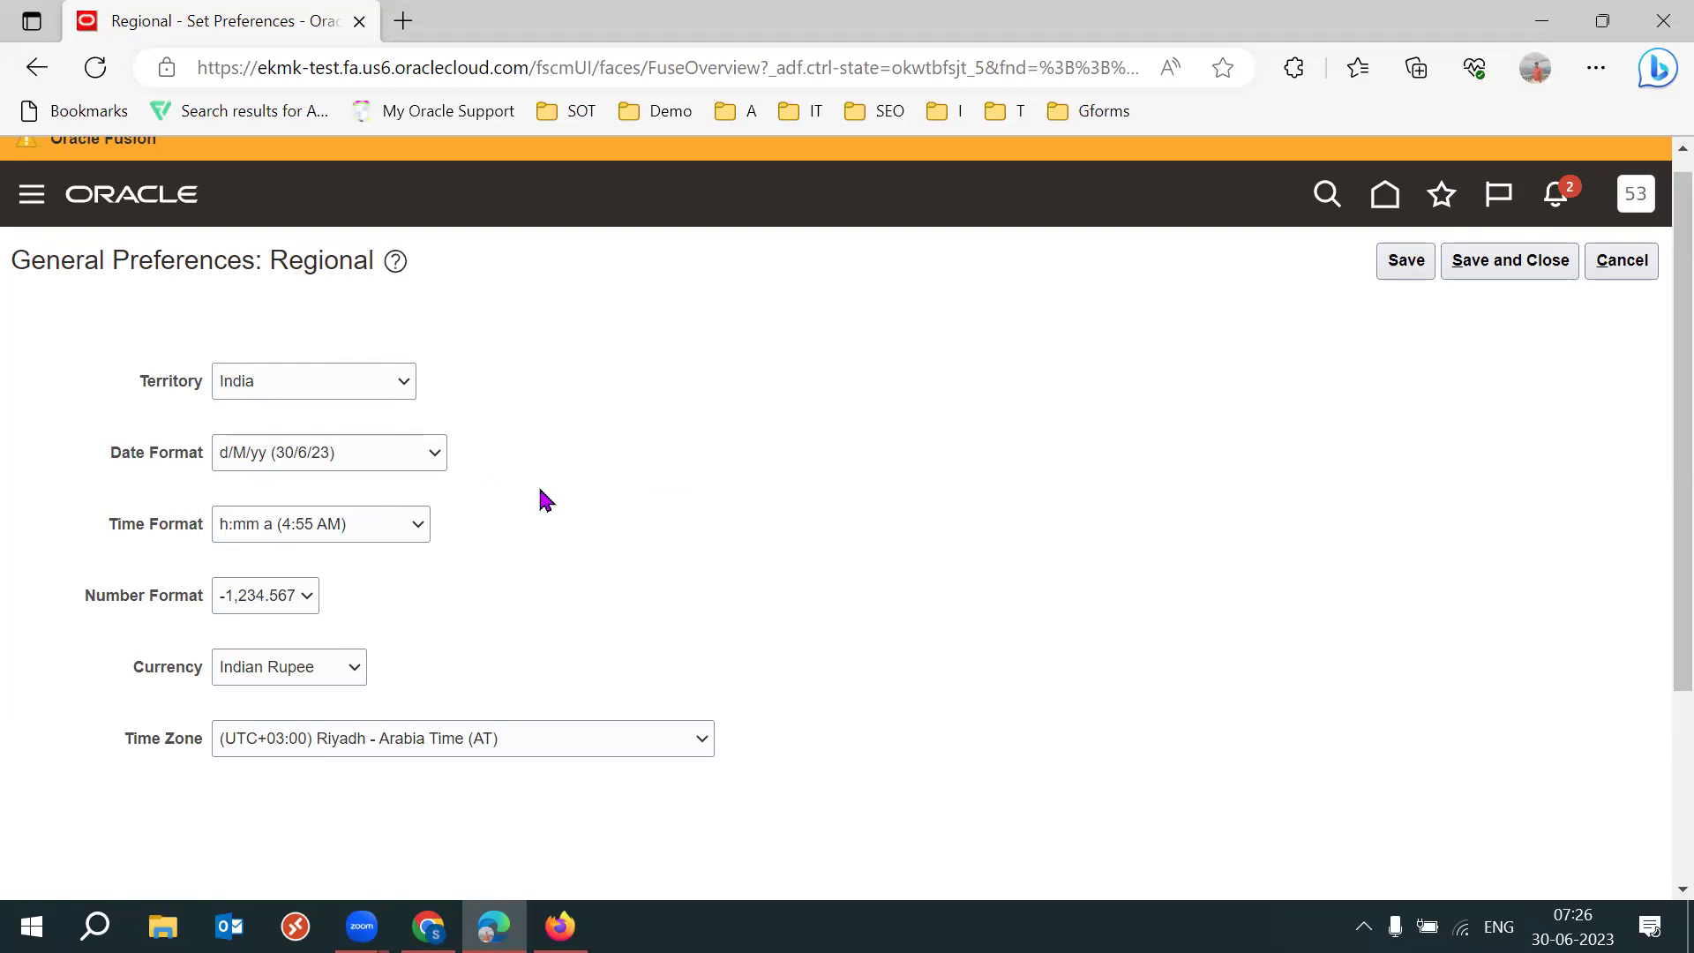
pyautogui.tripleClick(129, 591)
pyautogui.click(689, 605)
pyautogui.moveTo(144, 673); pyautogui.dragTo(222, 674)
pyautogui.click(694, 597)
pyautogui.moveTo(137, 380); pyautogui.dragTo(194, 398)
pyautogui.click(1019, 600)
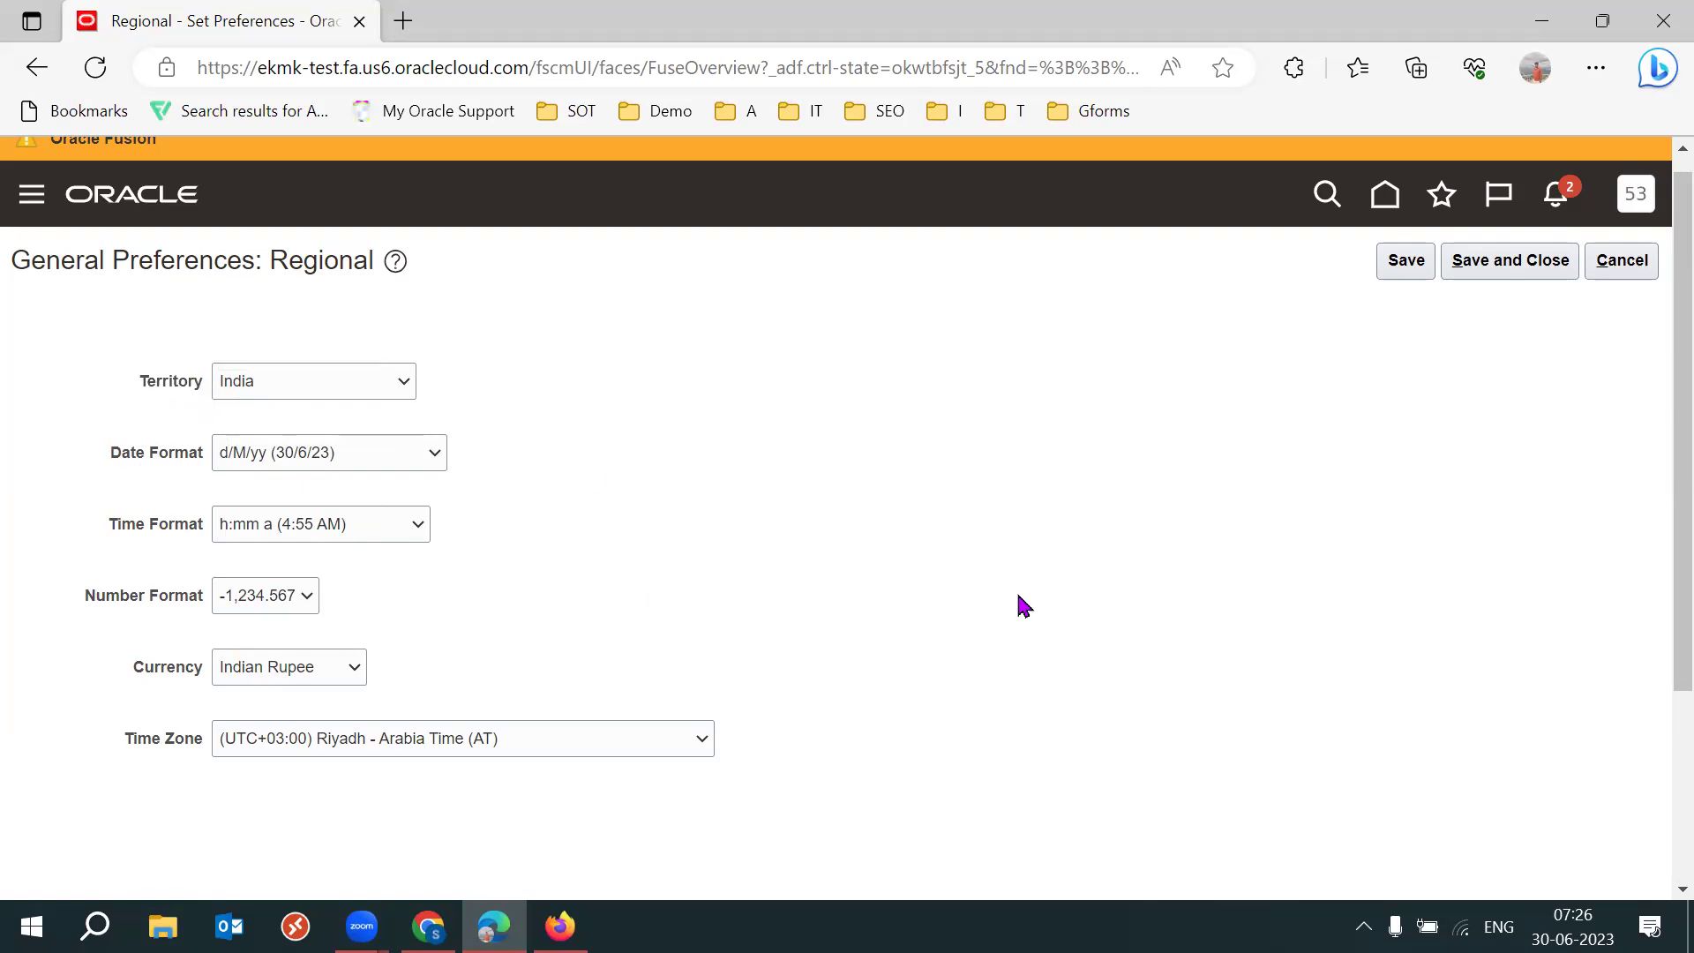
# Set the time zone to (UTC+05:30) Kolkata - India Time (IT).
pyautogui.click(445, 752)
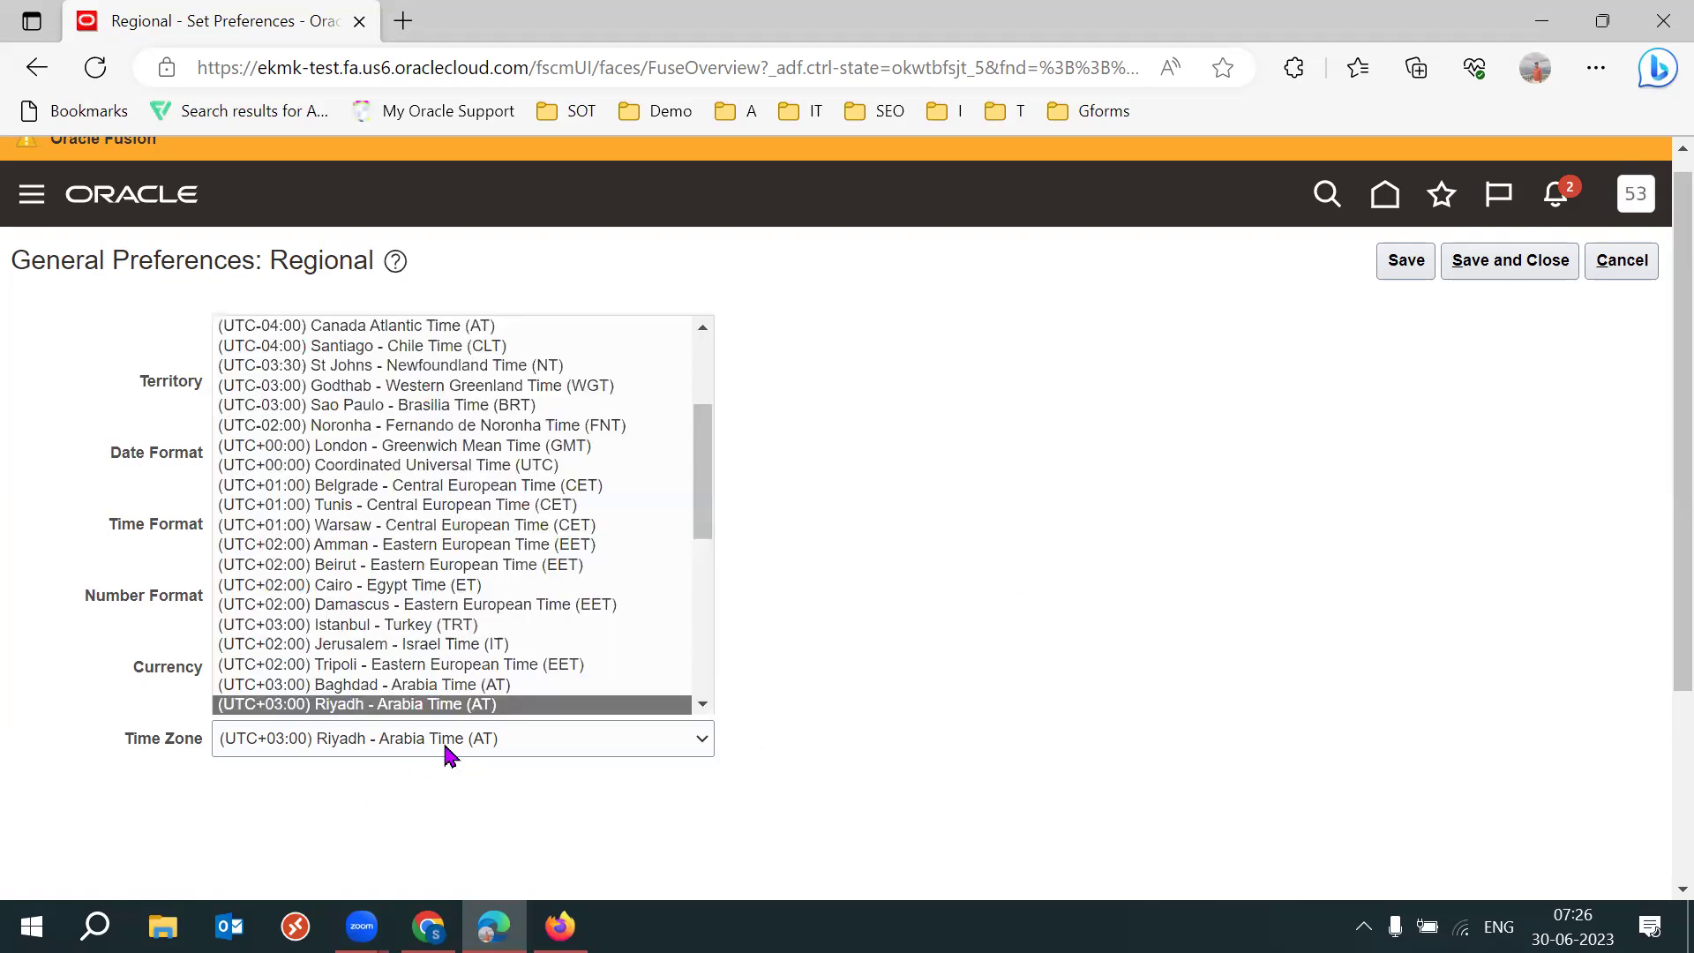
pyautogui.press('Down')
pyautogui.press('Down')
pyautogui.press('Down')
pyautogui.press('Down')
pyautogui.press('Down')
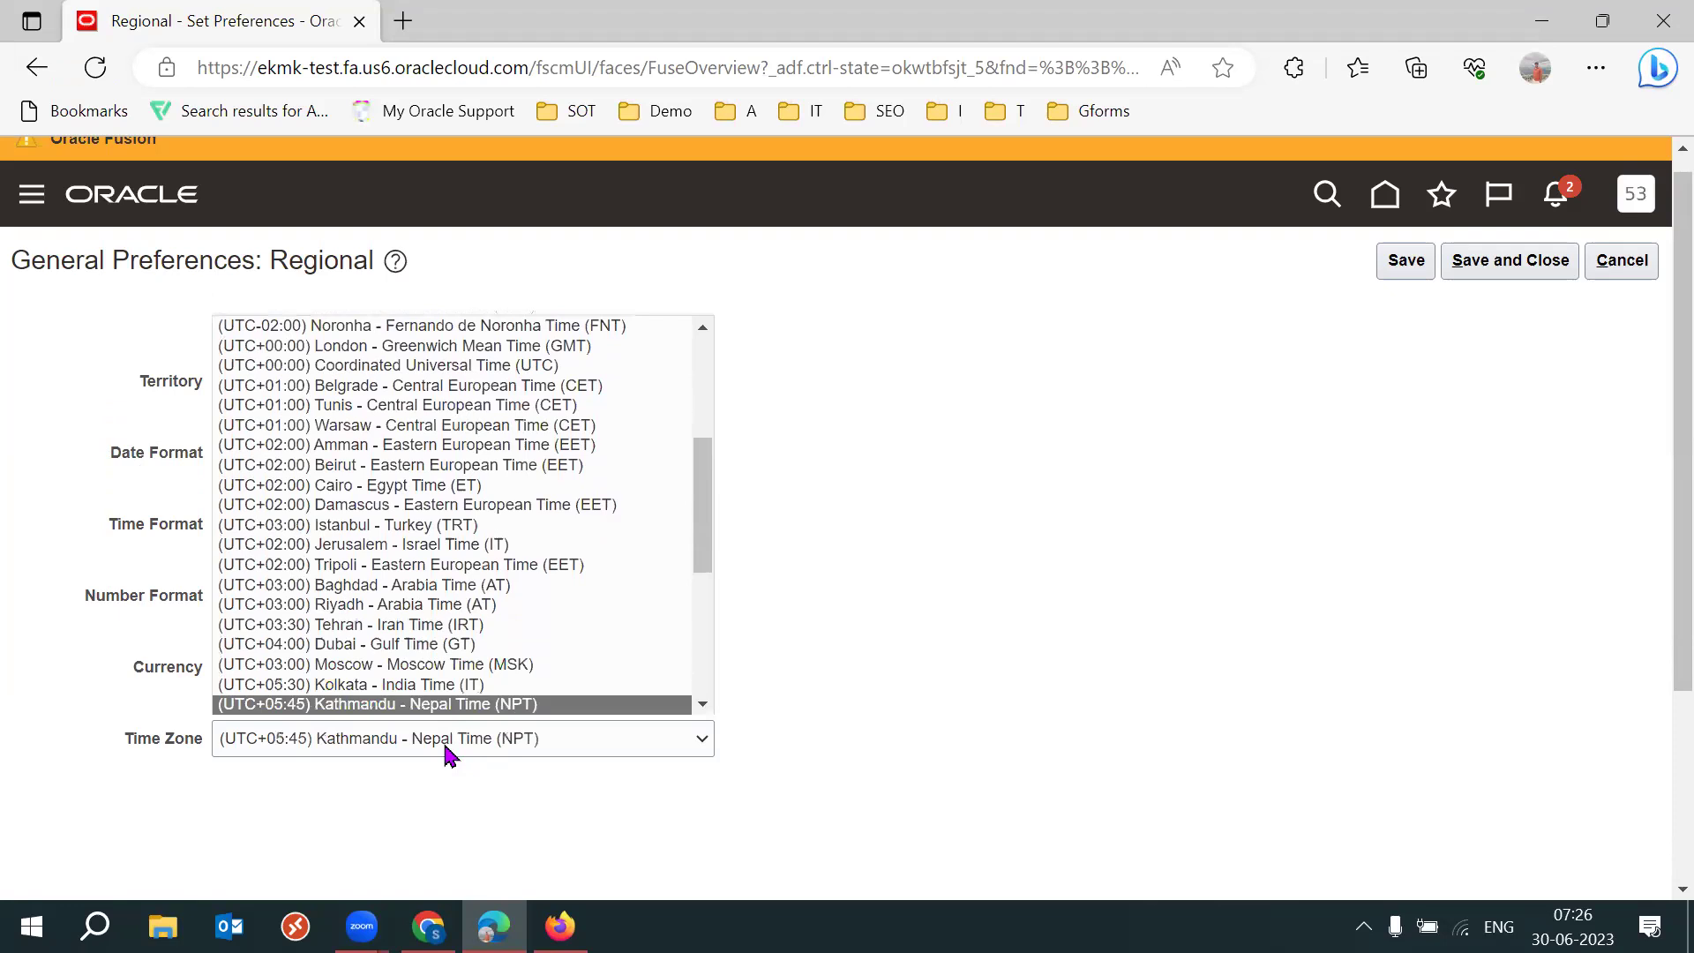
pyautogui.press('Up')
pyautogui.press('Return')
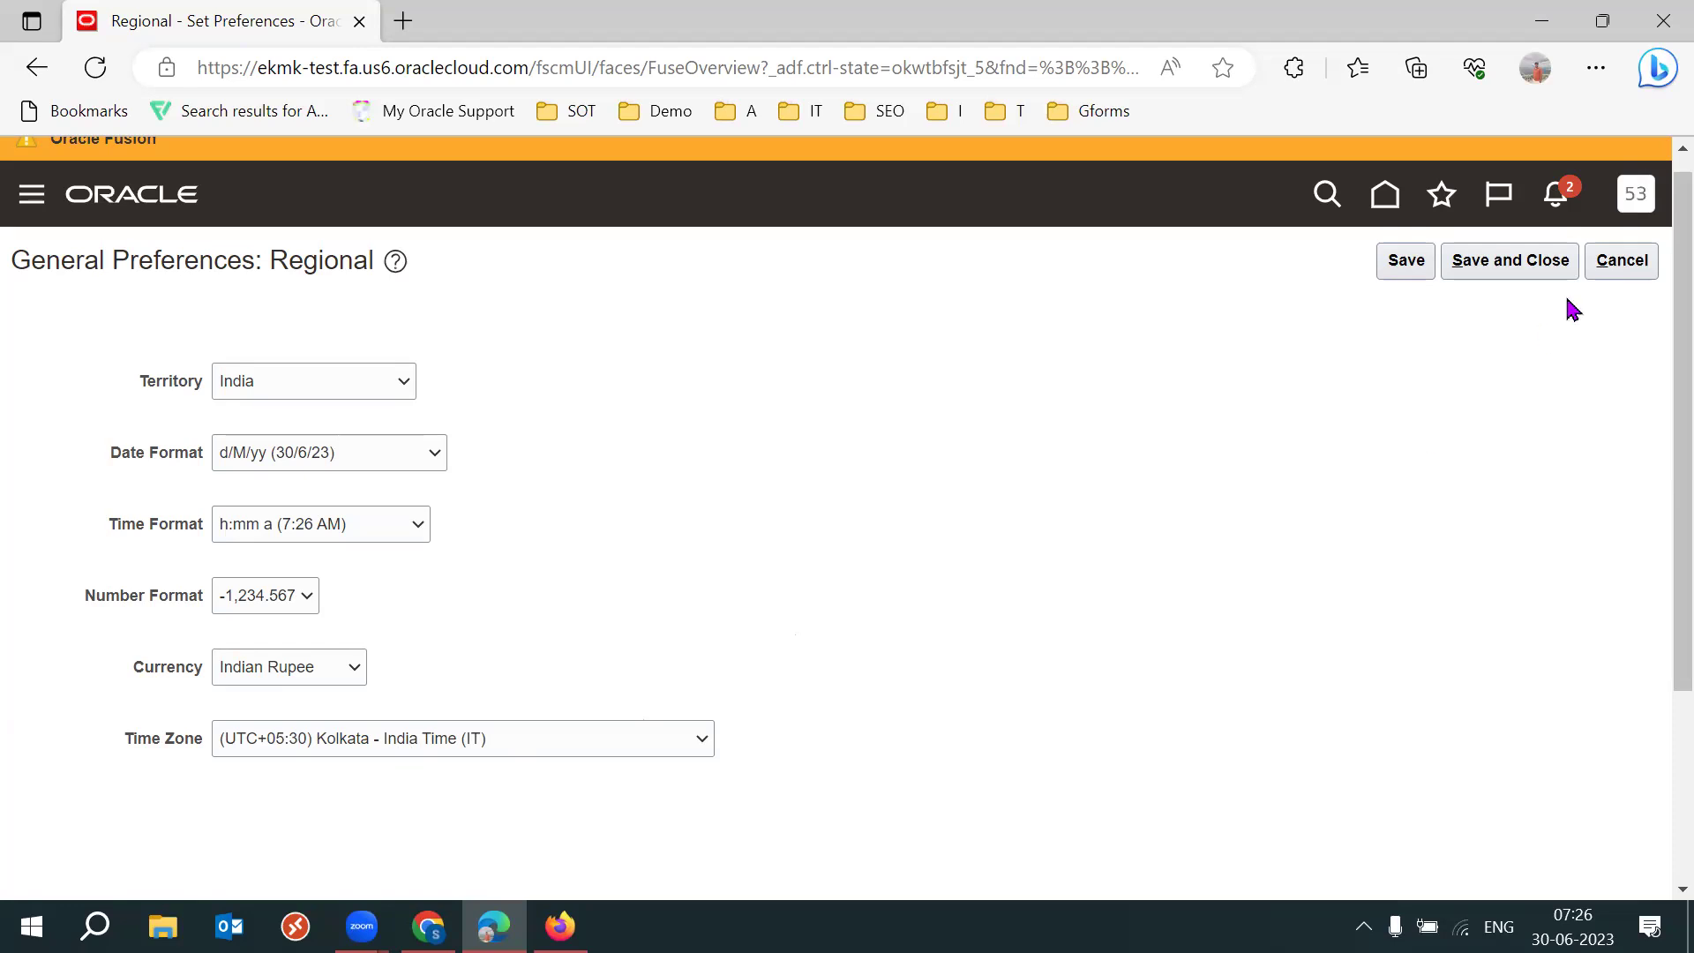
# Save the India preferences and start a new miscellaneous transaction from Inventory Management tasks.
pyautogui.click(1514, 267)
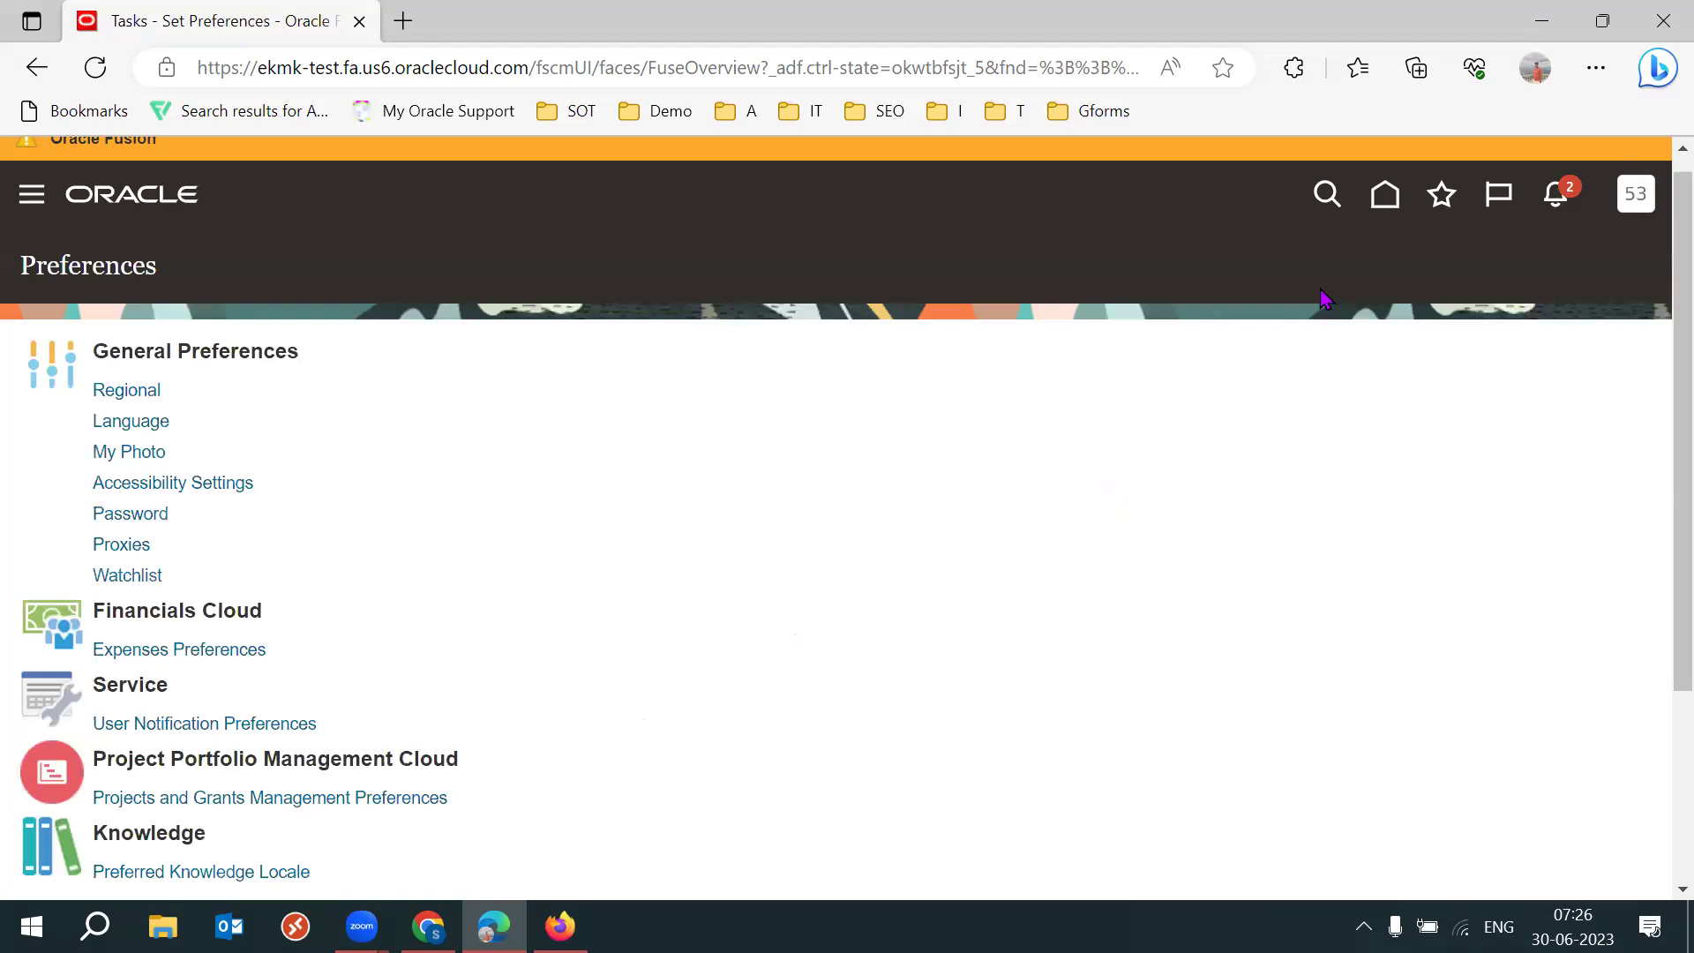
pyautogui.click(1396, 205)
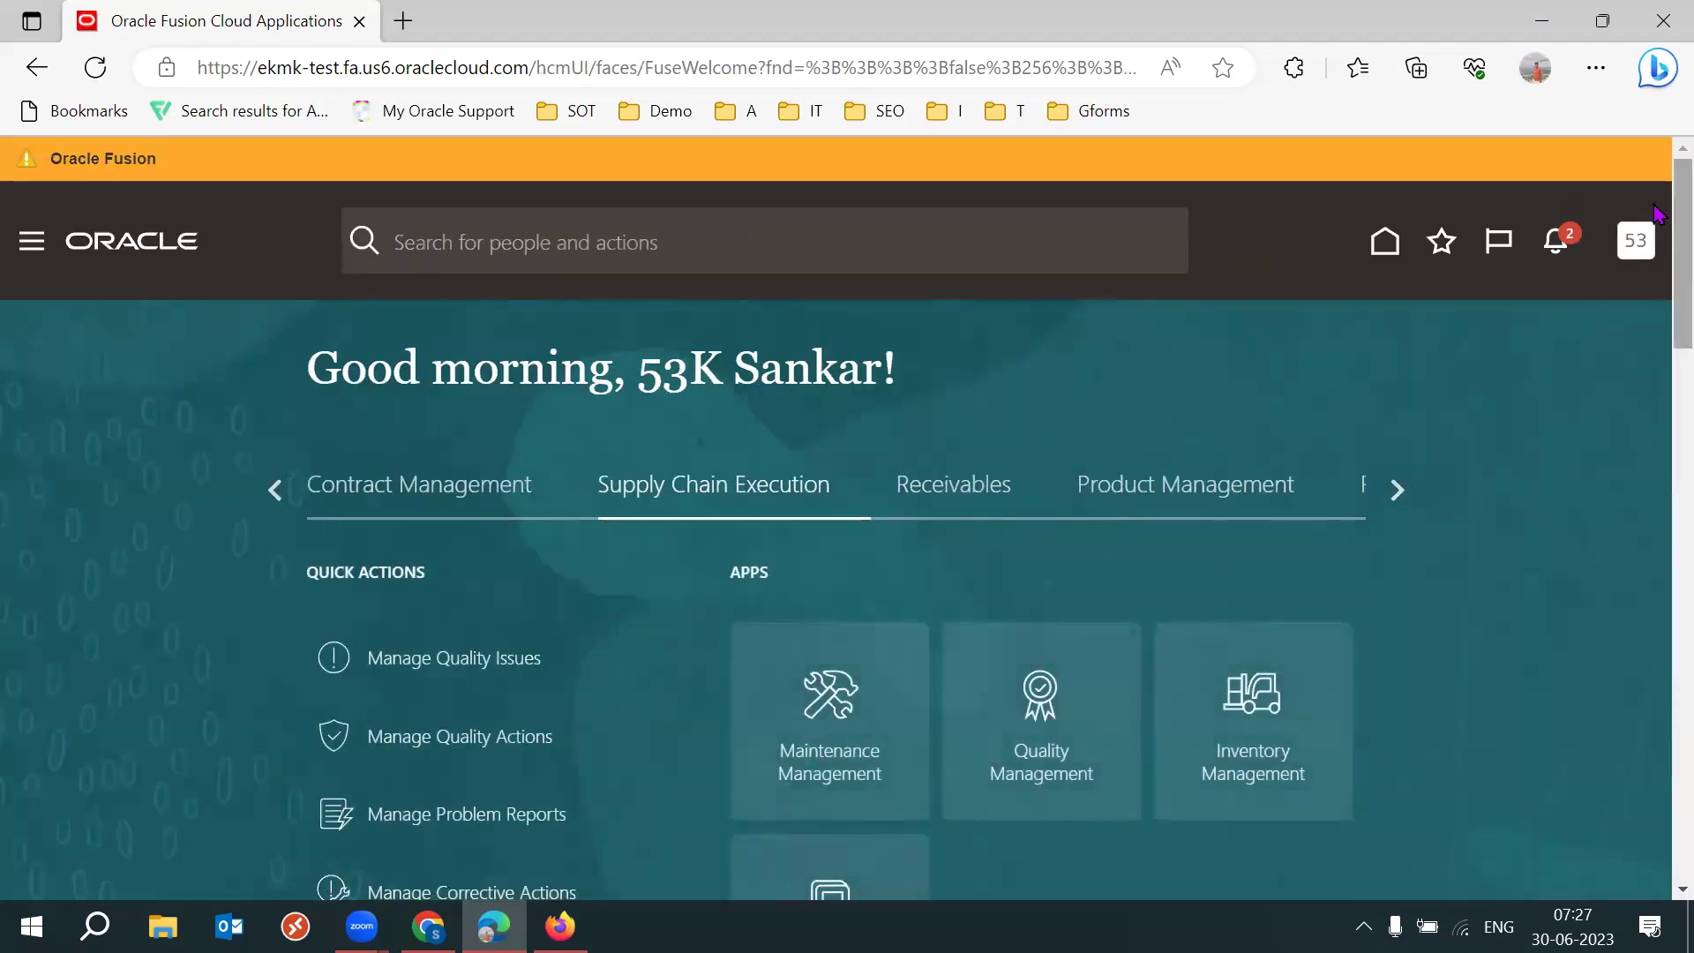
pyautogui.scroll(-1, 794, 335)
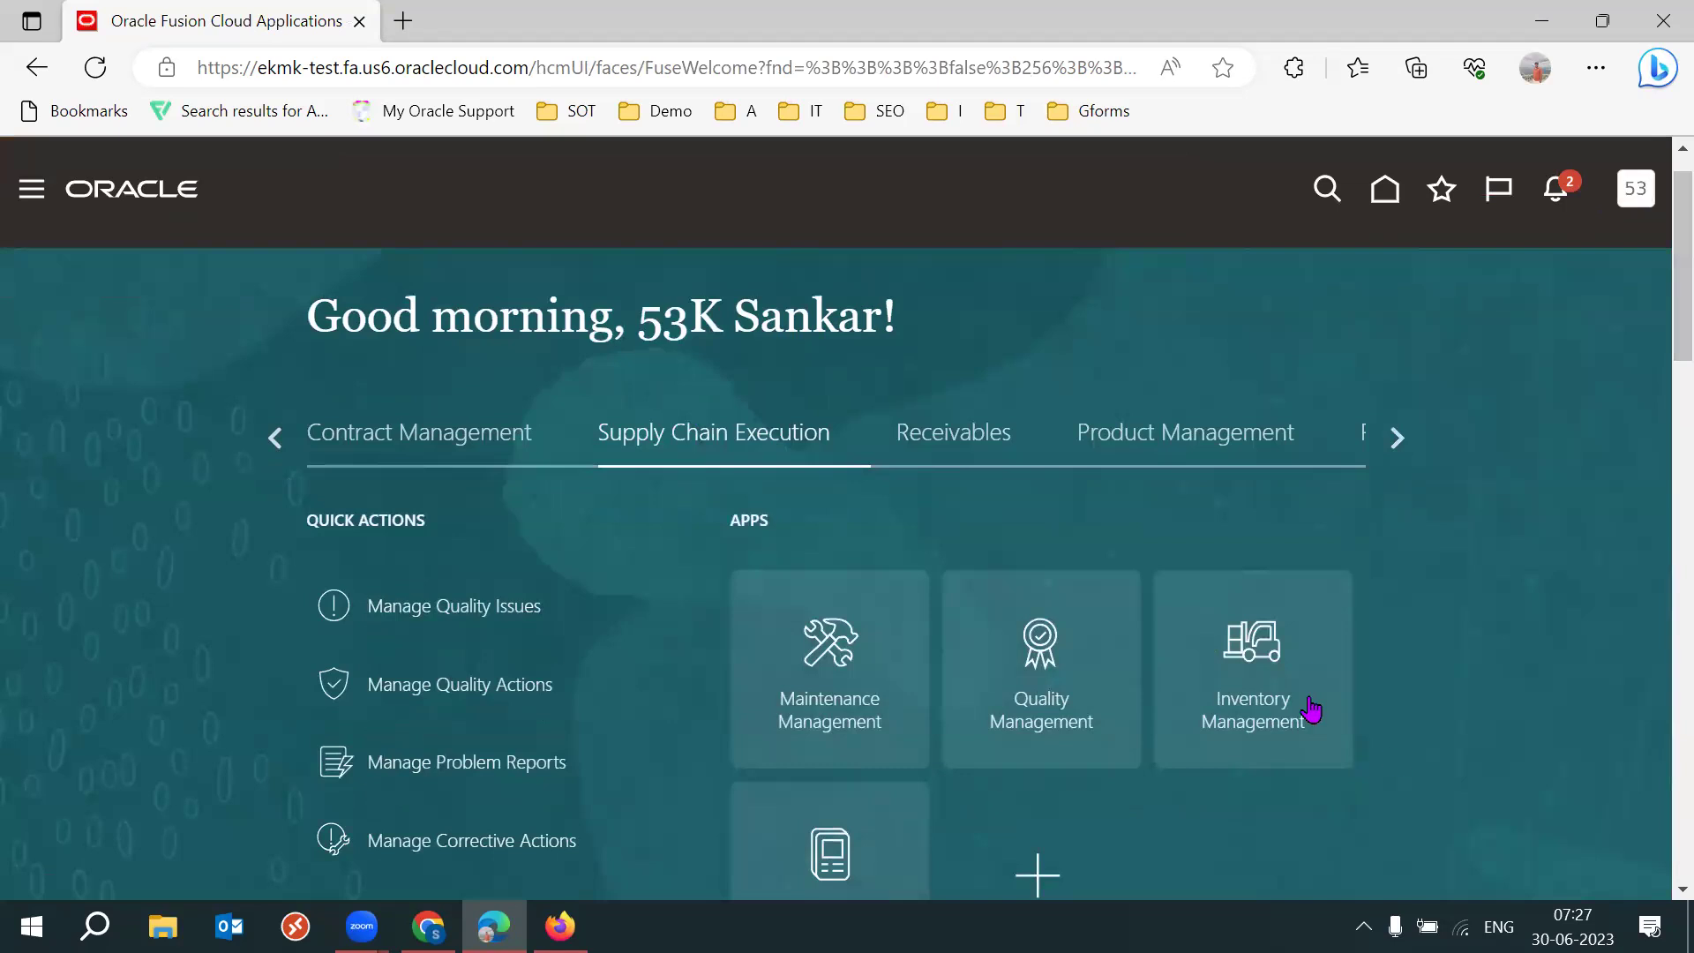
pyautogui.click(1305, 704)
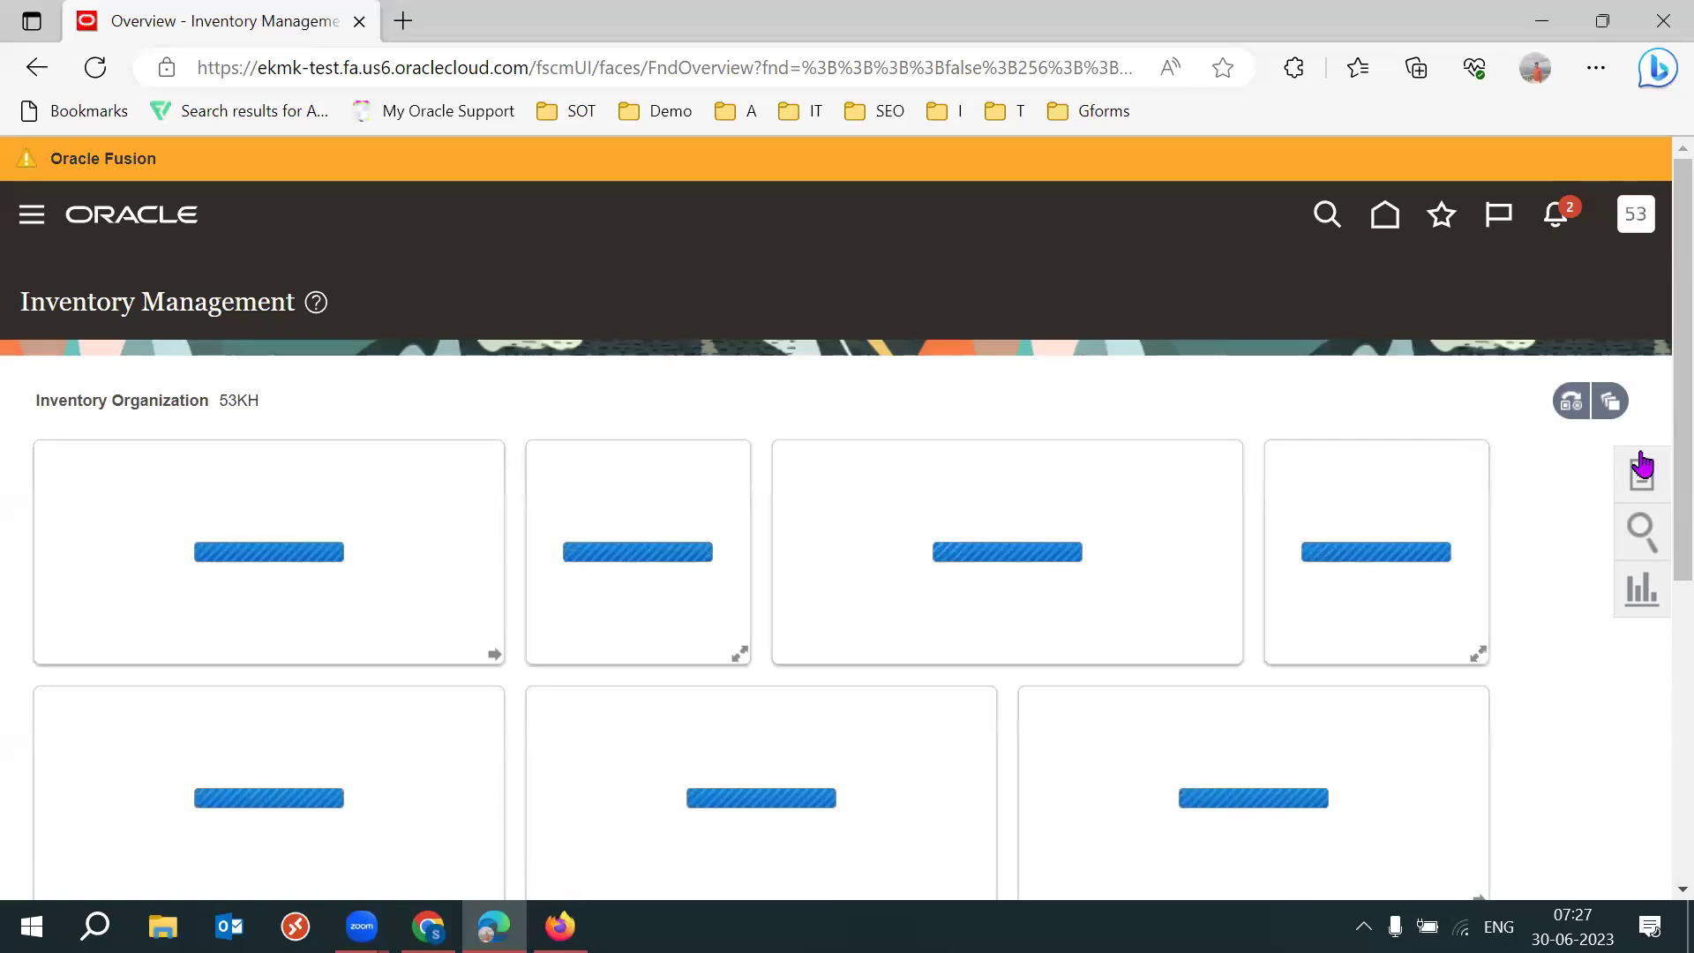
pyautogui.click(1643, 474)
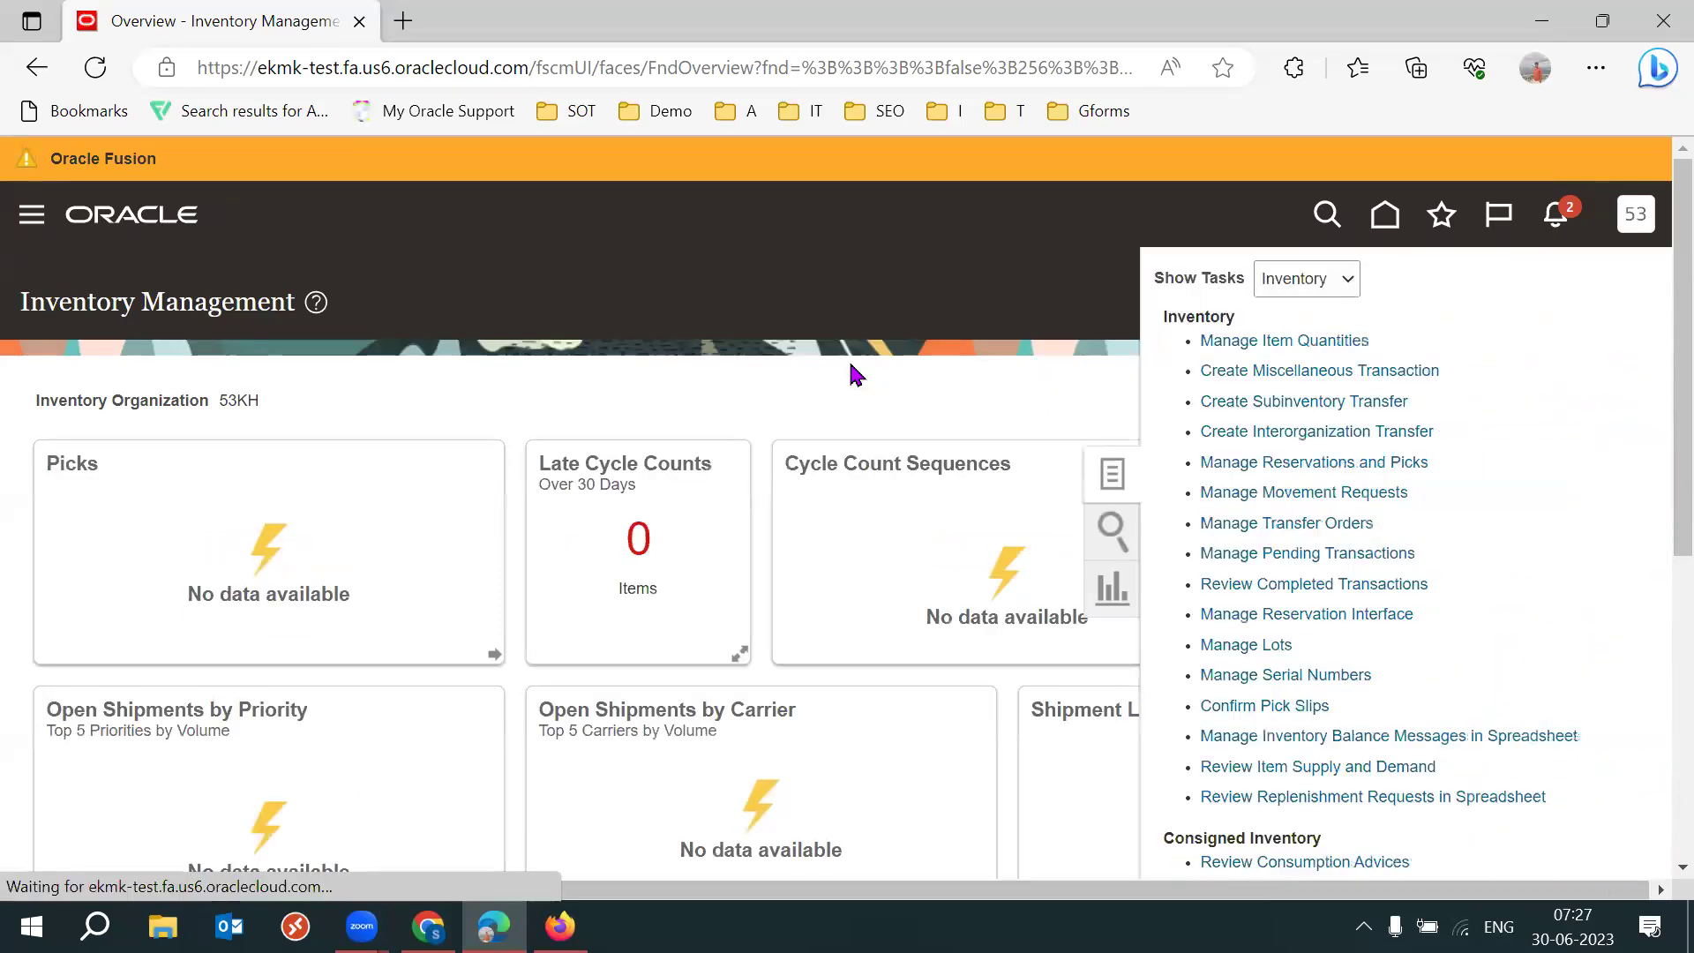
pyautogui.click(1312, 375)
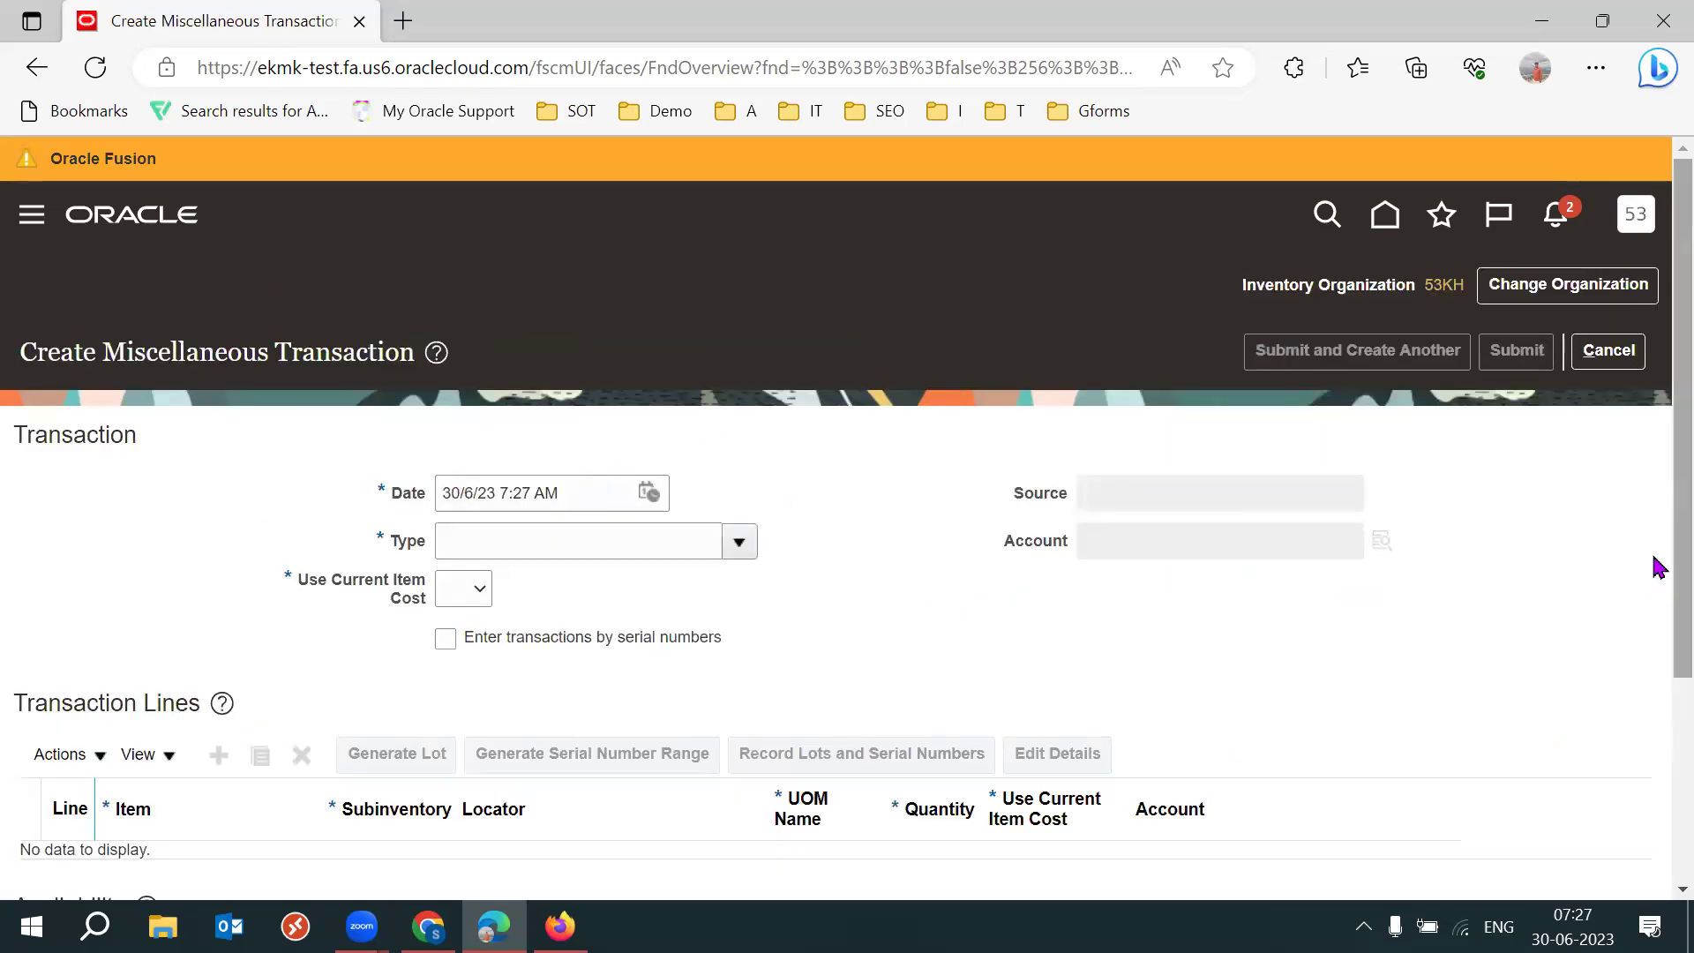
pyautogui.scroll(-1, 1658, 605)
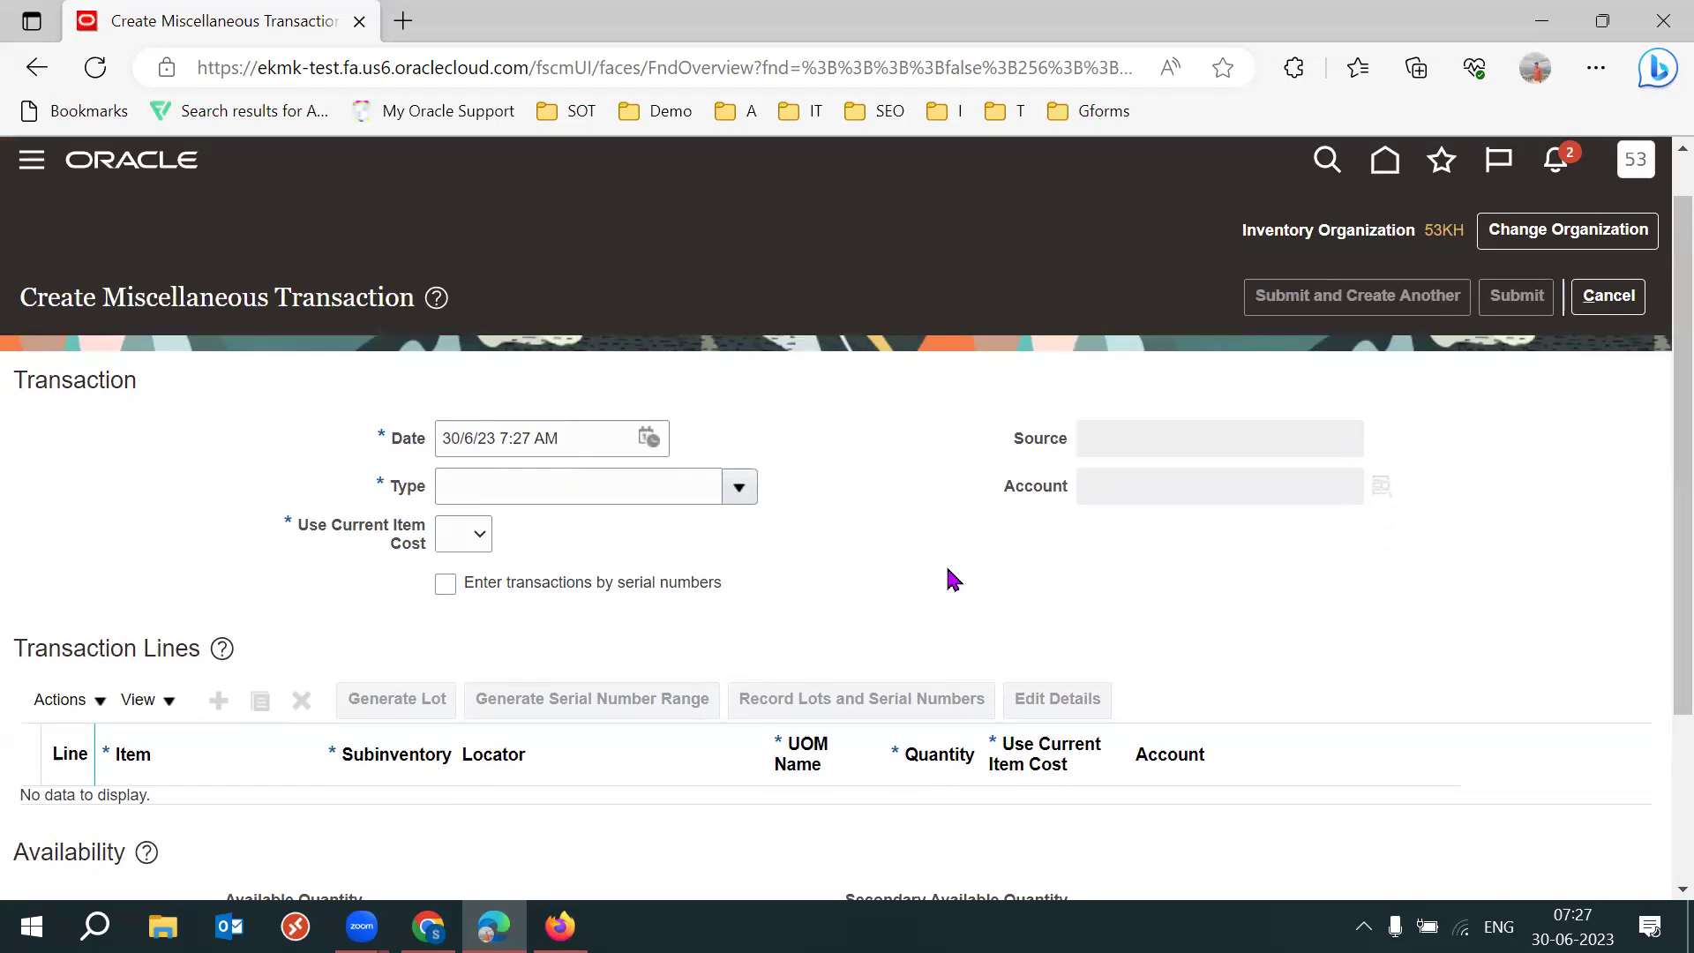
pyautogui.press('super+r')
# Start a Notepad note with 'Tx' and 'India' lines.
pyautogui.press('Return')
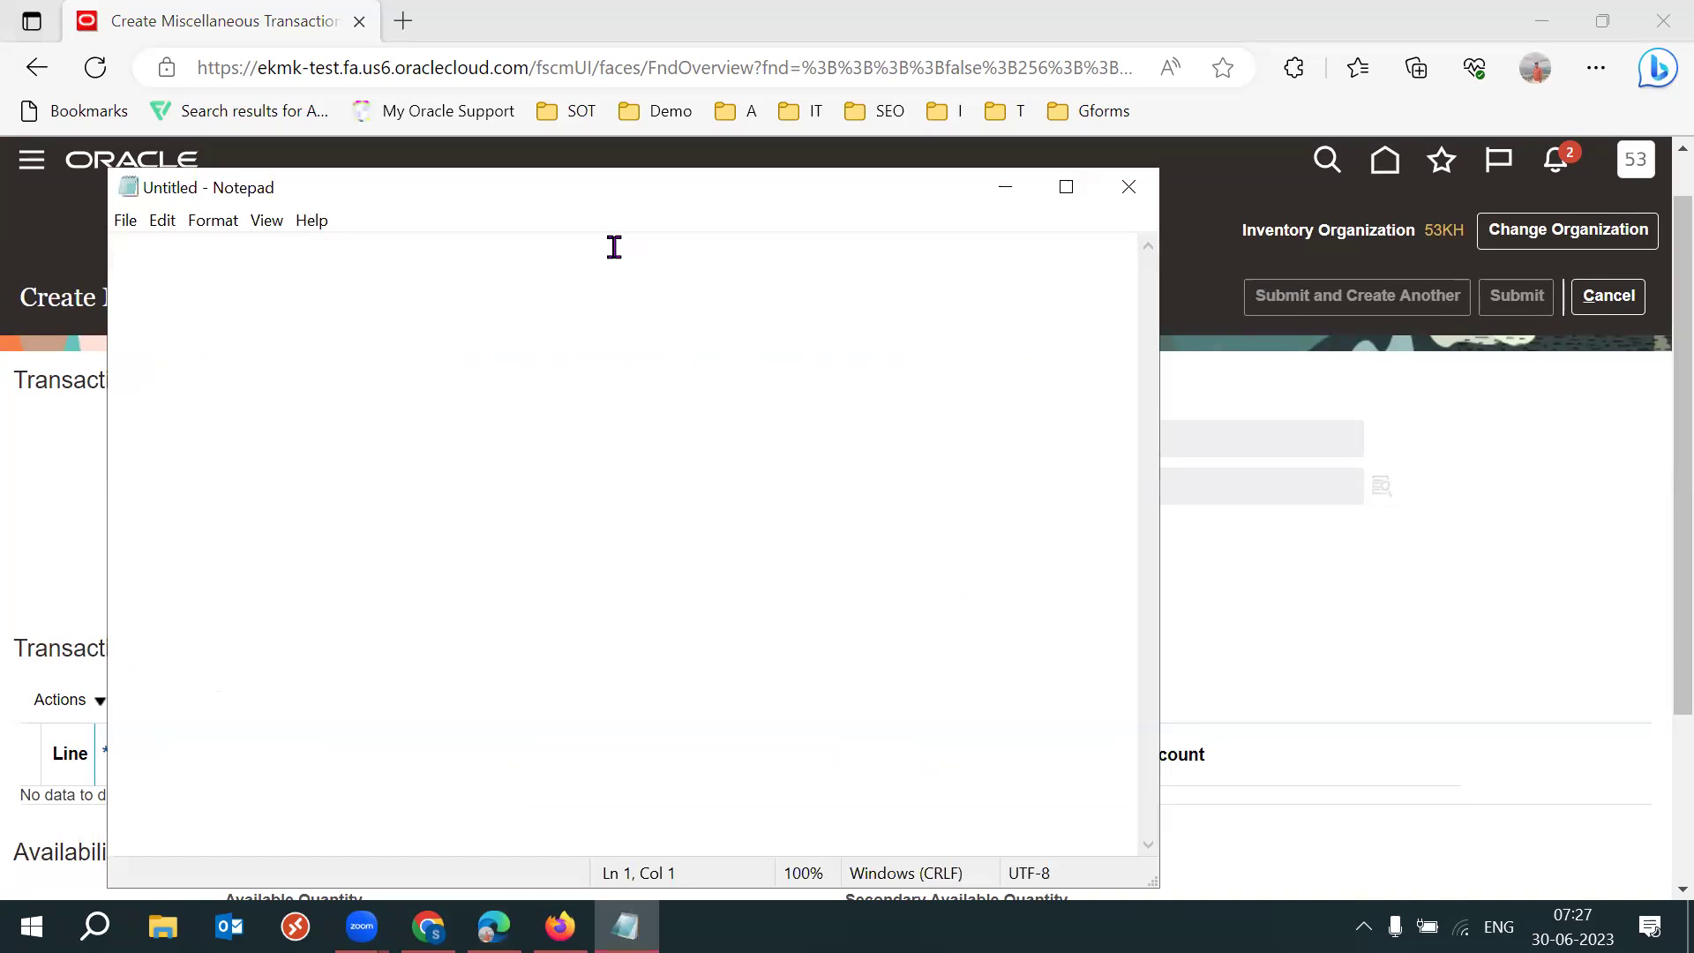
pyautogui.press('Return')
pyautogui.press('Return')
pyautogui.write('Tx')
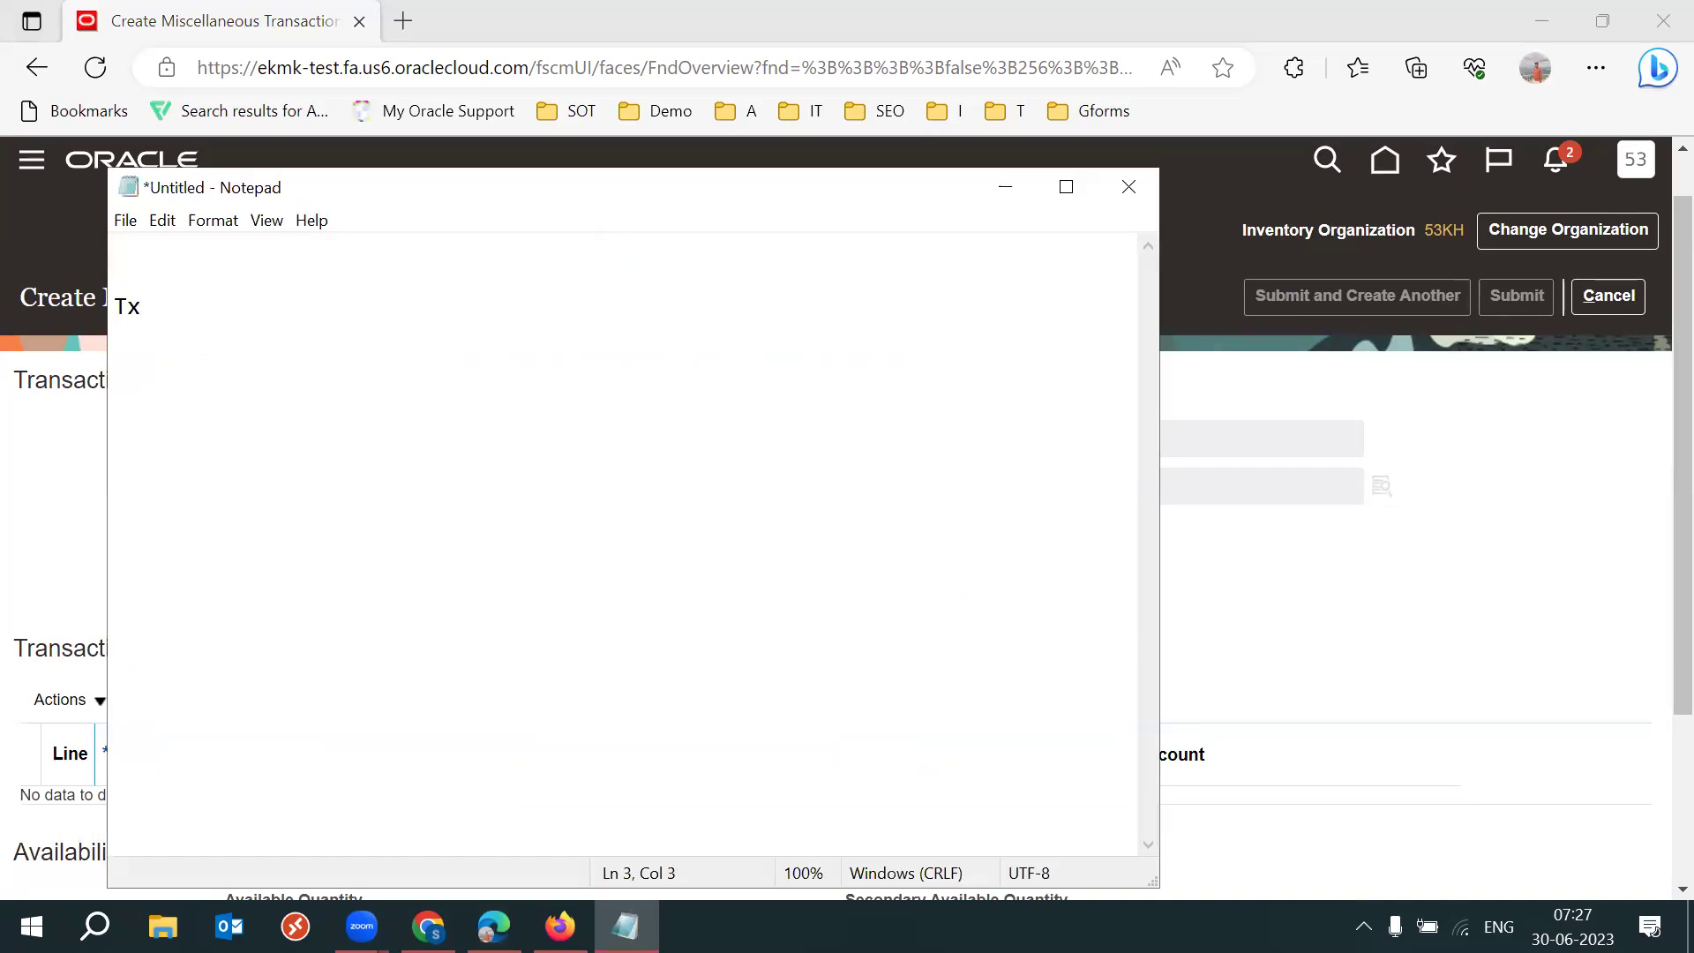
pyautogui.click(216, 271)
pyautogui.write('India')
pyautogui.press('Return')
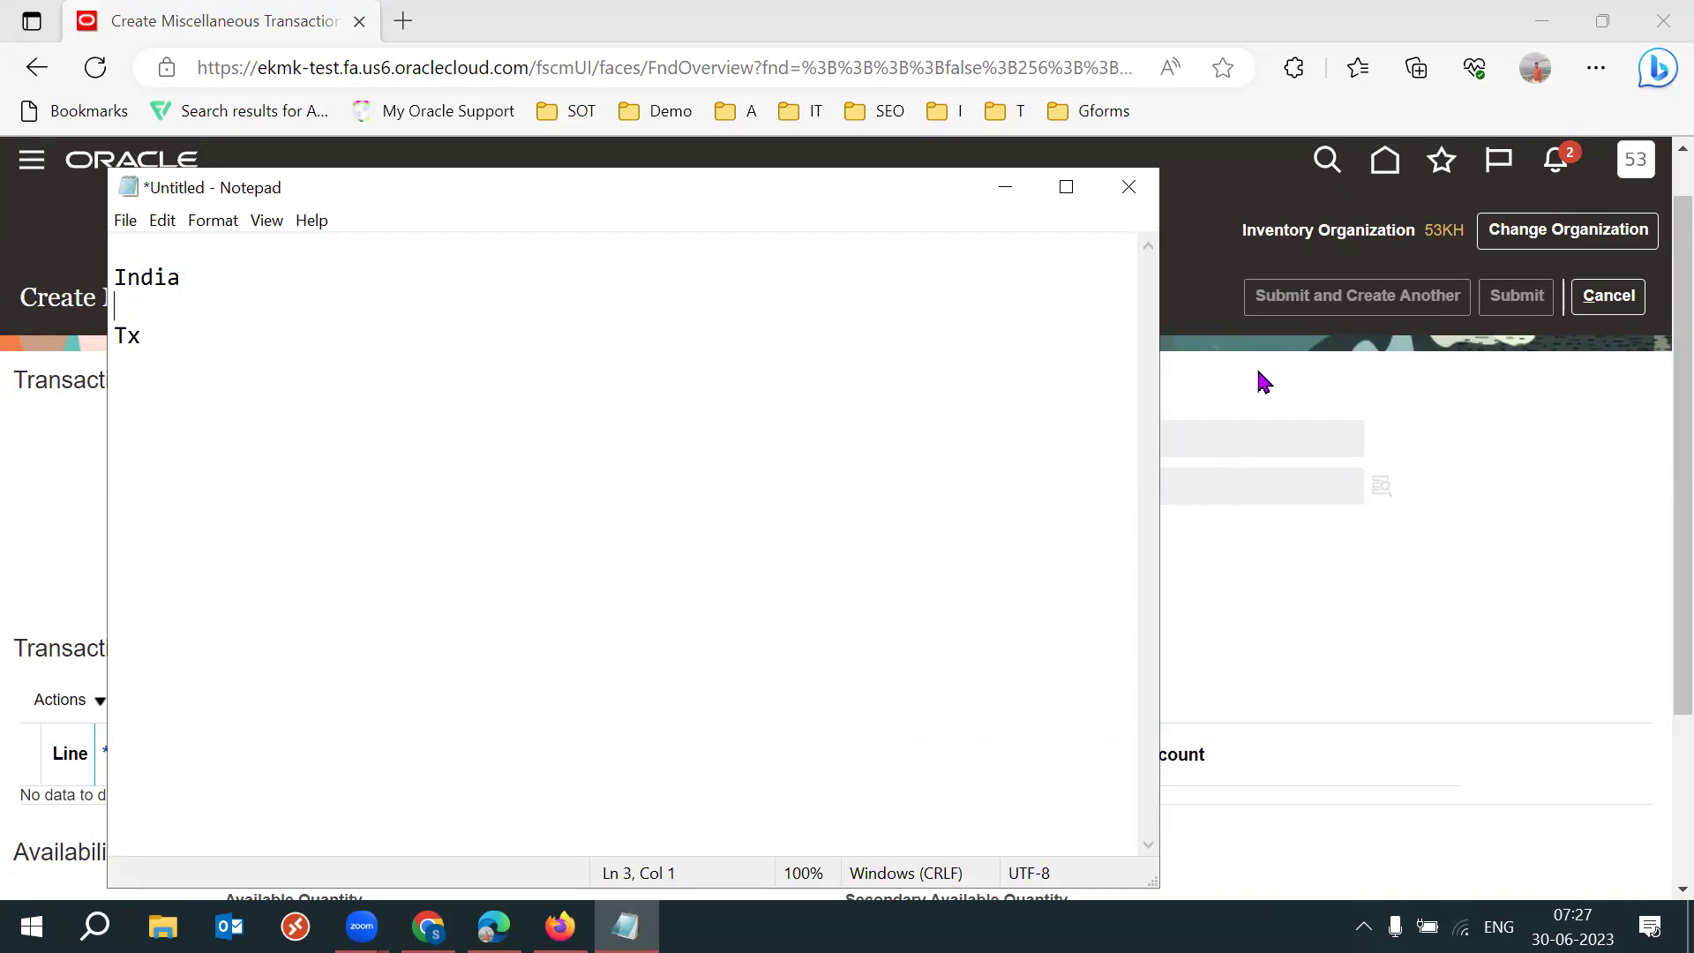
# Copy the transaction date 30/6/23 7:27 AM into the note after Tx.
pyautogui.click(1263, 382)
pyautogui.tripleClick(532, 438)
pyautogui.hotkey('ctrl', 'c')
pyautogui.hotkey('alt', 'Tab')
pyautogui.click(177, 334)
pyautogui.press('Tab')
pyautogui.hotkey('ctrl', 'v')
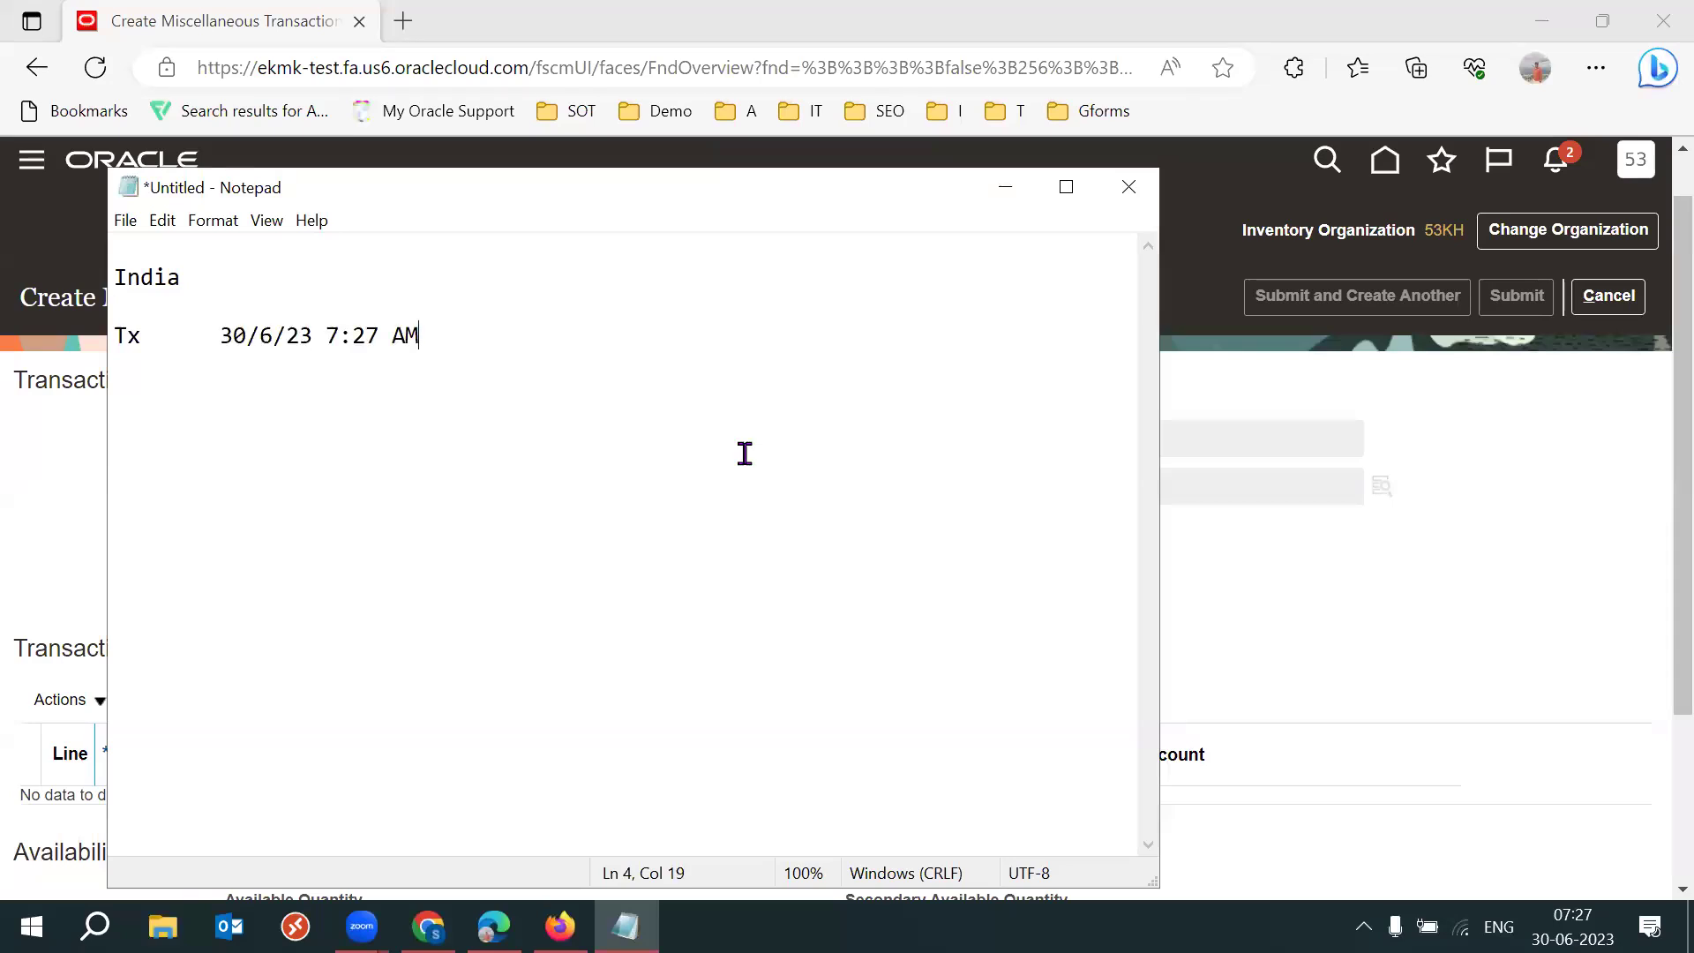
# Add a US section with the line 'Tx US Date & Time'.
pyautogui.press('Return')
pyautogui.press('Return')
pyautogui.press('Return')
pyautogui.write('US')
pyautogui.press('Return')
pyautogui.press('Return')
pyautogui.write('Tx\tUS Date & Time')
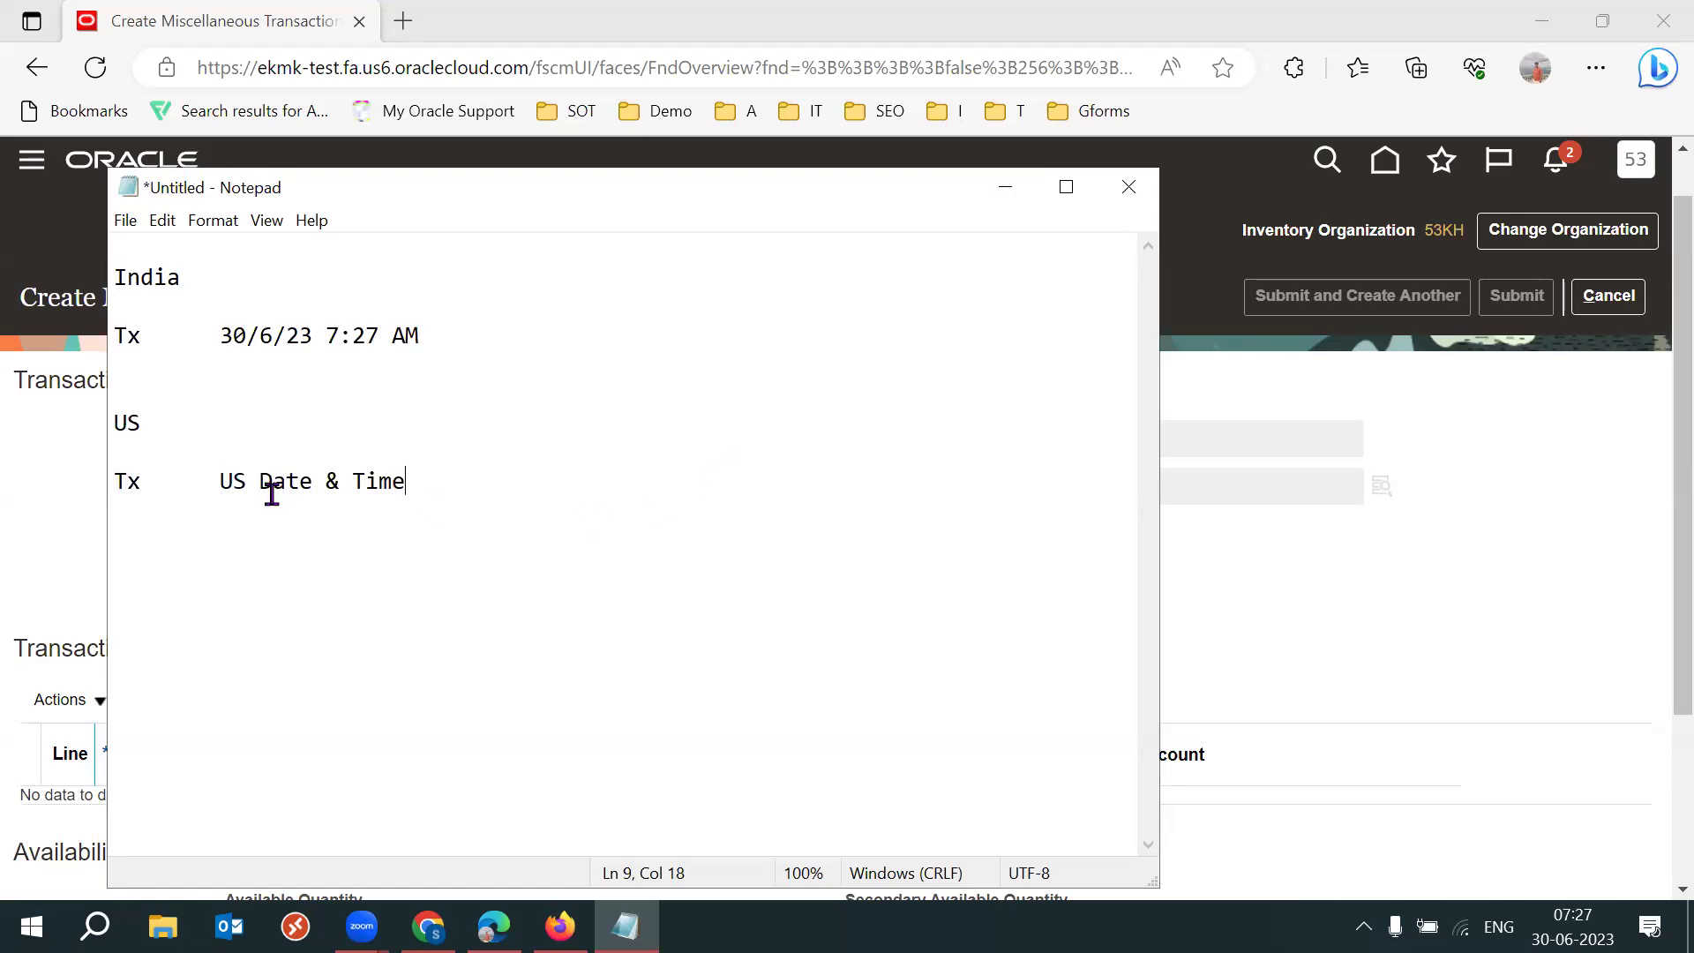
pyautogui.moveTo(204, 488); pyautogui.dragTo(433, 475)
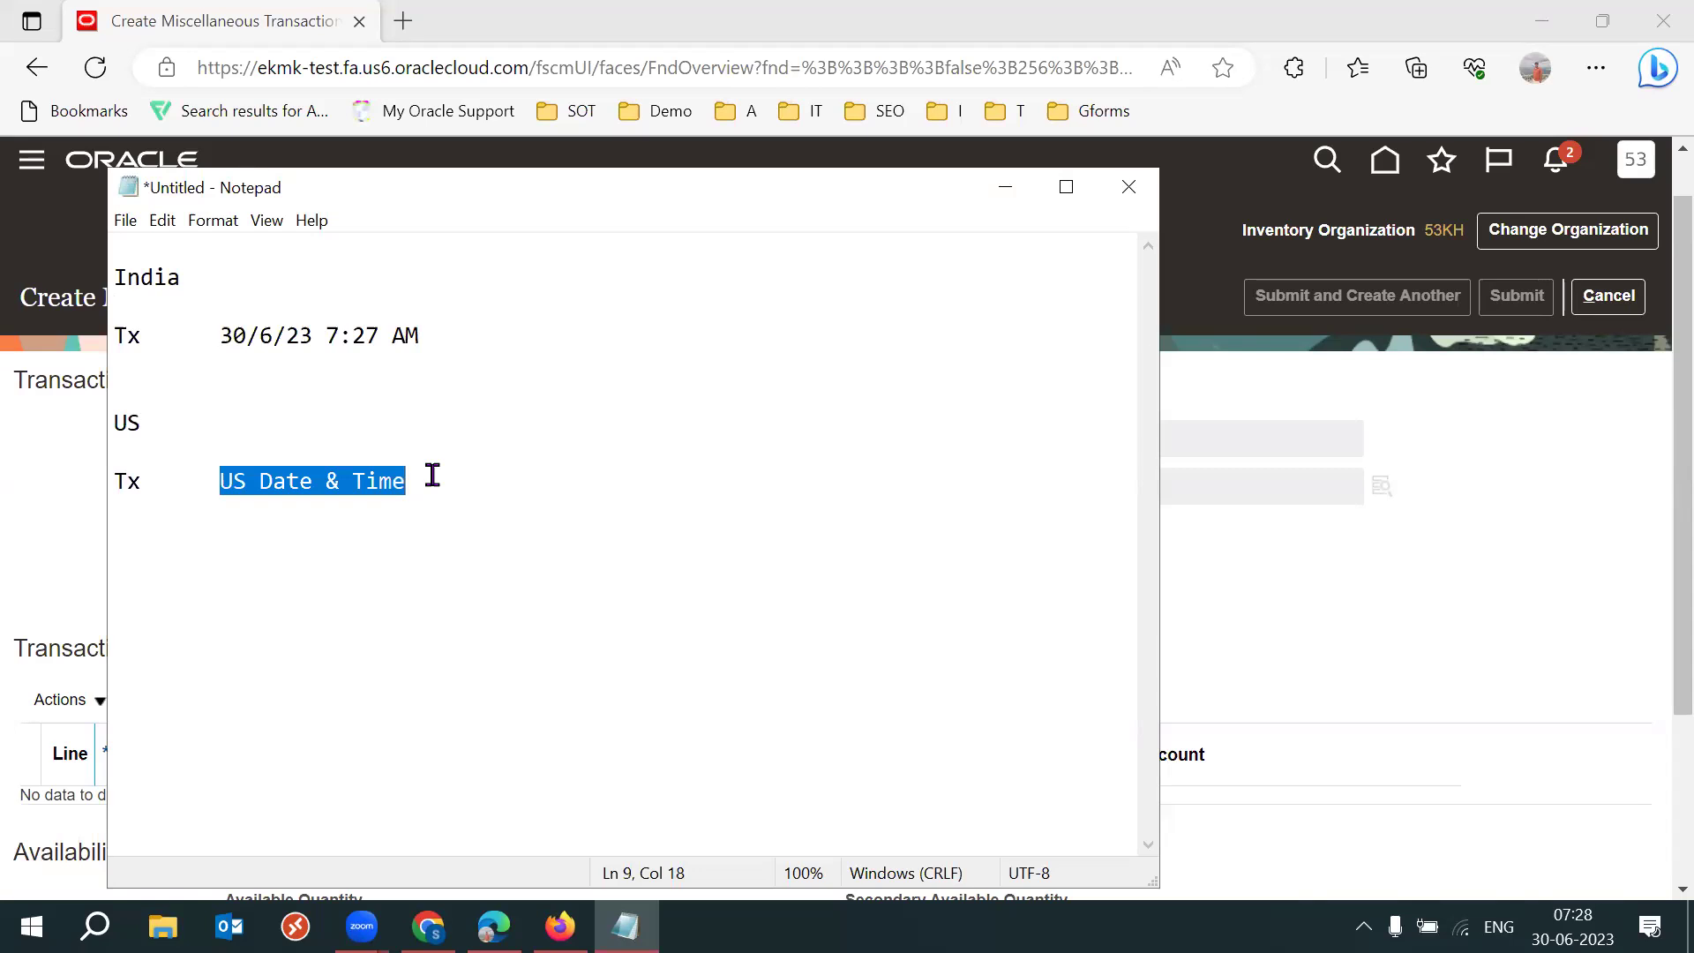
pyautogui.click(446, 480)
# Type the line 'Table - Data Displays UTC Time Zone' below the US notes.
pyautogui.press('Return')
pyautogui.press('Return')
pyautogui.press('Return')
pyautogui.write('Table')
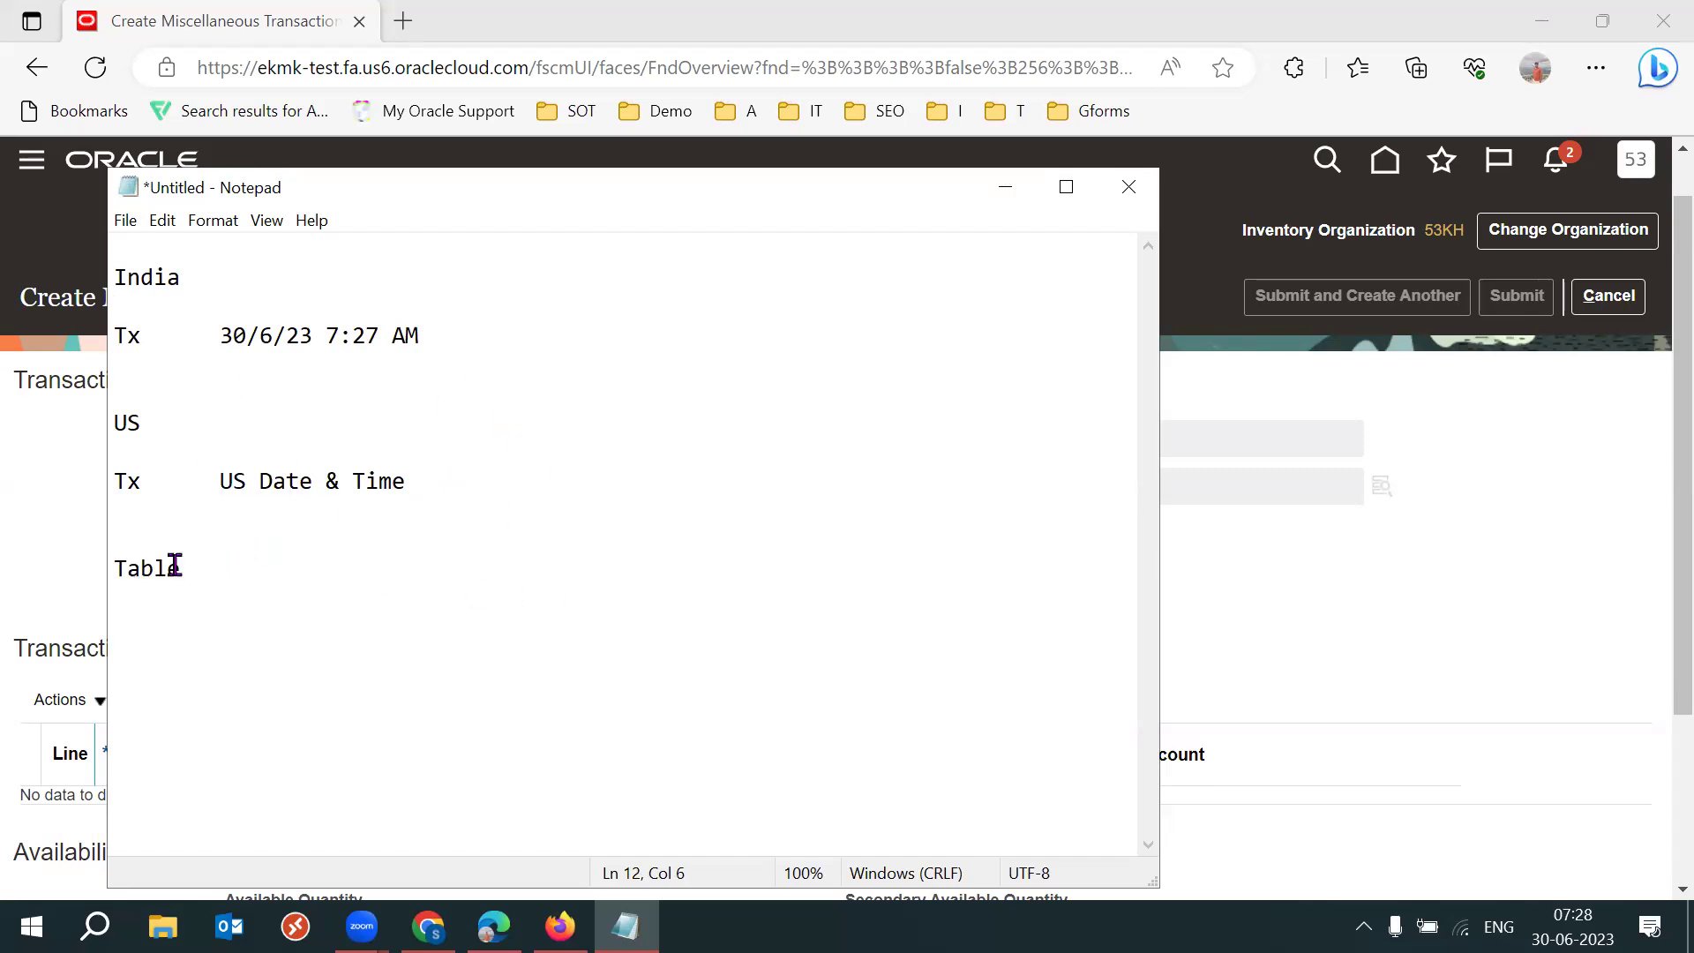
pyautogui.moveTo(181, 567); pyautogui.dragTo(111, 565)
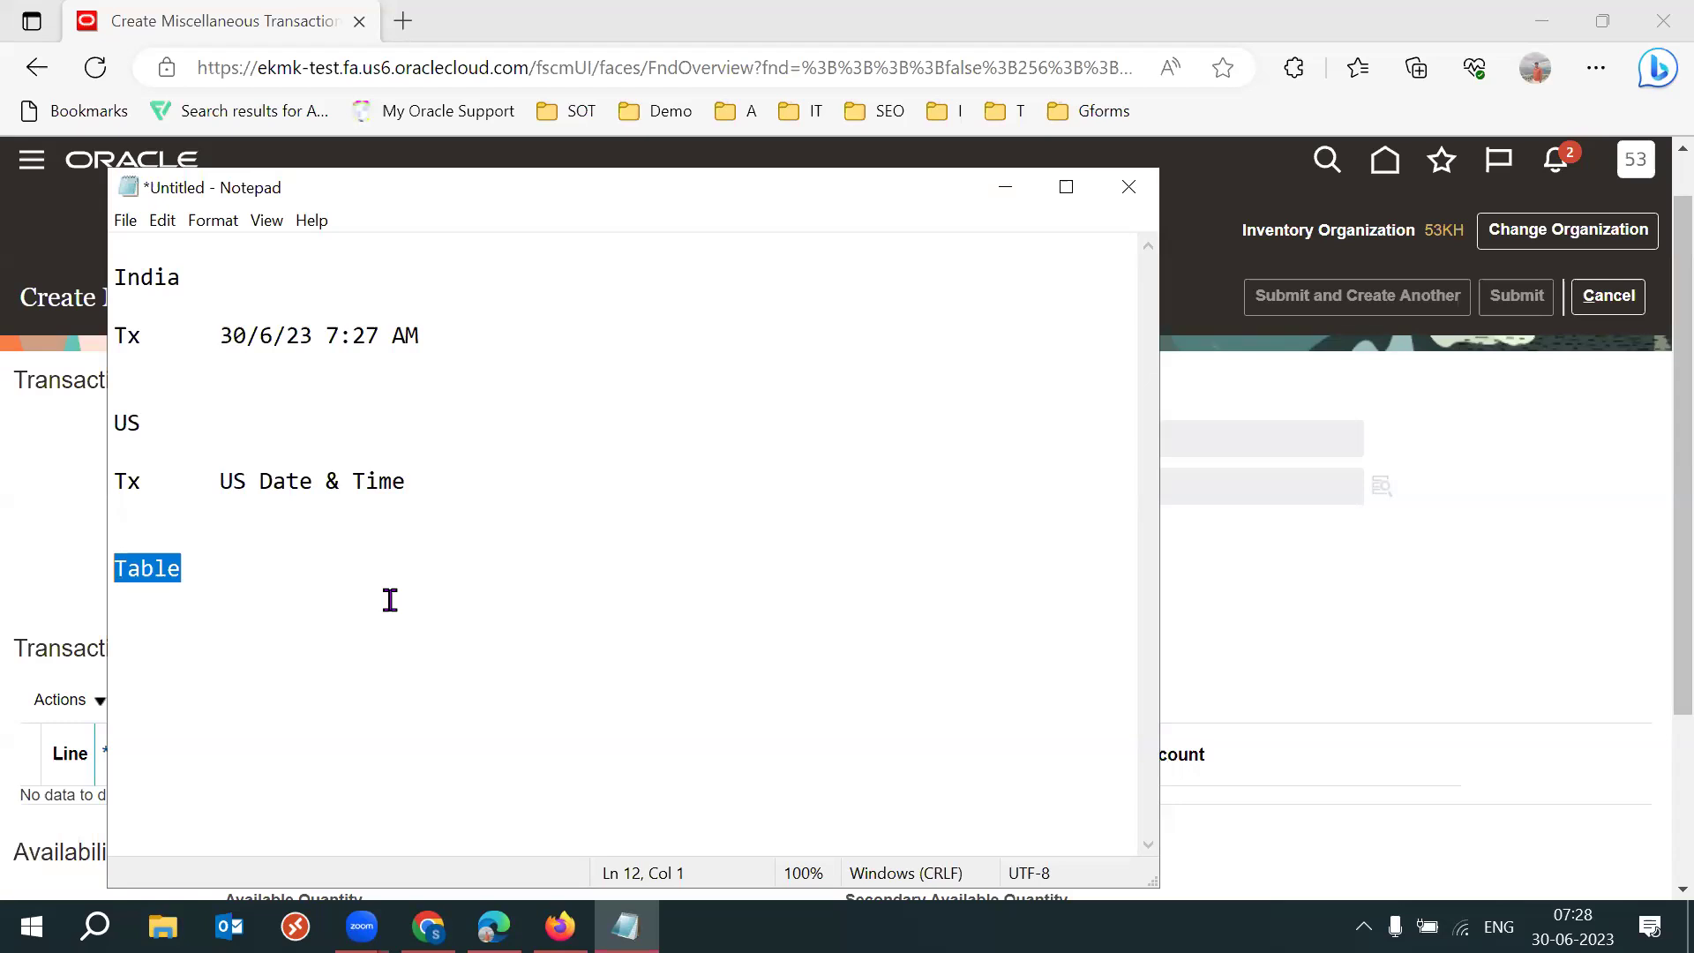
pyautogui.click(323, 576)
pyautogui.write('- d')
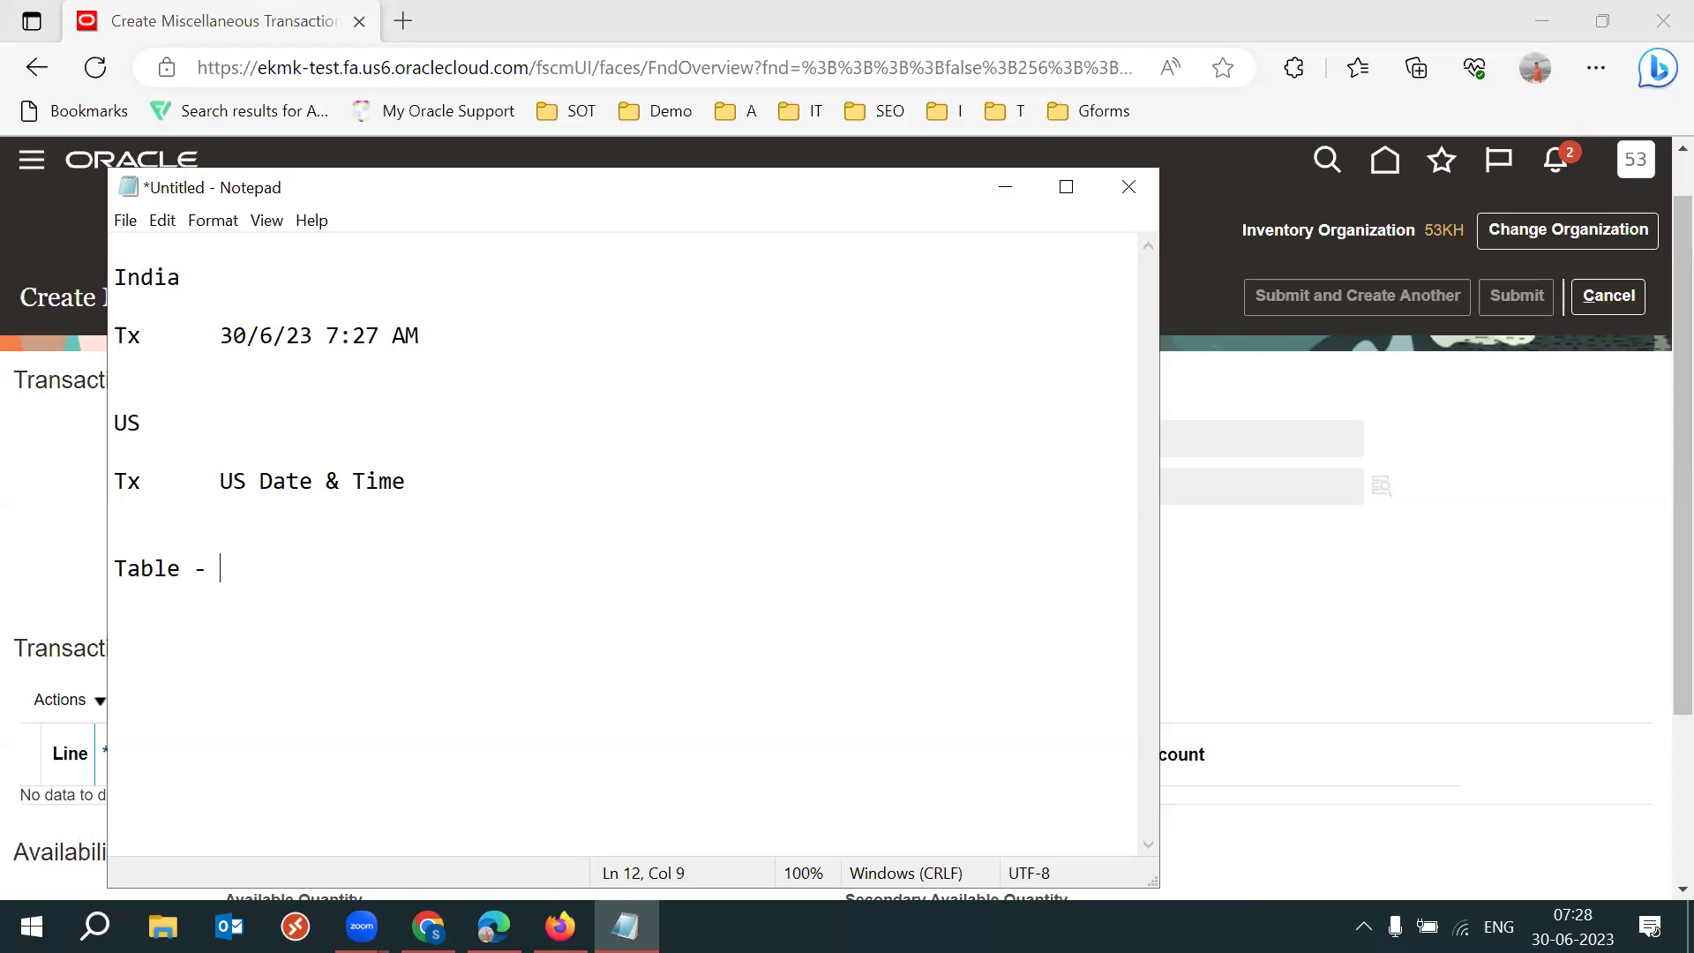
pyautogui.press('BackSpace')
pyautogui.write('Dt')
pyautogui.press('BackSpace')
pyautogui.write('ata Dispaly')
pyautogui.press('BackSpace')
pyautogui.write('lys')
pyautogui.press('BackSpace')
pyautogui.press('BackSpace')
pyautogui.press('BackSpace')
pyautogui.press('BackSpace')
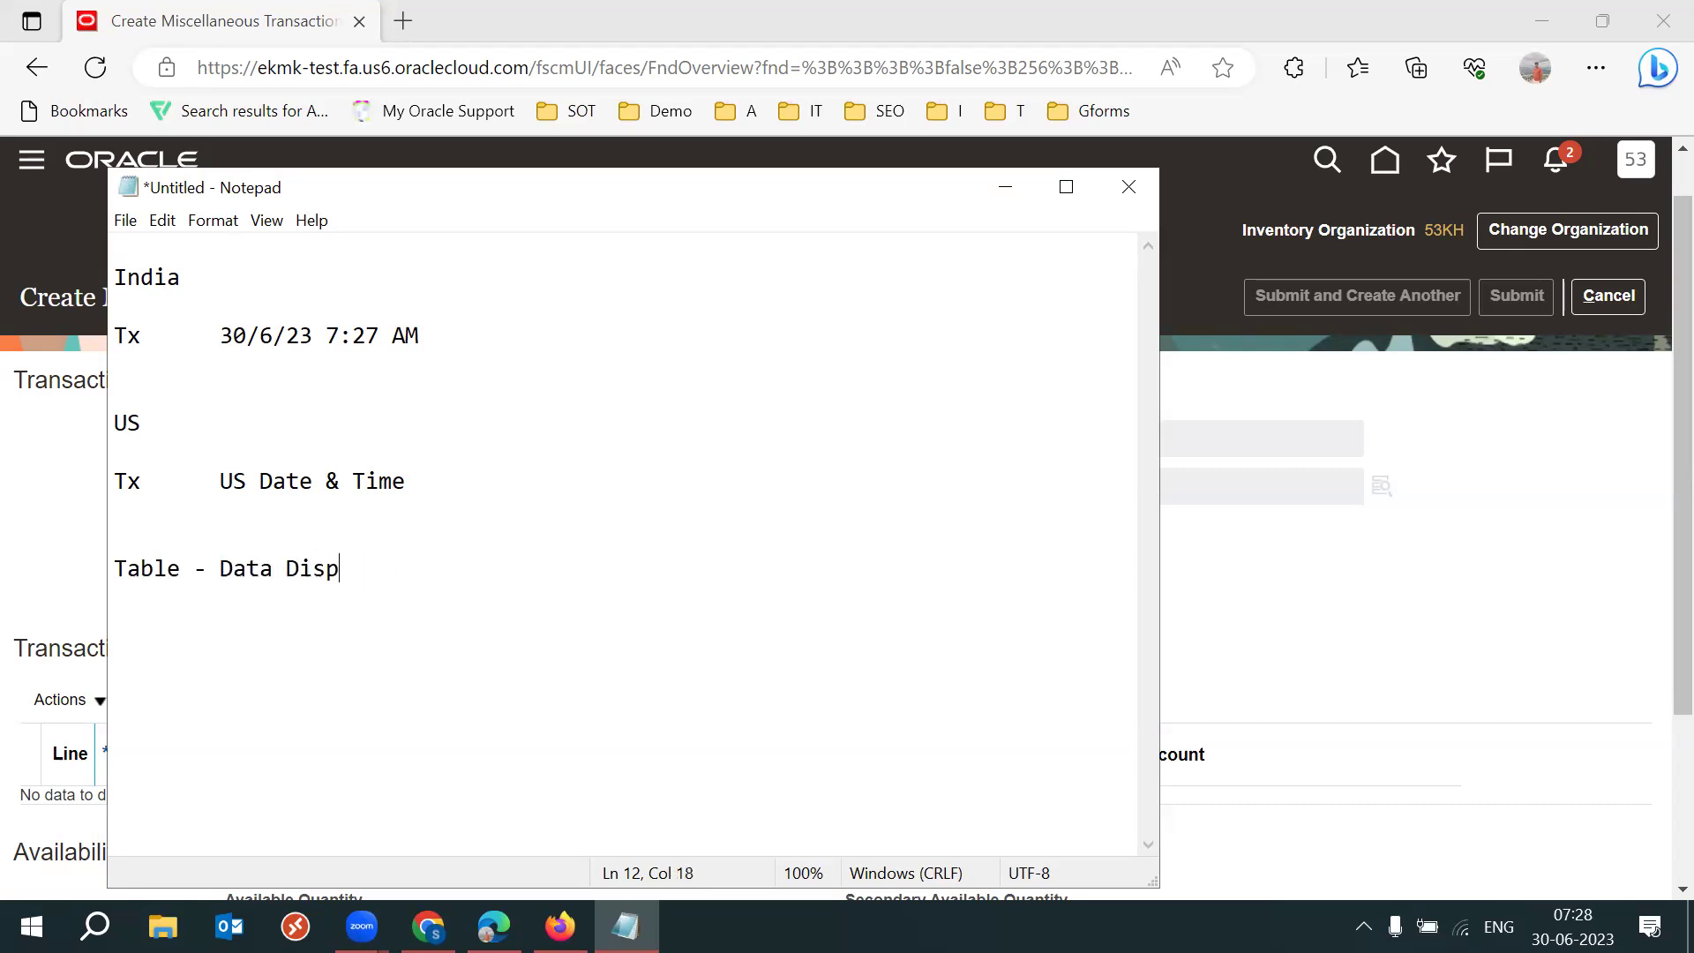
pyautogui.write('lays UTC Time Zone')
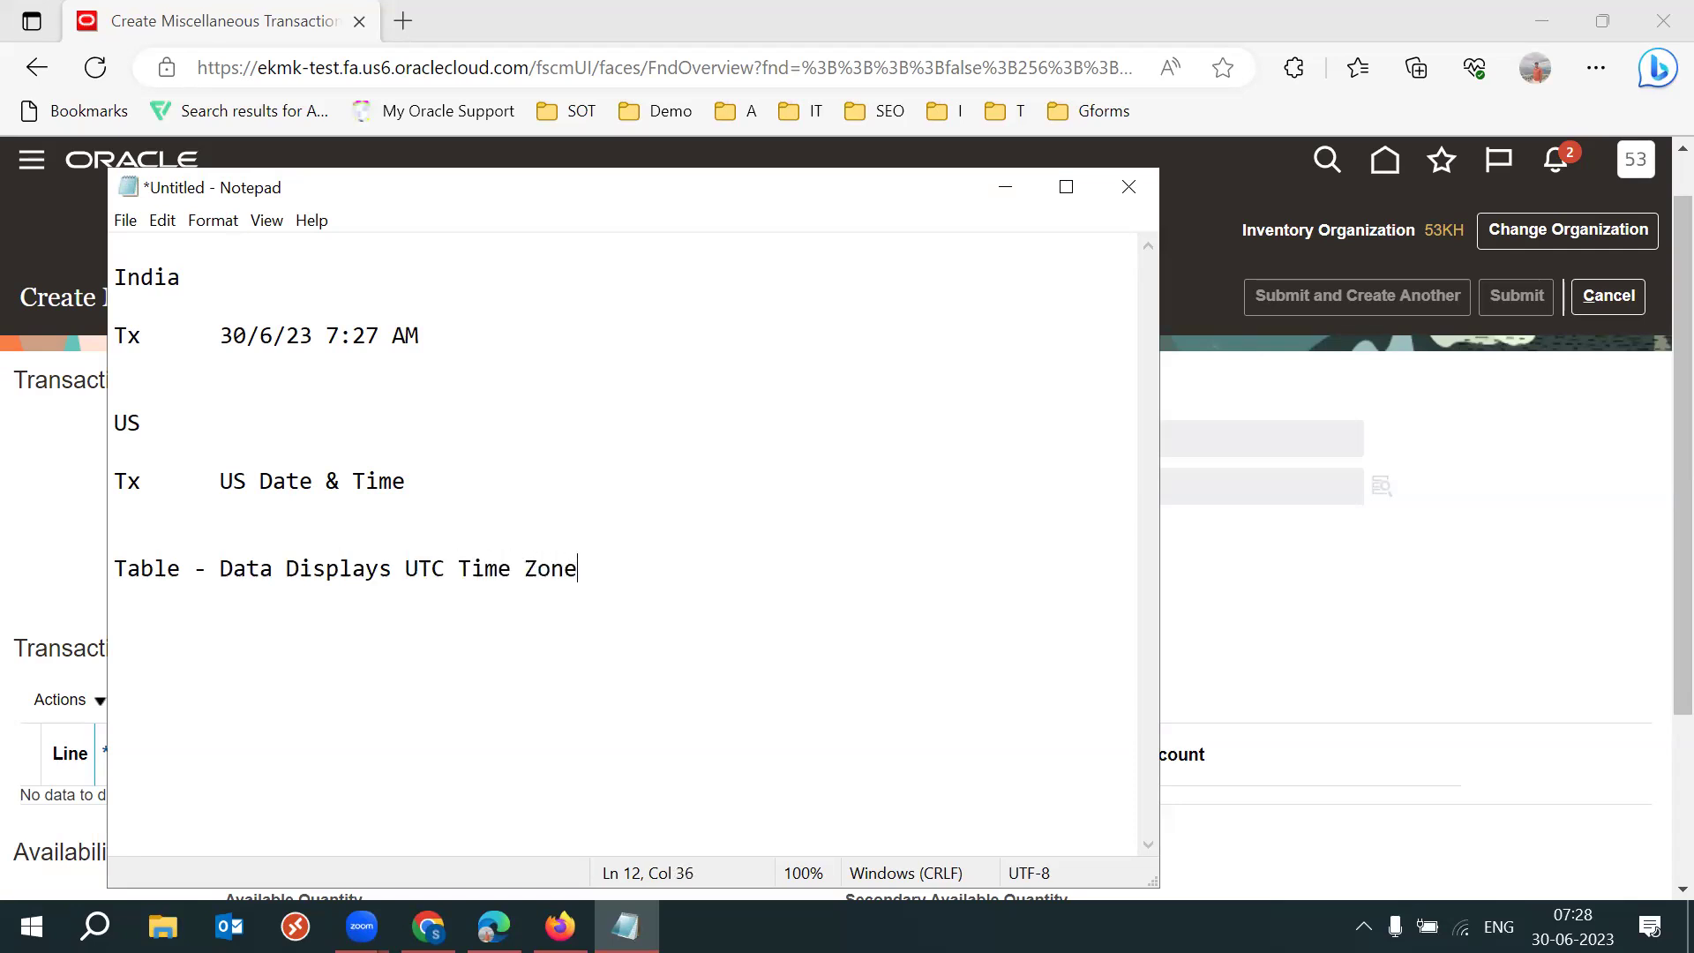
# Select the India and US lines above the Table line.
pyautogui.moveTo(427, 458); pyautogui.dragTo(136, 273)
pyautogui.moveTo(114, 481); pyautogui.dragTo(406, 481)
pyautogui.moveTo(270, 411); pyautogui.dragTo(116, 276)
pyautogui.moveTo(459, 486); pyautogui.dragTo(115, 277)
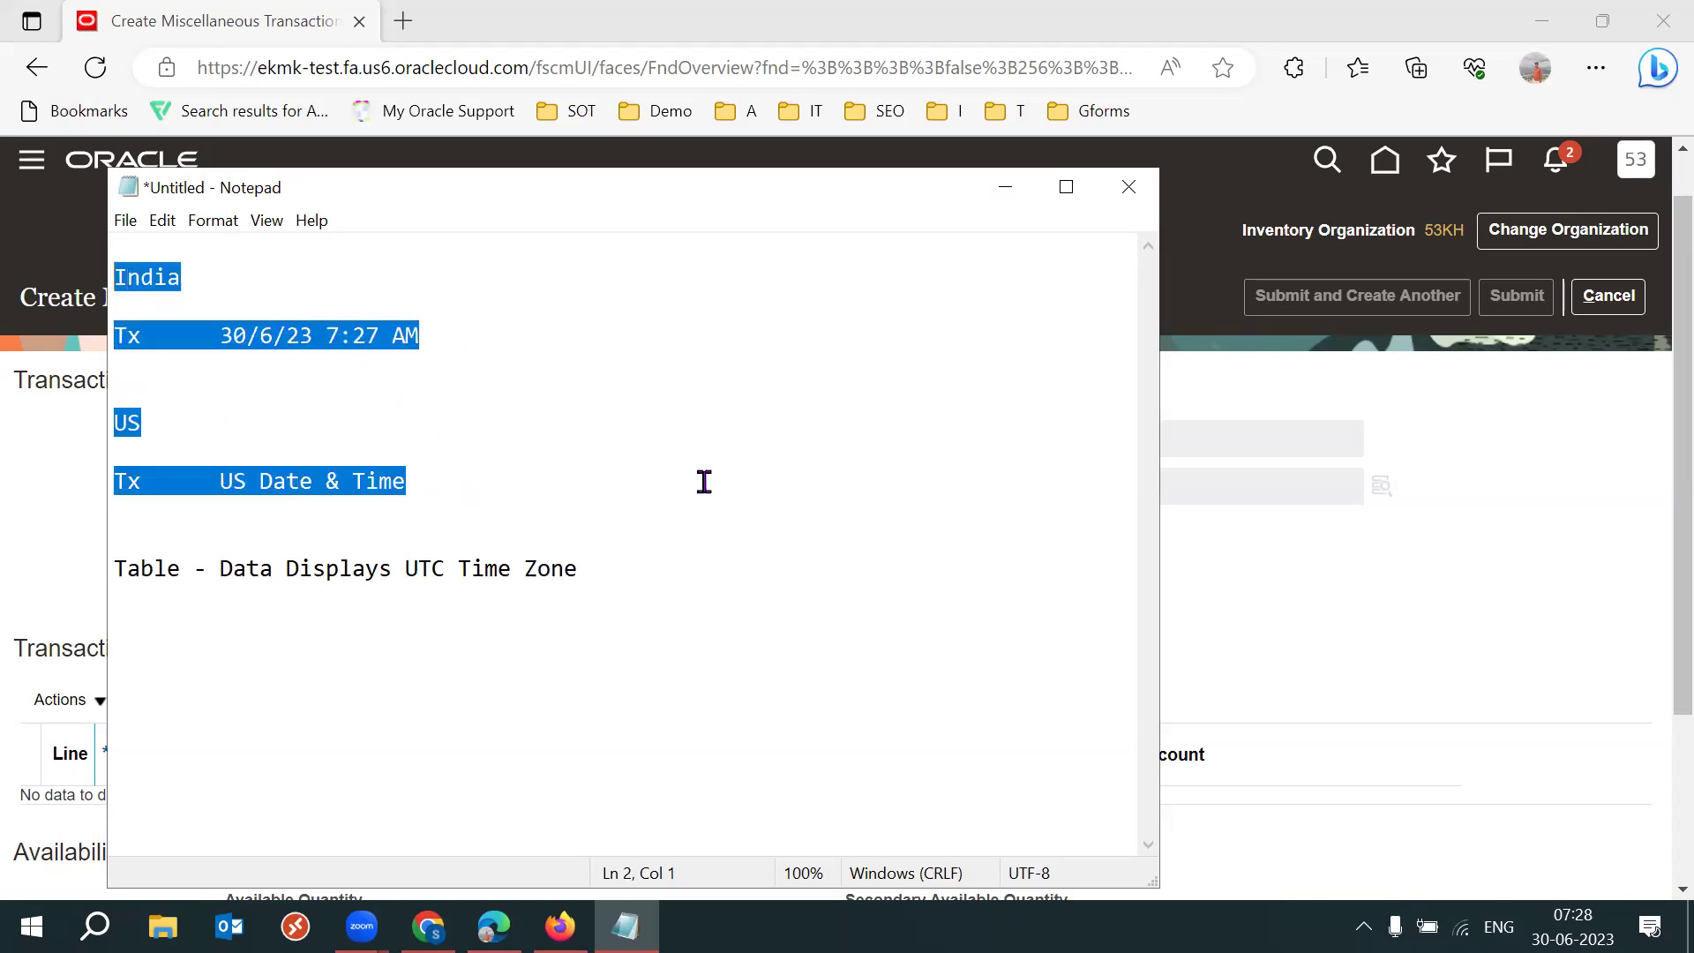
# Delete the India/US notes and add an 'Item Report' title below the Table line.
pyautogui.press('Delete')
pyautogui.press('Delete')
pyautogui.press('Delete')
pyautogui.click(639, 318)
pyautogui.press('Return')
pyautogui.press('Return')
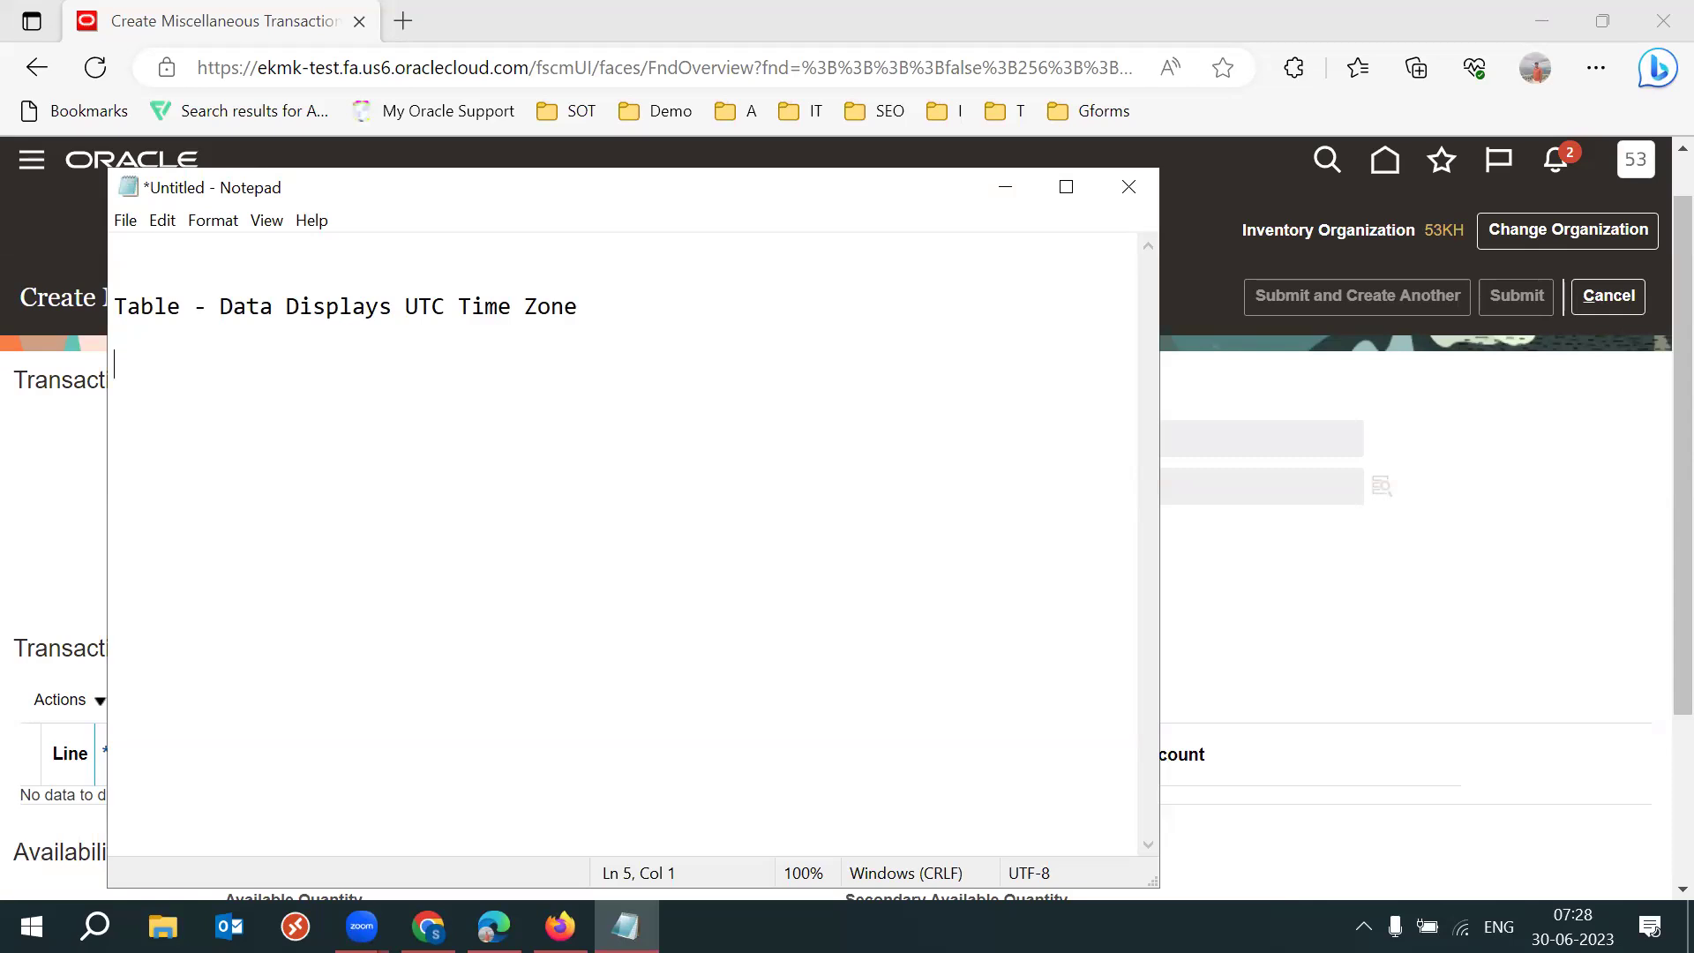
pyautogui.press('Return')
pyautogui.write('Item Report')
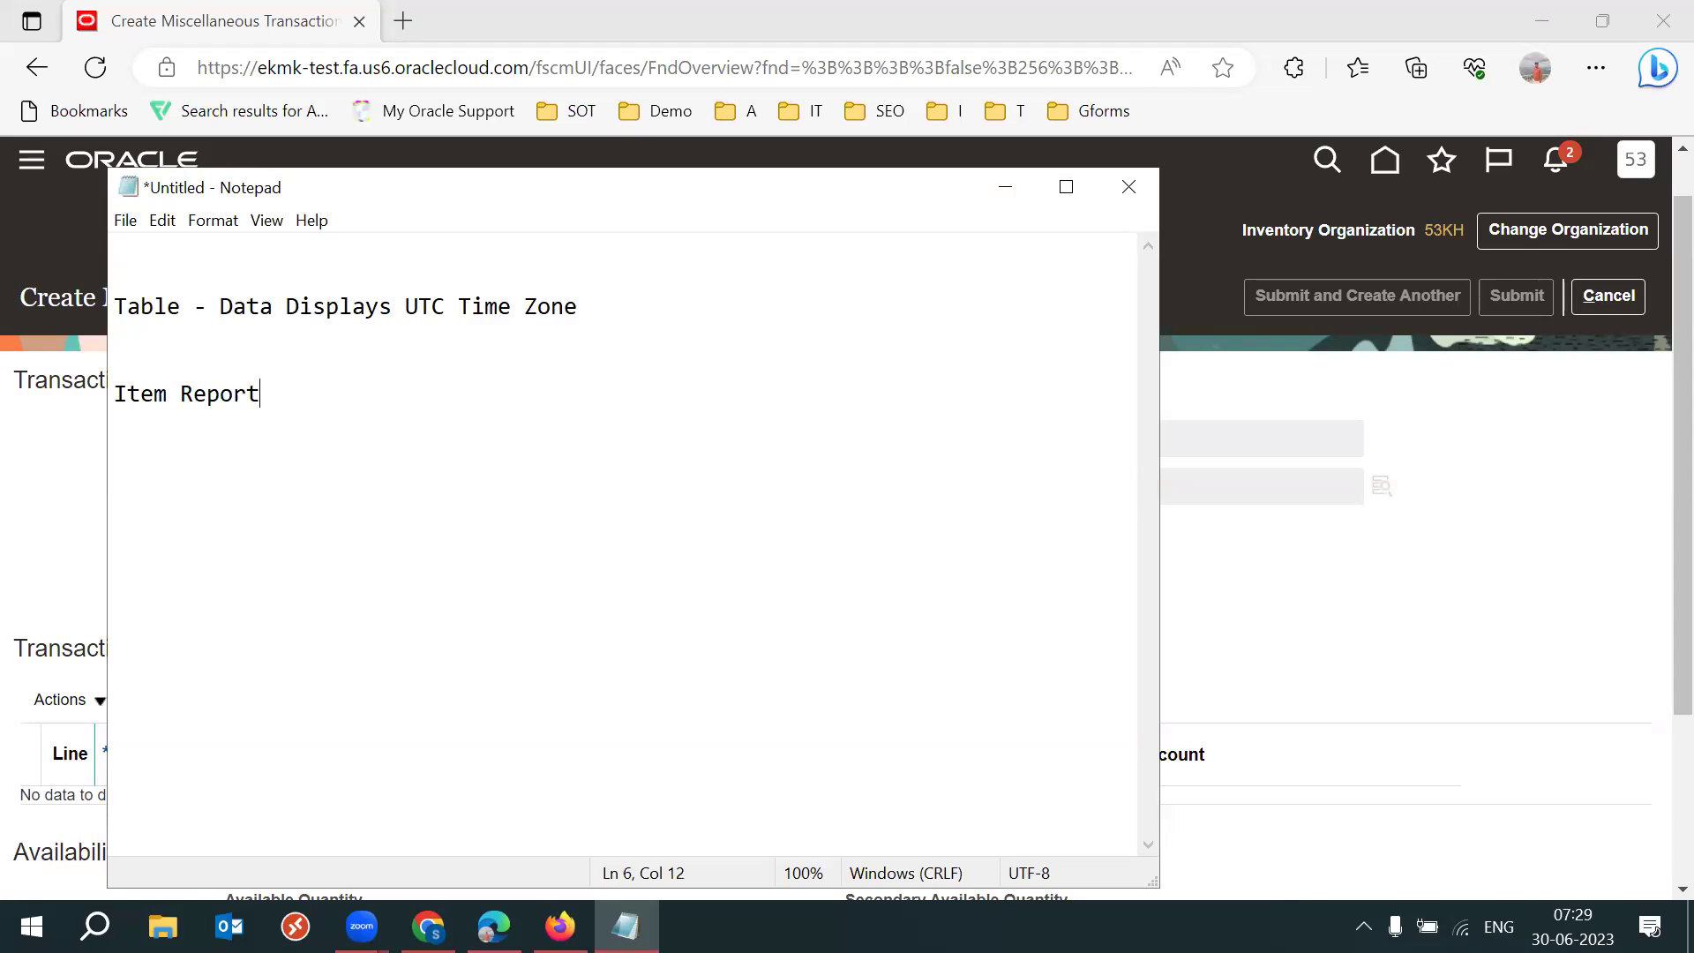
pyautogui.moveTo(298, 388); pyautogui.dragTo(112, 392)
pyautogui.click(252, 395)
pyautogui.click(275, 394)
# Type Tab-separated headers Item Name, Item Description, Created by and creation date.
pyautogui.press('Return')
pyautogui.press('Return')
pyautogui.write('Item Name')
pyautogui.press('Tab')
pyautogui.write('Item ')
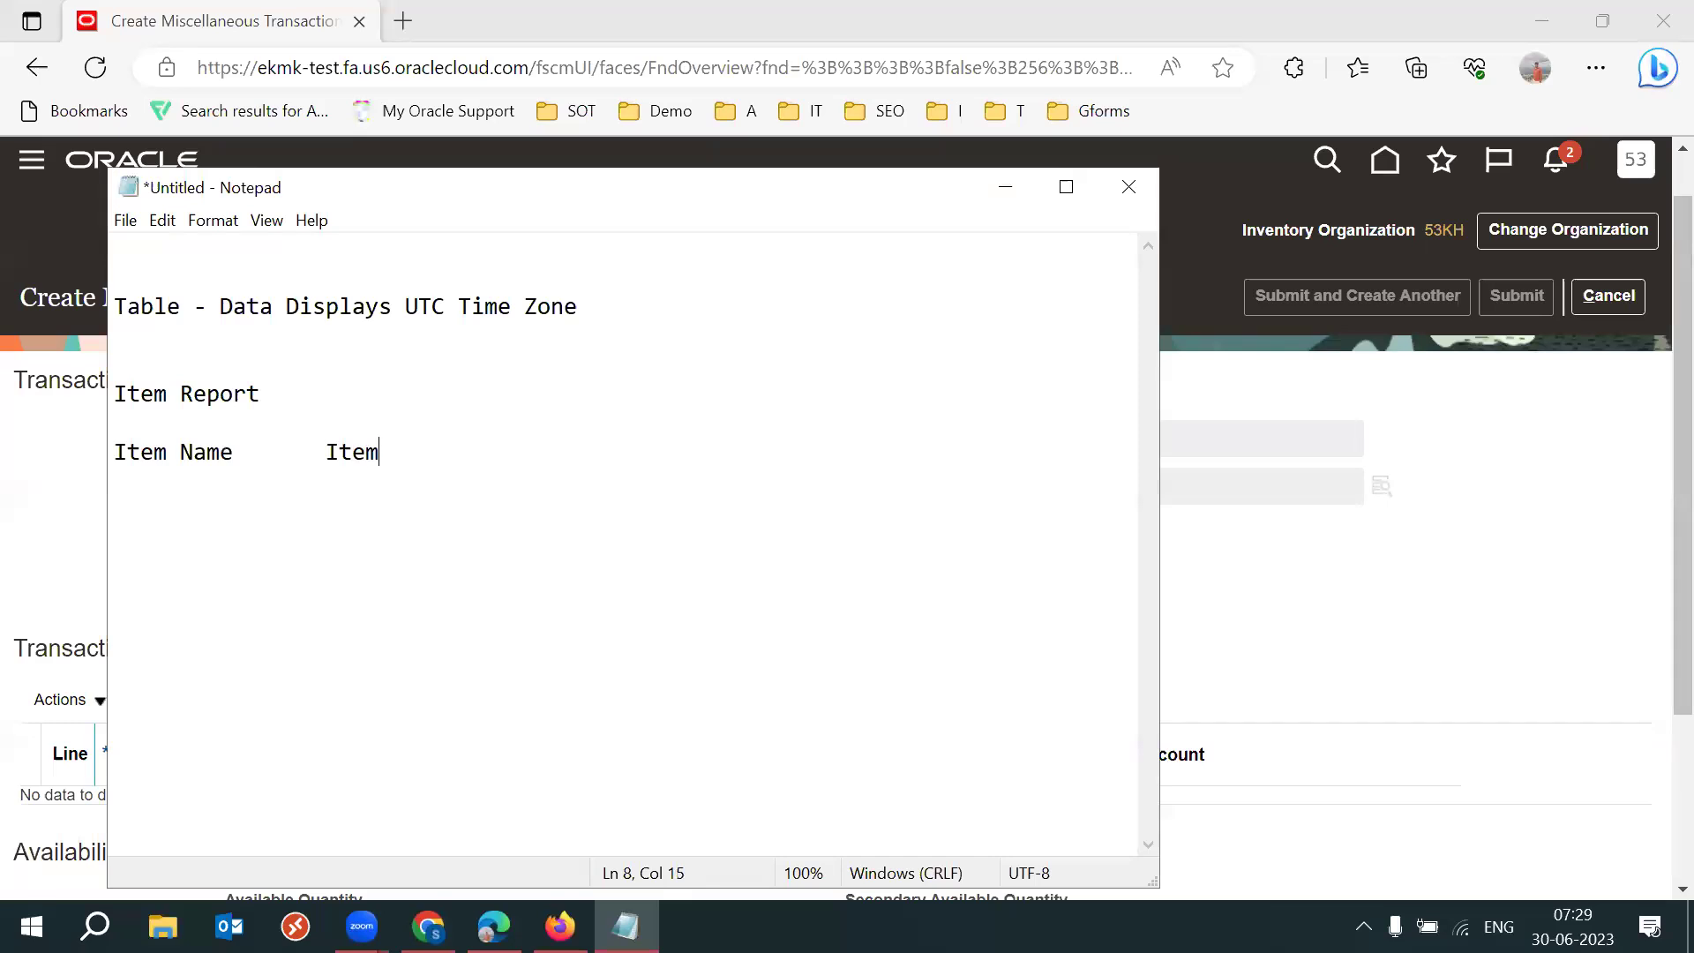
pyautogui.write('Description')
pyautogui.press('Tab')
pyautogui.write('Created by cr')
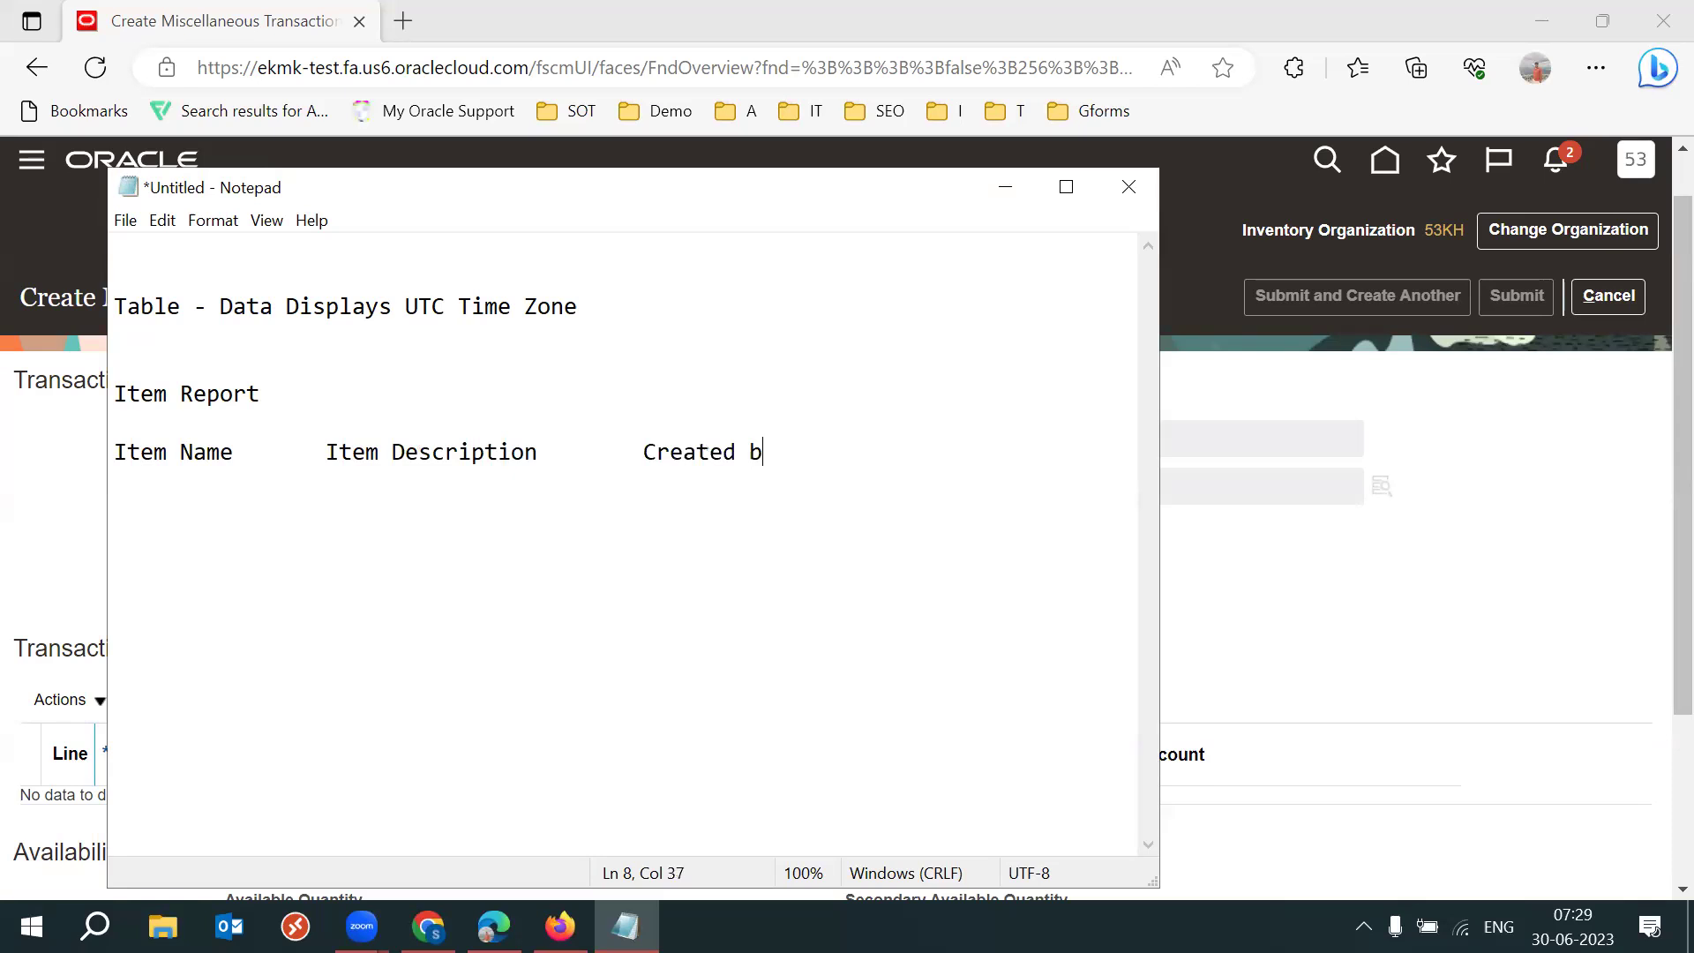
pyautogui.press('BackSpace')
pyautogui.press('BackSpace')
pyautogui.press('Tab')
pyautogui.write('creation date')
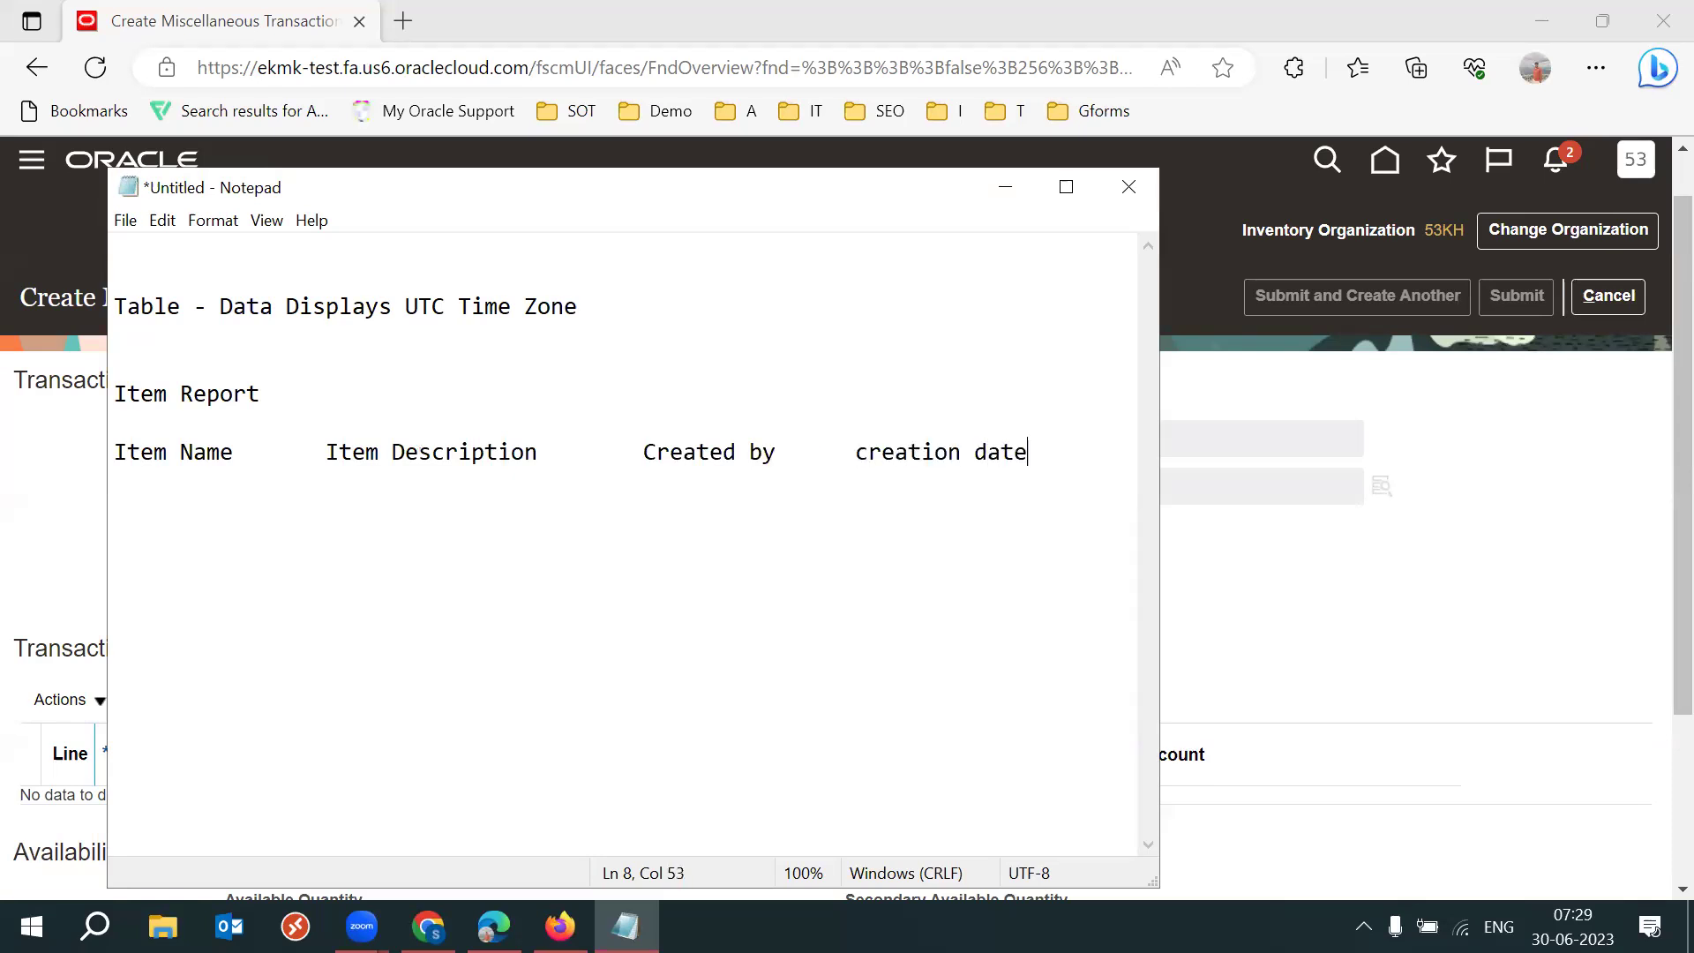
# Maximize Notepad and add the Categories header to the header row.
pyautogui.click(1065, 193)
pyautogui.press('Tab')
pyautogui.press('Tab')
pyautogui.write('ho')
pyautogui.press('BackSpace')
pyautogui.press('BackSpace')
pyautogui.press('BackSpace')
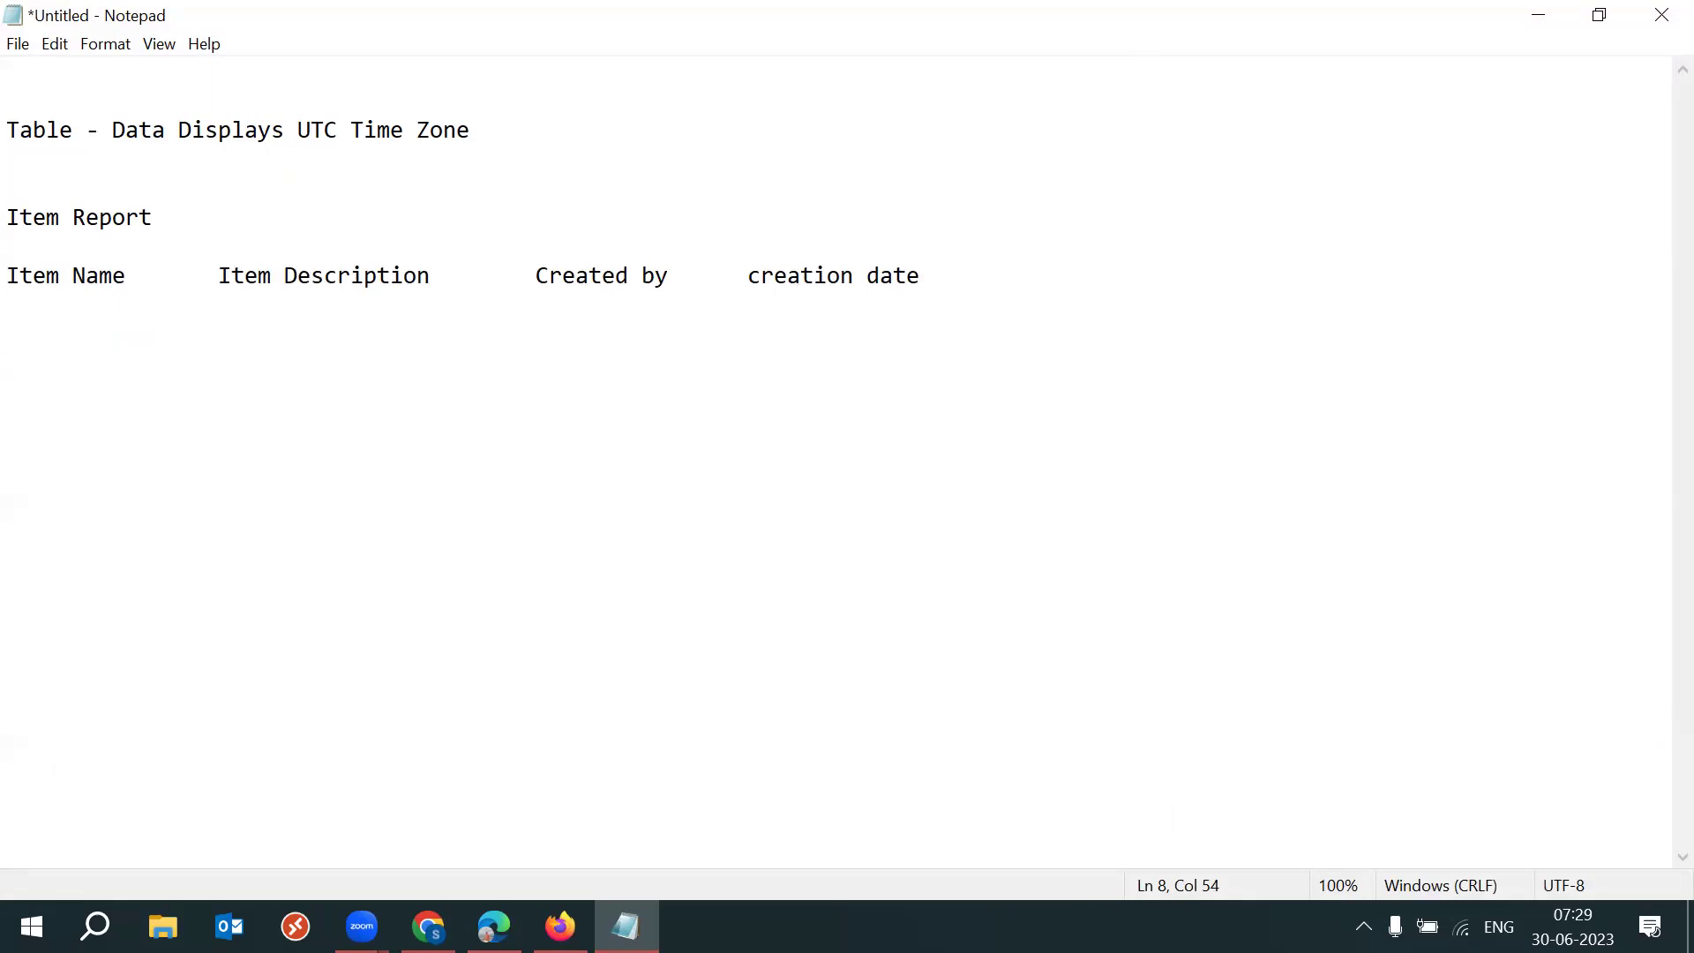
pyautogui.press('Tab')
pyautogui.write('Categories')
pyautogui.moveTo(1051, 275); pyautogui.dragTo(1200, 293)
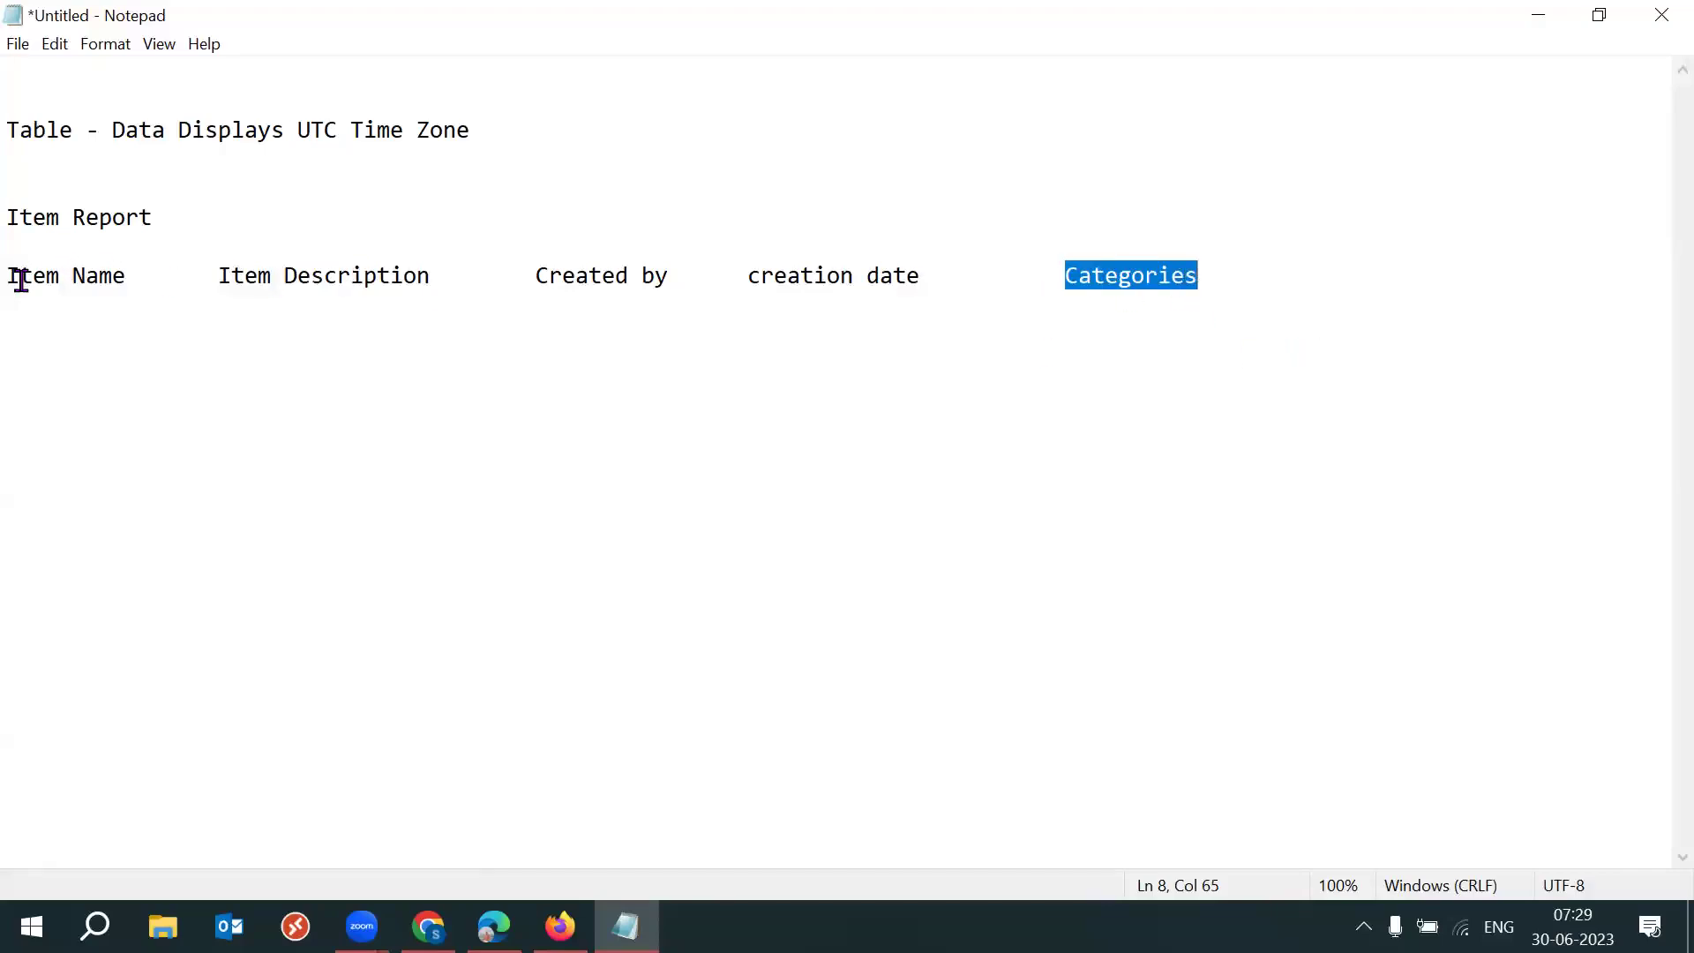
pyautogui.moveTo(15, 276); pyautogui.dragTo(283, 272)
# Underline the Item Report title with a dashed line '--------'.
pyautogui.click(192, 219)
pyautogui.press('Return')
pyautogui.write('--------')
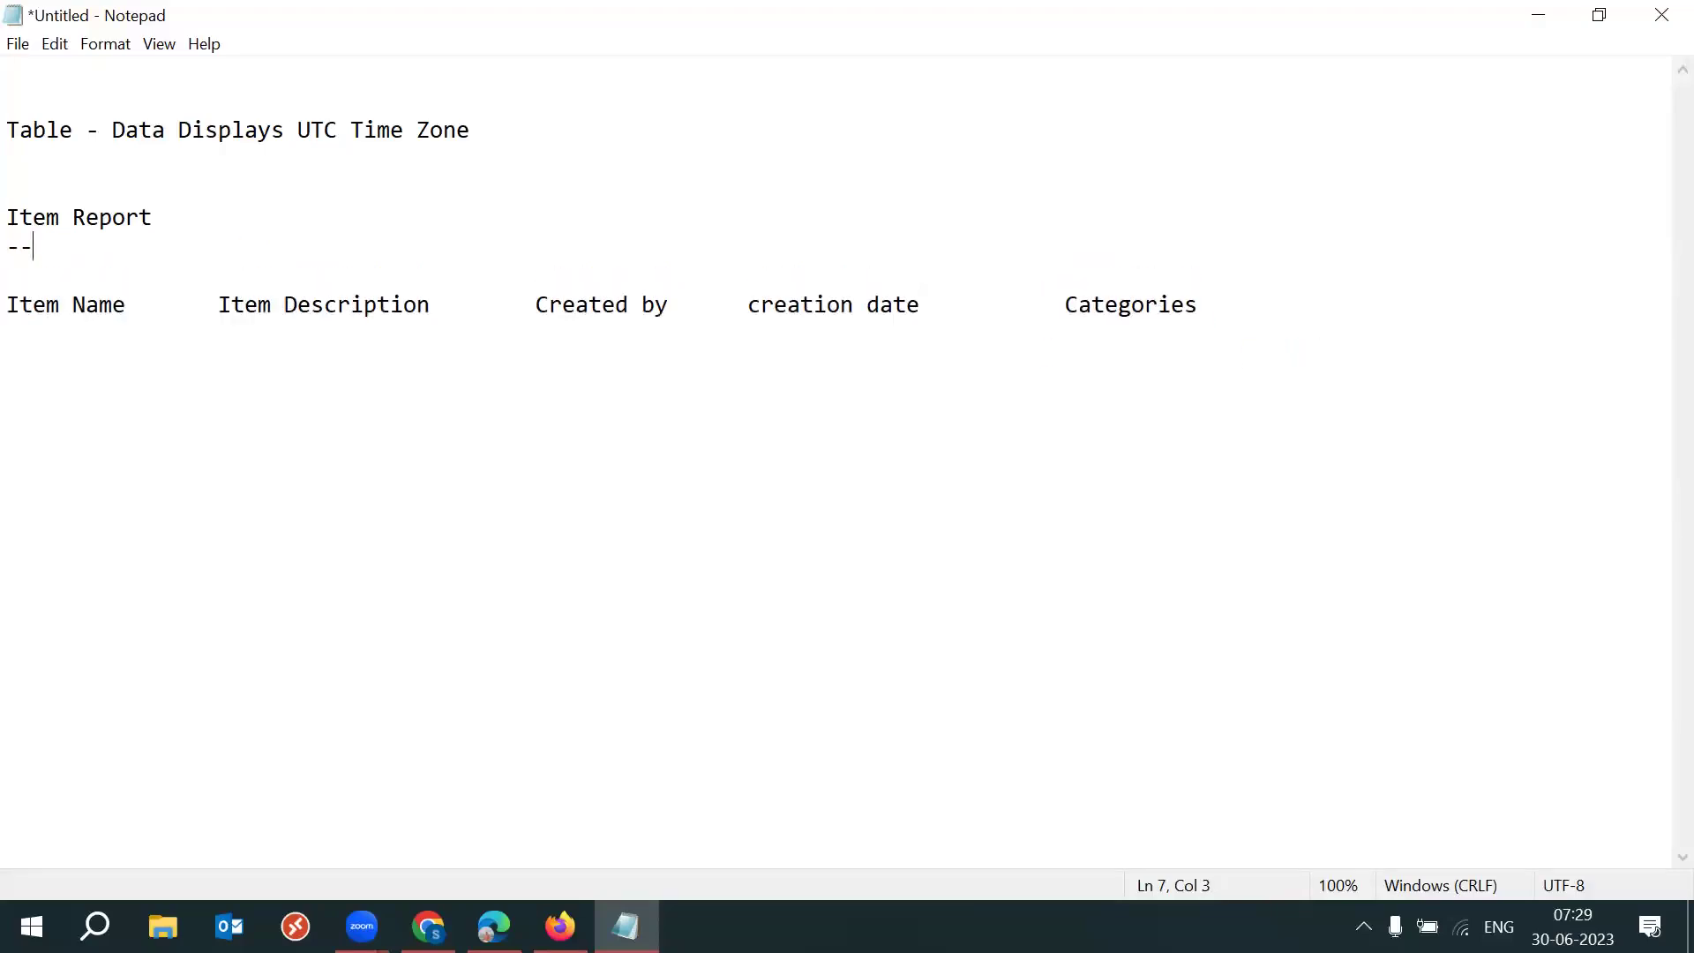
pyautogui.moveTo(1228, 309); pyautogui.dragTo(33, 305)
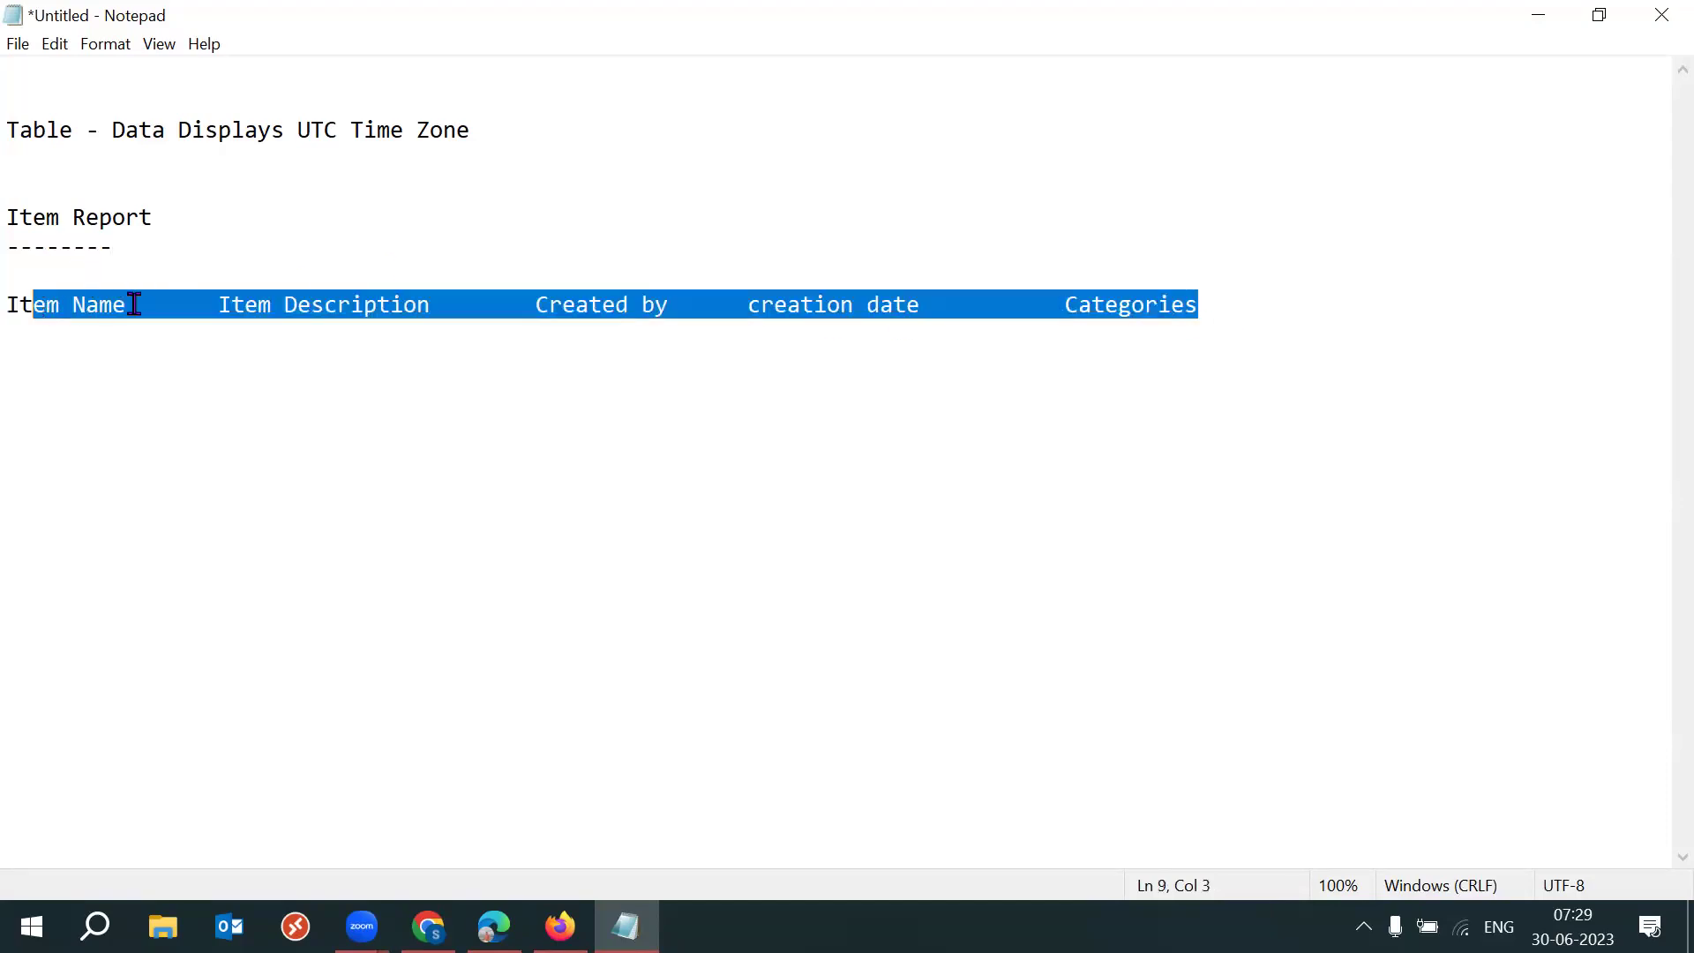
pyautogui.click(135, 304)
pyautogui.click(1244, 312)
# Type the data row FG1100, 1st Item, the creator's name, 29JUNE, Electronics, Tab-separated.
pyautogui.press('Return')
pyautogui.press('Return')
pyautogui.write('FG1100')
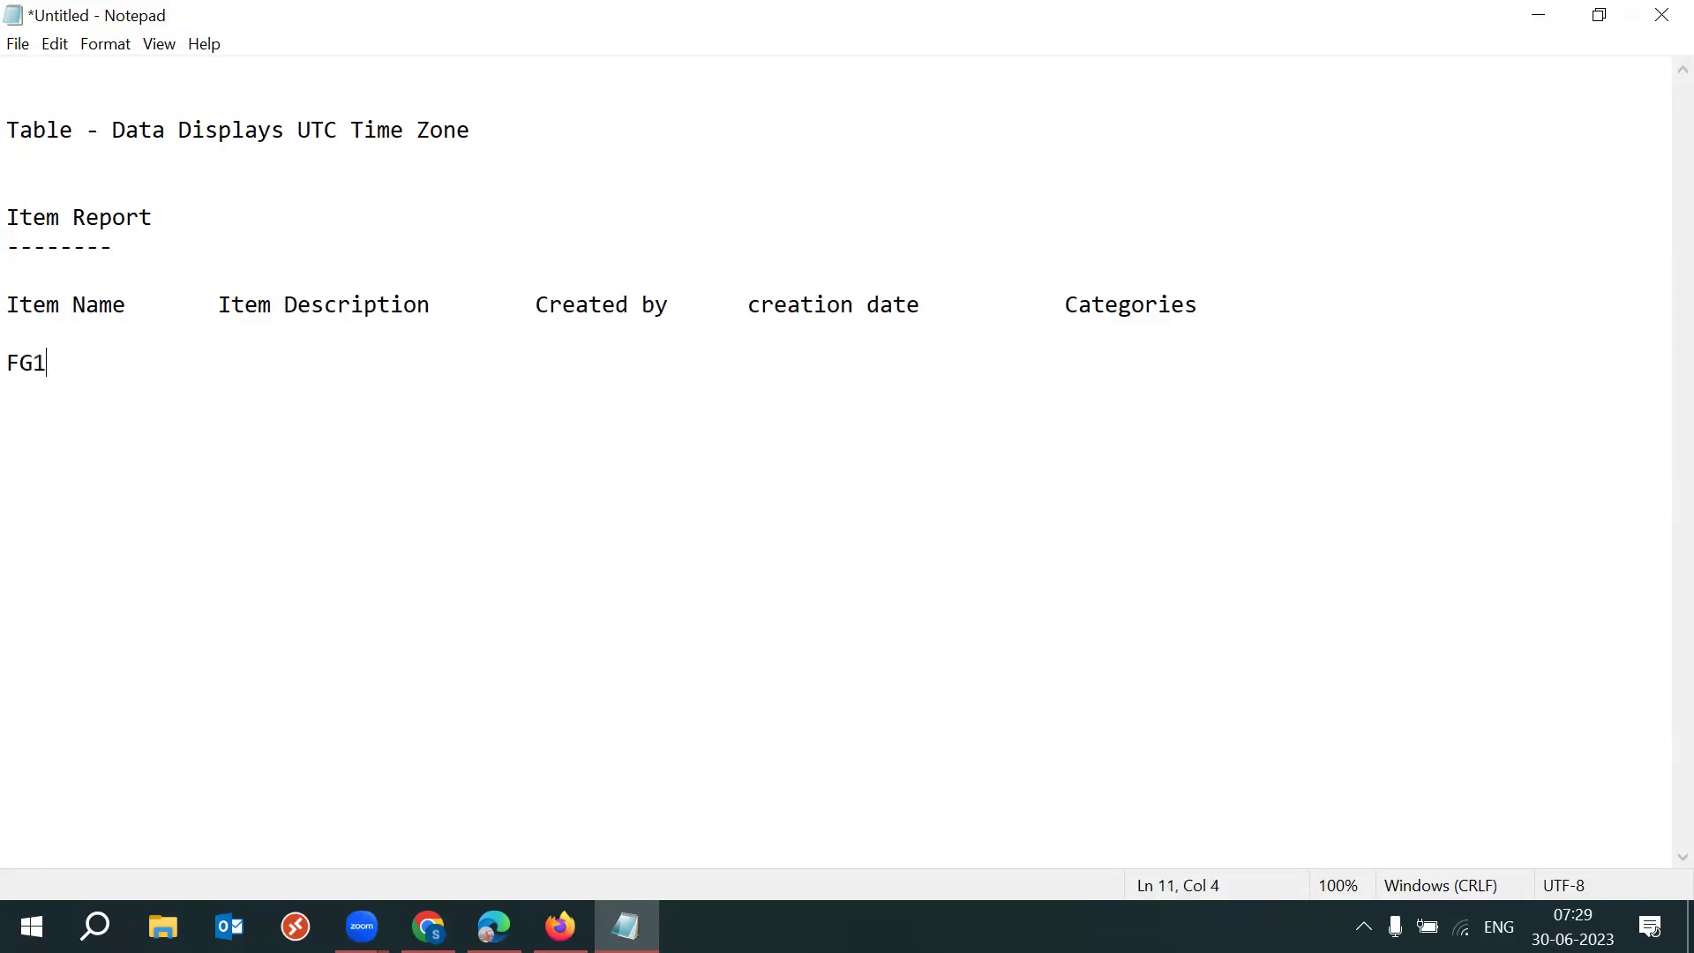
pyautogui.press('Tab')
pyautogui.press('Tab')
pyautogui.write('1st Item')
pyautogui.press('Tab')
pyautogui.press('Tab')
pyautogui.write('snk')
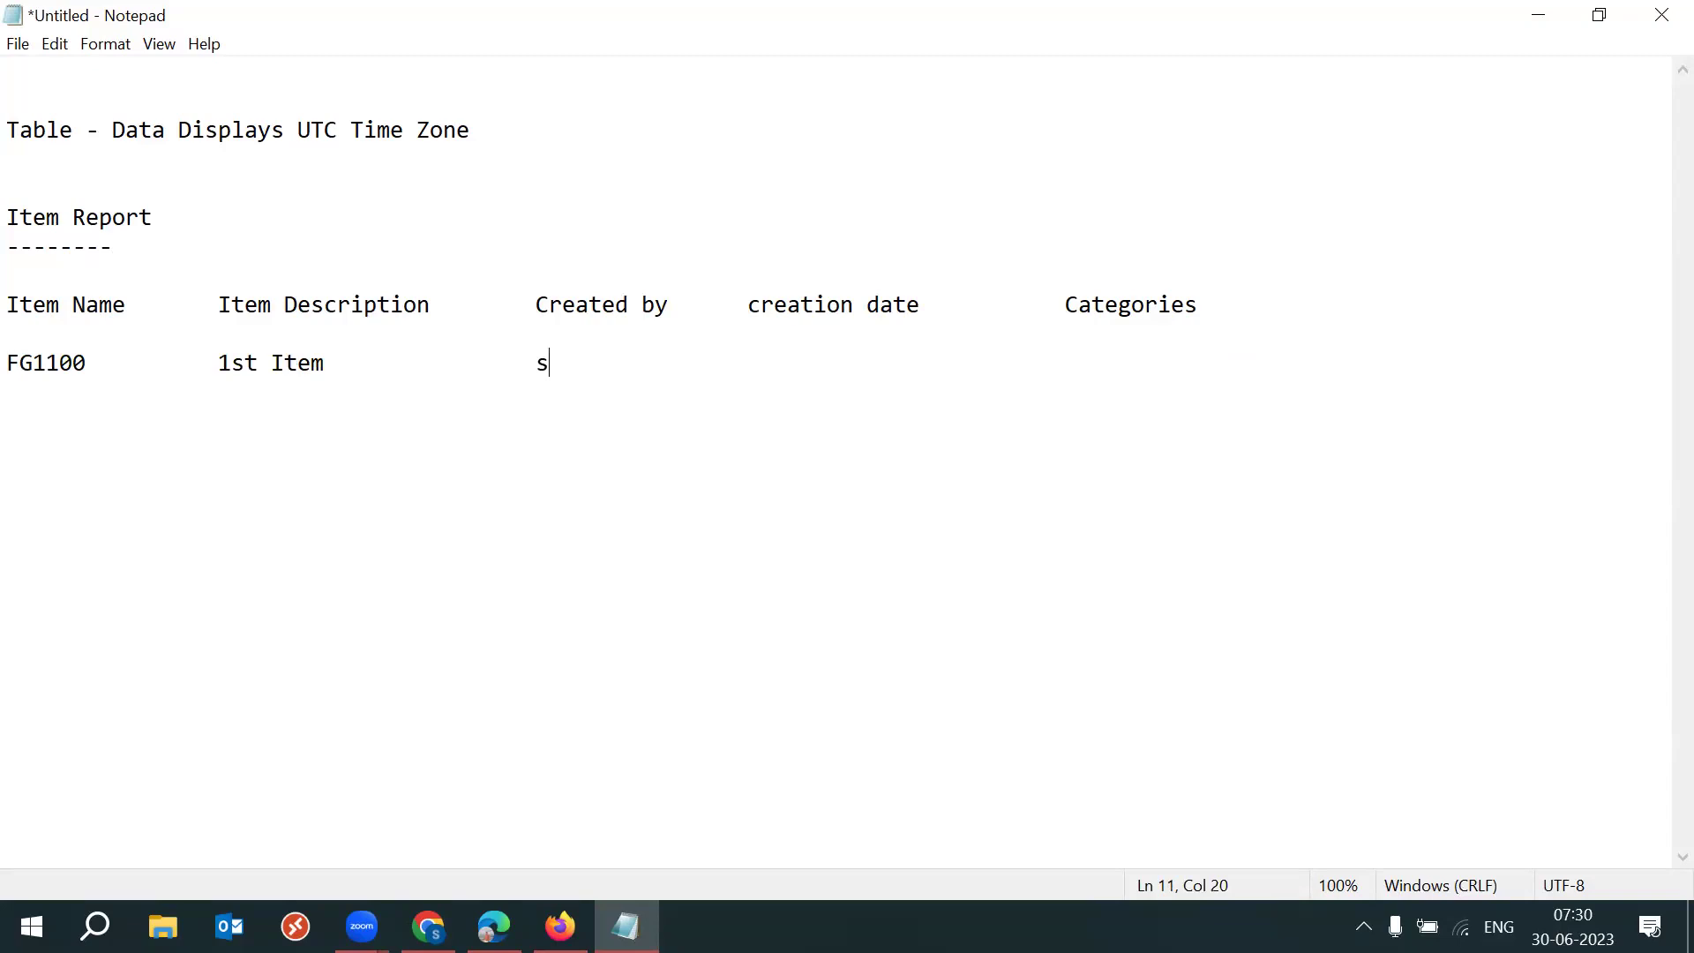
pyautogui.press('BackSpace')
pyautogui.press('BackSpace')
pyautogui.write('ankar')
pyautogui.press('Tab')
pyautogui.press('Tab')
pyautogui.write('29JUNE')
pyautogui.press('Tab')
pyautogui.press('Tab')
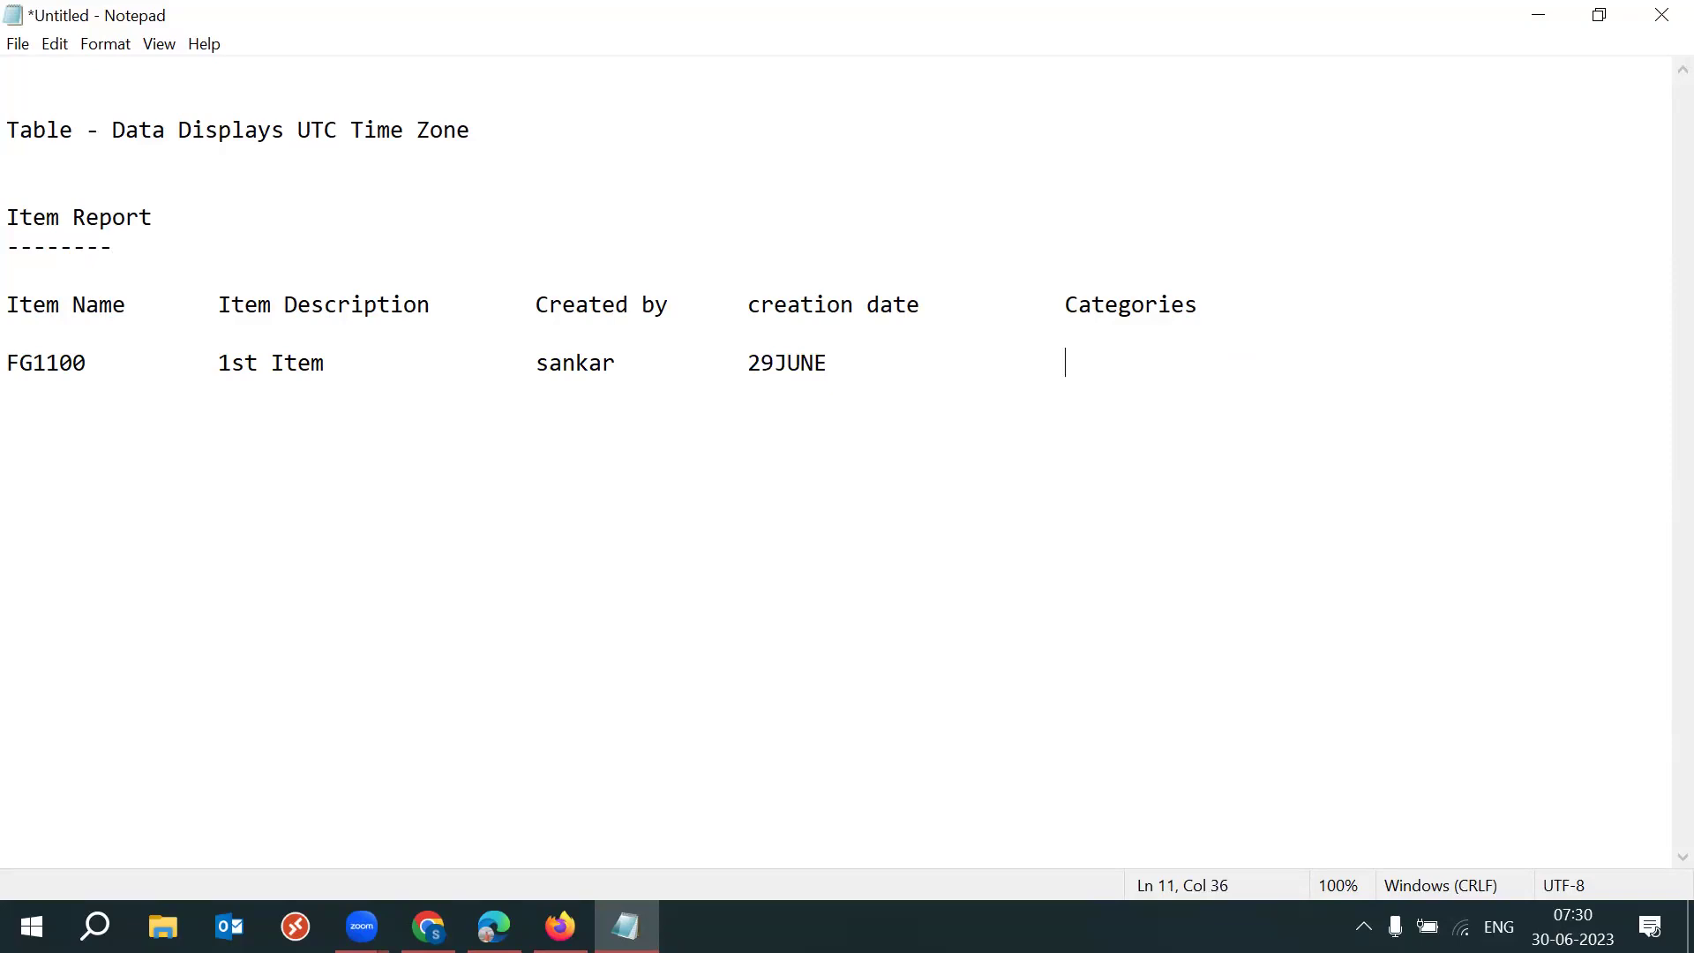
pyautogui.write('Electronics')
# Check the FG1100 row's 29JUNE date alignment under the creation date header.
pyautogui.moveTo(11, 364); pyautogui.dragTo(1286, 365)
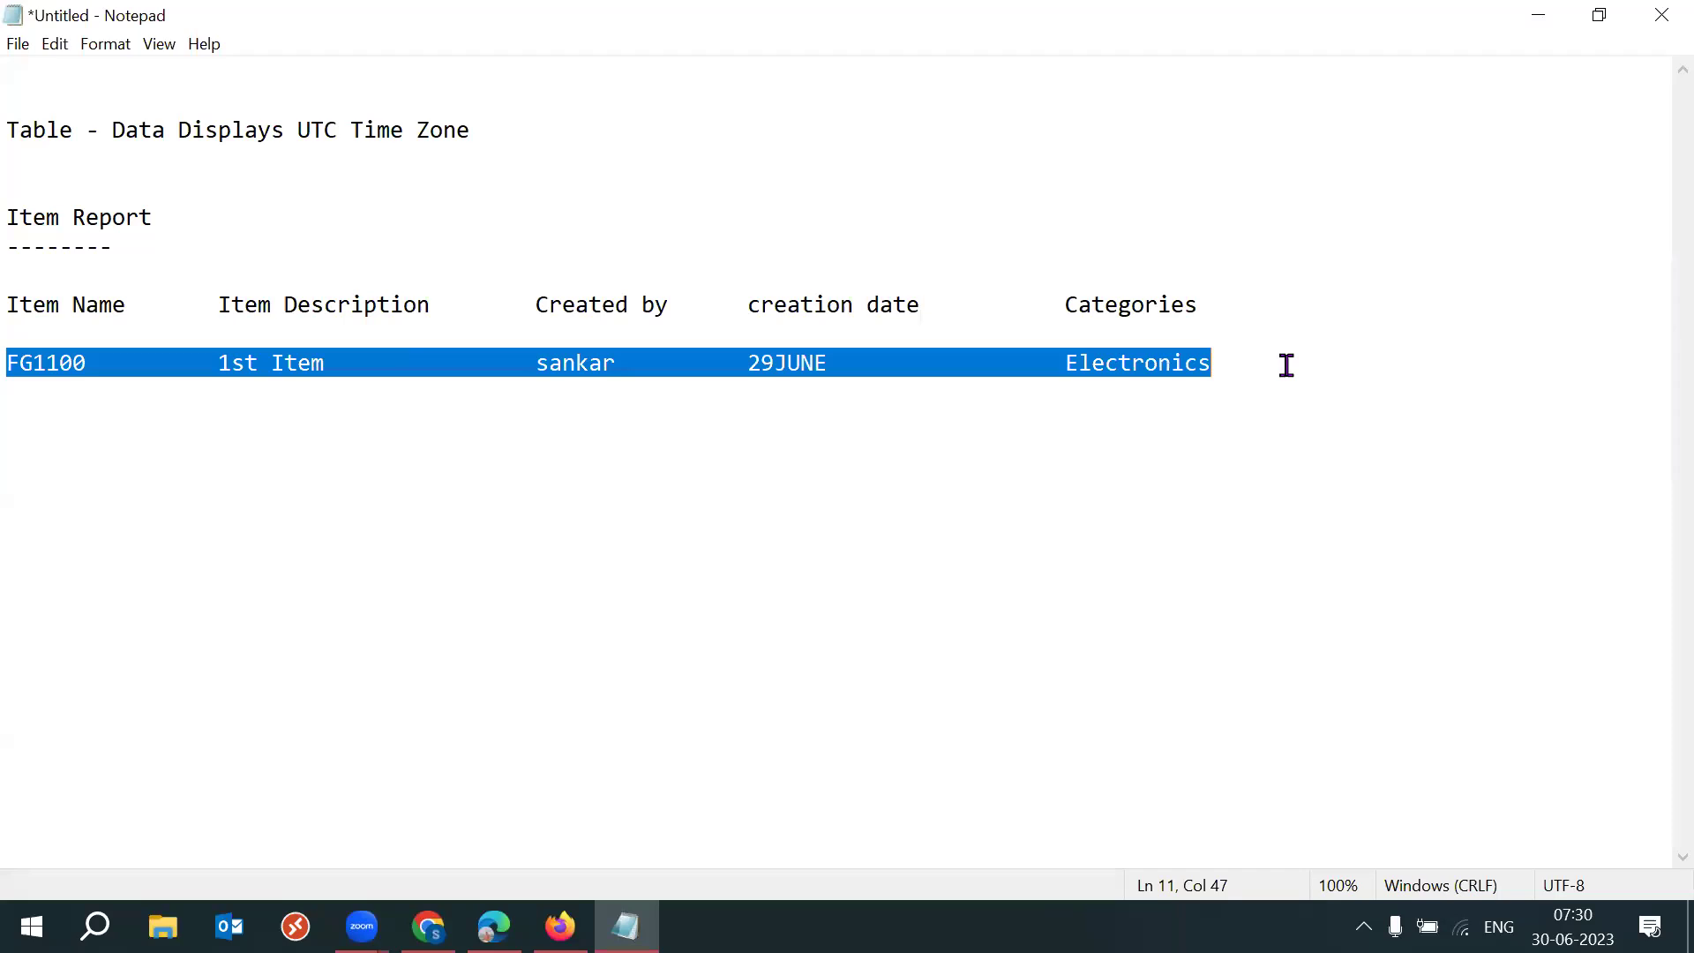
pyautogui.click(1287, 366)
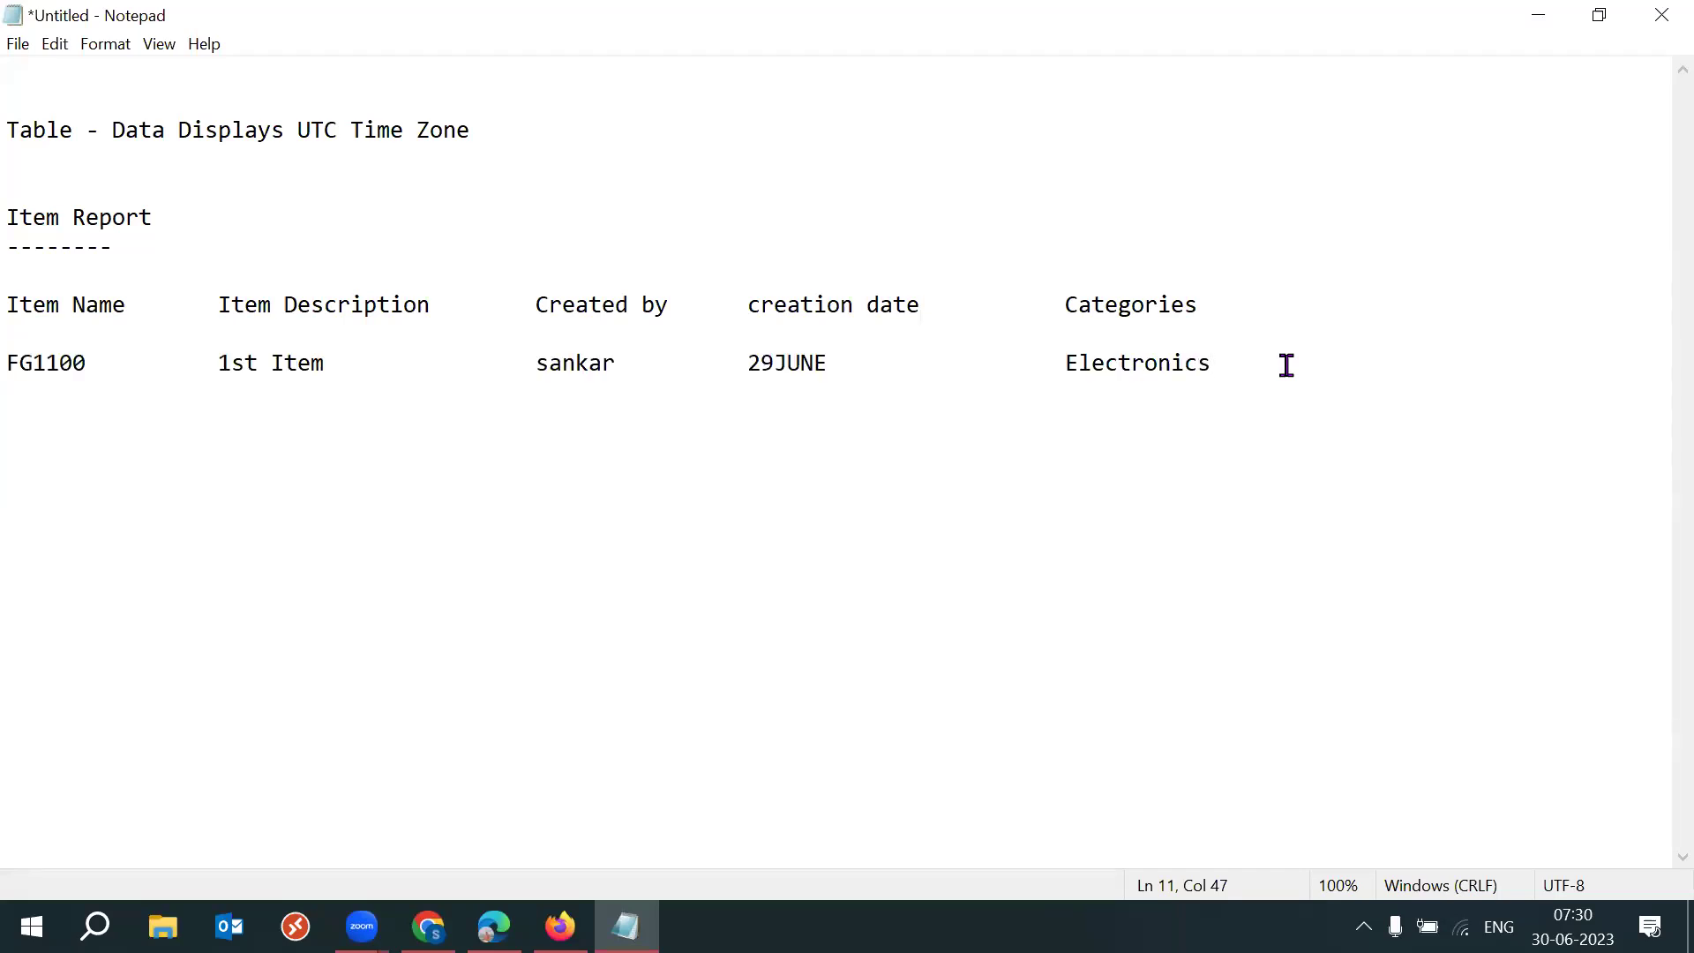
pyautogui.click(862, 362)
pyautogui.moveTo(730, 367); pyautogui.dragTo(835, 369)
pyautogui.click(862, 367)
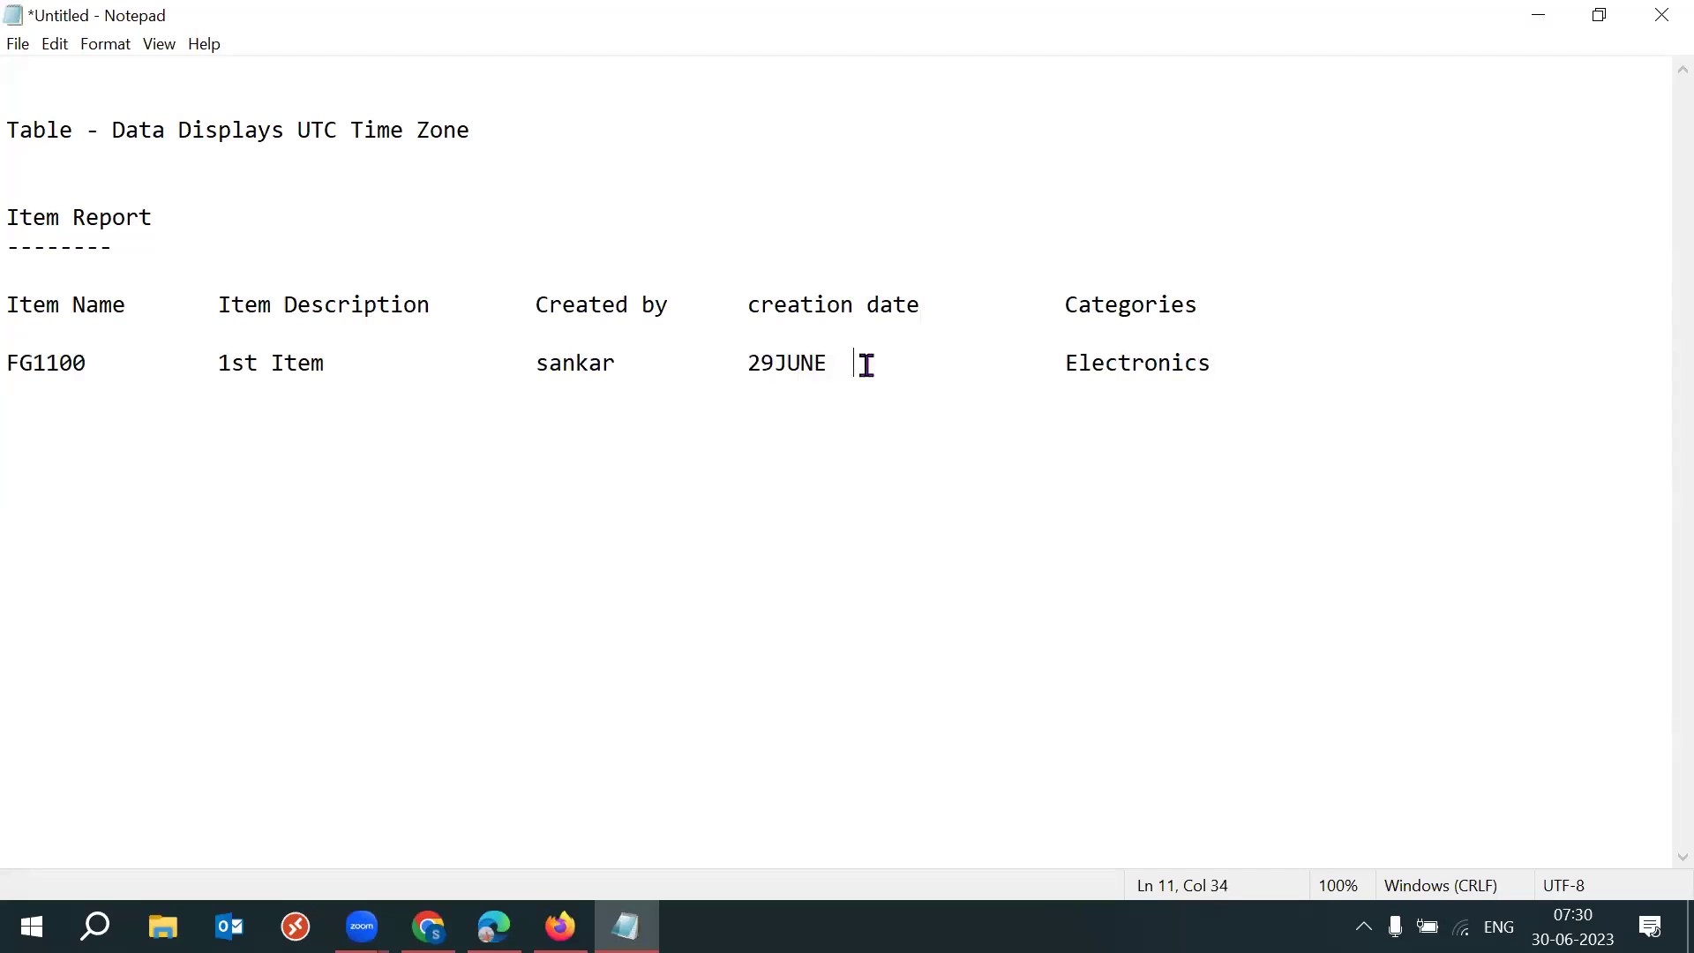
pyautogui.click(750, 362)
pyautogui.doubleClick(779, 363)
pyautogui.moveTo(835, 362); pyautogui.dragTo(942, 389)
pyautogui.click(937, 309)
# Append ' & Time' to the date header and '& Time?' to the 29JUNE cell, keeping Electronics under Categories.
pyautogui.write('& Time')
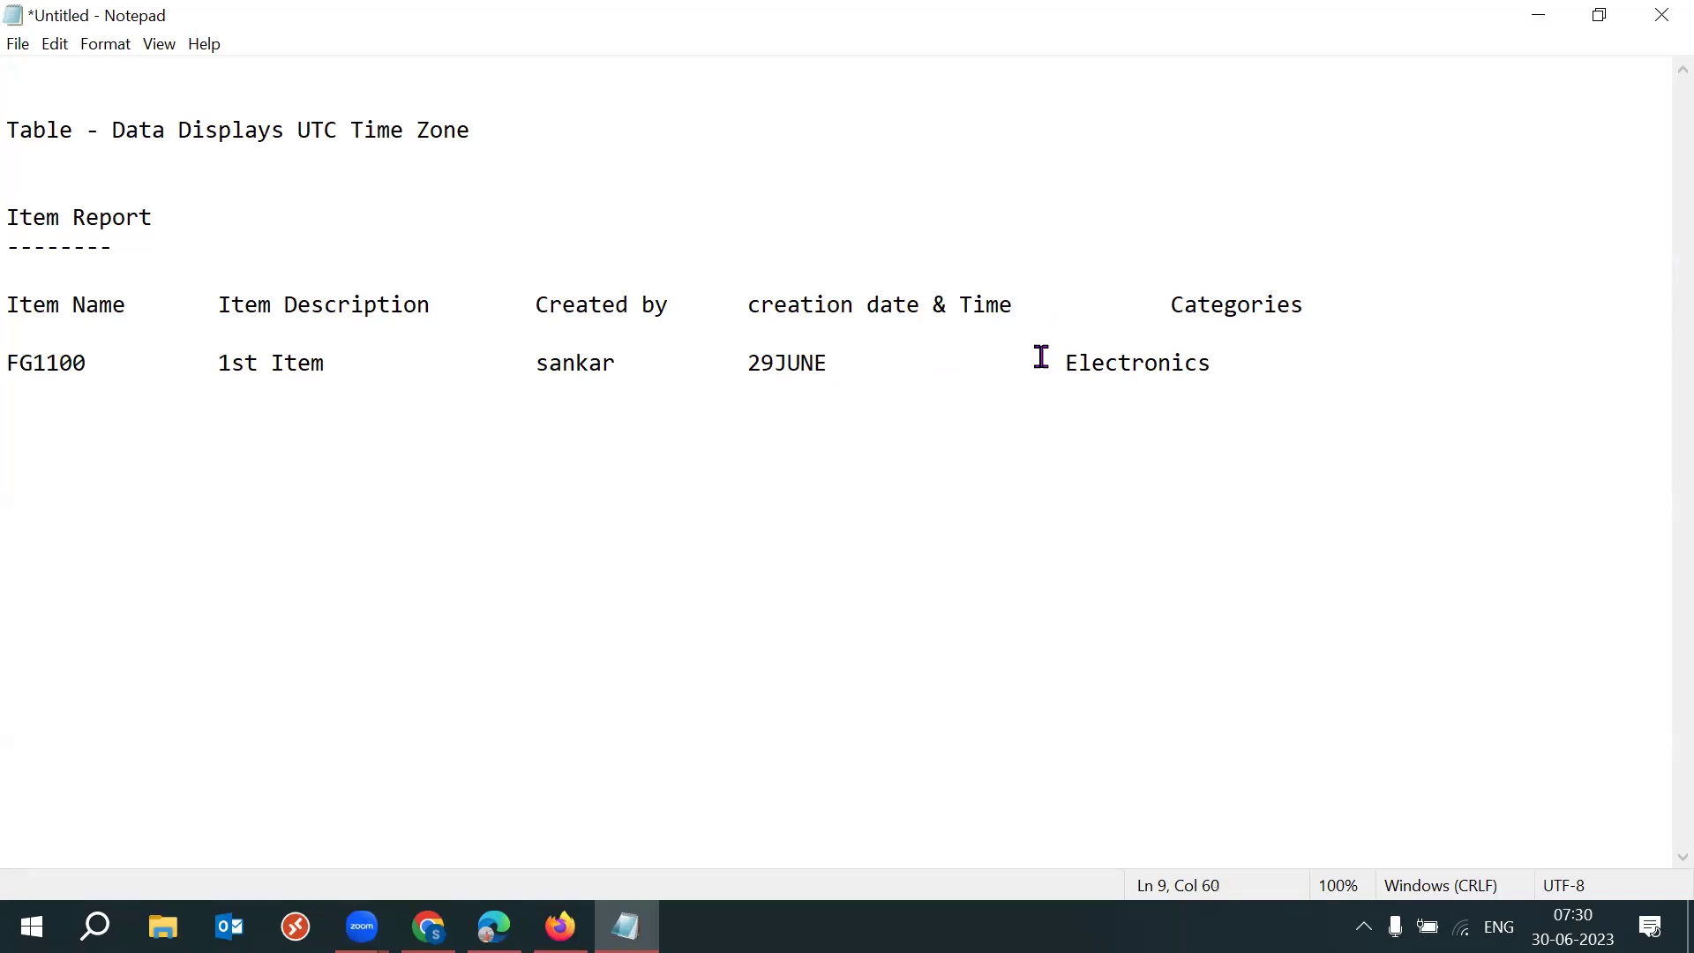
pyautogui.click(1040, 354)
pyautogui.press('Tab')
pyautogui.click(854, 364)
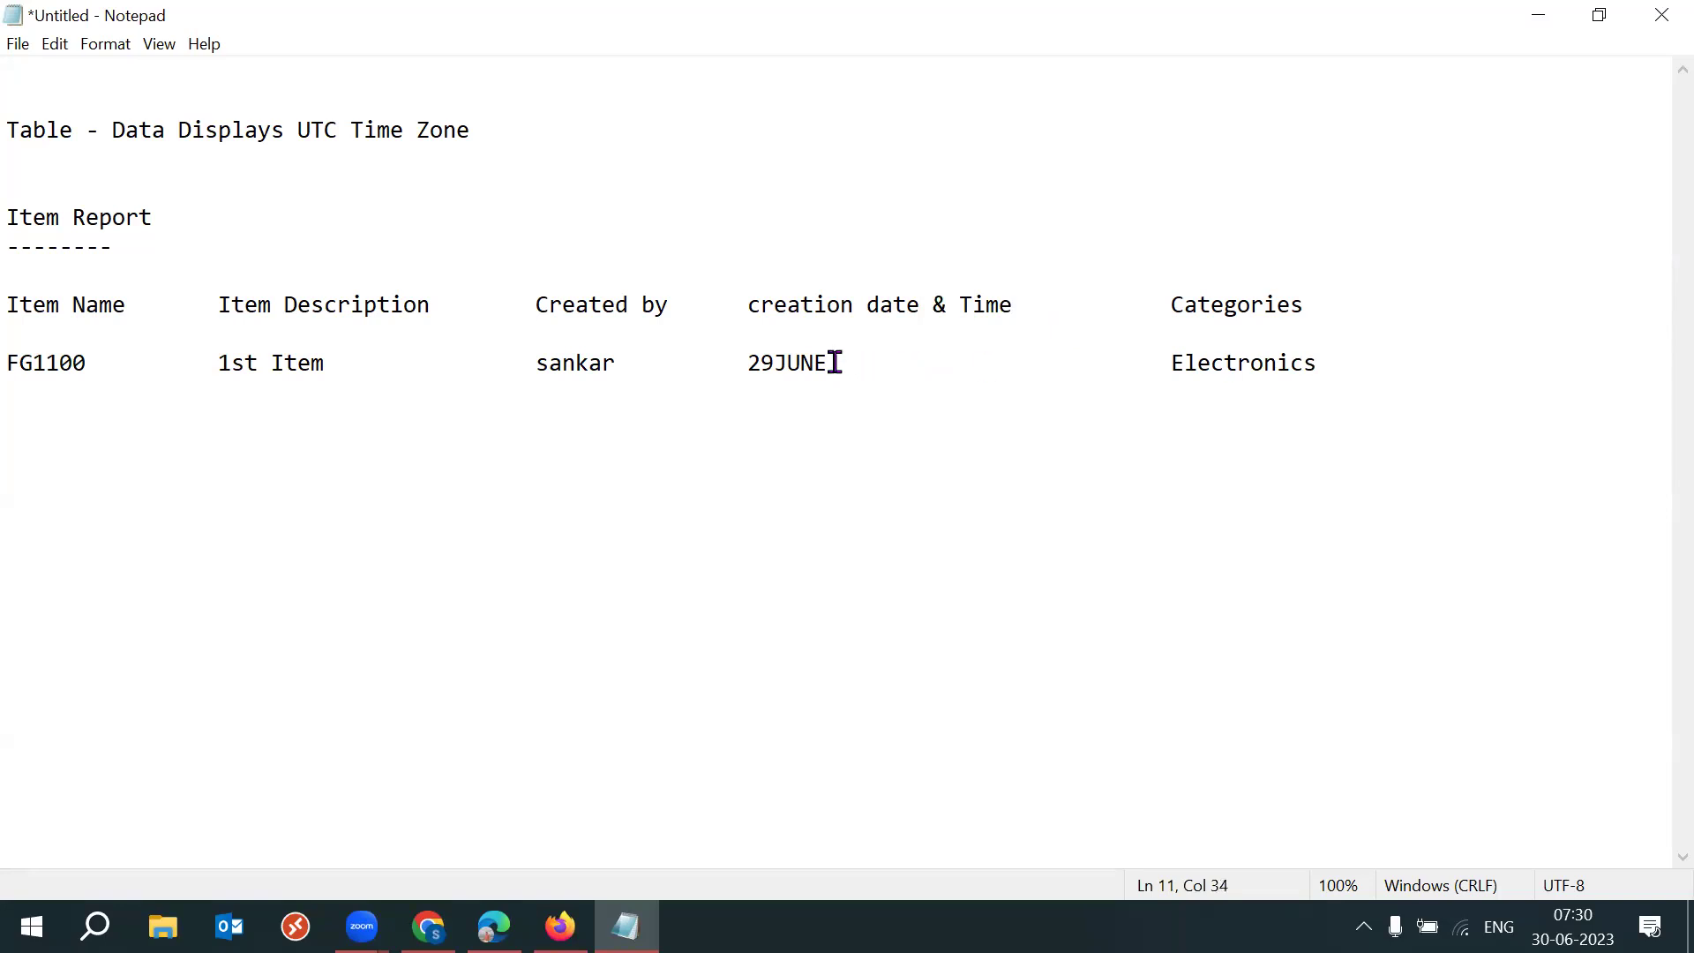
pyautogui.write('&')
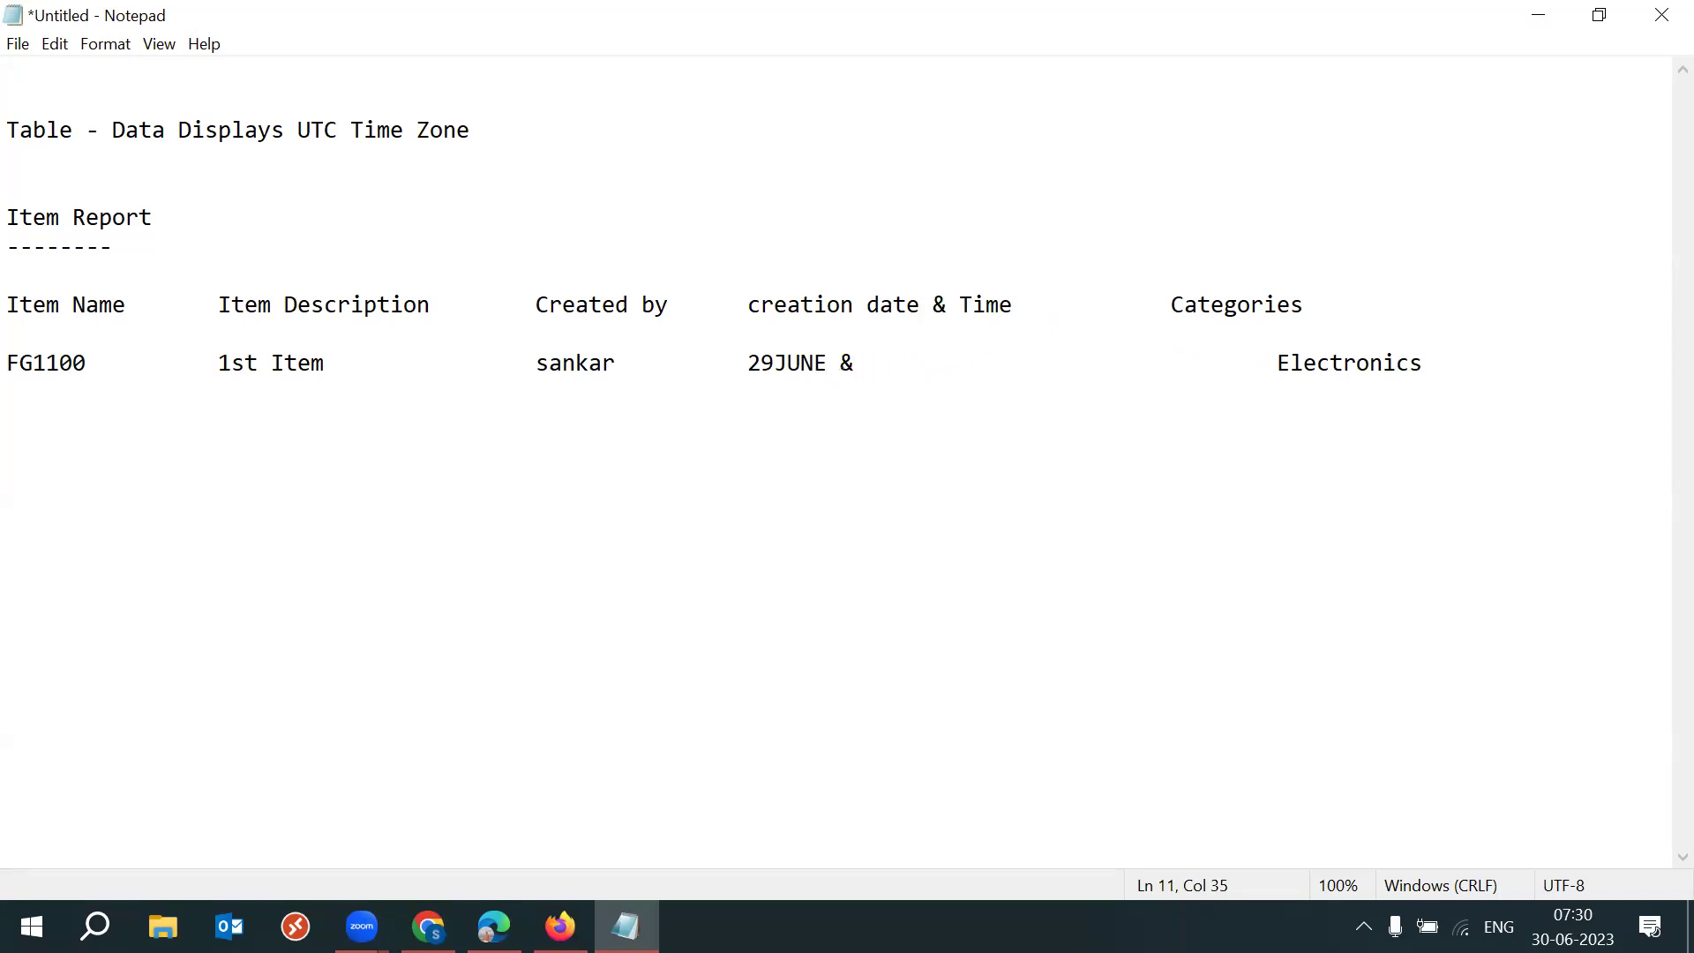
pyautogui.write(' Time')
pyautogui.moveTo(849, 363); pyautogui.dragTo(946, 360)
pyautogui.click(946, 359)
pyautogui.click(927, 363)
pyautogui.write('?')
pyautogui.press('Delete')
# Highlight the Time? placeholder and the 29JUNE date, then bring up the current UTC time result.
pyautogui.moveTo(858, 363); pyautogui.dragTo(936, 363)
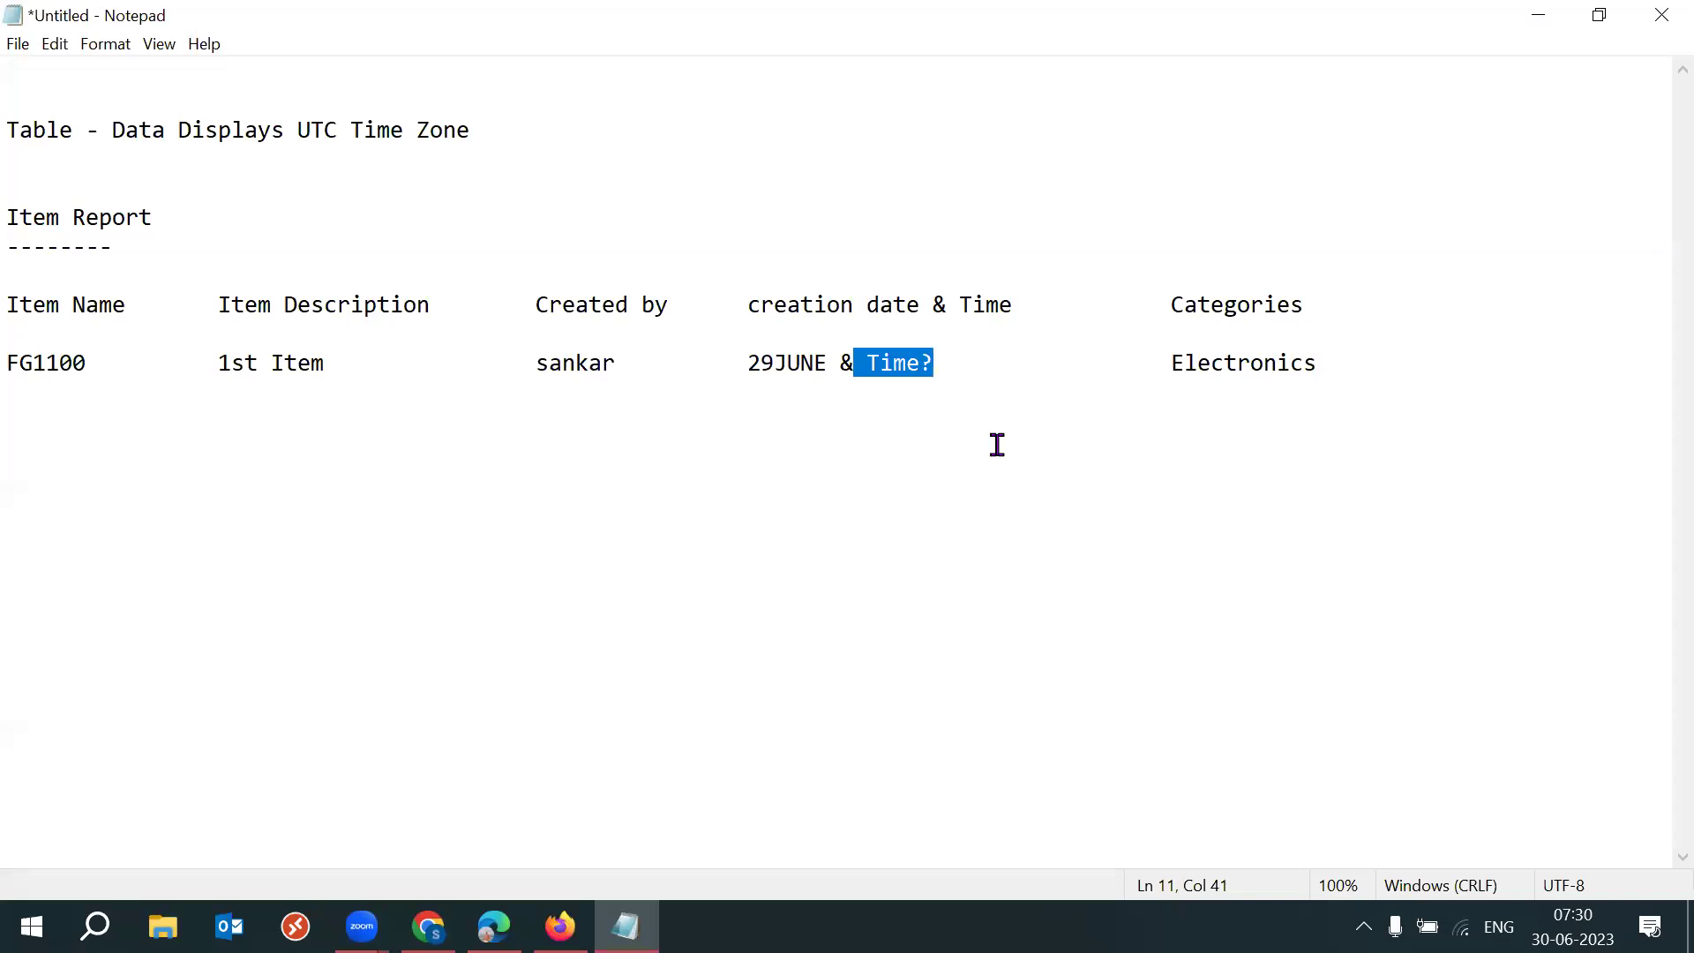
pyautogui.click(908, 374)
pyautogui.moveTo(865, 363); pyautogui.dragTo(937, 360)
pyautogui.click(992, 373)
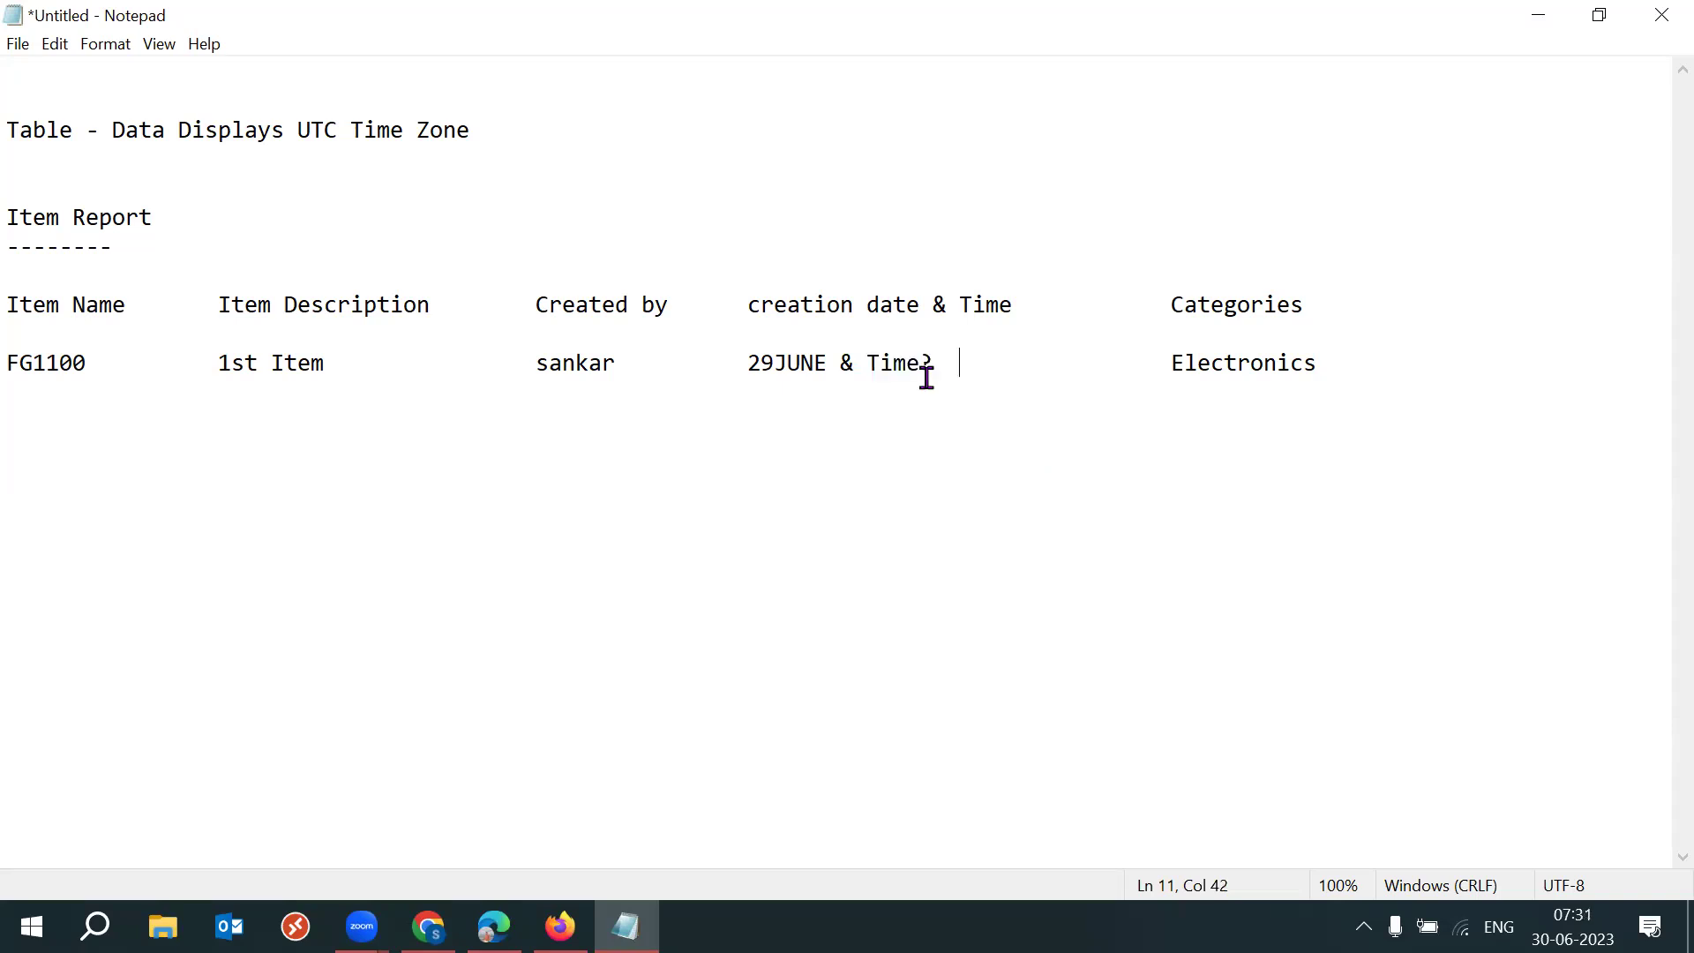
pyautogui.moveTo(869, 362); pyautogui.dragTo(911, 361)
pyautogui.click(943, 367)
pyautogui.moveTo(750, 363); pyautogui.dragTo(830, 363)
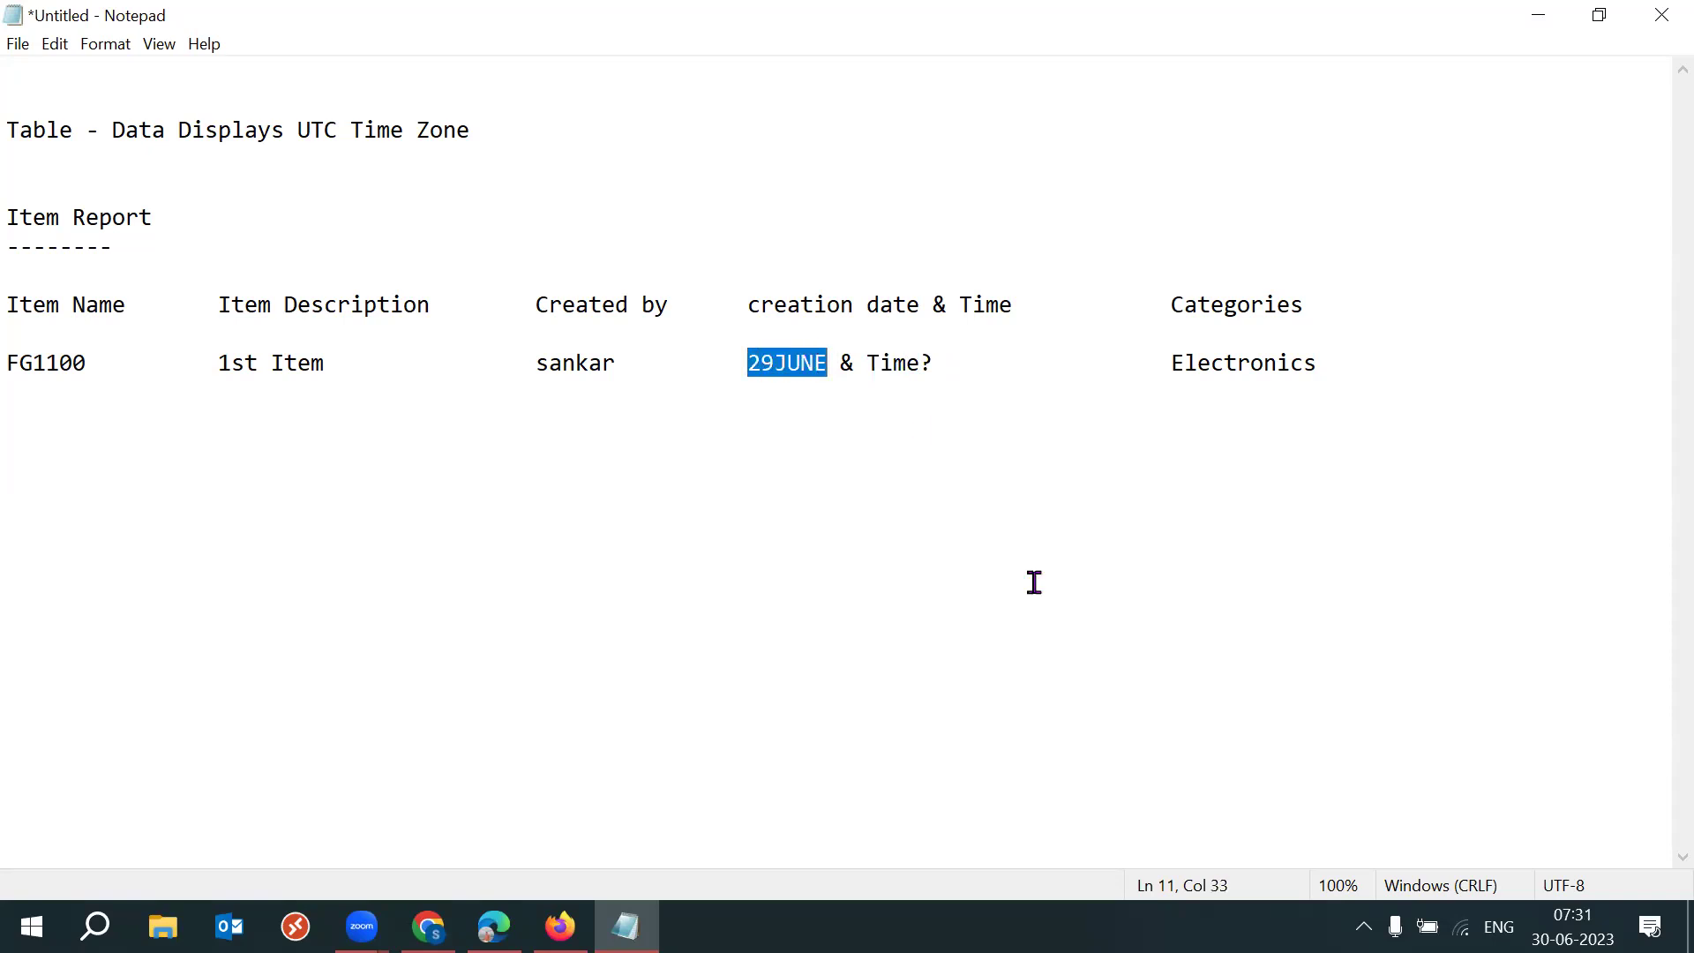
pyautogui.click(429, 926)
# Check the current UTC date, Friday 30 June 2023, in the Google result.
pyautogui.click(1243, 385)
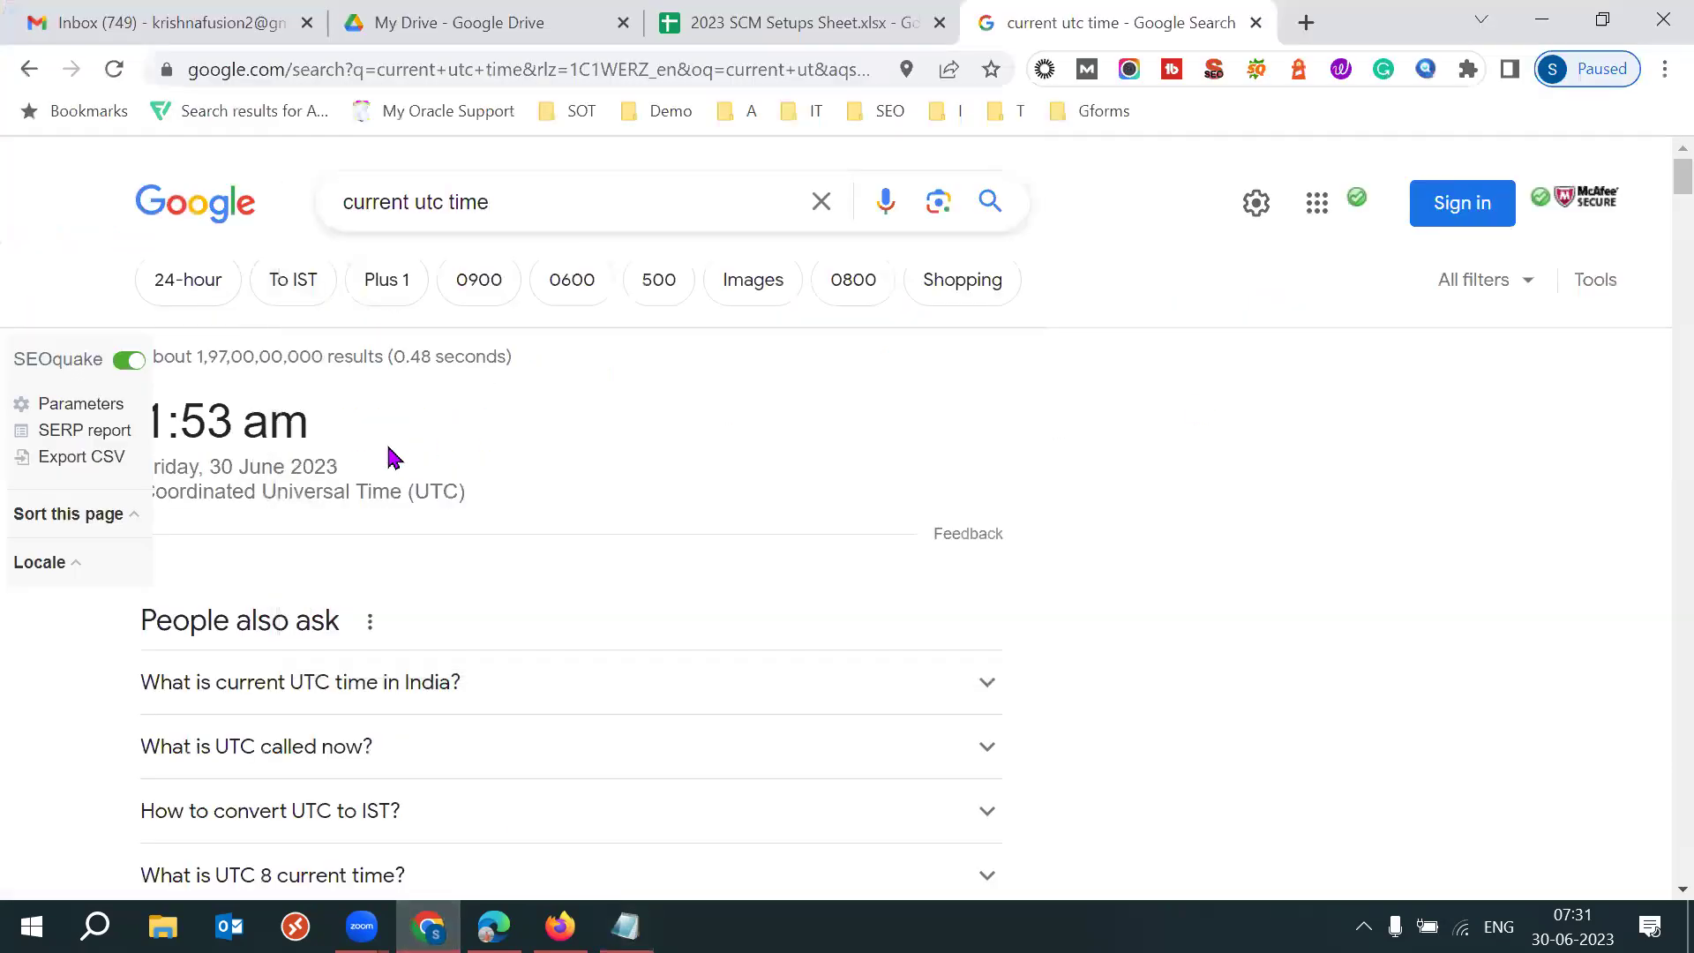
pyautogui.moveTo(210, 466); pyautogui.dragTo(341, 464)
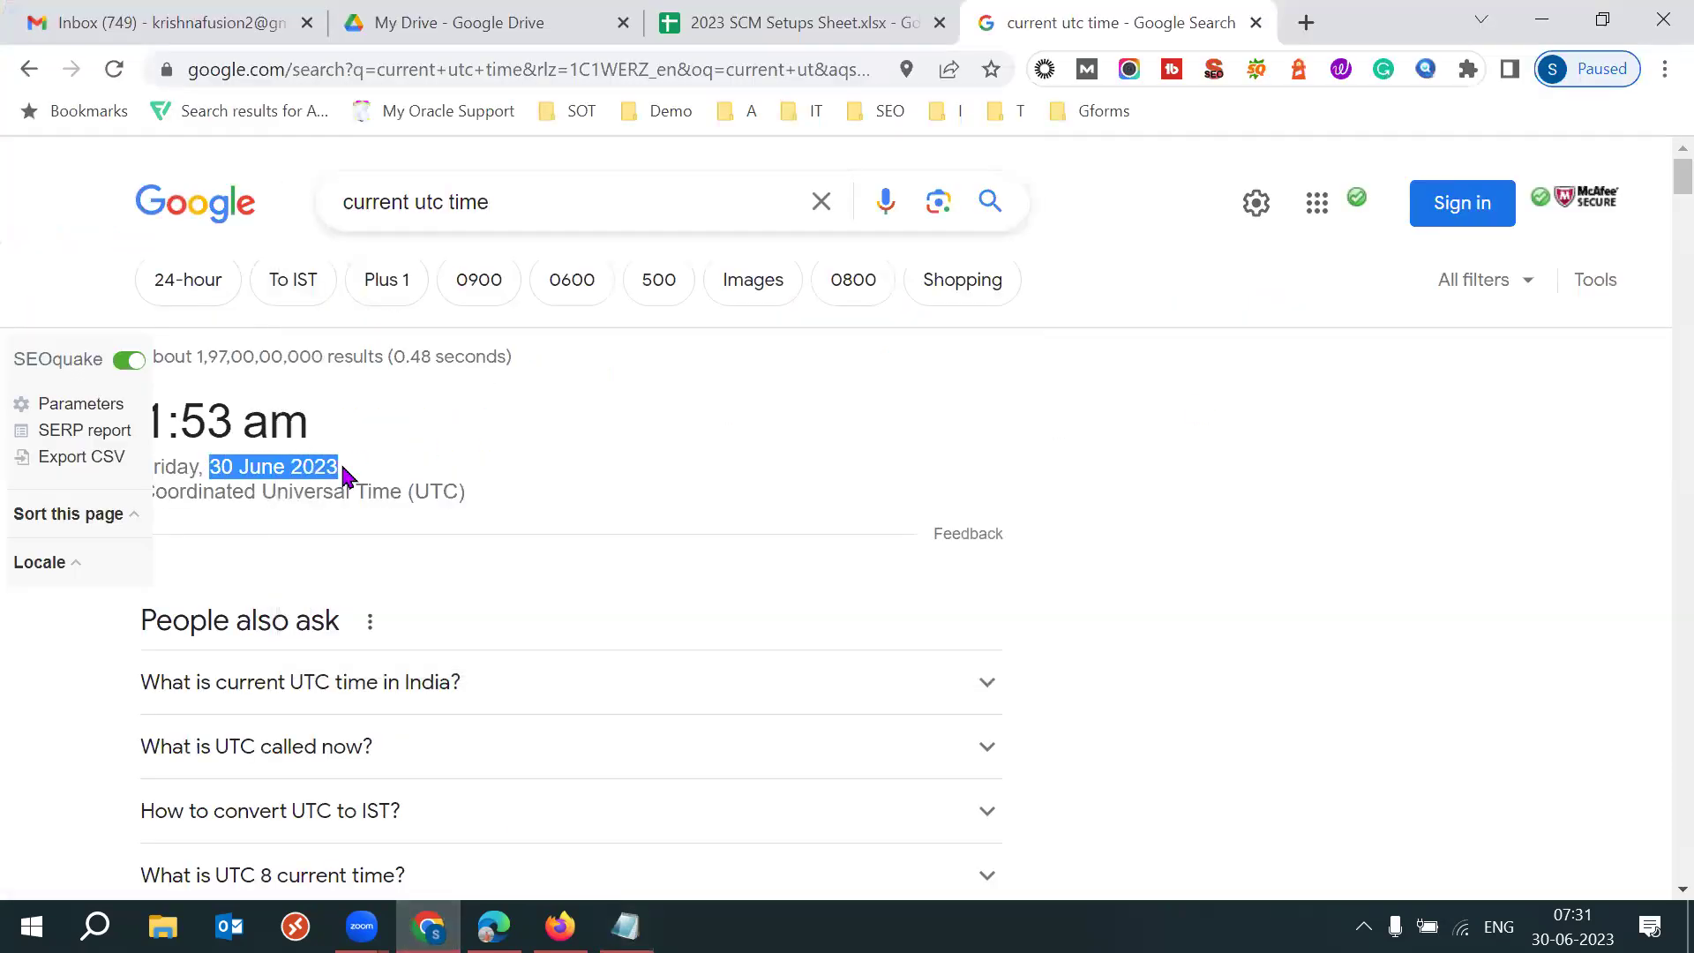
pyautogui.tripleClick(276, 469)
pyautogui.click(1051, 442)
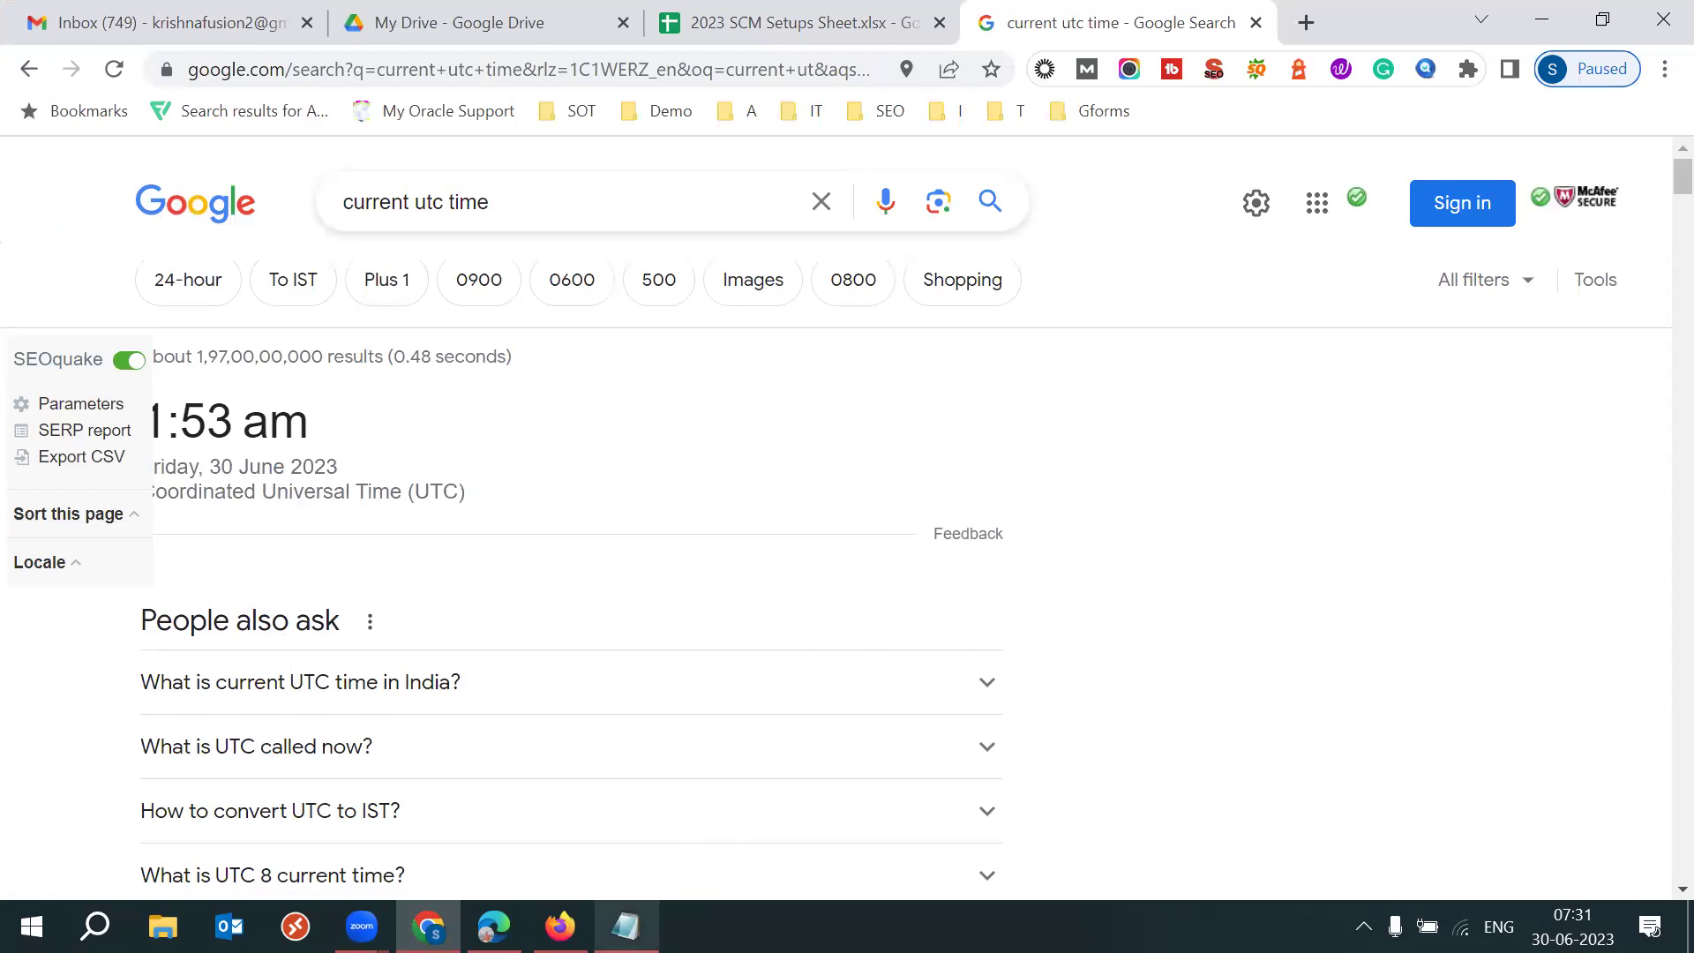
# Return to the Notepad item report and highlight the Time? placeholder.
pyautogui.click(626, 927)
pyautogui.moveTo(862, 346); pyautogui.dragTo(953, 374)
pyautogui.click(885, 352)
pyautogui.click(953, 375)
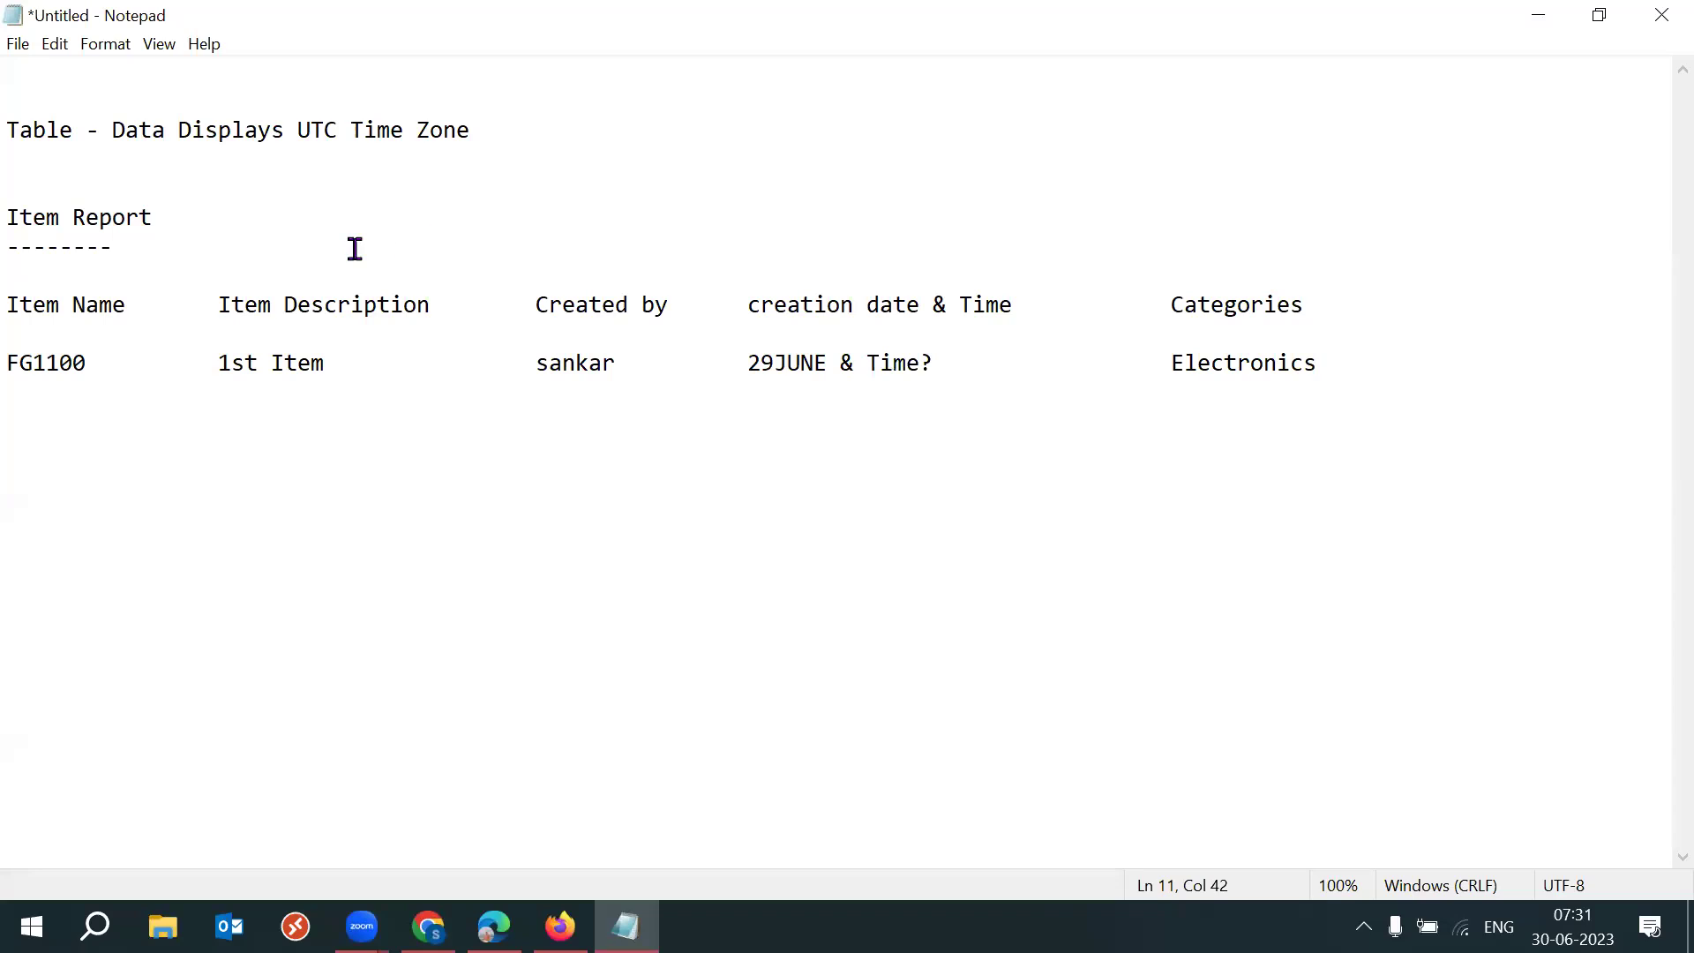
pyautogui.click(208, 235)
pyautogui.moveTo(208, 235); pyautogui.dragTo(20, 217)
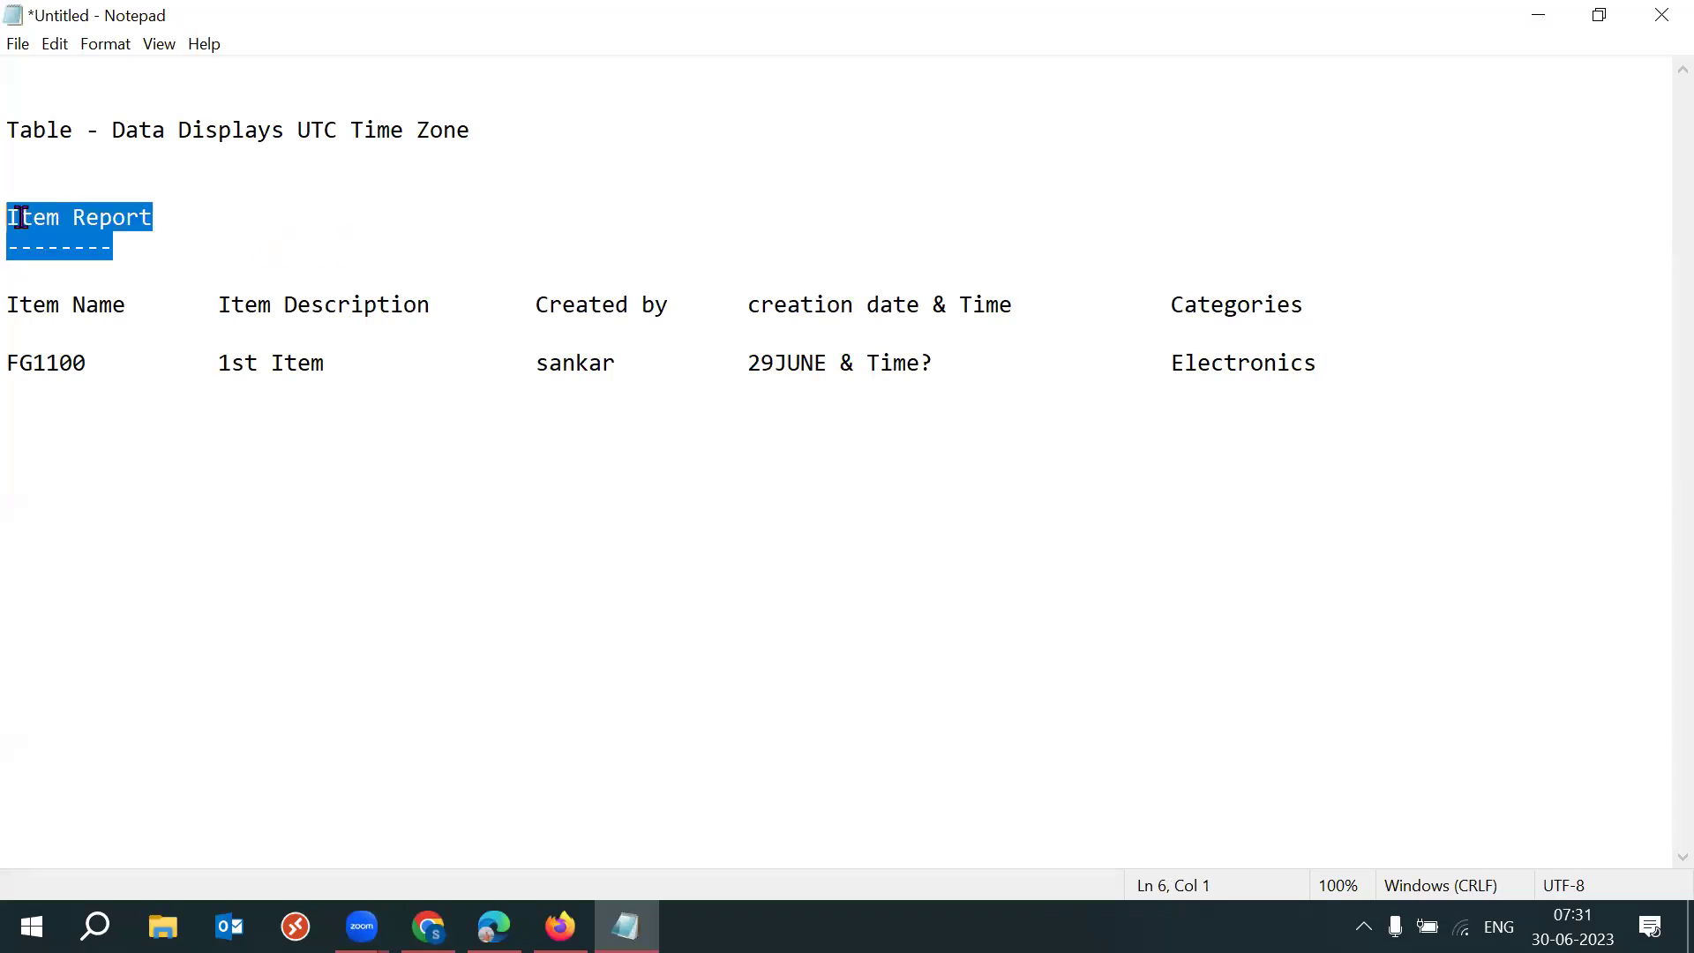
pyautogui.moveTo(870, 366); pyautogui.dragTo(936, 361)
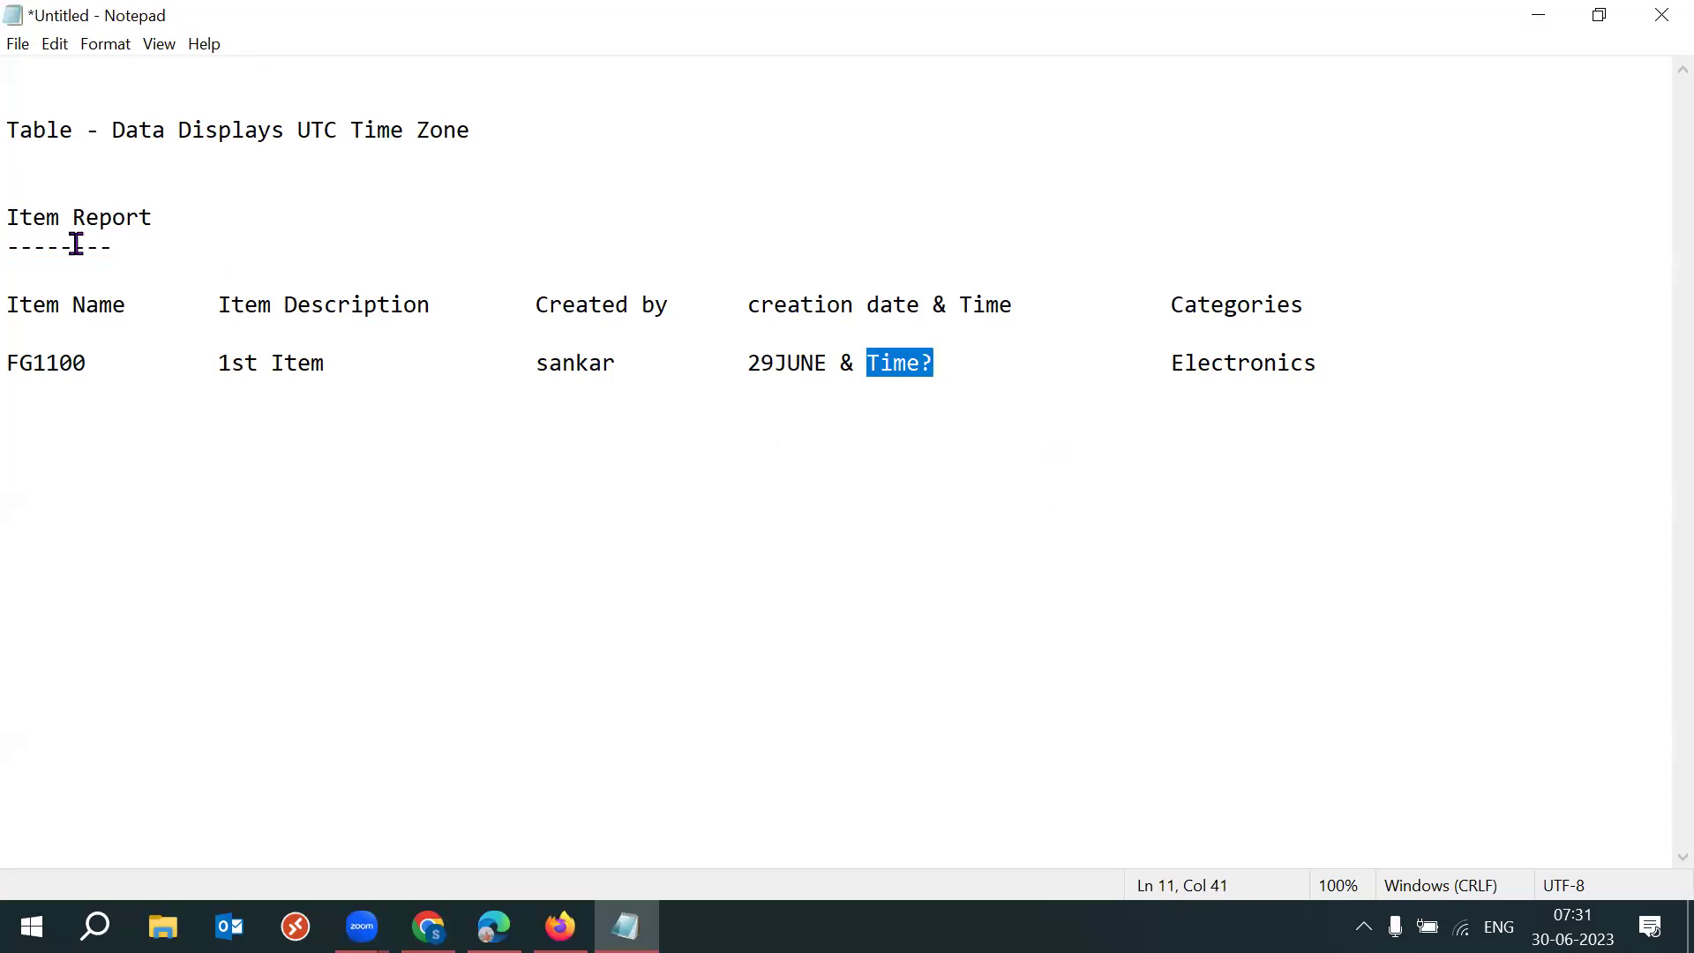
pyautogui.moveTo(10, 219); pyautogui.dragTo(113, 219)
pyautogui.click(171, 224)
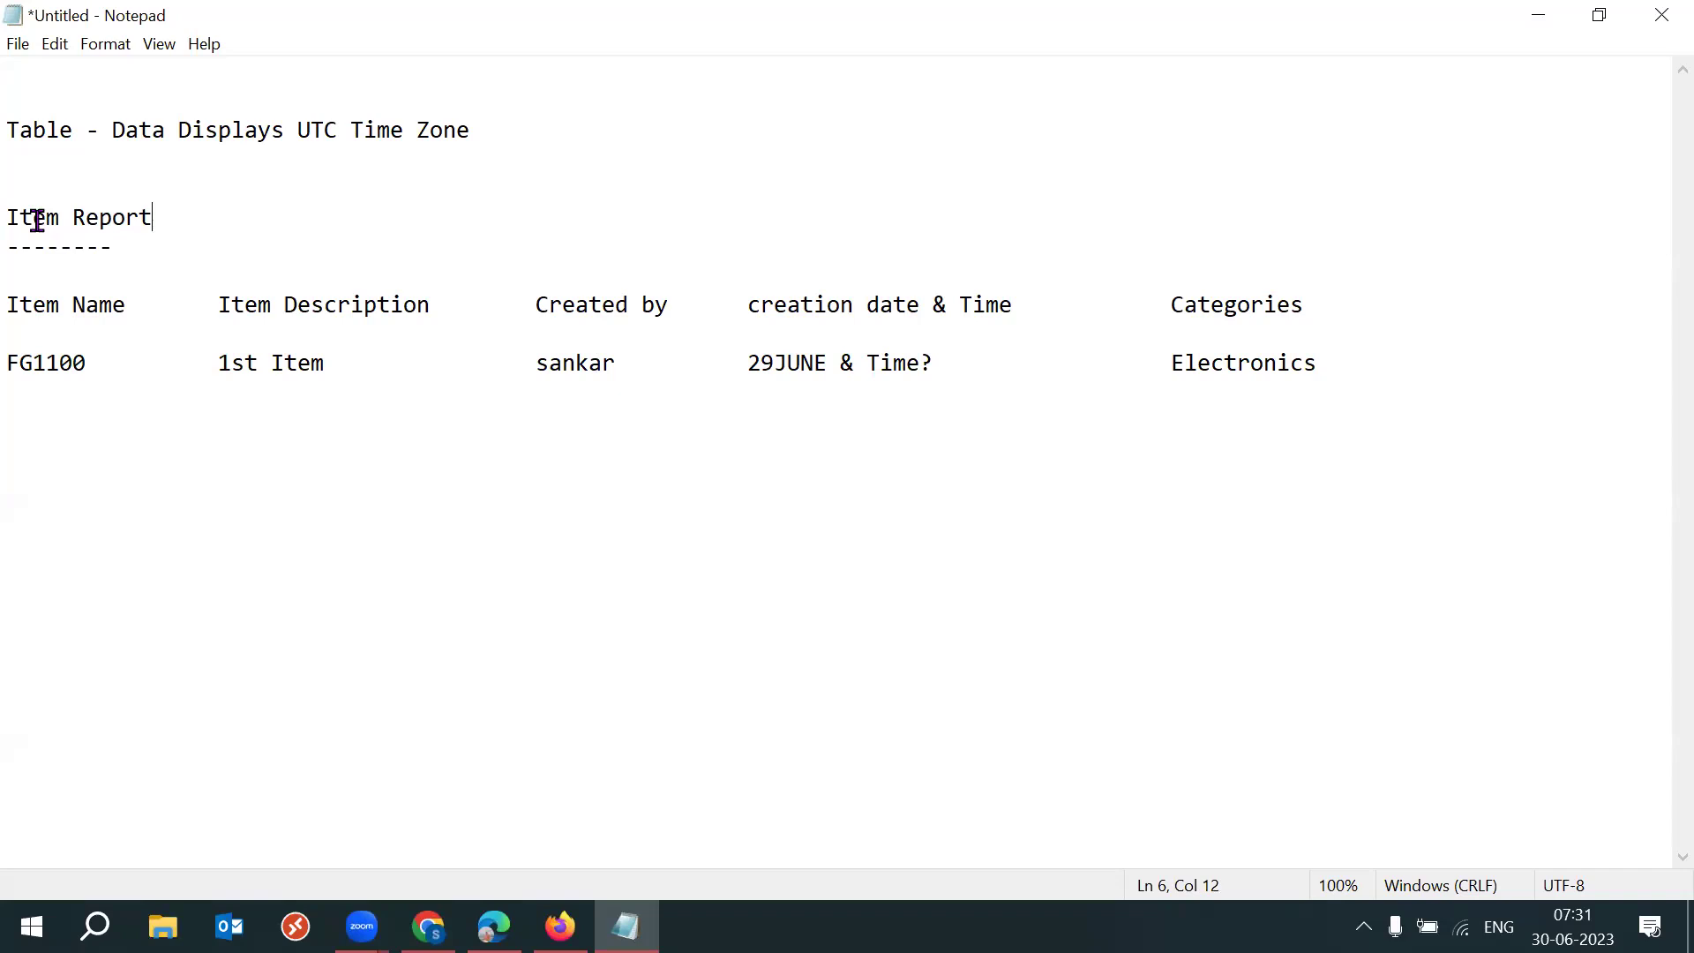
pyautogui.click(9, 217)
pyautogui.write('India')
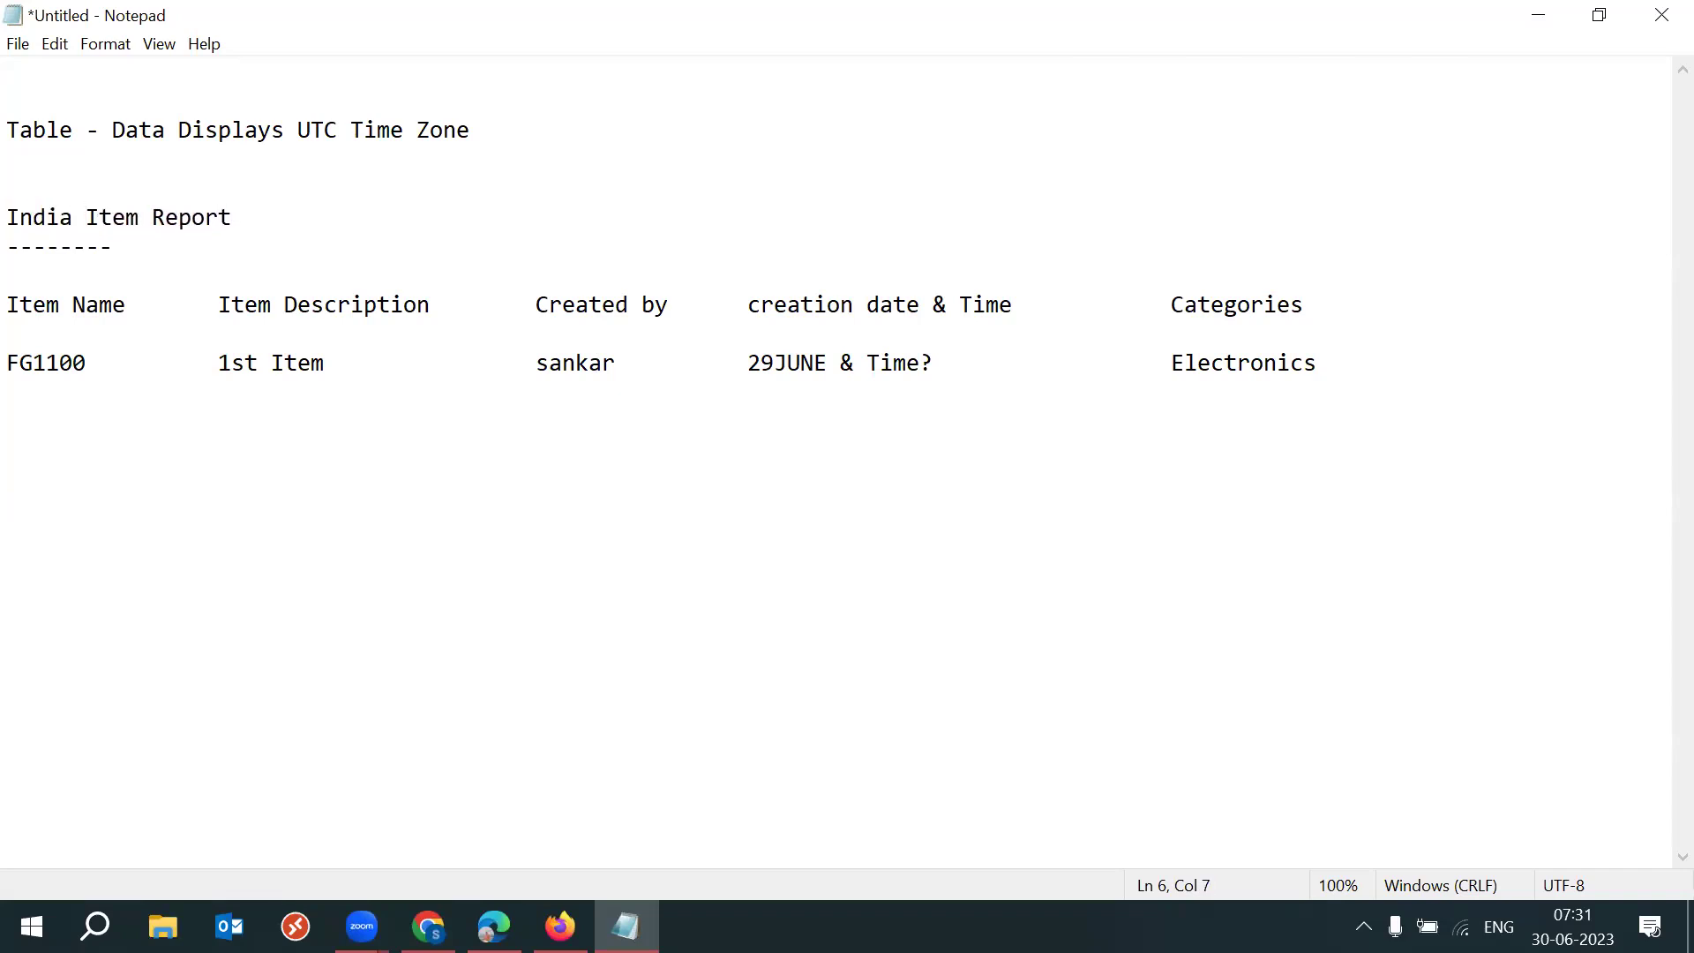
pyautogui.click(61, 219)
pyautogui.click(74, 217)
pyautogui.write('n')
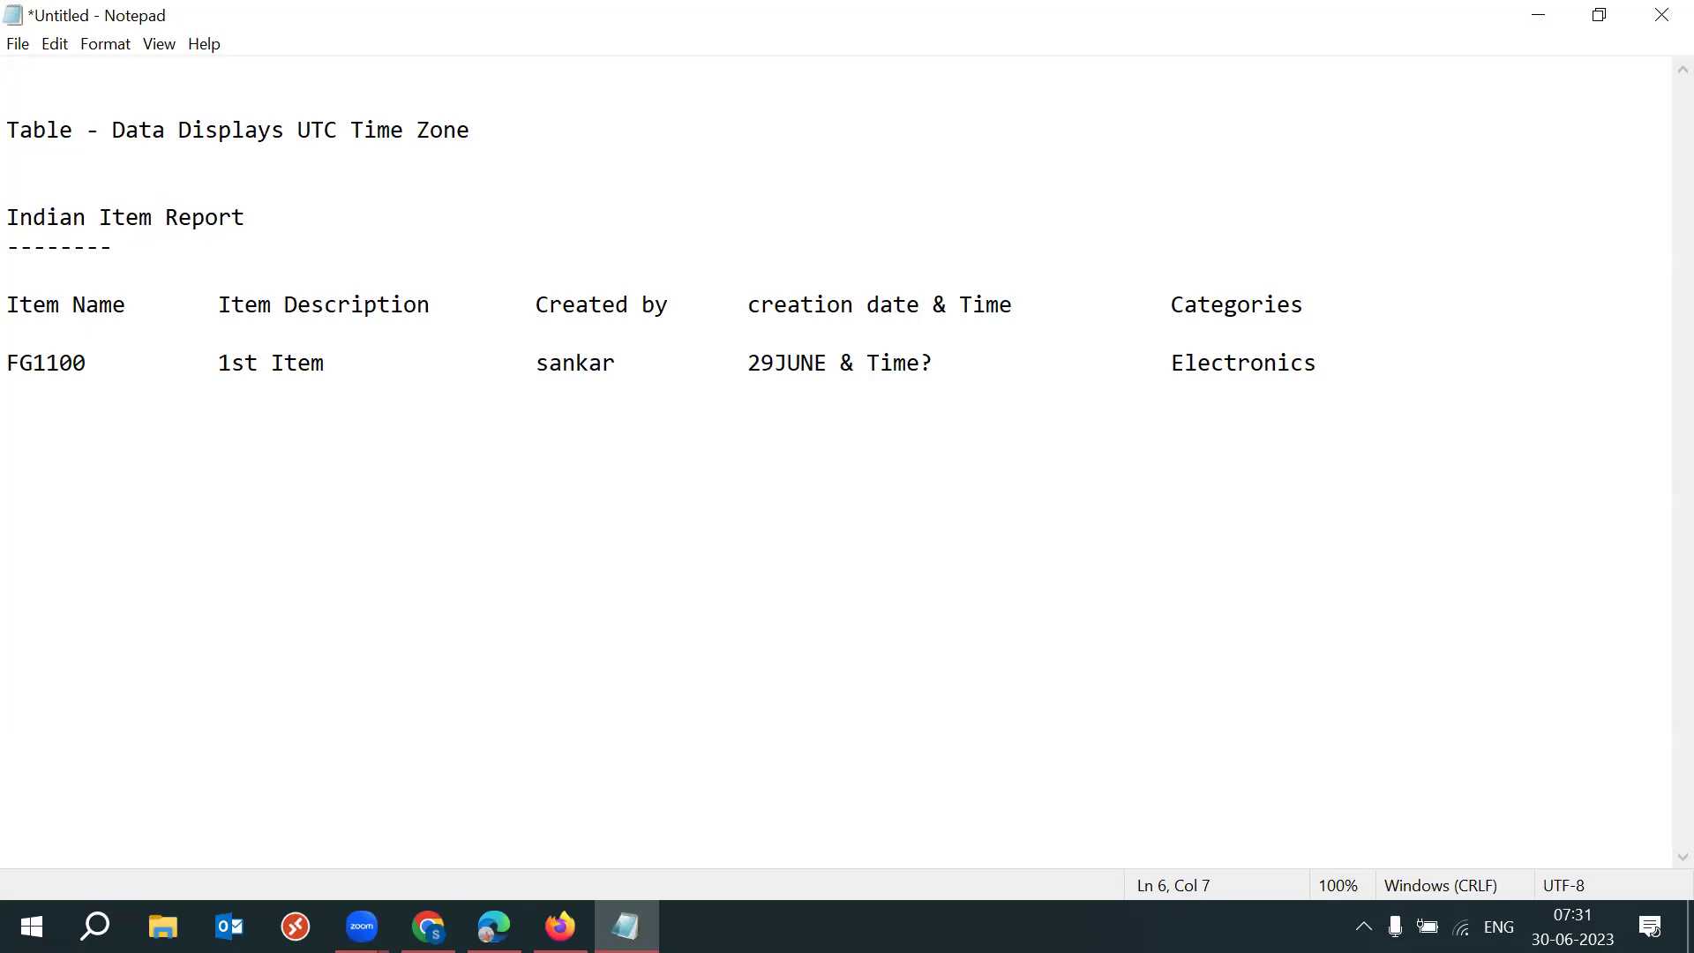
pyautogui.moveTo(962, 311); pyautogui.dragTo(1015, 309)
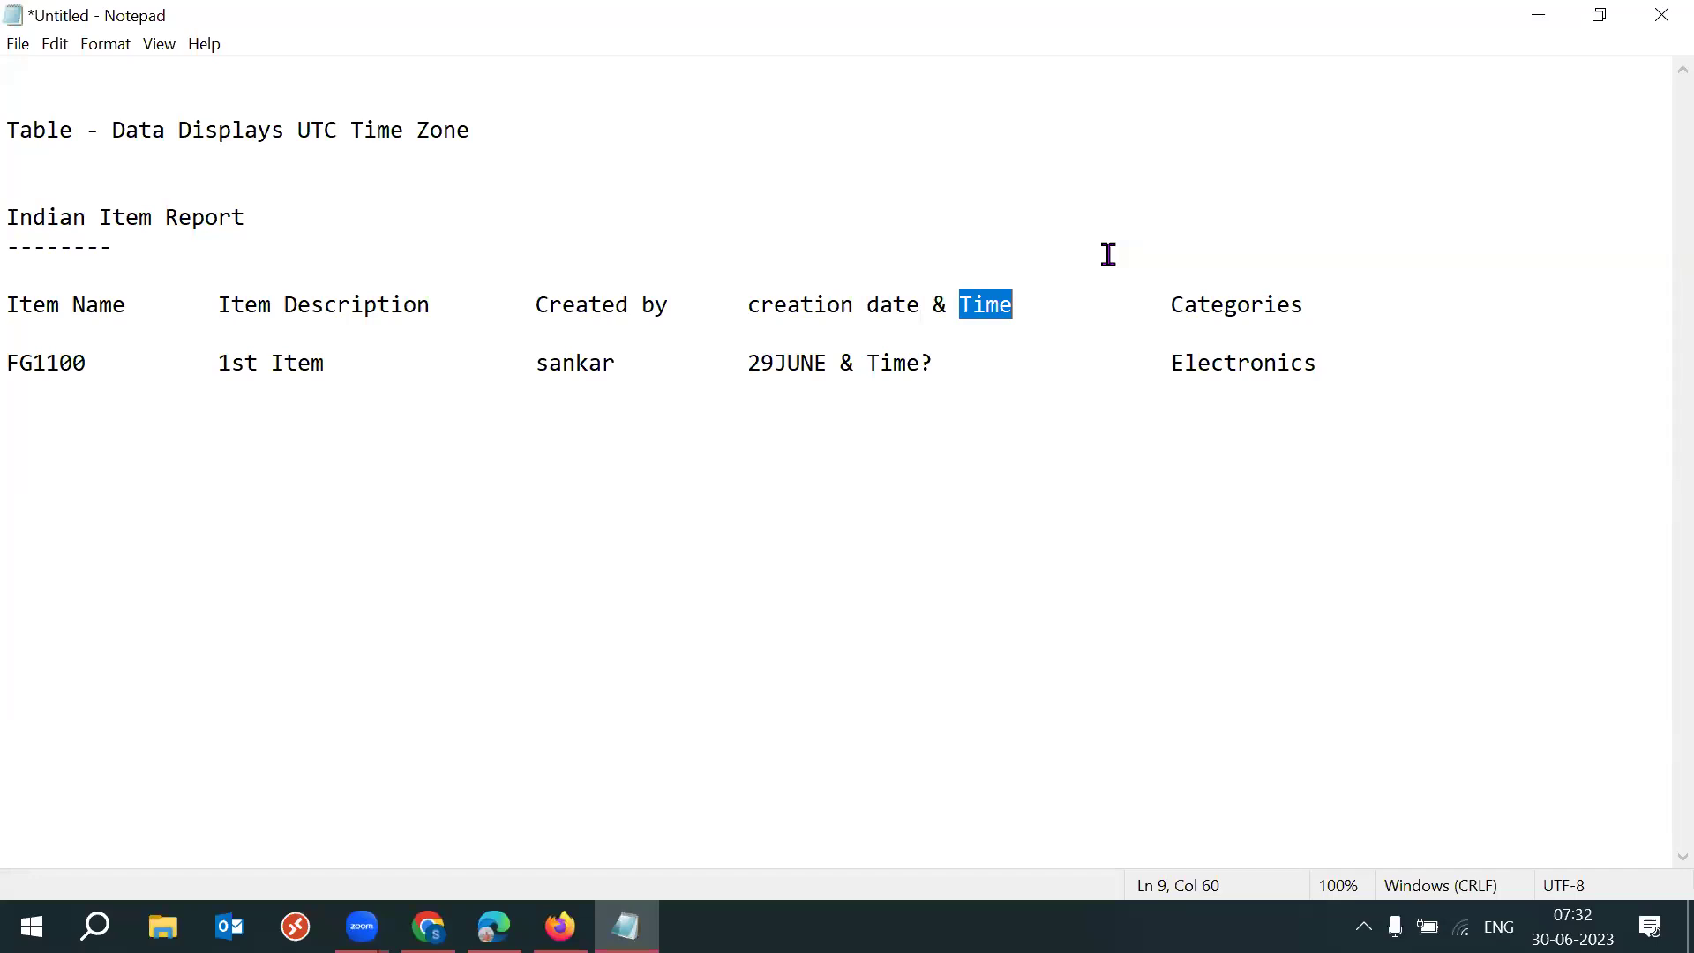
pyautogui.moveTo(333, 197); pyautogui.dragTo(246, 216)
pyautogui.click(272, 216)
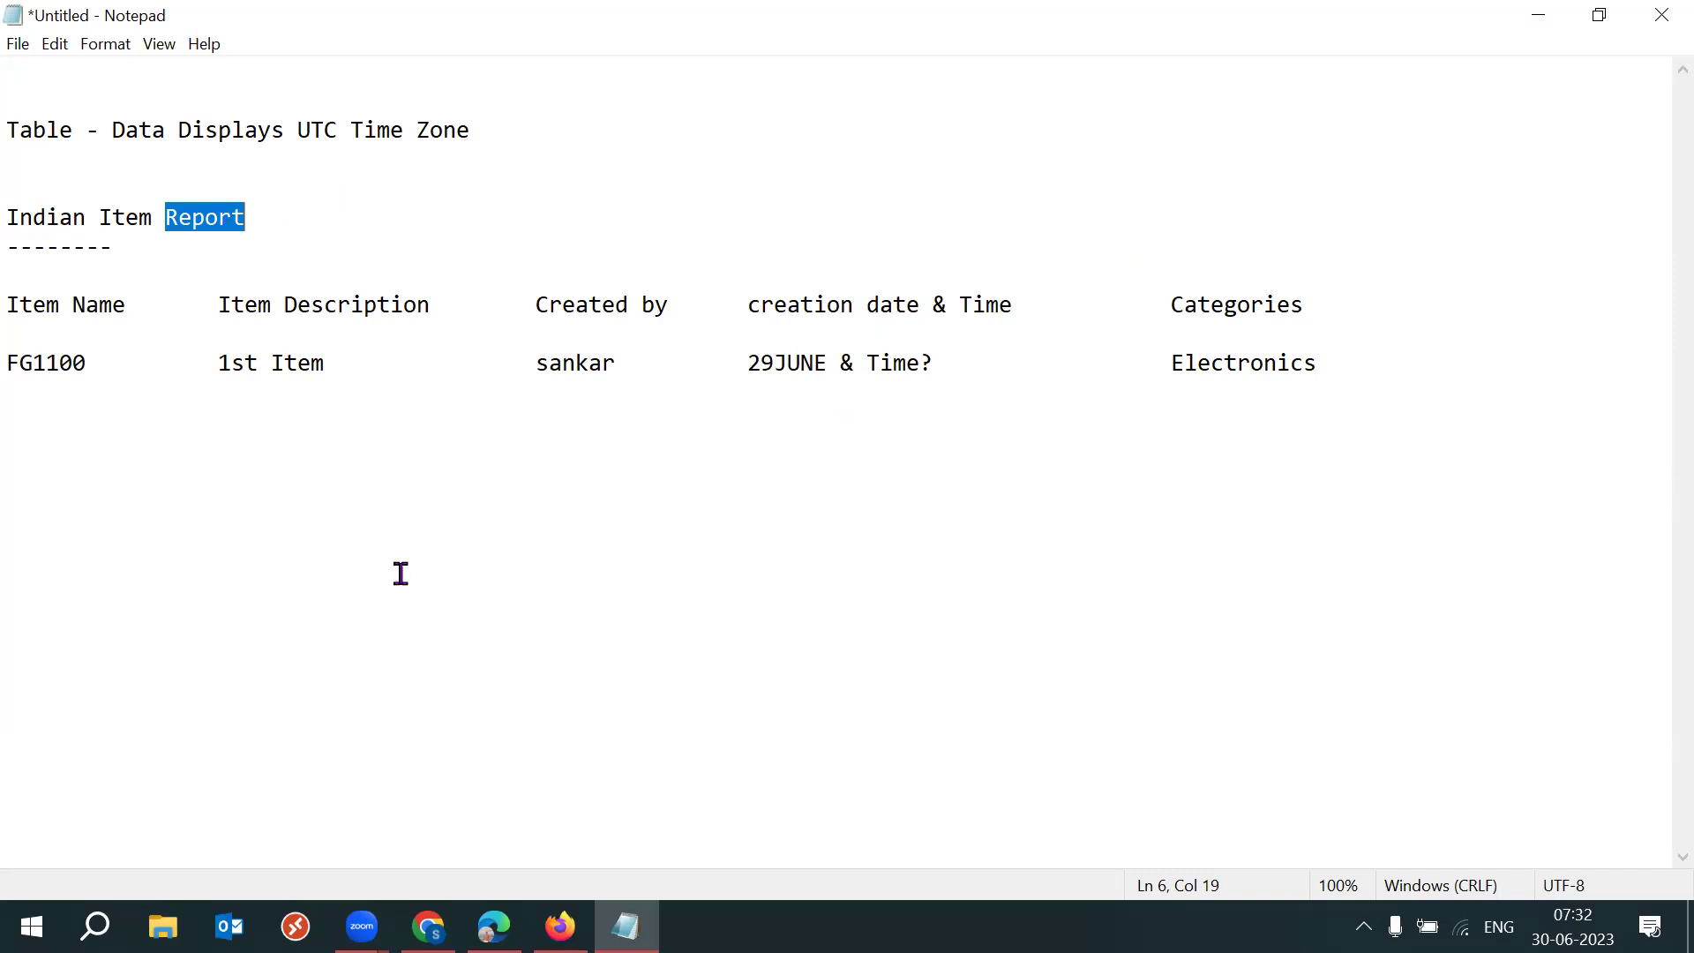
pyautogui.moveTo(86, 217); pyautogui.dragTo(21, 215)
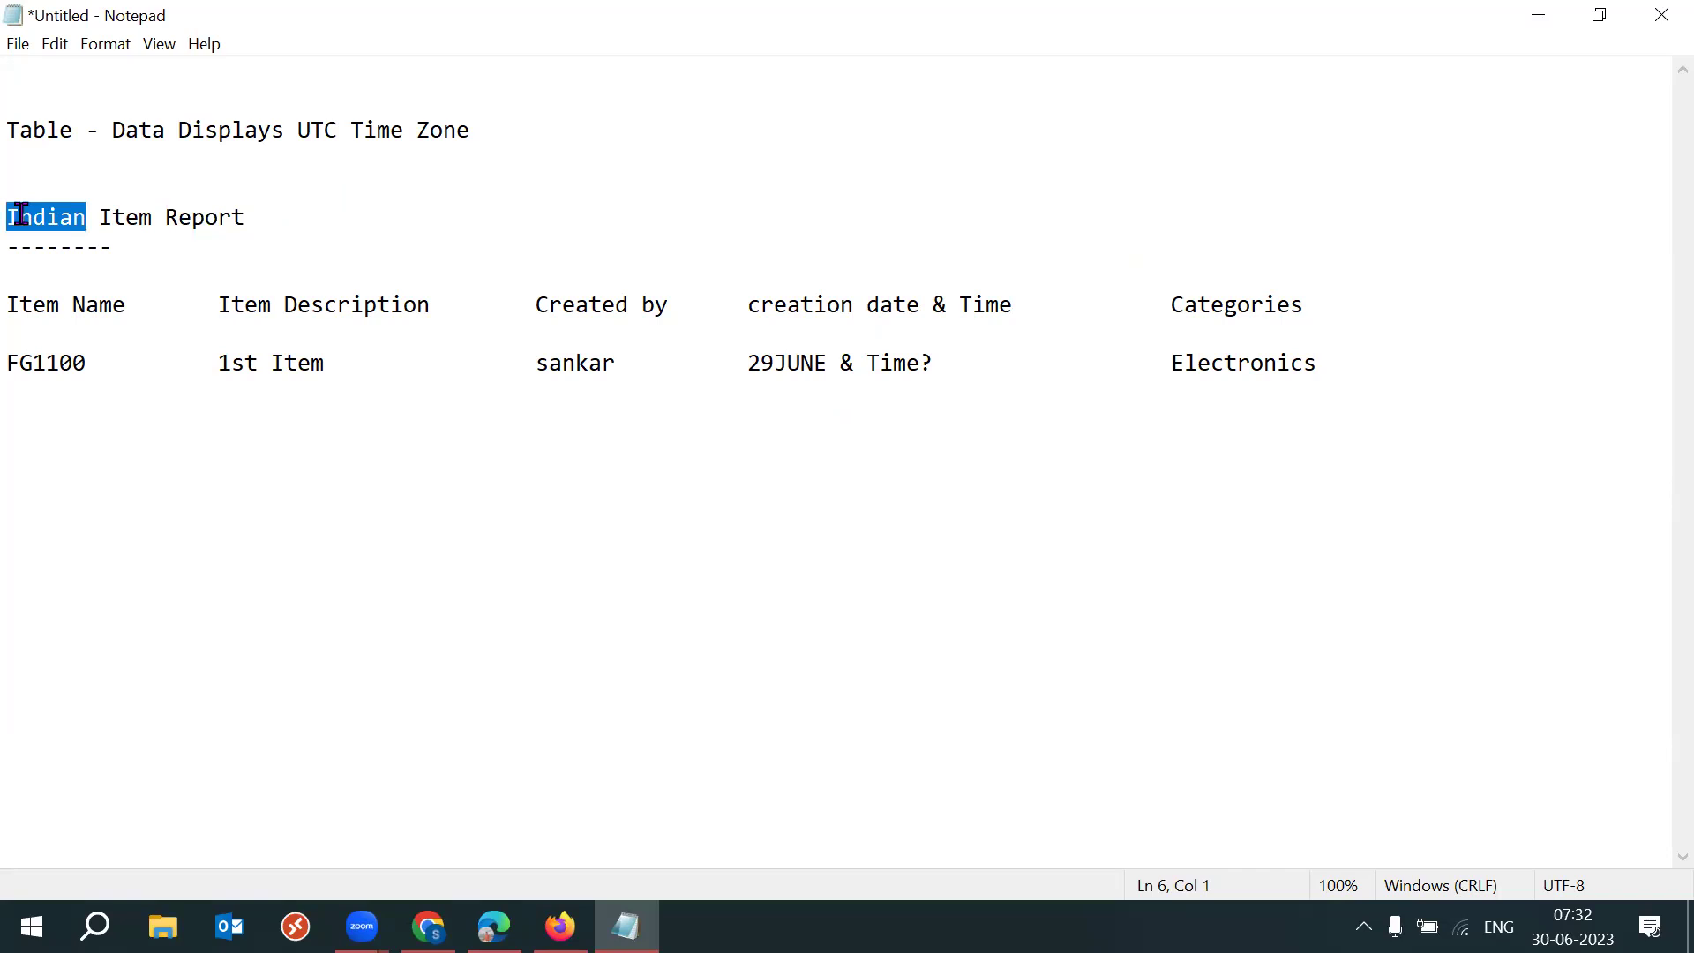
pyautogui.press('Delete')
pyautogui.press('Delete')
pyautogui.press('Delete')
pyautogui.click(228, 225)
pyautogui.click(21, 221)
pyautogui.write('I')
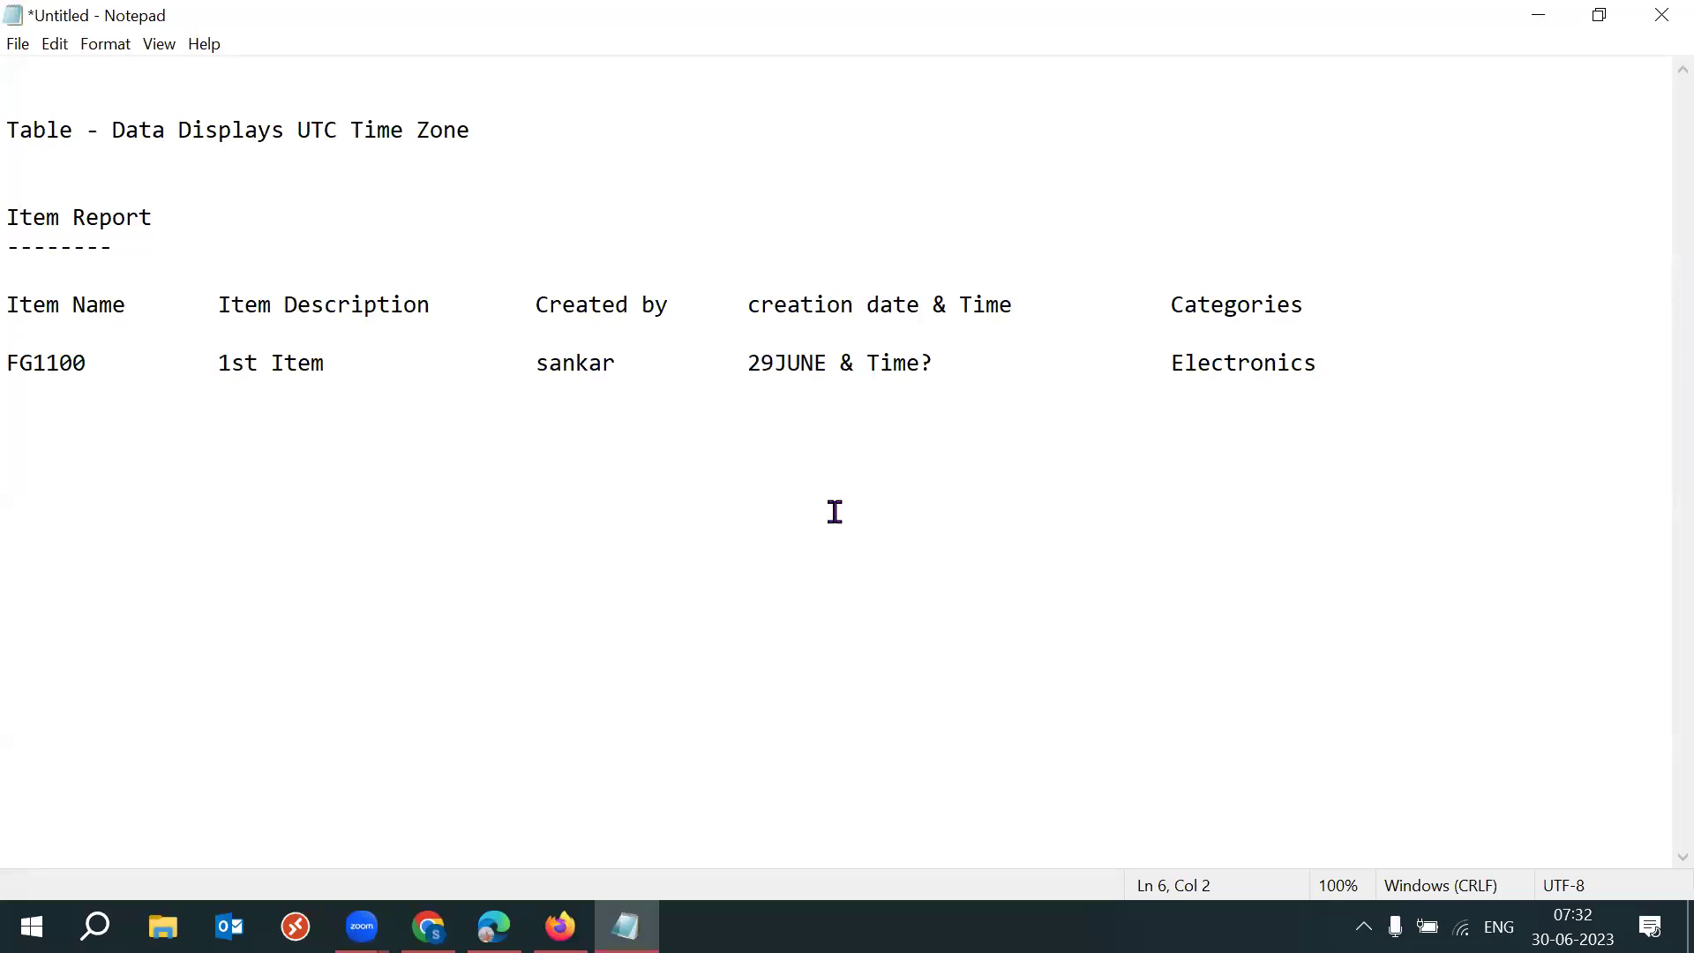
pyautogui.moveTo(869, 362); pyautogui.dragTo(936, 360)
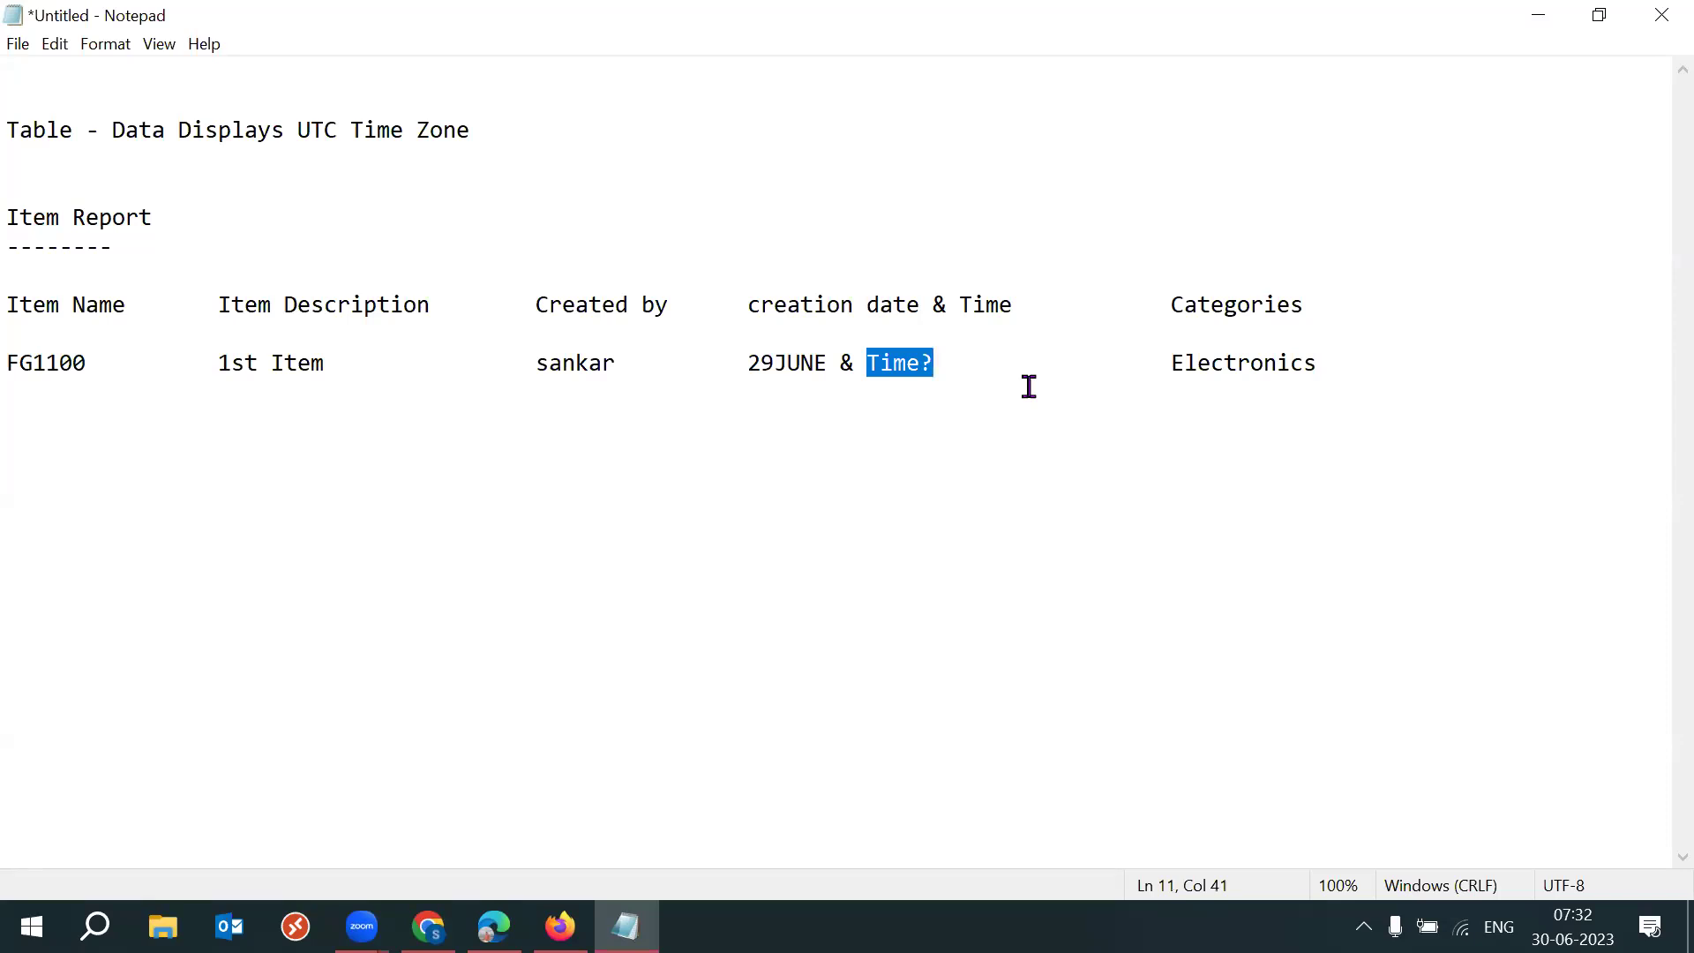
pyautogui.moveTo(124, 243); pyautogui.dragTo(20, 213)
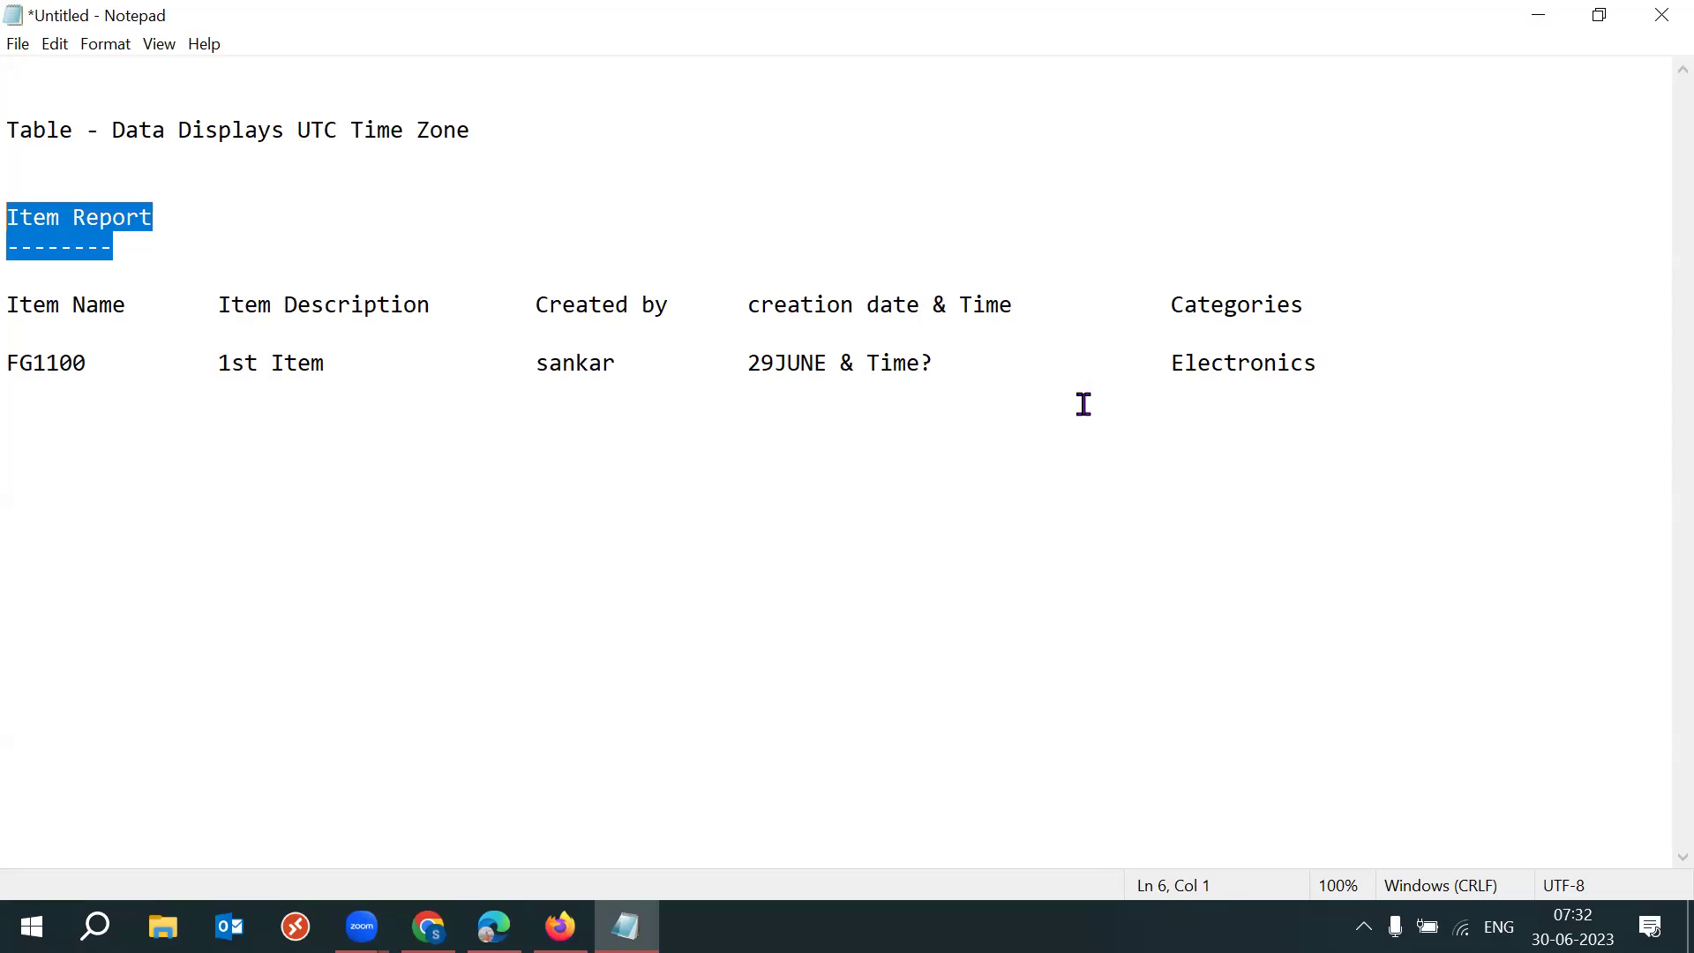
pyautogui.moveTo(868, 364); pyautogui.dragTo(935, 363)
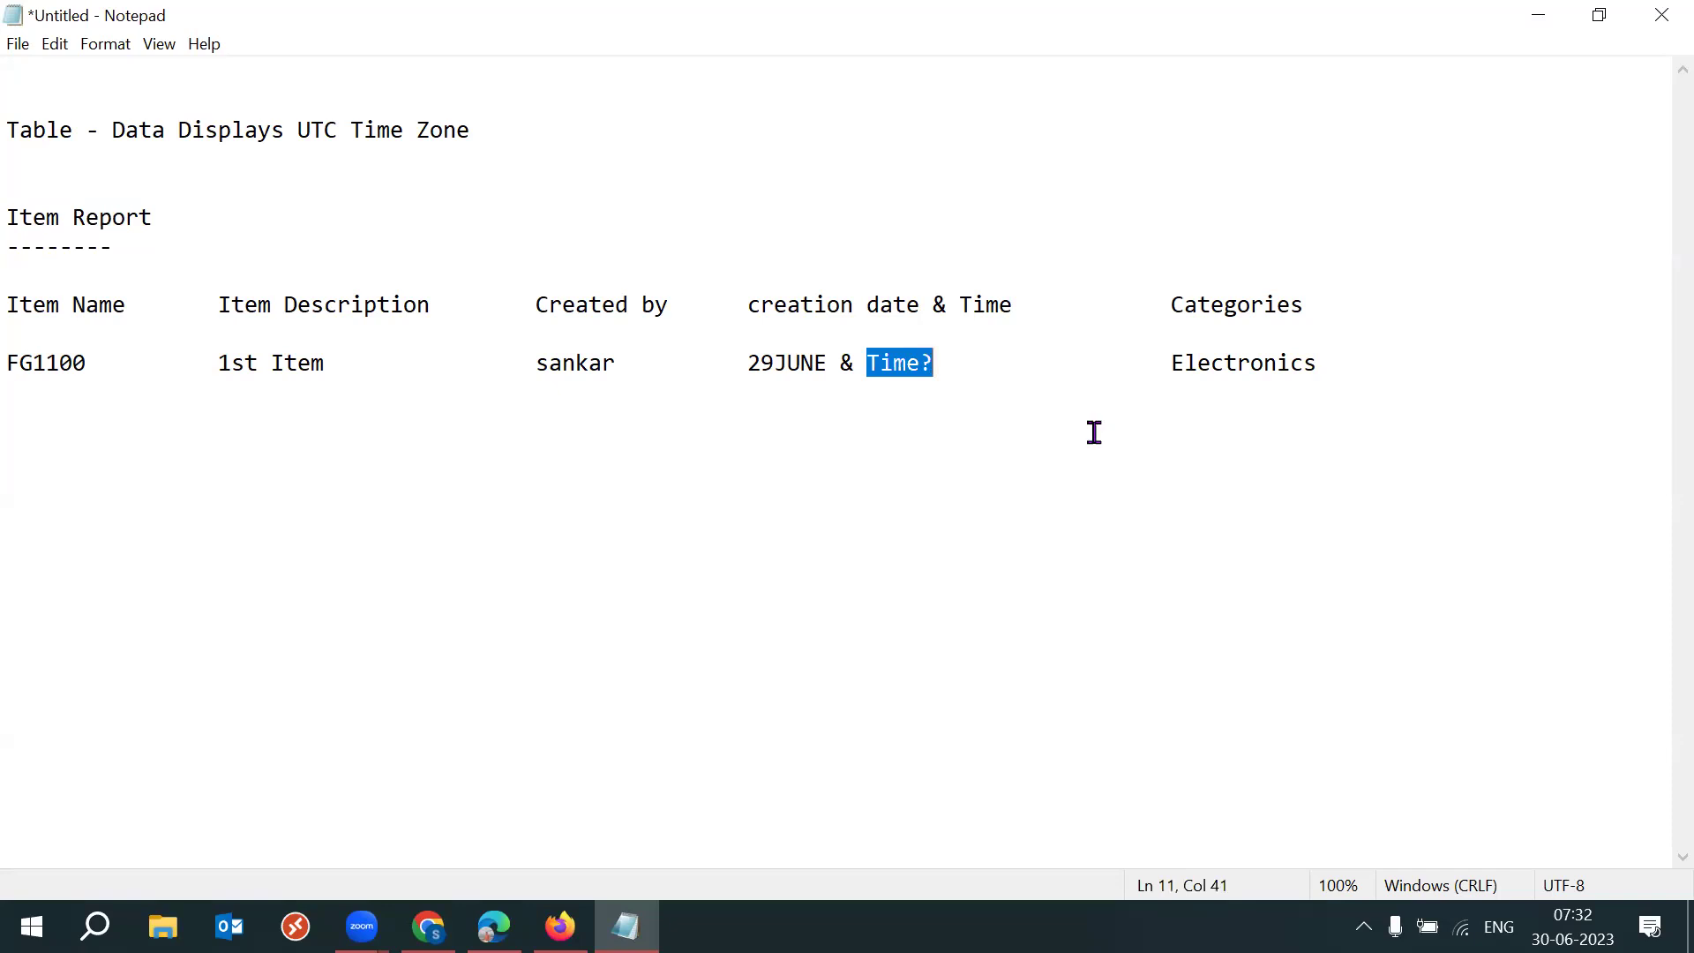
pyautogui.moveTo(210, 222); pyautogui.dragTo(18, 216)
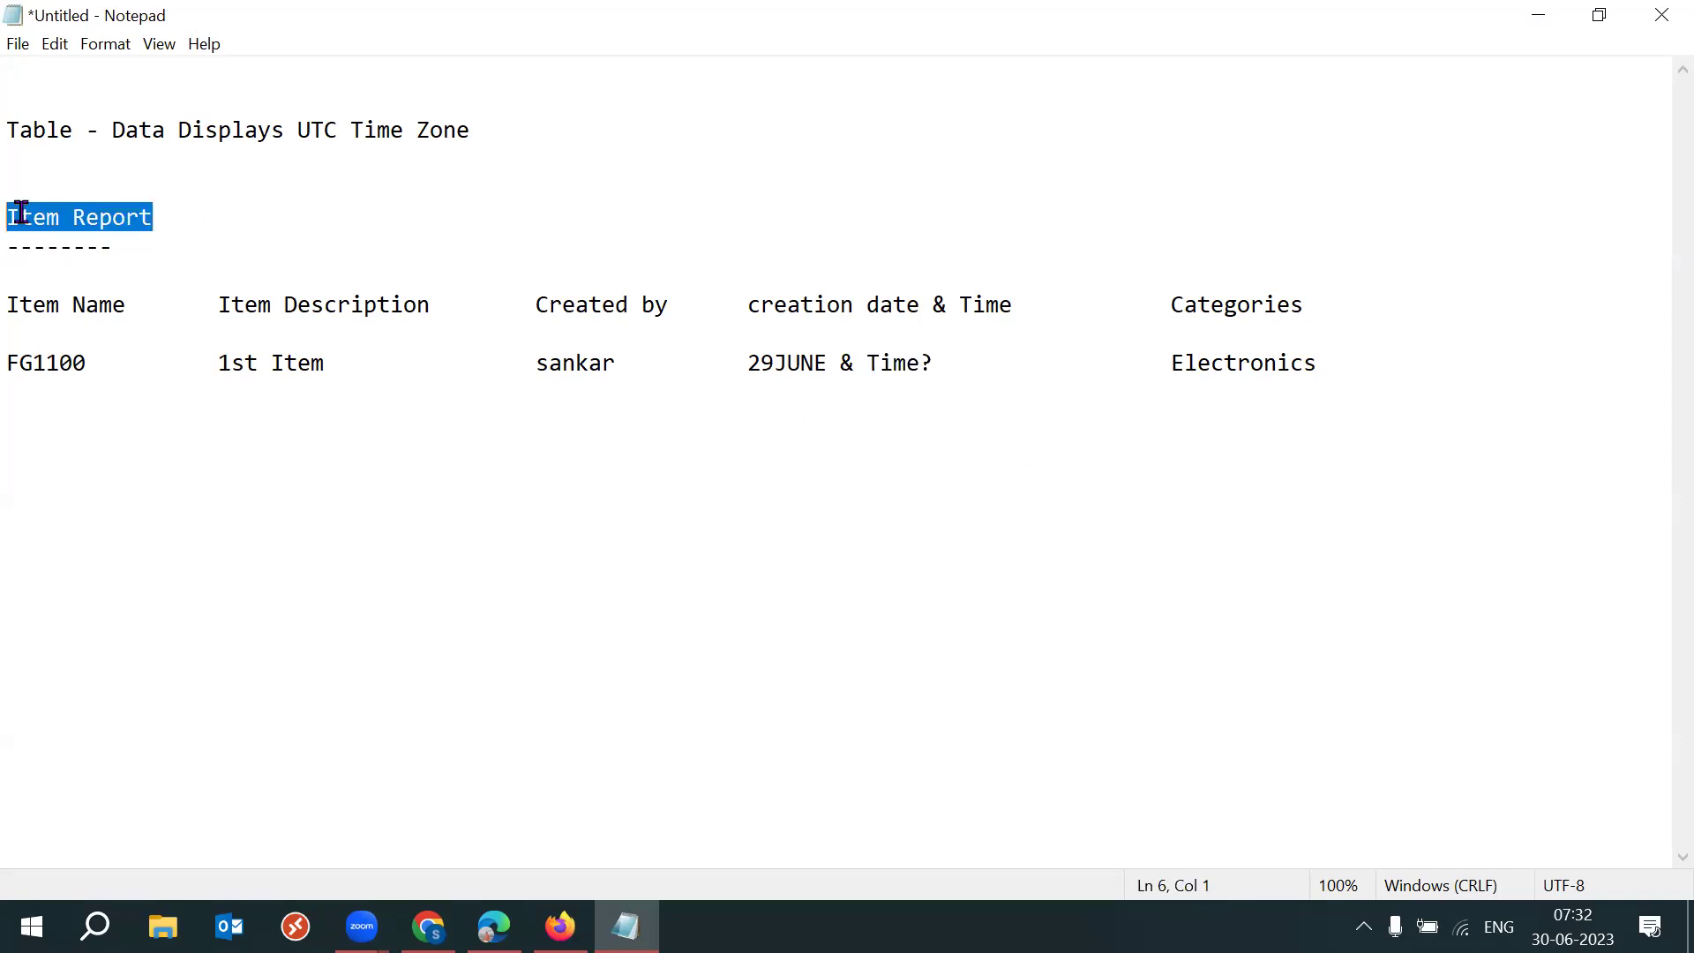
pyautogui.moveTo(234, 220); pyautogui.dragTo(7, 217)
pyautogui.moveTo(865, 363); pyautogui.dragTo(960, 363)
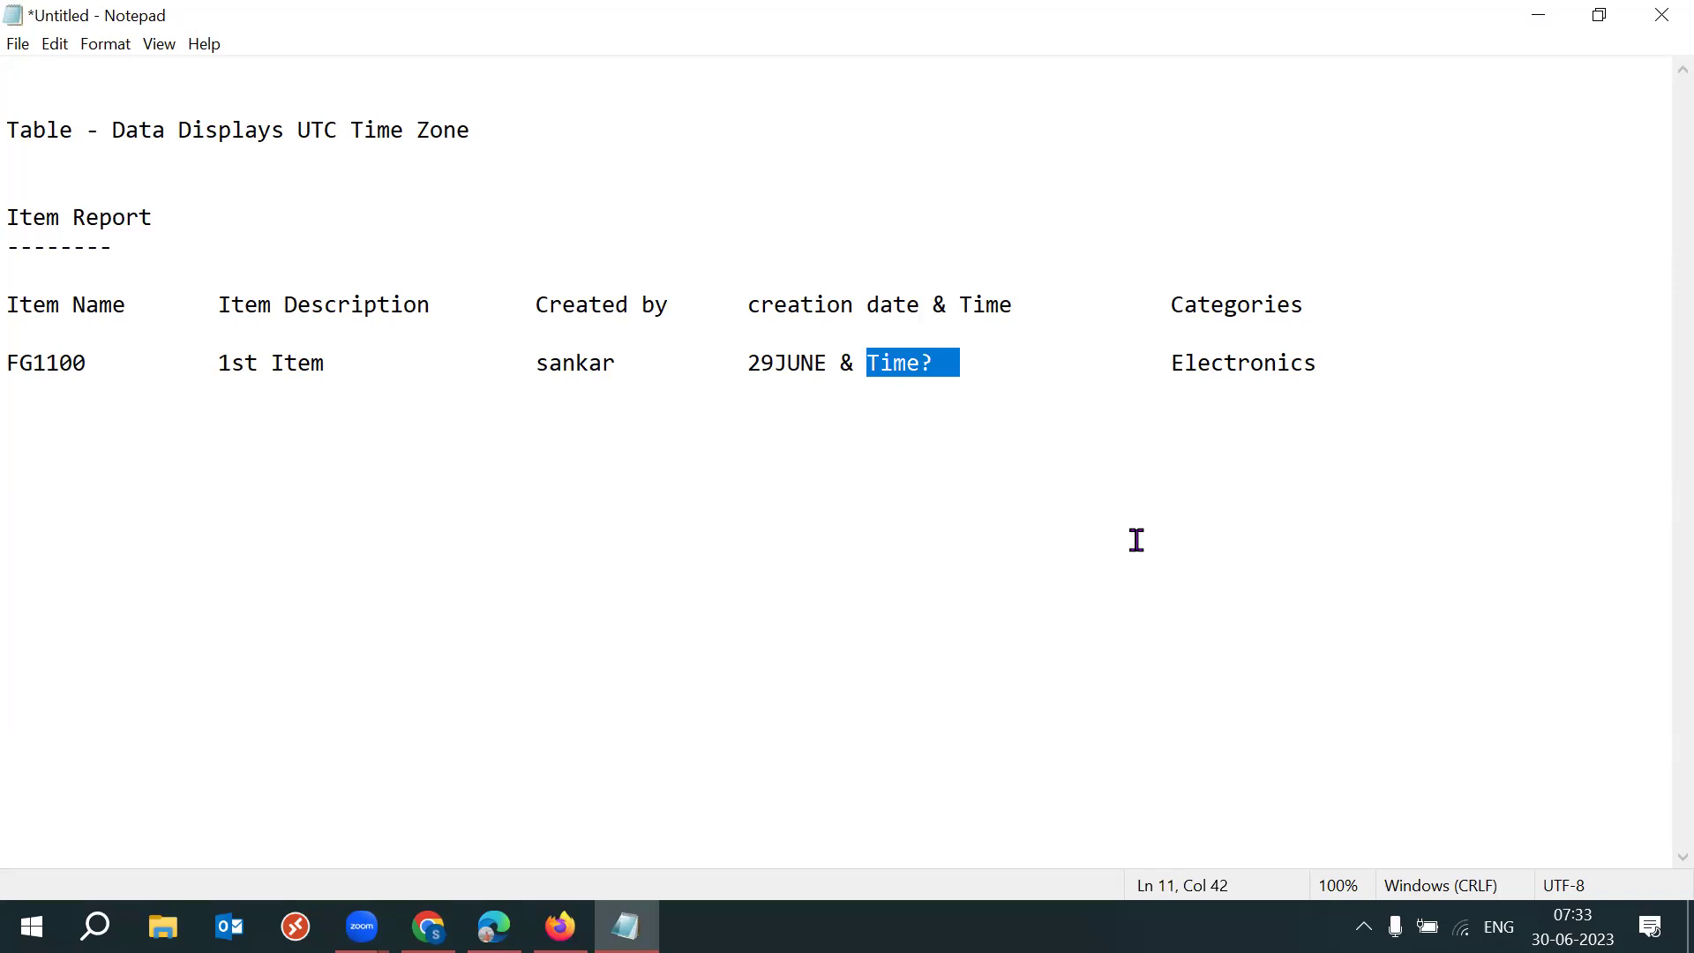
pyautogui.moveTo(189, 239); pyautogui.dragTo(44, 221)
pyautogui.click(280, 235)
# Append ' (time zone: UTC)' to the Item Report heading, correcting the typos.
pyautogui.click(195, 207)
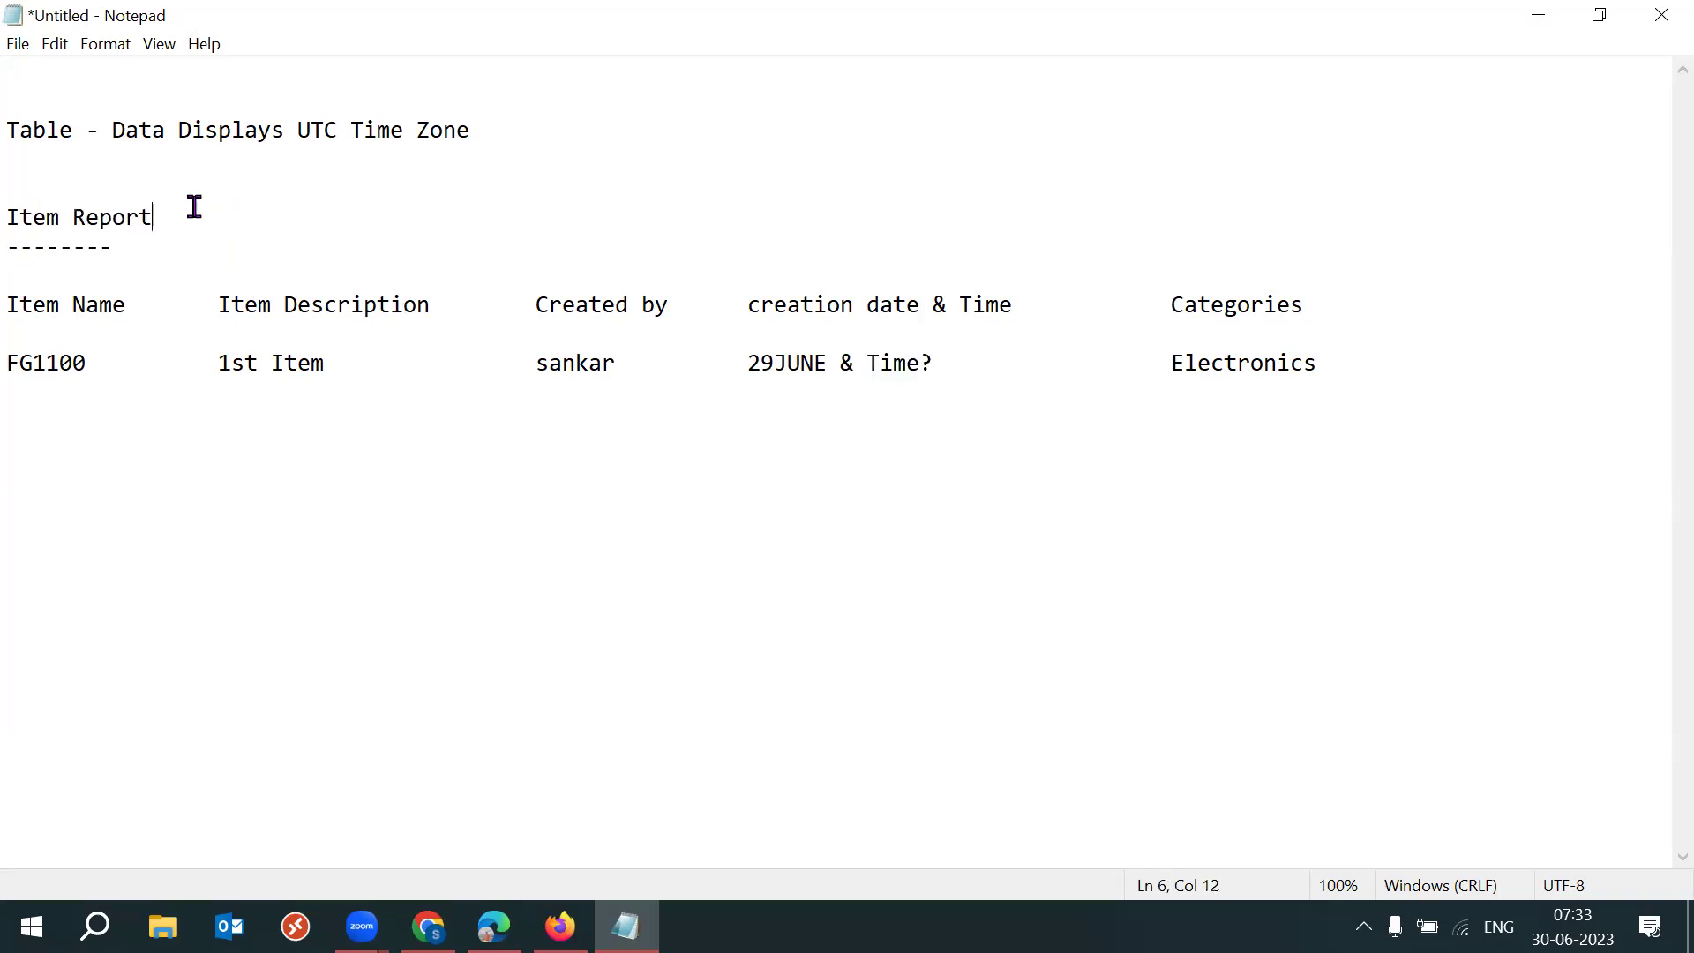
pyautogui.write('(time zone: /u')
pyautogui.press('BackSpace')
pyautogui.press('BackSpace')
pyautogui.write('ut')
pyautogui.press('BackSpace')
pyautogui.press('BackSpace')
pyautogui.write('UTC)')
# Highlight Time?, the 29JUNE date and the updated heading for review.
pyautogui.moveTo(866, 363); pyautogui.dragTo(935, 363)
pyautogui.moveTo(750, 362); pyautogui.dragTo(670, 340)
pyautogui.moveTo(313, 217); pyautogui.dragTo(388, 212)
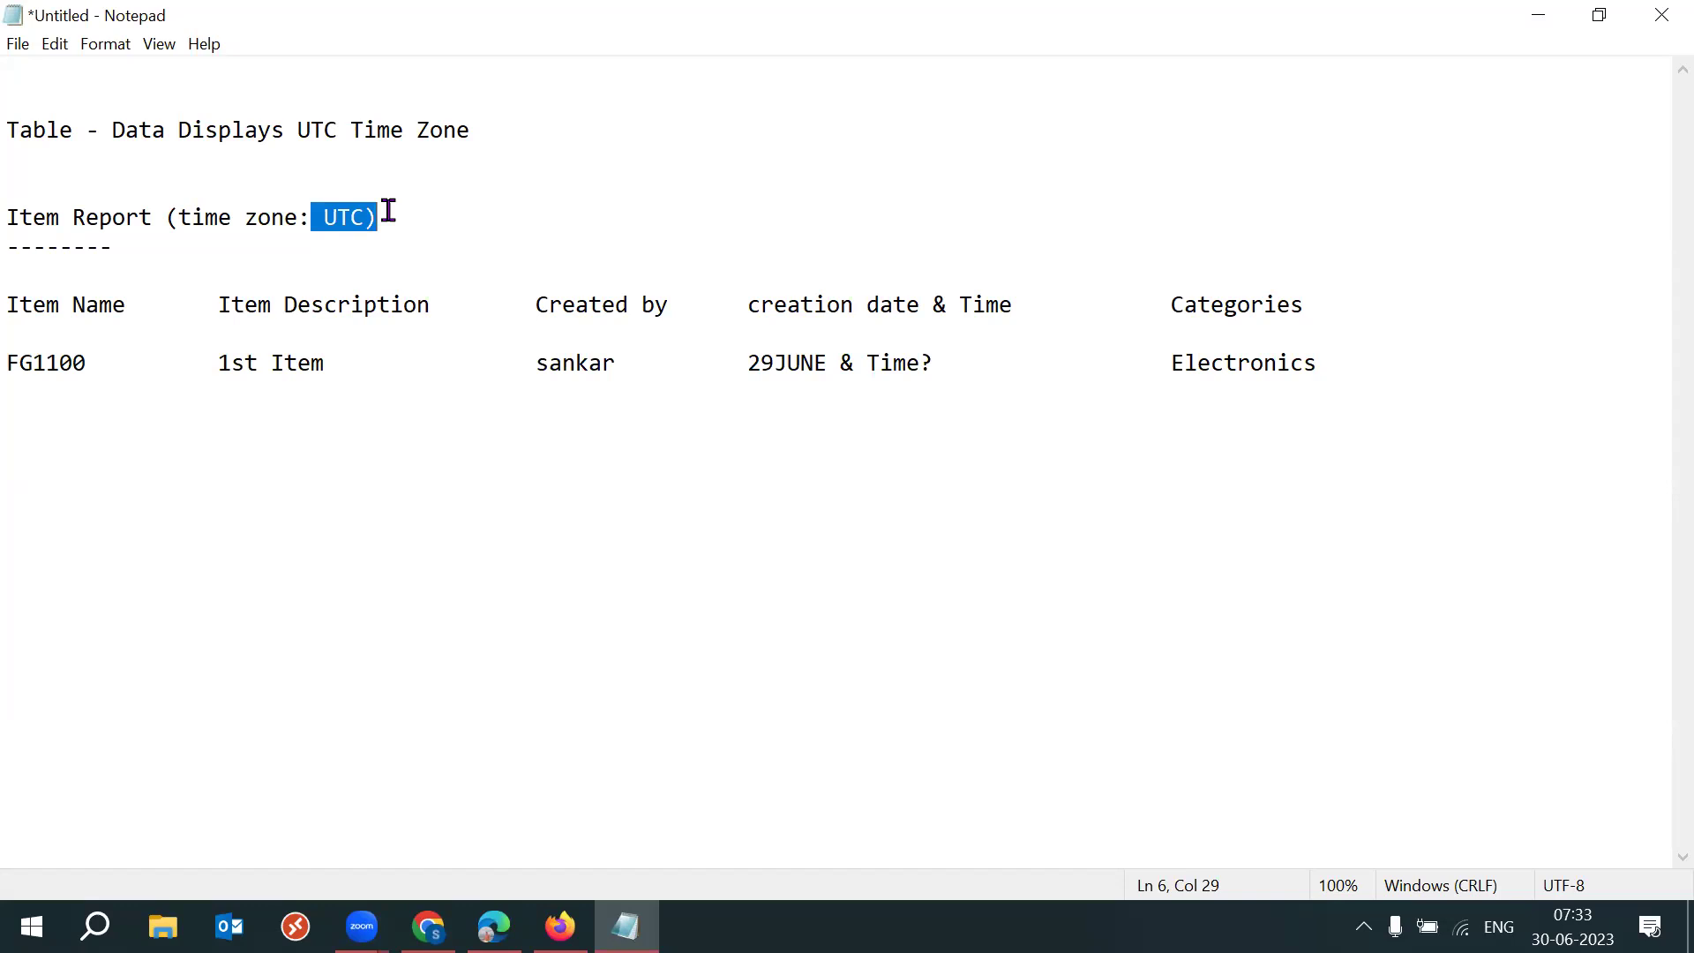
pyautogui.moveTo(393, 217); pyautogui.dragTo(20, 218)
pyautogui.click(452, 252)
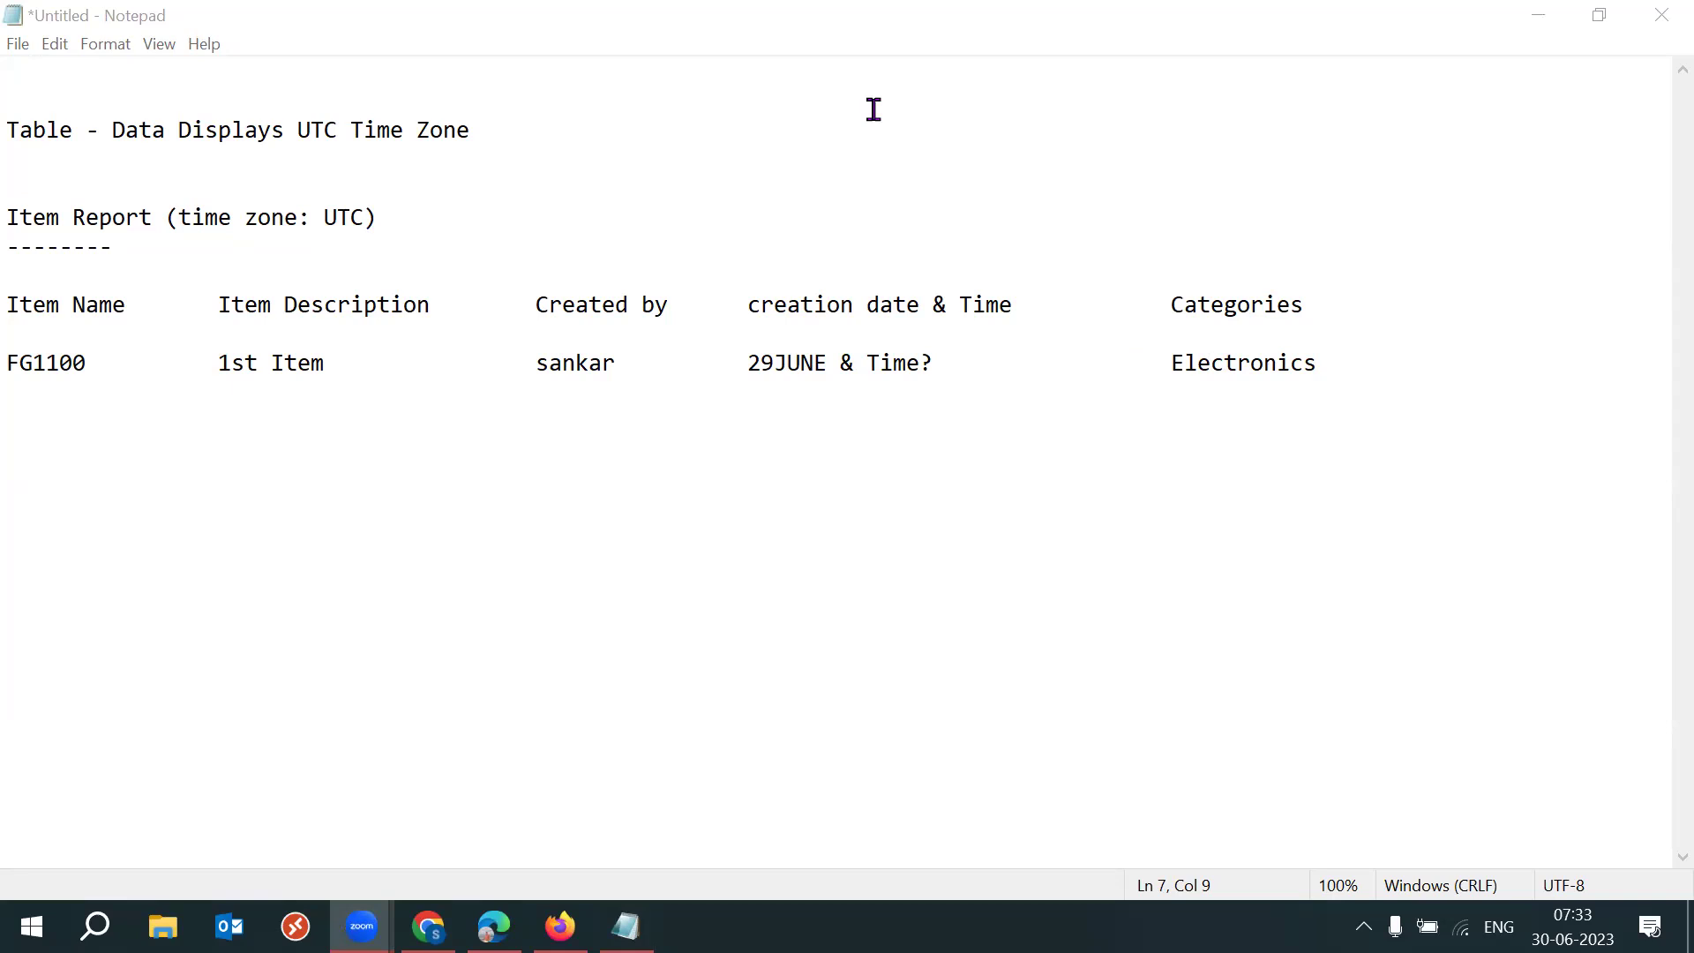
# Highlight the Report heading word and the 29JUNE & Time? value while explaining.
pyautogui.moveTo(166, 218); pyautogui.dragTo(77, 218)
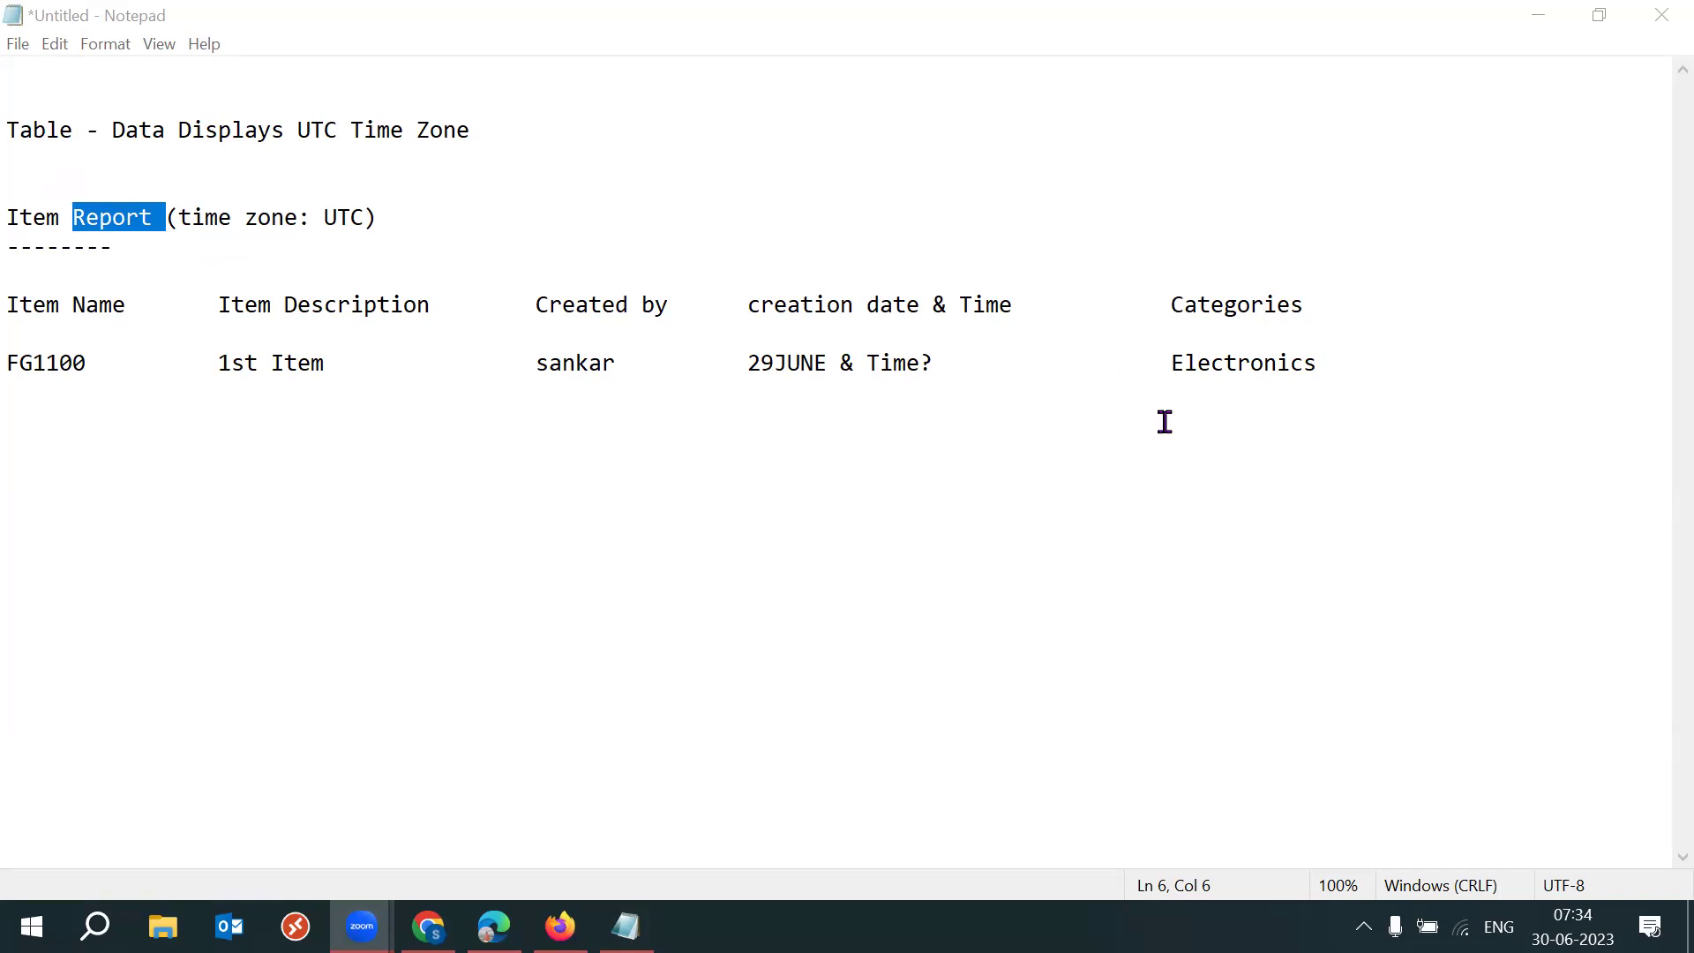
pyautogui.moveTo(747, 363); pyautogui.dragTo(950, 370)
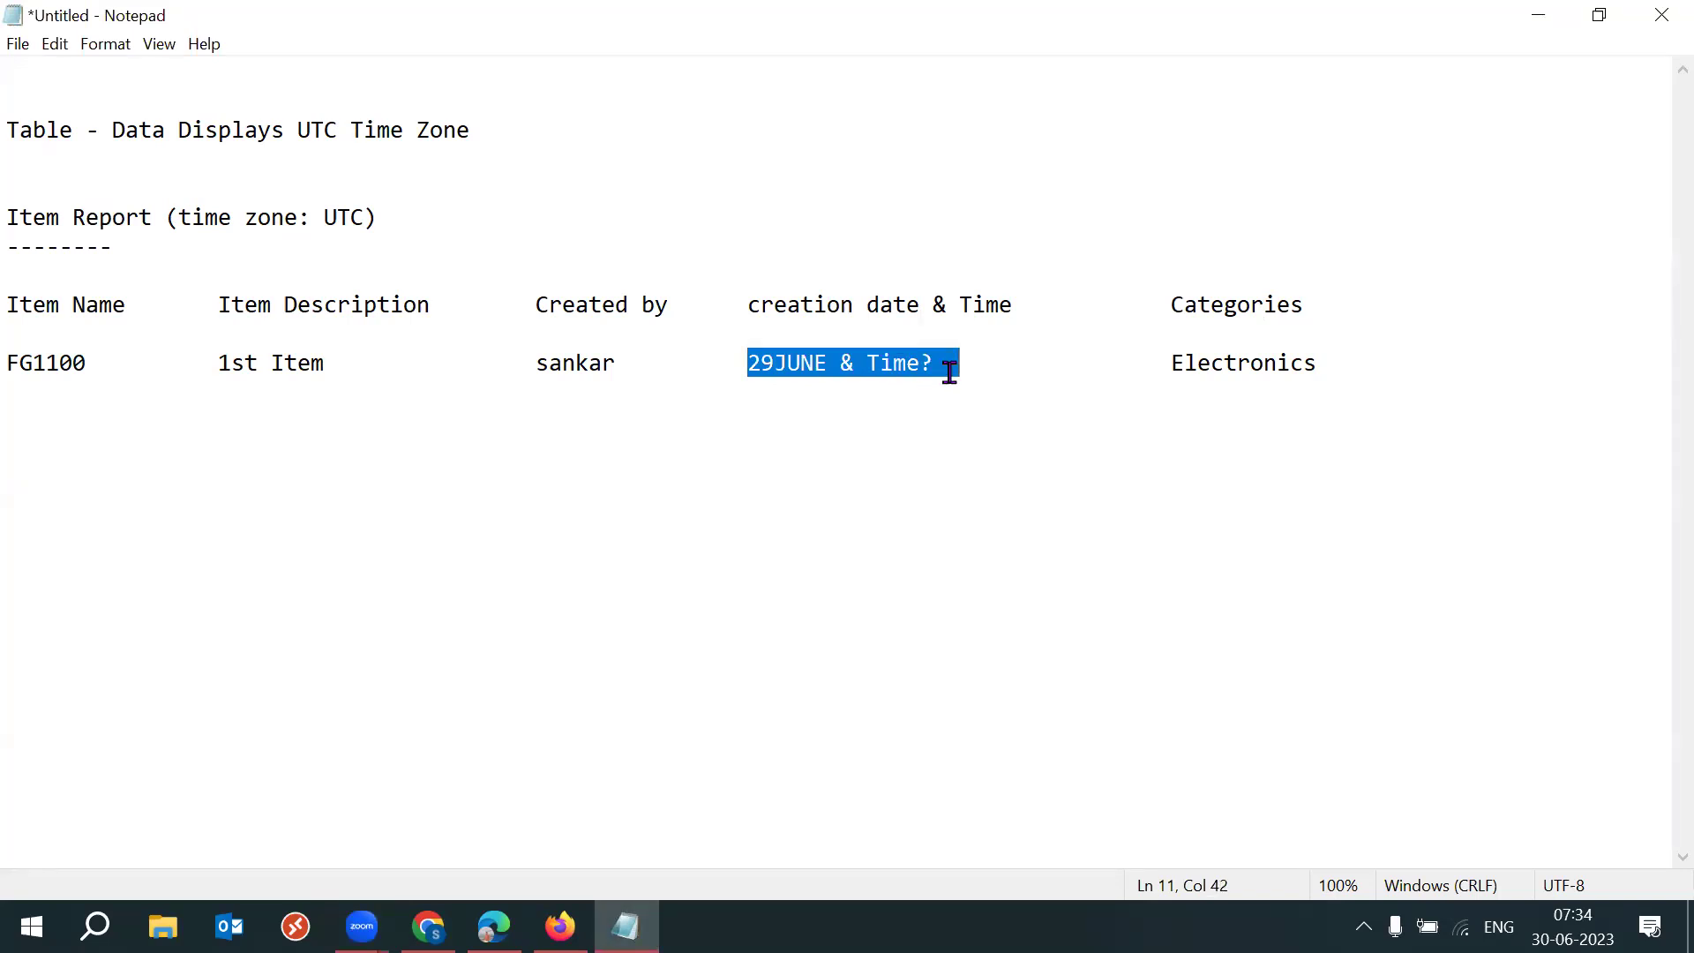
pyautogui.click(949, 370)
pyautogui.moveTo(736, 365); pyautogui.dragTo(928, 363)
pyautogui.click(968, 370)
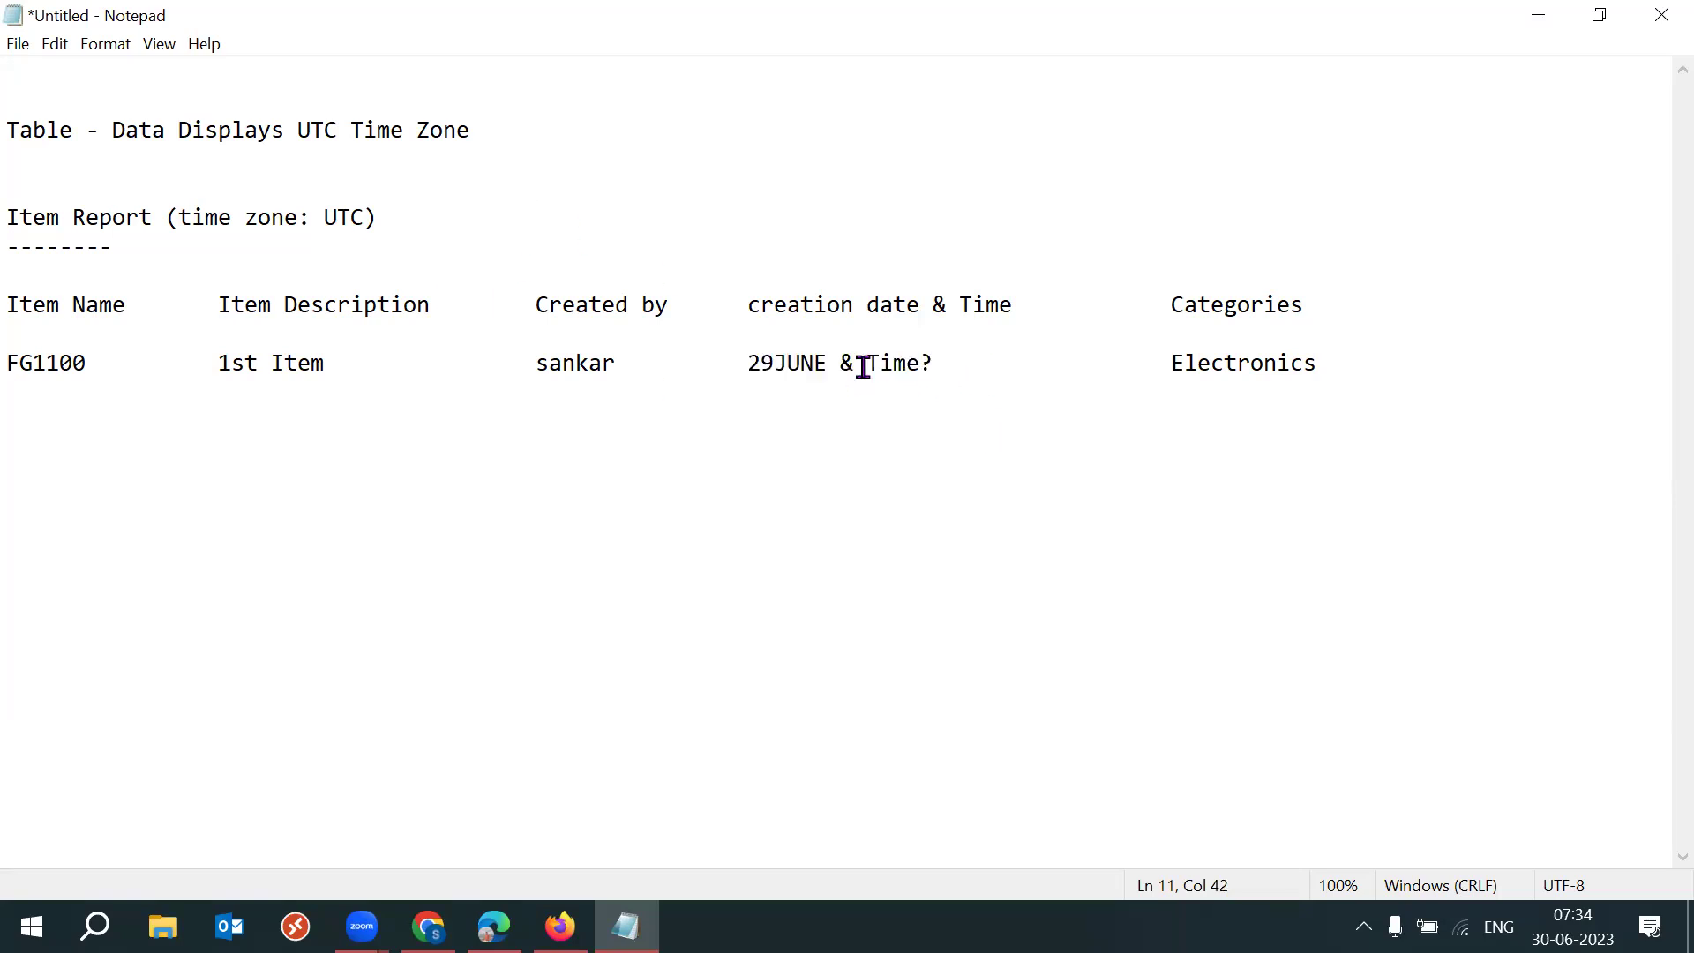
pyautogui.moveTo(854, 364); pyautogui.dragTo(934, 363)
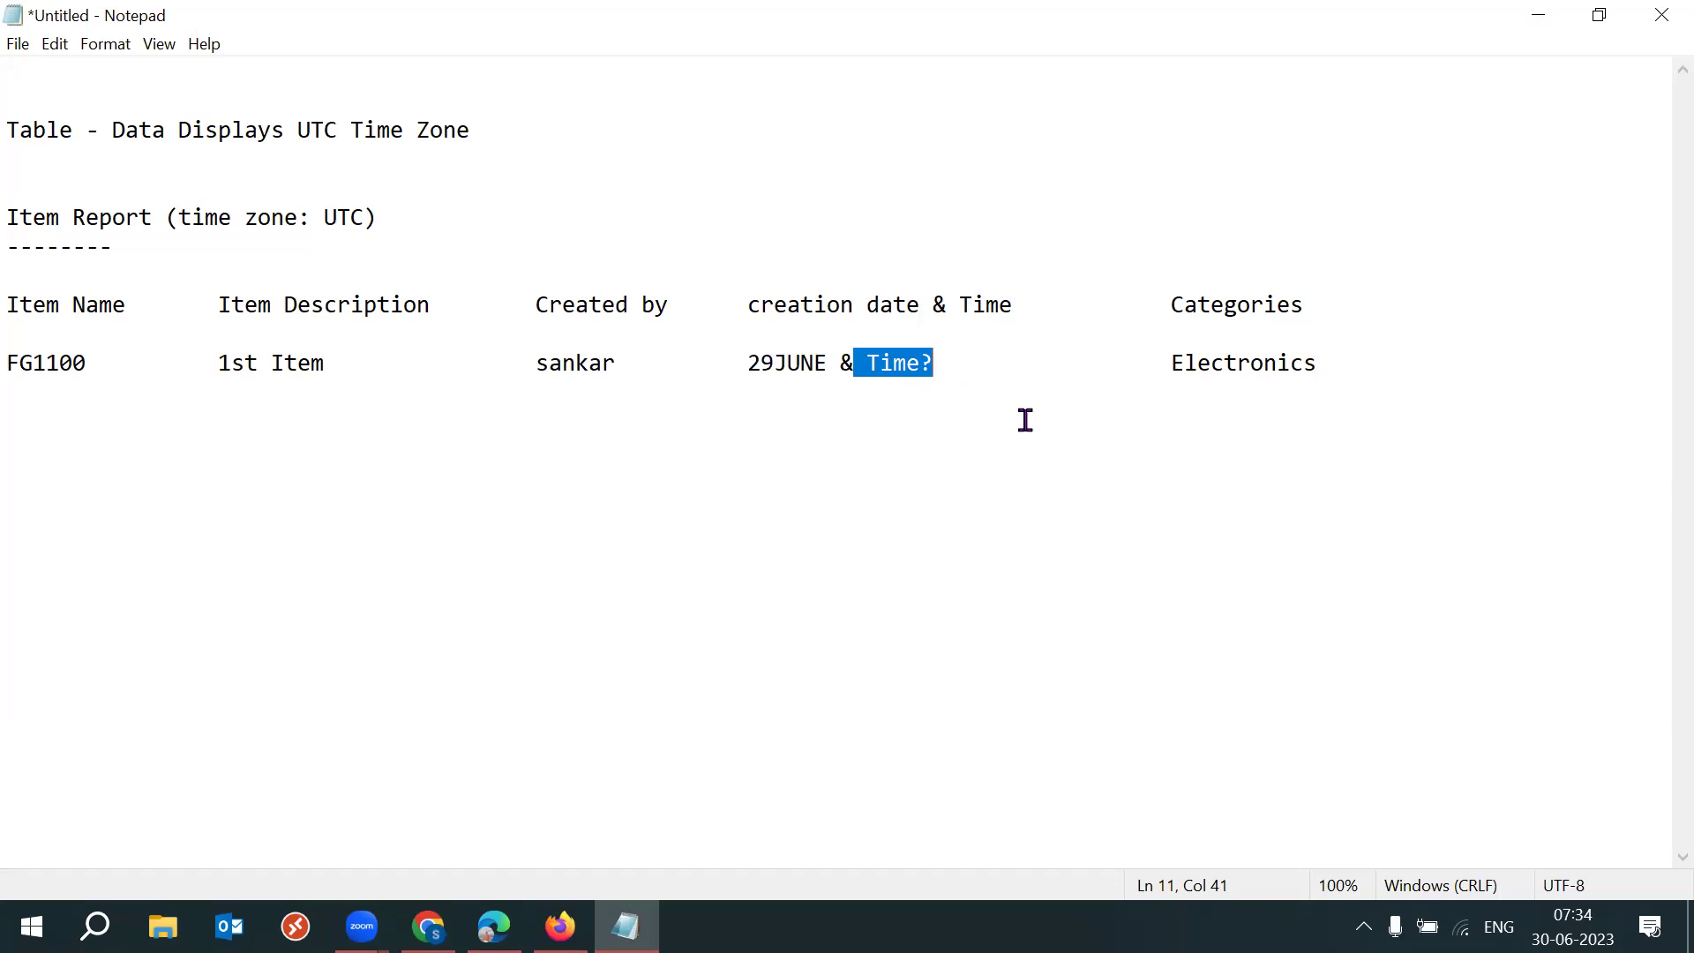
# Highlight the Item Report heading, its UTC label and the date value, then return to Oracle Fusion.
pyautogui.moveTo(167, 217); pyautogui.dragTo(10, 217)
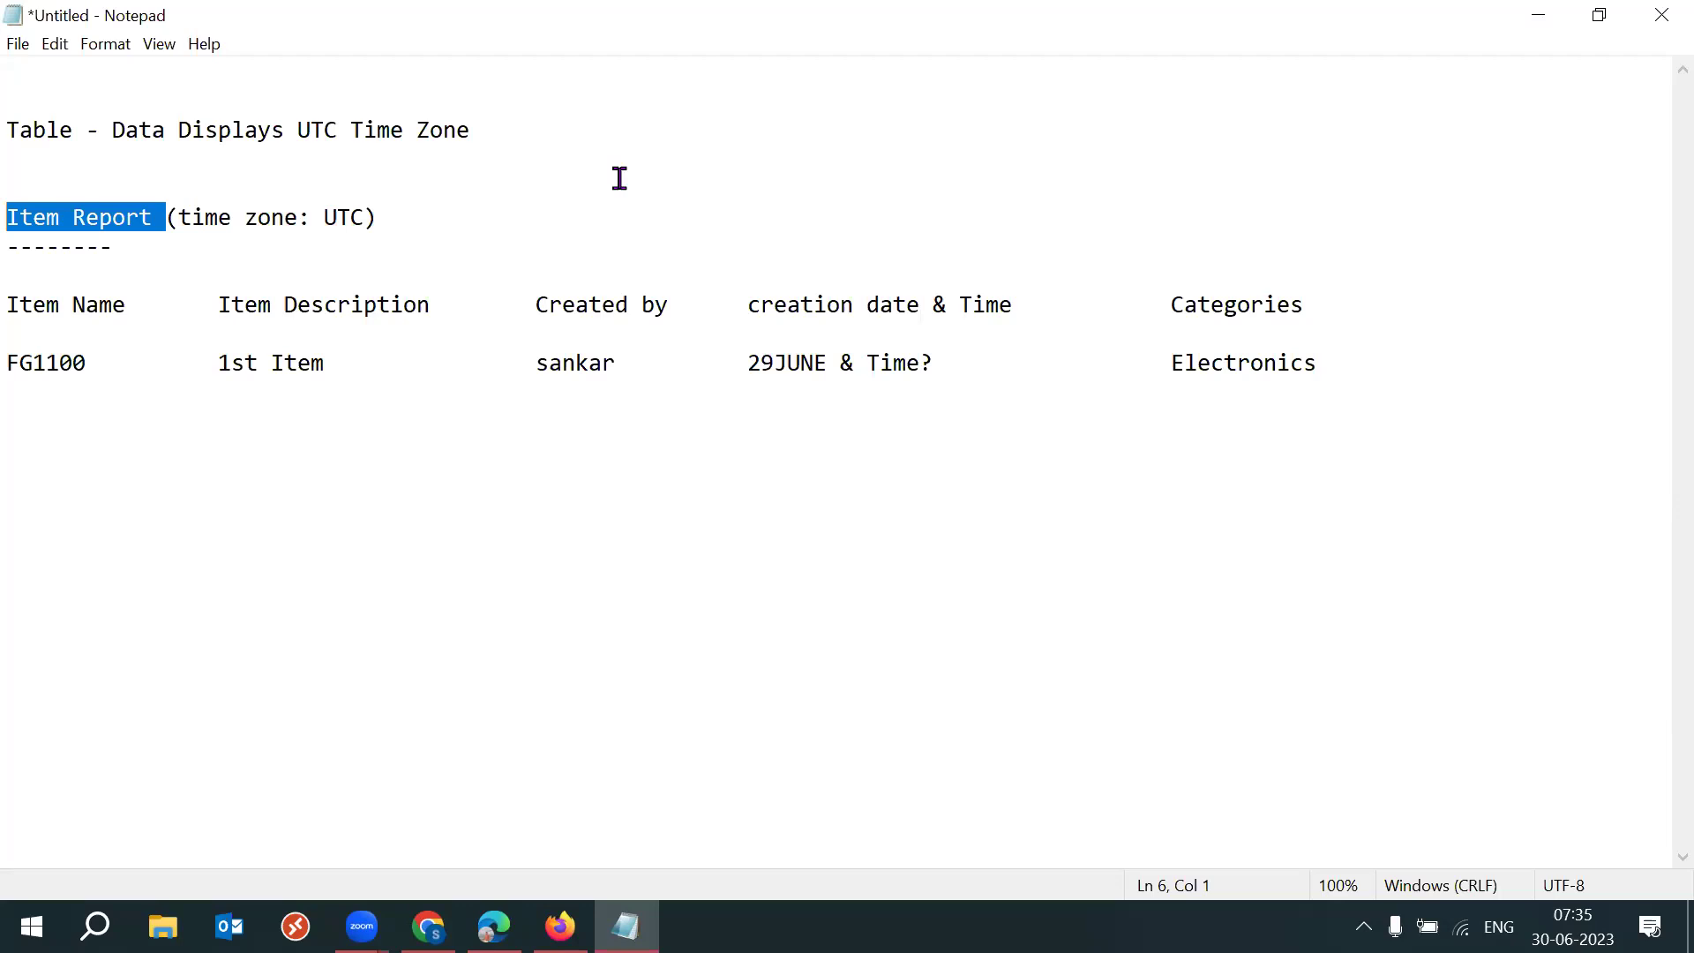
pyautogui.click(15, 220)
pyautogui.hotkey('shift', 'Down')
pyautogui.hotkey('shift', 'Down')
pyautogui.click(427, 220)
pyautogui.moveTo(178, 220); pyautogui.dragTo(435, 208)
pyautogui.click(355, 220)
pyautogui.moveTo(326, 220); pyautogui.dragTo(367, 217)
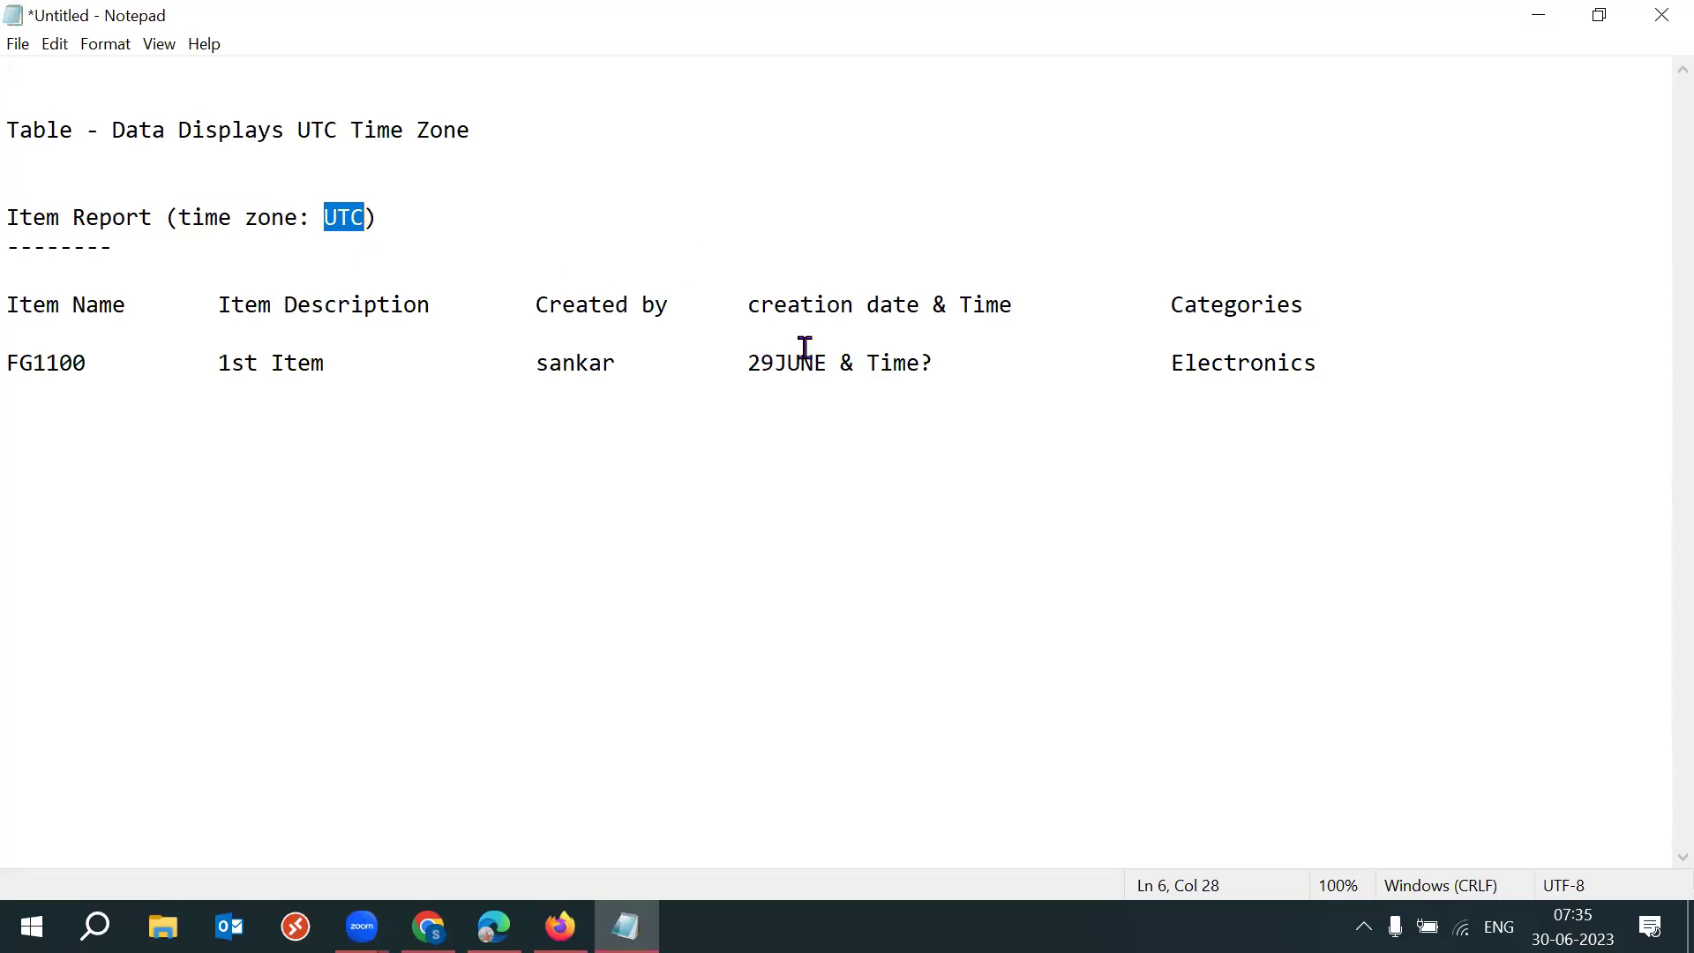
pyautogui.moveTo(735, 363); pyautogui.dragTo(980, 389)
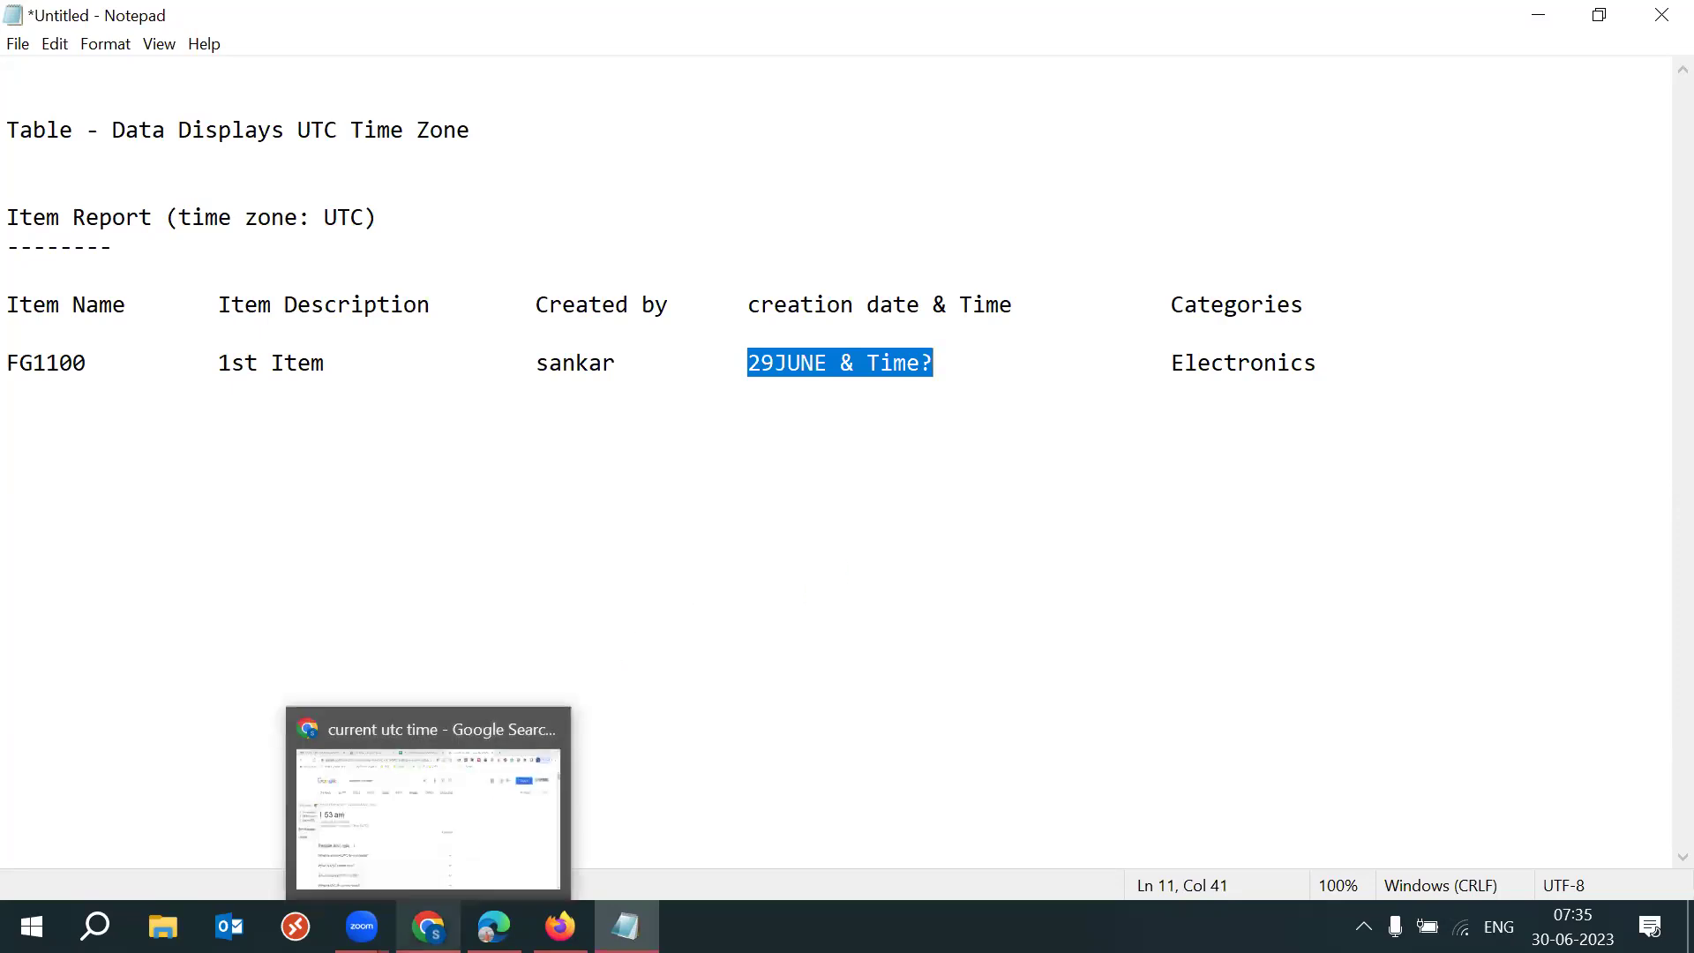
pyautogui.click(560, 926)
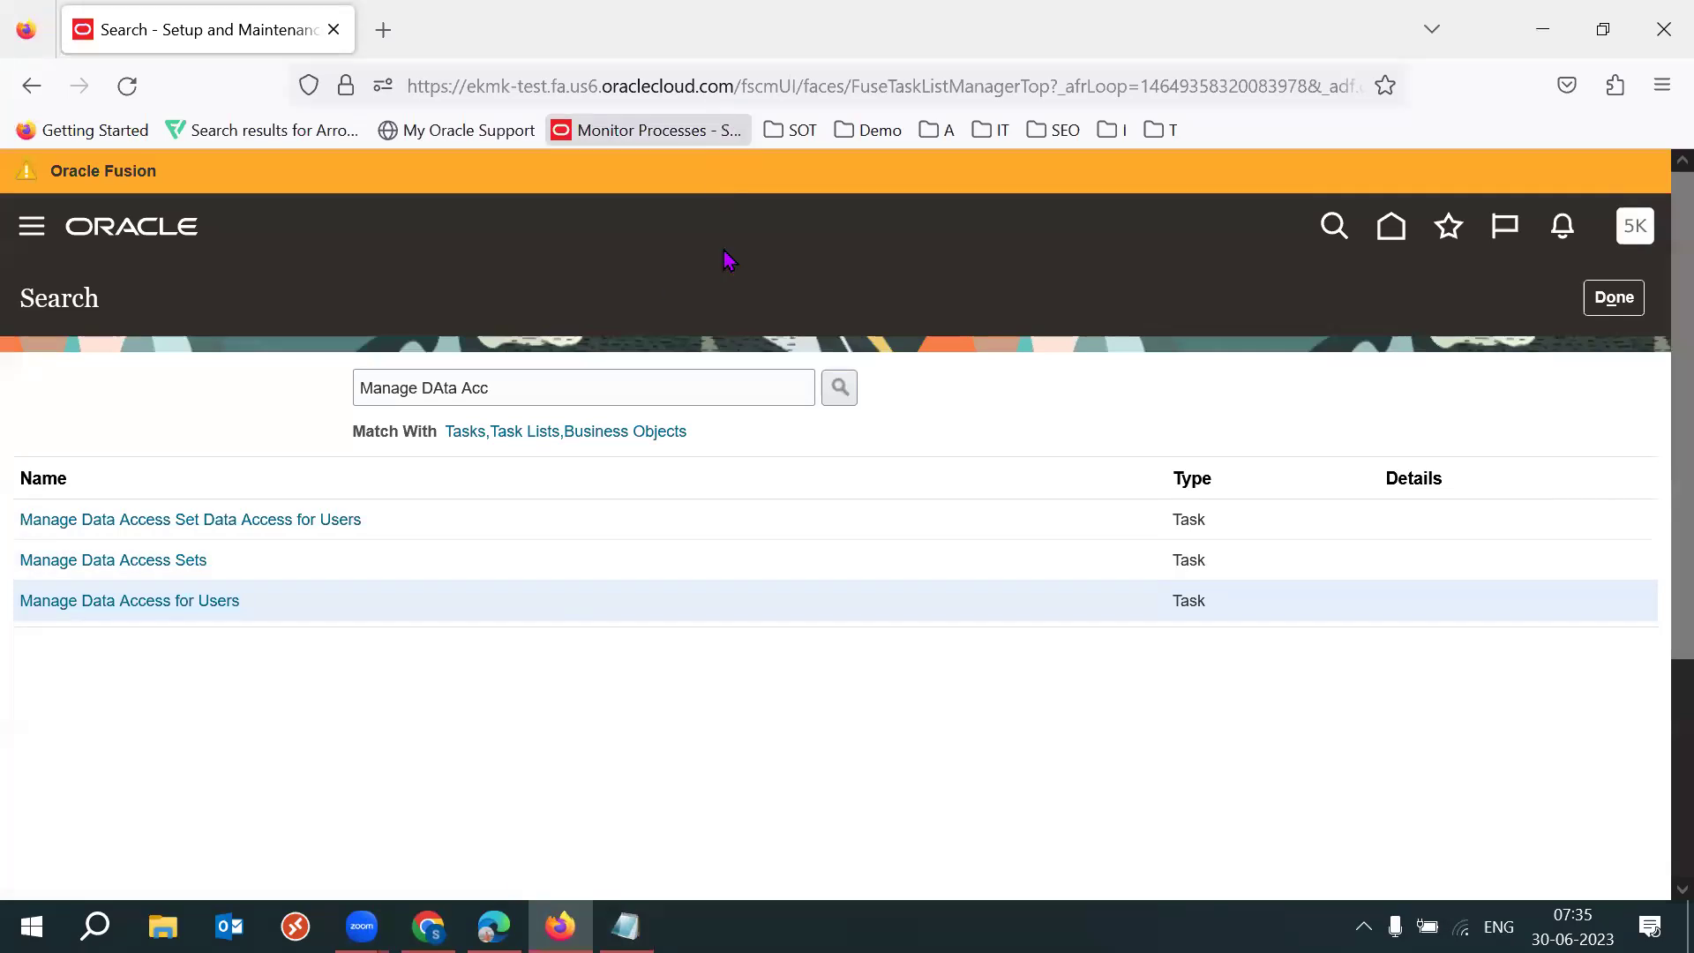
# Show the Create Miscellaneous Transaction page full screen in the browser.
pyautogui.moveTo(428, 927)
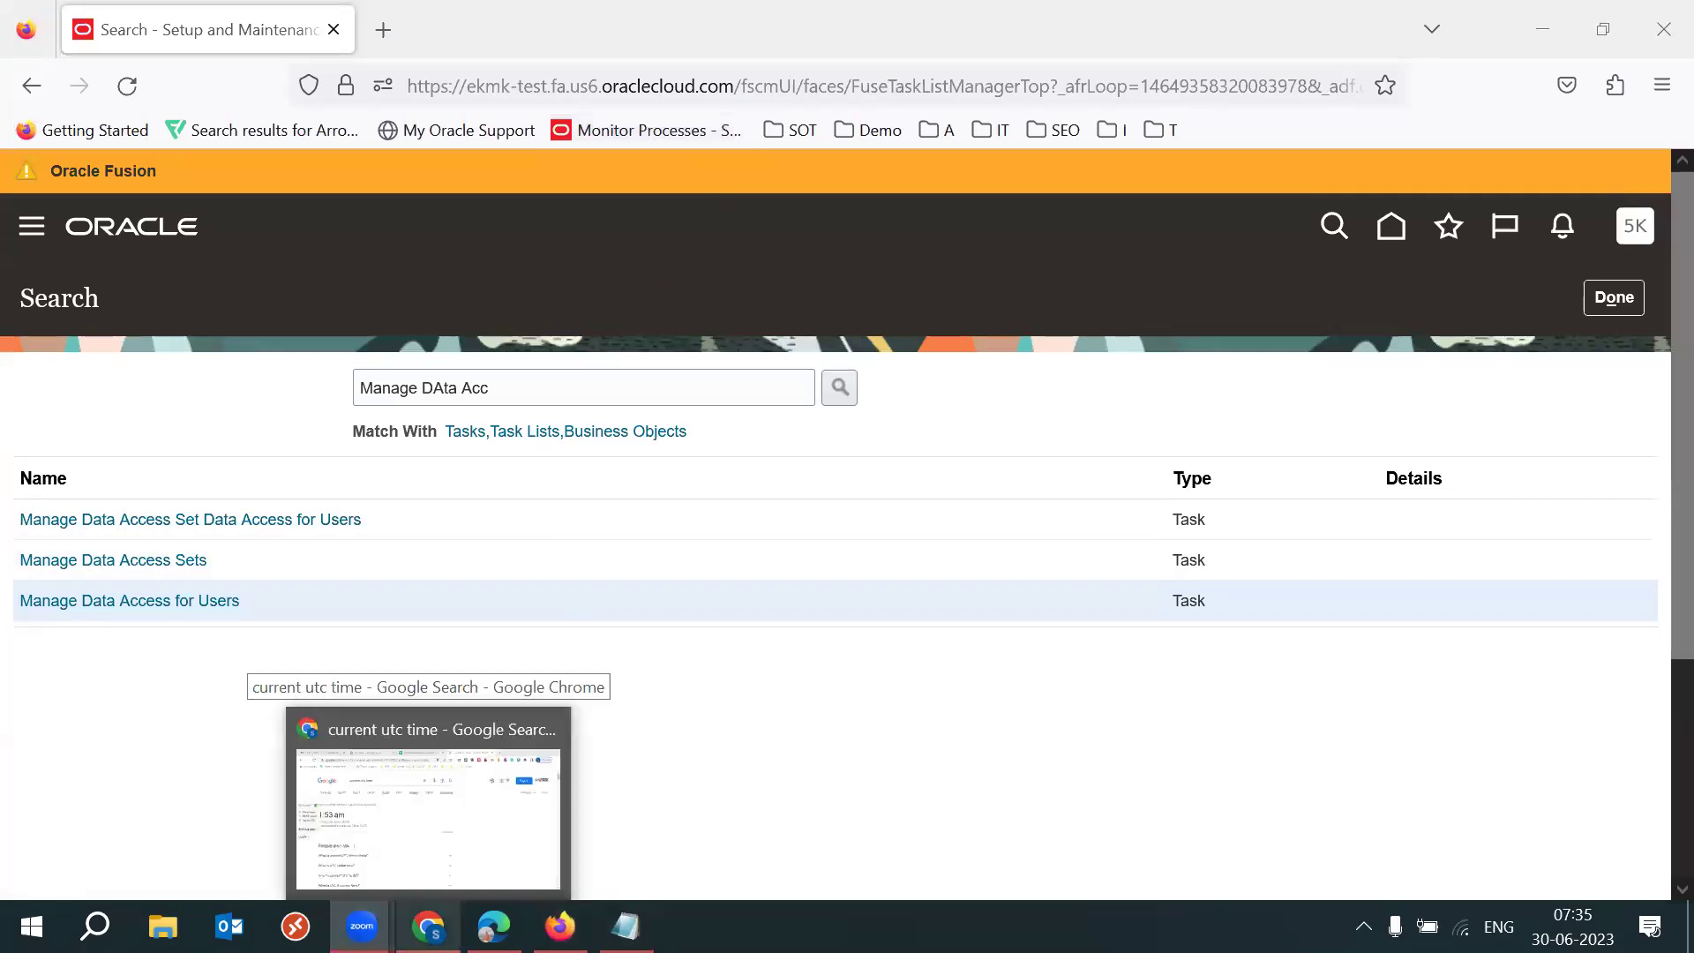
pyautogui.click(494, 927)
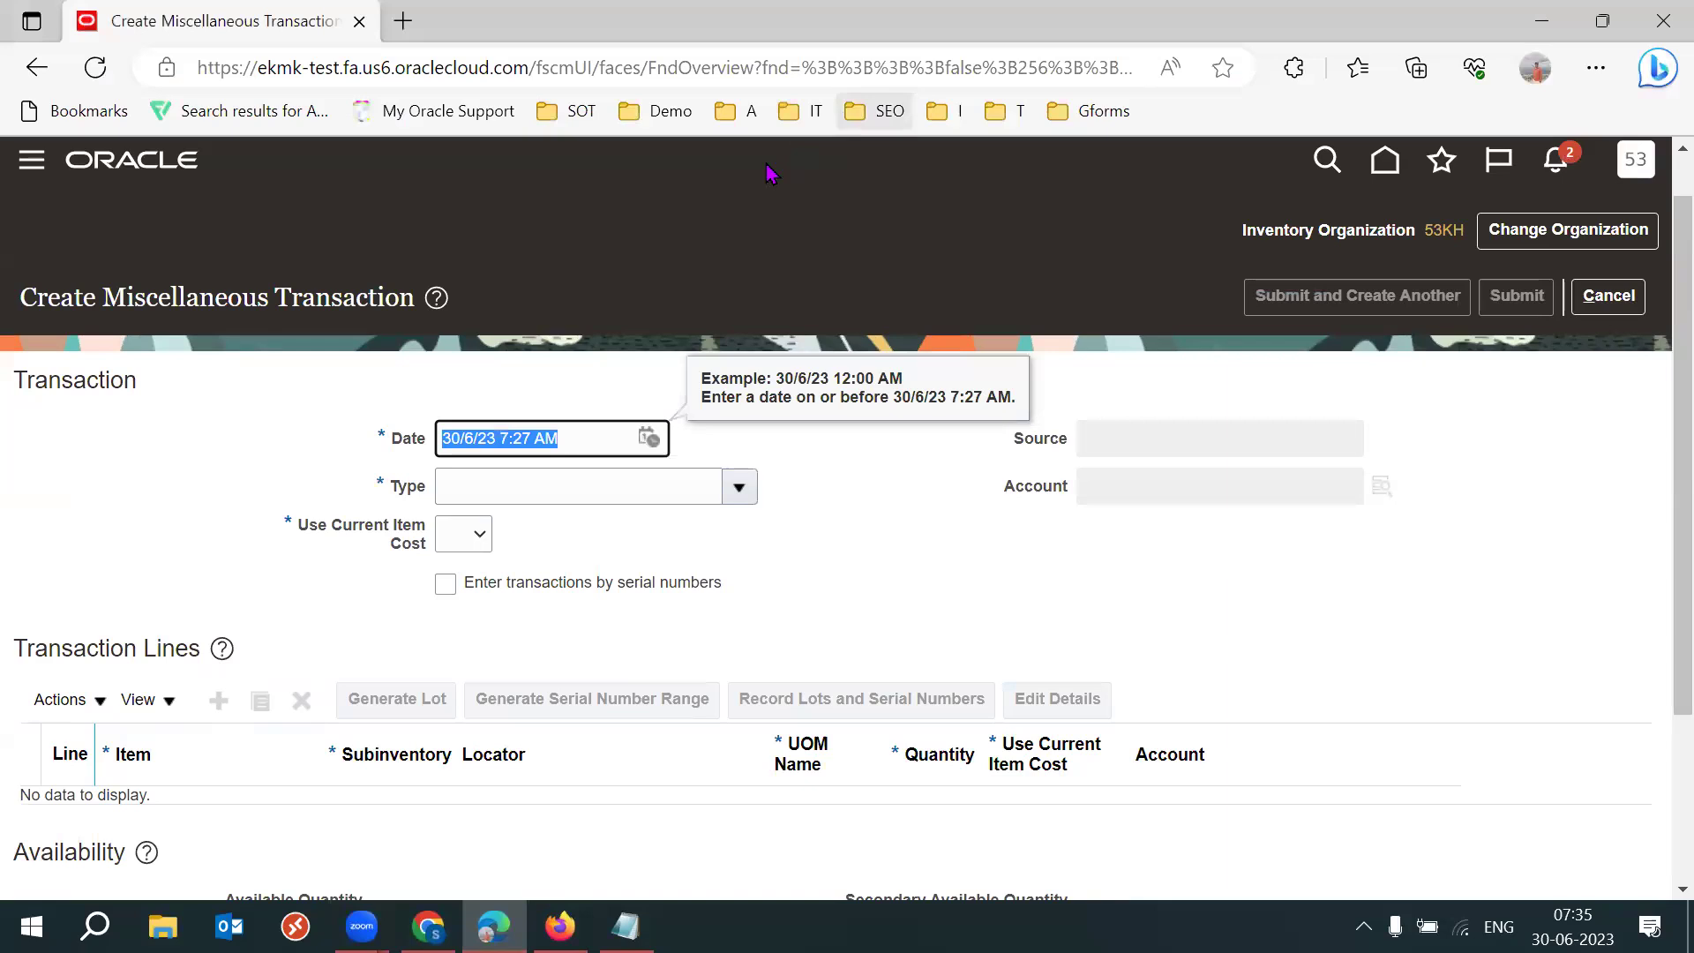
pyautogui.click(942, 395)
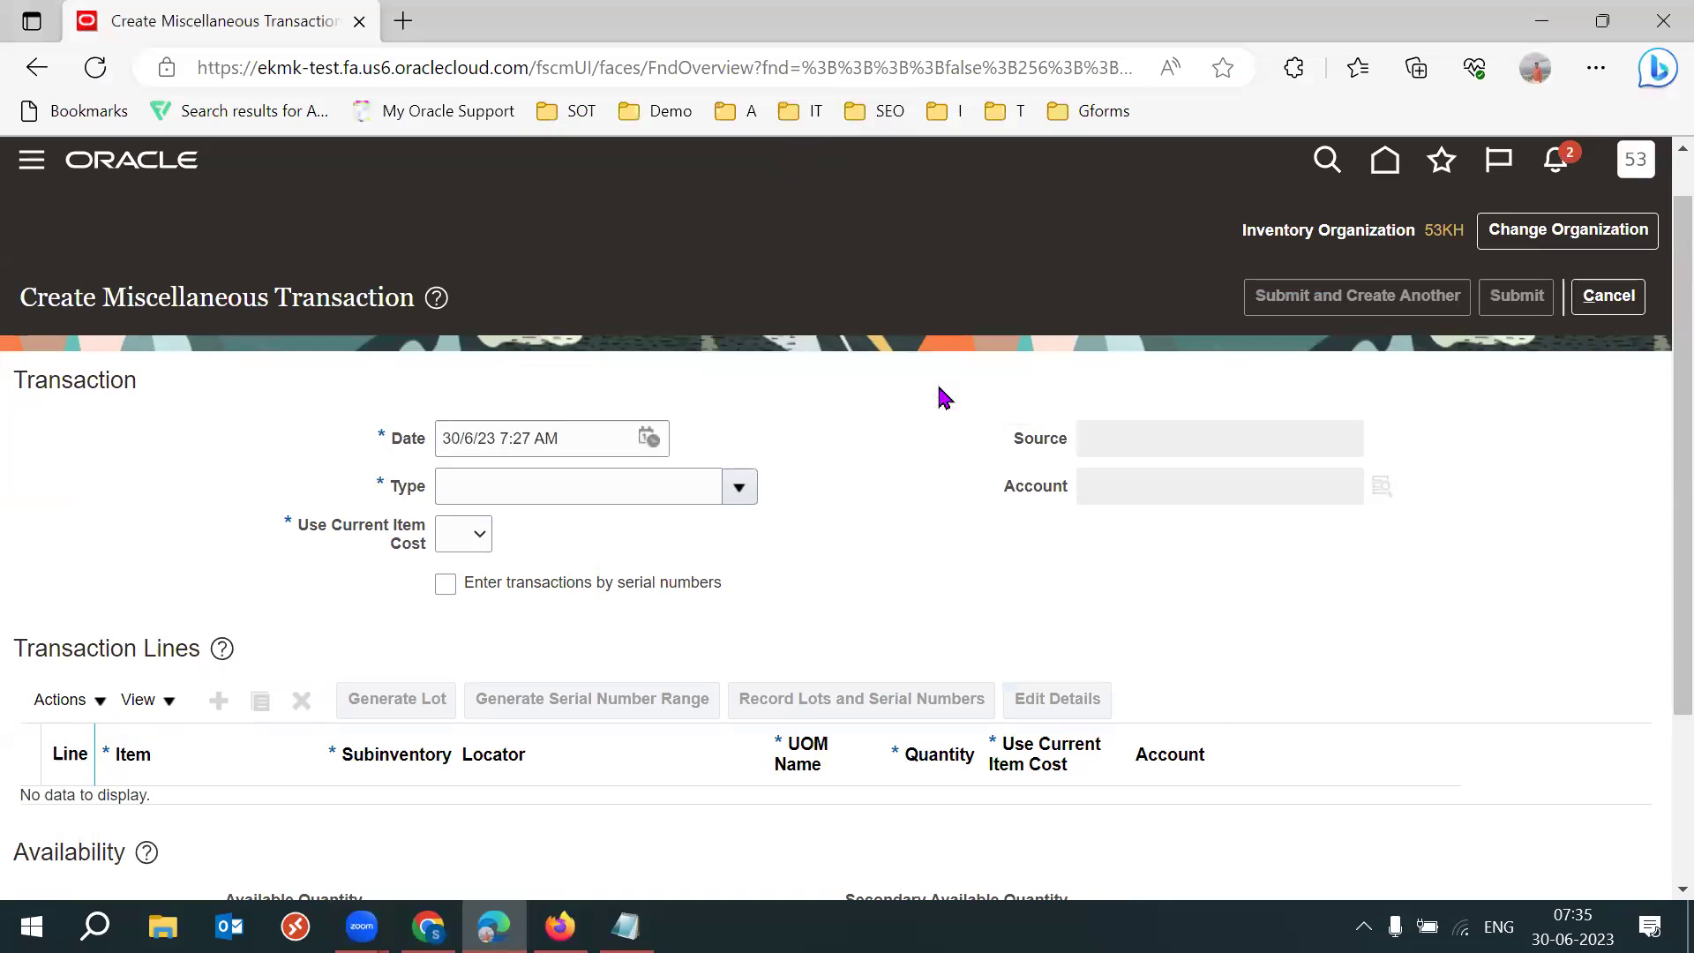
pyautogui.press('F11')
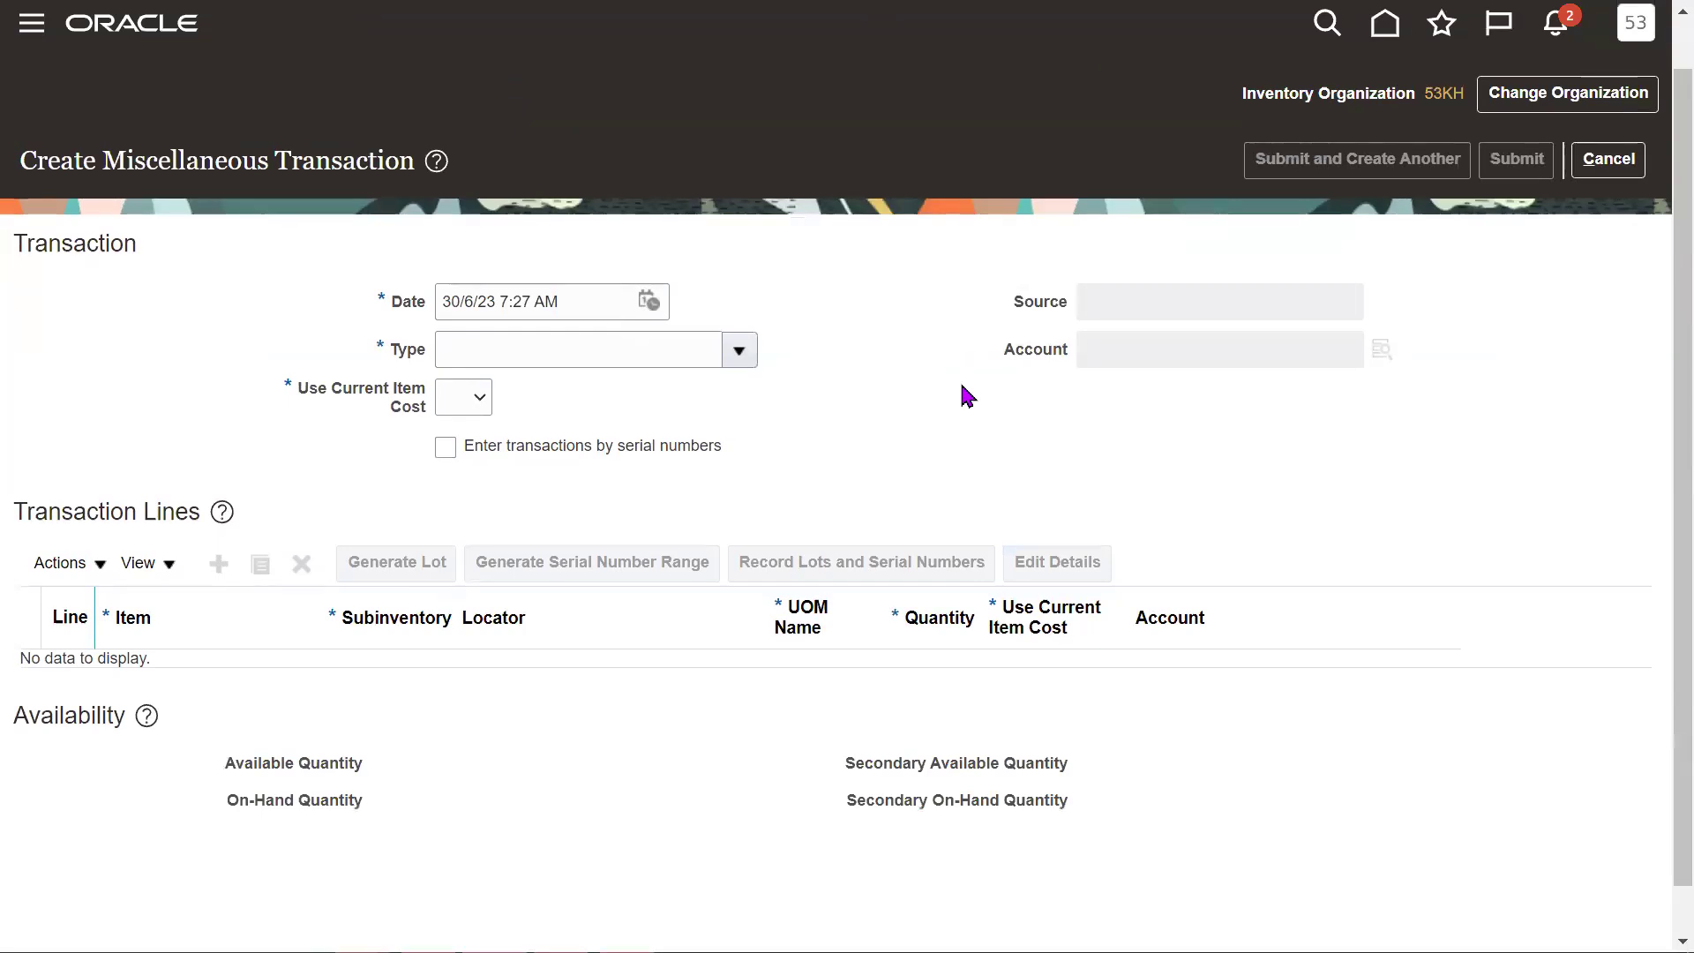
pyautogui.hotkey('alt', 'Tab')
pyautogui.press('Tab')
pyautogui.press('Tab')
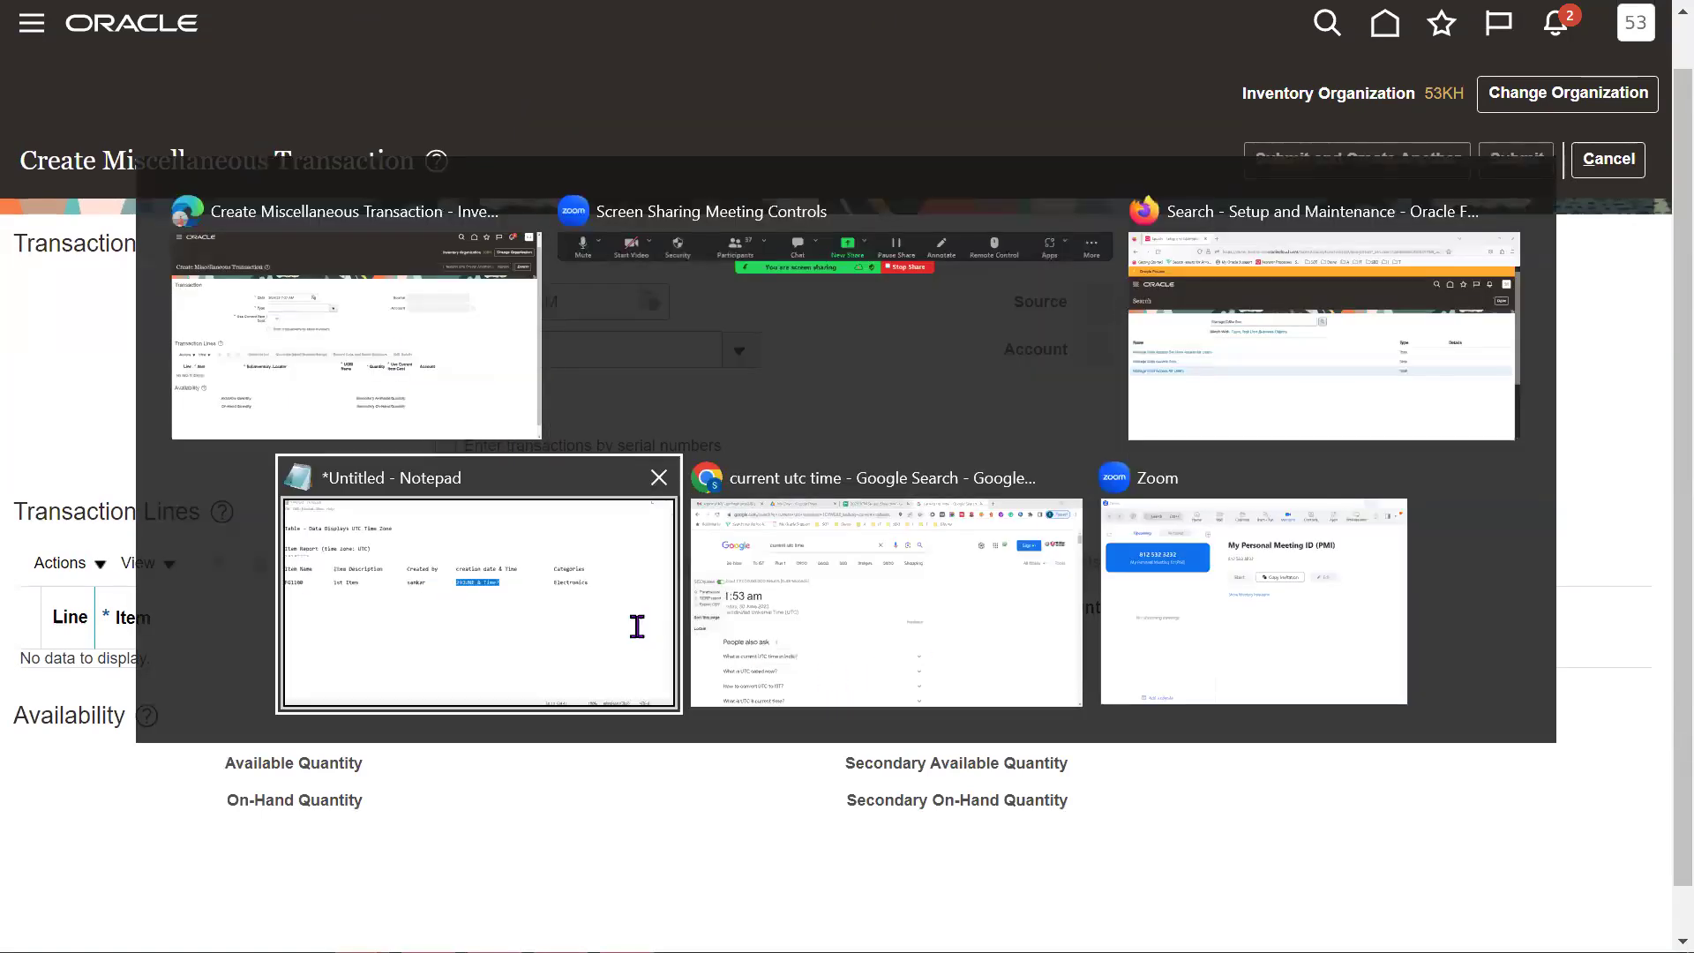
pyautogui.hotkey('alt', 'Tab')
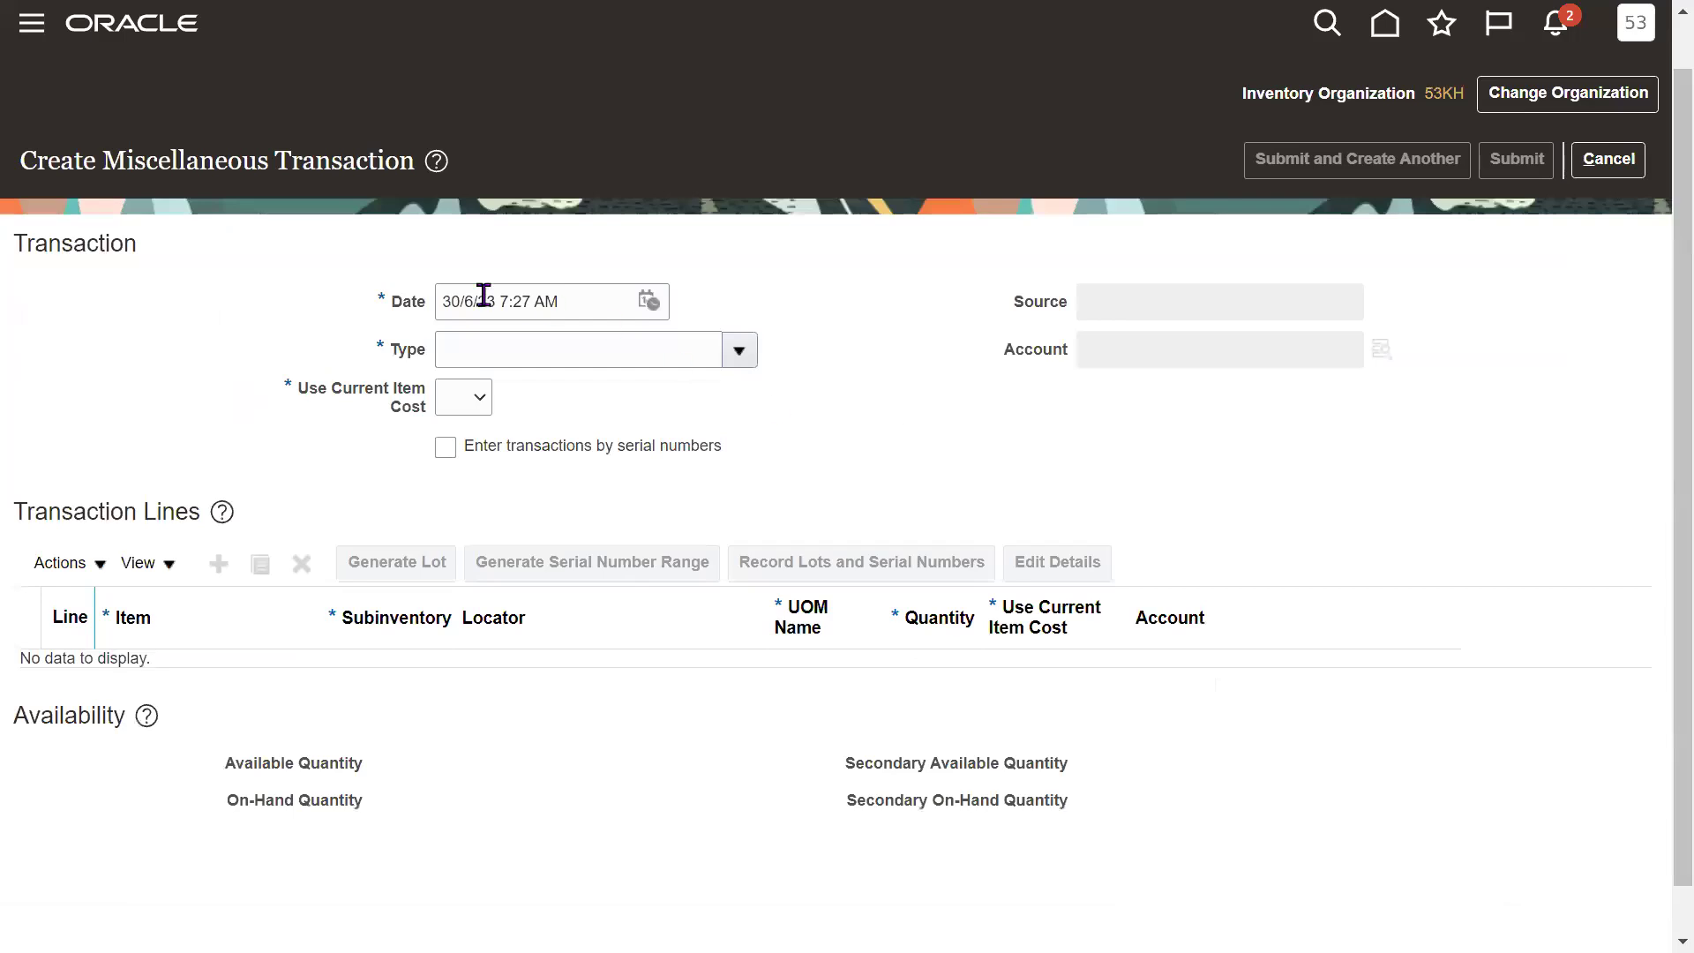
# Set the transaction Type to Miscellaneous Receipt by searching 'Mis'.
pyautogui.click(609, 359)
pyautogui.write('Mis')
pyautogui.press('Tab')
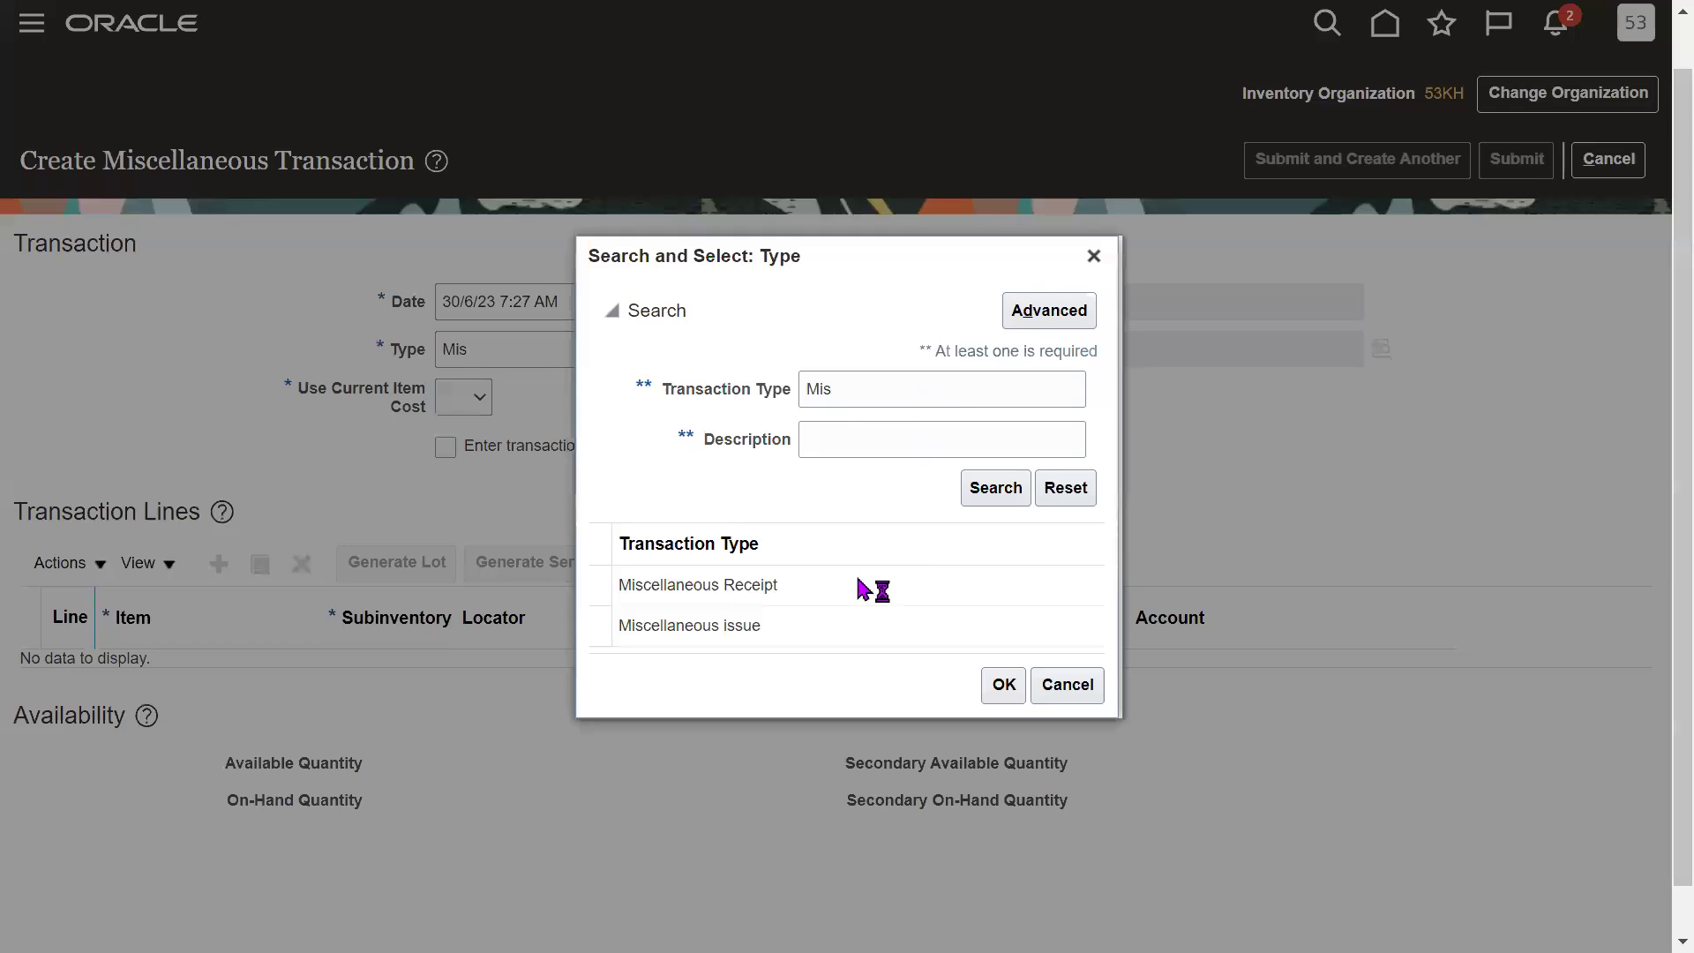
pyautogui.click(730, 584)
pyautogui.click(1004, 684)
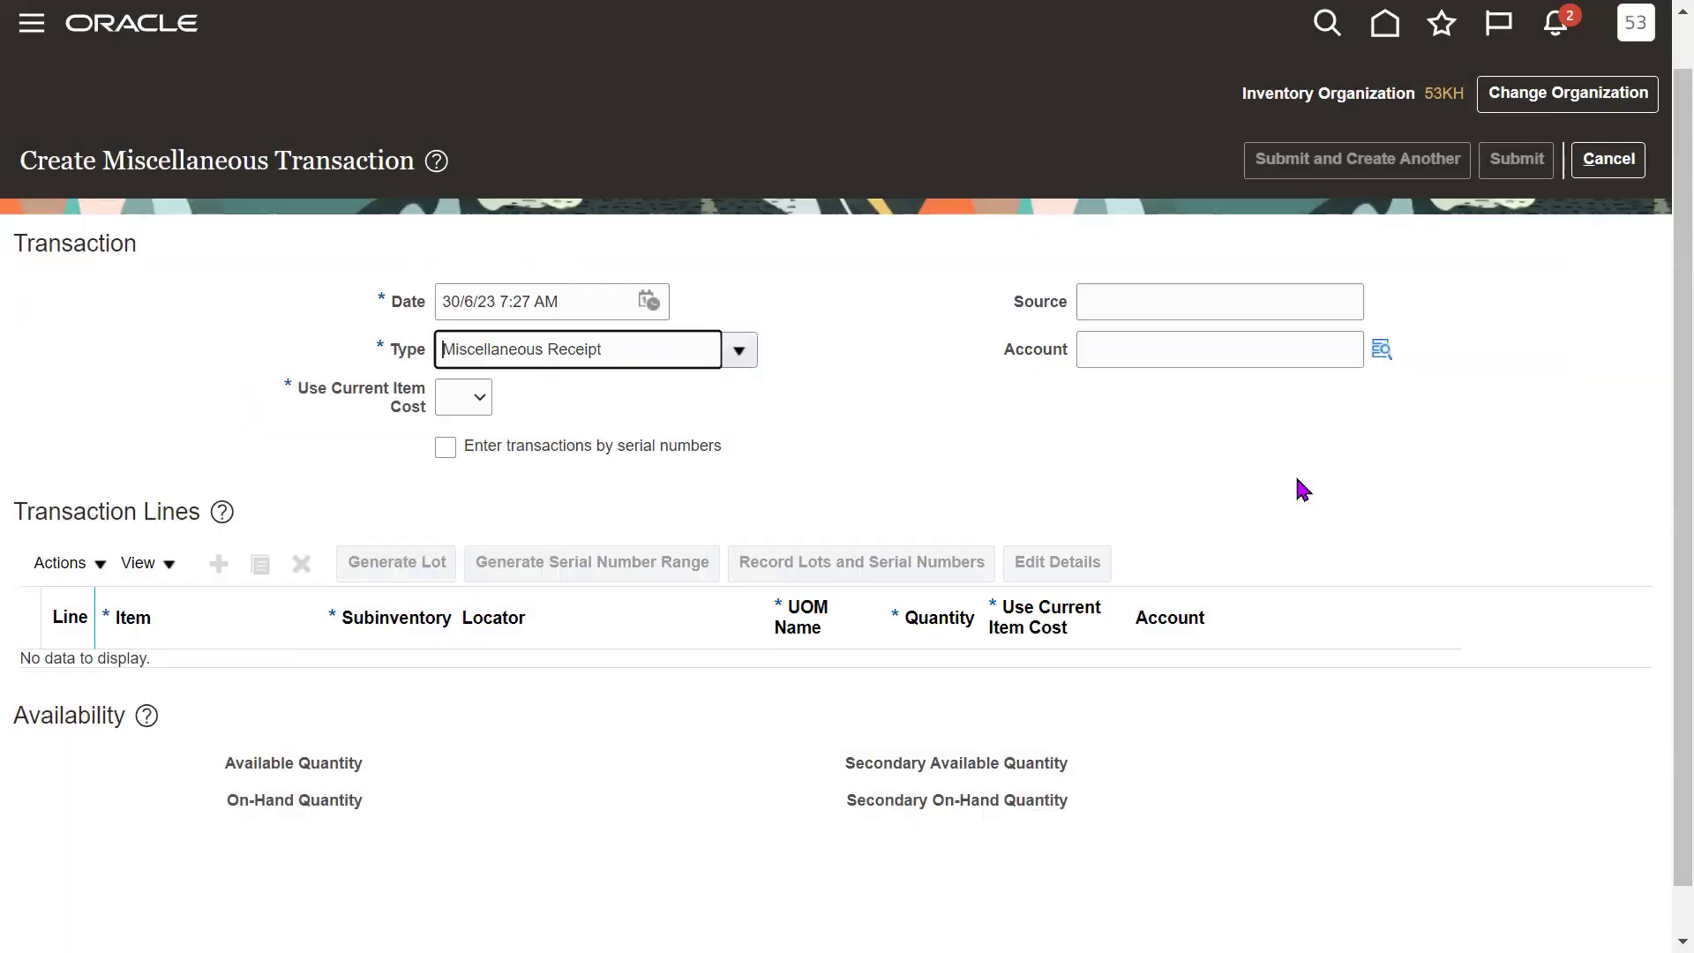
# Exit full screen and bring the Notepad Item Report heading forward.
pyautogui.press('F11')
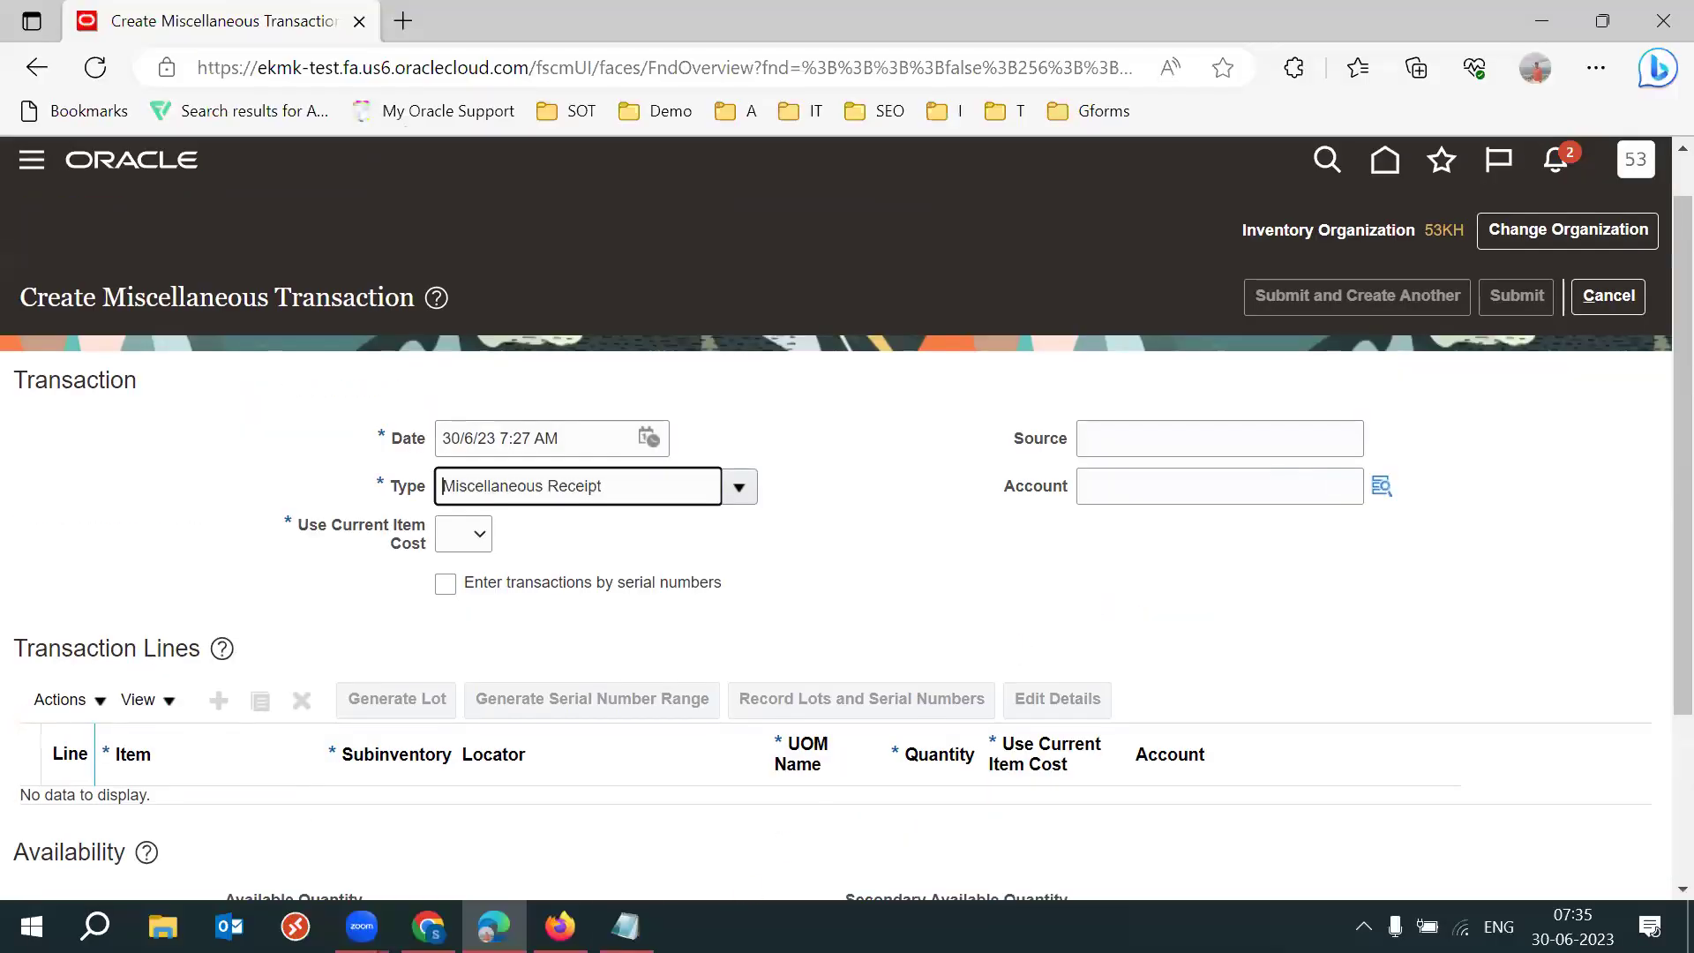
pyautogui.hotkey('alt', 'Tab')
pyautogui.moveTo(424, 264); pyautogui.dragTo(9, 215)
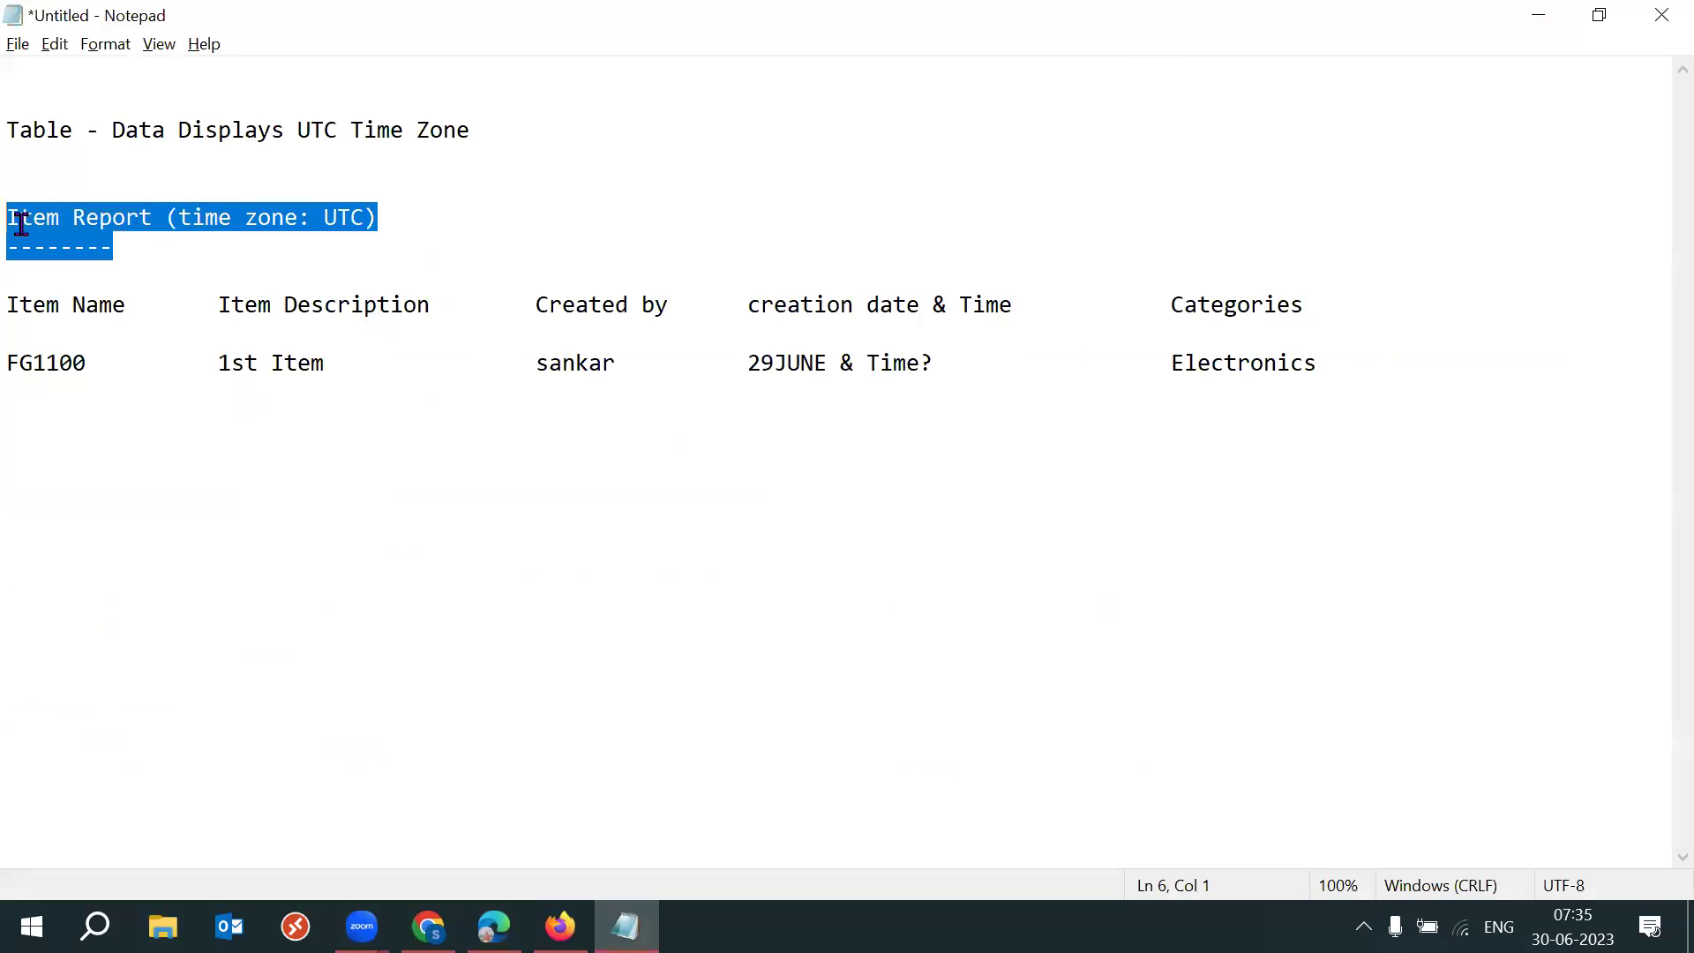
pyautogui.click(476, 219)
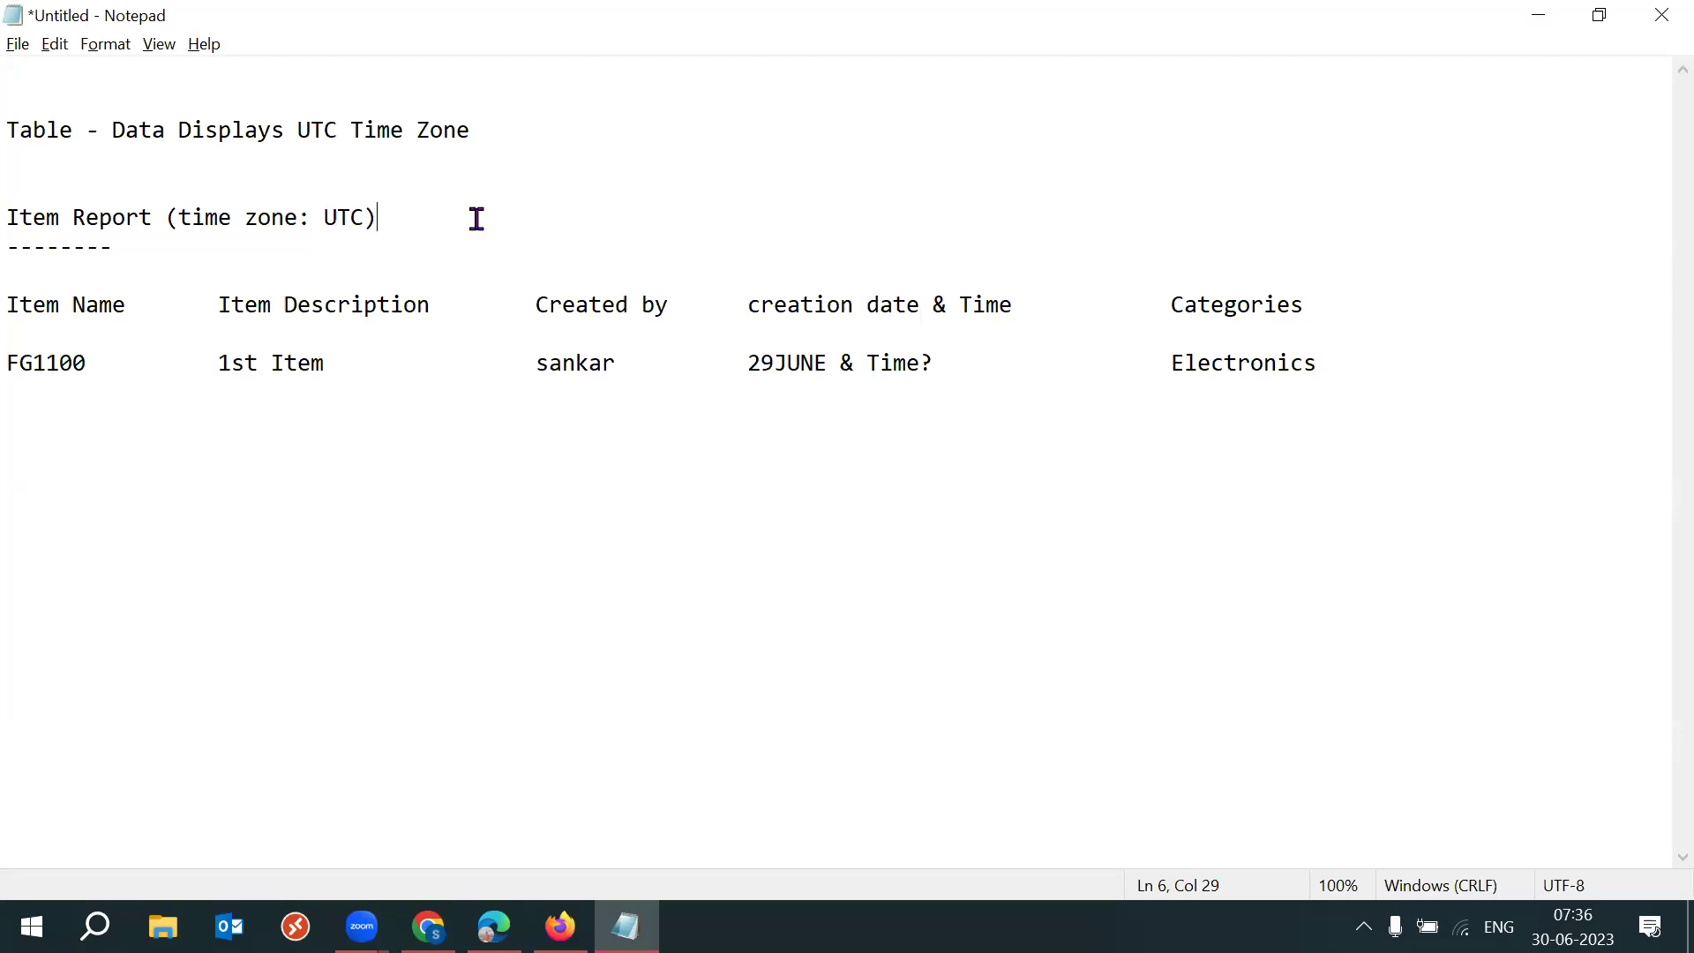
pyautogui.click(13, 305)
pyautogui.keyDown('shift'); pyautogui.click(225, 360); pyautogui.keyUp('shift')
pyautogui.hotkey('shift', 'Up')
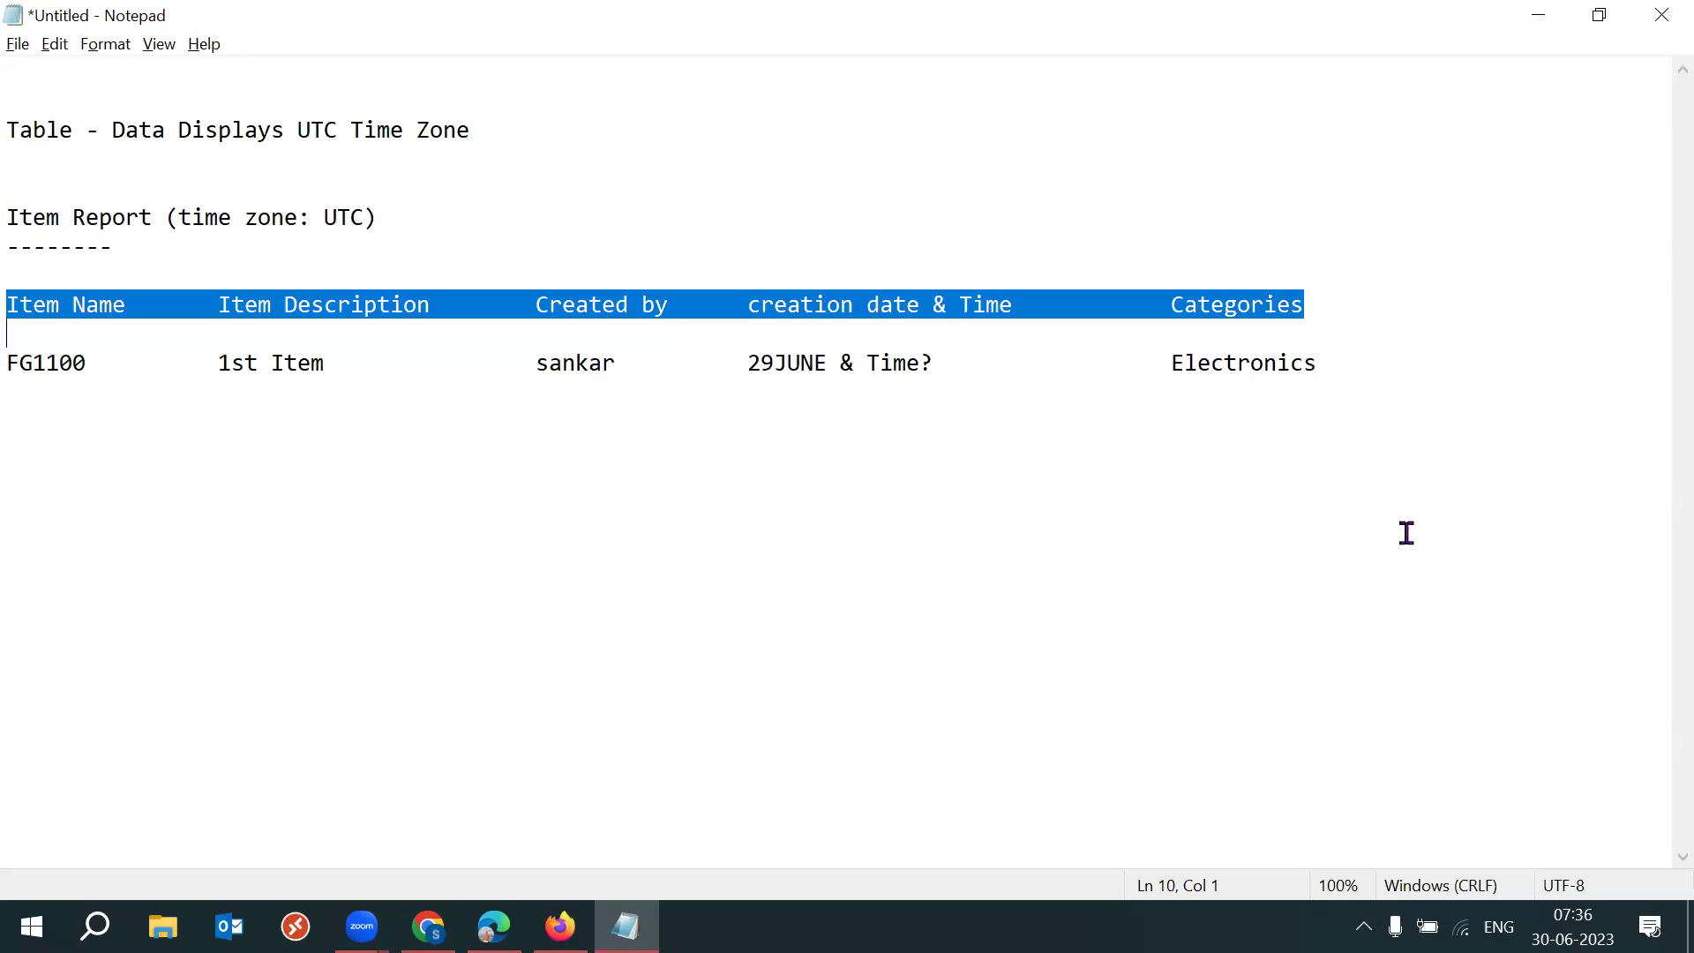
pyautogui.click(170, 298)
pyautogui.moveTo(30, 294); pyautogui.dragTo(284, 326)
pyautogui.moveTo(9, 362); pyautogui.dragTo(1335, 377)
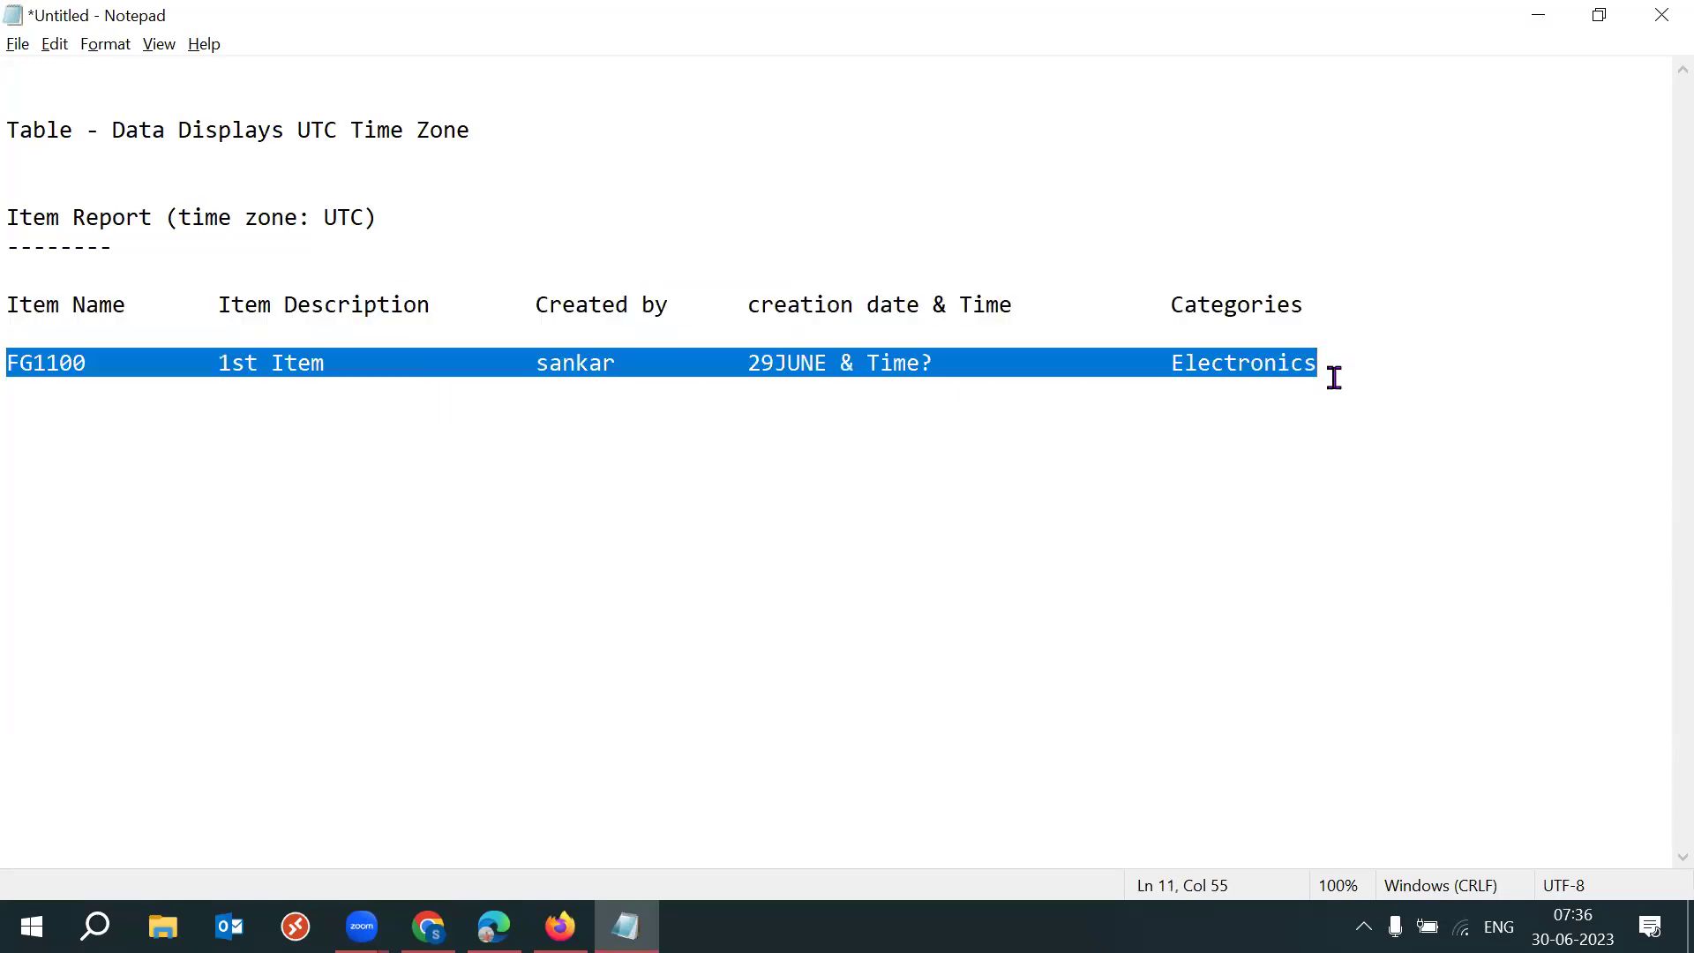
pyautogui.moveTo(1452, 375); pyautogui.dragTo(15, 300)
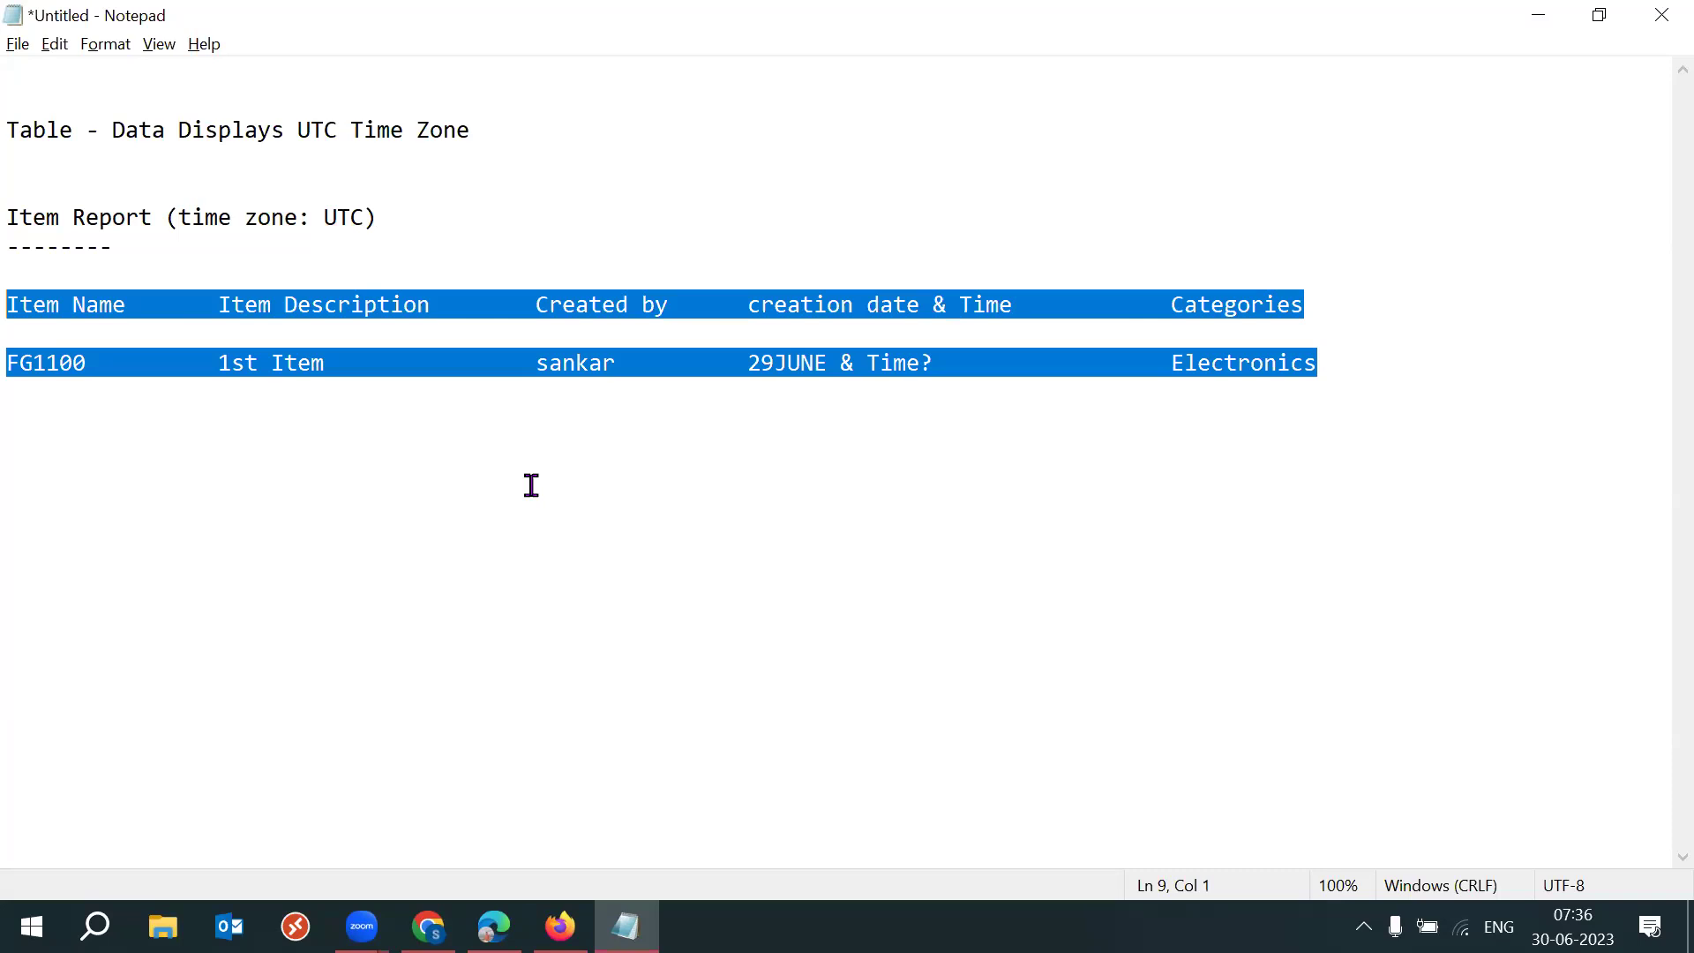
pyautogui.click(382, 447)
pyautogui.moveTo(18, 305); pyautogui.dragTo(736, 383)
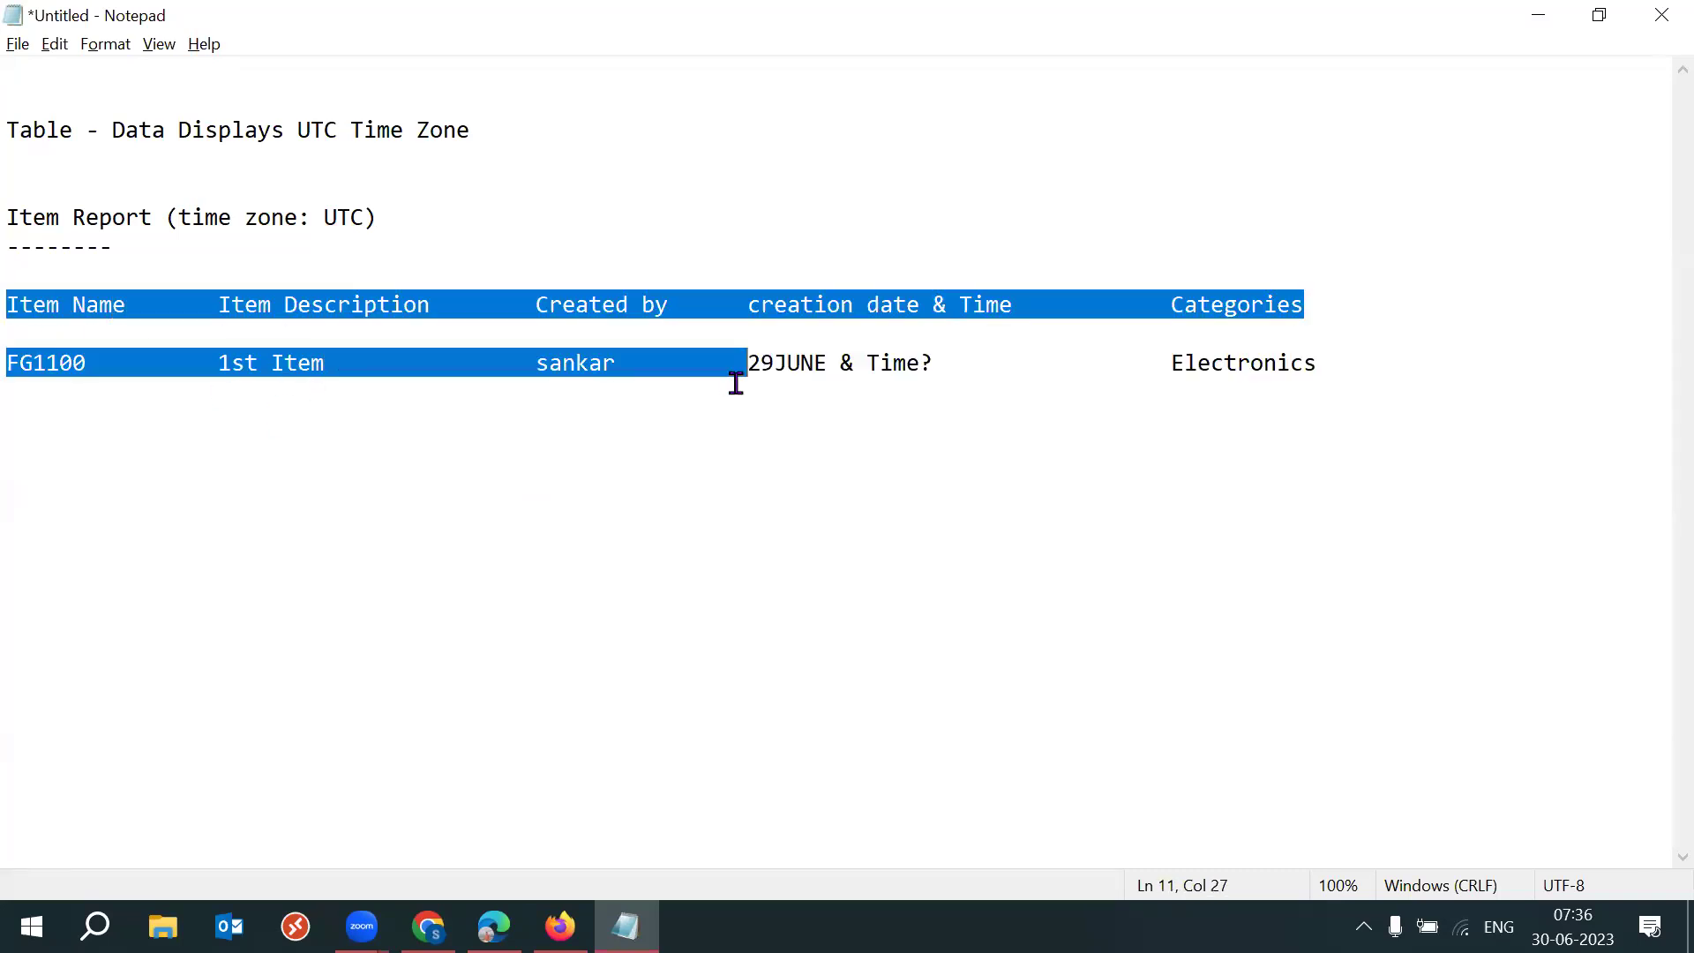
pyautogui.click(208, 326)
pyautogui.moveTo(12, 362); pyautogui.dragTo(1329, 374)
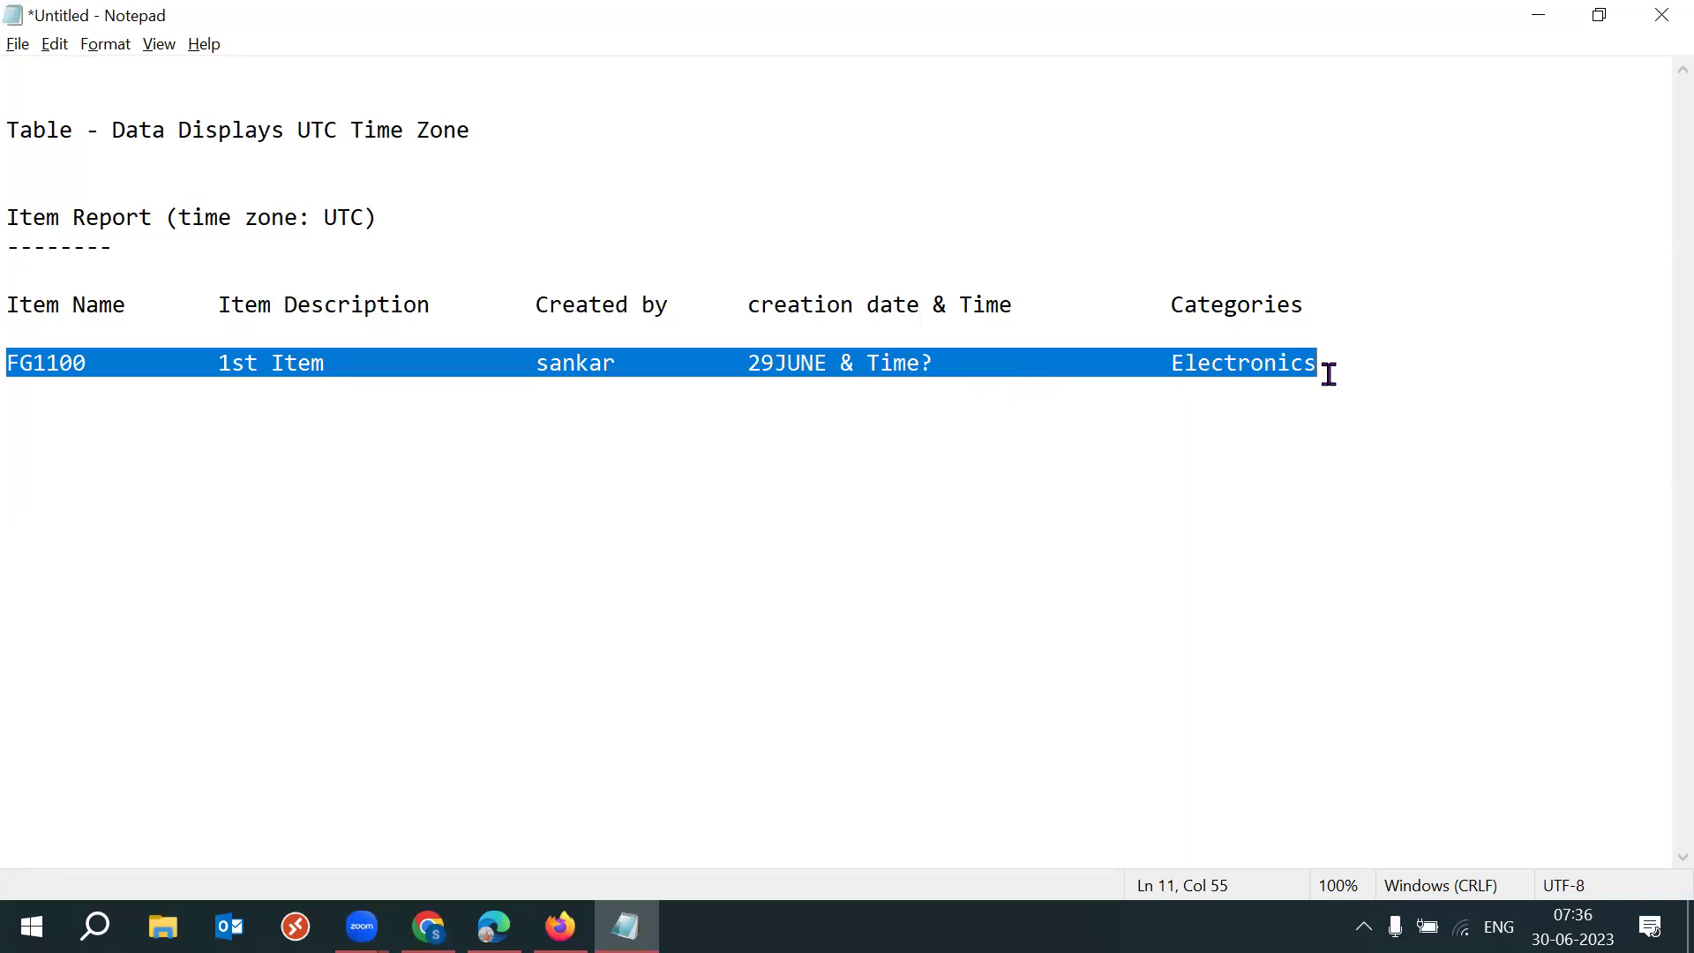
pyautogui.click(1329, 374)
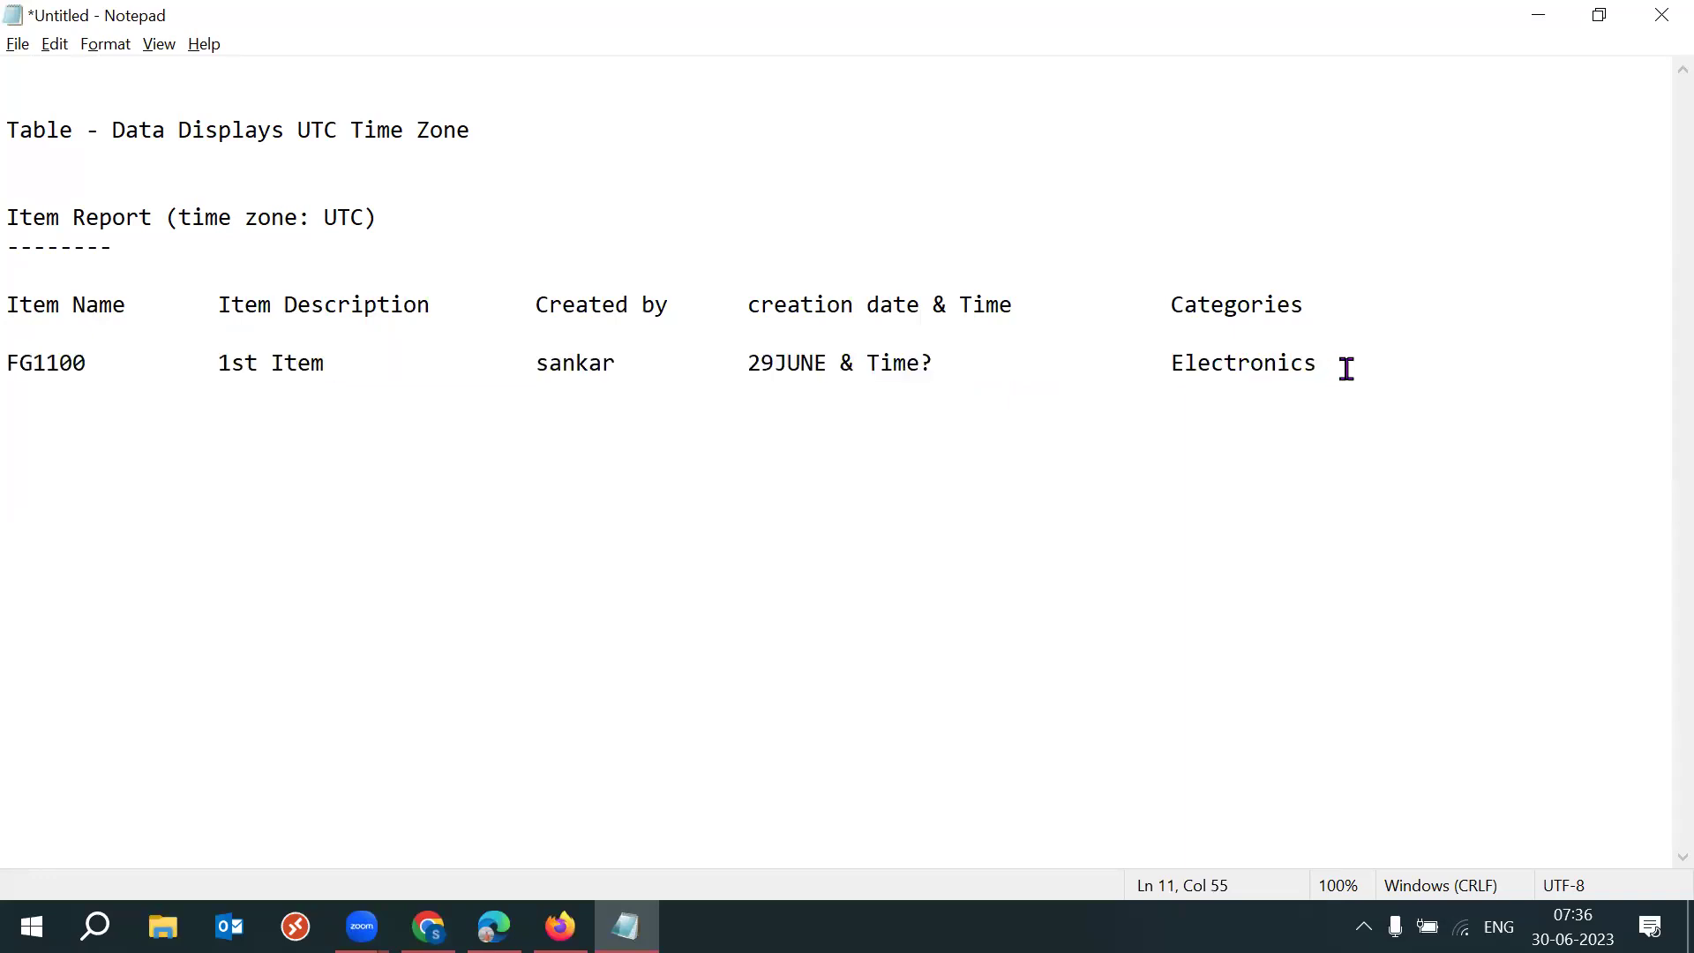
pyautogui.moveTo(110, 355); pyautogui.dragTo(11, 371)
pyautogui.moveTo(1142, 367); pyautogui.dragTo(1315, 364)
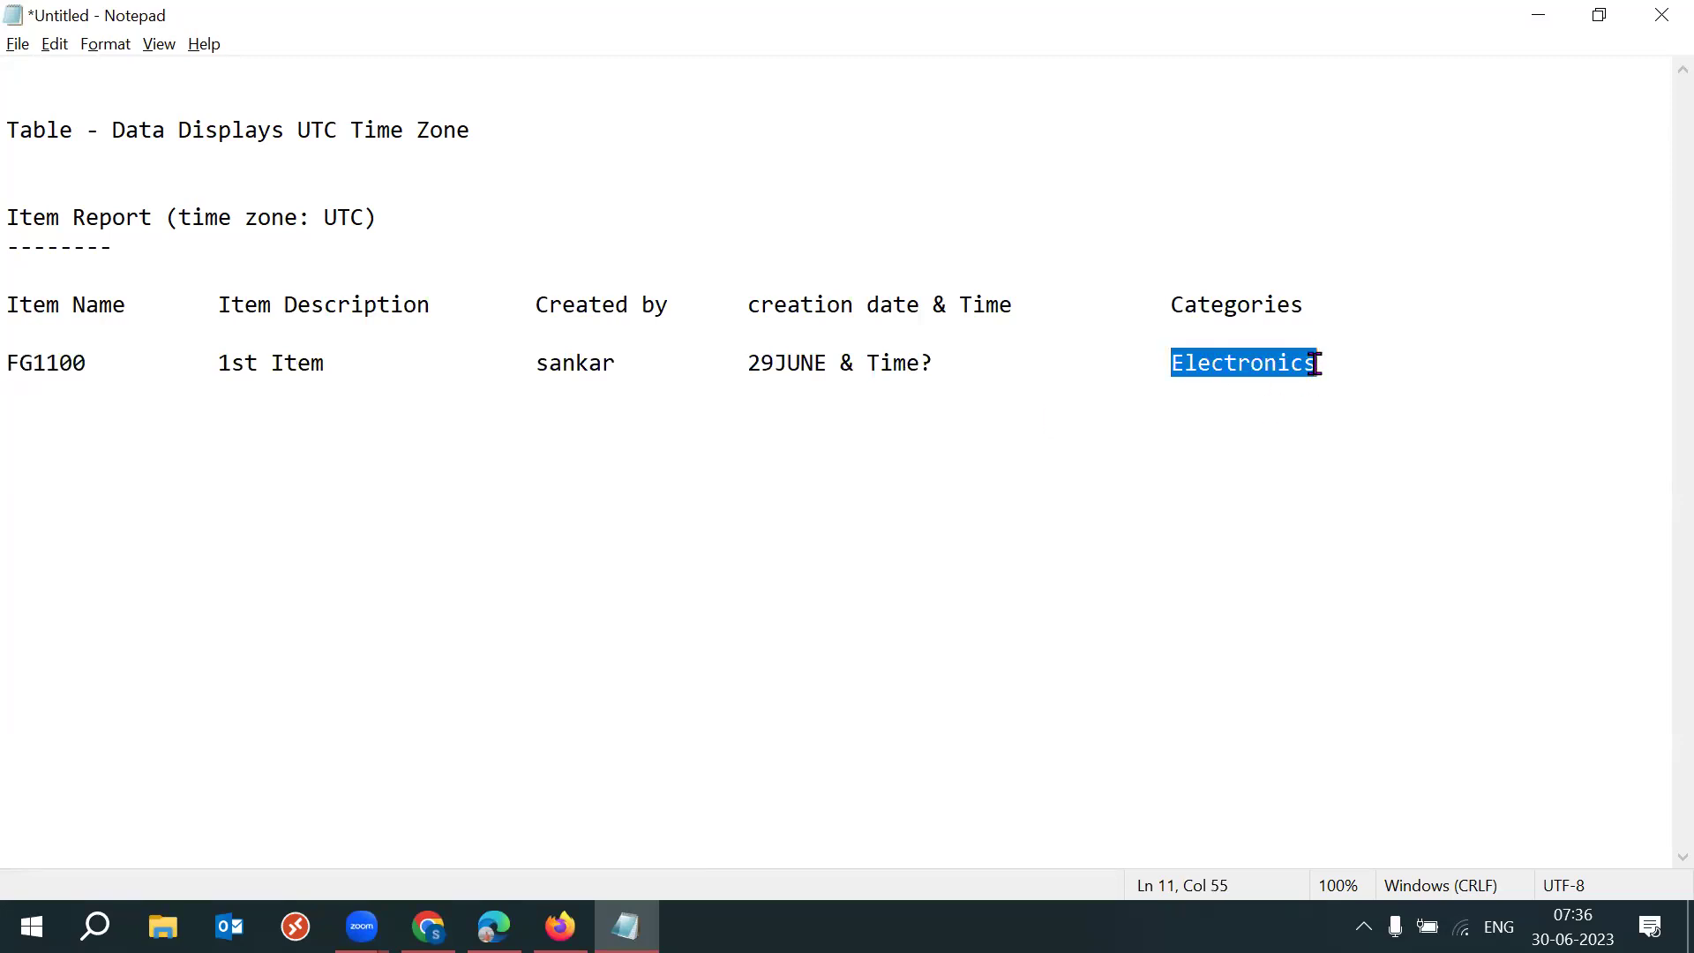
pyautogui.click(1212, 370)
pyautogui.moveTo(1174, 365); pyautogui.dragTo(1319, 362)
pyautogui.moveTo(12, 357); pyautogui.dragTo(720, 369)
pyautogui.moveTo(930, 359); pyautogui.dragTo(1333, 367)
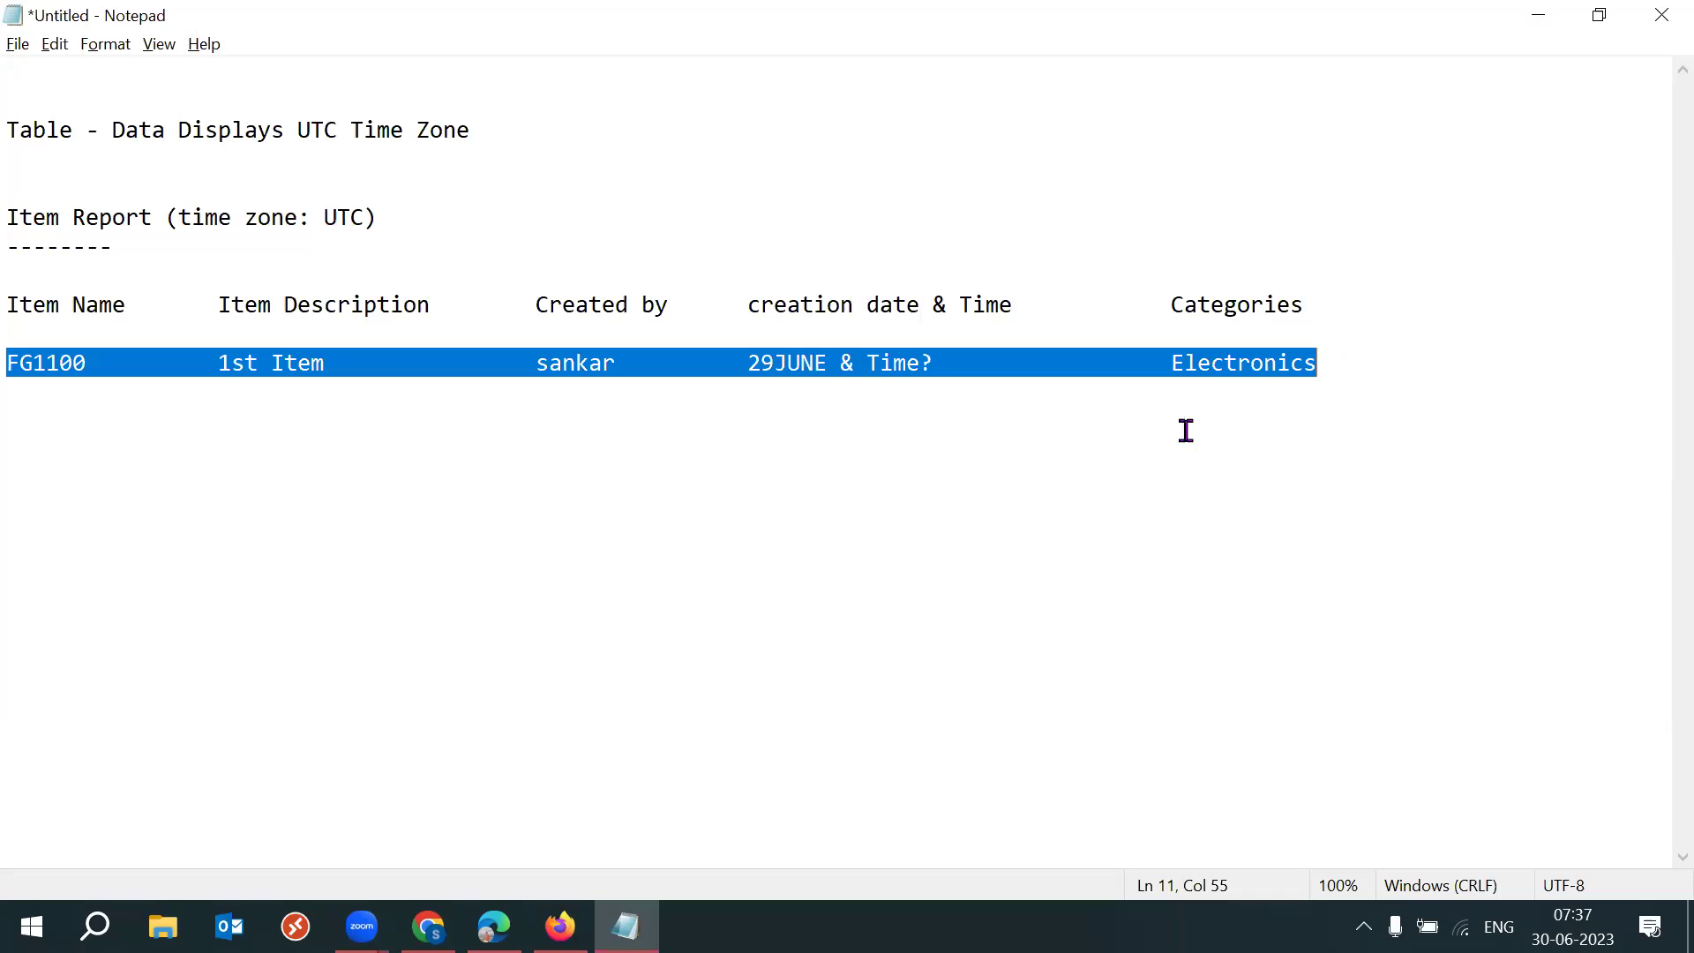
pyautogui.moveTo(559, 926)
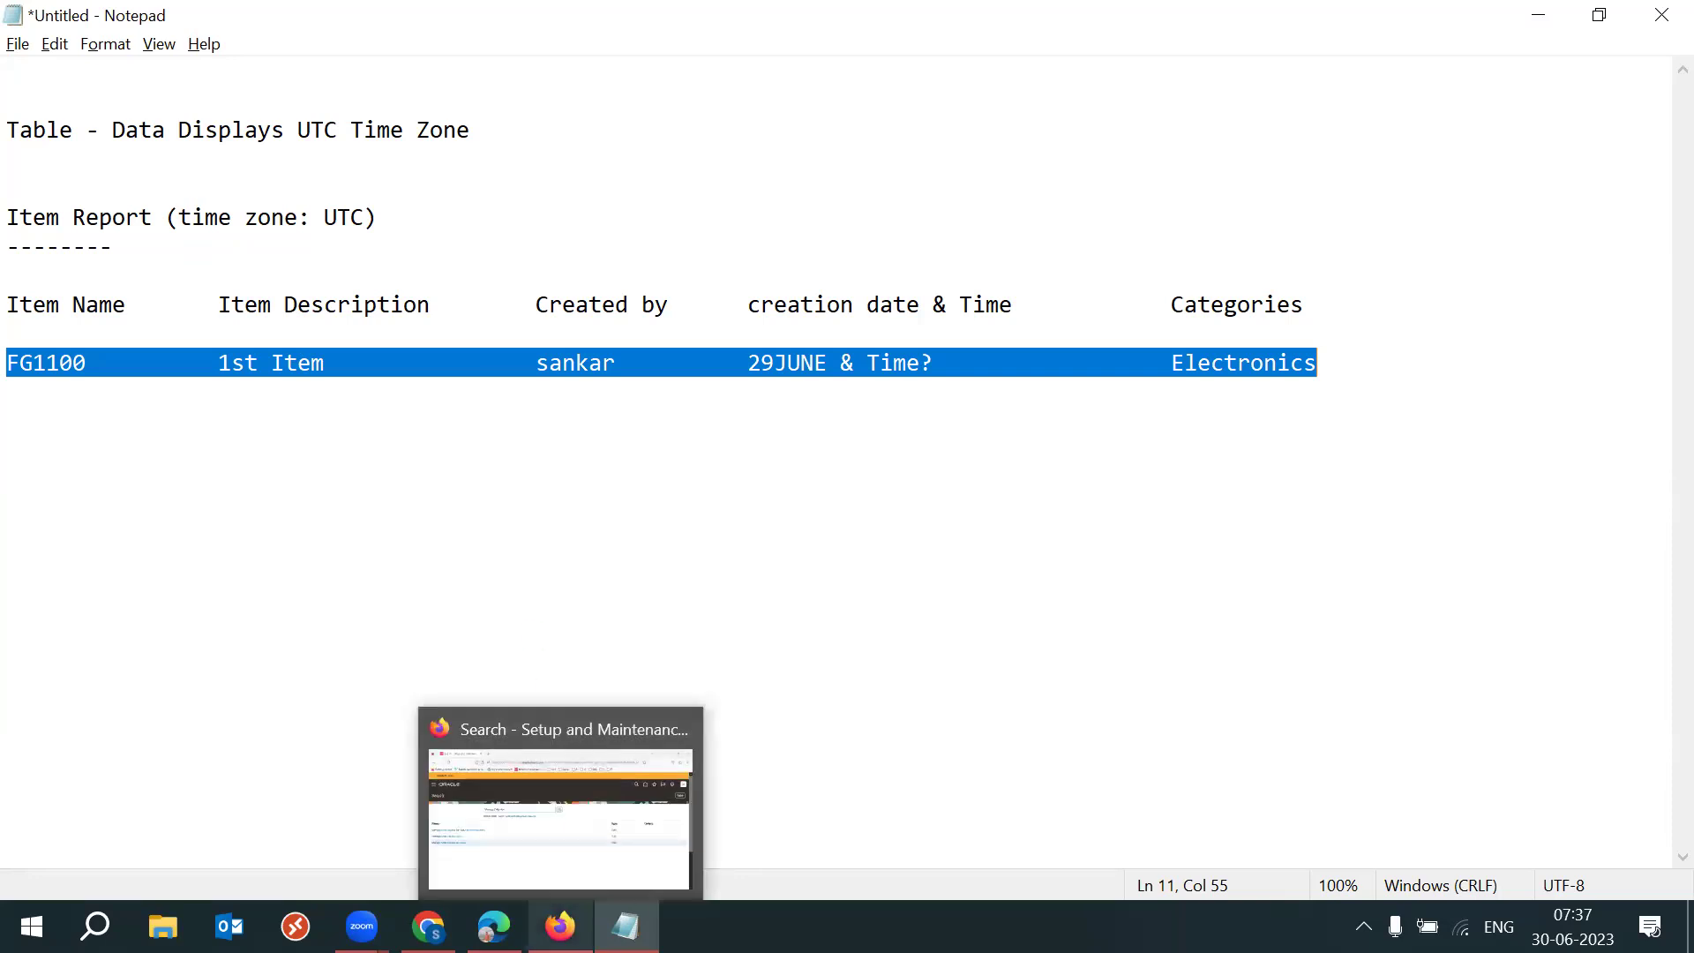
# Set Use Current Item Cost to Yes and add a new transaction line.
pyautogui.click(493, 927)
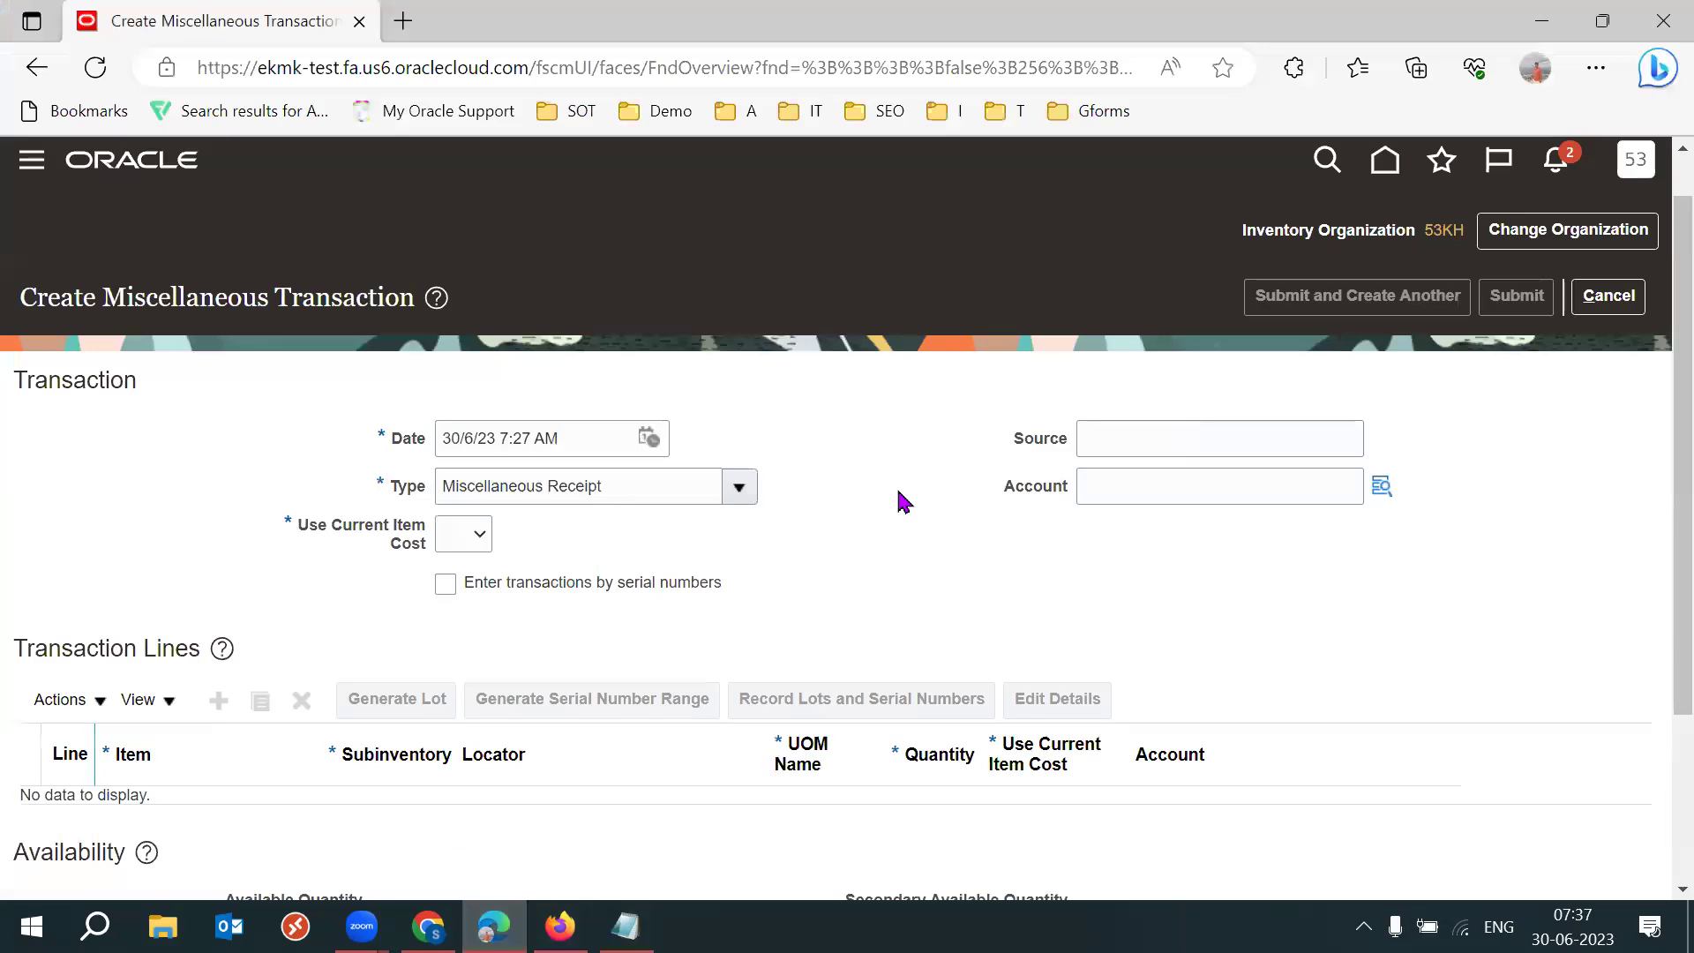
pyautogui.press('F11')
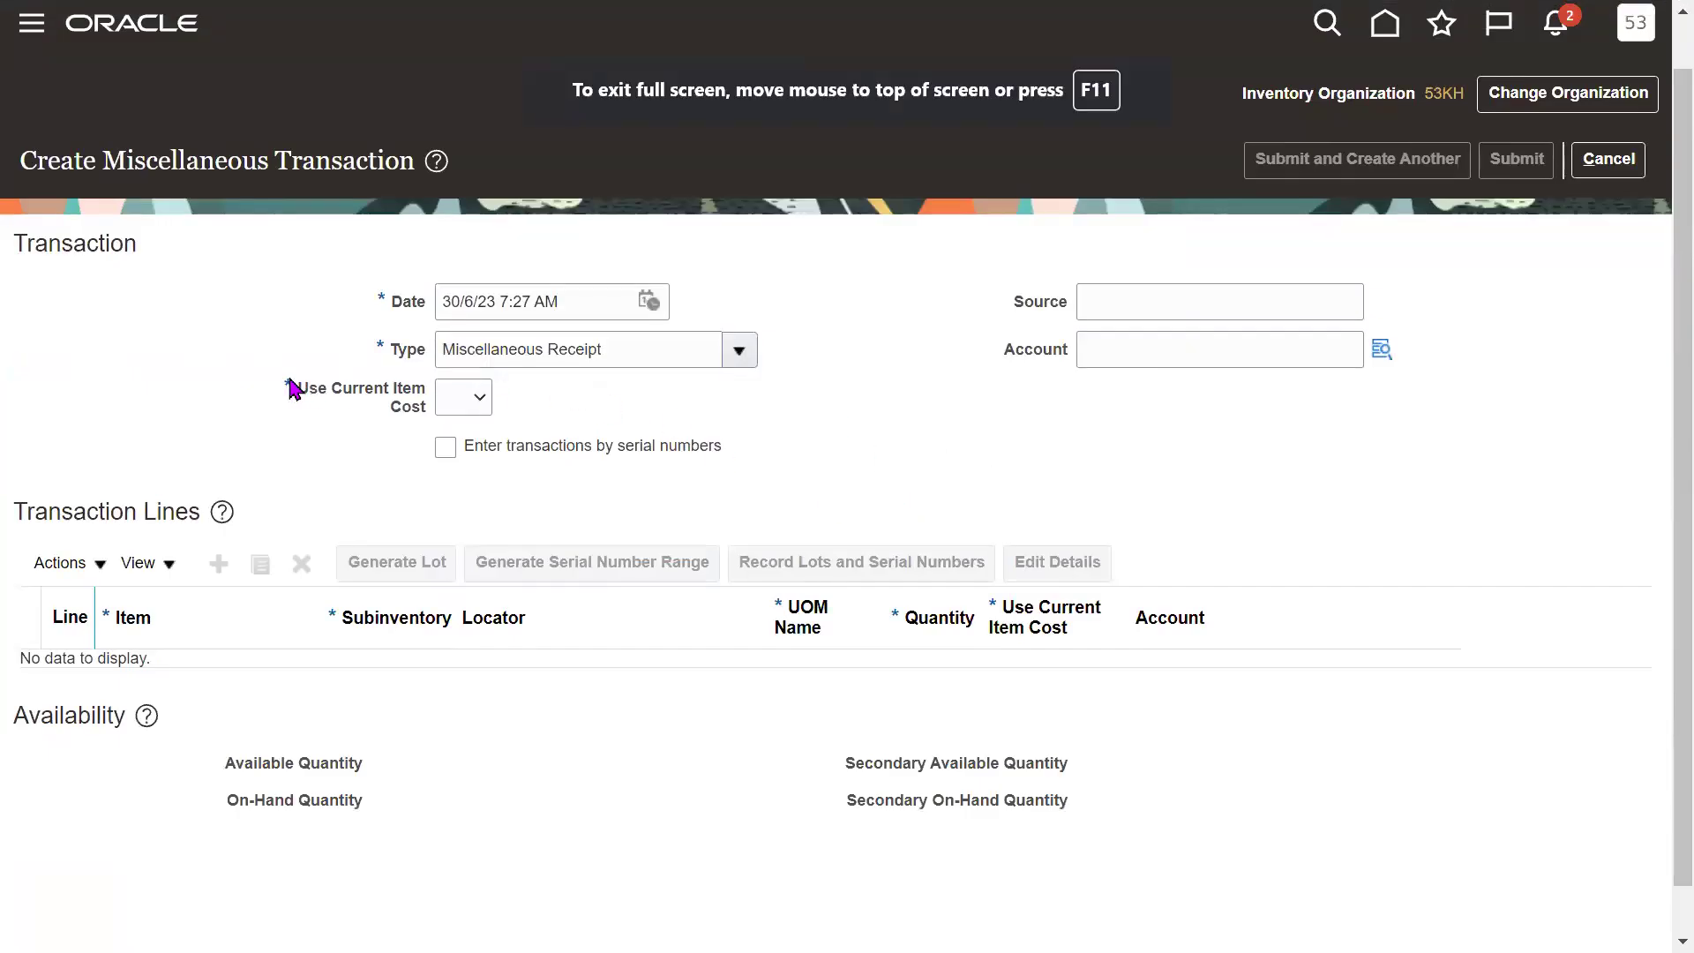
pyautogui.moveTo(291, 388); pyautogui.dragTo(465, 397)
pyautogui.click(468, 399)
pyautogui.click(457, 469)
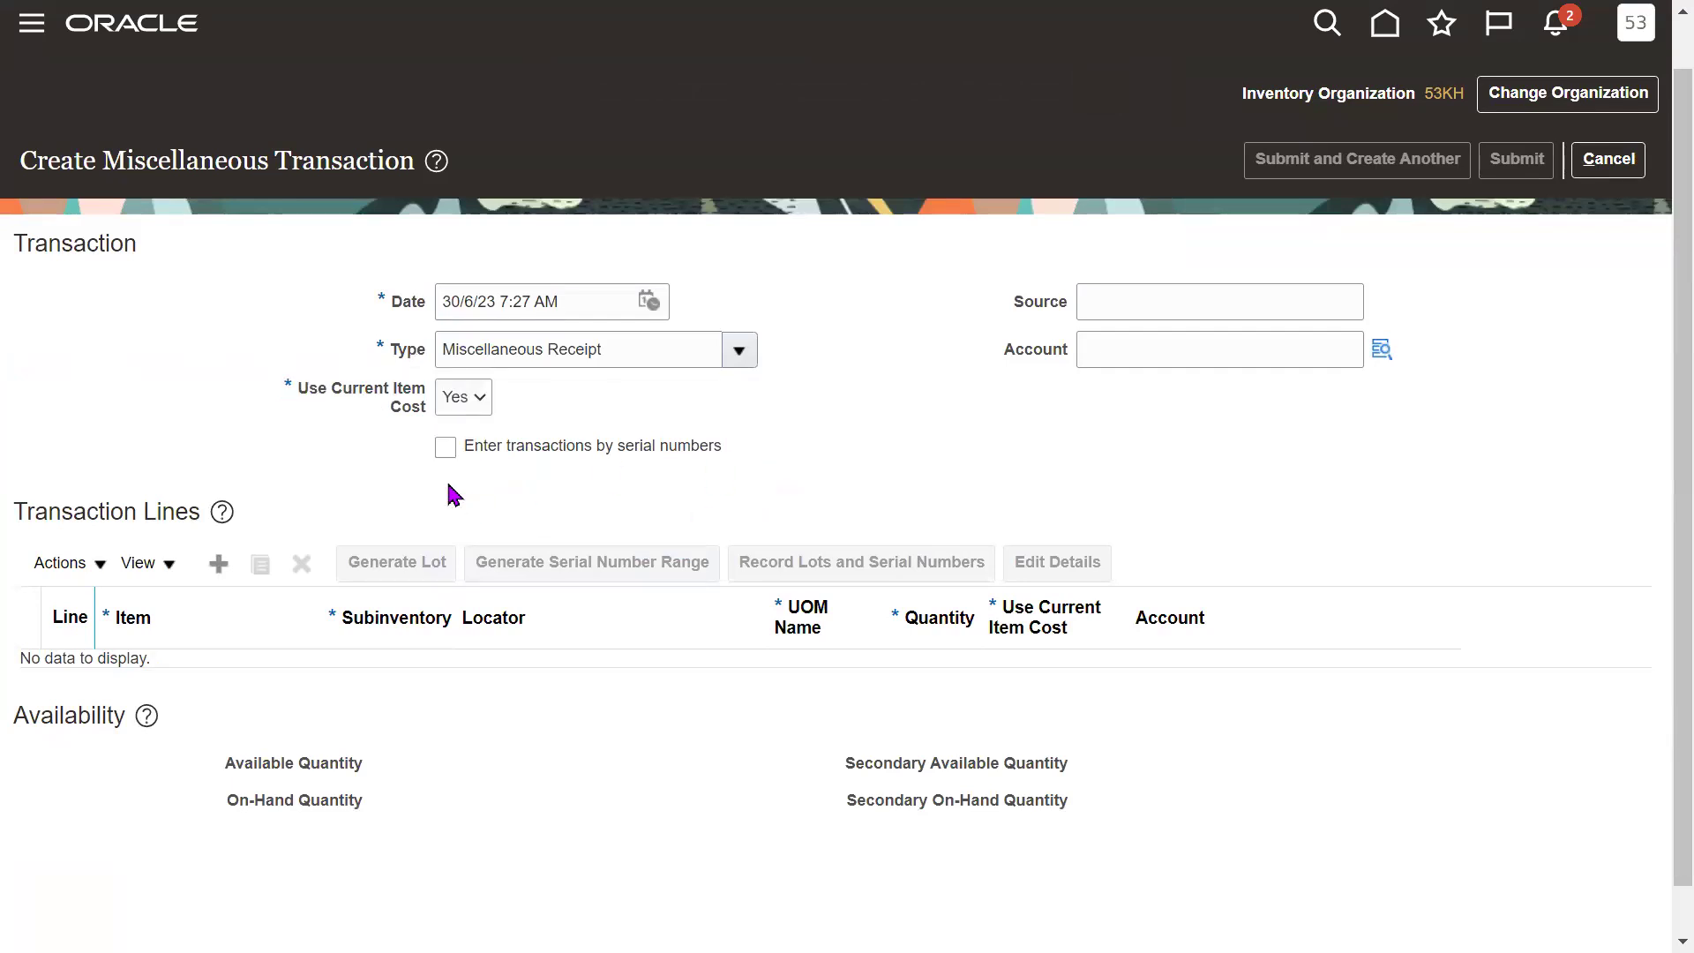
pyautogui.click(217, 563)
pyautogui.doubleClick(193, 501)
pyautogui.click(556, 464)
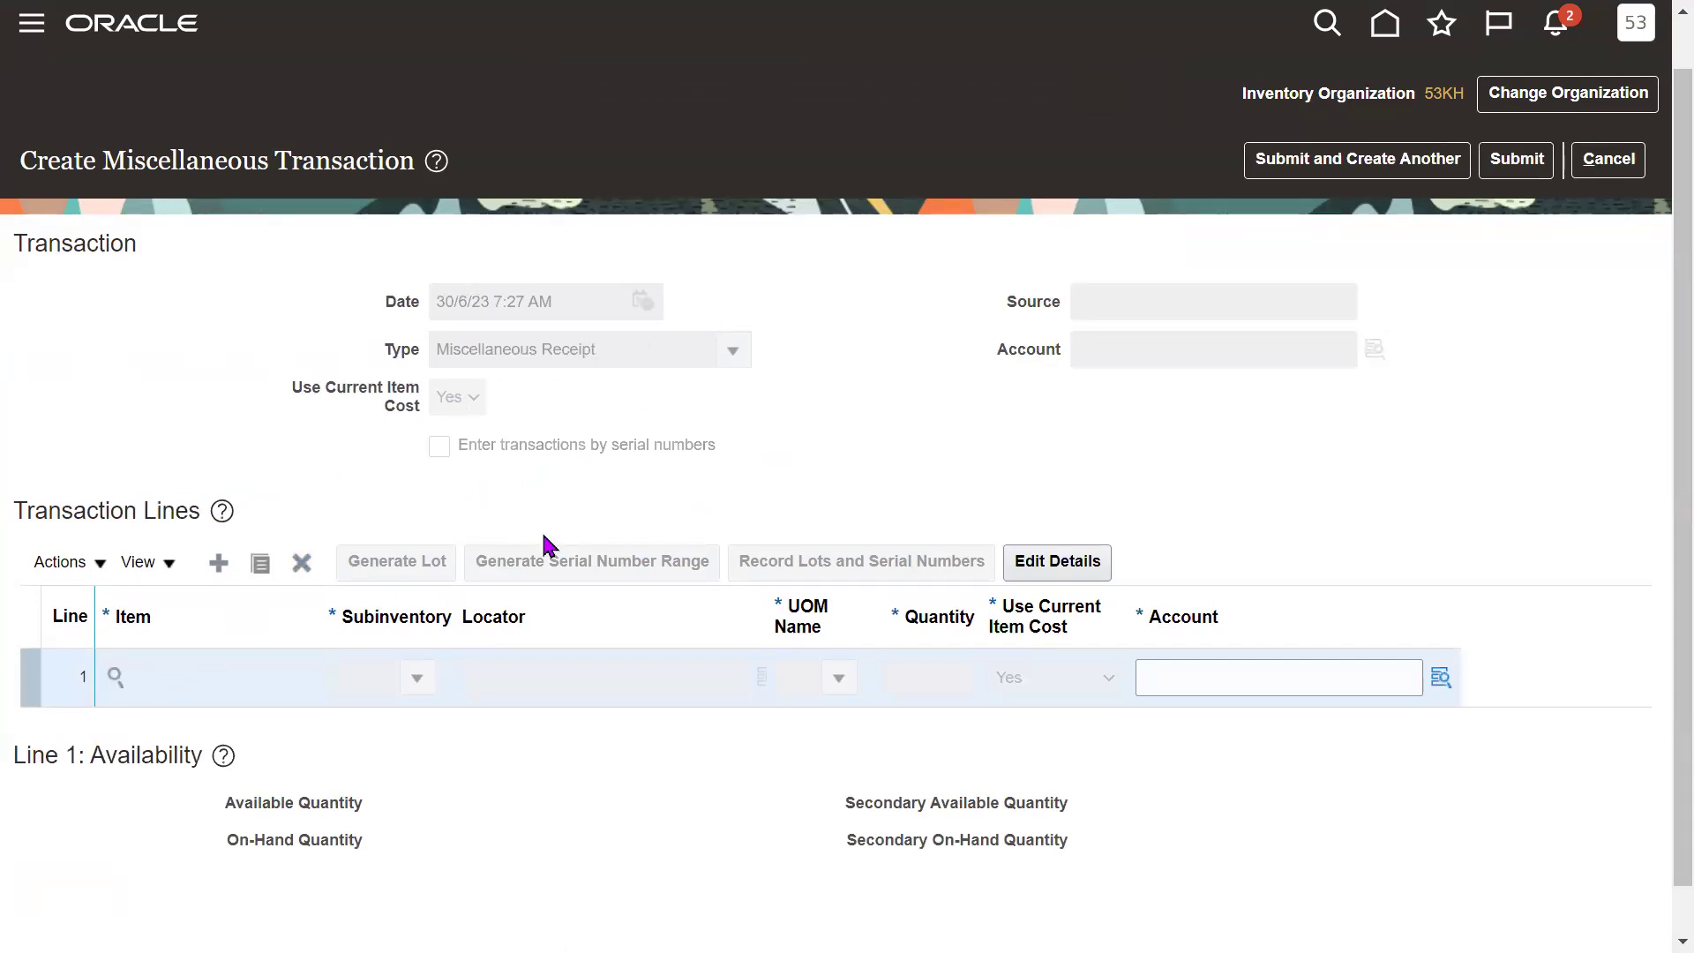
# Search items for '53KHG' and assign item 53KFG101 to line 1.
pyautogui.click(114, 678)
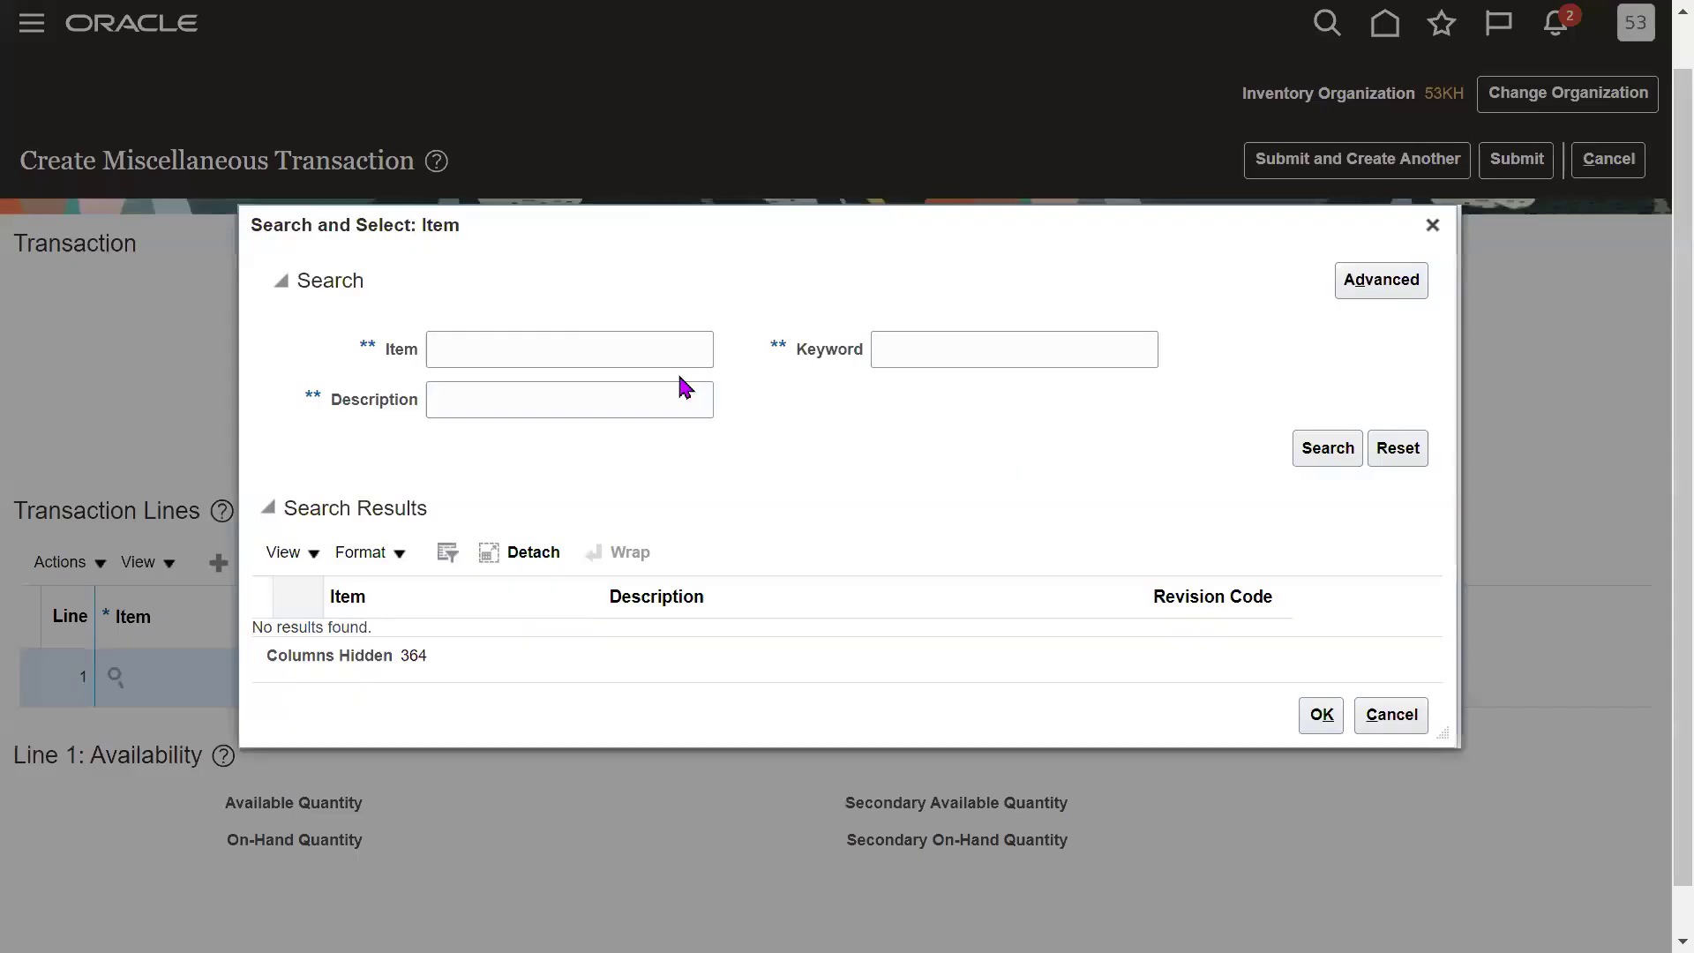
pyautogui.click(581, 344)
pyautogui.write('53')
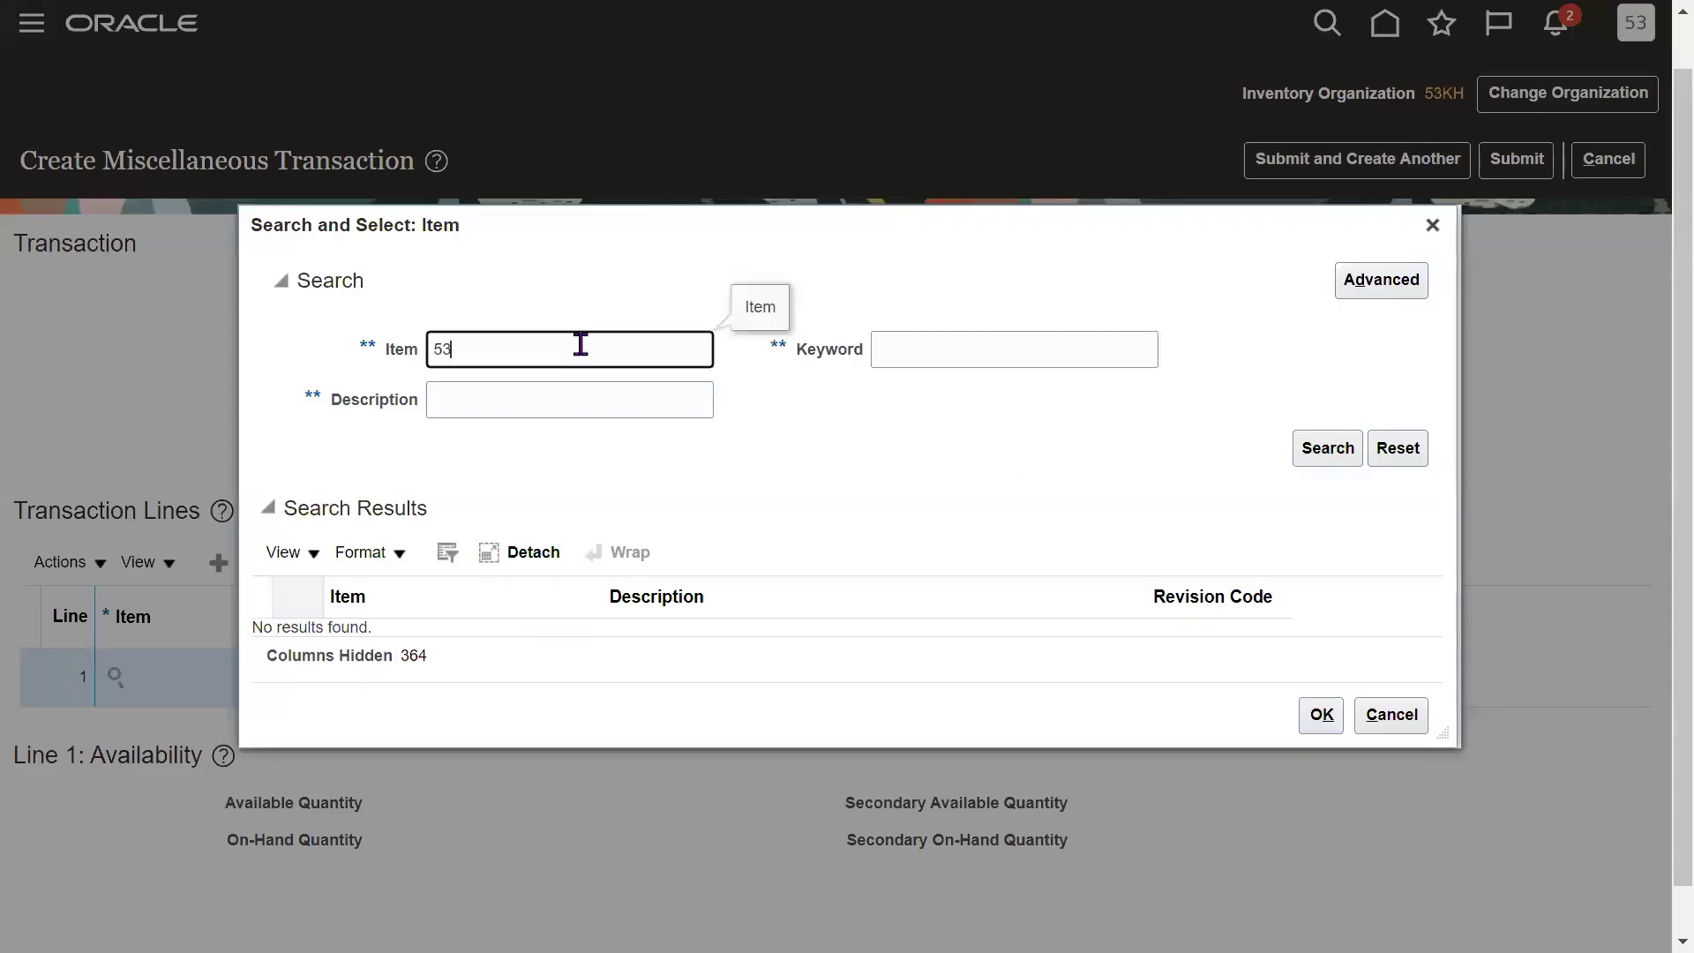
pyautogui.write('KHG')
pyautogui.press('Return')
pyautogui.click(484, 476)
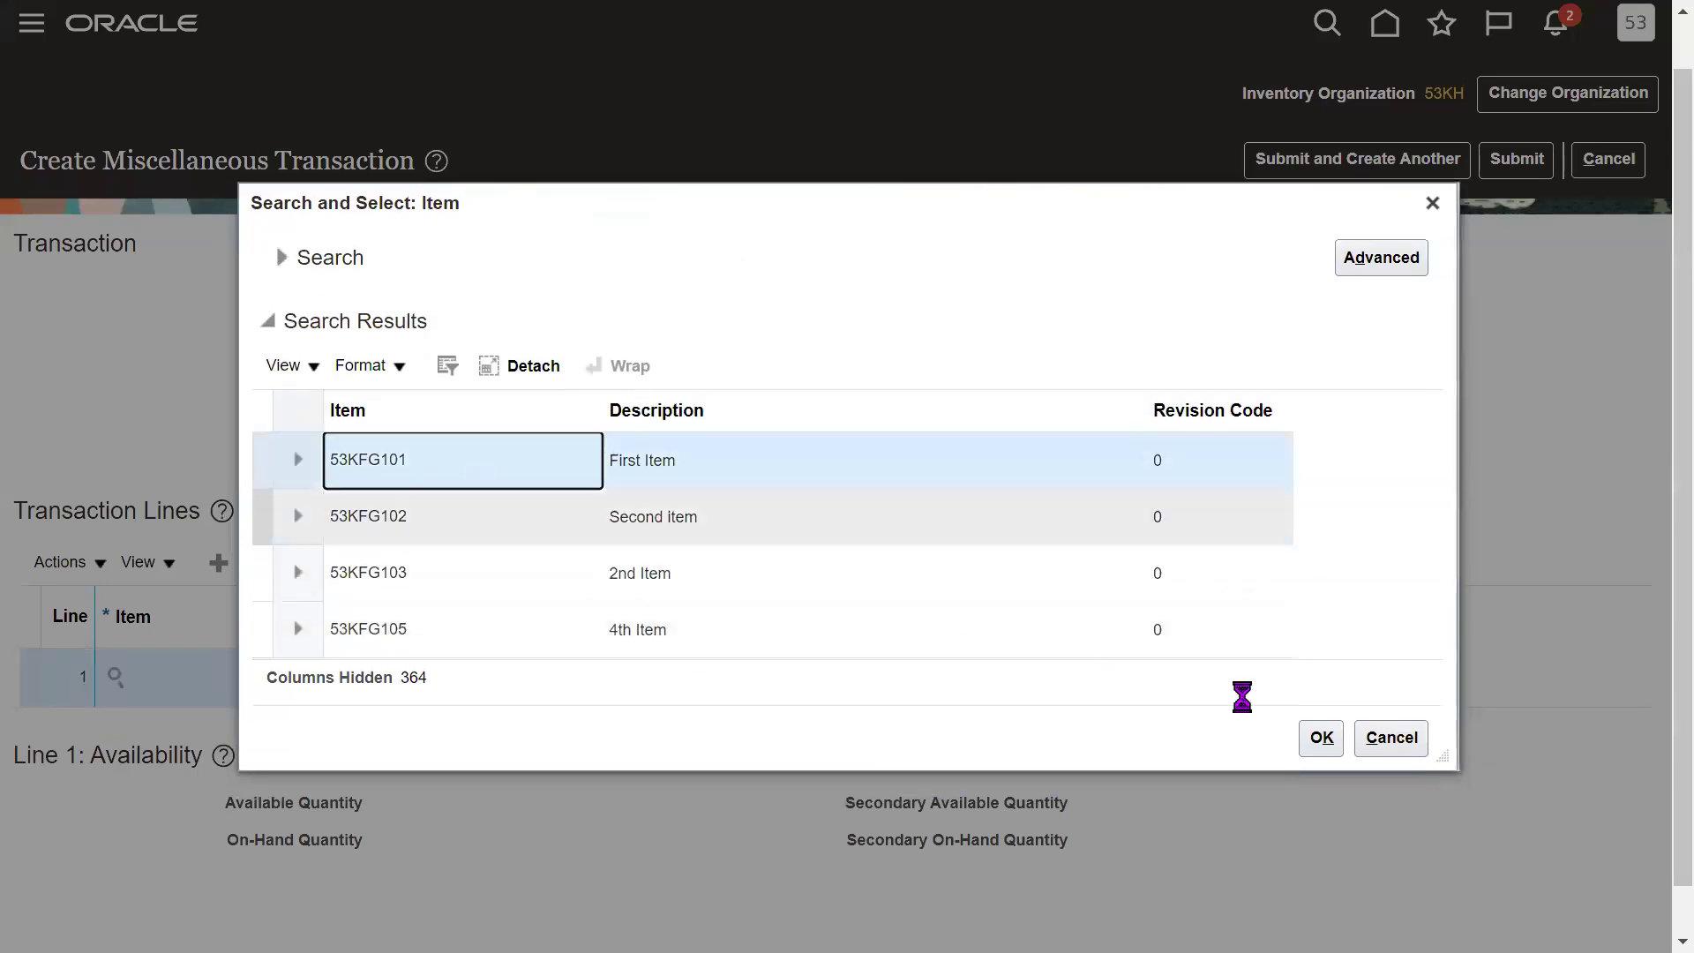
pyautogui.click(1324, 744)
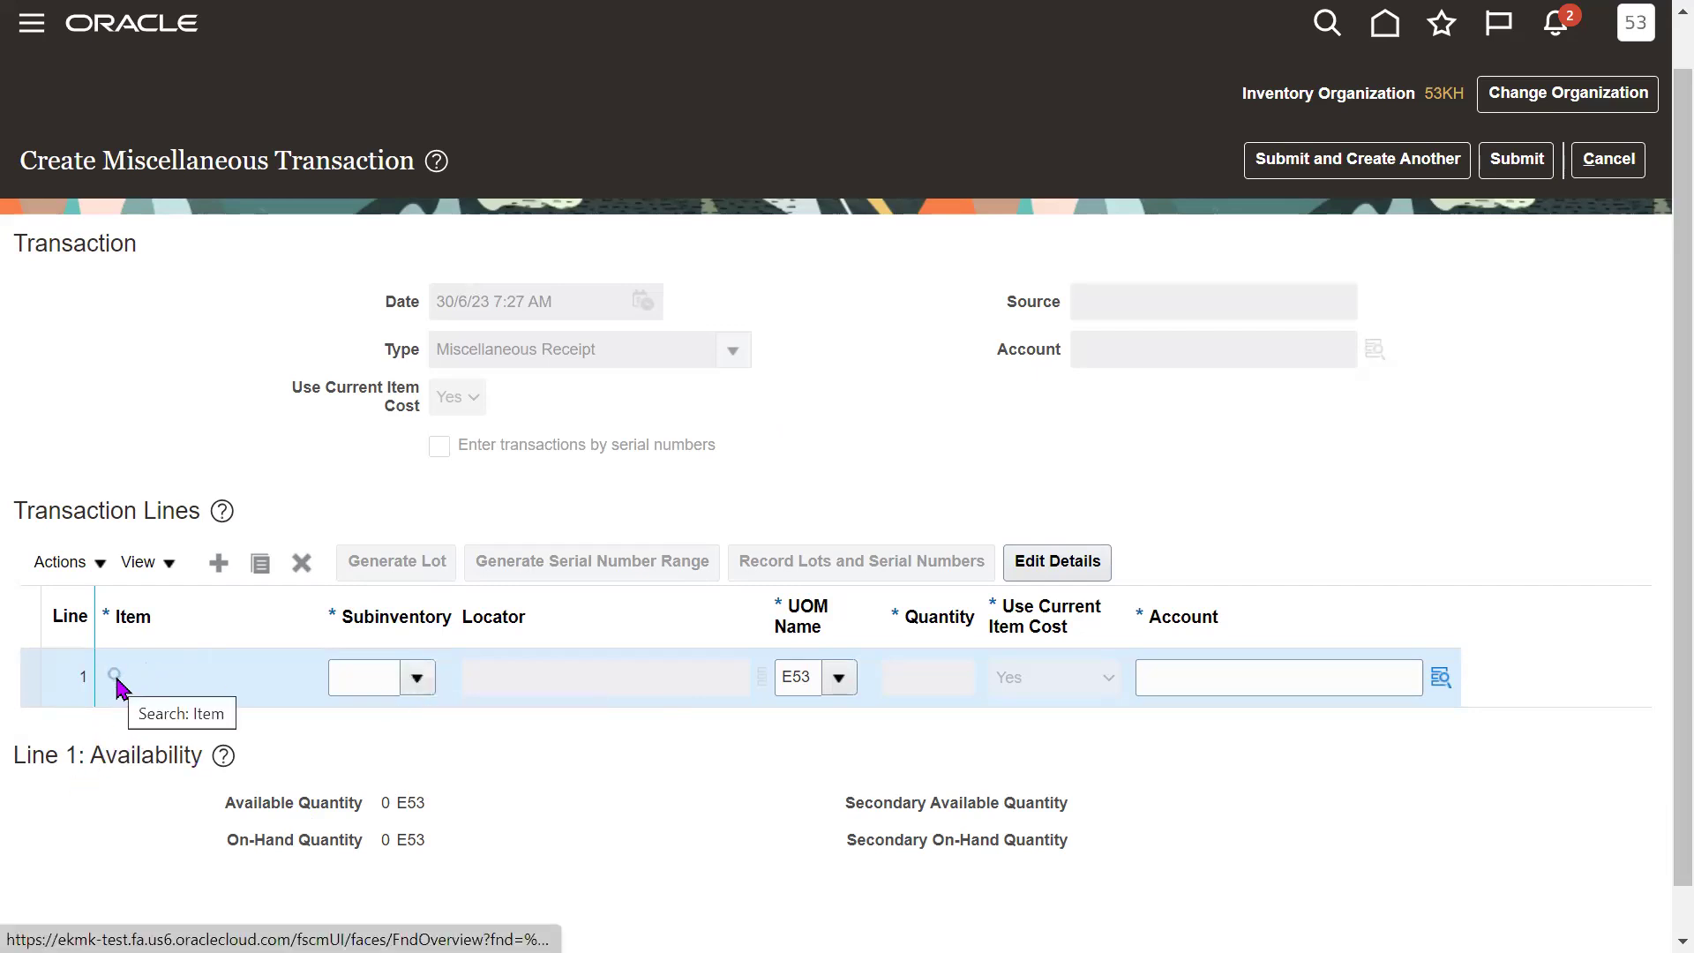
# Widen the Item column and set line 1's subinventory to RM, checking UOM E53.
pyautogui.moveTo(324, 609); pyautogui.dragTo(367, 606)
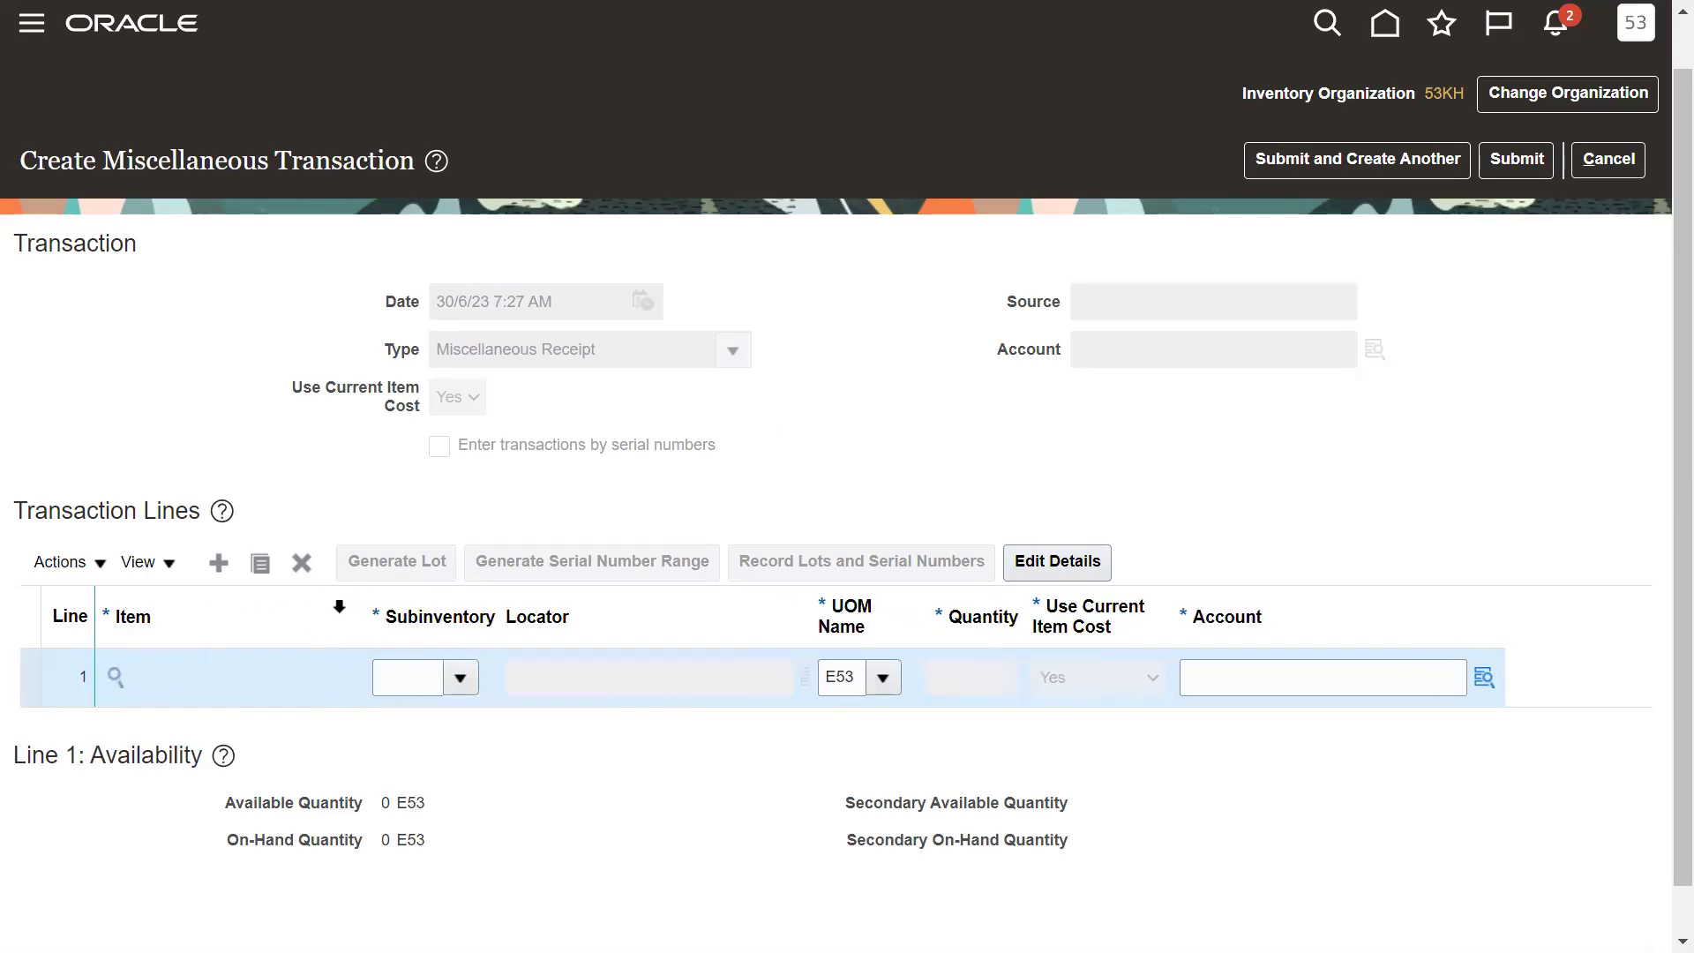
pyautogui.click(460, 678)
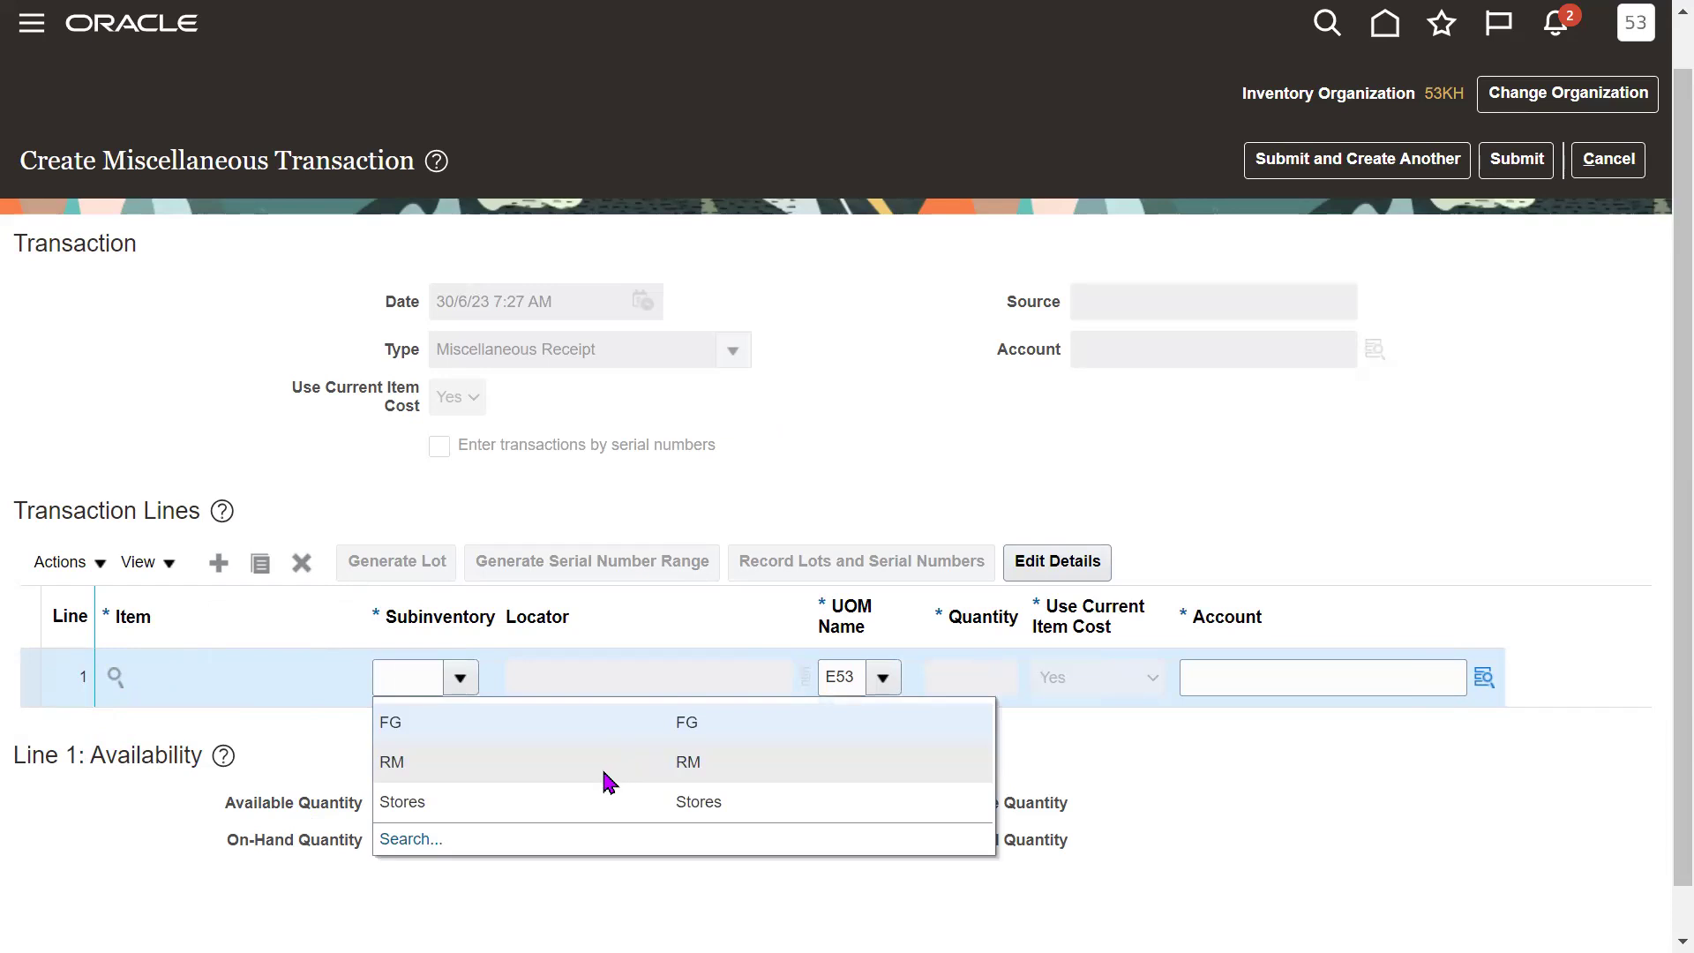
pyautogui.click(602, 766)
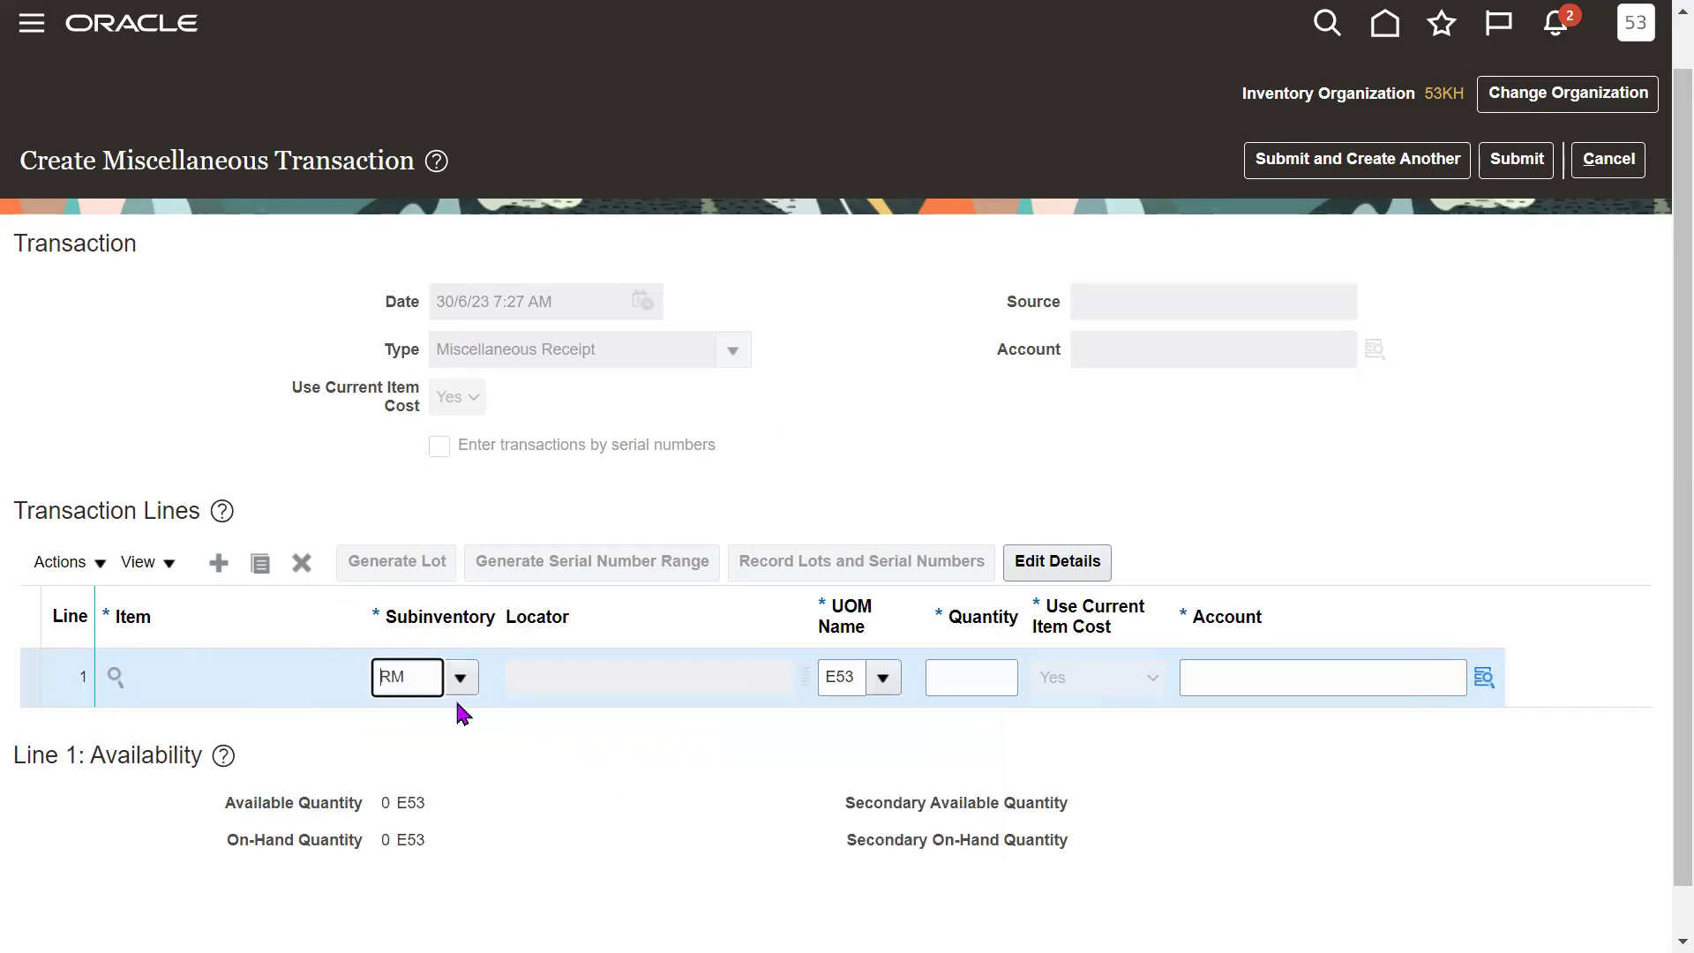
pyautogui.doubleClick(407, 677)
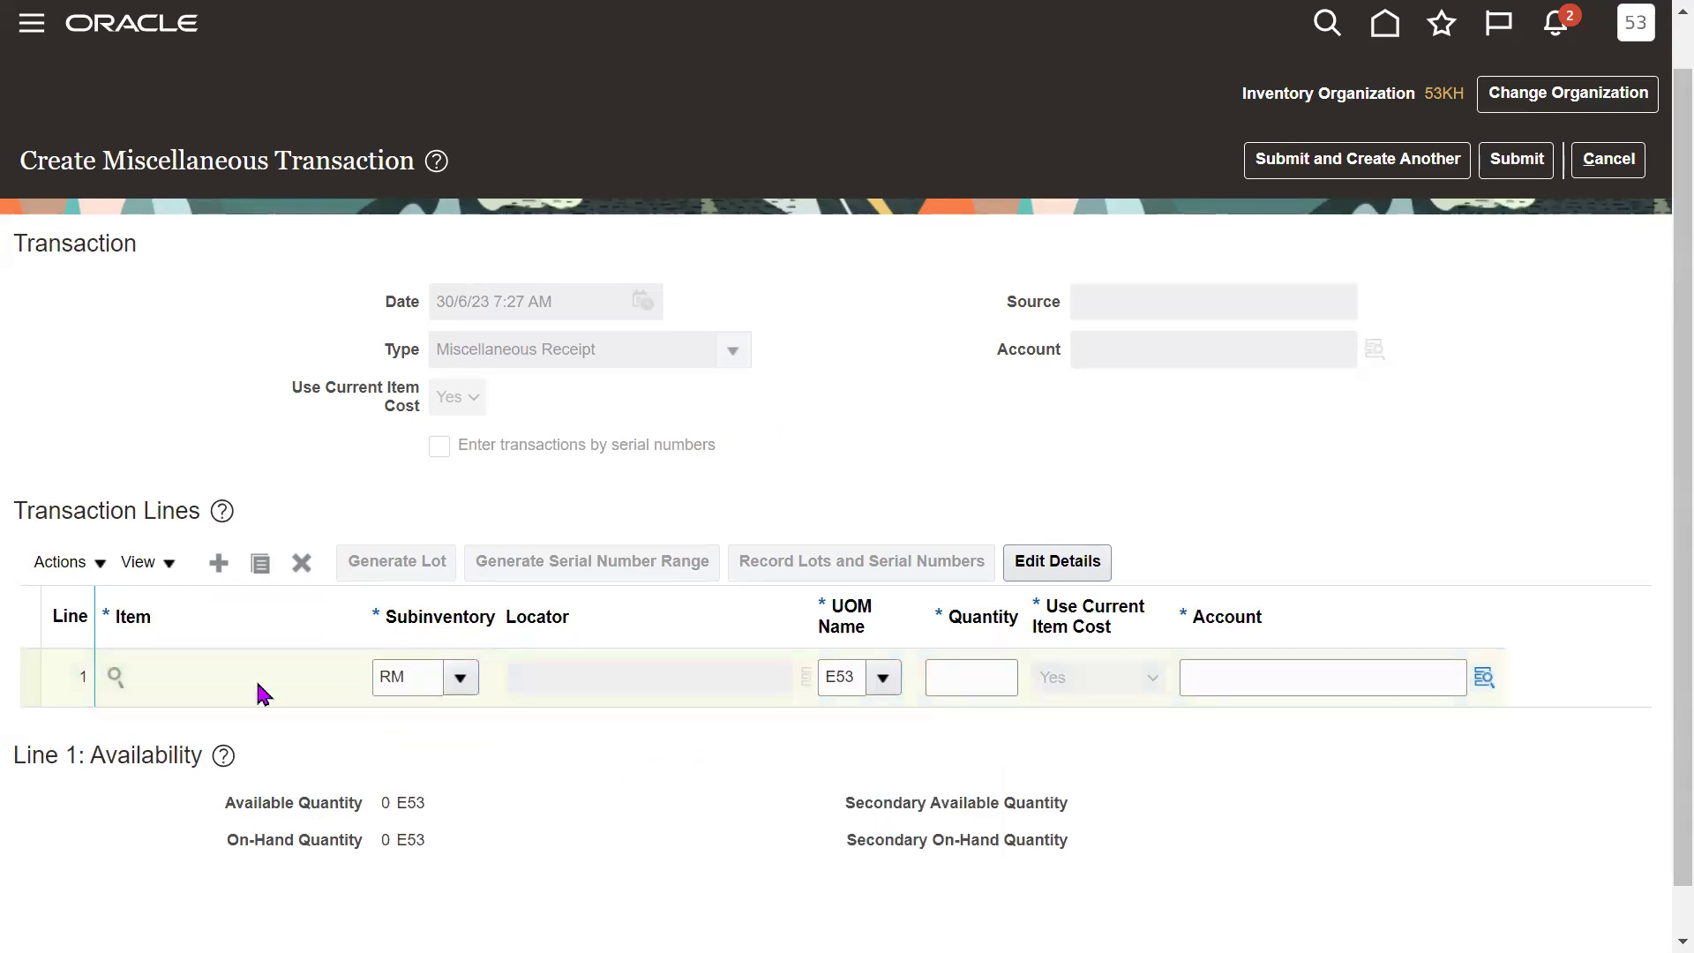
pyautogui.doubleClick(845, 678)
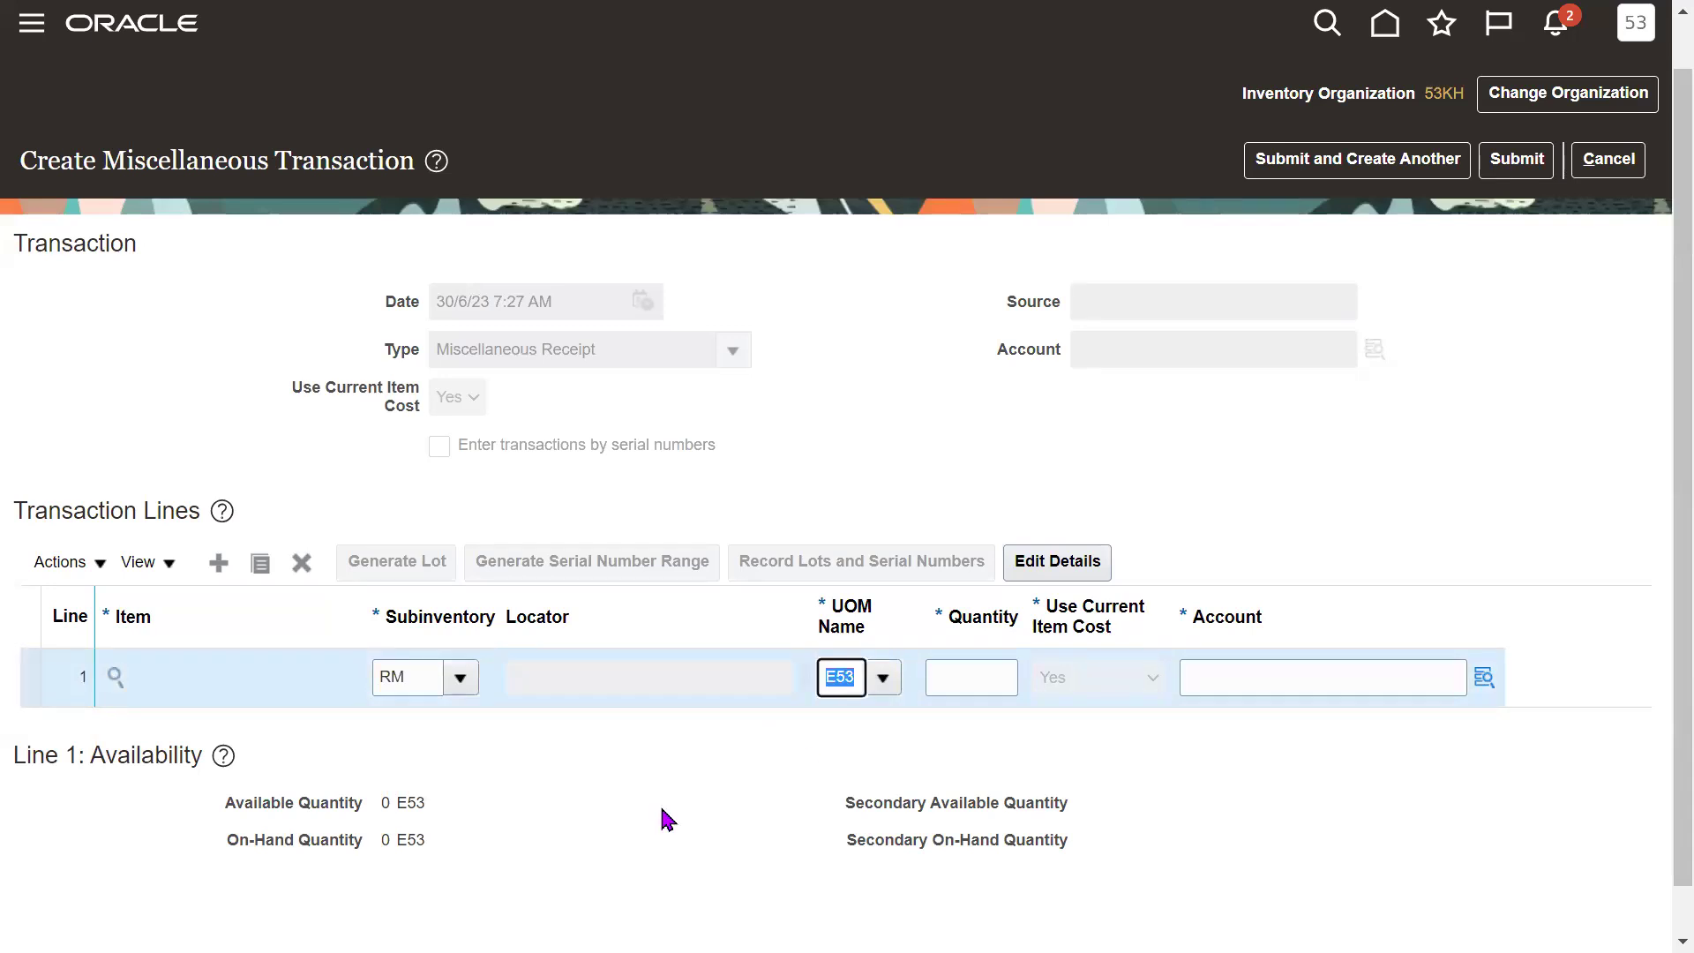
pyautogui.click(848, 681)
pyautogui.doubleClick(847, 679)
pyautogui.press('End')
pyautogui.hotkey('shift', 'Home')
# Enter quantity 5,000 on line 1 and open the Account lookup.
pyautogui.click(992, 680)
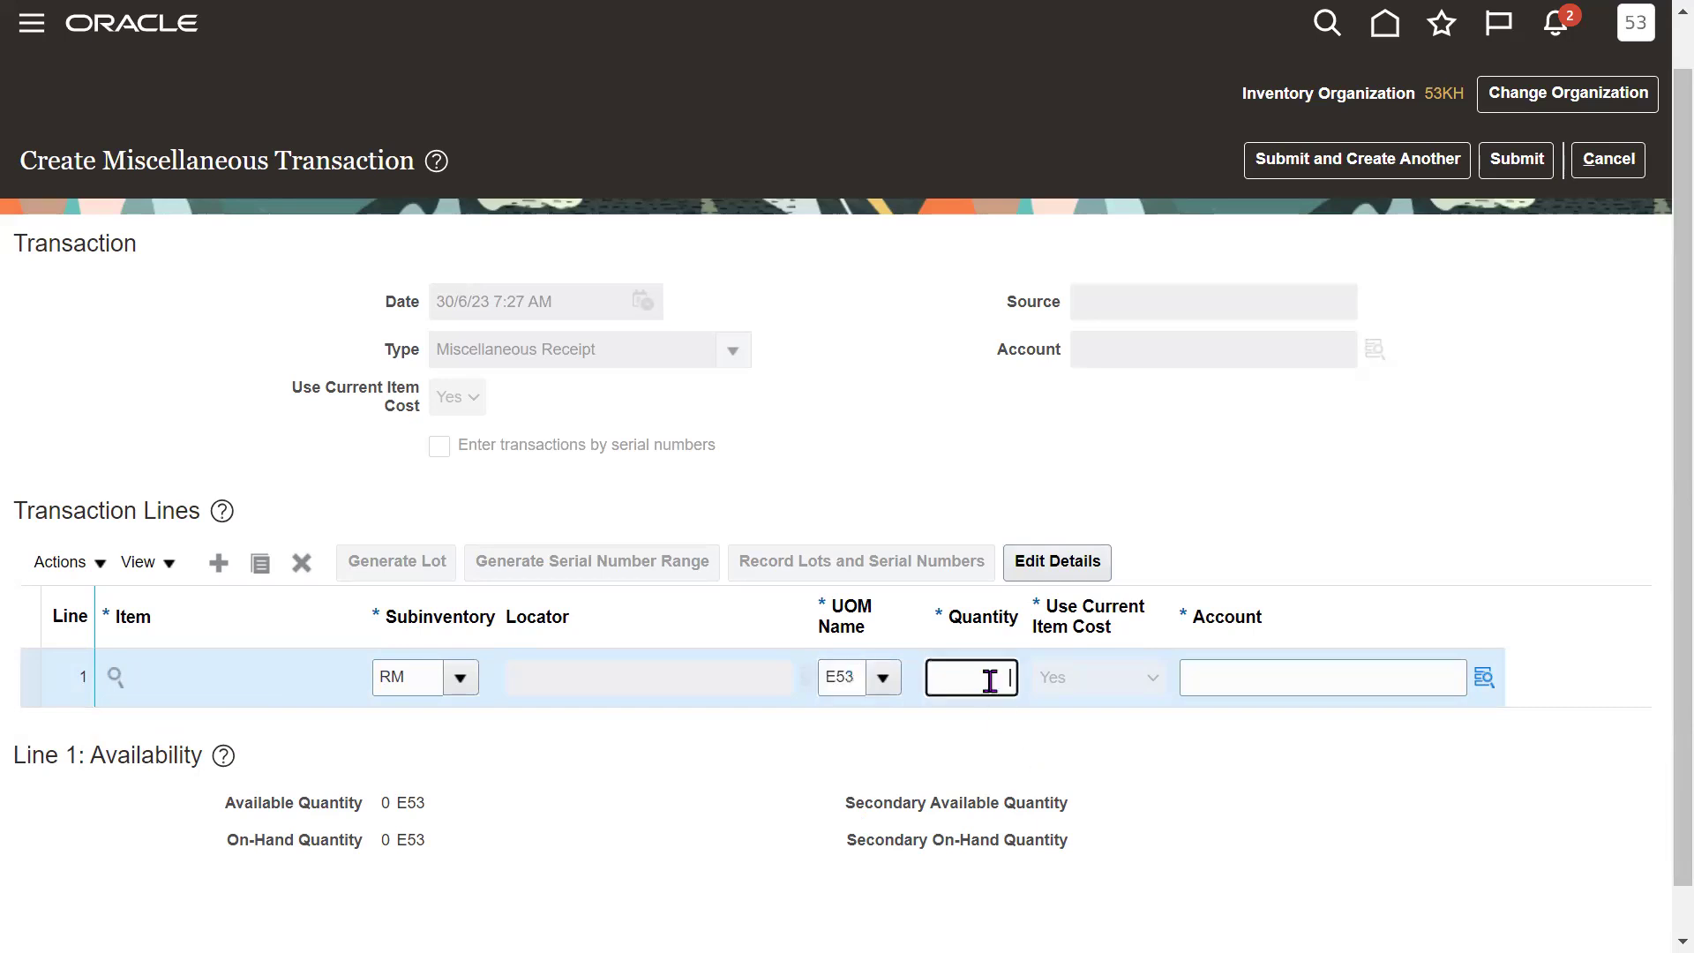
pyautogui.click(1227, 783)
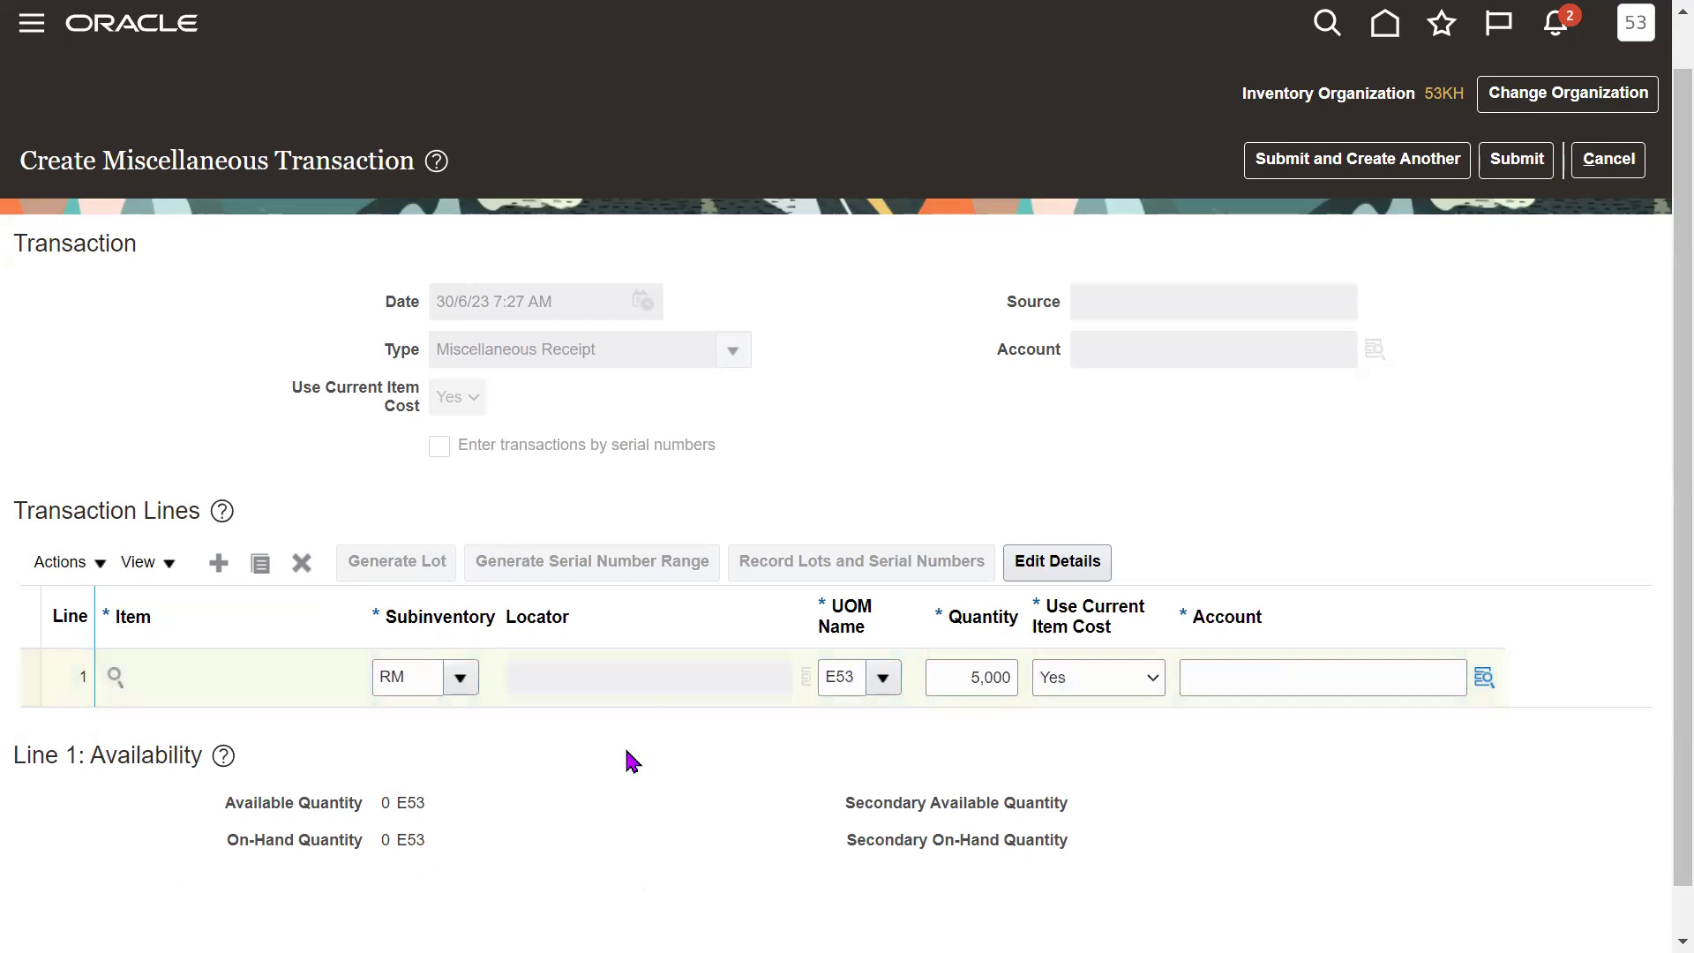
pyautogui.click(1485, 677)
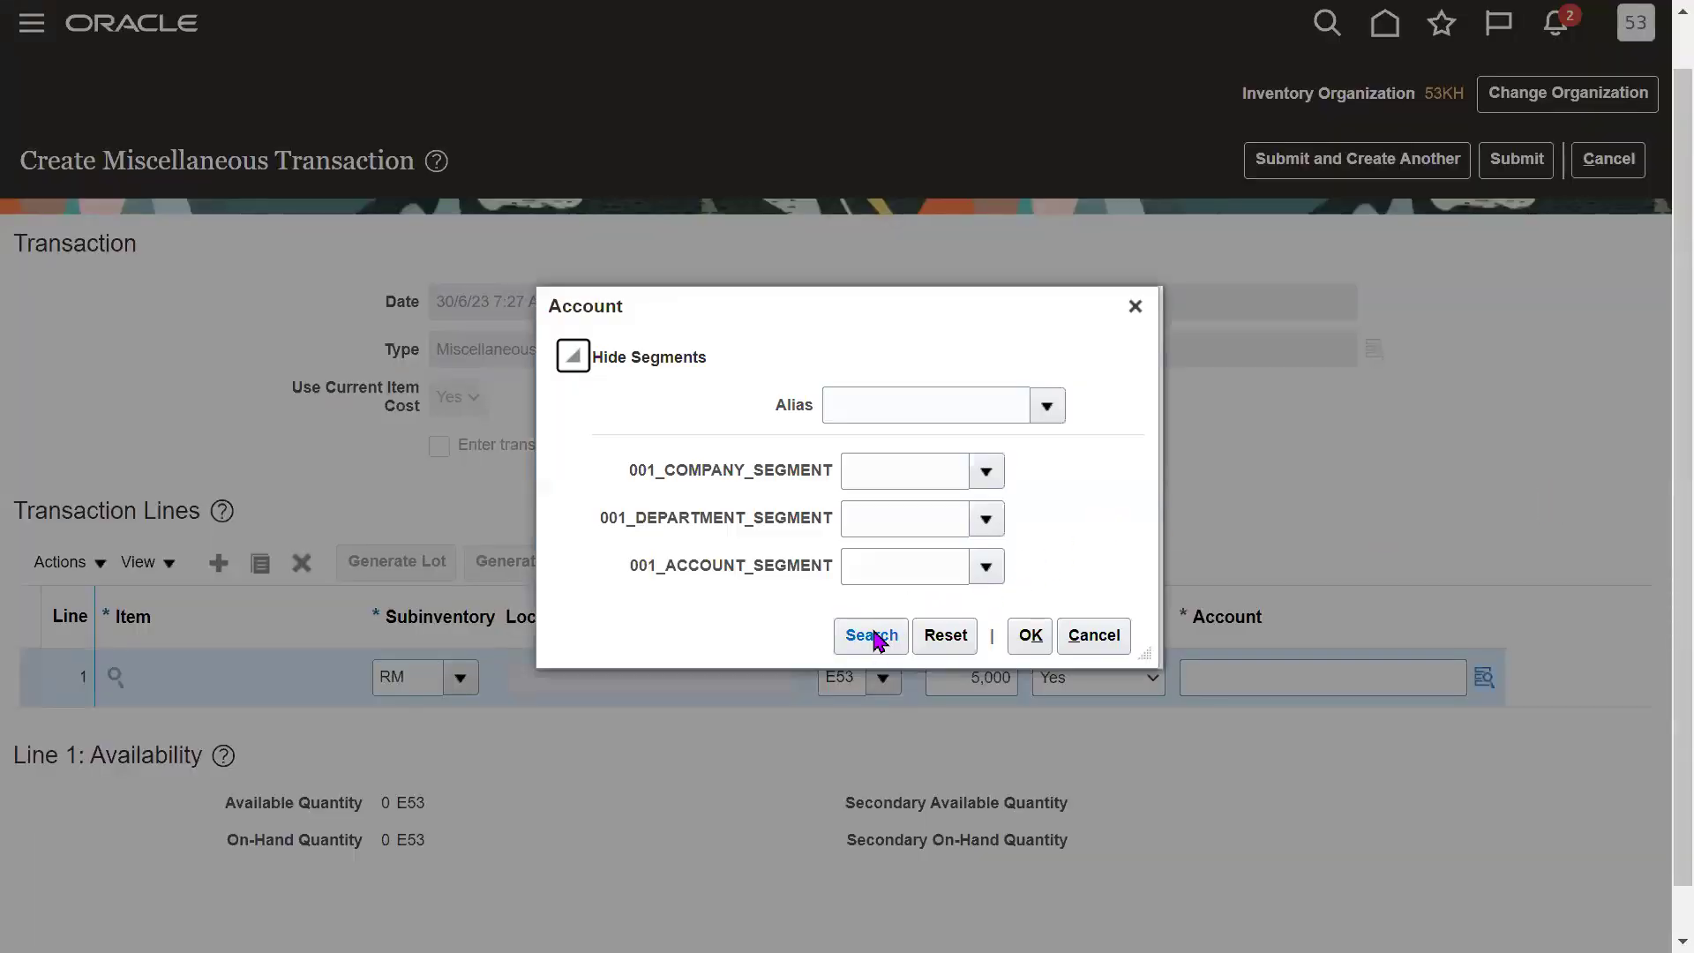
# Search accounts, close the lookup and dismiss the invalid combination error.
pyautogui.click(872, 636)
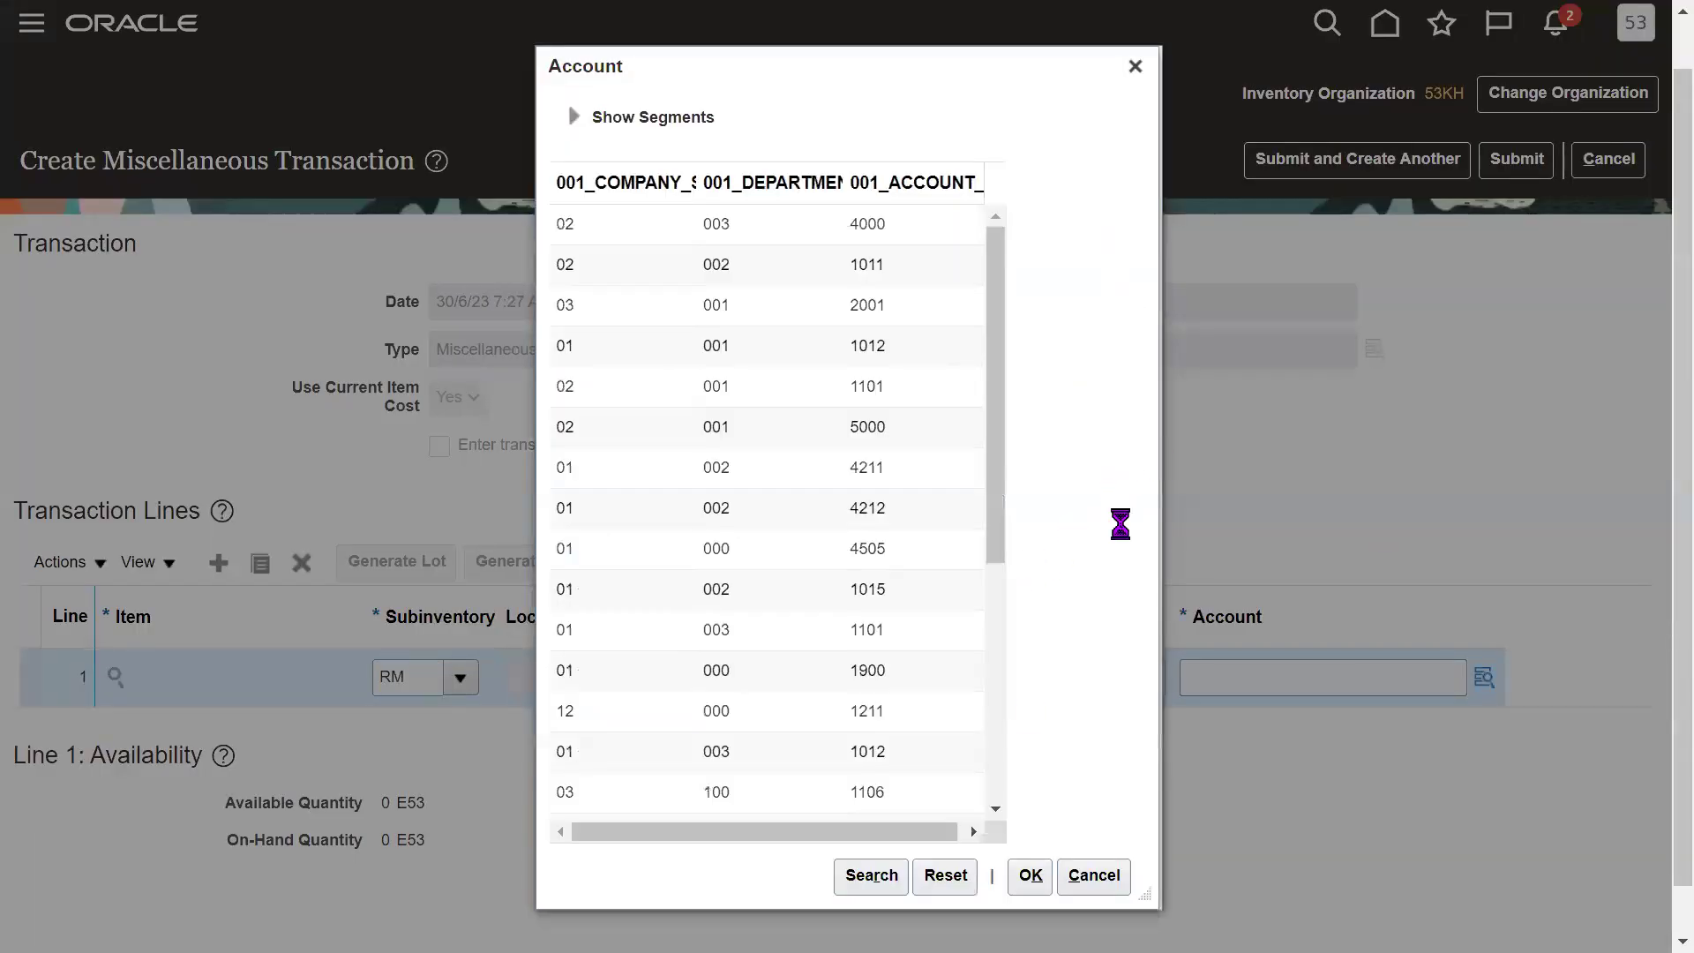
pyautogui.click(1029, 875)
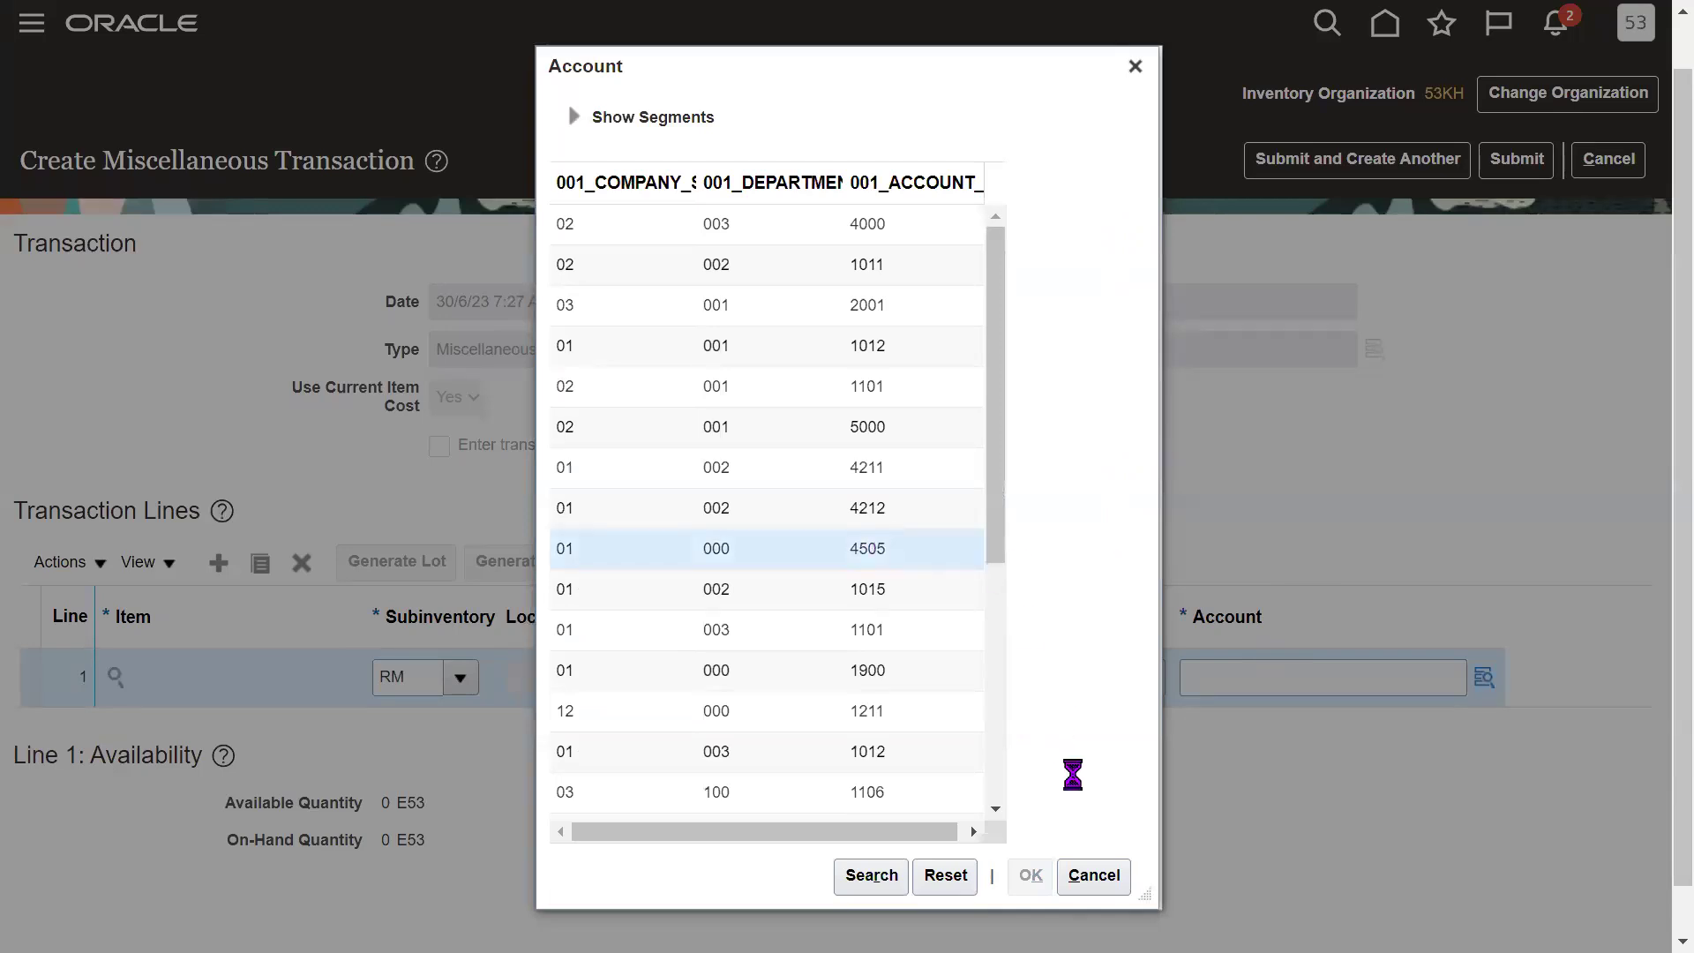
pyautogui.click(1093, 876)
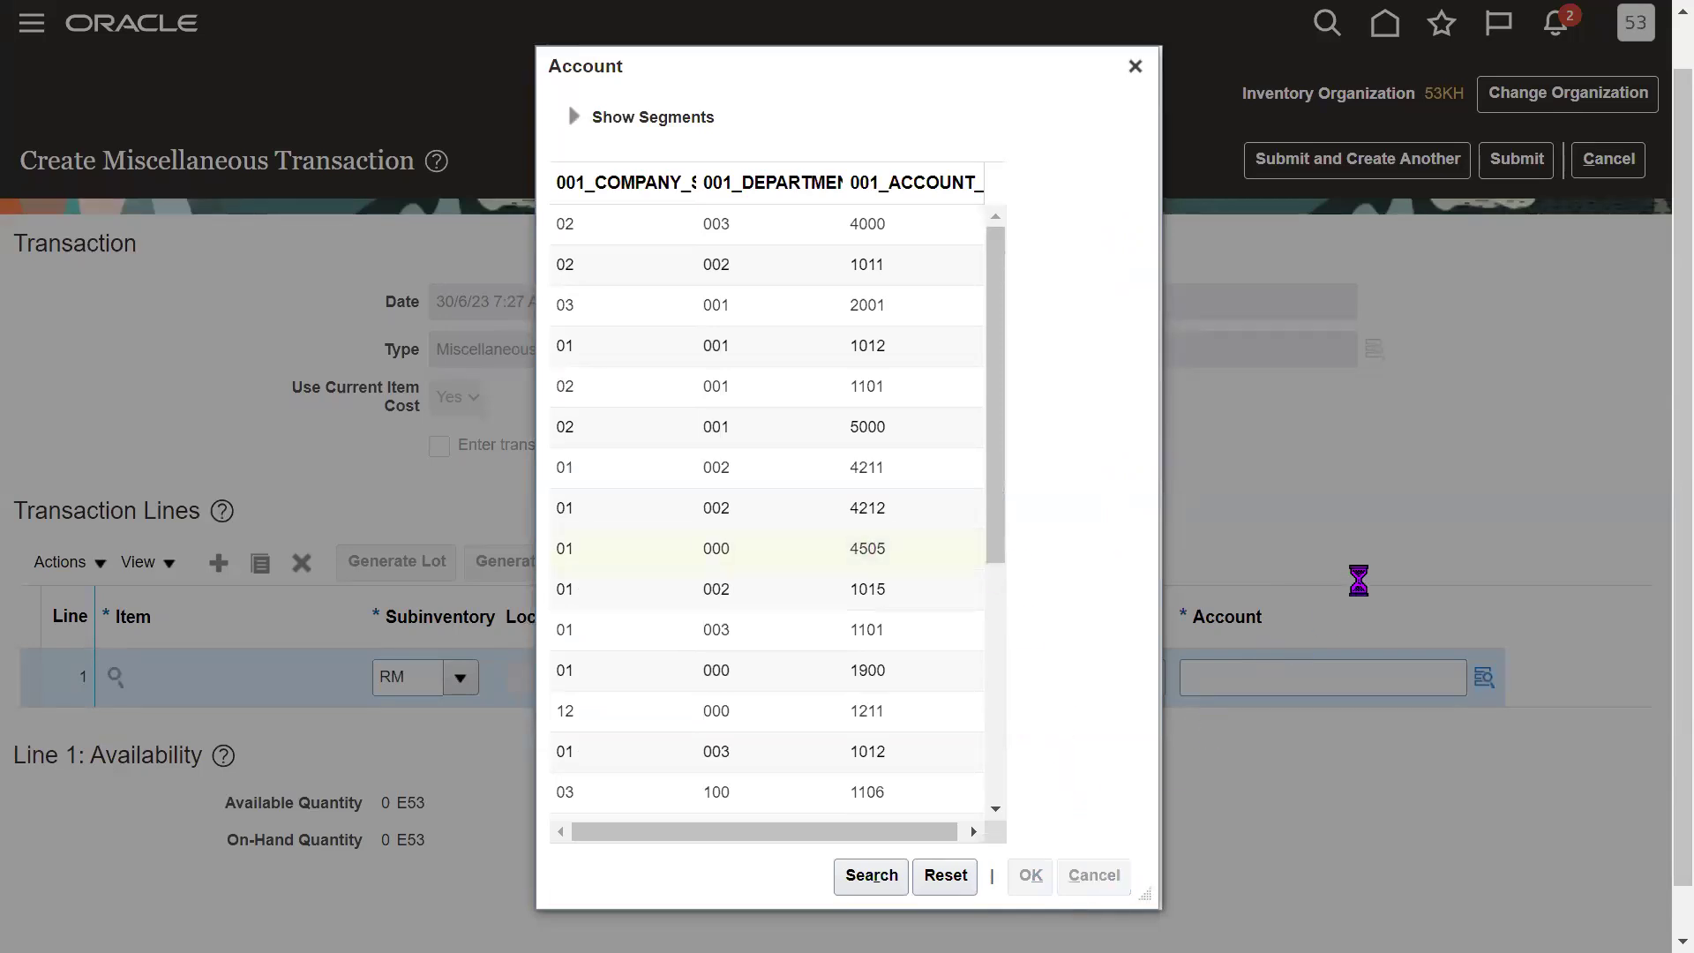
pyautogui.click(1106, 179)
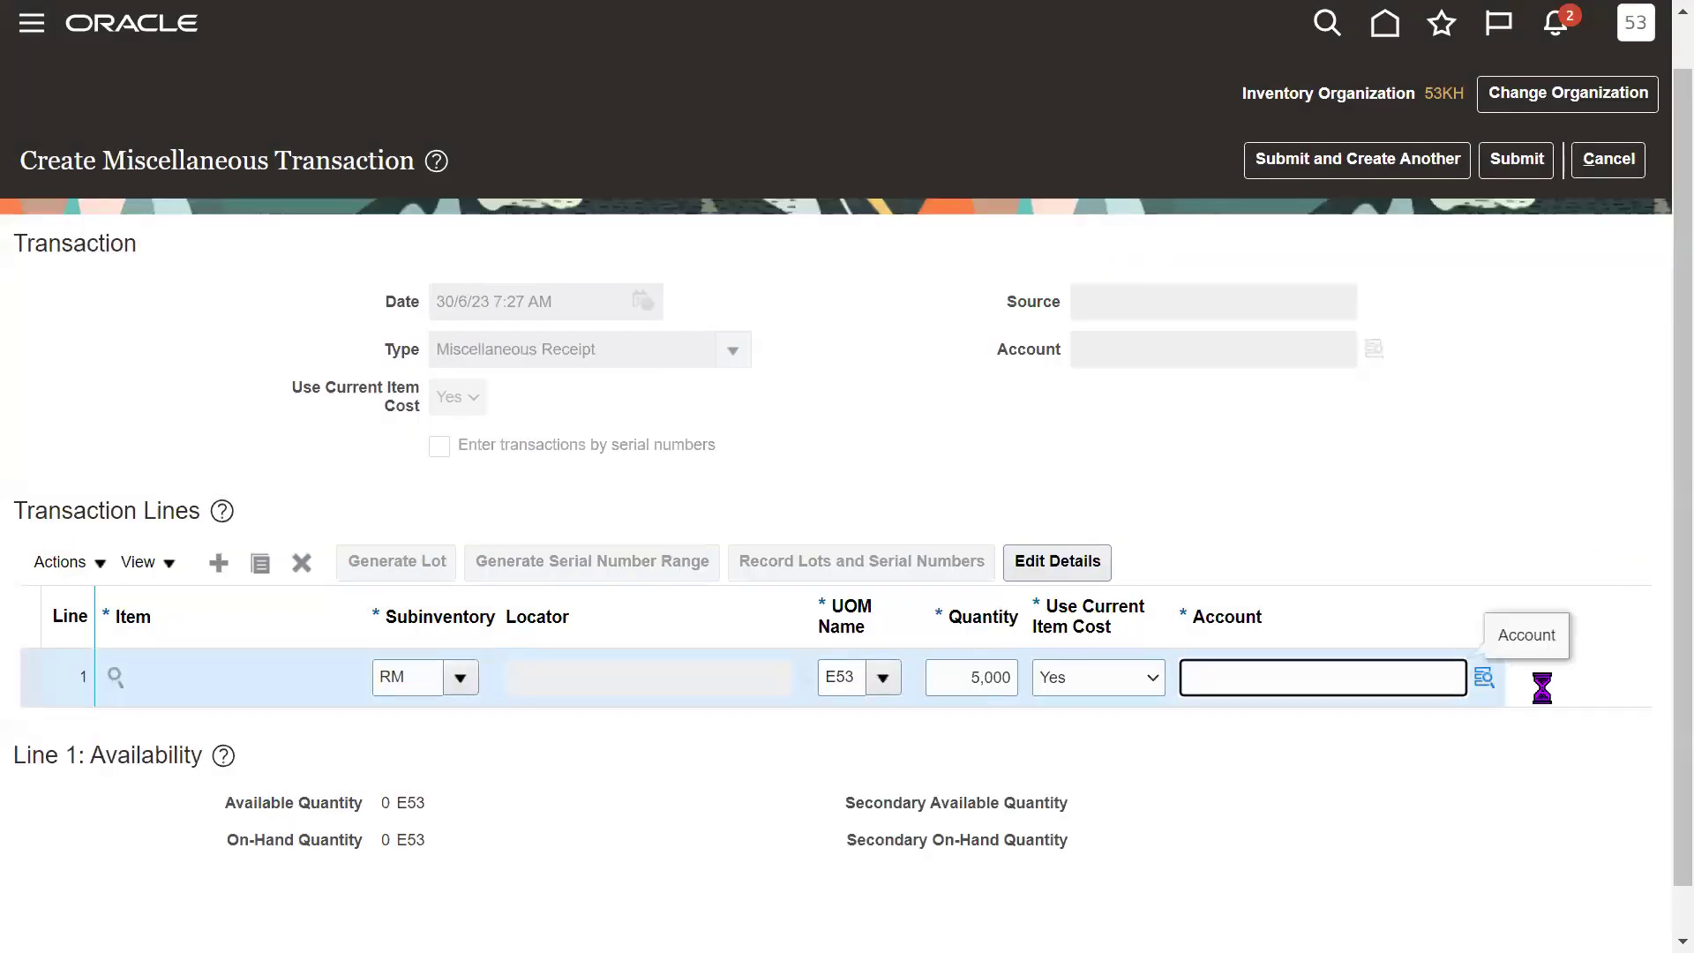
# Assign account combination 01.002.4212 to line 1 and reopen the lookup to verify.
pyautogui.click(1484, 678)
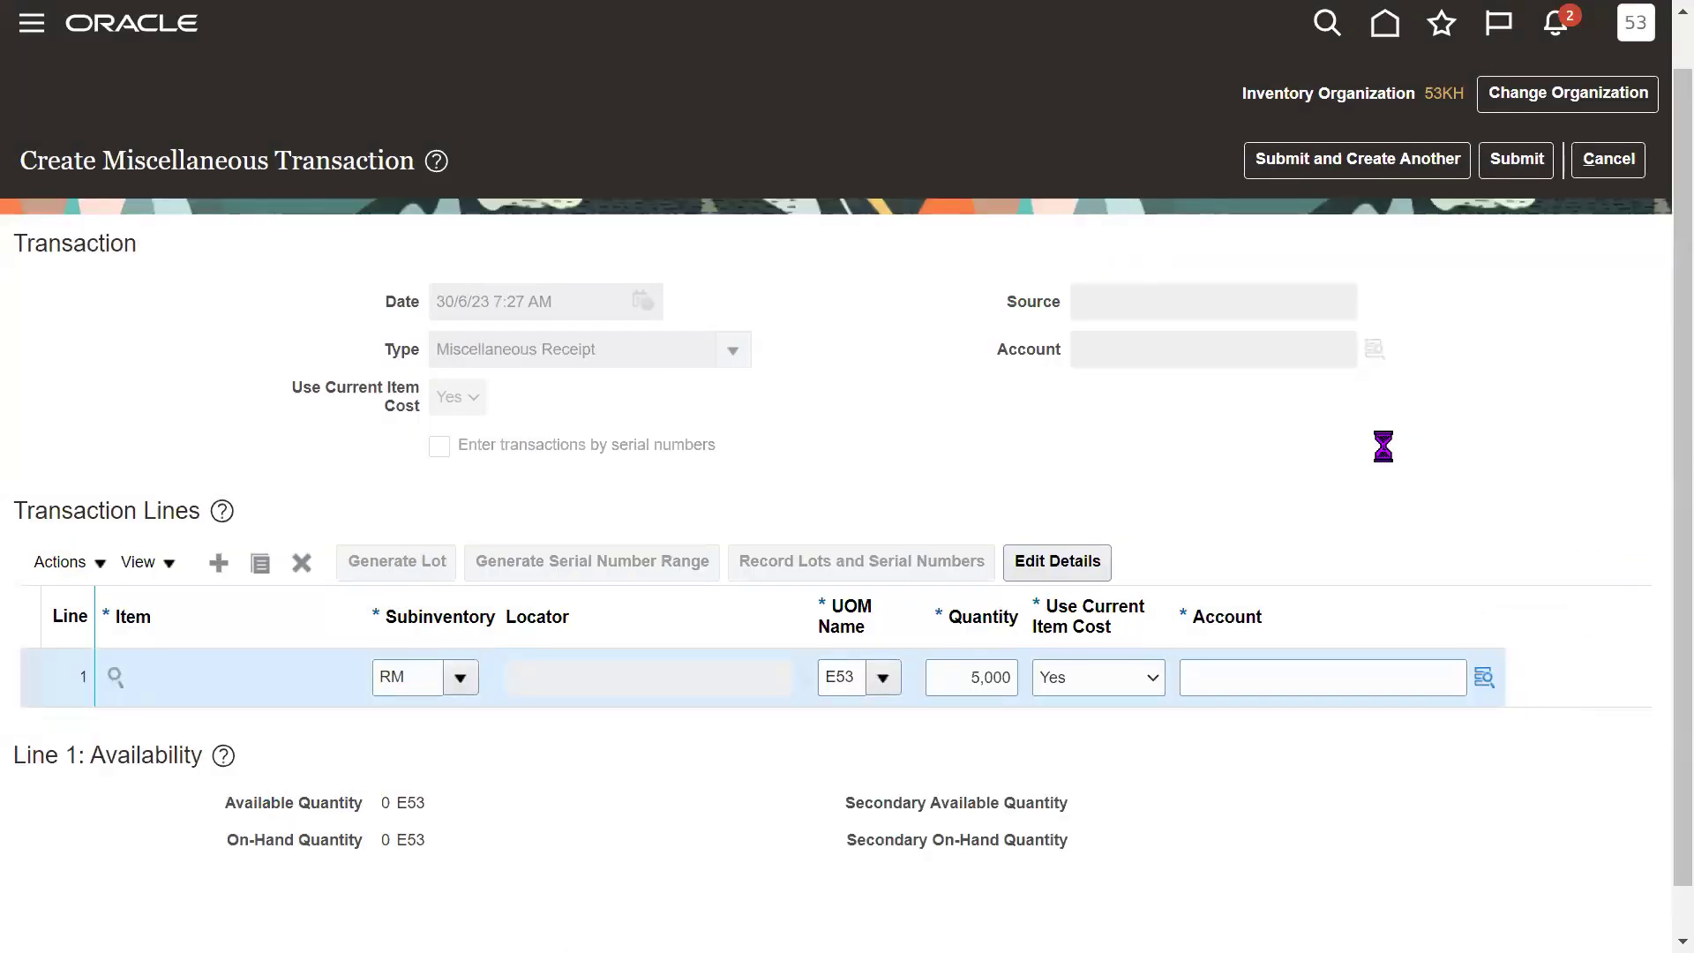
pyautogui.click(871, 634)
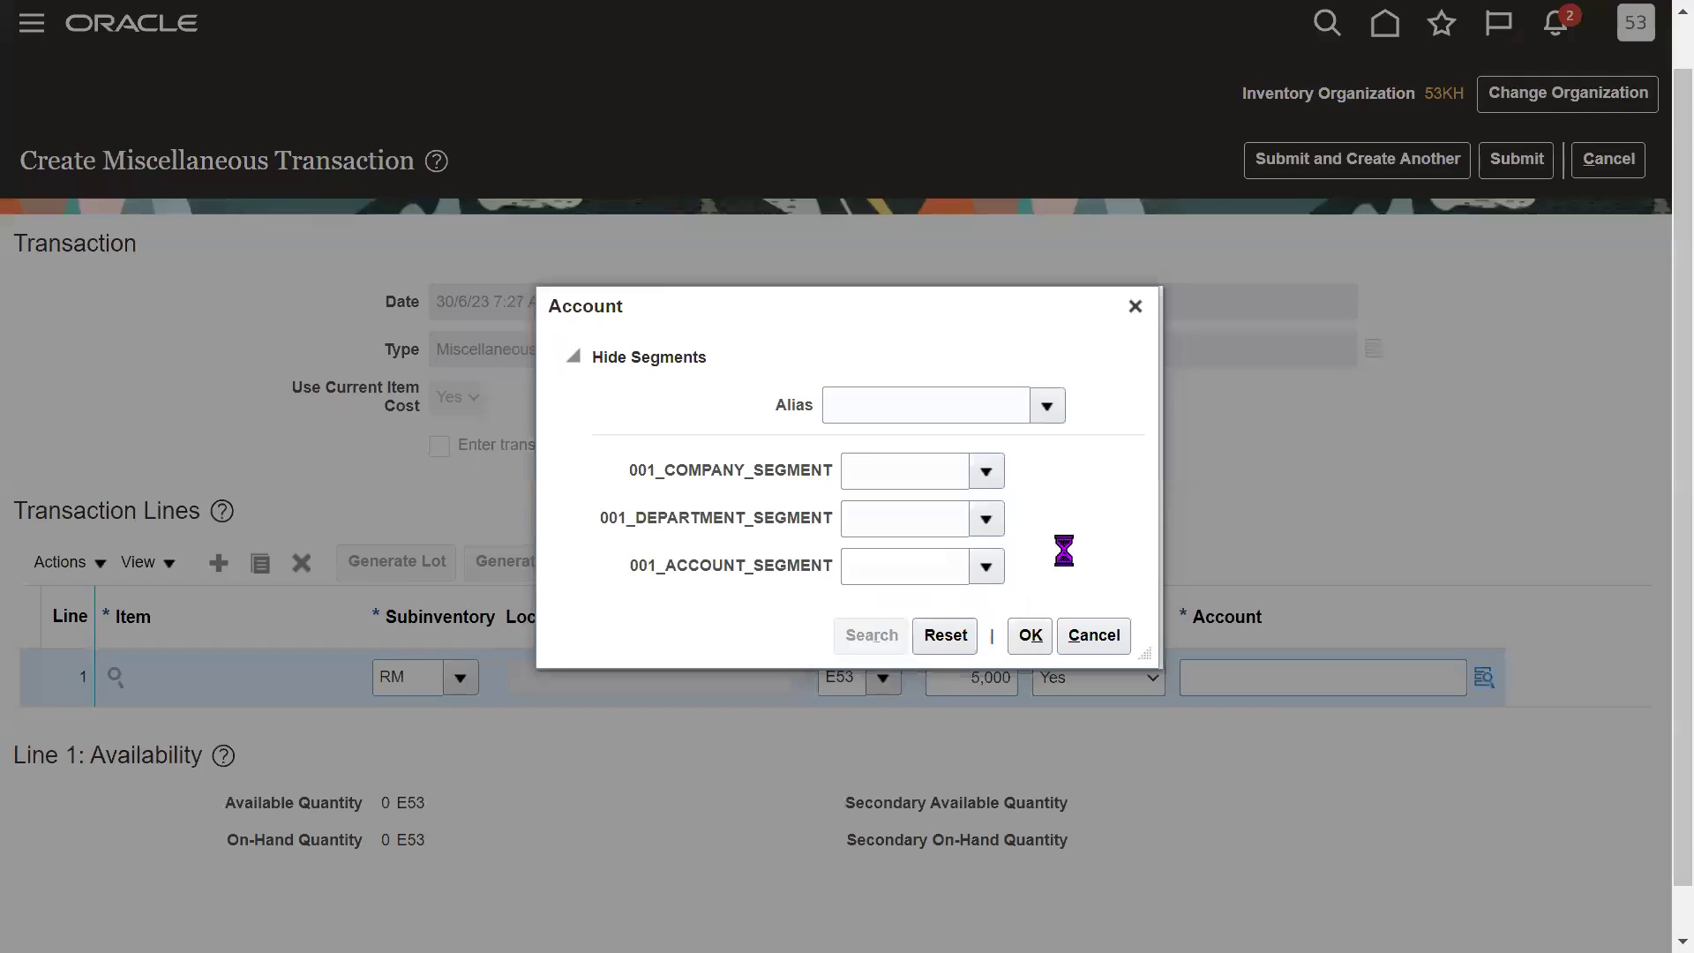
pyautogui.click(862, 510)
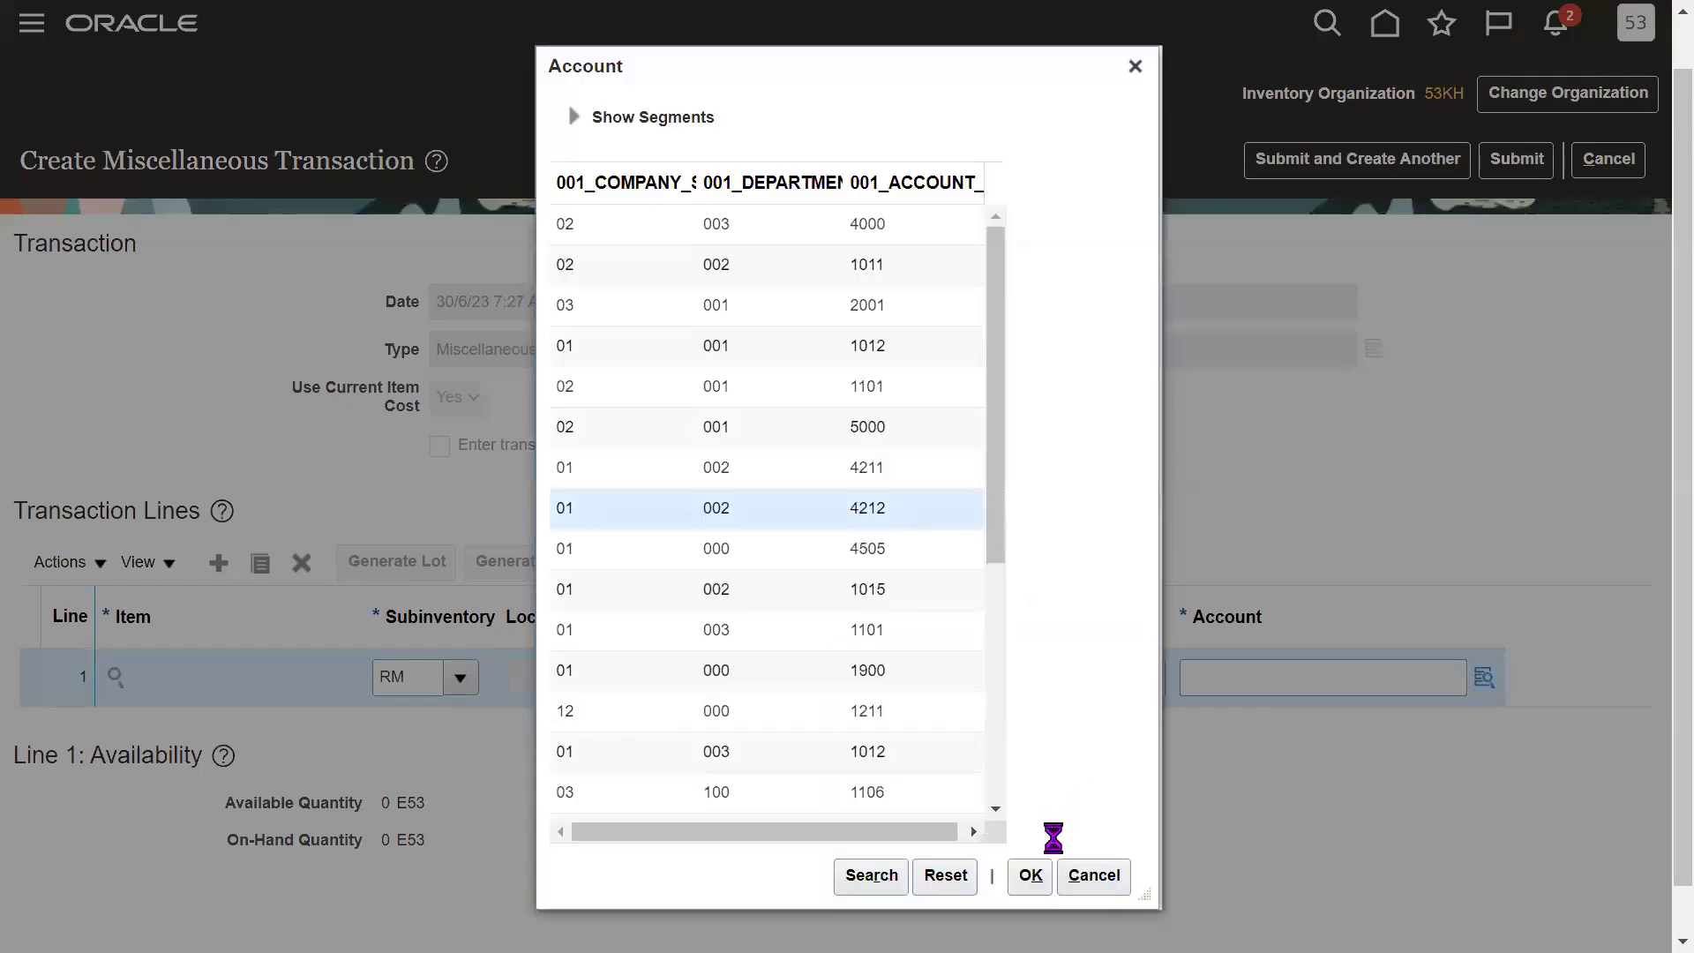
pyautogui.click(1030, 878)
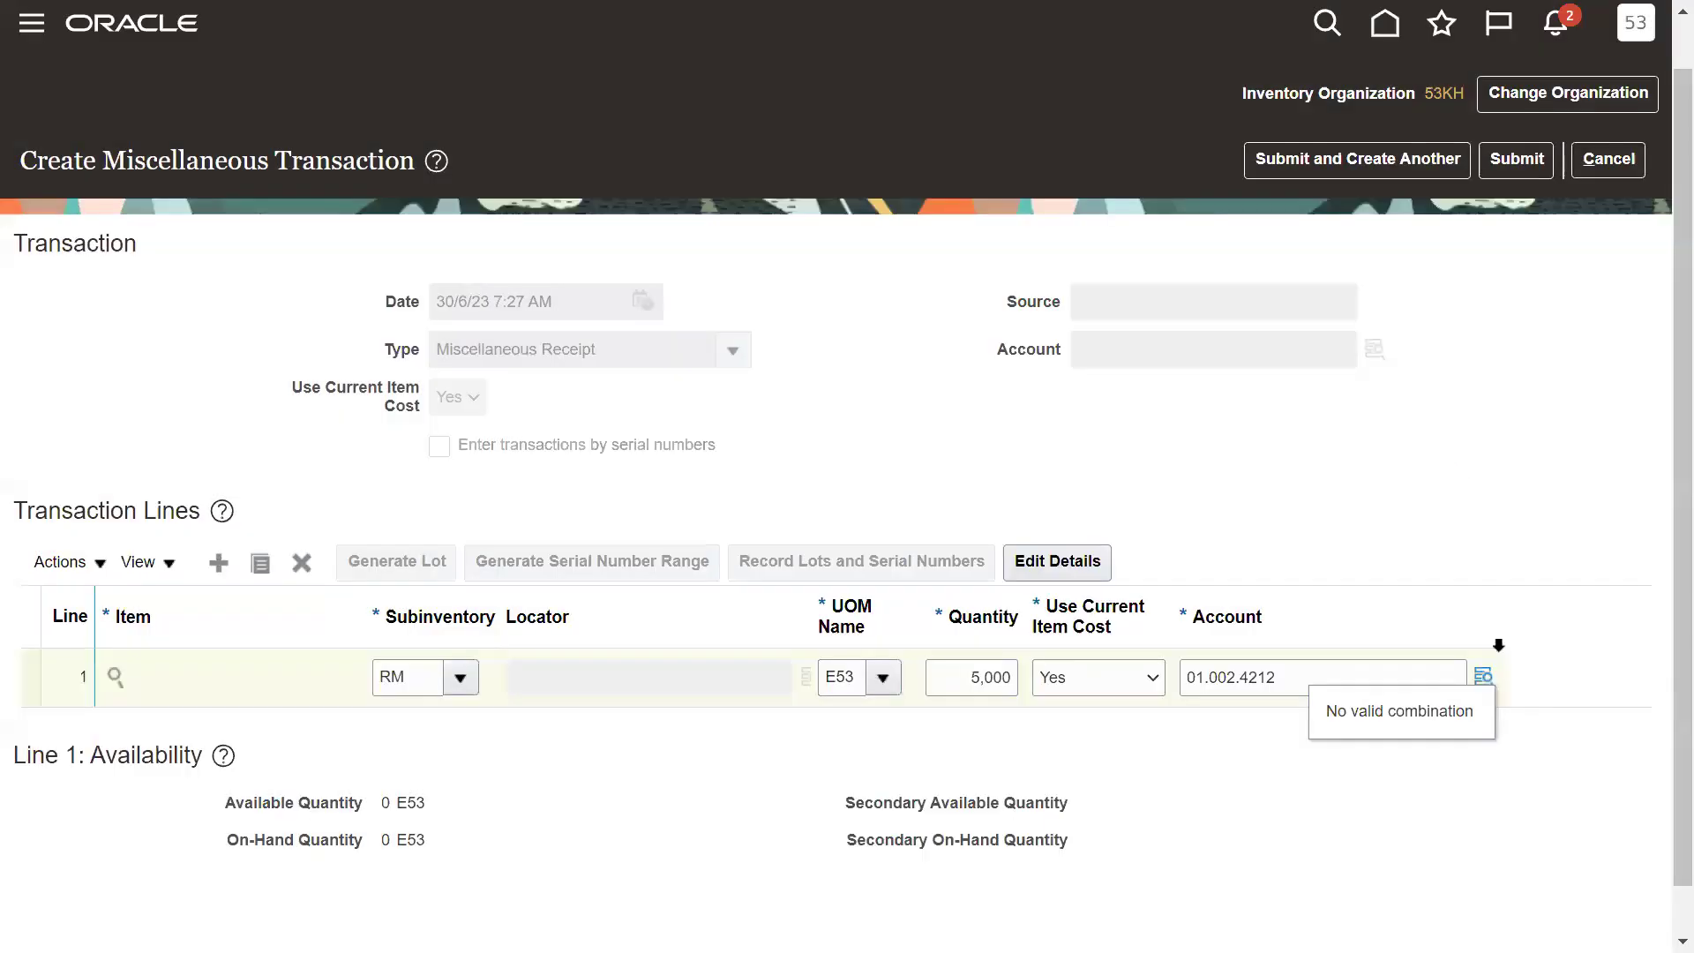
pyautogui.click(1486, 678)
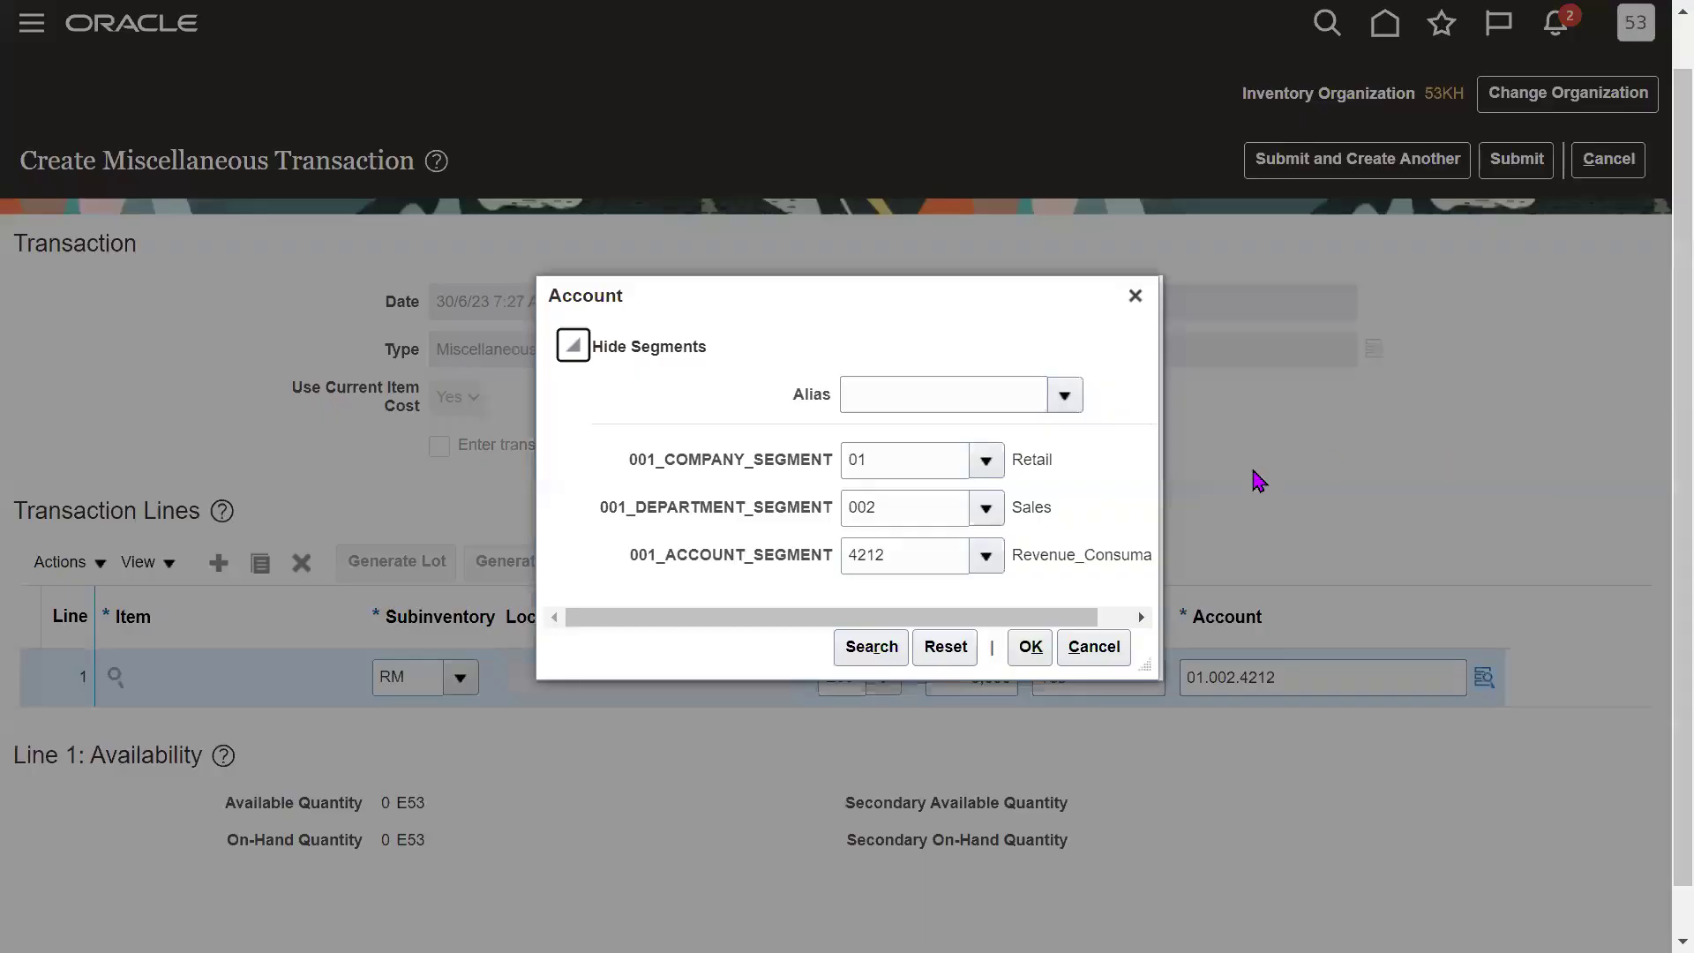
# Verify segments 01 Retail, 002 Sales and 4212 Revenue, and accept the account.
pyautogui.moveTo(881, 310); pyautogui.dragTo(1198, 241)
pyautogui.click(1233, 390)
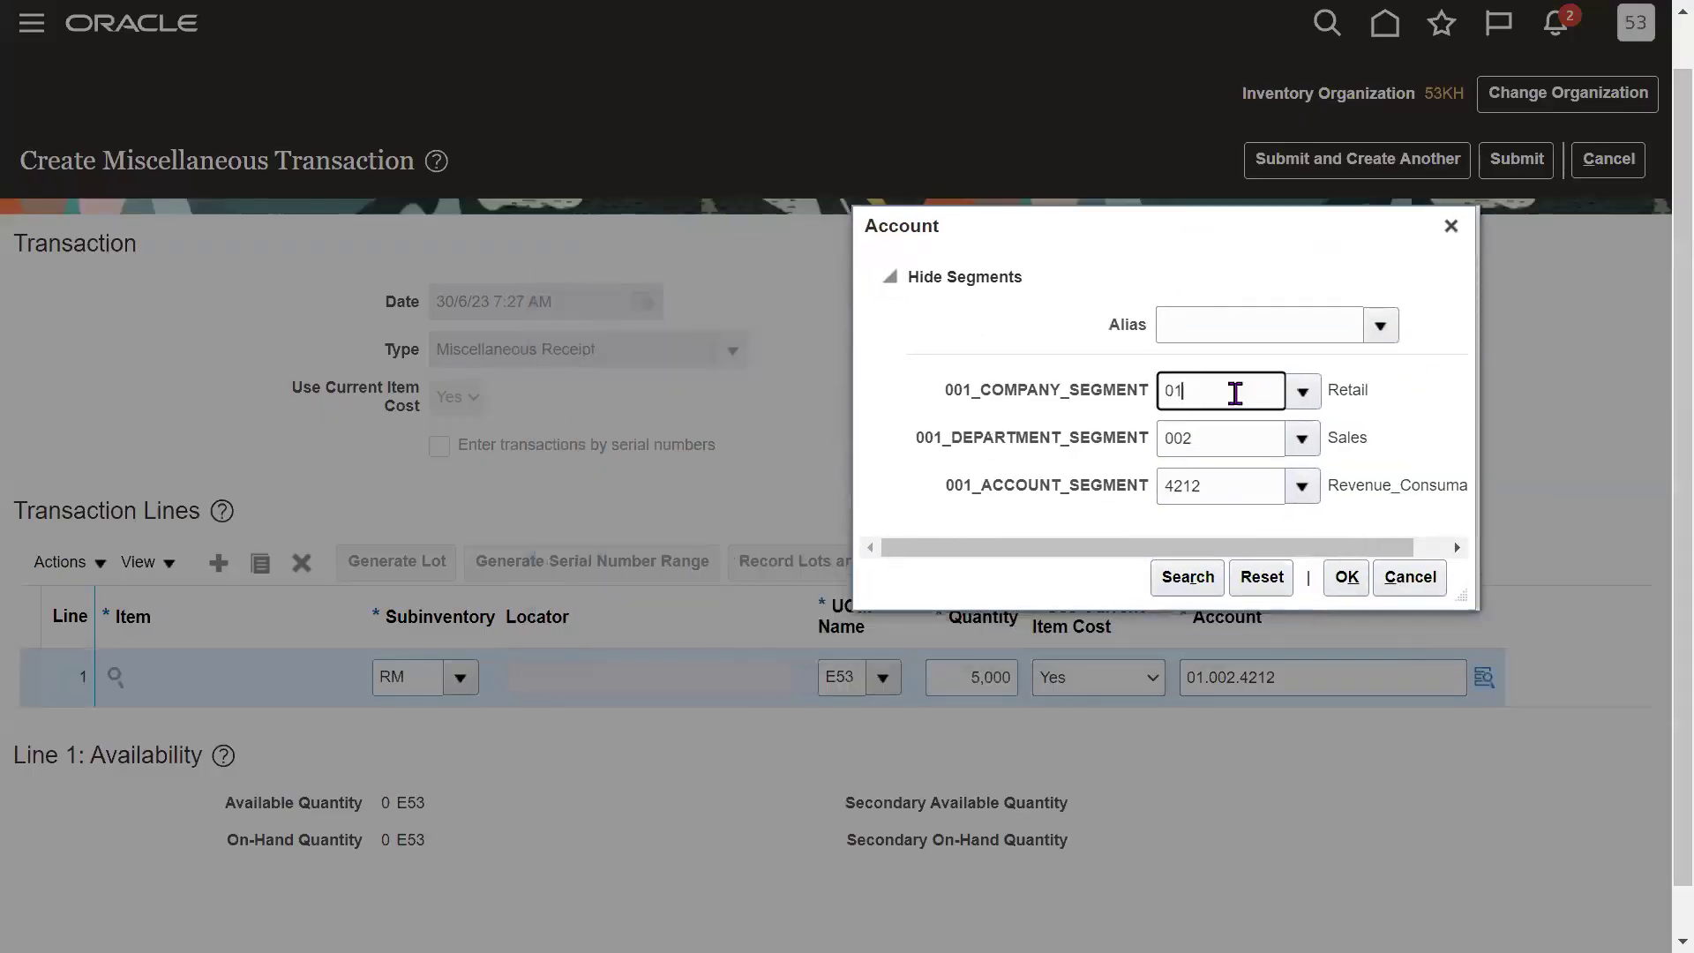
pyautogui.doubleClick(1359, 410)
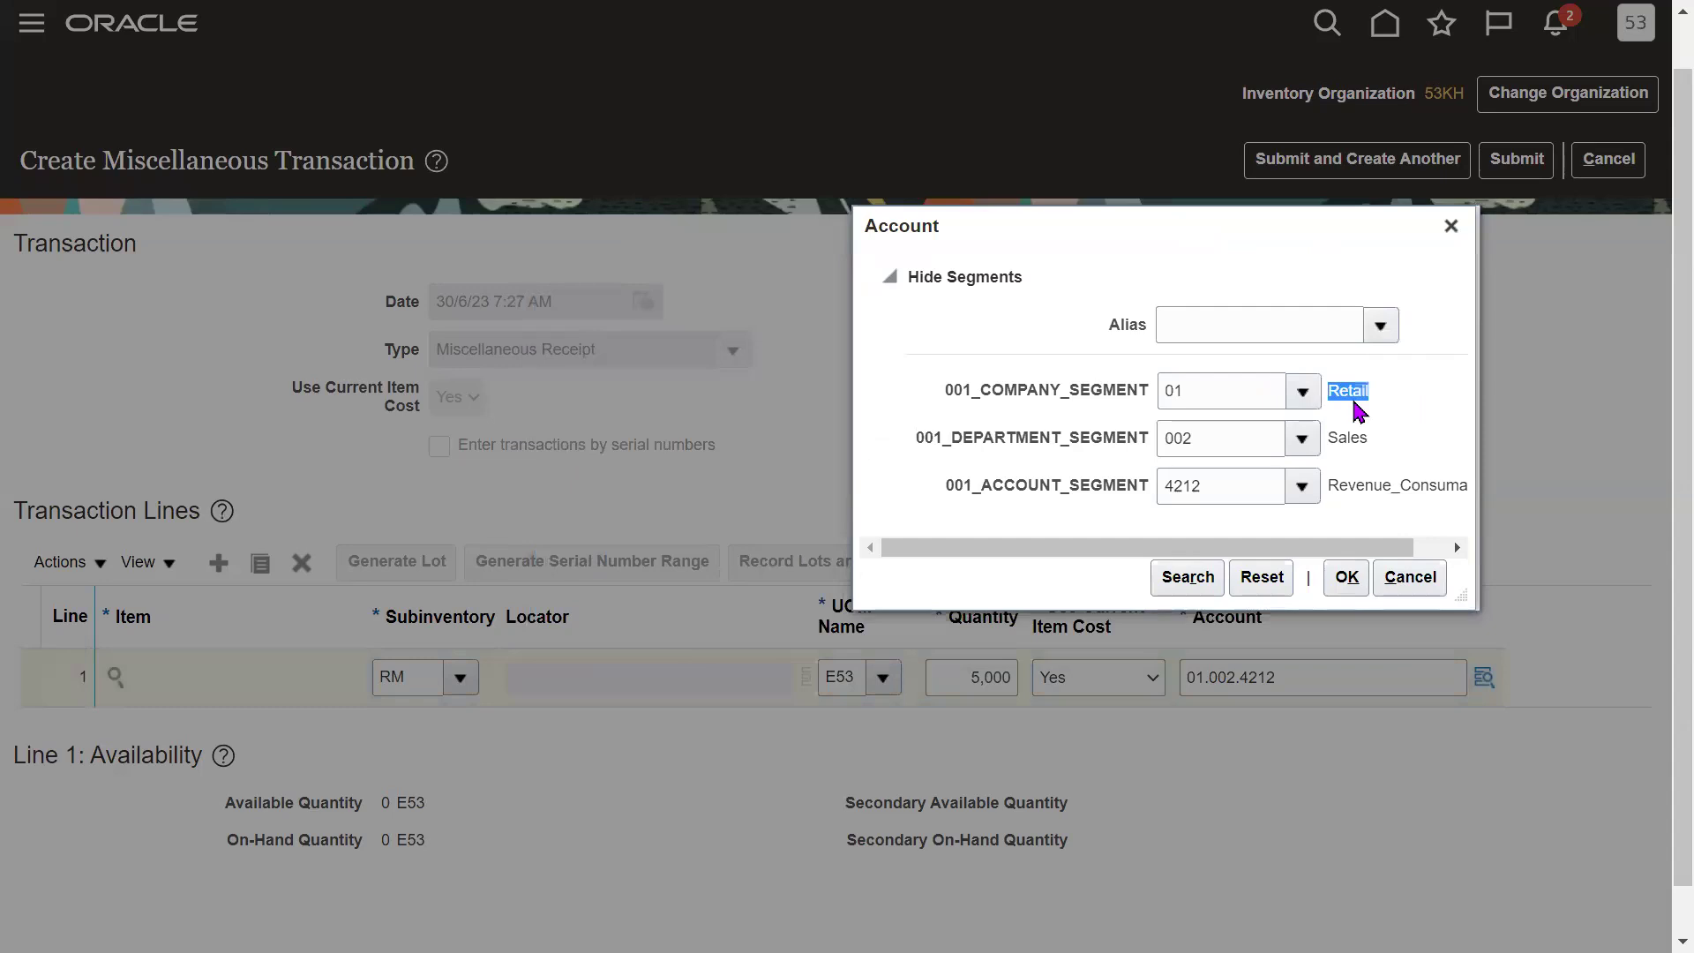
pyautogui.click(1230, 432)
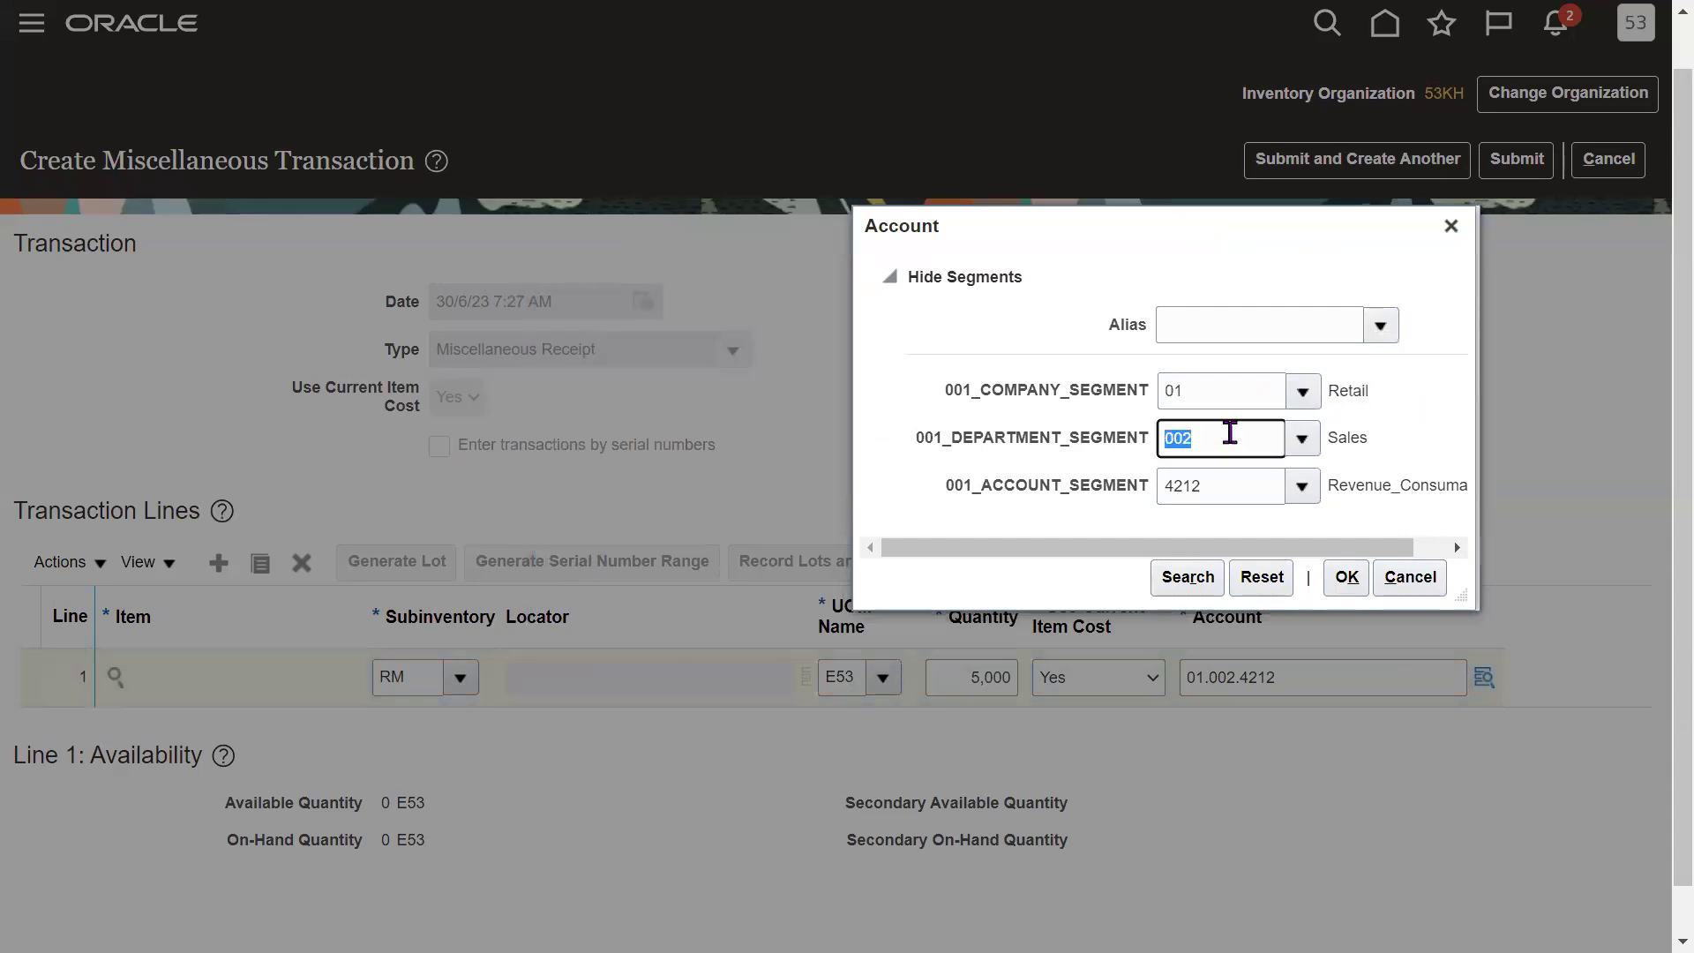
pyautogui.click(1251, 490)
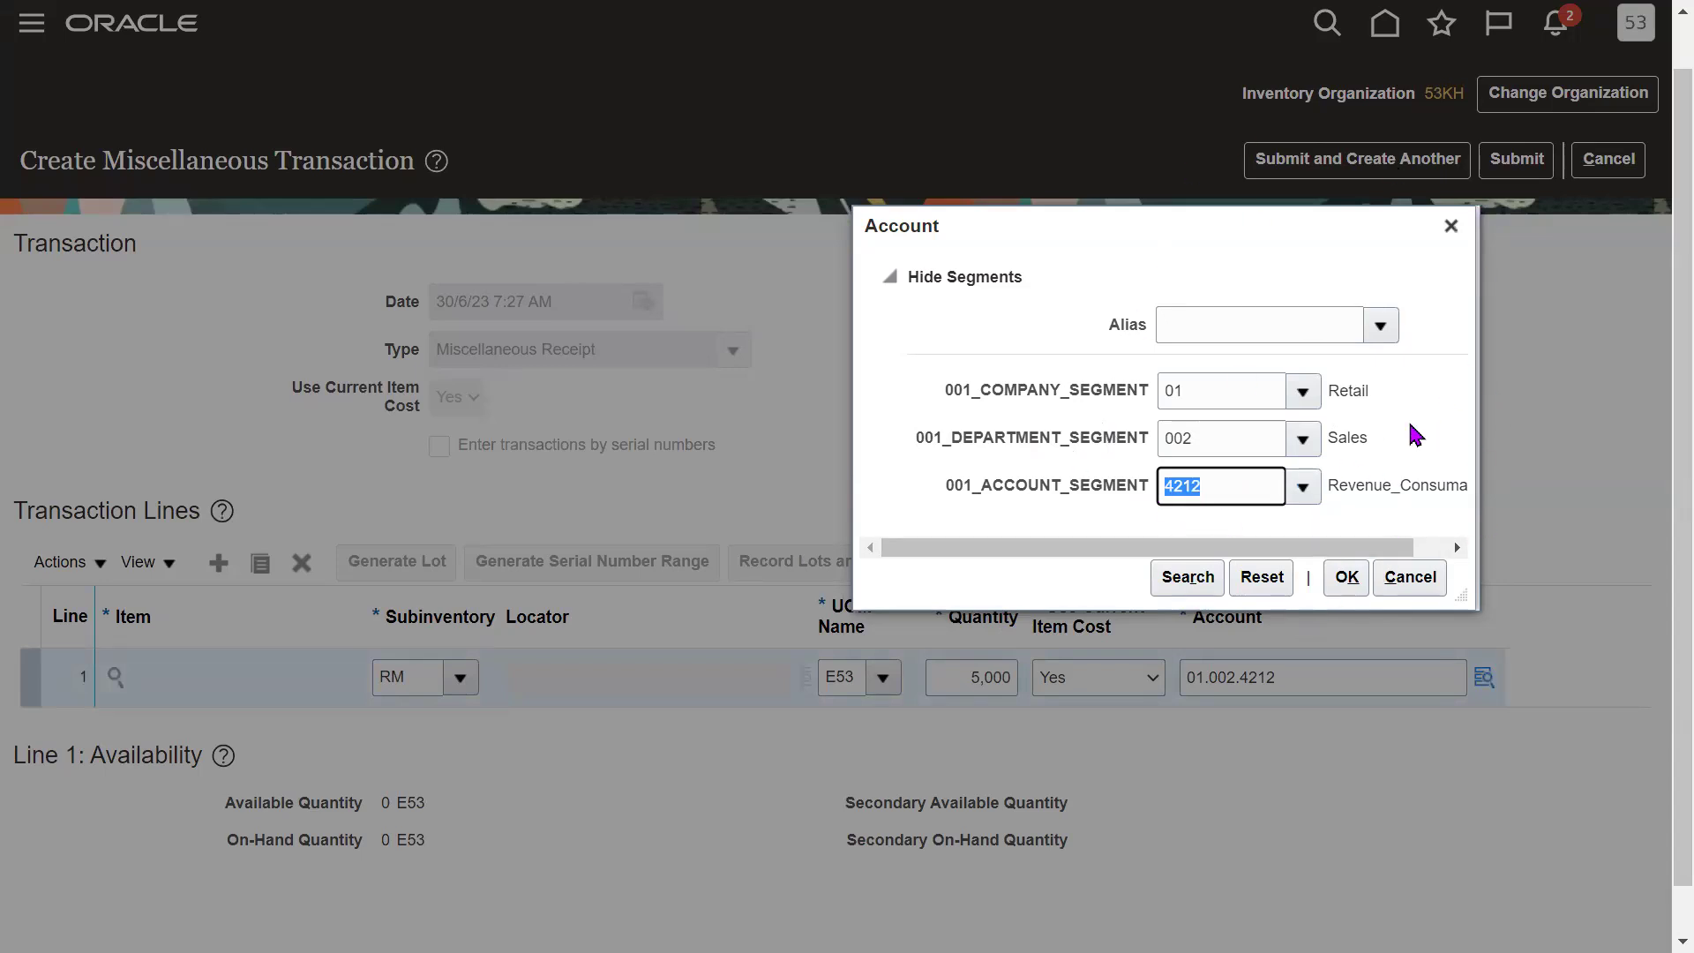
pyautogui.click(1357, 583)
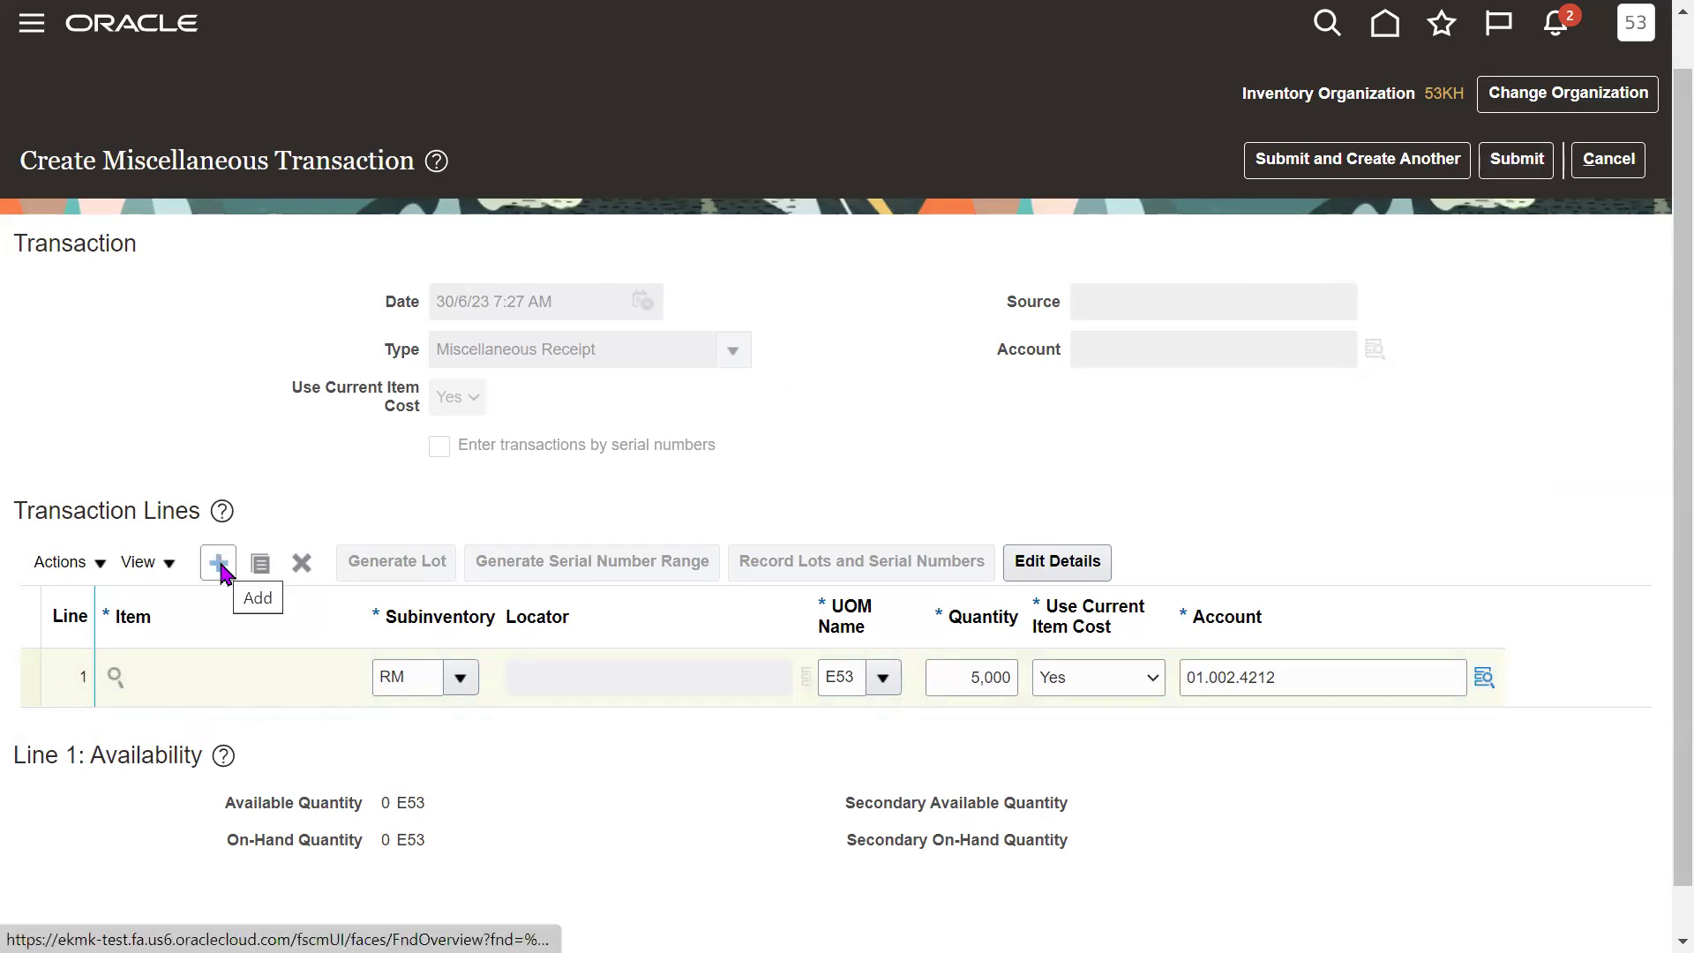
# Snip the page with the Snipping Tool and submit the 5,000 RM miscellaneous receipt.
pyautogui.click(78, 683)
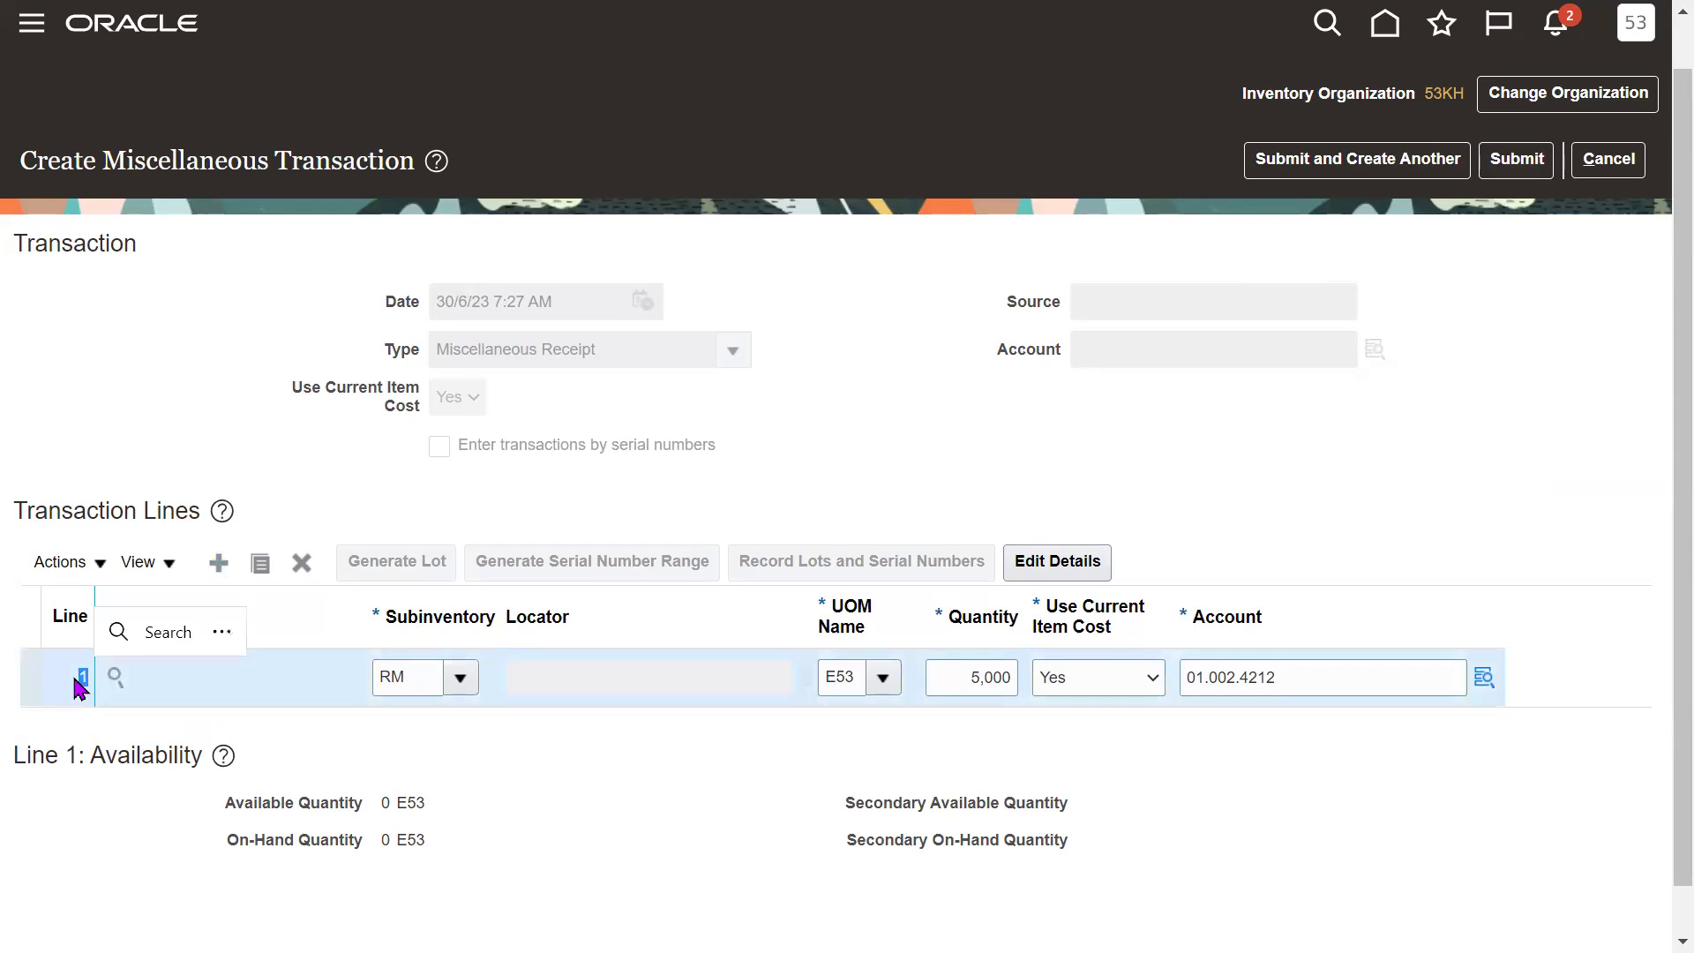
pyautogui.click(703, 477)
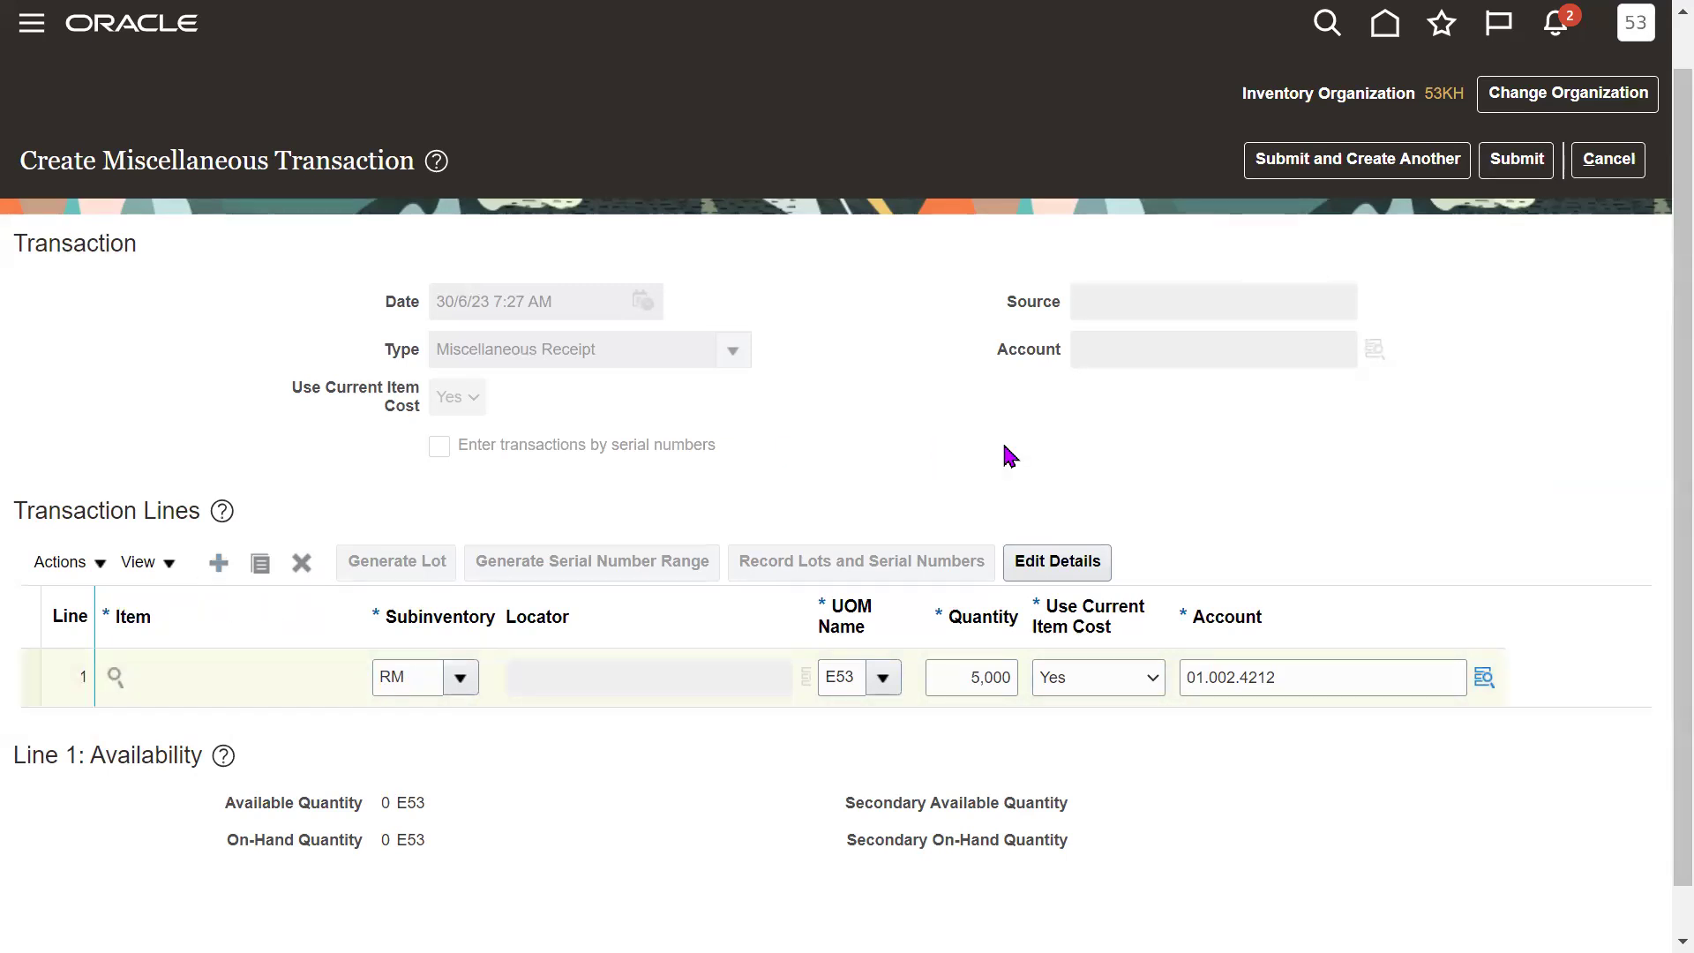
pyautogui.press('super')
pyautogui.write('sni')
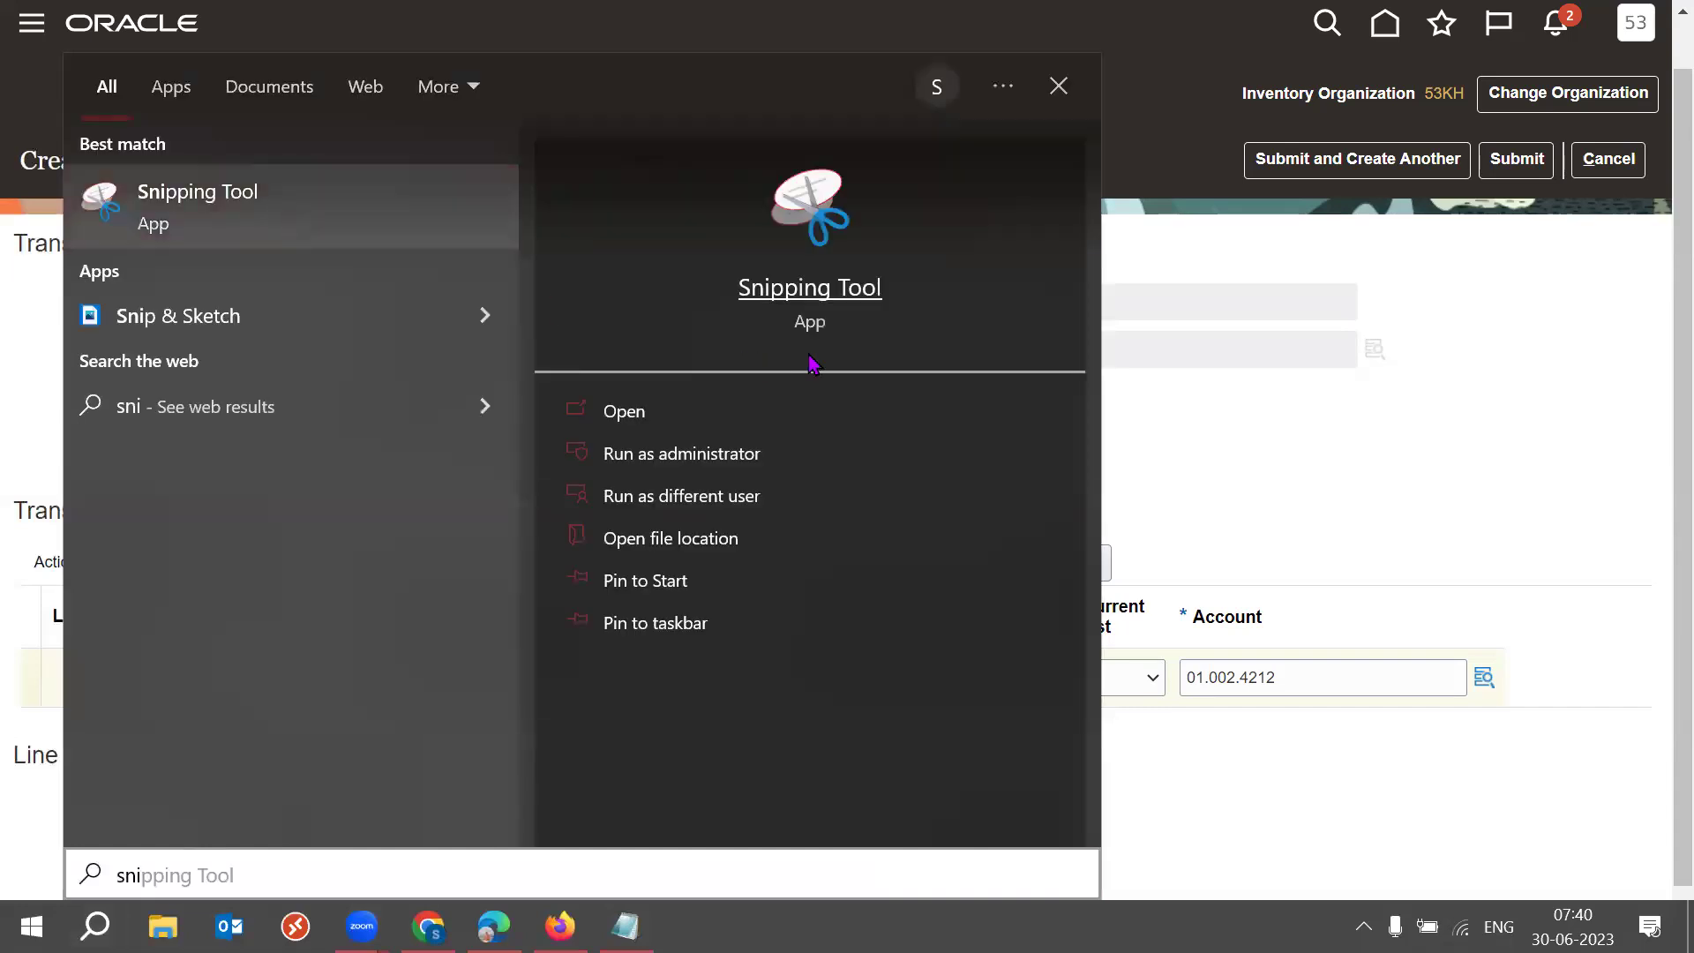
pyautogui.press('Return')
pyautogui.click(936, 347)
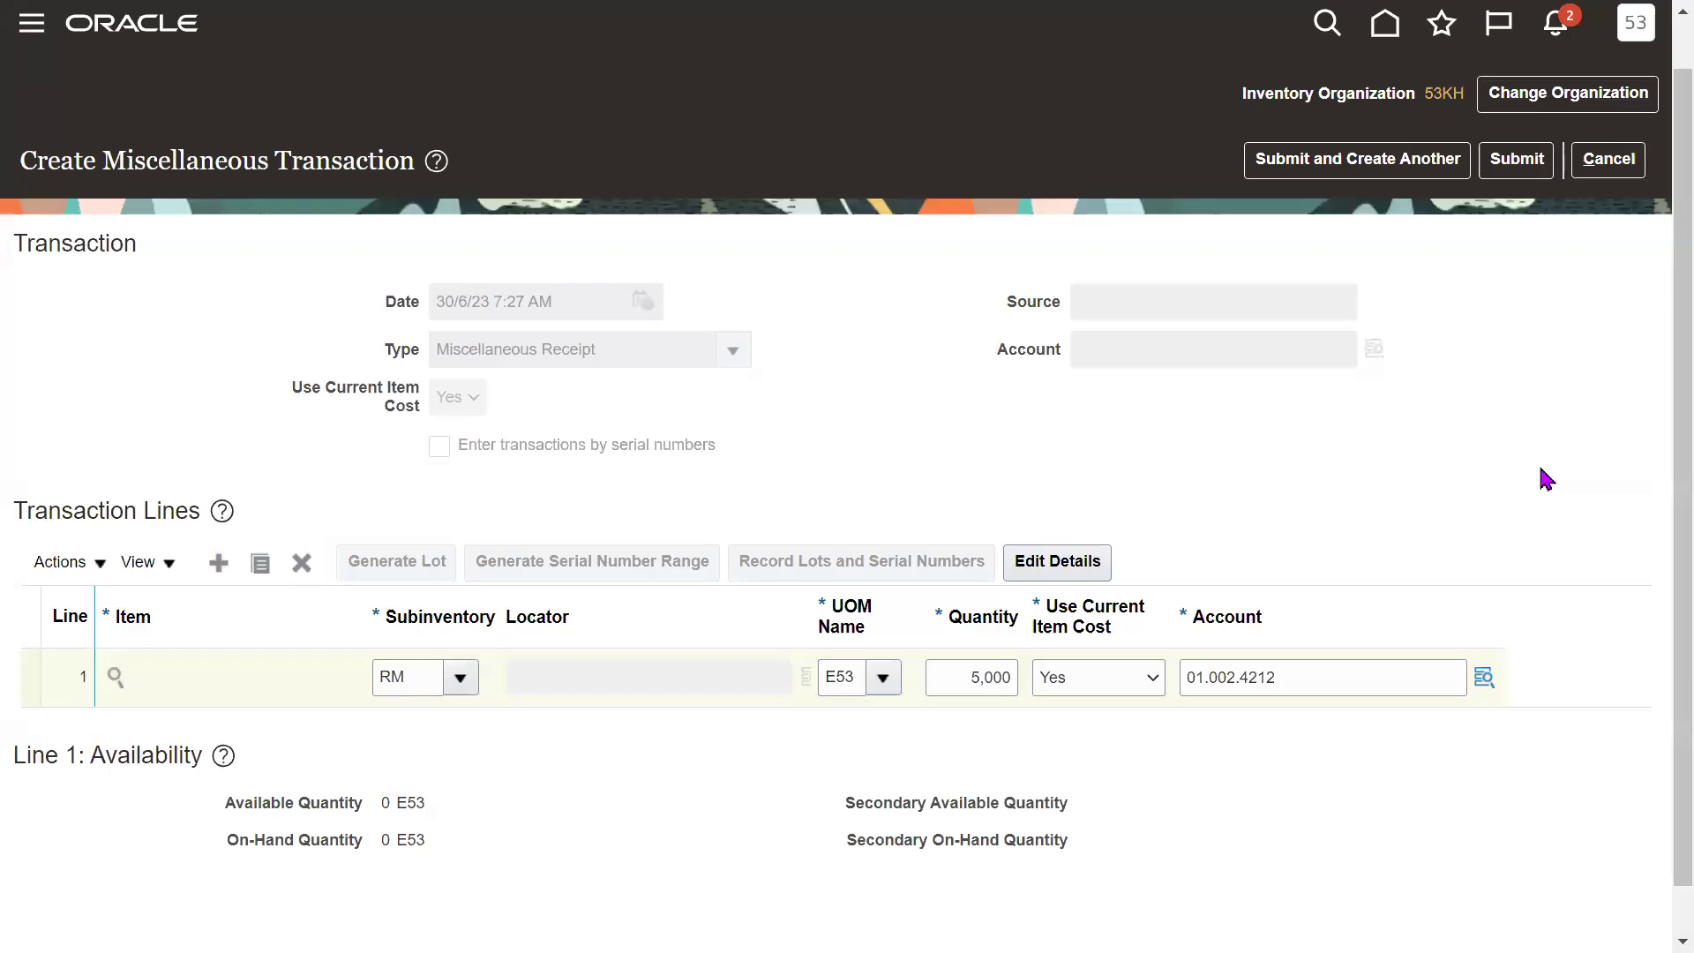
pyautogui.click(1517, 160)
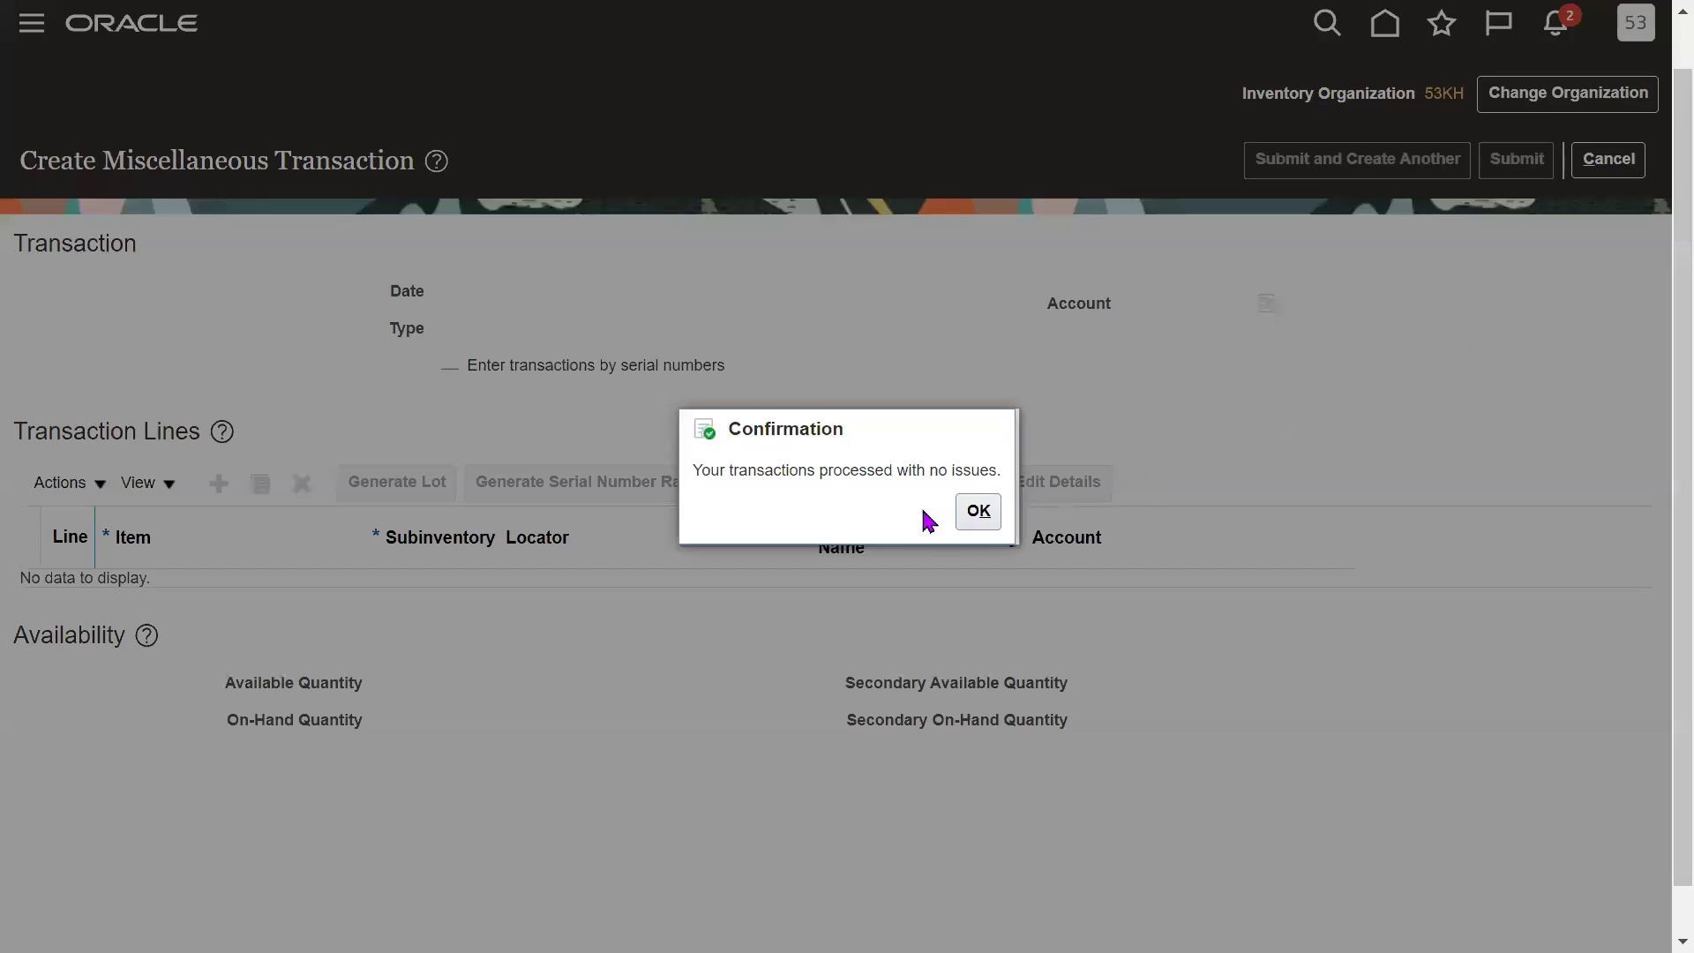
# Dismiss the confirmation and open Manage Item Quantities from the inventory Tasks list for 53KH.
pyautogui.click(971, 513)
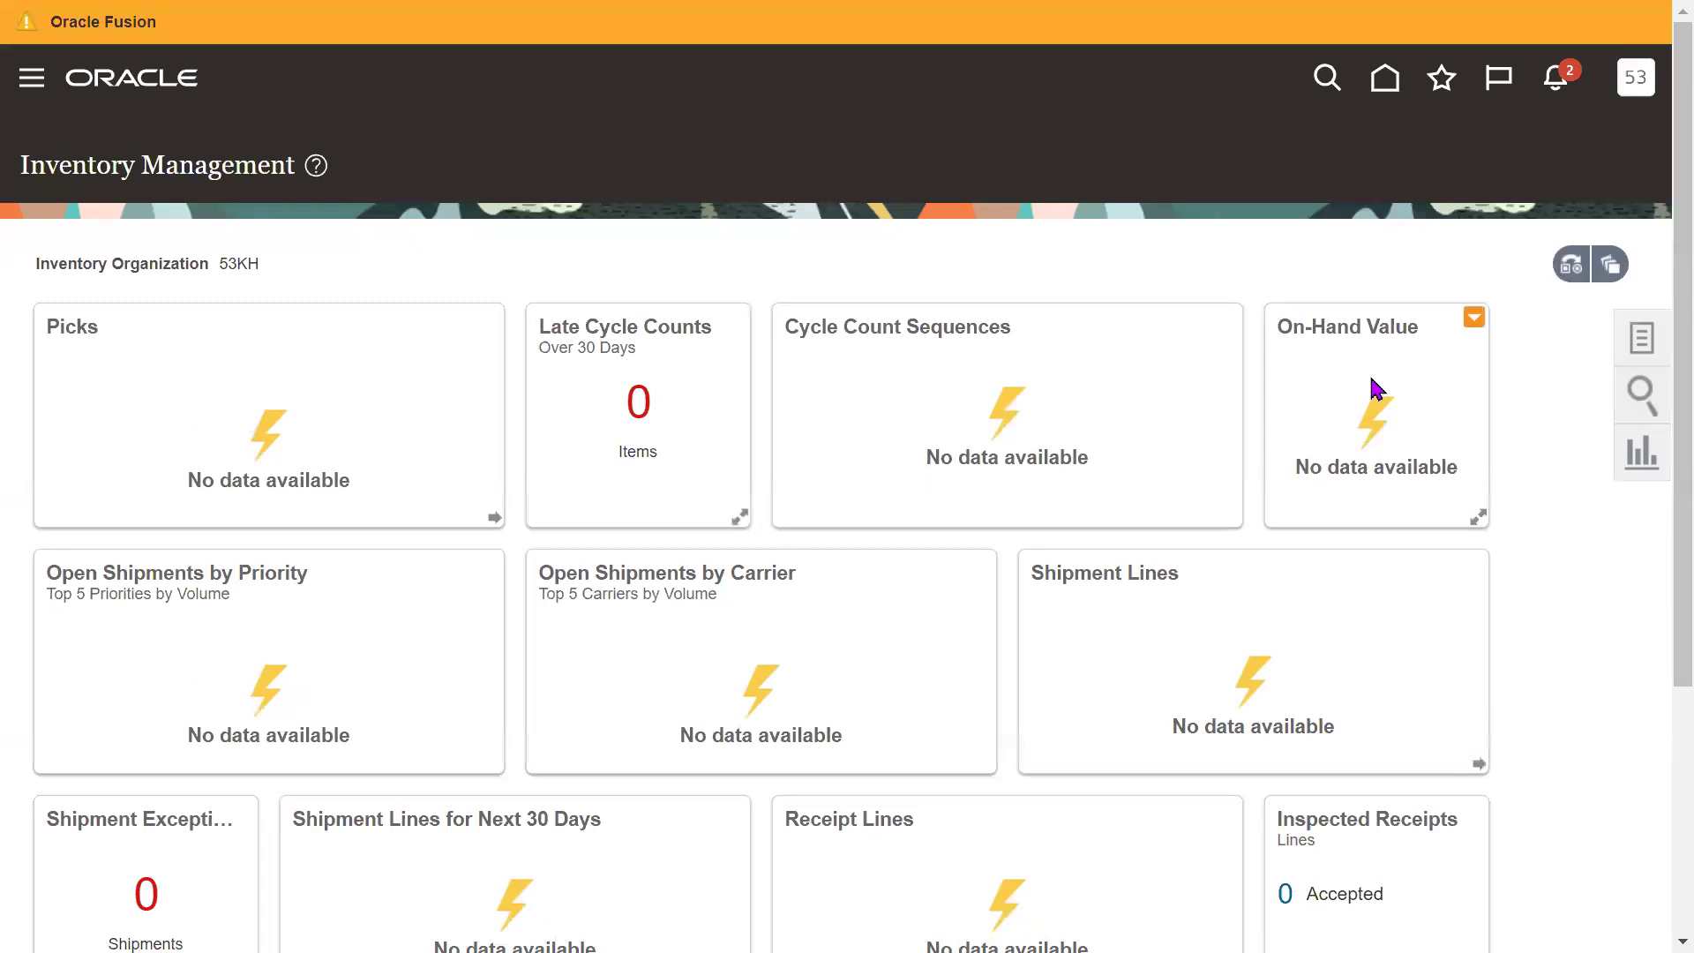
pyautogui.click(1642, 340)
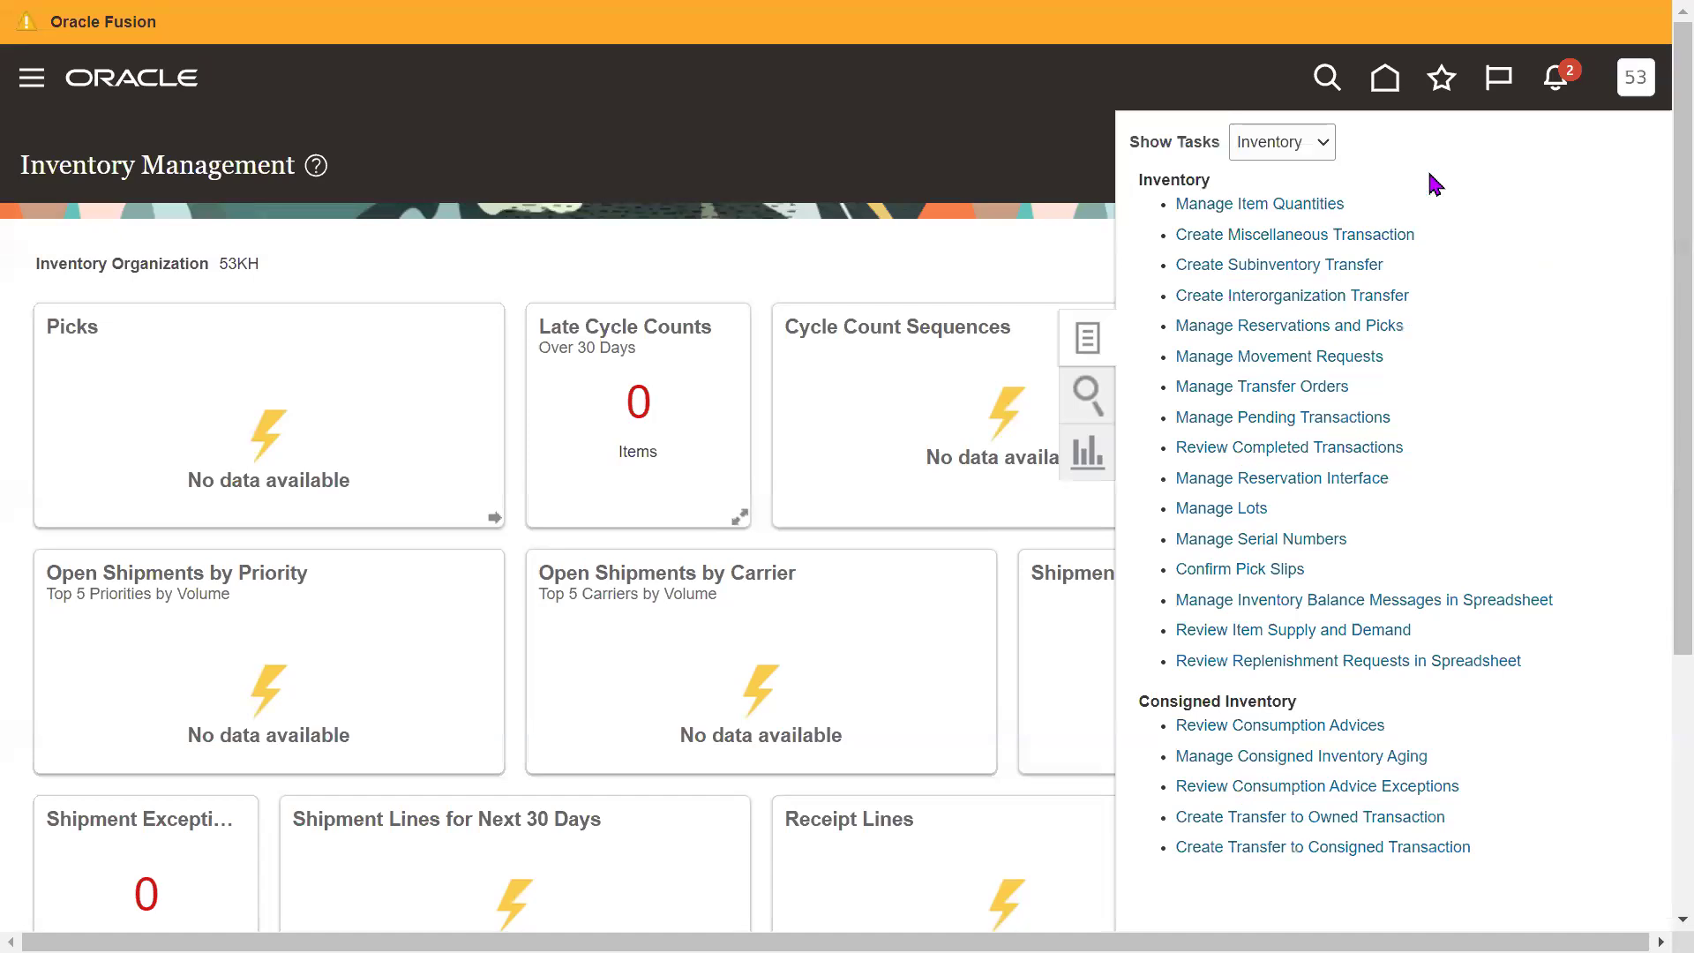
pyautogui.moveTo(1407, 200); pyautogui.dragTo(1356, 212)
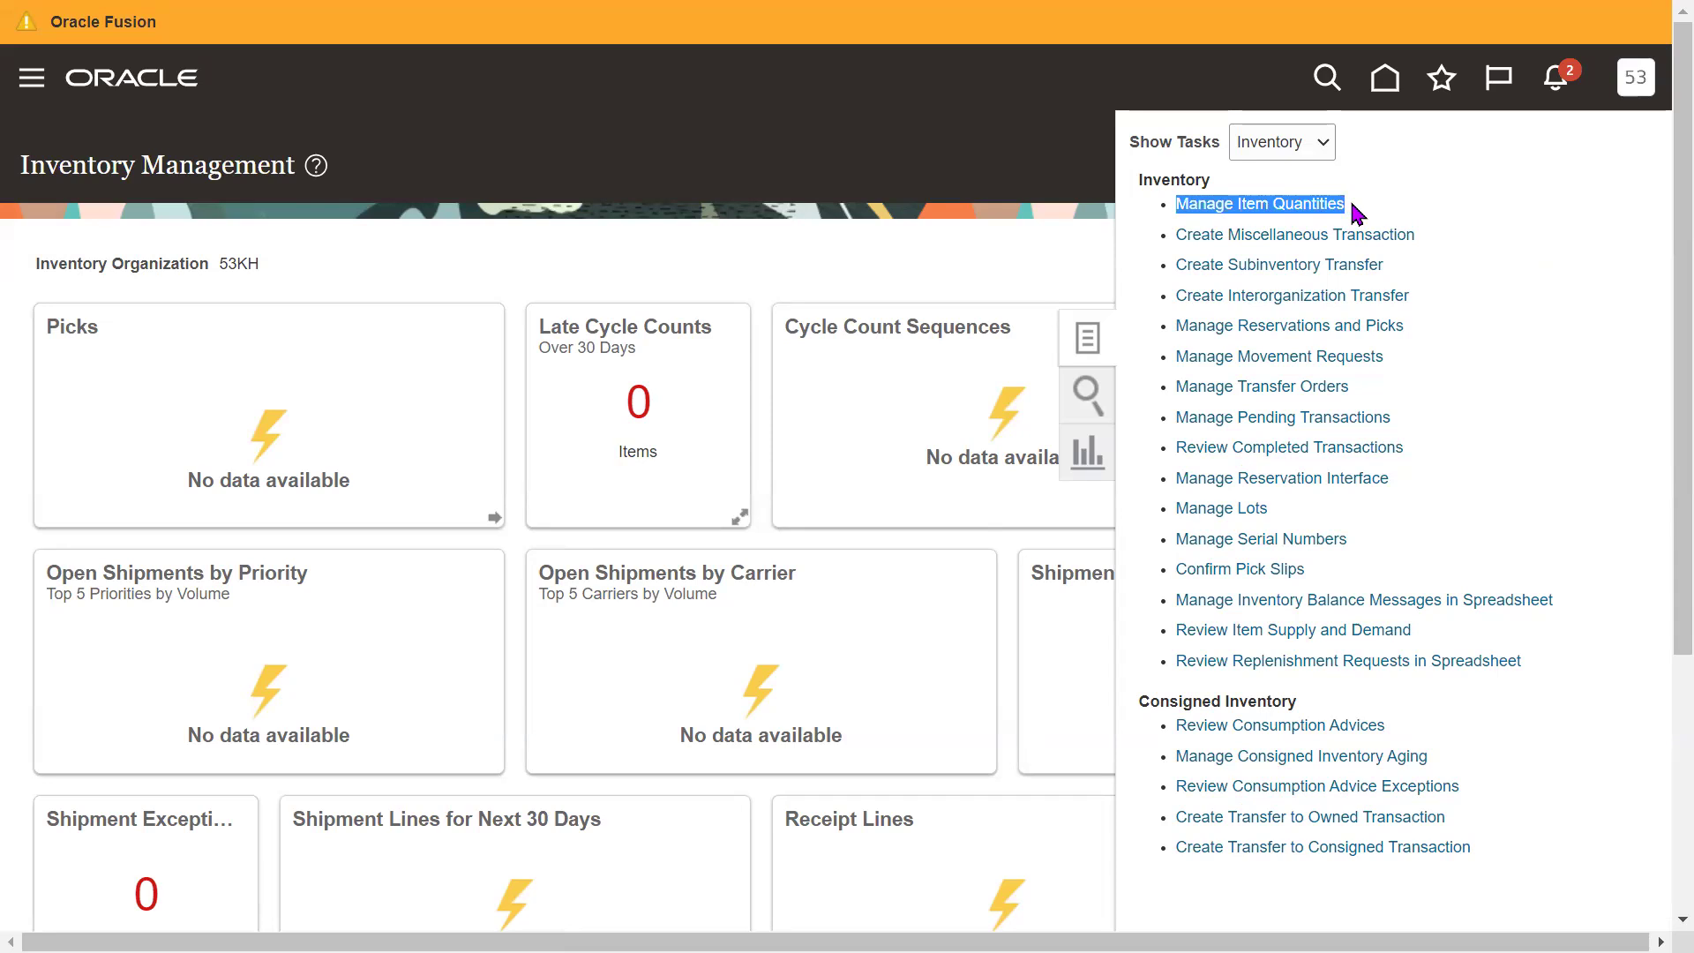
pyautogui.click(1304, 212)
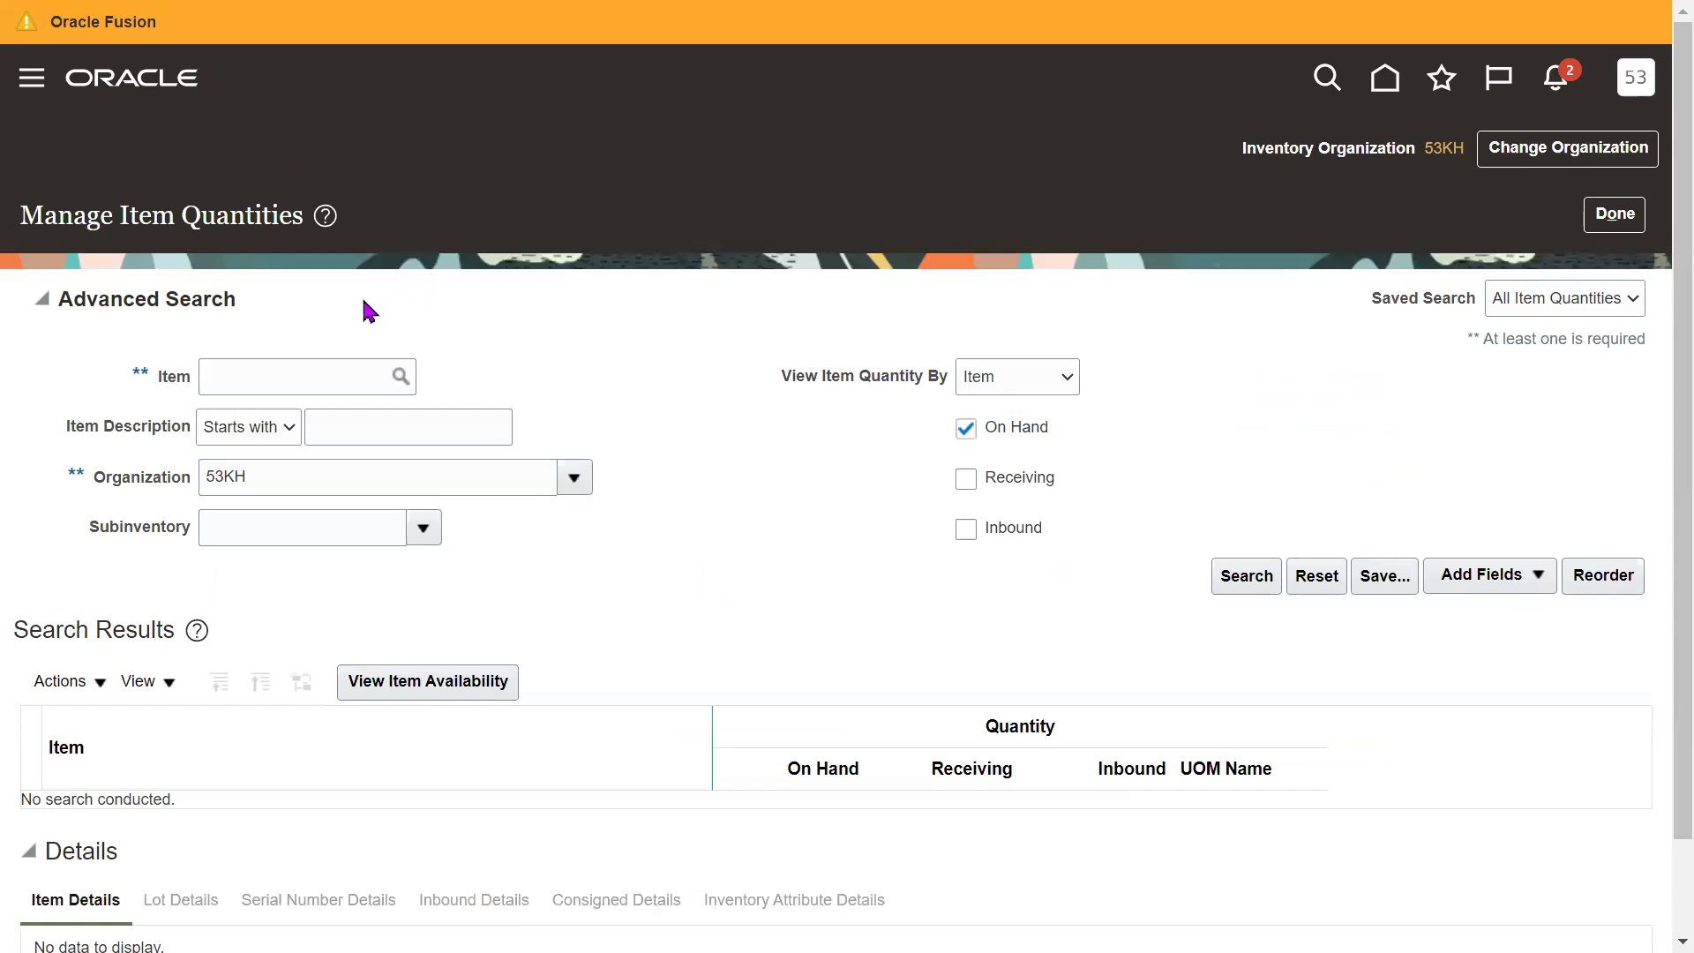
# Look up items starting with 53KFG and set the search item to 53KFG101, First Item.
pyautogui.click(263, 378)
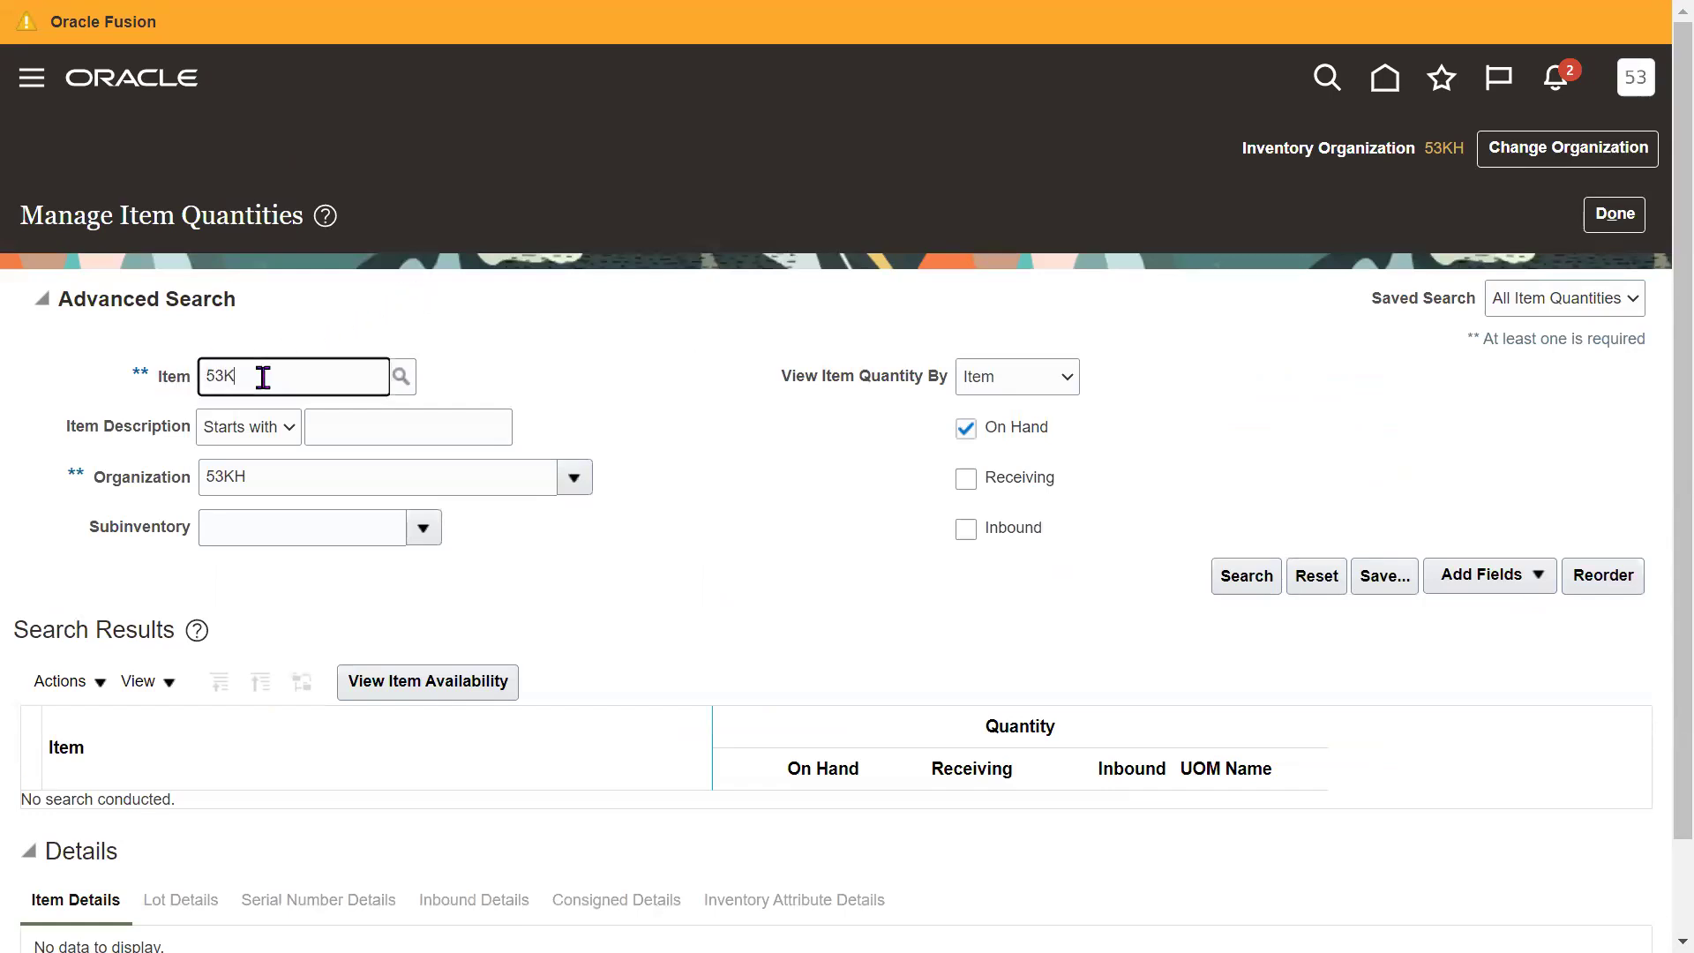
pyautogui.press('Tab')
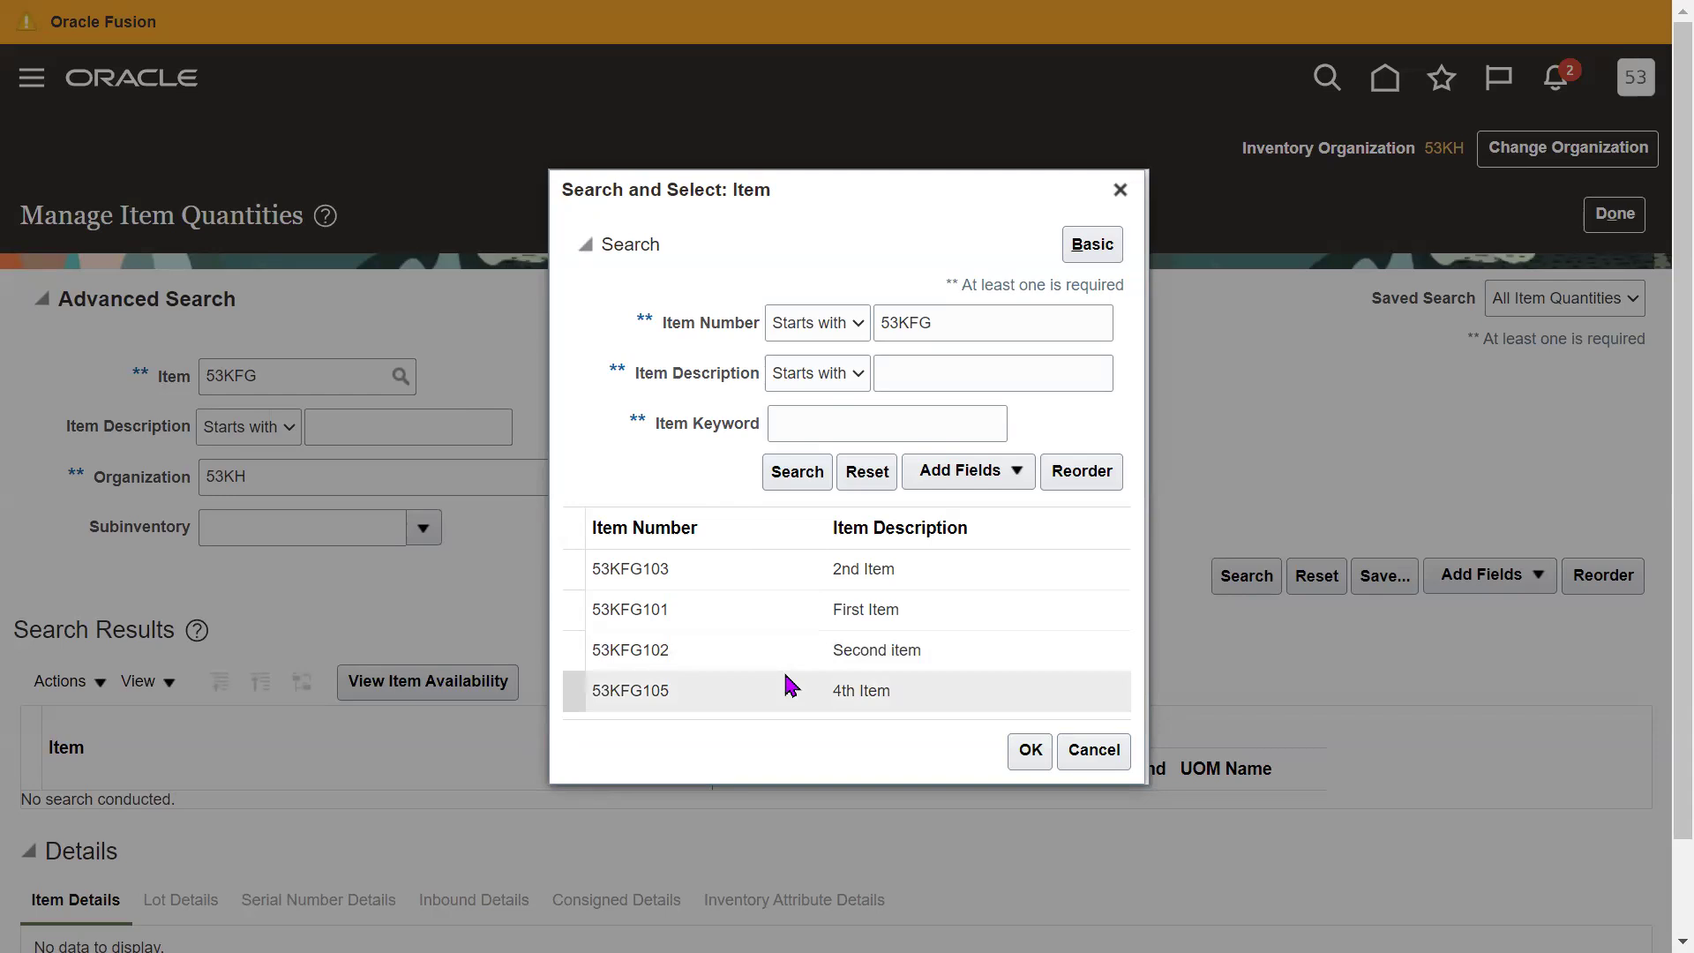
pyautogui.click(849, 623)
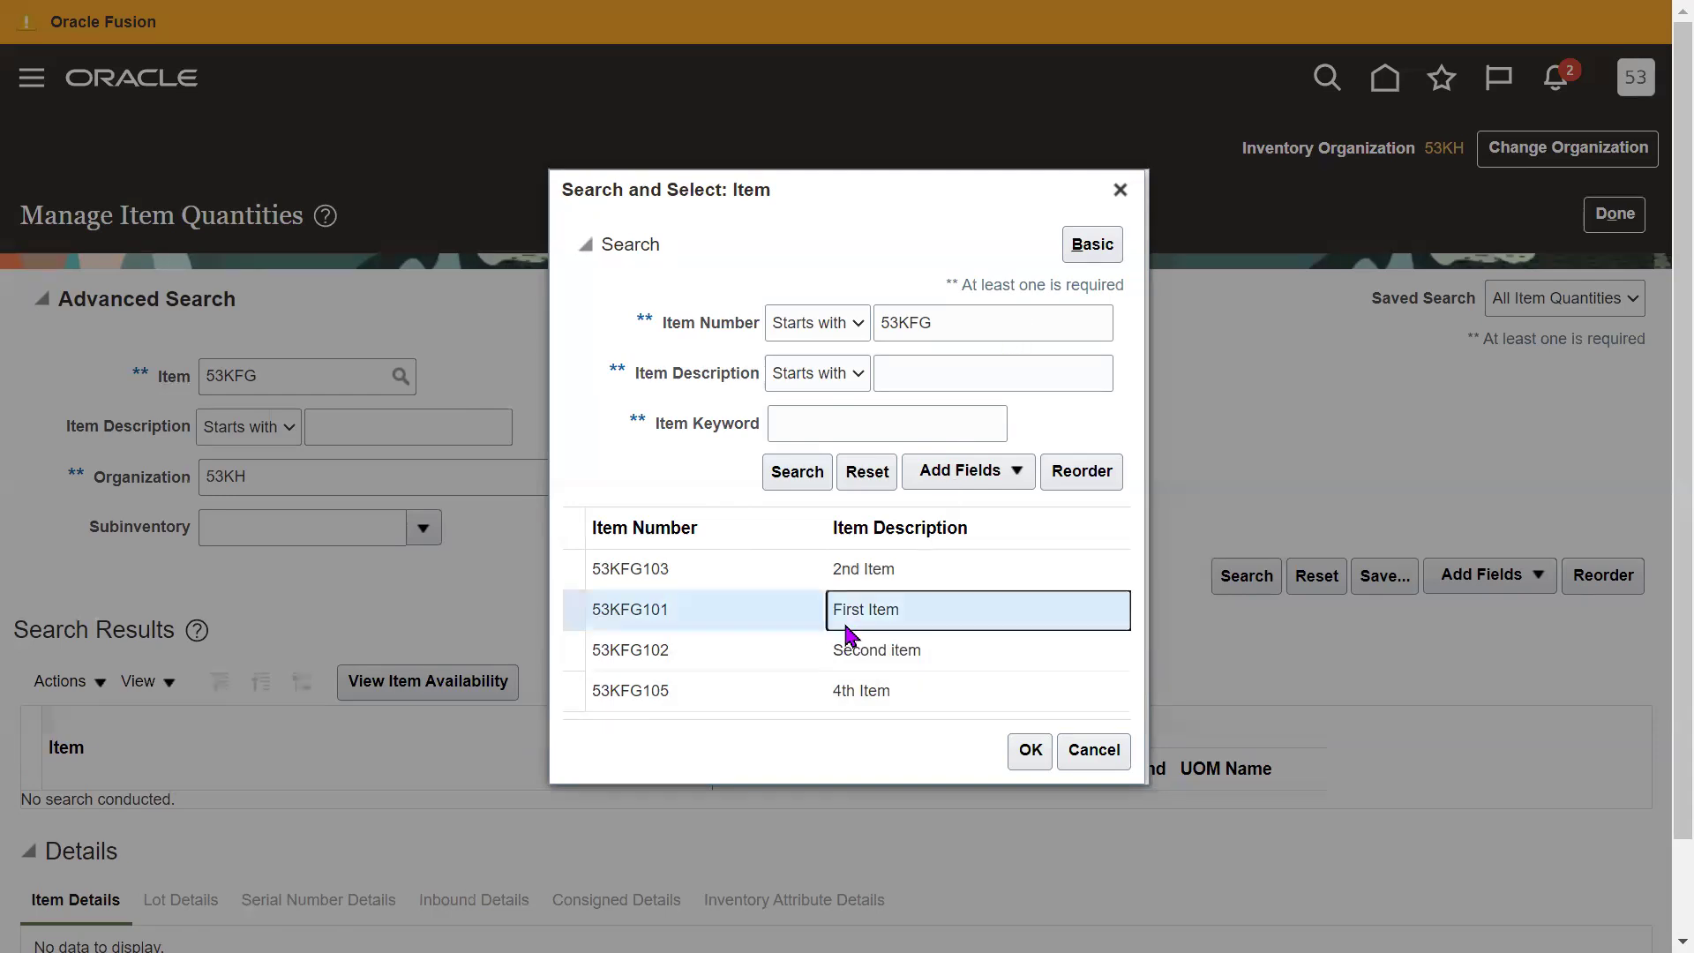
pyautogui.click(1029, 750)
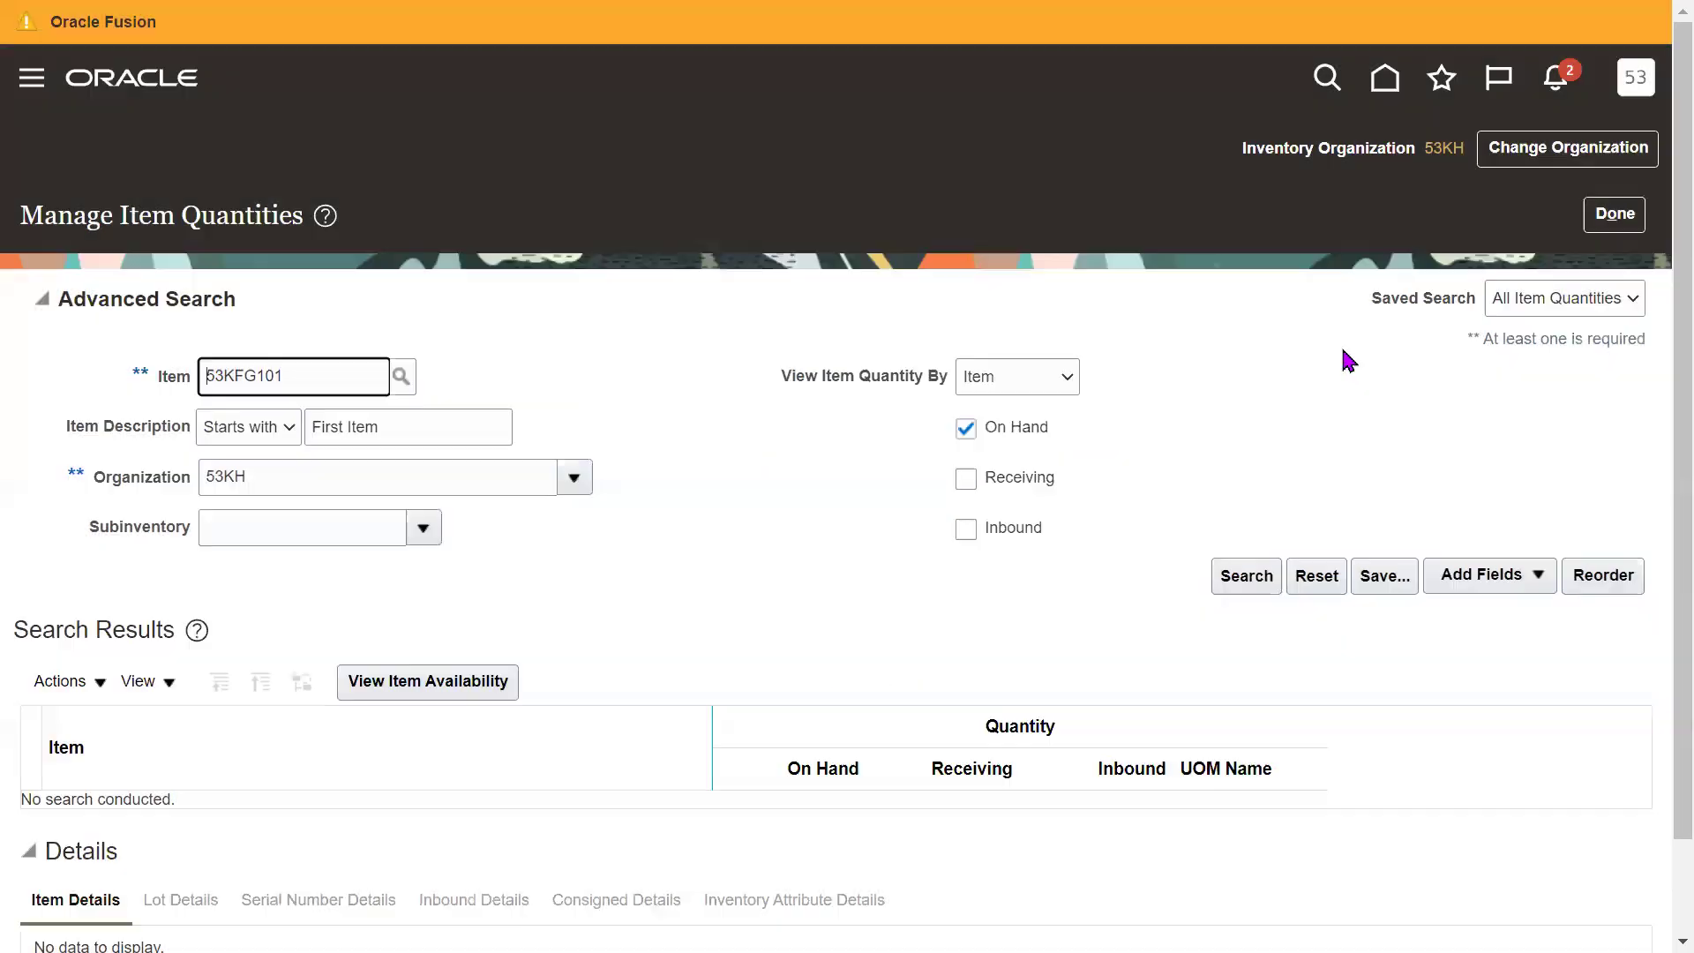
pyautogui.scroll(-1, 1654, 511)
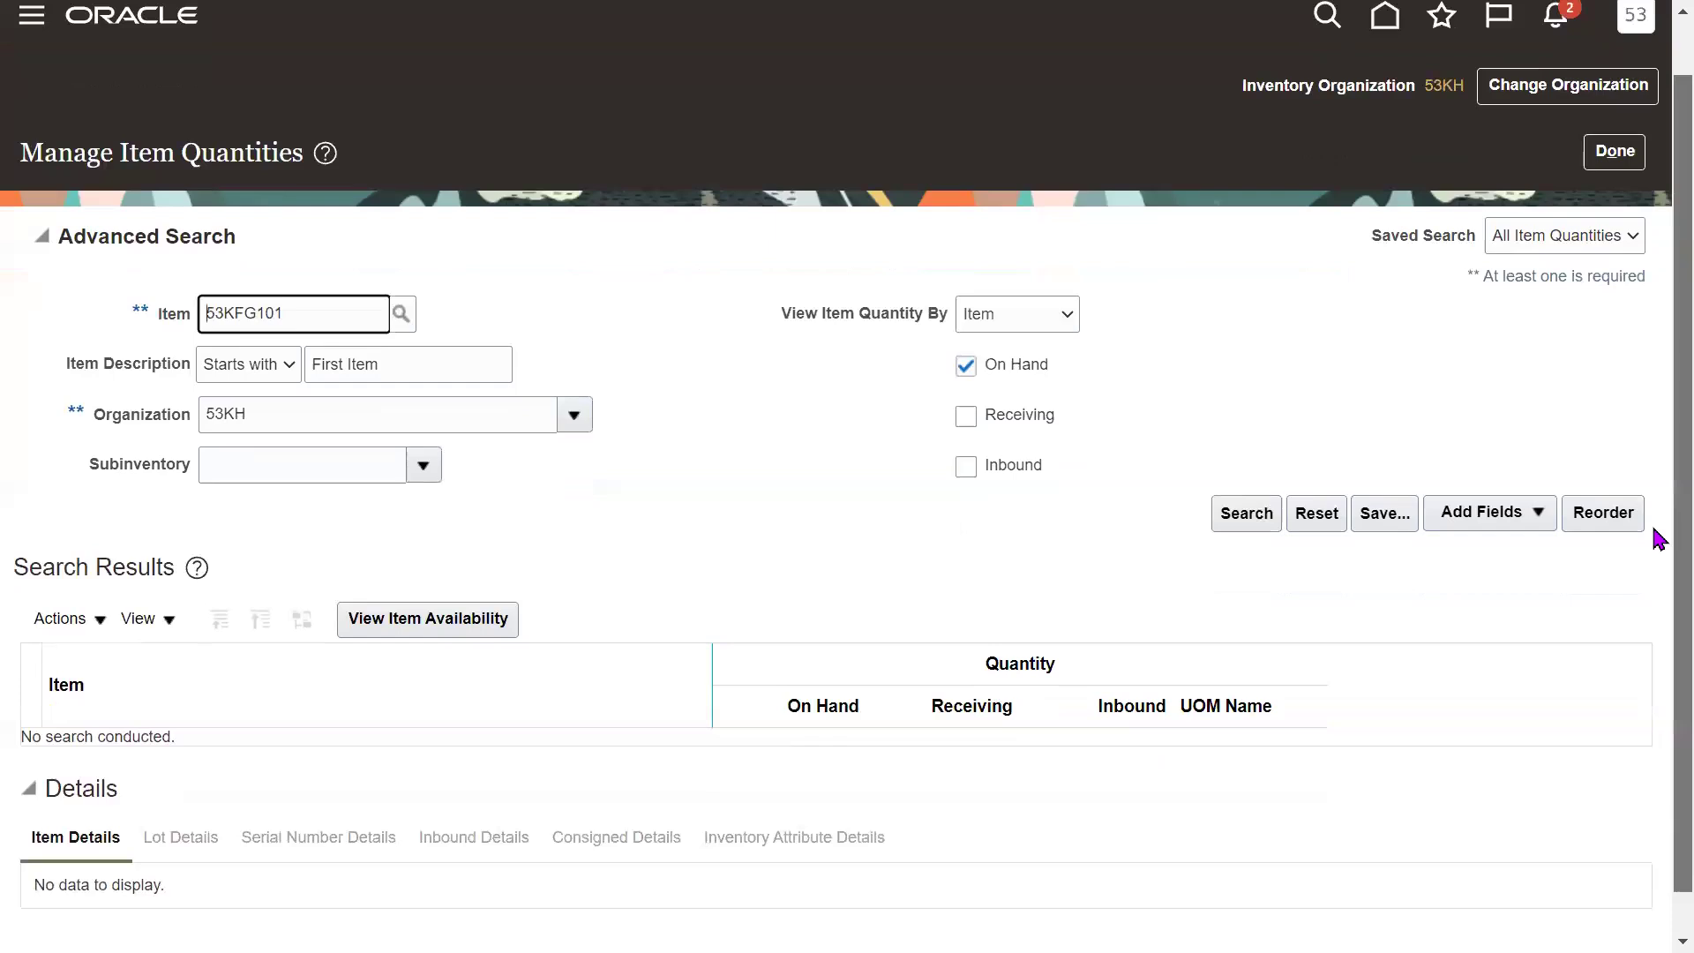
pyautogui.scroll(-1, 1655, 547)
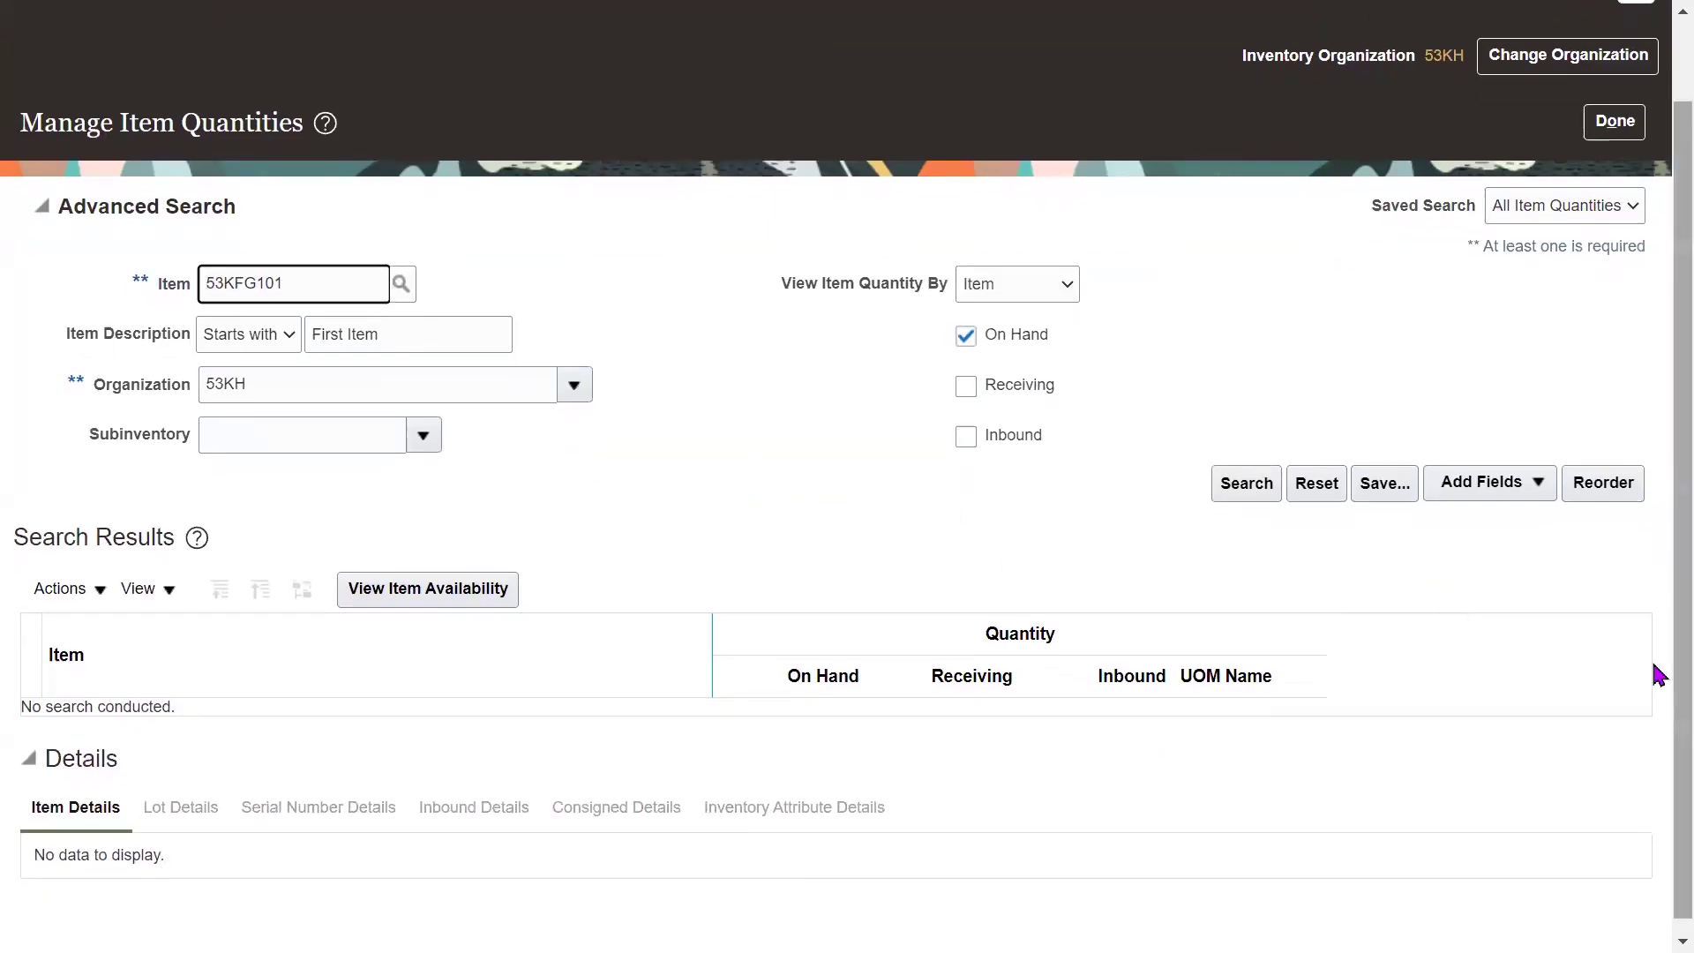
pyautogui.scroll(-1, 1653, 597)
# Drill 53KFG101 down to organization 53KH and Subinventory RM, each 5,000 on hand, then switch to Snipping Tool.
pyautogui.click(1246, 481)
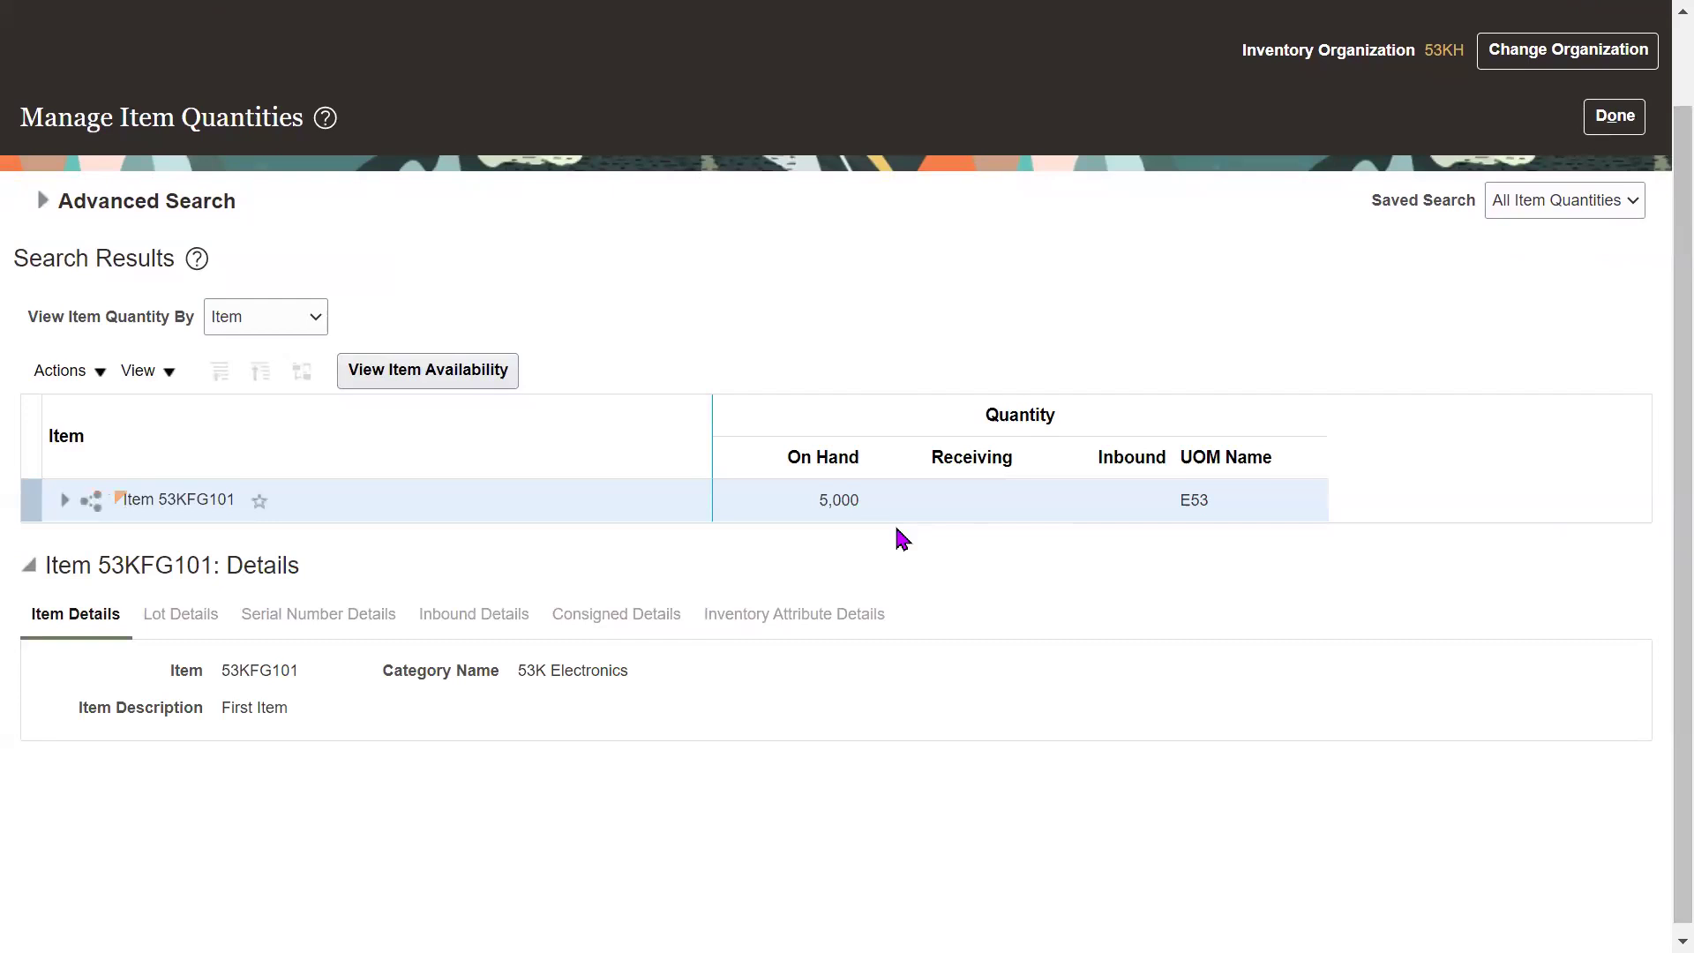
pyautogui.doubleClick(838, 499)
pyautogui.click(934, 642)
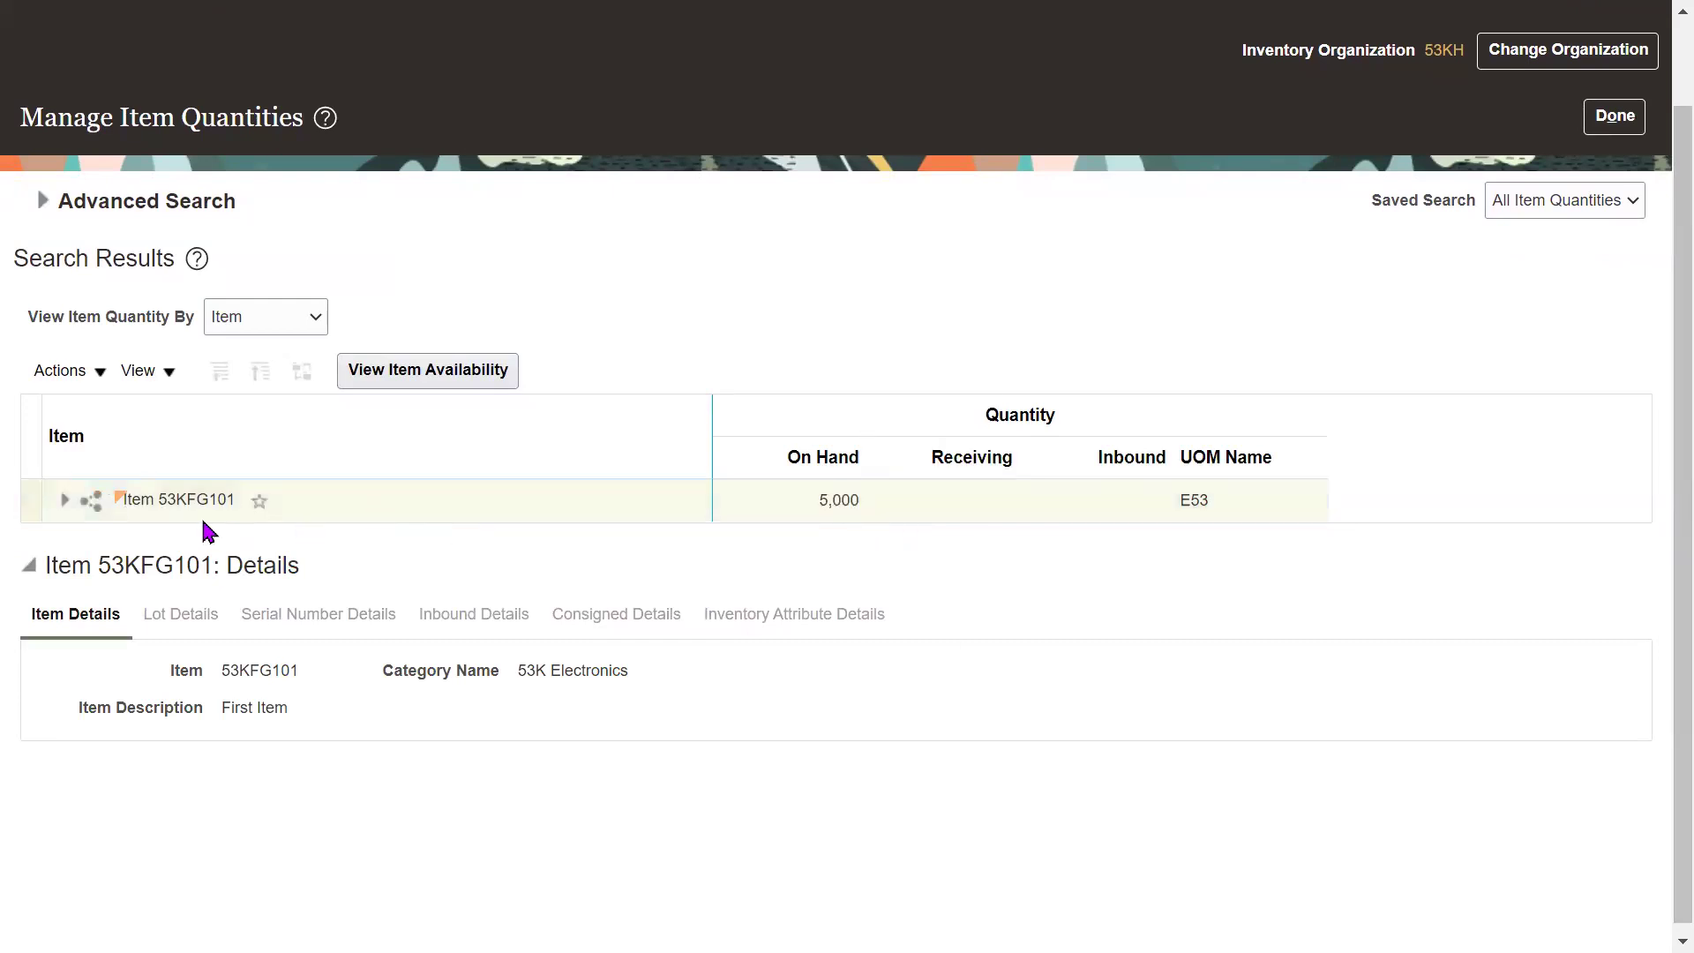
pyautogui.click(58, 510)
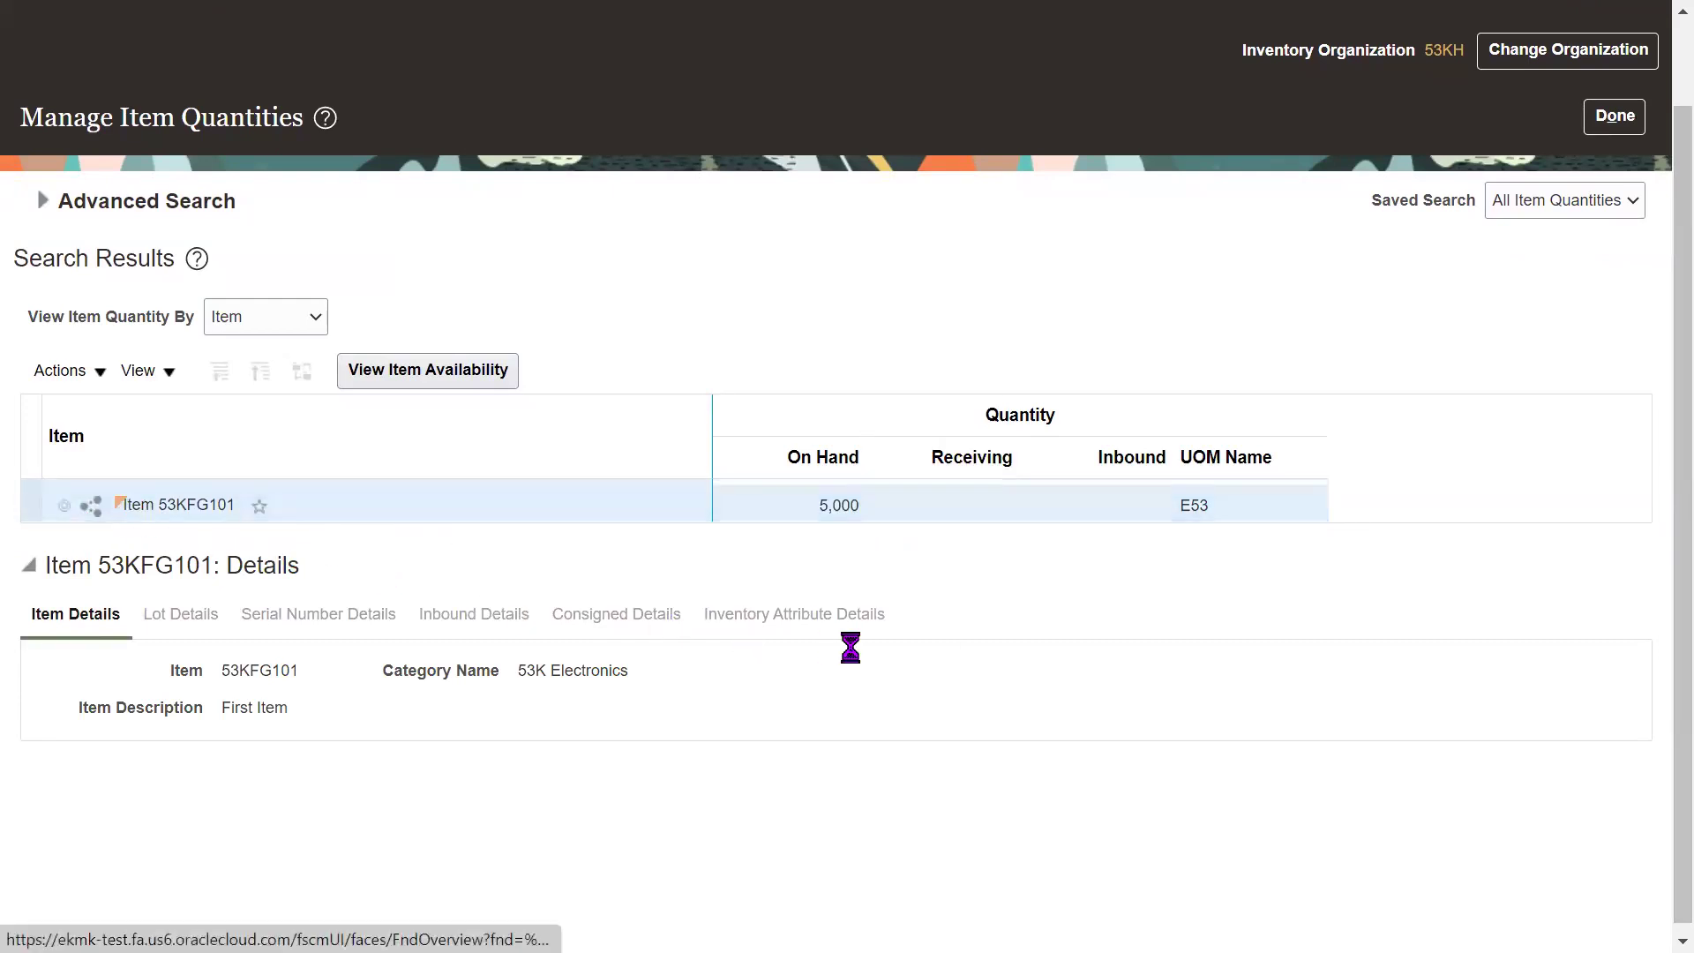
pyautogui.click(839, 546)
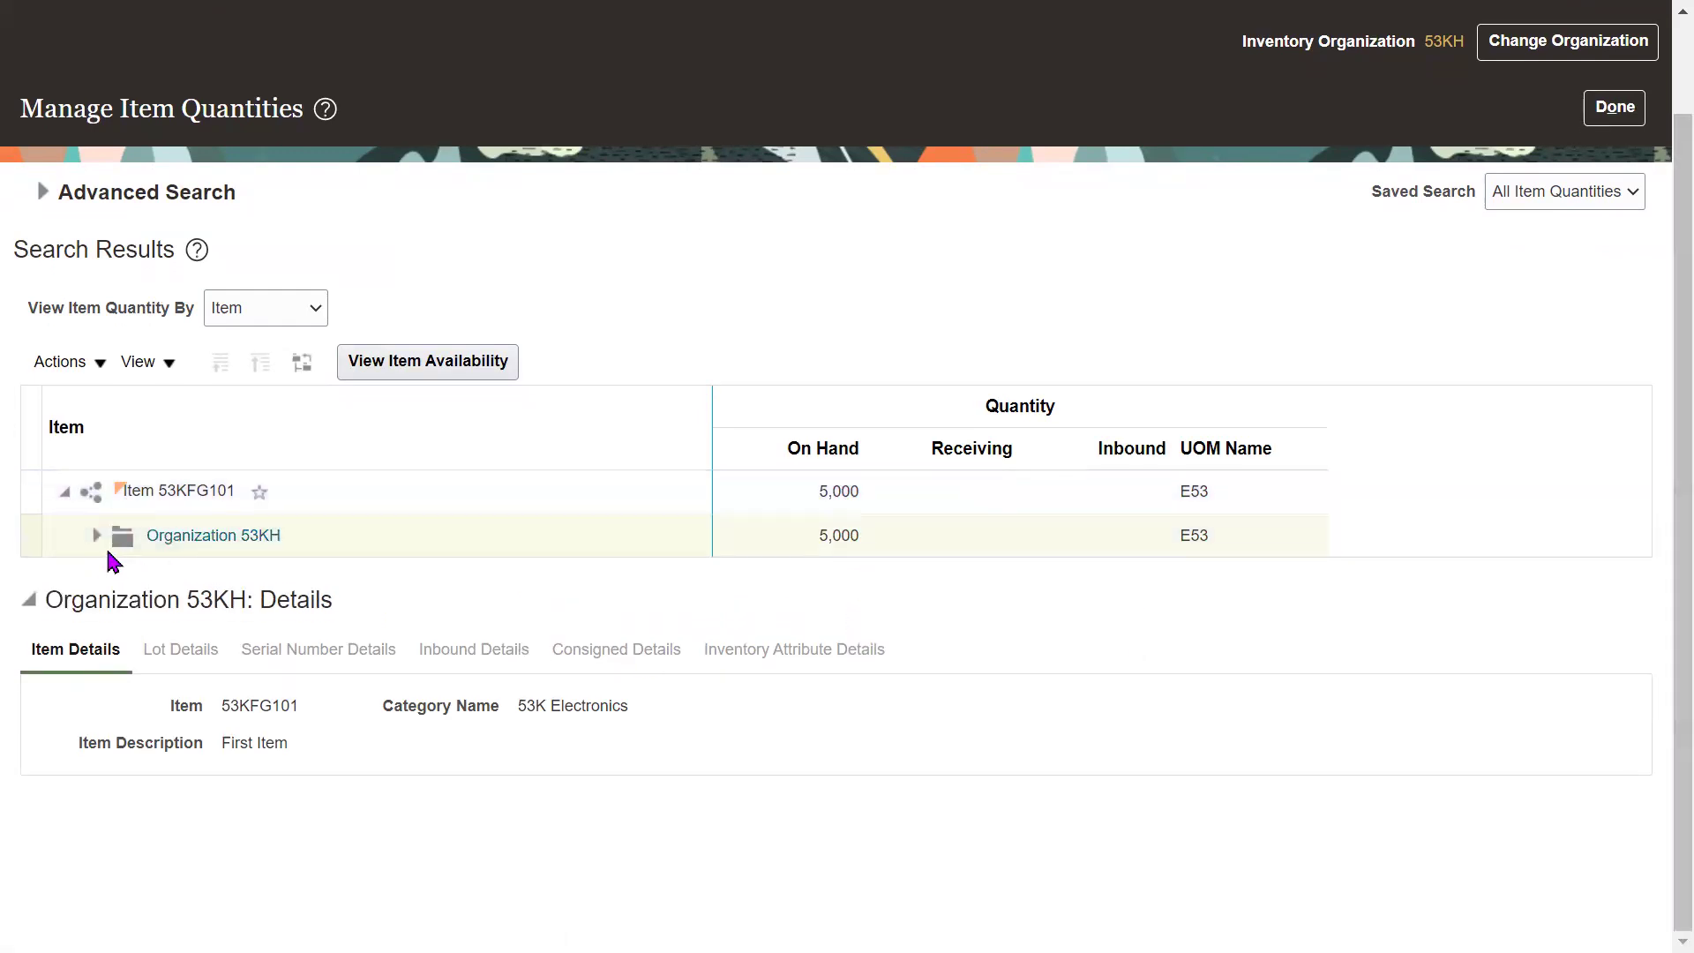
pyautogui.click(98, 535)
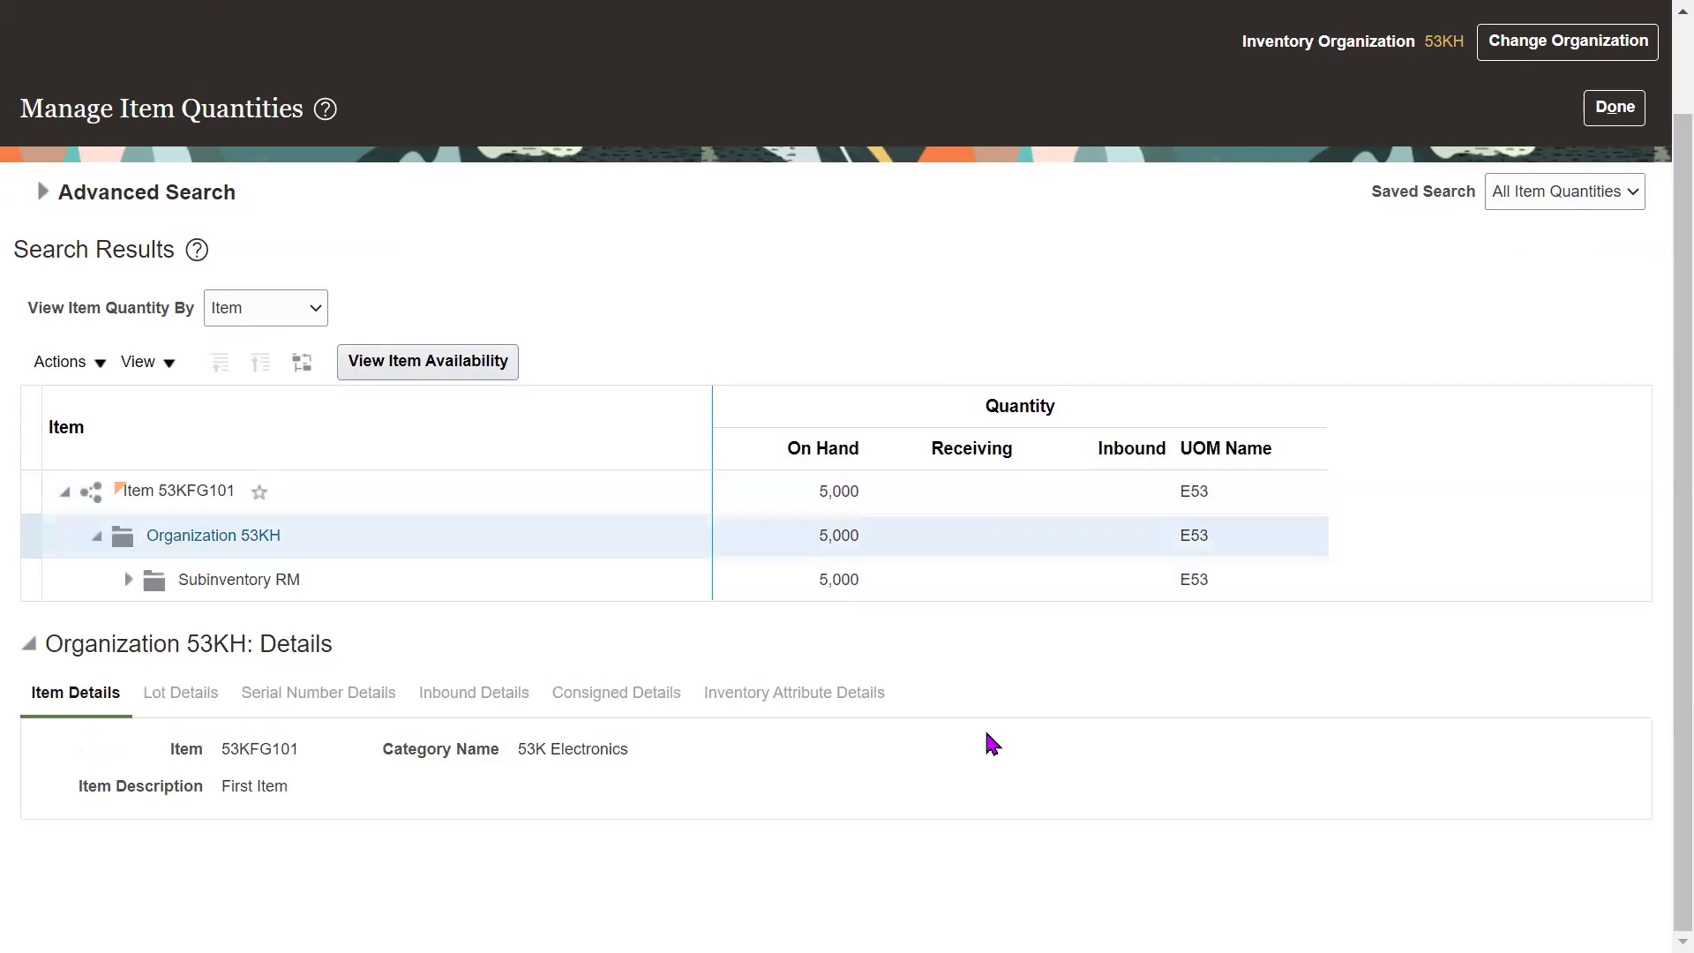
pyautogui.click(642, 575)
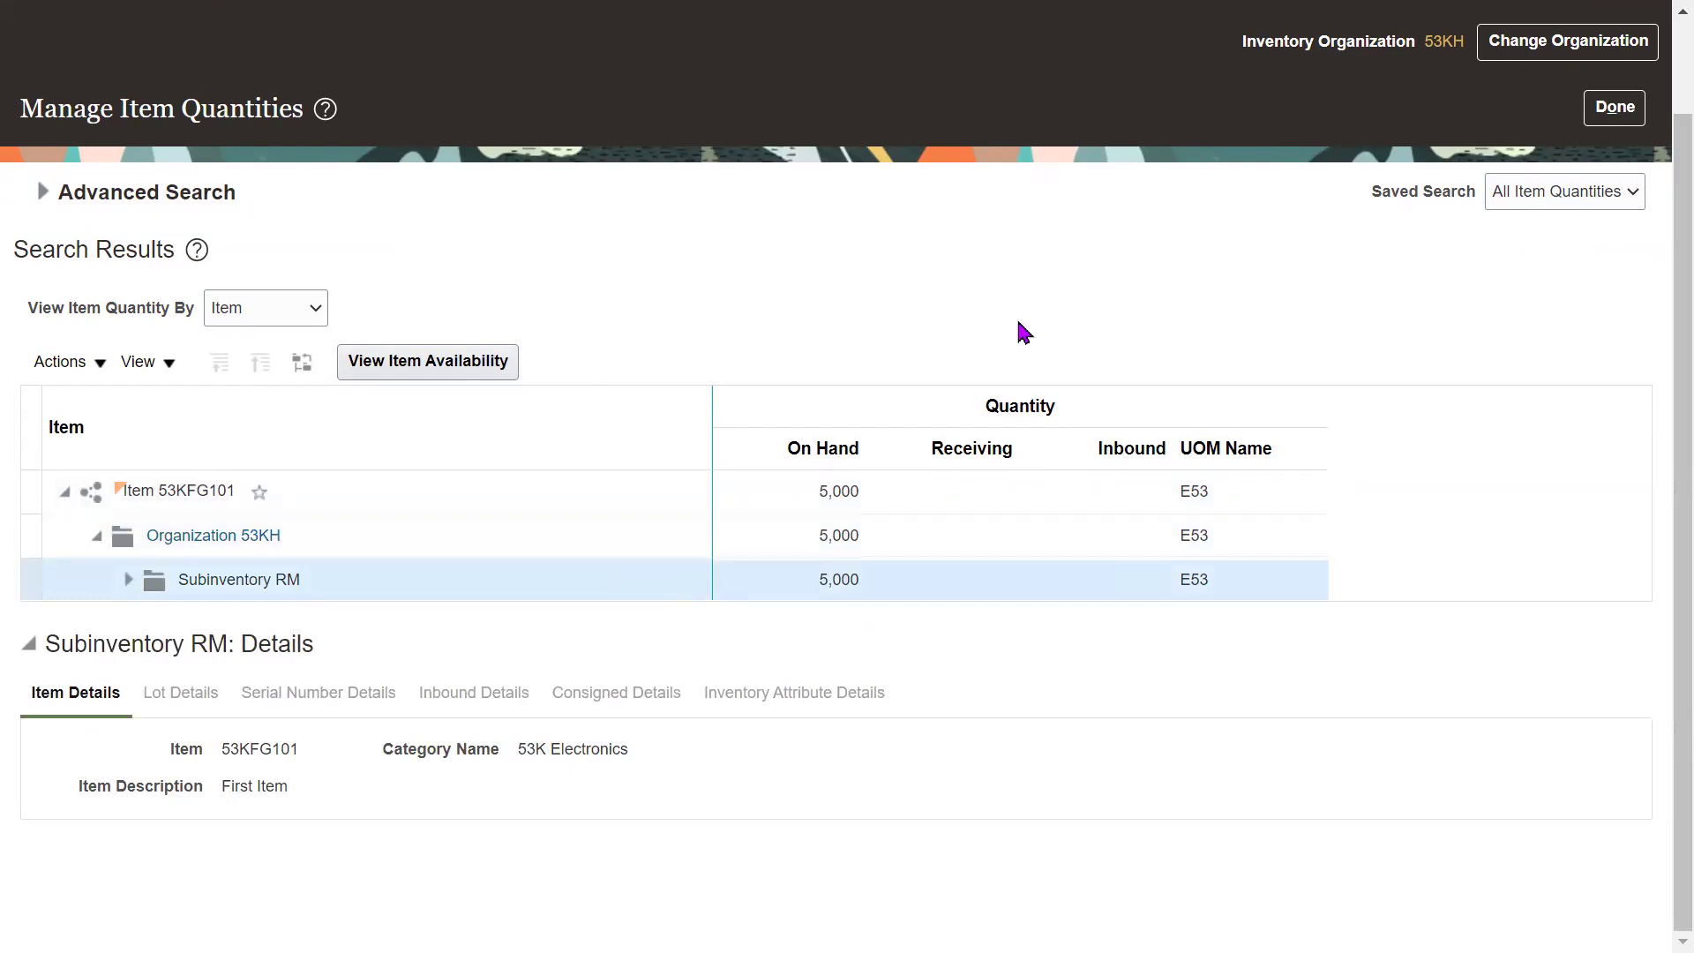
pyautogui.hotkey('alt', 'Tab')
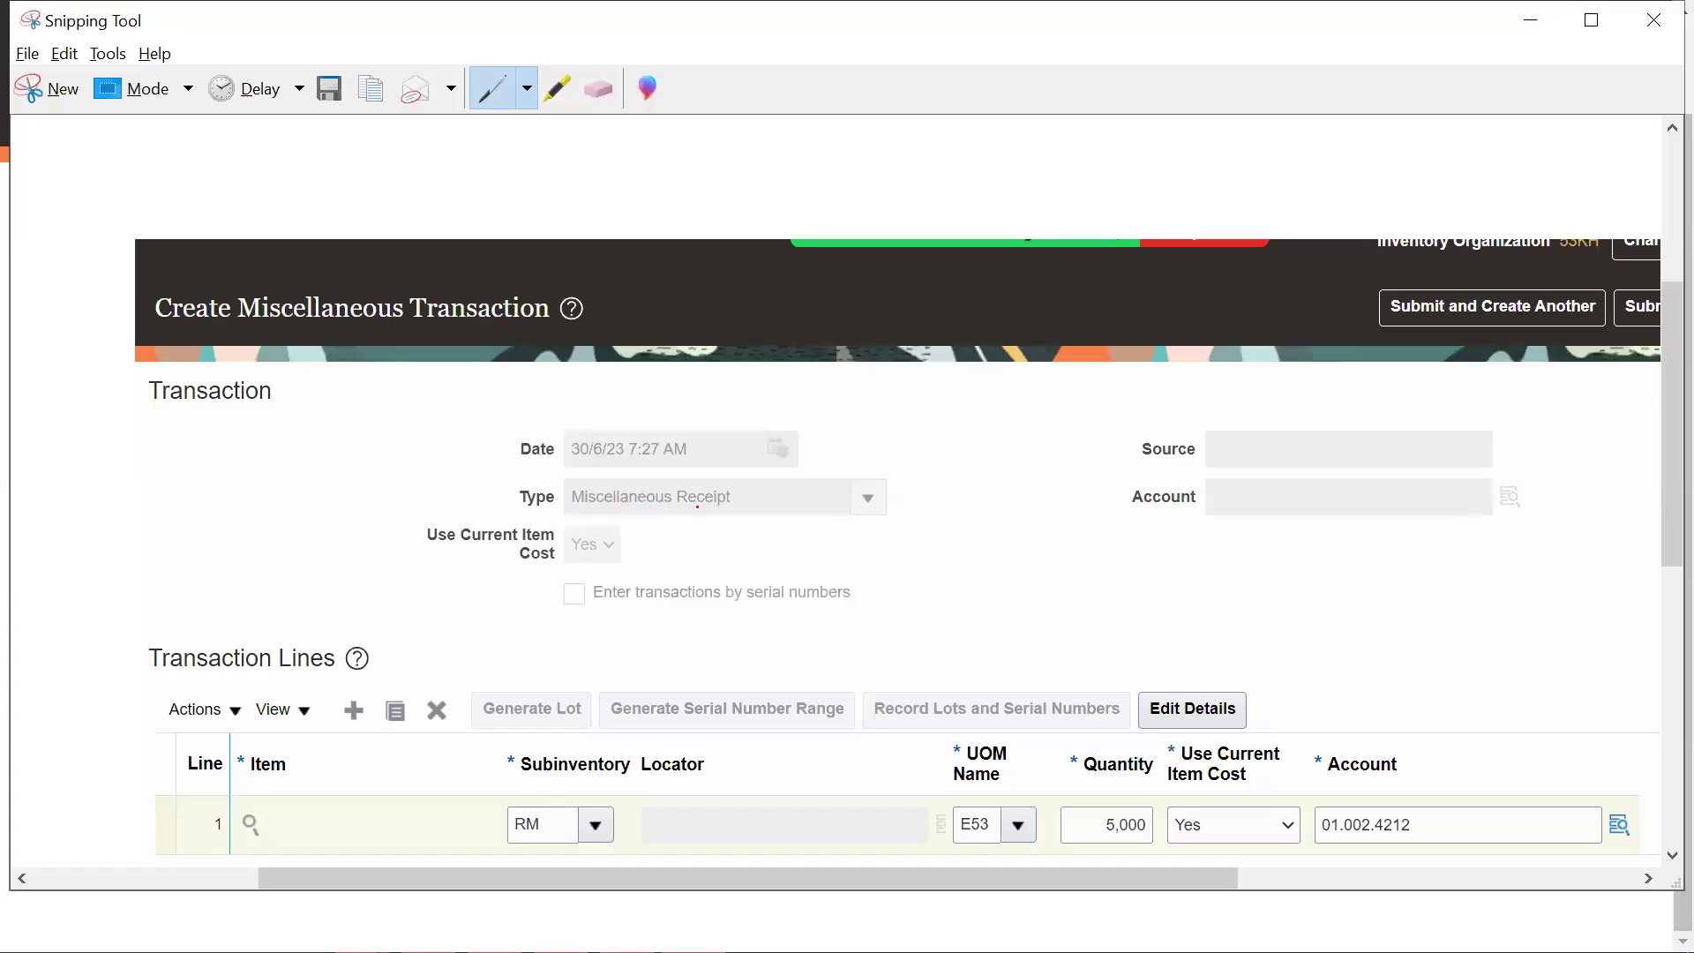
# Underline Miscellaneous Receipt, RM and 5,000 in red on the captured form, and cross near Source.
pyautogui.moveTo(595, 513); pyautogui.dragTo(720, 512)
pyautogui.moveTo(1009, 409)
pyautogui.mouseDown()
pyautogui.moveTo(1178, 466)
pyautogui.moveTo(1095, 516)
pyautogui.mouseUp()
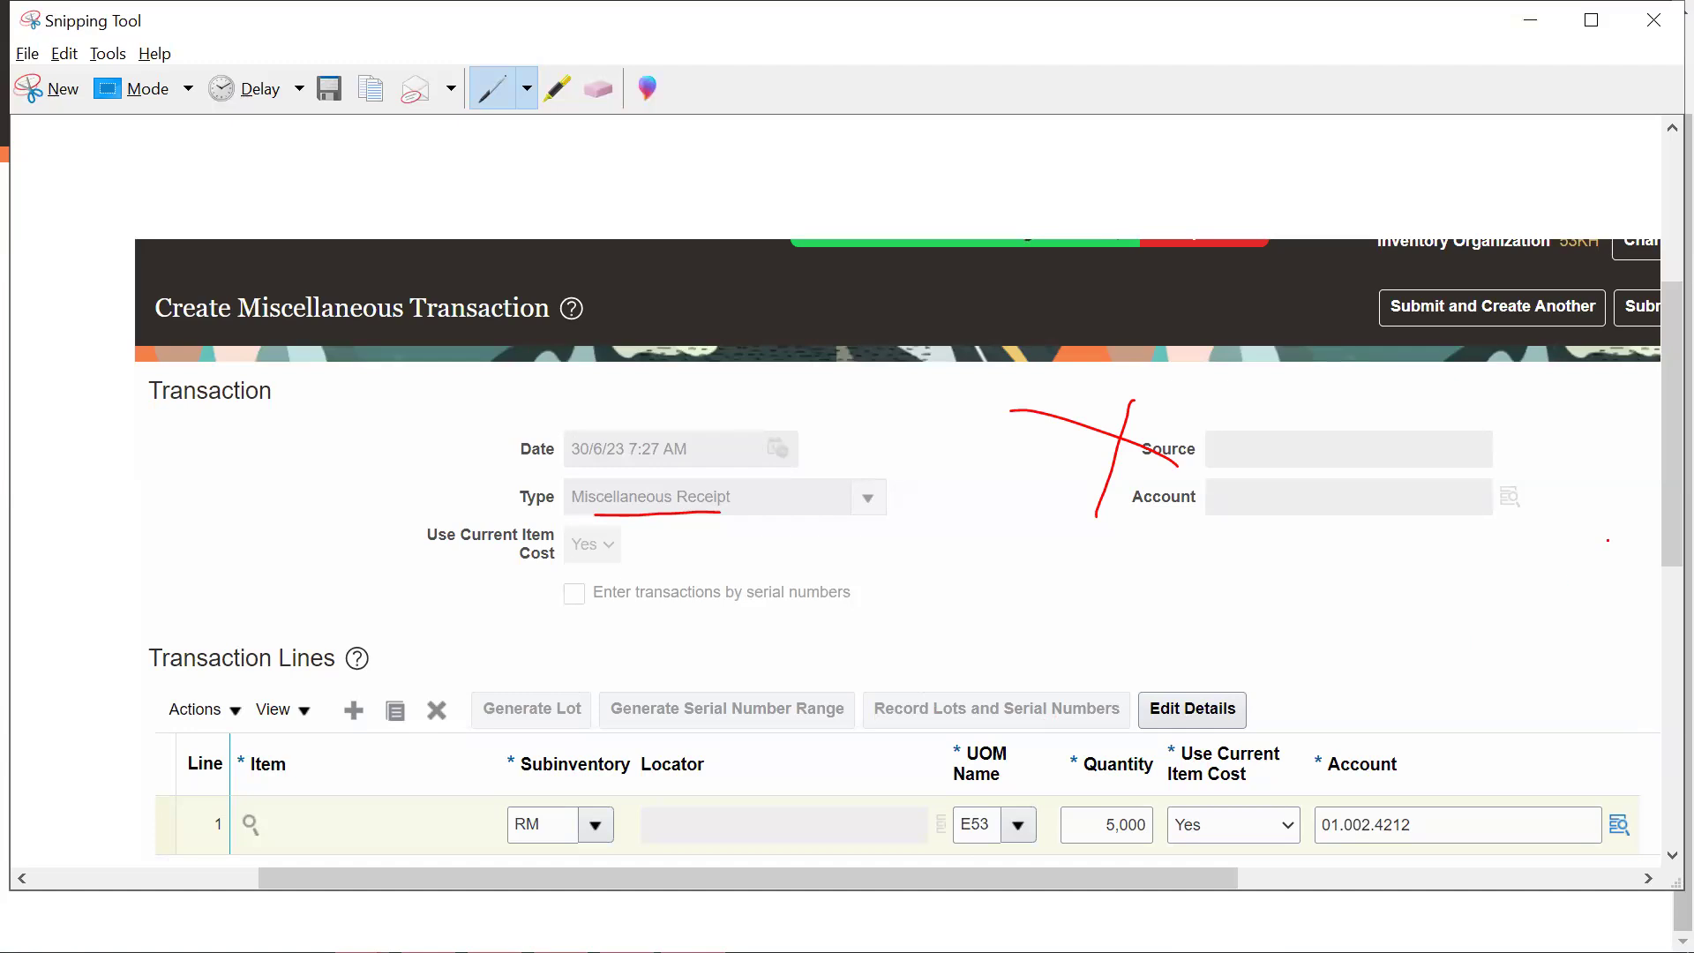
pyautogui.moveTo(1657, 530); pyautogui.dragTo(1656, 593)
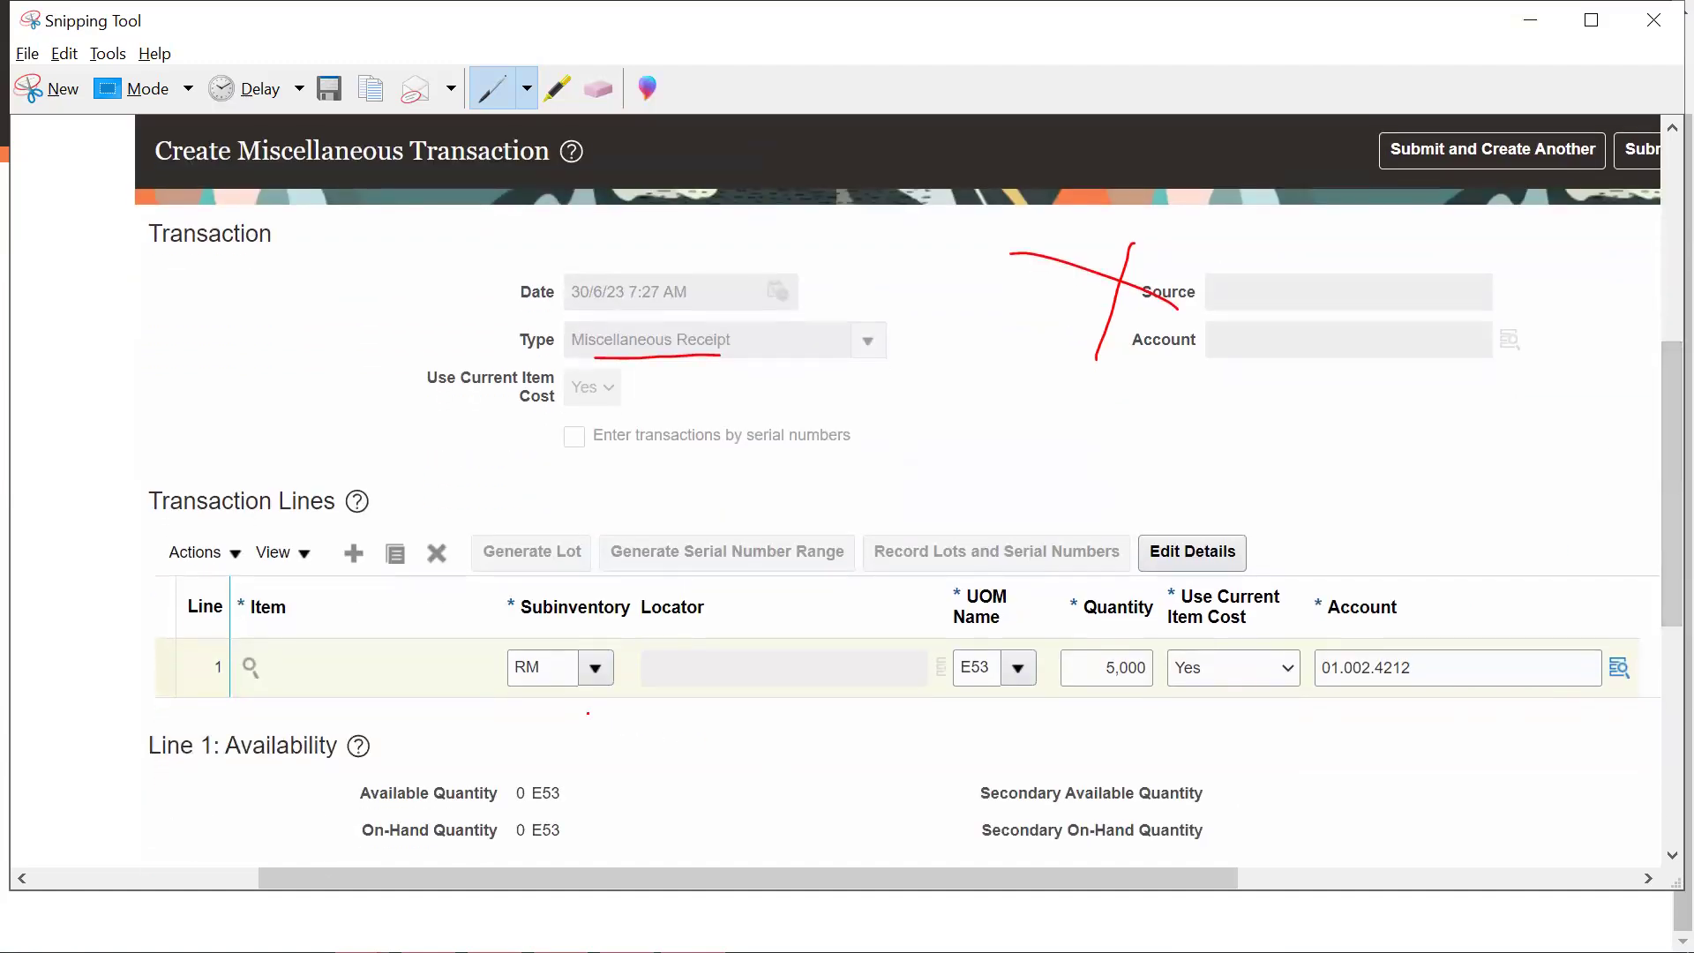
pyautogui.moveTo(521, 693); pyautogui.dragTo(563, 696)
pyautogui.moveTo(1100, 693); pyautogui.dragTo(1151, 689)
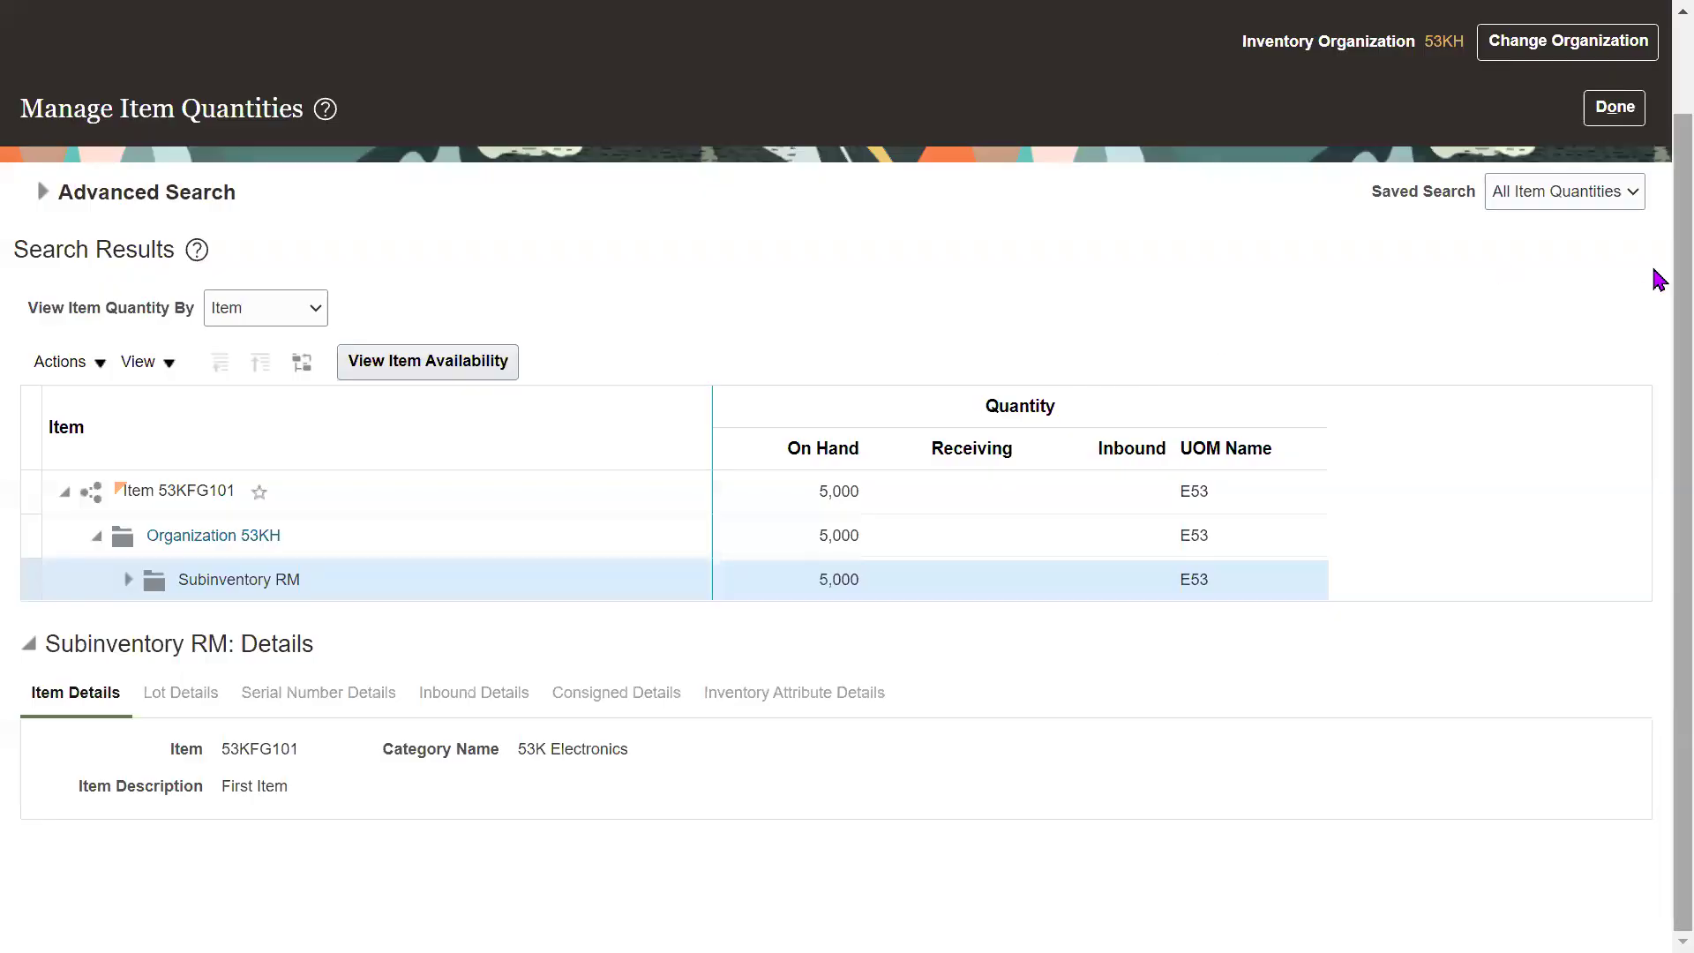
# Close Manage Item Quantities with Done, returning to the Inventory Management dashboard.
pyautogui.scroll(1, 1655, 247)
pyautogui.click(1614, 143)
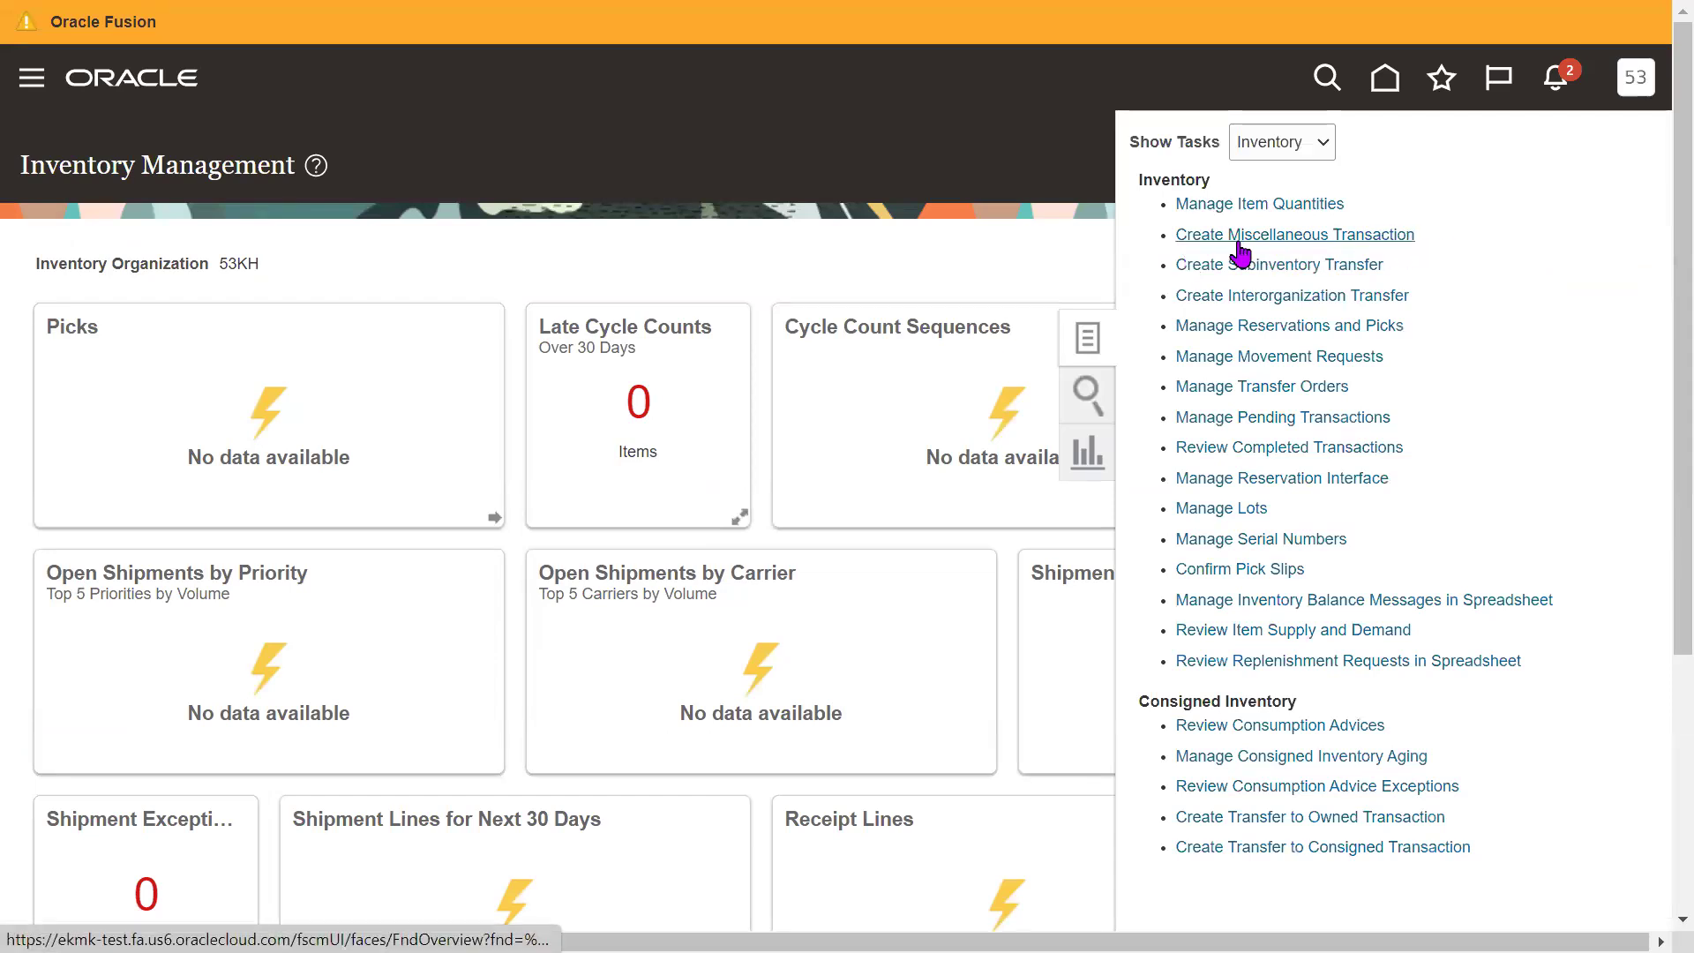
pyautogui.click(1340, 237)
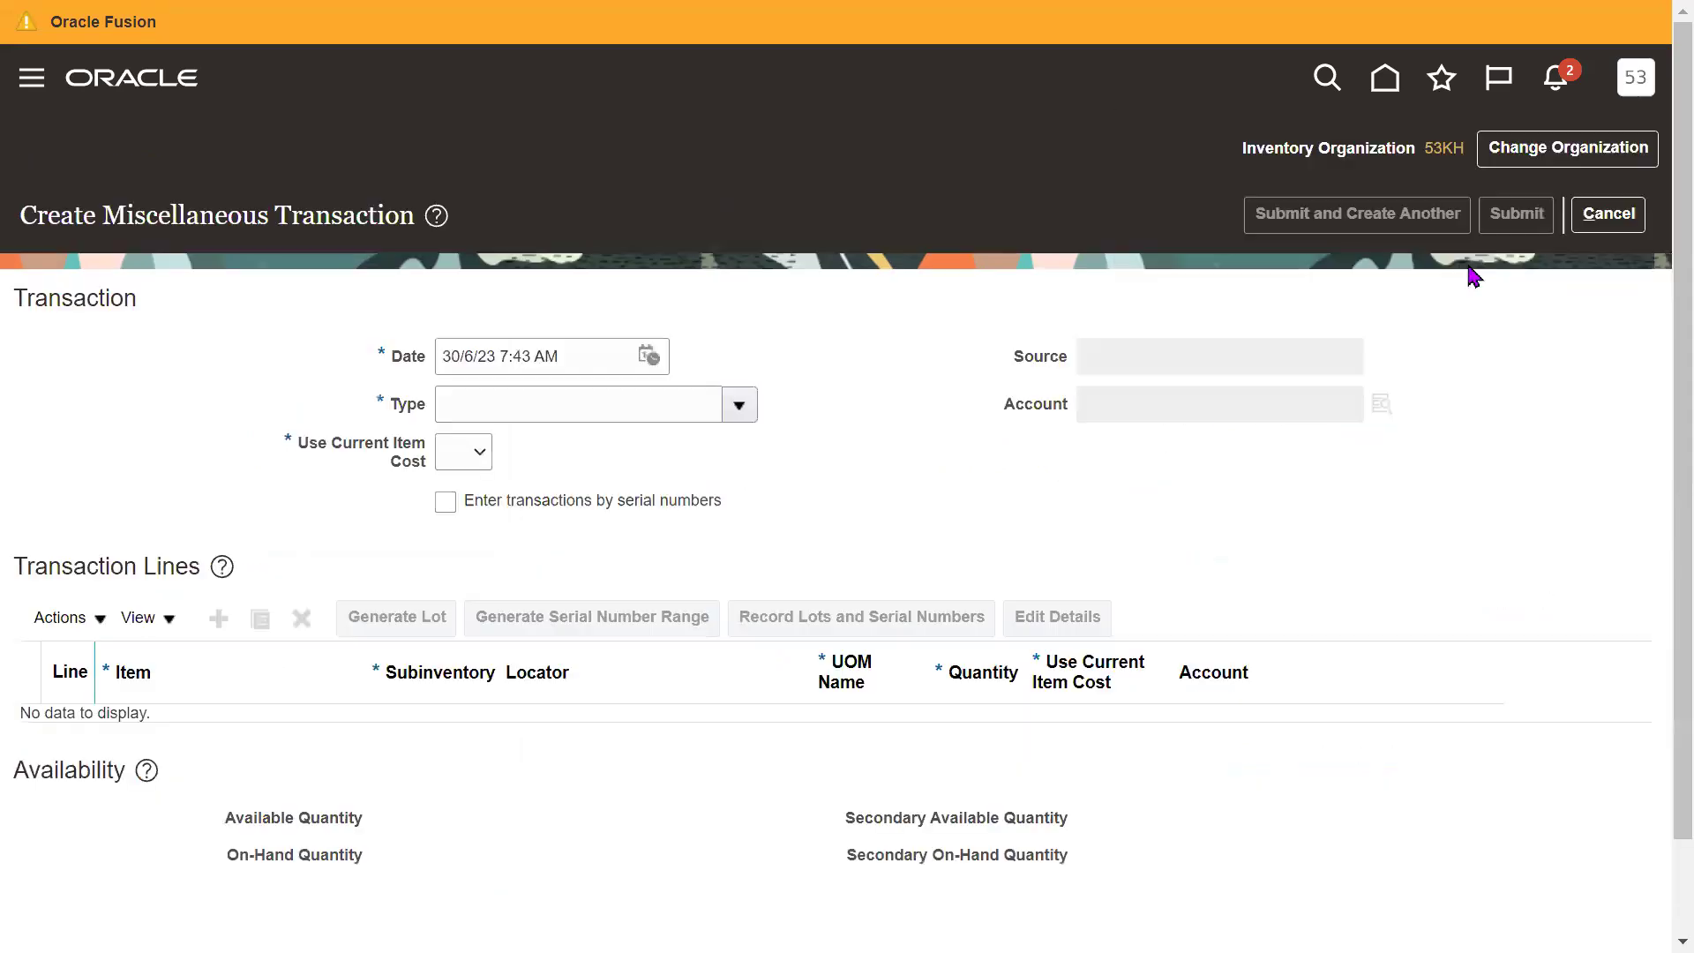
pyautogui.click(666, 407)
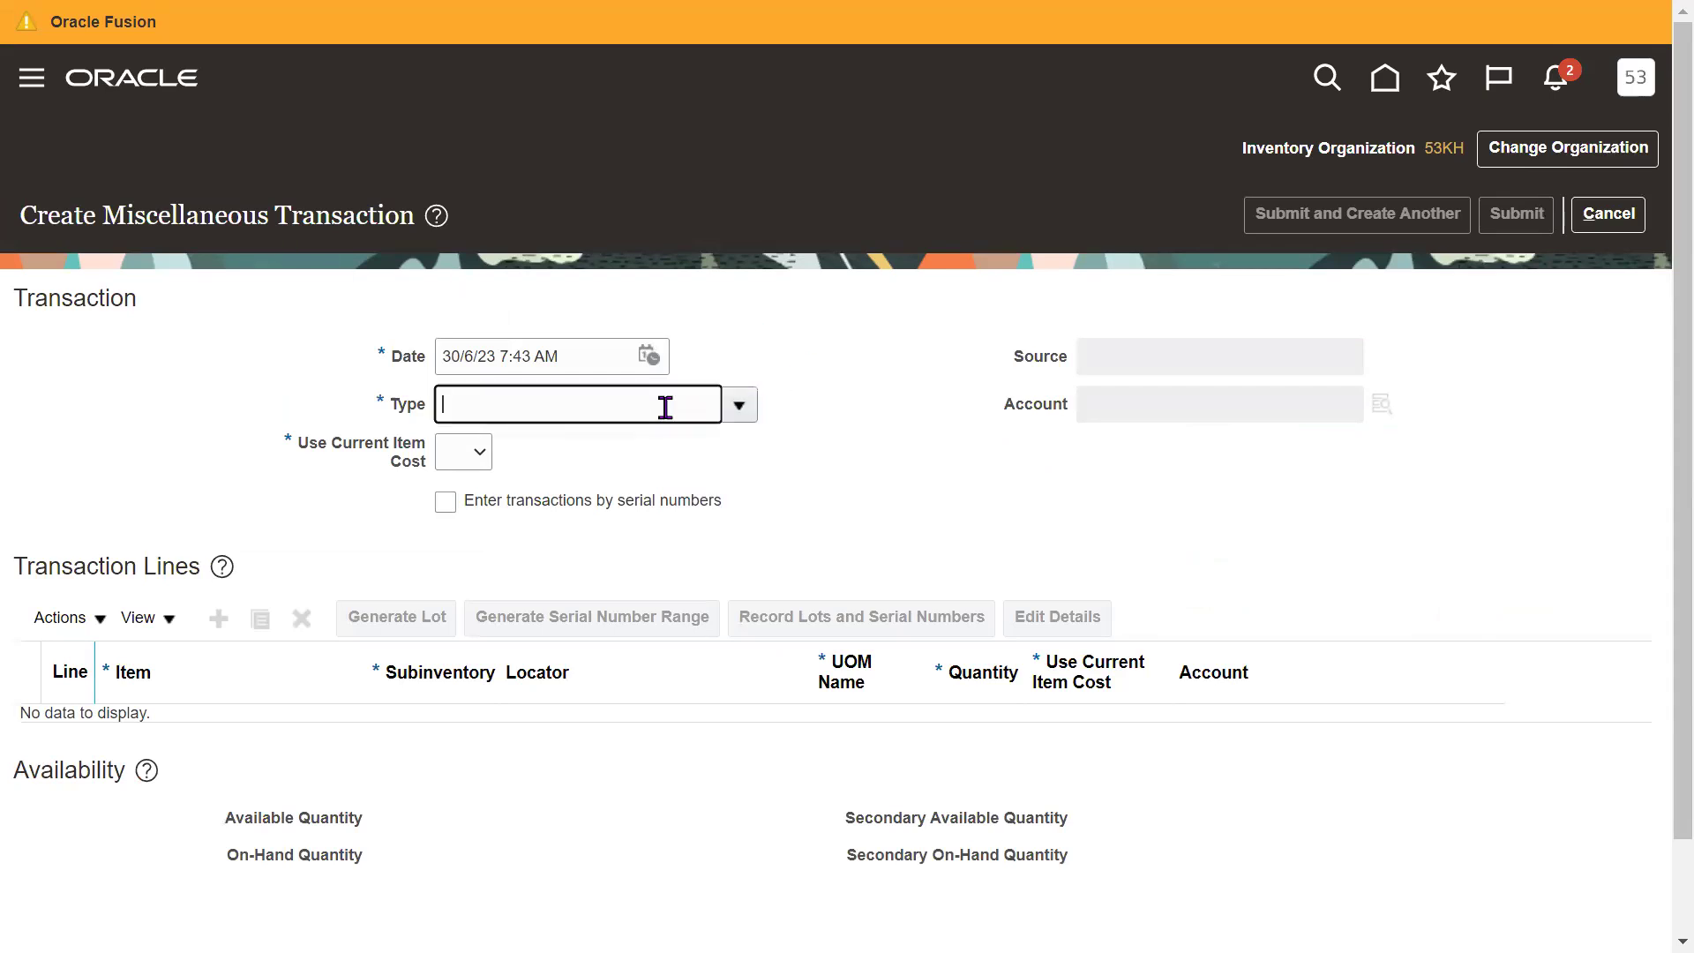
pyautogui.write('Mis')
pyautogui.press('Tab')
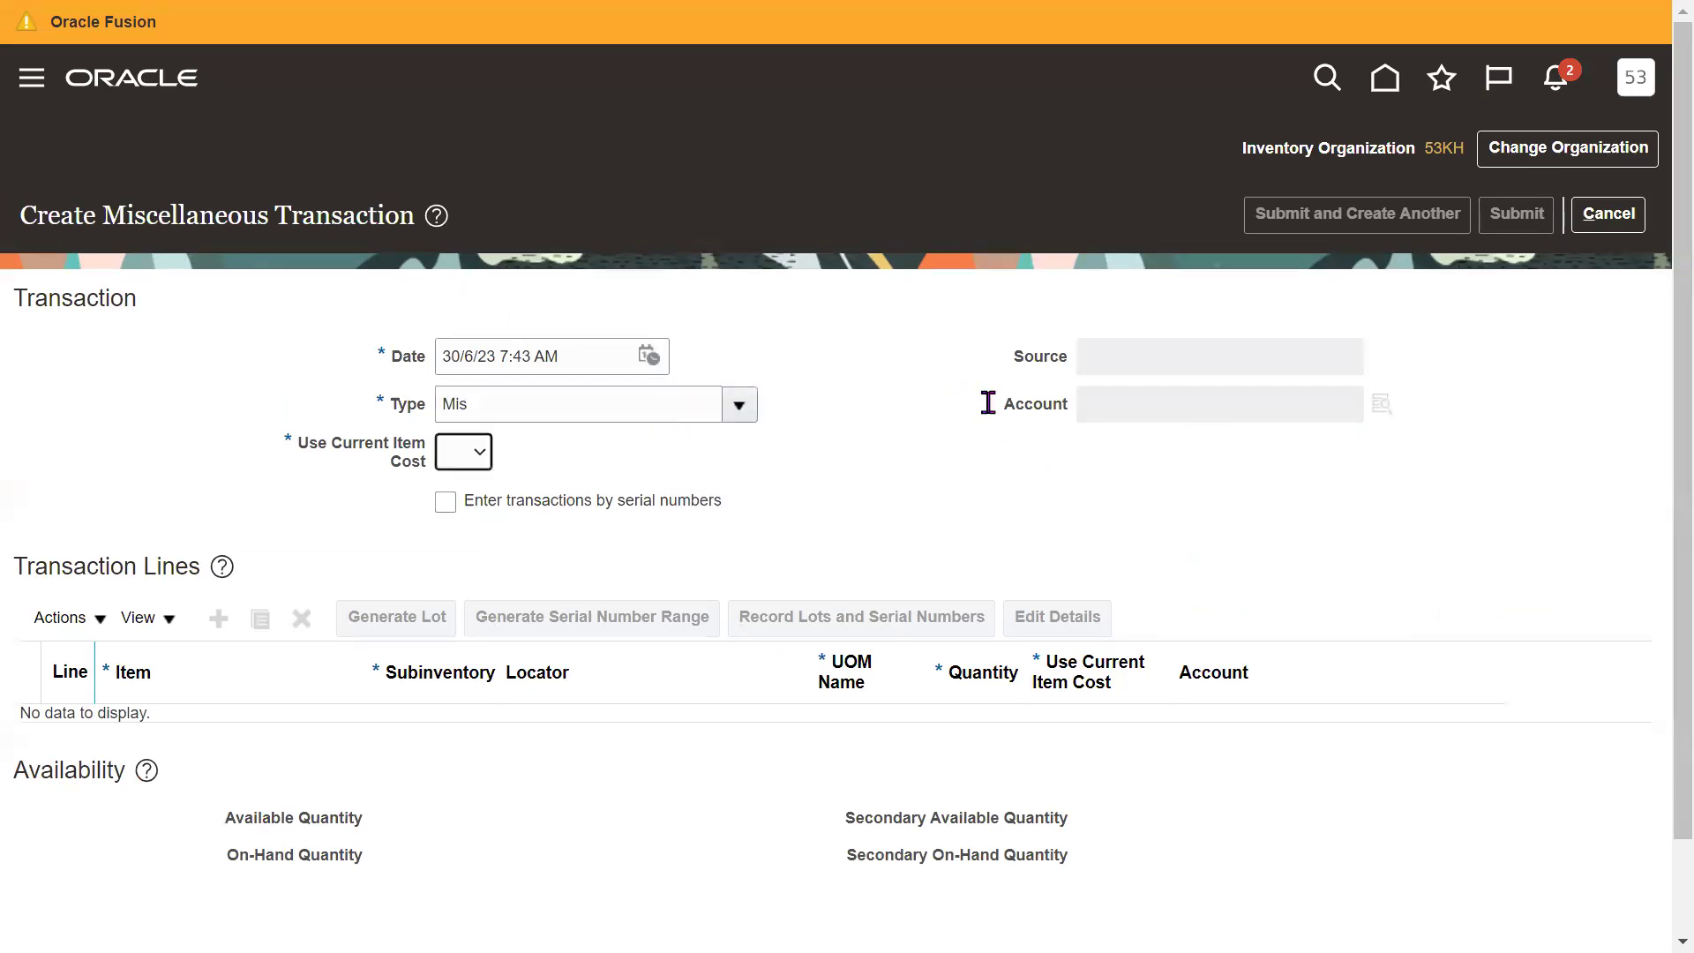
pyautogui.click(734, 625)
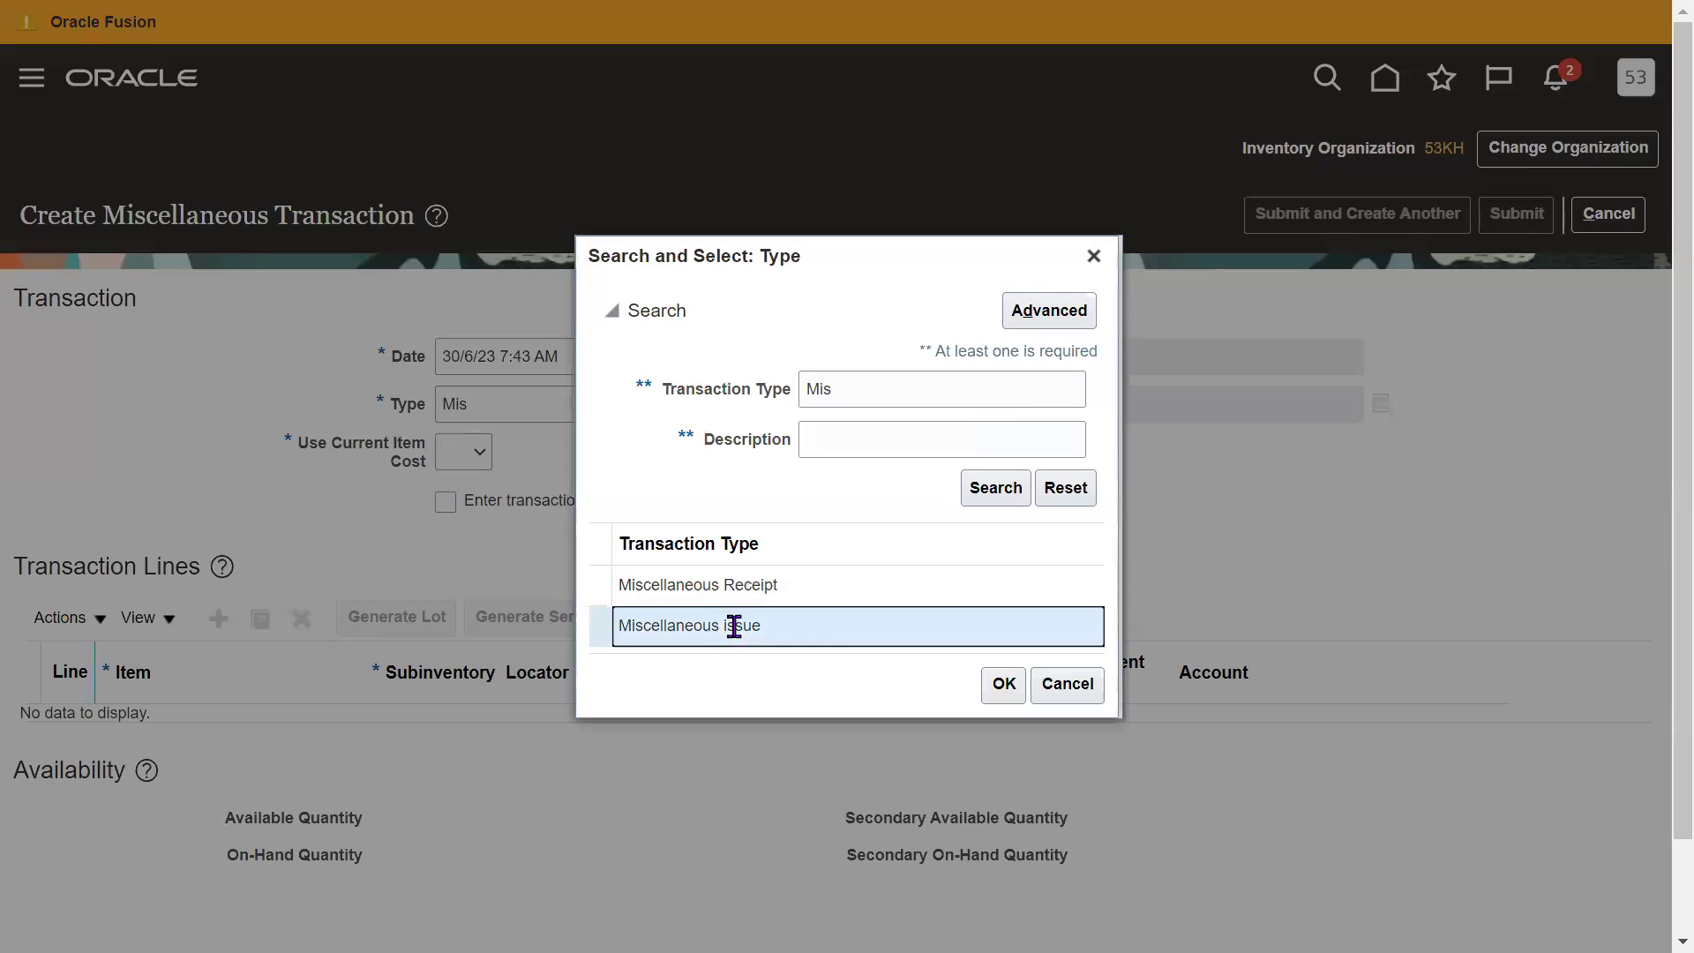
pyautogui.click(997, 688)
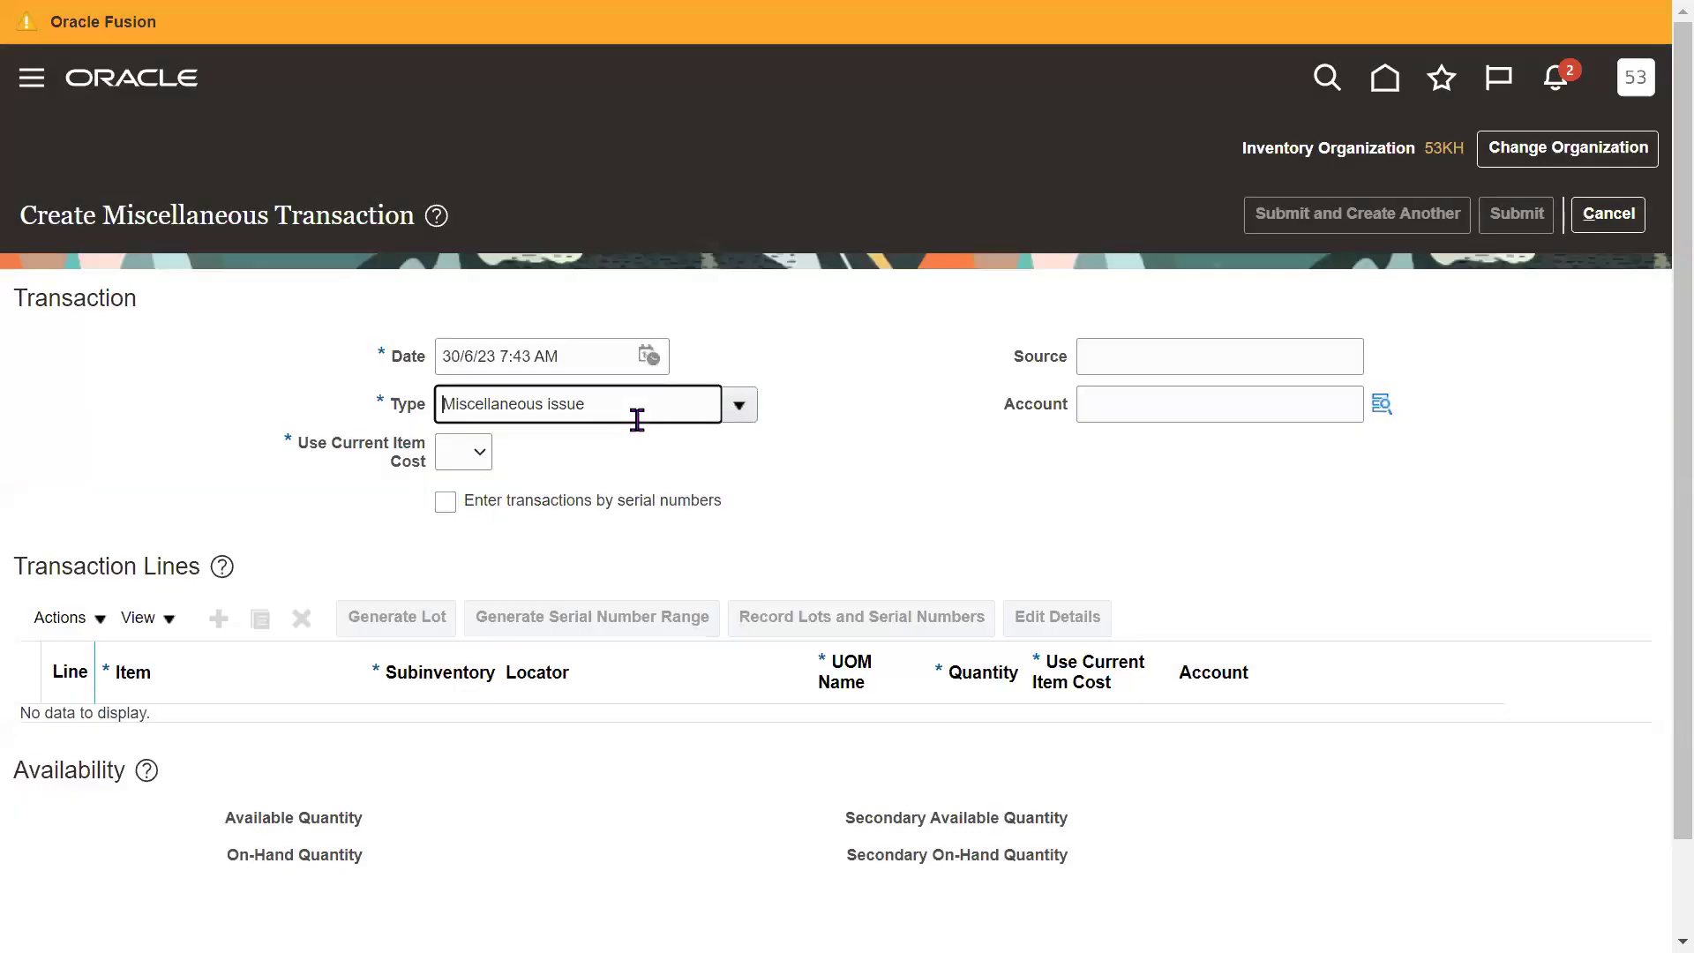
pyautogui.doubleClick(613, 413)
pyautogui.click(856, 458)
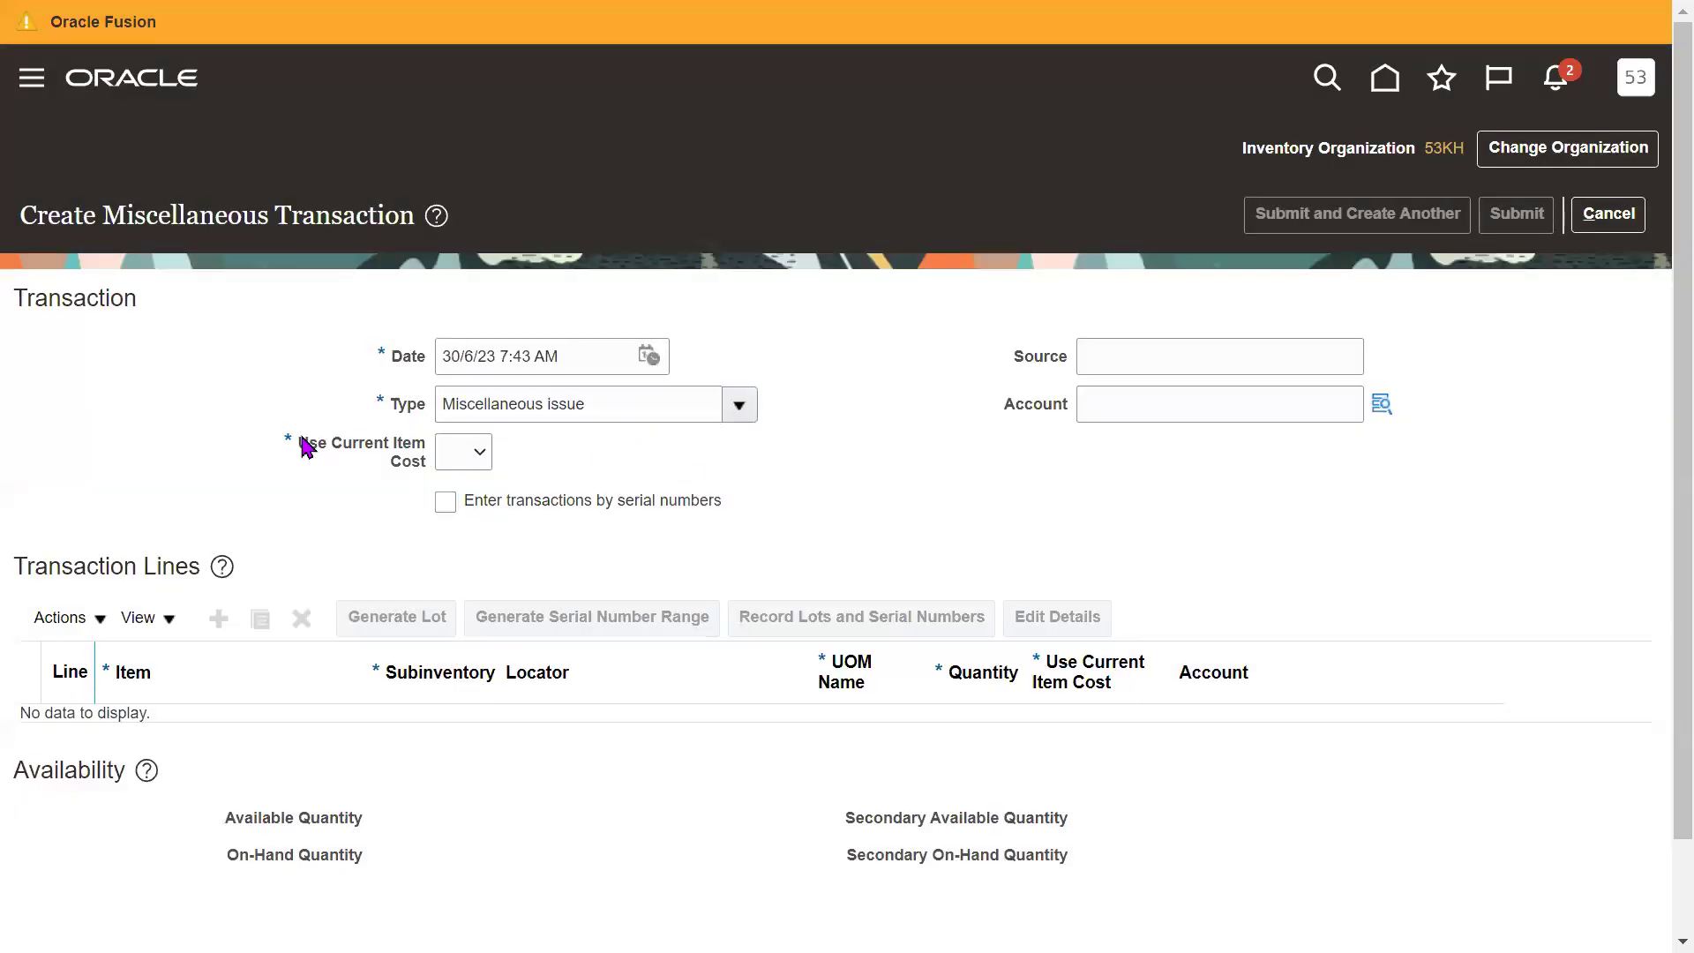
pyautogui.tripleClick(420, 454)
pyautogui.click(967, 526)
pyautogui.click(482, 455)
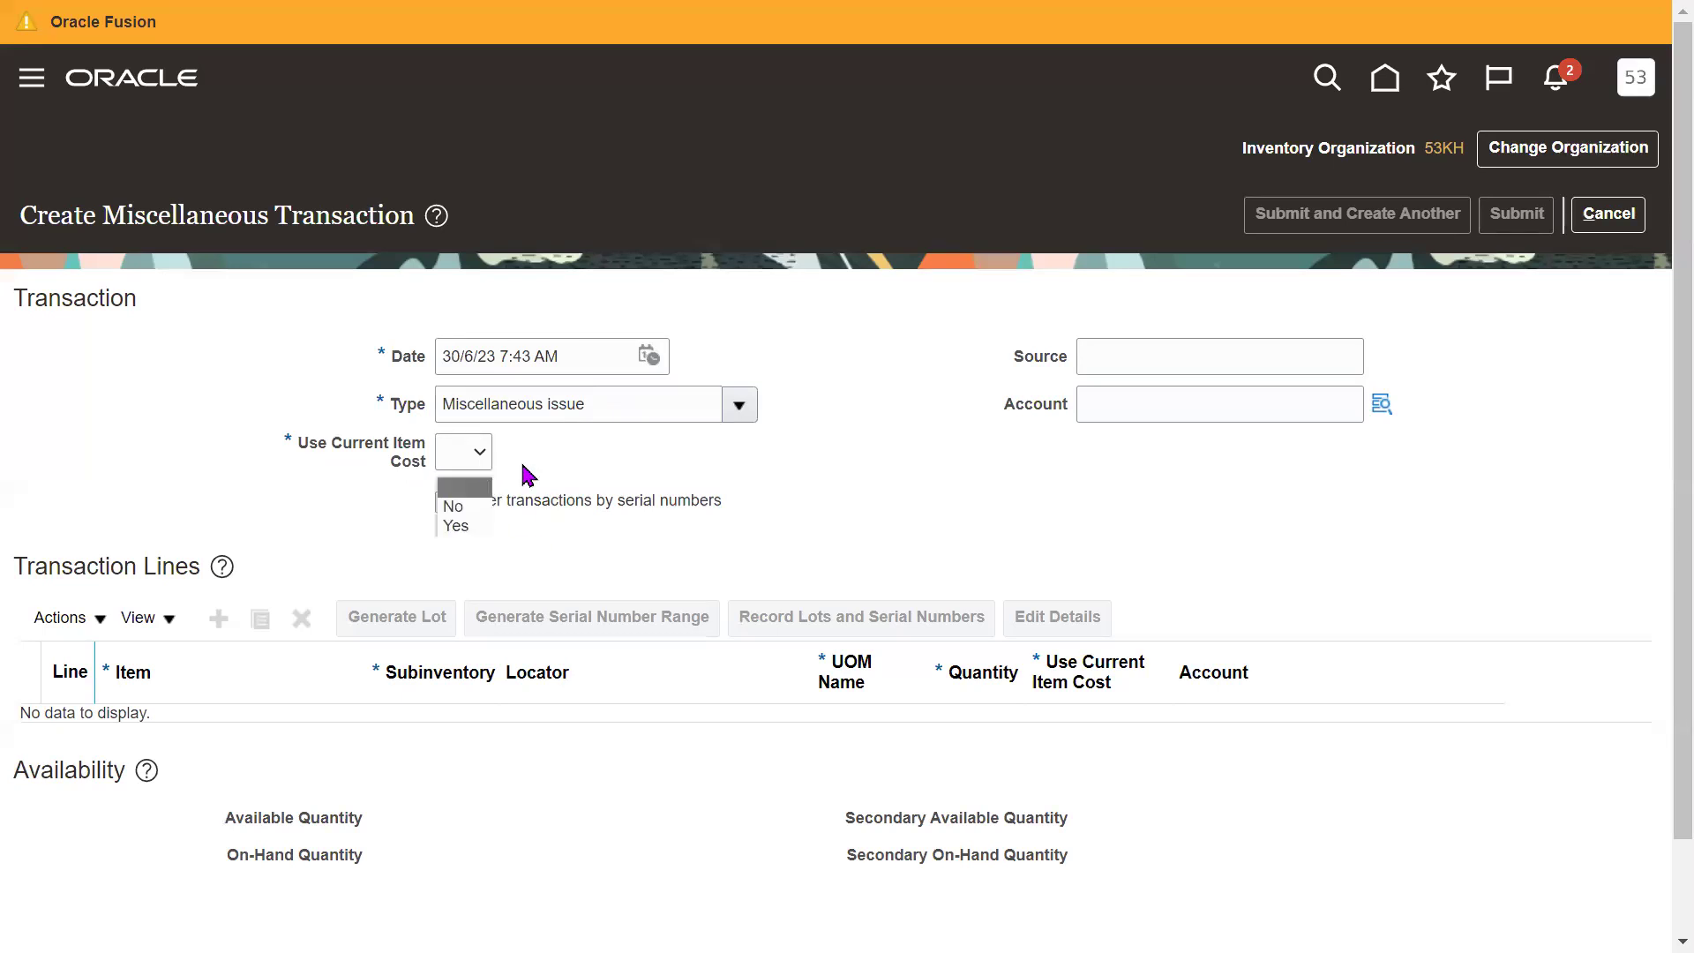
pyautogui.click(475, 527)
pyautogui.click(218, 618)
pyautogui.scroll(-1, 1657, 545)
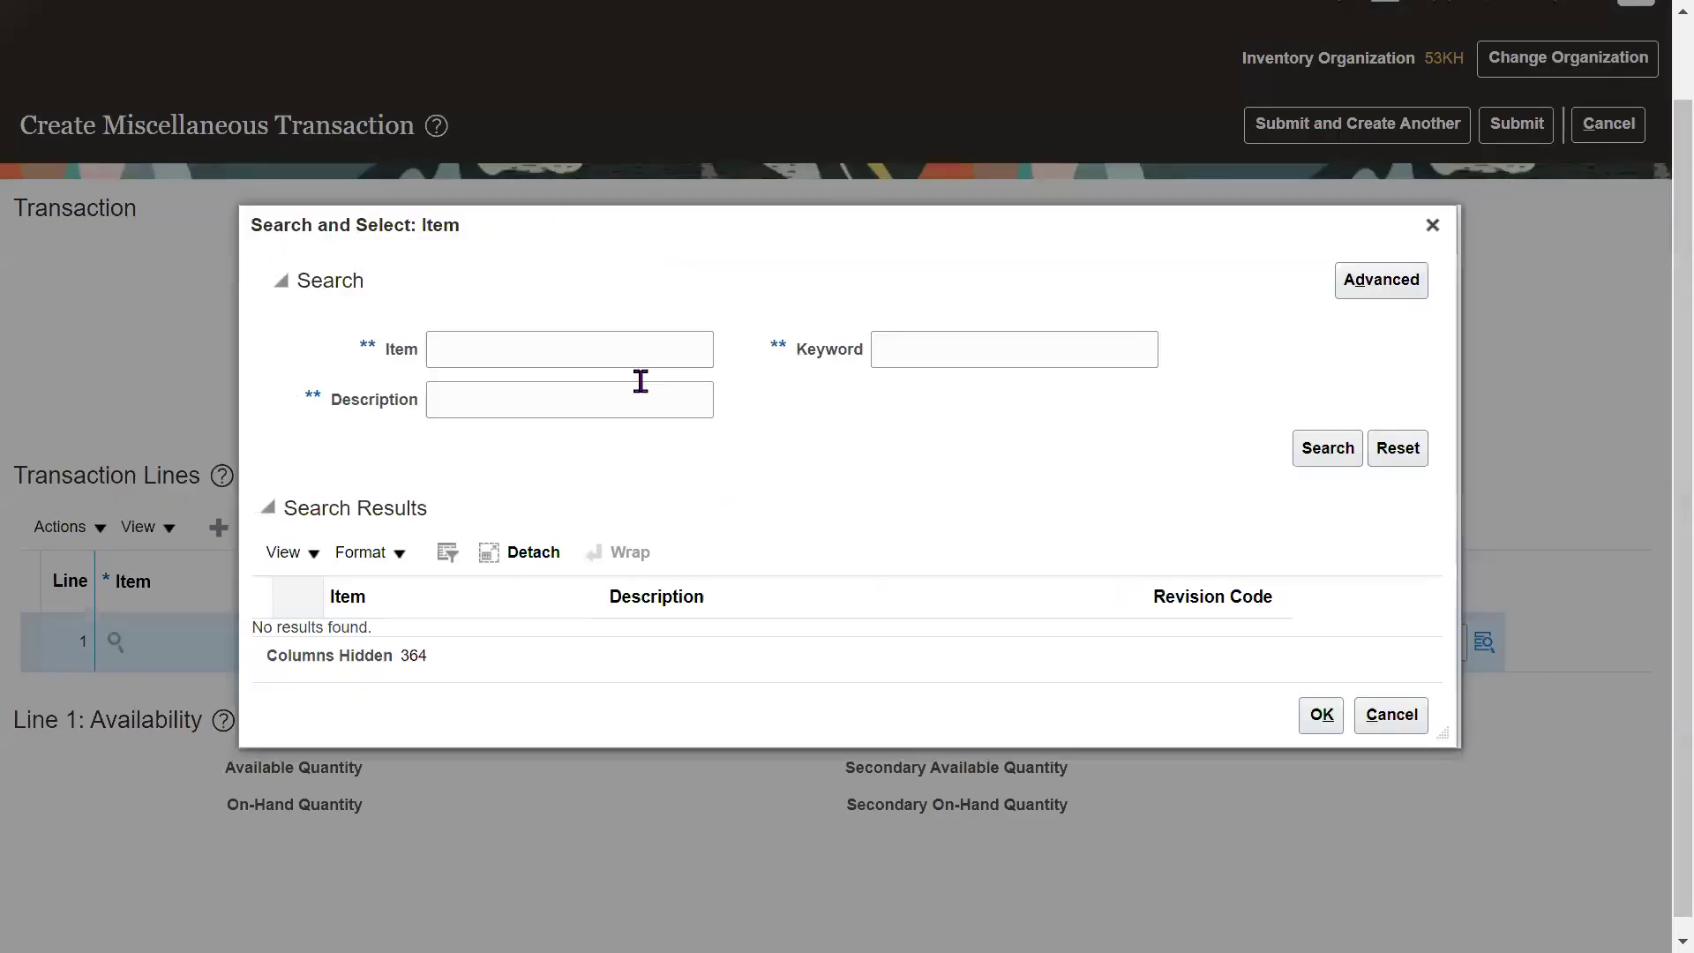
pyautogui.click(549, 354)
pyautogui.write('53KFG')
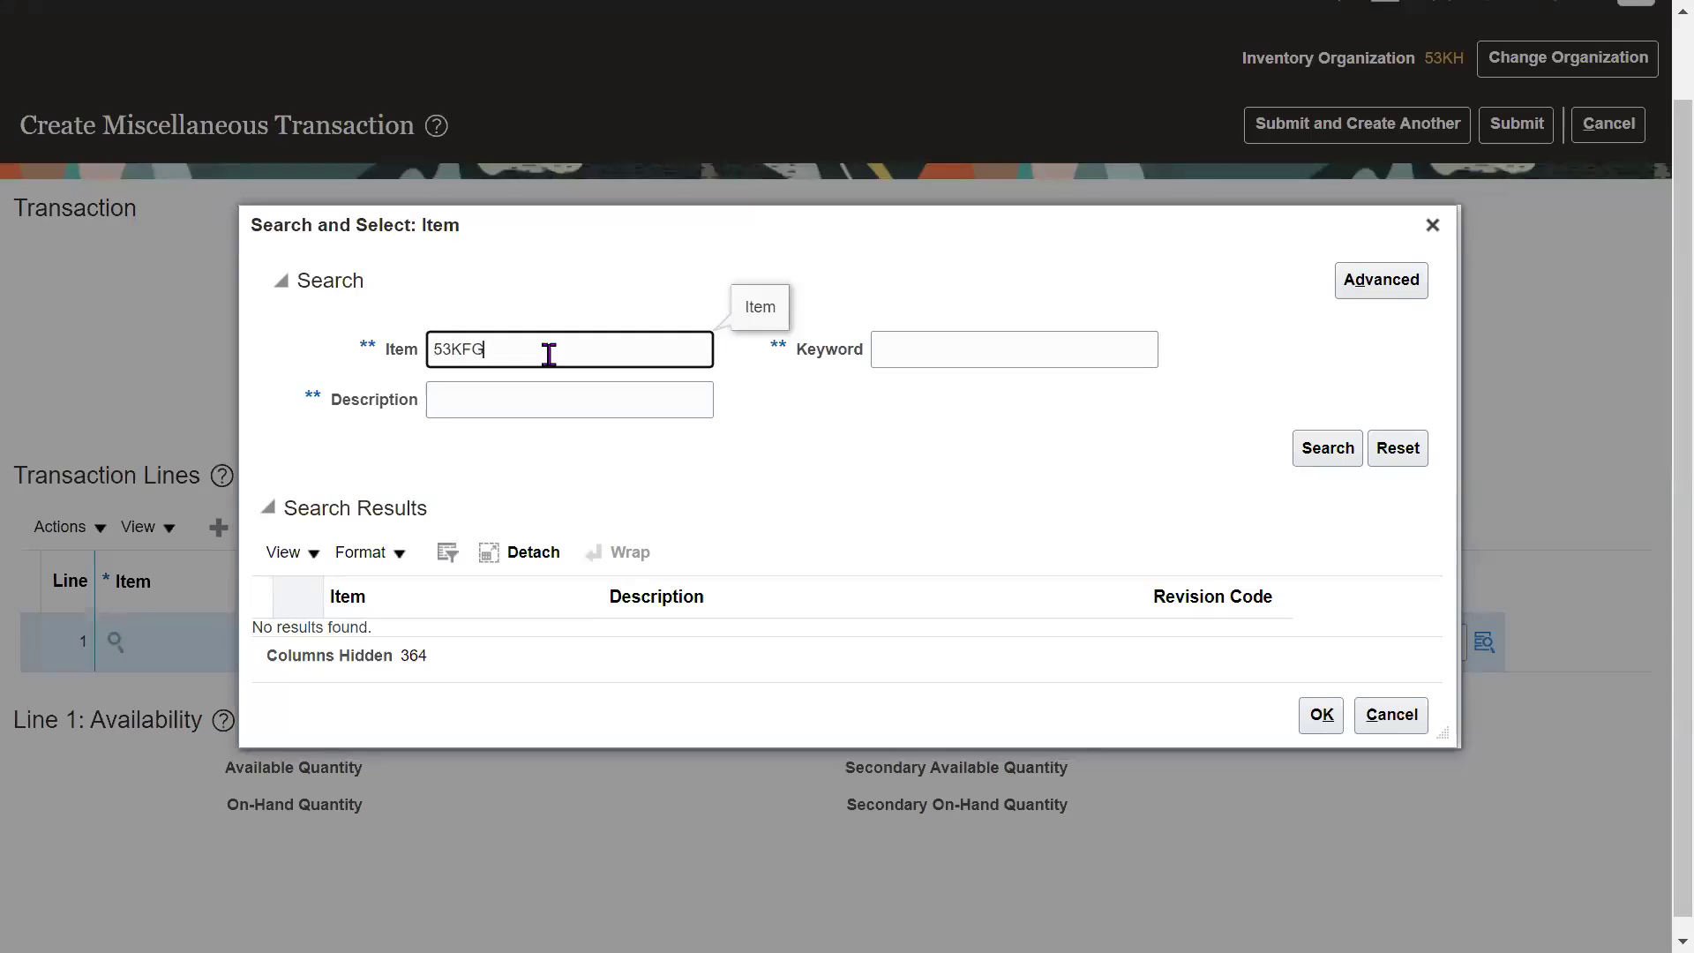
pyautogui.press('Return')
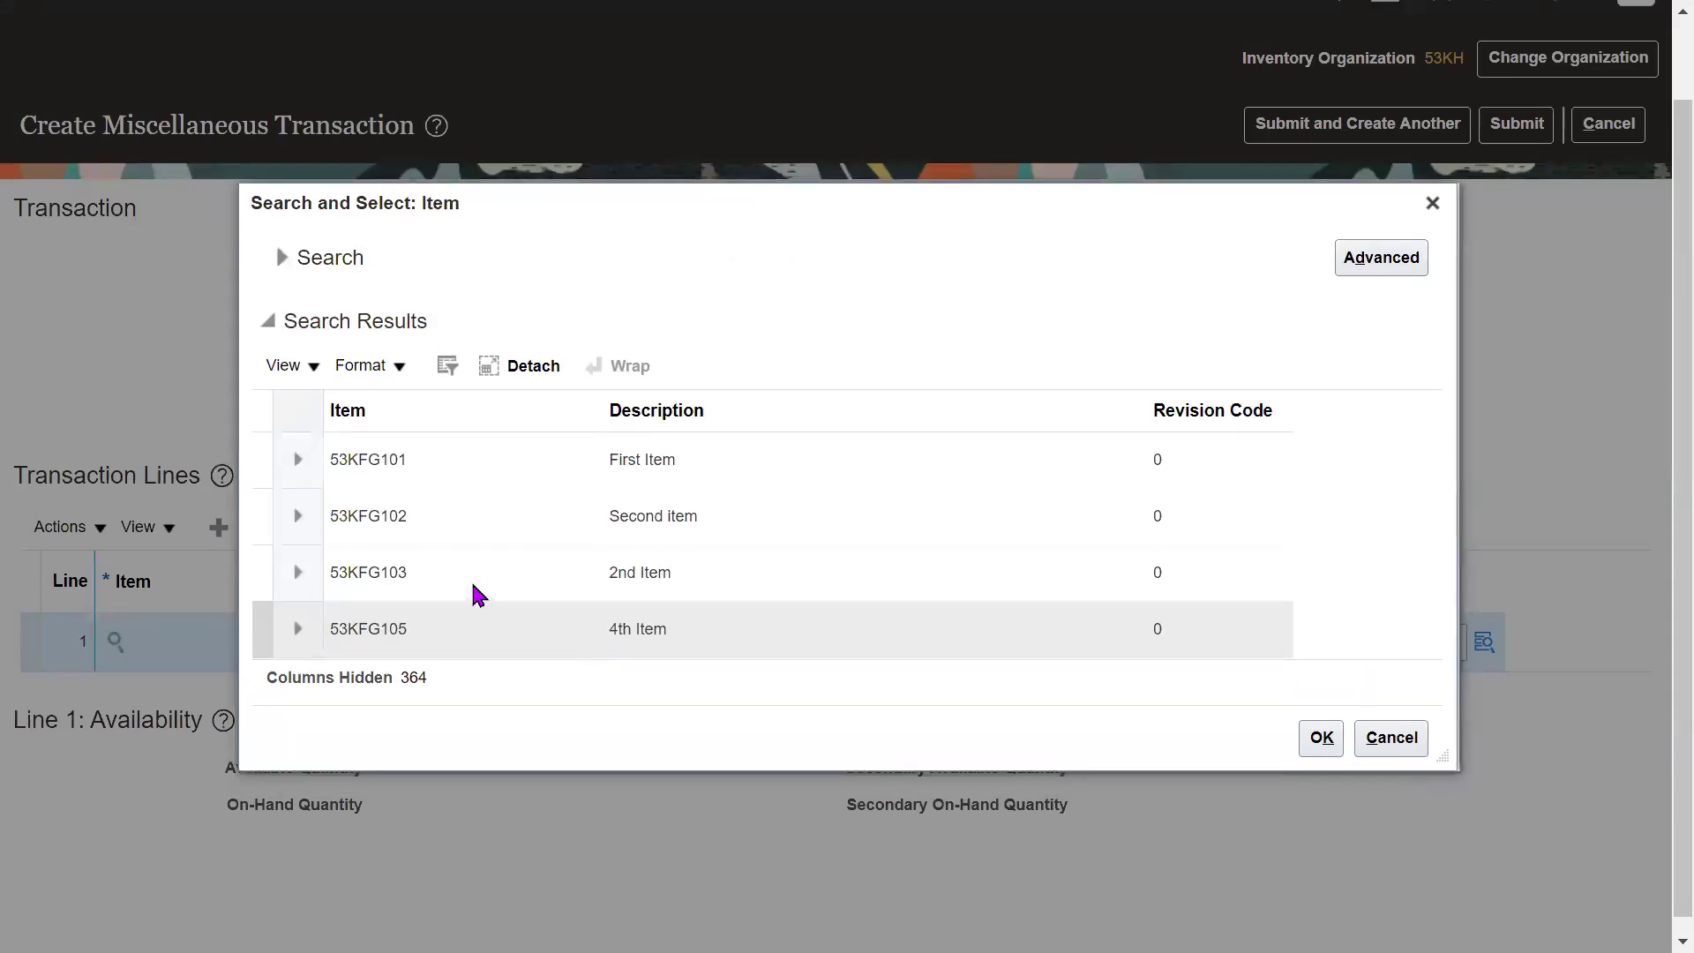
pyautogui.click(413, 483)
pyautogui.click(1321, 737)
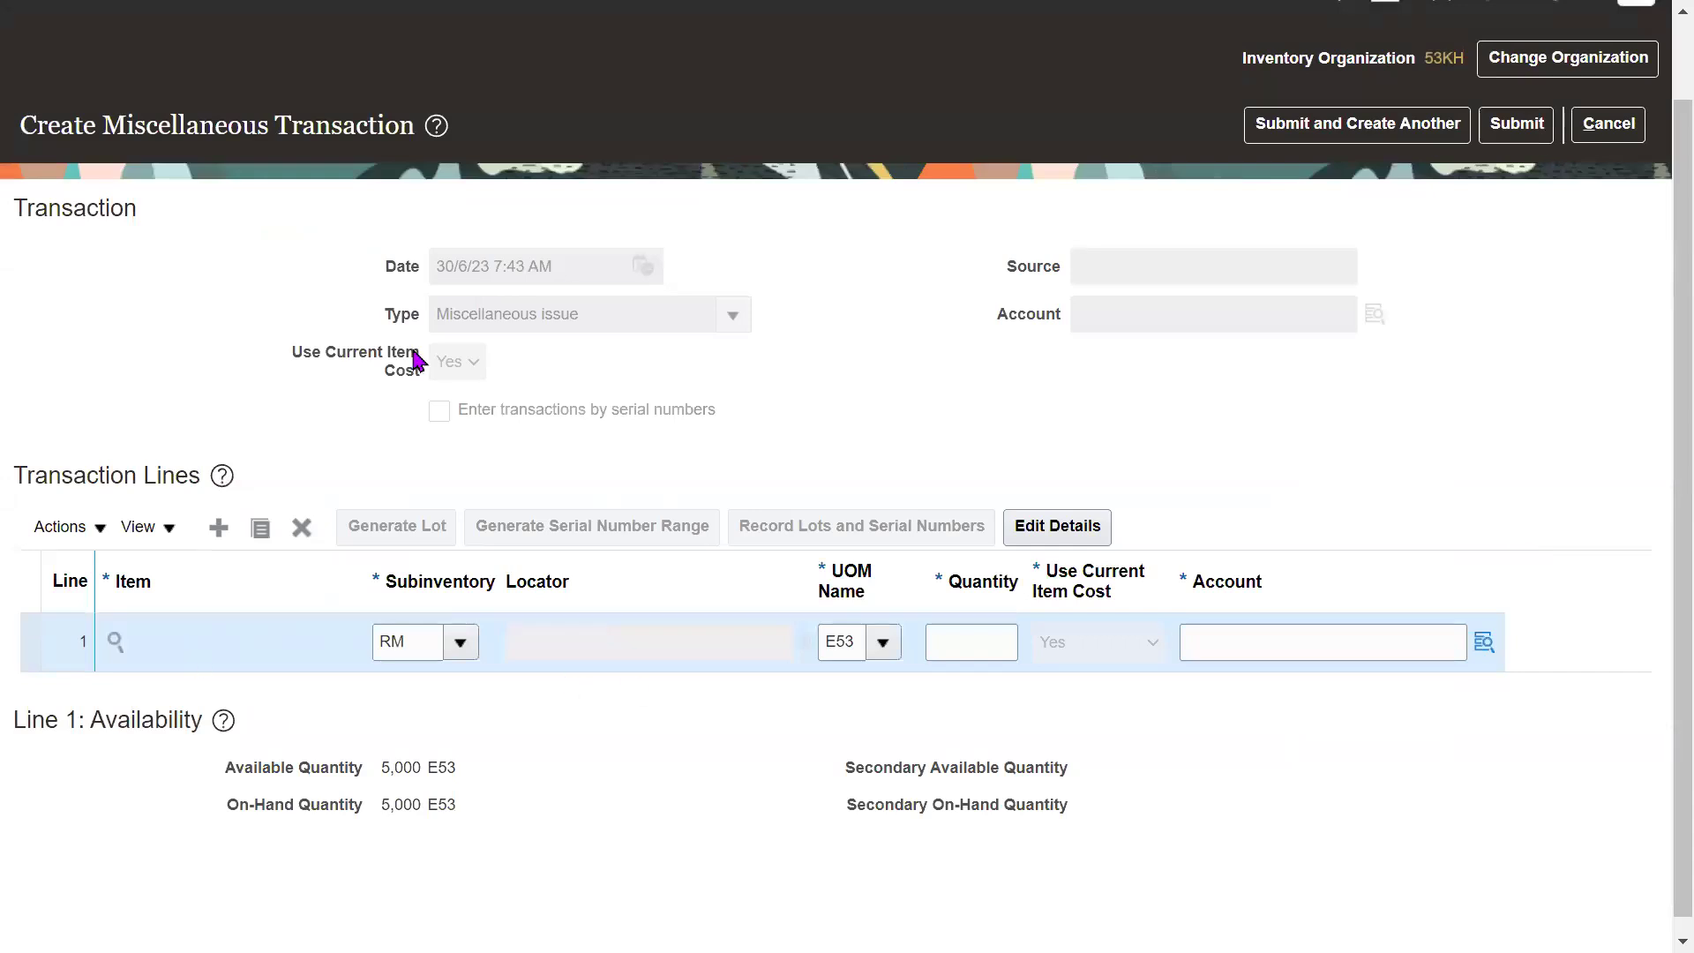
pyautogui.moveTo(339, 357); pyautogui.dragTo(395, 357)
pyautogui.click(630, 396)
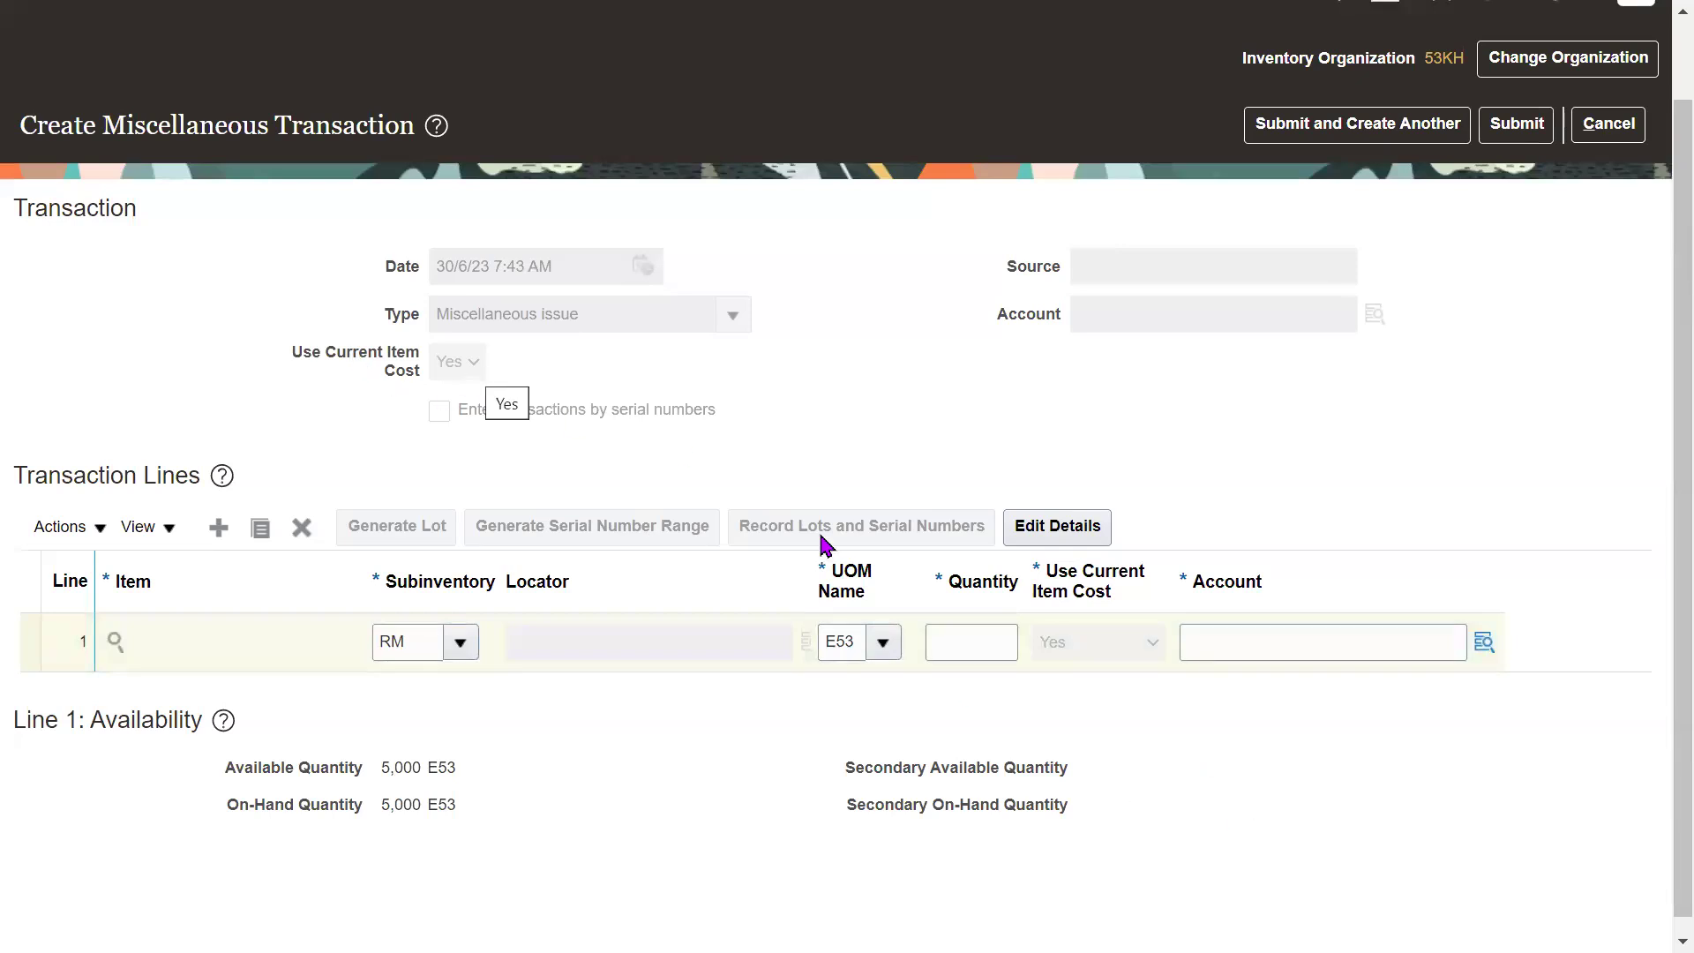
pyautogui.click(1097, 581)
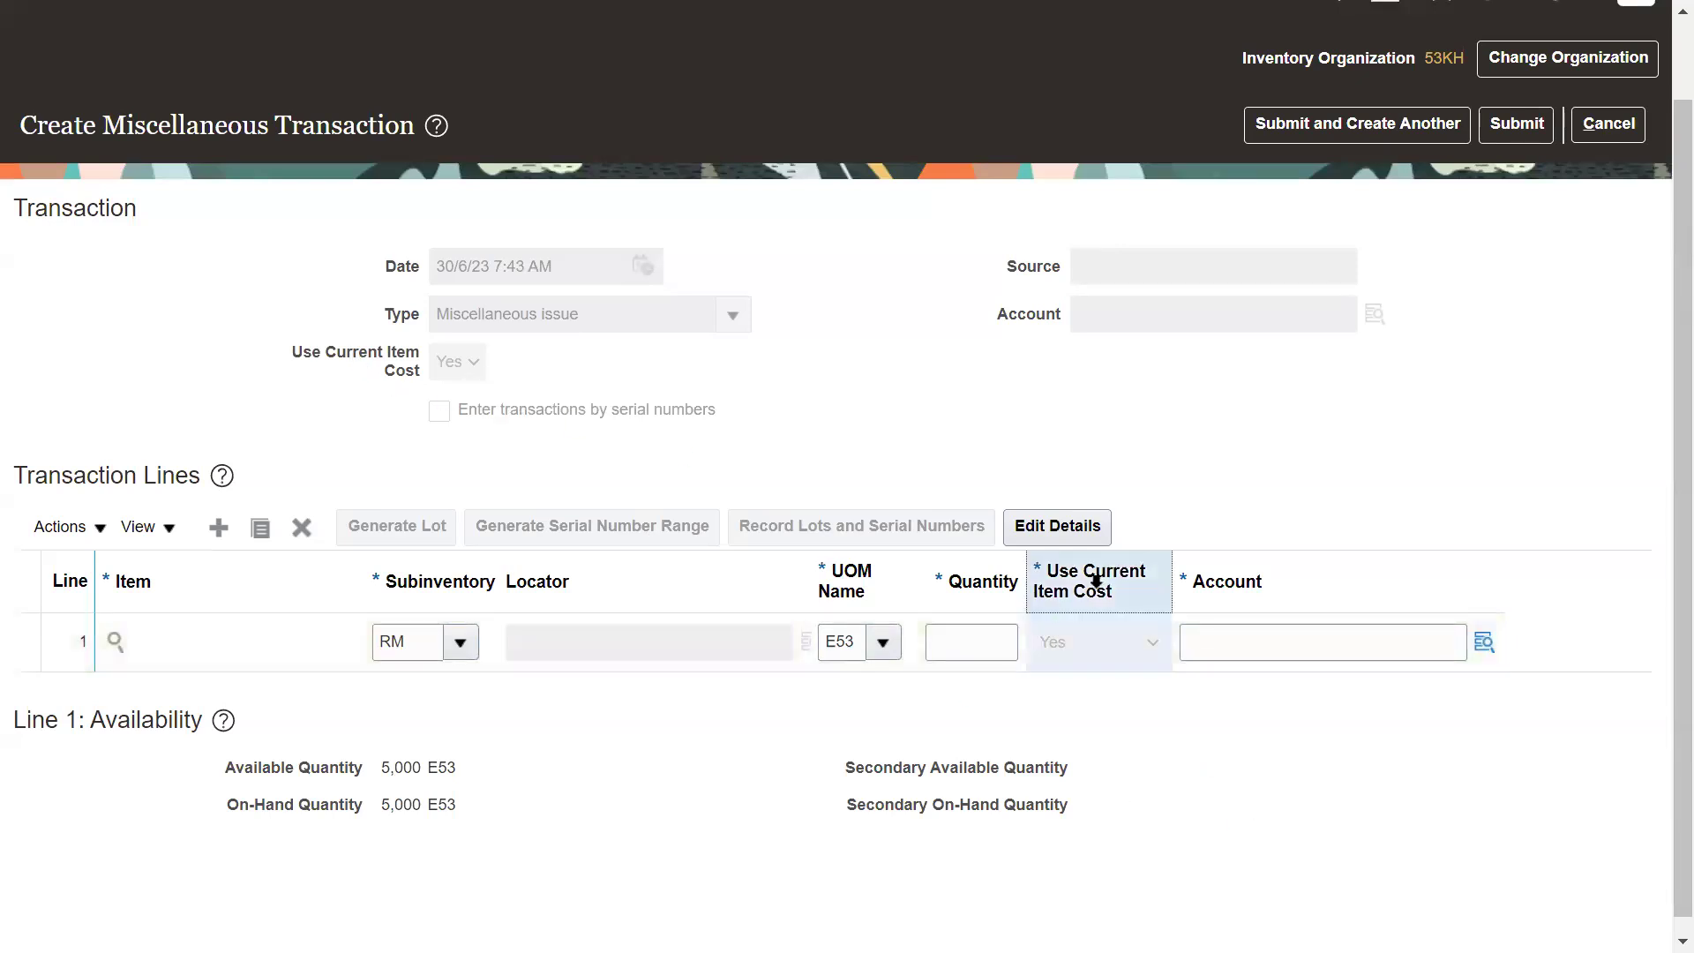
pyautogui.moveTo(326, 353); pyautogui.dragTo(402, 367)
pyautogui.click(836, 405)
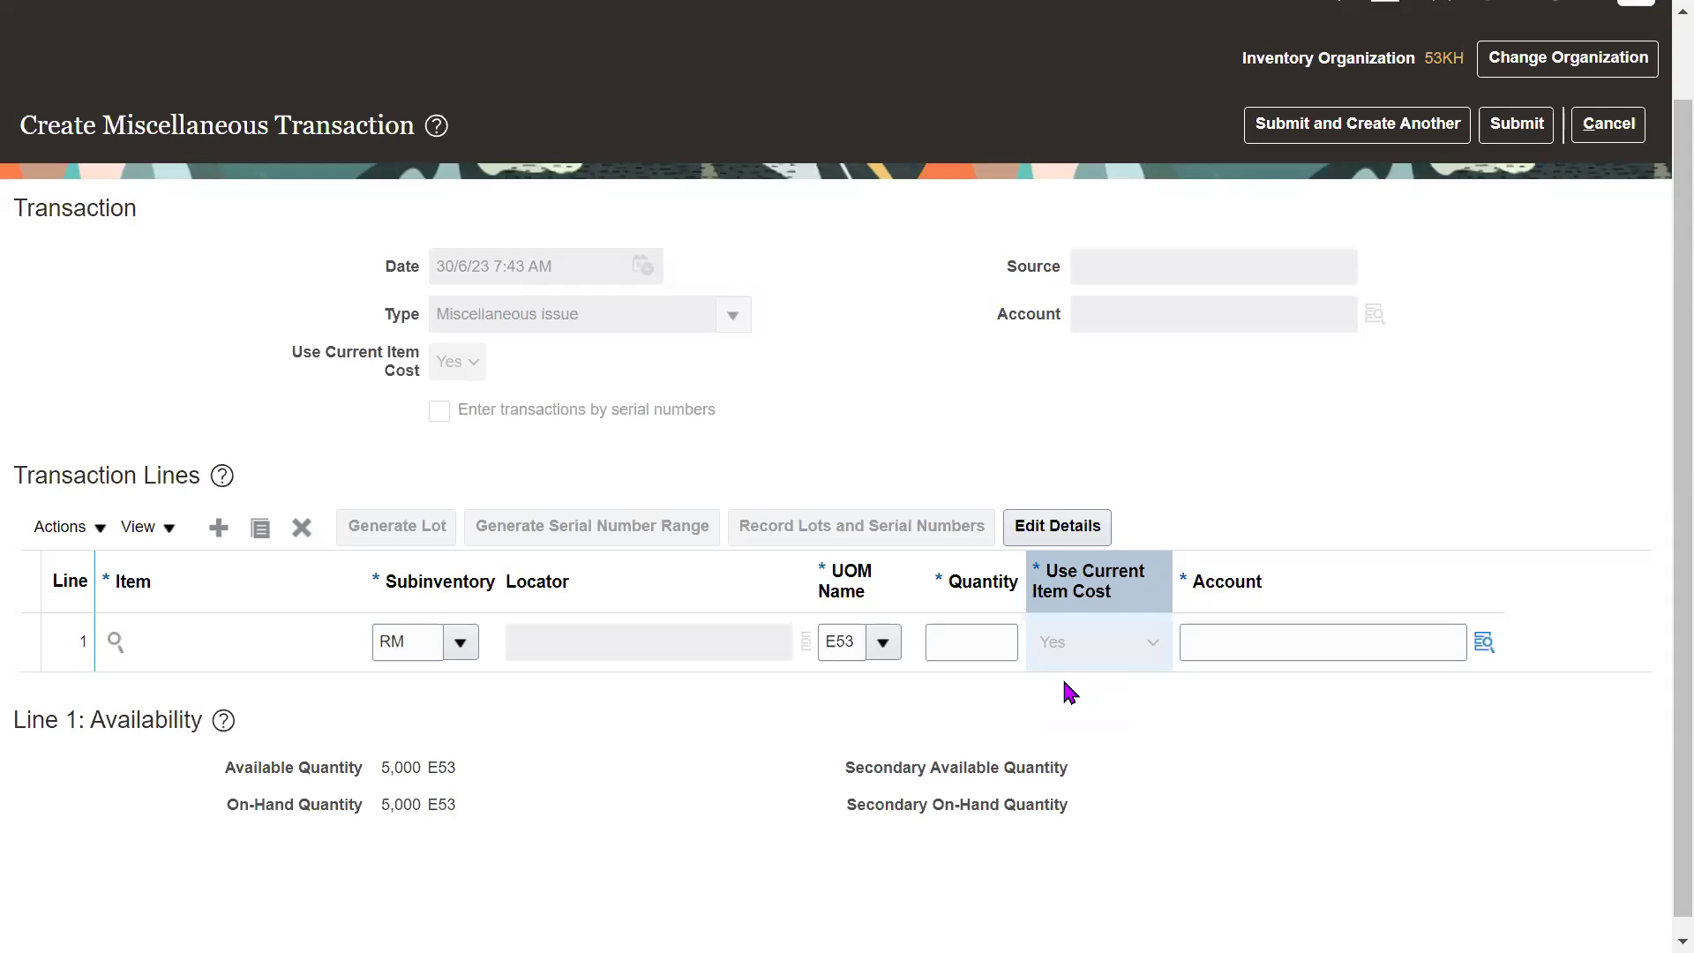
pyautogui.tripleClick(368, 350)
pyautogui.click(636, 372)
pyautogui.click(1609, 124)
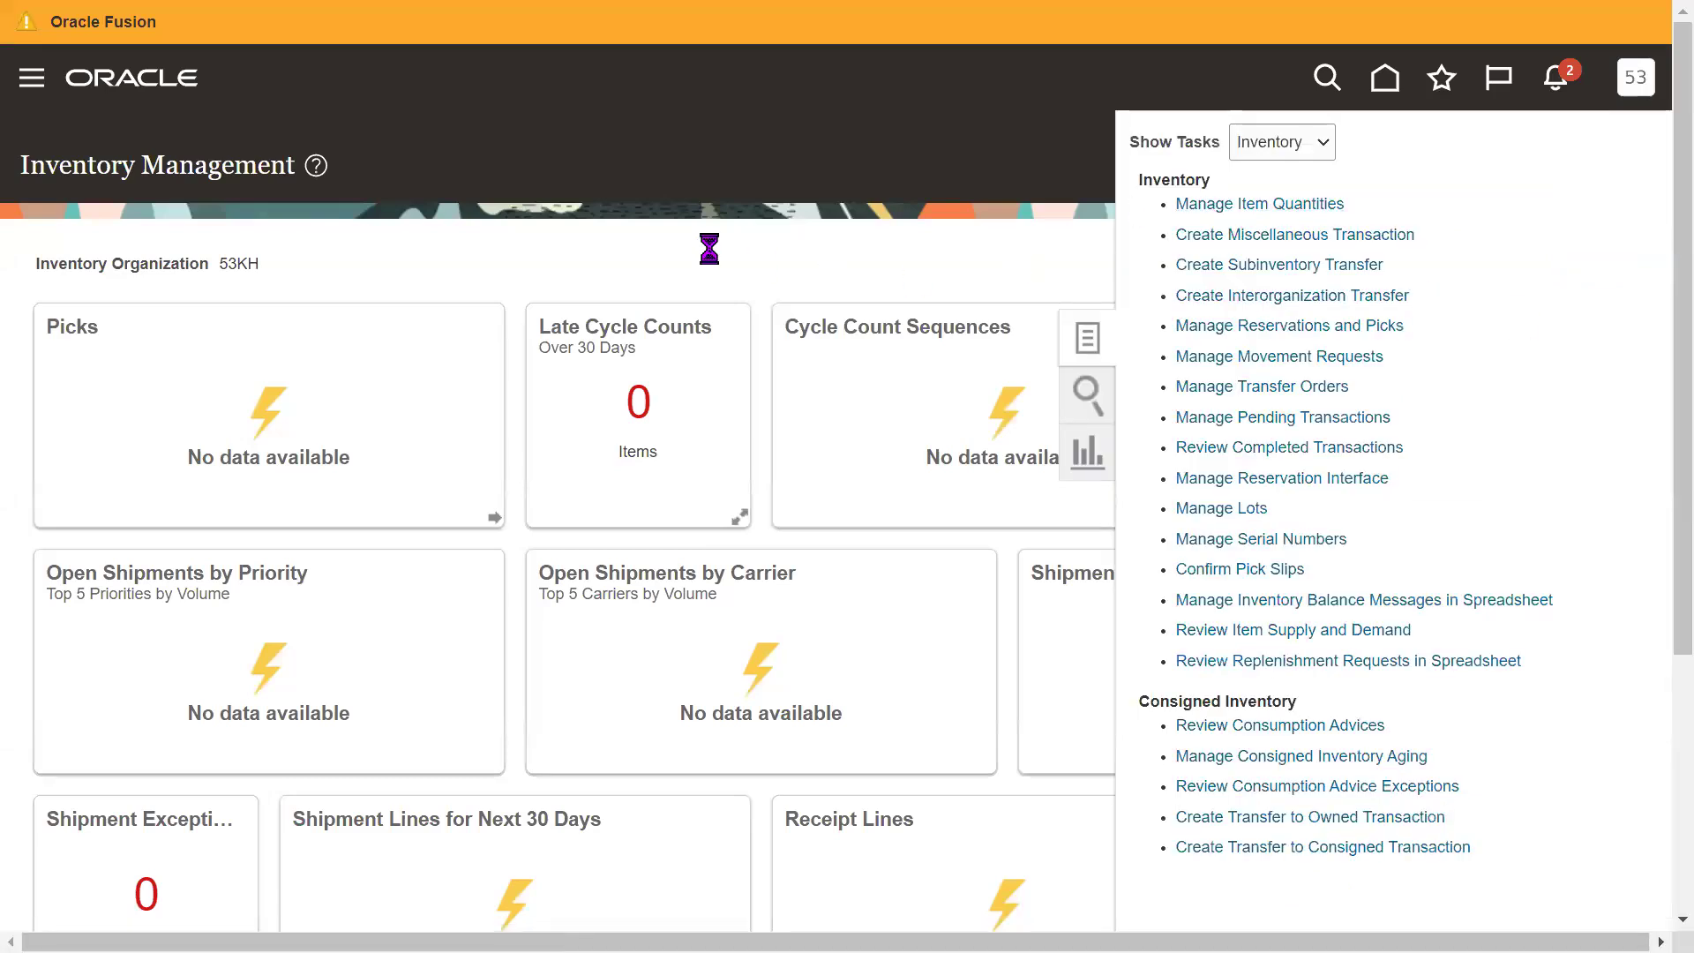
# Start a new Miscellaneous issue transaction with Use Current Item Cost set to No.
pyautogui.click(599, 410)
pyautogui.write('Mis')
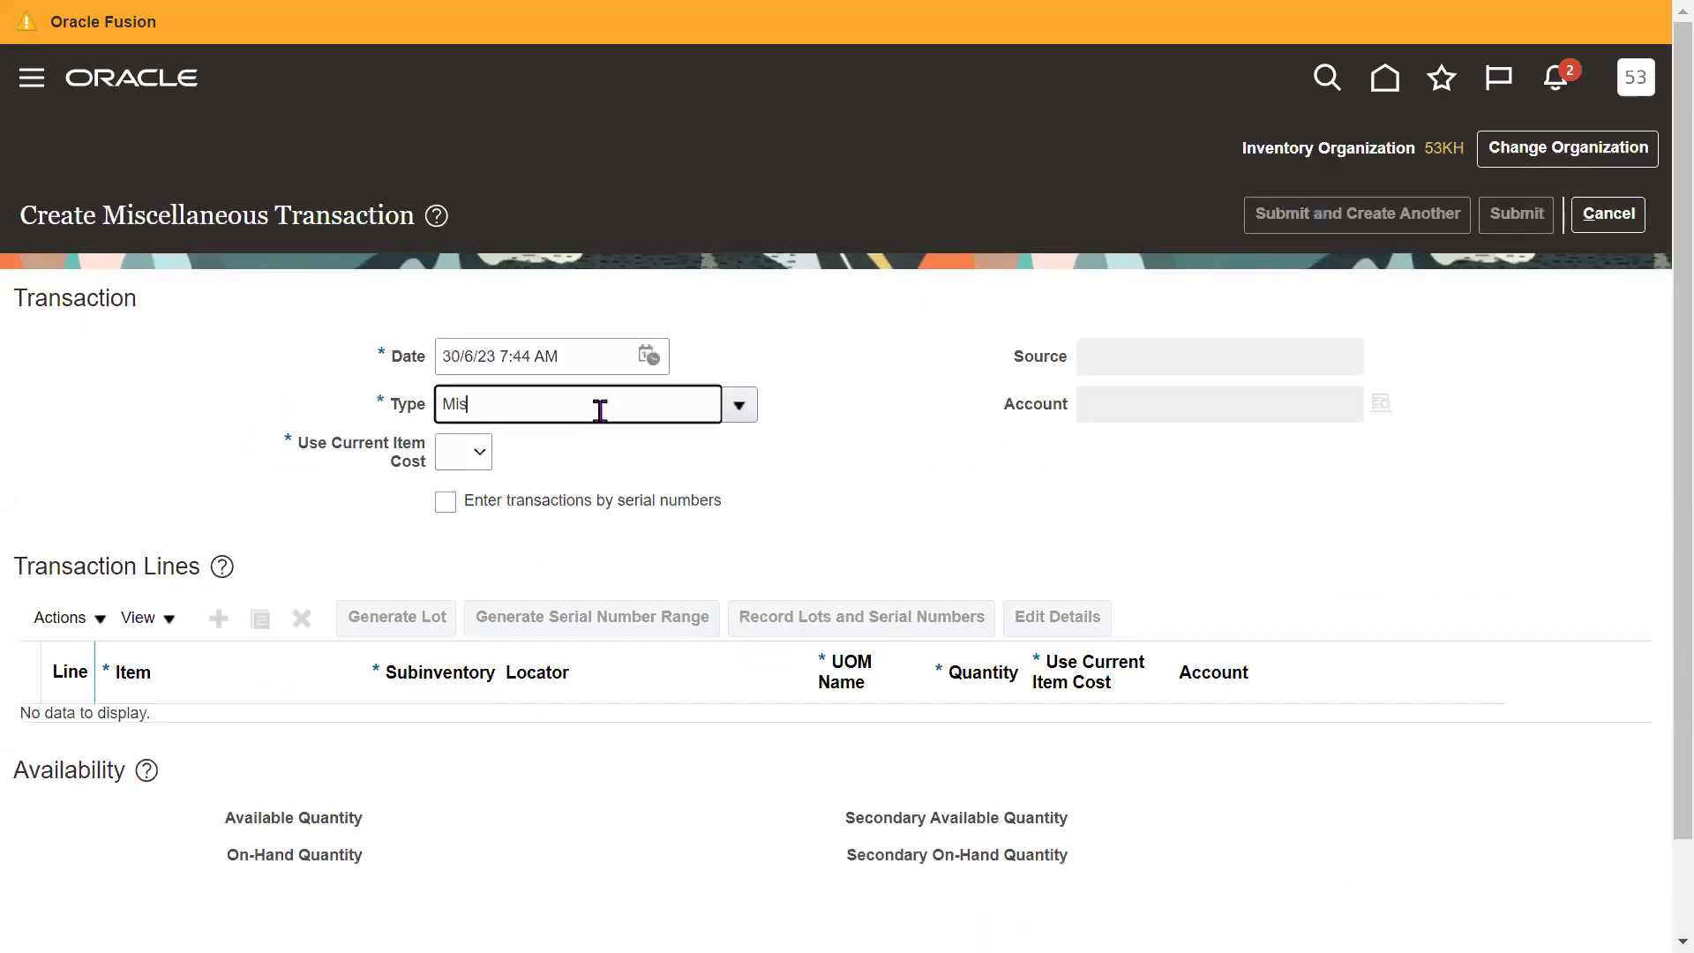
pyautogui.press('Tab')
pyautogui.click(740, 627)
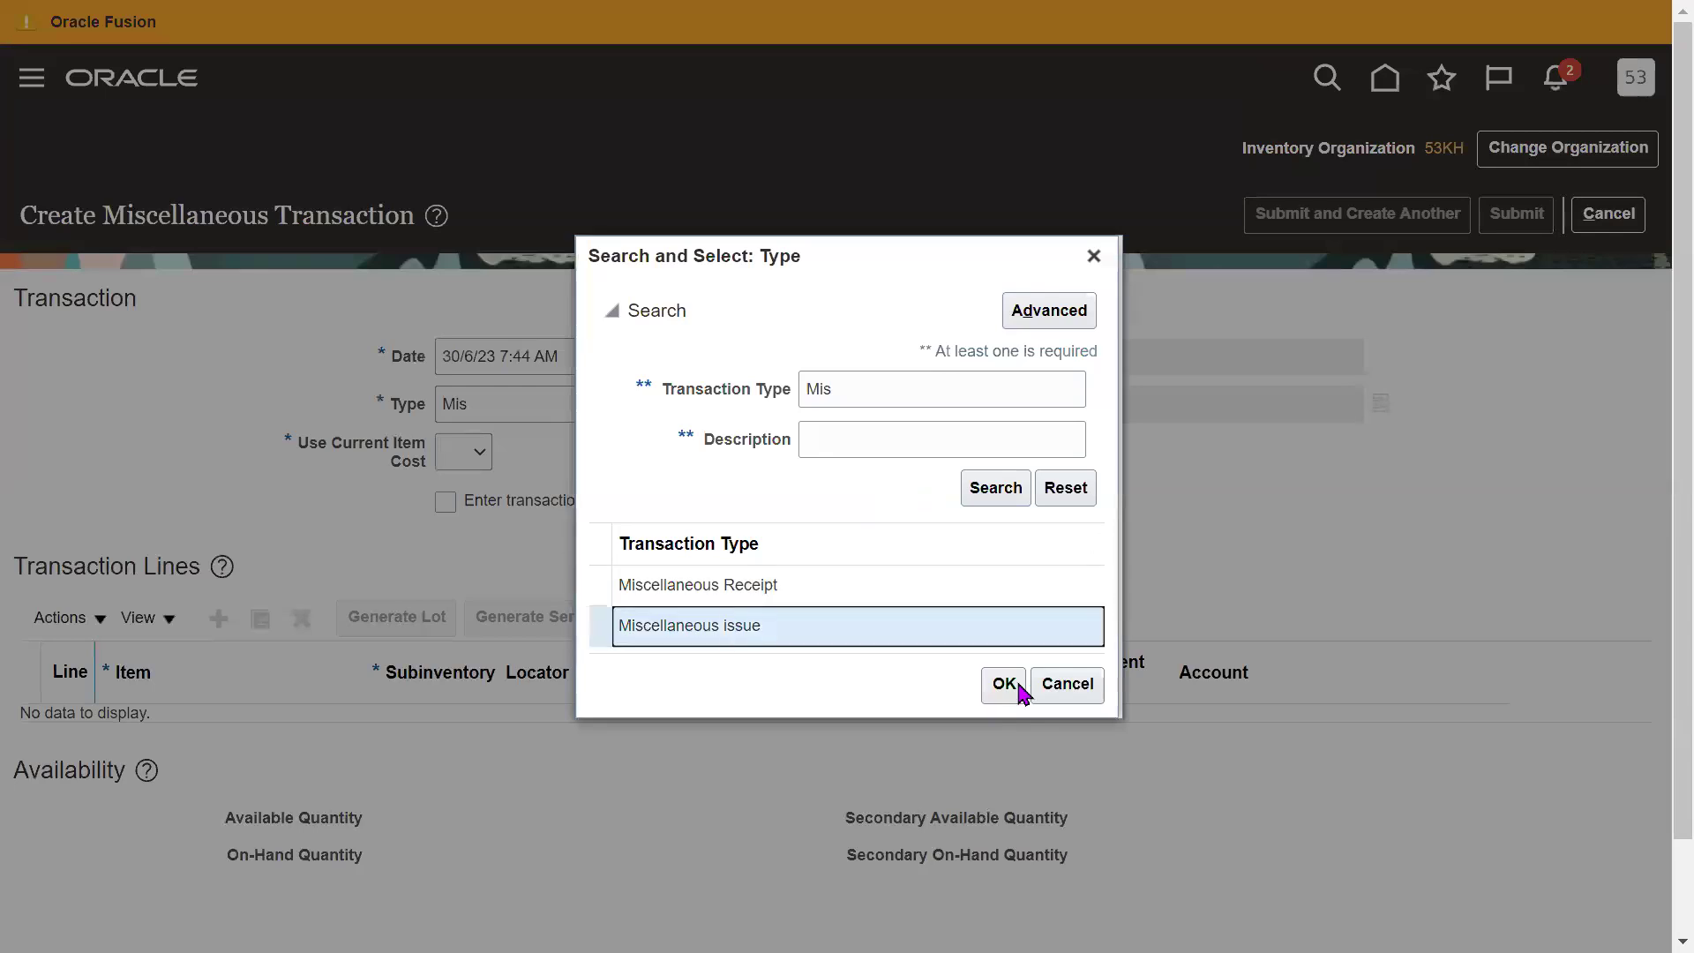
pyautogui.click(1017, 686)
pyautogui.click(474, 454)
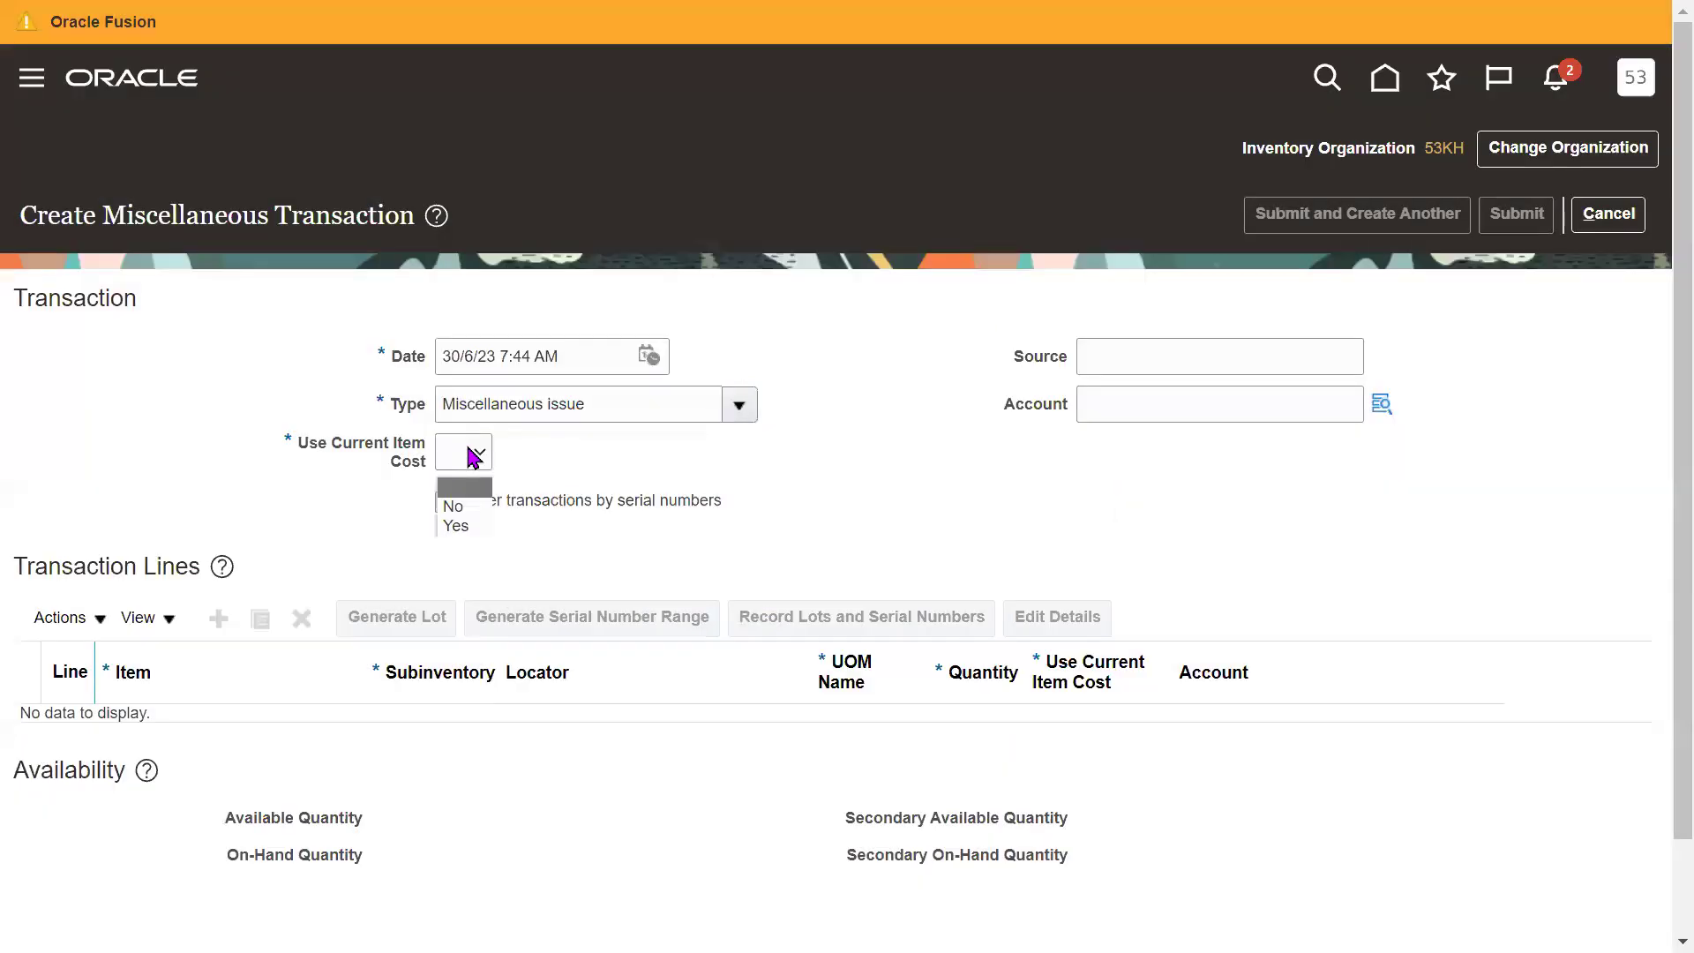
pyautogui.click(455, 507)
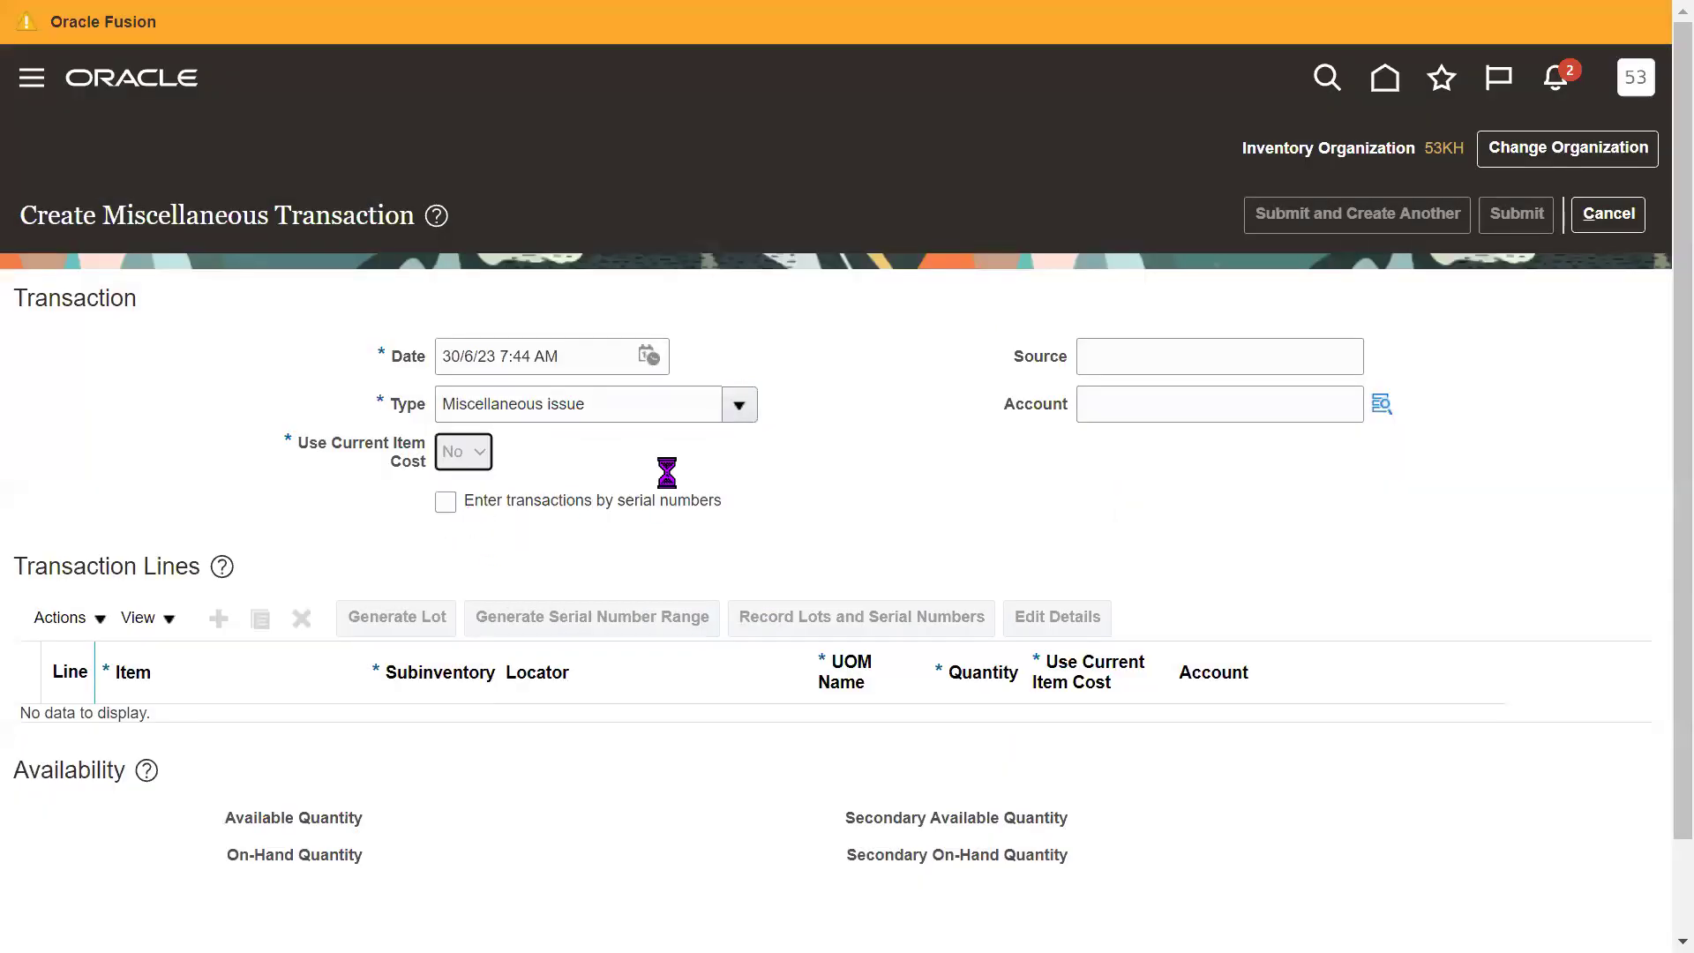
# Add line 1 with item 53KFG101, defaulting subinventory RM and UOM E53.
pyautogui.click(221, 620)
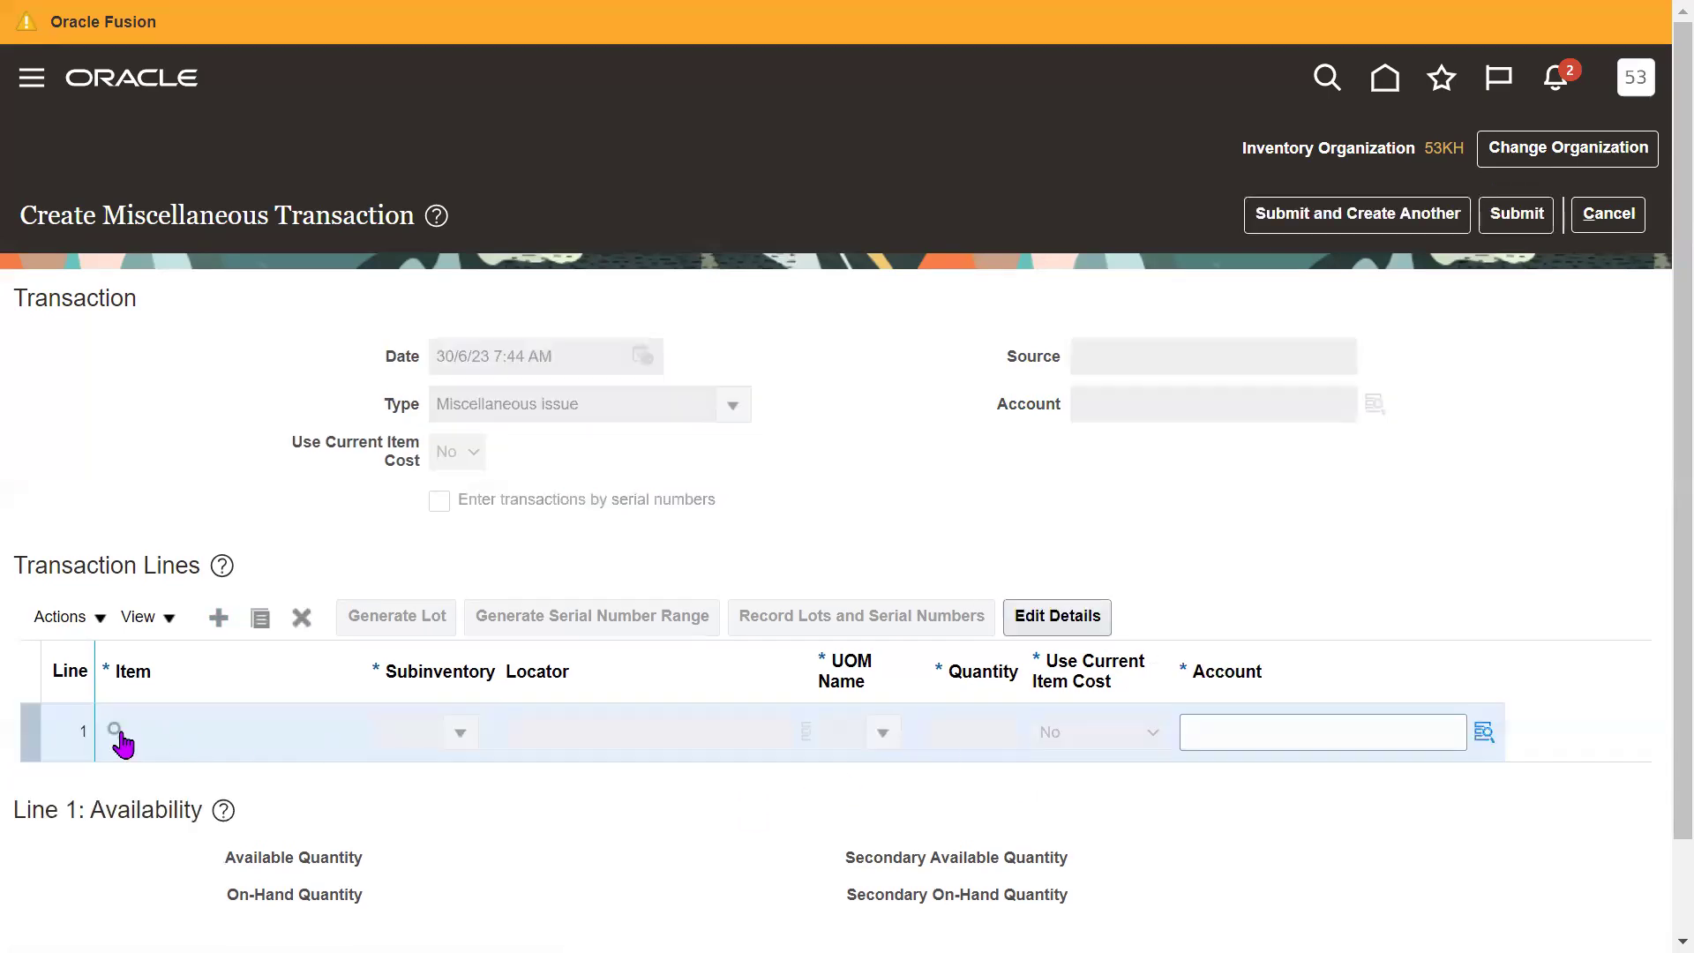
pyautogui.click(115, 732)
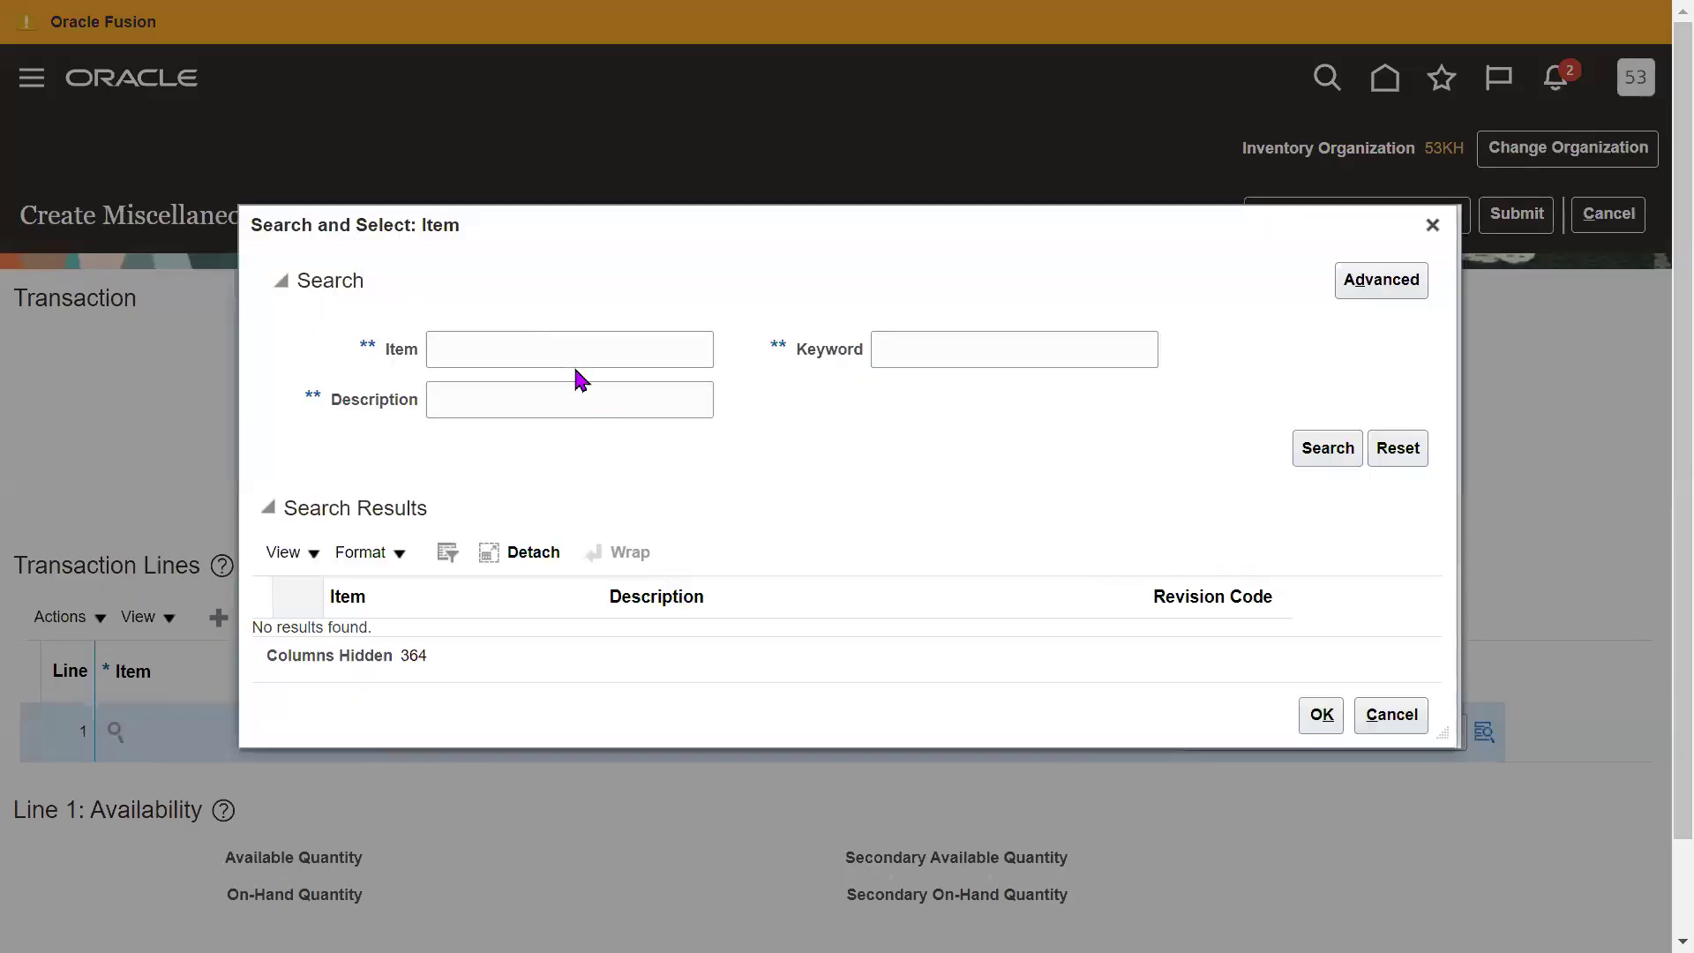
pyautogui.click(551, 350)
pyautogui.write('53KFG')
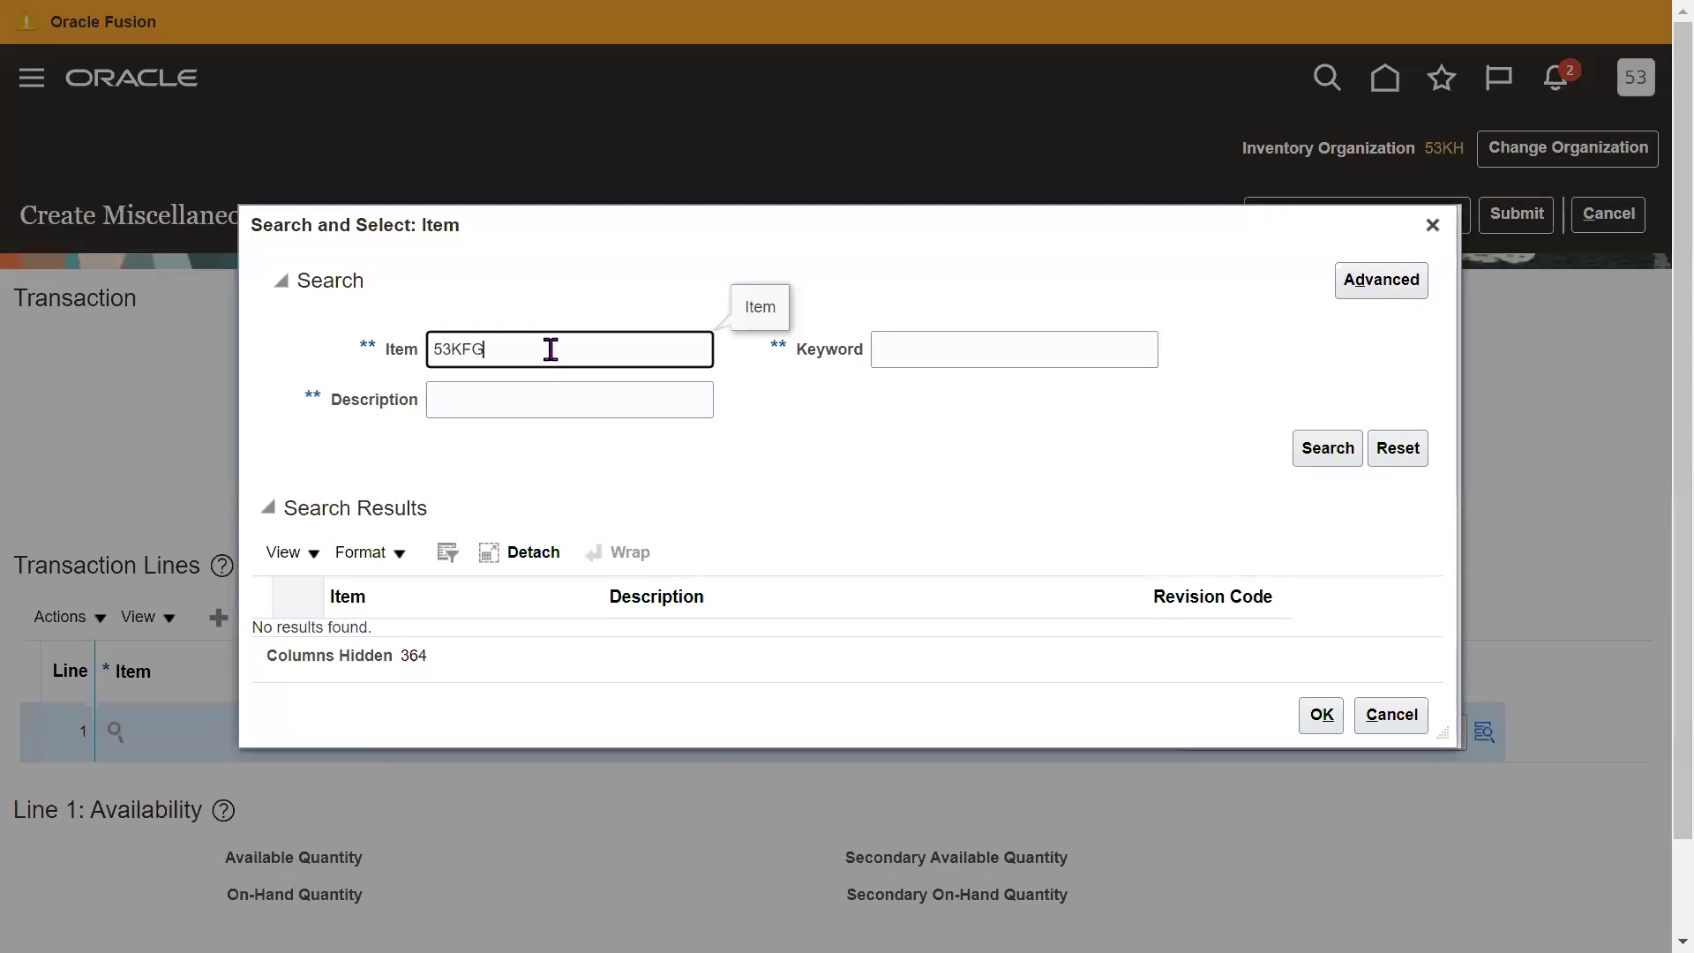
pyautogui.press('Return')
pyautogui.click(410, 484)
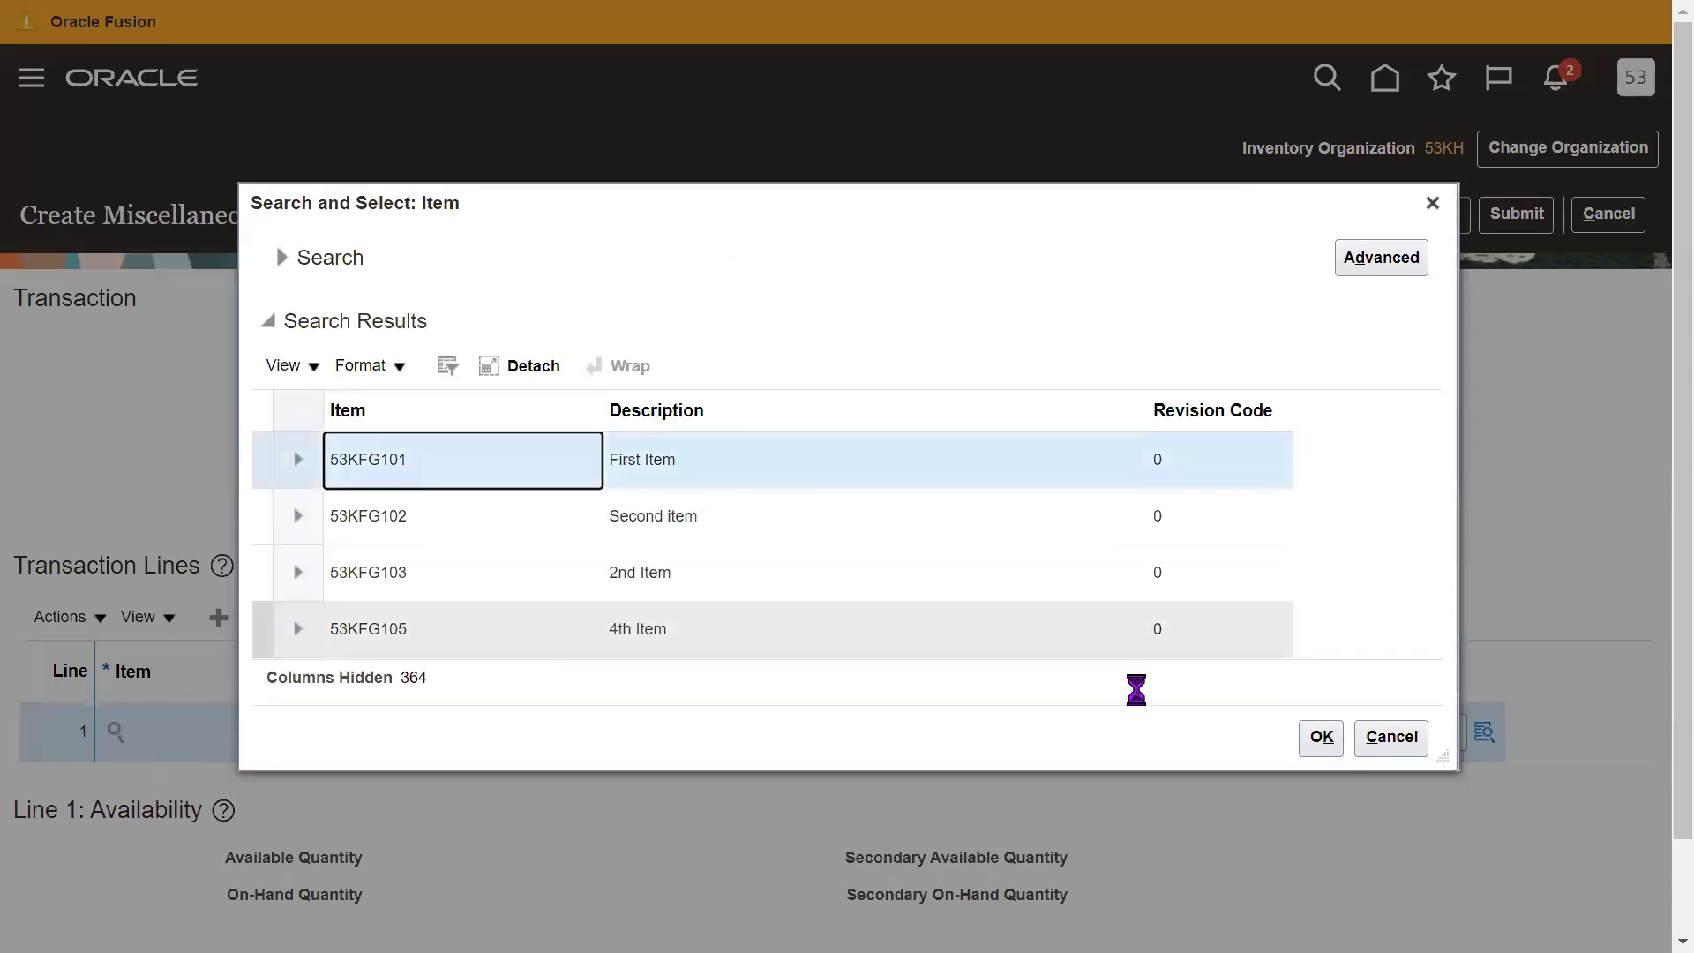
pyautogui.click(1321, 737)
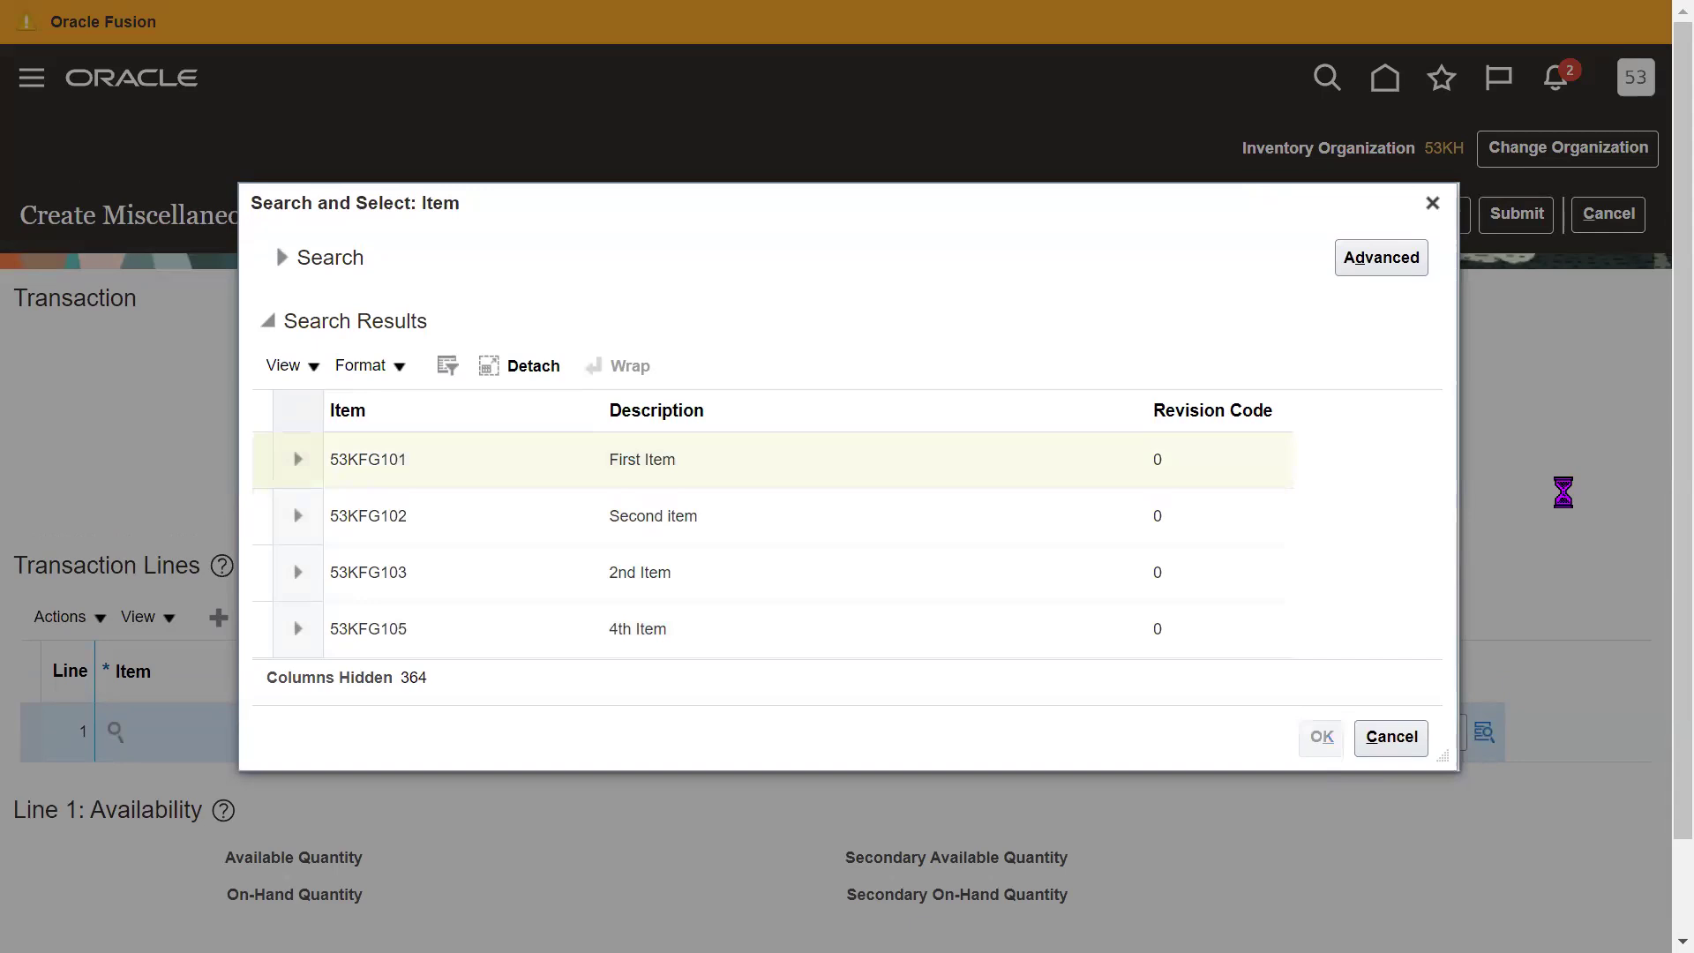
pyautogui.scroll(-1, 1281, 672)
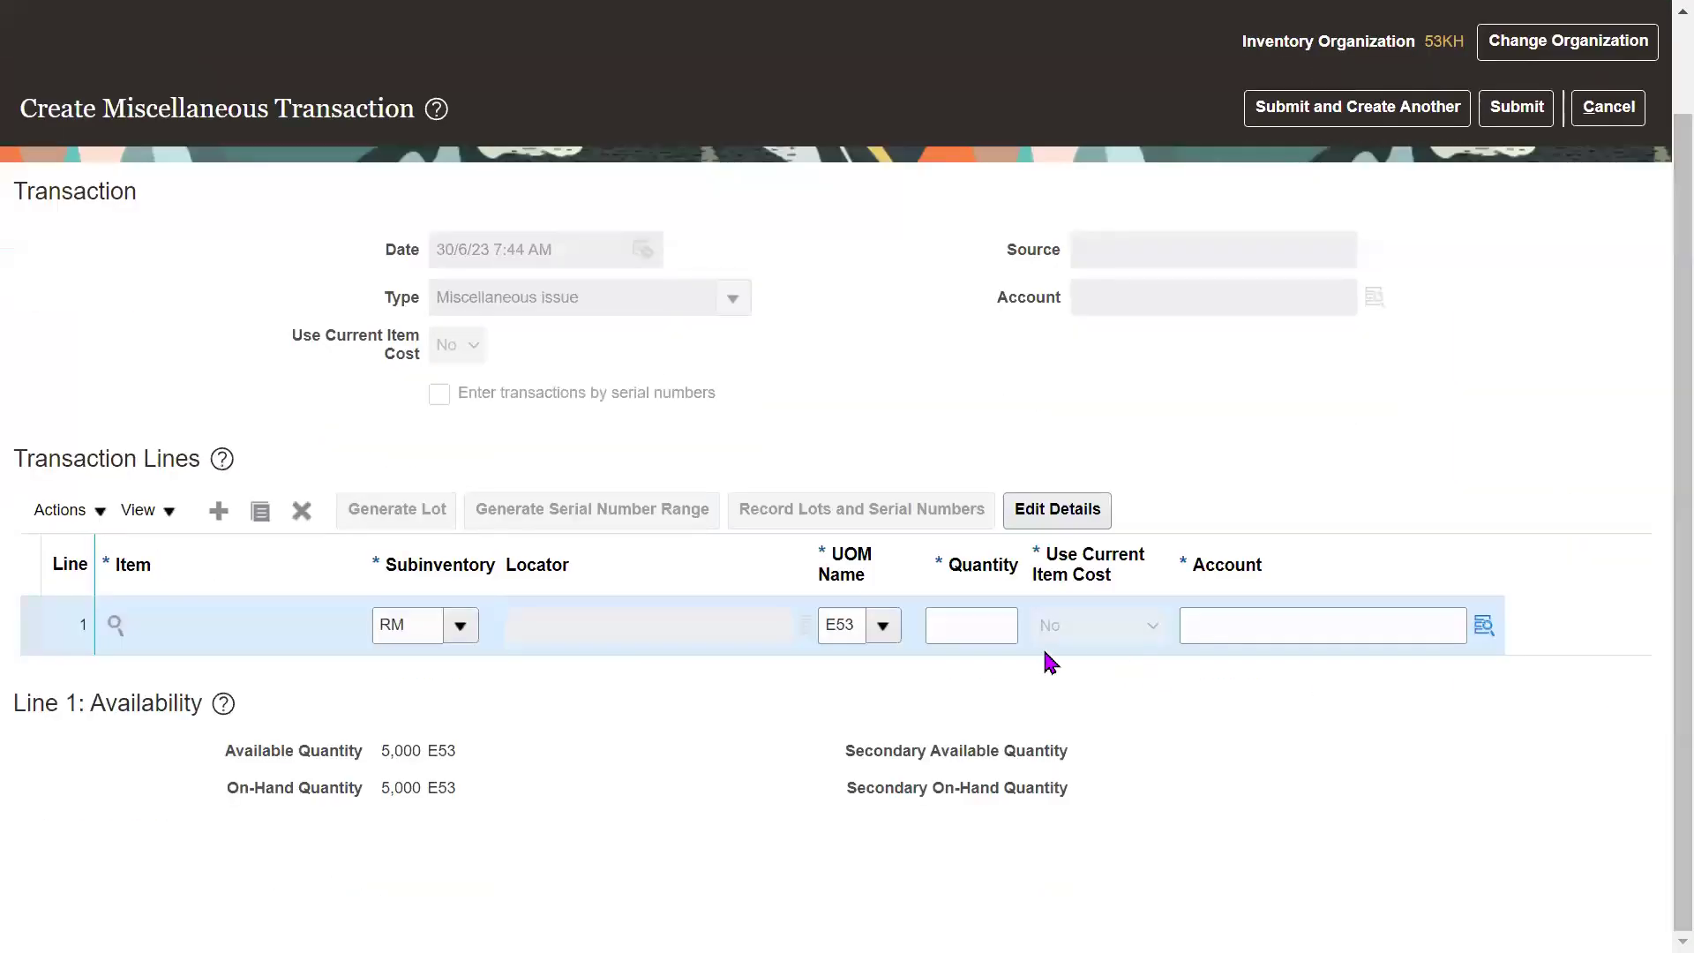
# Set the line 1 quantity to 150, correcting the mistyped 140.
pyautogui.click(970, 627)
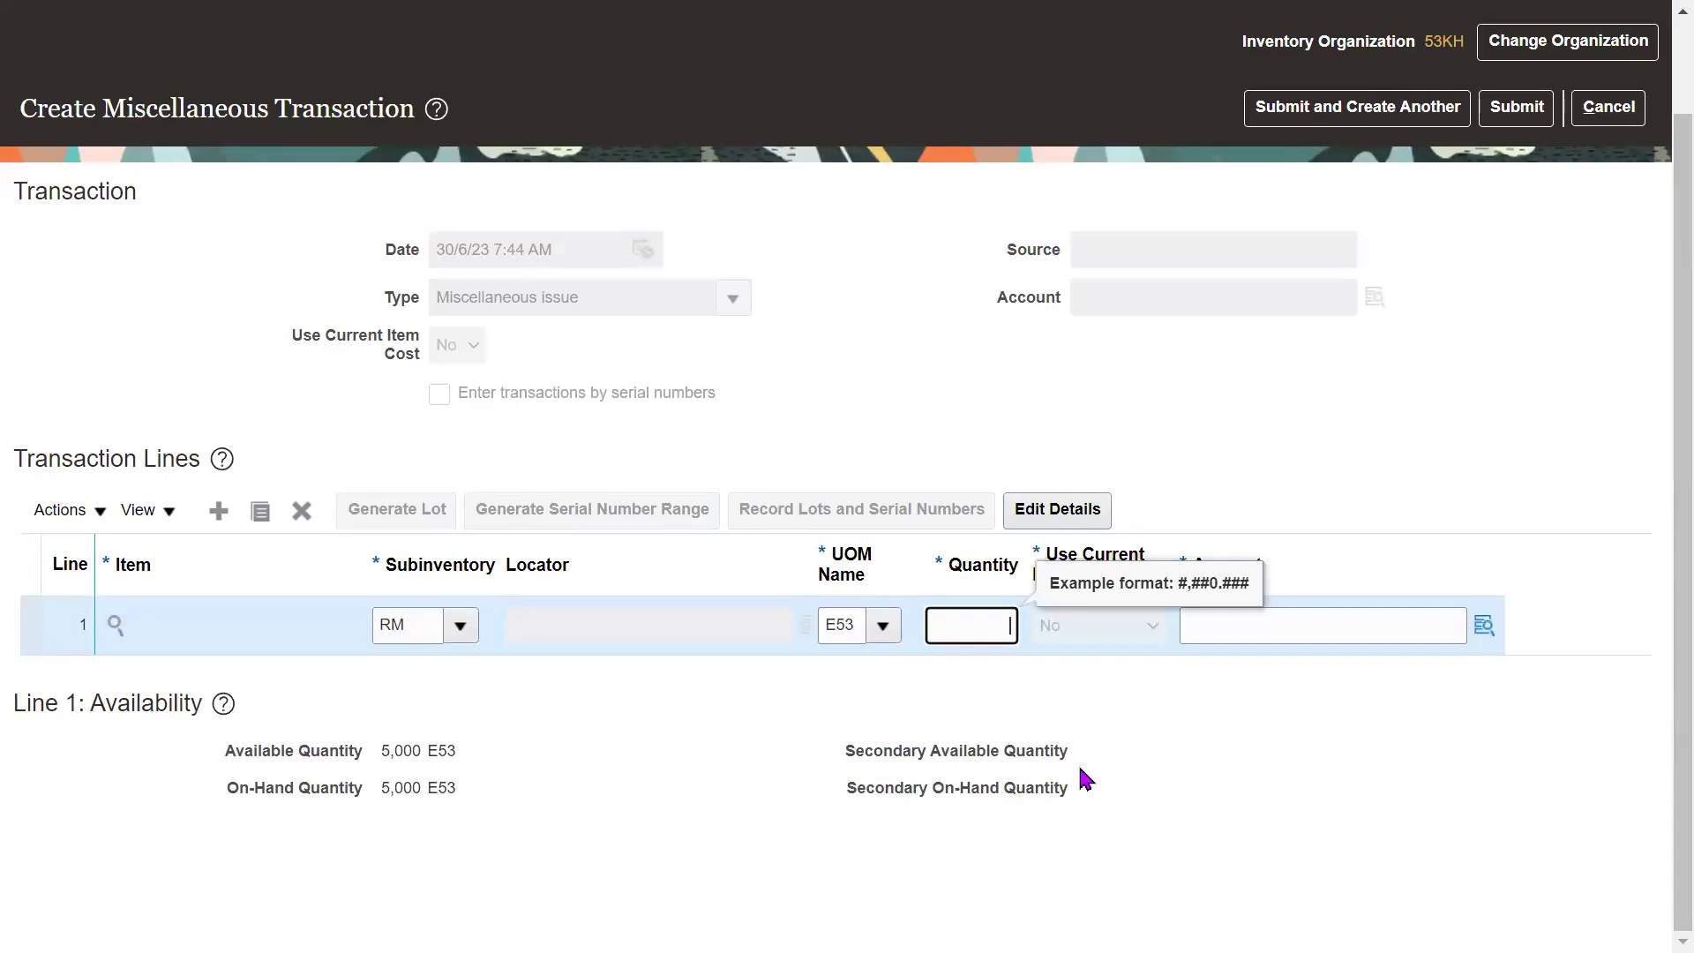
pyautogui.write('140')
pyautogui.press('Tab')
pyautogui.doubleClick(987, 625)
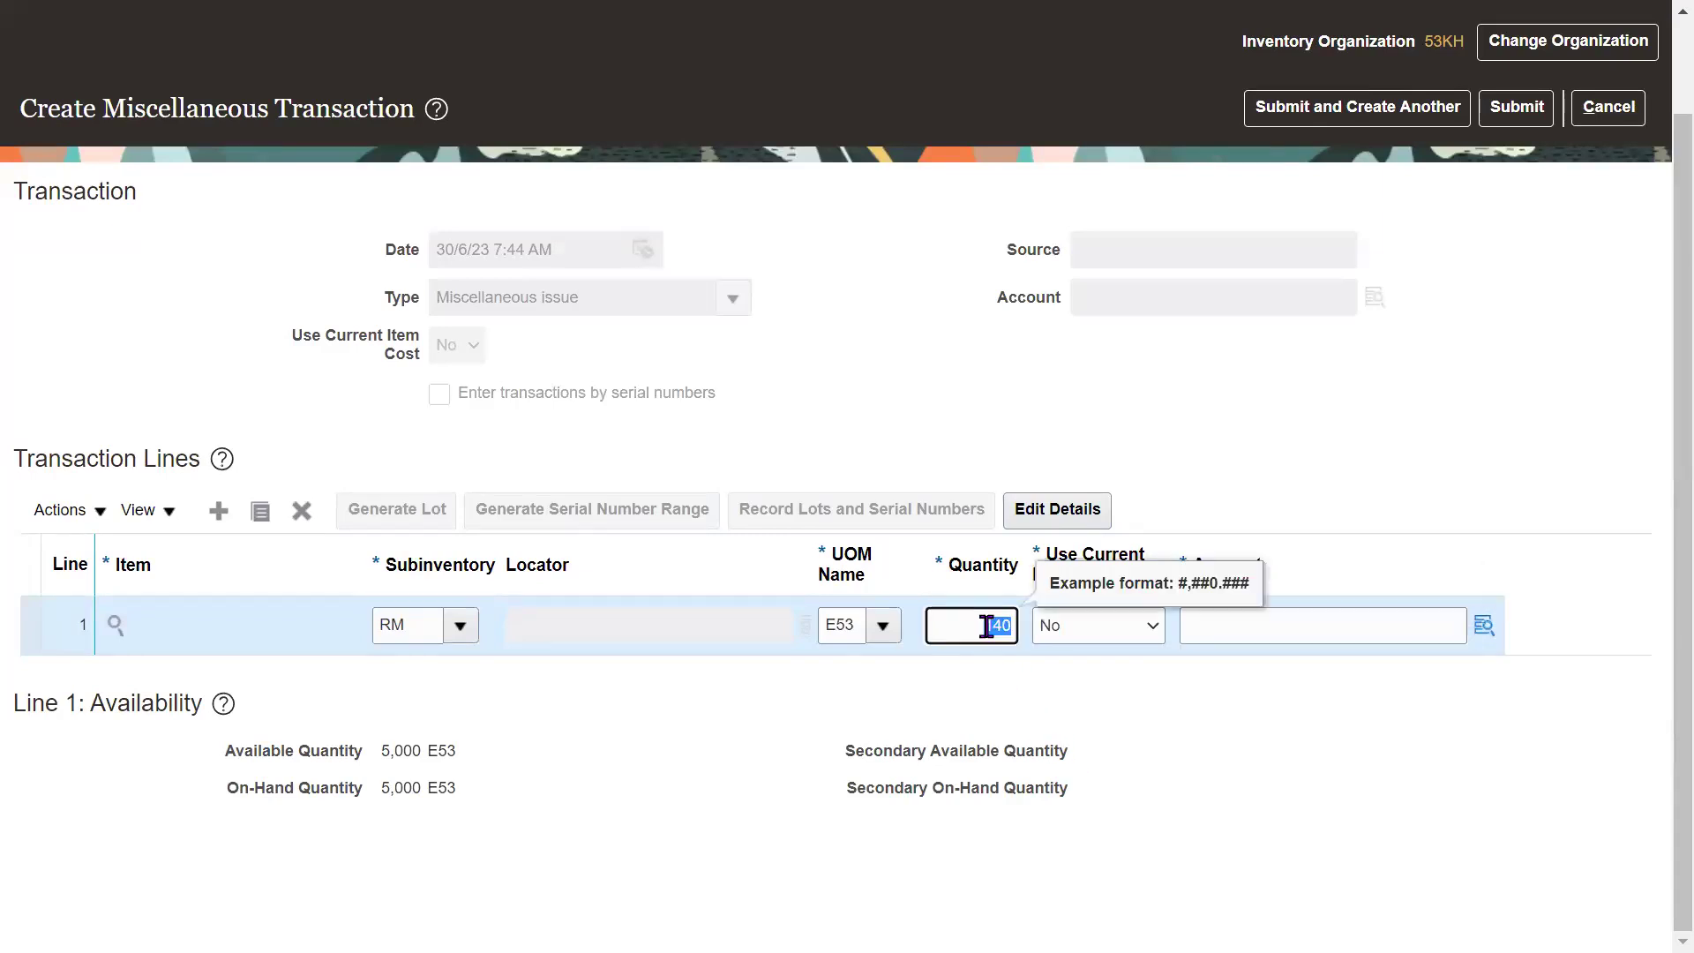
pyautogui.write('150')
pyautogui.press('Tab')
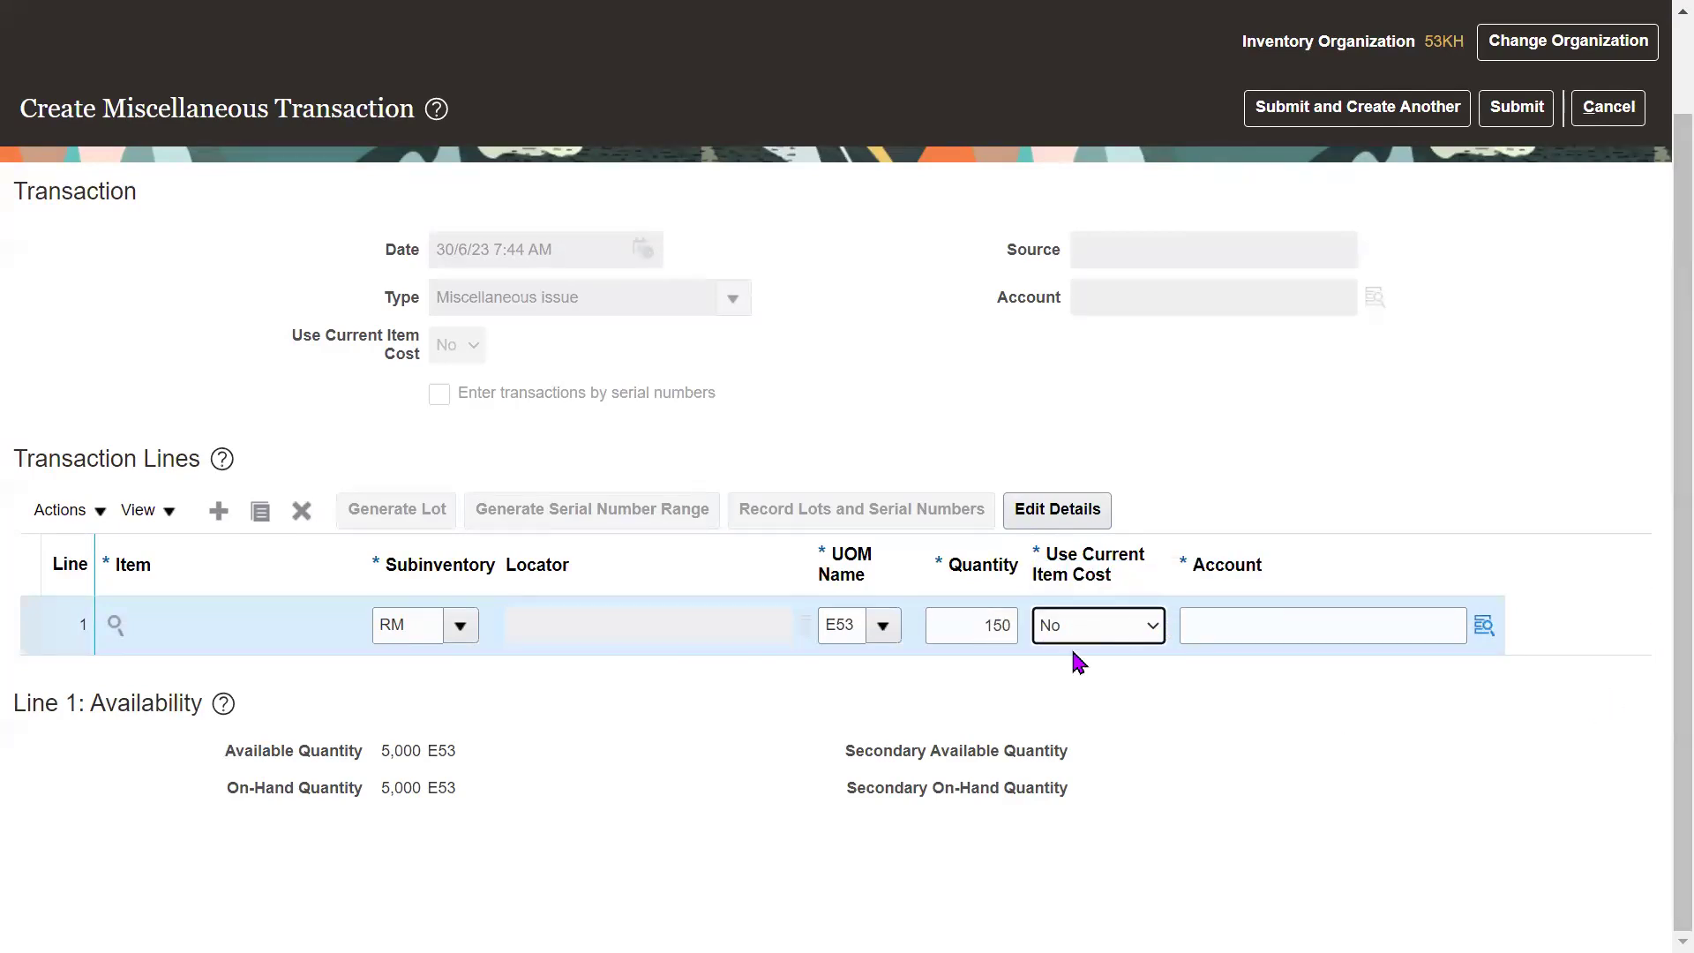
# Show the Unit Cost(INR) column in the lines table.
pyautogui.click(164, 515)
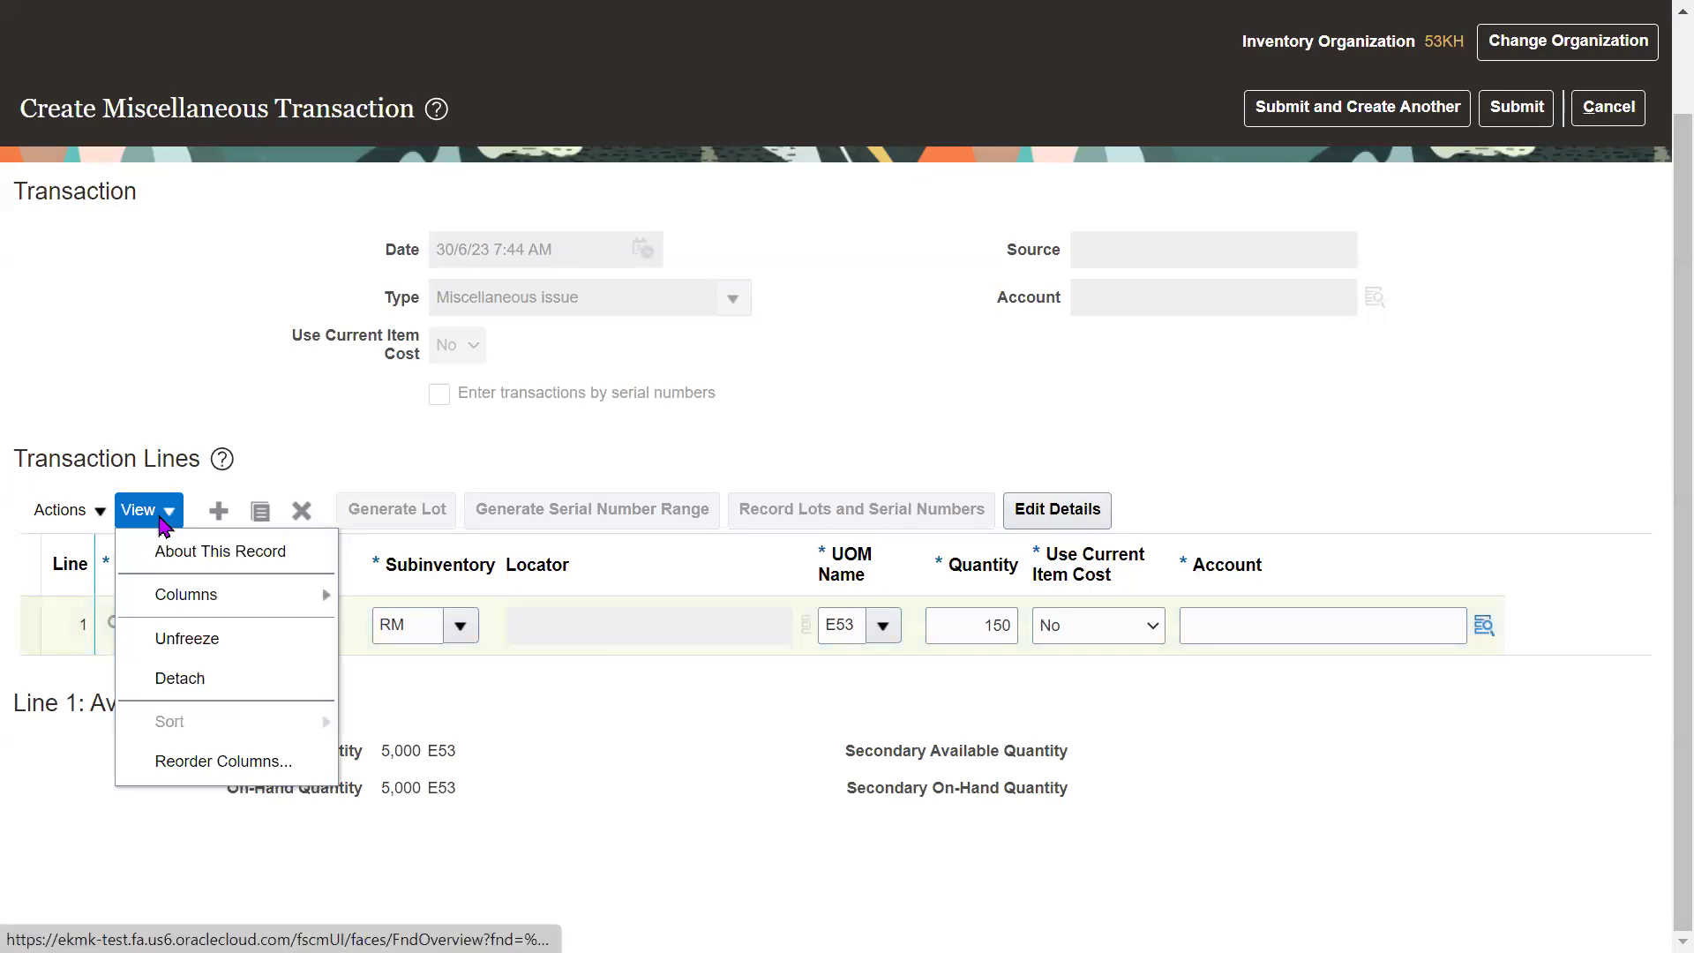
pyautogui.moveTo(250, 597)
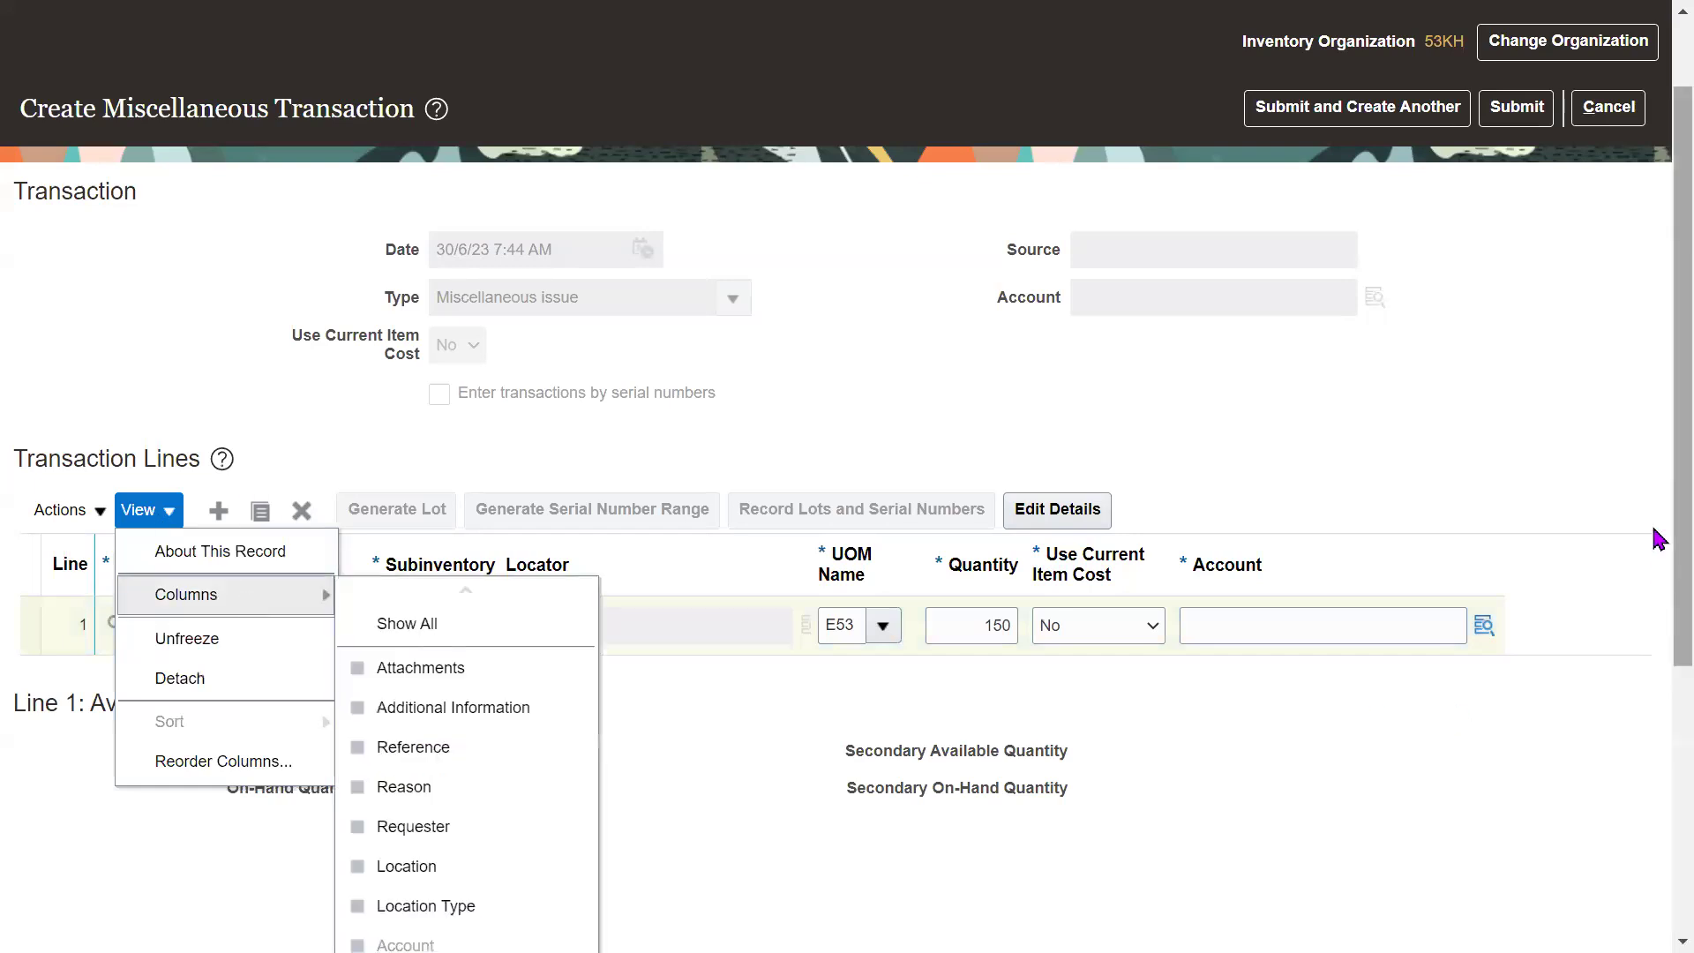
pyautogui.scroll(-3, 1655, 538)
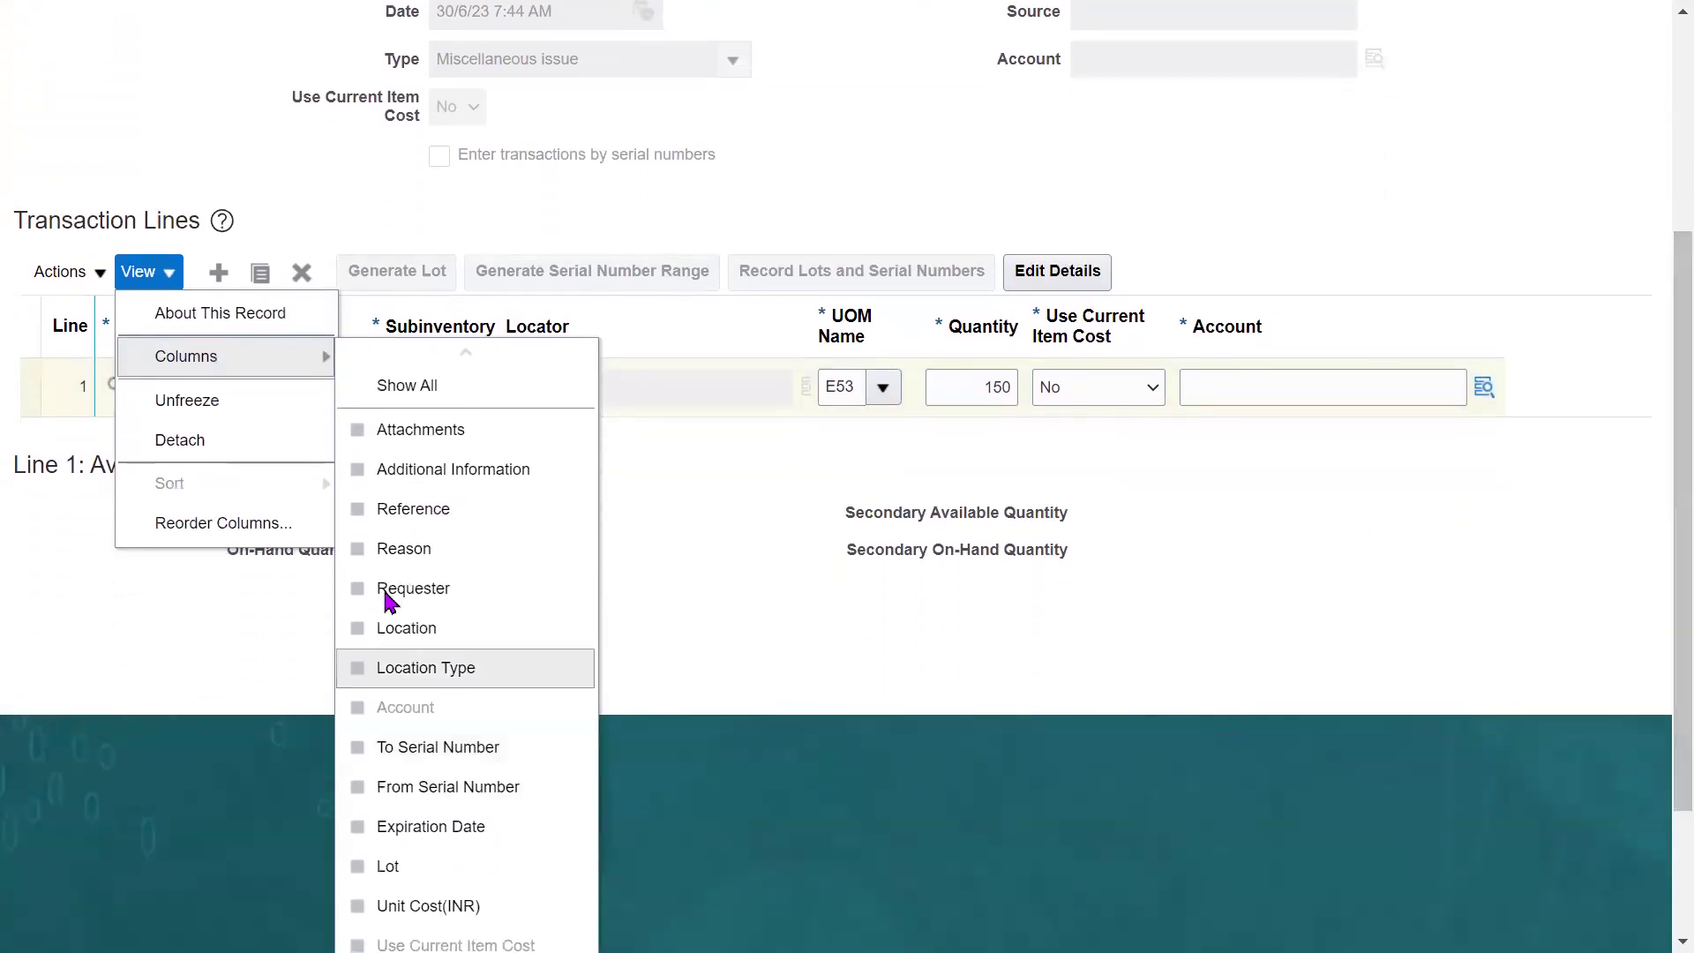
pyautogui.scroll(-1, 1663, 644)
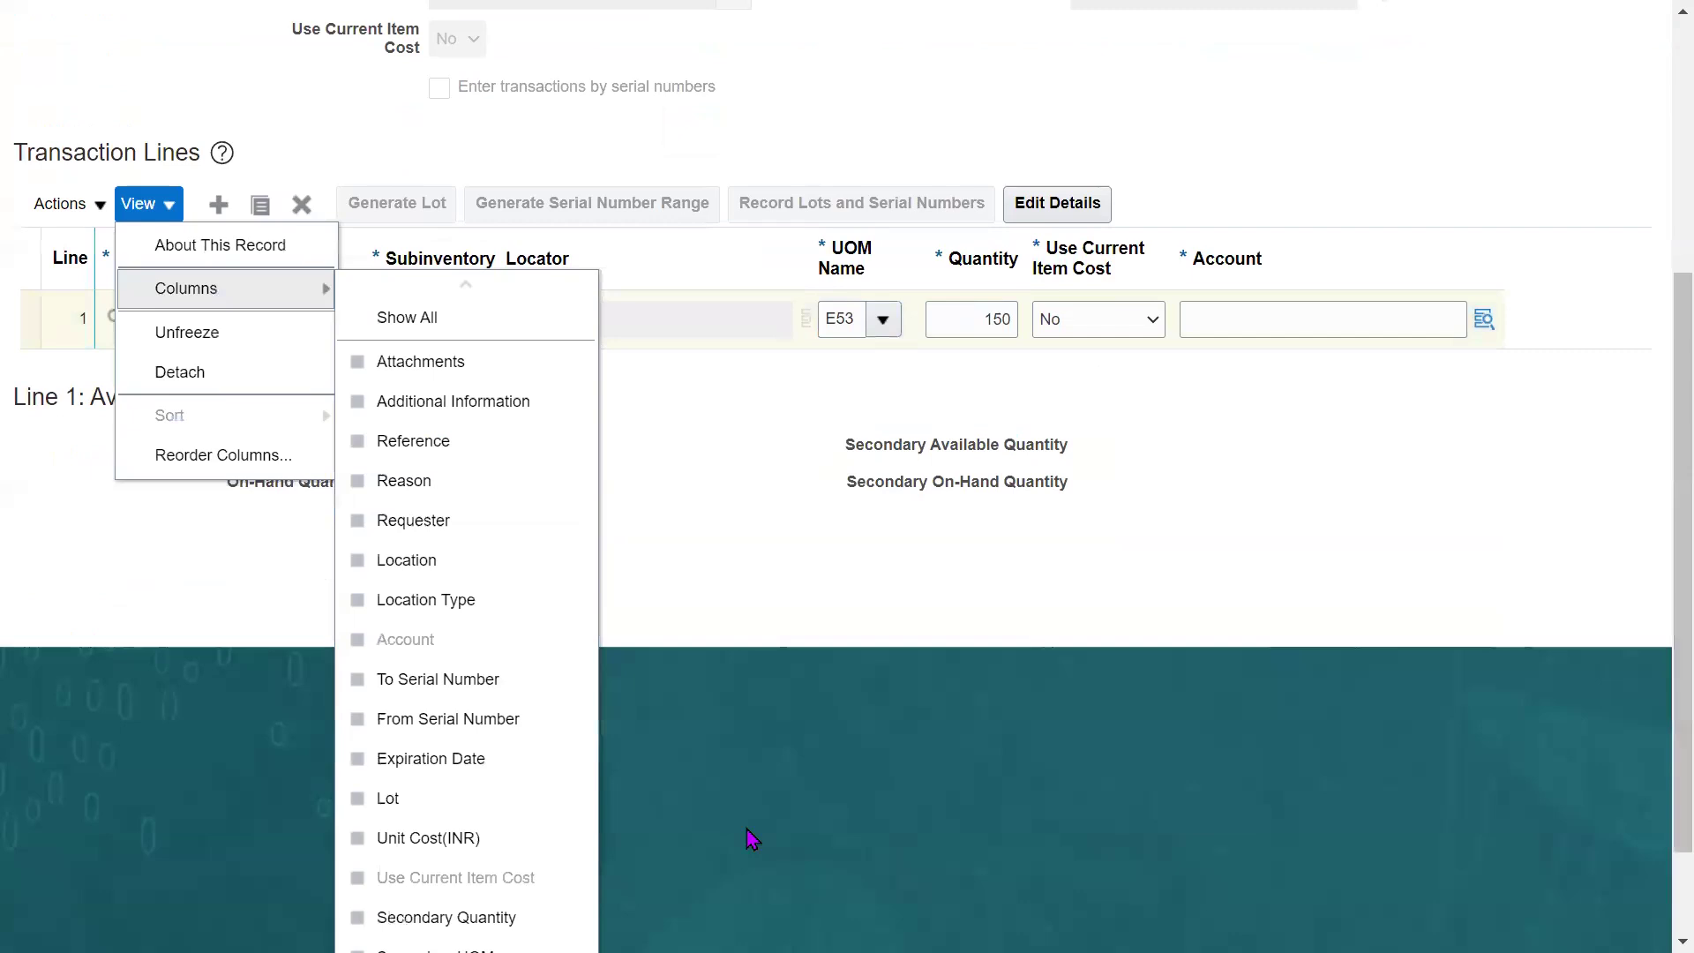
pyautogui.click(479, 838)
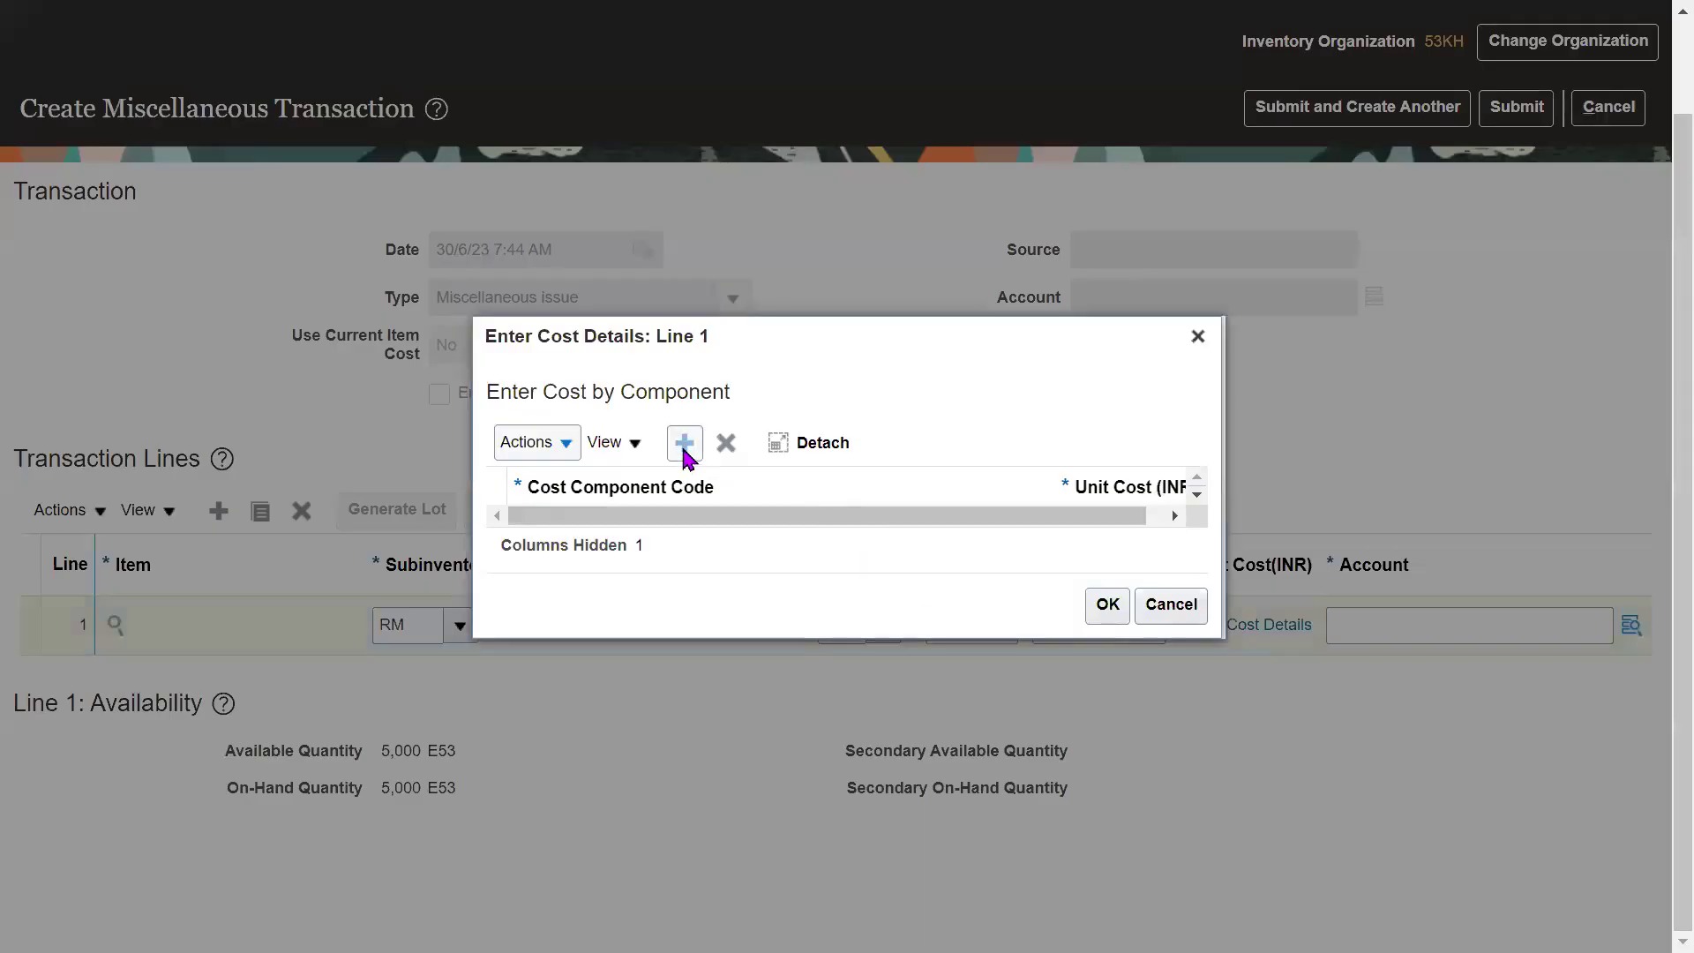
# Enter cost details for line 1: Item price component with a unit cost of 12.
pyautogui.click(685, 444)
pyautogui.click(736, 529)
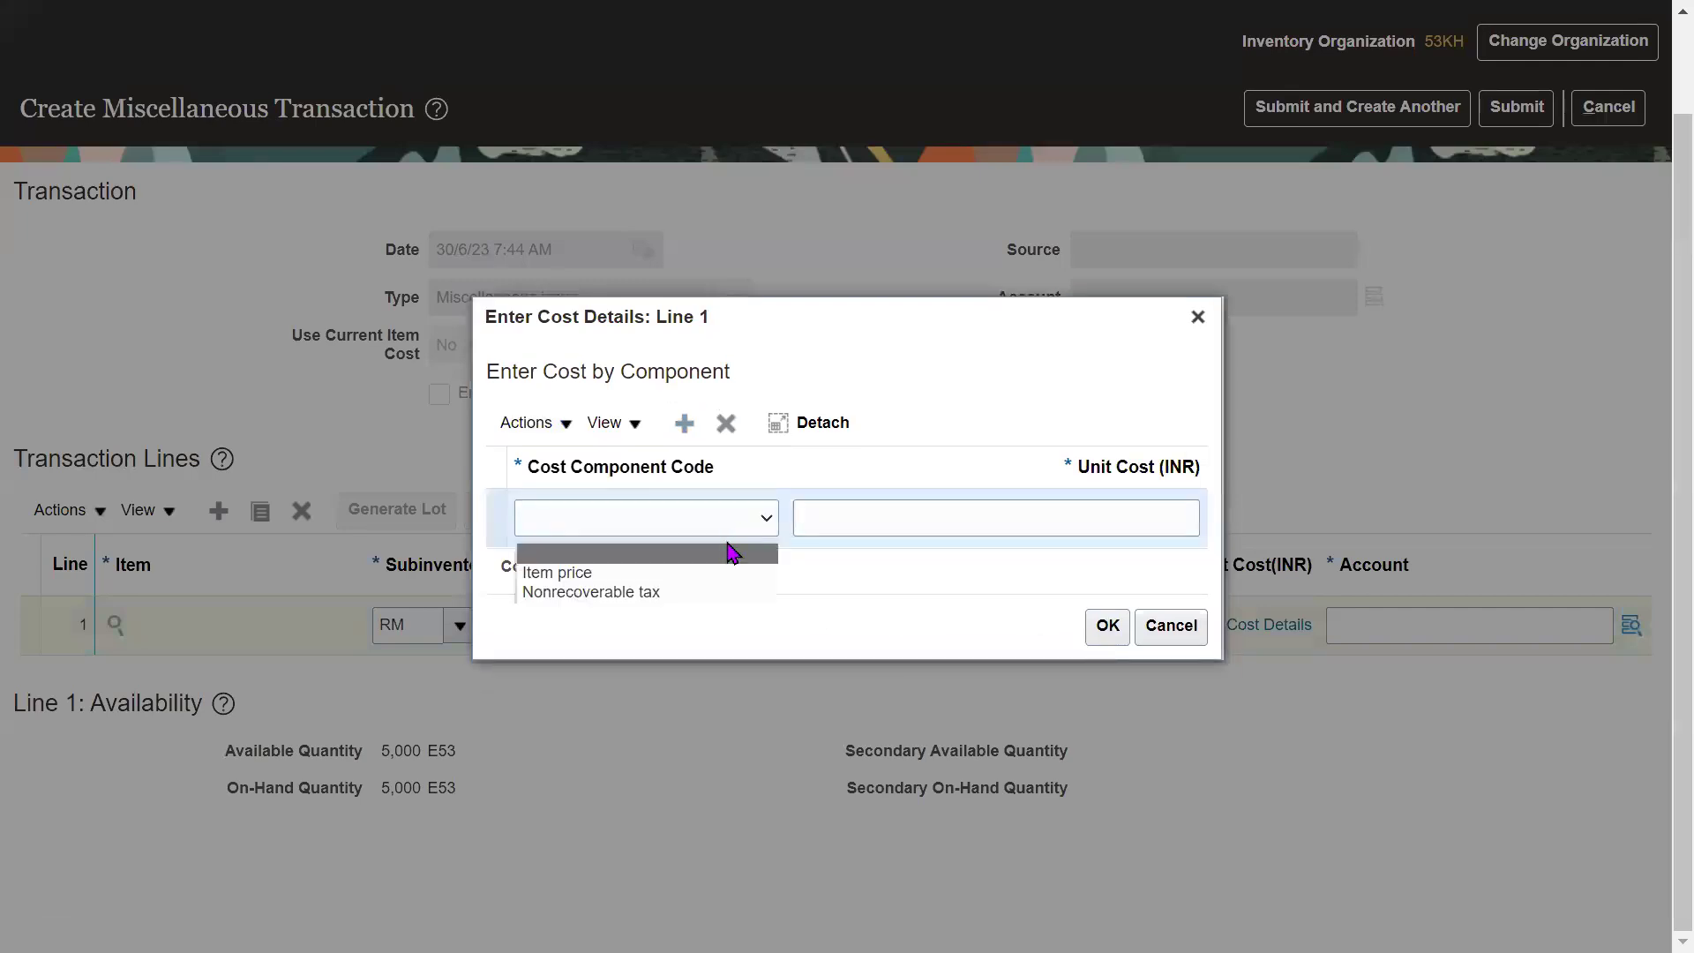
pyautogui.click(703, 574)
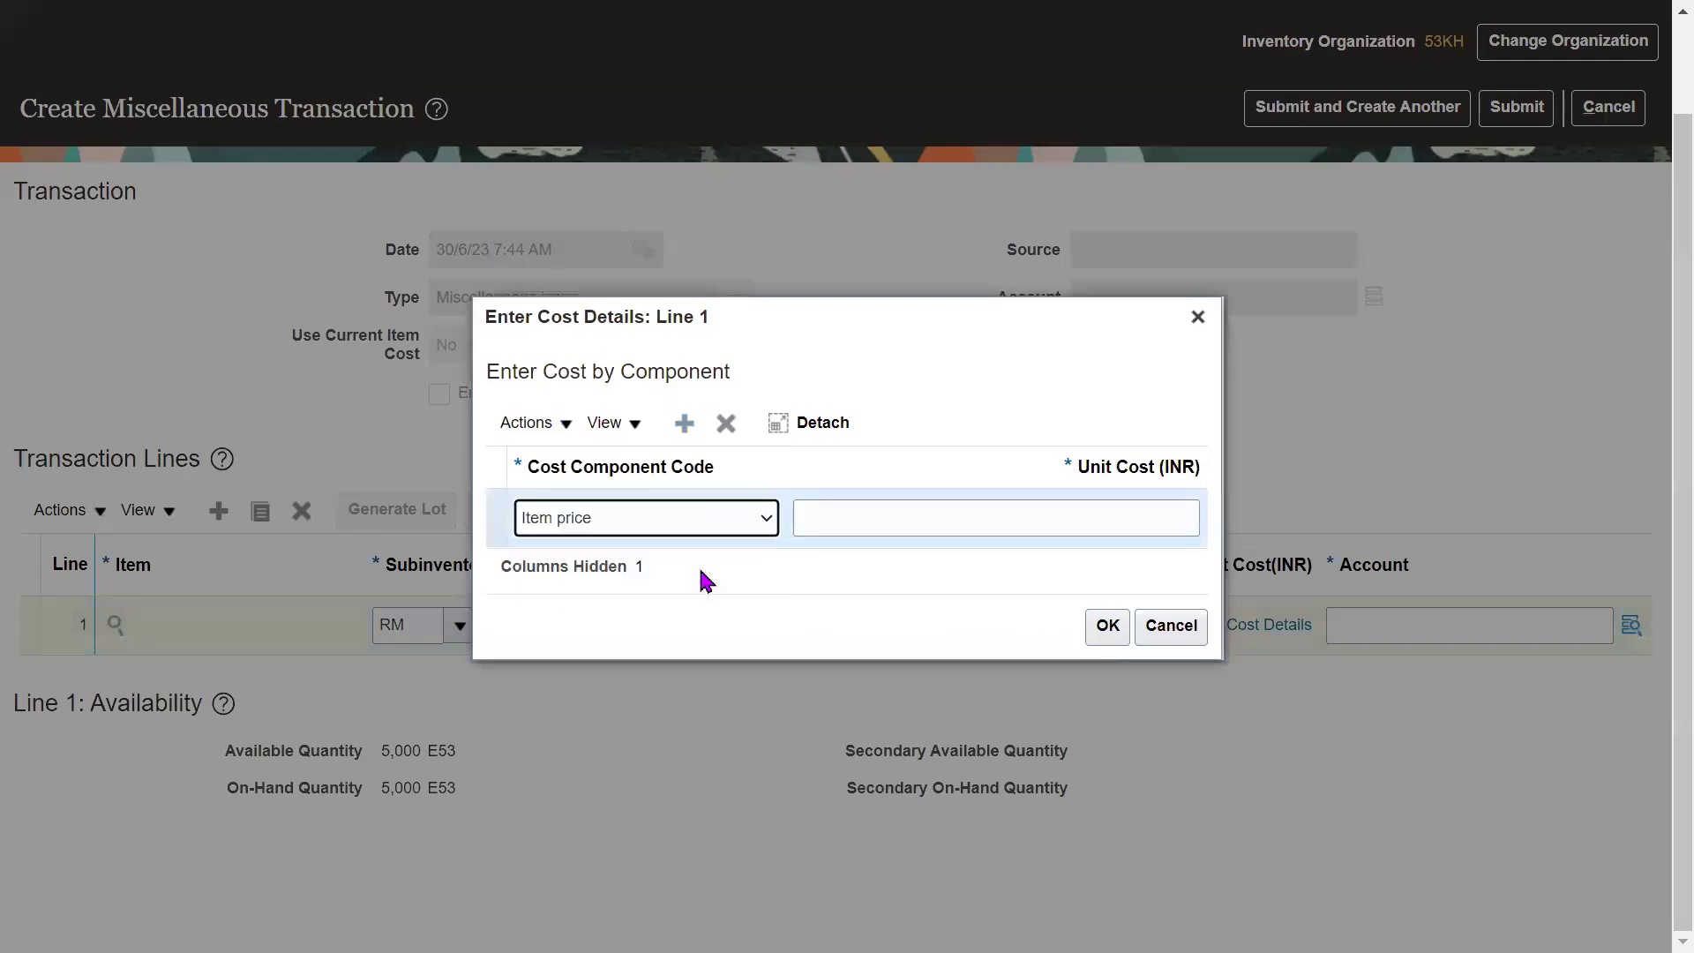
pyautogui.click(895, 519)
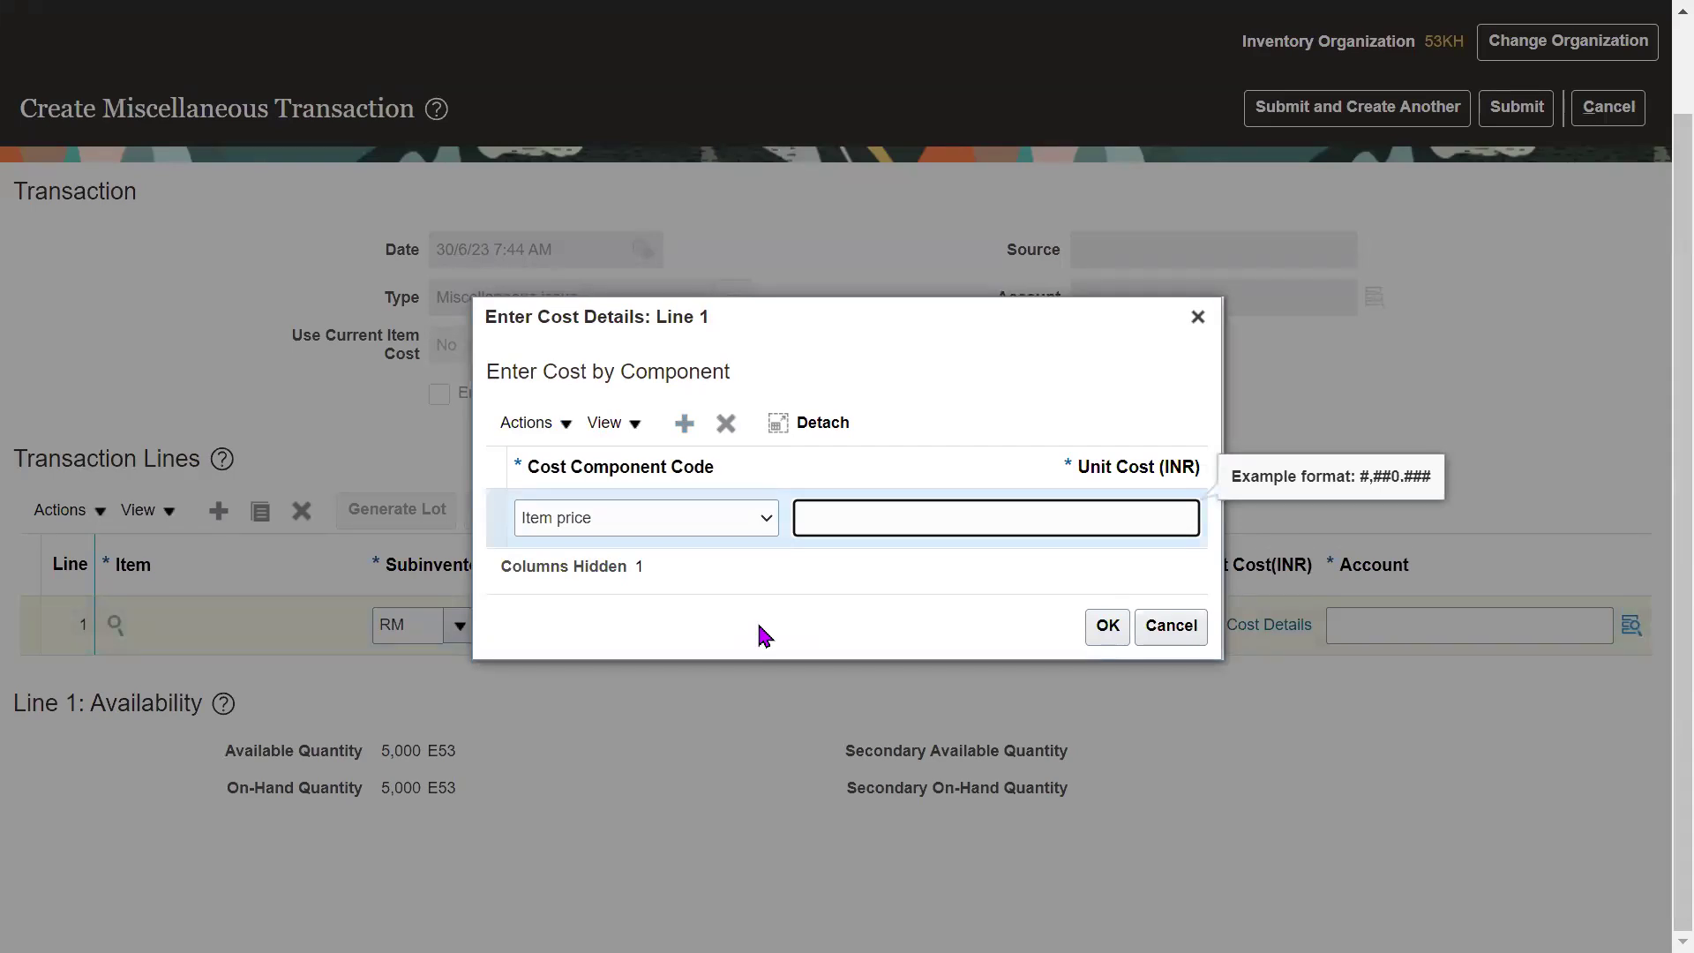
pyautogui.write('12')
pyautogui.click(1096, 628)
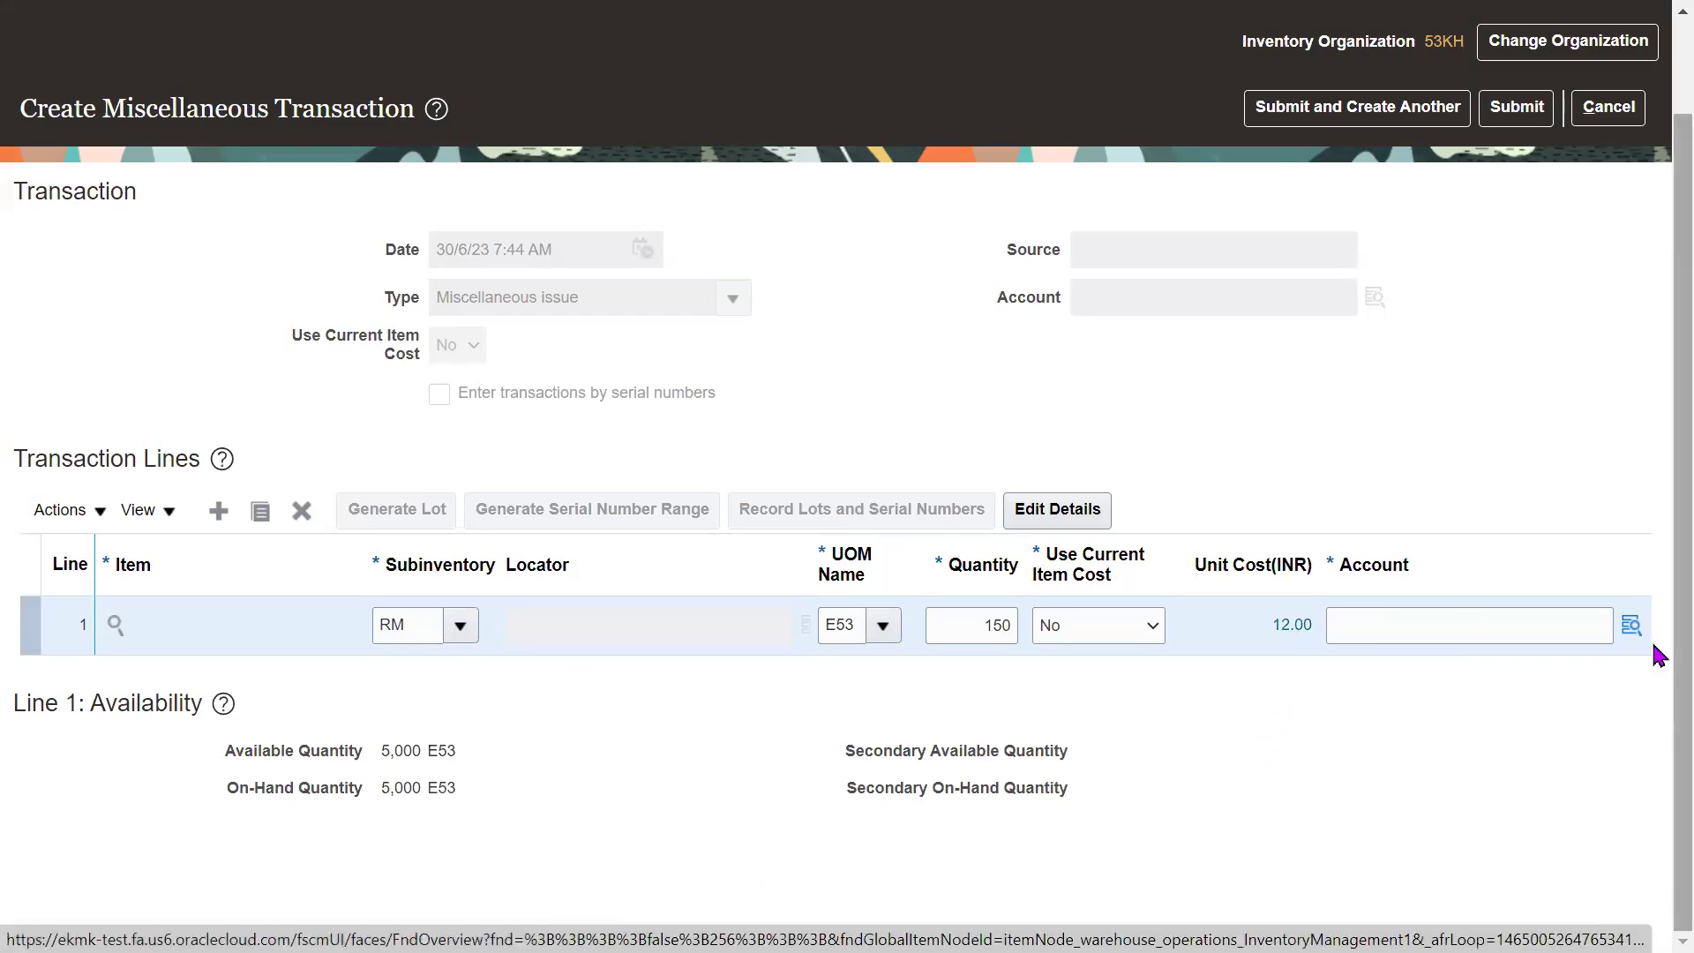
# Set the line's account to 01/002/4212.
pyautogui.click(1632, 627)
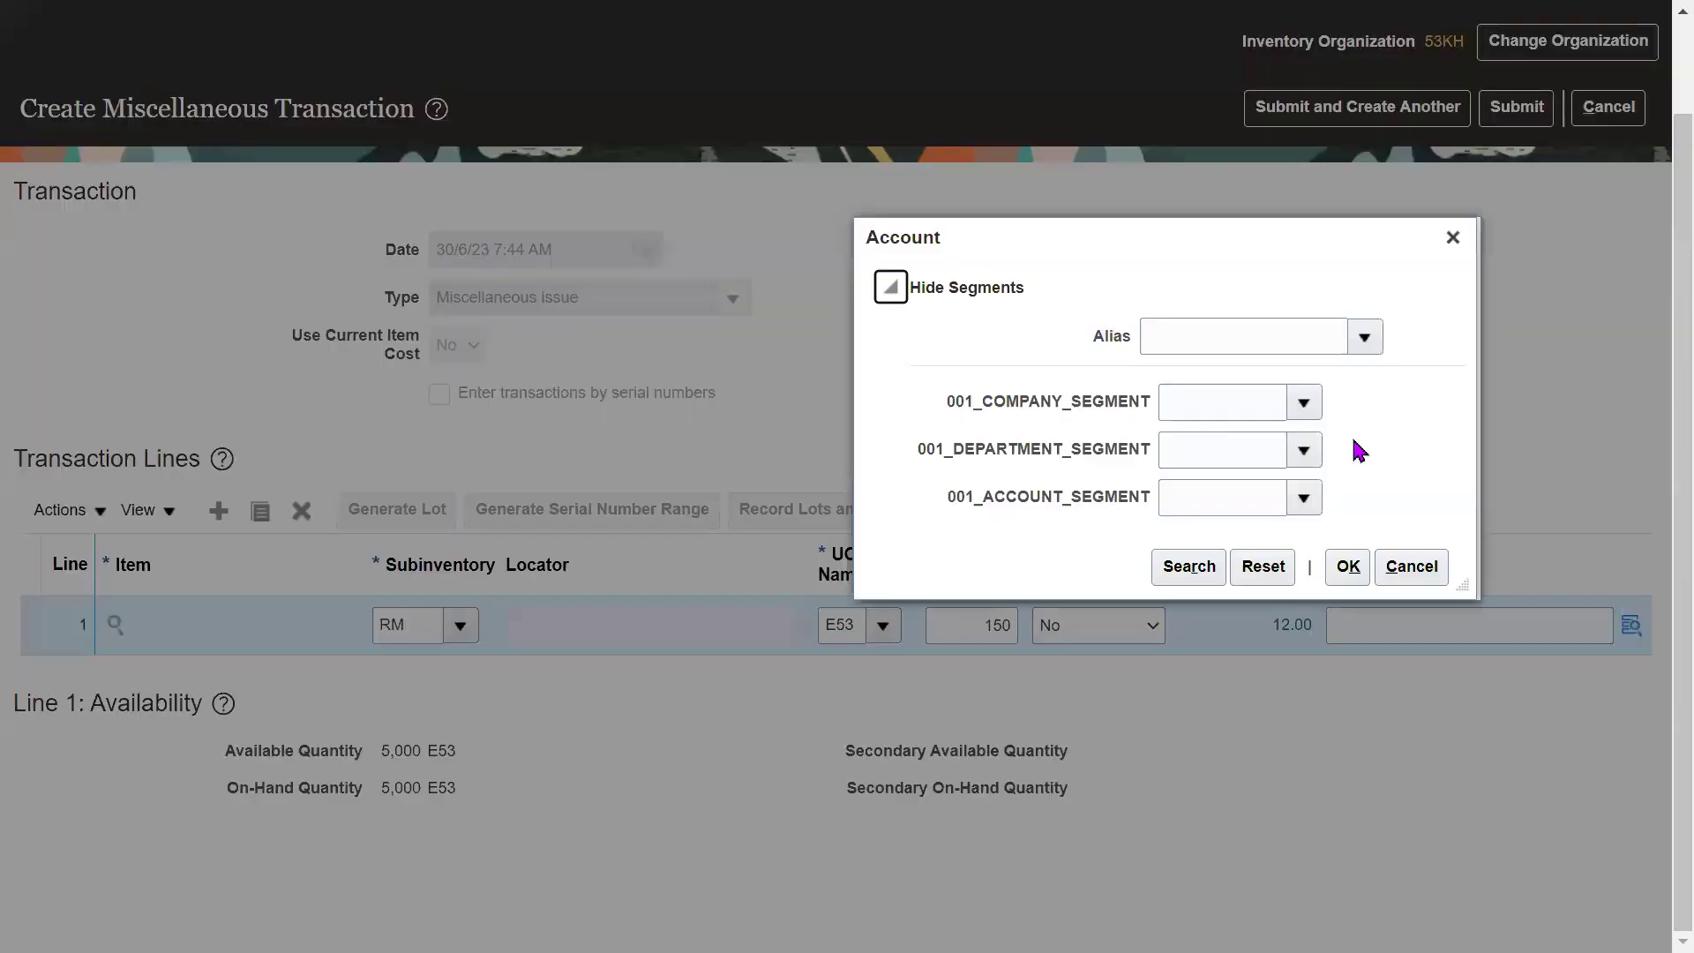
pyautogui.click(1163, 569)
pyautogui.click(1305, 462)
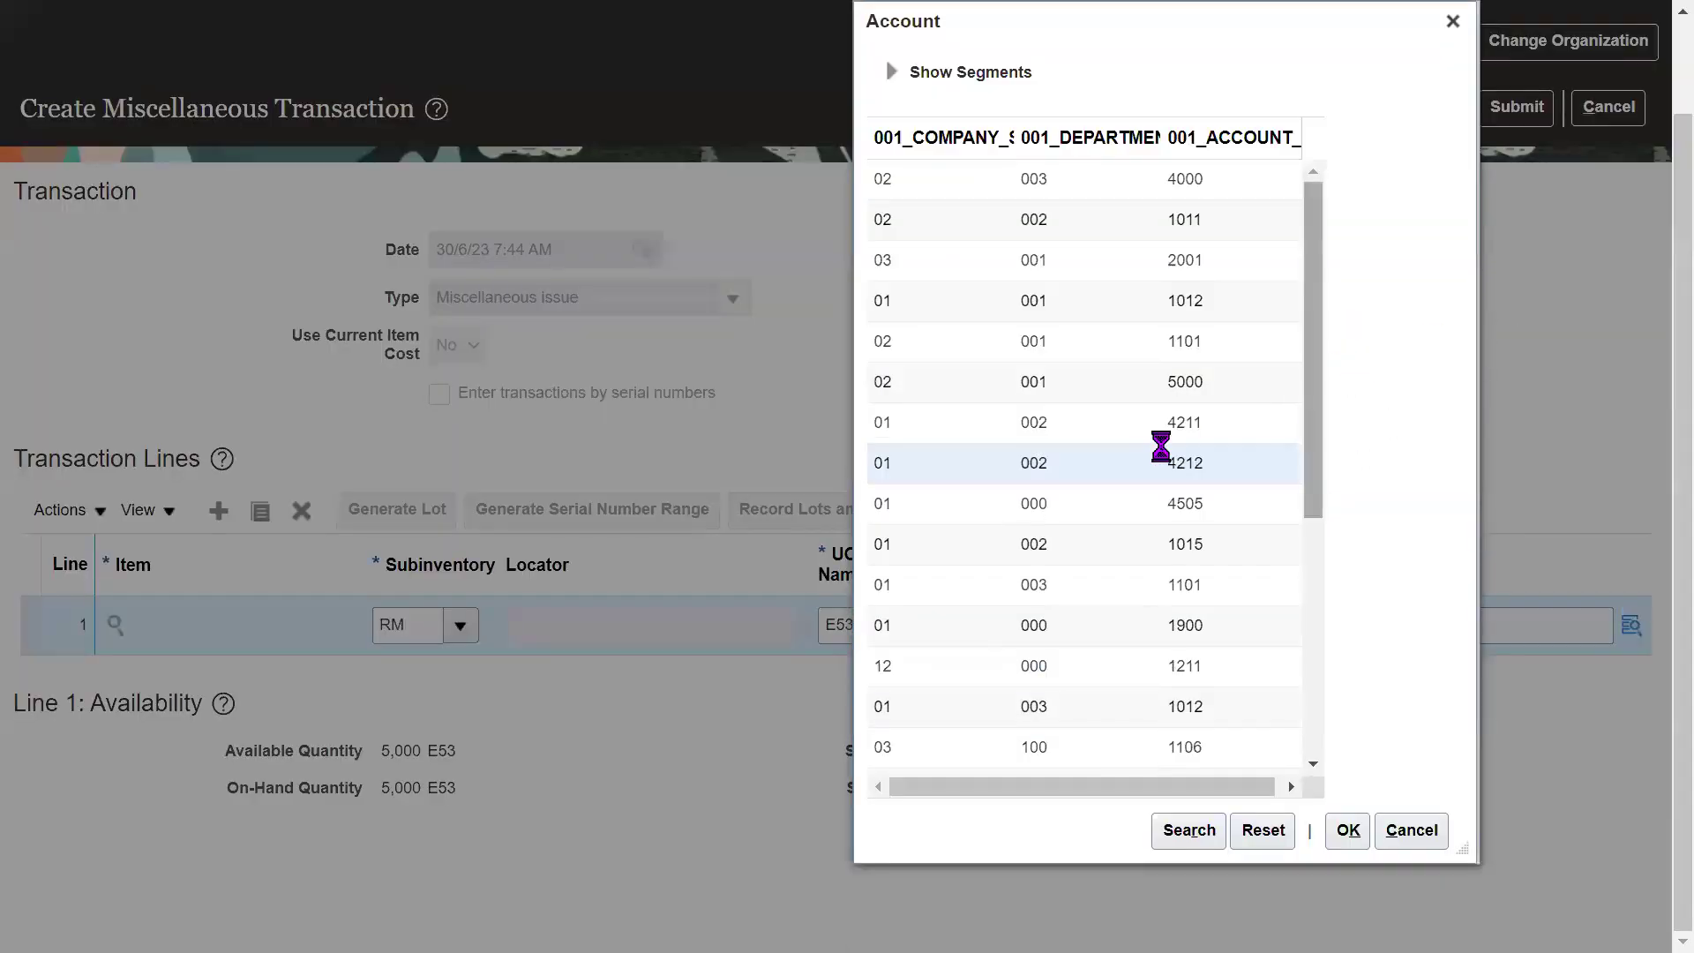
pyautogui.click(1347, 829)
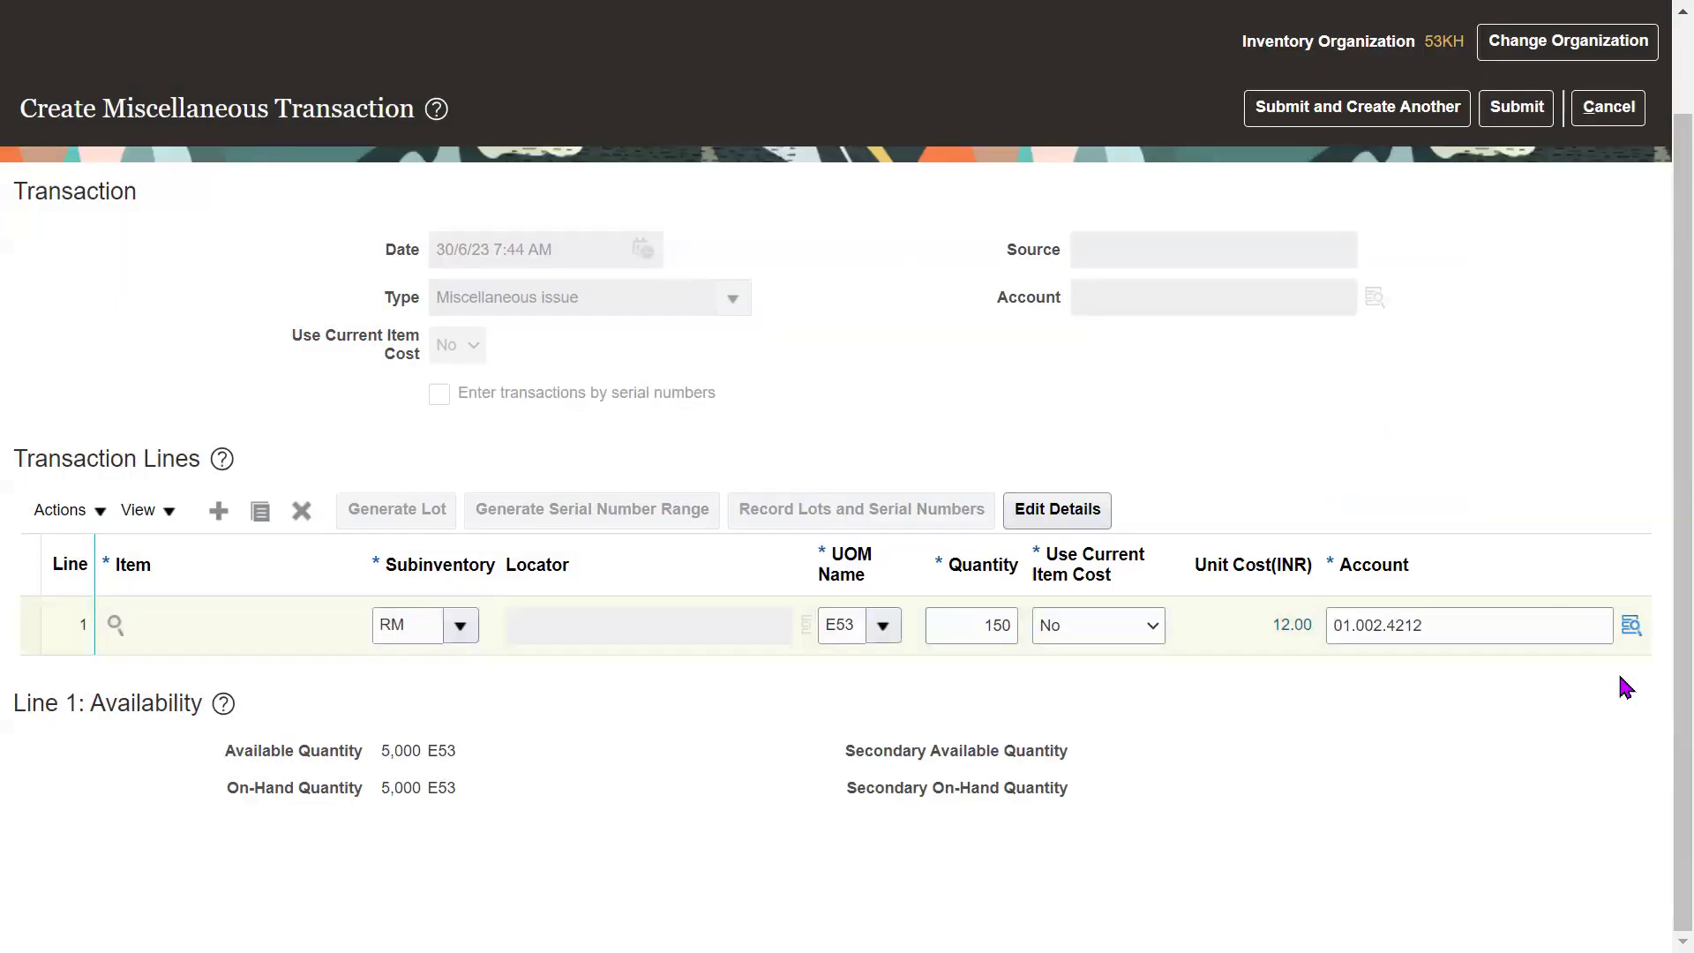
# Check the 150 line quantity and submit the Miscellaneous issue.
pyautogui.click(986, 628)
pyautogui.click(863, 381)
pyautogui.moveTo(545, 300); pyautogui.dragTo(575, 305)
pyautogui.click(871, 349)
pyautogui.click(997, 628)
pyautogui.click(1491, 412)
pyautogui.click(1527, 121)
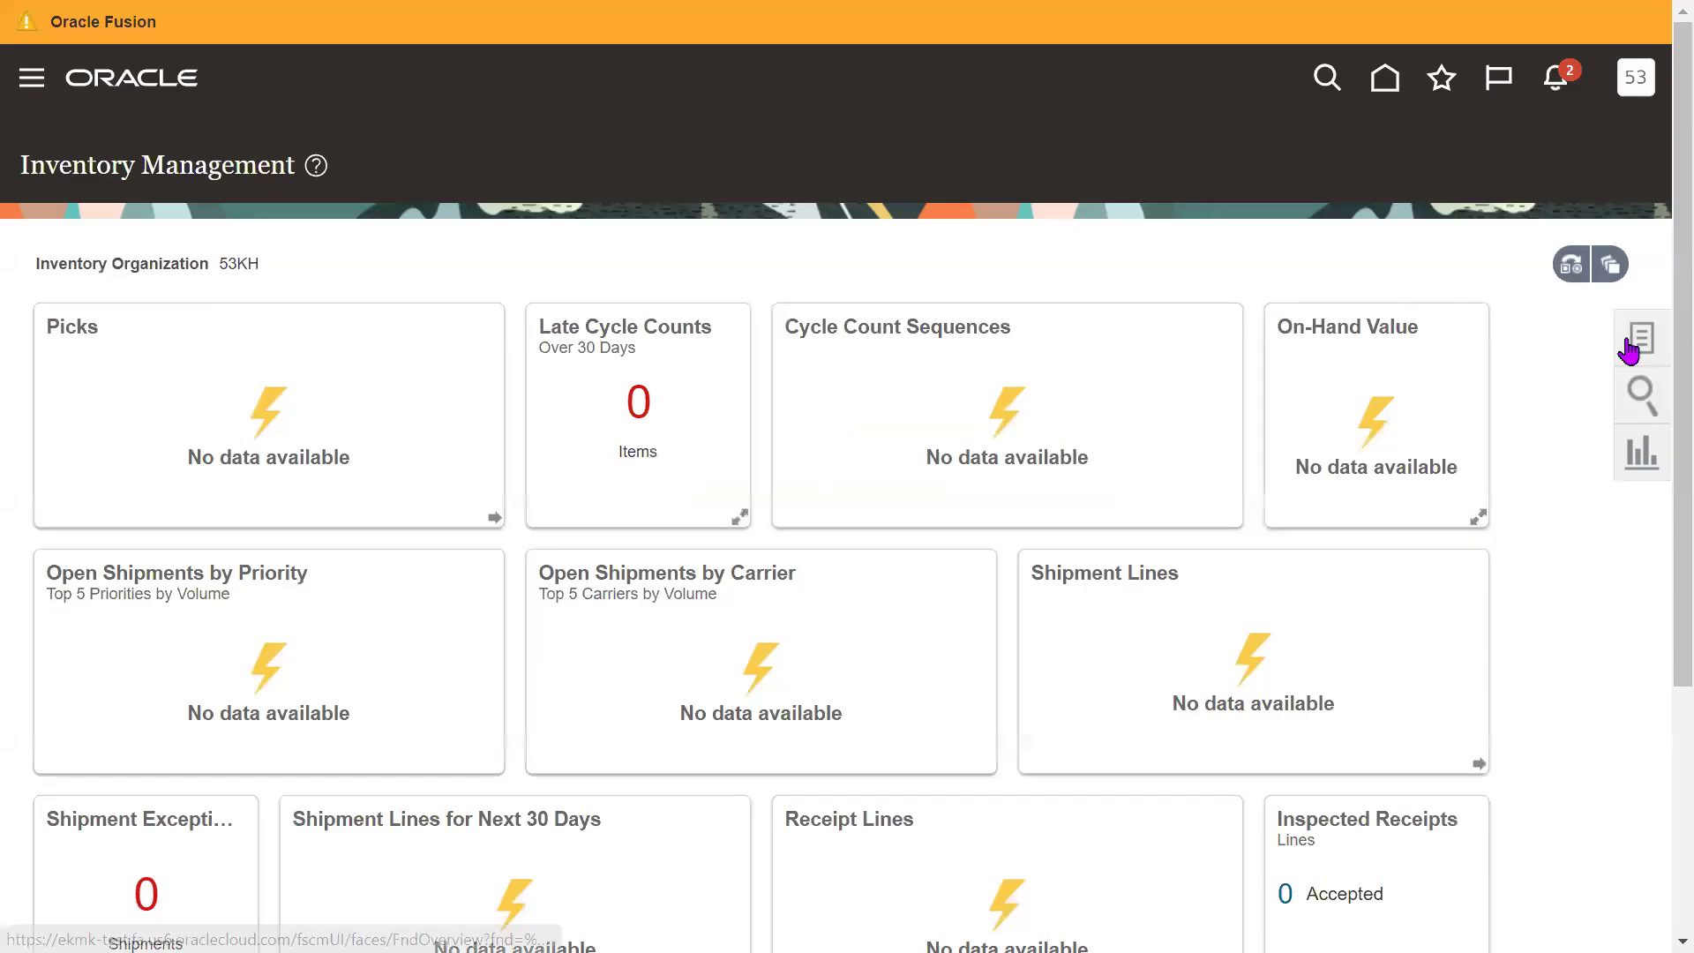
# Open Manage Item Quantities and choose item 53KFG101 from the 53K lookup.
pyautogui.click(1629, 344)
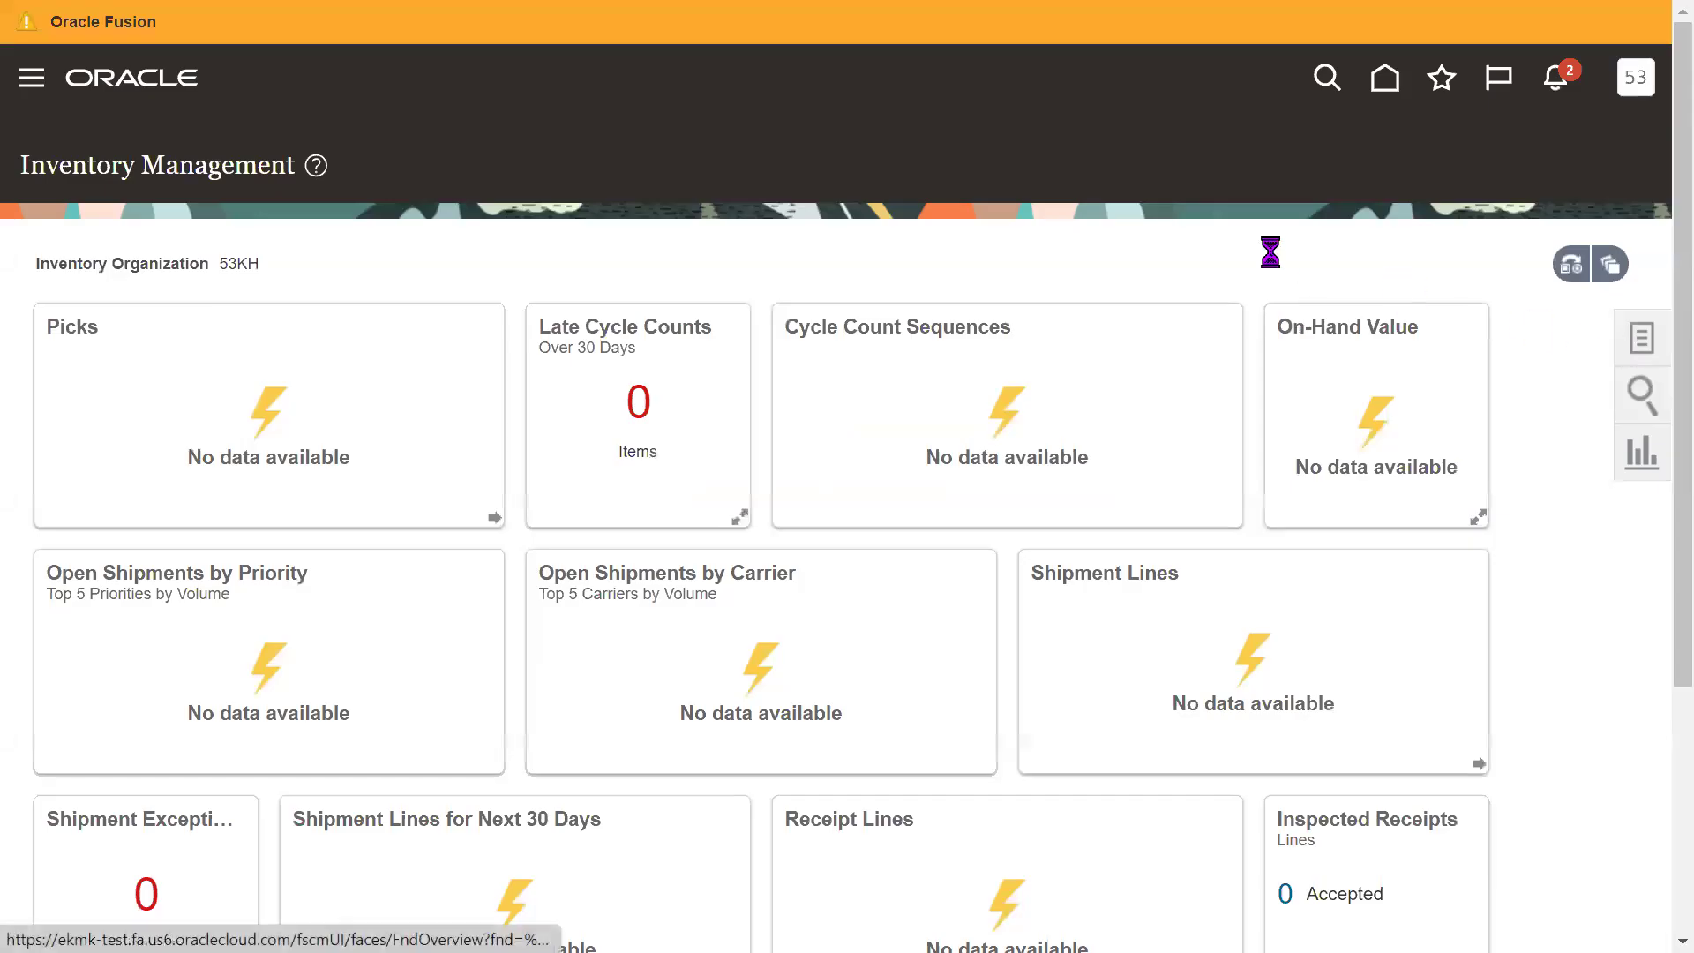
pyautogui.moveTo(1355, 212); pyautogui.dragTo(1227, 204)
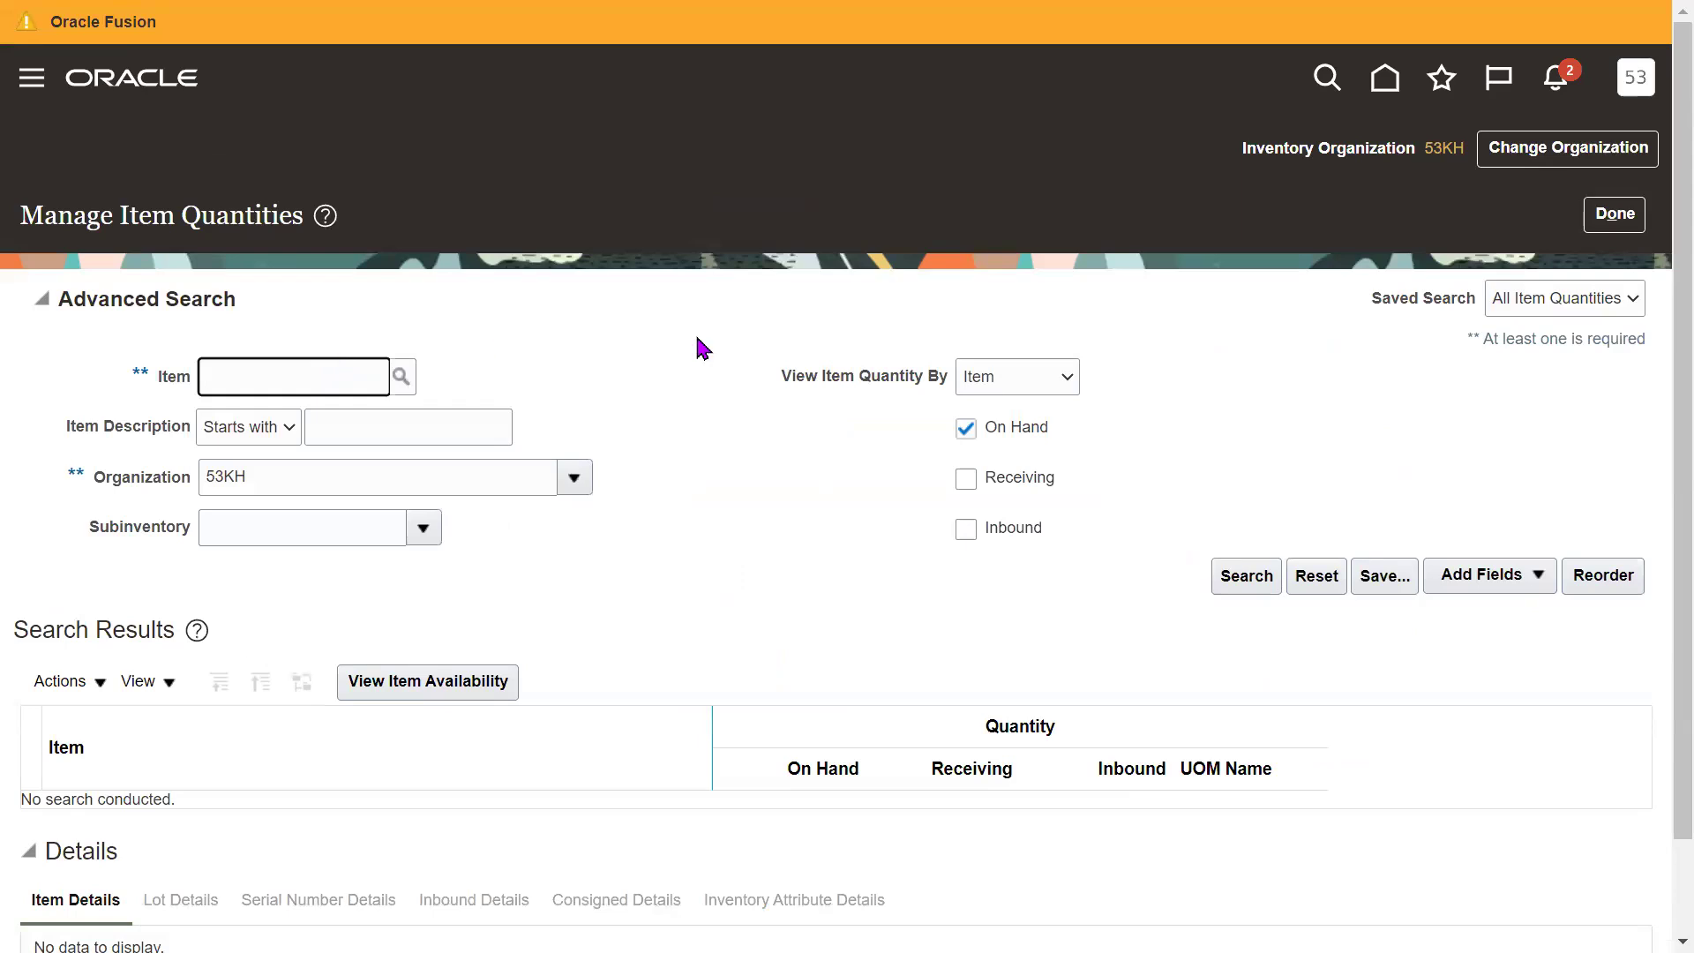
pyautogui.write('53K')
pyautogui.press('Tab')
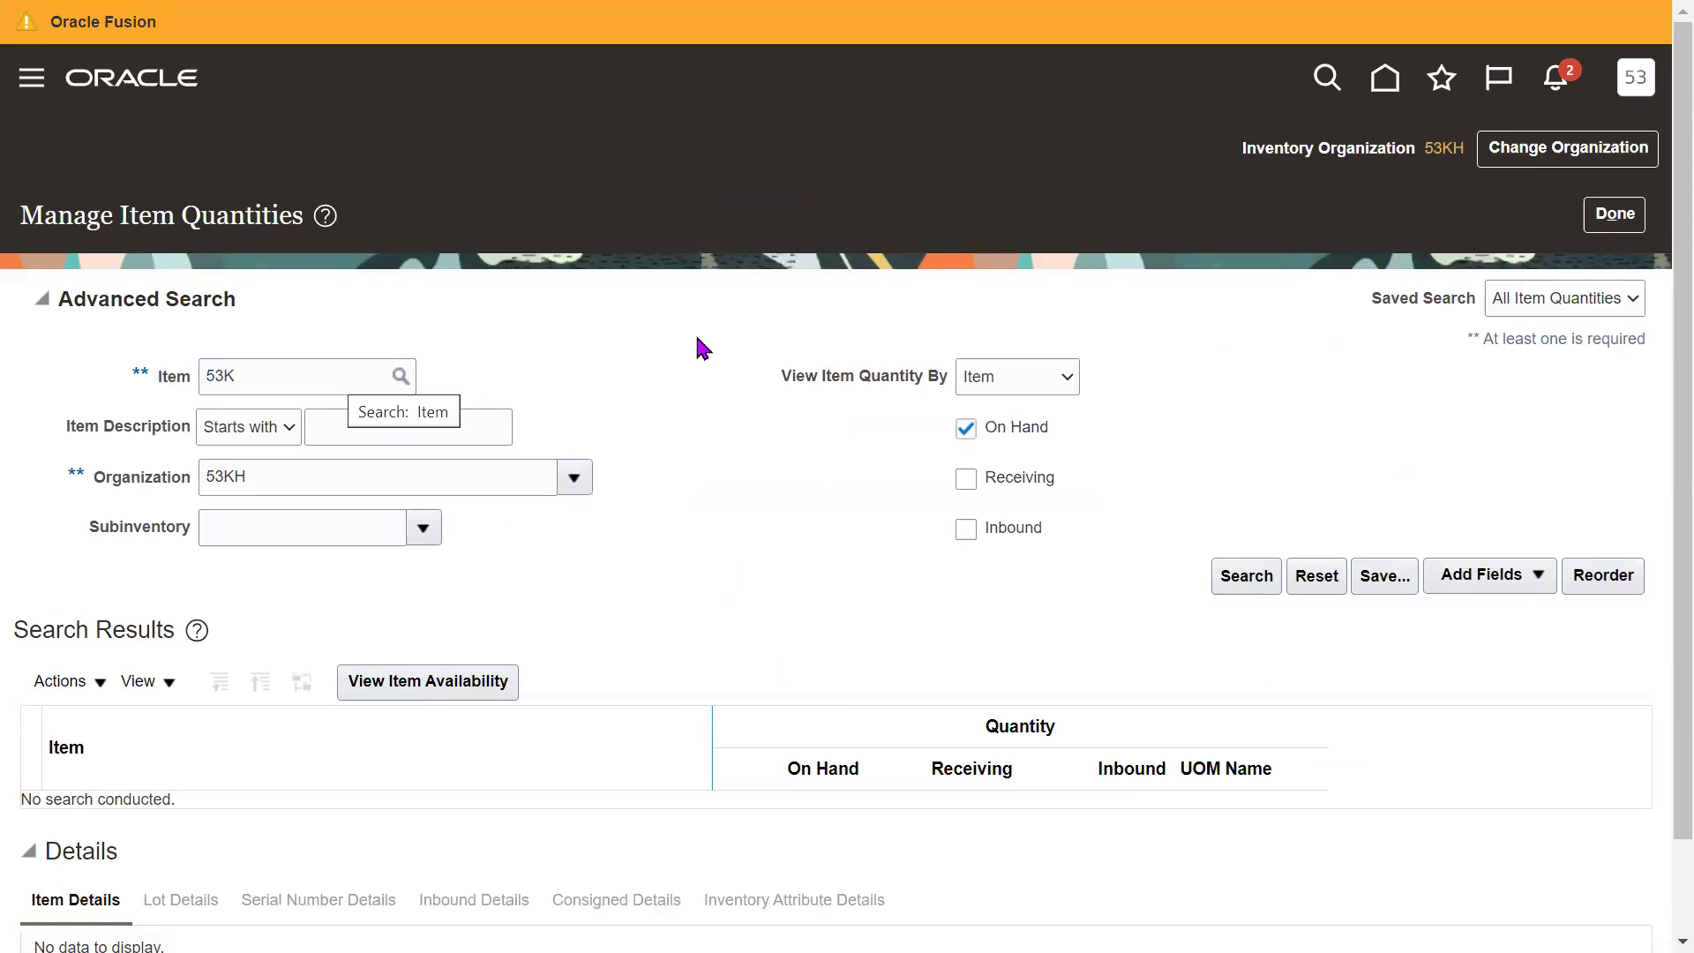
pyautogui.press('Return')
pyautogui.click(729, 609)
pyautogui.click(1030, 746)
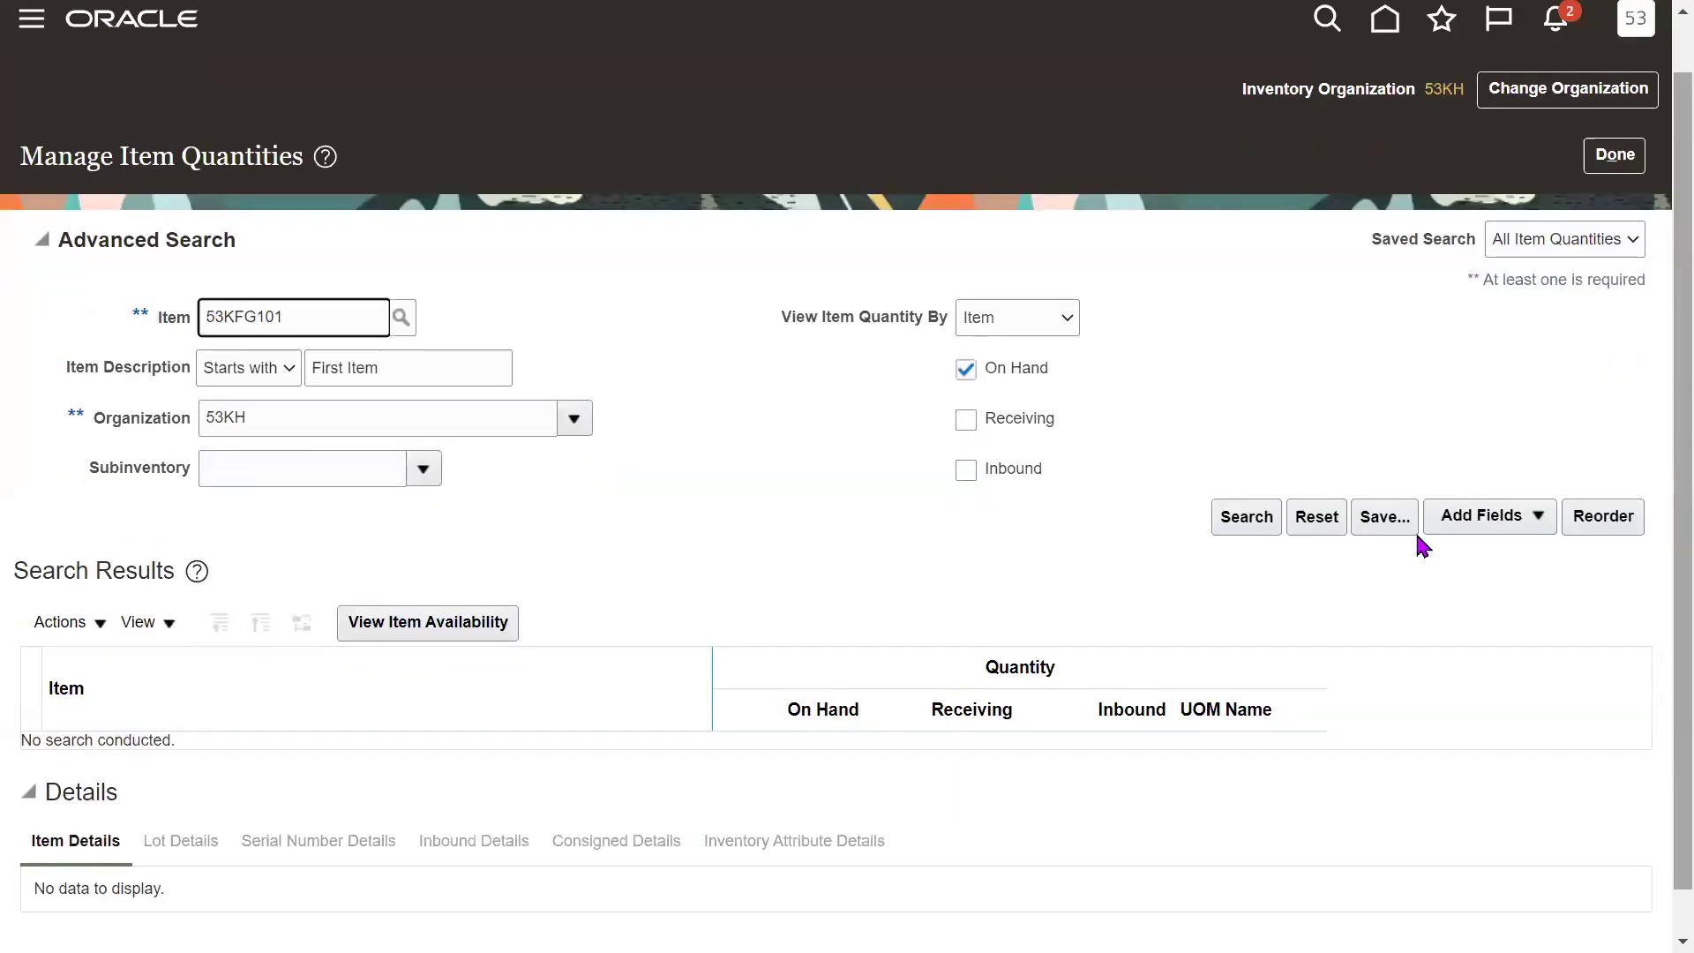
# Search on-hand quantities for 53KFG101, showing 4,850 E53 in subinventory RM.
pyautogui.click(1253, 517)
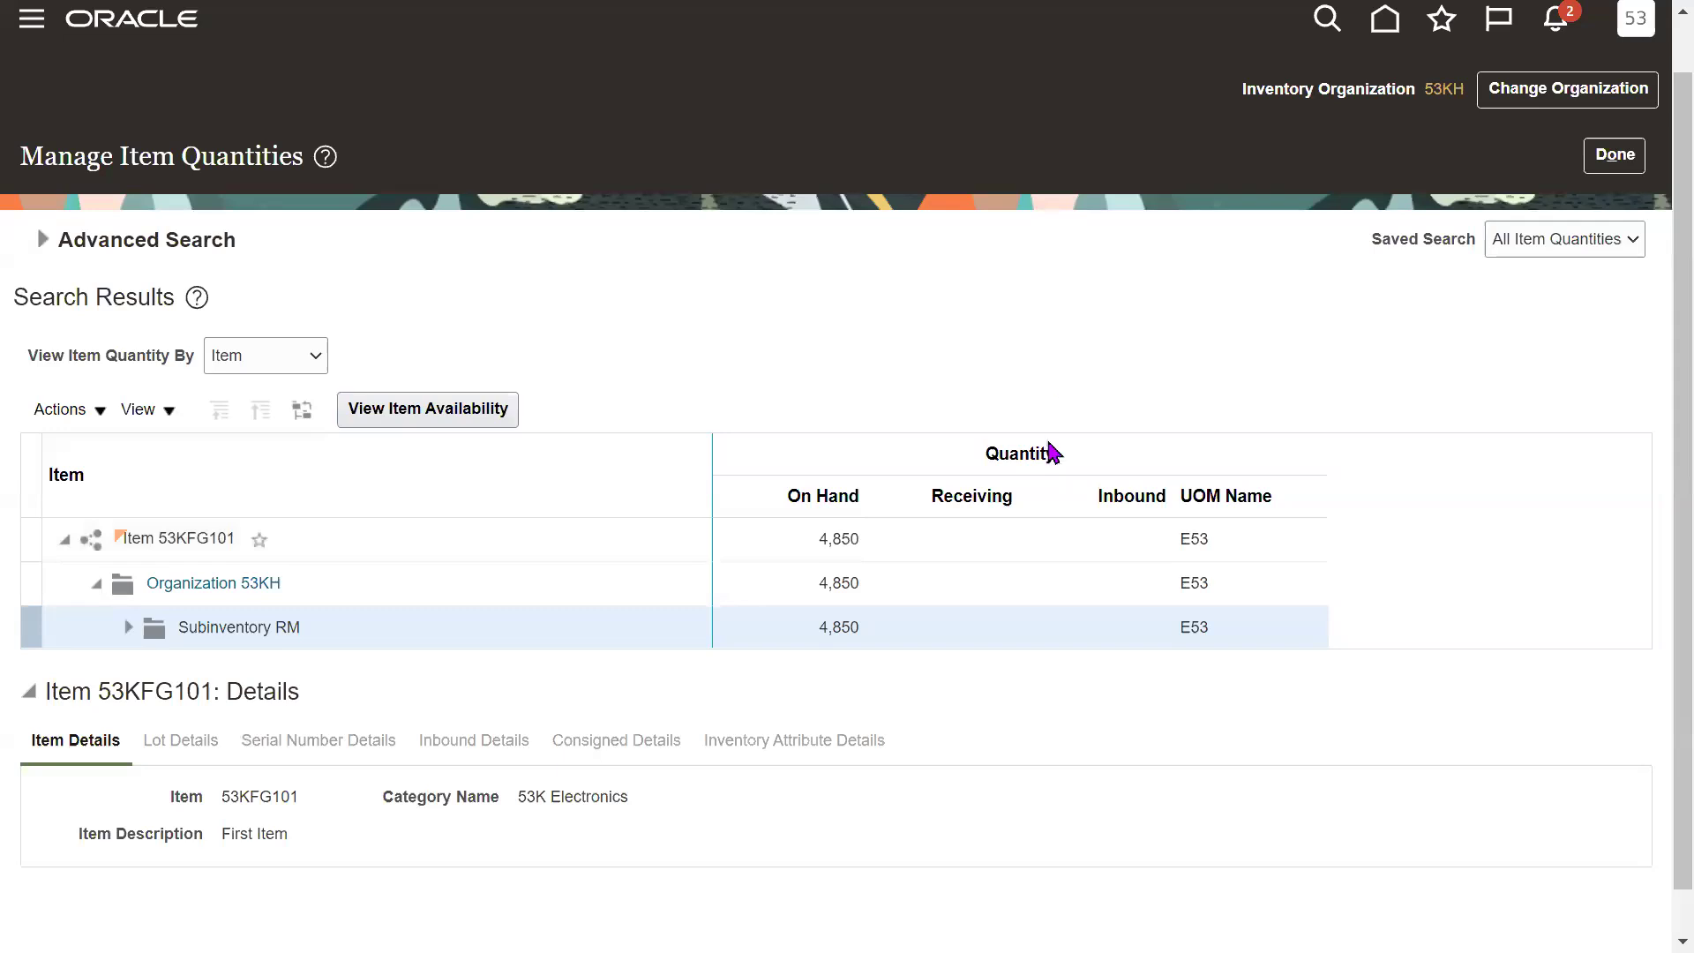
pyautogui.moveTo(863, 627); pyautogui.dragTo(825, 632)
pyautogui.click(1135, 699)
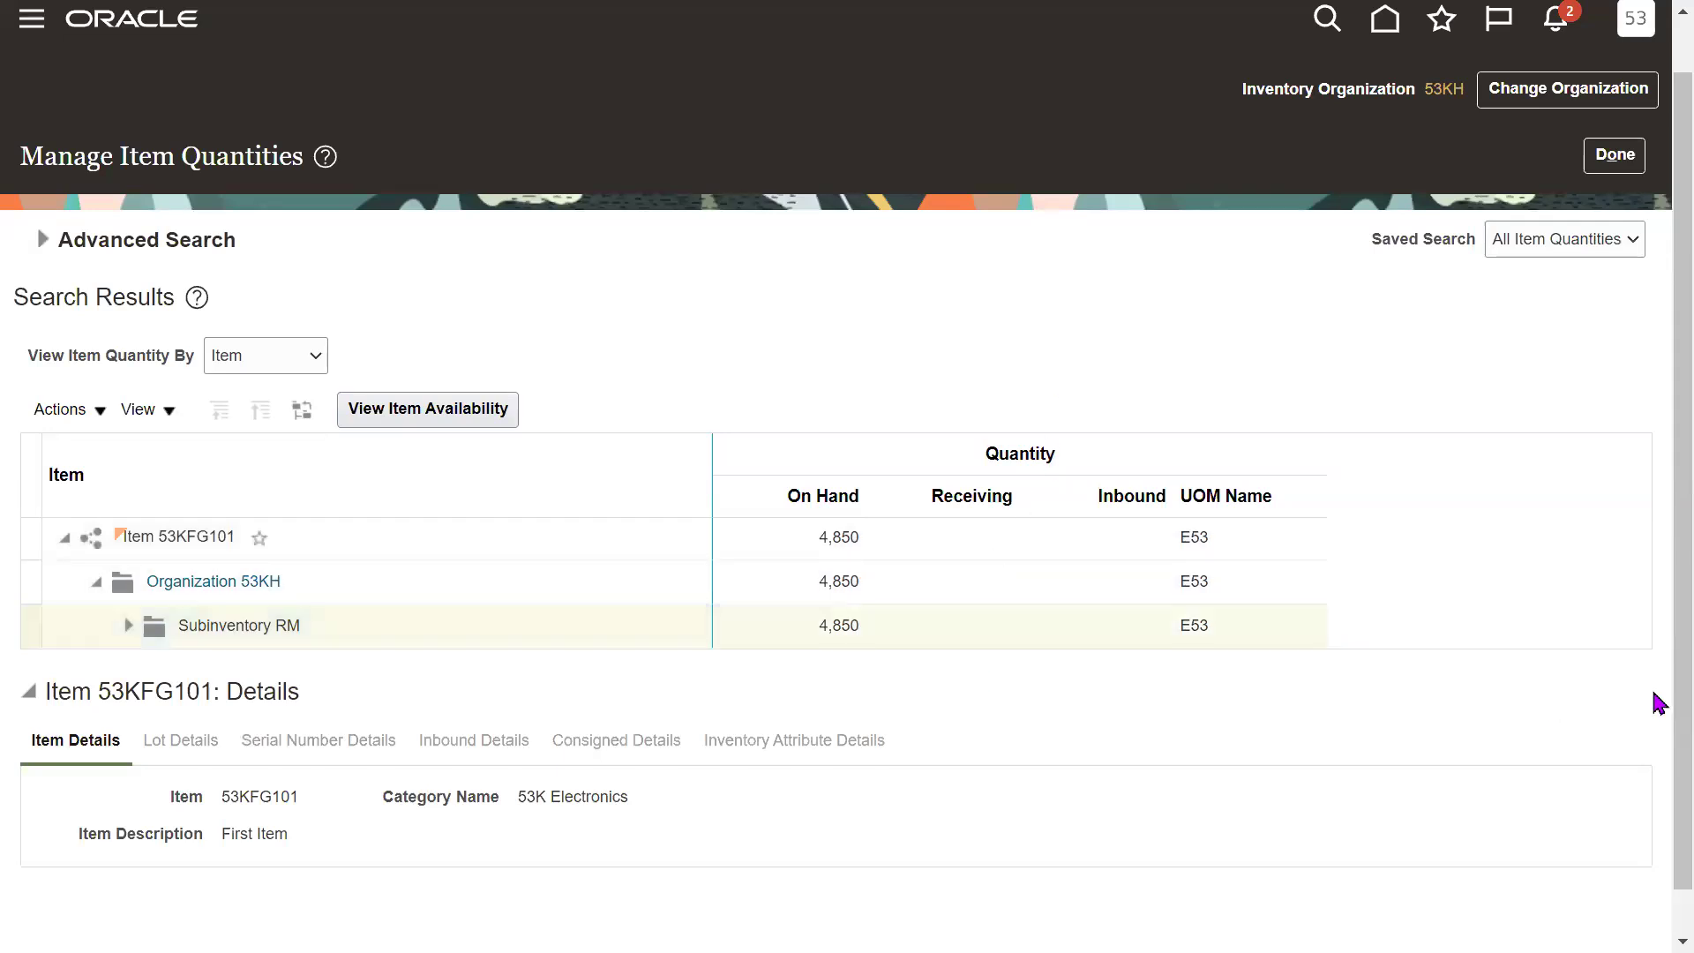
pyautogui.scroll(-1, 1653, 706)
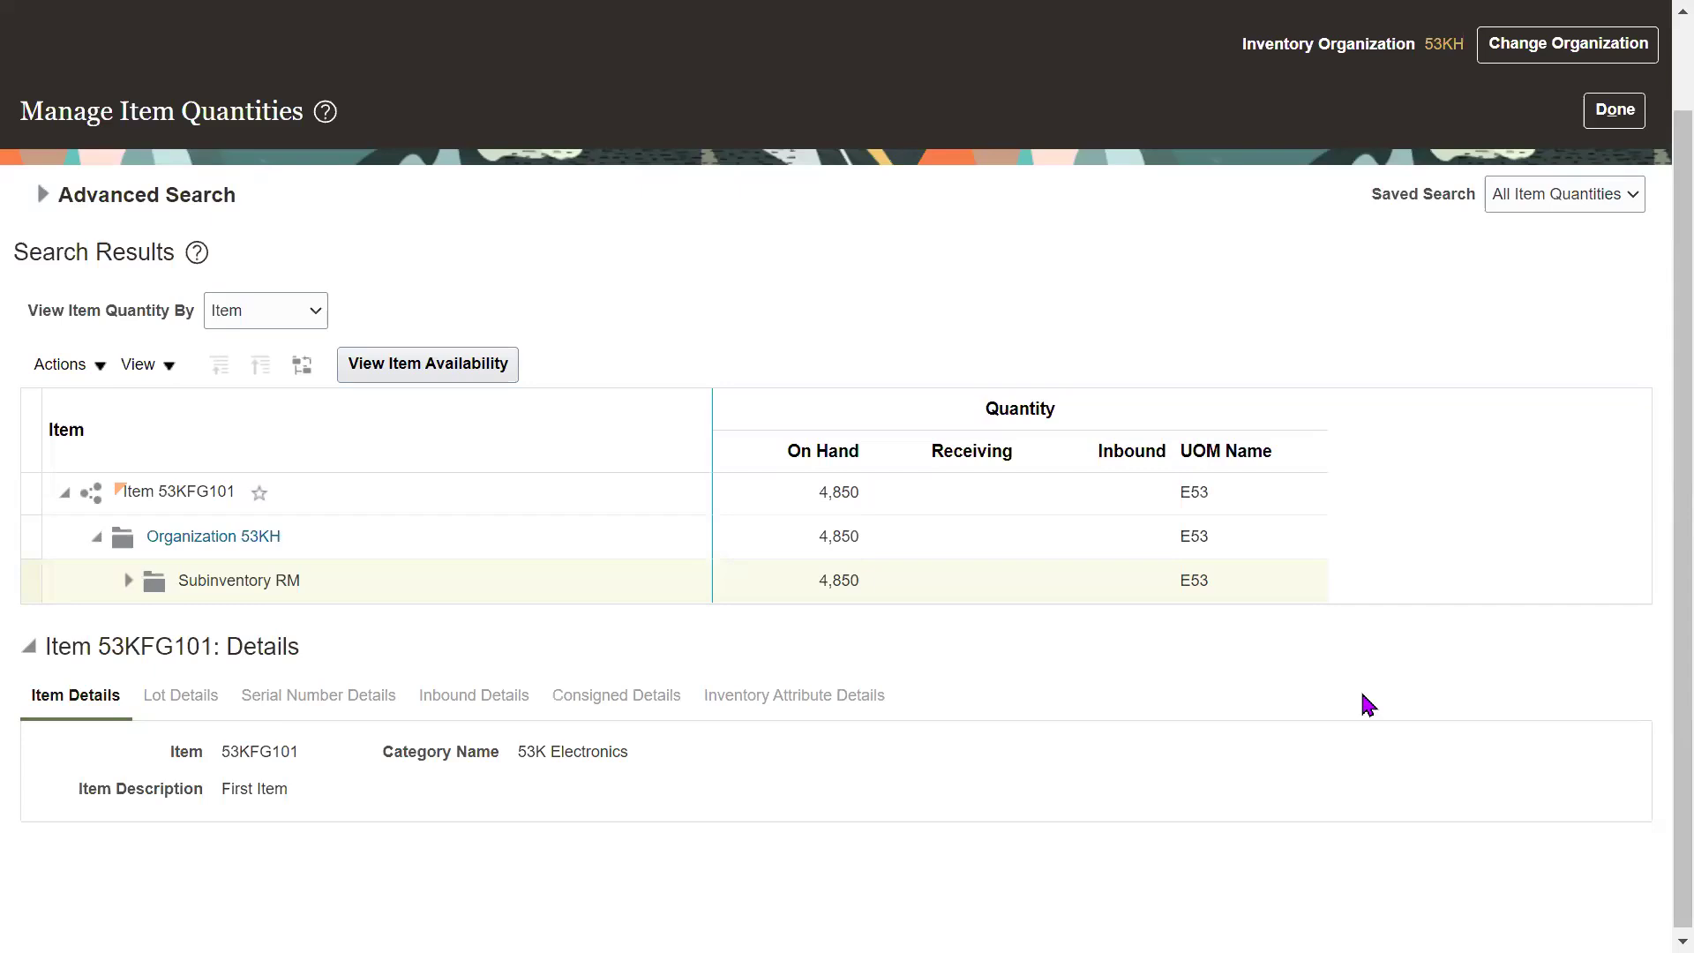
# Exit full screen and switch to the Google current UTC time search window.
pyautogui.press('F11')
pyautogui.scroll(-2, 1656, 616)
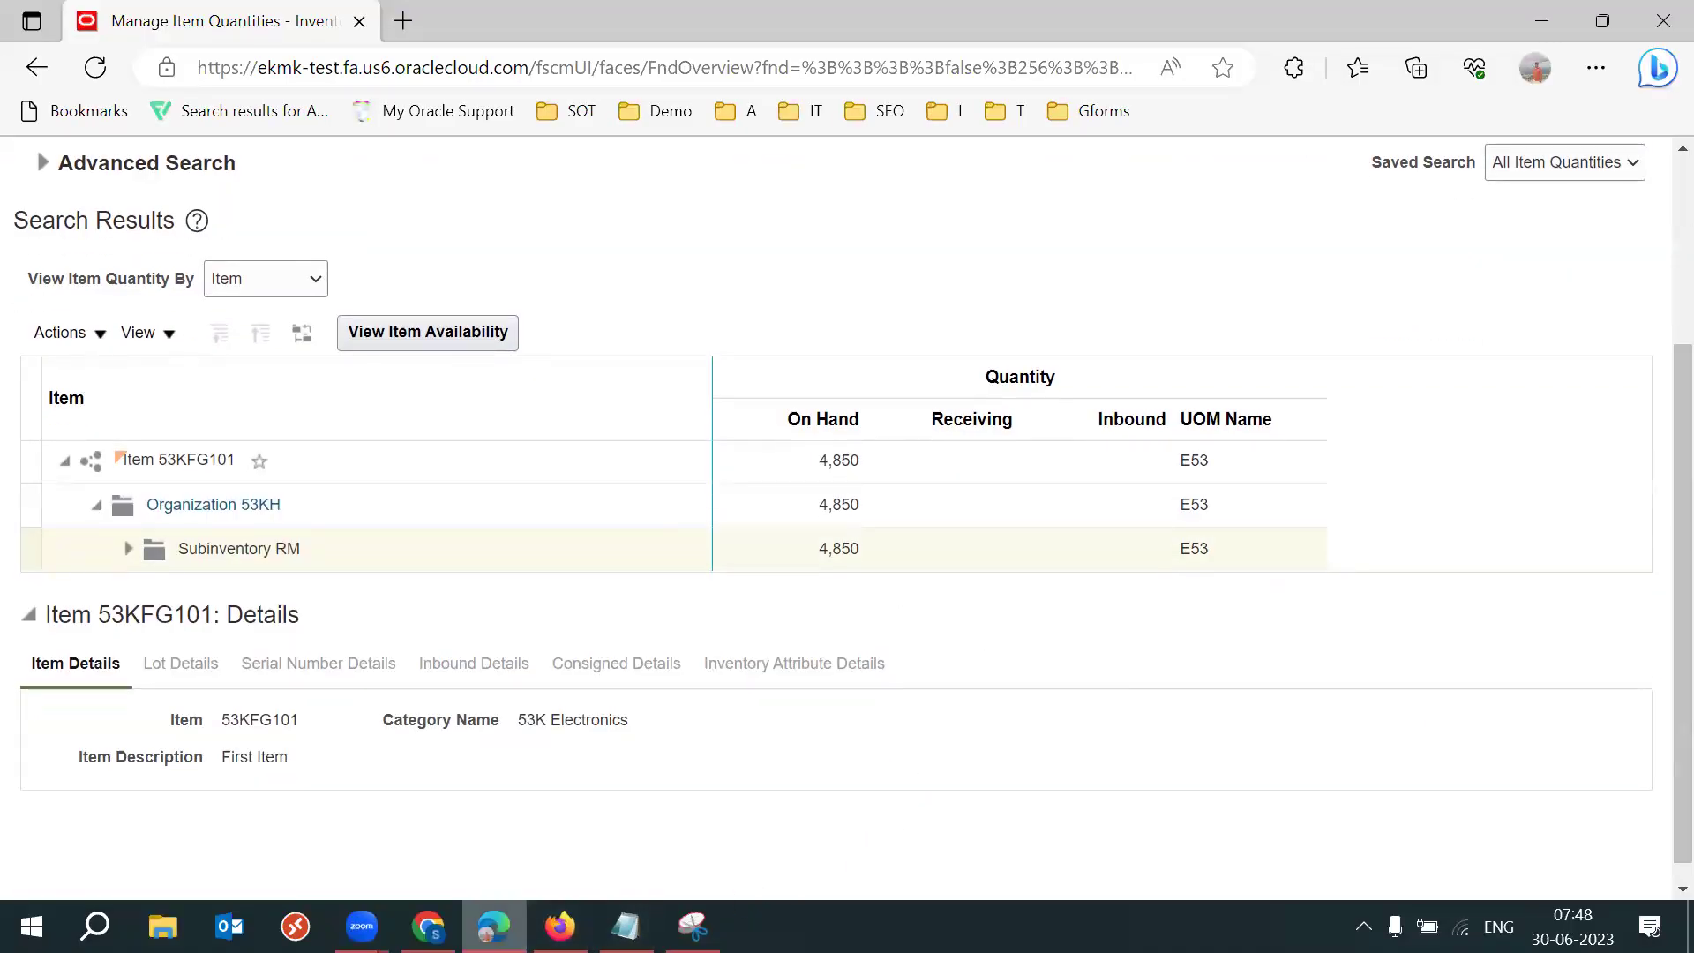
pyautogui.click(428, 927)
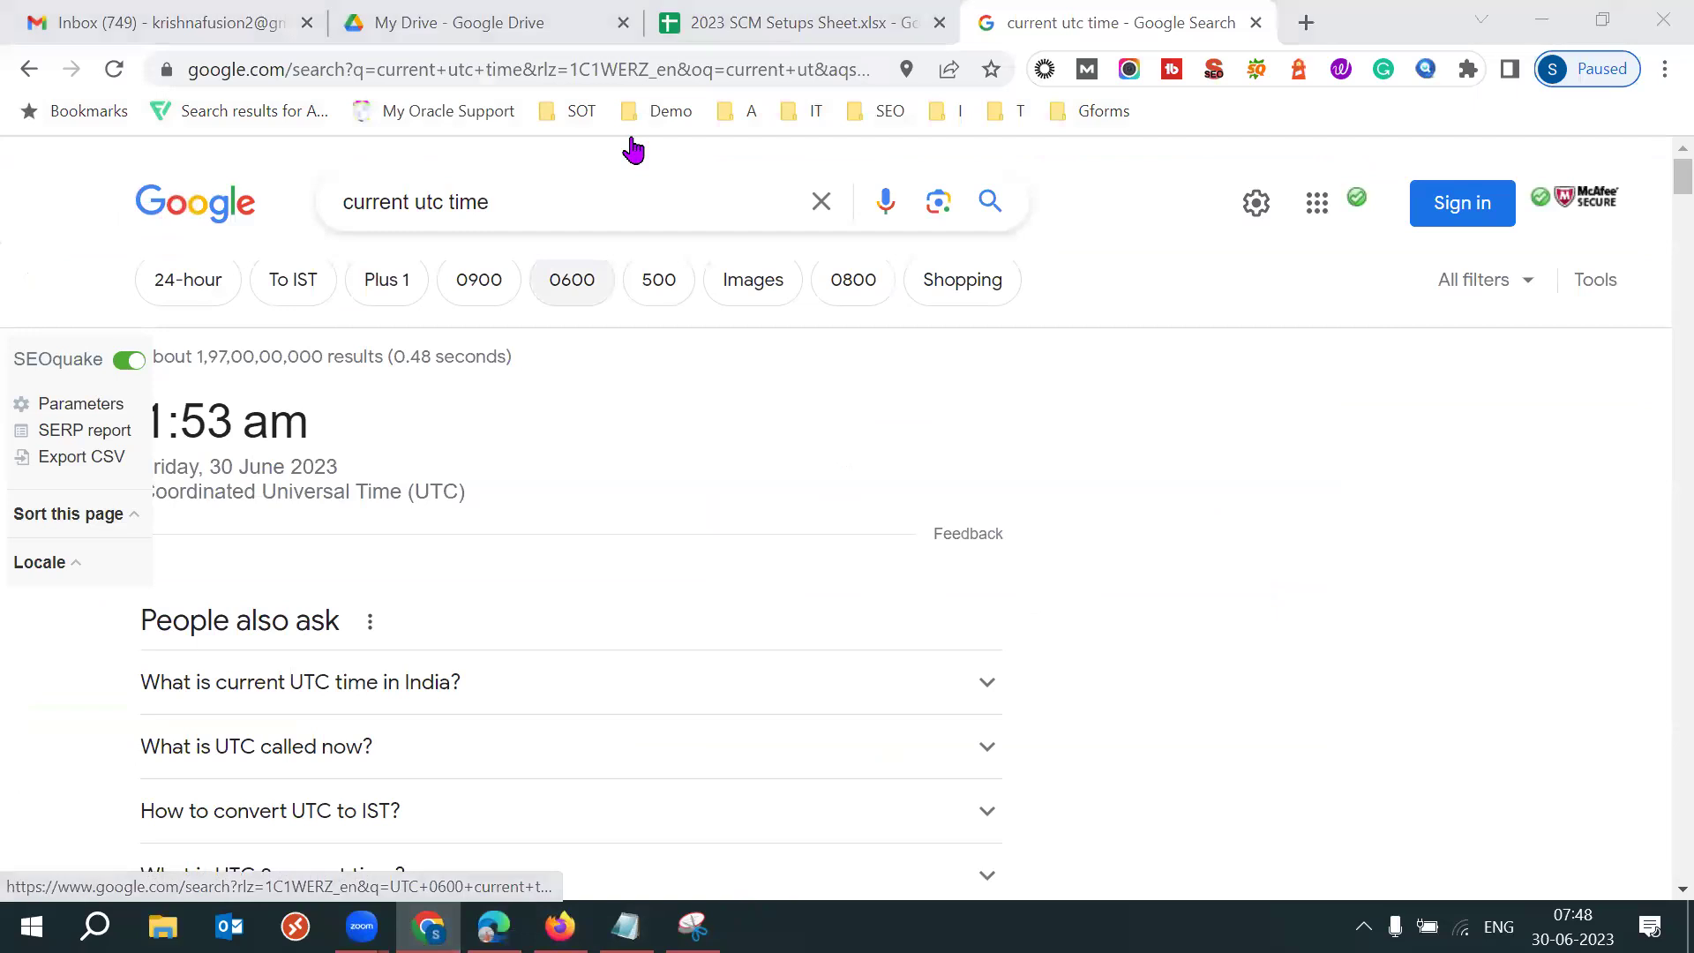
# Open the 2023 SCM Setups Sheet and step through cells B2 to C3 on the Inventory tab.
pyautogui.click(771, 23)
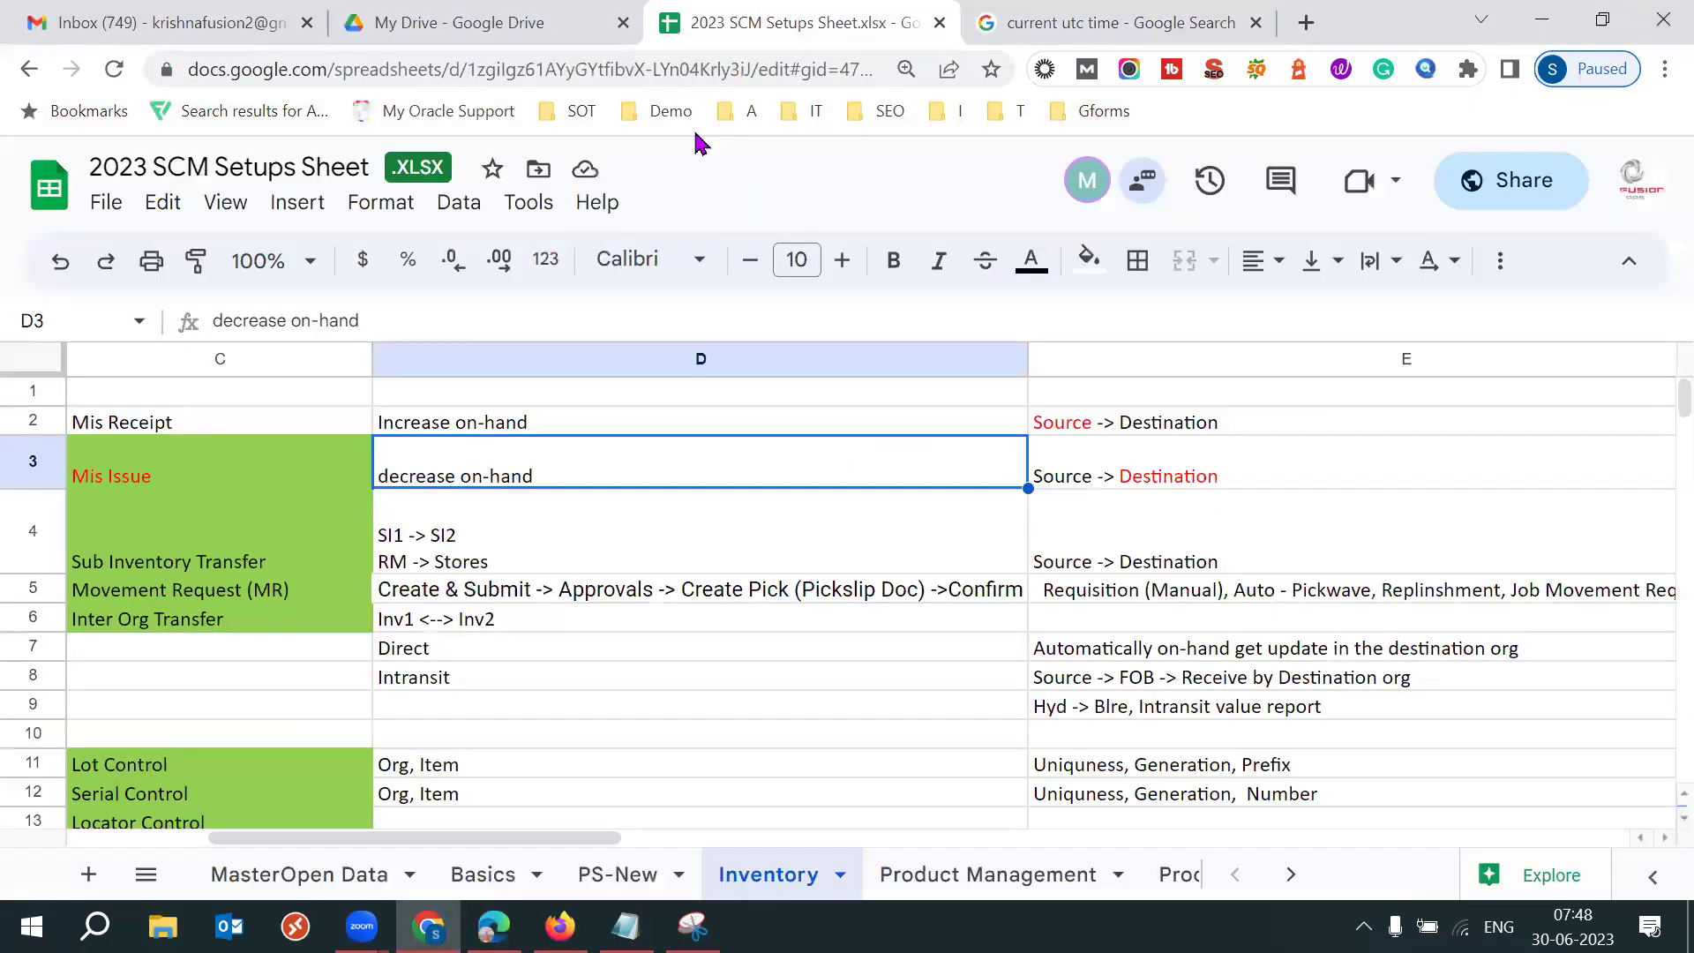
pyautogui.press('Left')
pyautogui.press('Left')
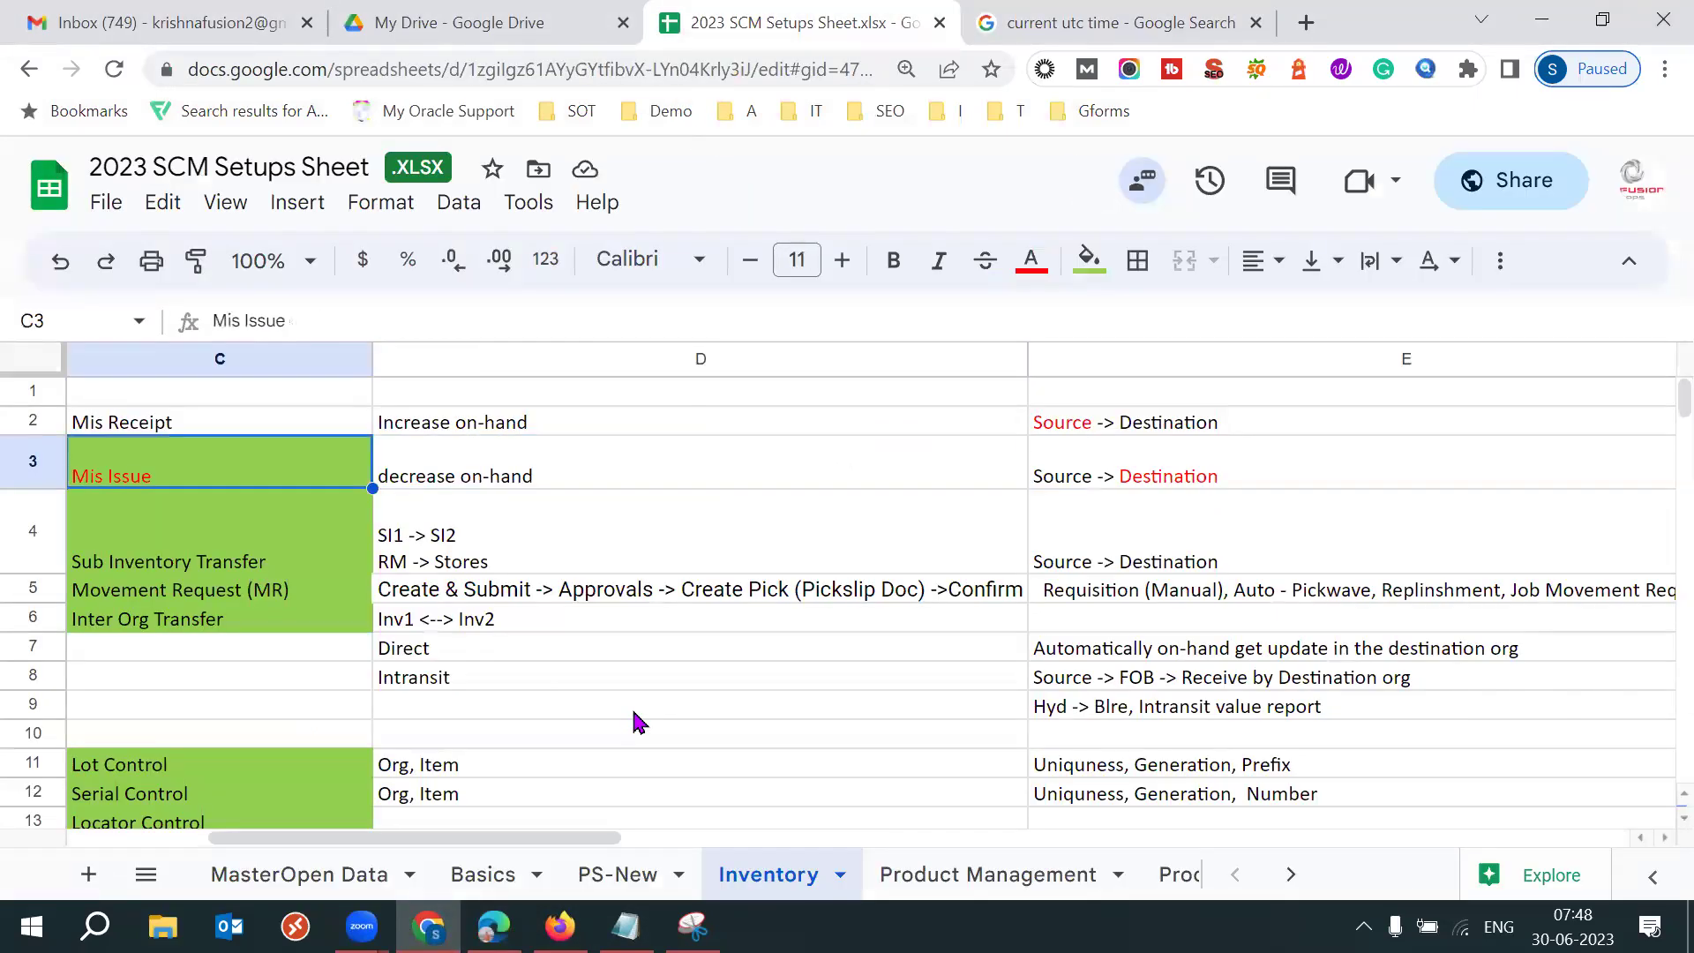
pyautogui.press('Up')
pyautogui.press('Down')
pyautogui.press('Down')
pyautogui.press('Up')
pyautogui.press('Up')
pyautogui.press('Down')
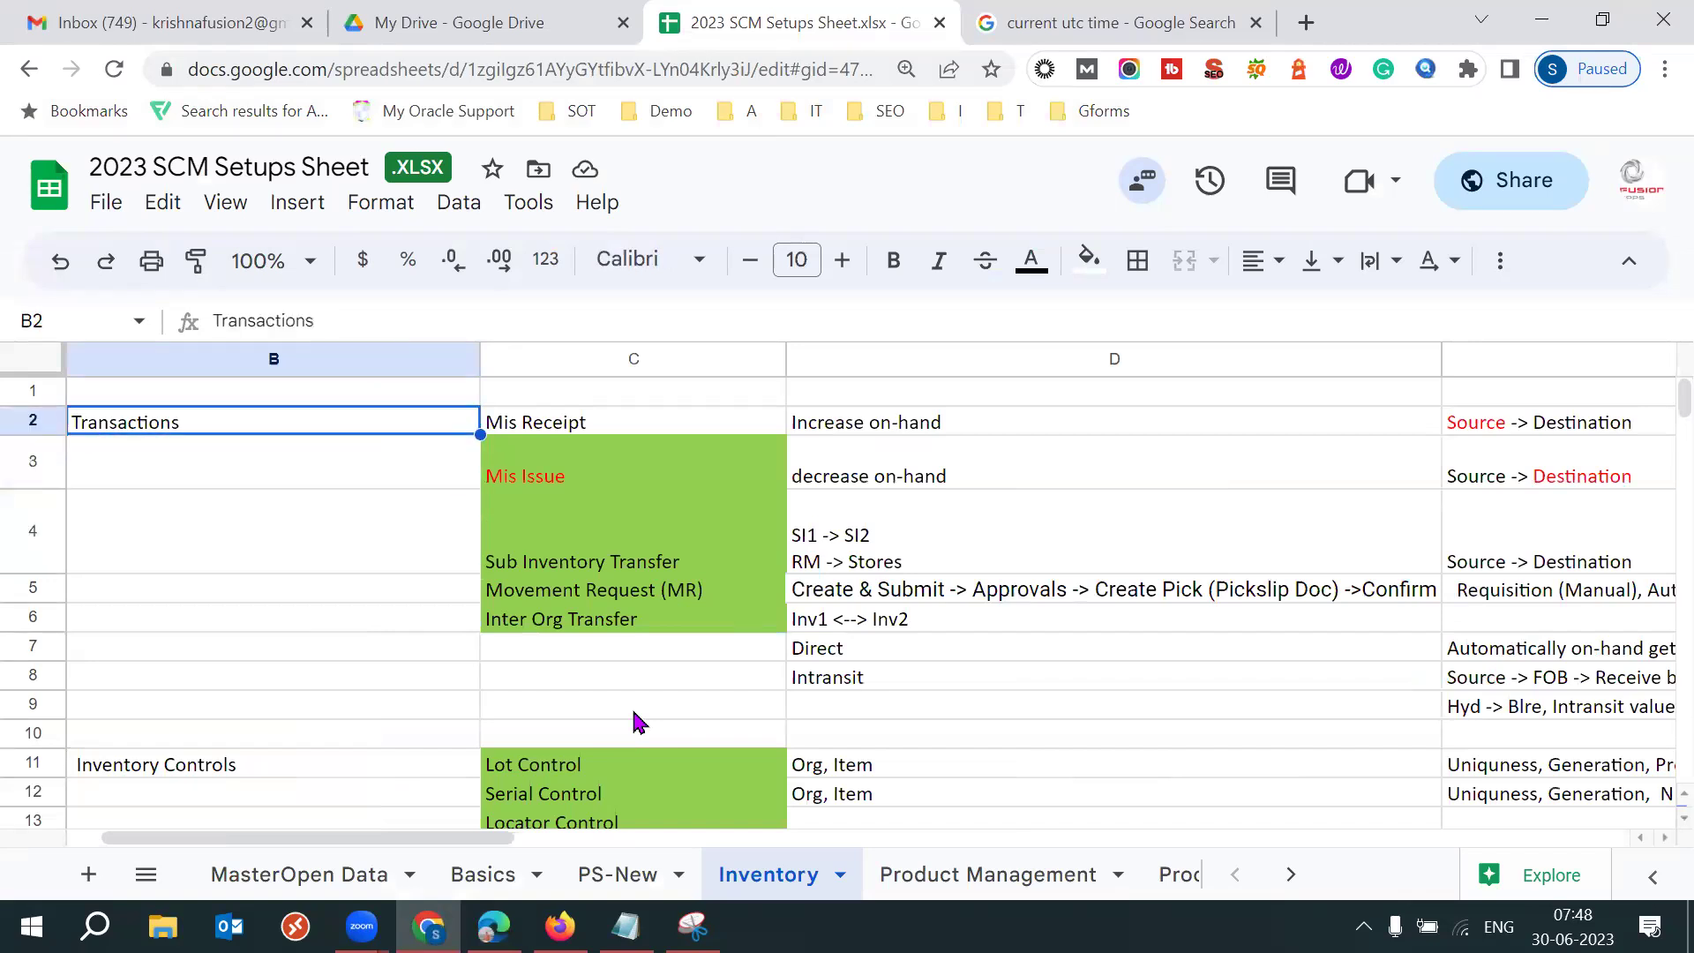
pyautogui.hotkey('shift', 'Down')
pyautogui.hotkey('shift', 'Right')
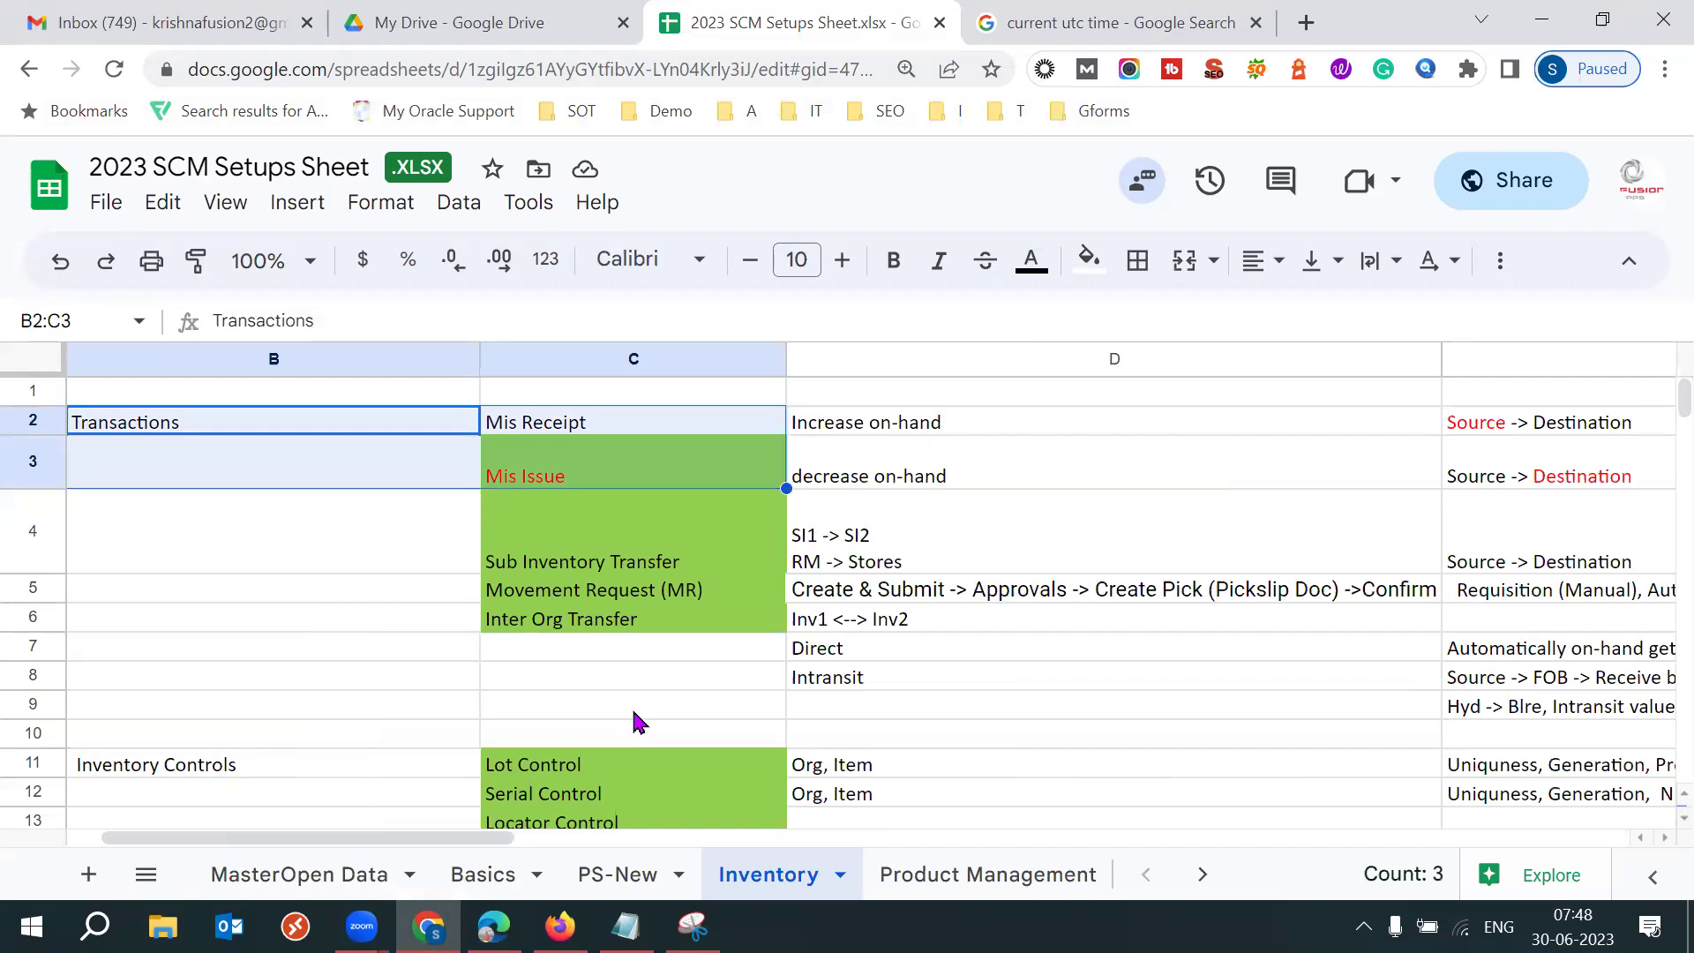
# Review the Sub Inventory Transfer note in C4:D4, then return to Manage Item Quantities.
pyautogui.click(575, 536)
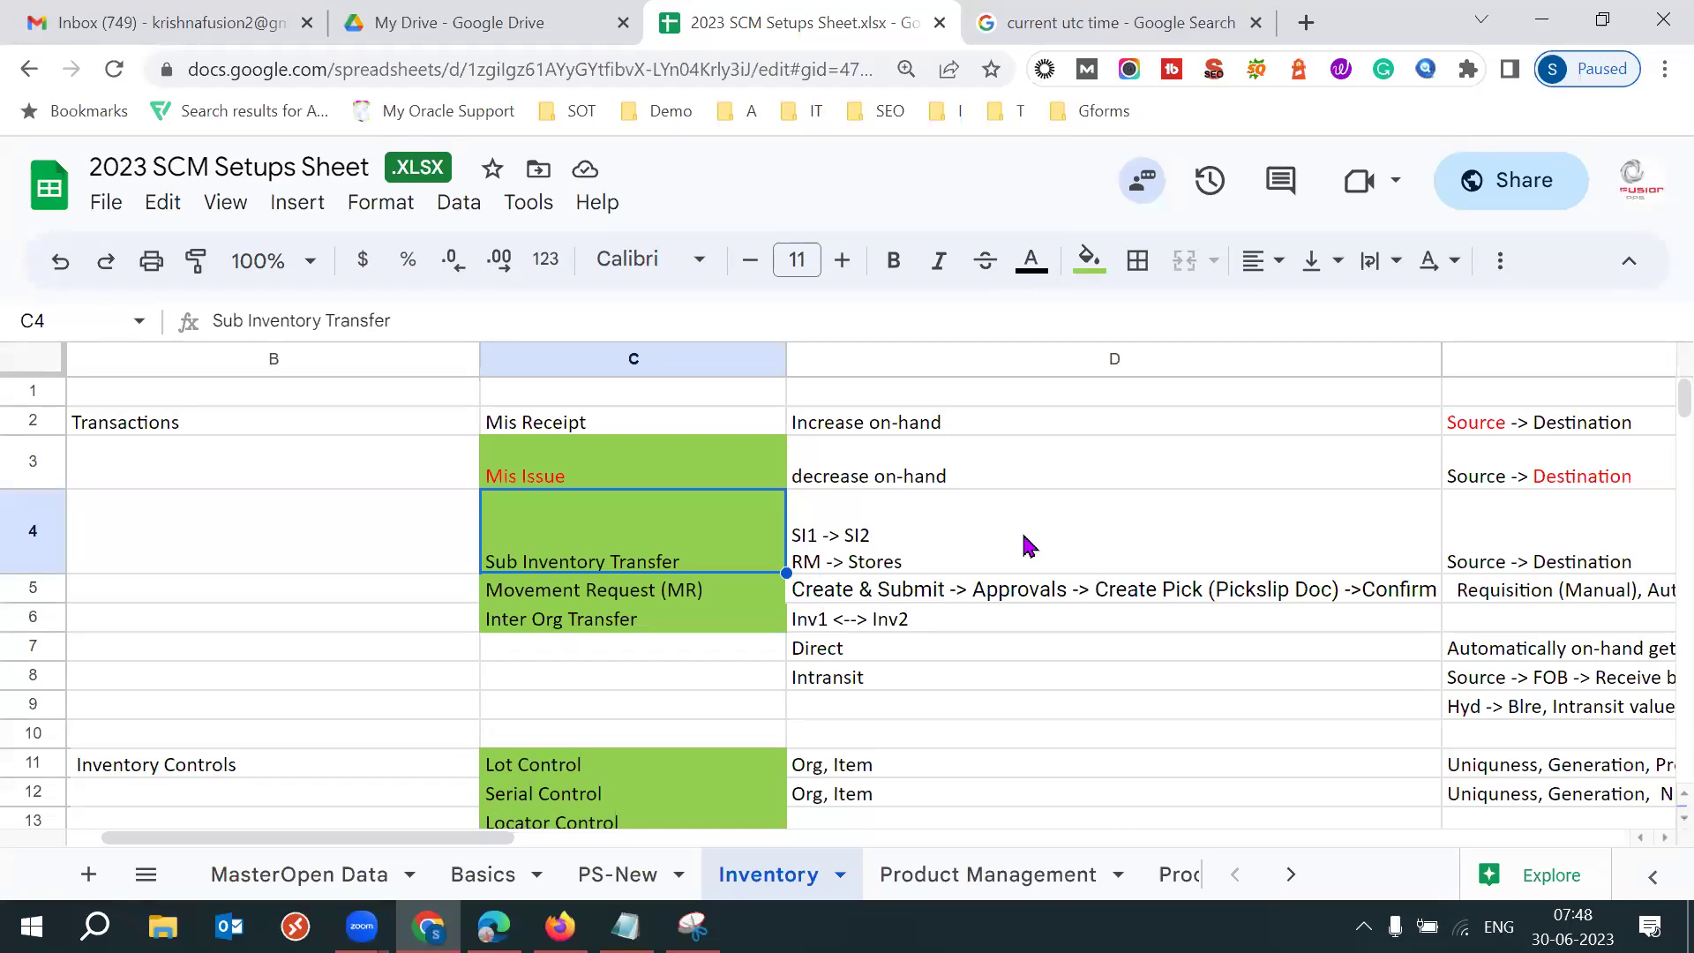
pyautogui.click(930, 546)
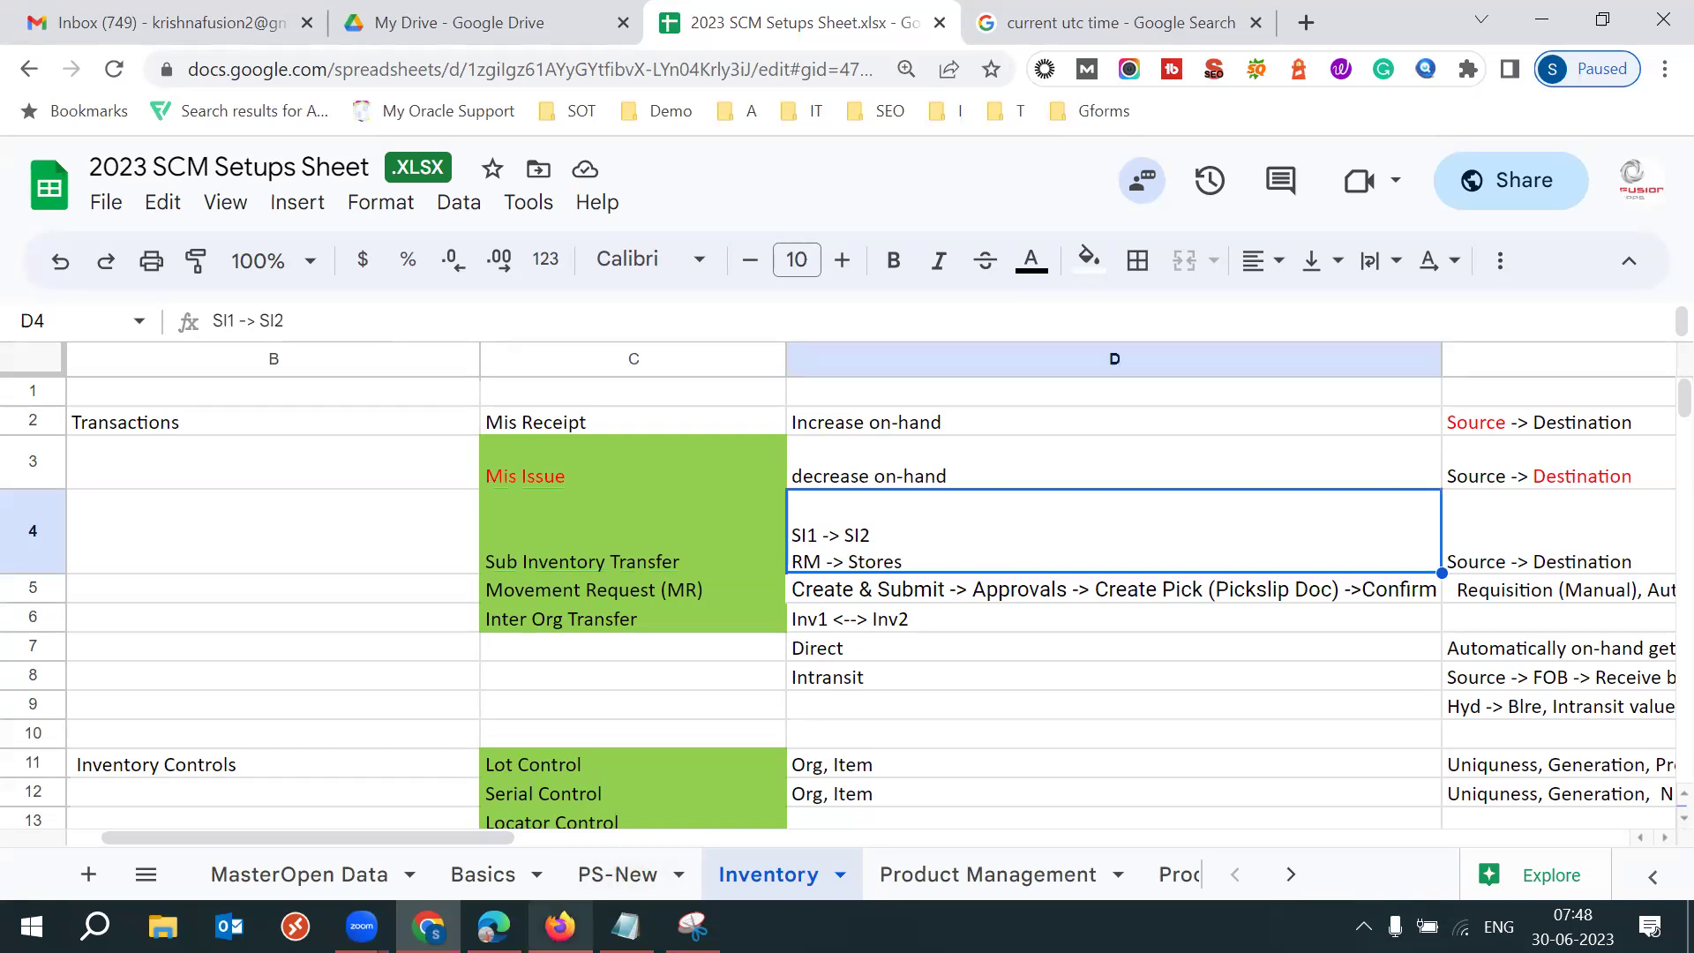
pyautogui.moveTo(495, 927)
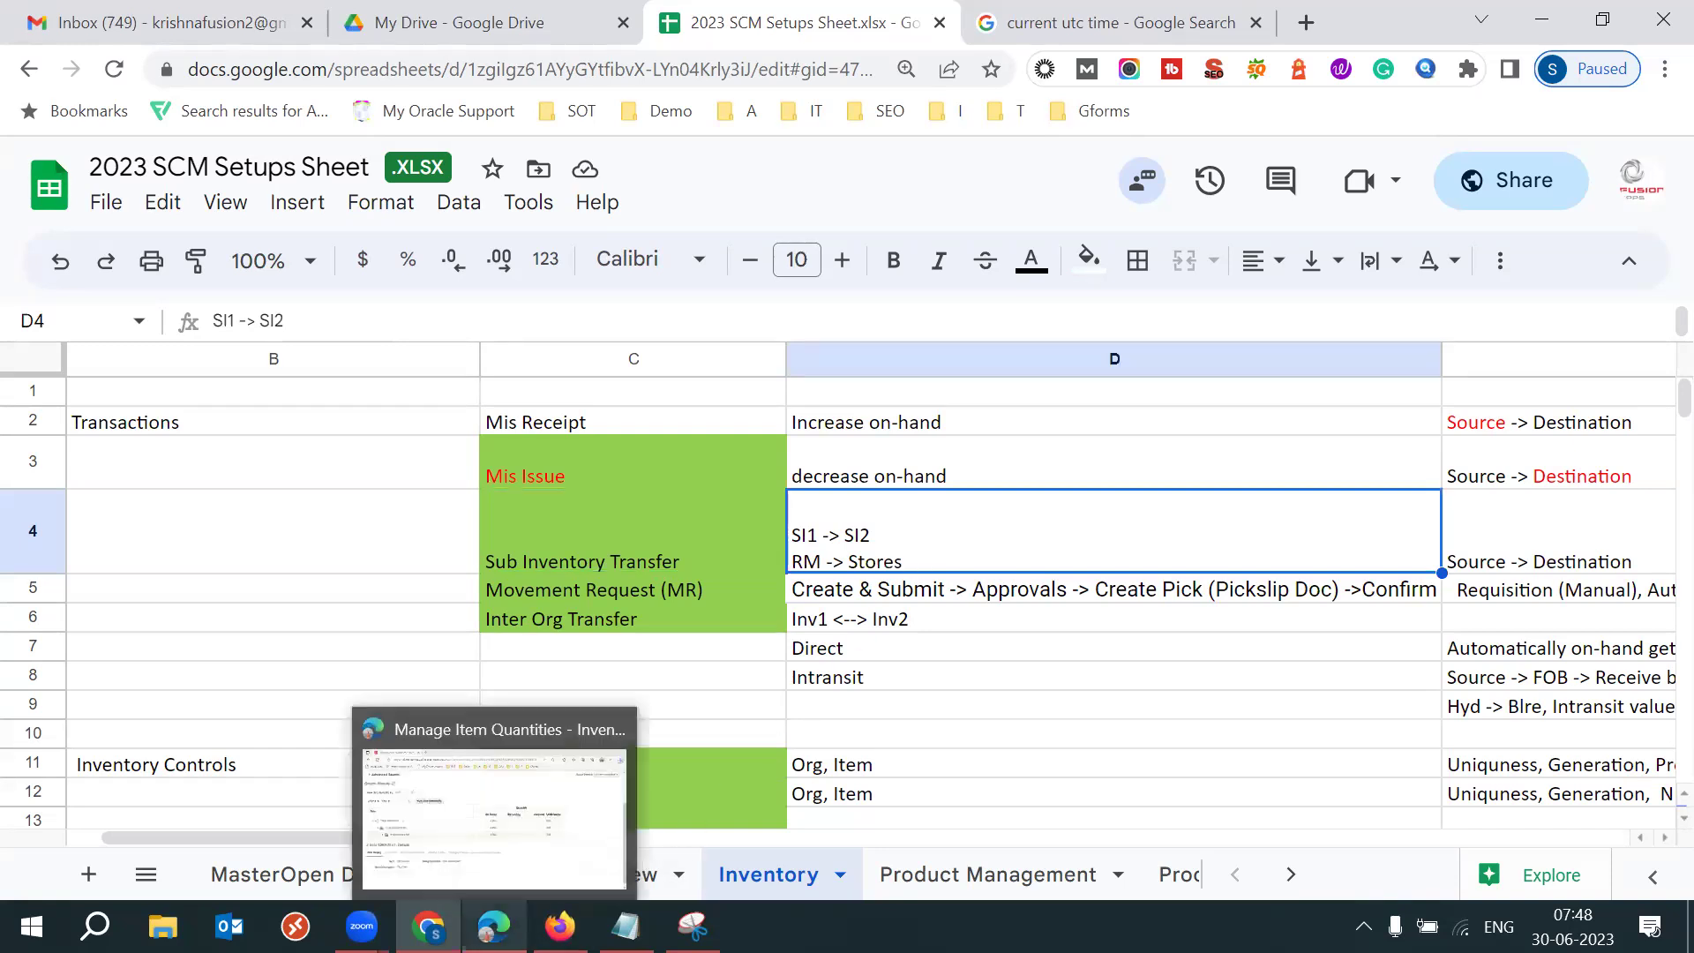
pyautogui.click(516, 854)
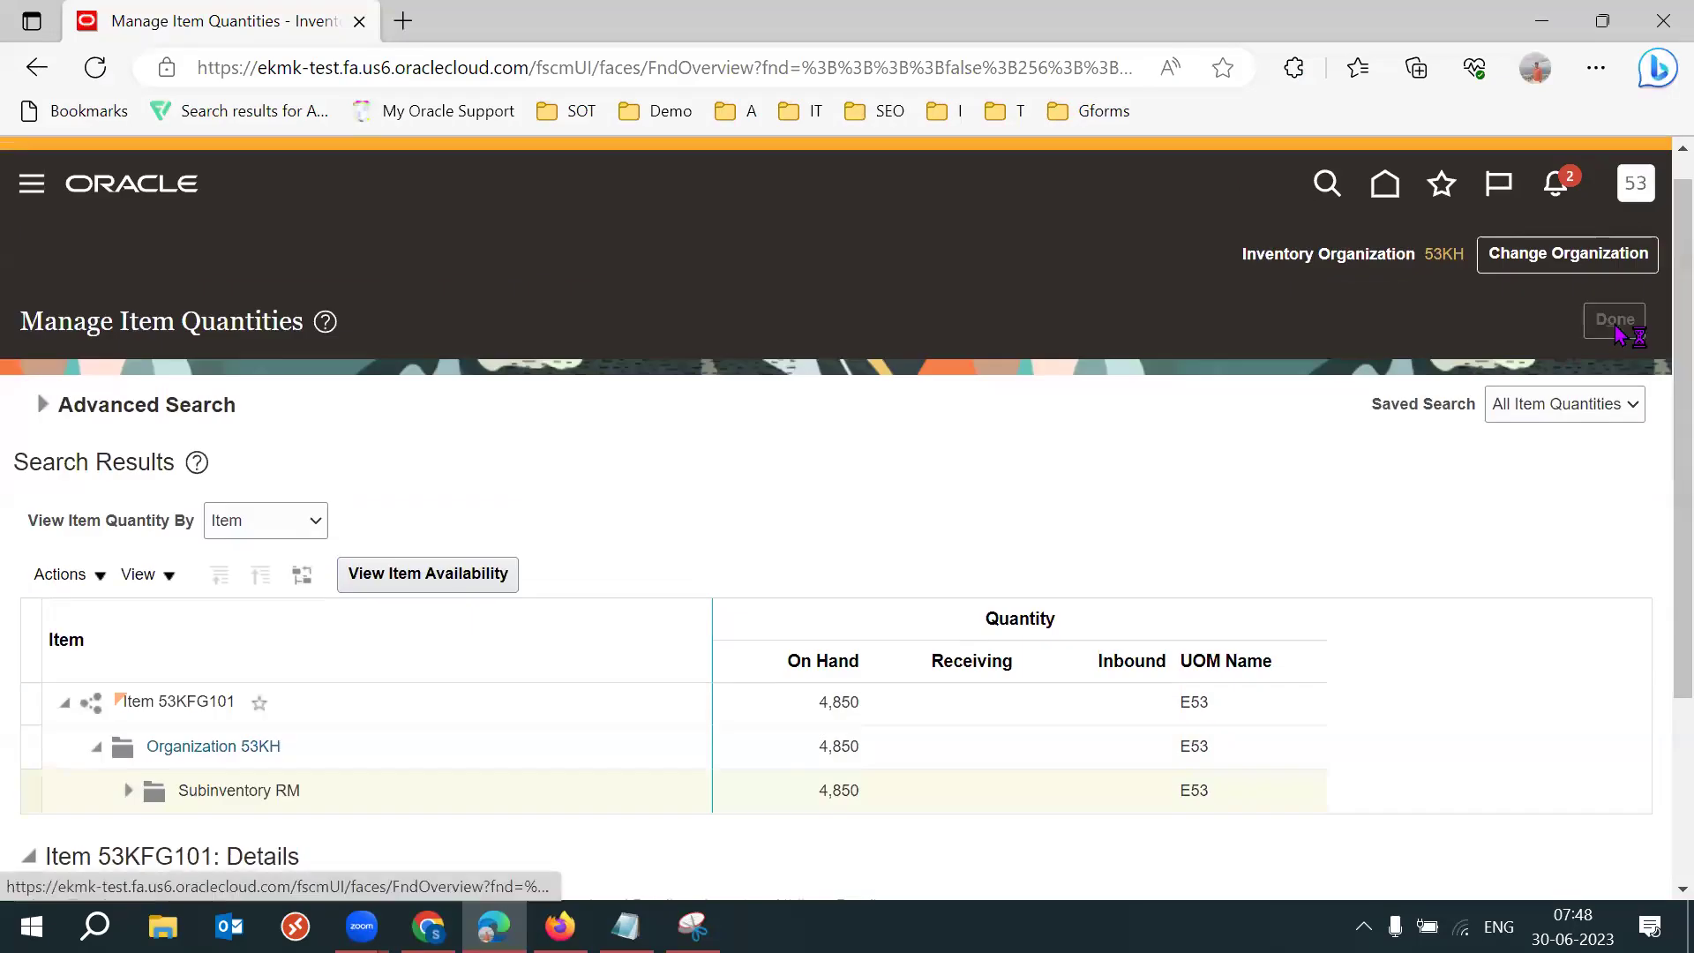
# Go full screen and start a Create Subinventory Transfer for organization 53KH.
pyautogui.press('F11')
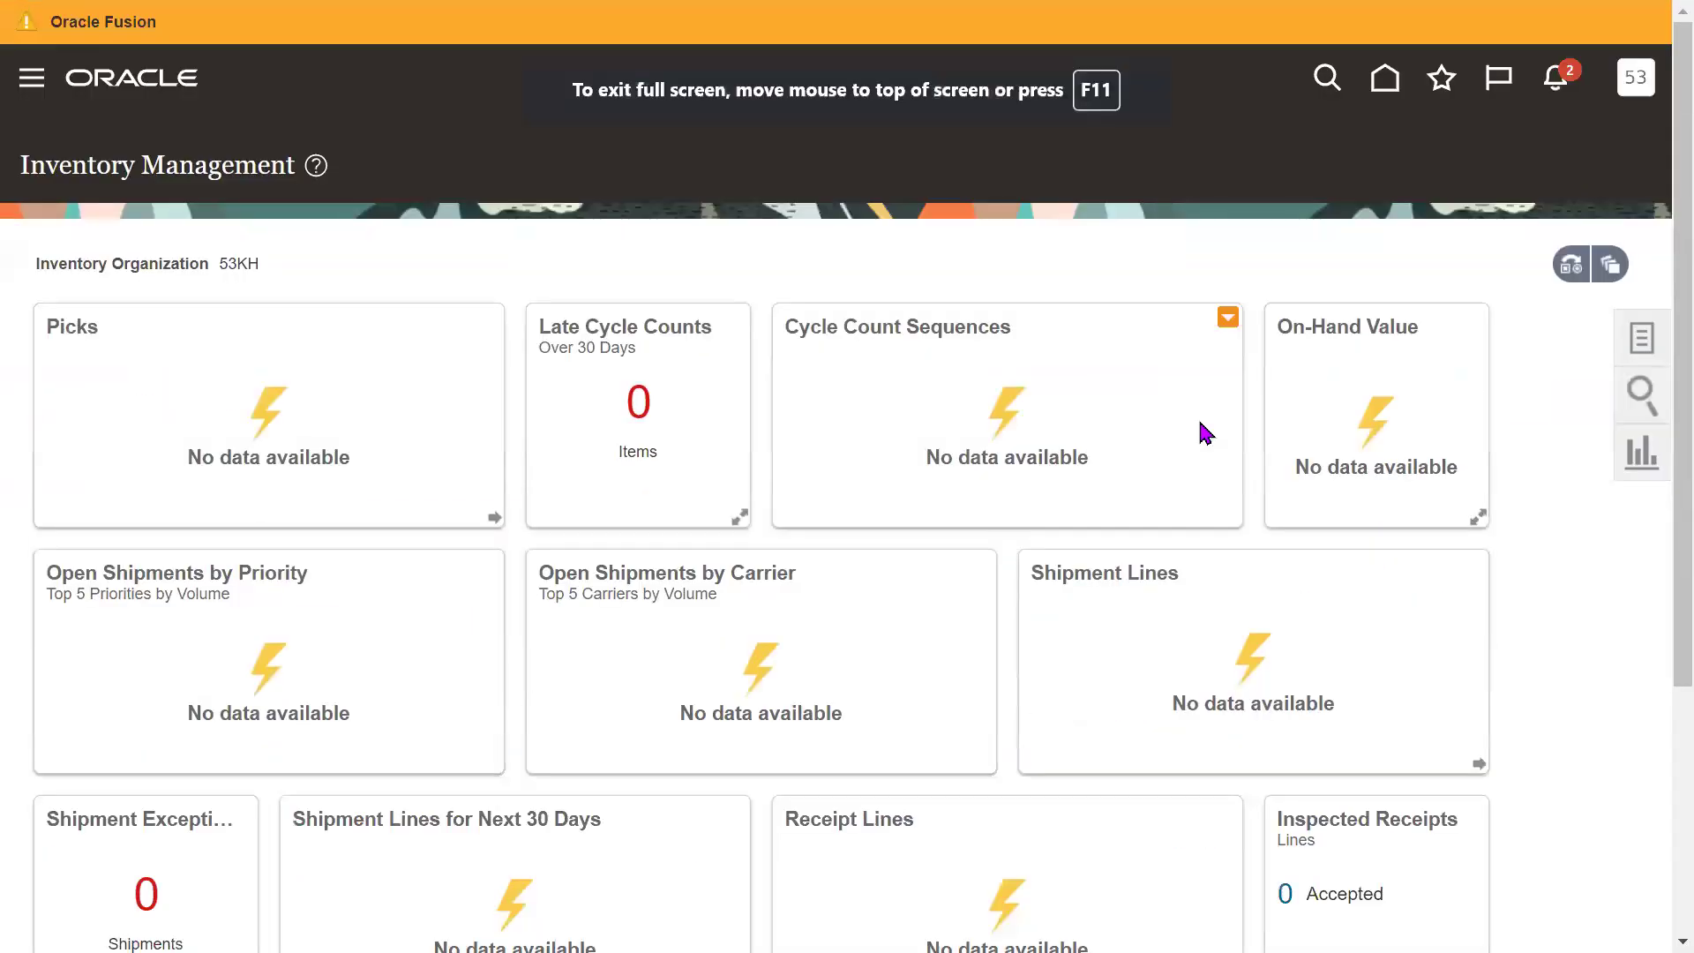
pyautogui.click(1650, 349)
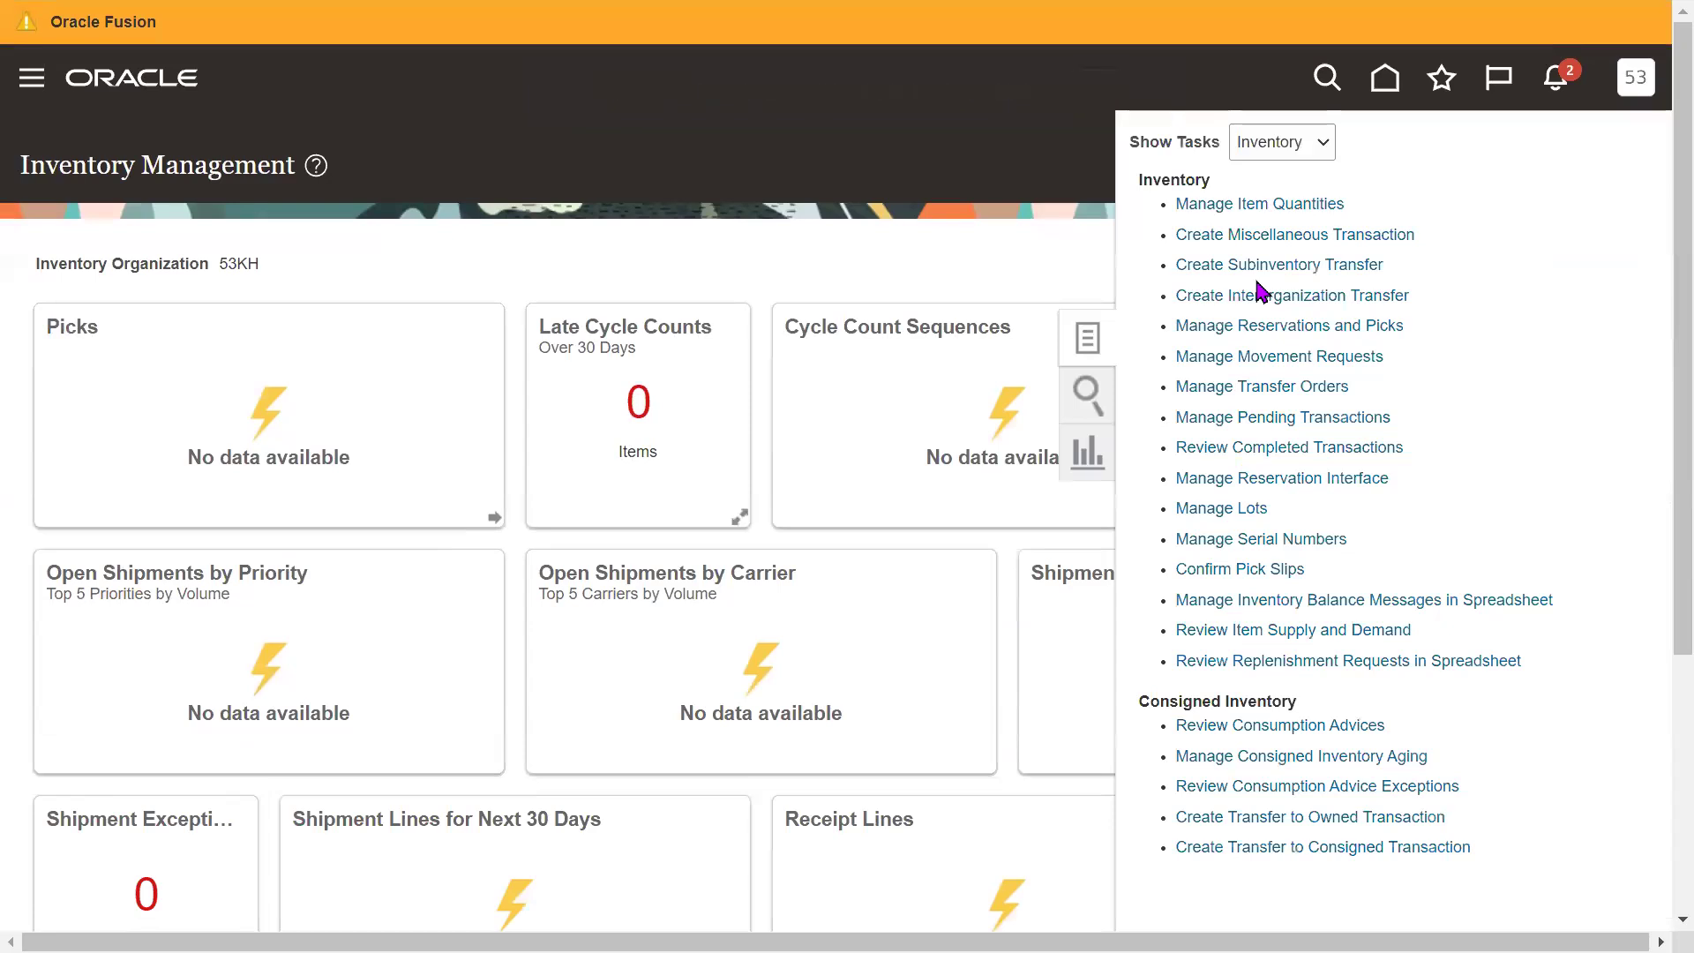
pyautogui.moveTo(1385, 265); pyautogui.dragTo(1188, 265)
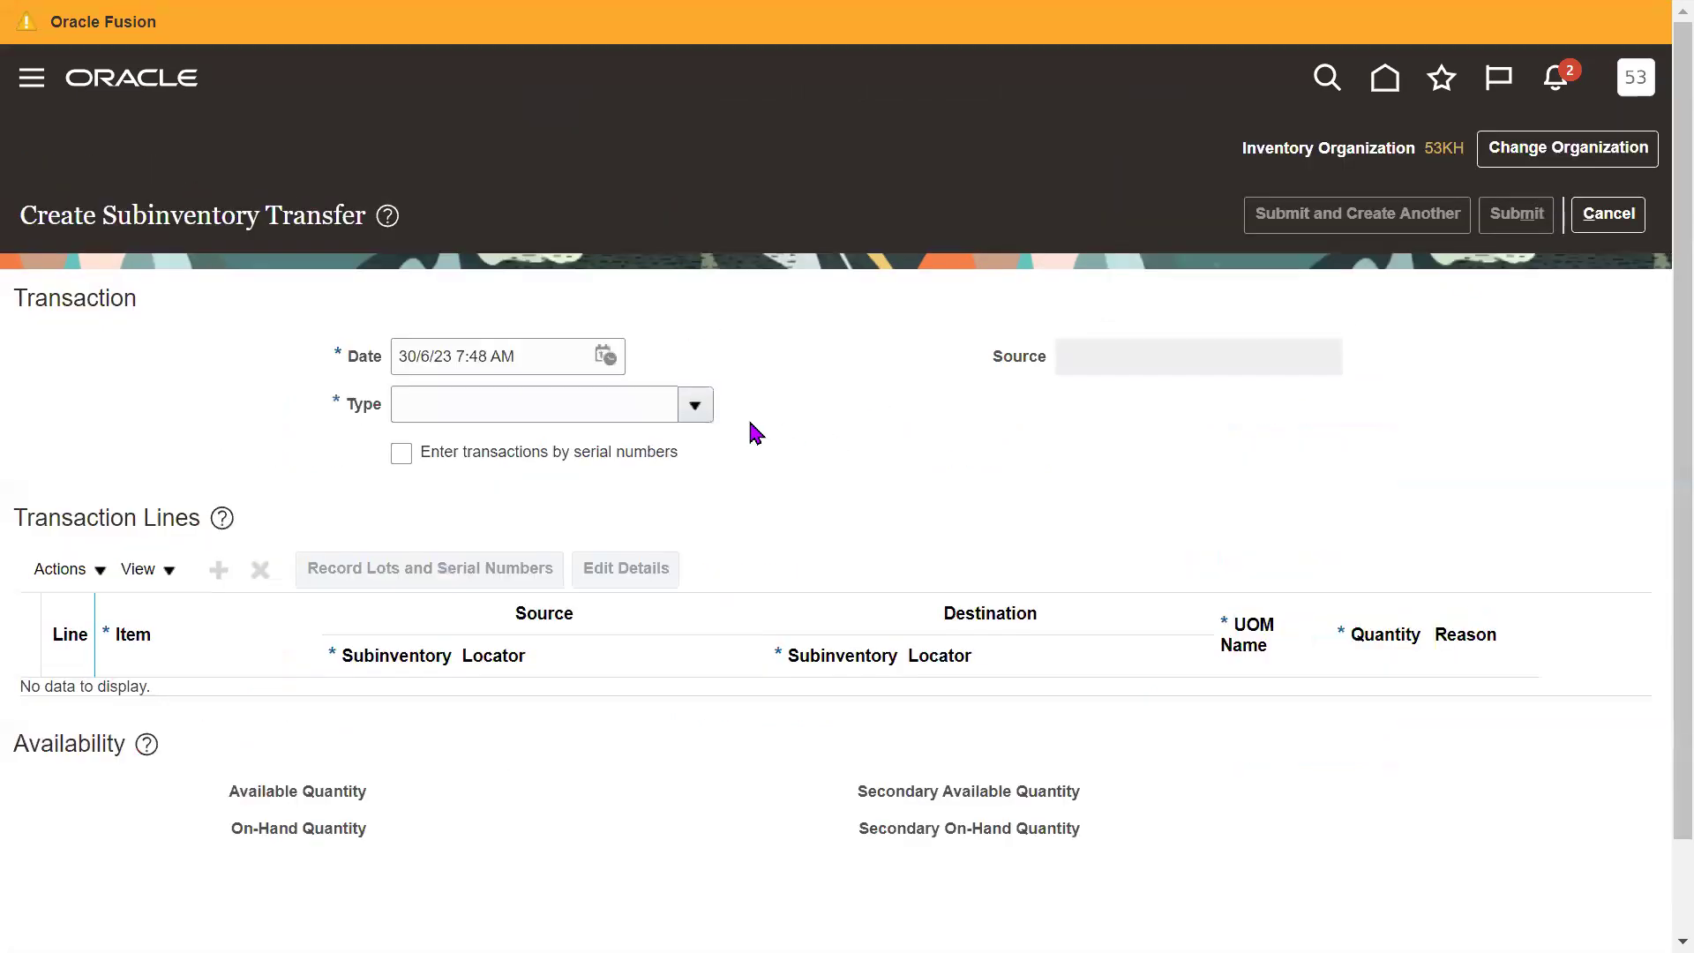
# Set the transaction type to Subinventory Transfer.
pyautogui.click(625, 410)
pyautogui.write('Sib')
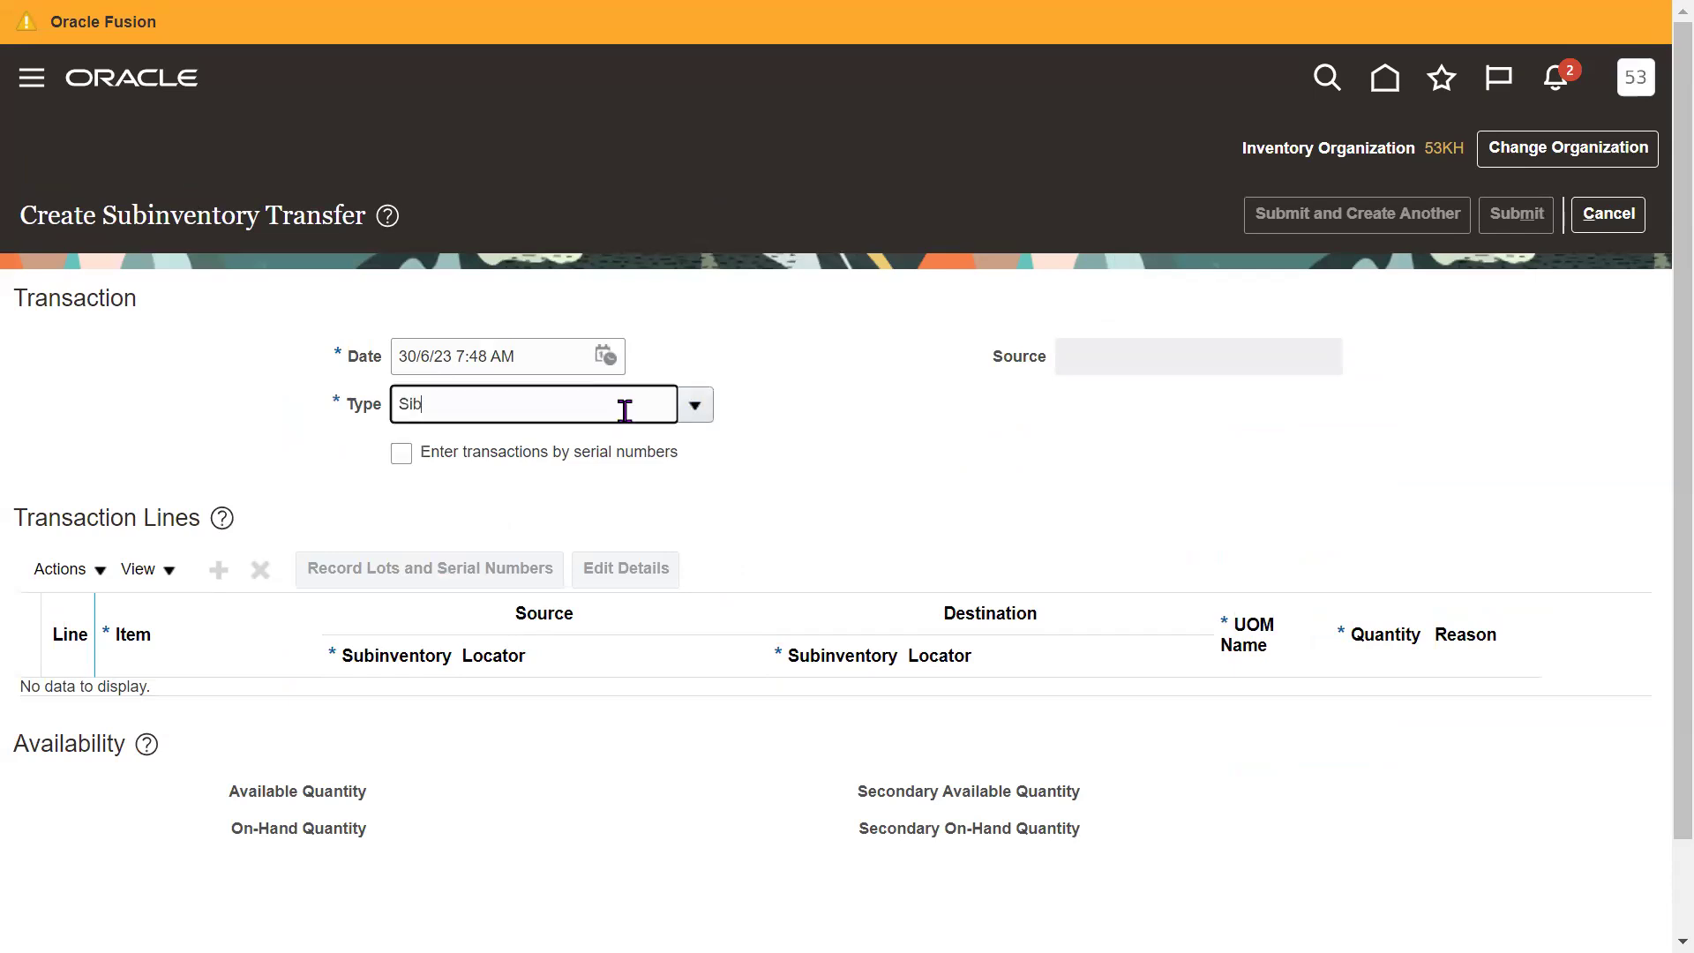
pyautogui.press('Tab')
pyautogui.click(1068, 652)
pyautogui.press('BackSpace')
pyautogui.press('BackSpace')
pyautogui.write('ub')
pyautogui.press('Tab')
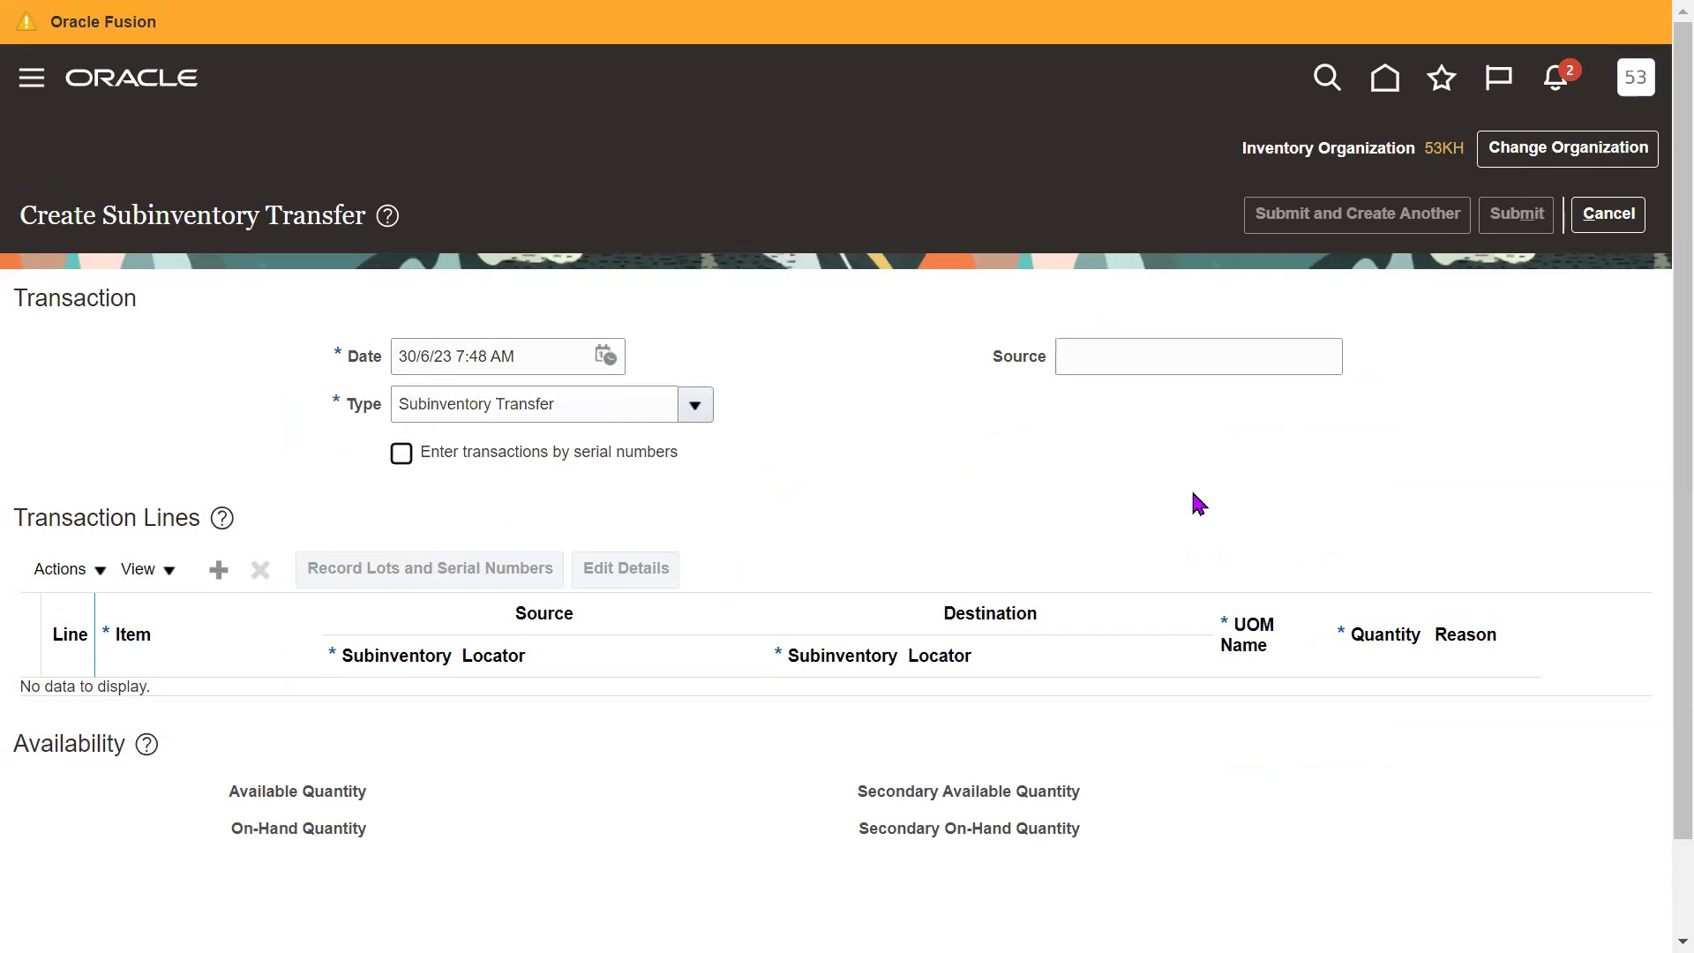
pyautogui.tripleClick(622, 402)
pyautogui.click(1156, 514)
# Enter '53 batch demo' as the transaction source and add transaction line 1.
pyautogui.click(1182, 370)
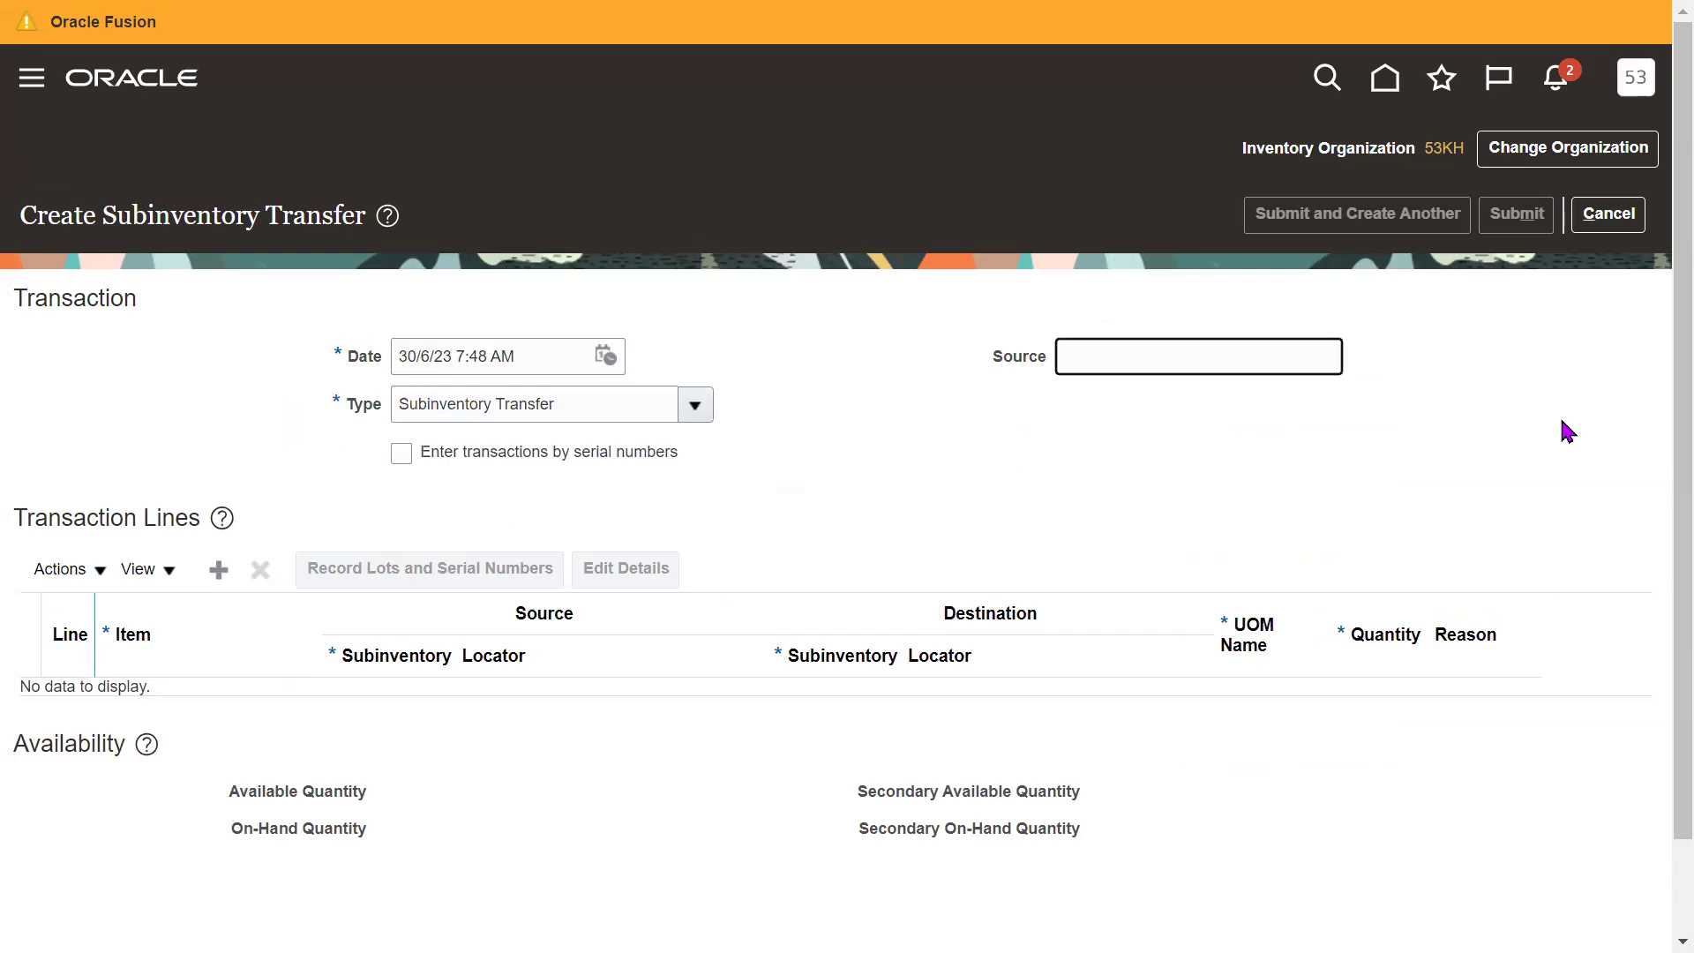
pyautogui.write('53 batch demo')
pyautogui.click(1561, 422)
pyautogui.scroll(-1, 1659, 510)
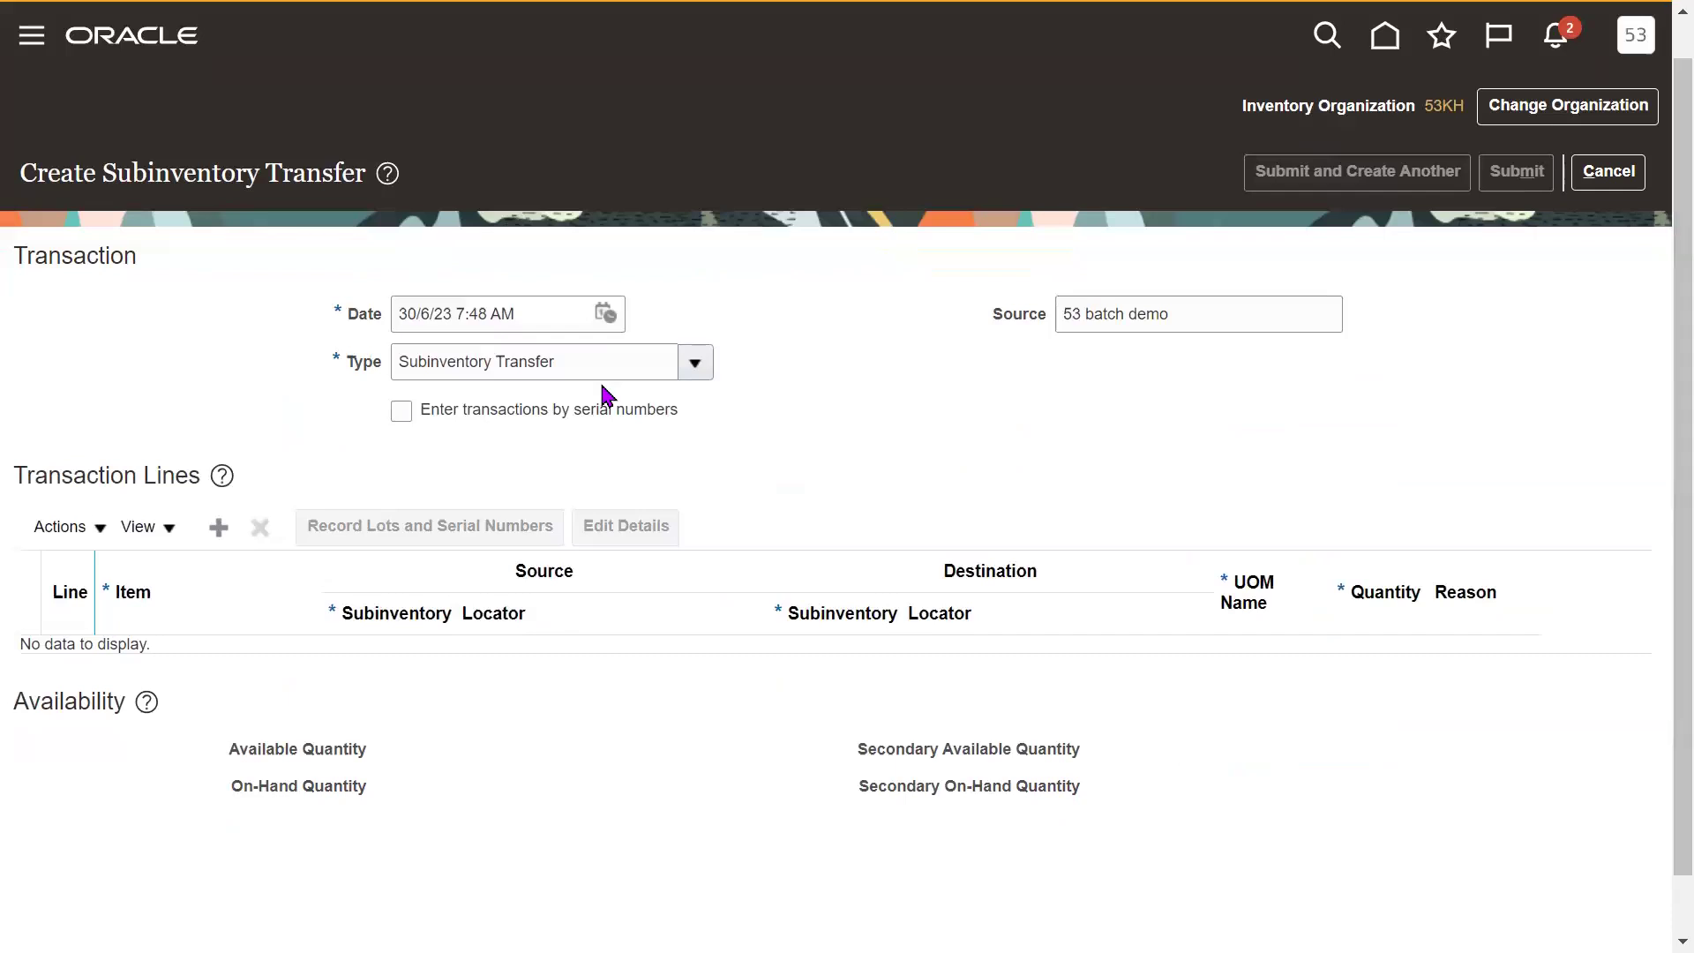
pyautogui.click(221, 528)
pyautogui.click(119, 668)
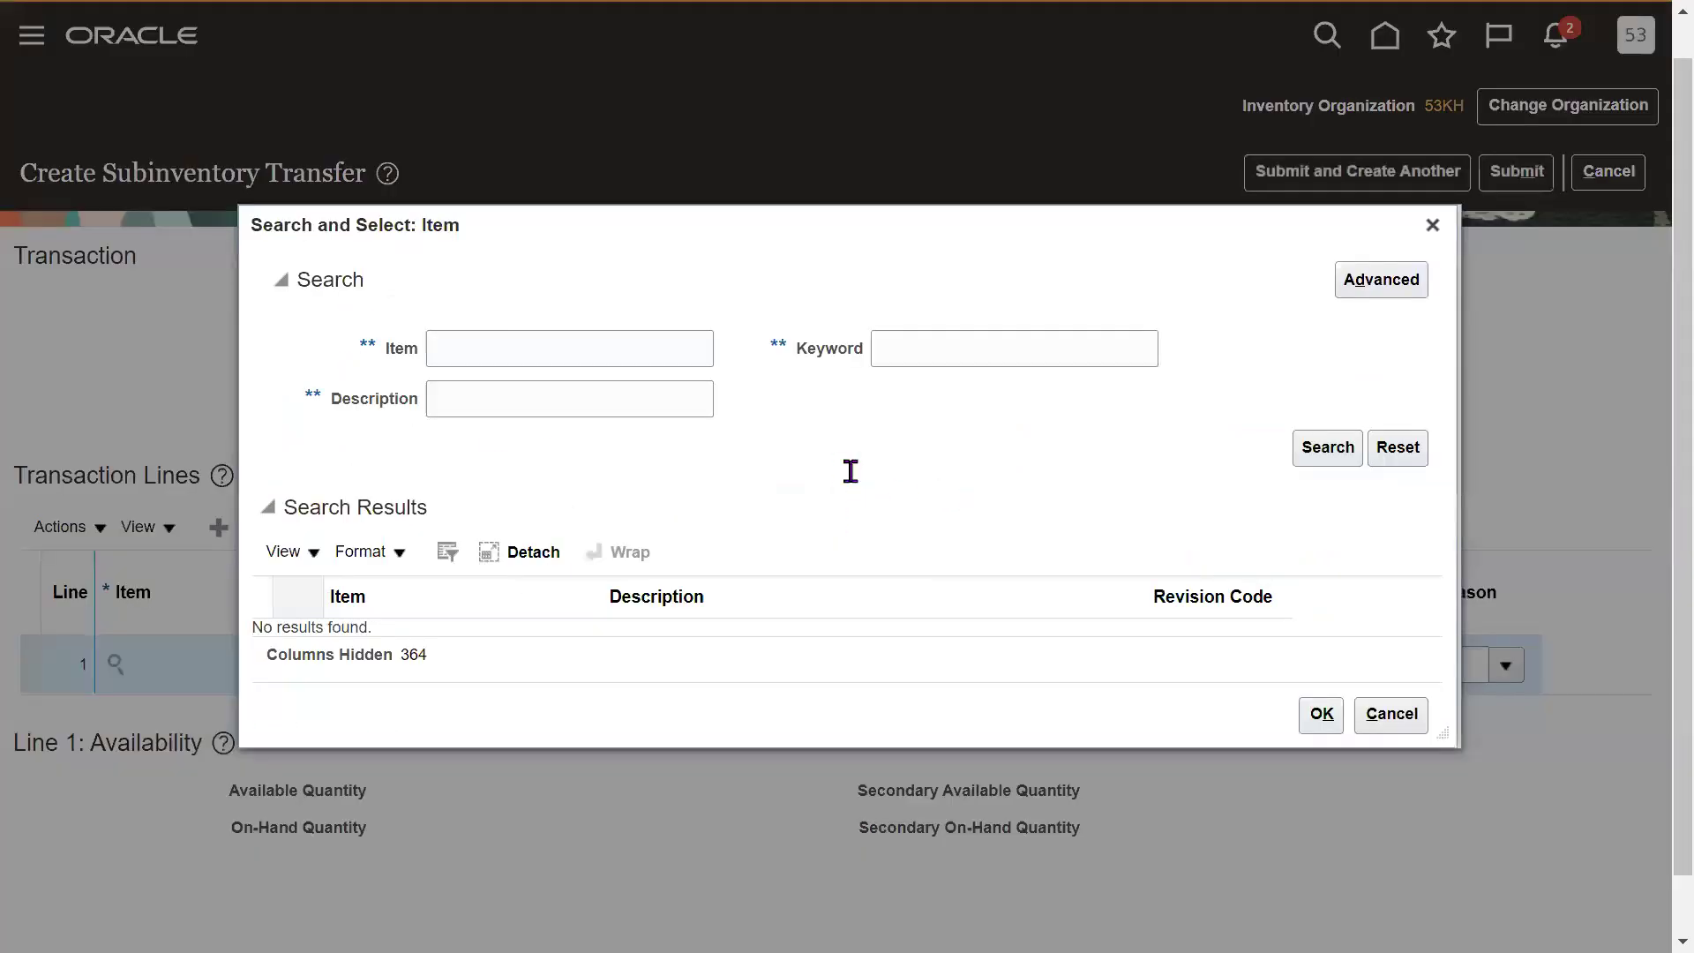
# Choose item 53KFG101 for line 1, which shows 4,850 E53 available.
pyautogui.click(496, 344)
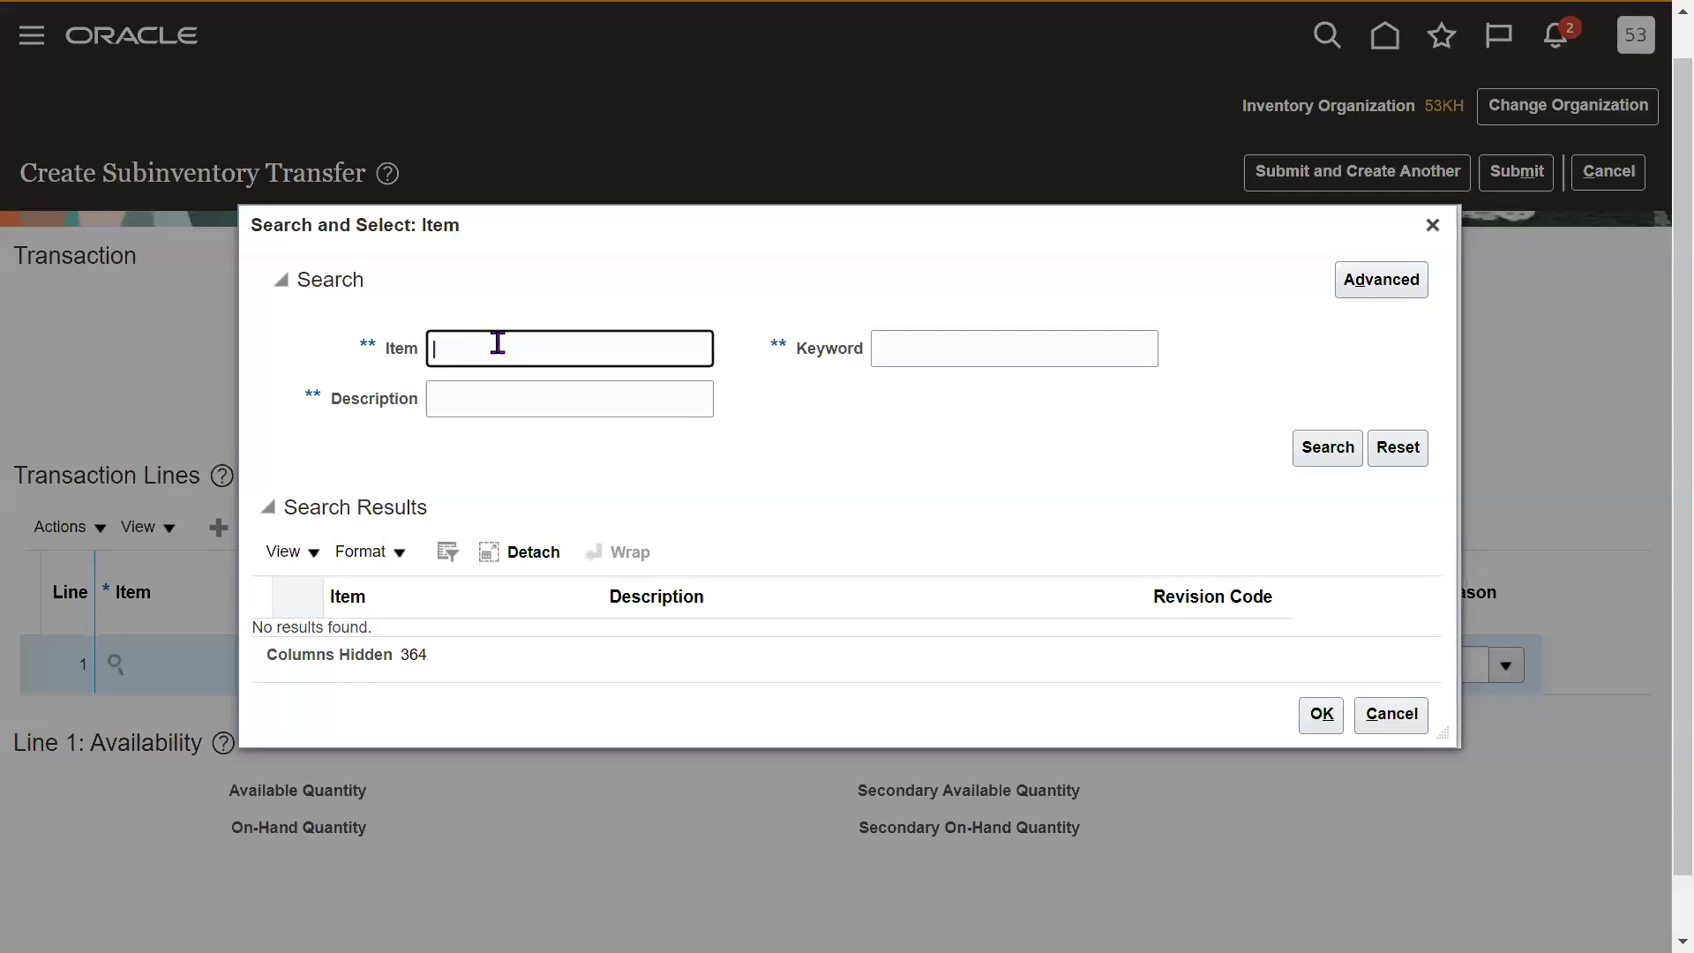
pyautogui.write('53K')
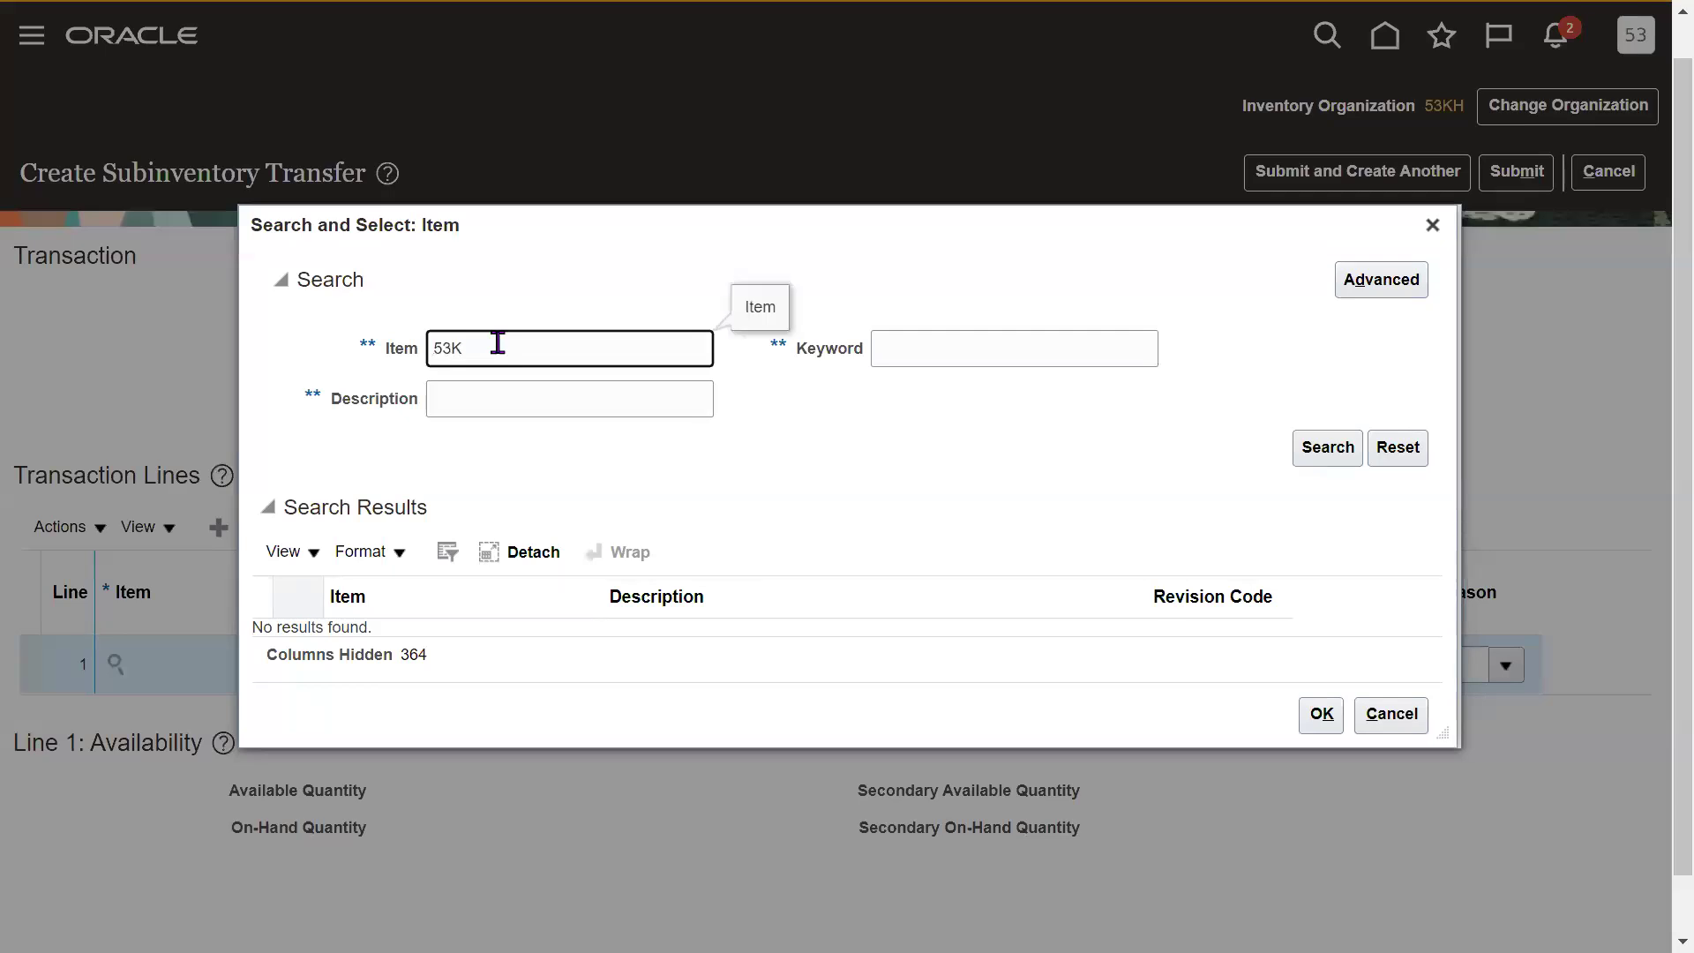
pyautogui.press('Return')
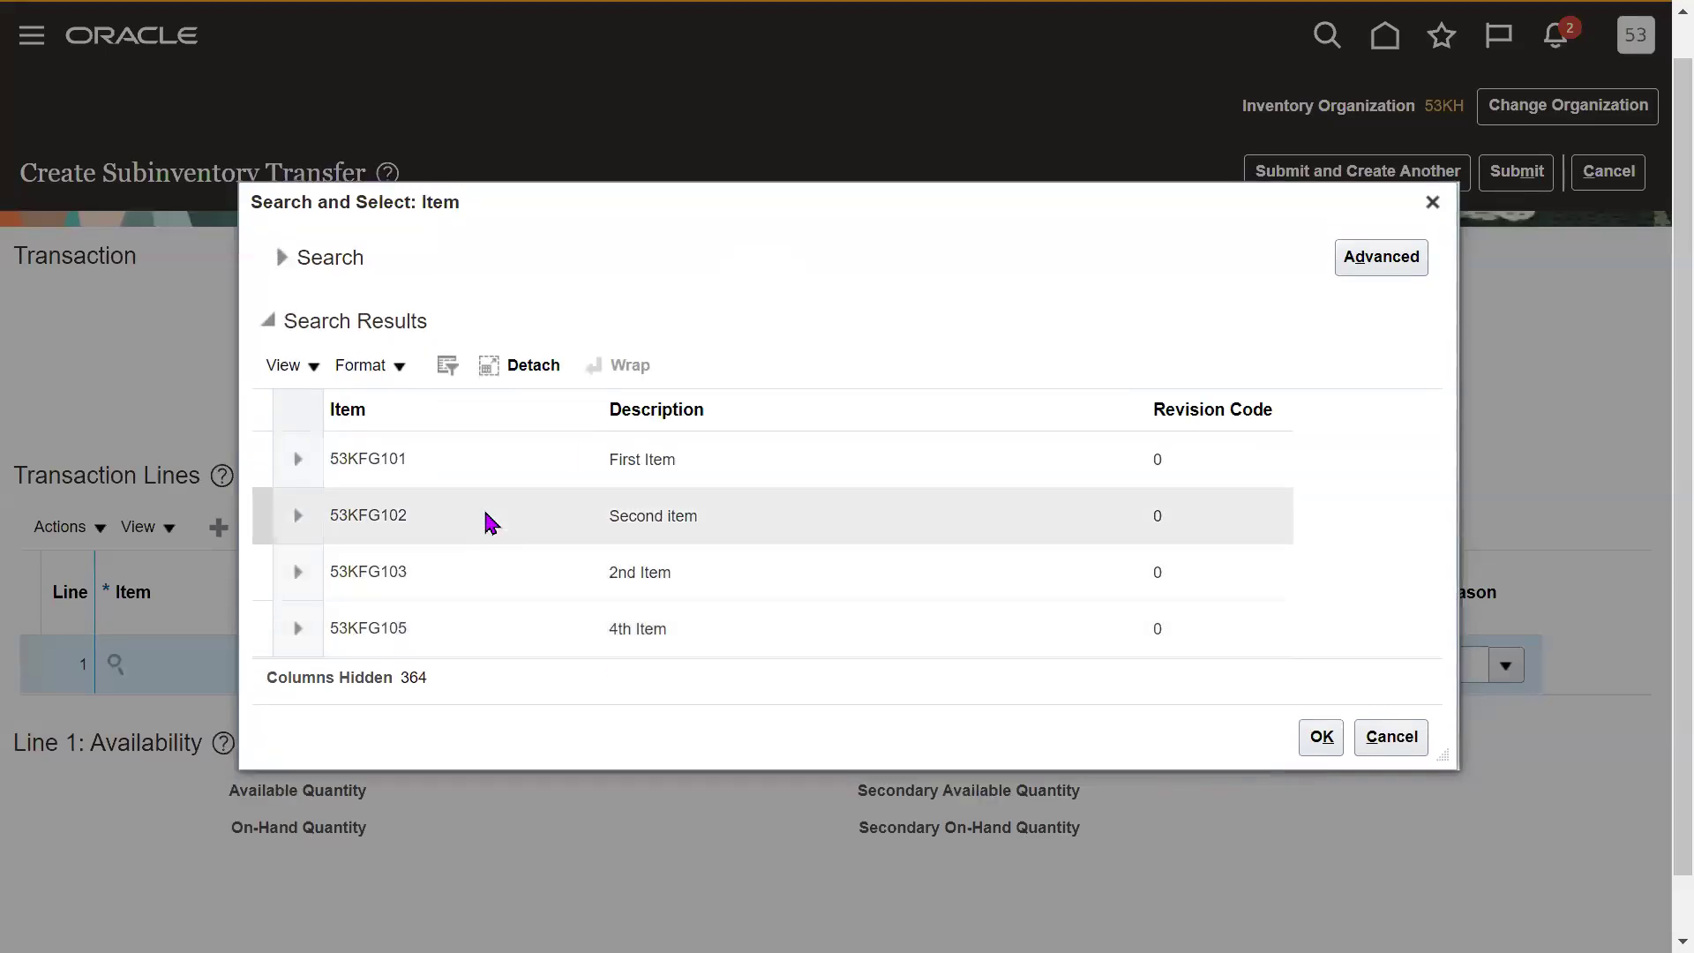
pyautogui.click(464, 477)
pyautogui.click(1320, 737)
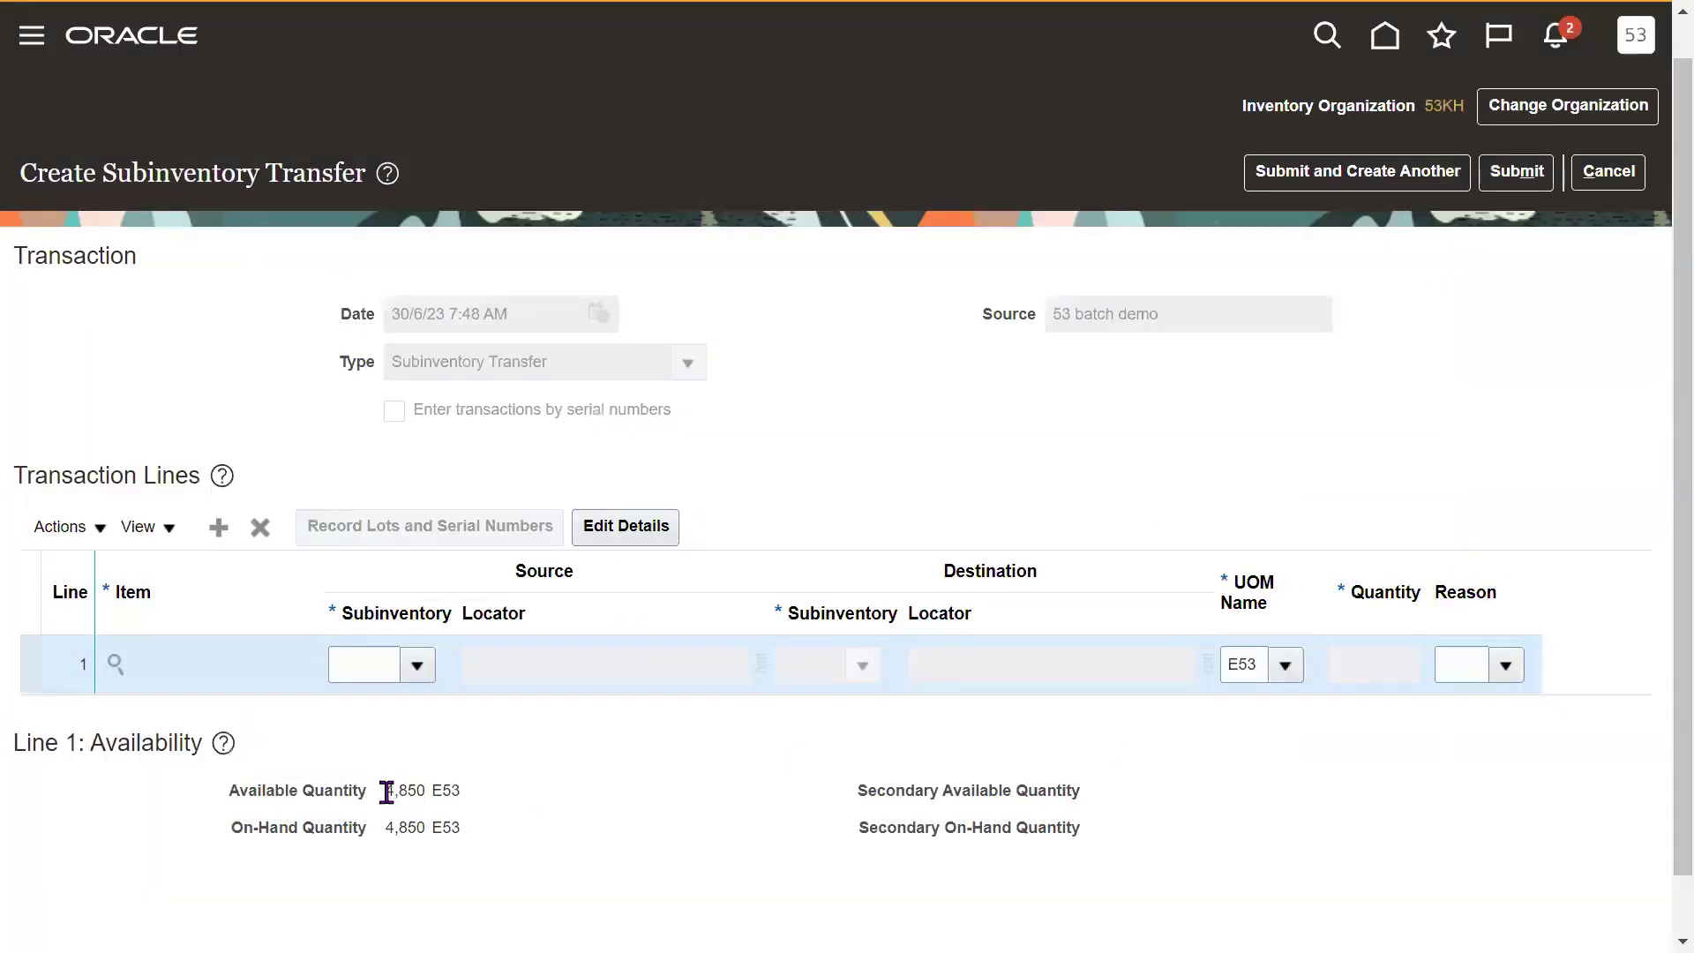
pyautogui.doubleClick(385, 791)
pyautogui.moveTo(440, 794); pyautogui.dragTo(474, 803)
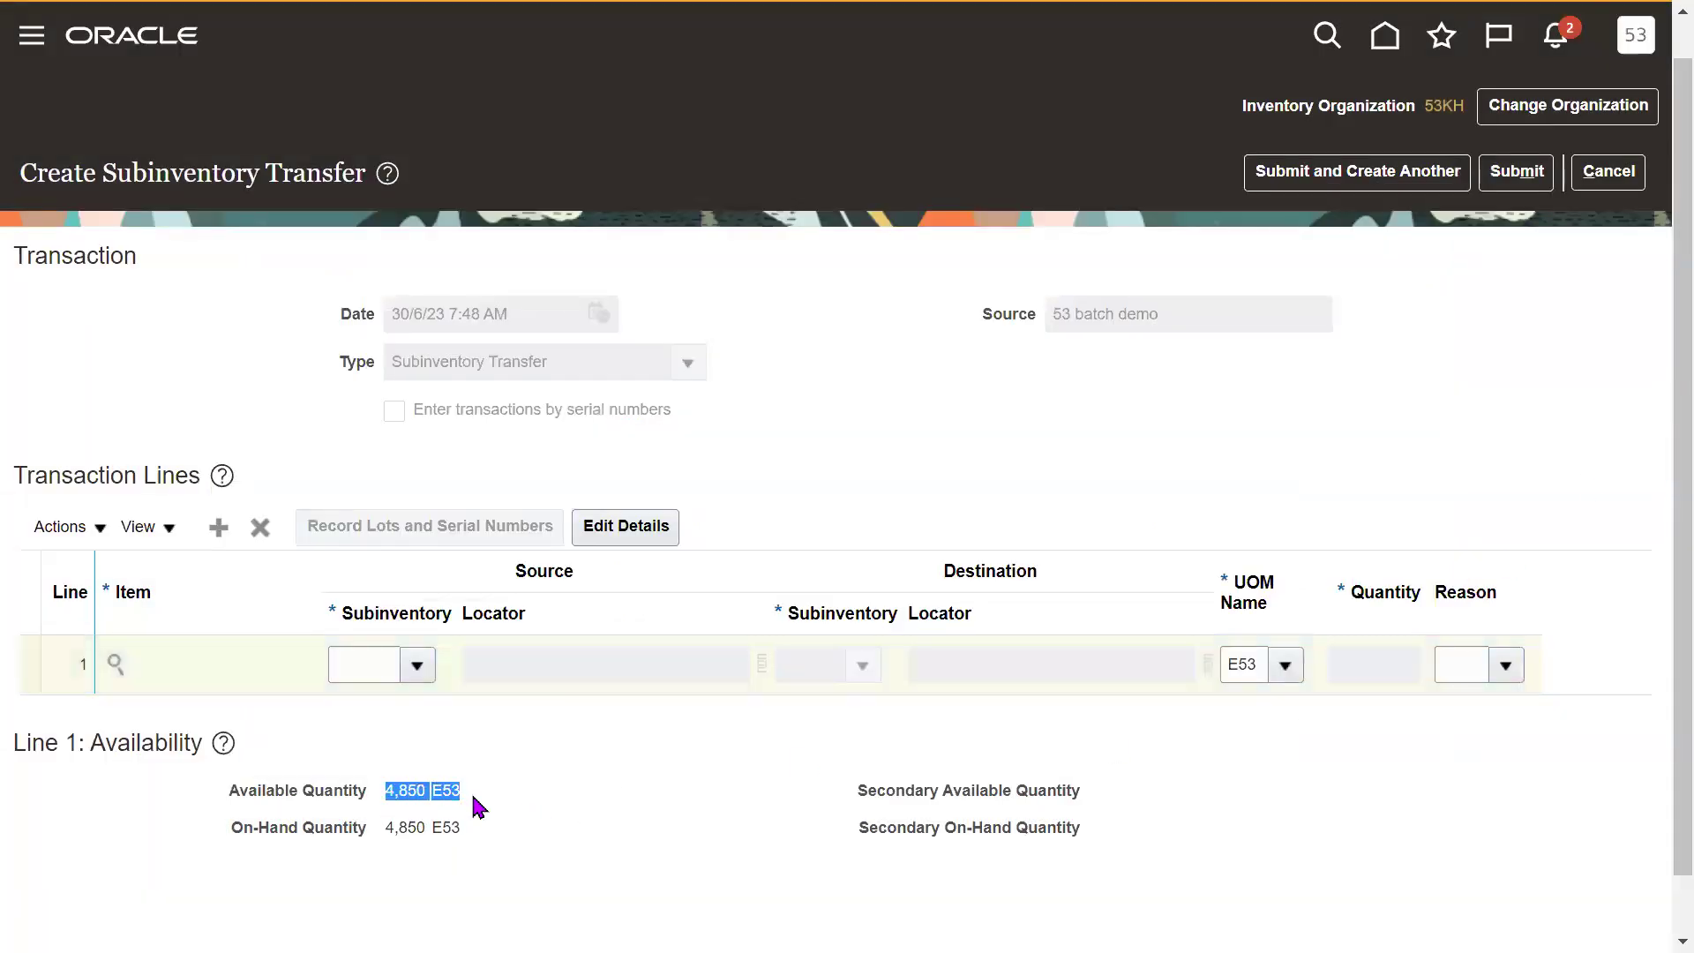
pyautogui.click(945, 832)
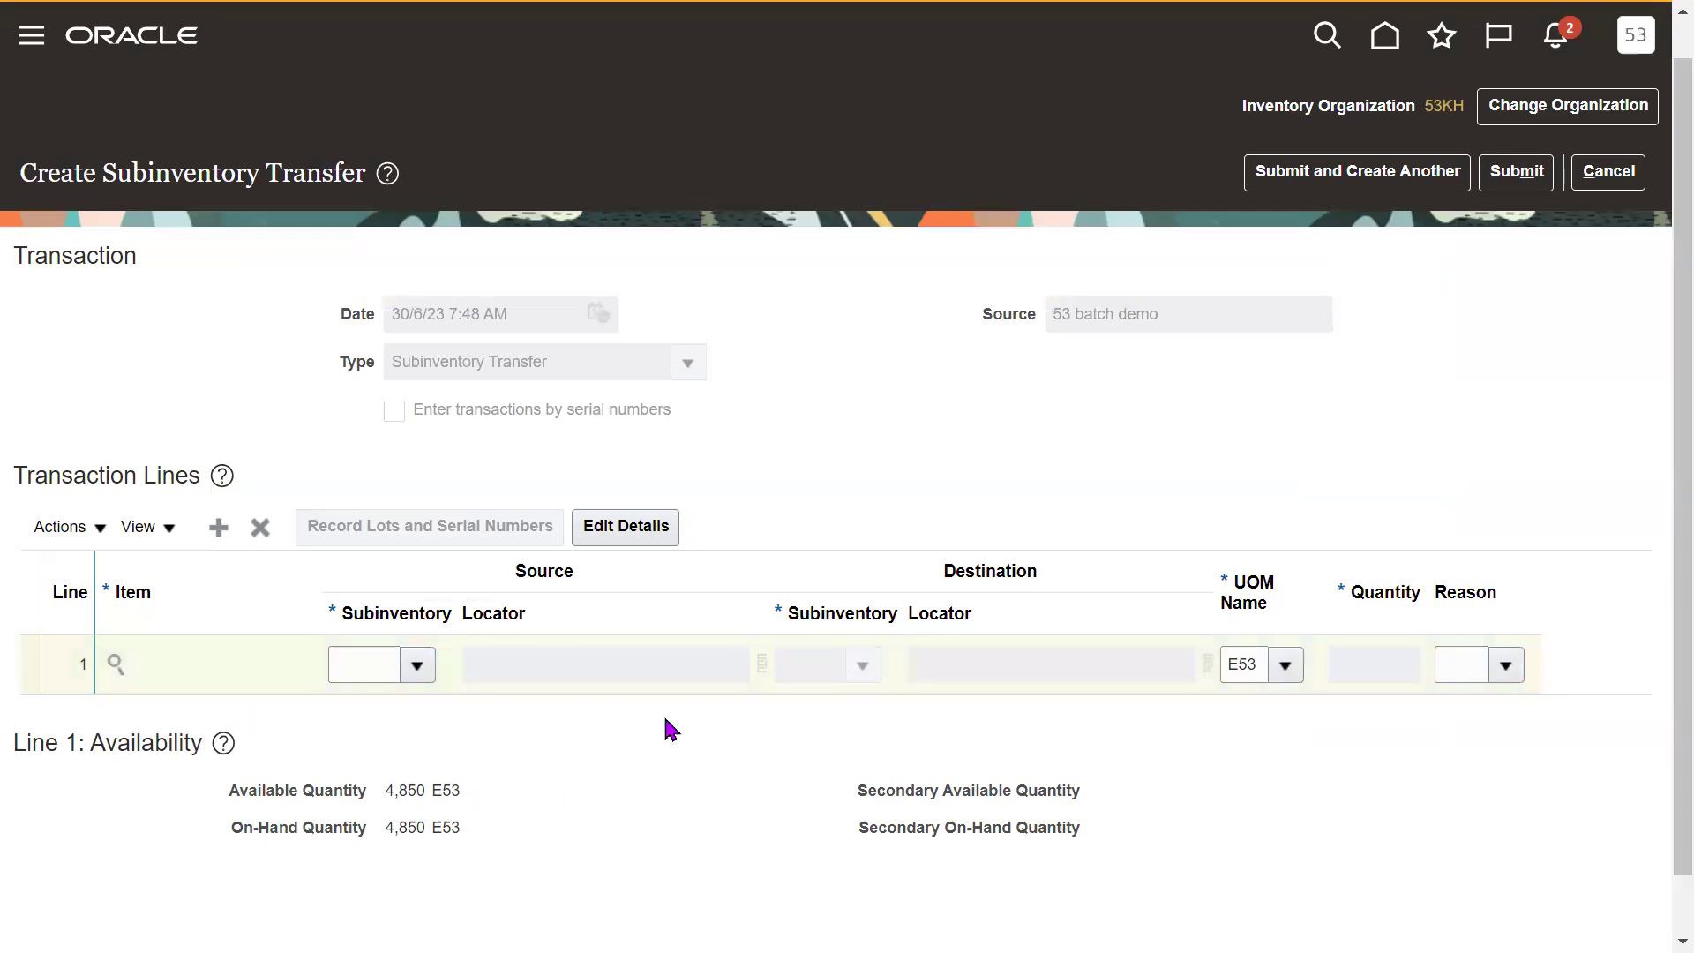
# Set the line's source subinventory to RM and destination subinventory to Stores.
pyautogui.click(418, 666)
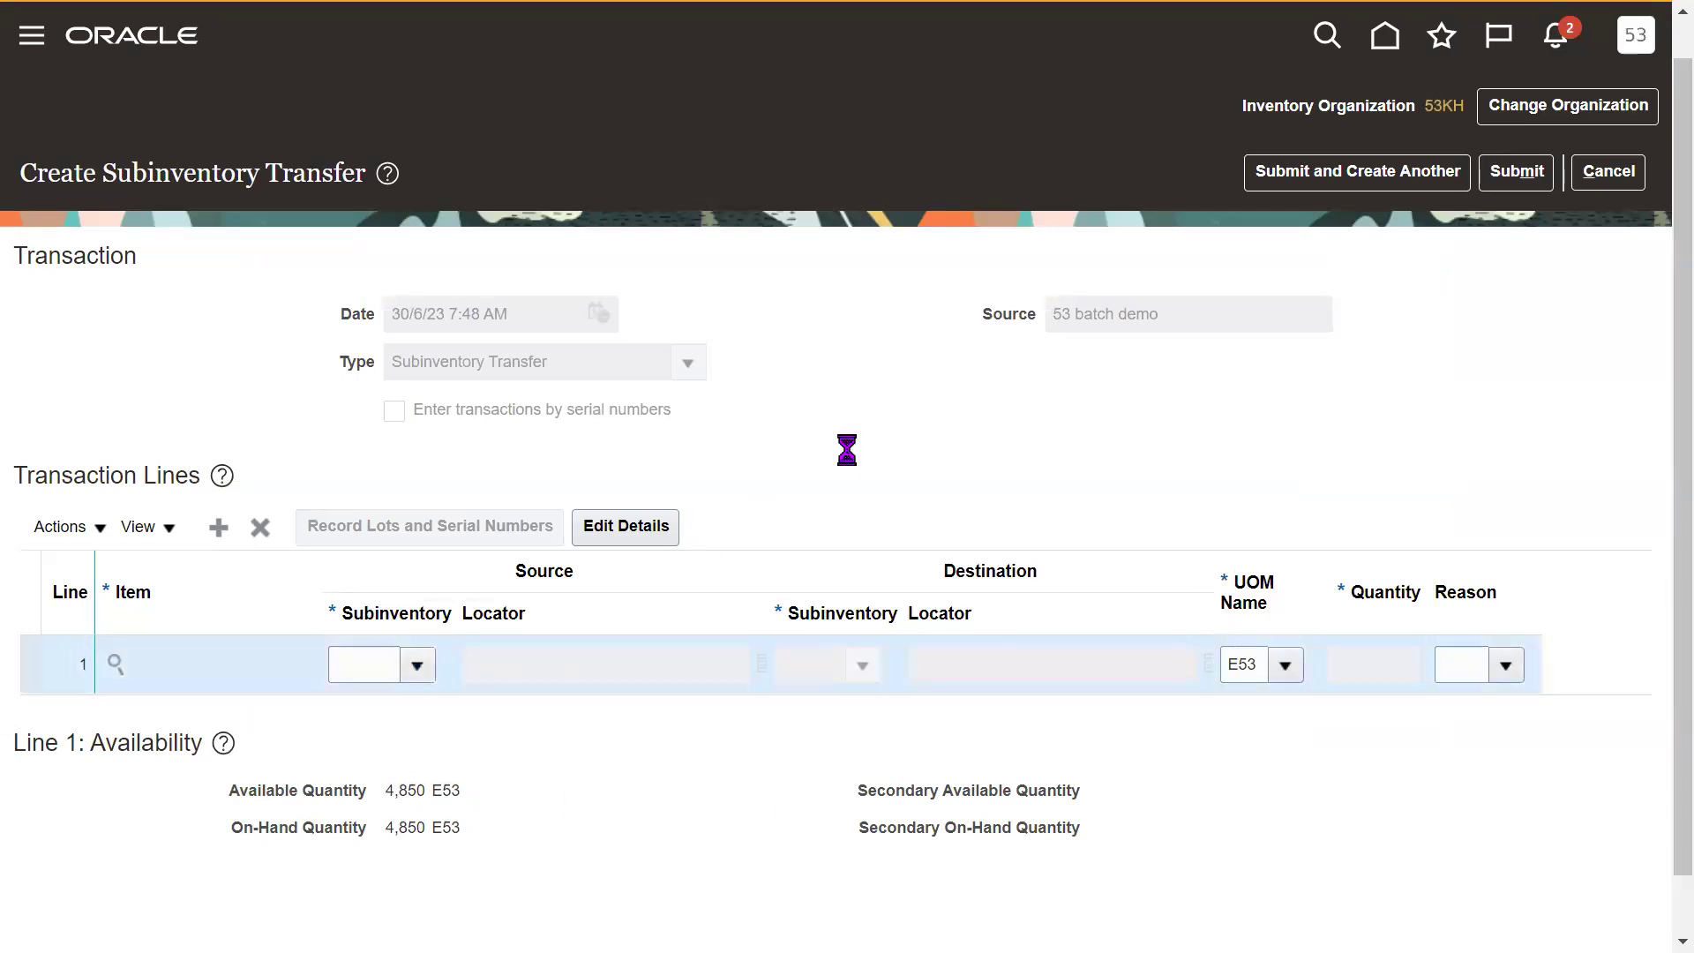
pyautogui.click(450, 704)
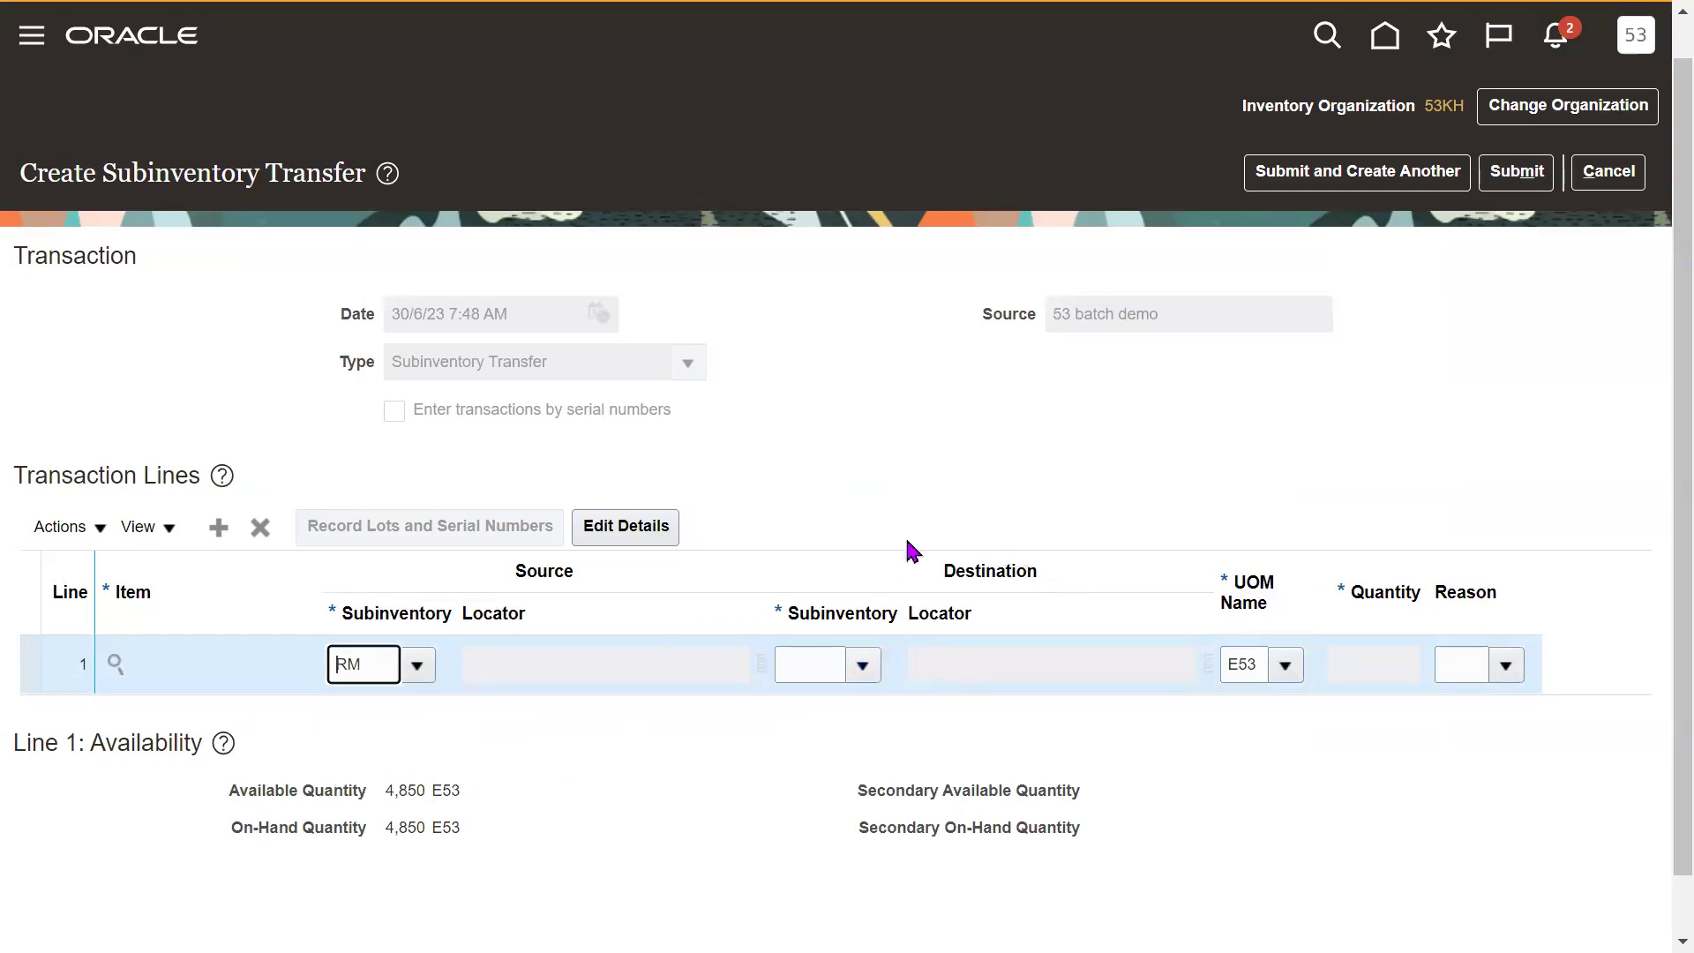
pyautogui.doubleClick(359, 661)
pyautogui.click(863, 665)
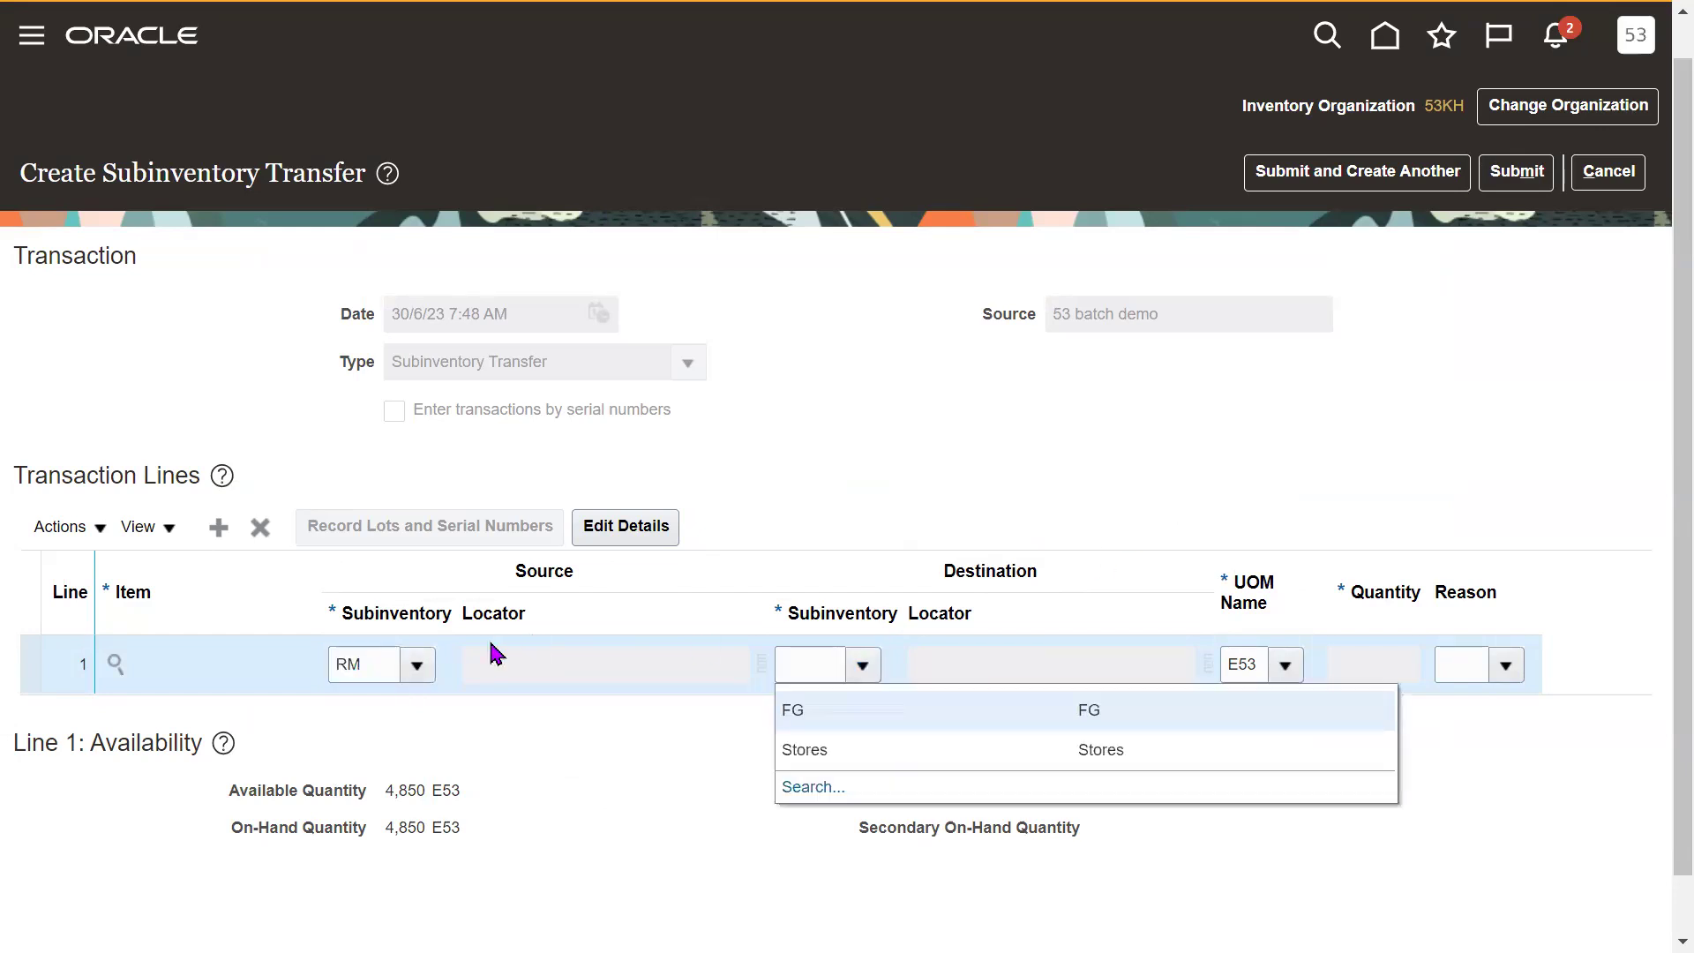
pyautogui.click(909, 761)
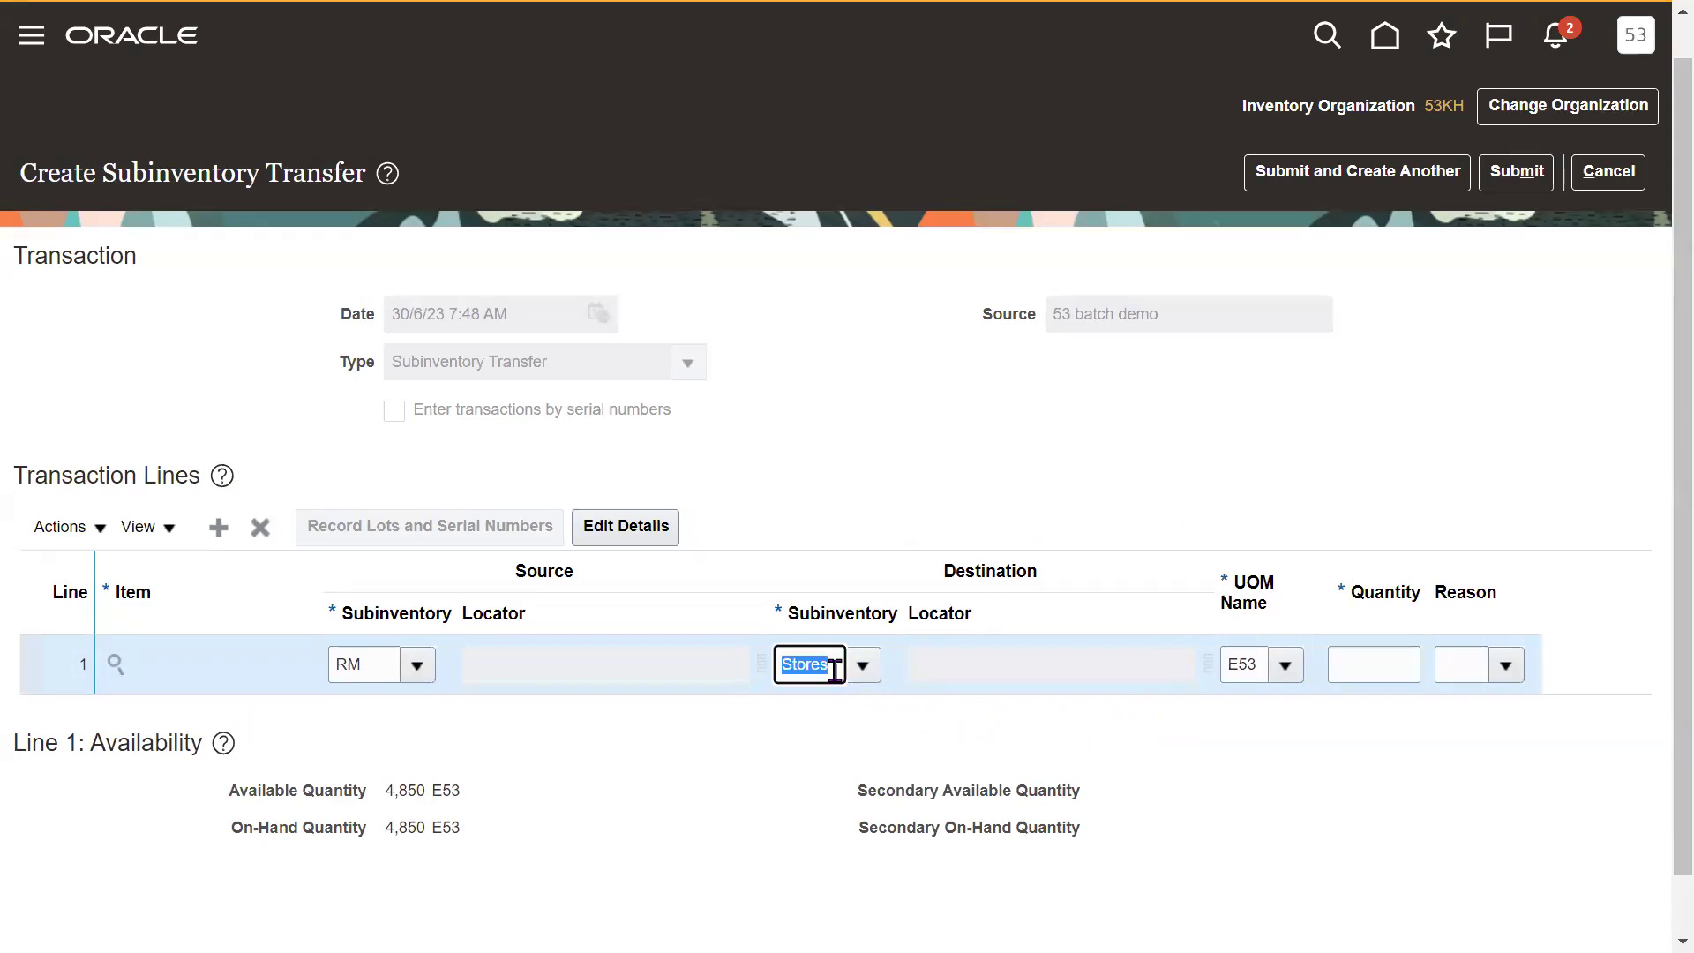
pyautogui.moveTo(386, 798); pyautogui.dragTo(427, 799)
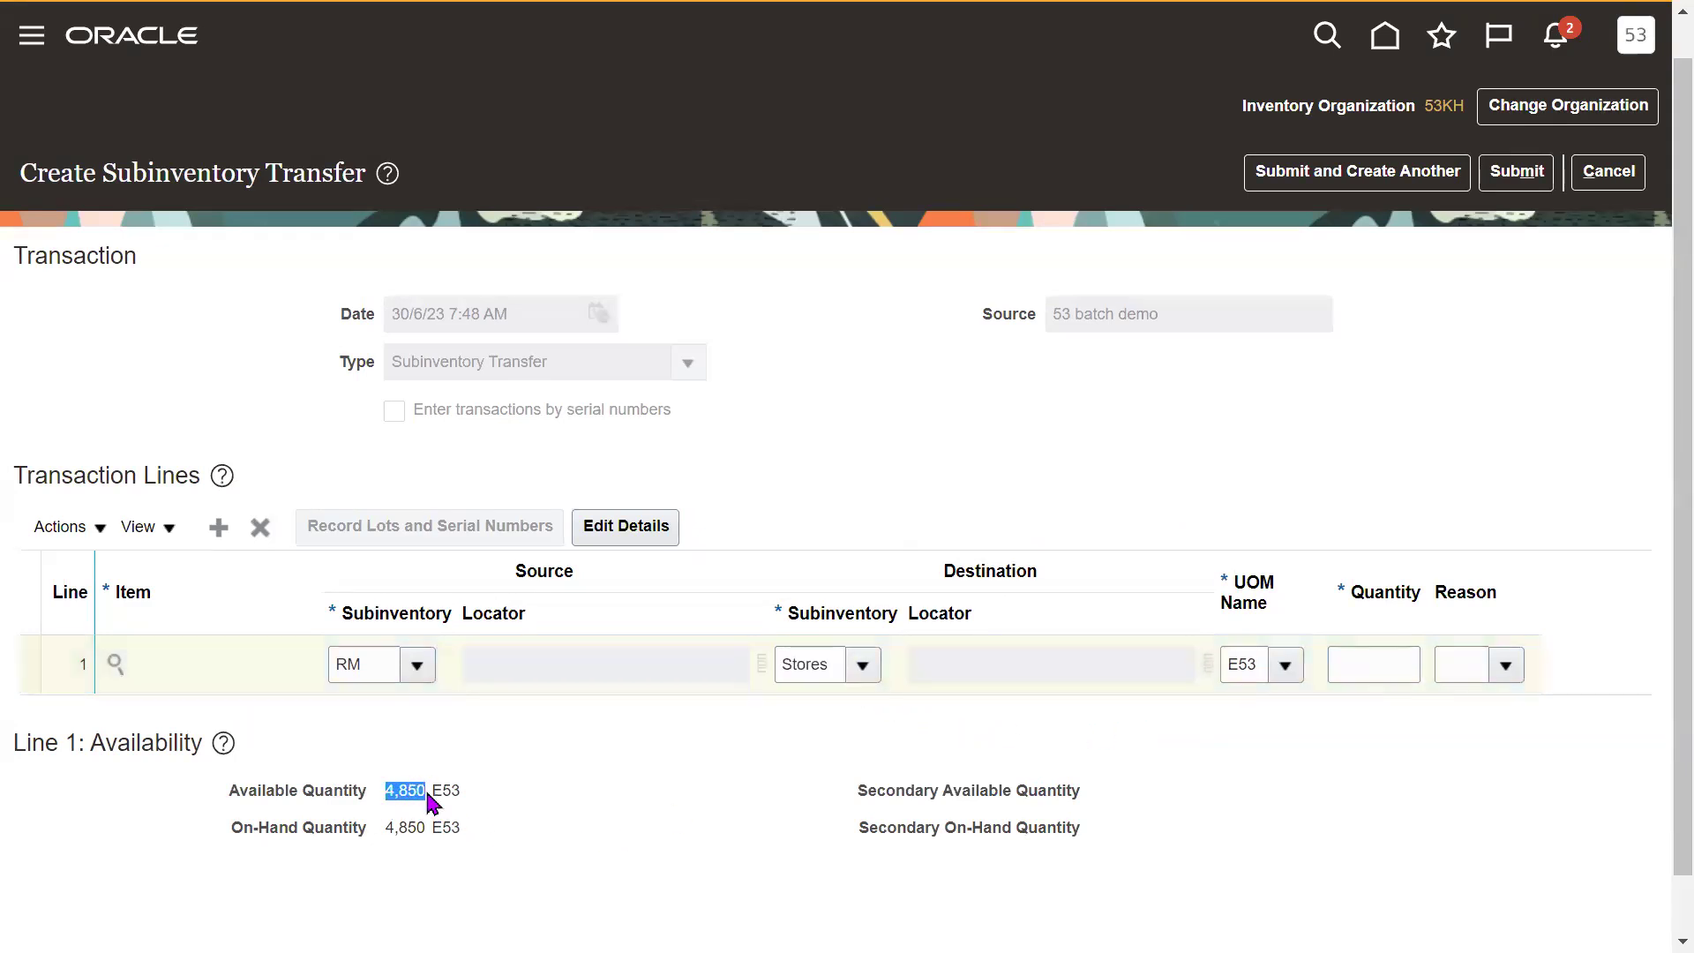
pyautogui.click(695, 794)
# Enter a transfer quantity of 850 on line 1.
pyautogui.doubleClick(819, 664)
pyautogui.click(1363, 655)
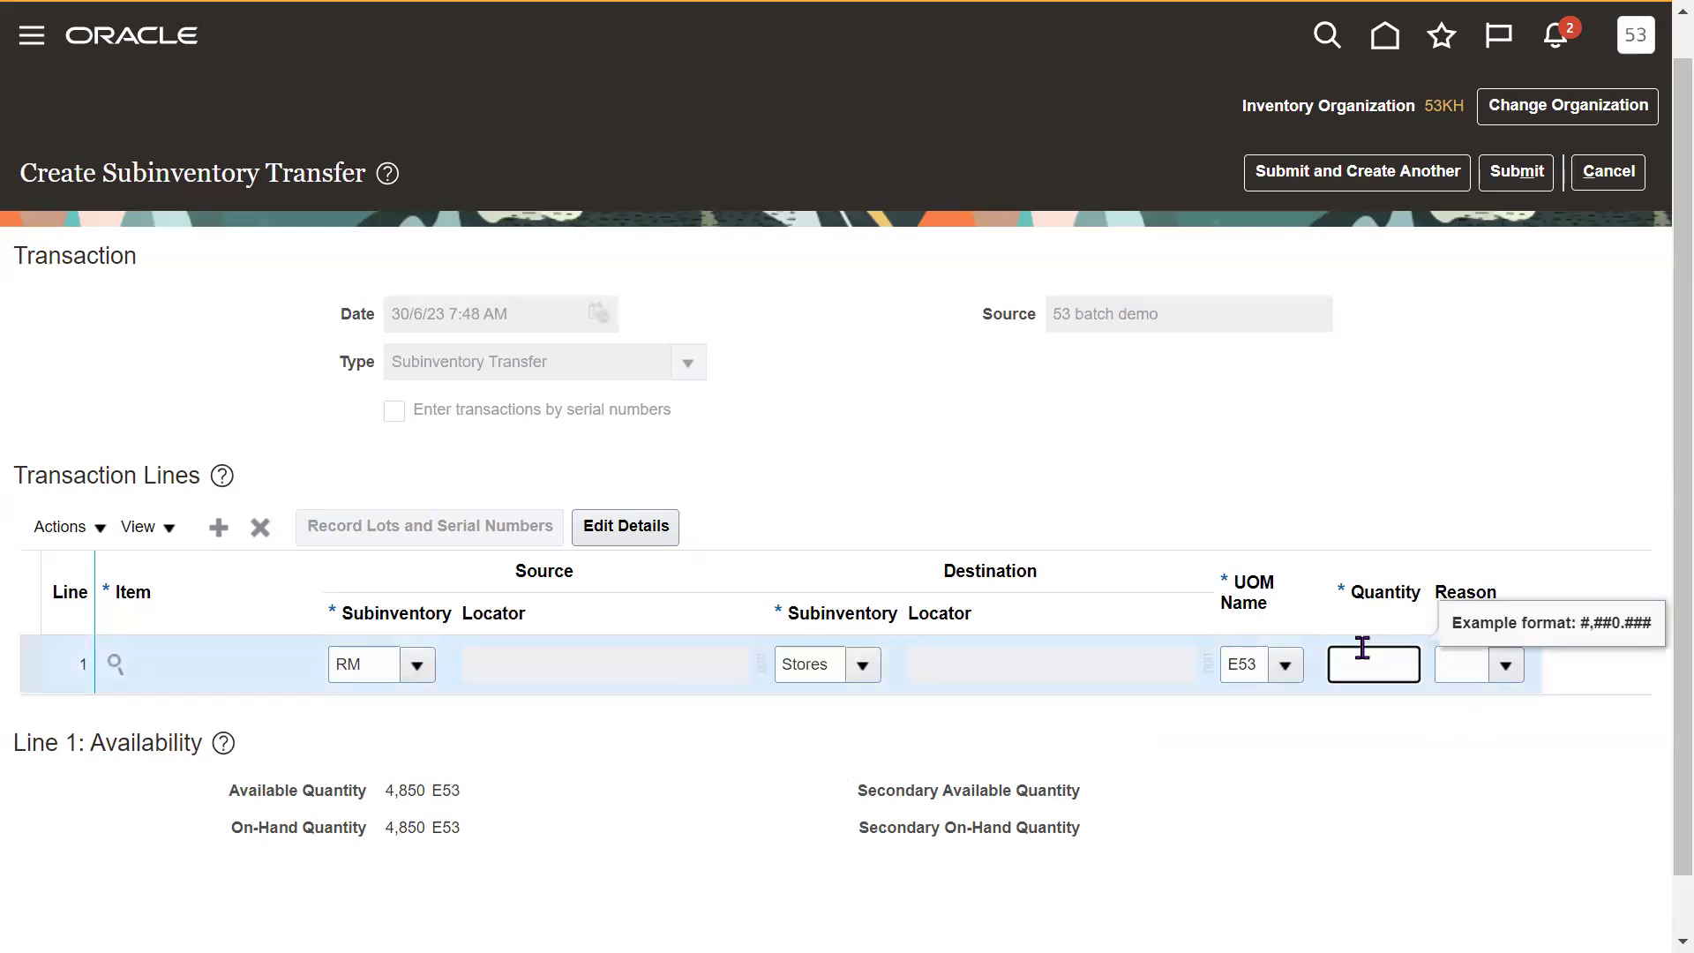
pyautogui.write('850')
pyautogui.click(1390, 789)
pyautogui.scroll(-1, 1659, 784)
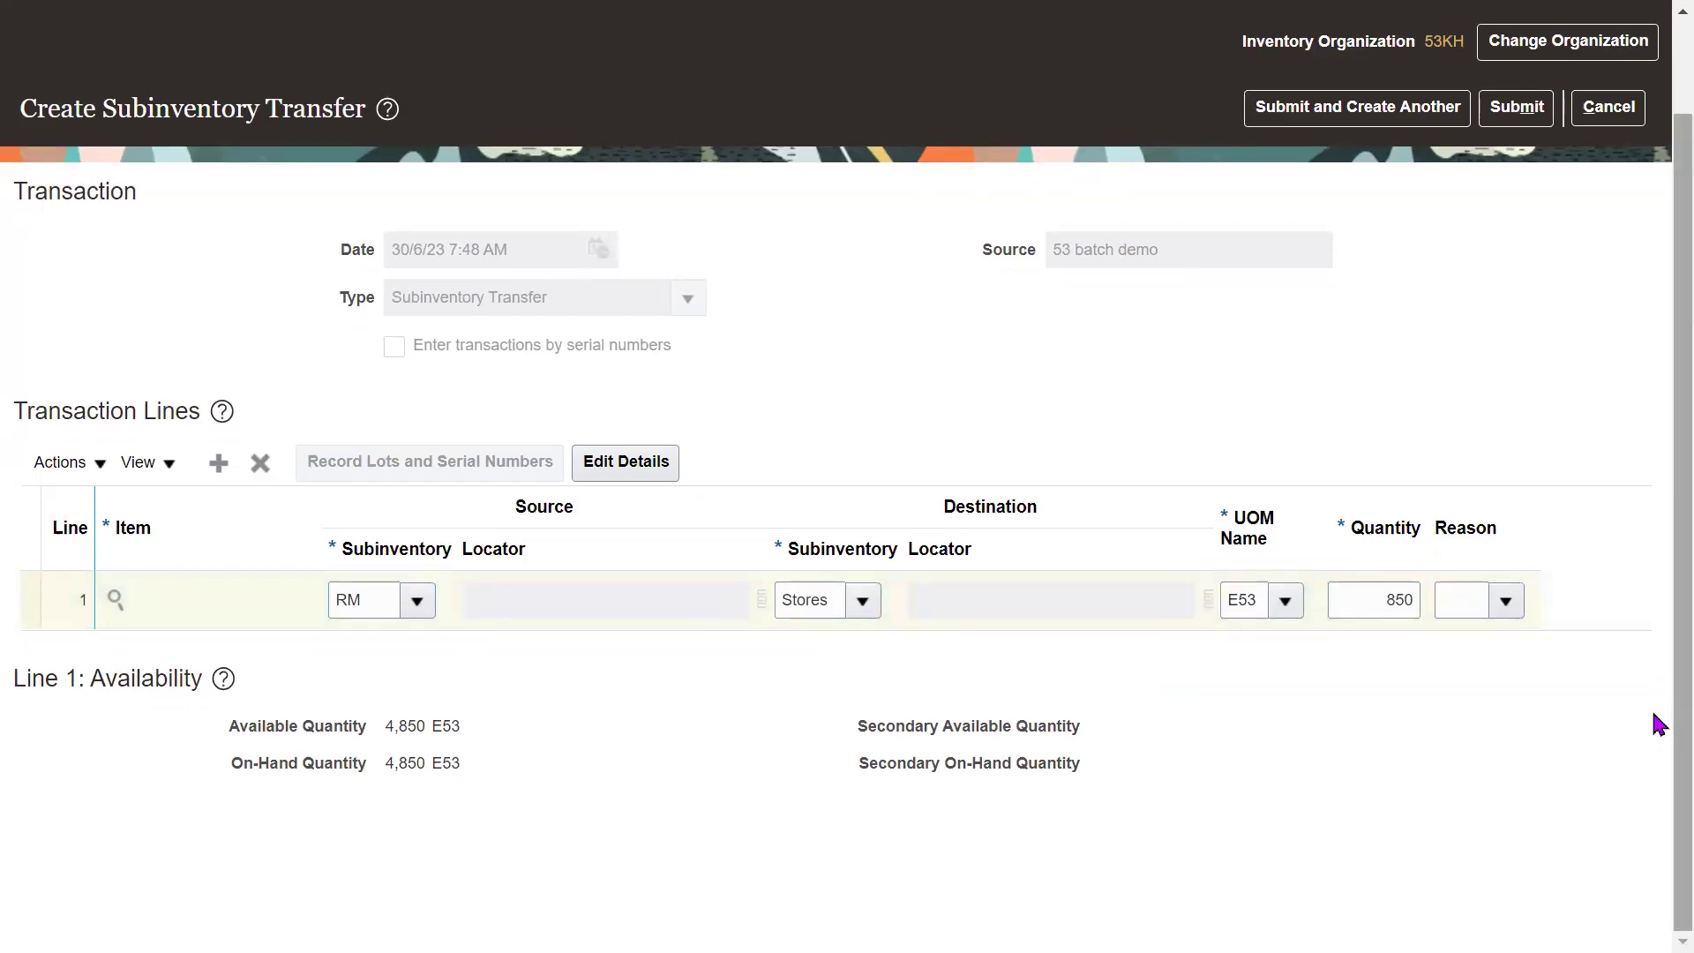
pyautogui.scroll(1, 1657, 680)
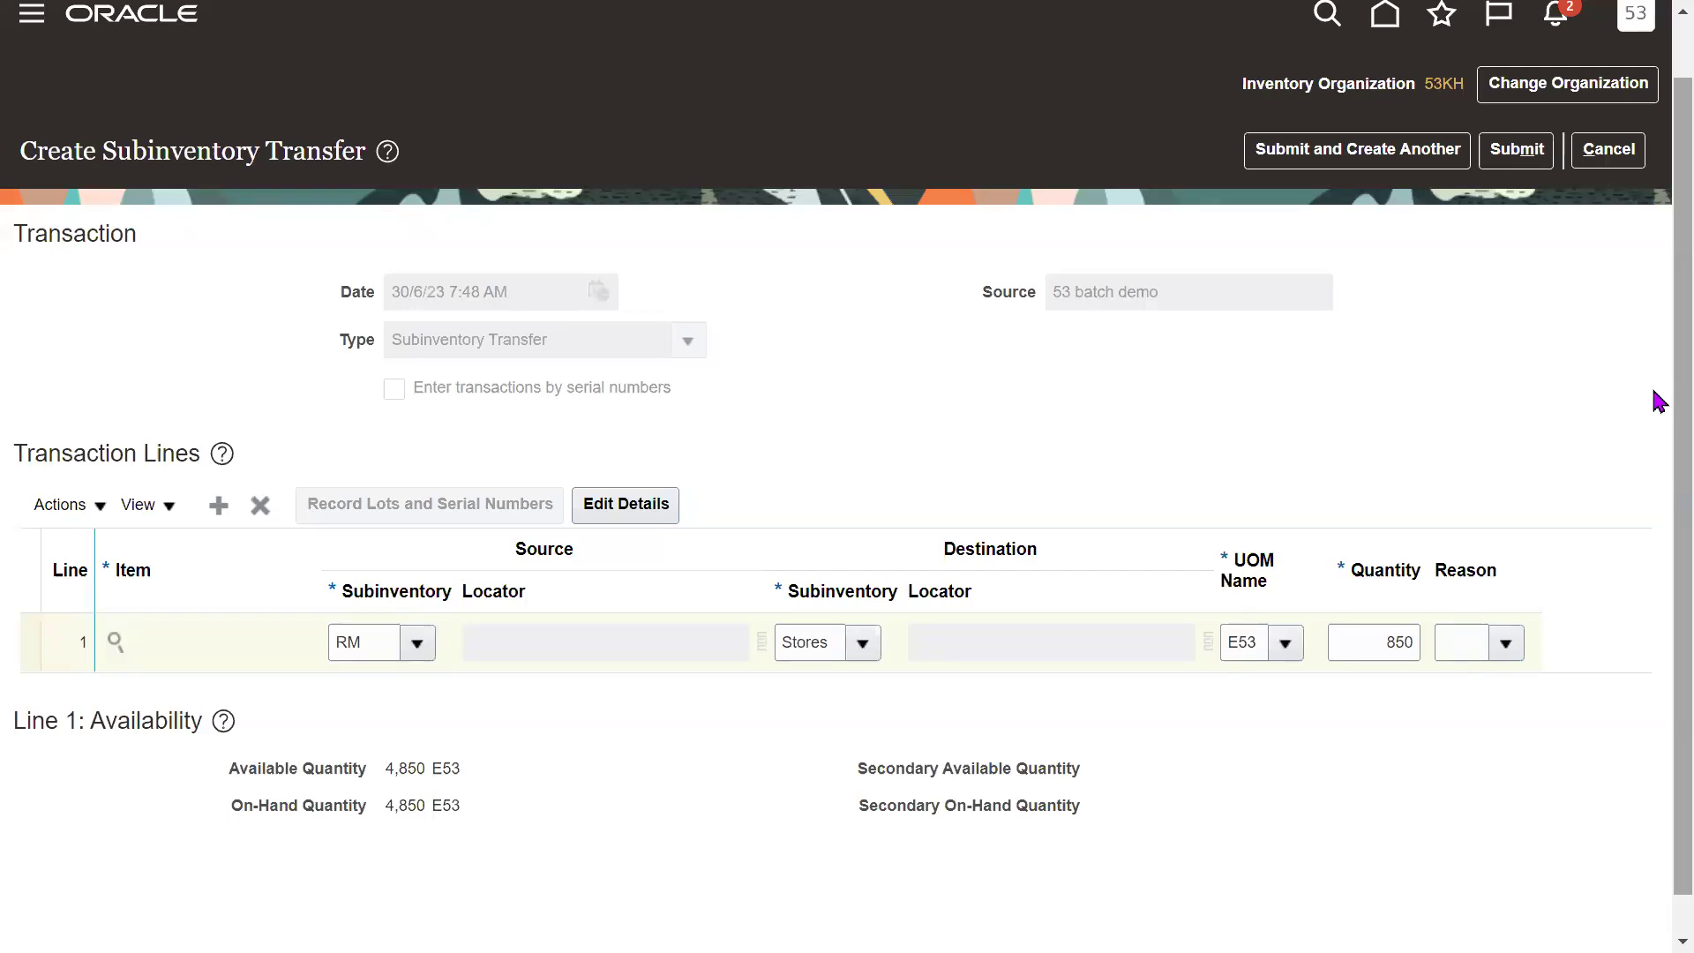
# Recheck the subinventories, keeping RM as source and Stores as destination.
pyautogui.click(418, 643)
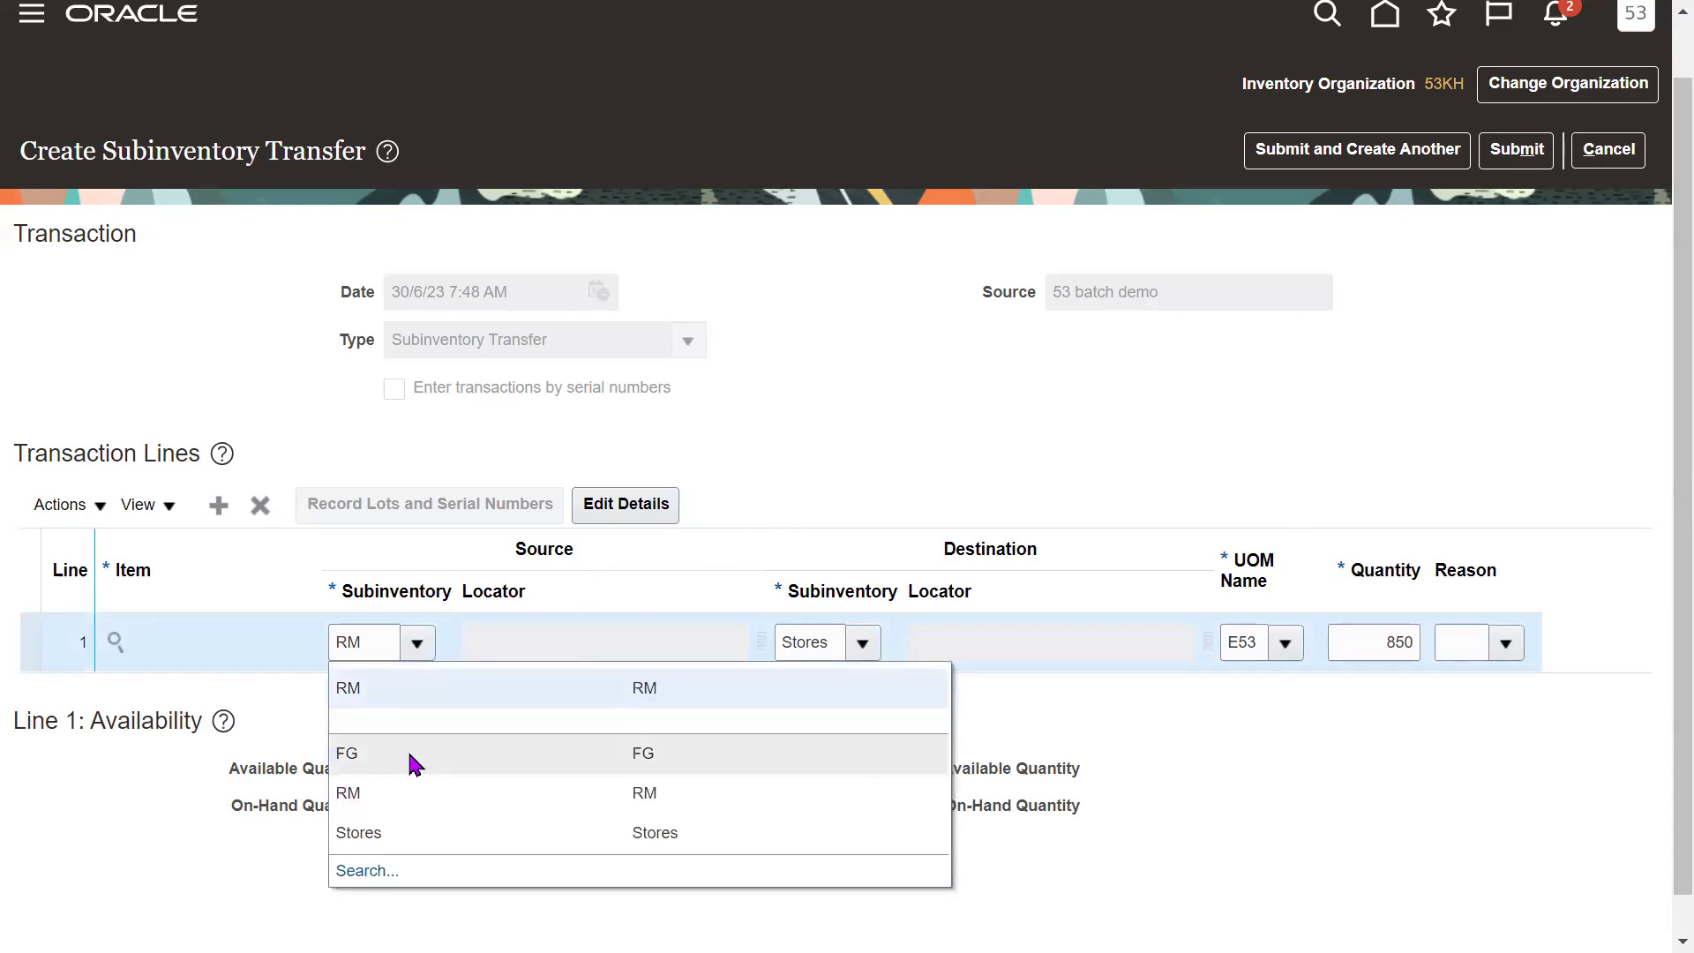
pyautogui.click(886, 496)
pyautogui.click(821, 642)
pyautogui.doubleClick(820, 642)
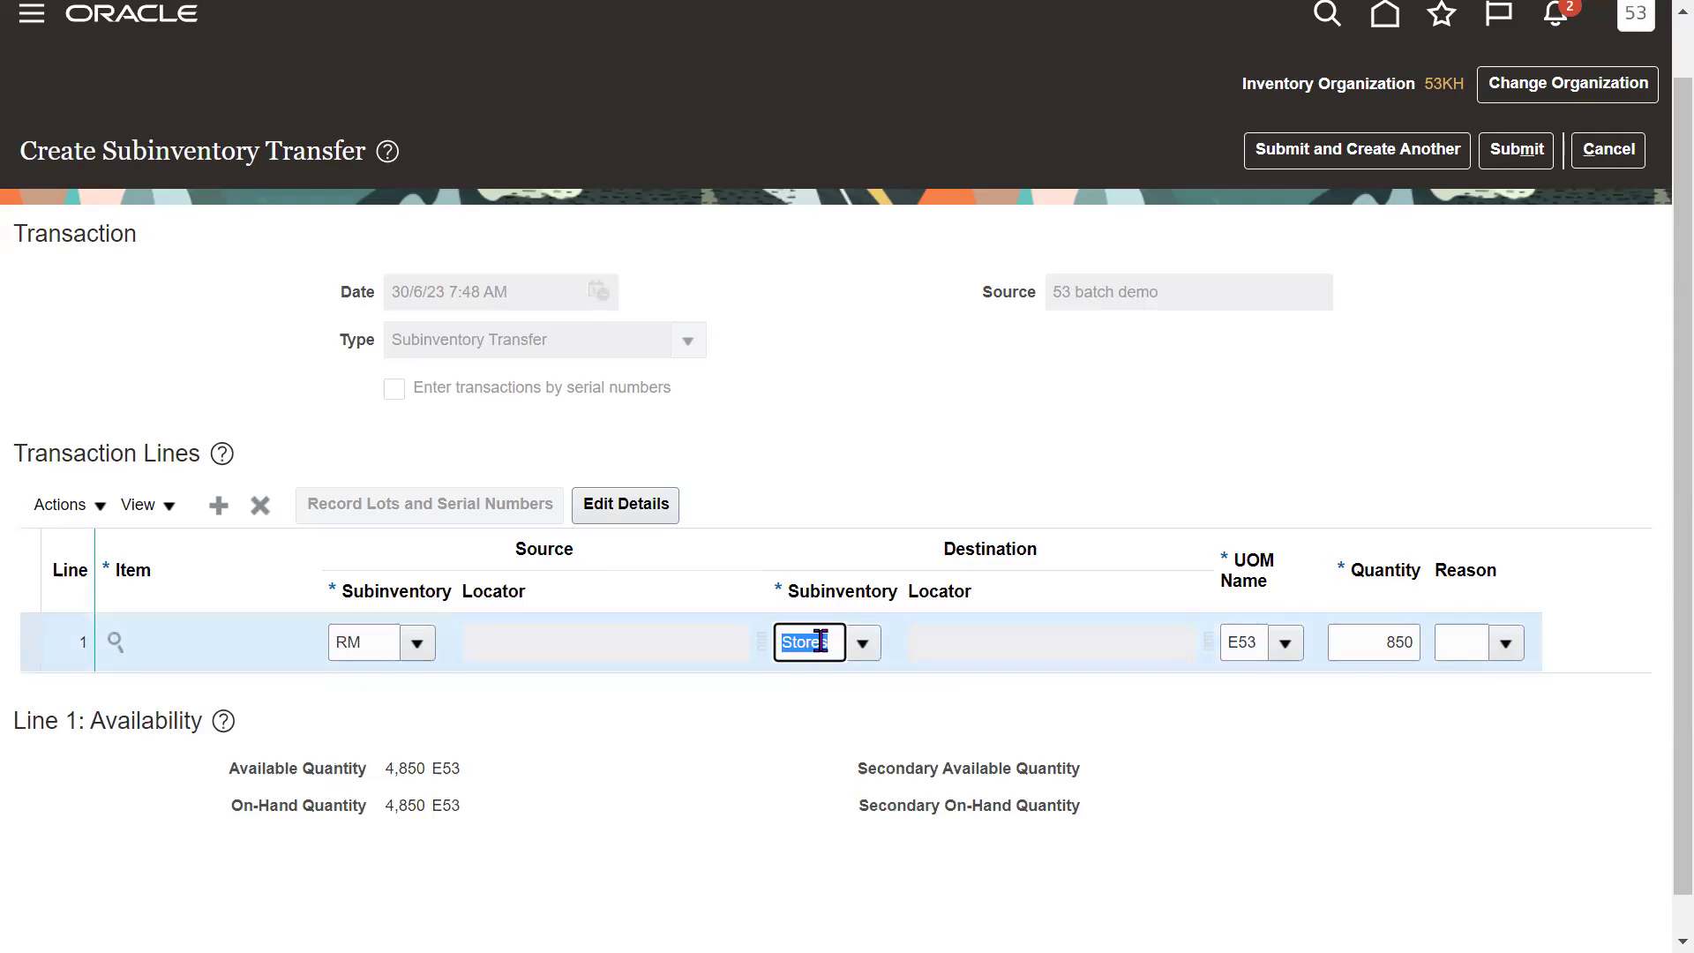
pyautogui.click(757, 724)
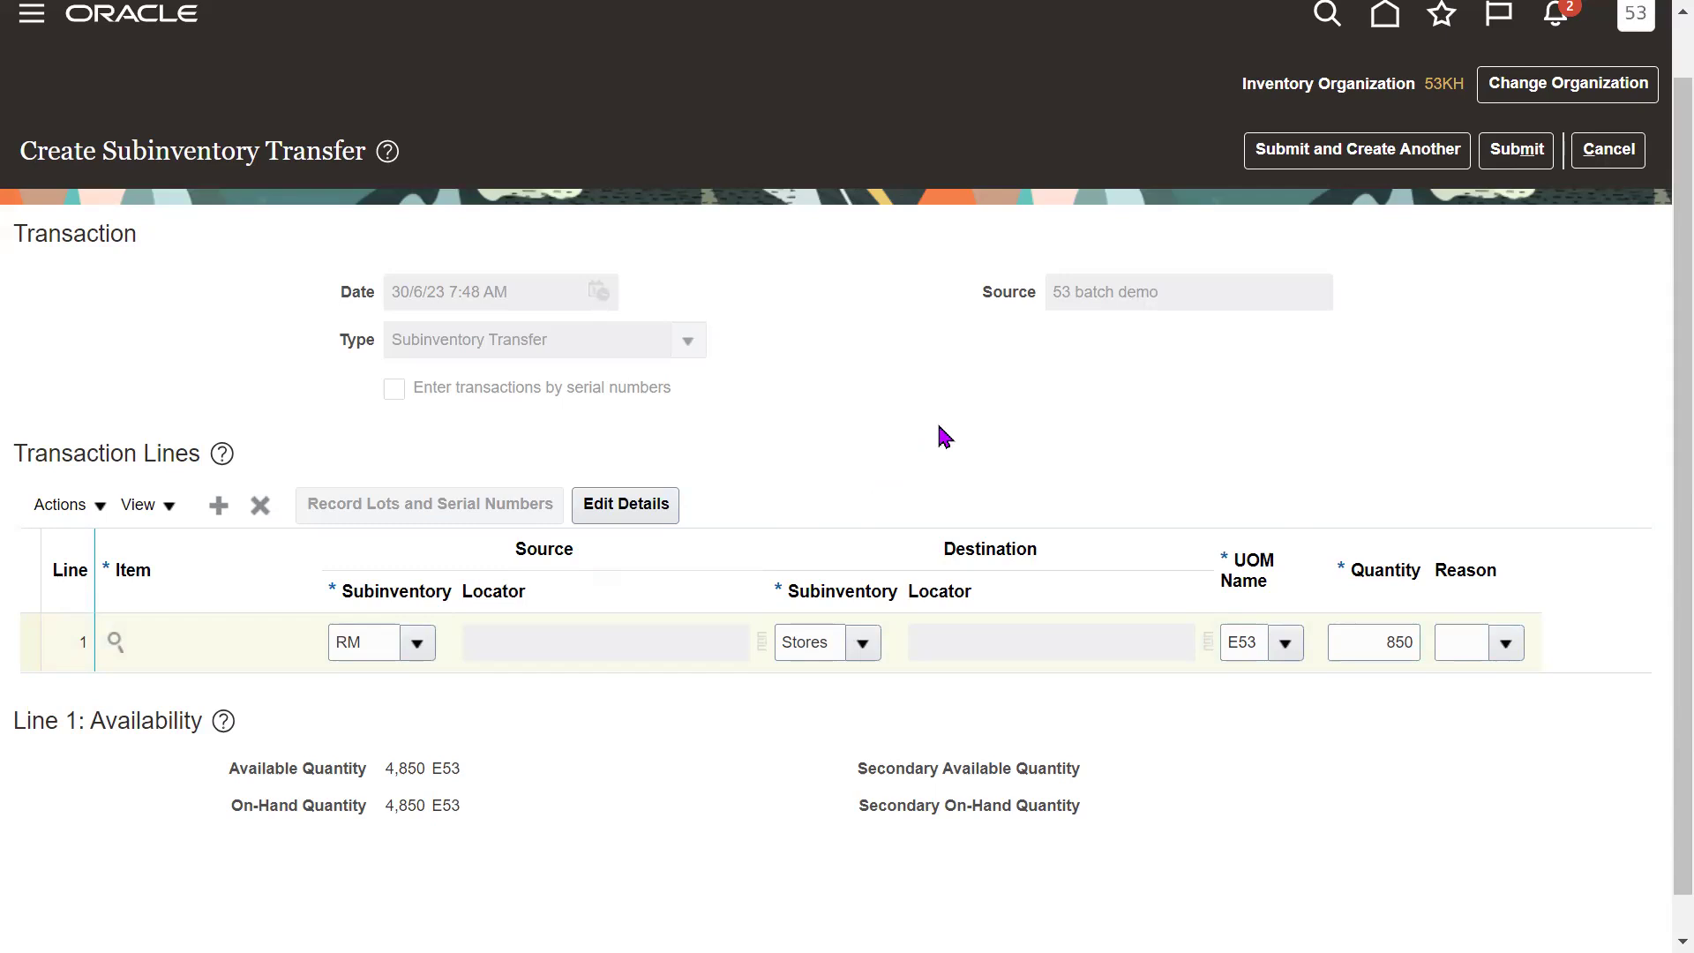
pyautogui.scroll(1, 1652, 407)
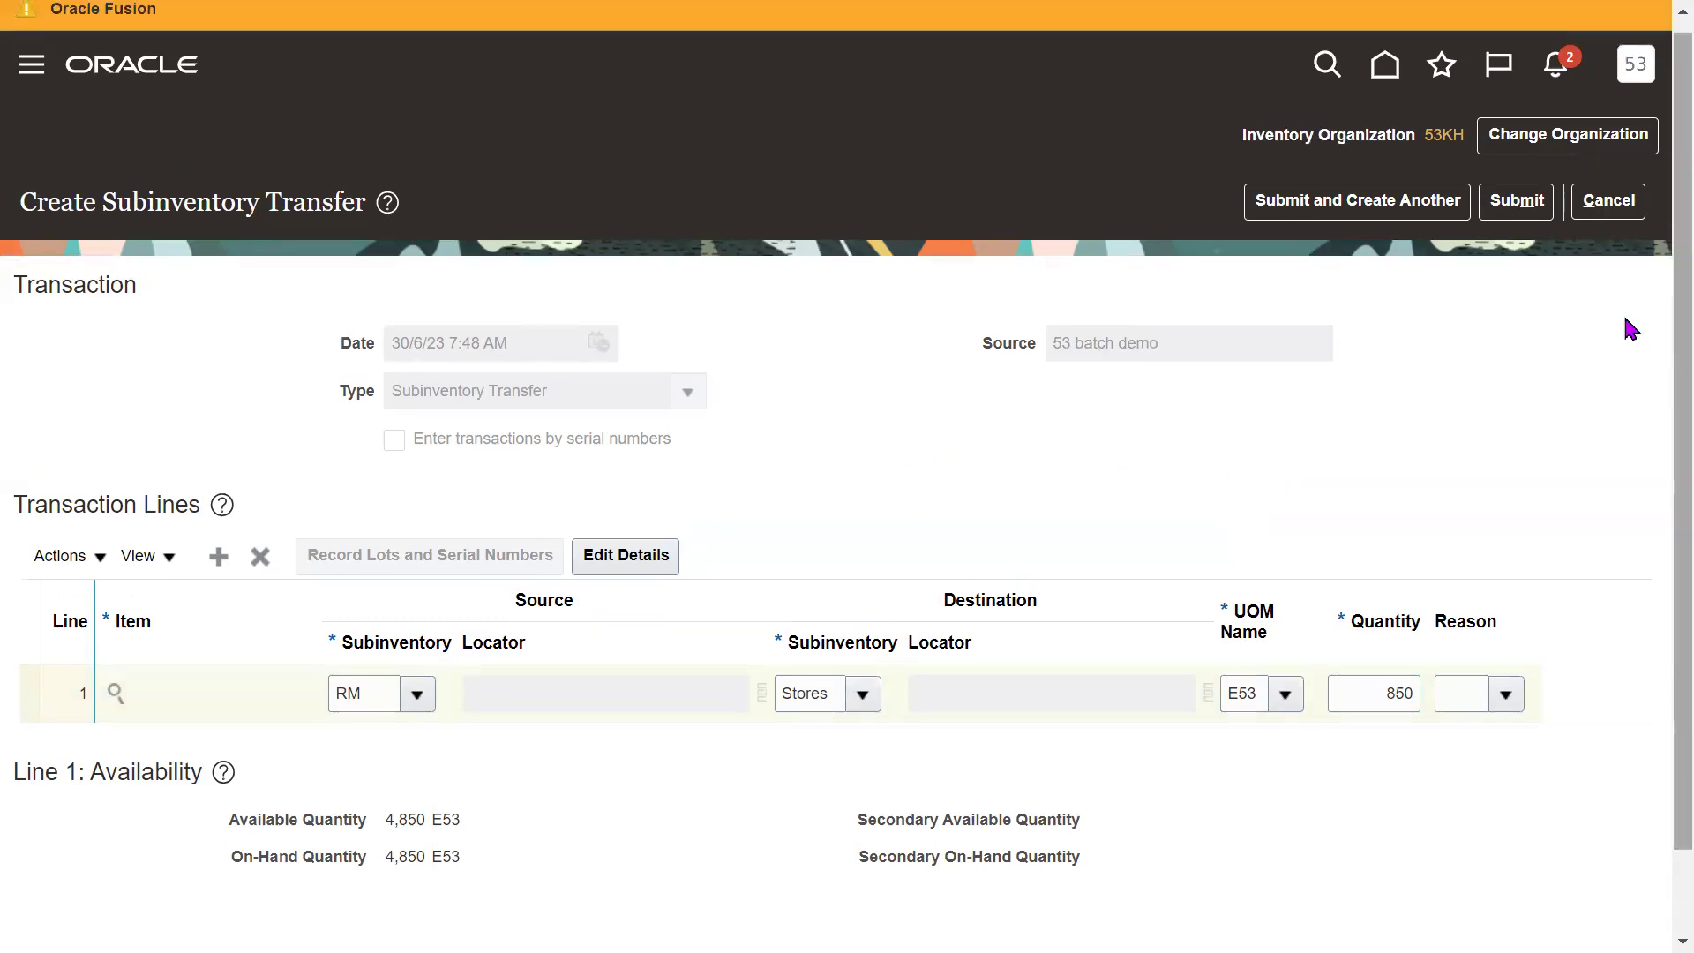
# Submit the transfer, acknowledge the confirmation, and go to Manage Item Quantities.
pyautogui.click(1518, 206)
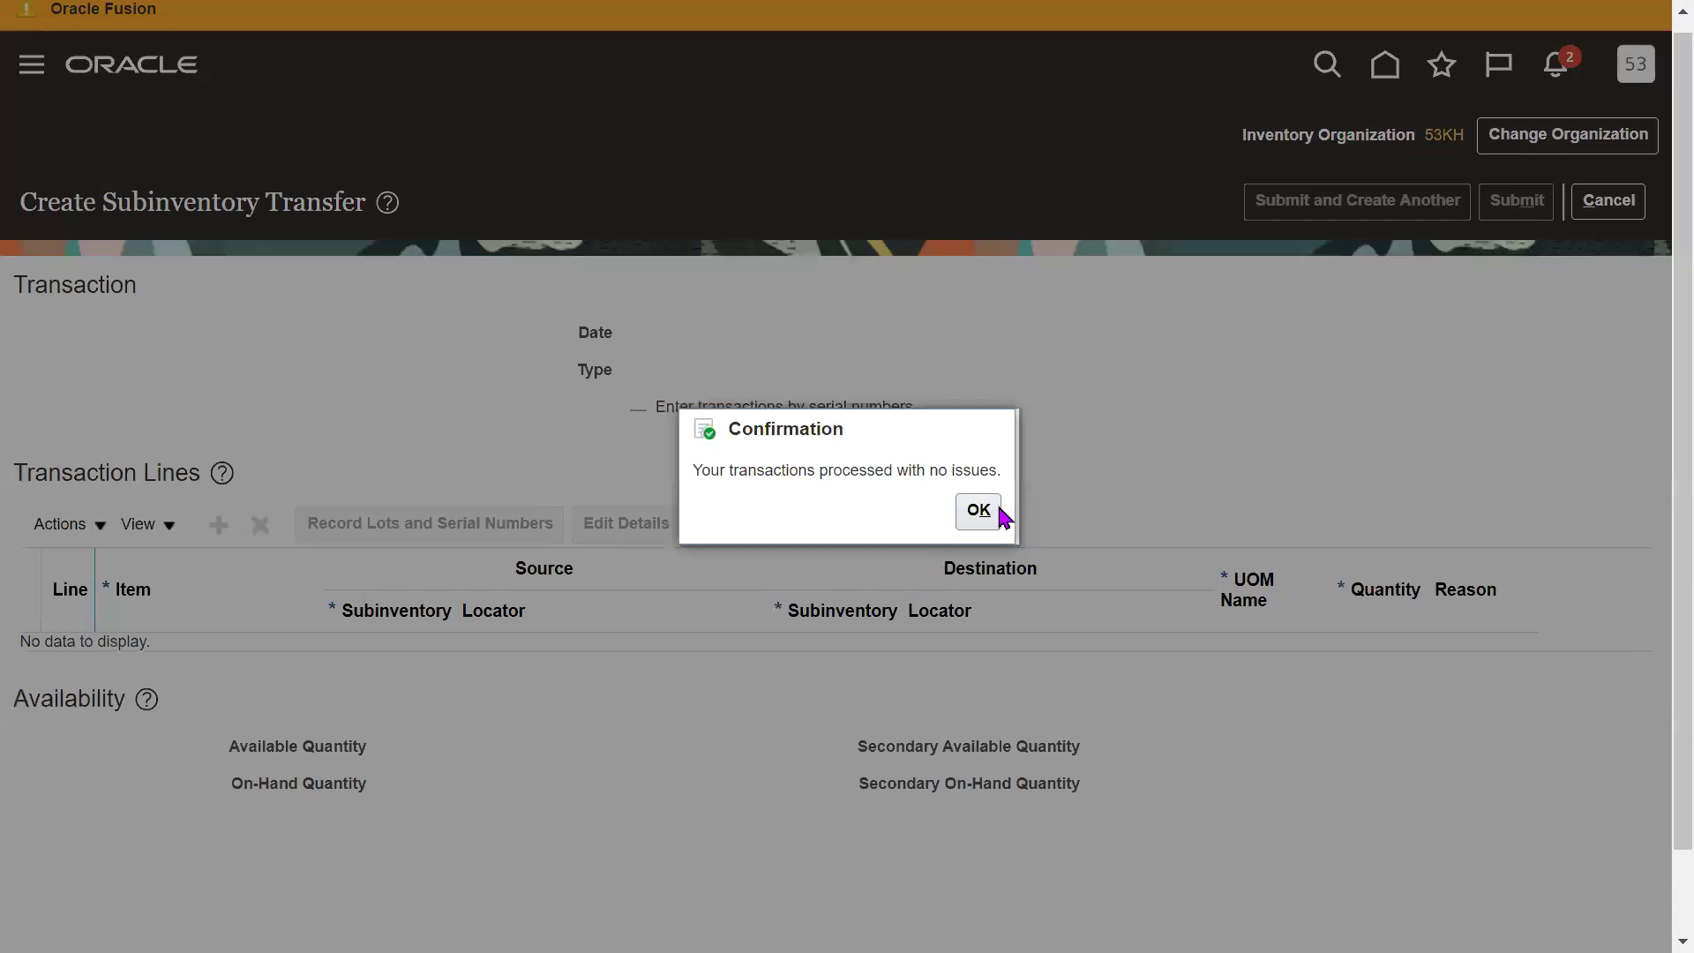
pyautogui.click(981, 513)
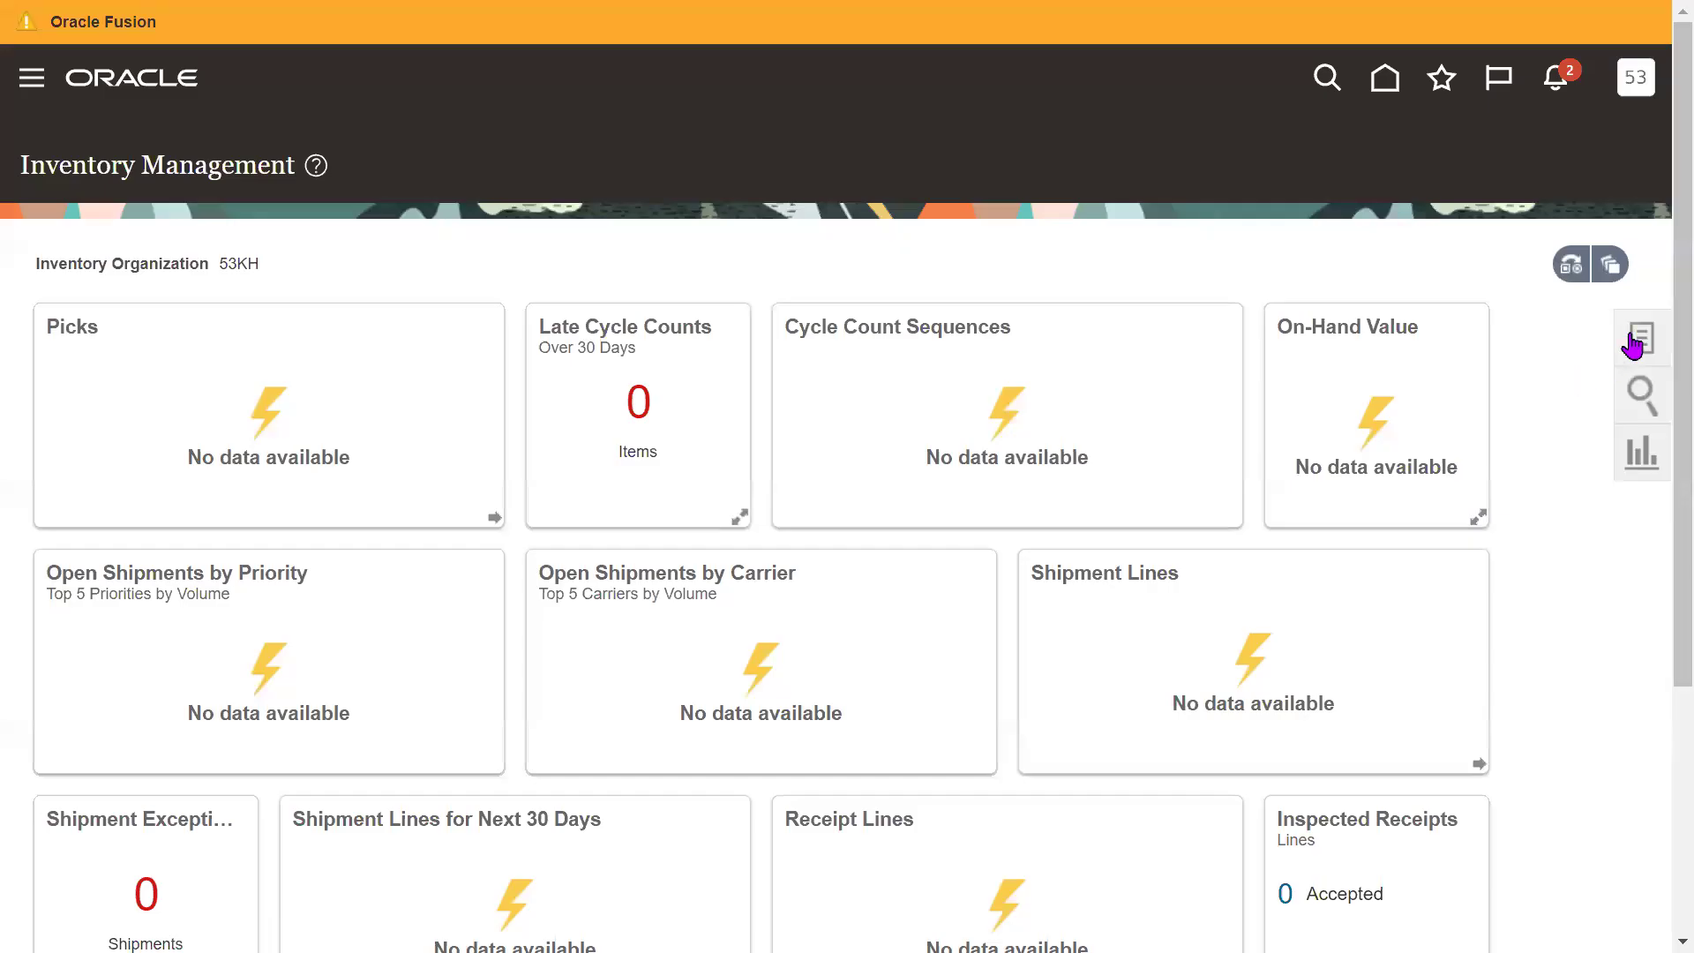
pyautogui.click(1571, 264)
pyautogui.click(1253, 212)
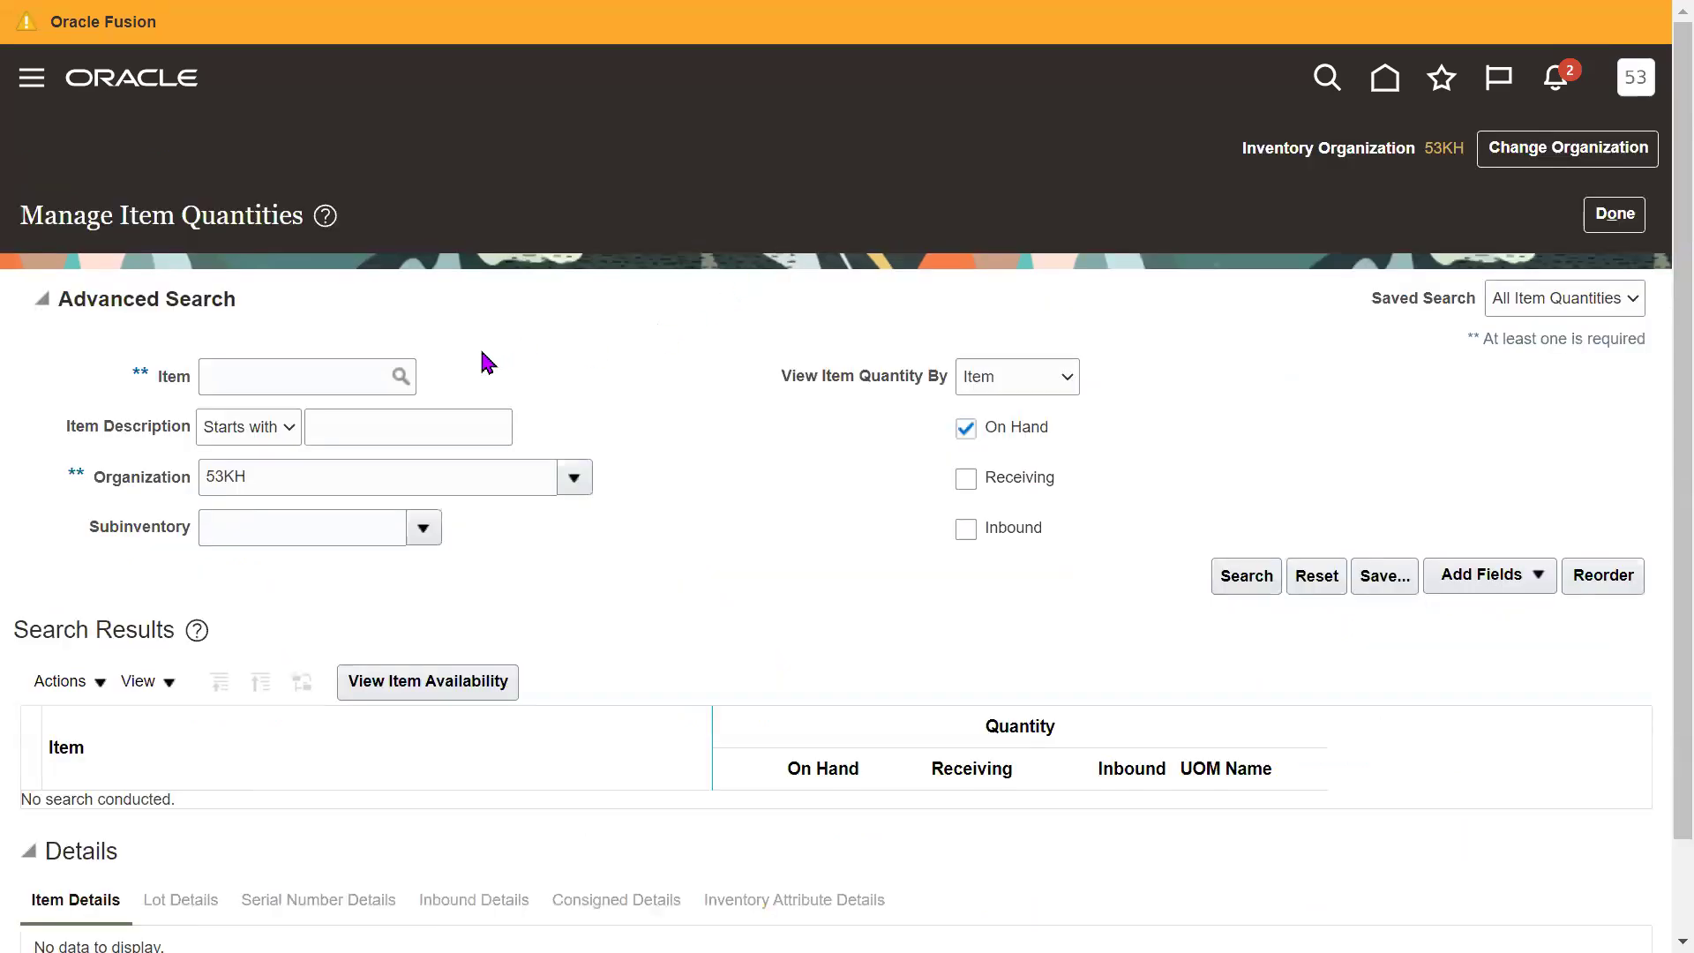
# Search on-hand quantities for item 53KFG101.
pyautogui.click(321, 373)
pyautogui.write('5')
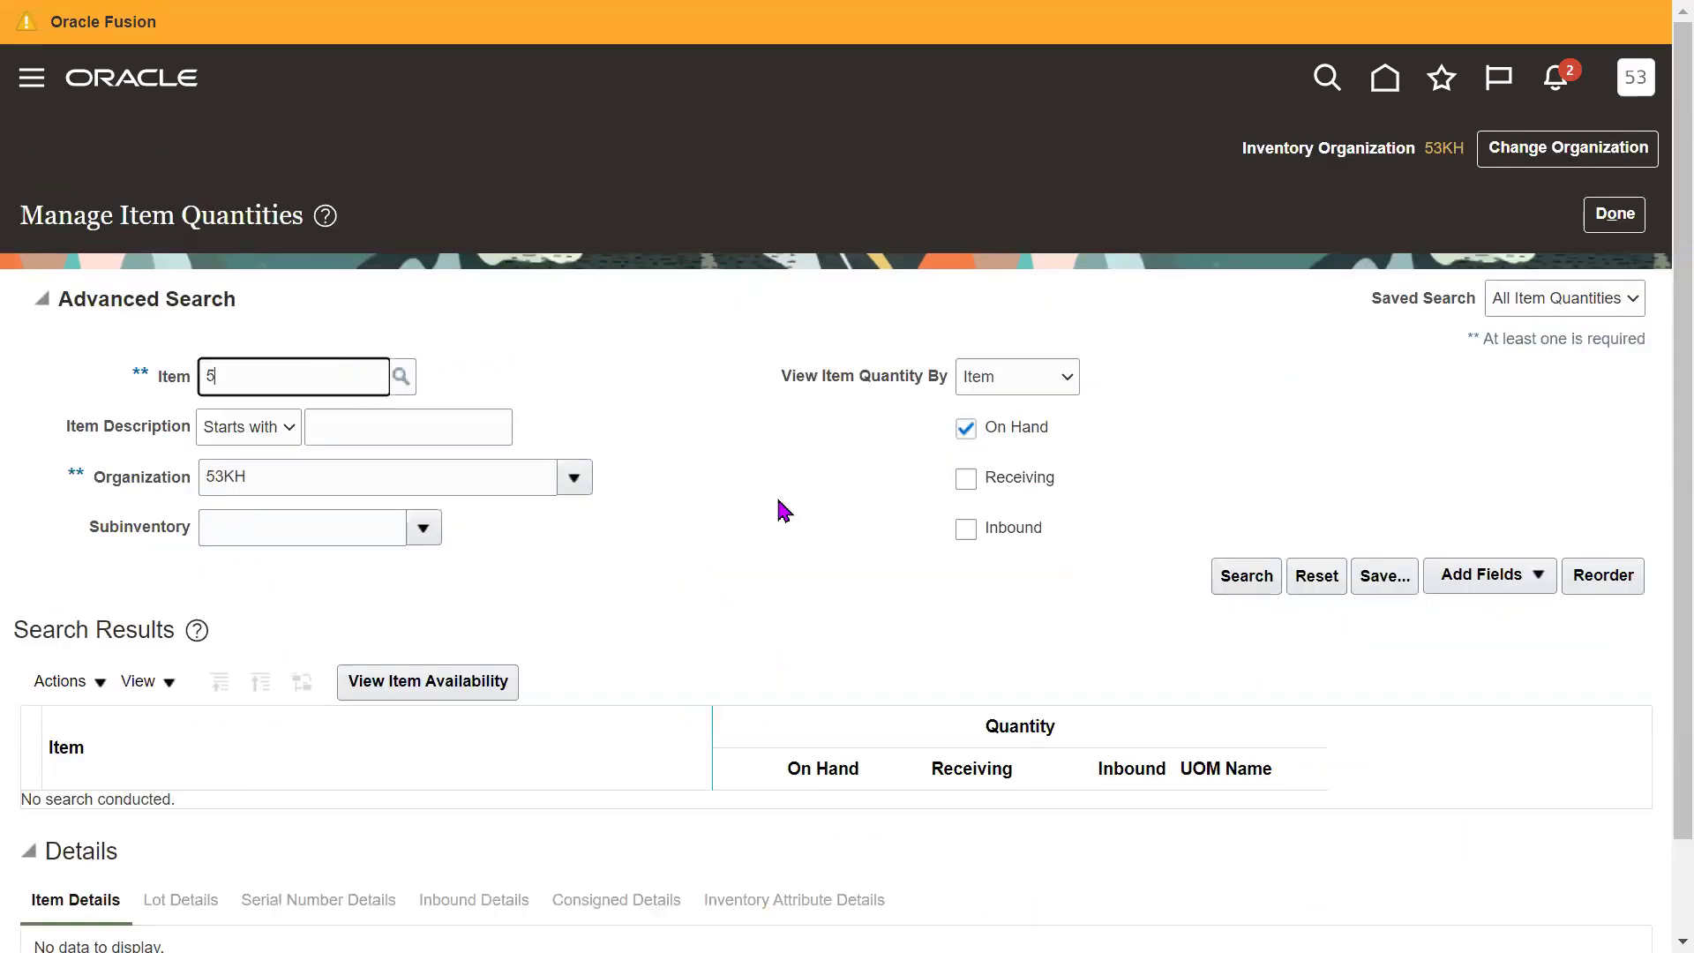
pyautogui.write('3K')
pyautogui.press('Tab')
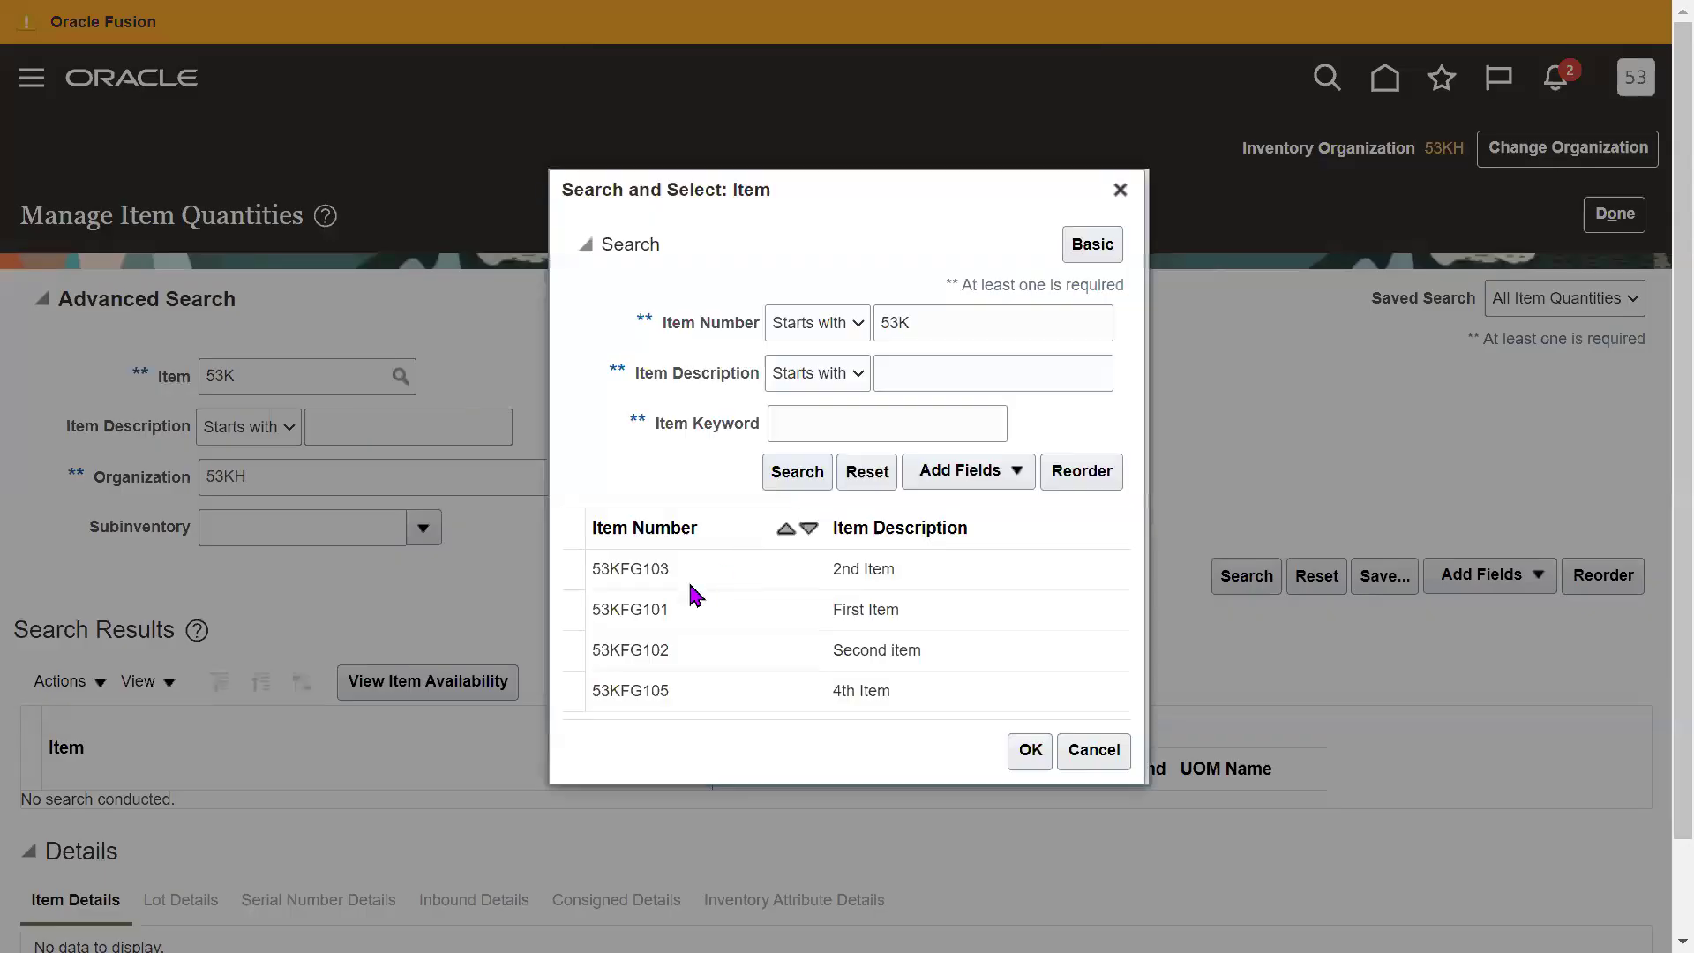
pyautogui.click(685, 605)
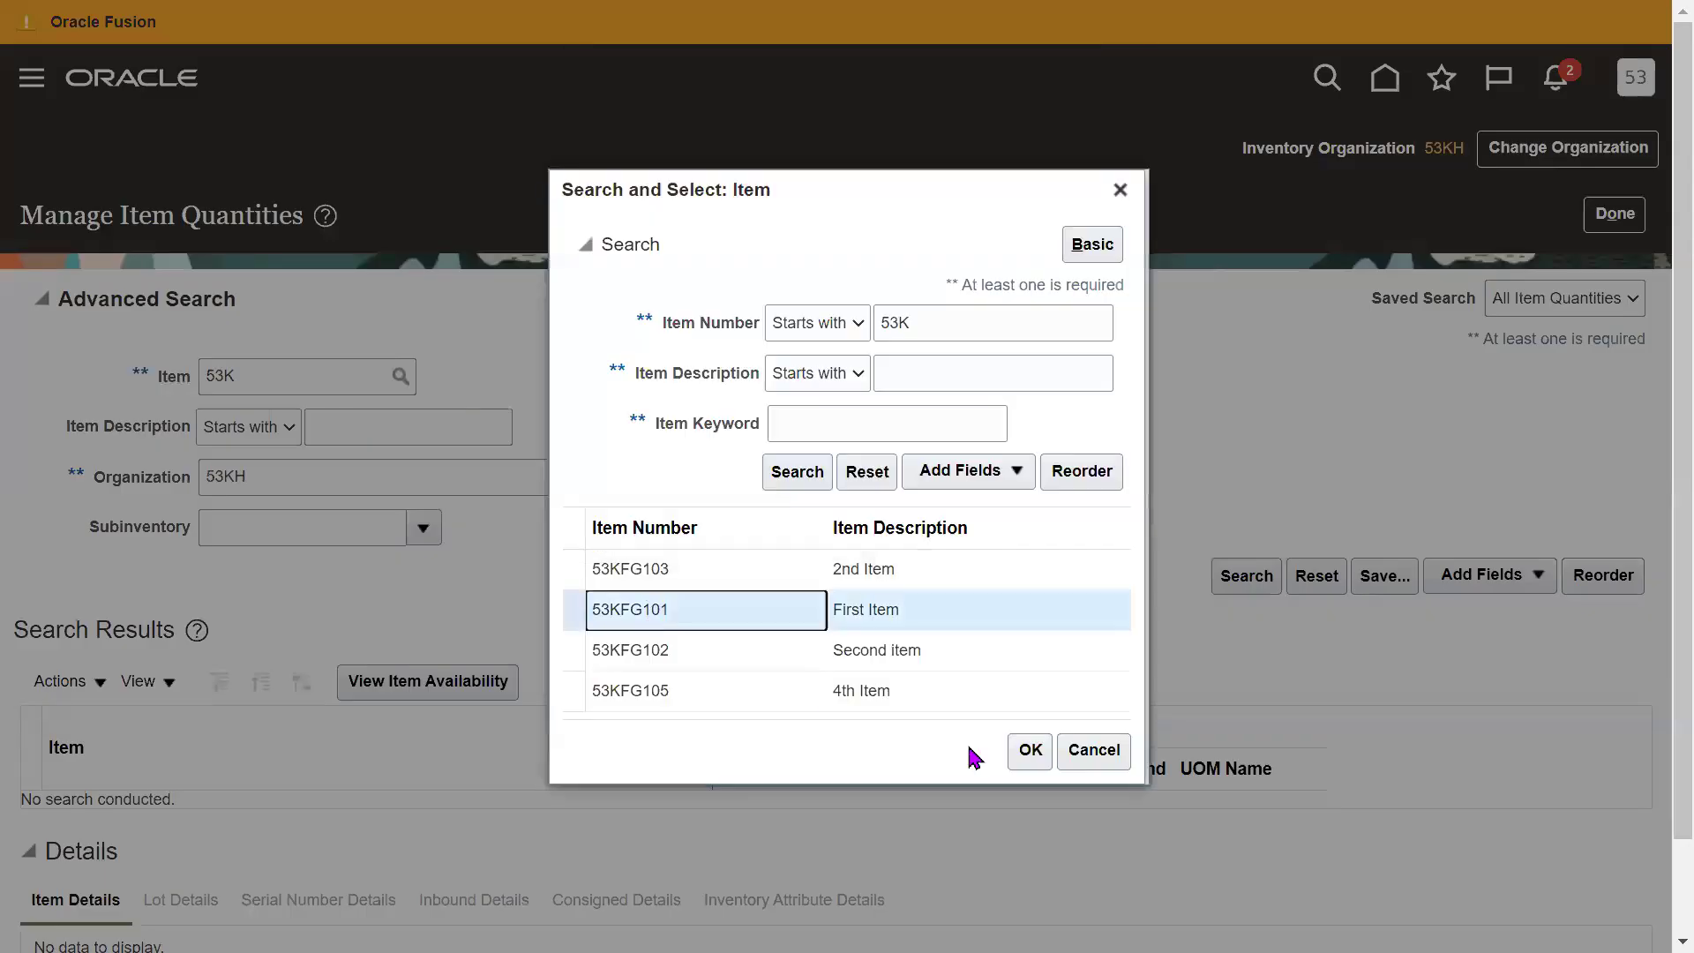
pyautogui.click(1029, 750)
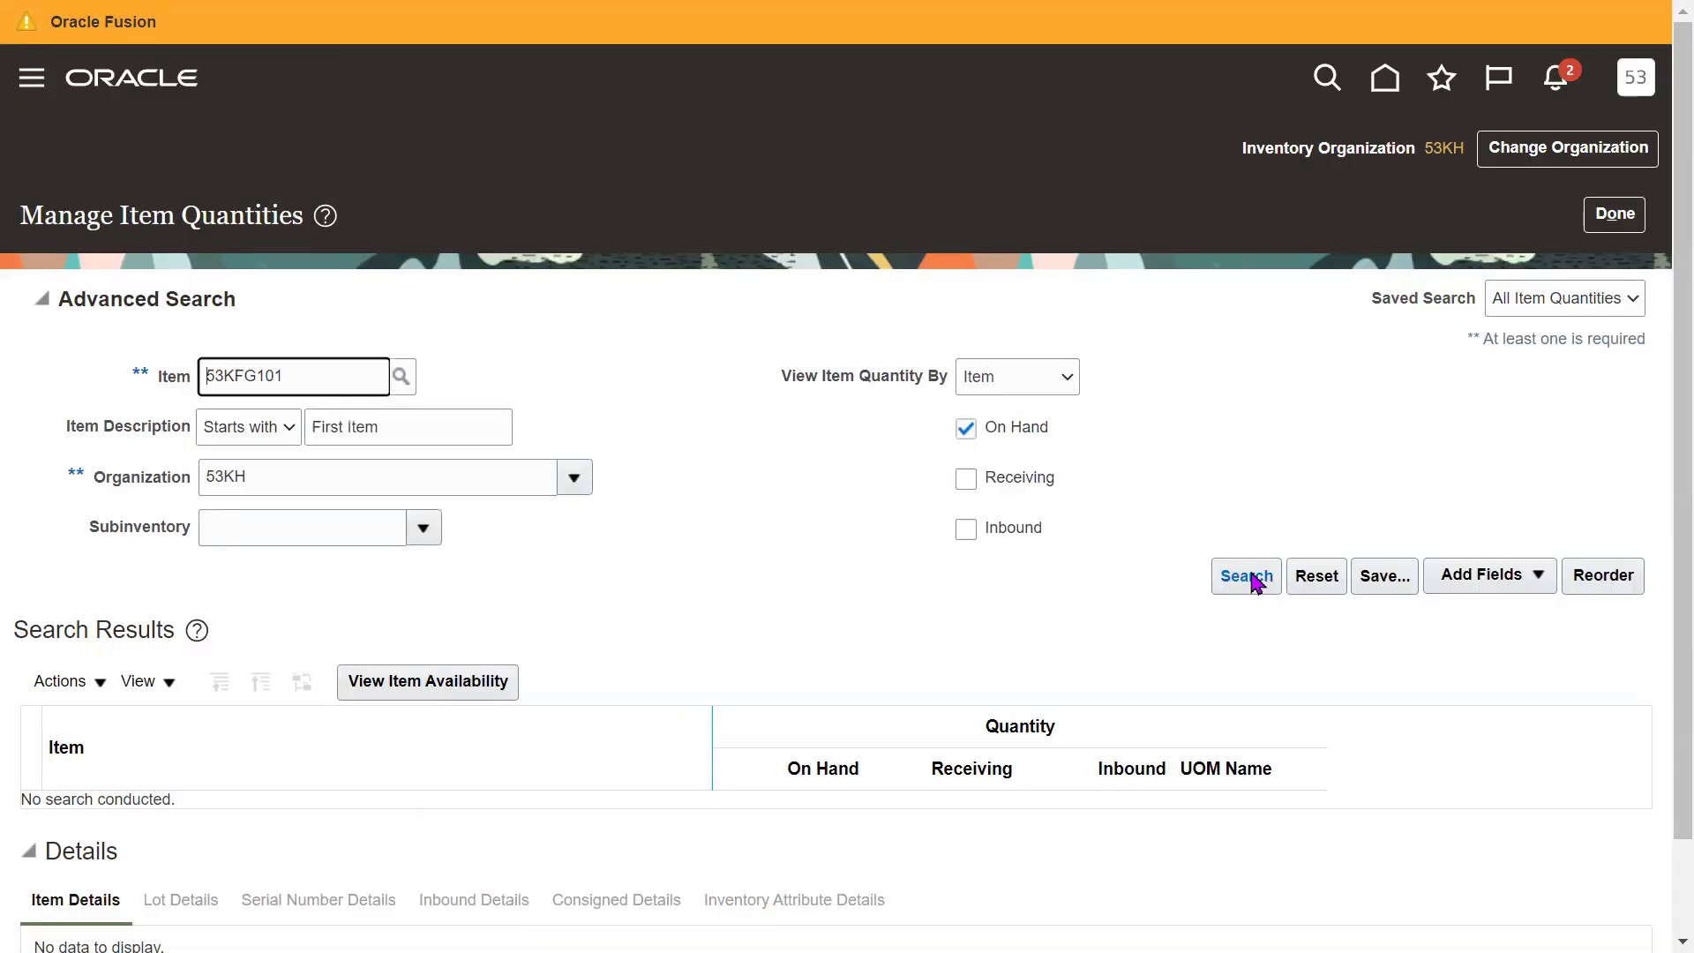
pyautogui.scroll(-2, 1614, 600)
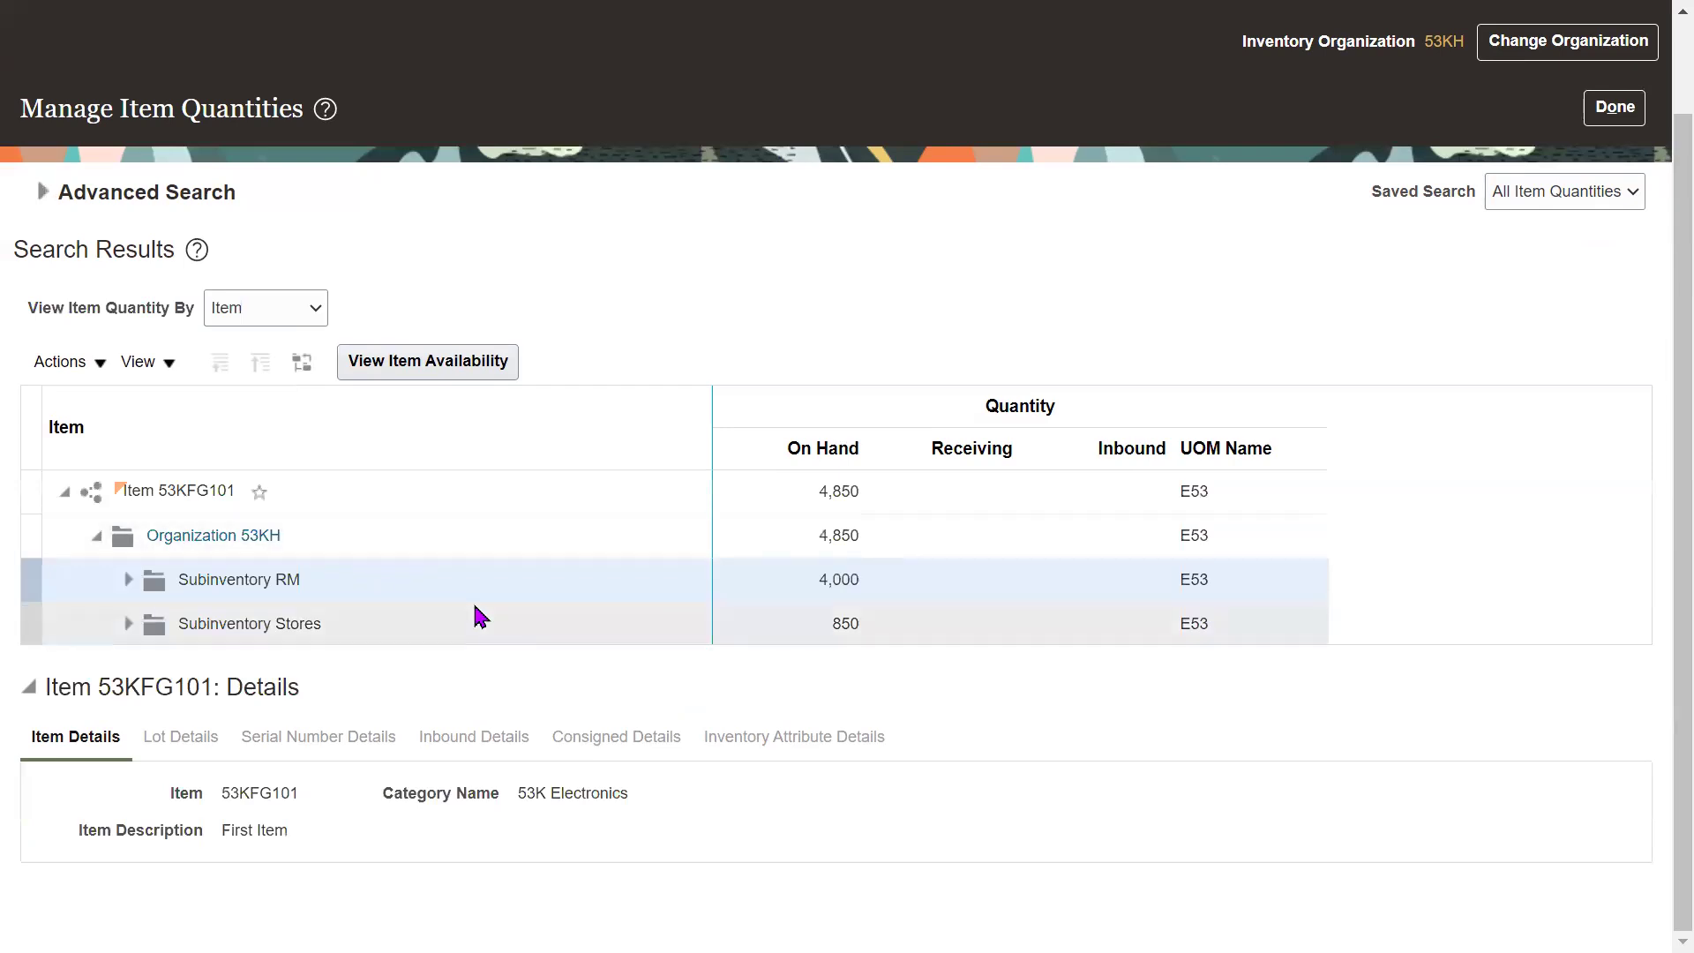
# Check on-hand quantities: 4,850 for 53KH, 4,000 in RM, 850 in Stores.
pyautogui.click(441, 491)
pyautogui.click(389, 533)
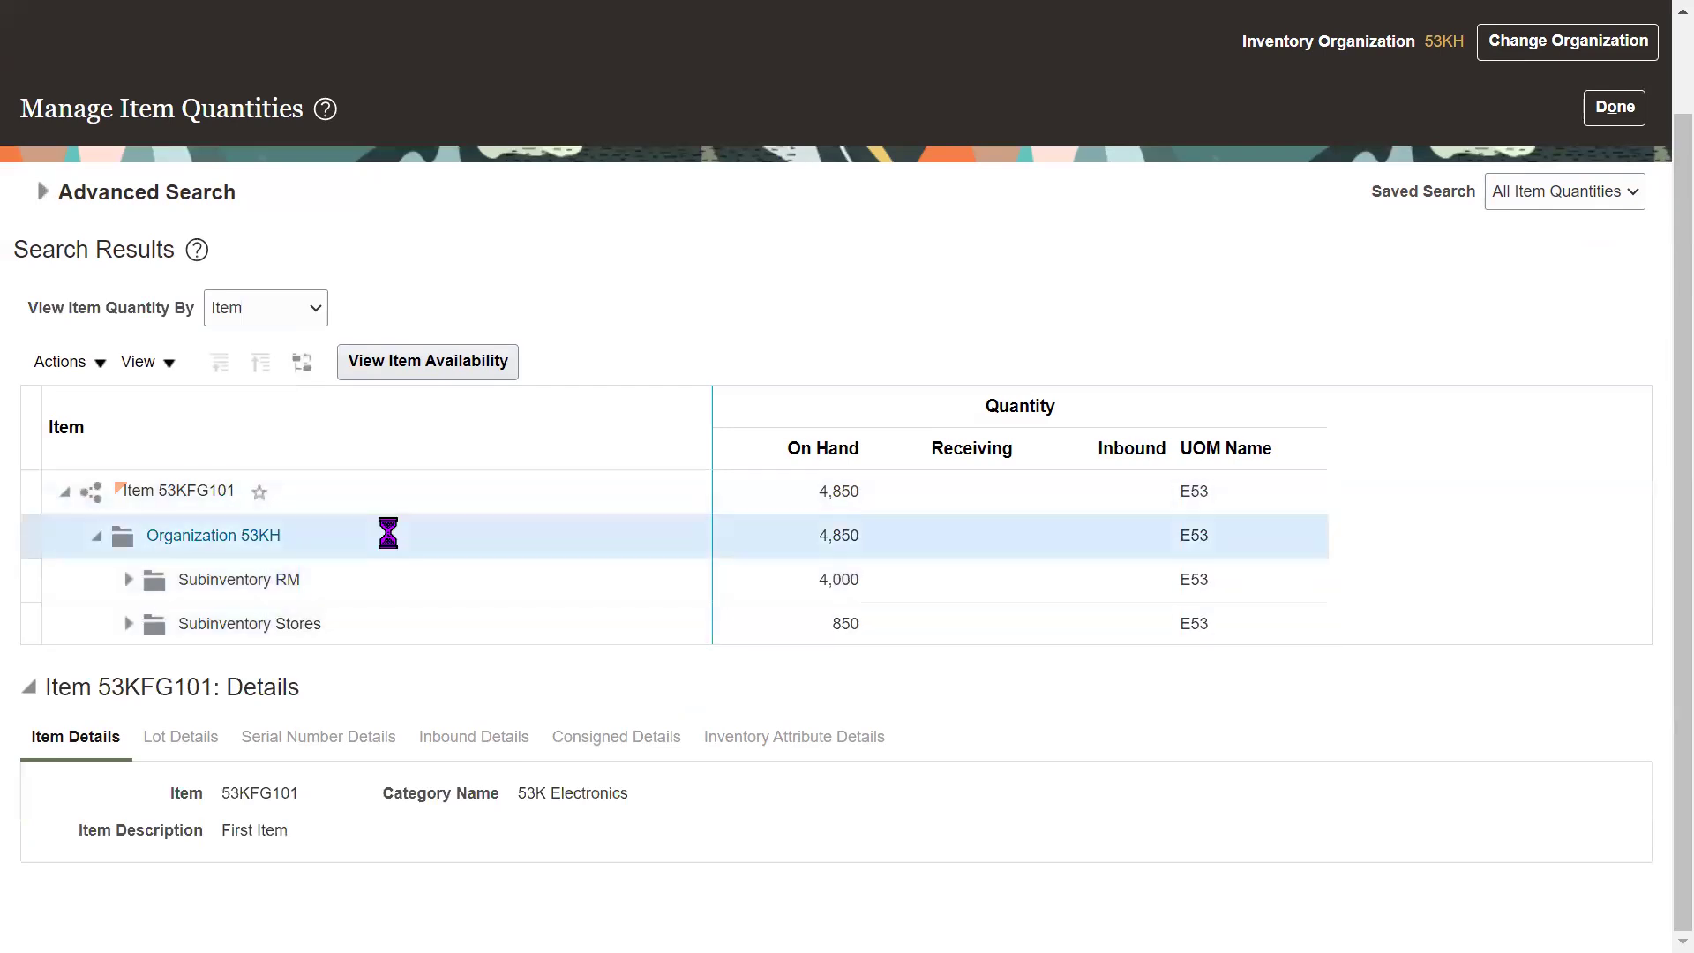
pyautogui.doubleClick(840, 535)
pyautogui.click(456, 575)
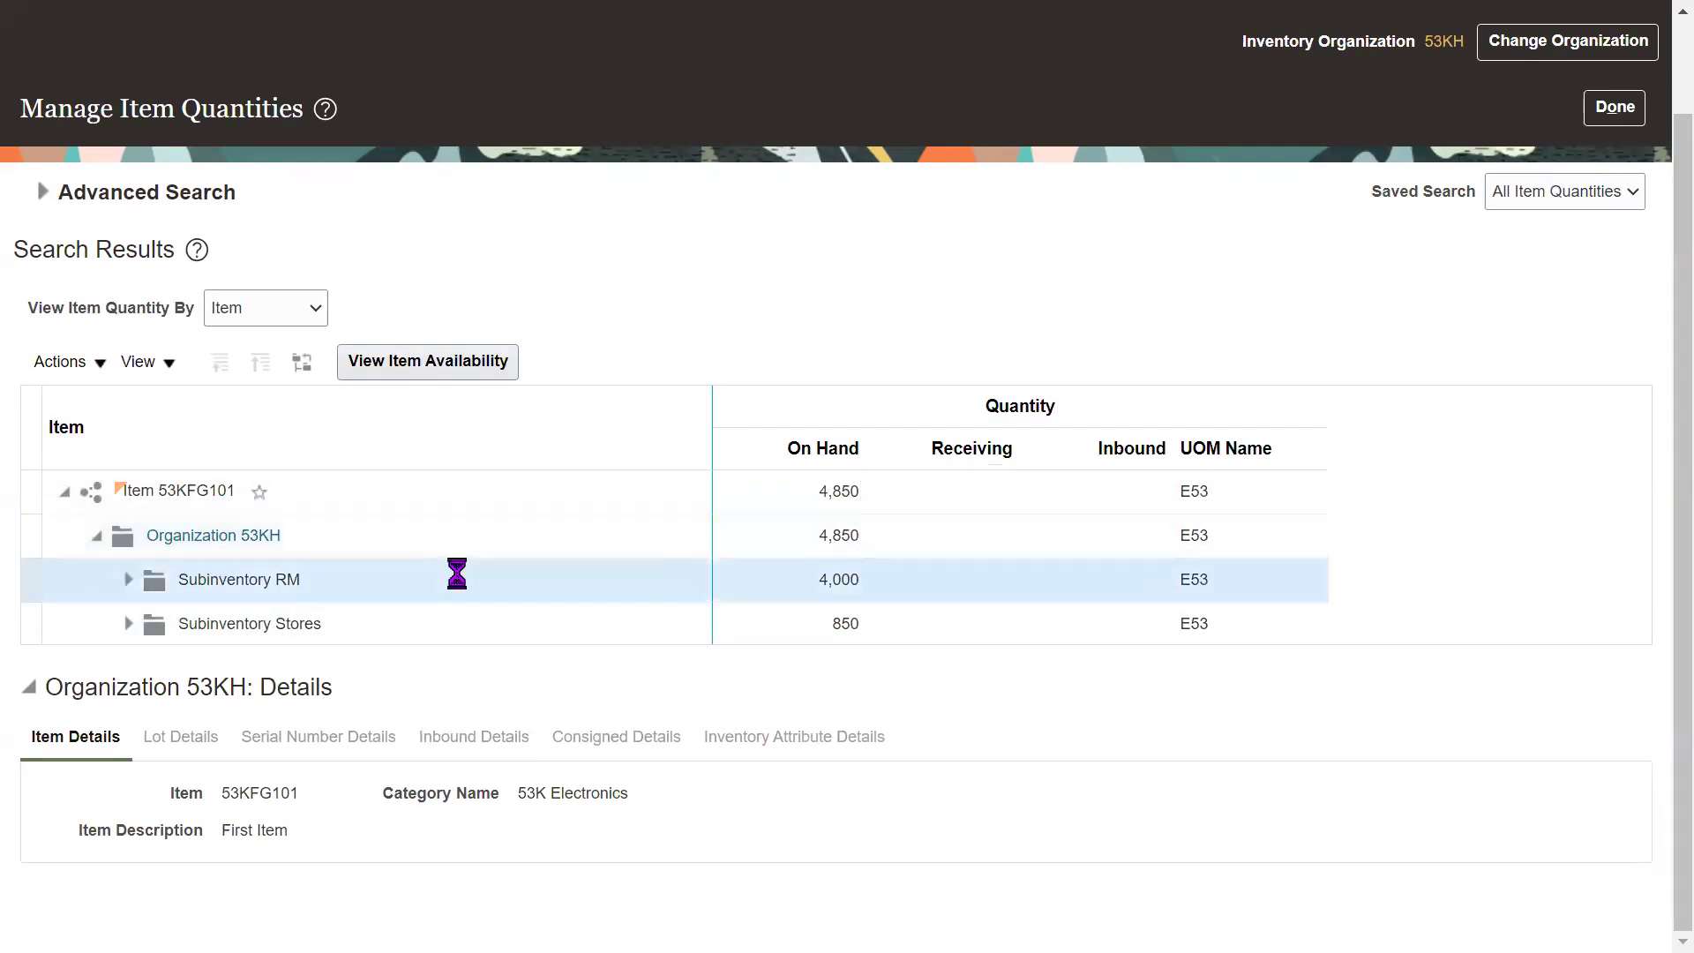
pyautogui.doubleClick(839, 579)
pyautogui.click(1116, 690)
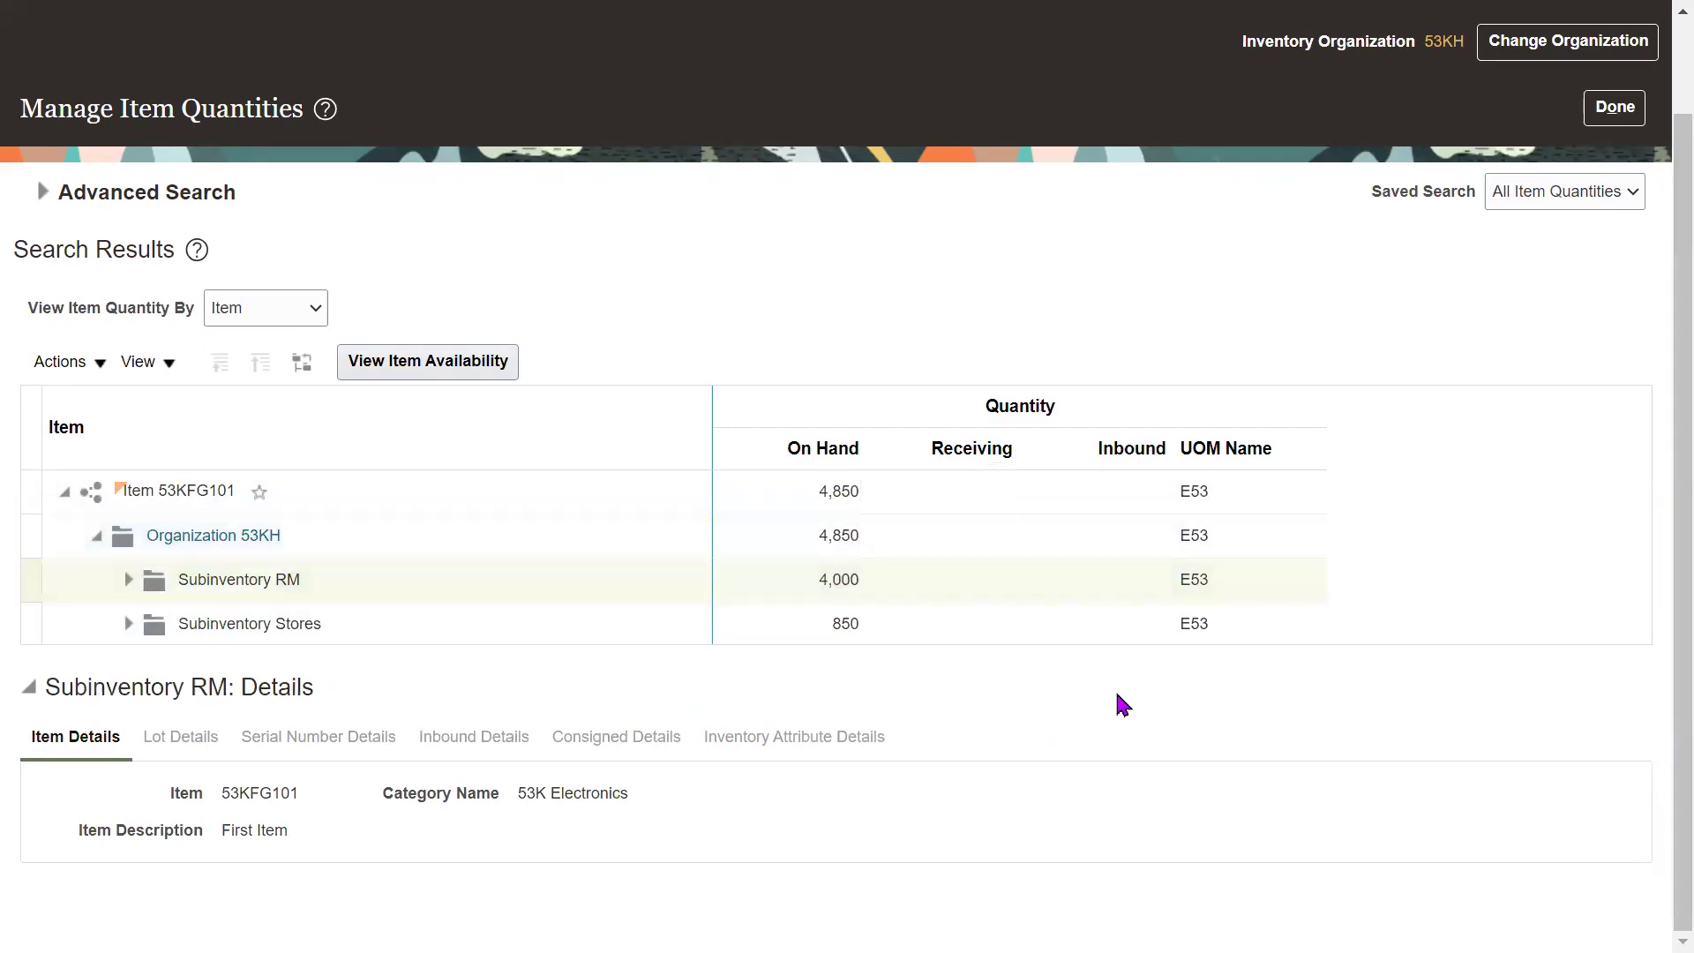
pyautogui.click(522, 611)
pyautogui.doubleClick(847, 623)
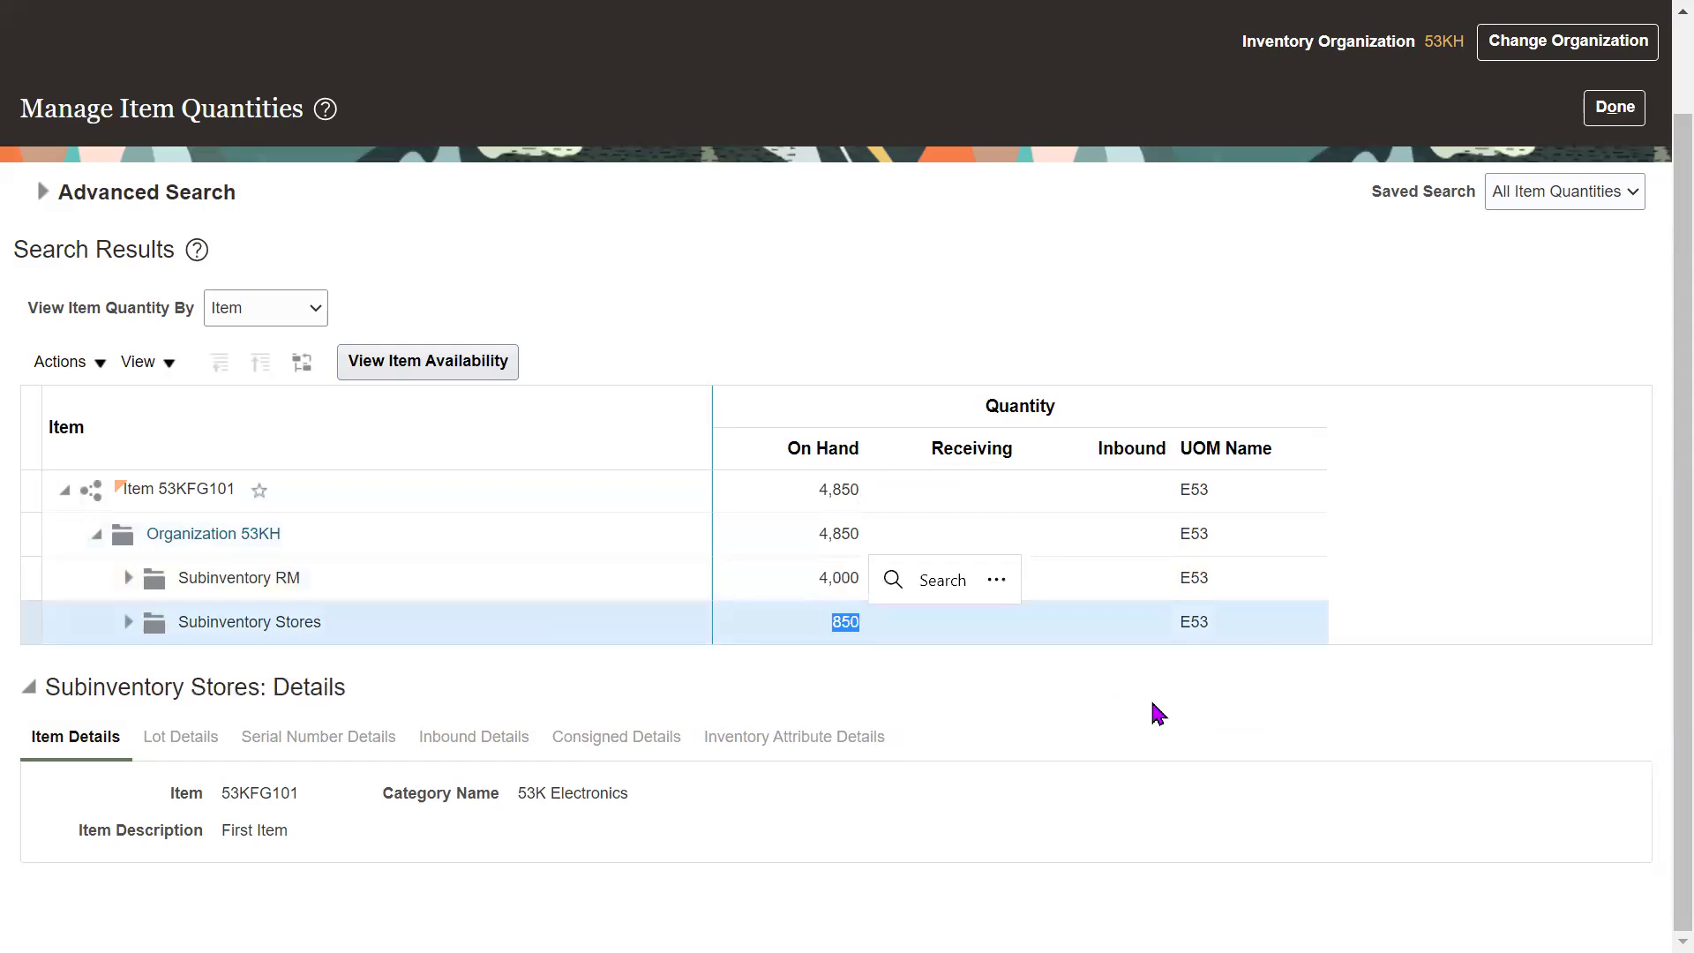
pyautogui.click(1153, 706)
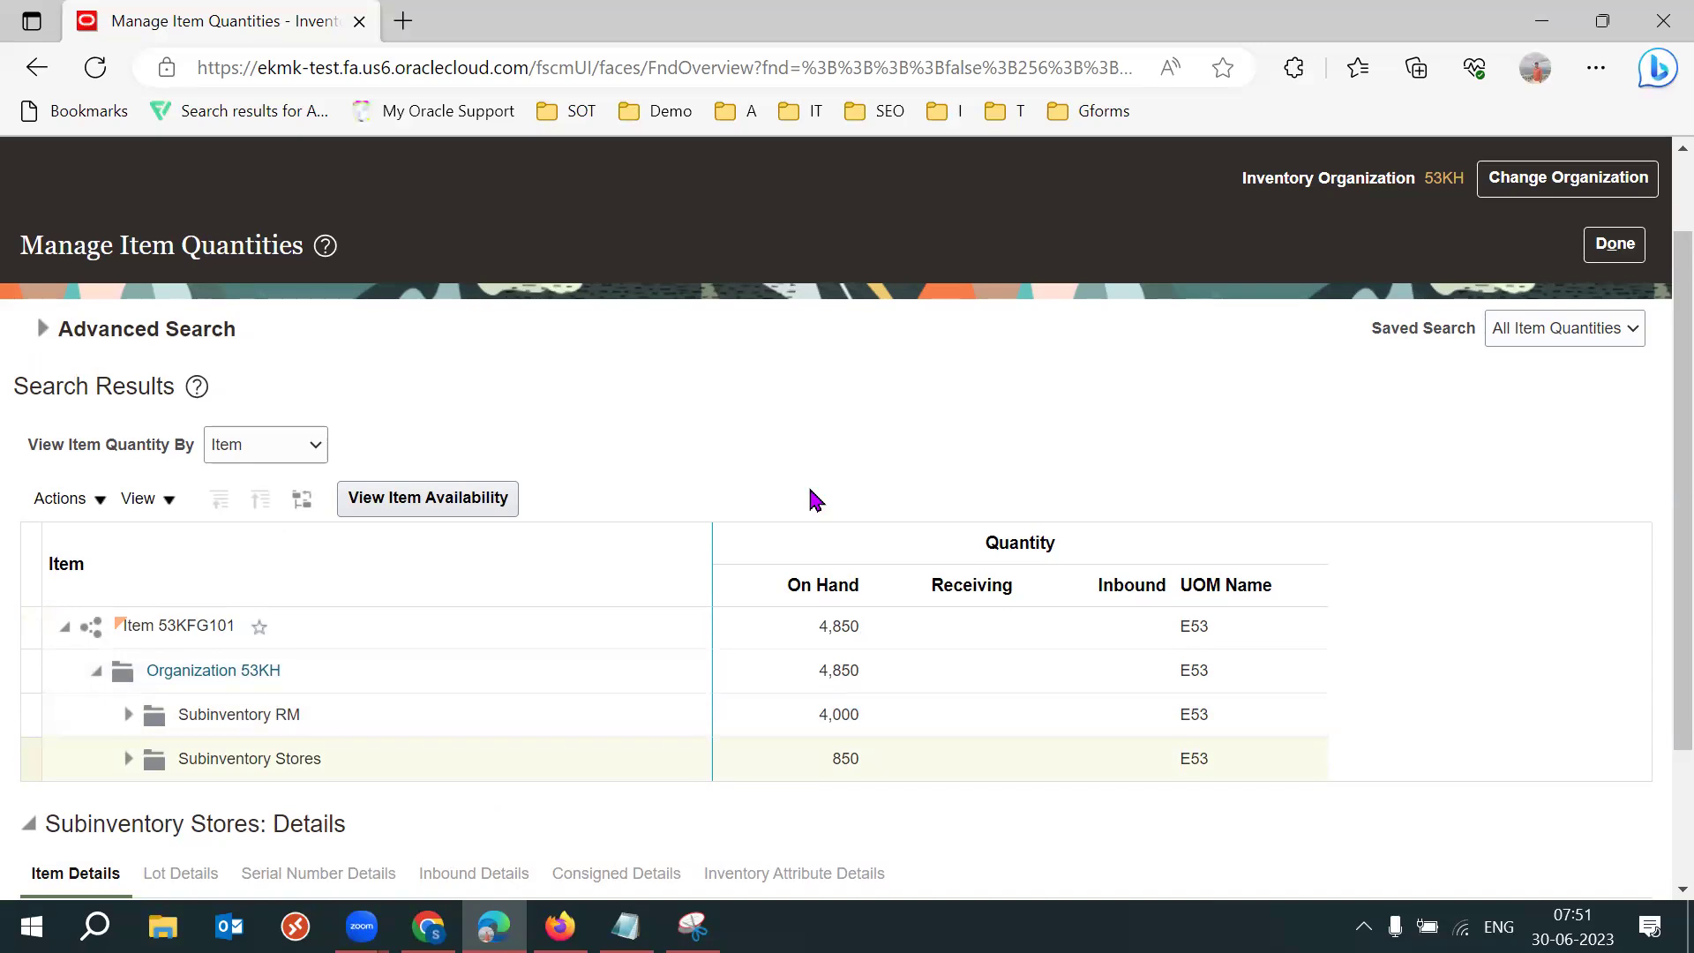
pyautogui.scroll(-1, 1655, 636)
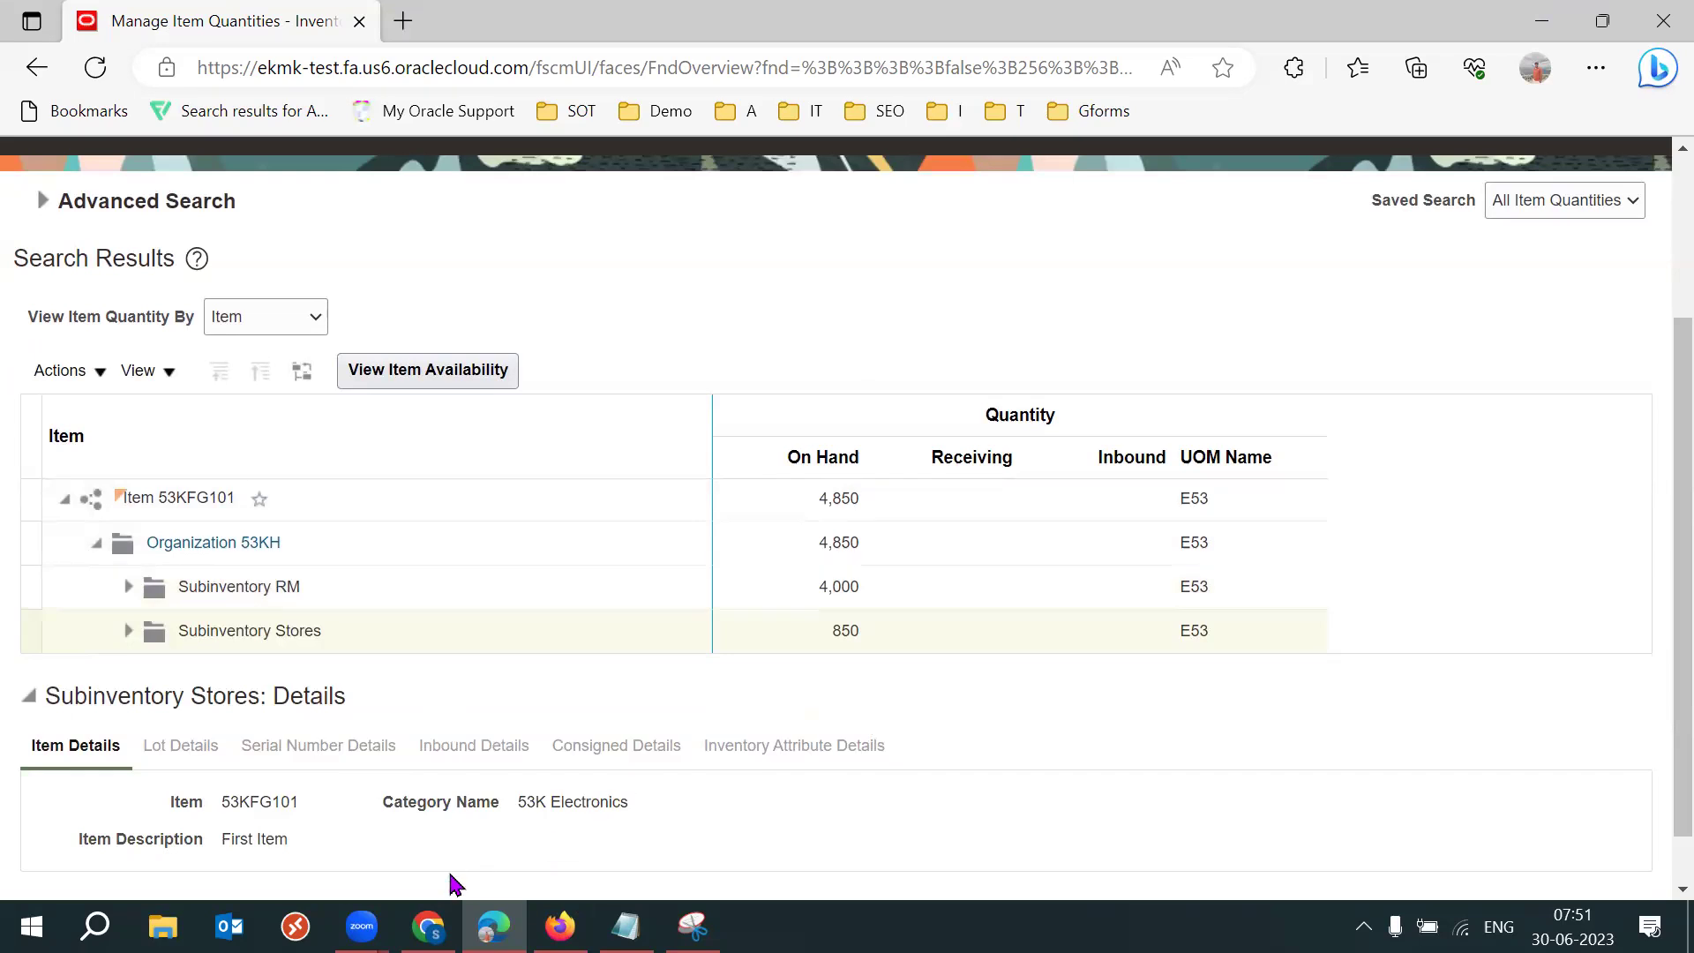
pyautogui.click(428, 926)
# Review the Movement Request (MR) entry in cell C5.
pyautogui.click(674, 597)
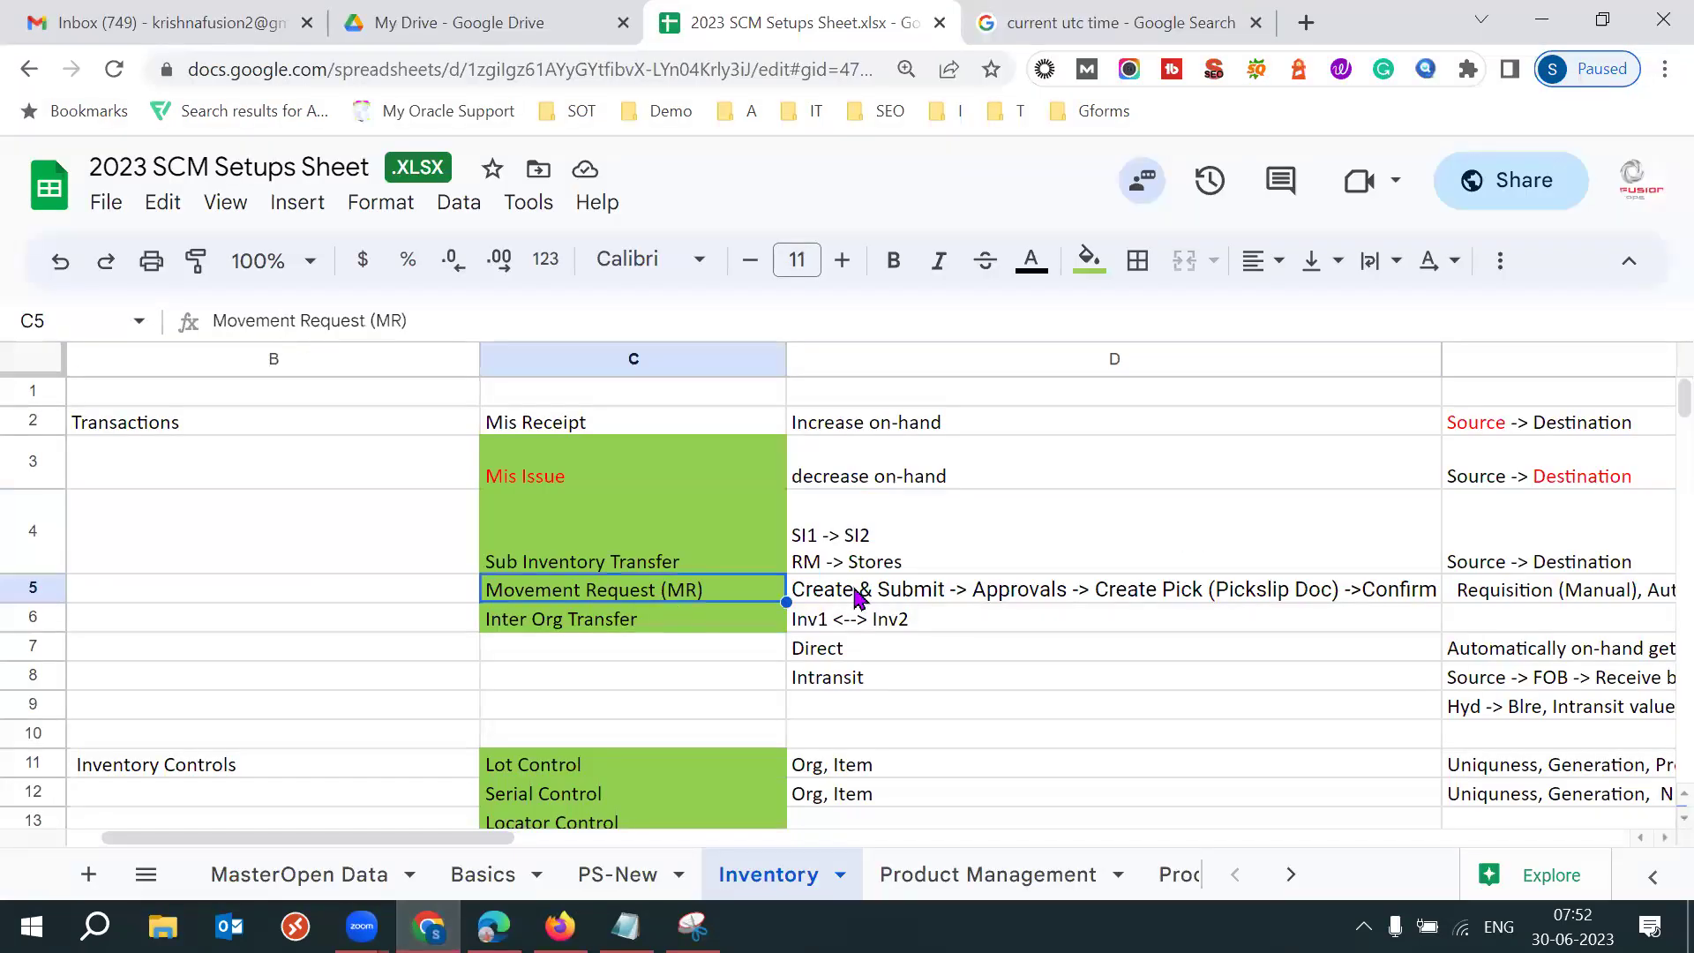
pyautogui.tripleClick(710, 591)
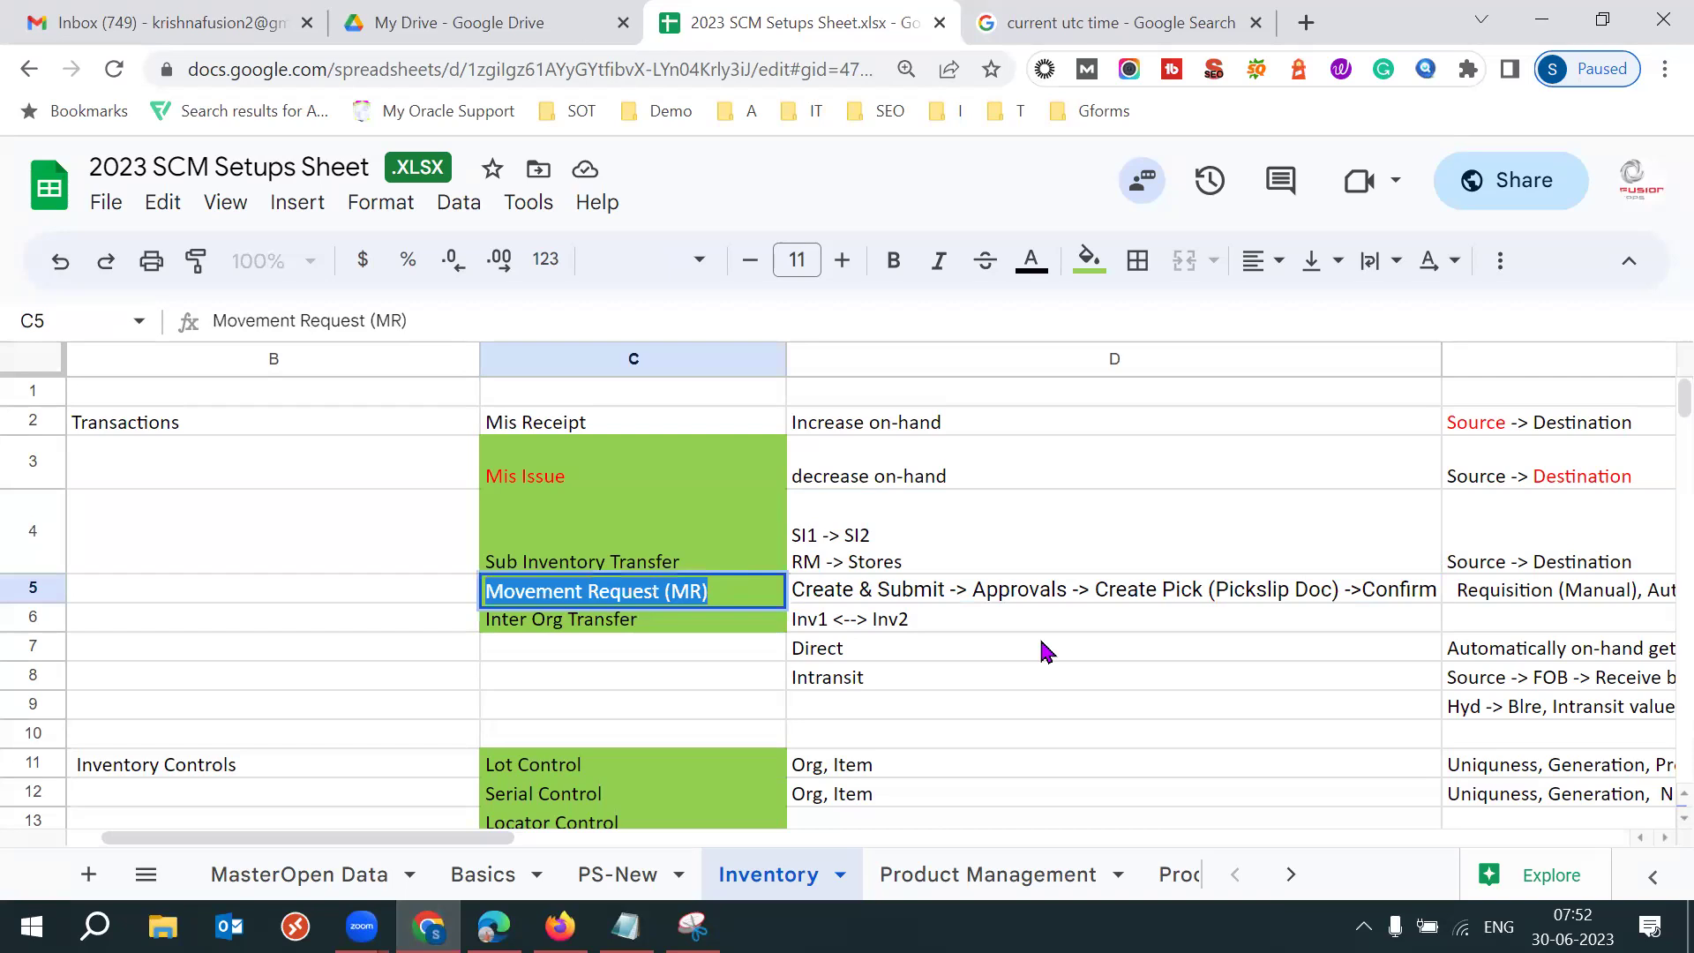
pyautogui.click(641, 535)
pyautogui.click(690, 600)
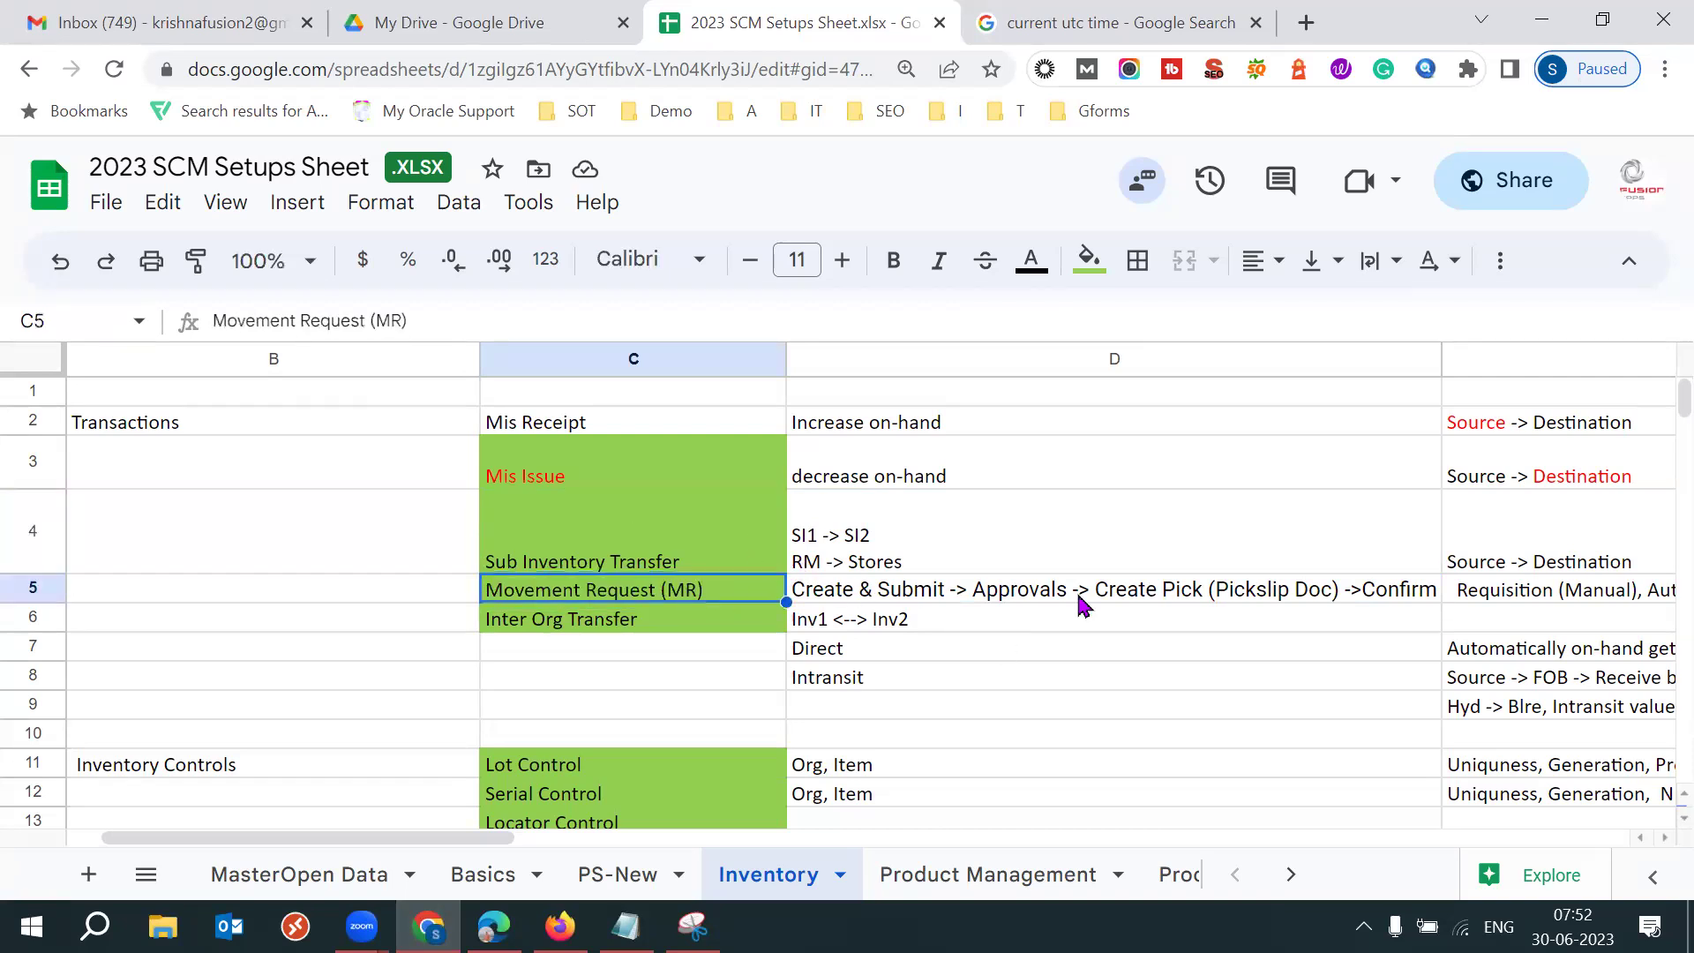
pyautogui.tripleClick(710, 593)
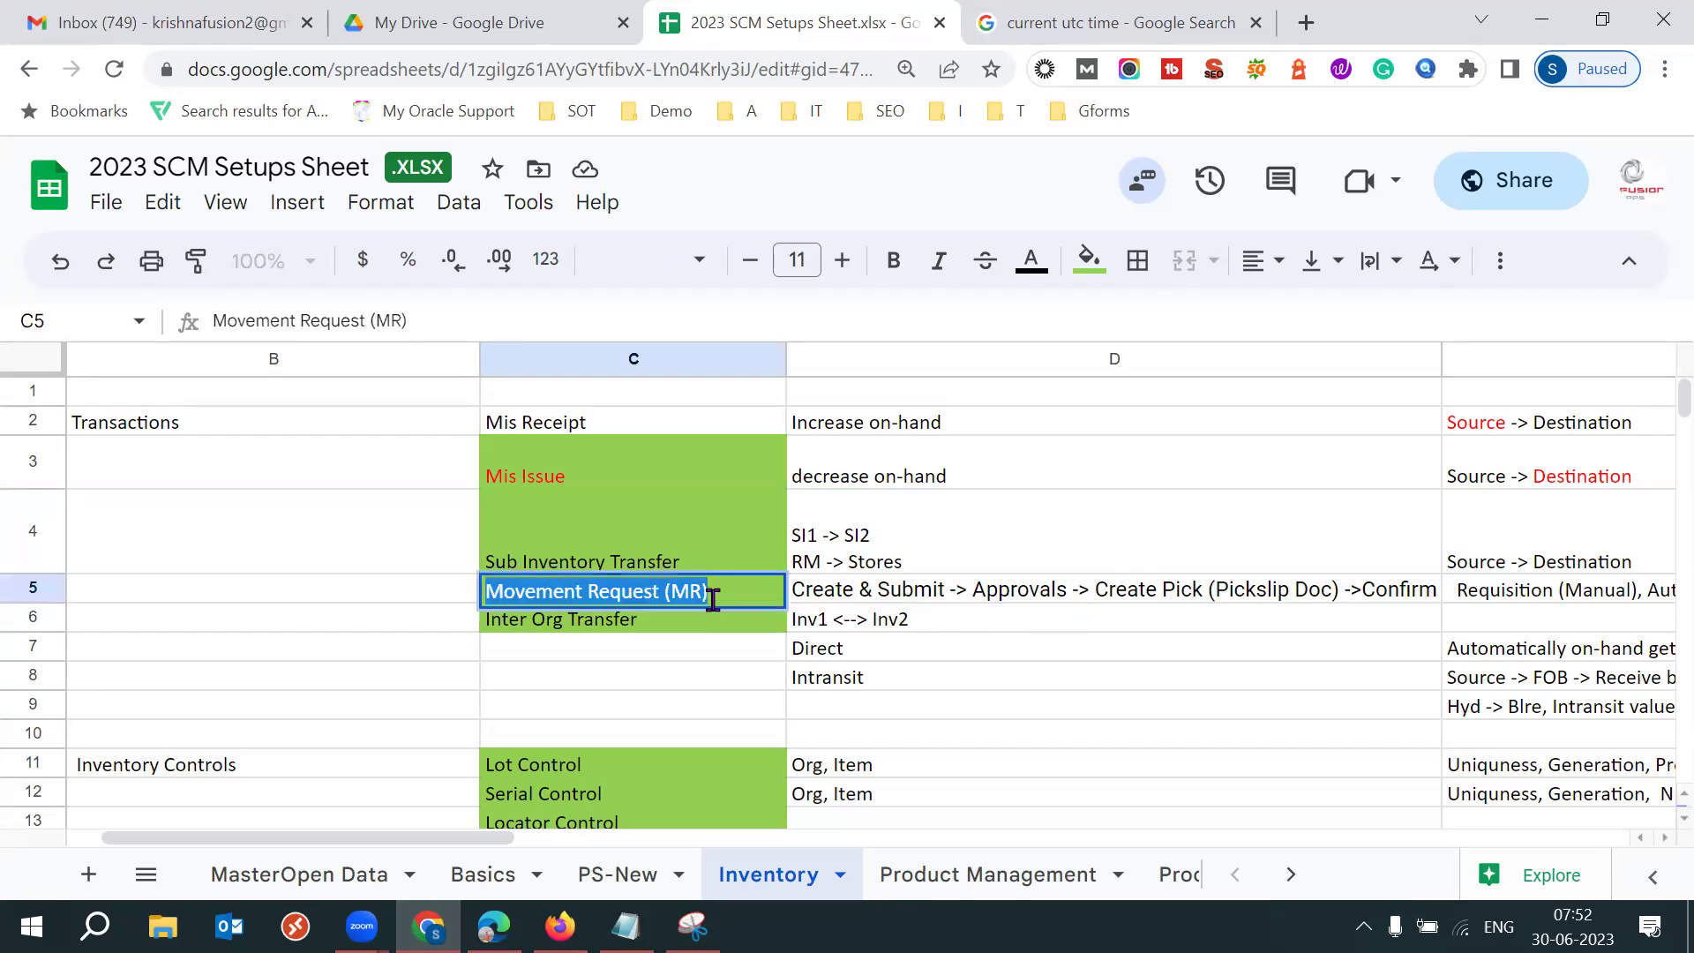
# Highlight the Create & Submit, Approvals and Pickslip Doc steps in D5, then return to the UTC search.
pyautogui.click(884, 609)
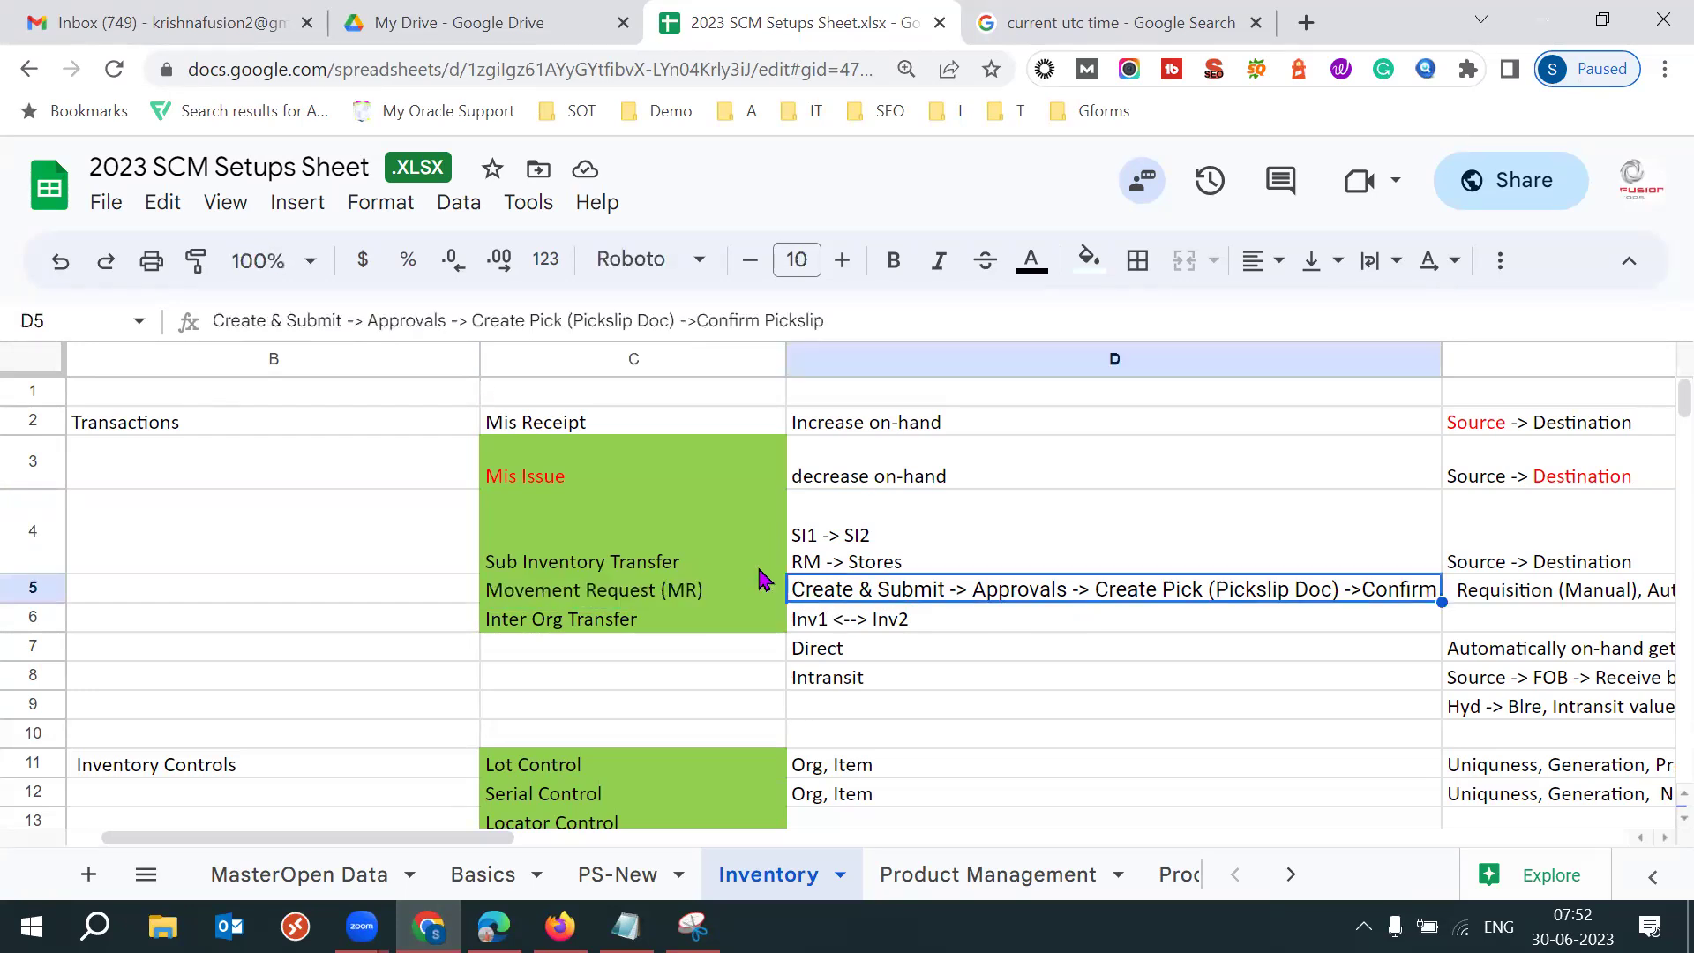
pyautogui.moveTo(345, 320); pyautogui.dragTo(214, 323)
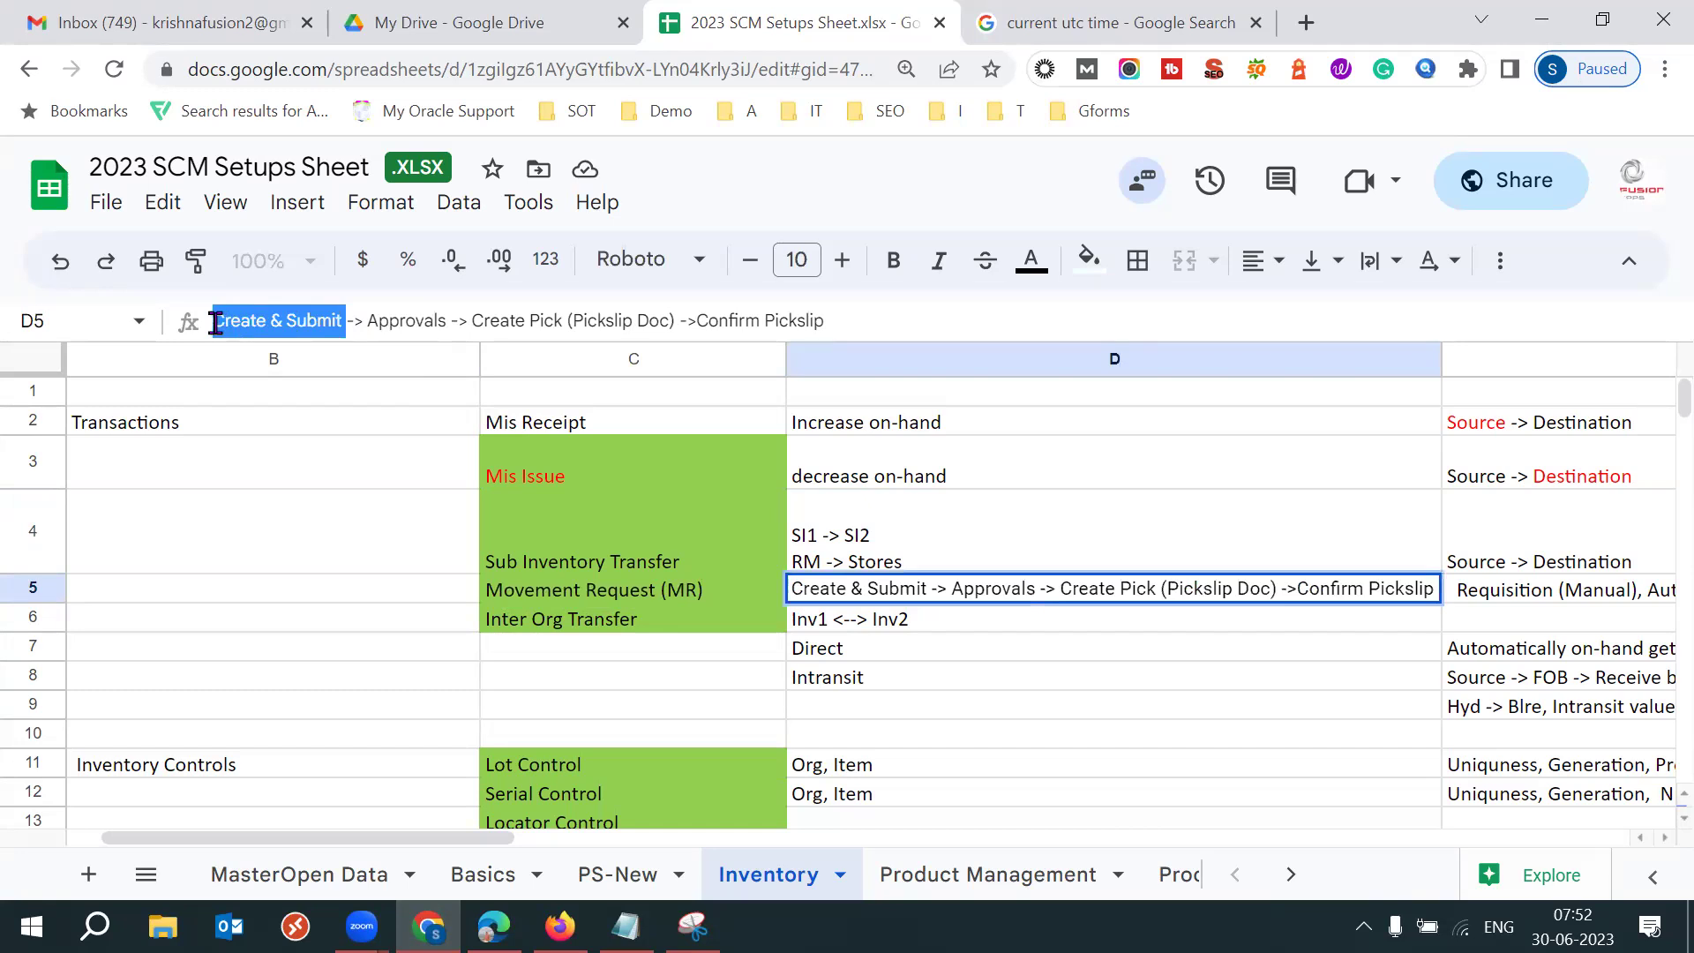
pyautogui.moveTo(389, 321); pyautogui.dragTo(451, 321)
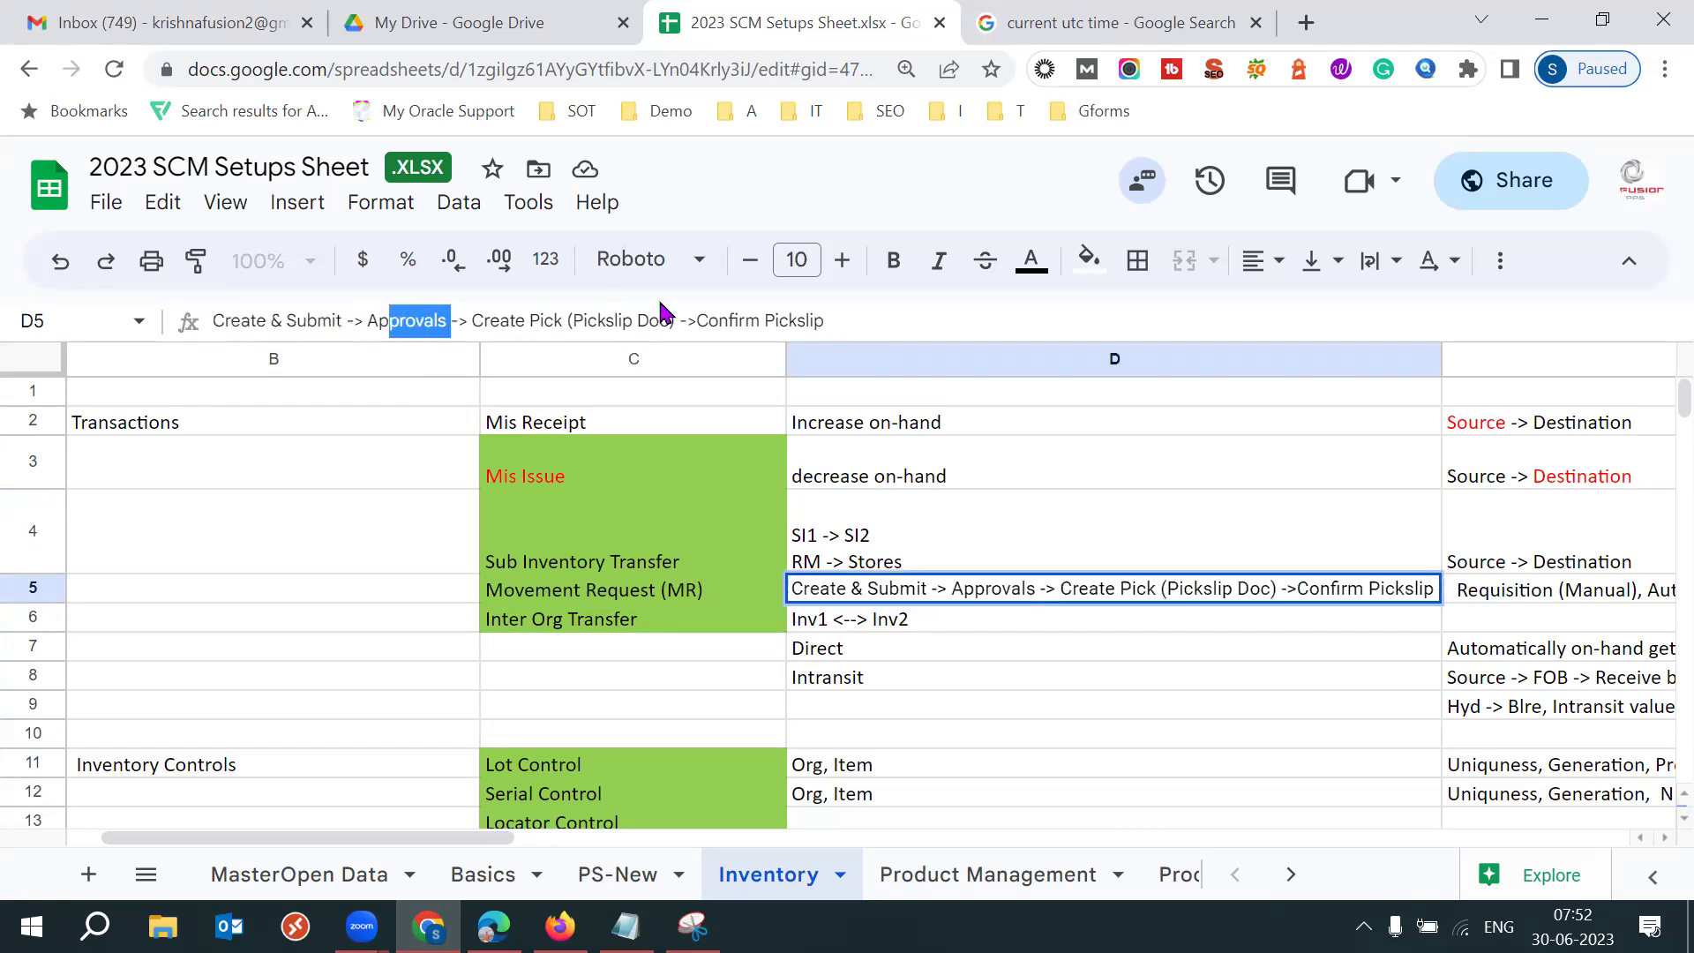
pyautogui.moveTo(567, 320); pyautogui.dragTo(681, 323)
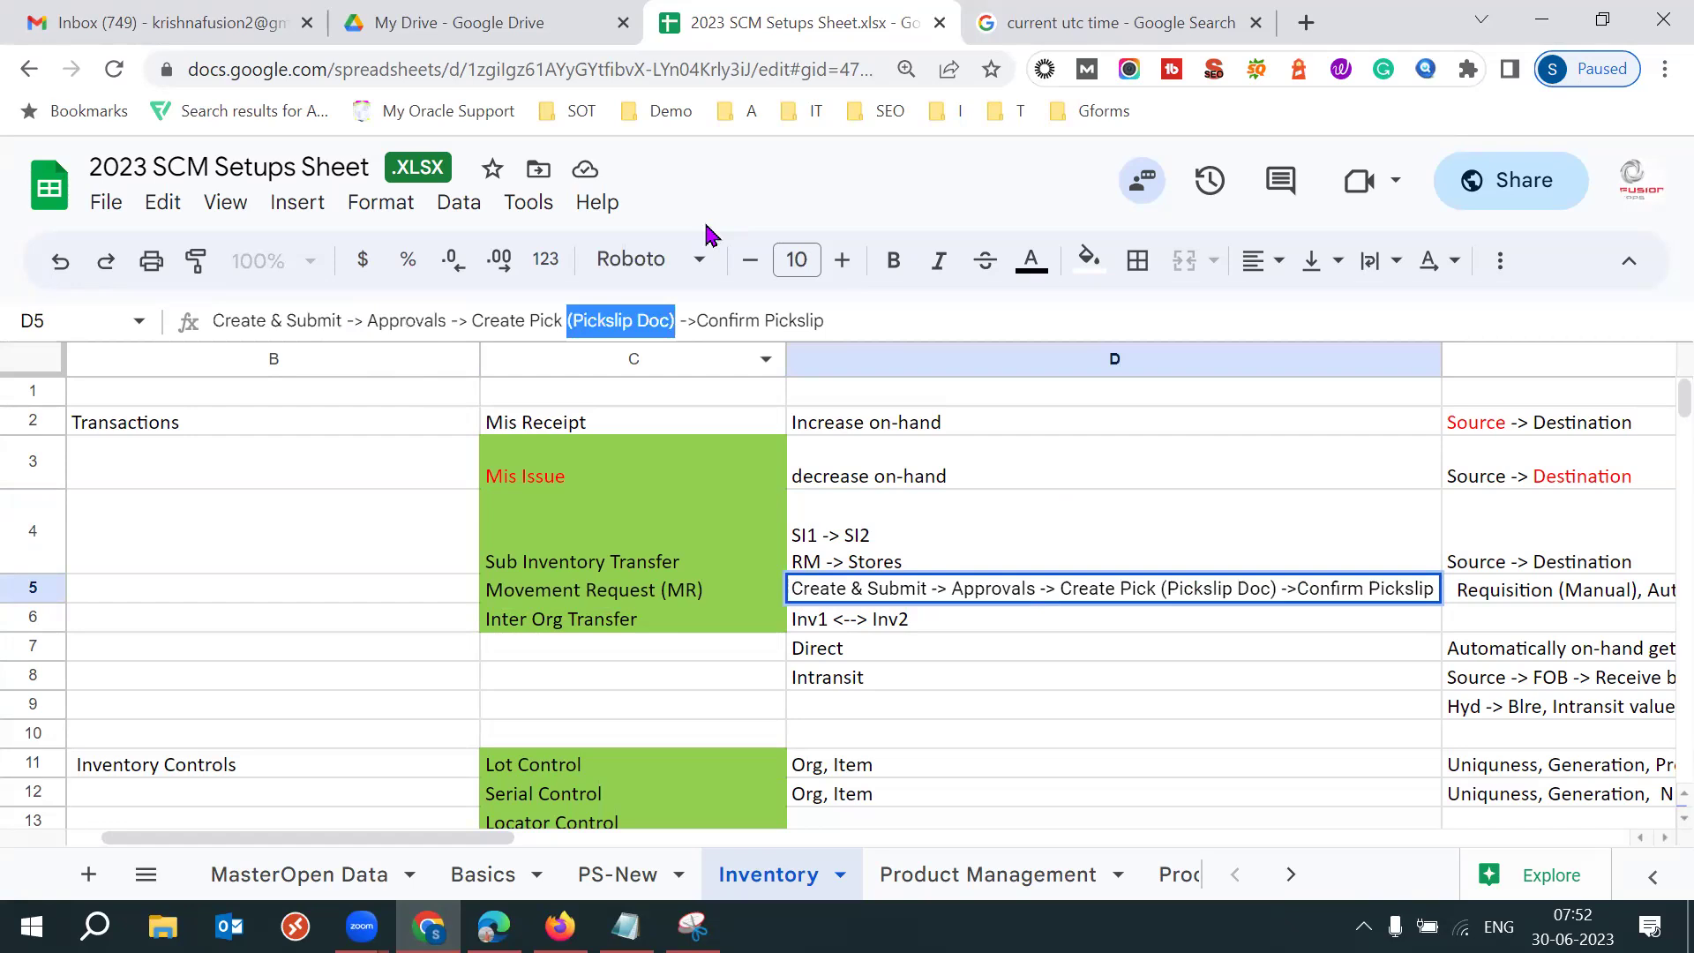
pyautogui.click(1127, 23)
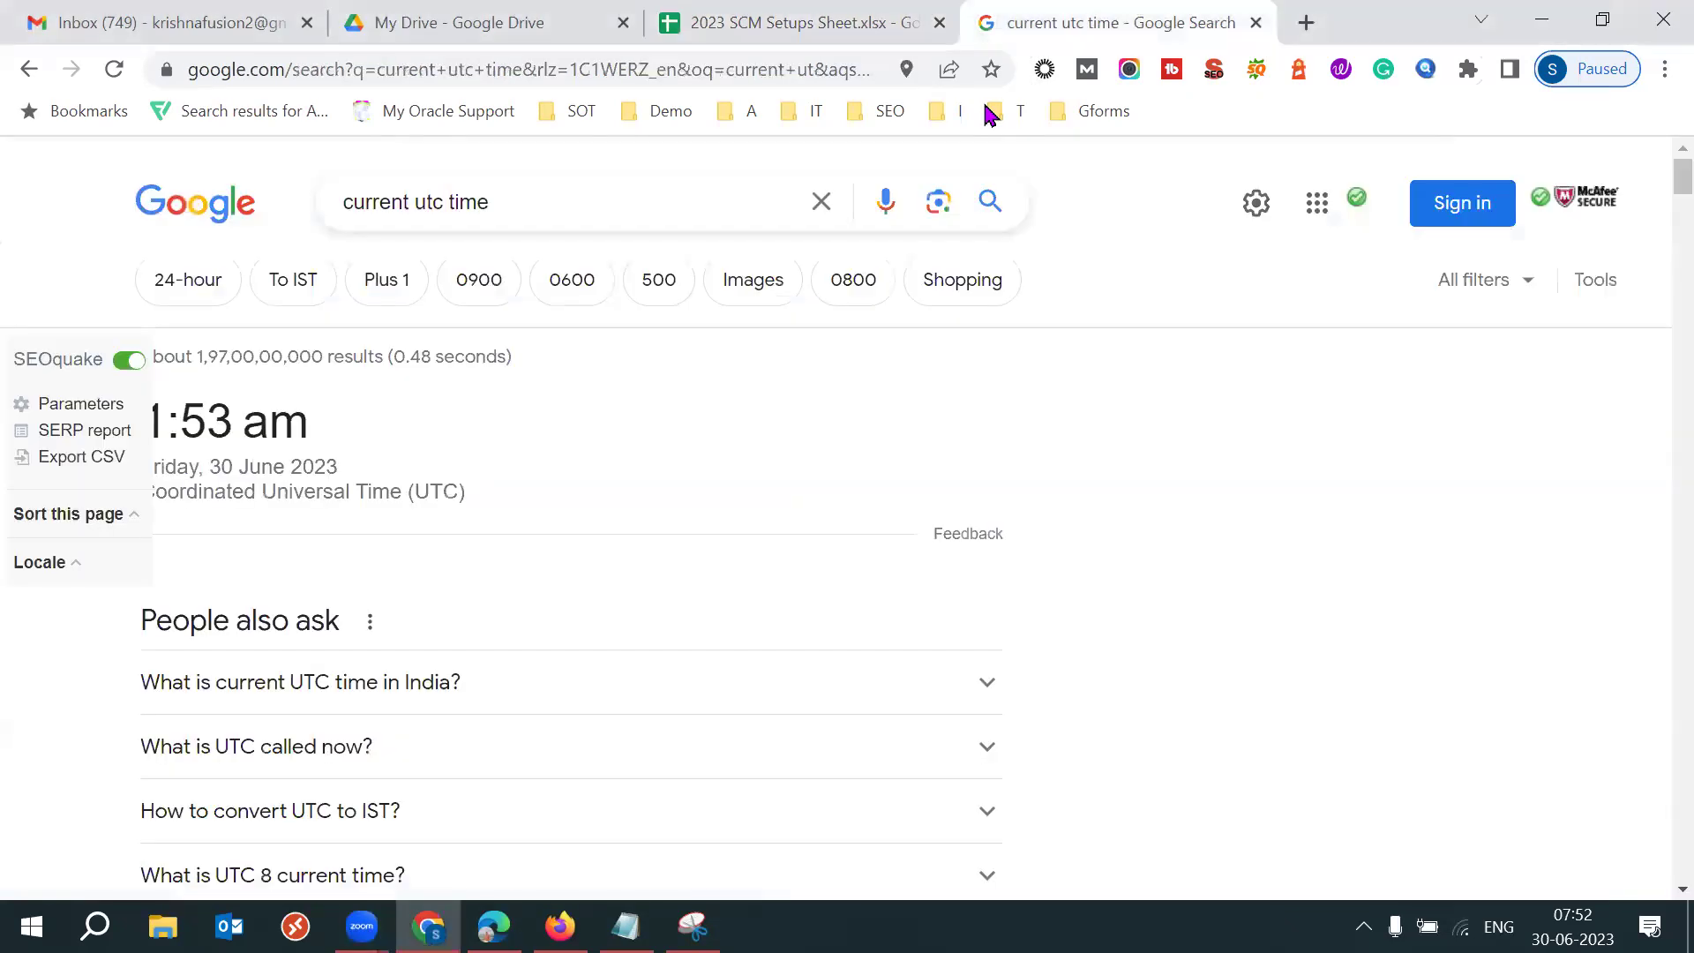
# Search Google for 'warehouse pickers' and scroll through the image results.
pyautogui.write('w')
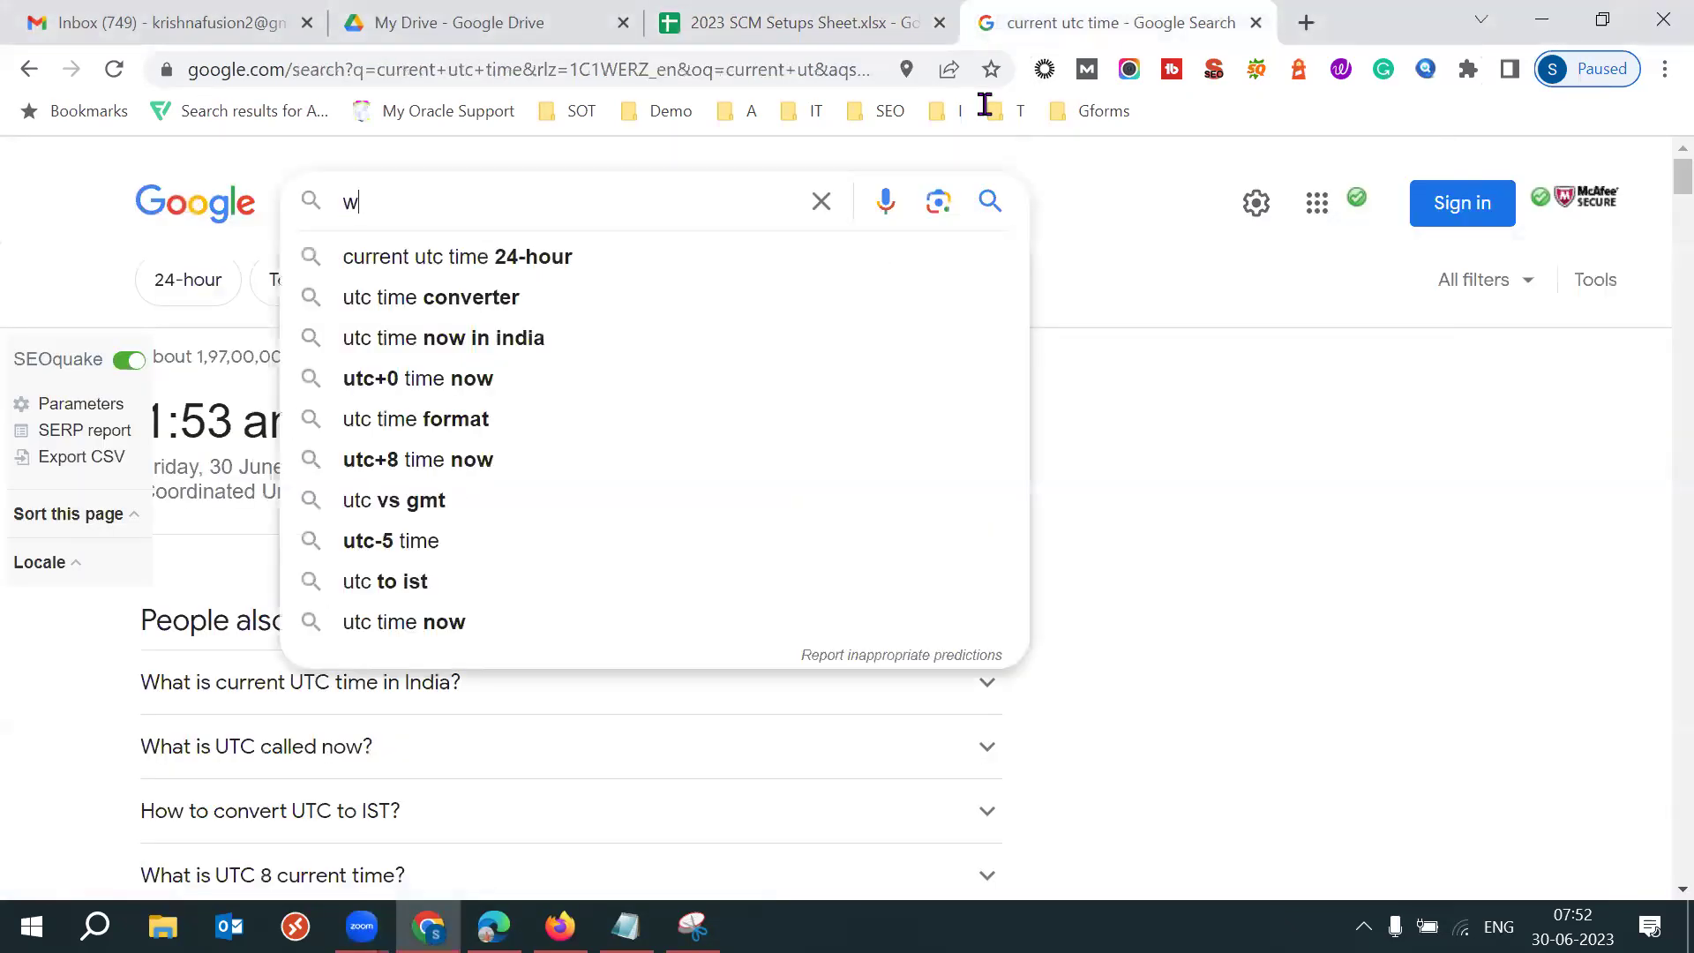
pyautogui.write('arehouse ')
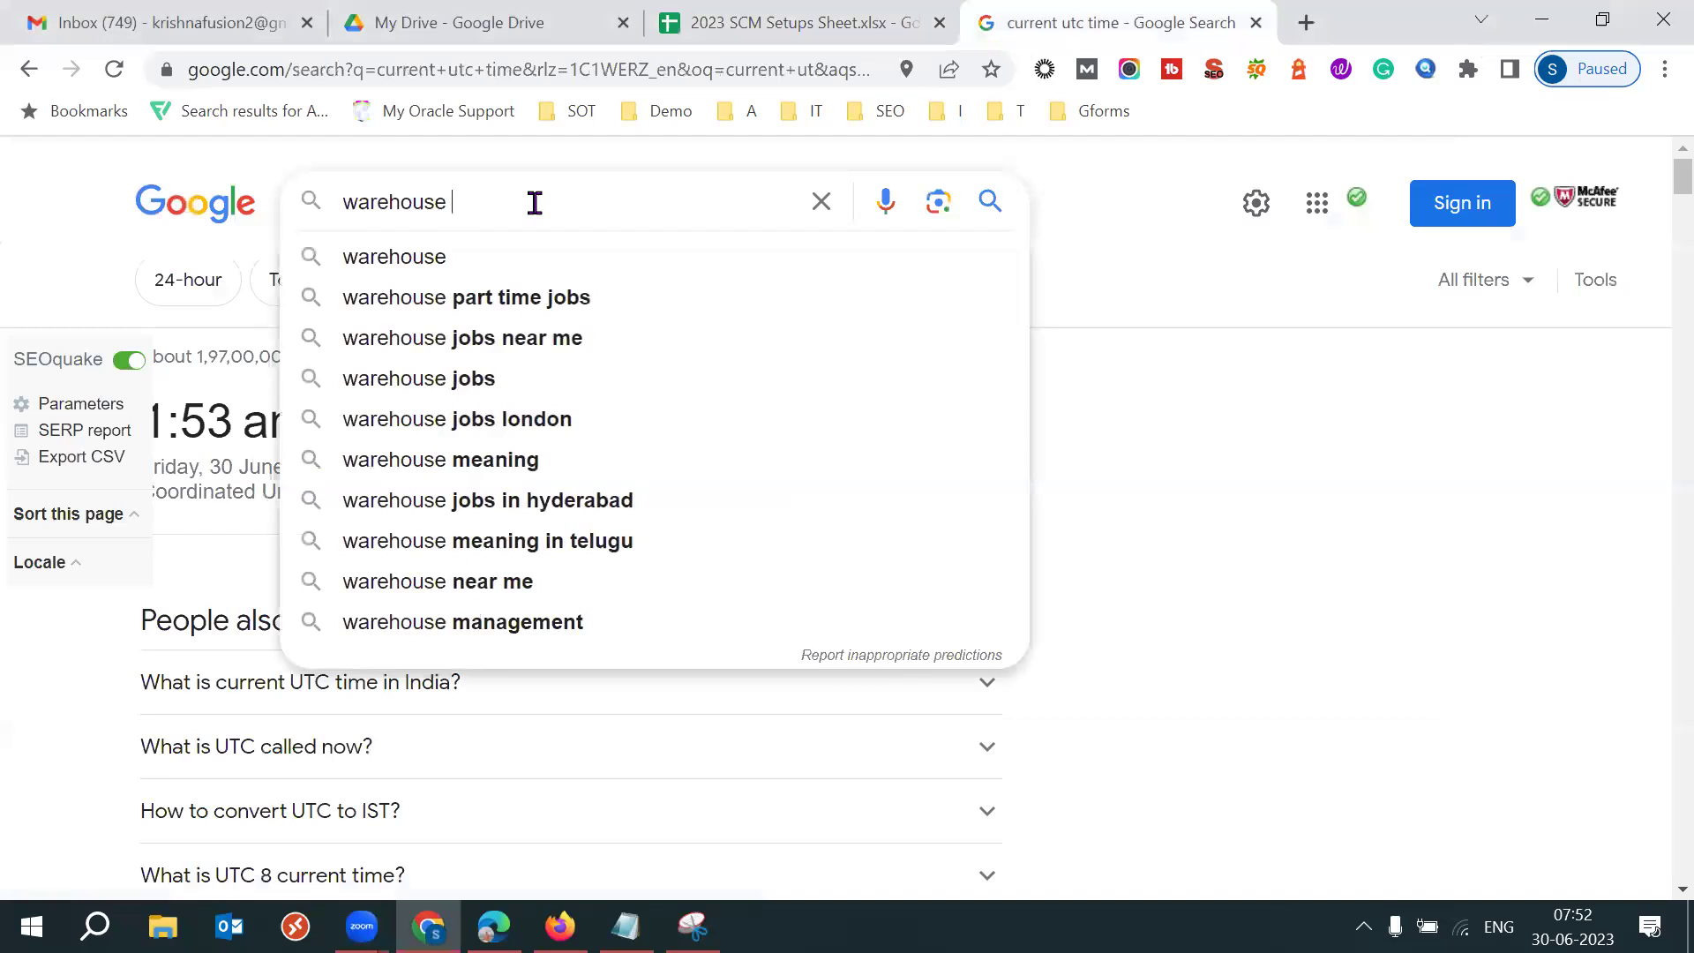
pyautogui.write('picker')
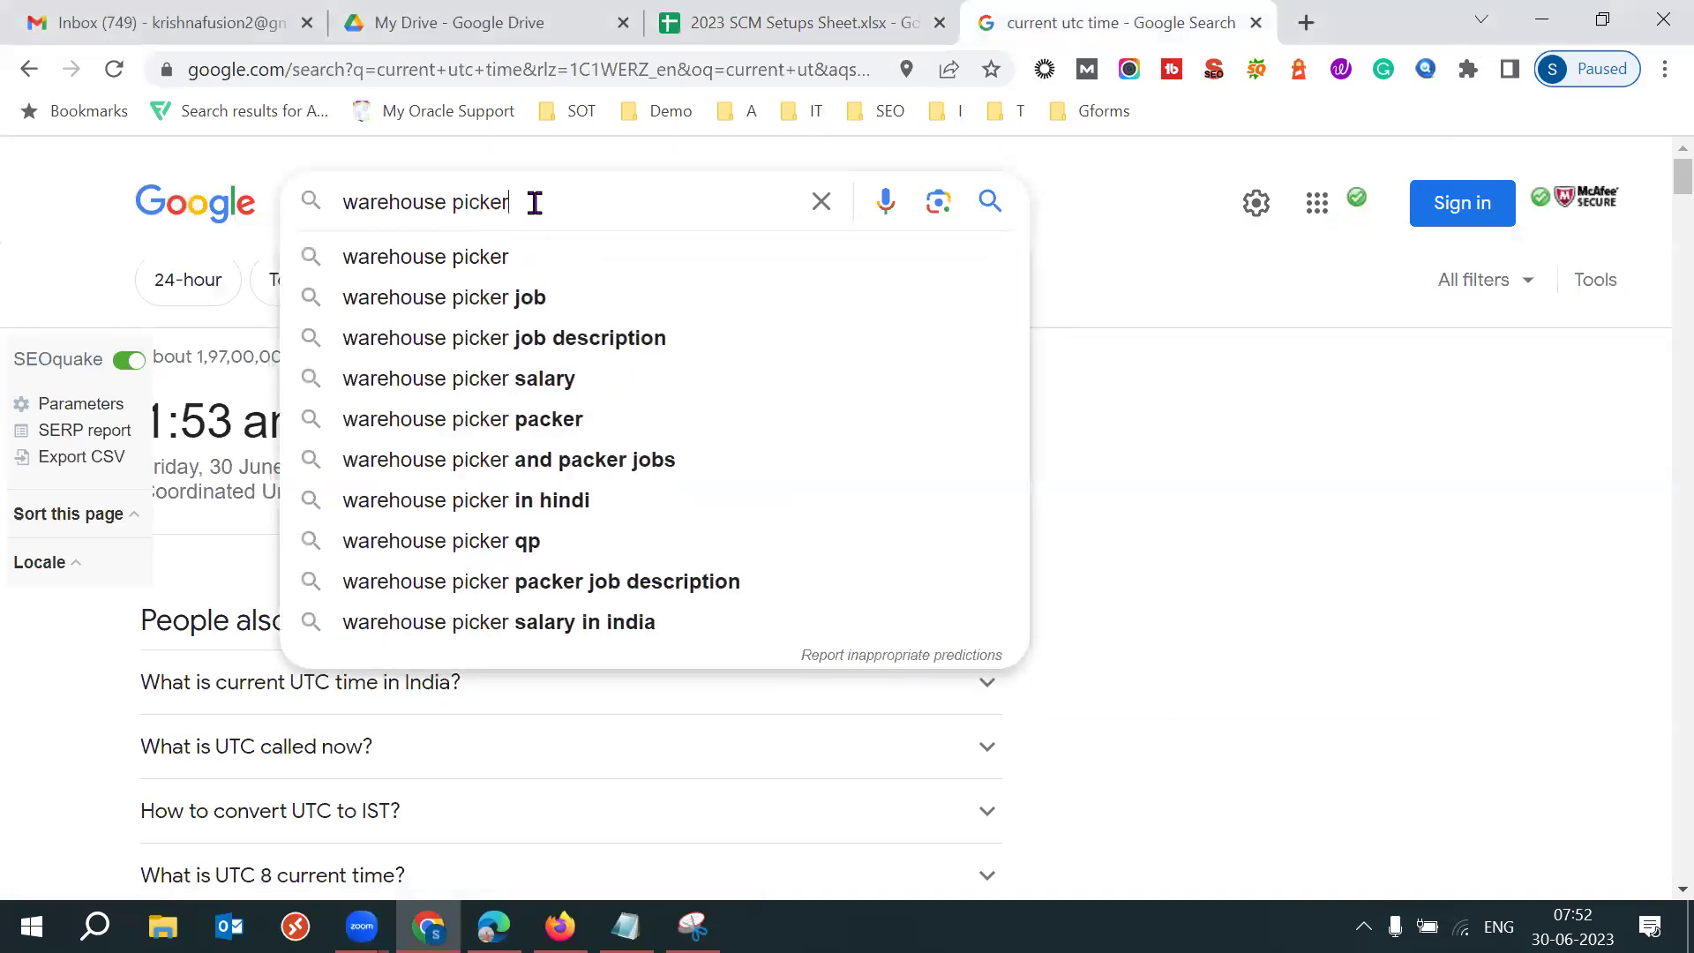
pyautogui.write('s')
pyautogui.press('Return')
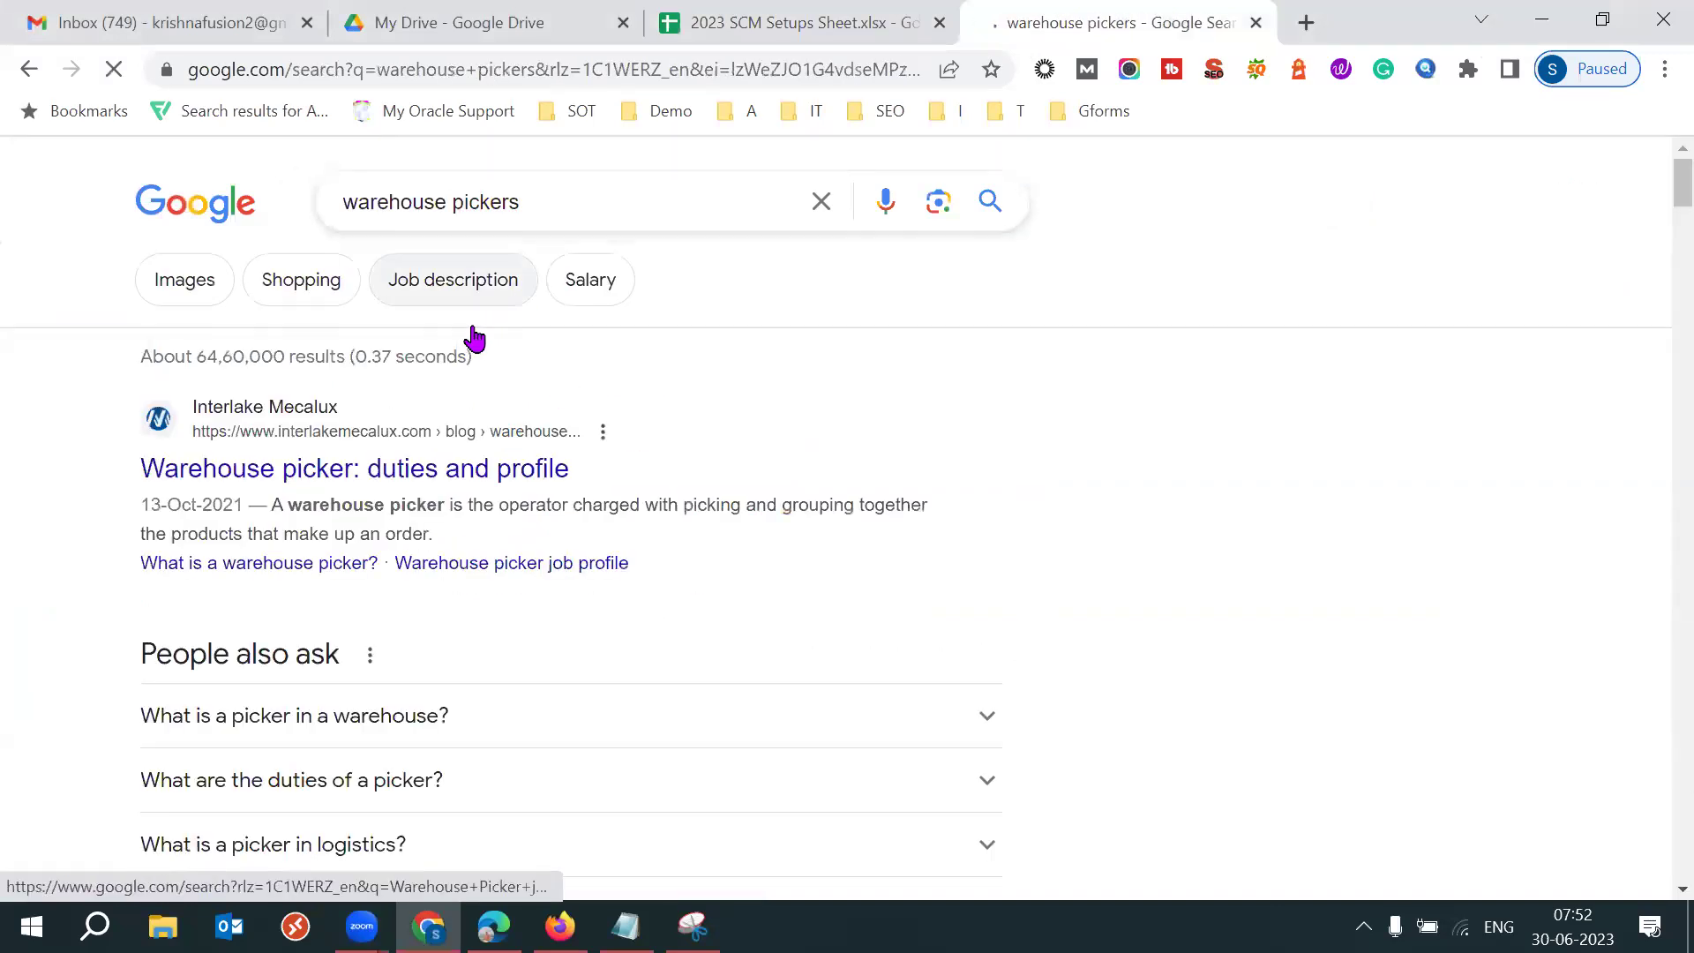
pyautogui.click(196, 284)
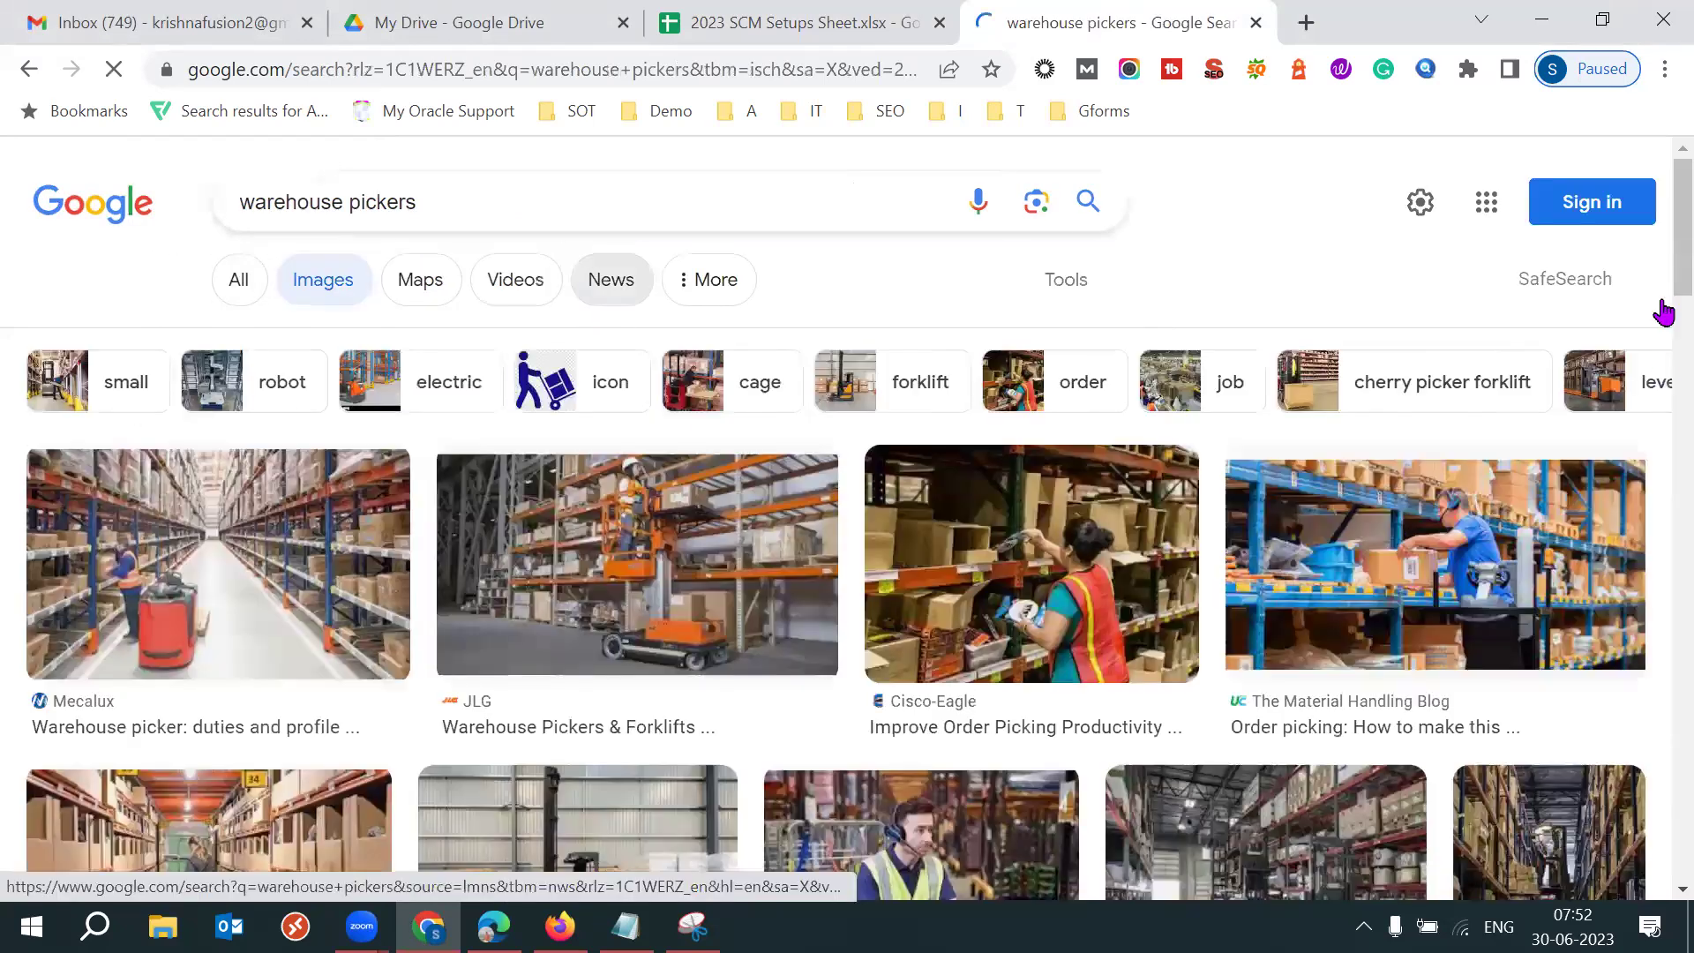
pyautogui.scroll(-3, 1663, 275)
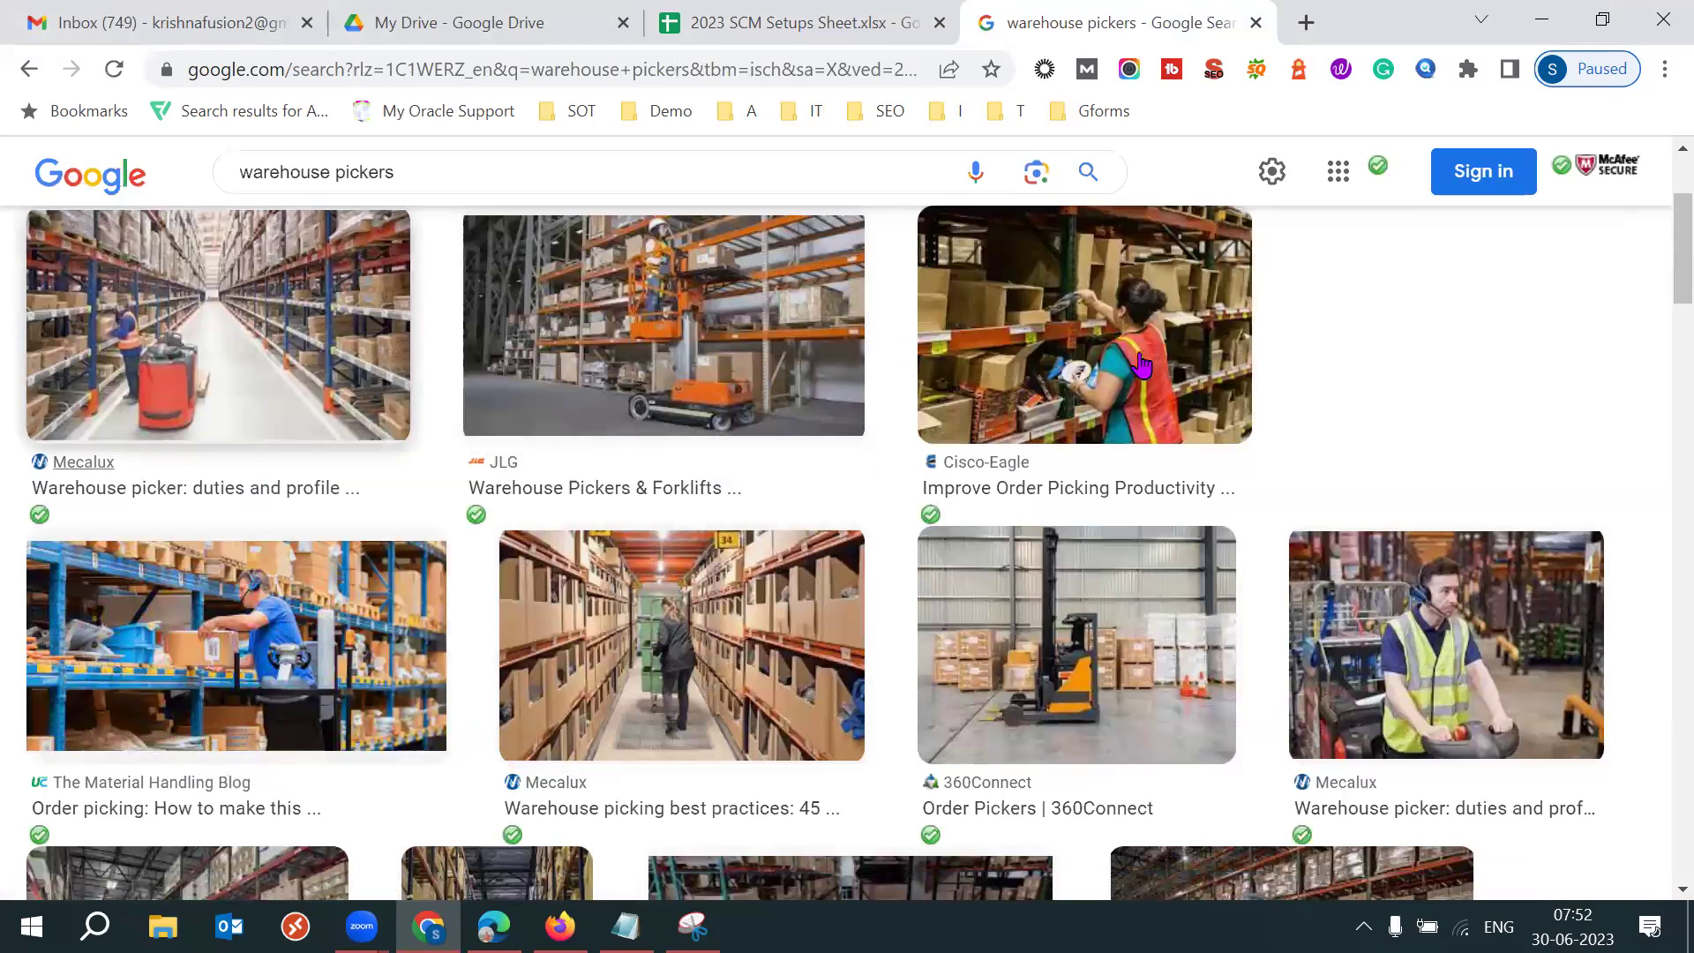
pyautogui.scroll(-1, 1655, 322)
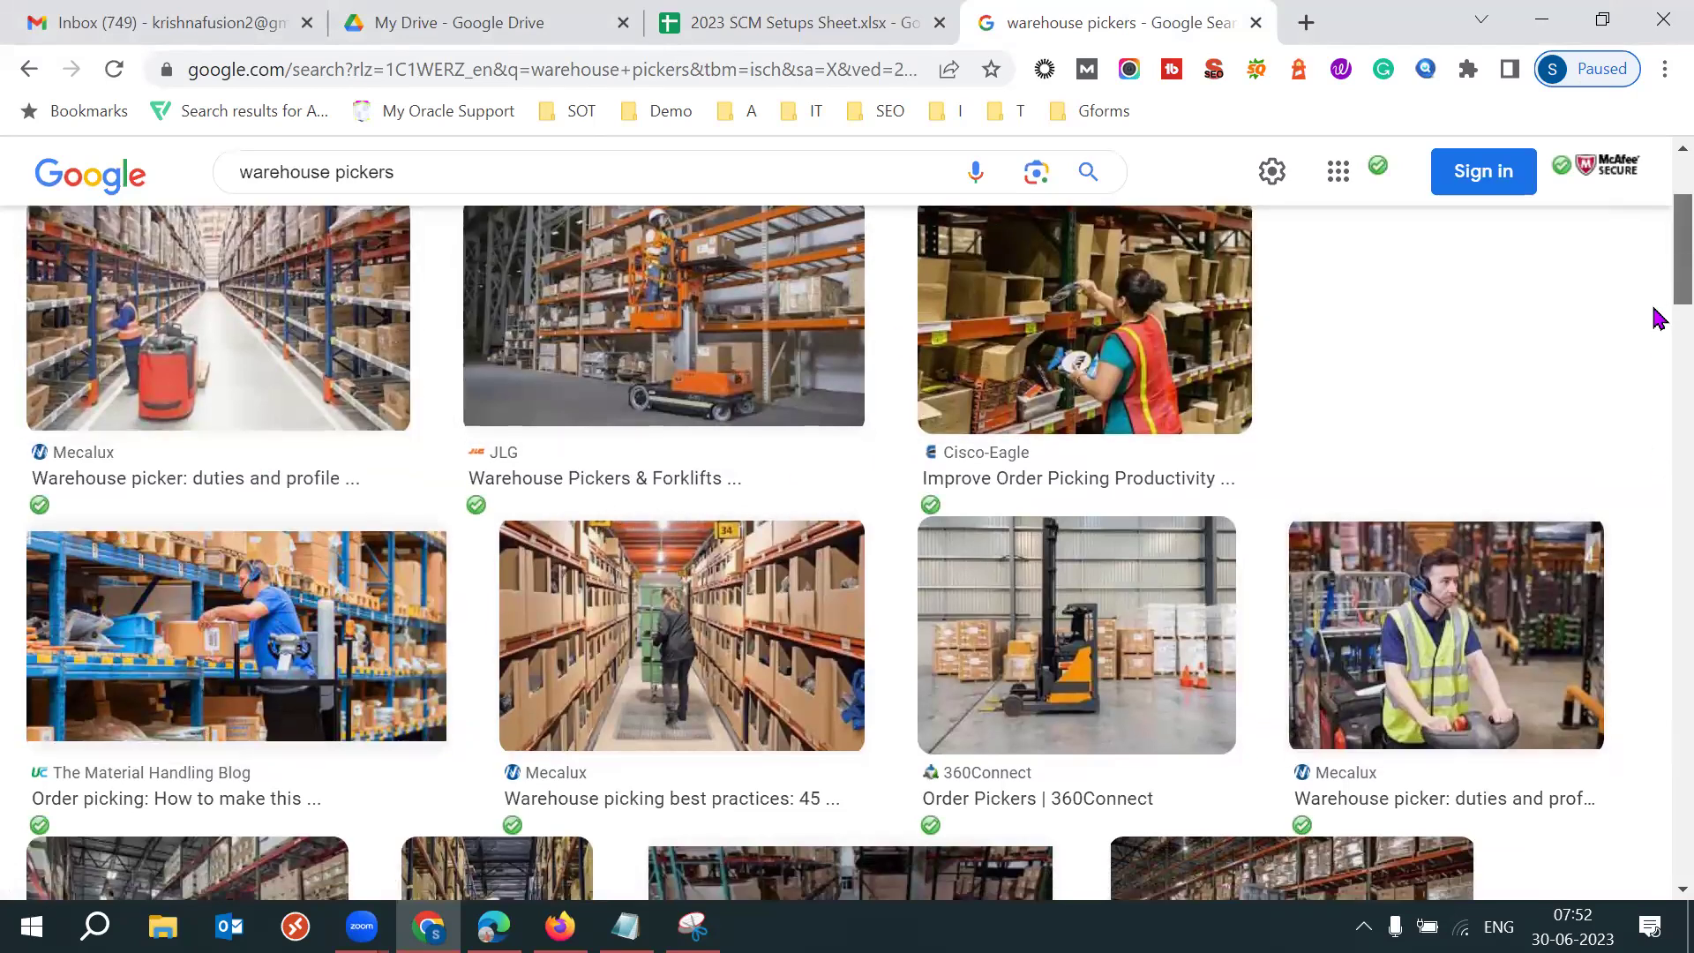
pyautogui.scroll(-4, 1658, 380)
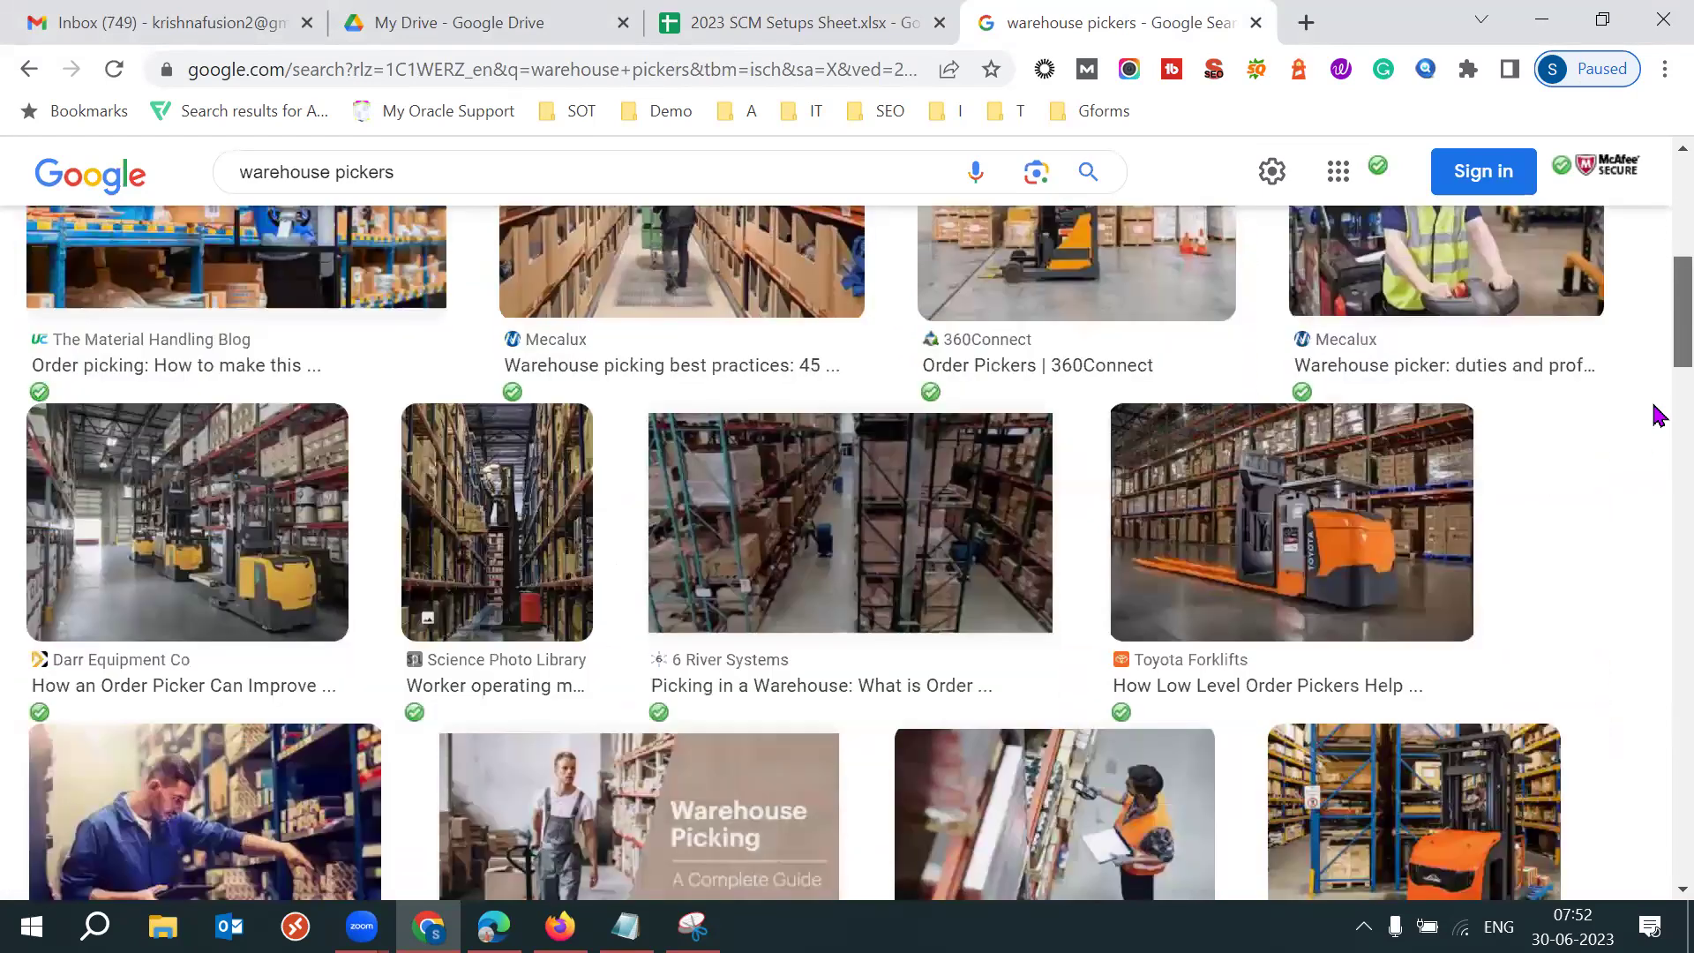
pyautogui.scroll(-5, 1659, 432)
pyautogui.scroll(1, 1255, 492)
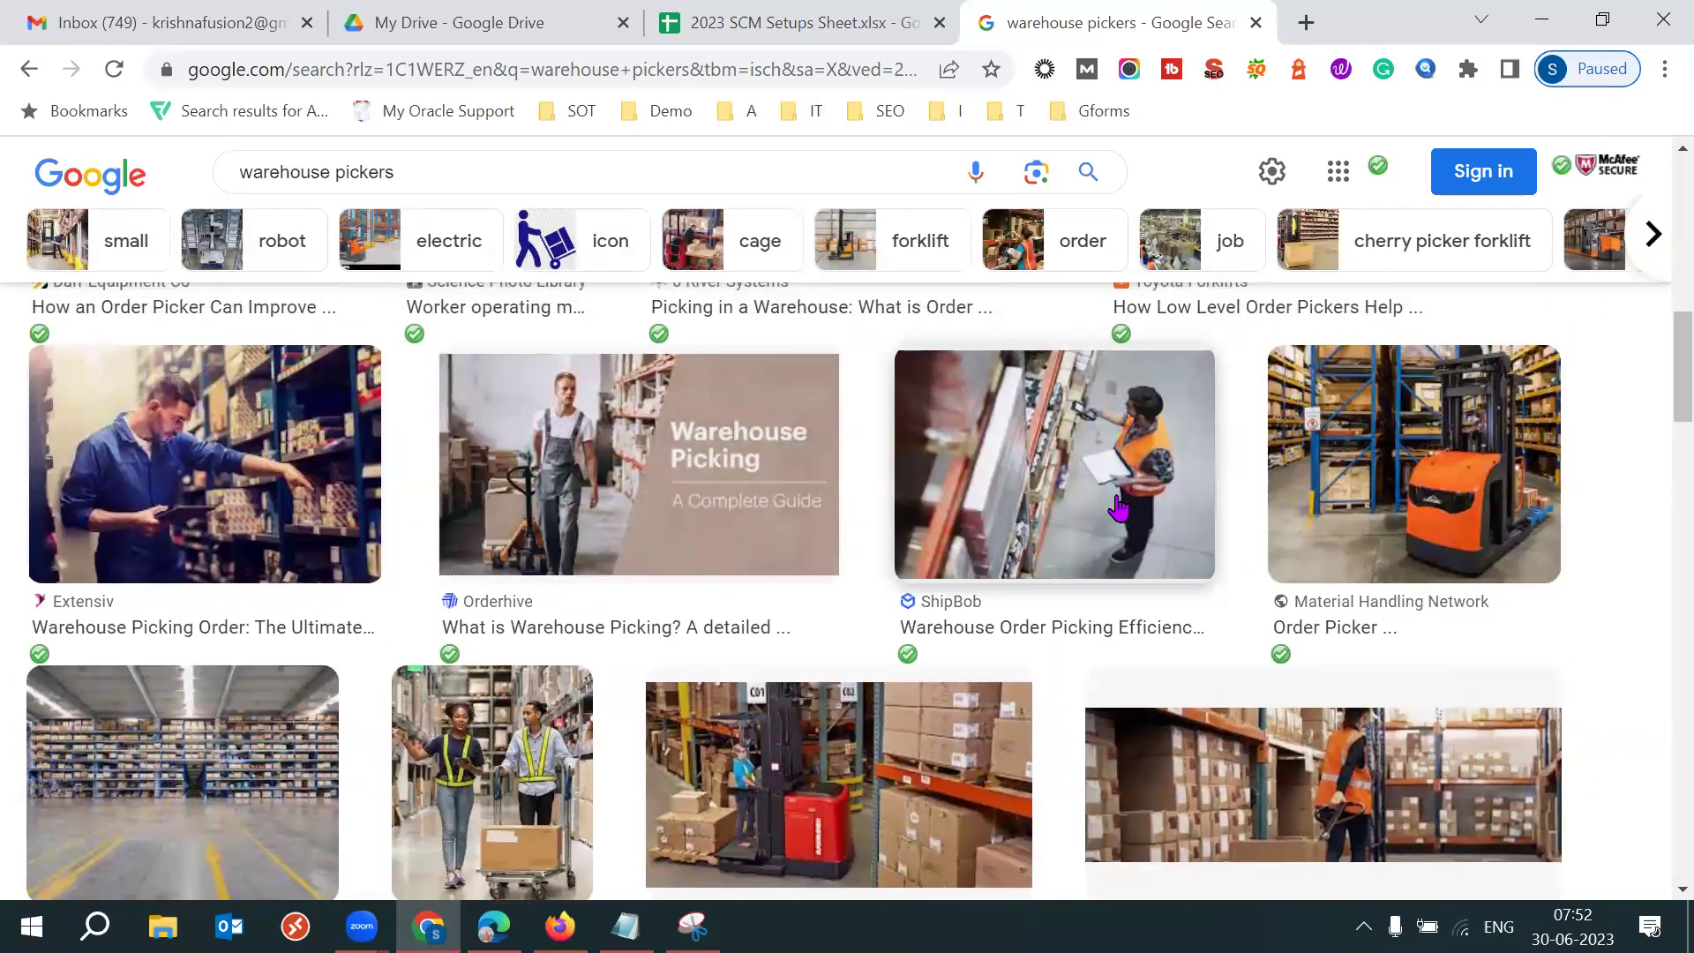
pyautogui.scroll(5, 1656, 359)
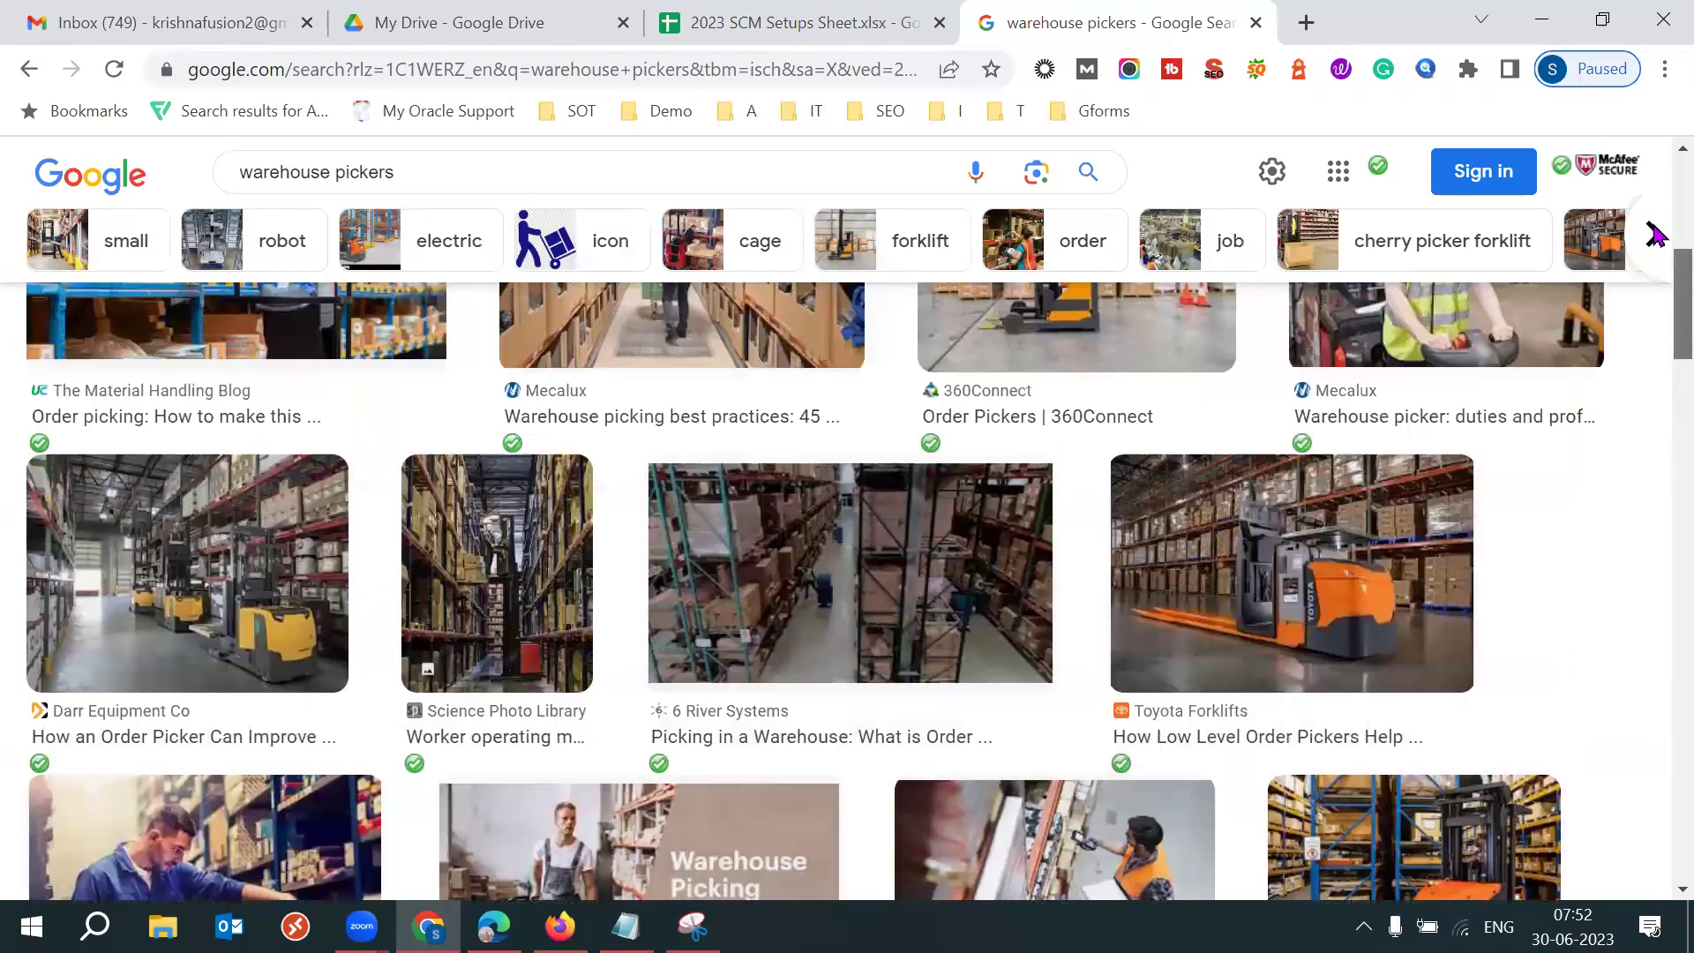
pyautogui.scroll(6, 1024, 150)
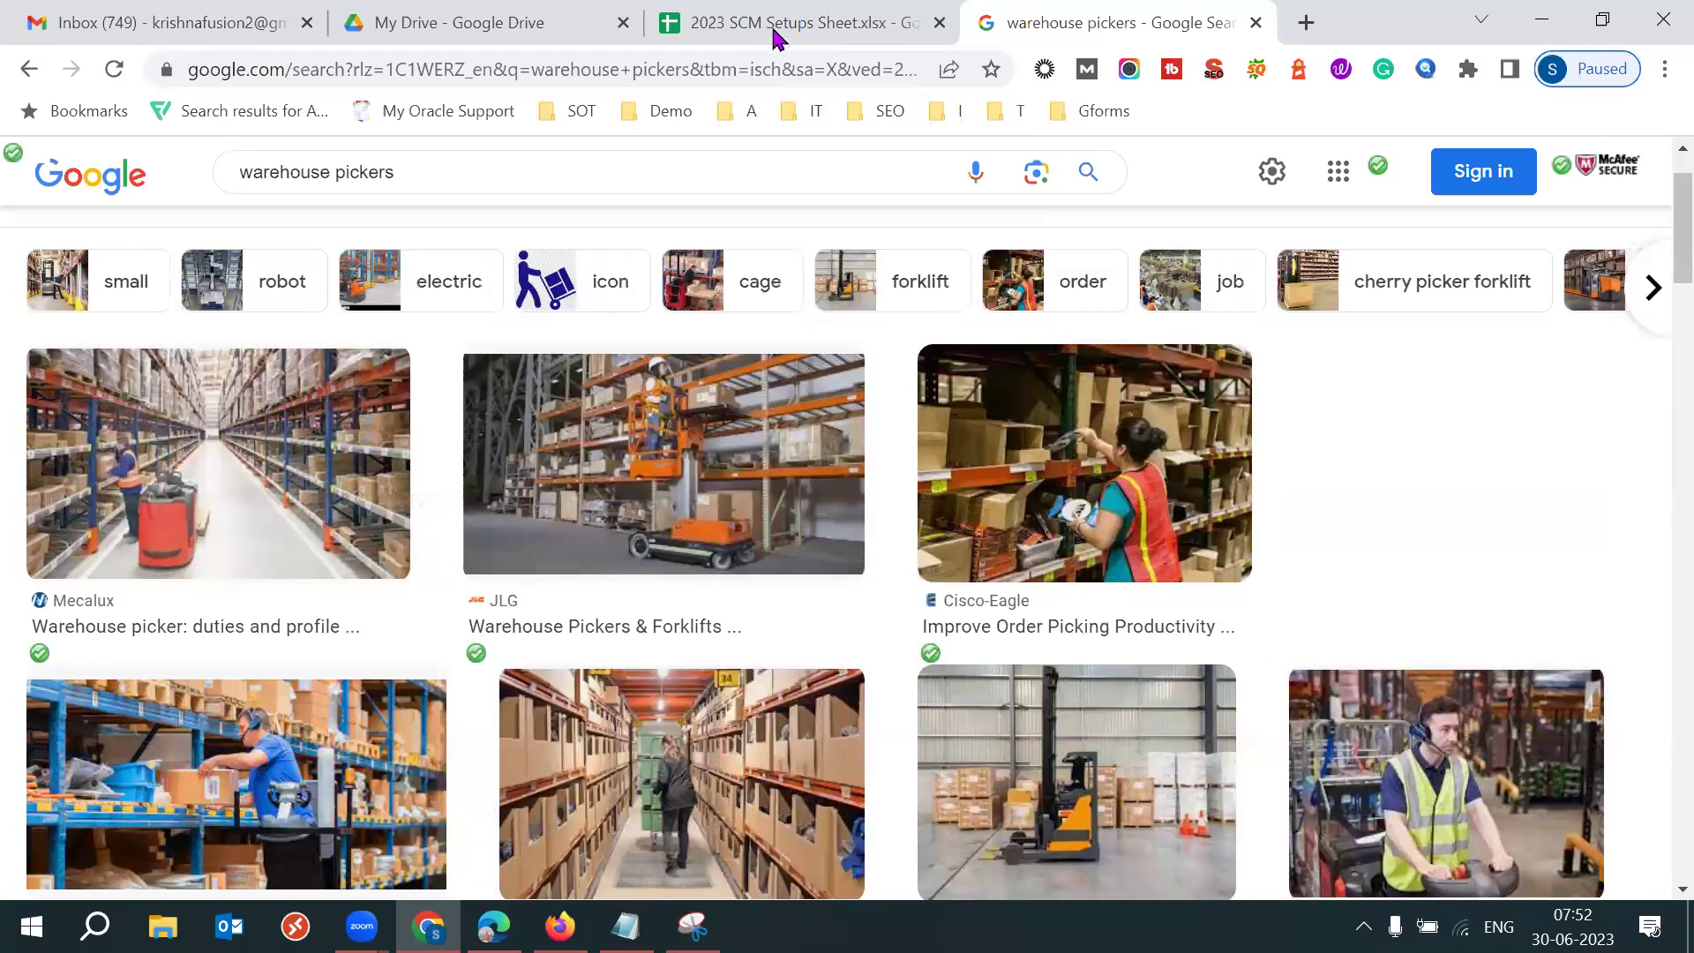
# Back in the sheet, mark D5's steps: Create & Submit, Approvals, Pickslip Doc, Confirm Pickslip.
pyautogui.click(777, 23)
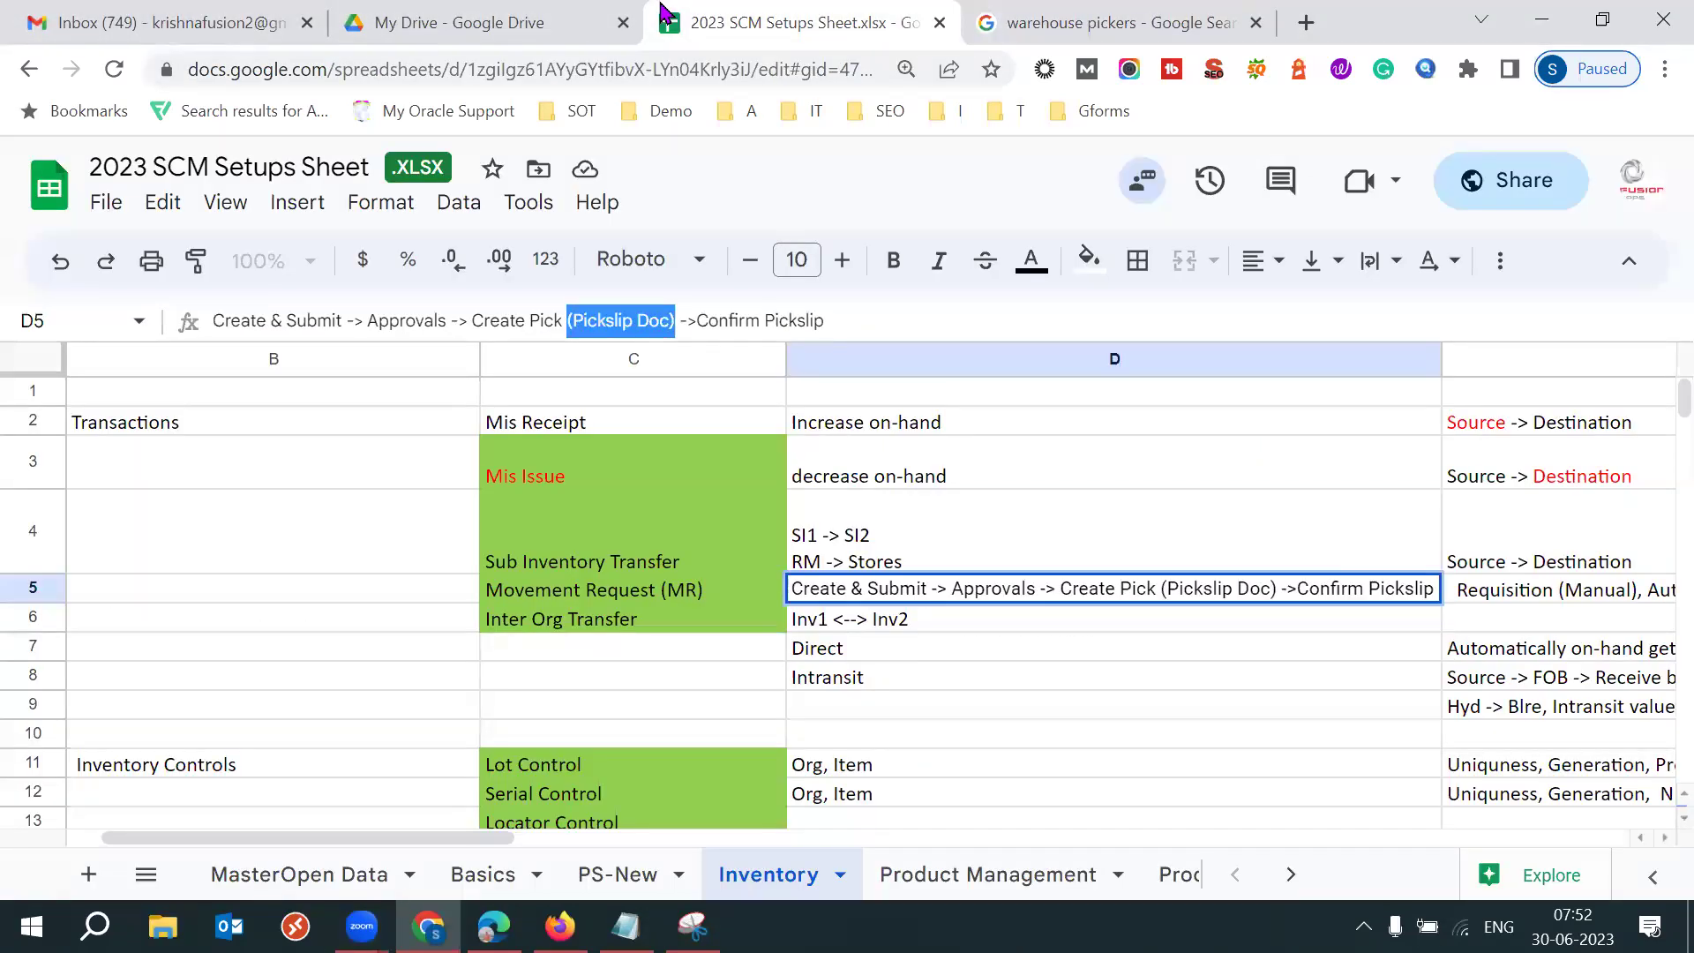
pyautogui.moveTo(574, 319); pyautogui.dragTo(669, 320)
pyautogui.click(587, 322)
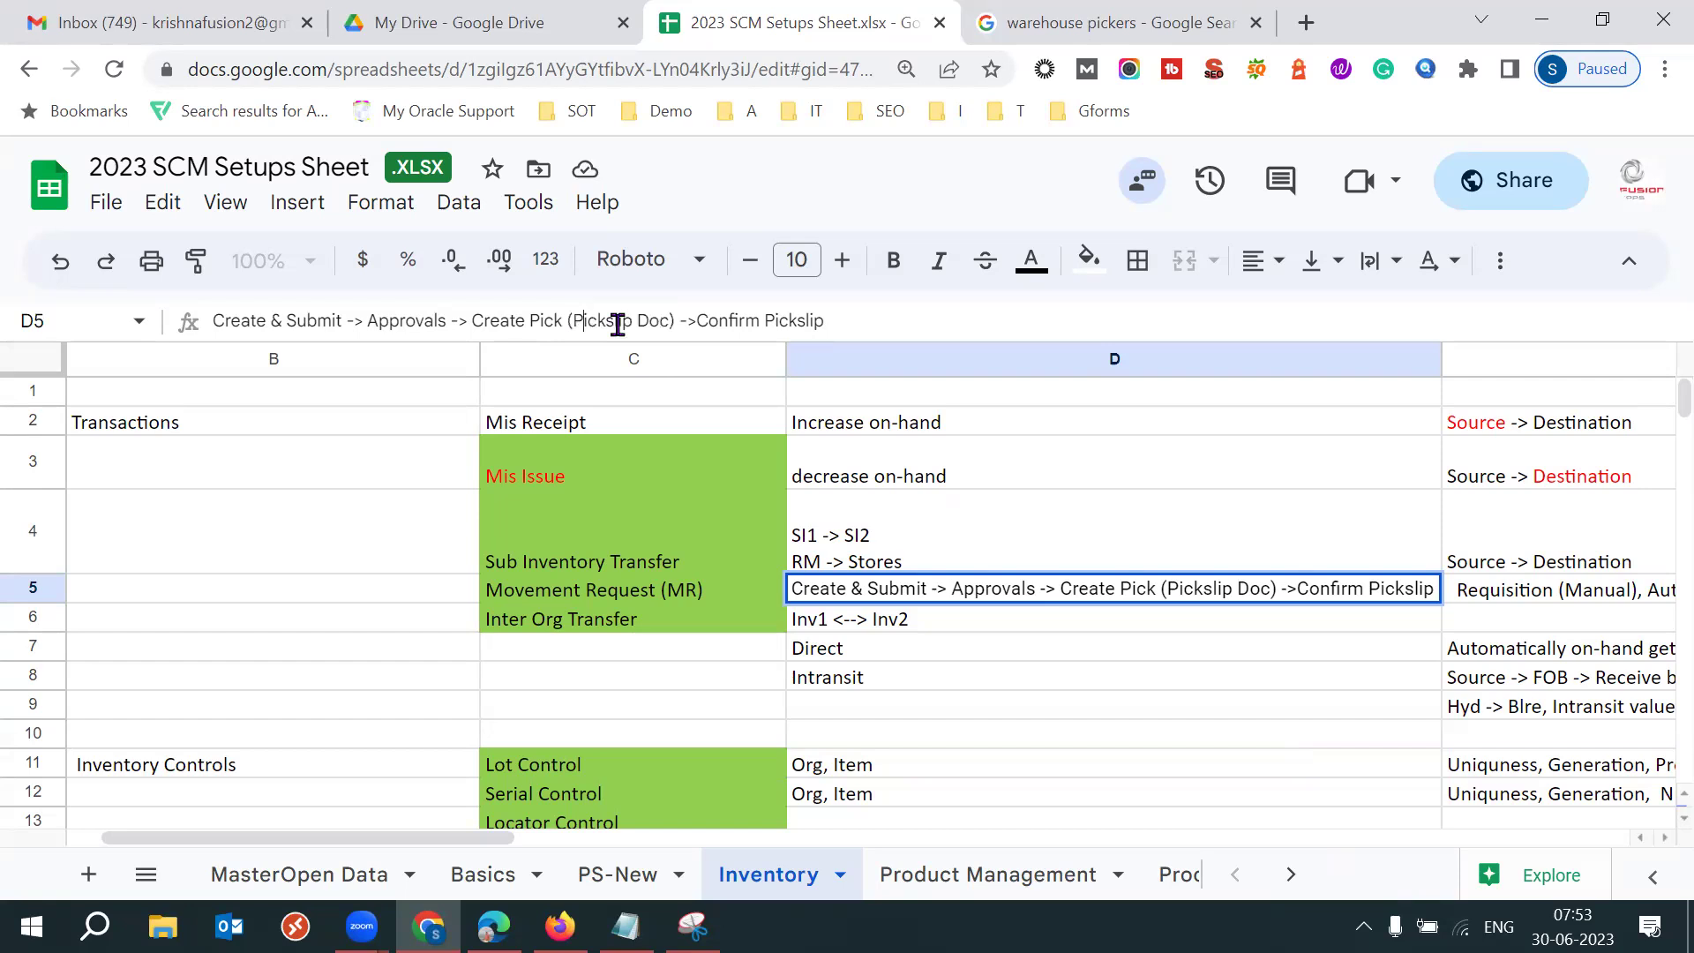
pyautogui.moveTo(574, 319); pyautogui.dragTo(678, 319)
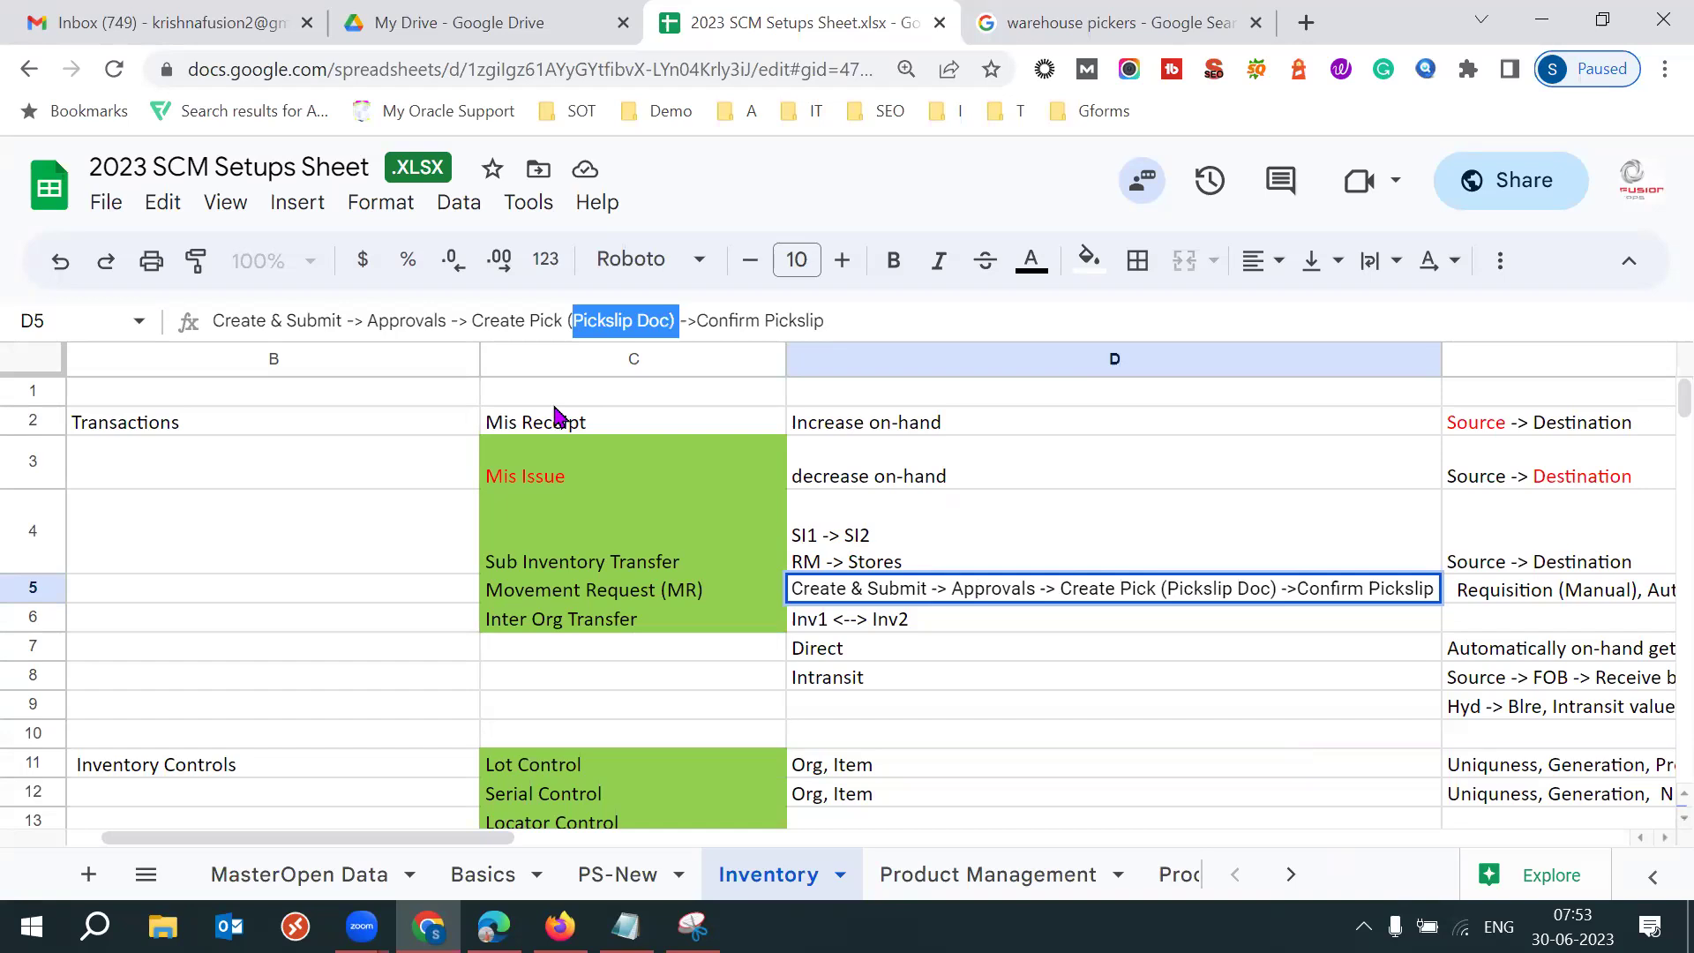
pyautogui.moveTo(344, 321); pyautogui.dragTo(224, 319)
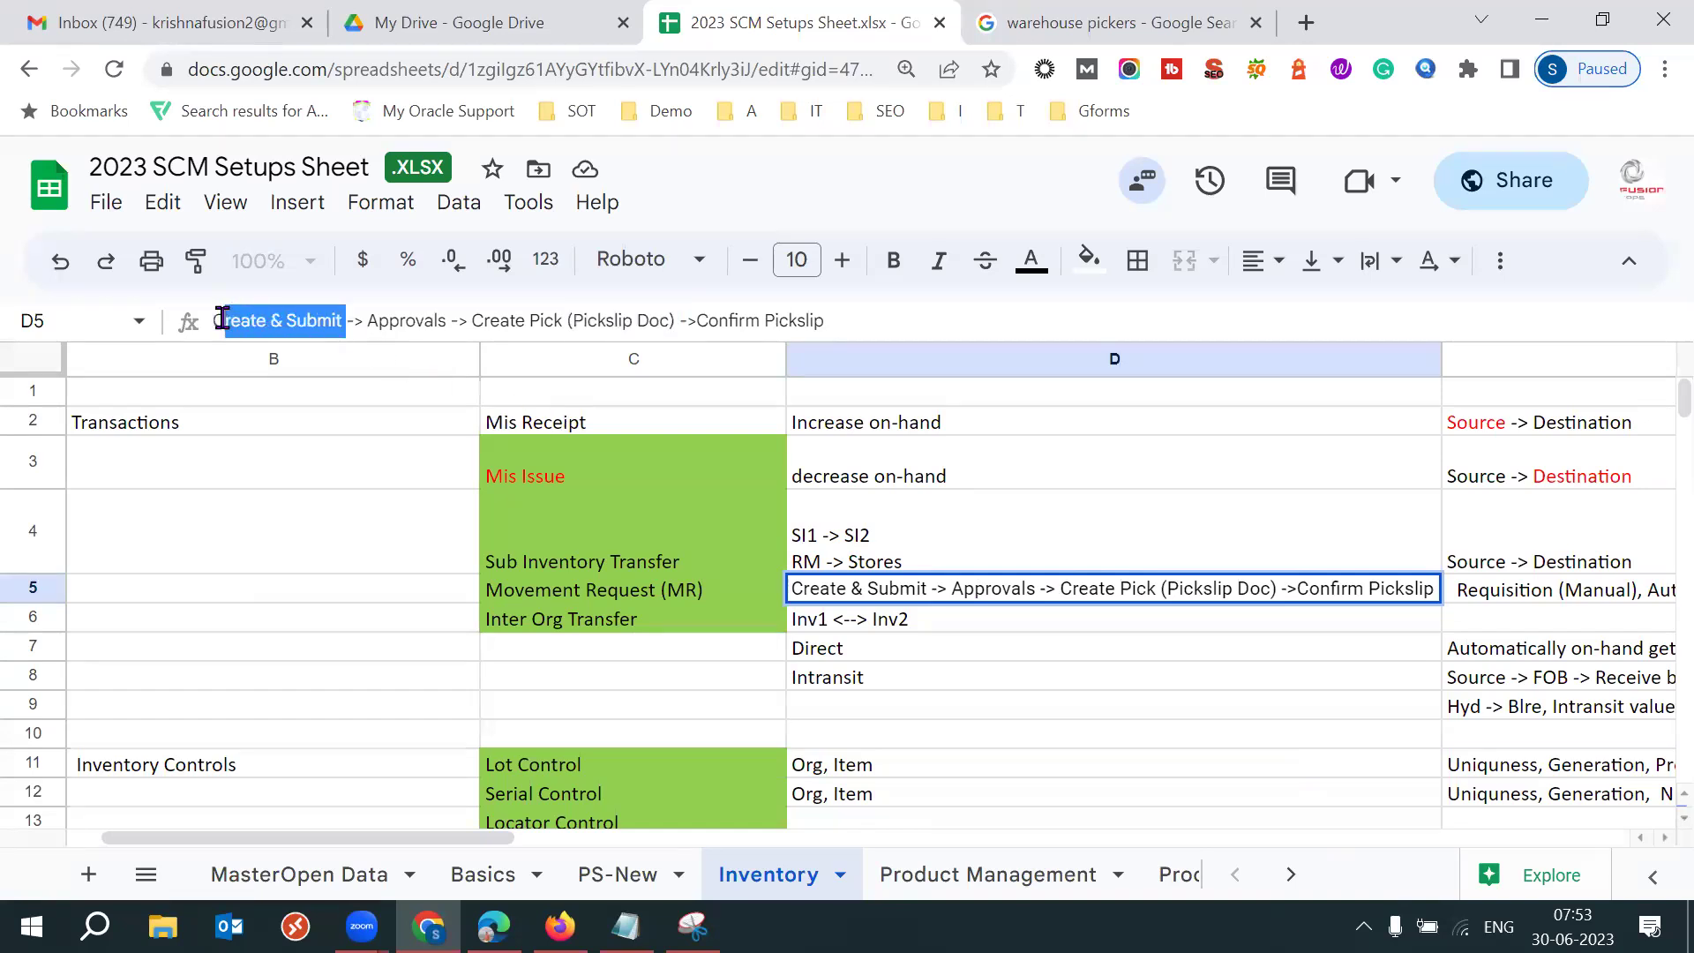
pyautogui.moveTo(381, 323); pyautogui.dragTo(438, 324)
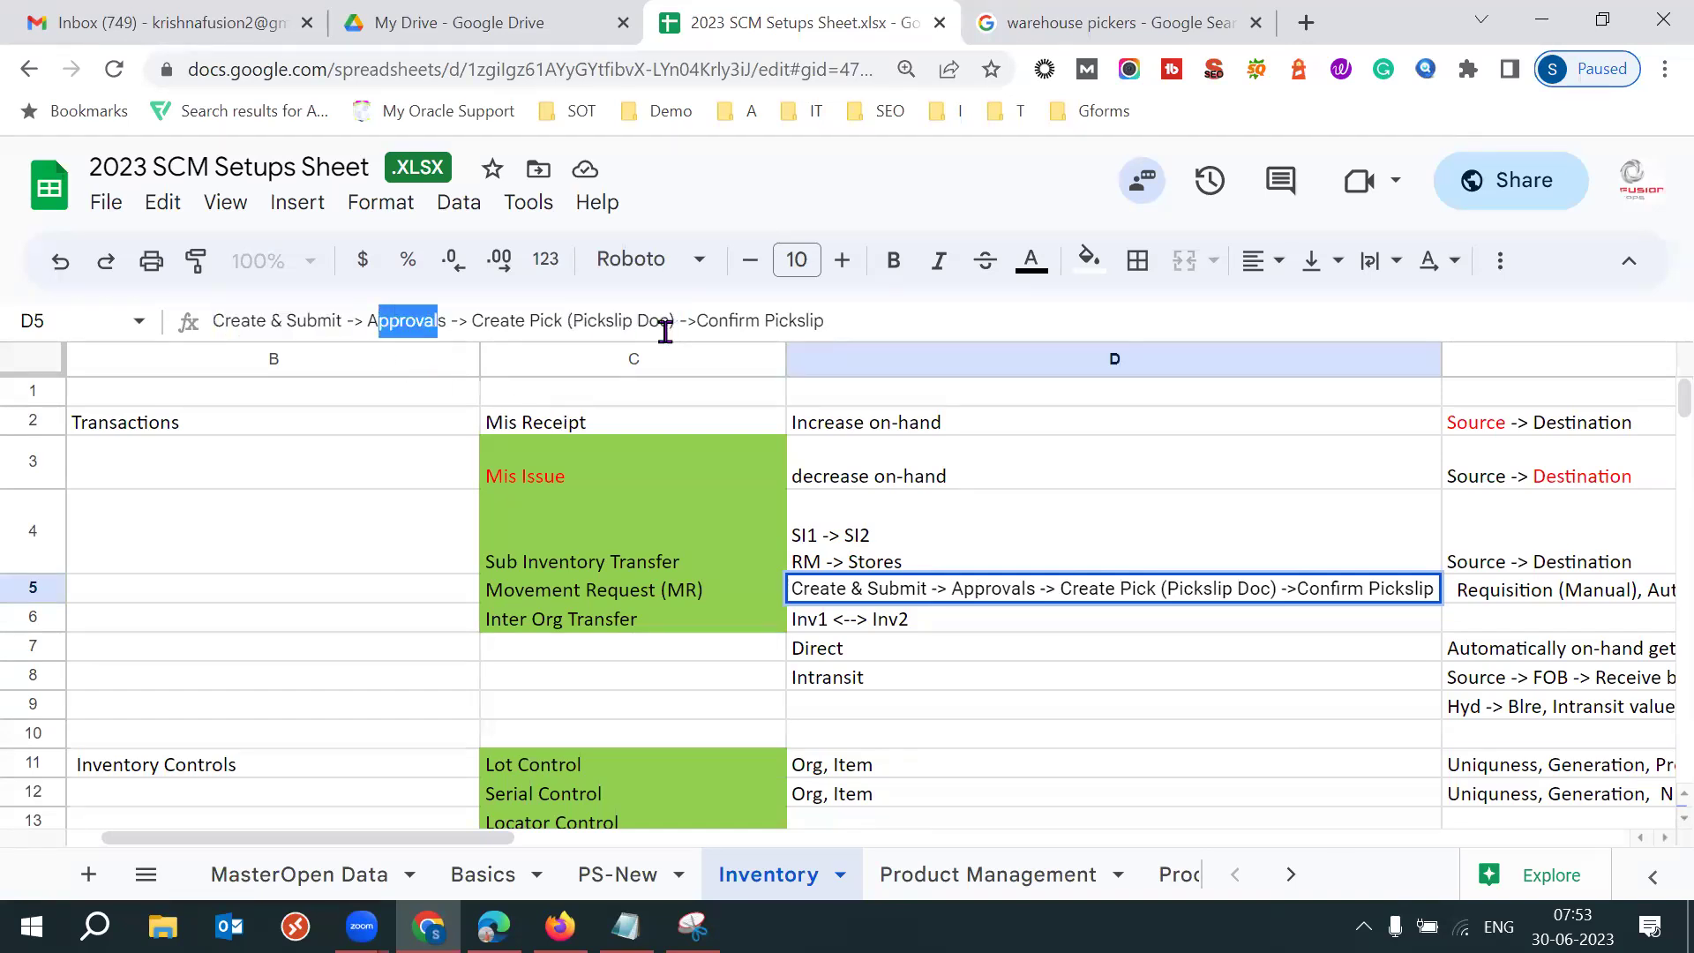
pyautogui.moveTo(554, 320); pyautogui.dragTo(678, 320)
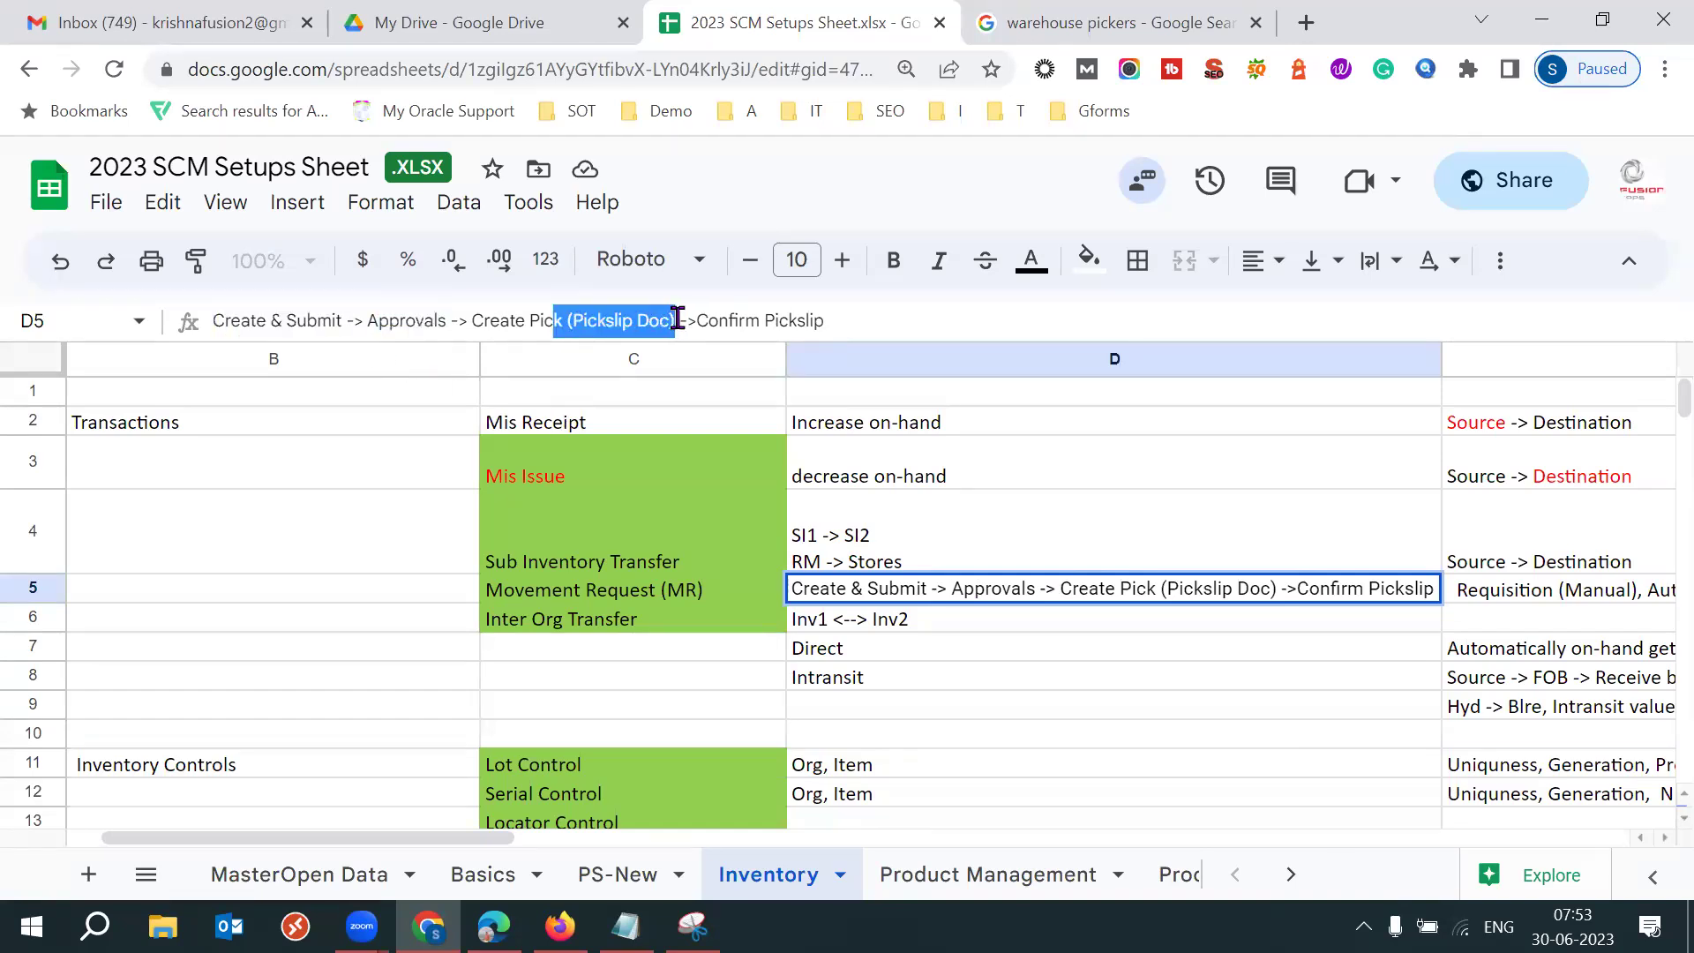
pyautogui.moveTo(706, 320); pyautogui.dragTo(826, 320)
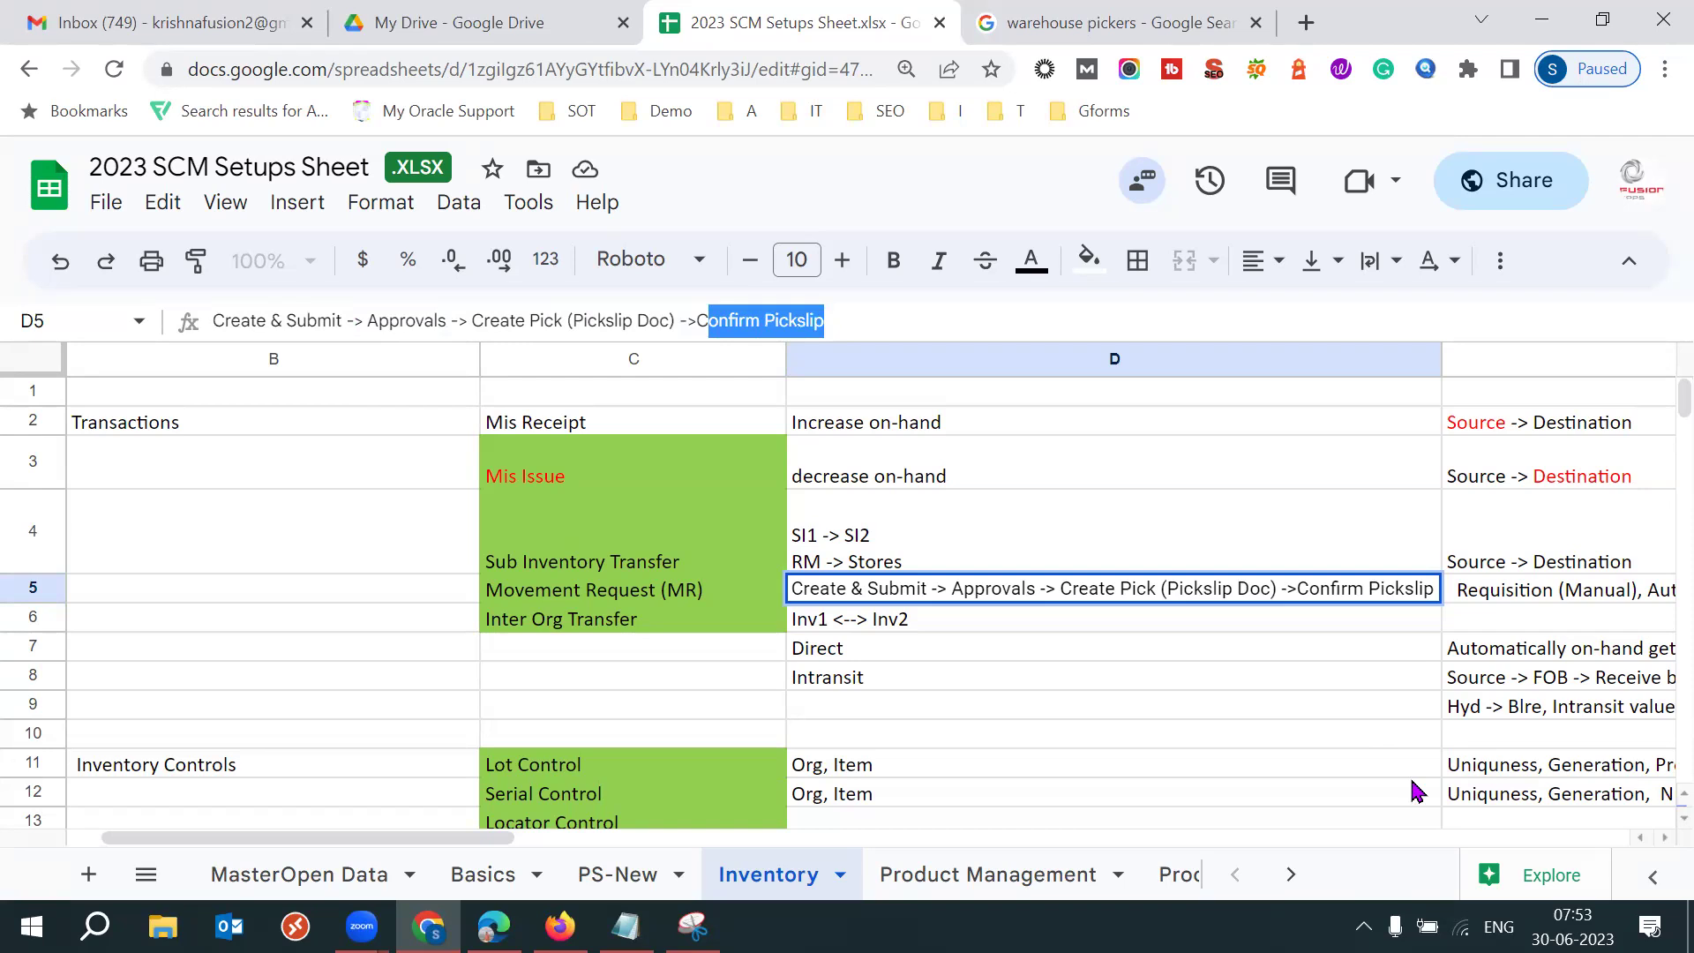
# Revisit cells C4, C5, D4 and D5, re-marking the Approvals and Pickslip Doc steps.
pyautogui.click(737, 561)
pyautogui.click(676, 589)
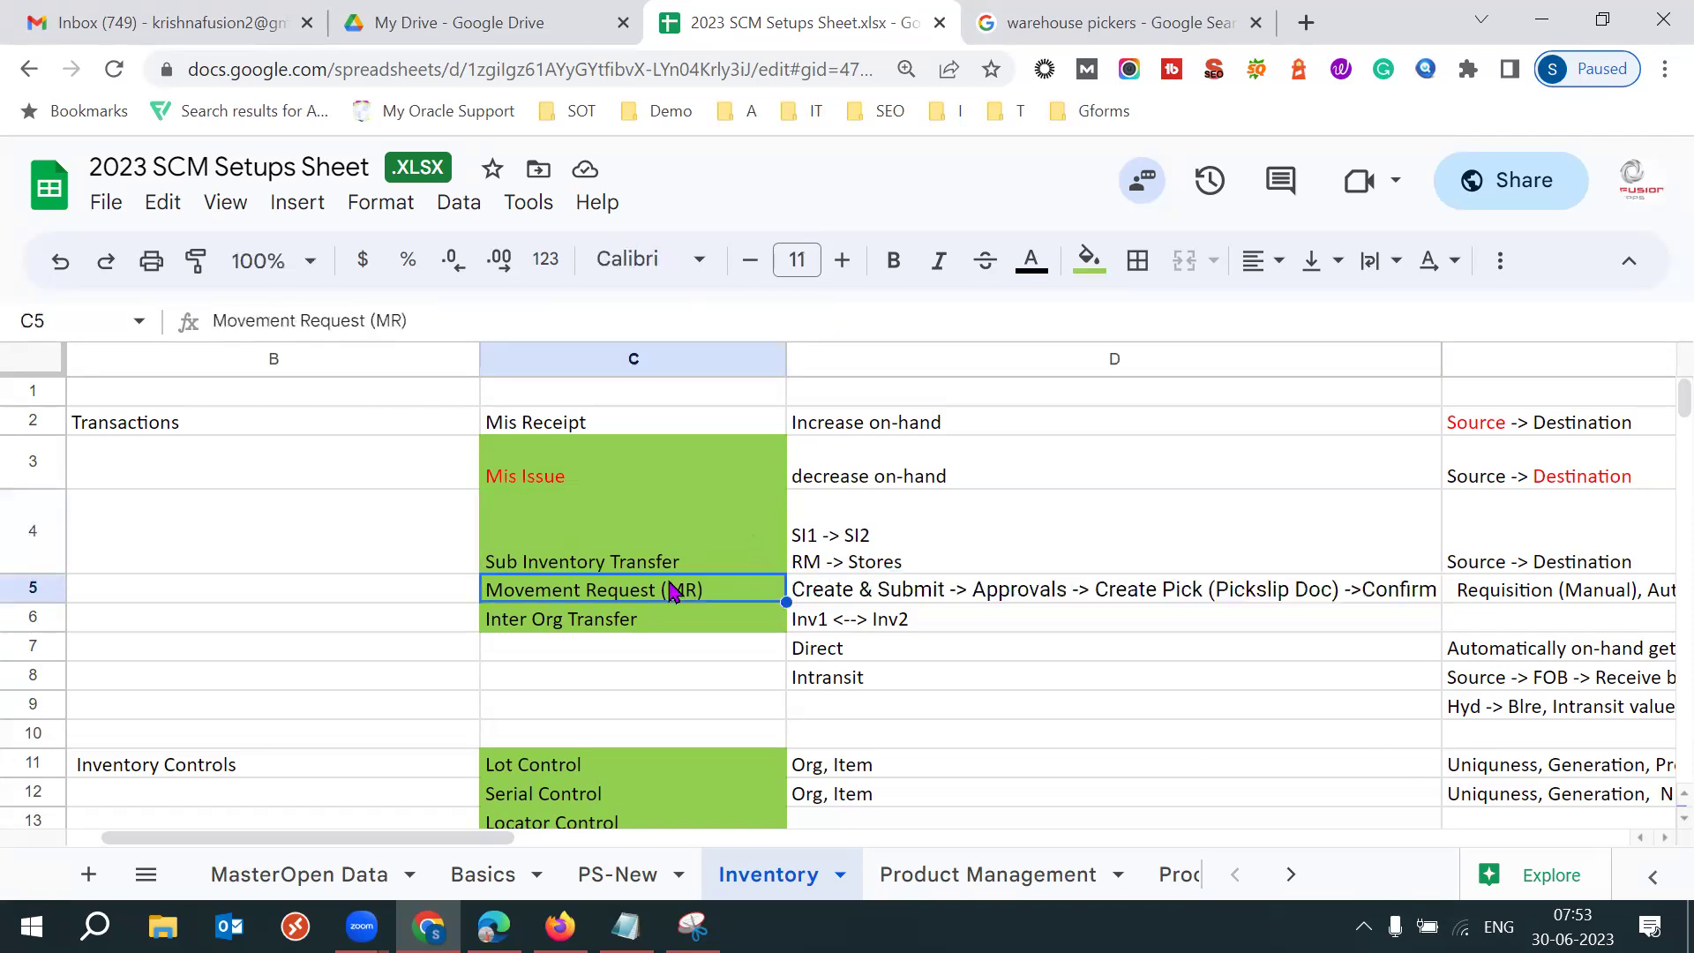
pyautogui.click(864, 552)
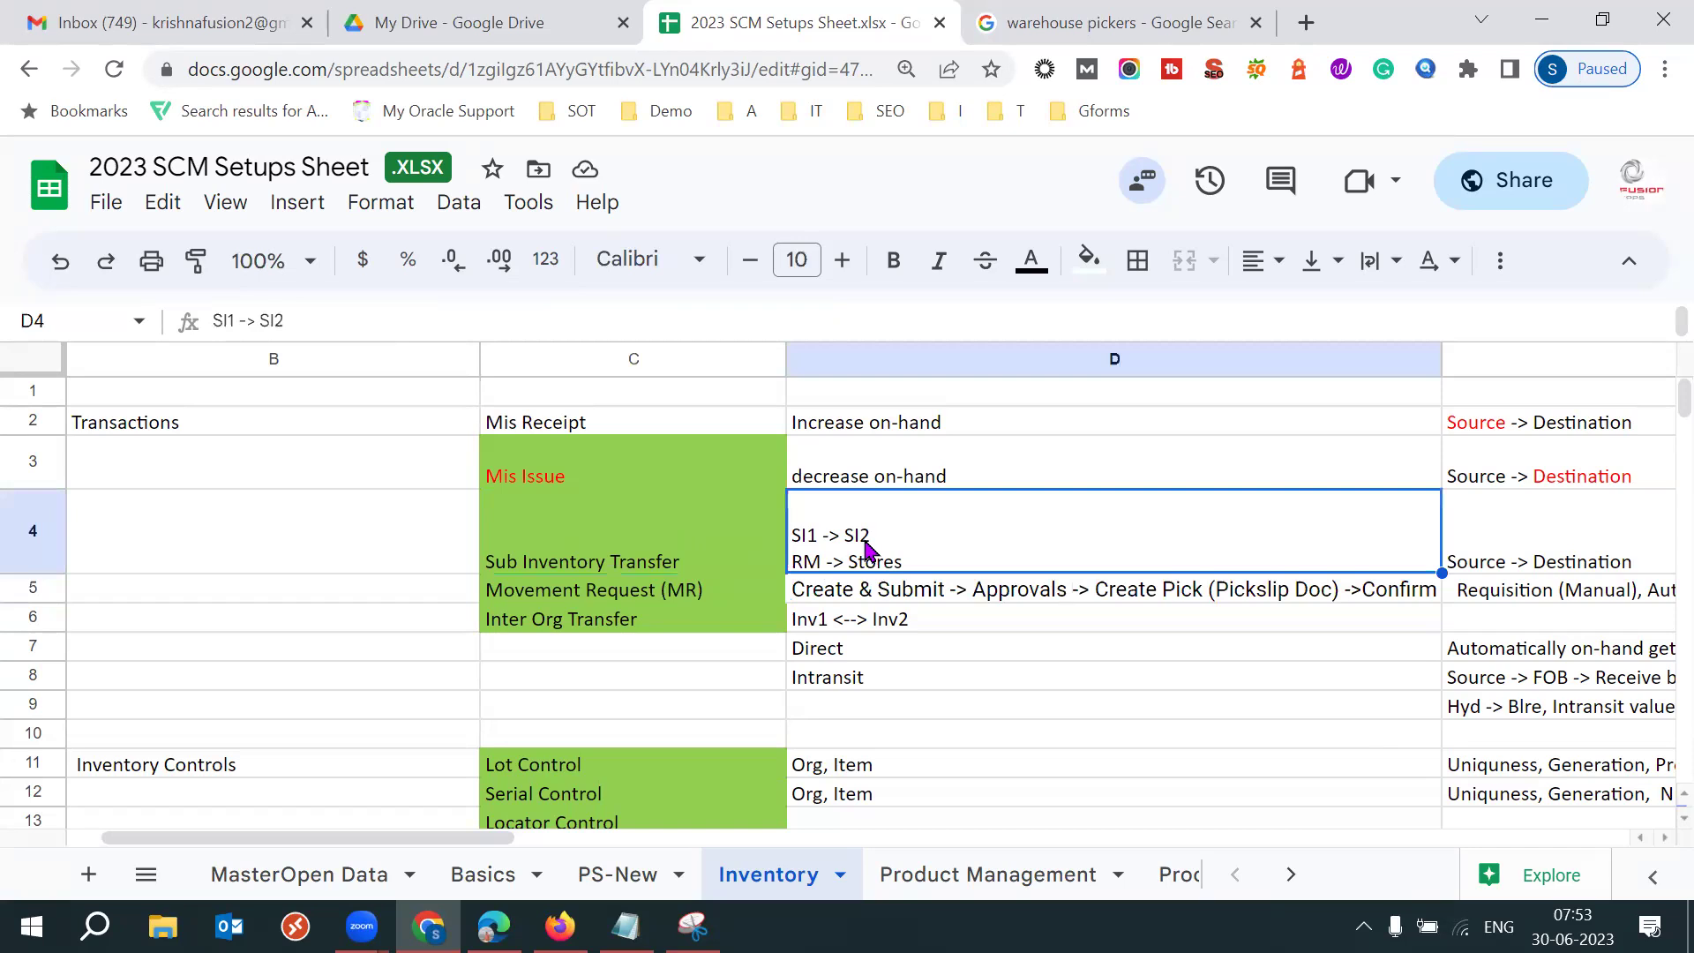
pyautogui.click(661, 591)
pyautogui.click(889, 591)
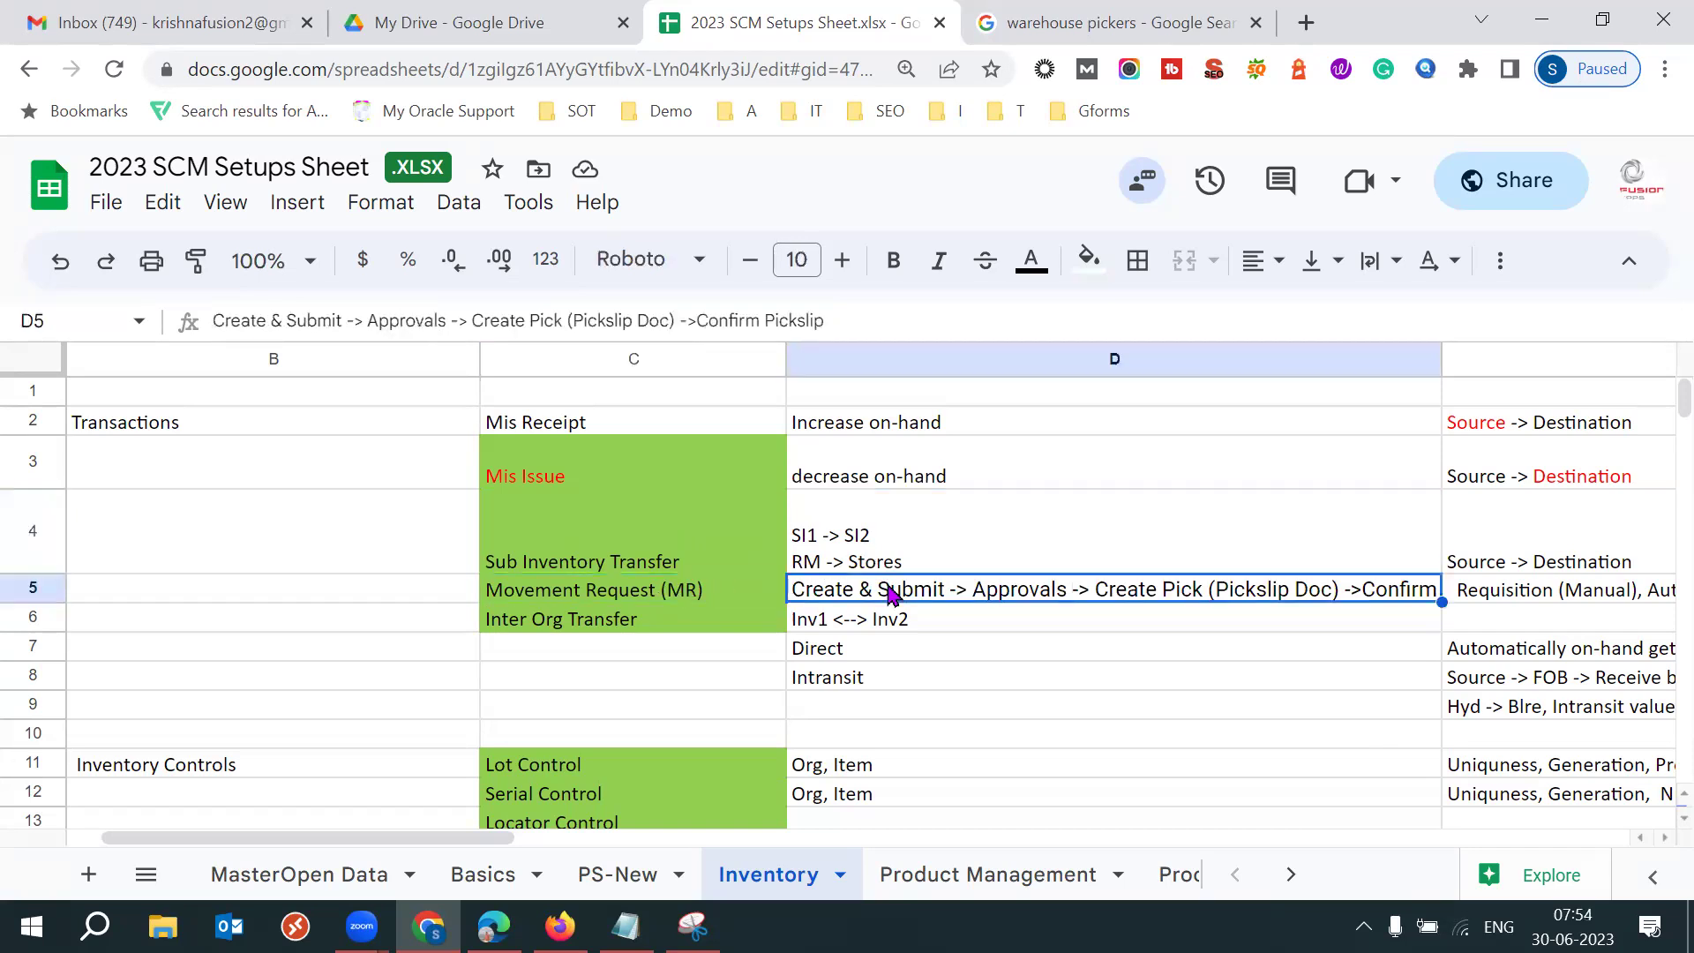
pyautogui.moveTo(367, 320); pyautogui.dragTo(434, 319)
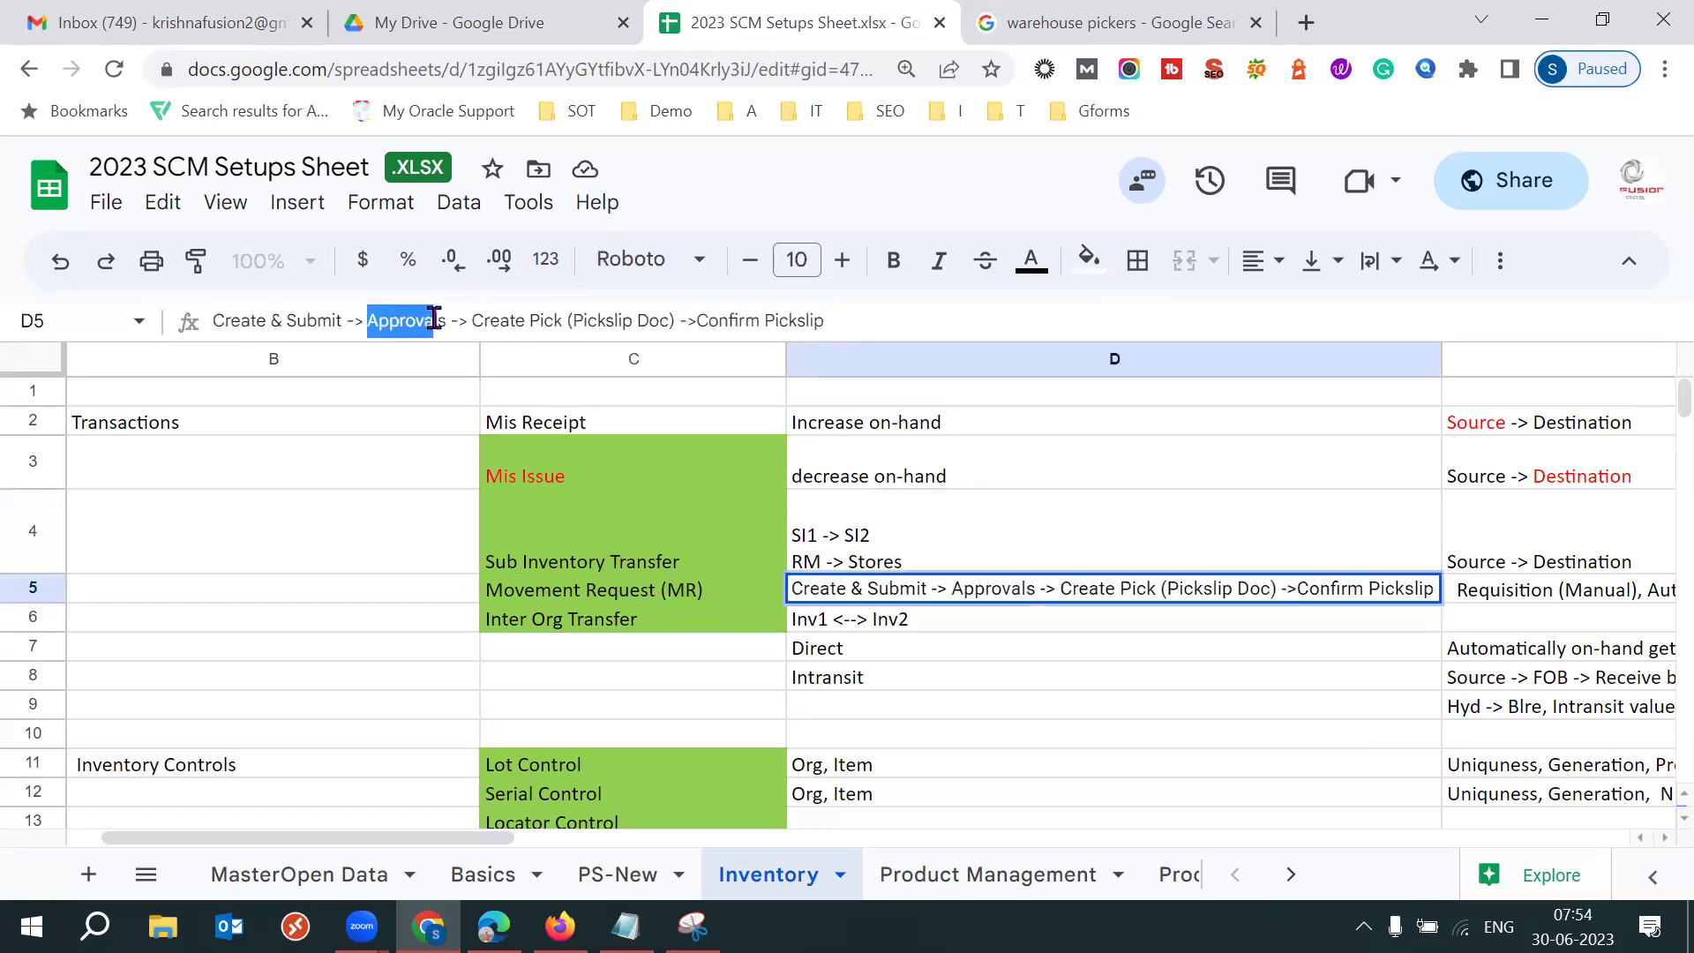
pyautogui.moveTo(572, 320); pyautogui.dragTo(676, 320)
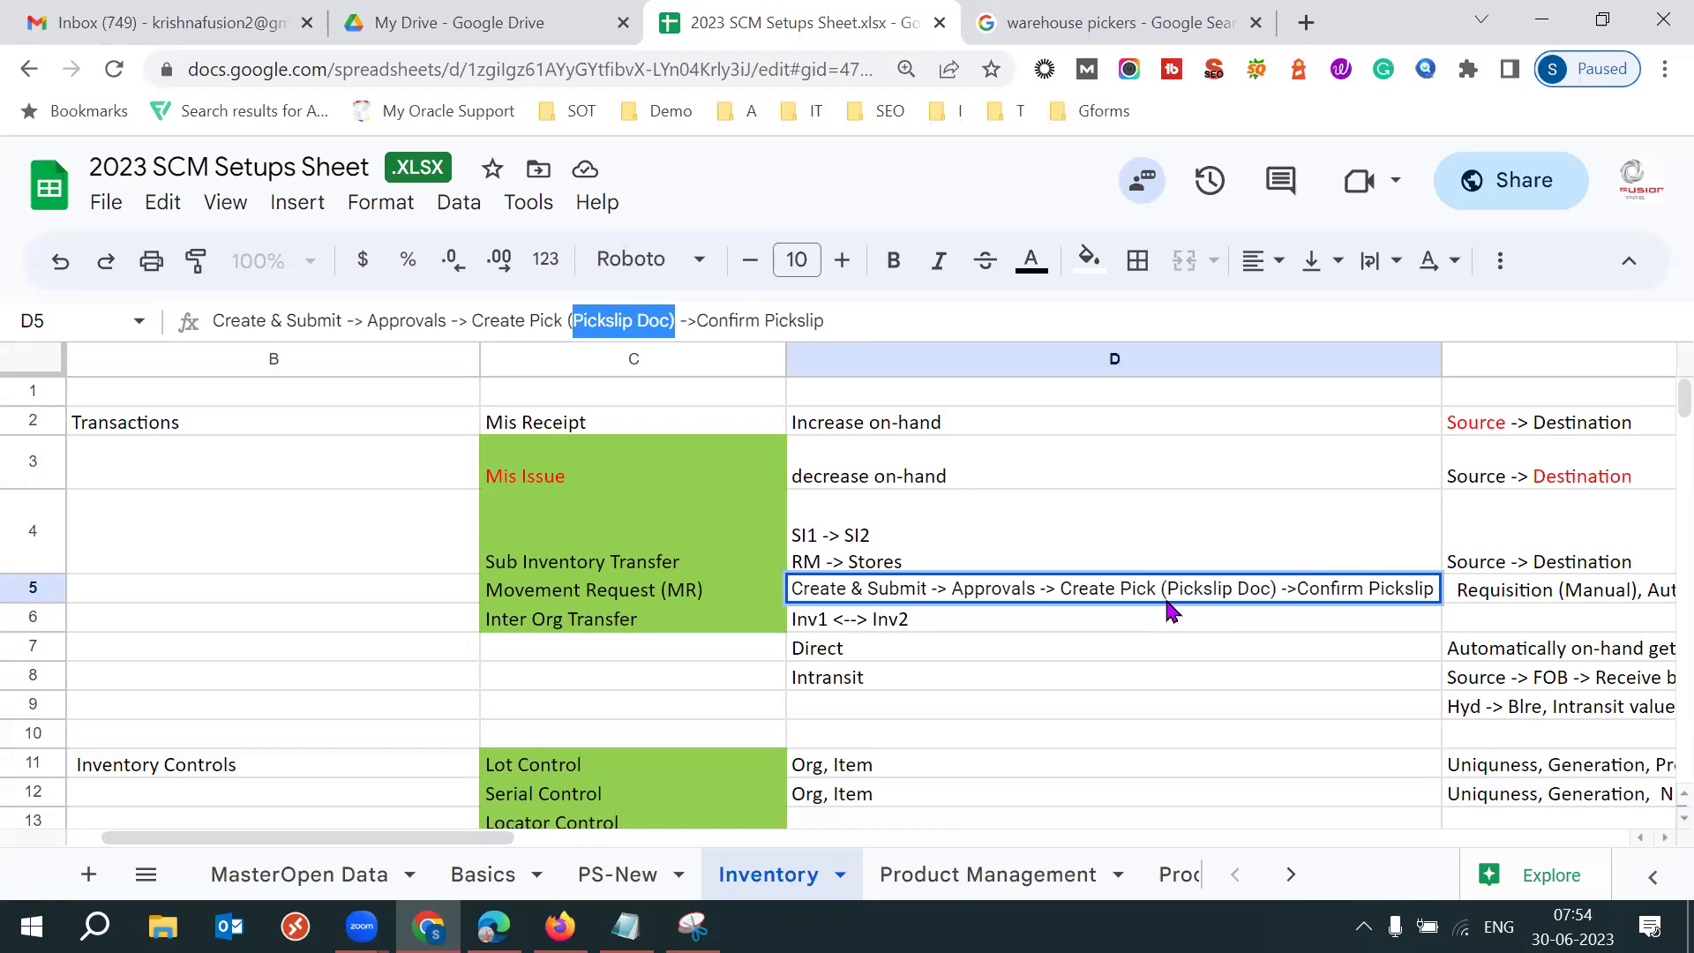
pyautogui.moveTo(927, 588); pyautogui.dragTo(791, 590)
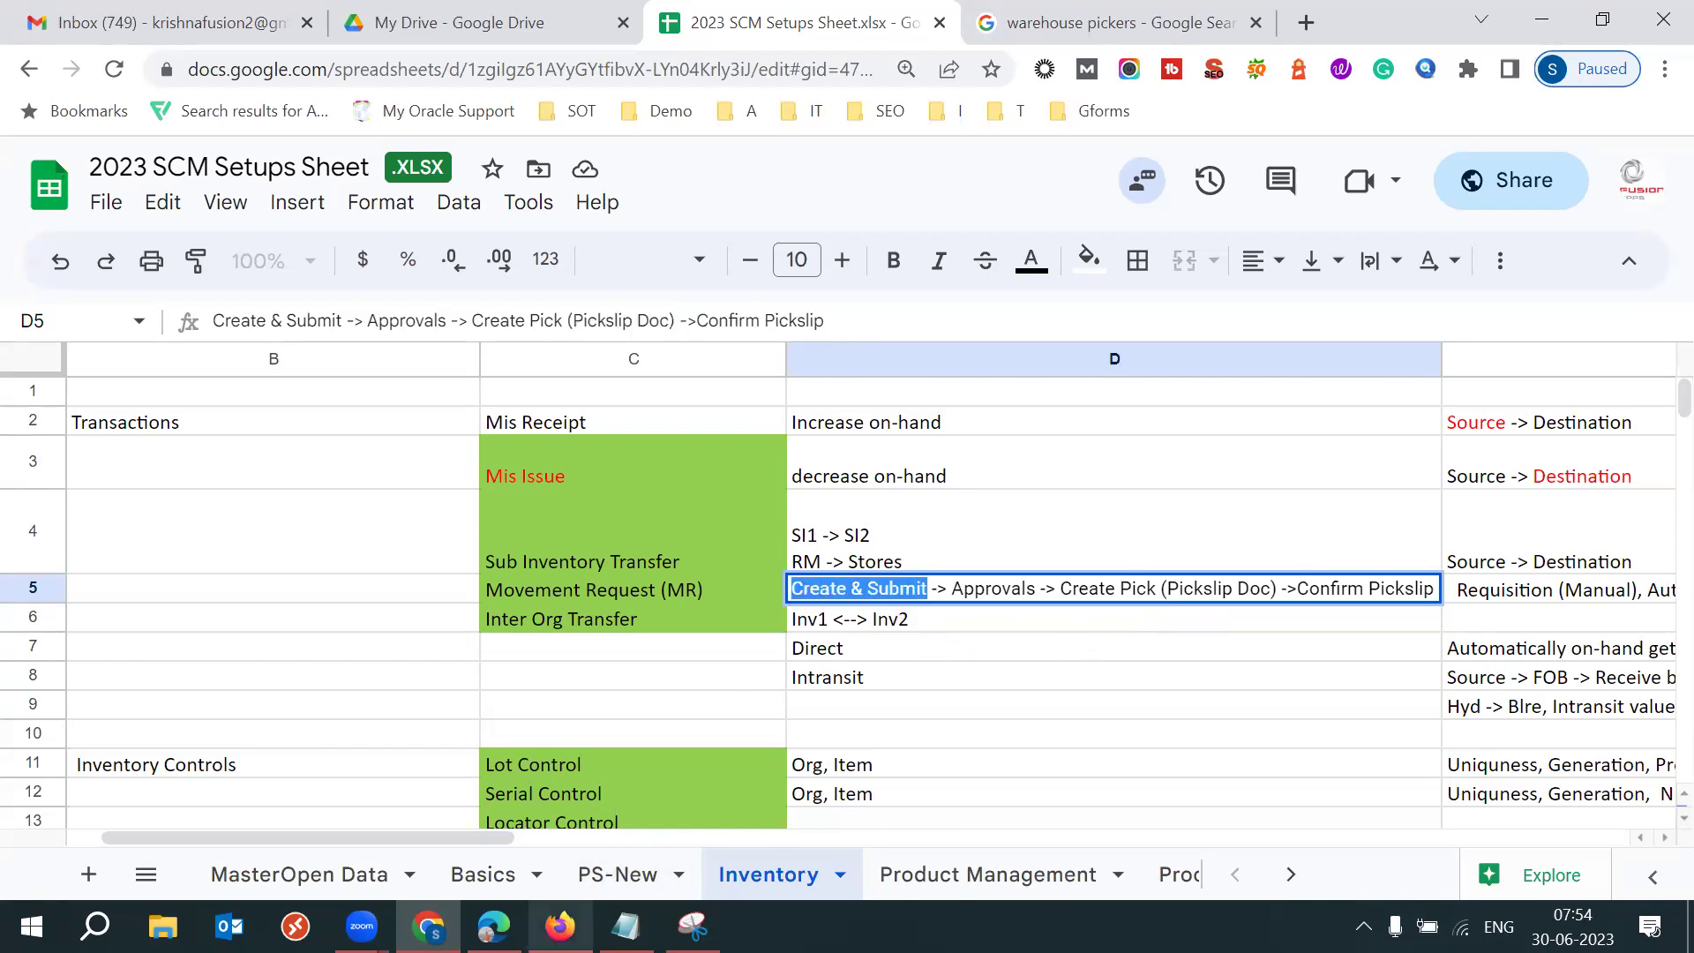
pyautogui.moveTo(560, 926)
pyautogui.click(493, 926)
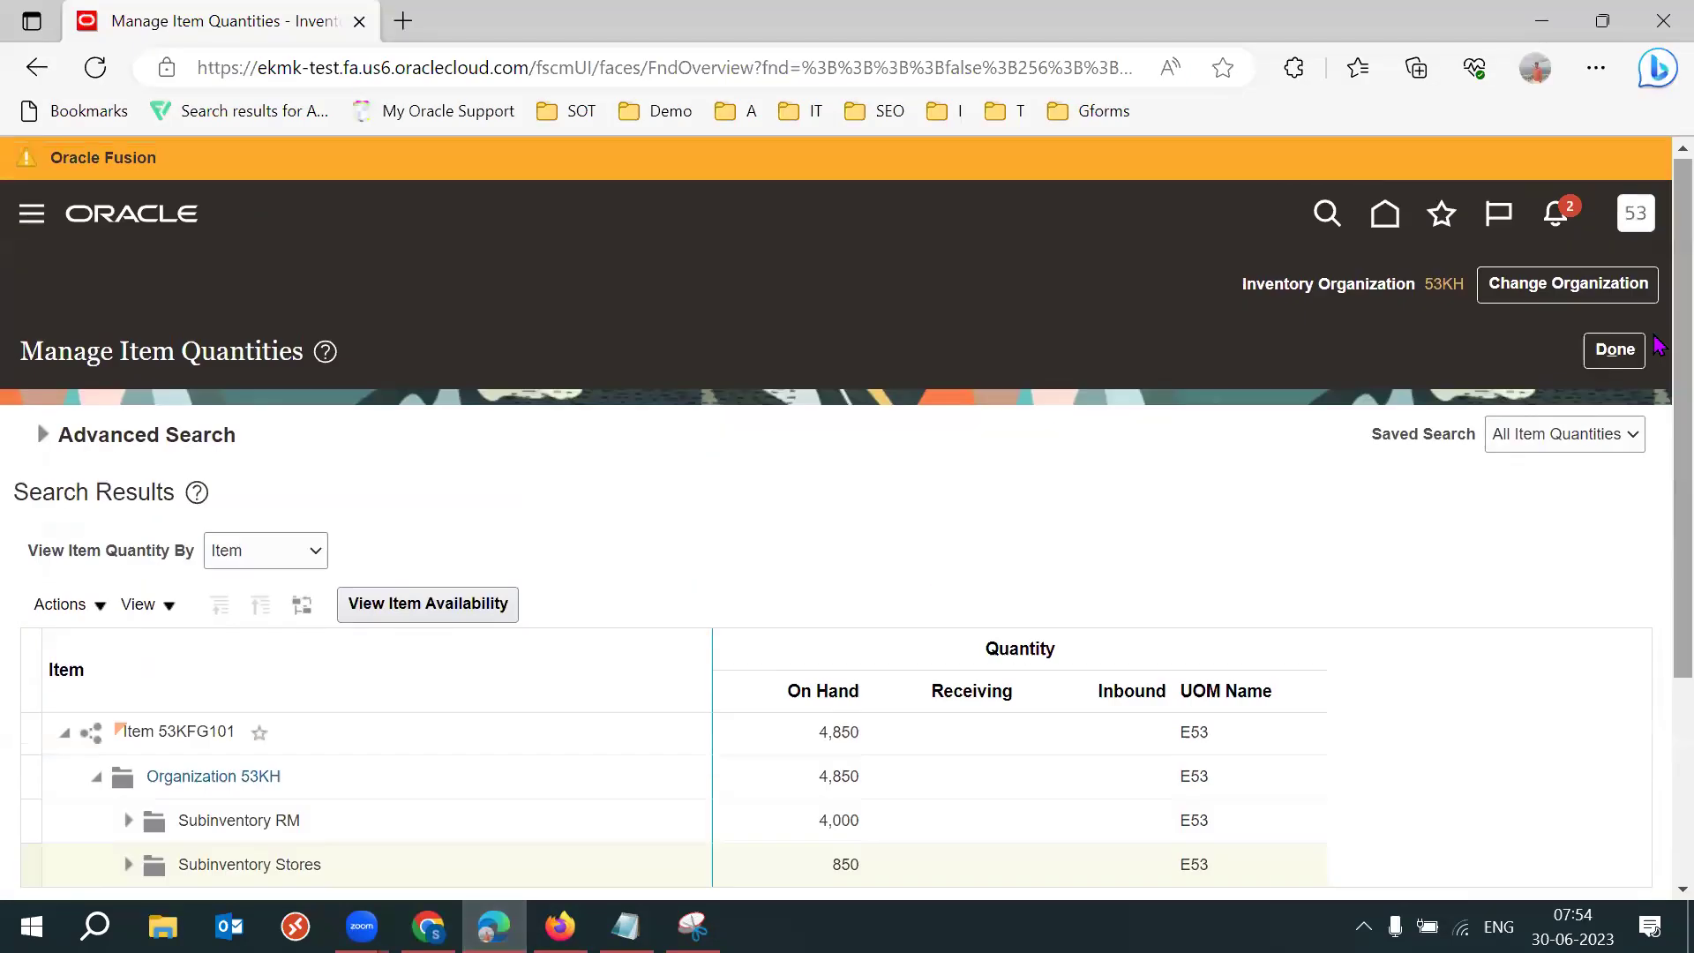
# Leave Manage Item Quantities and open Manage Movement Requests from the inventory Tasks panel.
pyautogui.click(1619, 350)
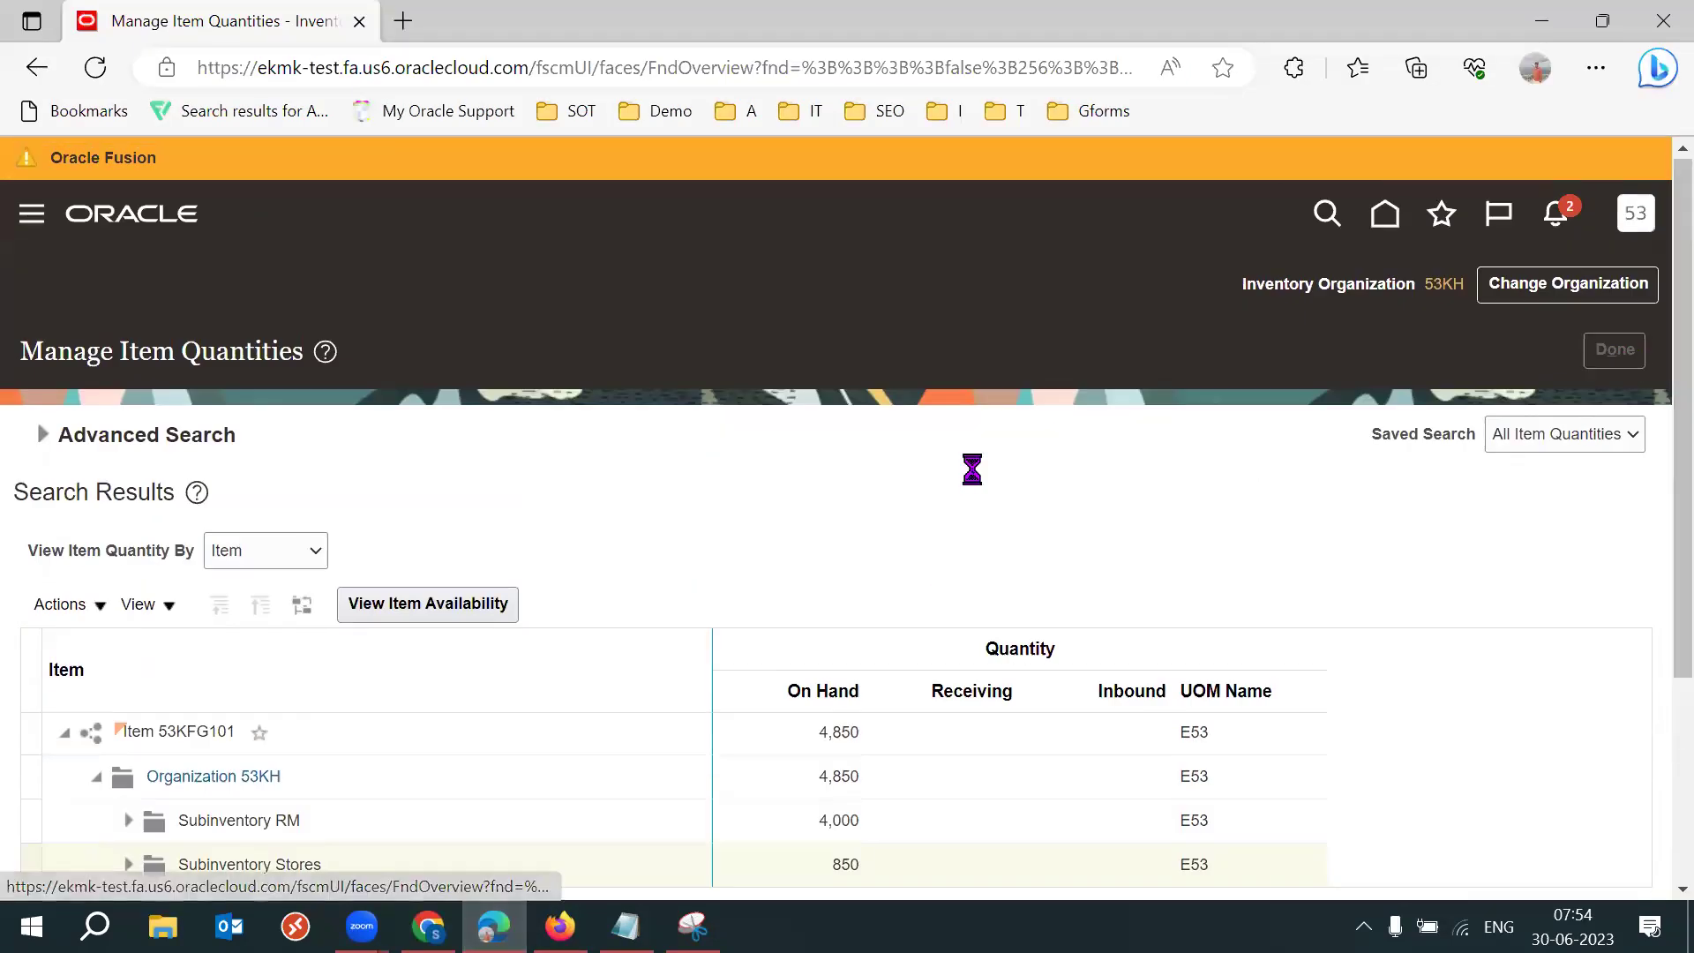
pyautogui.click(1640, 474)
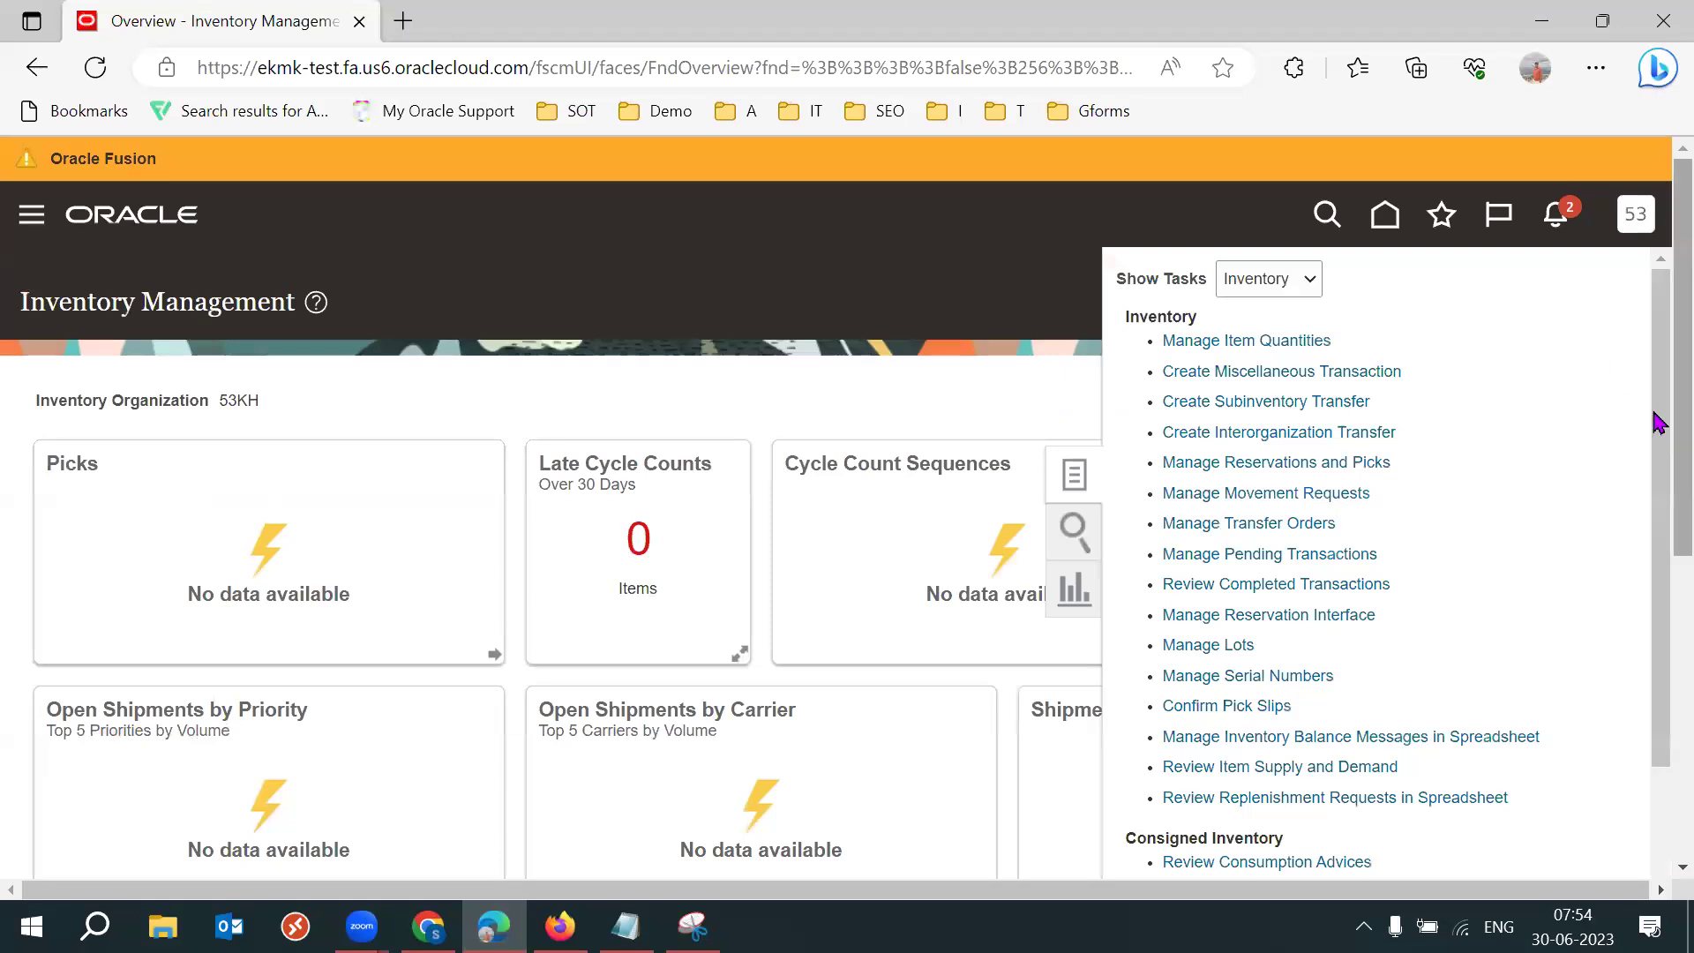
pyautogui.click(1242, 497)
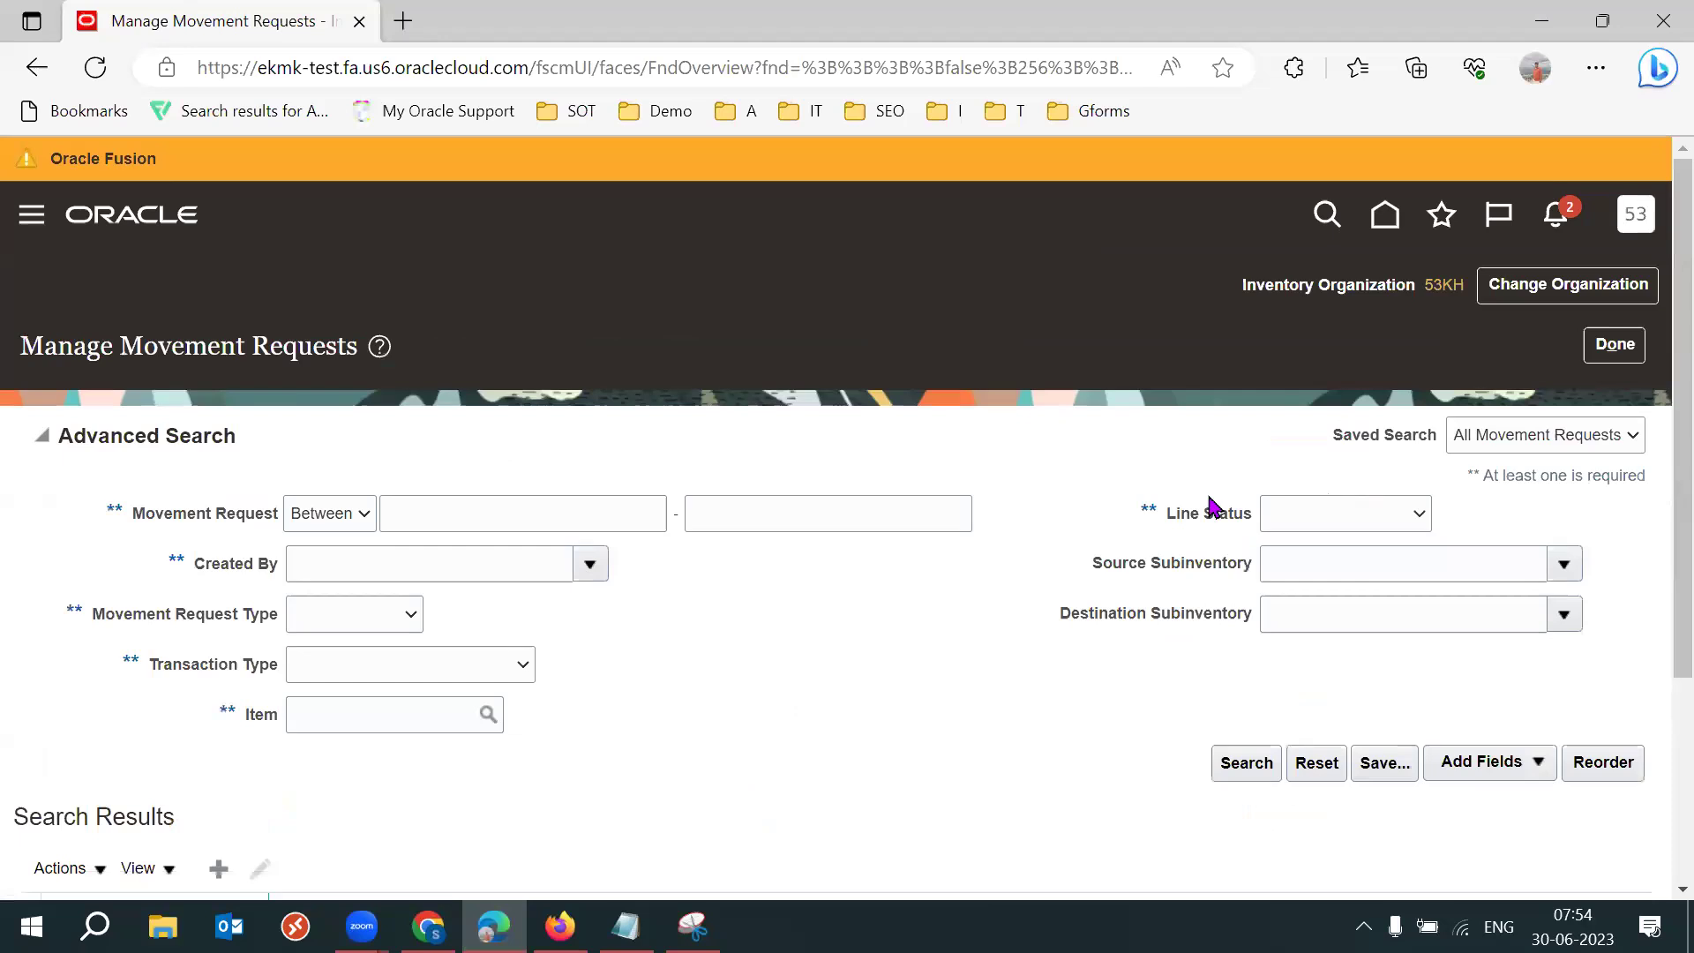
# Toggle full screen on and off, then bring the Setup and Maintenance window forward.
pyautogui.press('F11')
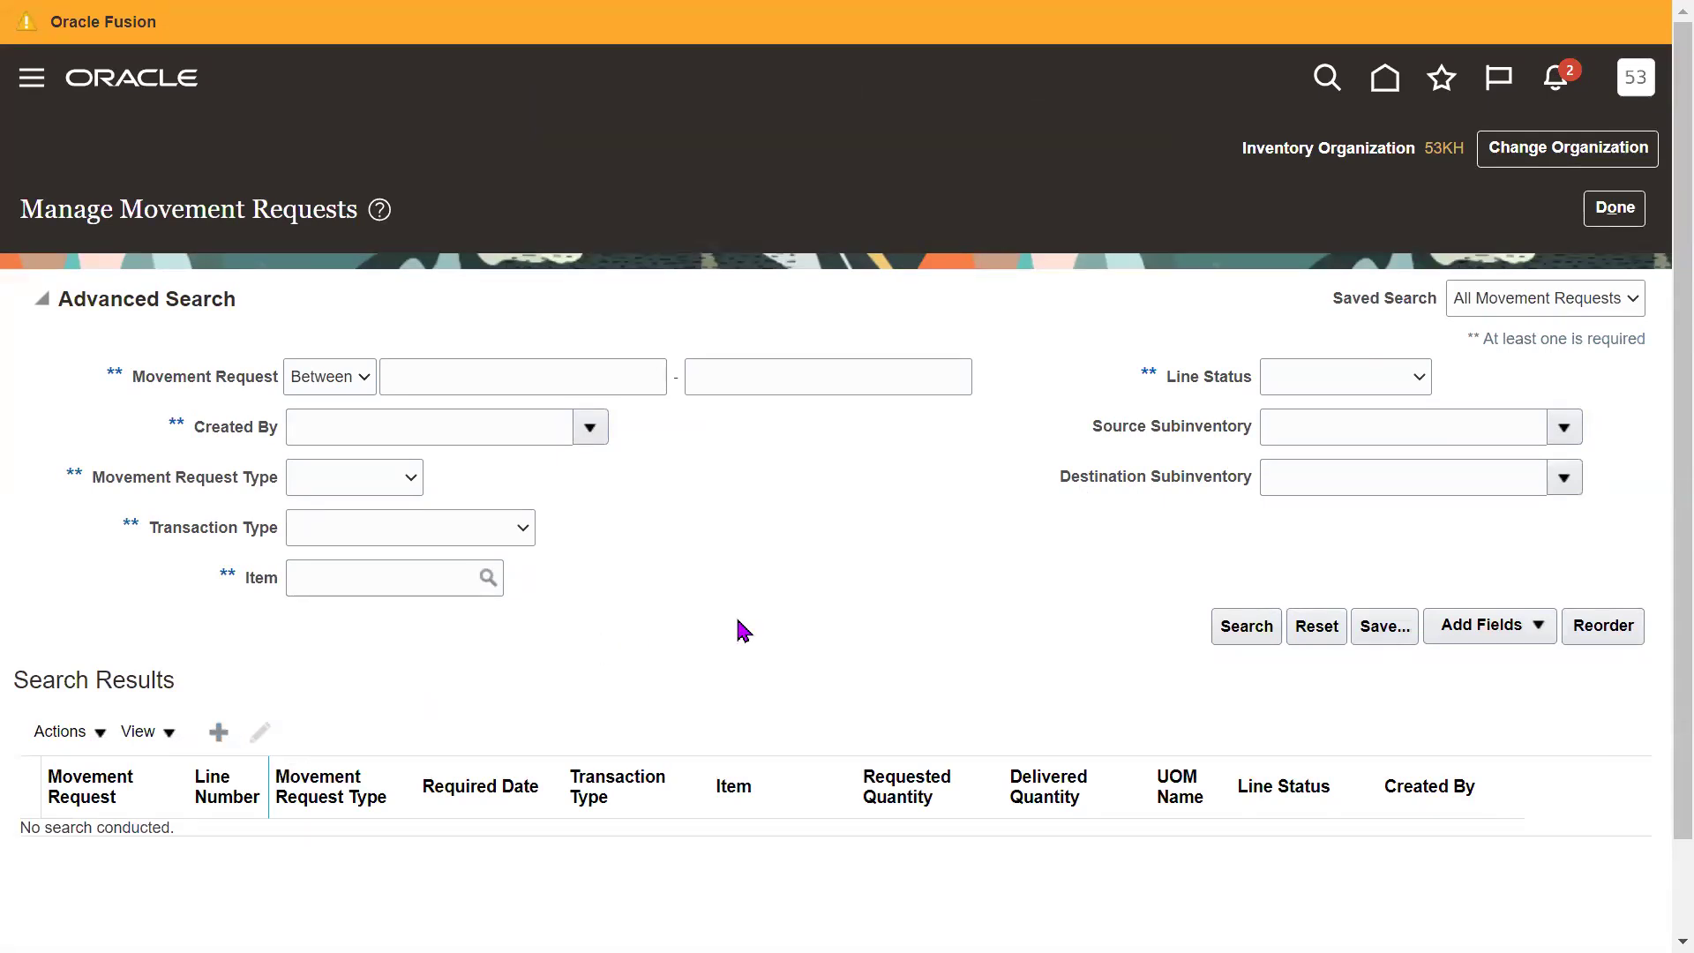
pyautogui.press('F11')
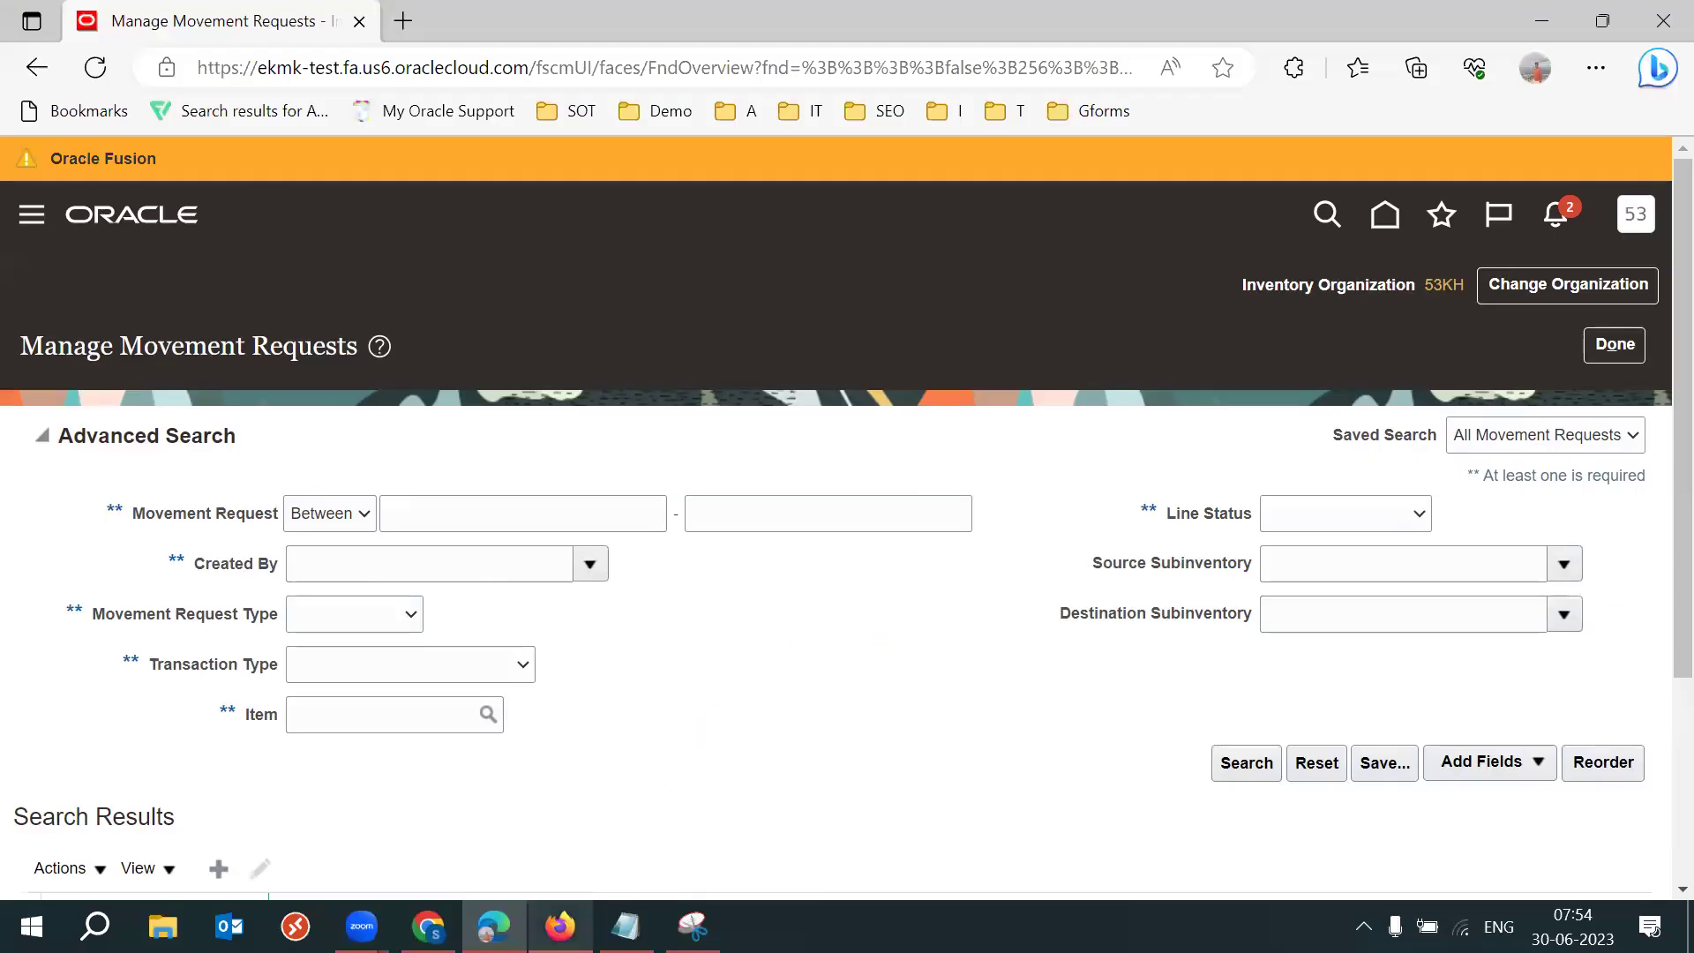
pyautogui.moveTo(560, 927)
pyautogui.click(560, 799)
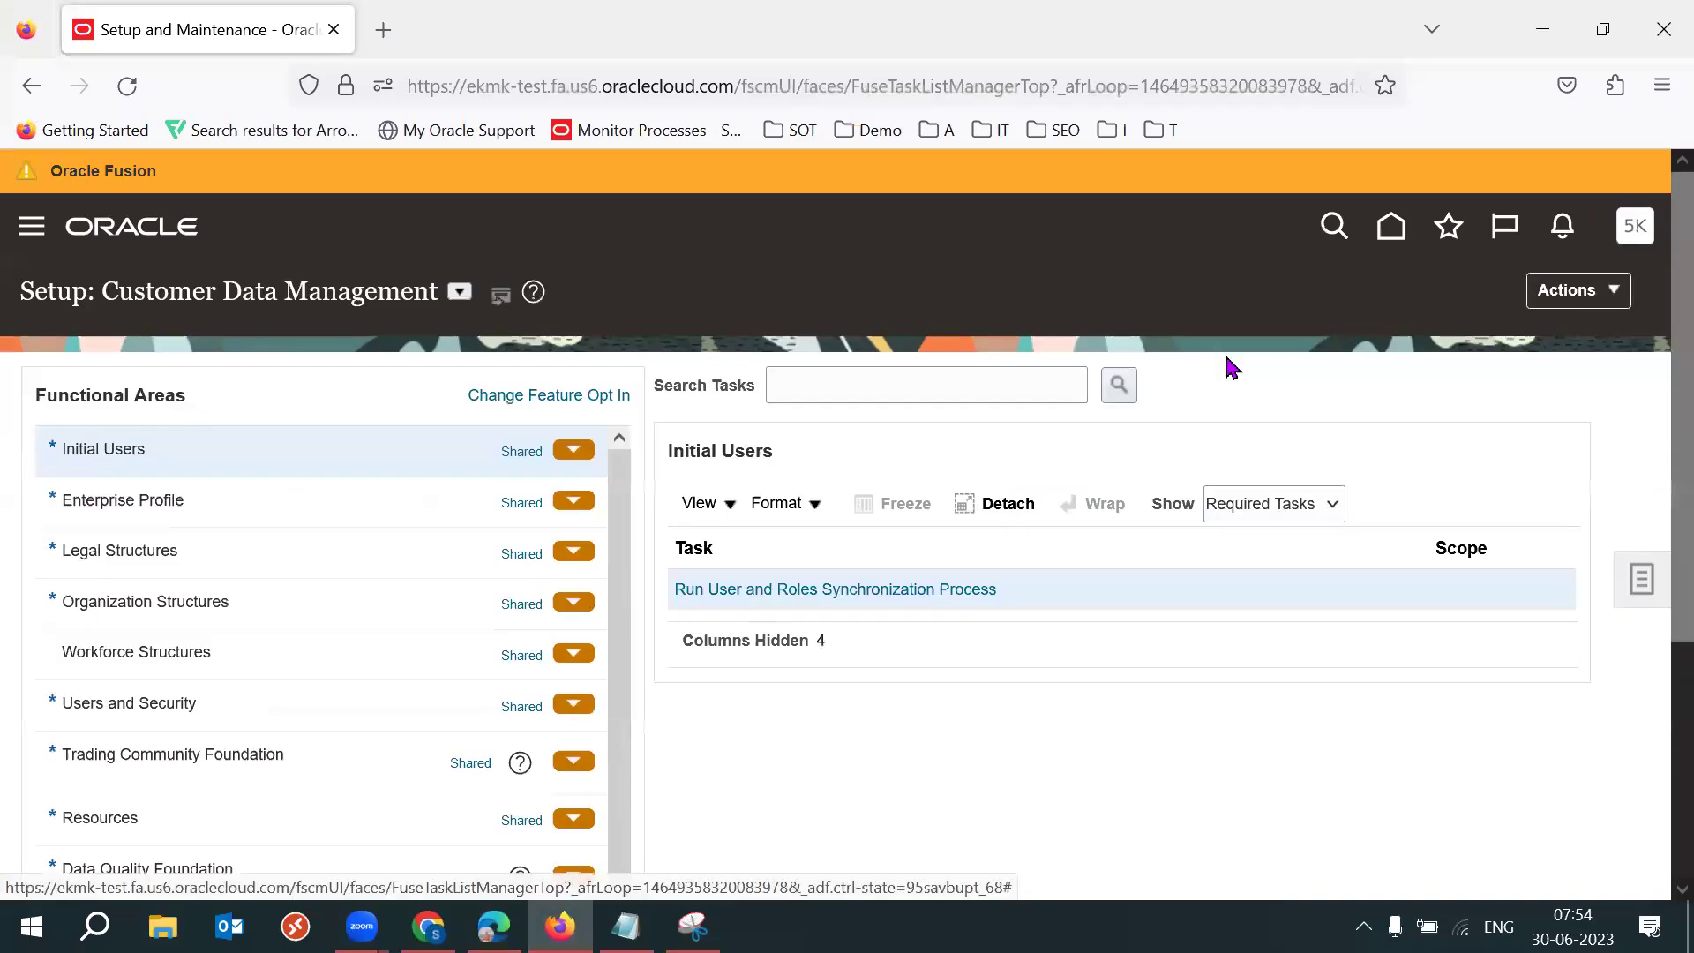
# Switch the setup offering to Manufacturing and Supply Chain Materials Management.
pyautogui.click(462, 294)
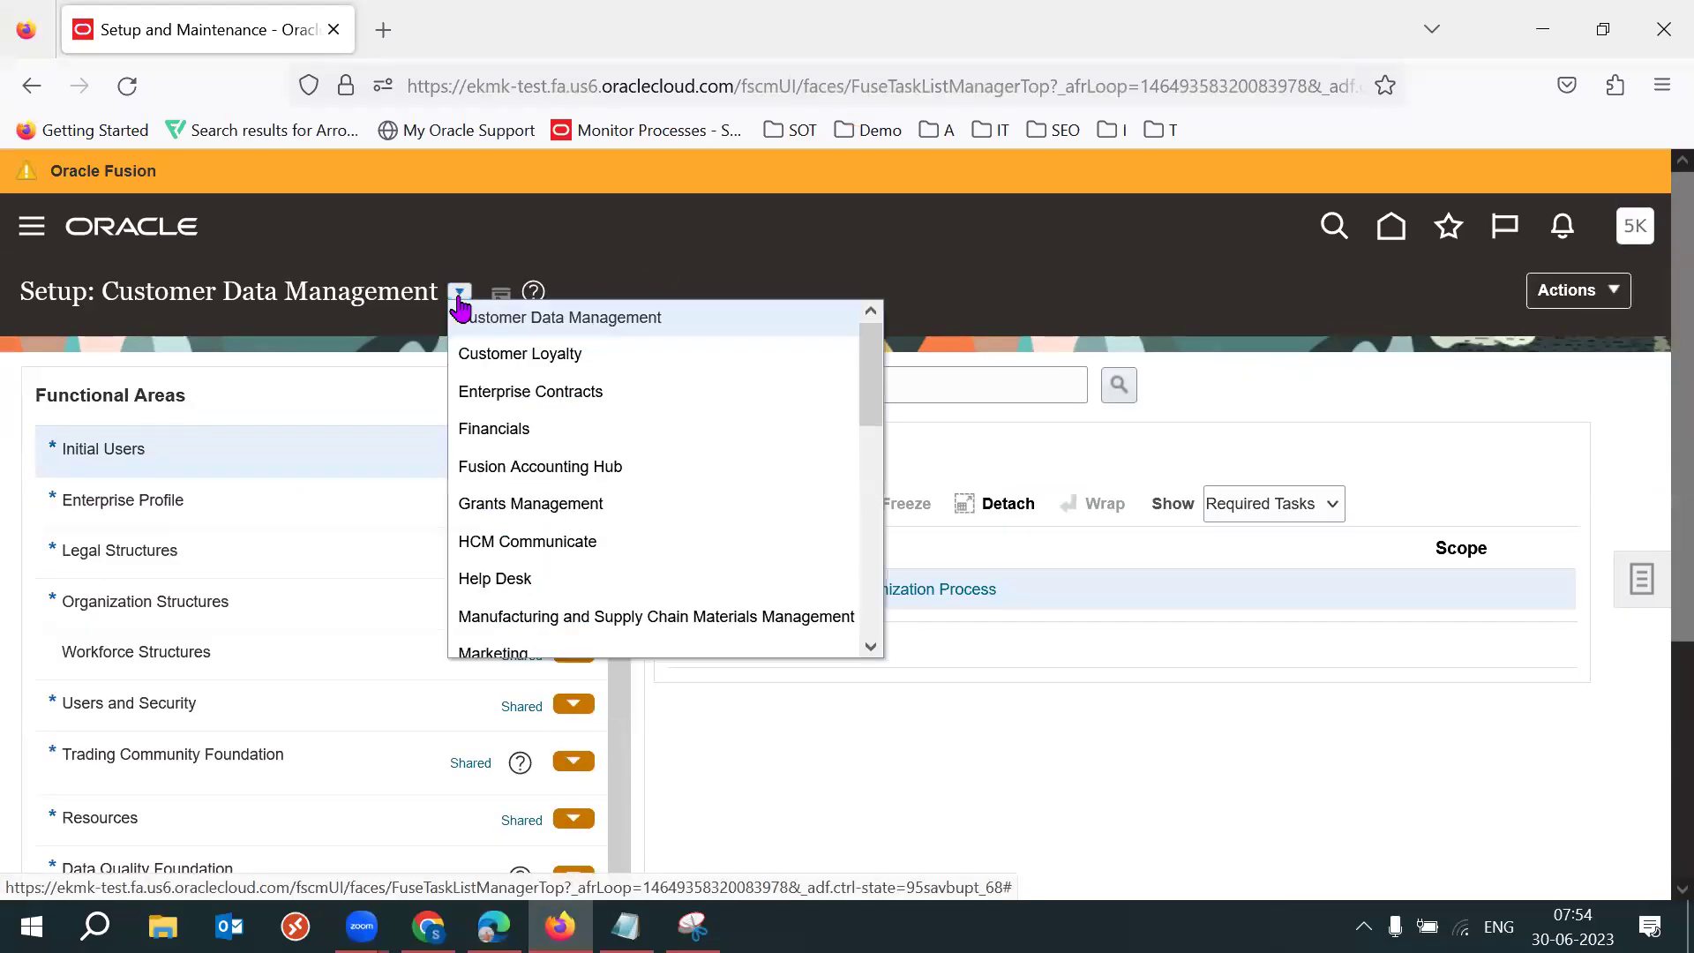
pyautogui.click(1391, 351)
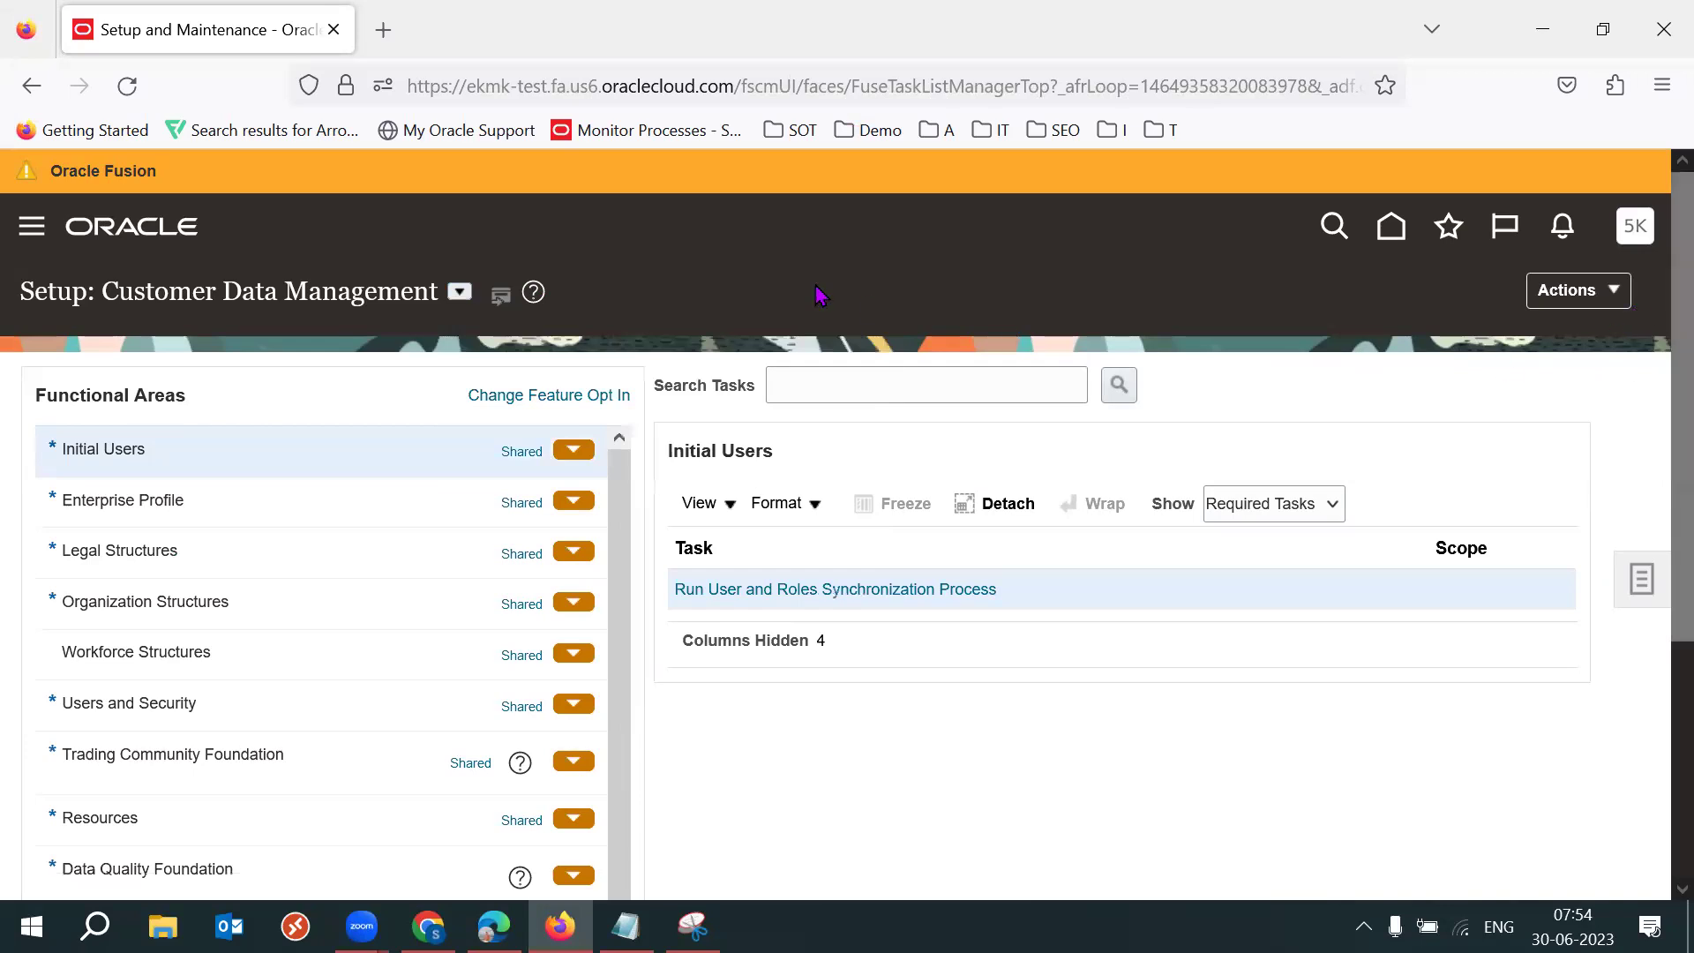
pyautogui.click(460, 292)
pyautogui.moveTo(873, 349); pyautogui.dragTo(885, 425)
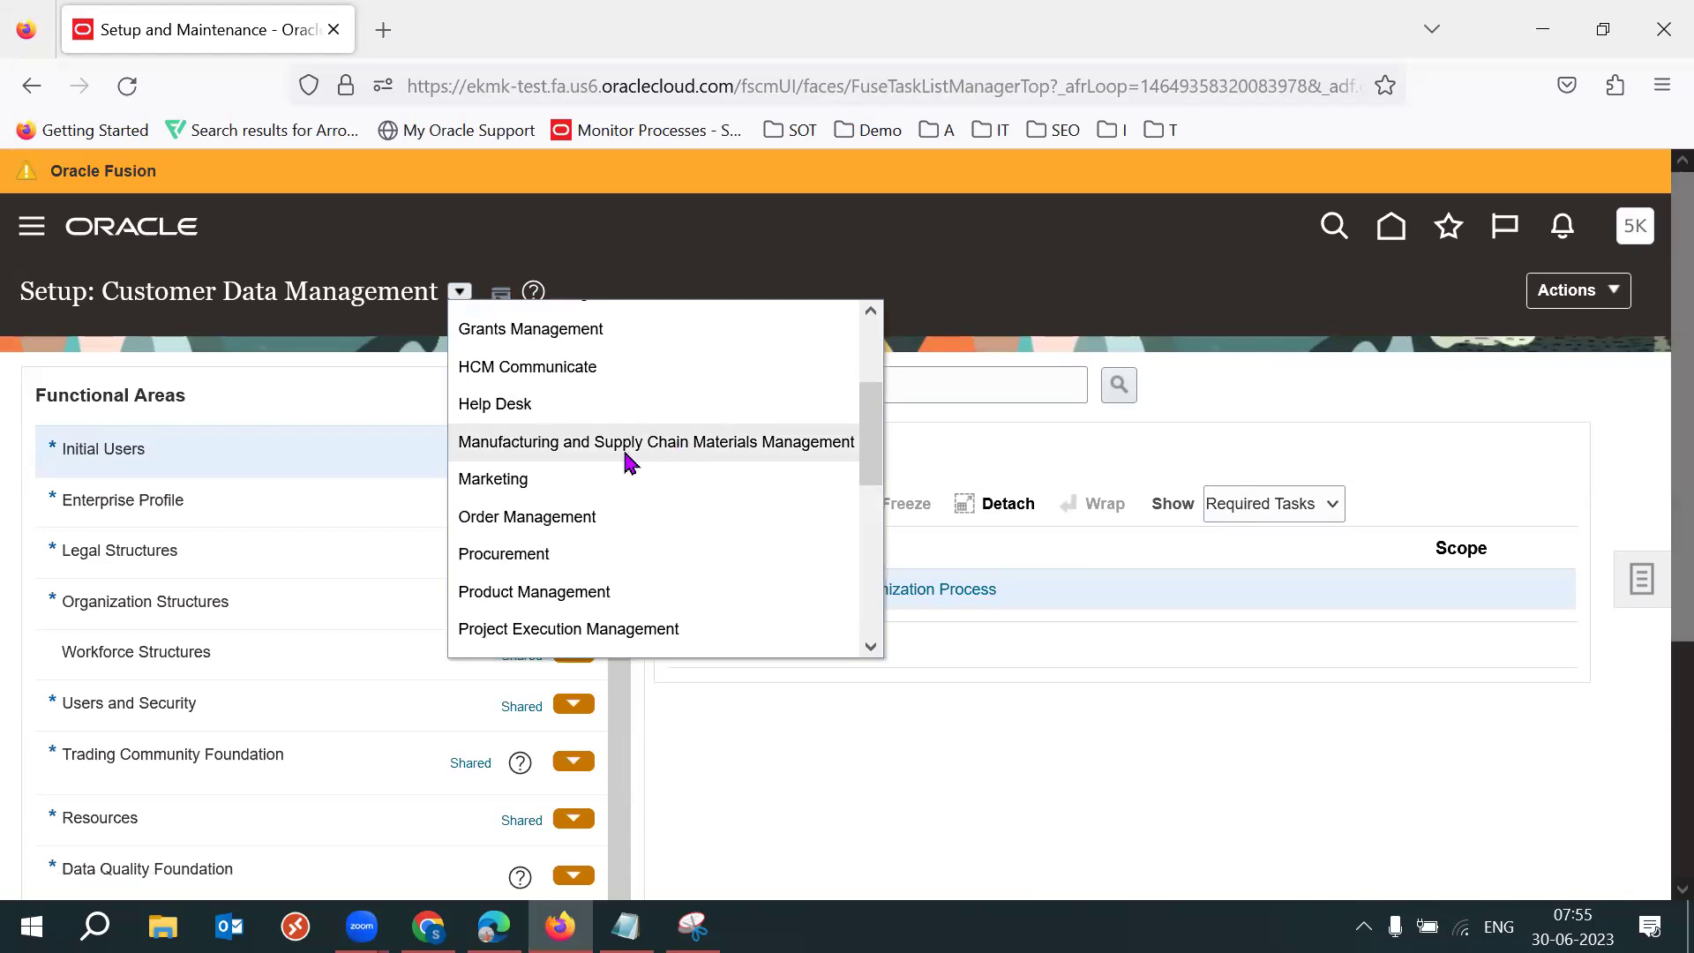
pyautogui.click(673, 442)
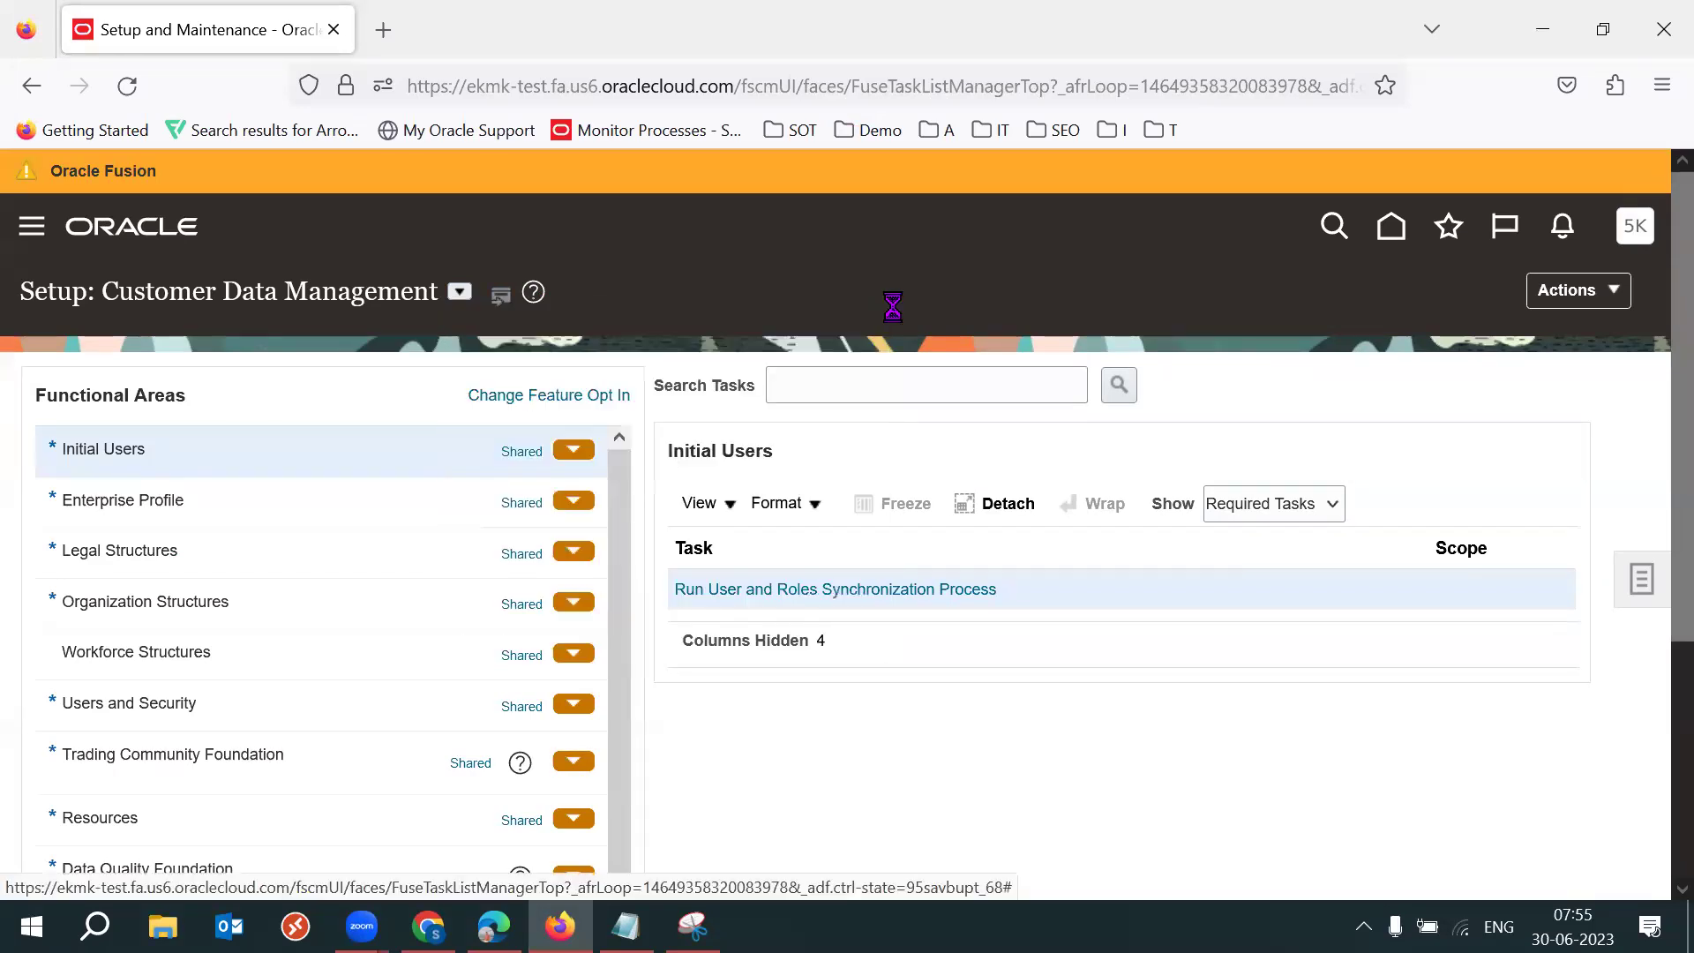
pyautogui.tripleClick(511, 297)
pyautogui.click(512, 297)
pyautogui.tripleClick(512, 298)
pyautogui.tripleClick(512, 297)
pyautogui.tripleClick(512, 298)
pyautogui.tripleClick(512, 298)
# Show the Inventory Management functional area's setup tasks and scroll through the list.
pyautogui.scroll(-1, 1658, 424)
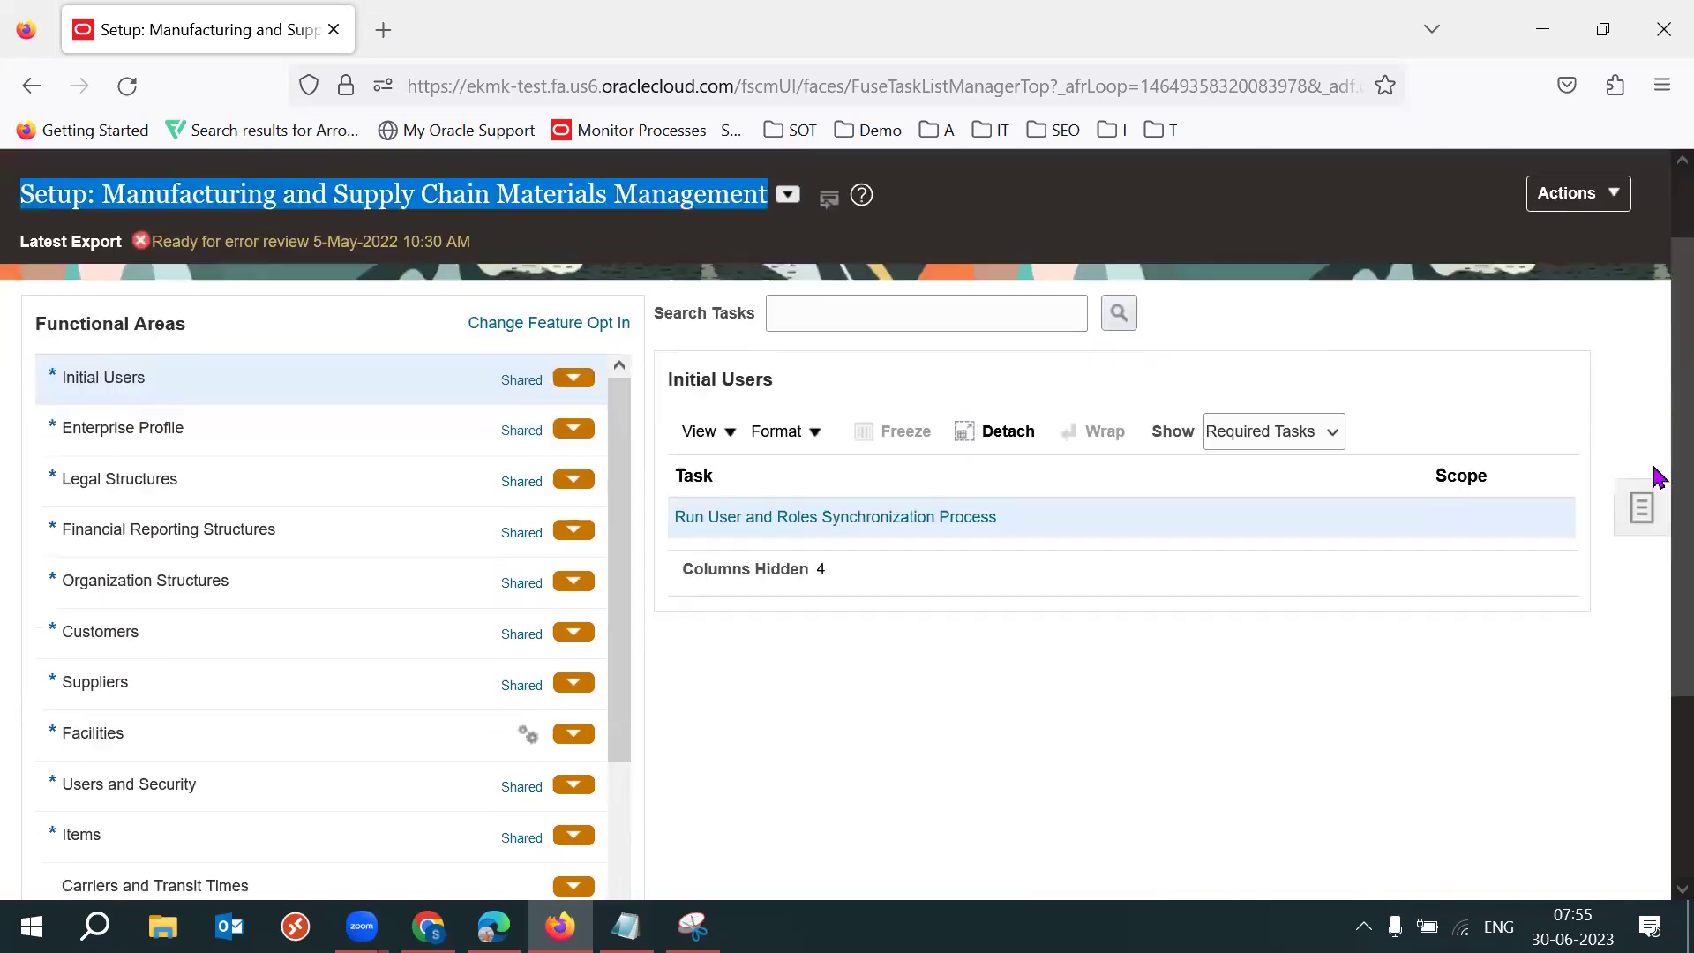
pyautogui.scroll(-2, 1656, 494)
pyautogui.click(237, 843)
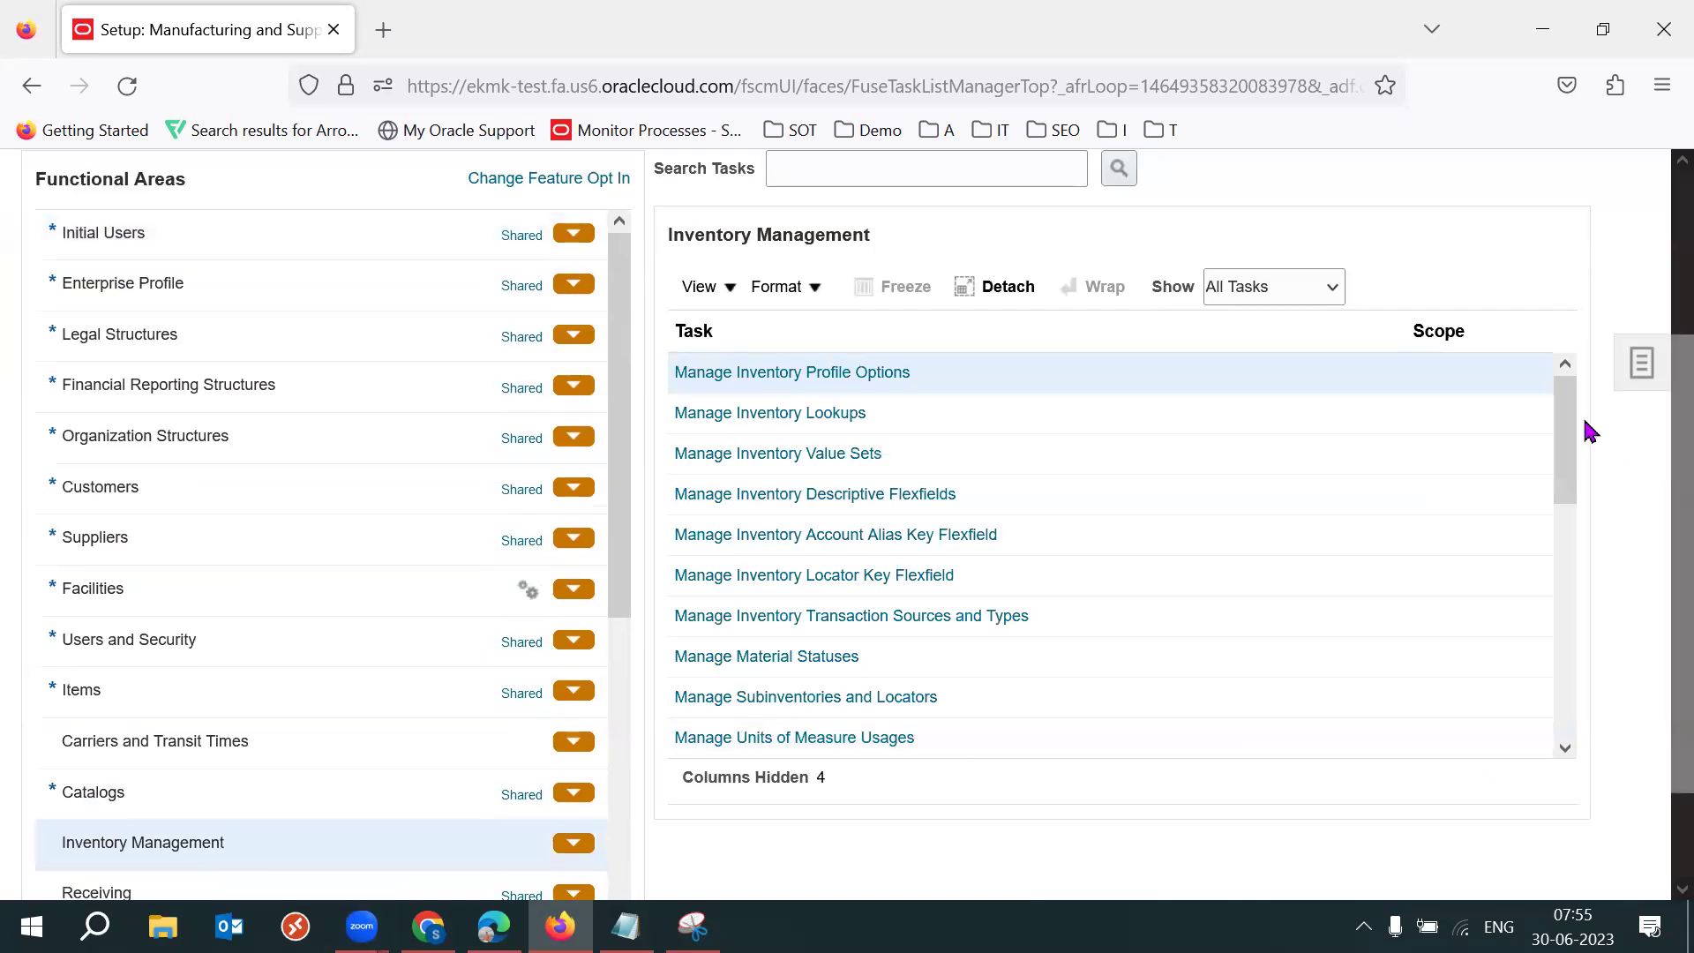
pyautogui.moveTo(1576, 410)
pyautogui.mouseDown()
pyautogui.moveTo(1597, 692)
pyautogui.moveTo(1570, 401)
pyautogui.mouseUp()
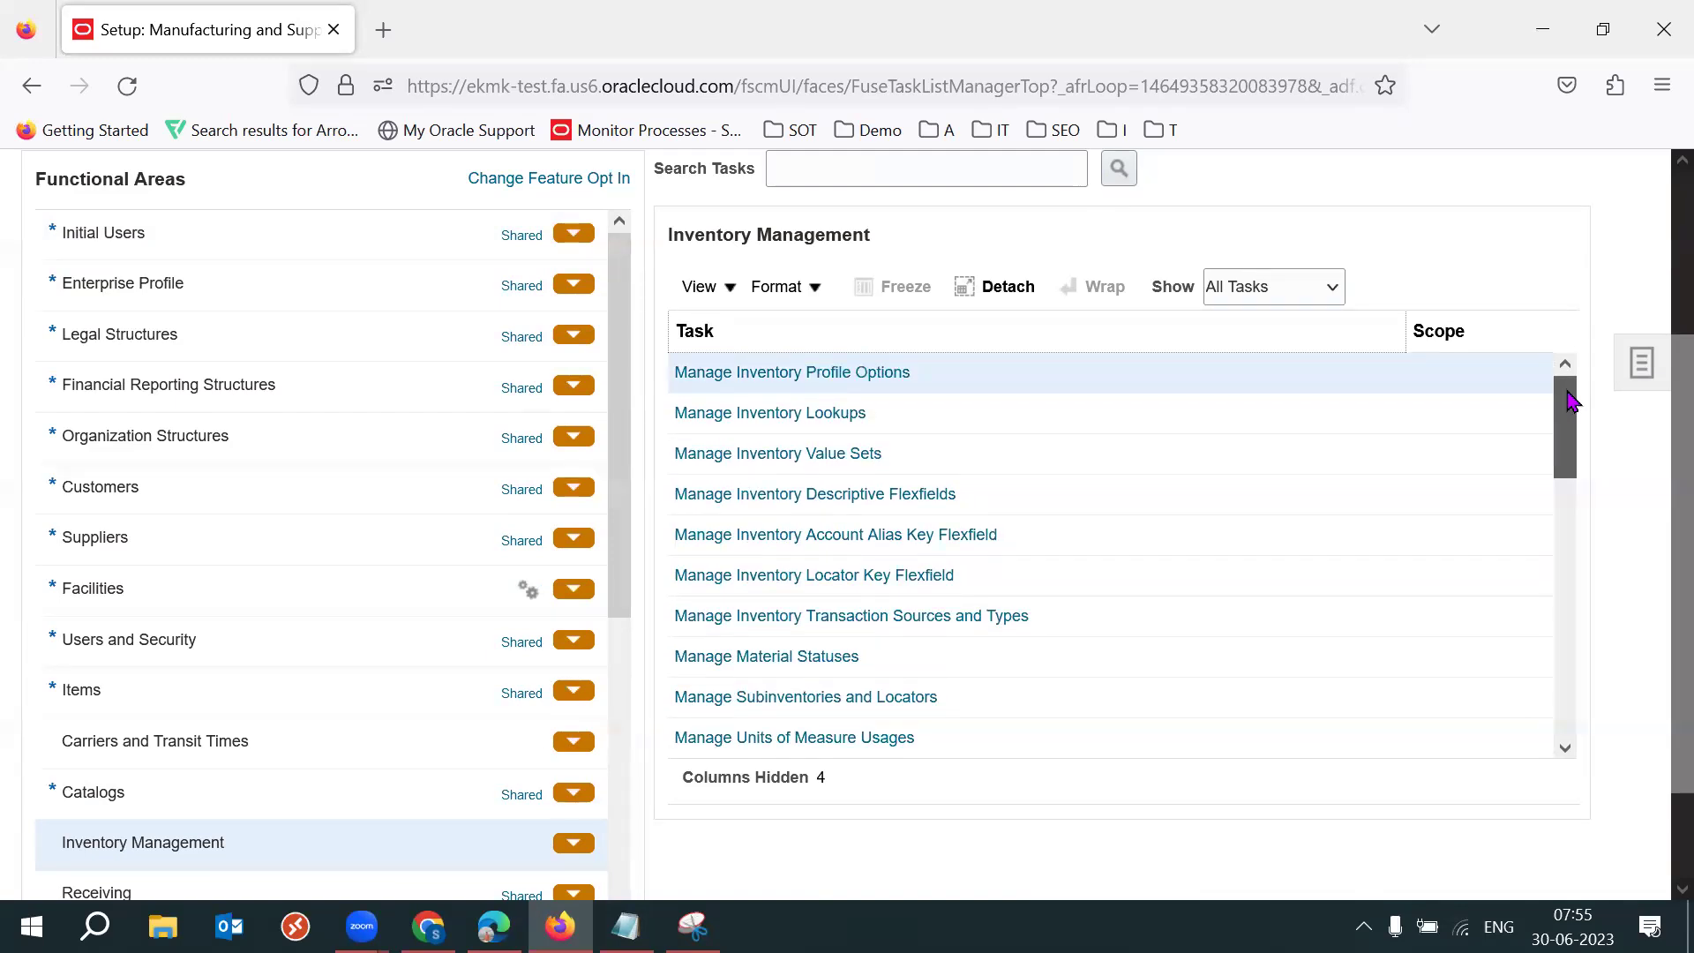
pyautogui.moveTo(1571, 401); pyautogui.dragTo(1565, 681)
pyautogui.scroll(-1, 1657, 662)
pyautogui.scroll(-1, 1657, 673)
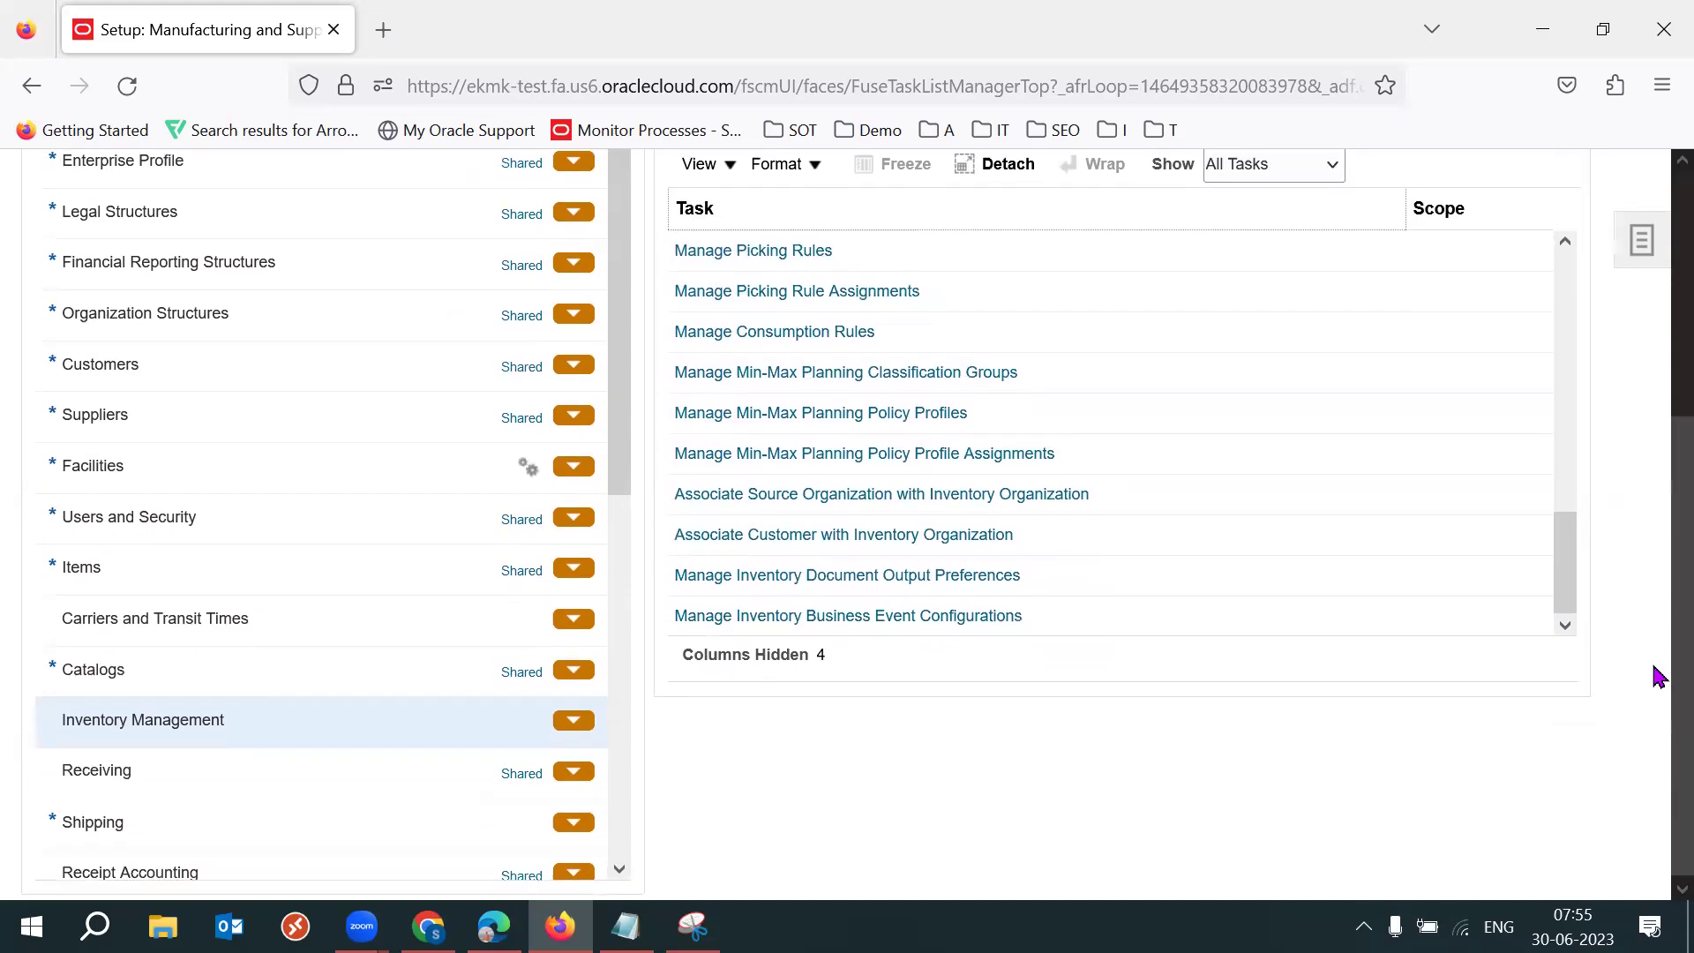
pyautogui.scroll(1, 1656, 653)
pyautogui.scroll(1, 1657, 617)
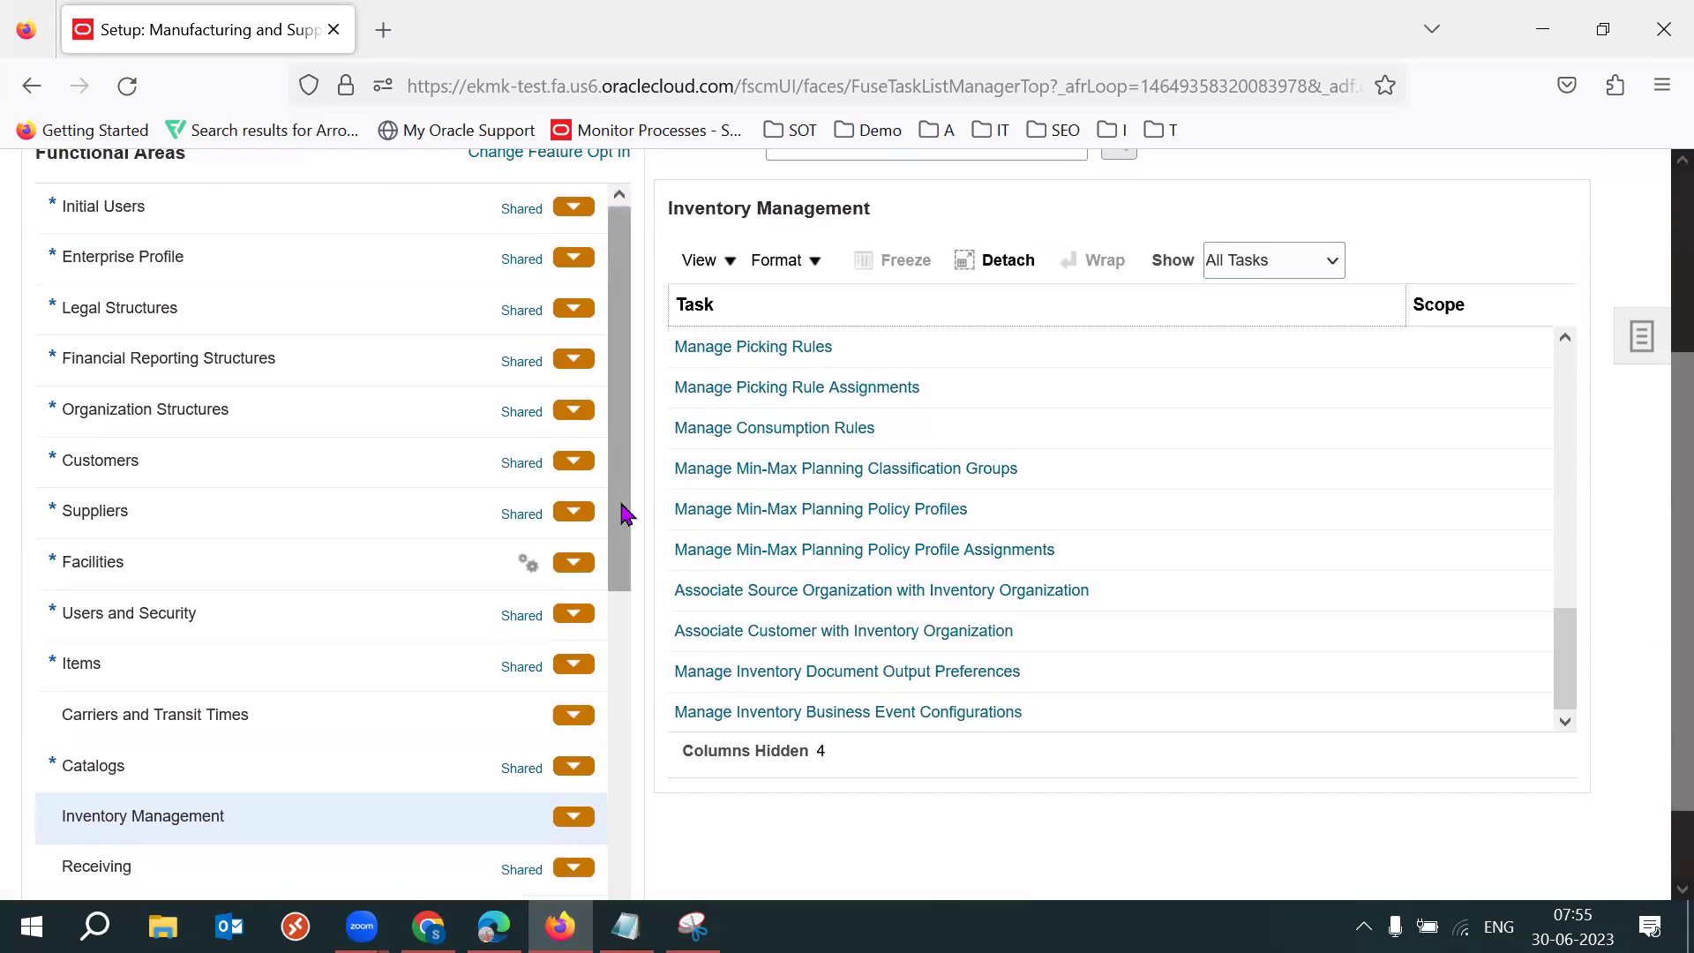
# Scroll back up the task list and open the setup task search from the Tasks panel.
pyautogui.moveTo(622, 515); pyautogui.dragTo(633, 622)
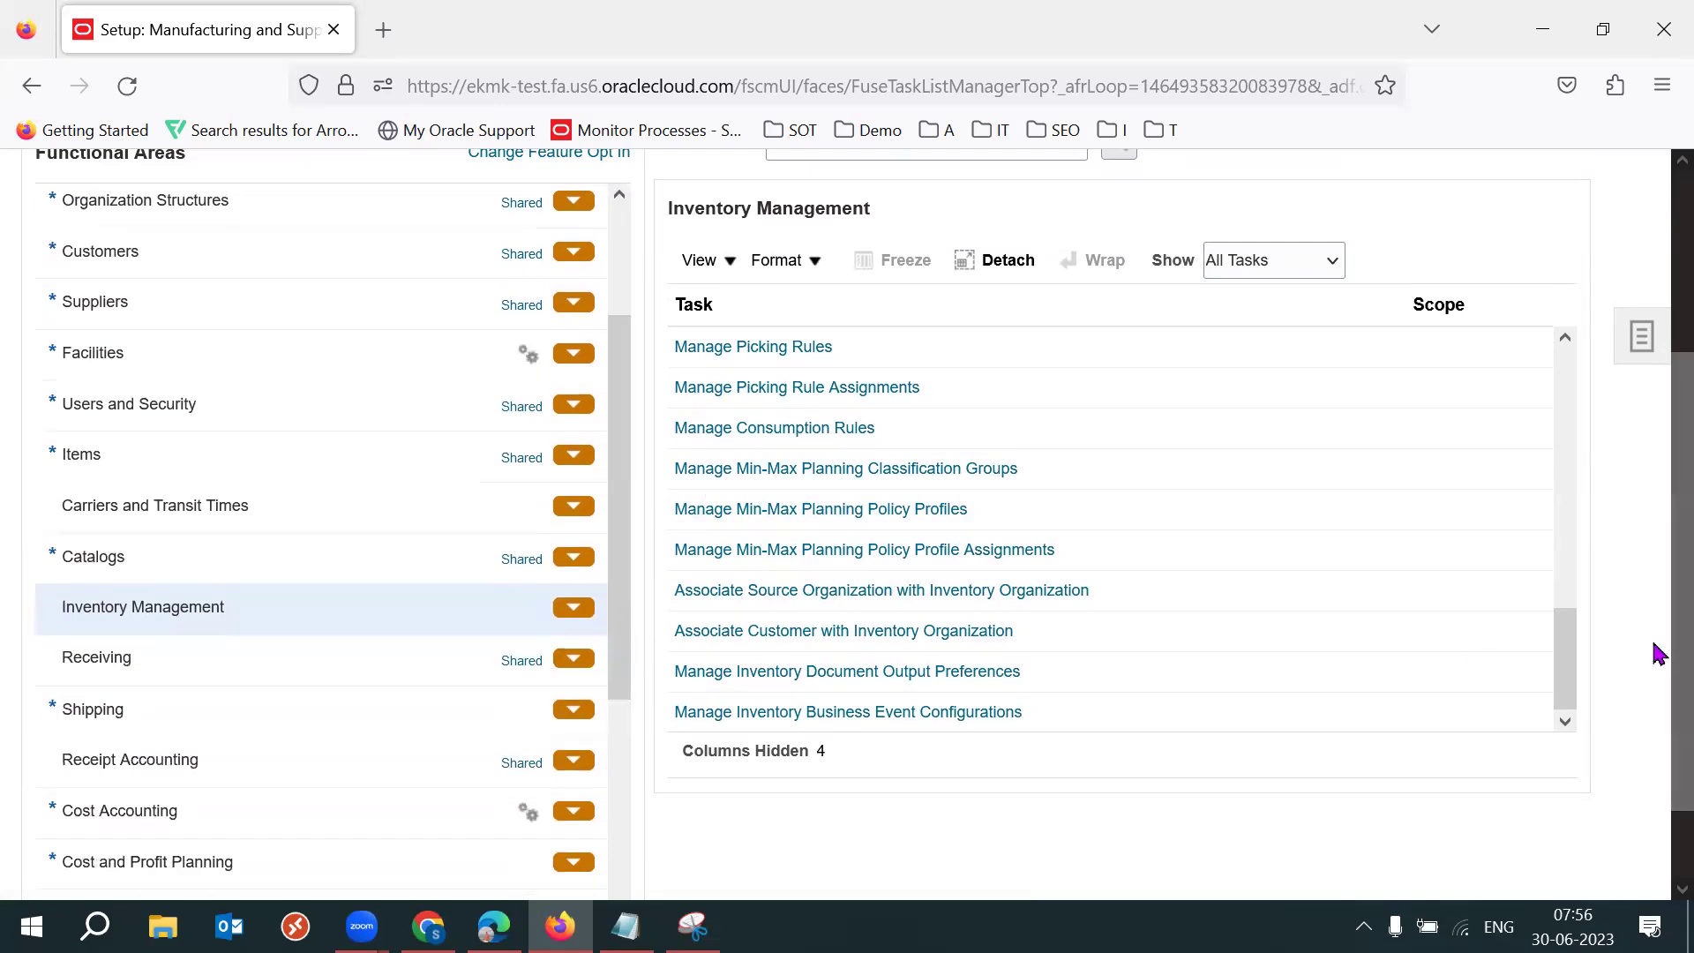
pyautogui.moveTo(1576, 687); pyautogui.dragTo(1580, 422)
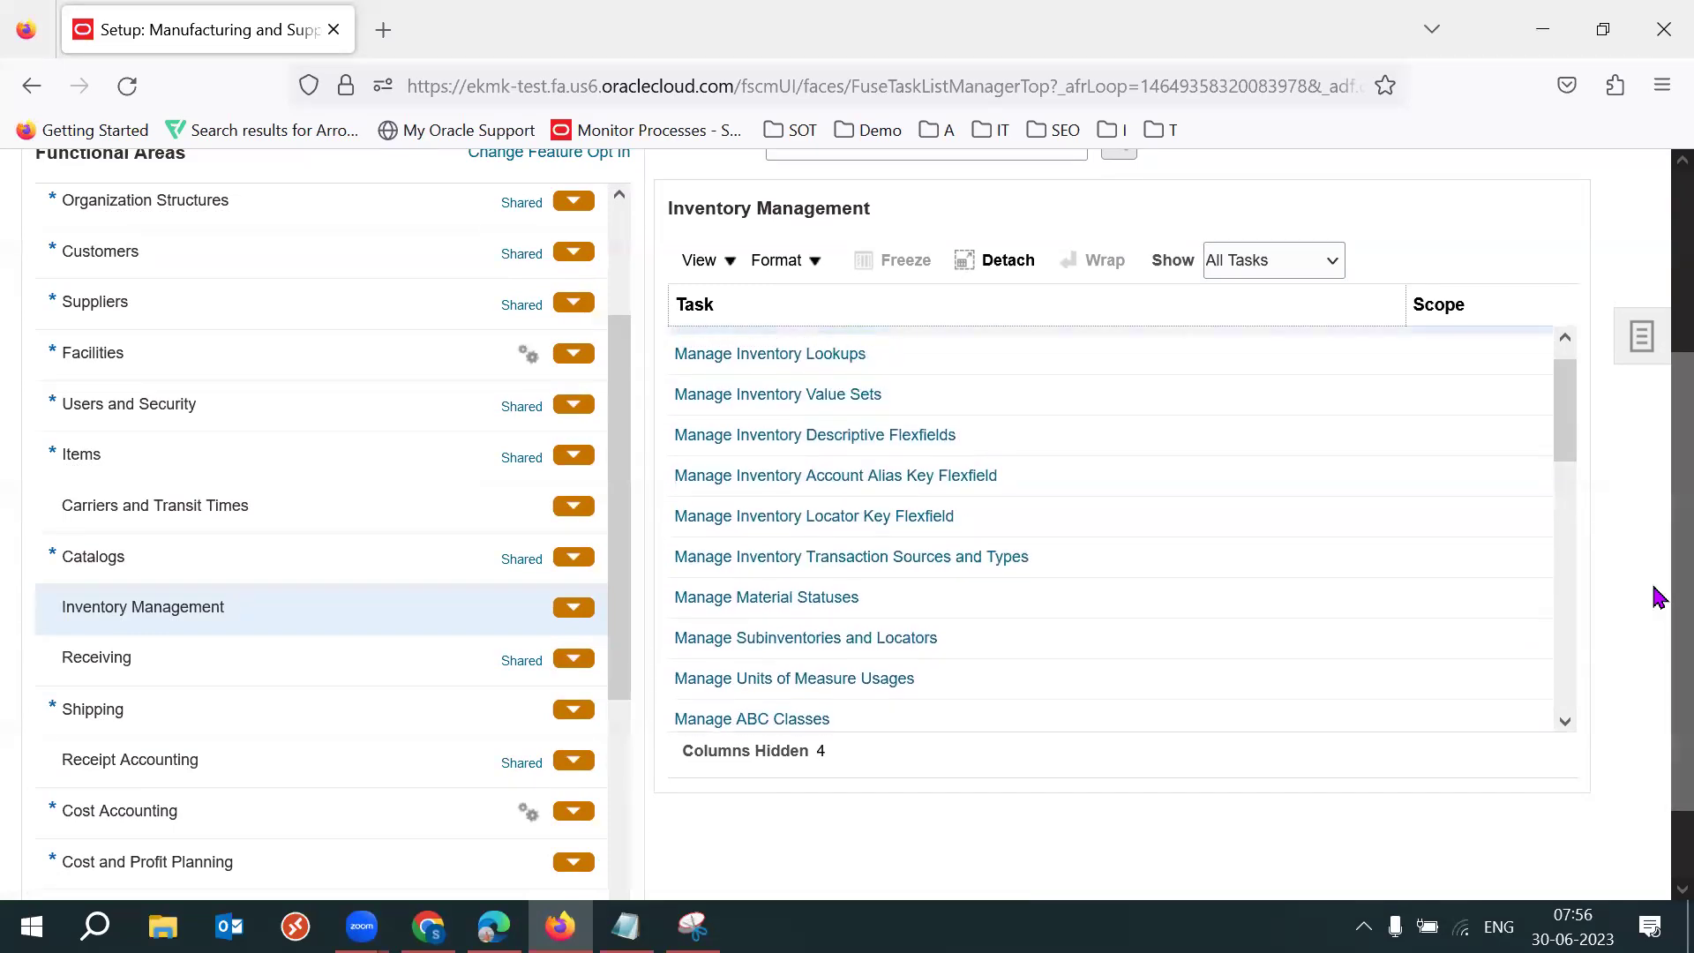
pyautogui.scroll(2, 1653, 565)
pyautogui.click(1626, 434)
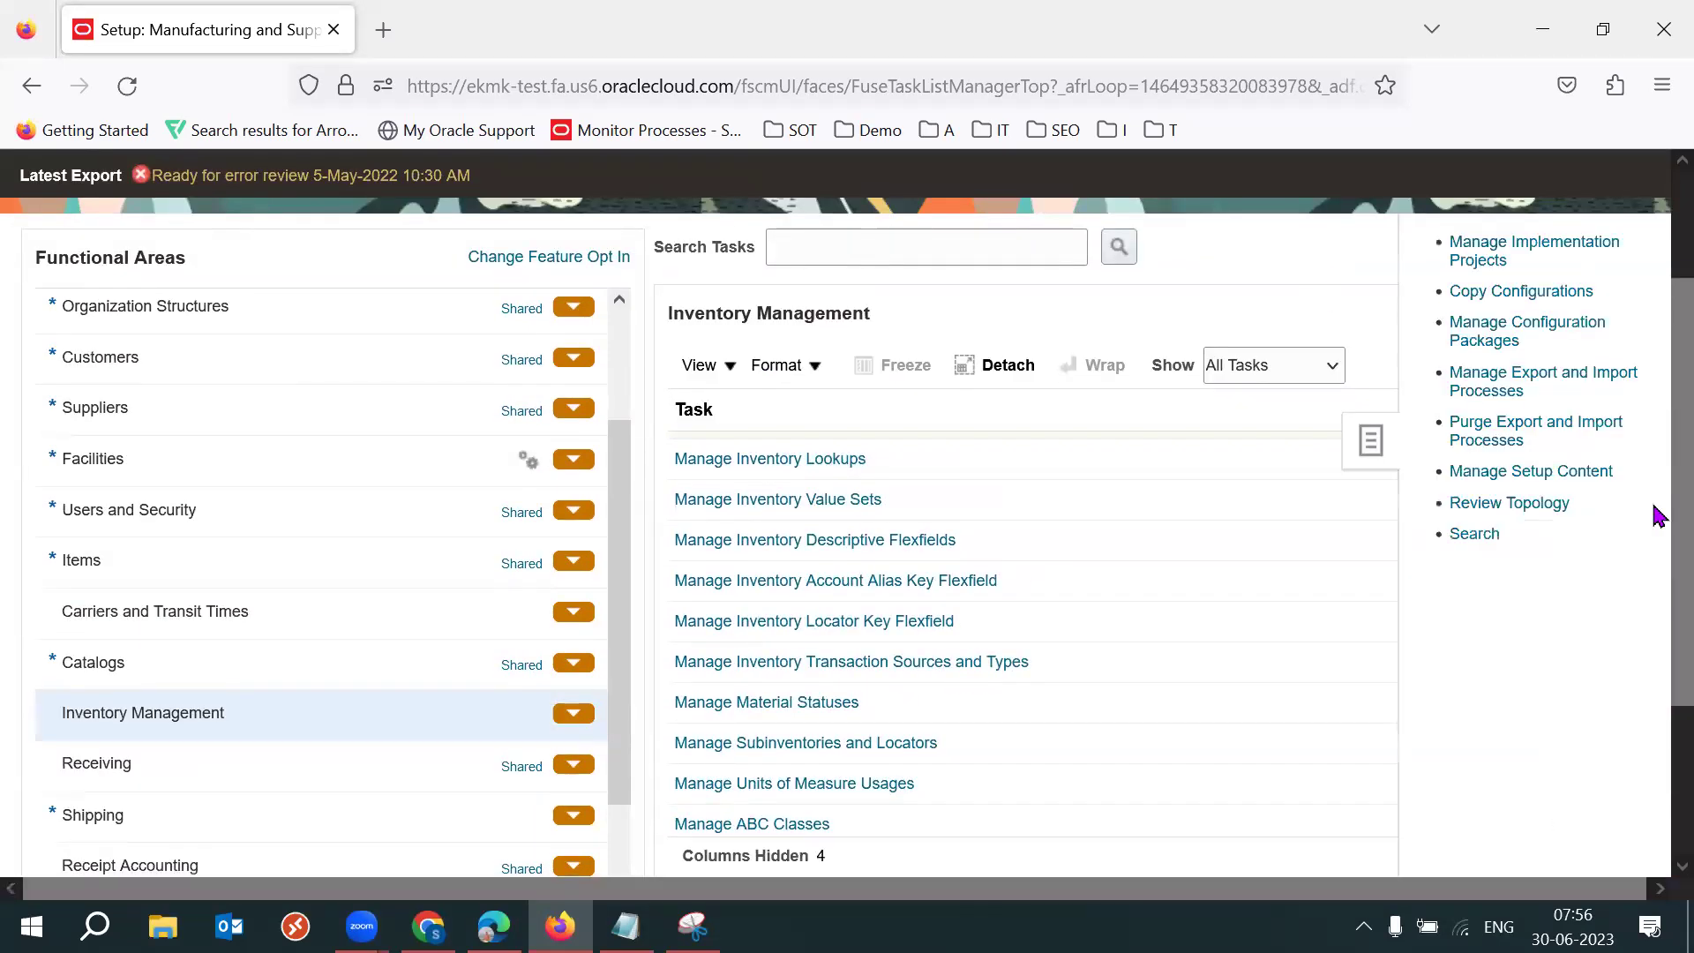
pyautogui.click(1471, 533)
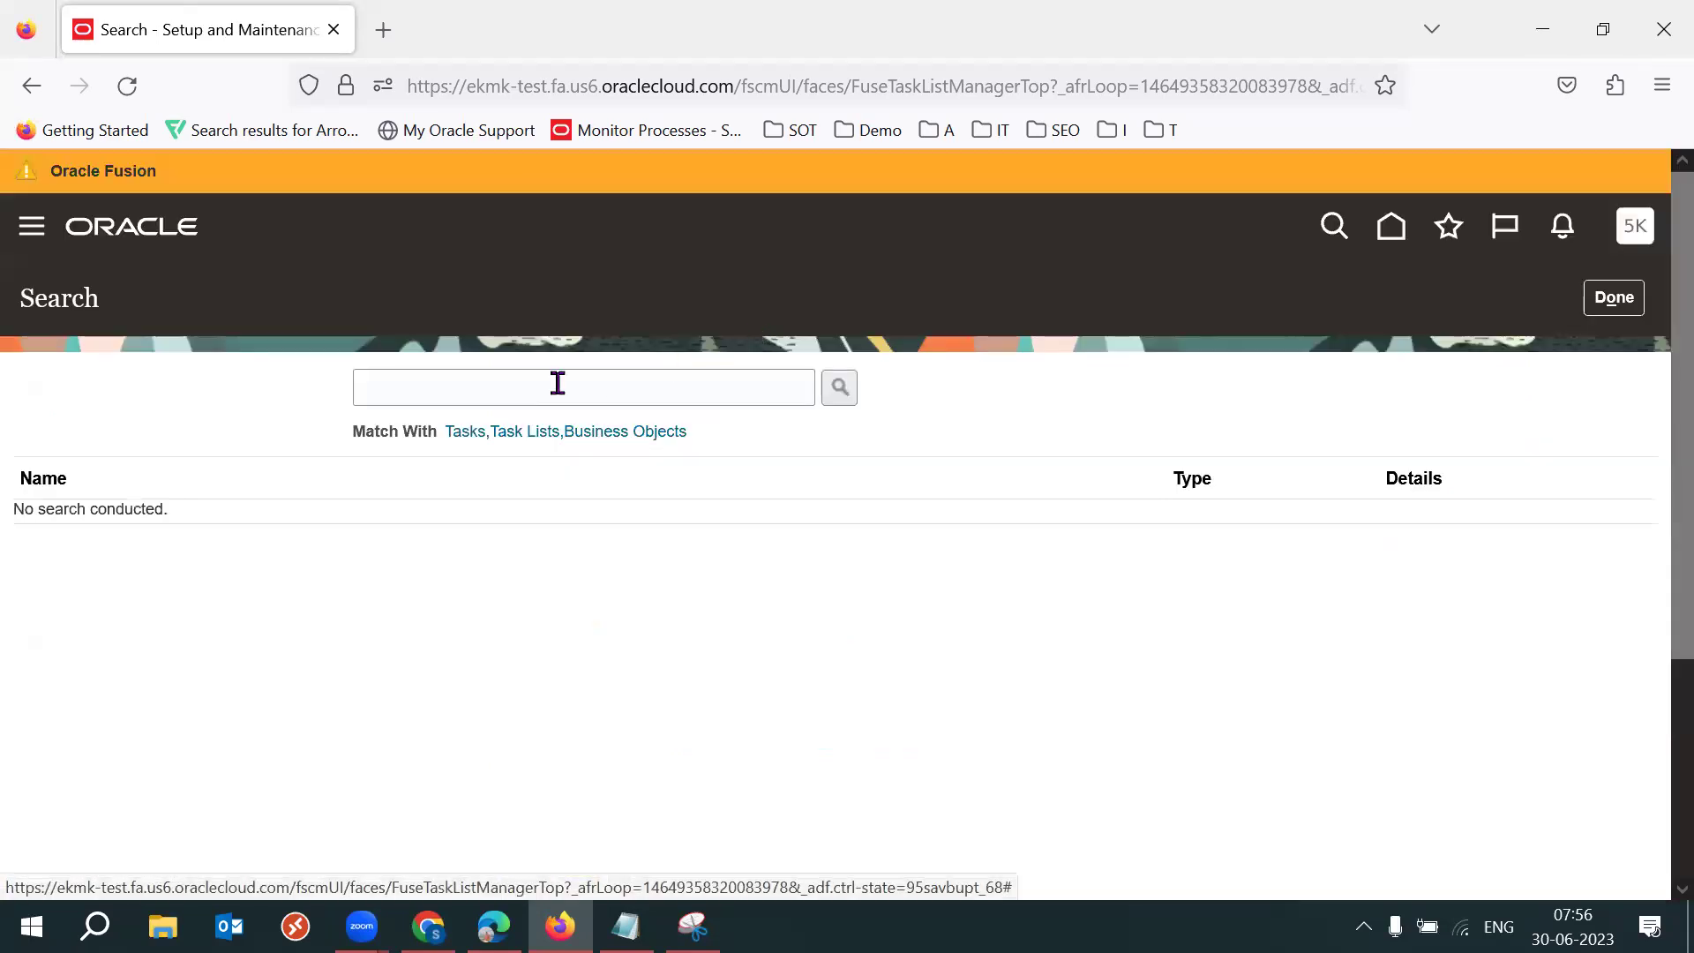
# Search tasks for '%Movement%Re', open Manage Movement Request Approvals, then close it.
pyautogui.click(521, 389)
pyautogui.write('%Mo')
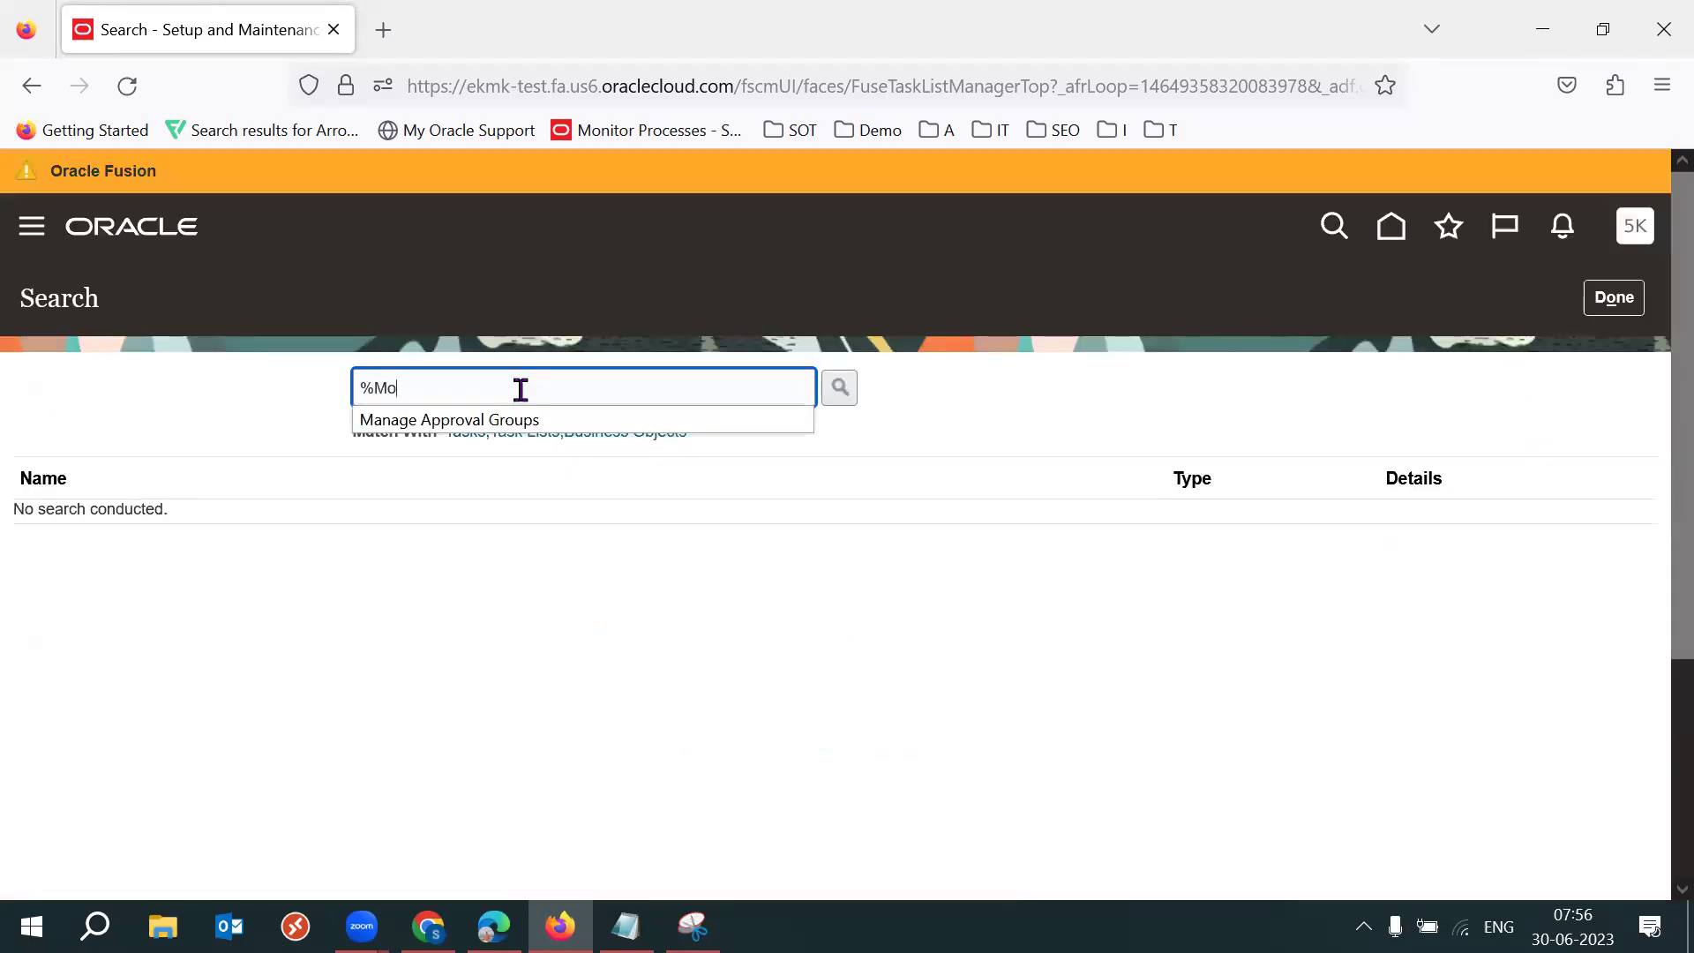
pyautogui.write('vement%Requ%App')
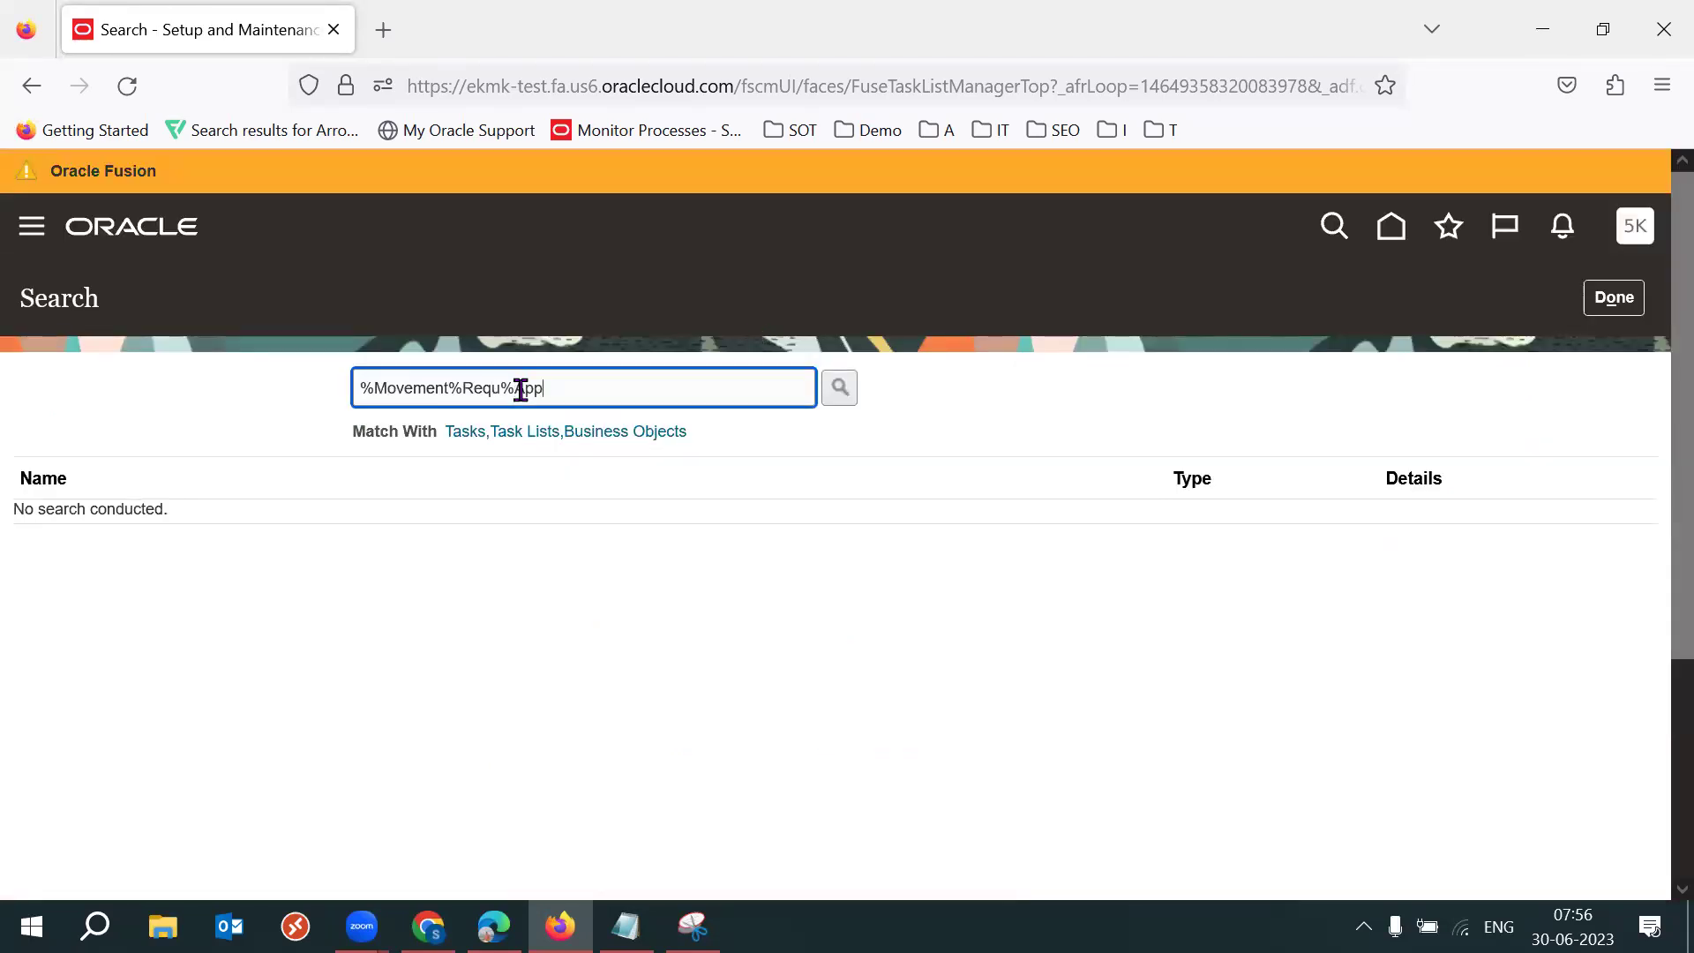
pyautogui.press('Return')
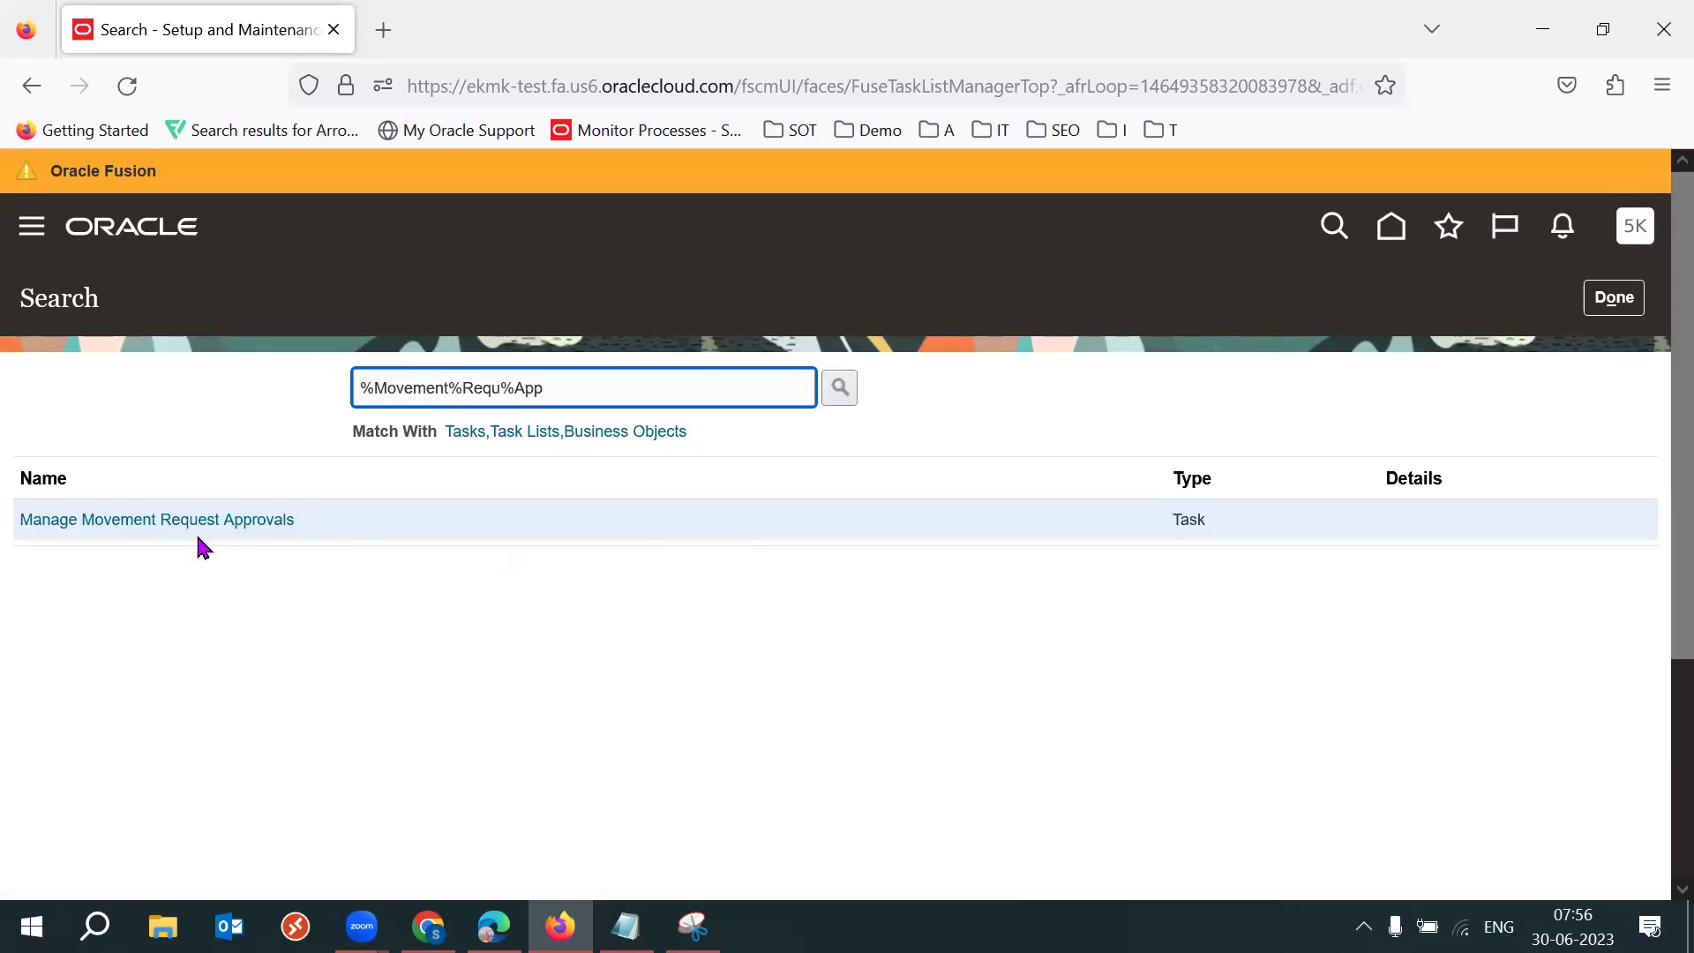
pyautogui.click(206, 527)
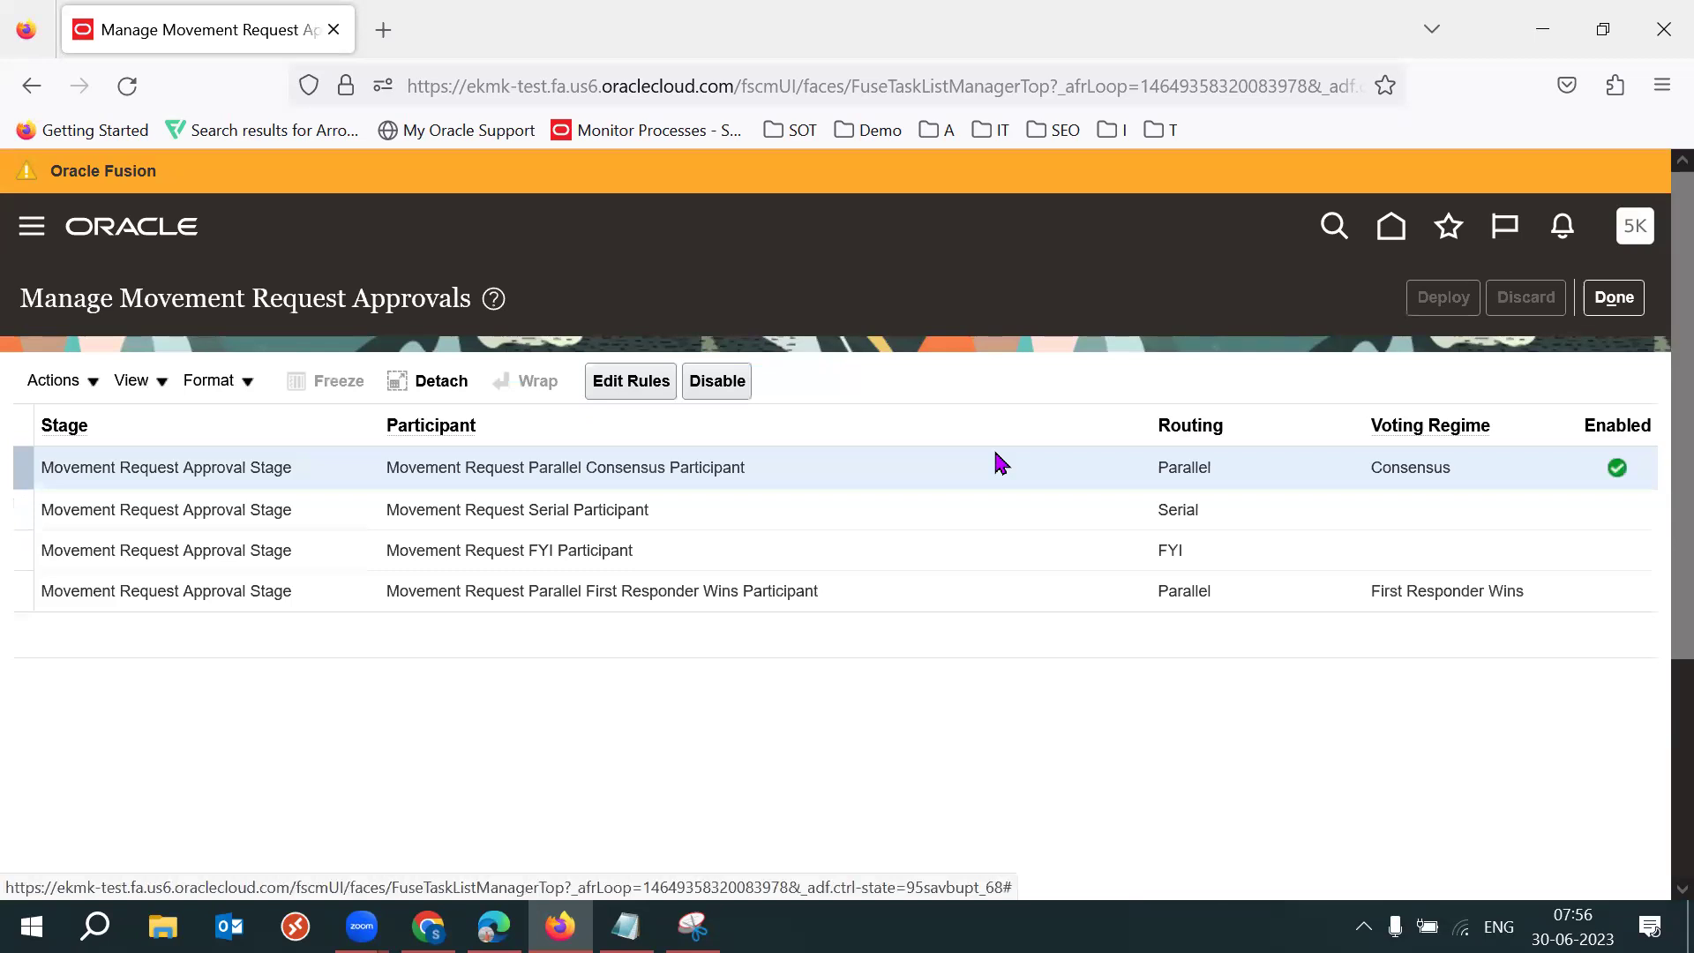
pyautogui.click(1612, 305)
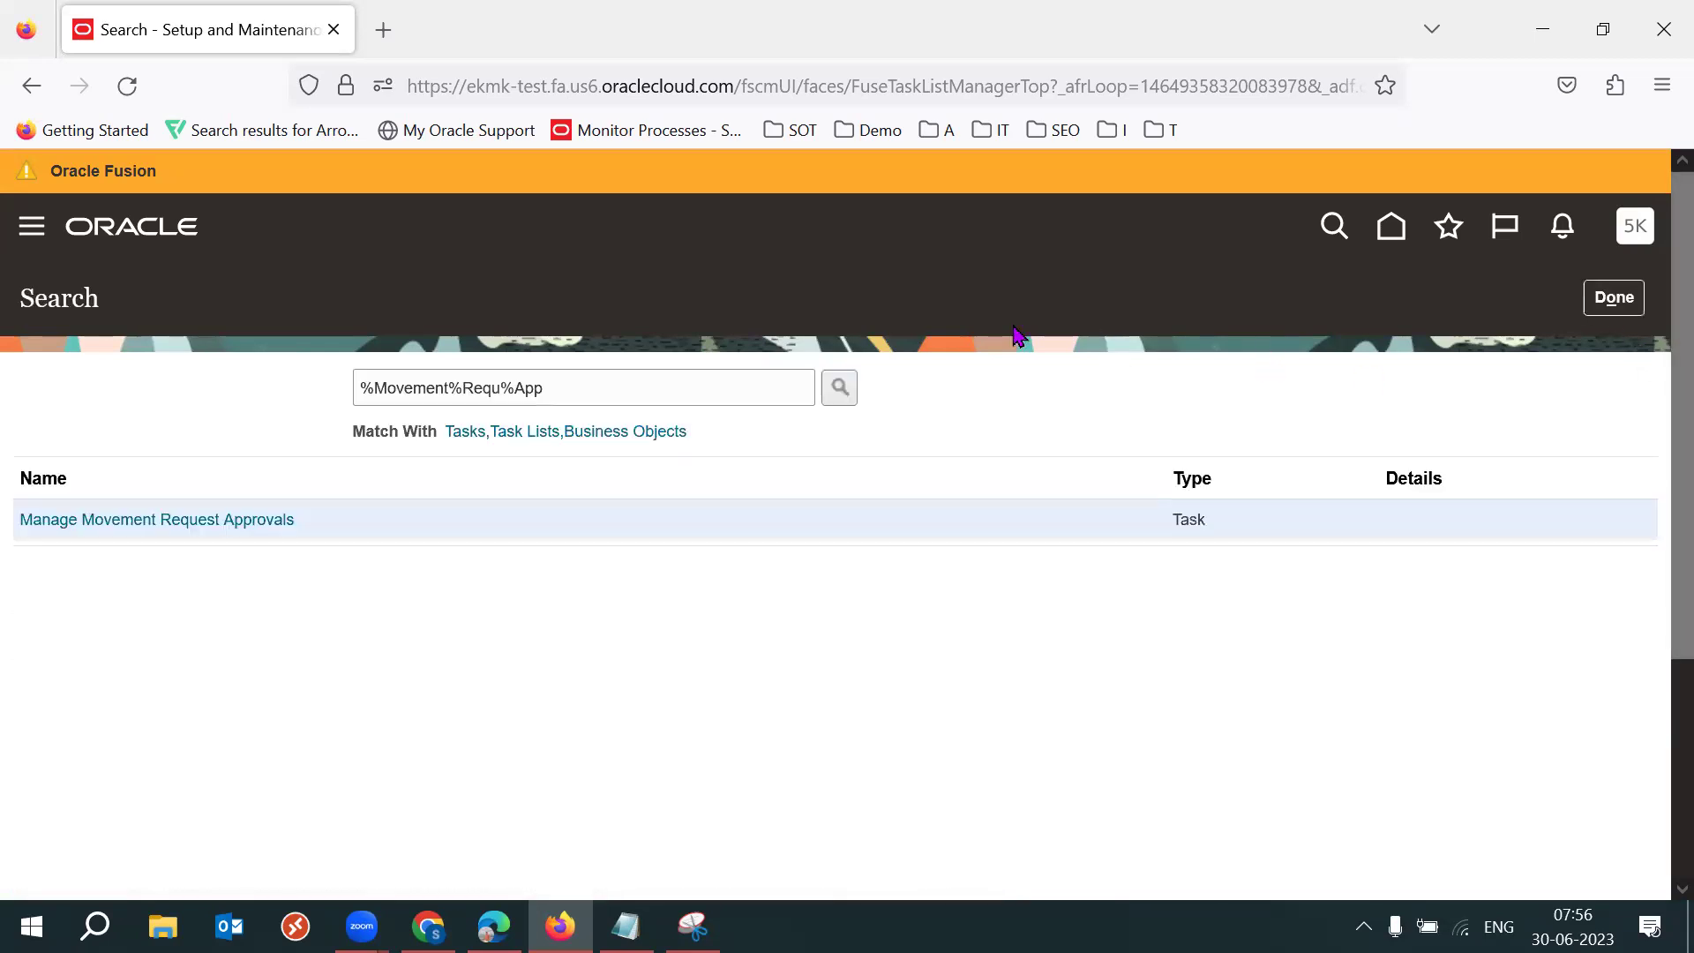
pyautogui.click(1615, 300)
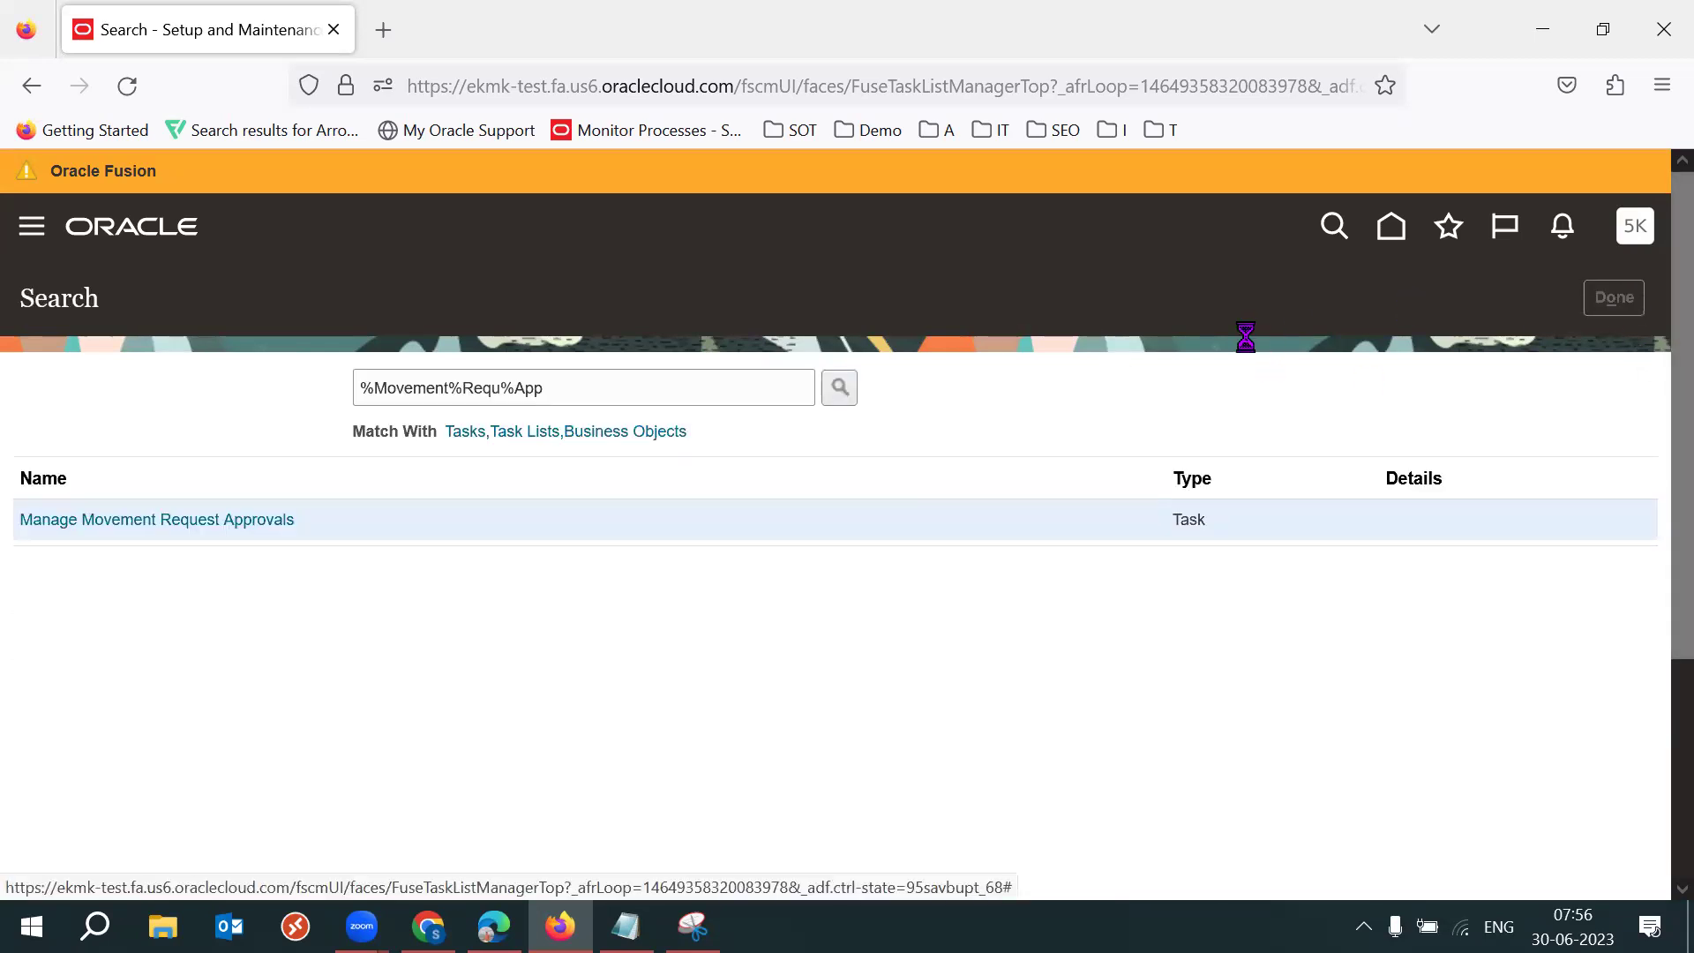
# Return to Manufacturing and Supply Chain Materials Management and show Inventory Management tasks.
pyautogui.click(460, 291)
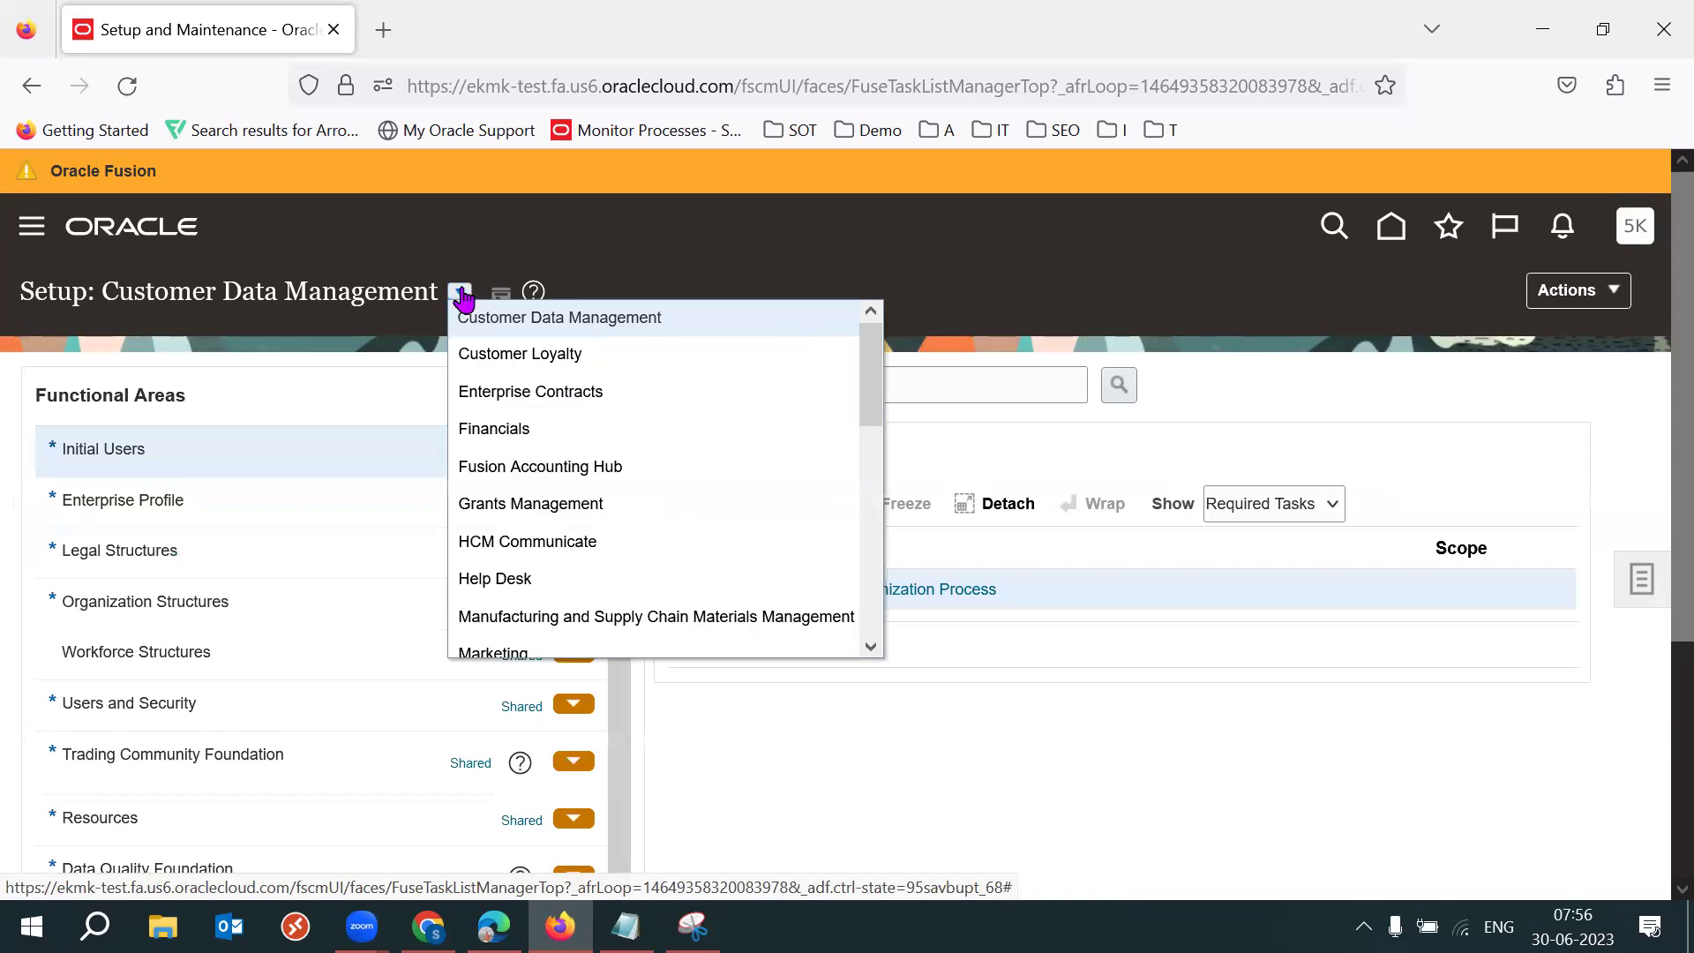
pyautogui.scroll(-2, 711, 507)
pyautogui.click(671, 510)
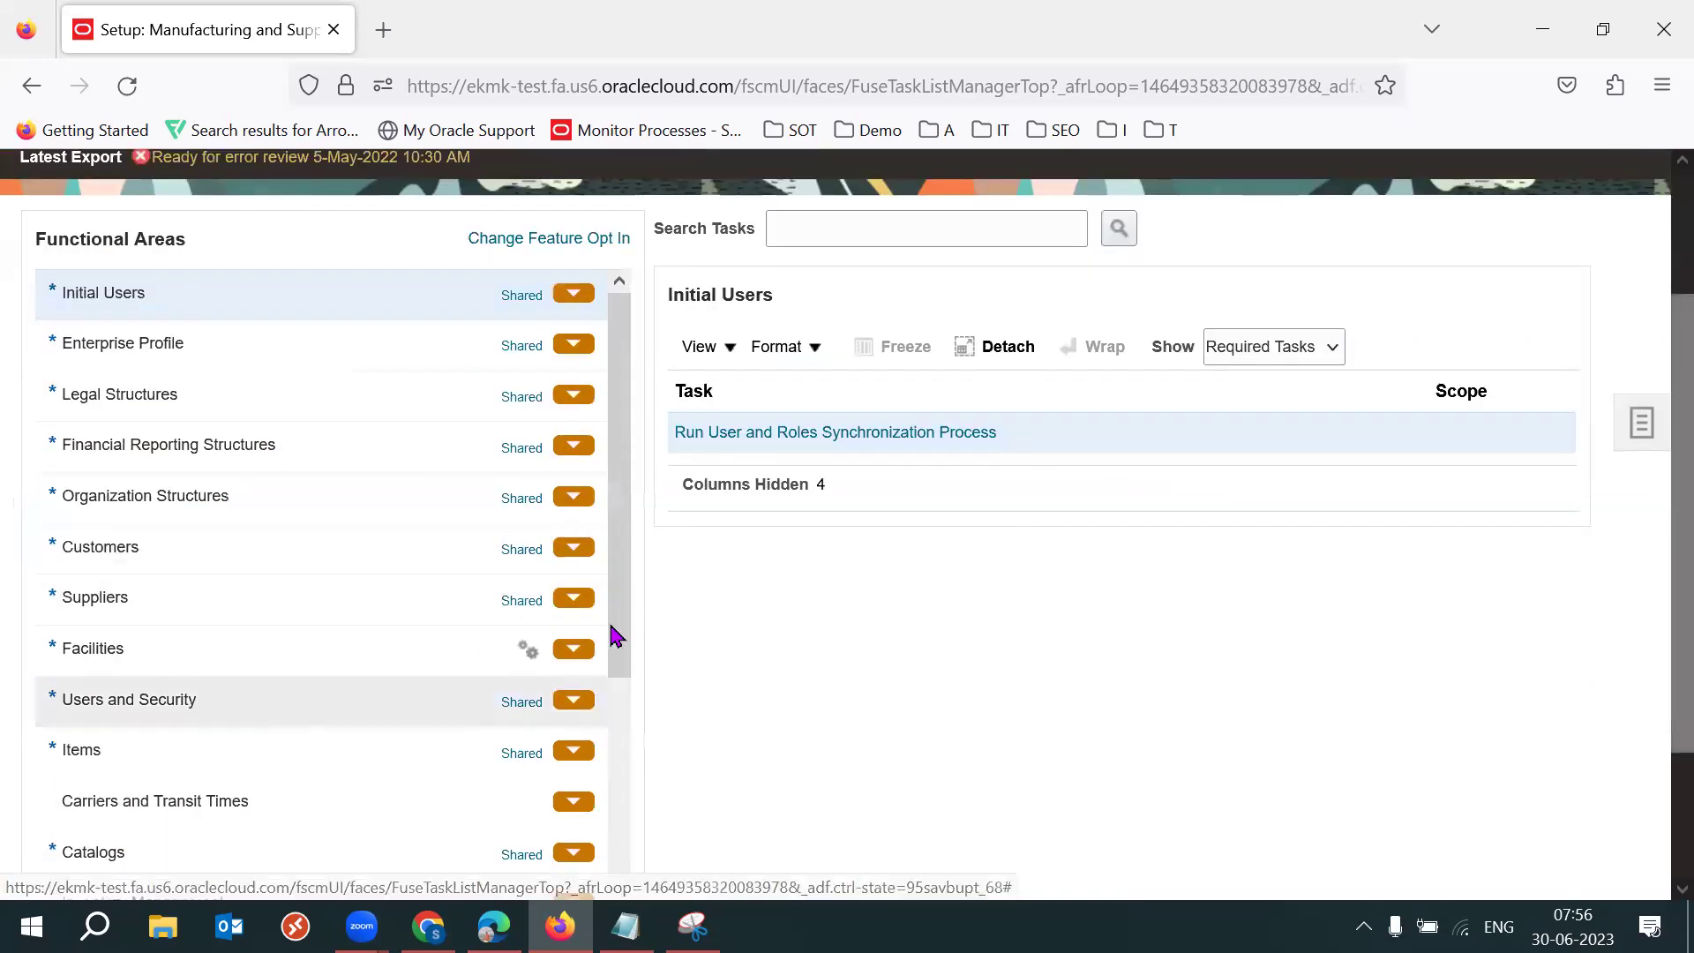
pyautogui.scroll(-3, 620, 655)
pyautogui.click(299, 733)
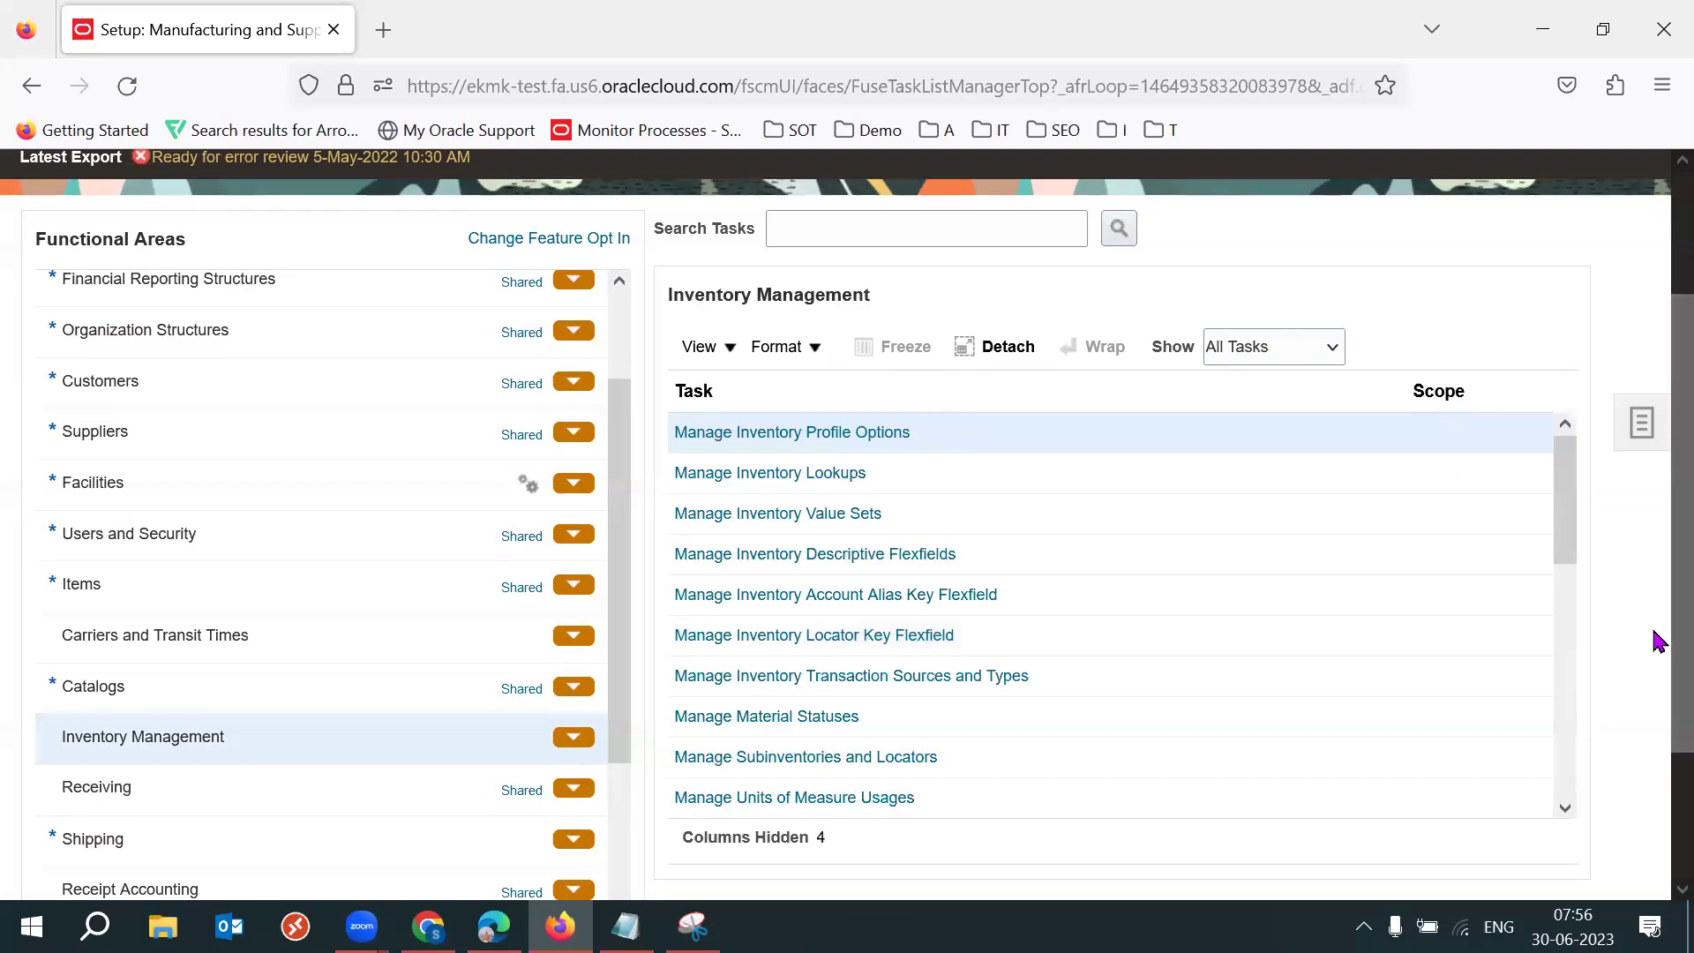
pyautogui.scroll(1, 1652, 618)
# Search the offering's tasks for '%Movement%' (none found), then for '%Ap'.
pyautogui.click(974, 298)
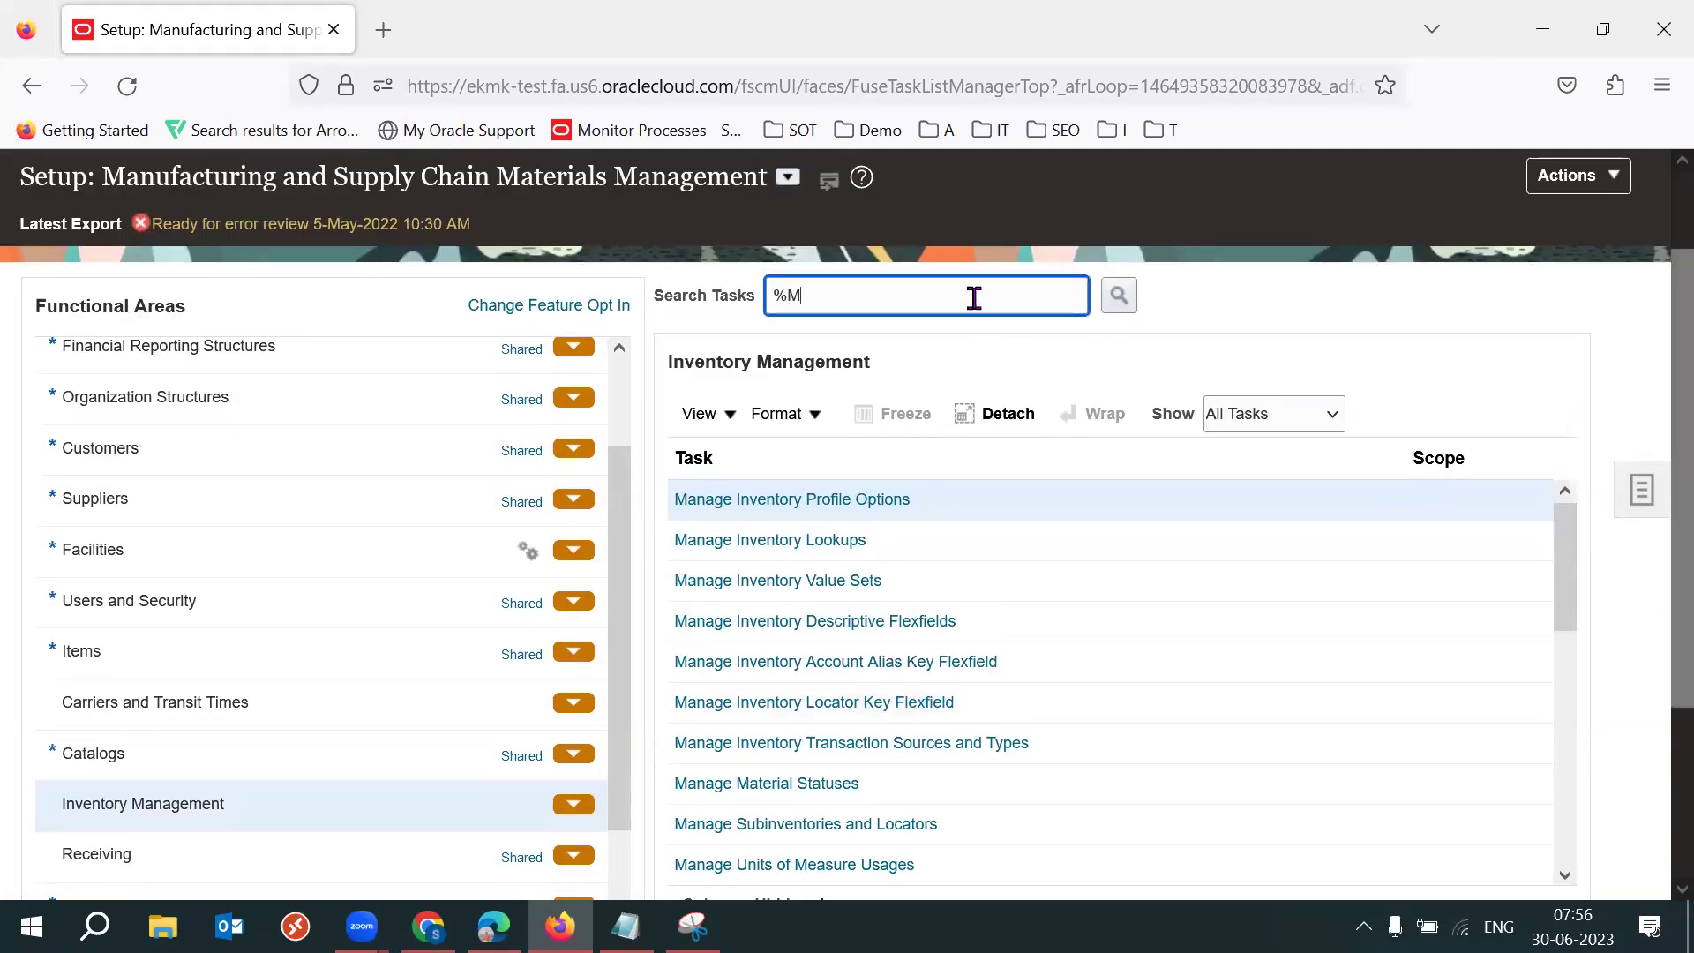
pyautogui.write('%Movement%')
pyautogui.press('Return')
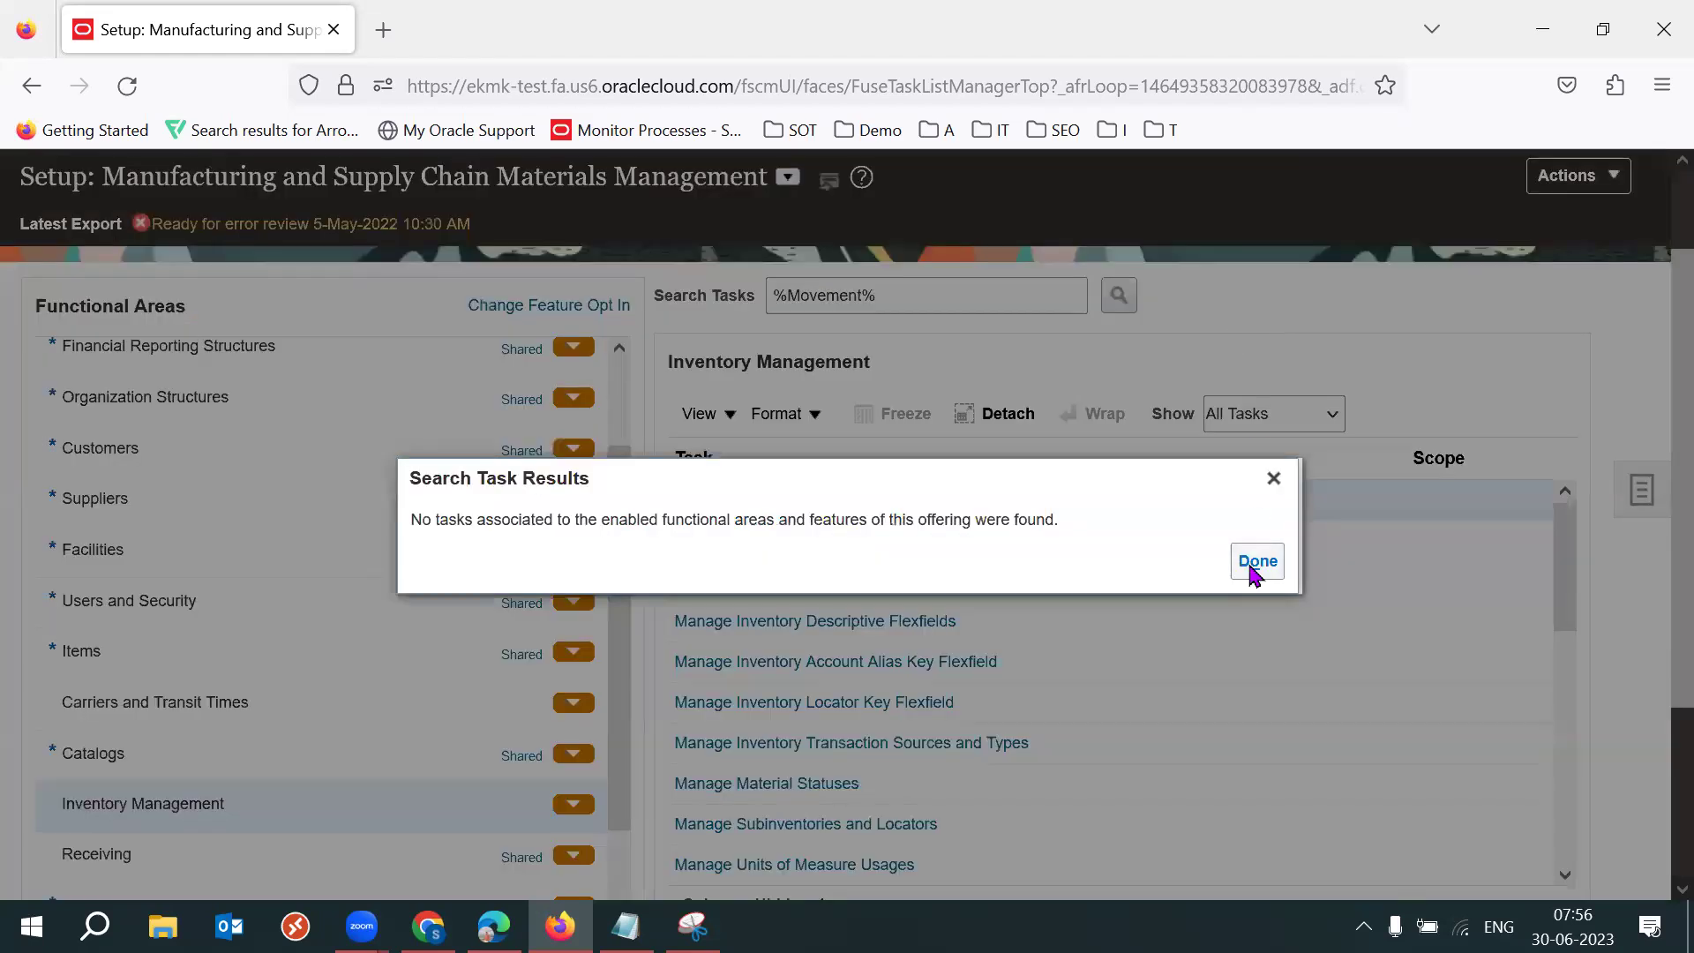
pyautogui.click(1255, 565)
pyautogui.tripleClick(1078, 302)
pyautogui.write('%App%')
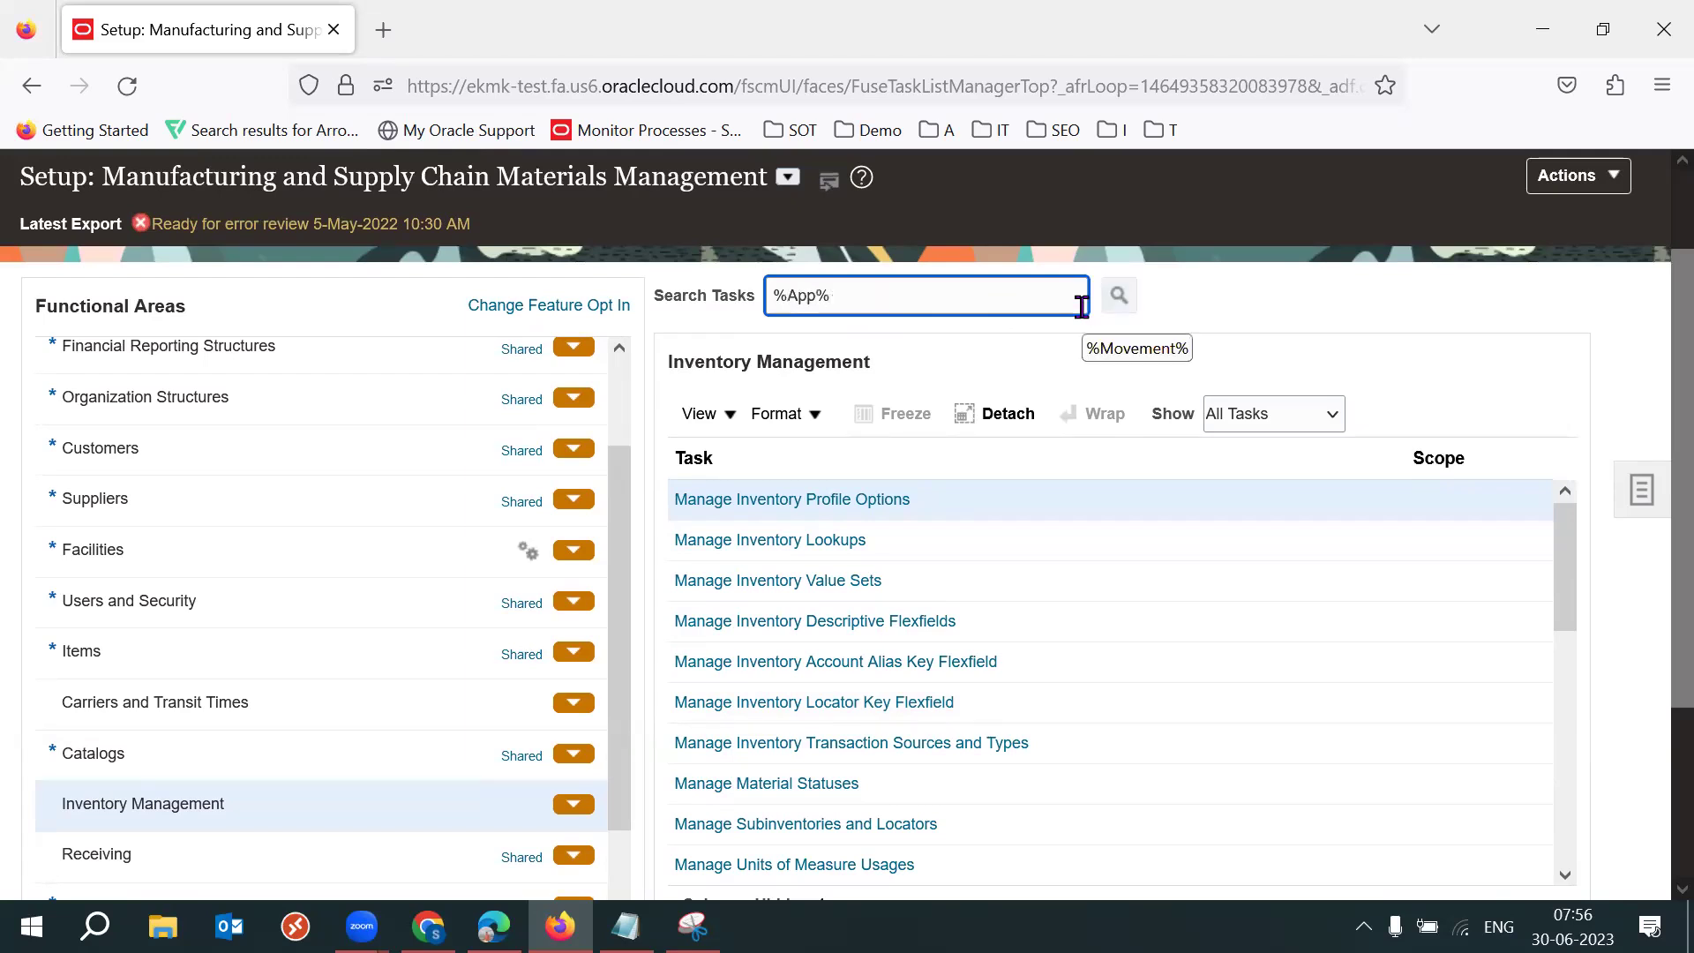
pyautogui.press('Return')
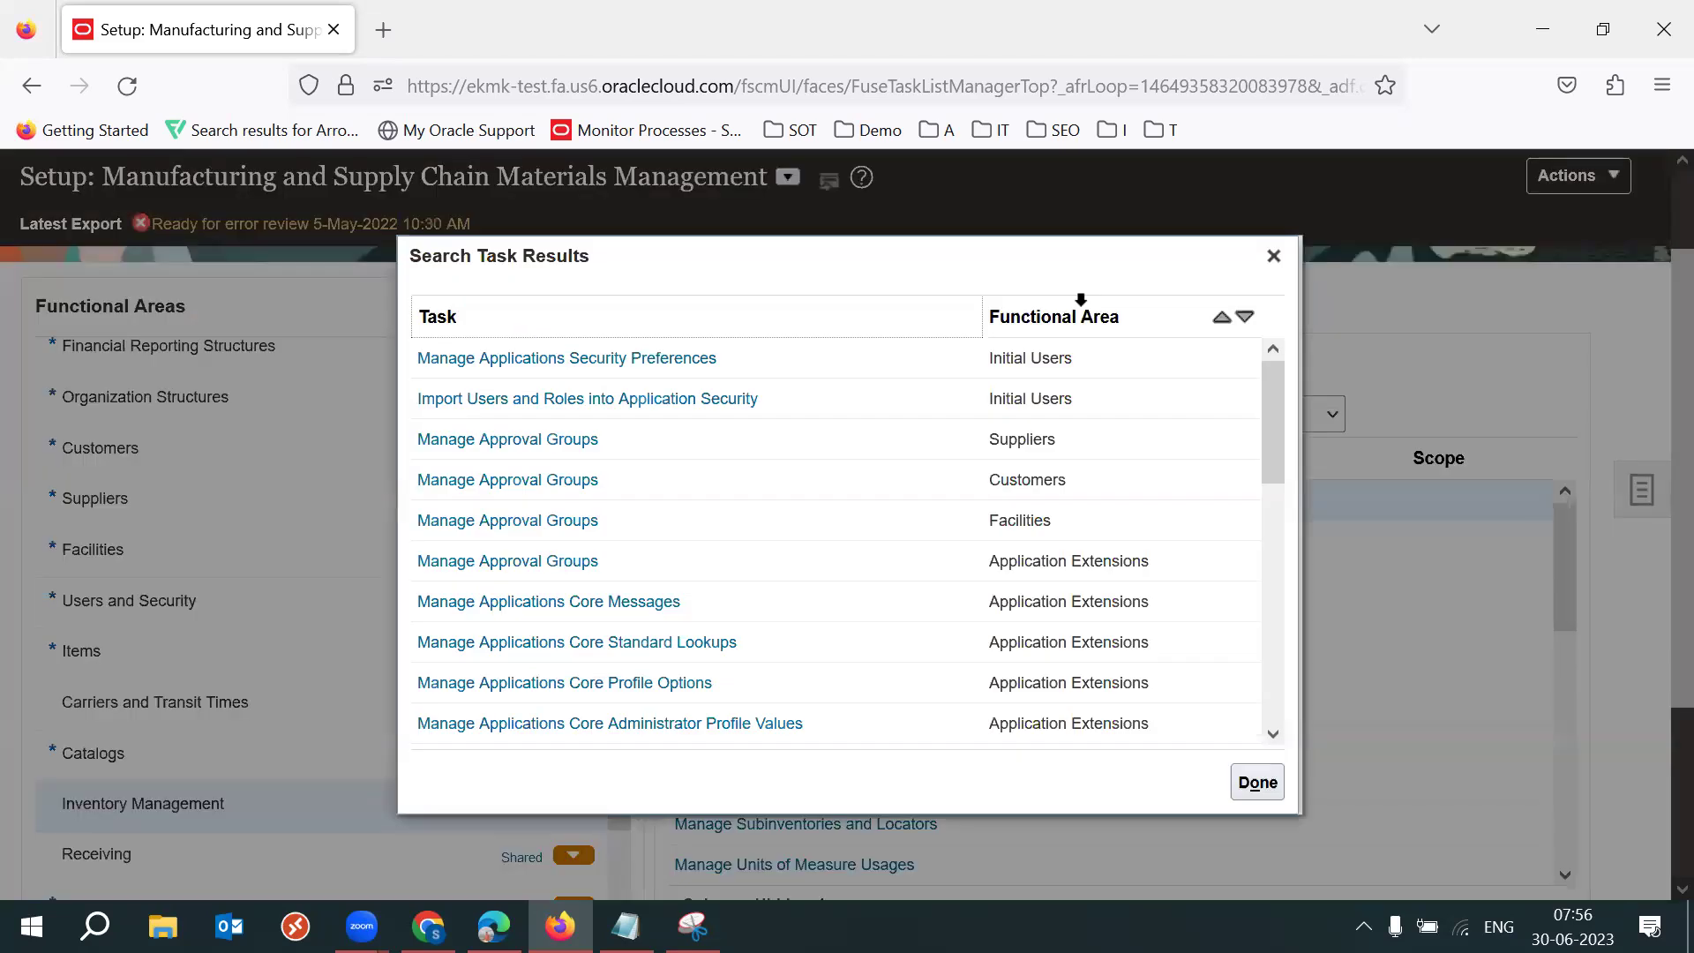
pyautogui.moveTo(1275, 450); pyautogui.dragTo(1310, 734)
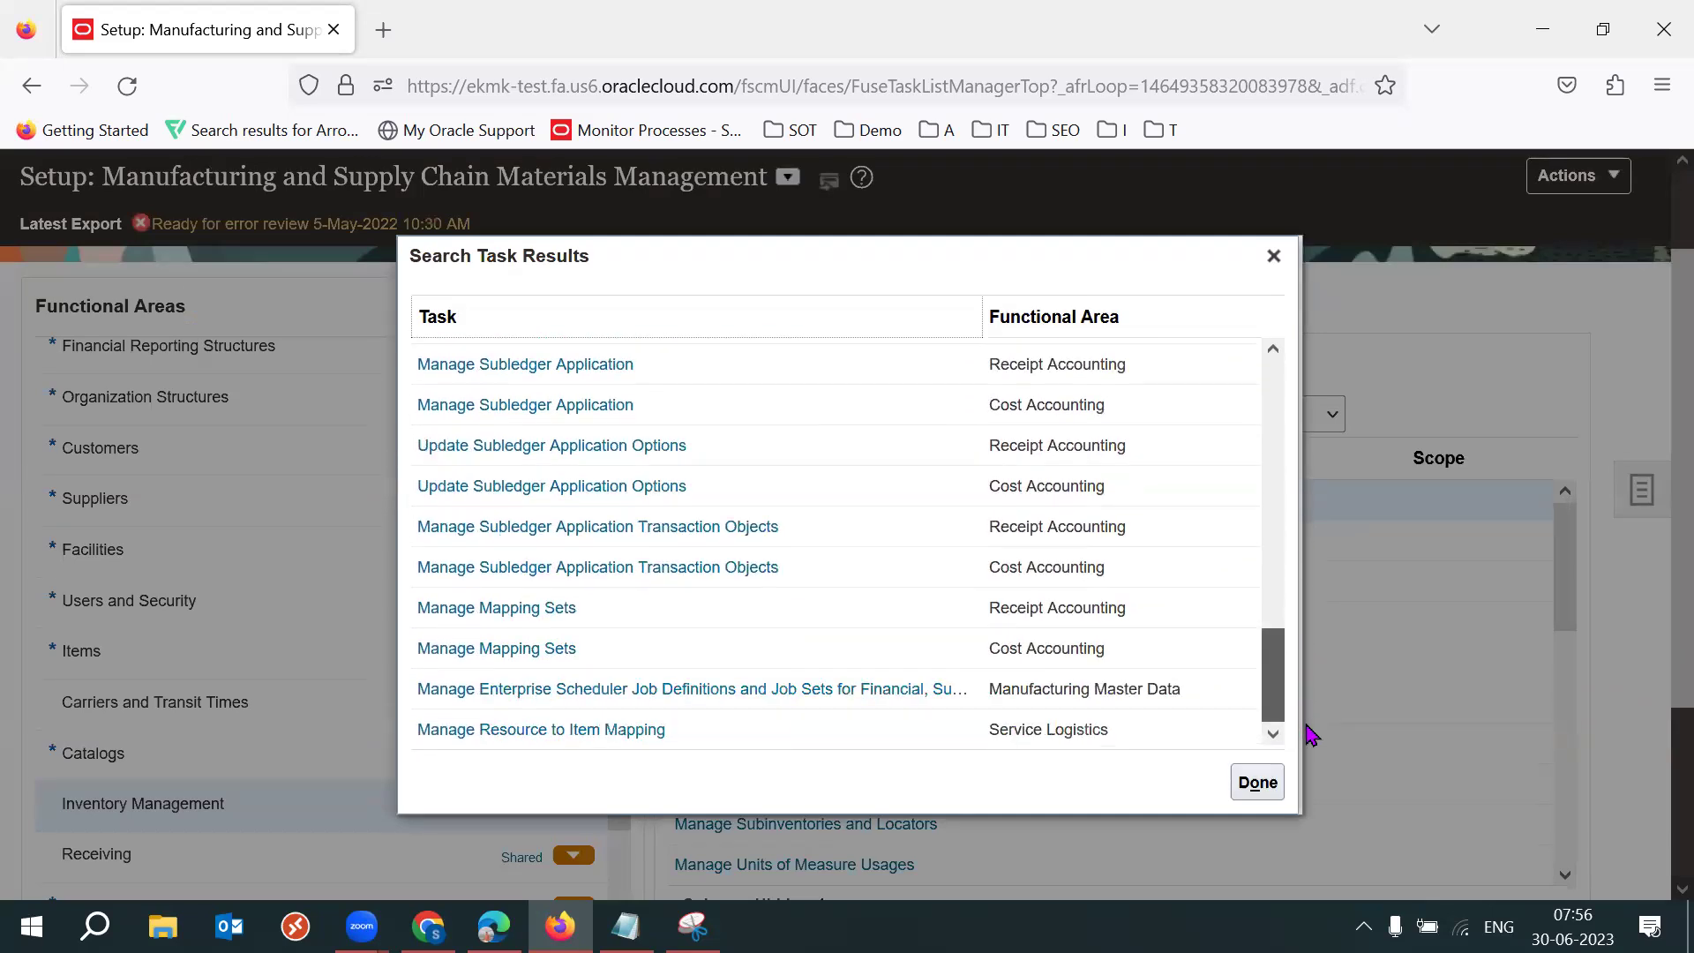
pyautogui.click(1273, 256)
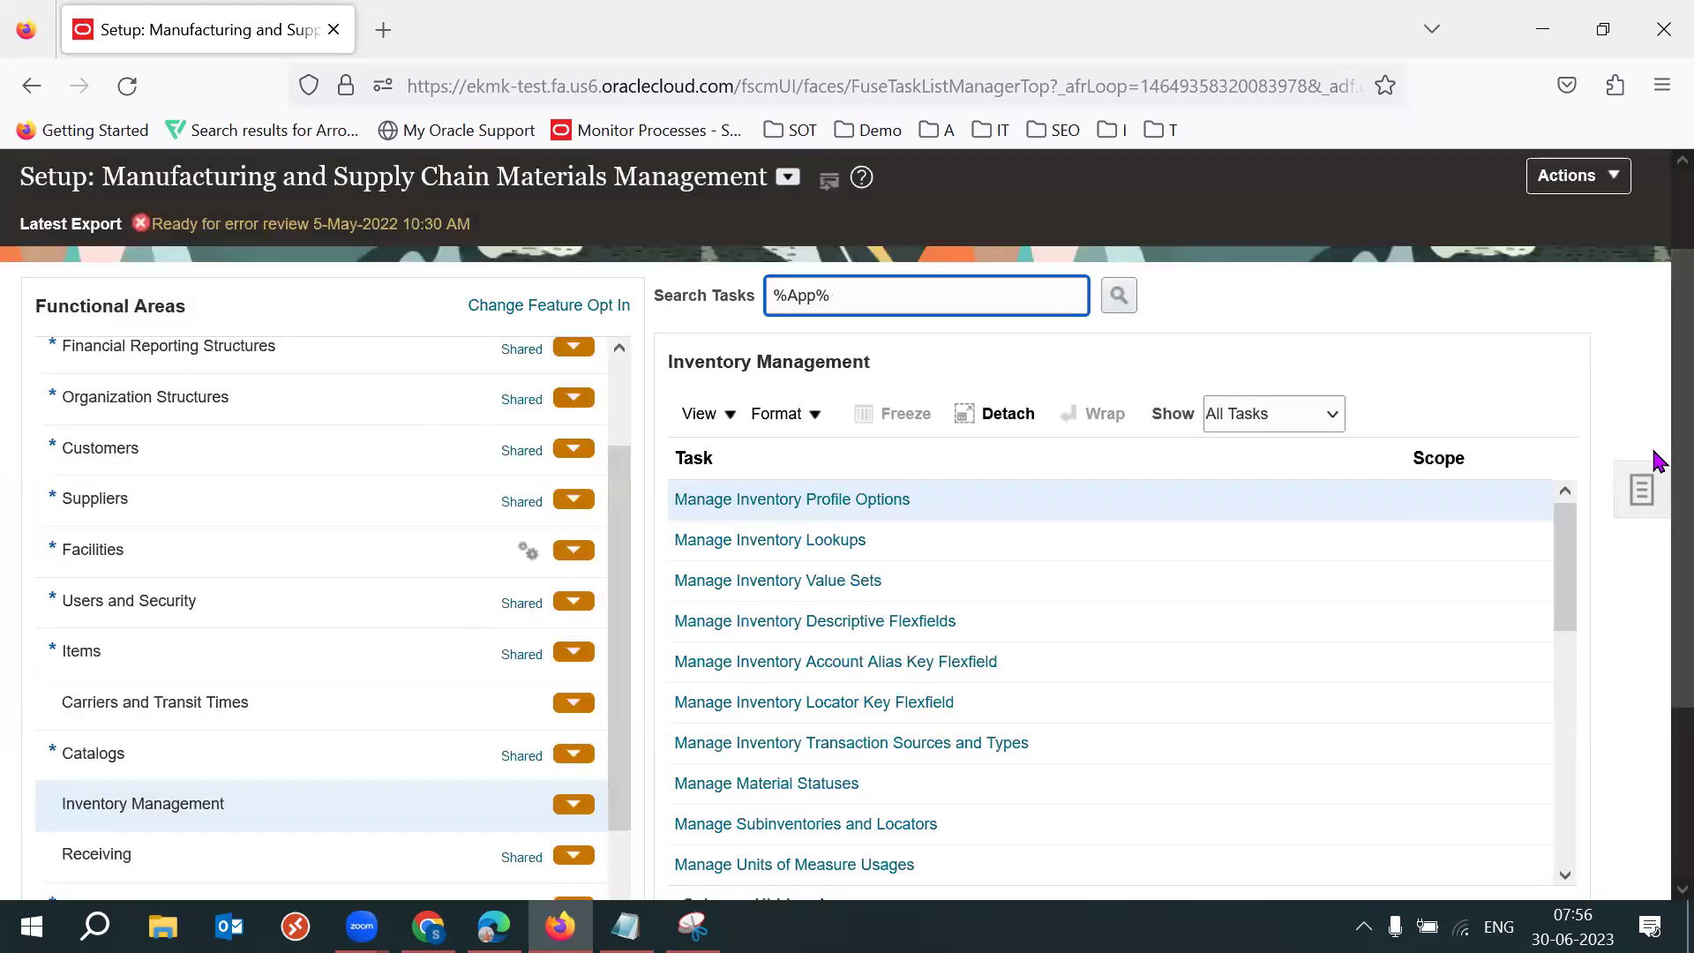
# Reopen the setup task search page from the Tasks panel.
pyautogui.scroll(-3, 1657, 459)
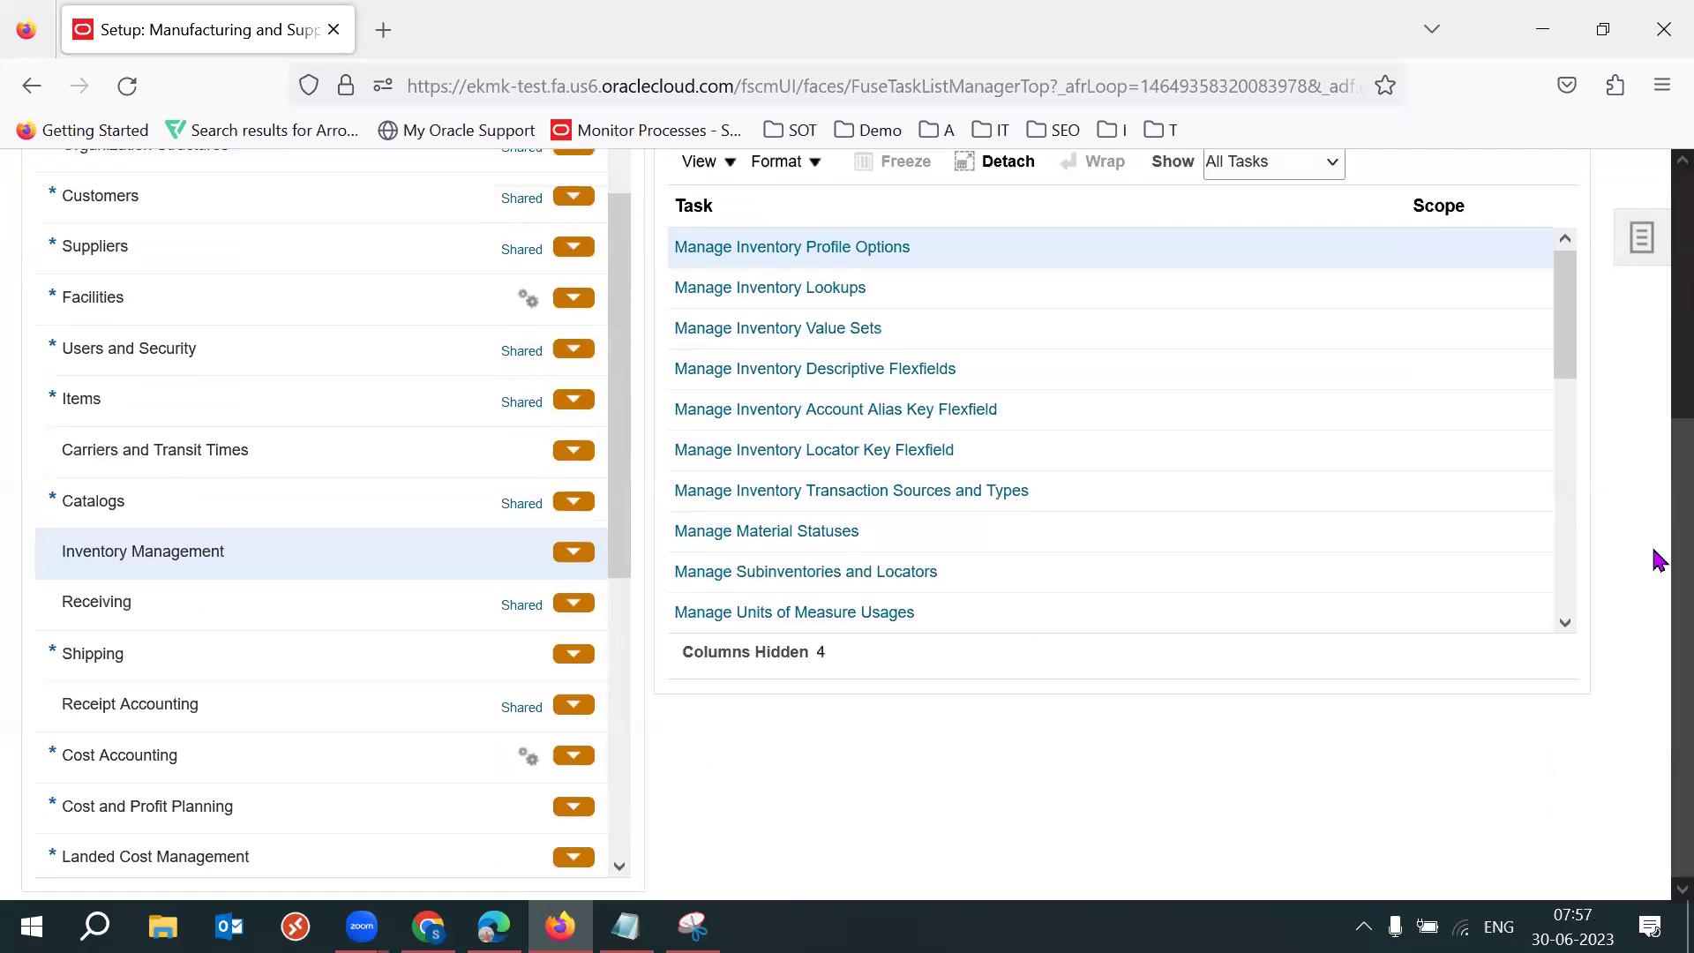
pyautogui.scroll(2, 1657, 529)
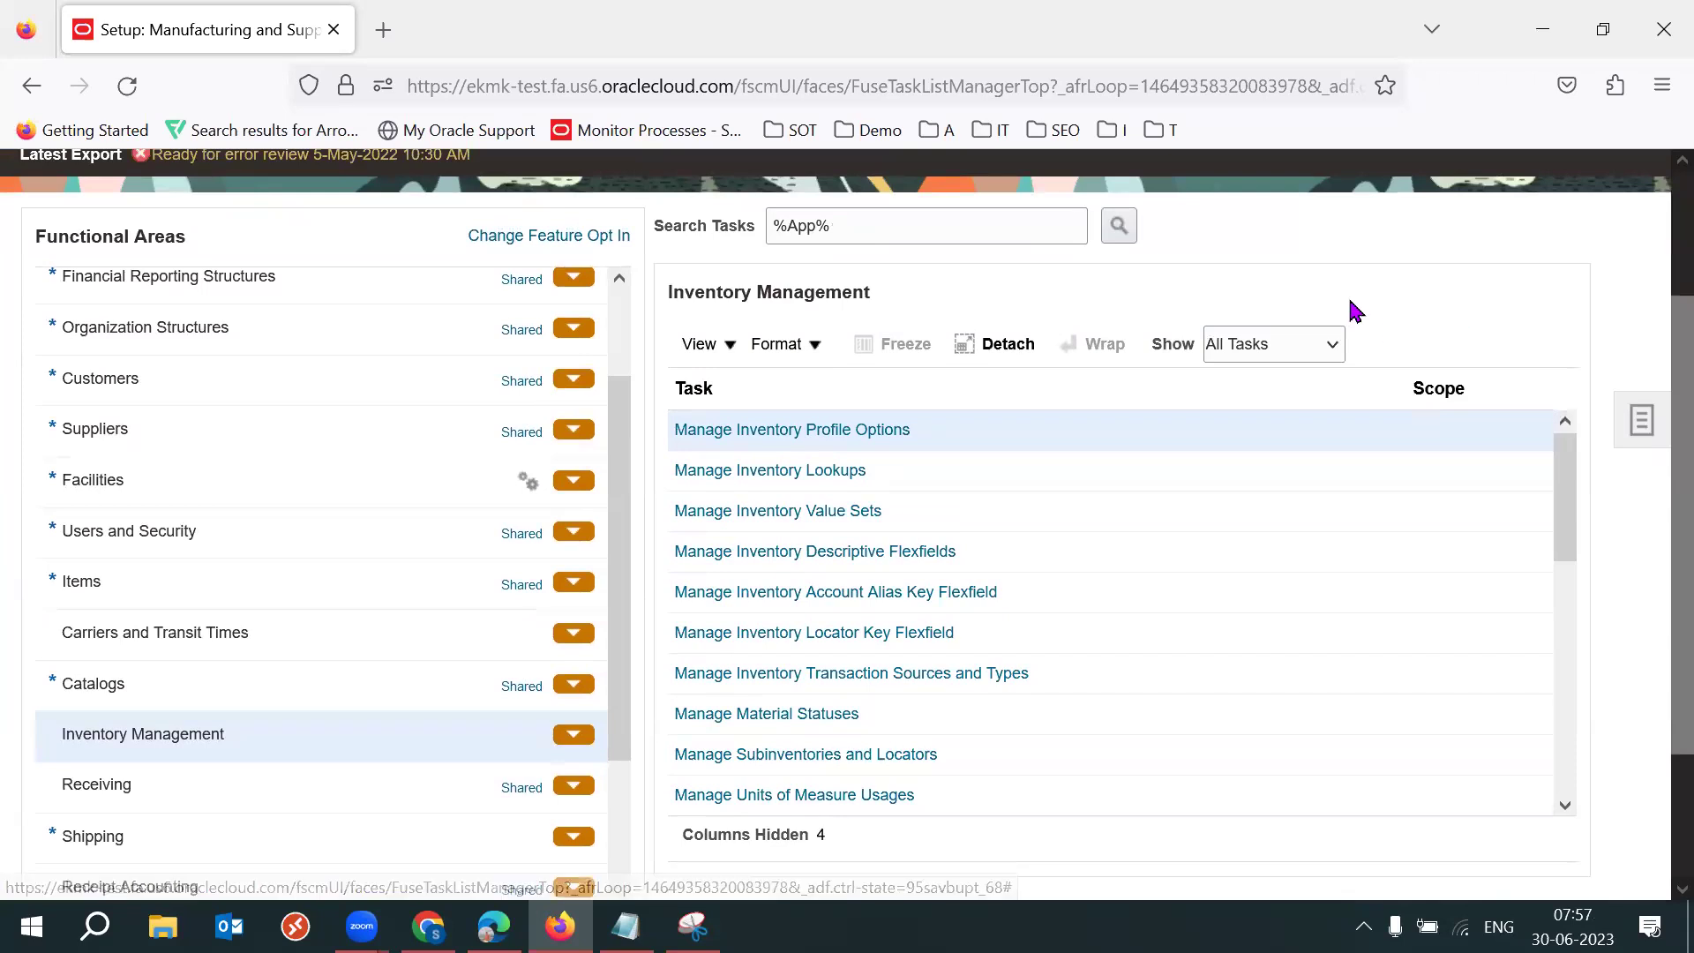
pyautogui.click(1642, 420)
pyautogui.click(1476, 516)
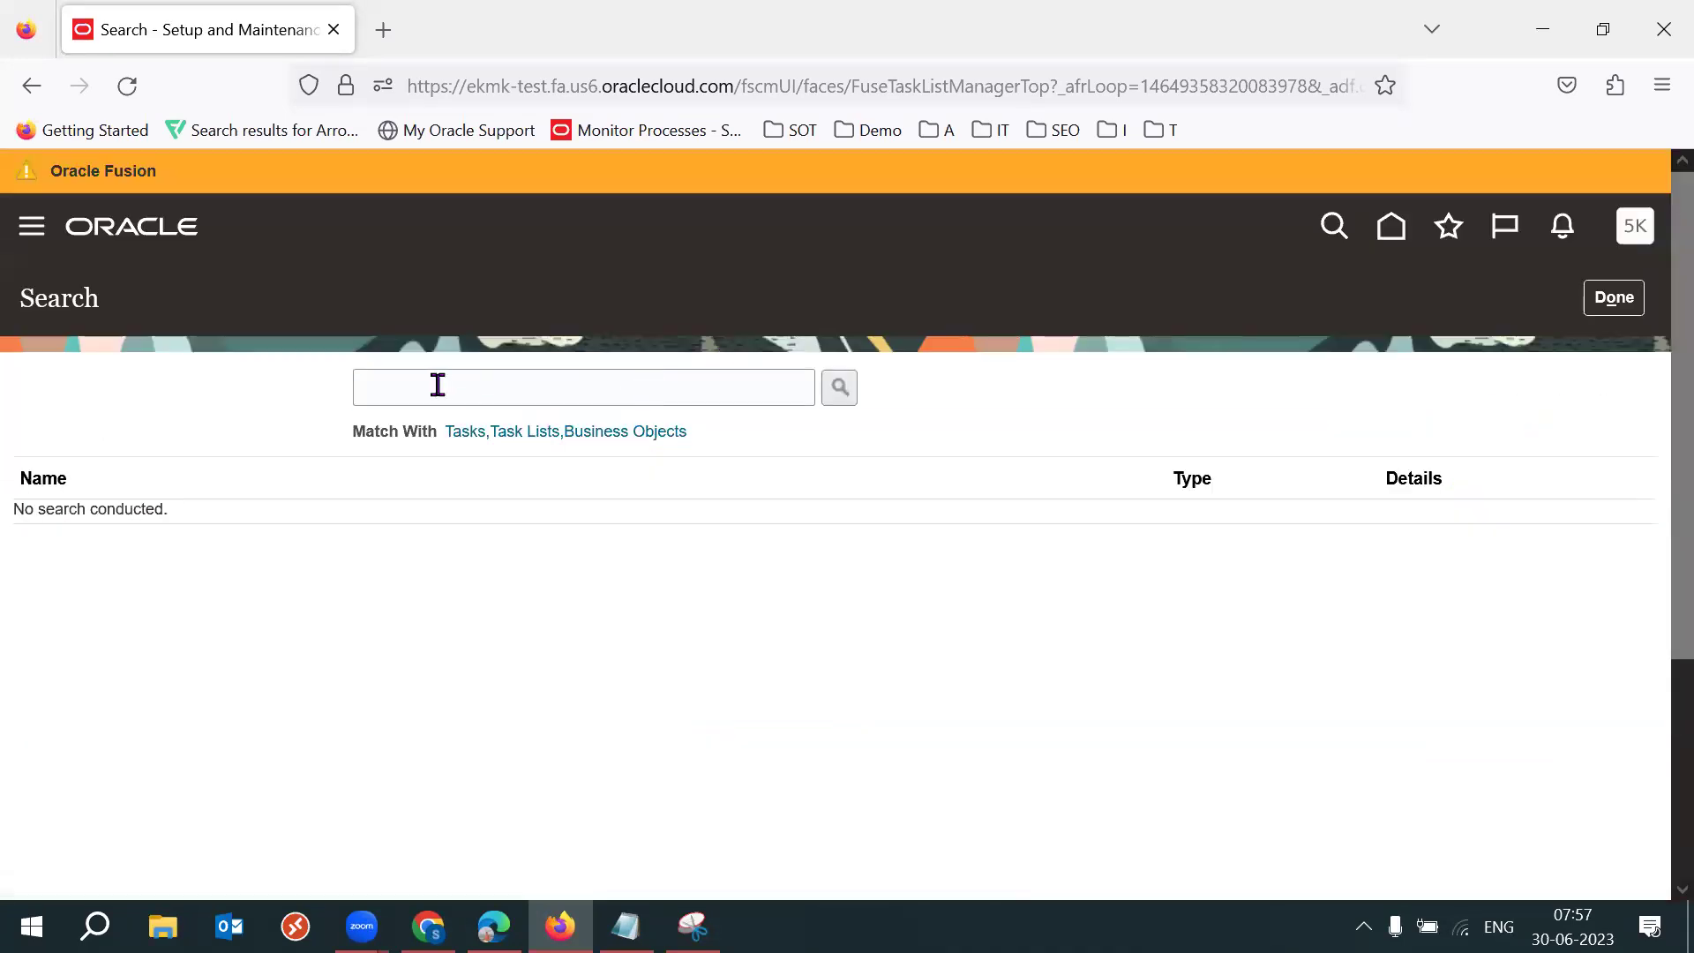
# Search 'Manage Movement Re' and open Manage Movement Request Approvals in full screen.
pyautogui.click(438, 384)
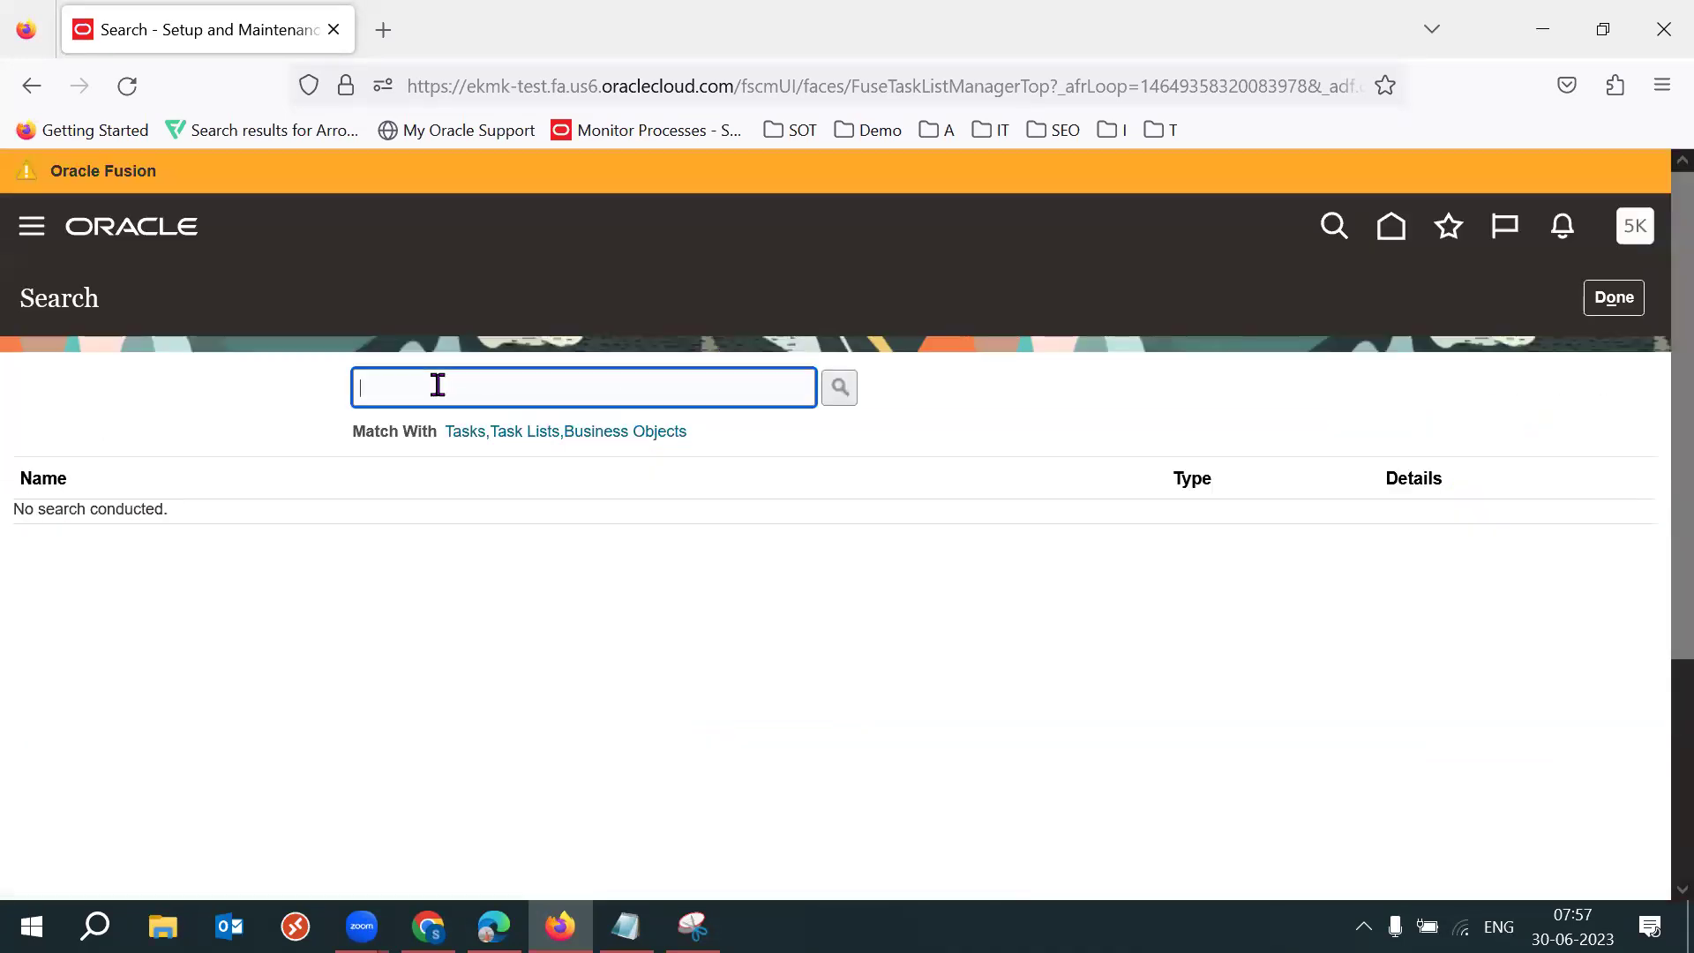
pyautogui.write('Manage Movement Re')
pyautogui.press('Return')
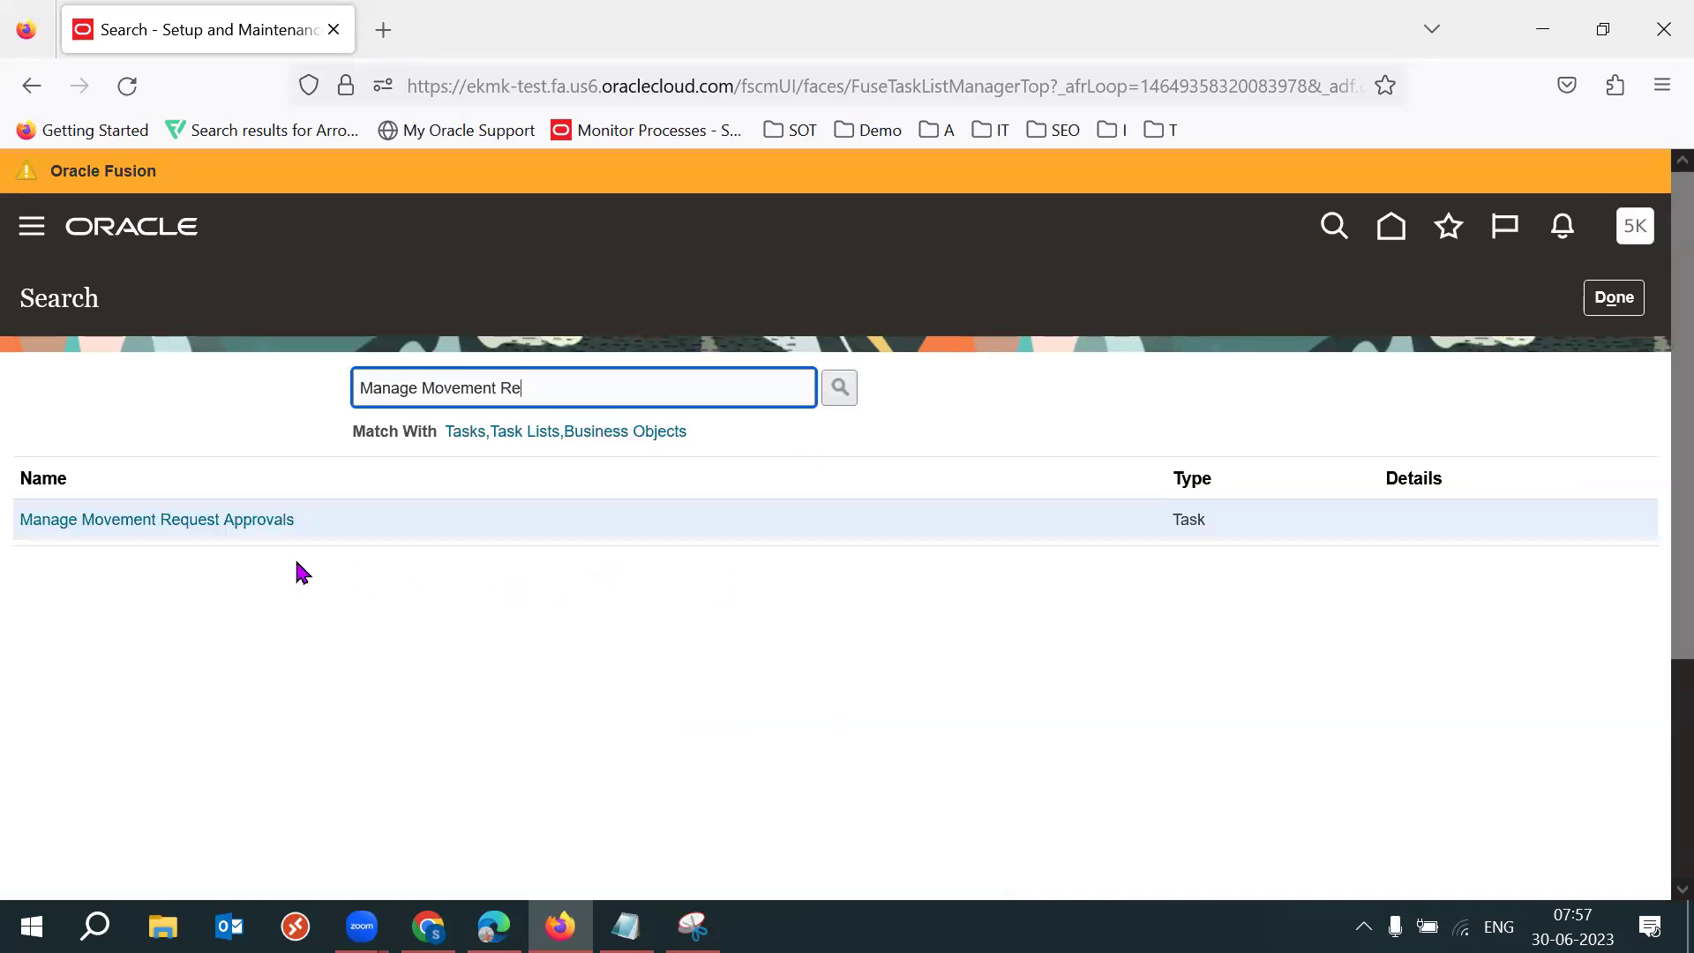
pyautogui.click(196, 524)
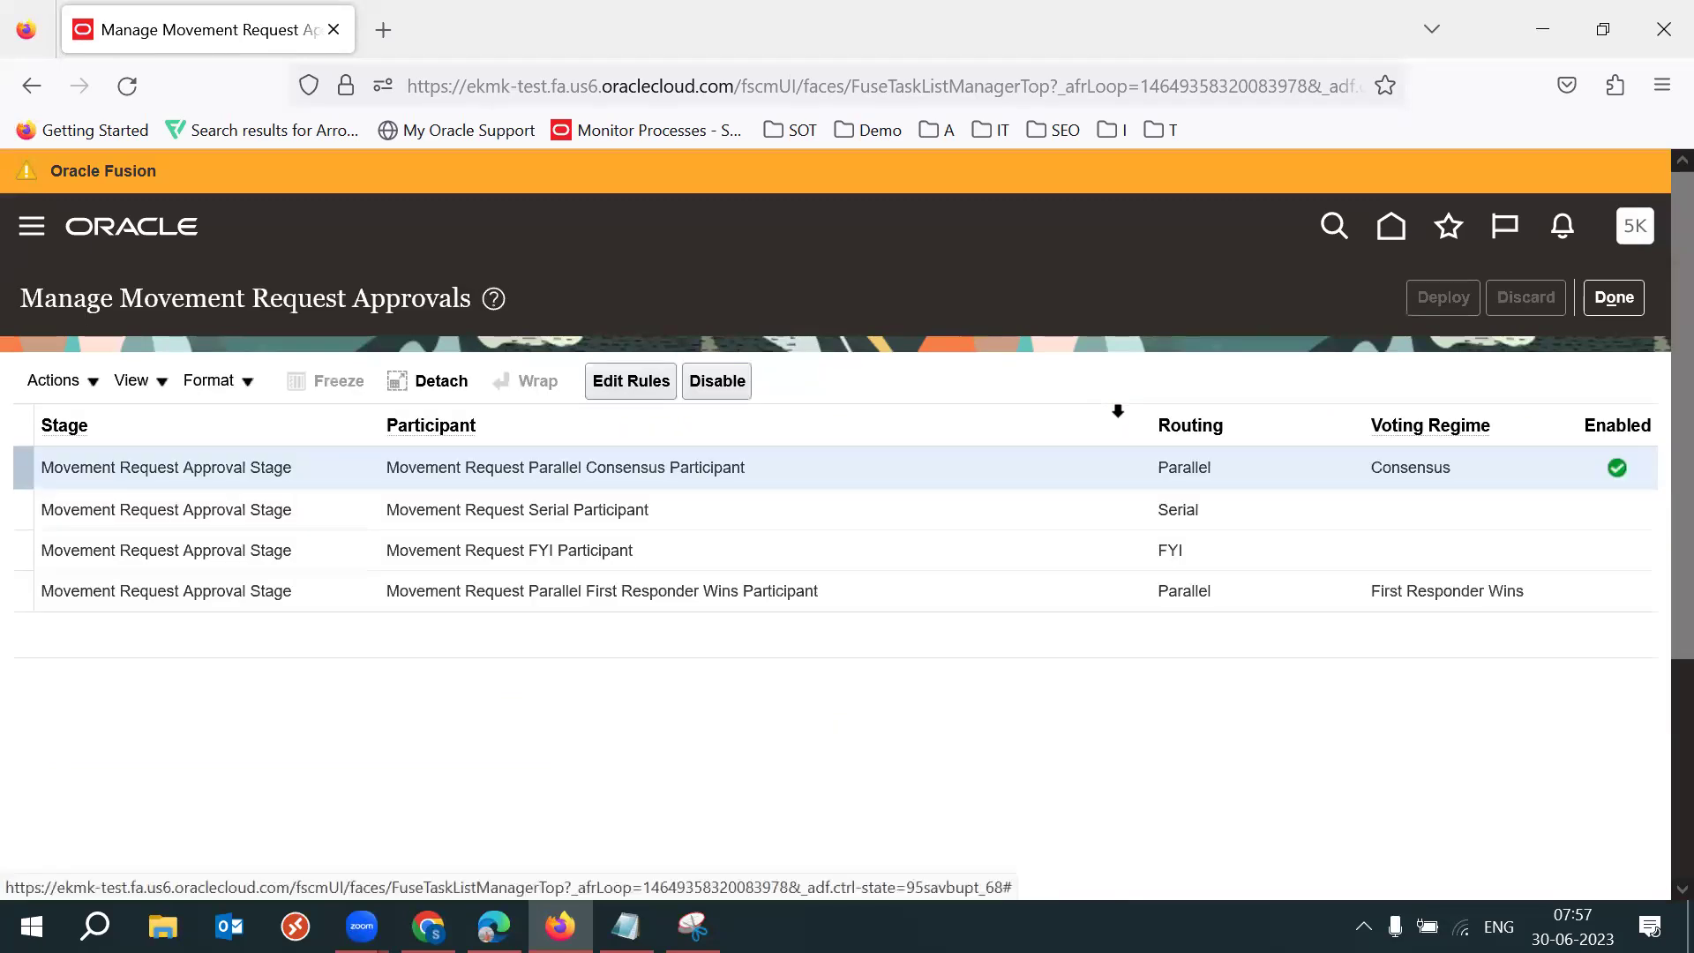
pyautogui.press('F11')
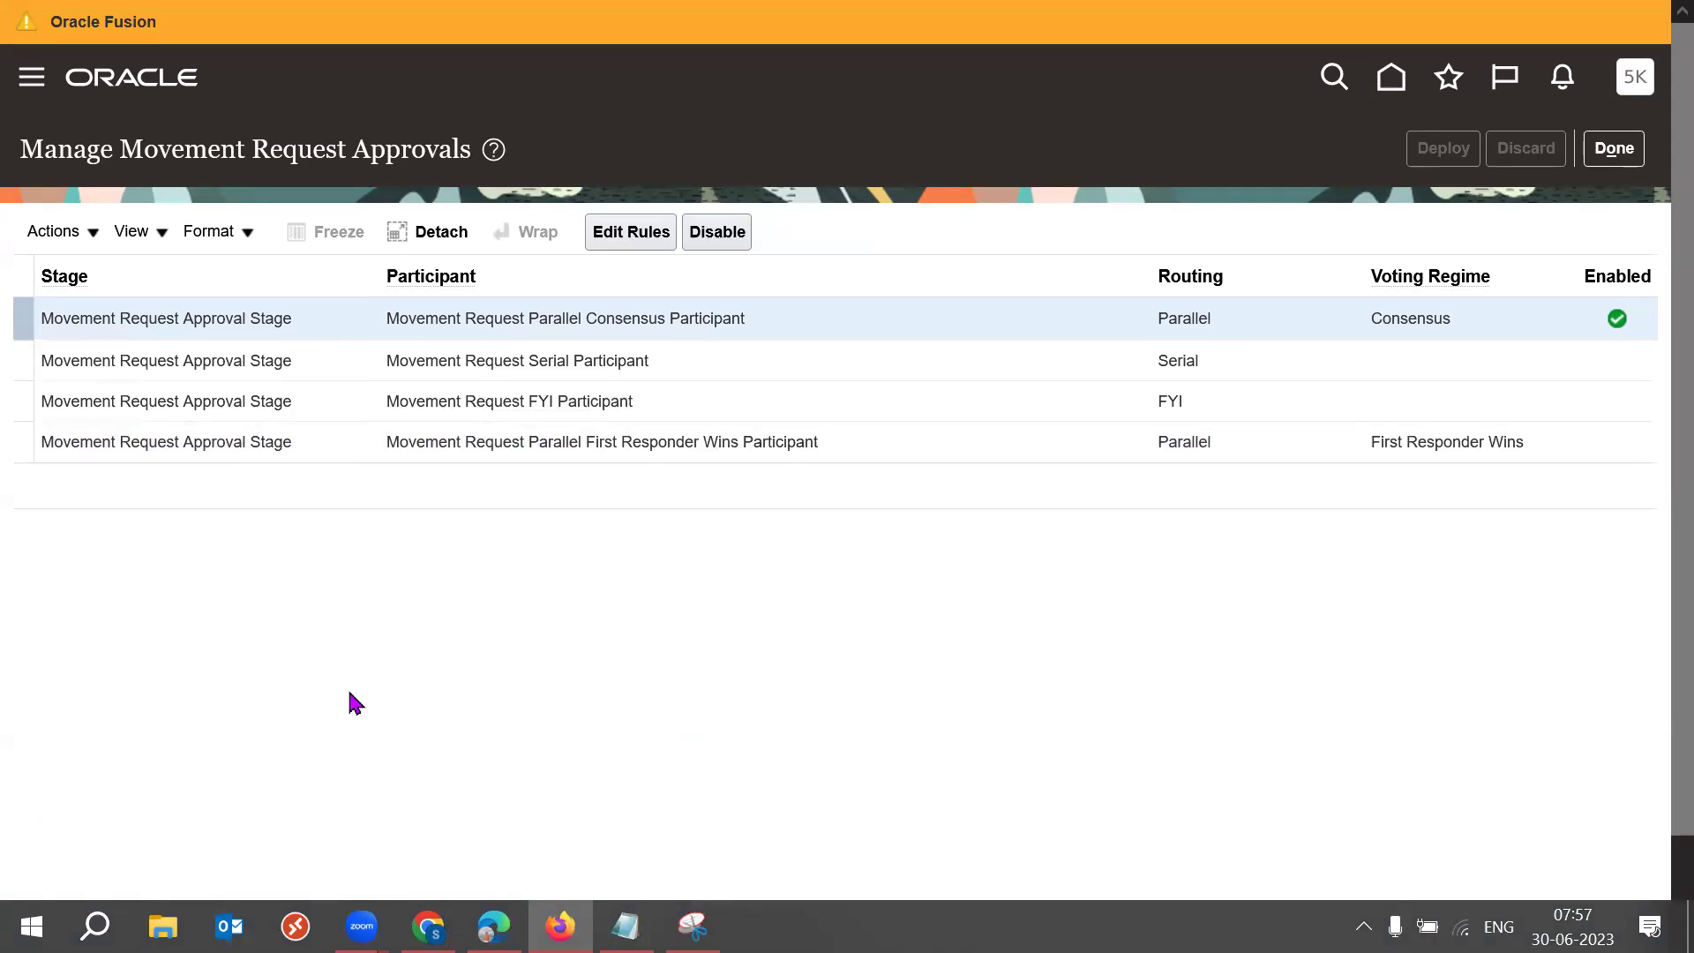
# Review the Stage, Participant, Routing, Voting Regime and Enabled columns, then select Parallel Consensus.
pyautogui.click(71, 270)
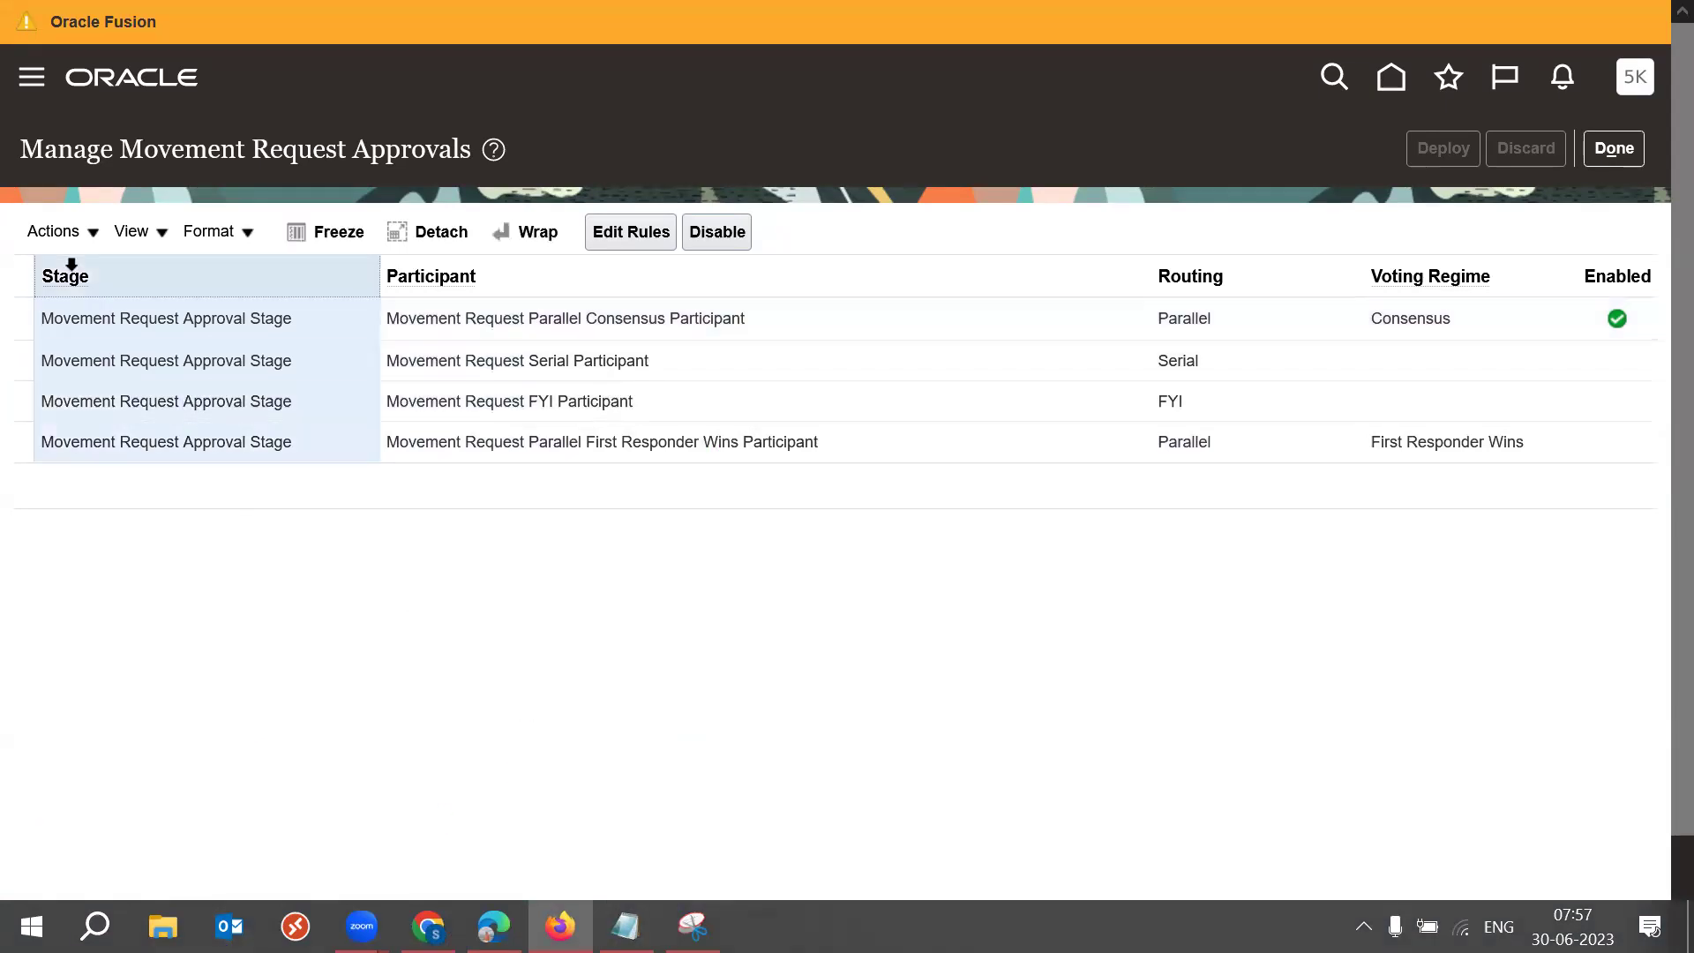
pyautogui.click(459, 271)
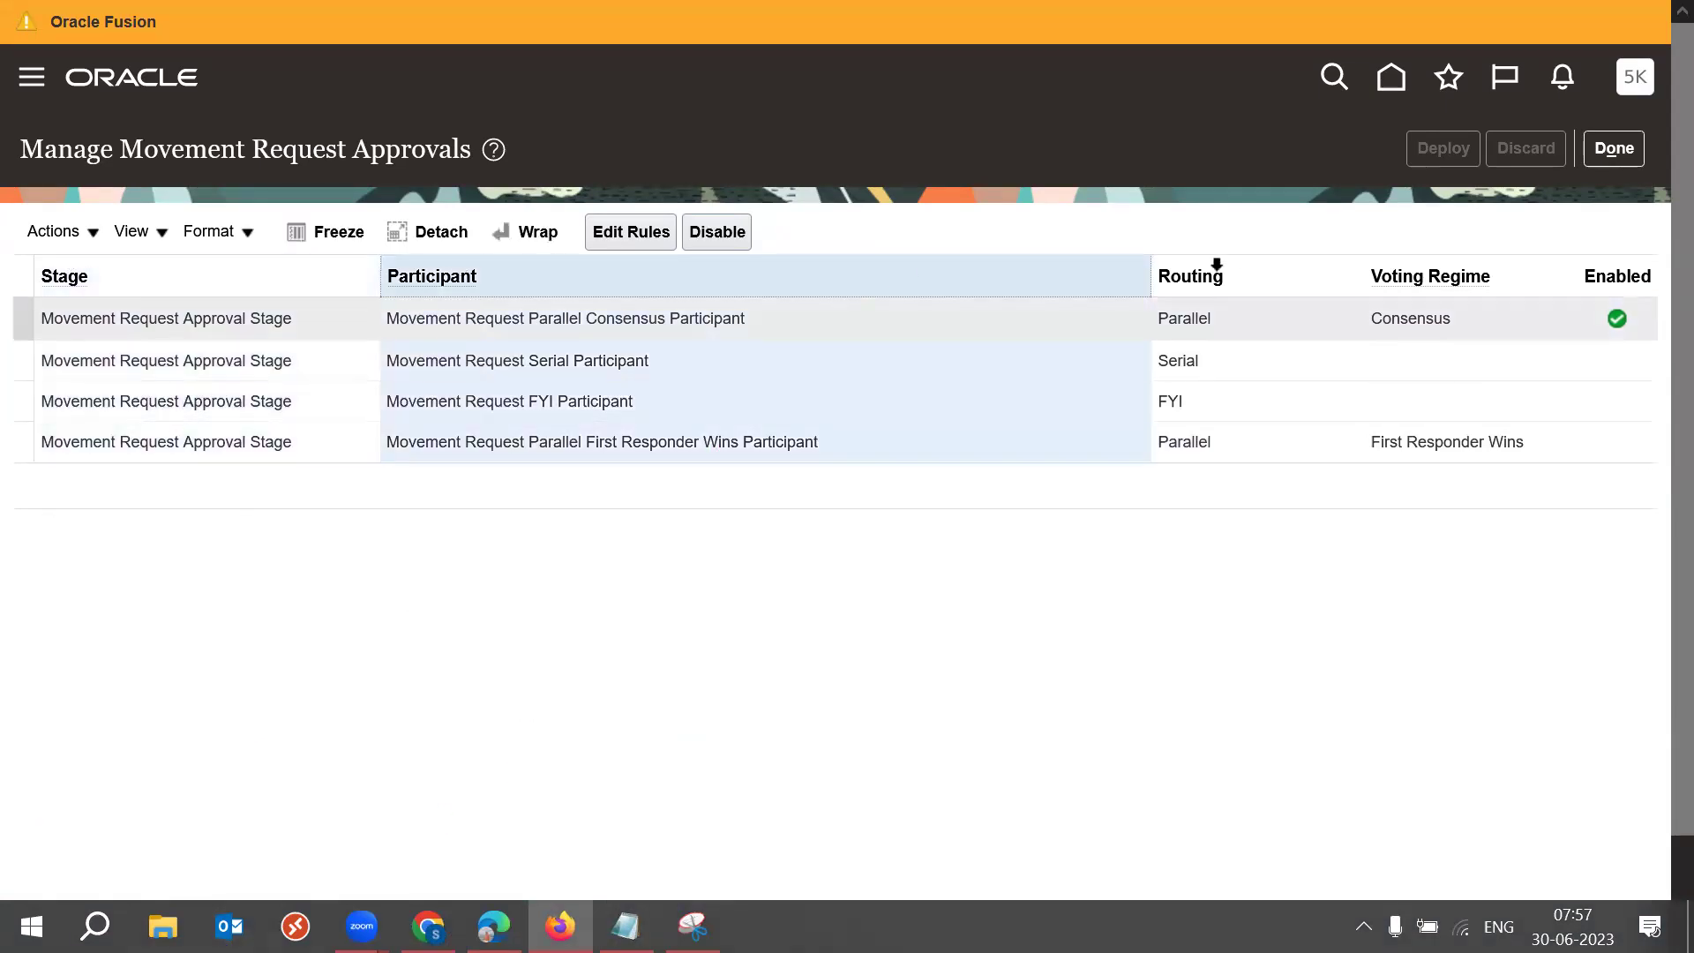
pyautogui.click(1188, 260)
pyautogui.click(1424, 269)
pyautogui.click(1595, 279)
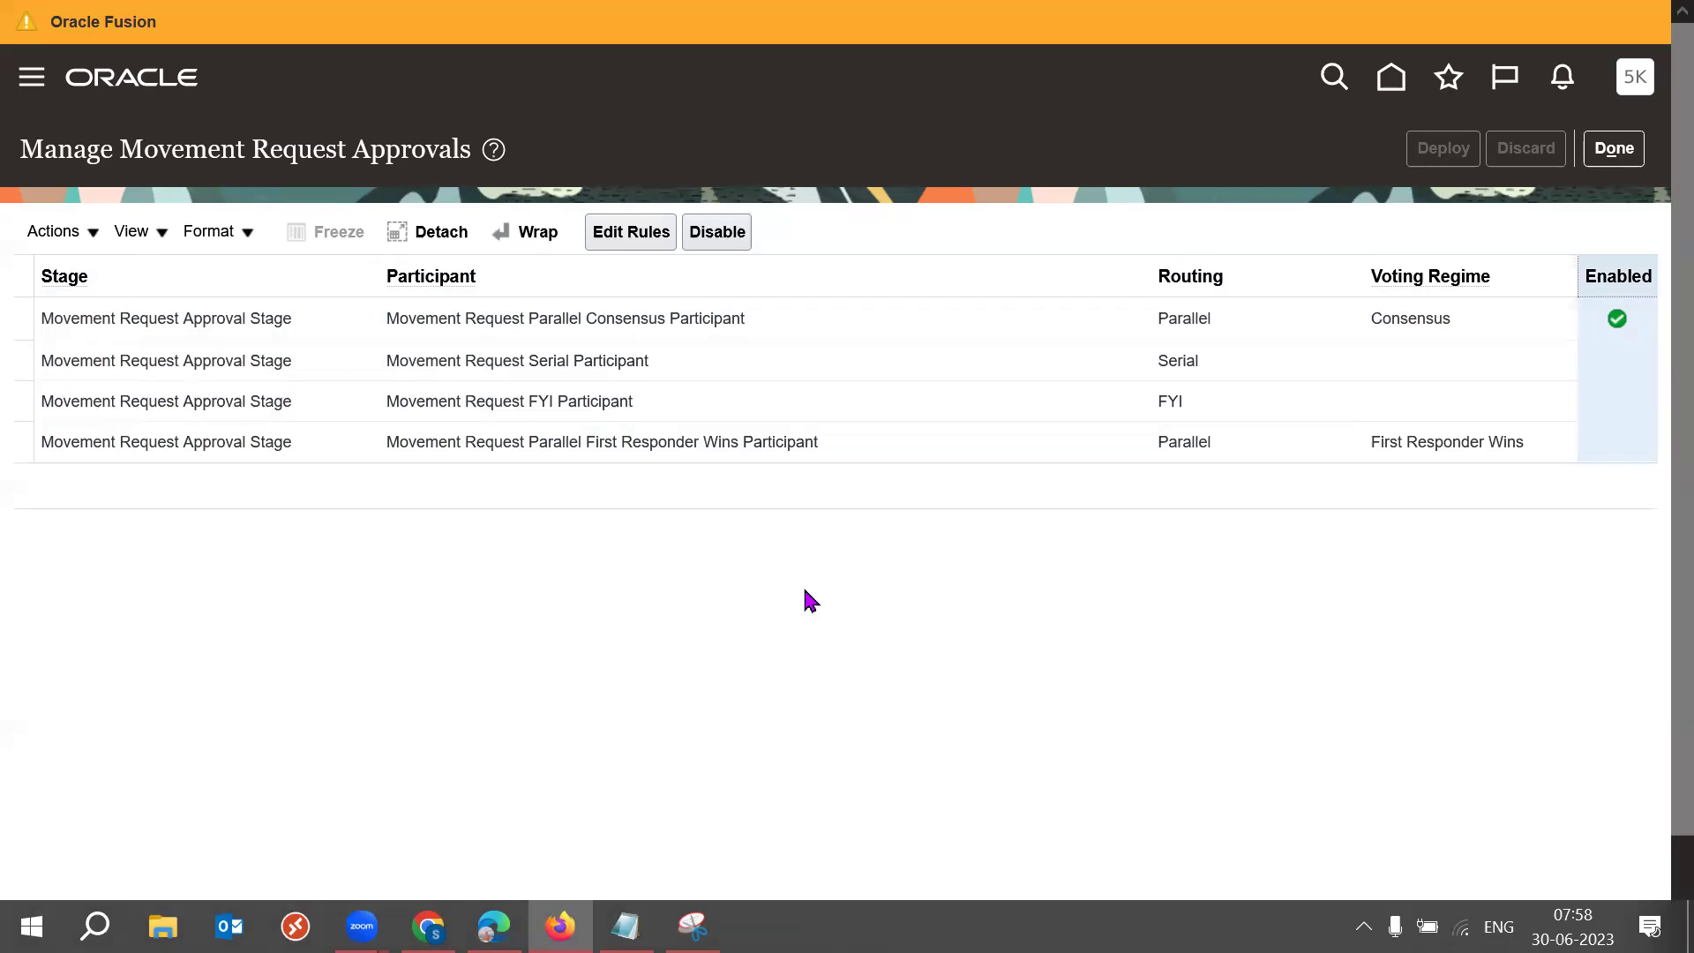
pyautogui.click(675, 318)
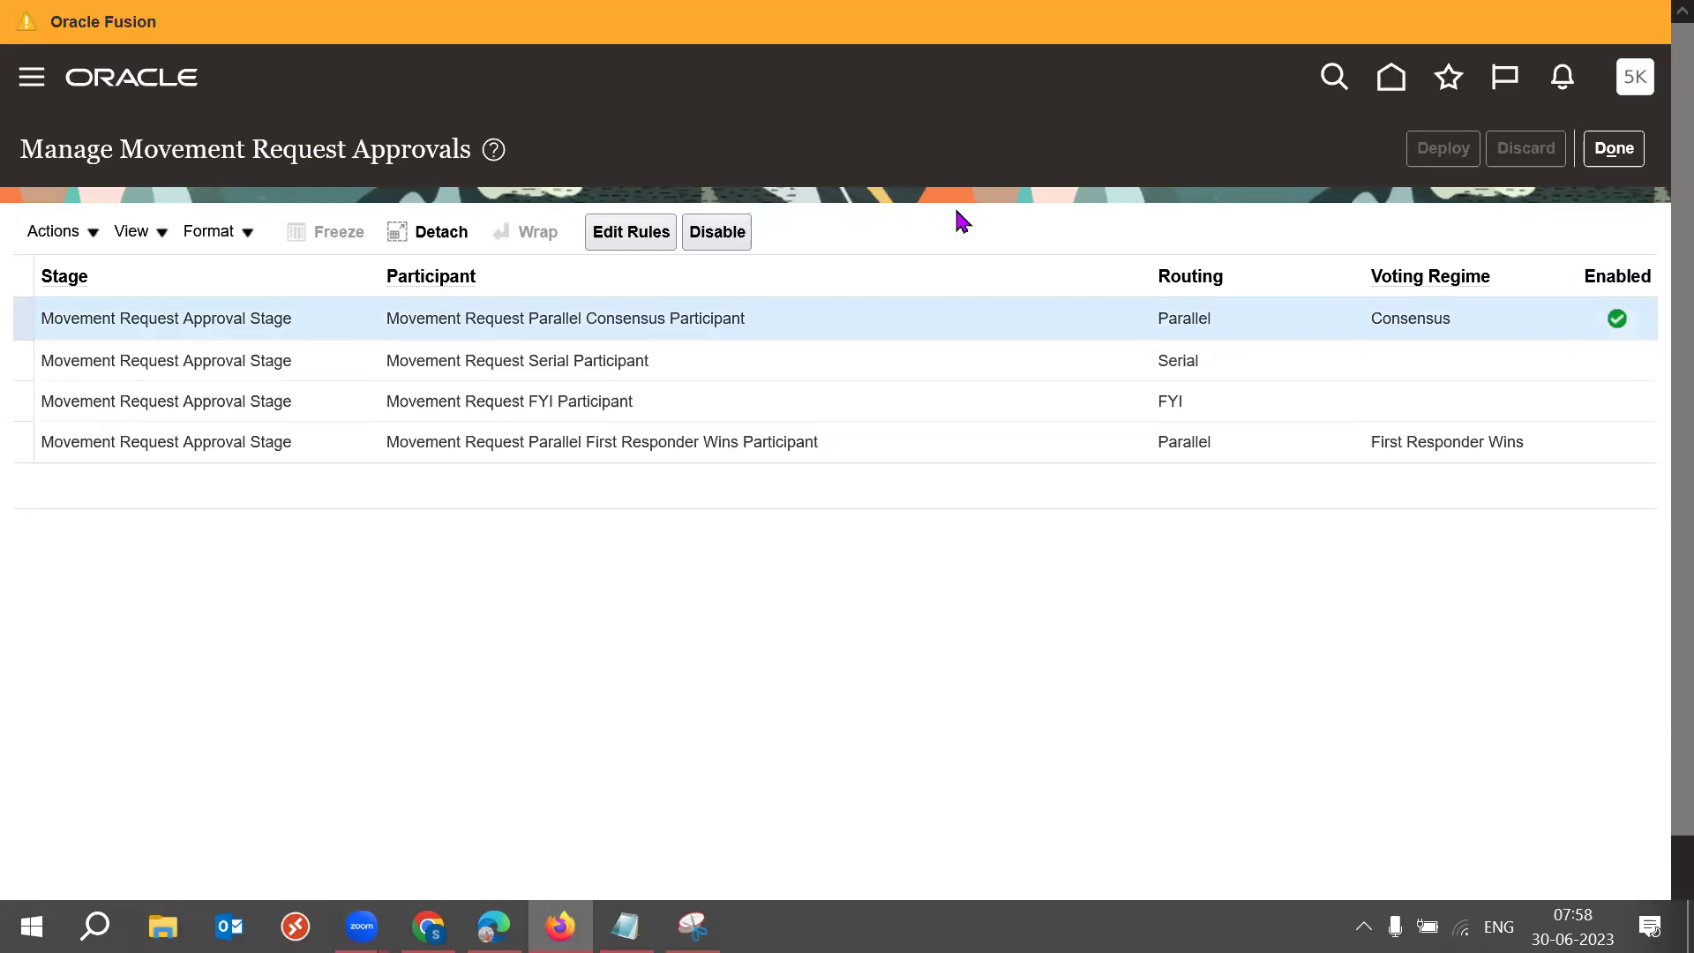
# Review the Parallel Consensus rule's Automatic action with Approved outcome.
pyautogui.click(632, 232)
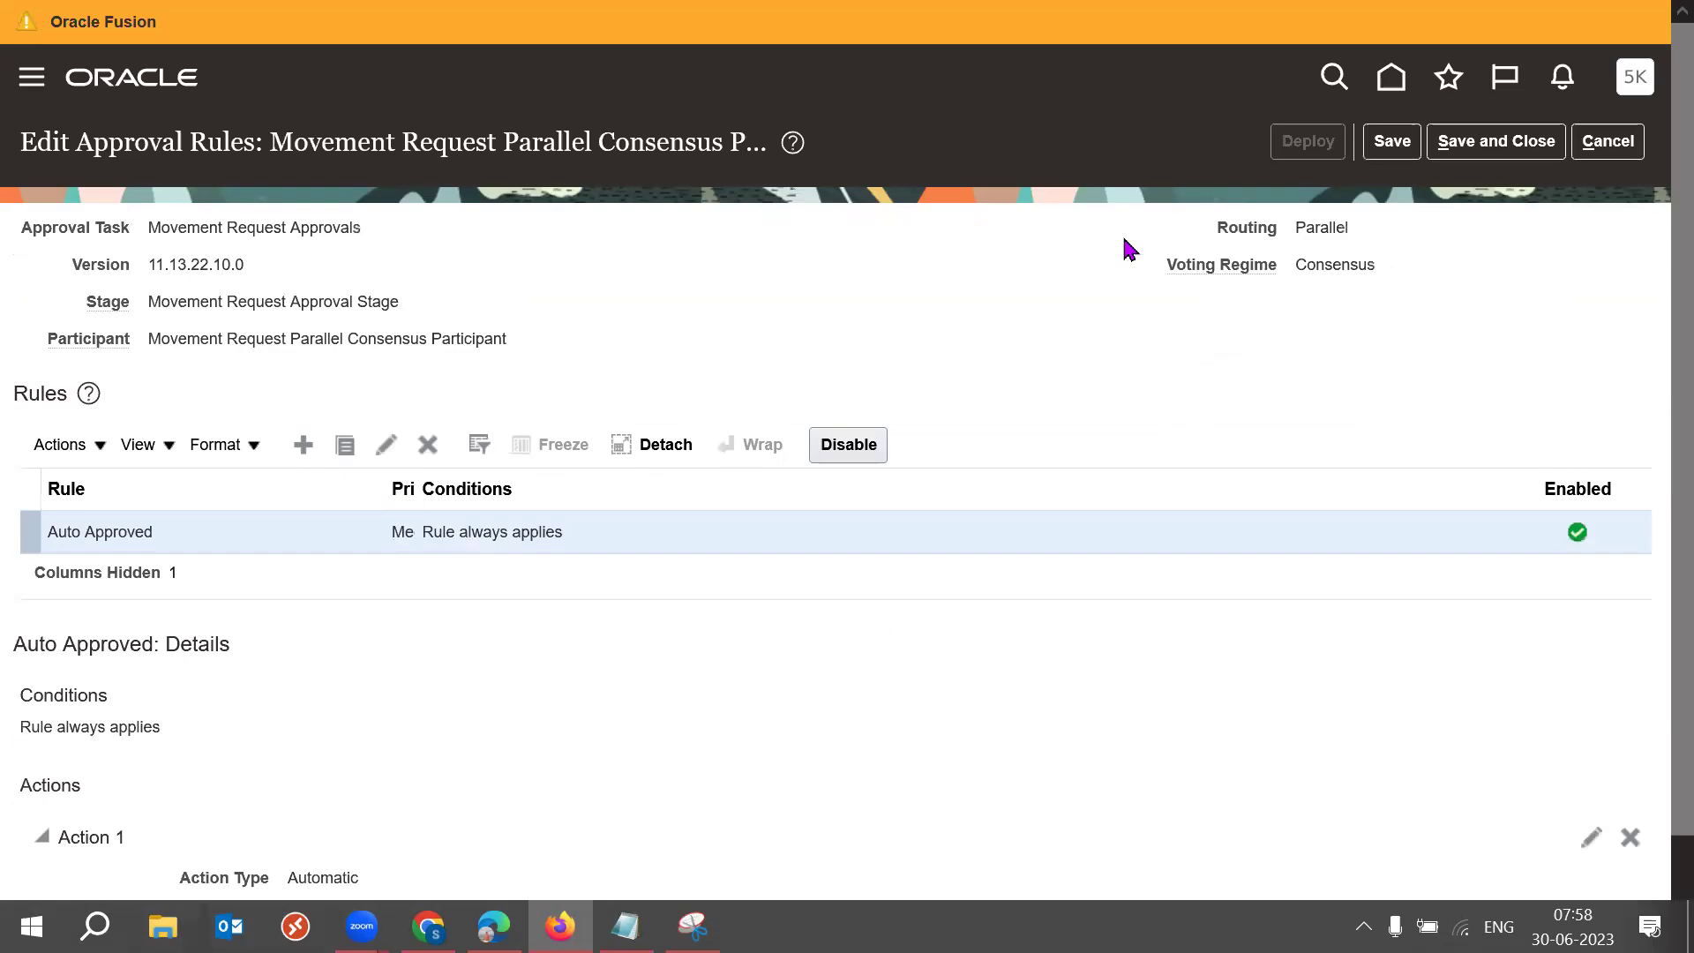
pyautogui.scroll(-2, 1653, 560)
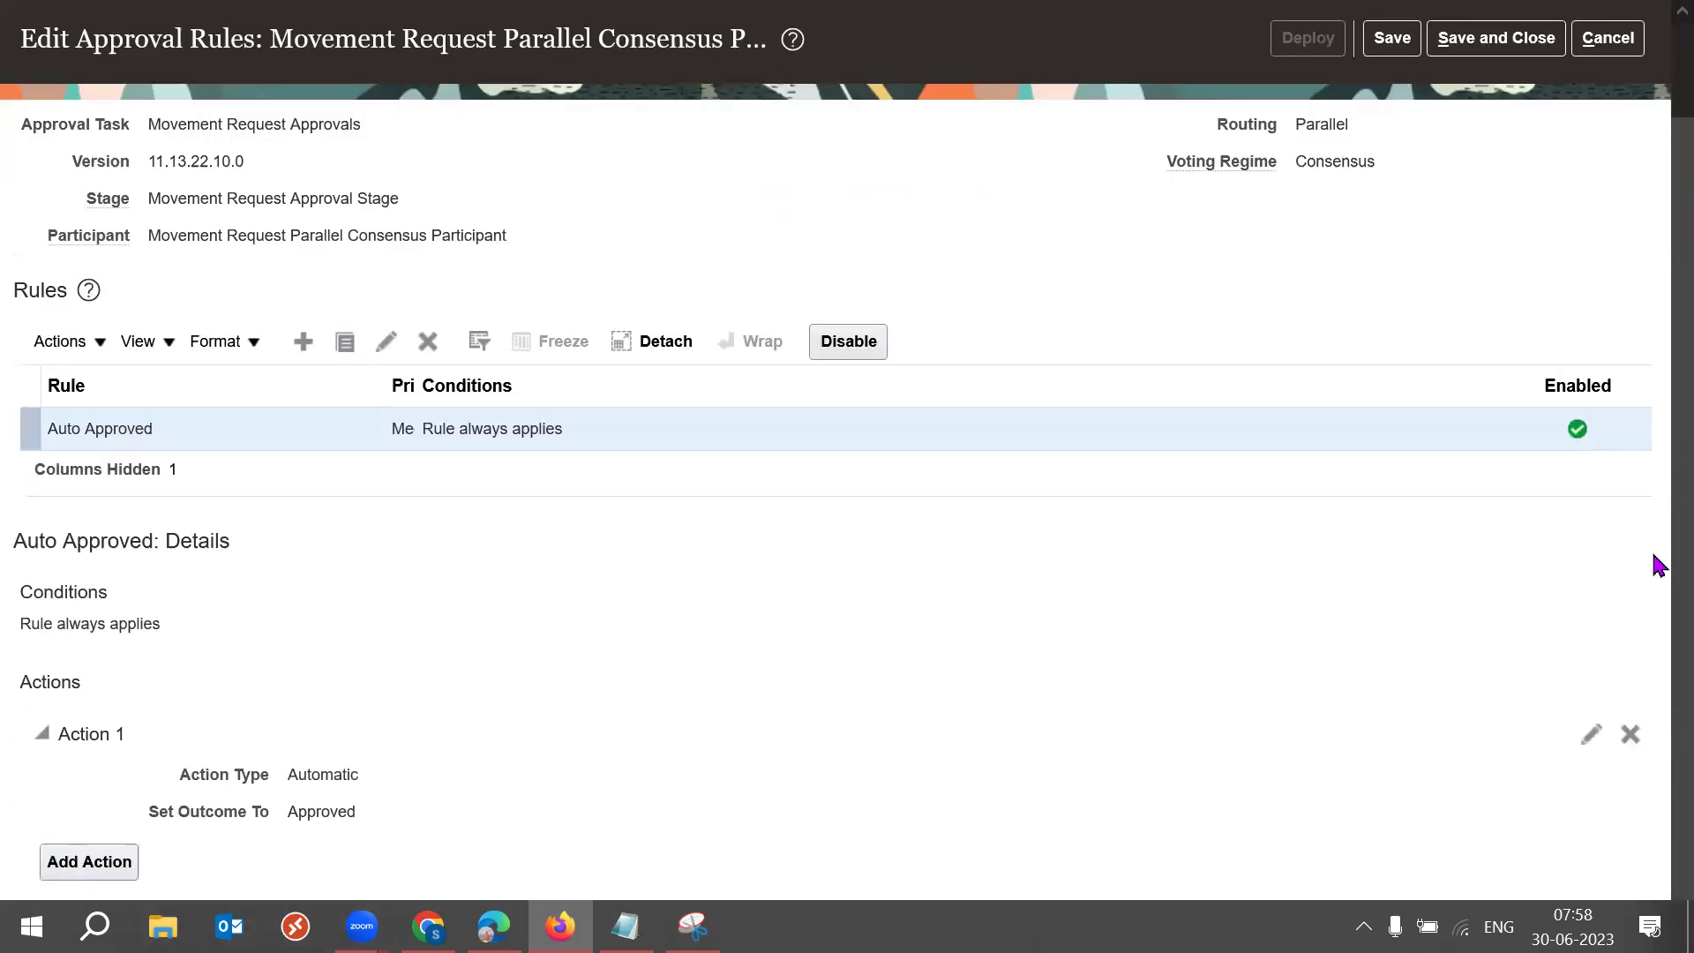
pyautogui.moveTo(287, 771); pyautogui.dragTo(351, 778)
pyautogui.click(312, 803)
pyautogui.doubleClick(313, 803)
pyautogui.doubleClick(309, 775)
pyautogui.doubleClick(320, 808)
pyautogui.click(852, 745)
# Cancel out of the approval rules and exit full screen.
pyautogui.scroll(2, 1653, 594)
pyautogui.click(1608, 142)
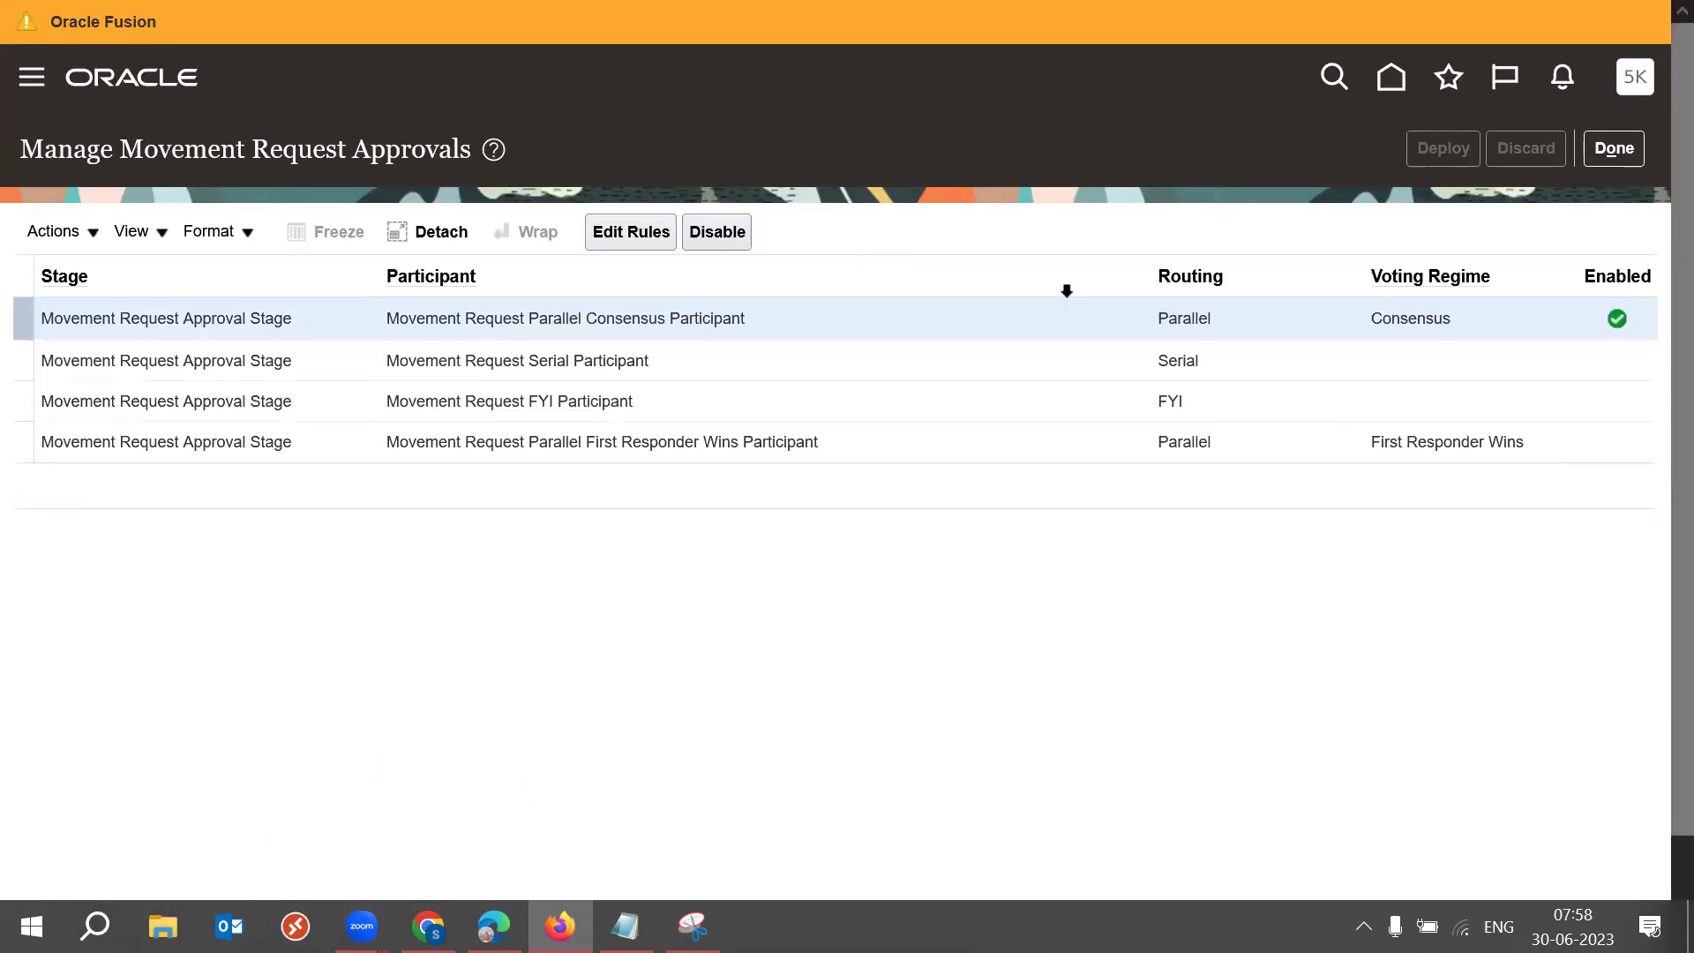
pyautogui.press('F11')
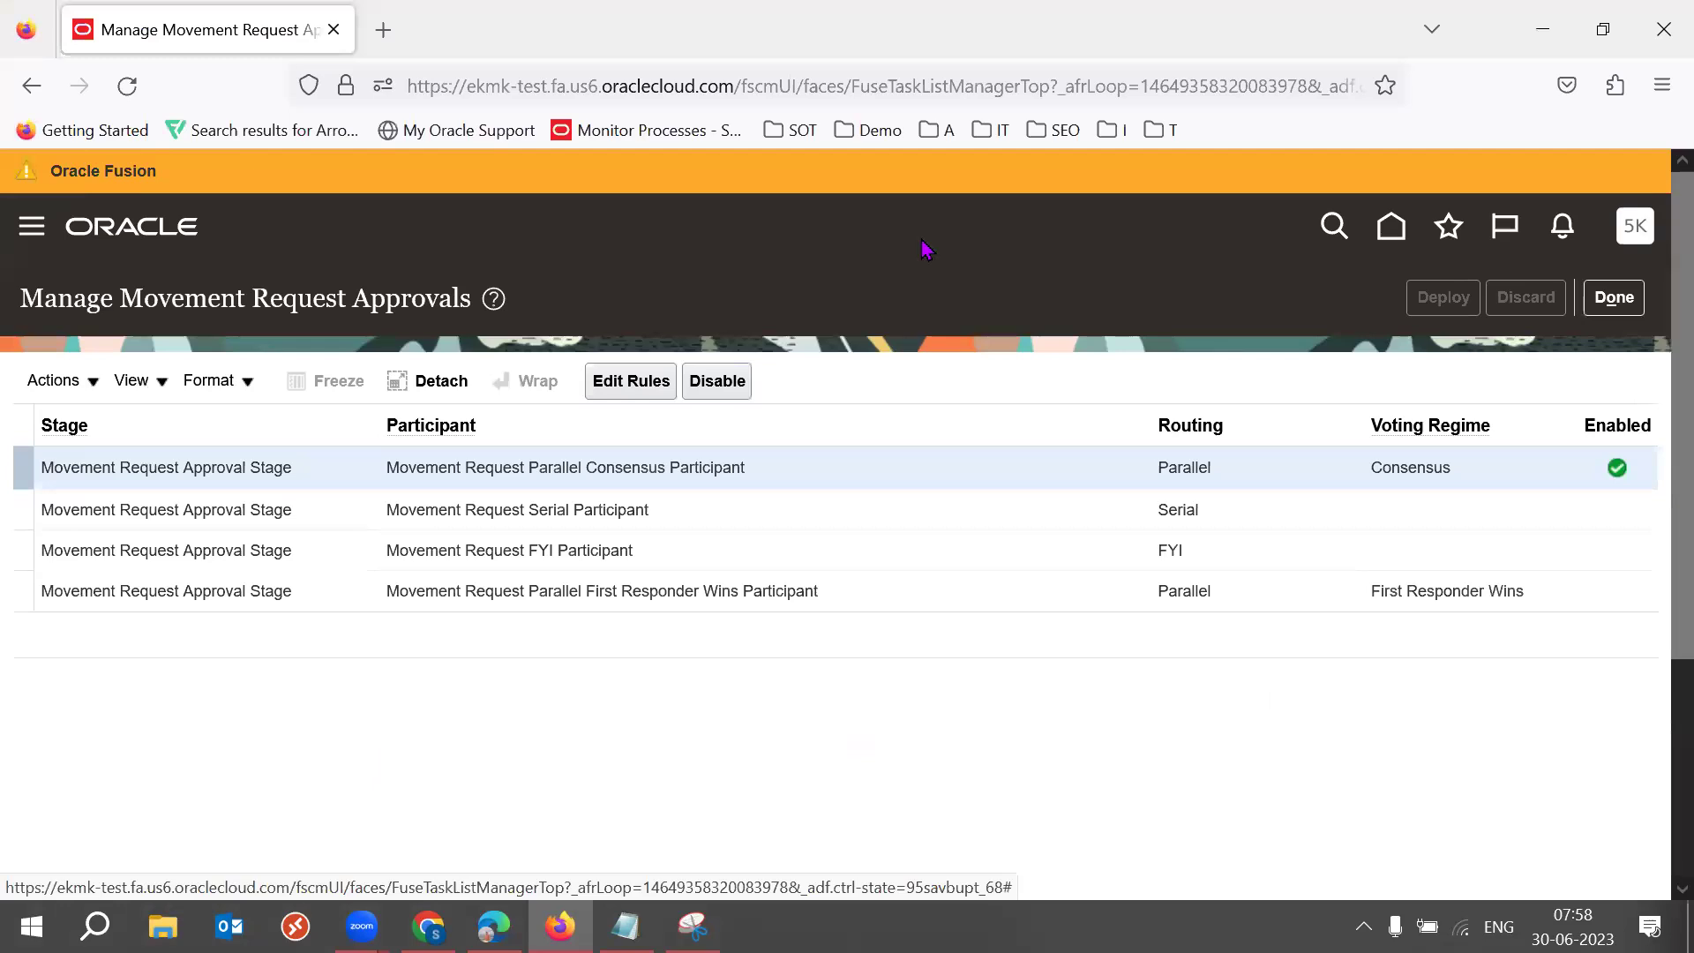
# Sign in to the ehqj-test environment in a new tab and go to Setup and Maintenance.
pyautogui.click(383, 30)
pyautogui.write('eh')
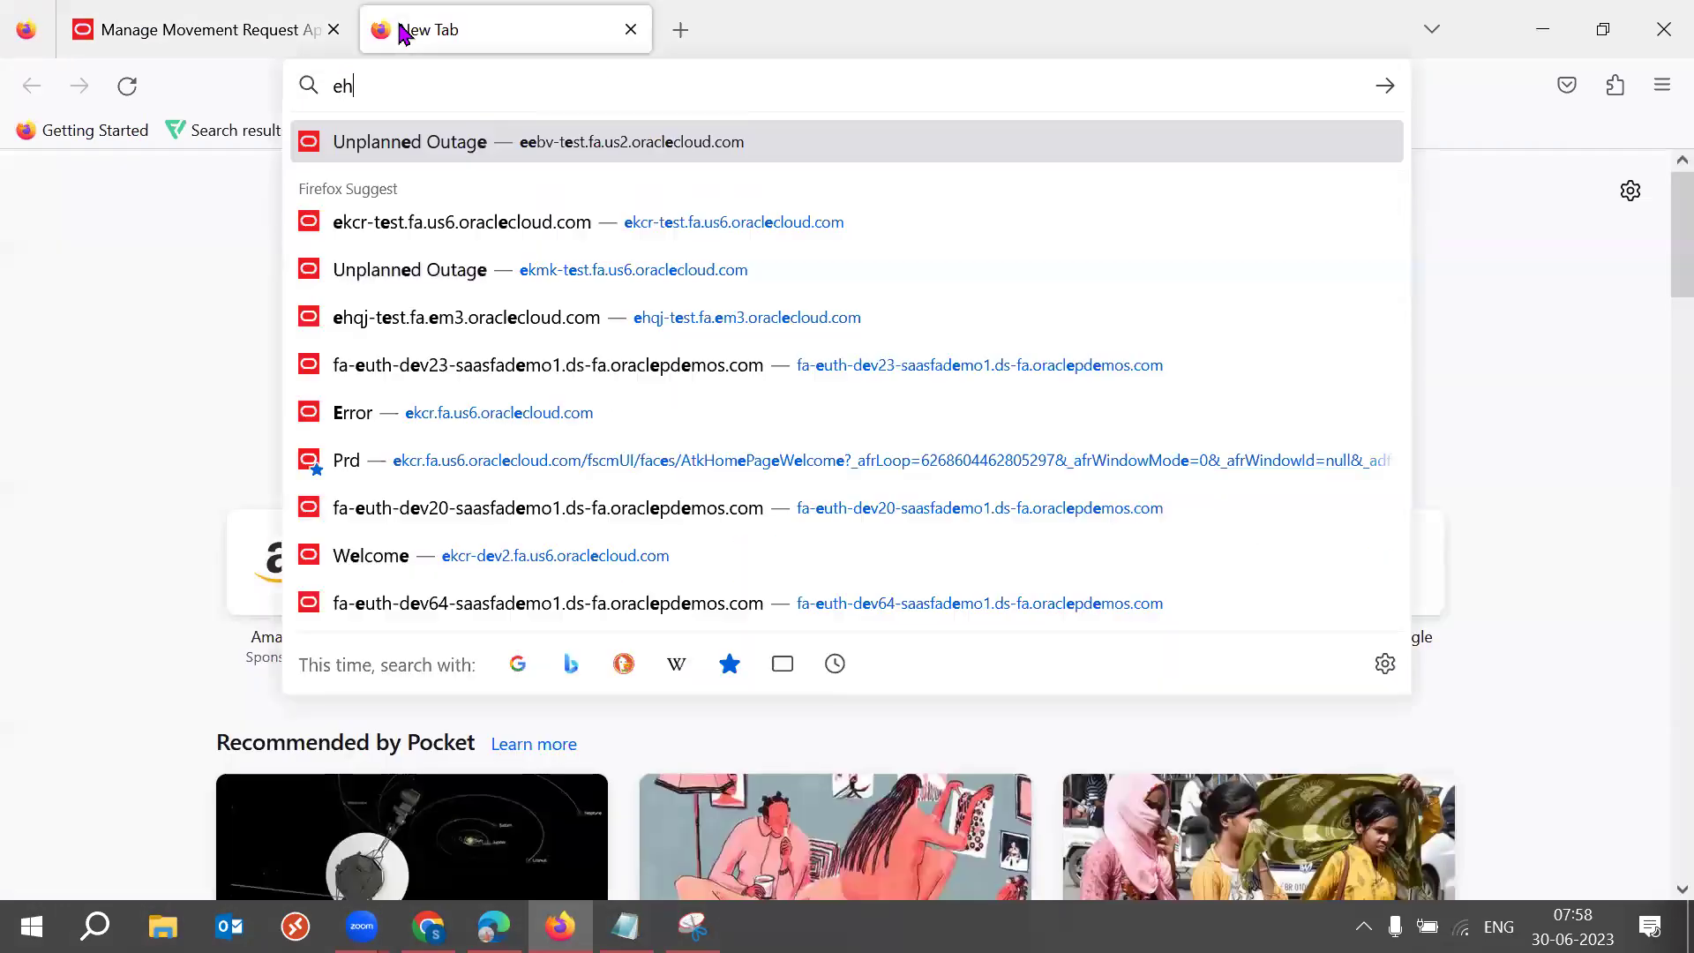
pyautogui.press('Return')
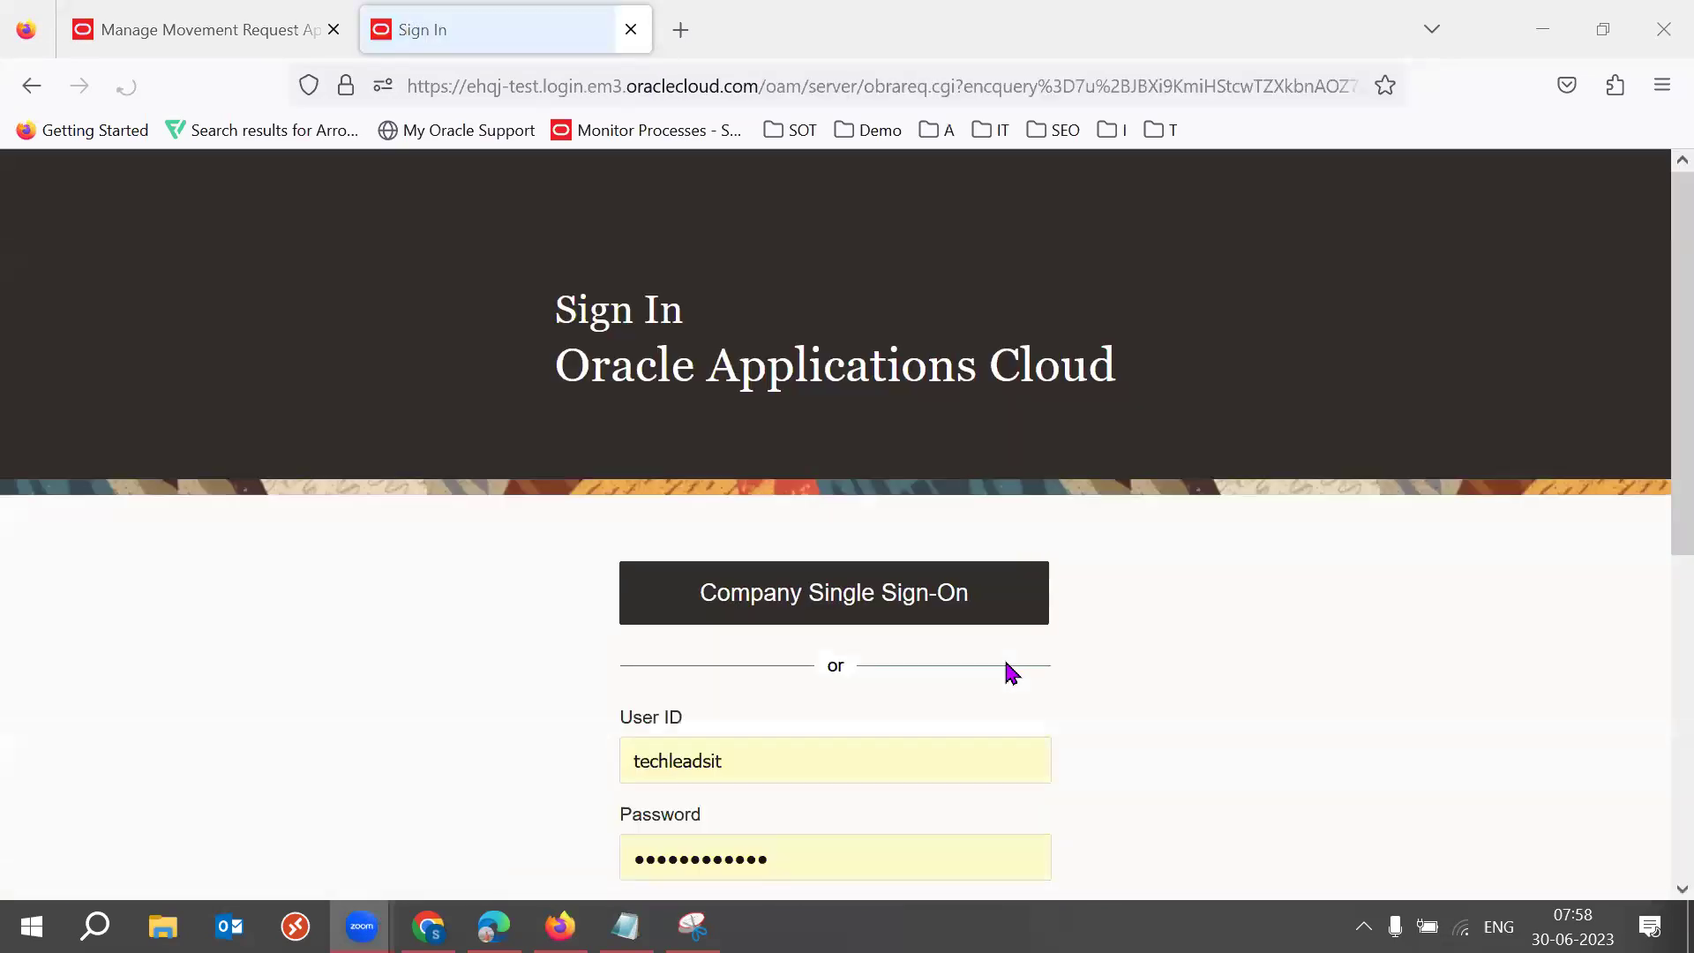
pyautogui.scroll(-2, 893, 809)
pyautogui.click(856, 792)
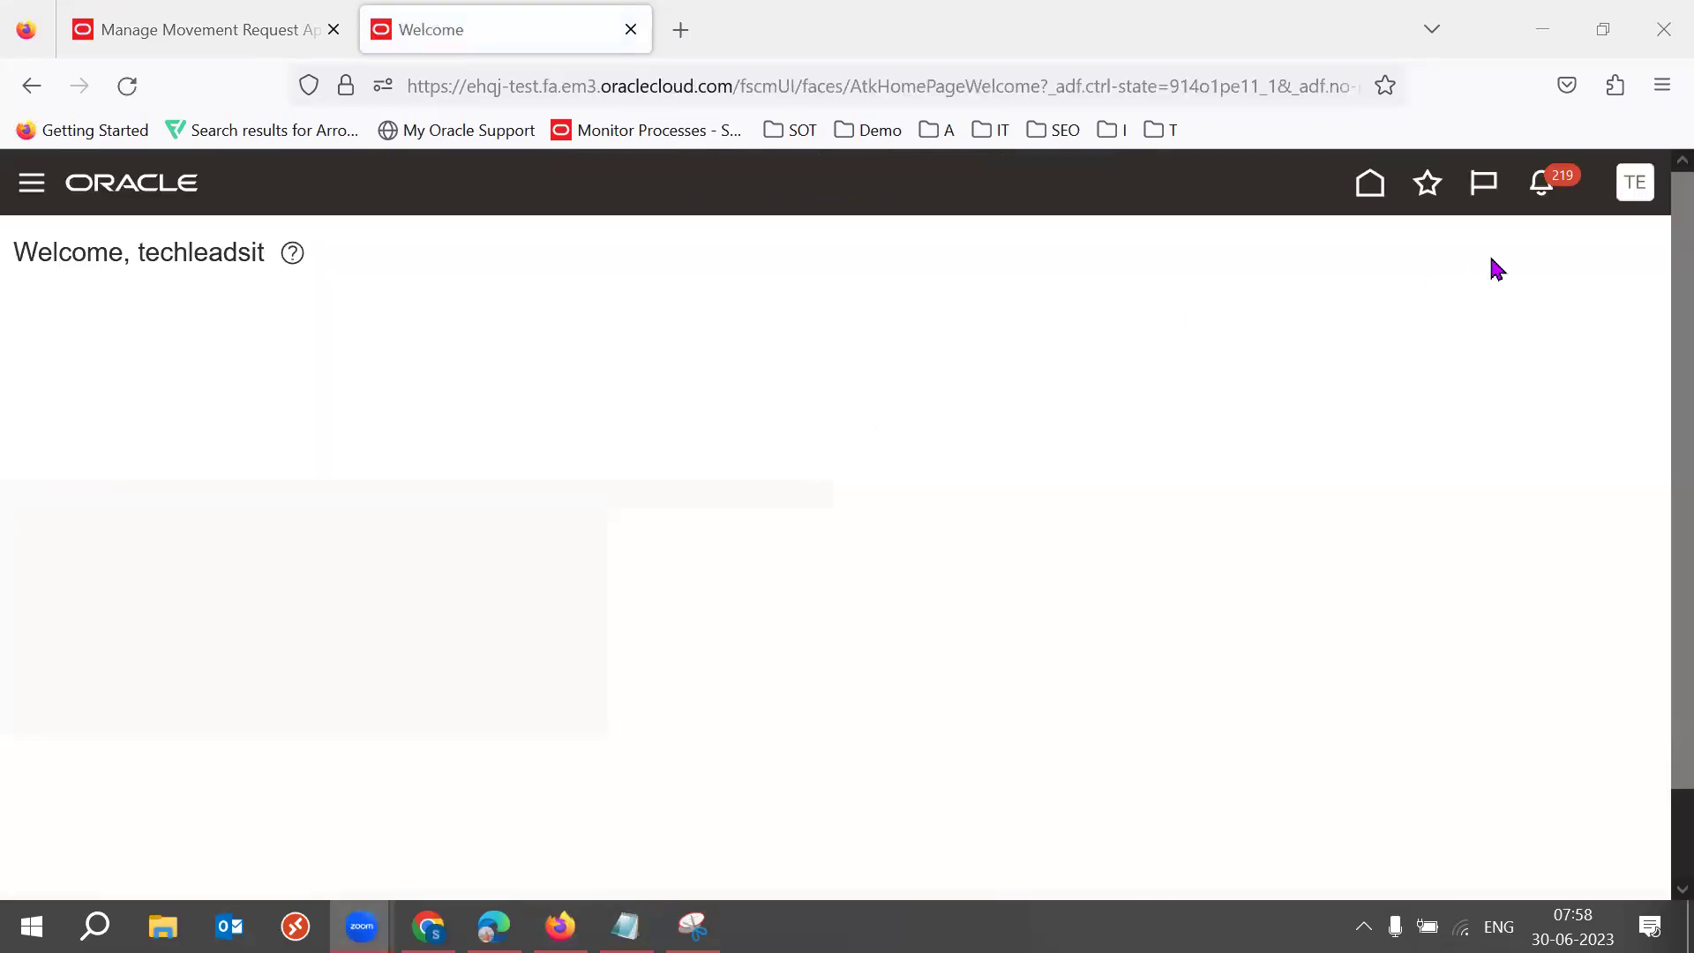
pyautogui.click(1634, 183)
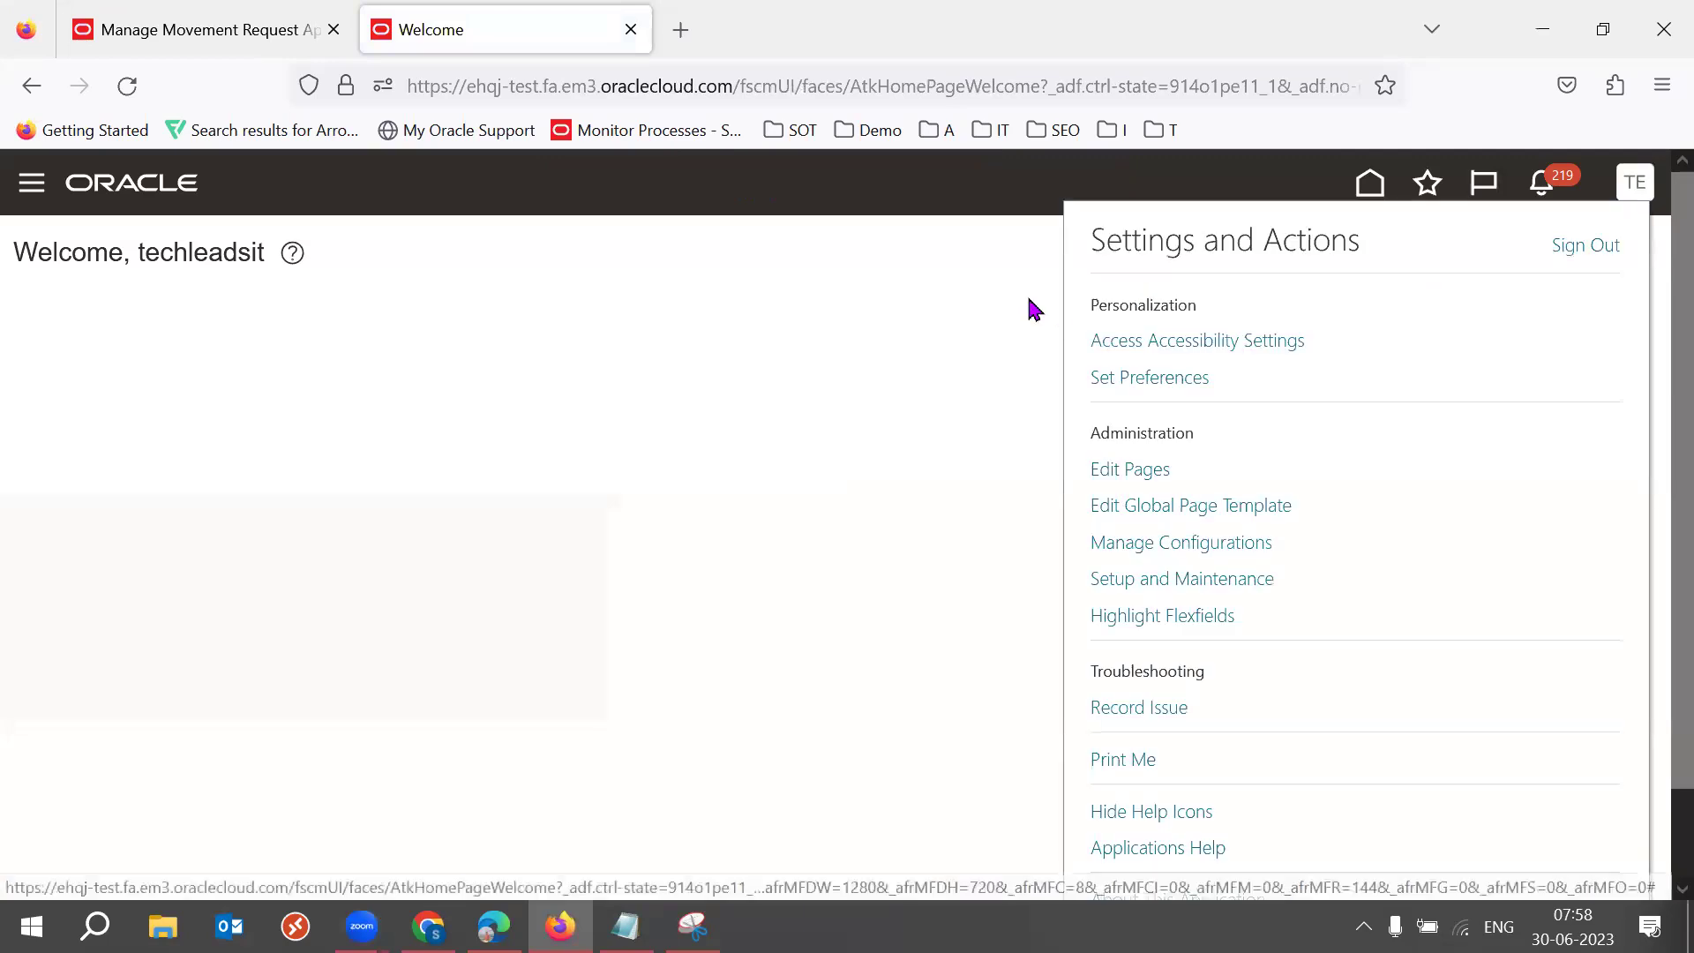
pyautogui.click(1205, 579)
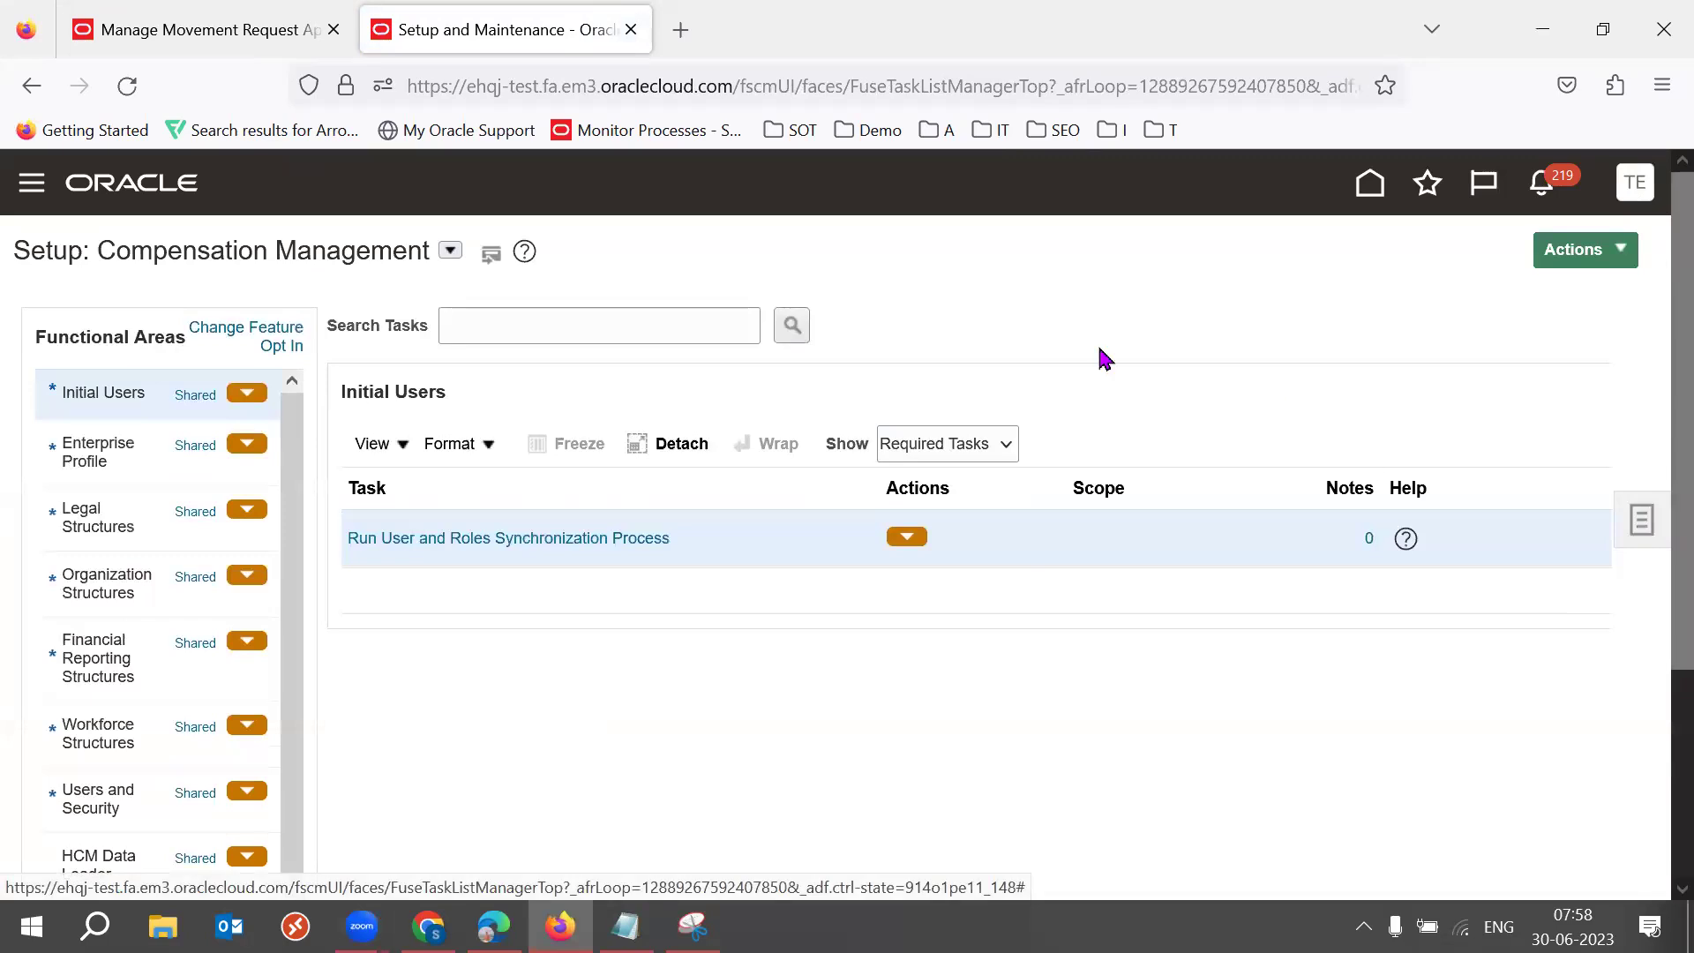
# Search 'Manage Move' and open Manage Movement Request Approvals in the second environment.
pyautogui.click(1580, 250)
pyautogui.click(1474, 613)
pyautogui.click(685, 321)
pyautogui.write('Mana')
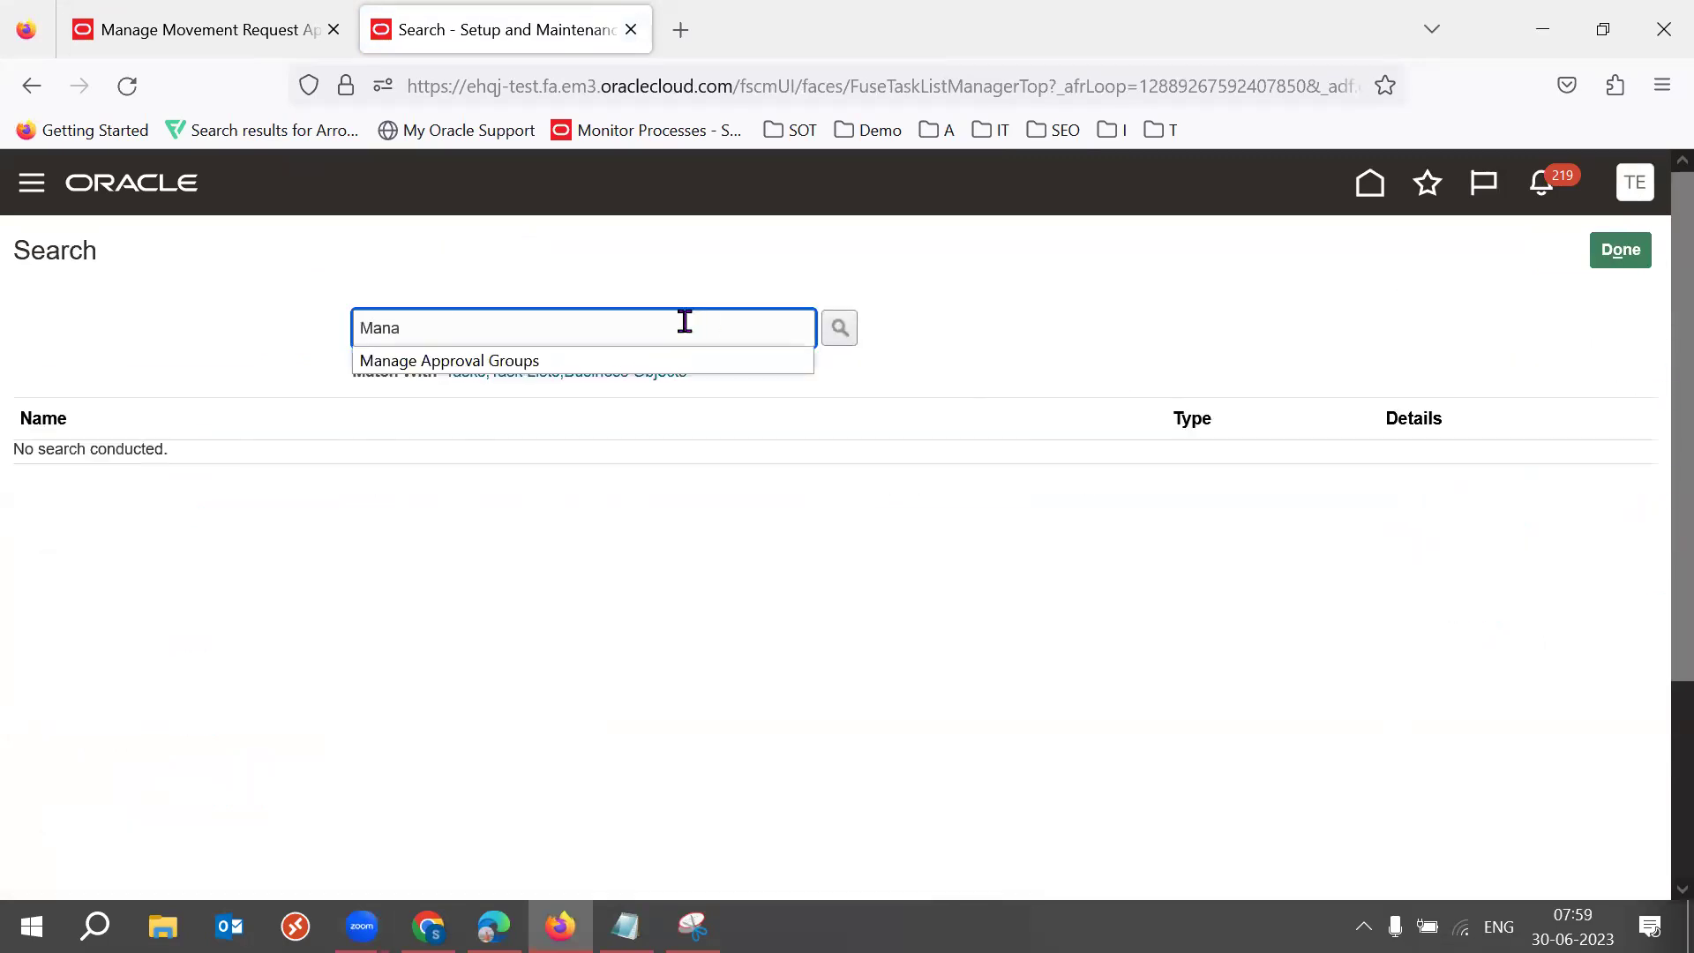
pyautogui.write('ge Move')
pyautogui.press('Return')
pyautogui.click(185, 461)
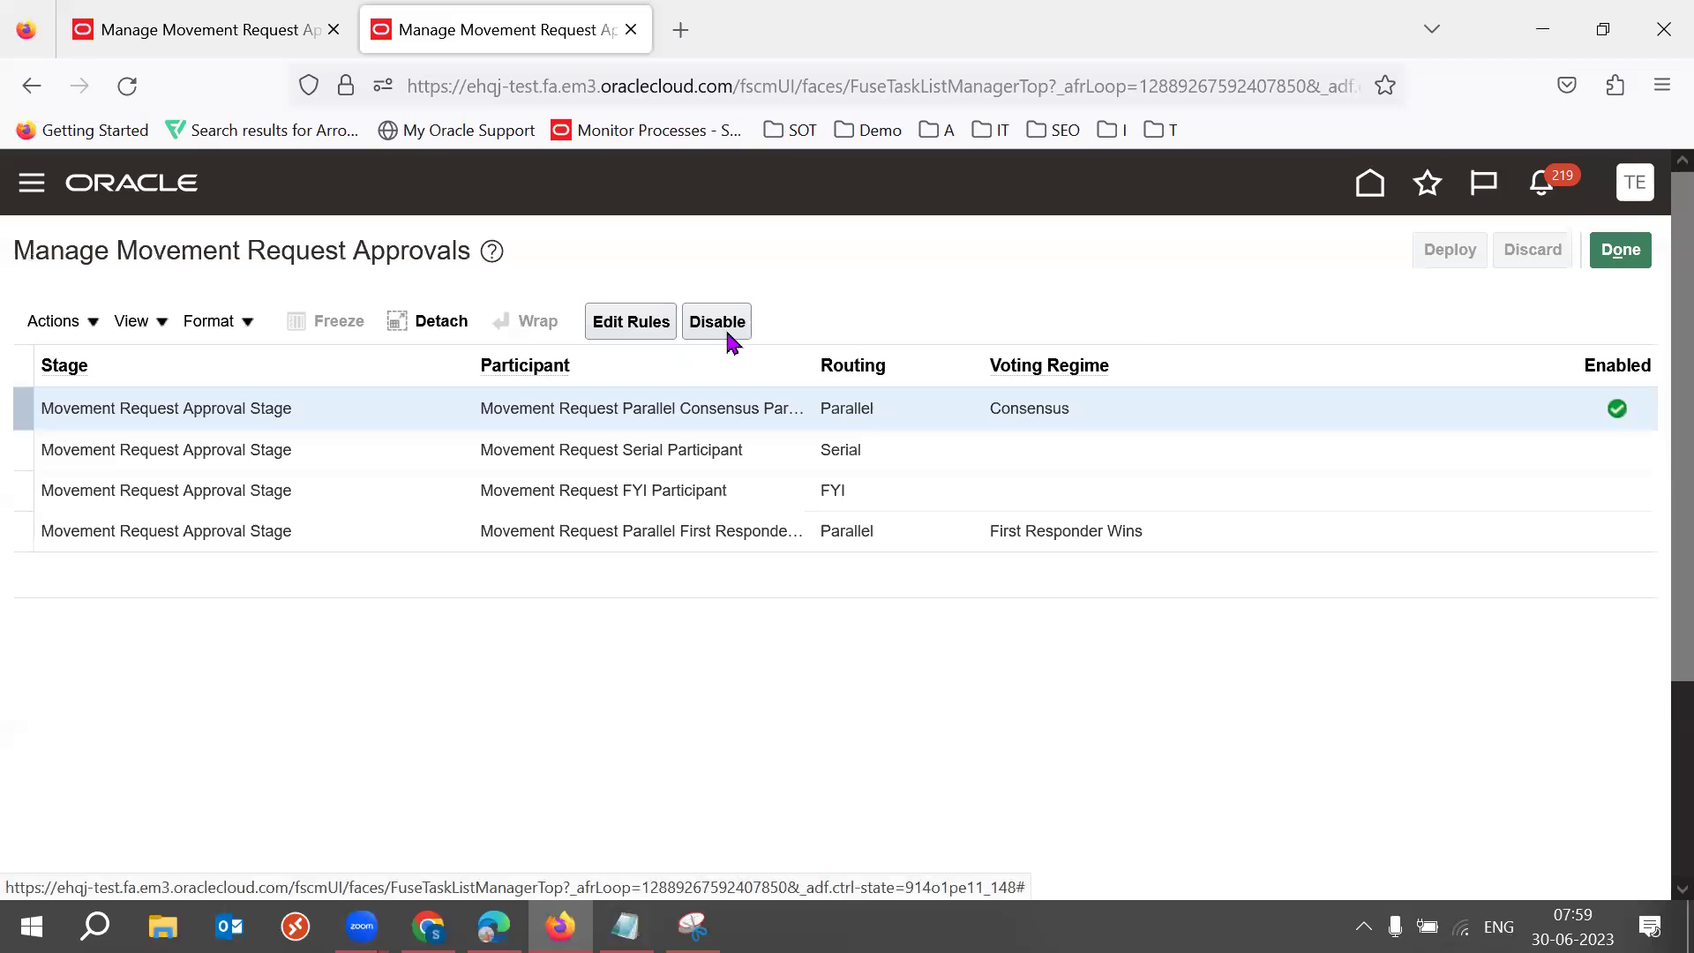
# Check the Parallel Consensus approval rules there, then cancel and close the approvals page.
pyautogui.click(649, 322)
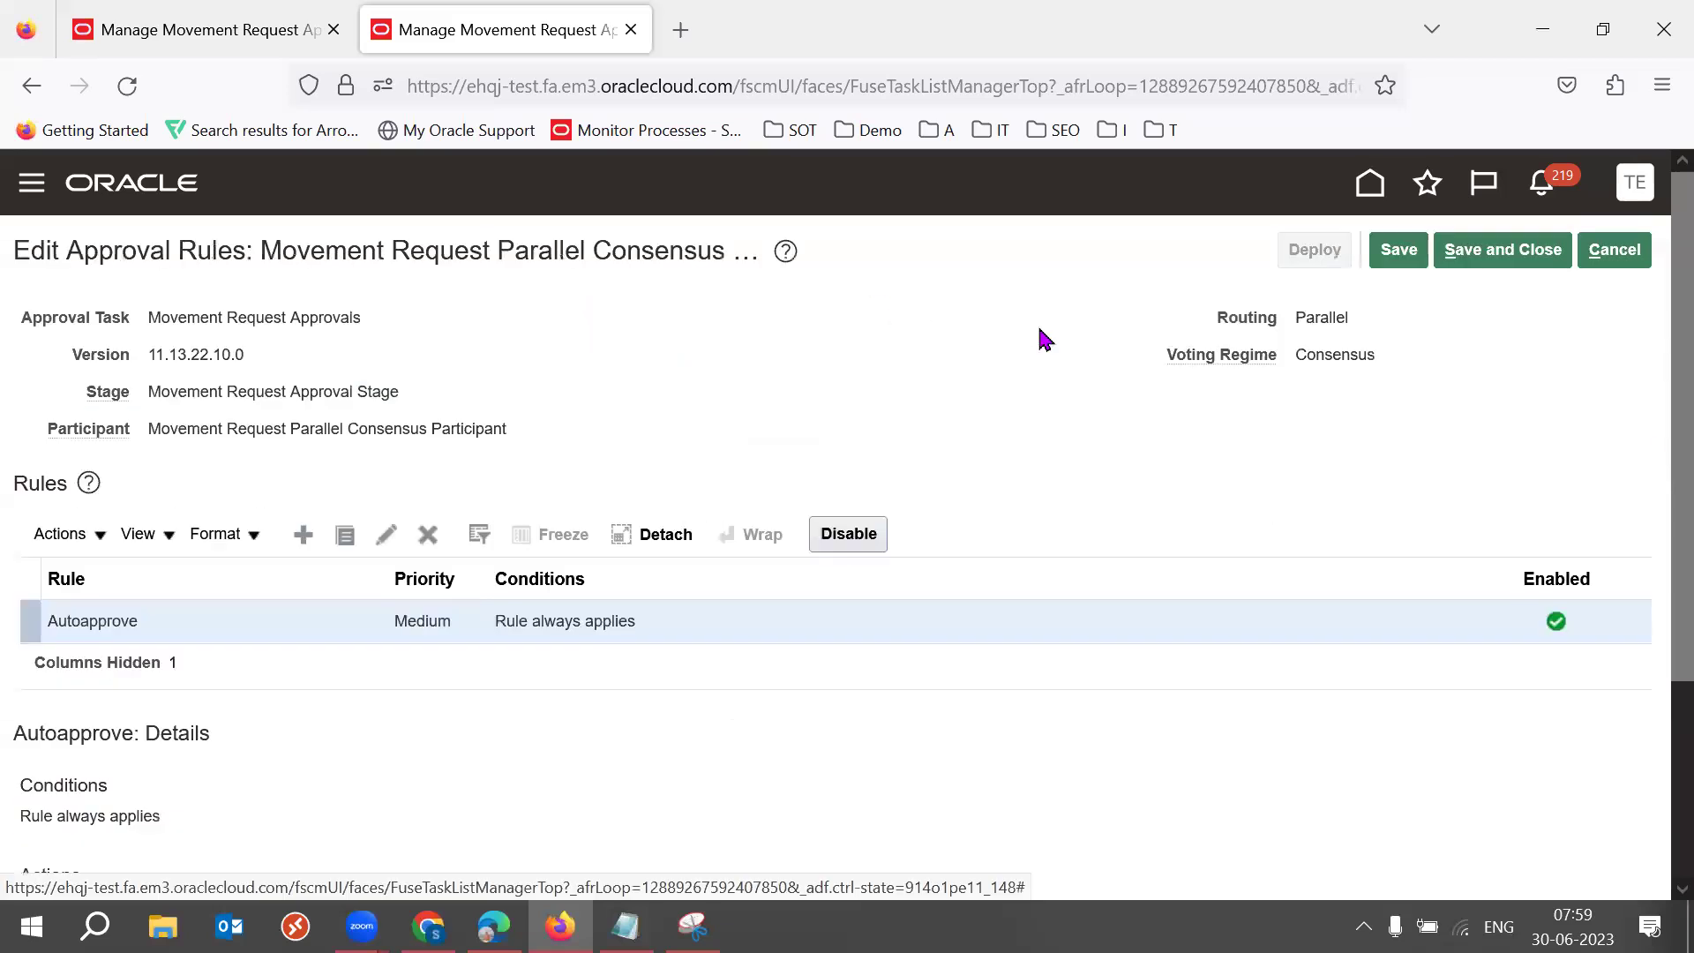
pyautogui.scroll(-3, 1657, 540)
pyautogui.scroll(5, 1657, 540)
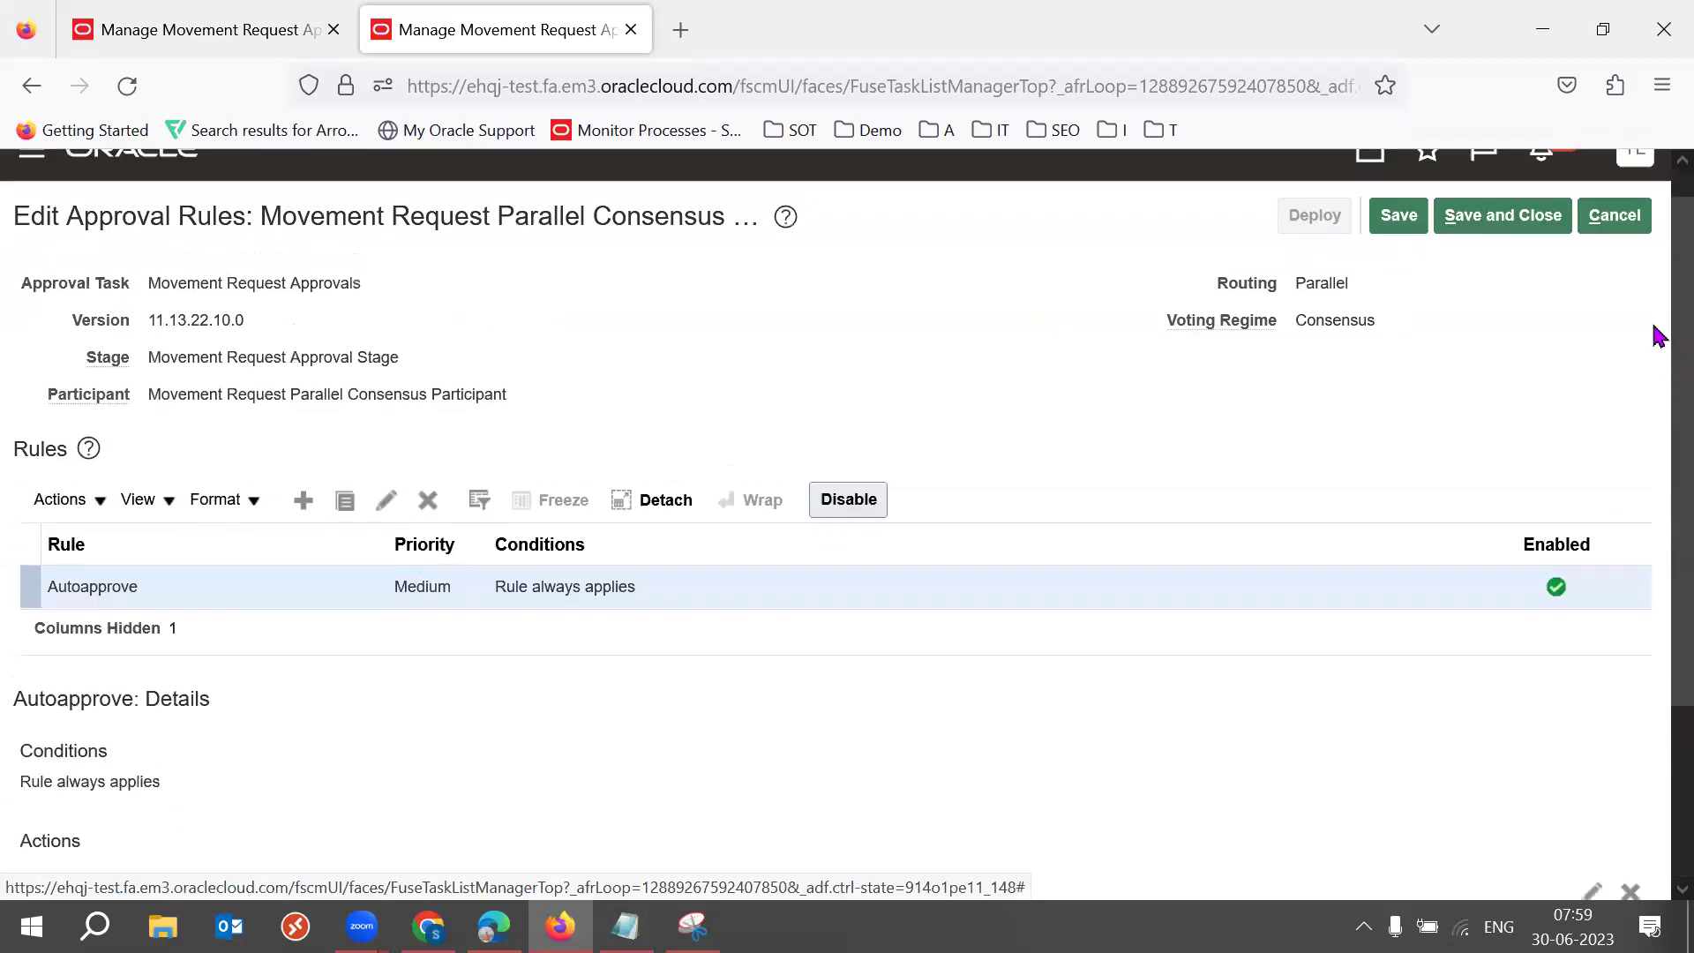
pyautogui.click(1615, 252)
pyautogui.click(1621, 249)
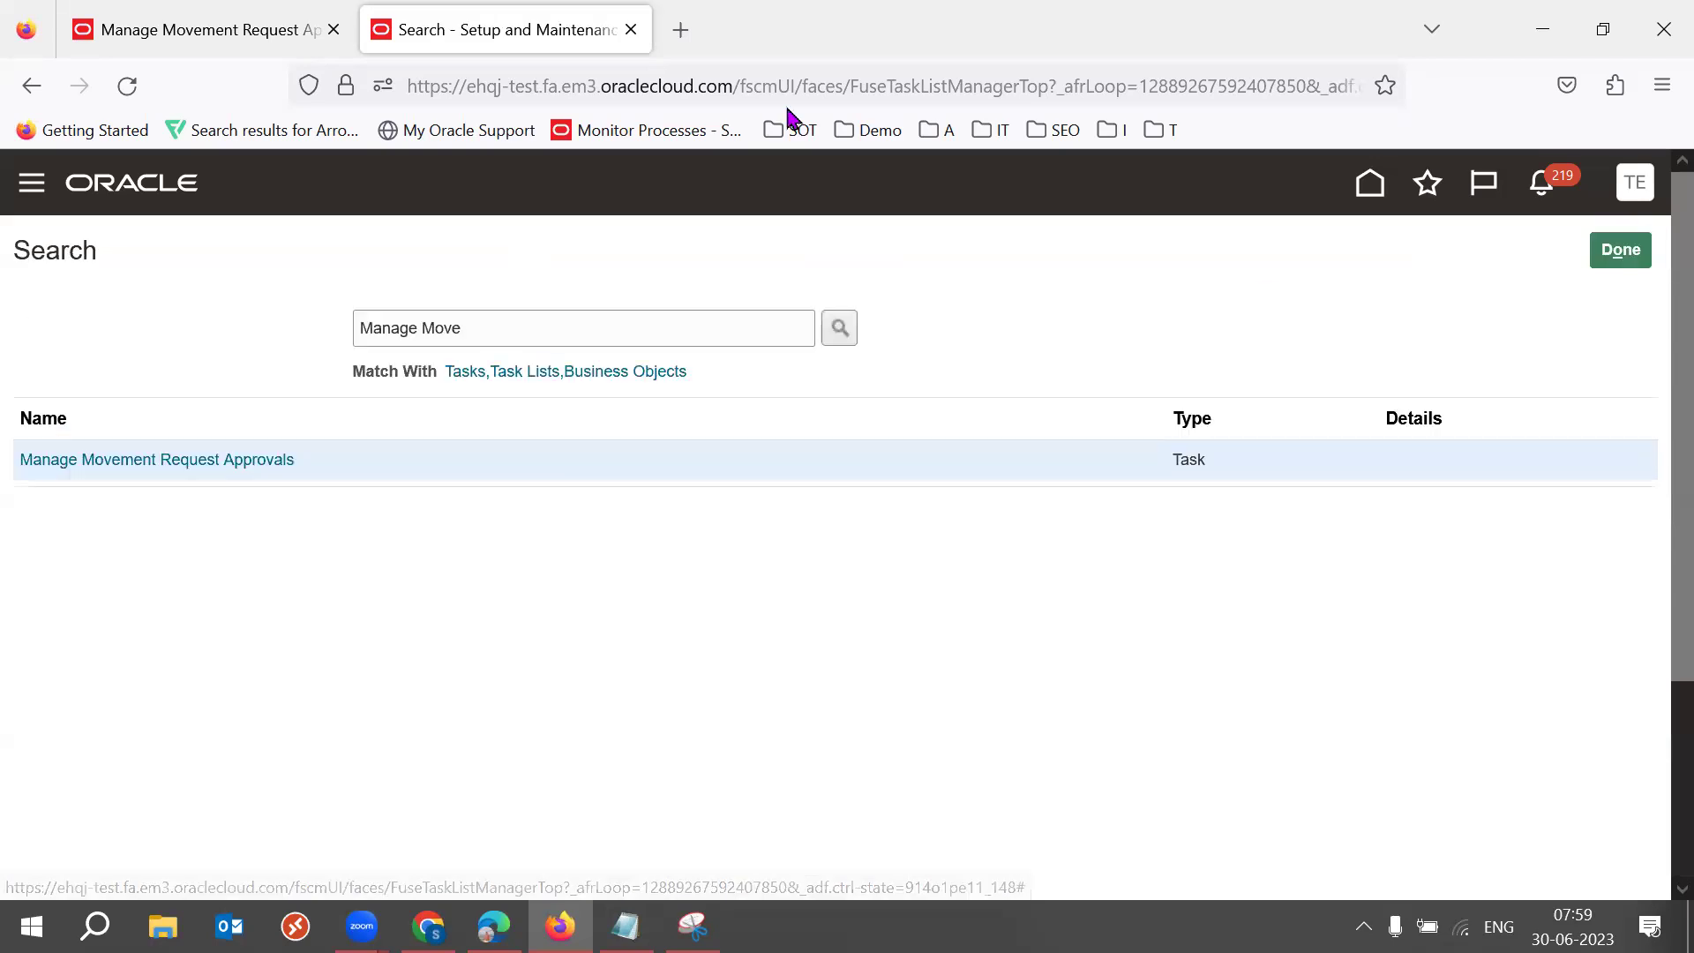
# Close the second environment's tab, close the first tab's approvals page, and return to Manage Movement Requests.
pyautogui.doubleClick(481, 86)
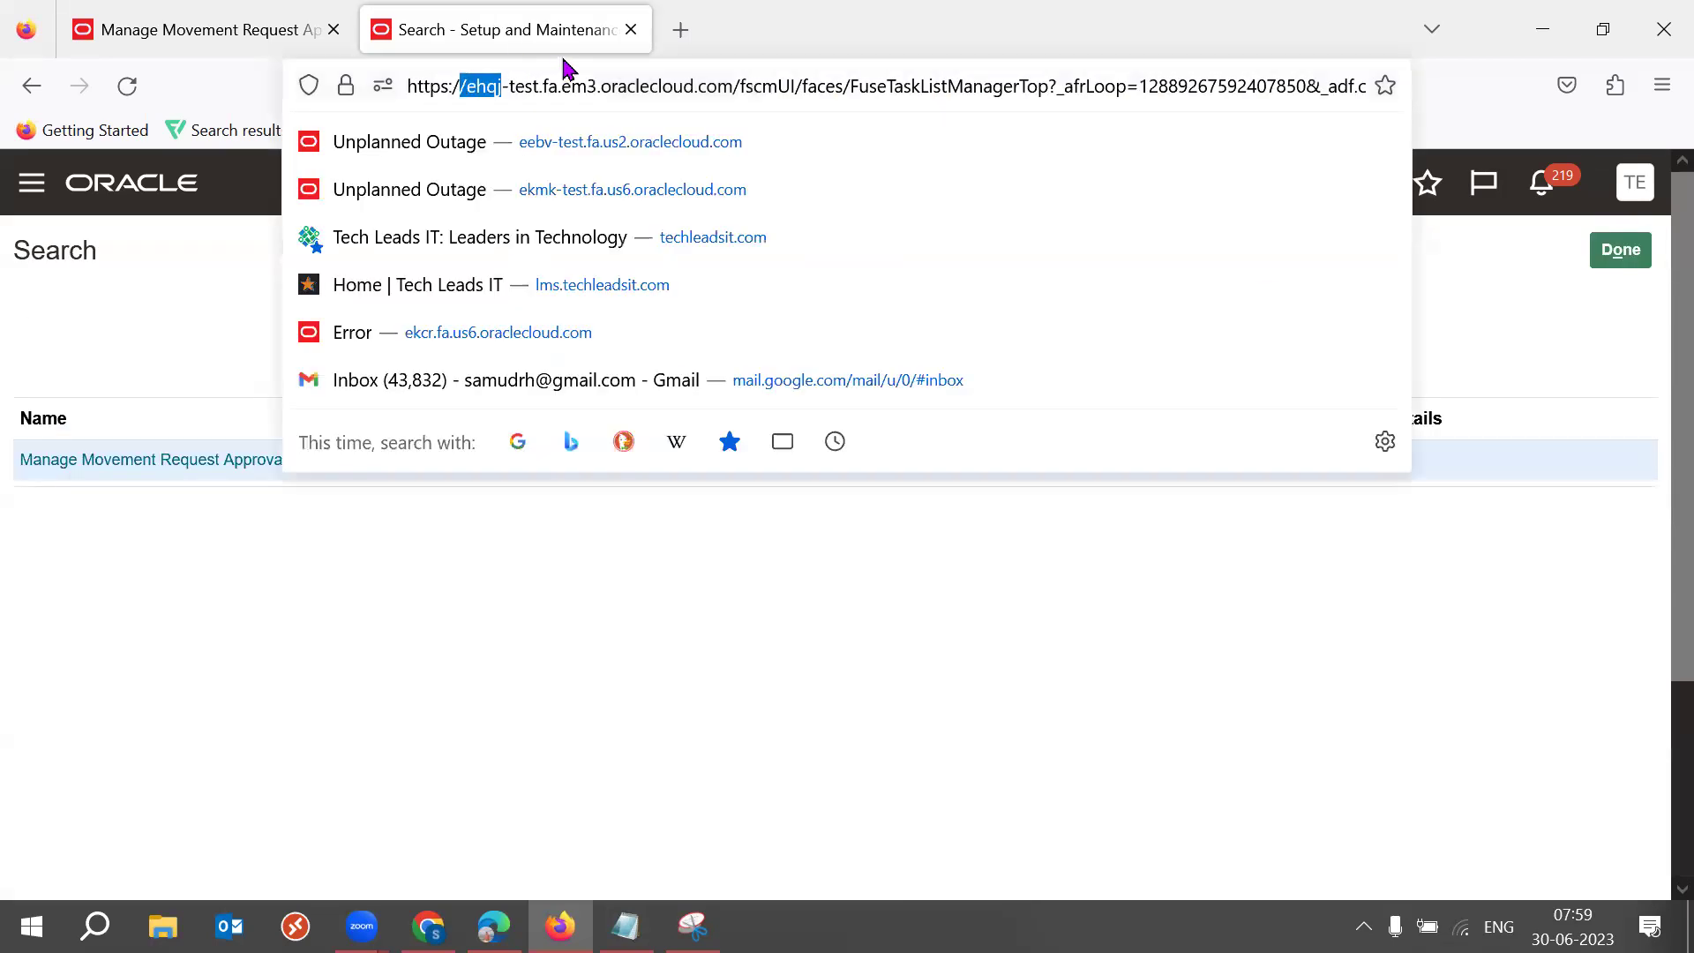
pyautogui.click(630, 30)
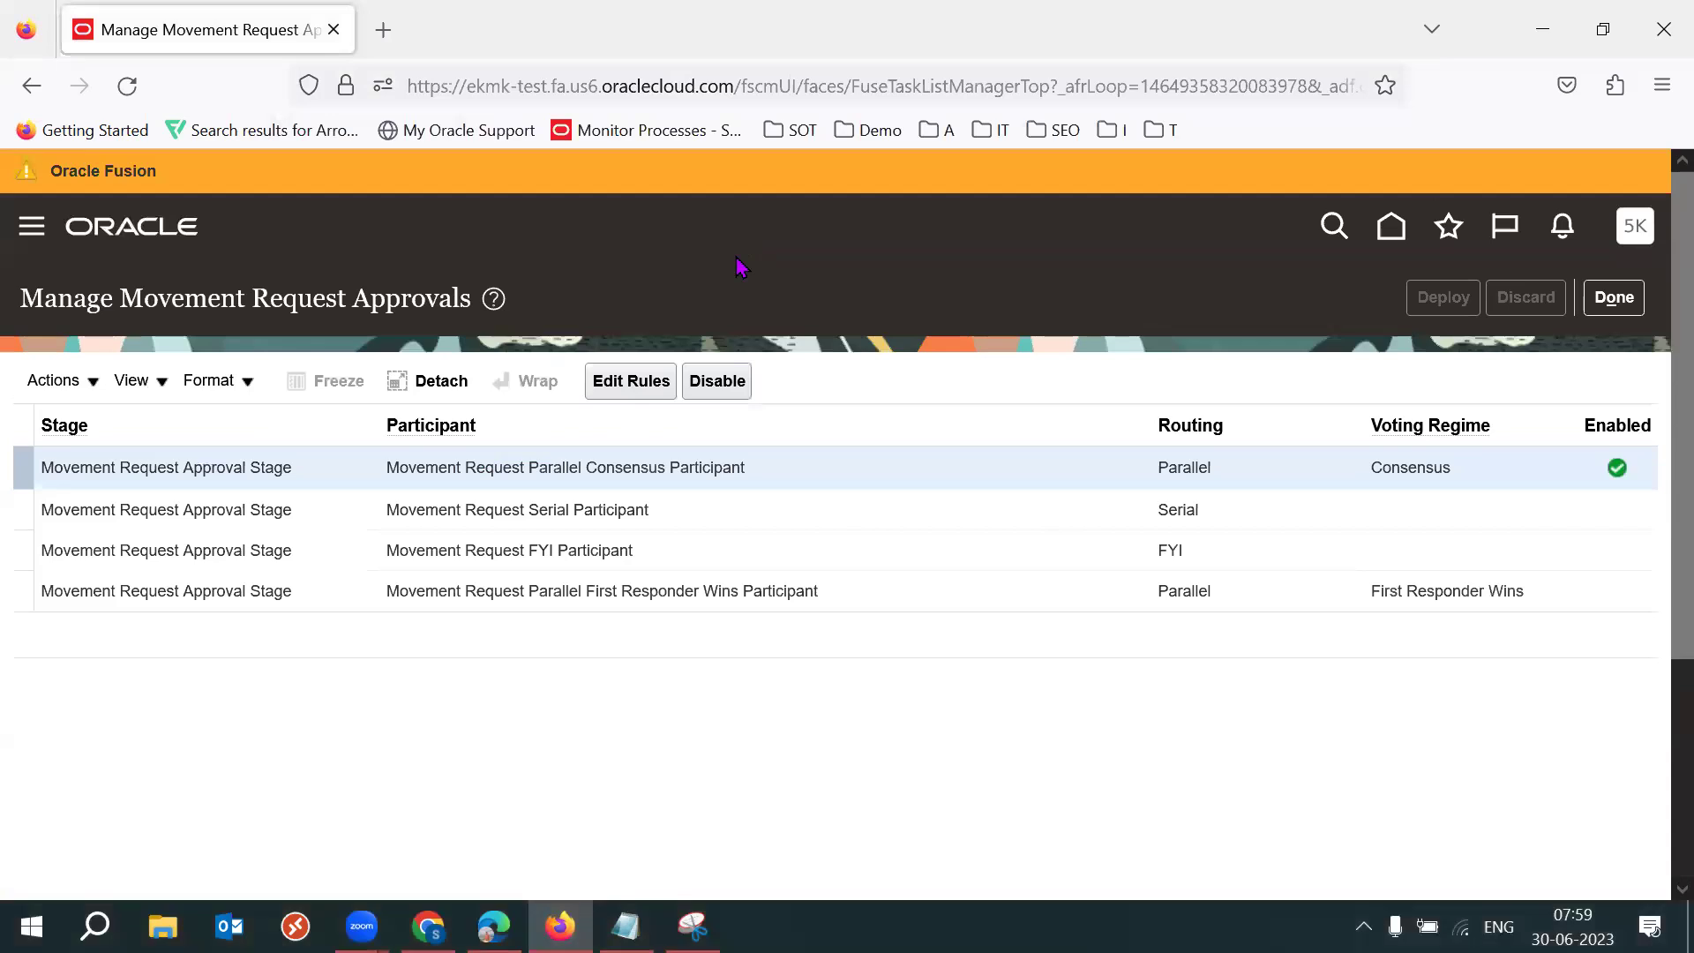
pyautogui.click(1614, 298)
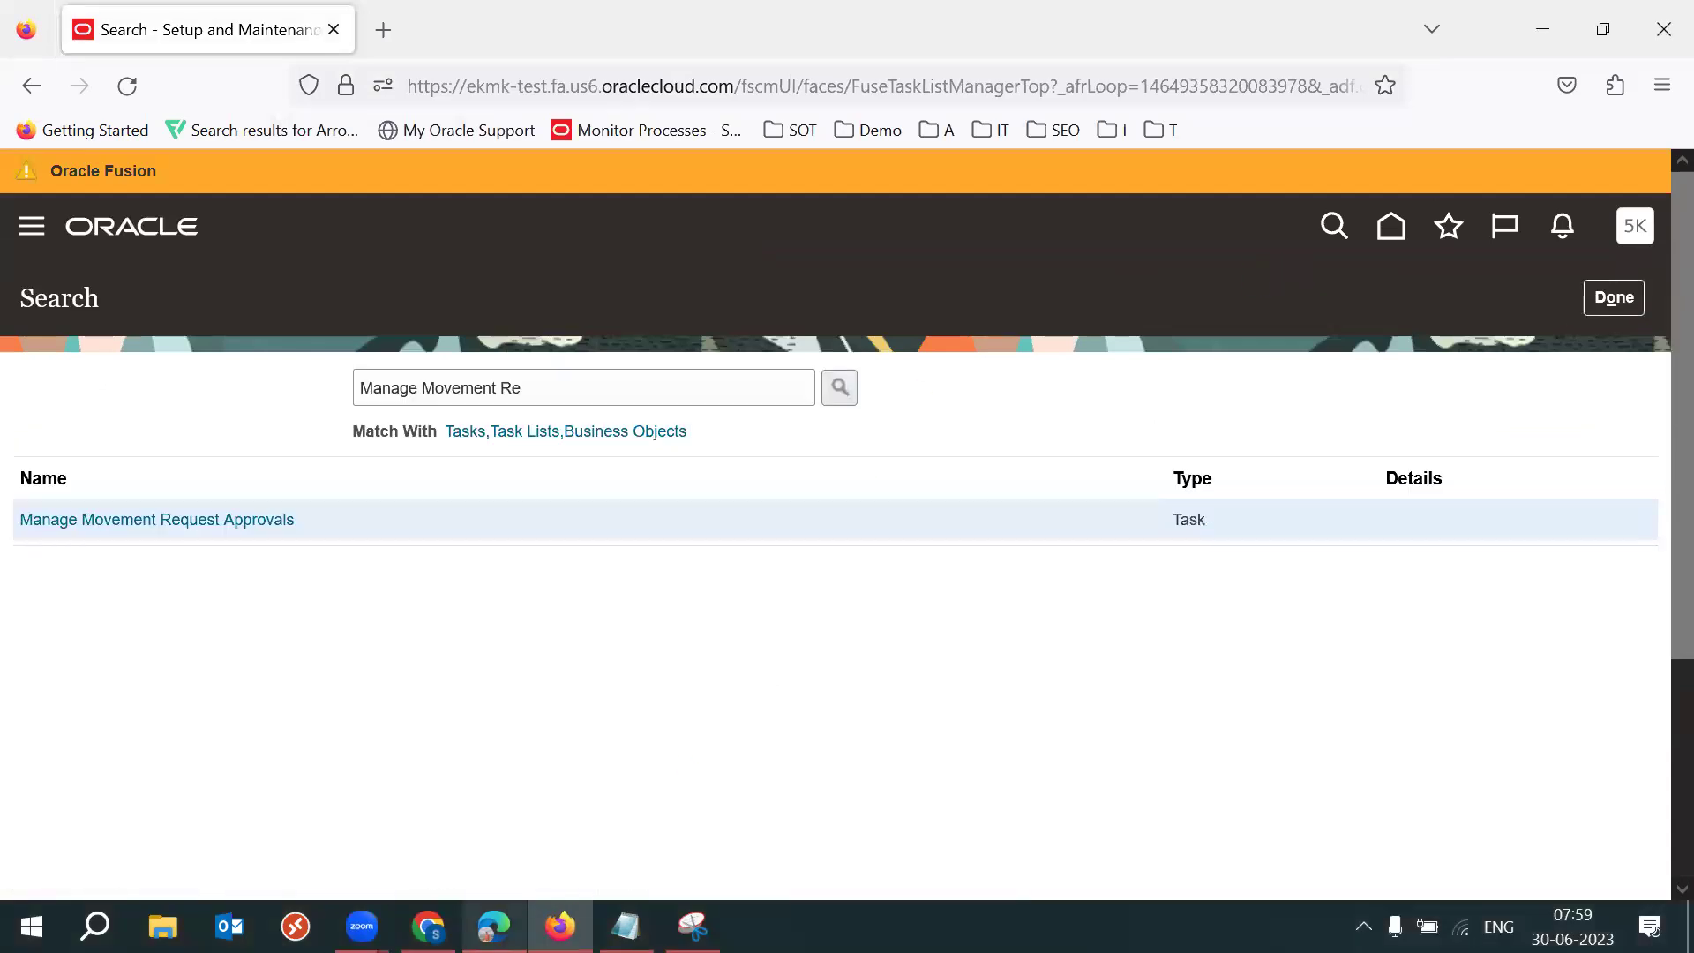
pyautogui.click(494, 821)
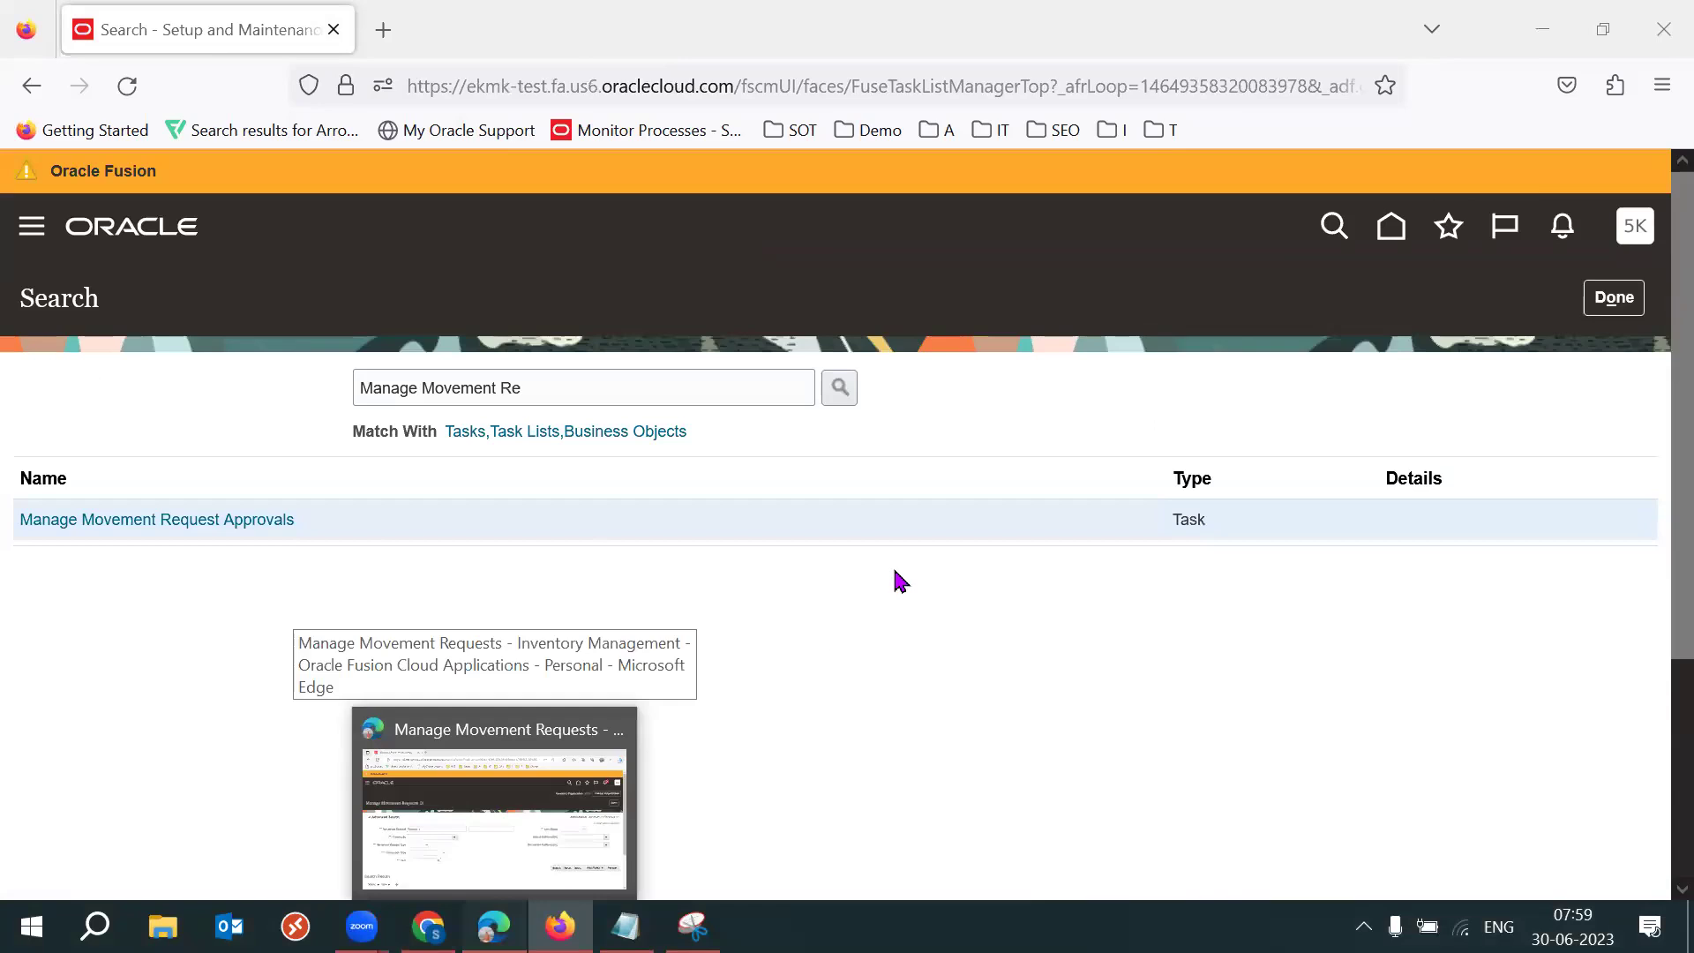
# Scroll down to the empty Search Results on Manage Movement Requests.
pyautogui.scroll(-3, 1653, 556)
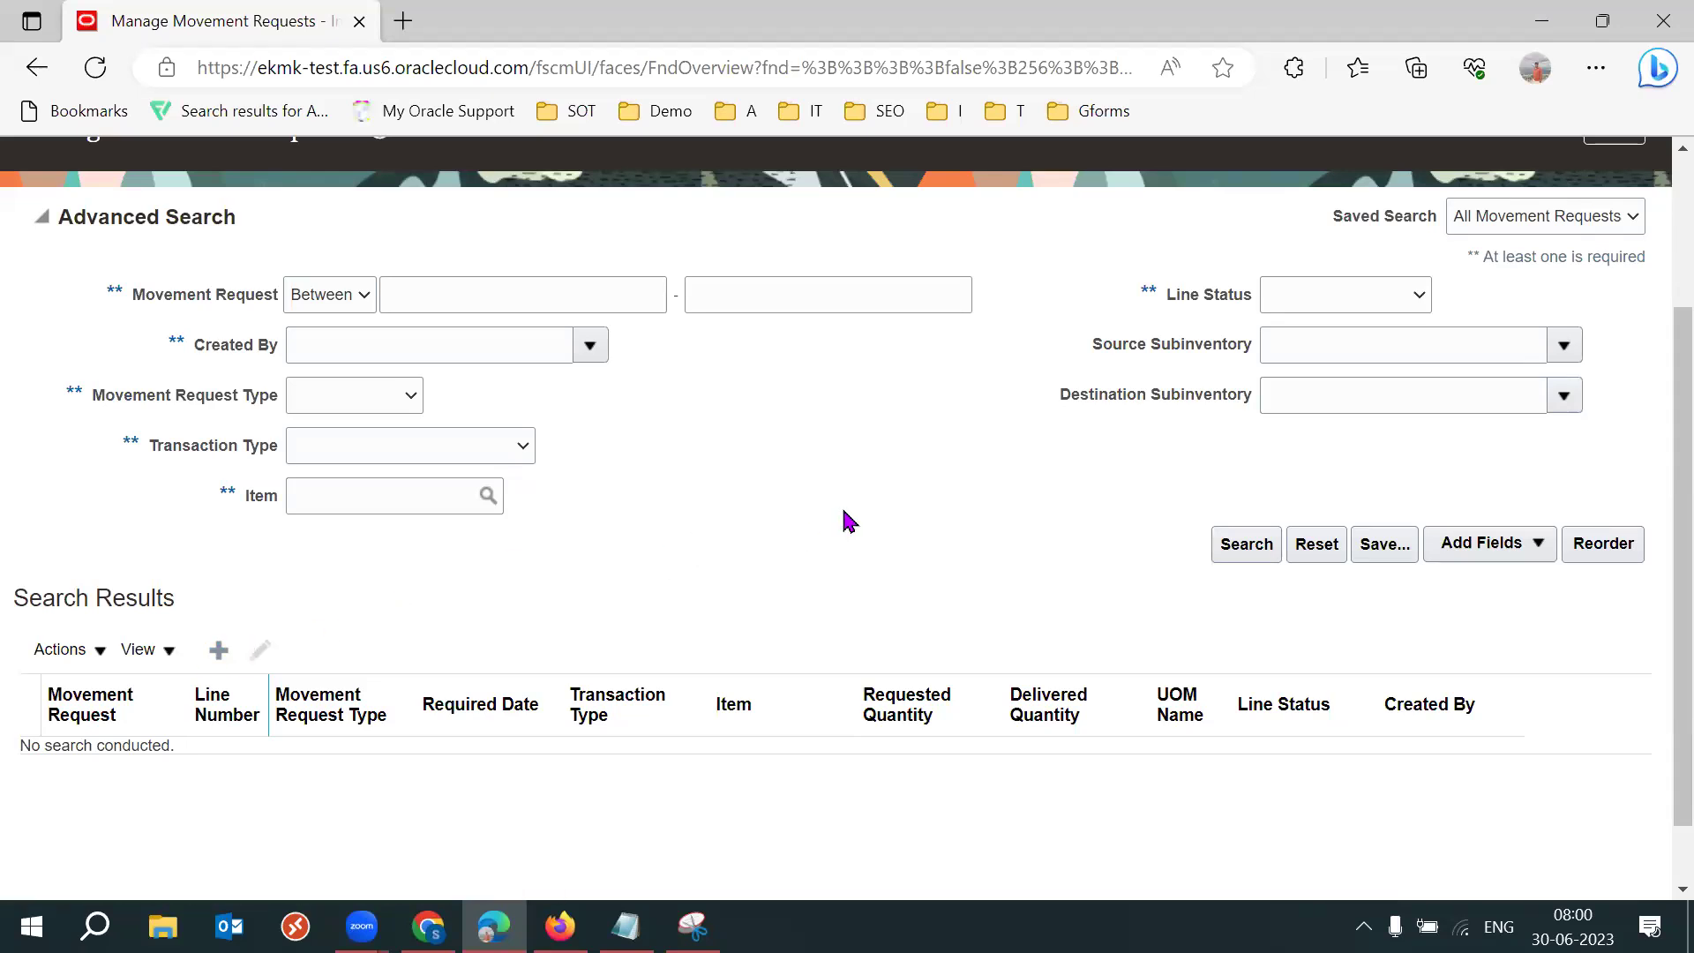
# Enter '53 batch demo' as the movement request description.
pyautogui.press('F11')
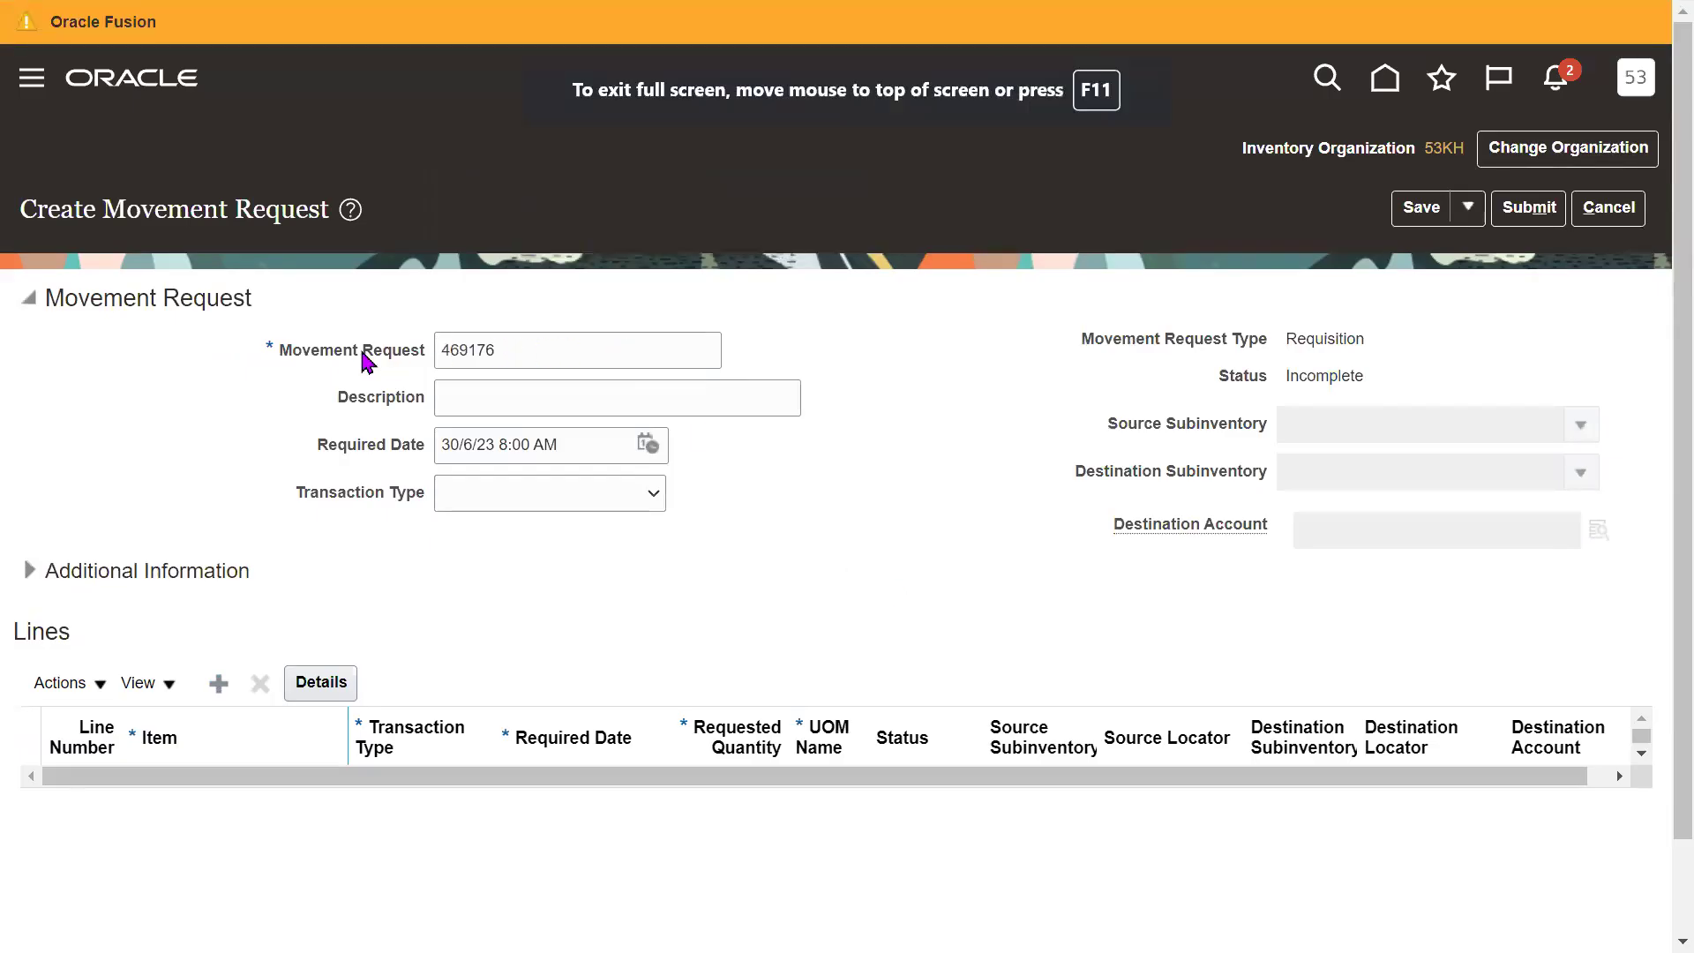
pyautogui.moveTo(319, 351); pyautogui.dragTo(433, 356)
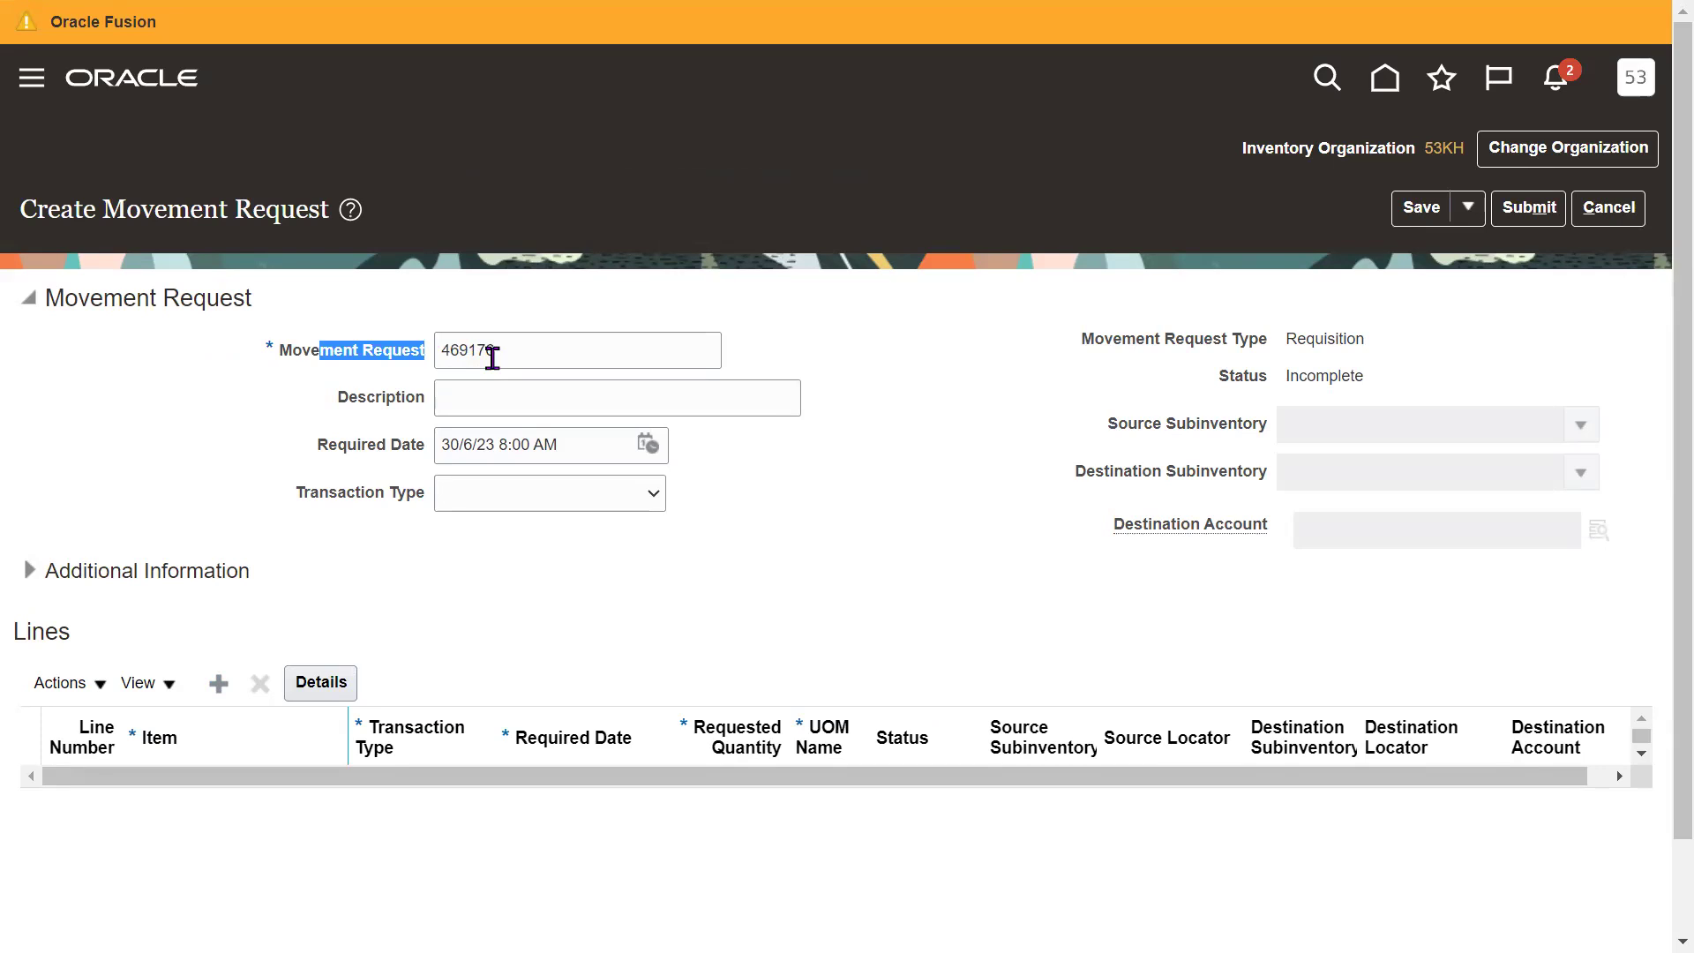
pyautogui.click(885, 542)
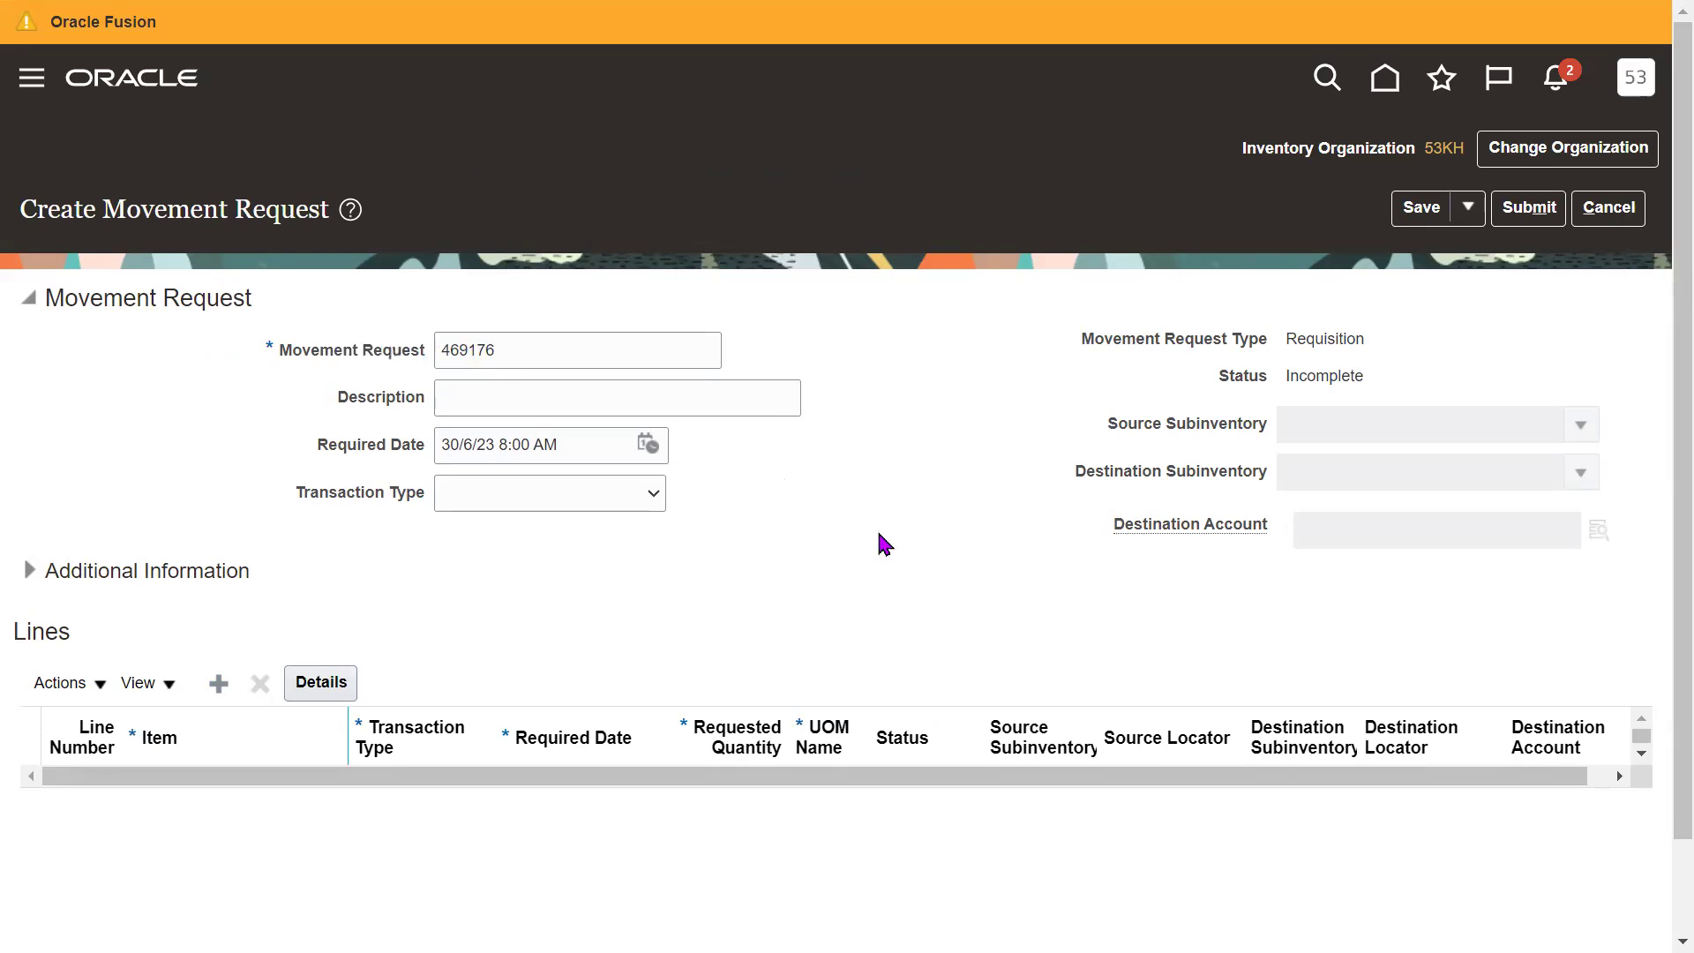
pyautogui.click(596, 409)
pyautogui.write('5')
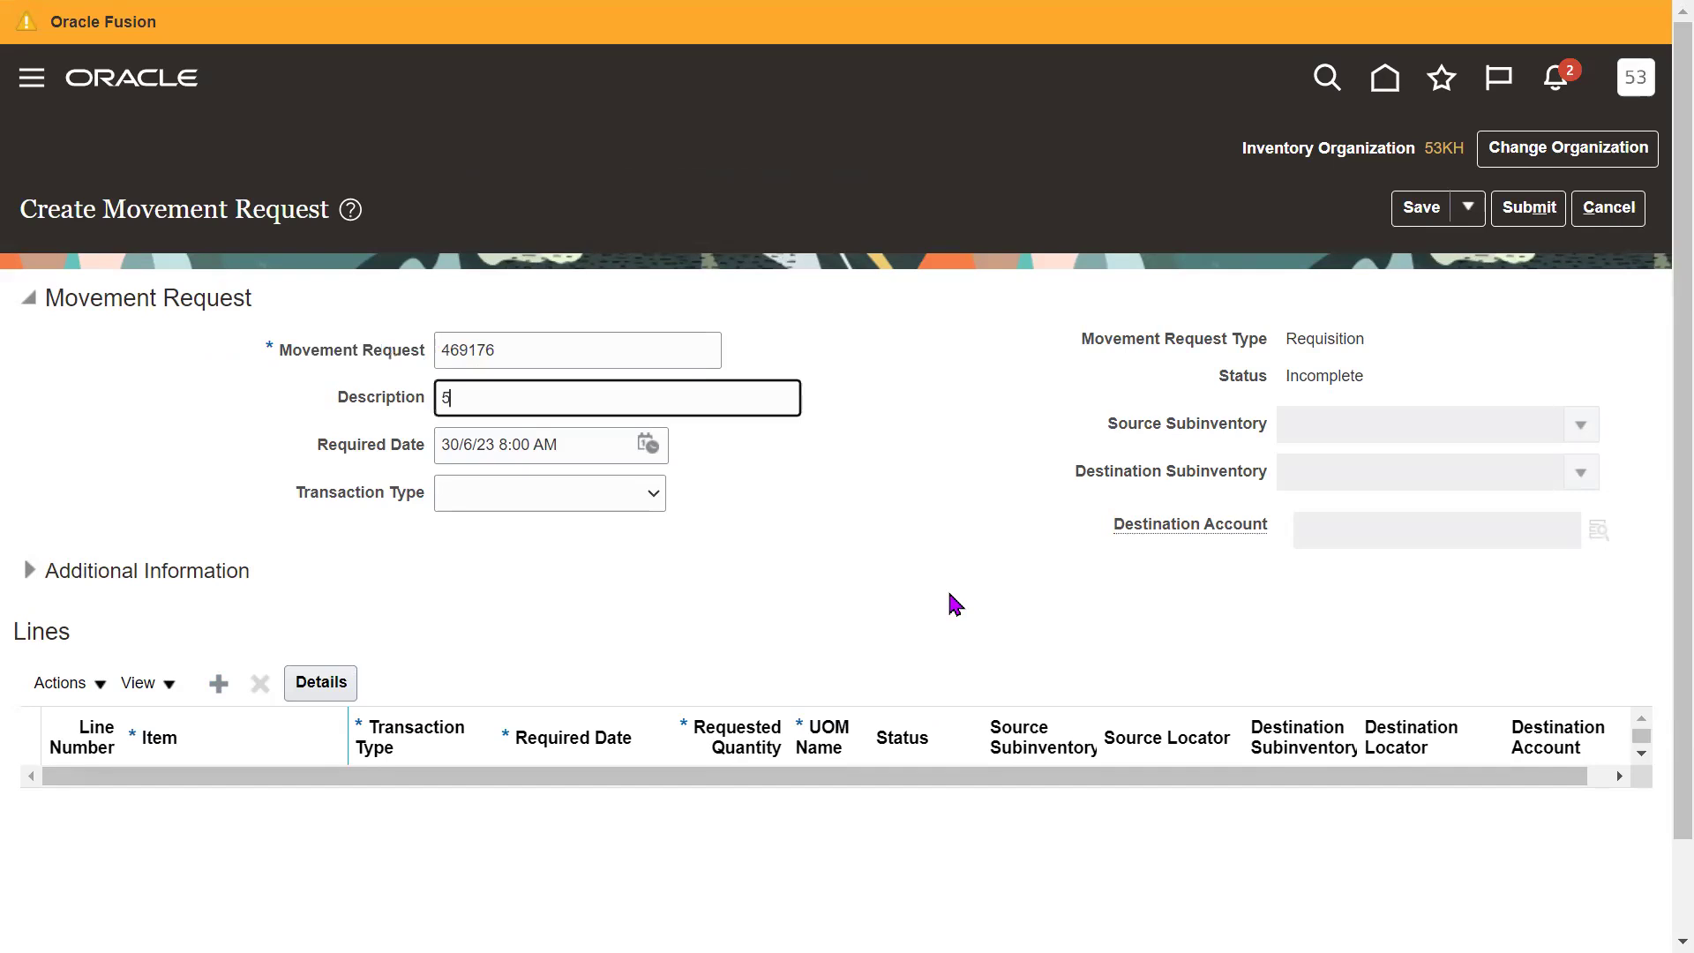
pyautogui.write('3 batch demo')
pyautogui.click(955, 603)
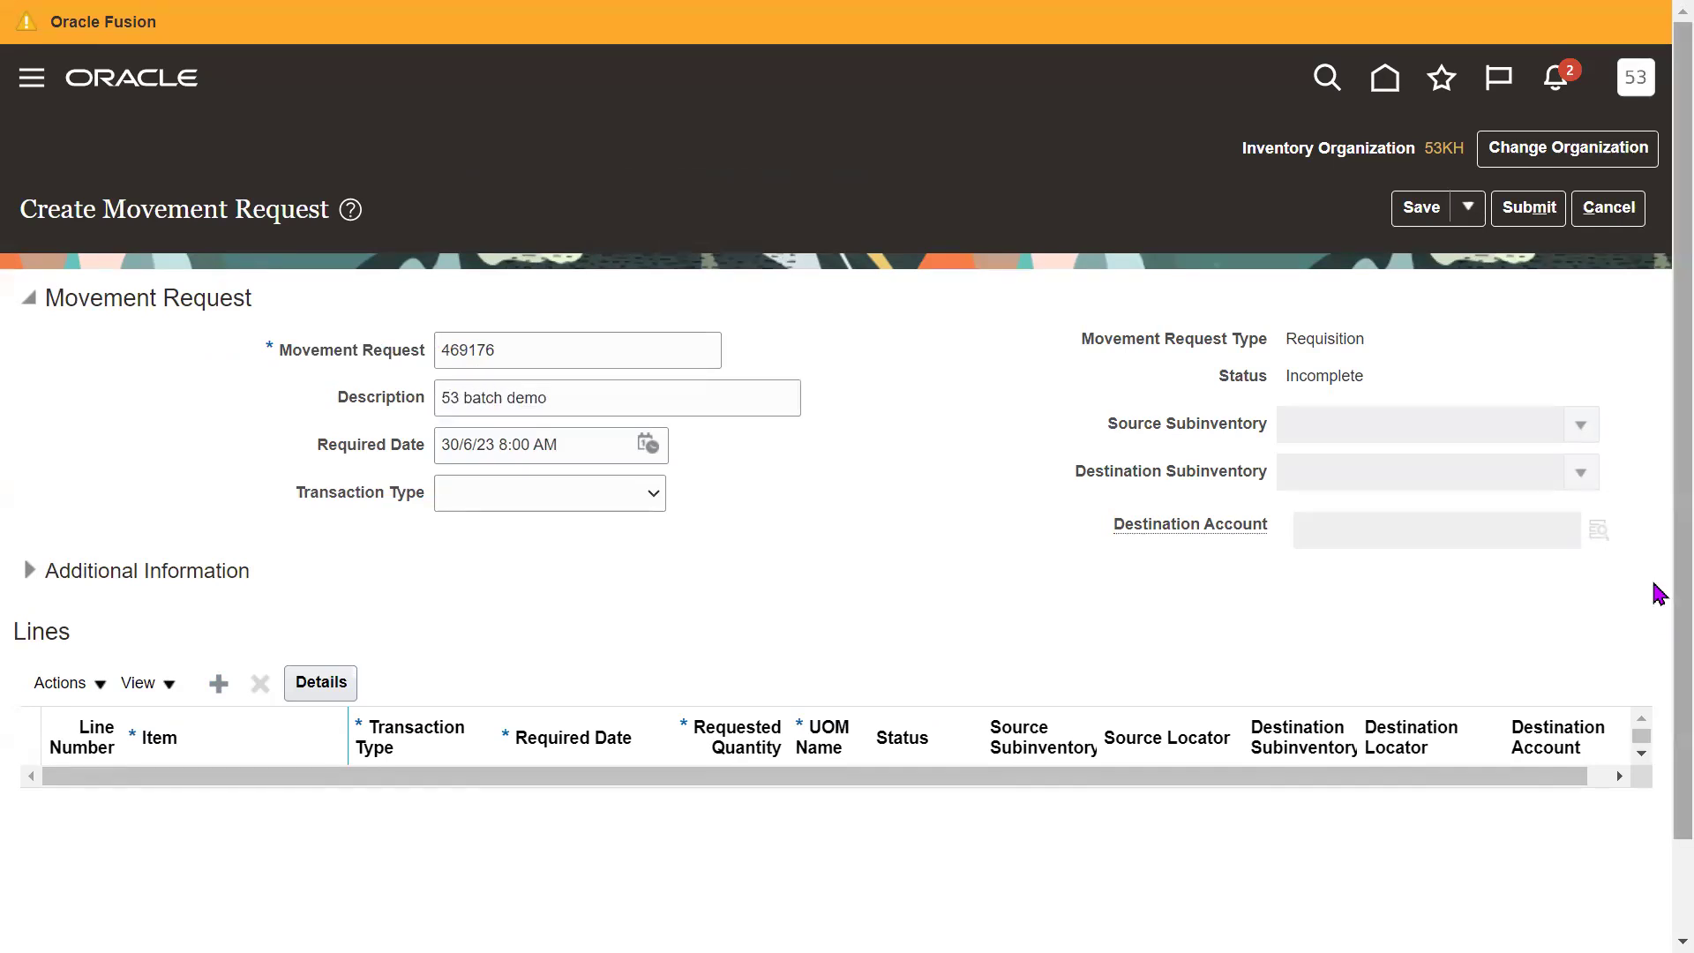
# Point out the request's Incomplete status and Requisition request type.
pyautogui.scroll(-1, 1656, 591)
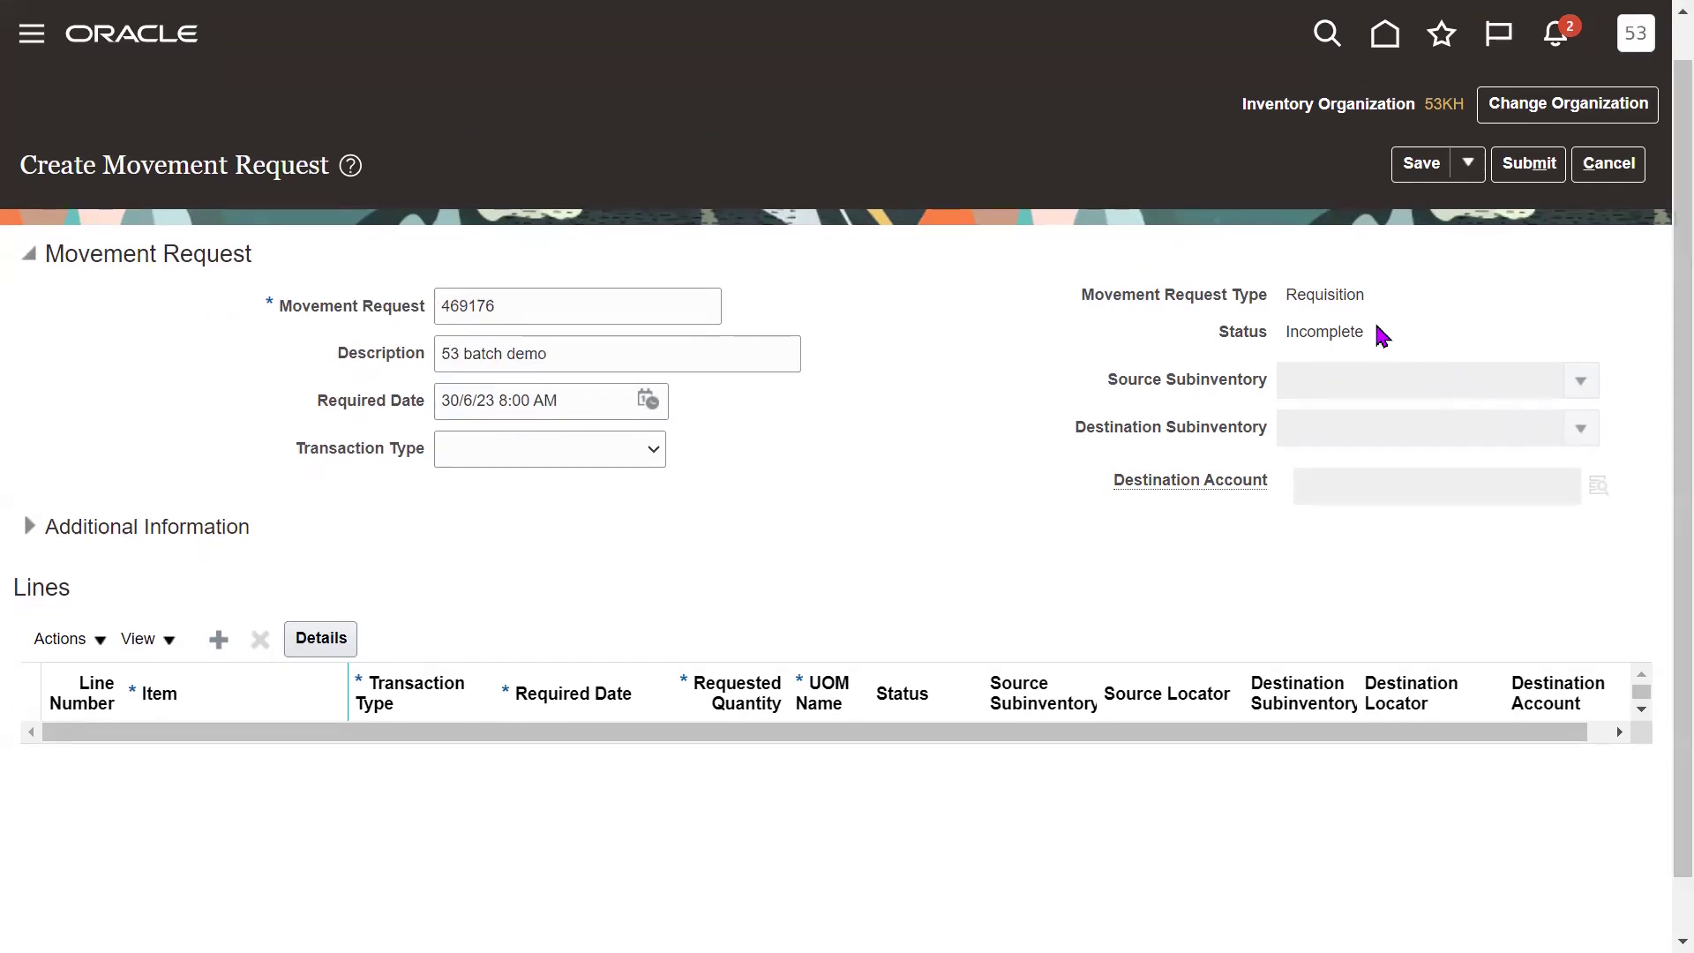
pyautogui.moveTo(1288, 333); pyautogui.dragTo(1375, 340)
pyautogui.click(1085, 416)
pyautogui.moveTo(1288, 294); pyautogui.dragTo(1366, 297)
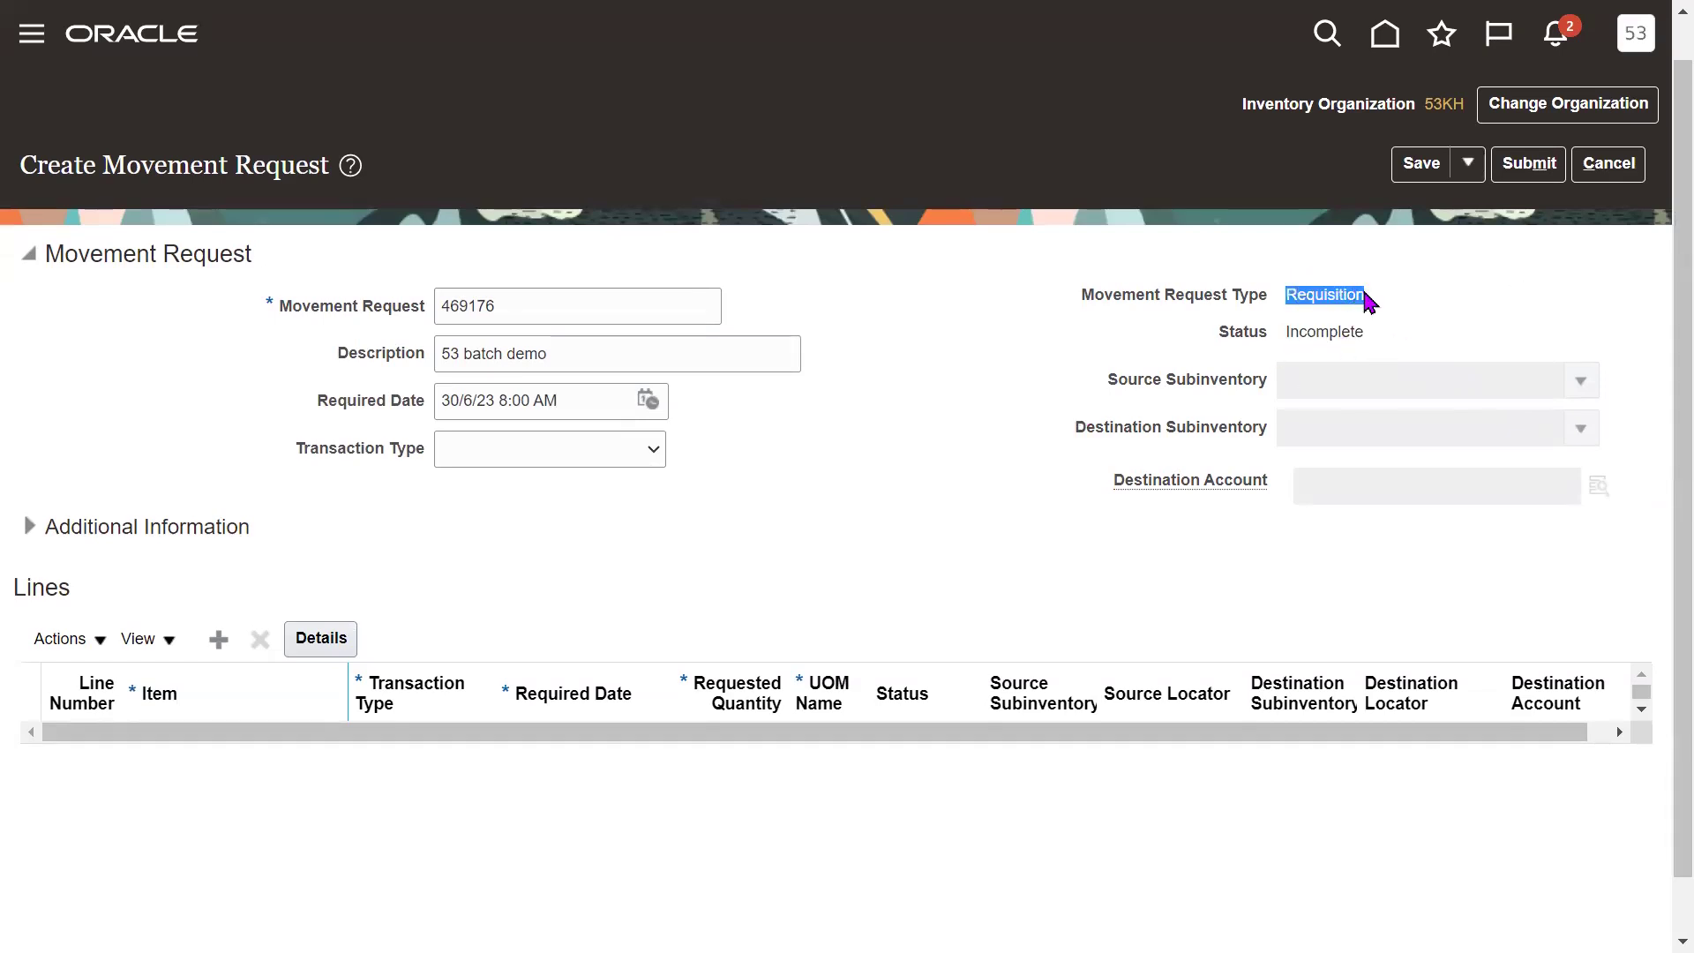
pyautogui.click(943, 477)
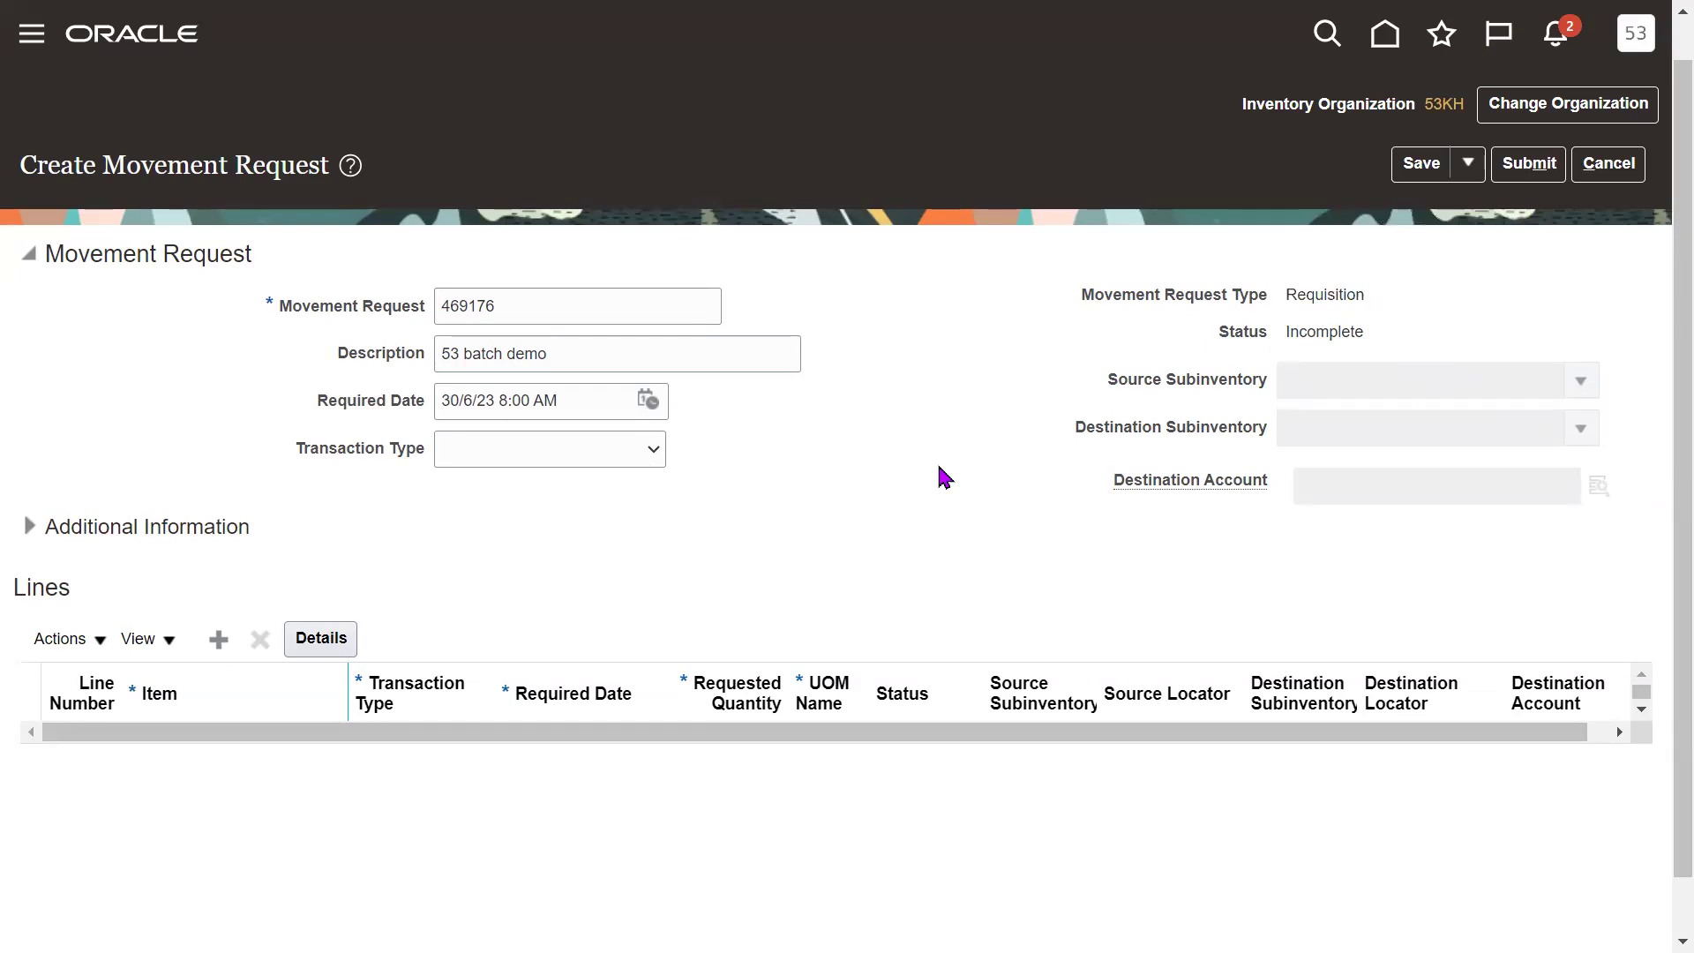
# Set Transaction Type to Movement Request Transfer, source subinventory RM, destination Stores.
pyautogui.click(558, 450)
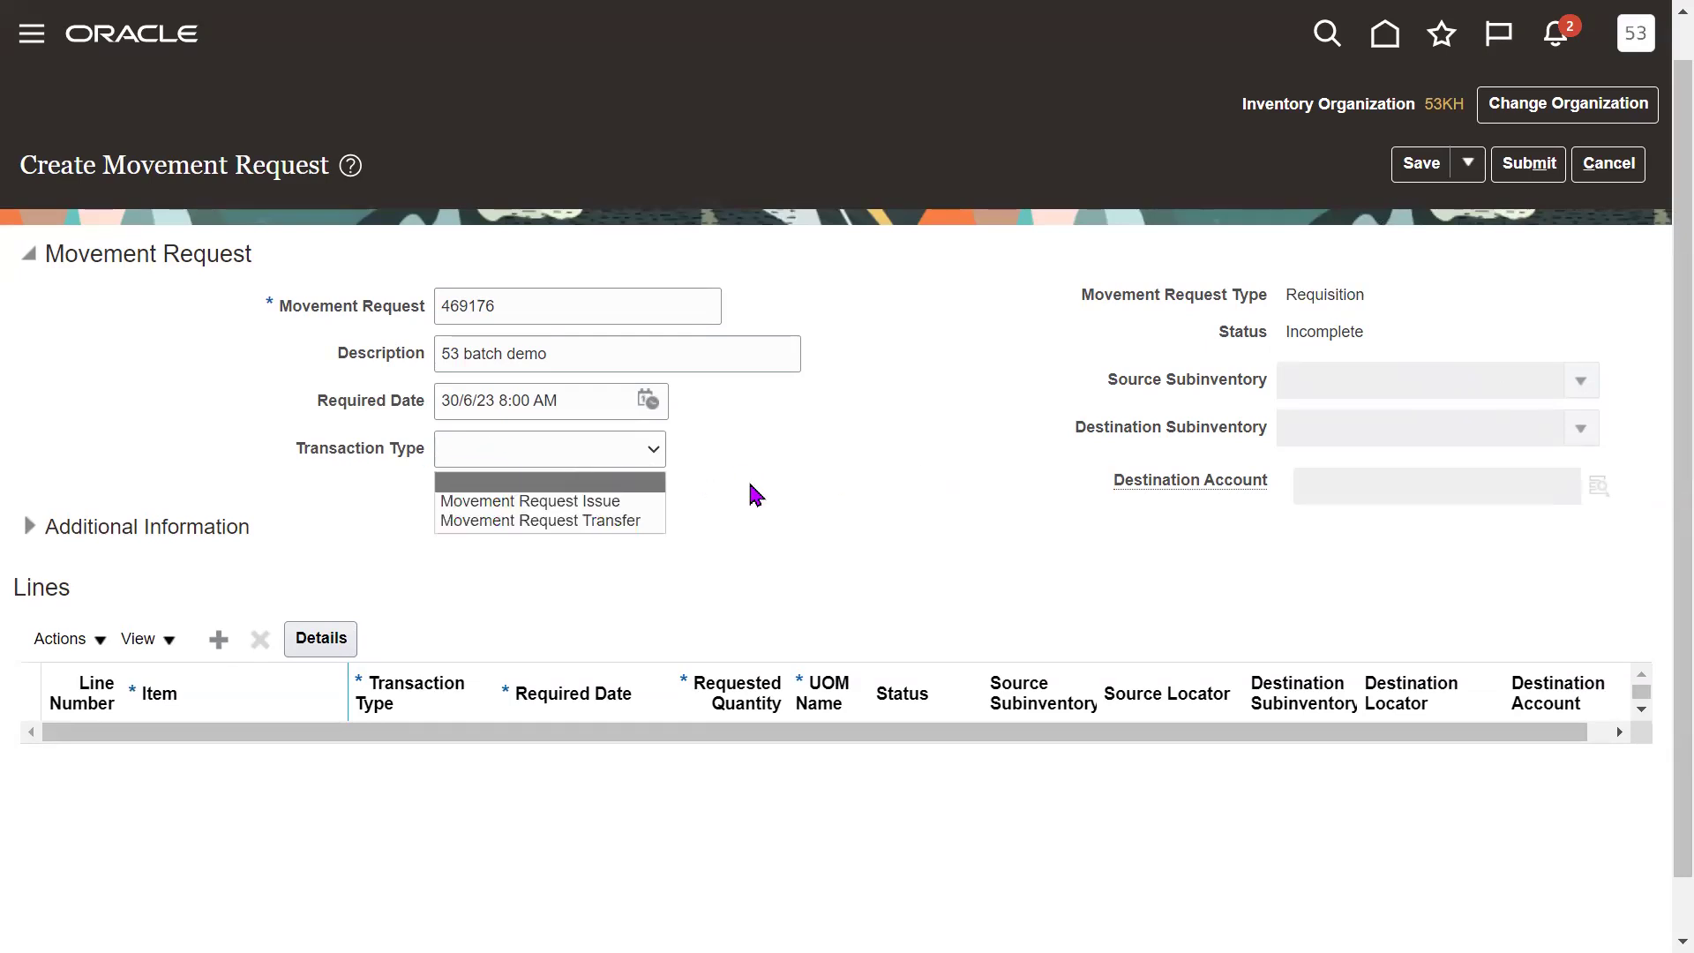
pyautogui.click(631, 522)
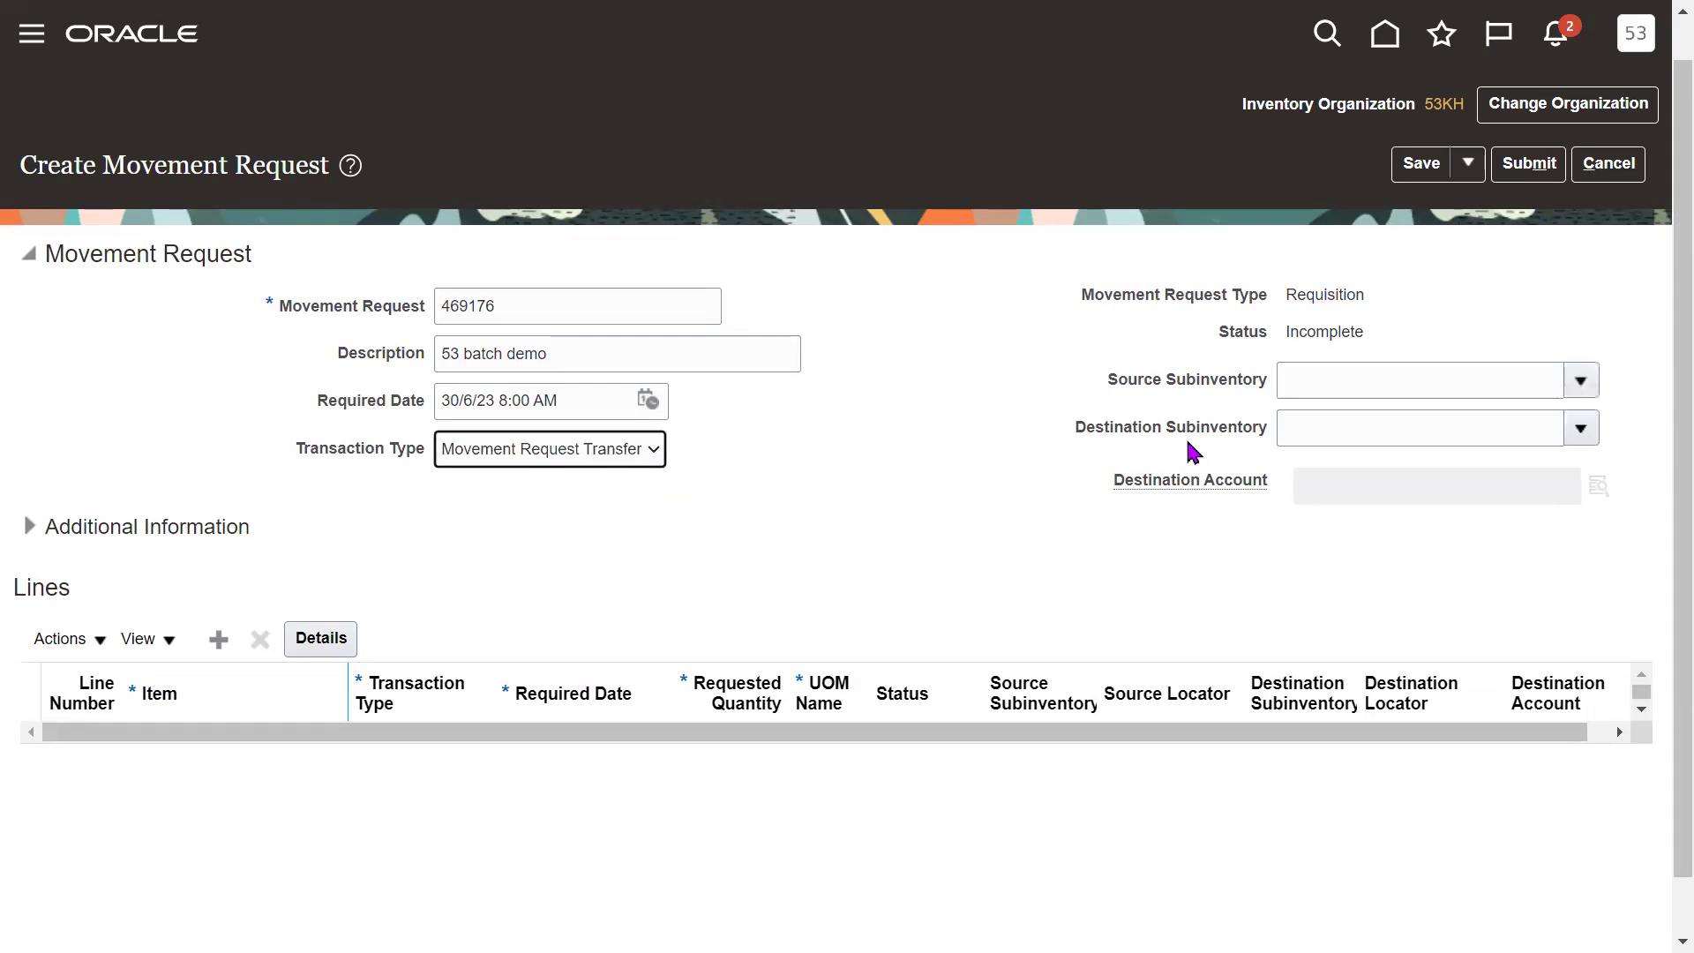
pyautogui.click(1345, 379)
pyautogui.write('RM')
pyautogui.press('Tab')
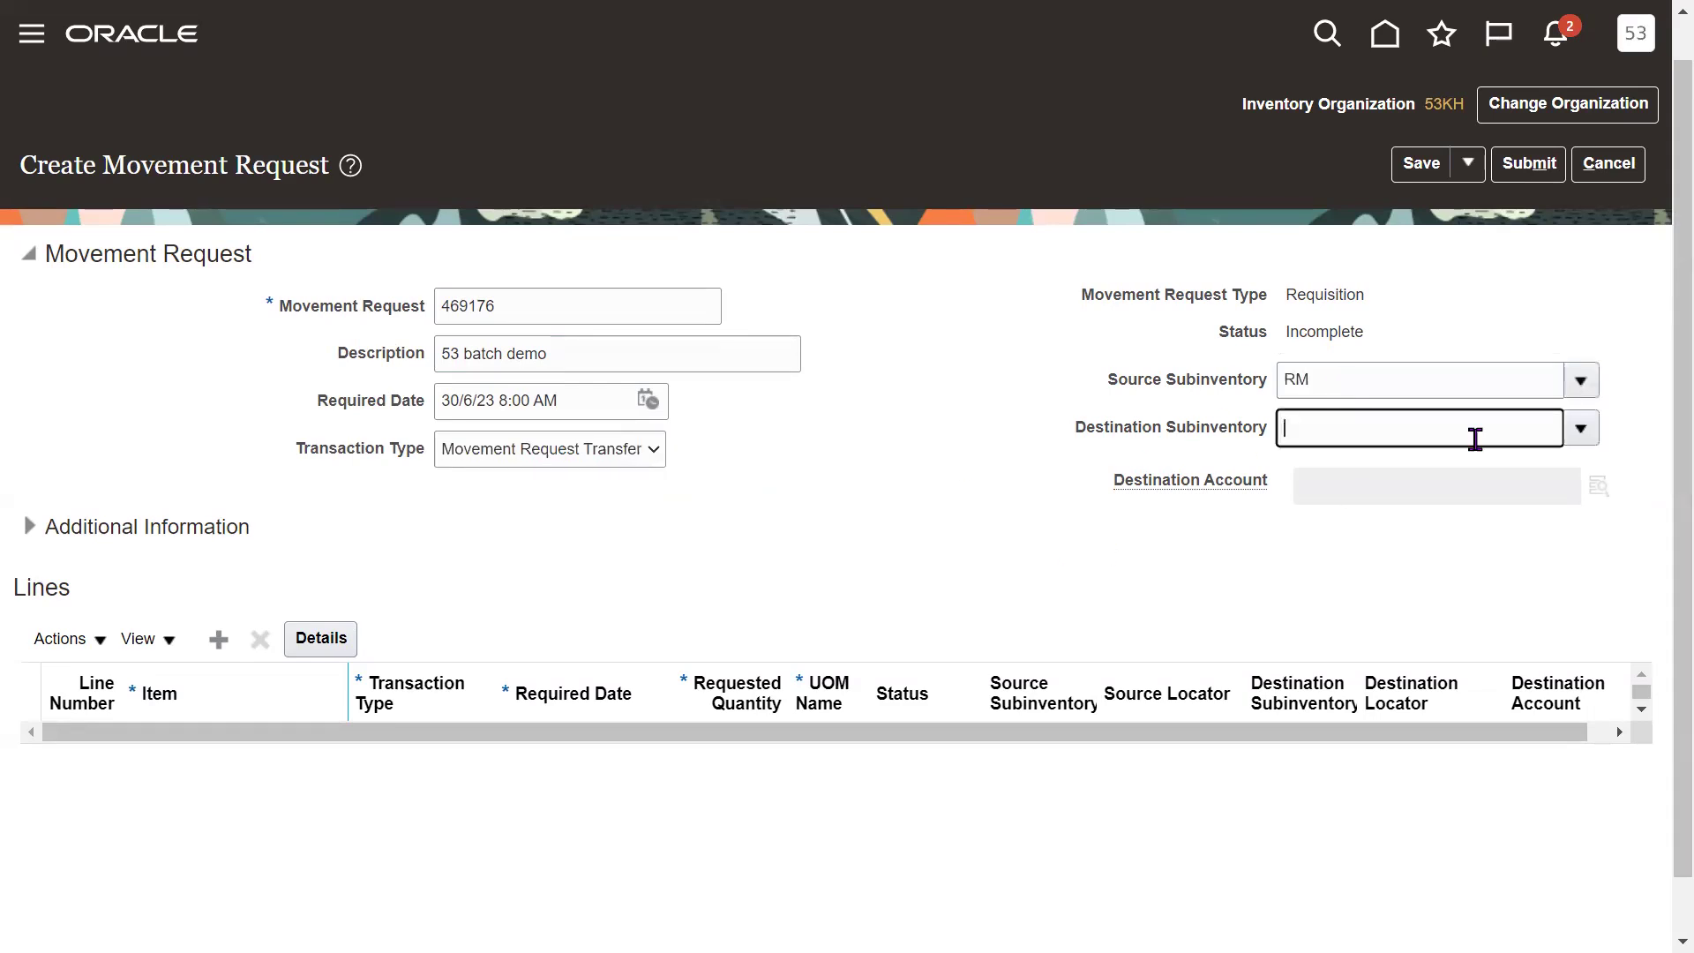
pyautogui.click(1577, 432)
pyautogui.click(1335, 545)
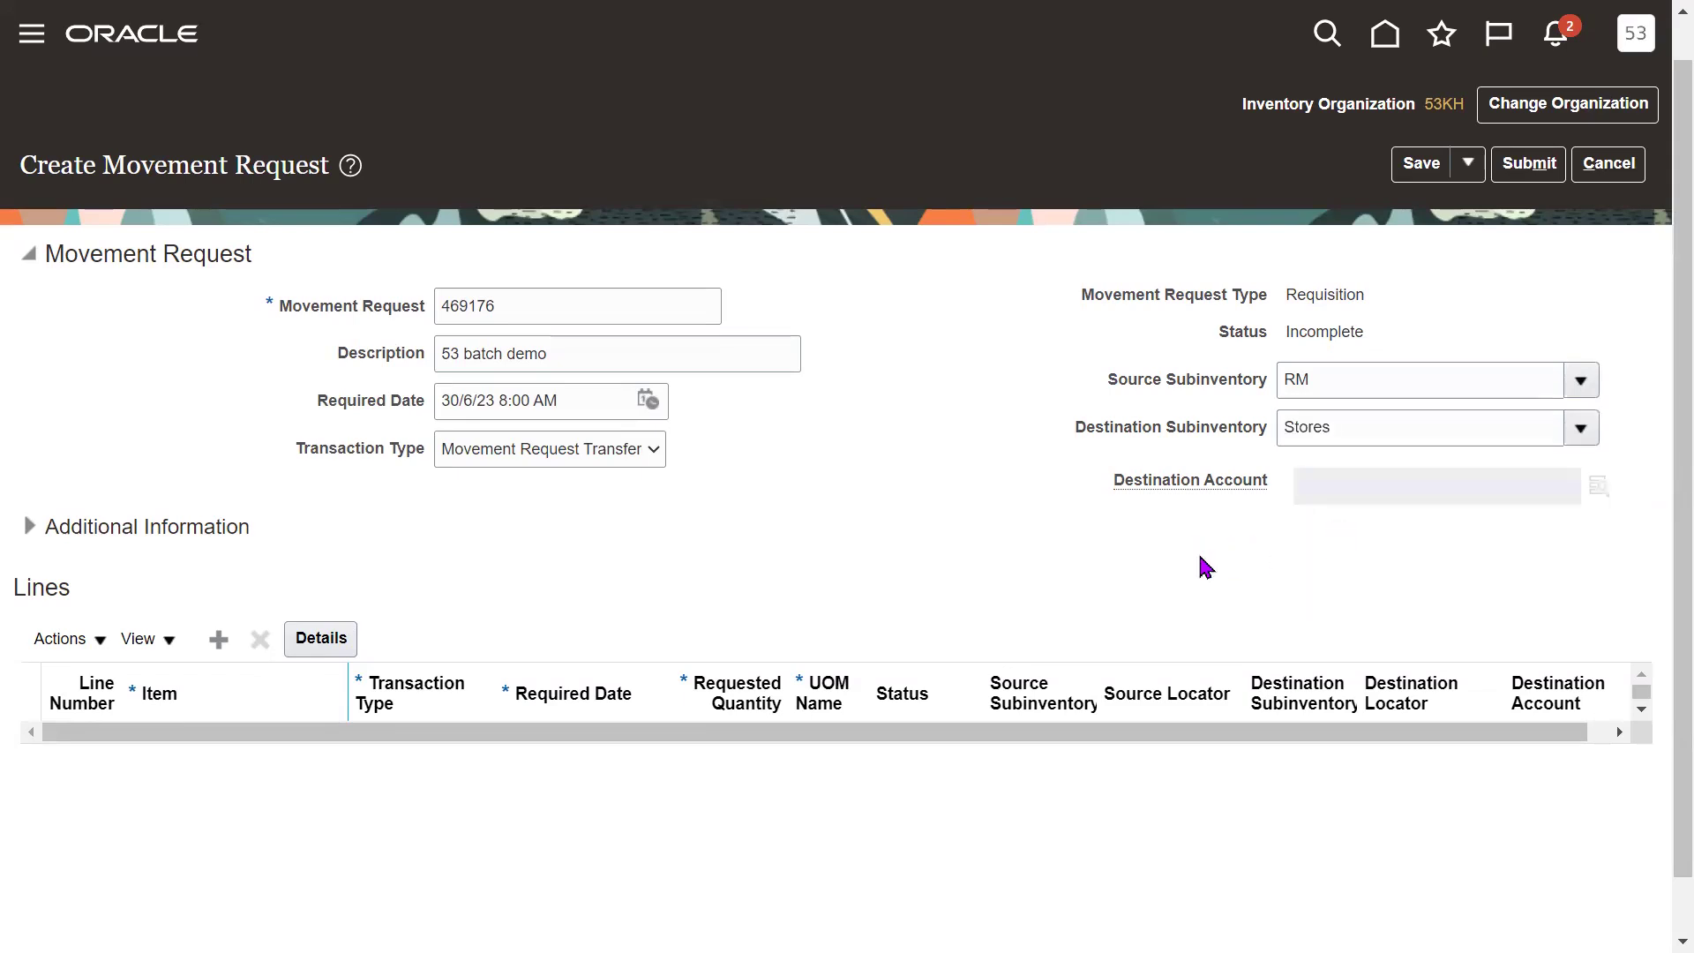
# Double-check the Transaction Type, source and destination subinventory values.
pyautogui.moveTo(313, 450); pyautogui.dragTo(415, 452)
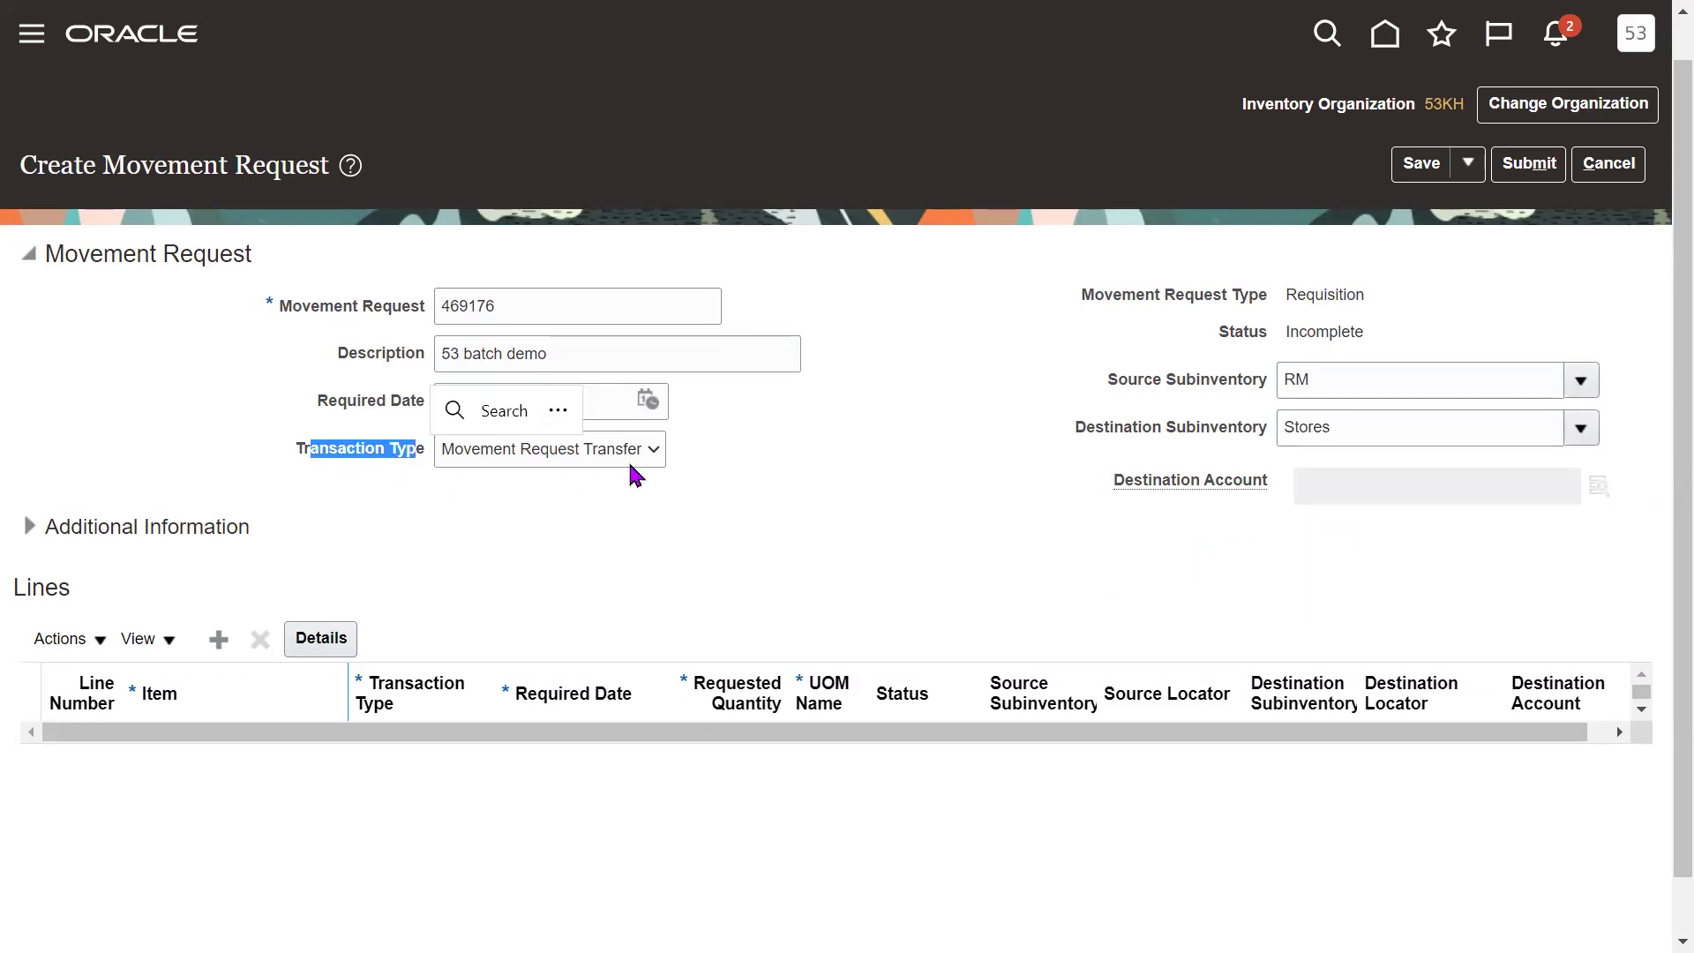
pyautogui.click(940, 501)
pyautogui.click(1355, 389)
pyautogui.click(1375, 427)
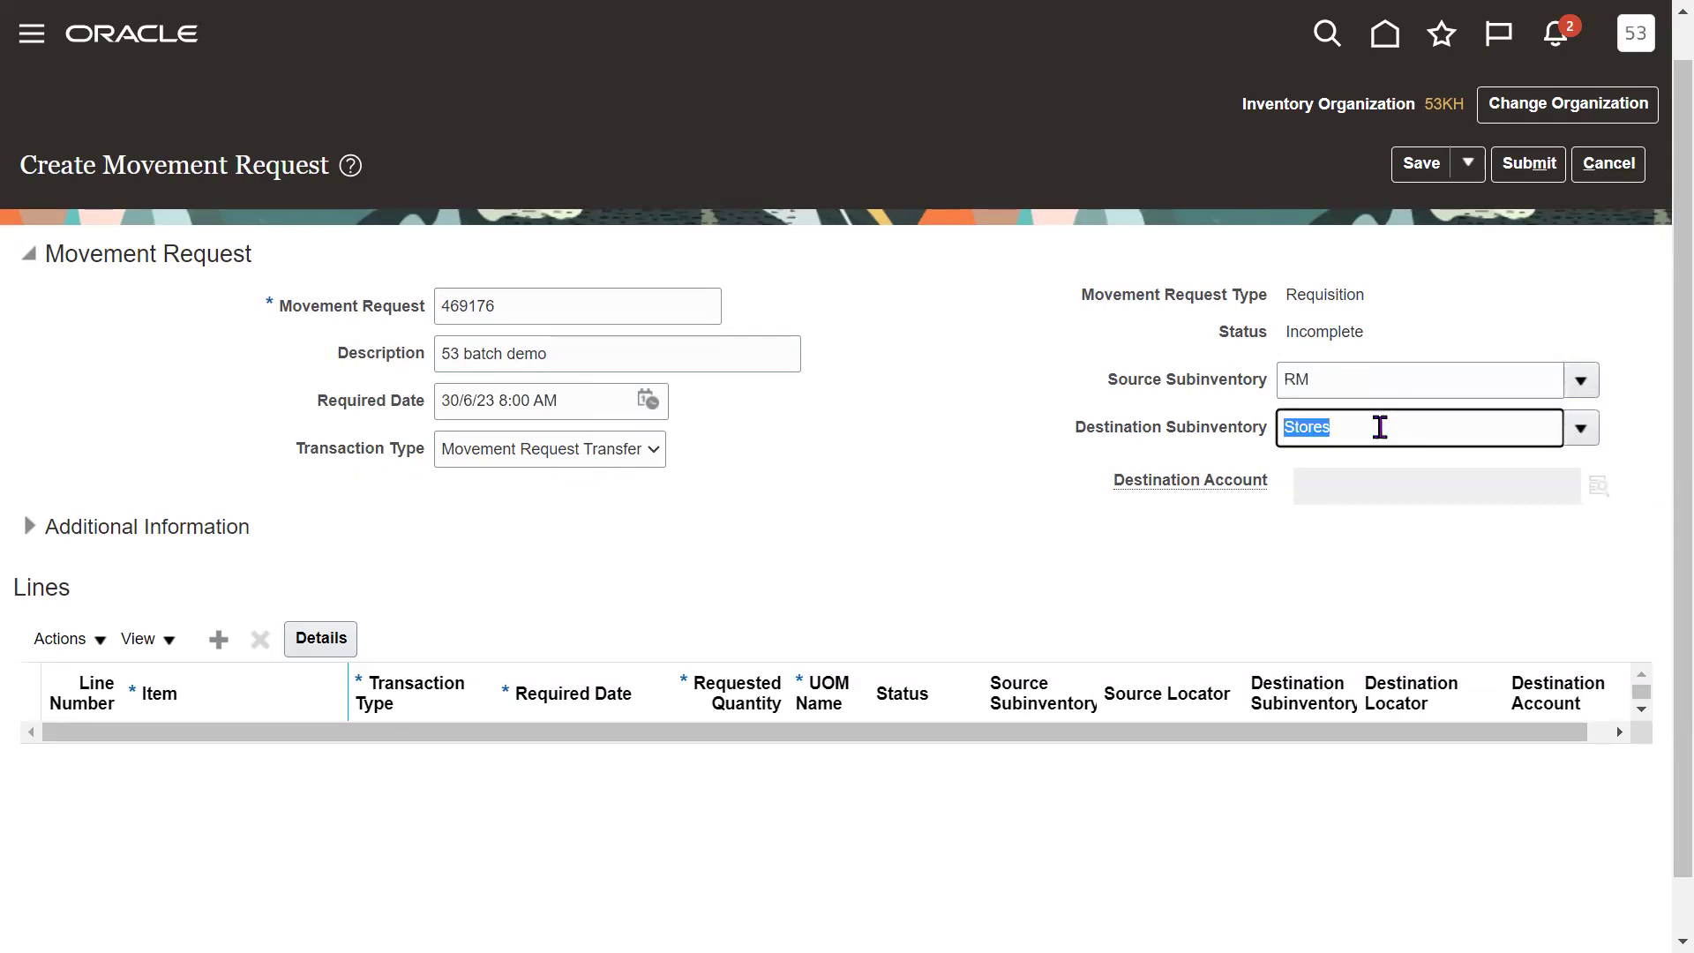
pyautogui.click(1125, 565)
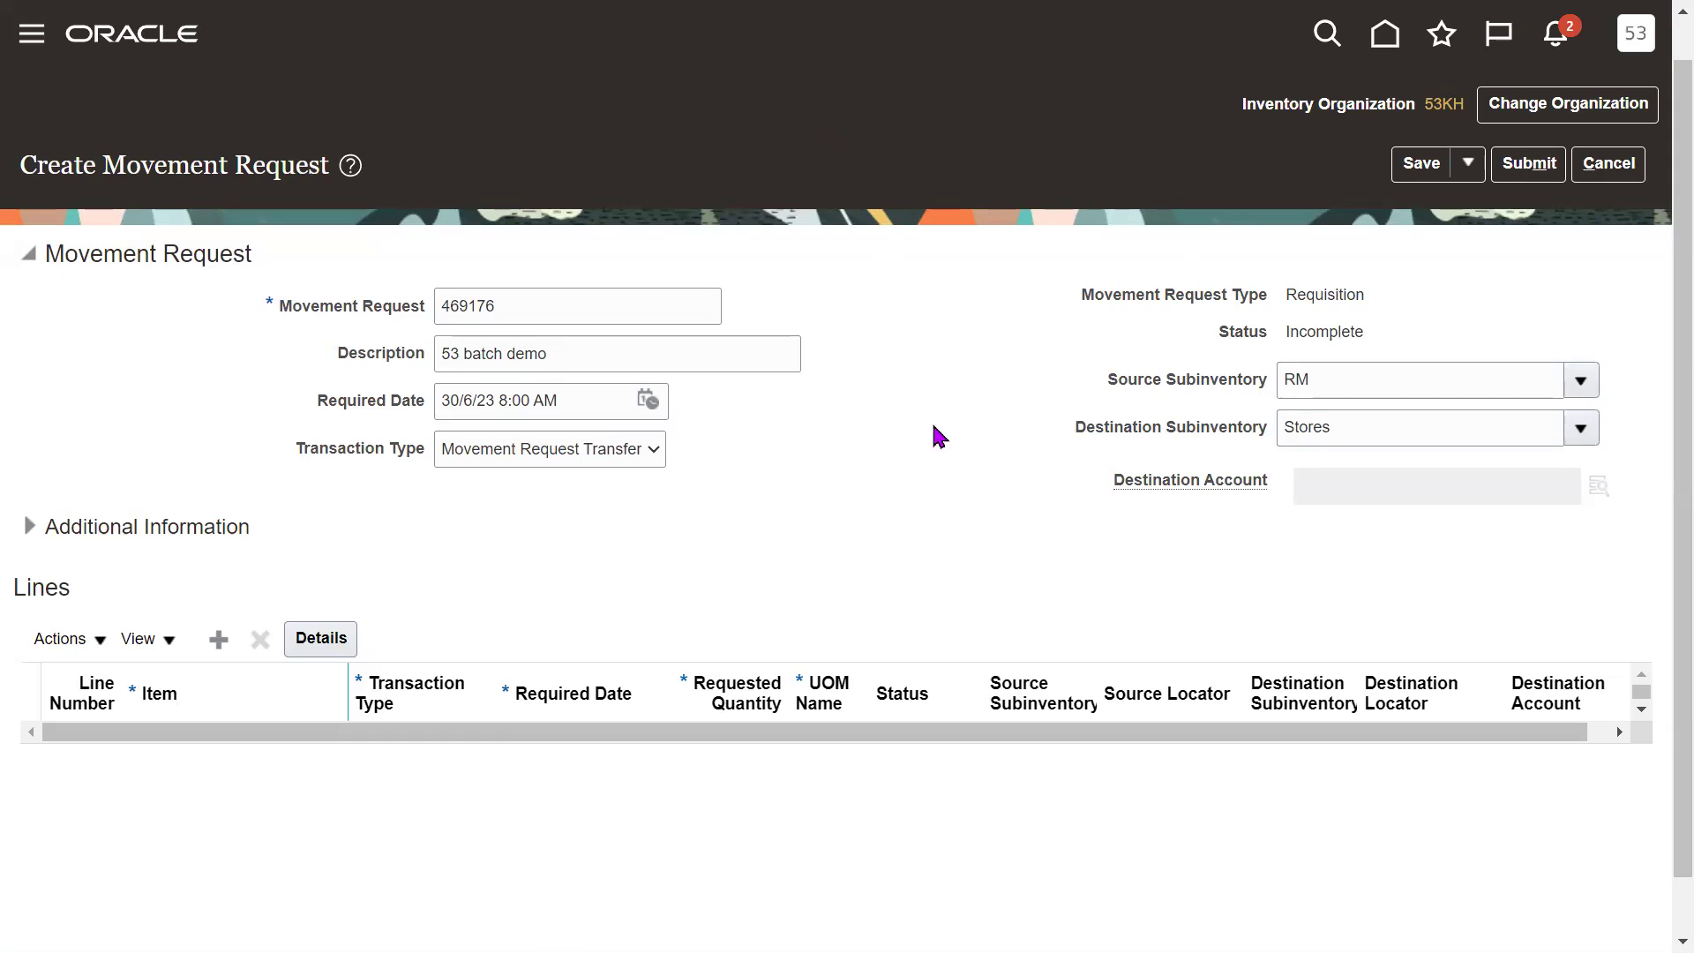
# Add line 1 with item 53KFG101, found by searching '53K'.
pyautogui.click(219, 639)
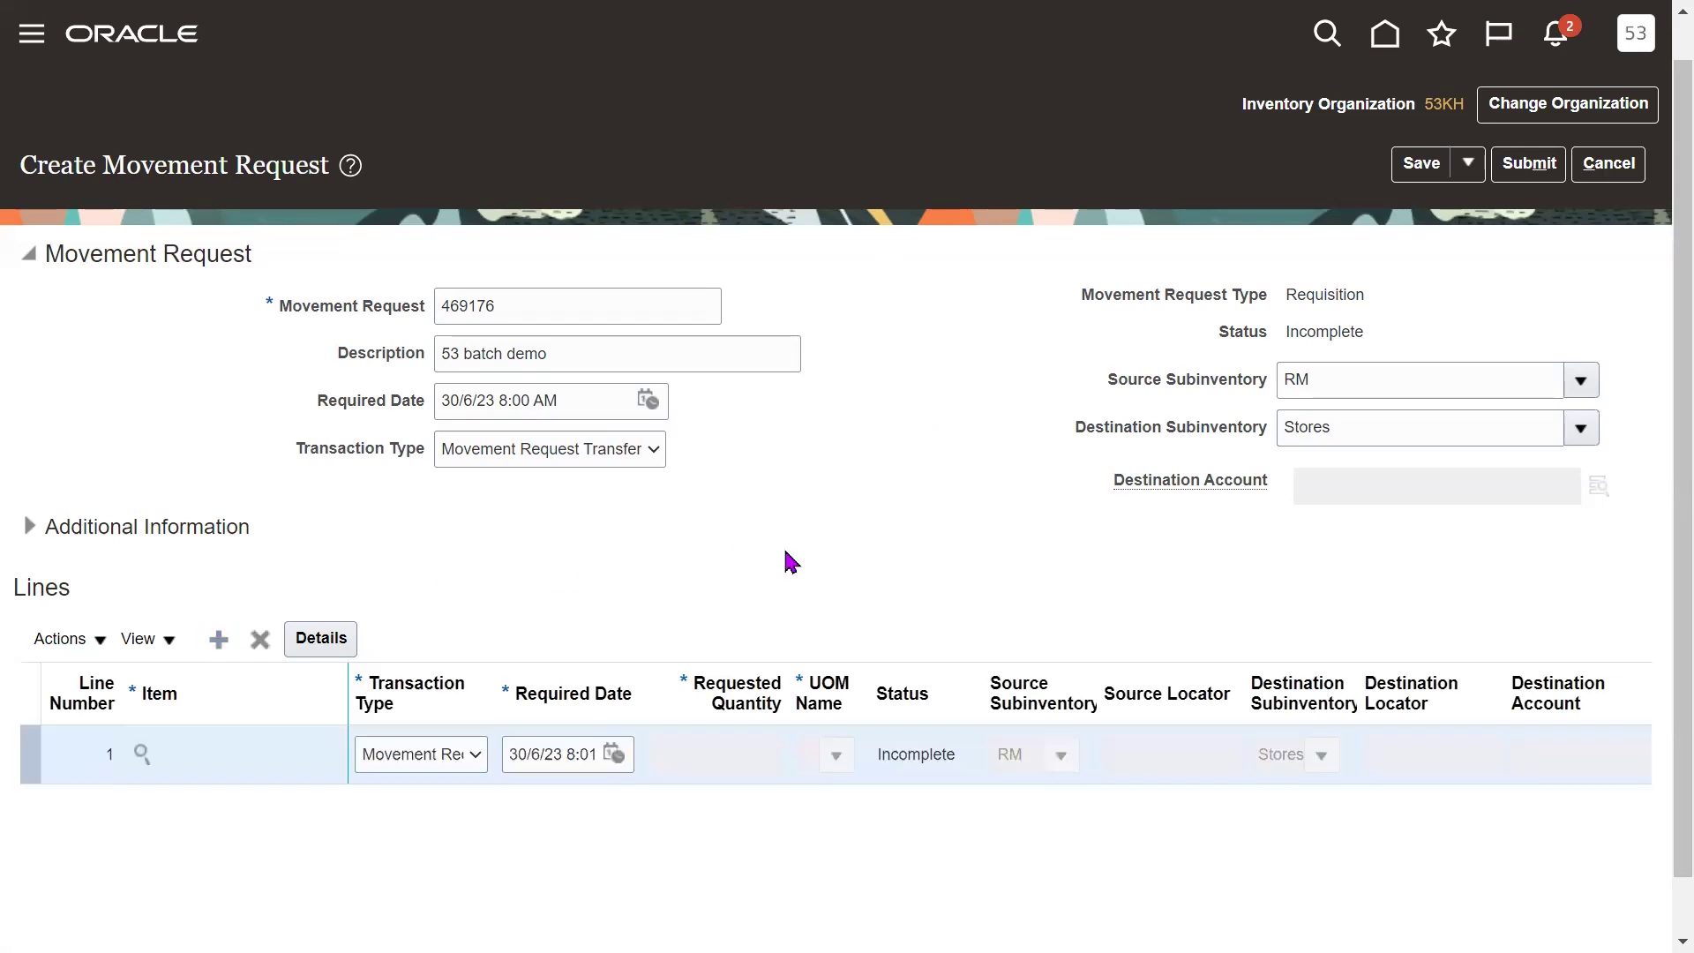
pyautogui.click(137, 757)
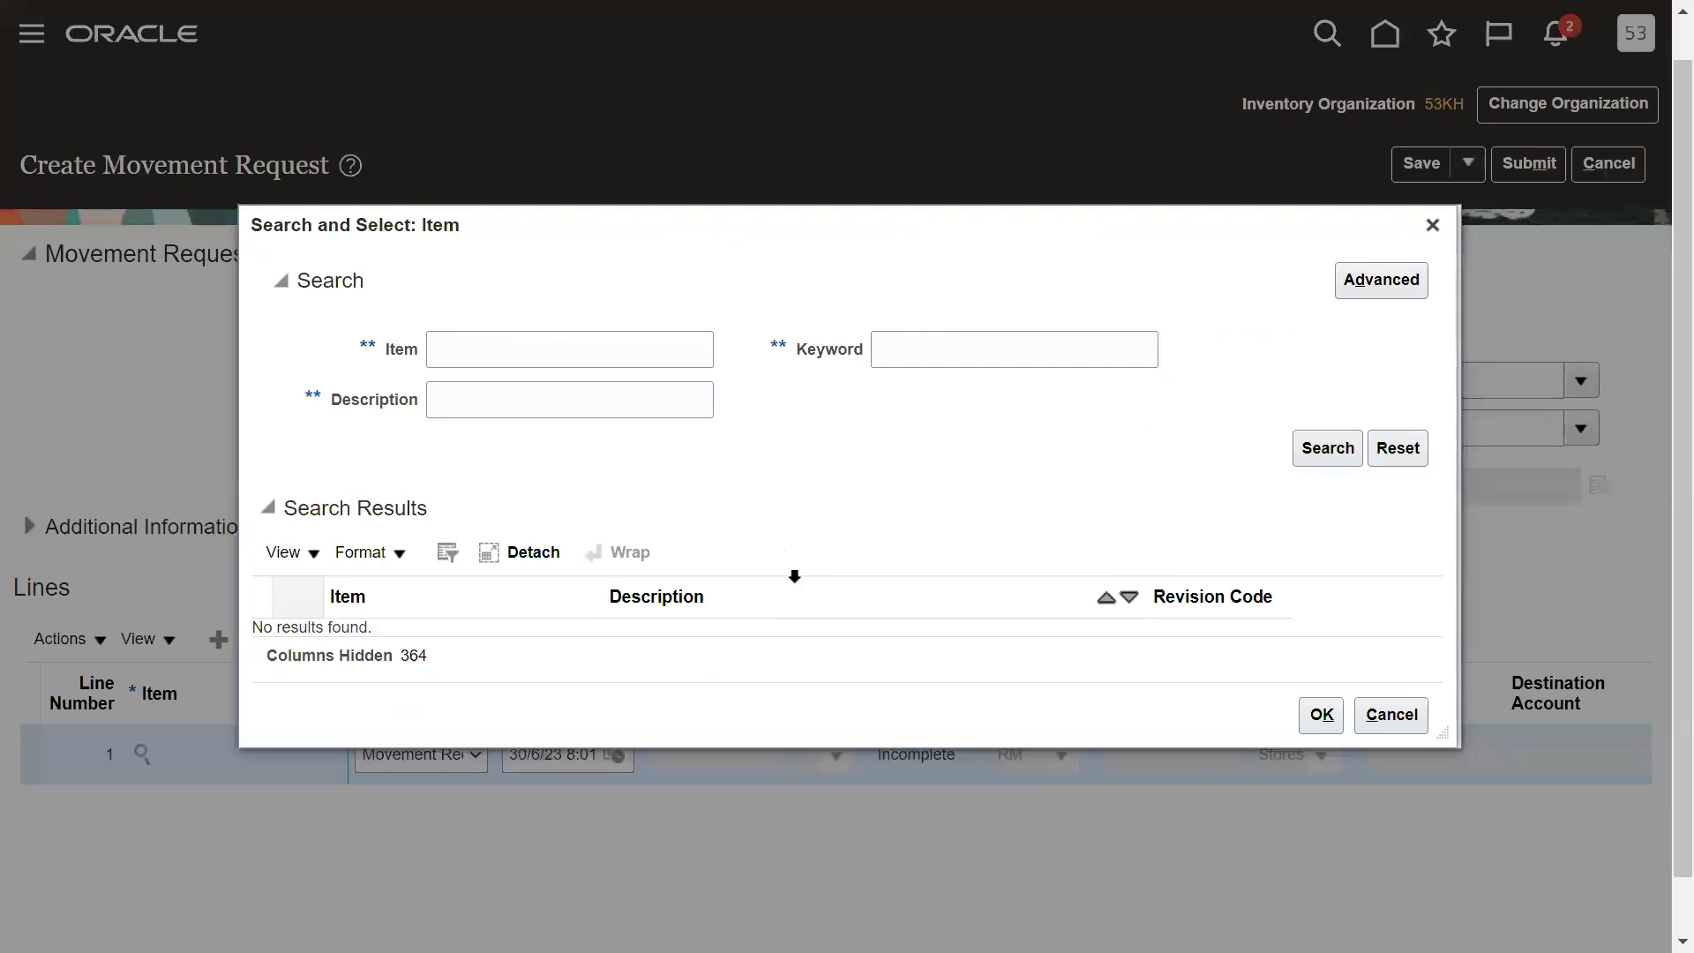
pyautogui.click(520, 357)
pyautogui.write('53K')
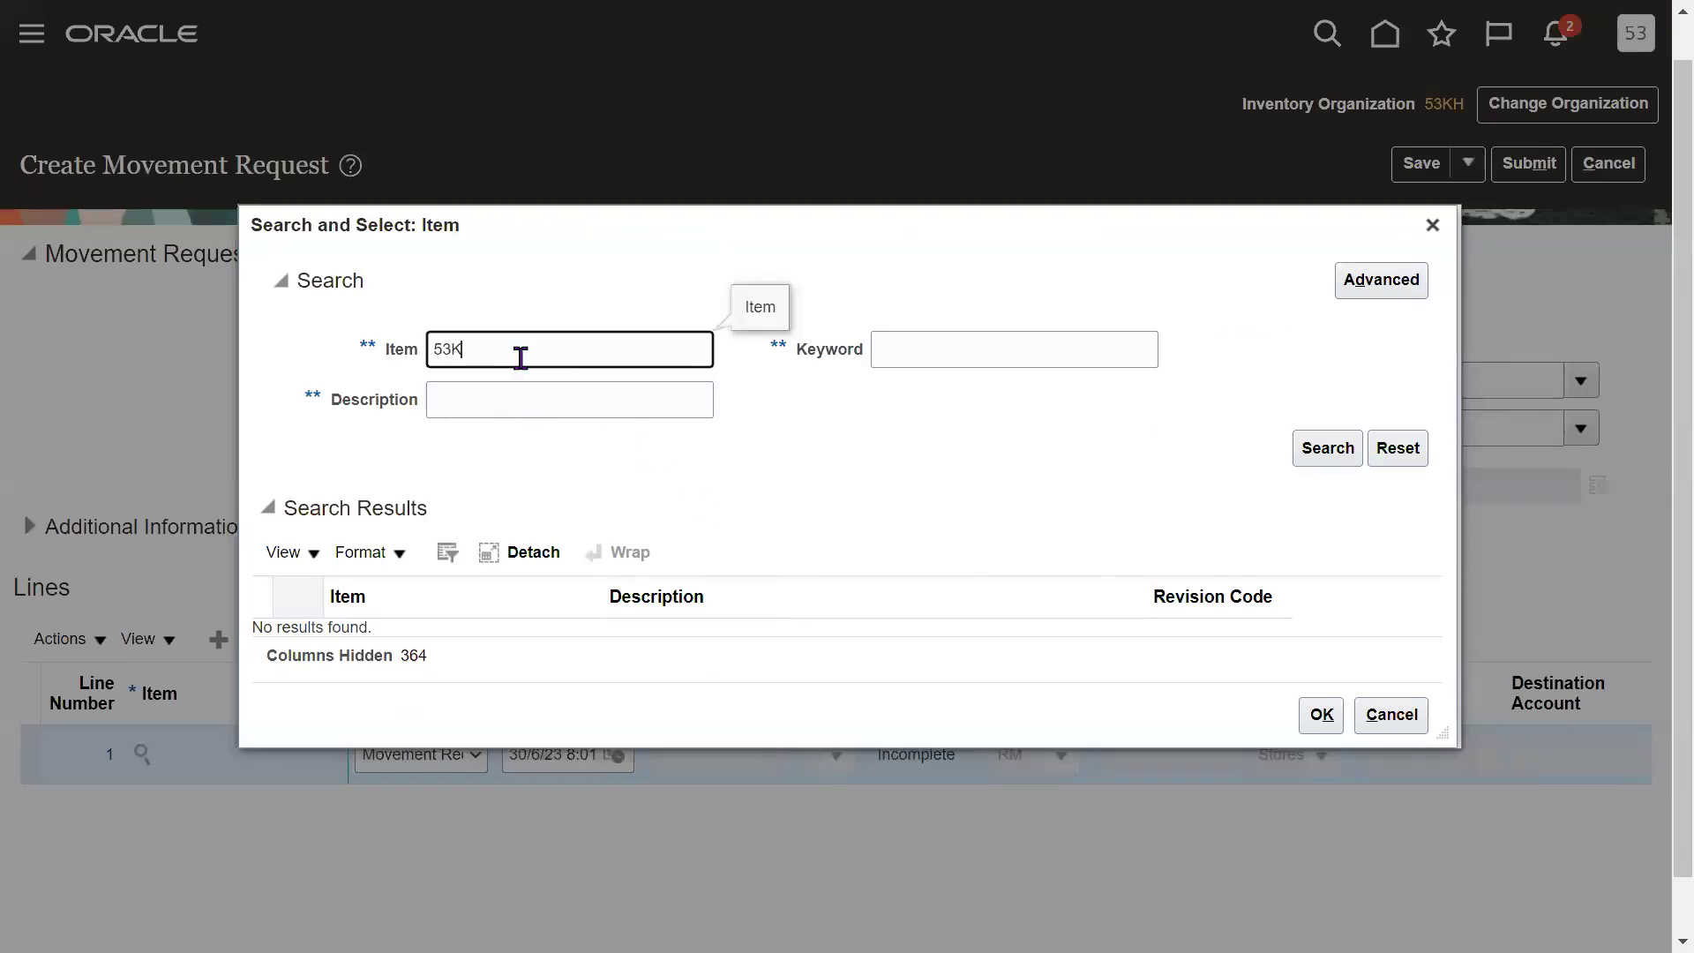
pyautogui.press('Return')
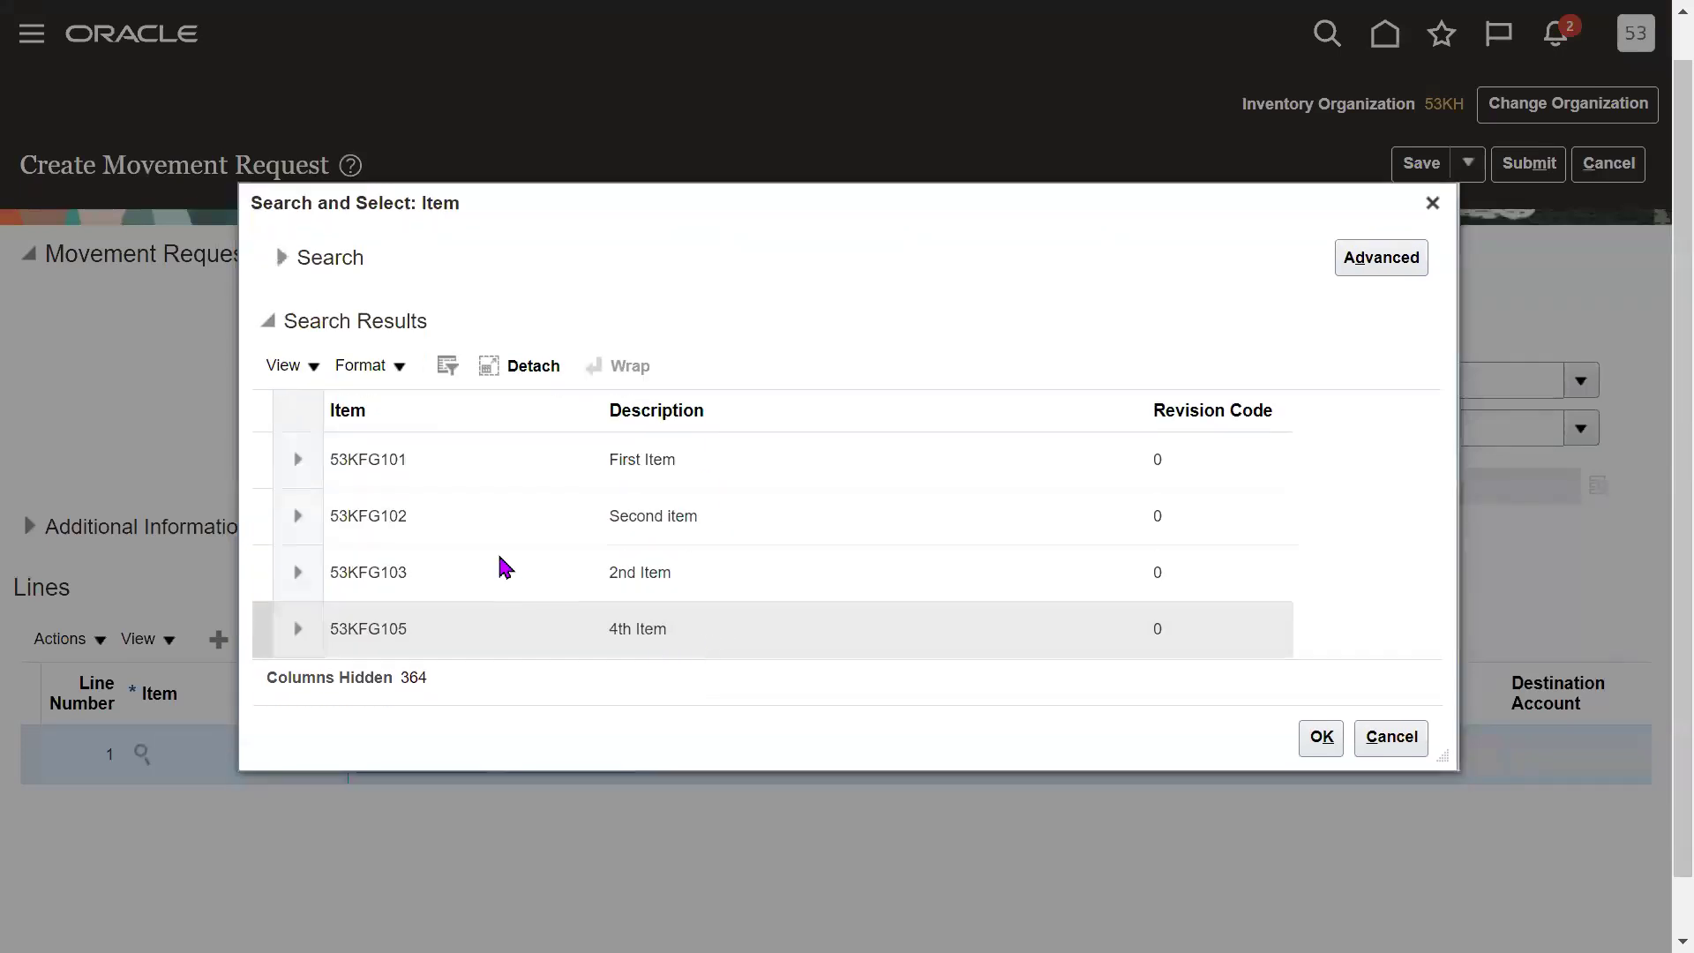
pyautogui.click(406, 466)
pyautogui.click(1321, 737)
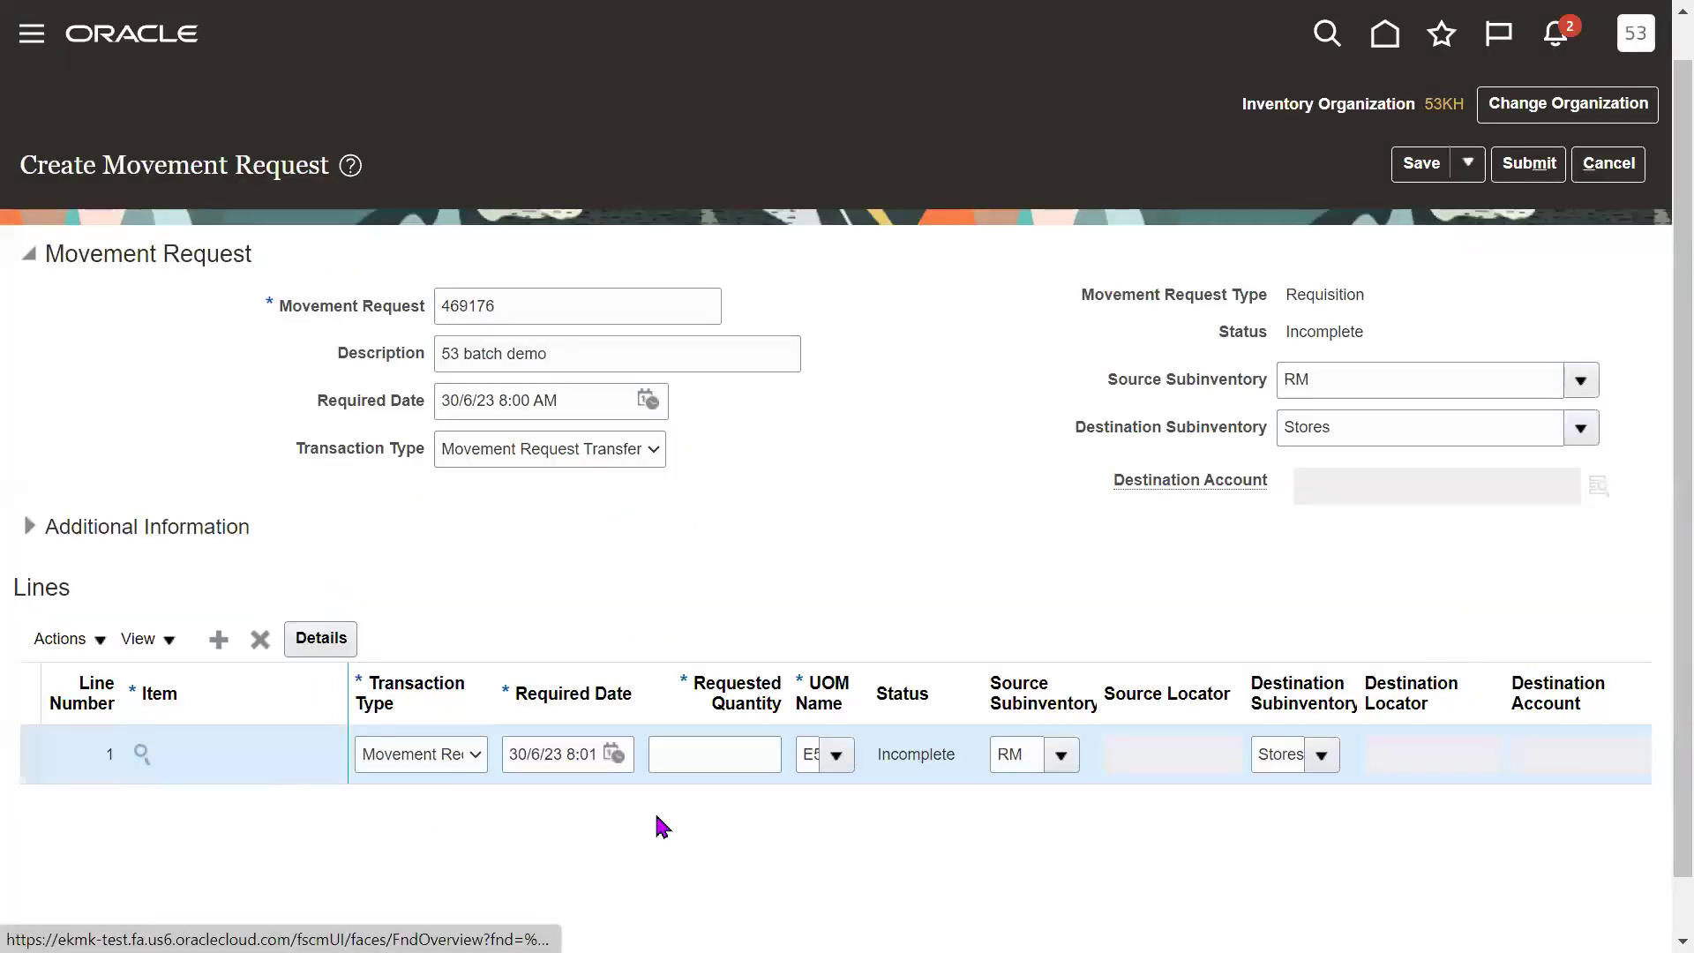
# Enter a requested quantity of 200 on line 1.
pyautogui.click(723, 756)
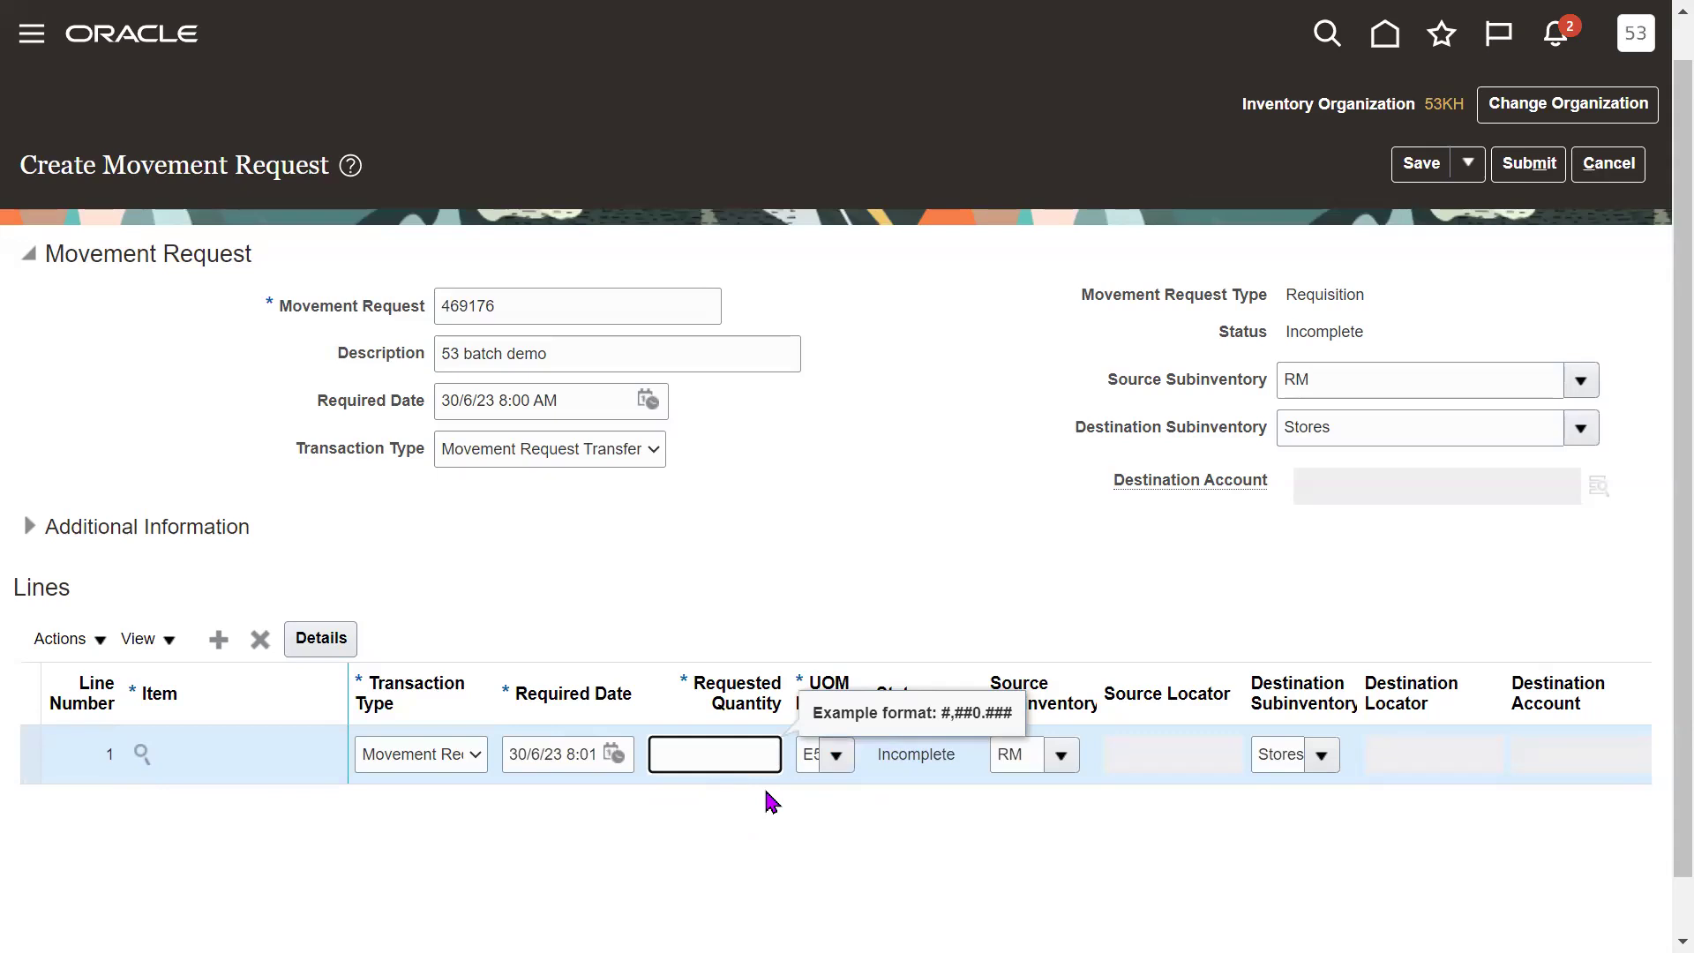
pyautogui.write('200')
pyautogui.press('Tab')
pyautogui.press('Tab')
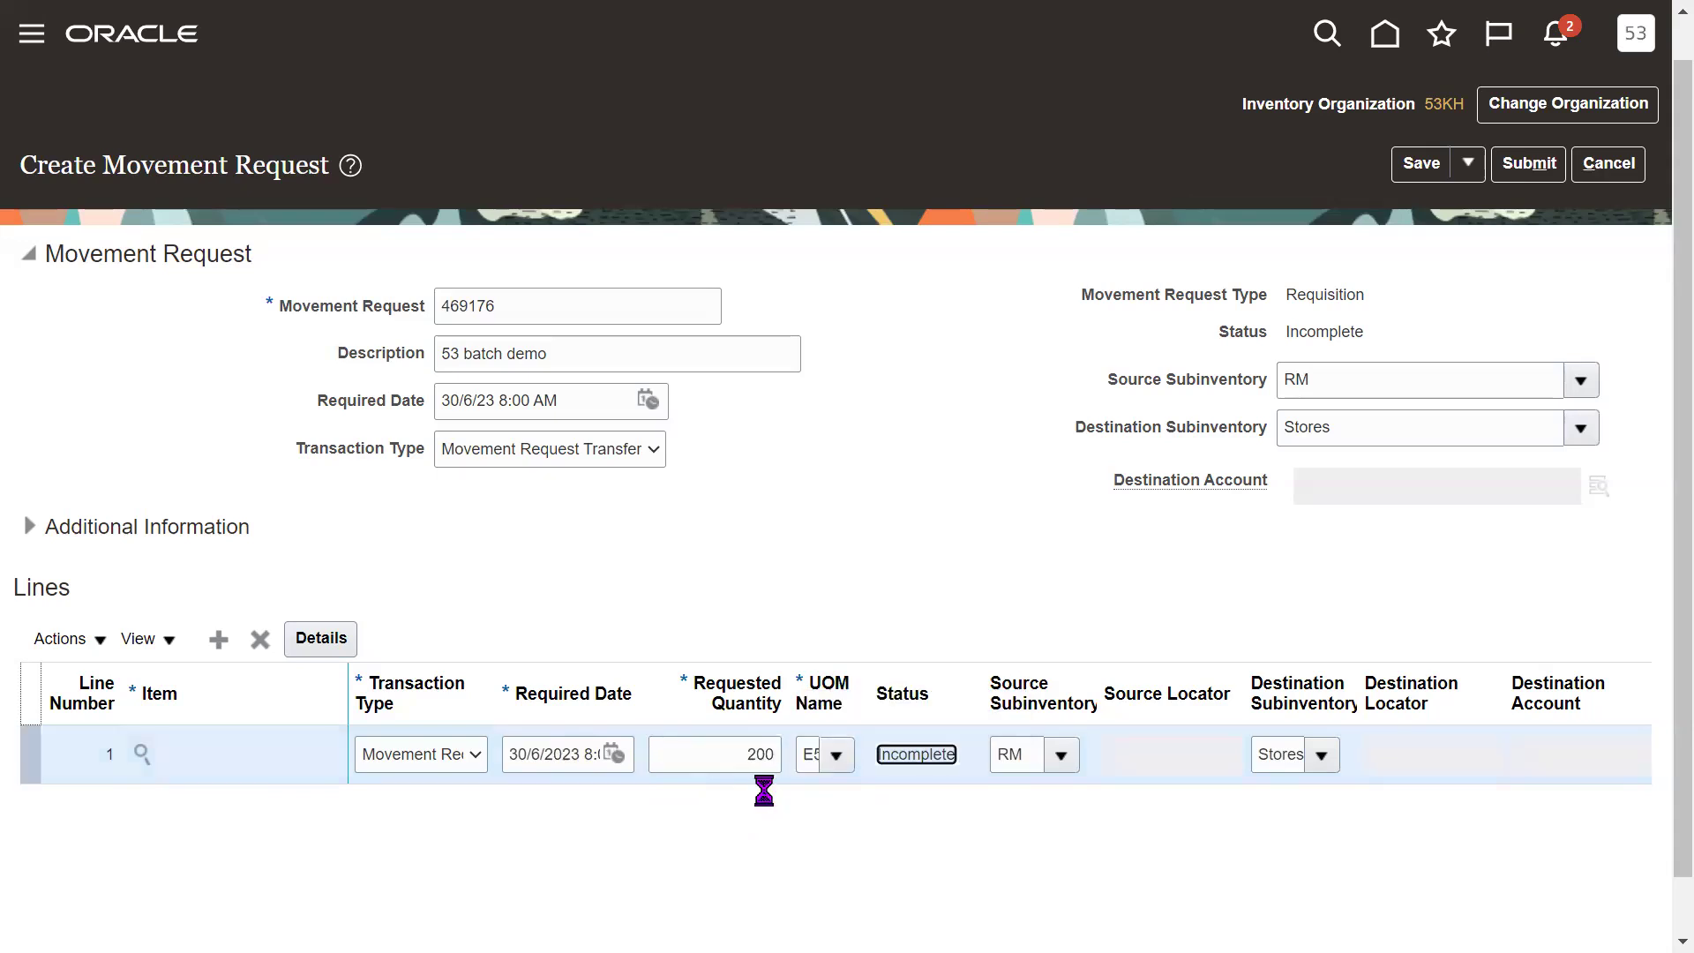
pyautogui.press('Tab')
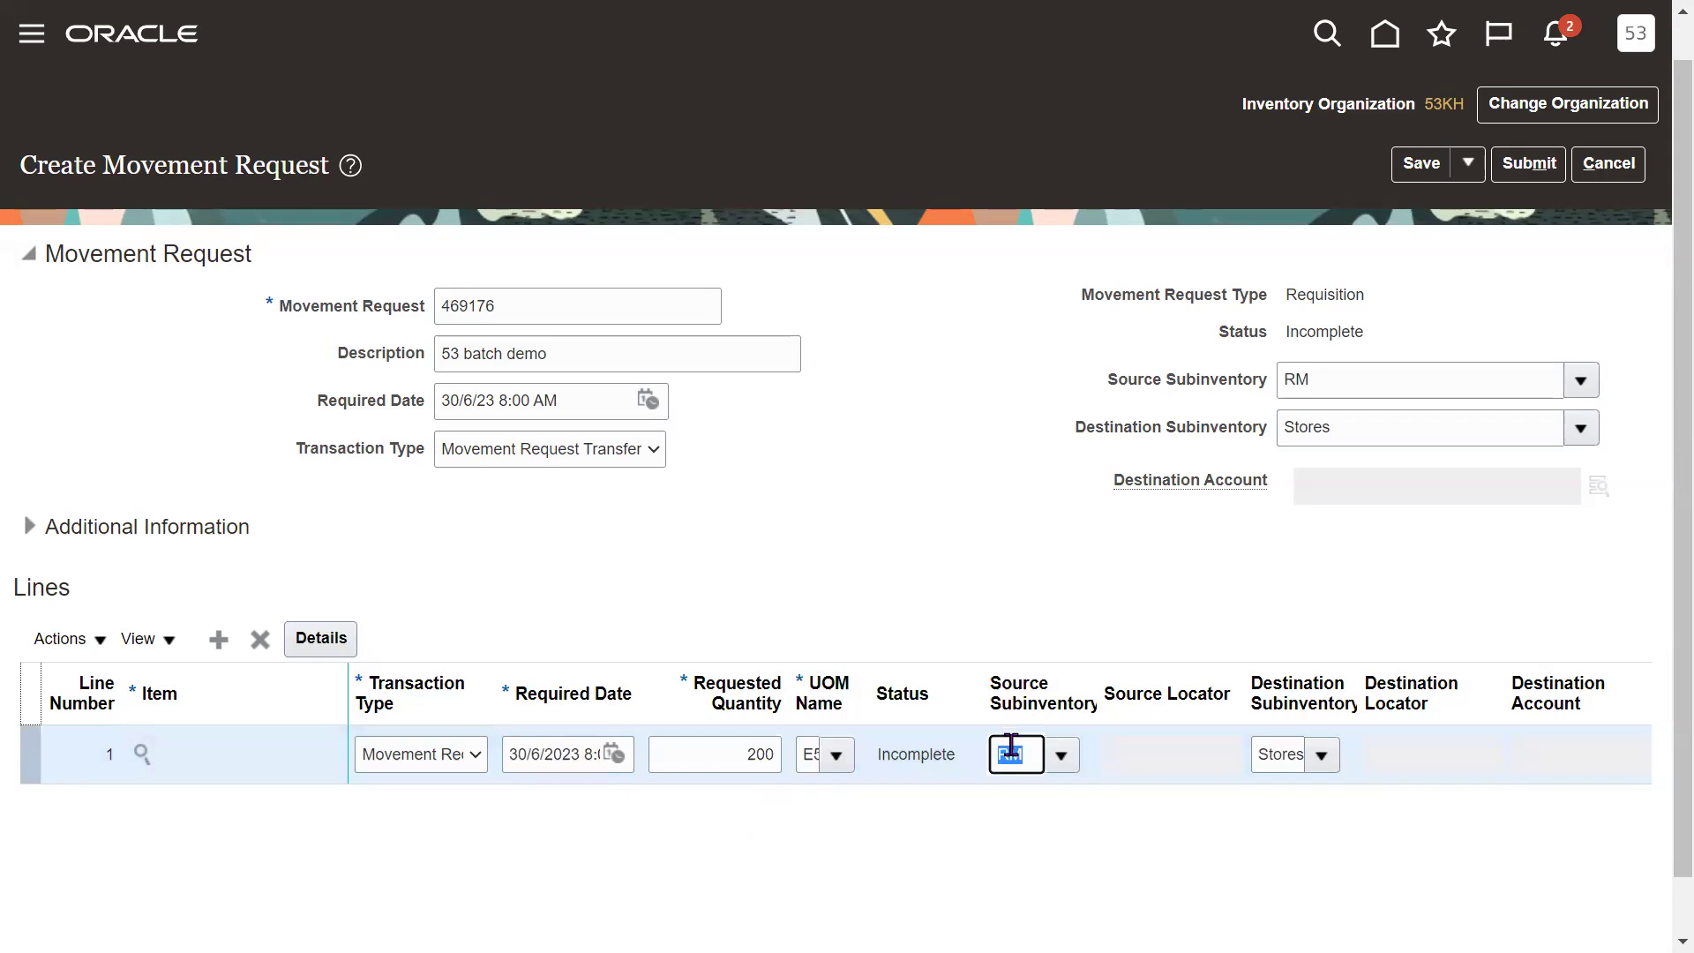
# Verify line 1 moves 200 from source RM to destination Stores.
pyautogui.click(1286, 752)
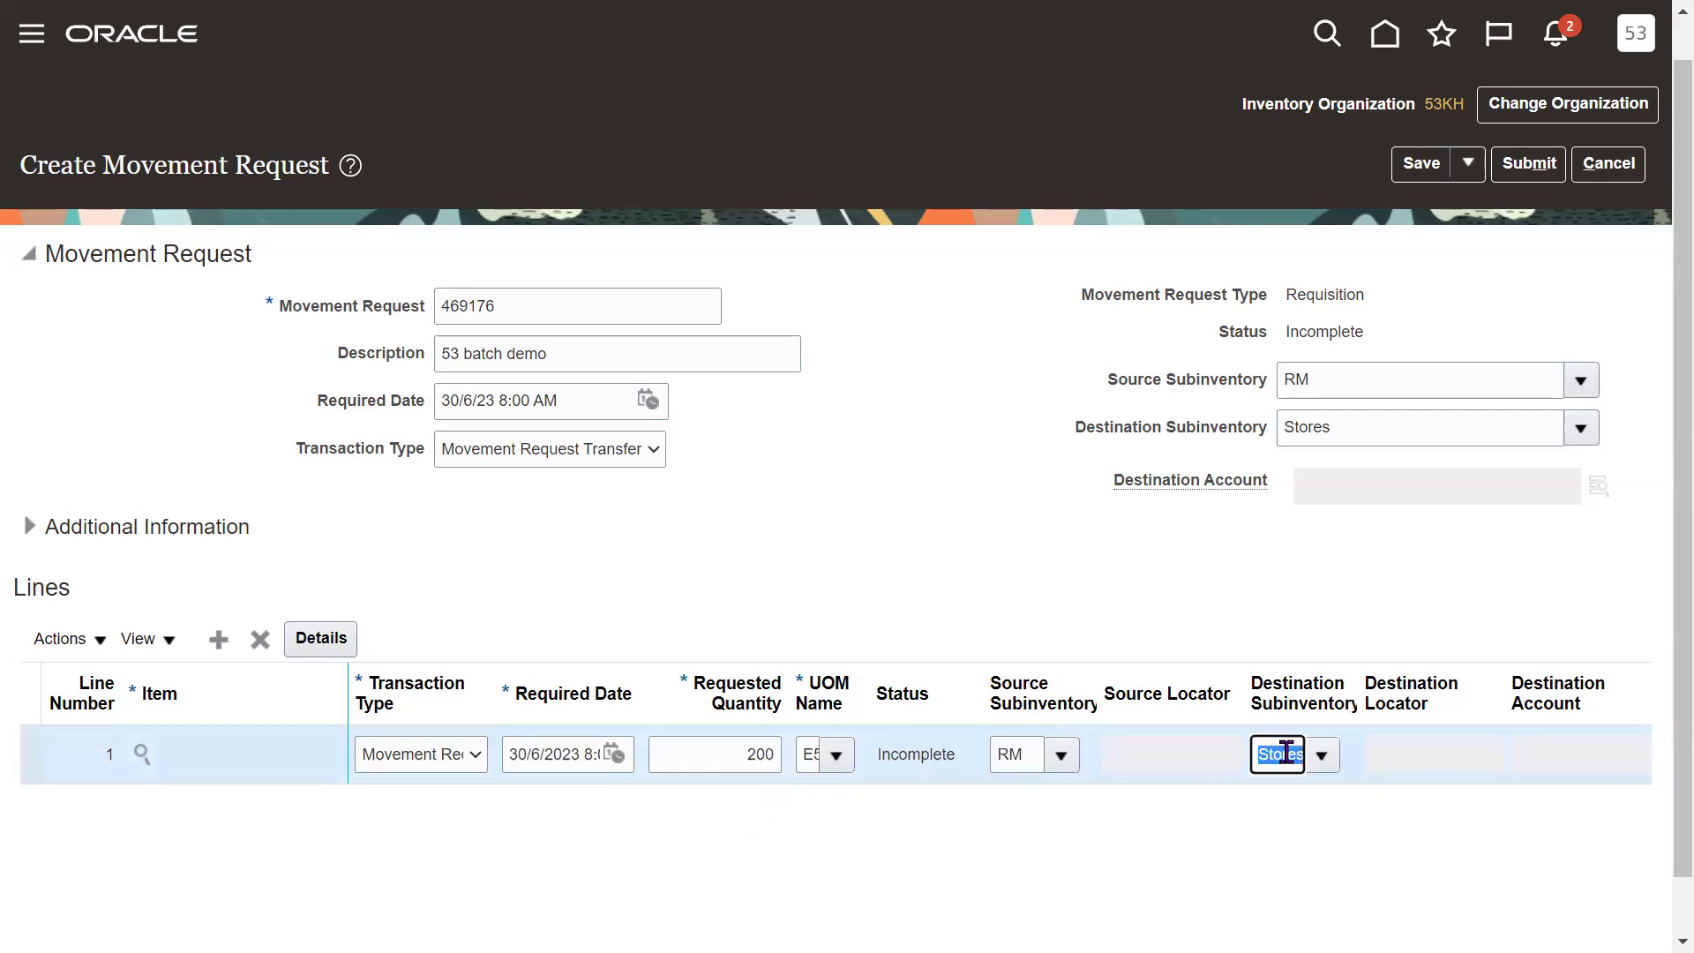
pyautogui.moveTo(1116, 379); pyautogui.dragTo(1256, 403)
pyautogui.moveTo(1123, 427); pyautogui.dragTo(1217, 432)
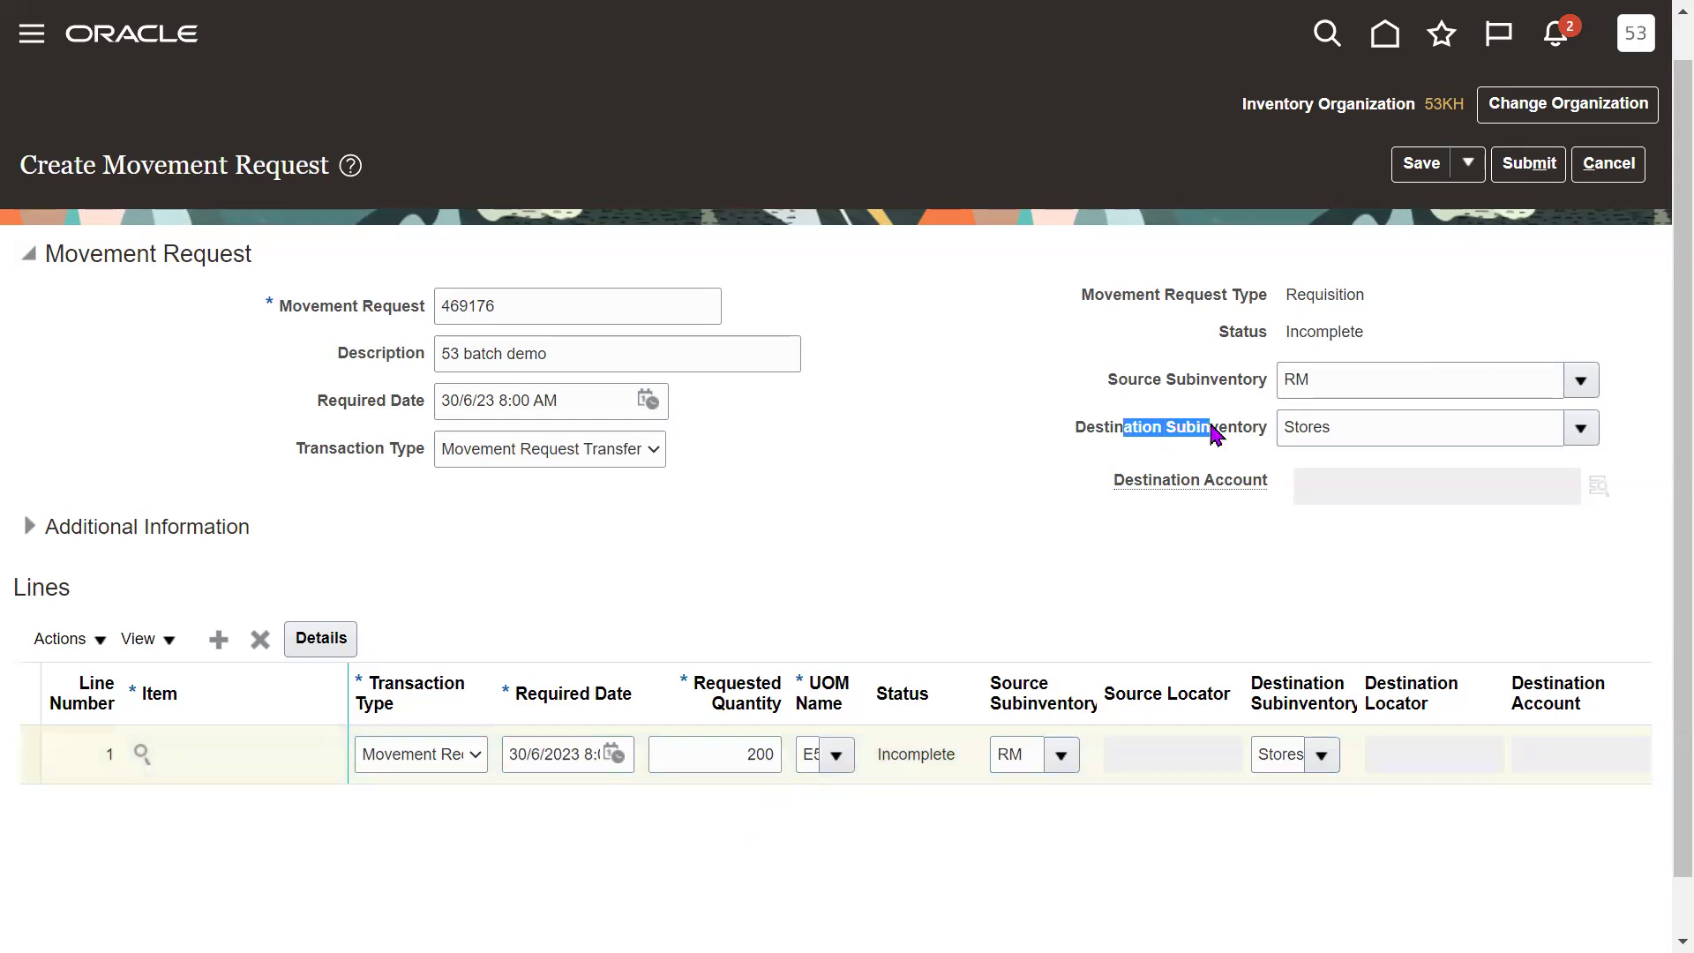
pyautogui.click(1014, 754)
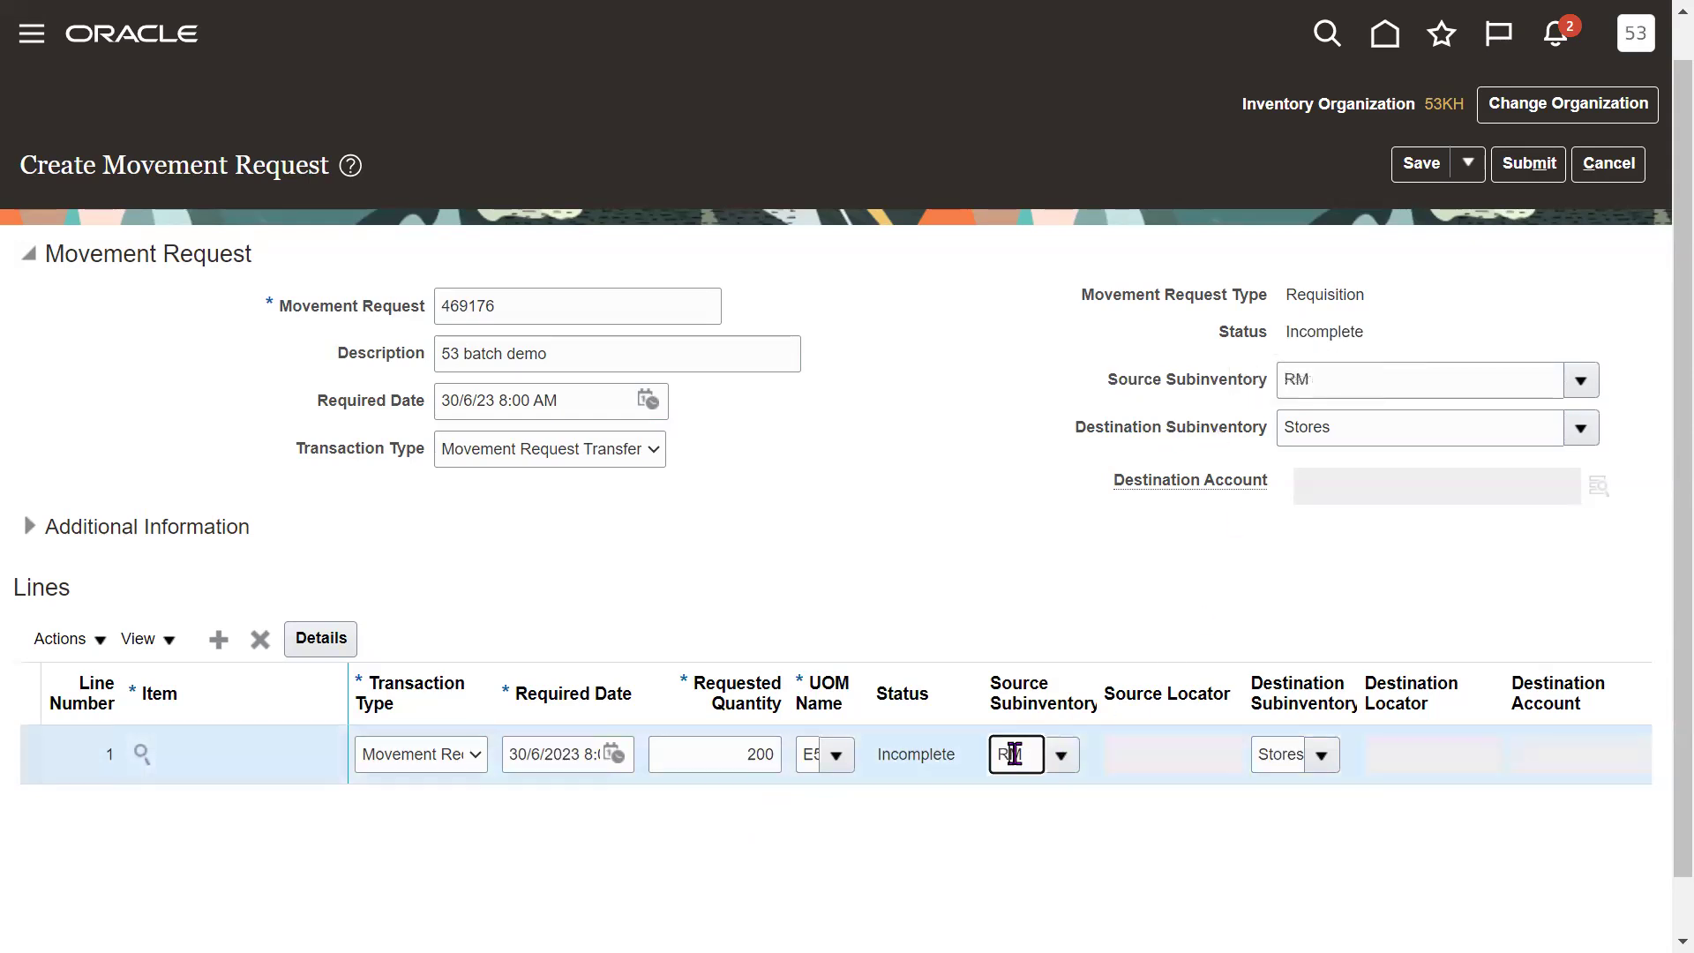
pyautogui.click(1291, 756)
pyautogui.click(1180, 588)
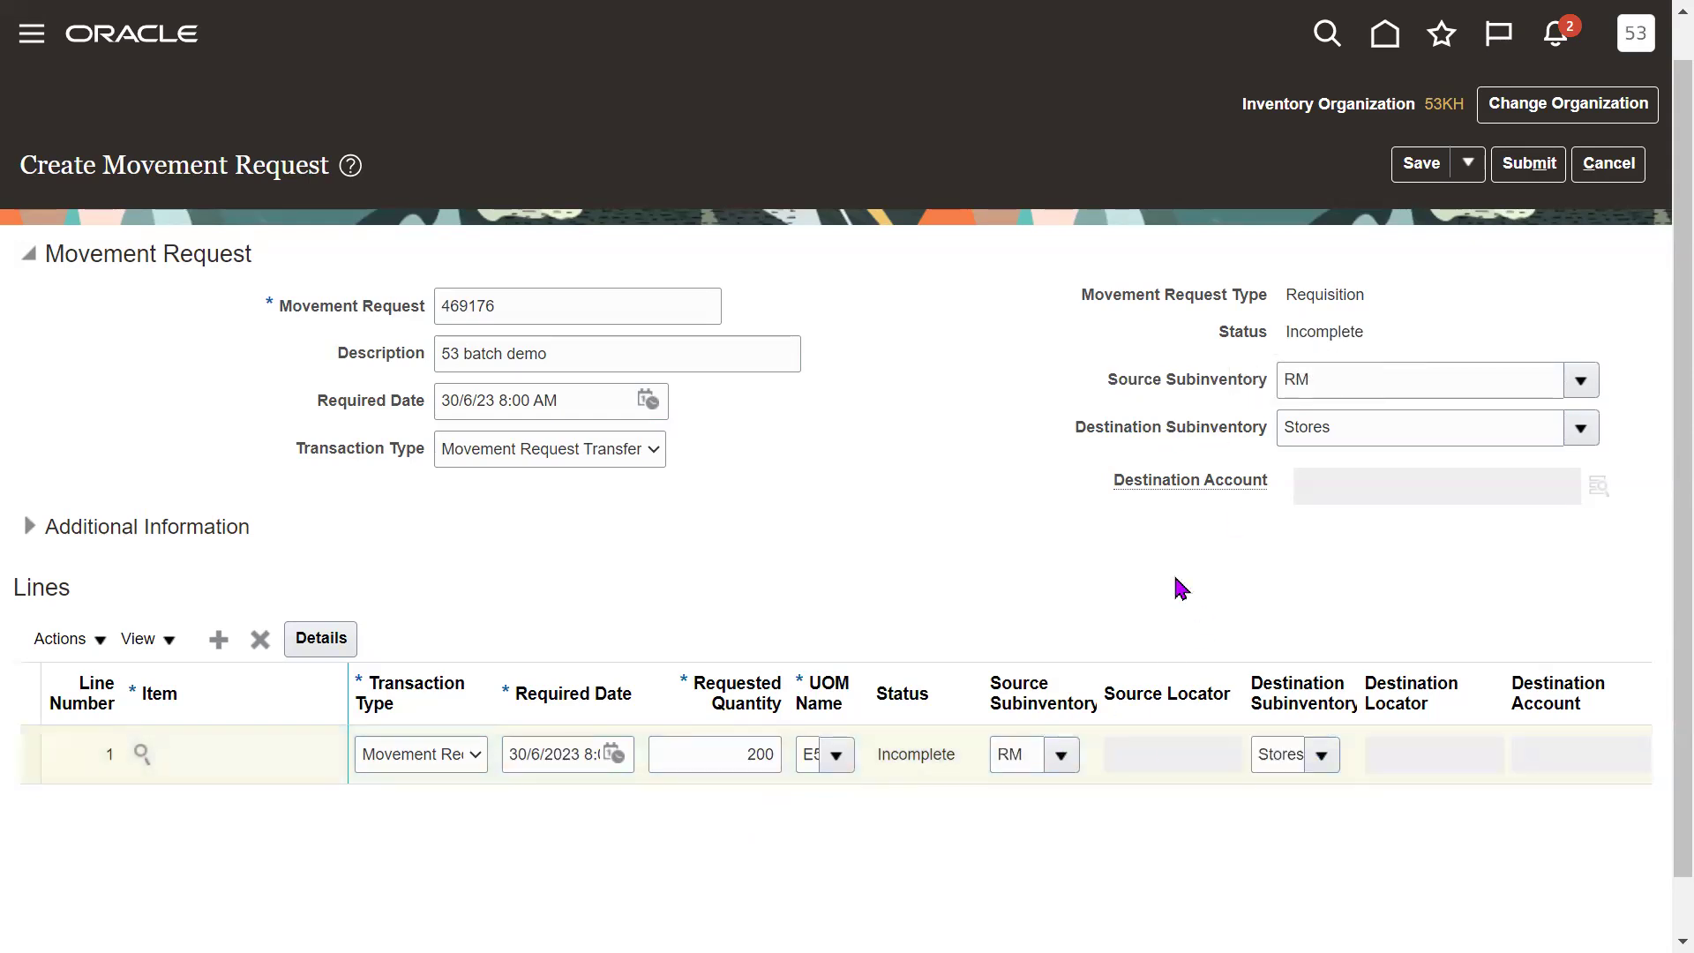
pyautogui.click(757, 753)
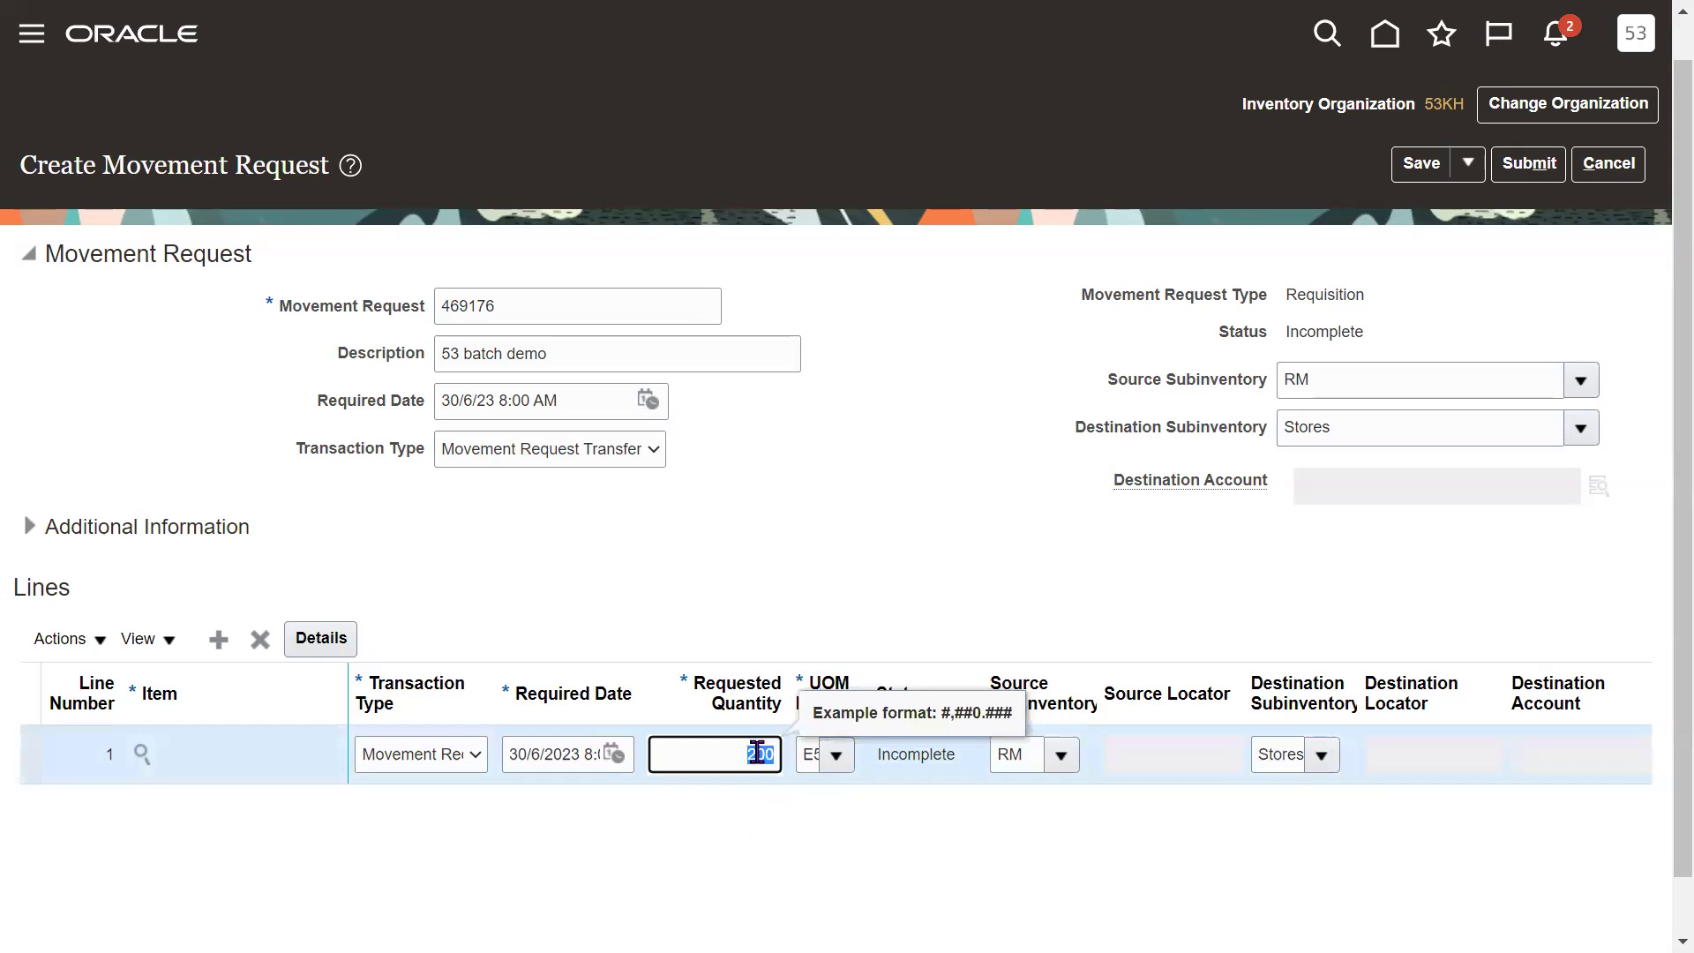
pyautogui.click(834, 537)
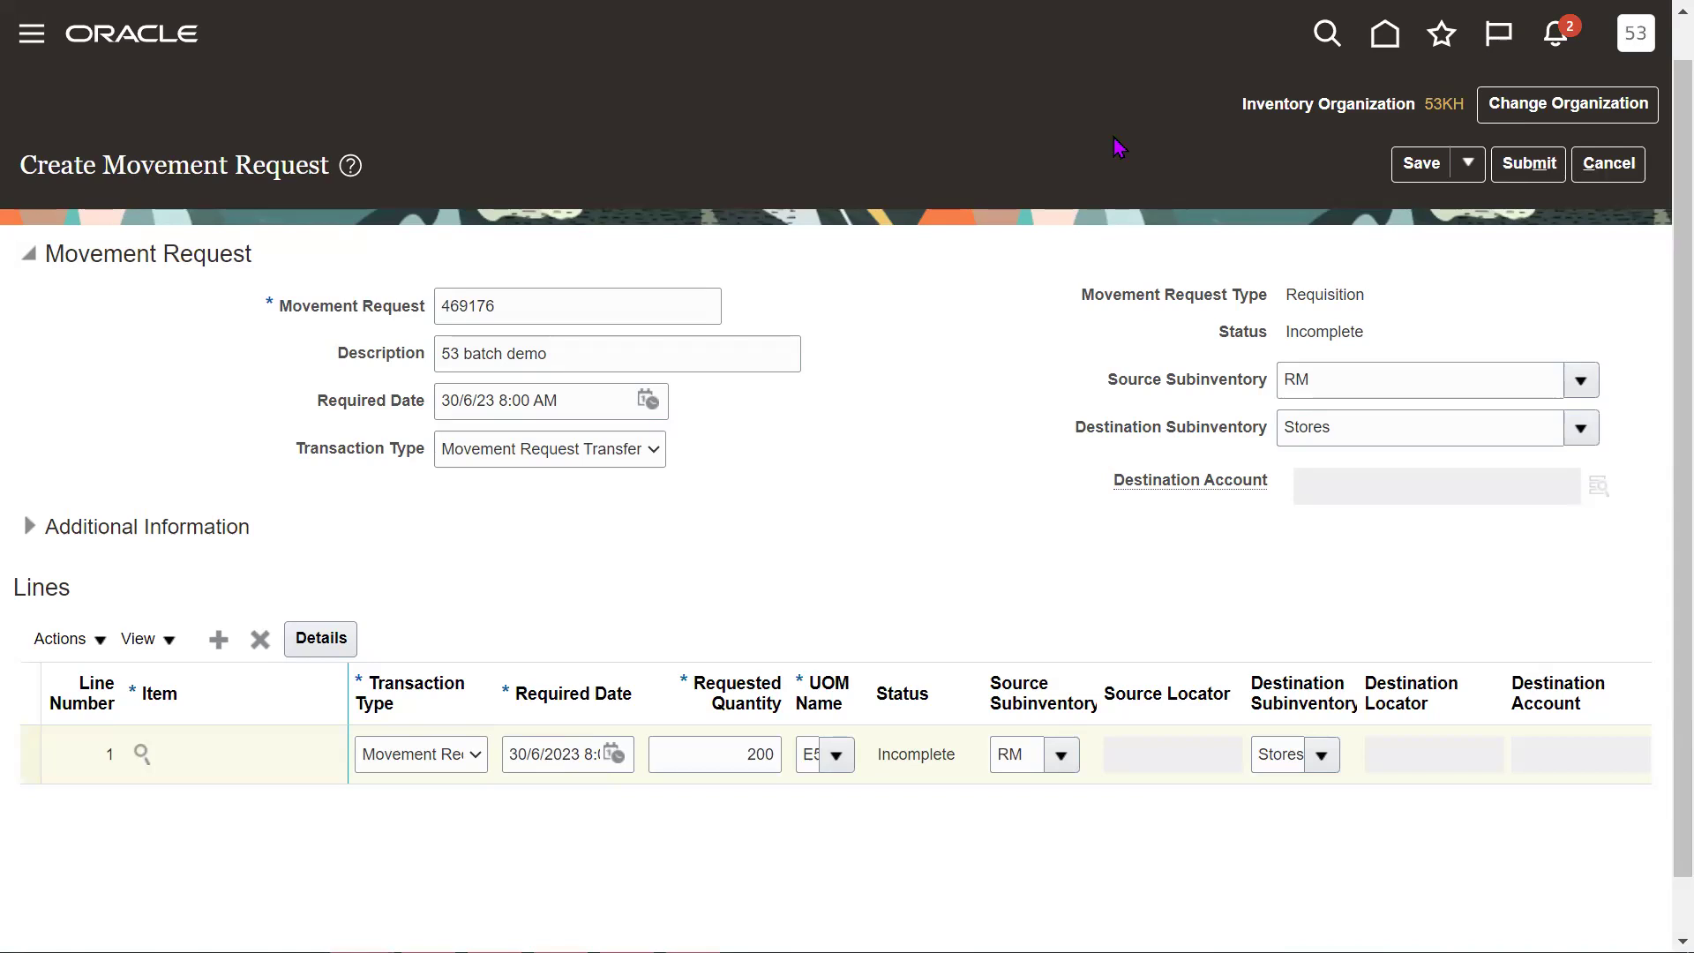
# Submit movement request 469176, copy its number, and acknowledge the confirmation.
pyautogui.click(1531, 181)
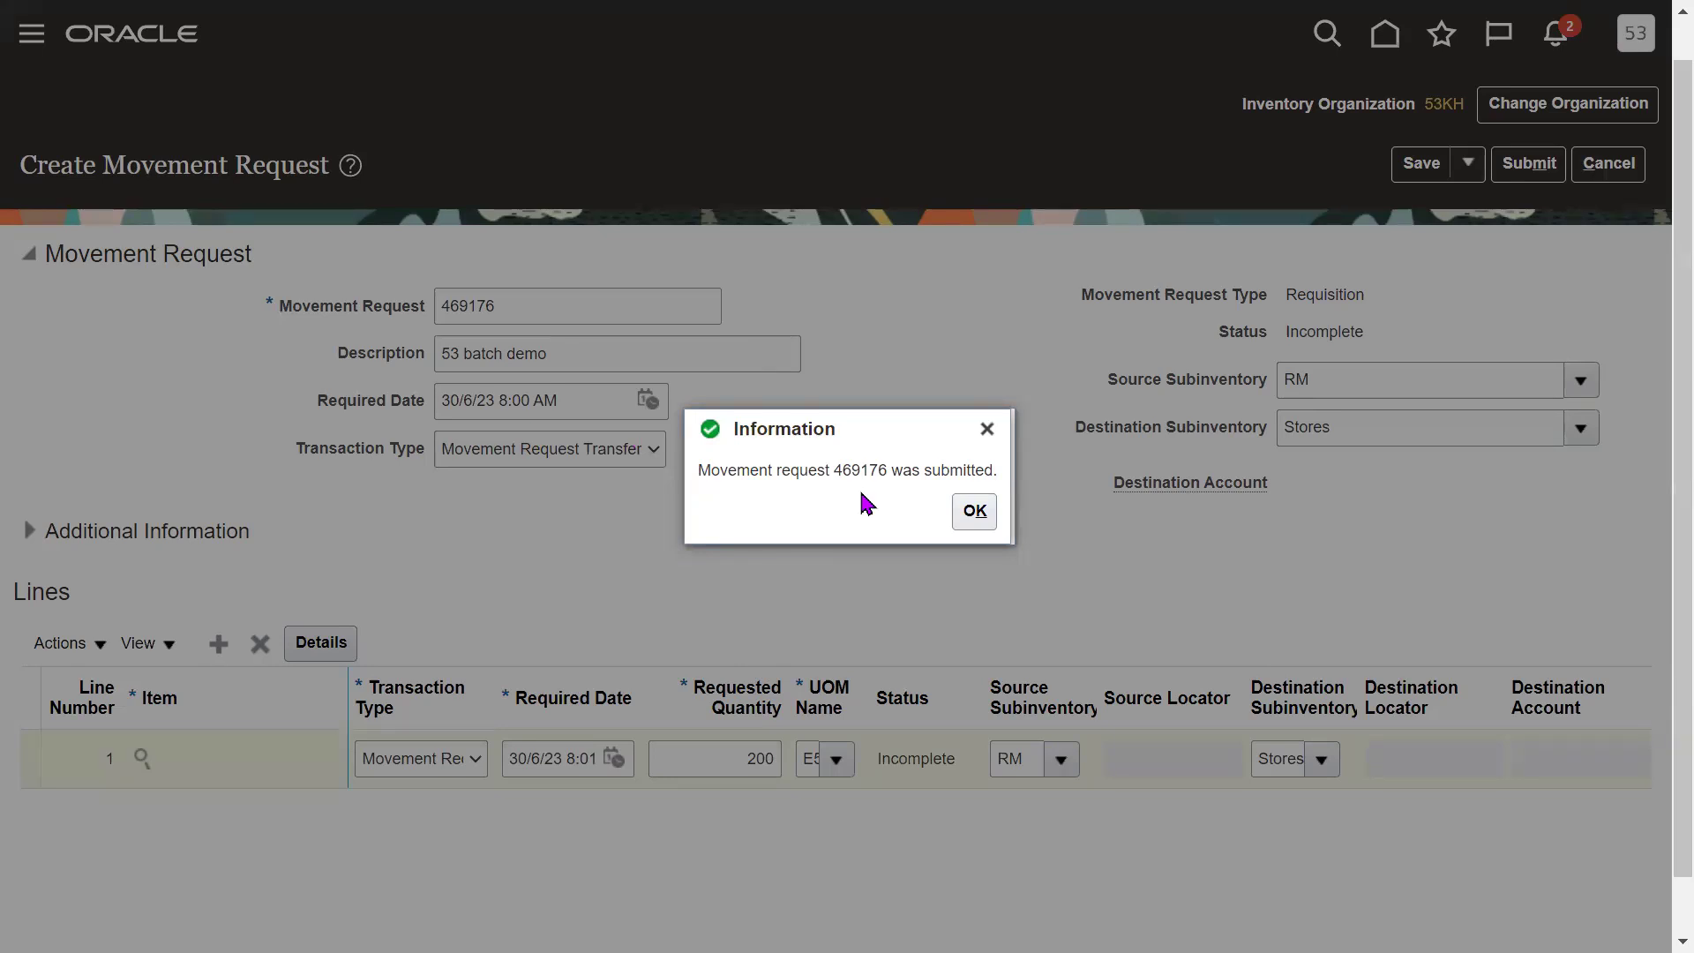
pyautogui.doubleClick(862, 473)
pyautogui.hotkey('ctrl', 'c')
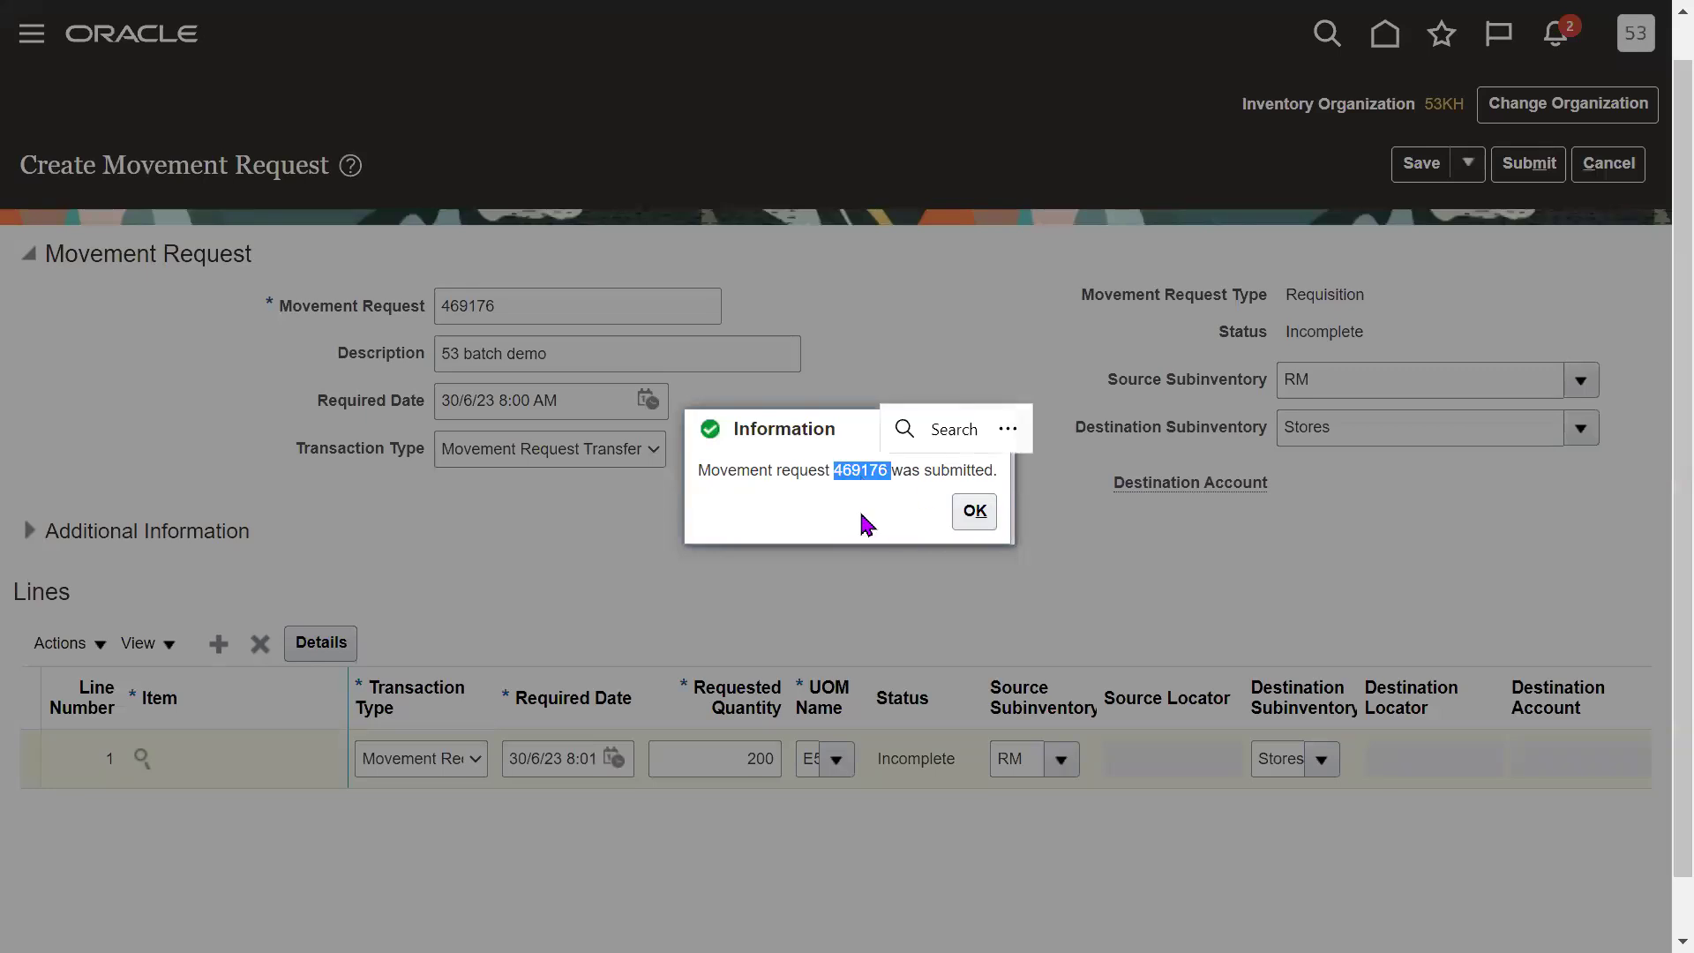
pyautogui.click(974, 511)
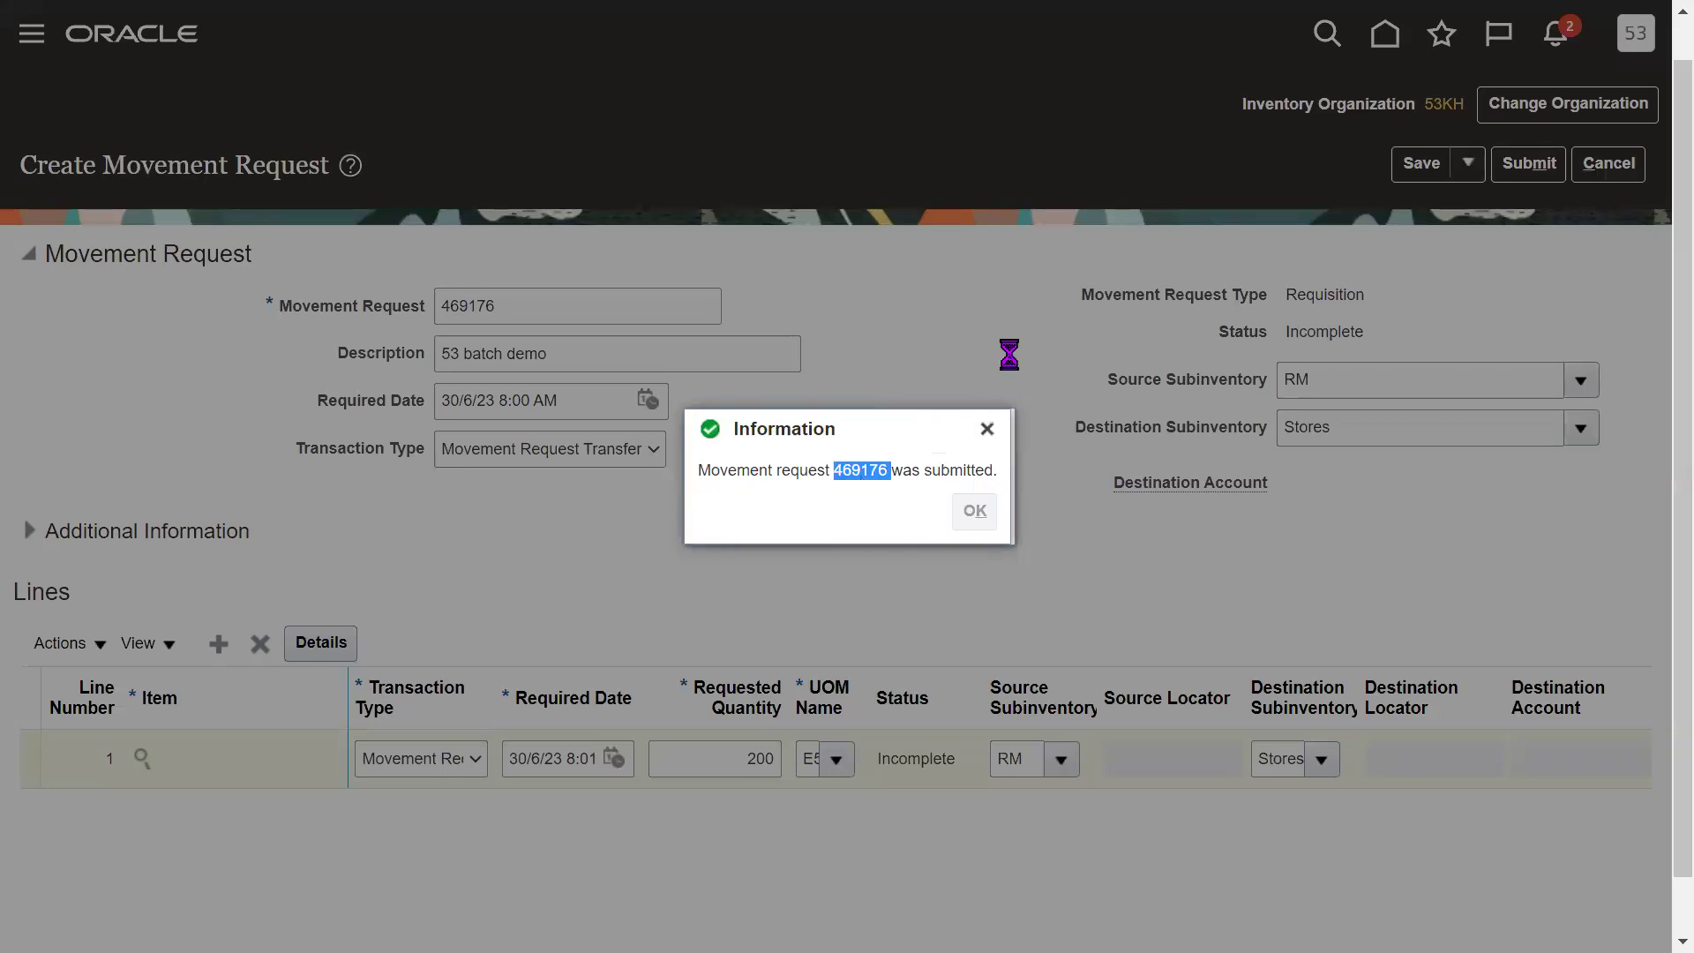
# Search Manage Movement Requests for 469176 as both range start and end, then exit full screen.
pyautogui.click(584, 362)
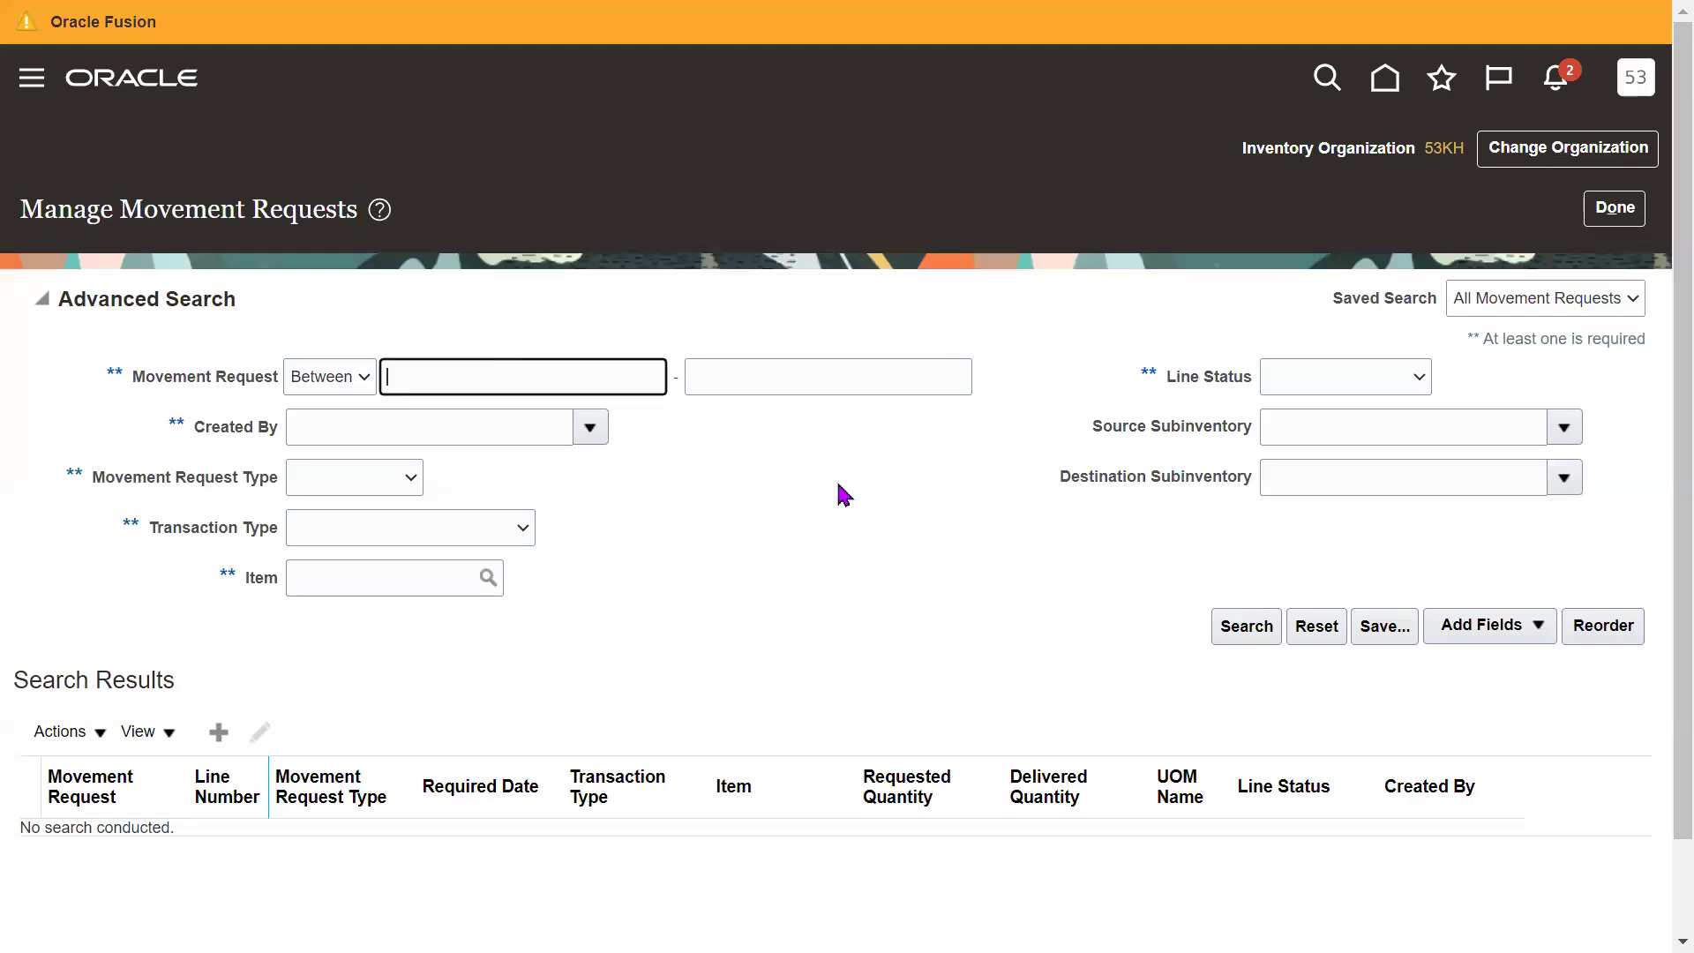
pyautogui.hotkey('ctrl', 'v')
pyautogui.press('Tab')
pyautogui.hotkey('ctrl', 'v')
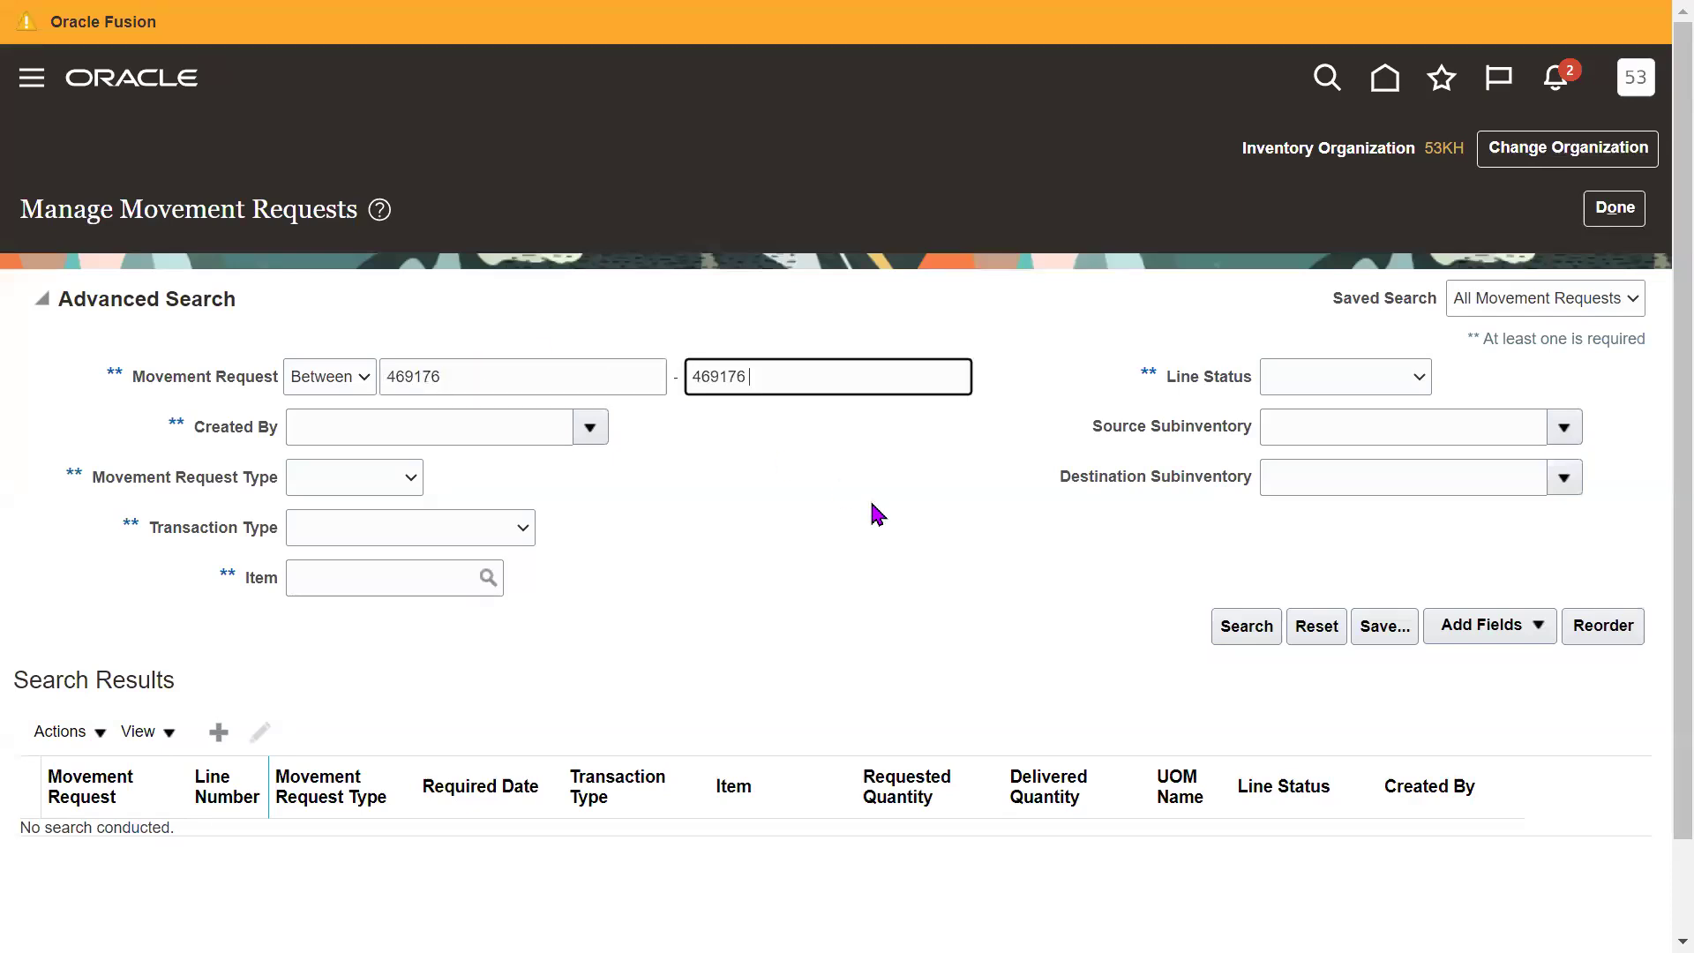
pyautogui.click(1246, 626)
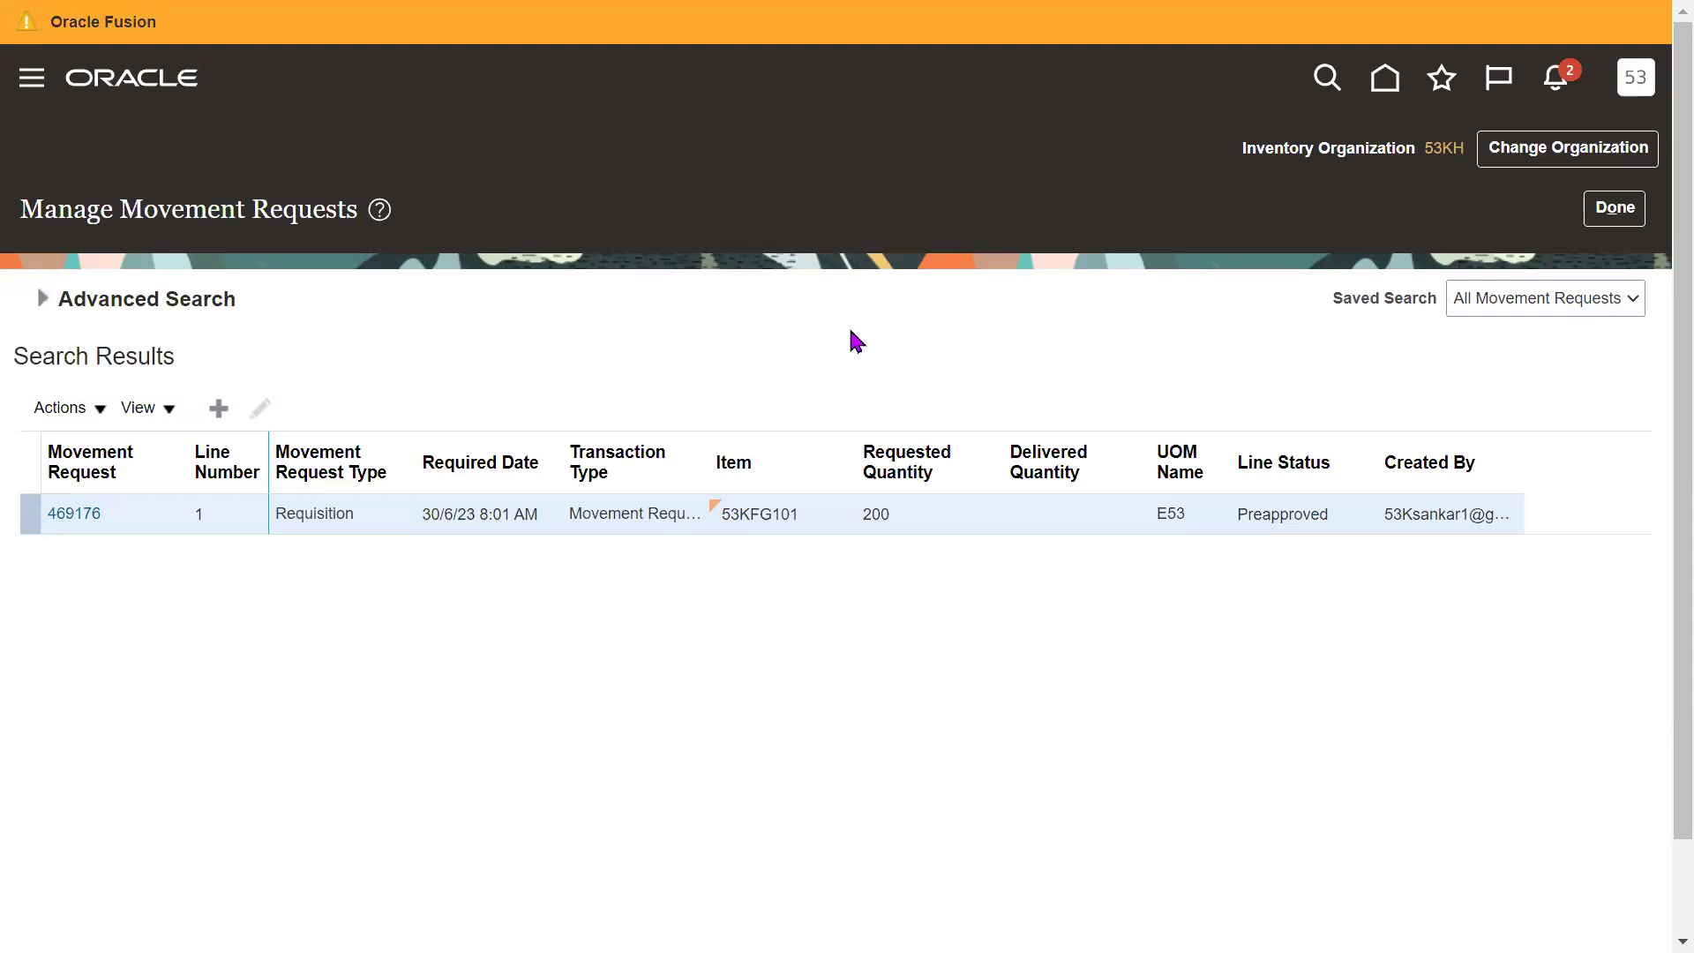
pyautogui.press('F11')
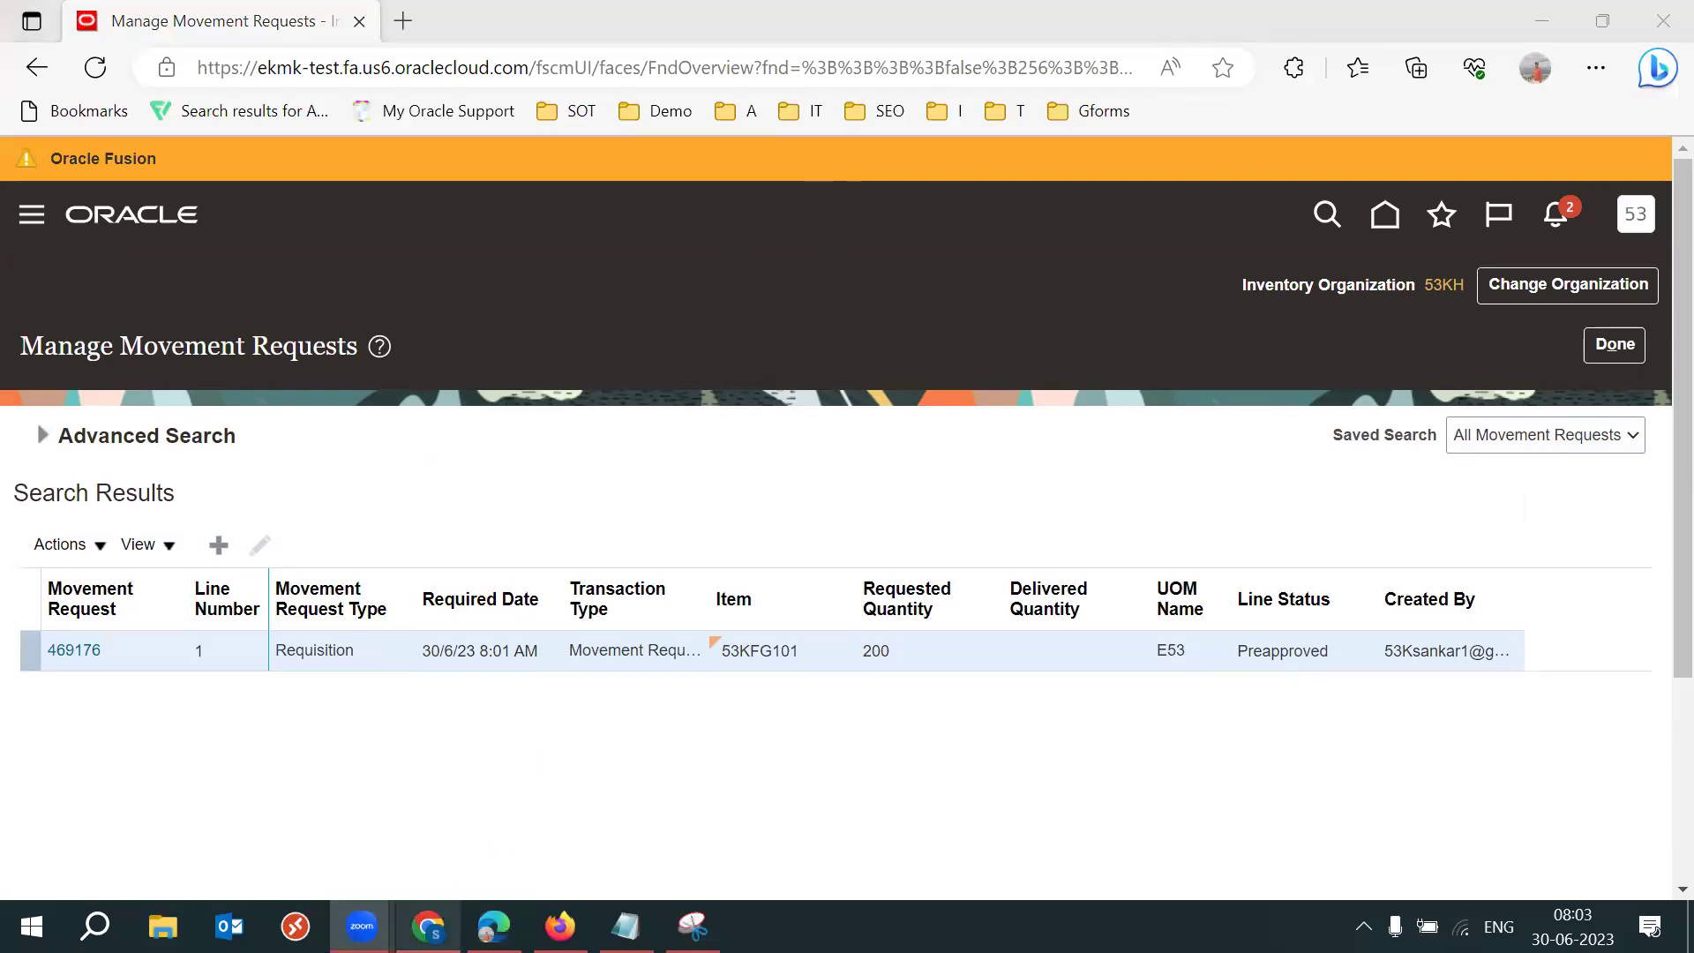
# In Chrome, show All web results for the warehouse pickers query.
pyautogui.moveTo(429, 926)
pyautogui.click(431, 786)
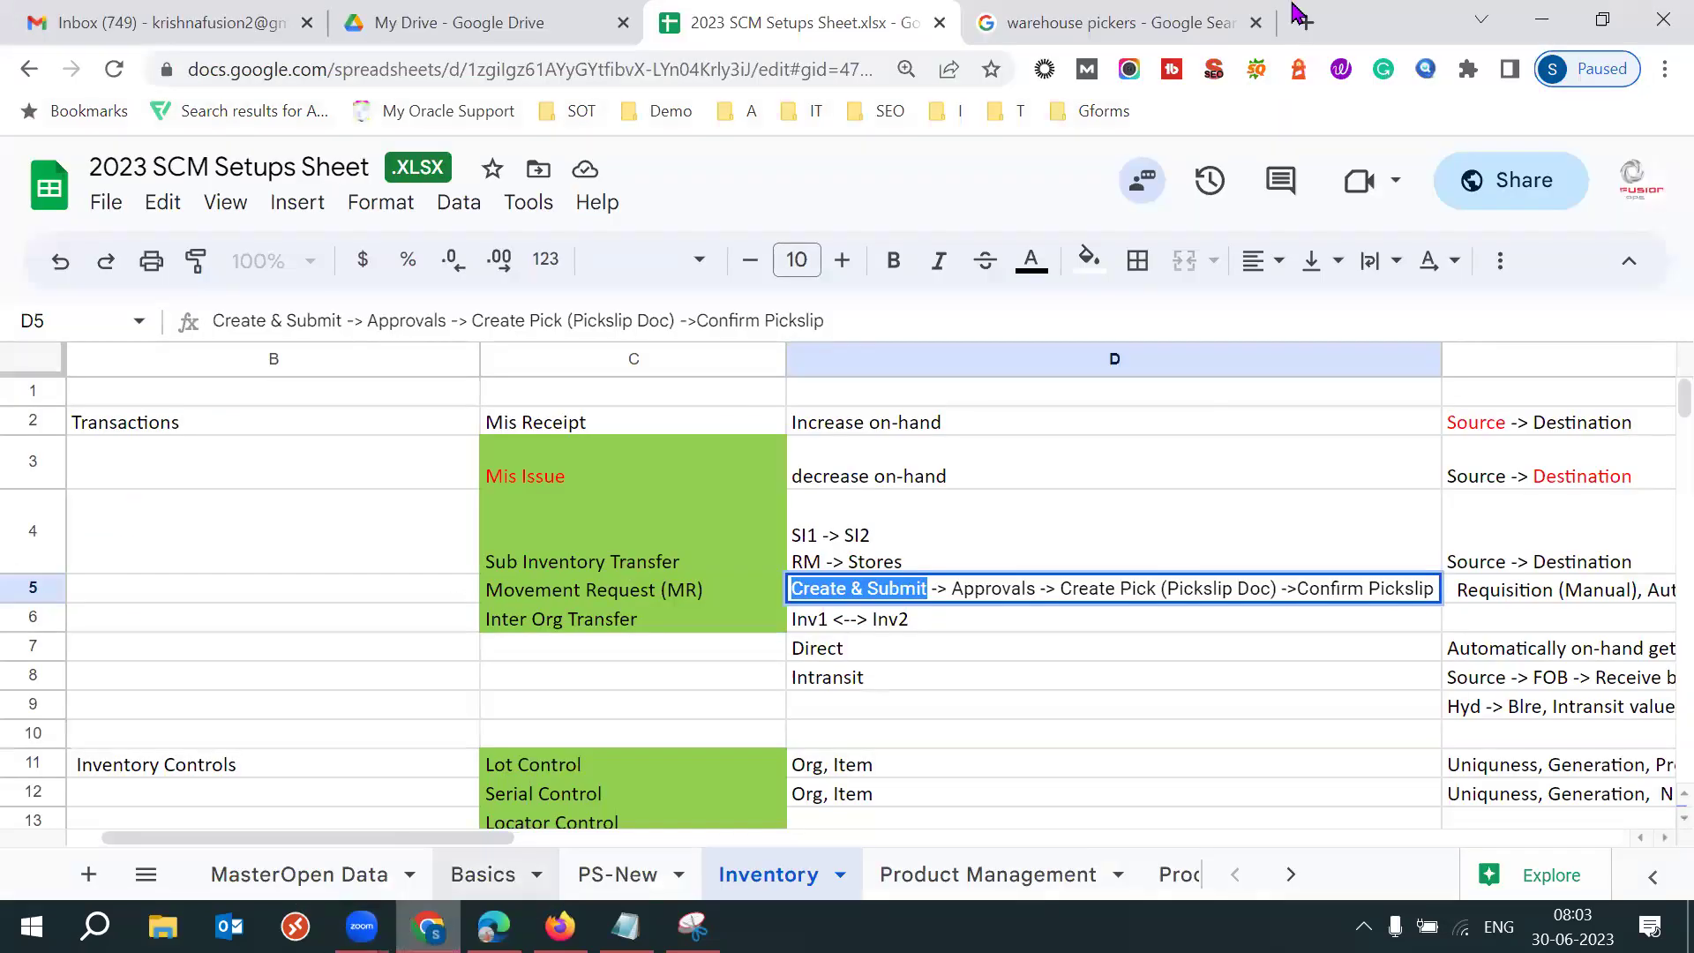
pyautogui.click(1179, 16)
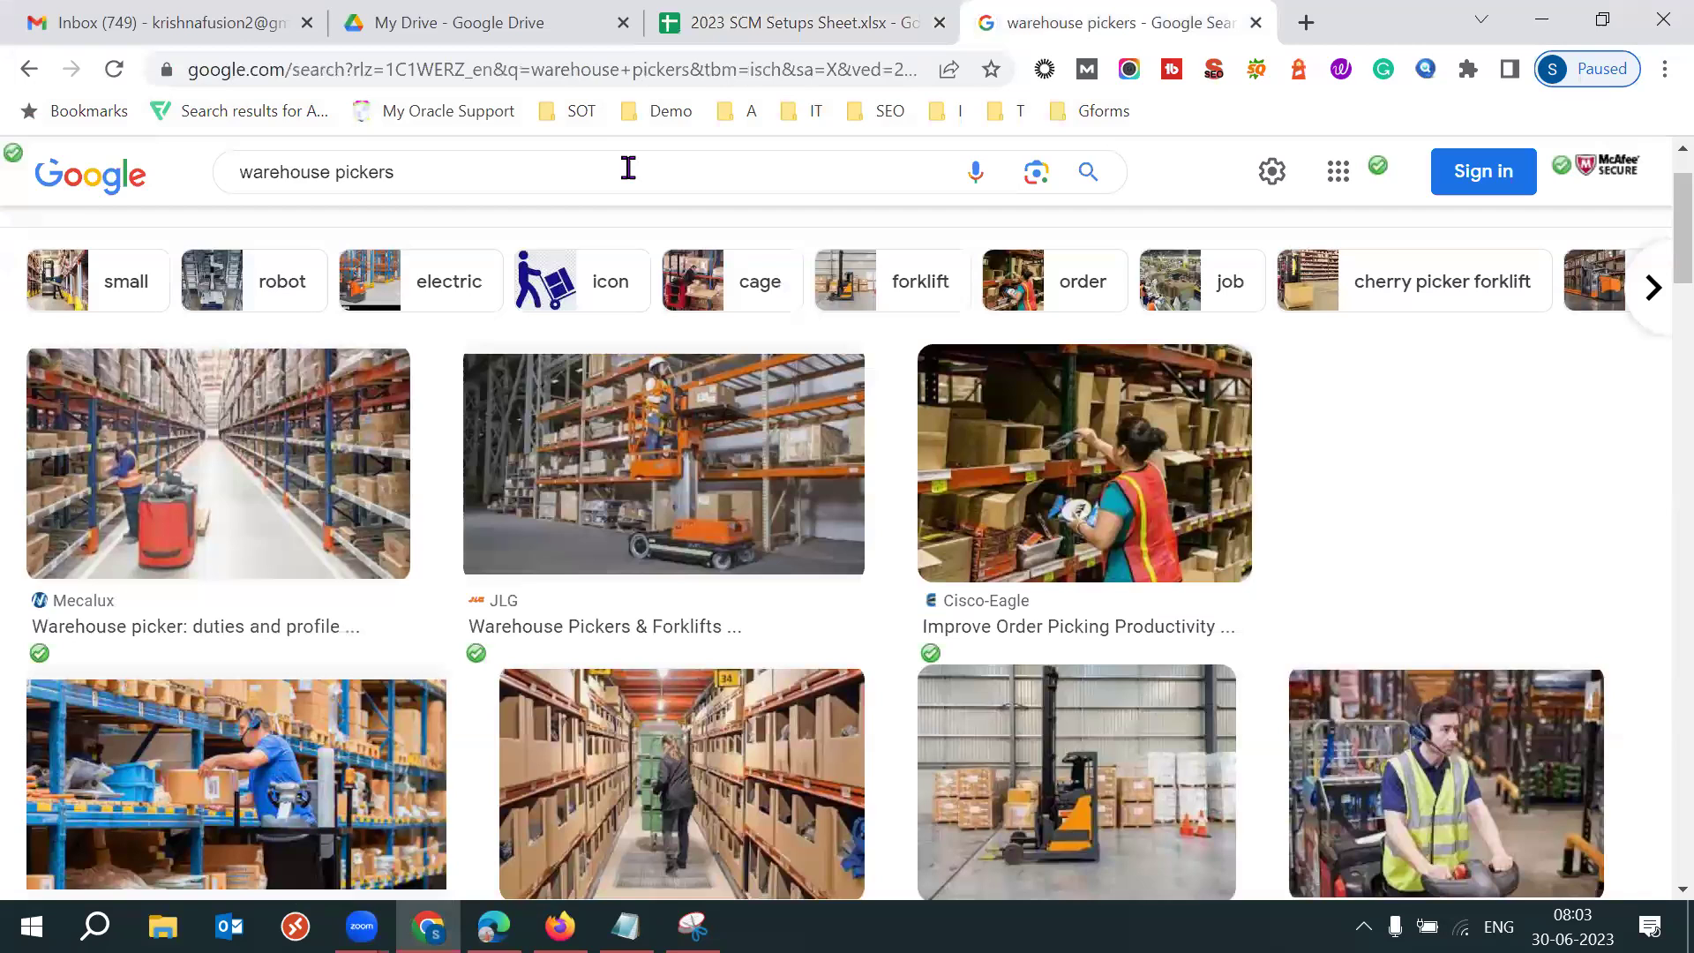
pyautogui.tripleClick(439, 170)
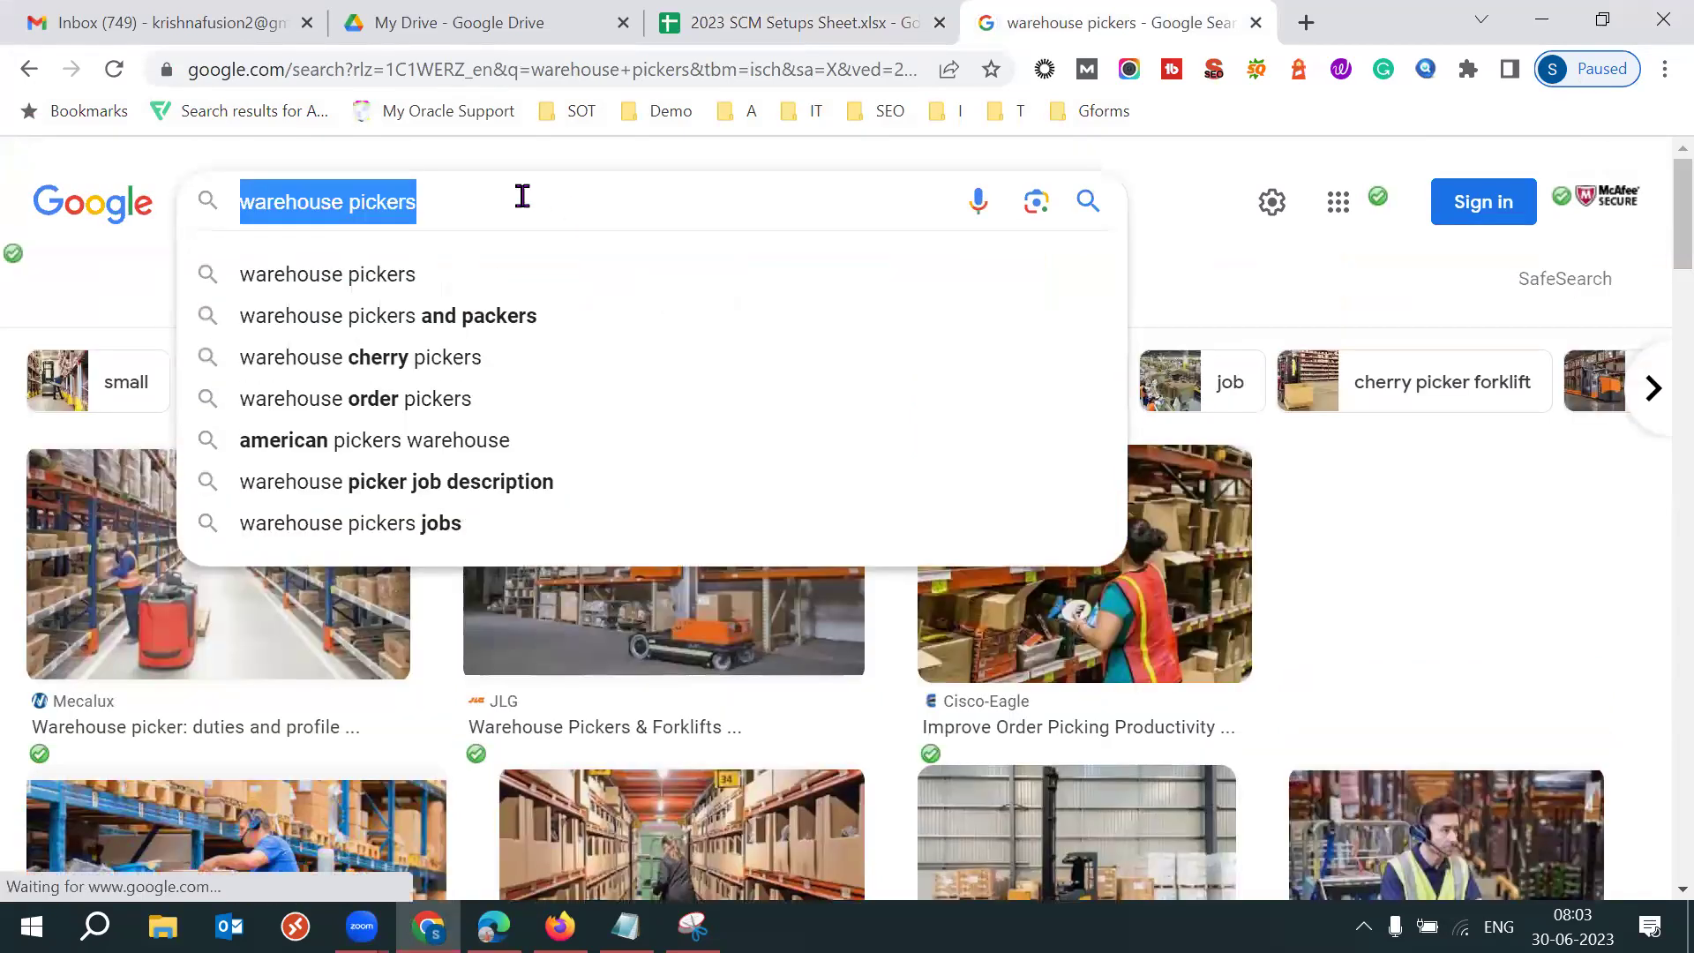
pyautogui.click(1219, 284)
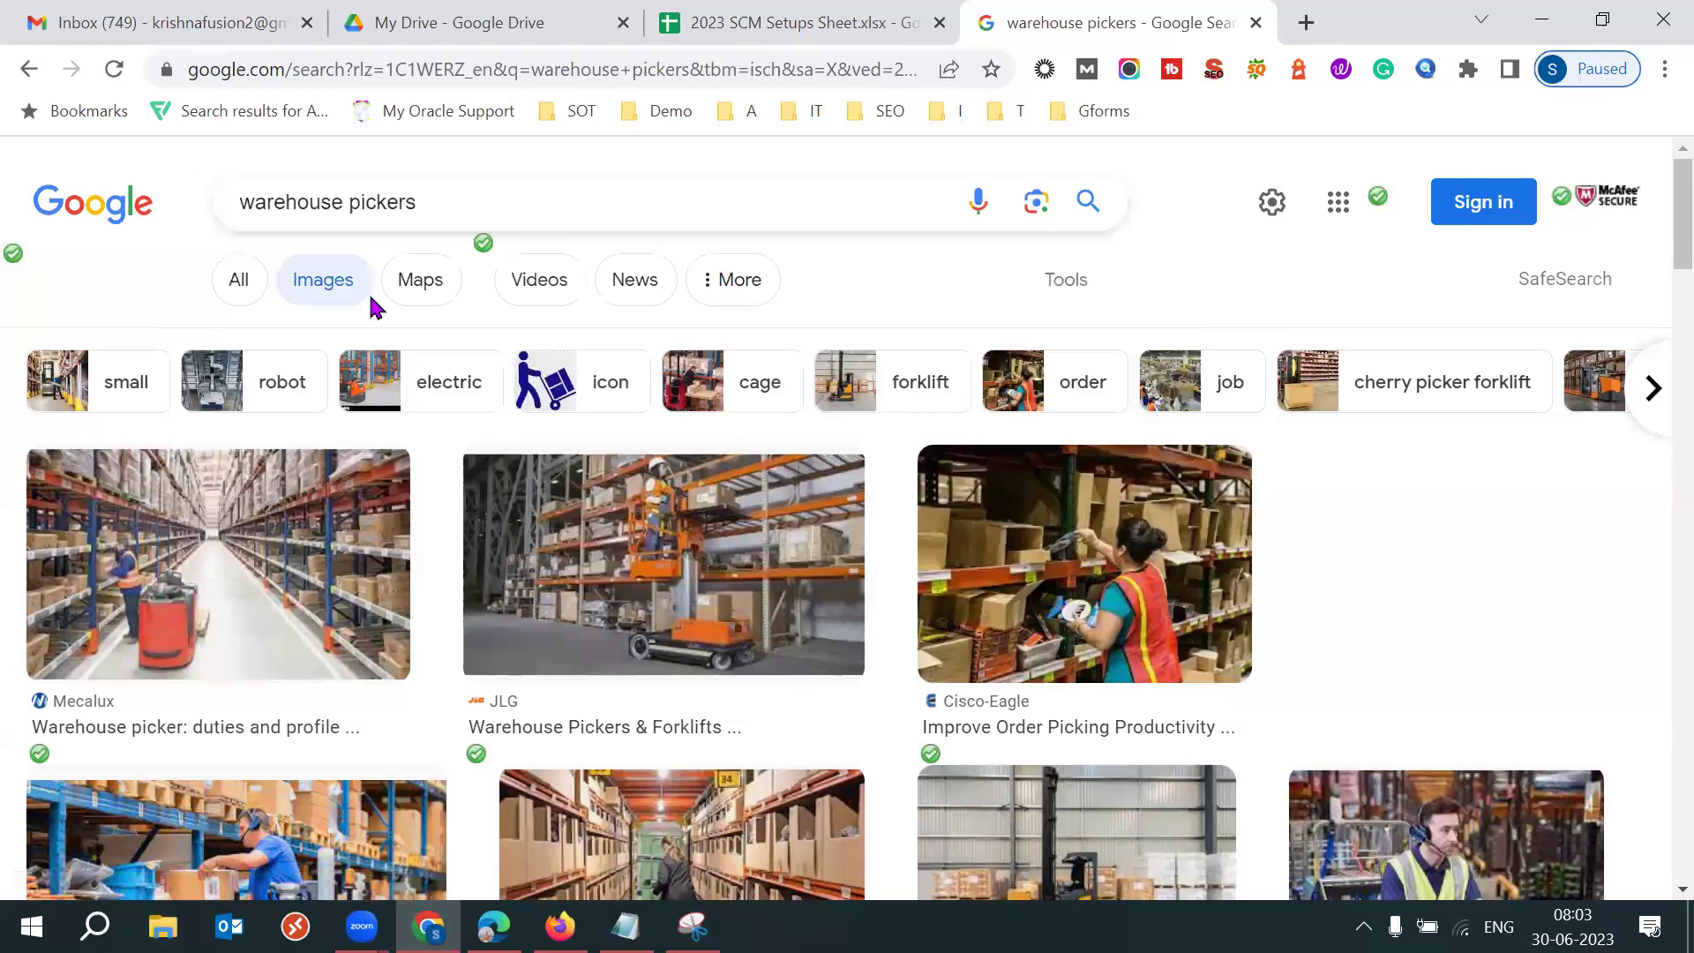
pyautogui.click(238, 283)
# Replace the search query with 'whats new in oracle fusio'.
pyautogui.click(631, 198)
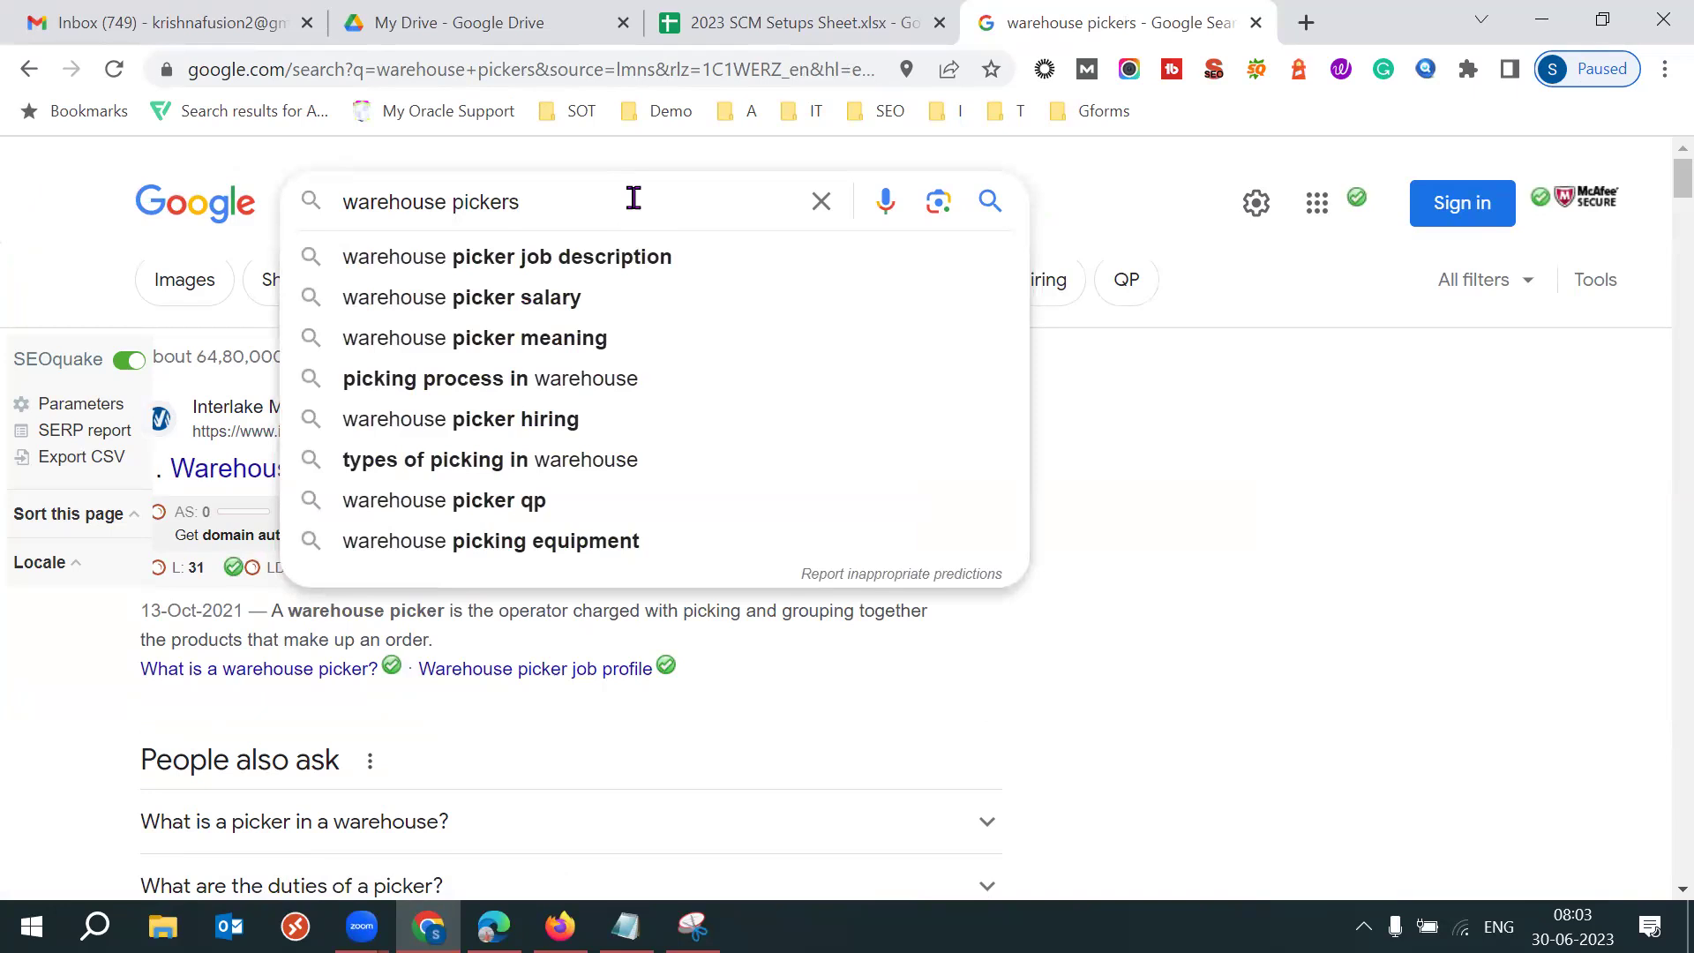
pyautogui.tripleClick(634, 198)
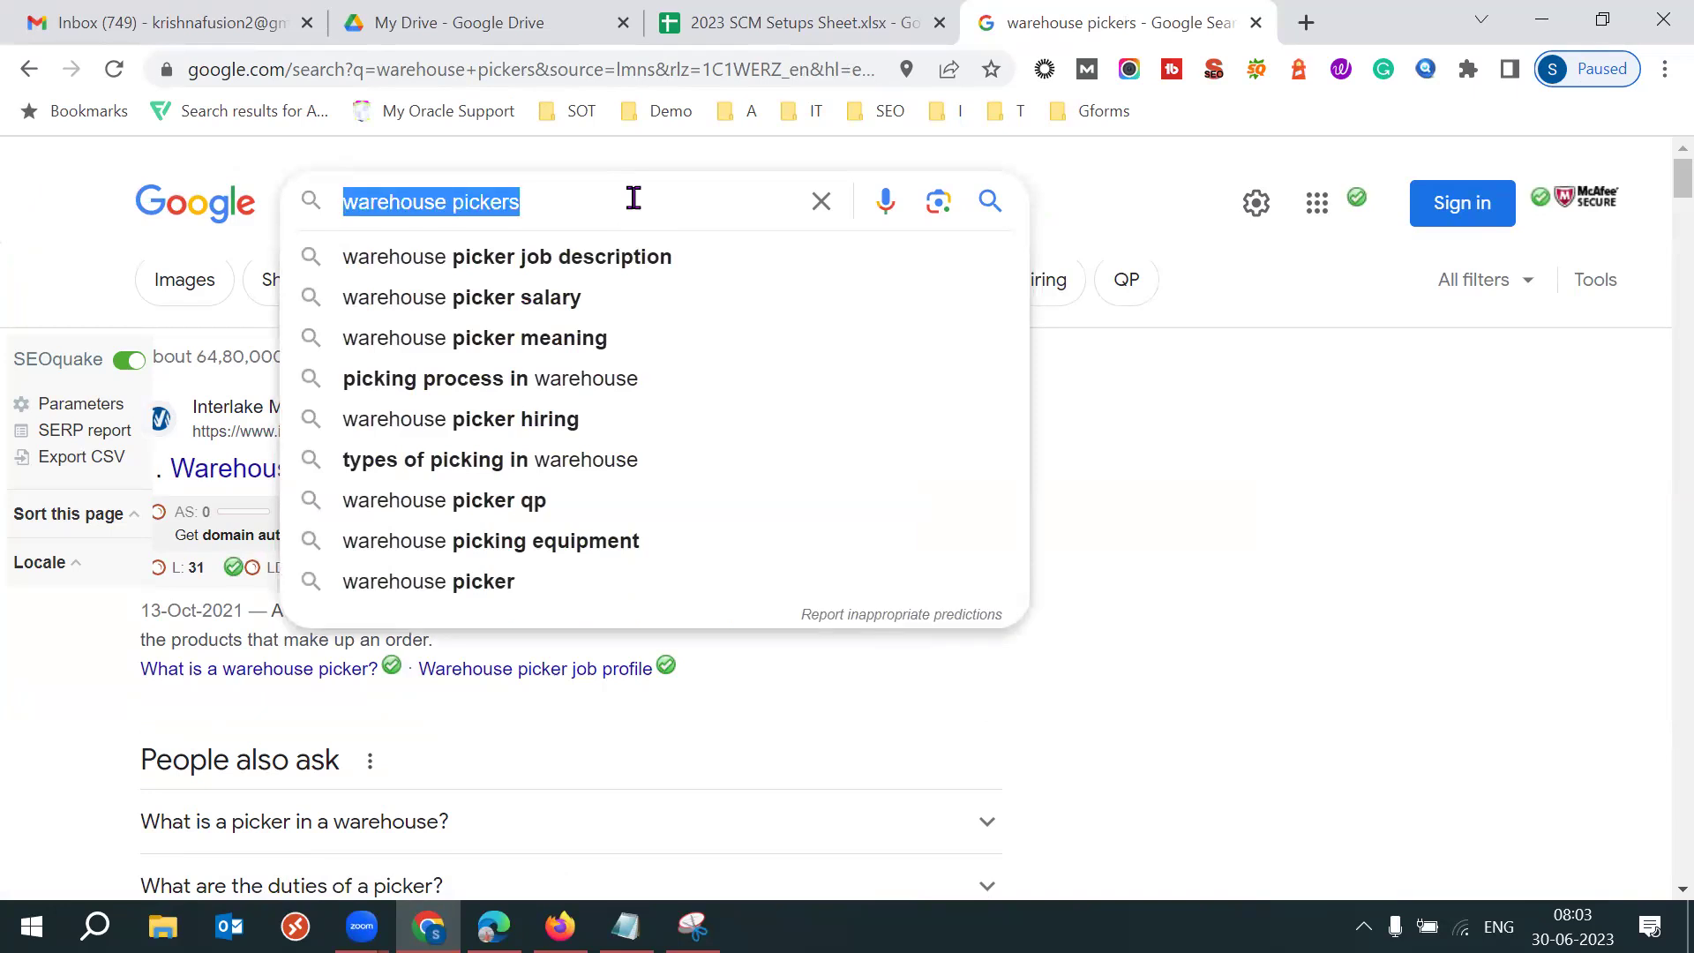
pyautogui.write('w')
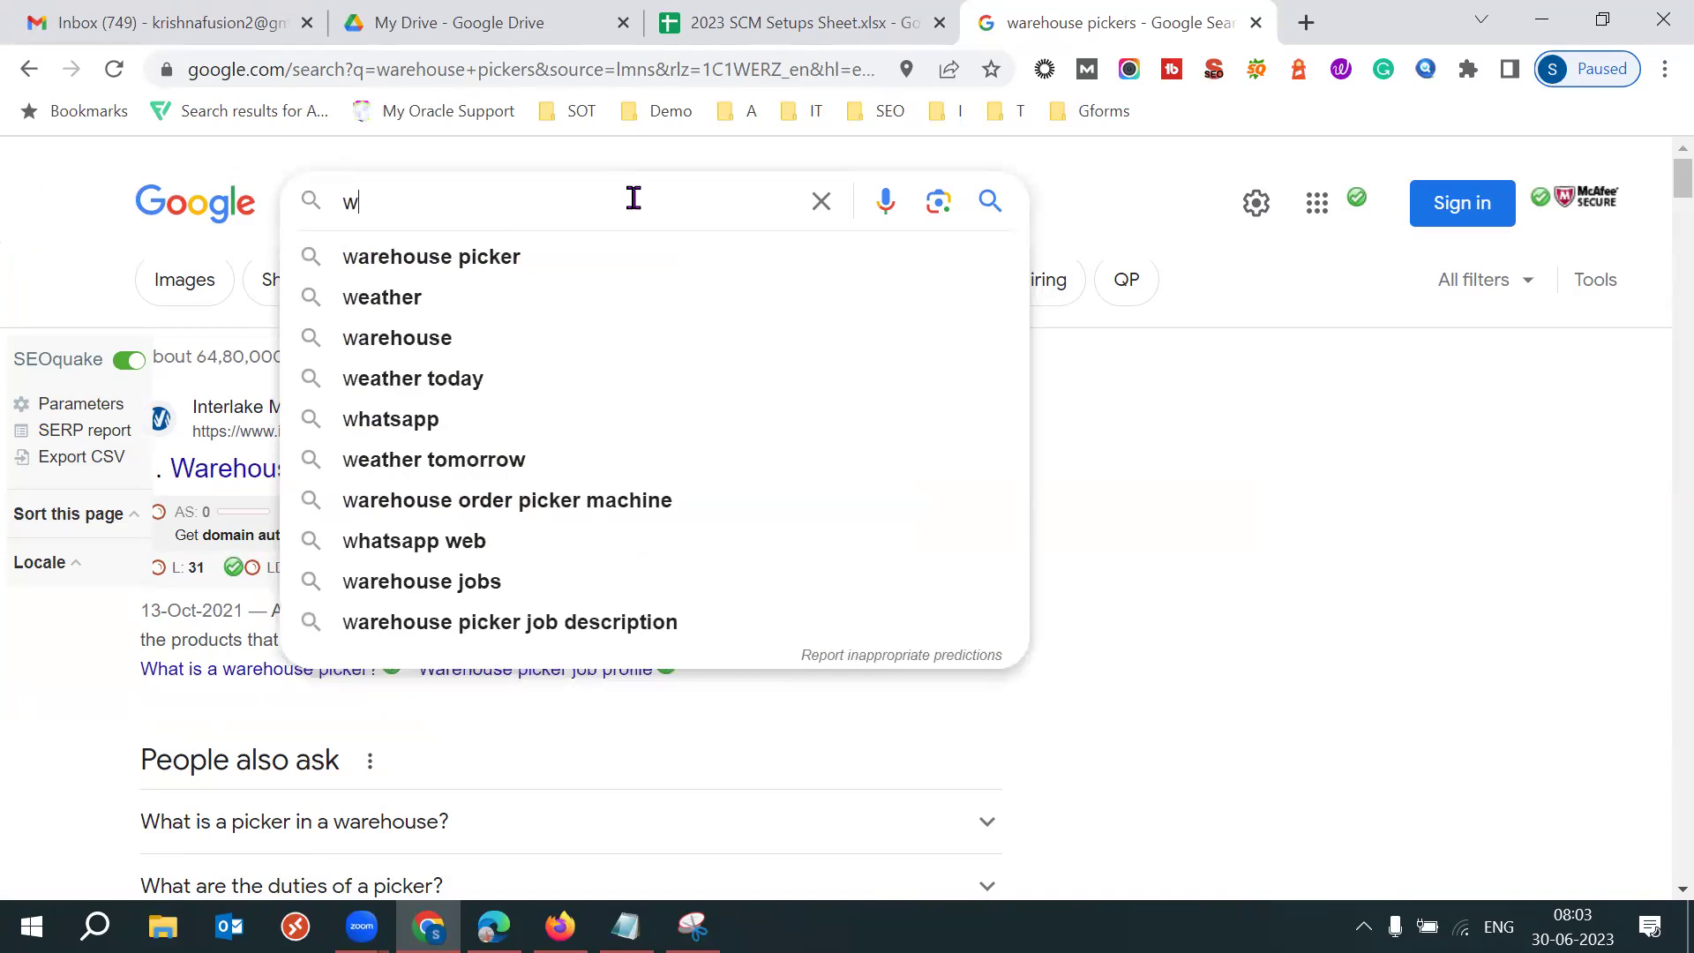
pyautogui.write('hat')
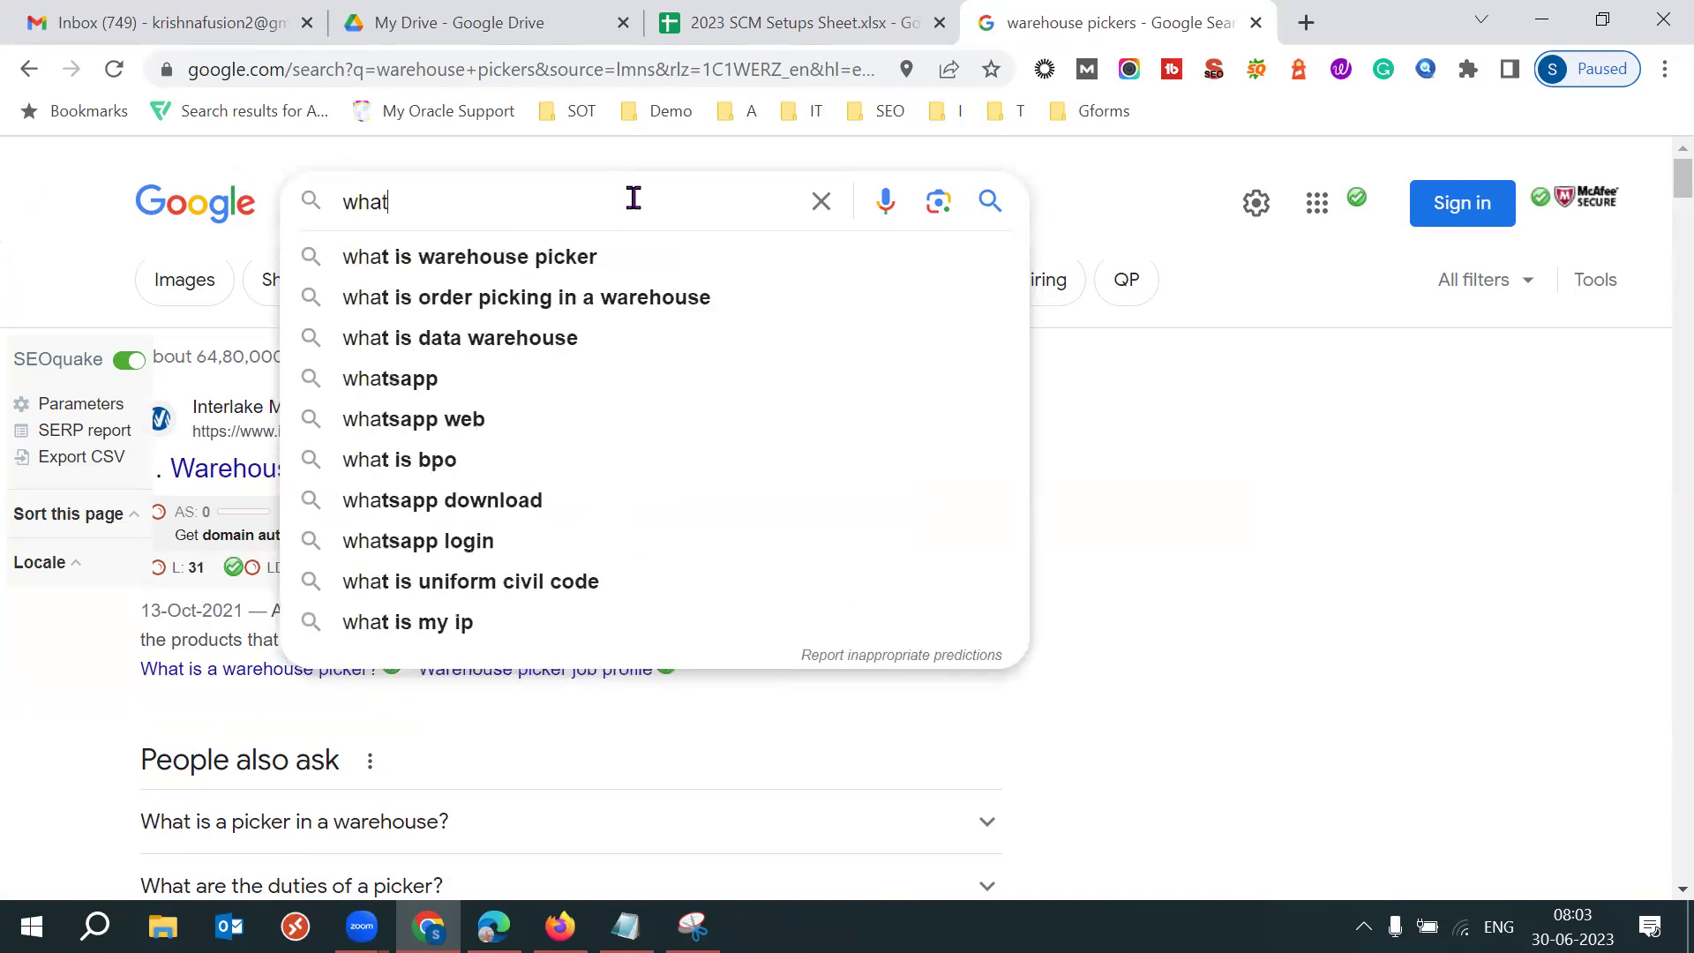
pyautogui.write('s new in ')
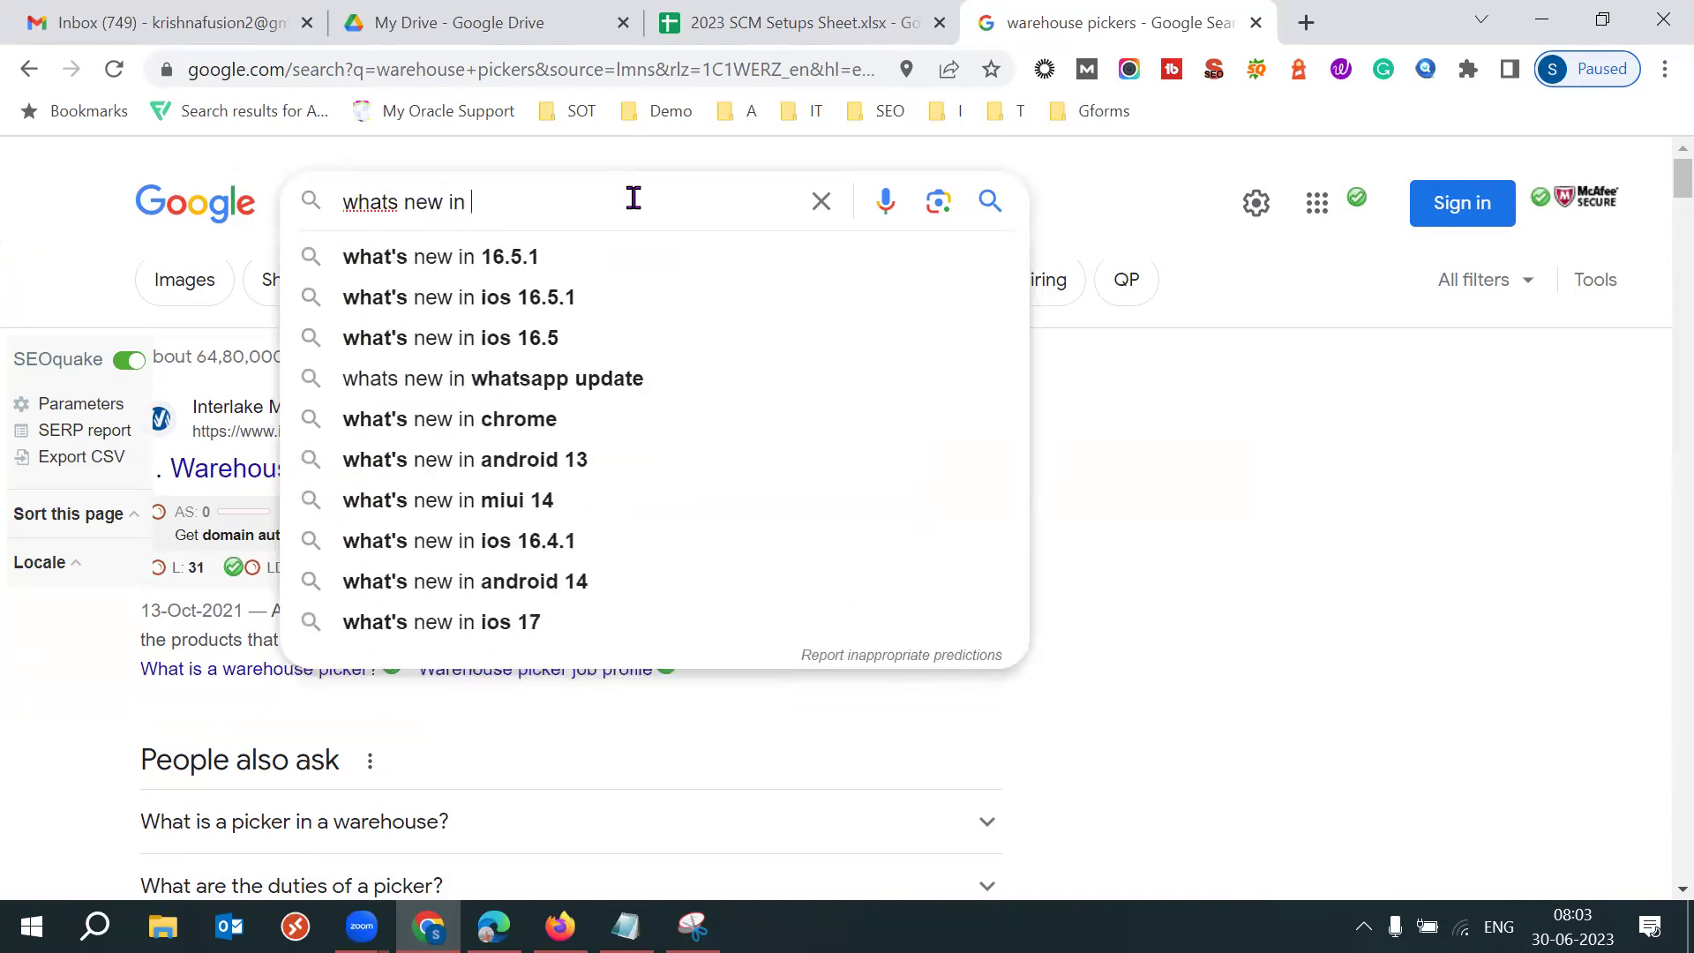
pyautogui.write('oracle fusio')
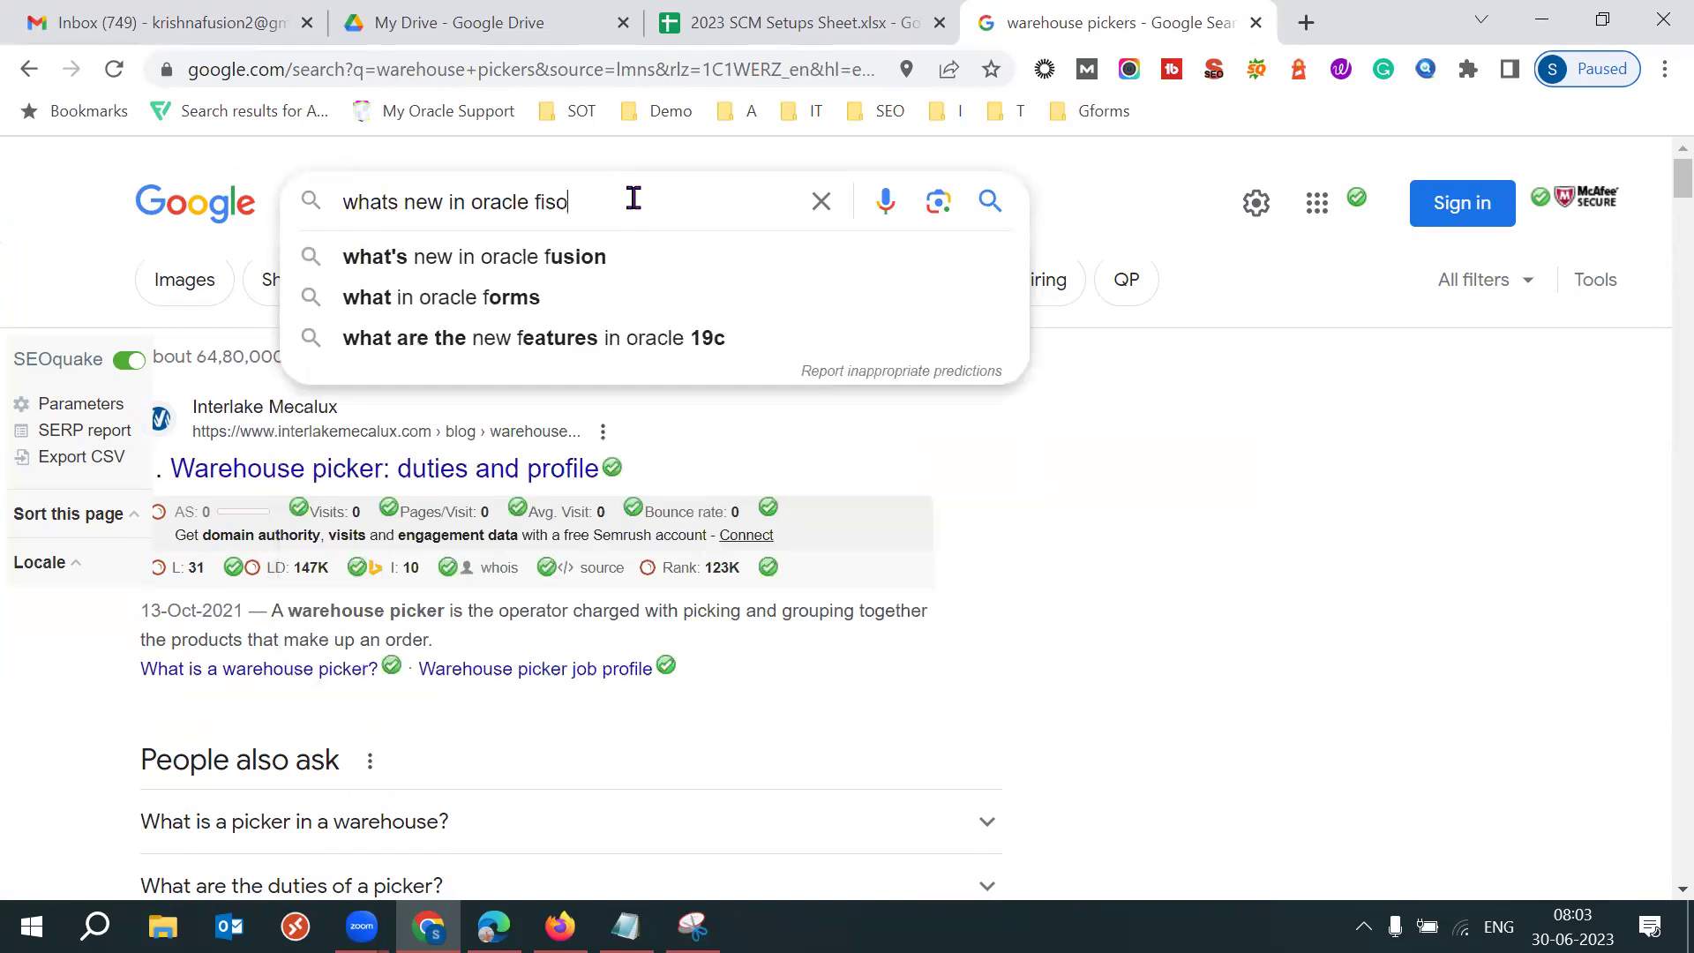
# Search 'what's new in oracle fusion inventory management' and open Oracle's What's New result in a new tab.
pyautogui.press('BackSpace')
pyautogui.press('BackSpace')
pyautogui.press('BackSpace')
pyautogui.write('usion invenotry')
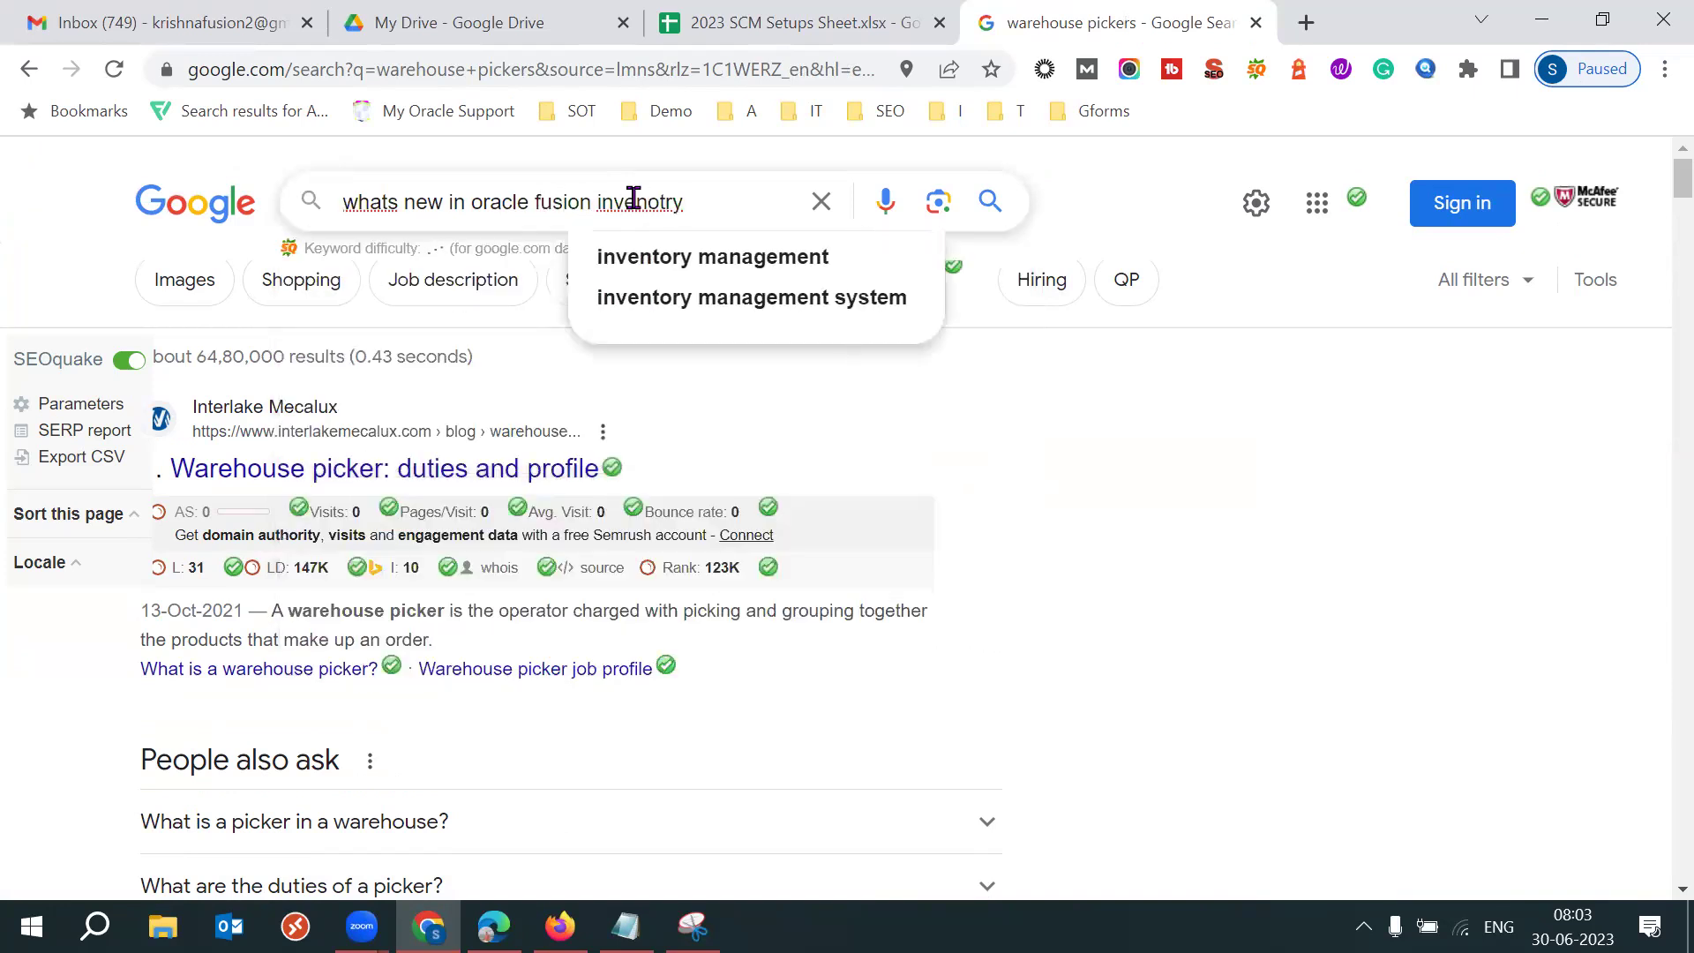
pyautogui.click(697, 257)
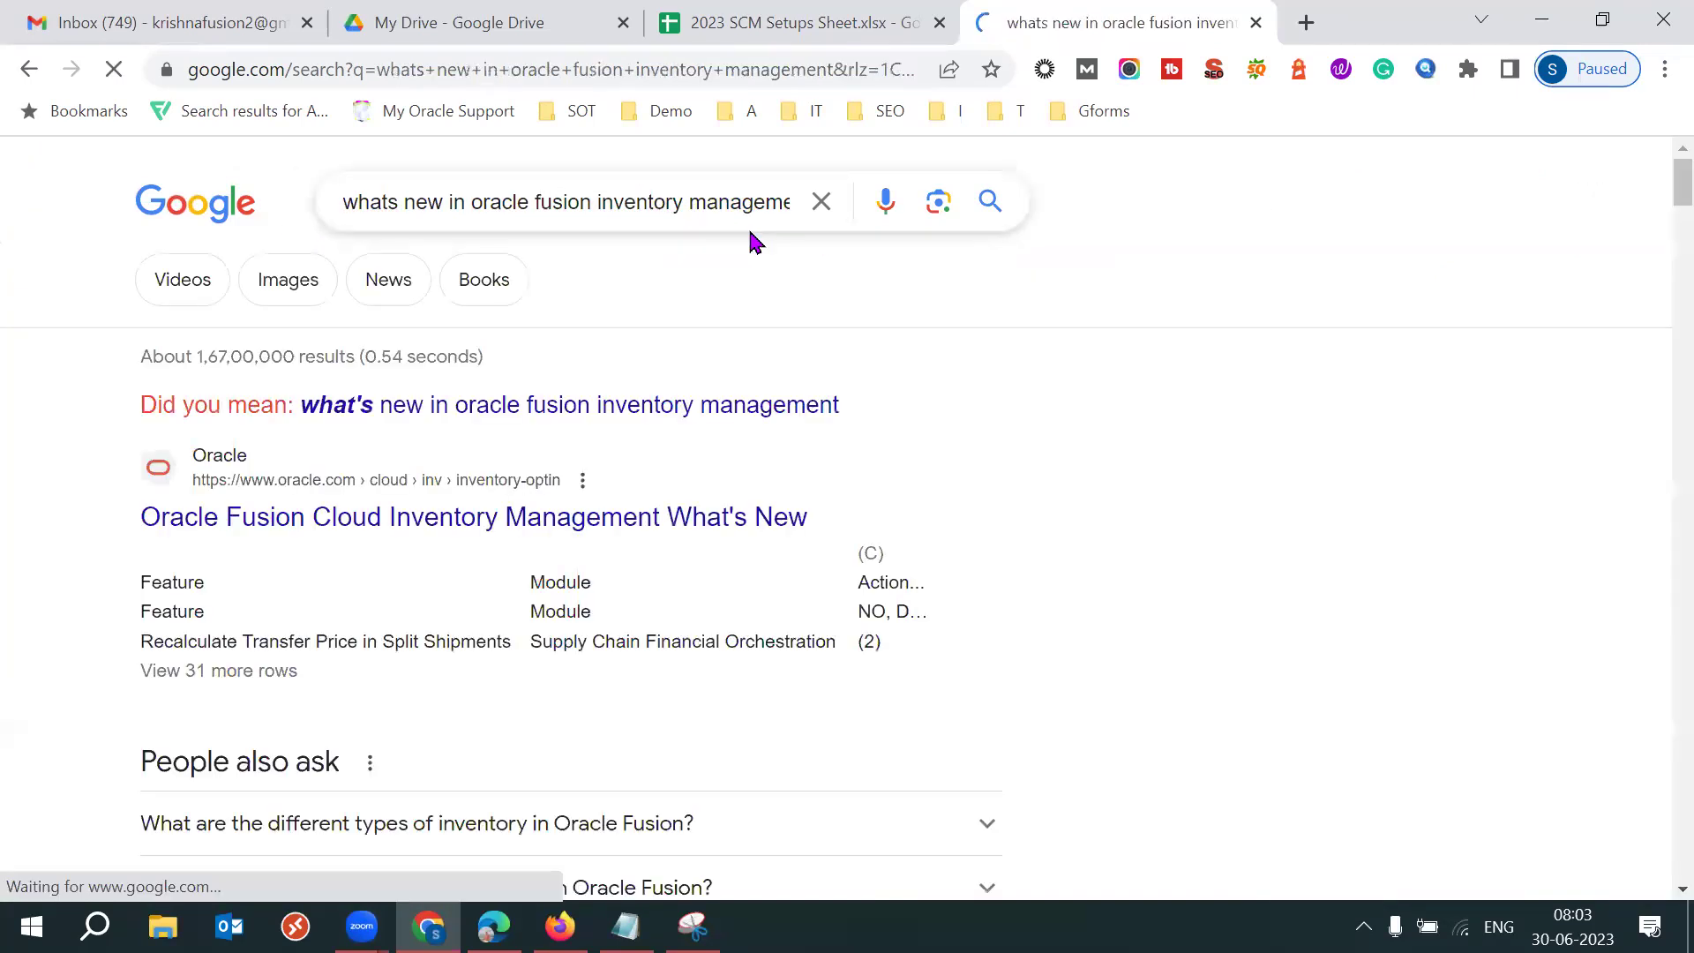
pyautogui.click(586, 406)
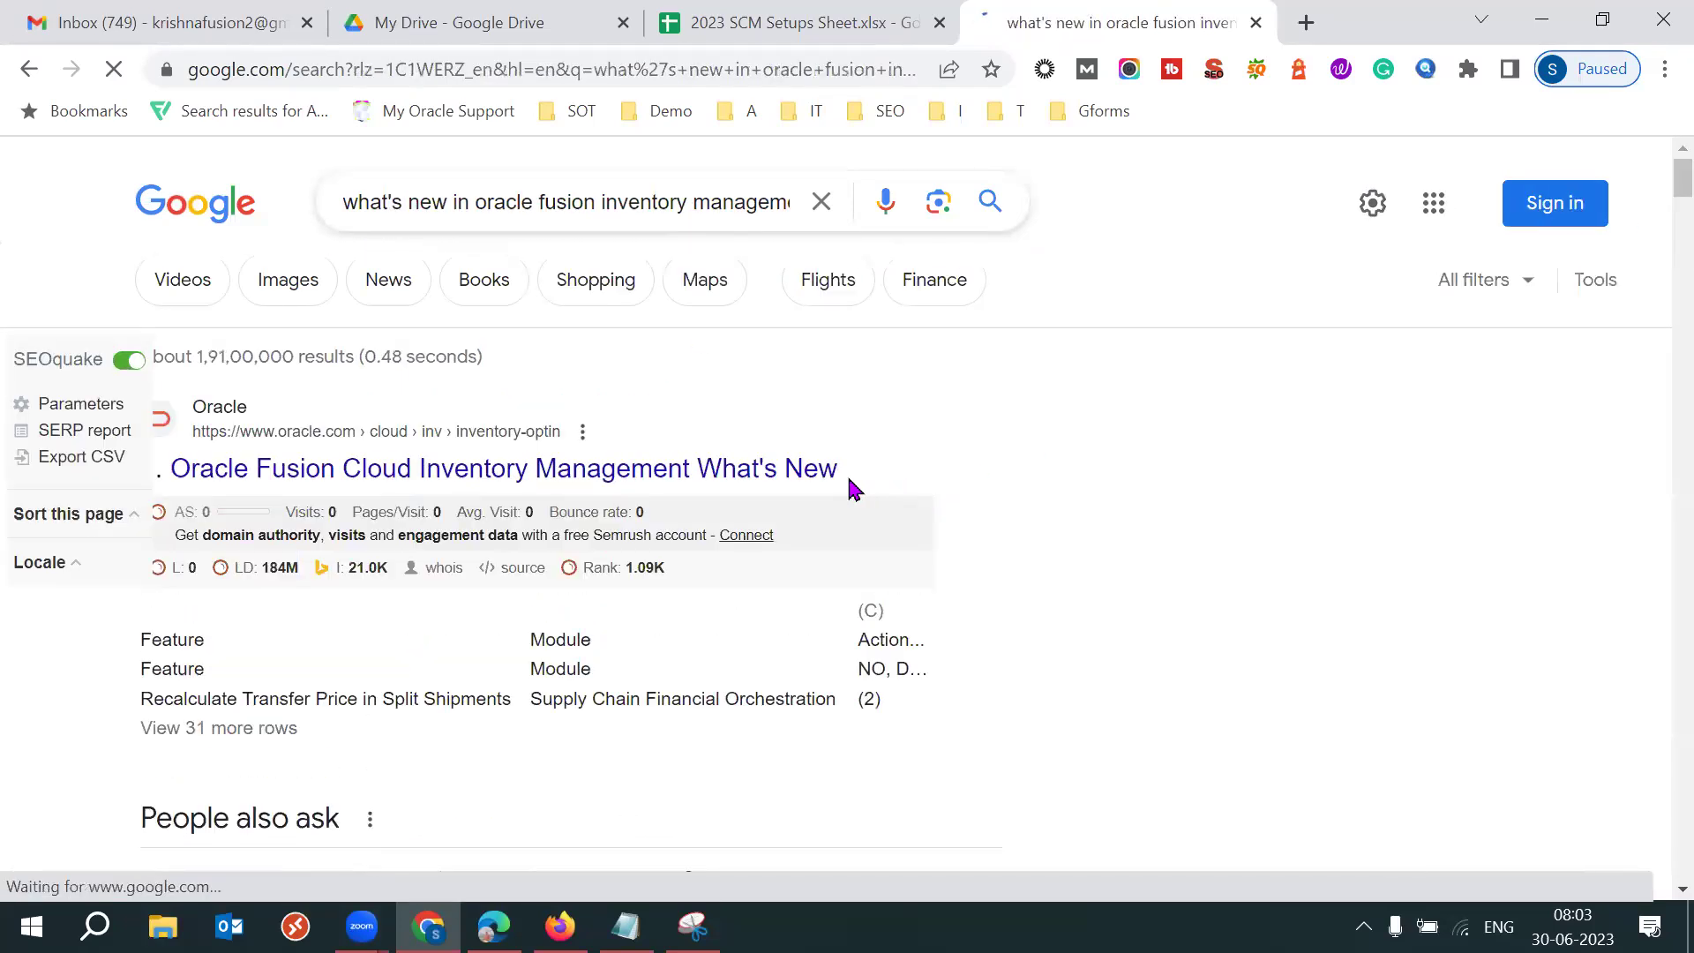
pyautogui.rightClick(695, 481)
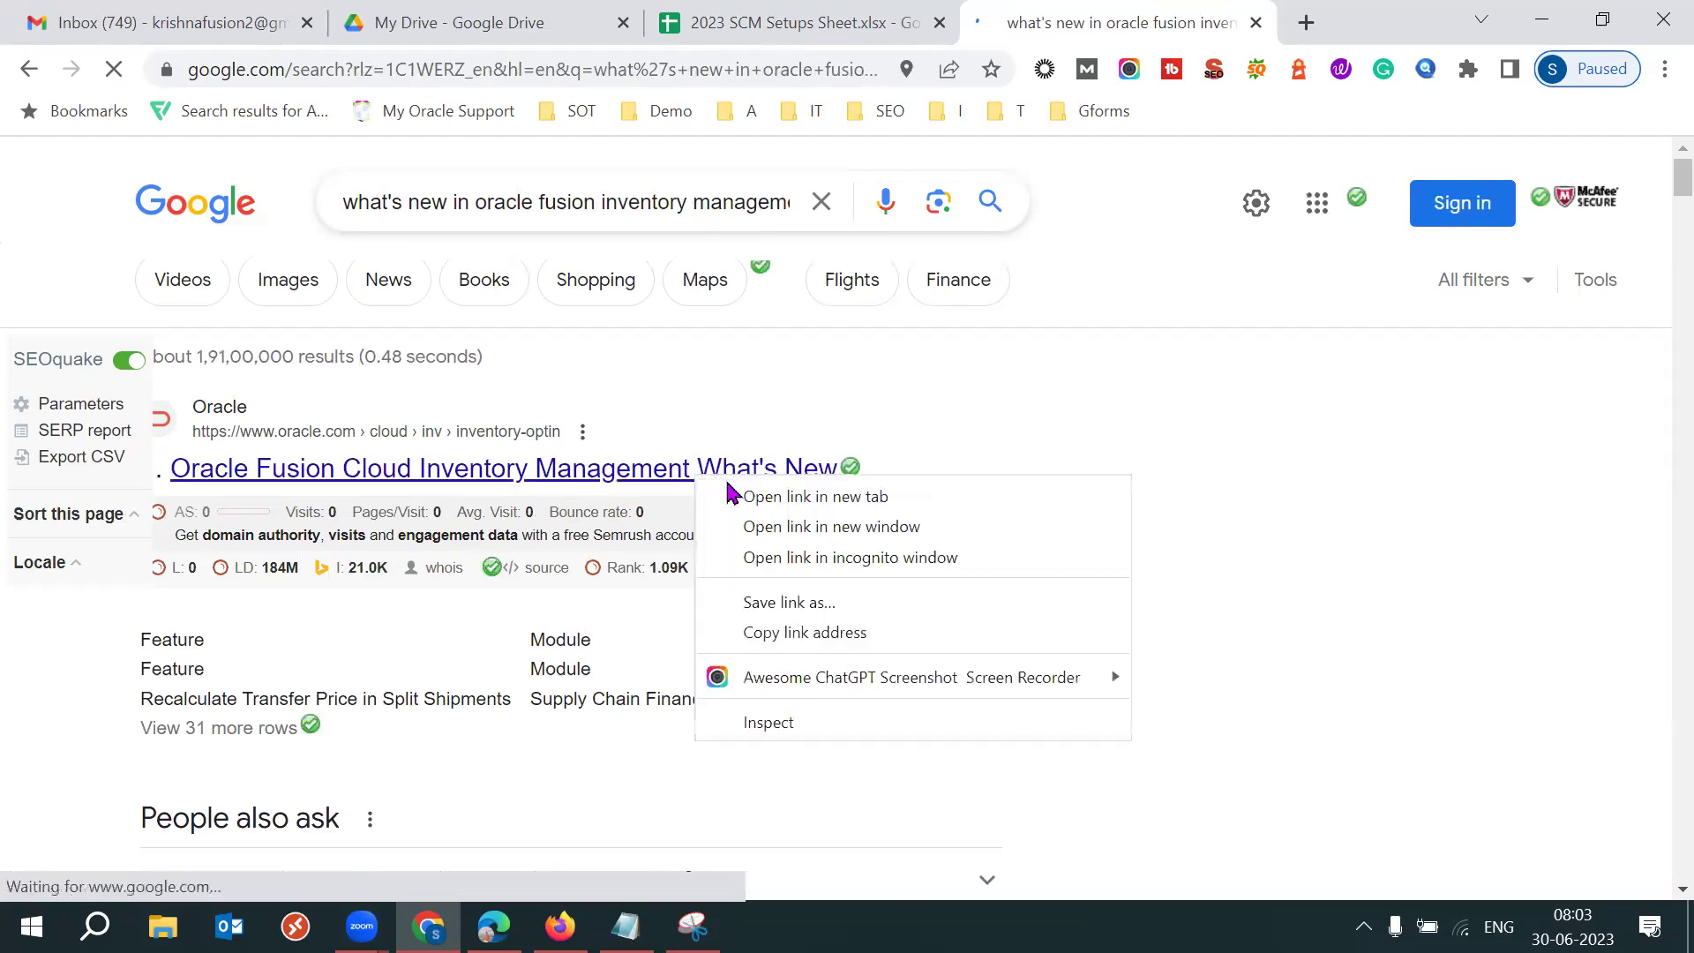
pyautogui.click(775, 494)
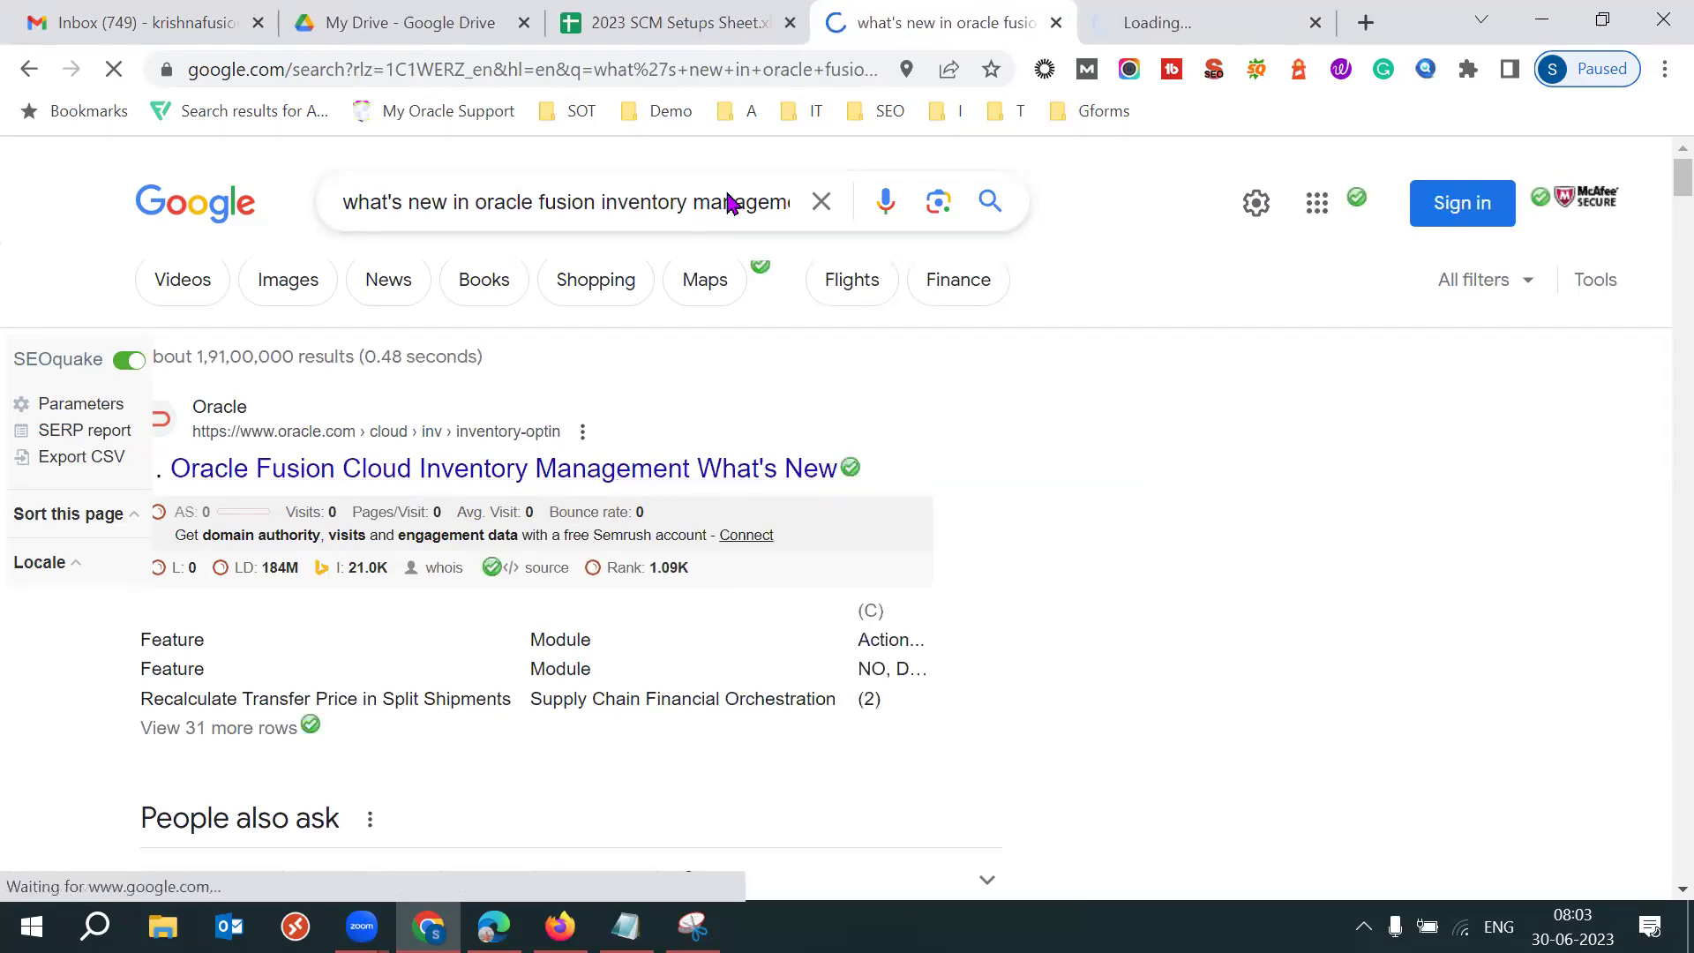
# Open the Update 23C inventory notes on the Oracle What's New page.
pyautogui.click(1172, 20)
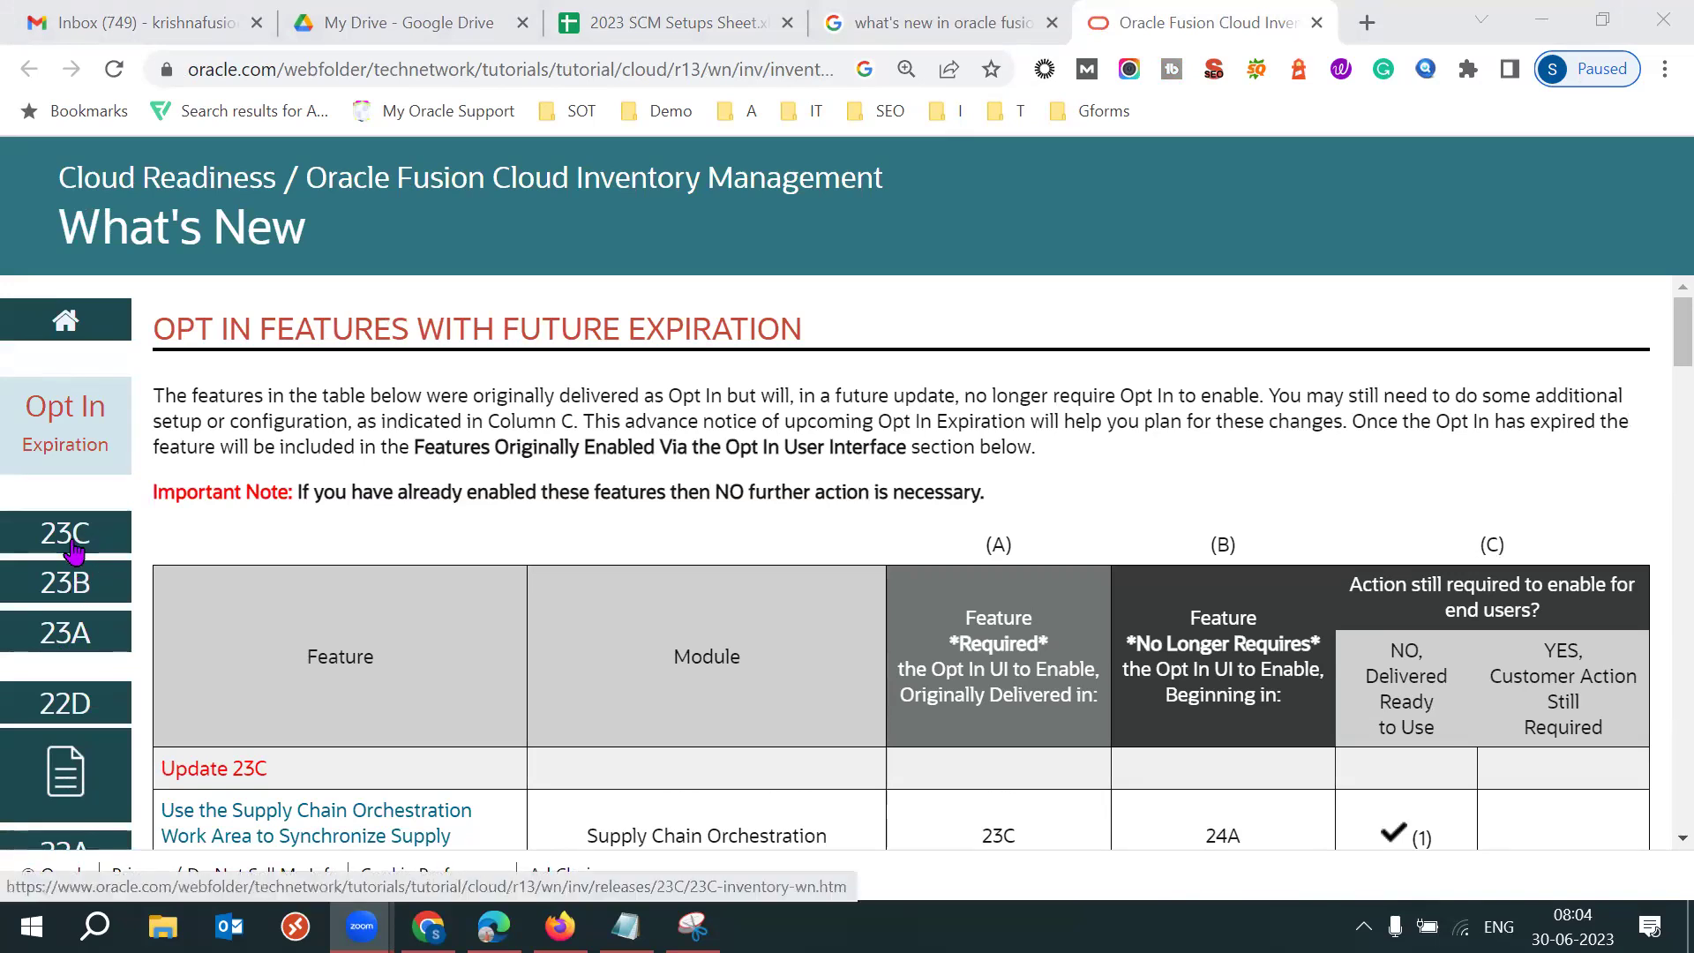
pyautogui.click(72, 551)
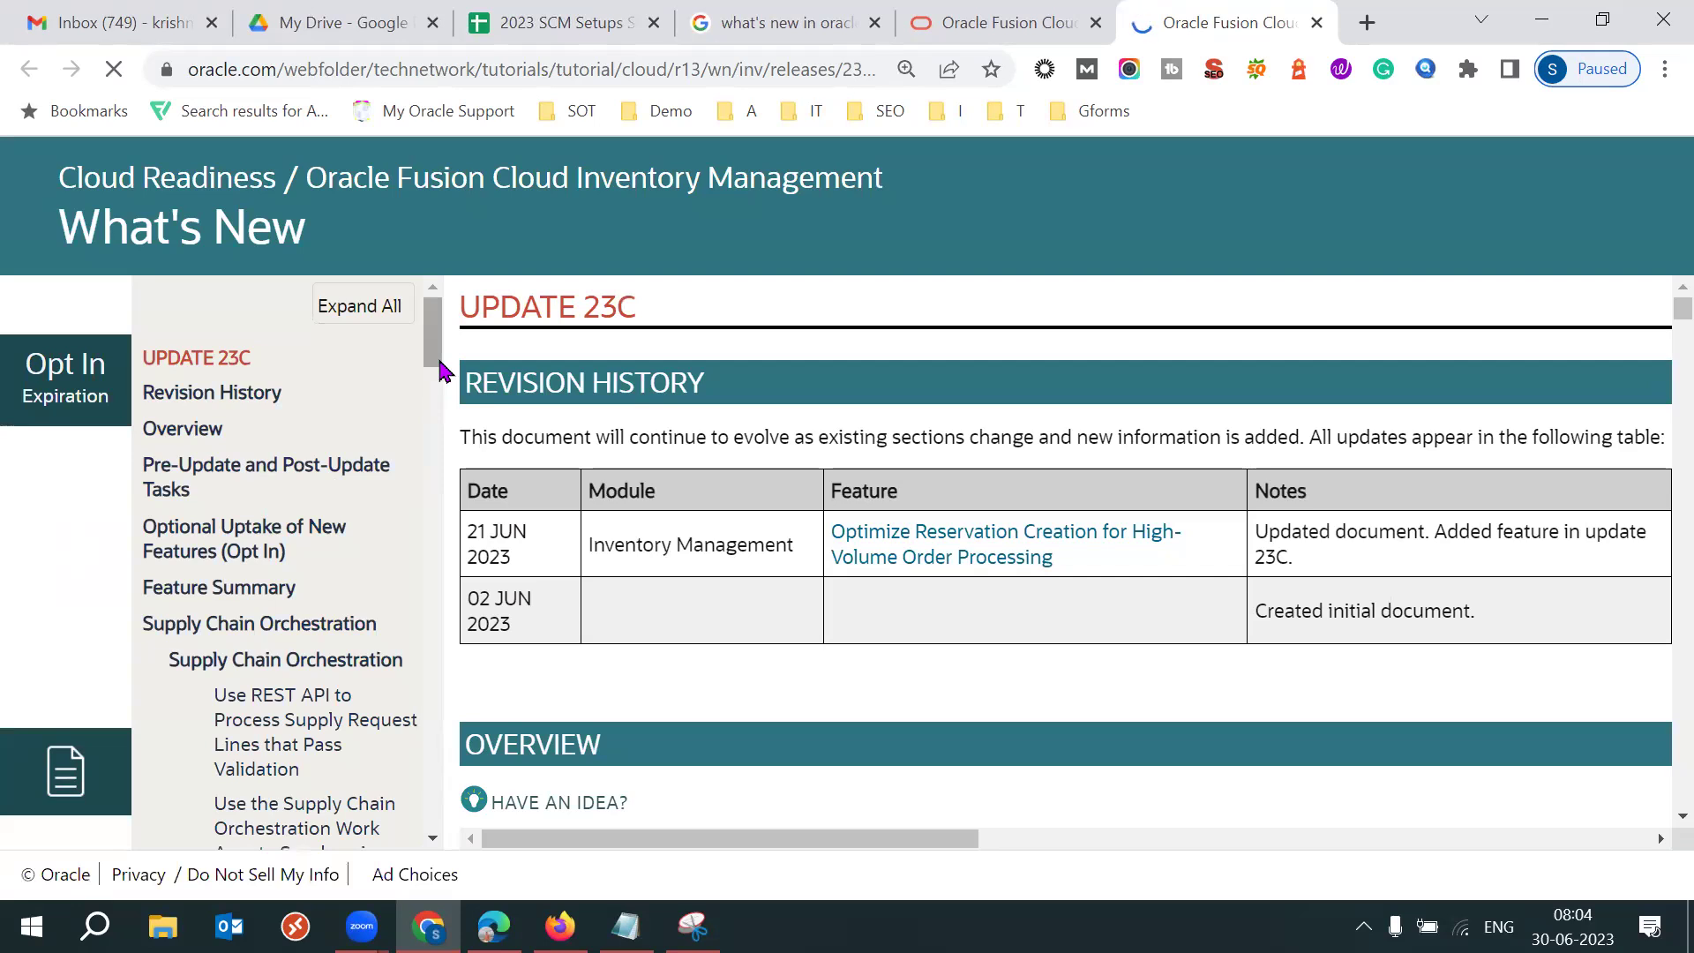
pyautogui.scroll(-2, 439, 371)
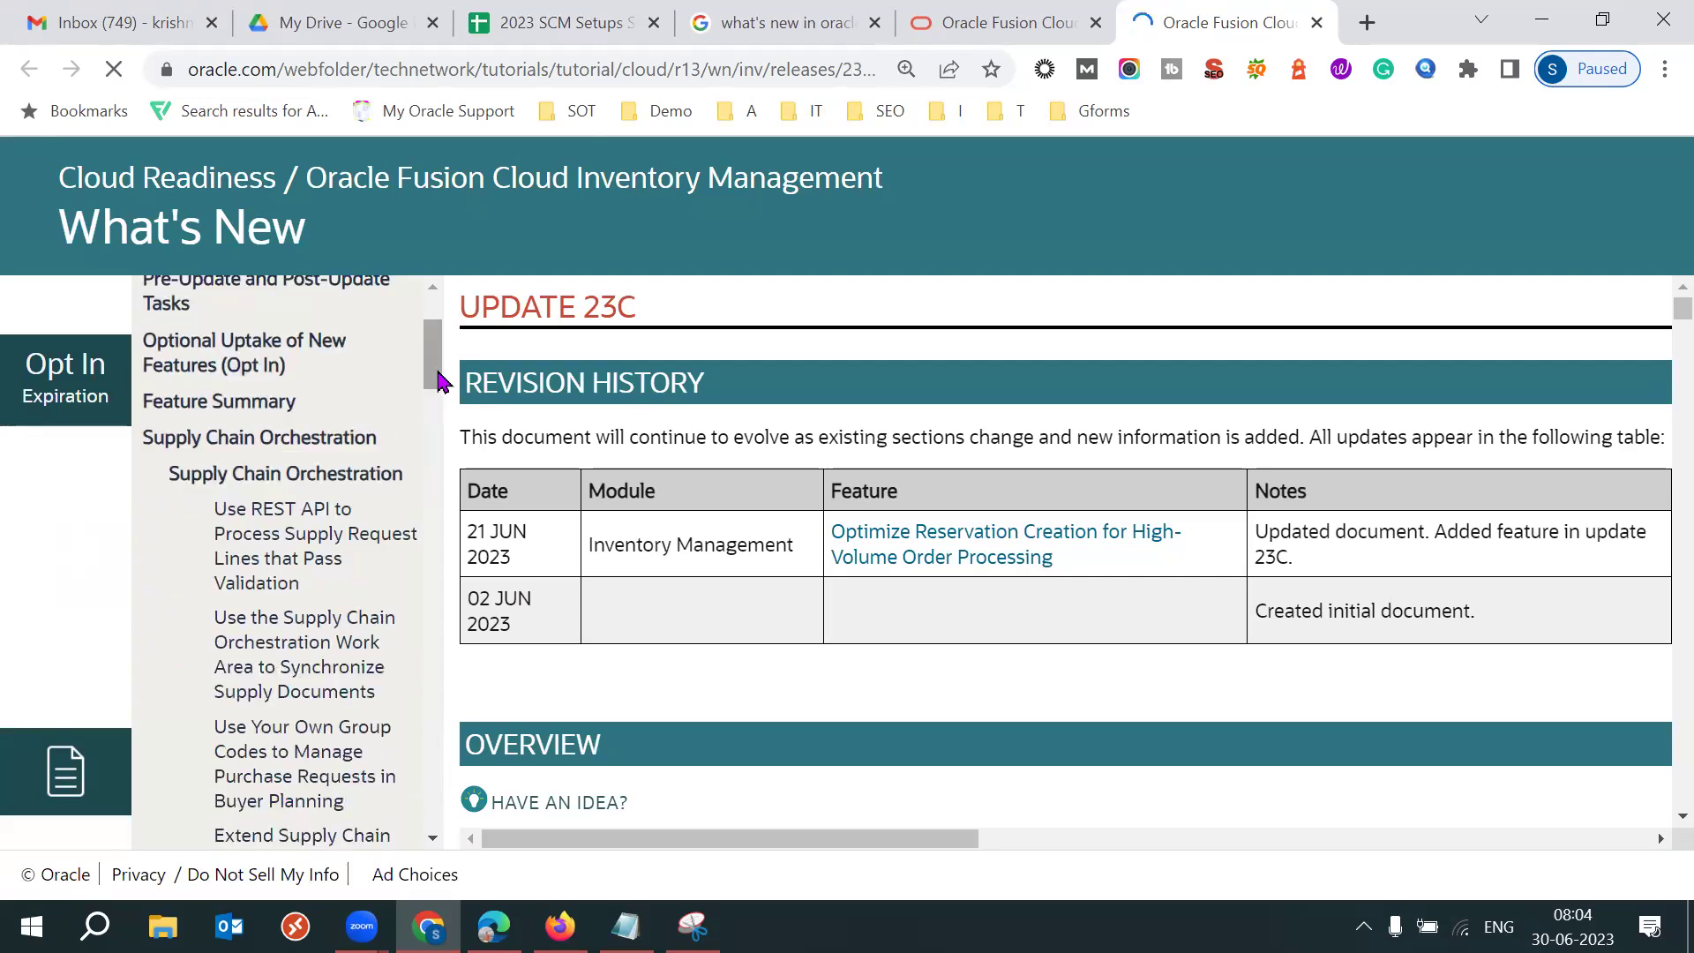
pyautogui.moveTo(438, 382); pyautogui.dragTo(439, 336)
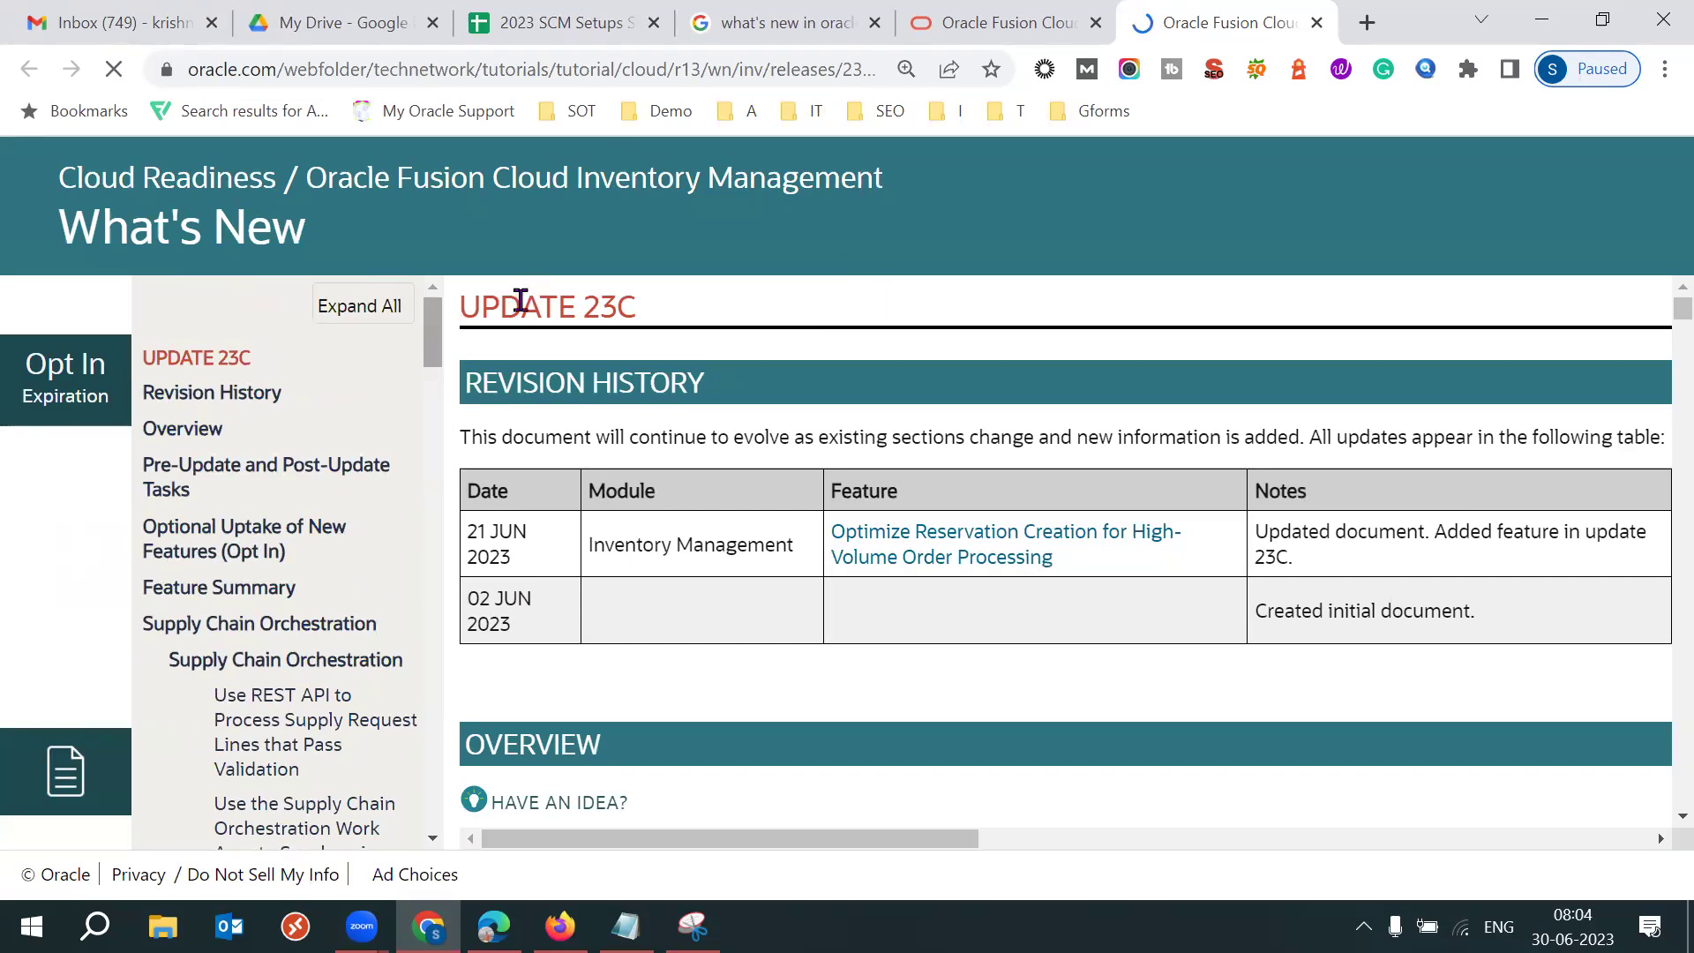
pyautogui.moveTo(522, 306); pyautogui.dragTo(862, 325)
pyautogui.click(862, 324)
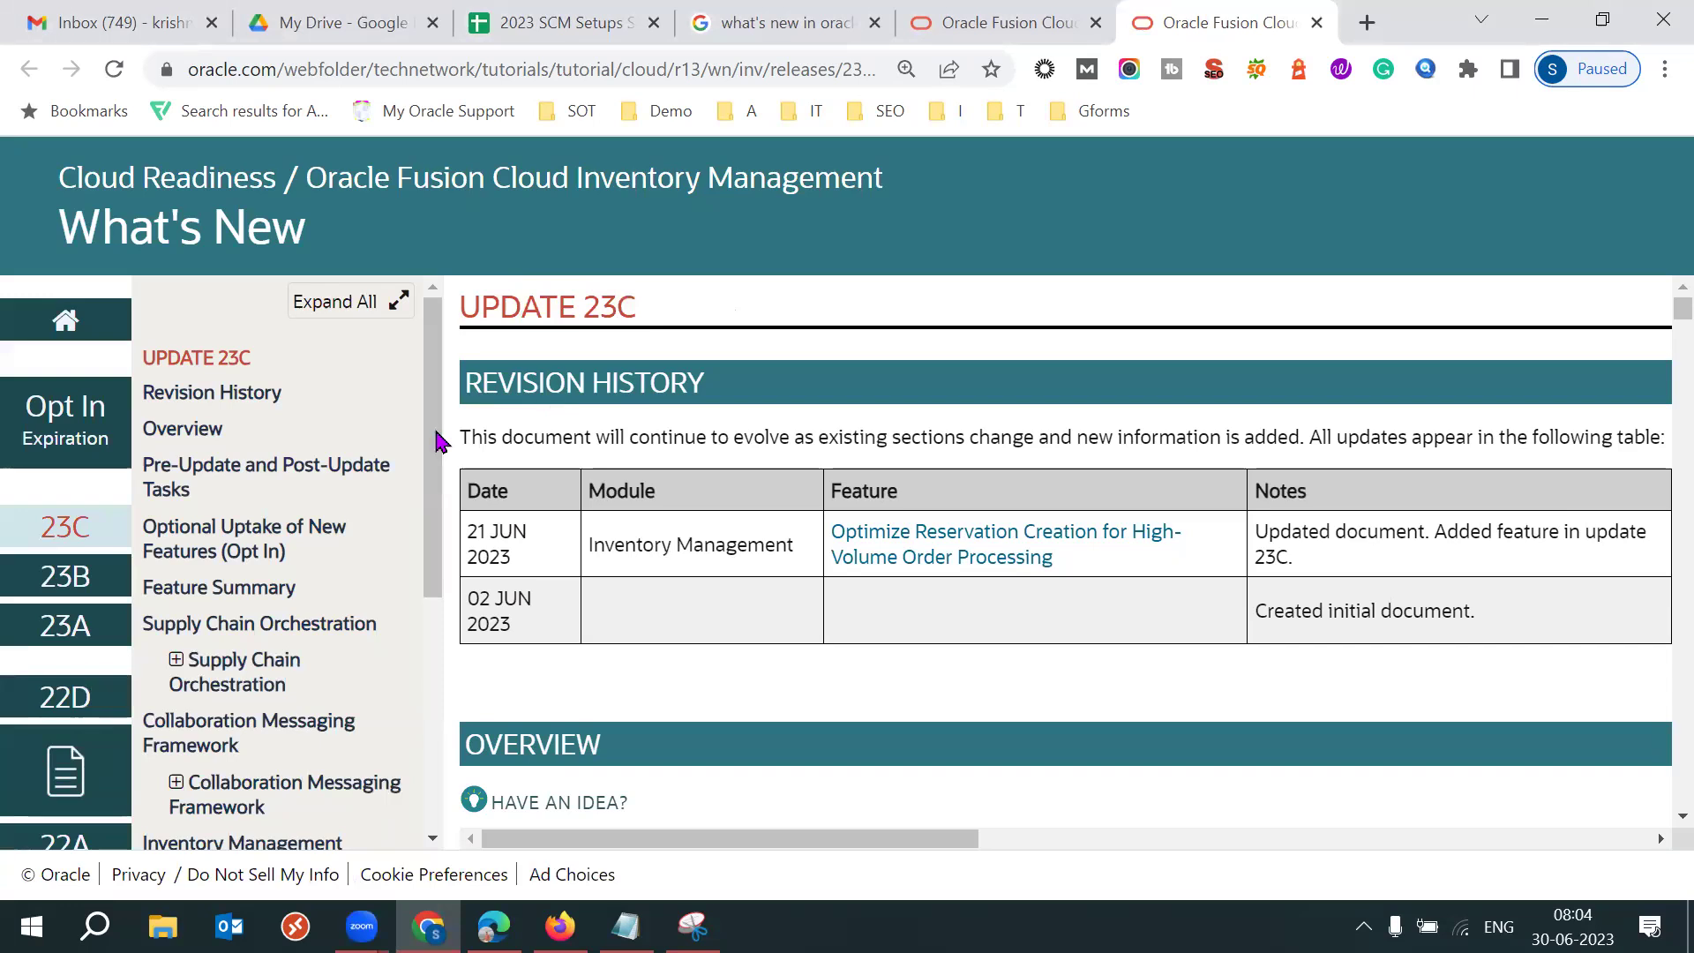
pyautogui.moveTo(438, 459); pyautogui.dragTo(453, 649)
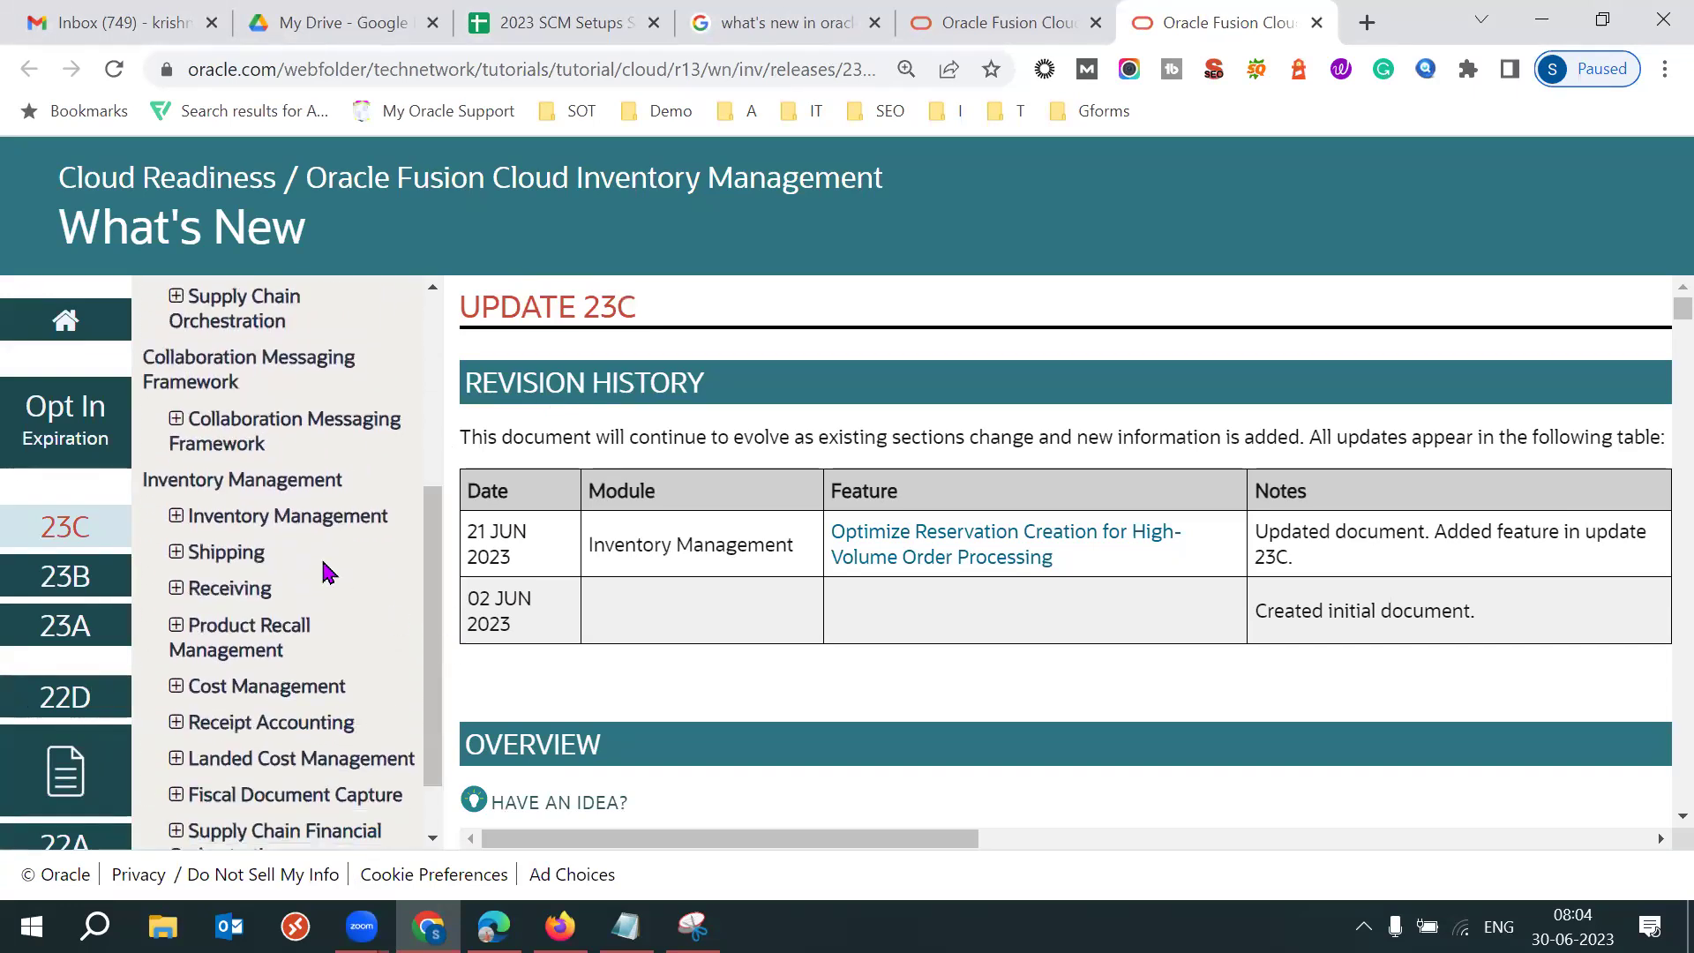
# Expand the Inventory Management feature list in the 23C sidebar.
pyautogui.click(184, 521)
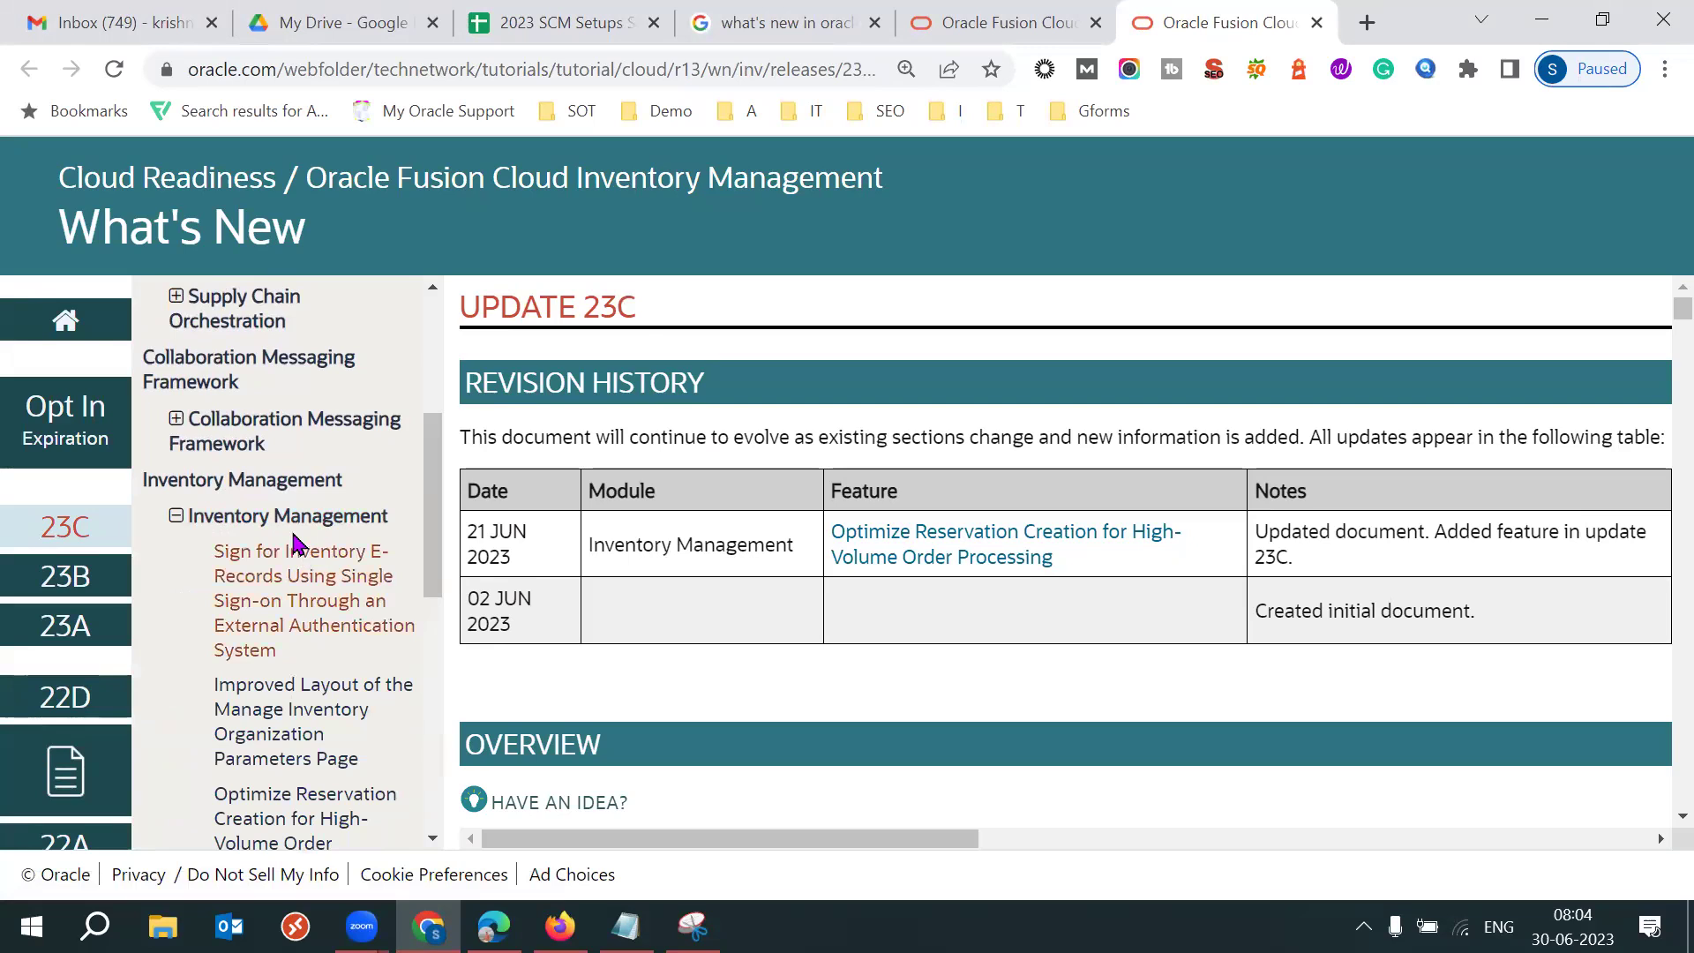
pyautogui.moveTo(437, 549); pyautogui.dragTo(438, 597)
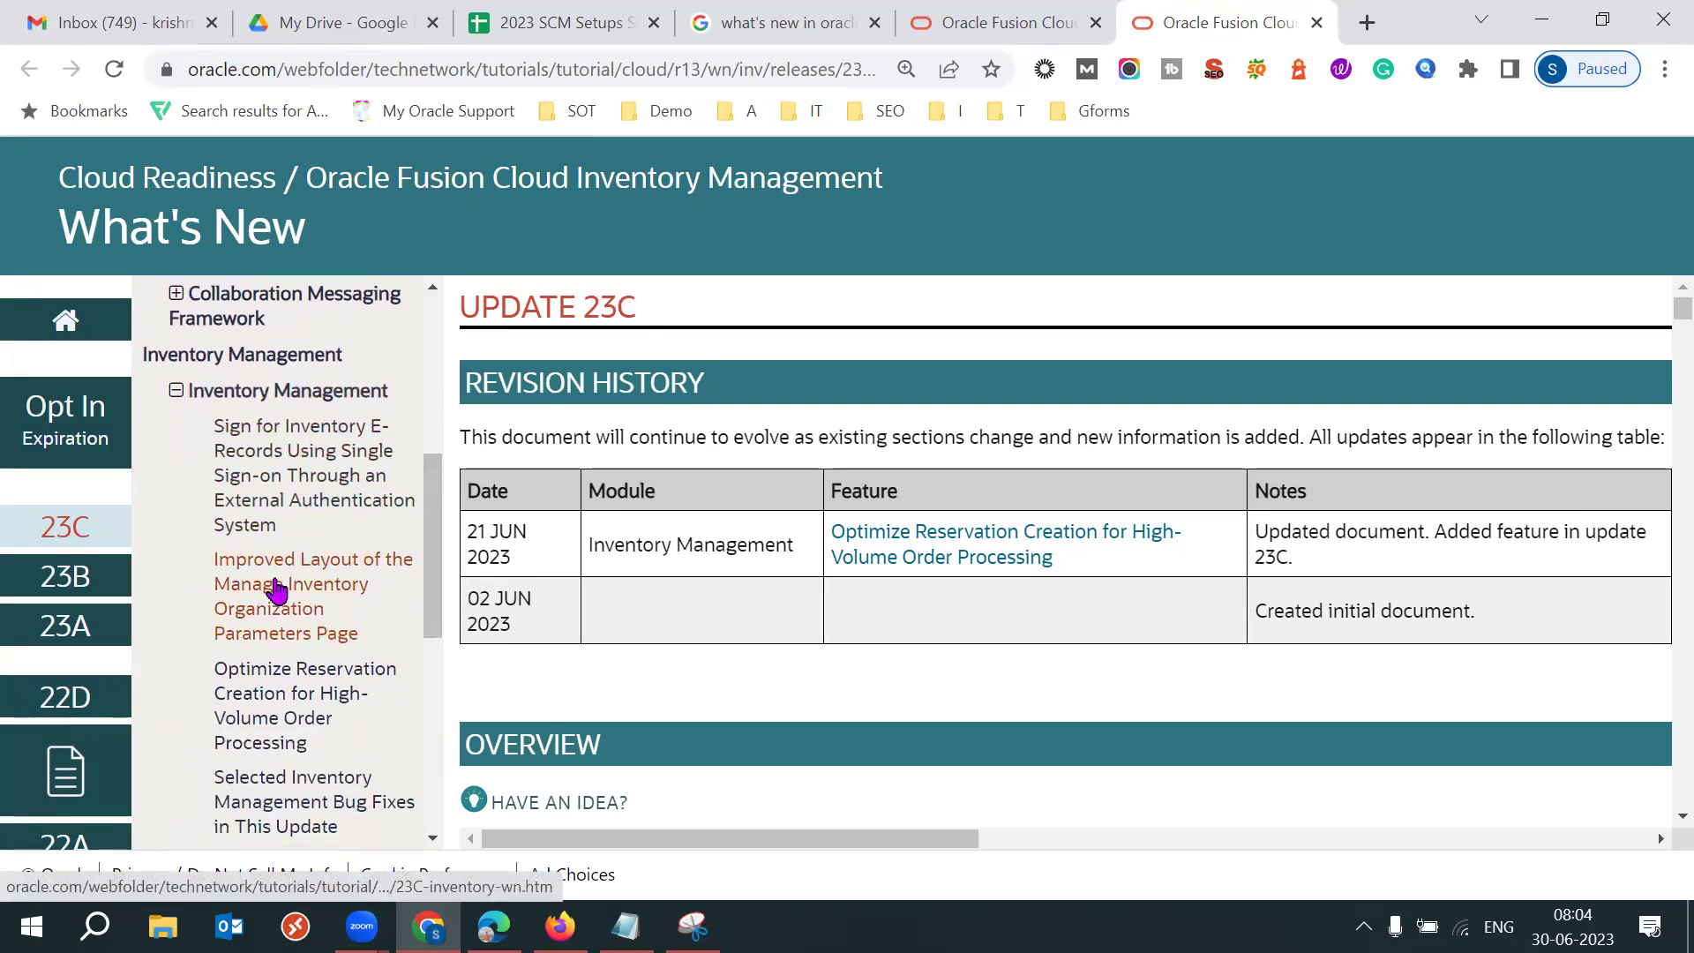
pyautogui.moveTo(435, 586); pyautogui.dragTo(441, 682)
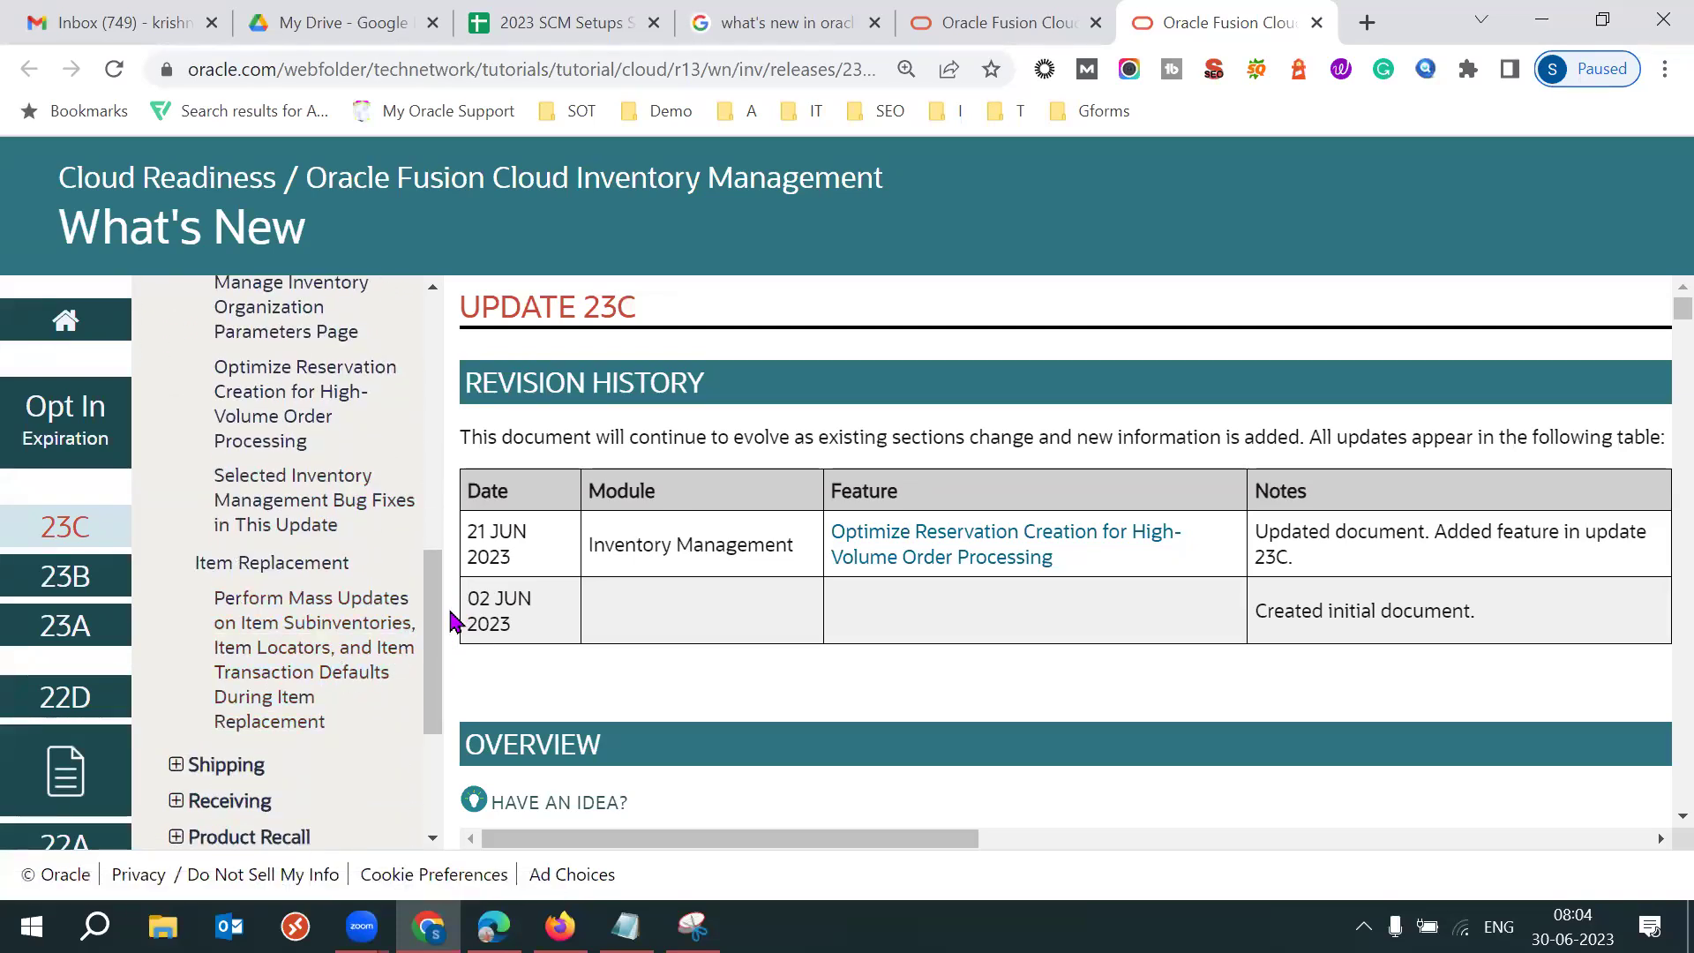
pyautogui.moveTo(433, 624); pyautogui.dragTo(435, 605)
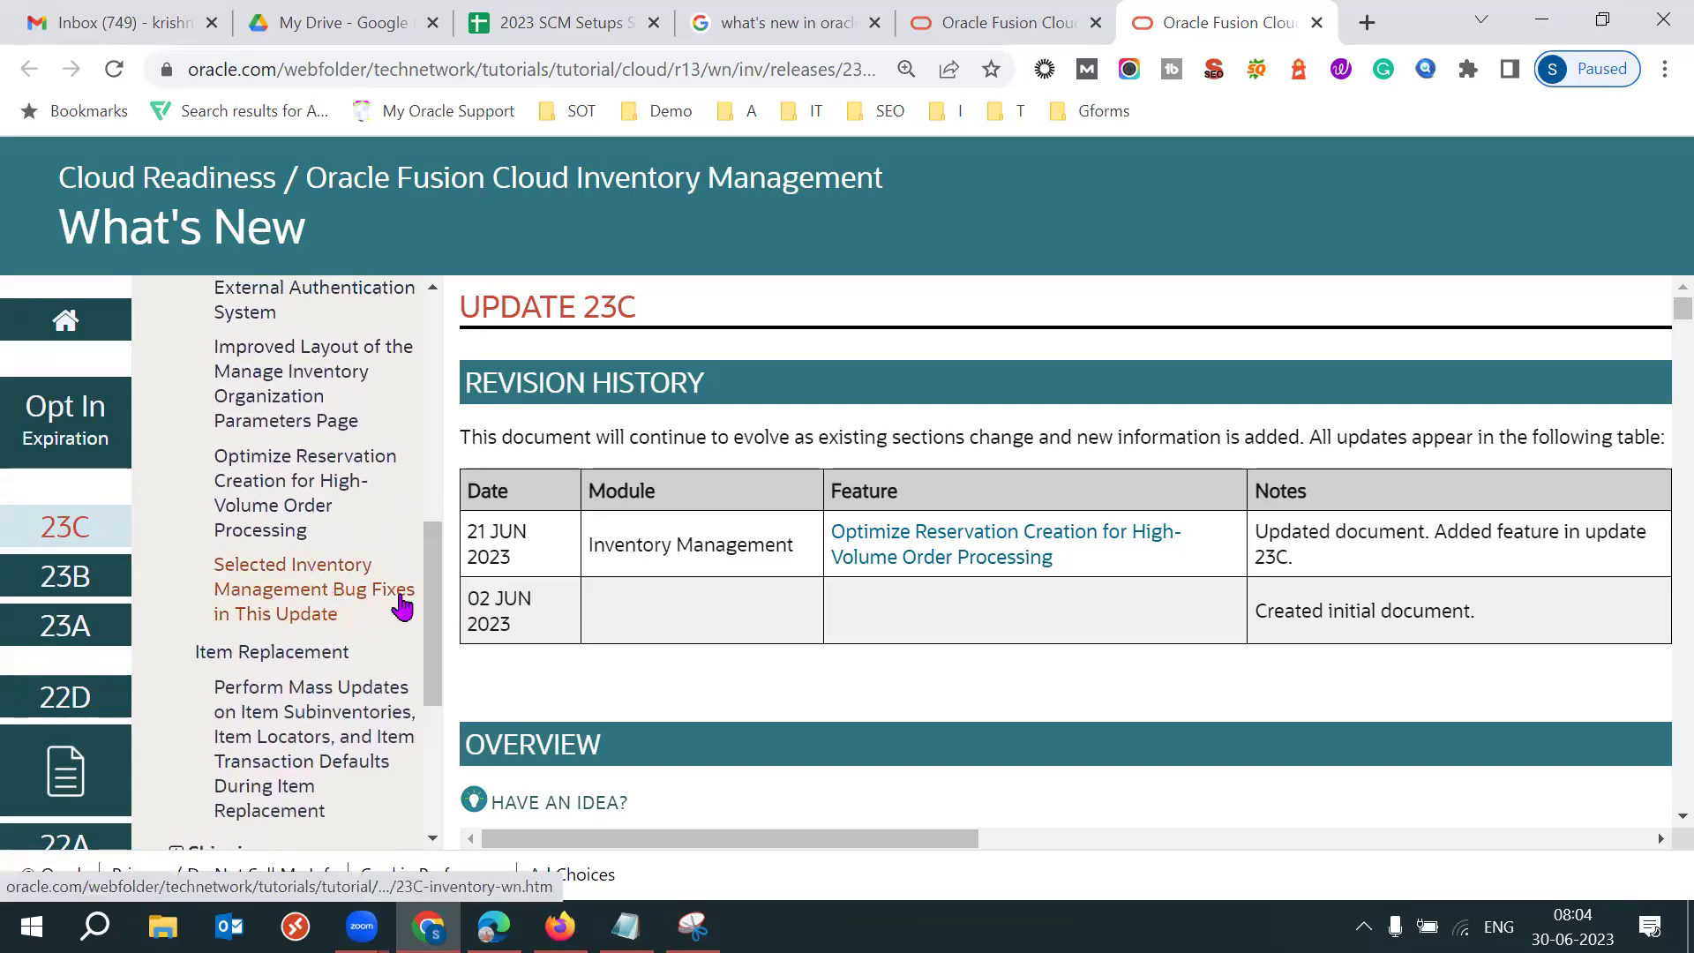
pyautogui.click(354, 609)
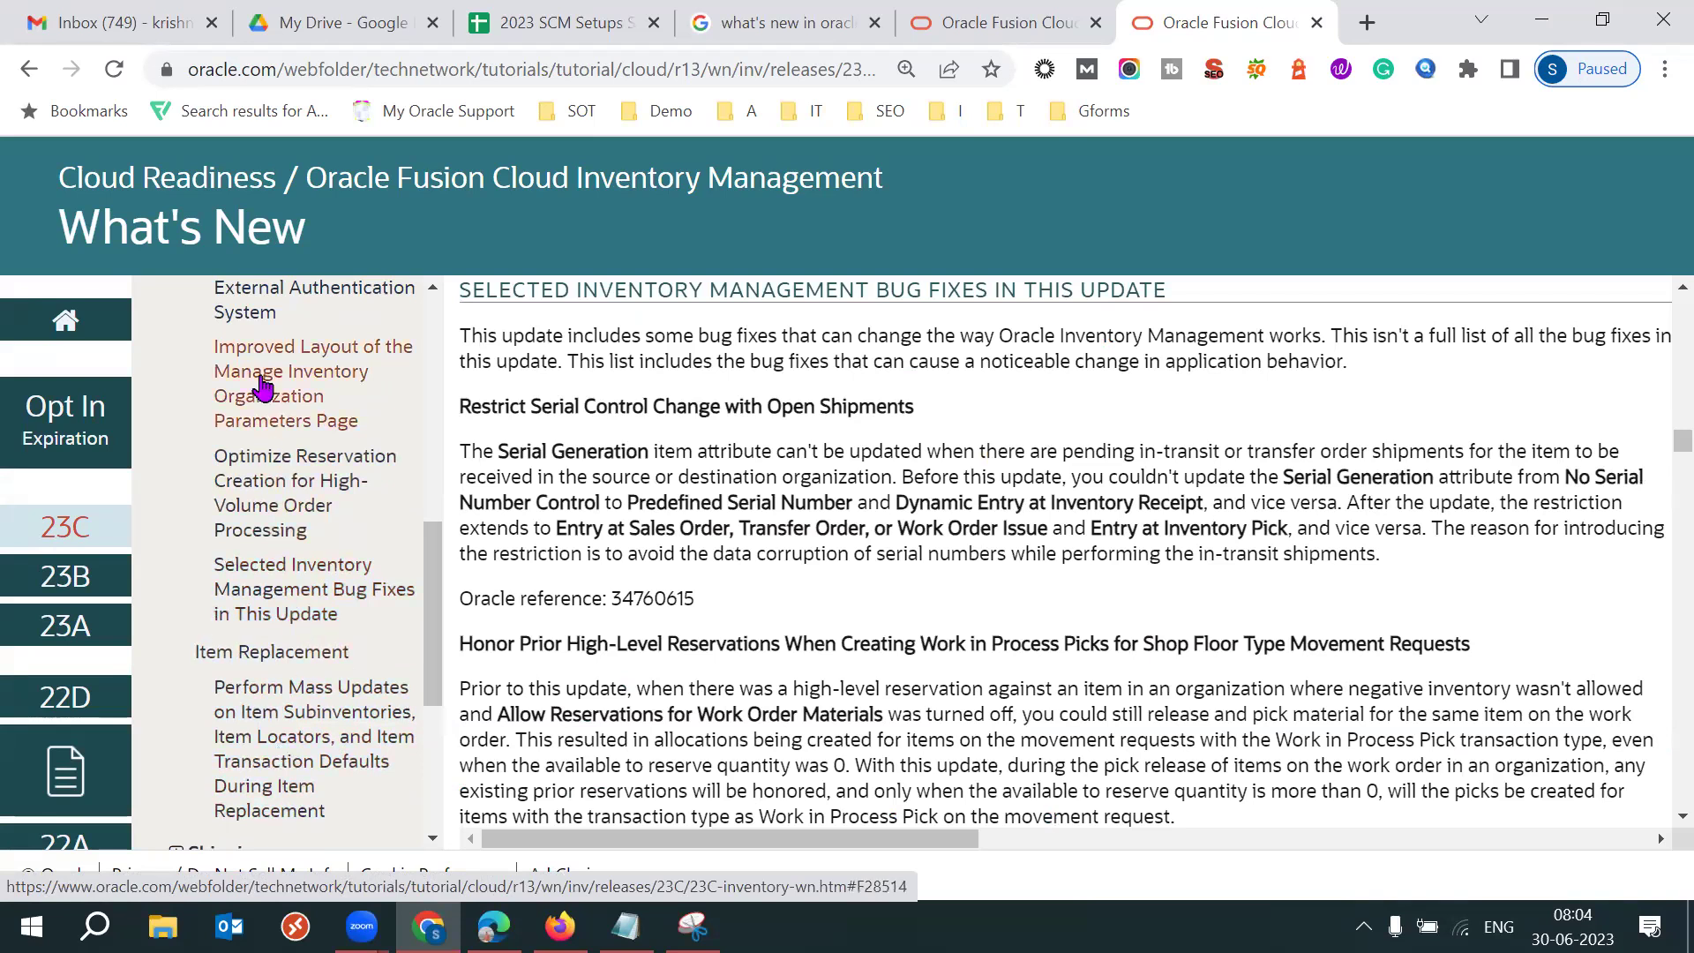
pyautogui.moveTo(435, 534); pyautogui.dragTo(444, 459)
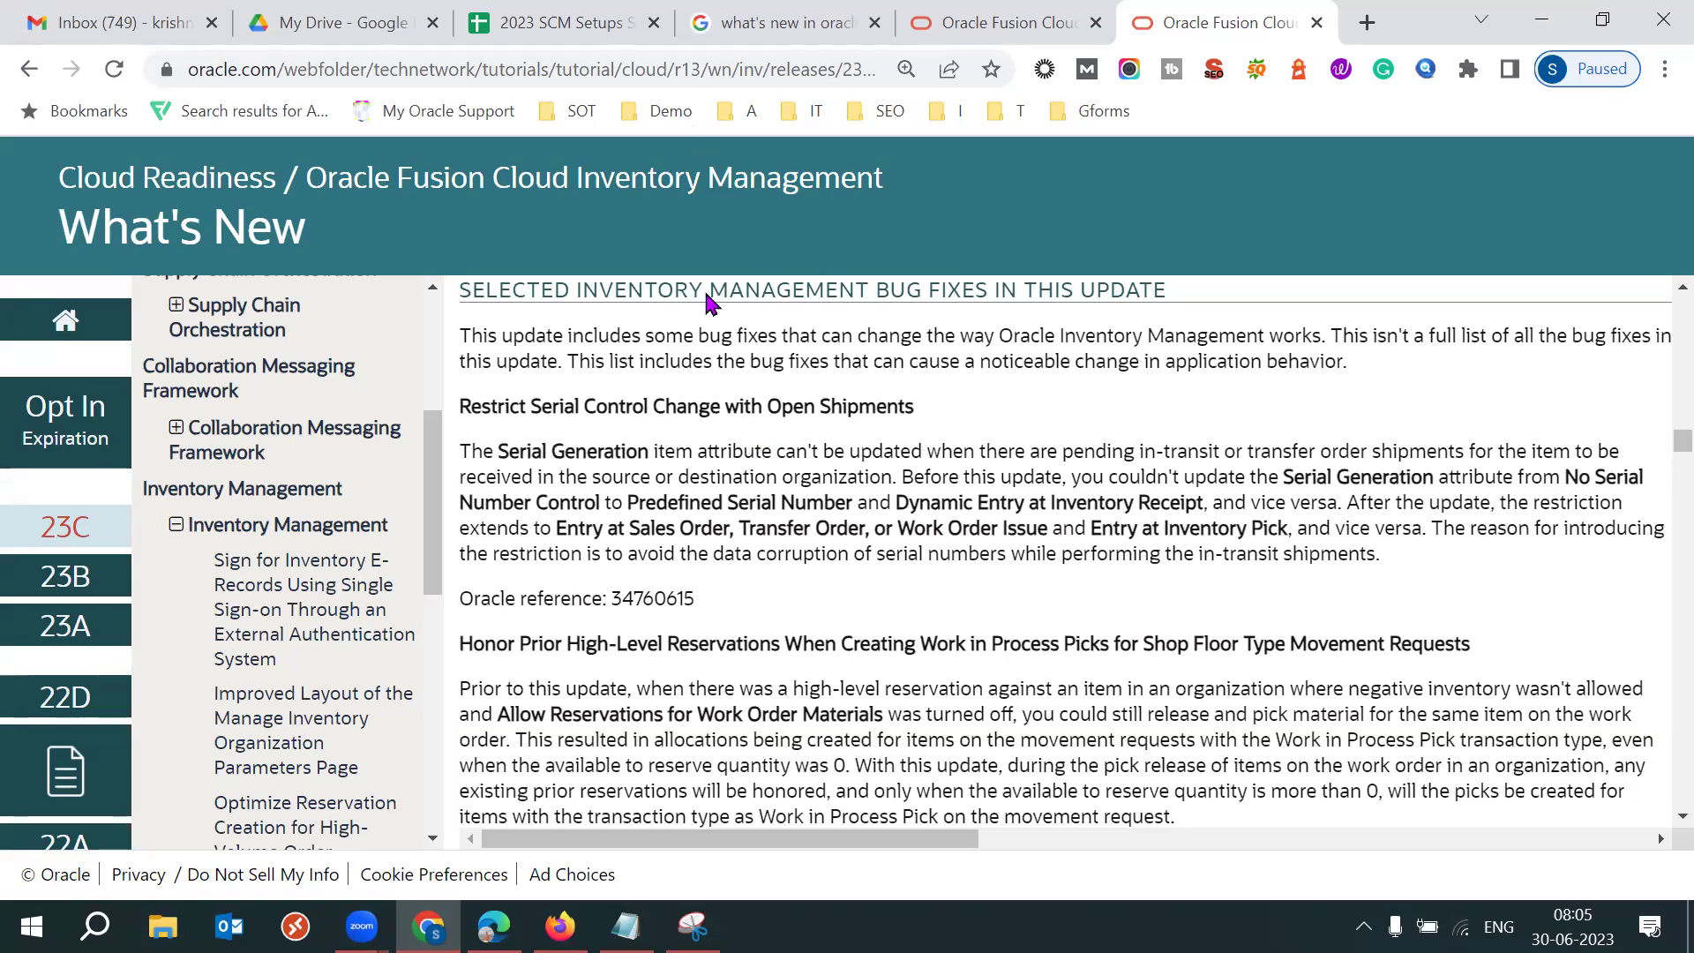
# Search Google for movement request approval in oracle fusion and browse the results.
pyautogui.click(764, 22)
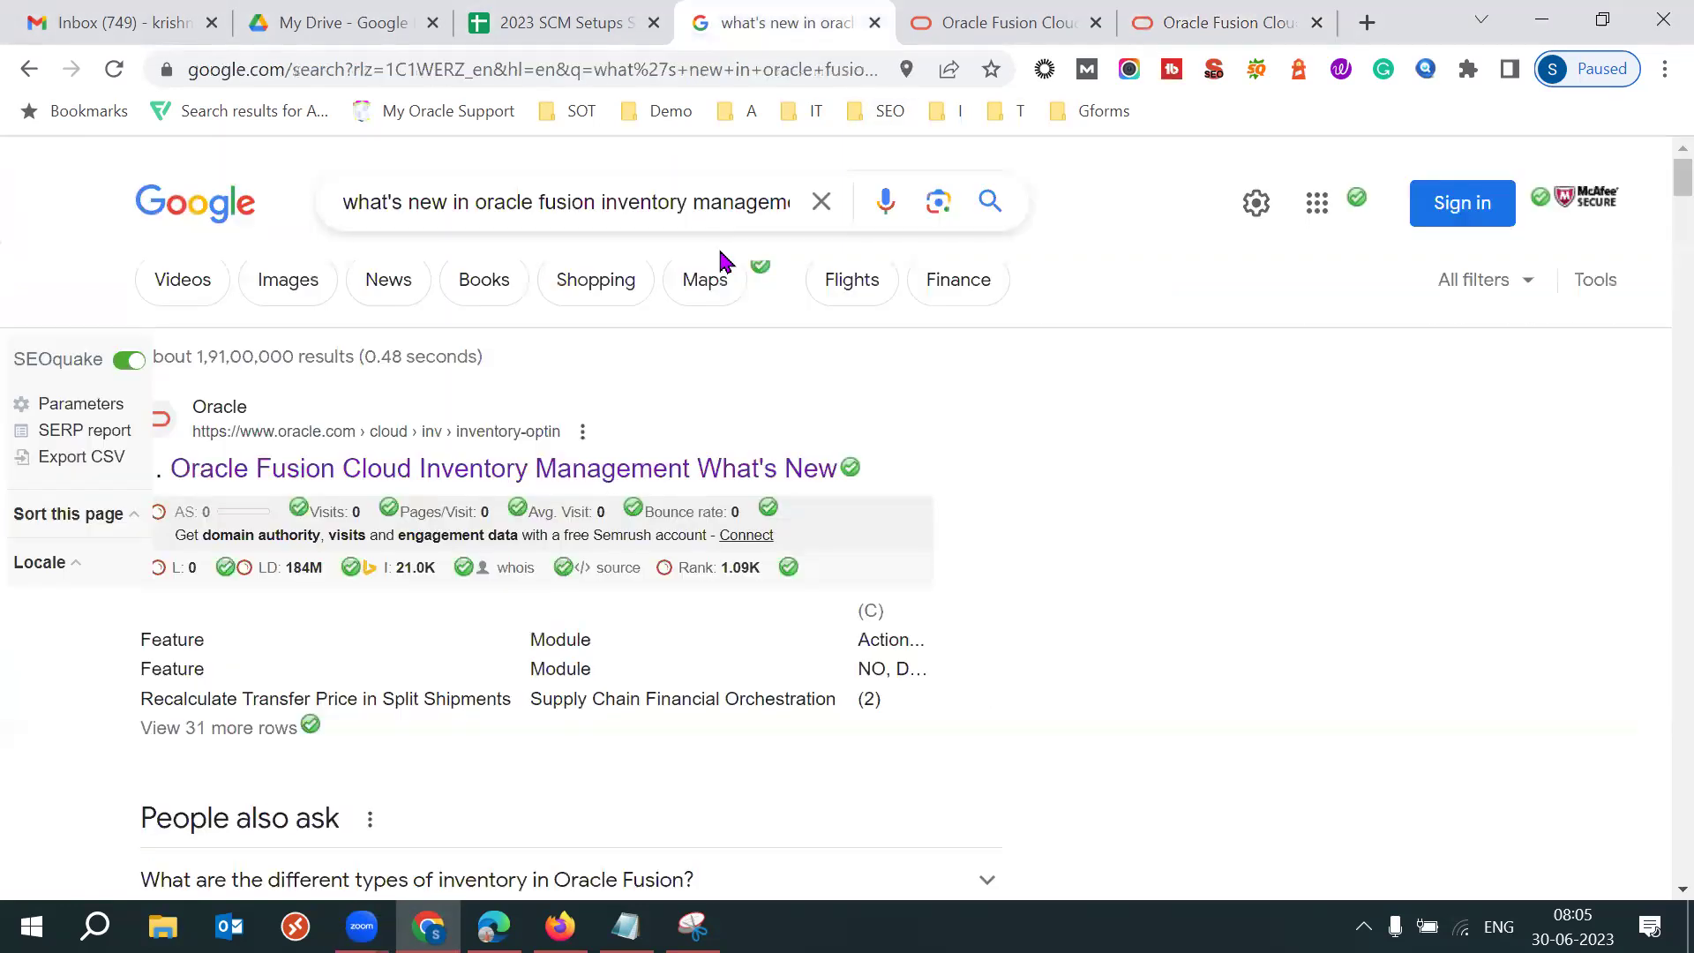
pyautogui.tripleClick(573, 208)
pyautogui.write('mov')
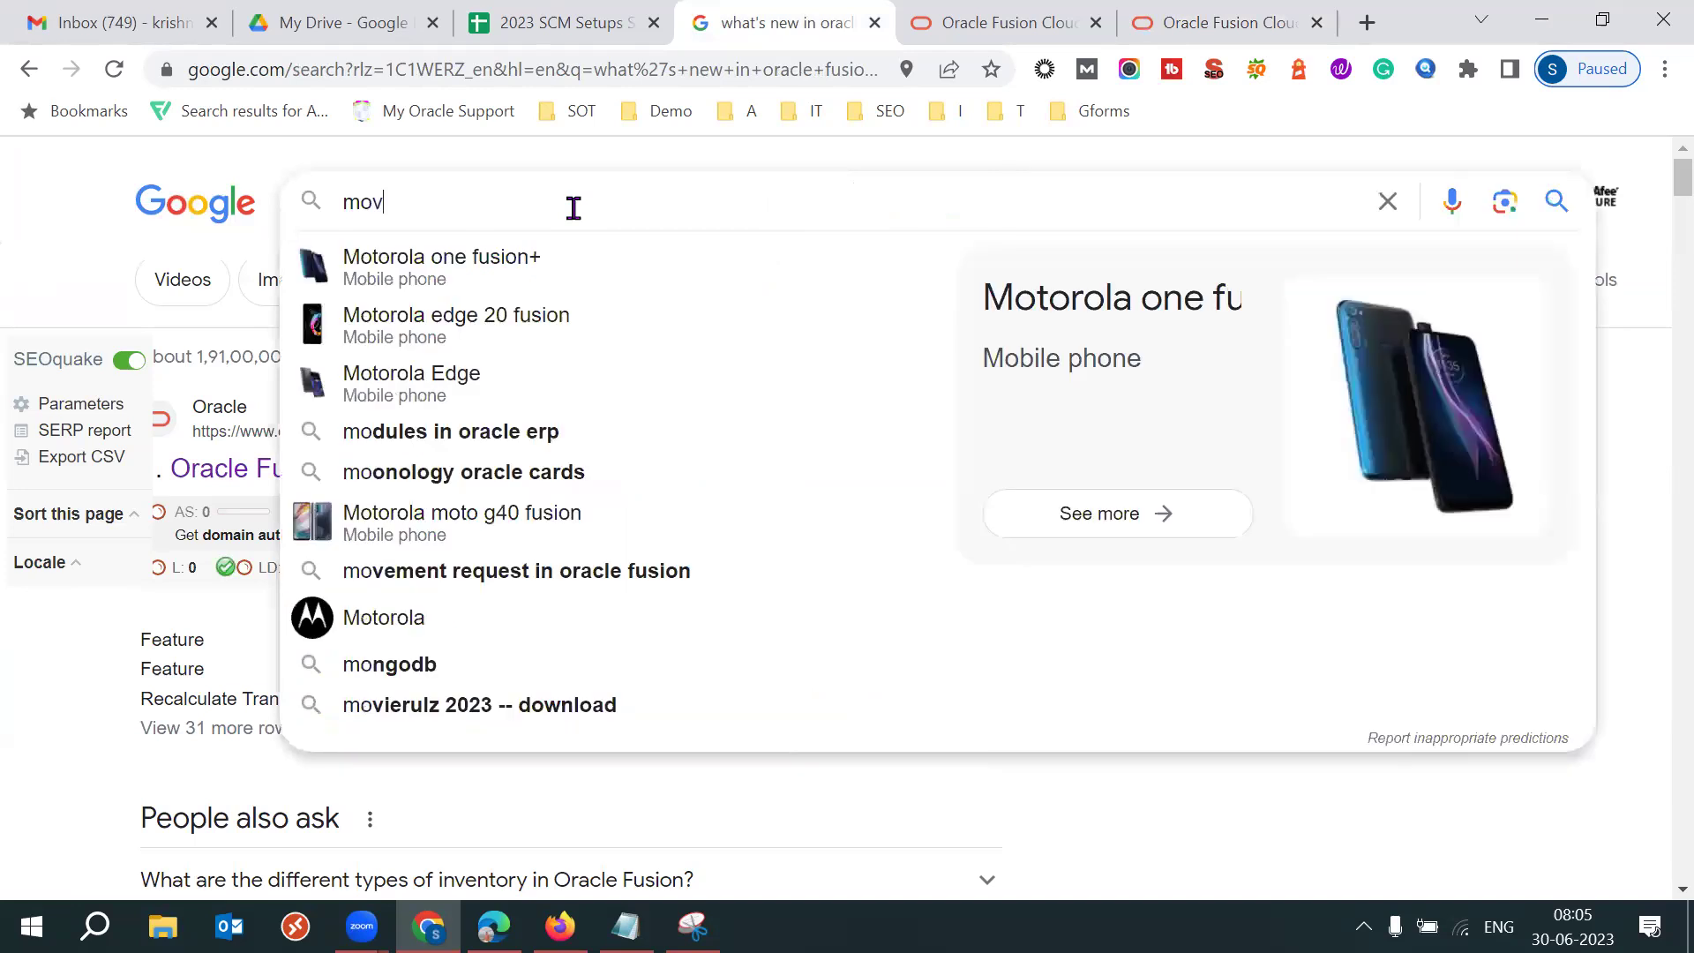
pyautogui.write('ement request a')
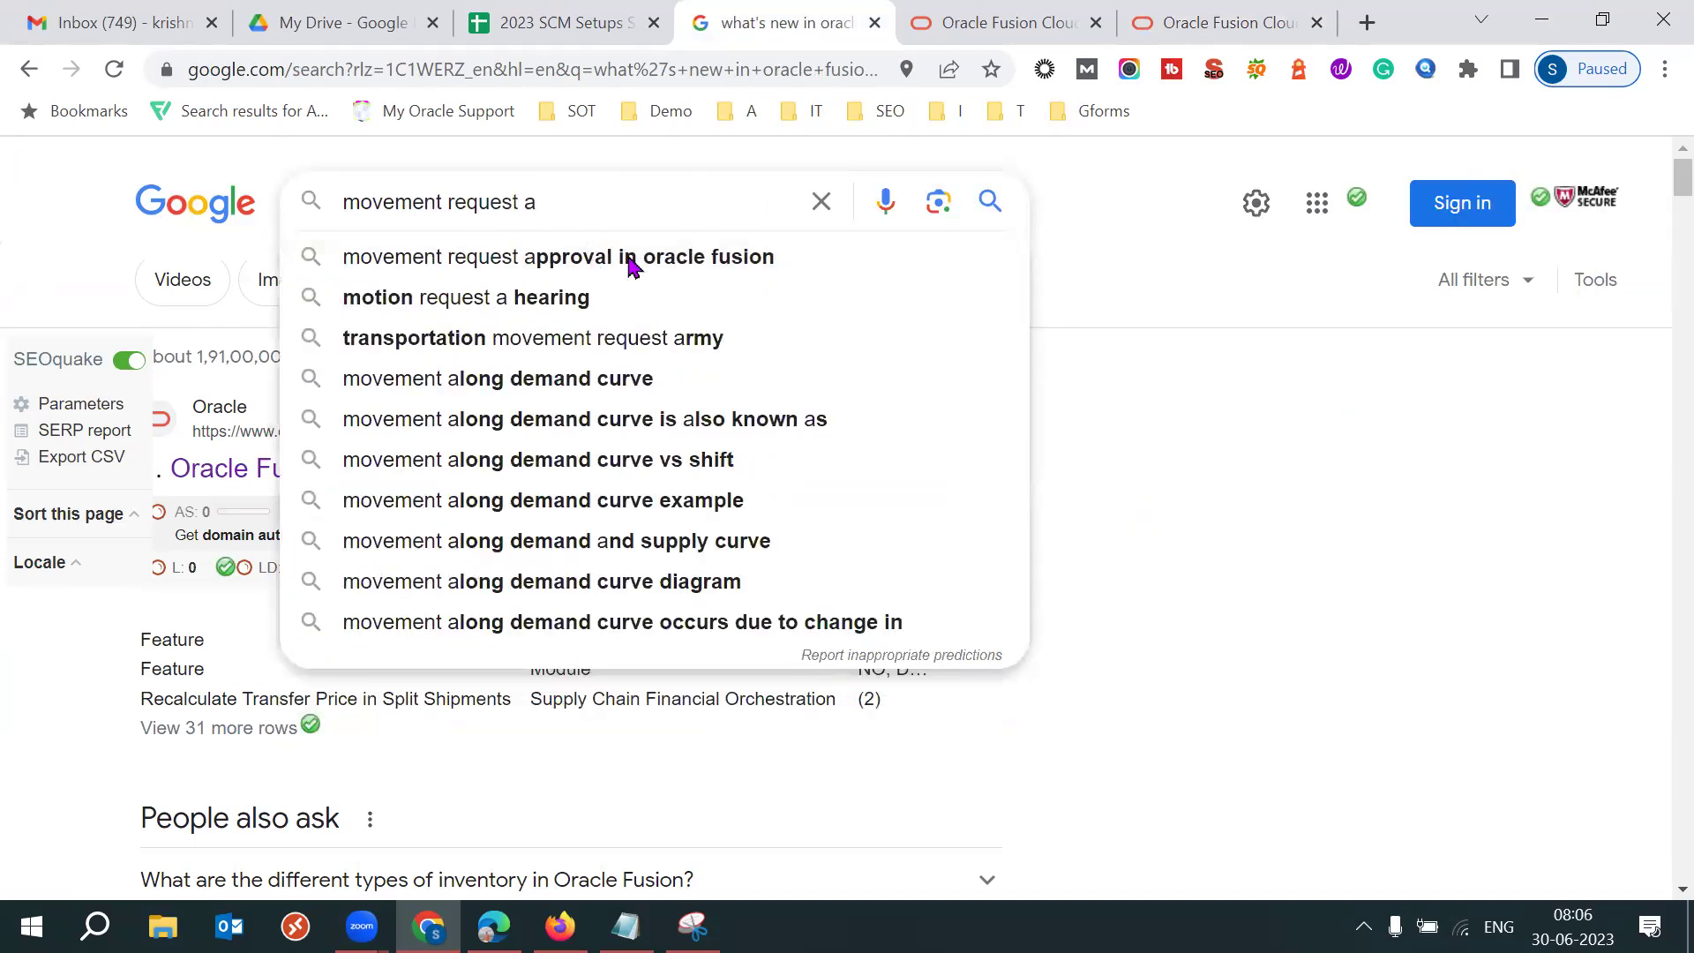
pyautogui.click(529, 256)
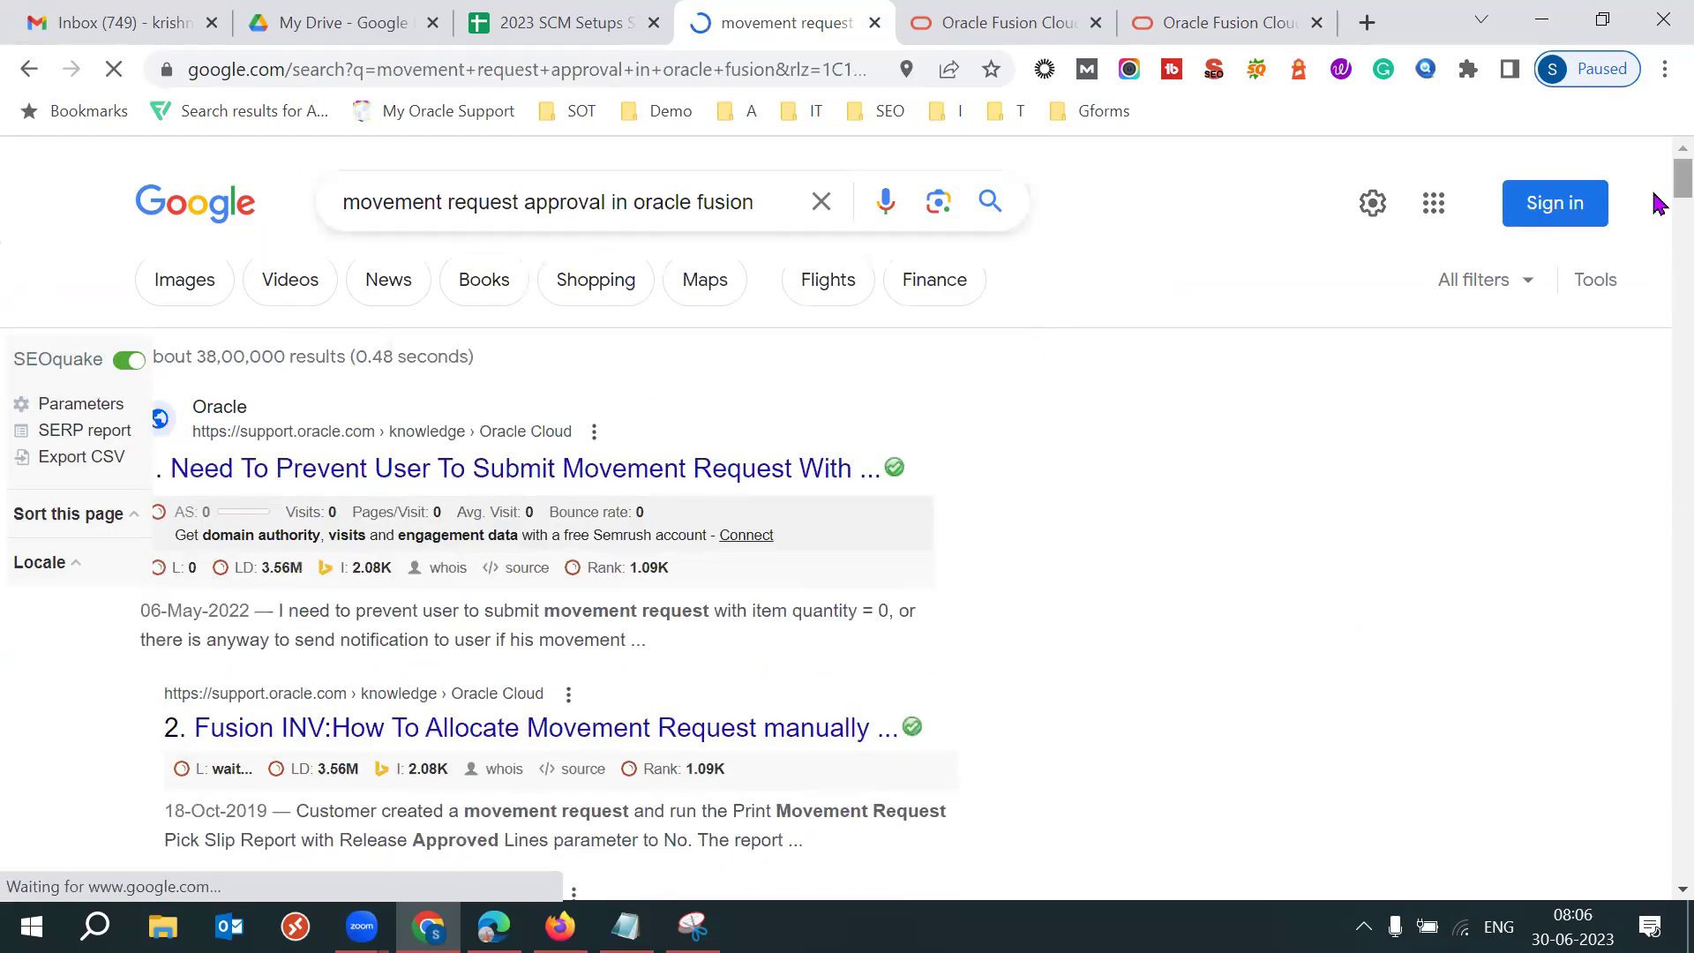
pyautogui.scroll(-8, 1655, 203)
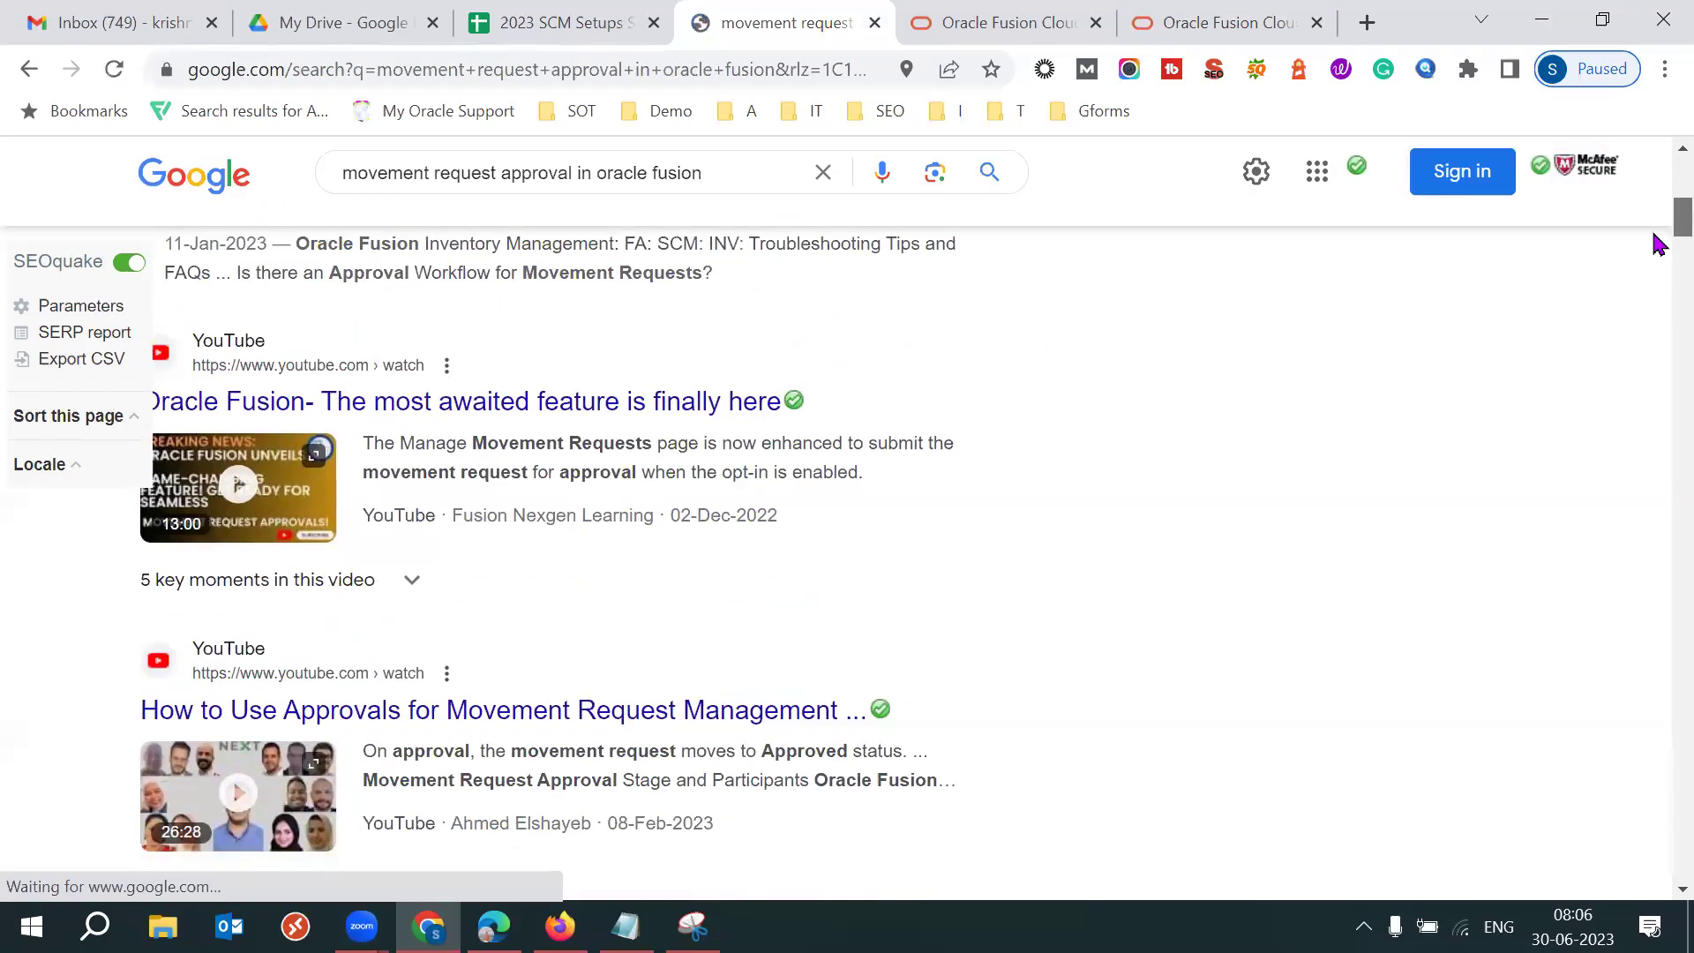
pyautogui.scroll(-2, 1656, 244)
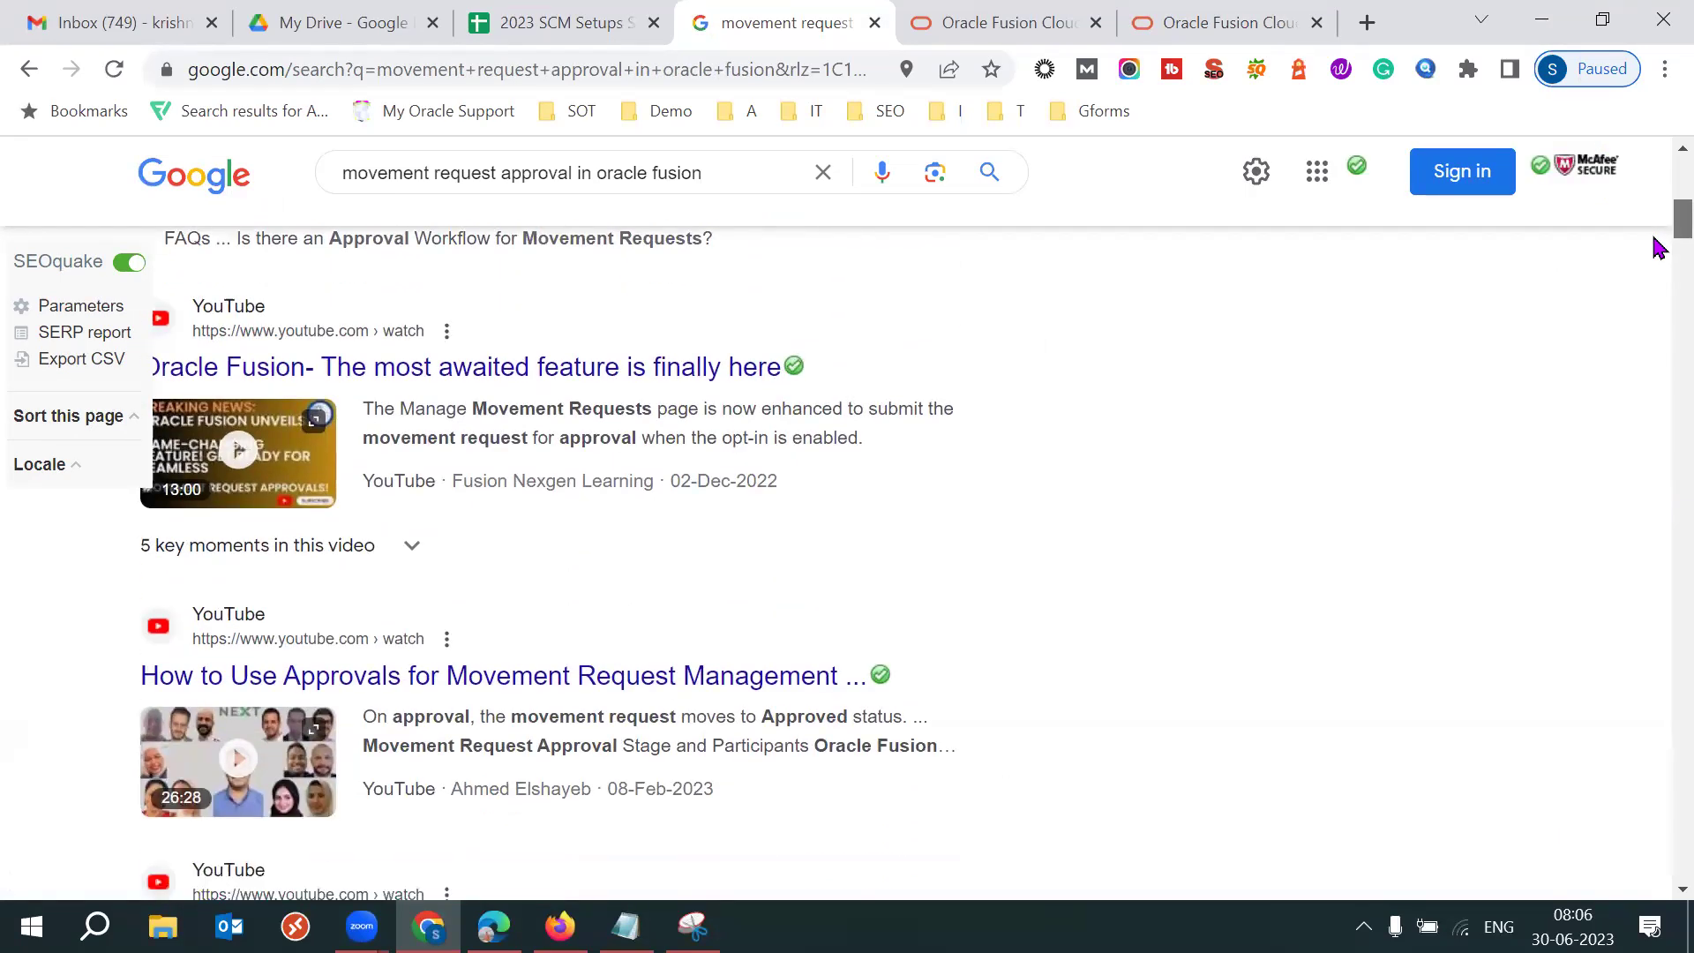
pyautogui.scroll(-5, 1655, 254)
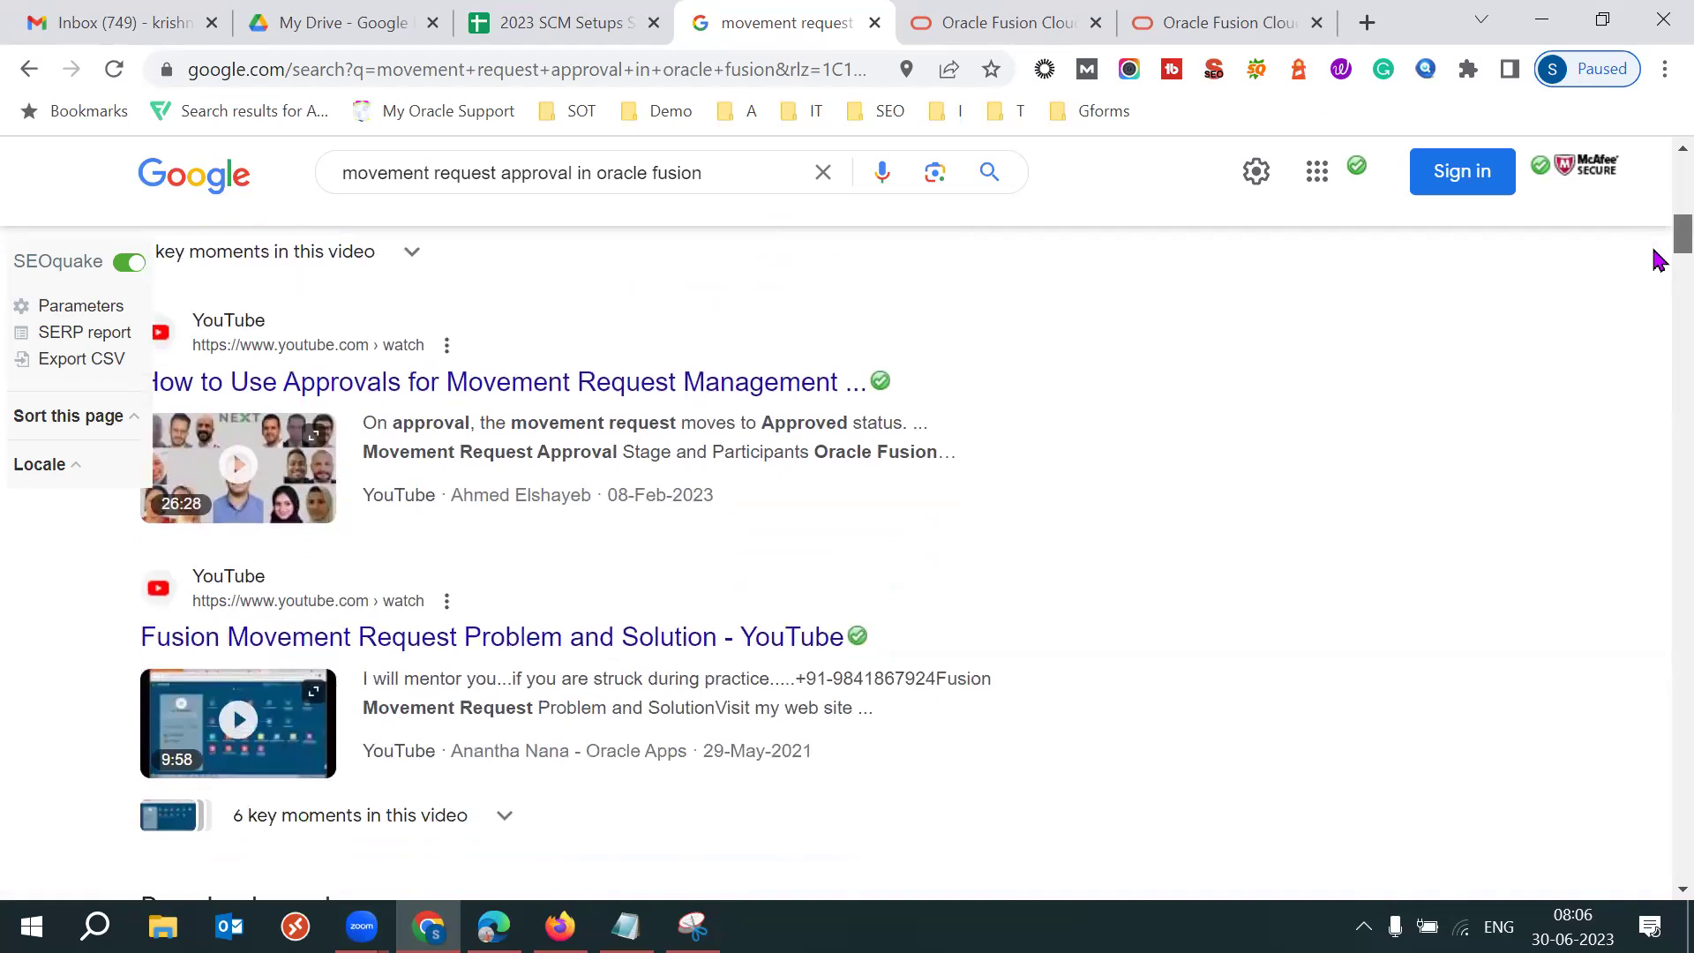
pyautogui.scroll(-6, 1655, 276)
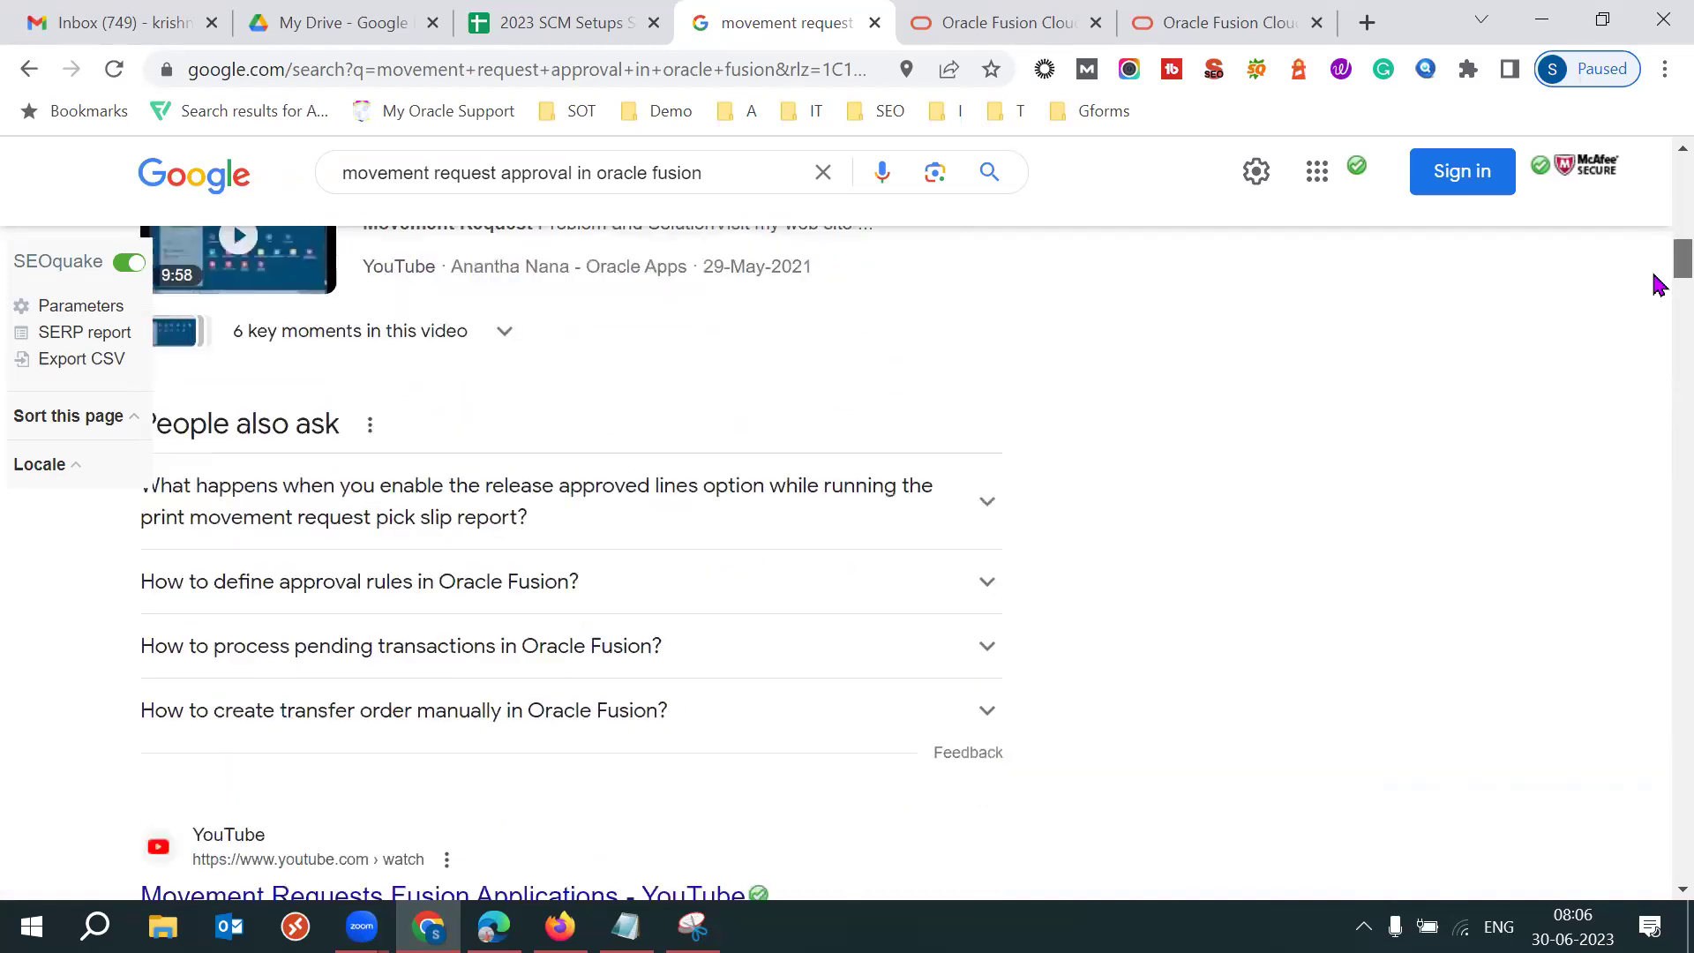
pyautogui.scroll(-4, 1656, 316)
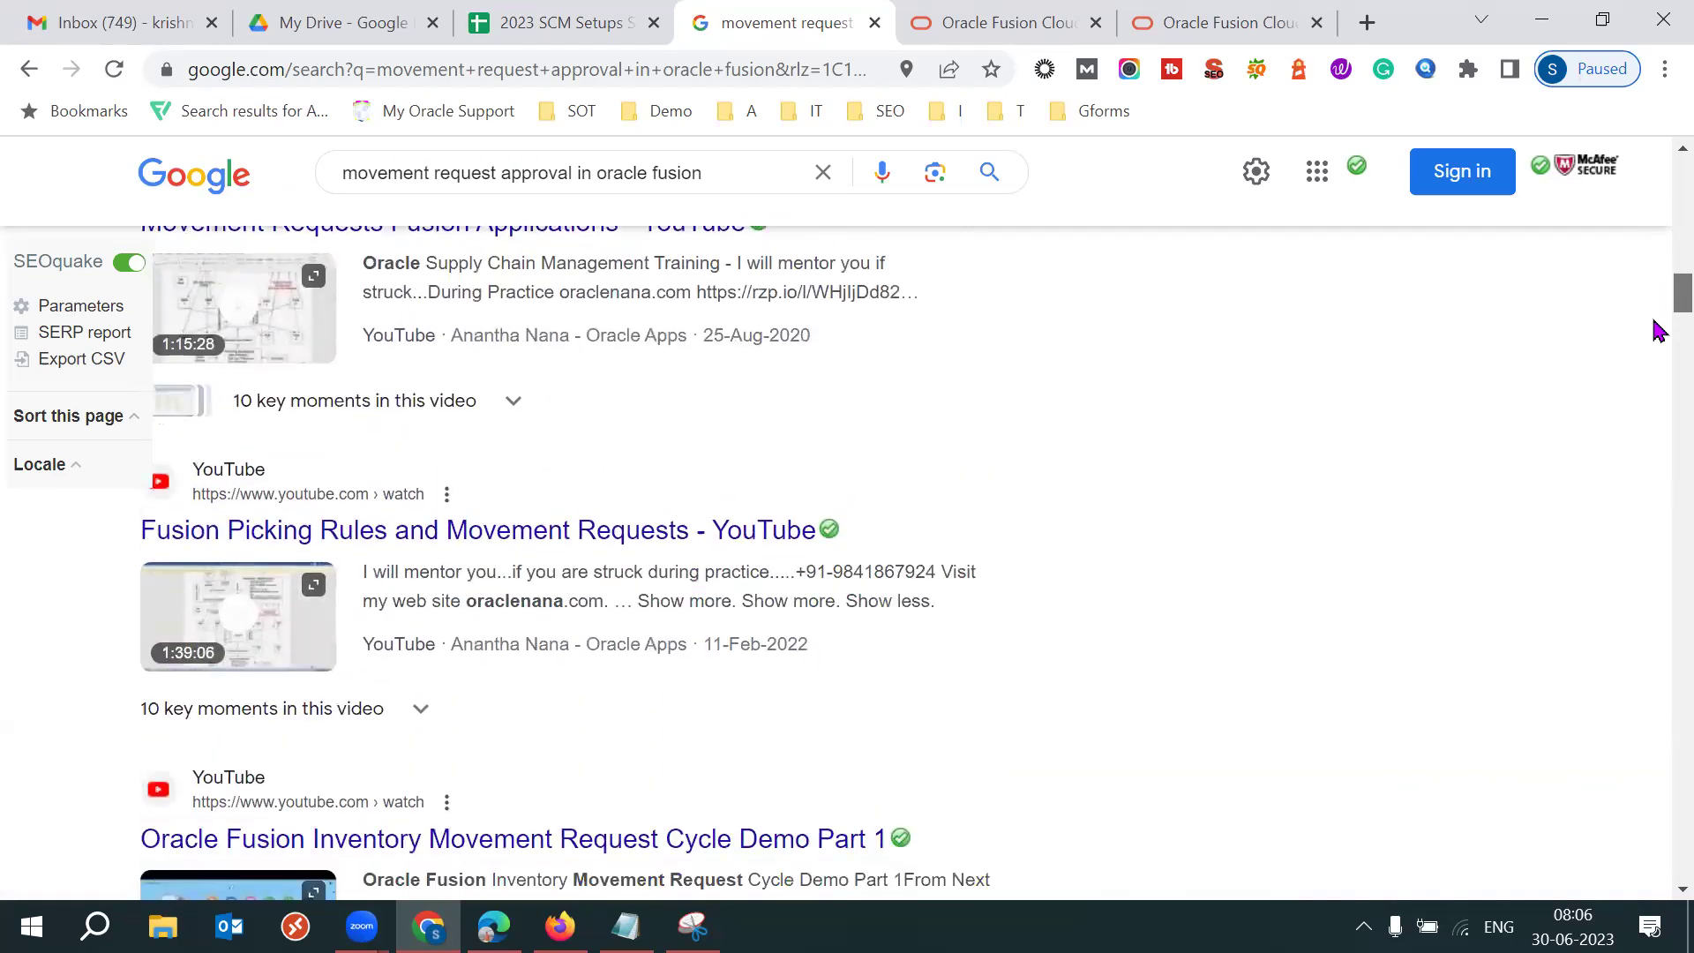
pyautogui.scroll(-8, 1655, 330)
pyautogui.scroll(-3, 1656, 362)
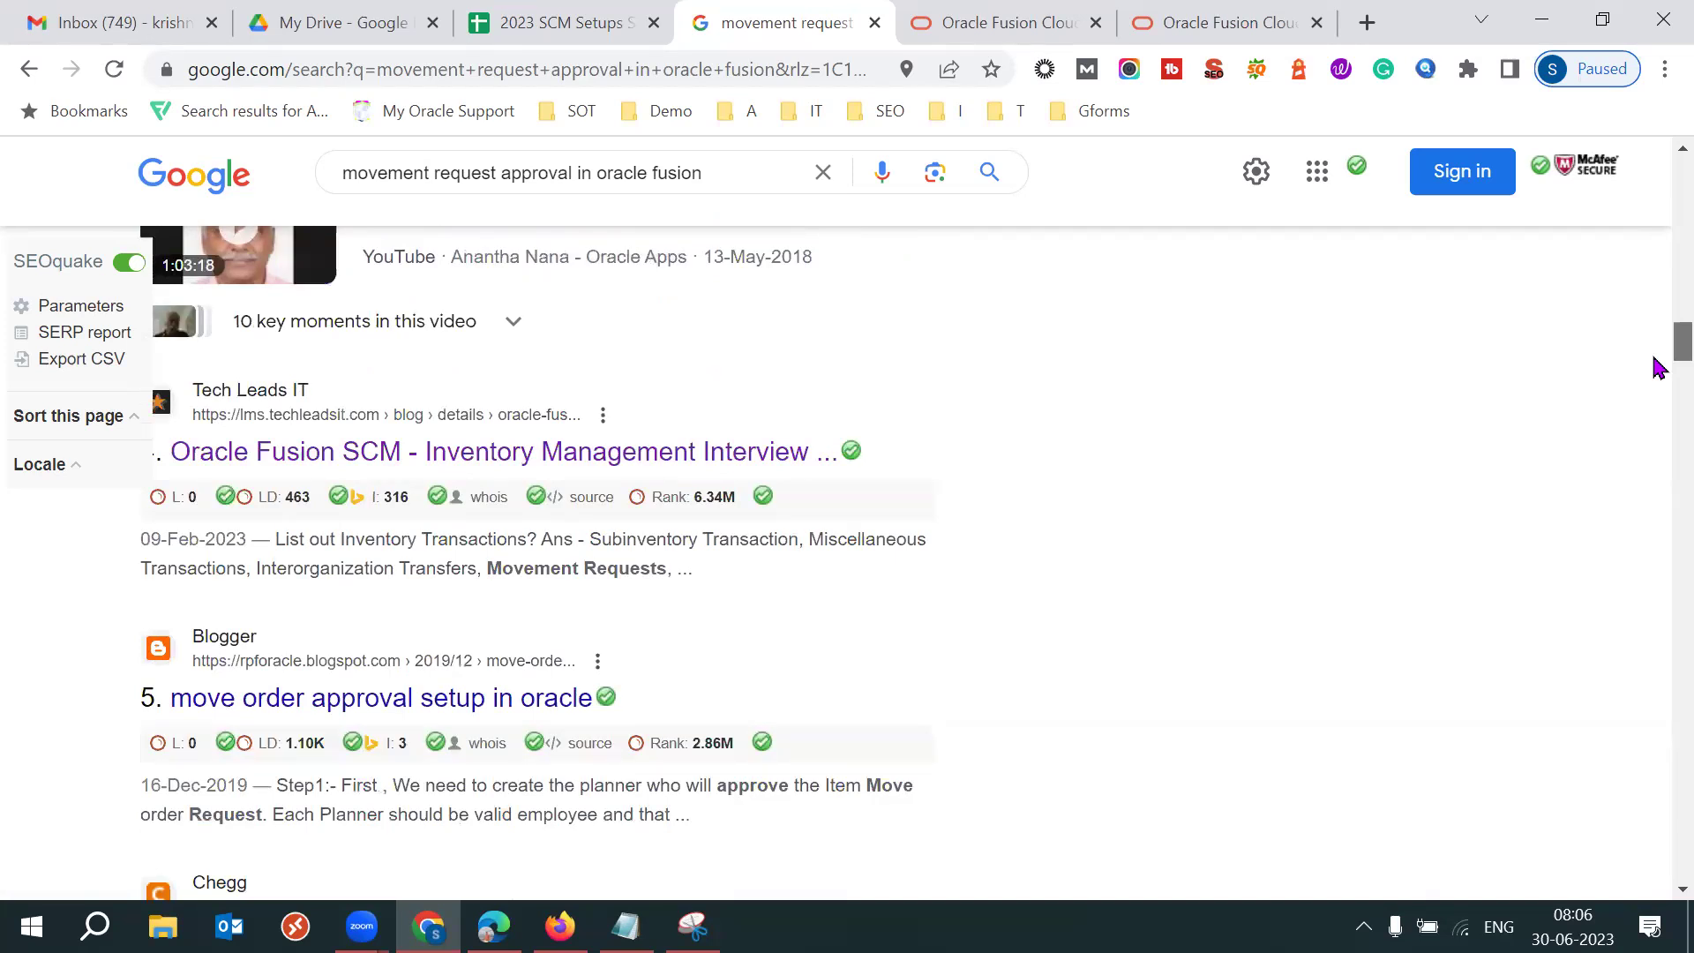
pyautogui.scroll(1, 1658, 362)
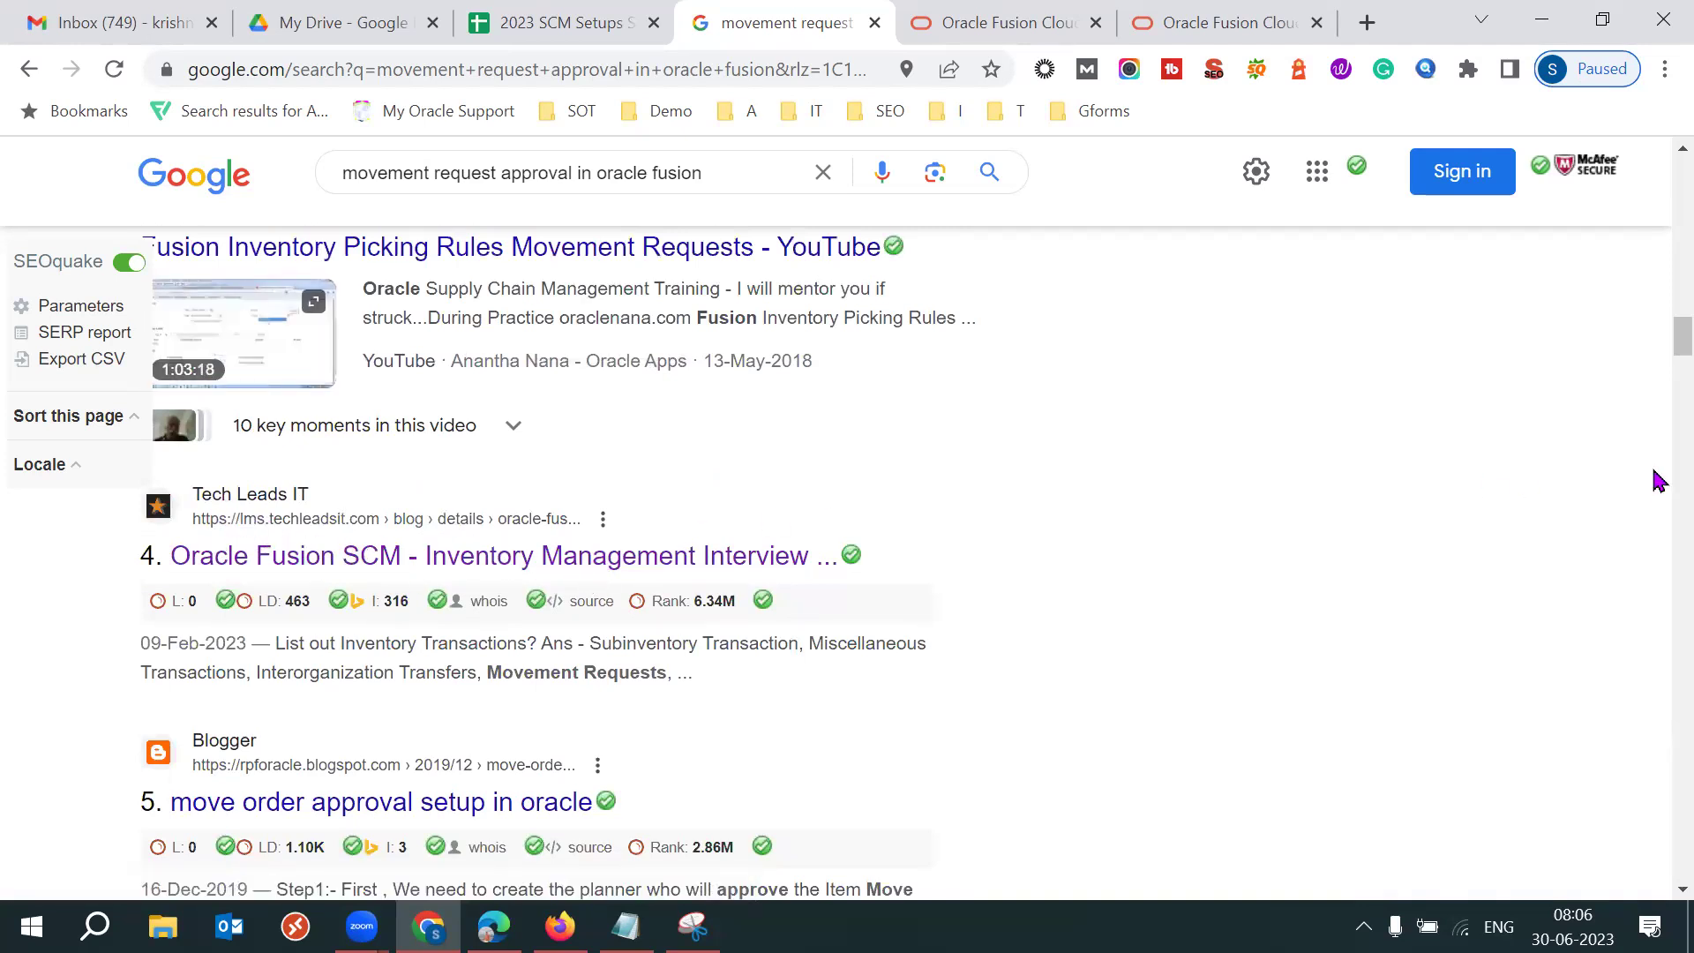
pyautogui.scroll(-3, 1658, 353)
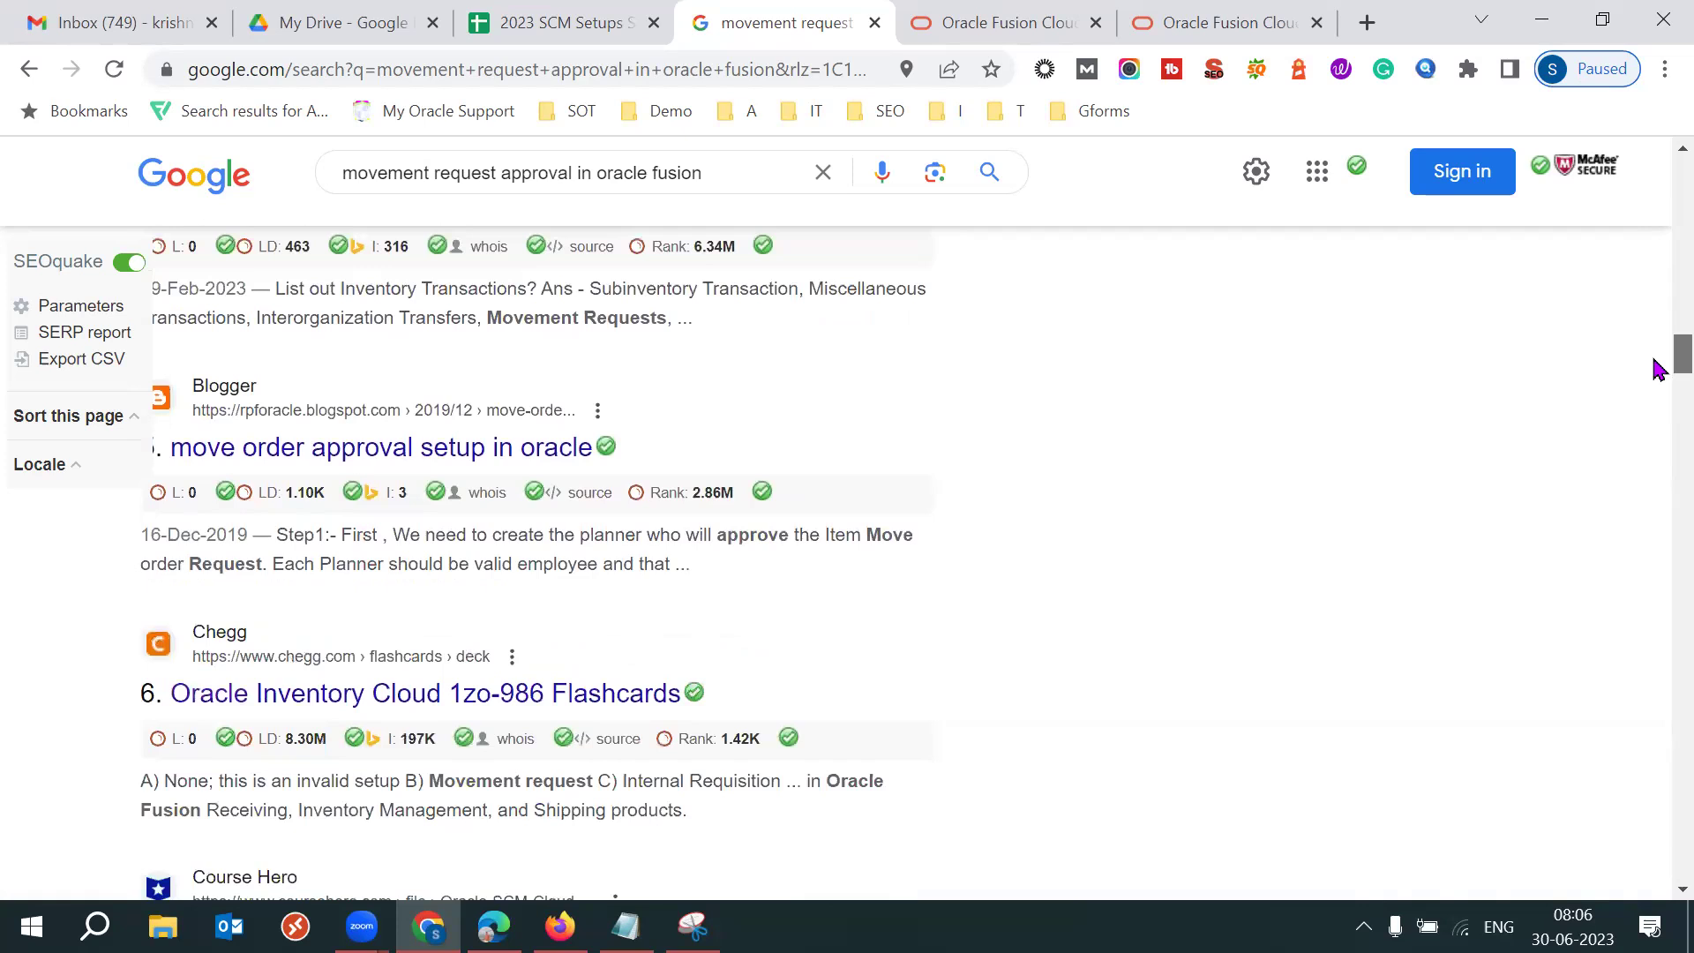
pyautogui.scroll(-6, 1658, 370)
pyautogui.scroll(-5, 1658, 406)
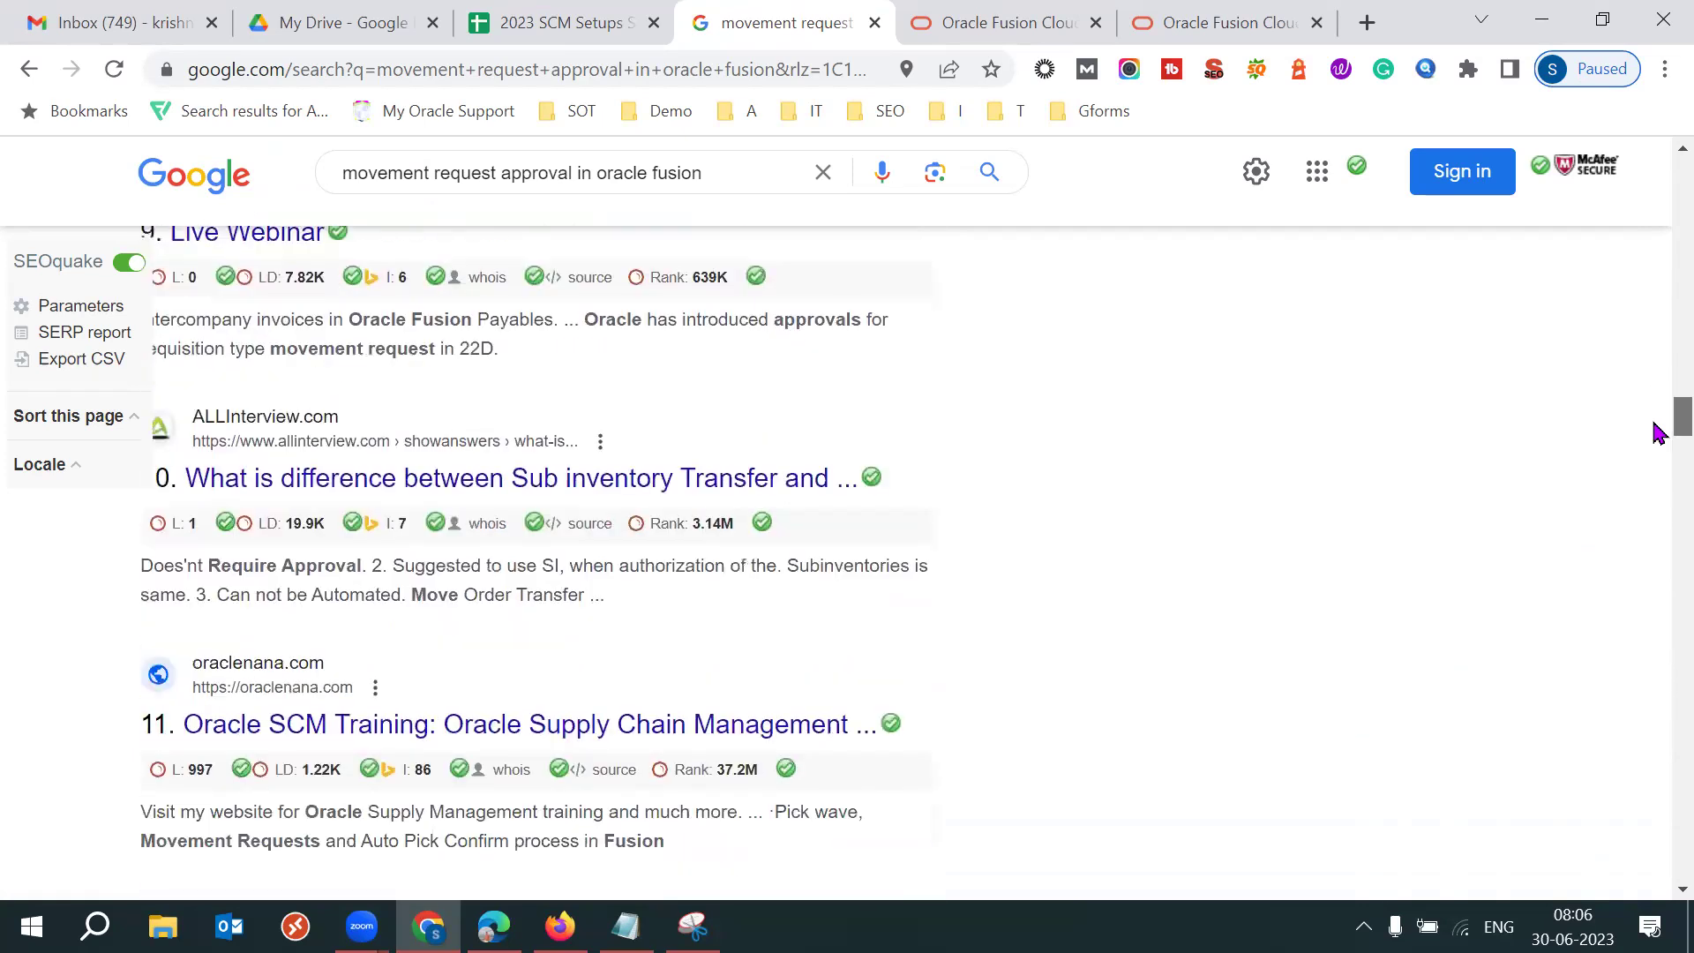
pyautogui.scroll(20, 1653, 264)
# Add "what's new" to the query and open the 22D What's New result in a new tab.
pyautogui.click(747, 204)
pyautogui.write("what's n")
pyautogui.press('Return')
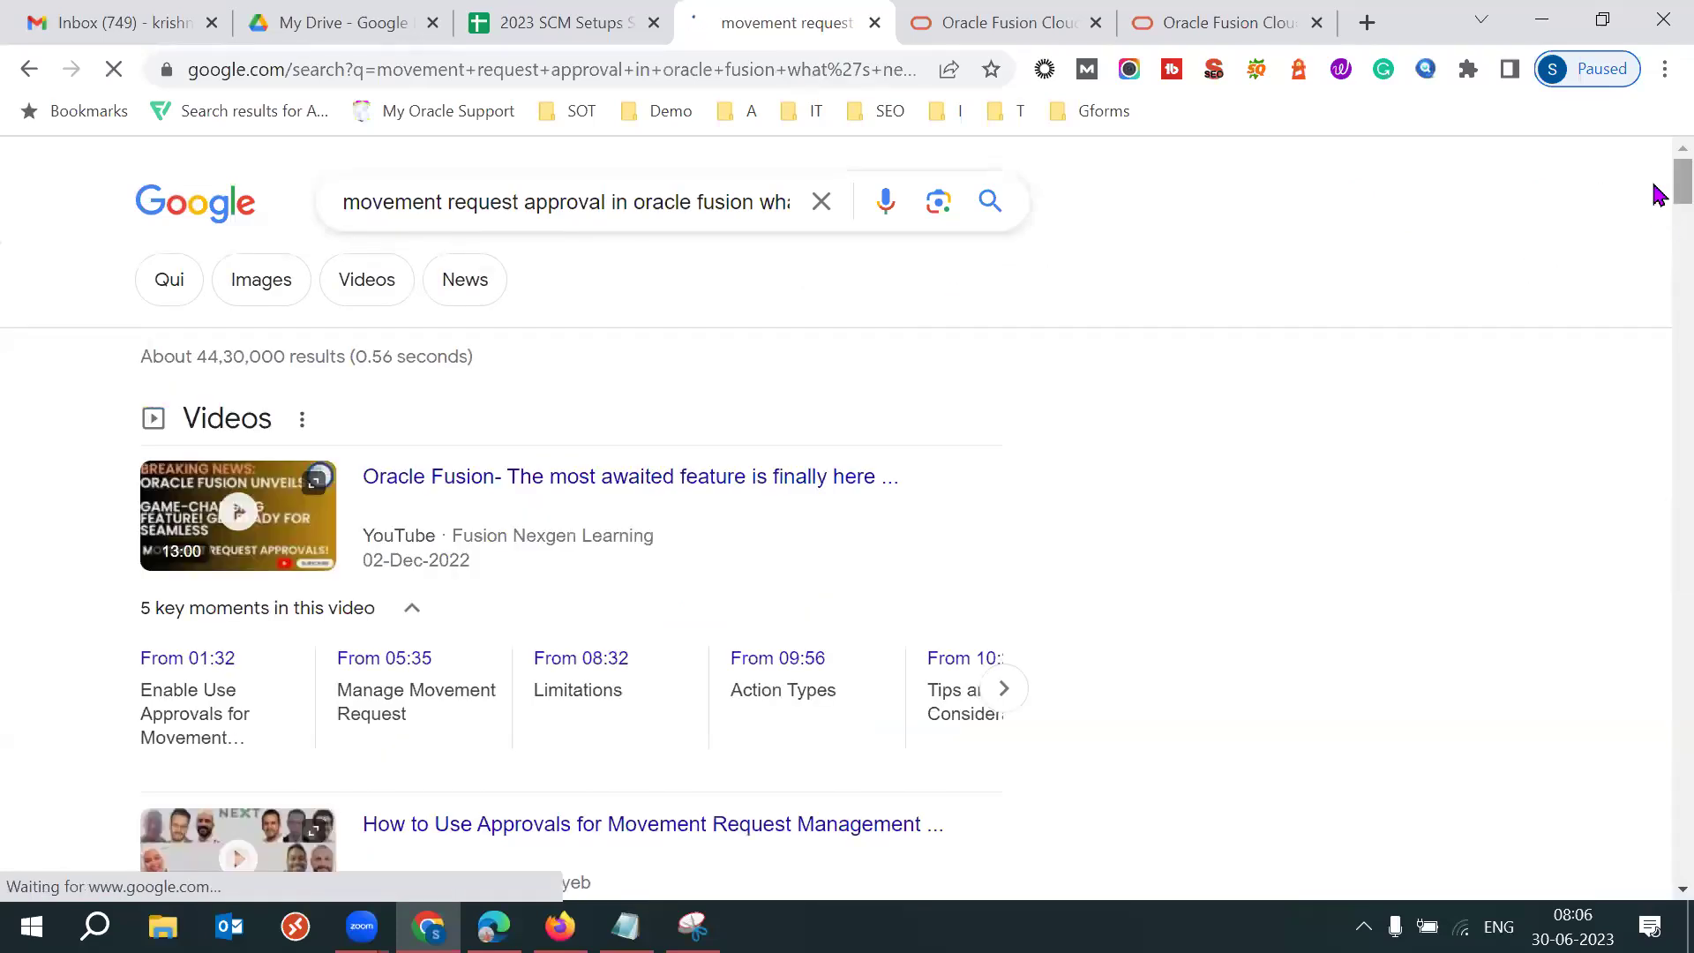
pyautogui.scroll(-1, 1657, 212)
pyautogui.scroll(-12, 1657, 206)
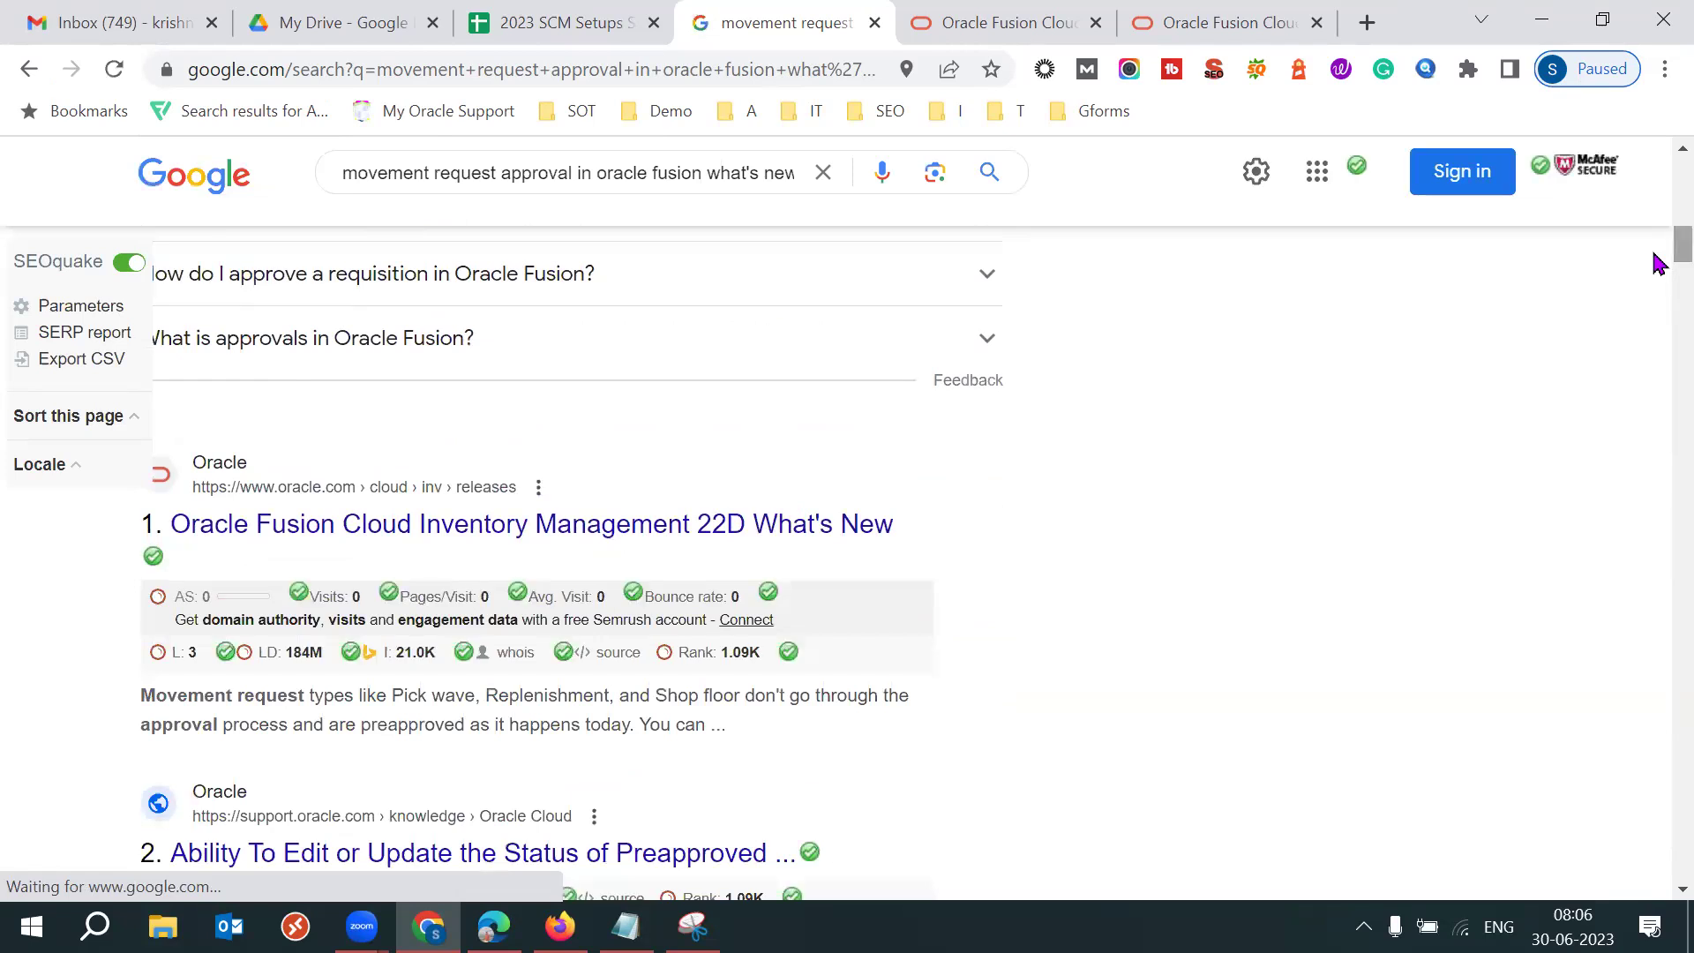
pyautogui.rightClick(826, 533)
pyautogui.click(898, 555)
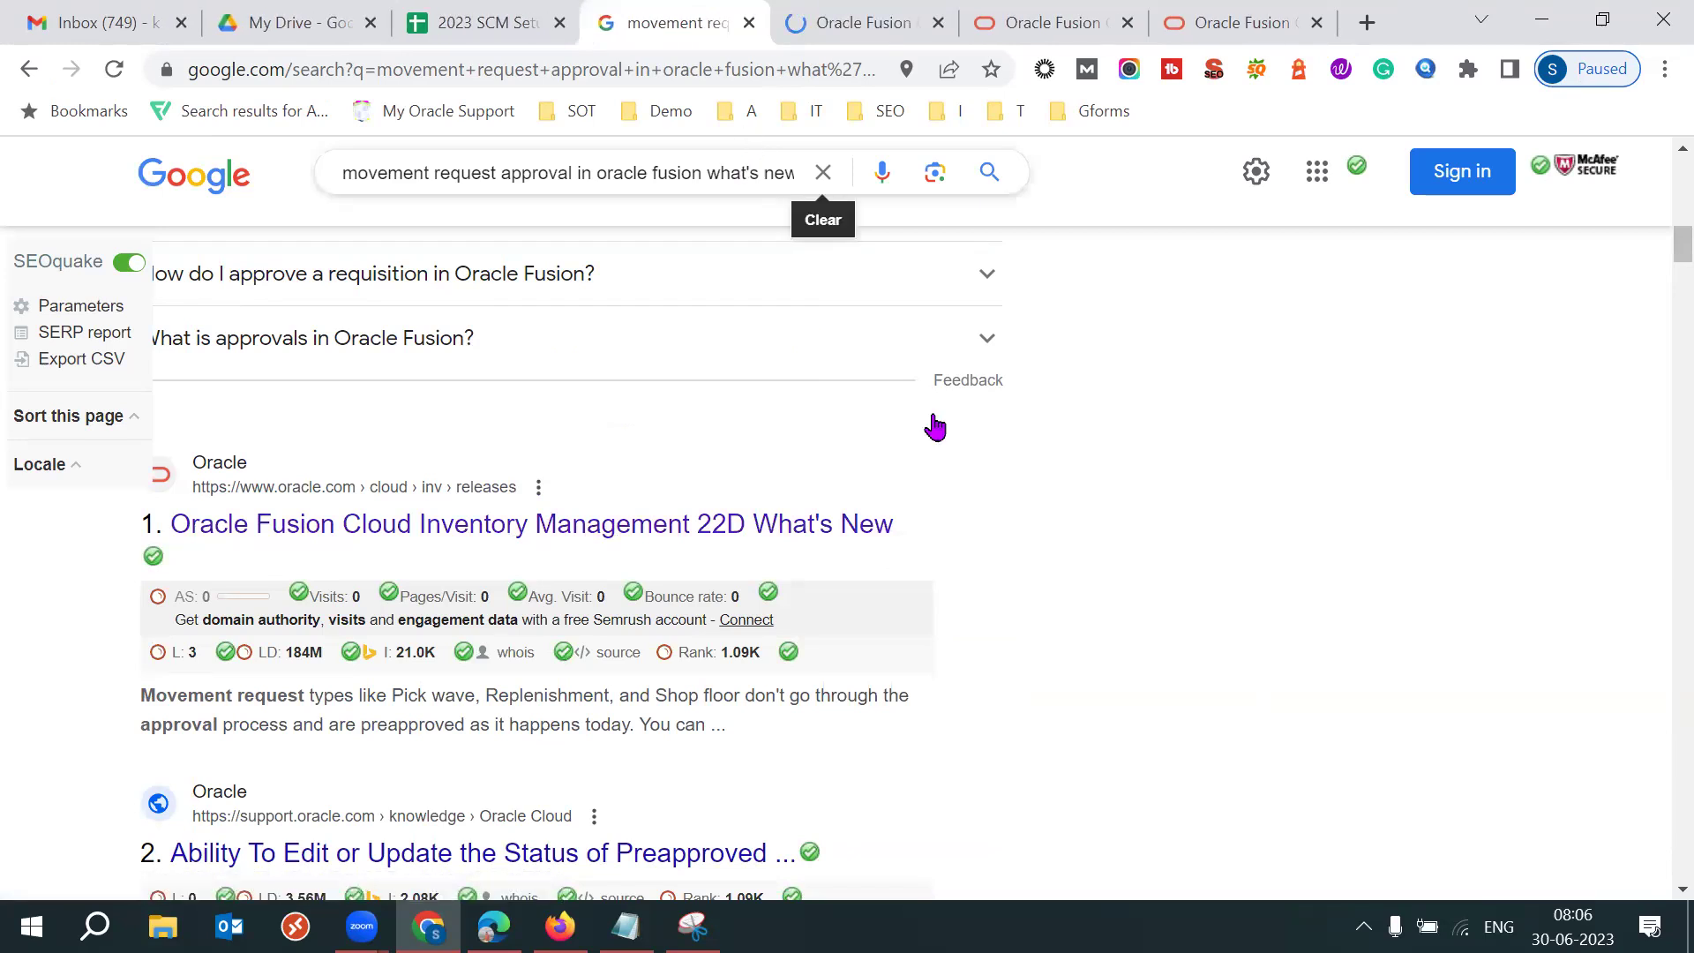
# On the 22D page, expand Inventory Management and go to Use Approvals for Movement Requests.
pyautogui.click(824, 20)
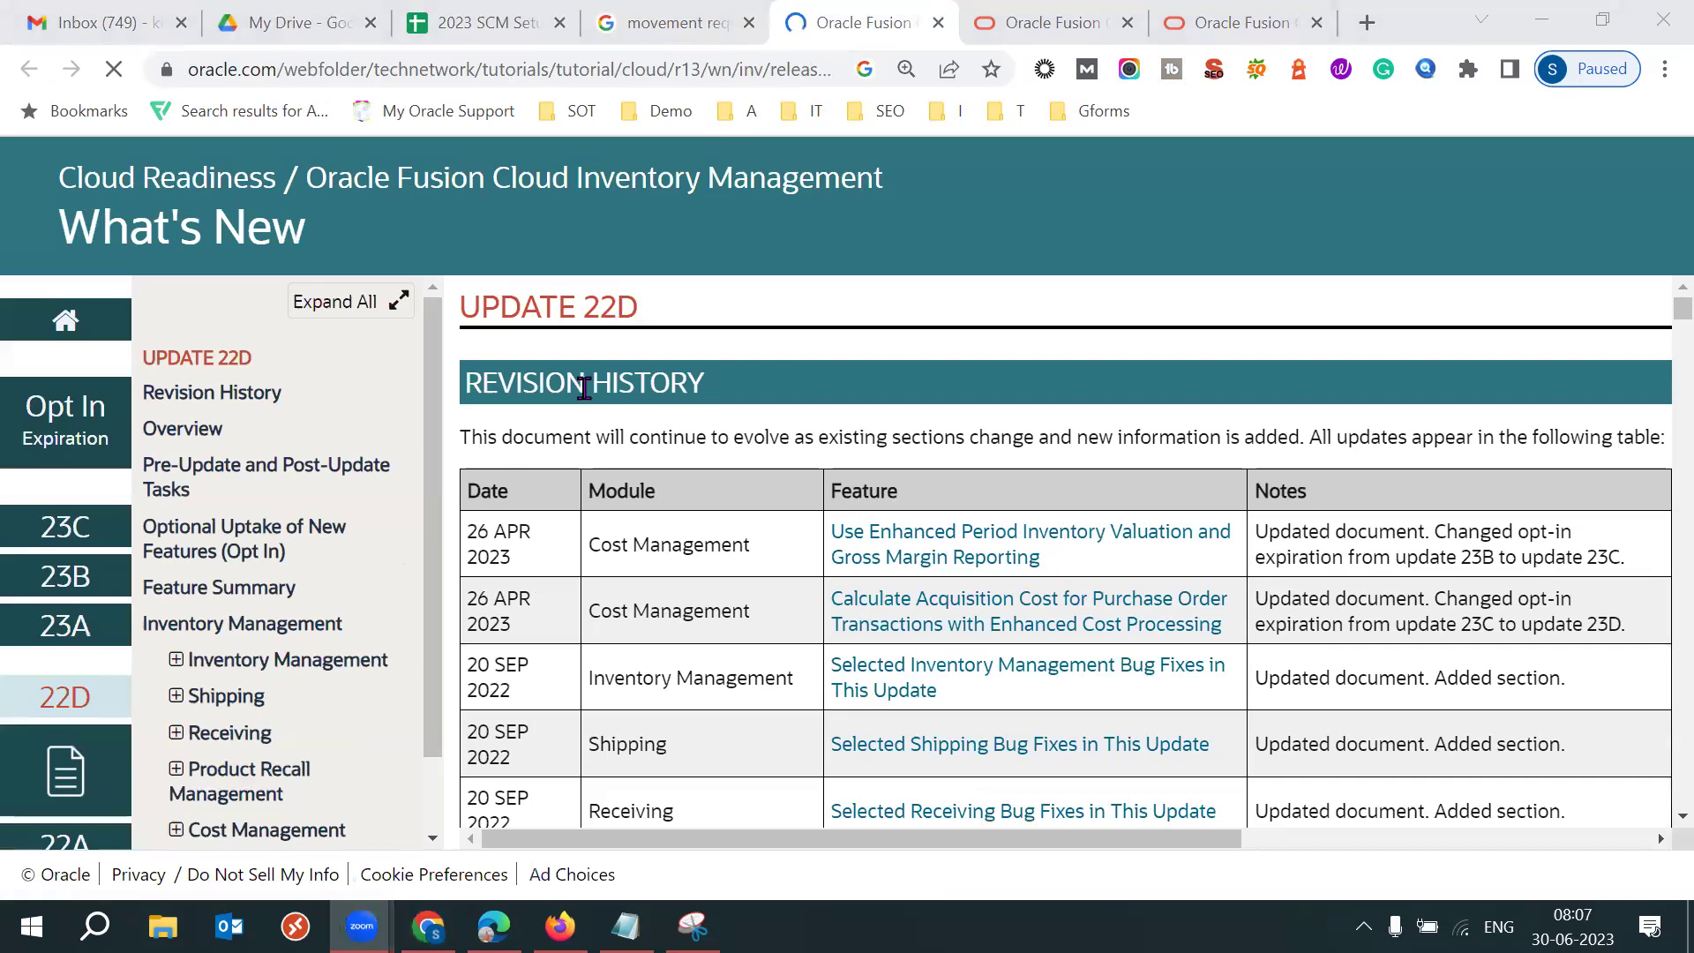
pyautogui.click(178, 658)
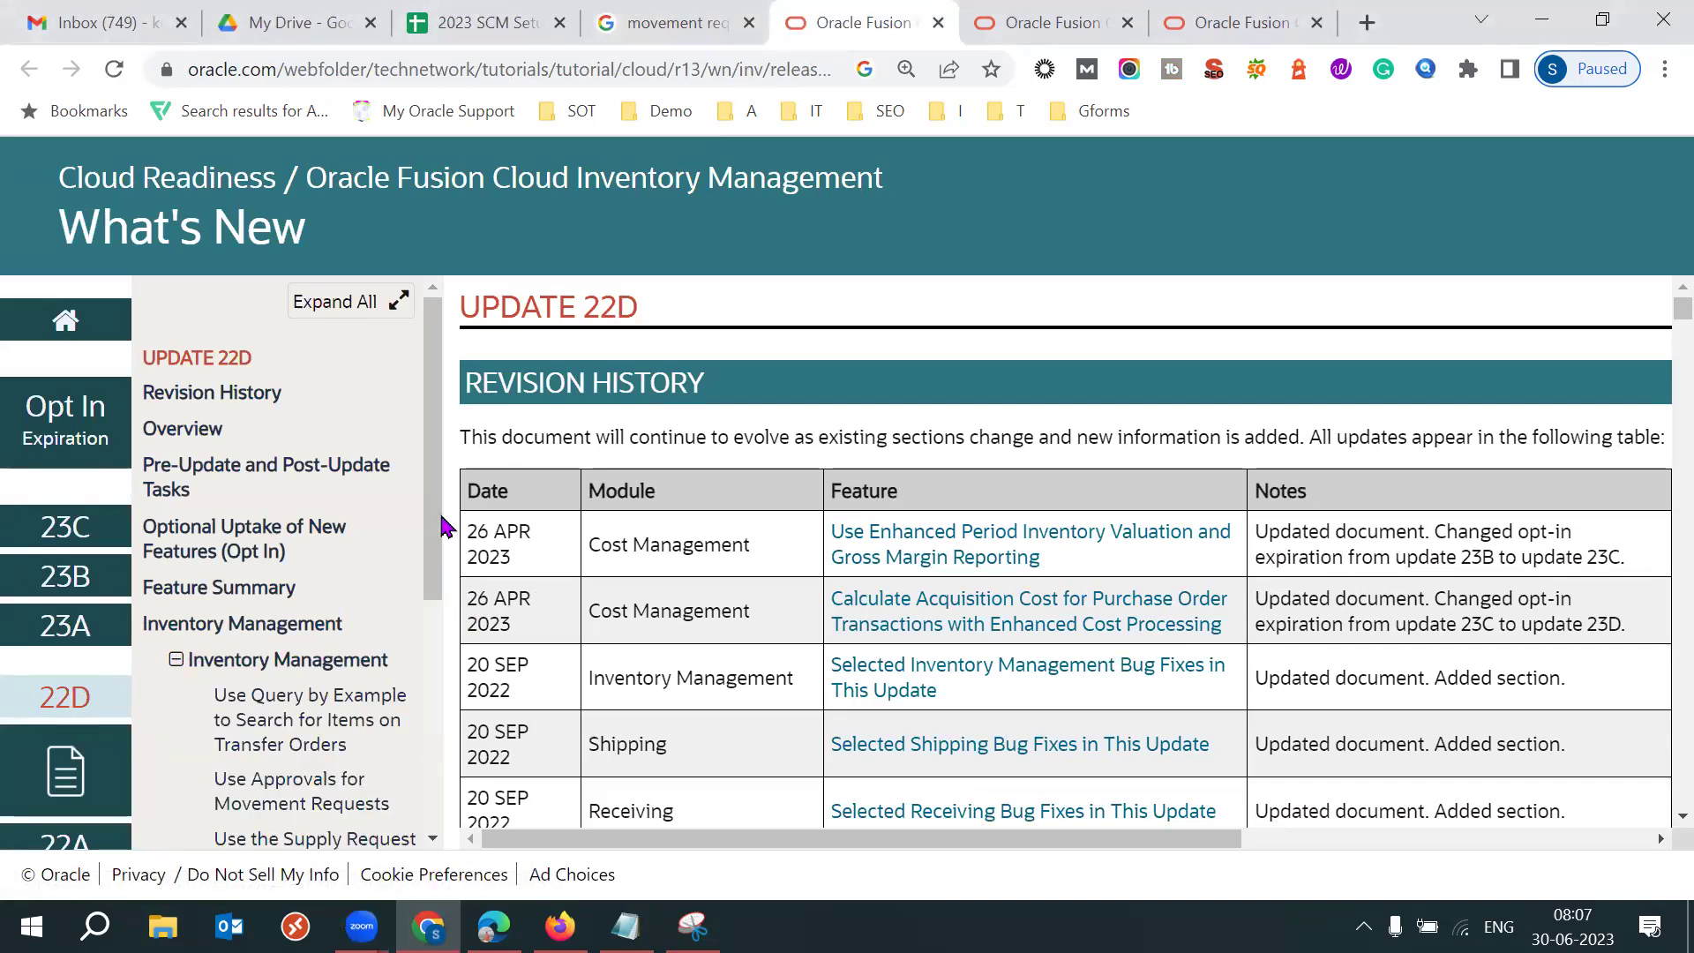
pyautogui.moveTo(433, 519); pyautogui.dragTo(428, 608)
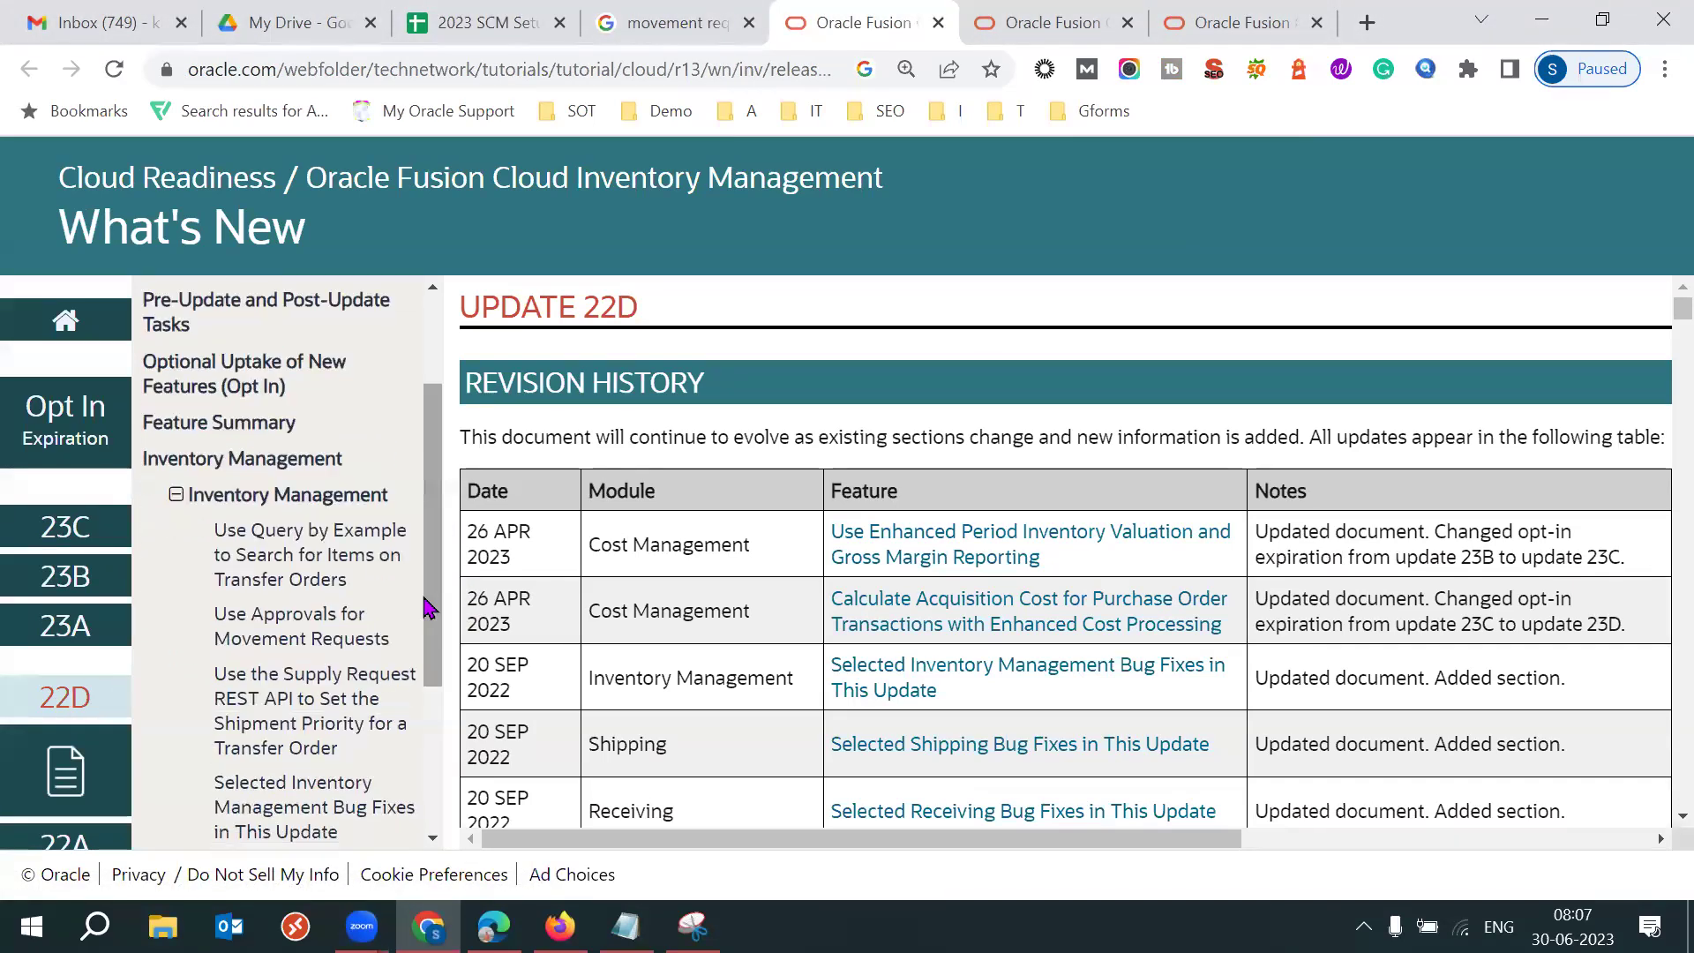
pyautogui.click(283, 639)
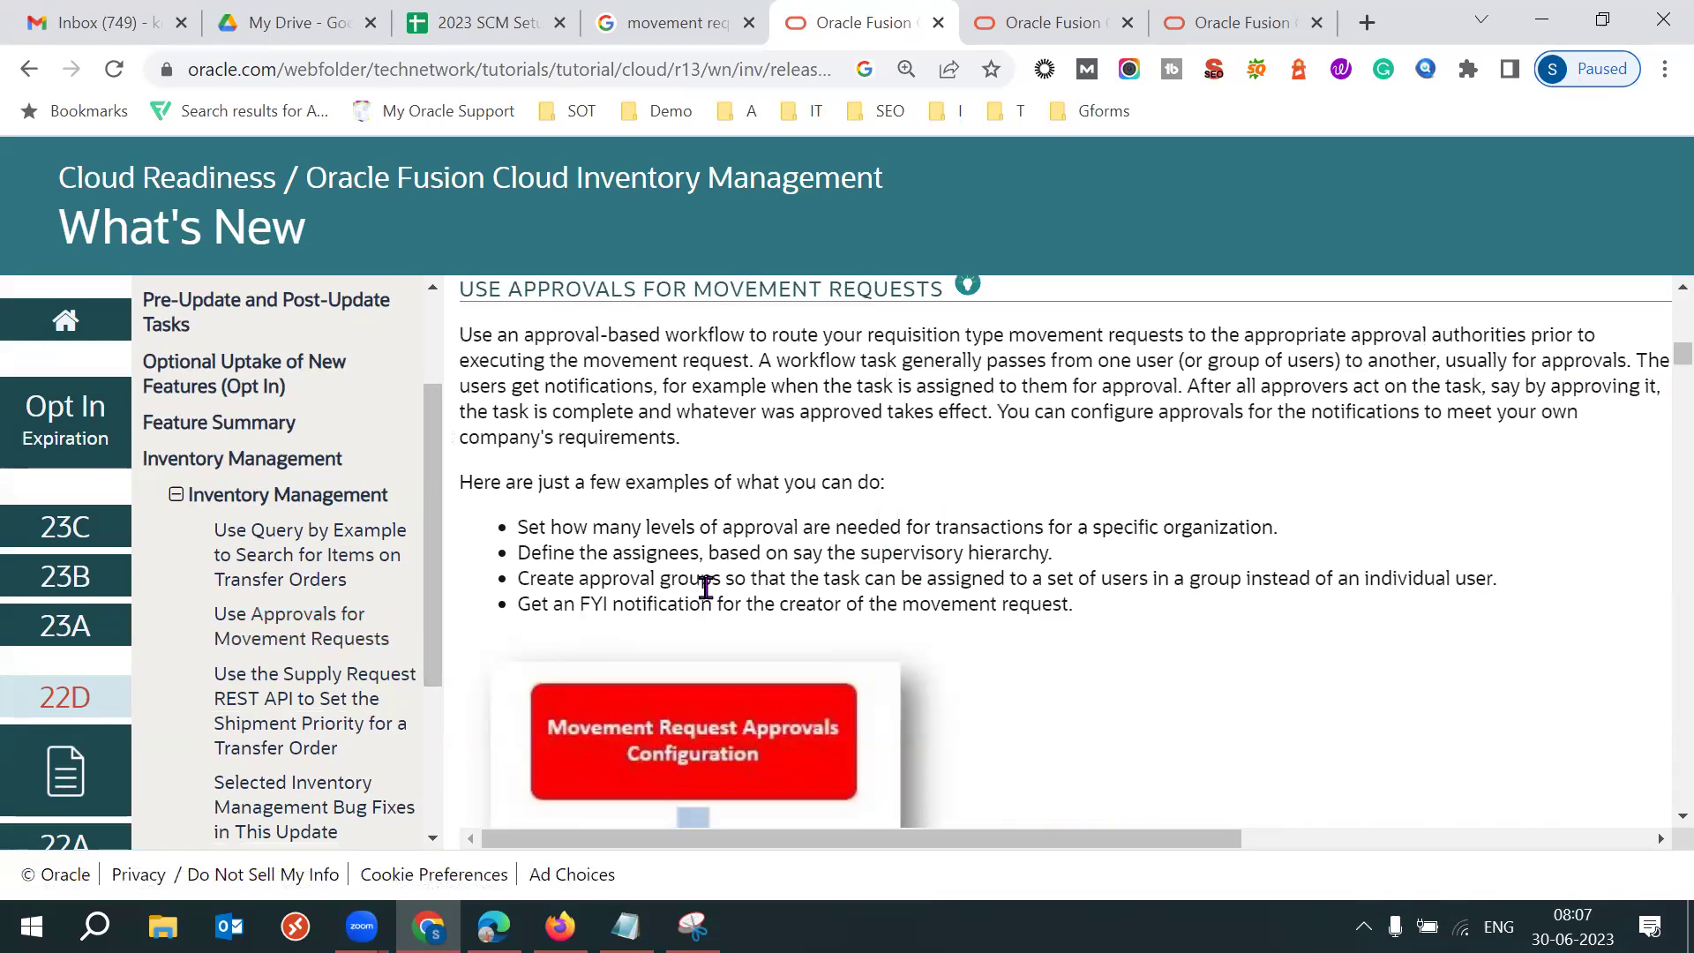
# Read through the Use Approvals for Movement Requests description down to Steps to Enable.
pyautogui.scroll(-2, 711, 601)
pyautogui.scroll(-8, 711, 601)
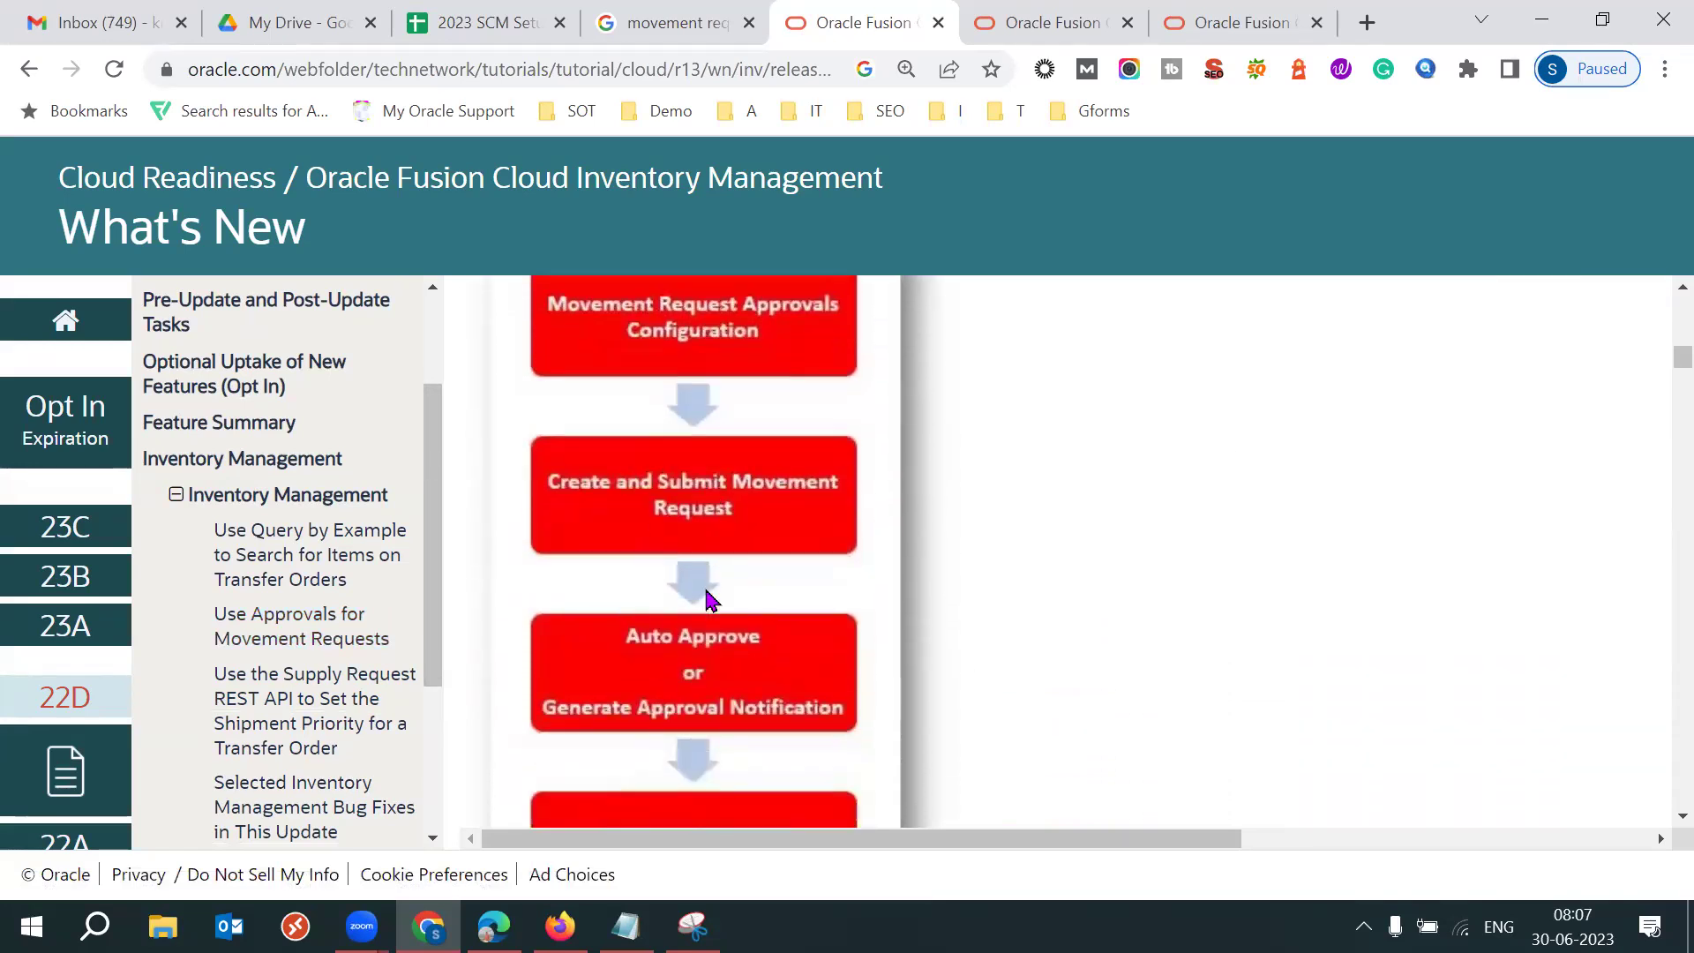
pyautogui.scroll(-2, 710, 601)
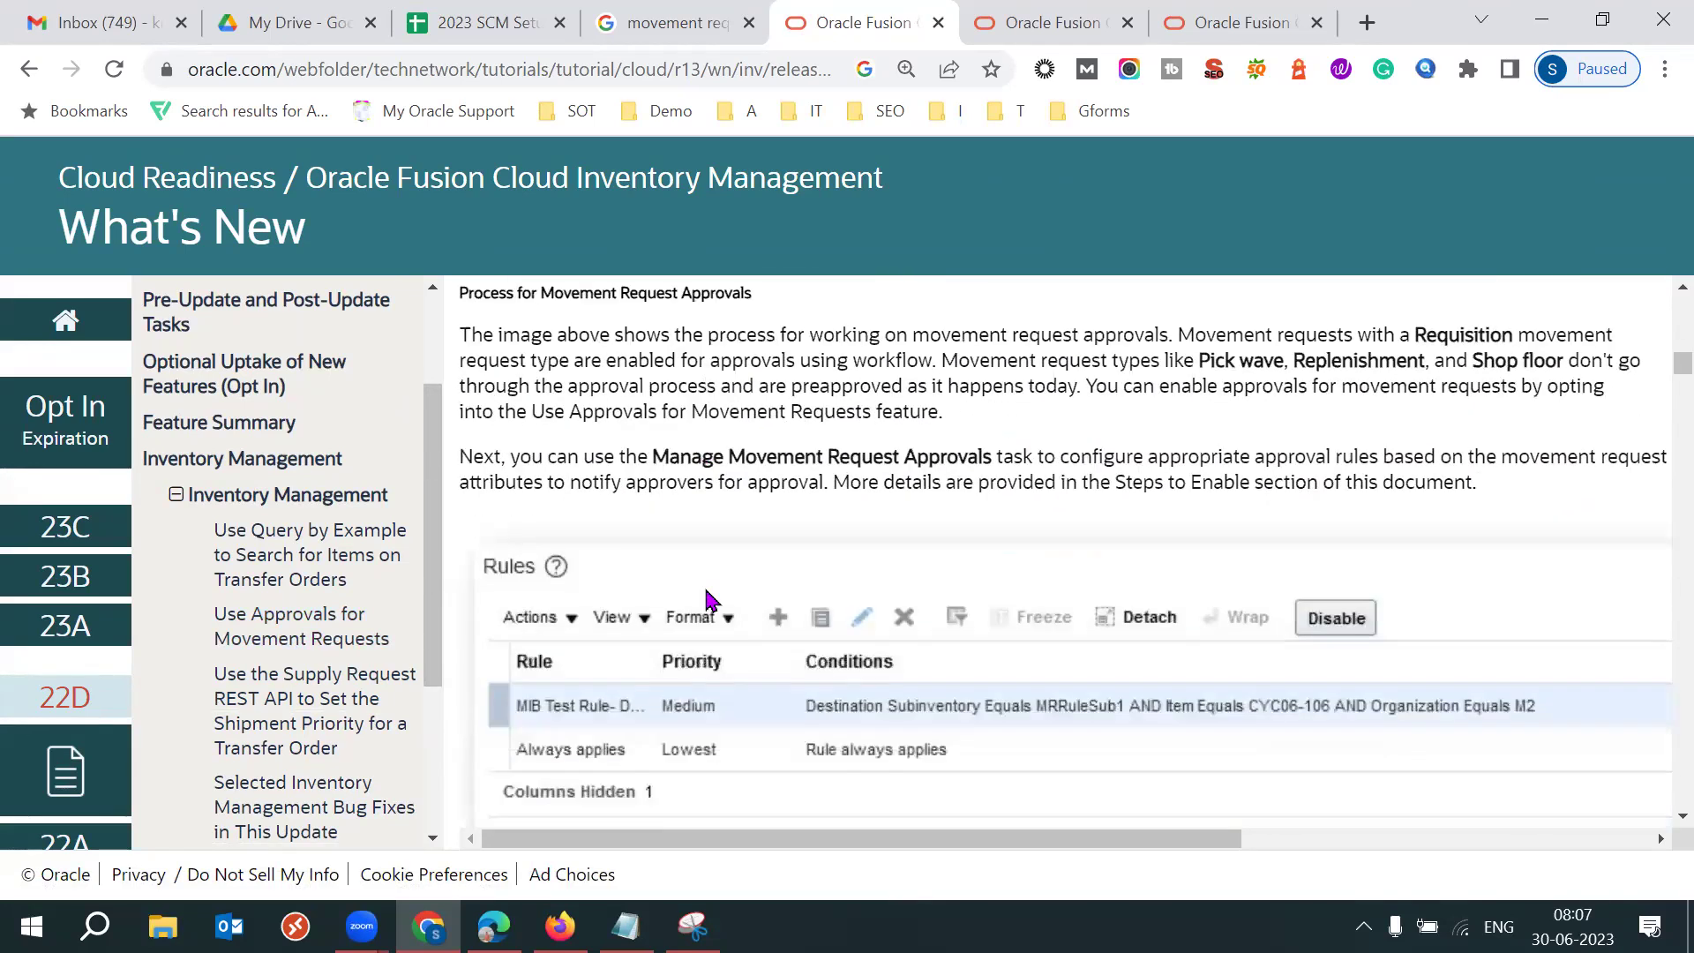
pyautogui.scroll(10, 711, 601)
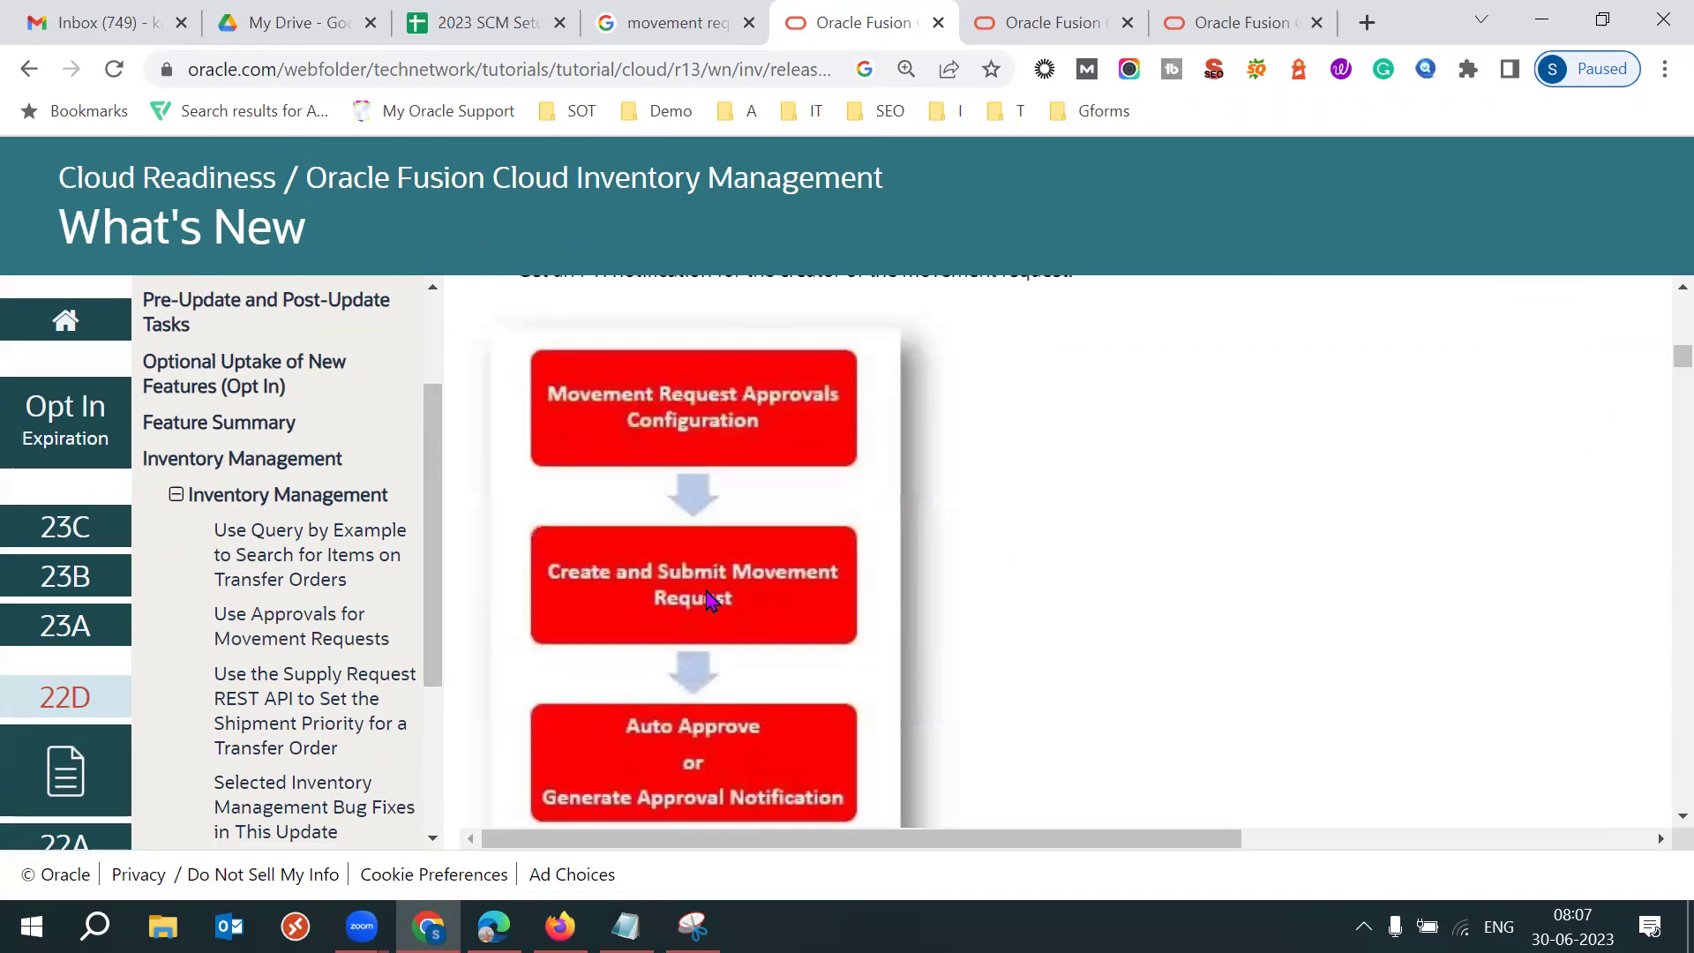
pyautogui.scroll(-10, 711, 601)
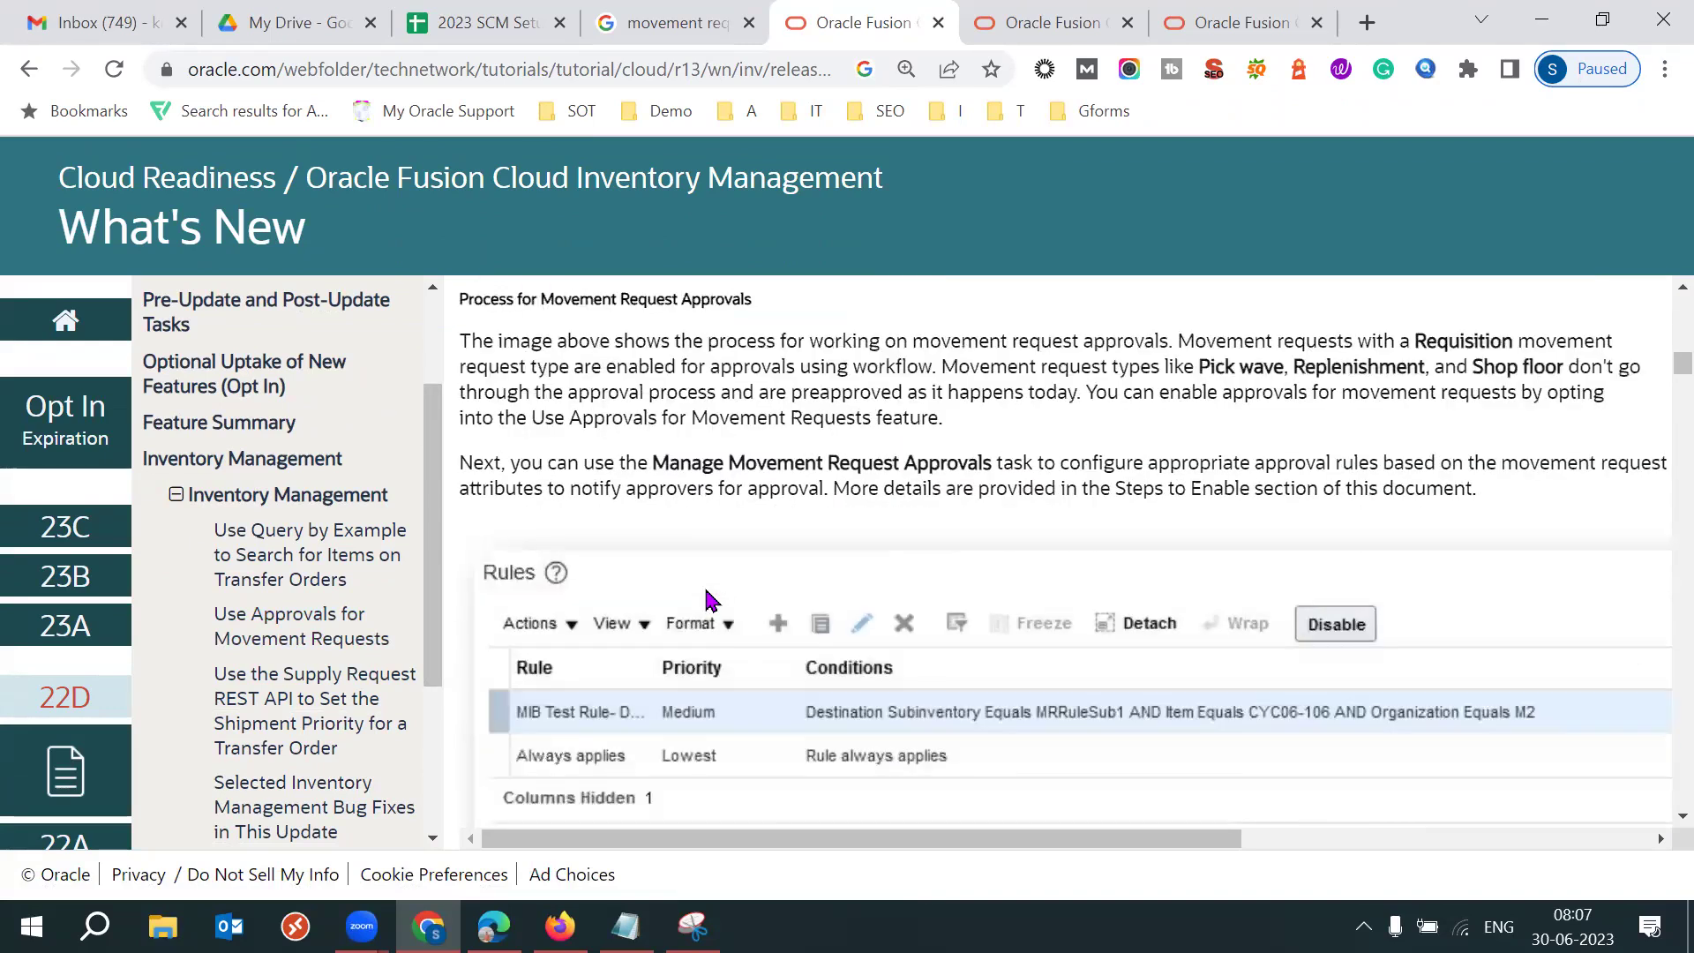
pyautogui.scroll(-3, 711, 601)
pyautogui.scroll(-3, 710, 601)
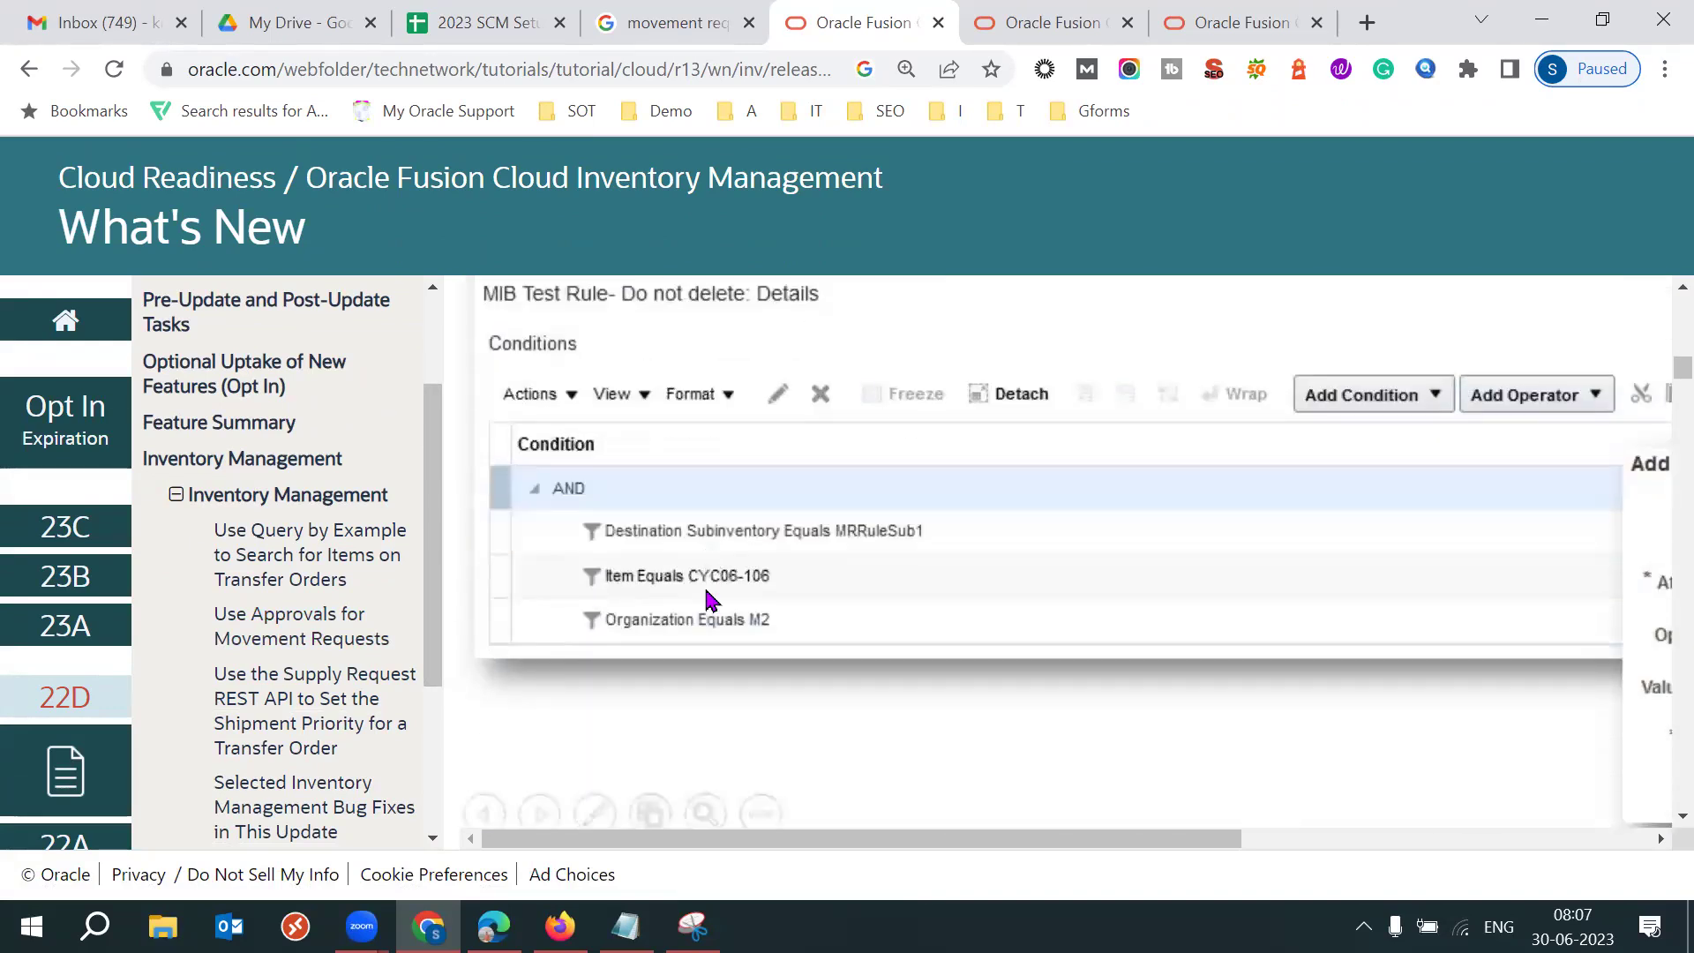
pyautogui.scroll(-3, 710, 601)
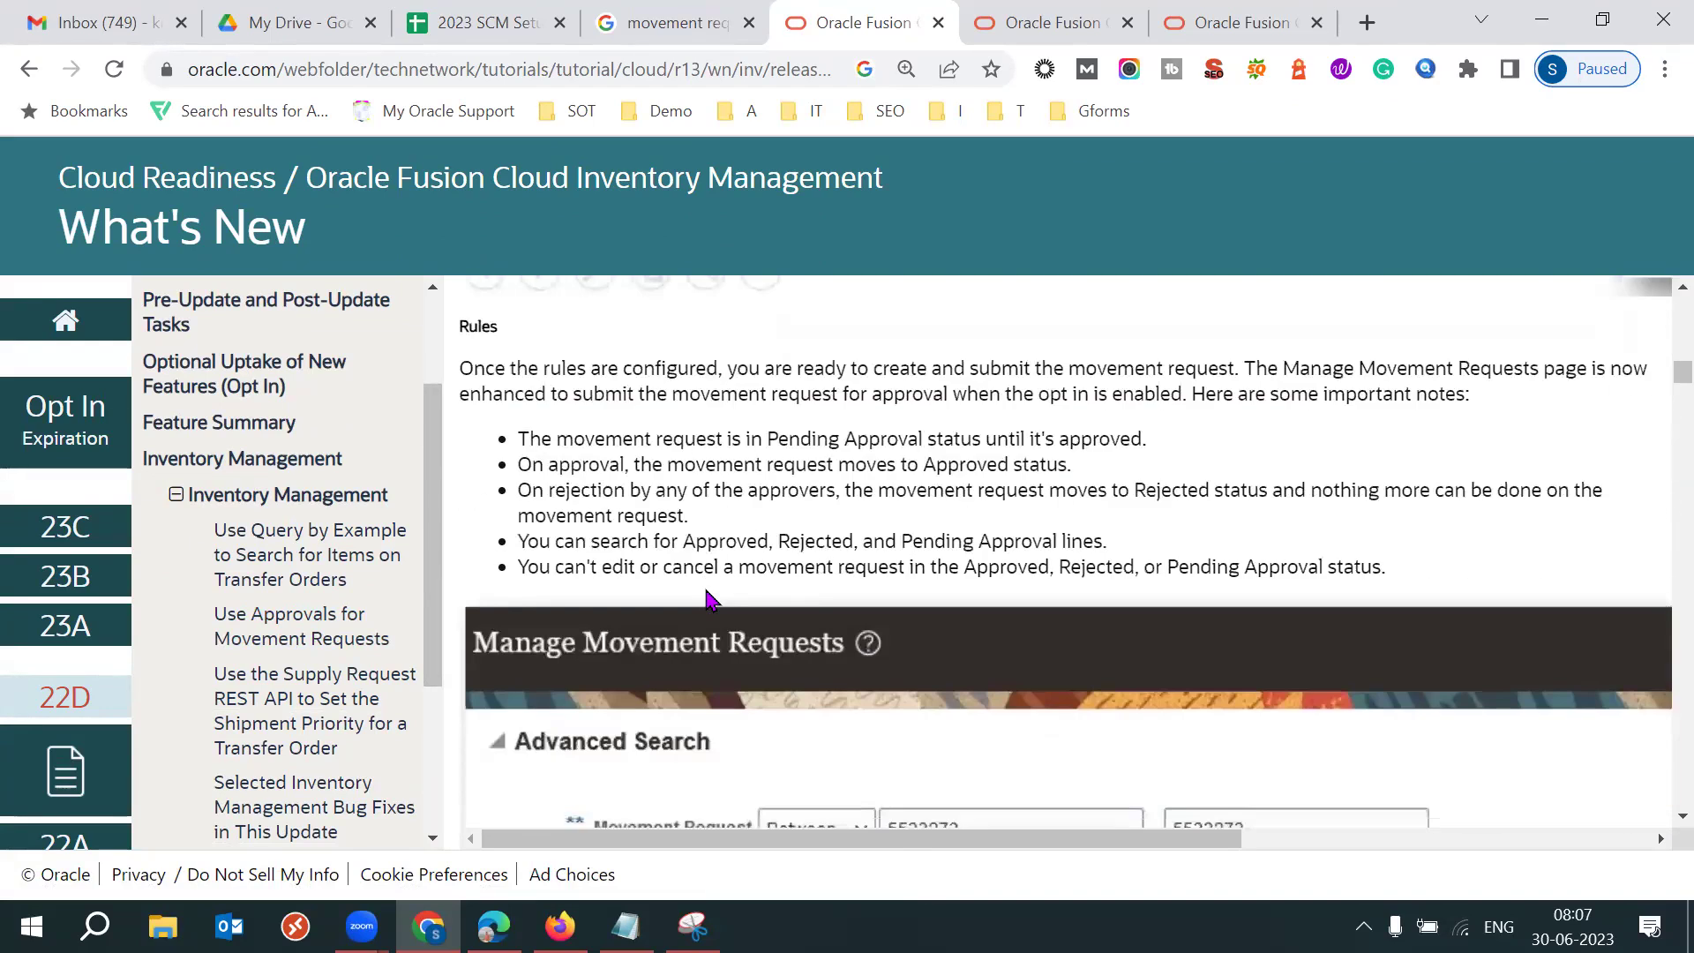
pyautogui.scroll(-6, 710, 601)
pyautogui.scroll(-9, 706, 600)
pyautogui.scroll(-7, 706, 600)
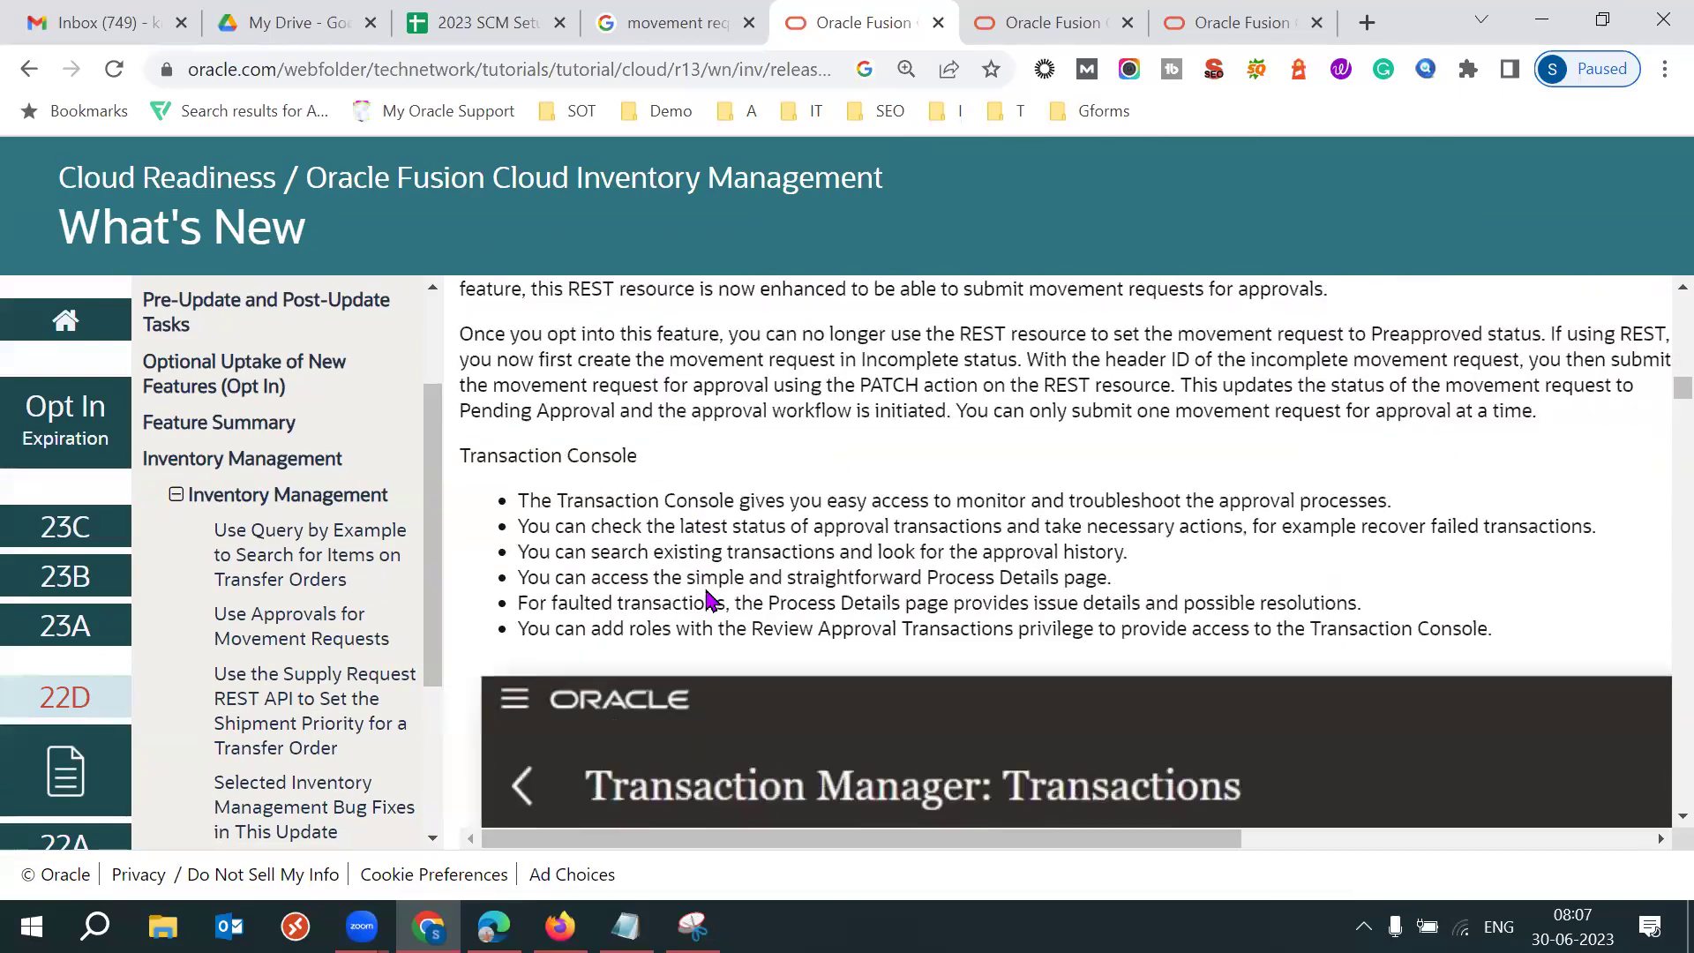
pyautogui.scroll(-5, 706, 600)
pyautogui.scroll(-4, 713, 600)
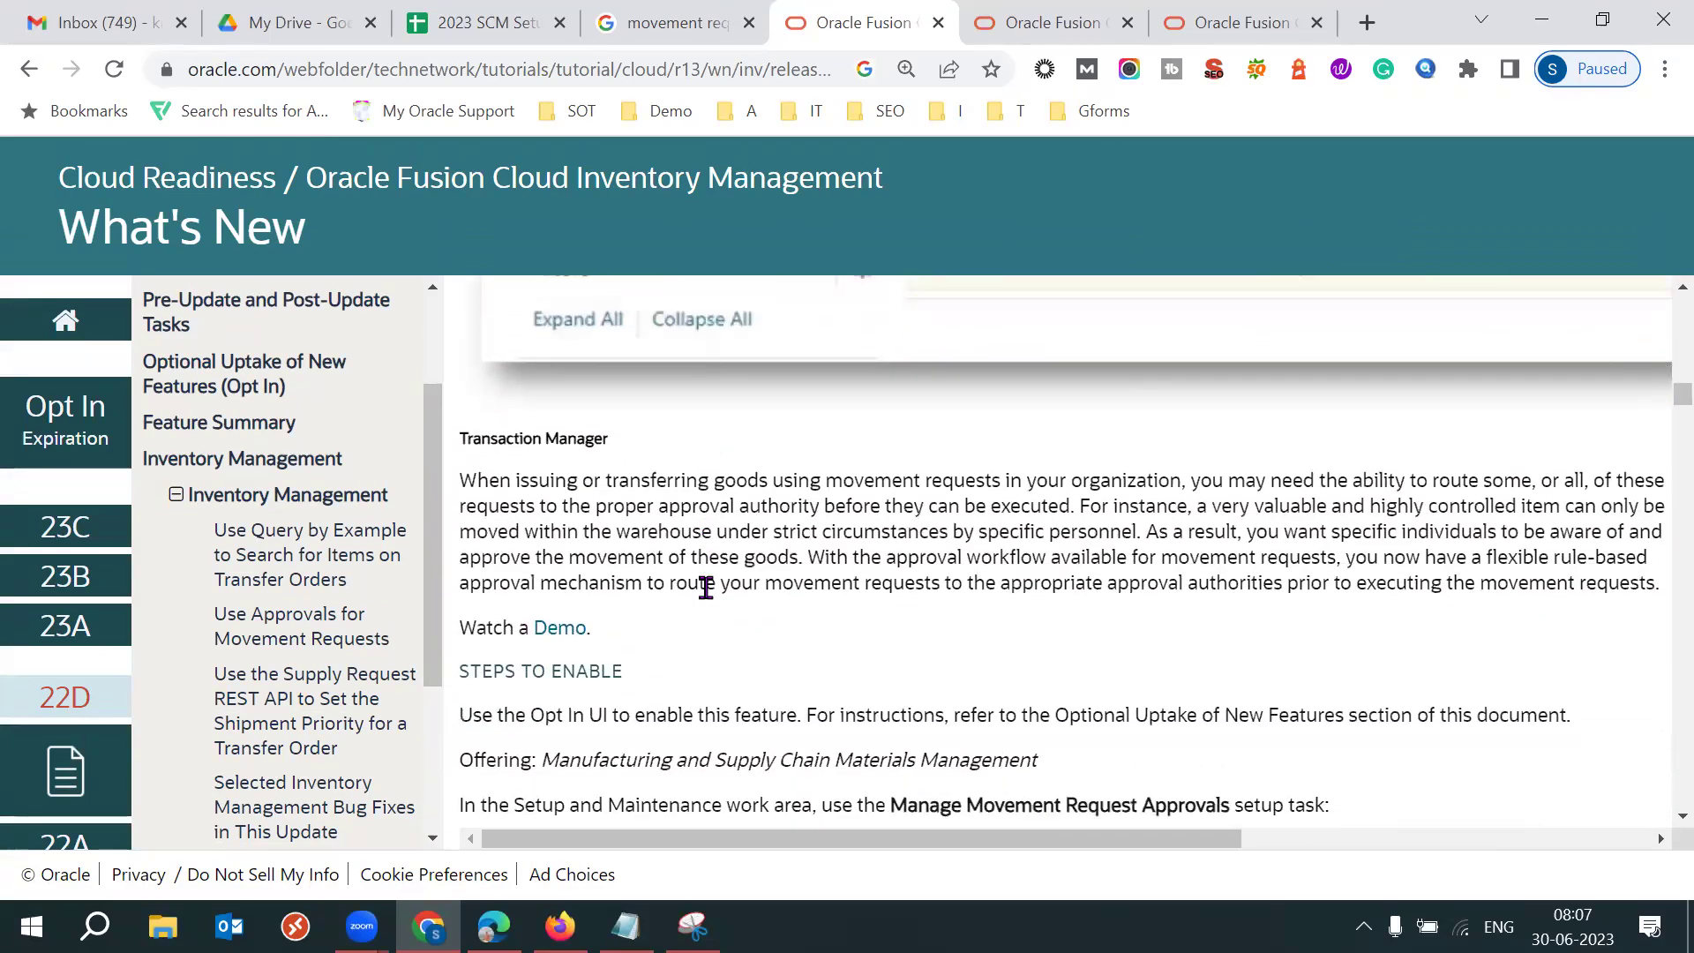
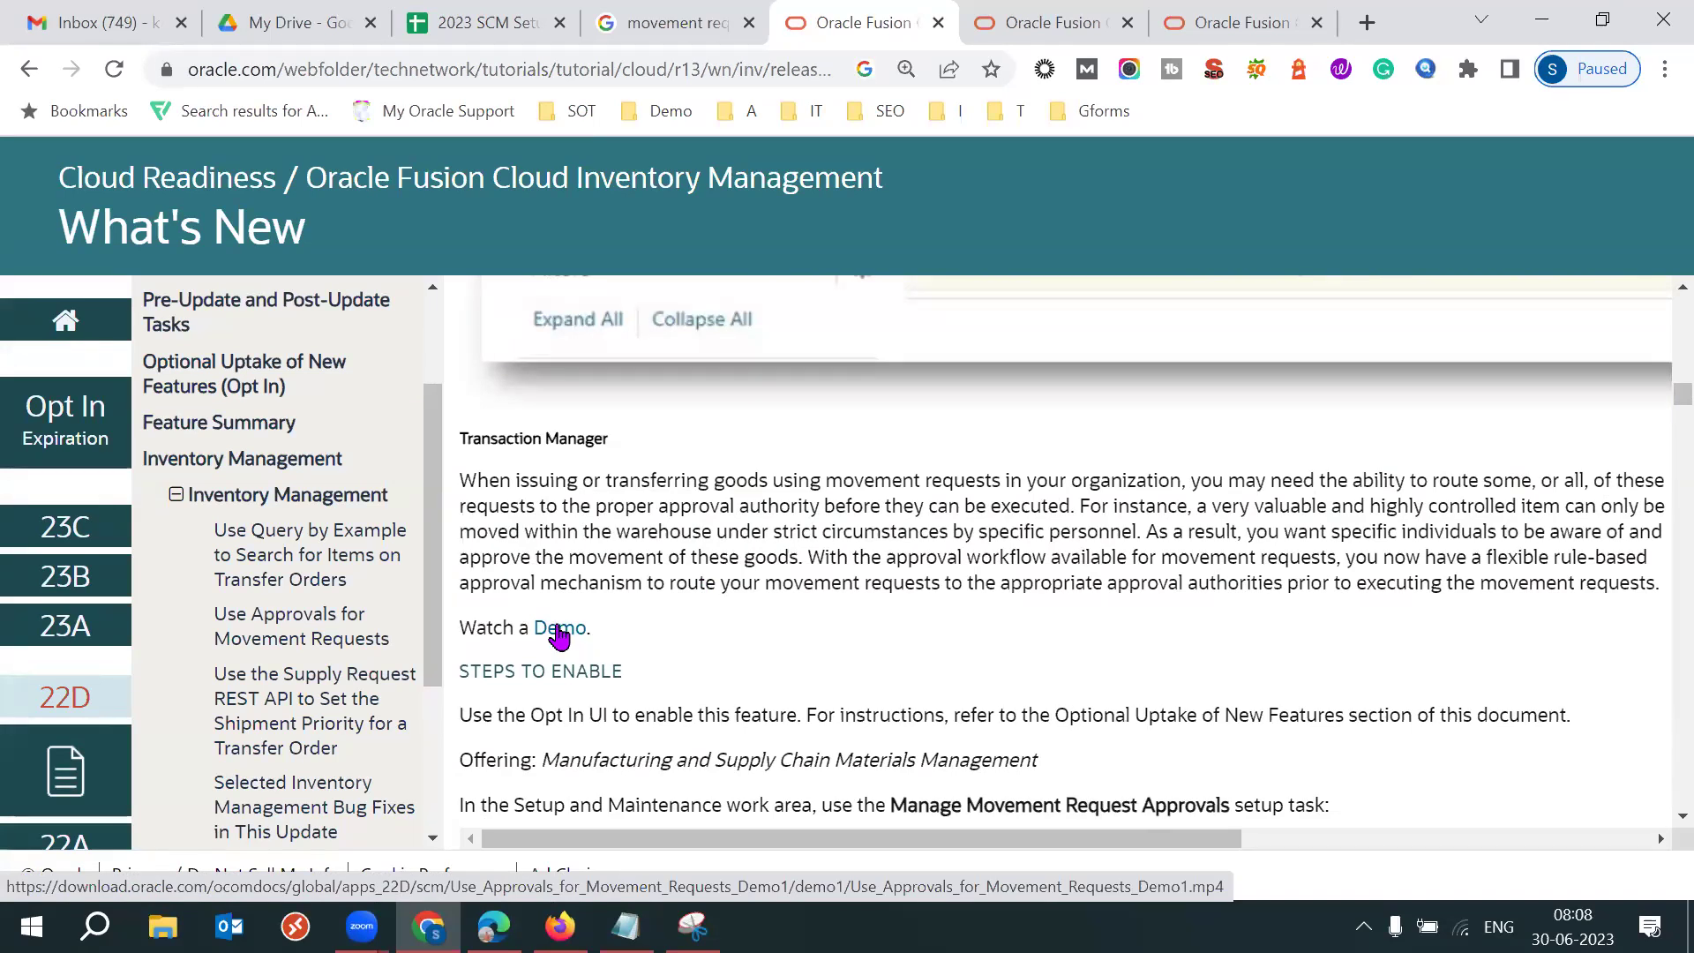
# Play the Use Approvals for Movement Requests demo and skip to 0:45, the Create Movement Request screen.
pyautogui.click(563, 634)
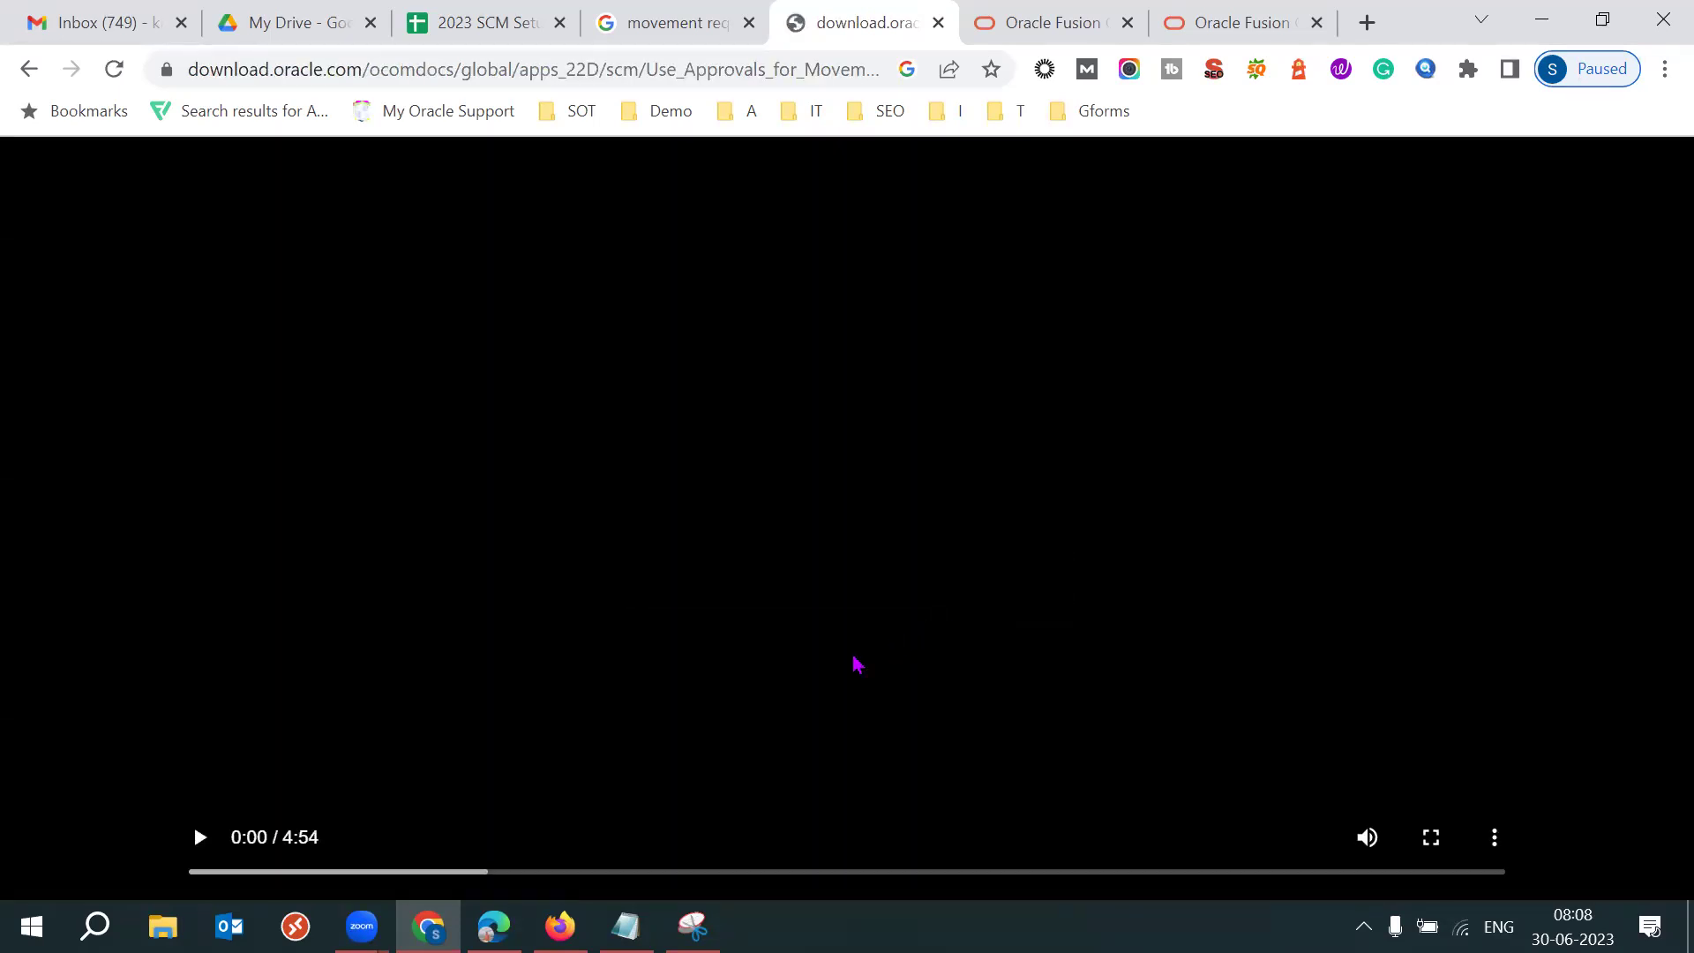
pyautogui.click(794, 676)
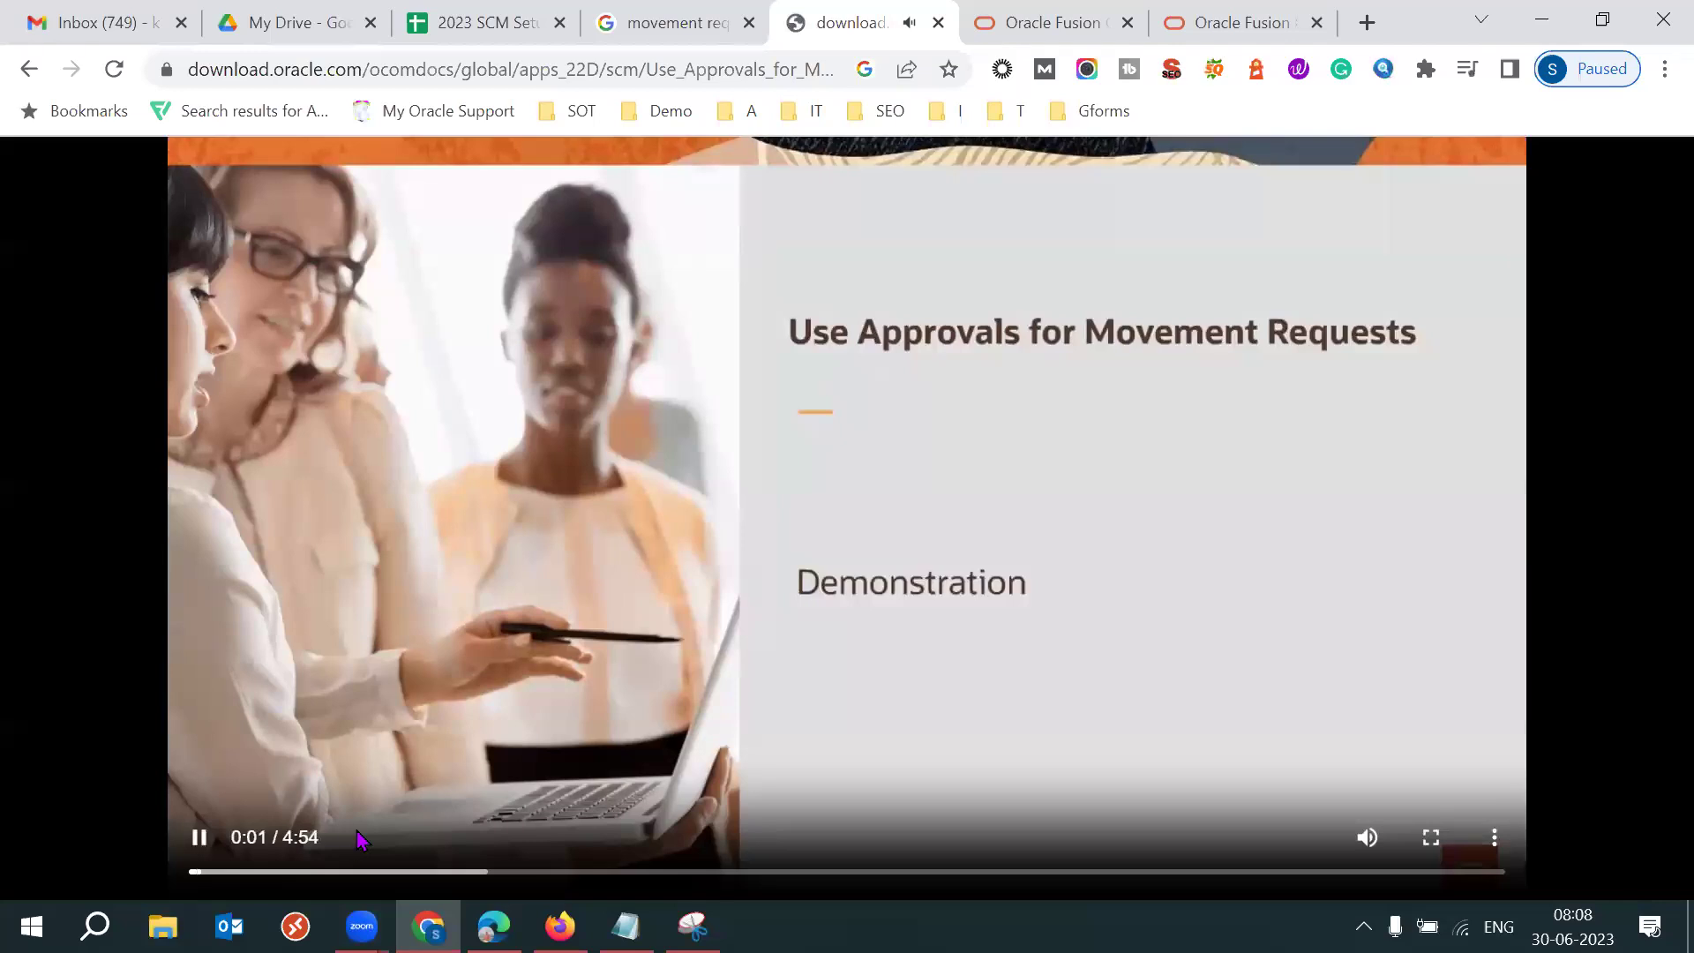
pyautogui.click(395, 874)
pyautogui.click(694, 746)
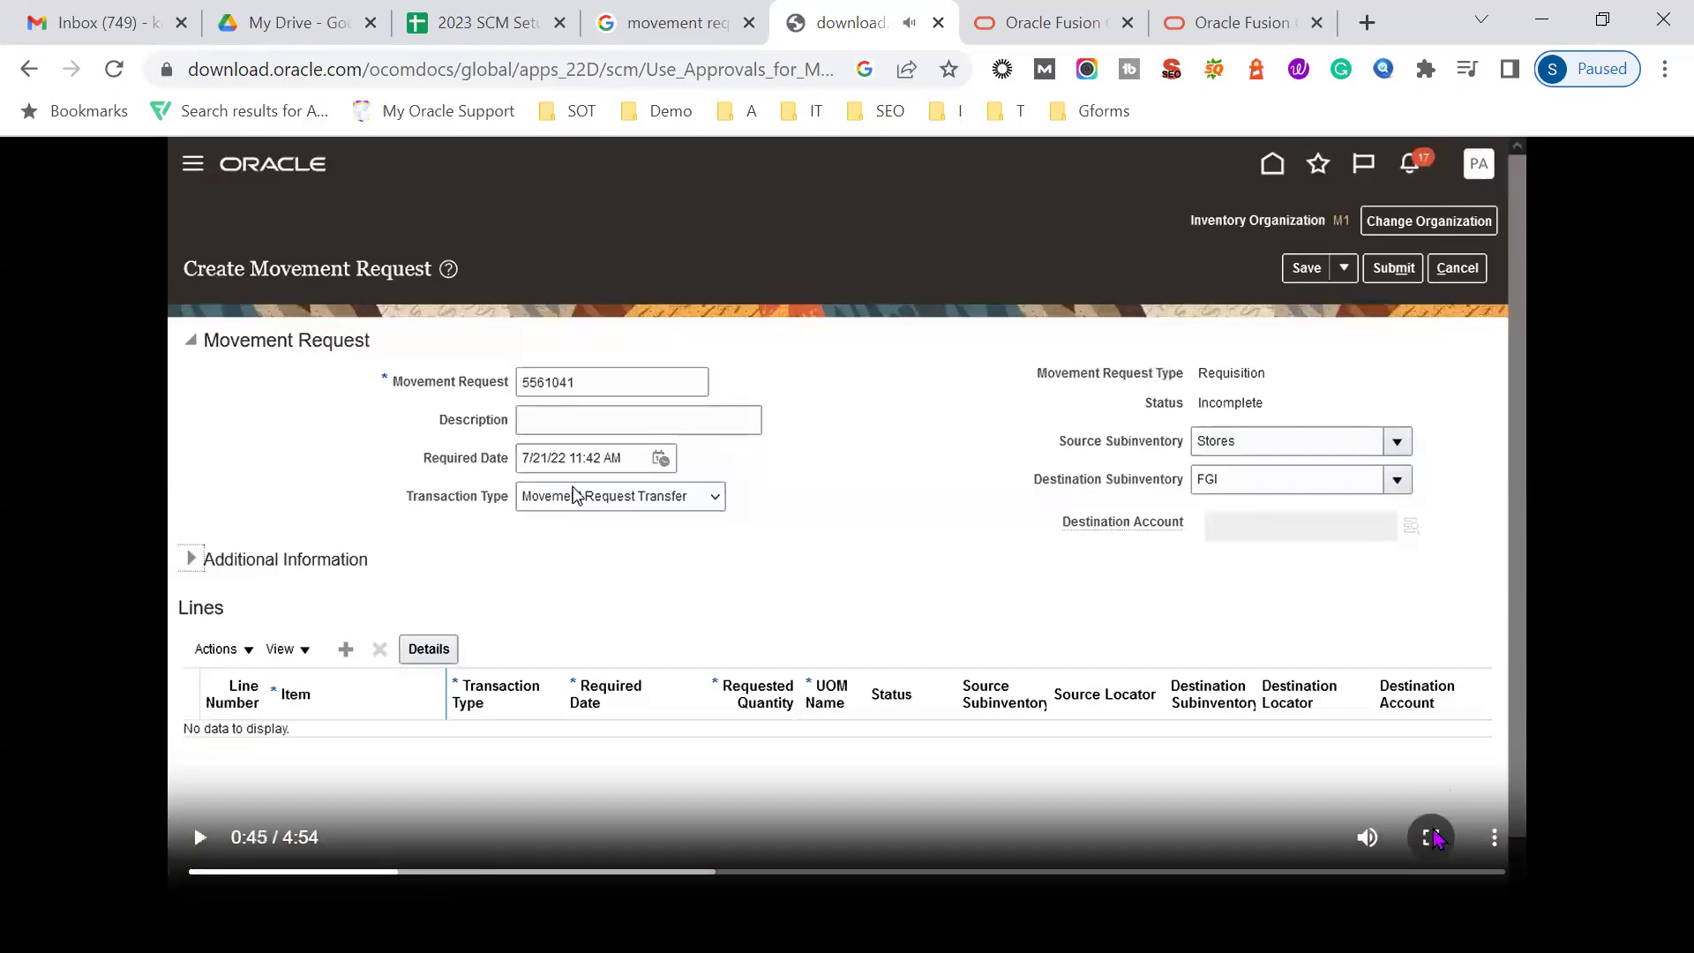
# Watch the demo full screen, pausing and resuming as it opens Manage Movement Requests for M1.
pyautogui.doubleClick(316, 854)
pyautogui.click(33, 890)
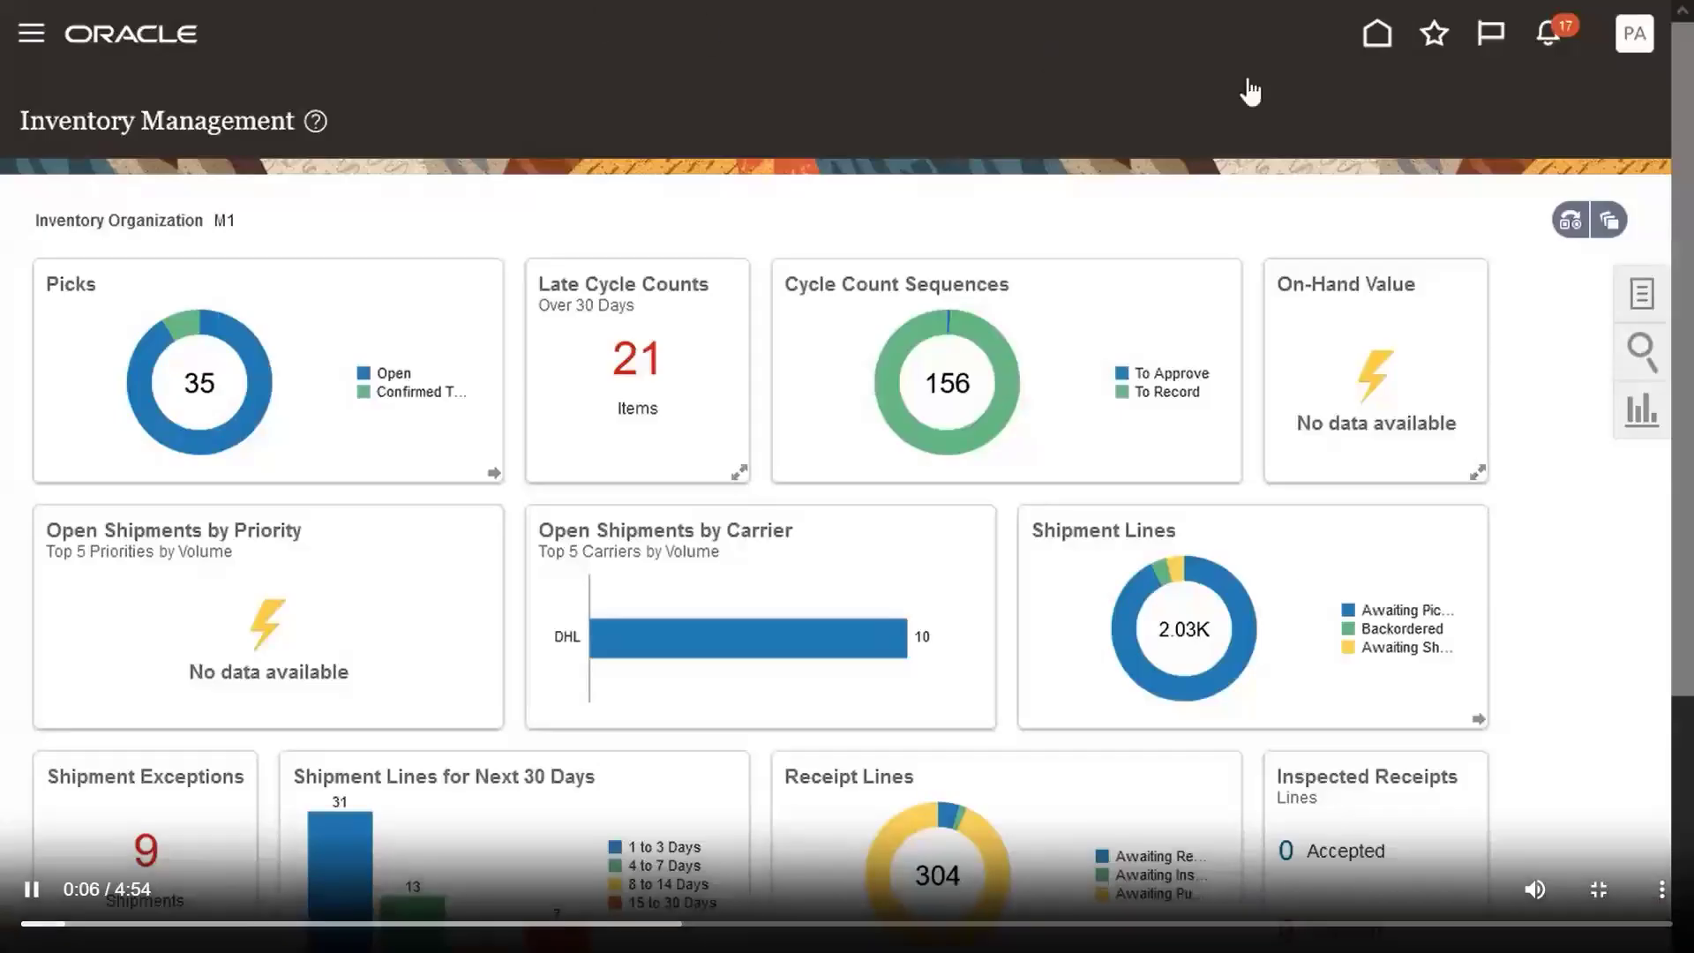
pyautogui.moveTo(1579, 484)
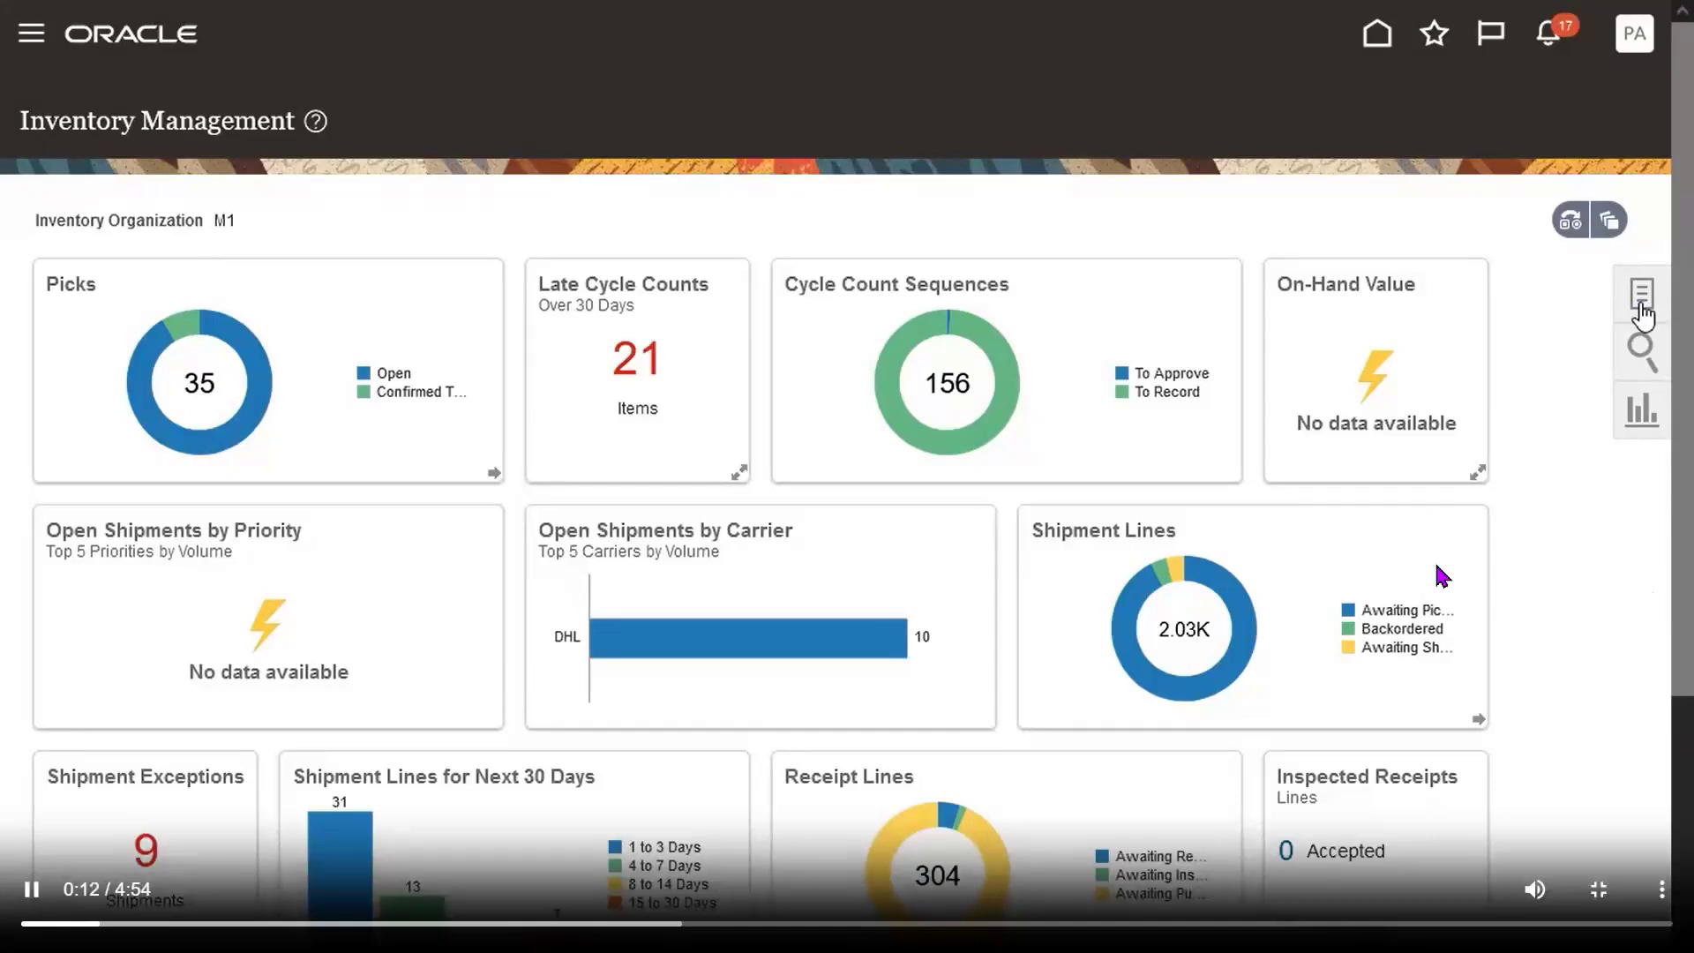
pyautogui.click(1026, 575)
pyautogui.click(1023, 566)
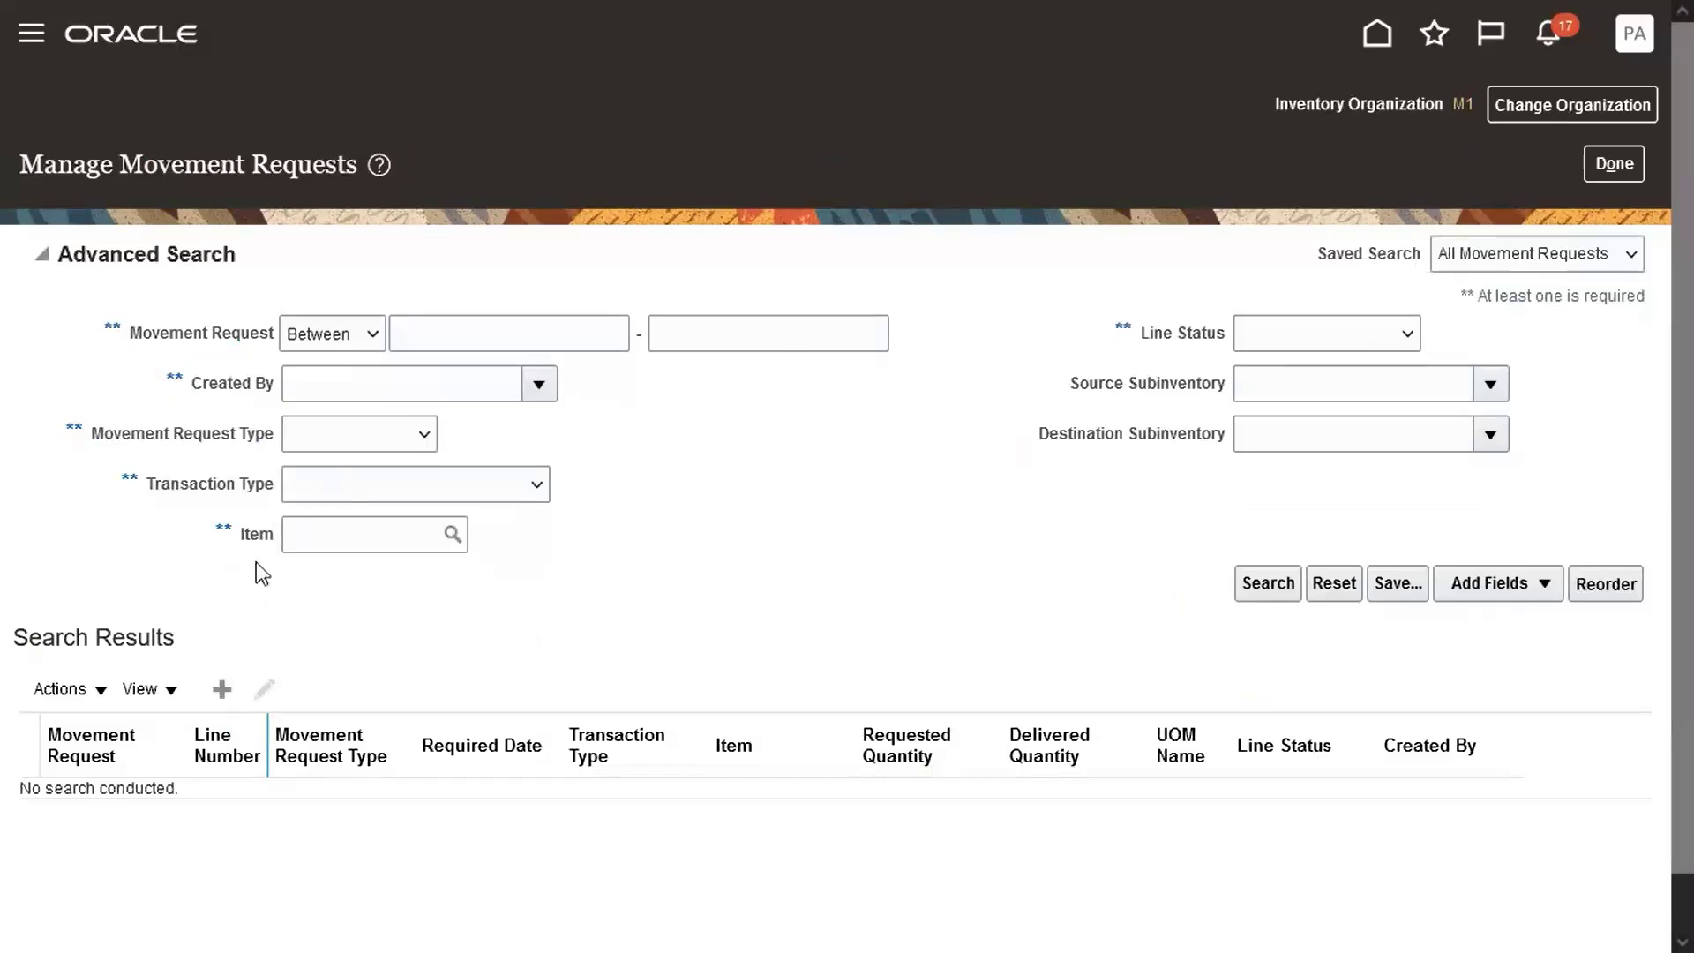
# Create a Movement Request Transfer from Stores to FGI, add line 1 and open its item search.
pyautogui.click(222, 688)
pyautogui.click(683, 458)
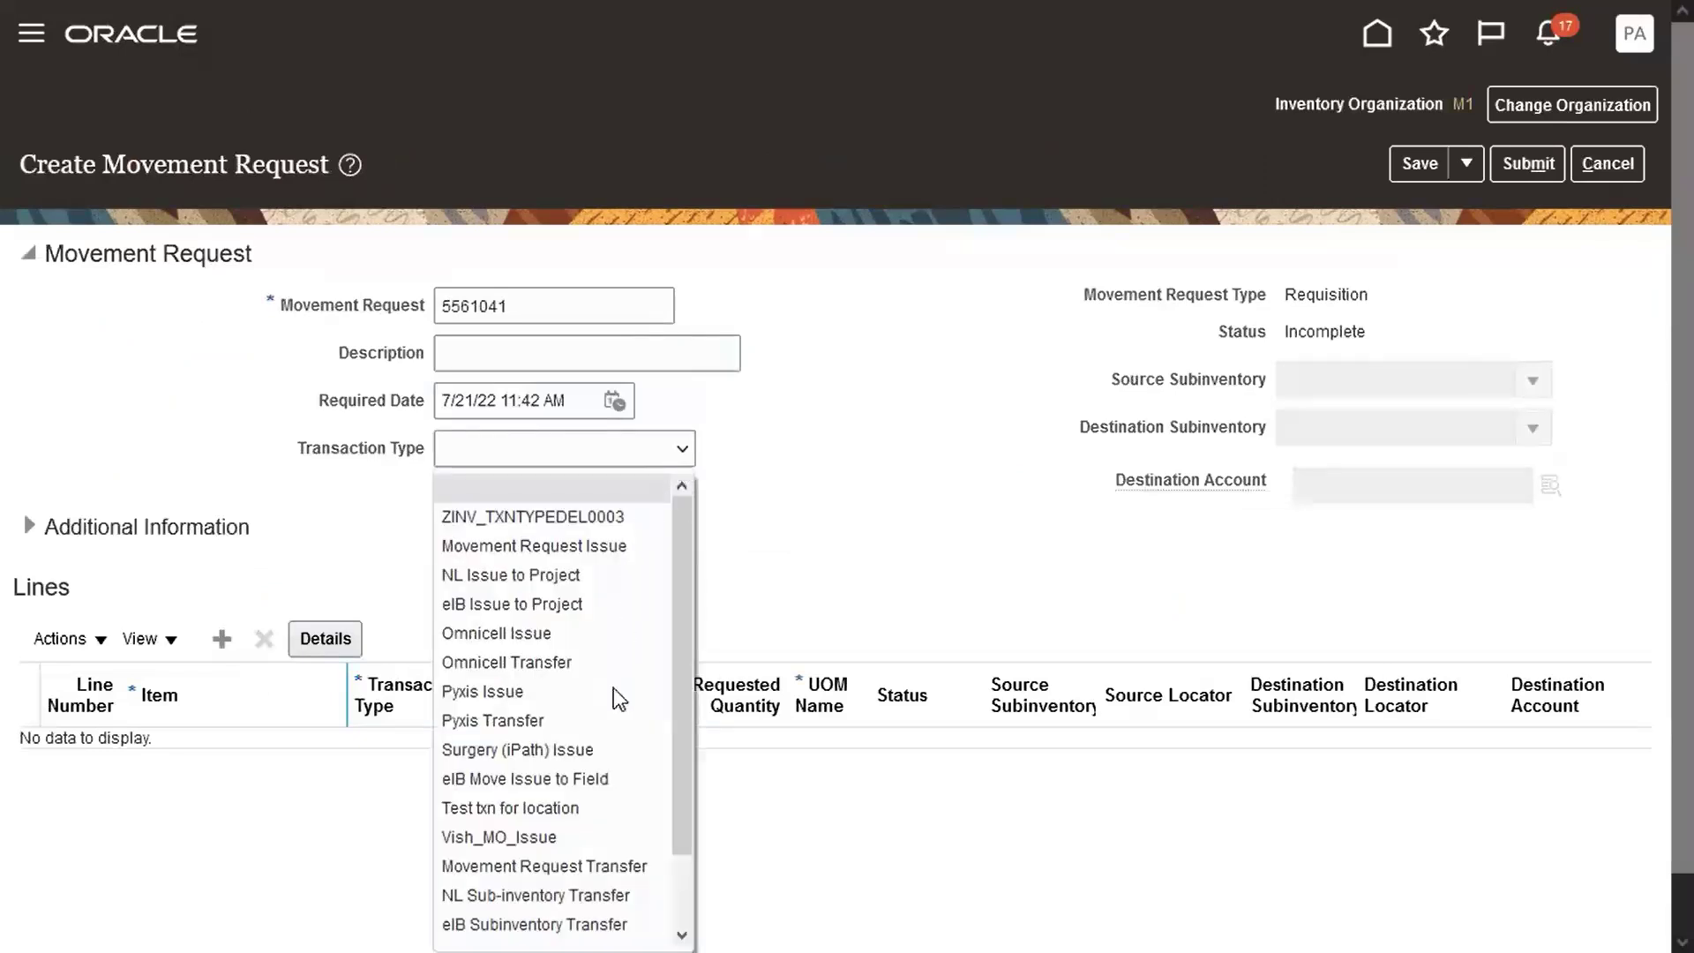
pyautogui.click(612, 866)
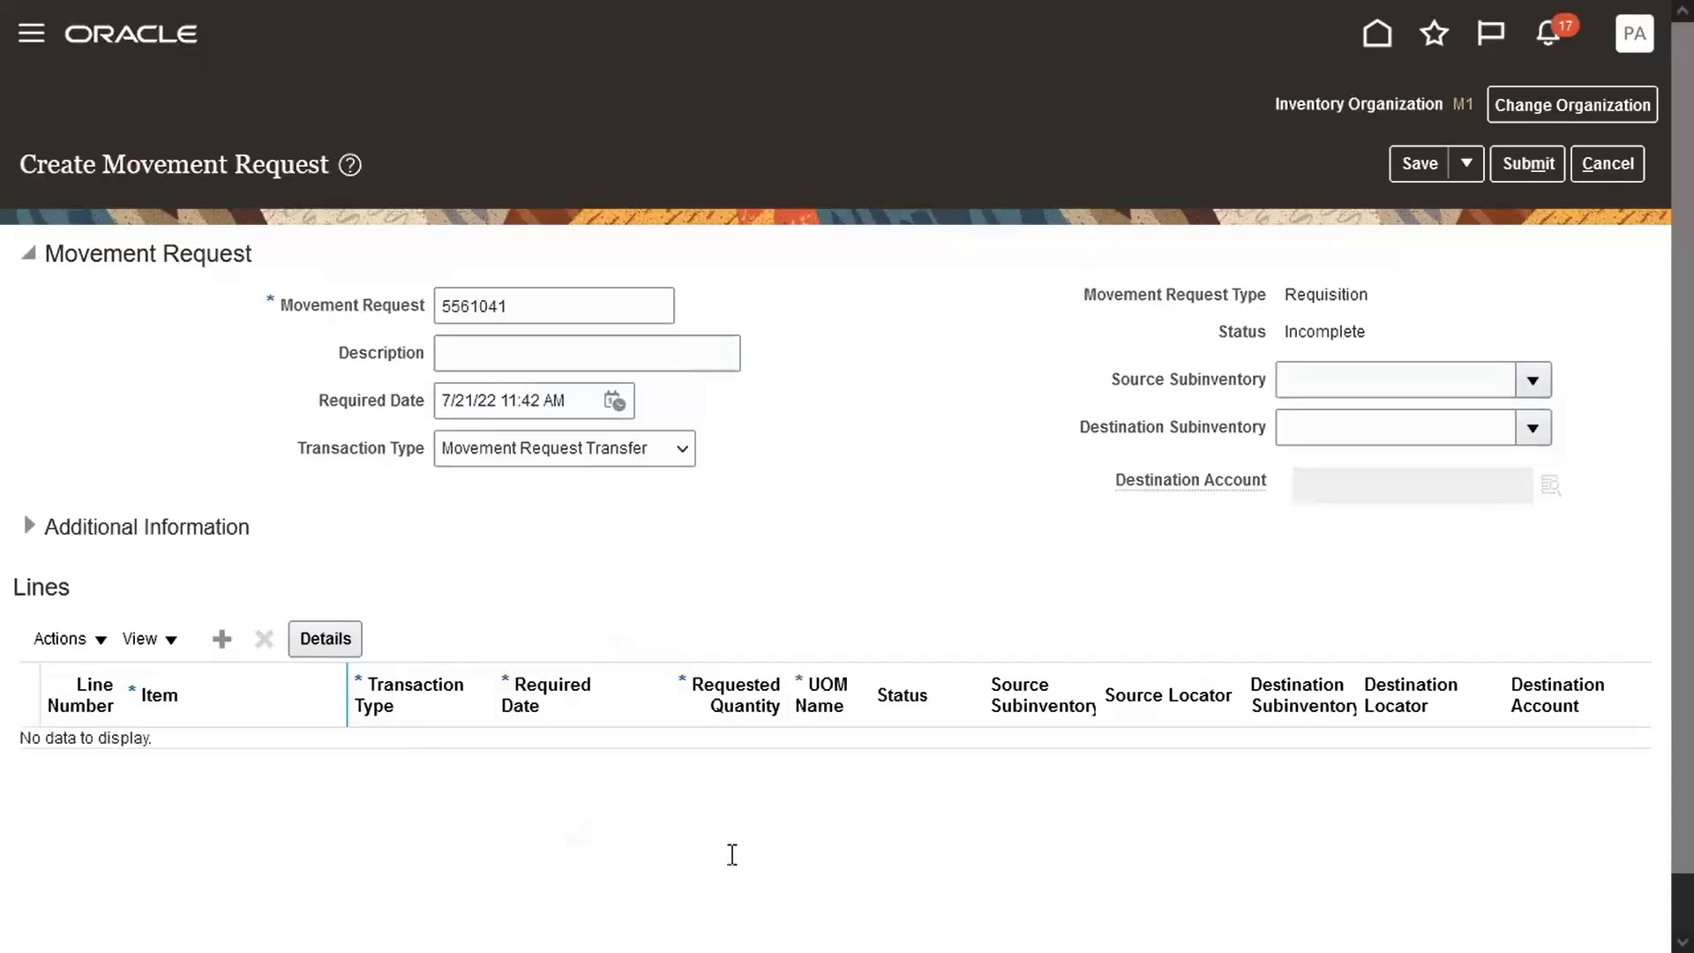
pyautogui.click(1321, 374)
pyautogui.write('Stores')
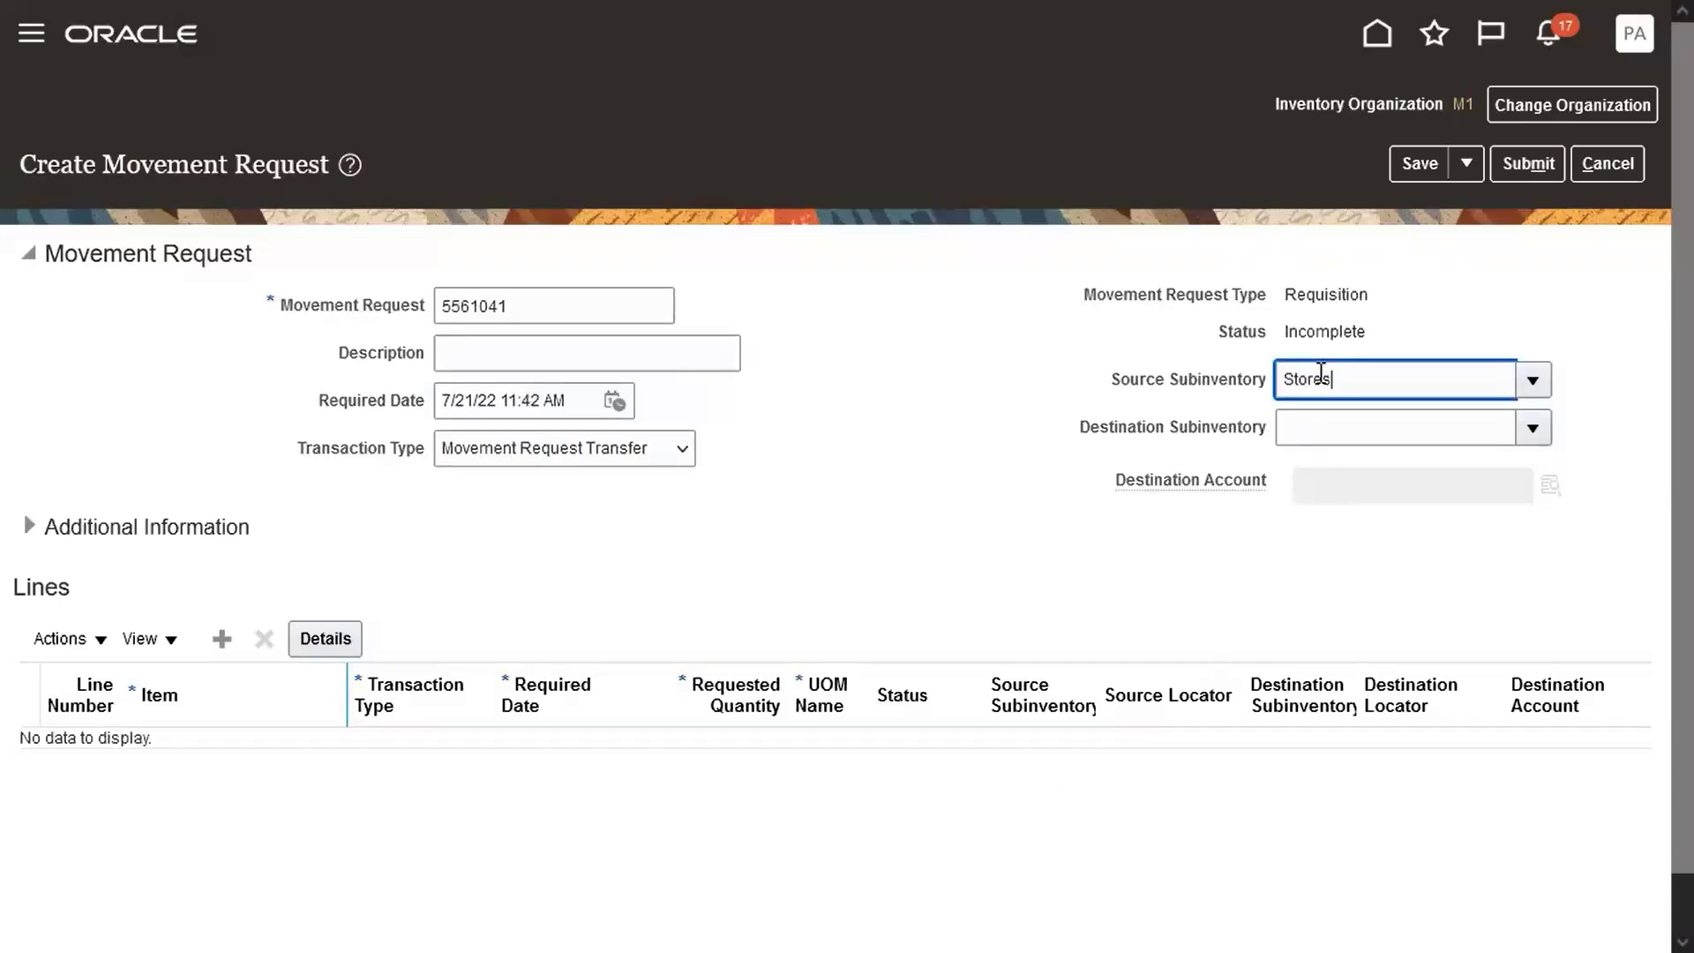
pyautogui.press('Tab')
pyautogui.write('FGI')
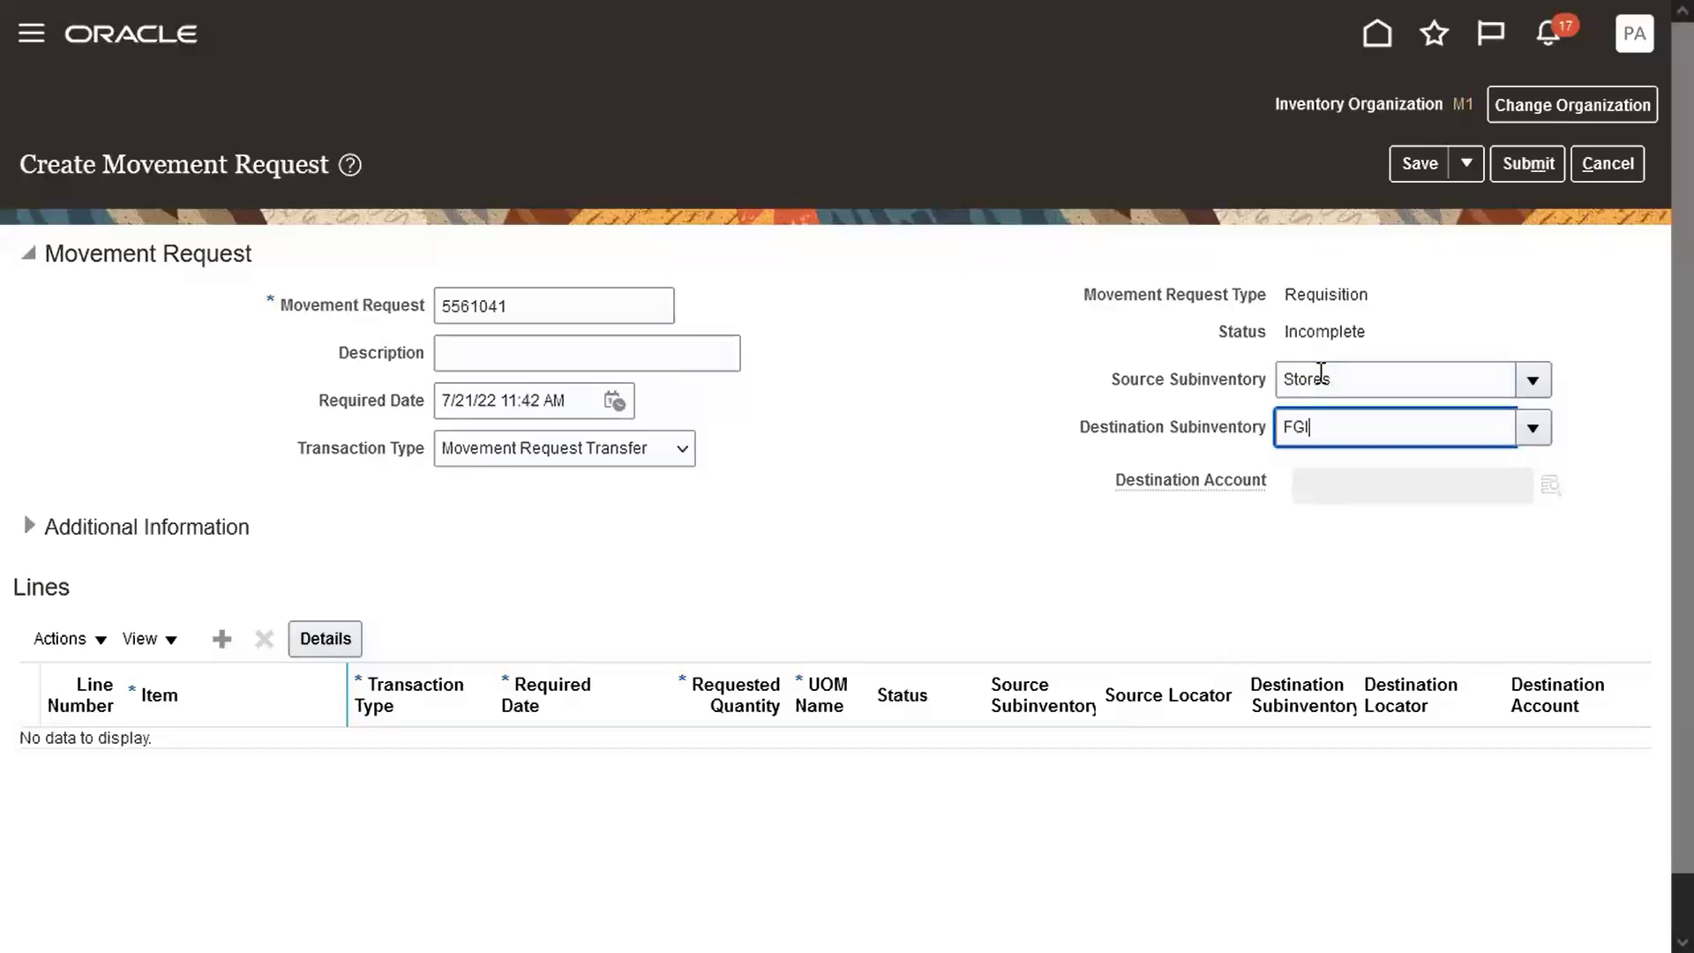
pyautogui.press('Tab')
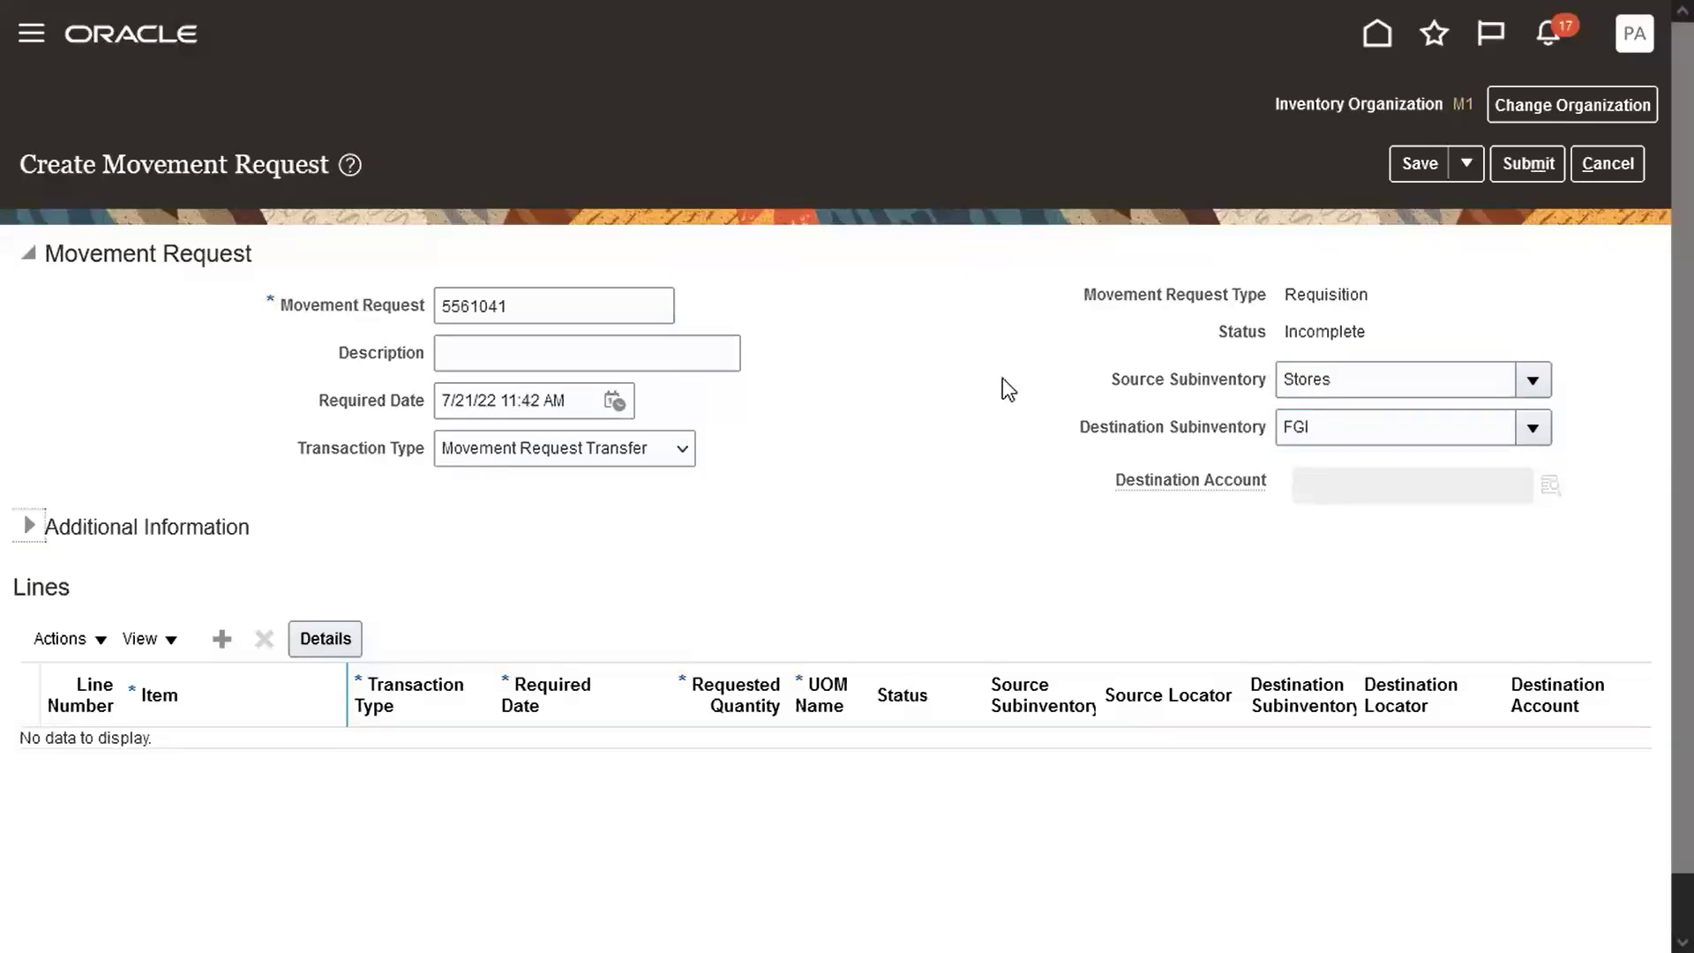
pyautogui.click(221, 639)
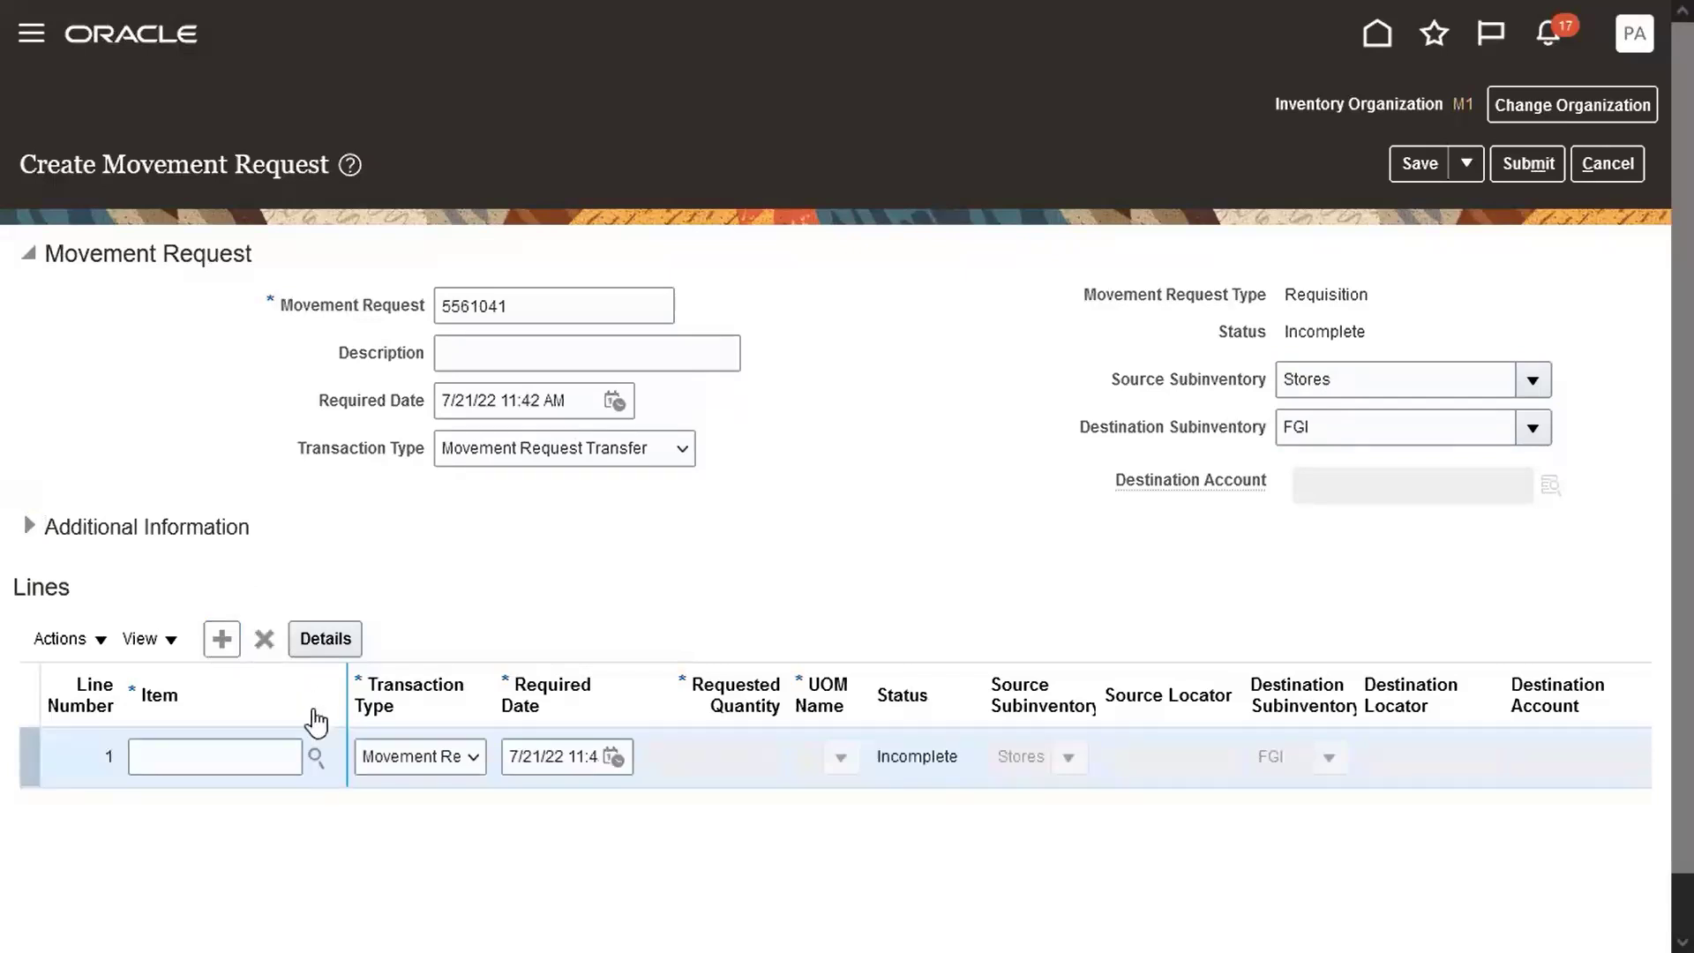
pyautogui.click(316, 758)
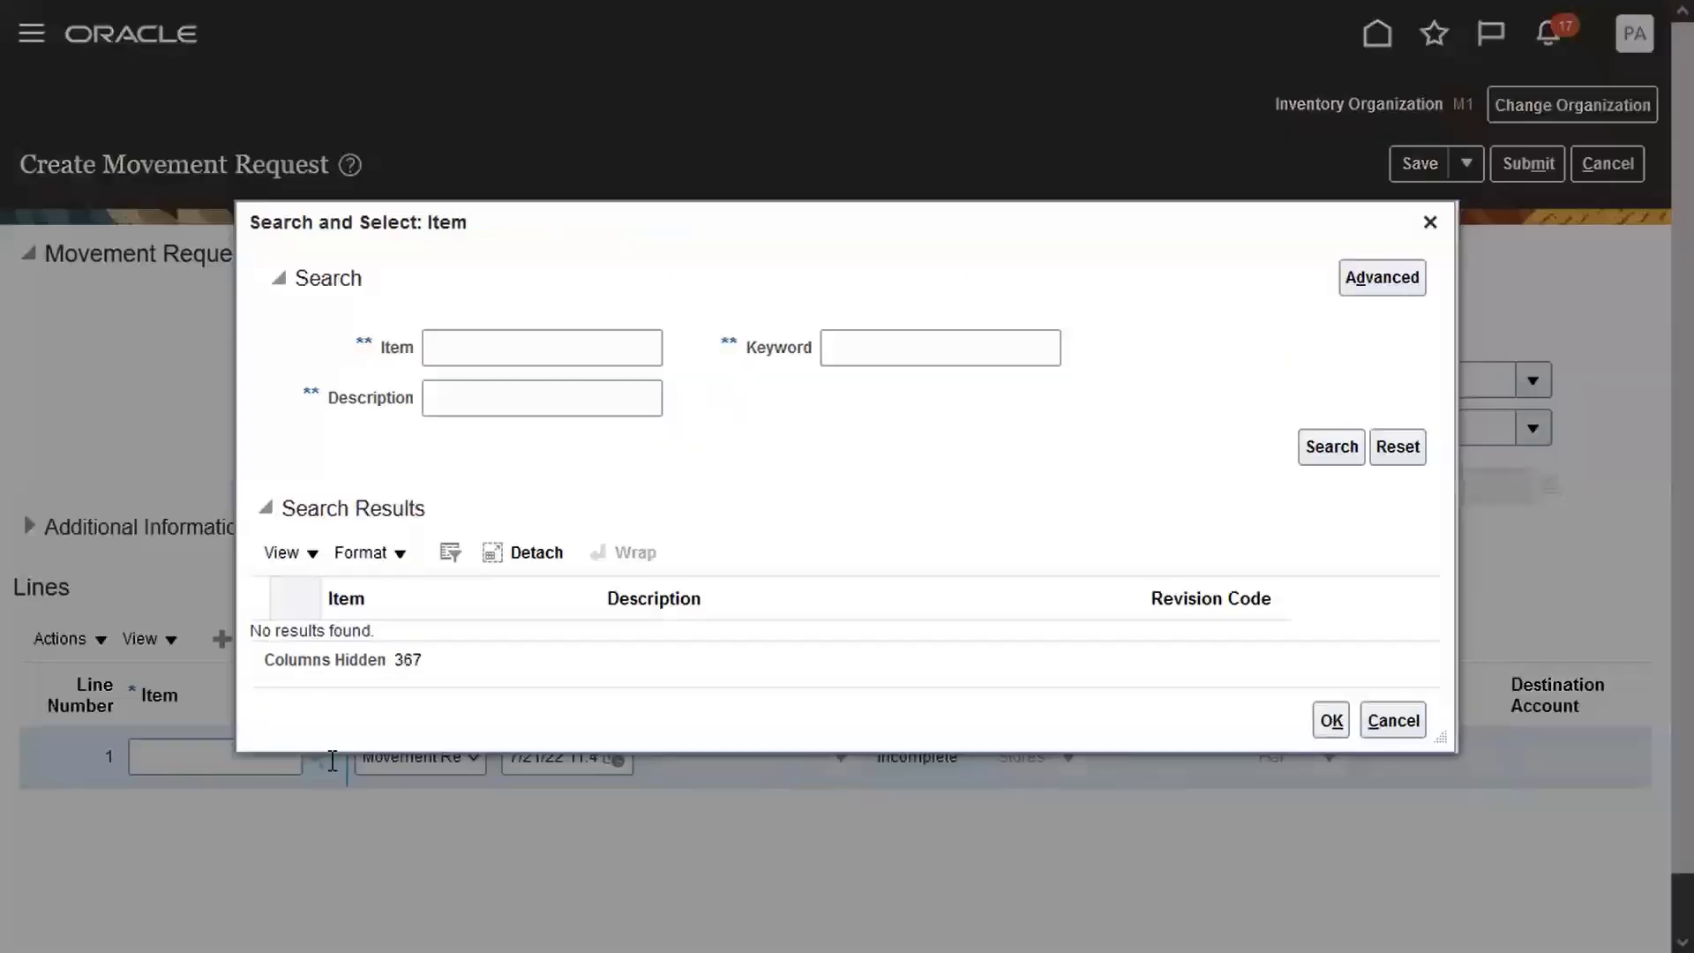
# Set line 1 to item AS54888 with quantity 10.
pyautogui.click(535, 347)
pyautogui.write('AS54888')
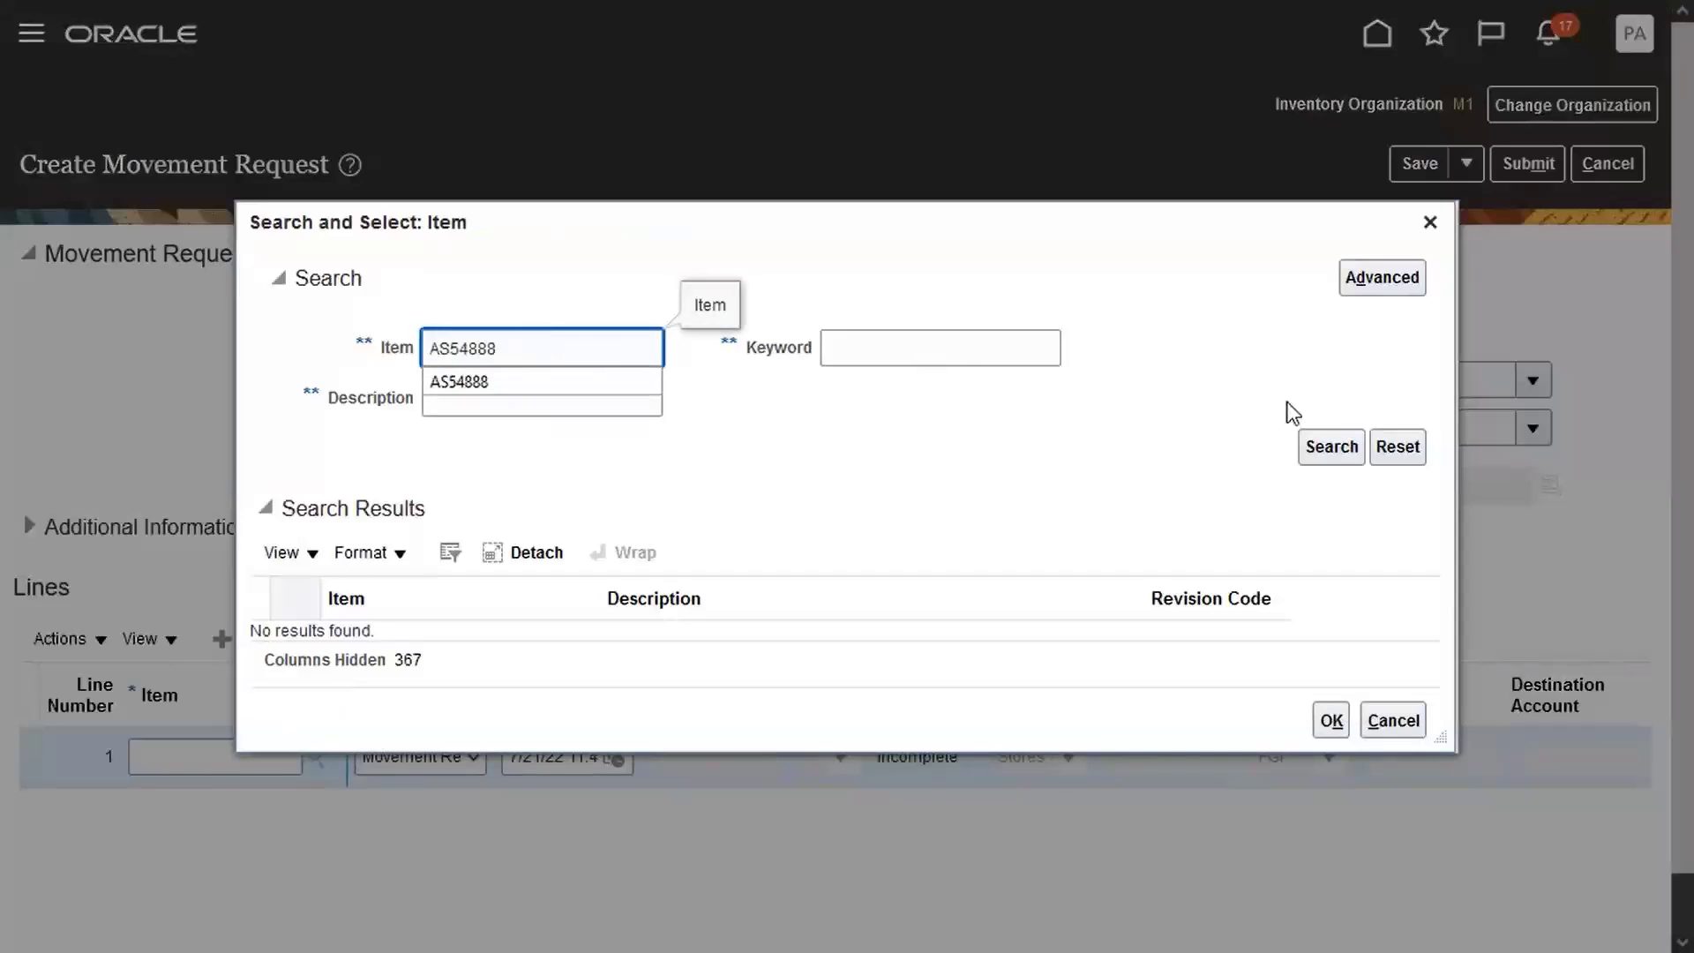
pyautogui.click(1321, 444)
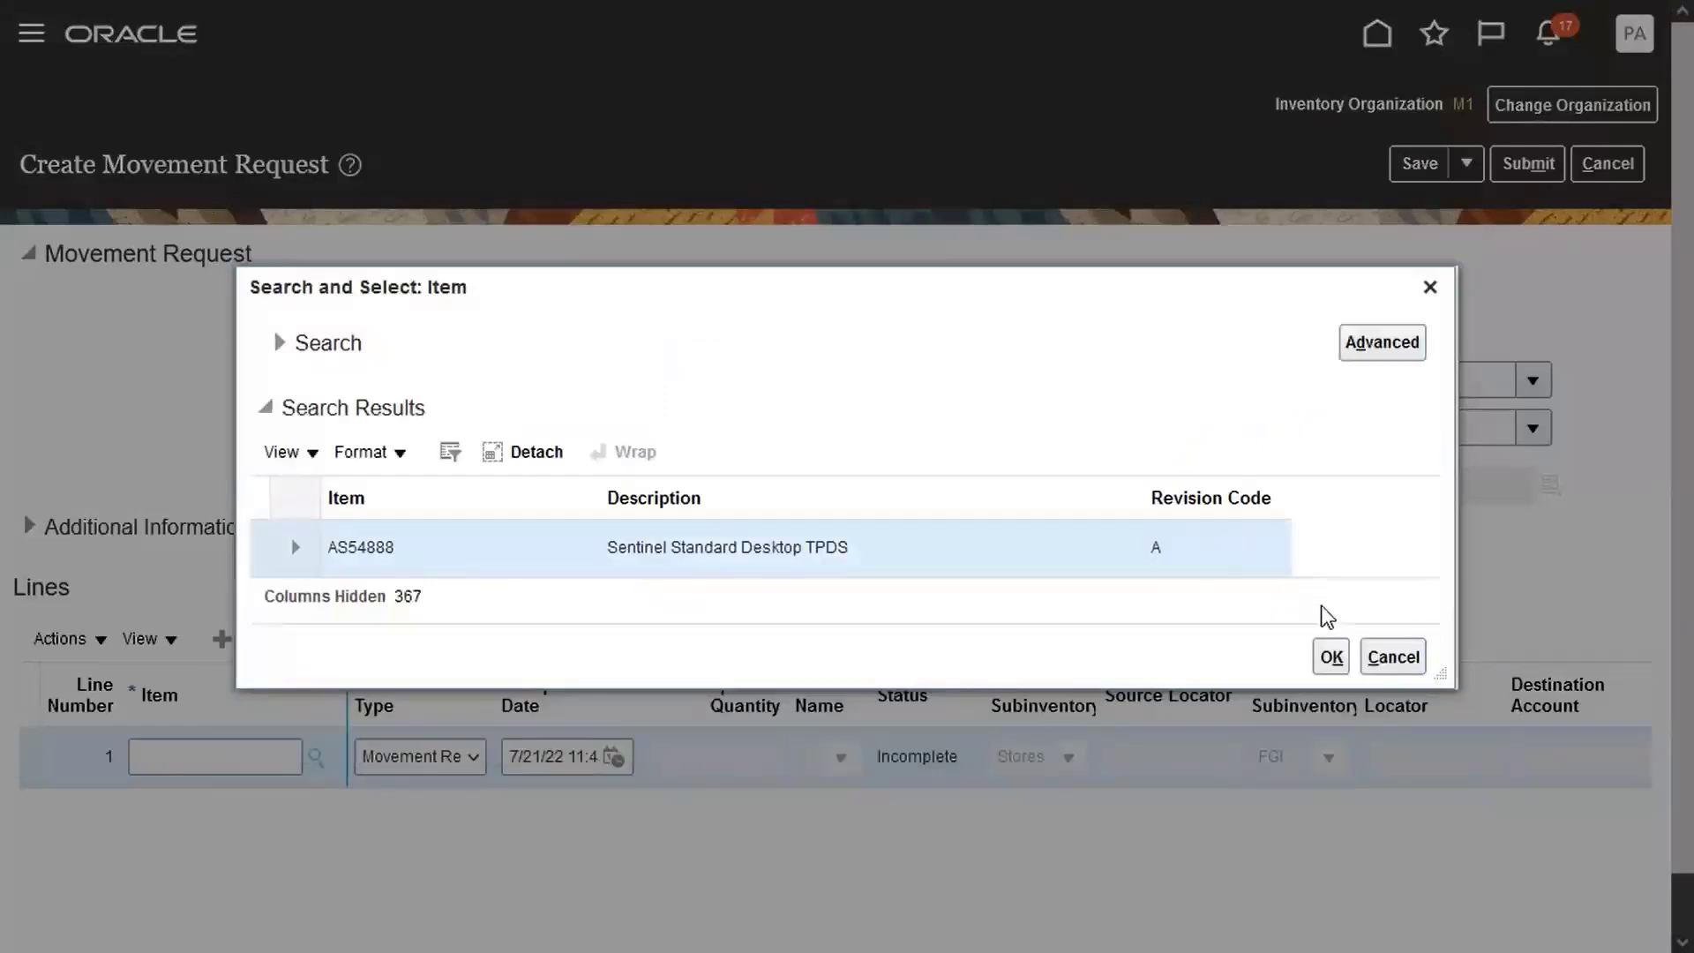
pyautogui.click(1333, 658)
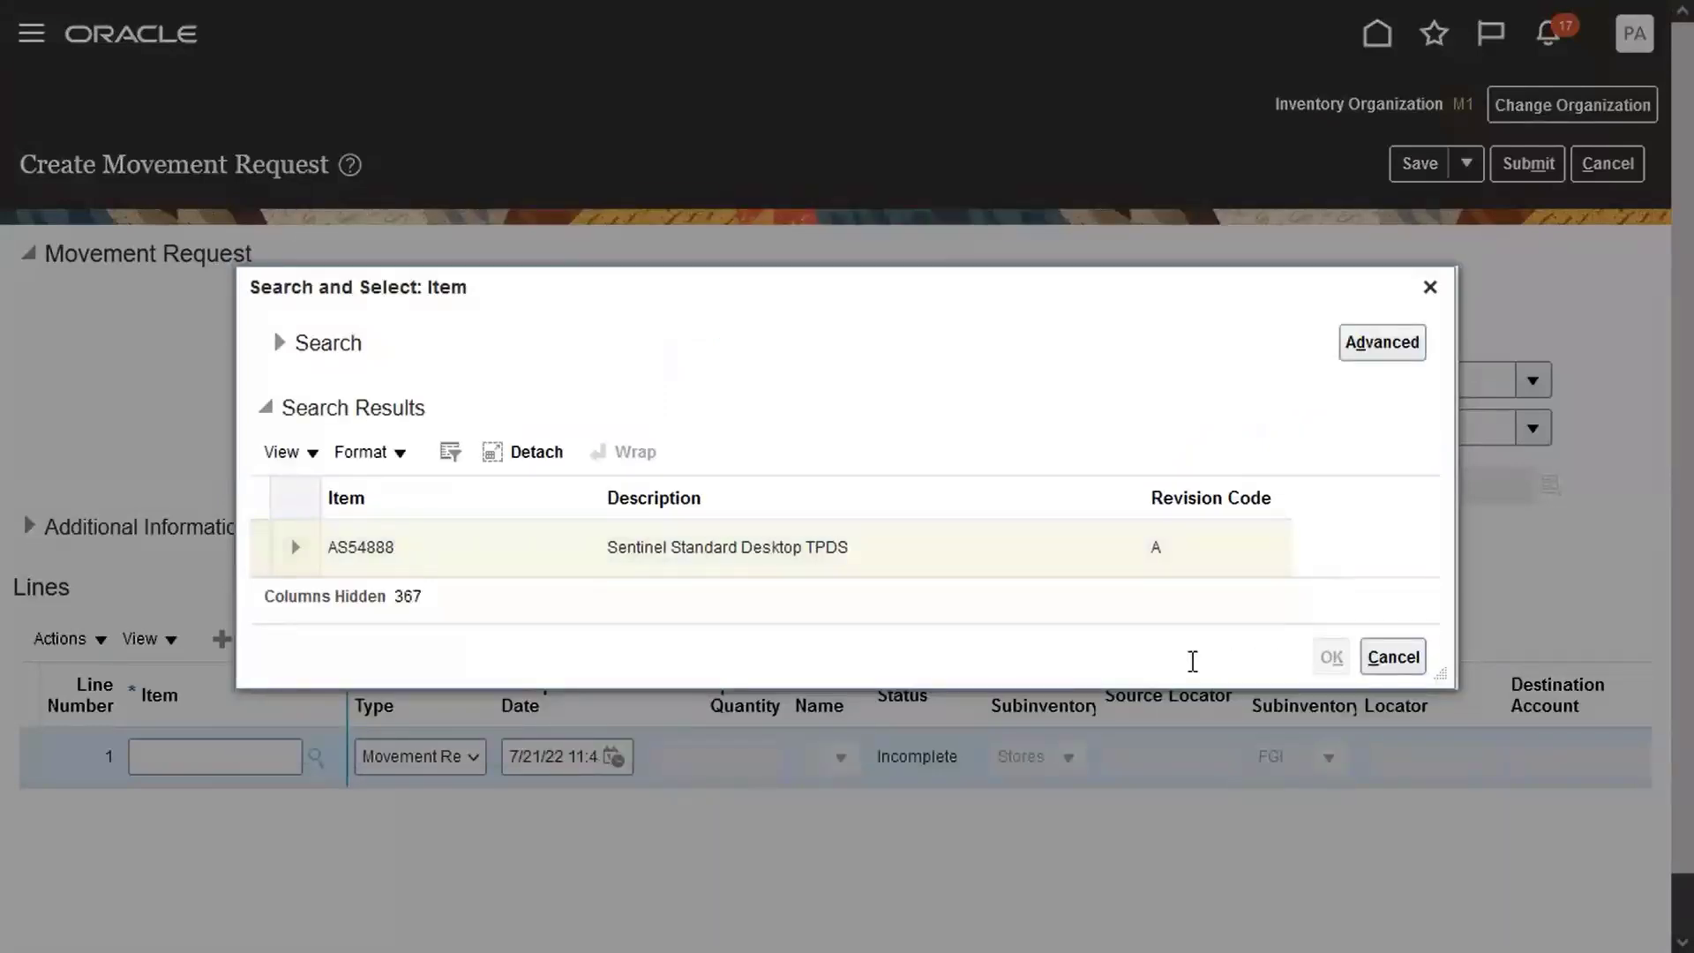
pyautogui.click(768, 757)
pyautogui.write('10')
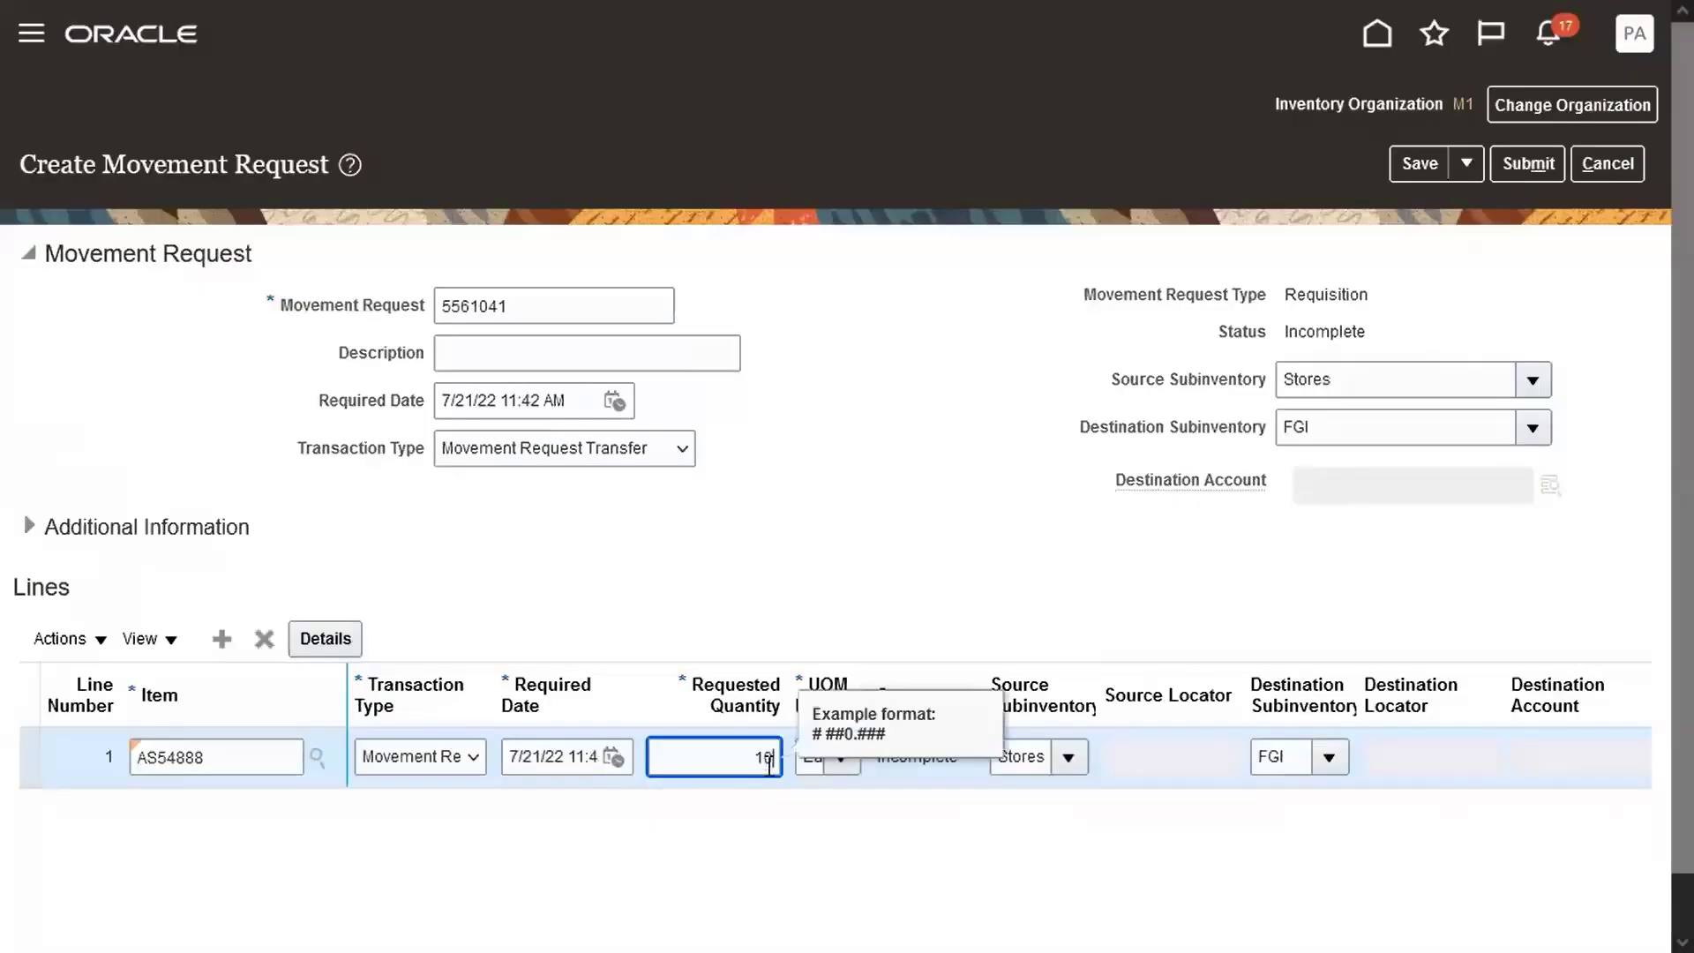
pyautogui.press('Tab')
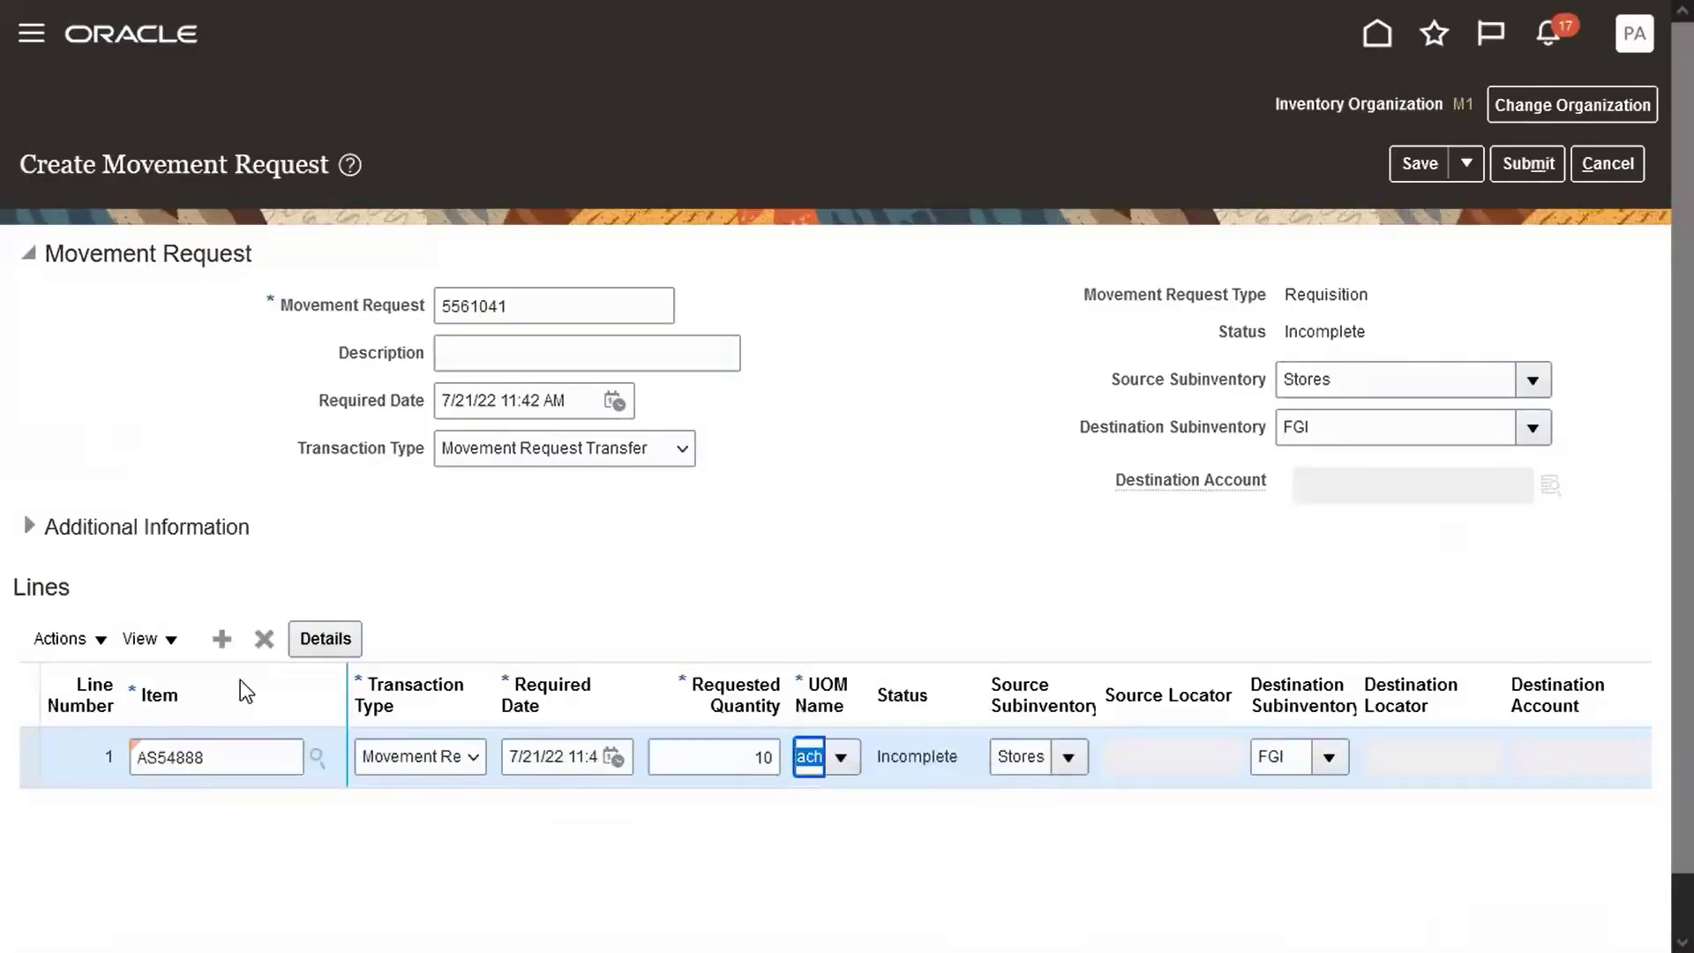
# Add line 2 for item AS92888 with quantity 10 and submit the request.
pyautogui.click(222, 641)
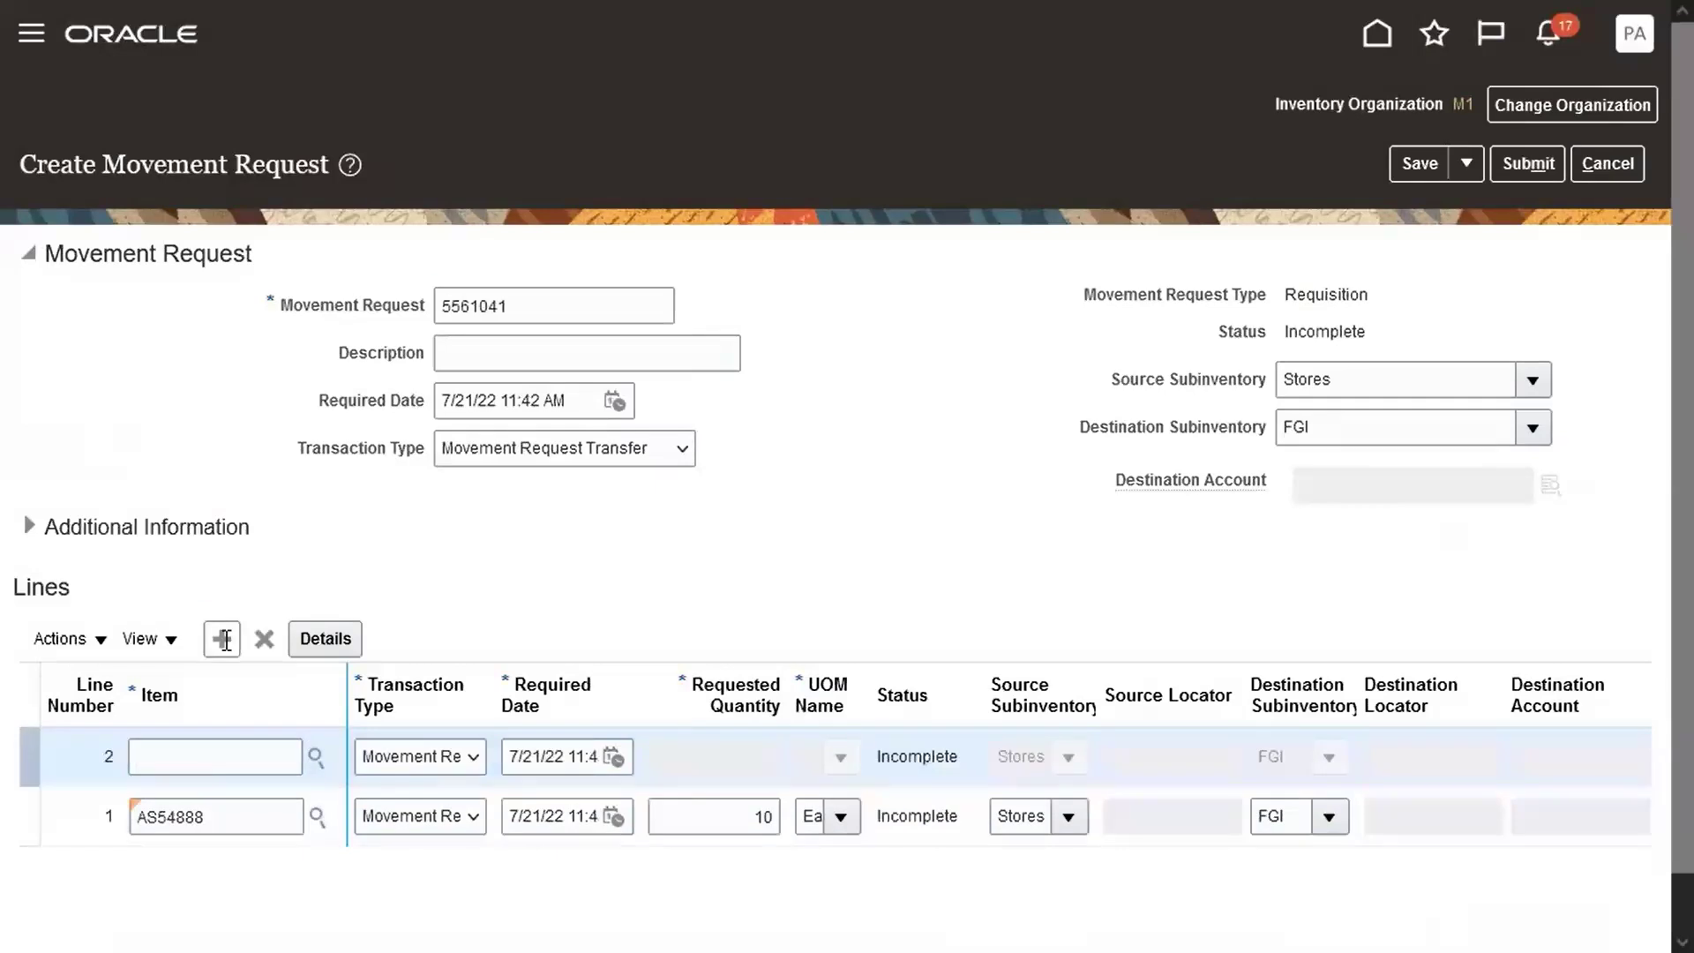
pyautogui.click(227, 760)
pyautogui.write('AS92888')
pyautogui.press('Tab')
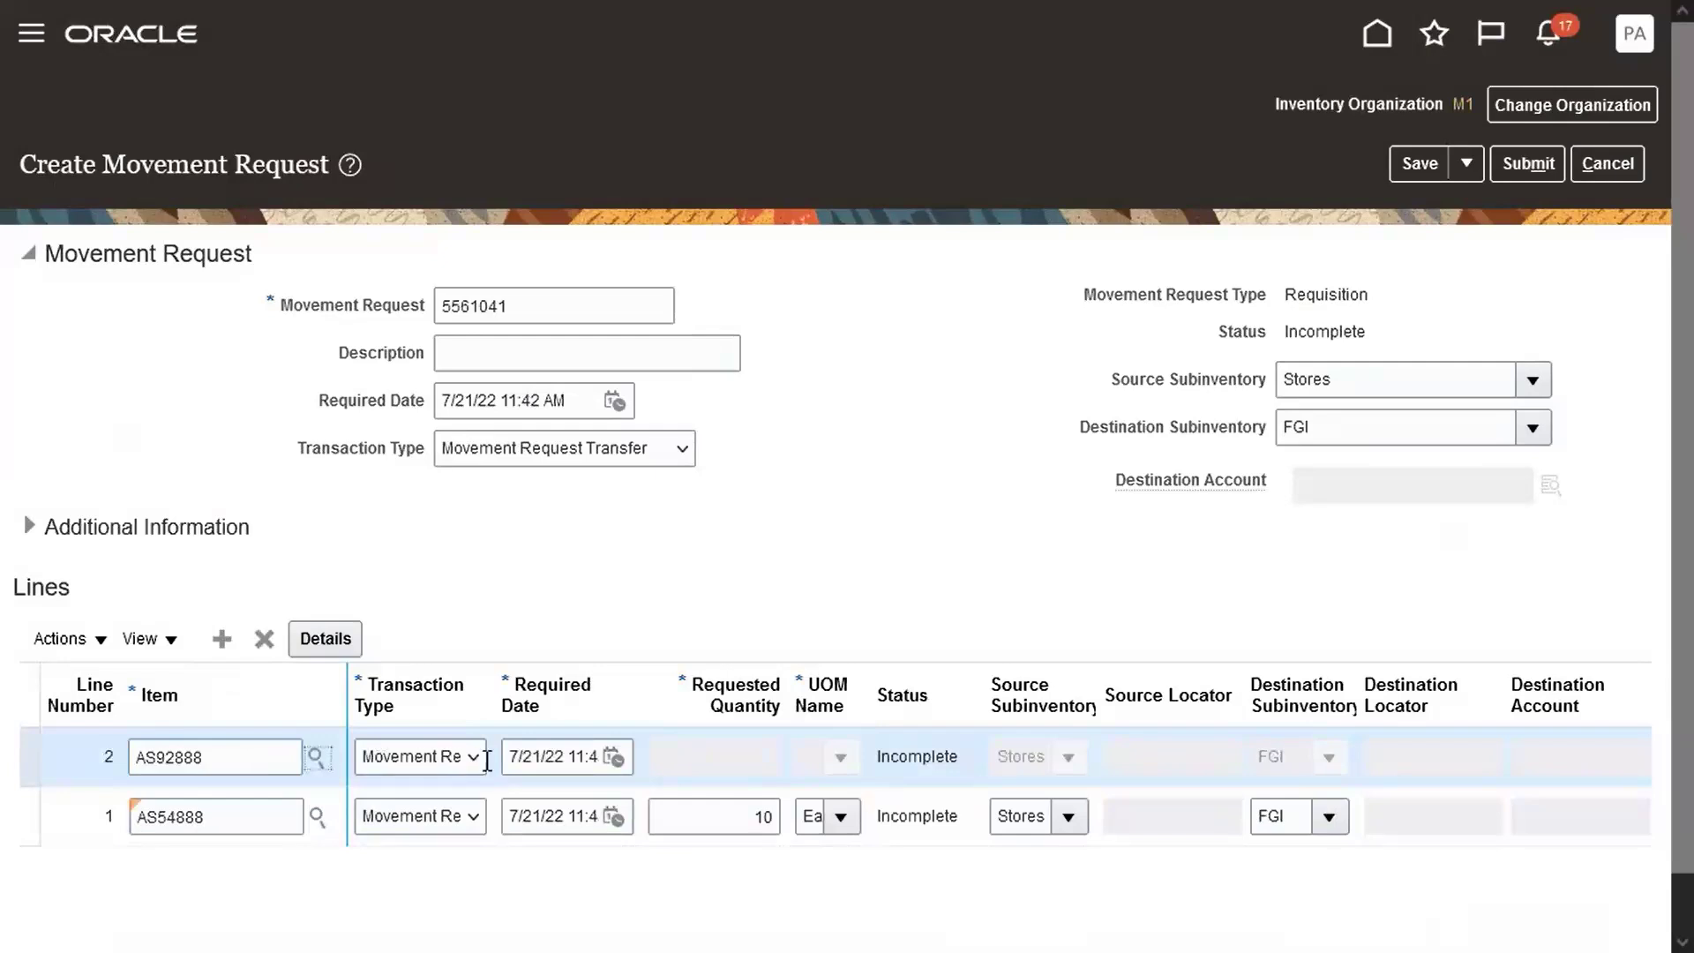
pyautogui.click(668, 757)
pyautogui.write('10')
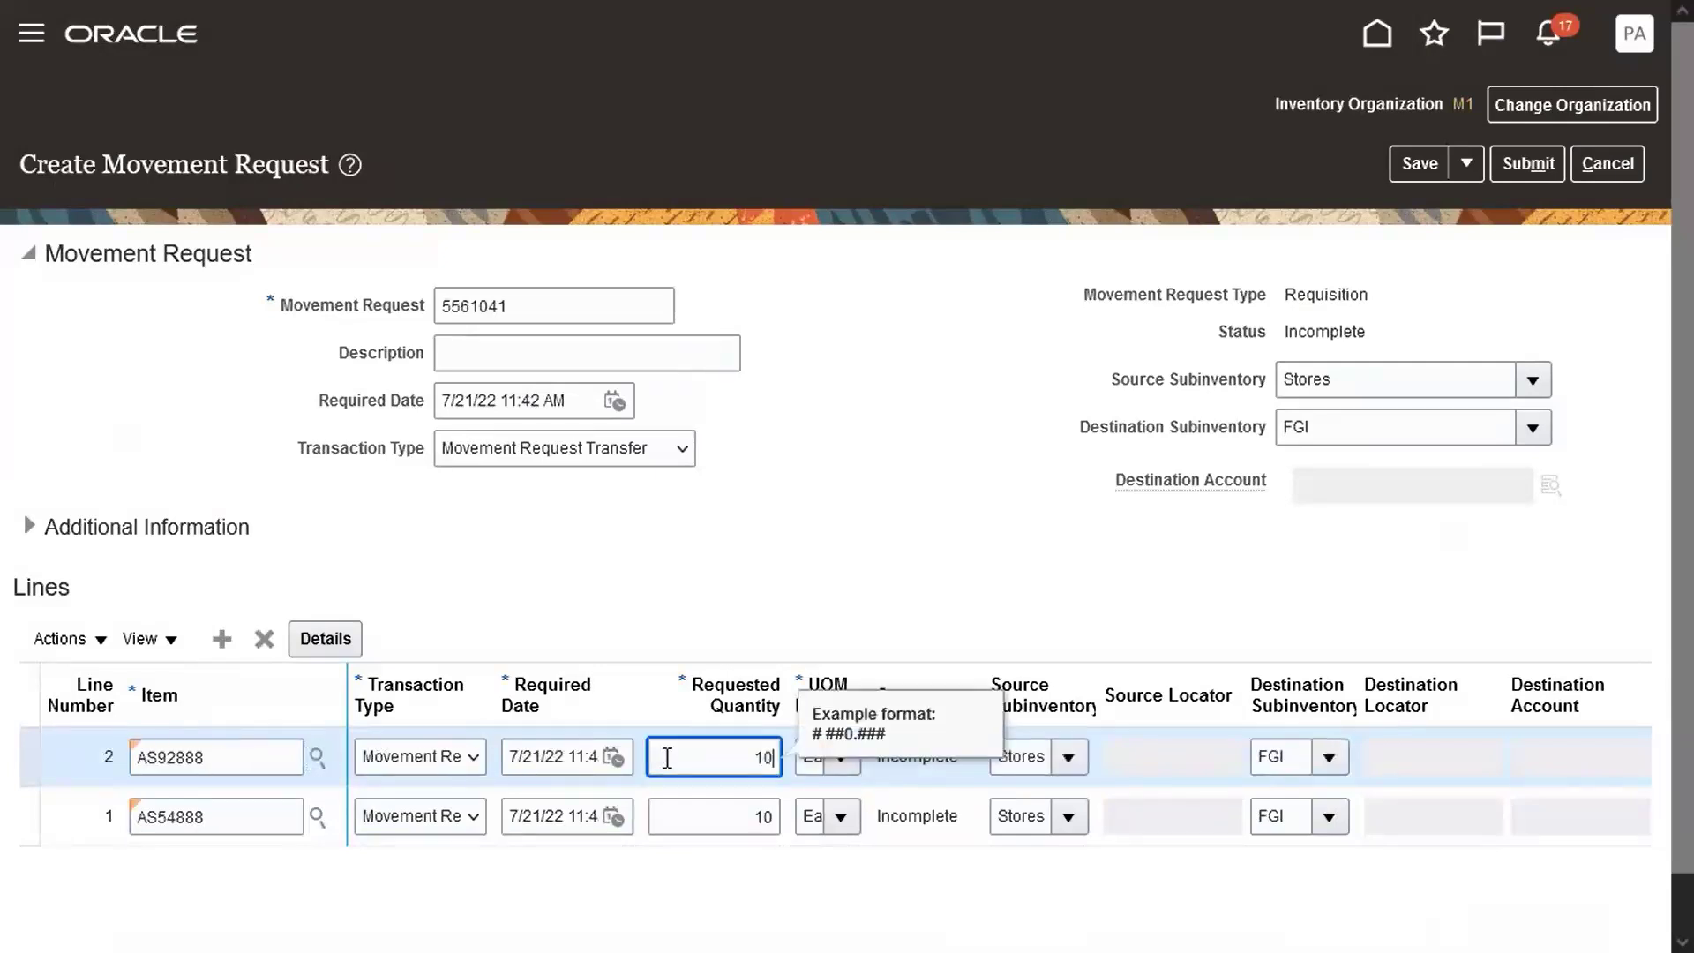
pyautogui.press('Tab')
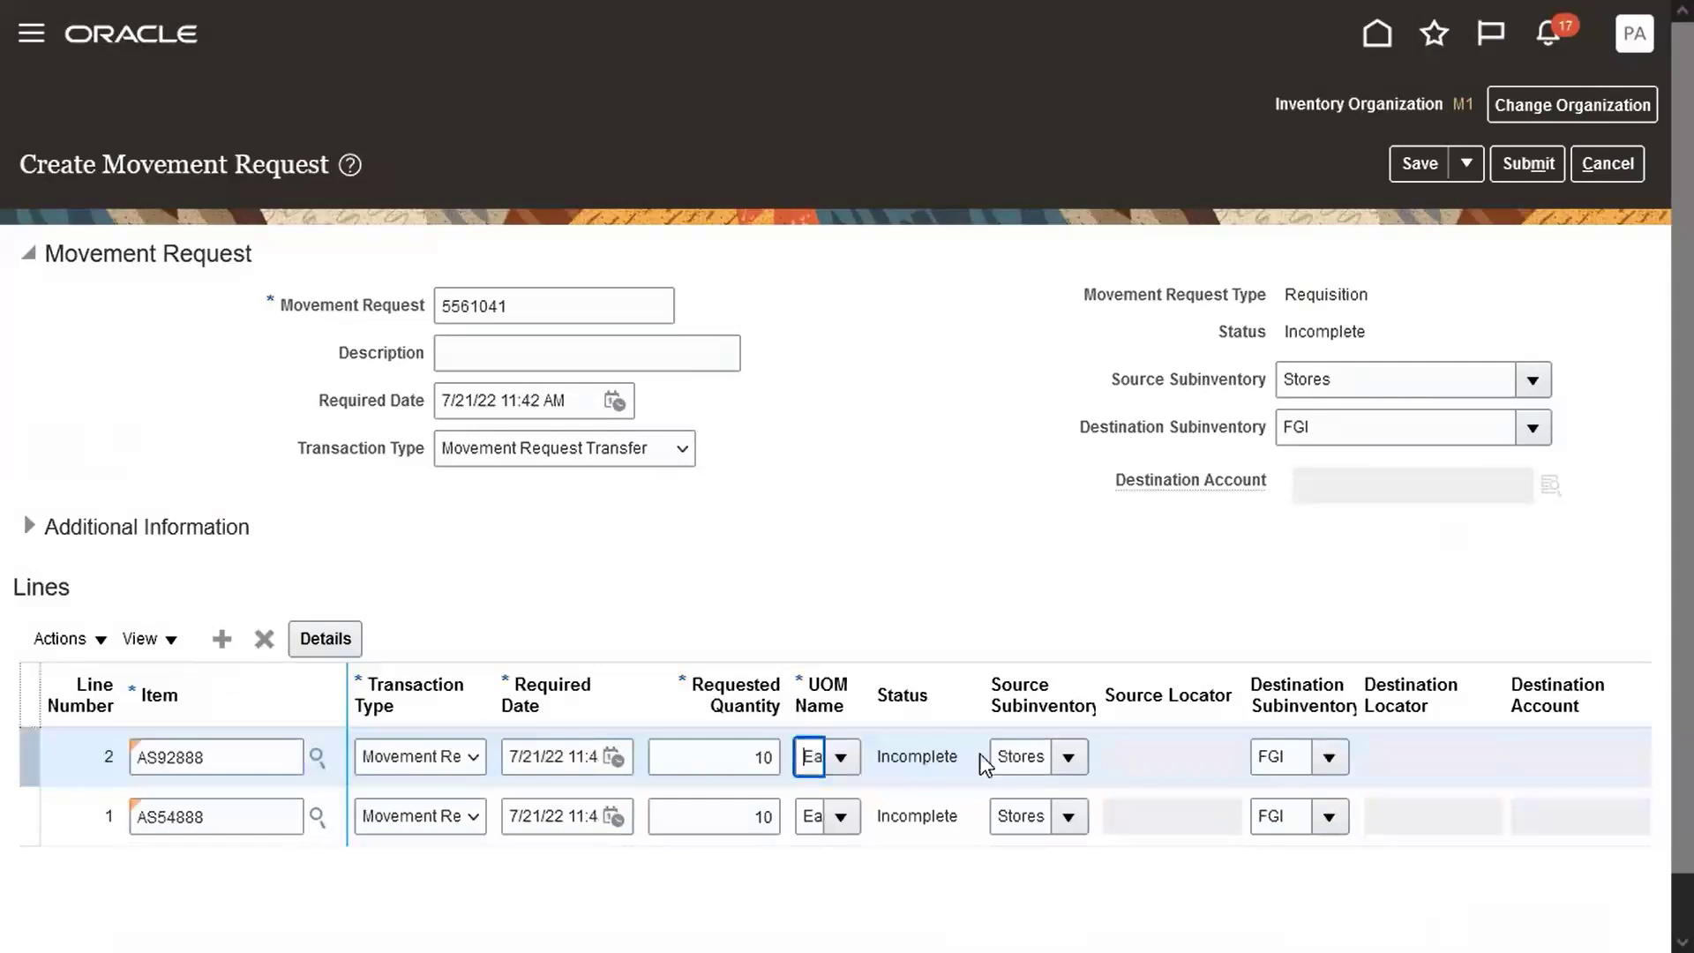
pyautogui.click(1529, 170)
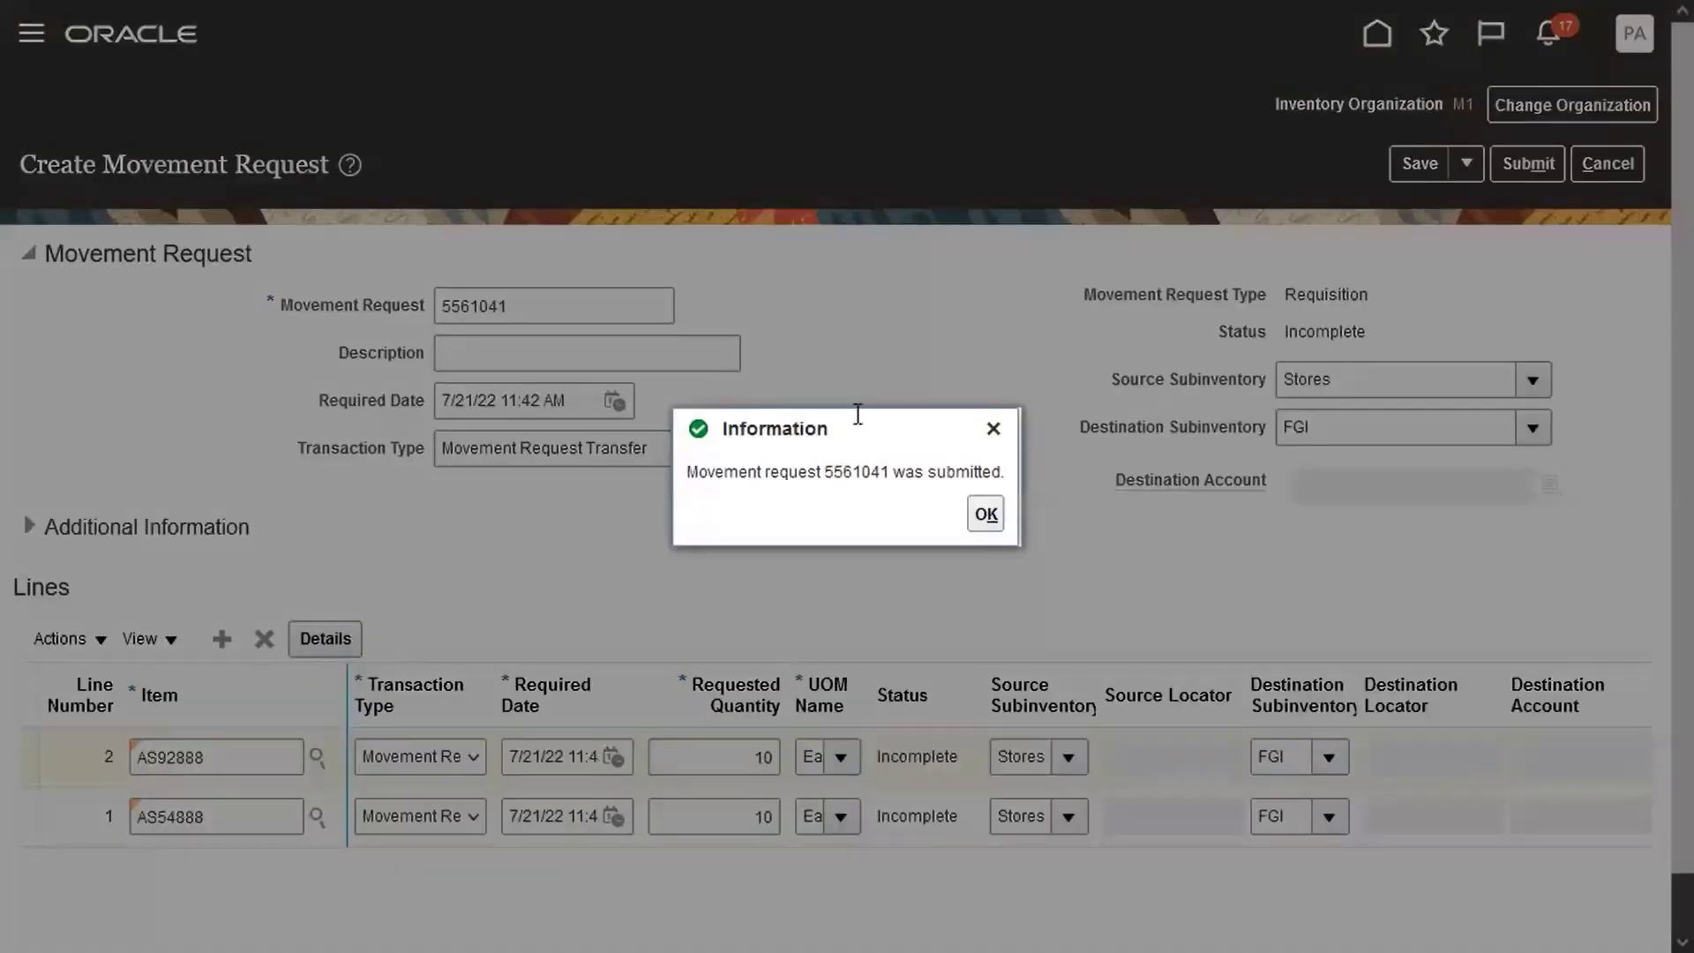
# Copy request number 5561041, search requests 5561041 to 5561041, then return to the dashboard.
pyautogui.doubleClick(850, 473)
pyautogui.hotkey('ctrl', 'c')
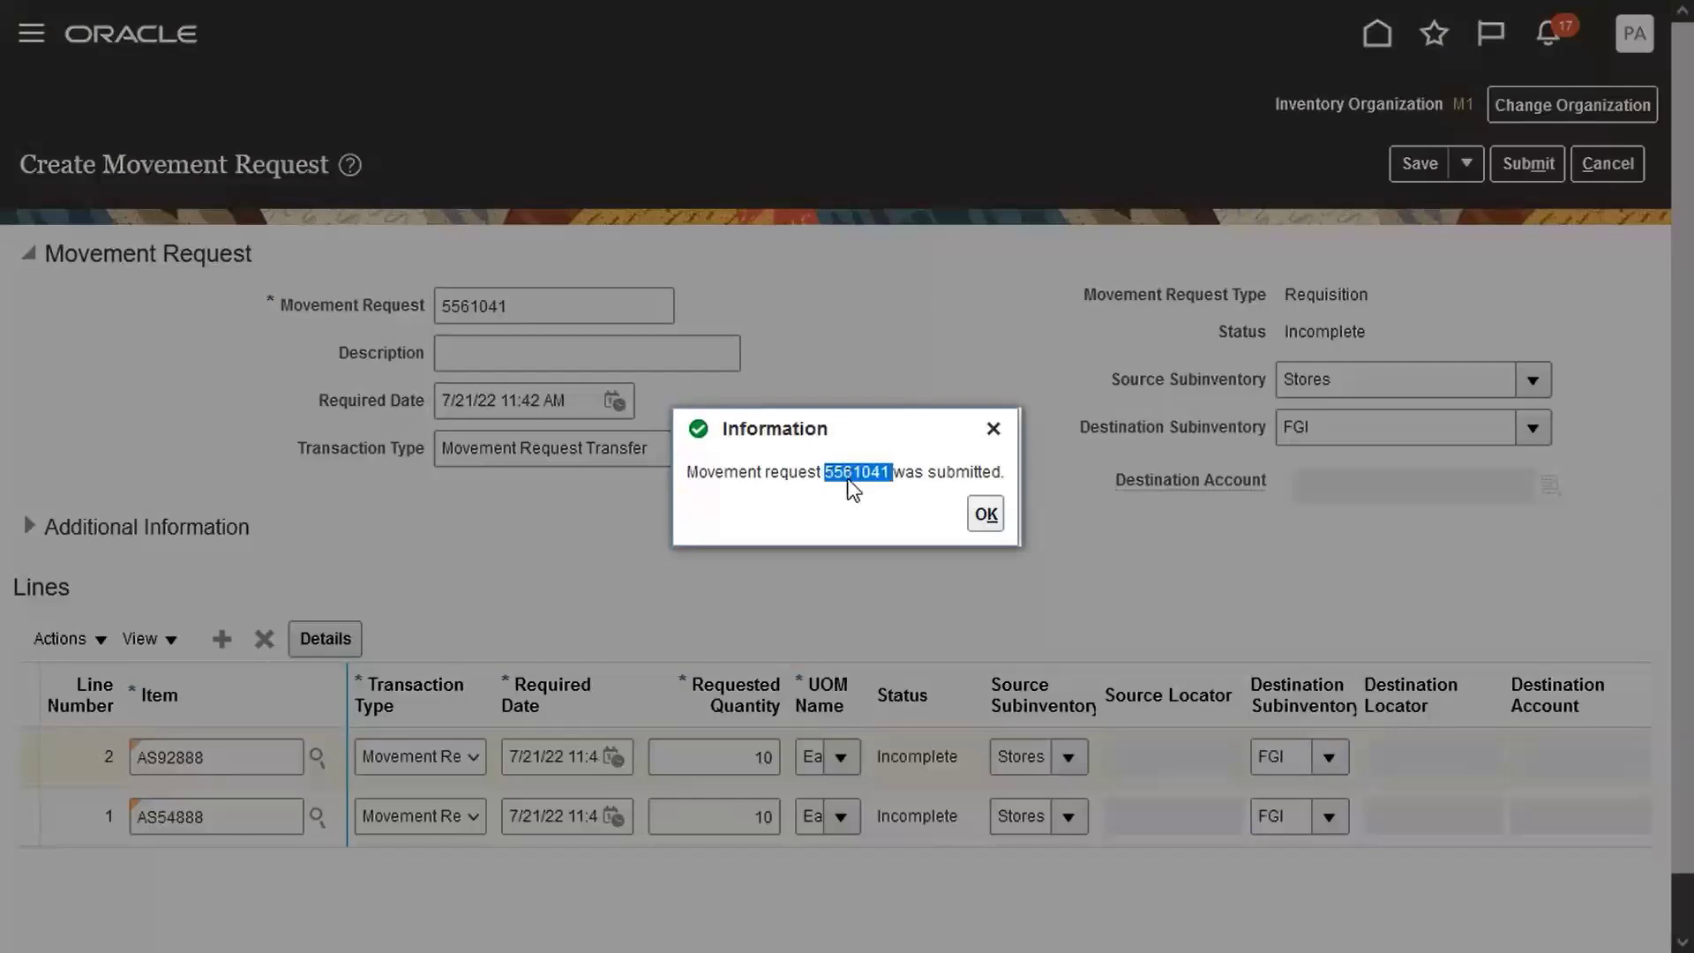
pyautogui.click(985, 515)
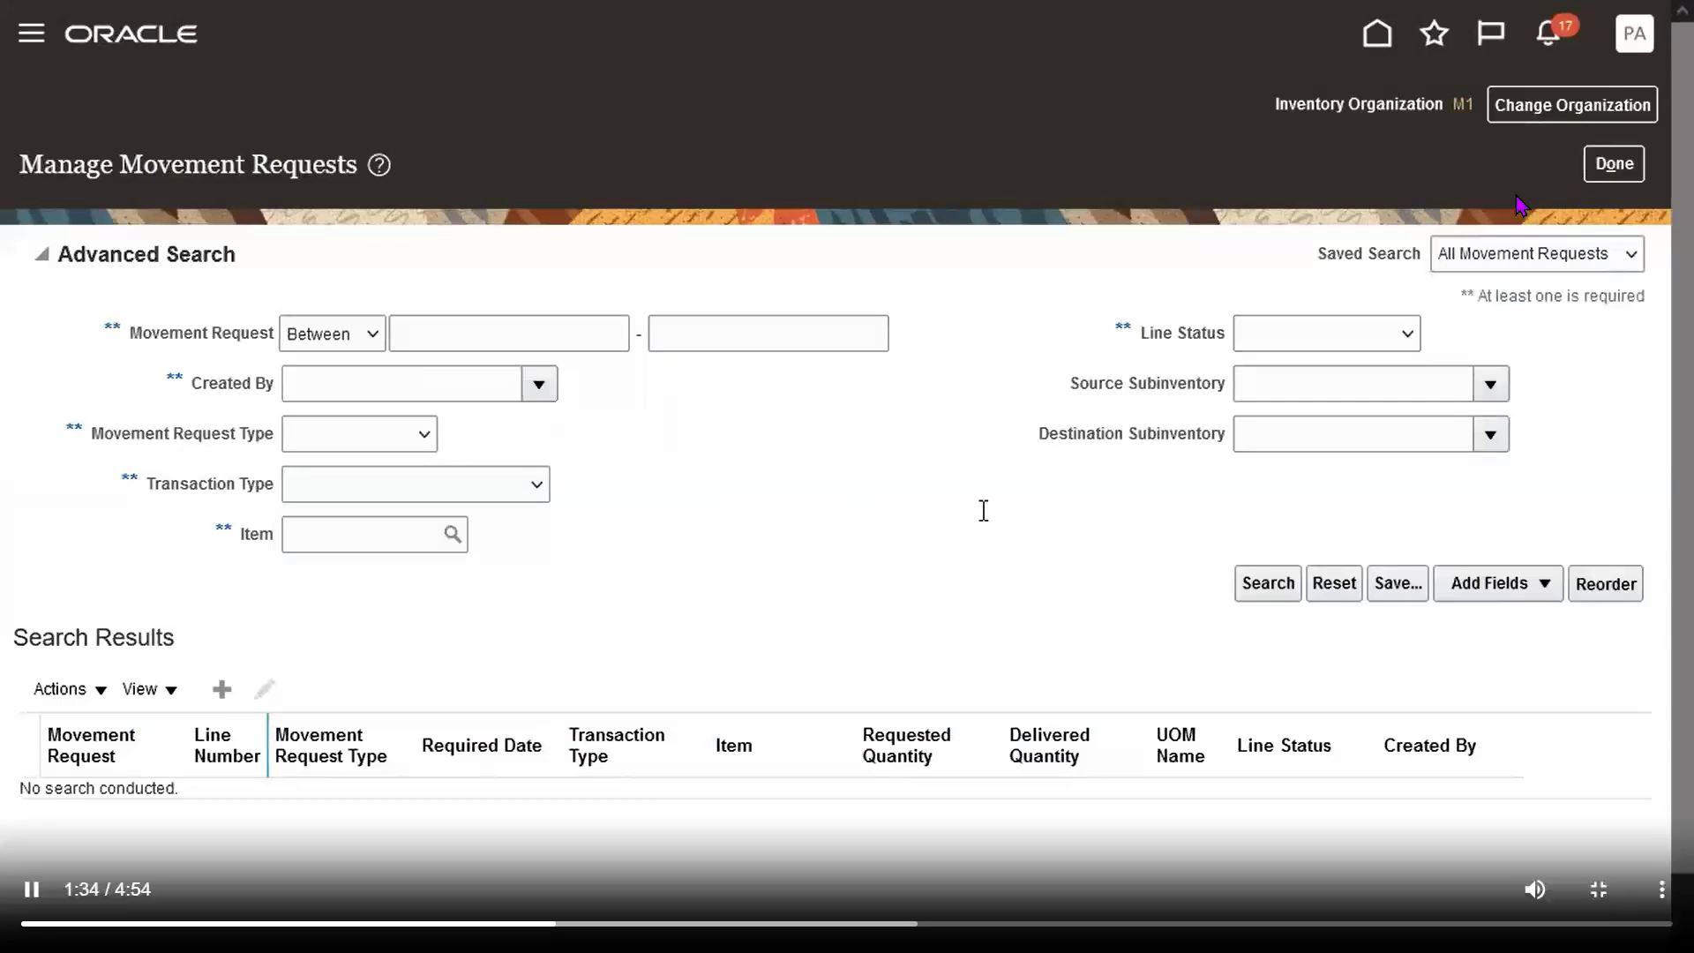
pyautogui.click(590, 334)
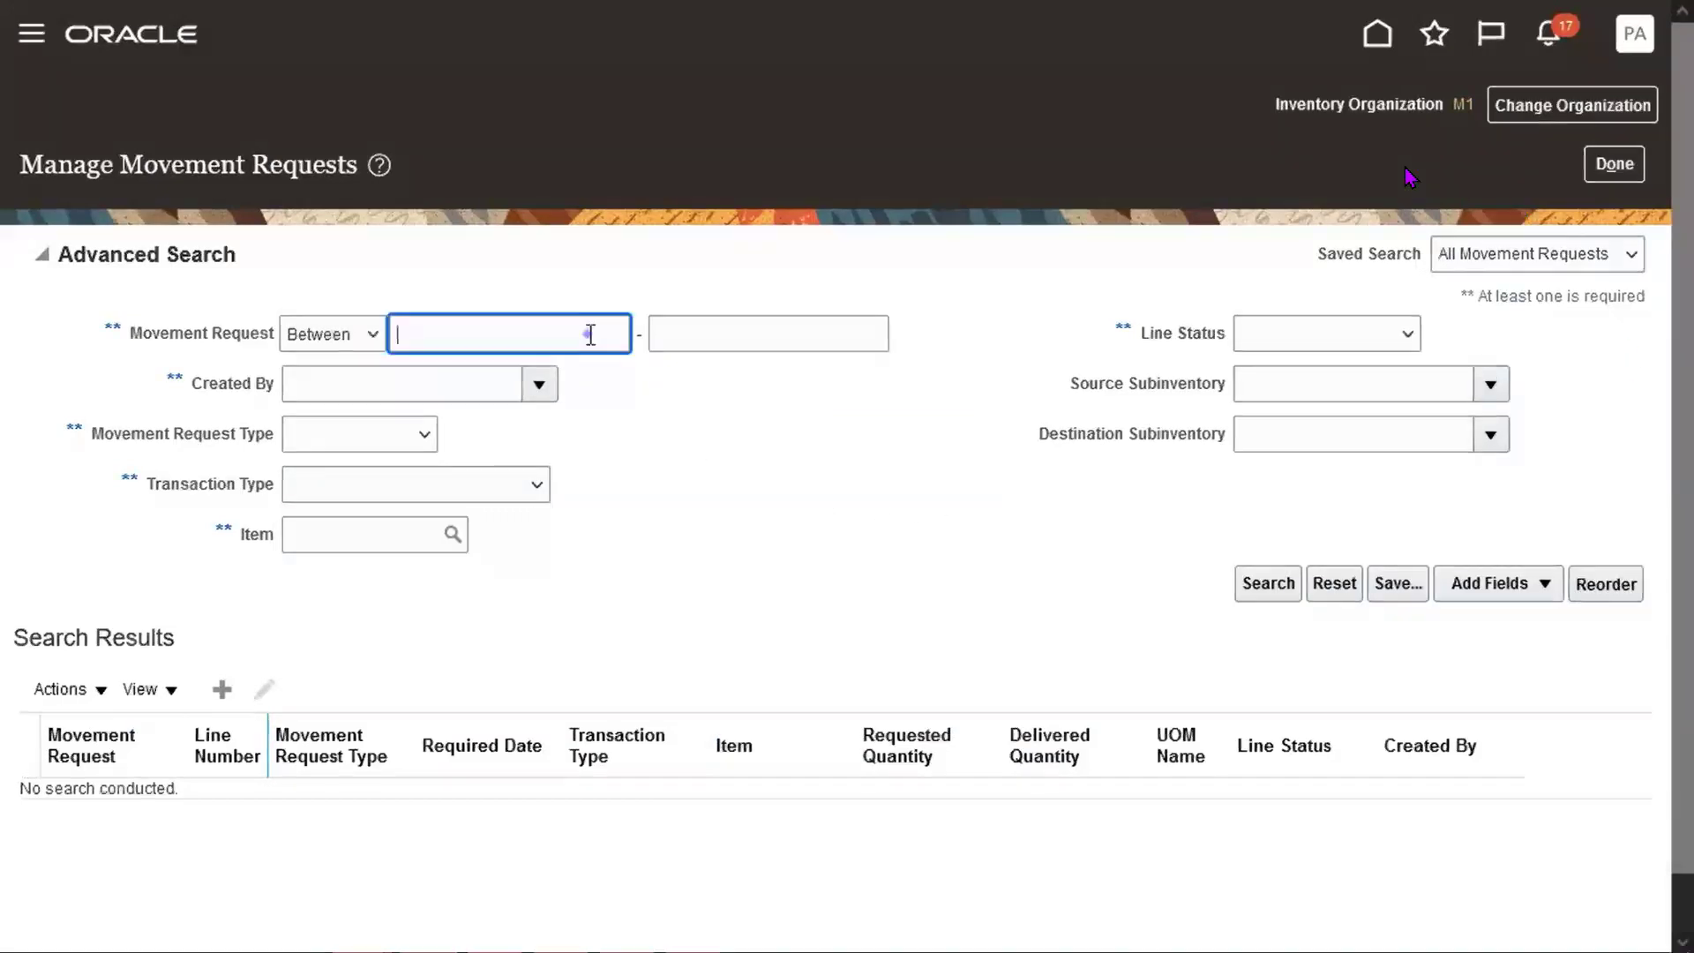
pyautogui.hotkey('ctrl', 'v')
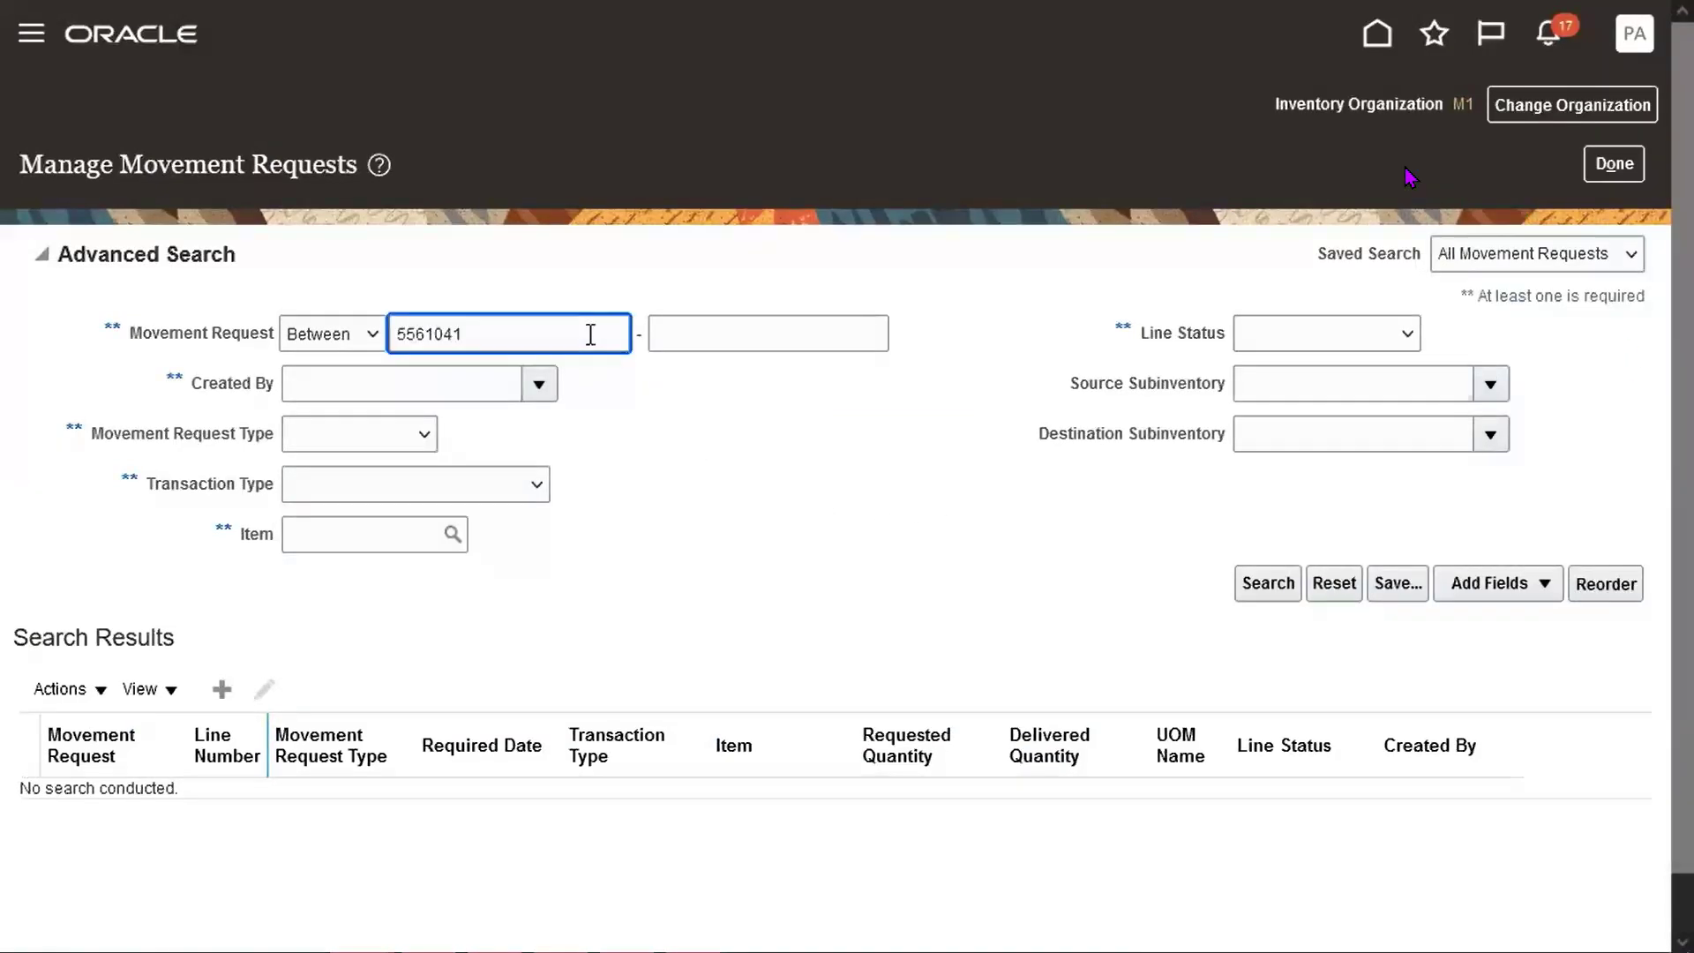
pyautogui.press('Tab')
pyautogui.hotkey('ctrl', 'v')
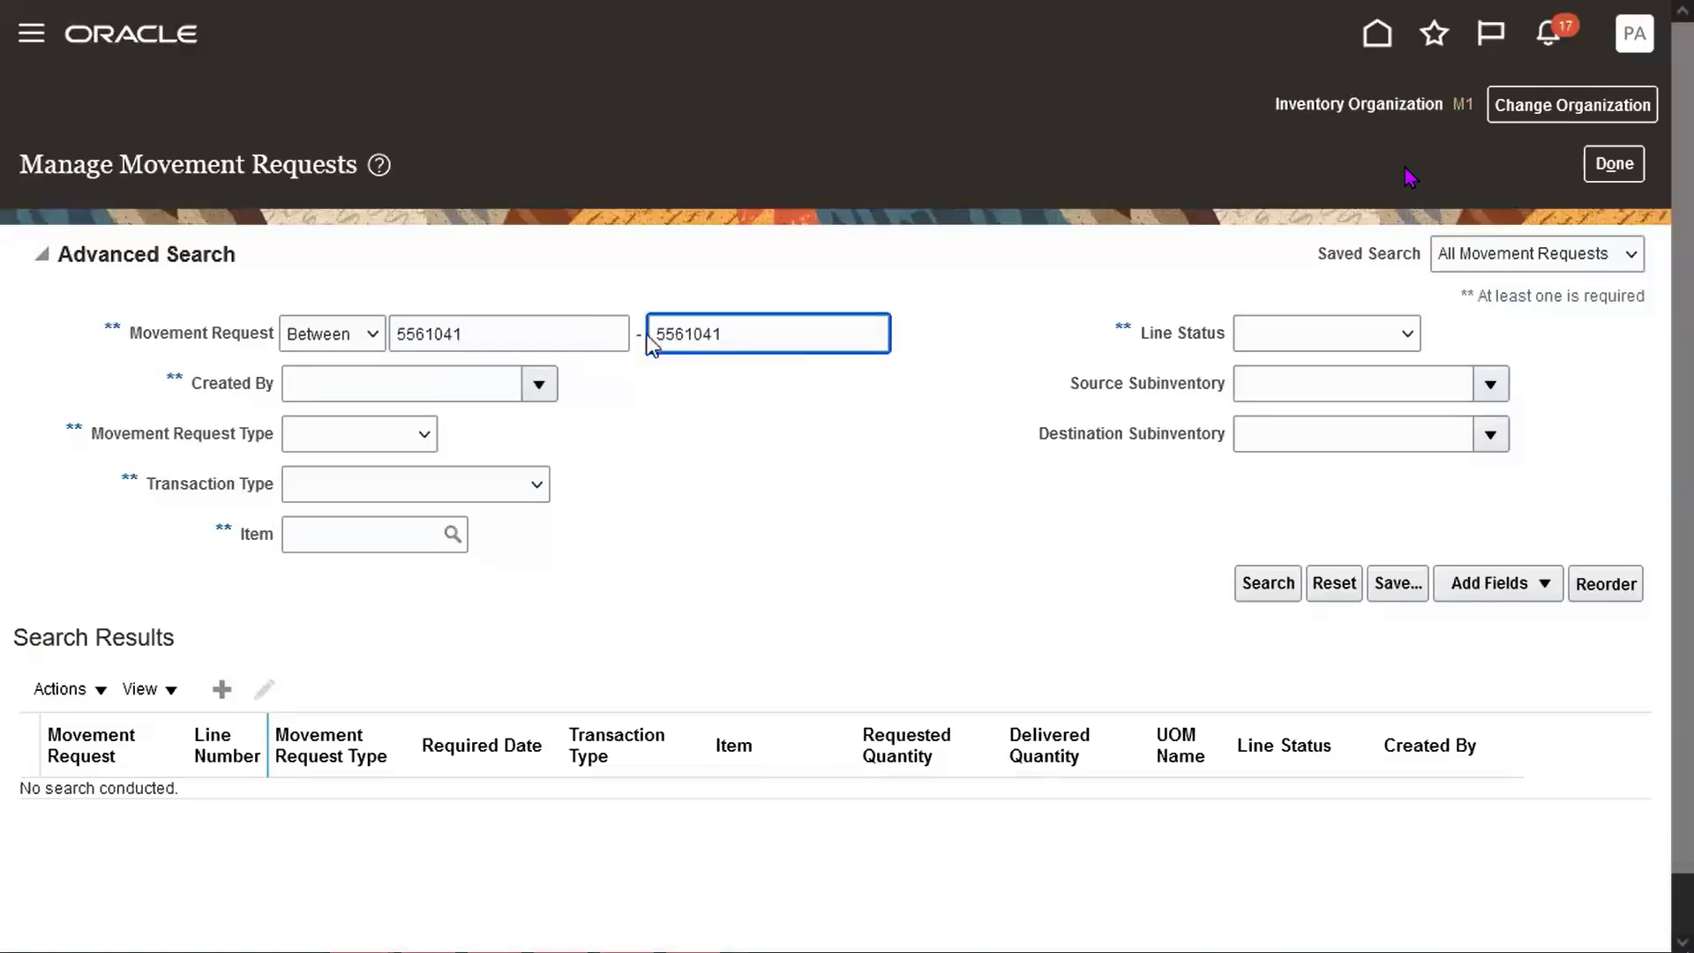
pyautogui.click(1269, 583)
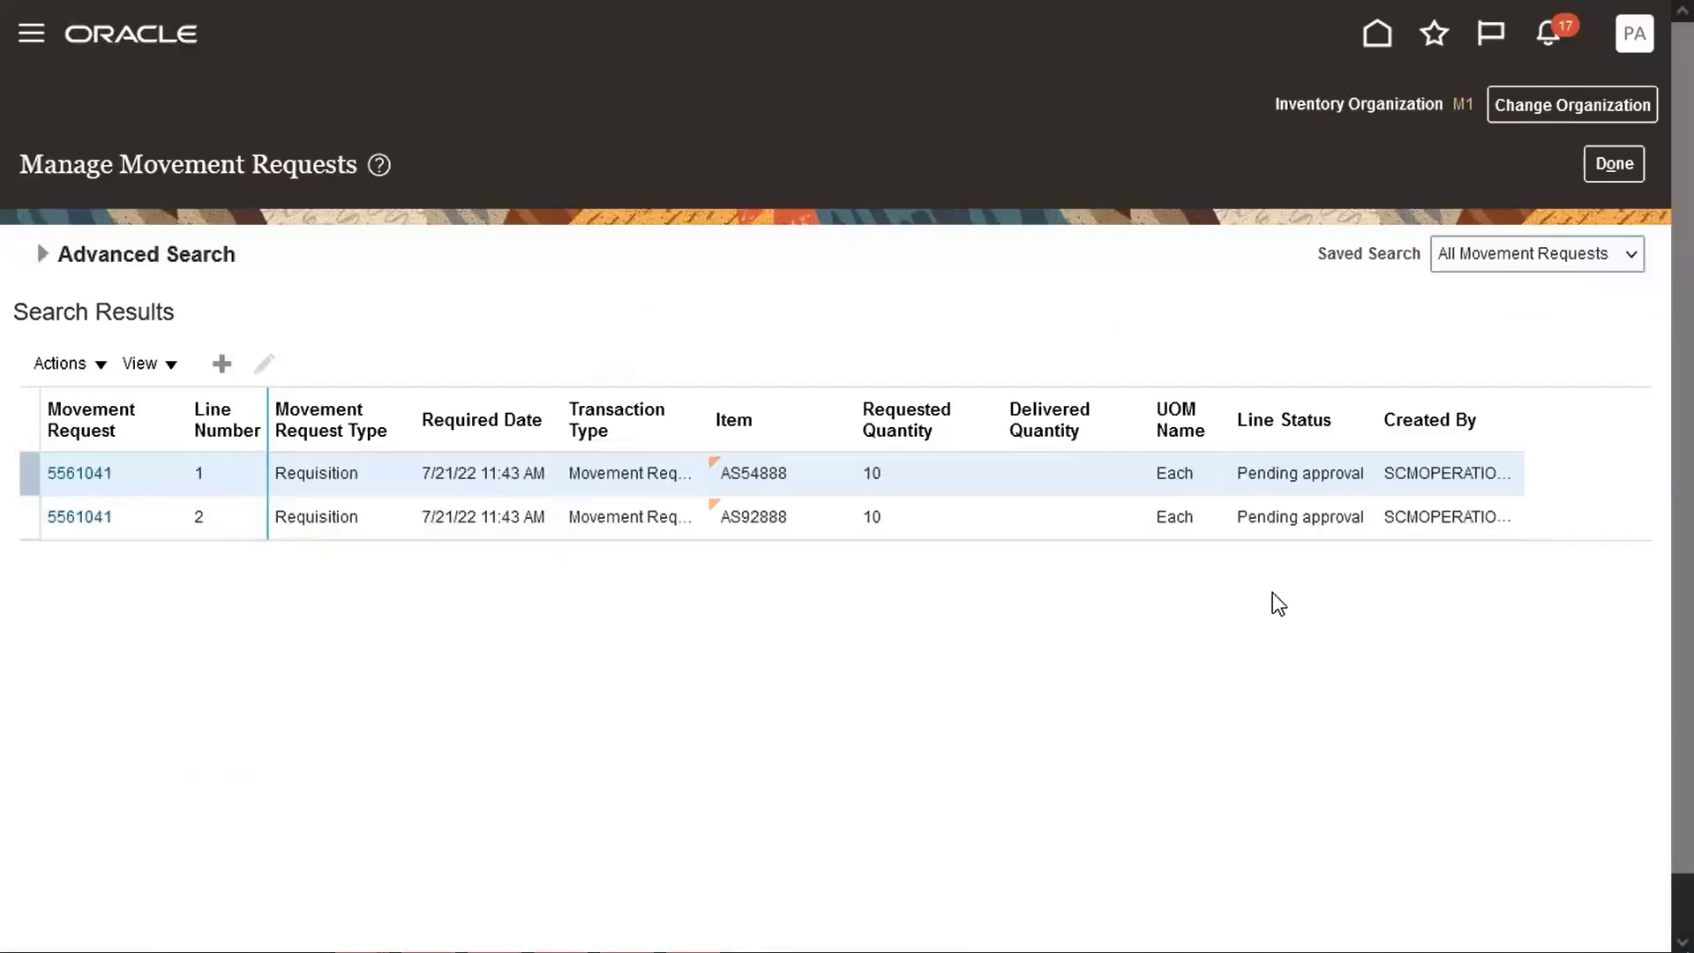
pyautogui.moveTo(1162, 649)
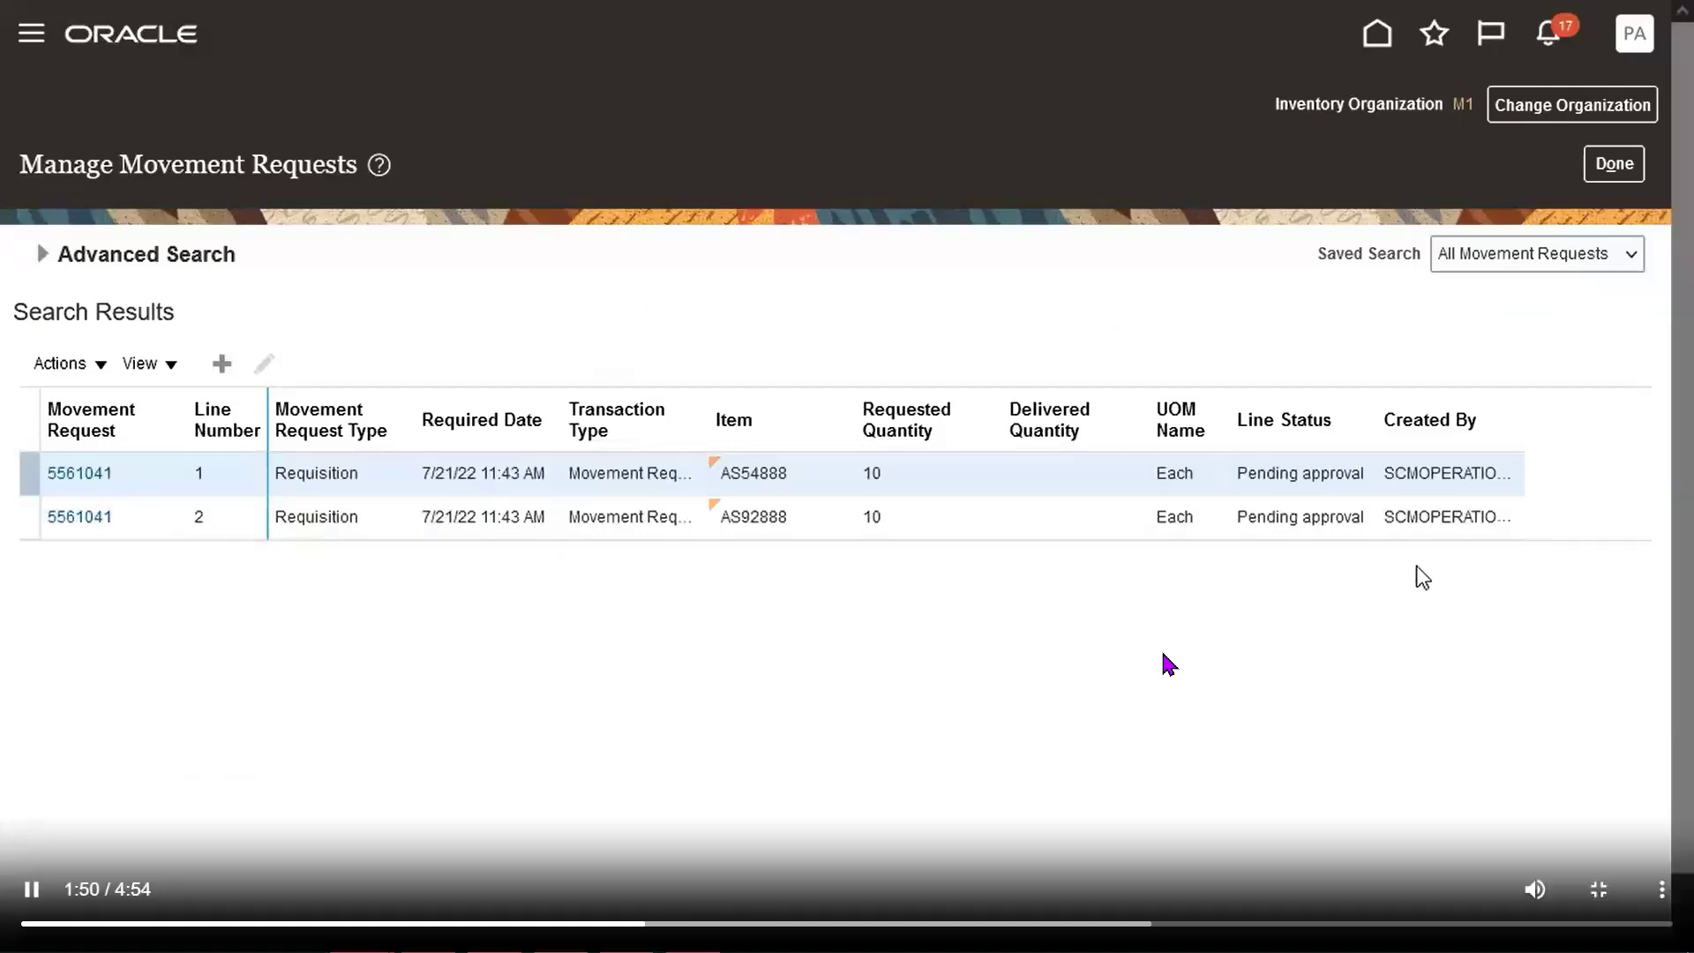
pyautogui.click(1613, 165)
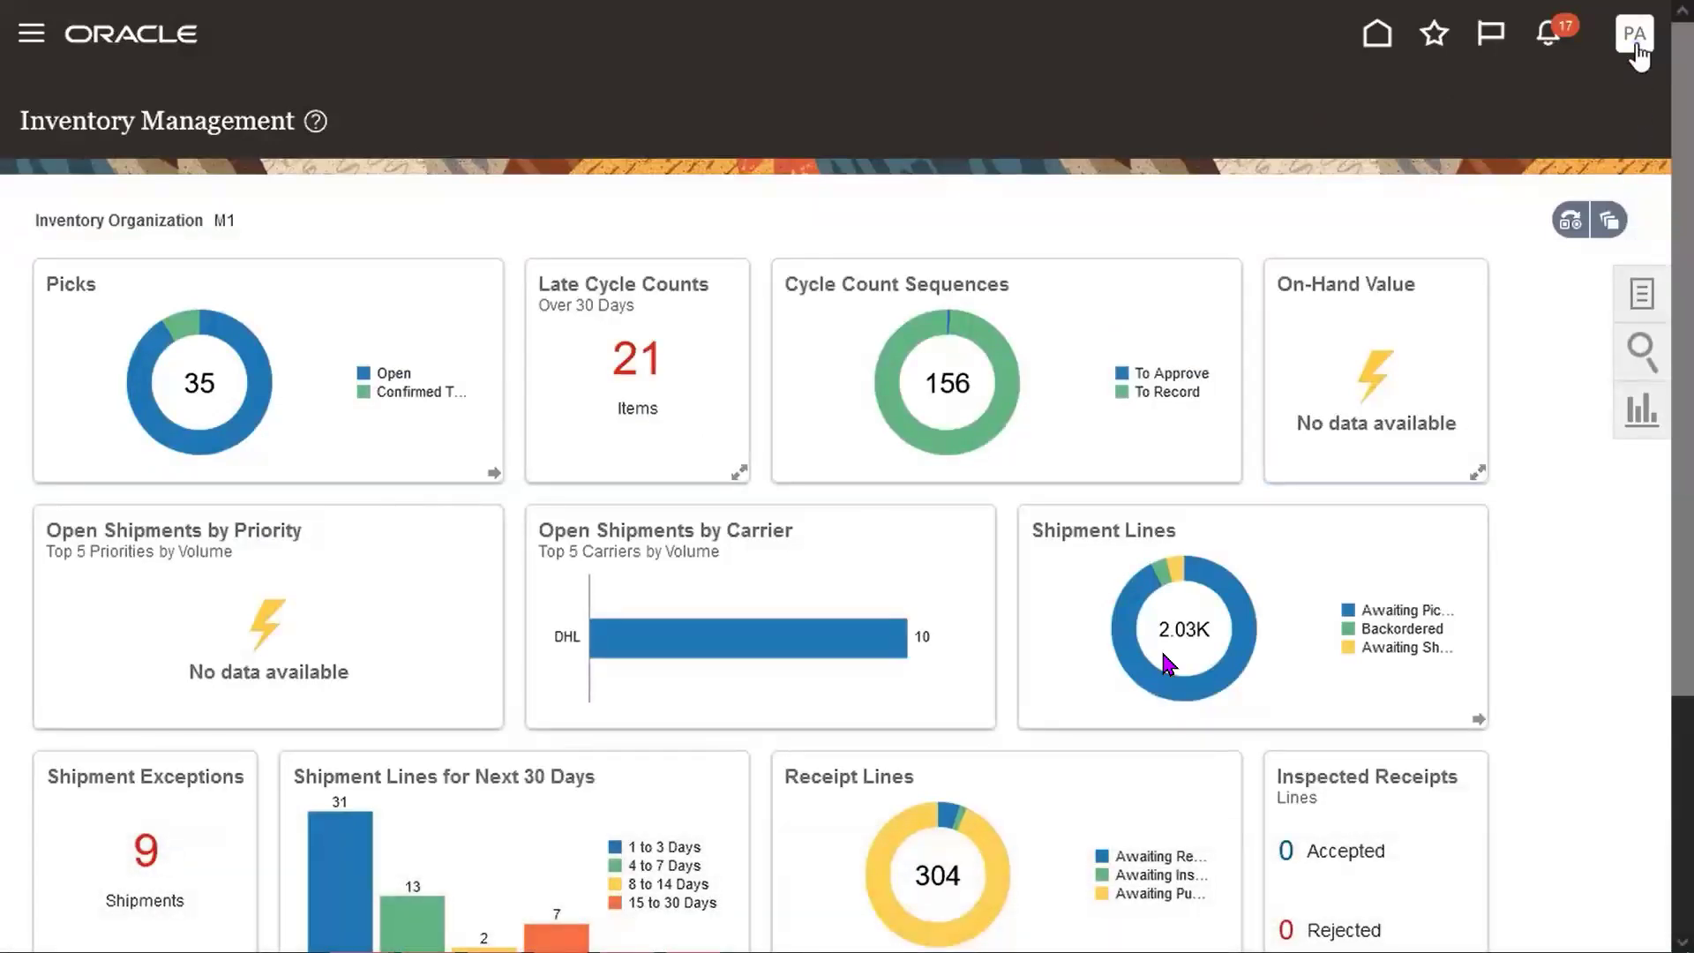
# Sign out of the current user account.
pyautogui.click(1635, 40)
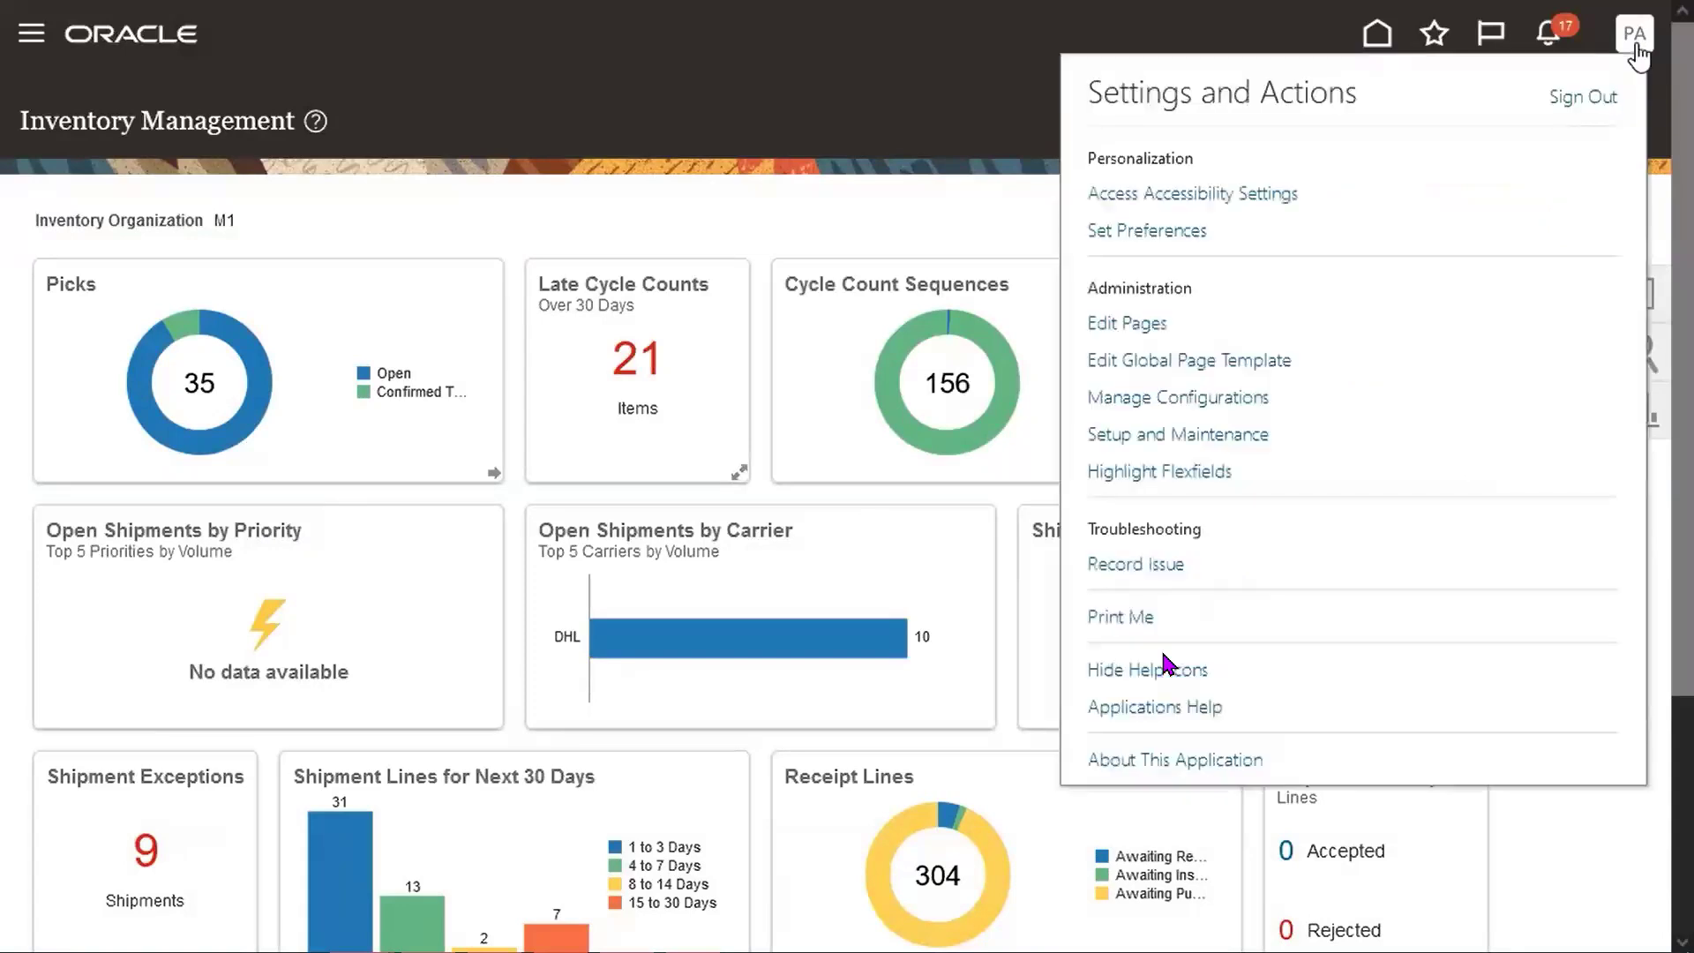
pyautogui.click(1564, 98)
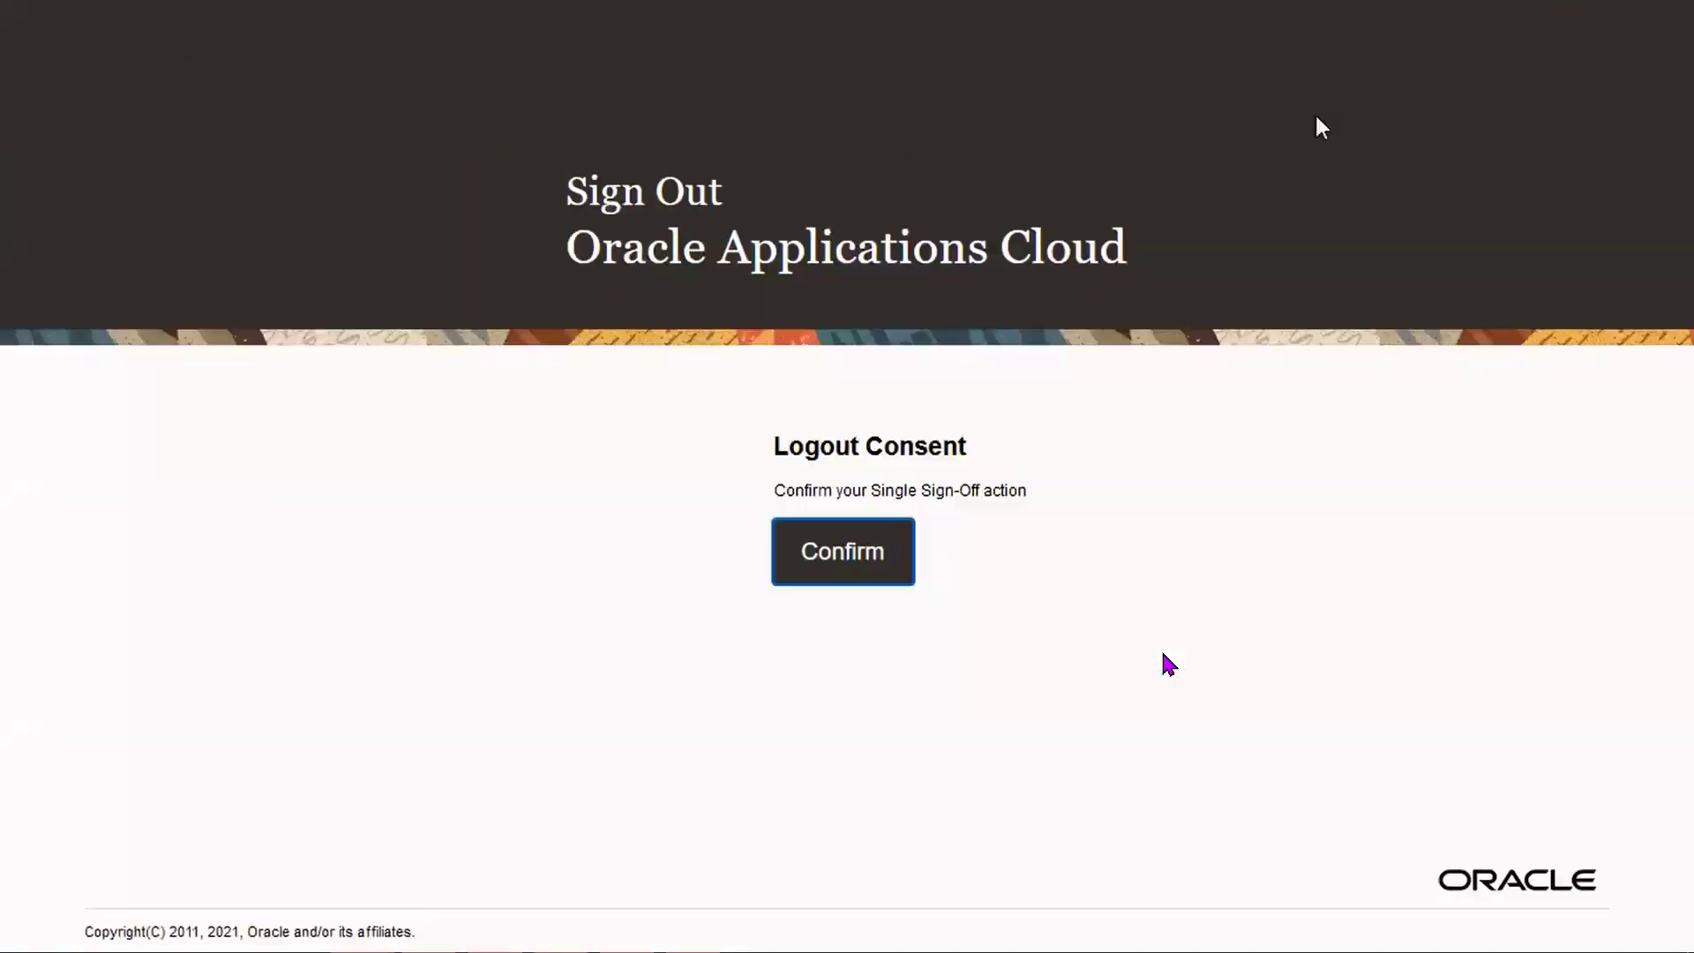
pyautogui.click(884, 553)
# Sign in as the M1 warehouse manager user with its password.
pyautogui.write('whse_mgr_m1')
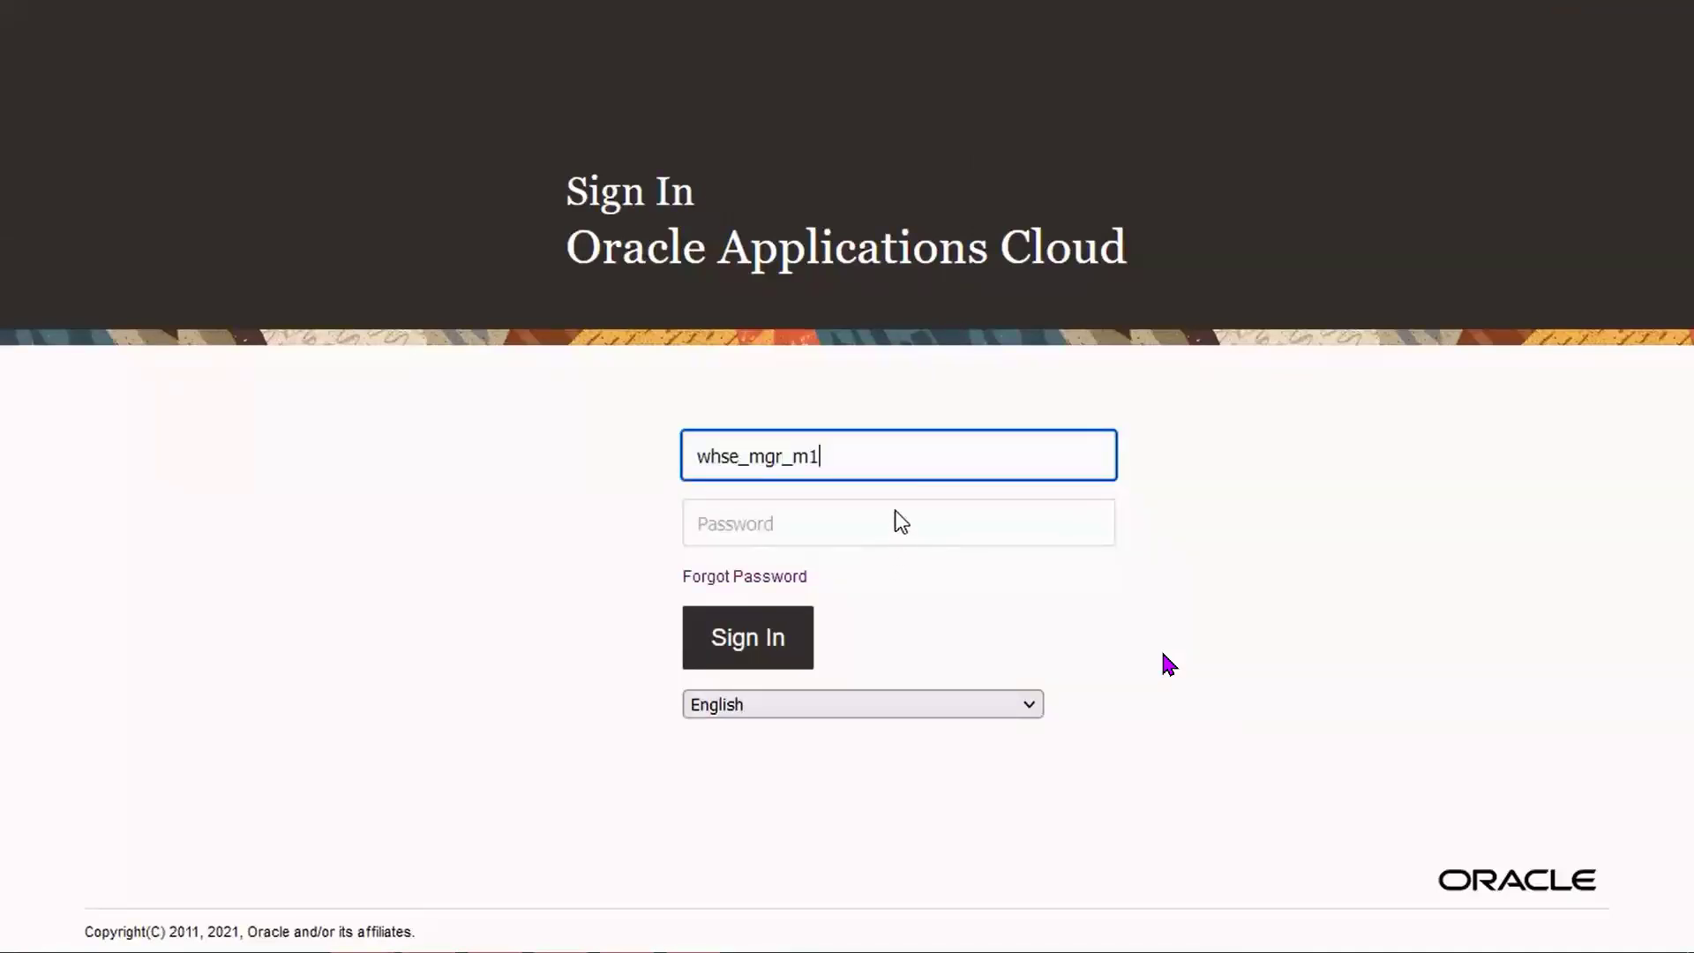
pyautogui.press('Tab')
pyautogui.write('********')
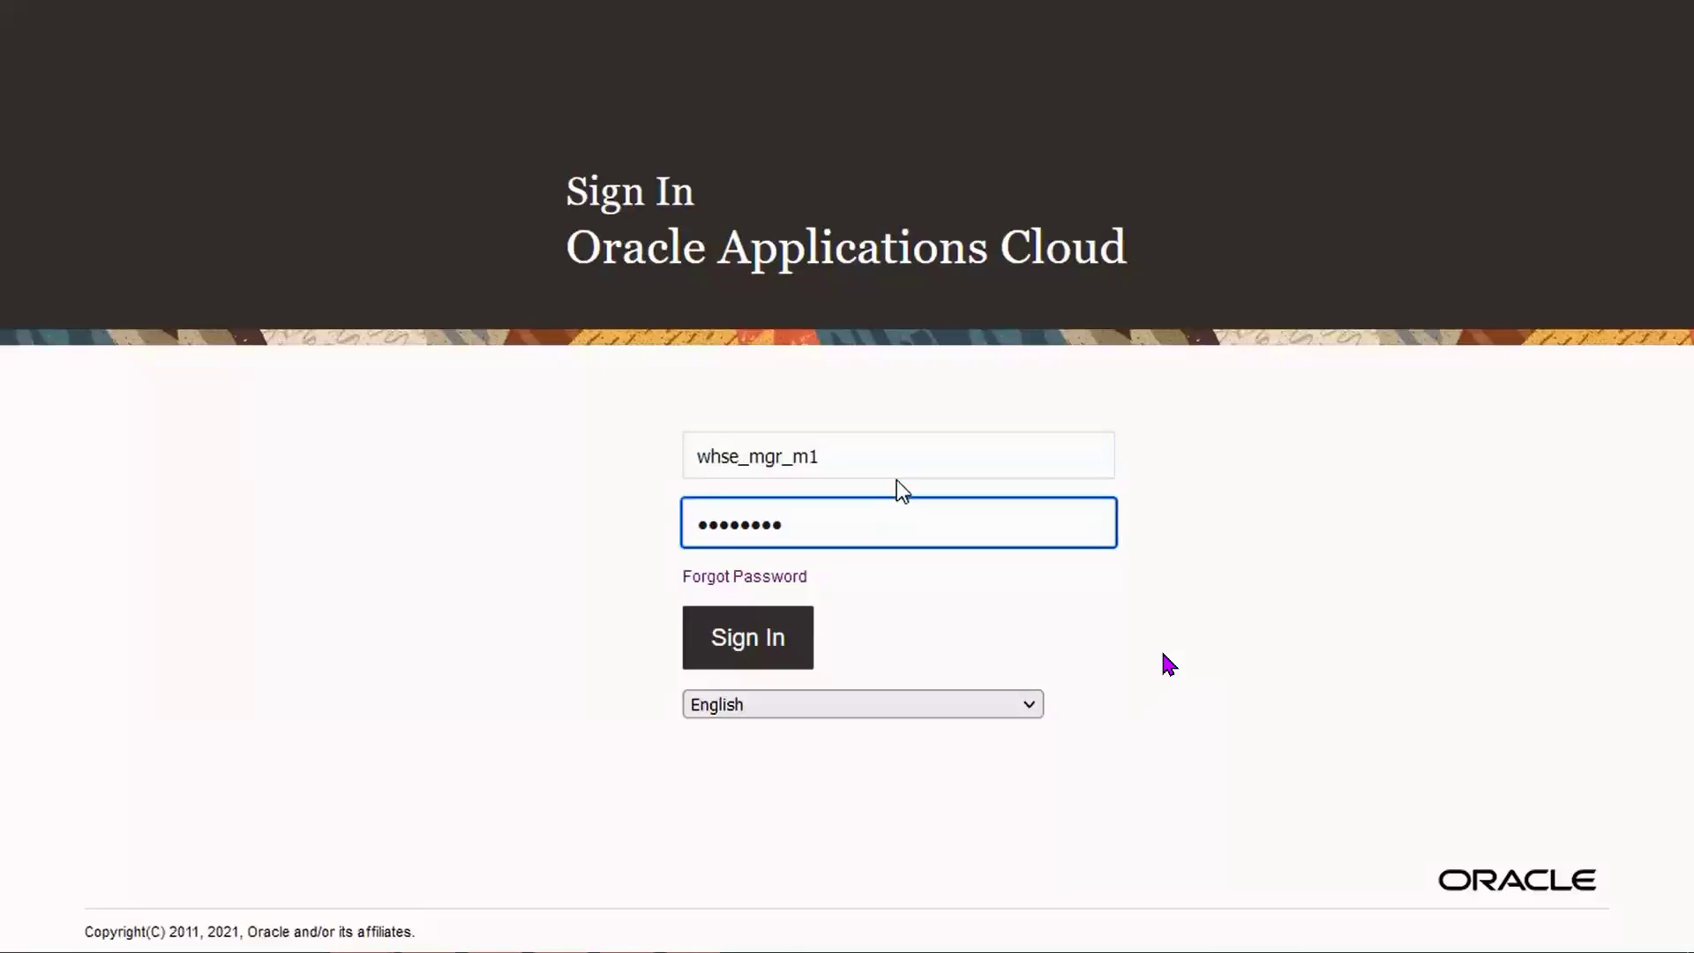
pyautogui.press('Tab')
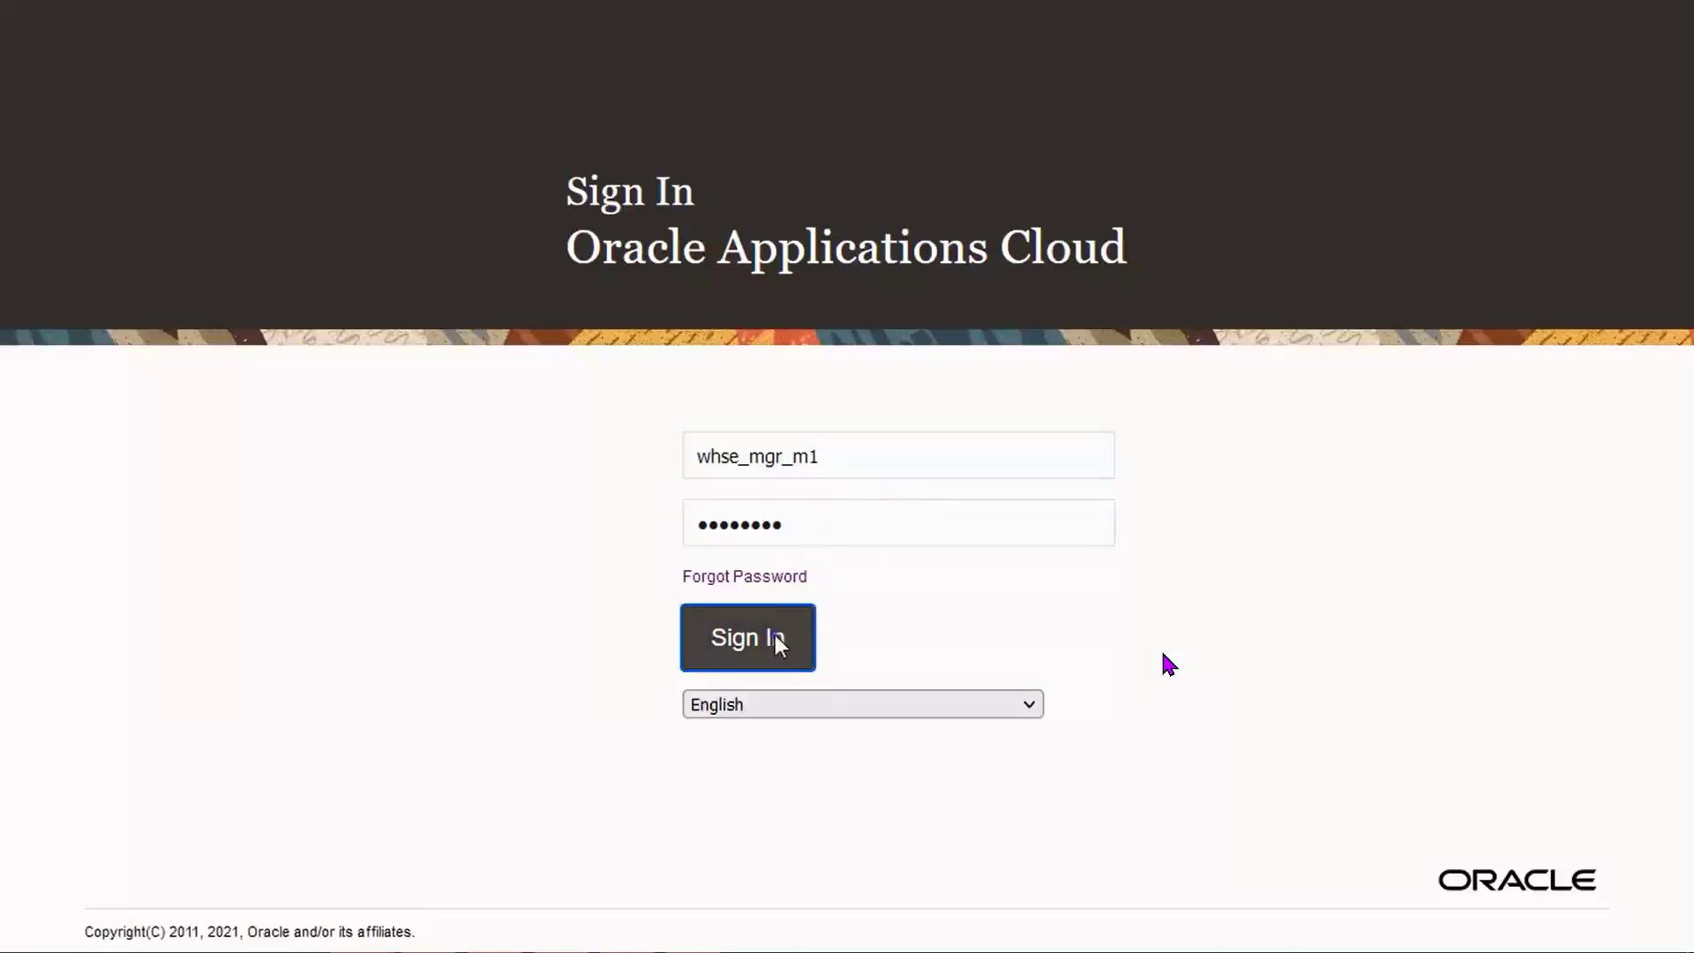
pyautogui.click(779, 643)
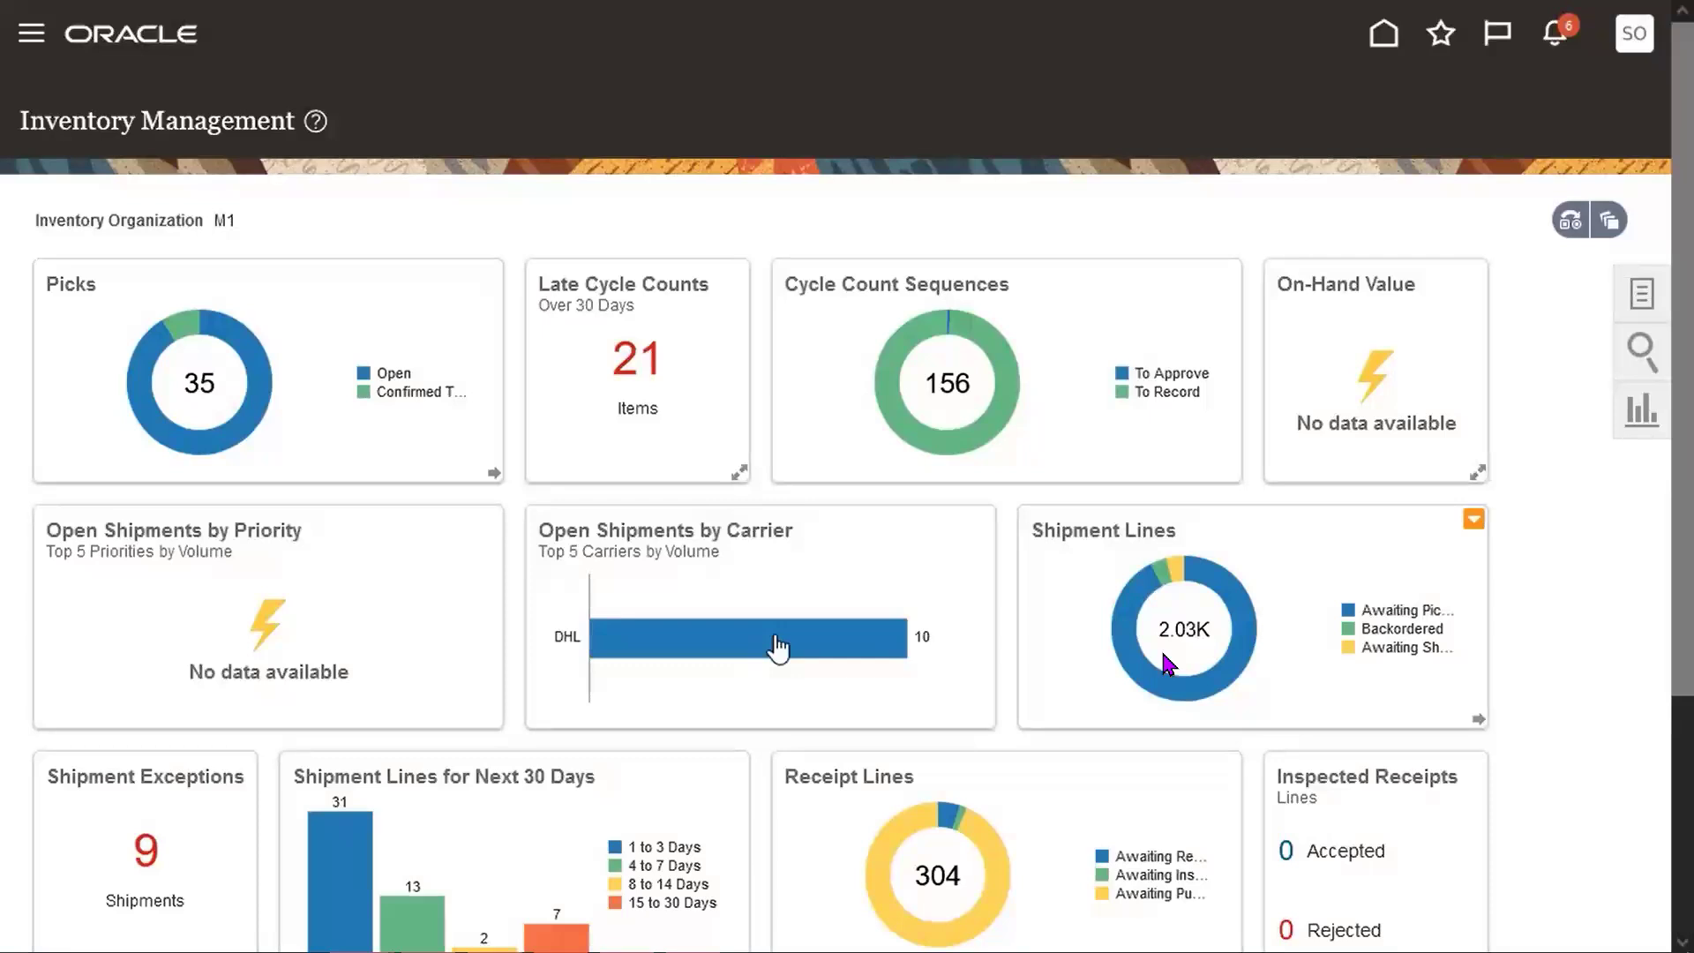
# Approve movement request 5561041 from its notification, adding an approval comment.
pyautogui.click(1556, 40)
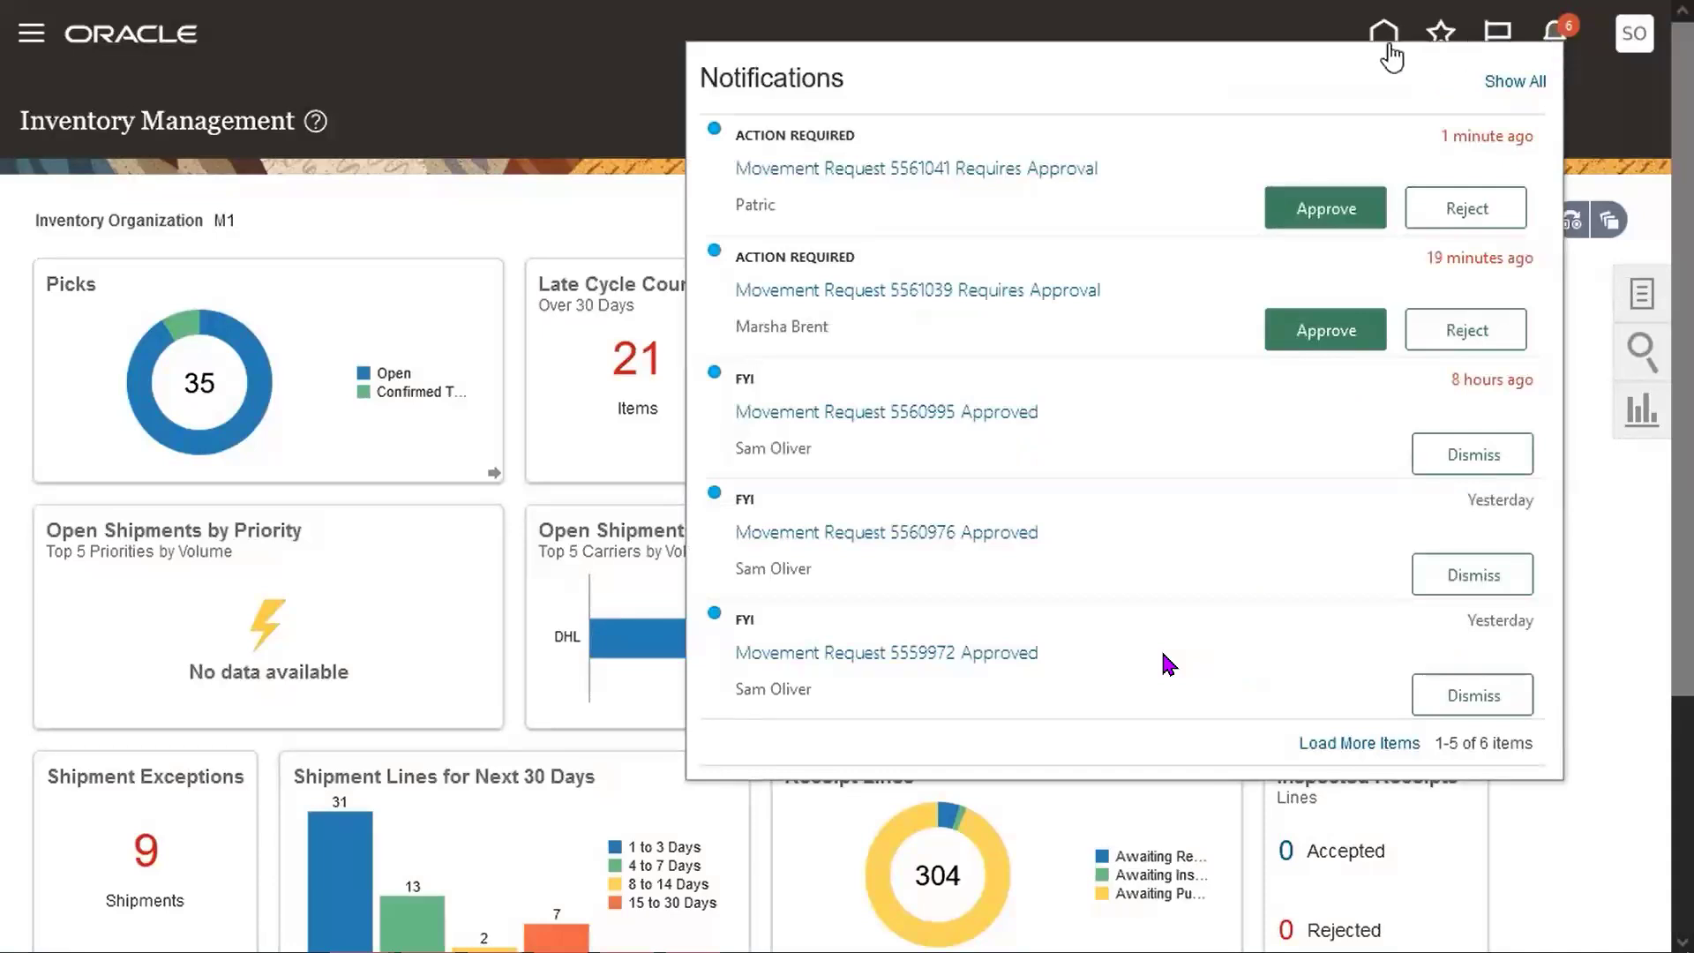
pyautogui.click(1071, 174)
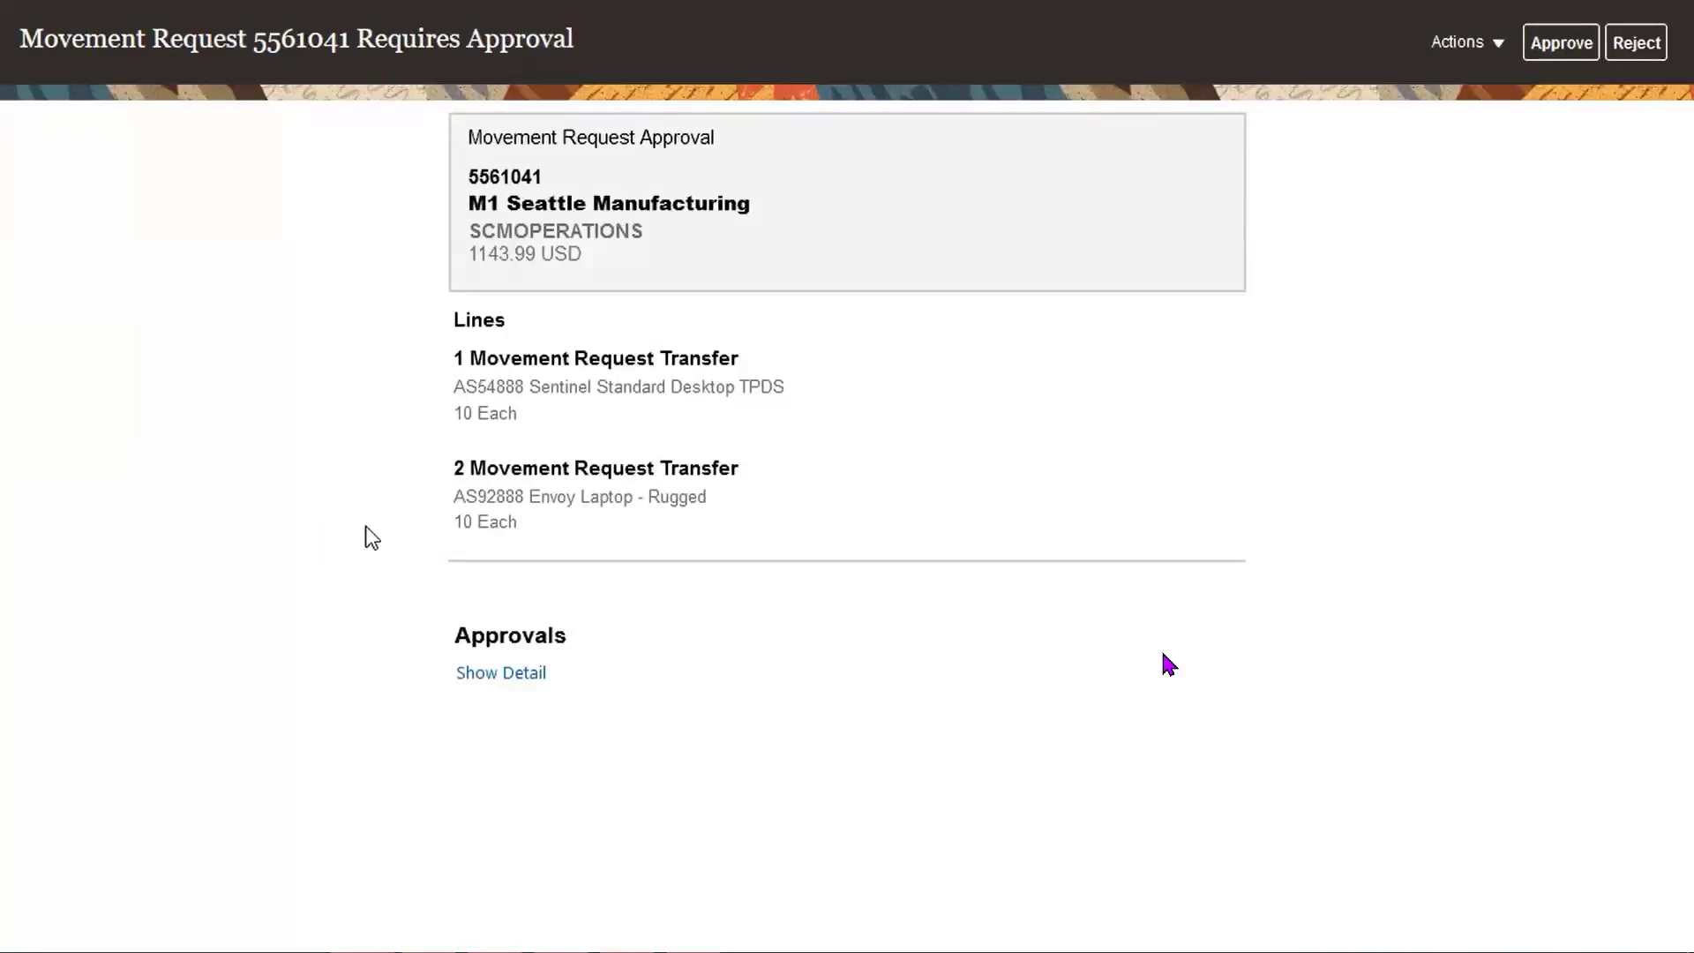
pyautogui.click(1571, 44)
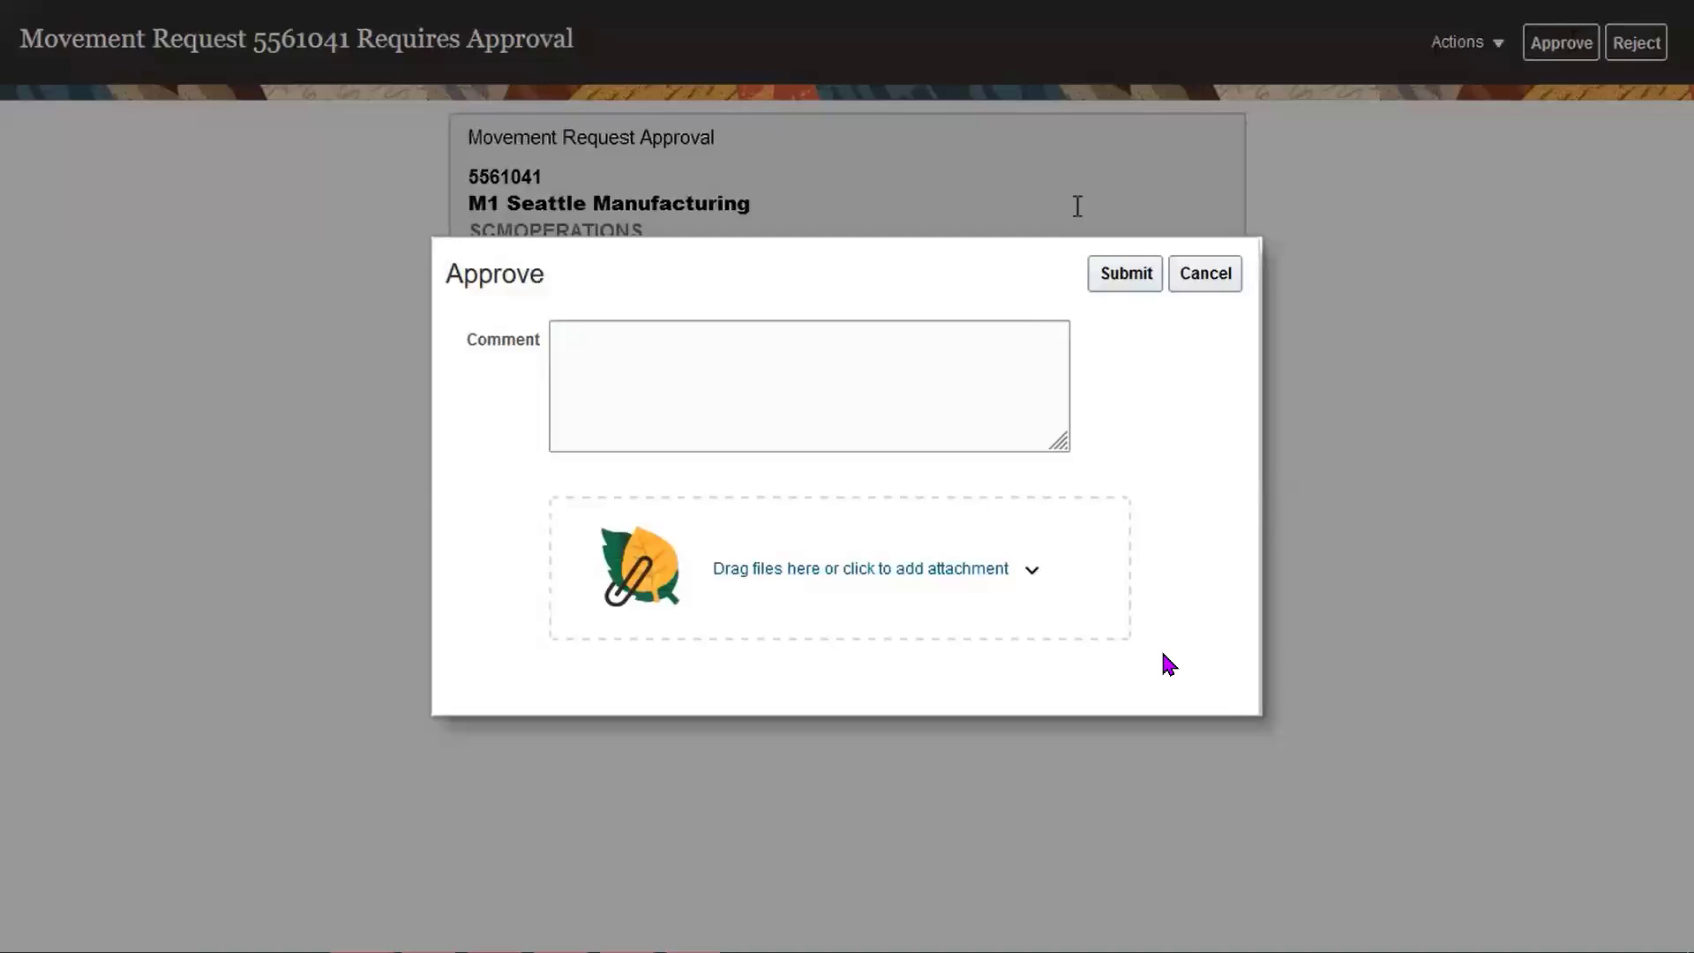
pyautogui.click(1023, 390)
pyautogui.write('Sam Approved')
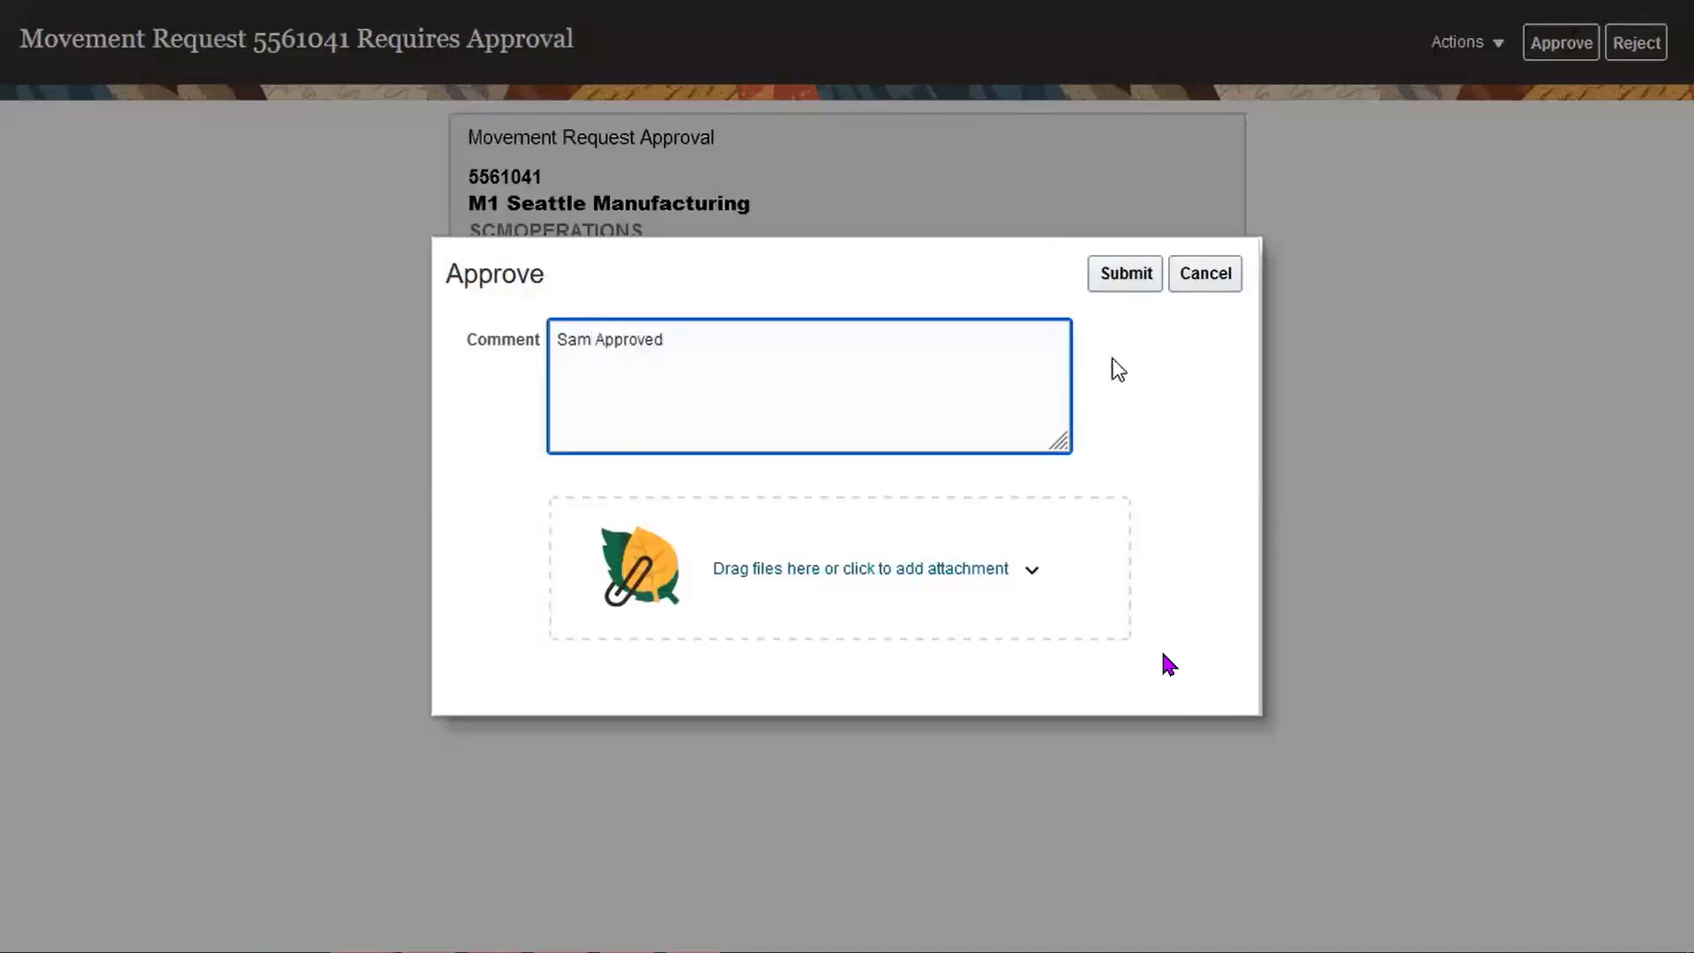
pyautogui.click(1134, 280)
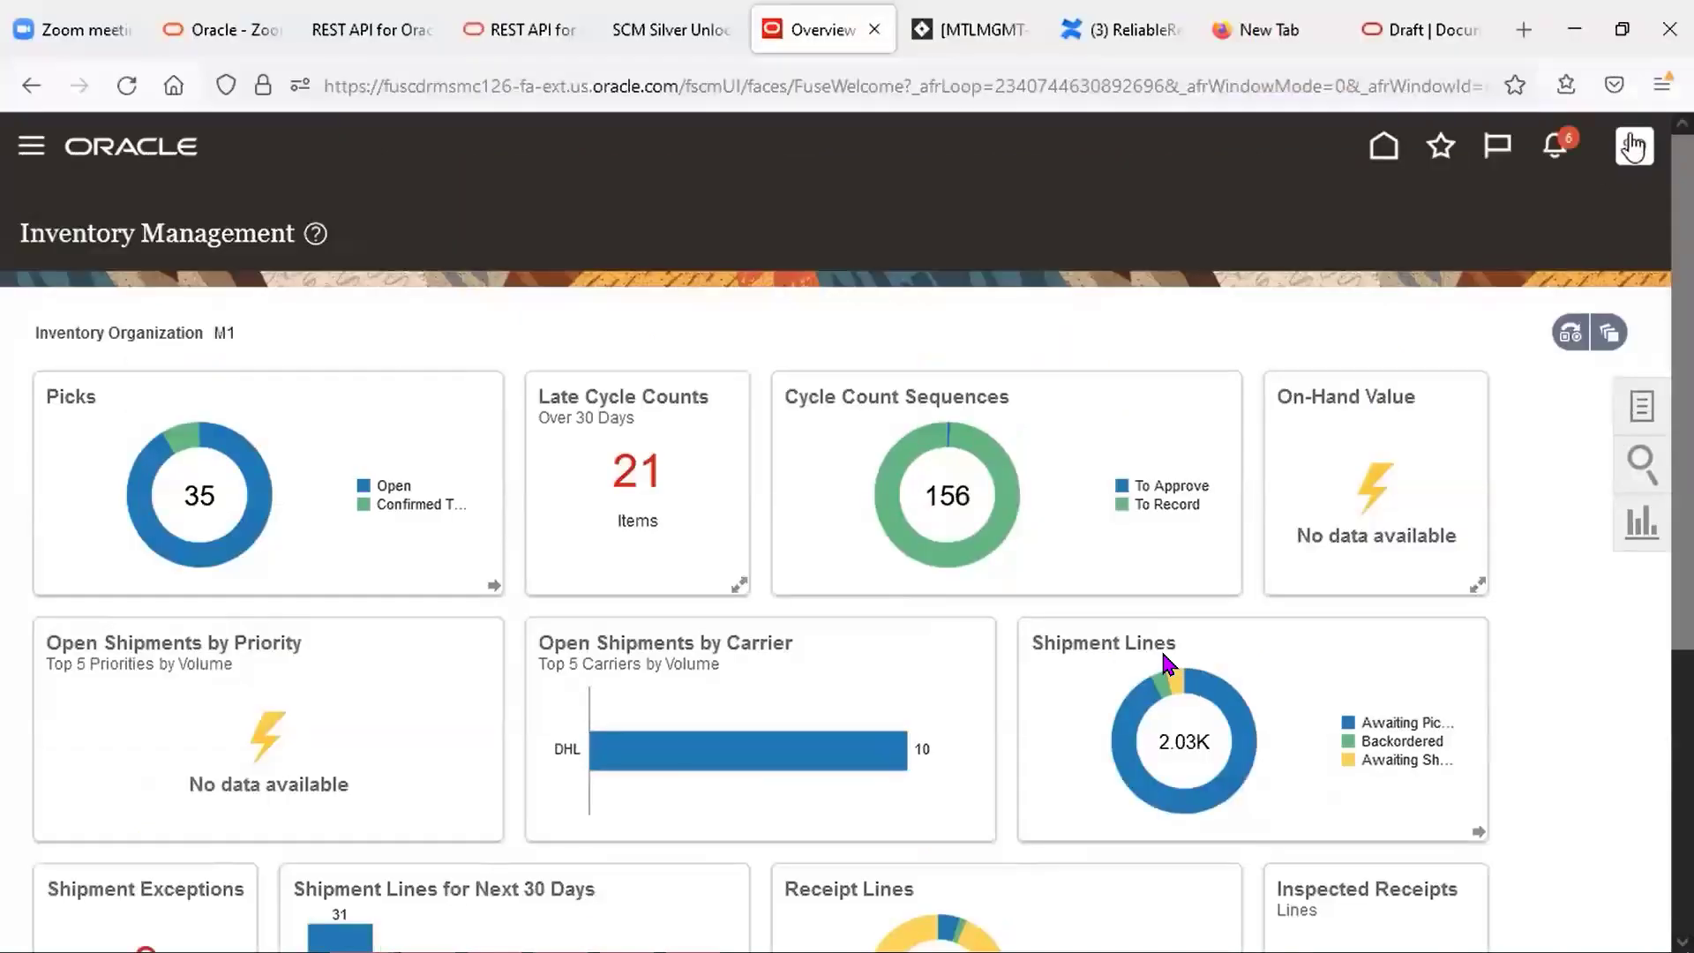
# Sign out of the M1 warehouse manager account.
pyautogui.click(1635, 44)
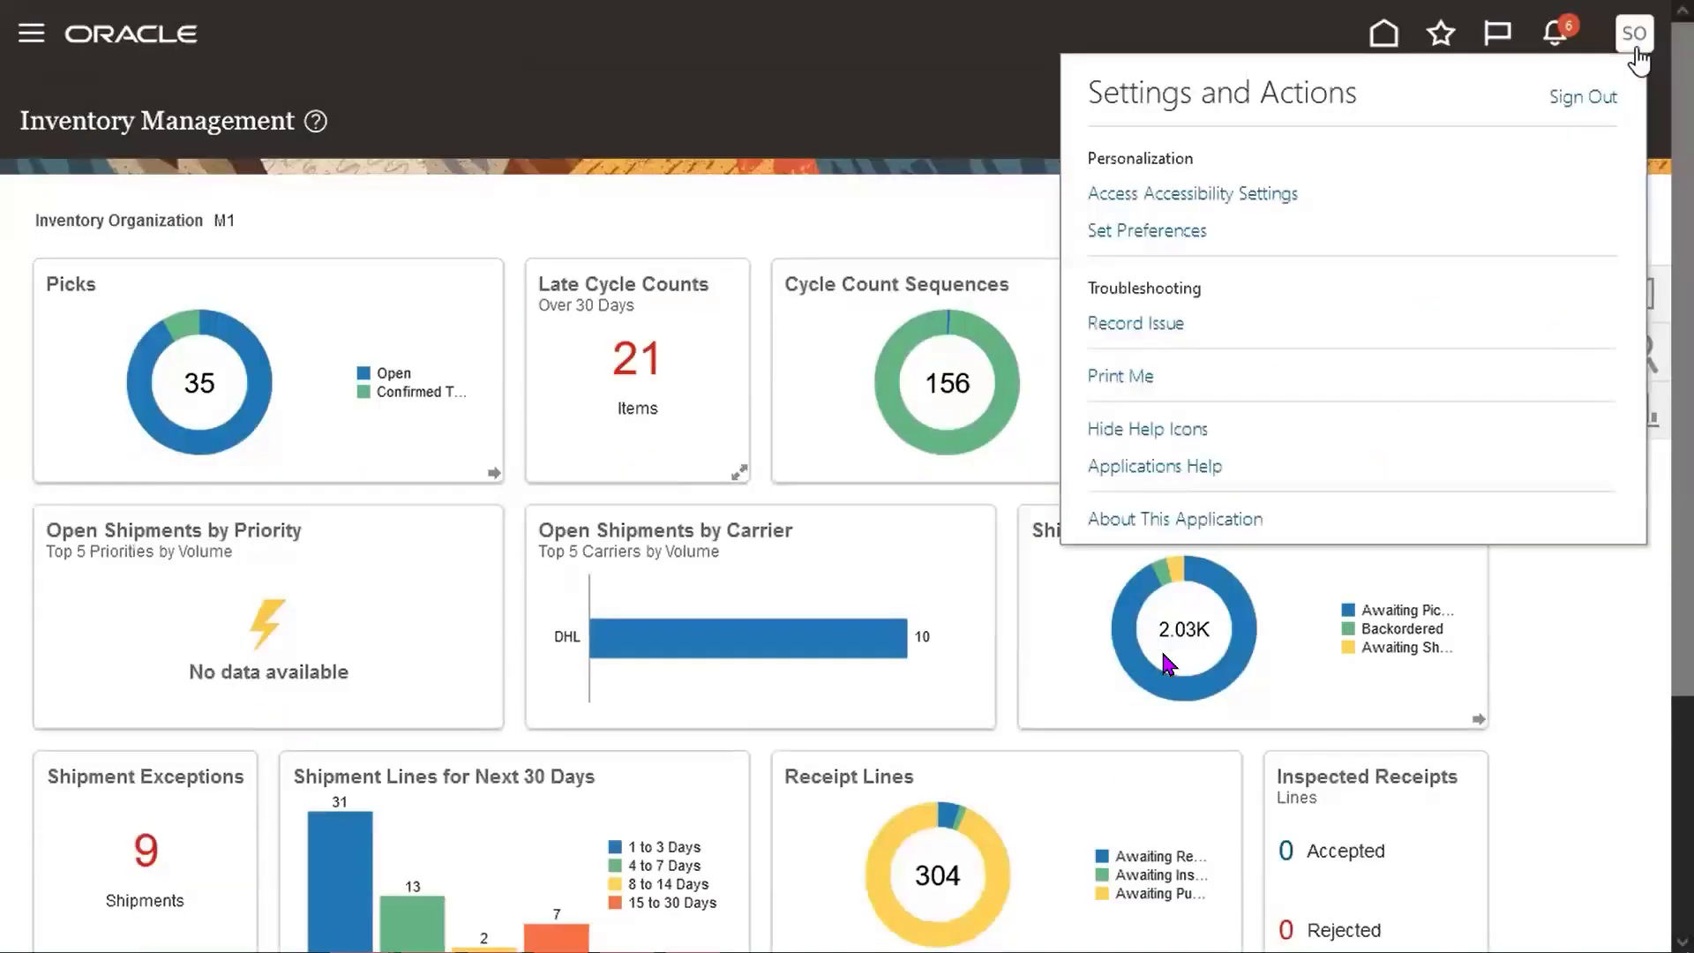
pyautogui.click(1579, 100)
pyautogui.click(865, 554)
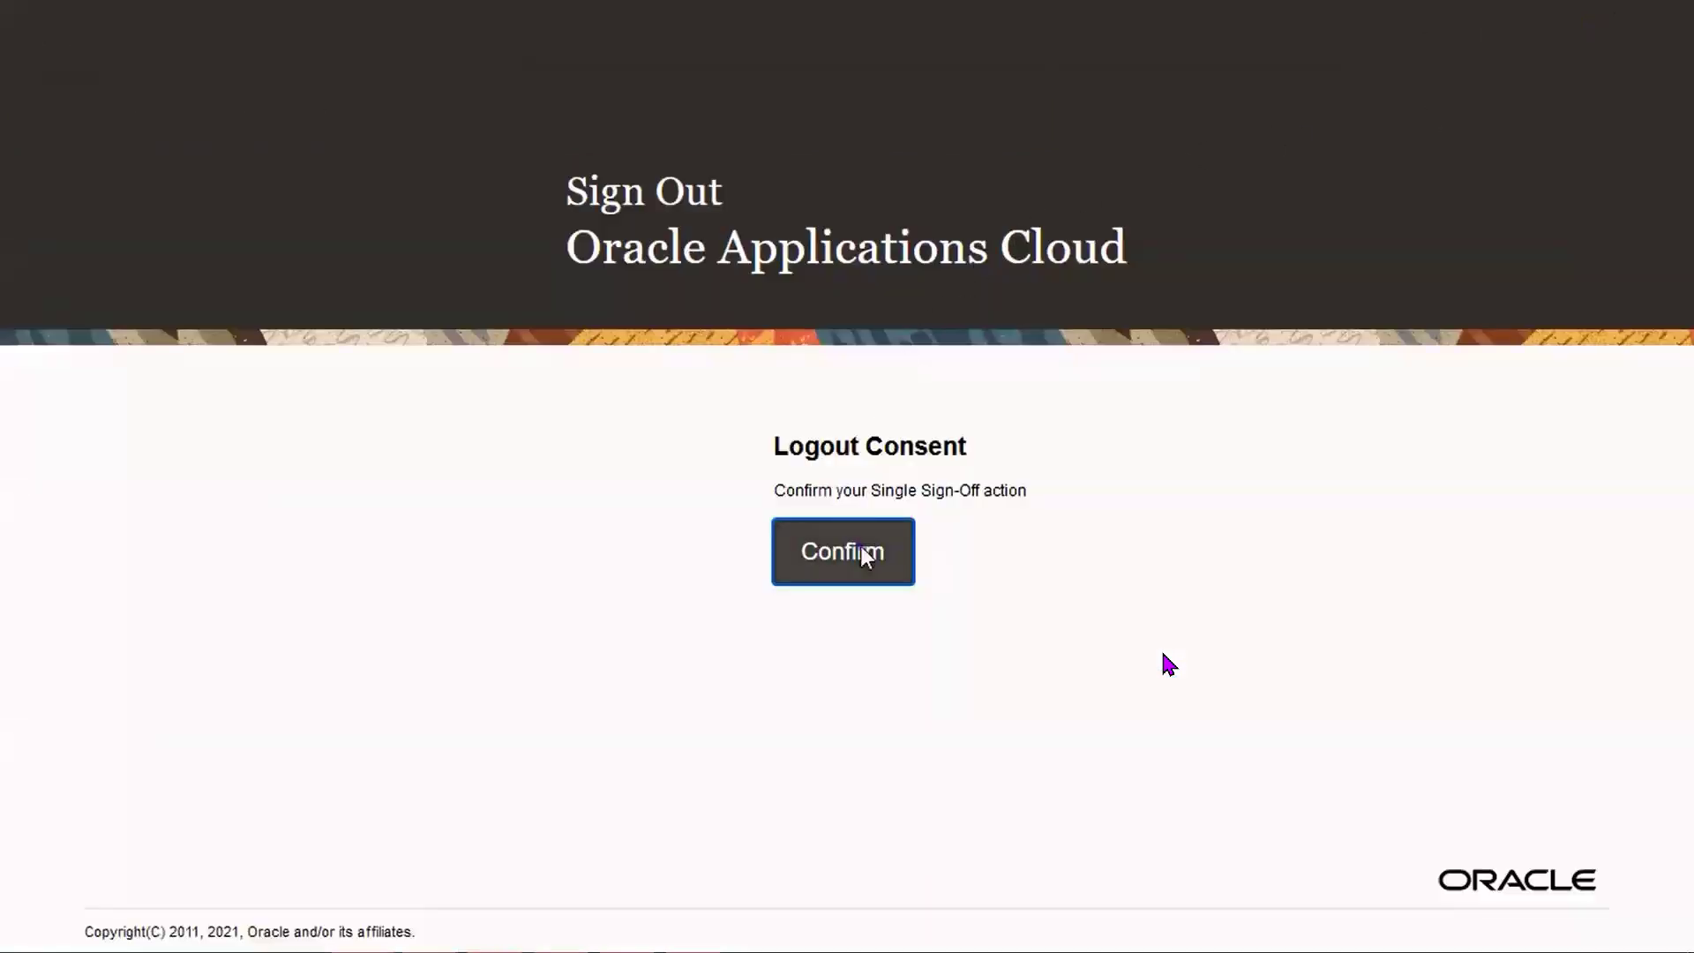
# Sign in as the all-organizations warehouse manager user with its password.
pyautogui.write('whse_mgr_all_inv_orgs')
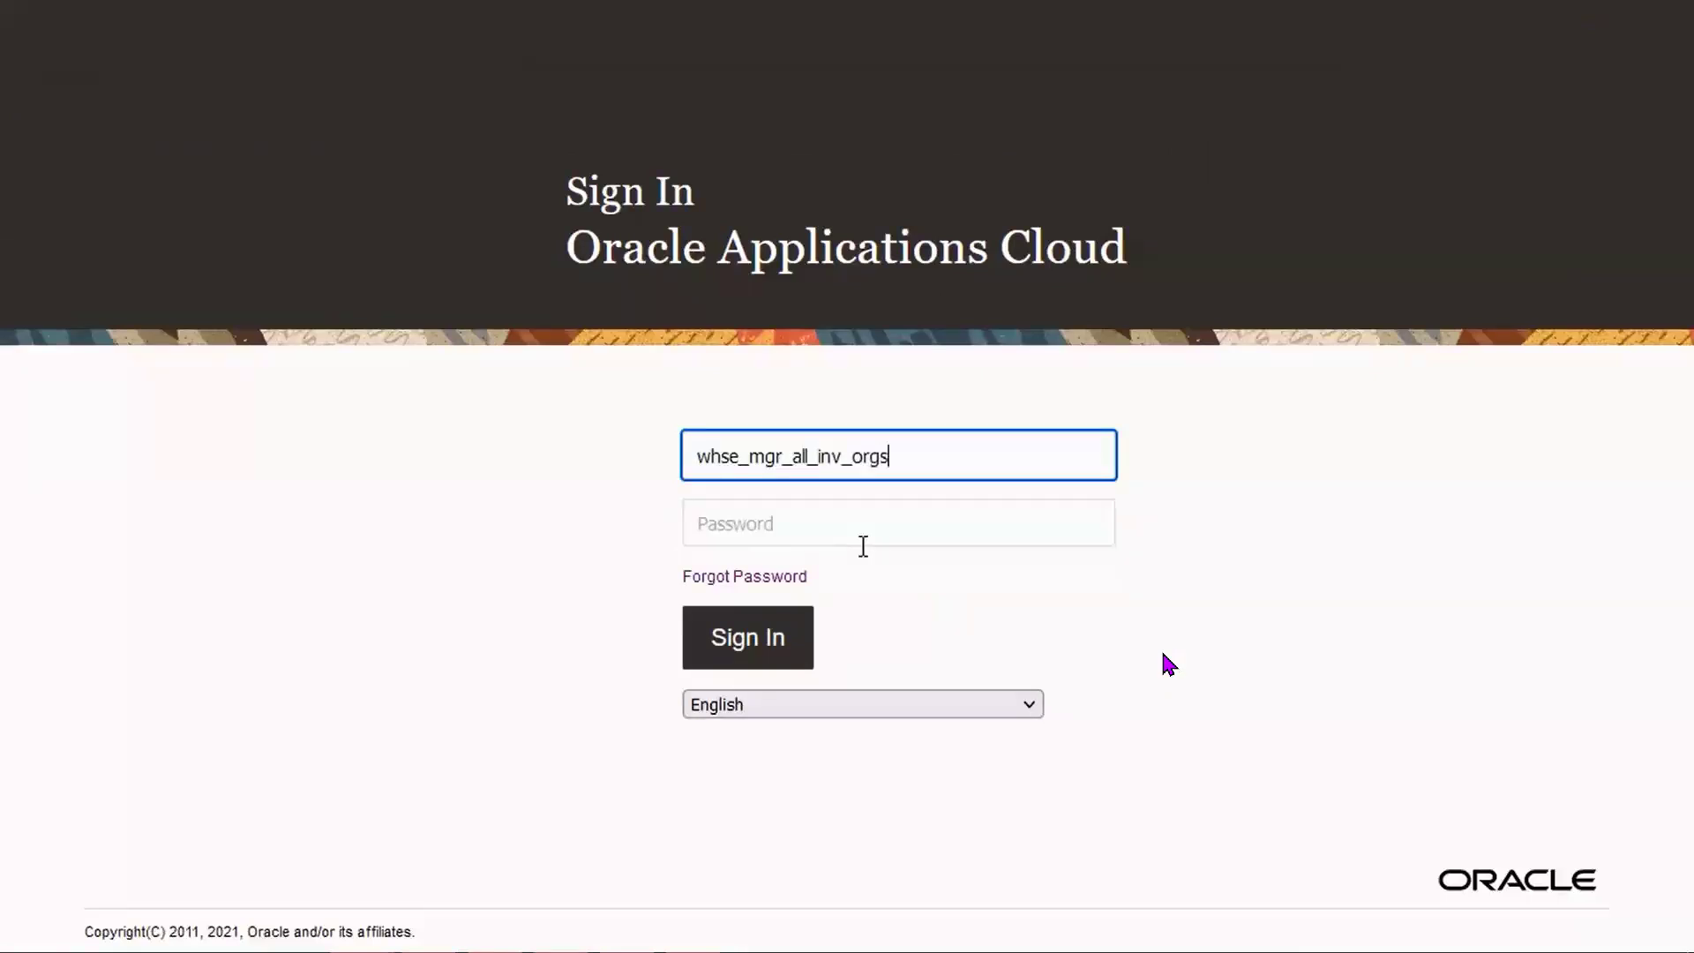
pyautogui.press('Tab')
pyautogui.write('••••••••')
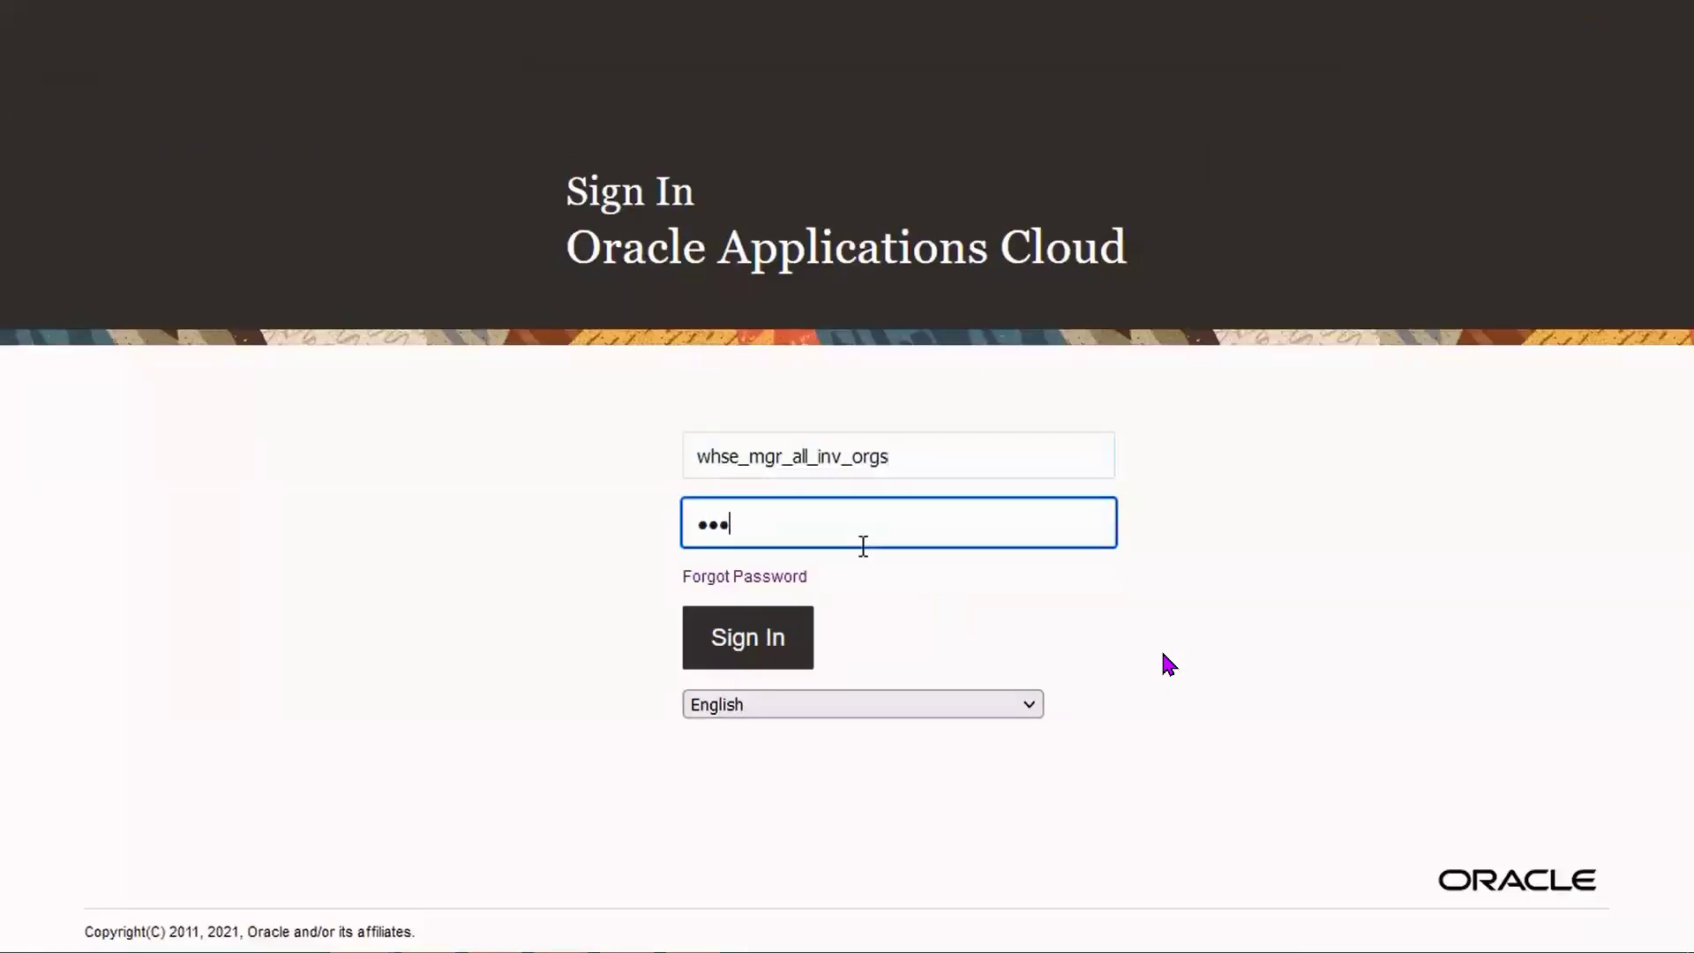
pyautogui.press('Tab')
pyautogui.click(772, 637)
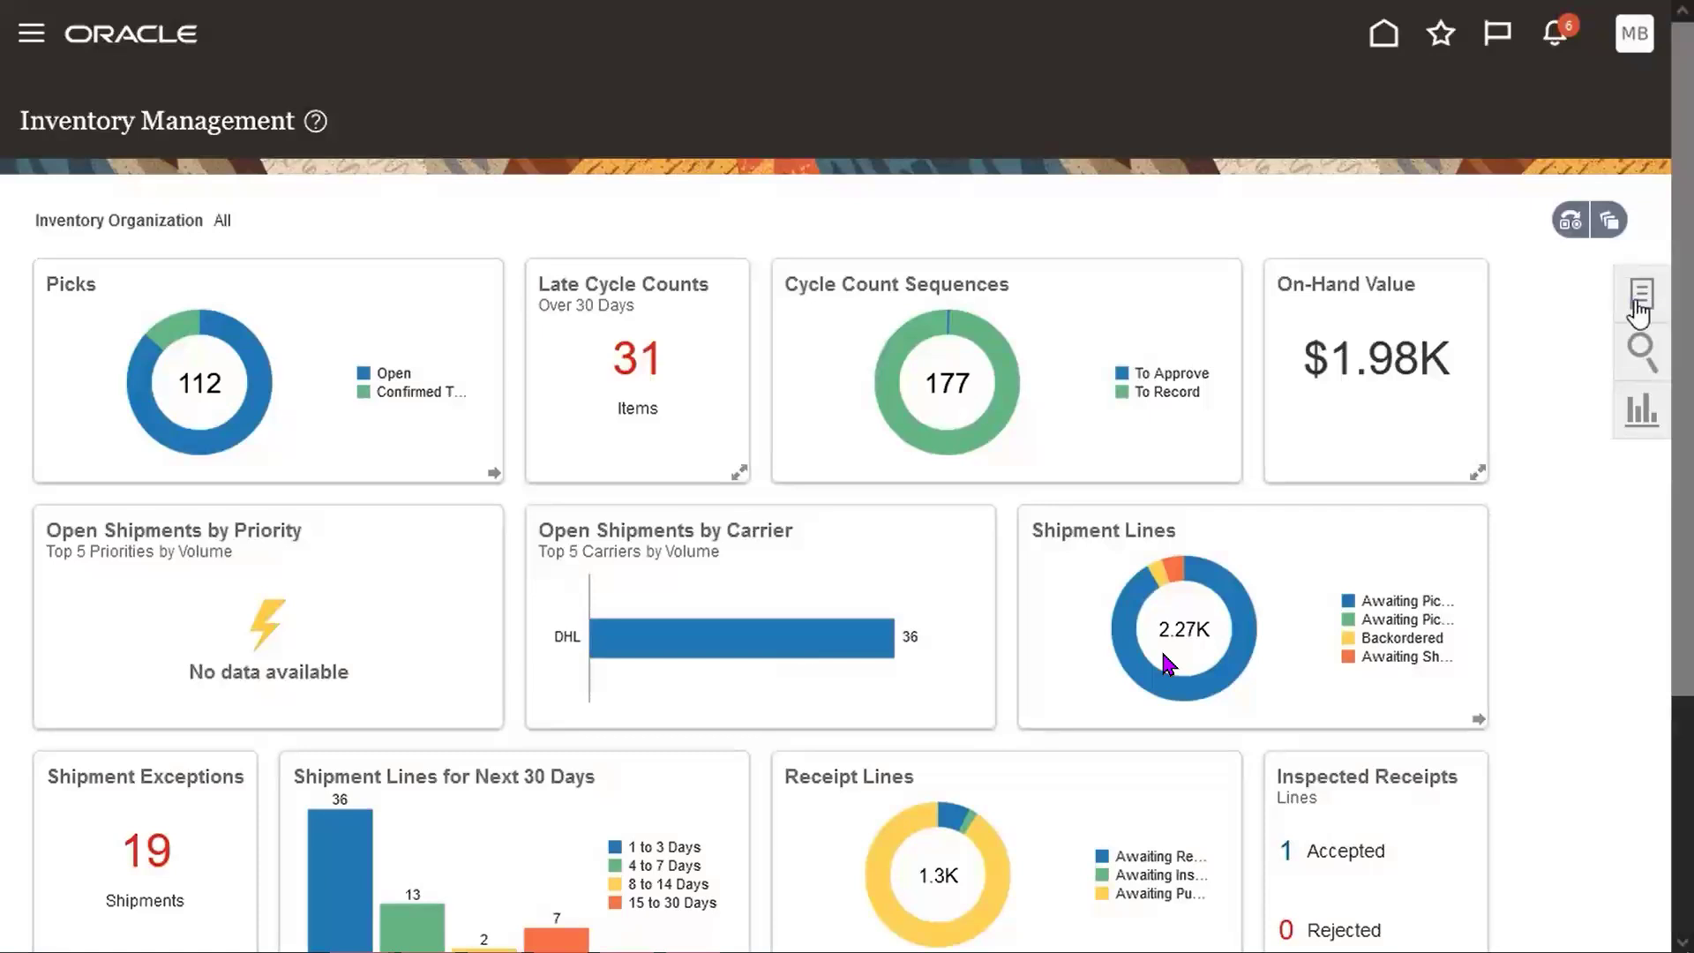
# Open Manage Movement Requests from the Tasks panel and confirm organization M1.
pyautogui.click(1640, 309)
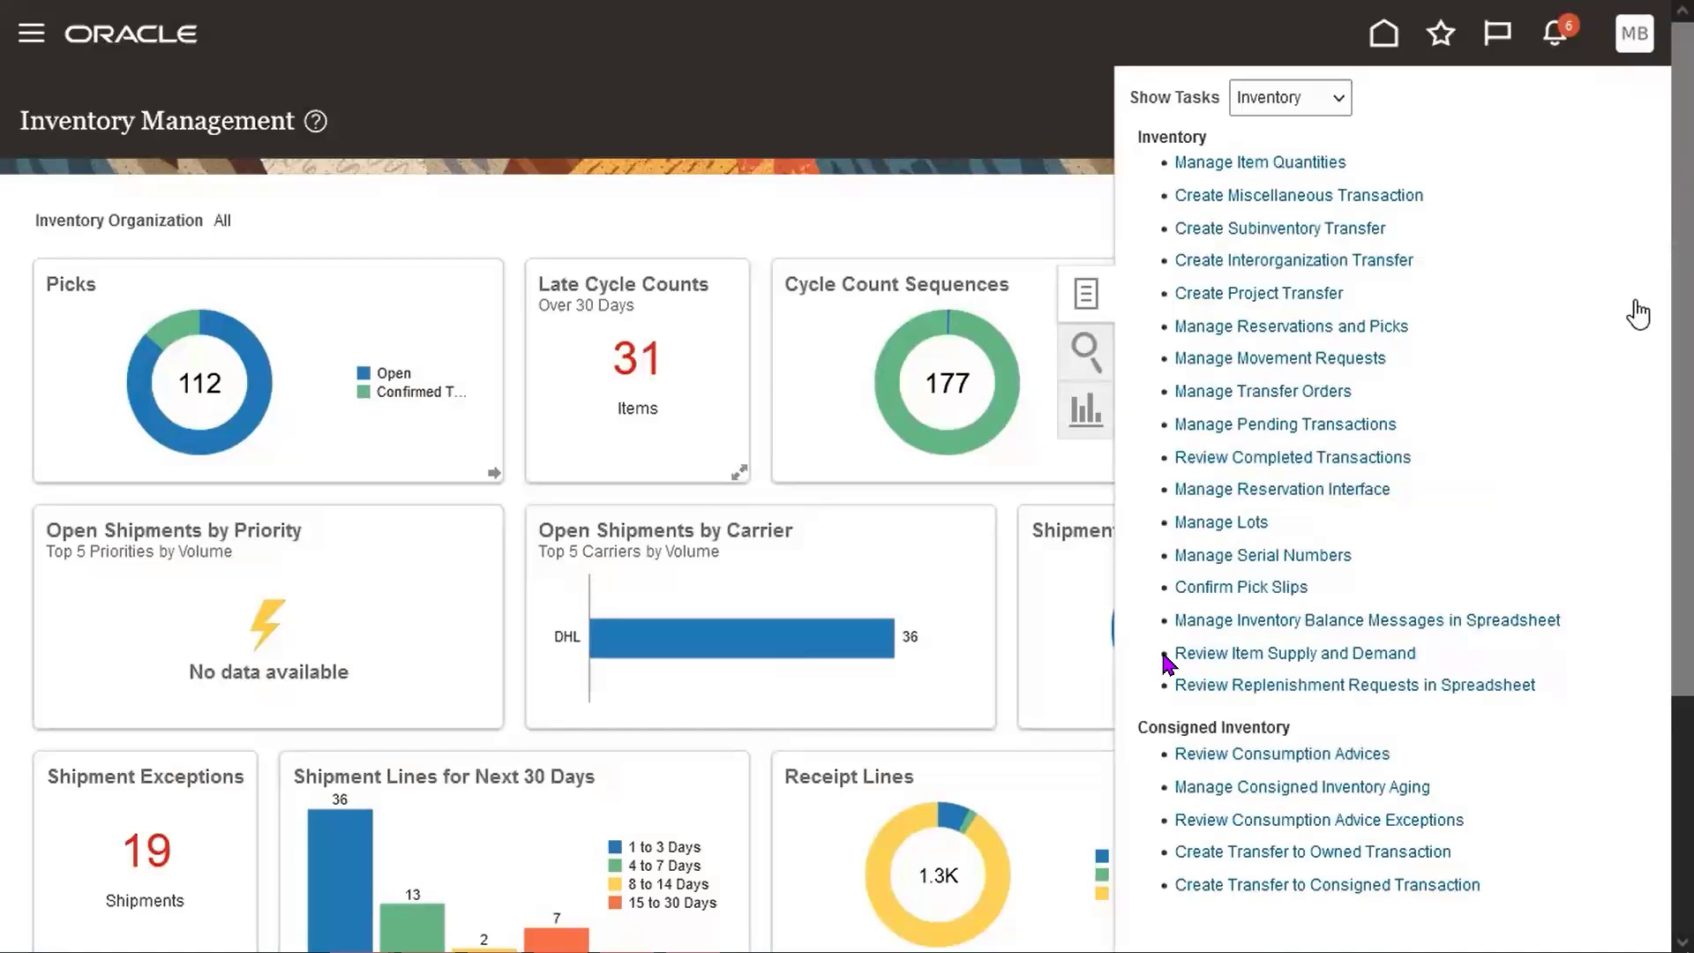
pyautogui.click(1369, 359)
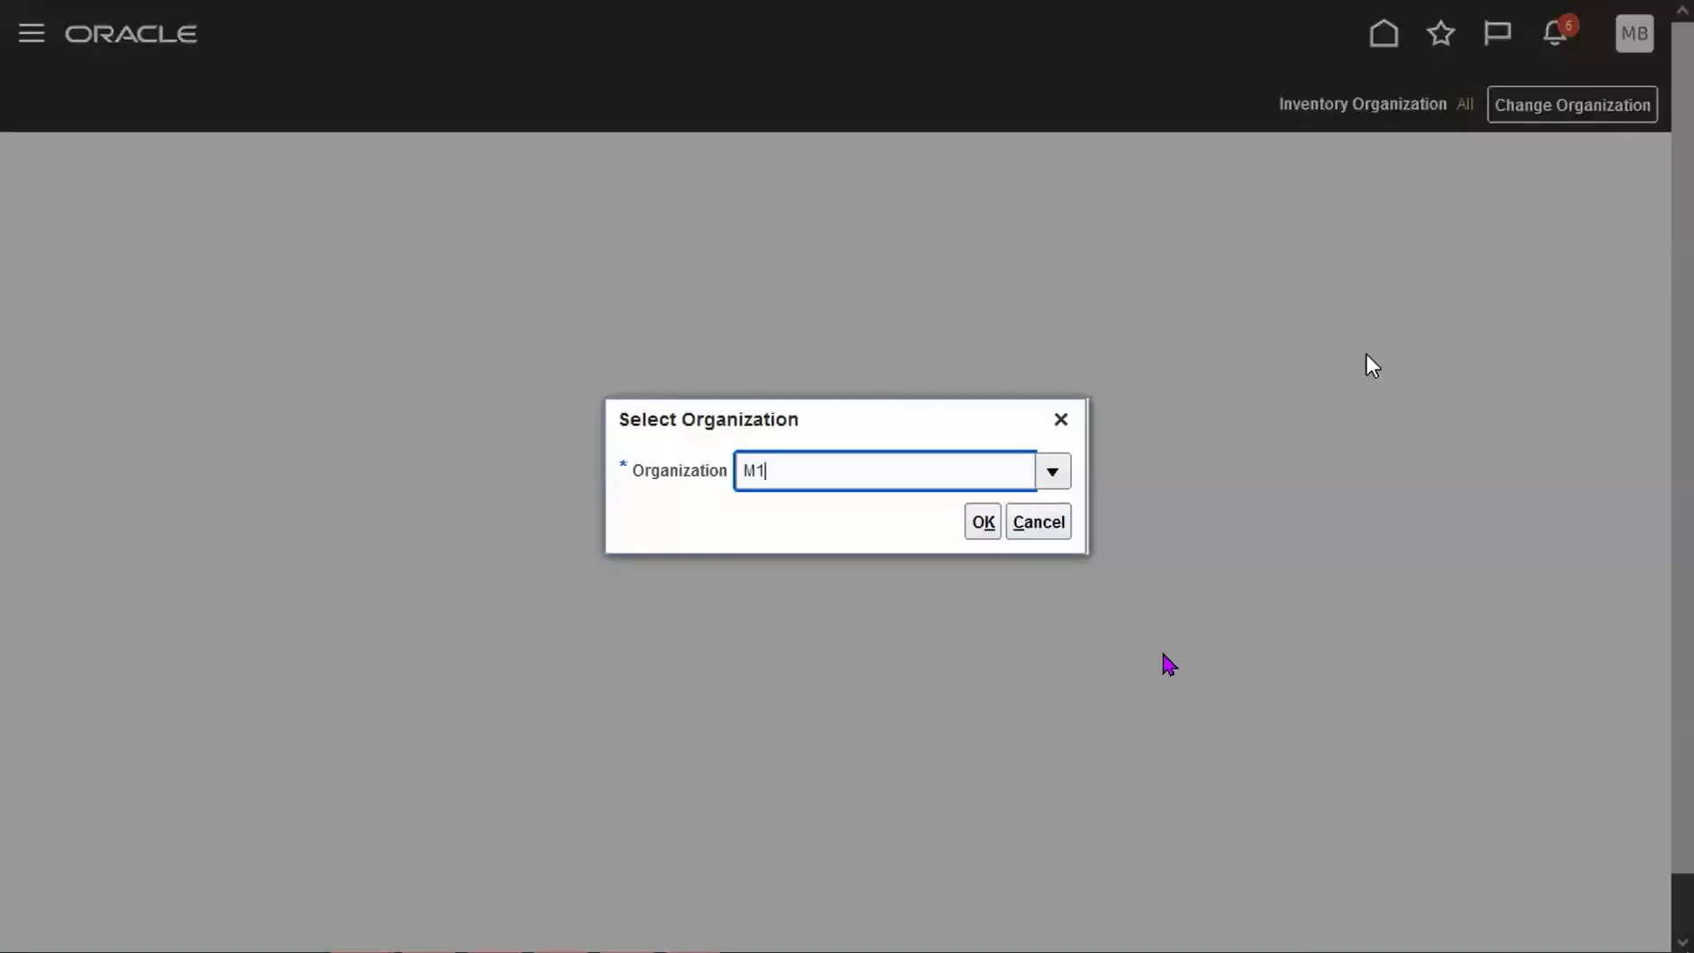
pyautogui.press('Tab')
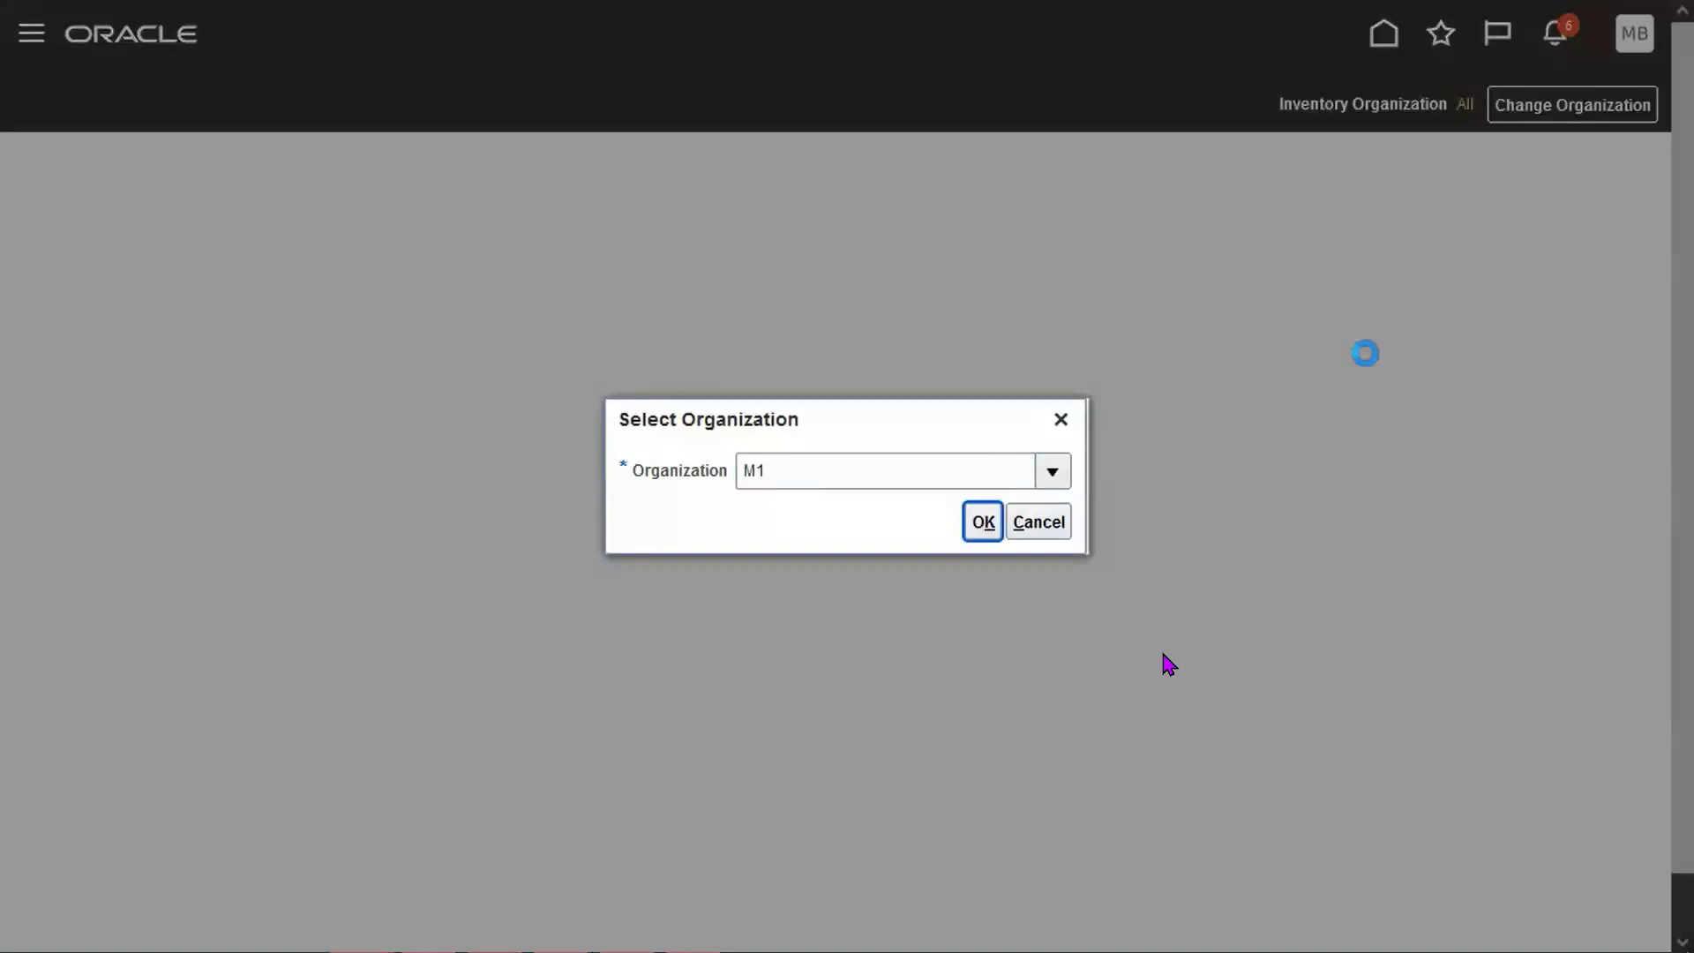
pyautogui.press('Return')
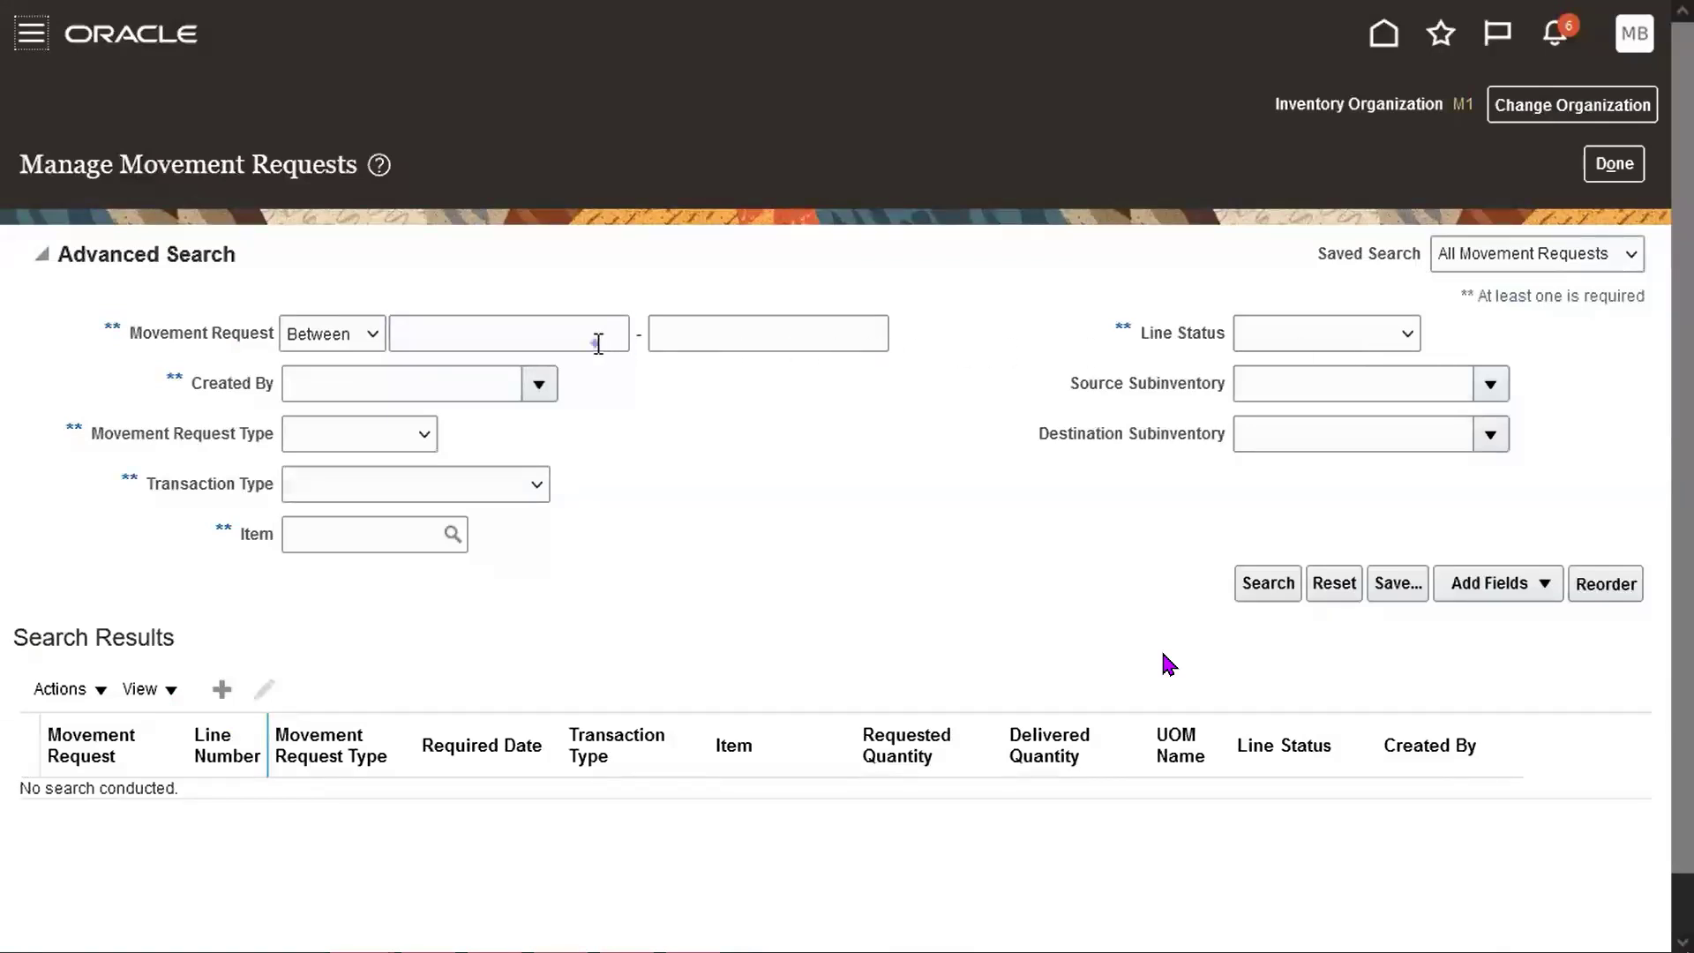
# Search for request 5561041 and approve it from the Notifications list.
pyautogui.click(599, 343)
pyautogui.write('5561041')
pyautogui.press('Tab')
pyautogui.write('5561041')
pyautogui.press('Tab')
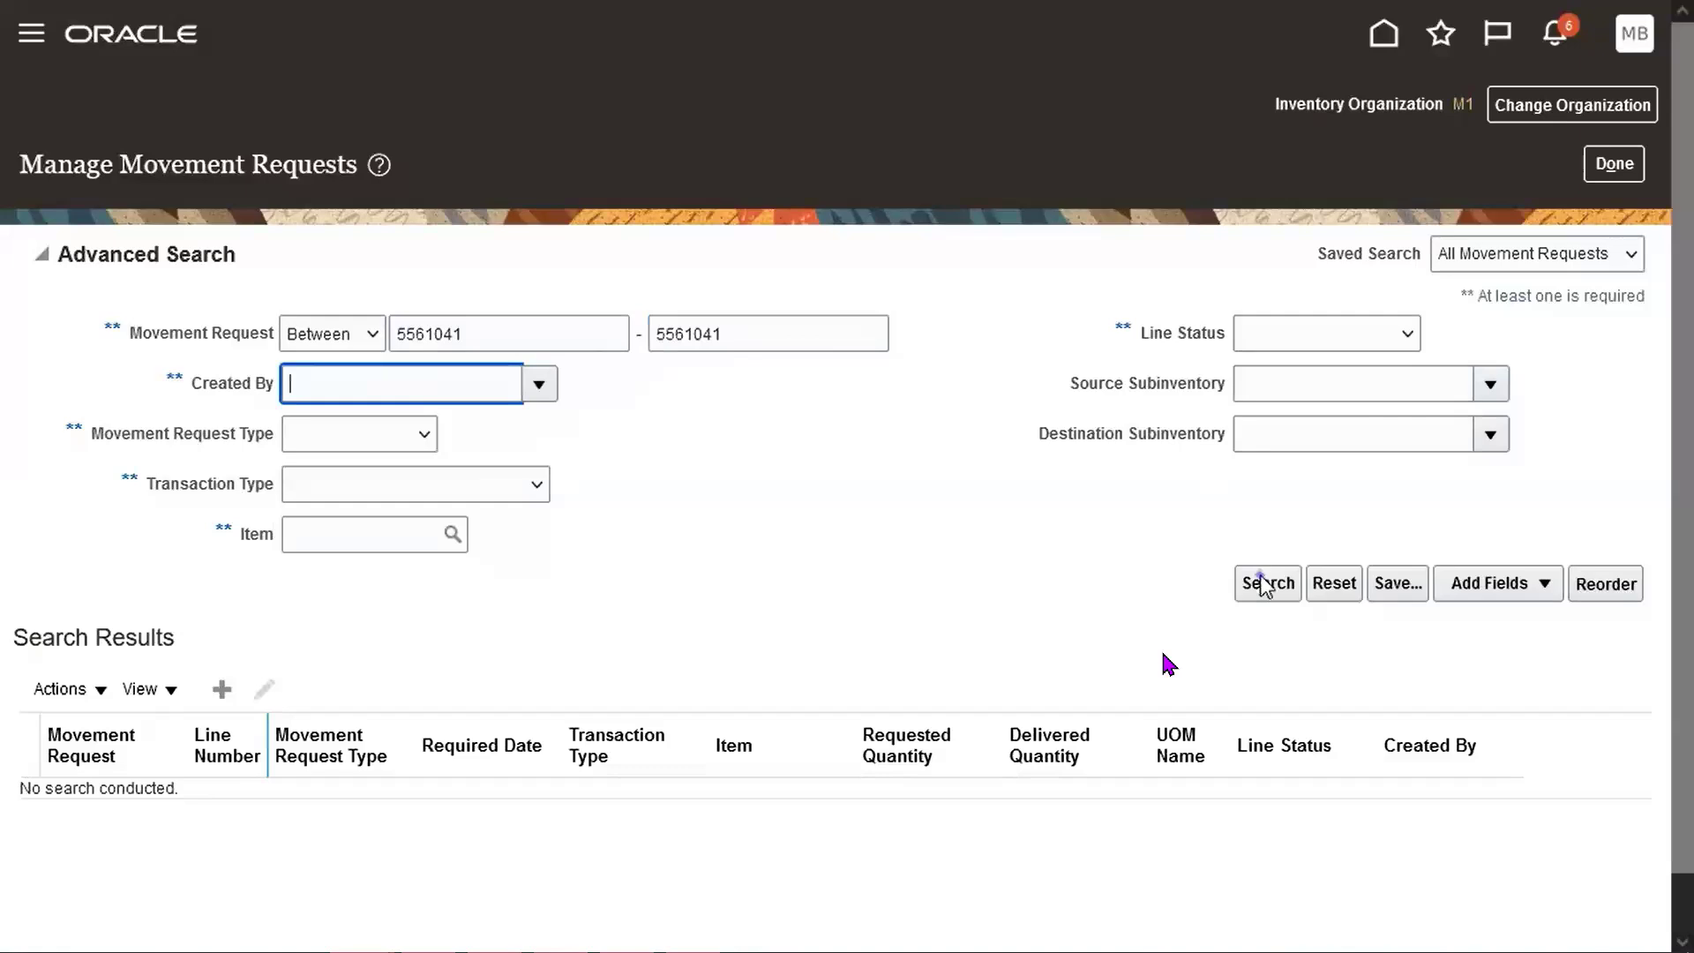
pyautogui.click(1264, 582)
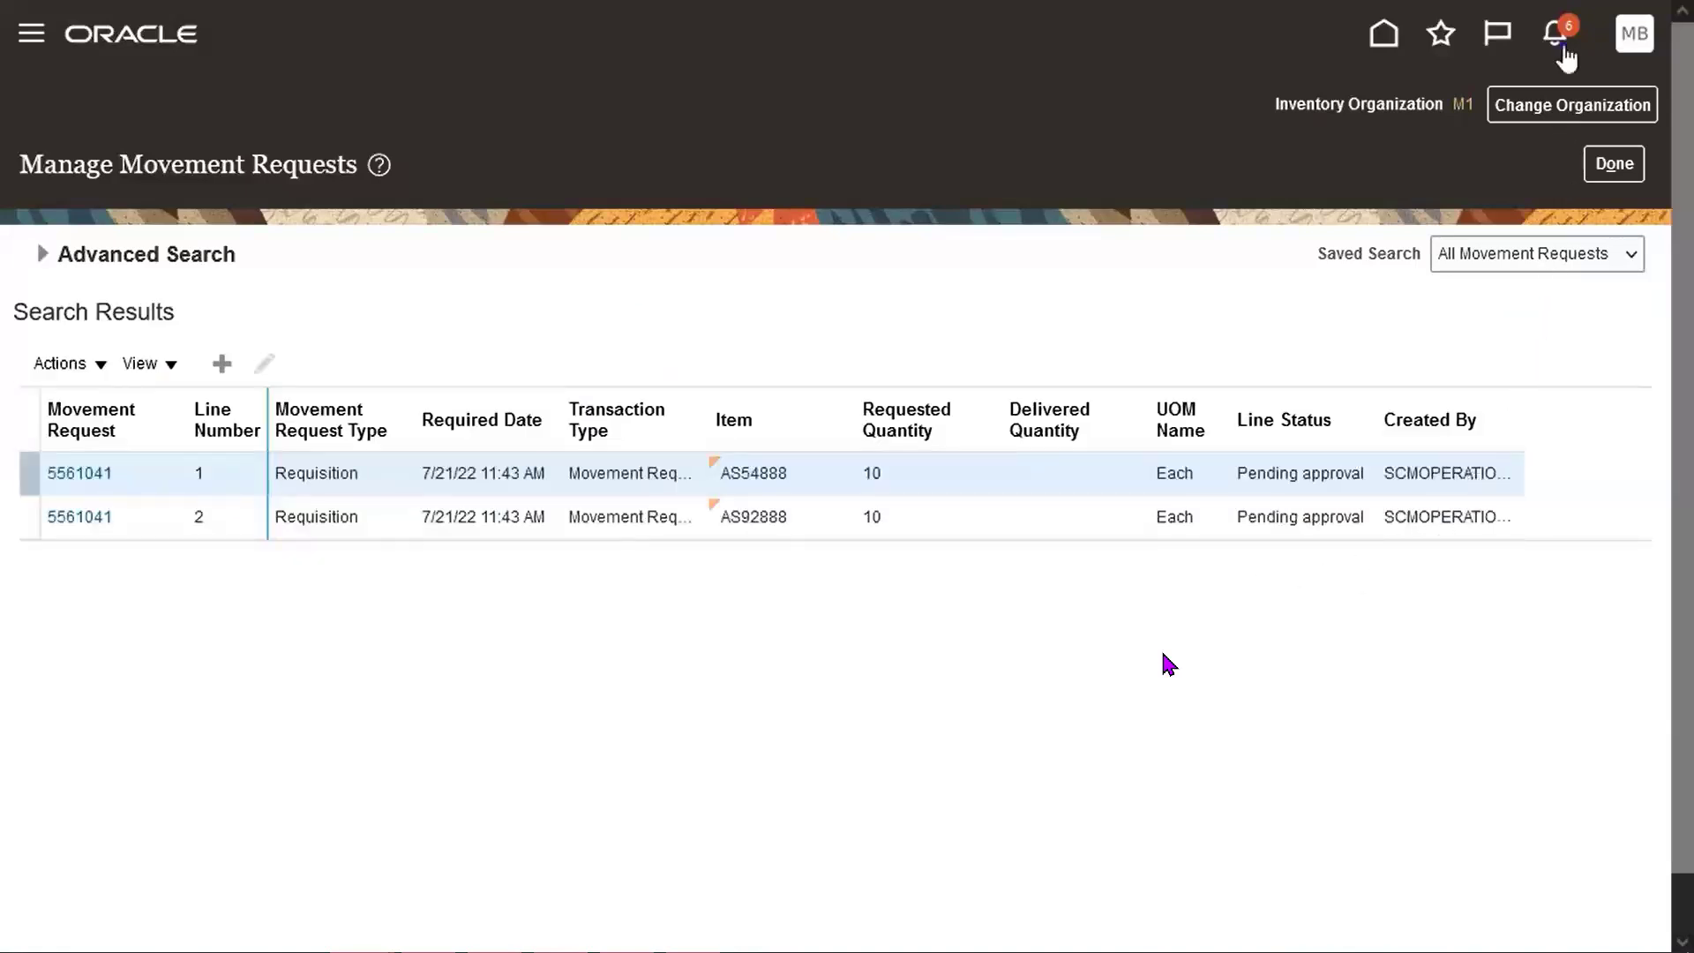
pyautogui.click(1560, 44)
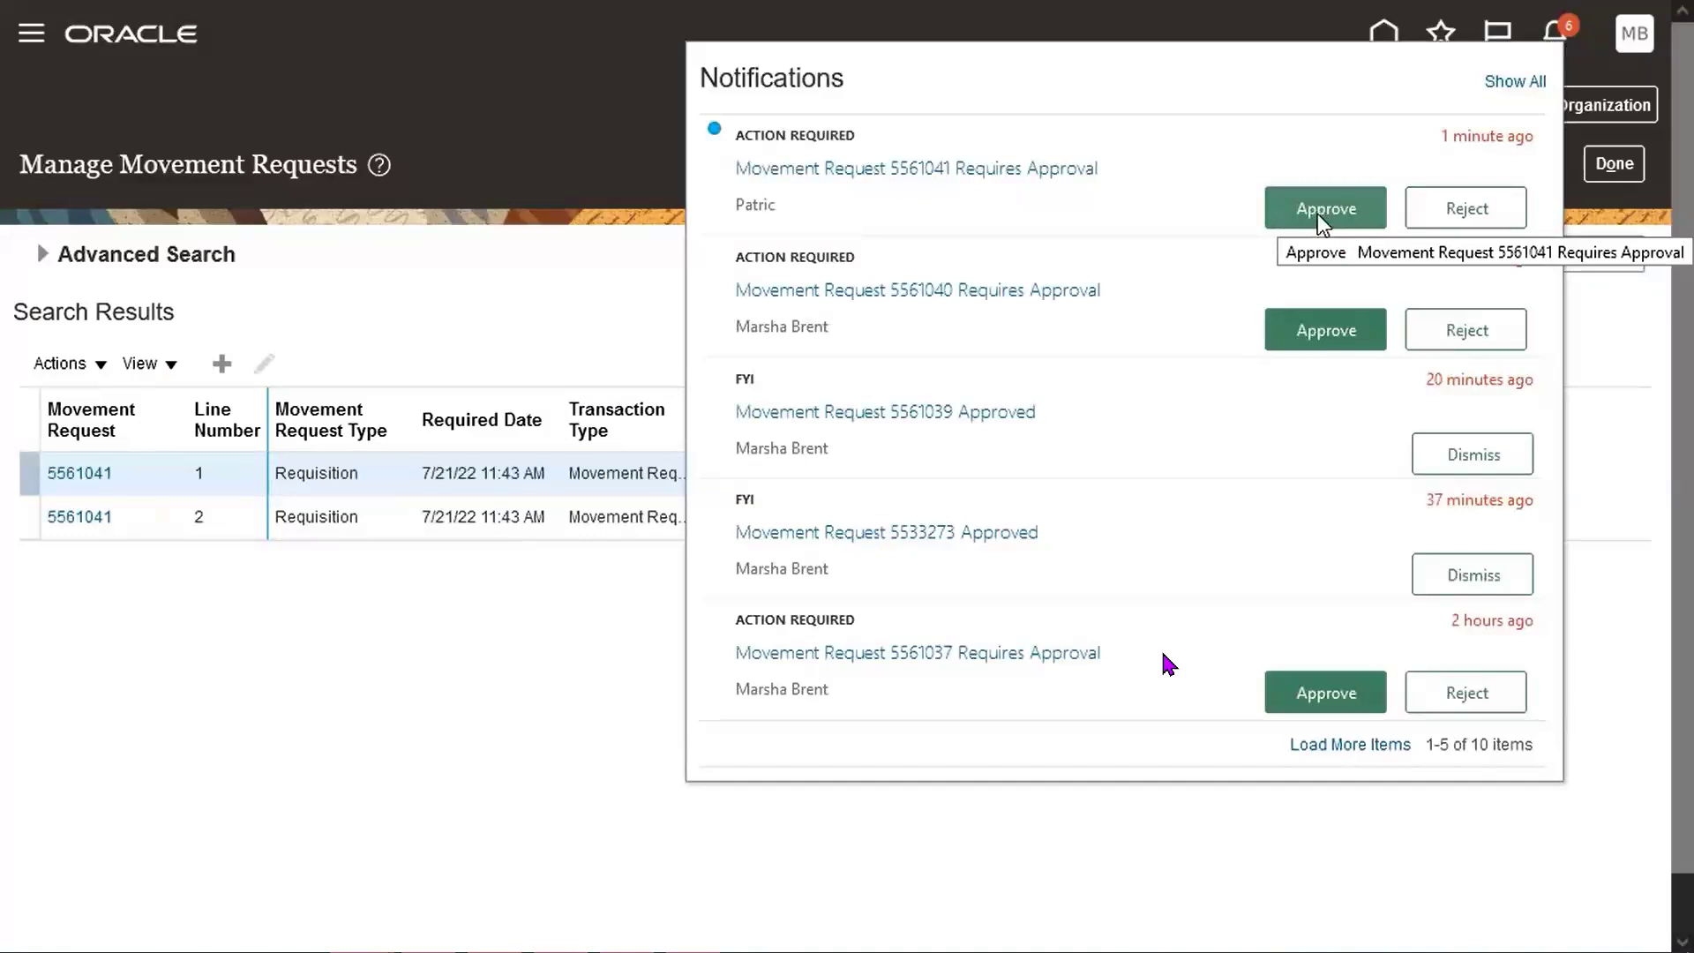
pyautogui.click(1321, 222)
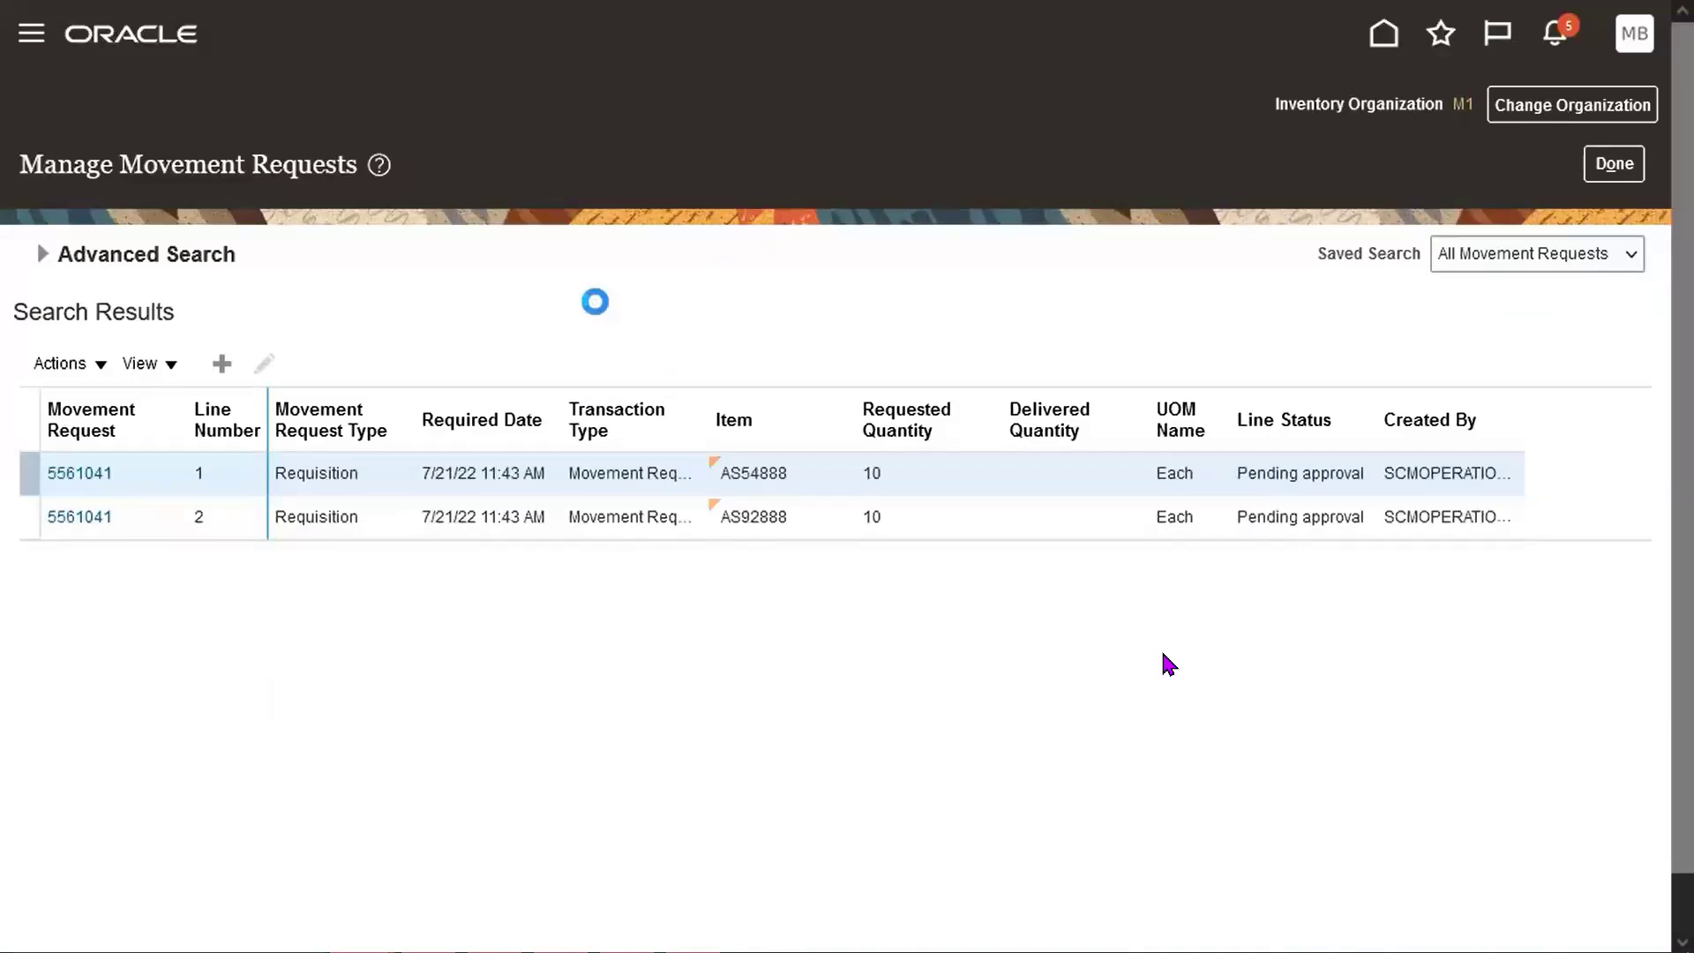
# Rerun the search to confirm both lines are Approved, then return to the dashboard.
pyautogui.click(38, 254)
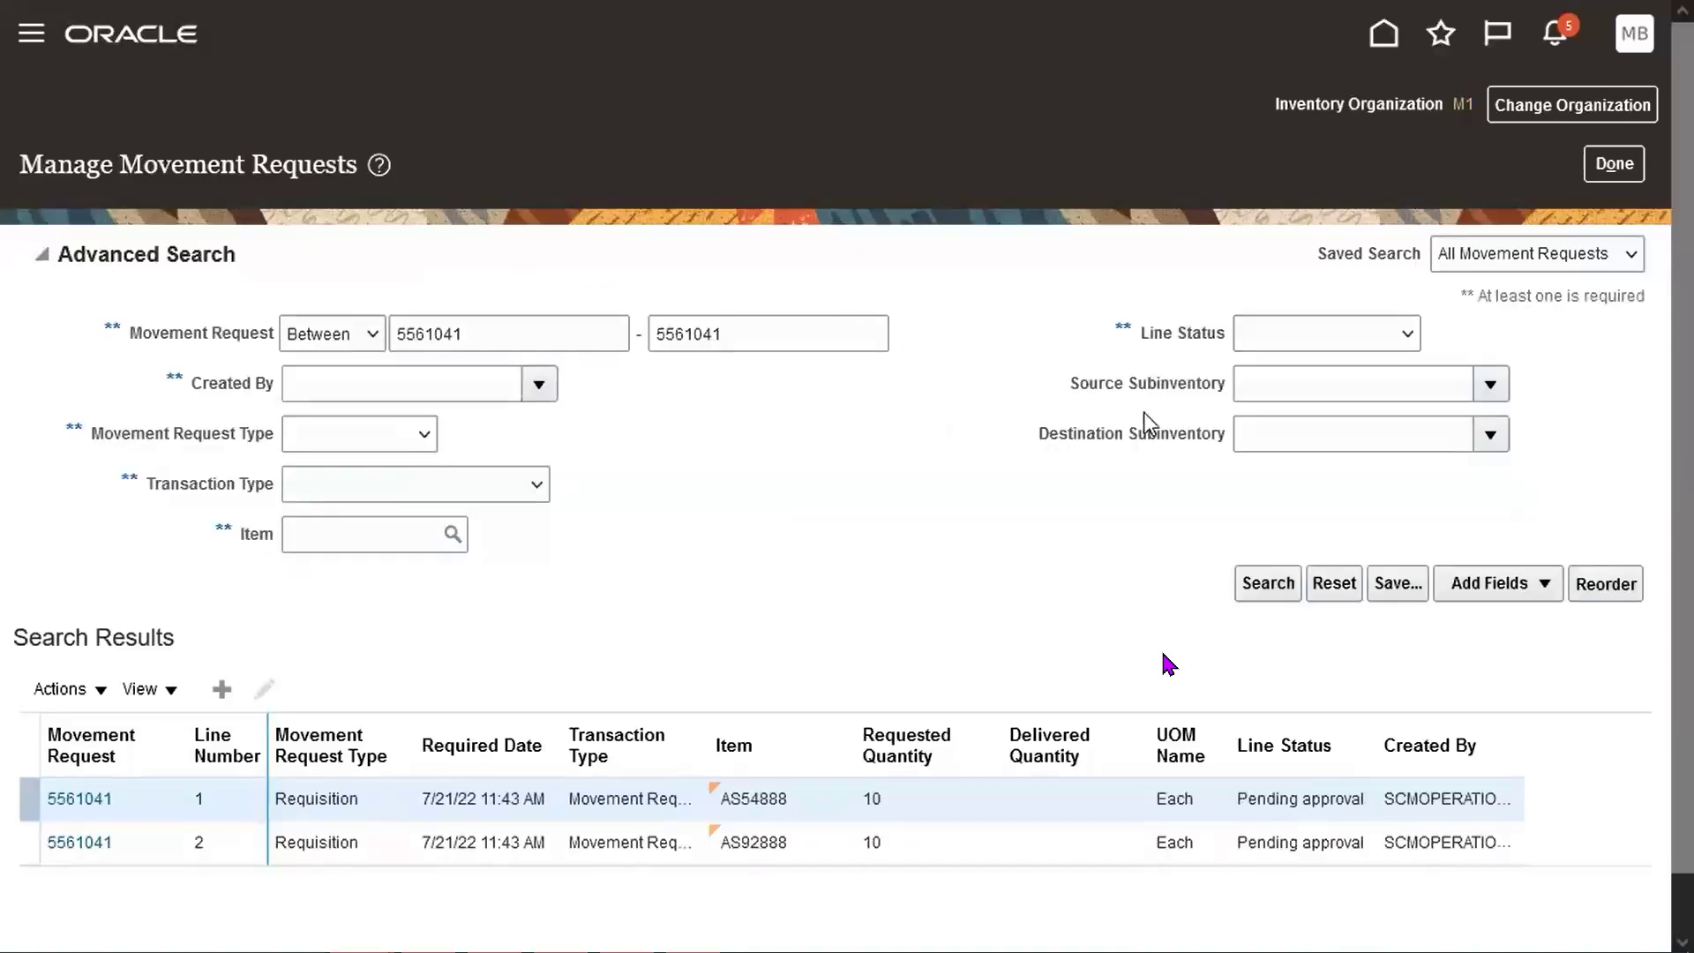
pyautogui.click(1260, 589)
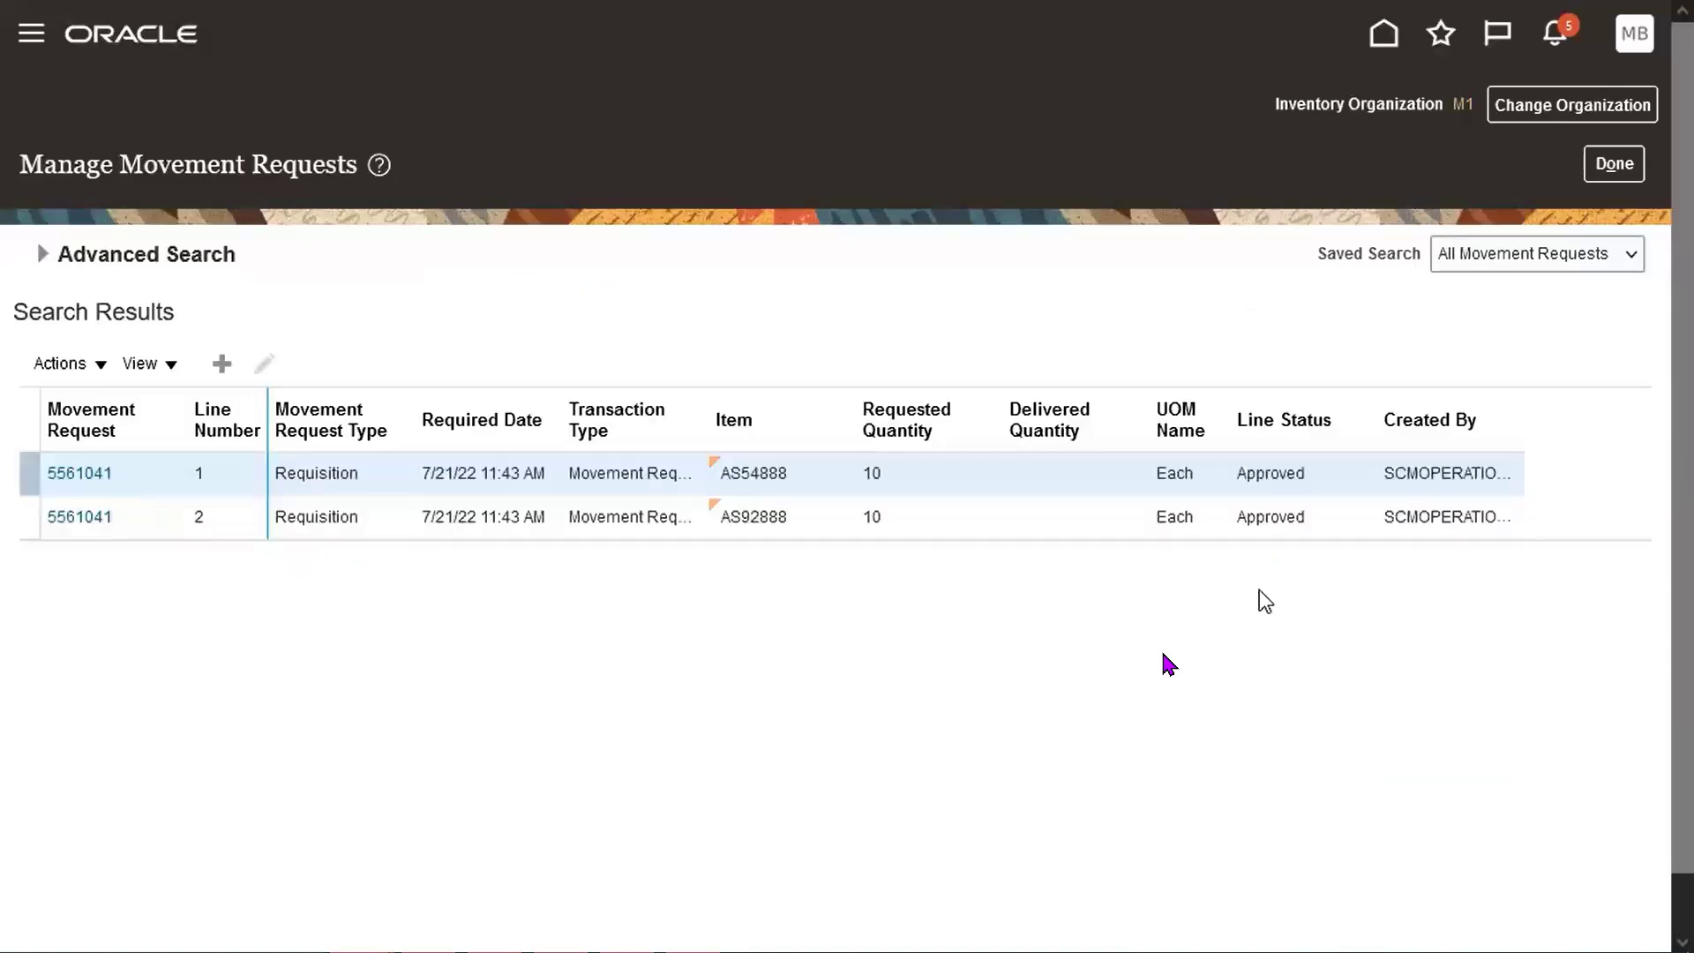
pyautogui.click(1606, 172)
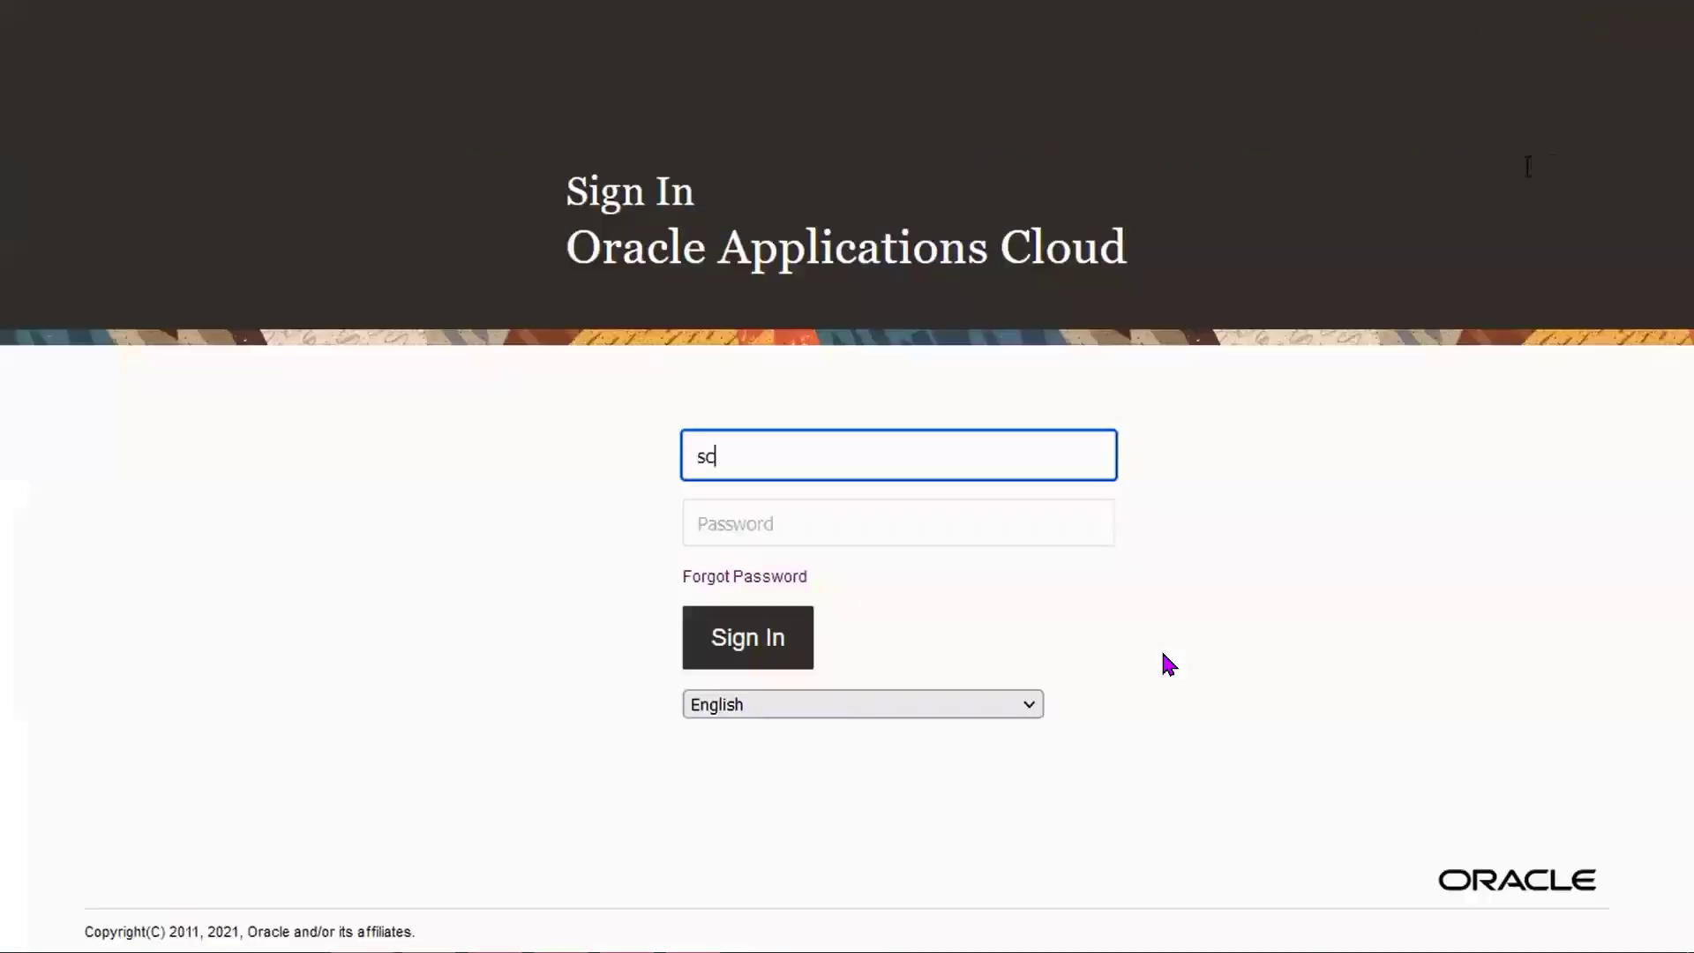
# Sign in with the operations user's credentials, check notifications, and pause the demo video.
pyautogui.write('moperations')
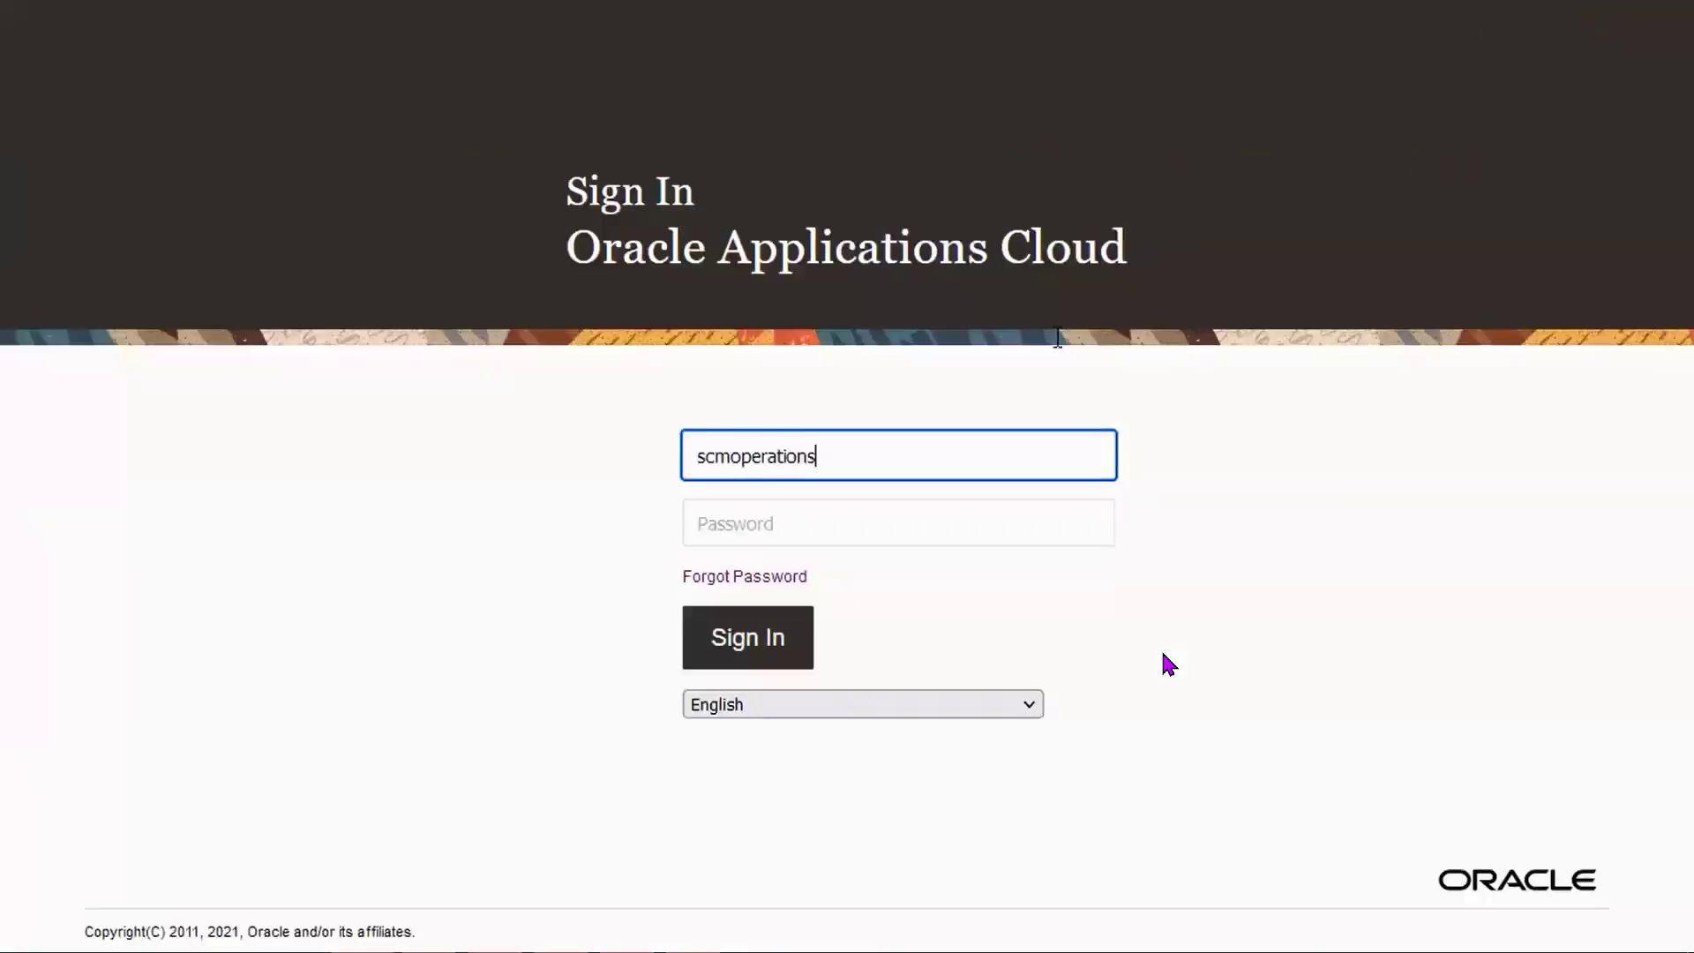
pyautogui.press('Tab')
pyautogui.write('••••••••')
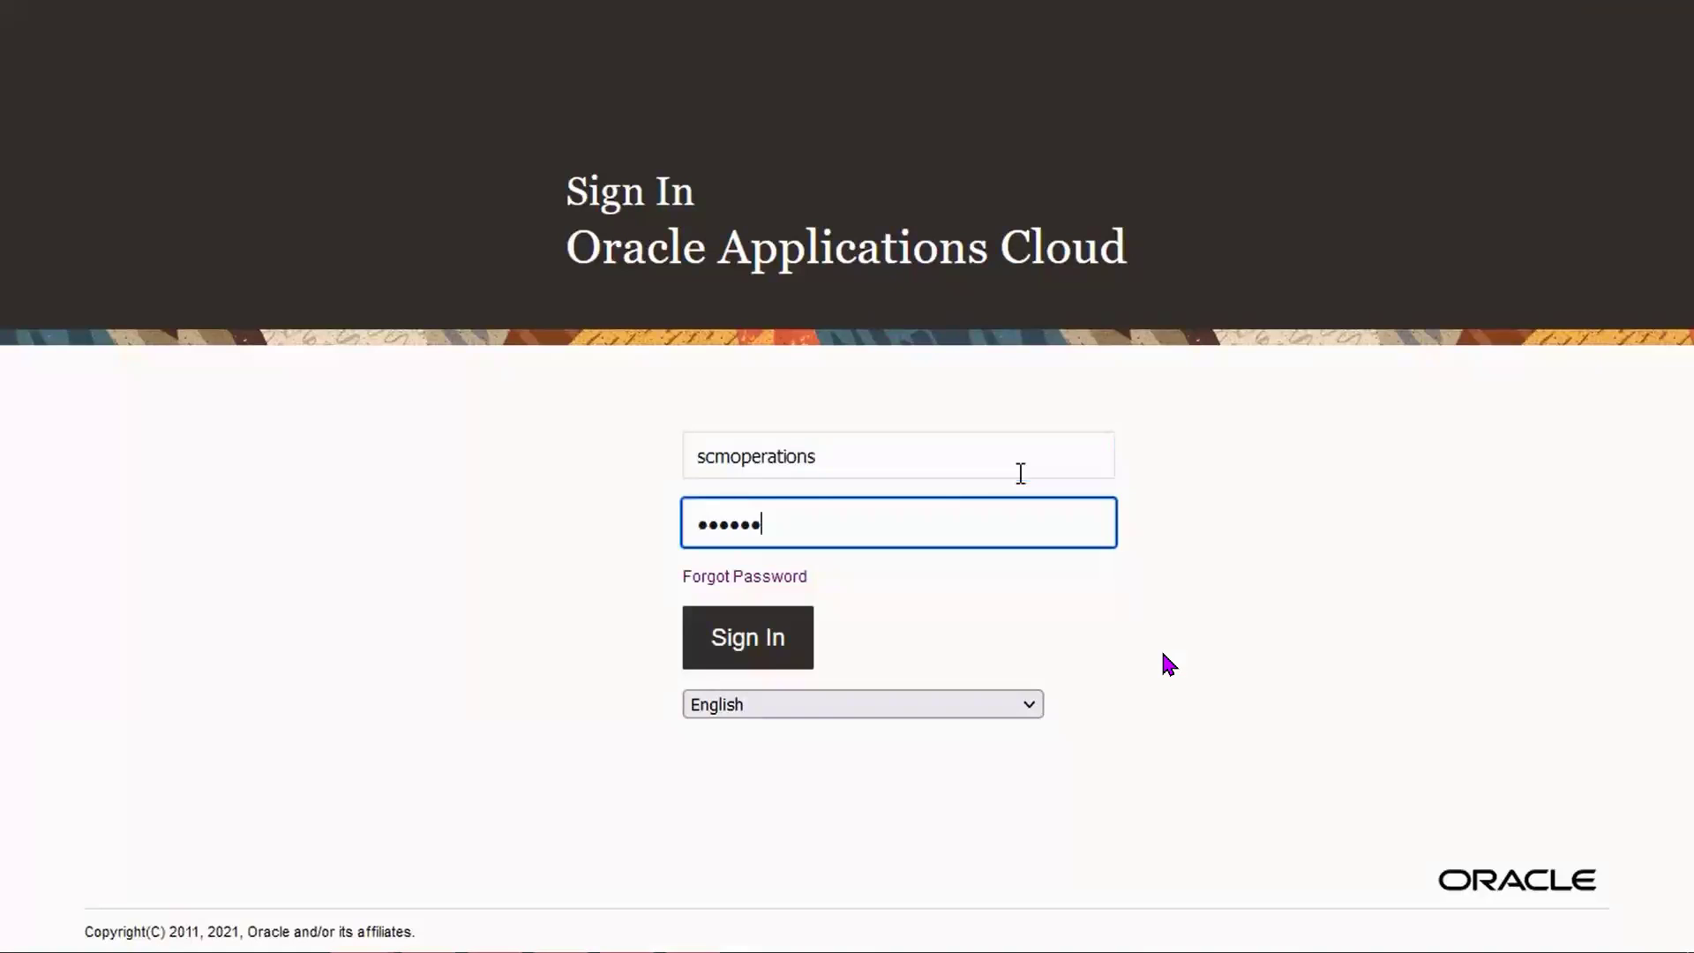
pyautogui.press('Tab')
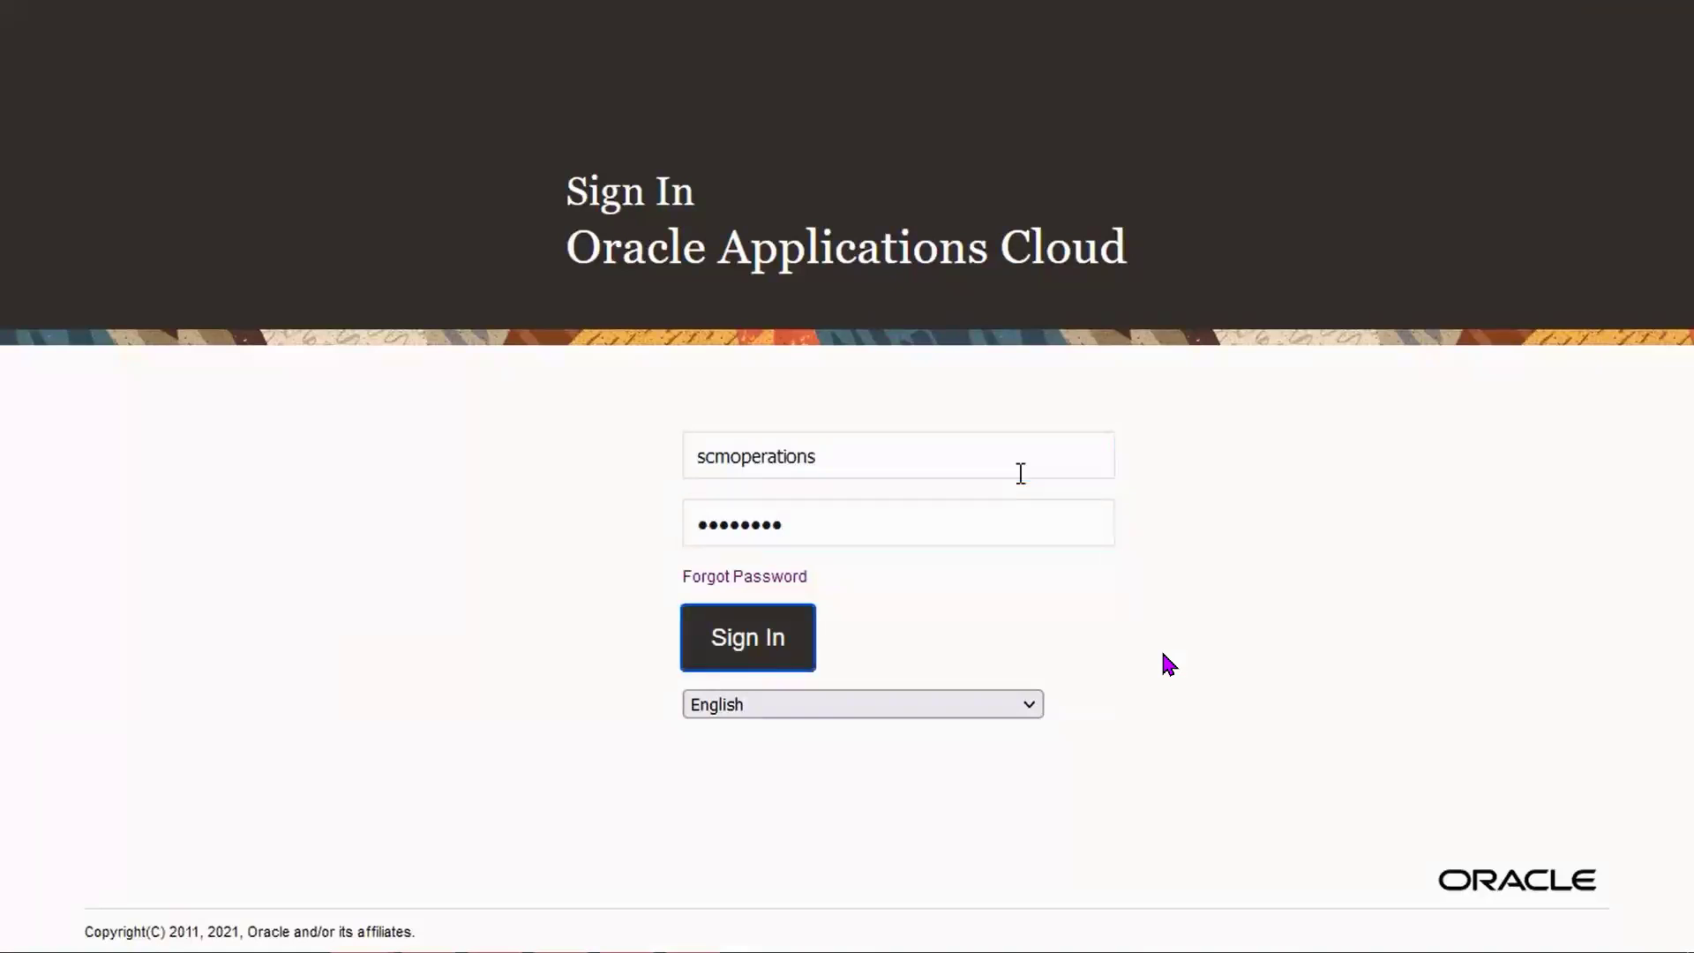
pyautogui.press('Return')
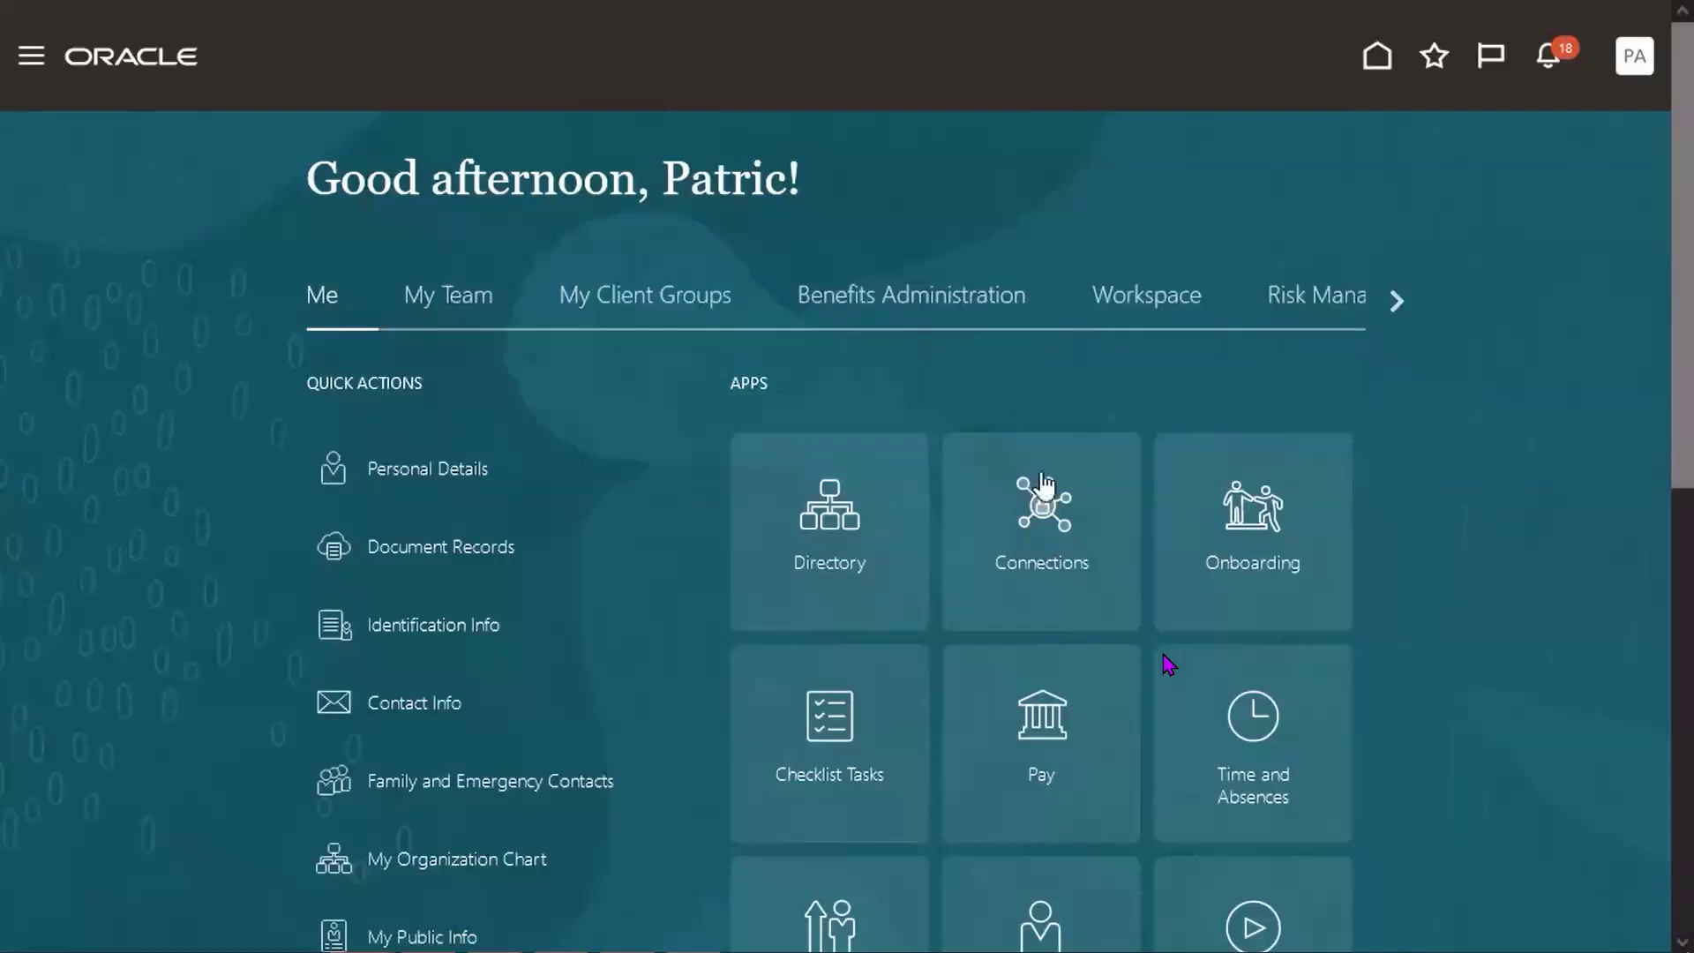
pyautogui.click(1551, 71)
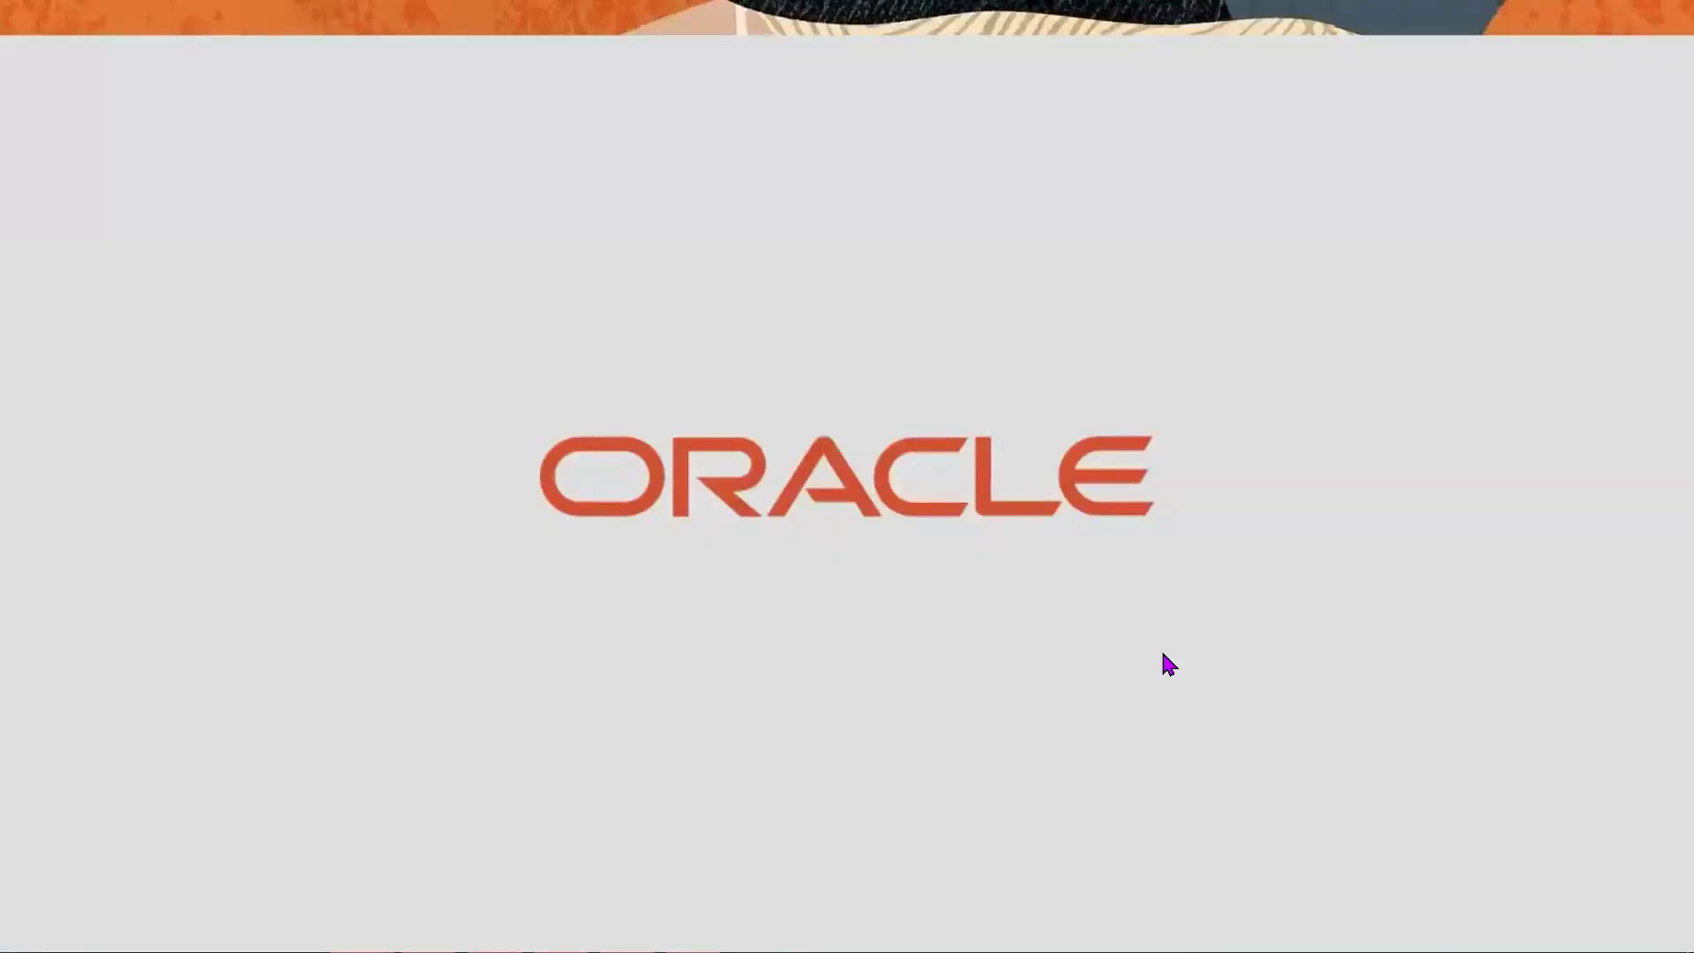
pyautogui.click(640, 635)
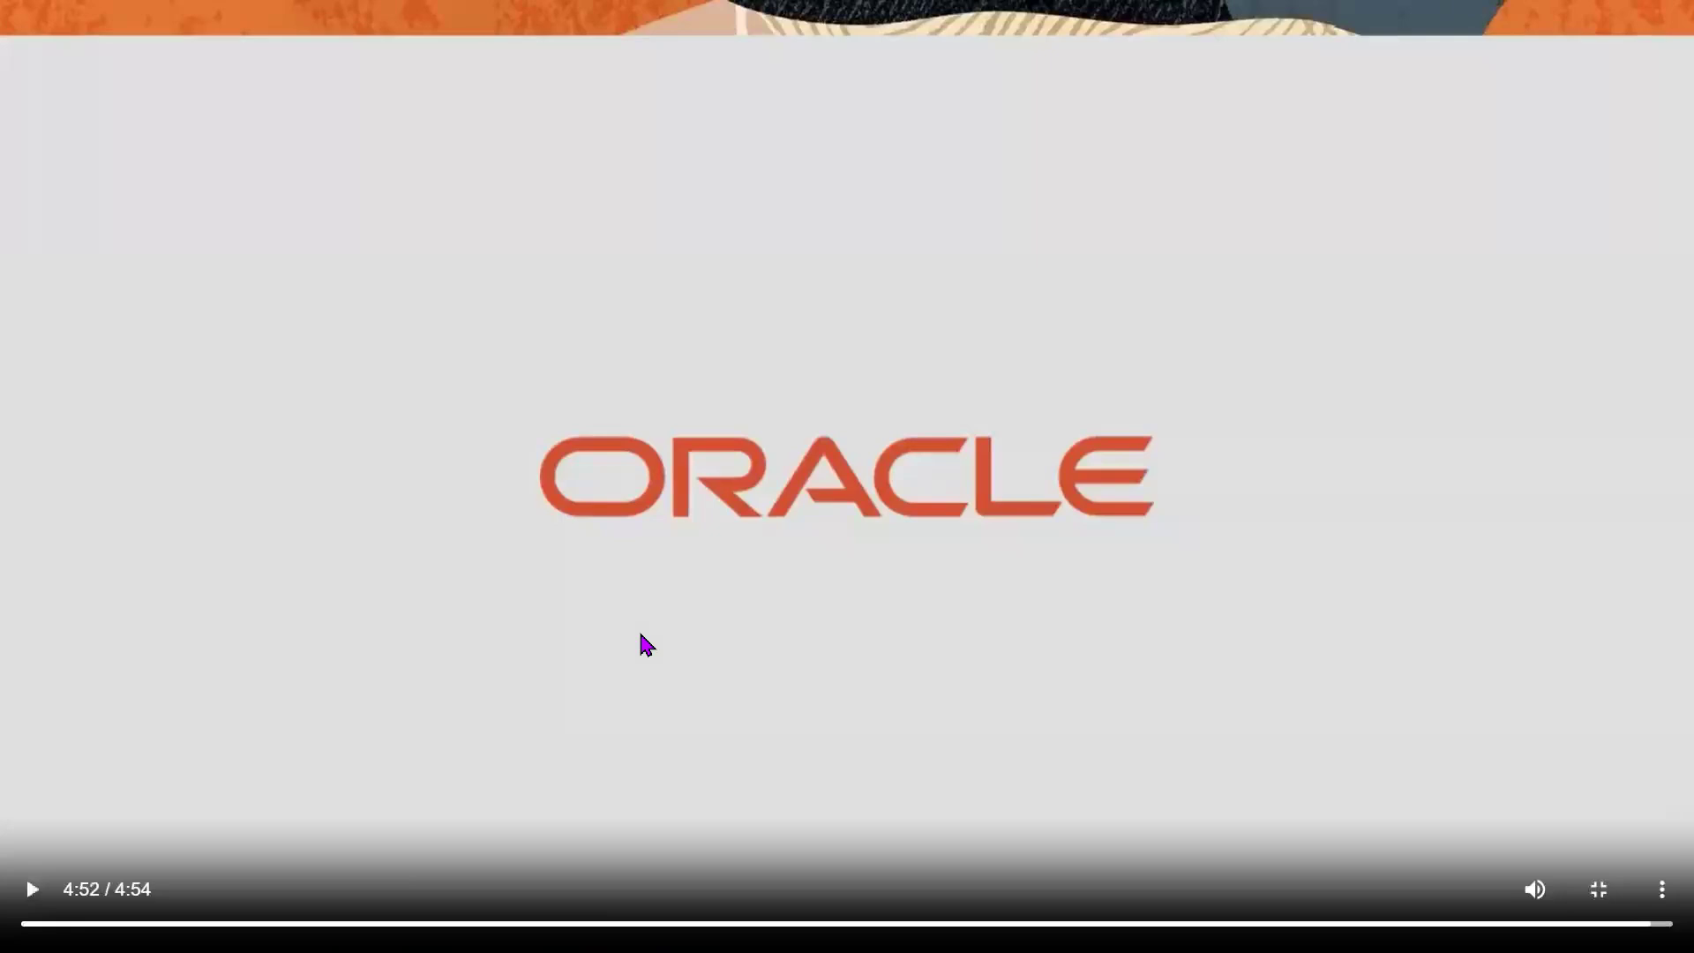
# Exit full-screen playback and open the Manage Movement Request Approvals task in Firefox.
pyautogui.press('Escape')
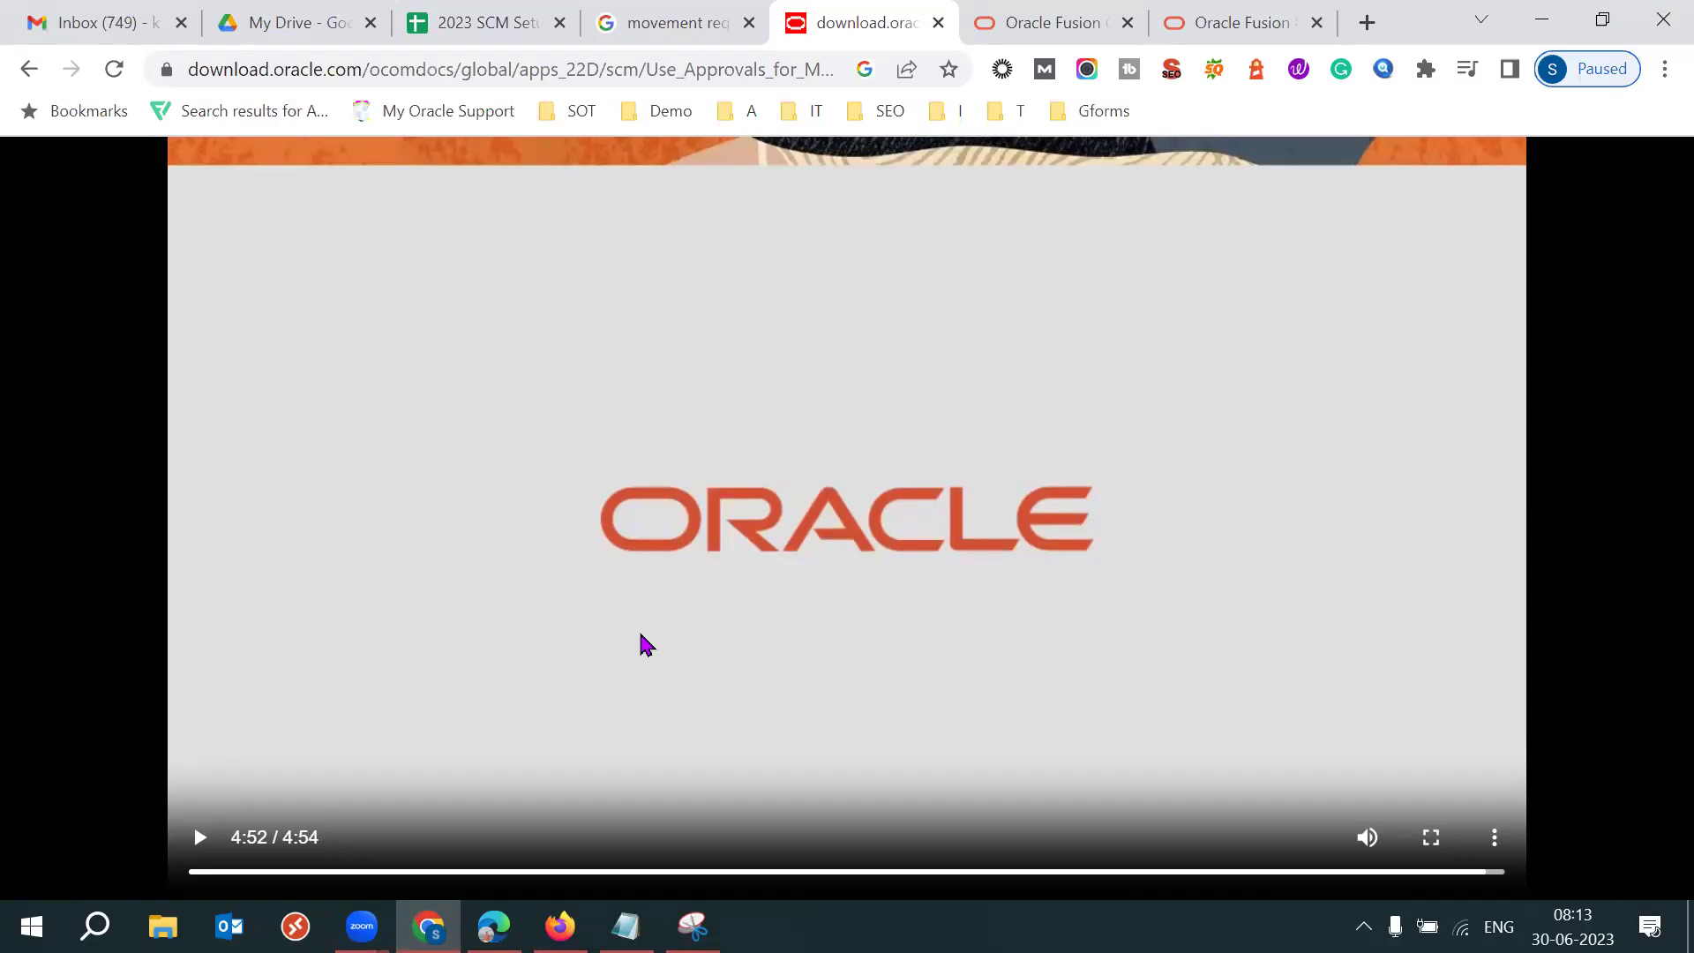
pyautogui.click(559, 926)
pyautogui.click(197, 527)
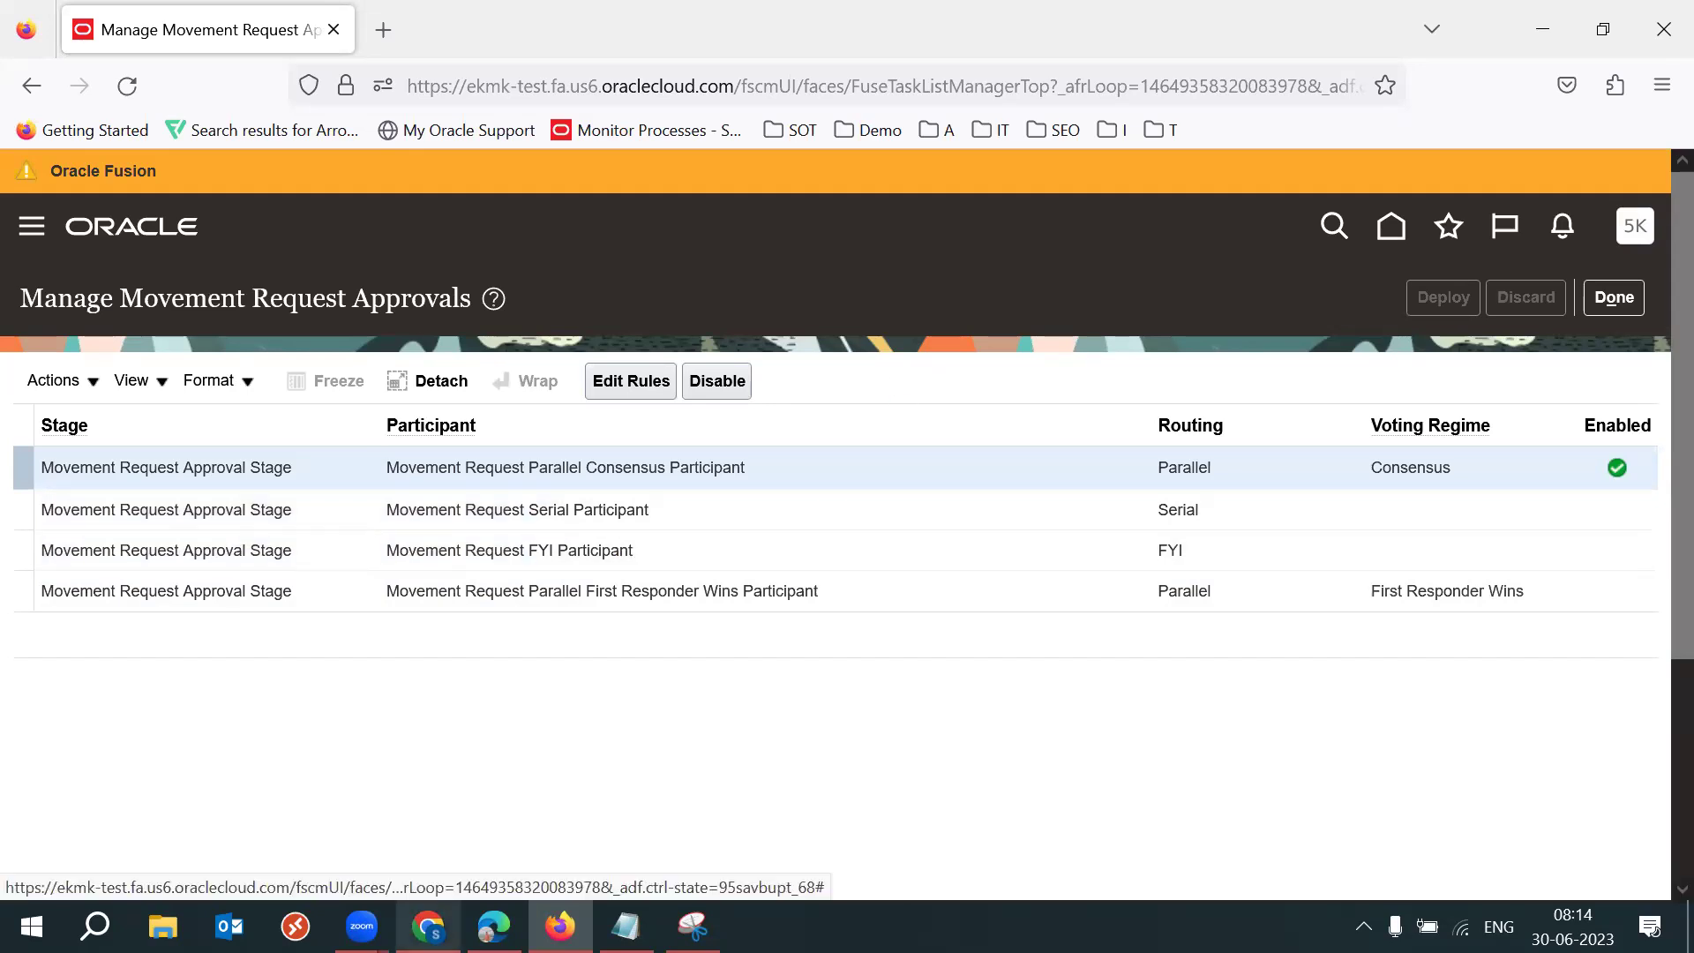
# Bring back the paused demo, then switch to the 2023 SCM Setups spreadsheet.
pyautogui.moveTo(428, 926)
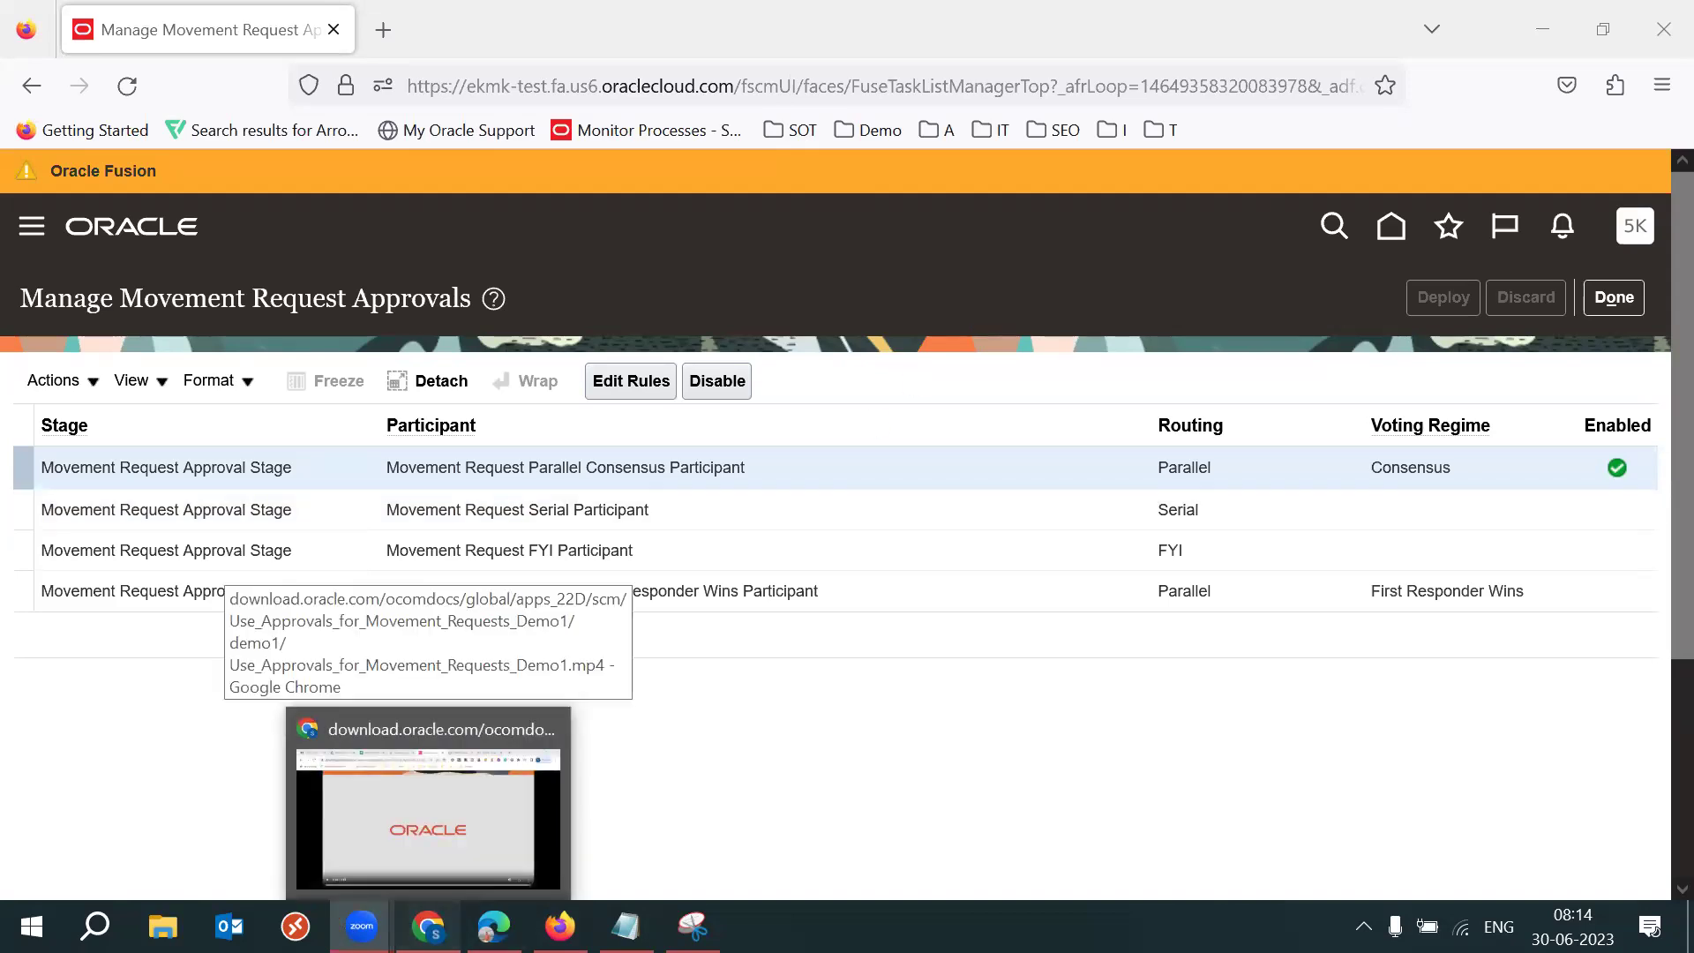
pyautogui.click(428, 798)
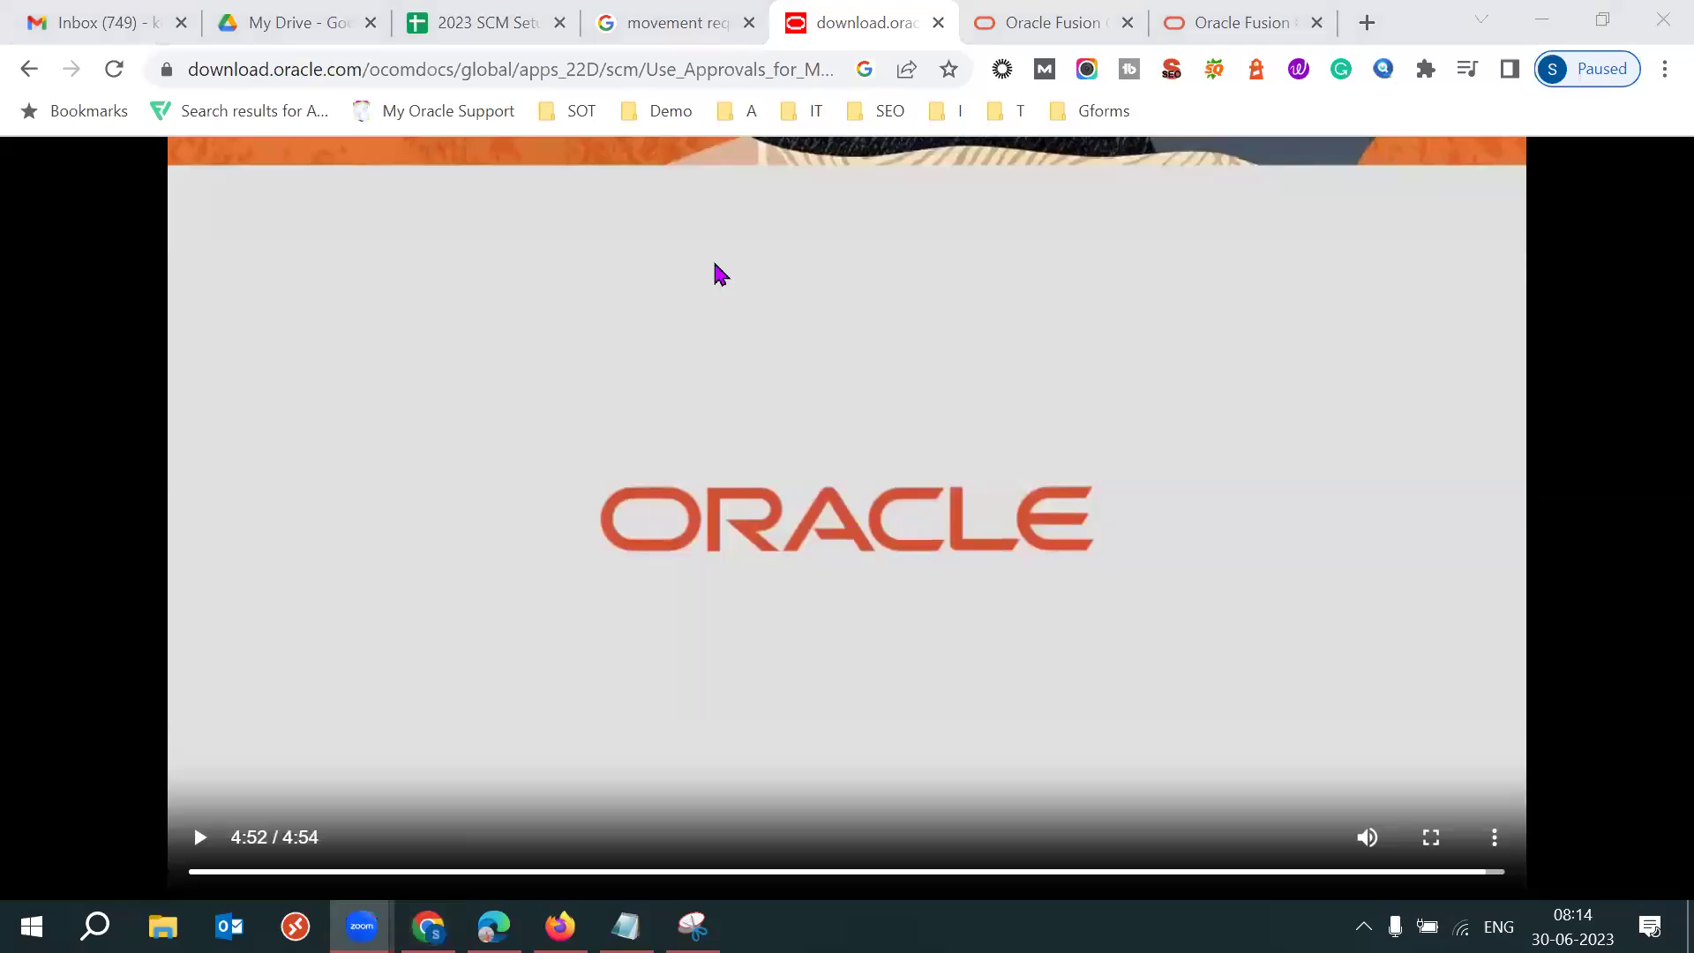
pyautogui.click(481, 15)
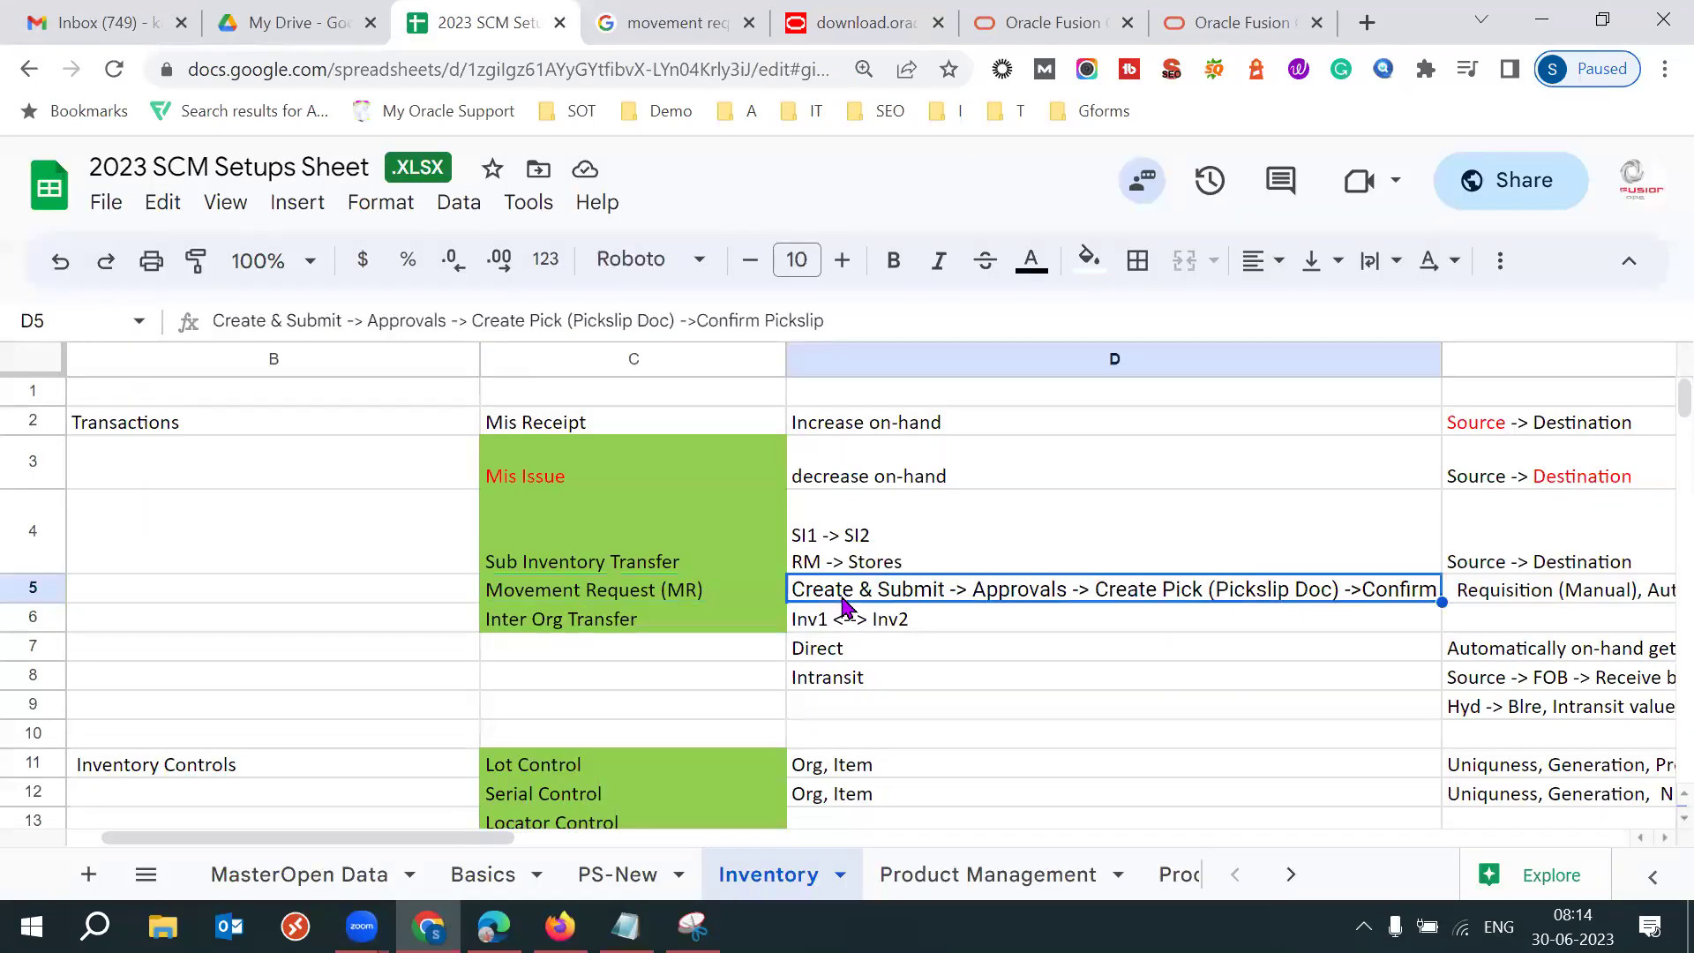
# Highlight the Create & Submit and Approvals steps of the Movement Request flow in D5.
pyautogui.moveTo(354, 320); pyautogui.dragTo(206, 332)
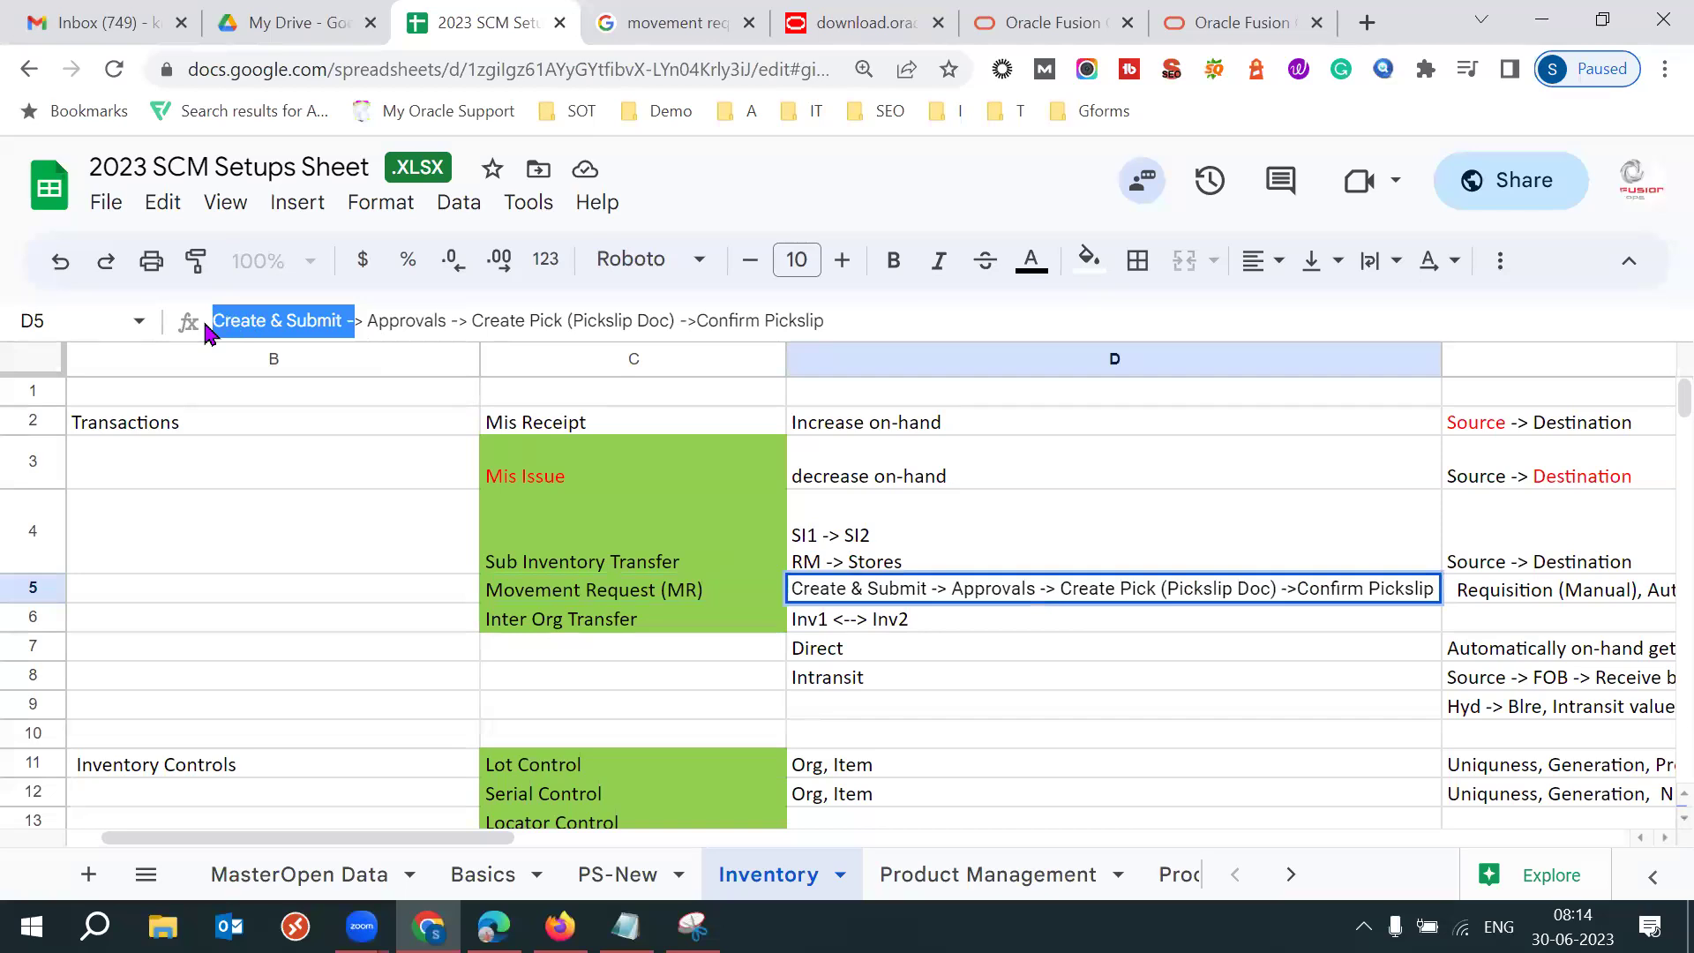
pyautogui.moveTo(455, 320); pyautogui.dragTo(347, 335)
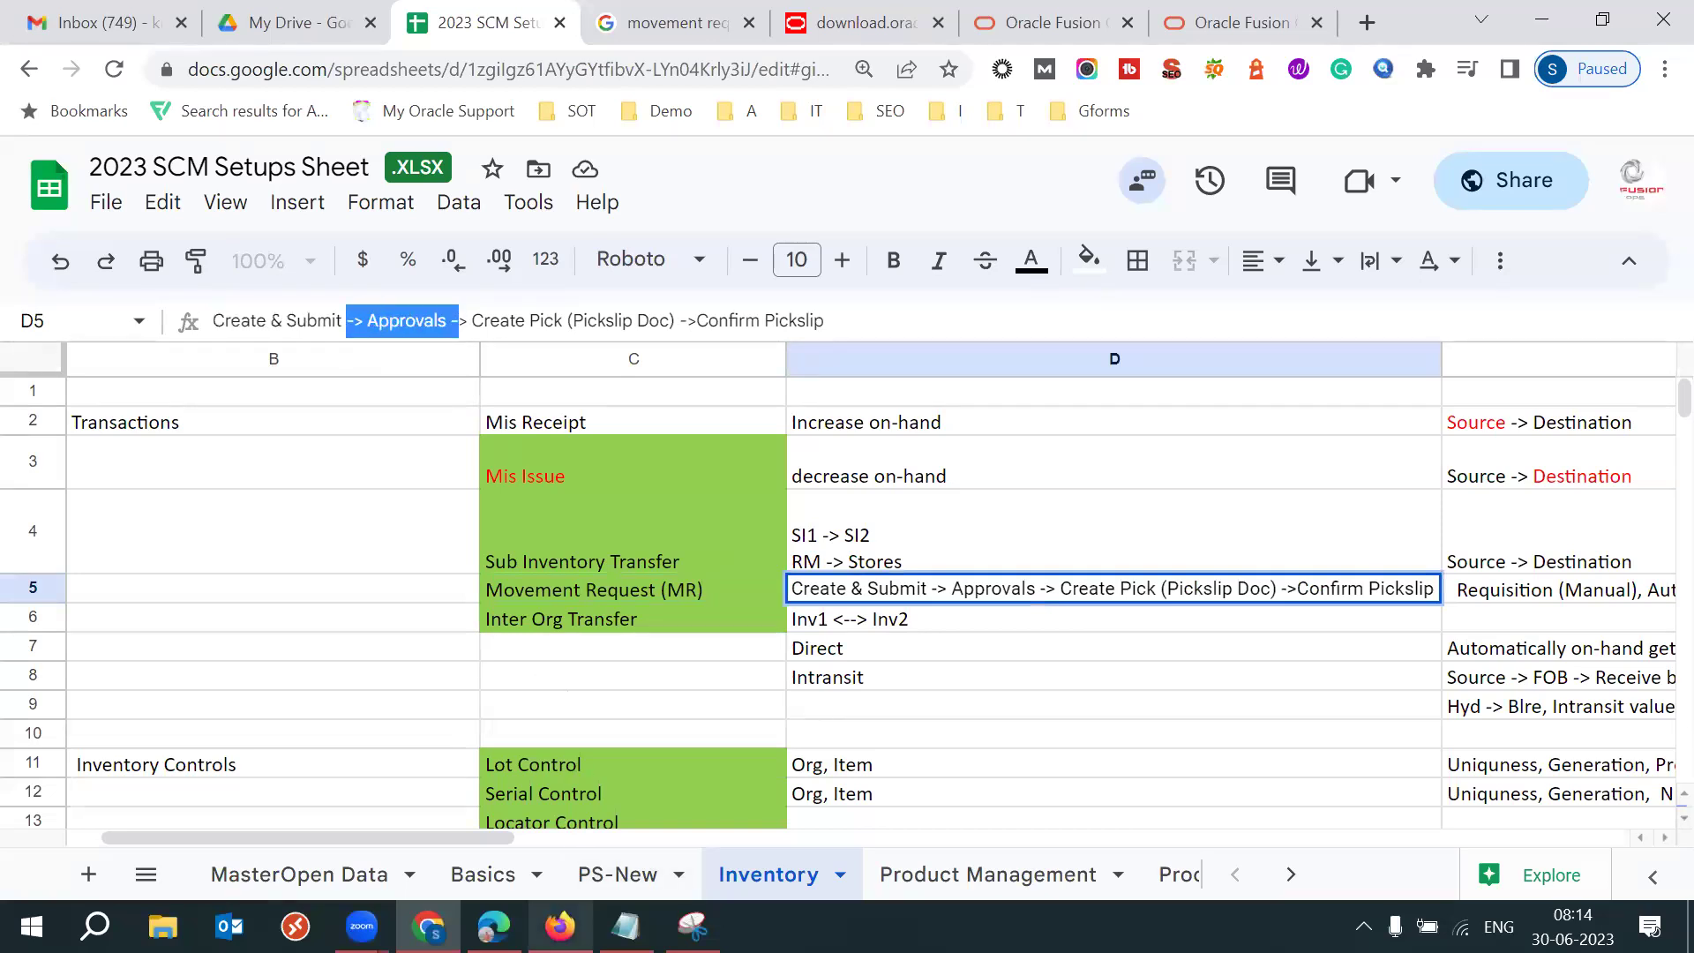
pyautogui.moveTo(559, 927)
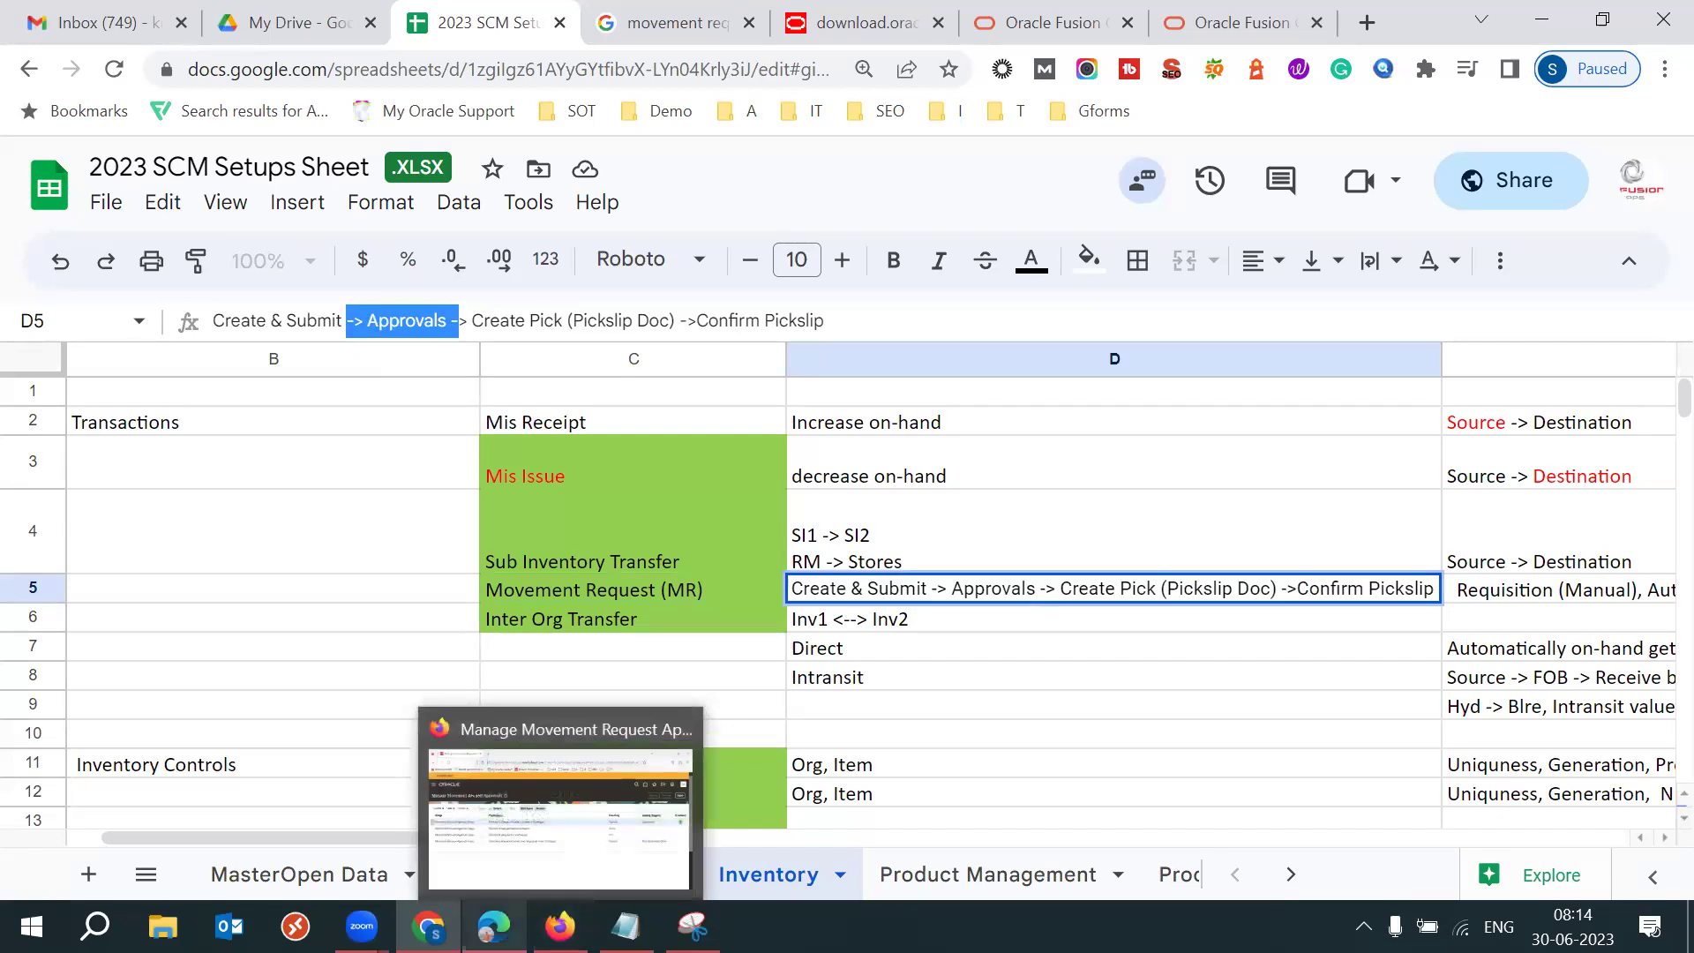
# Search Manage Movement Requests for request 469176 using both Advanced Search range fields.
pyautogui.click(491, 799)
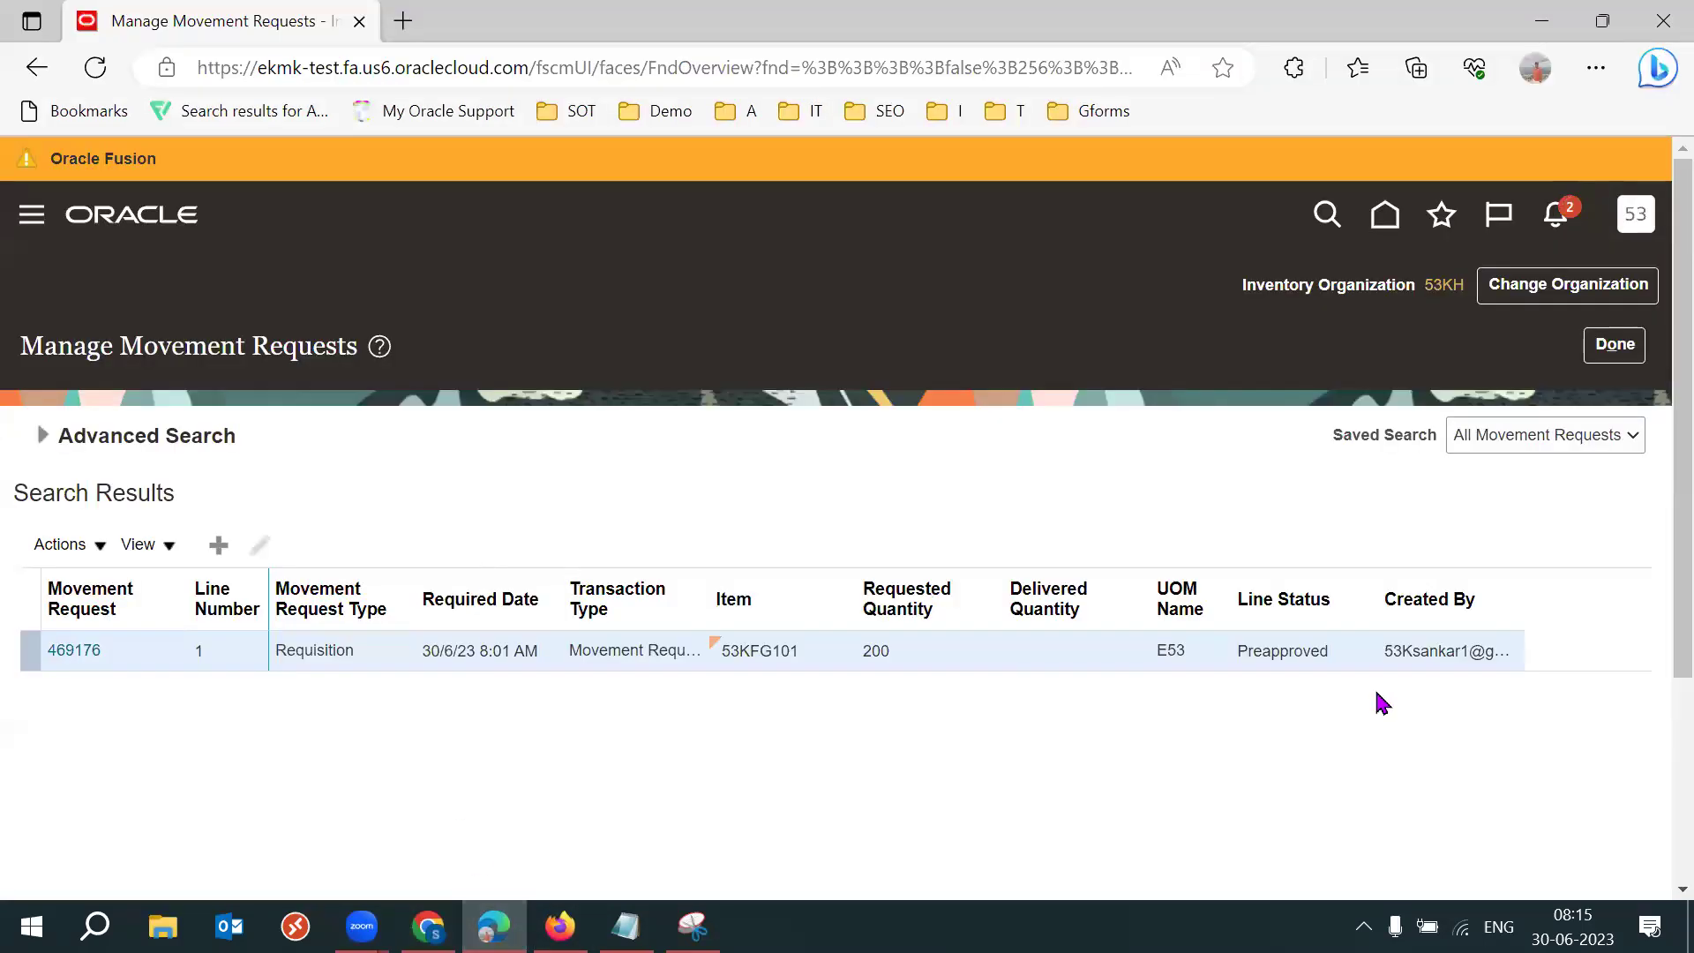
pyautogui.doubleClick(1289, 651)
pyautogui.click(43, 437)
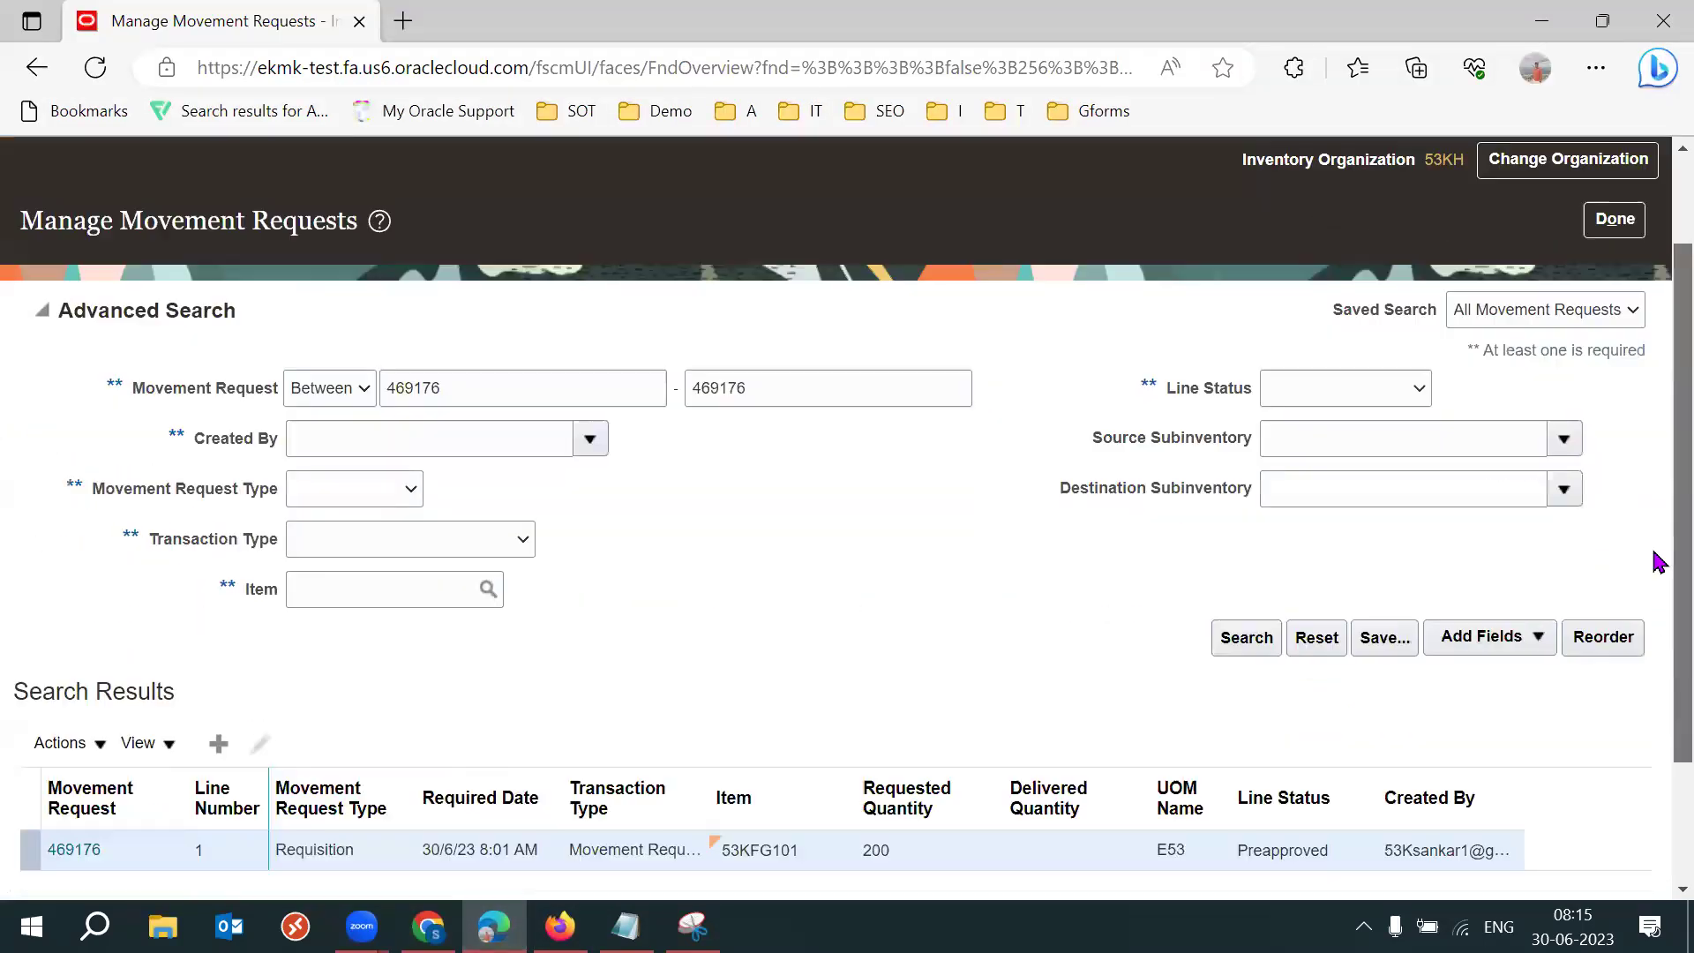
pyautogui.scroll(-1, 1659, 562)
pyautogui.doubleClick(568, 329)
pyautogui.click(785, 331)
pyautogui.doubleClick(785, 331)
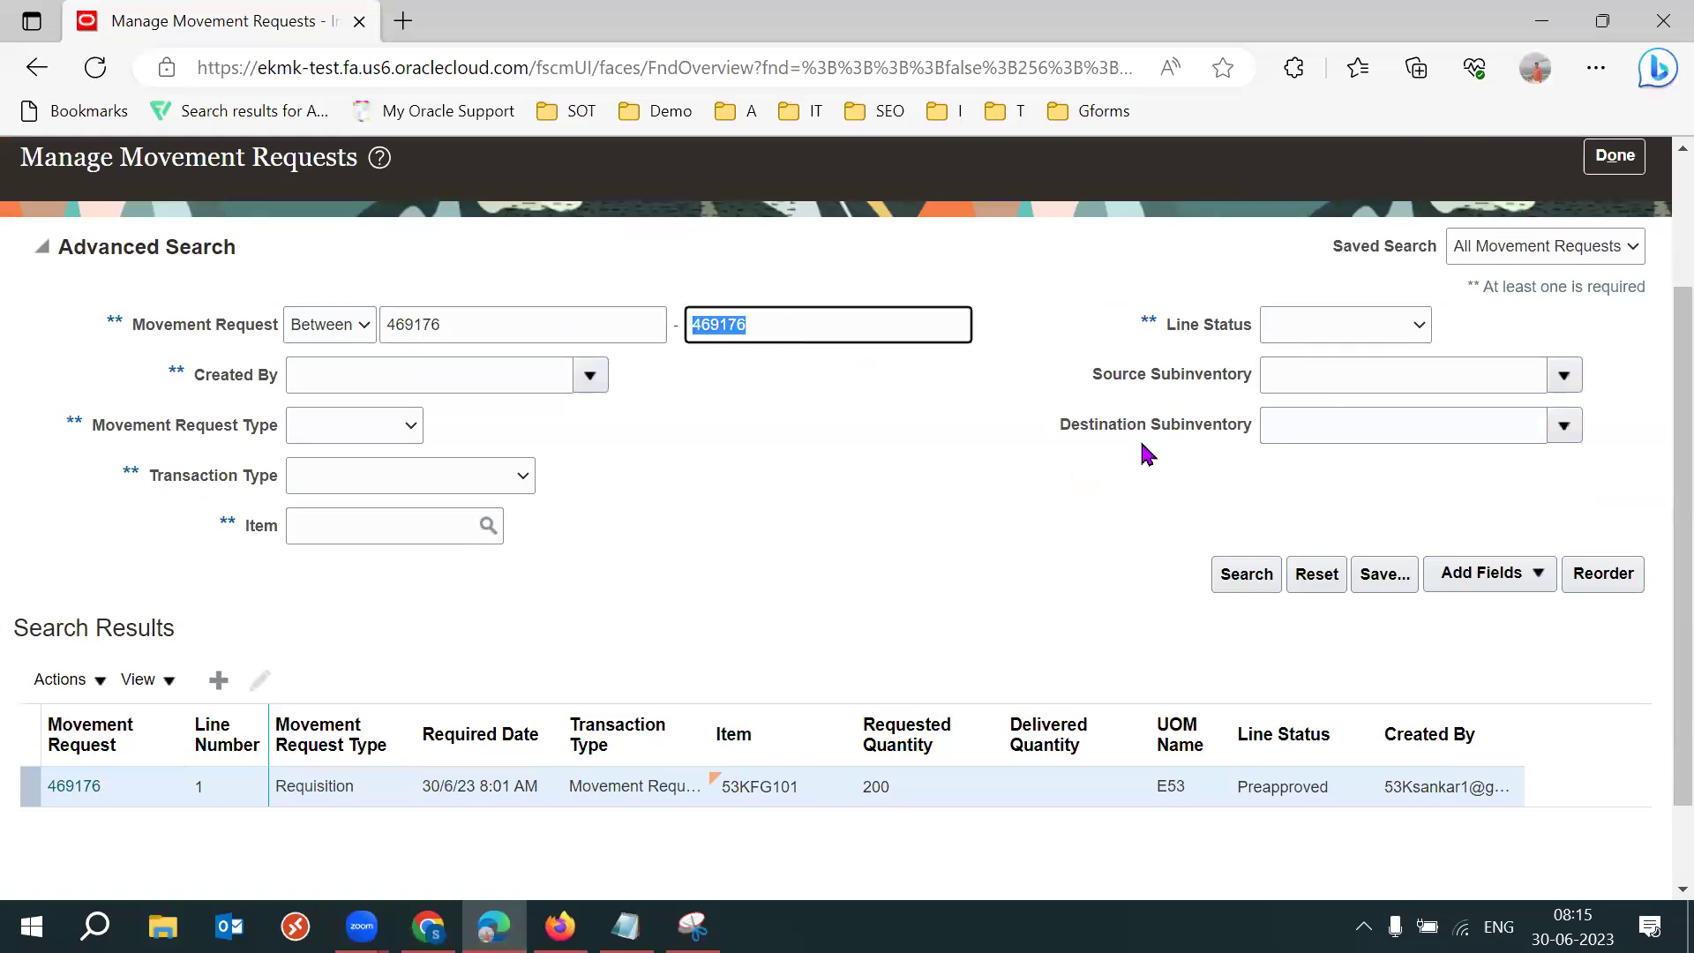
pyautogui.click(1246, 574)
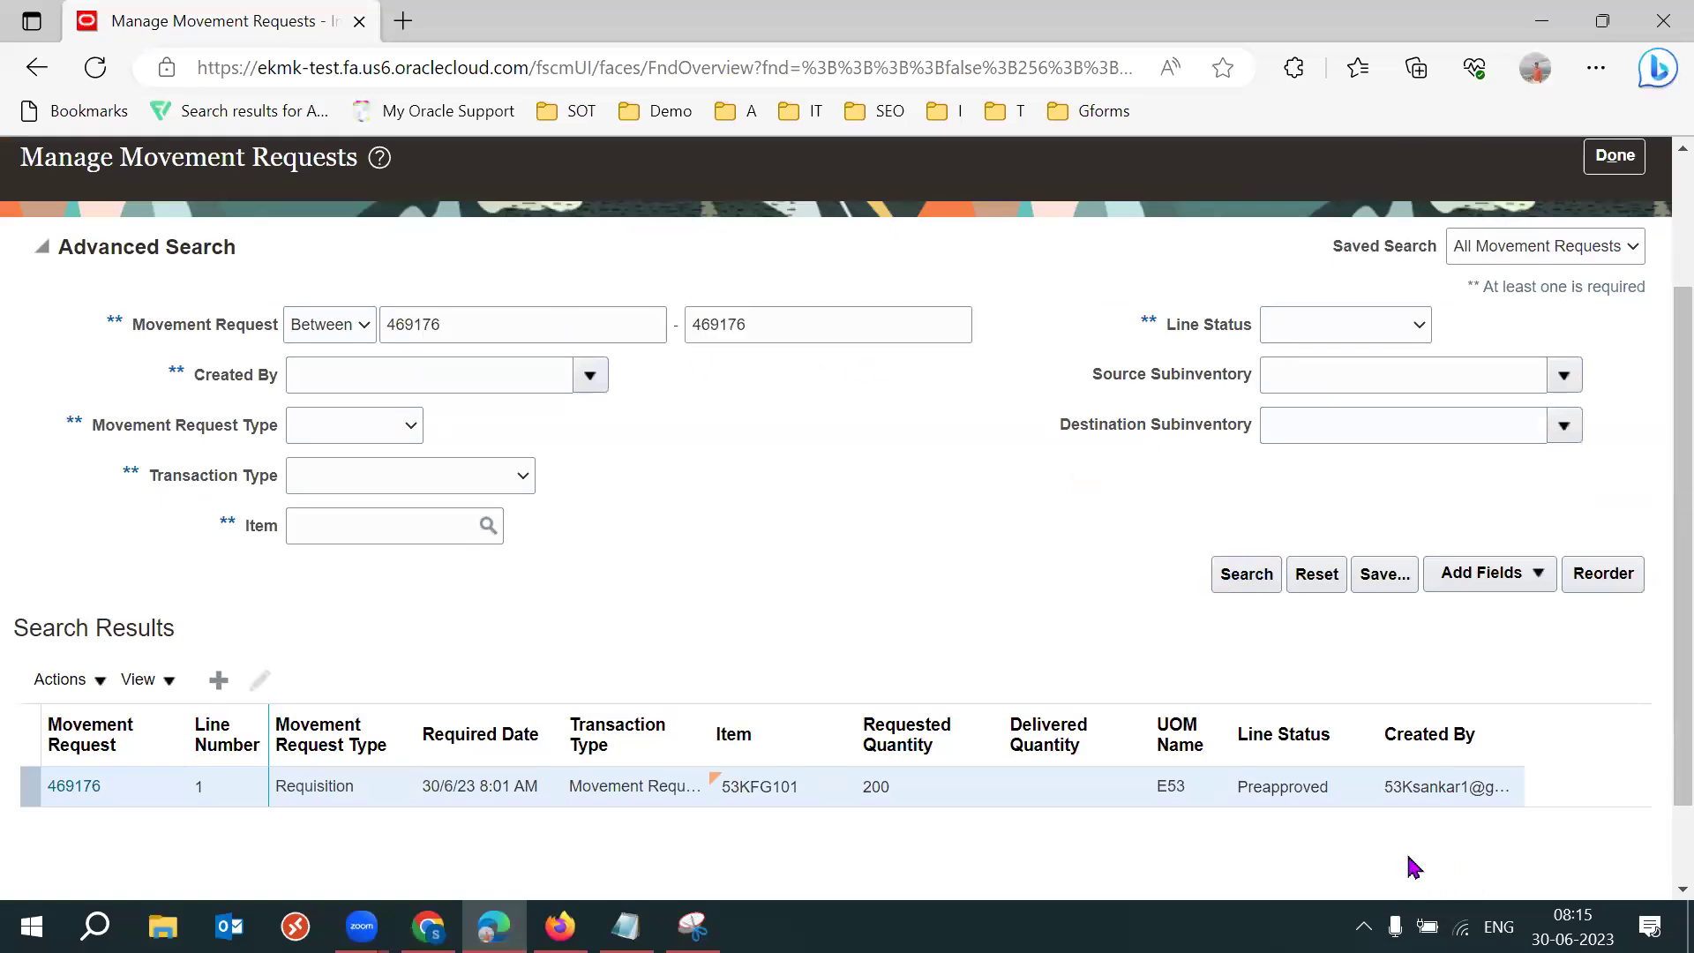
# Confirm request 469176's line status is Preapproved, then return to the spreadsheet.
pyautogui.doubleClick(1278, 463)
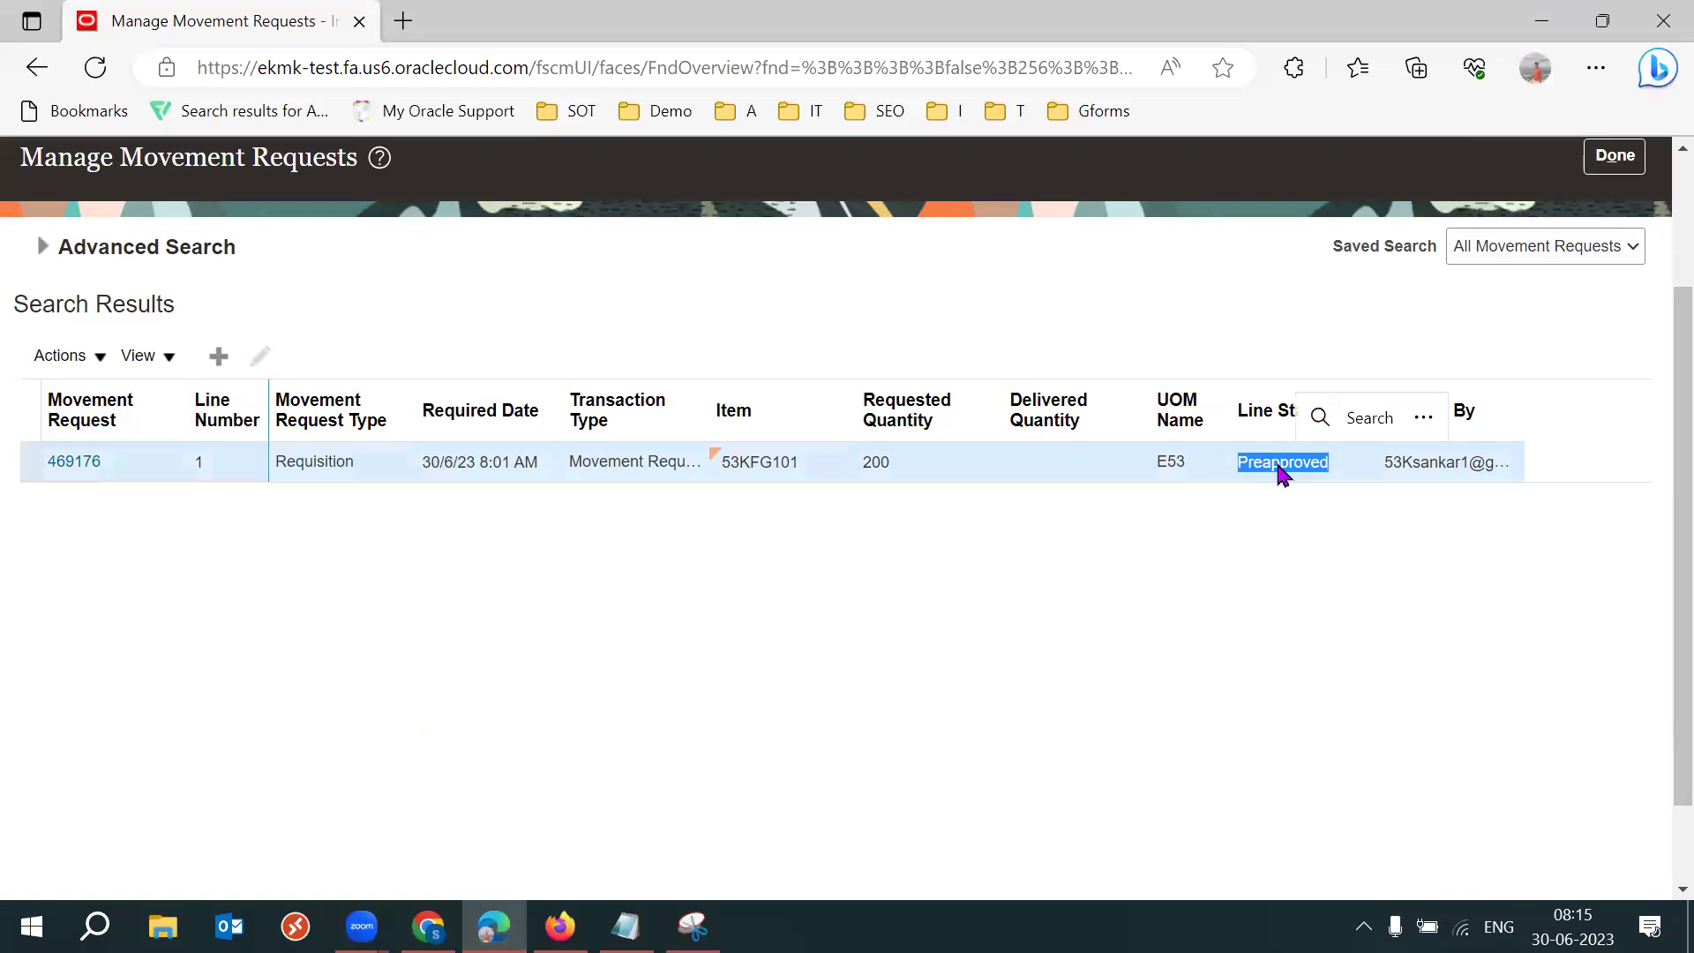
pyautogui.click(1144, 681)
pyautogui.doubleClick(1308, 464)
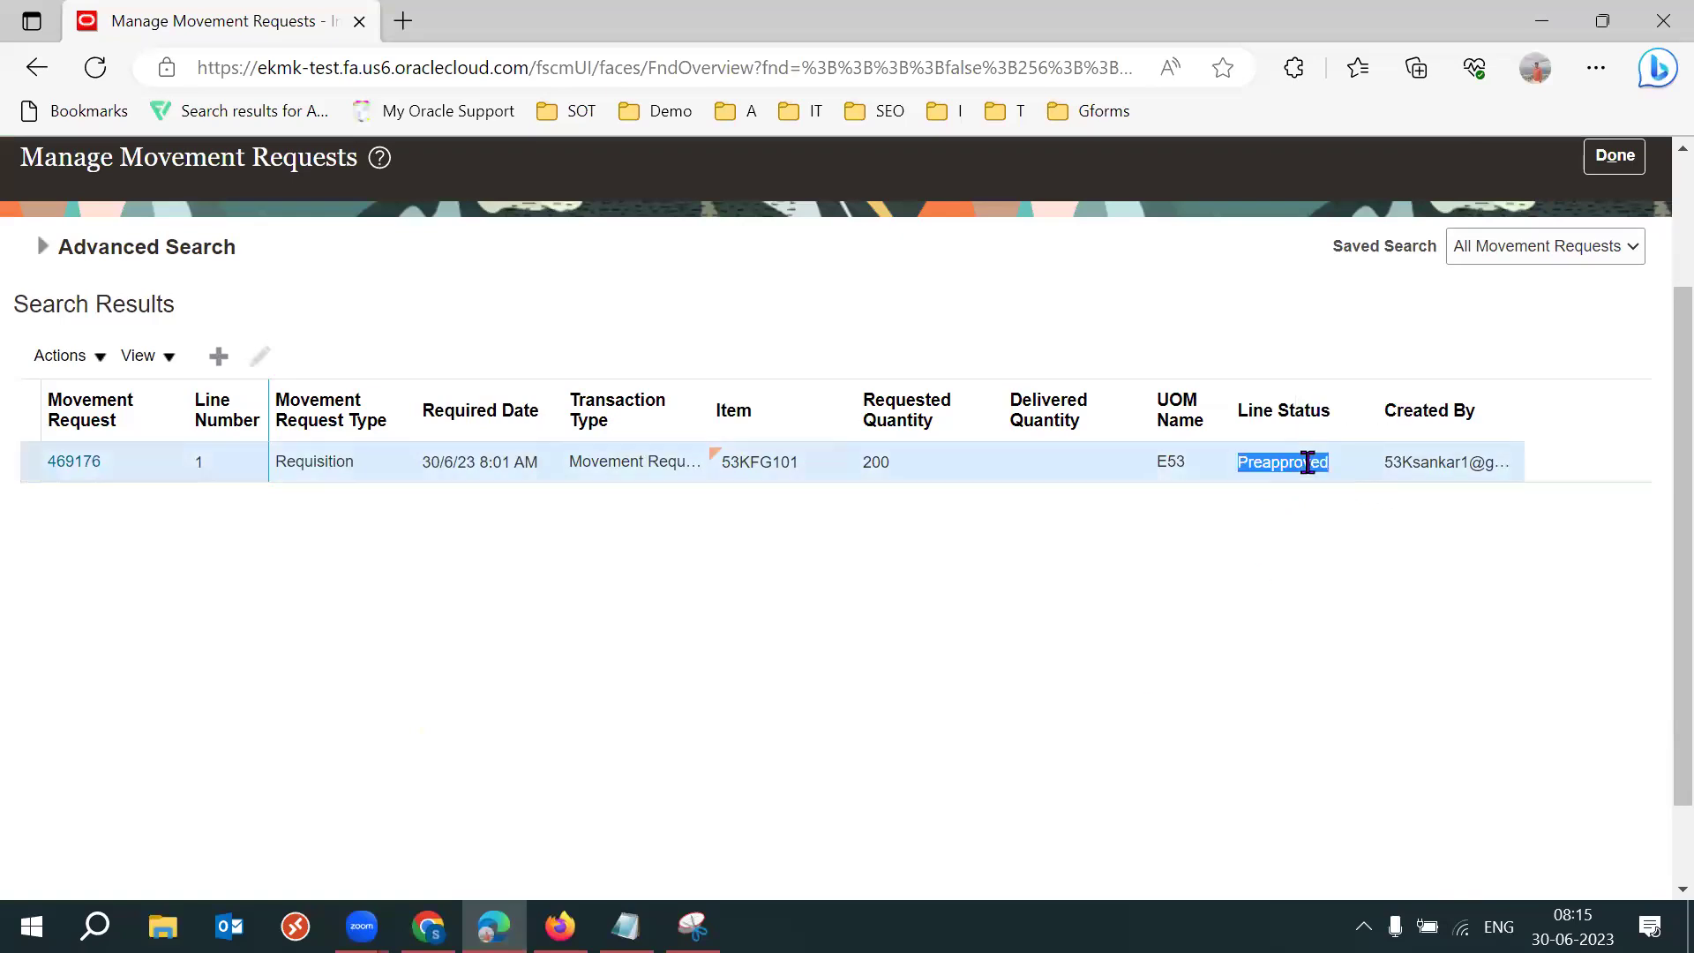
pyautogui.click(1206, 717)
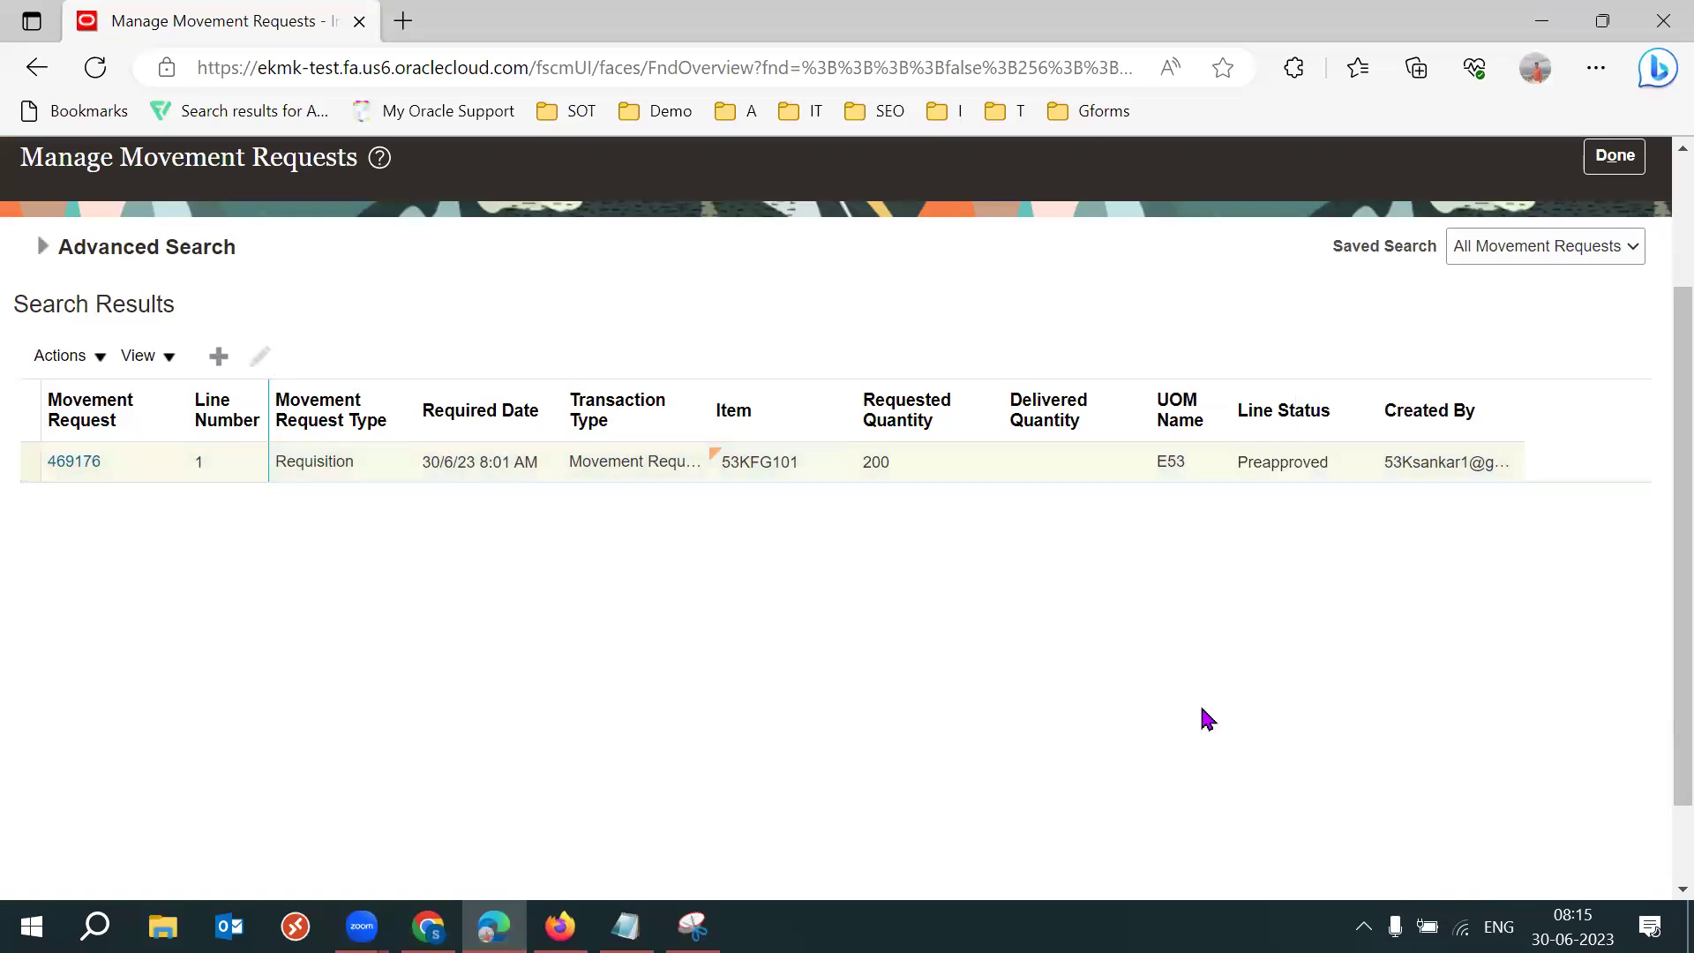
pyautogui.click(431, 922)
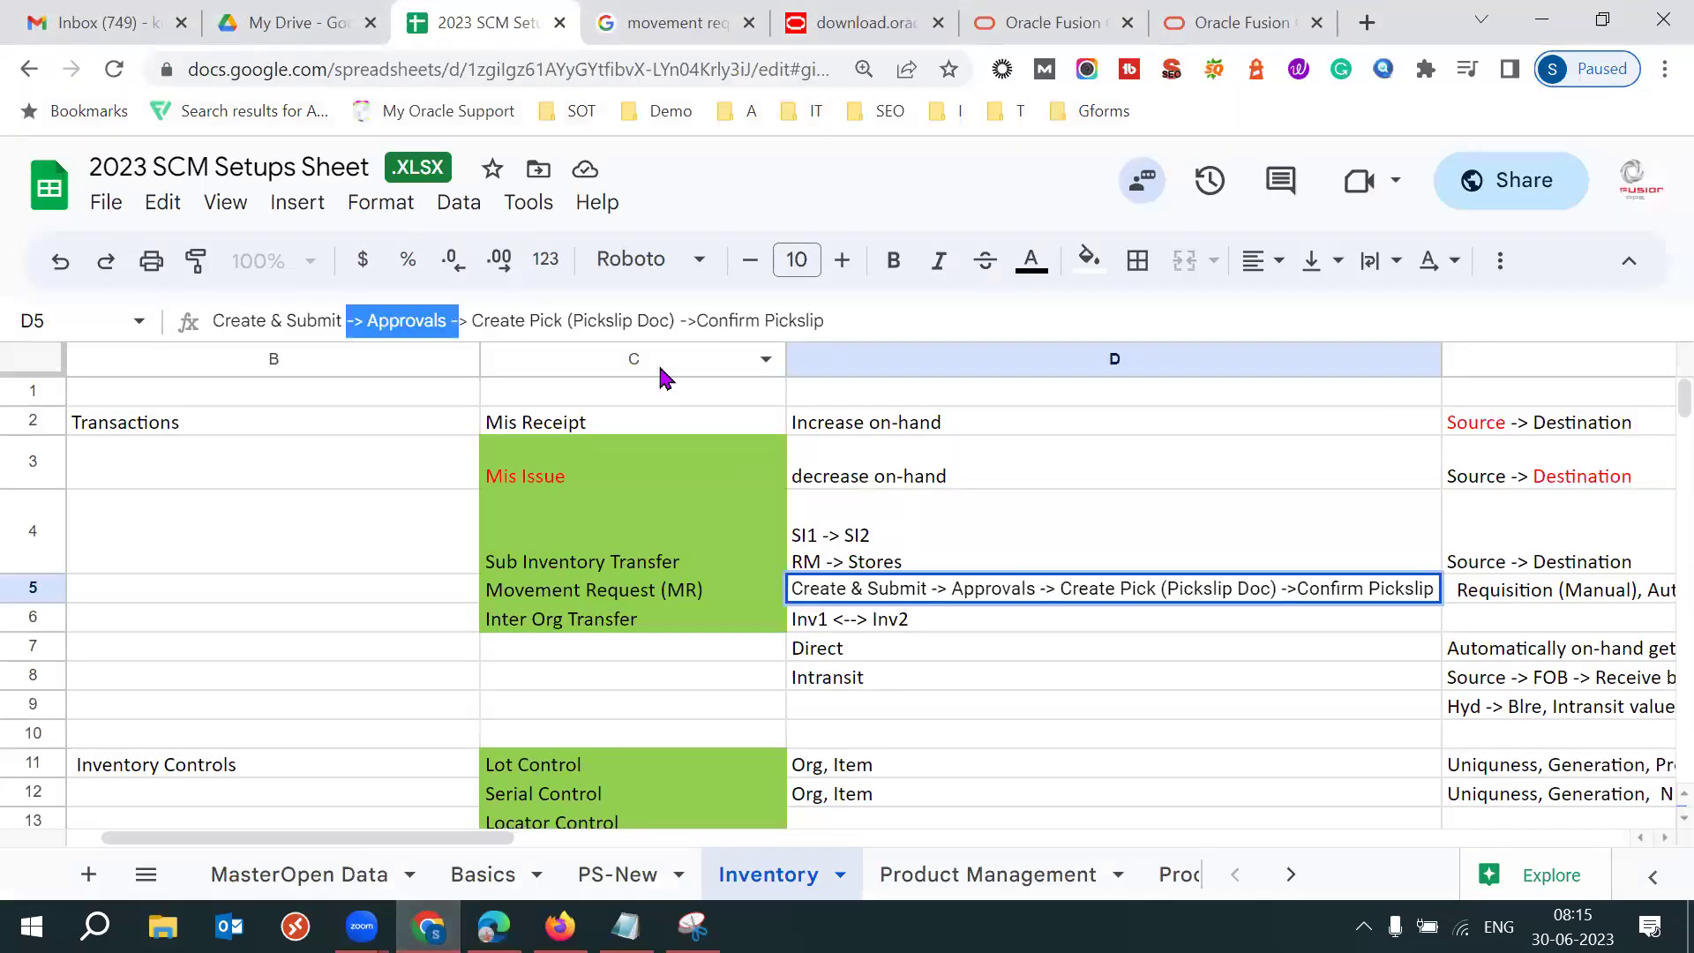
pyautogui.moveTo(528, 322); pyautogui.dragTo(674, 327)
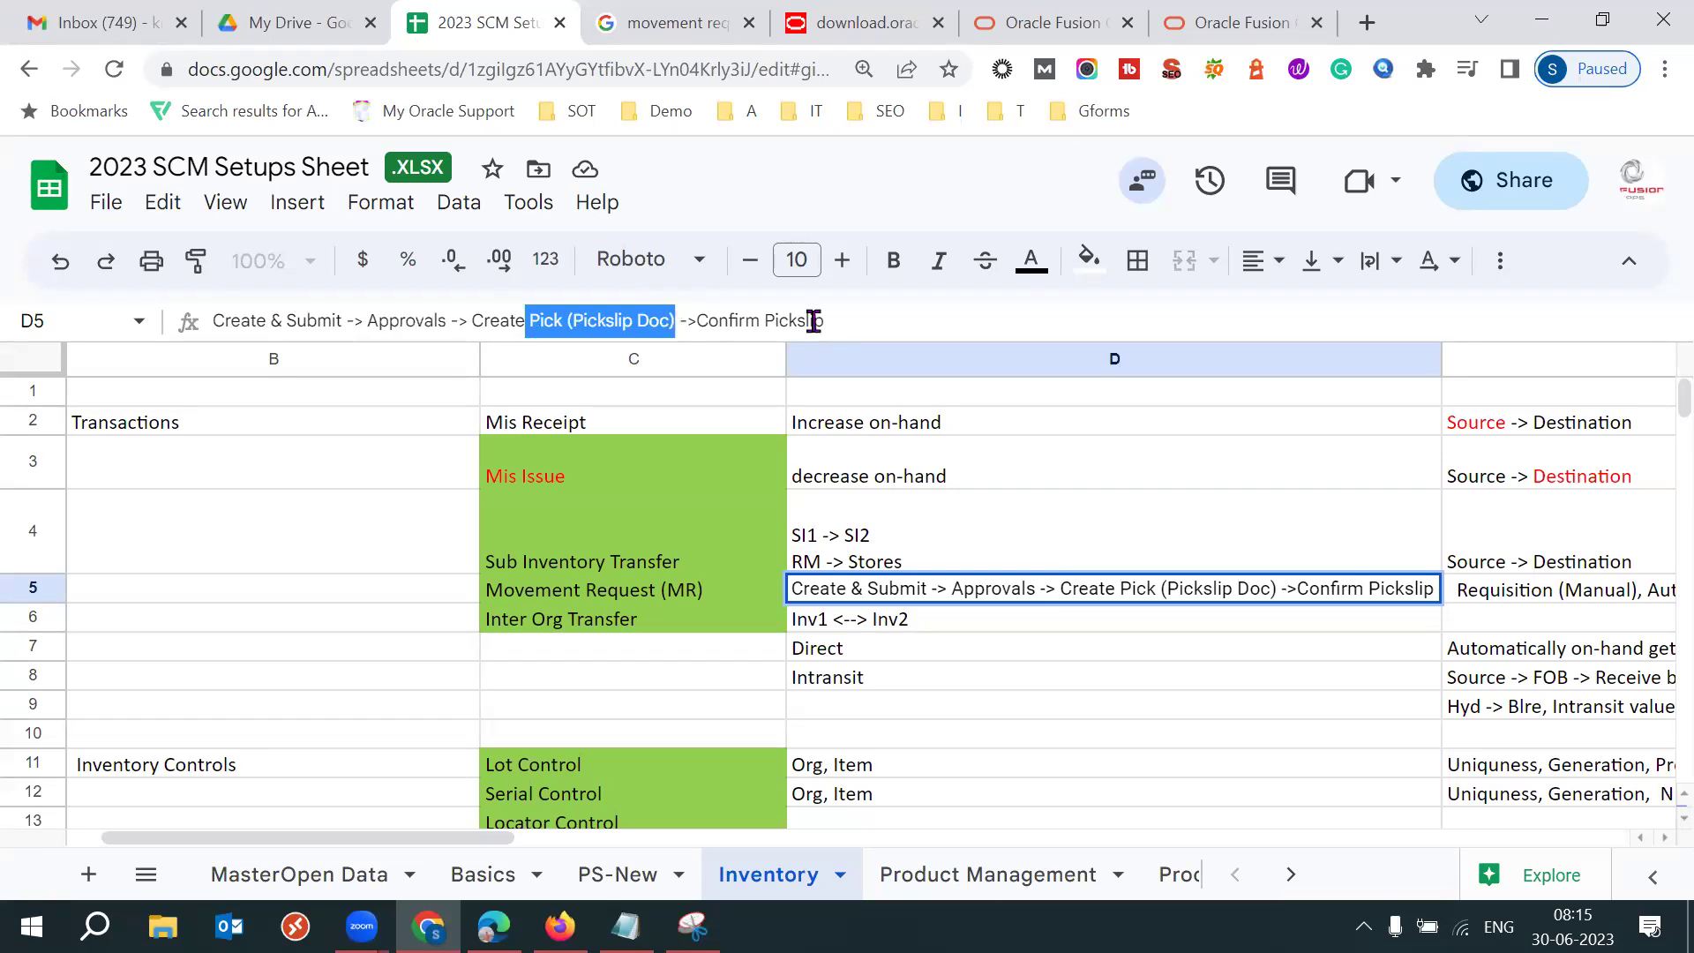
pyautogui.click(879, 318)
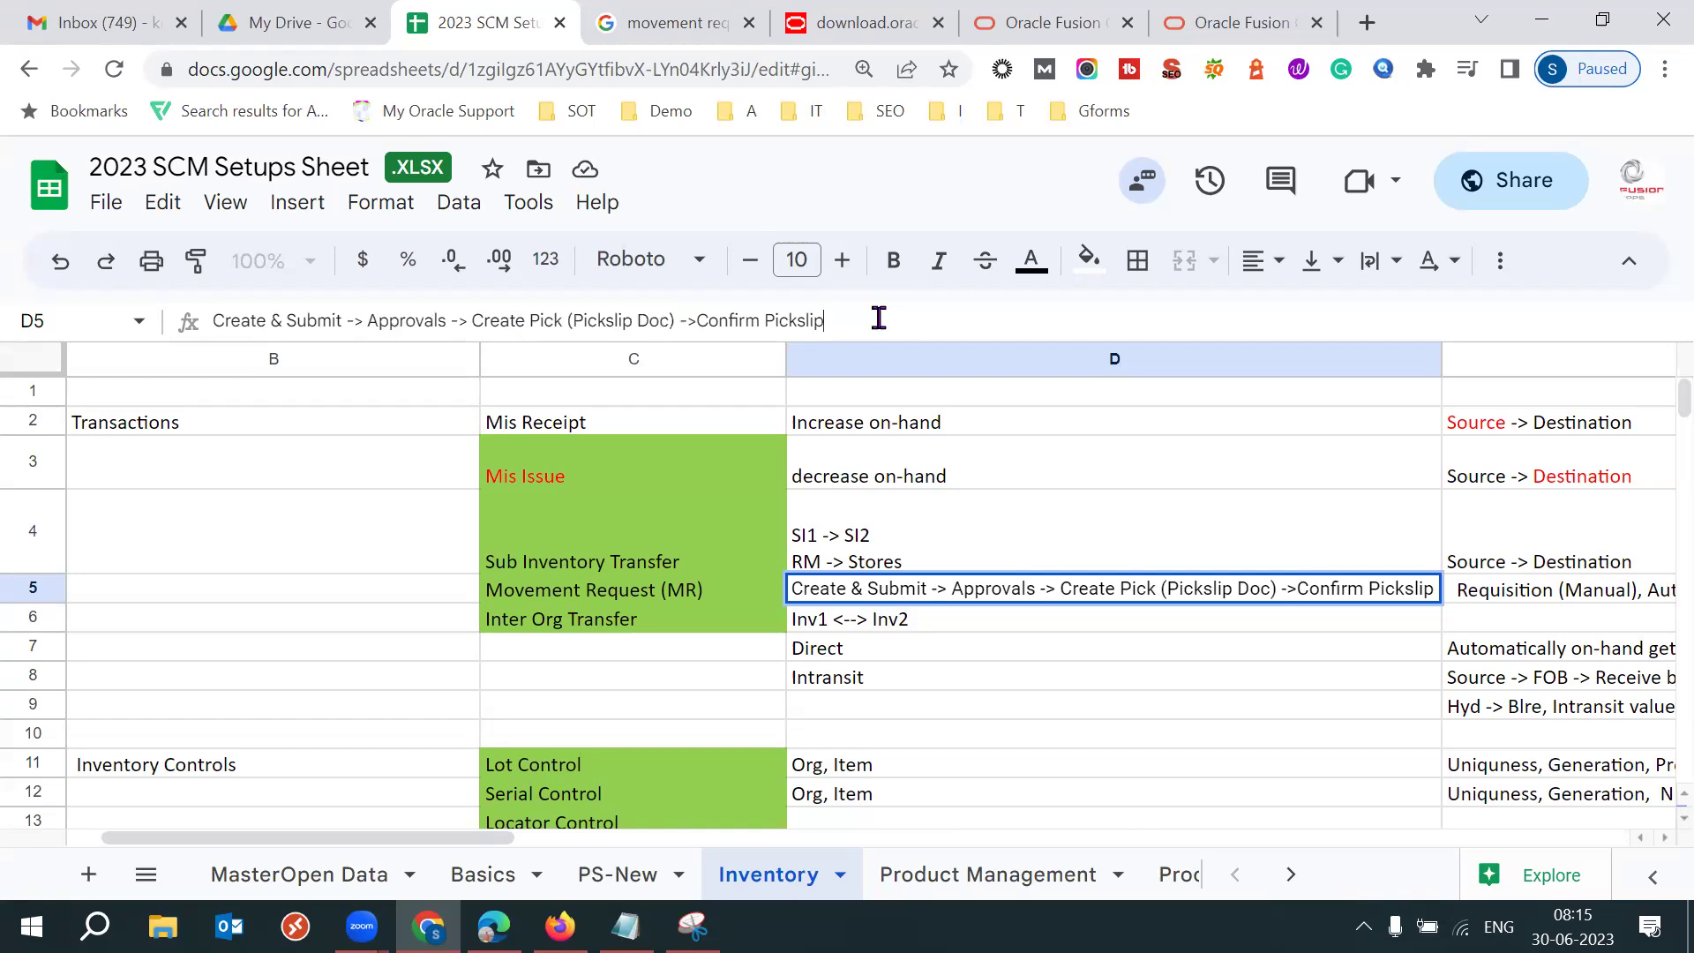
pyautogui.moveTo(573, 323); pyautogui.dragTo(673, 322)
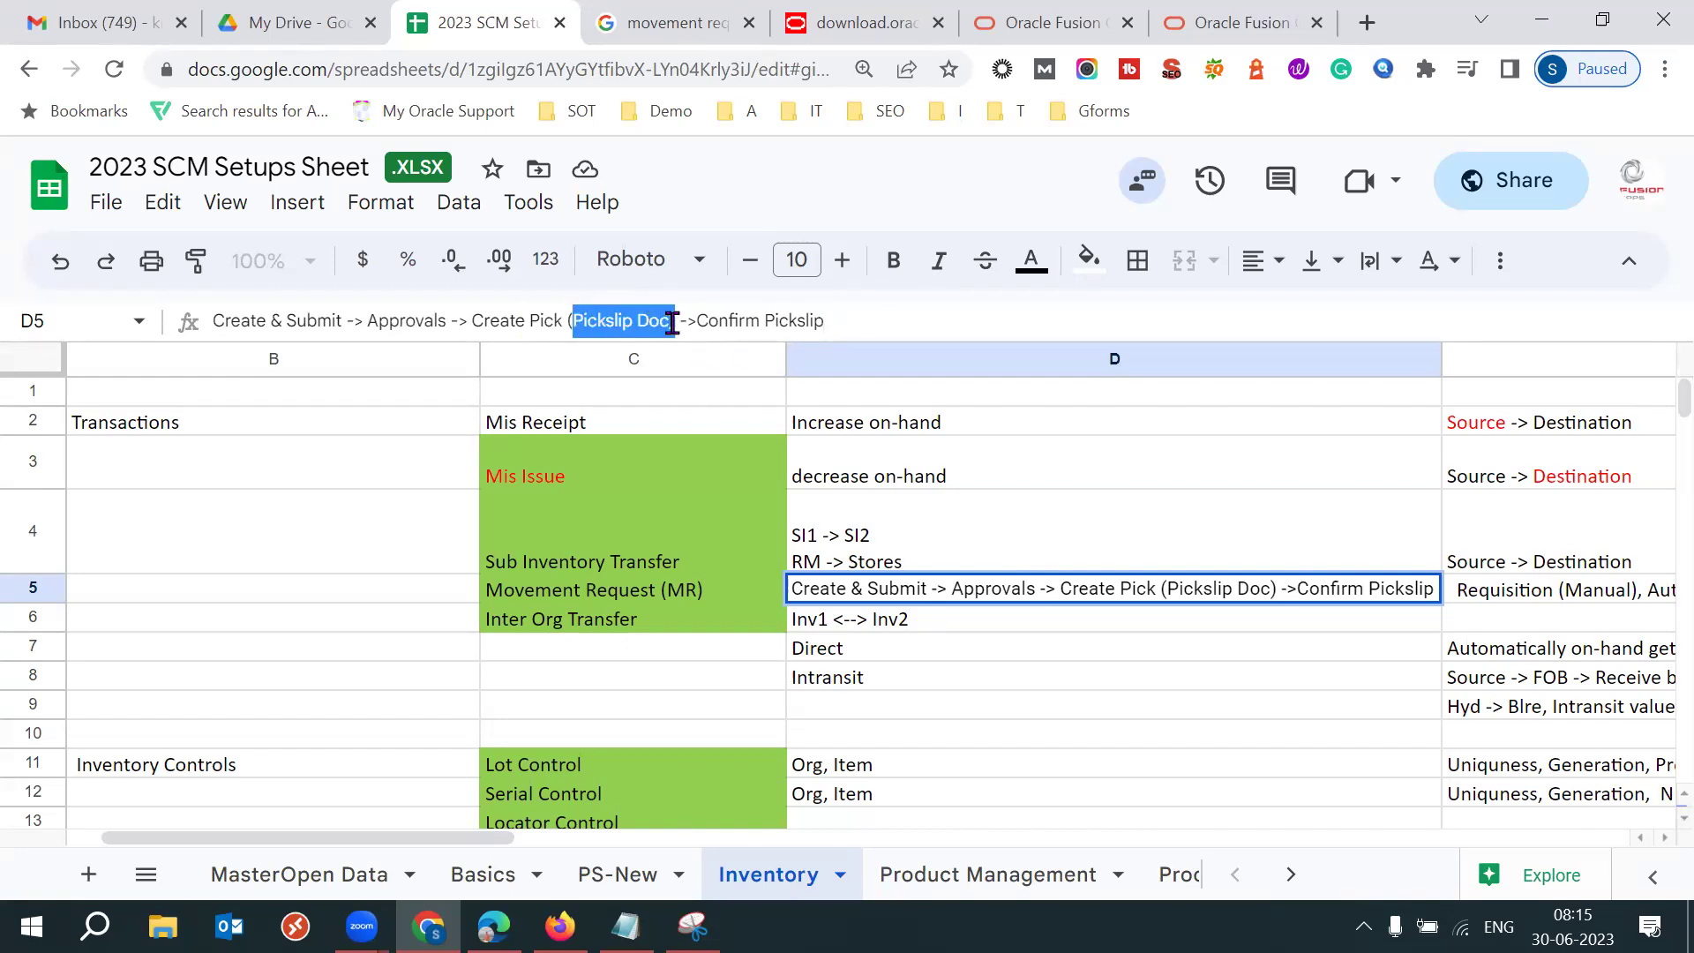
pyautogui.moveTo(709, 322); pyautogui.dragTo(824, 323)
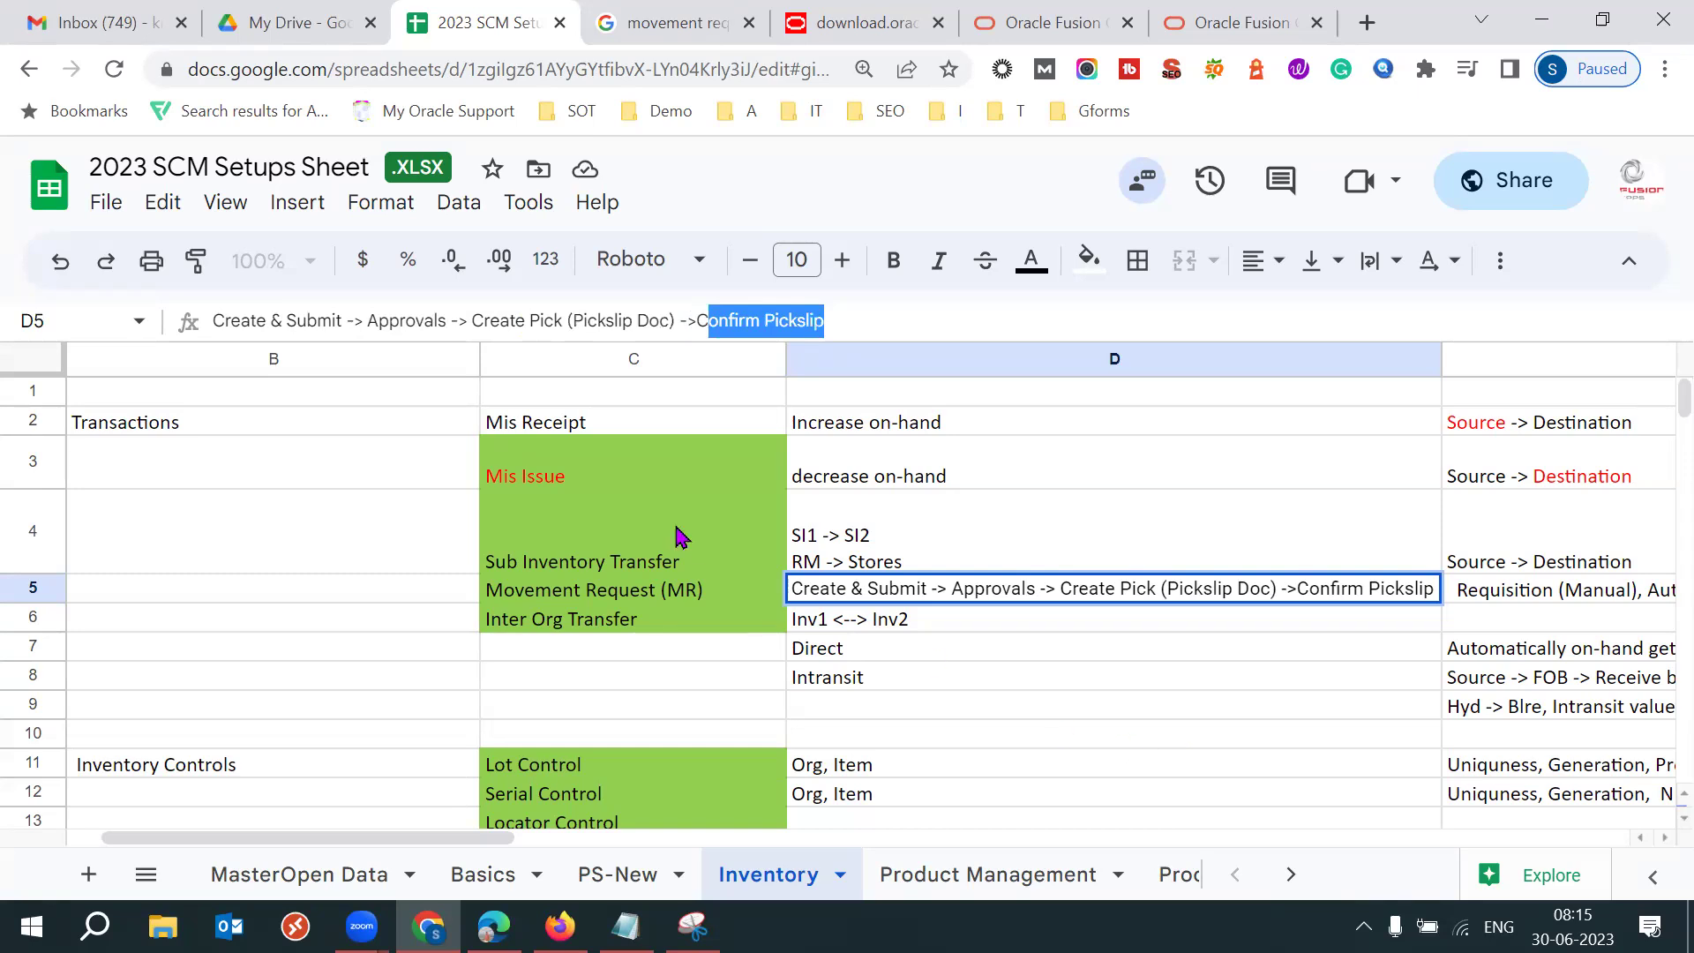
pyautogui.click(571, 432)
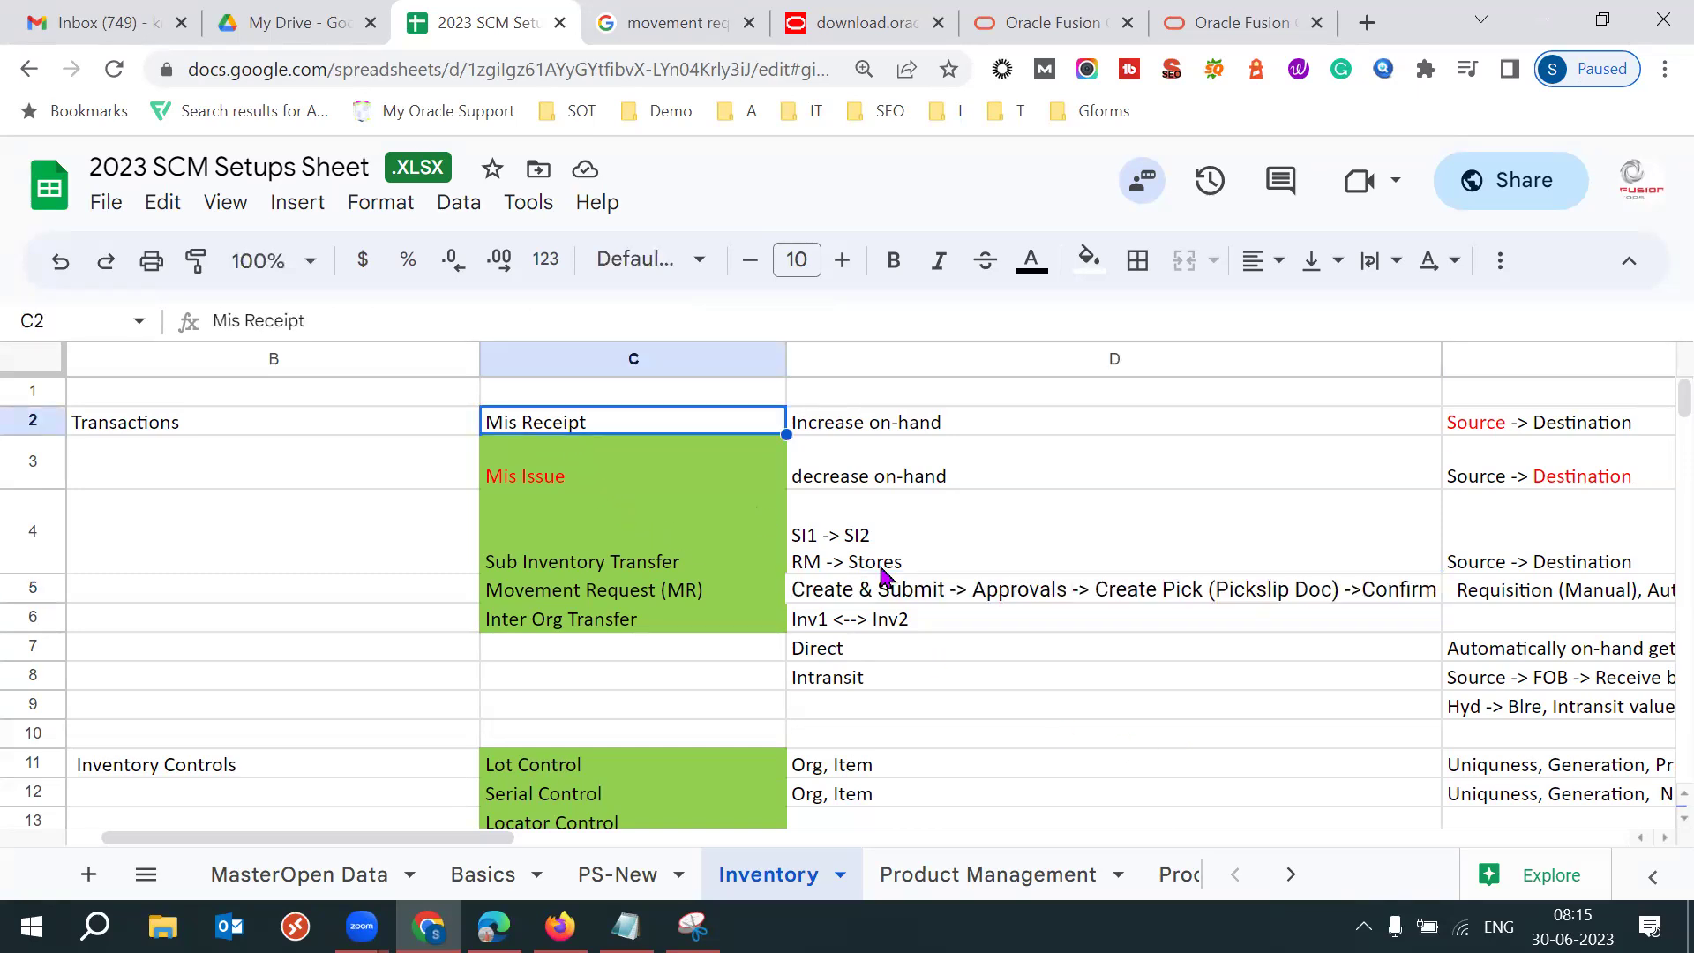
pyautogui.press('Up')
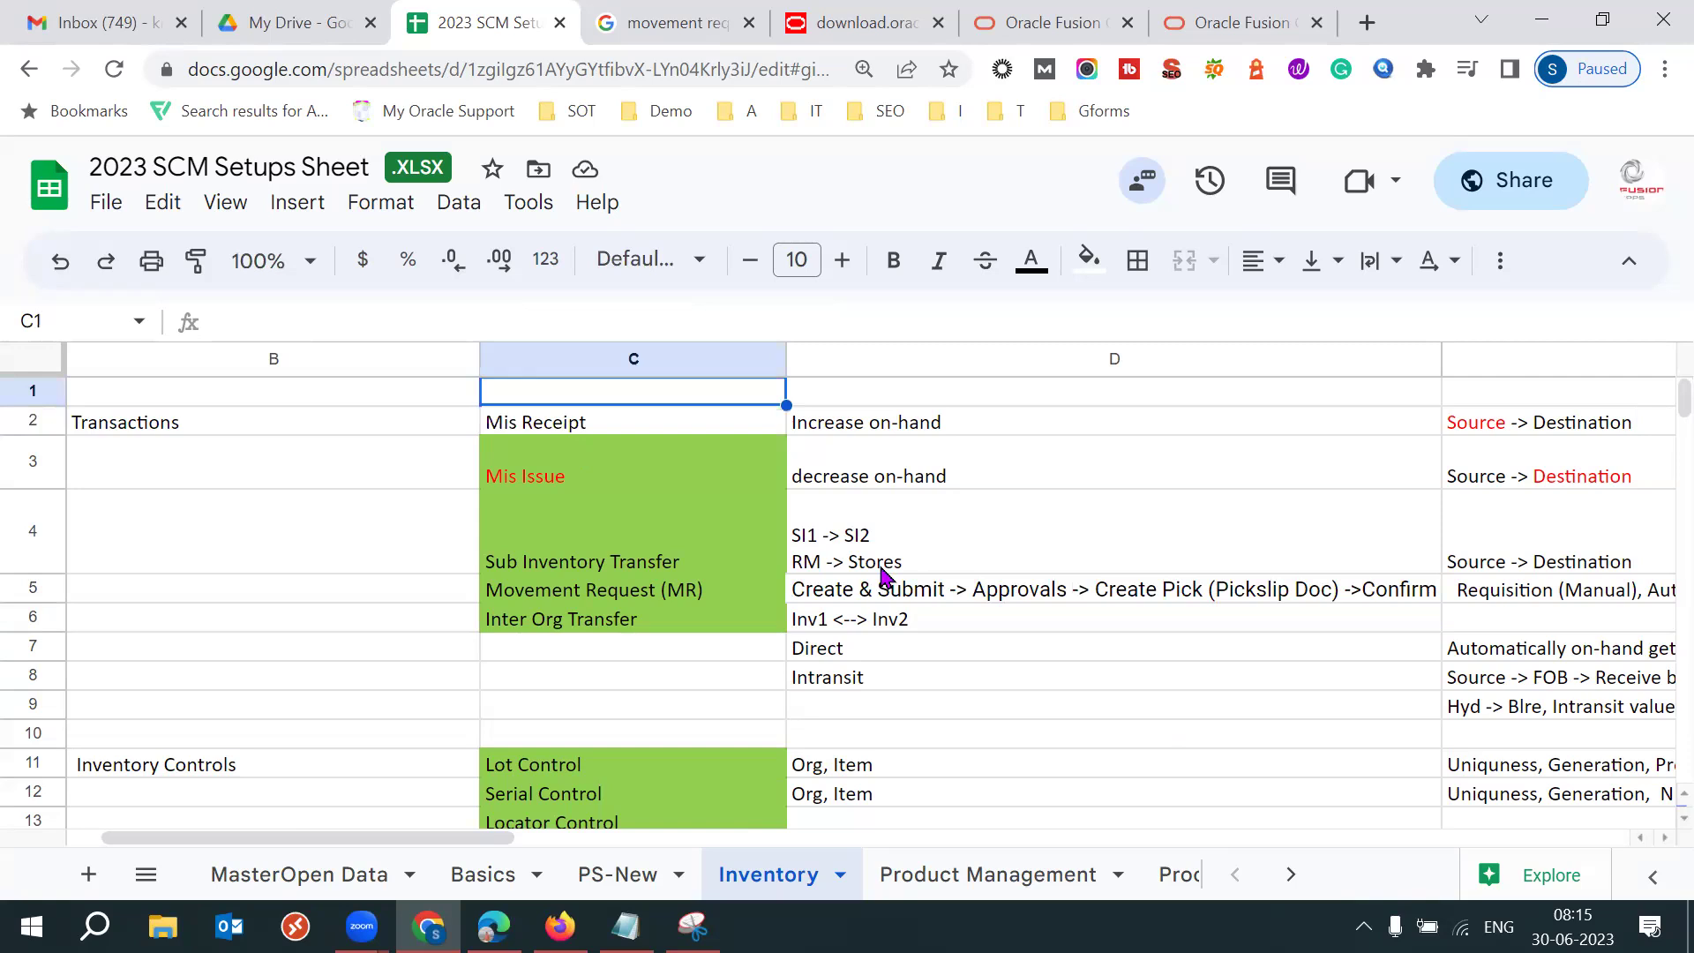
pyautogui.press('Right')
pyautogui.press('Right')
pyautogui.press('Right')
pyautogui.press('Right')
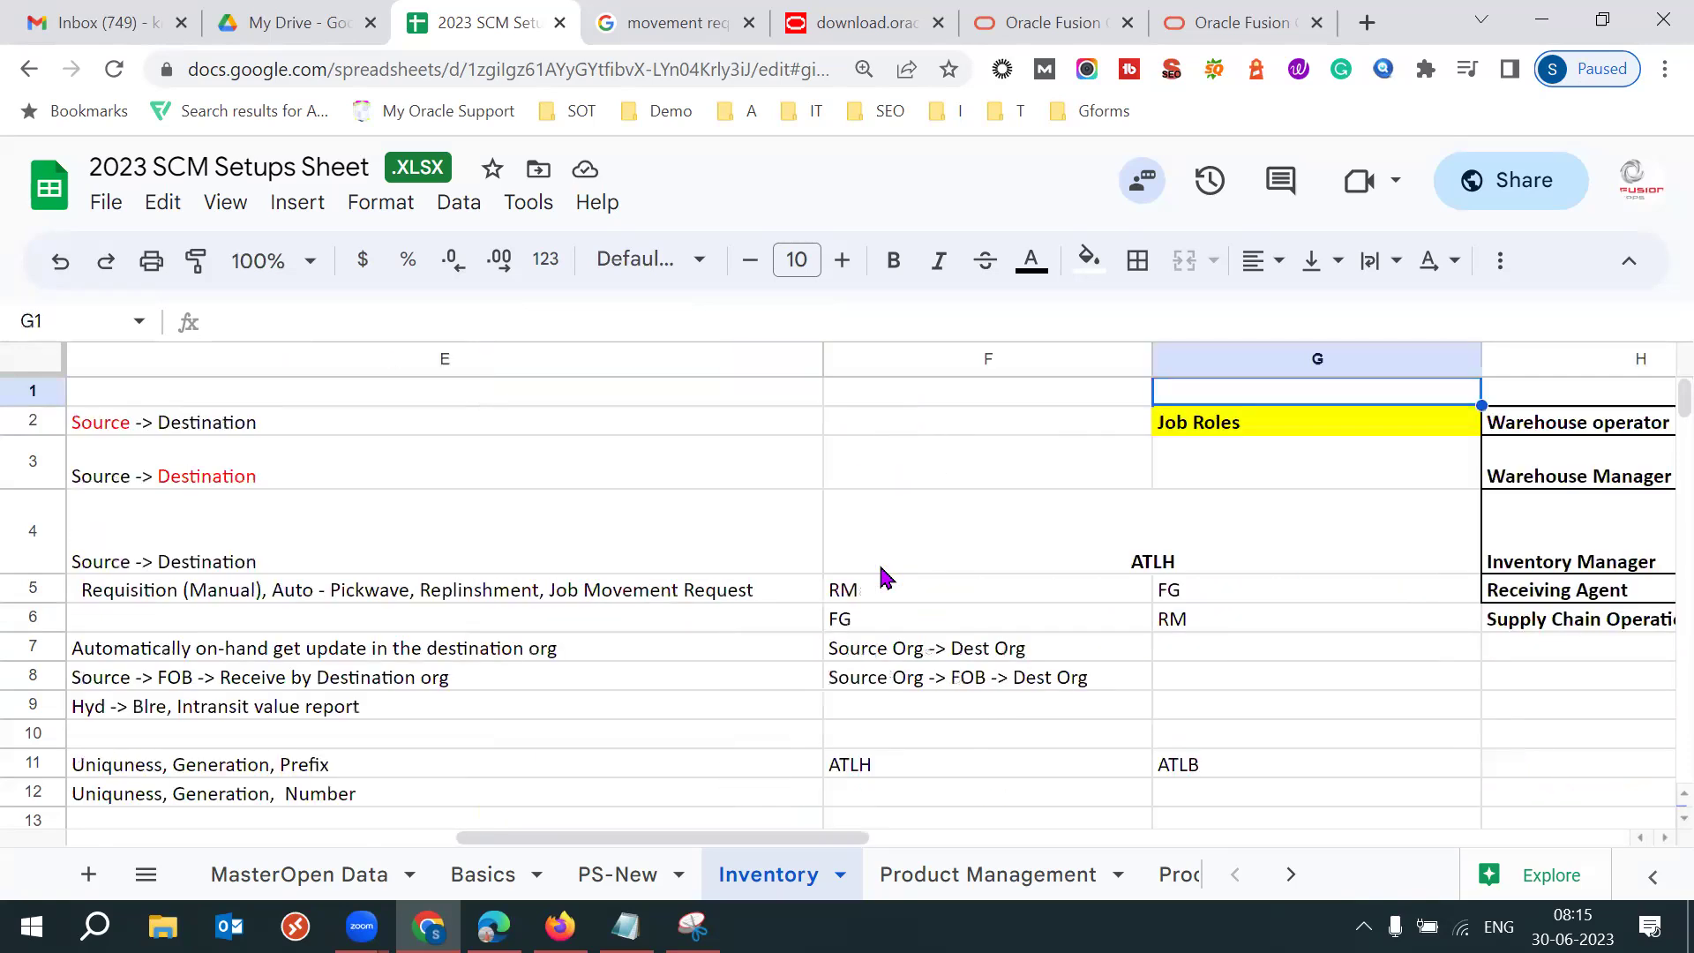
pyautogui.press('Down')
pyautogui.press('Left')
pyautogui.press('Left')
pyautogui.press('Left')
pyautogui.press('Left')
pyautogui.press('Left')
pyautogui.press('Left')
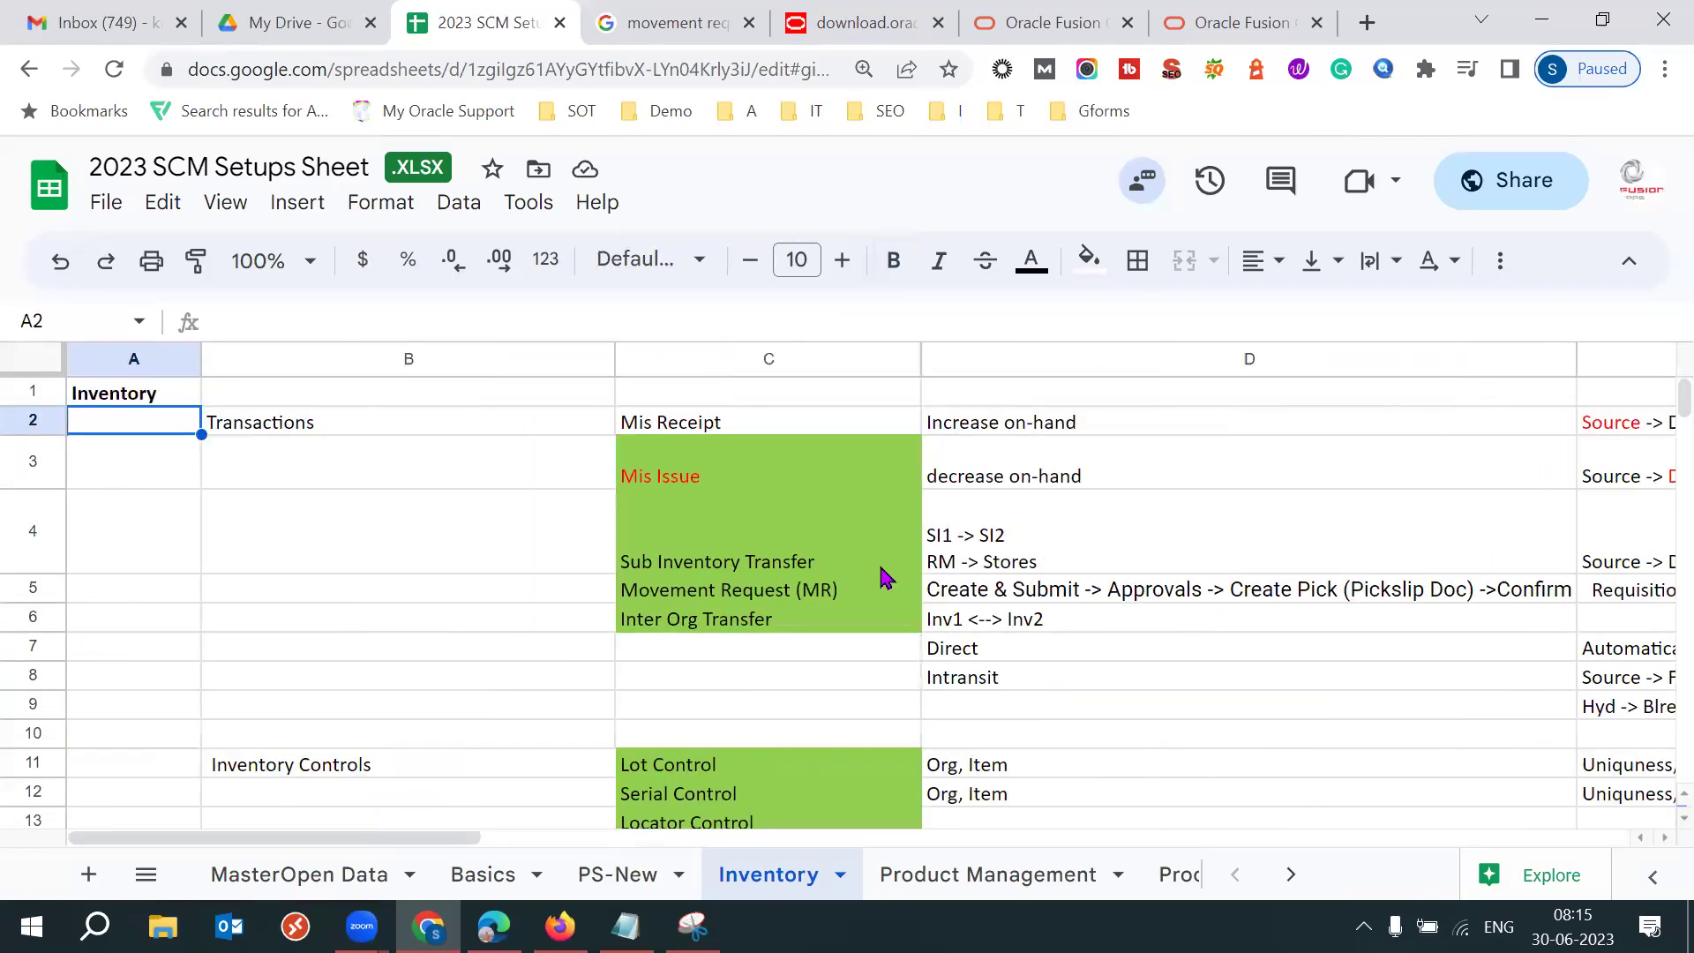
pyautogui.press('Right')
pyautogui.press('Right')
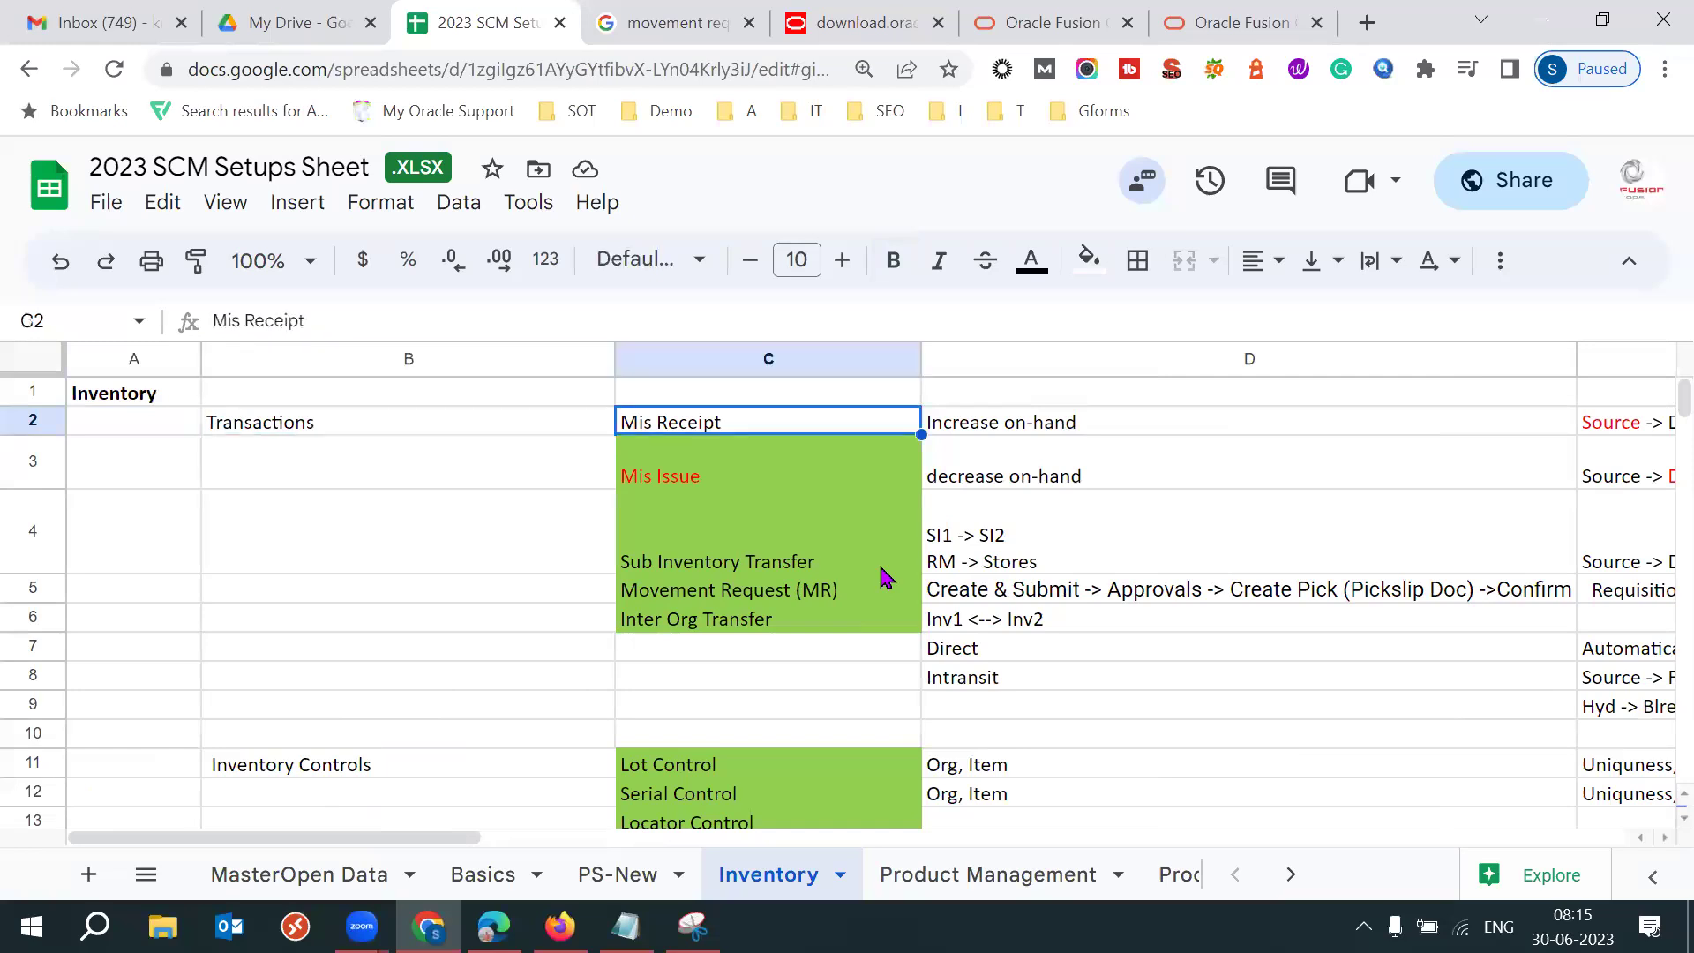
pyautogui.hotkey('shift', 'Down')
pyautogui.hotkey('shift', 'Down')
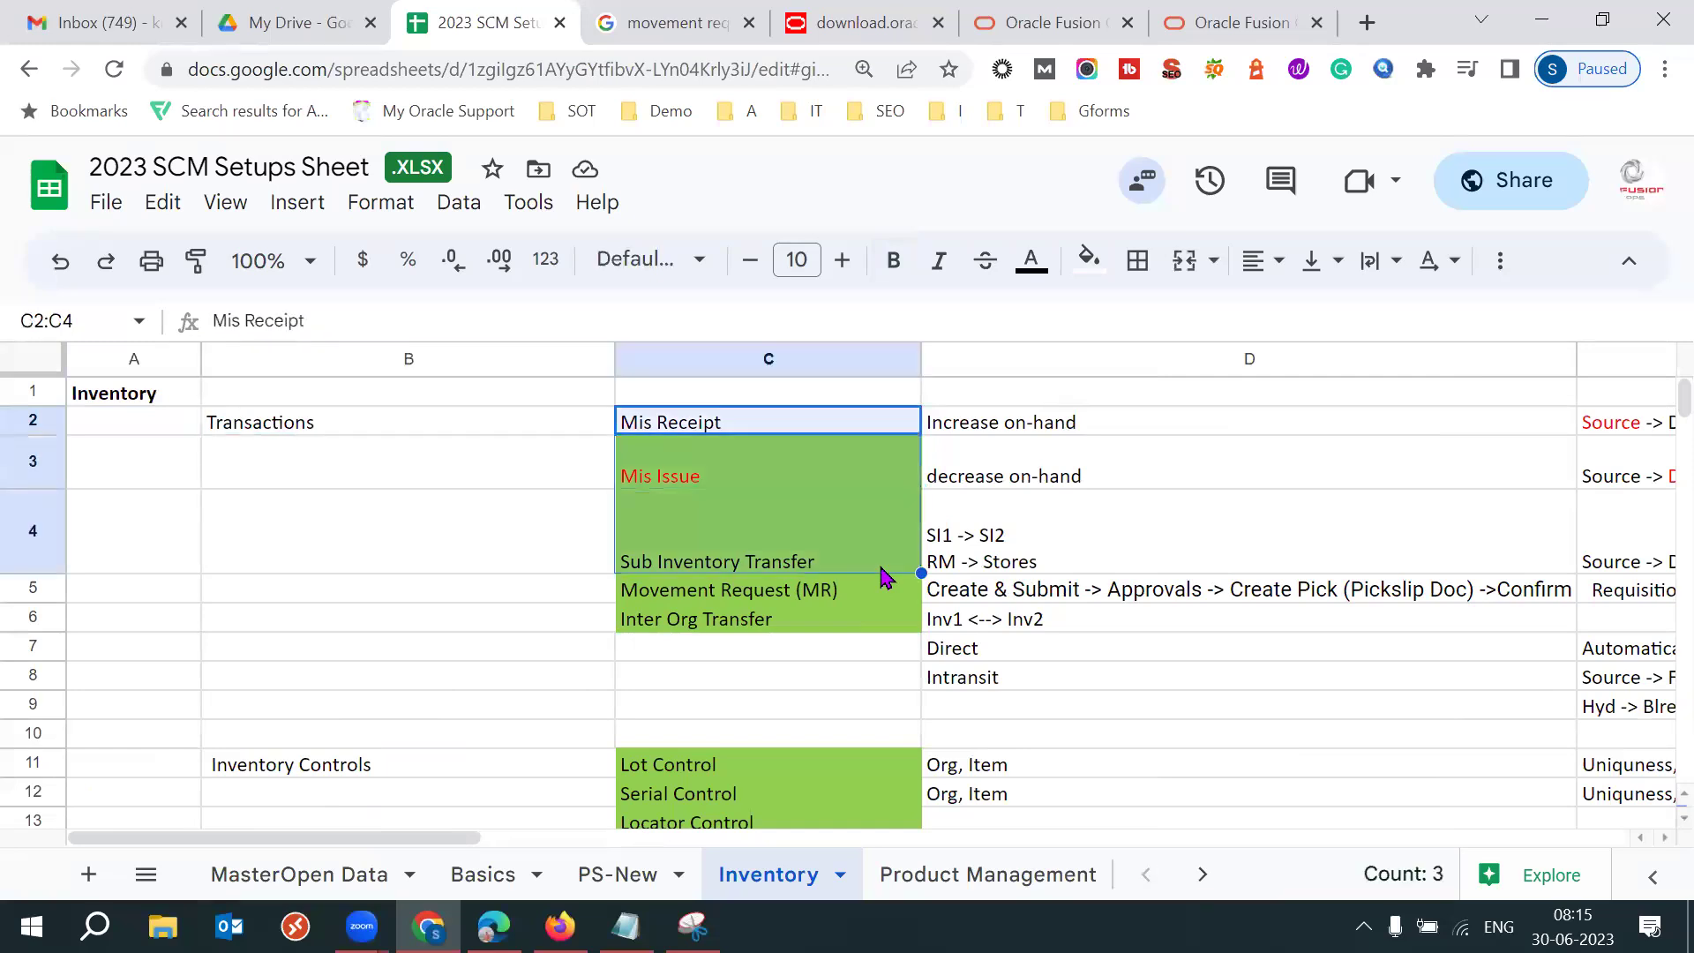
pyautogui.hotkey('shift', 'Down')
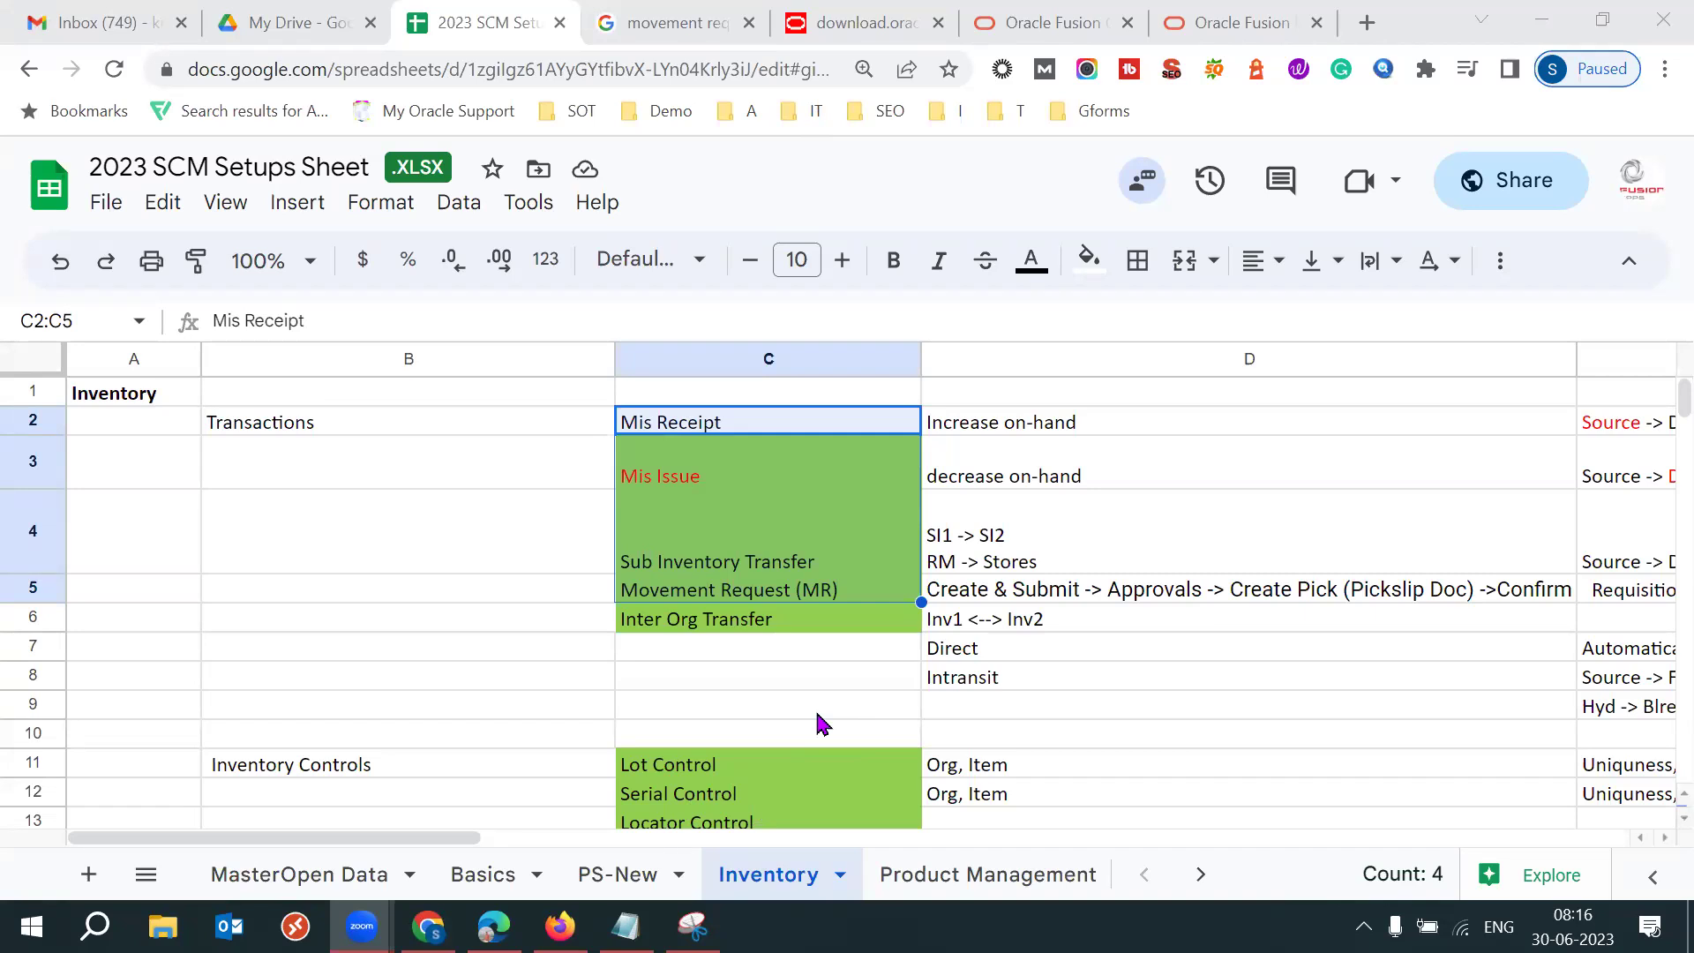
# Review the Lot Control (C11) and Serial Control (C12) cells, then switch to Gmail.
pyautogui.click(694, 768)
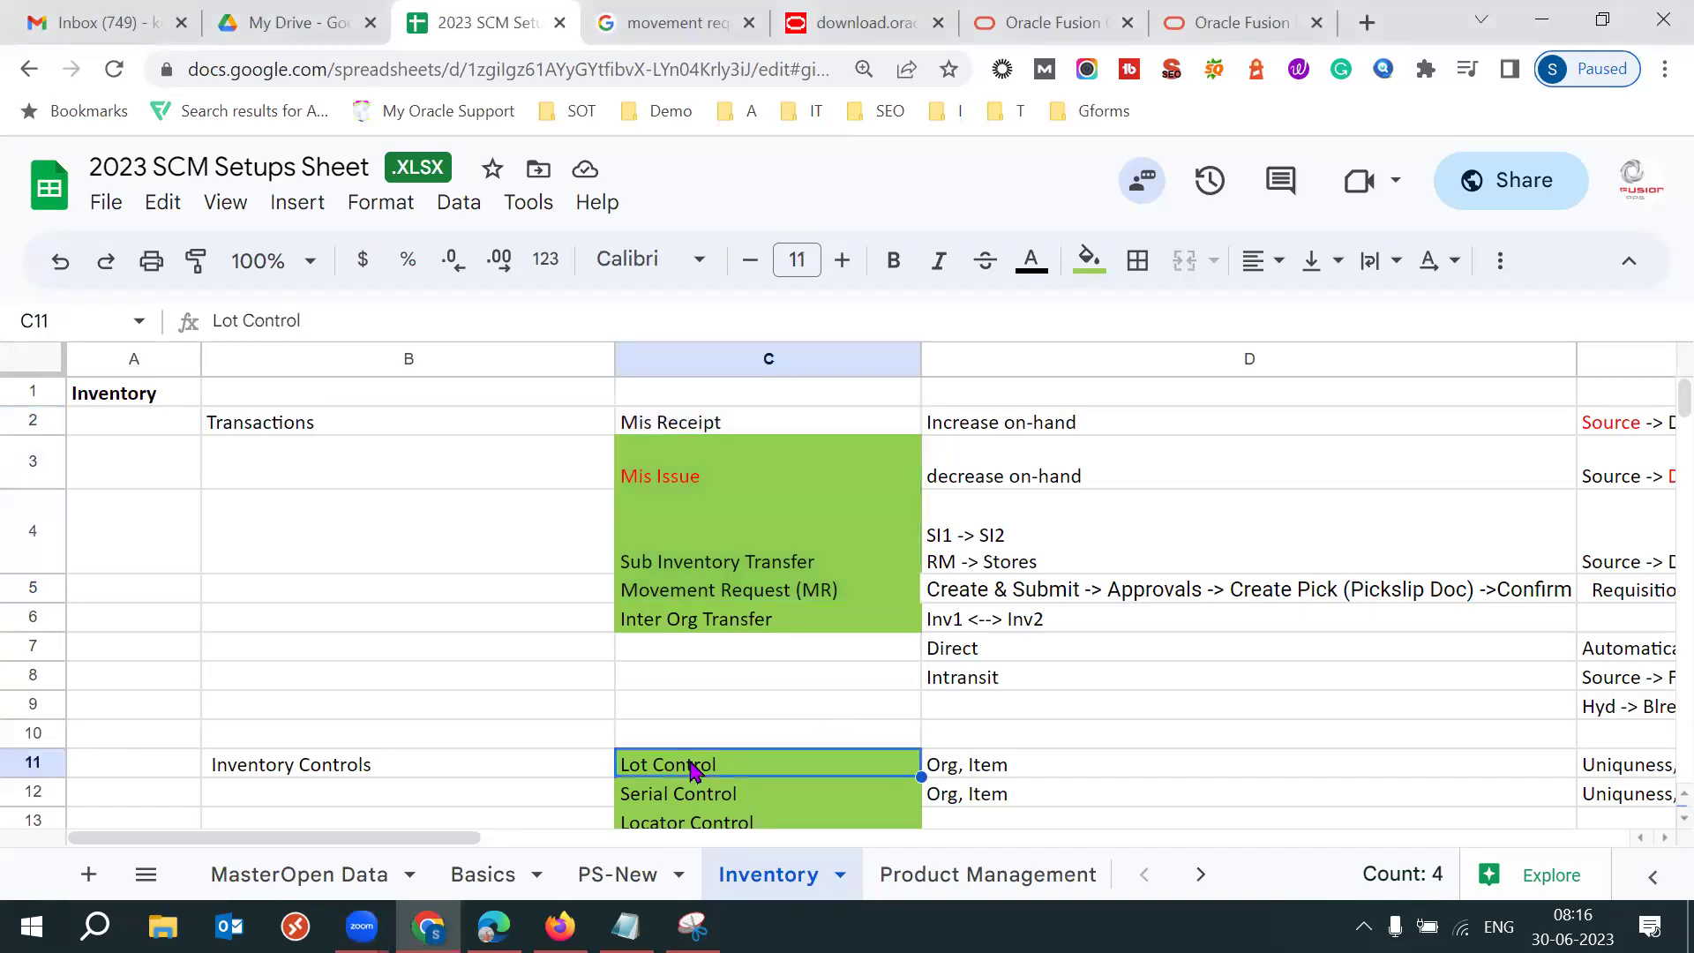
pyautogui.click(719, 799)
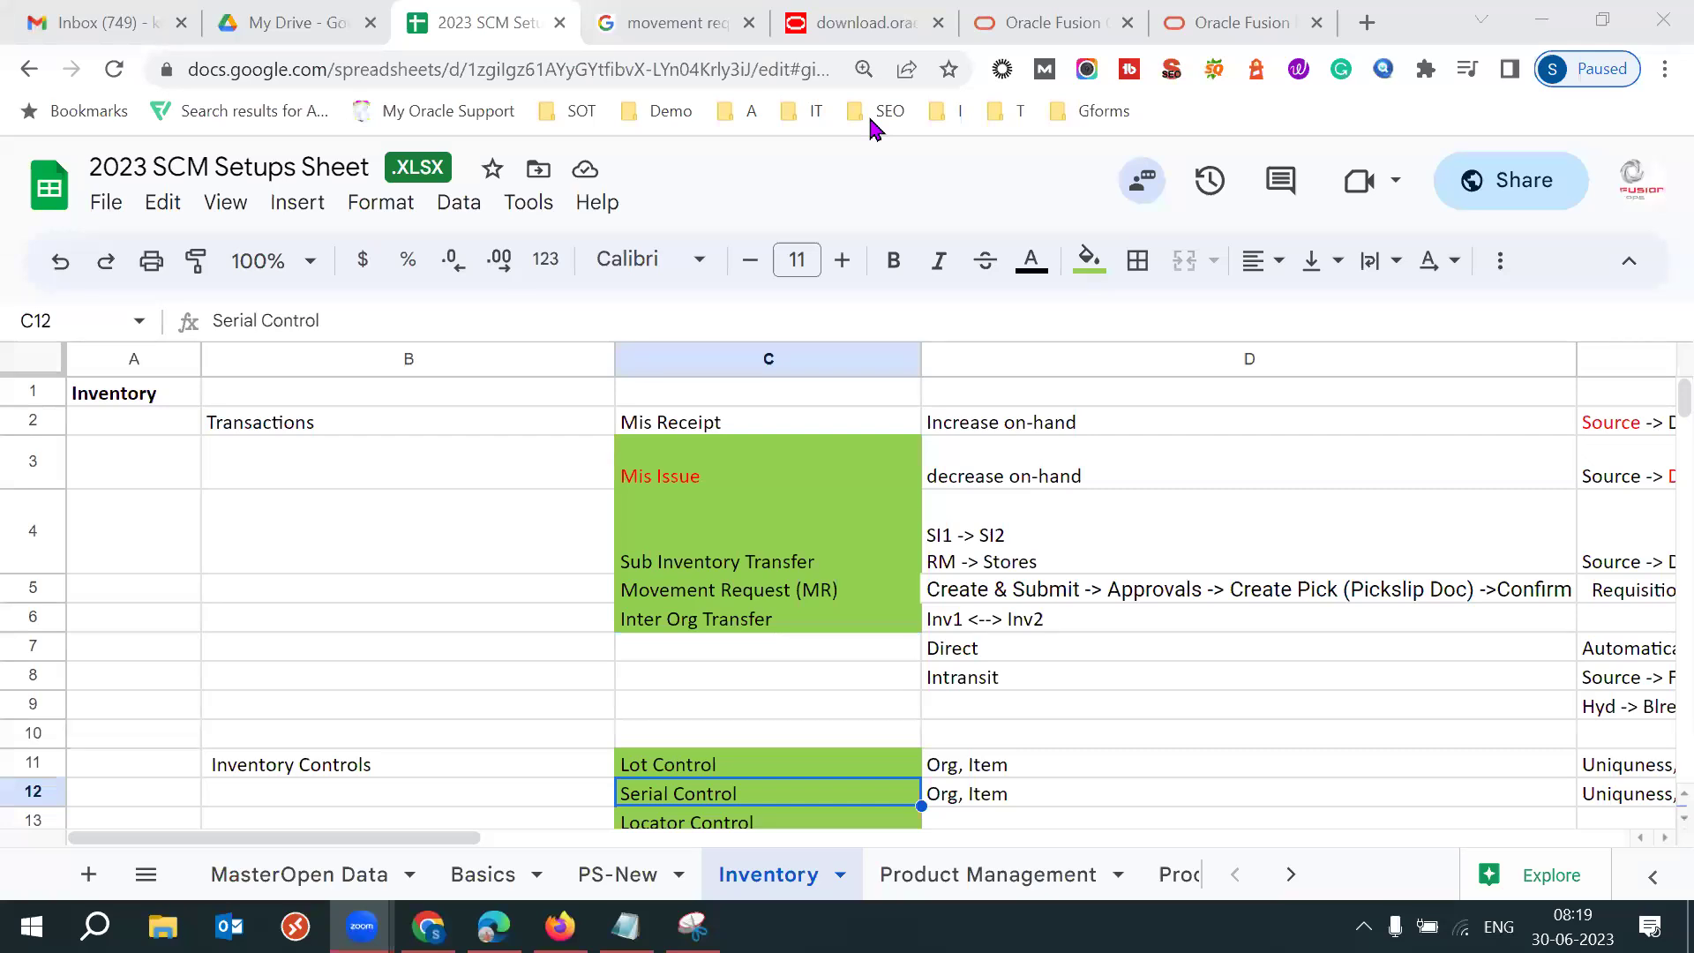
pyautogui.click(106, 21)
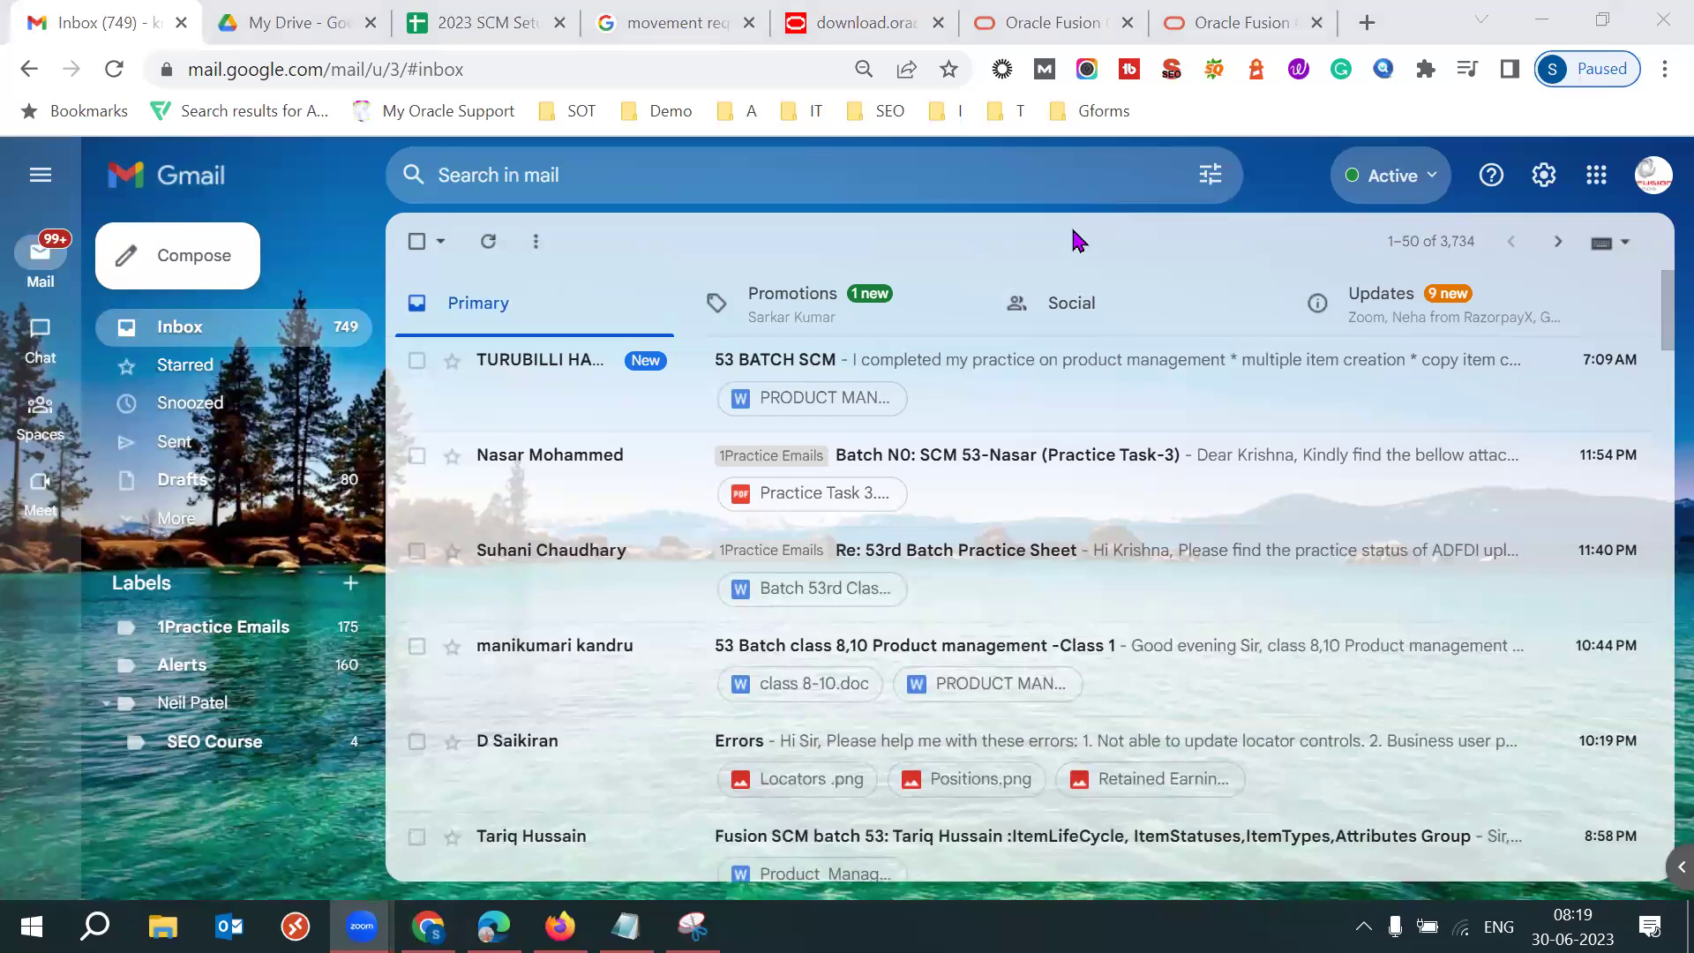
# In the student's Errors email, preview the Locators, Positions and Retained Earnings screenshots, ending on Positions.png.
pyautogui.click(569, 750)
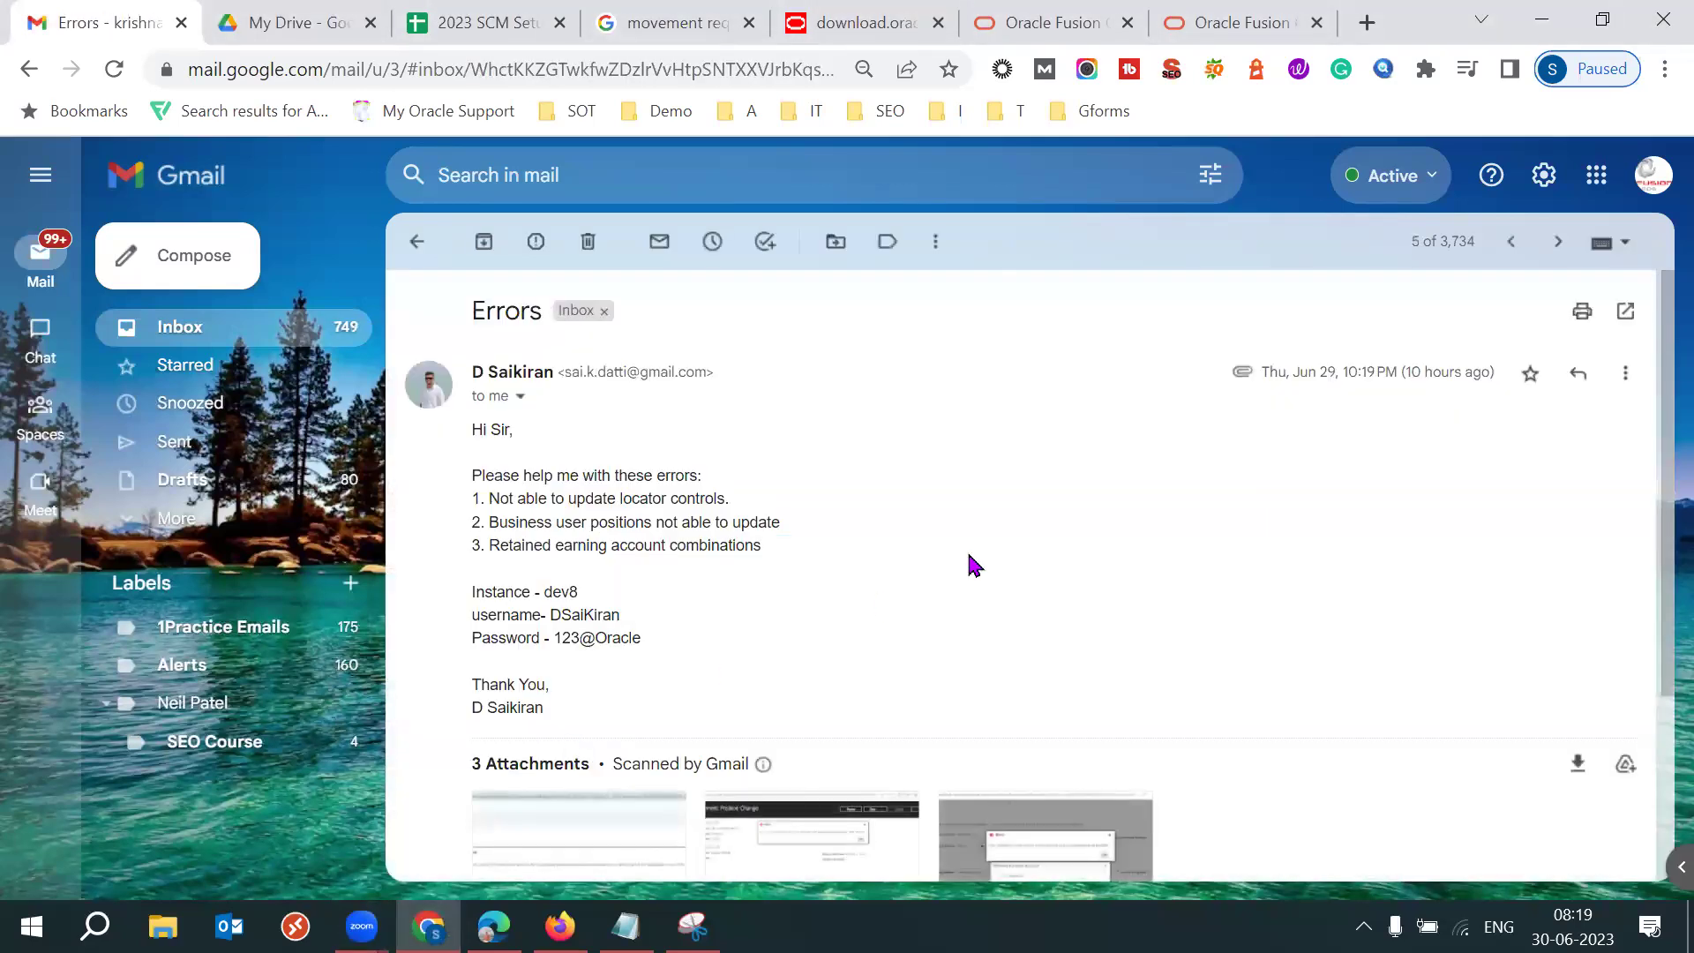
pyautogui.scroll(-3, 971, 564)
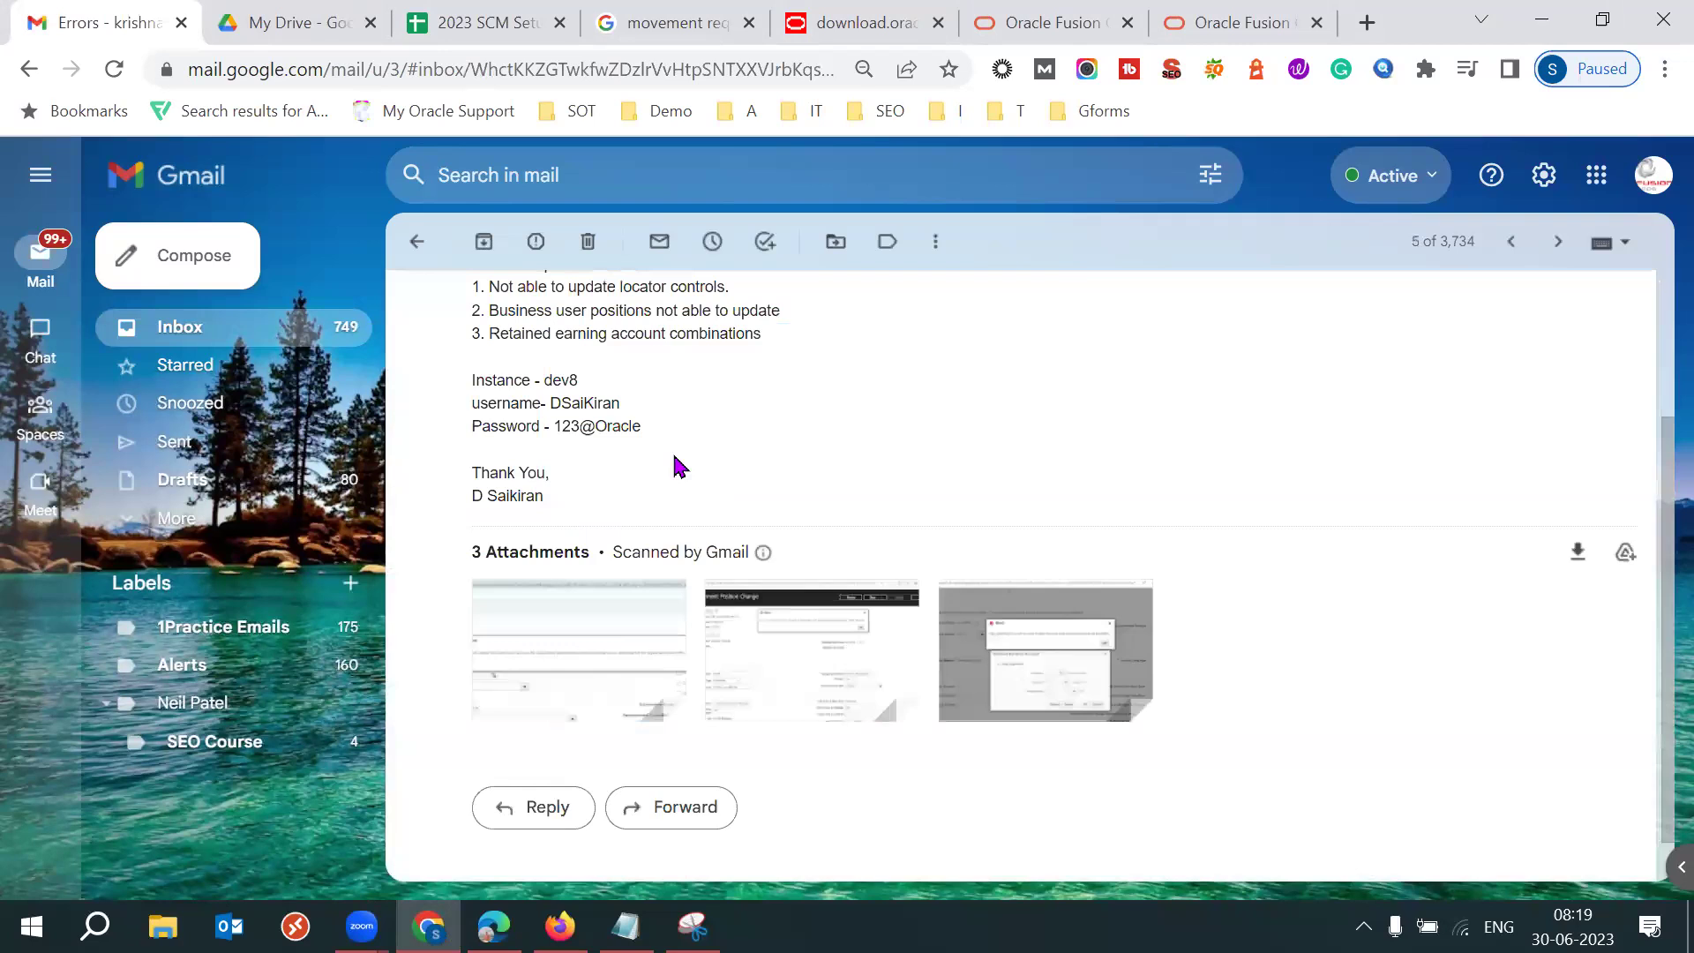
pyautogui.click(593, 664)
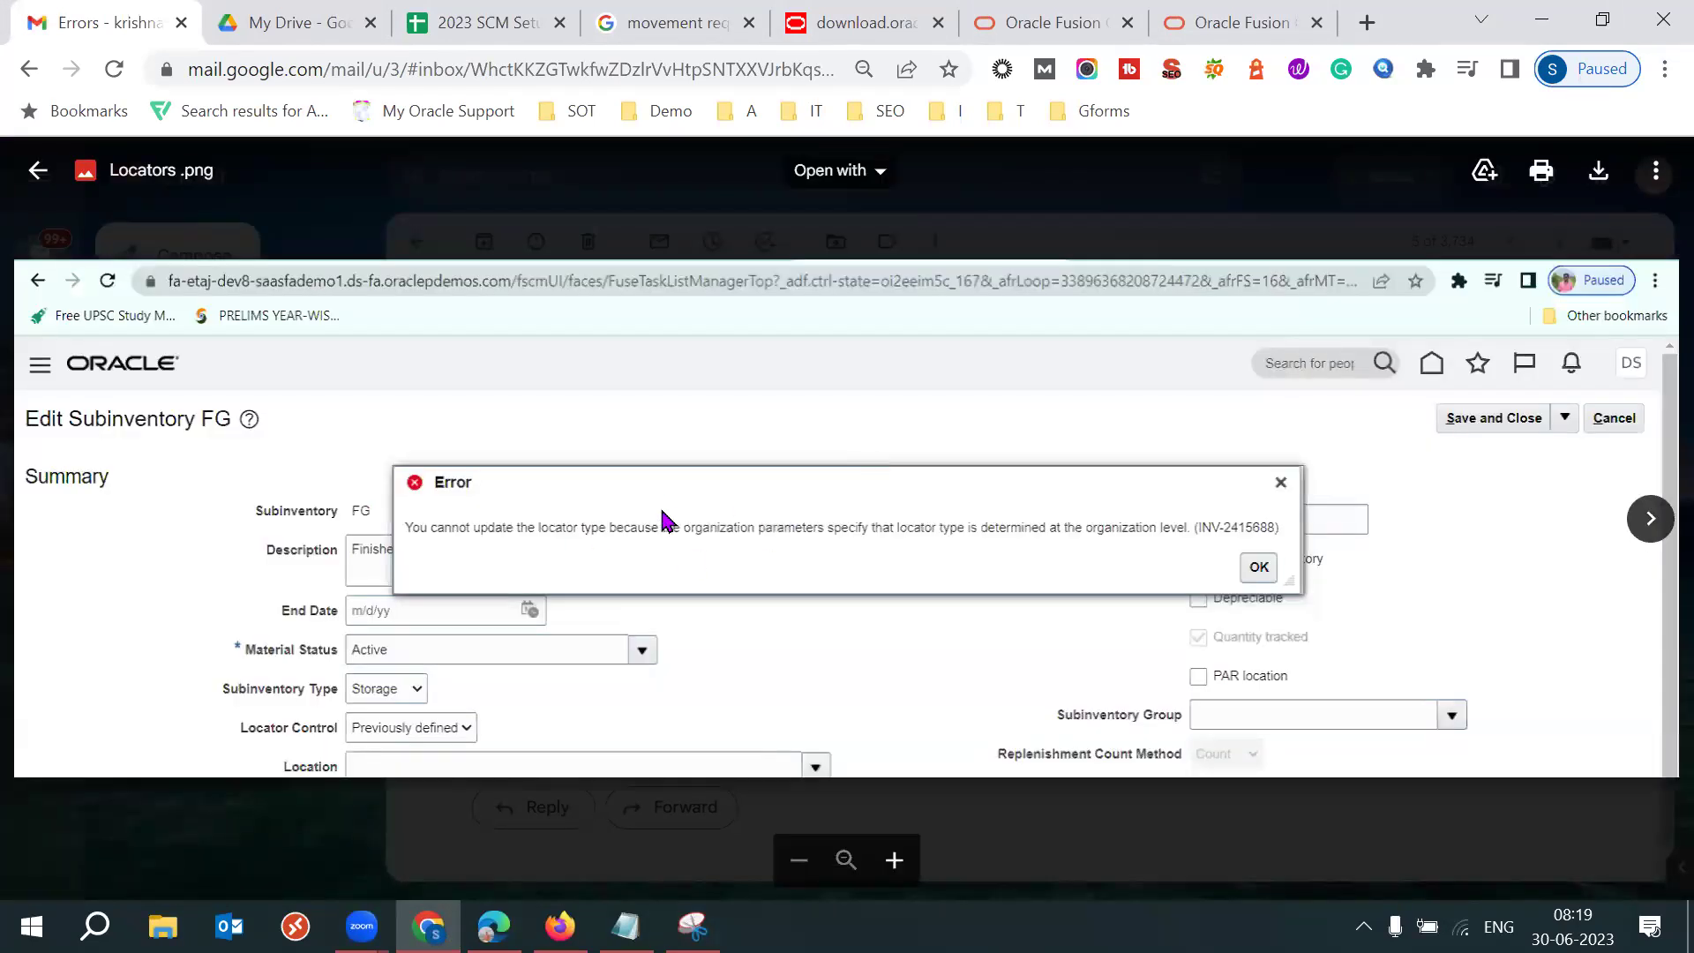
pyautogui.press('Escape')
pyautogui.click(756, 643)
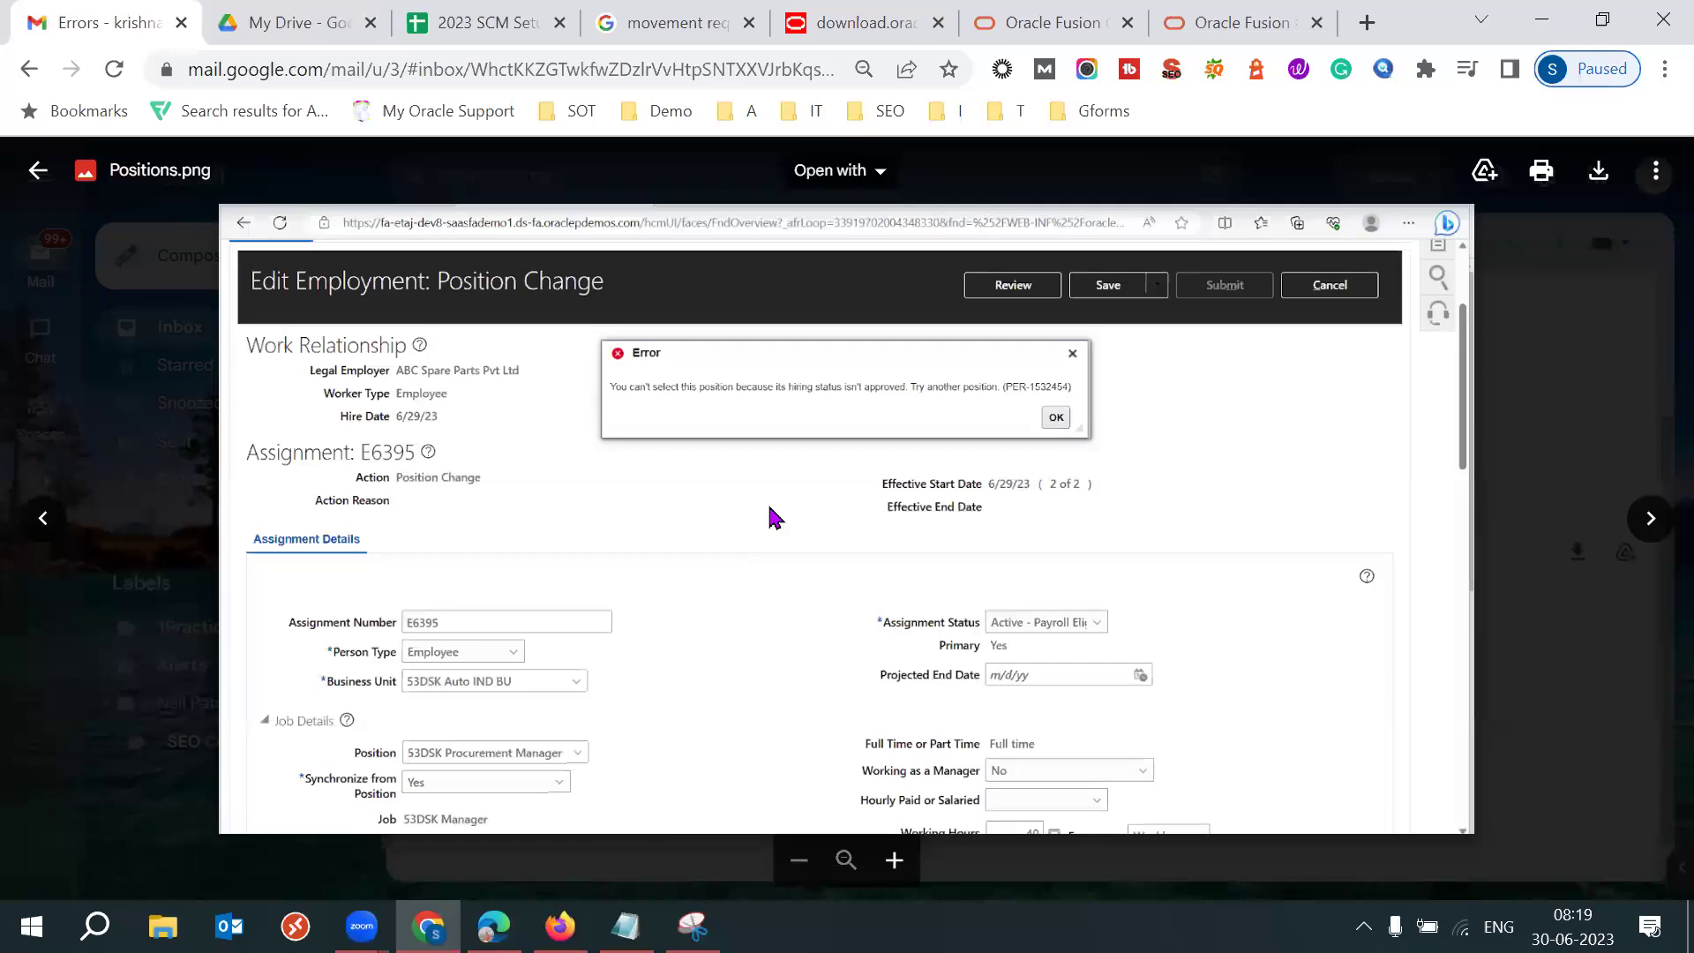
pyautogui.press('Escape')
pyautogui.click(1097, 650)
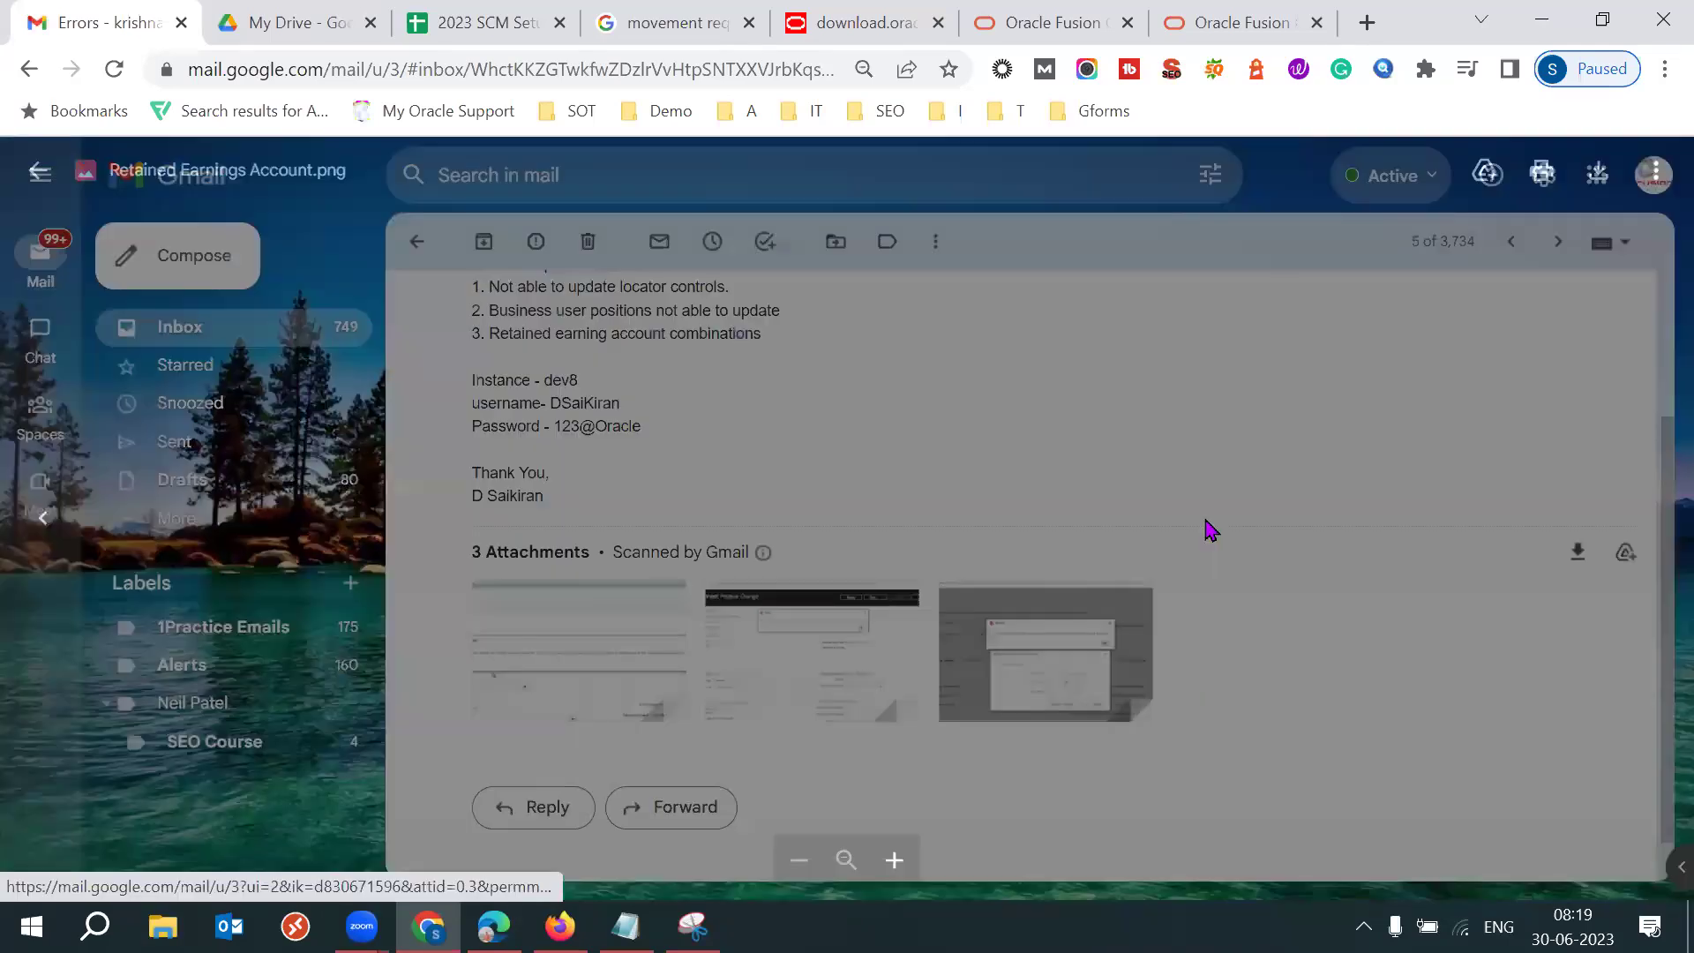
pyautogui.press('Escape')
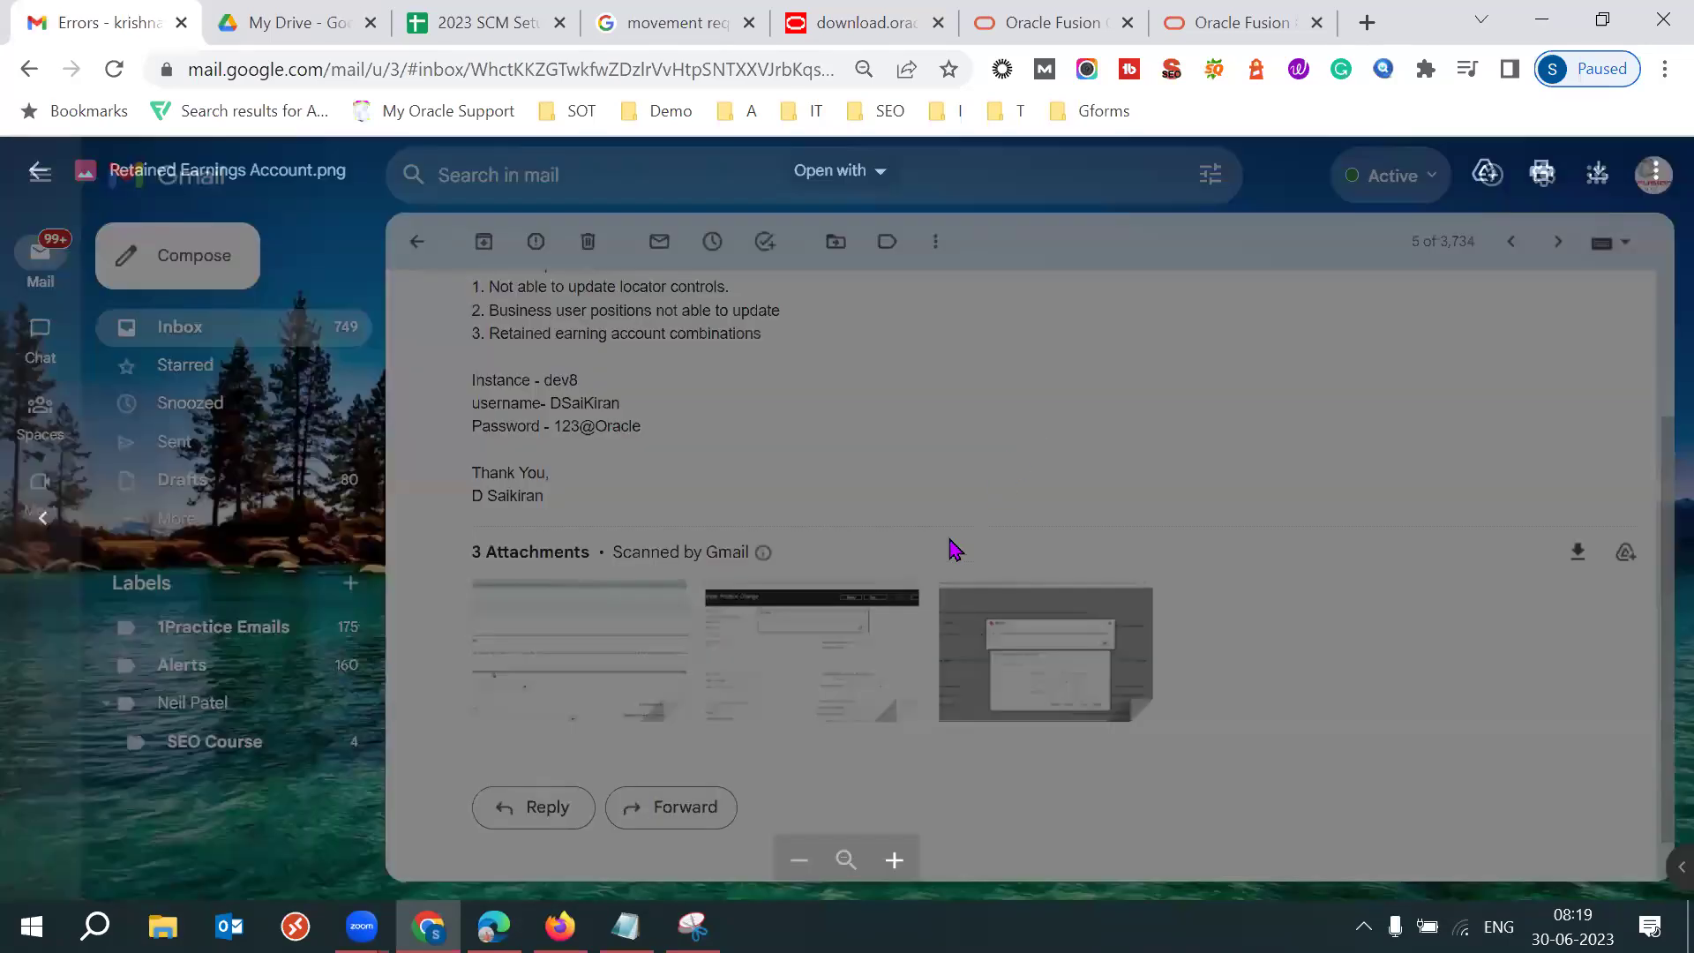
pyautogui.click(807, 628)
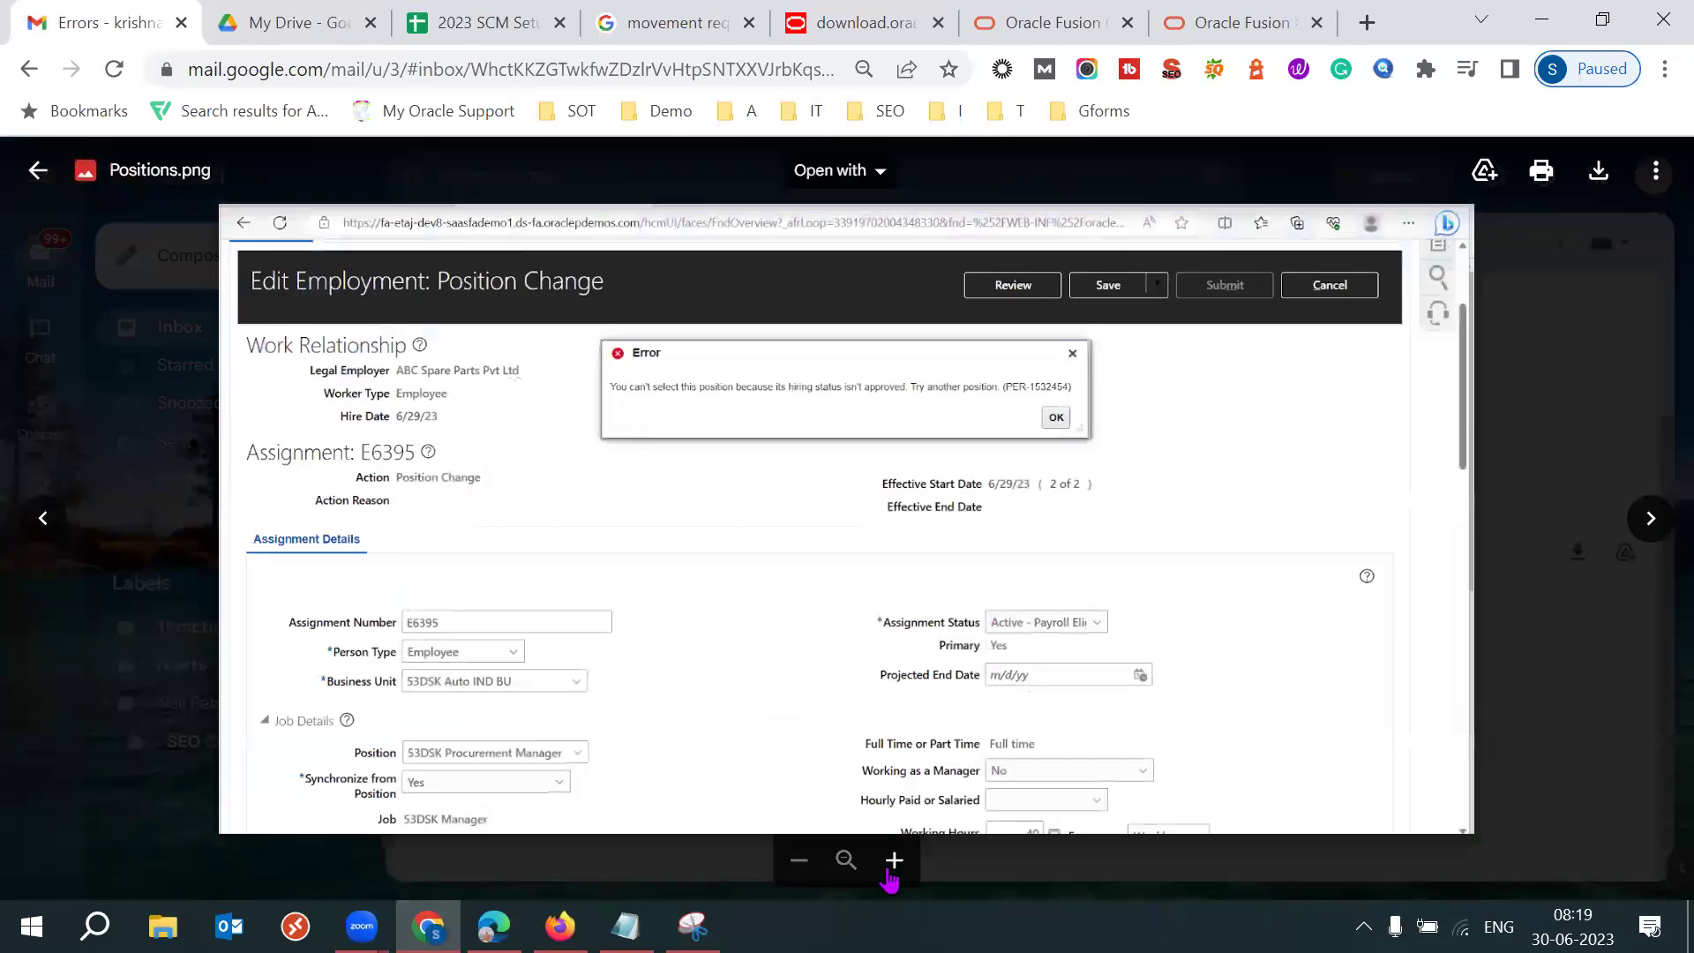
# Enlarge the Positions.png screenshot to read its position-change error.
pyautogui.click(894, 860)
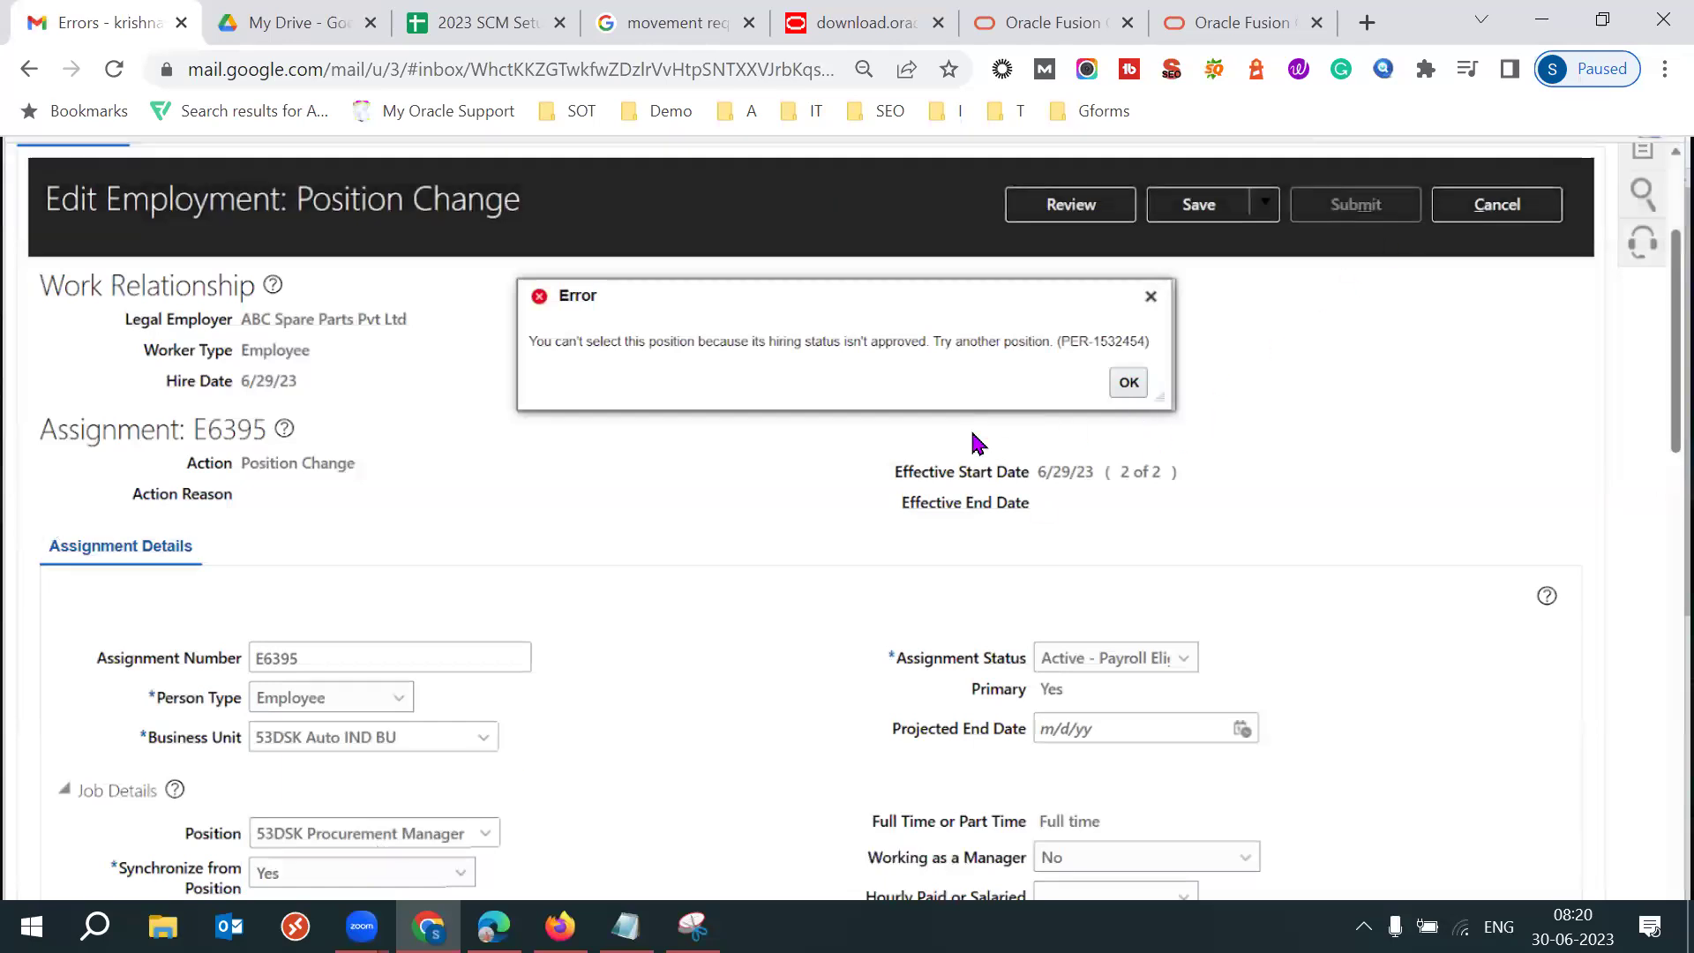
pyautogui.press('Escape')
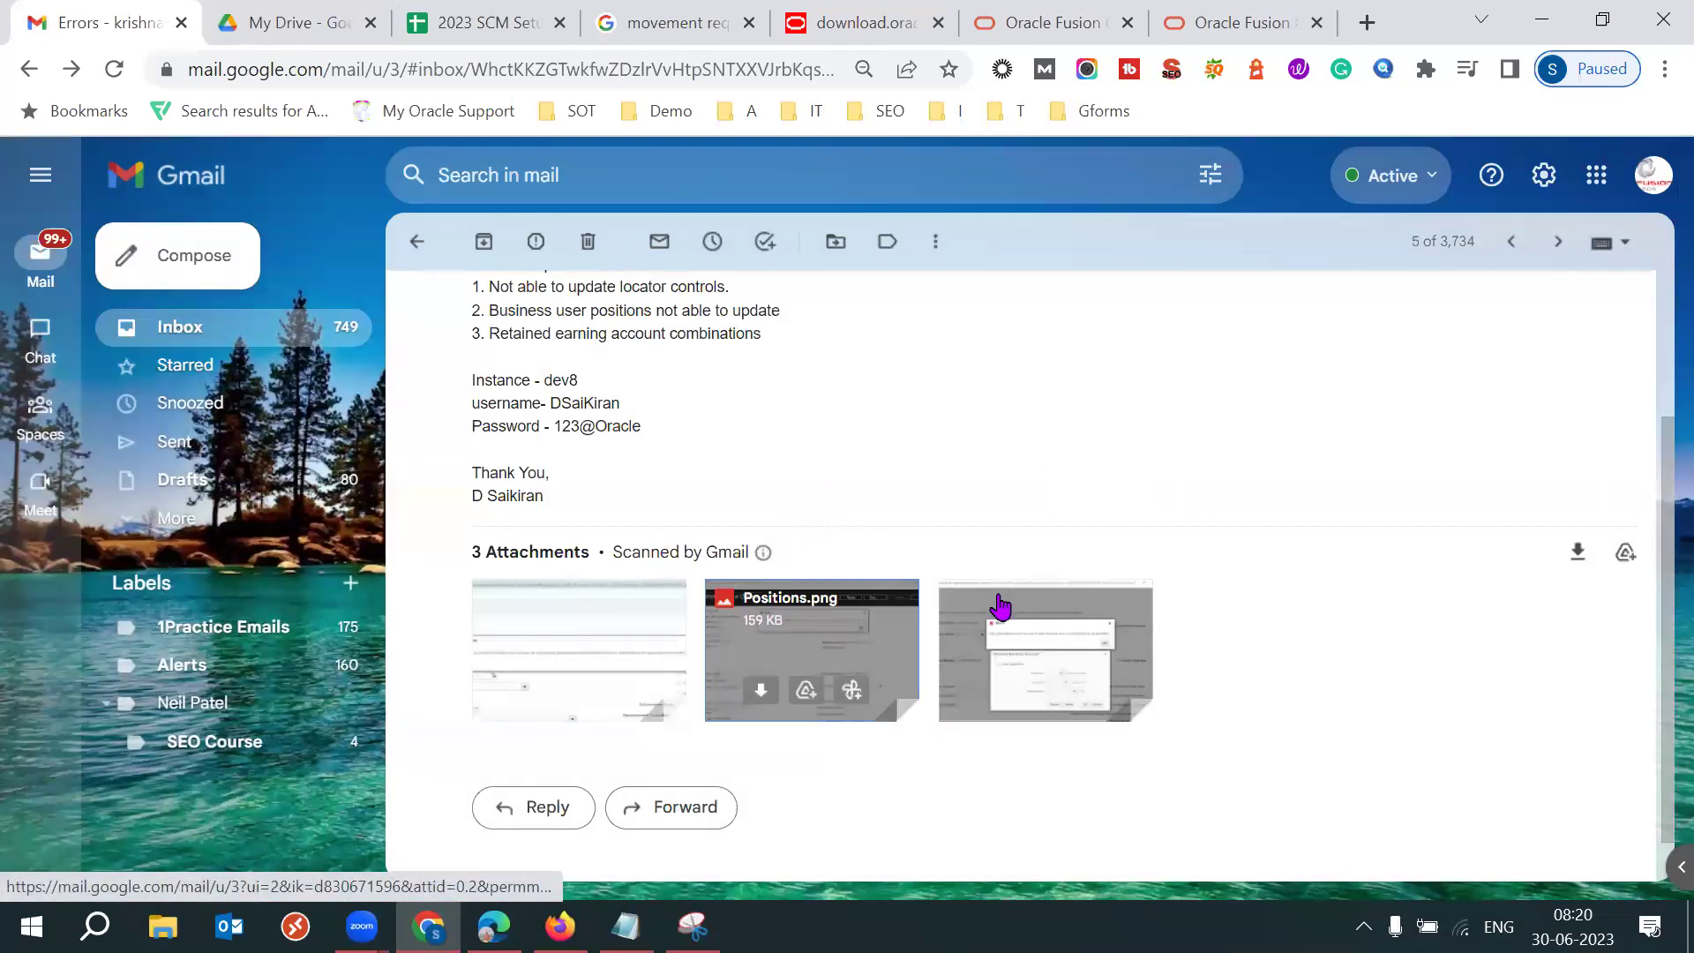
pyautogui.click(863, 630)
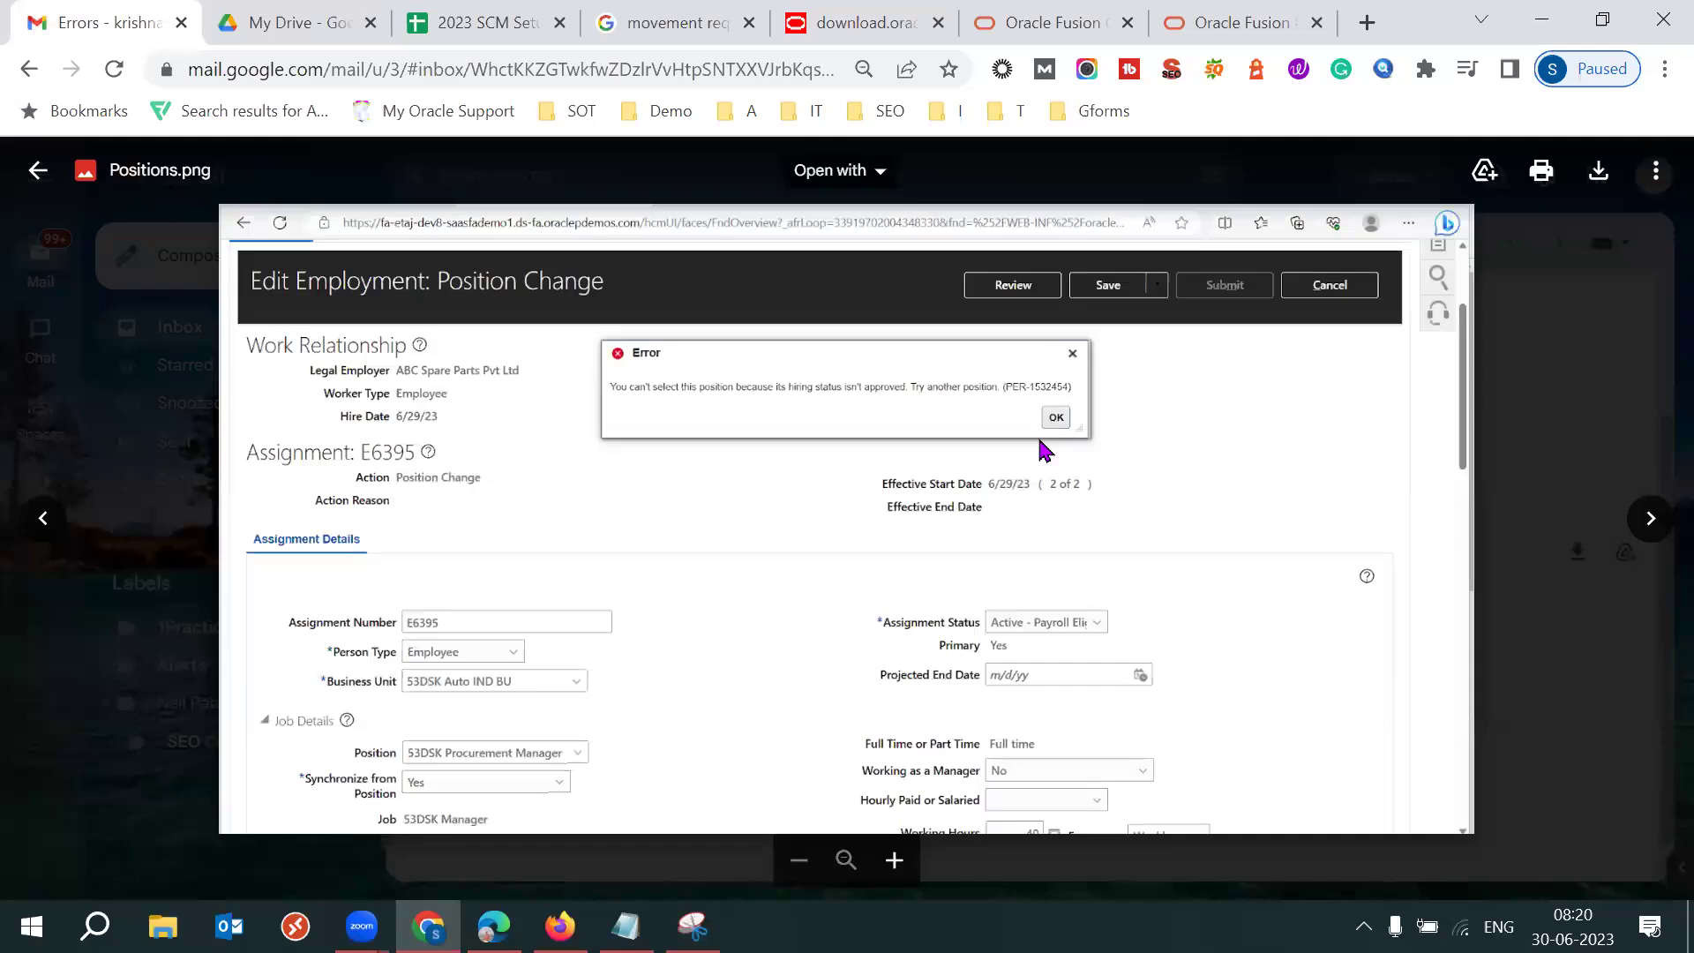
pyautogui.press('Escape')
pyautogui.click(1002, 724)
pyautogui.click(894, 860)
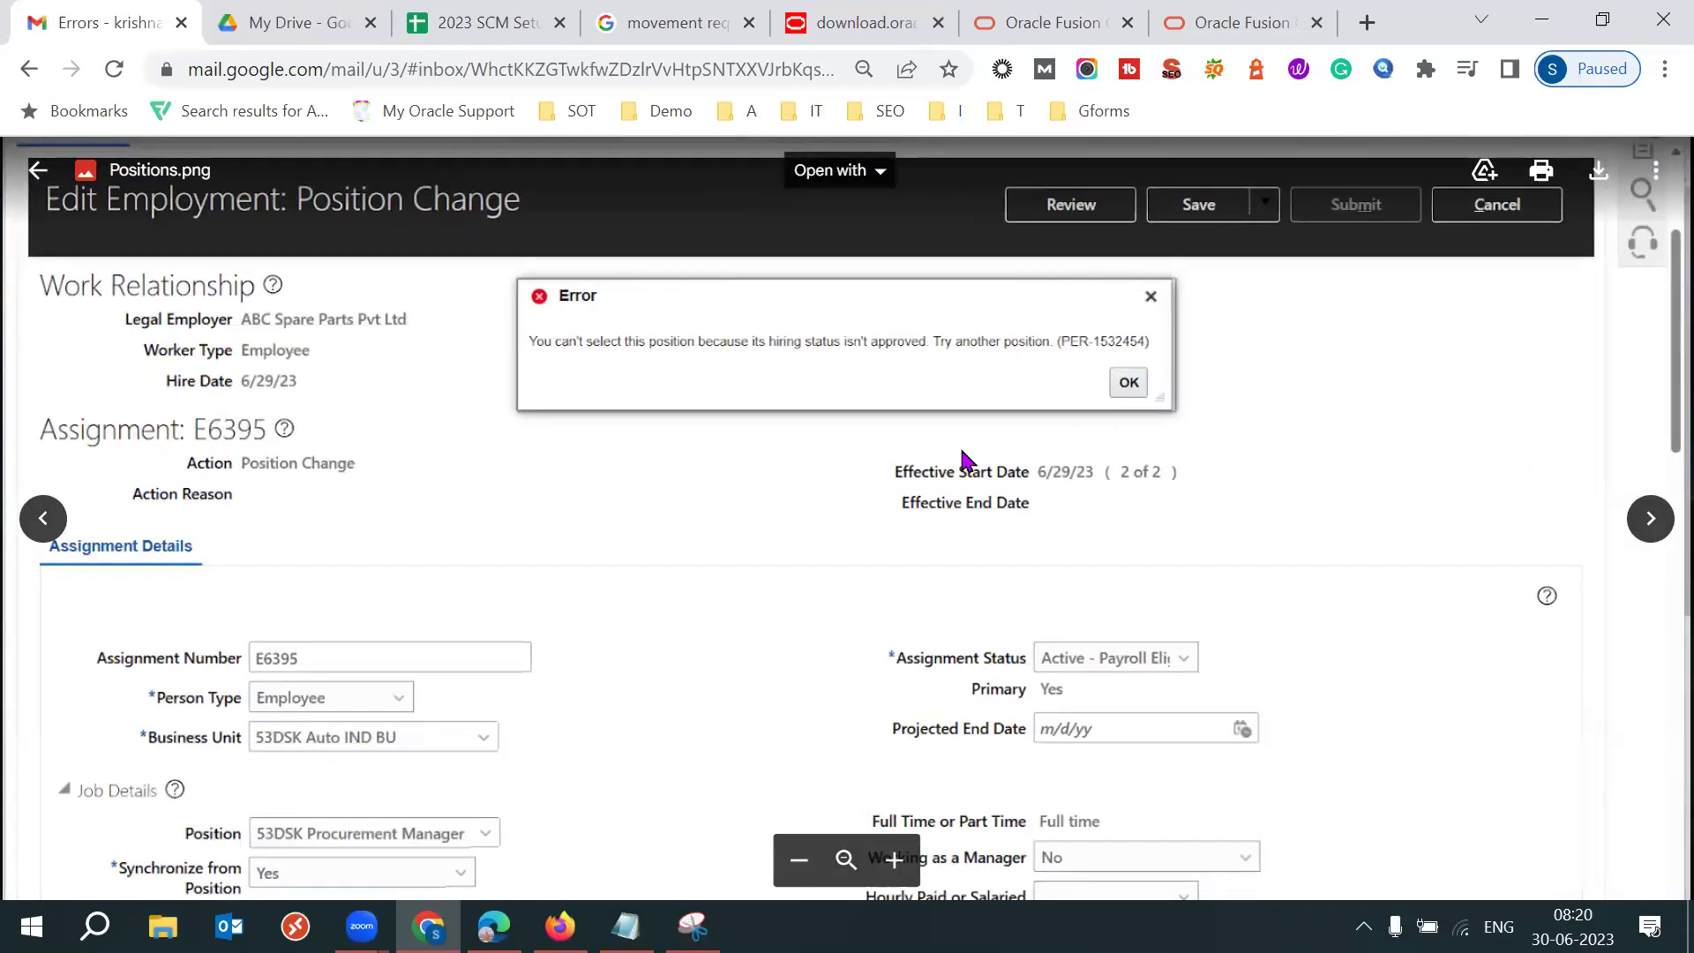
pyautogui.press('Escape')
# Open and enlarge Retained Earnings Account.png, panning to center the combination error.
pyautogui.click(1026, 716)
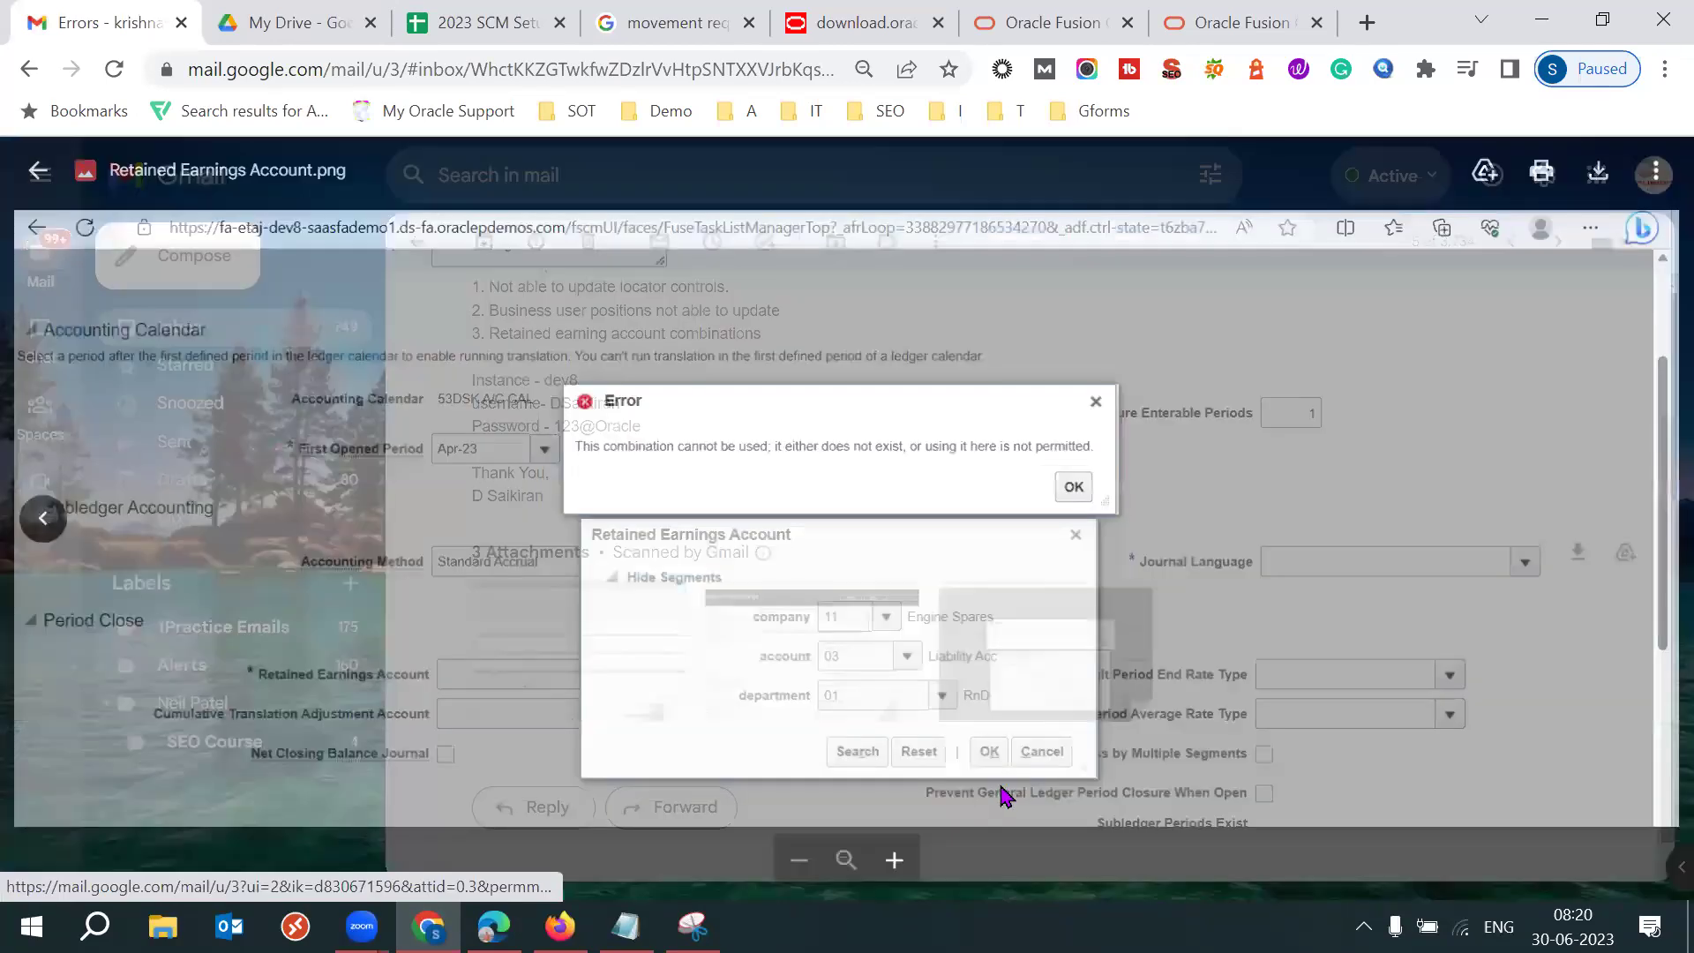
pyautogui.click(895, 860)
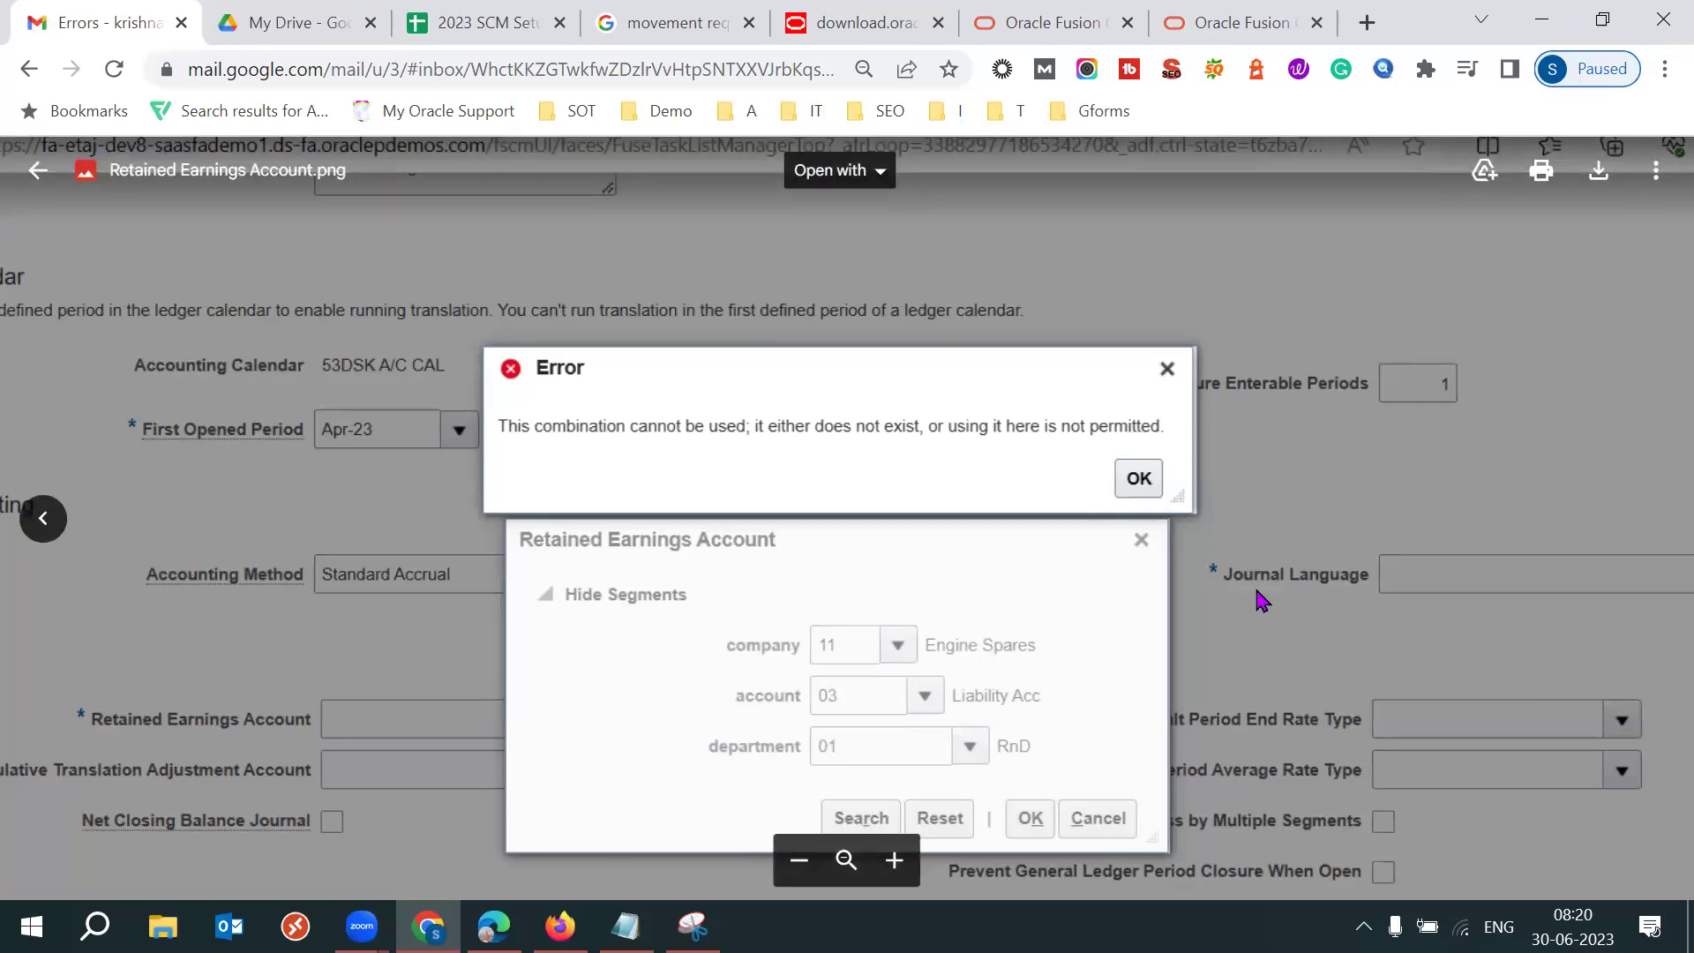
pyautogui.moveTo(788, 492); pyautogui.dragTo(829, 514)
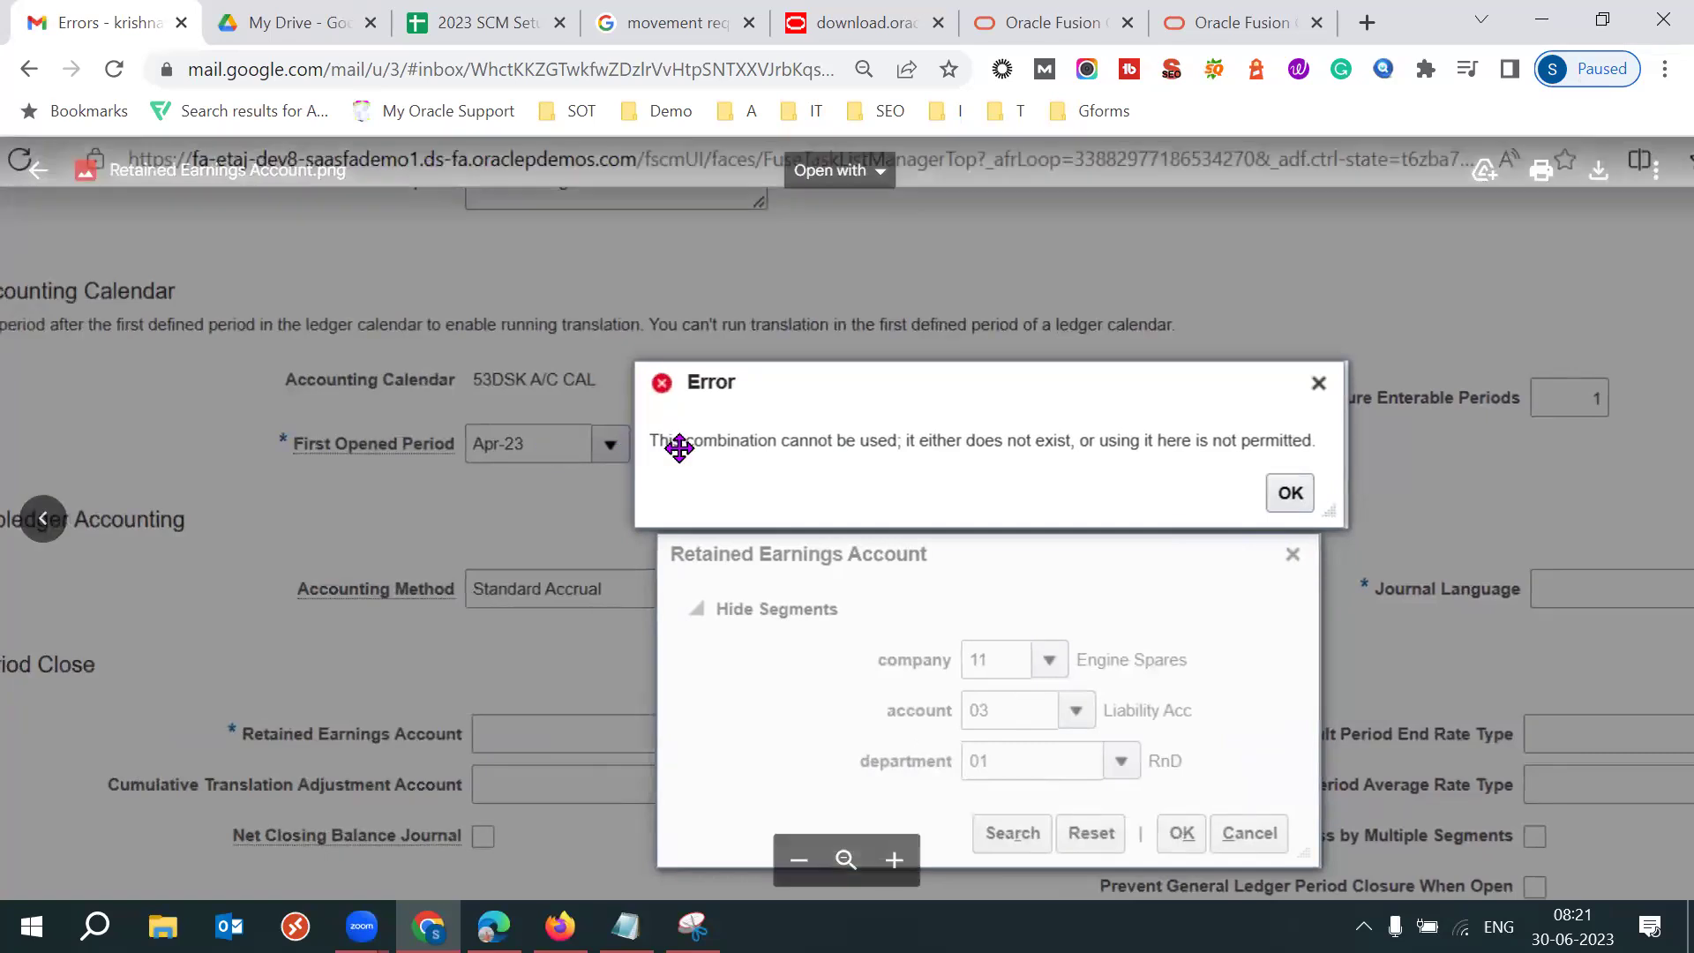
pyautogui.moveTo(678, 448); pyautogui.dragTo(718, 502)
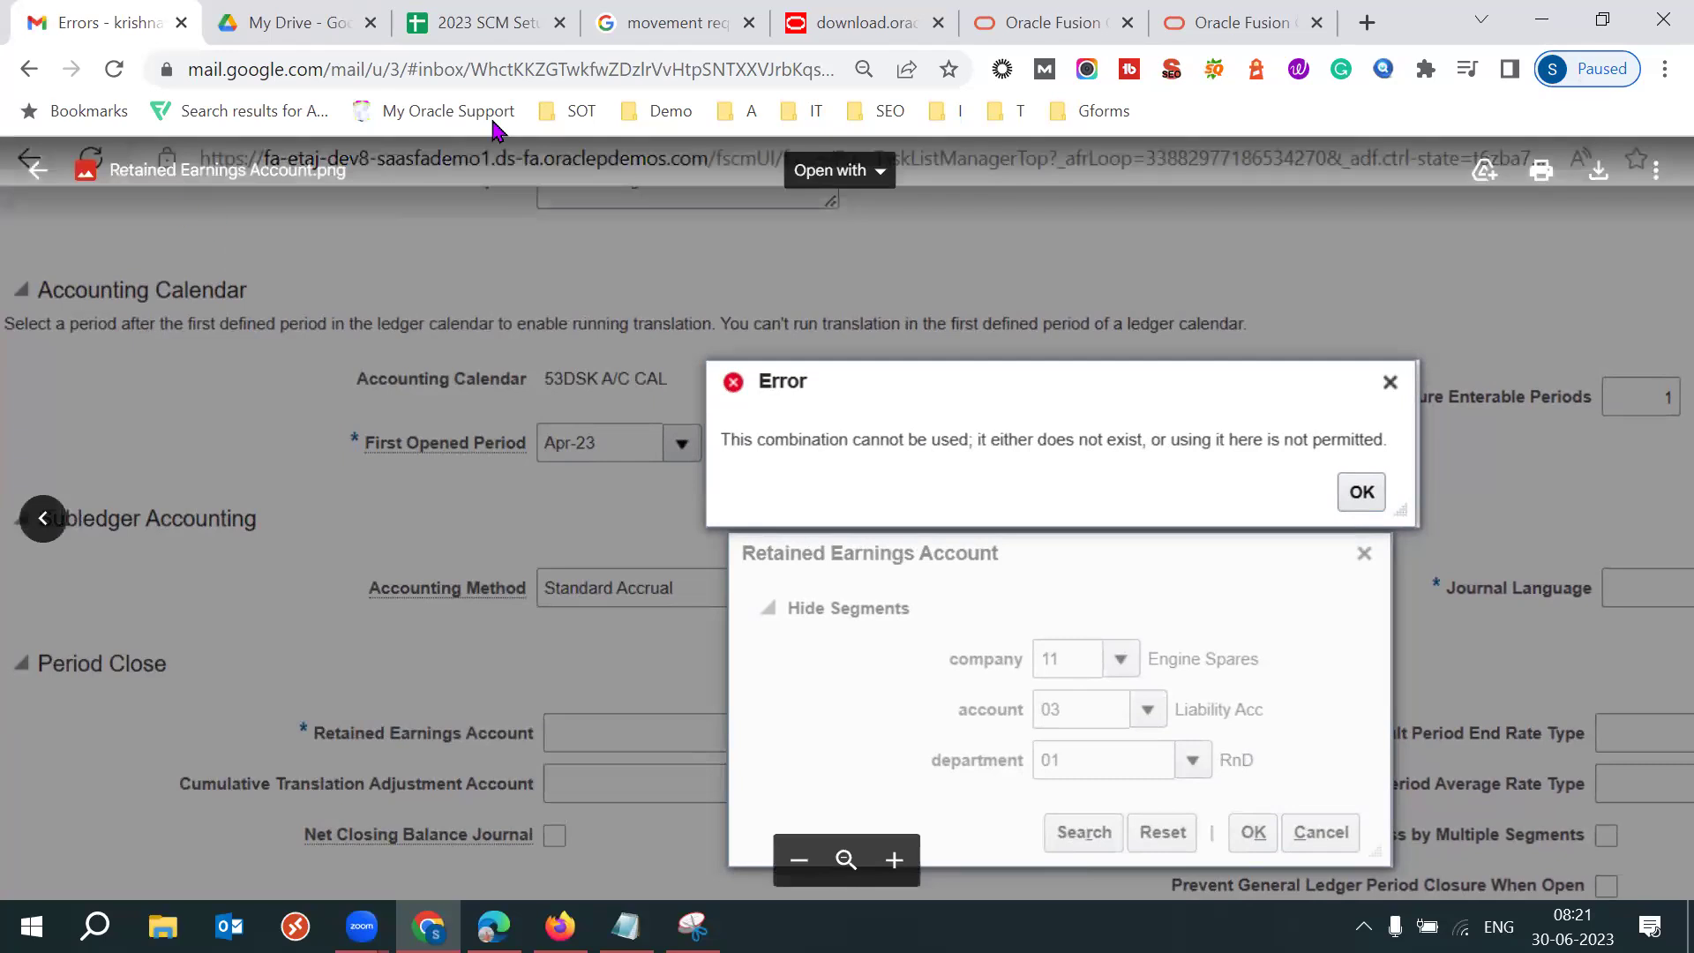
# Close the extra What's New, Oracle and demo video tabs in Chrome.
pyautogui.click(1253, 17)
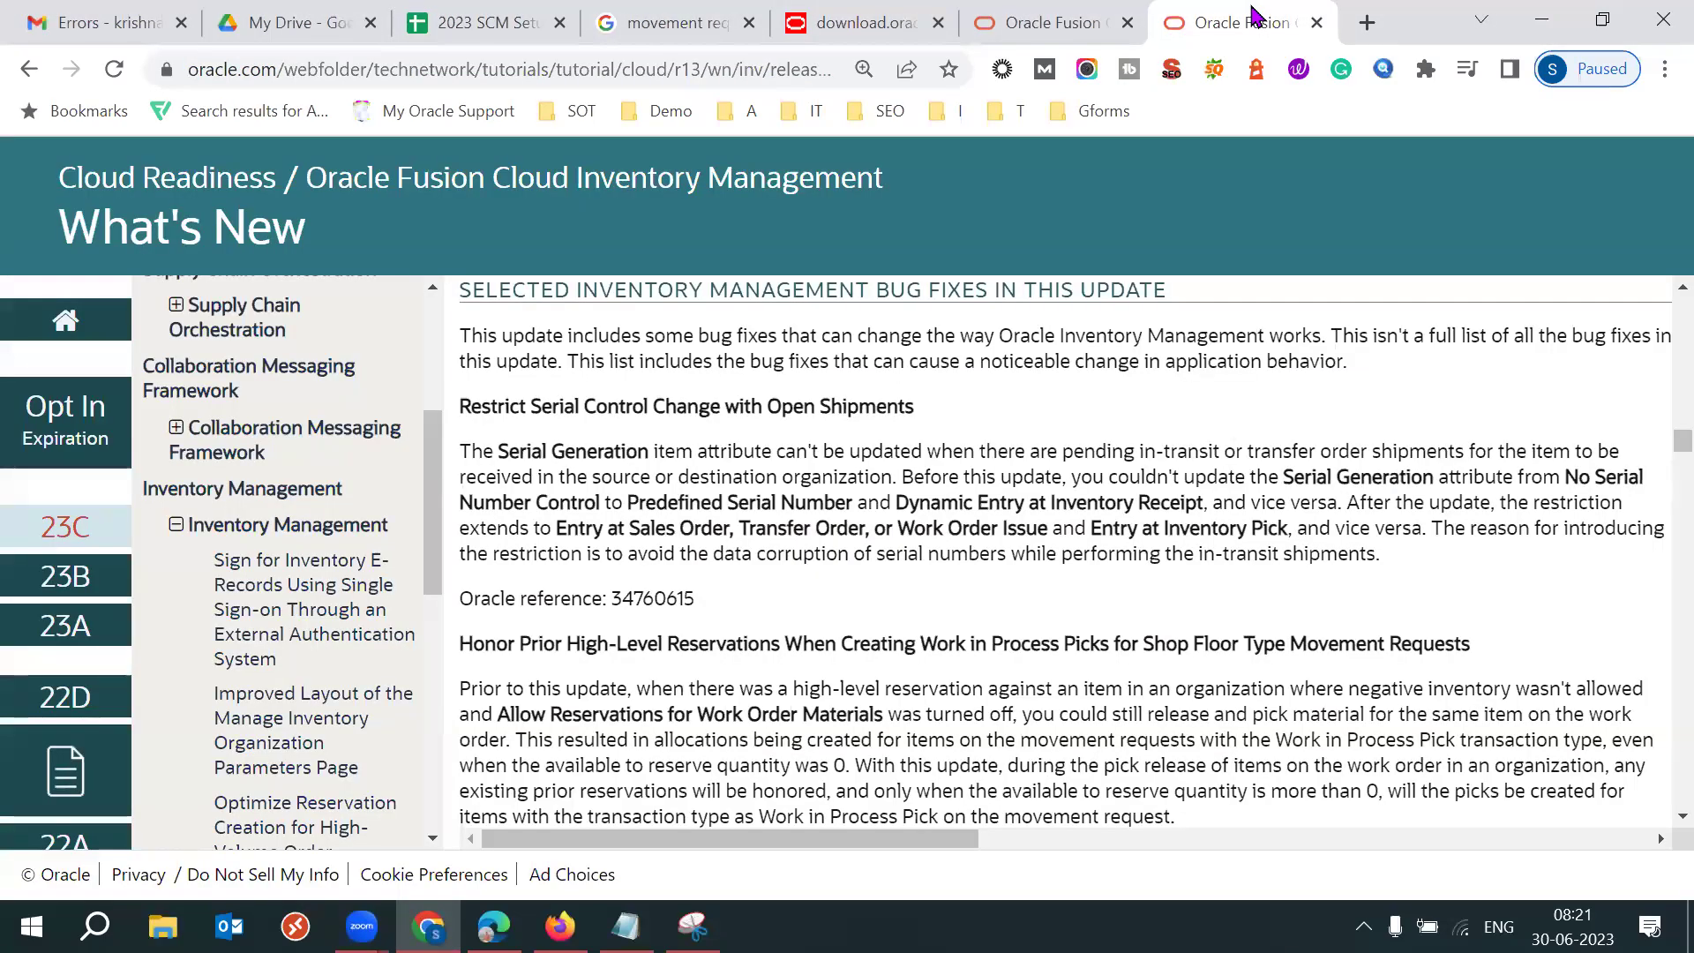
pyautogui.hotkey('ctrl', 'w')
pyautogui.hotkey('ctrl', 'w')
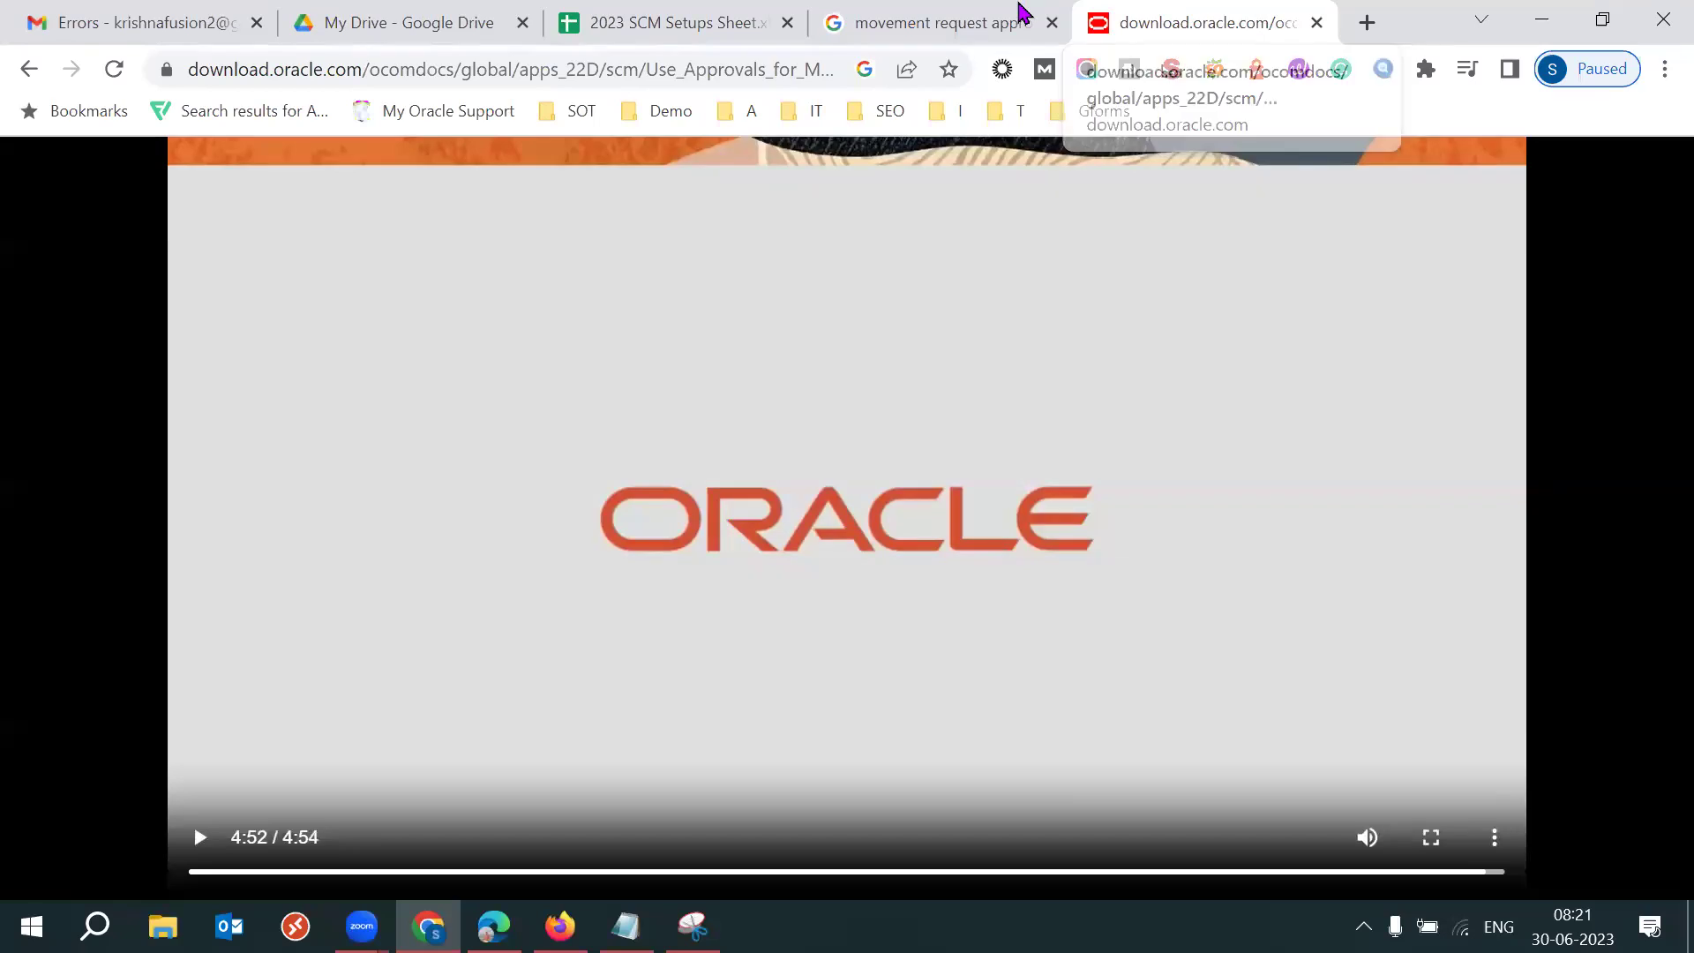
pyautogui.hotkey('ctrl', 'w')
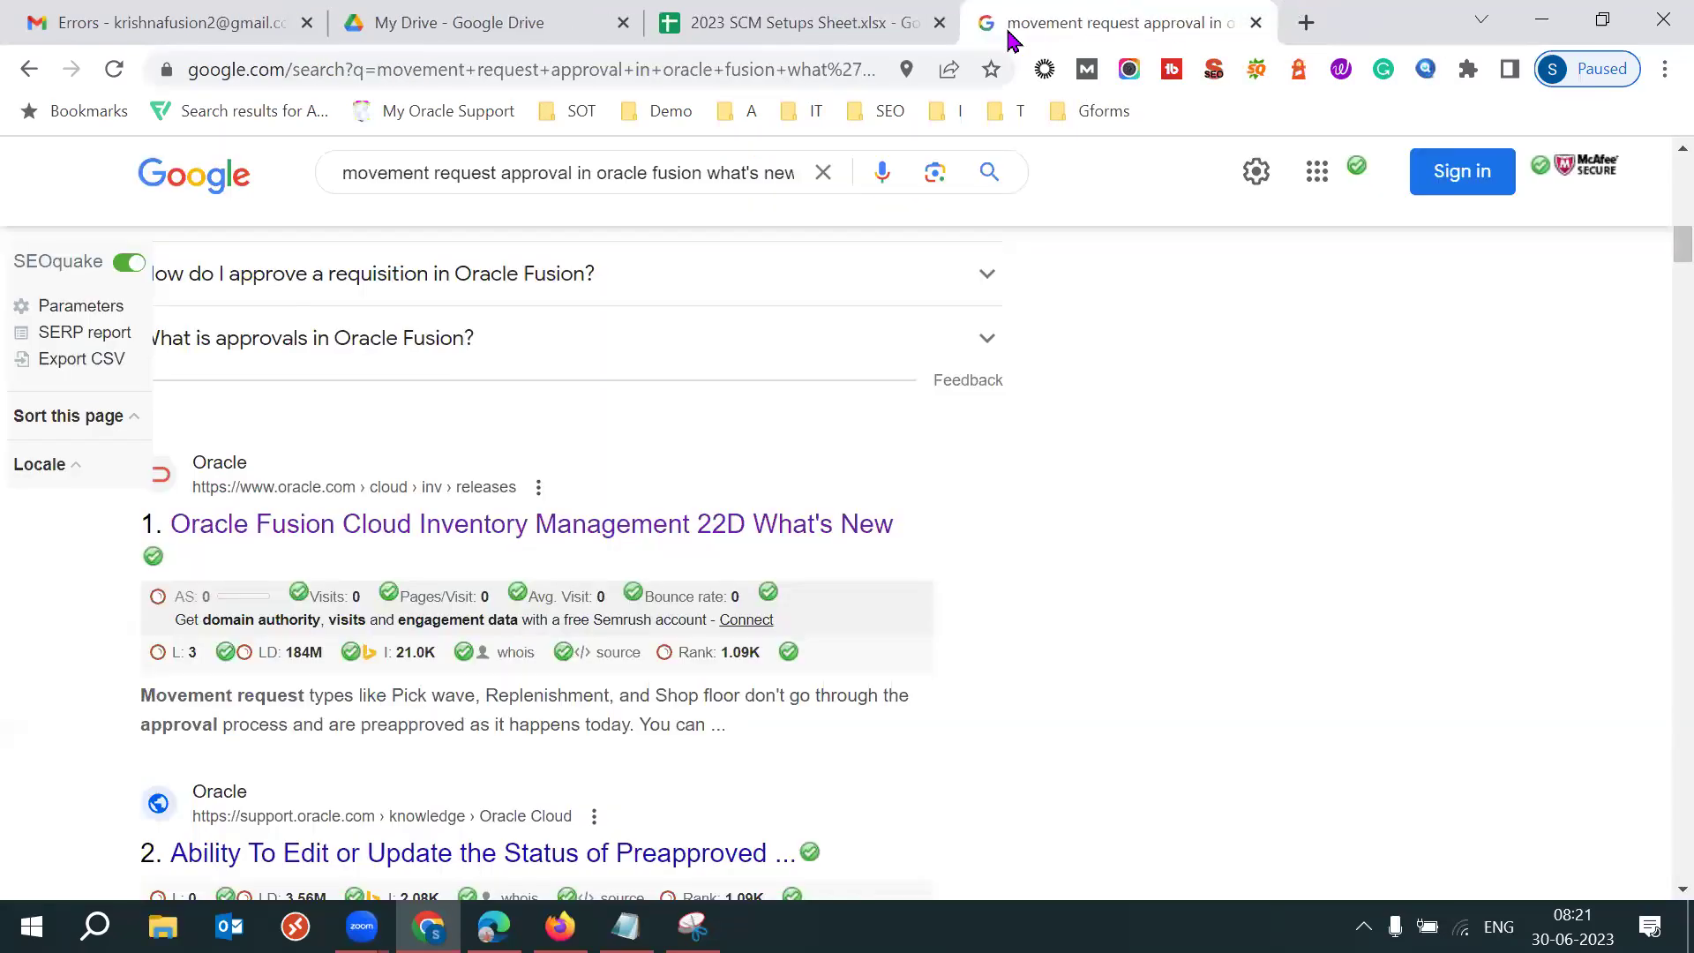
pyautogui.hotkey('ctrl', 'w')
pyautogui.hotkey('ctrl', 't')
pyautogui.write('eta')
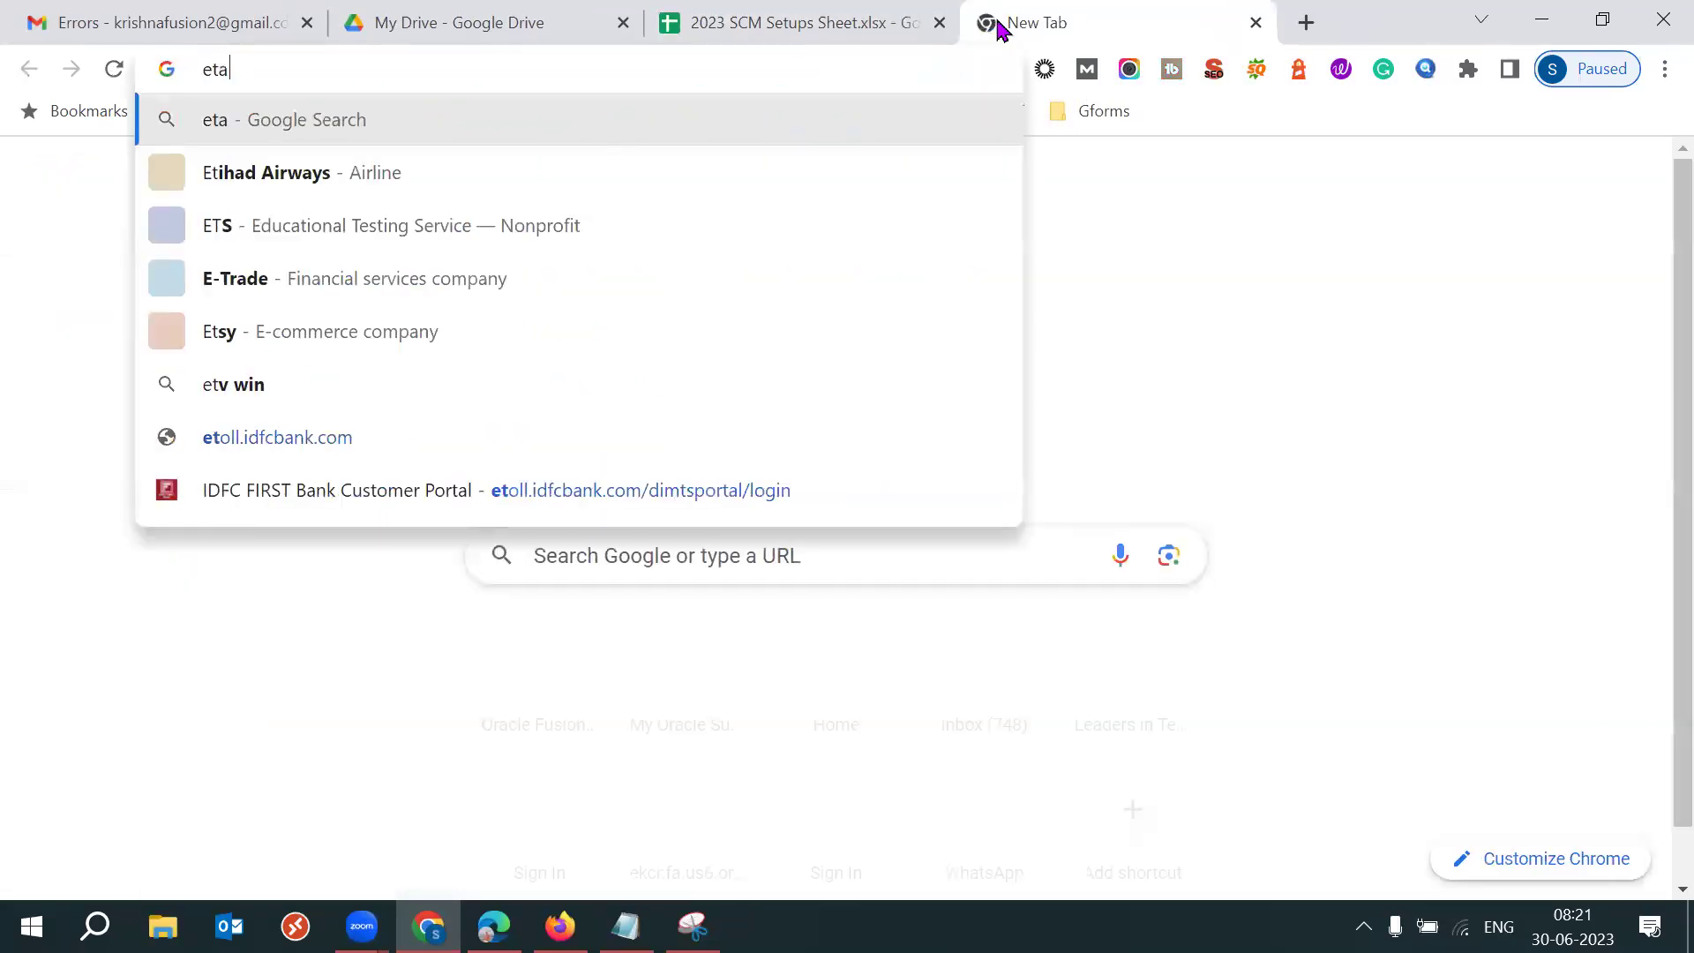
pyautogui.write('j')
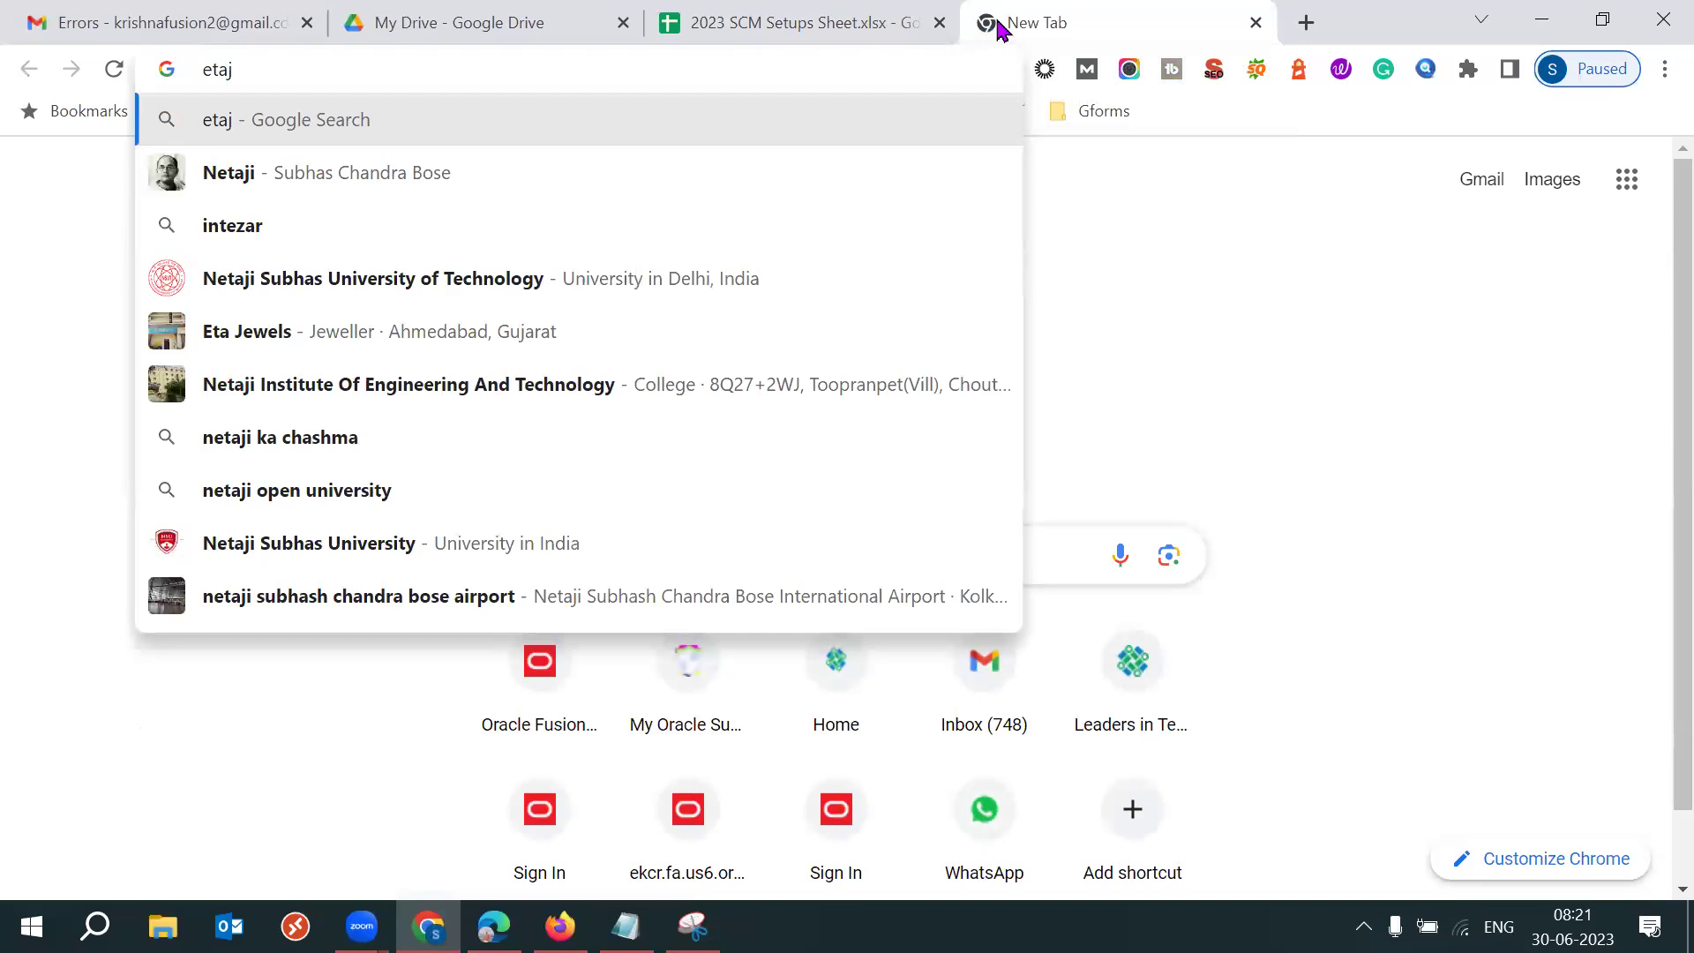
pyautogui.press('BackSpace')
pyautogui.press('BackSpace')
pyautogui.press('BackSpace')
pyautogui.press('BackSpace')
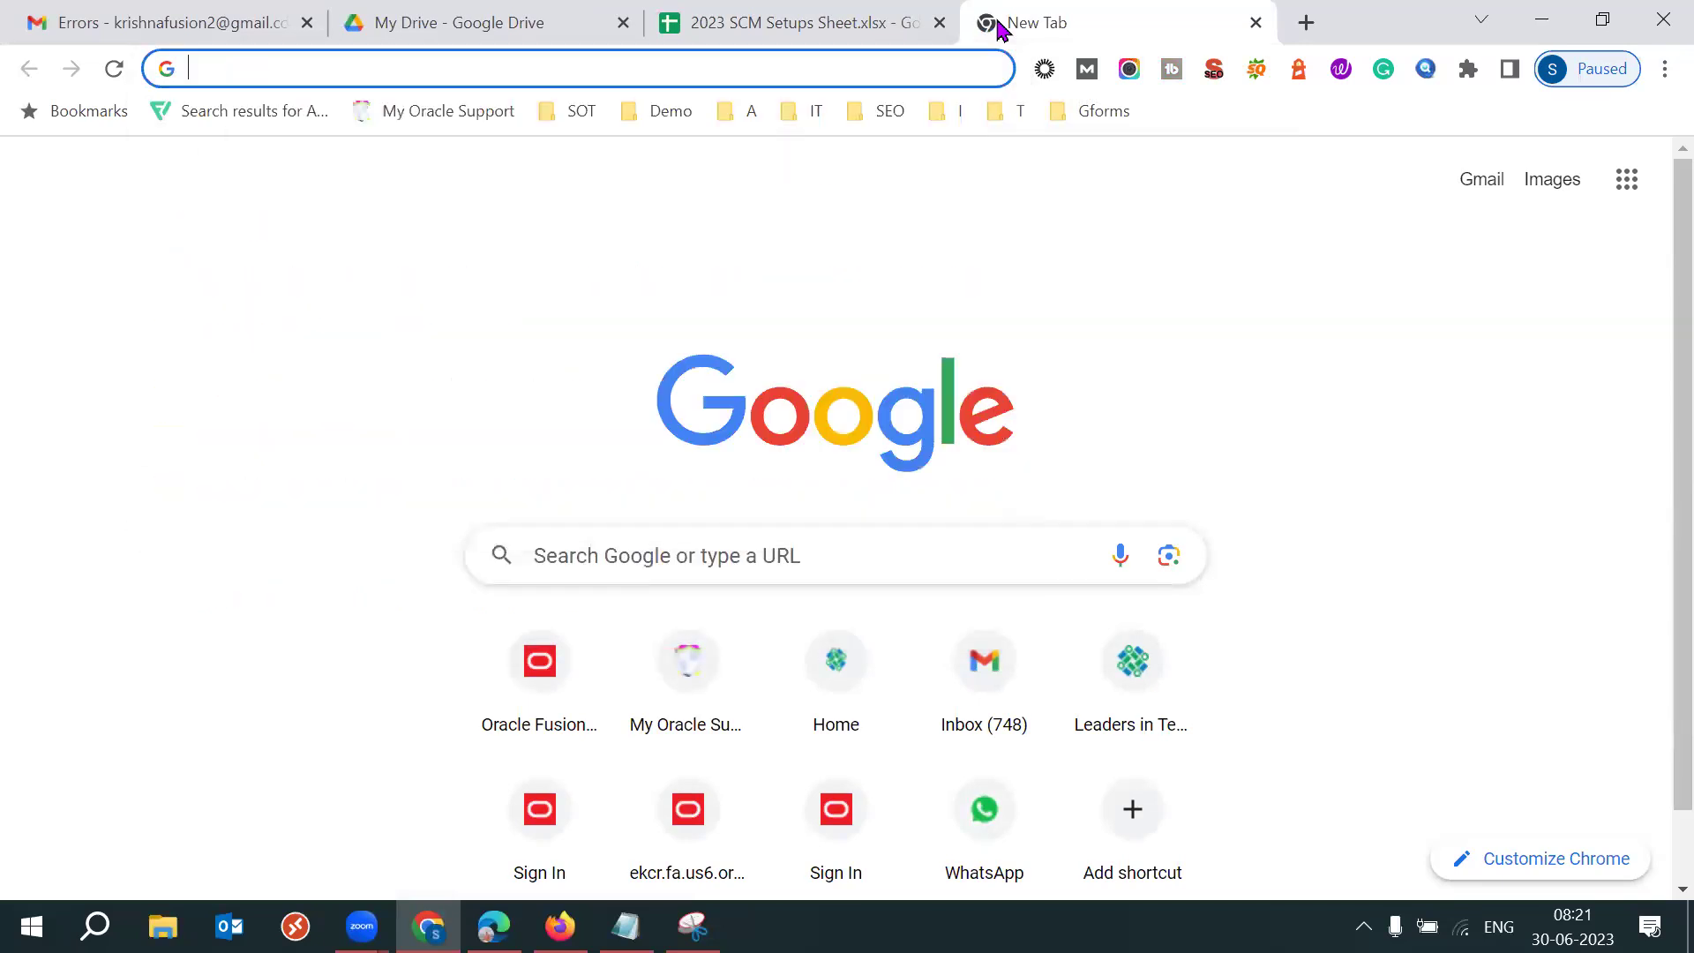
# Load the fa-etaj-dev8 Oracle sign-in page in a new Firefox tab.
pyautogui.hotkey('alt', 'Tab')
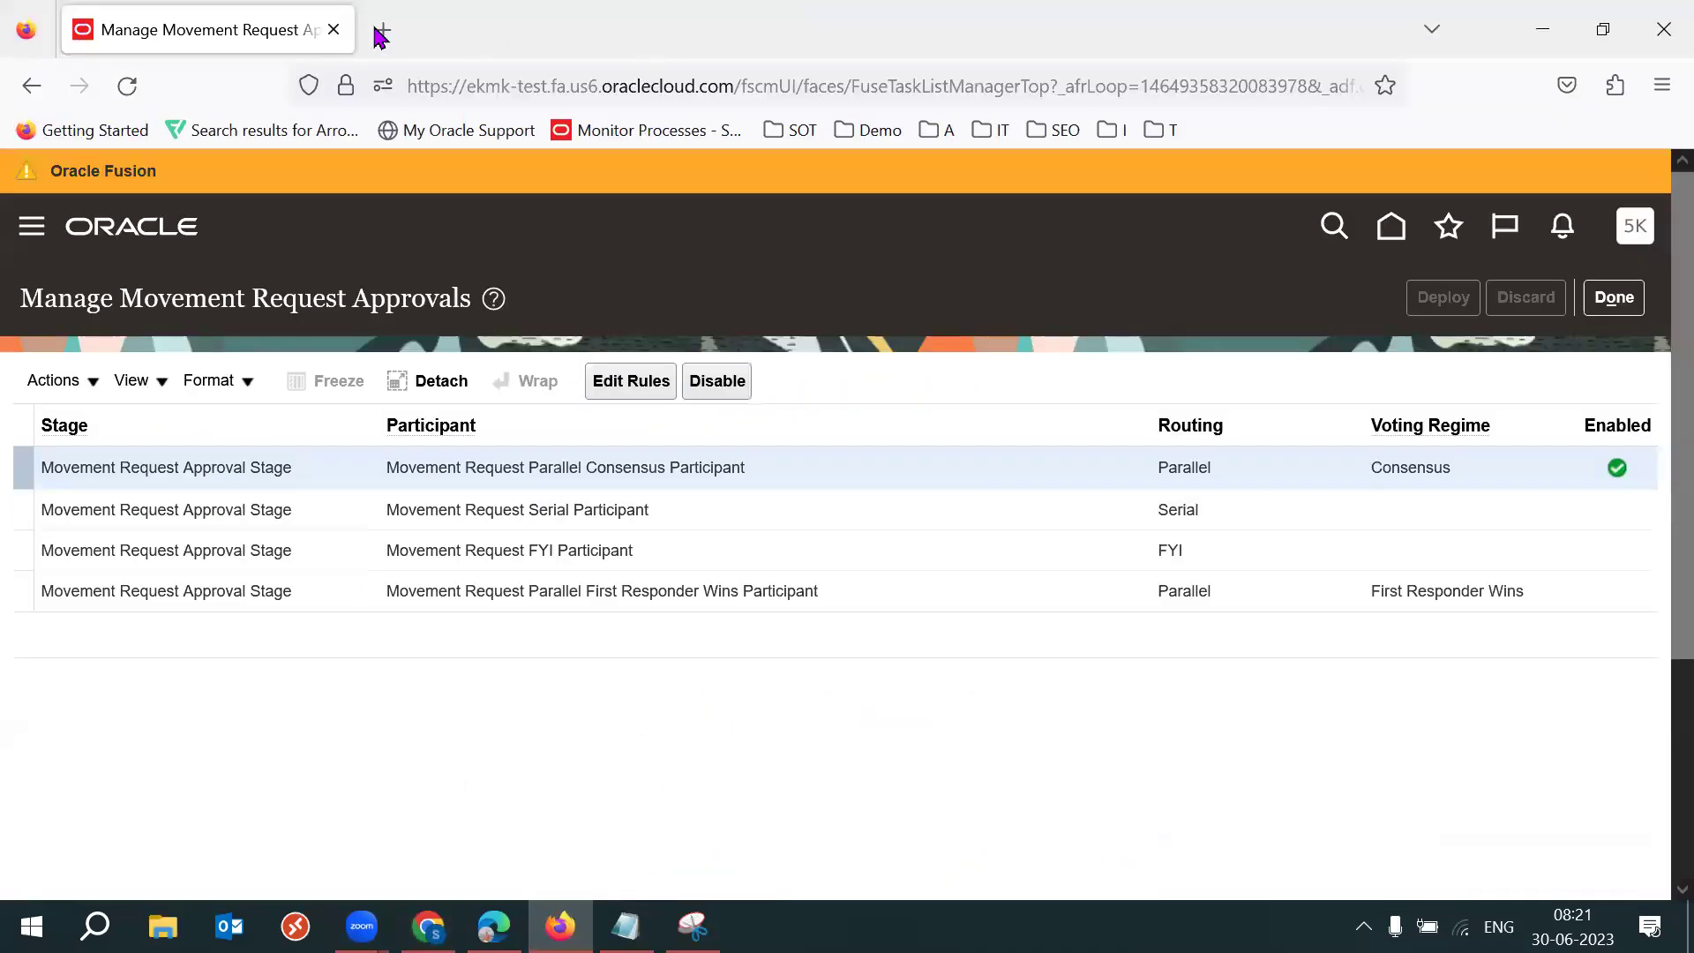
pyautogui.click(378, 30)
pyautogui.write('eta')
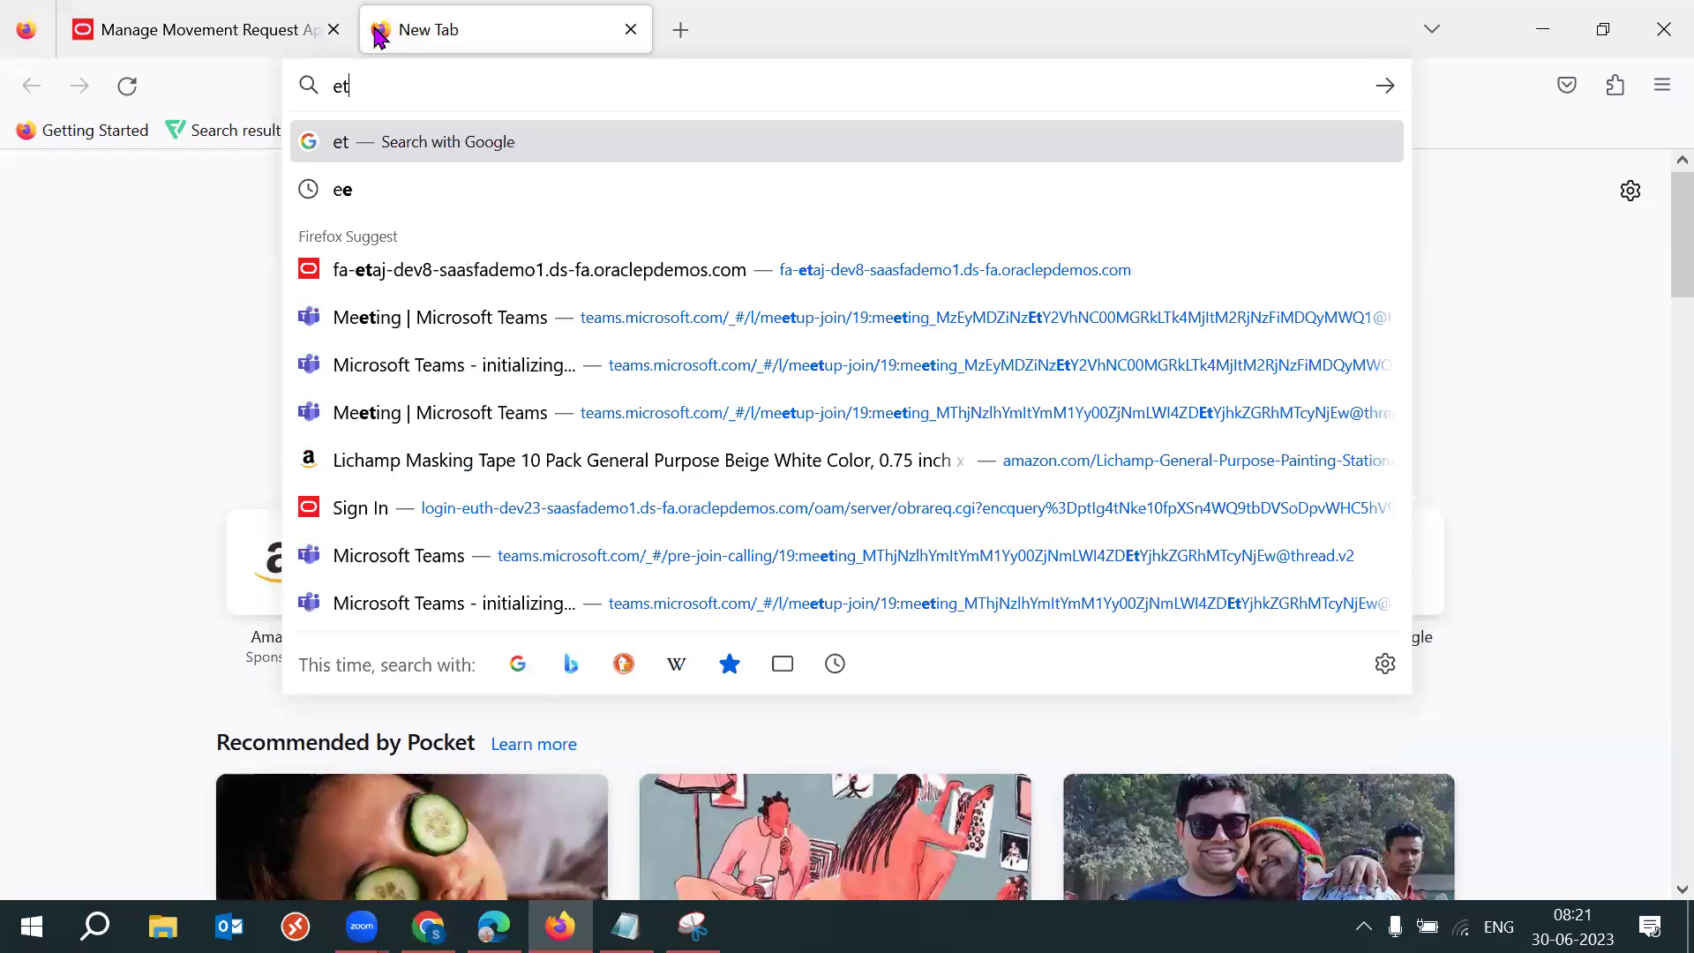
pyautogui.click(593, 522)
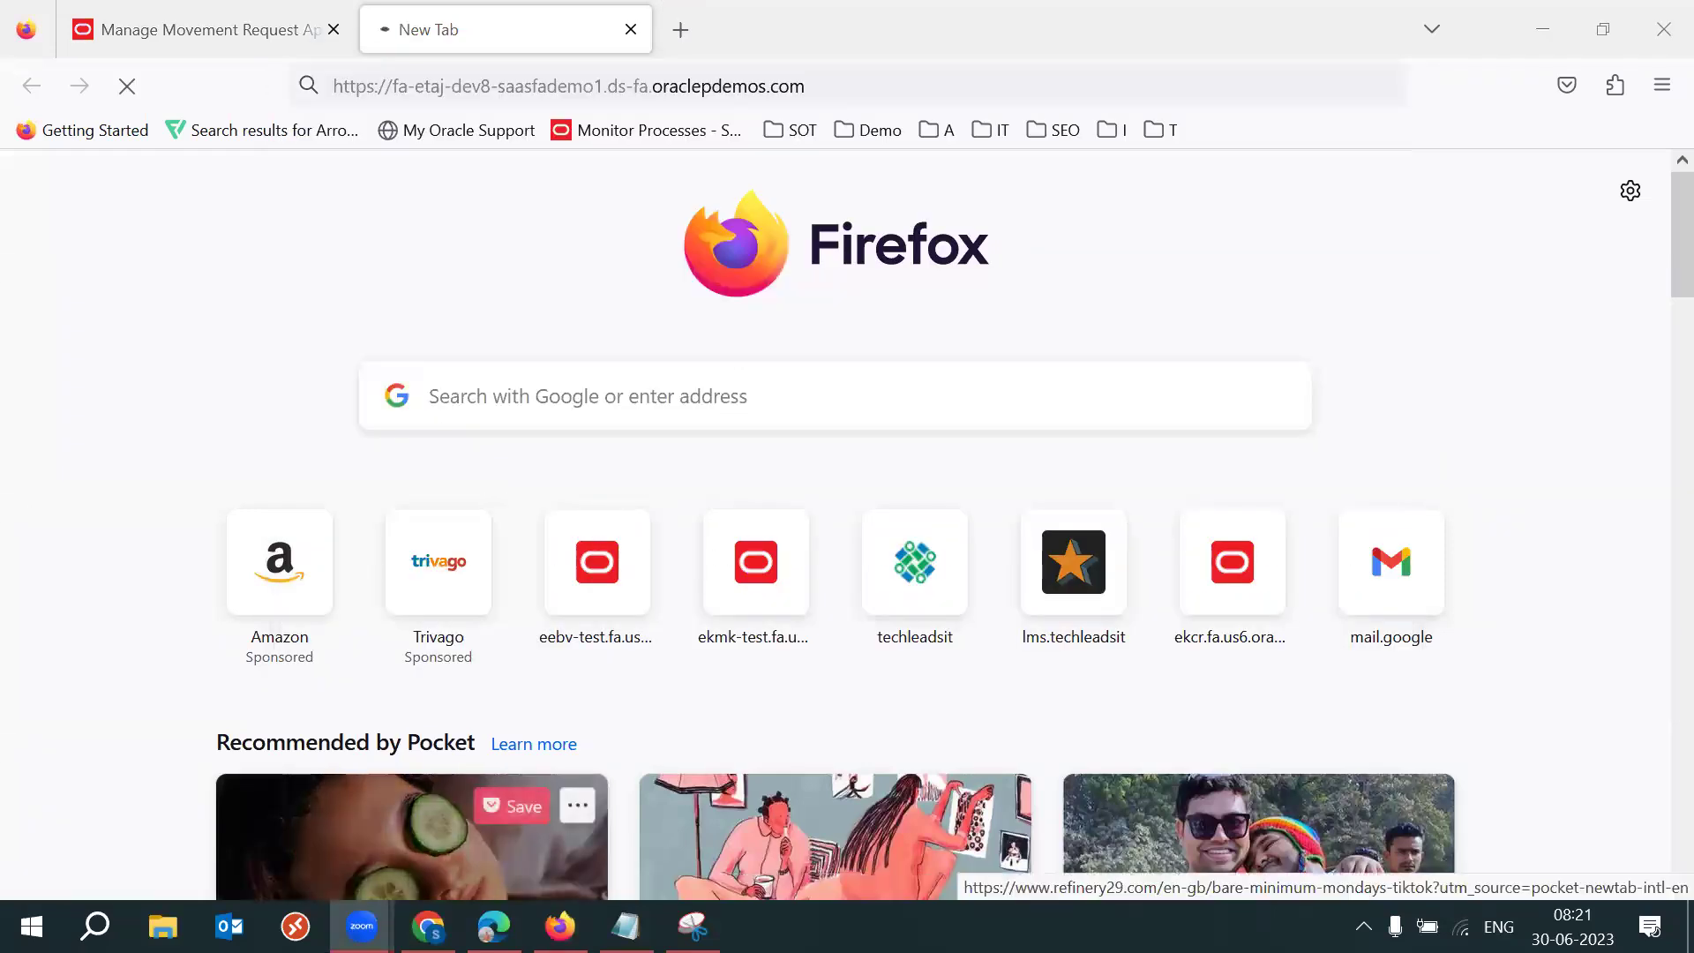
pyautogui.click(428, 926)
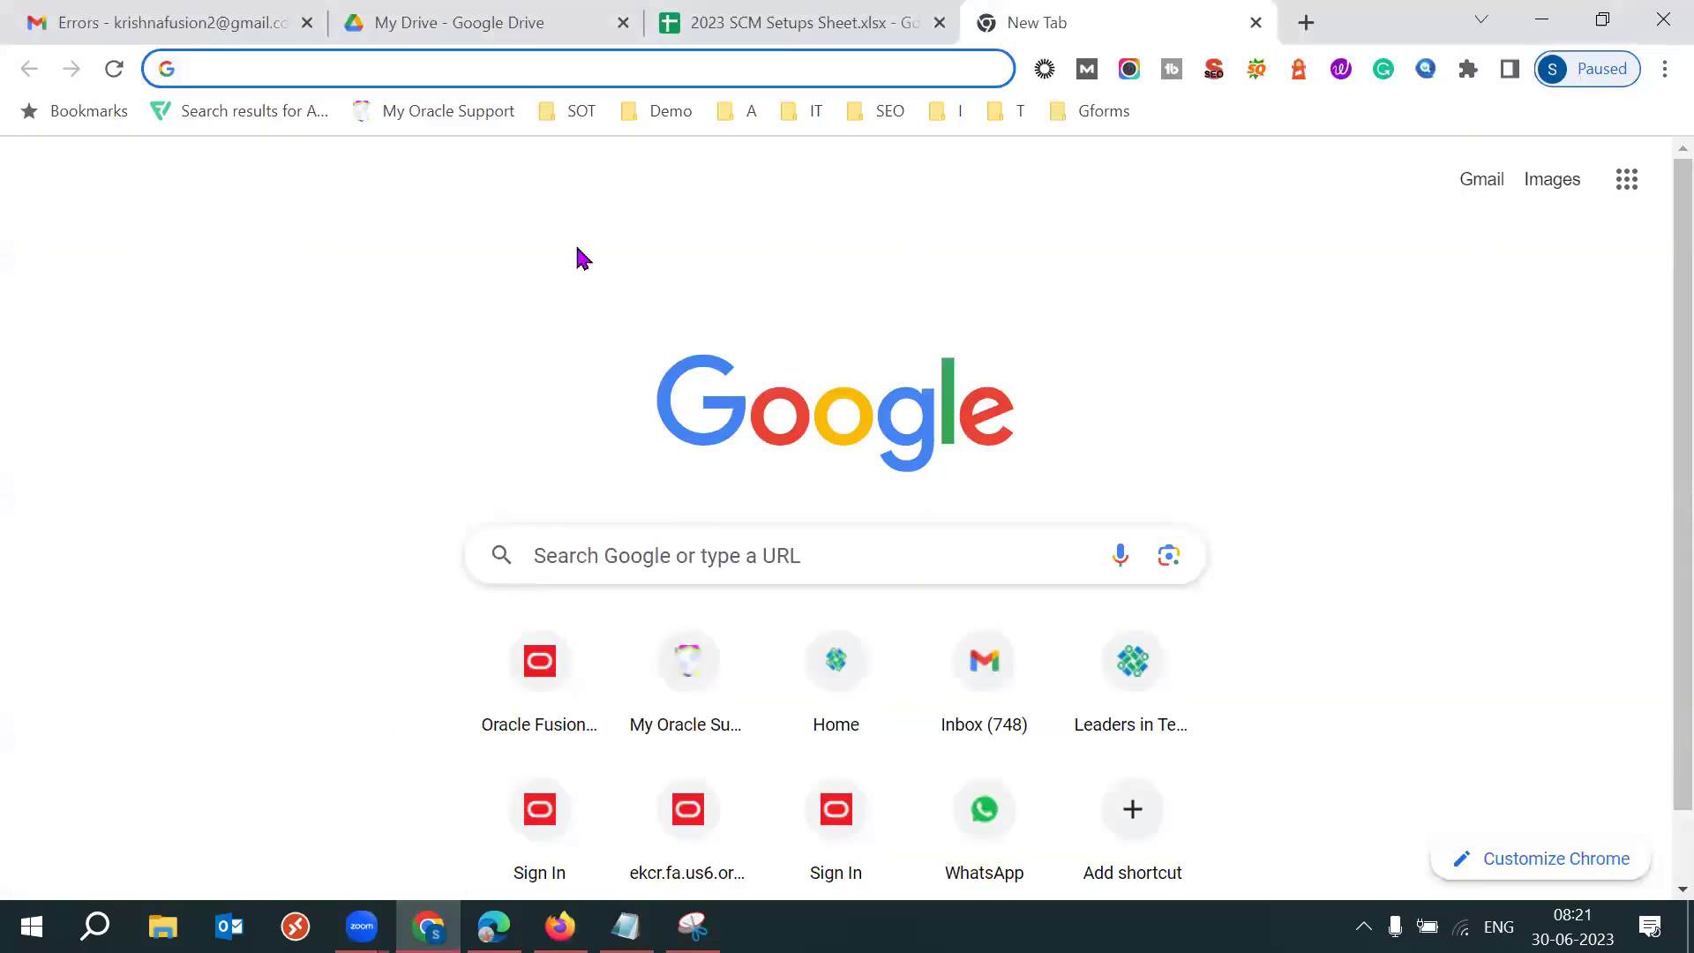
pyautogui.click(459, 25)
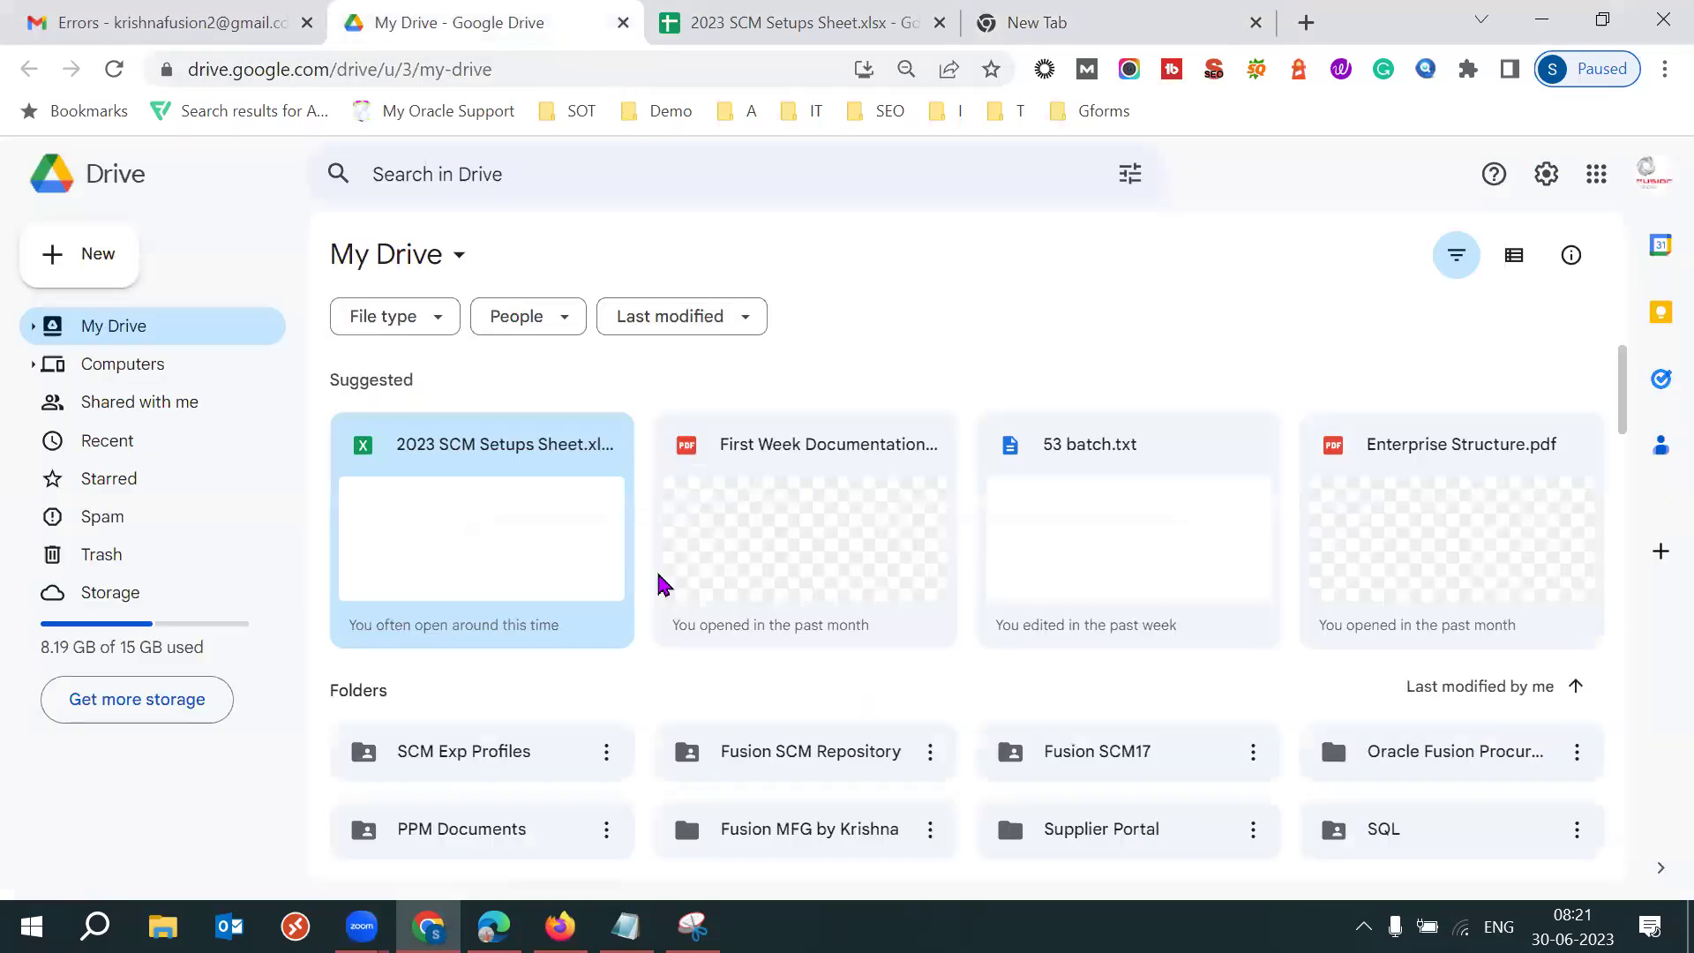
pyautogui.hotkey('alt', 'Tab')
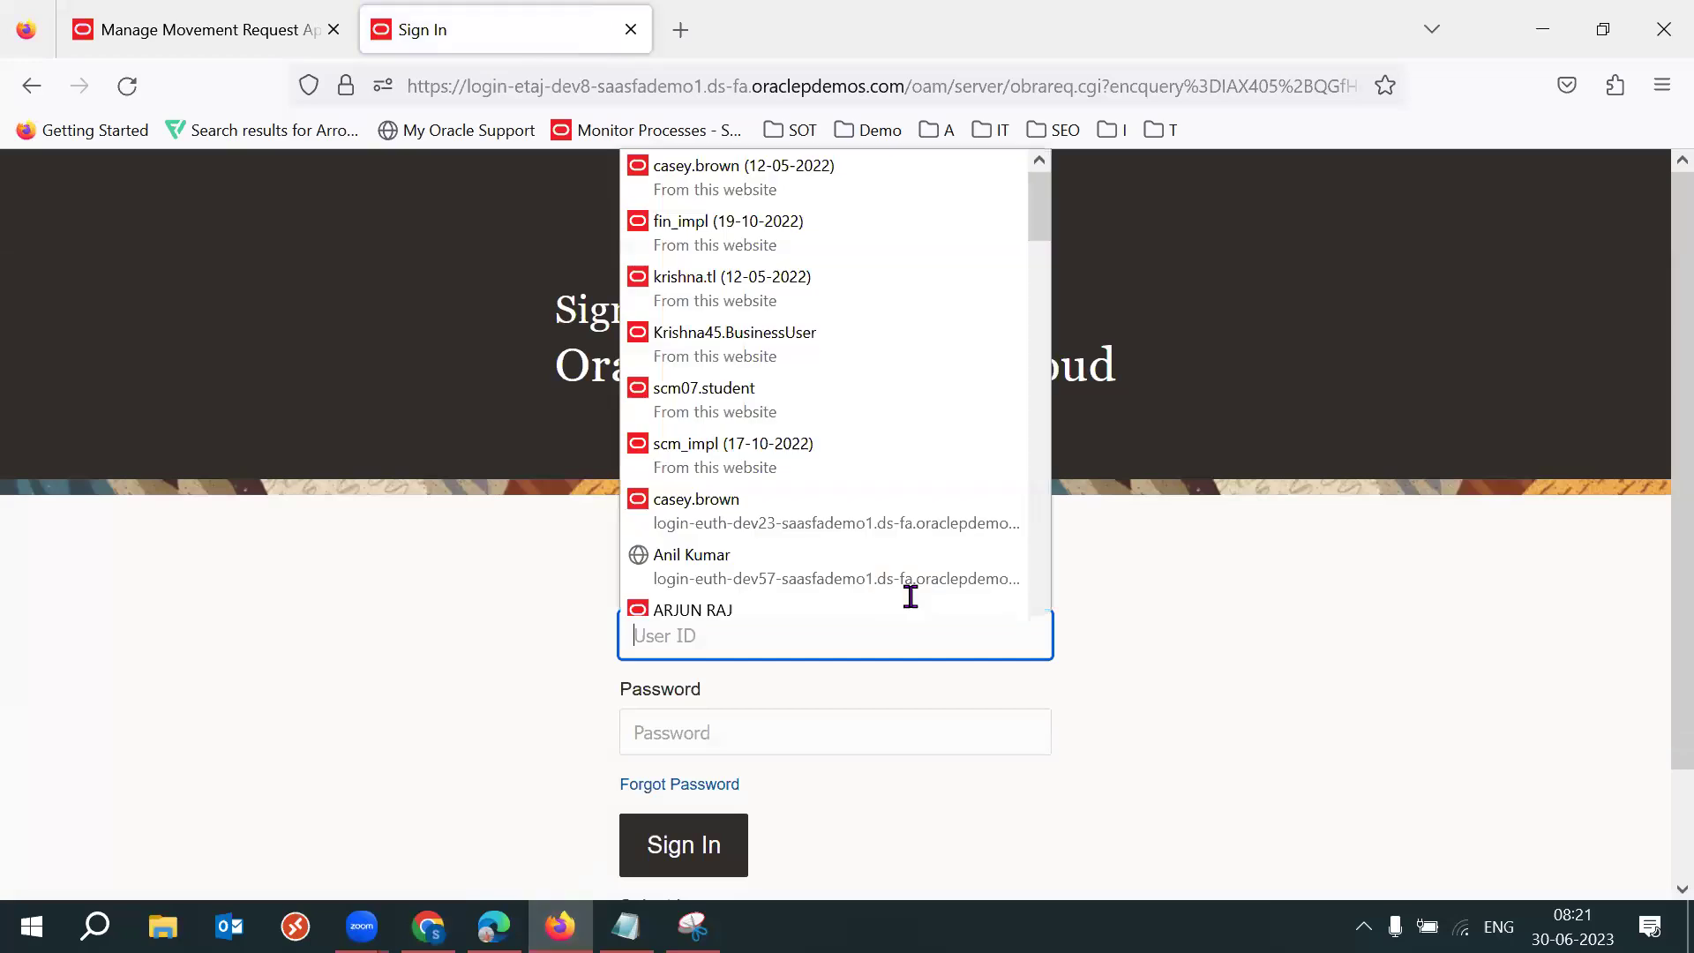
# Copy the username from the Errors email into the dev8 User ID field.
pyautogui.press('Escape')
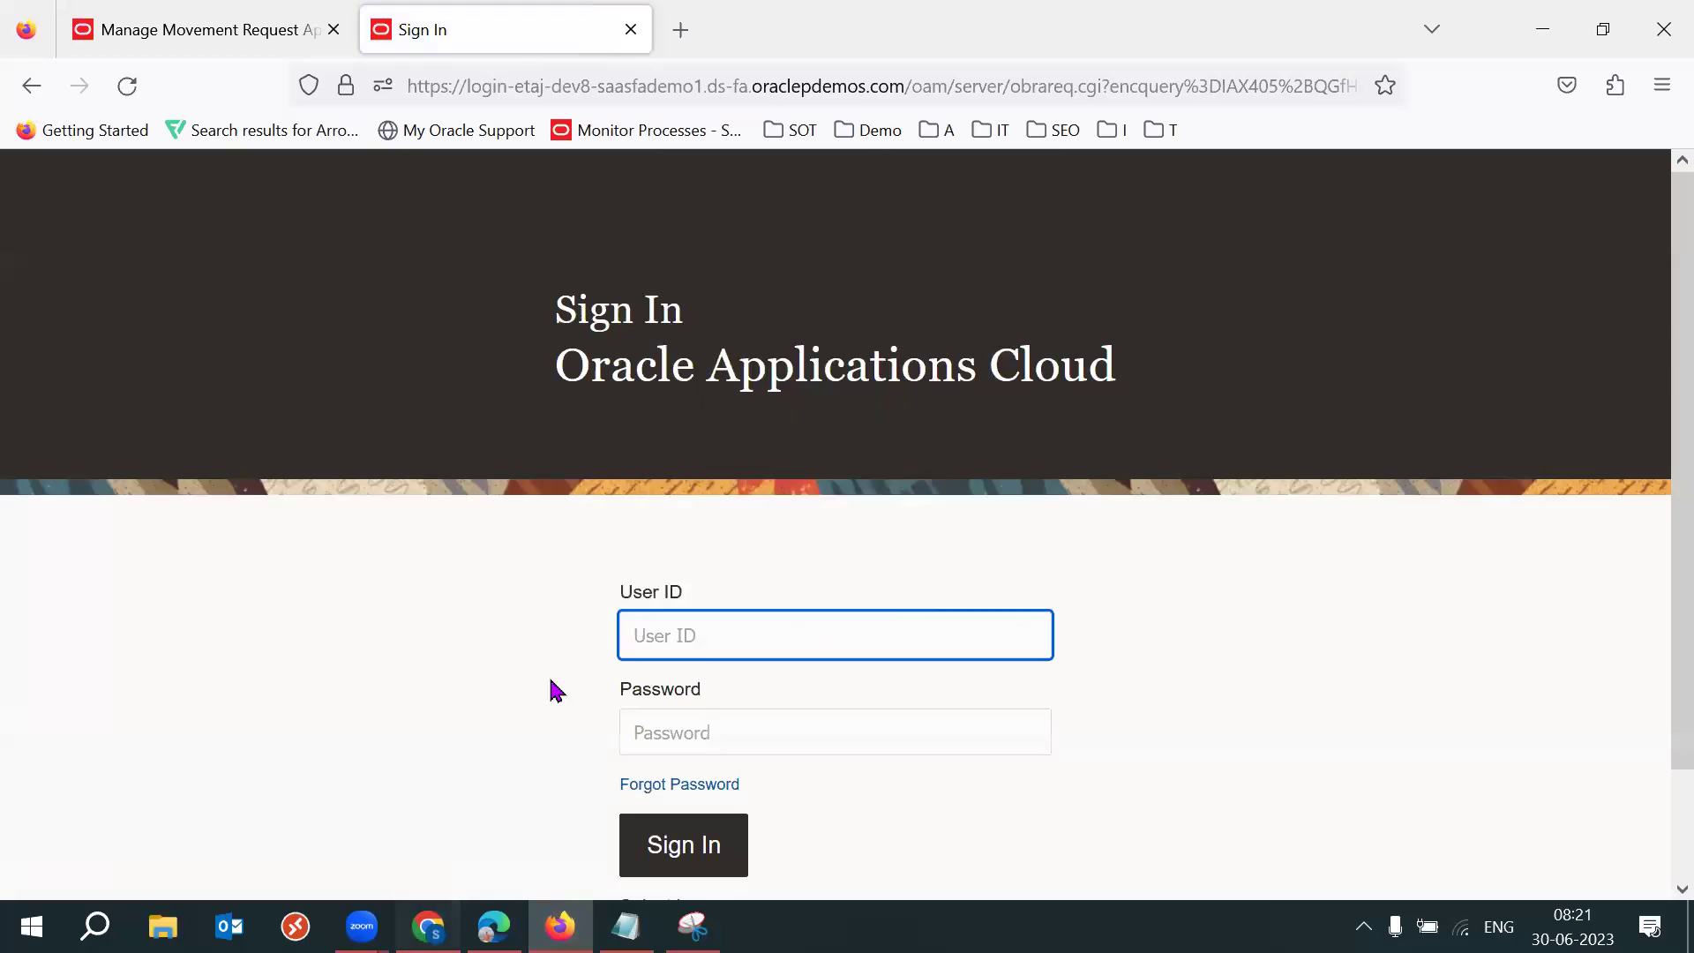
pyautogui.hotkey('alt', 'Tab')
pyautogui.click(170, 20)
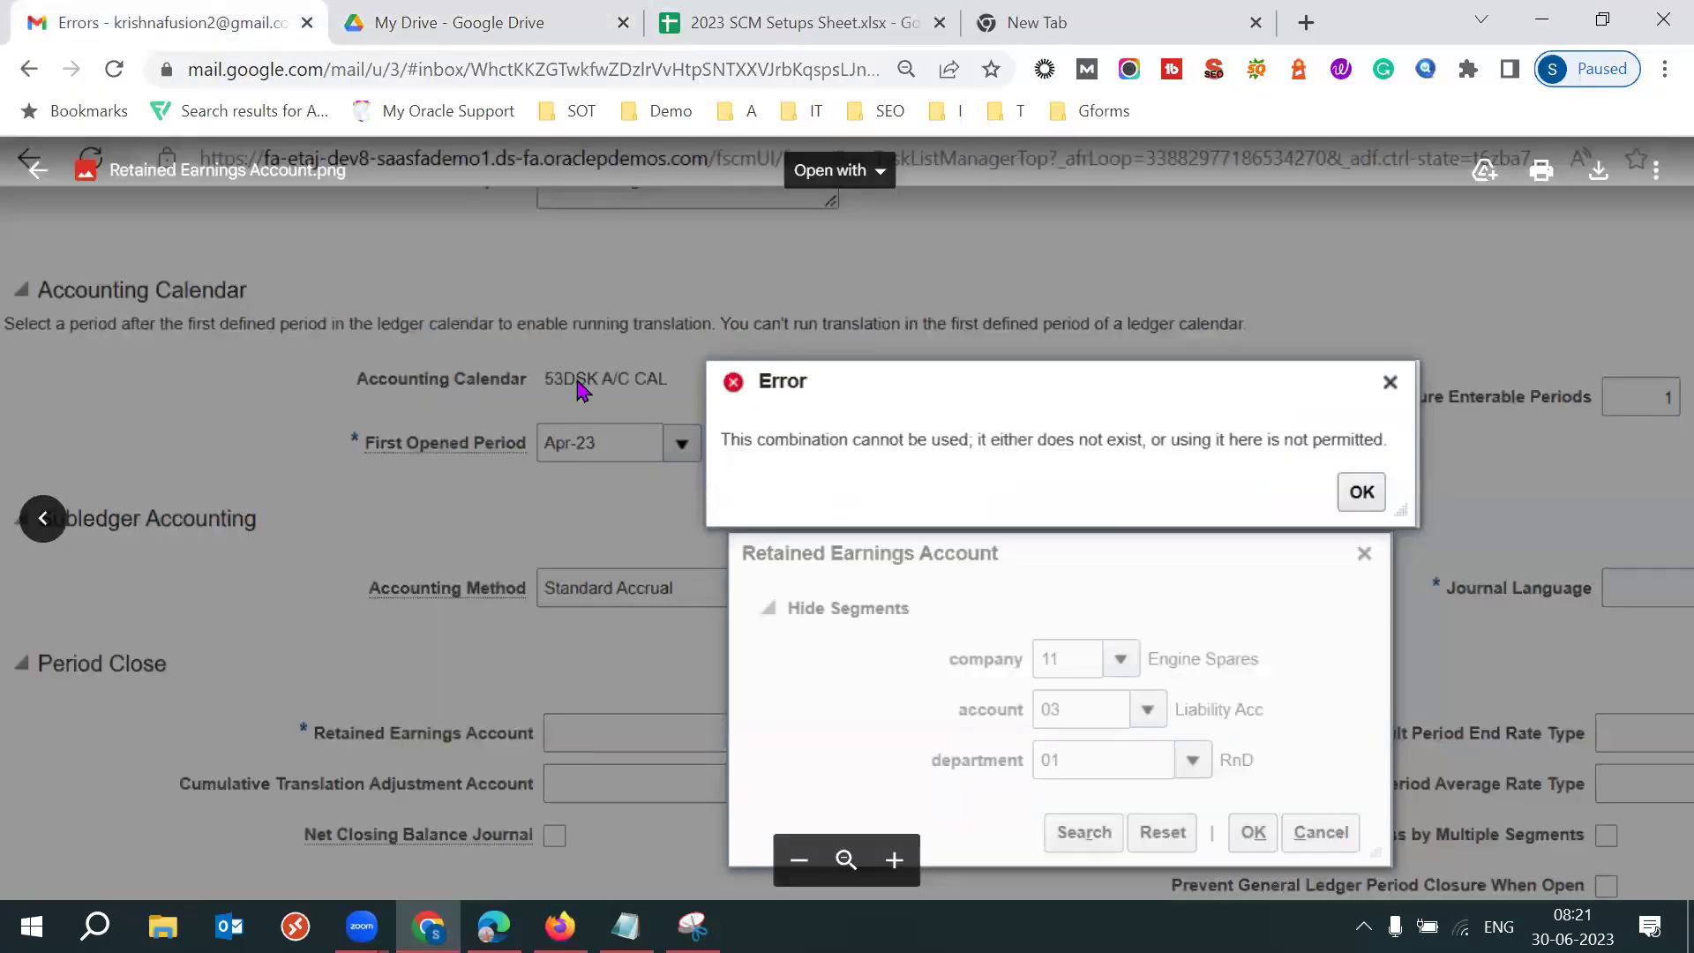
pyautogui.press('Escape')
pyautogui.doubleClick(591, 403)
pyautogui.hotkey('alt', 'Tab')
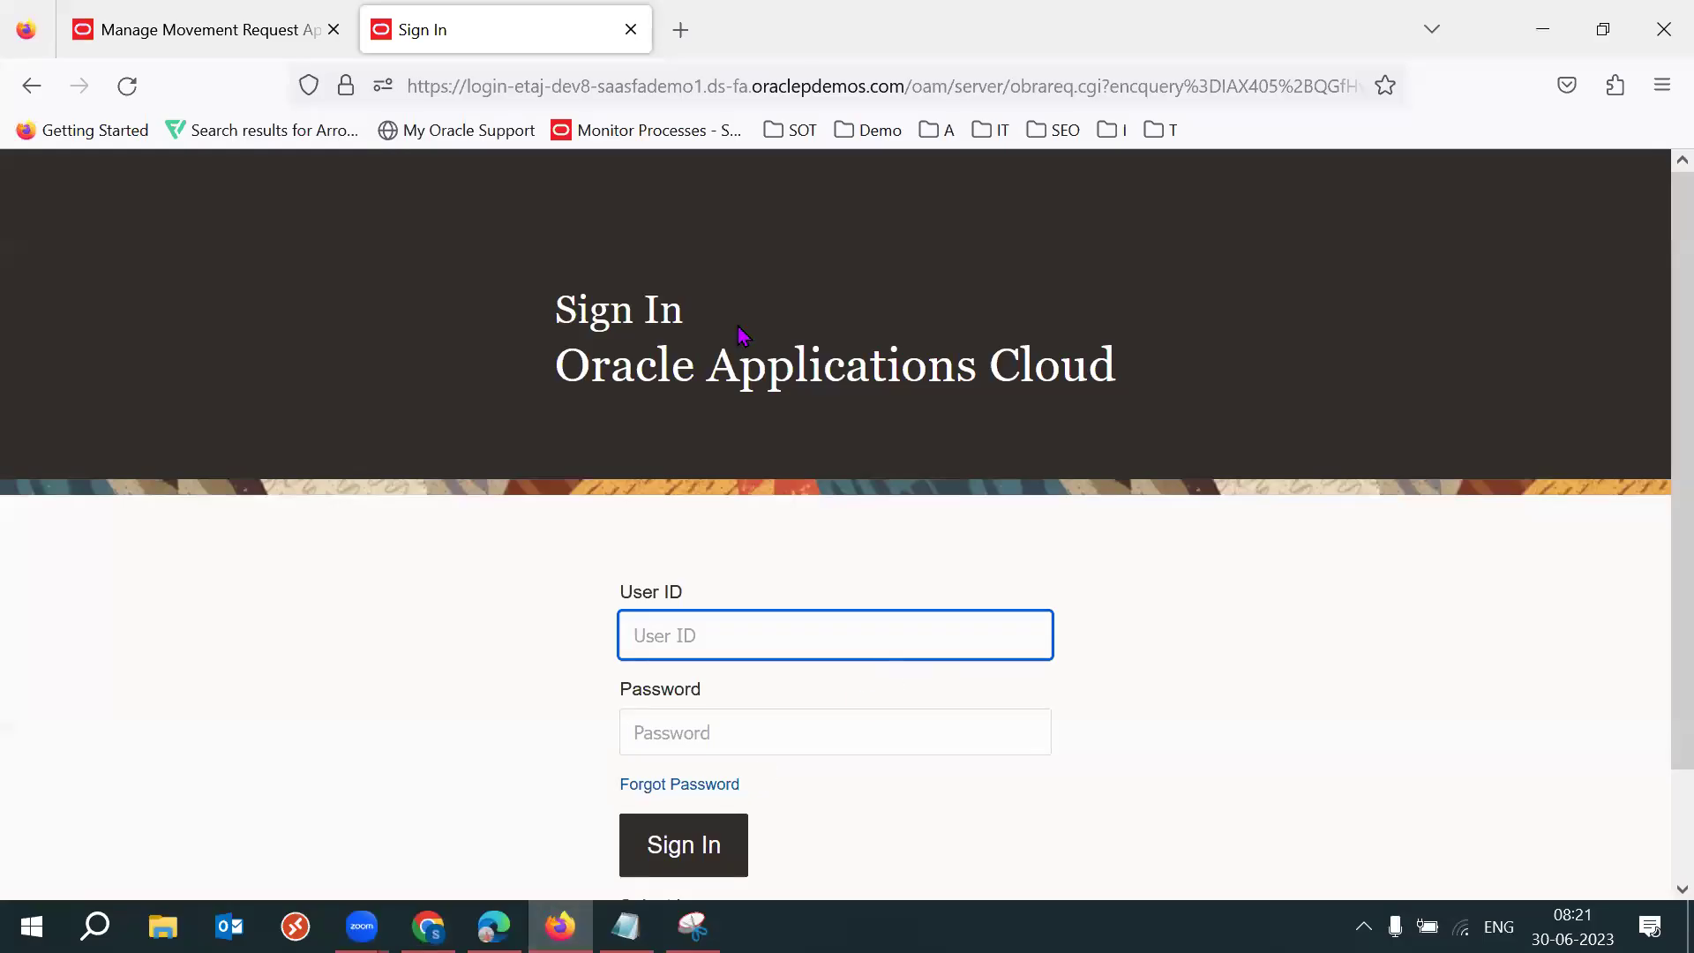
pyautogui.hotkey('ctrl', 'v')
pyautogui.press('Tab')
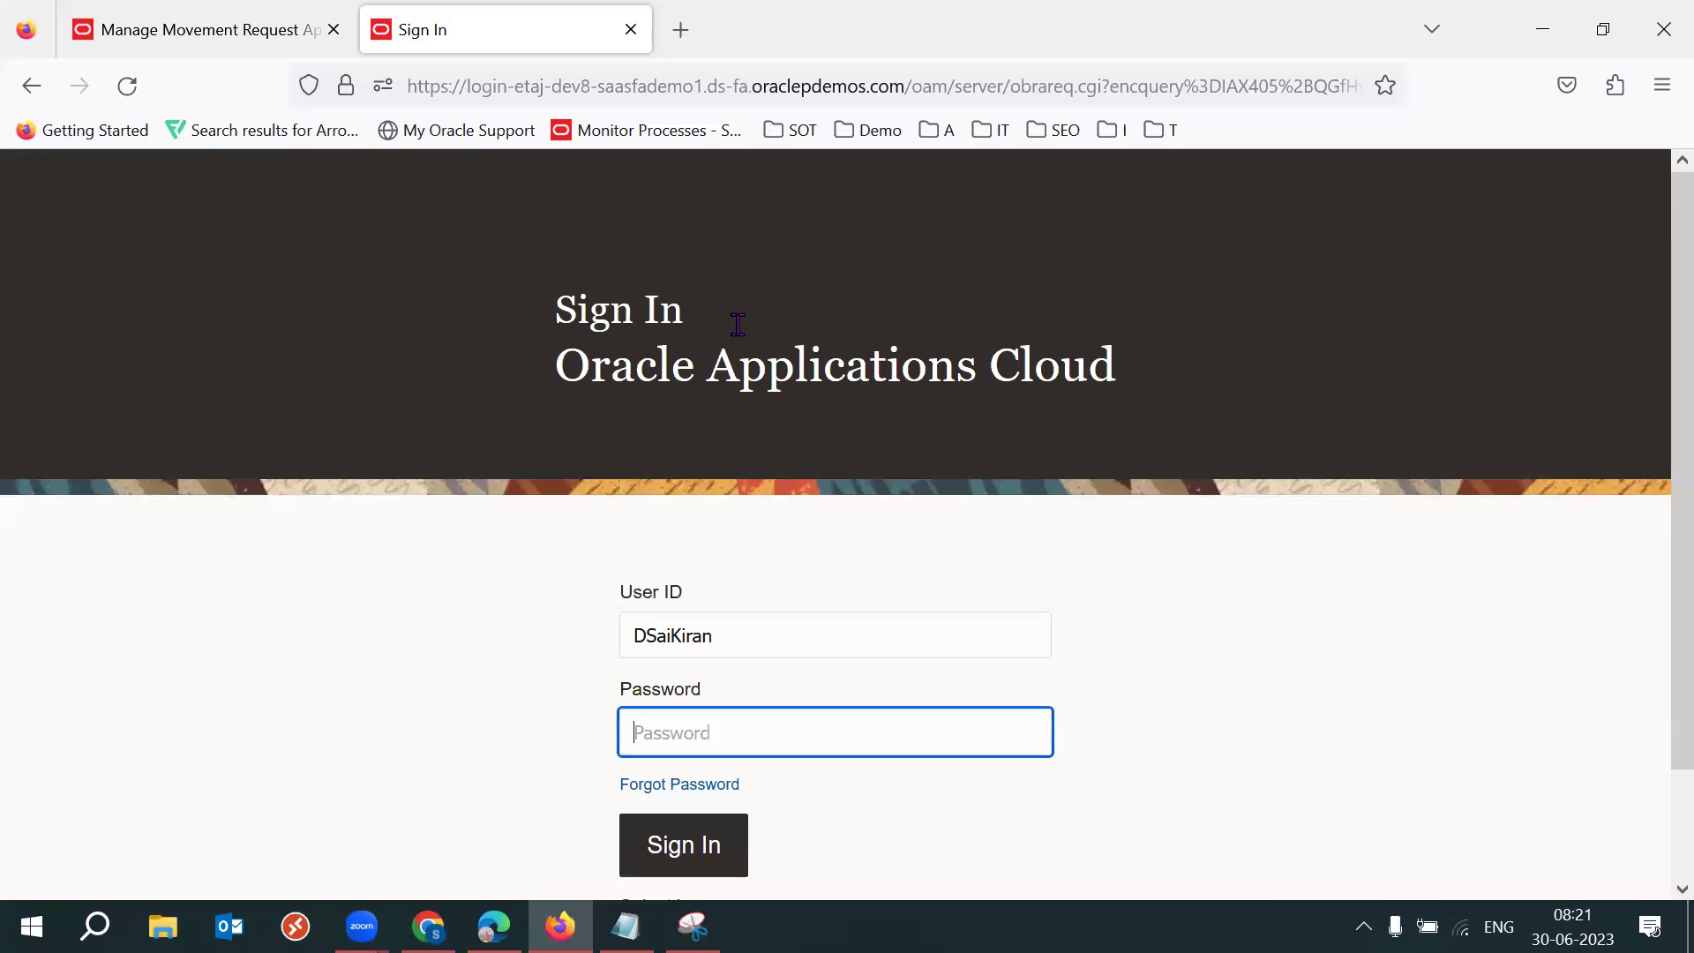
# Paste the account password from the email, sign in, save the login, and reopen Locators.png.
pyautogui.hotkey('alt', 'Tab')
pyautogui.hotkey('alt', 'Tab')
pyautogui.doubleClick(600, 426)
pyautogui.keyDown('shift'); pyautogui.click(562, 427); pyautogui.keyUp('shift')
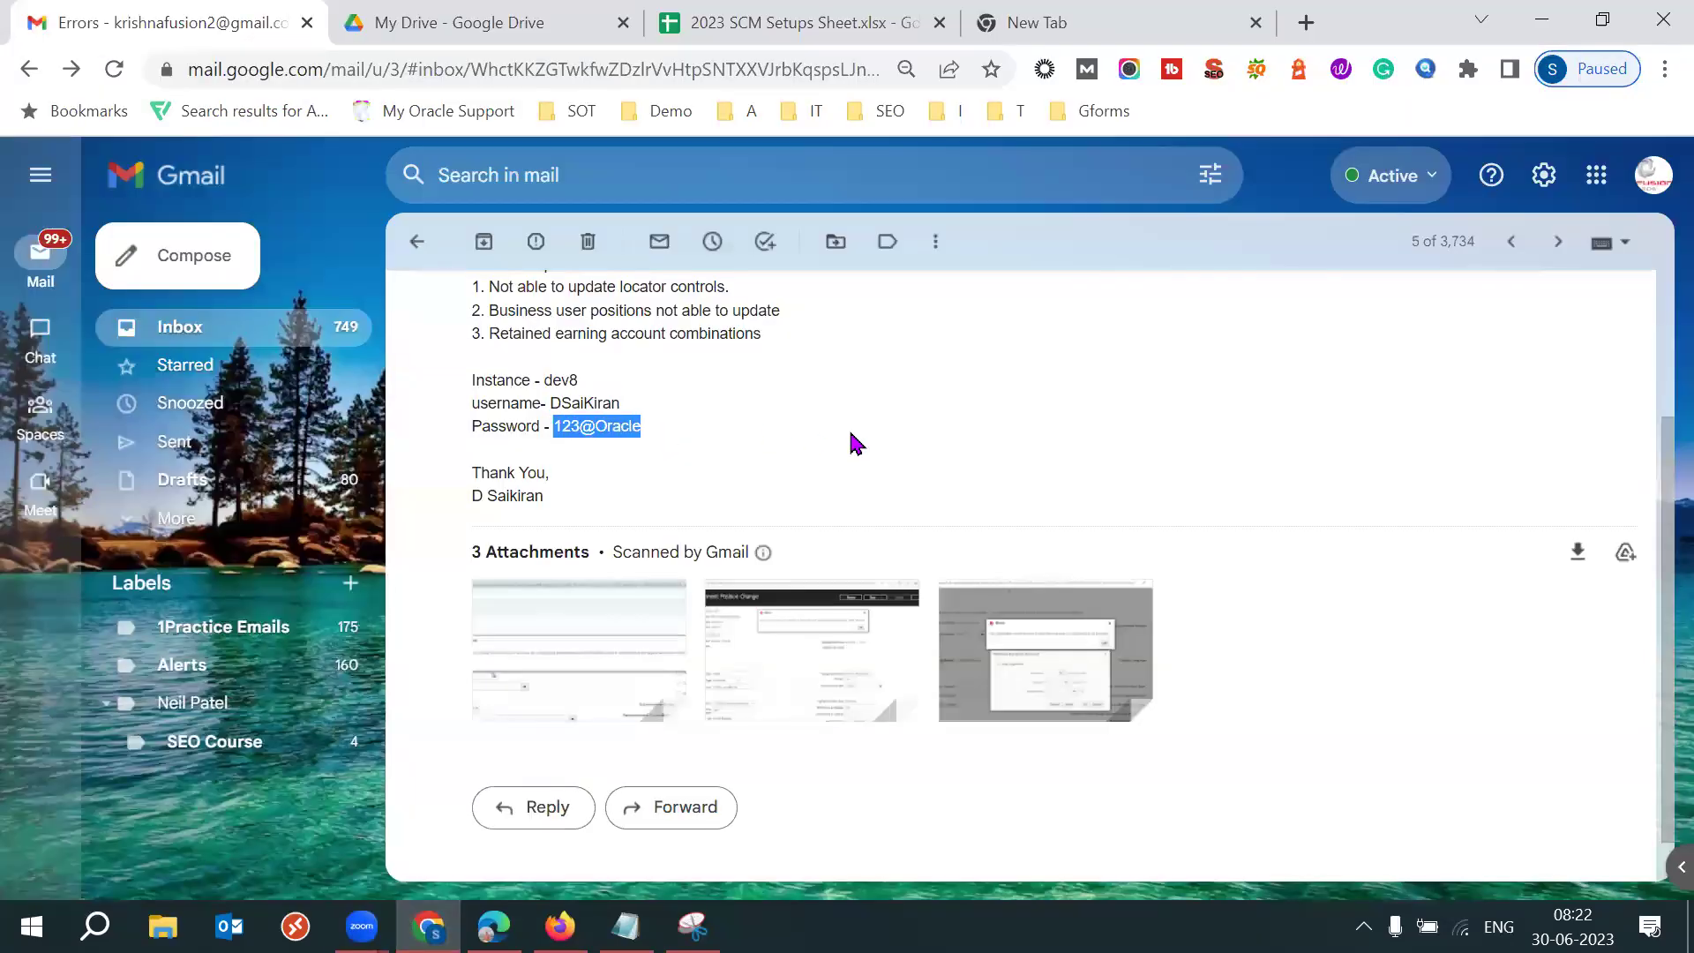
pyautogui.hotkey('alt', 'Tab')
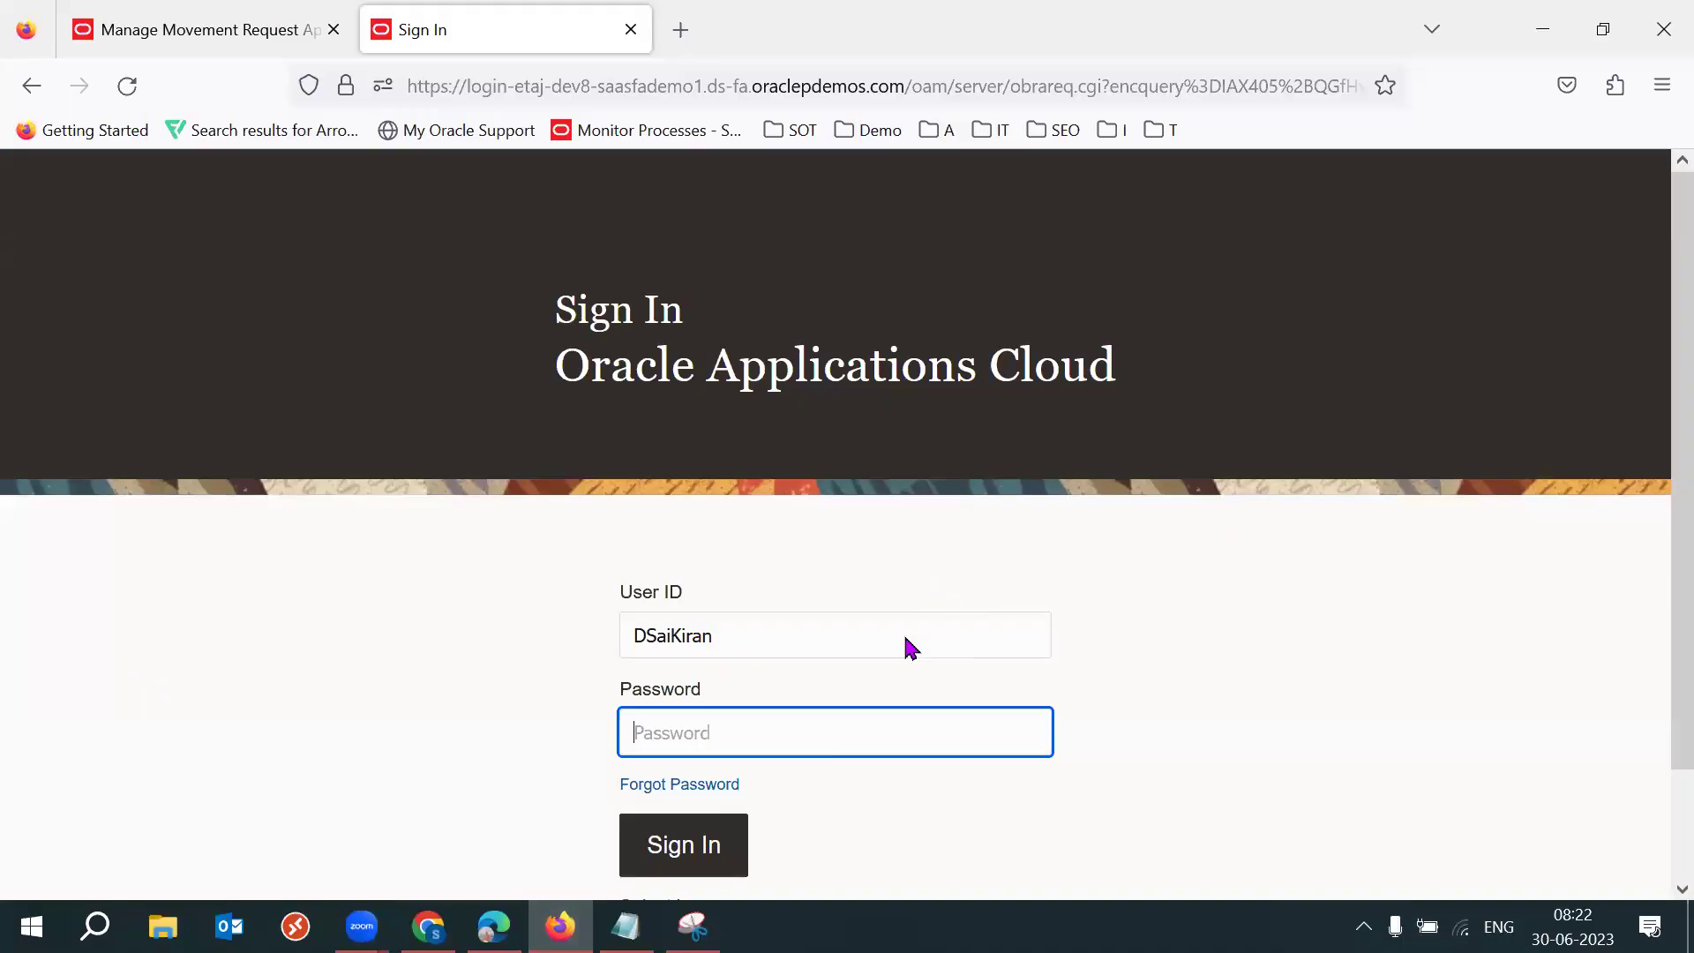
pyautogui.hotkey('ctrl', 'v')
pyautogui.click(783, 706)
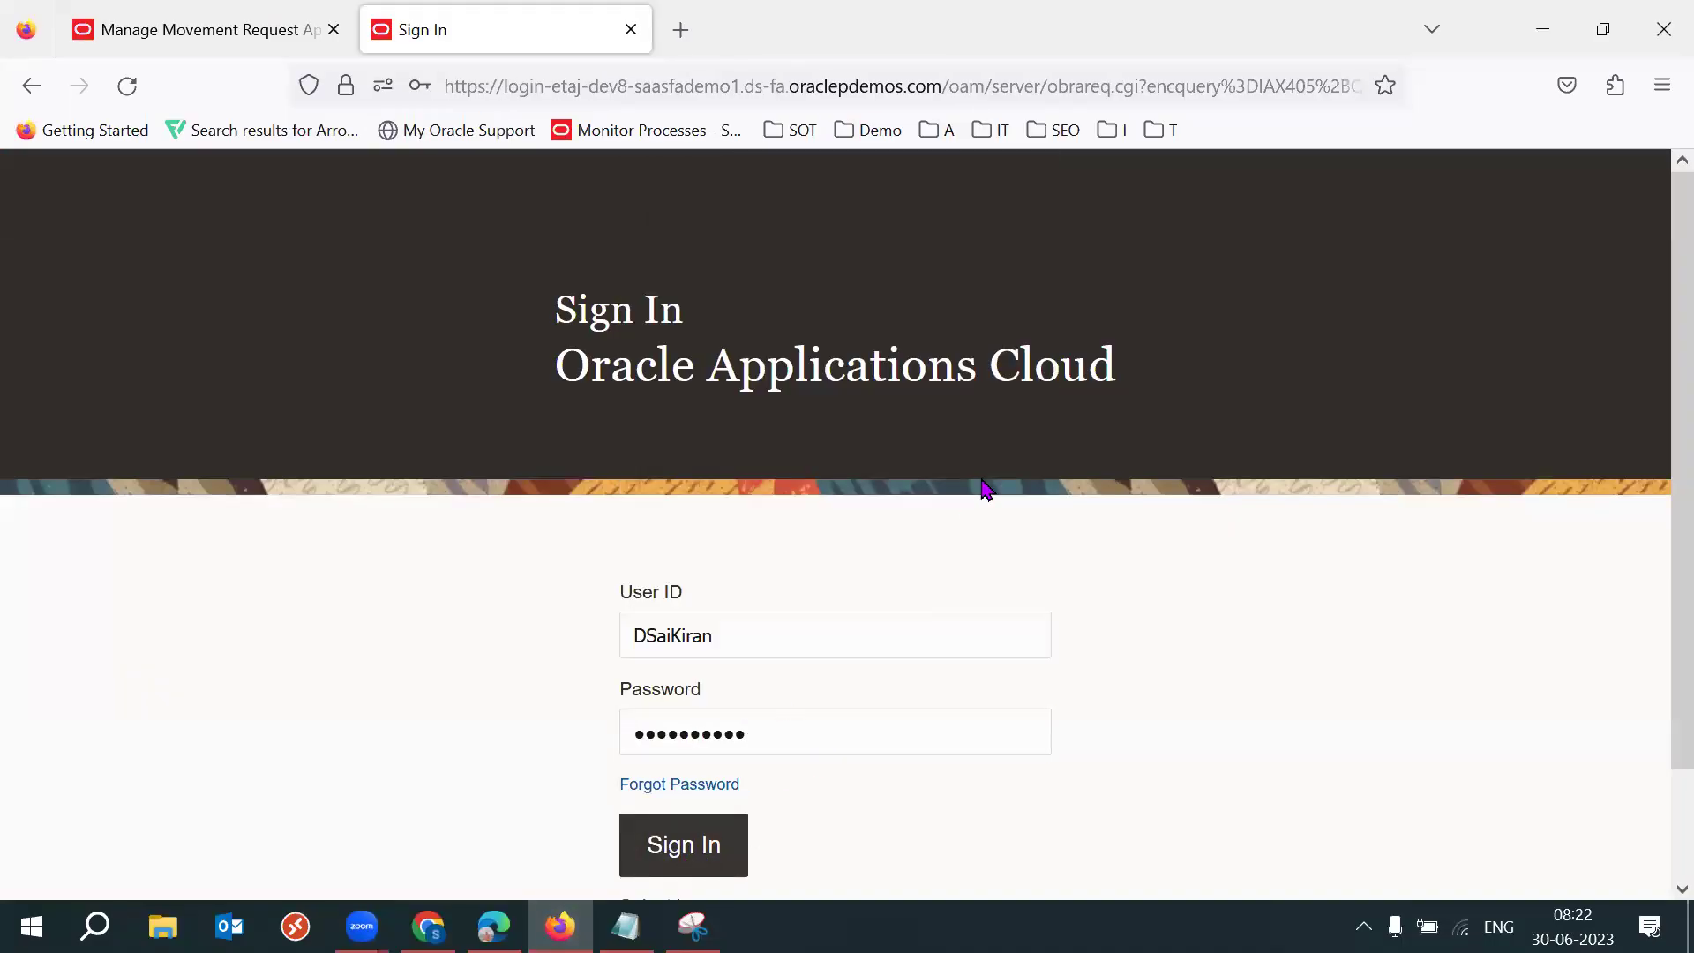
pyautogui.press('Return')
pyautogui.click(672, 422)
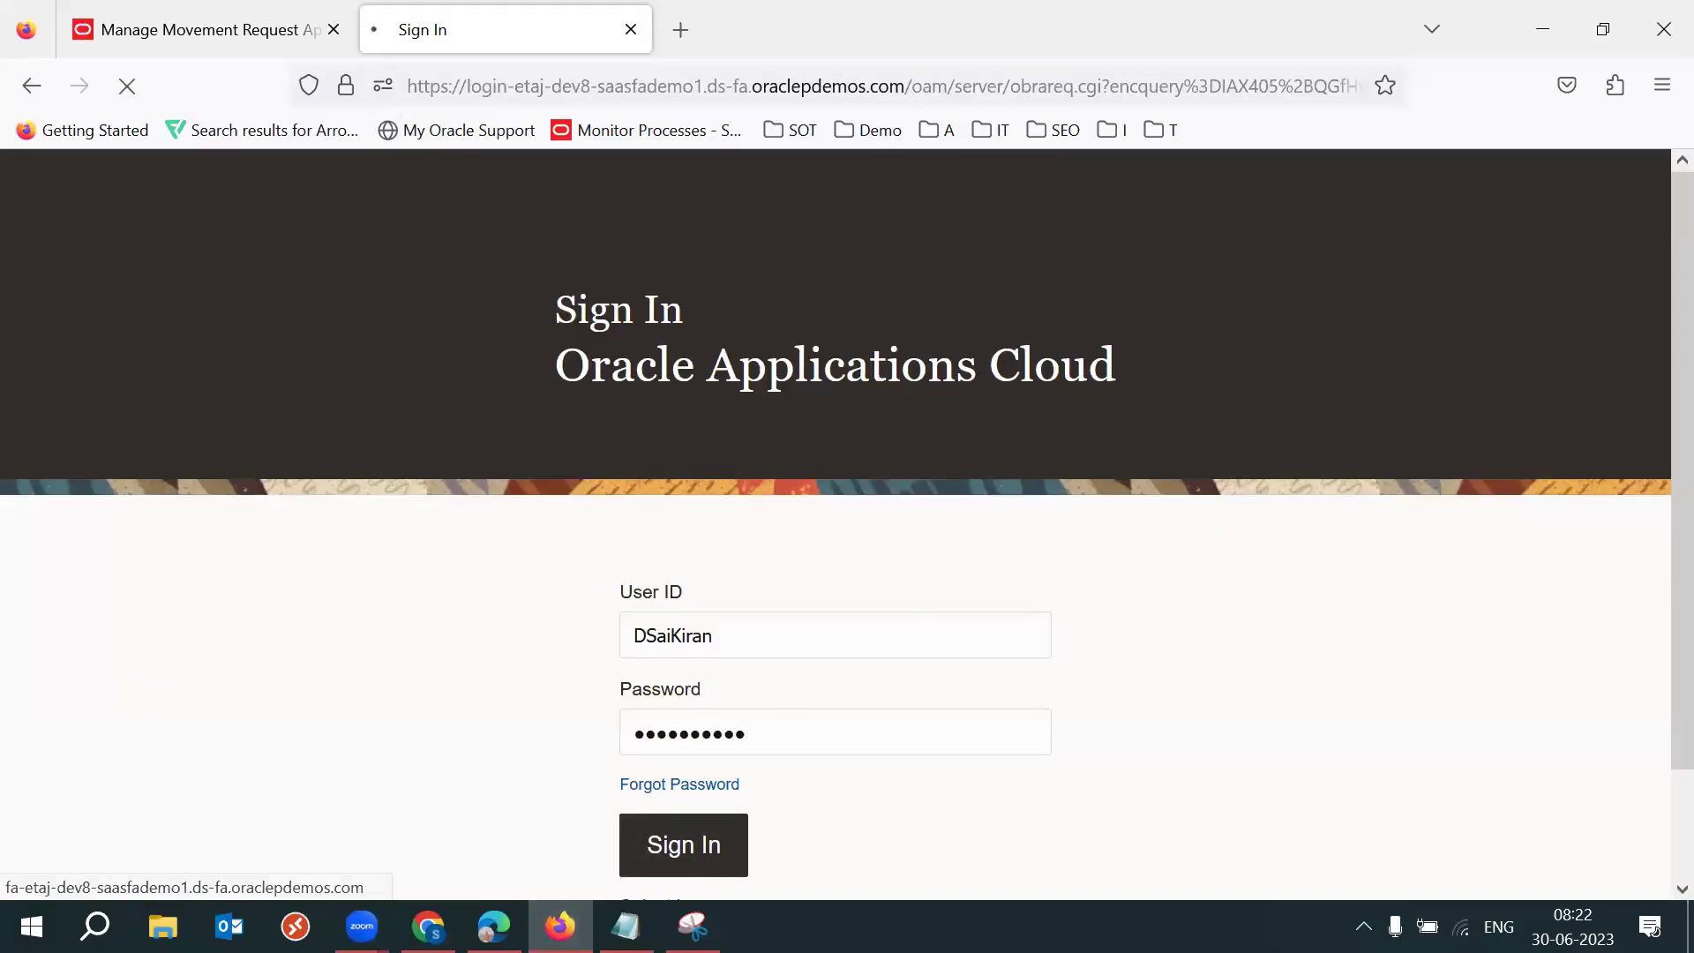
pyautogui.hotkey('alt', 'Tab')
pyautogui.click(596, 664)
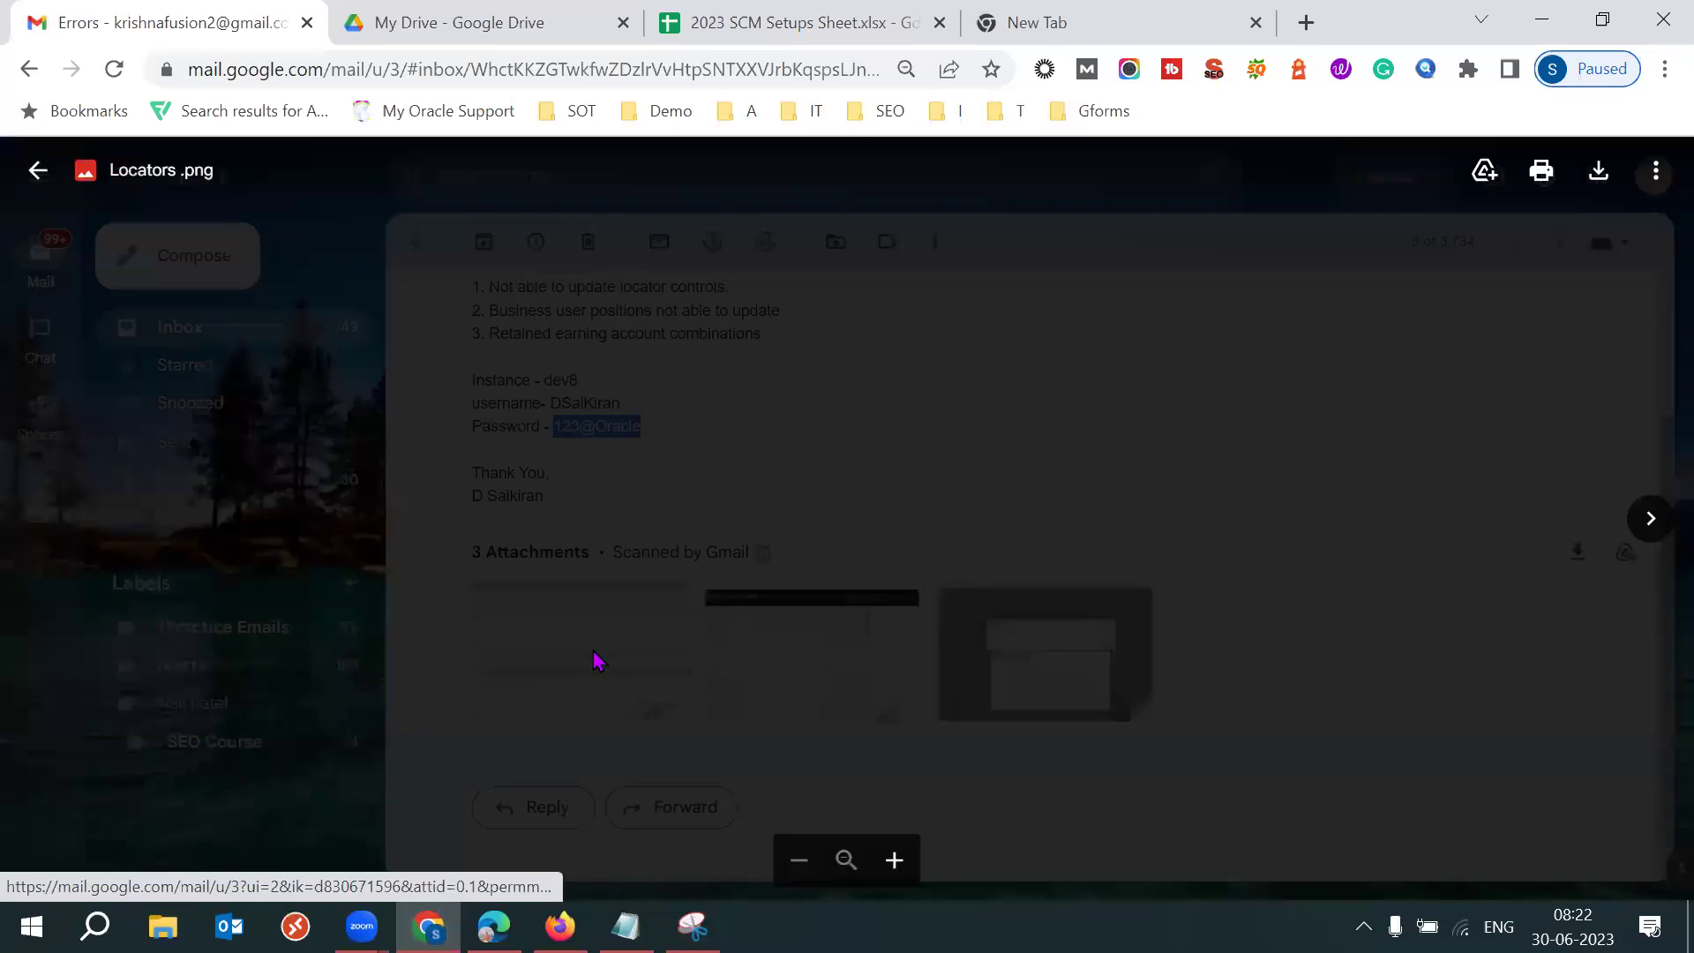
pyautogui.click(894, 861)
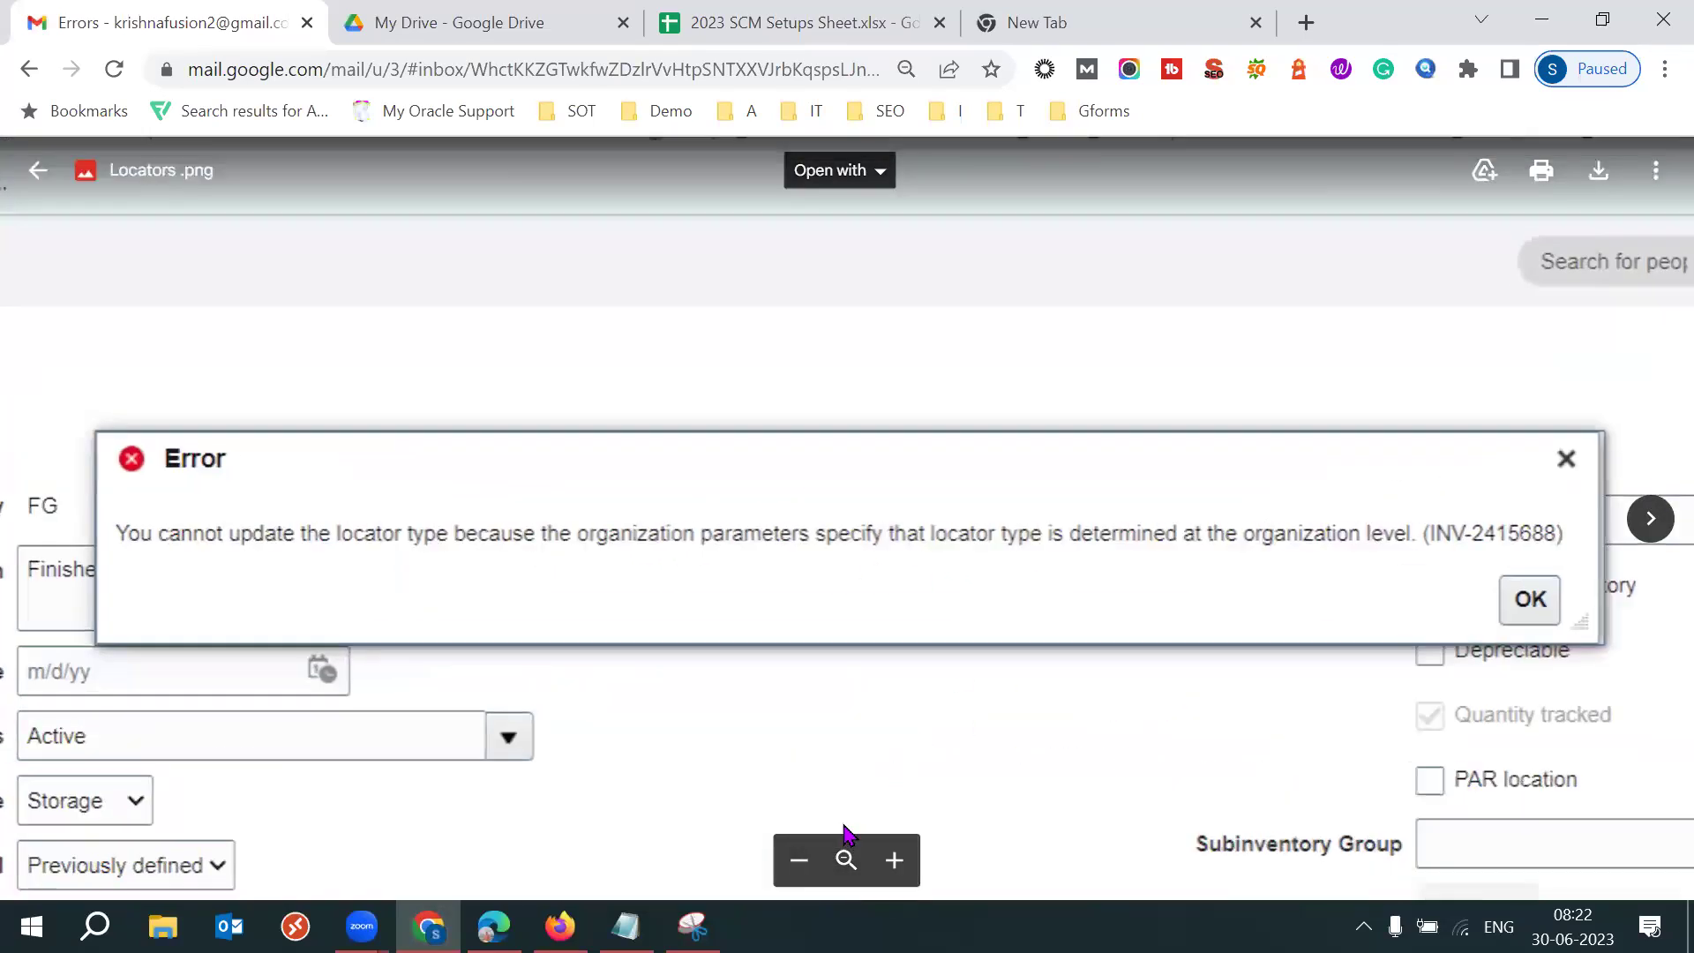
pyautogui.click(800, 860)
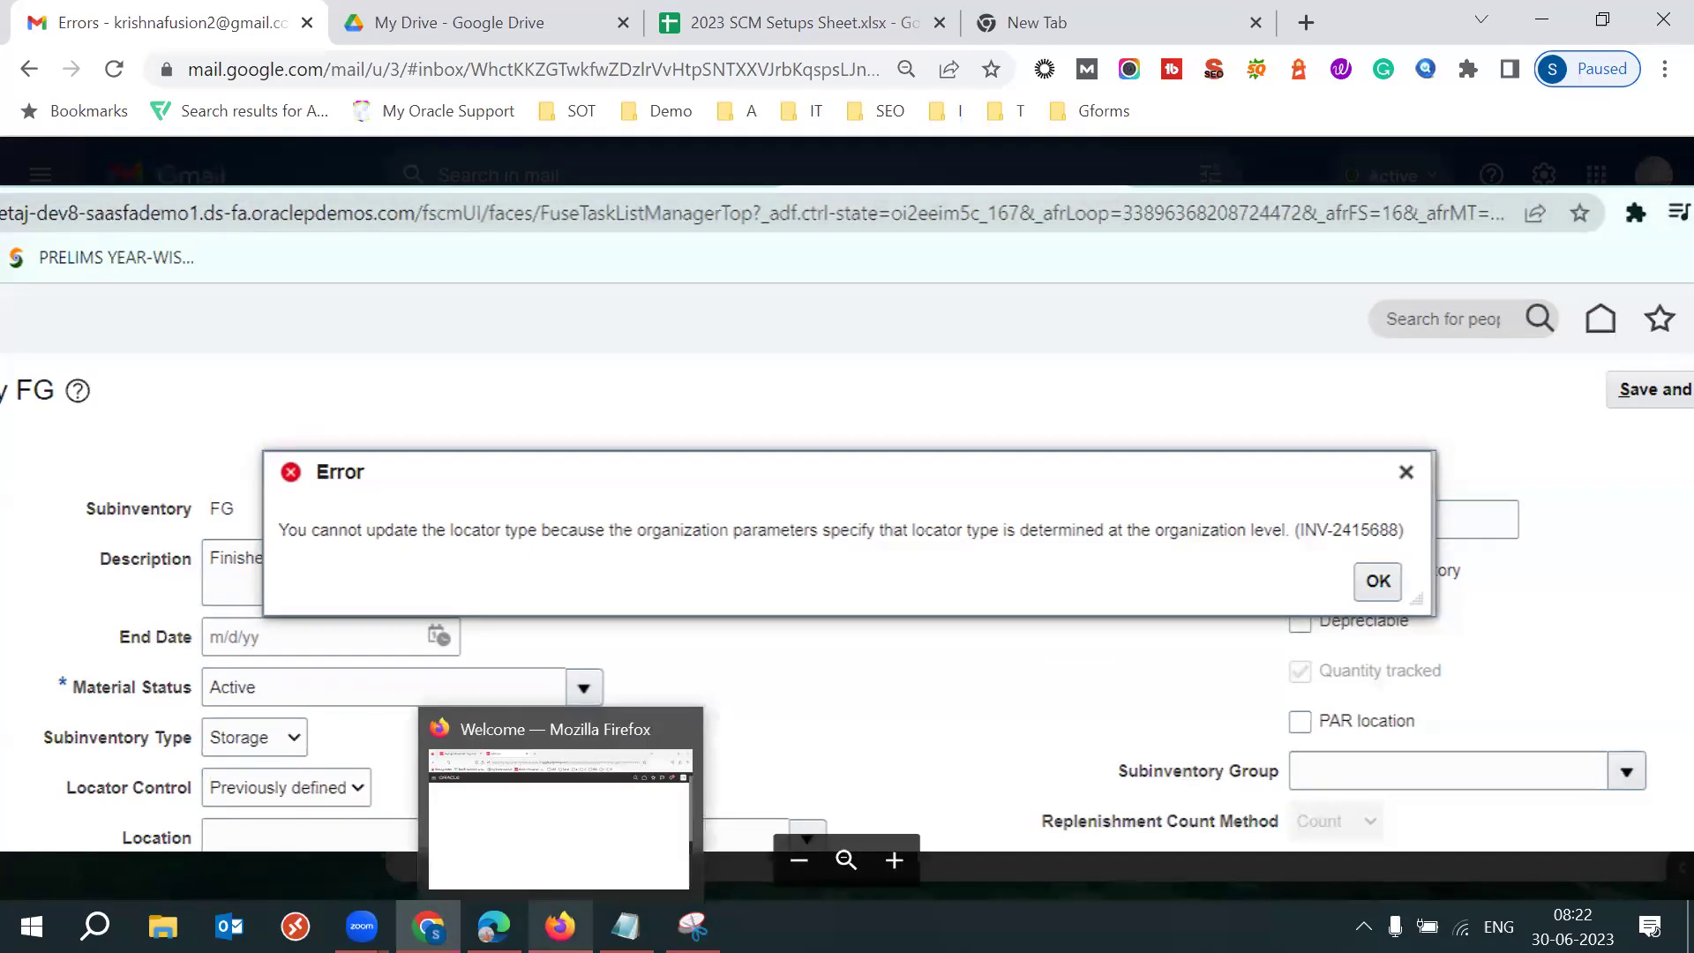
pyautogui.click(559, 926)
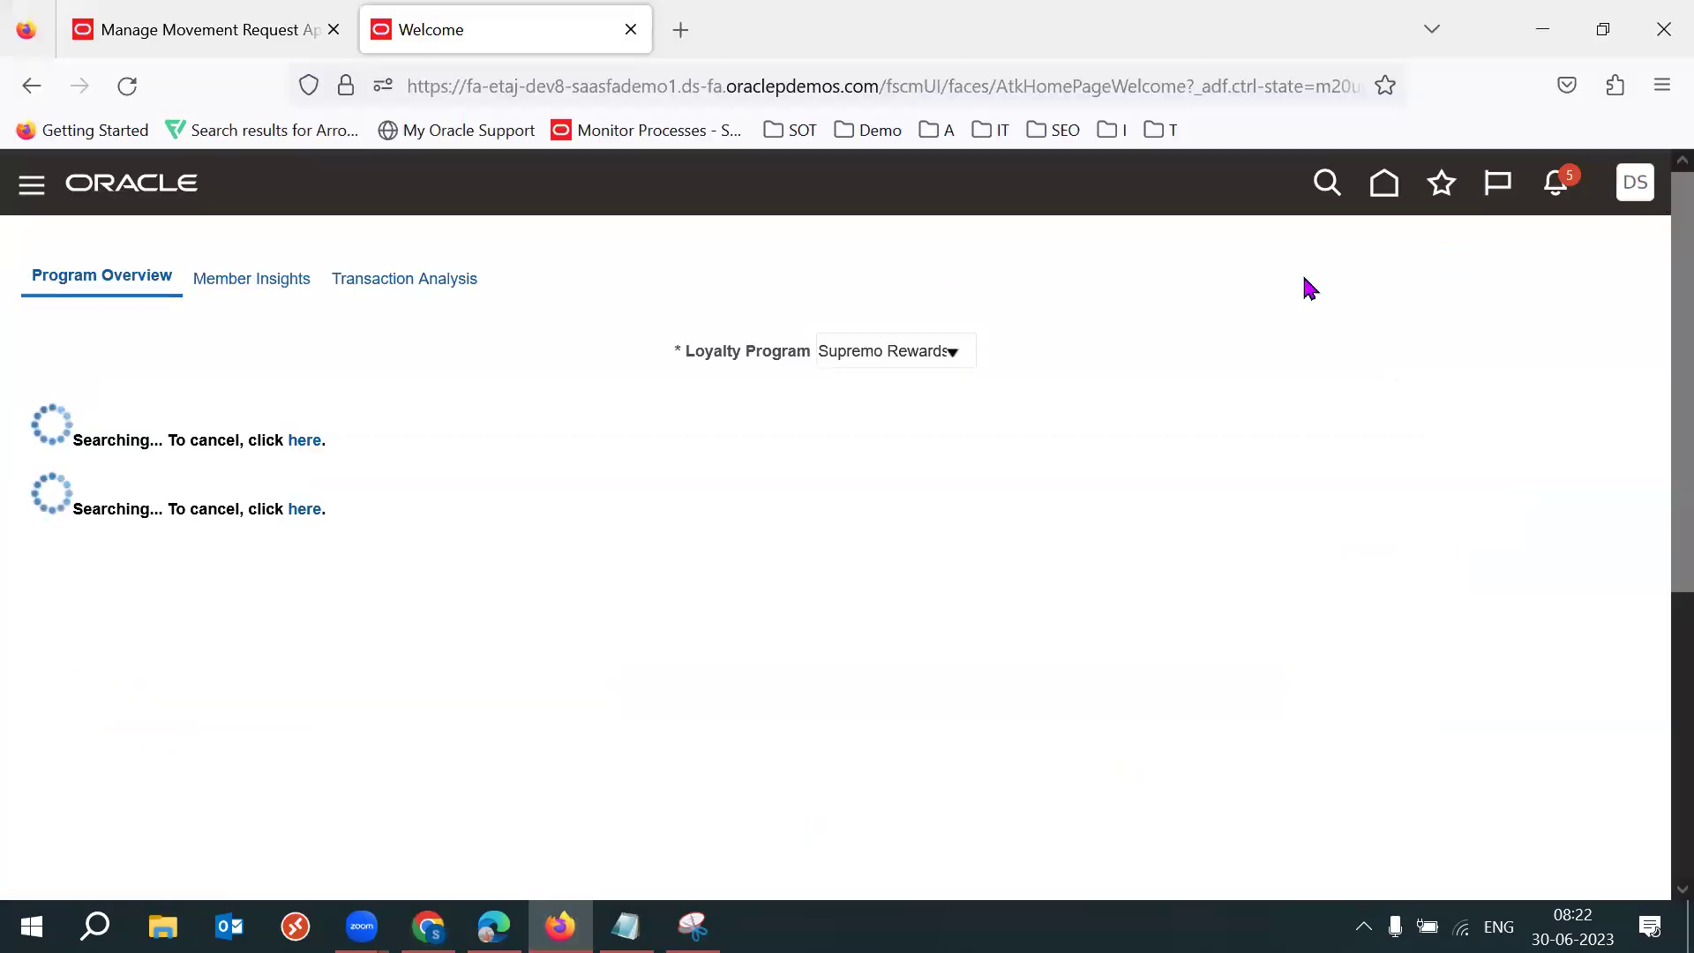
# Open Setup and Maintenance and switch the setup offering to Procurement.
pyautogui.click(1163, 579)
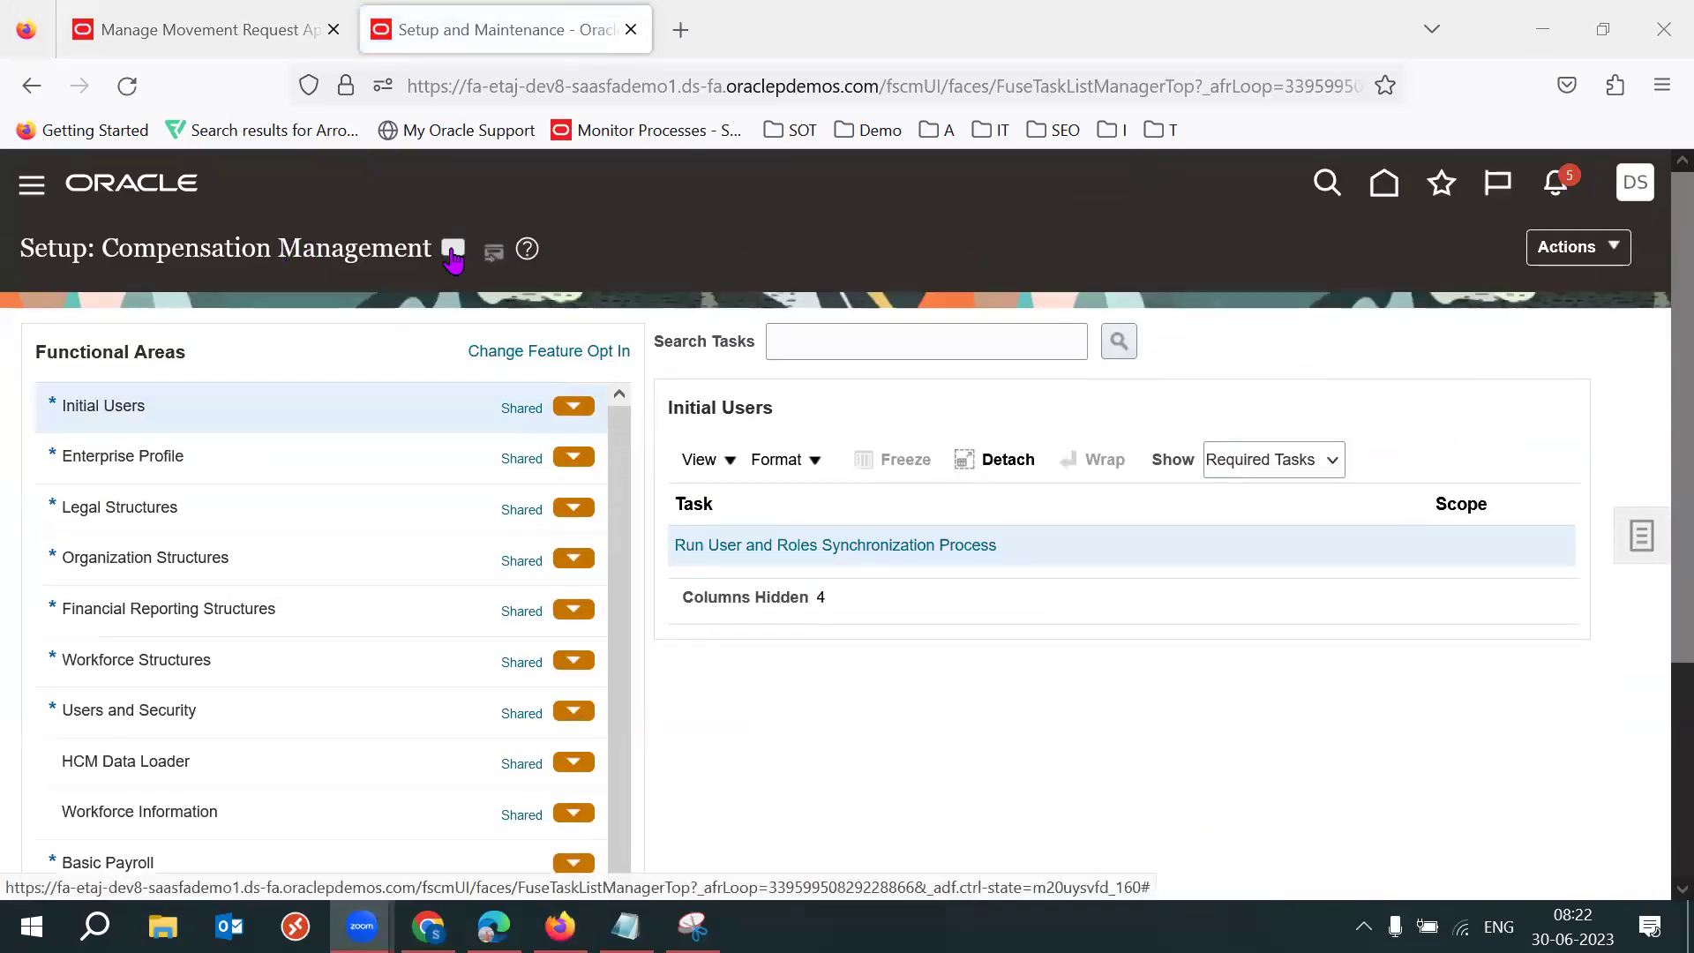
pyautogui.click(453, 248)
pyautogui.moveTo(874, 327); pyautogui.dragTo(878, 368)
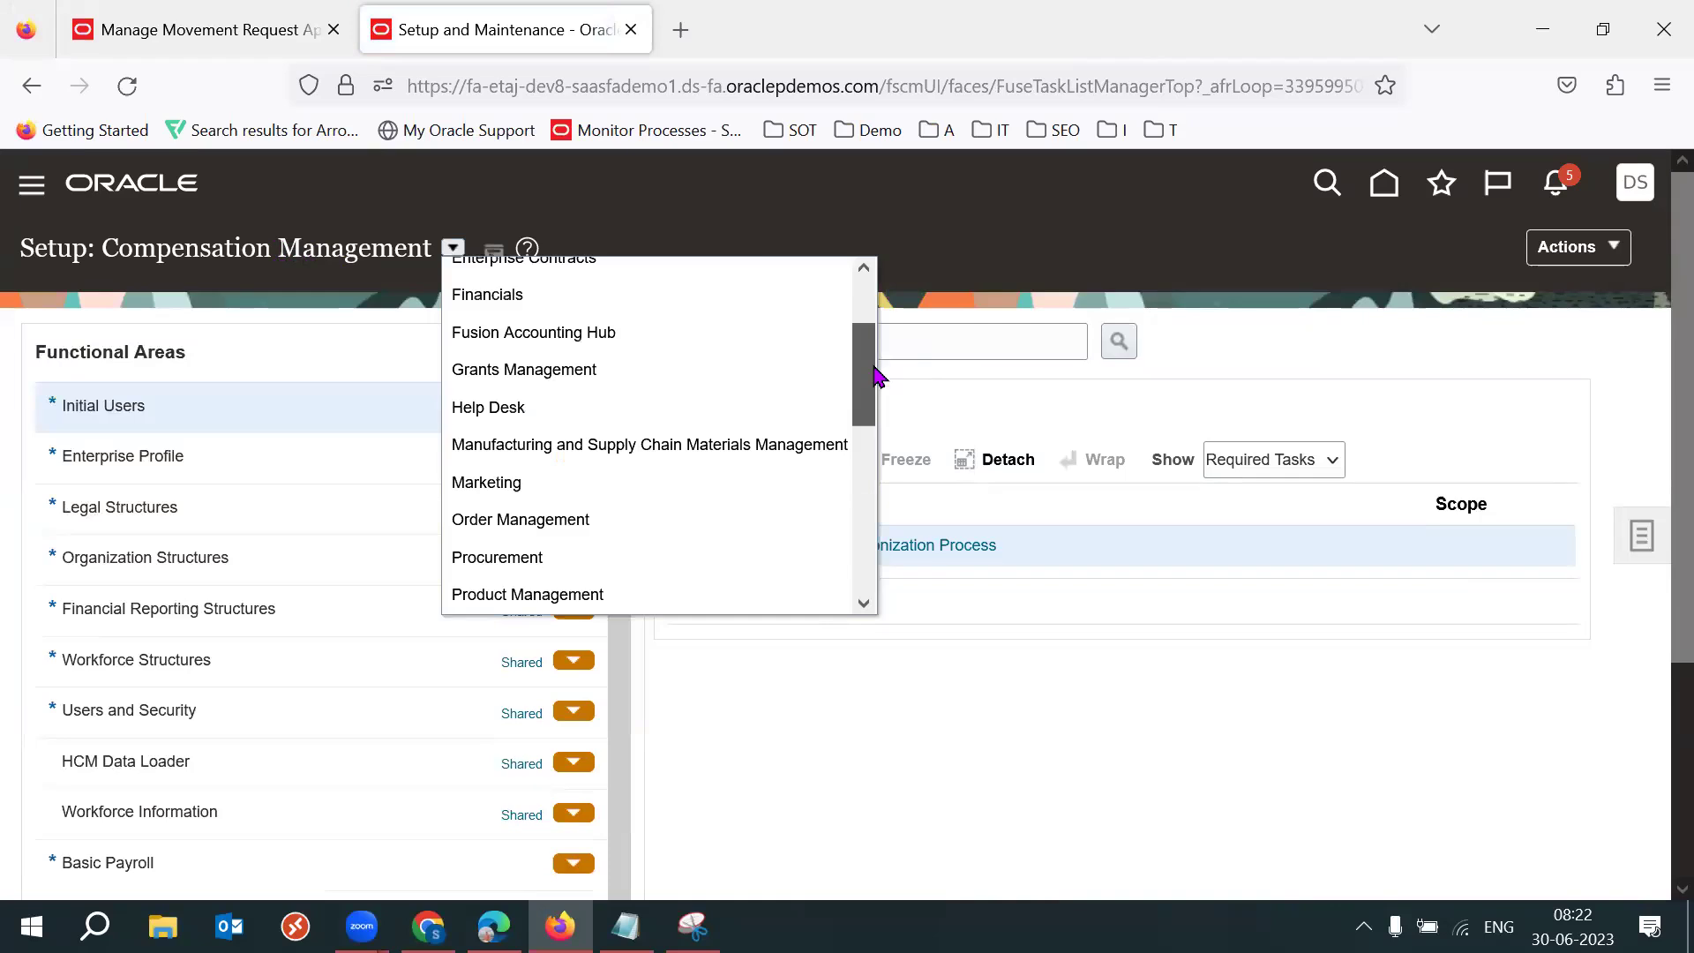
pyautogui.scroll(-1, 737, 480)
pyautogui.click(490, 494)
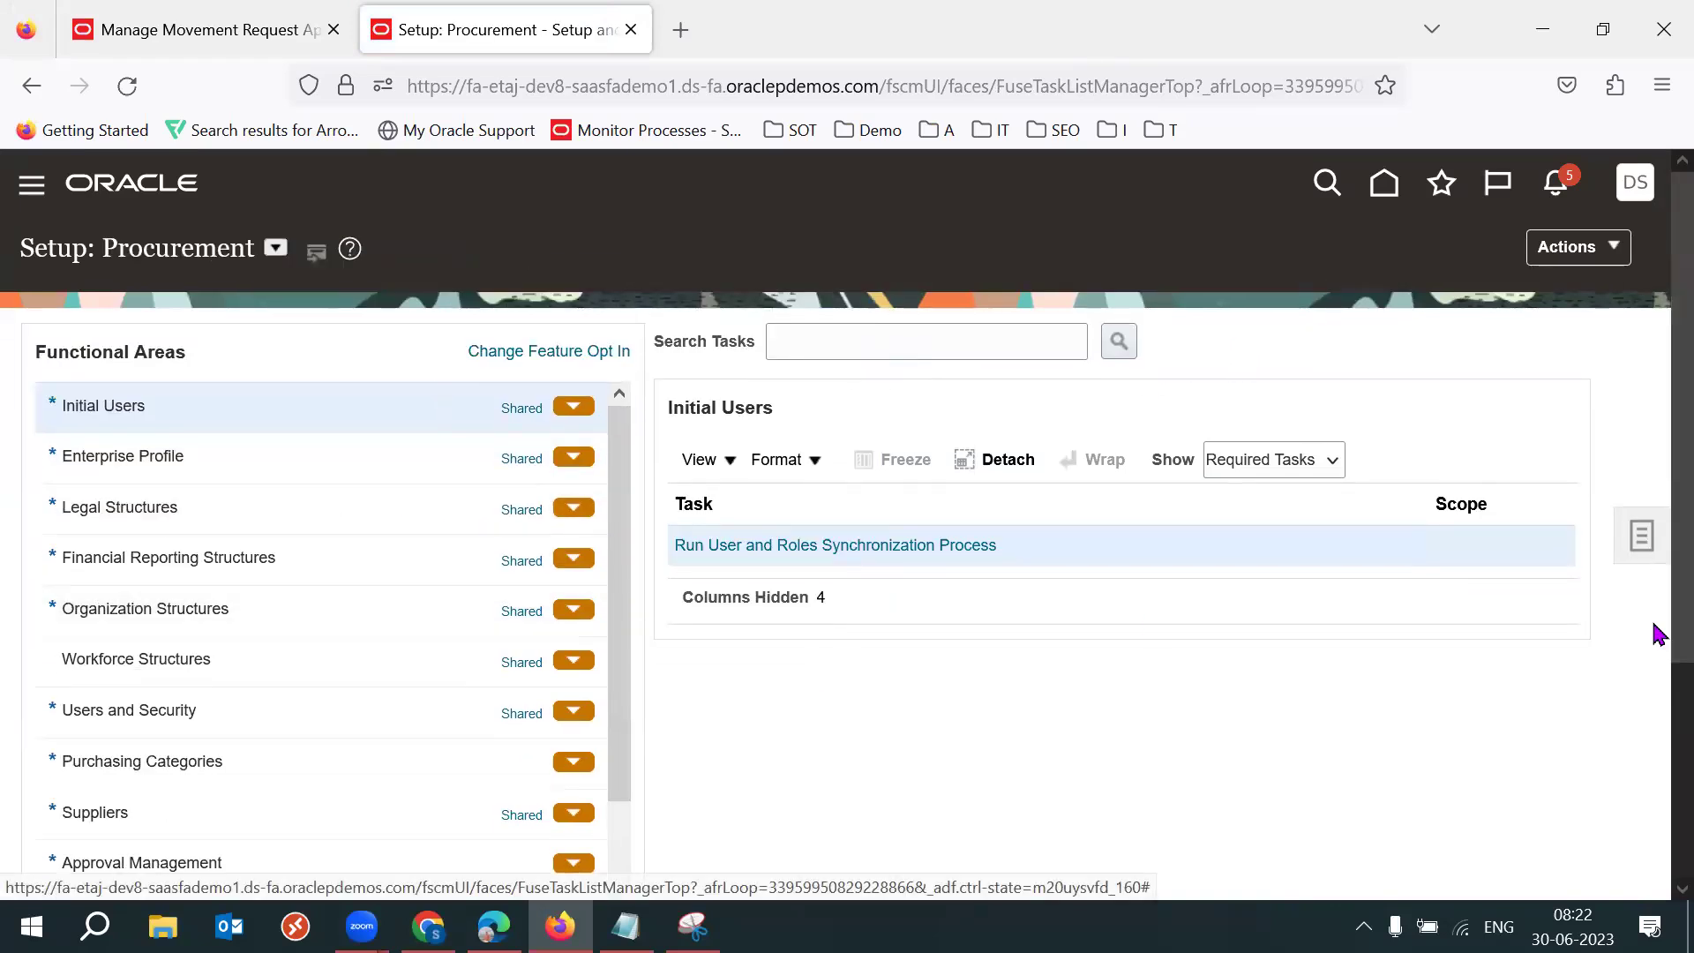
pyautogui.scroll(-2, 1656, 633)
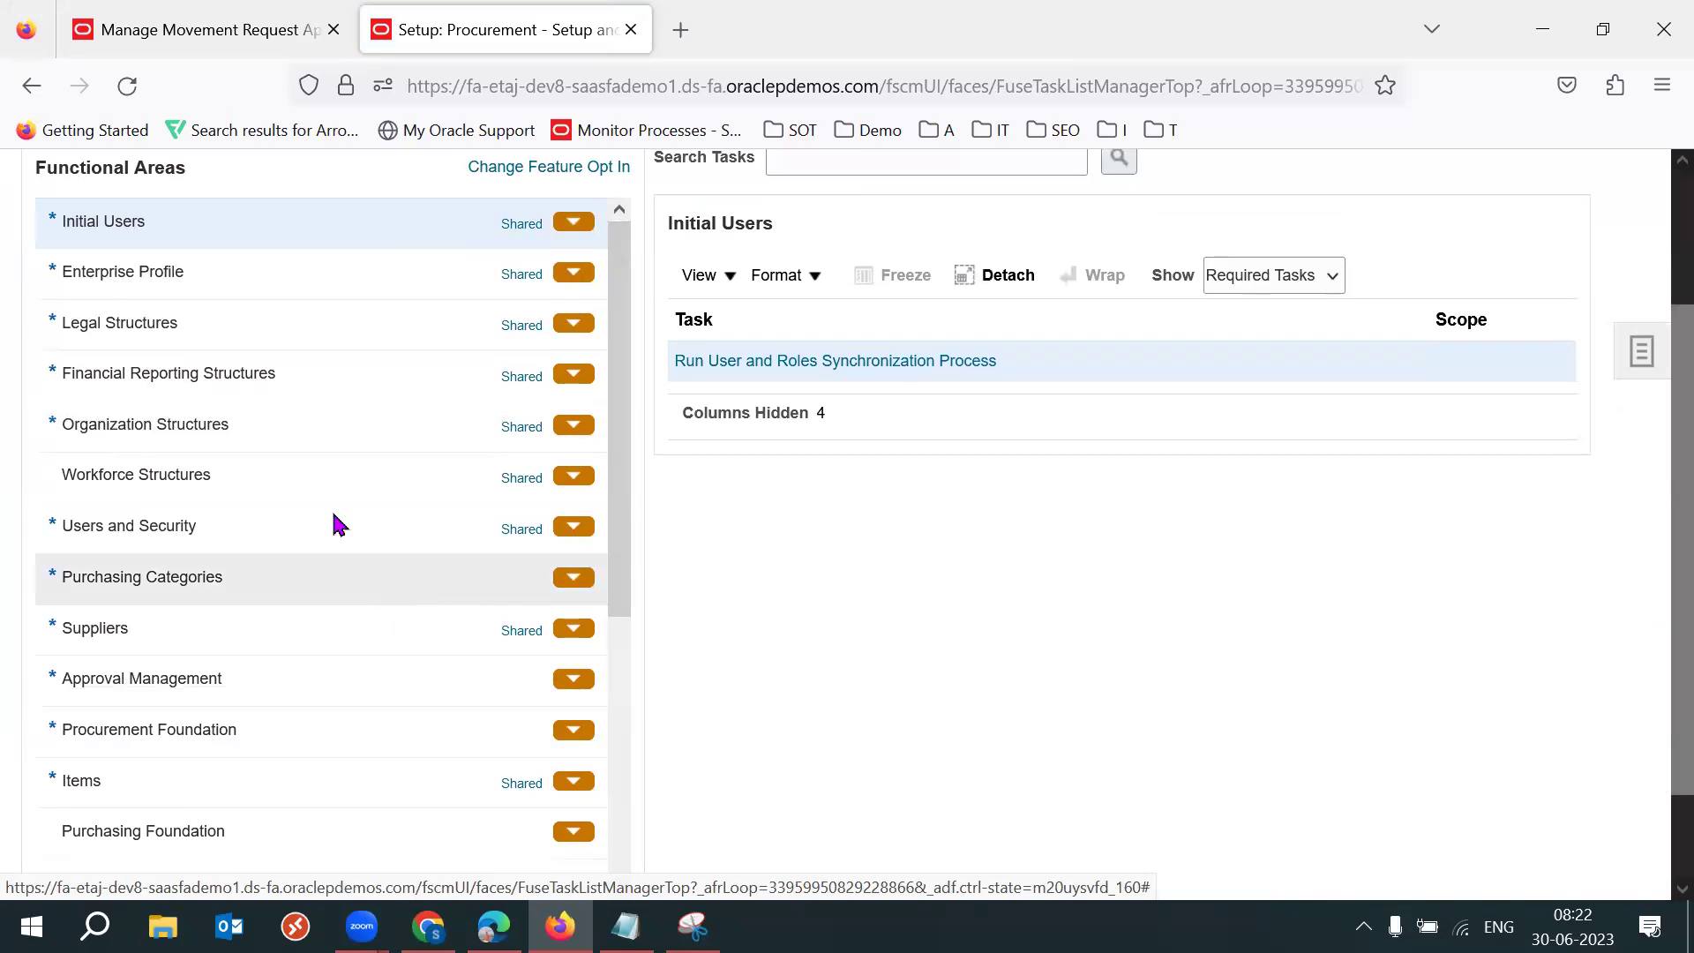
# Select Manage Inventory Organizations under Organization Structures, then view the zoomed-out Locators.png screenshot.
pyautogui.click(245, 434)
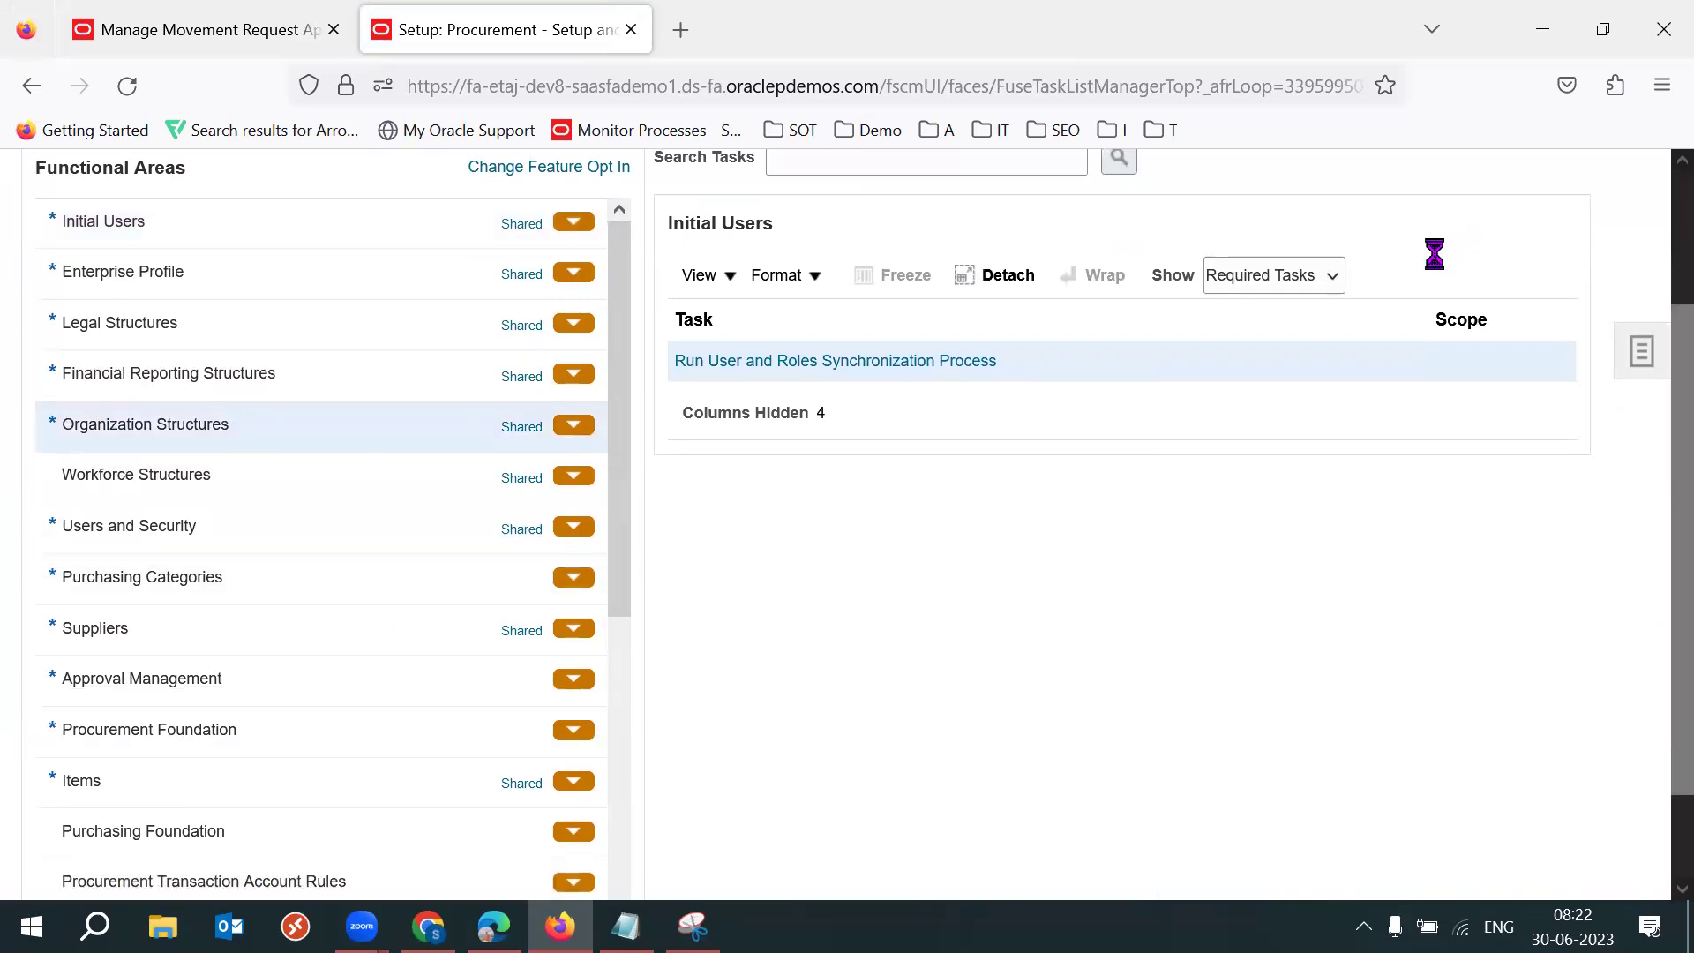
pyautogui.click(747, 563)
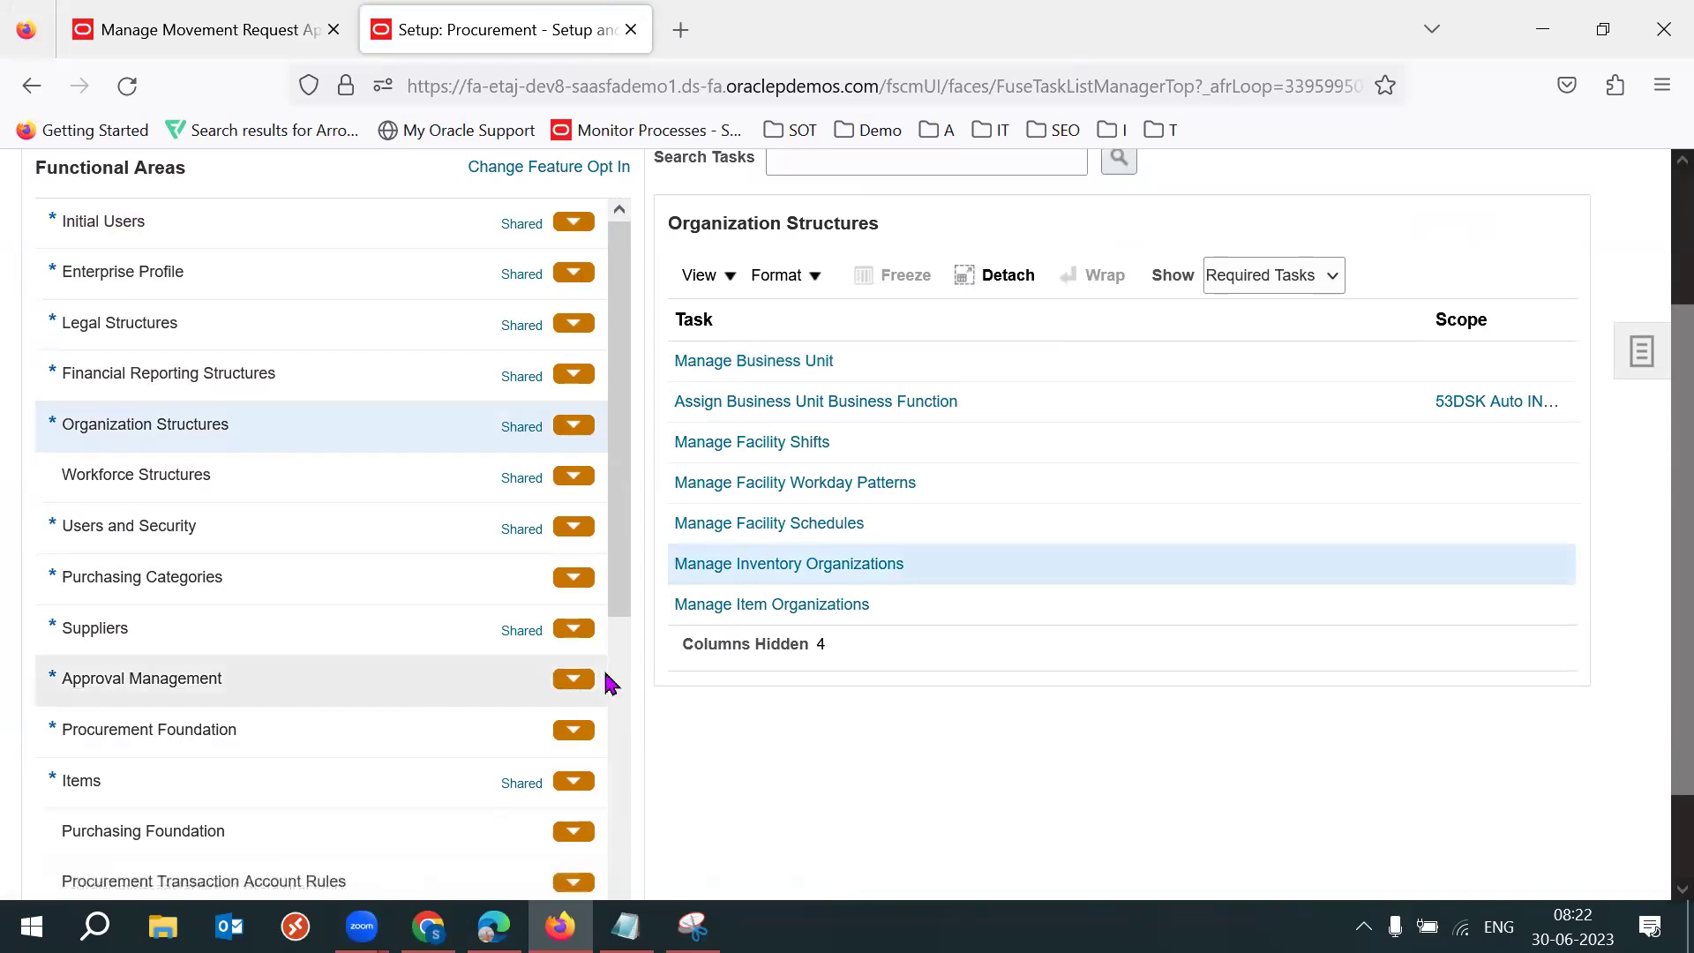
pyautogui.hotkey('alt', 'Tab')
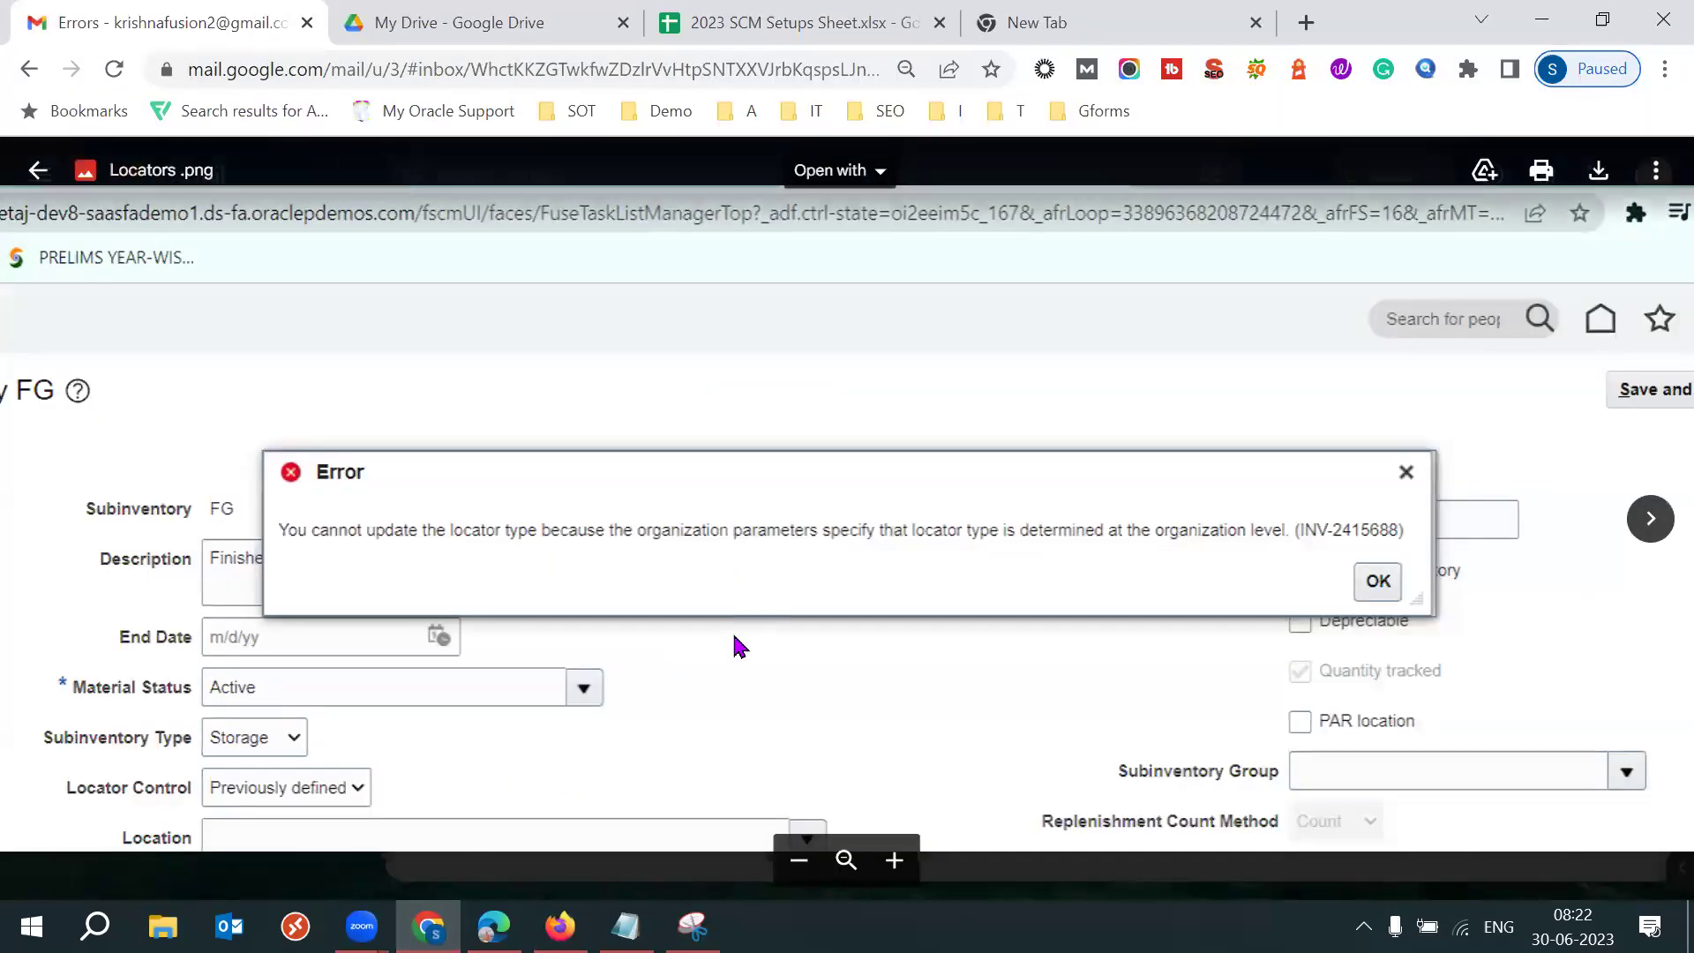
pyautogui.click(811, 867)
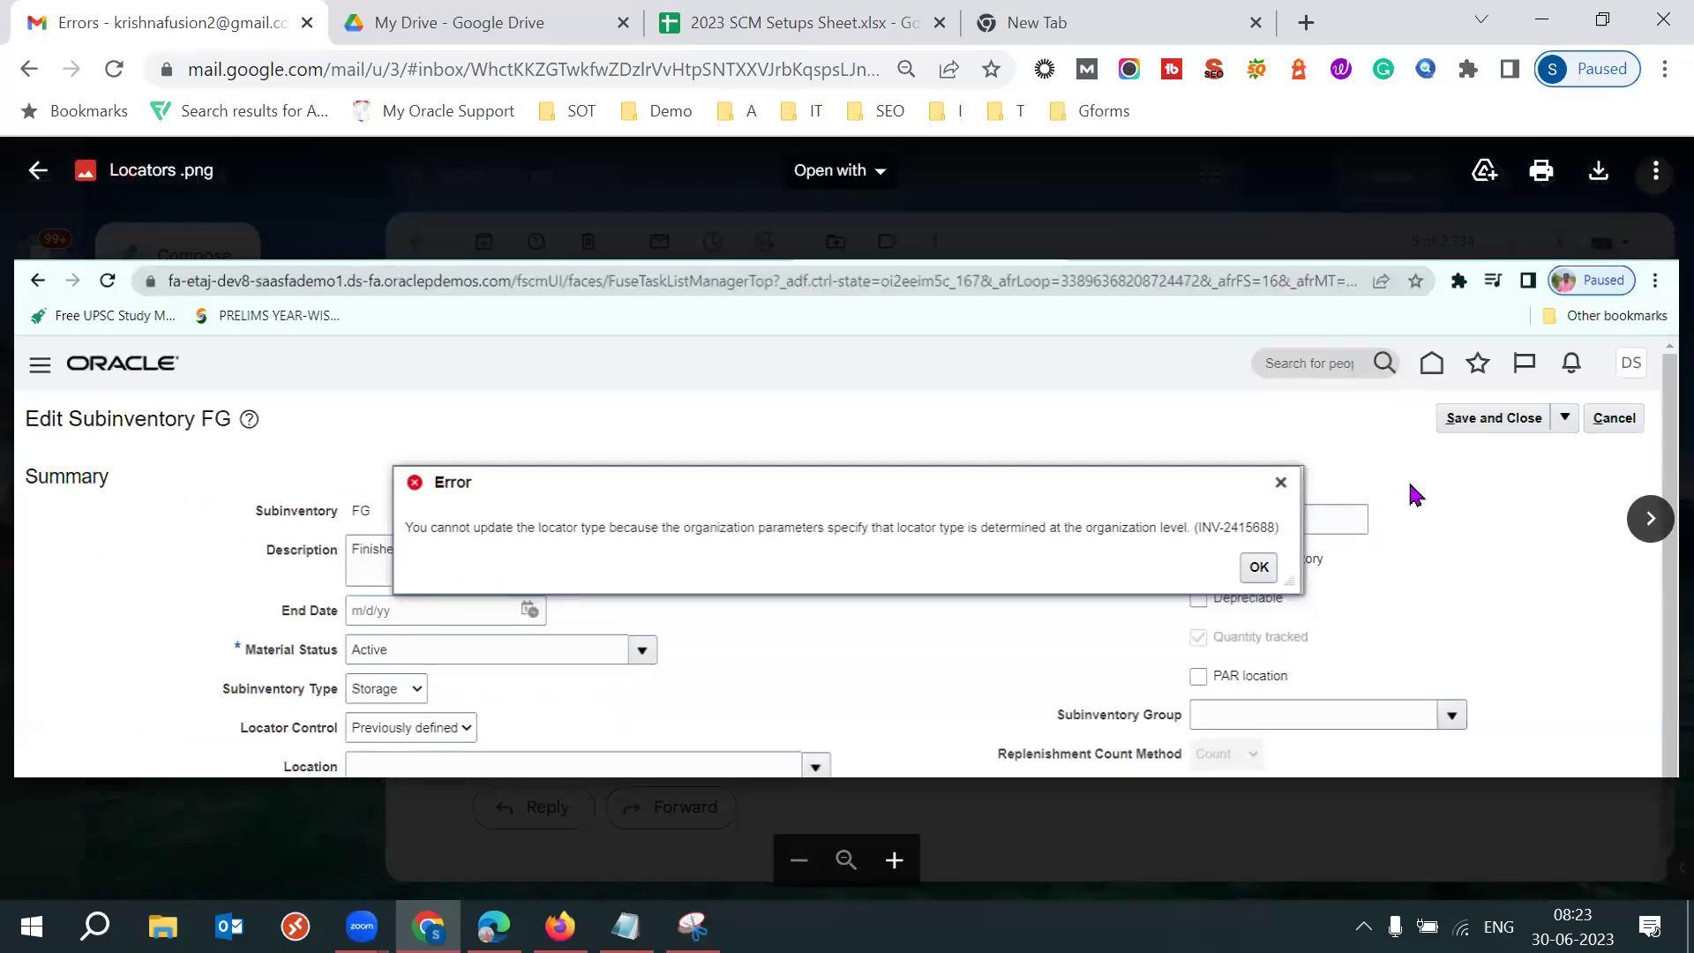
# Return to Firefox and open the Manage Inventory Organizations task.
pyautogui.hotkey('alt', 'Tab')
pyautogui.click(798, 569)
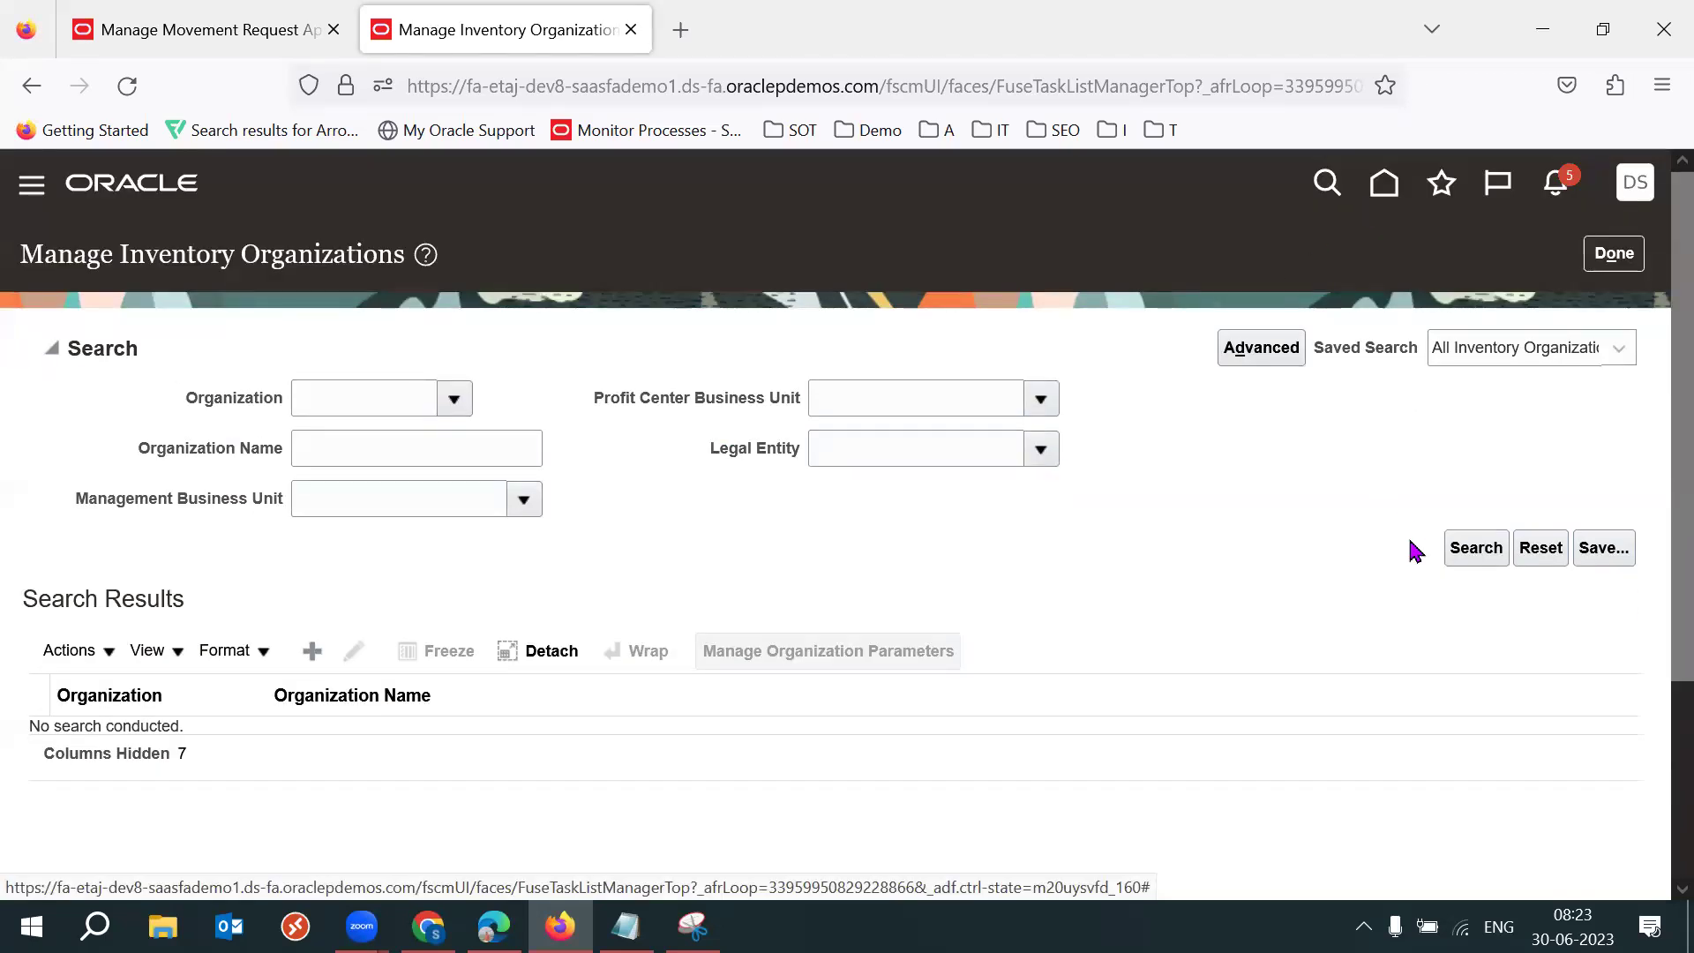
# Search organizations named 53 and open 53DSKBAN (53DSK Bangalore) organization parameters.
pyautogui.moveTo(1653, 507); pyautogui.dragTo(1652, 527)
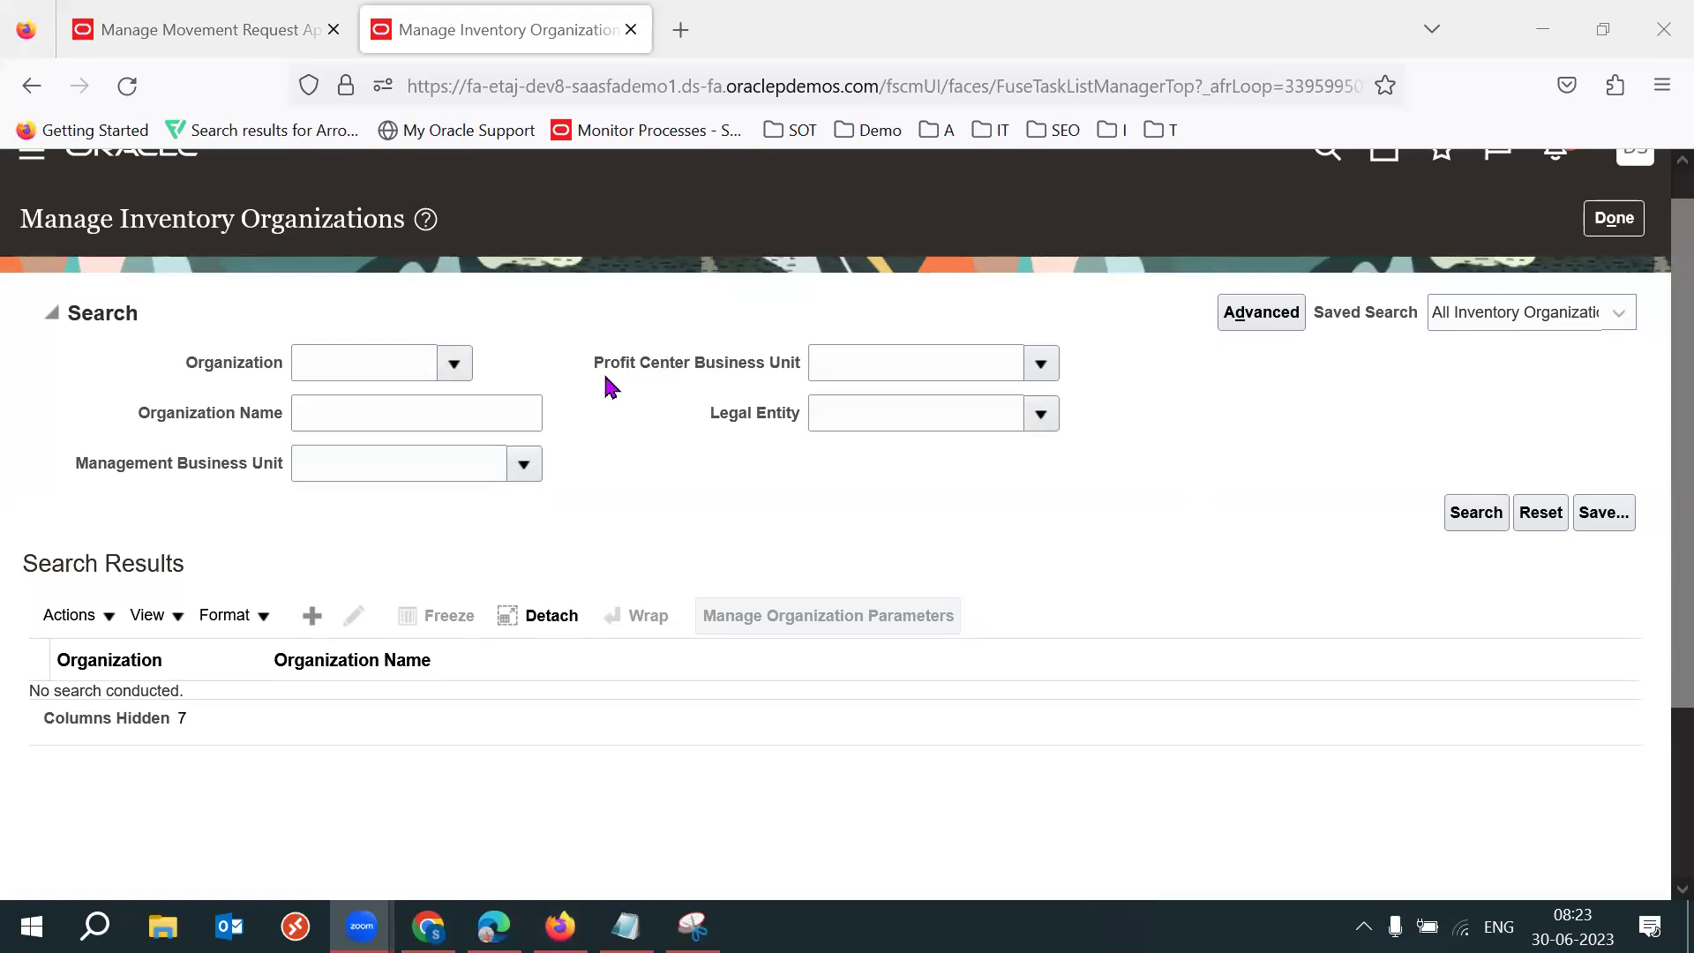
pyautogui.click(494, 402)
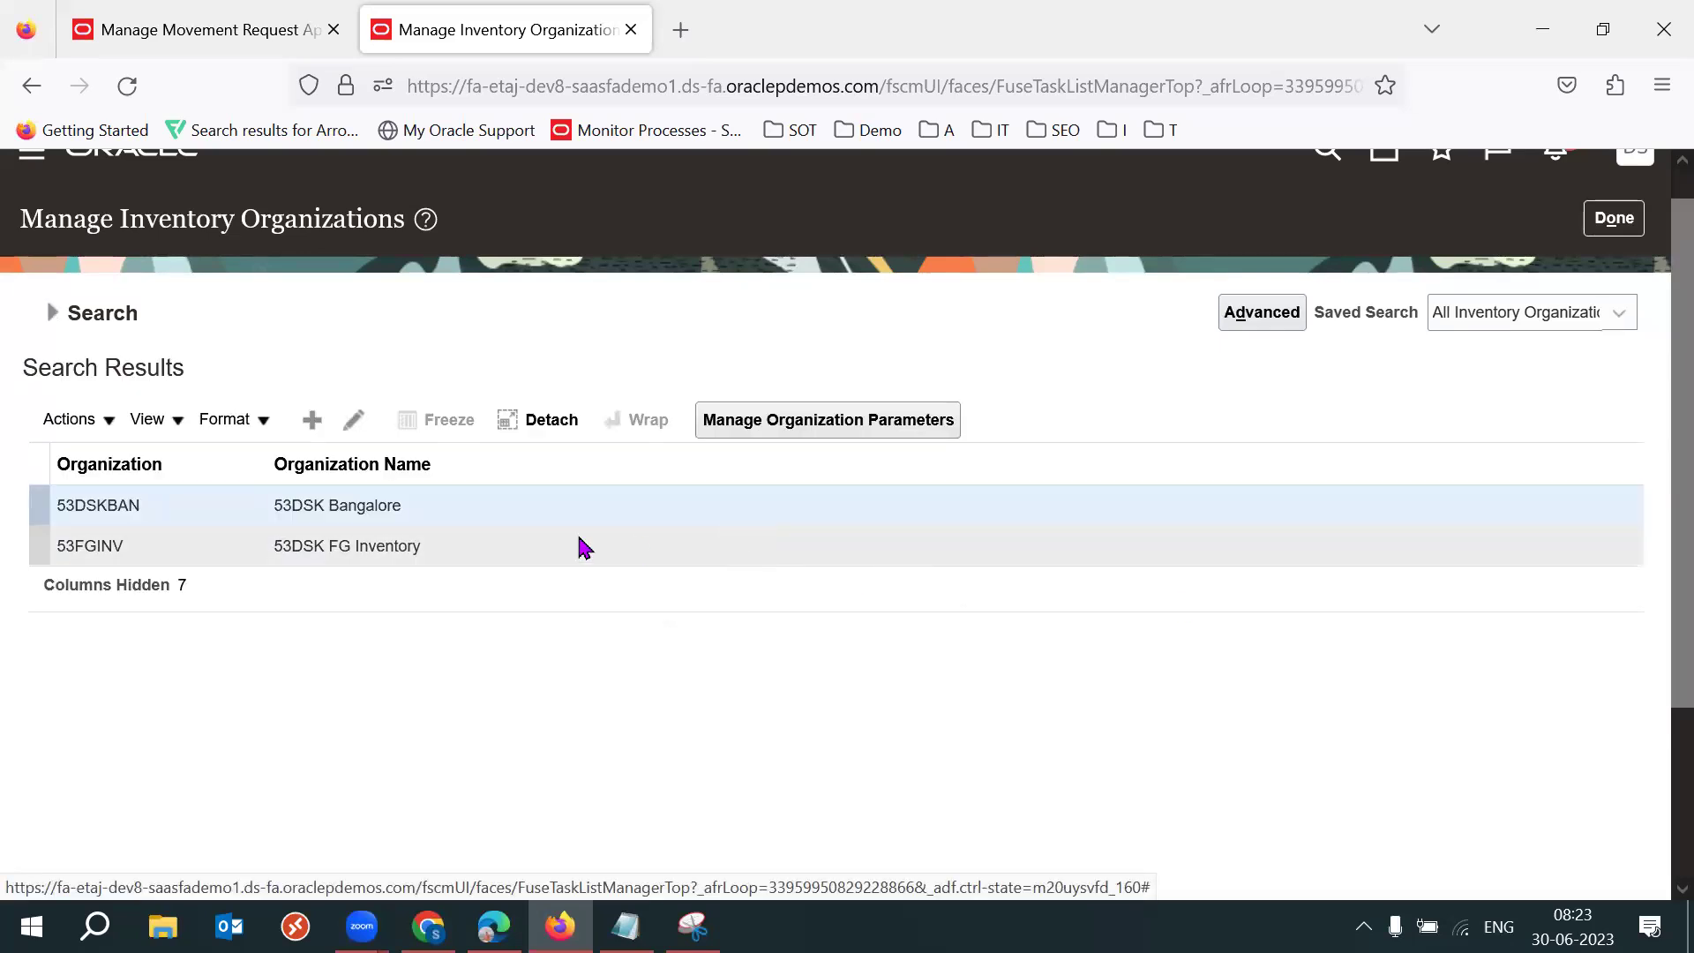
pyautogui.click(203, 556)
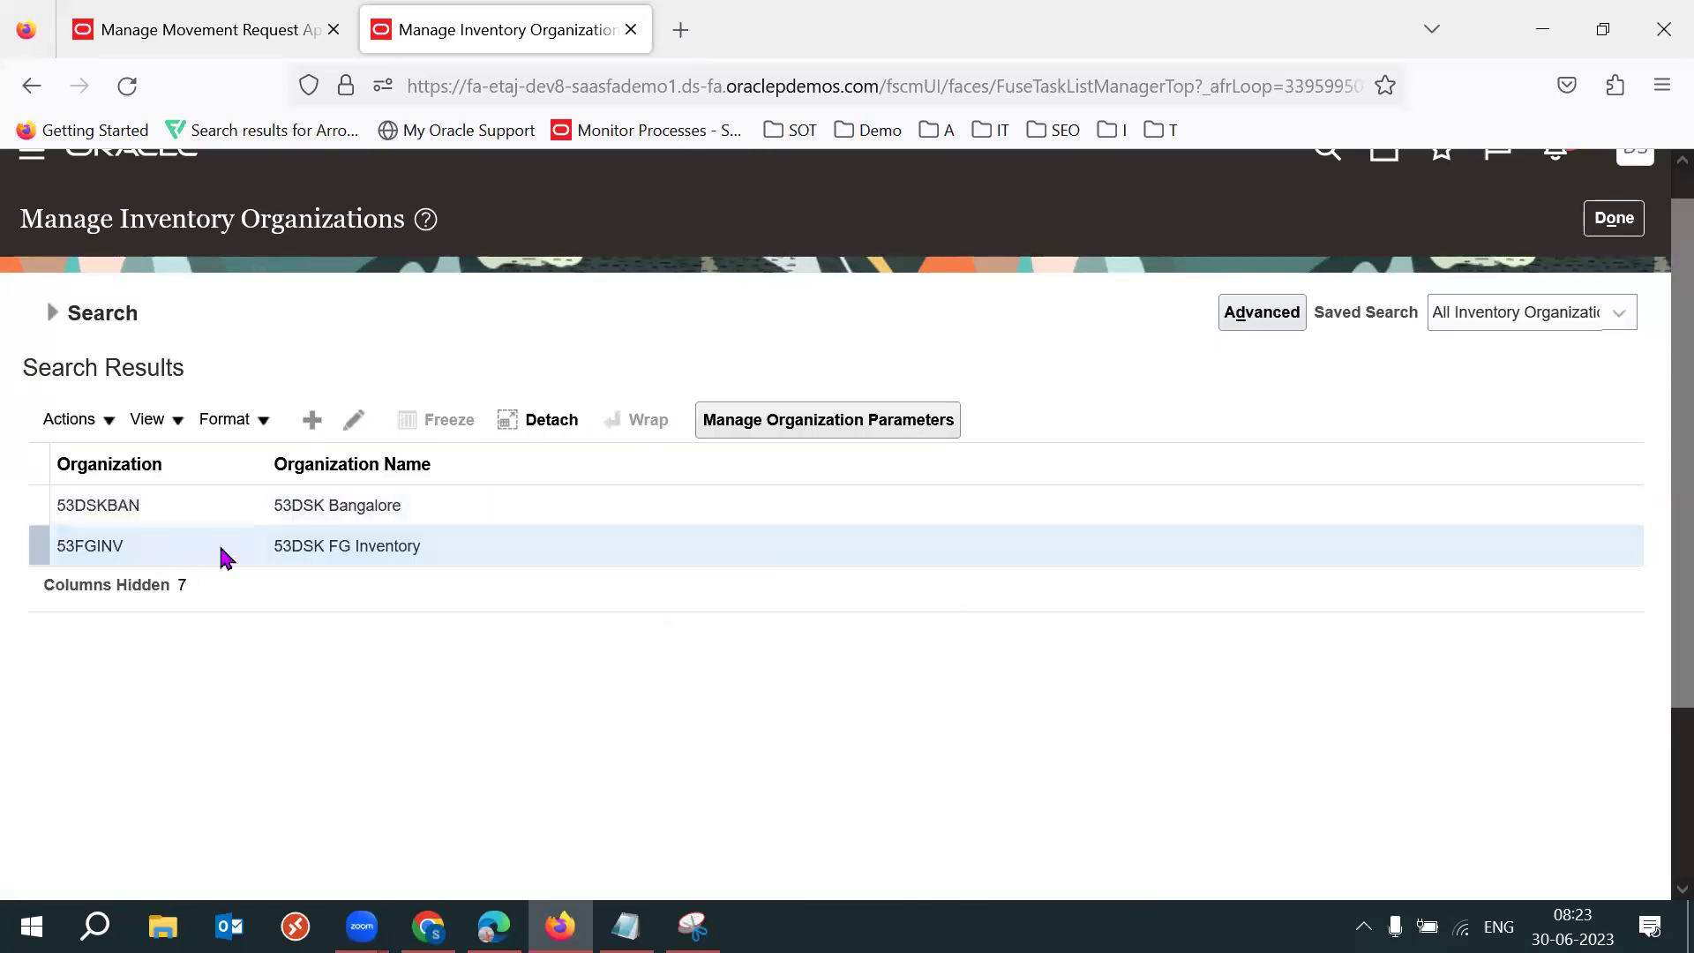
pyautogui.tripleClick(339, 549)
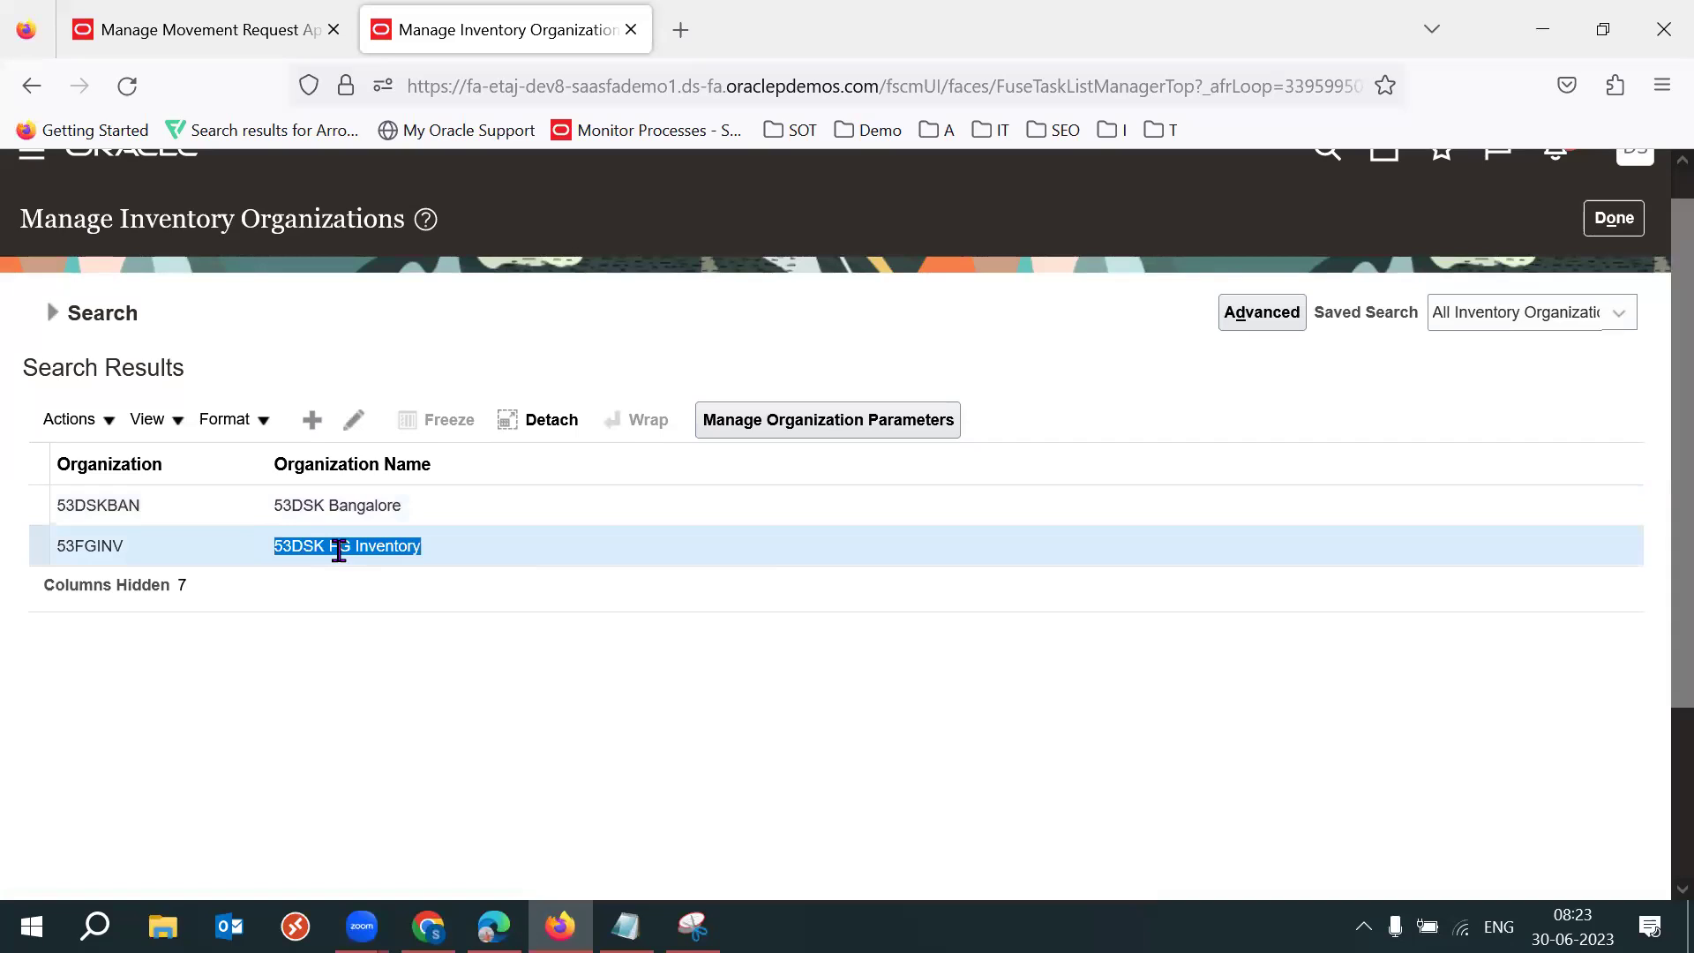
pyautogui.tripleClick(386, 505)
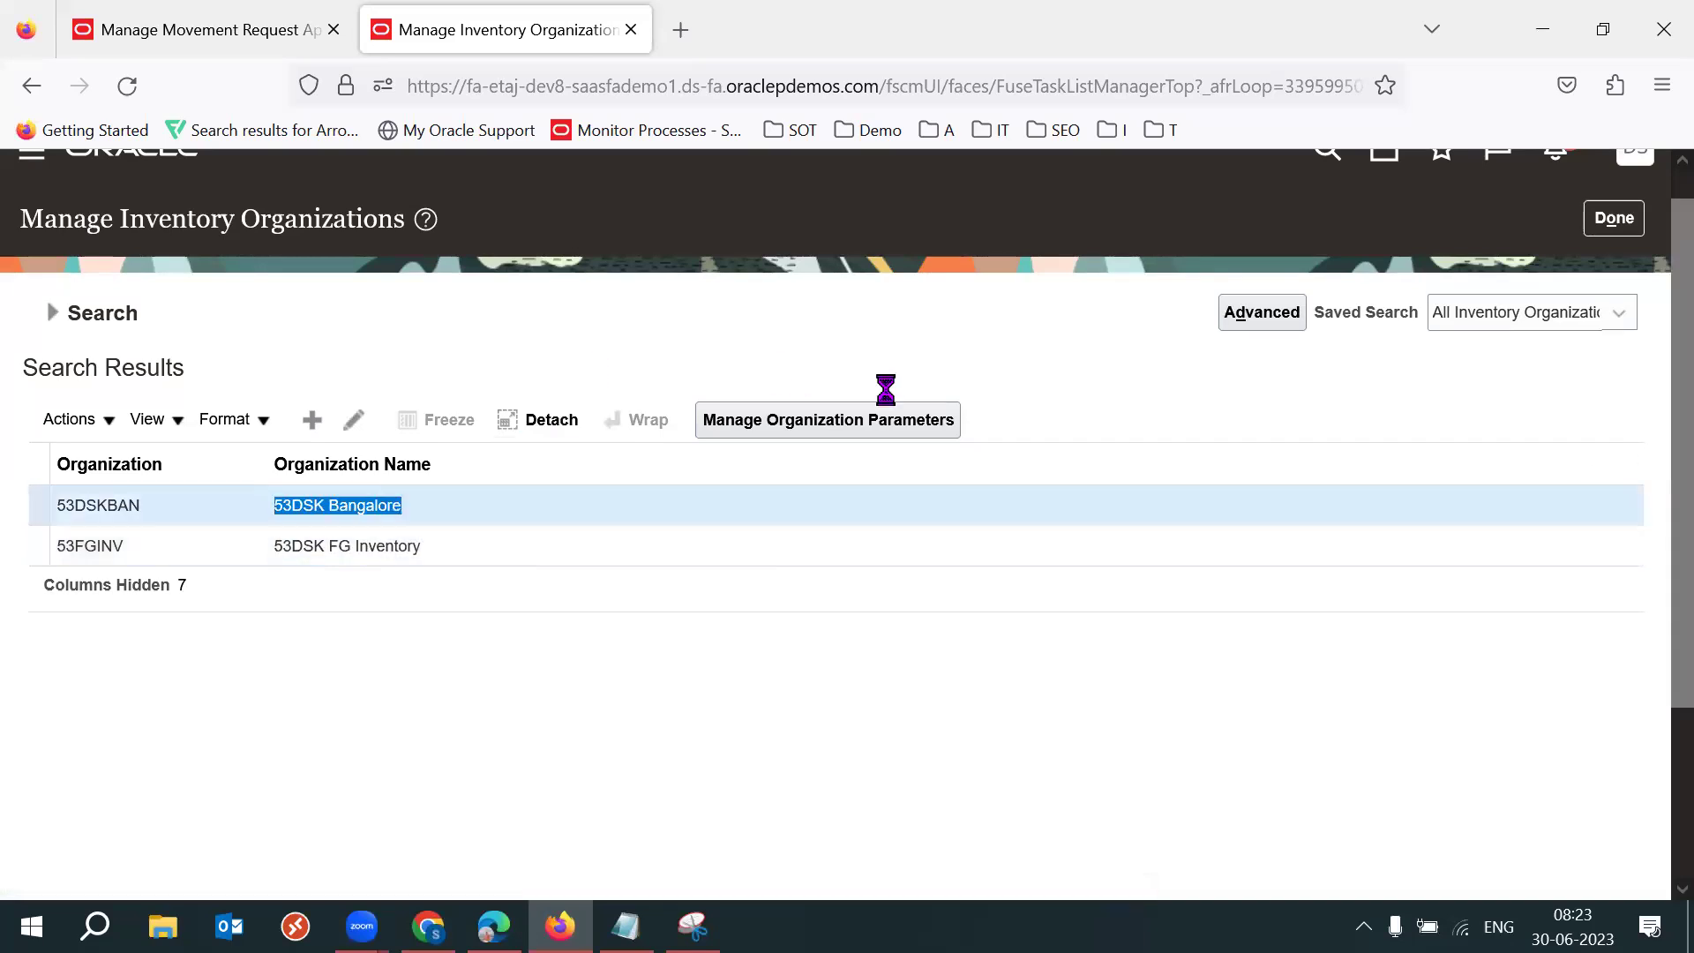
pyautogui.click(807, 427)
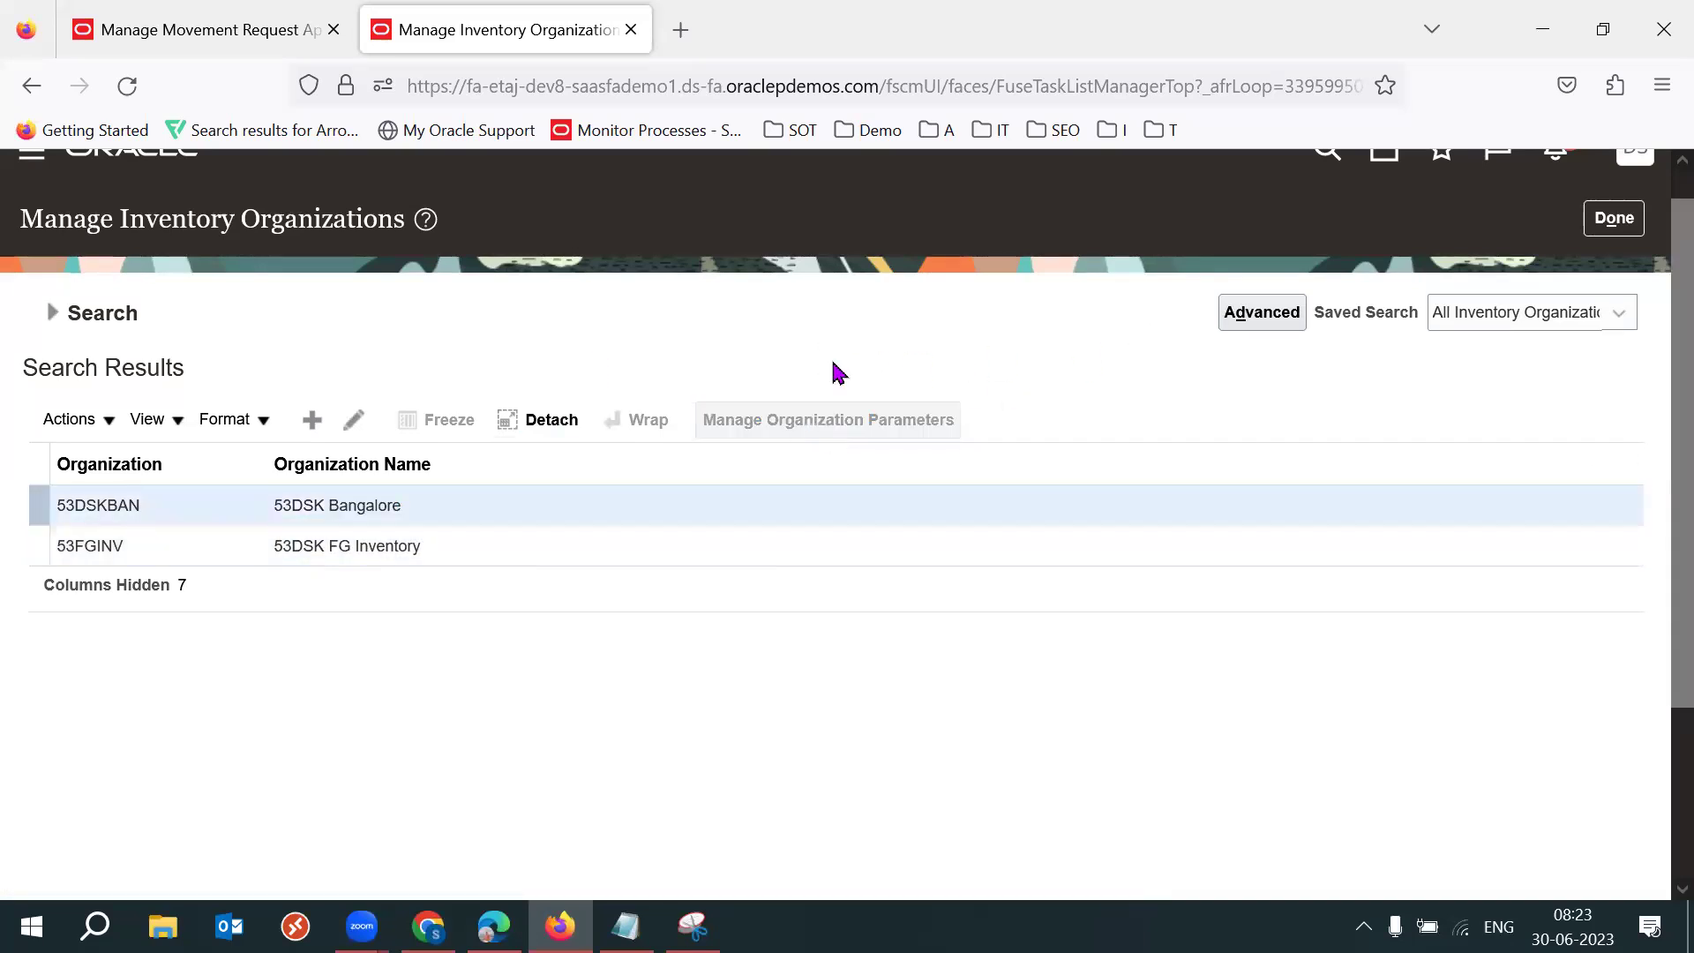
# Set Locator Control to 'Locator control determined at subinventory level', dismiss the warning, and save.
pyautogui.scroll(-2, 1232, 411)
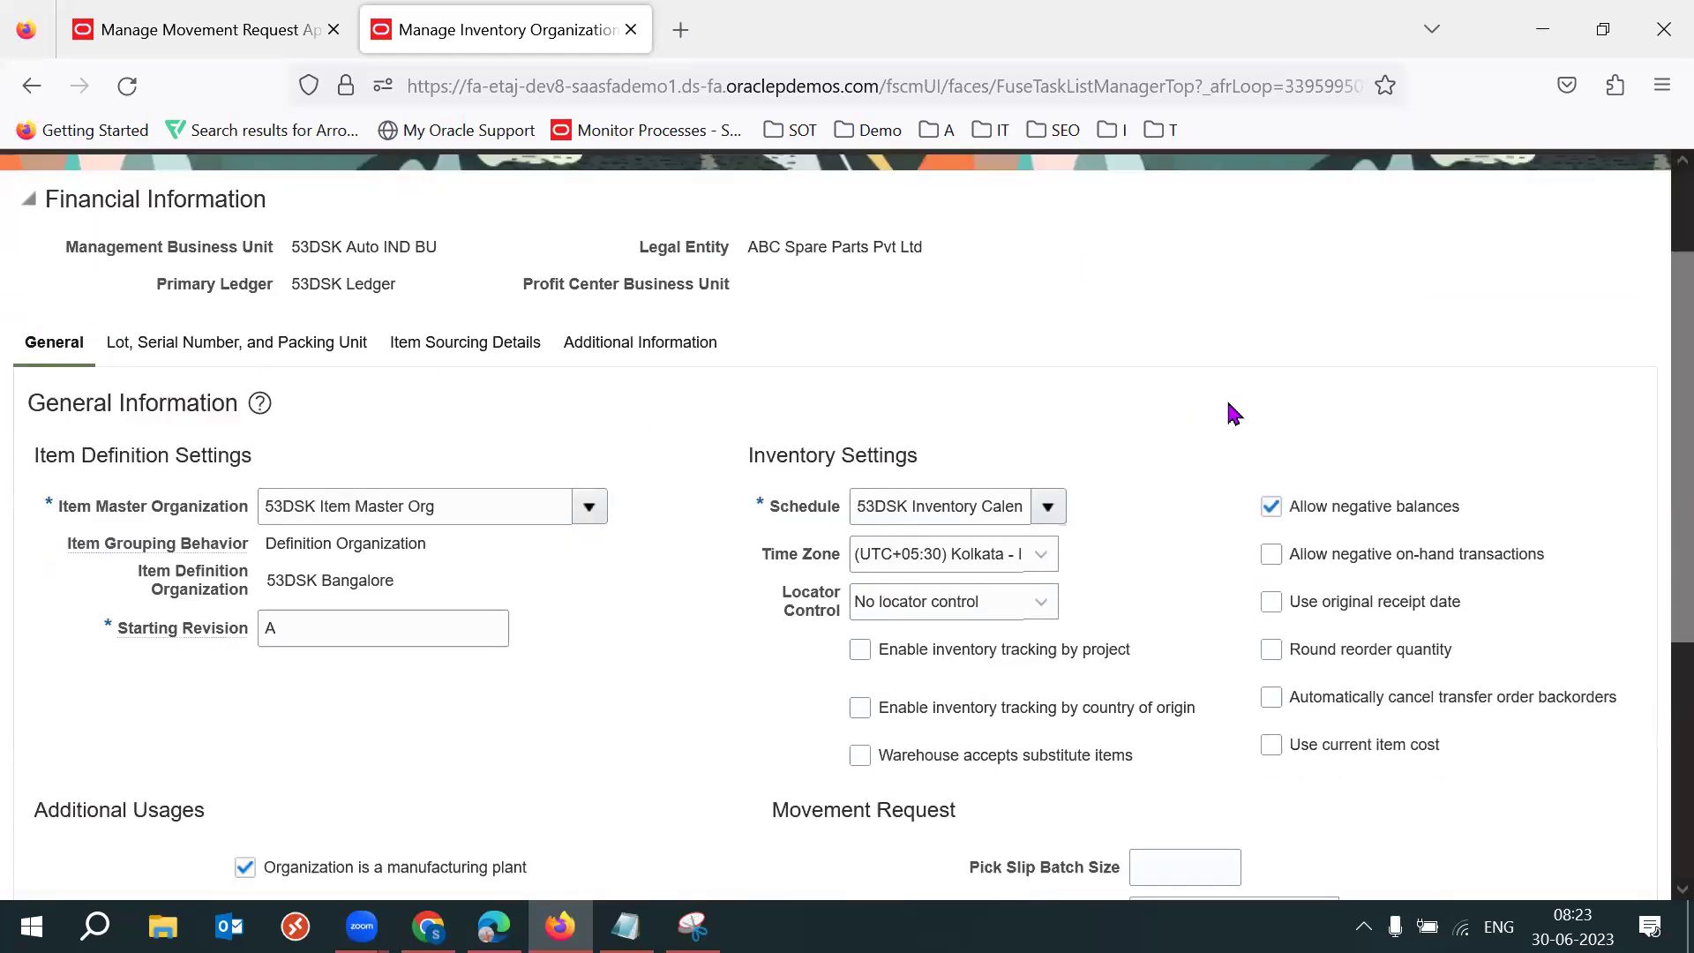
pyautogui.tripleClick(821, 628)
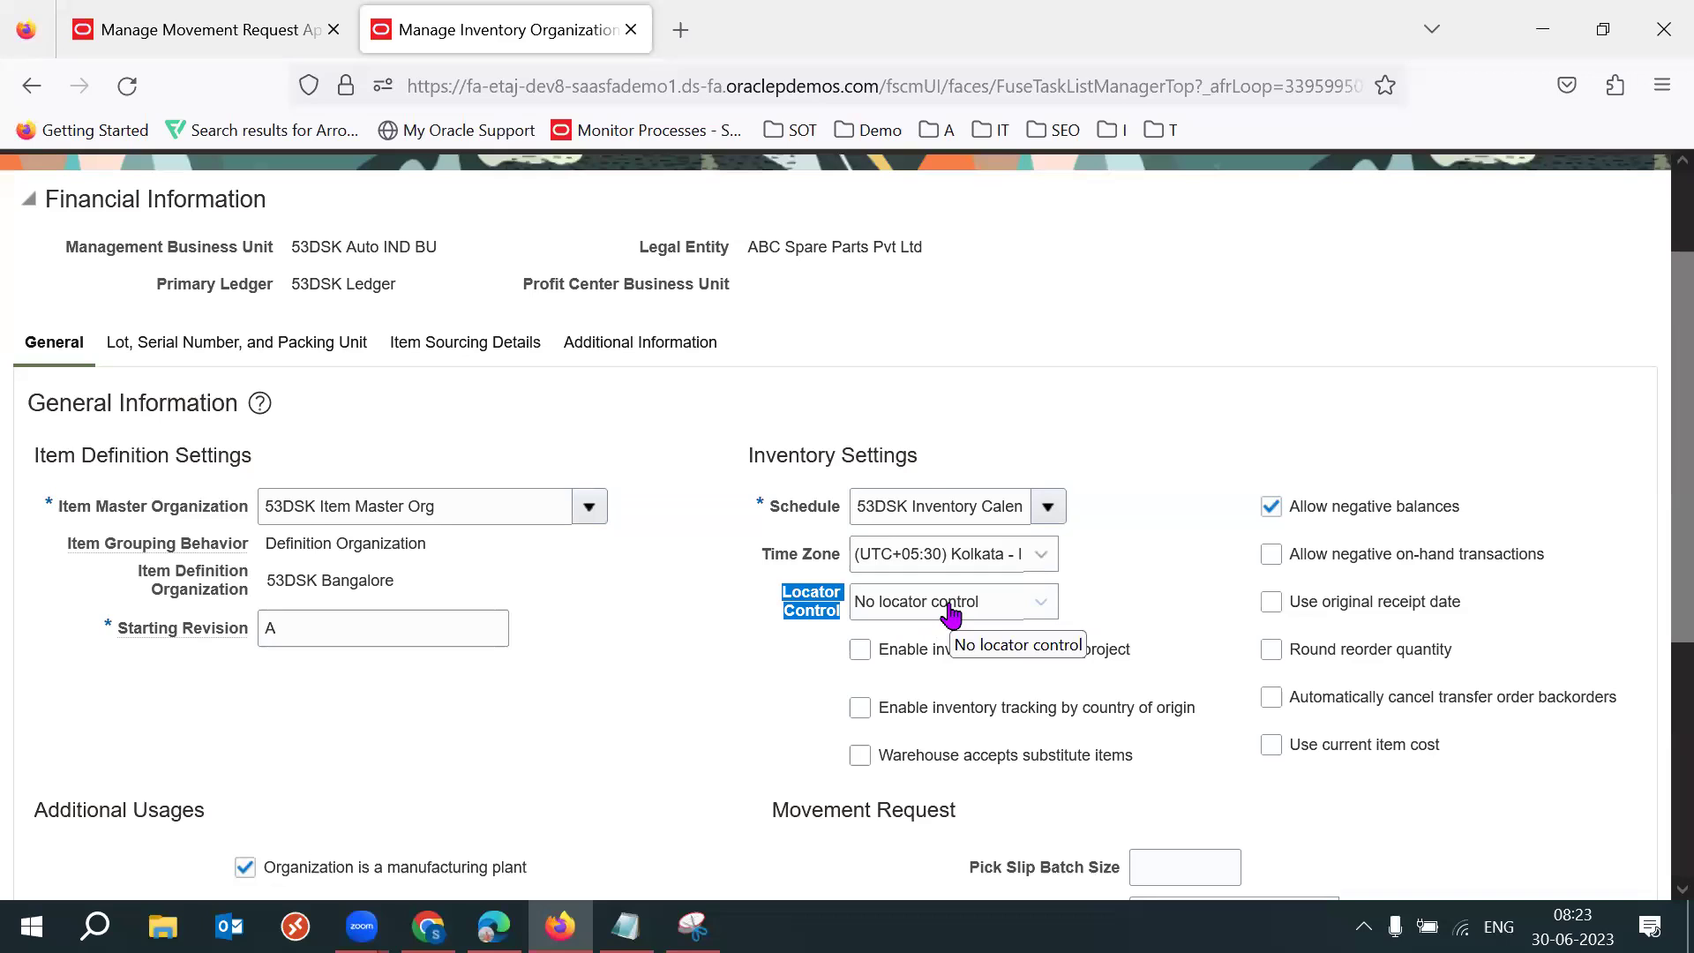
pyautogui.click(950, 609)
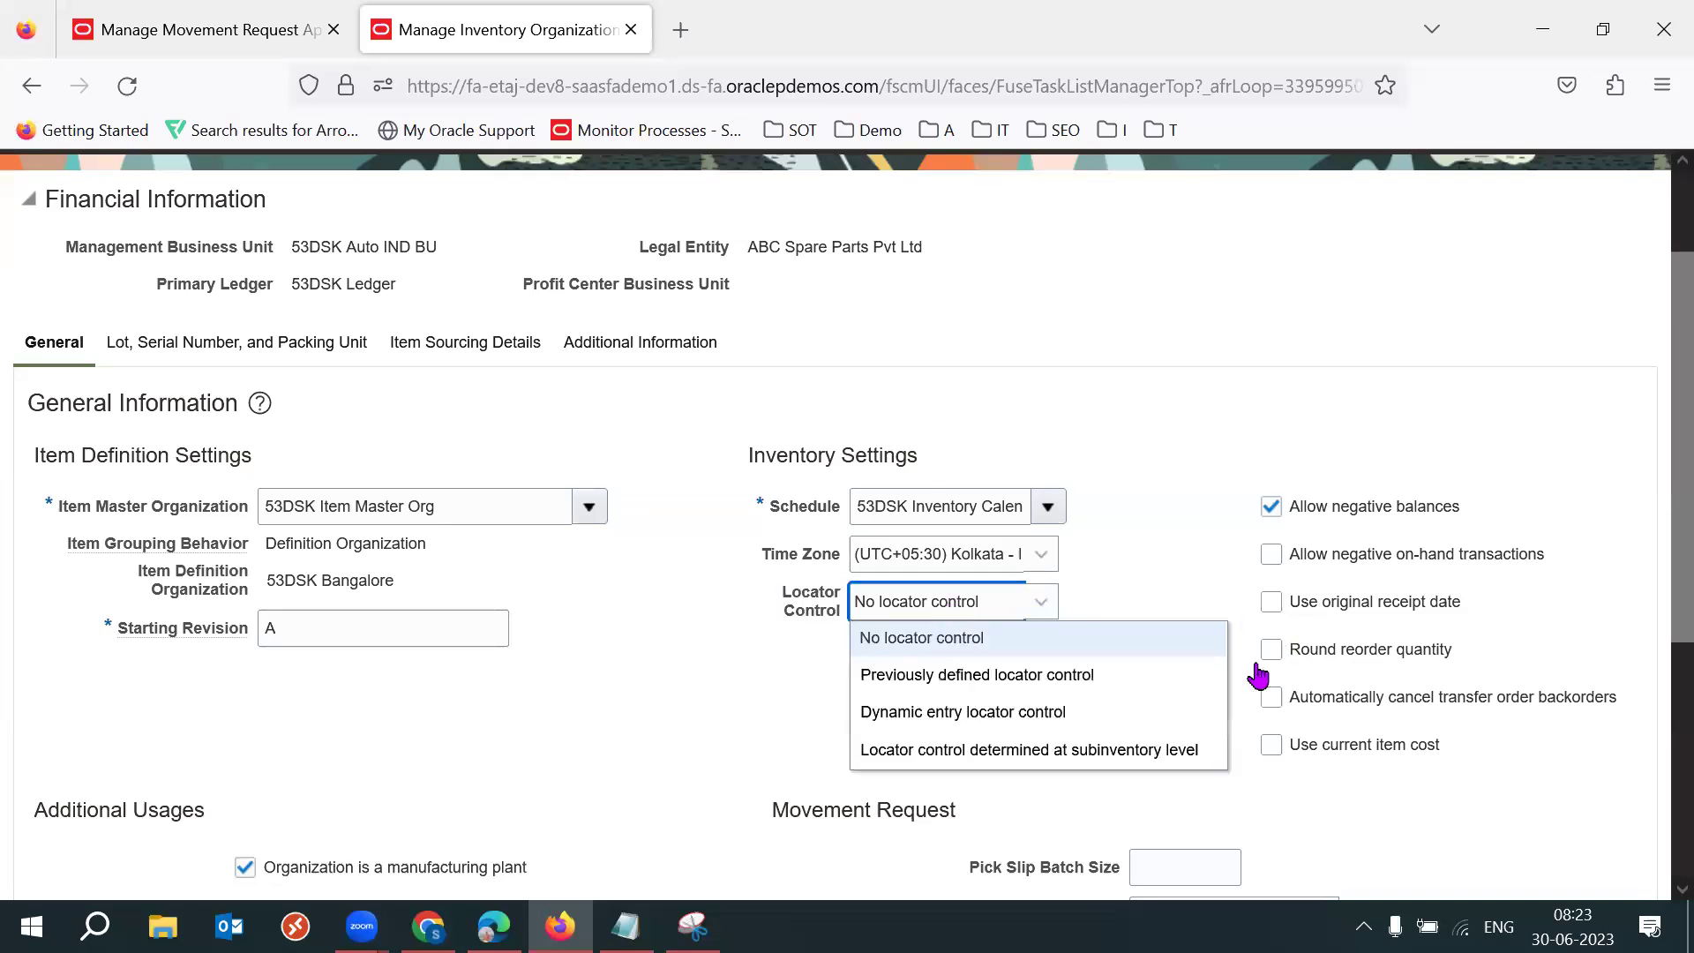
pyautogui.click(1042, 748)
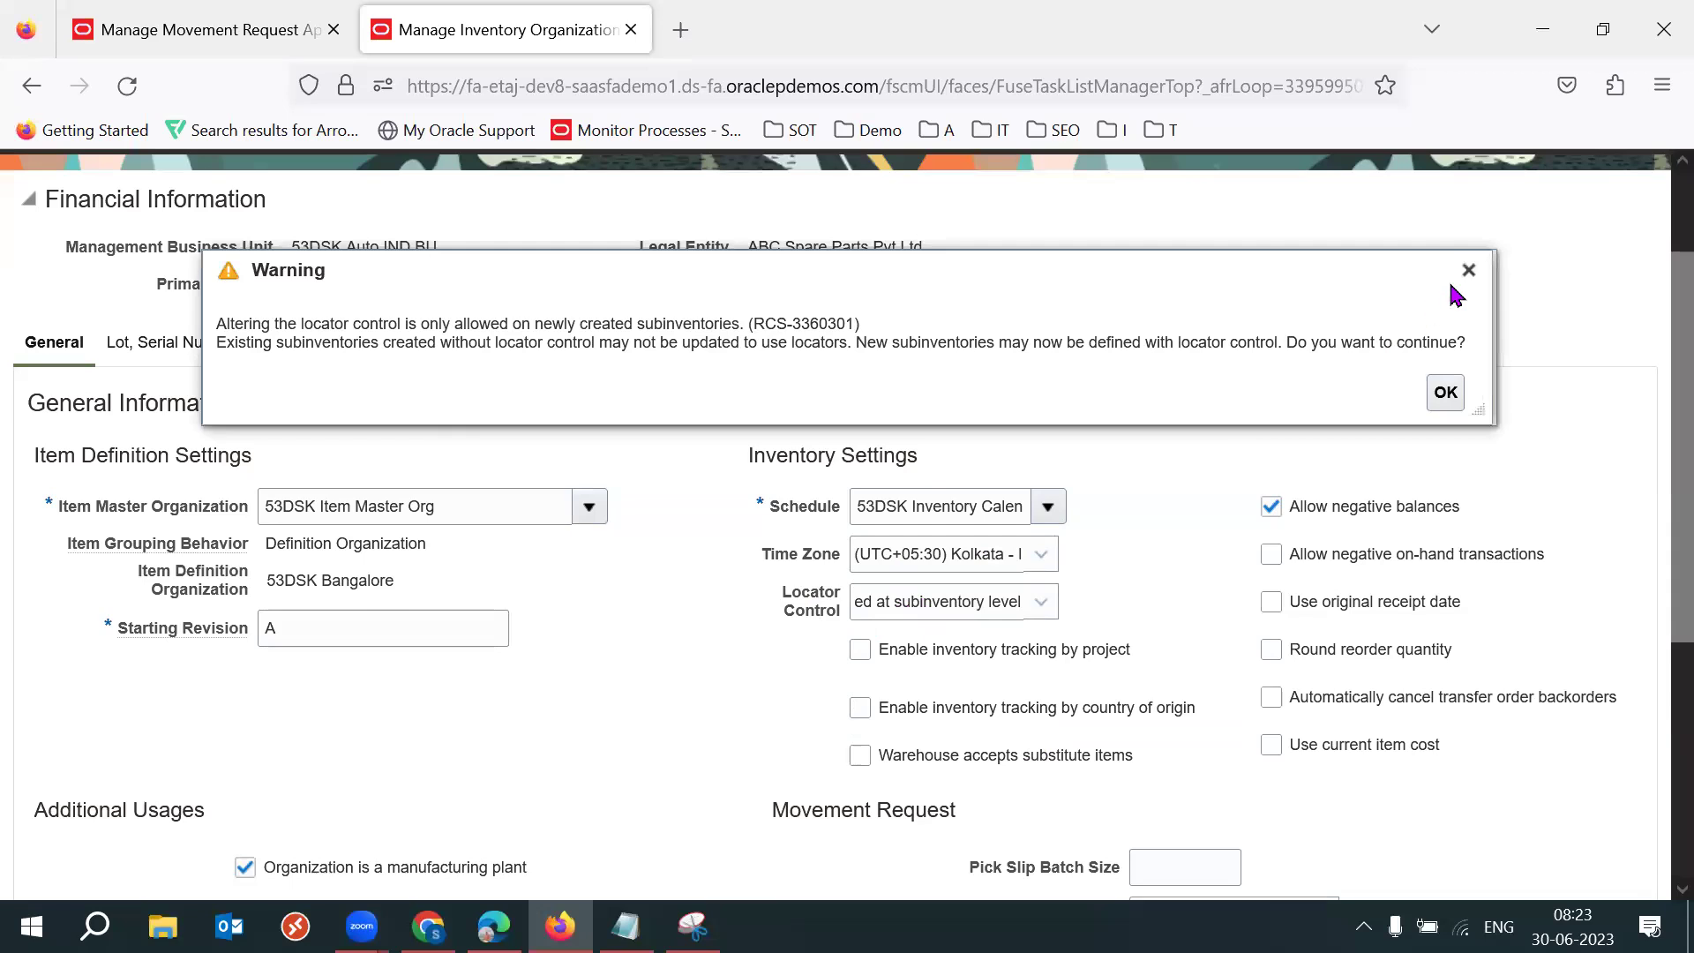
pyautogui.click(1466, 271)
pyautogui.scroll(2, 1658, 301)
pyautogui.click(1404, 241)
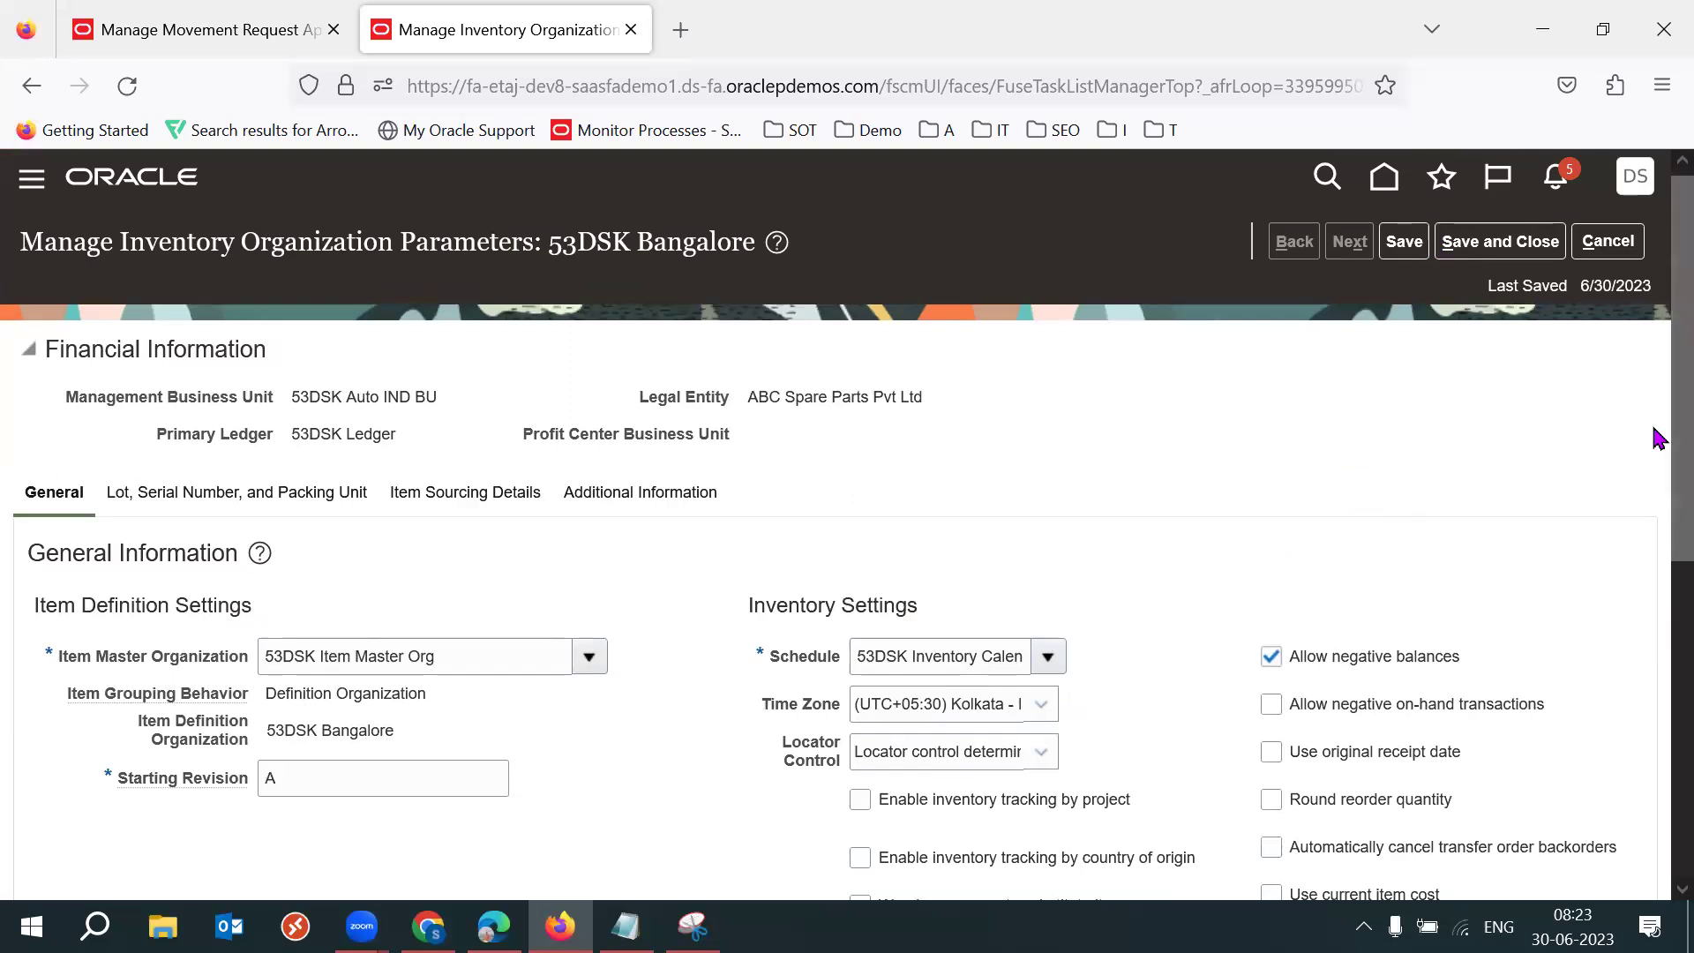
# Confirm Locator Control stays at subinventory level, then save and close the parameters.
pyautogui.scroll(-2, 1656, 468)
pyautogui.tripleClick(810, 628)
pyautogui.click(1112, 608)
pyautogui.click(1014, 596)
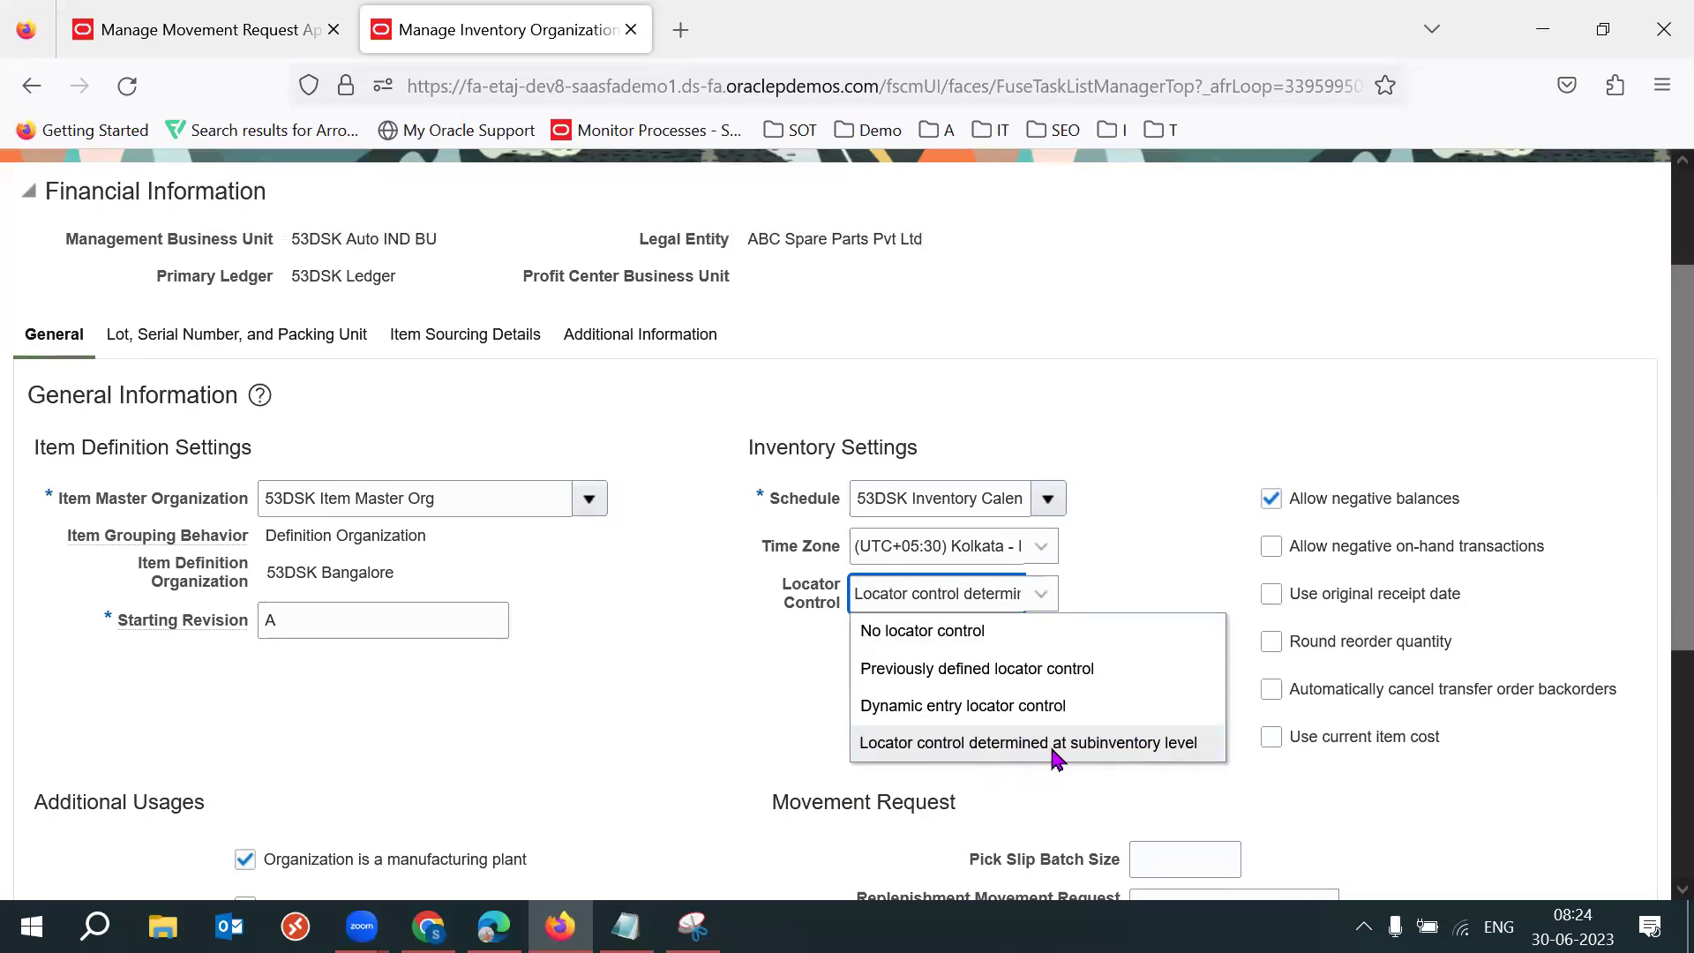
pyautogui.click(1057, 757)
pyautogui.scroll(1, 1656, 323)
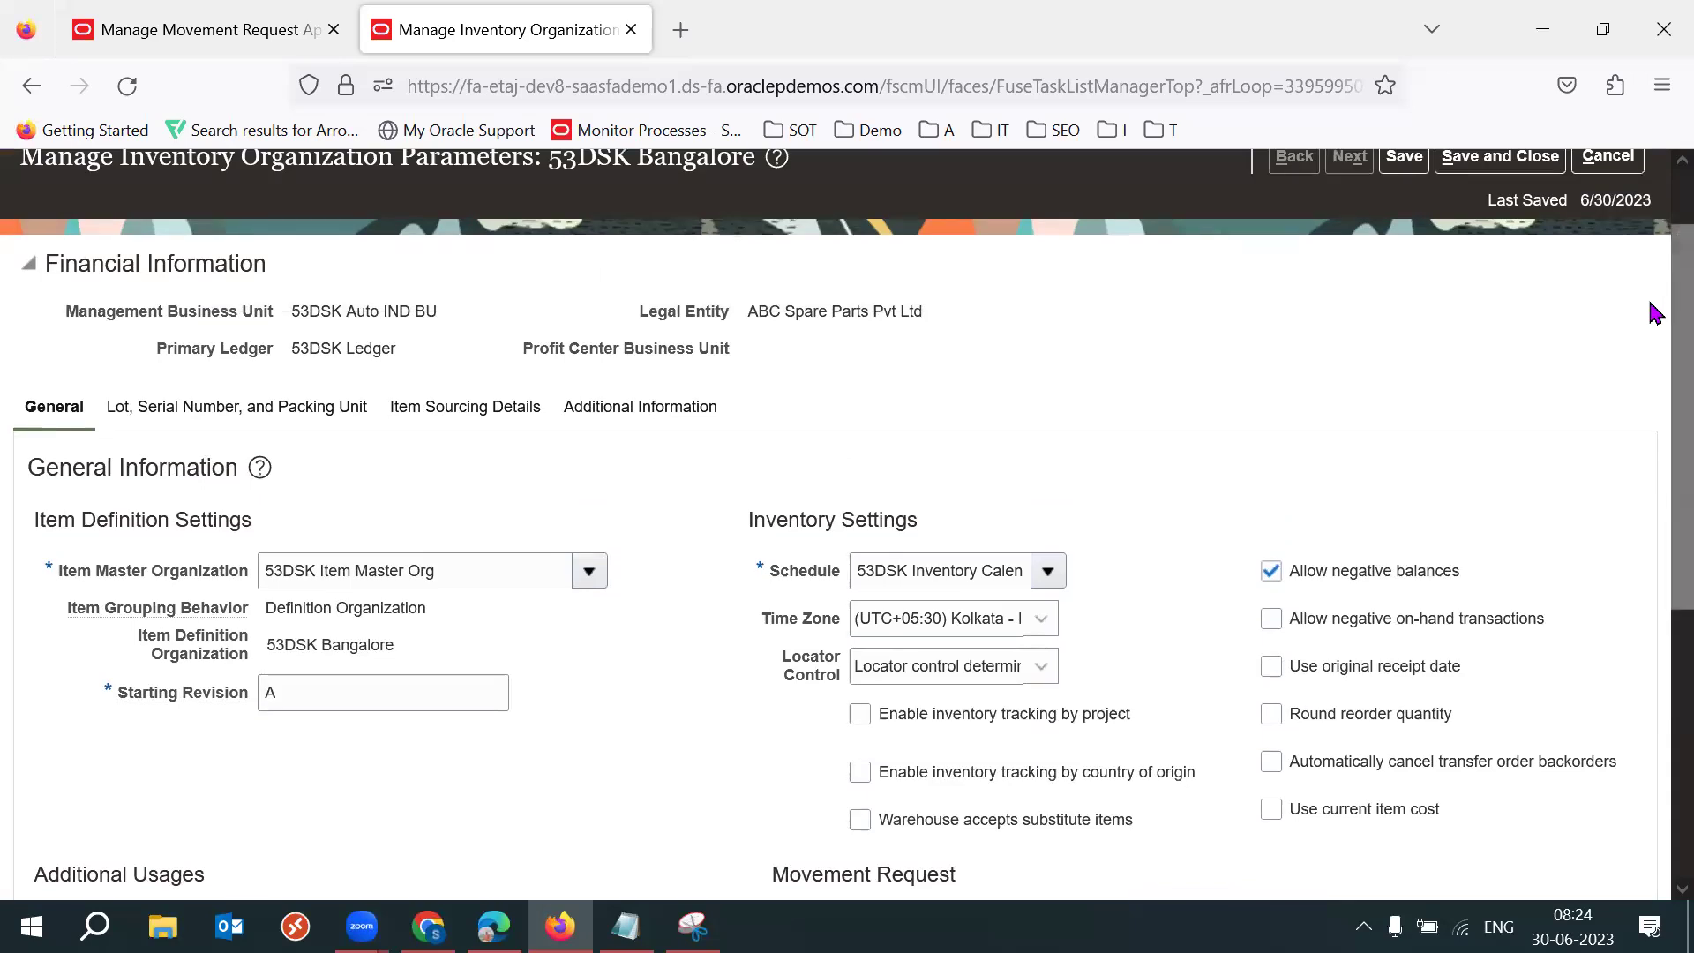
pyautogui.scroll(1, 1655, 282)
pyautogui.click(1500, 243)
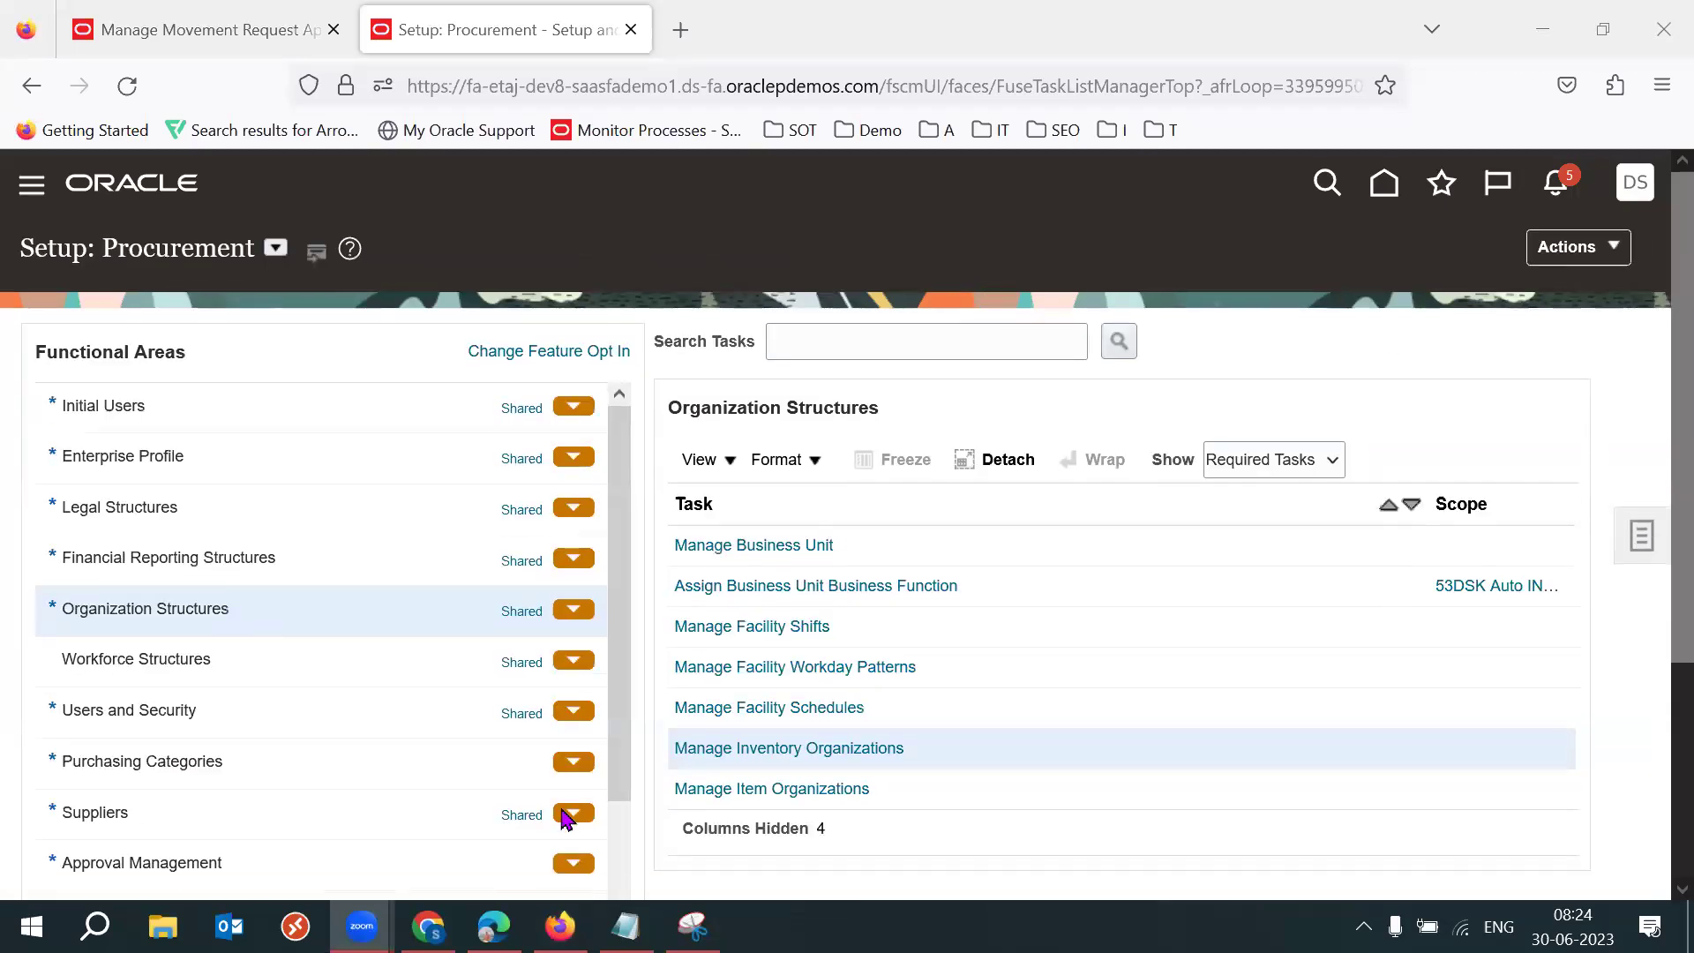
pyautogui.hotkey('alt', 'Tab')
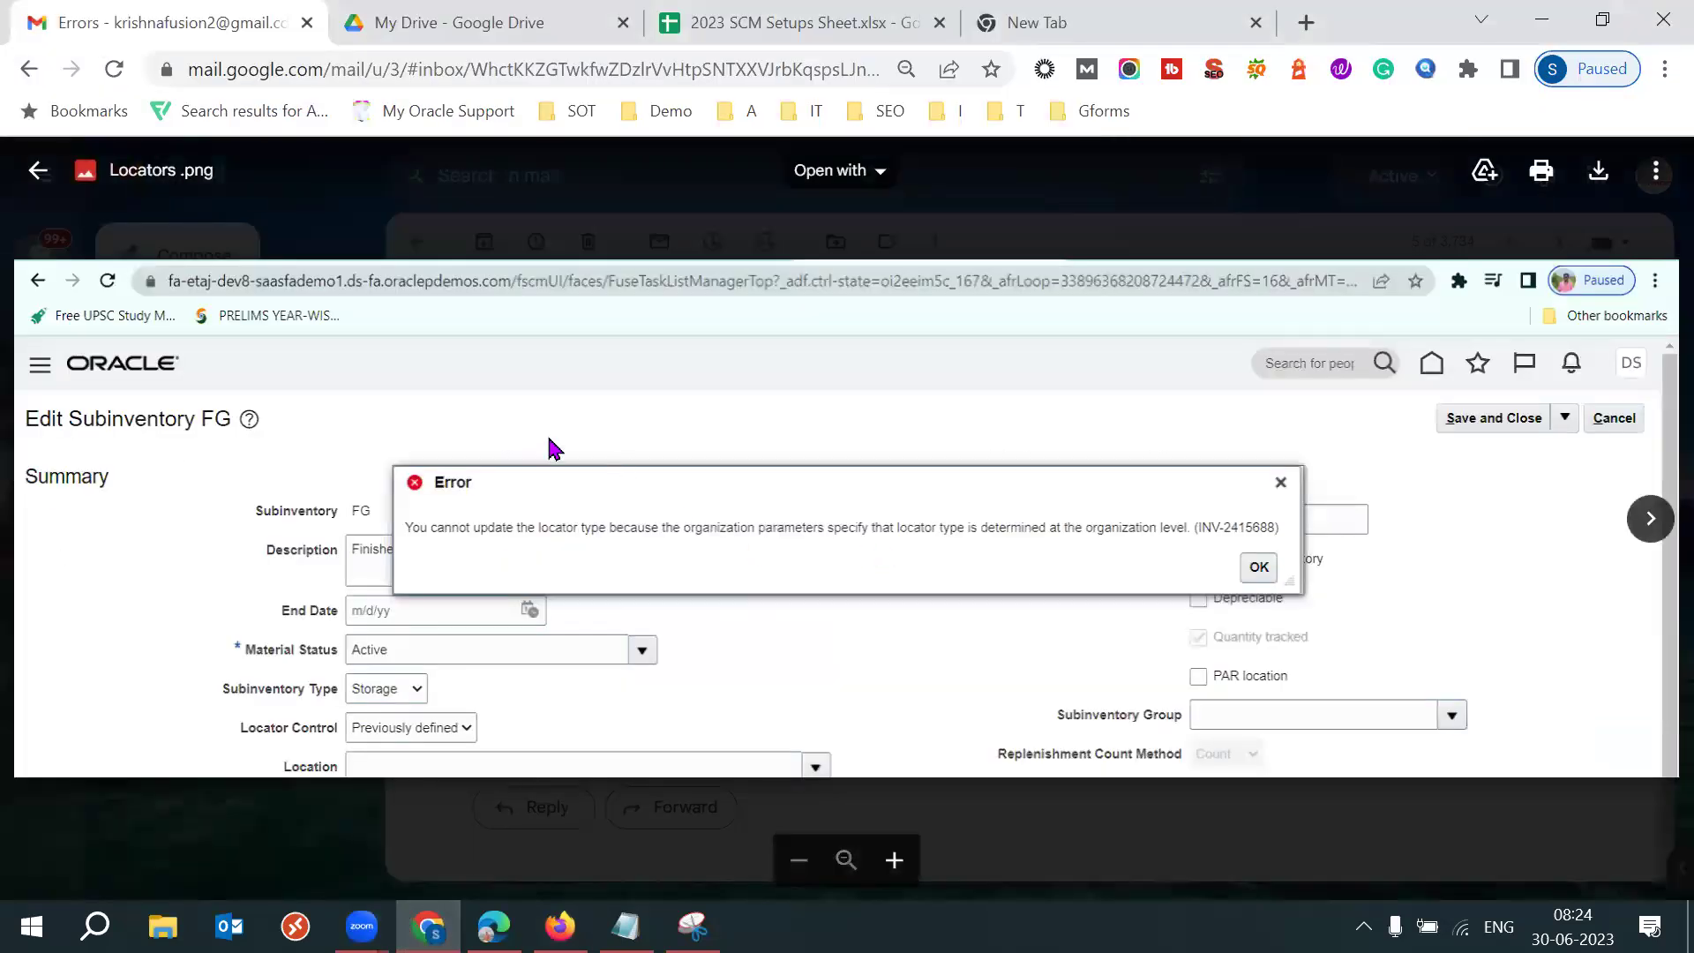
pyautogui.press('Escape')
pyautogui.click(1108, 624)
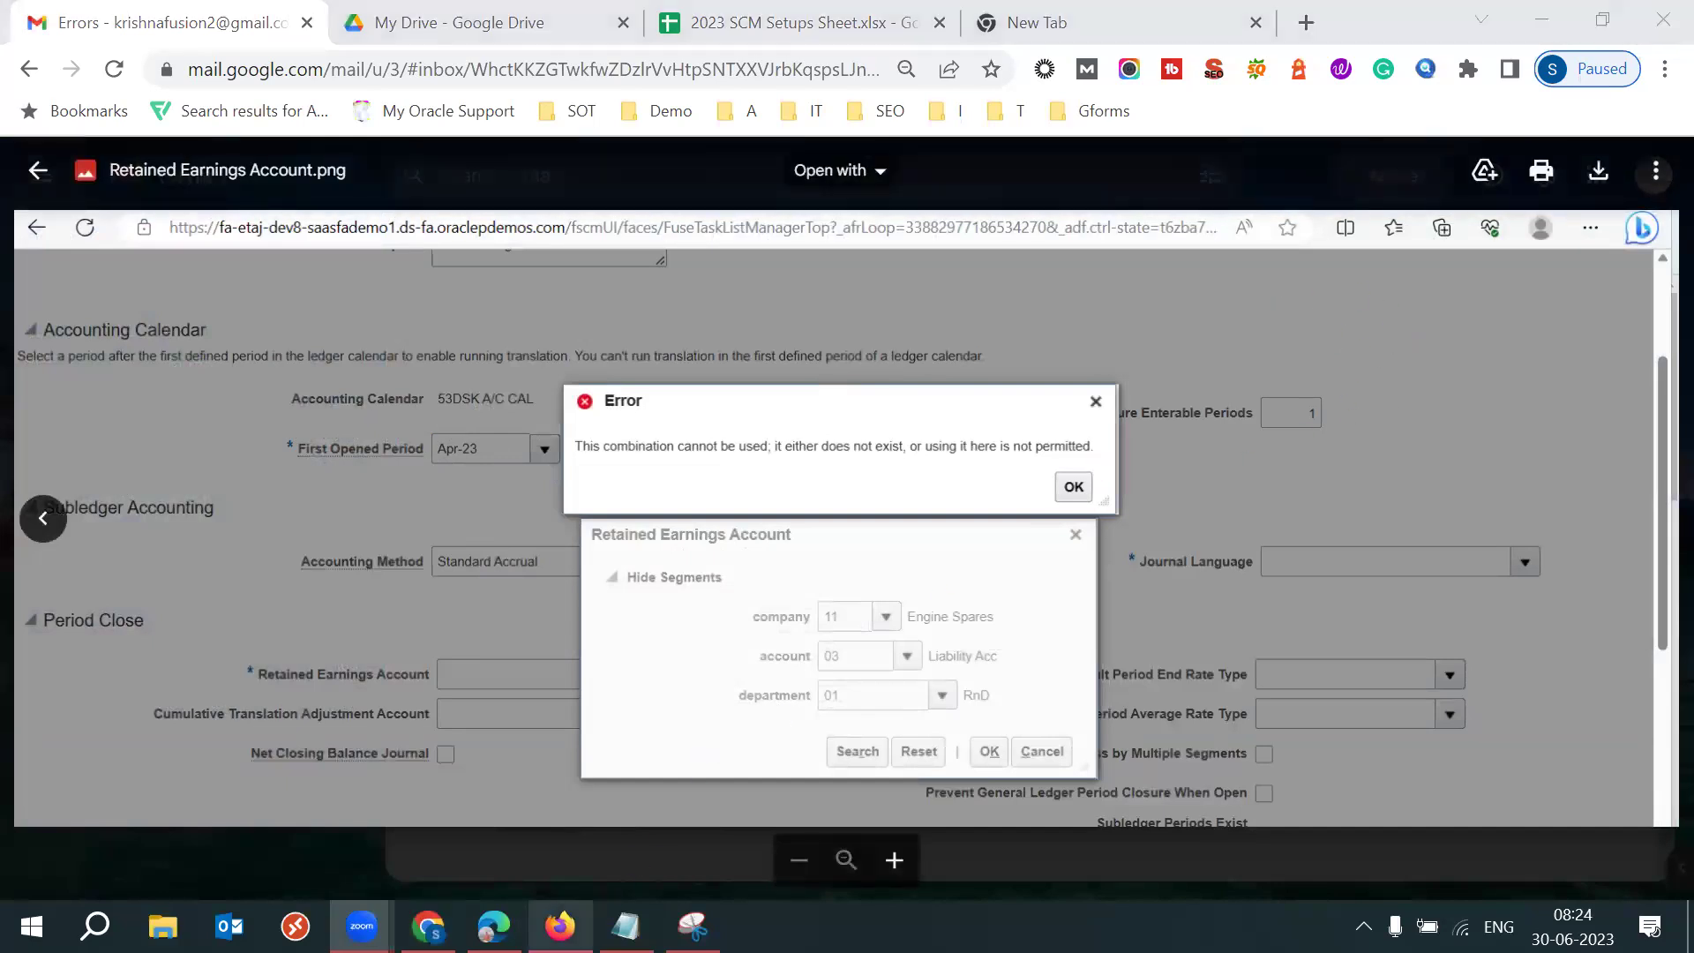
pyautogui.click(559, 926)
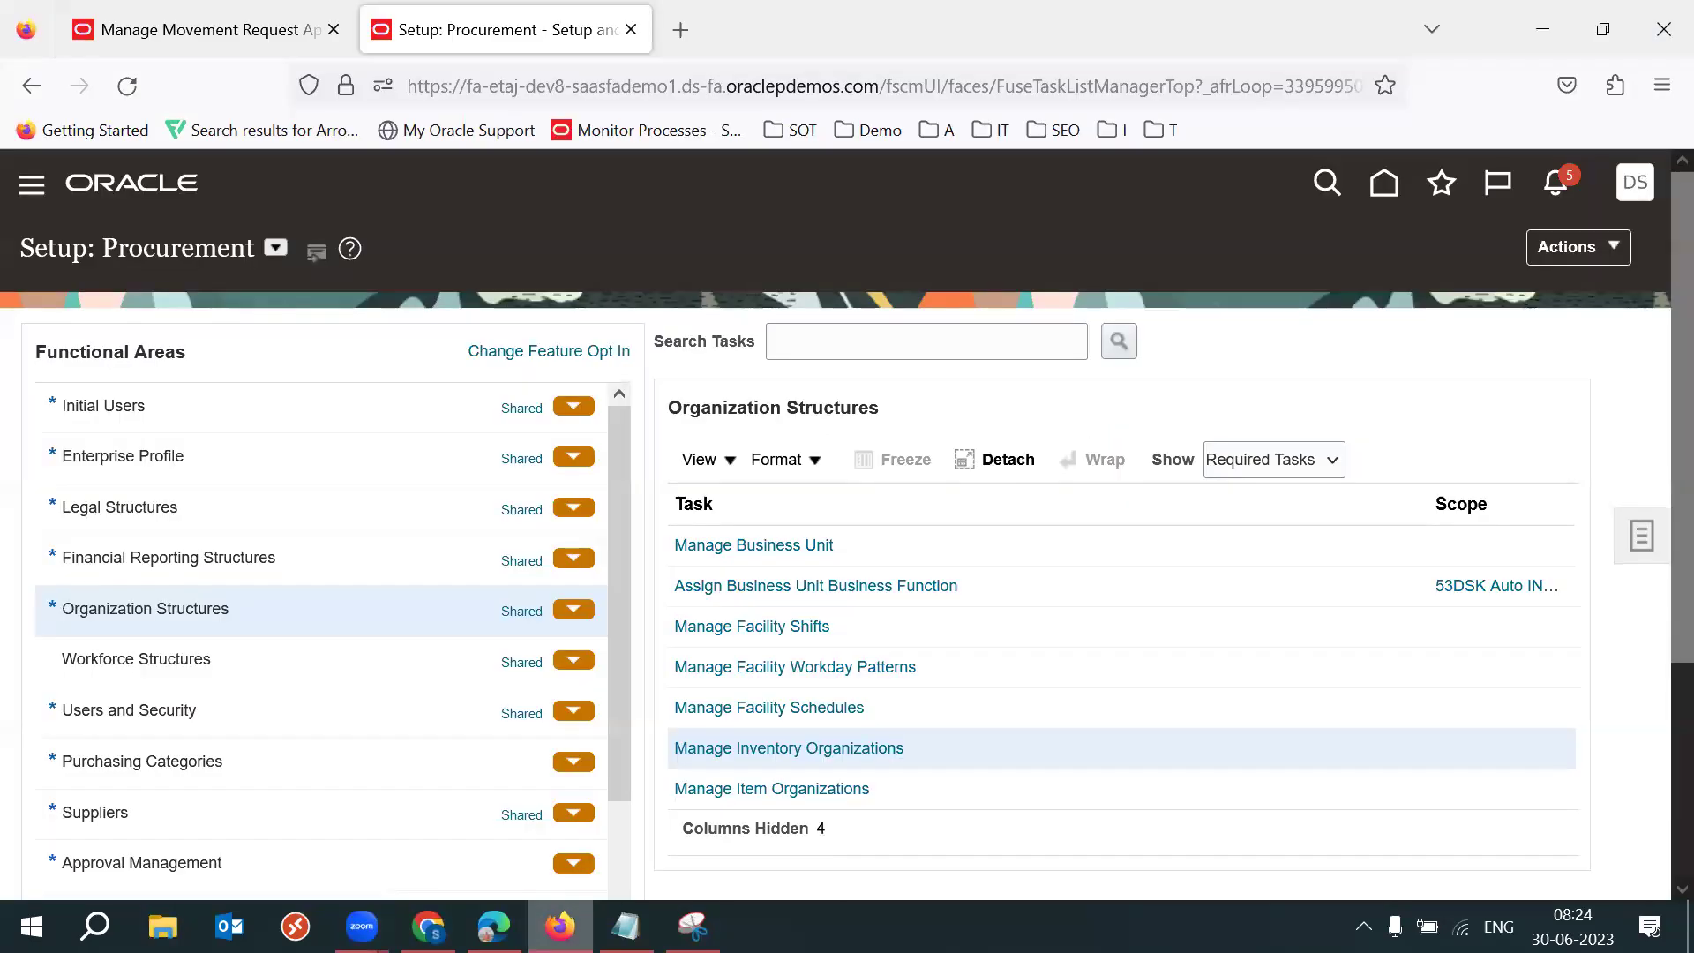
# Switch to Setup: Financials and open Specify Ledger Options for 53DSK Ledger under General Ledger.
pyautogui.click(276, 248)
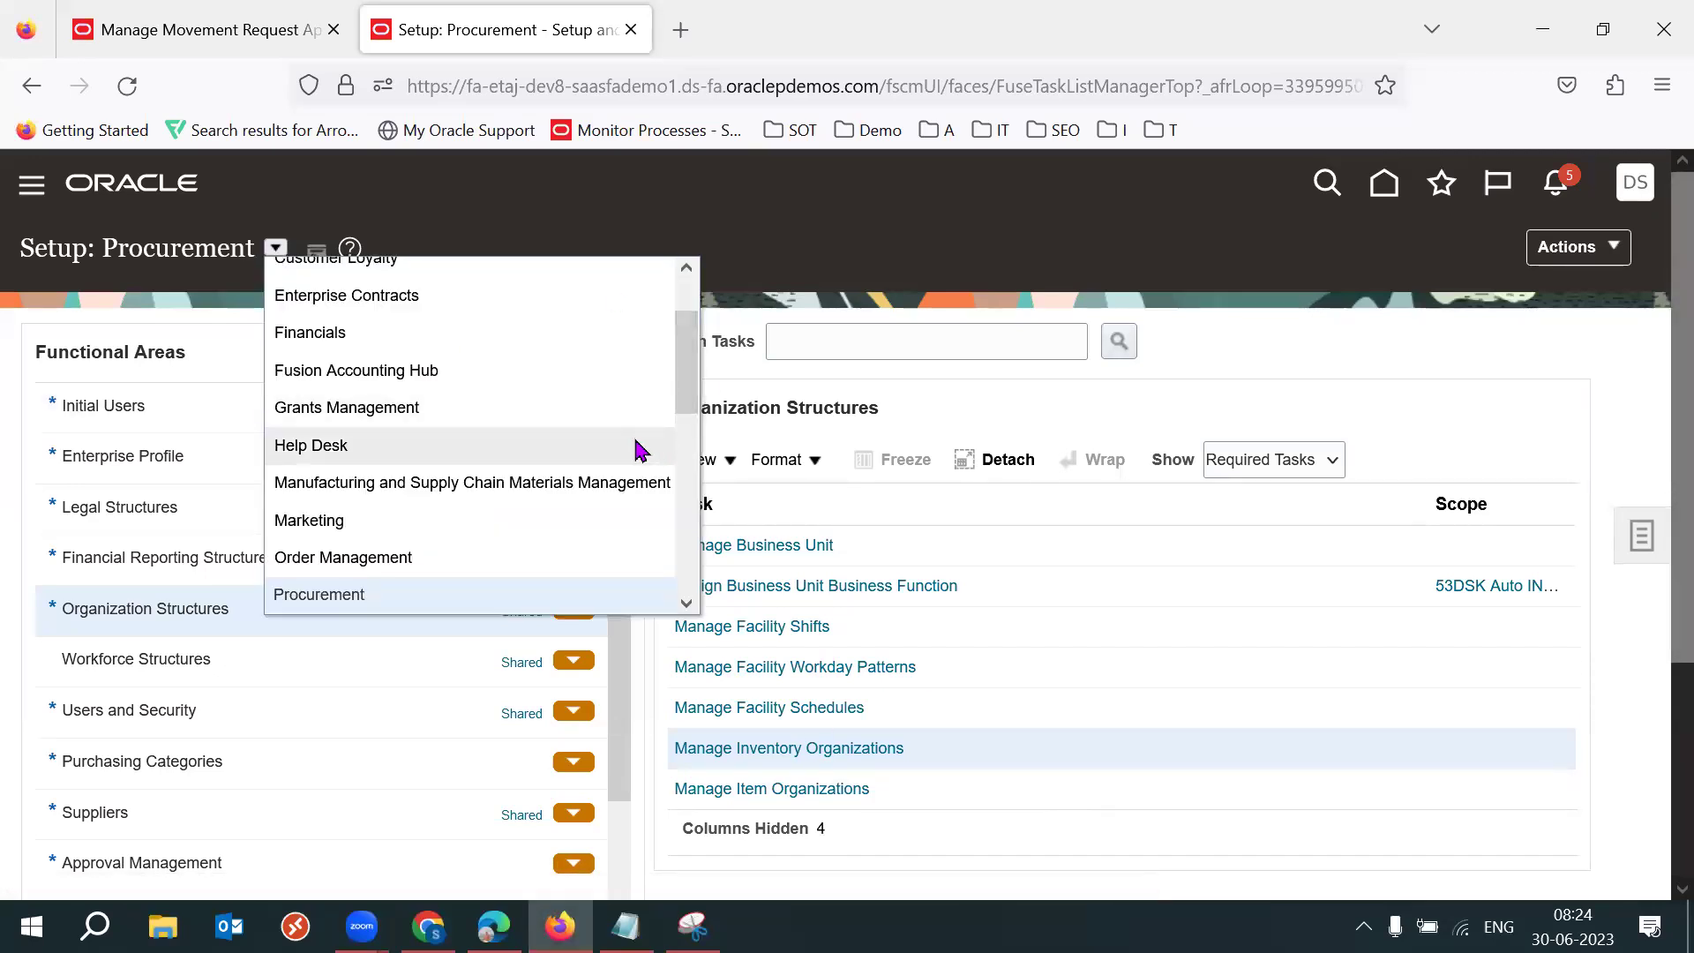
pyautogui.moveTo(688, 369); pyautogui.dragTo(685, 300)
pyautogui.click(811, 236)
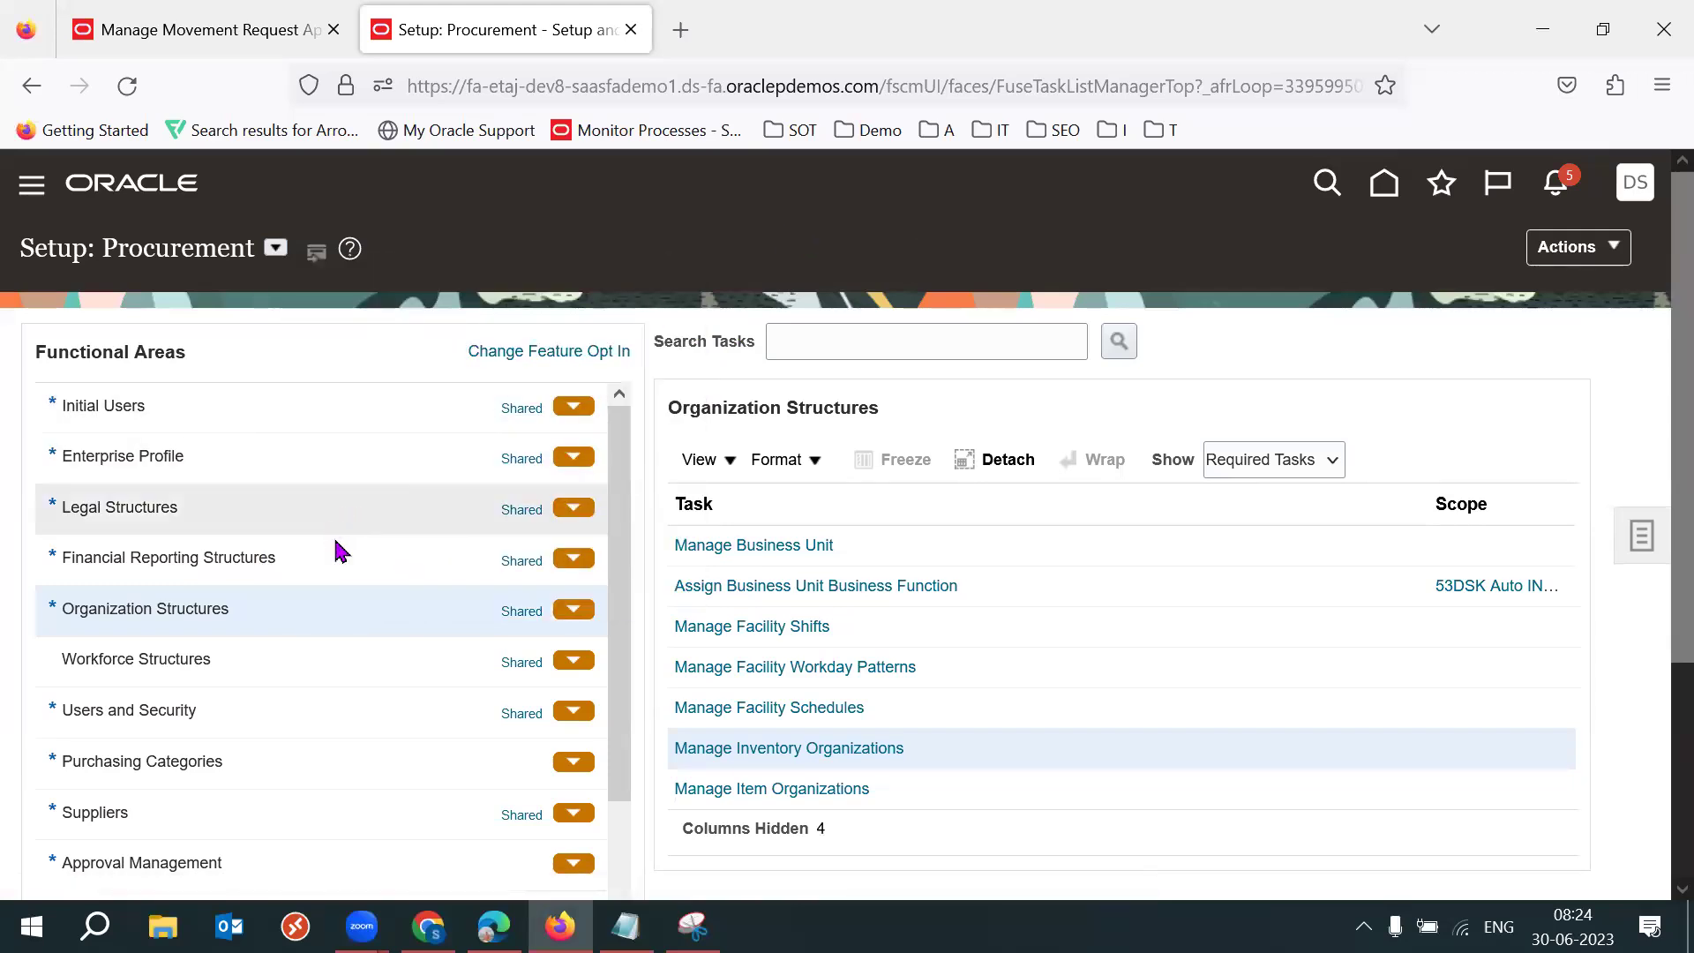
pyautogui.click(192, 621)
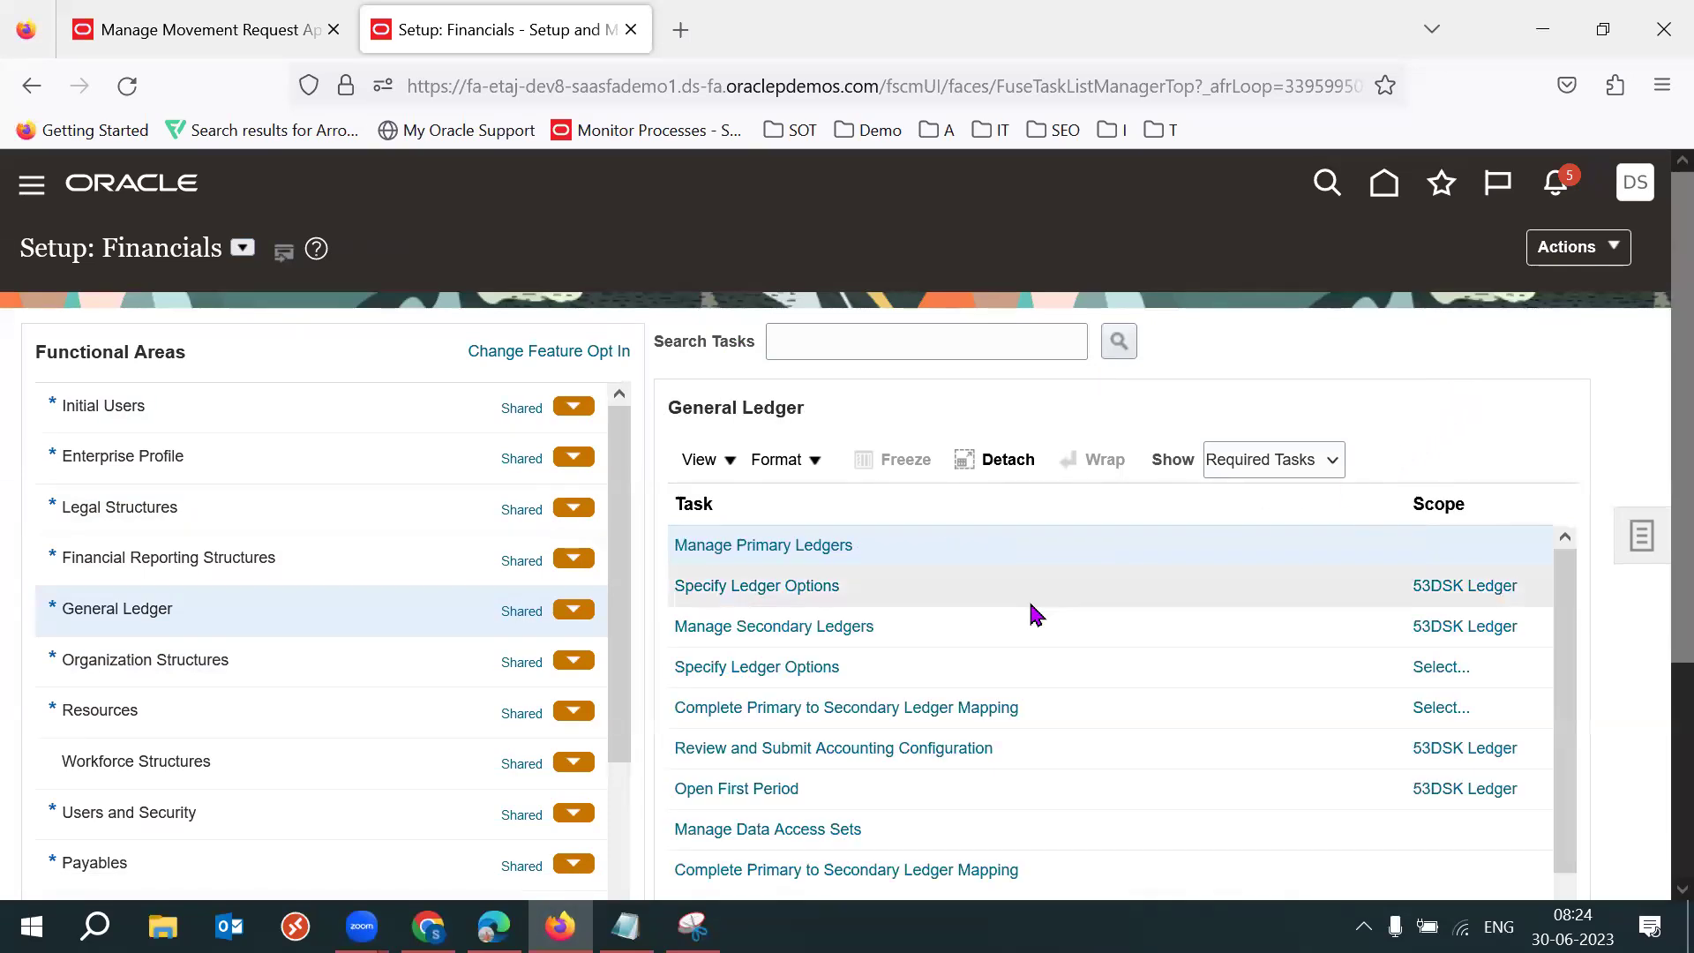
pyautogui.click(776, 588)
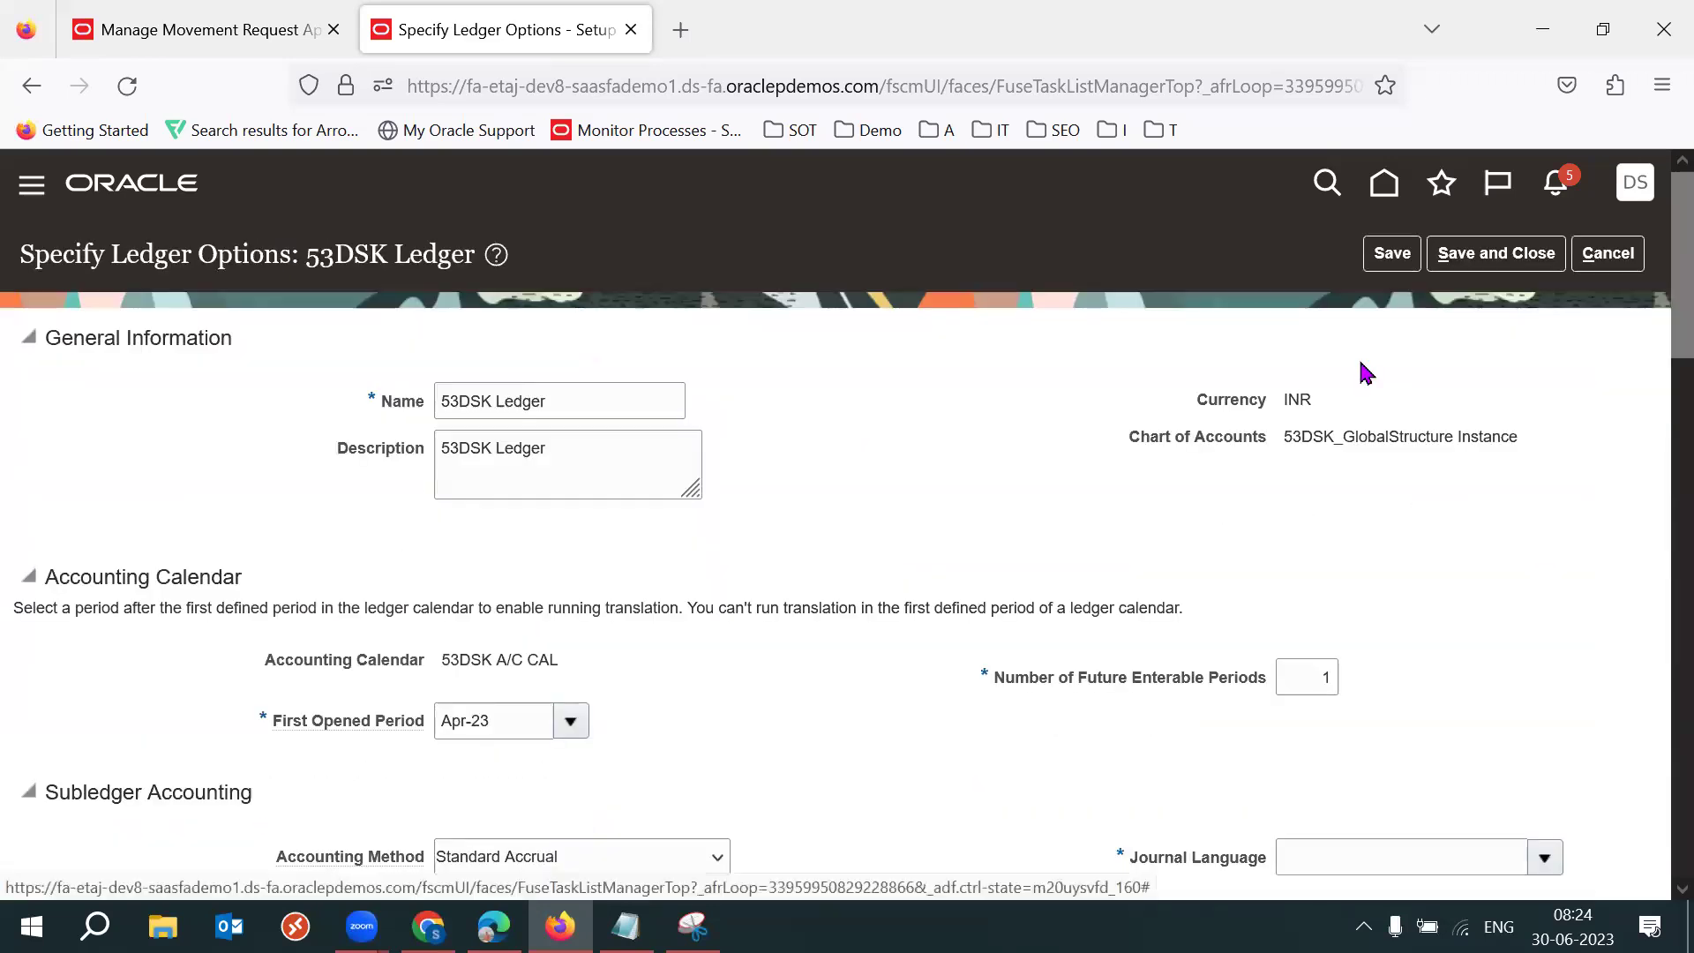
pyautogui.scroll(-5, 1657, 405)
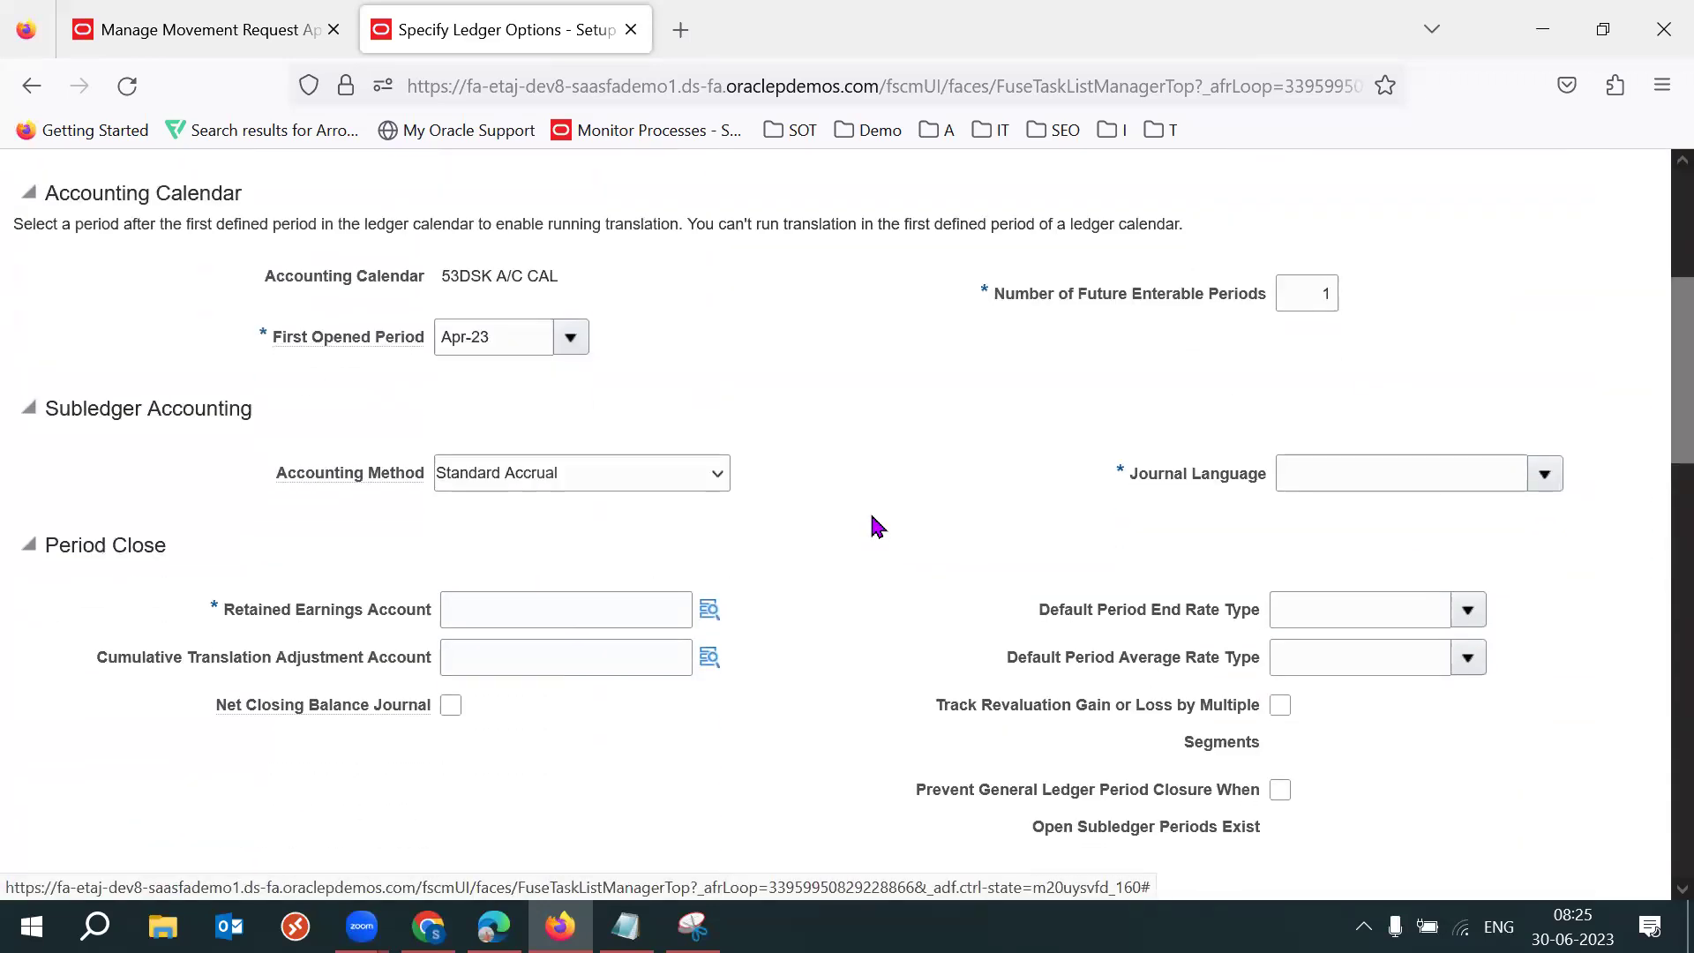
pyautogui.click(710, 609)
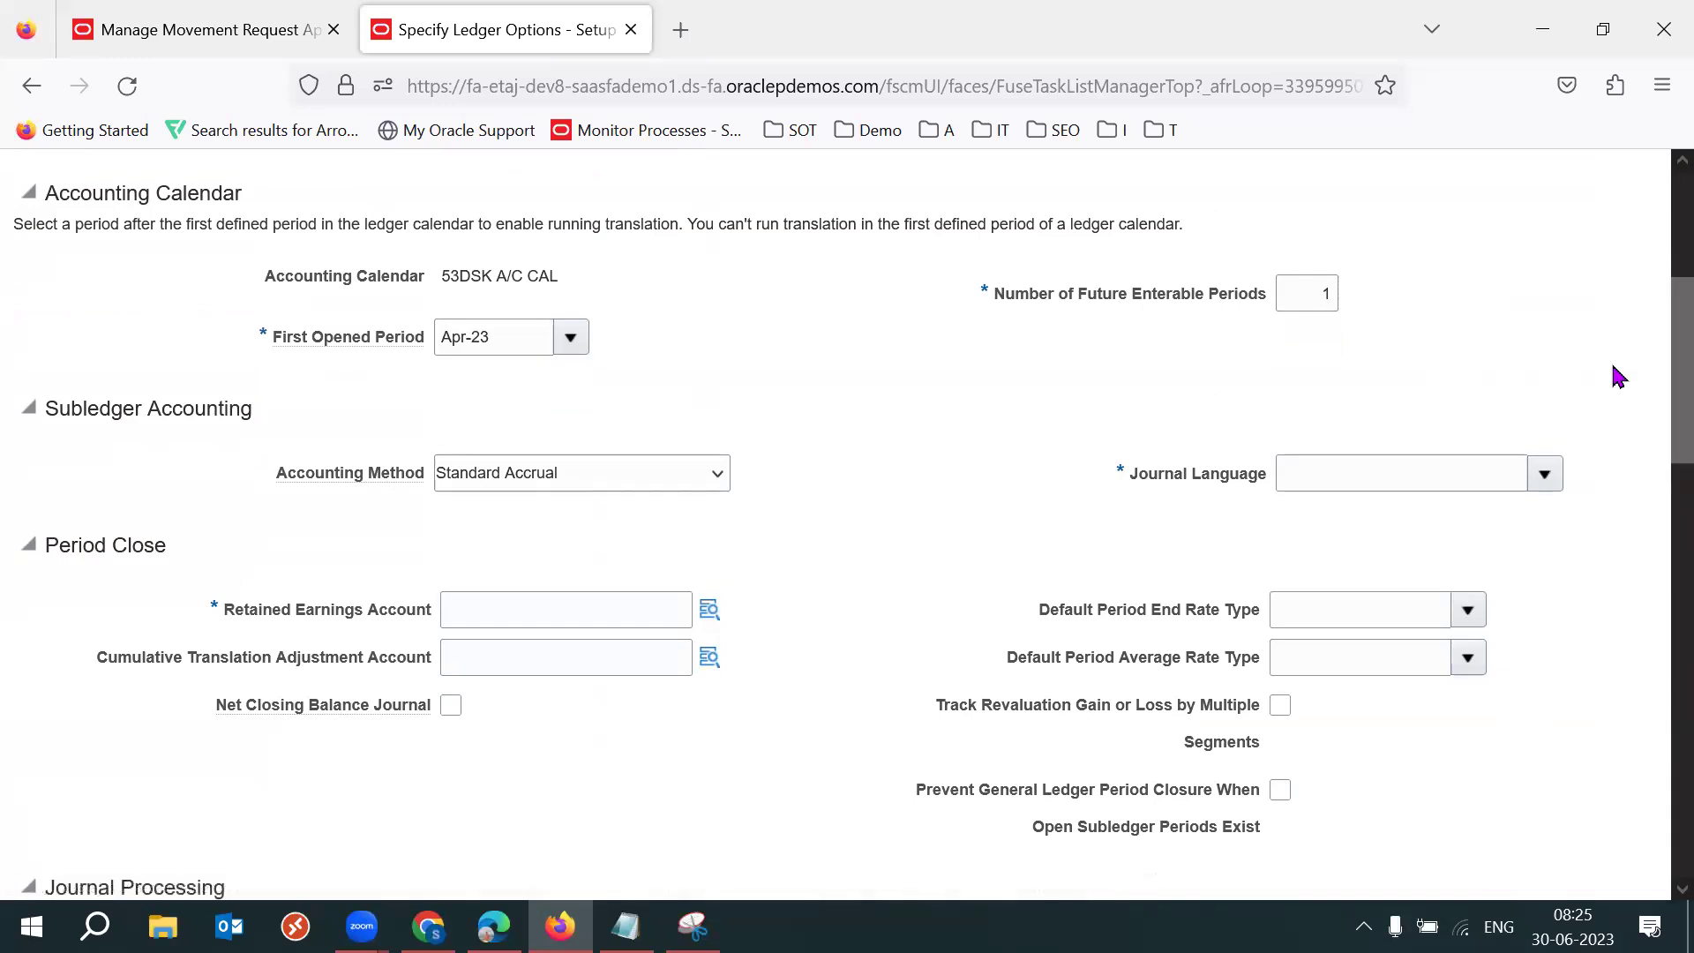
pyautogui.scroll(5, 1653, 265)
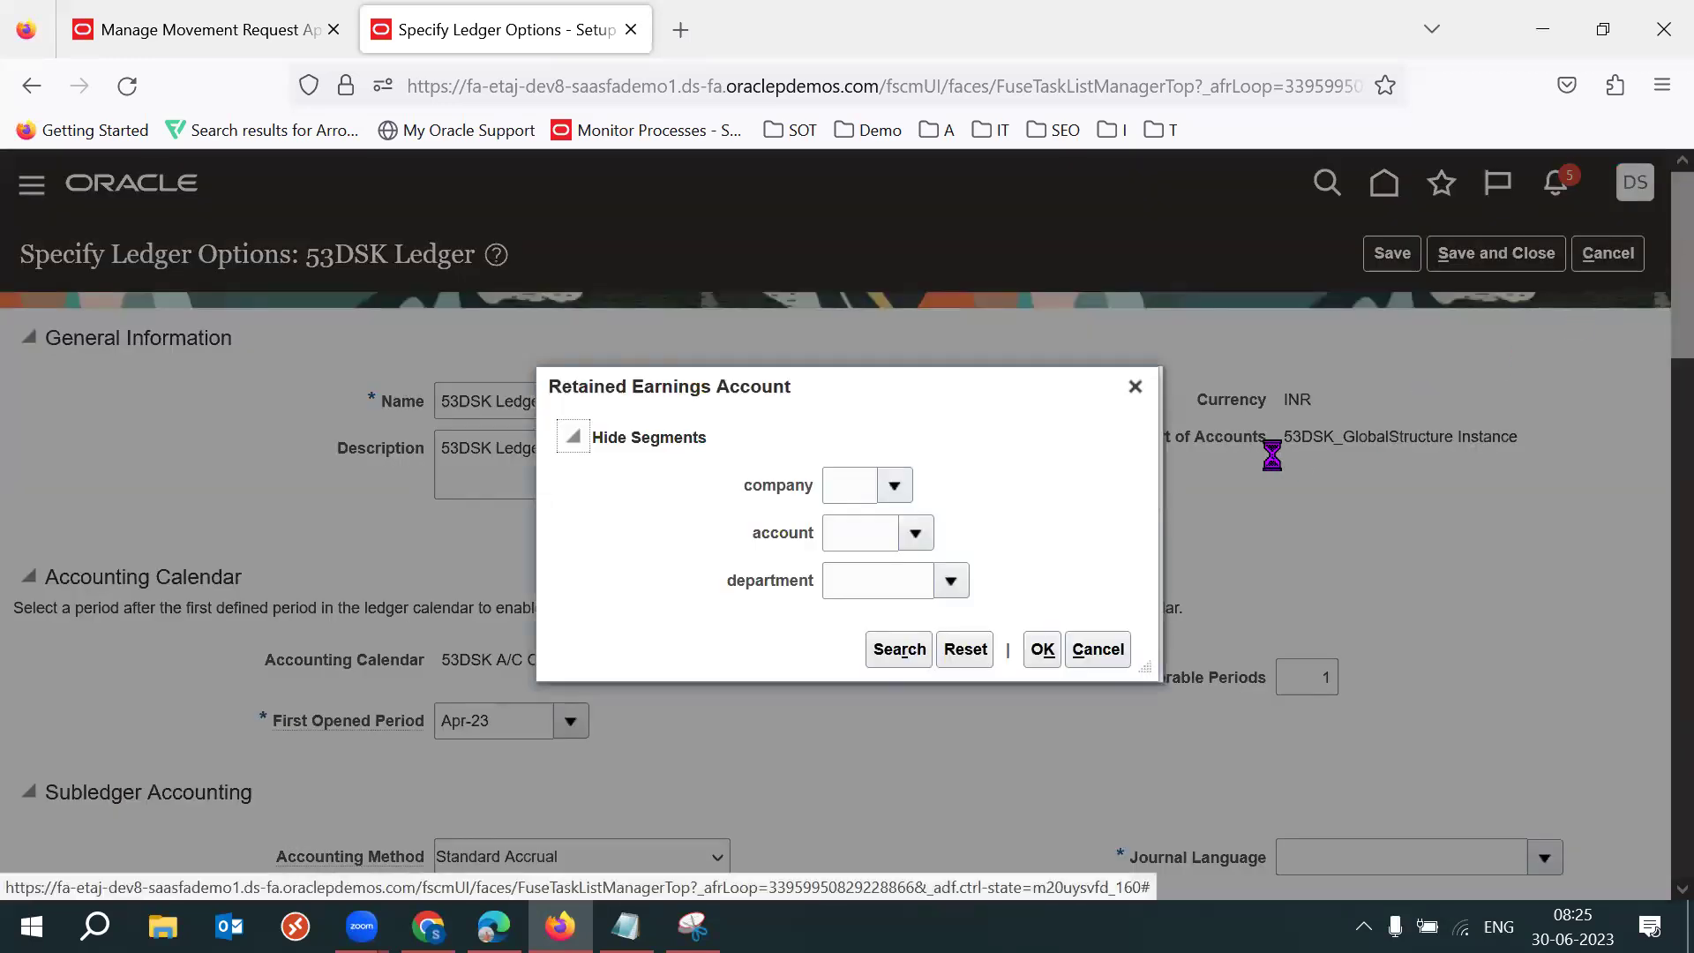
pyautogui.scroll(-1, 1342, 447)
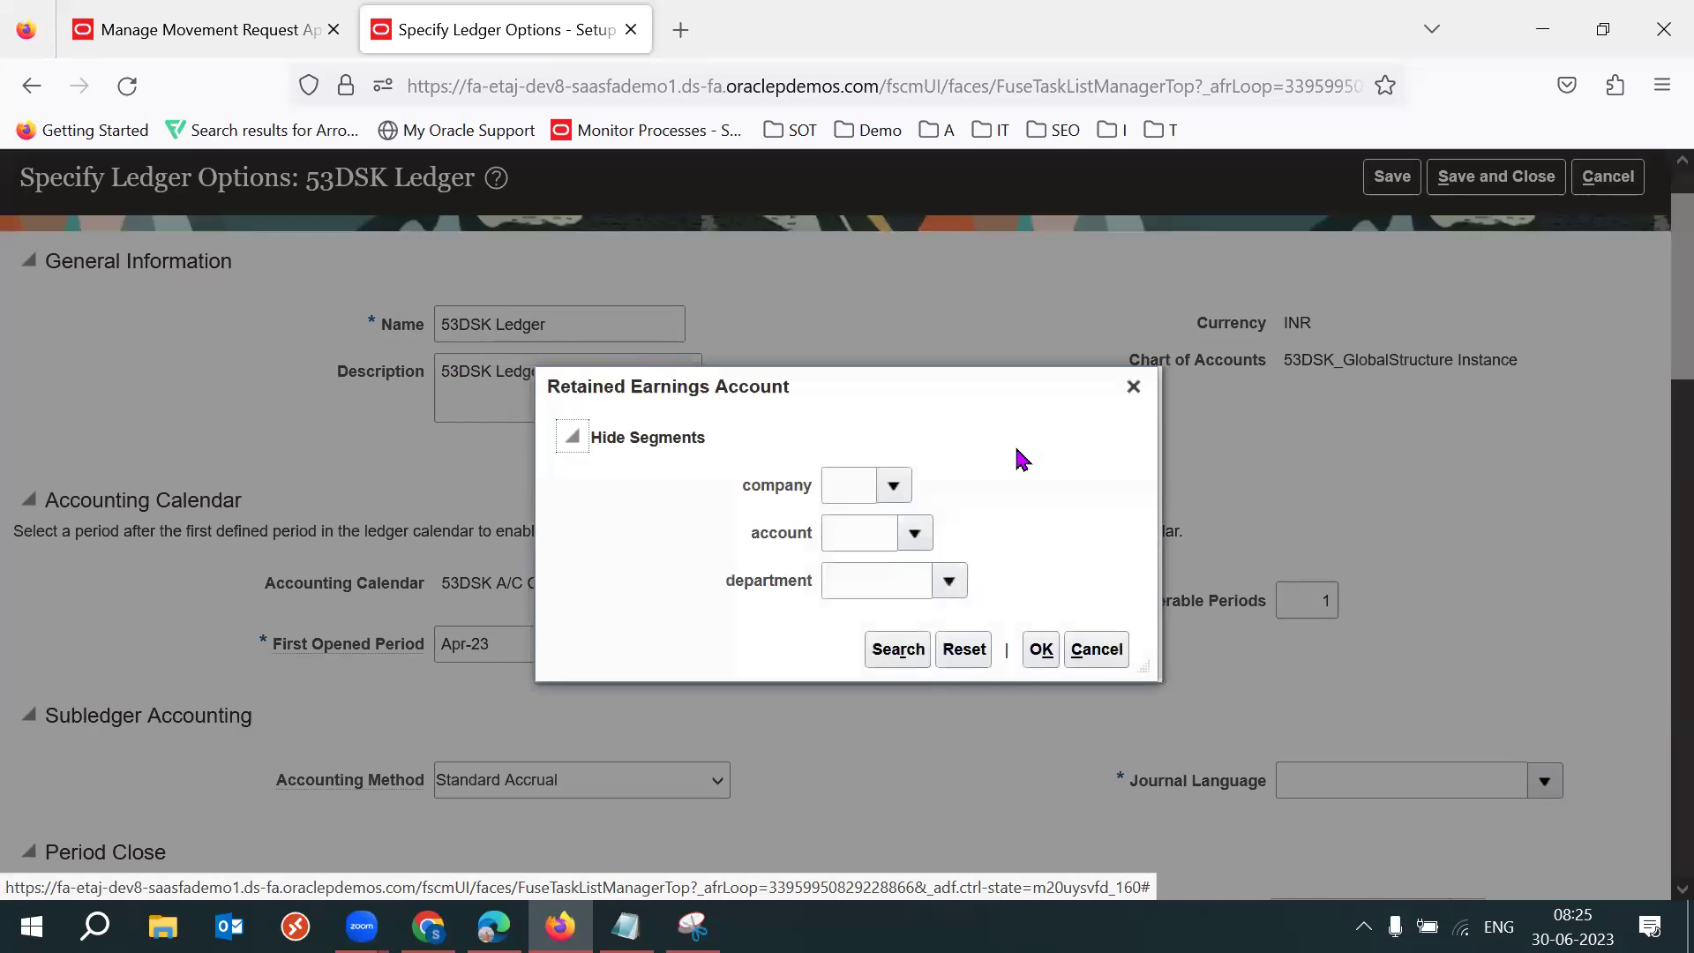
pyautogui.scroll(-2, 1050, 438)
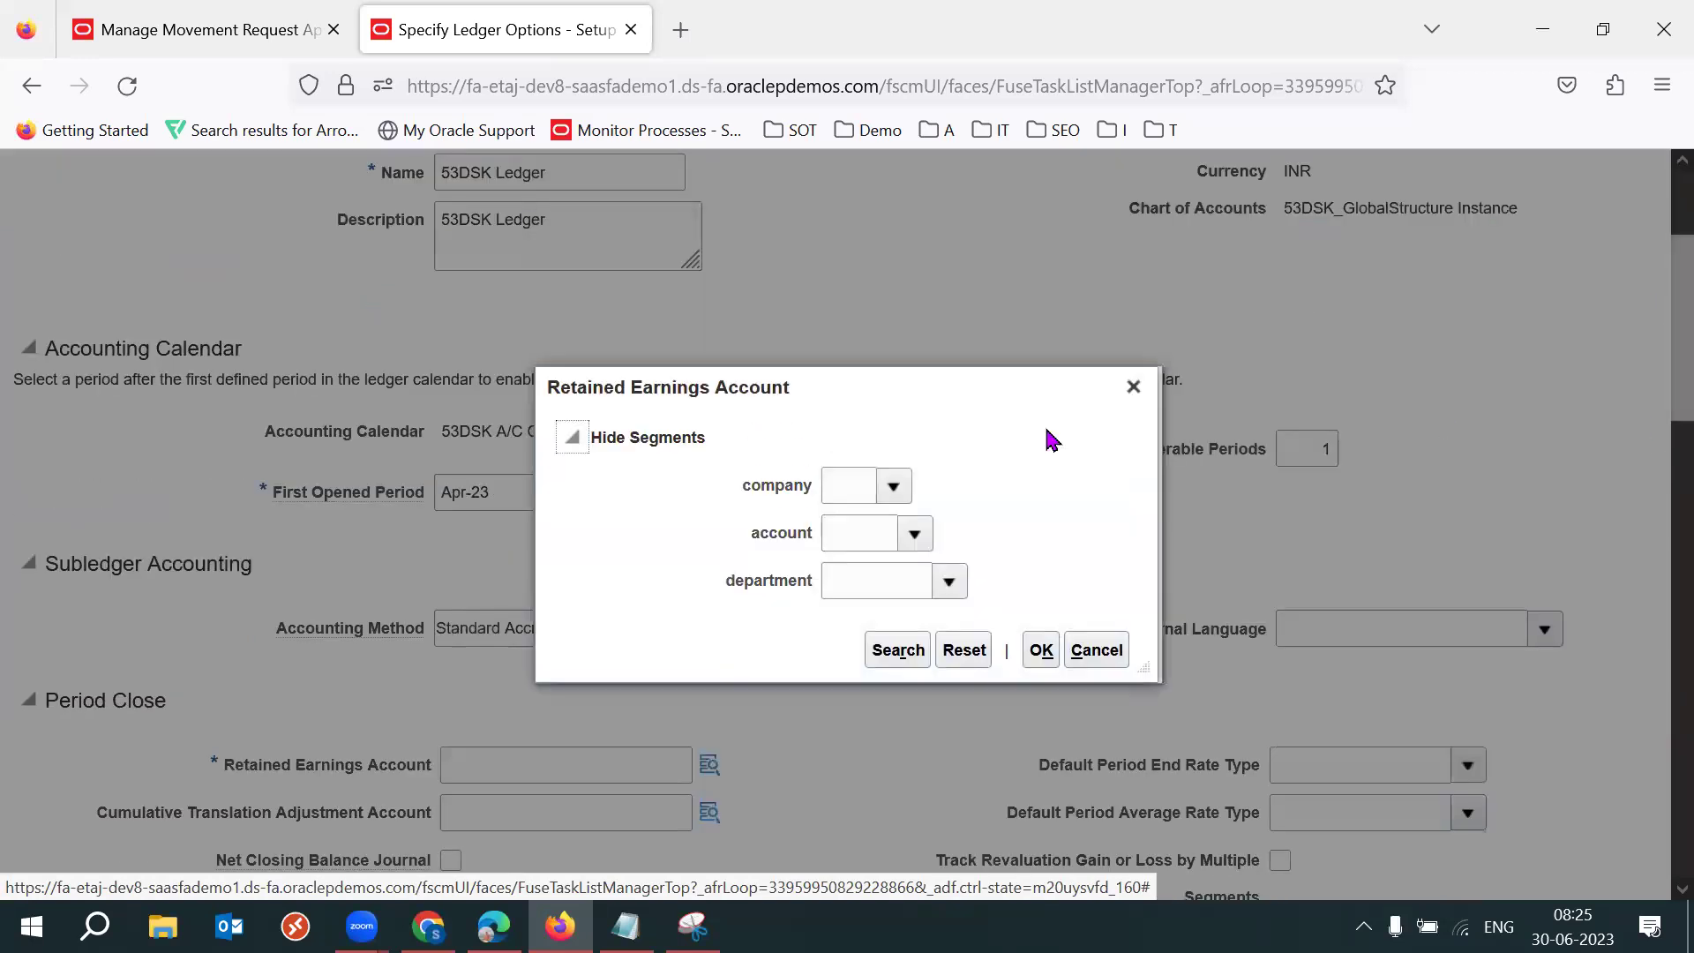
pyautogui.click(898, 650)
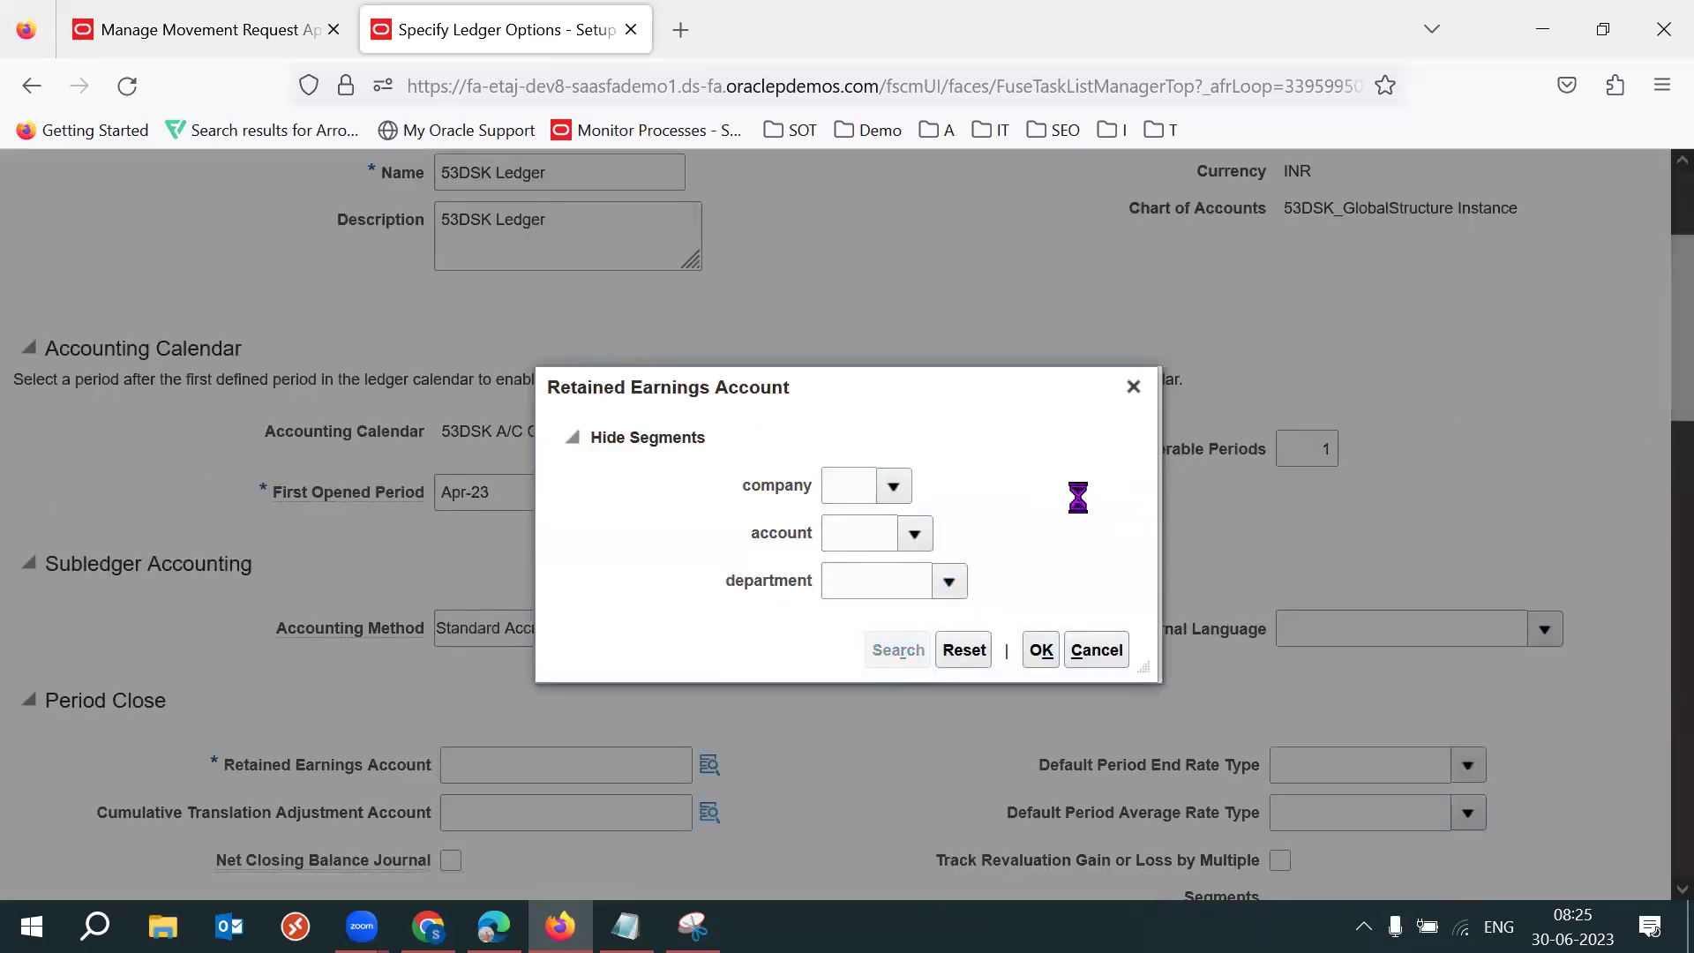
pyautogui.click(574, 474)
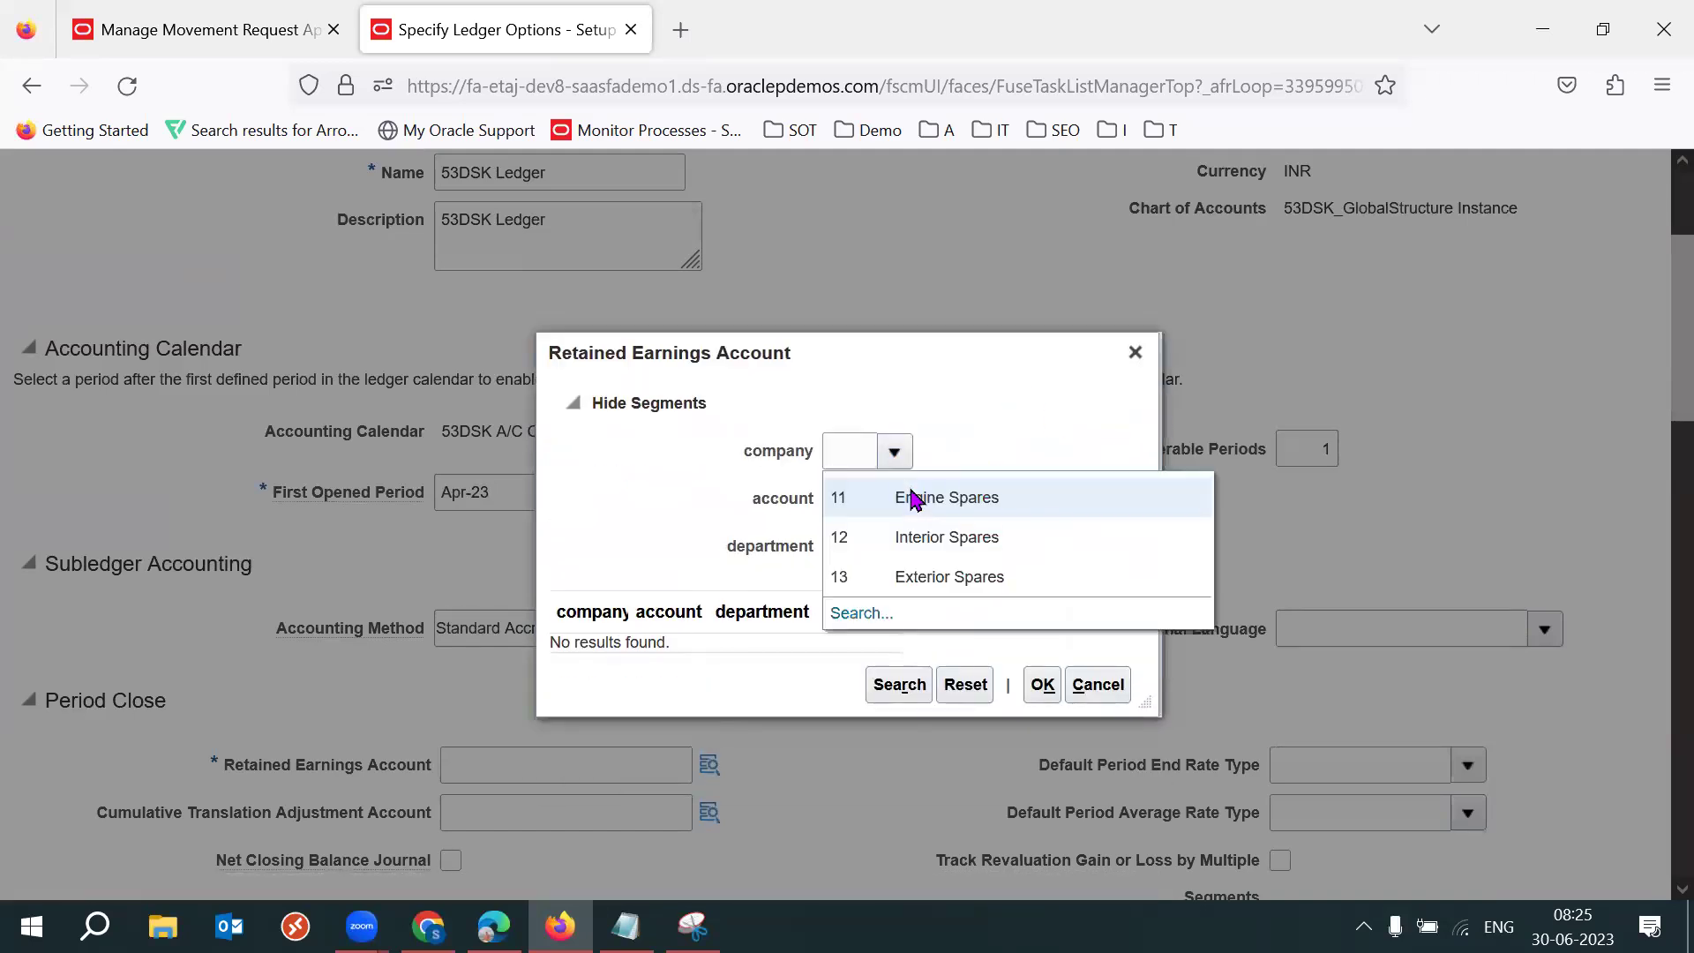
pyautogui.write('11')
pyautogui.press('Tab')
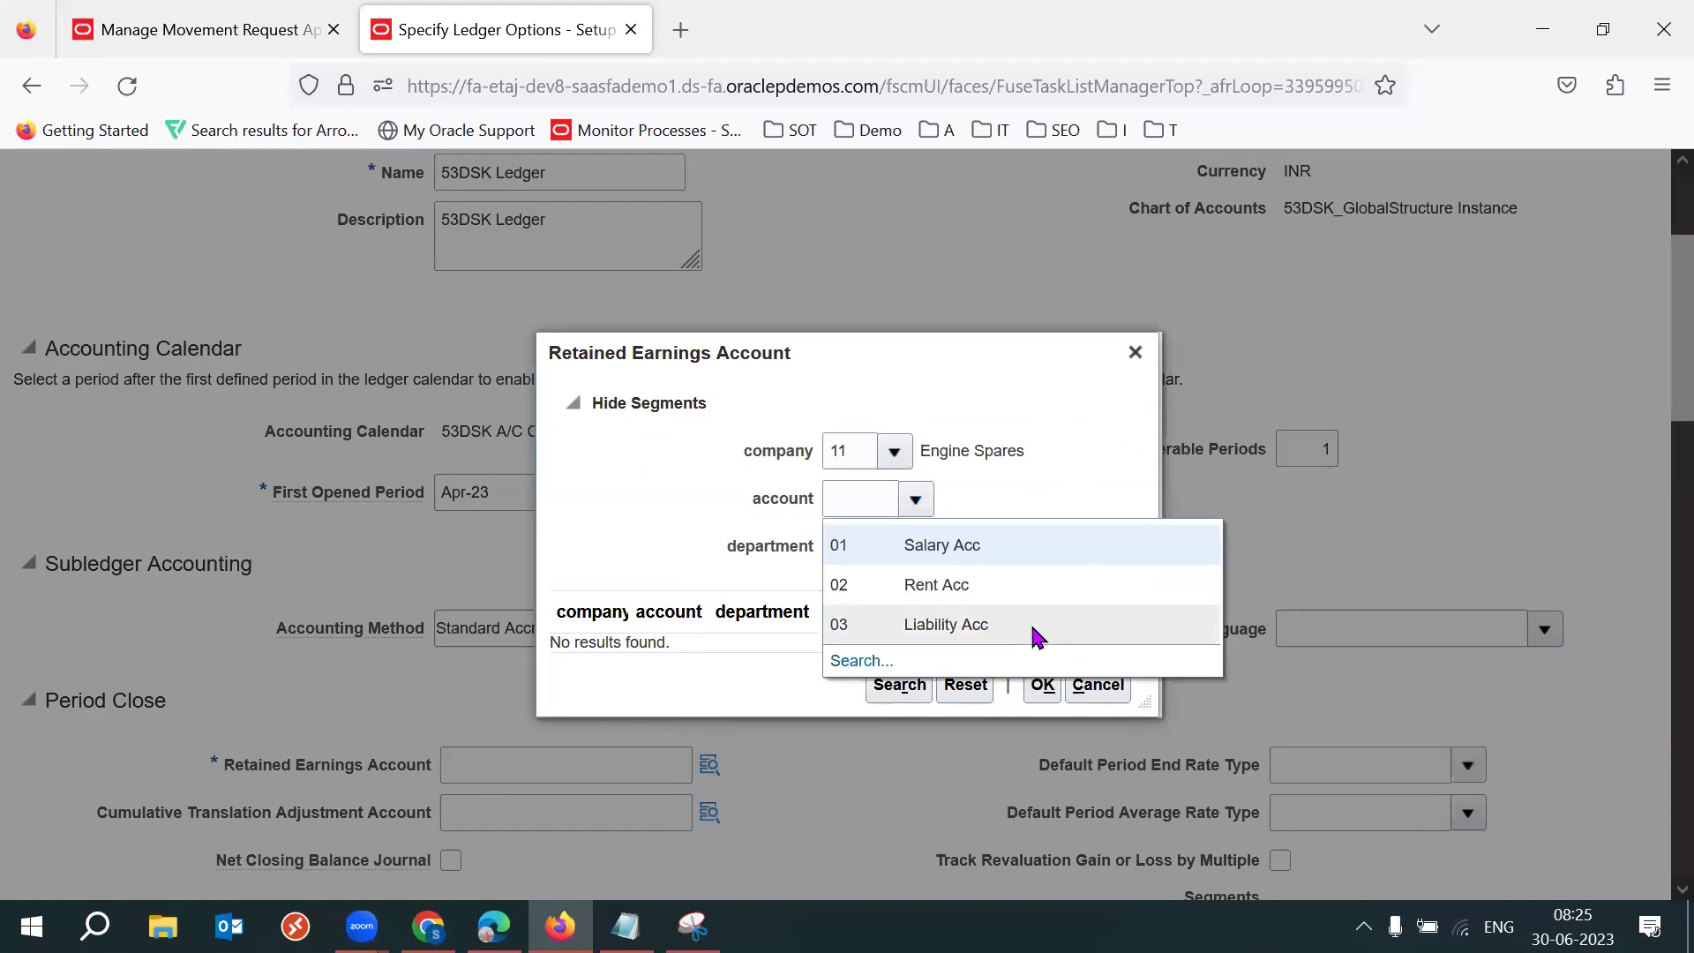
pyautogui.click(971, 626)
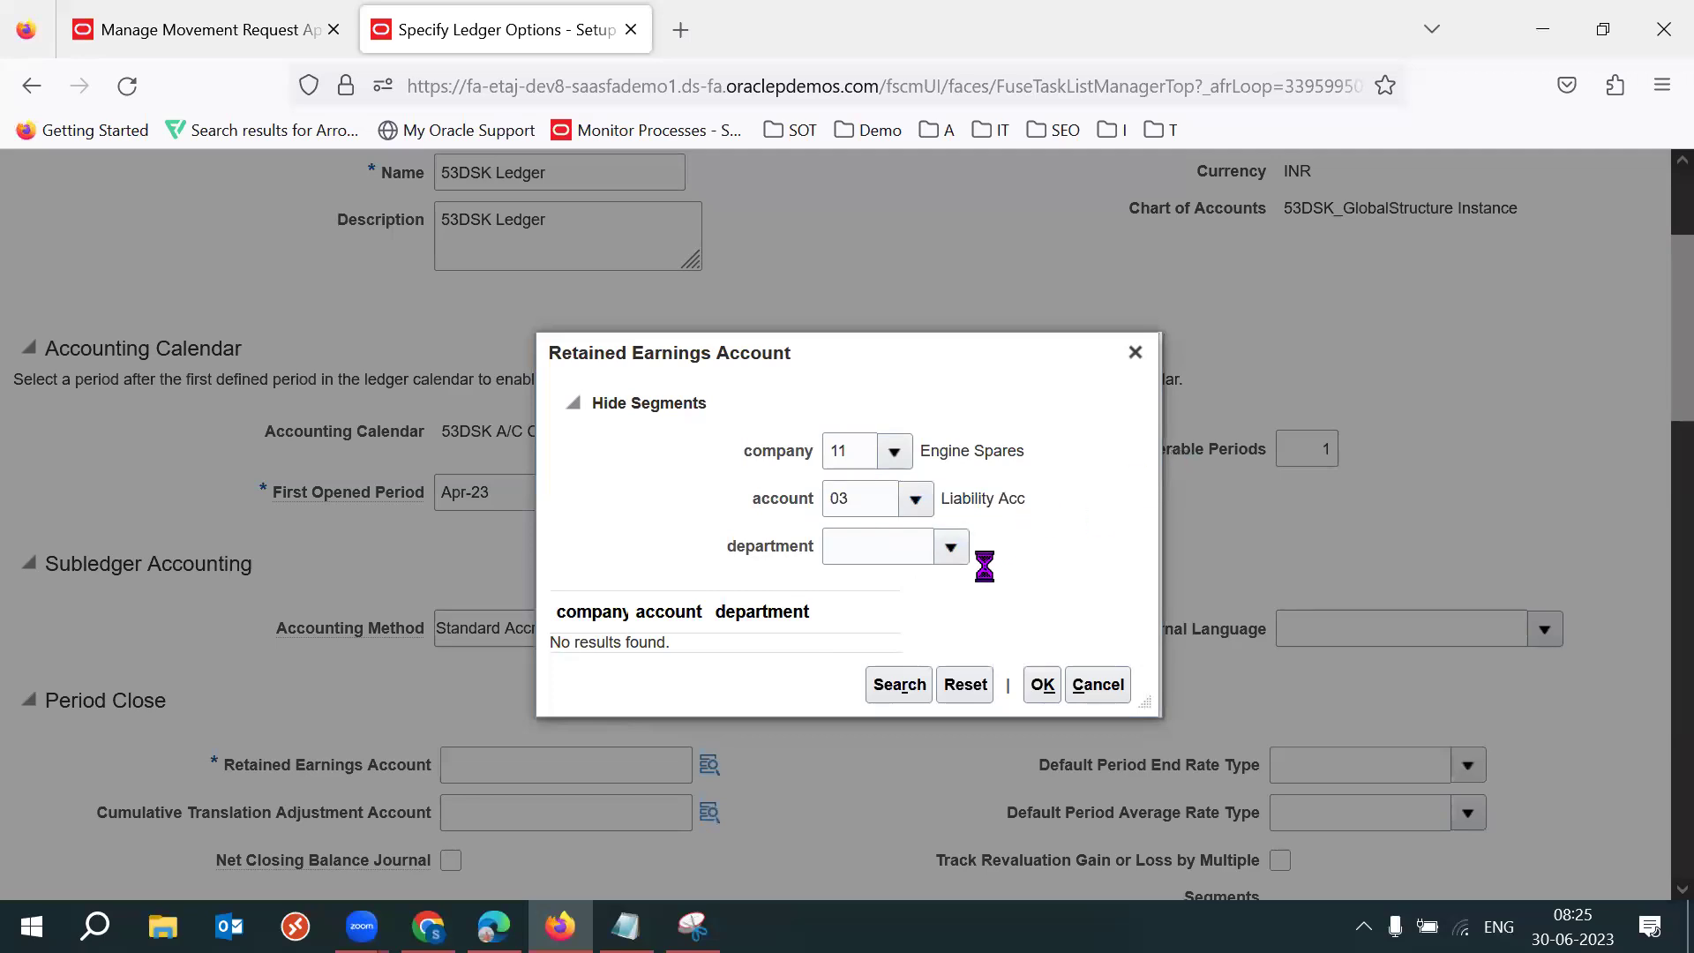
pyautogui.click(951, 547)
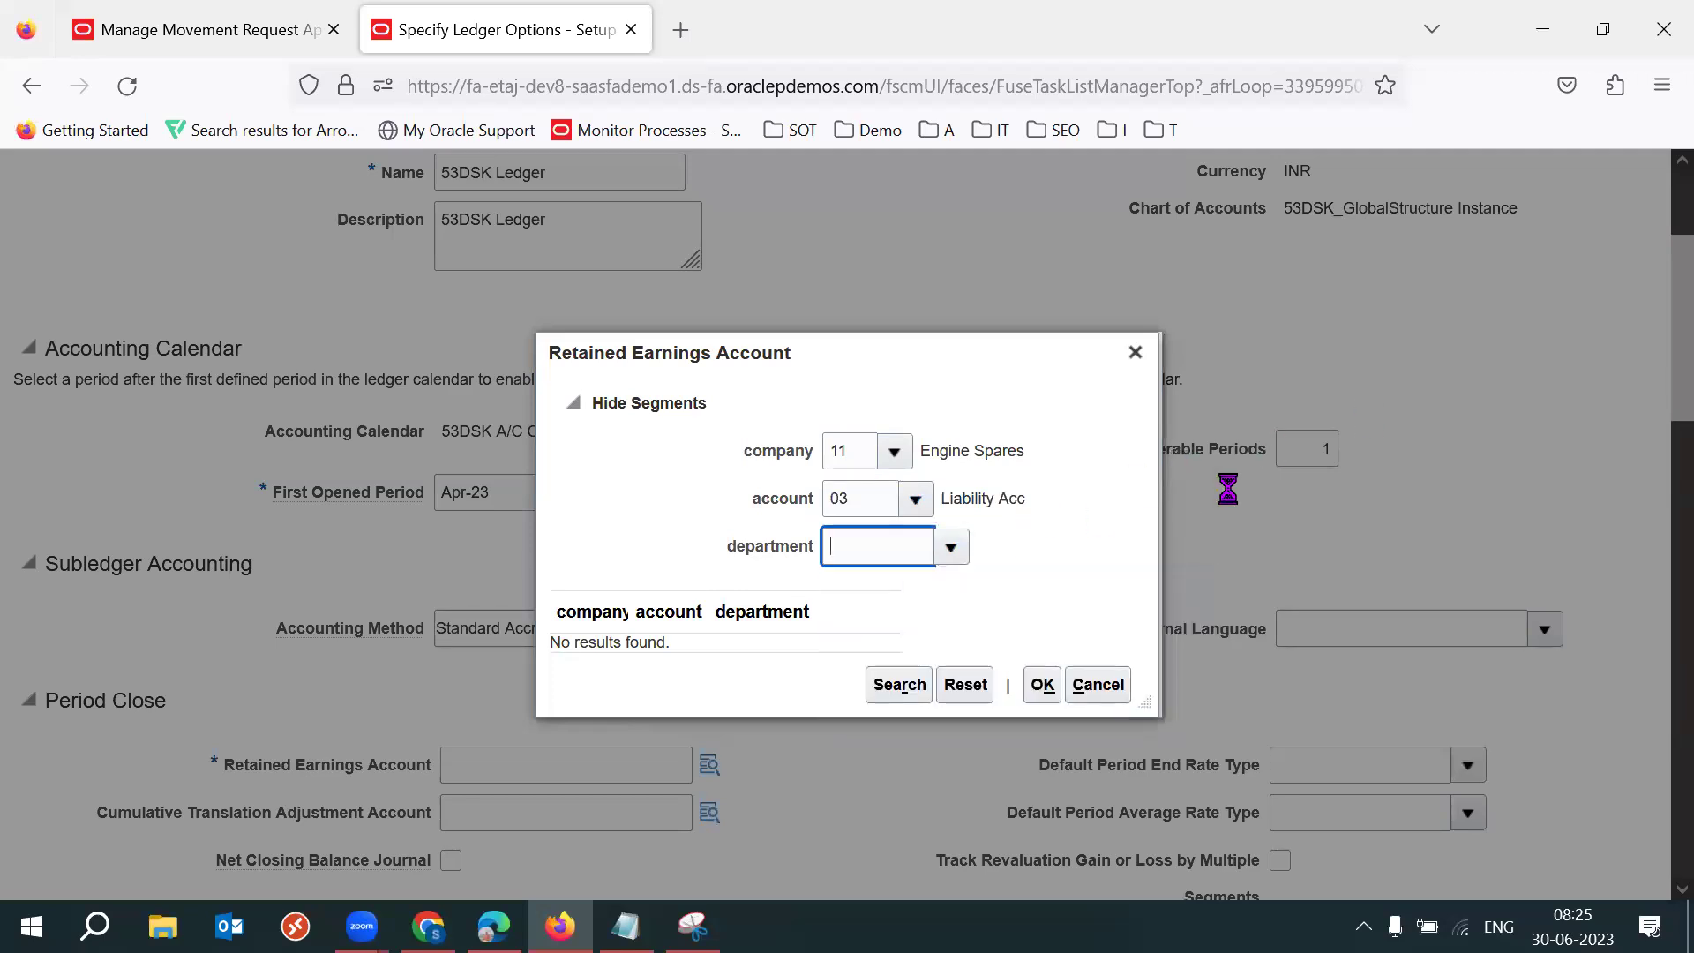
pyautogui.click(1042, 684)
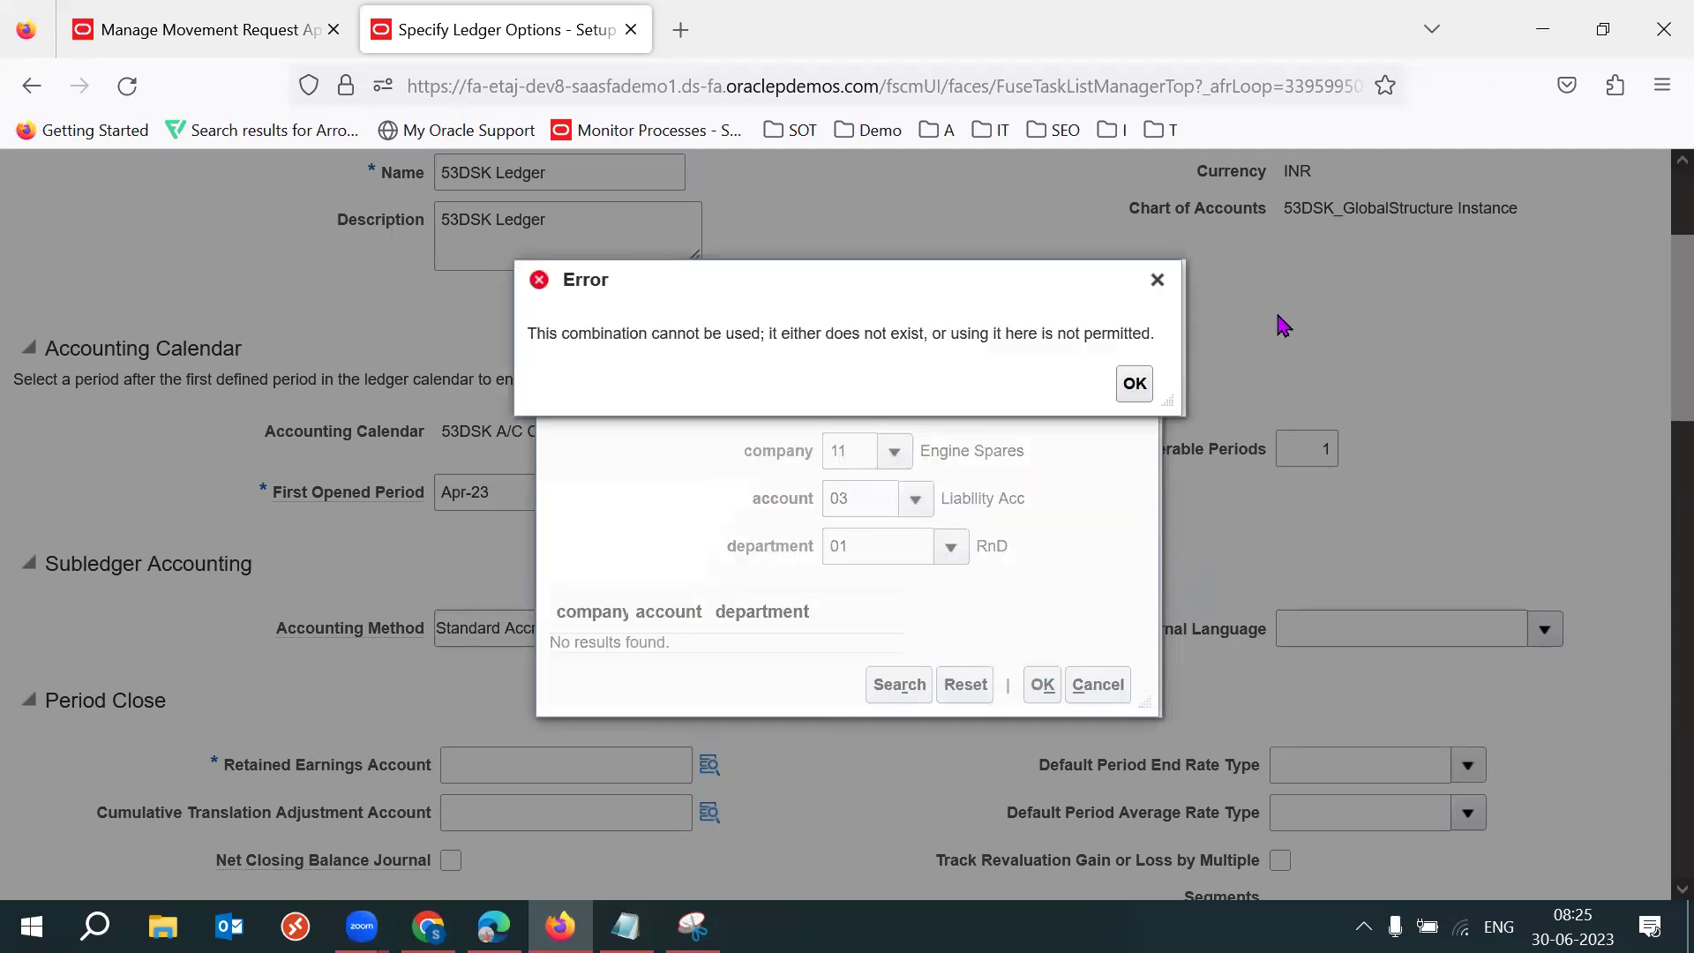
pyautogui.click(1156, 281)
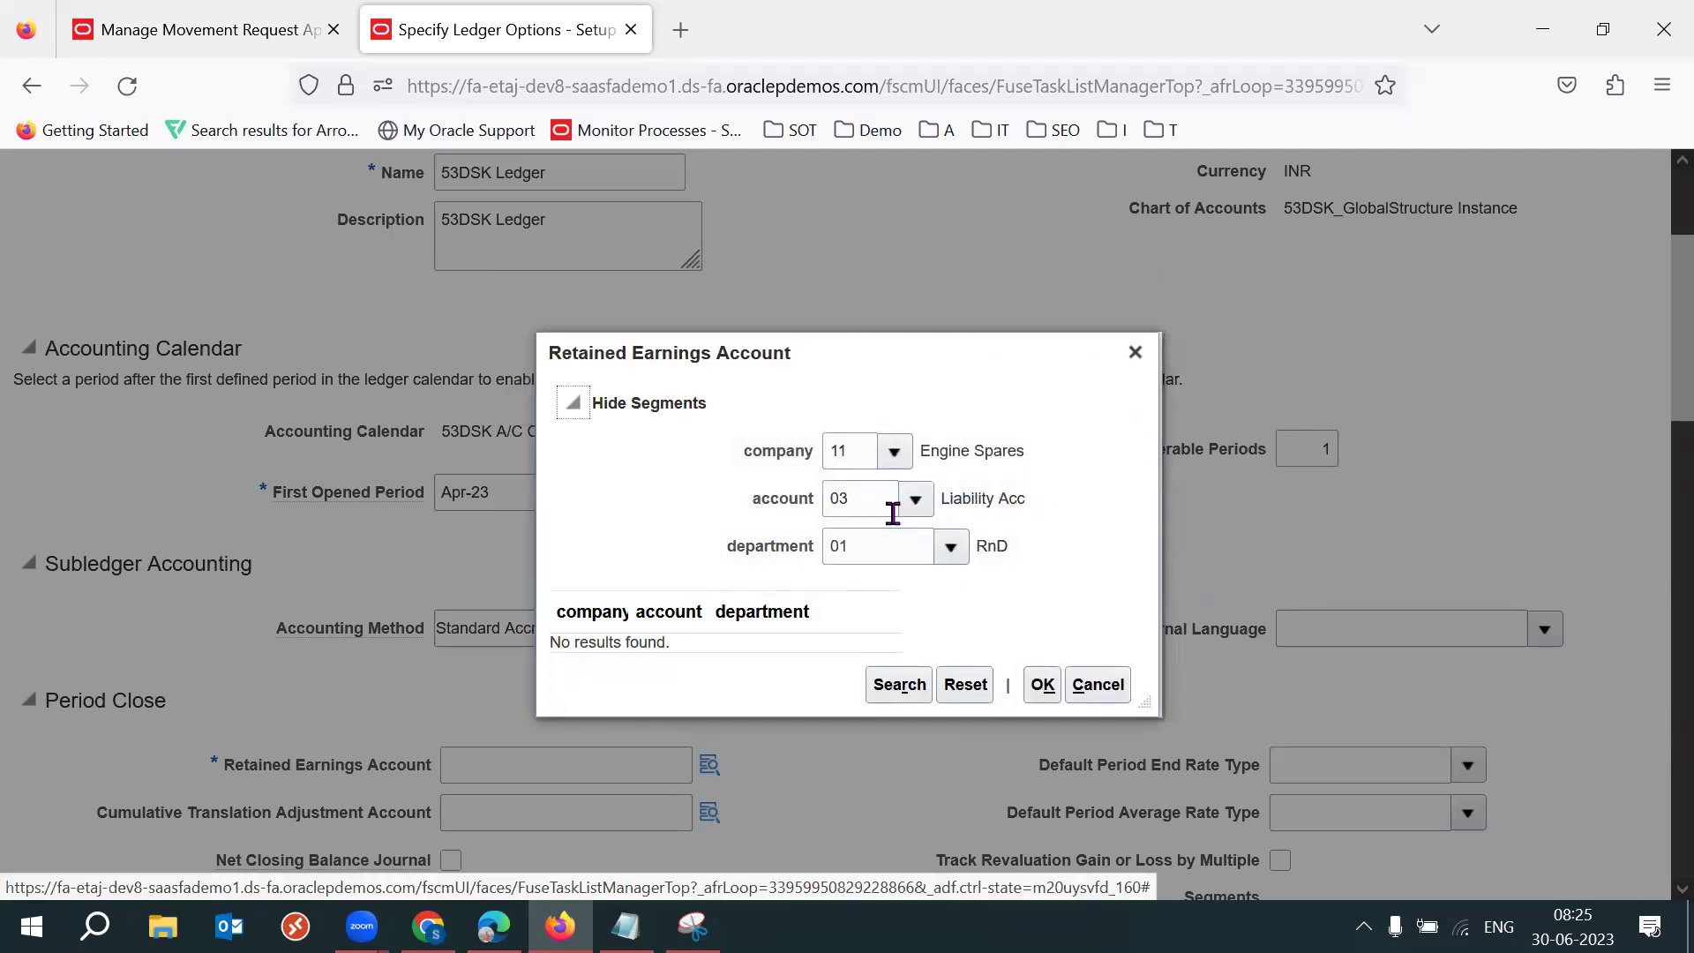
pyautogui.click(915, 498)
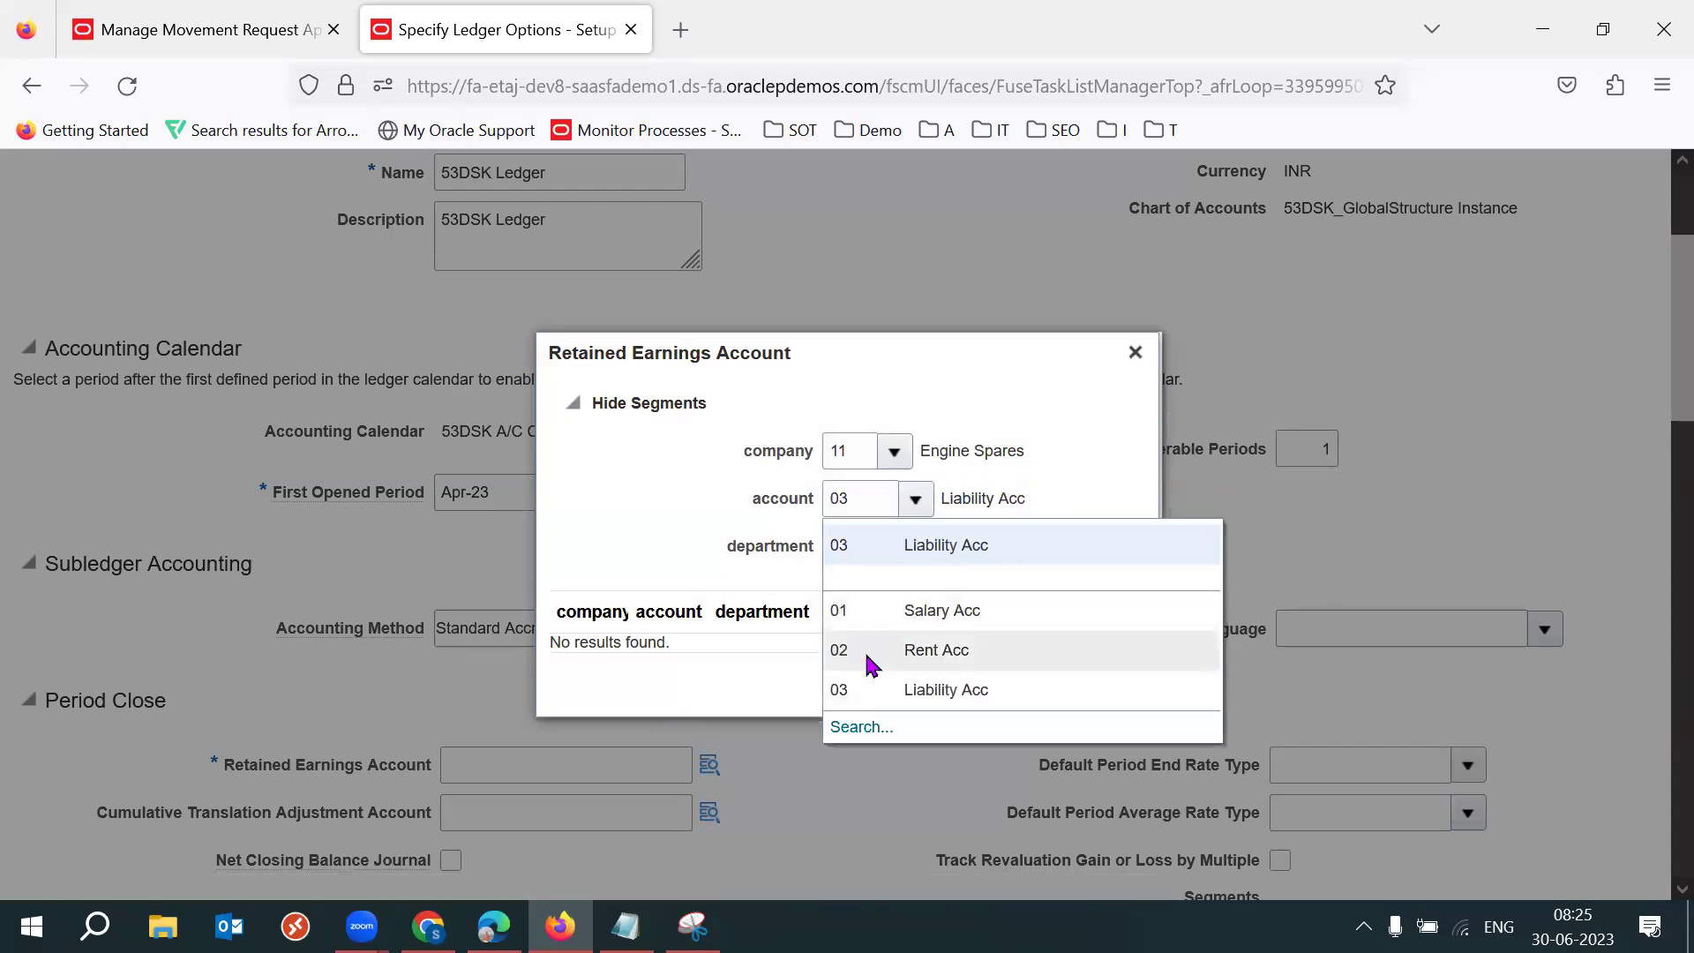
pyautogui.click(971, 686)
pyautogui.click(1043, 685)
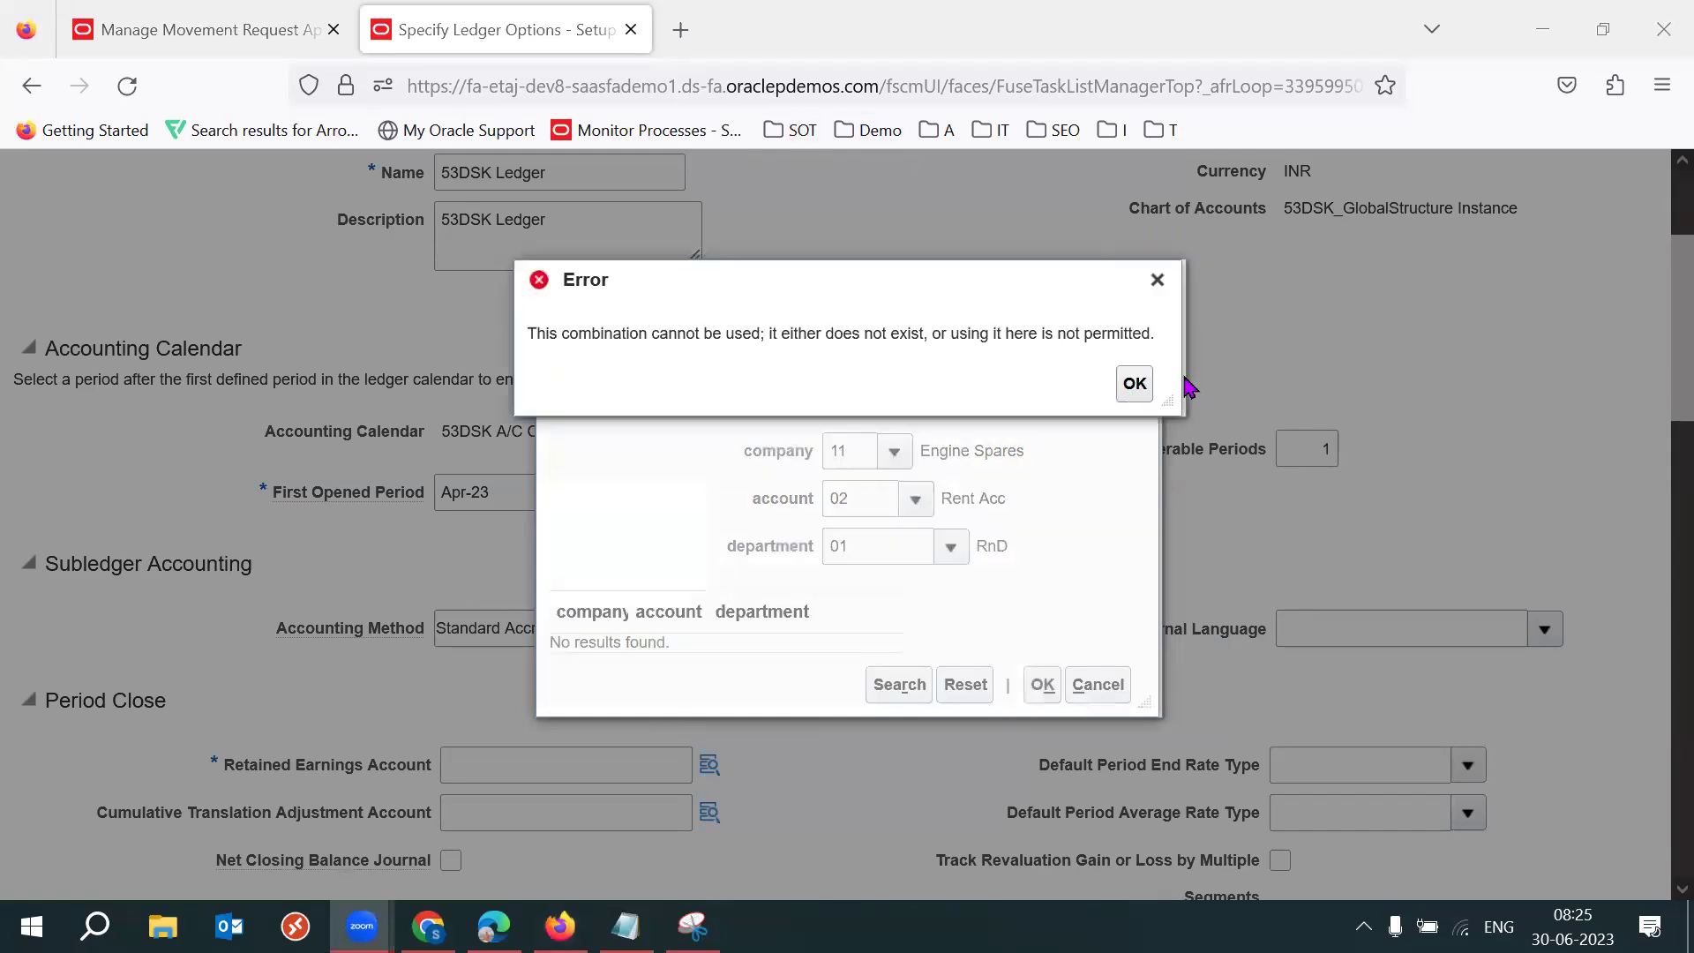
pyautogui.click(1134, 381)
pyautogui.click(1142, 348)
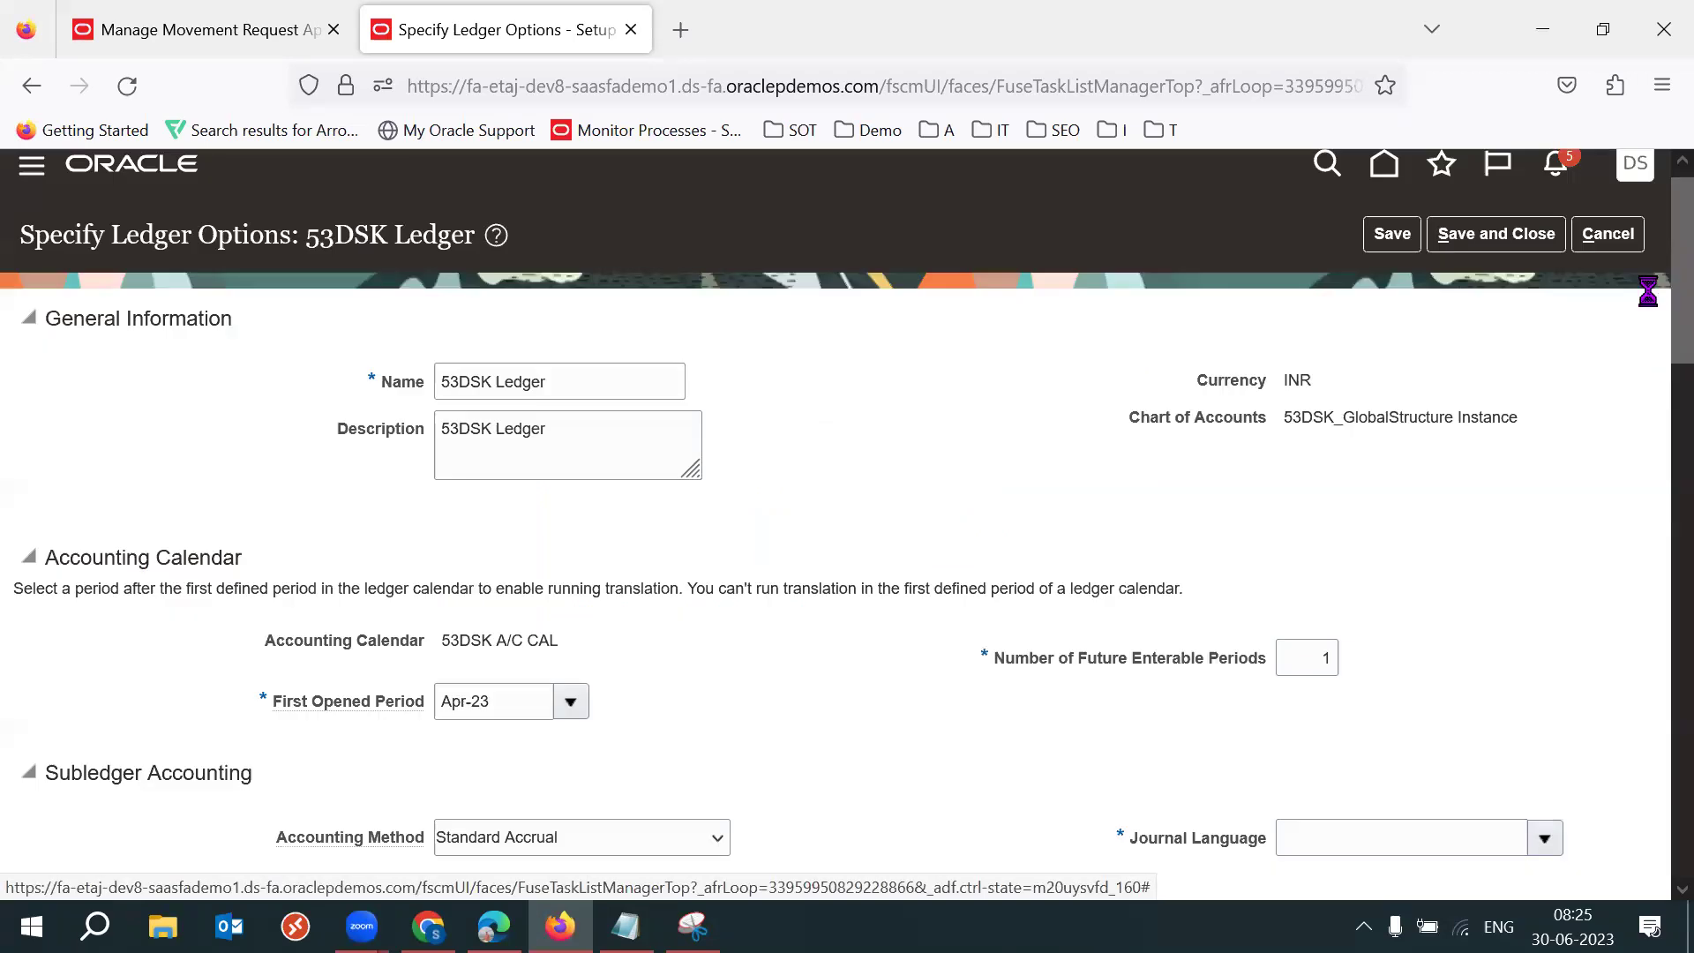
# Cancel the ledger options and open Manage Chart of Accounts Value Set Values under Financial Reporting Structures.
pyautogui.click(1622, 243)
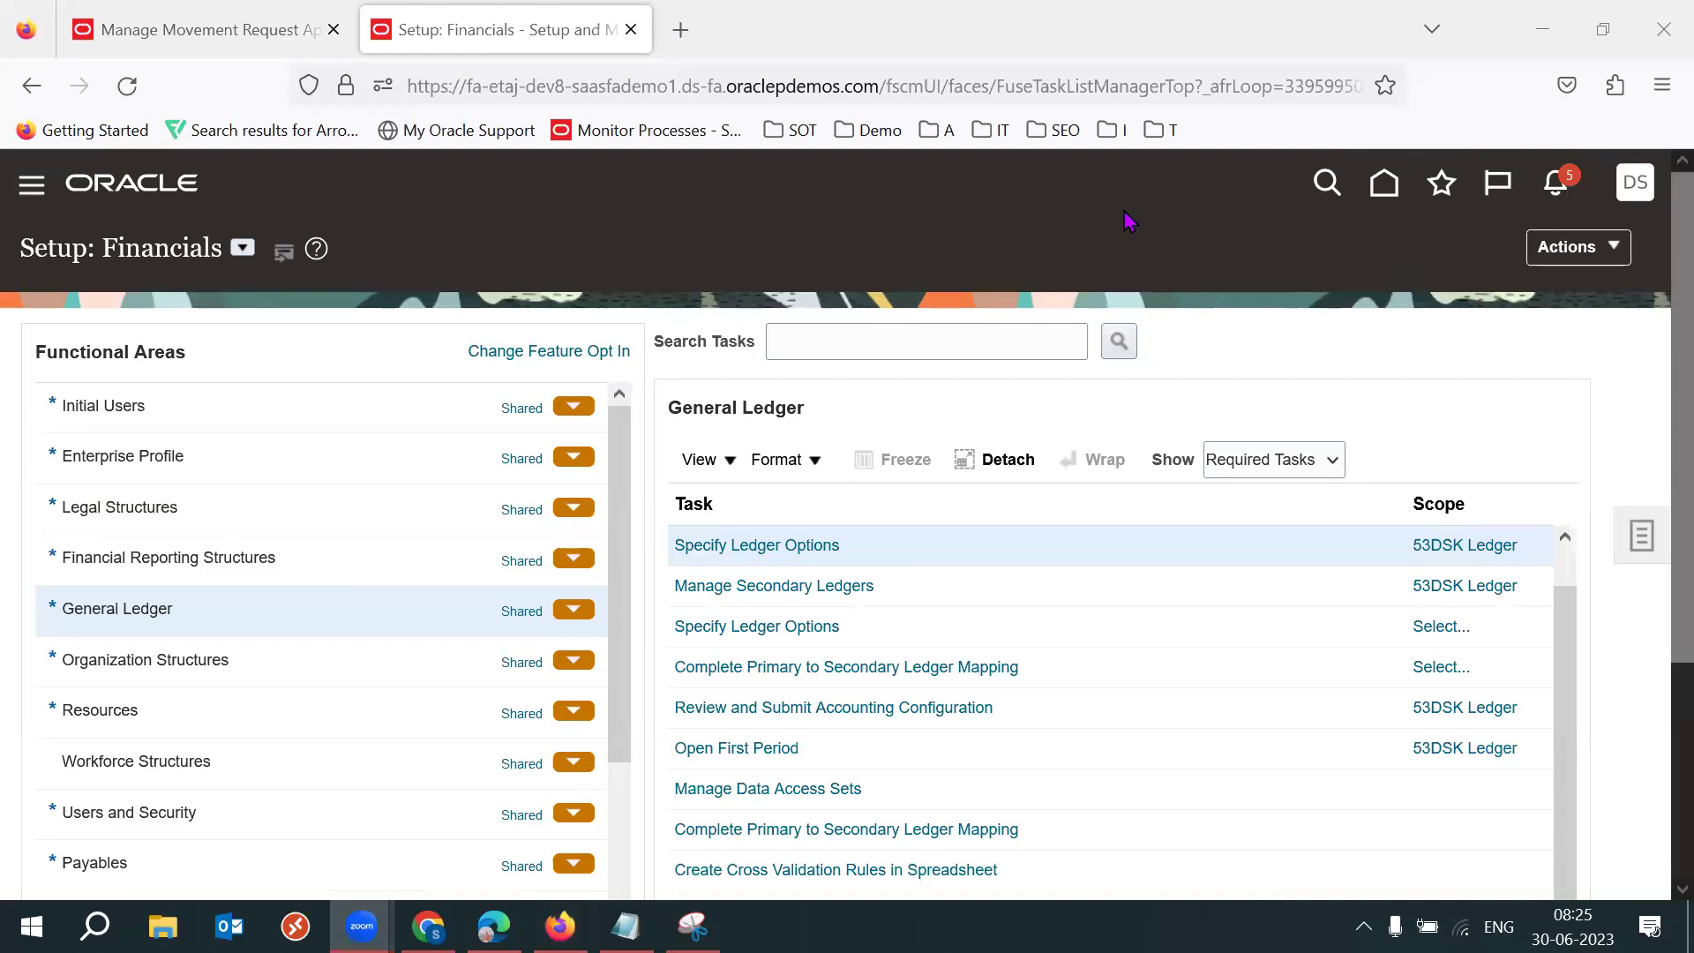
pyautogui.click(1655, 371)
pyautogui.scroll(-2, 1656, 379)
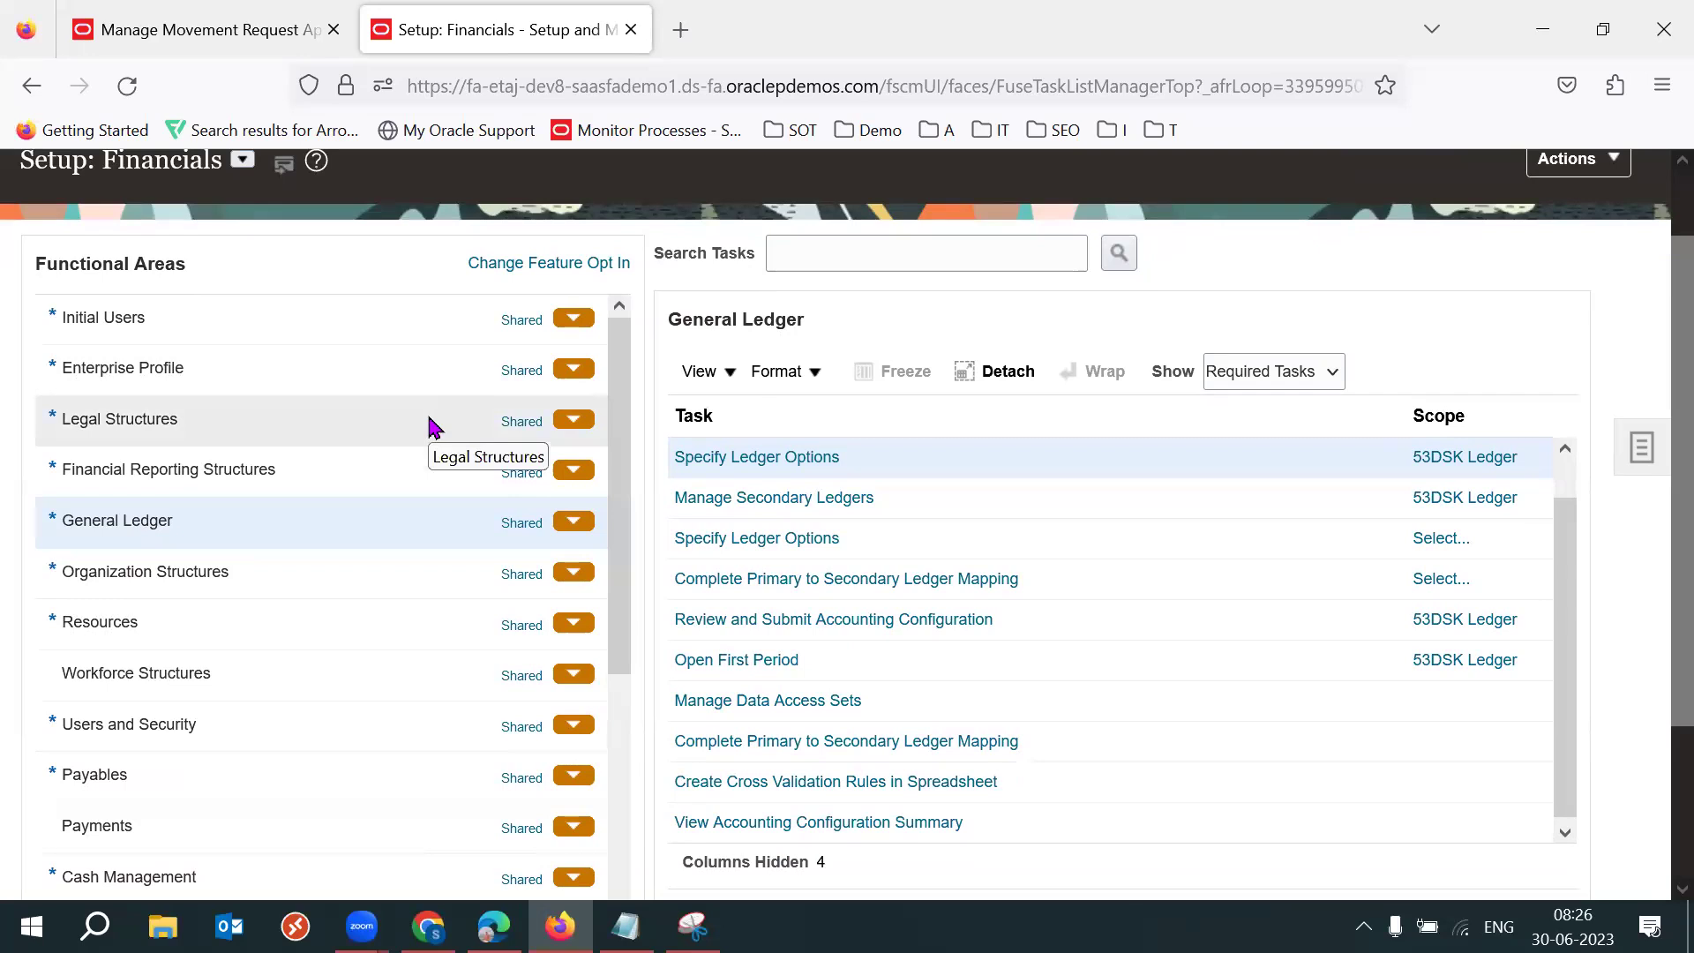
pyautogui.click(283, 477)
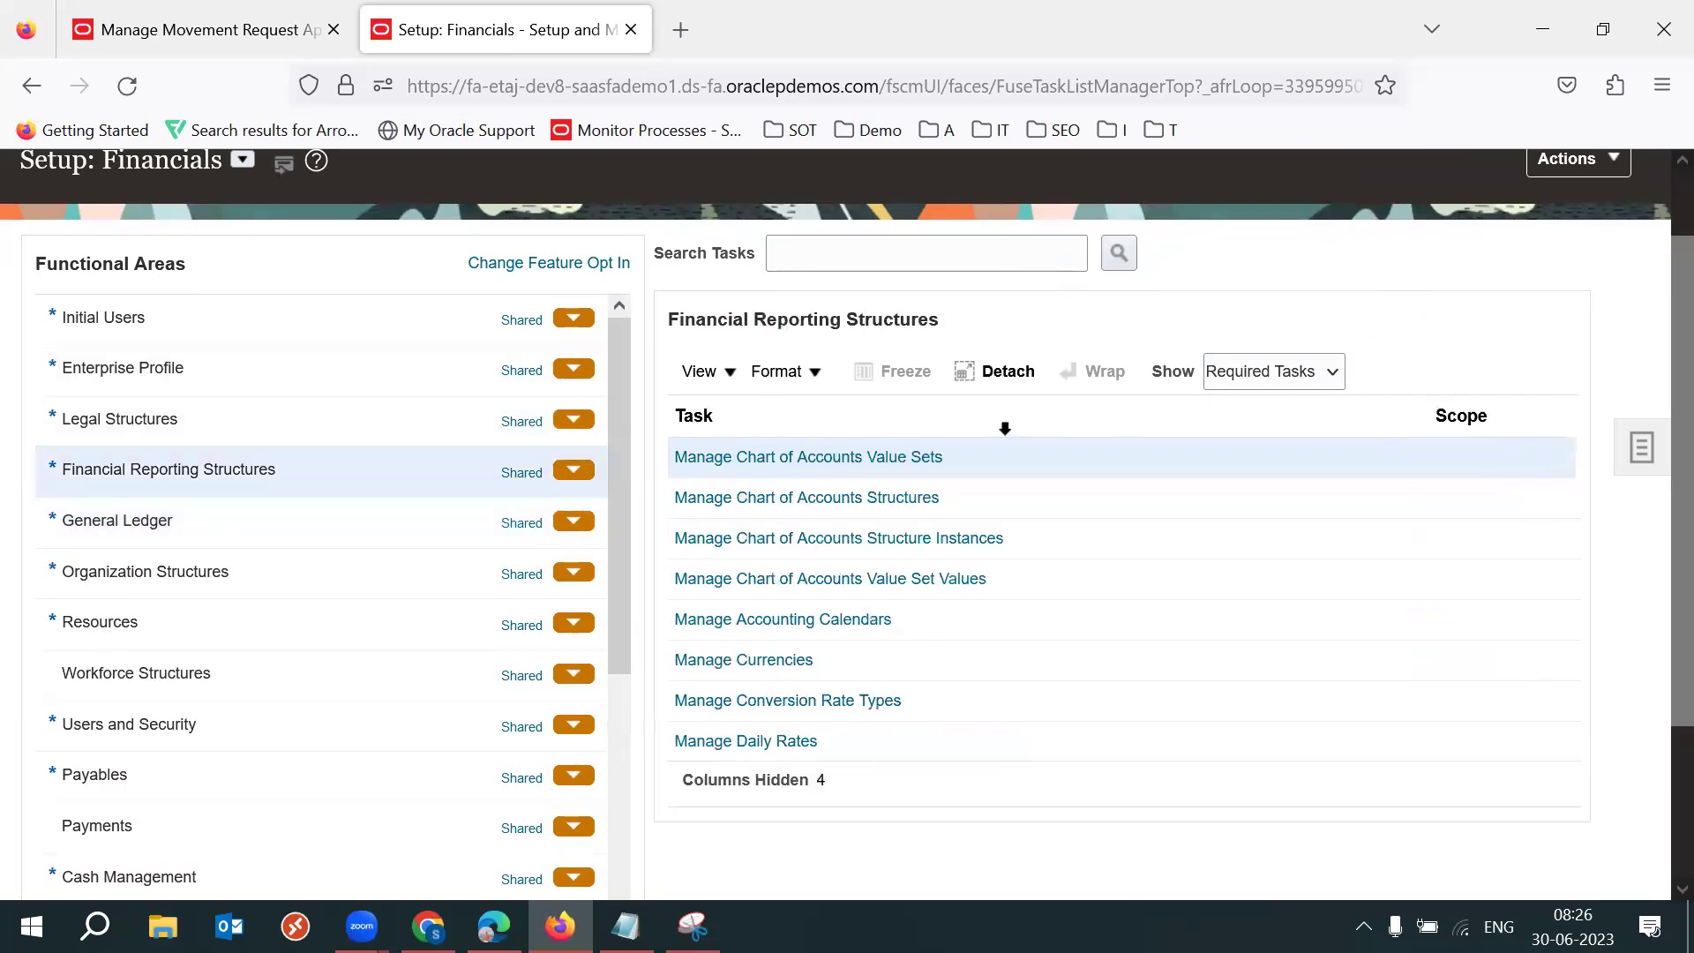
pyautogui.click(771, 580)
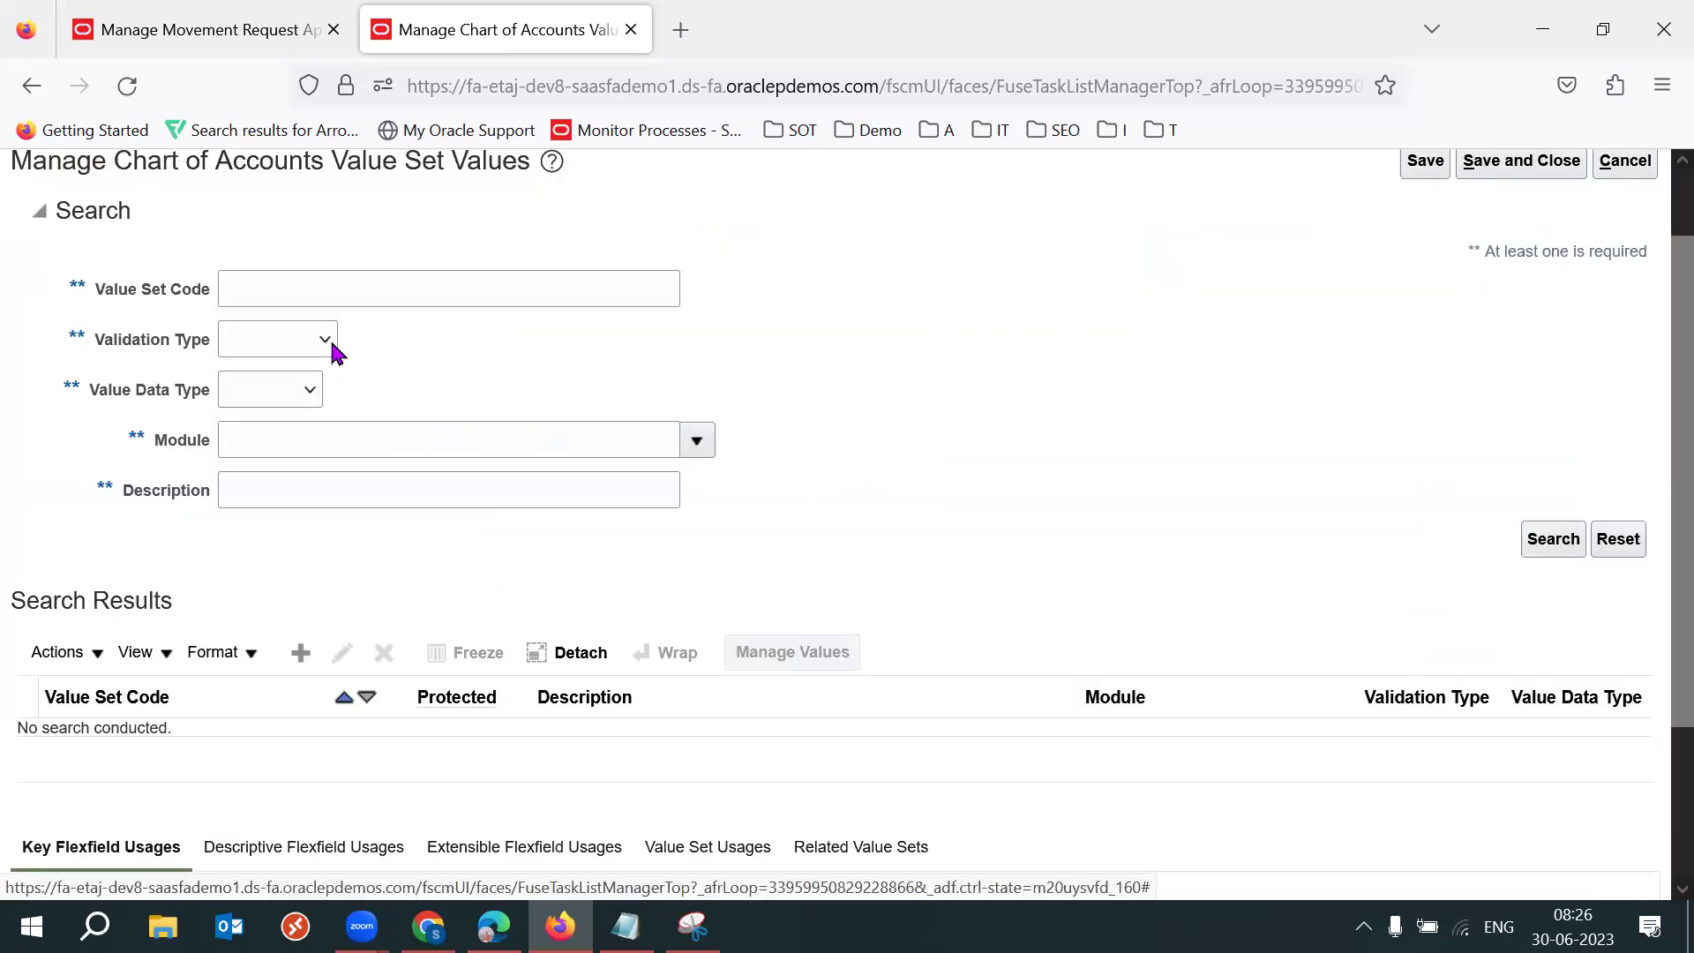
# Search value set code 53 and list all values of 53DSK Account Value Set.
pyautogui.click(316, 289)
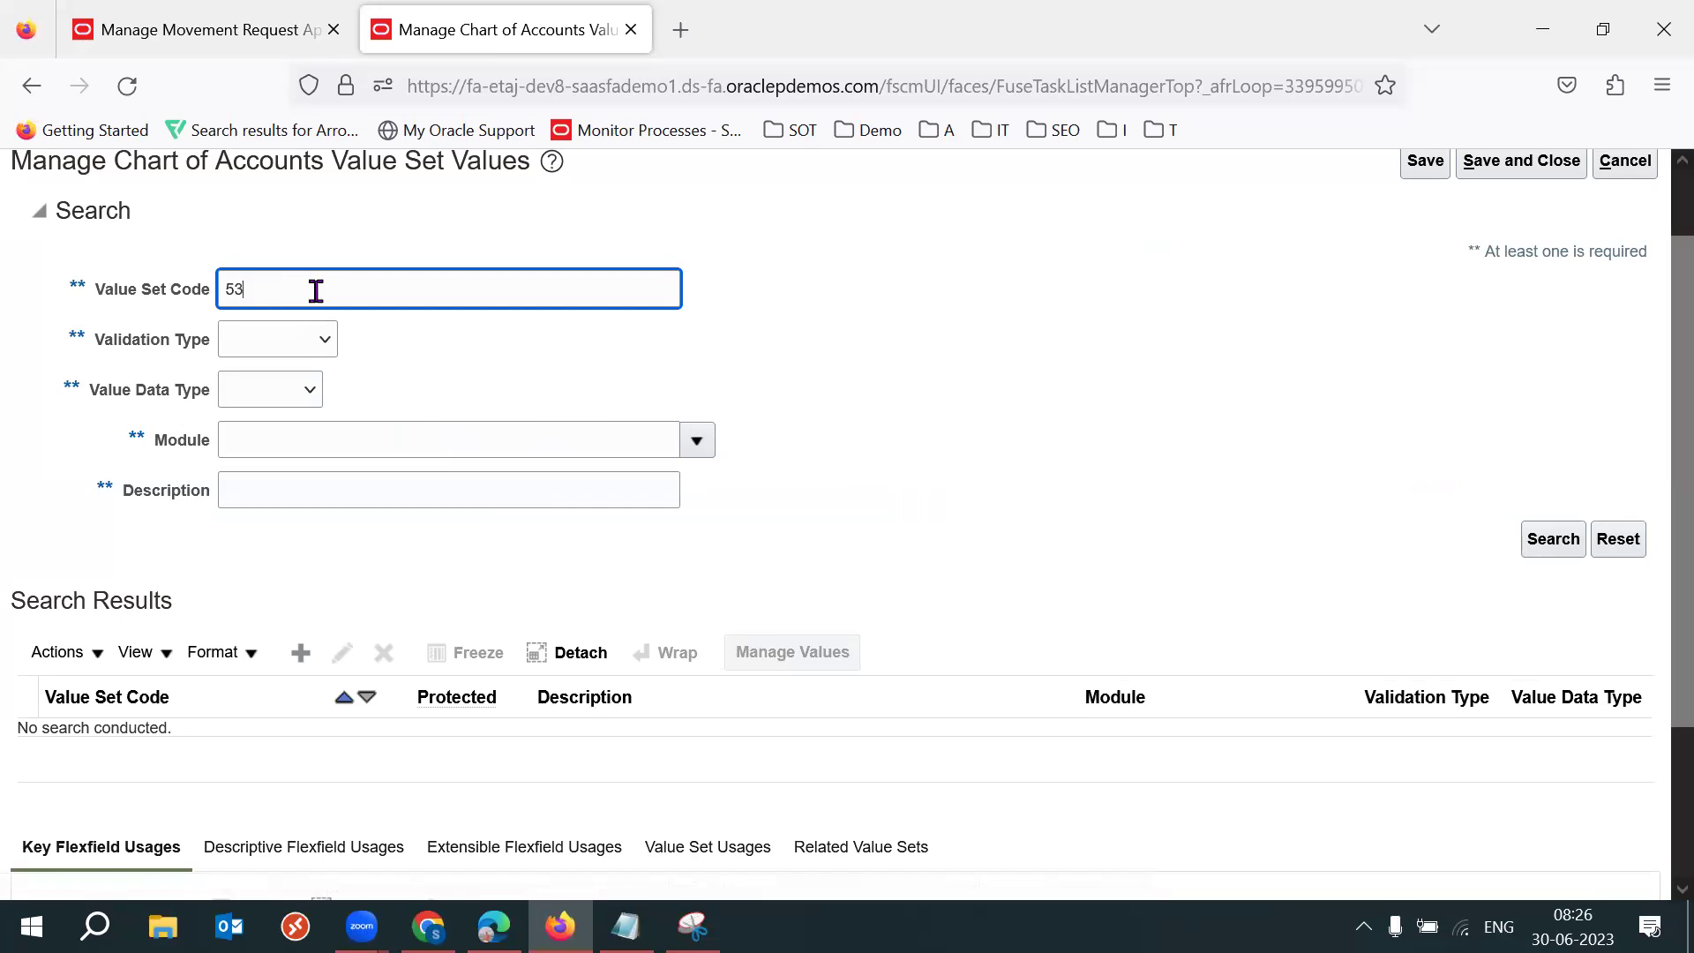
pyautogui.write('53')
pyautogui.press('Return')
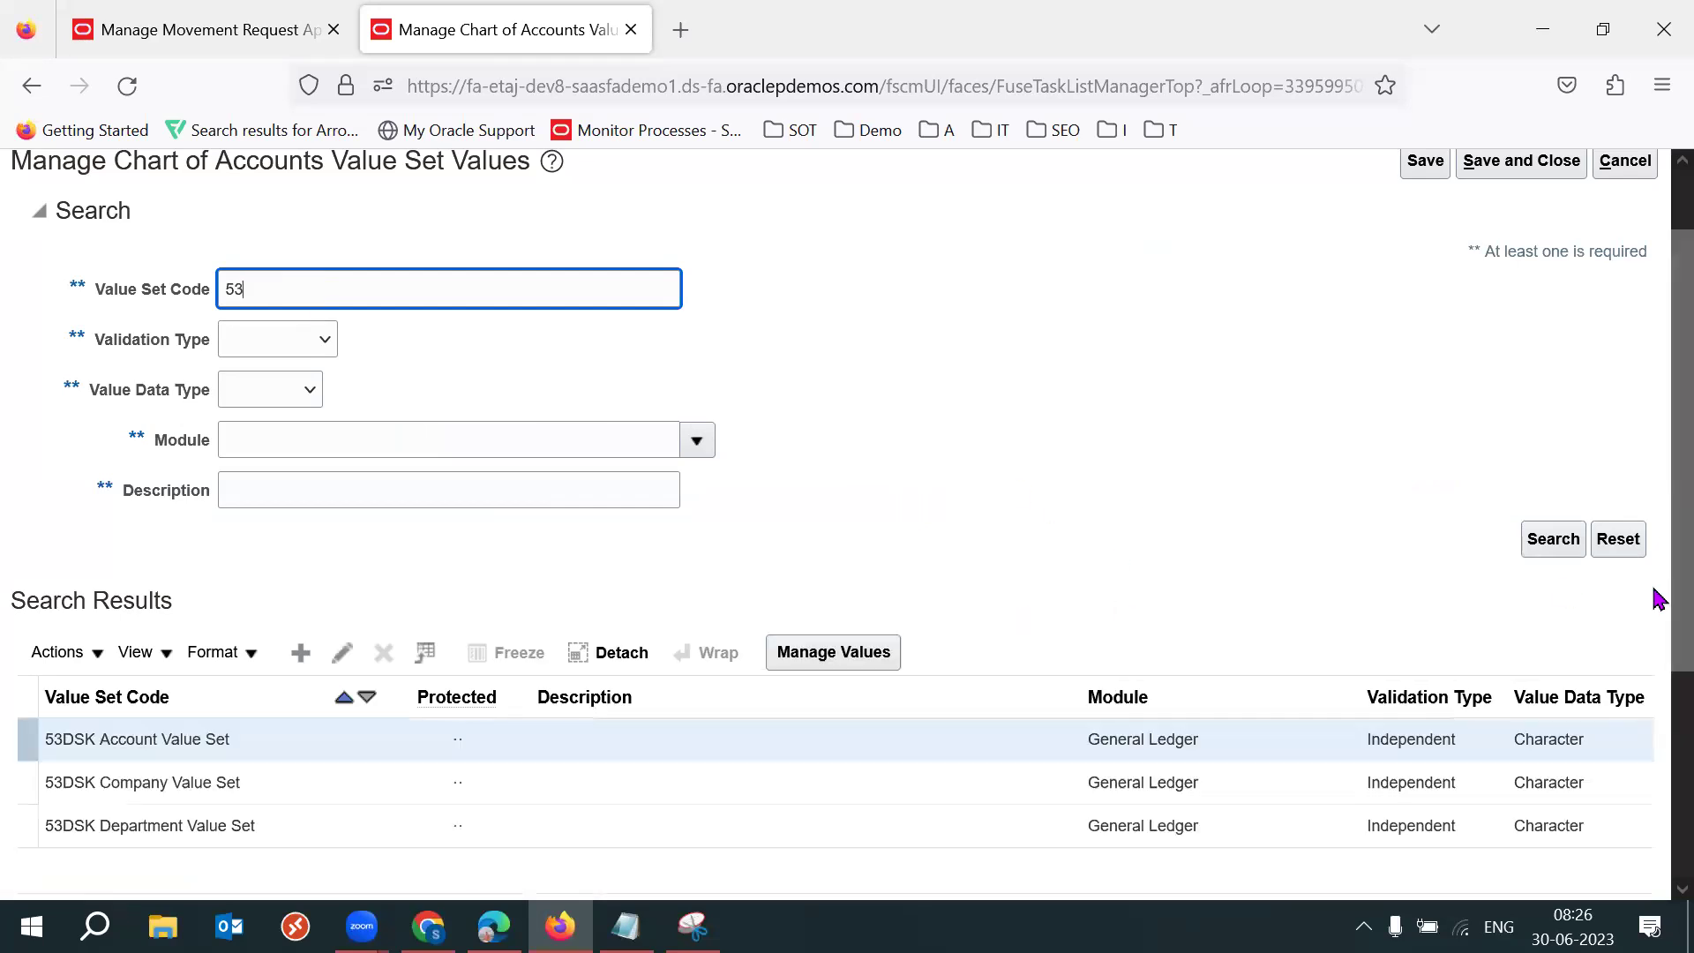
pyautogui.scroll(-2, 642, 644)
pyautogui.click(265, 583)
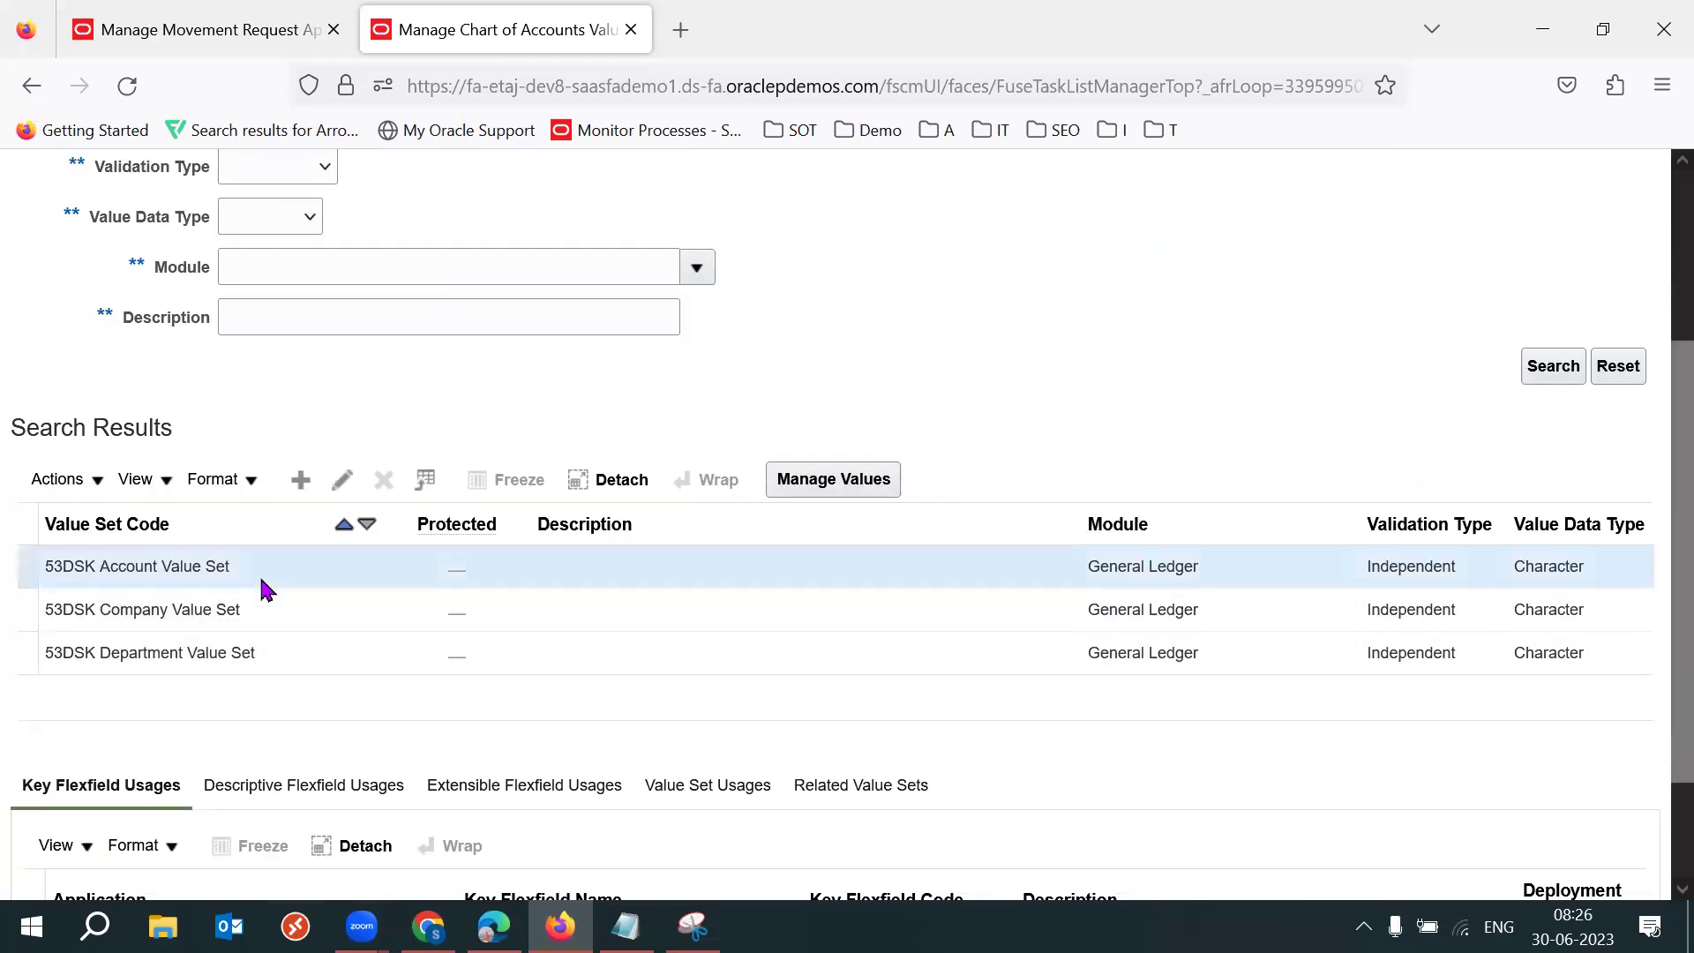
pyautogui.click(849, 479)
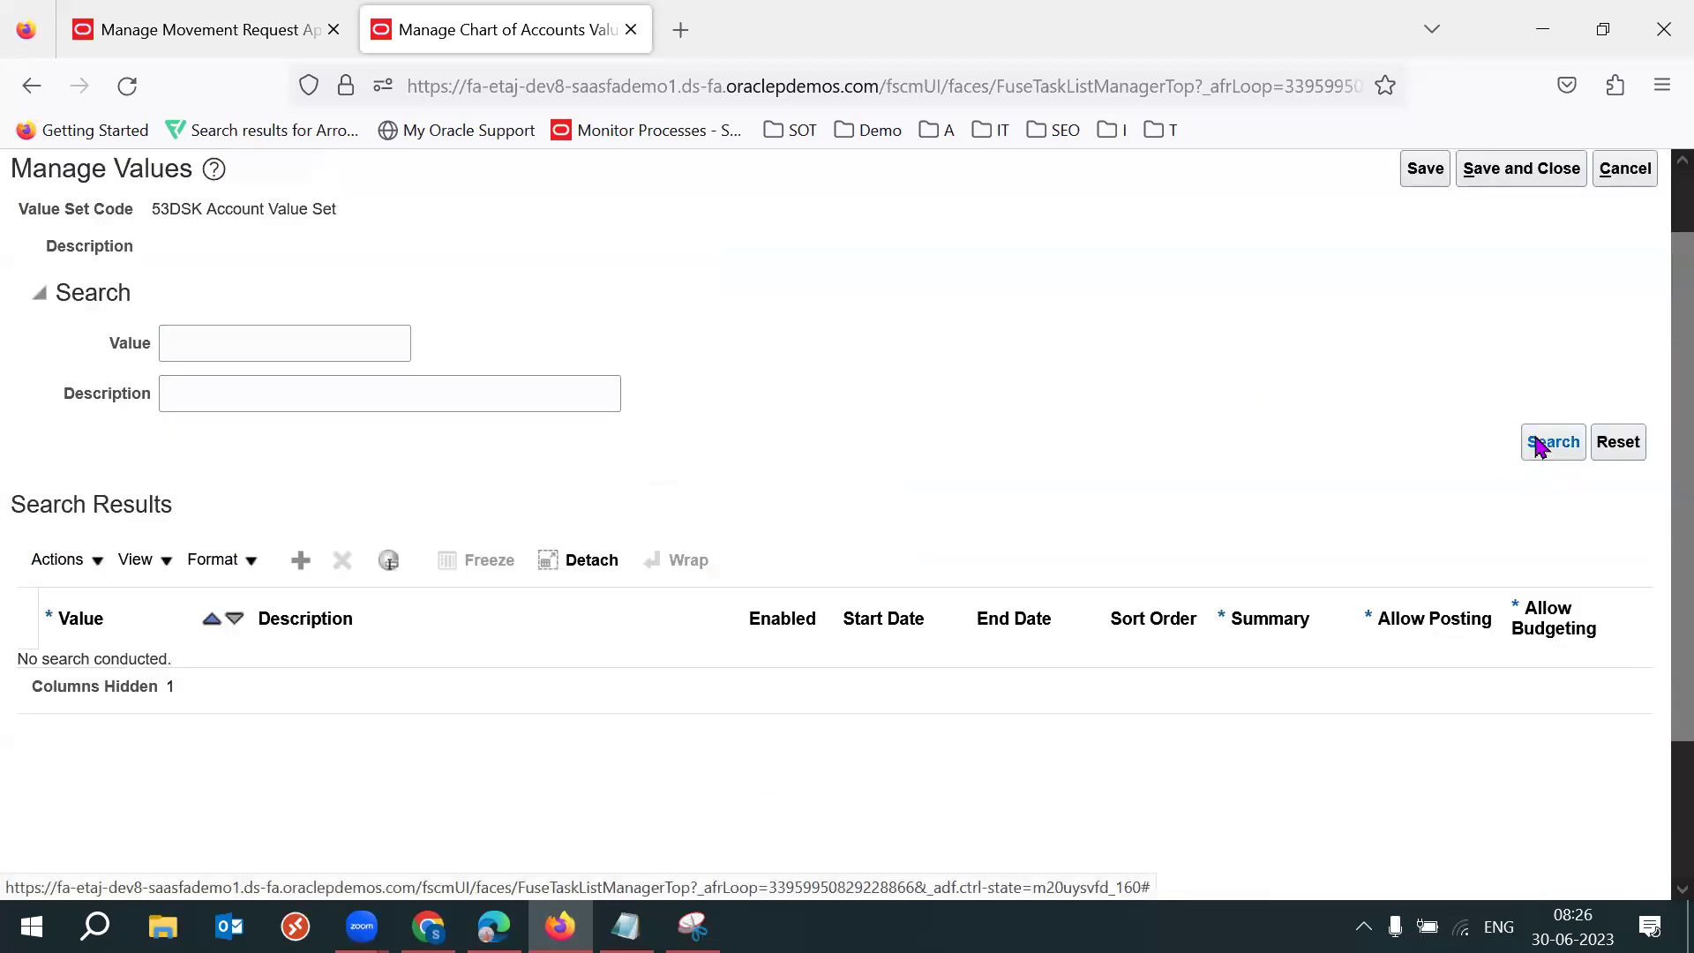
pyautogui.click(1546, 441)
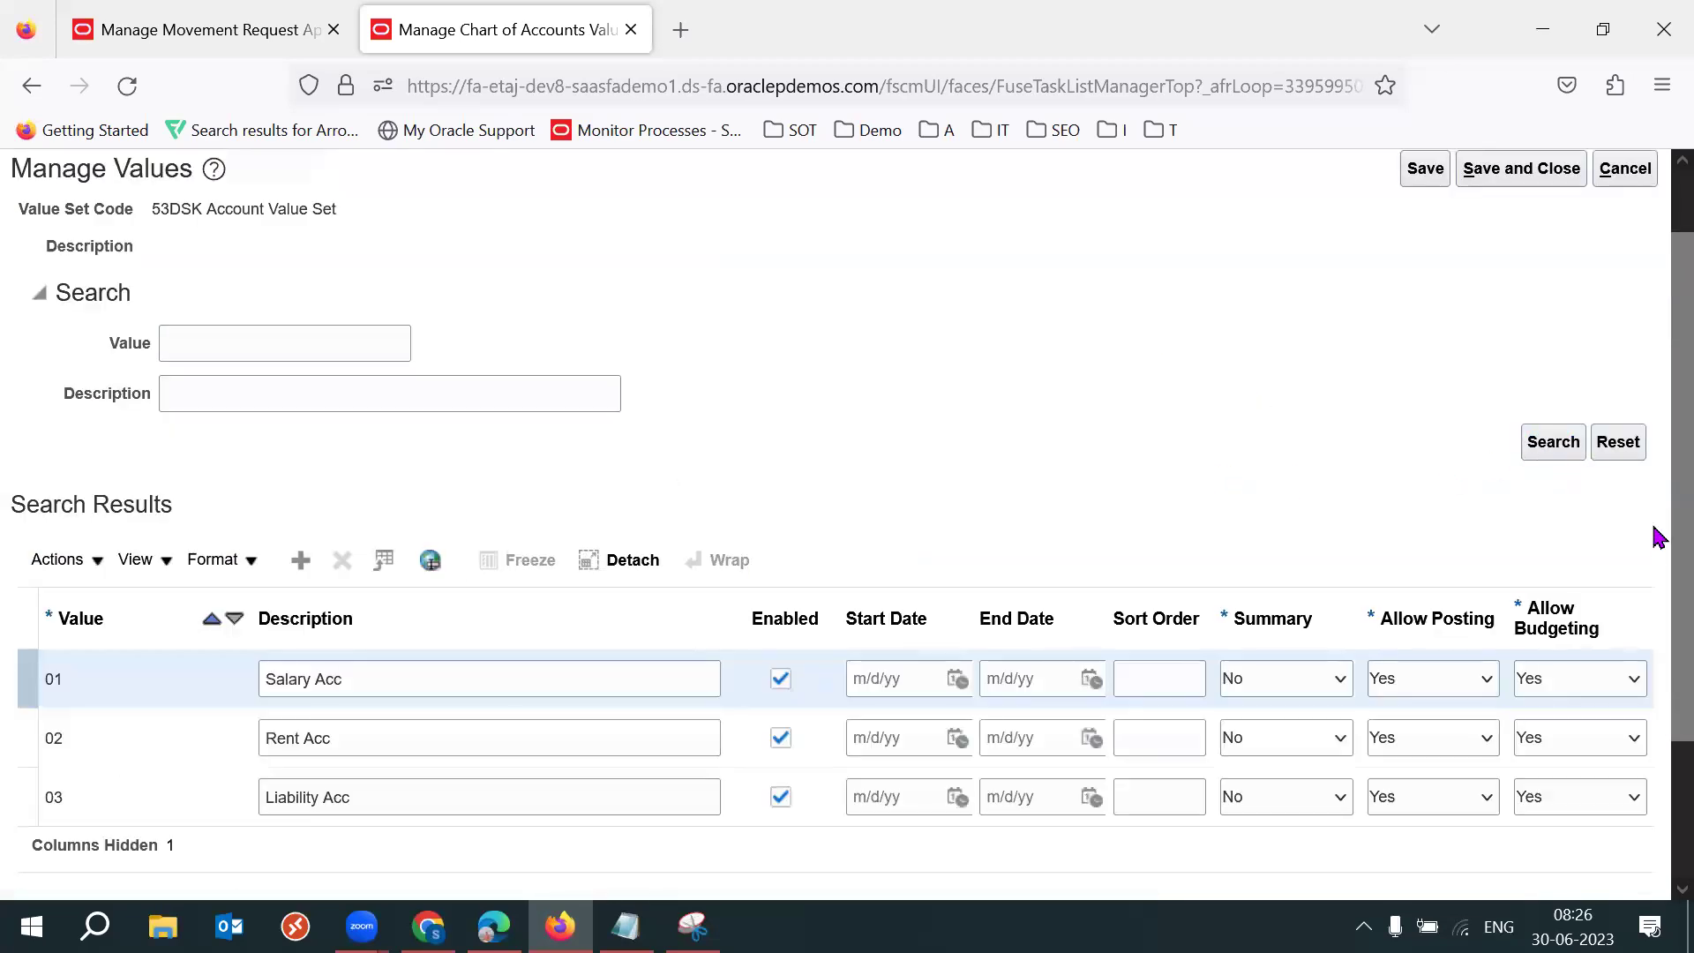
# Review account value 03's description and its Summary, Allow Posting and Allow Budgeting columns.
pyautogui.scroll(-1, 1657, 562)
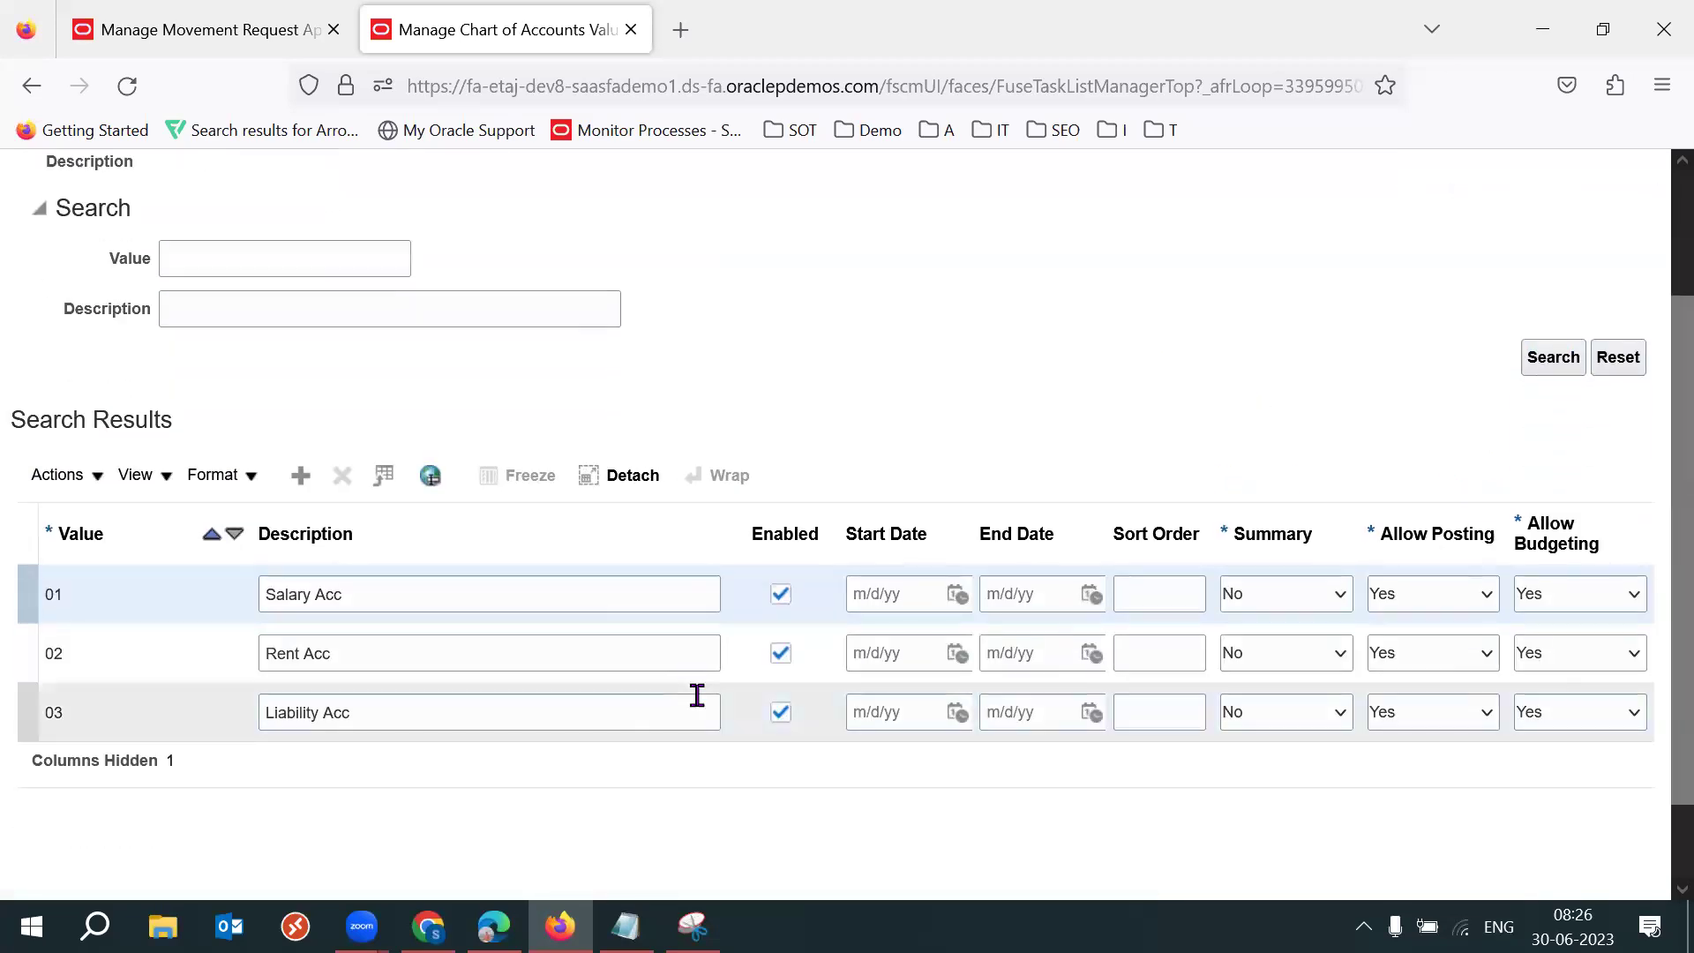
pyautogui.click(531, 722)
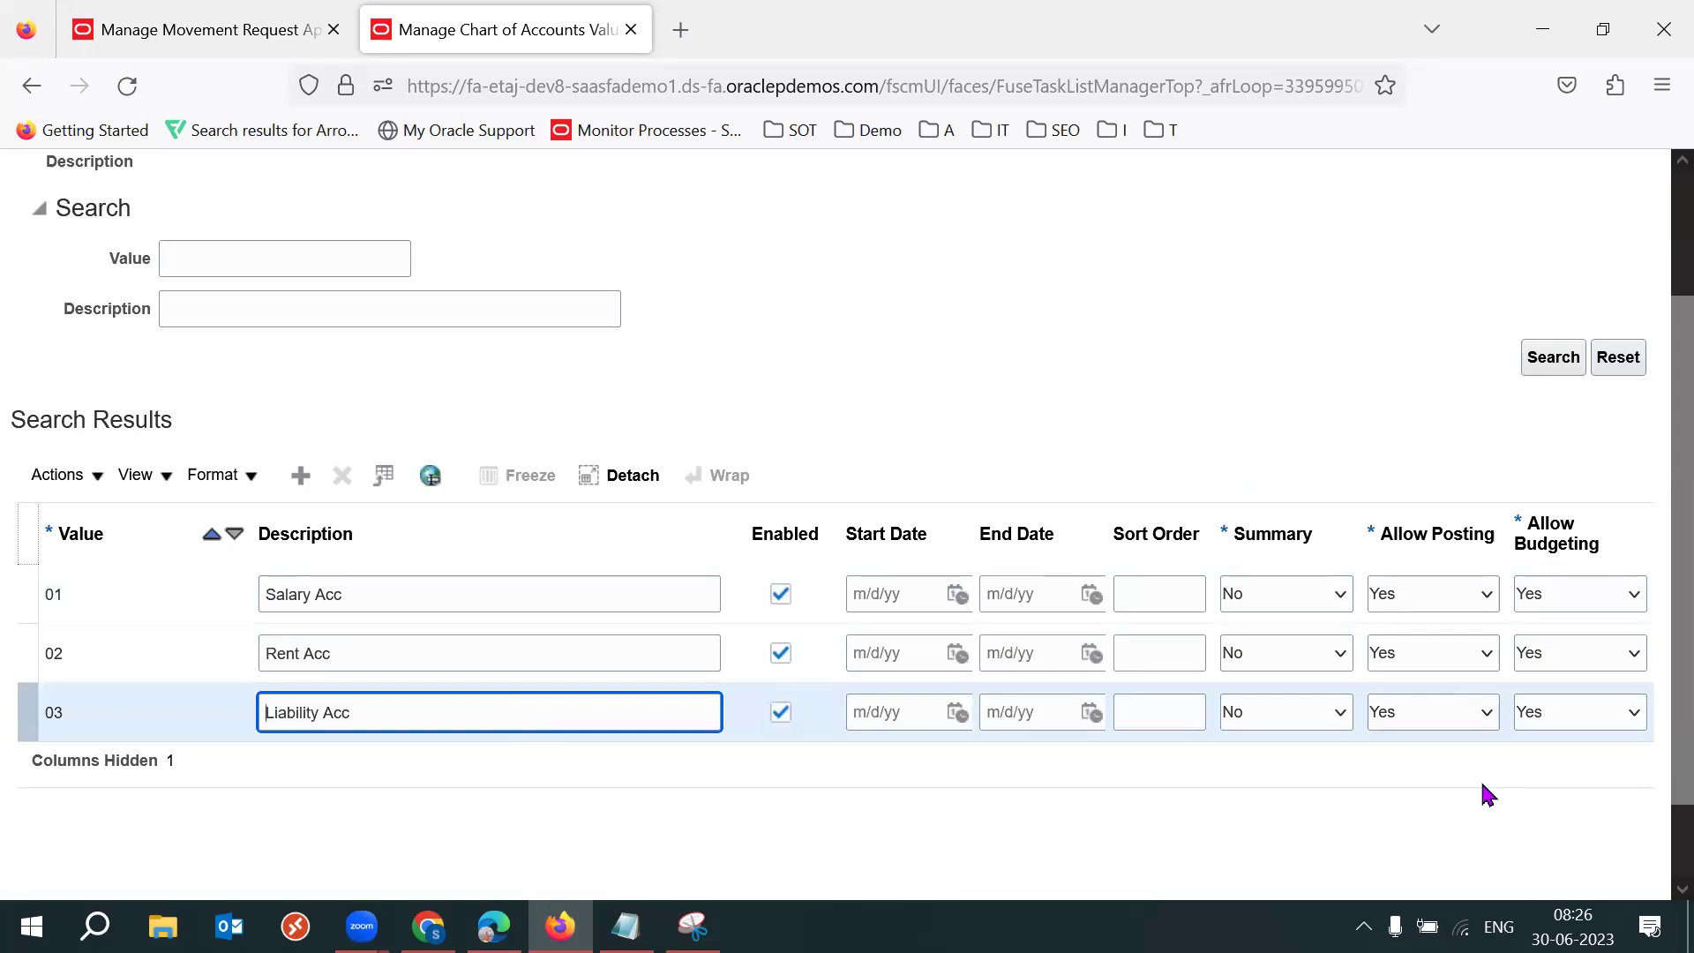
pyautogui.moveTo(1655, 575); pyautogui.dragTo(1658, 425)
pyautogui.tripleClick(291, 217)
pyautogui.moveTo(1656, 591); pyautogui.dragTo(1657, 699)
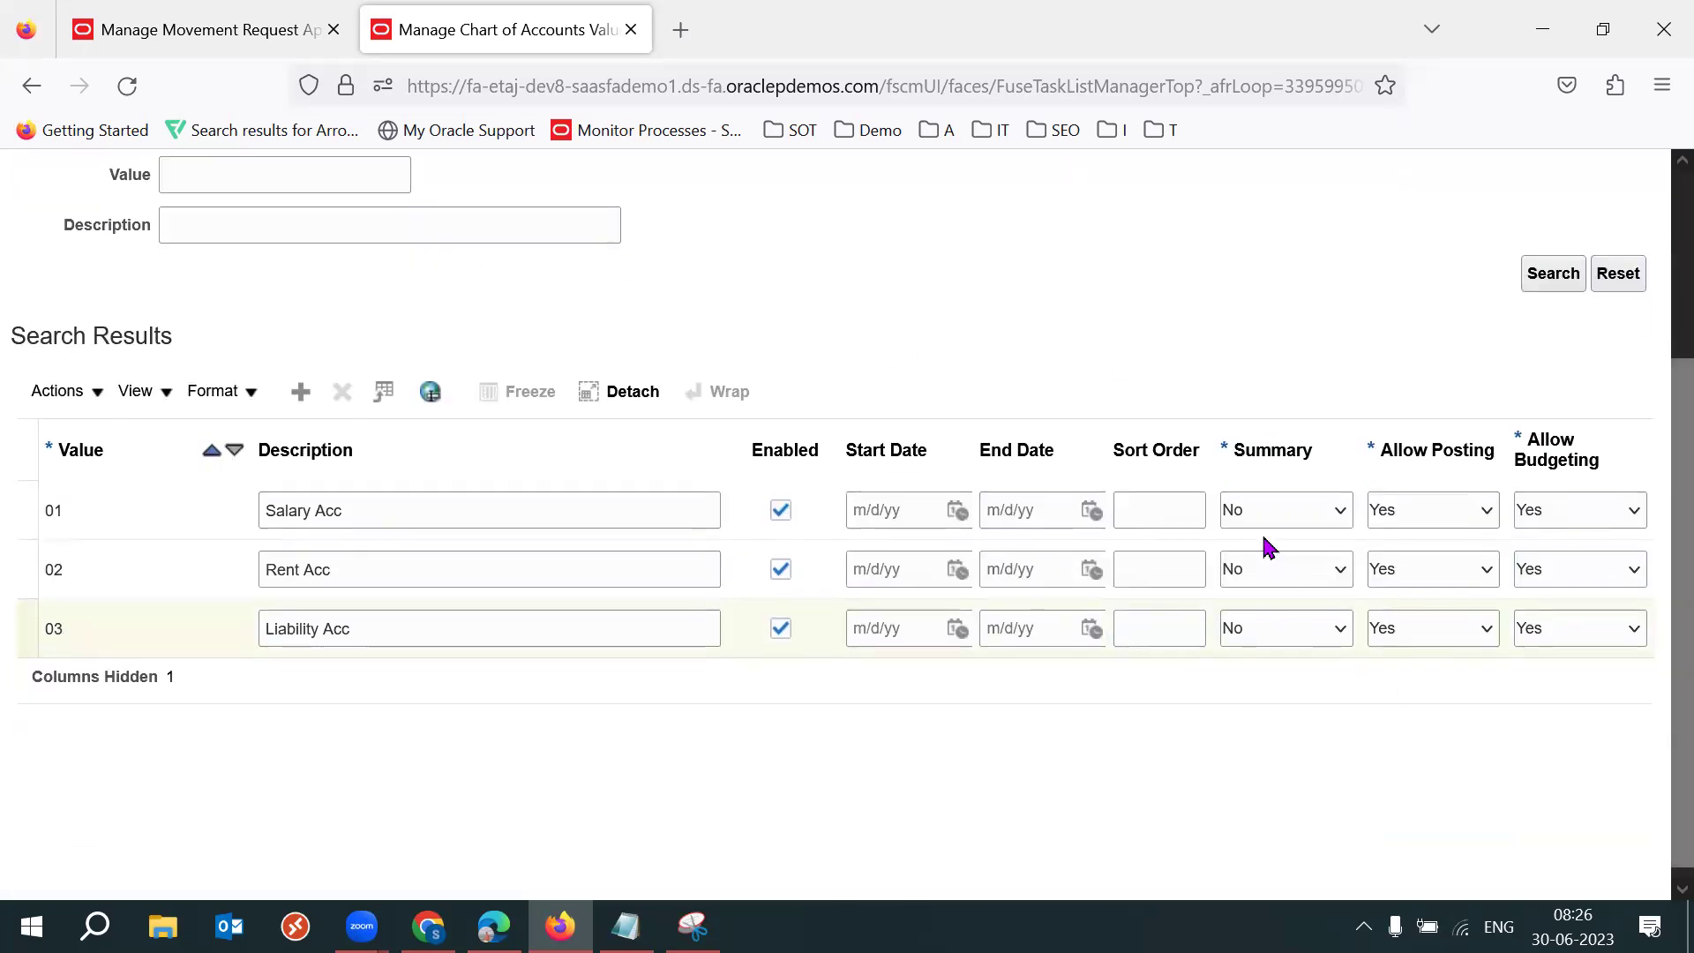
pyautogui.click(1240, 449)
pyautogui.click(1417, 435)
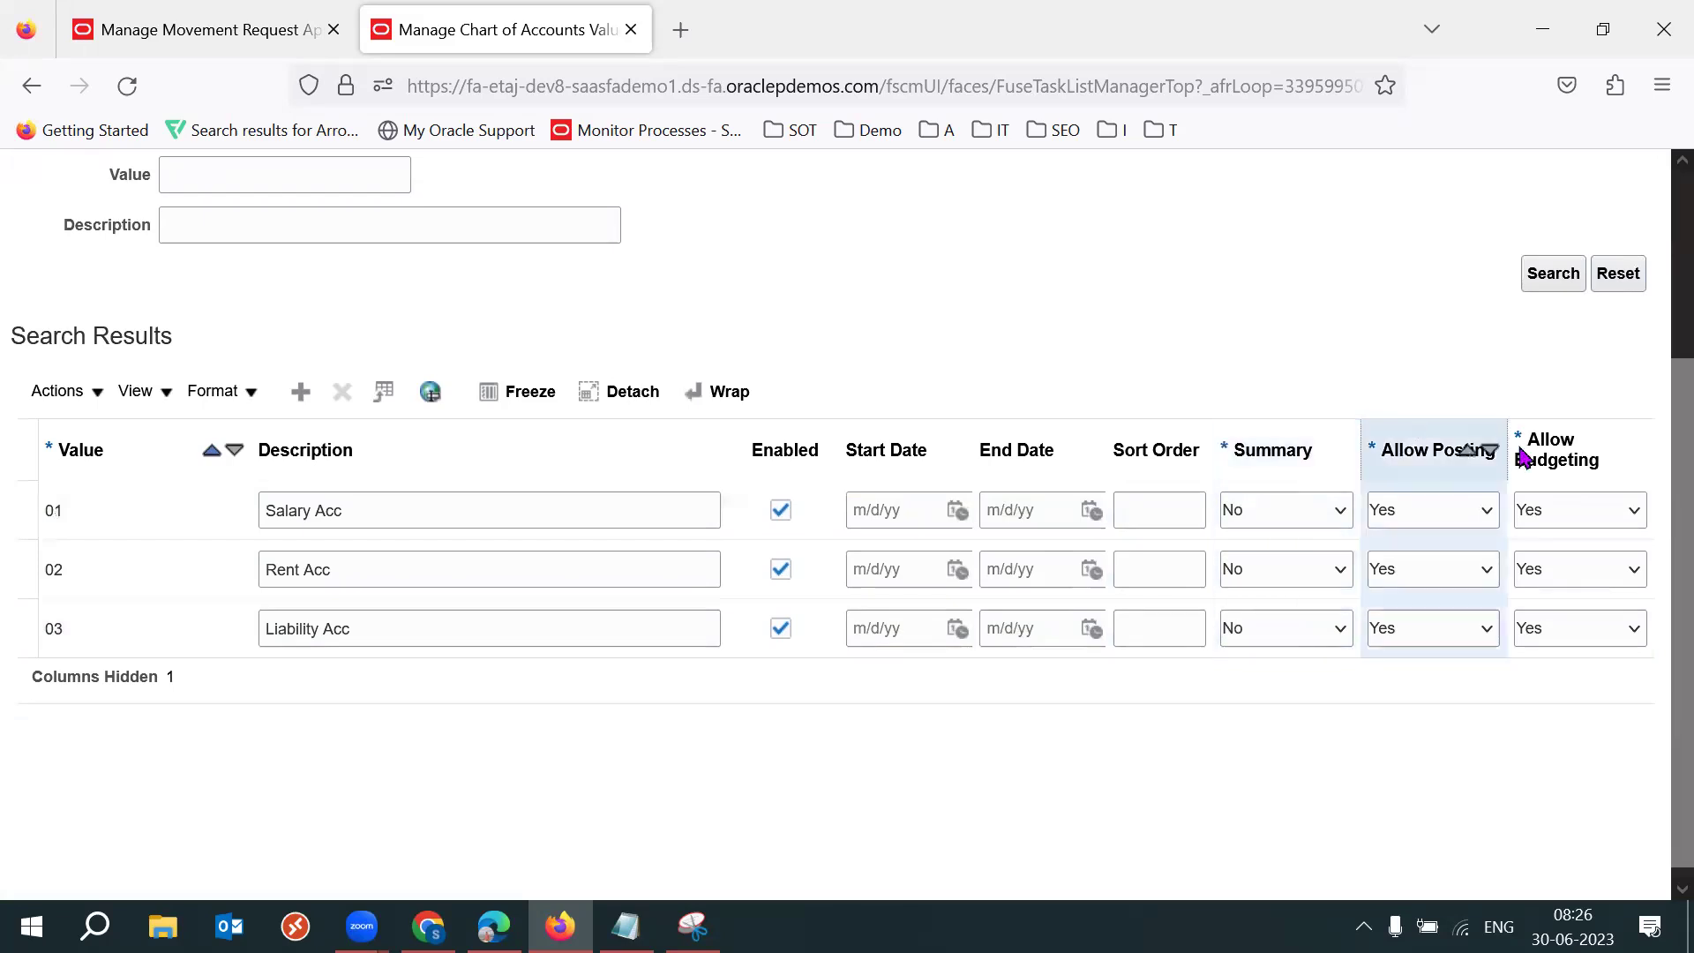
pyautogui.click(1570, 441)
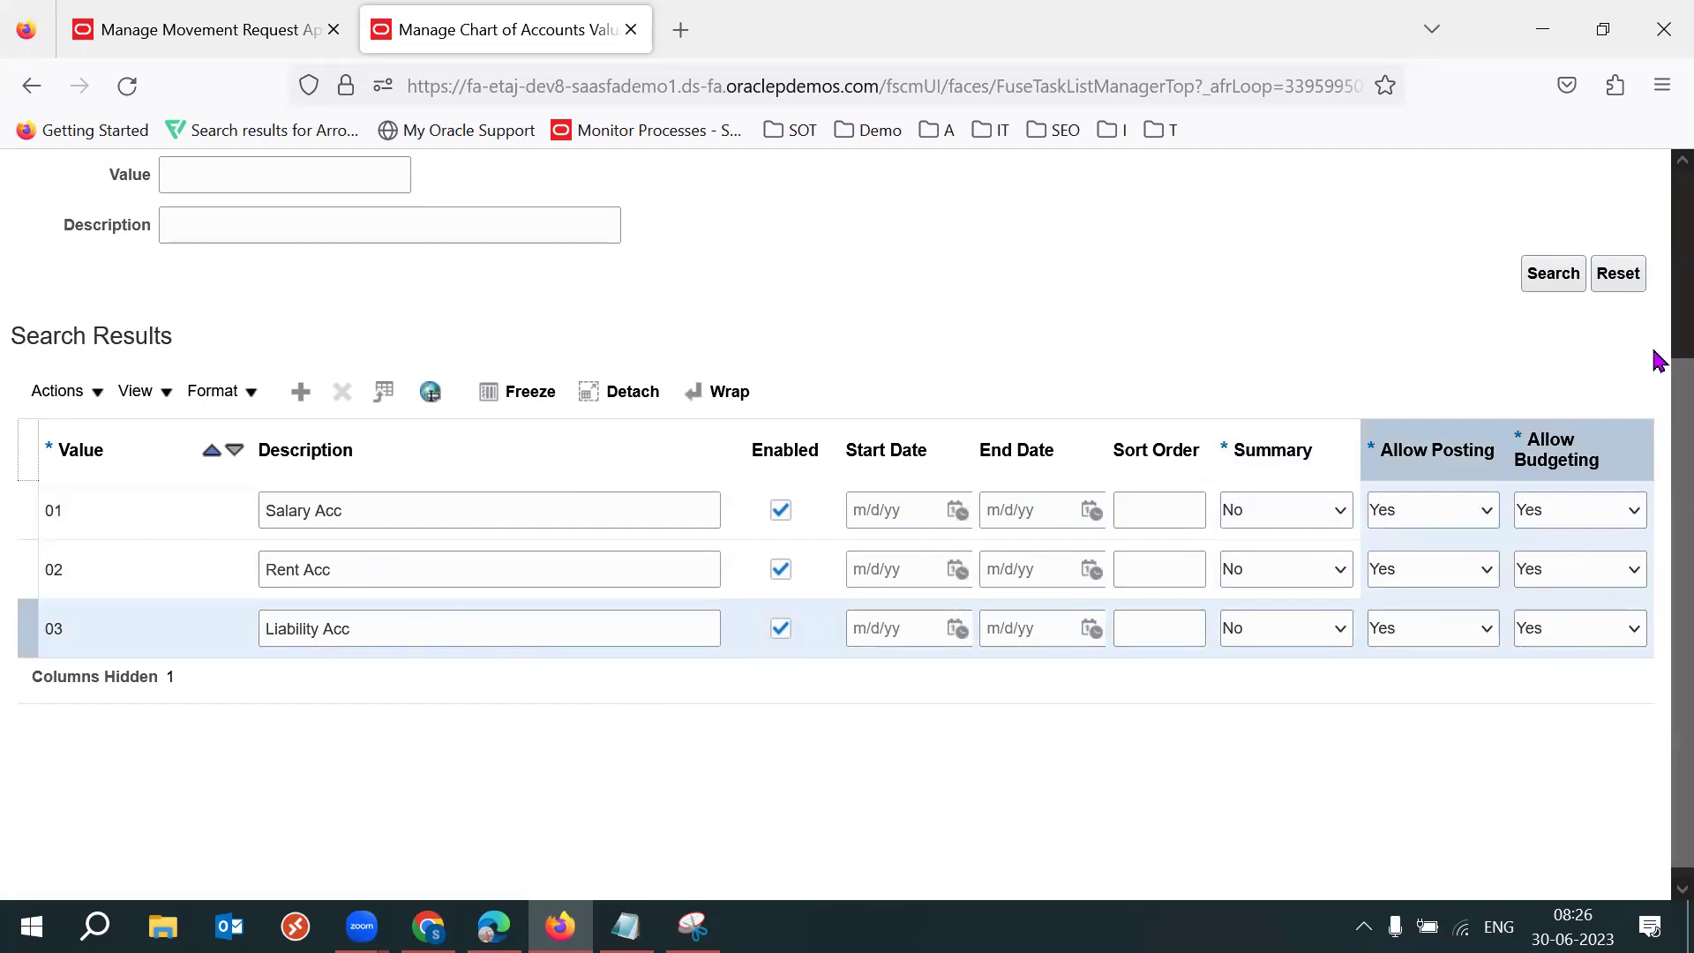
# Close the Account values without saving to return to the value set list.
pyautogui.scroll(3, 1658, 360)
pyautogui.click(1652, 250)
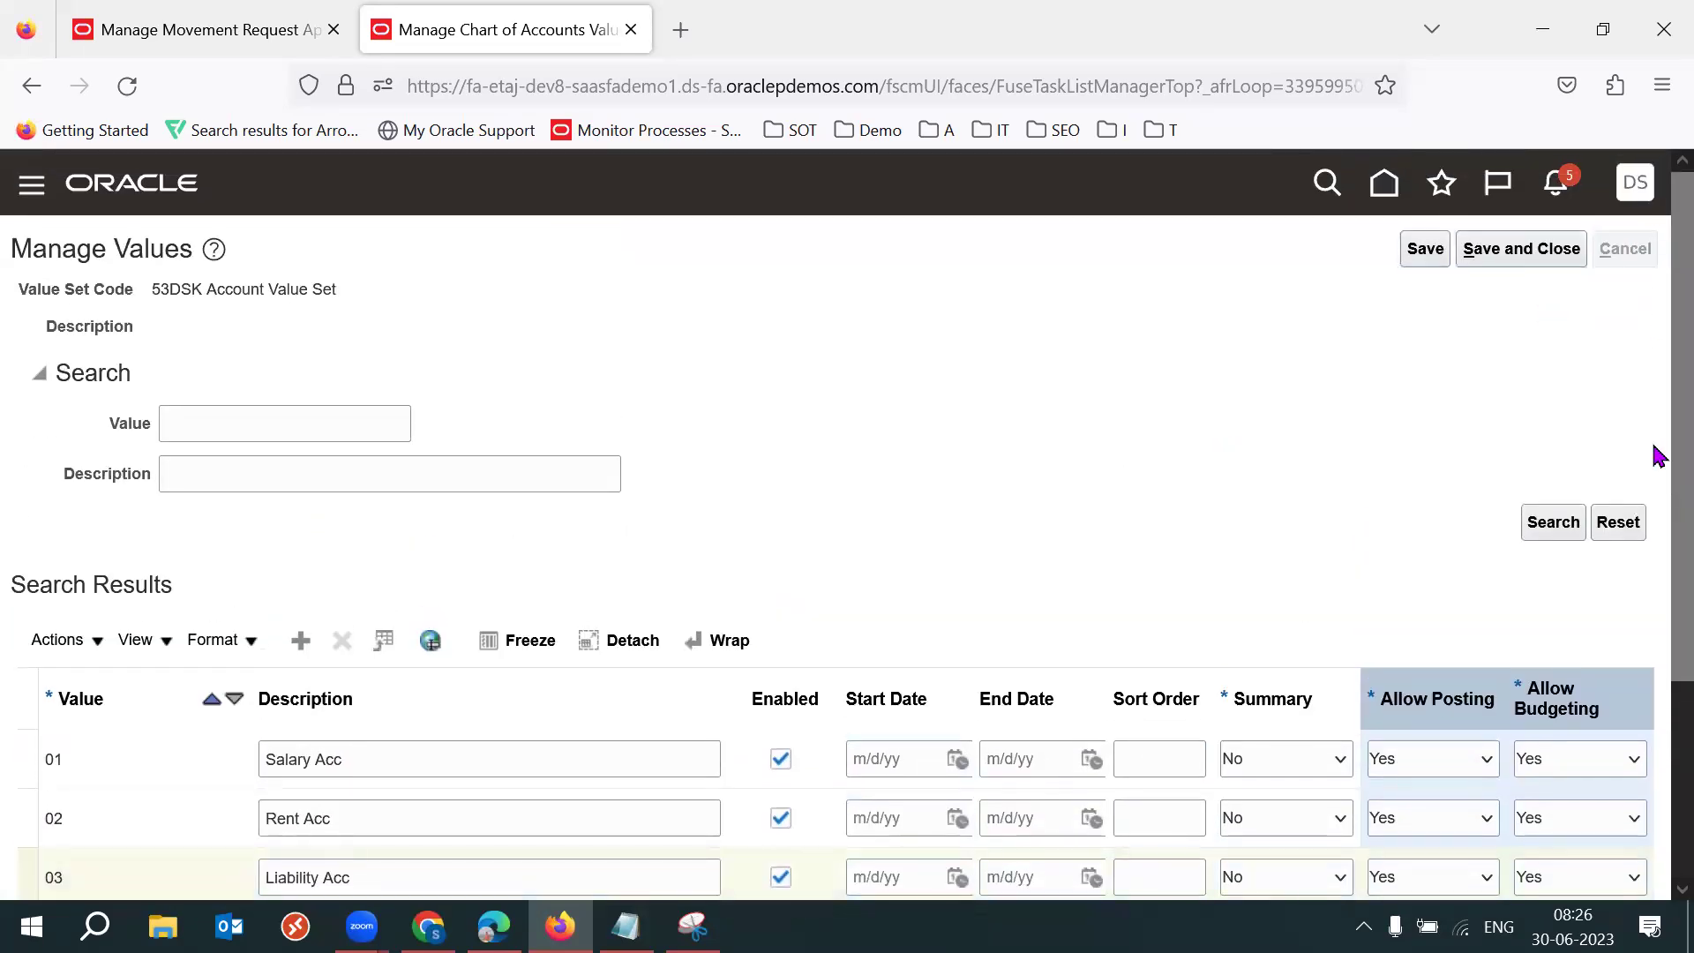
pyautogui.scroll(-2, 1655, 529)
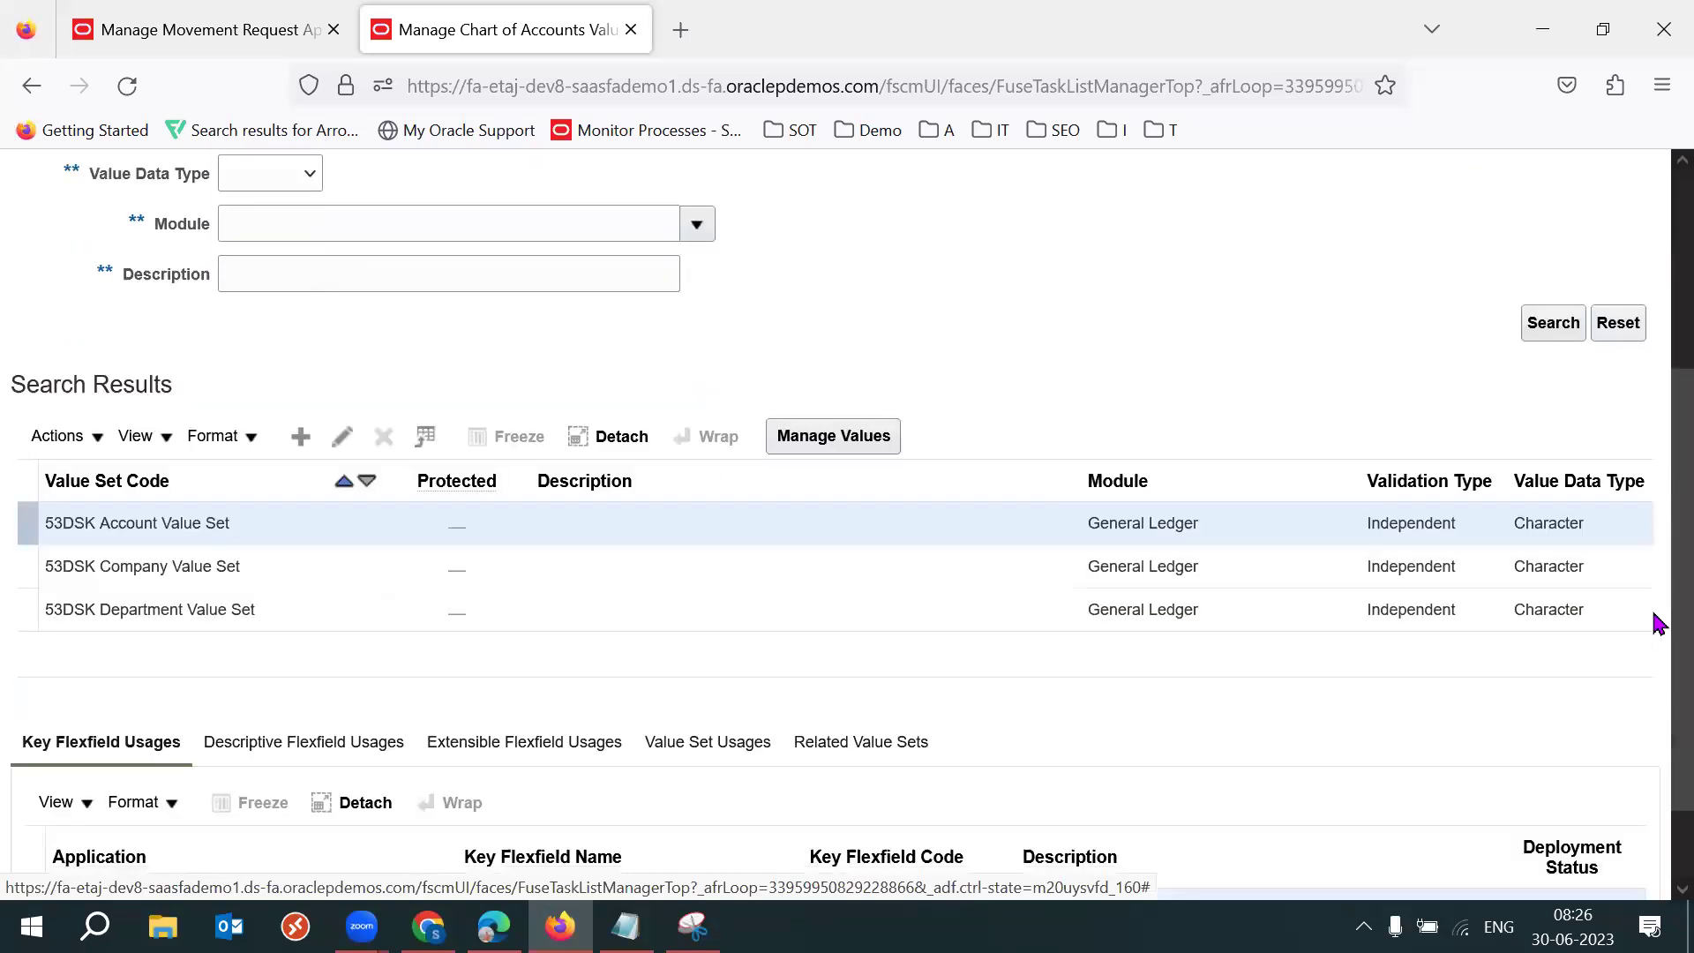
pyautogui.scroll(2, 1655, 574)
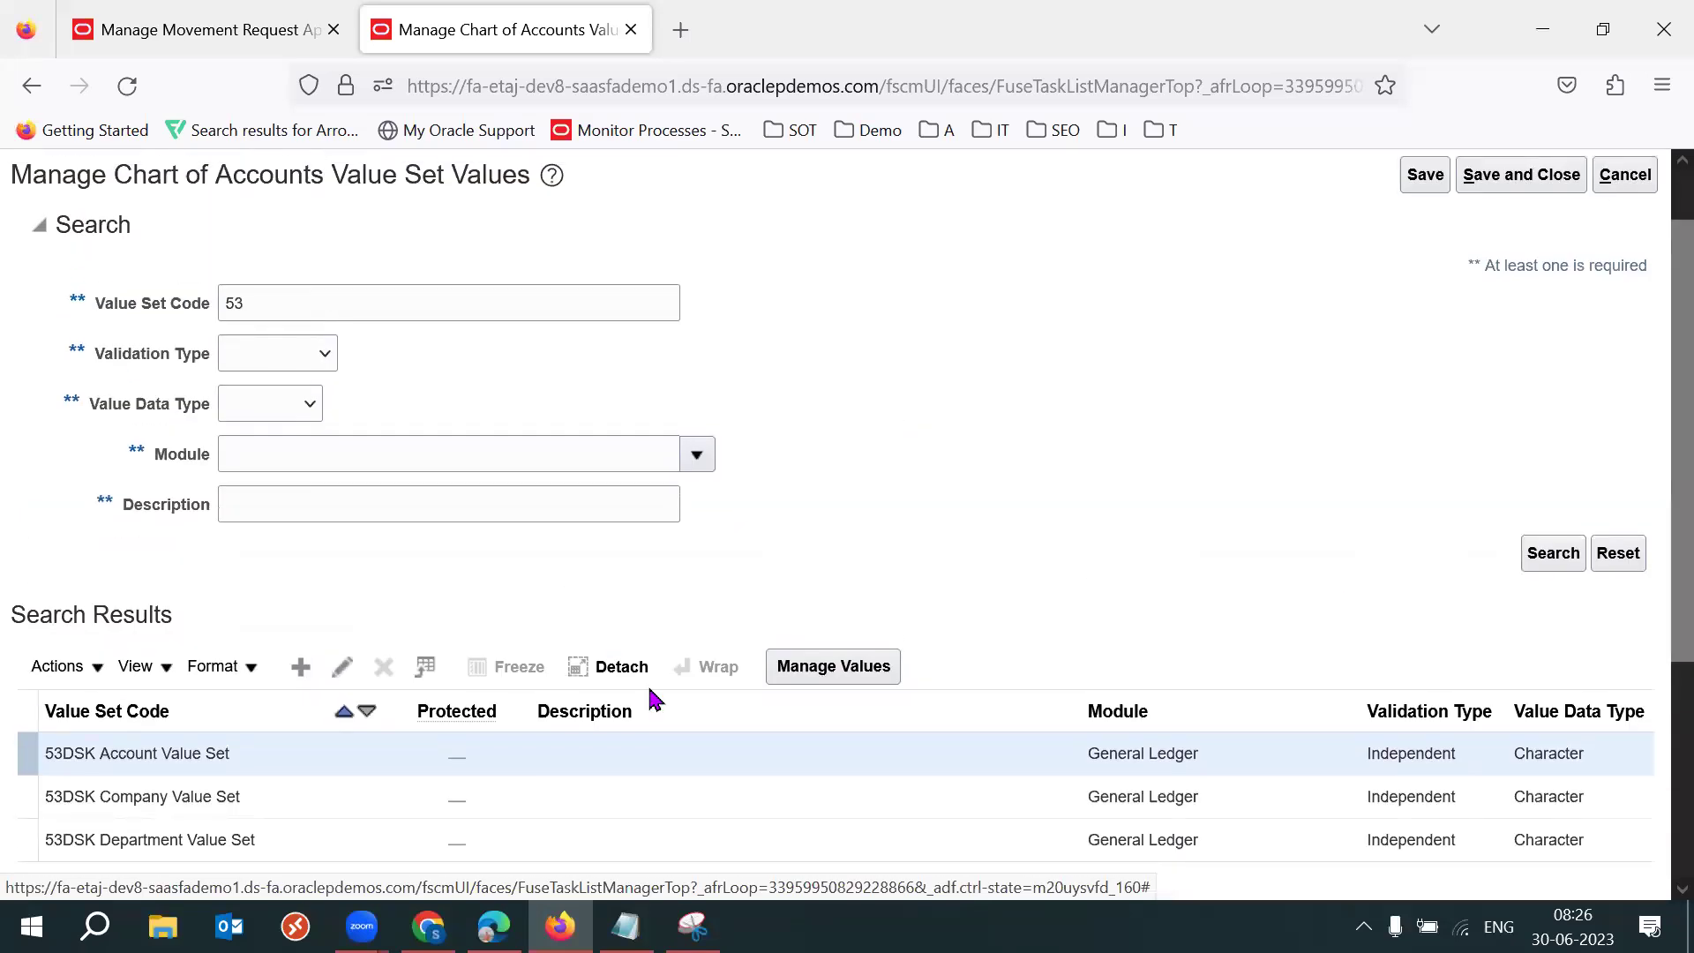
# List the values of 53DSK Company Value Set.
pyautogui.click(267, 797)
pyautogui.click(822, 667)
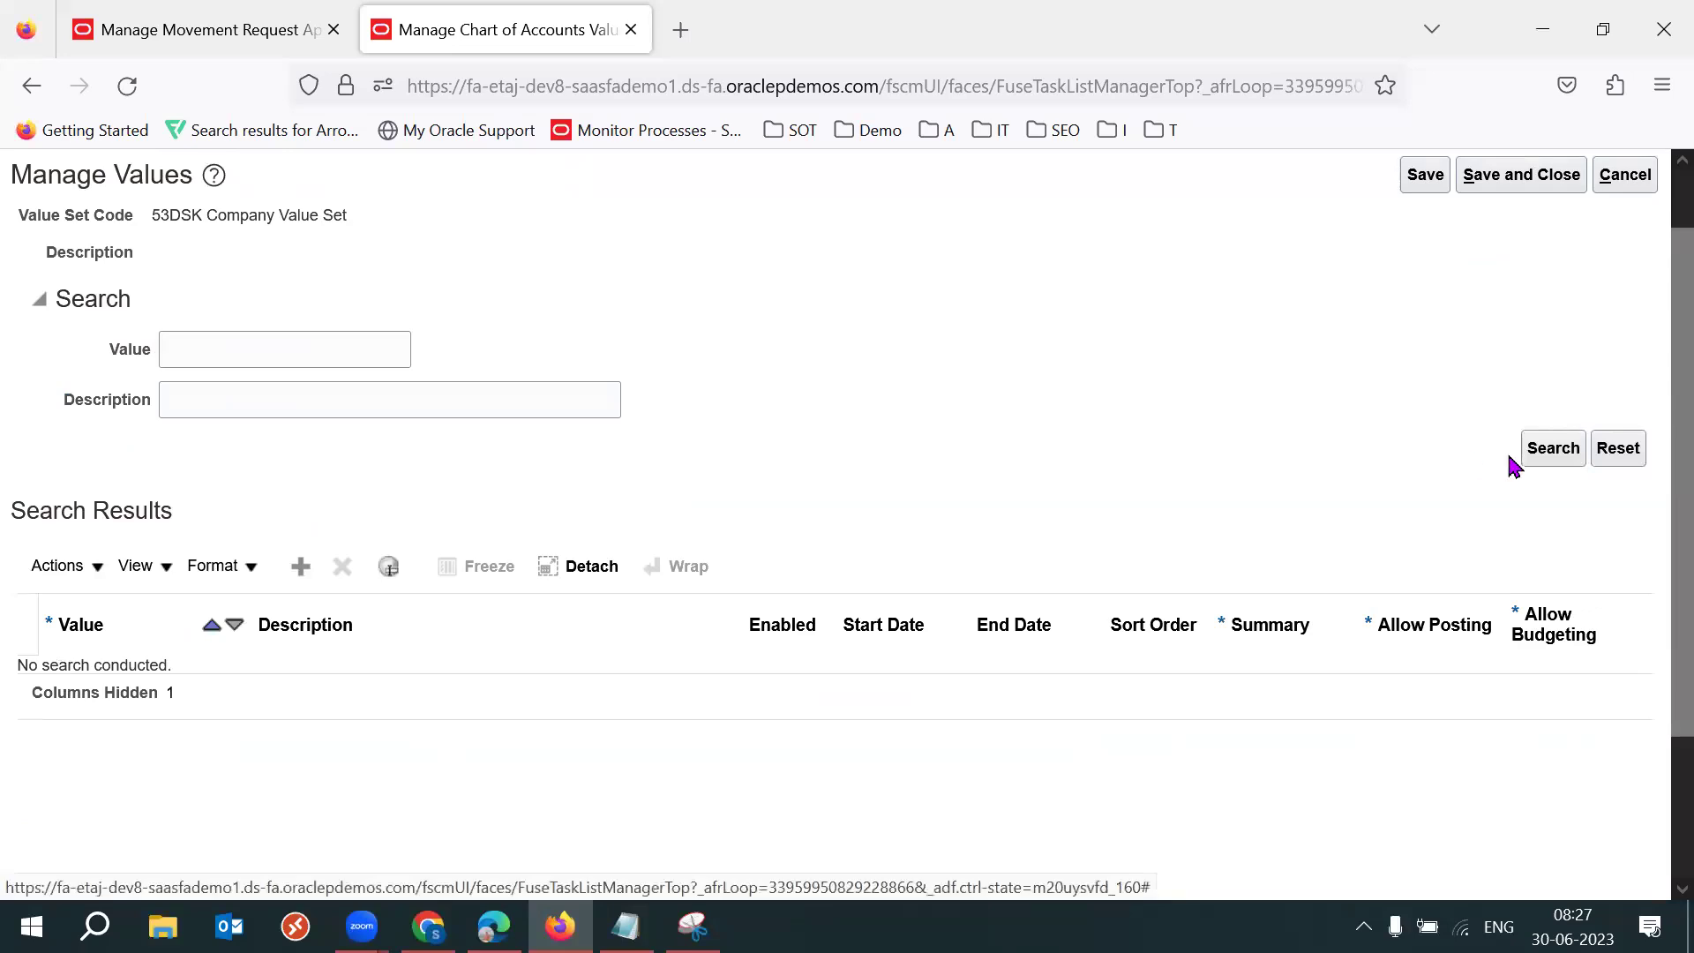
pyautogui.click(1551, 454)
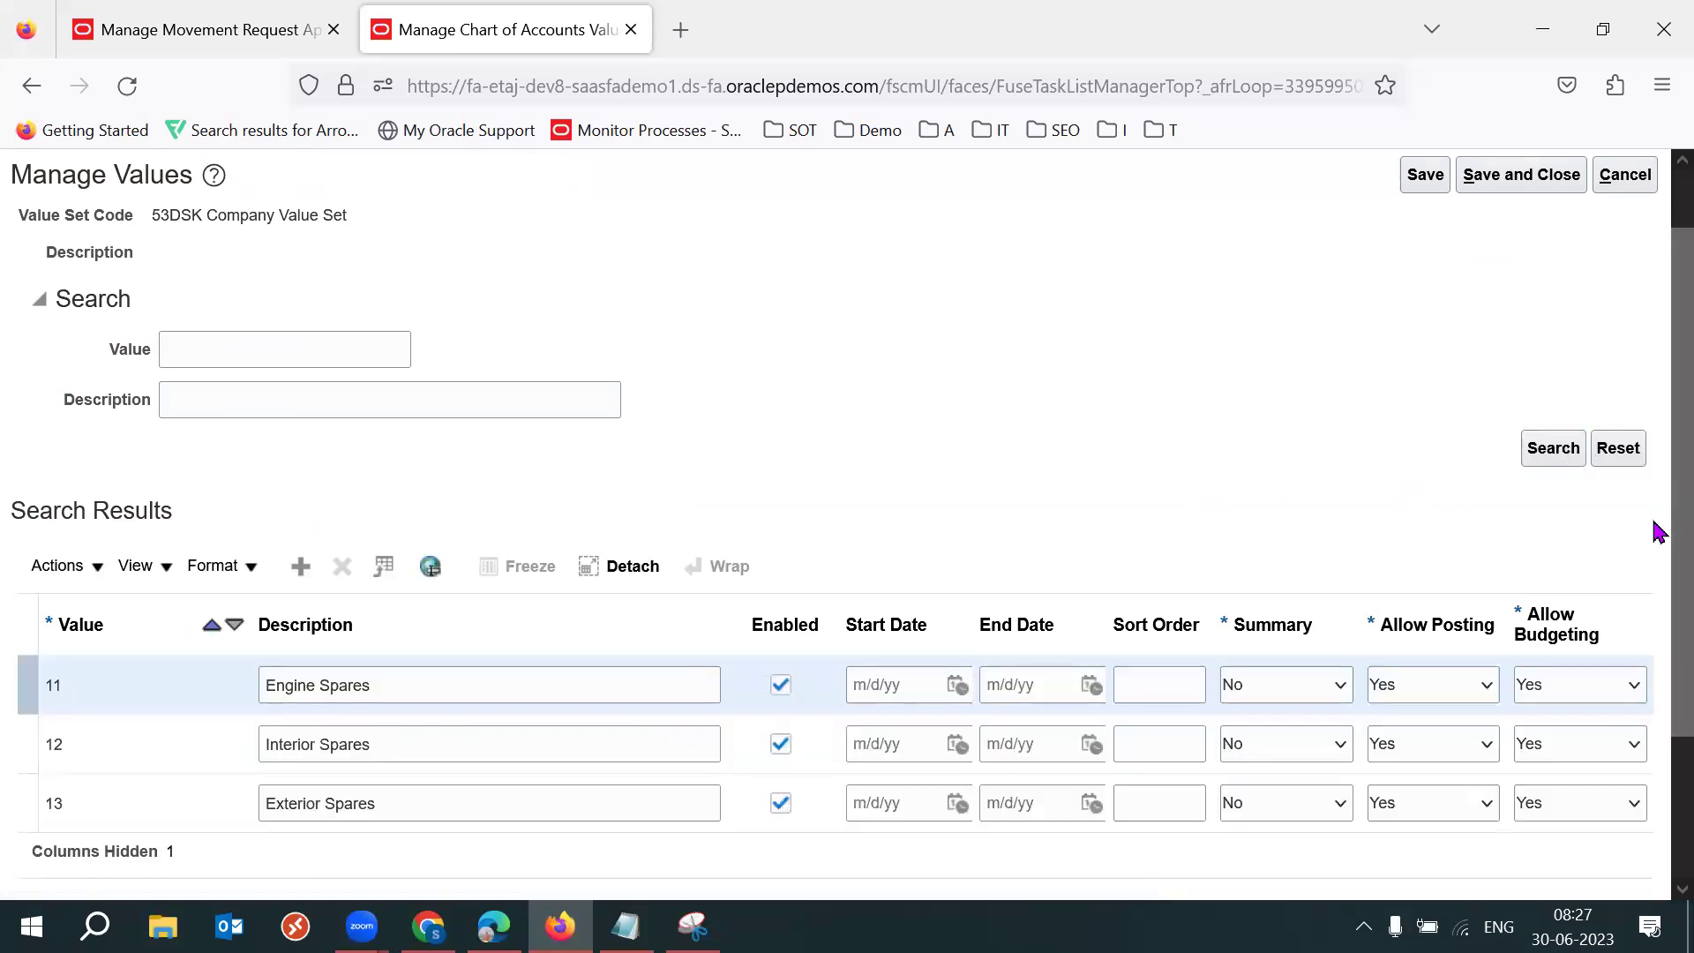
pyautogui.scroll(2, 1655, 468)
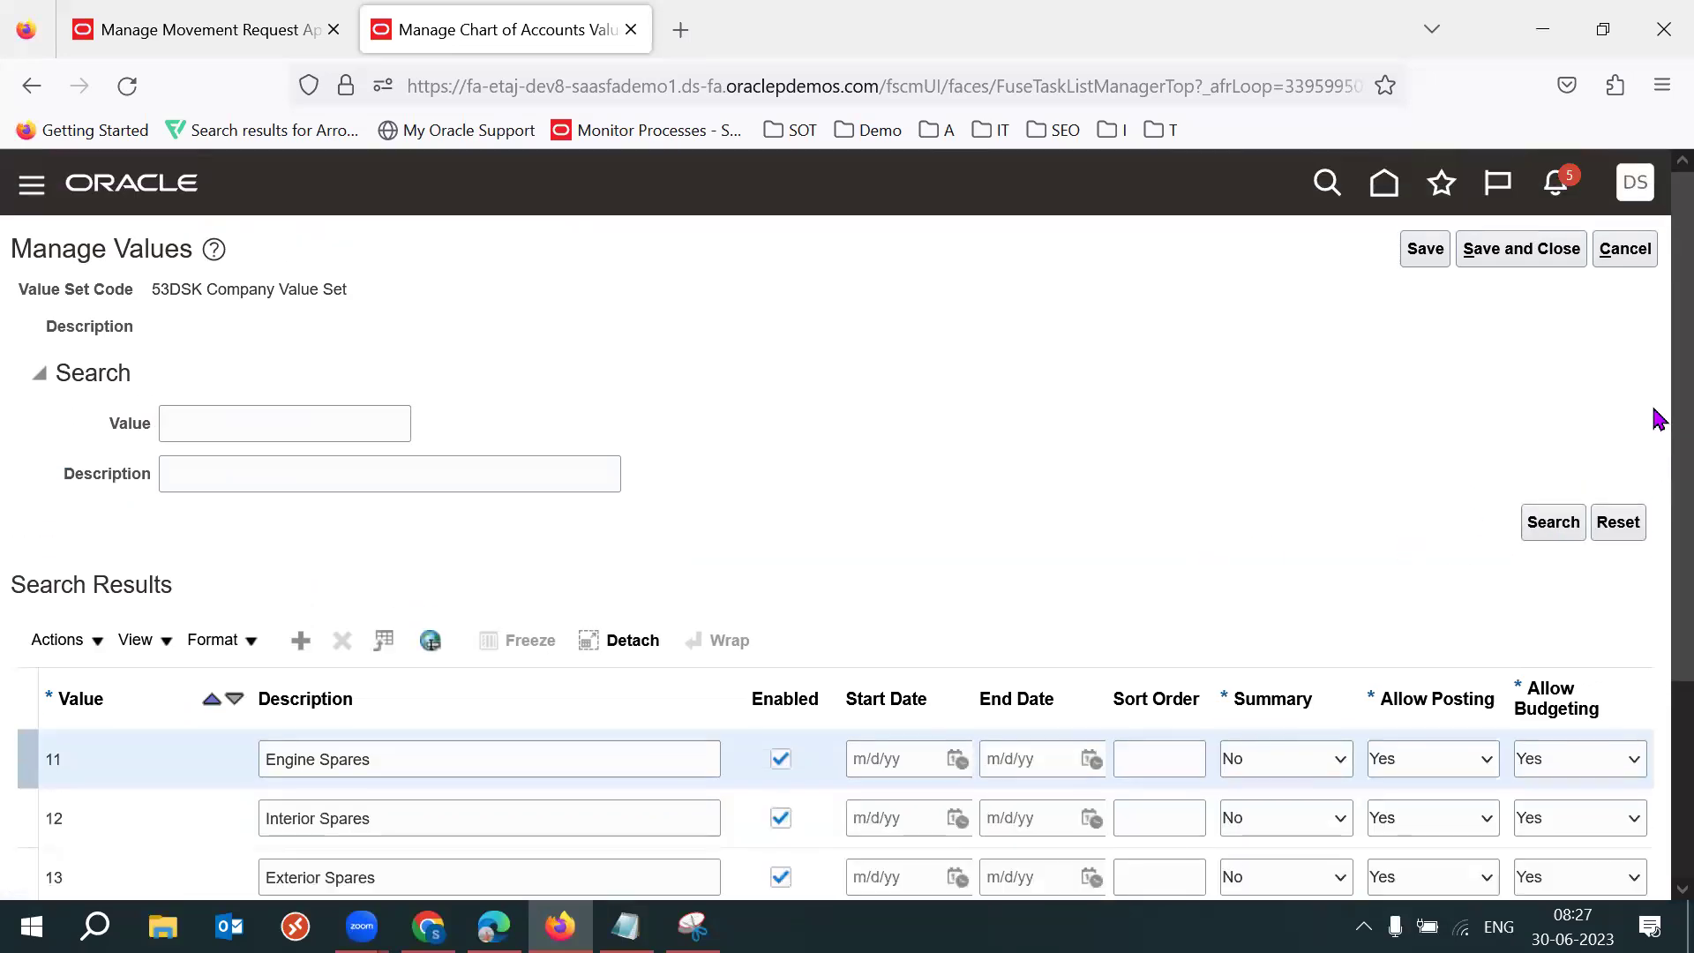
# Close the Company values and value set task, then open Manage Chart of Accounts Structures.
pyautogui.click(1624, 255)
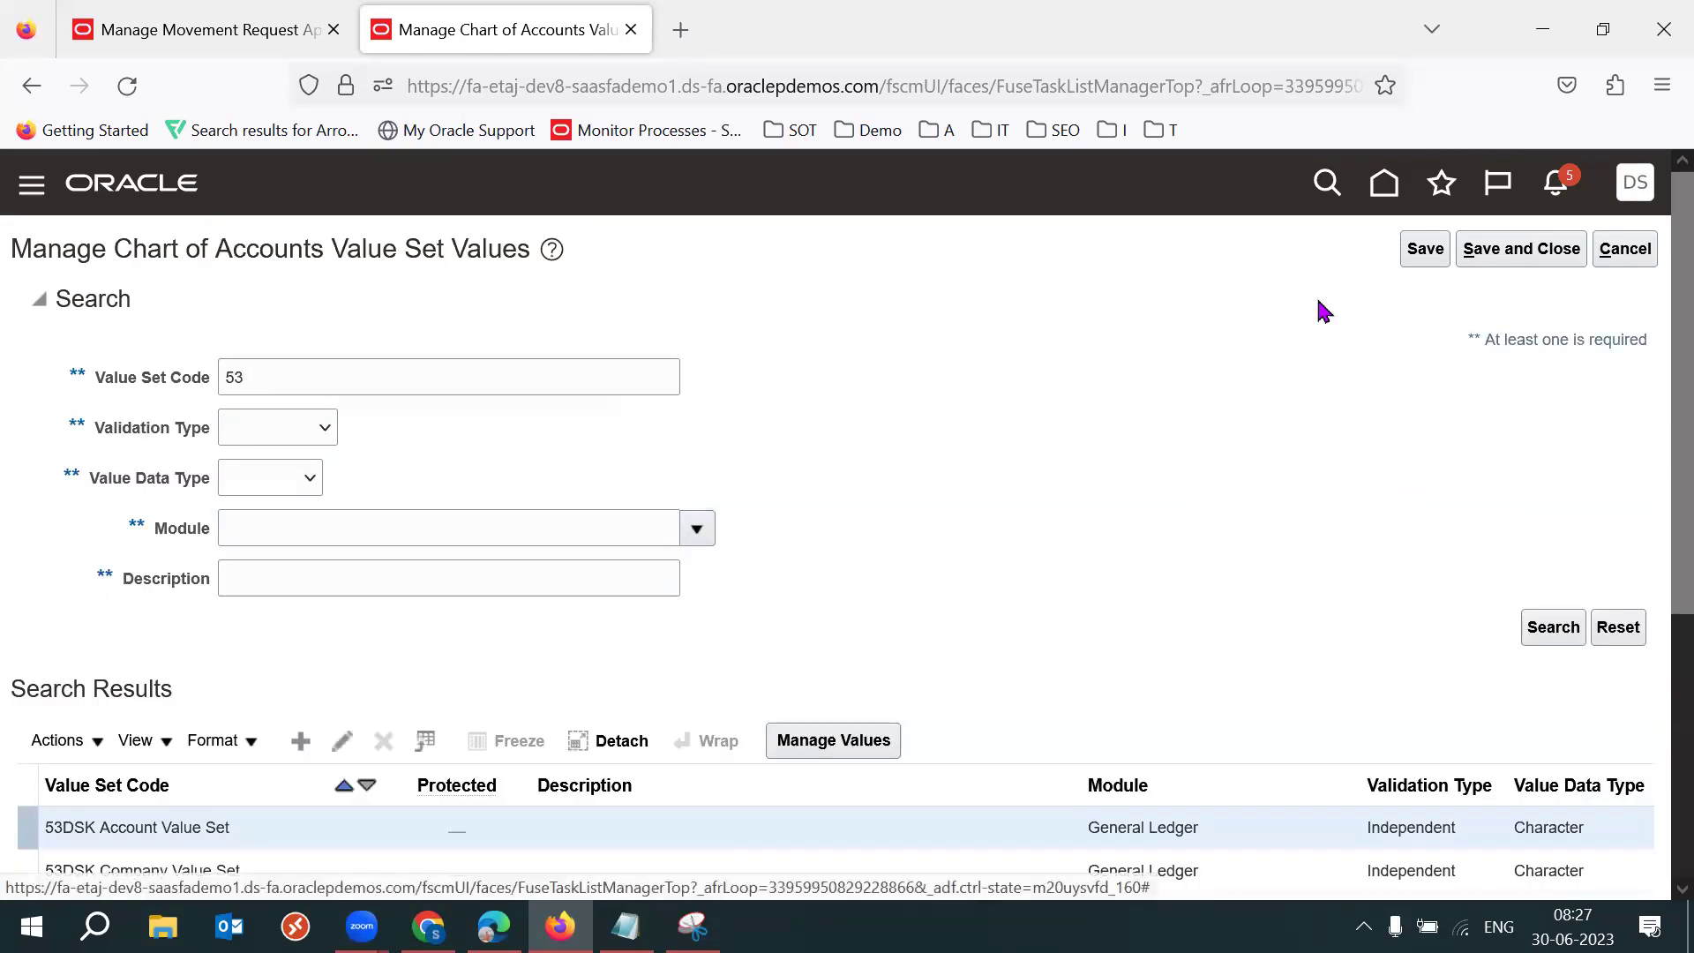
pyautogui.click(1624, 251)
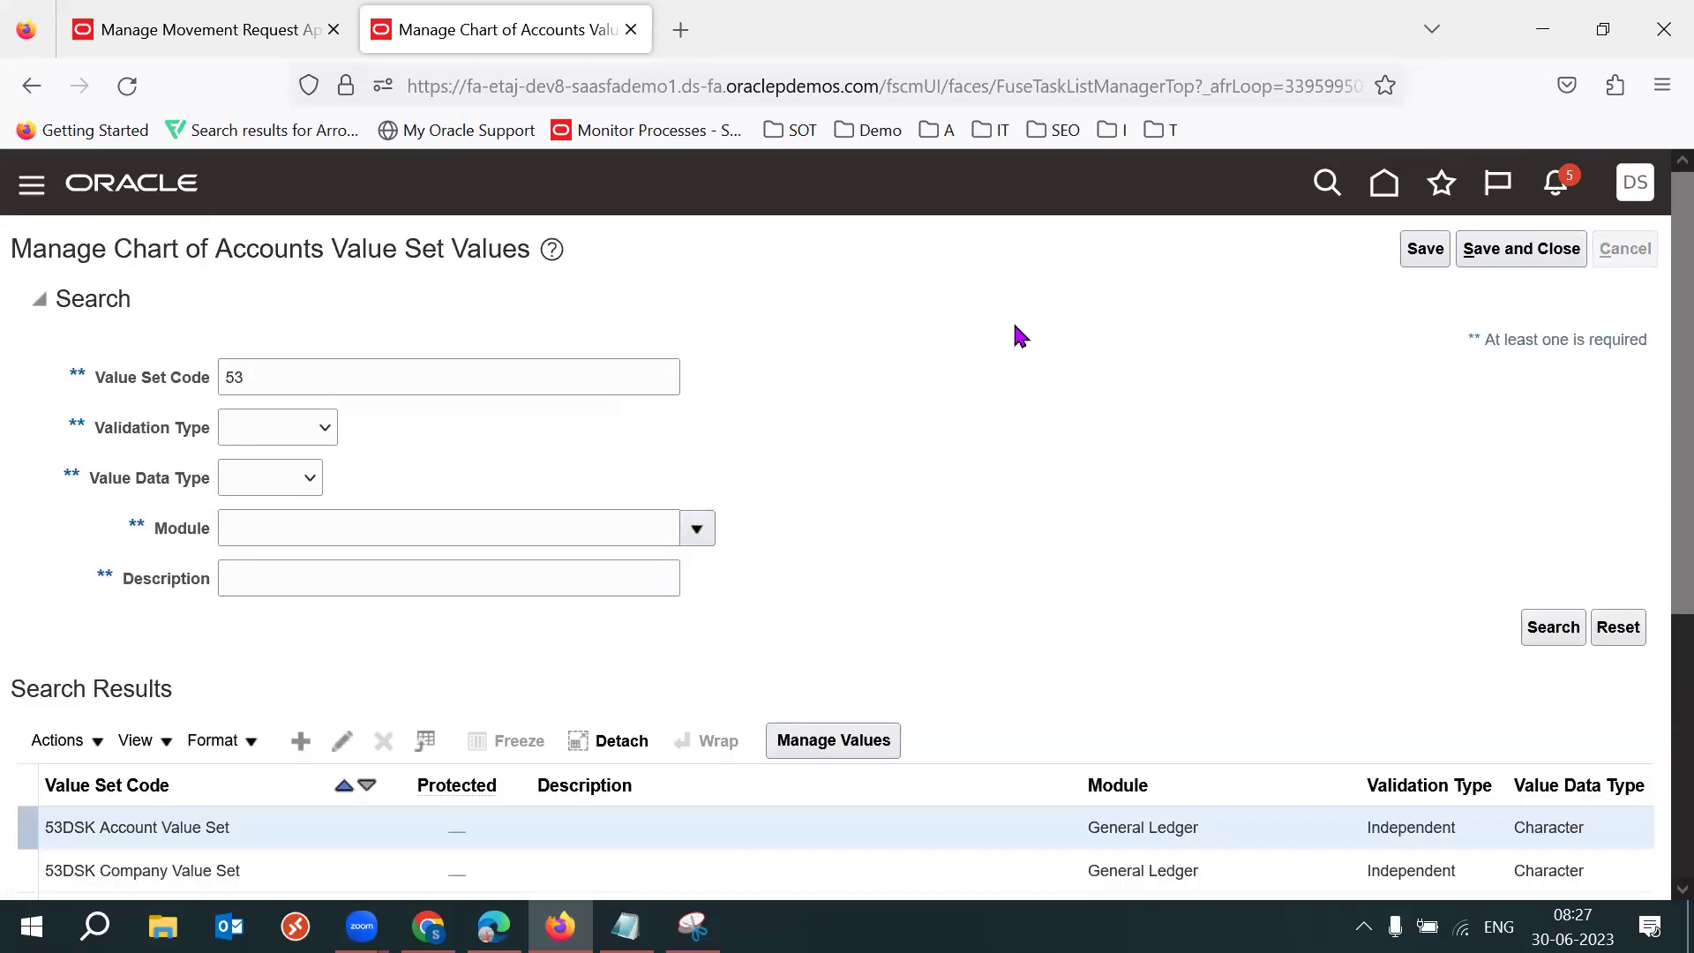
pyautogui.scroll(-2, 1656, 476)
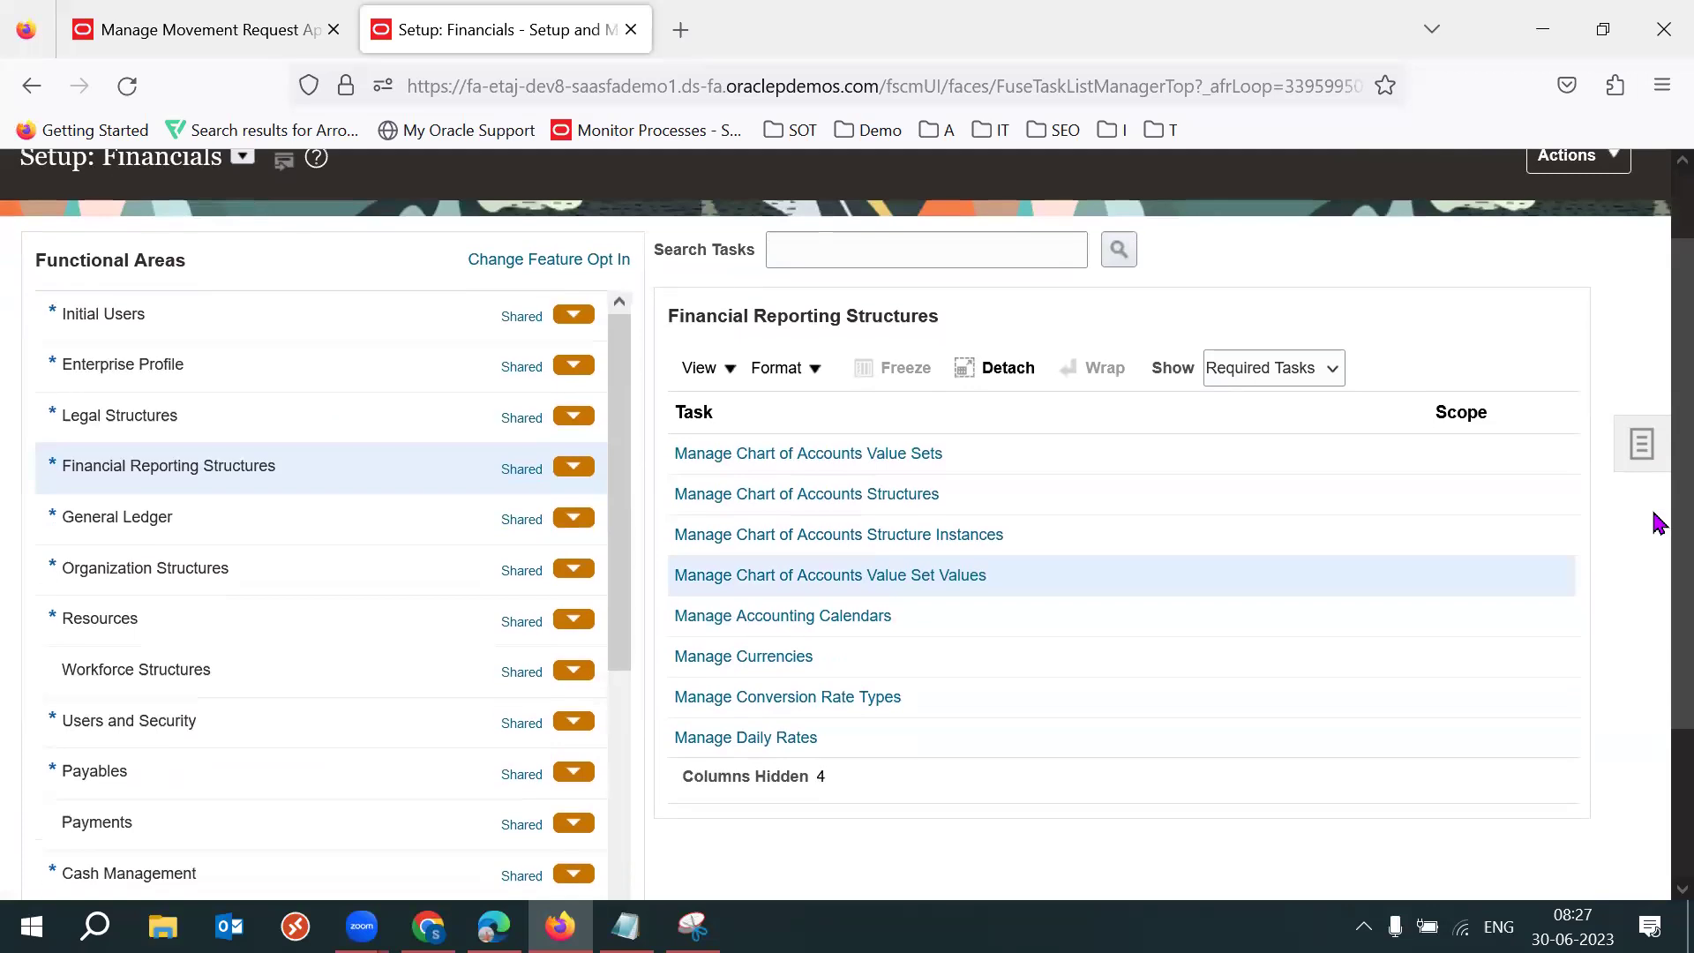
pyautogui.click(860, 483)
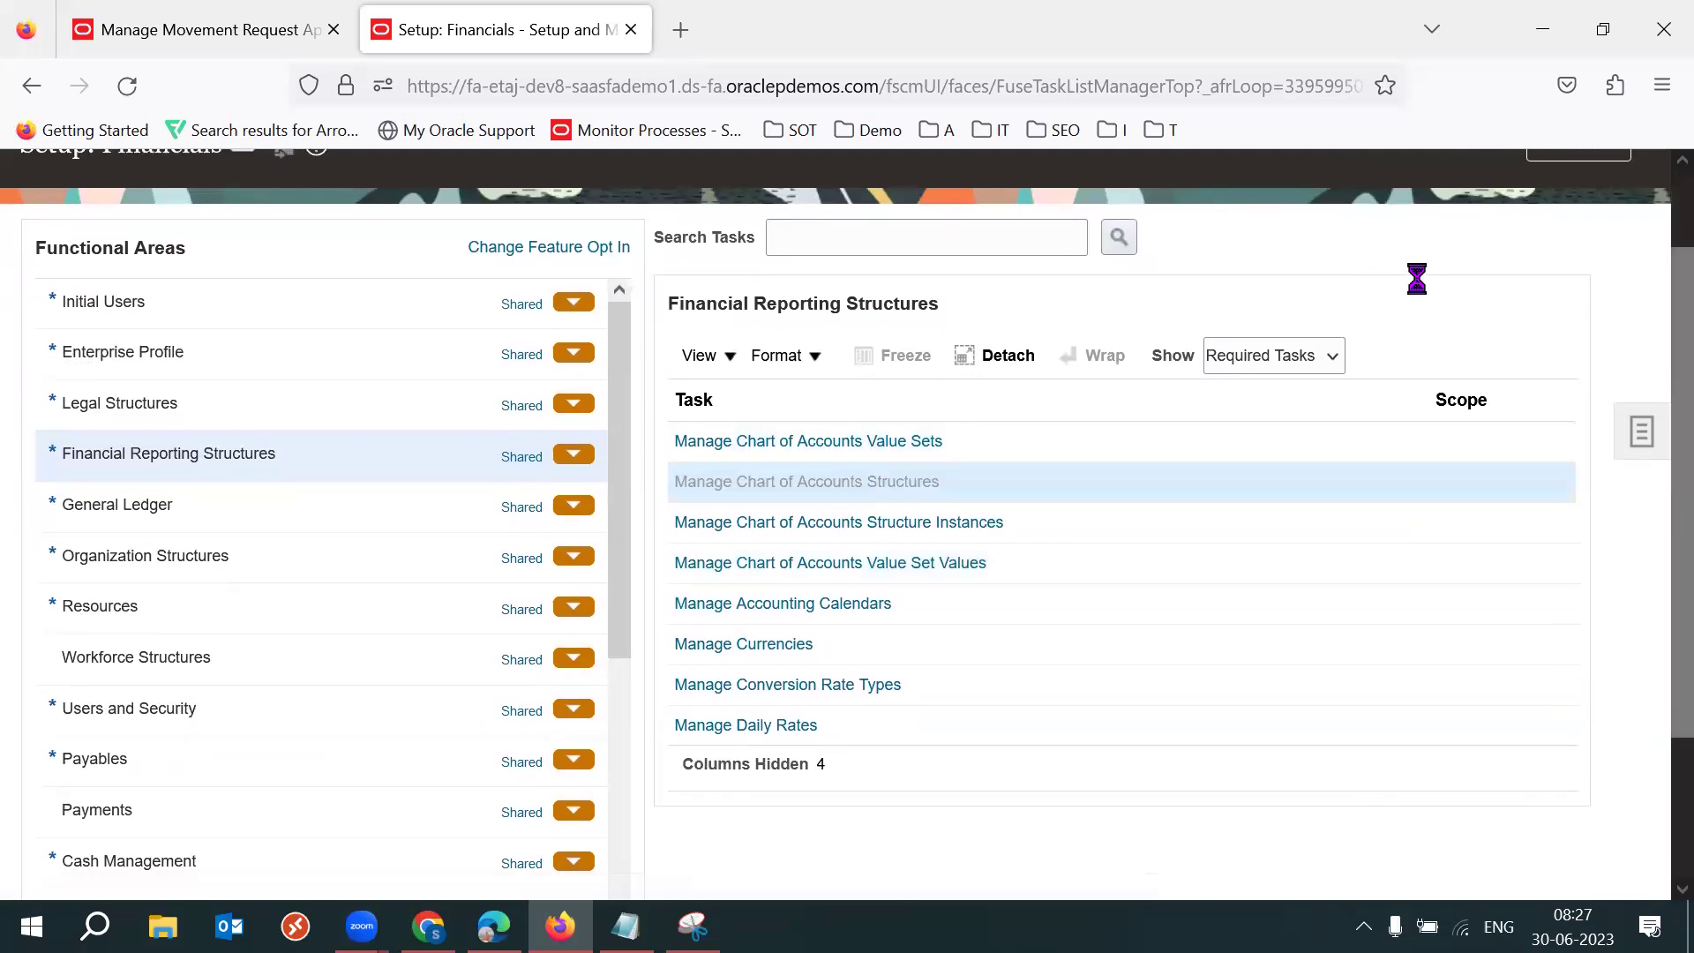
# Open 53DSK_Structure for editing from the Accounting Flexfield structures filtered by code 53.
pyautogui.click(1553, 418)
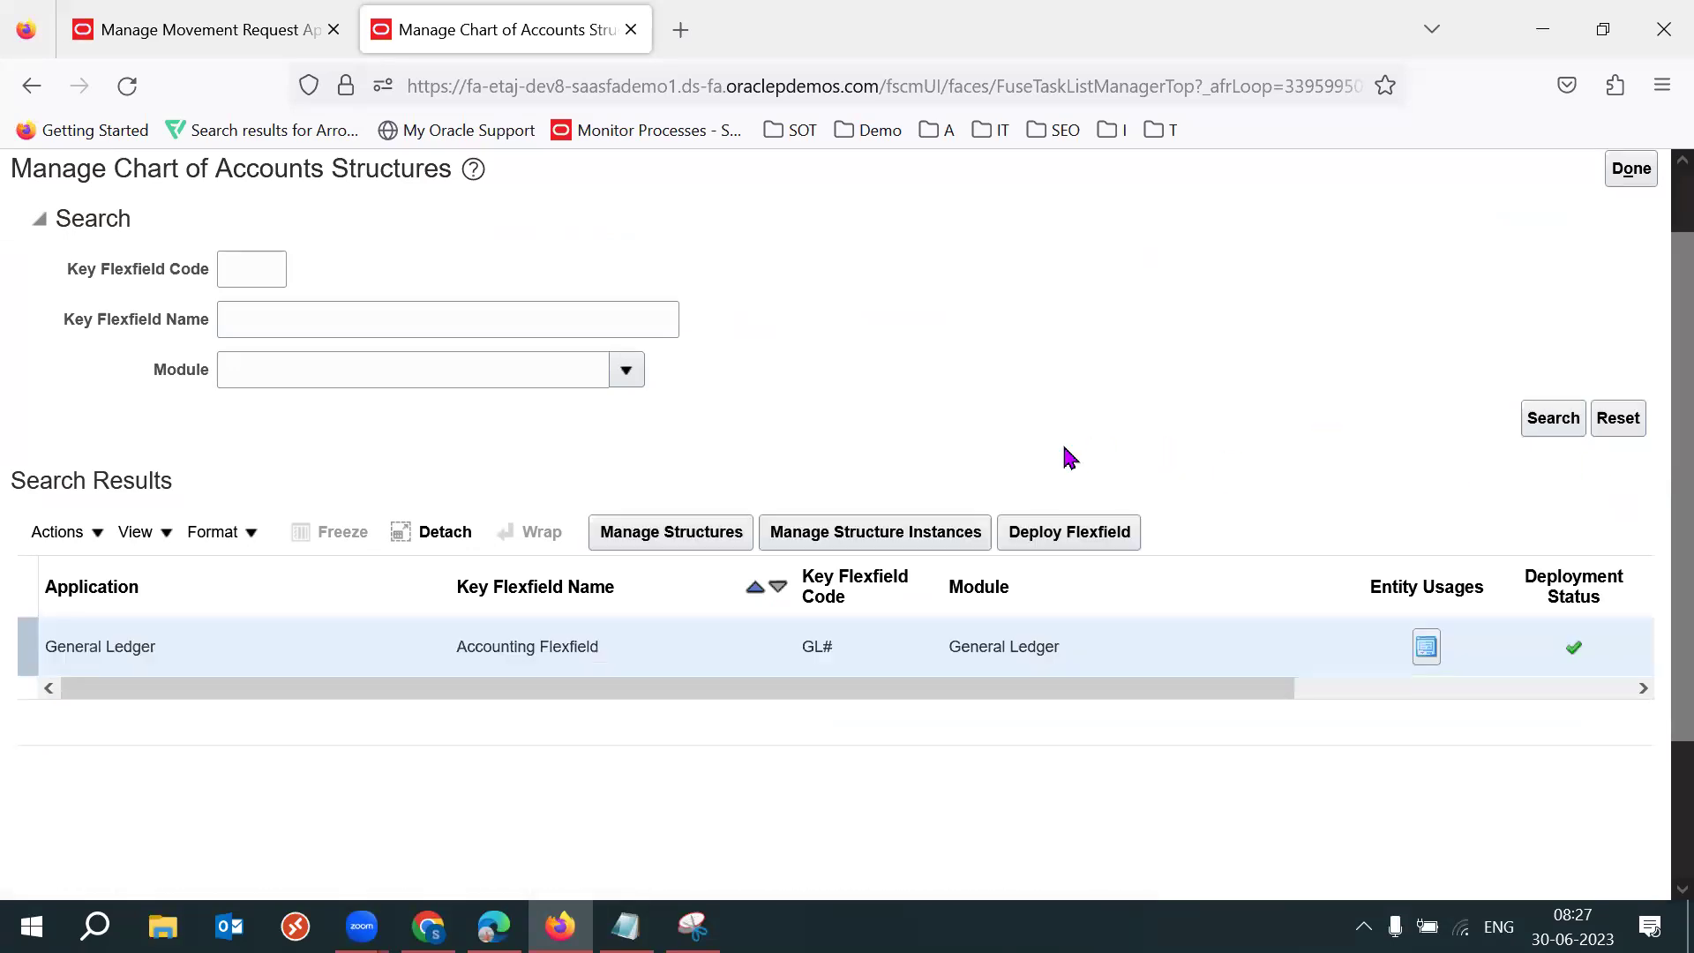
pyautogui.click(692, 538)
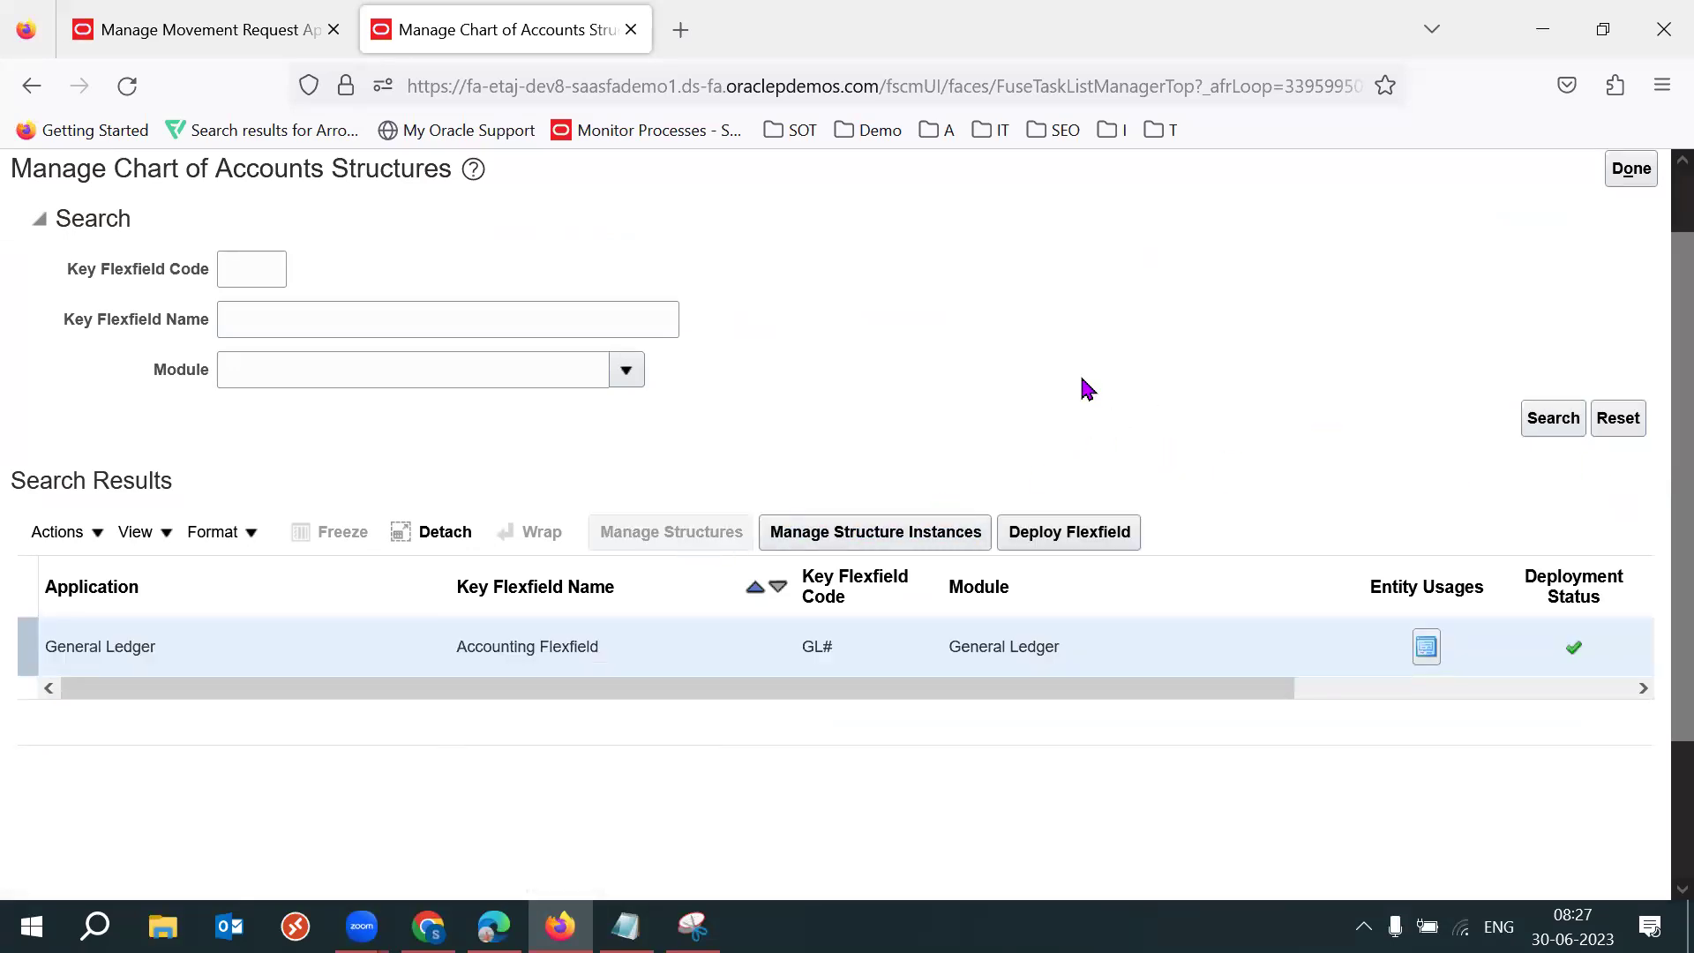
pyautogui.click(301, 289)
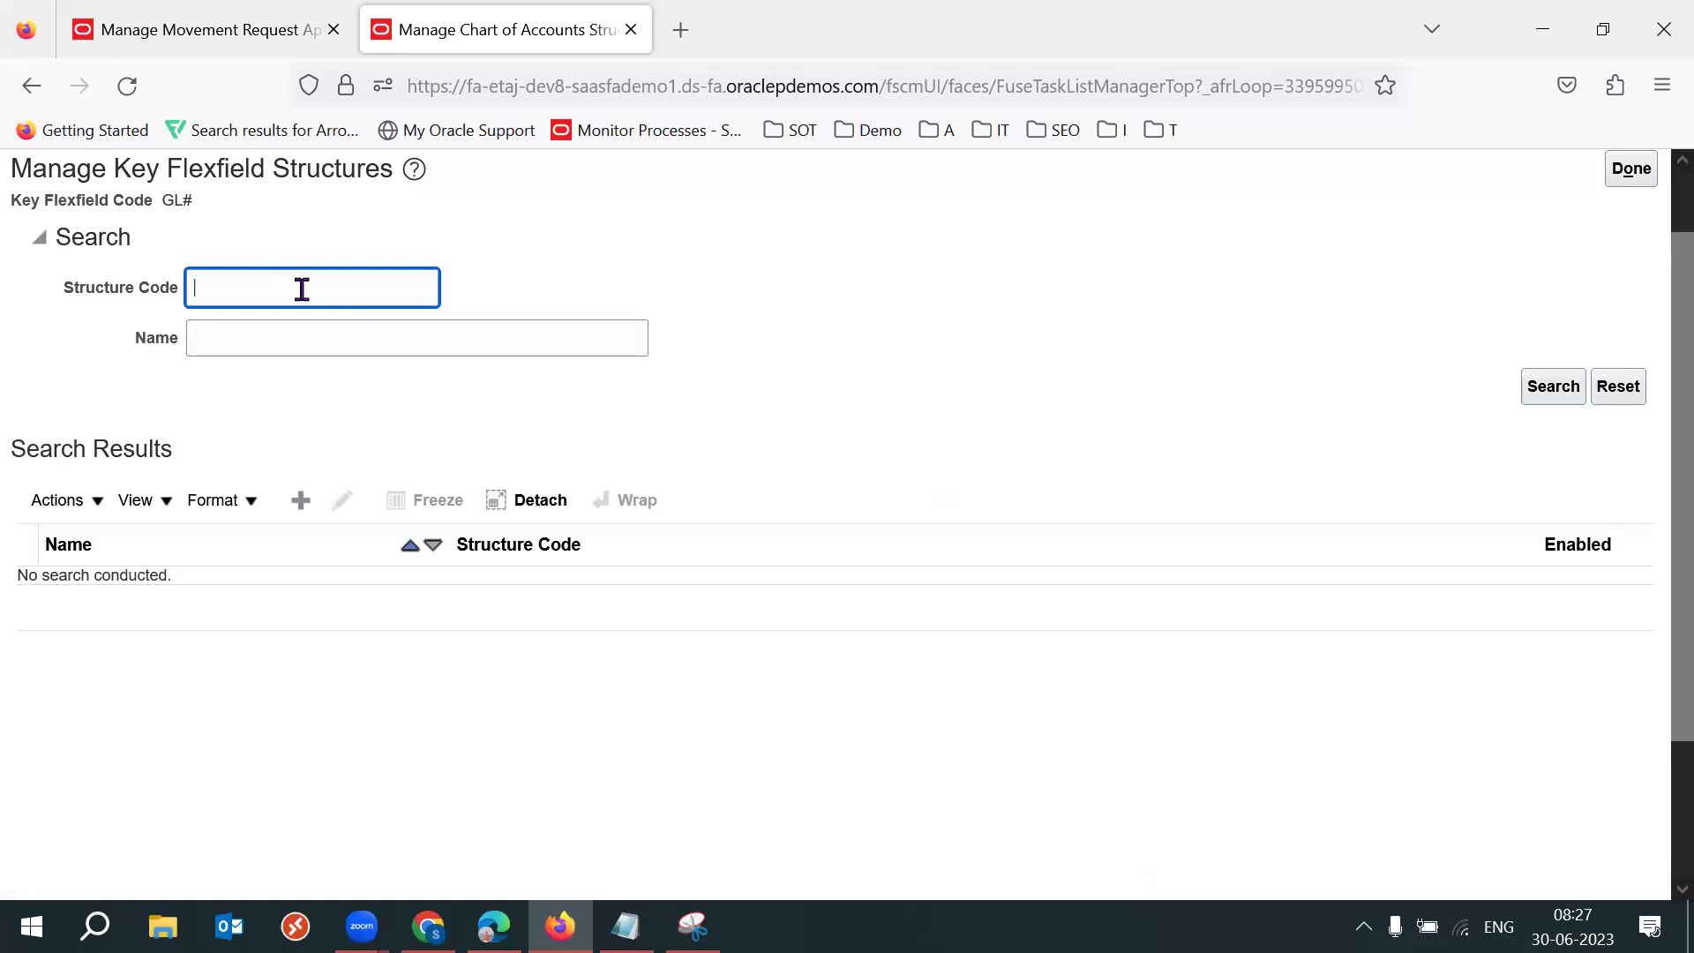
pyautogui.press('Return')
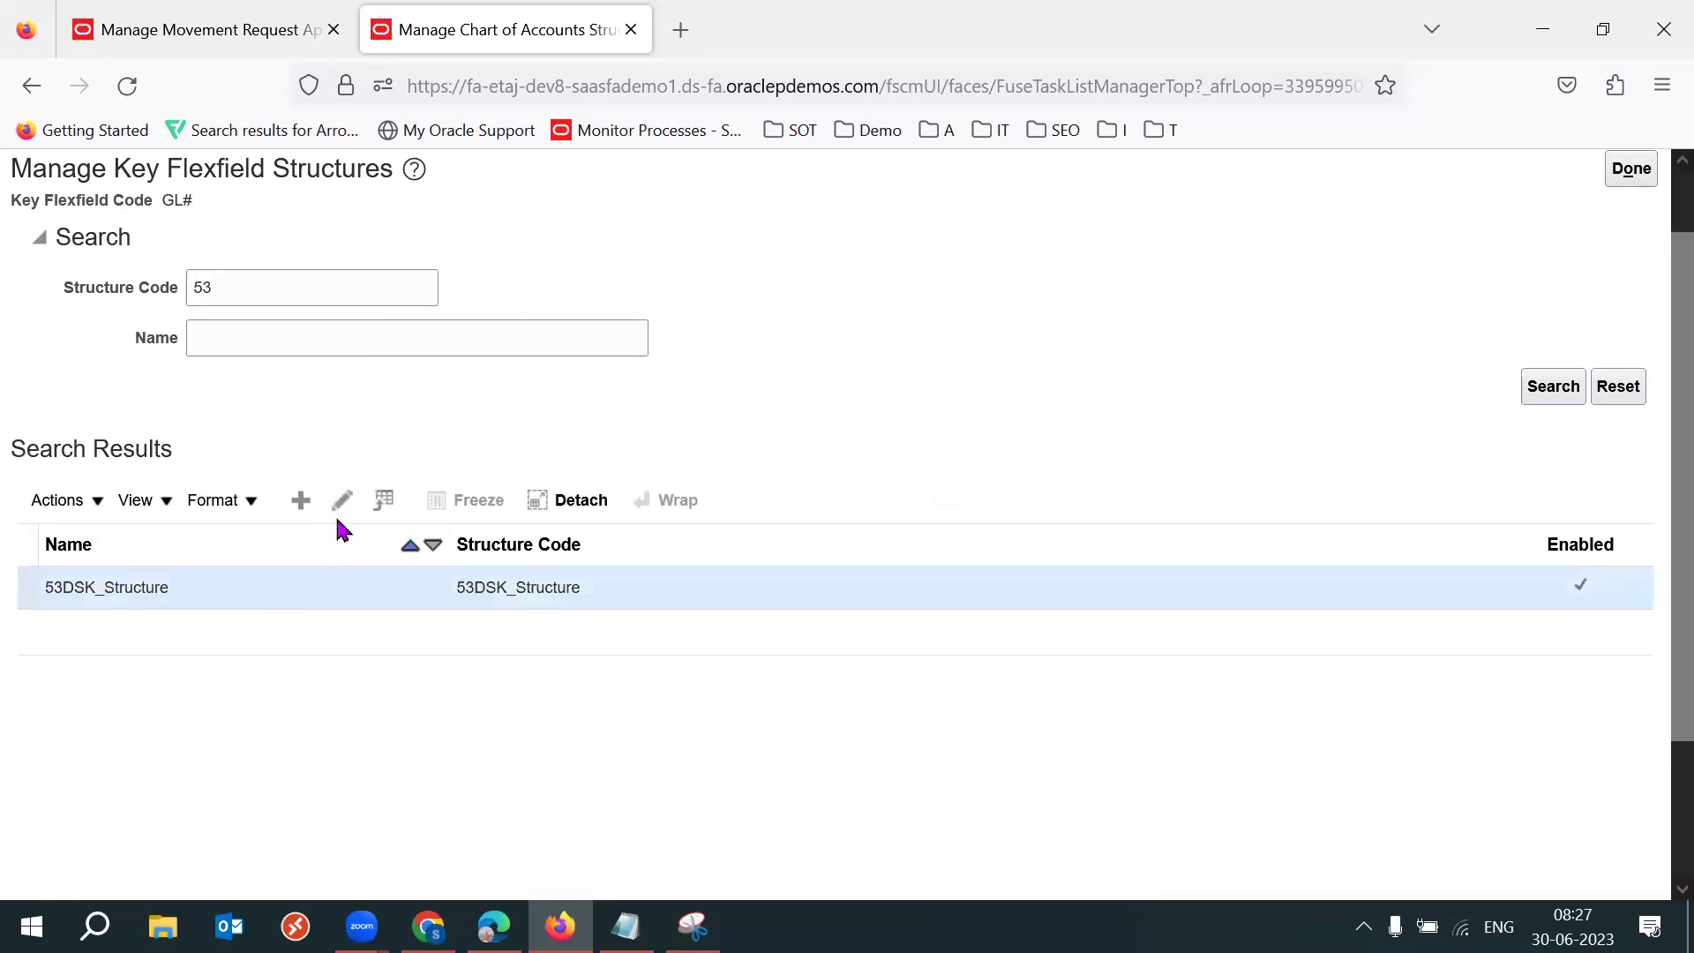
pyautogui.click(342, 501)
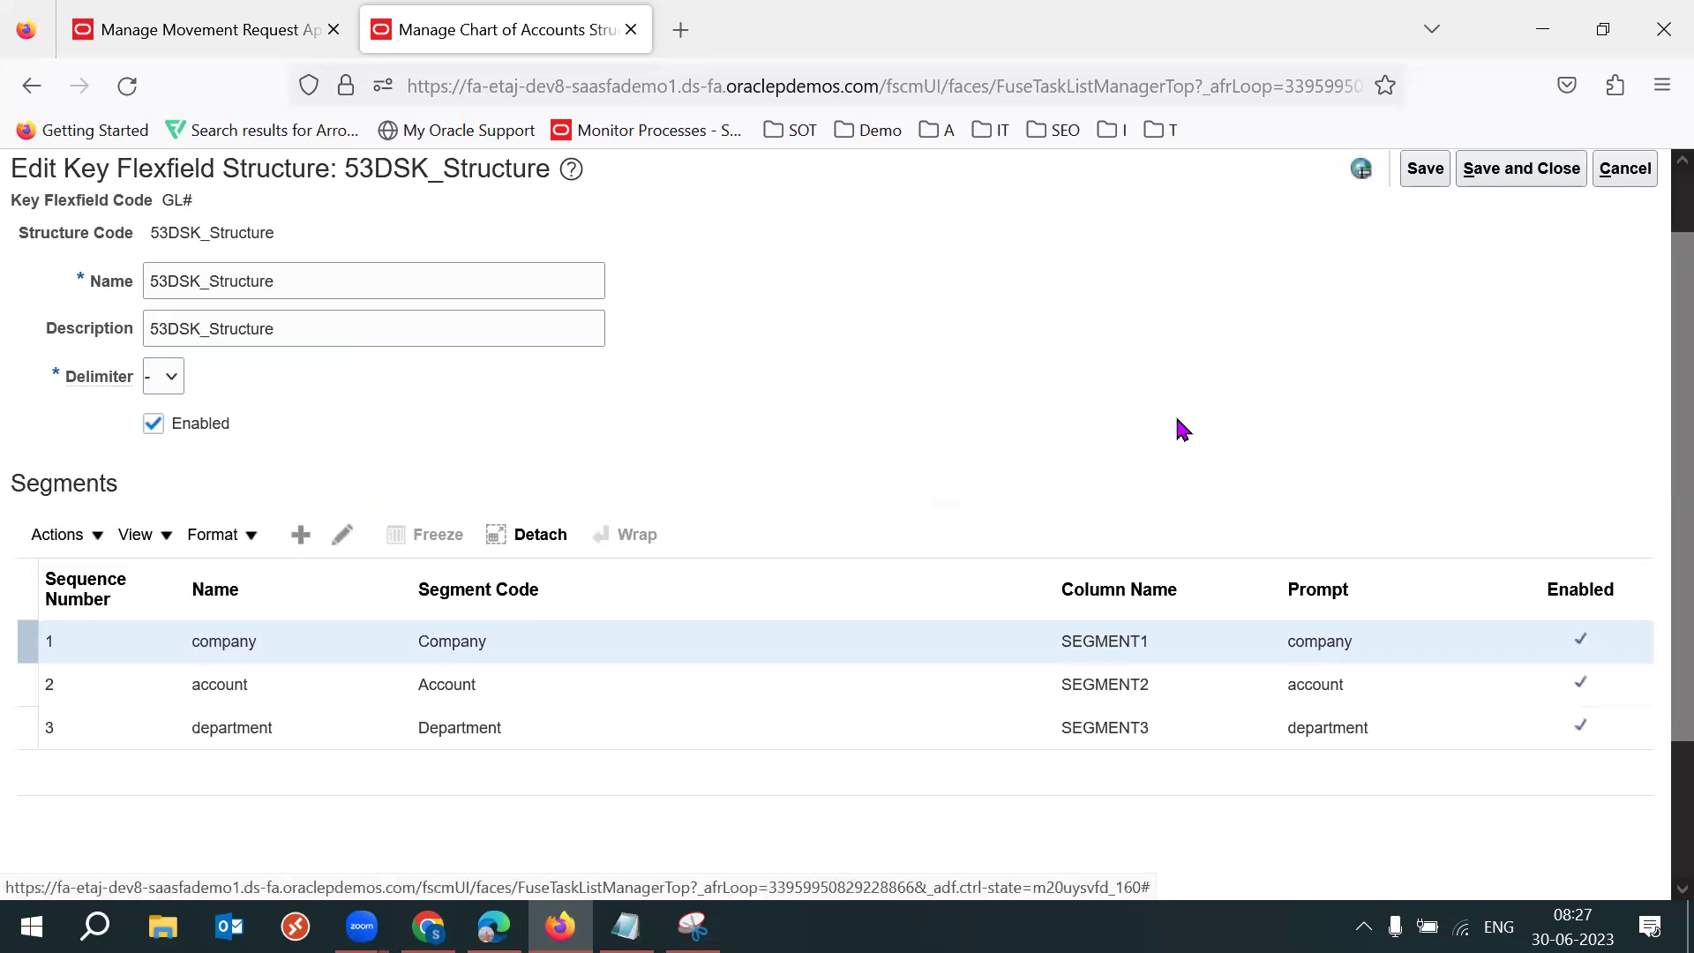
# Replace the account segment's Cost Center Segment label with Natural Account Segment and save.
pyautogui.click(530, 684)
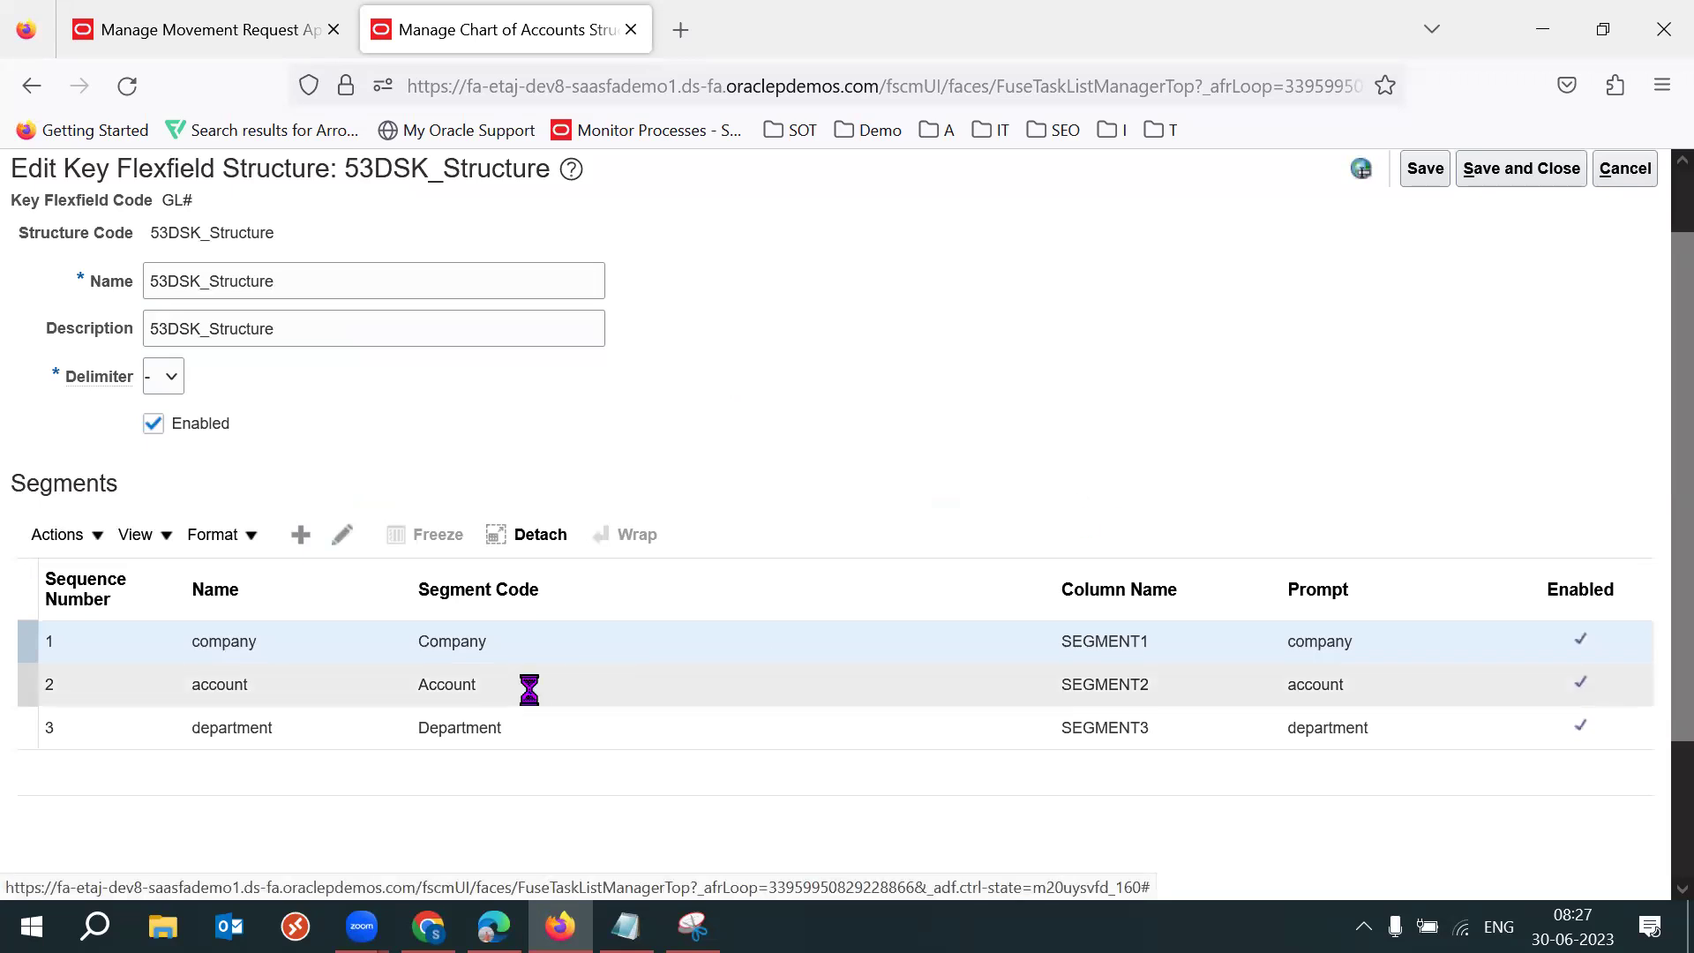
pyautogui.click(343, 535)
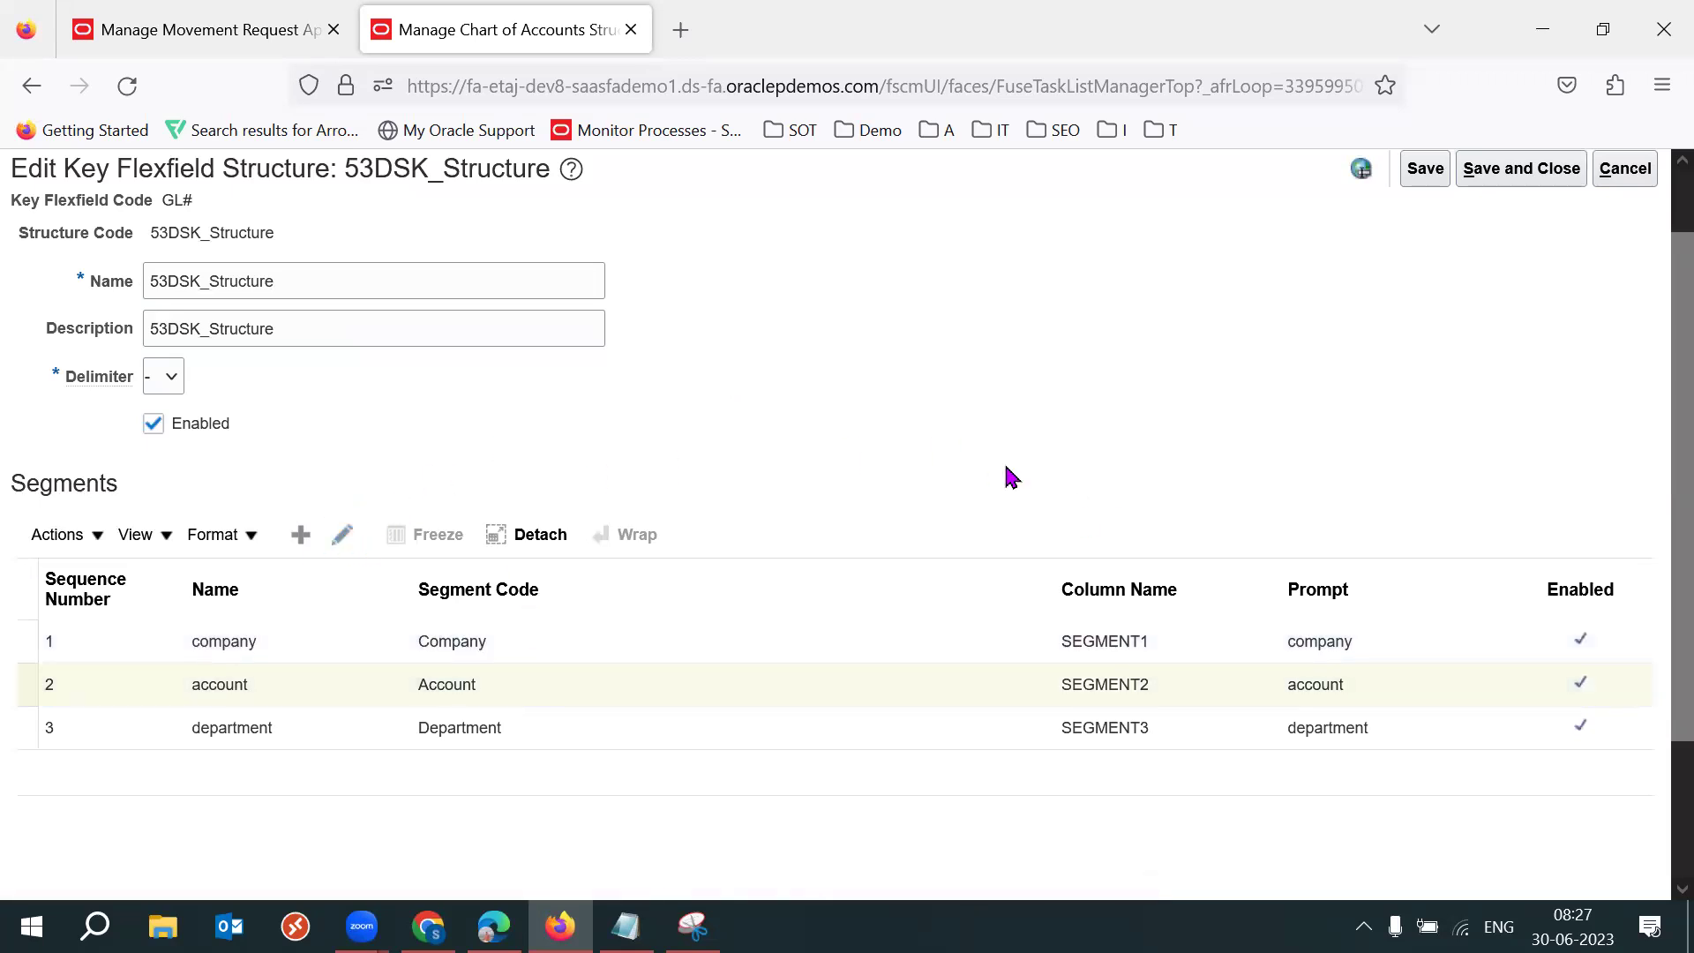
pyautogui.click(601, 654)
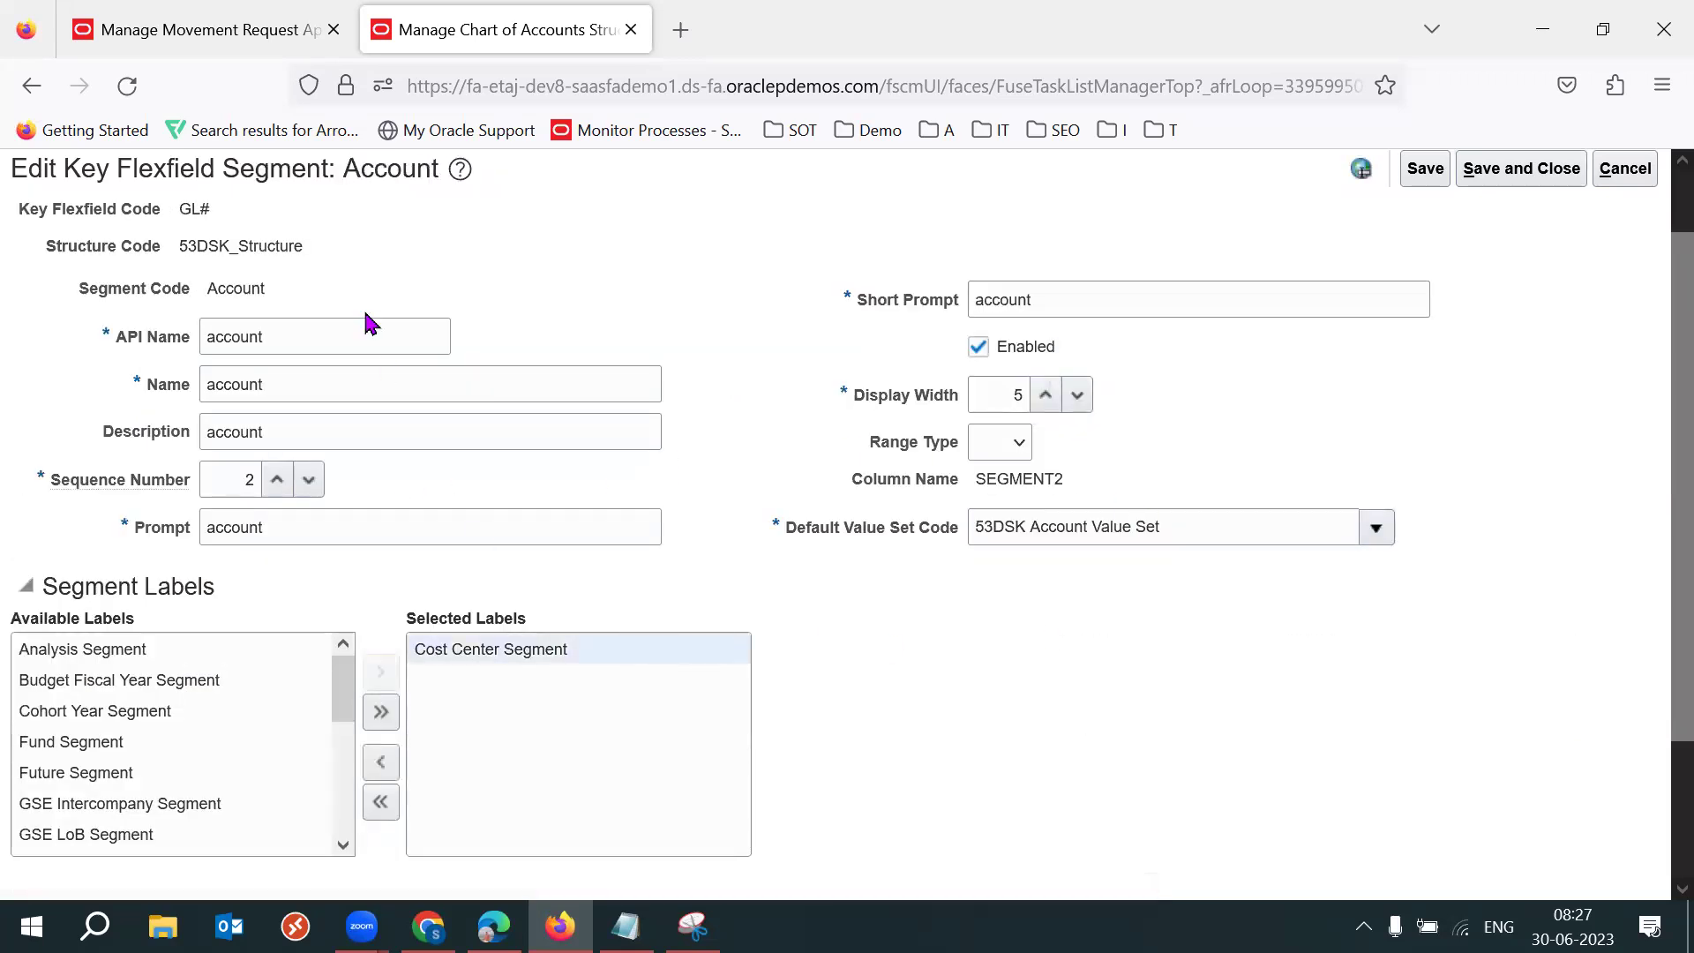
pyautogui.doubleClick(243, 288)
pyautogui.doubleClick(559, 661)
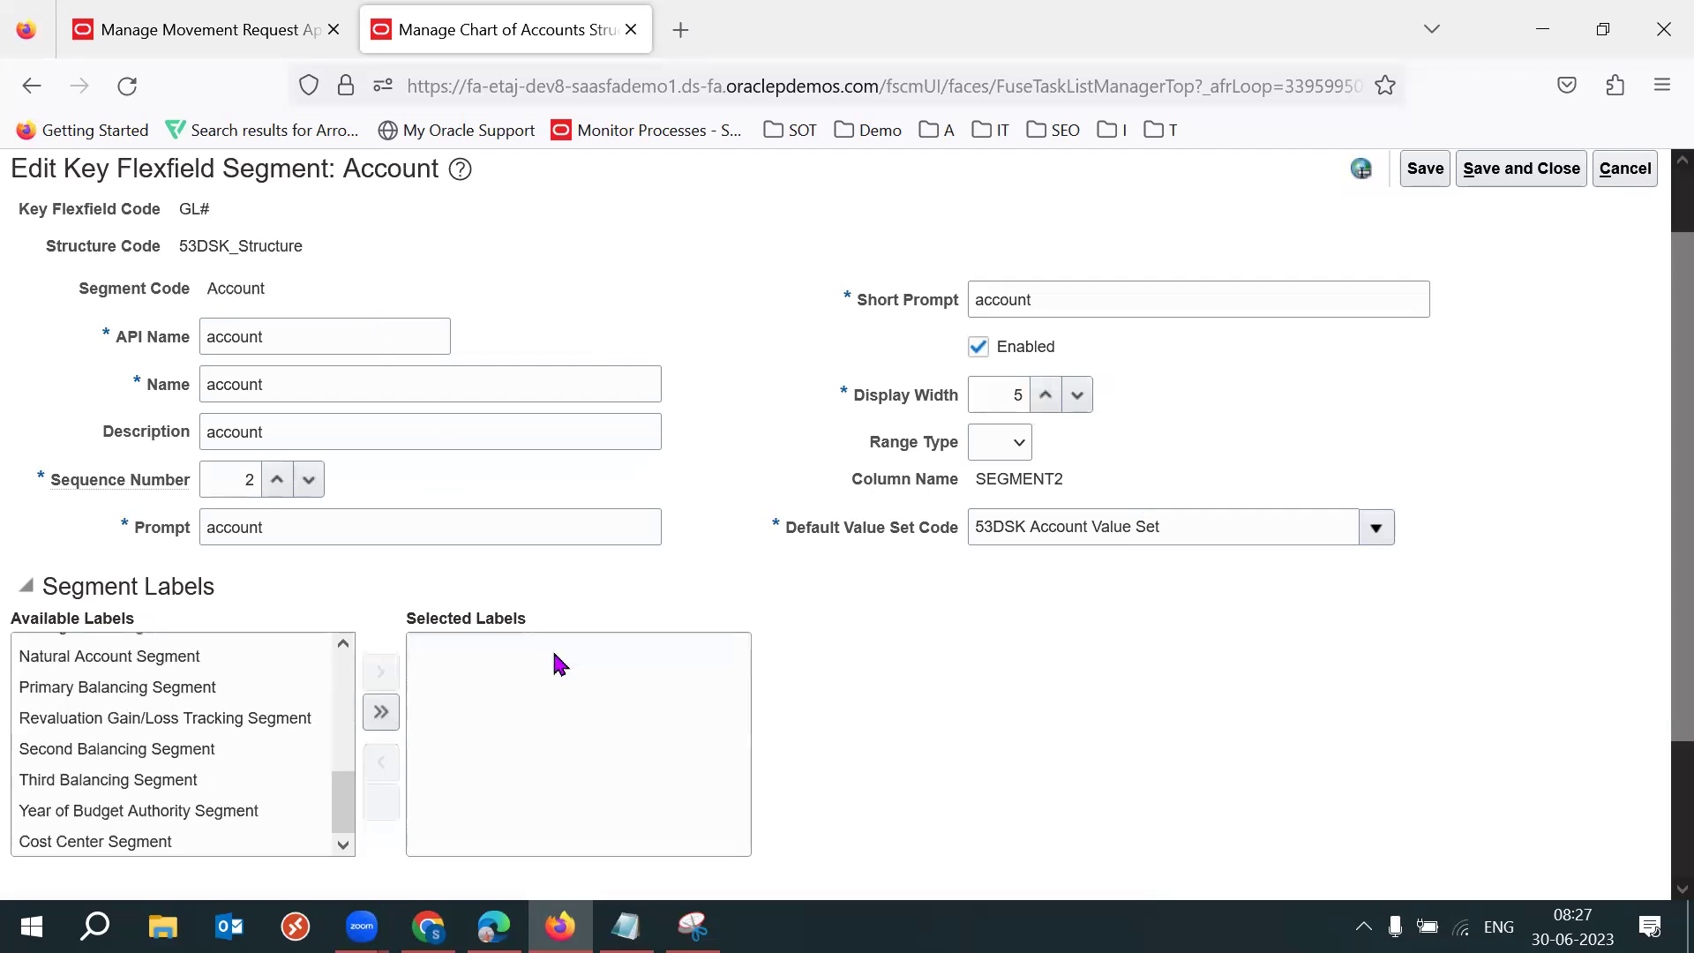
pyautogui.moveTo(347, 720); pyautogui.dragTo(349, 769)
pyautogui.click(212, 761)
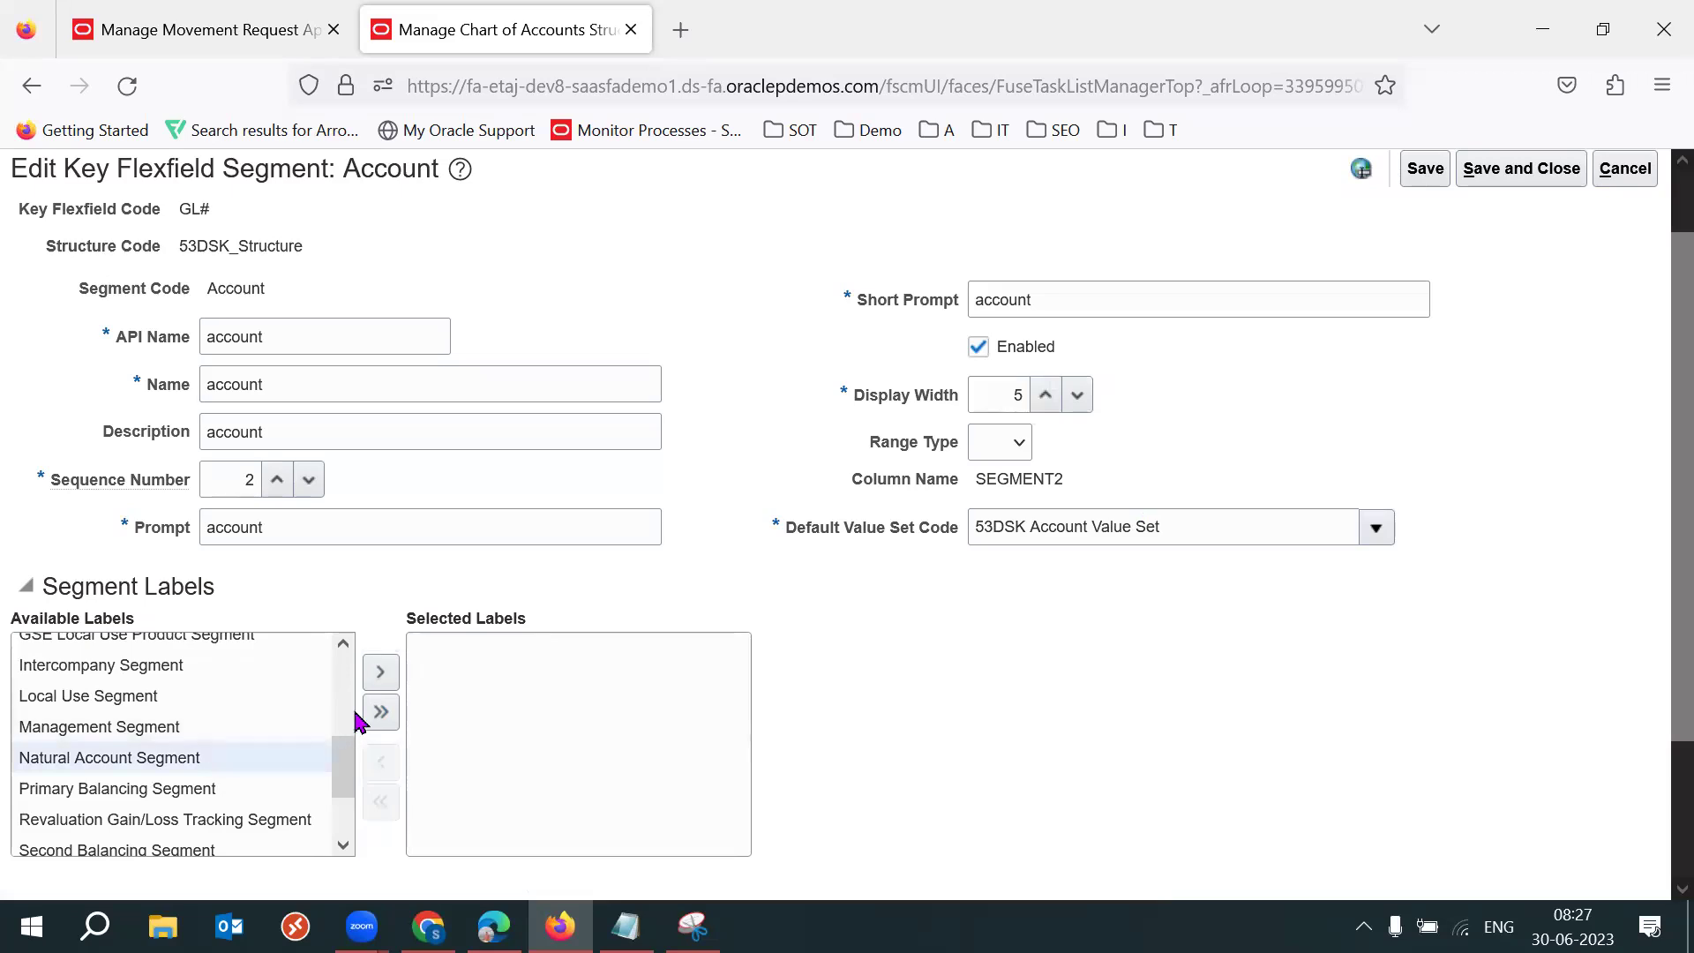
pyautogui.click(378, 681)
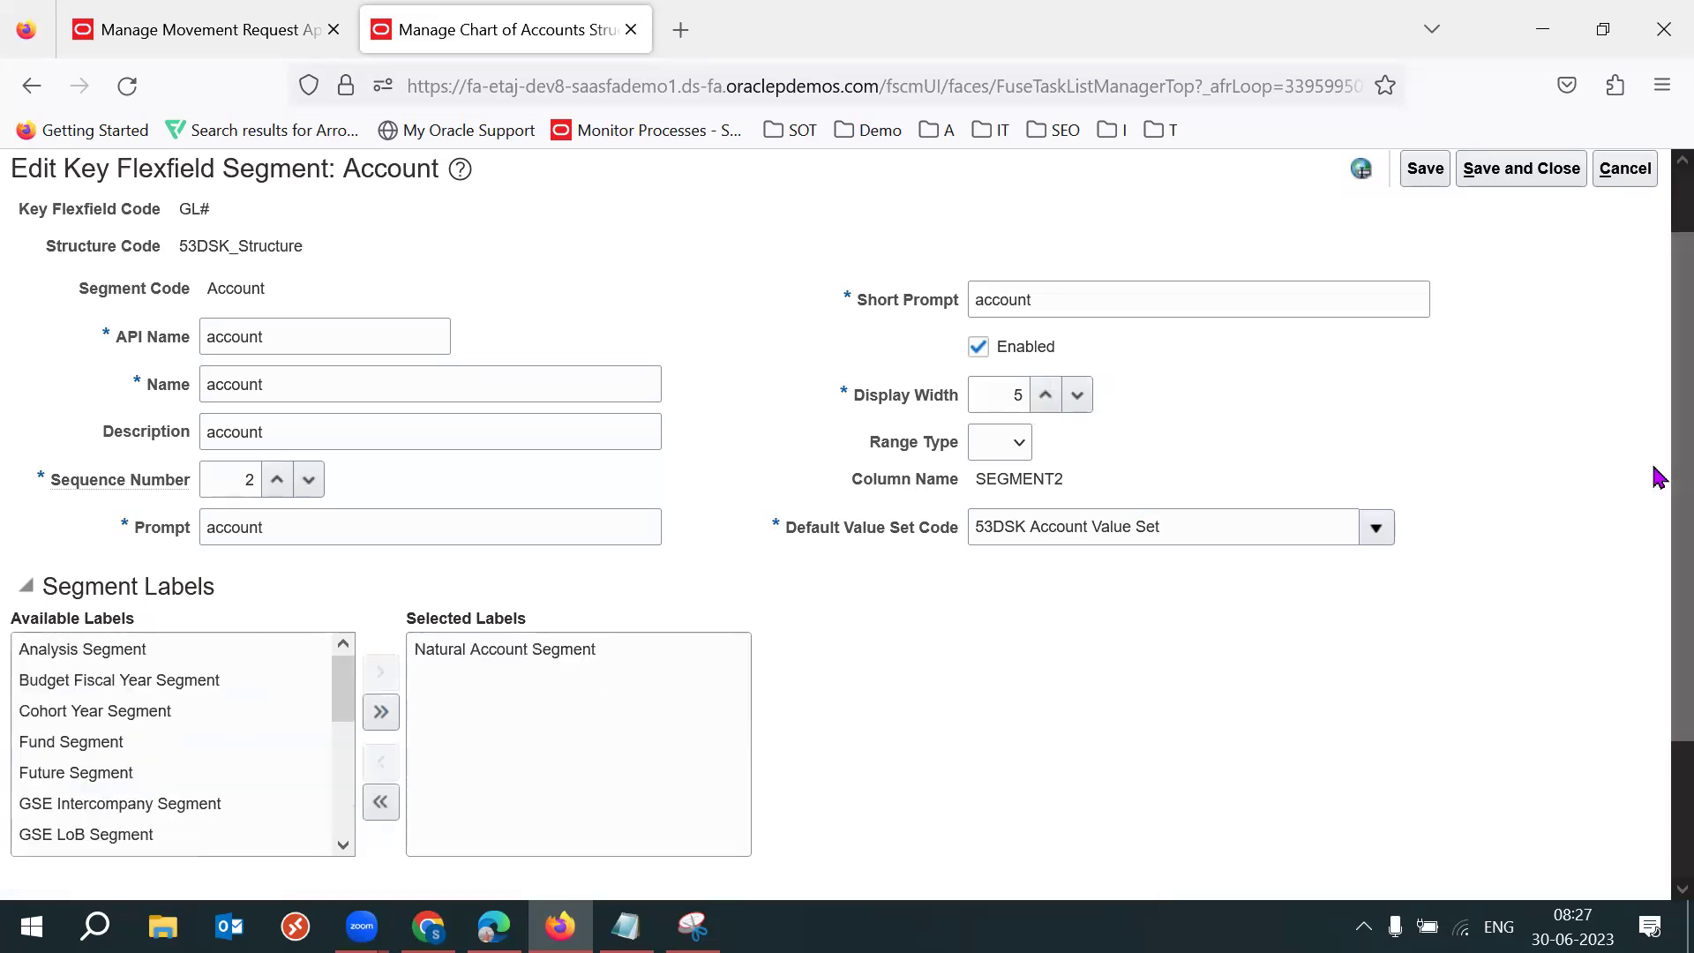
pyautogui.scroll(1, 1653, 432)
pyautogui.click(1549, 242)
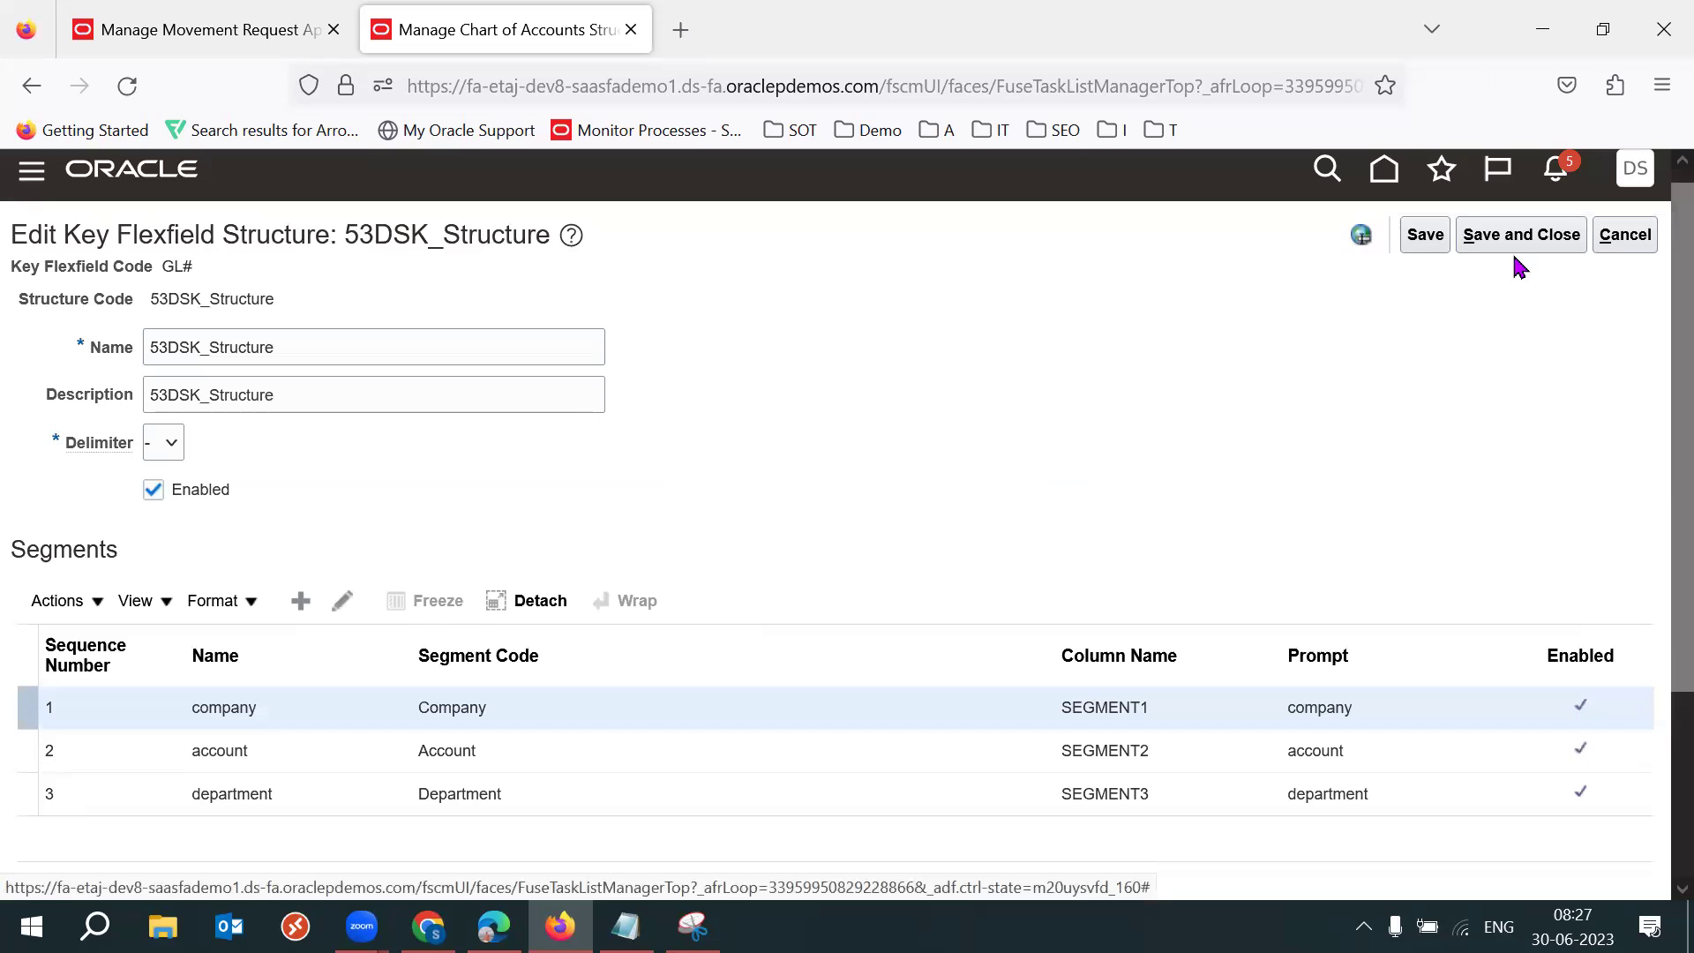
# Save the structure, deploy the Accounting Flexfield, and dismiss the deployment error report.
pyautogui.click(1514, 250)
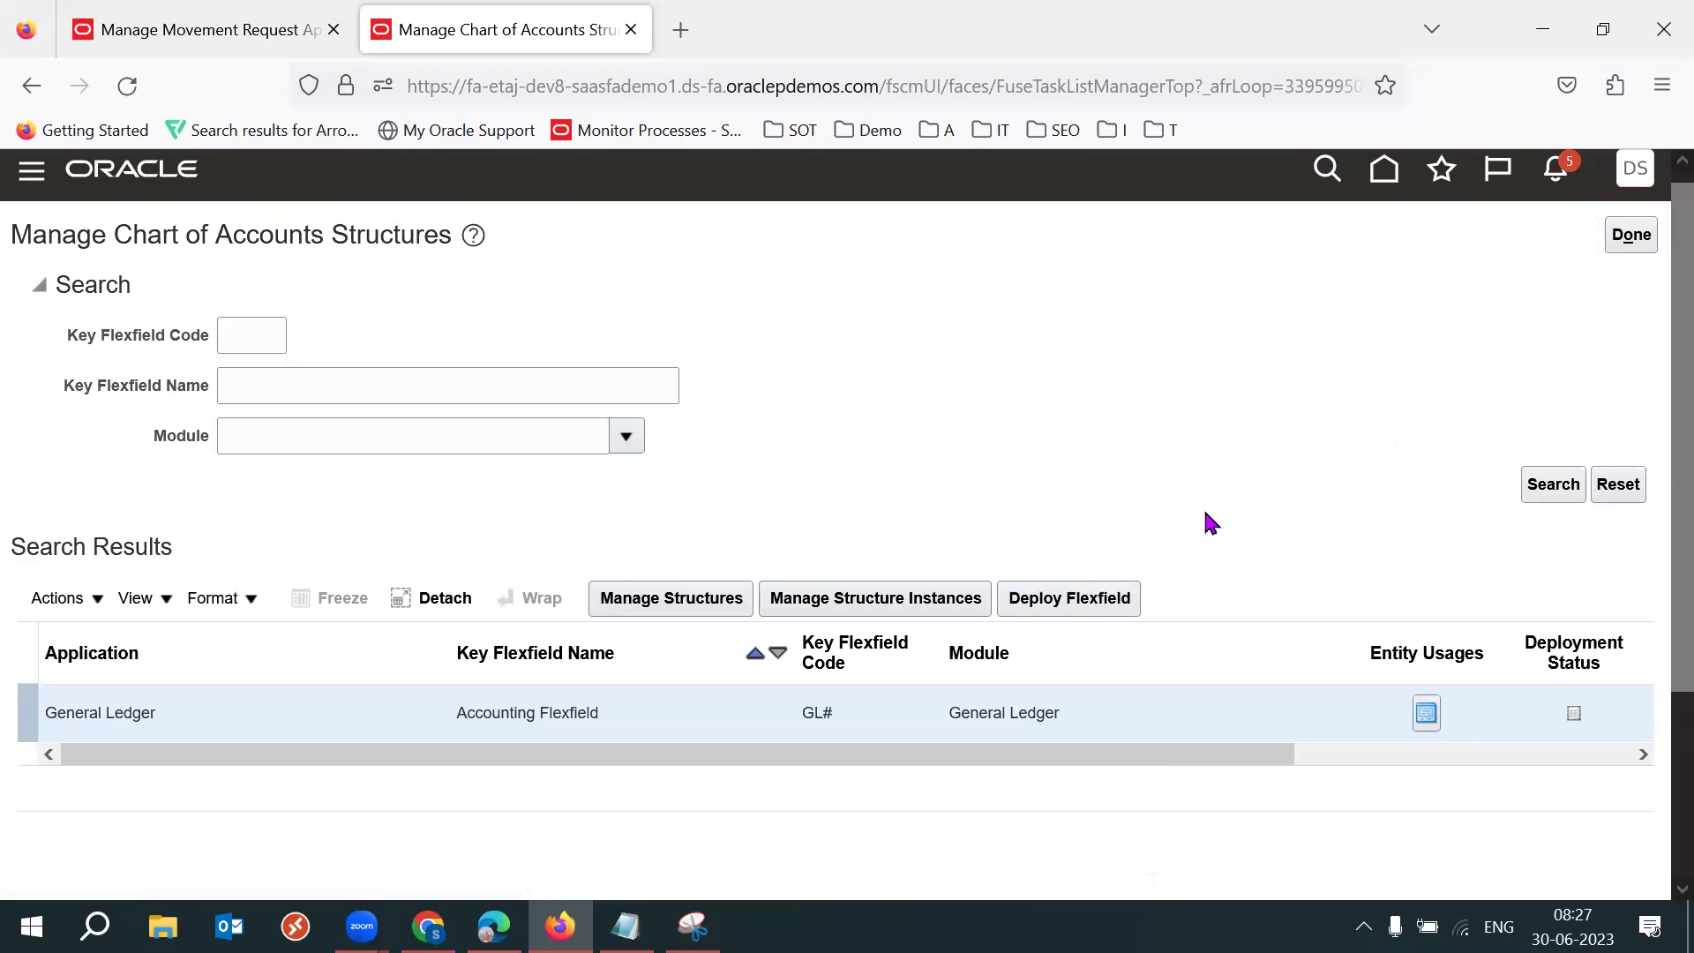
pyautogui.click(1099, 601)
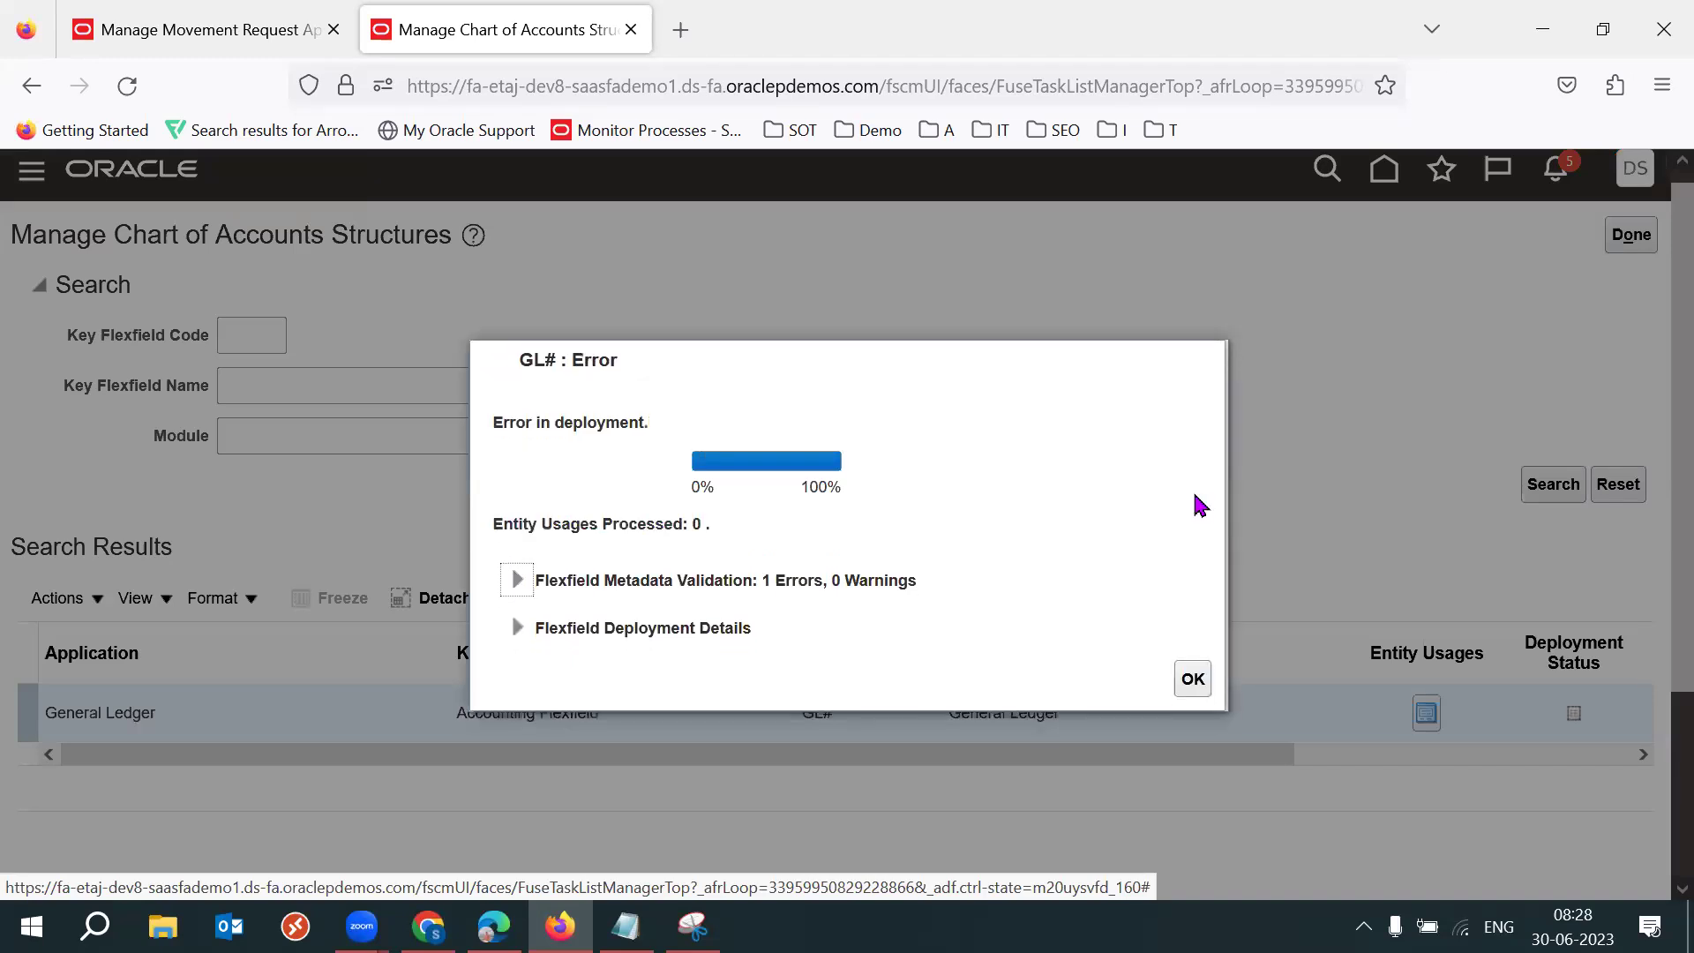
pyautogui.click(1193, 678)
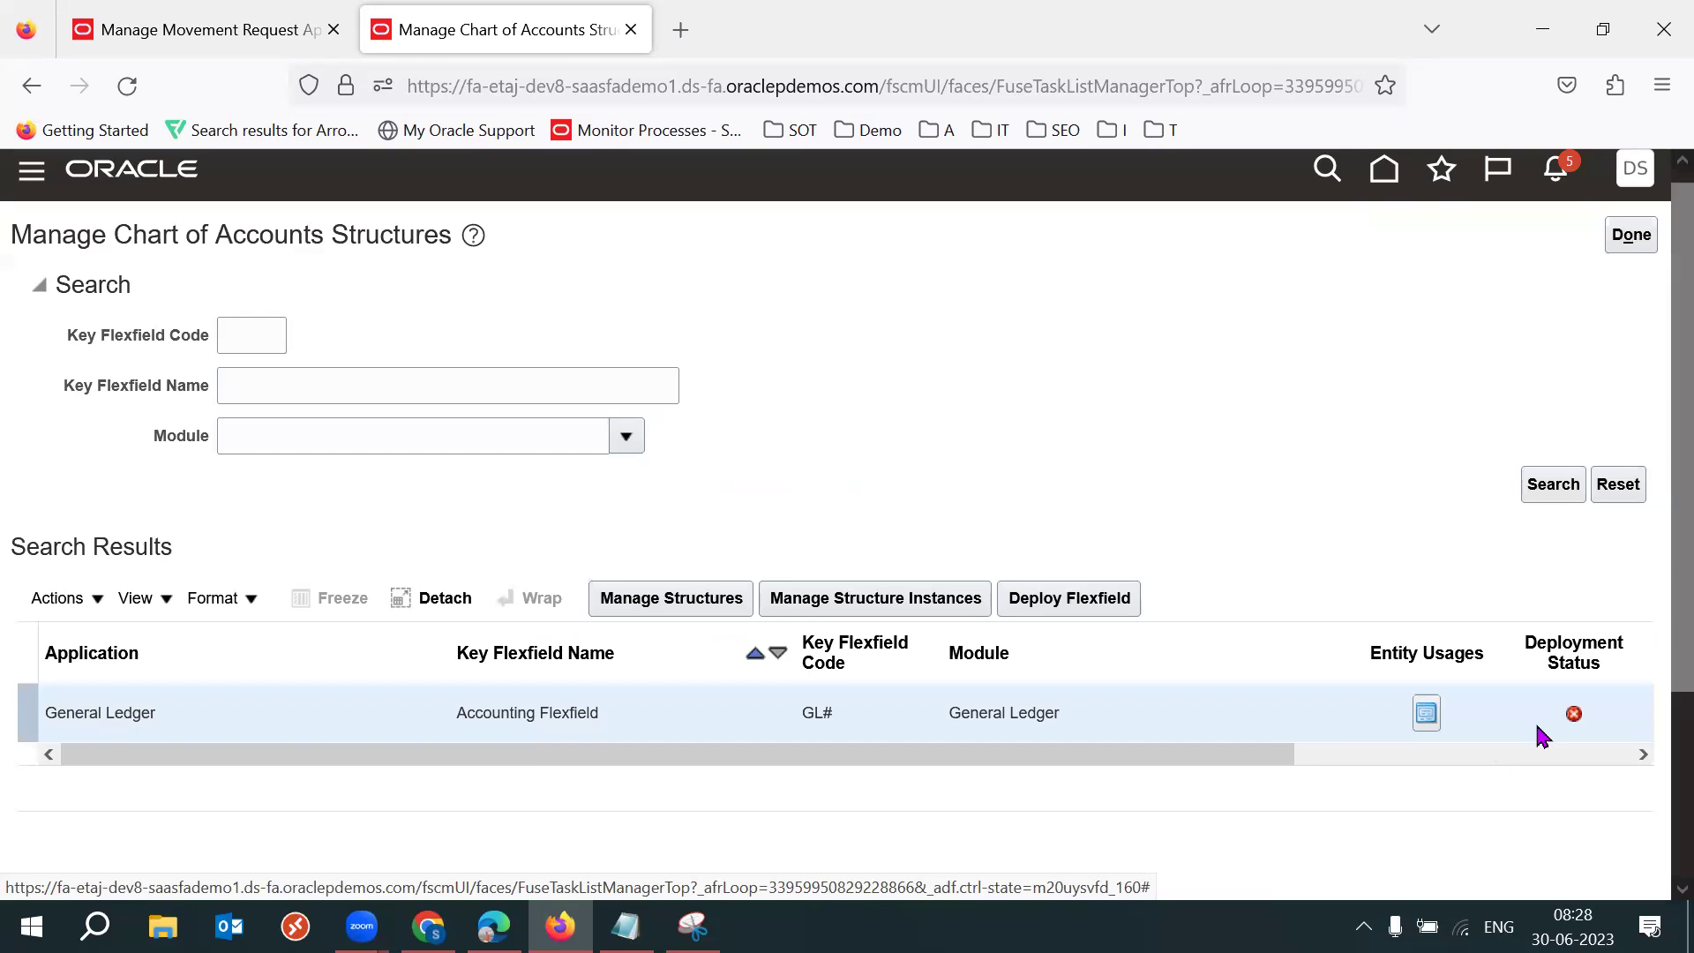
pyautogui.scroll(-1, 1655, 653)
pyautogui.moveTo(1244, 697); pyautogui.dragTo(1116, 435)
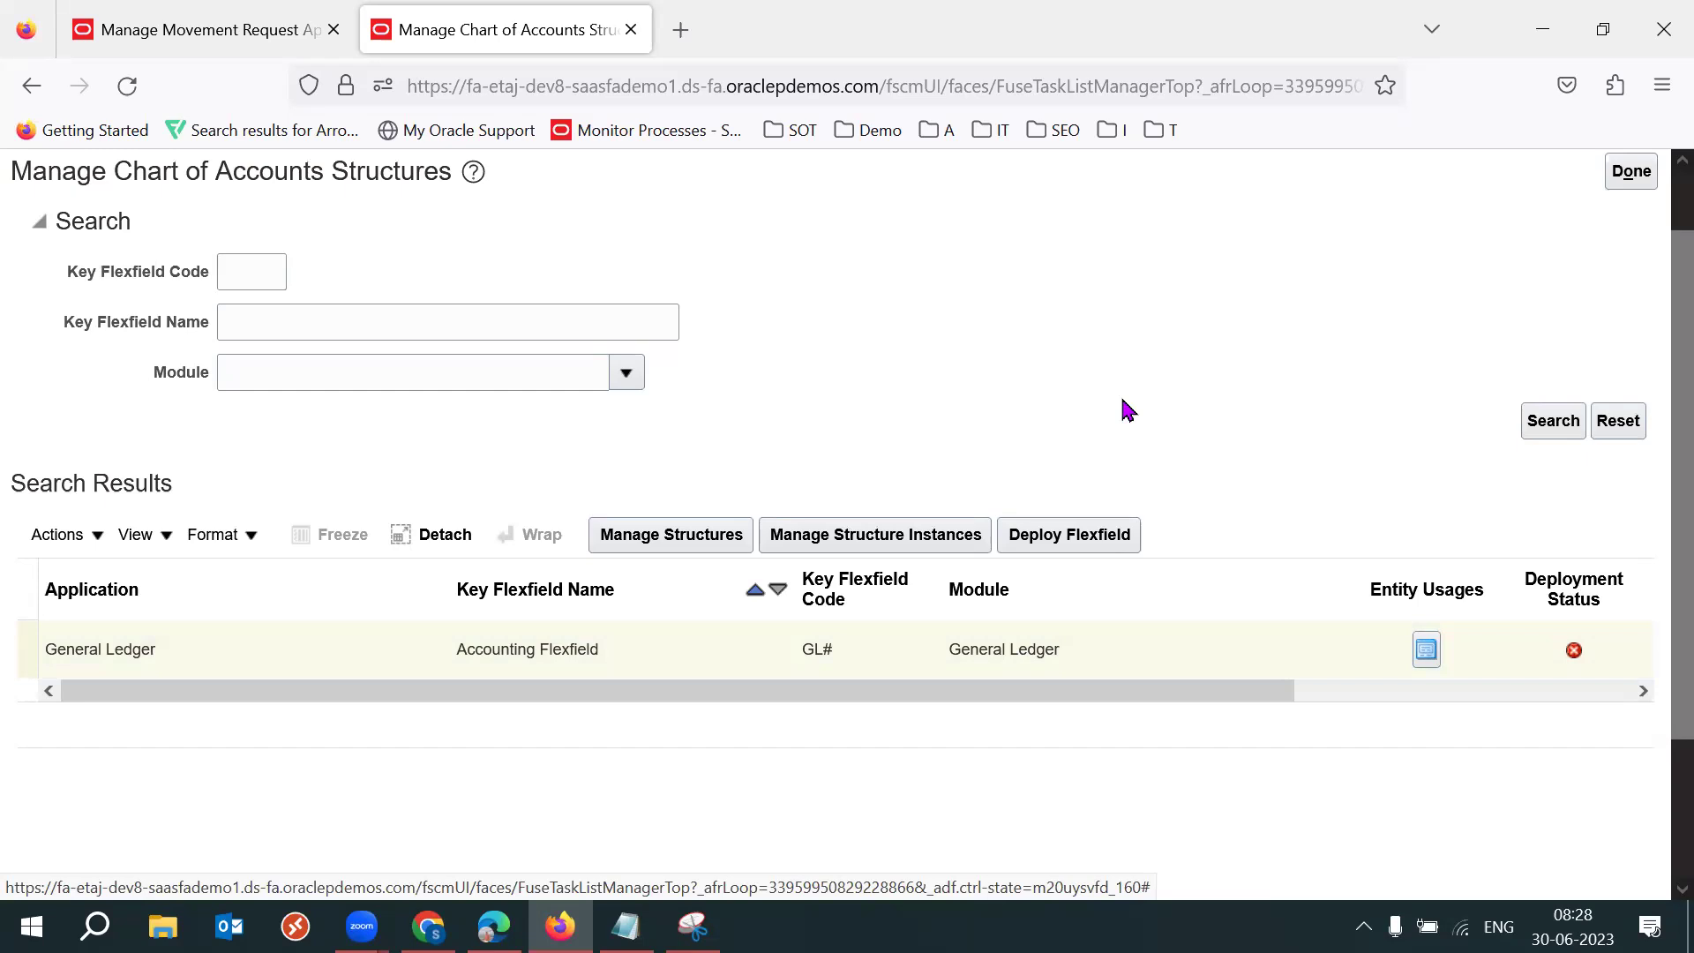
# Open the deployment error message and select its text about GL_ACCOUNT on 53DSK_Structure.
pyautogui.moveTo(1070, 694); pyautogui.dragTo(1332, 704)
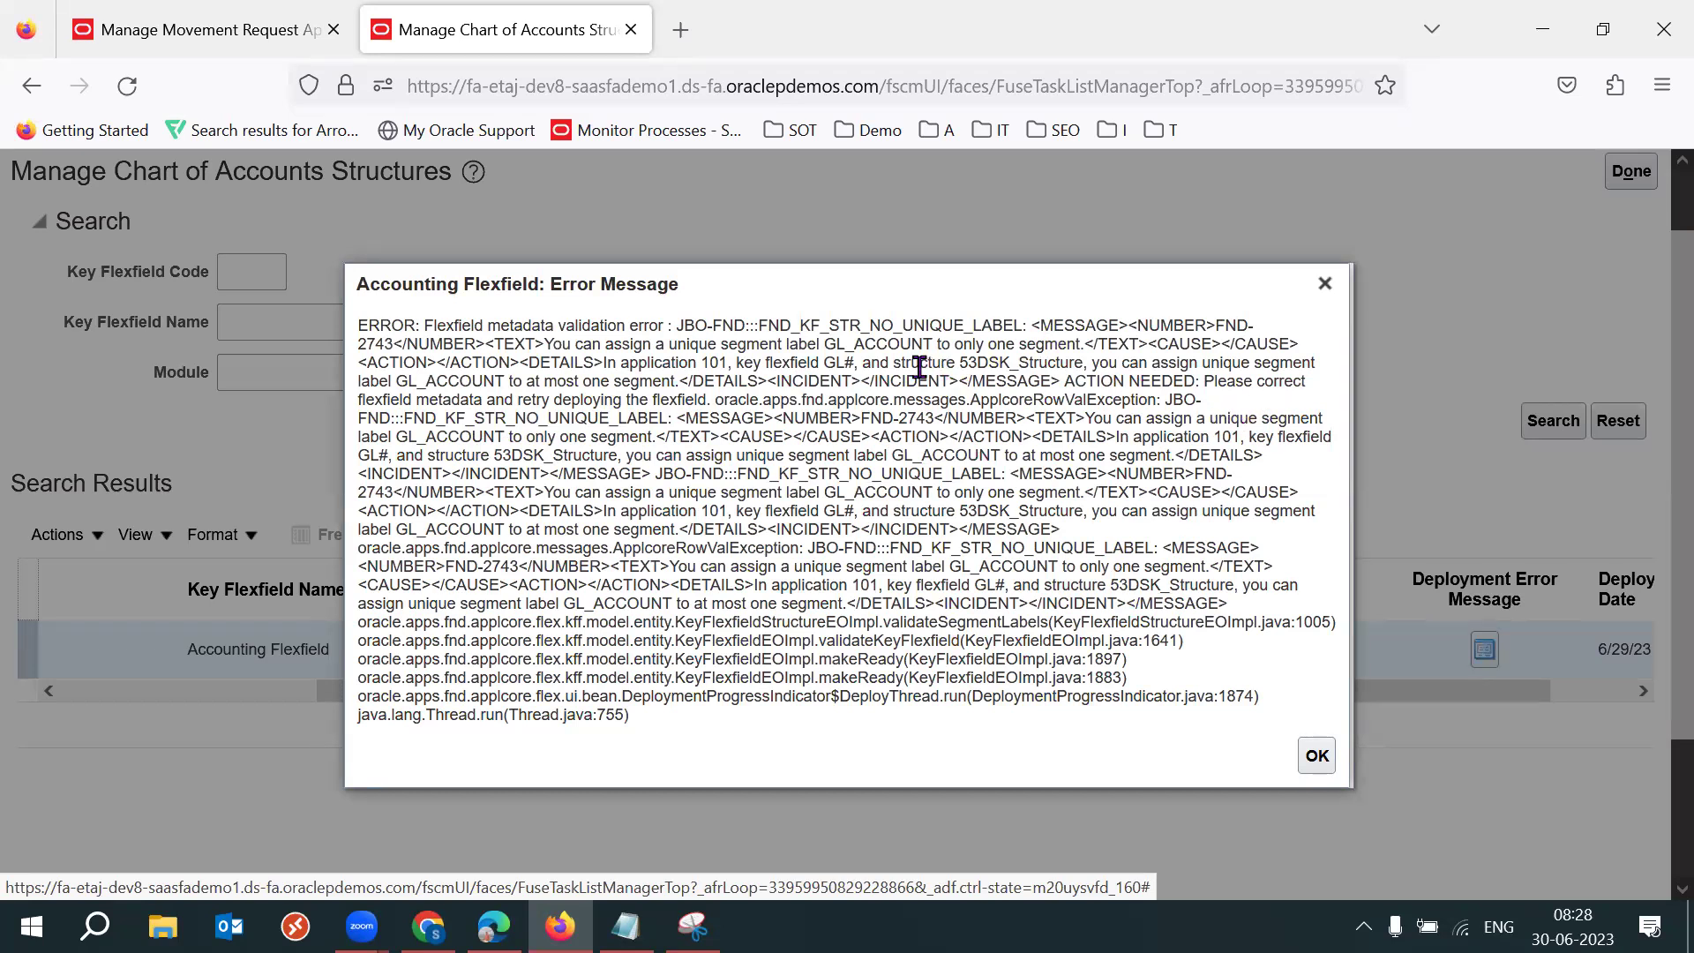
pyautogui.moveTo(955, 365); pyautogui.dragTo(622, 388)
pyautogui.click(988, 367)
pyautogui.moveTo(960, 364); pyautogui.dragTo(1070, 362)
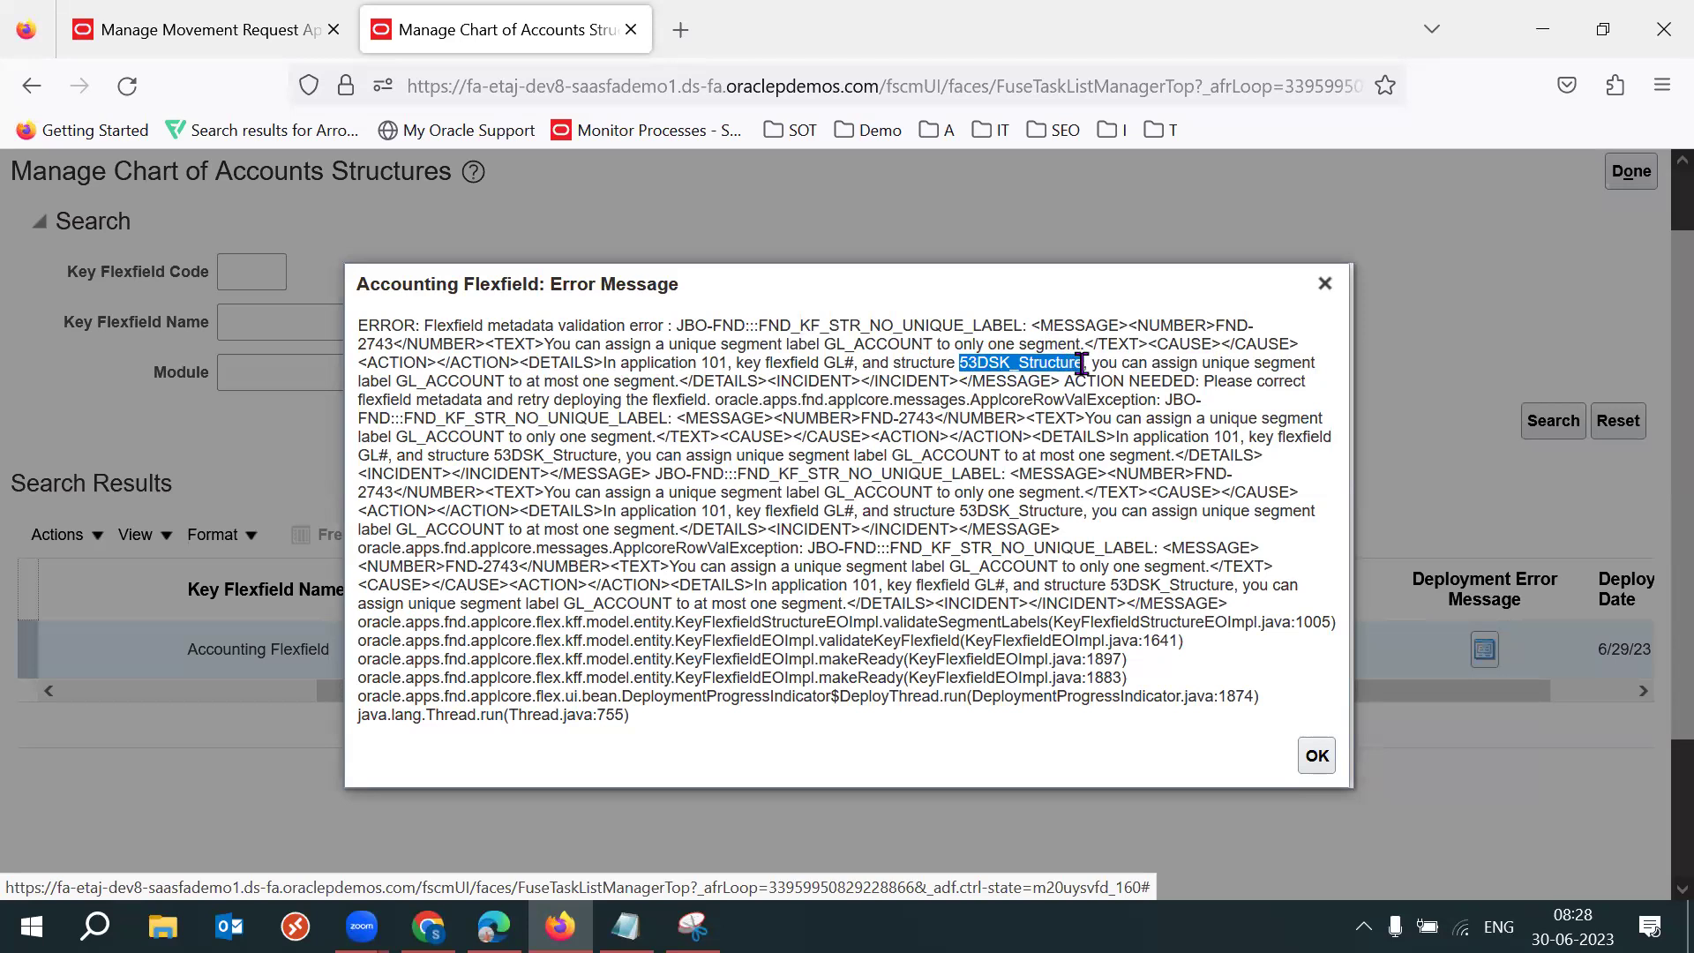
pyautogui.moveTo(1082, 365); pyautogui.dragTo(675, 382)
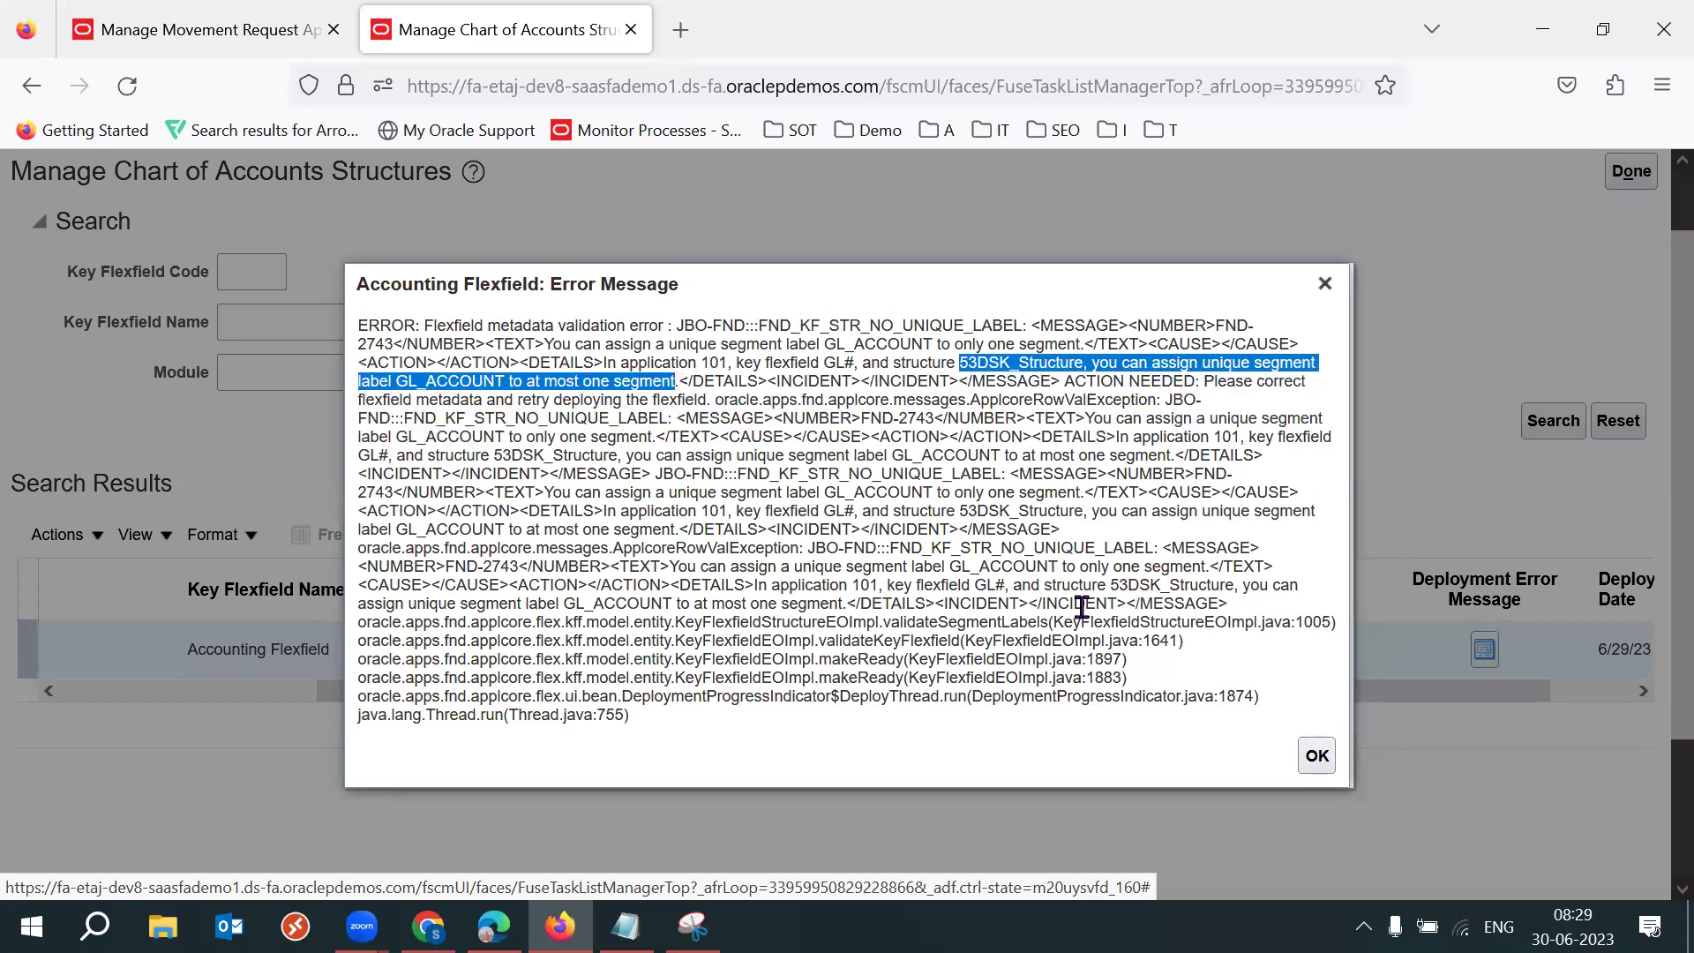
pyautogui.moveTo(367, 327)
pyautogui.mouseDown()
pyautogui.moveTo(669, 696)
pyautogui.moveTo(645, 698)
pyautogui.moveTo(882, 566)
pyautogui.moveTo(357, 324)
pyautogui.mouseUp()
pyautogui.click(644, 698)
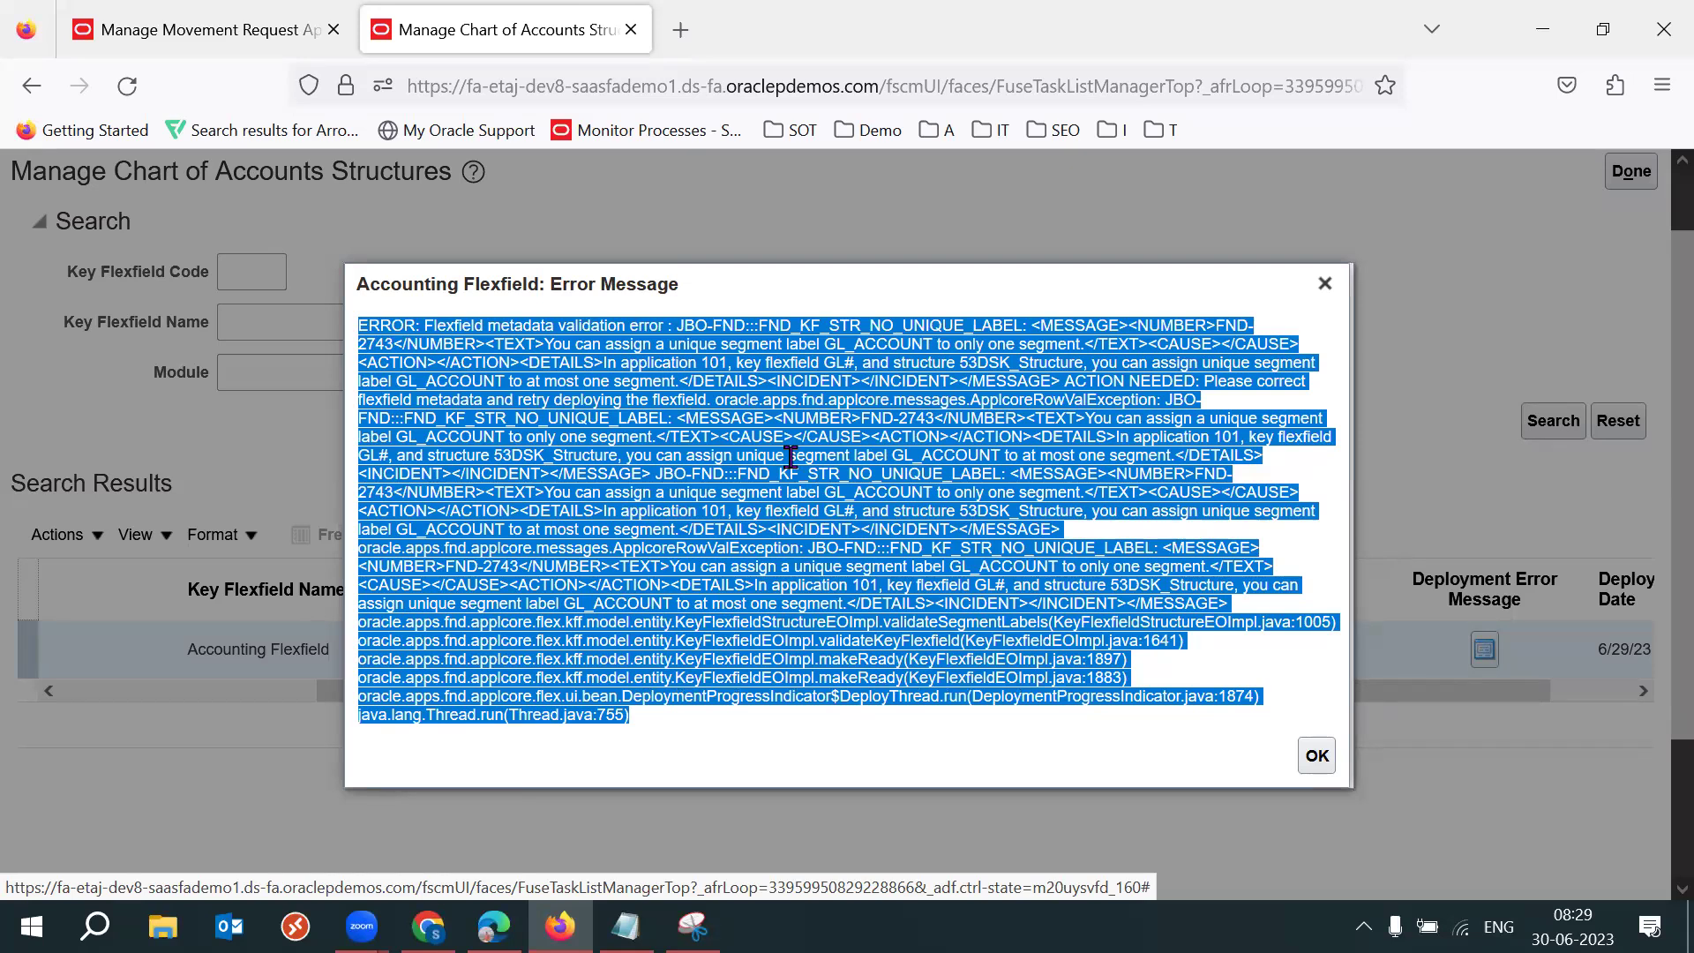
pyautogui.press('super+r')
# Paste the copied flexfield deployment error into a new Notepad document, maximized, with blank lines above.
pyautogui.press('Return')
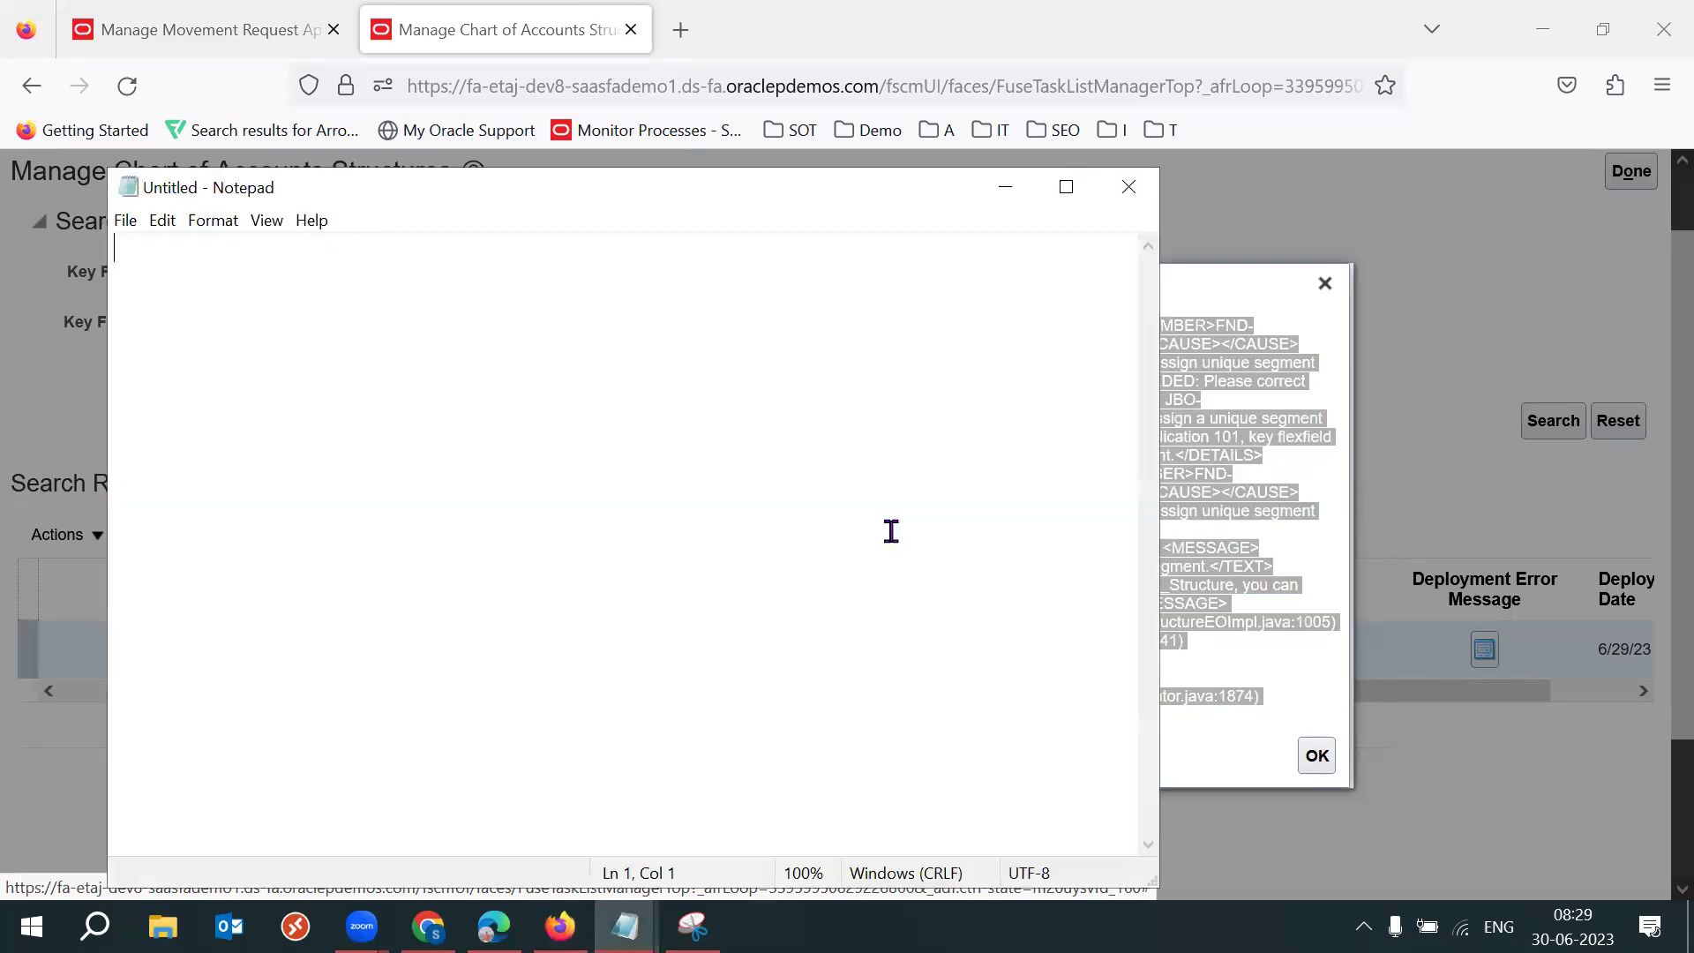
pyautogui.hotkey('ctrl', 'v')
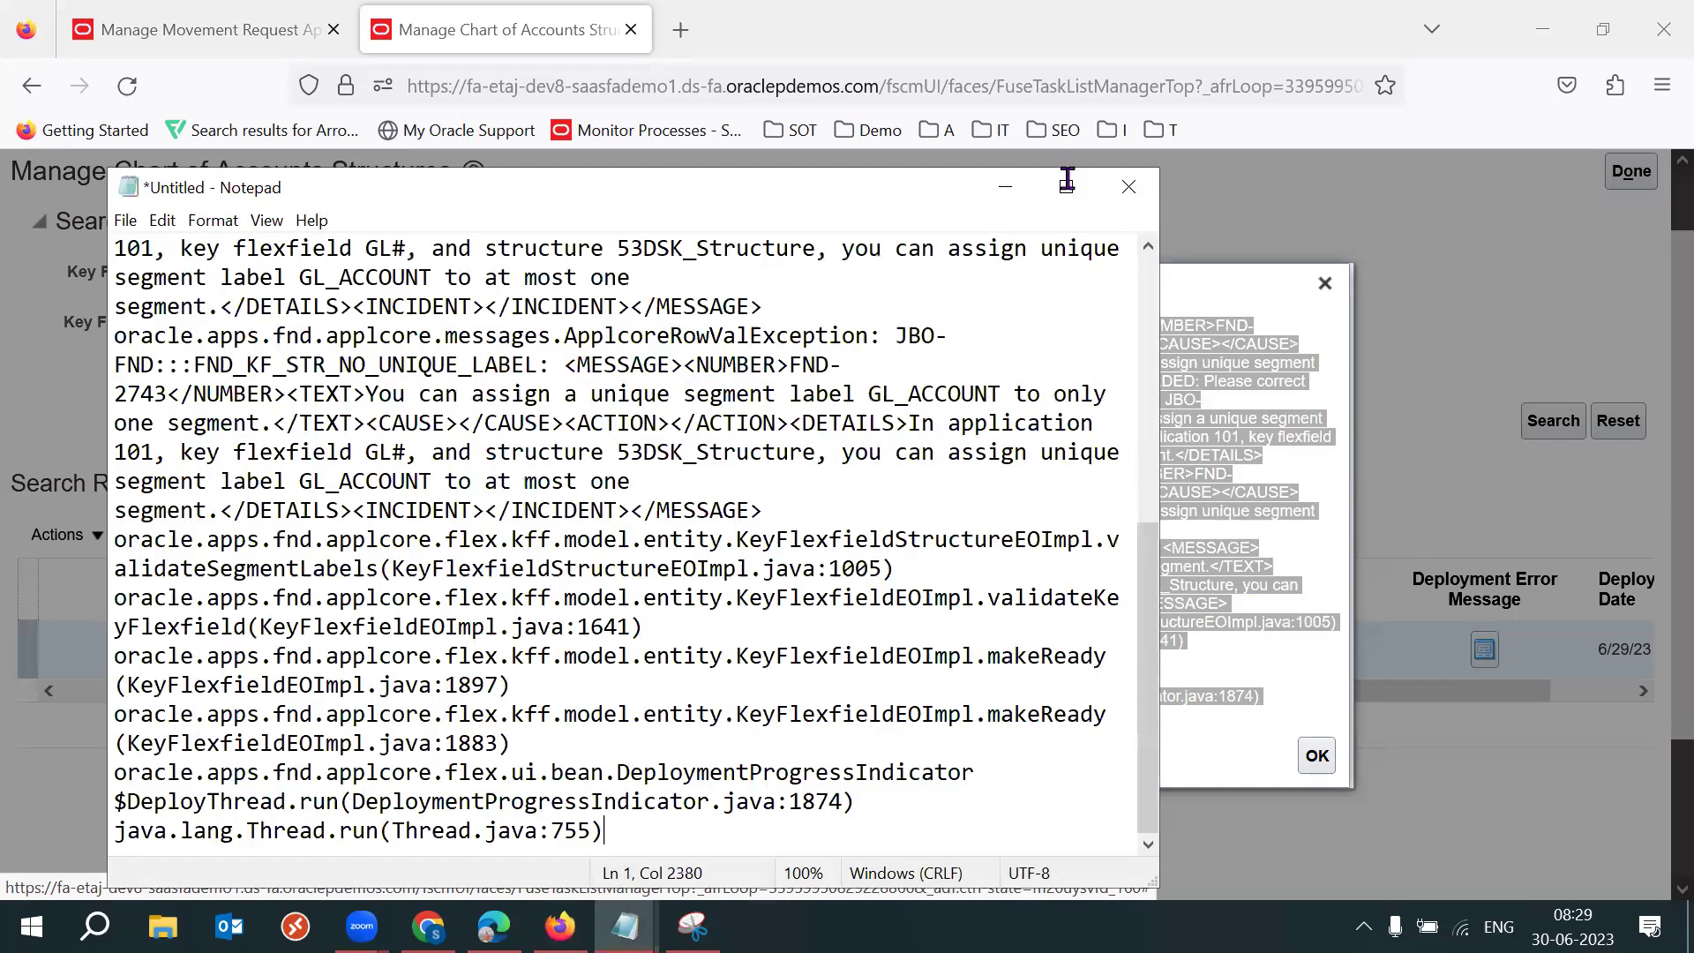
pyautogui.click(1067, 186)
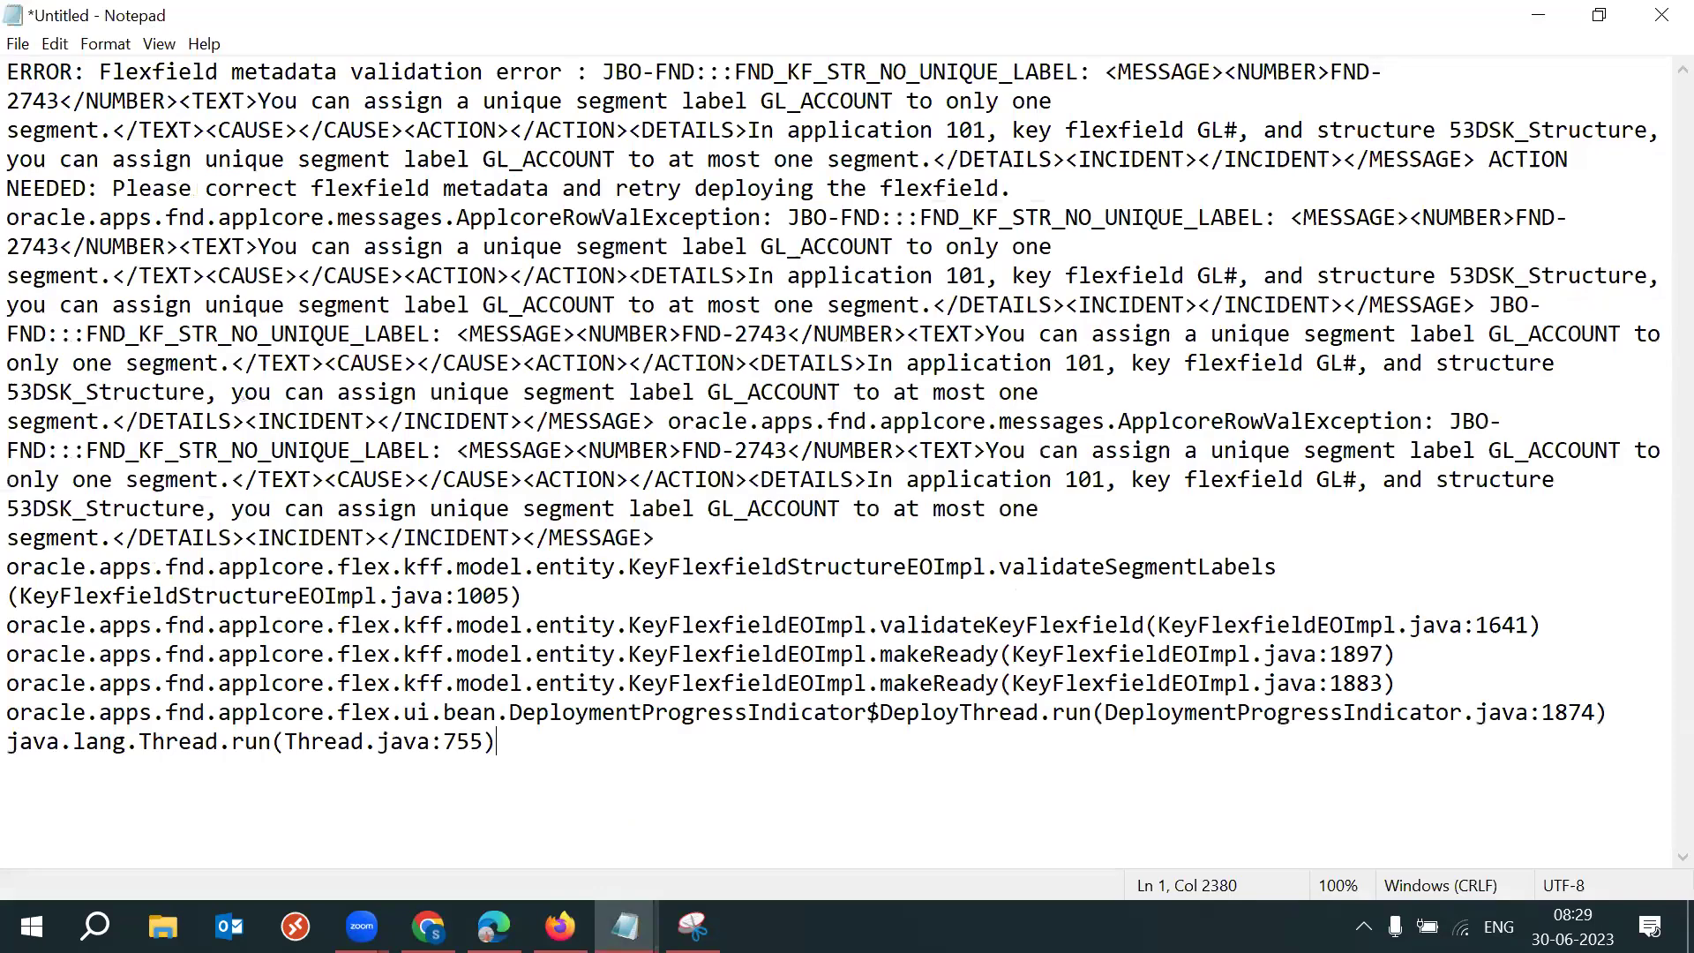
pyautogui.hotkey('ctrl', 'Home')
pyautogui.press('Return')
pyautogui.press('Return')
# Highlight 'to only one', the structure name 53DSK_Structure, and the GL_ACCOUNT and ACTION NEEDED sentences.
pyautogui.moveTo(1430, 128); pyautogui.dragTo(444, 161)
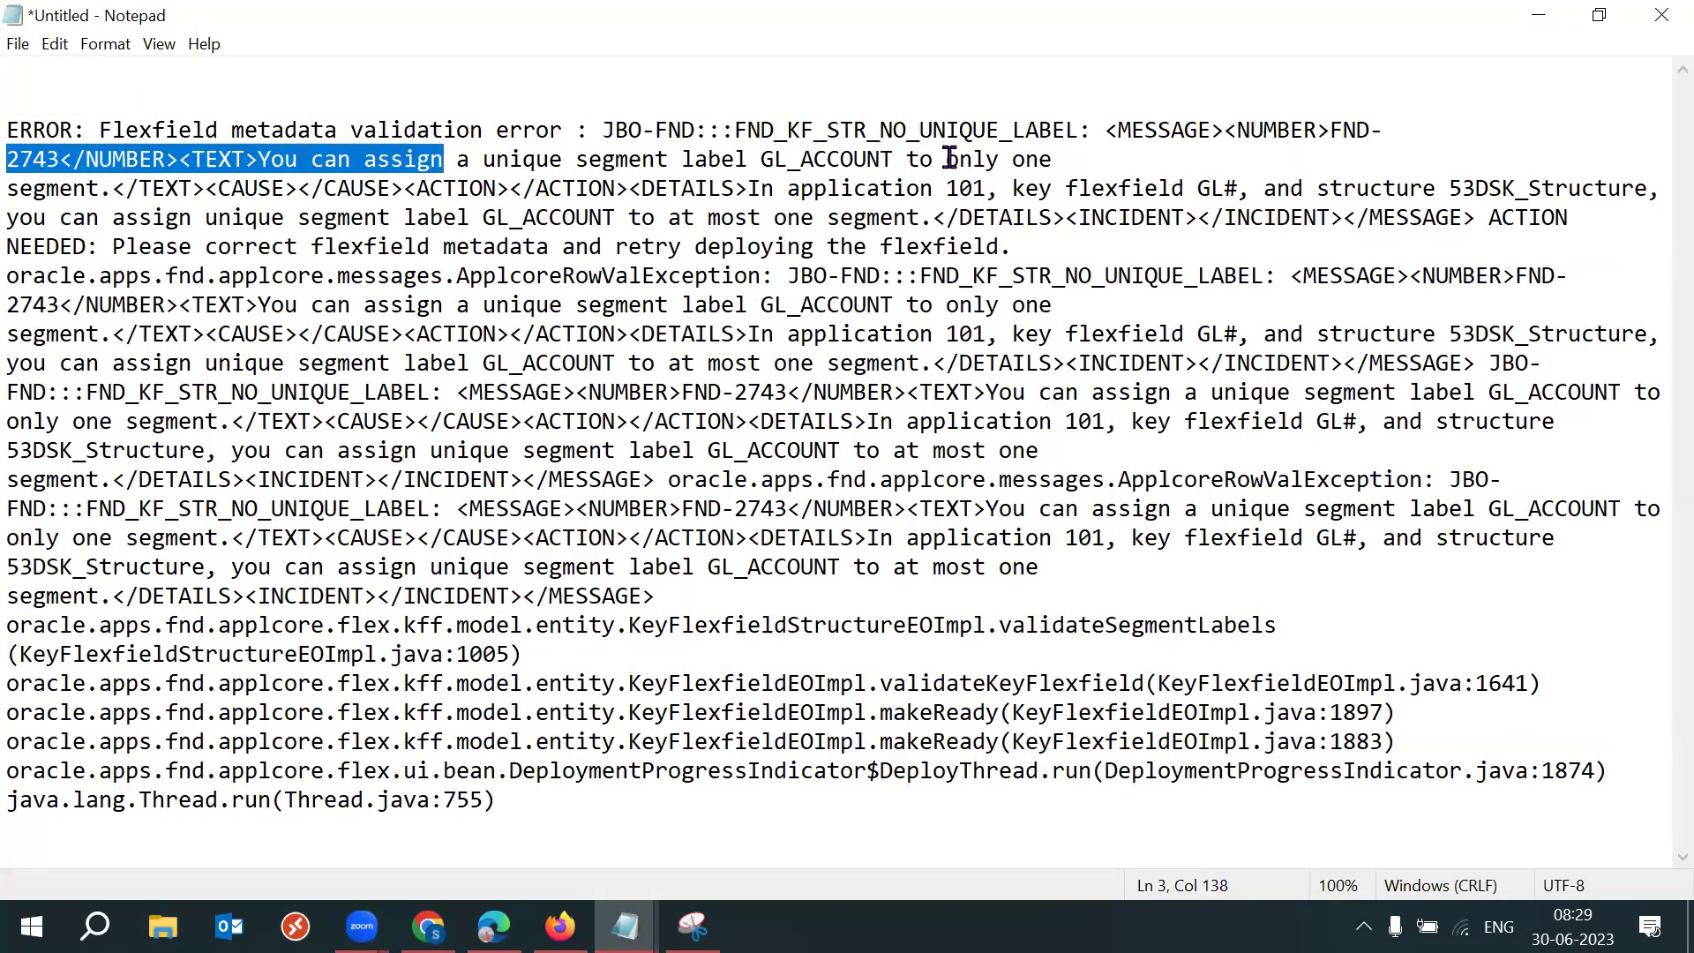
pyautogui.moveTo(1094, 159); pyautogui.dragTo(907, 159)
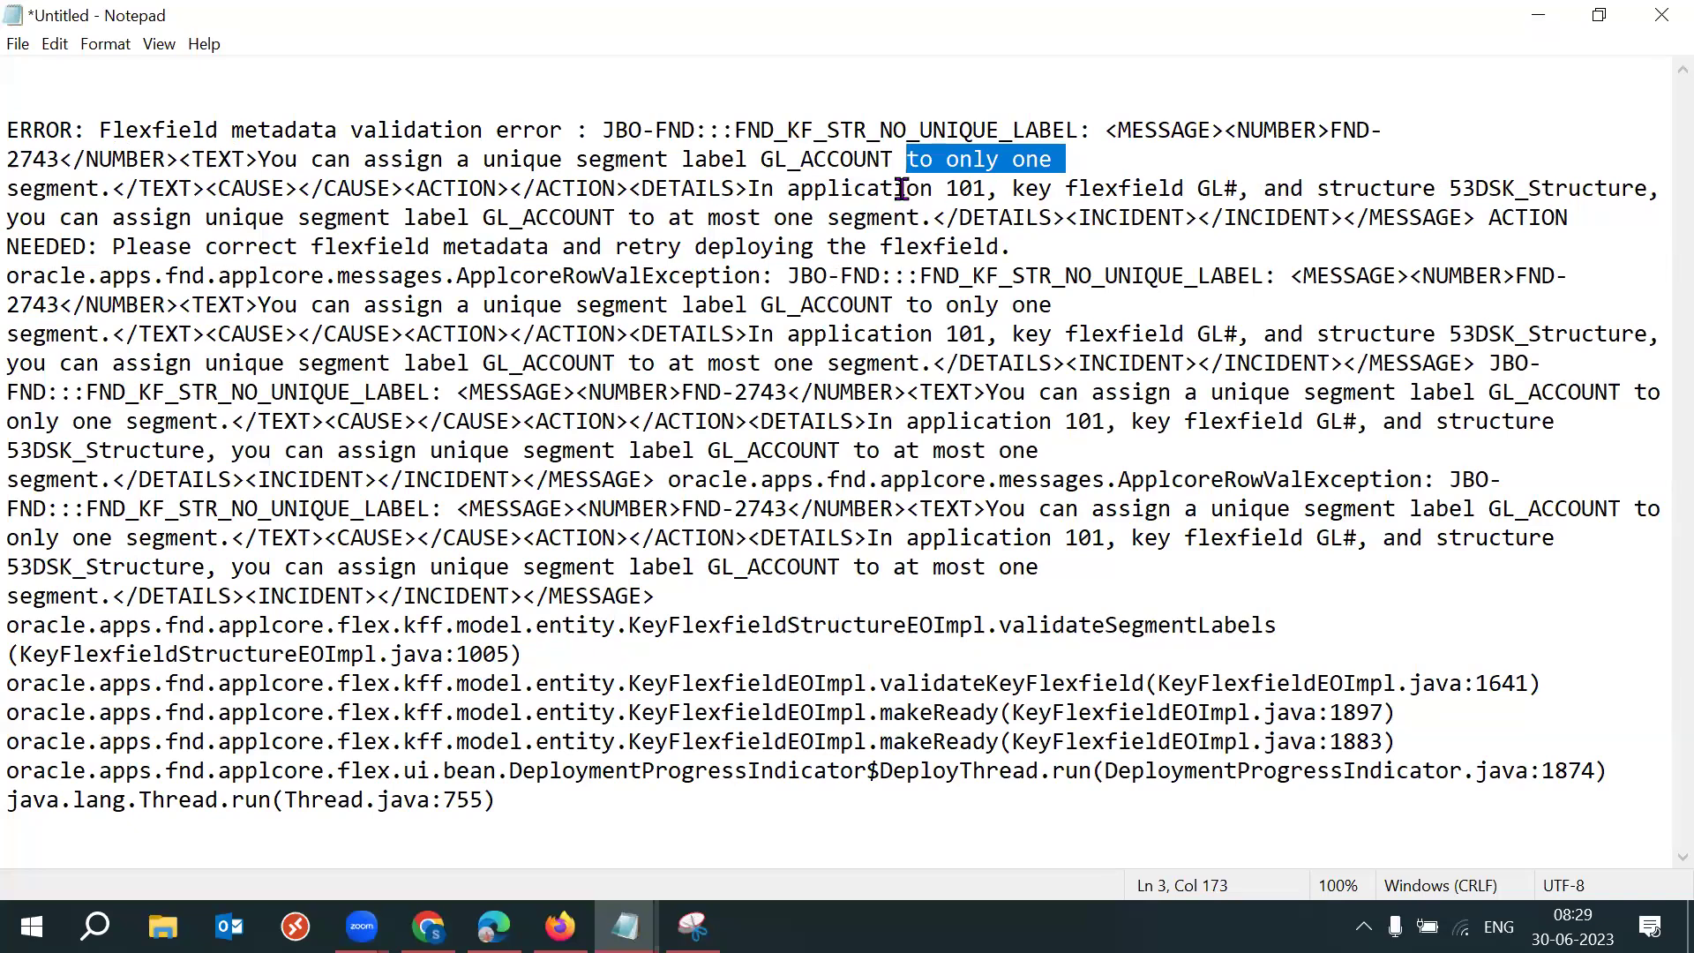
pyautogui.doubleClick(1363, 188)
pyautogui.moveTo(1449, 188); pyautogui.dragTo(1646, 195)
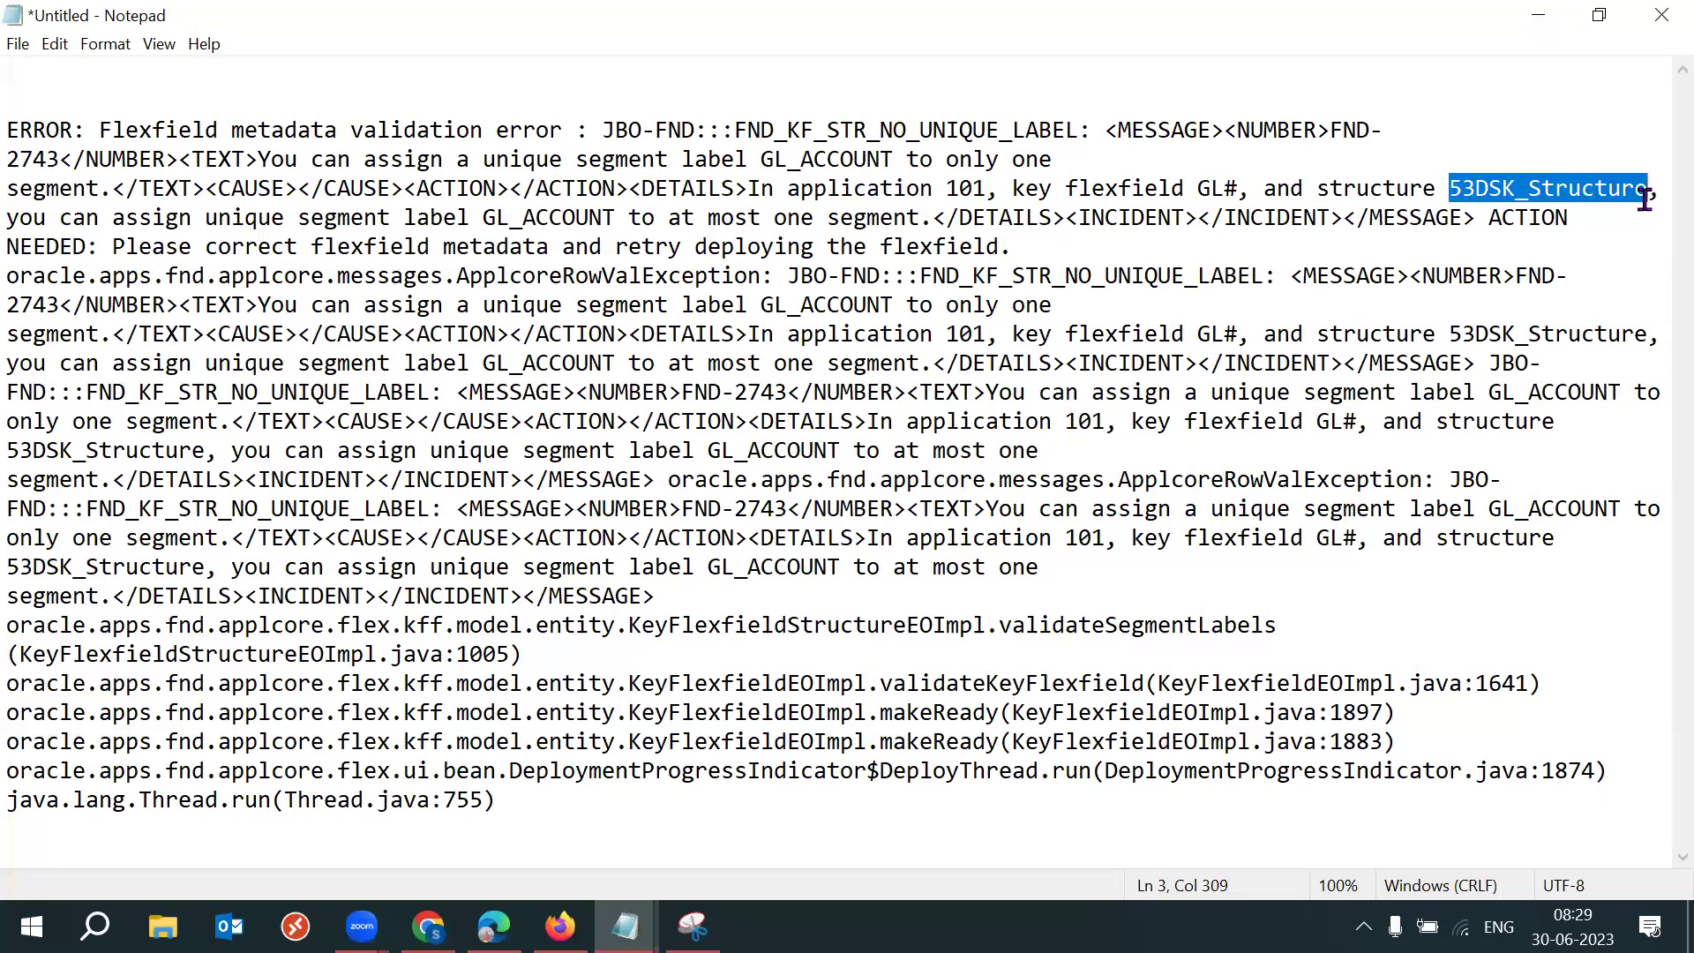
pyautogui.moveTo(9, 217); pyautogui.dragTo(902, 219)
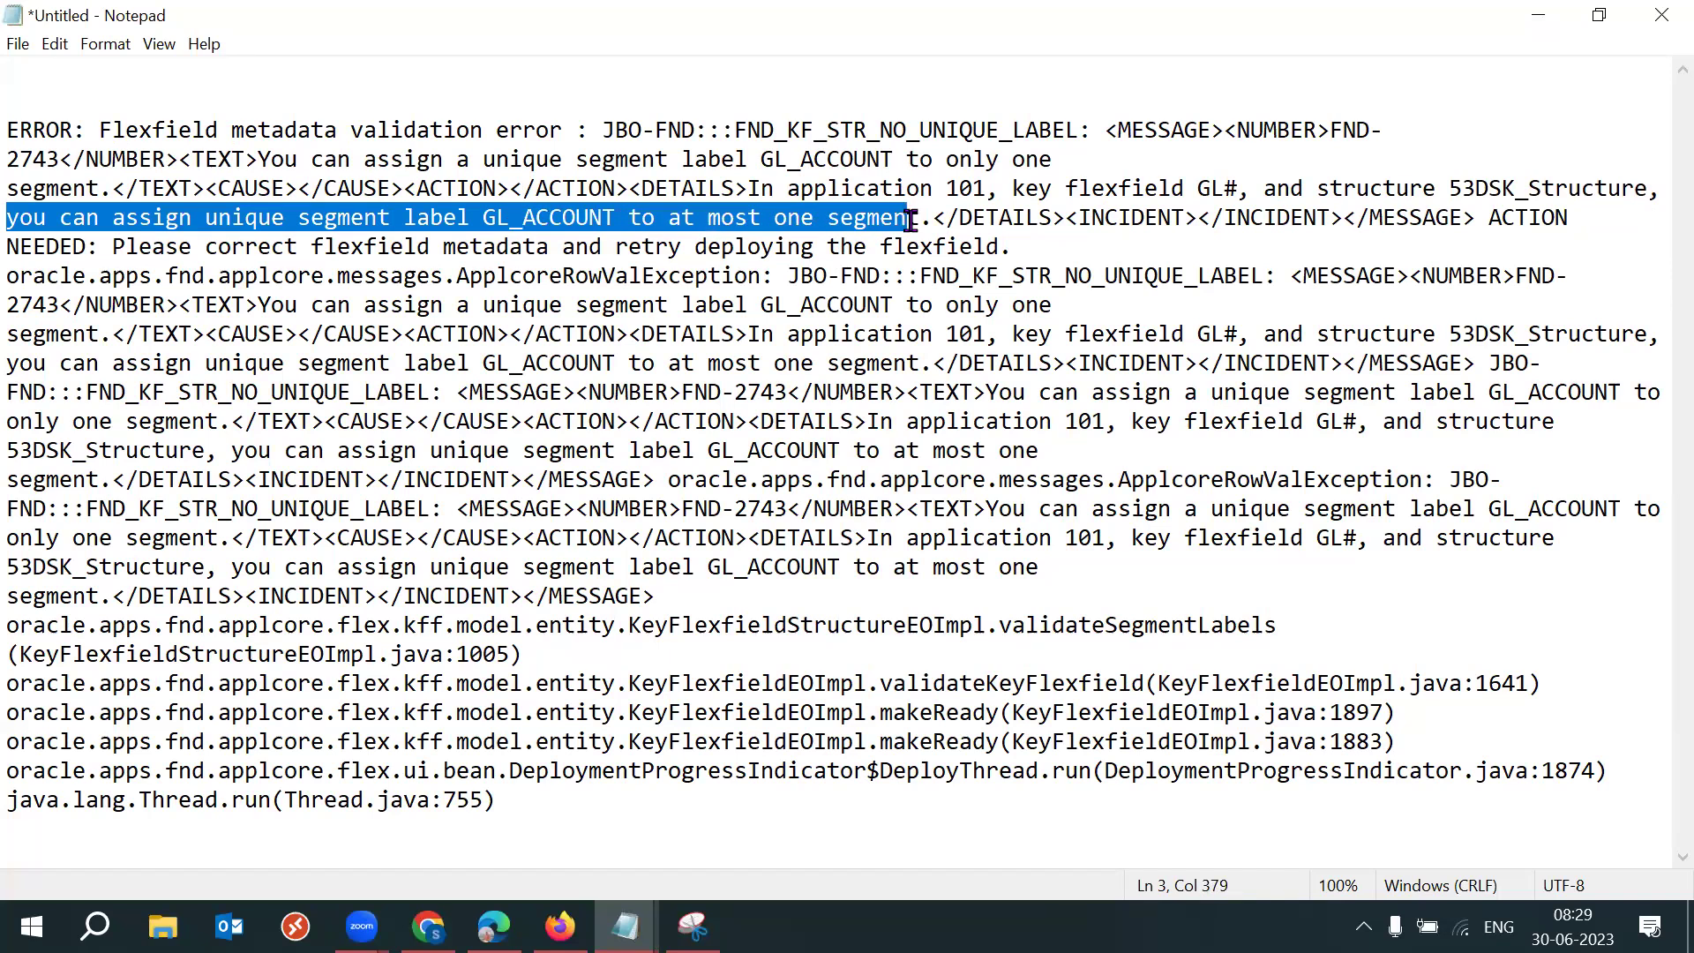
pyautogui.moveTo(911, 218); pyautogui.dragTo(931, 240)
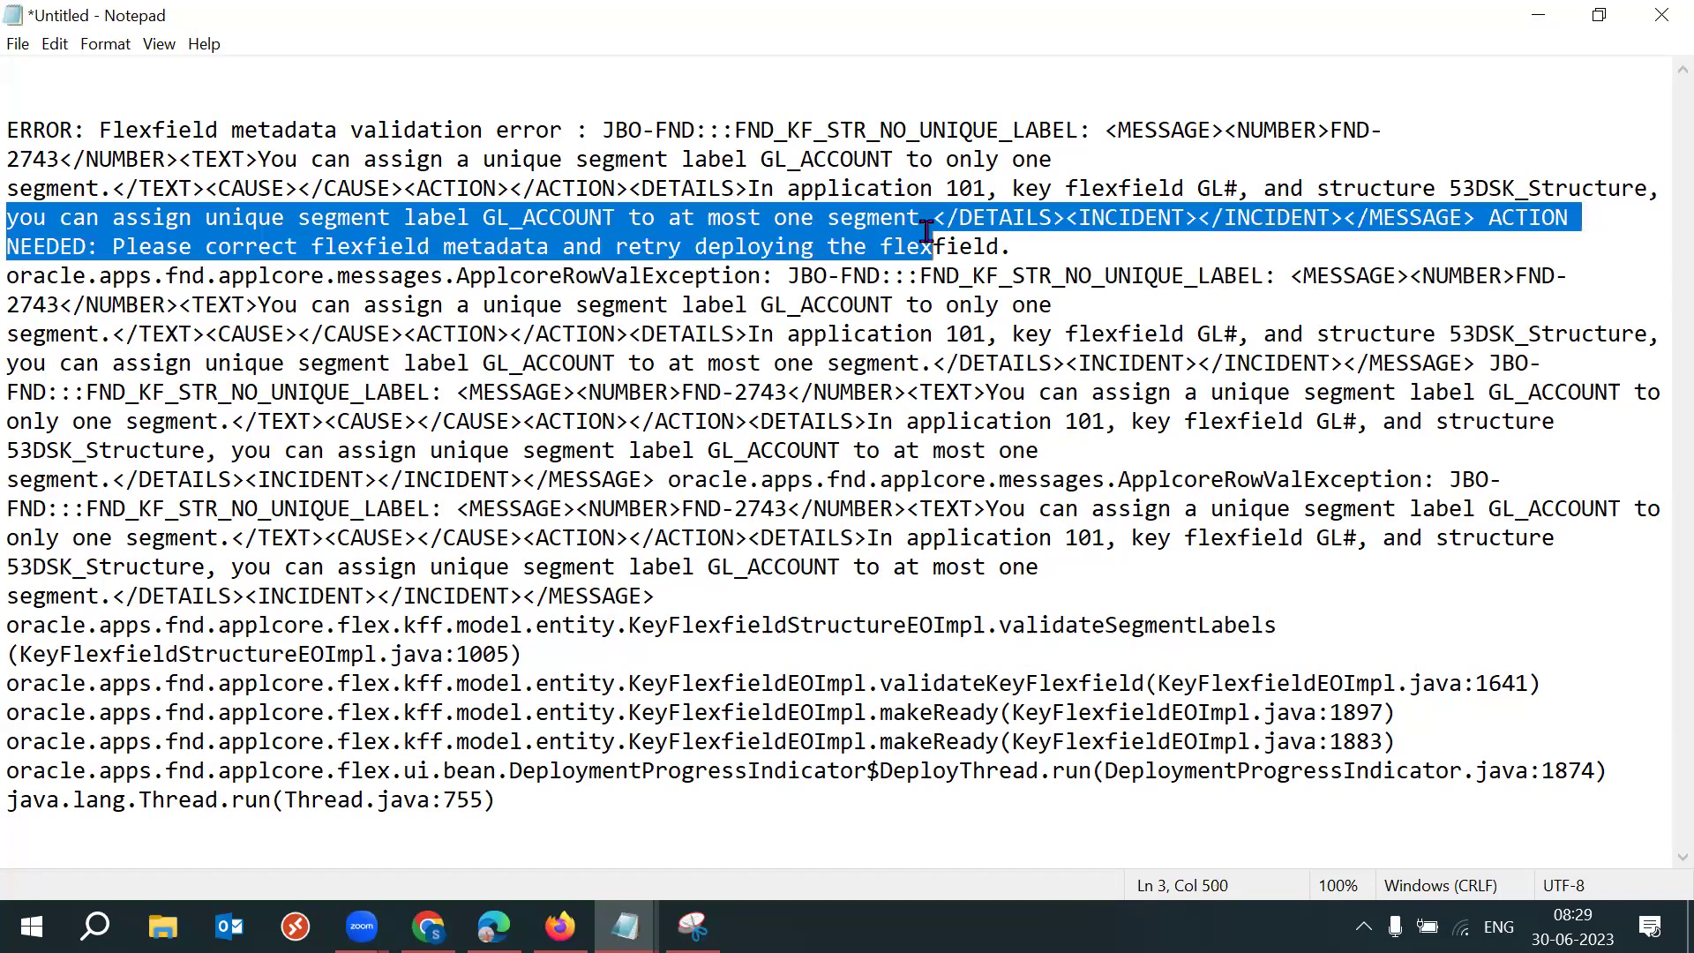
pyautogui.moveTo(559, 927)
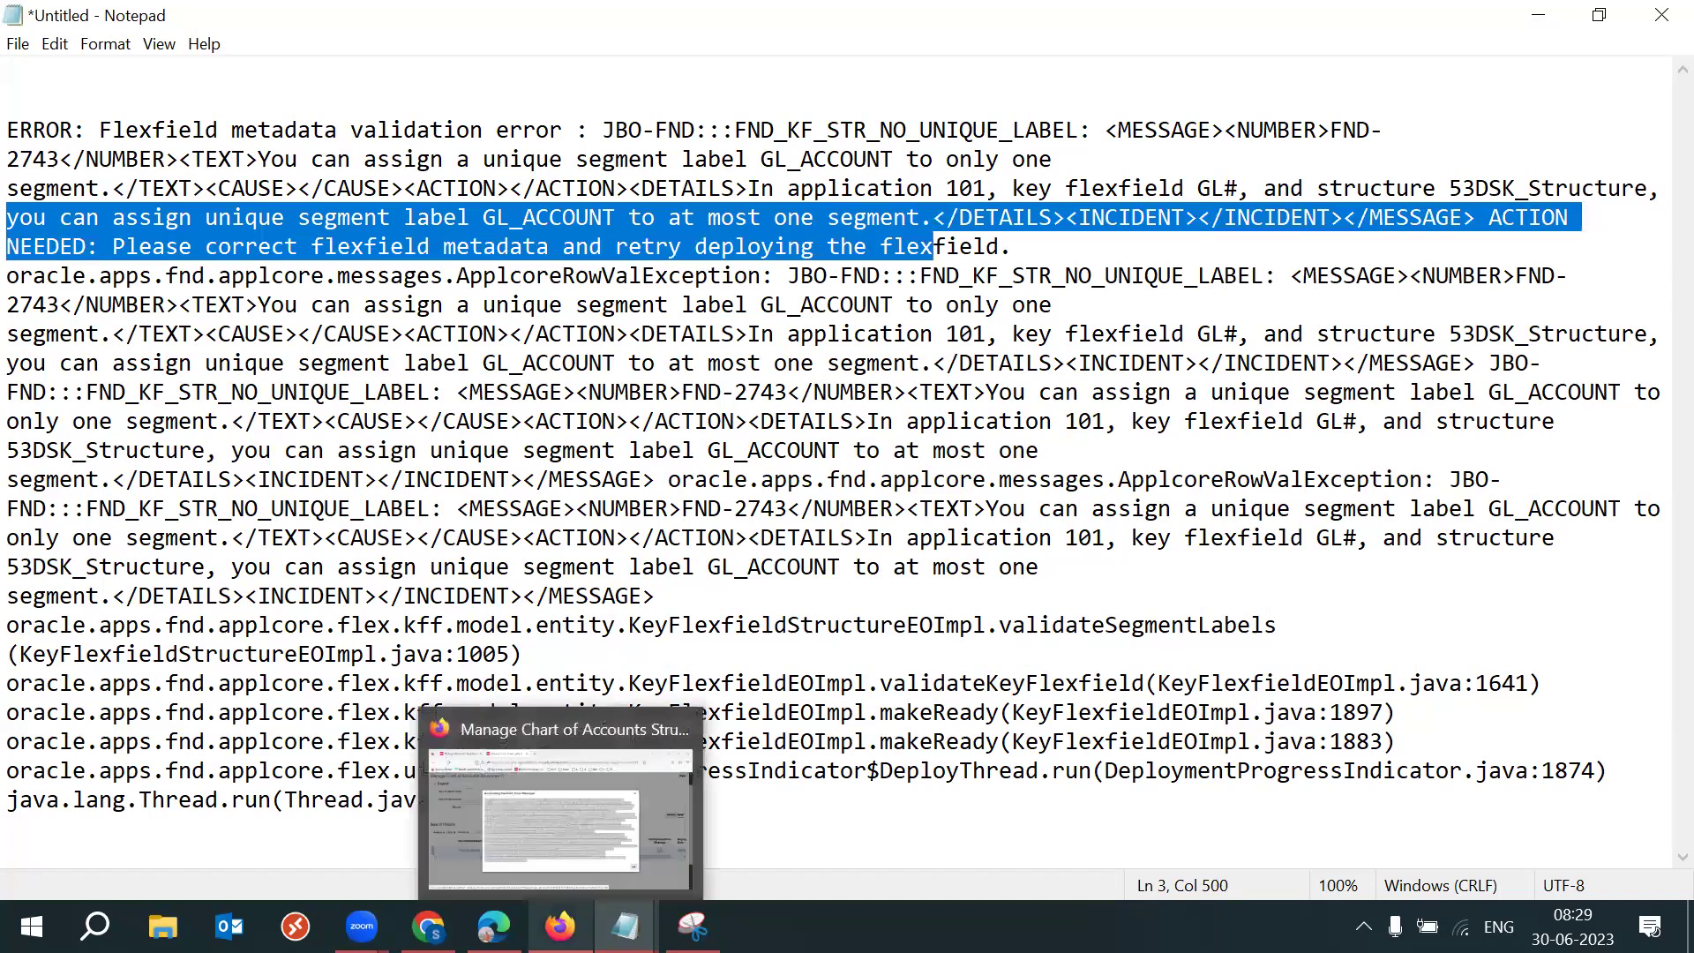
pyautogui.moveTo(494, 926)
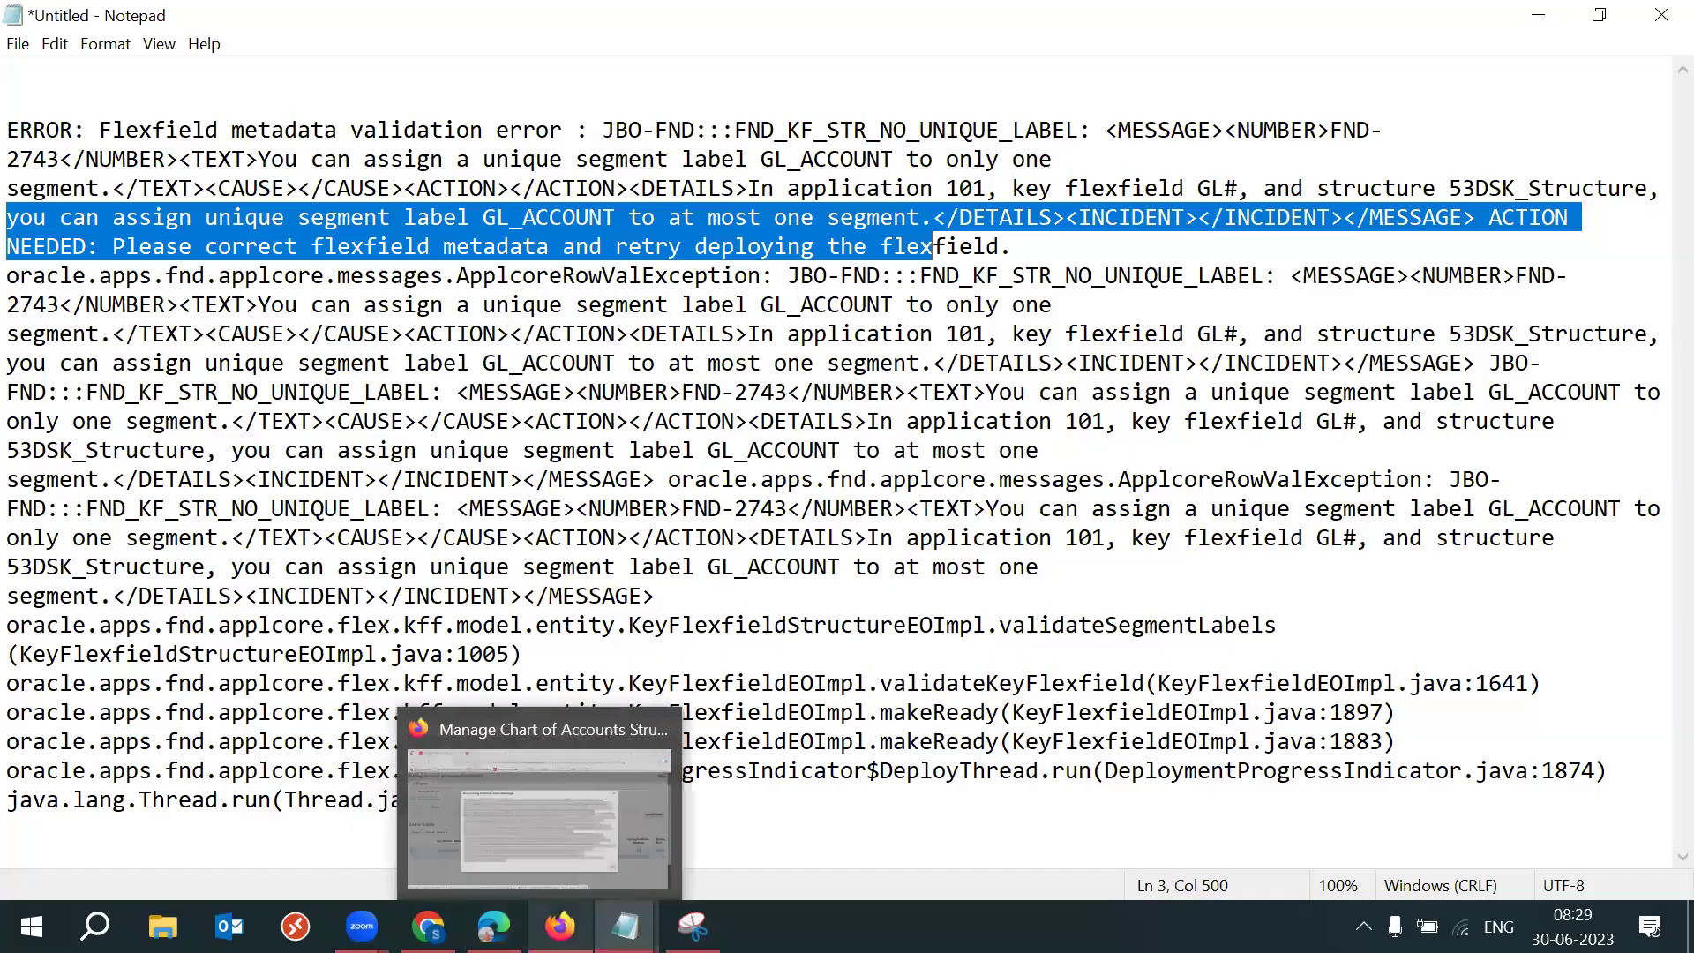
# Close the Accounting Flexfield error and search key flexfield structures for name 53.
pyautogui.hotkey('alt', 'Tab')
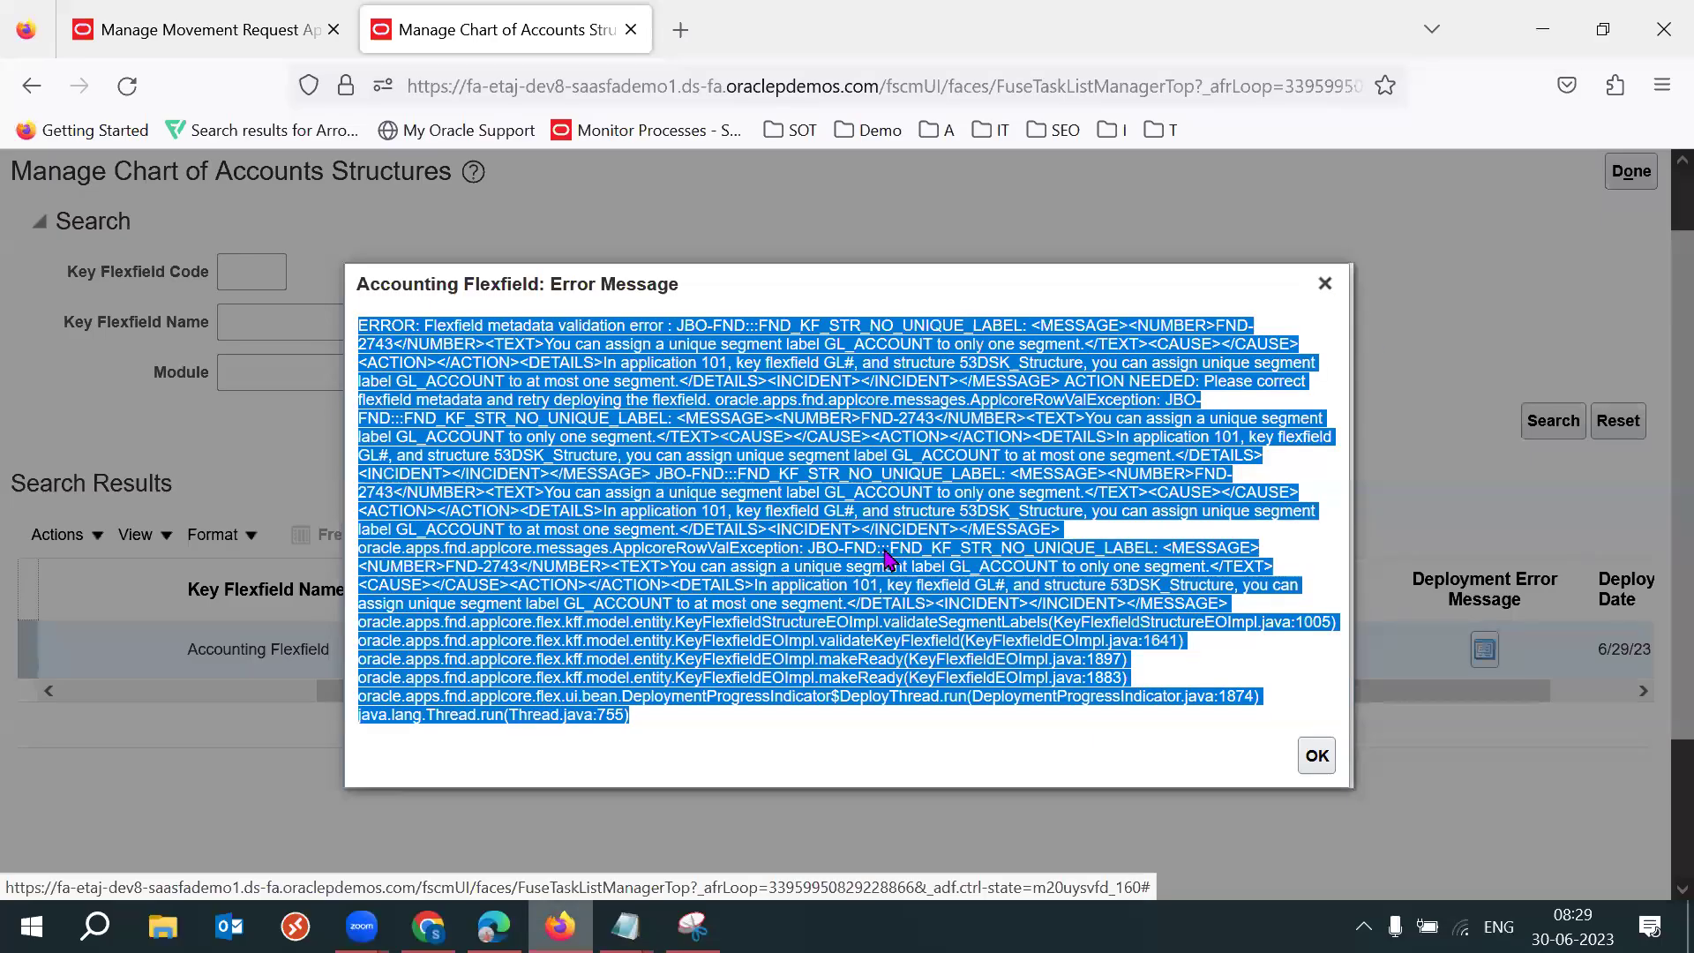
pyautogui.click(1324, 283)
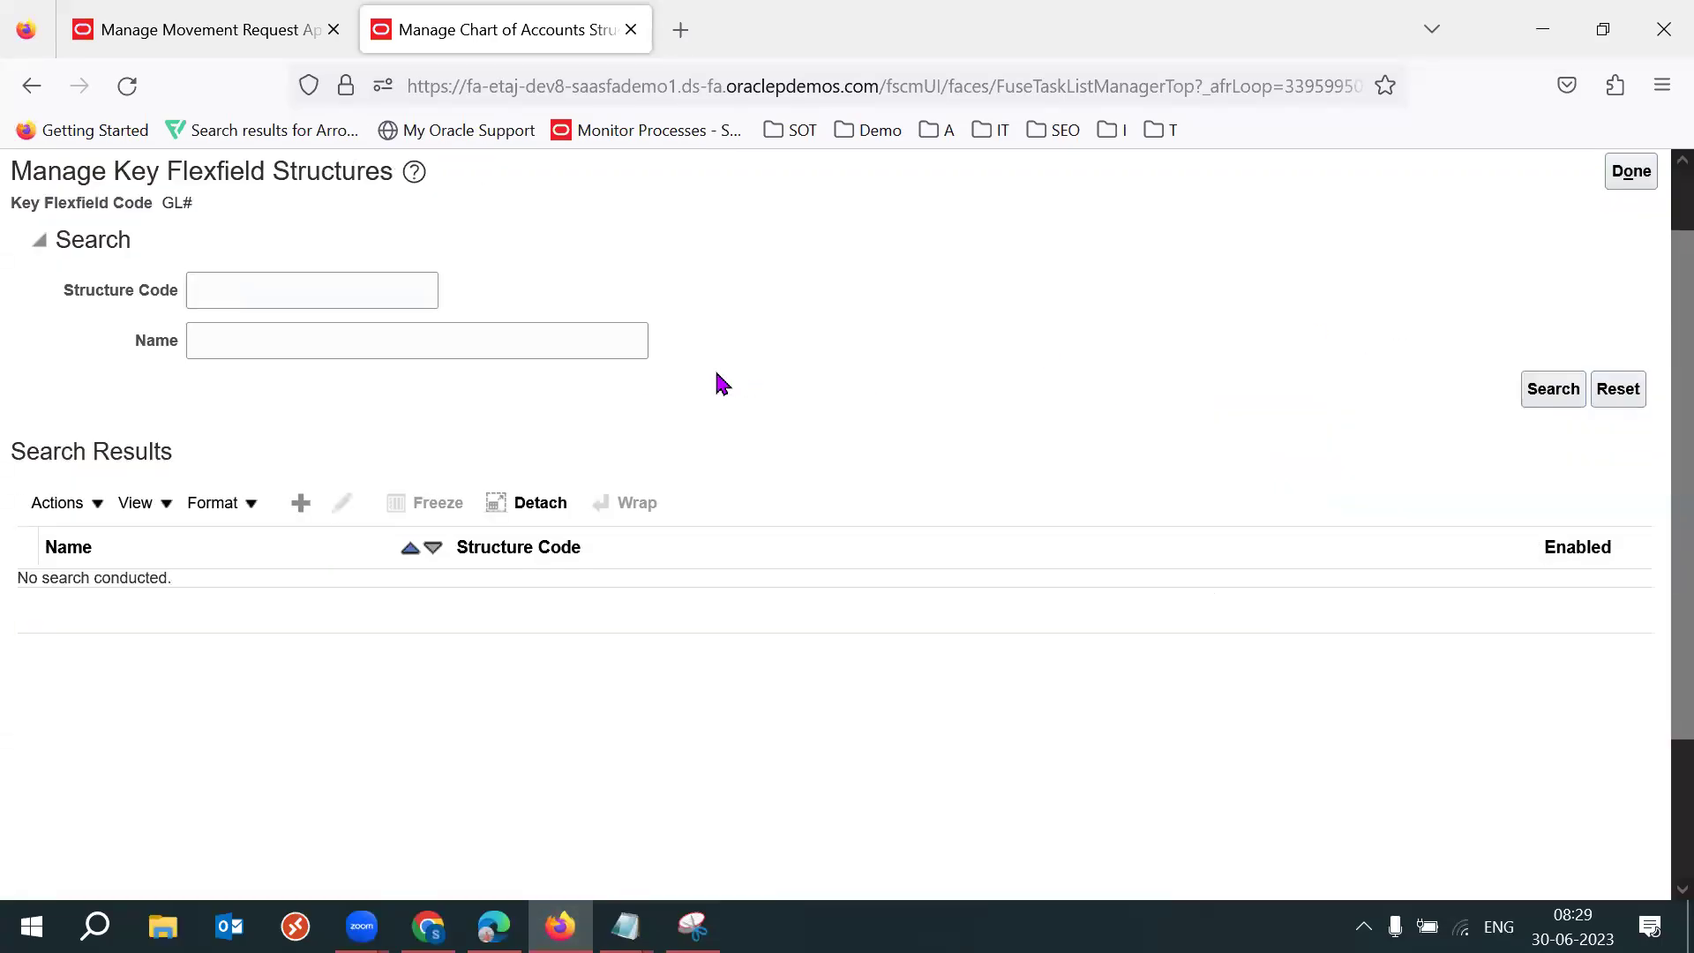
pyautogui.click(399, 341)
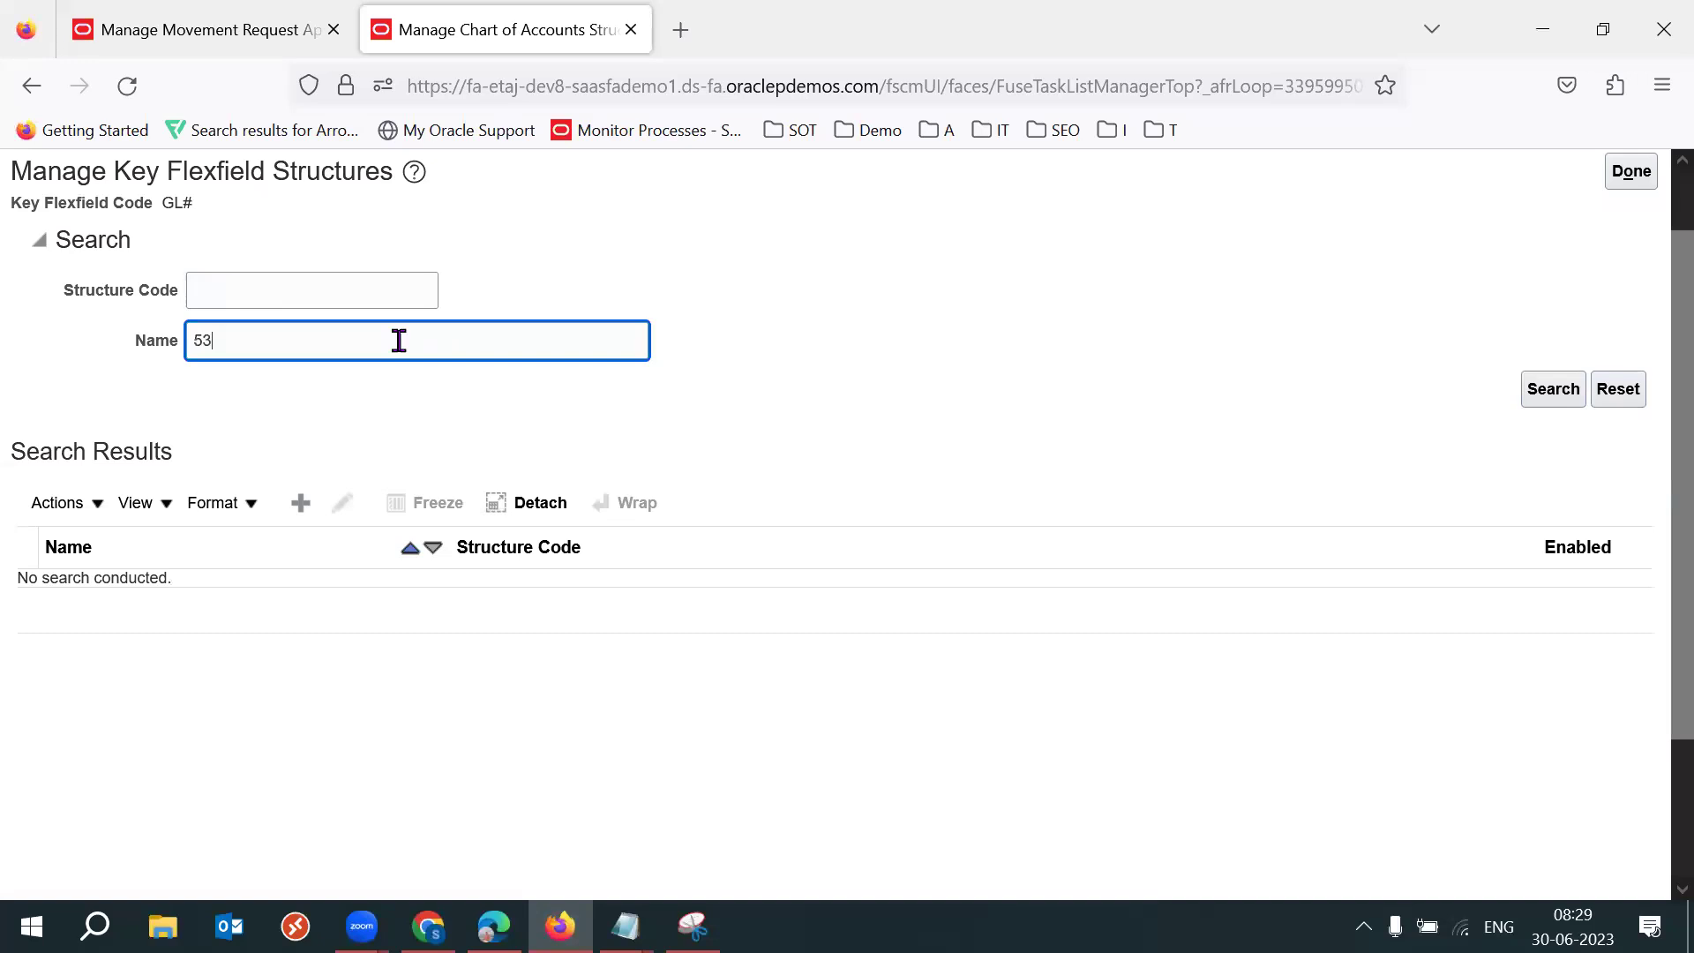
pyautogui.press('Return')
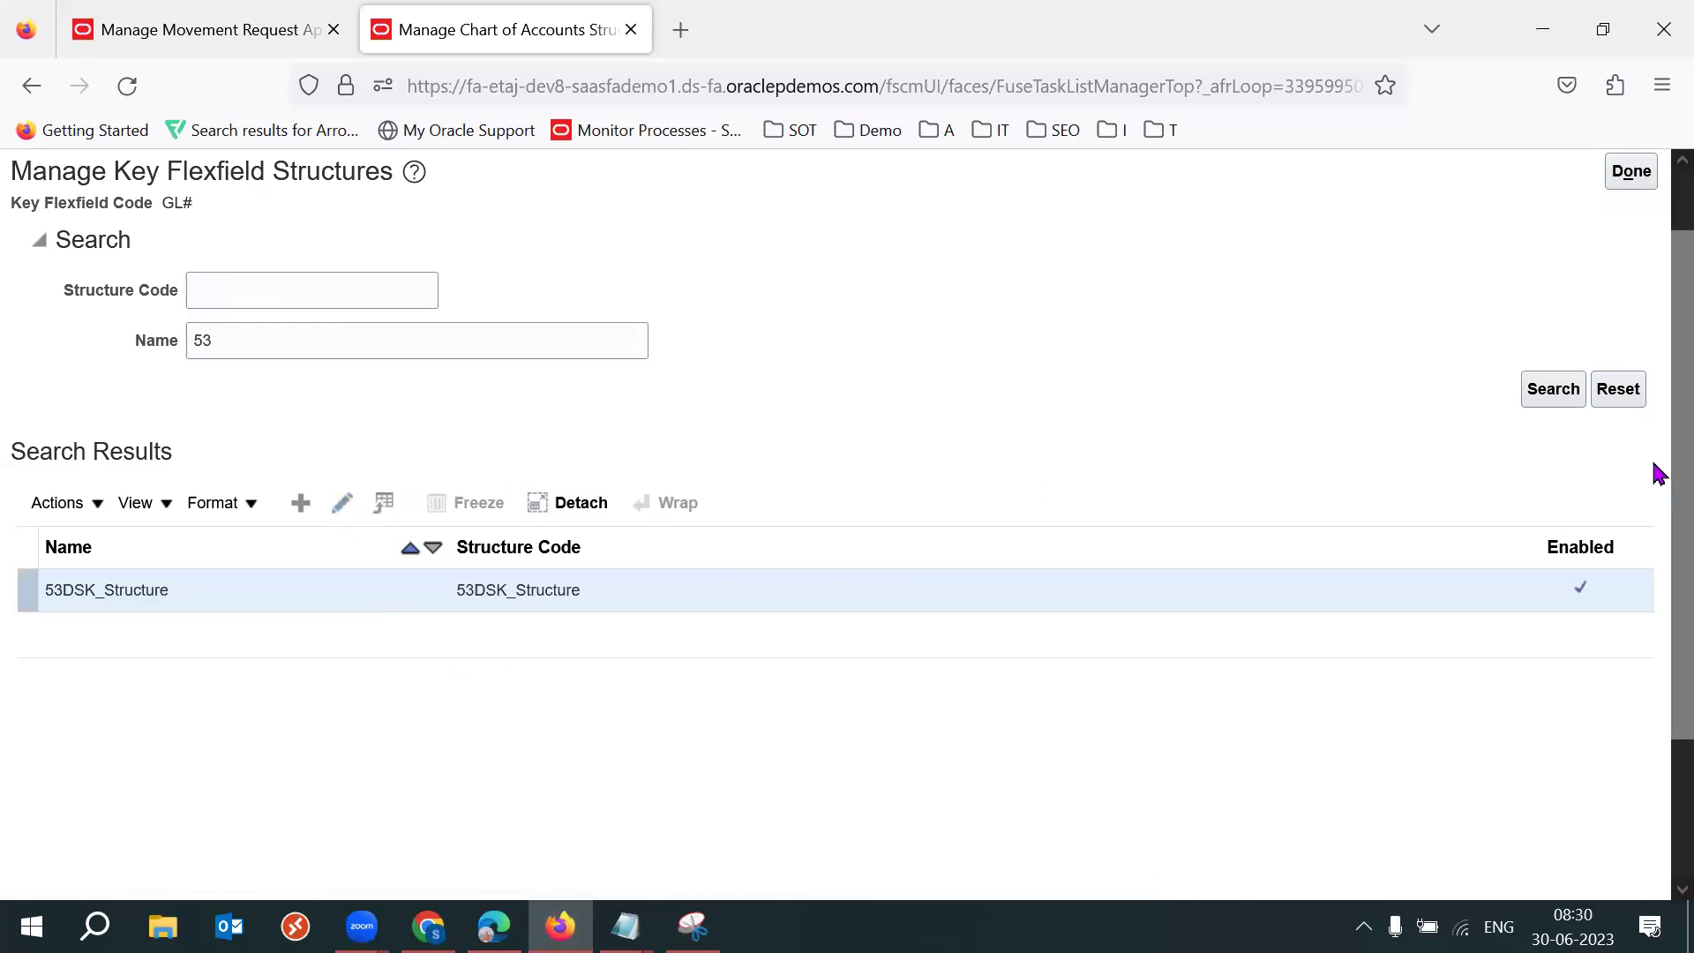
pyautogui.scroll(-2, 1653, 529)
# Inspect 53DSK_Structure's segments, finding the Department segment also labelled Natural Account Segment.
pyautogui.click(343, 537)
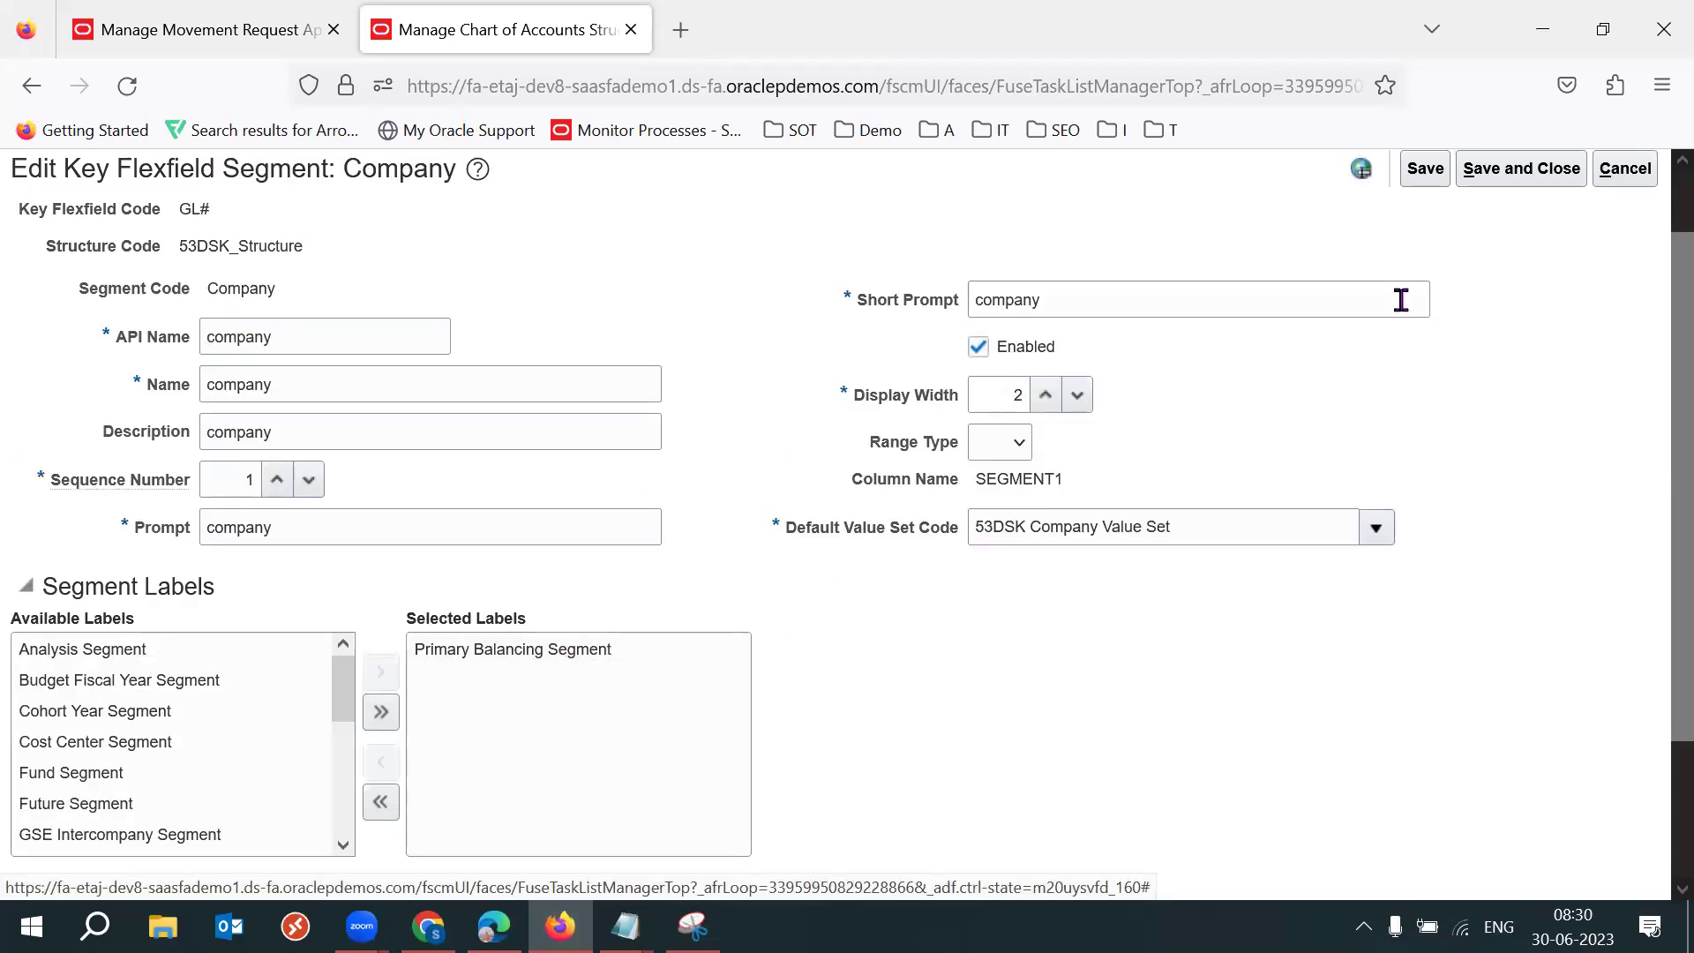
pyautogui.click(1621, 177)
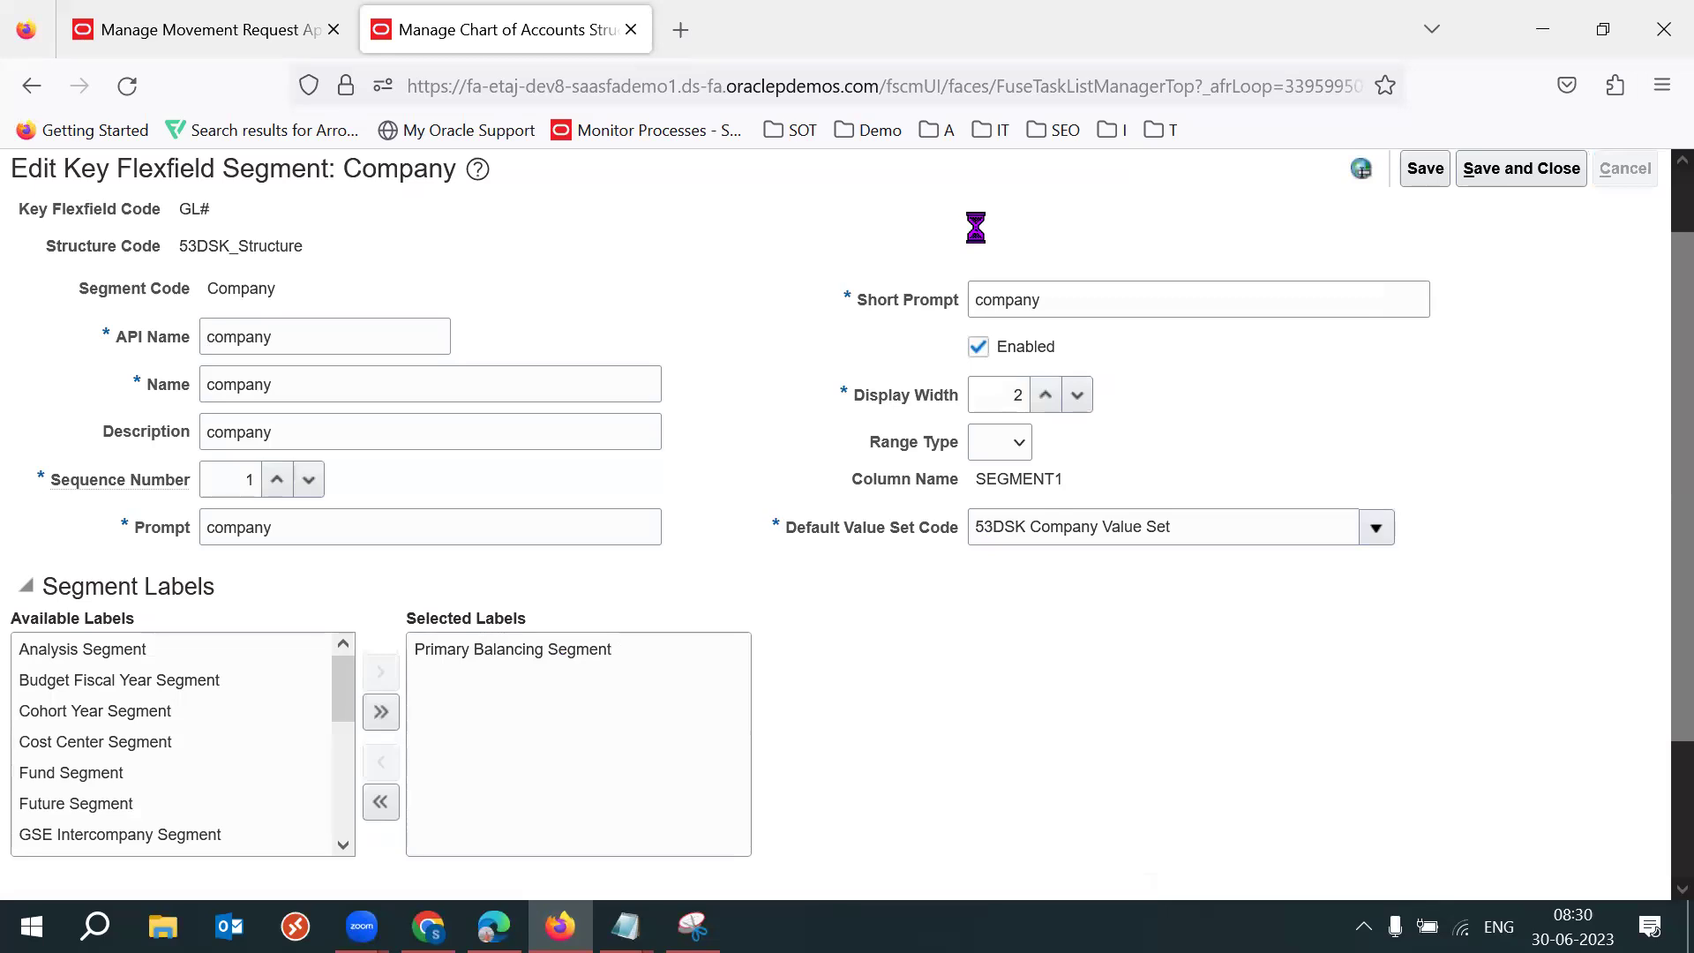
pyautogui.click(291, 684)
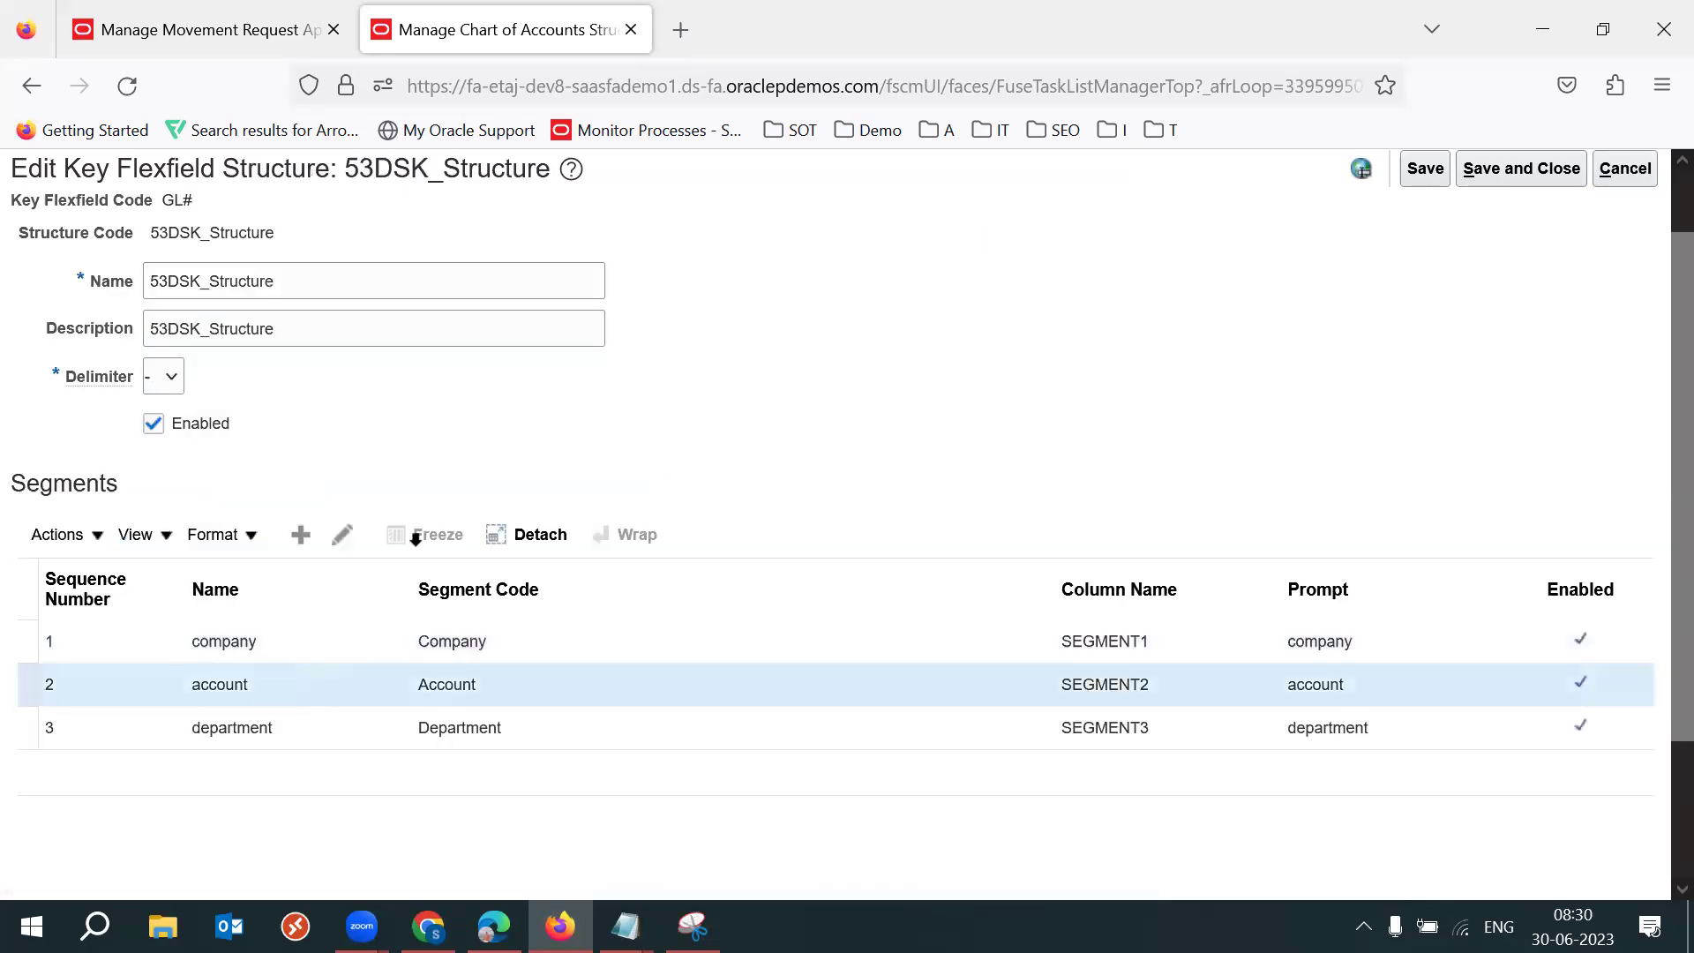
pyautogui.click(257, 723)
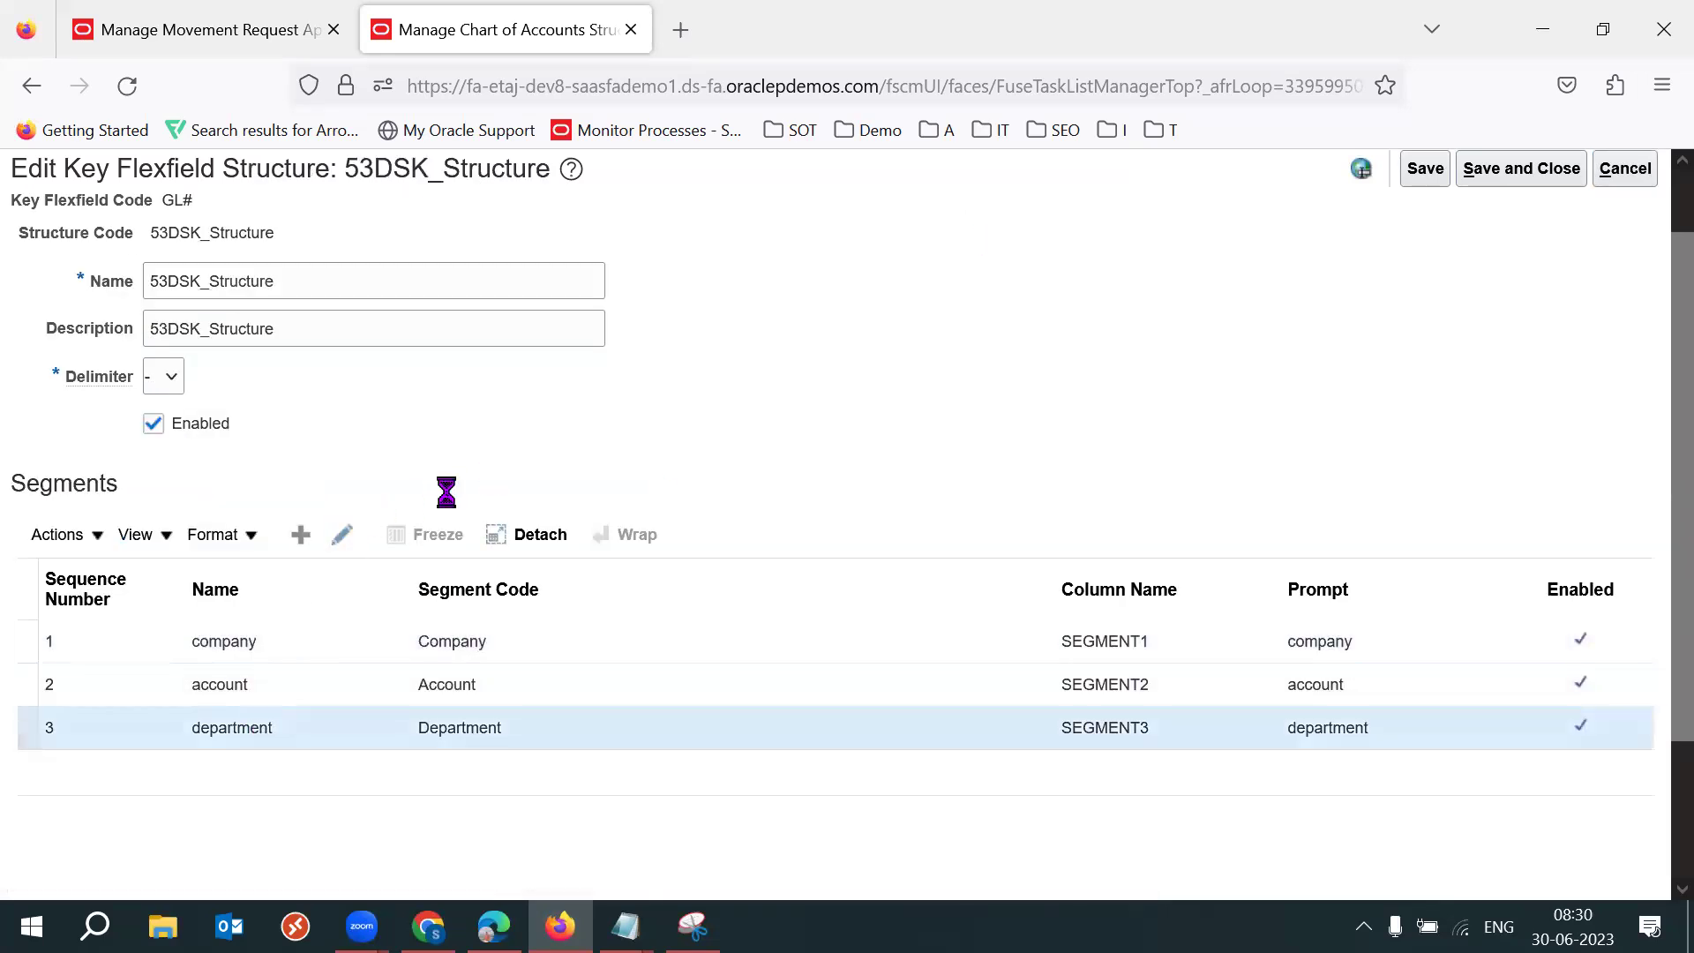
pyautogui.click(344, 536)
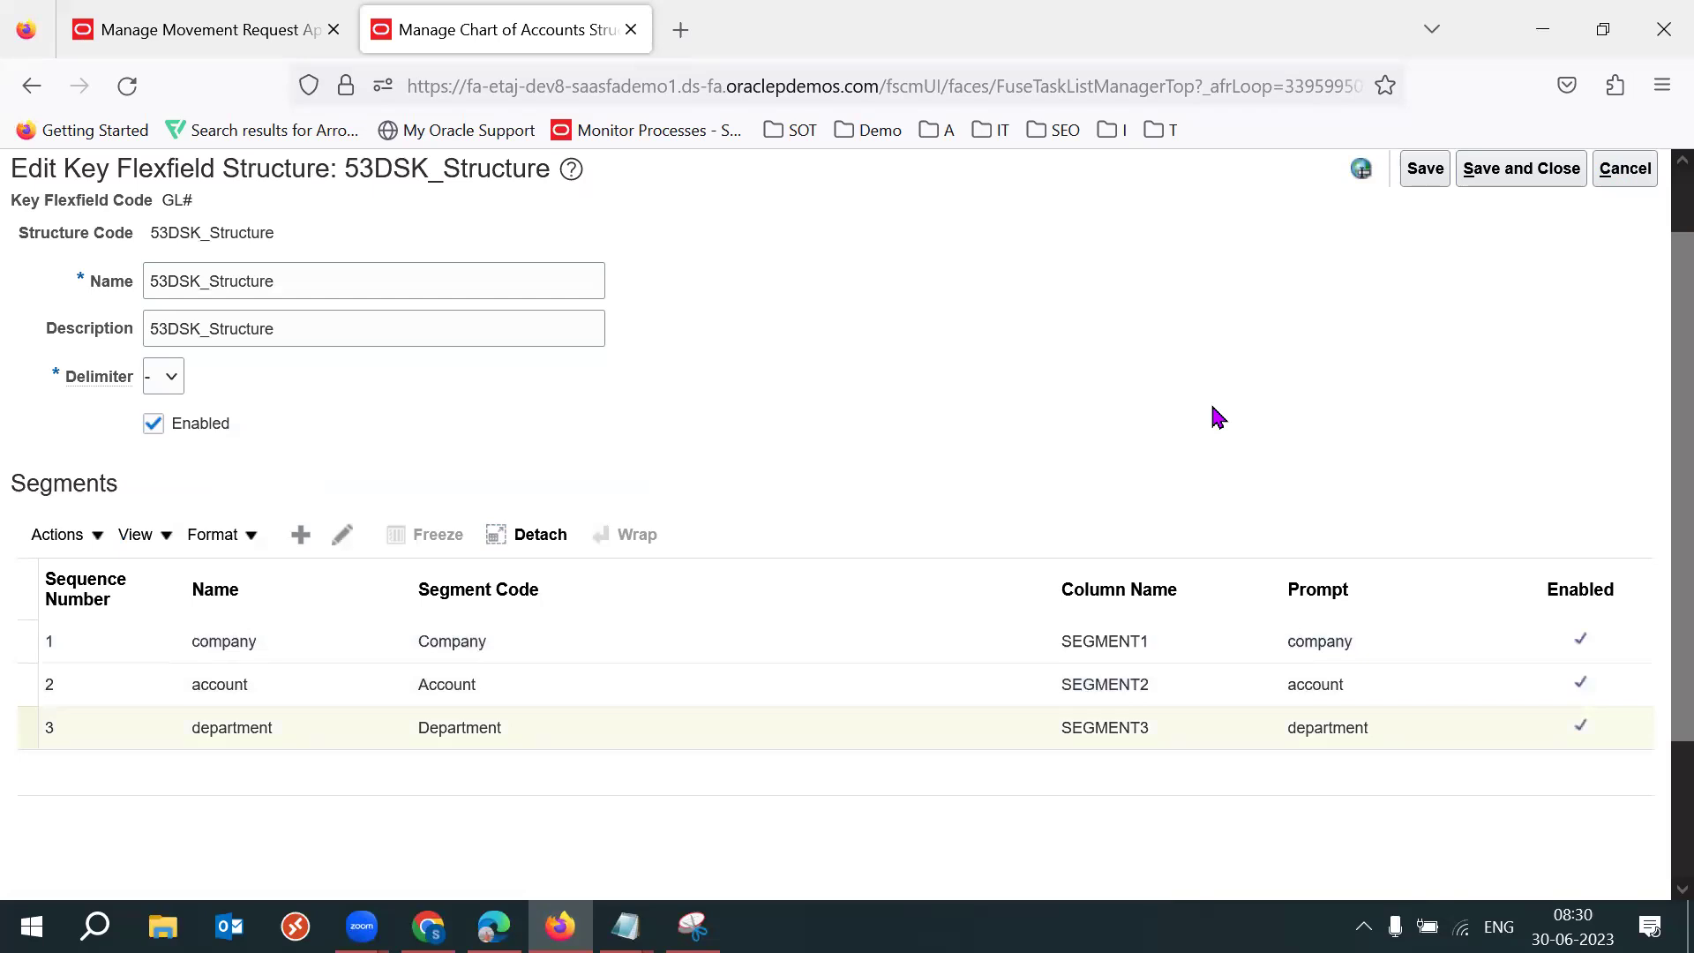
pyautogui.click(344, 536)
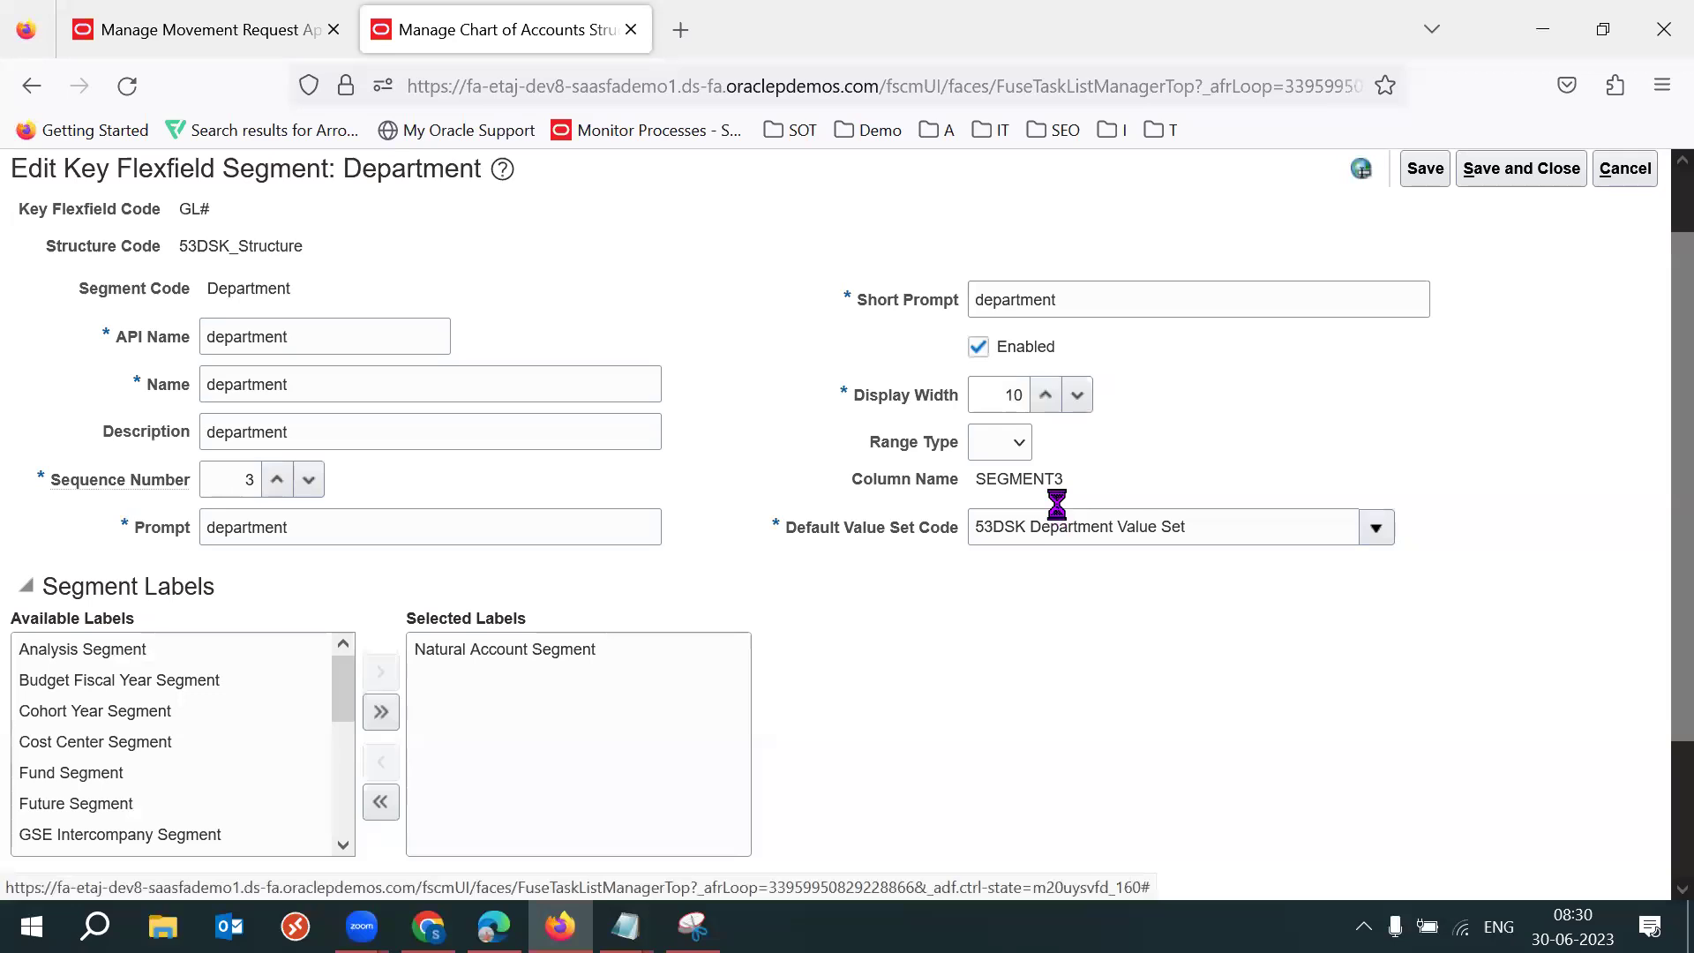
pyautogui.click(580, 655)
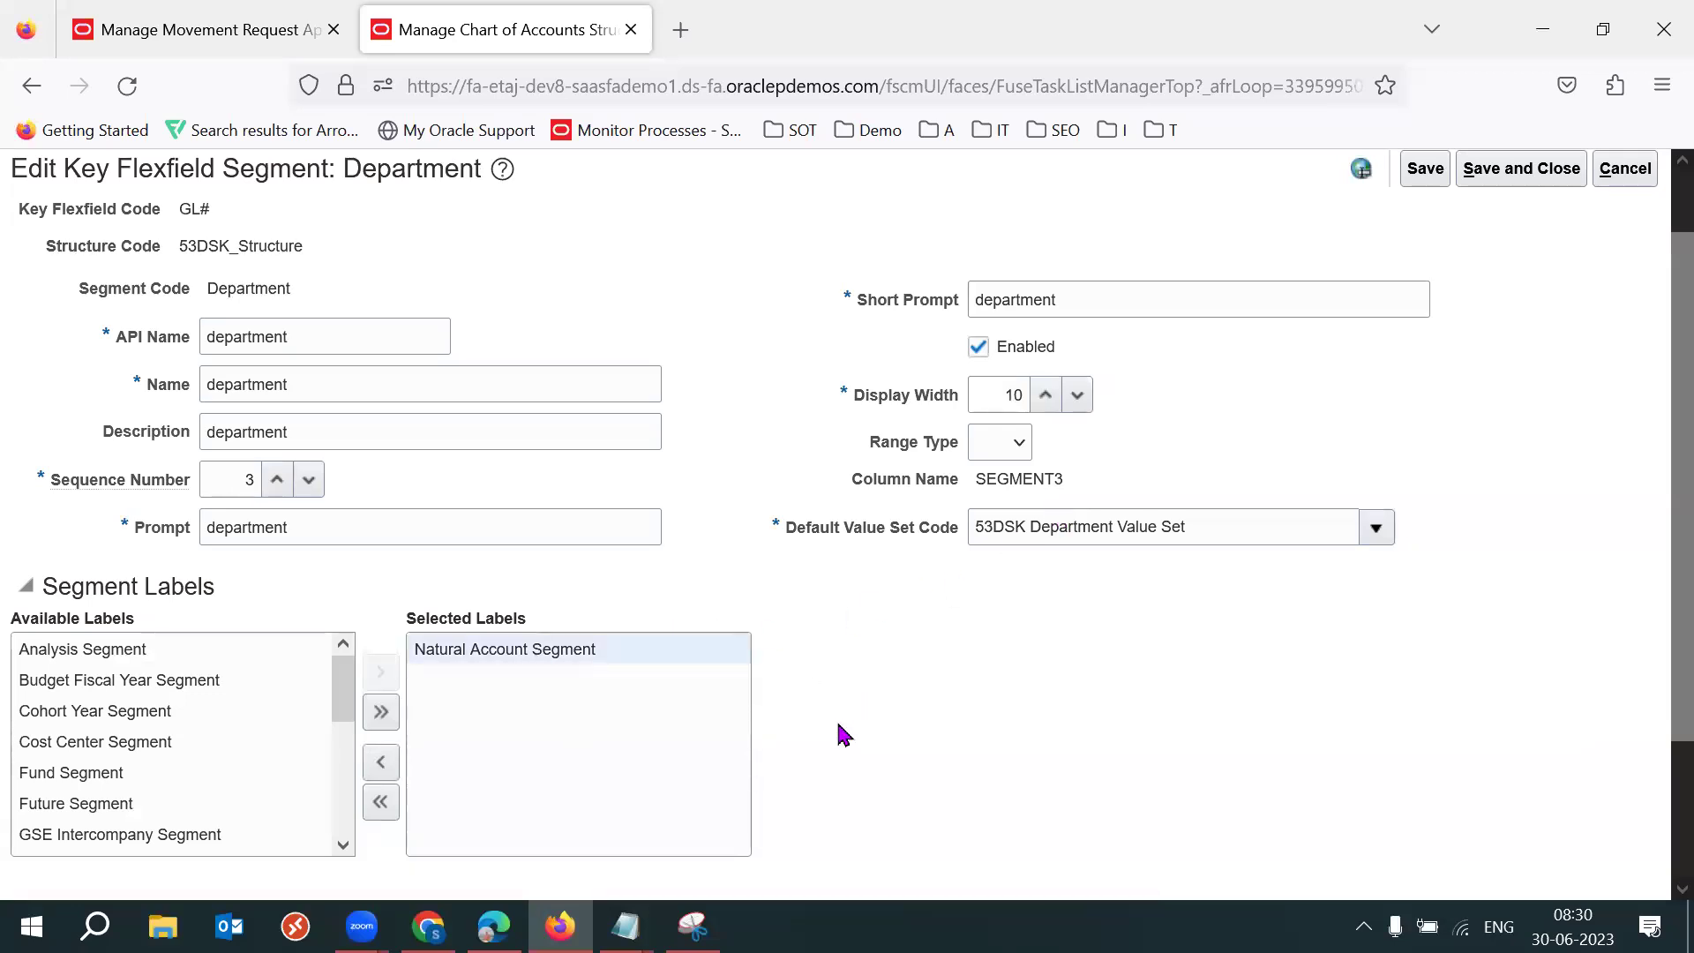
pyautogui.click(625, 927)
pyautogui.click(825, 799)
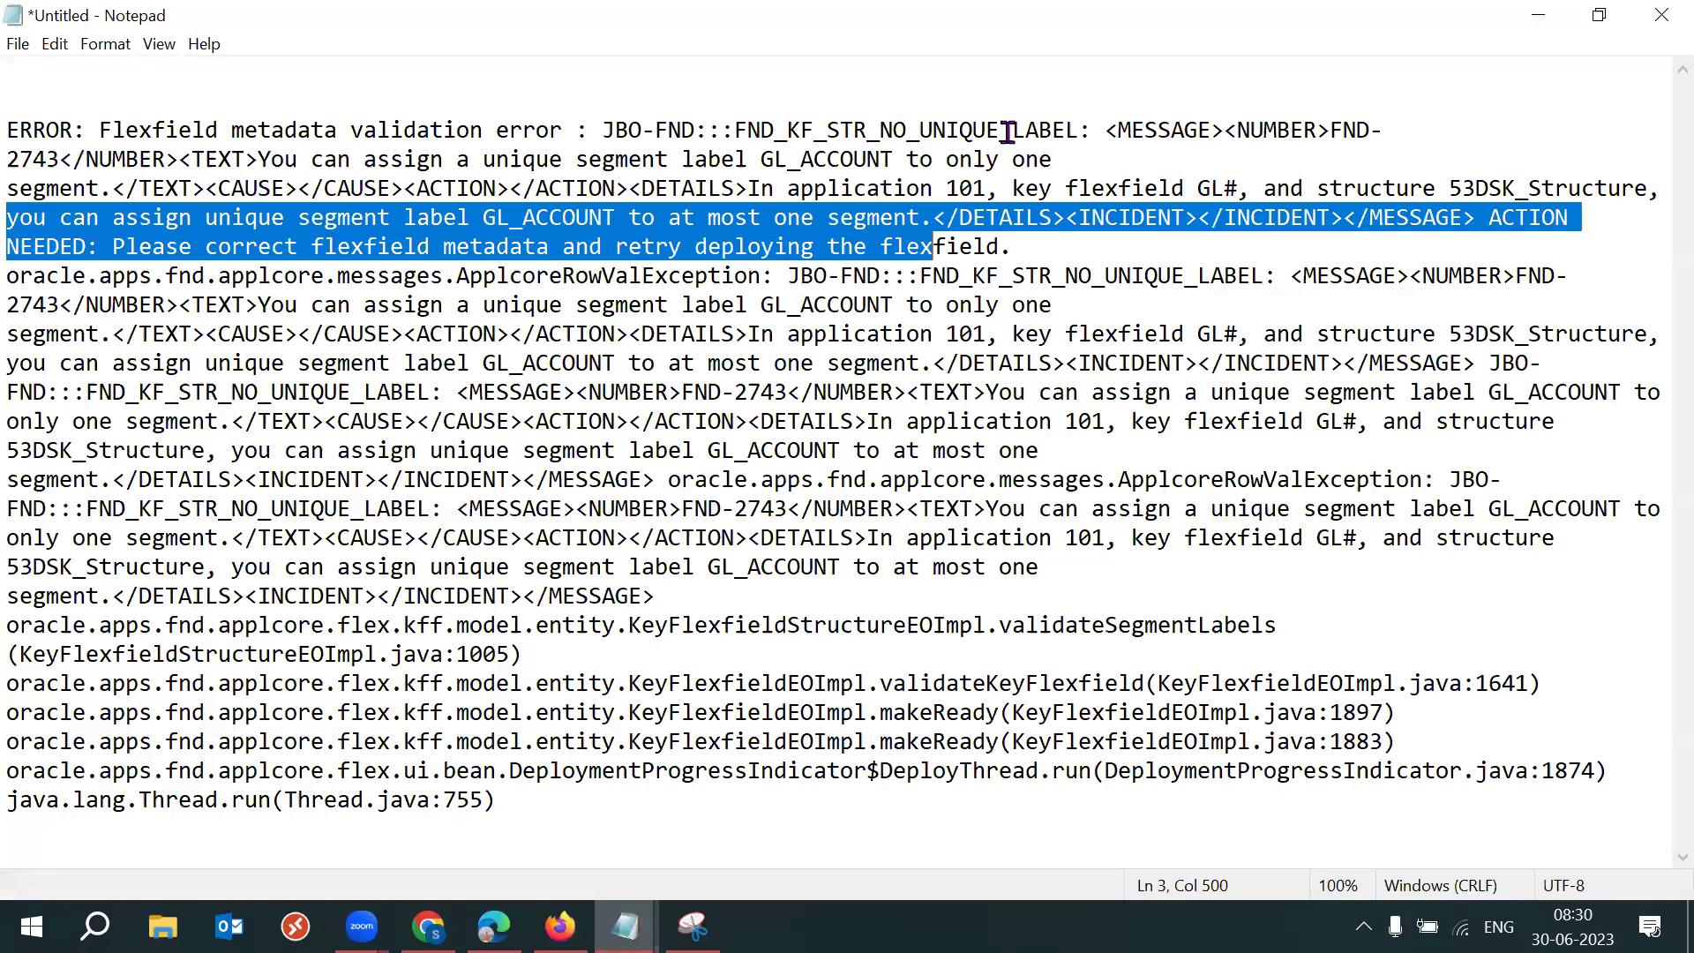
# Break lines around the GL_ACCOUNT 'at most one segment' sentence and highlight 'unique segment'.
pyautogui.click(1439, 189)
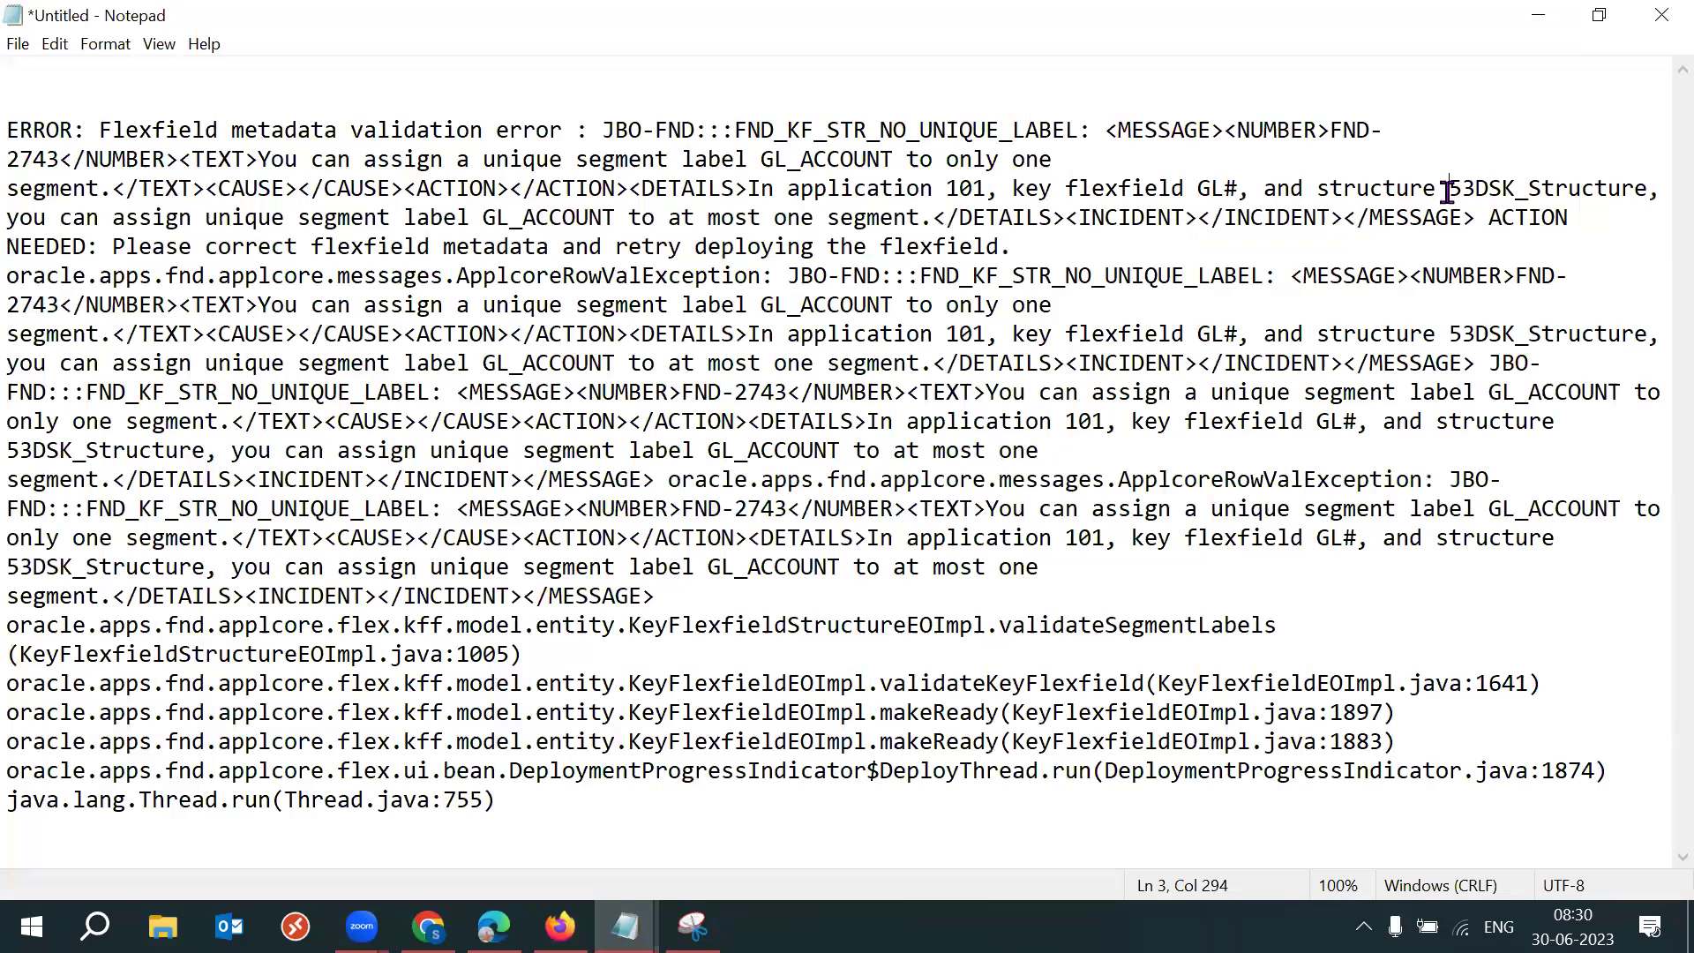
pyautogui.press('Return')
pyautogui.press('Return')
pyautogui.press('Return')
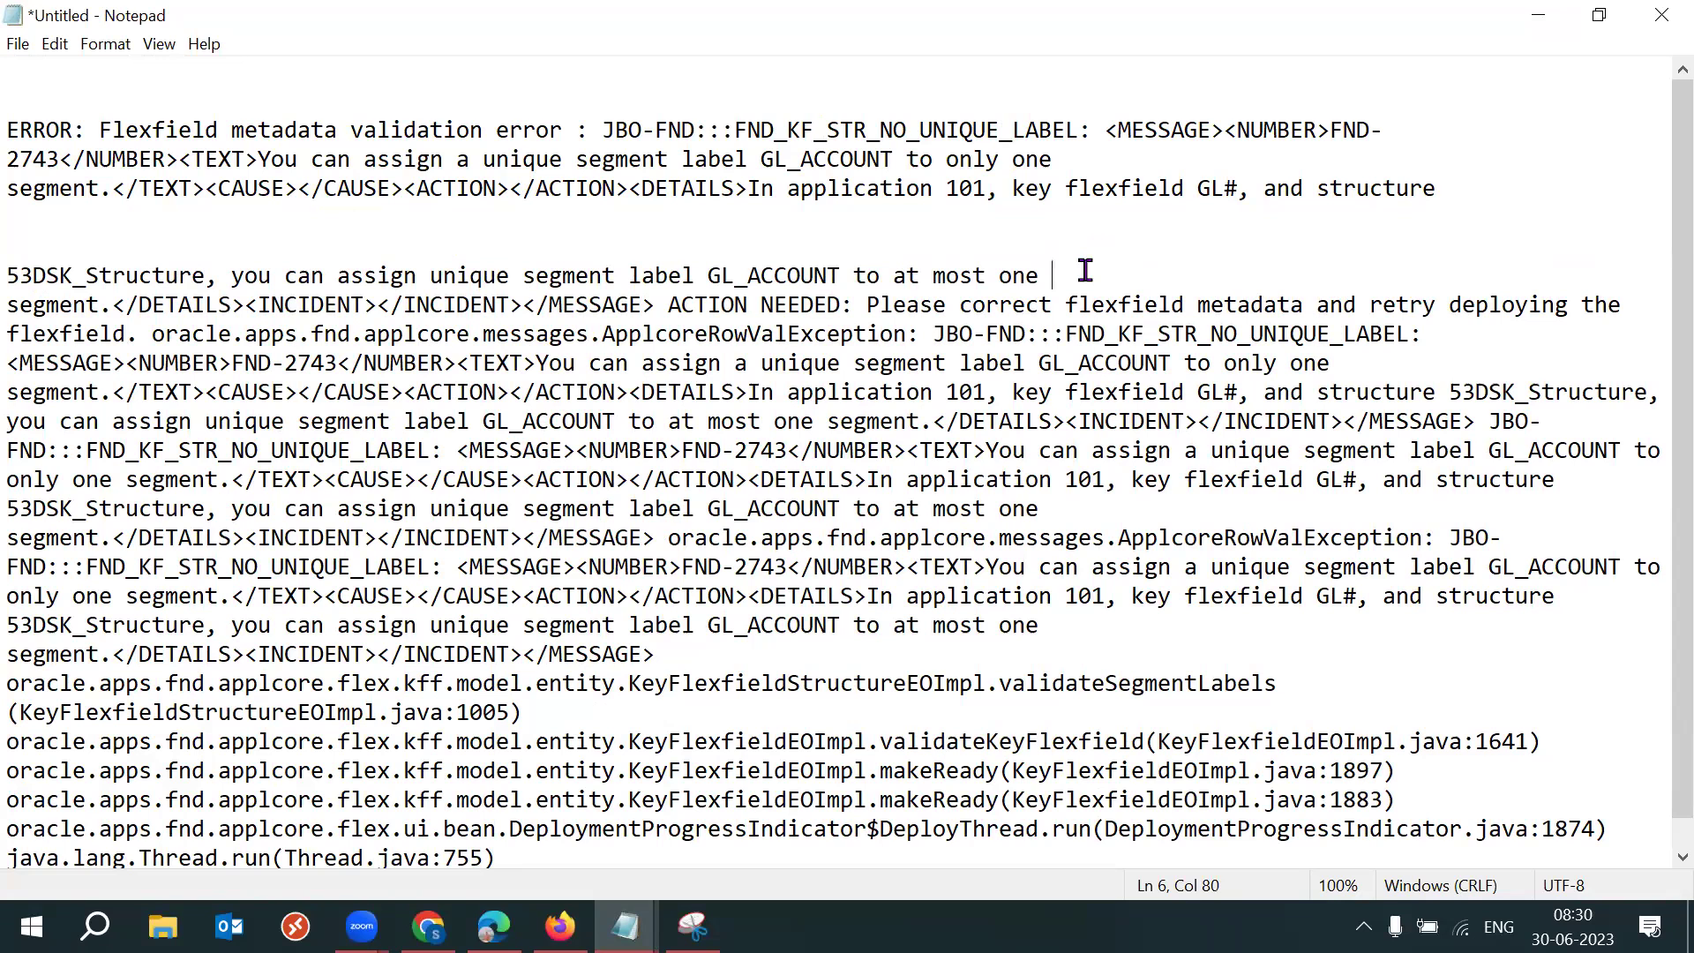
pyautogui.press('Return')
pyautogui.press('Return')
pyautogui.moveTo(1043, 276); pyautogui.dragTo(7, 276)
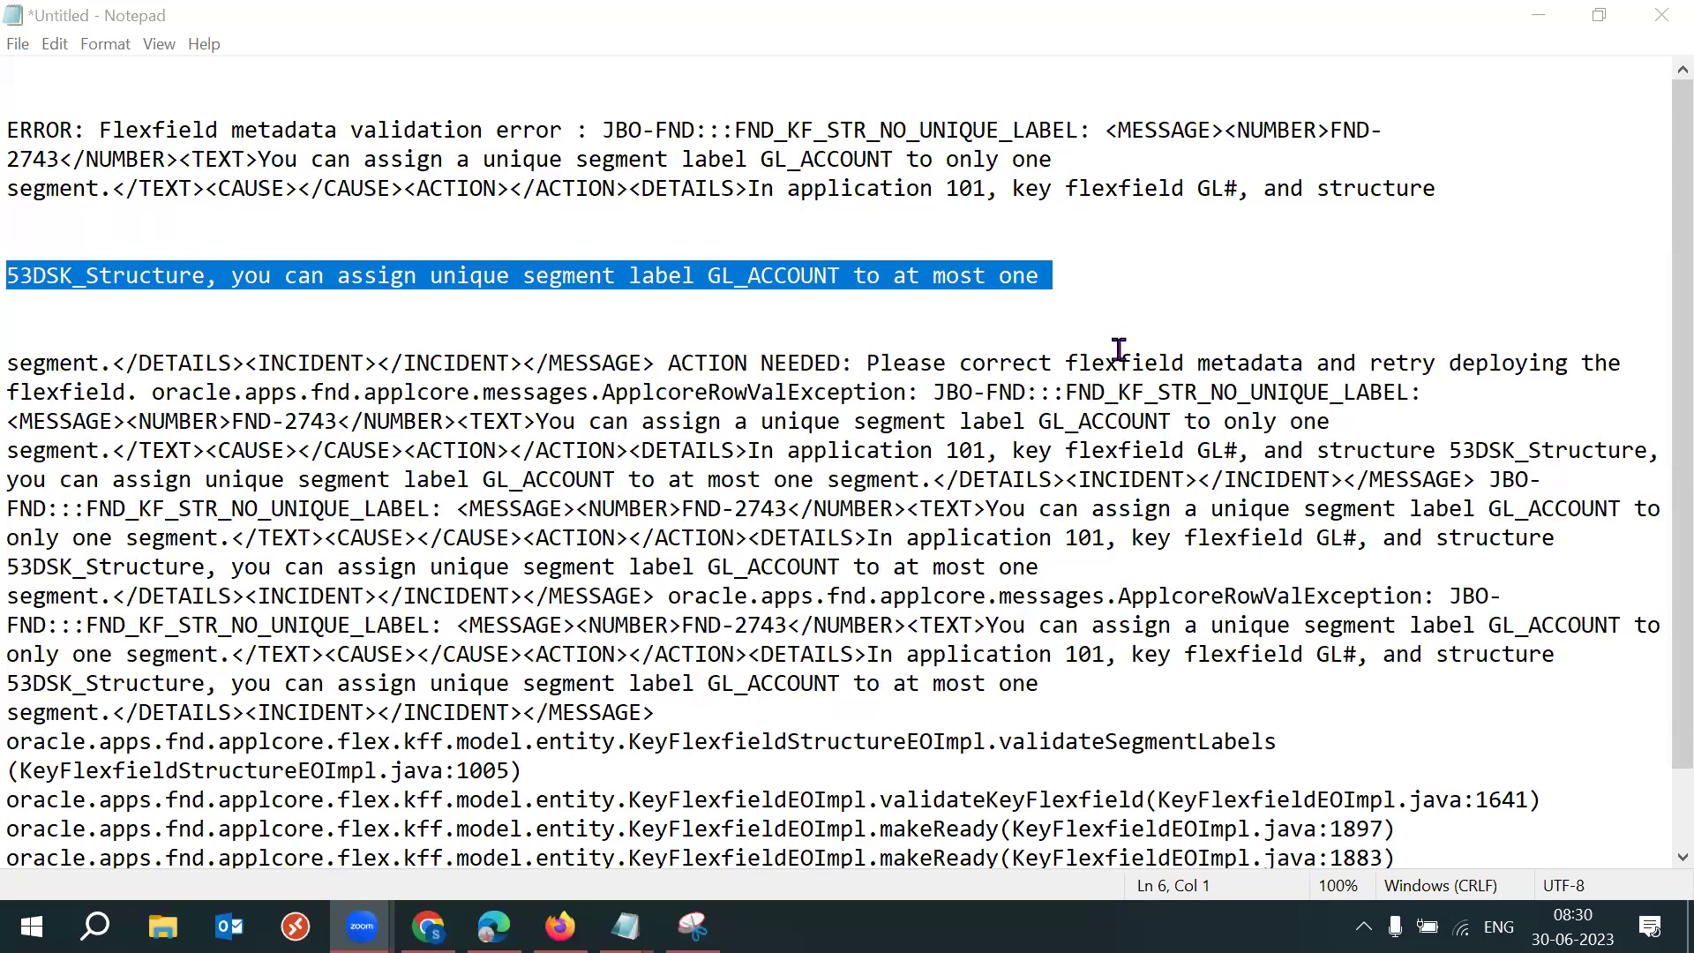
pyautogui.moveTo(1150, 260); pyautogui.dragTo(19, 278)
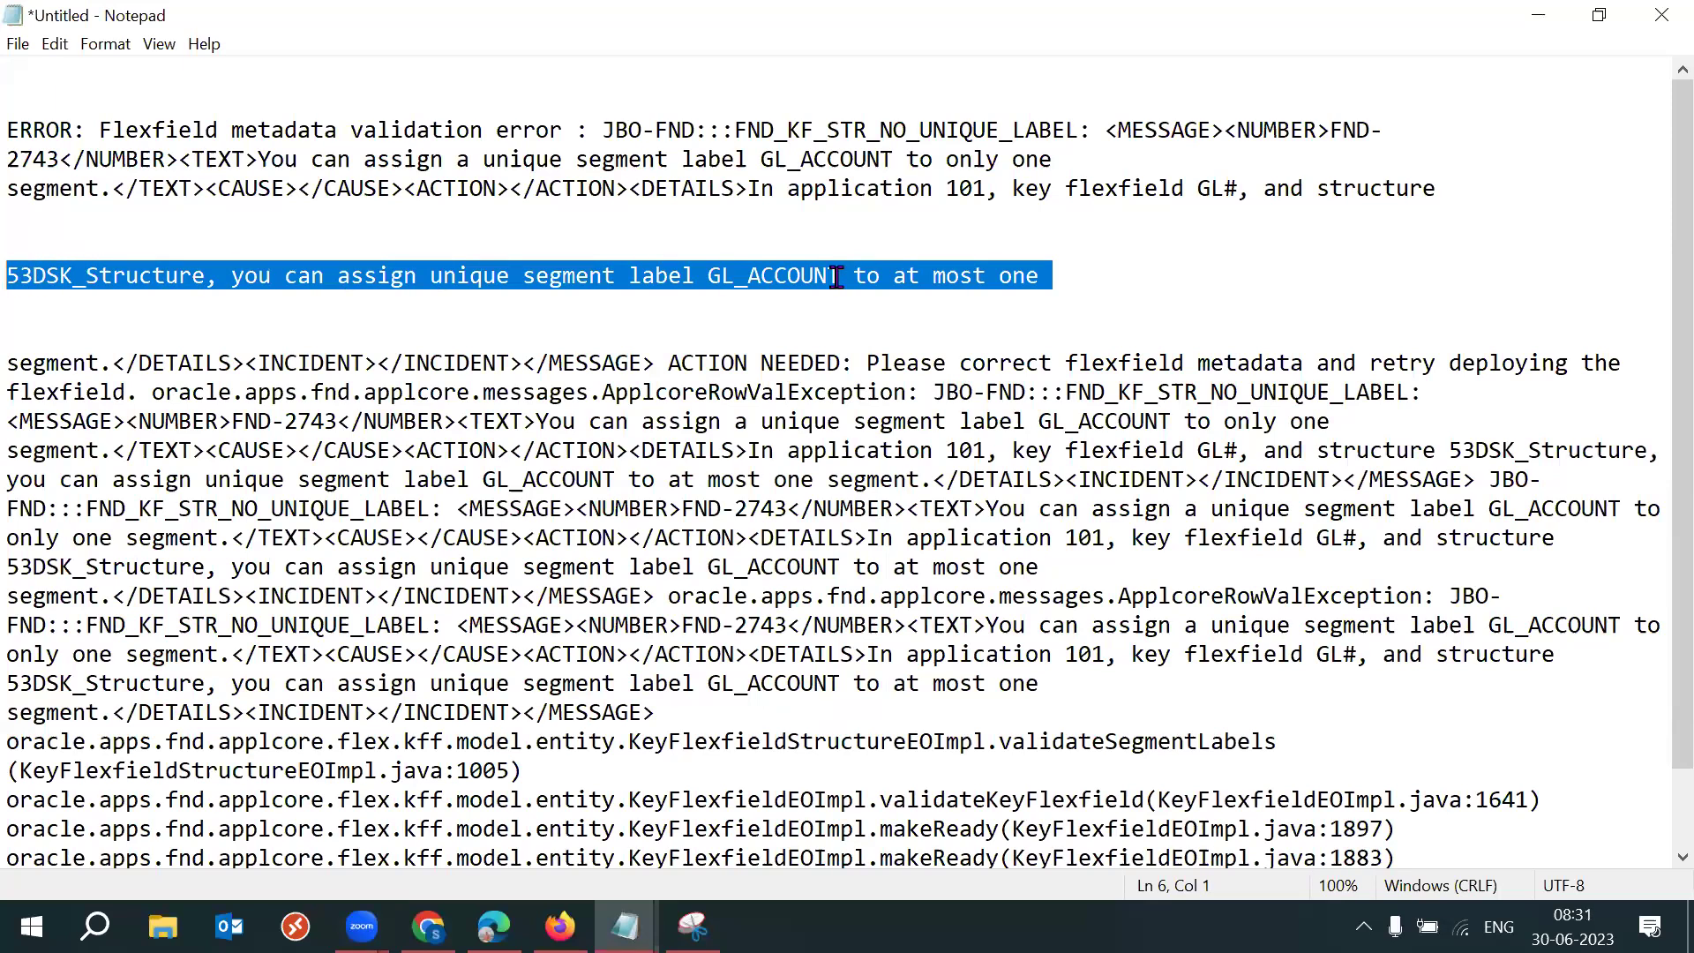
pyautogui.click(644, 307)
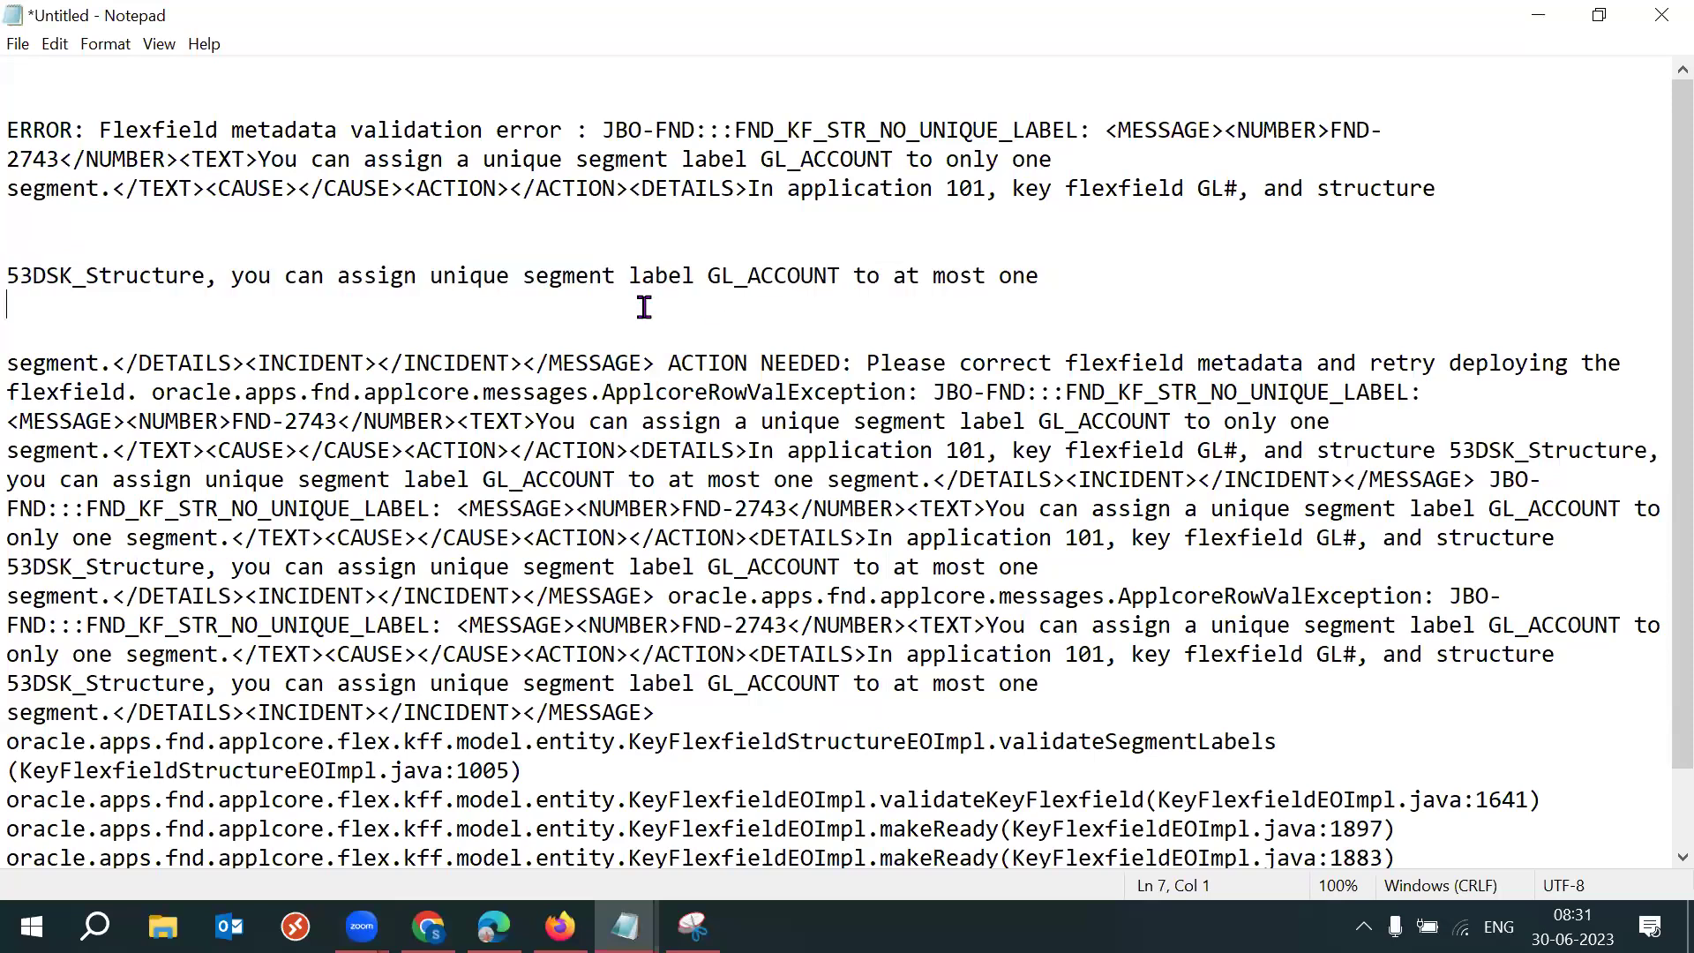
pyautogui.moveTo(430, 276); pyautogui.dragTo(607, 276)
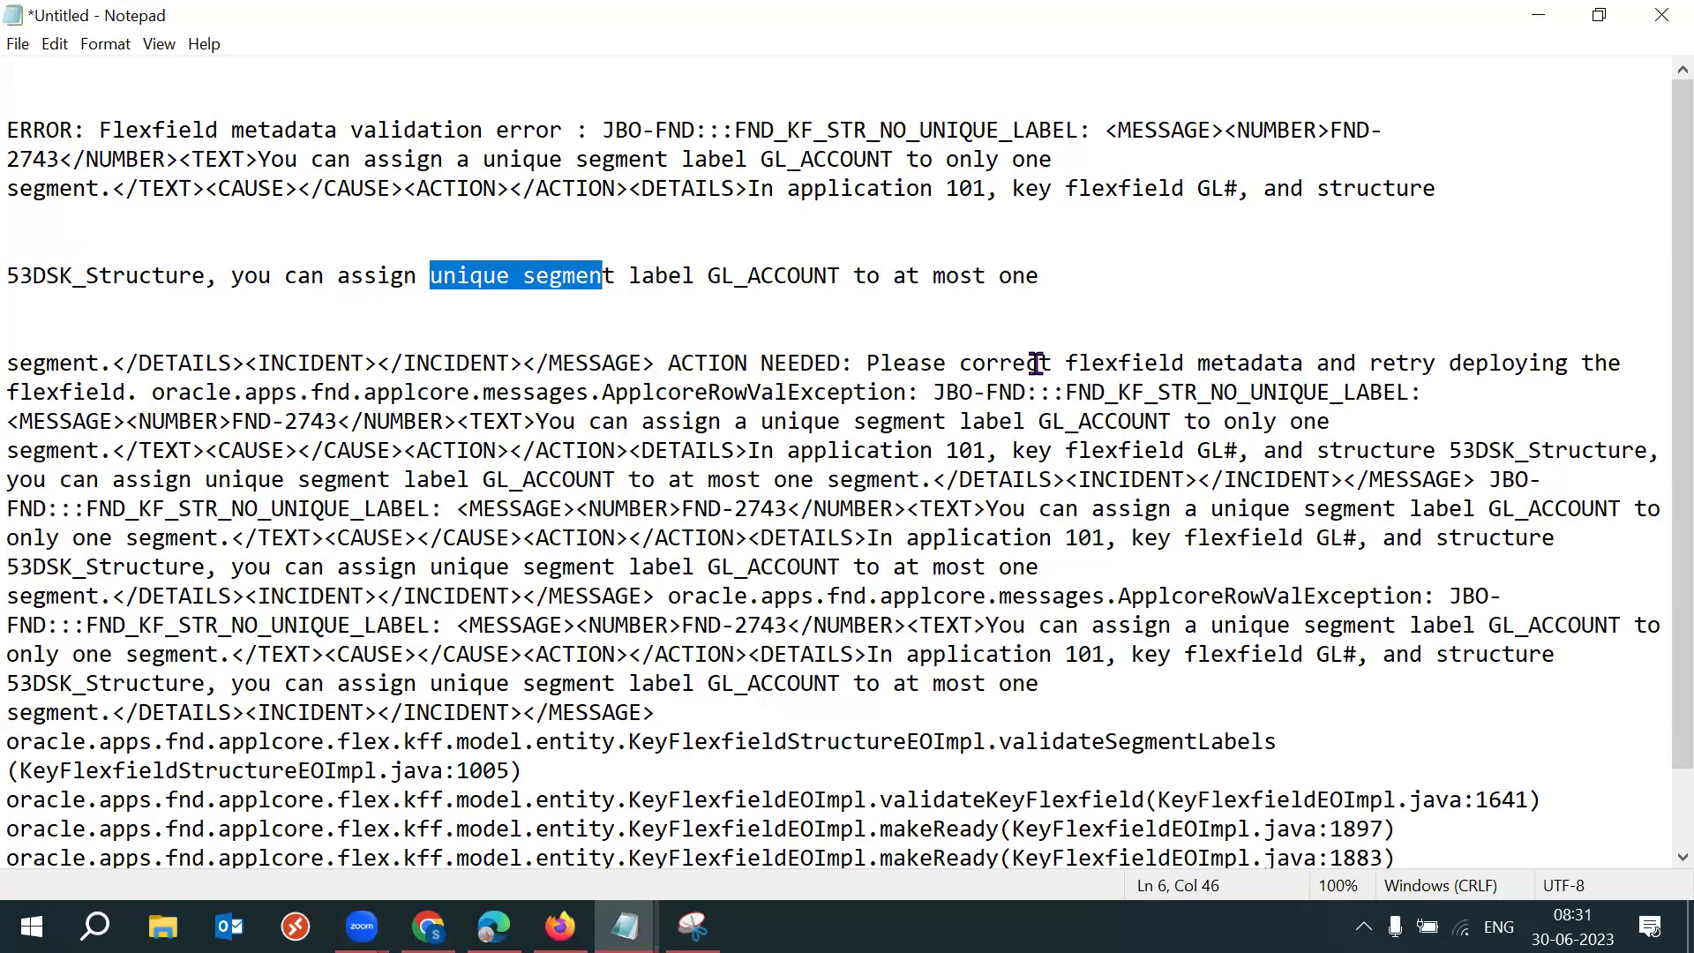
pyautogui.moveTo(559, 927)
pyautogui.click(693, 746)
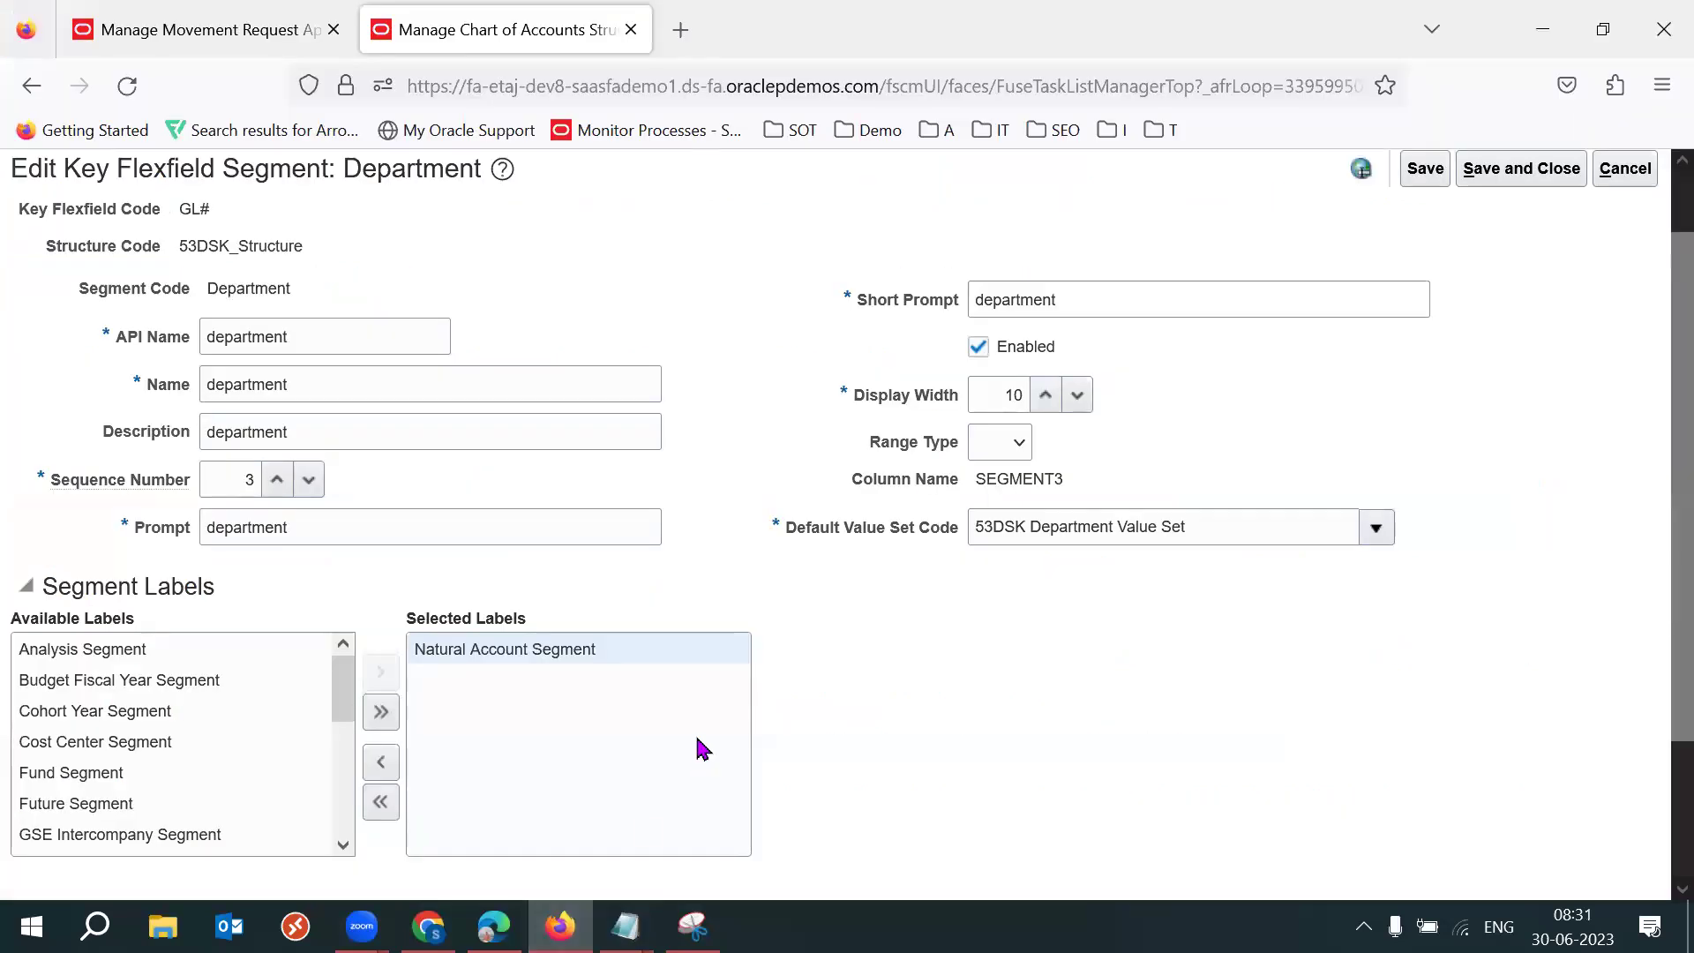
# Replace the Department segment's Natural Account Segment label with Cost Center Segment, then save and close.
pyautogui.click(380, 801)
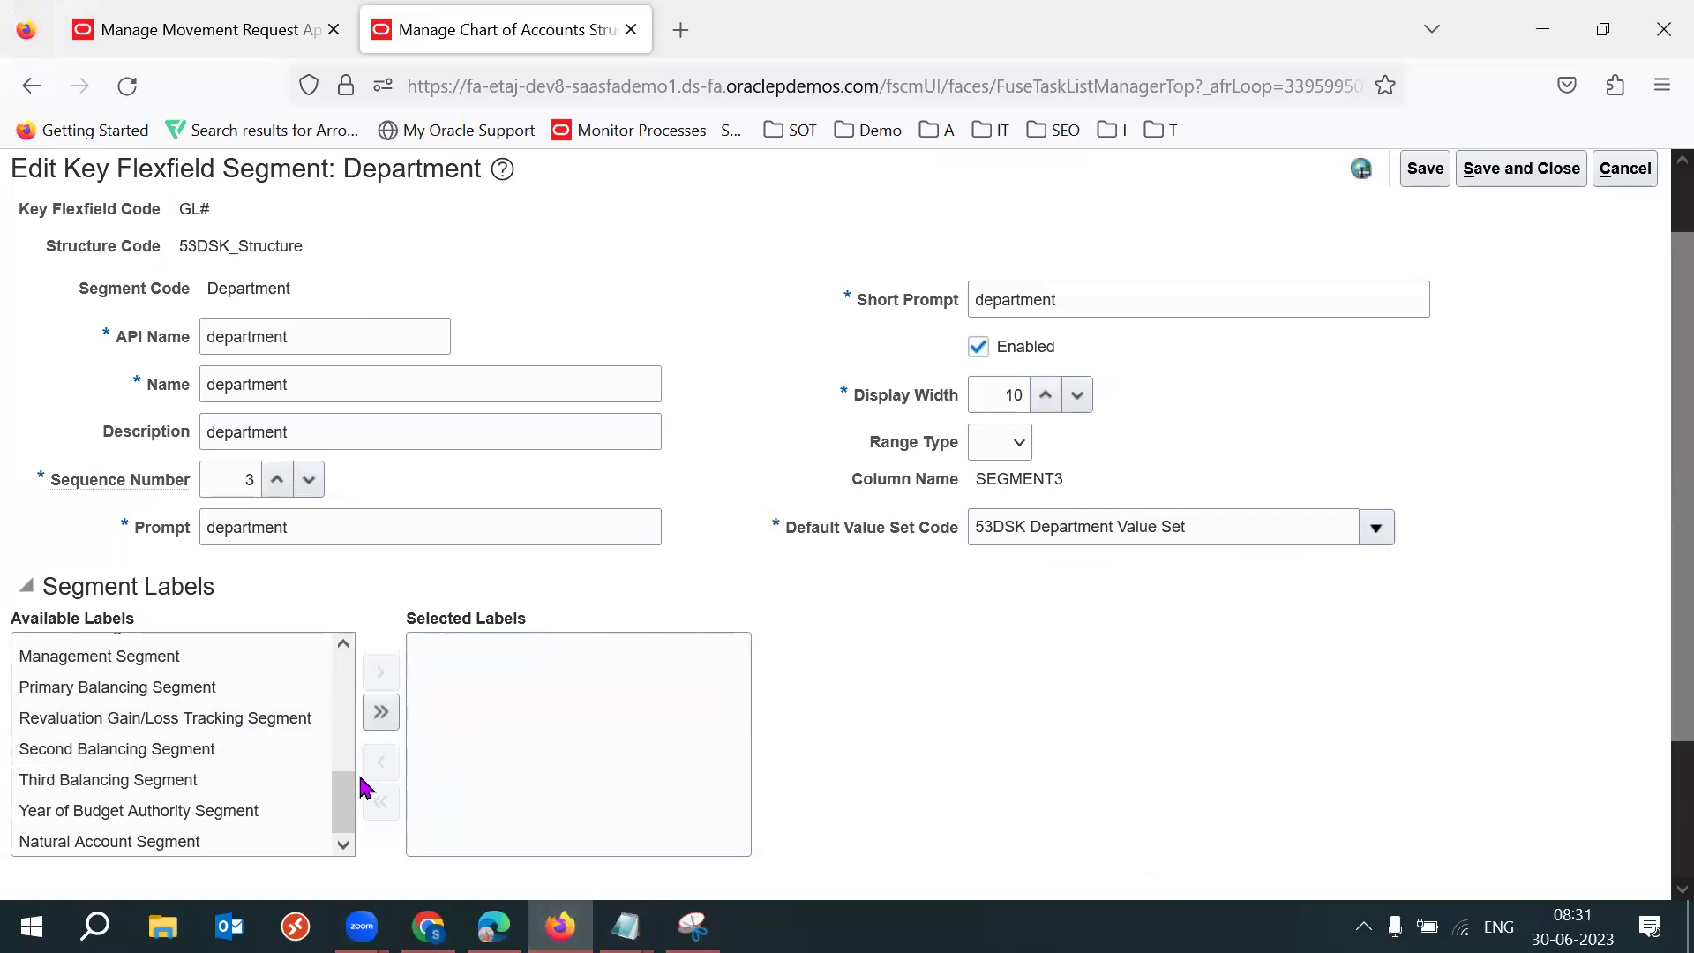
pyautogui.moveTo(348, 794); pyautogui.dragTo(359, 692)
pyautogui.click(167, 707)
pyautogui.click(380, 672)
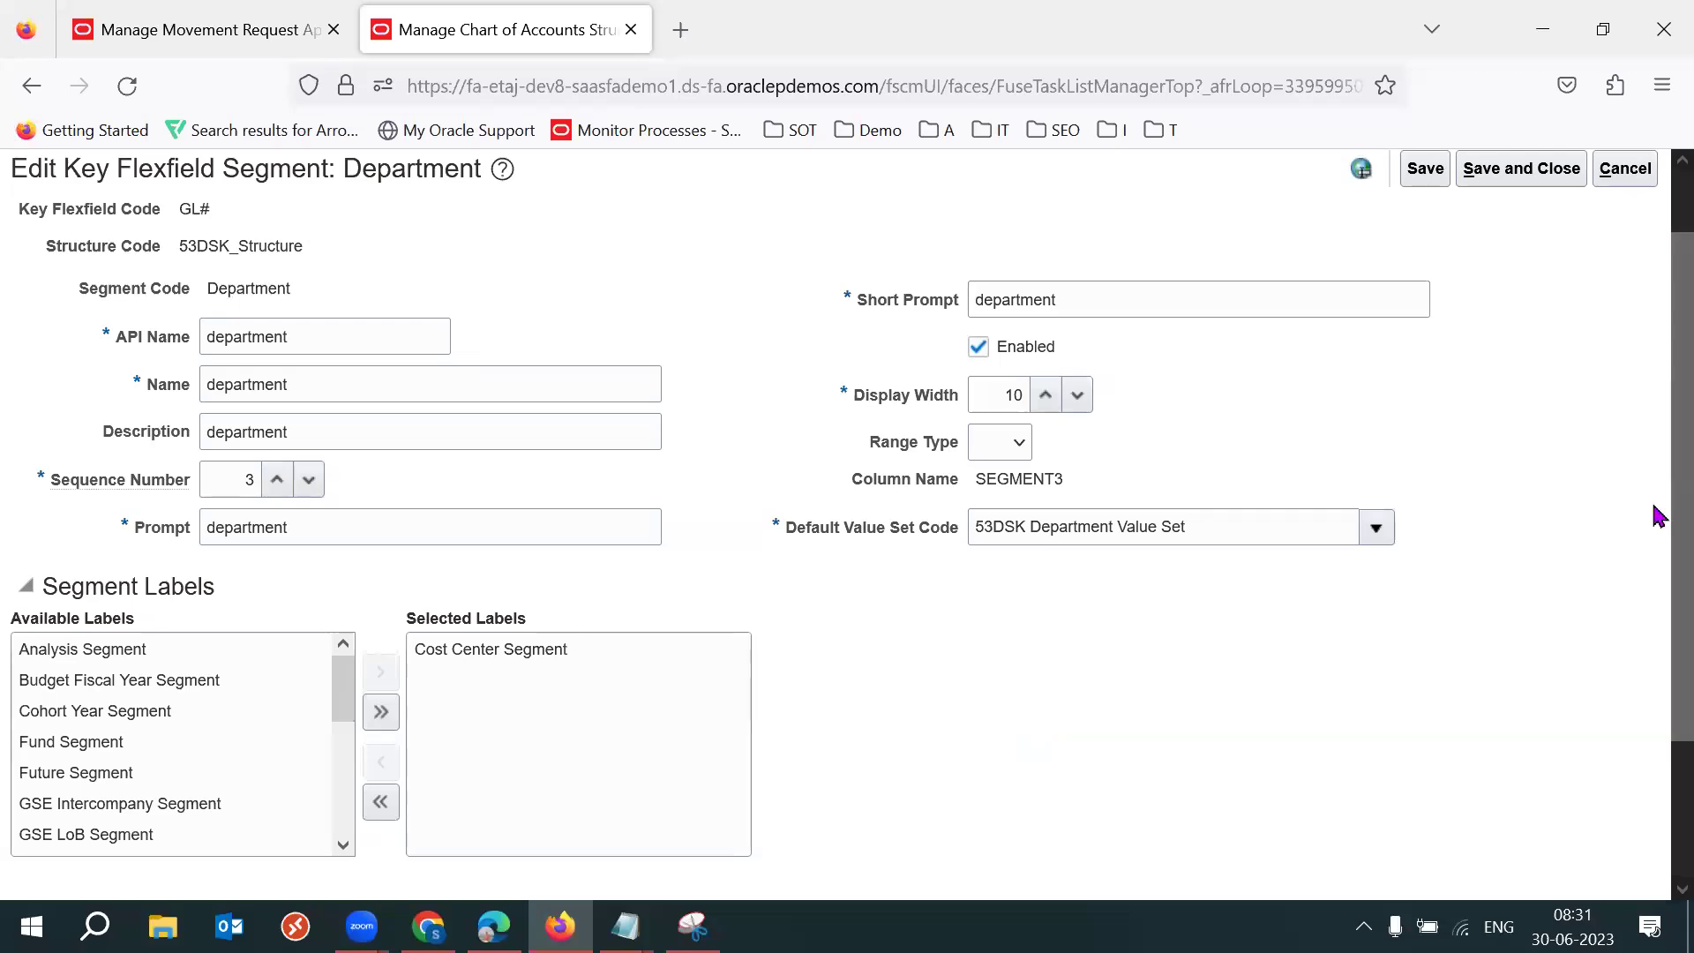
pyautogui.scroll(1, 1653, 397)
pyautogui.click(1528, 264)
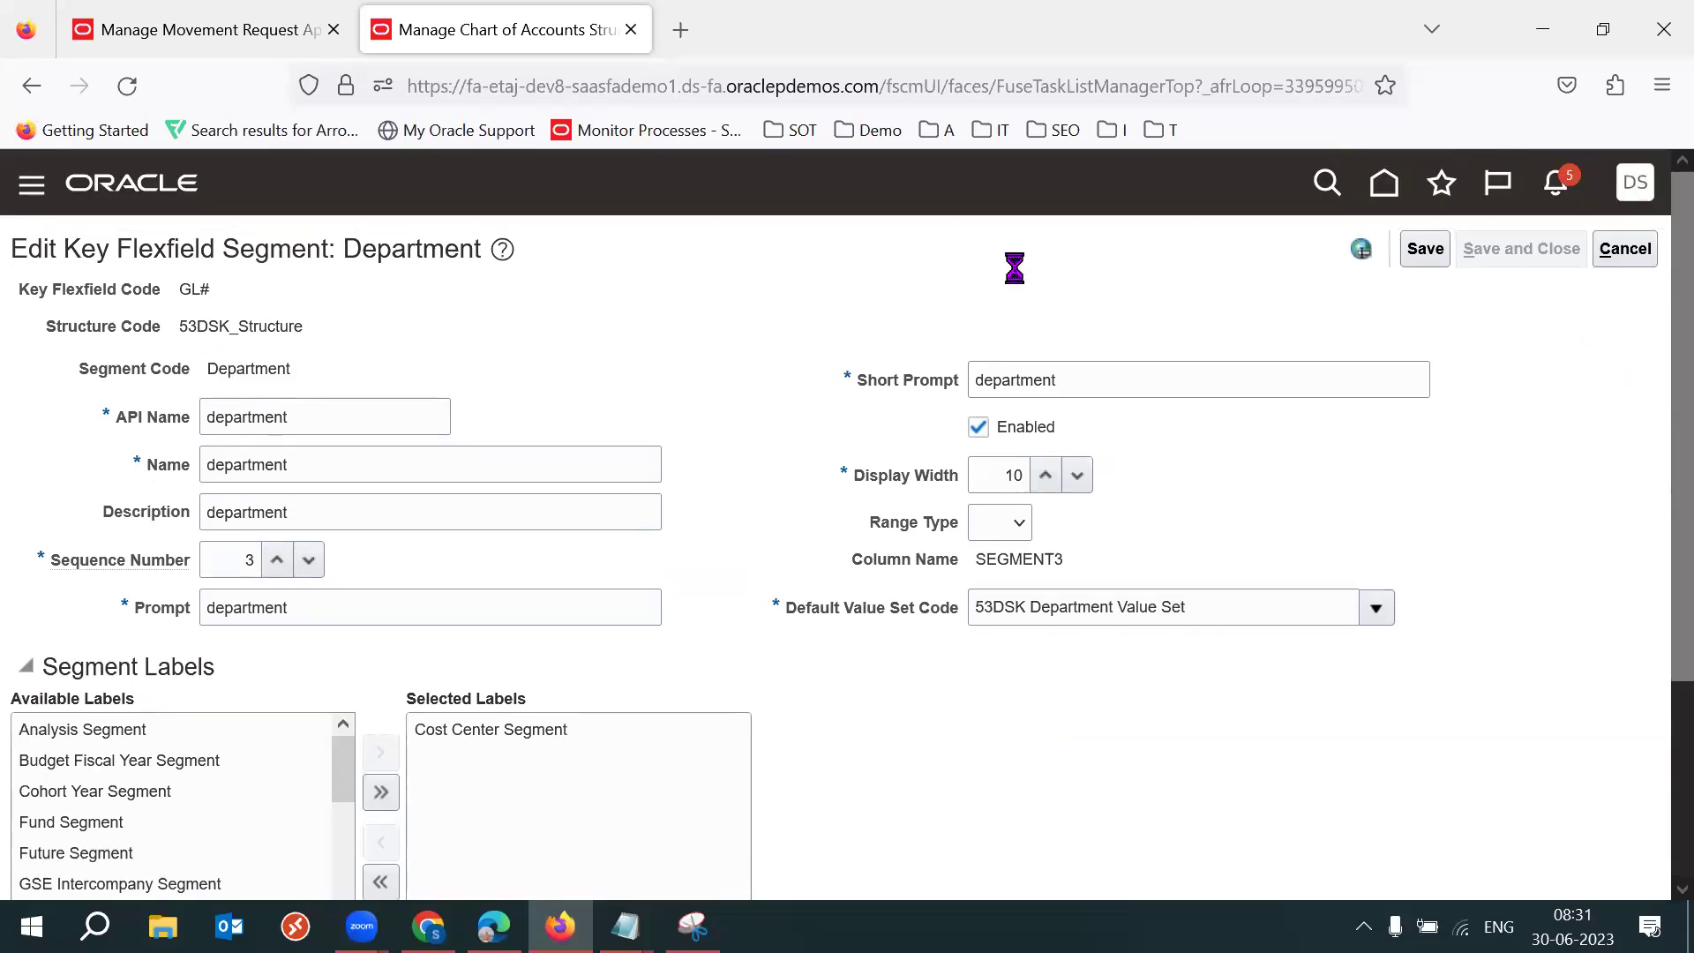
pyautogui.click(1525, 256)
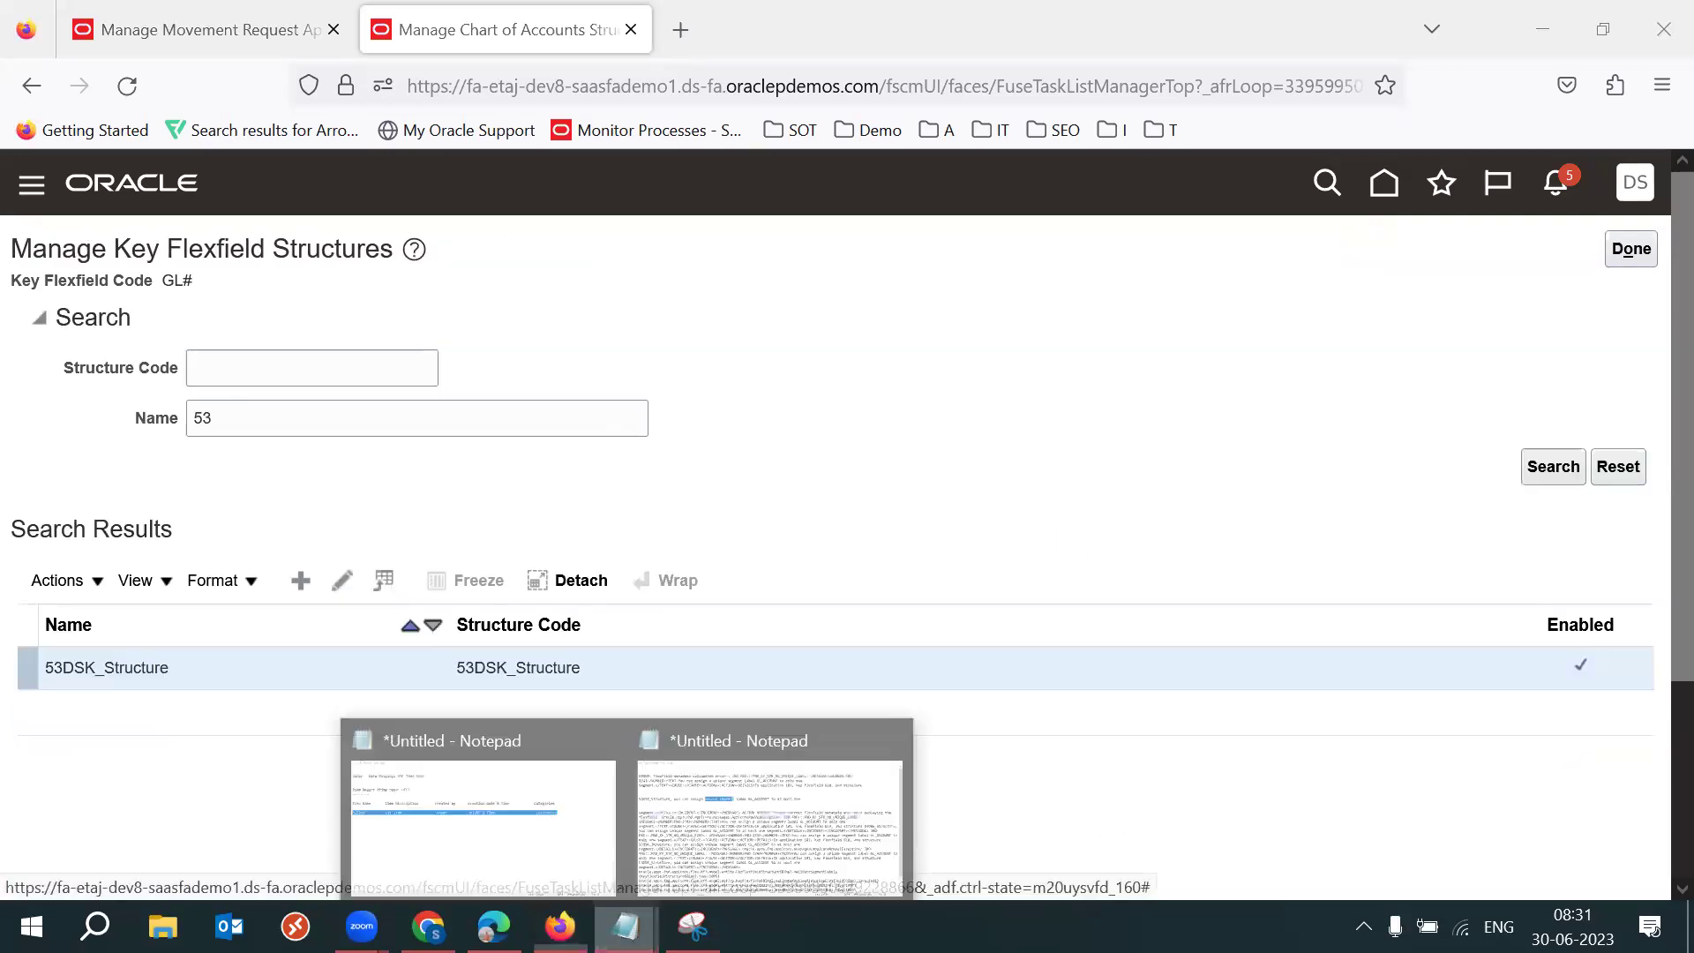
# Select the 53DSK_Structure error line and finish with the key flexfield structures page.
pyautogui.hotkey('alt', 'Tab')
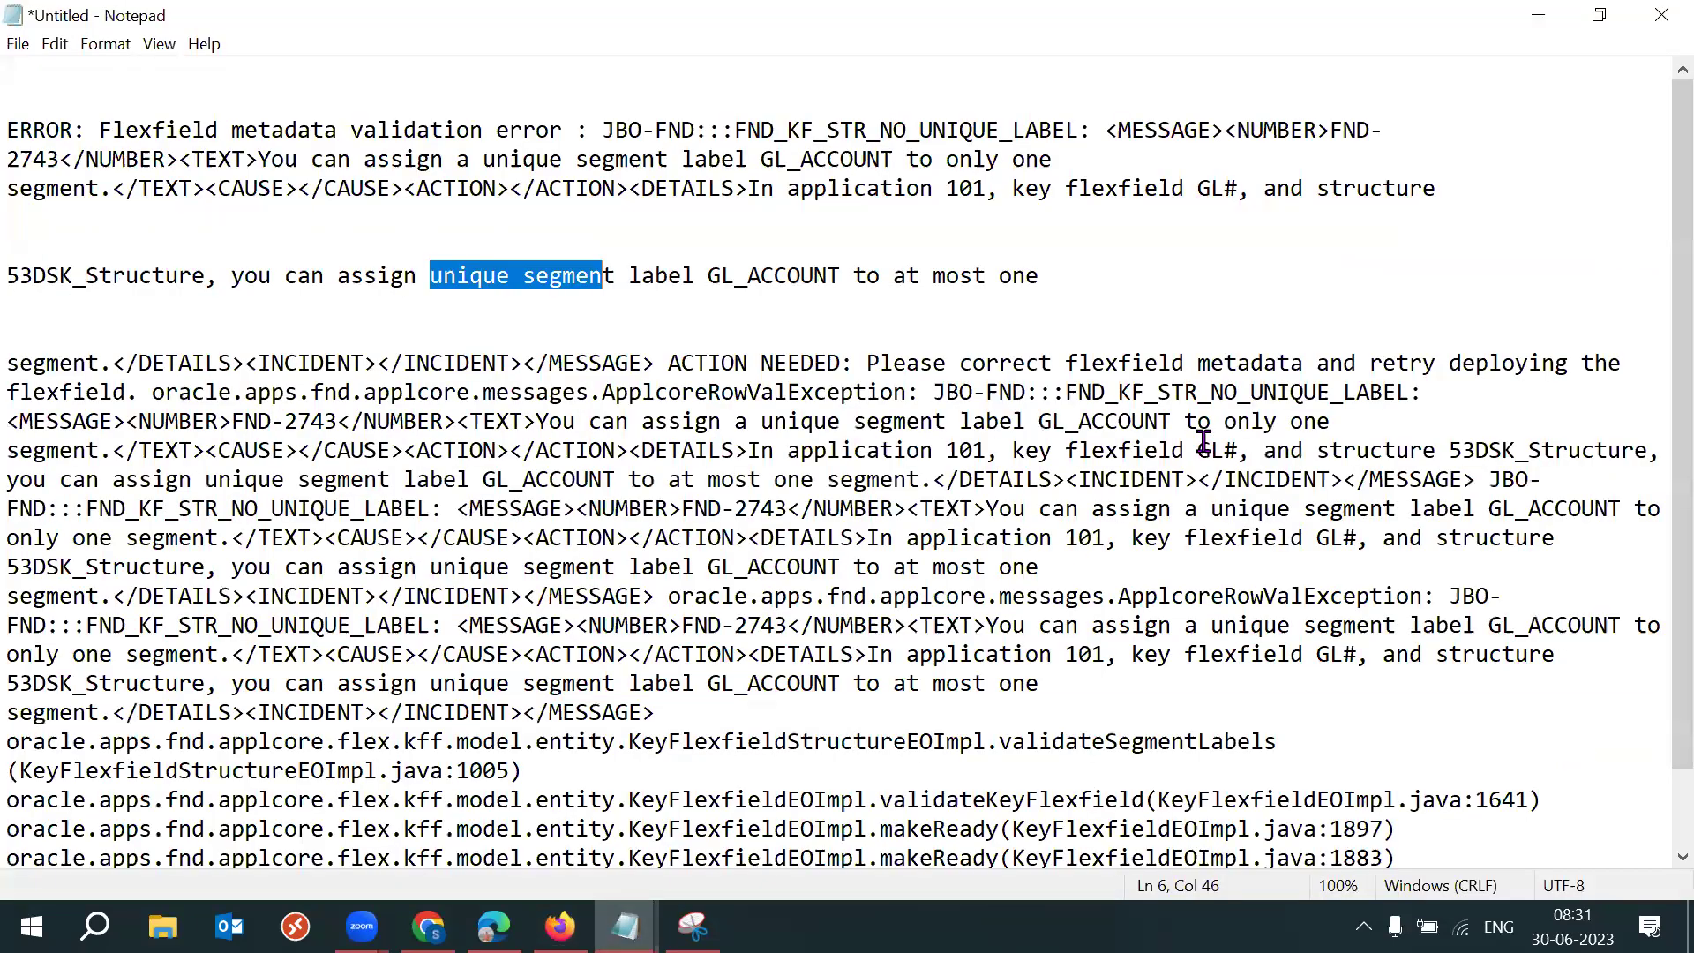
pyautogui.moveTo(1044, 276); pyautogui.dragTo(21, 294)
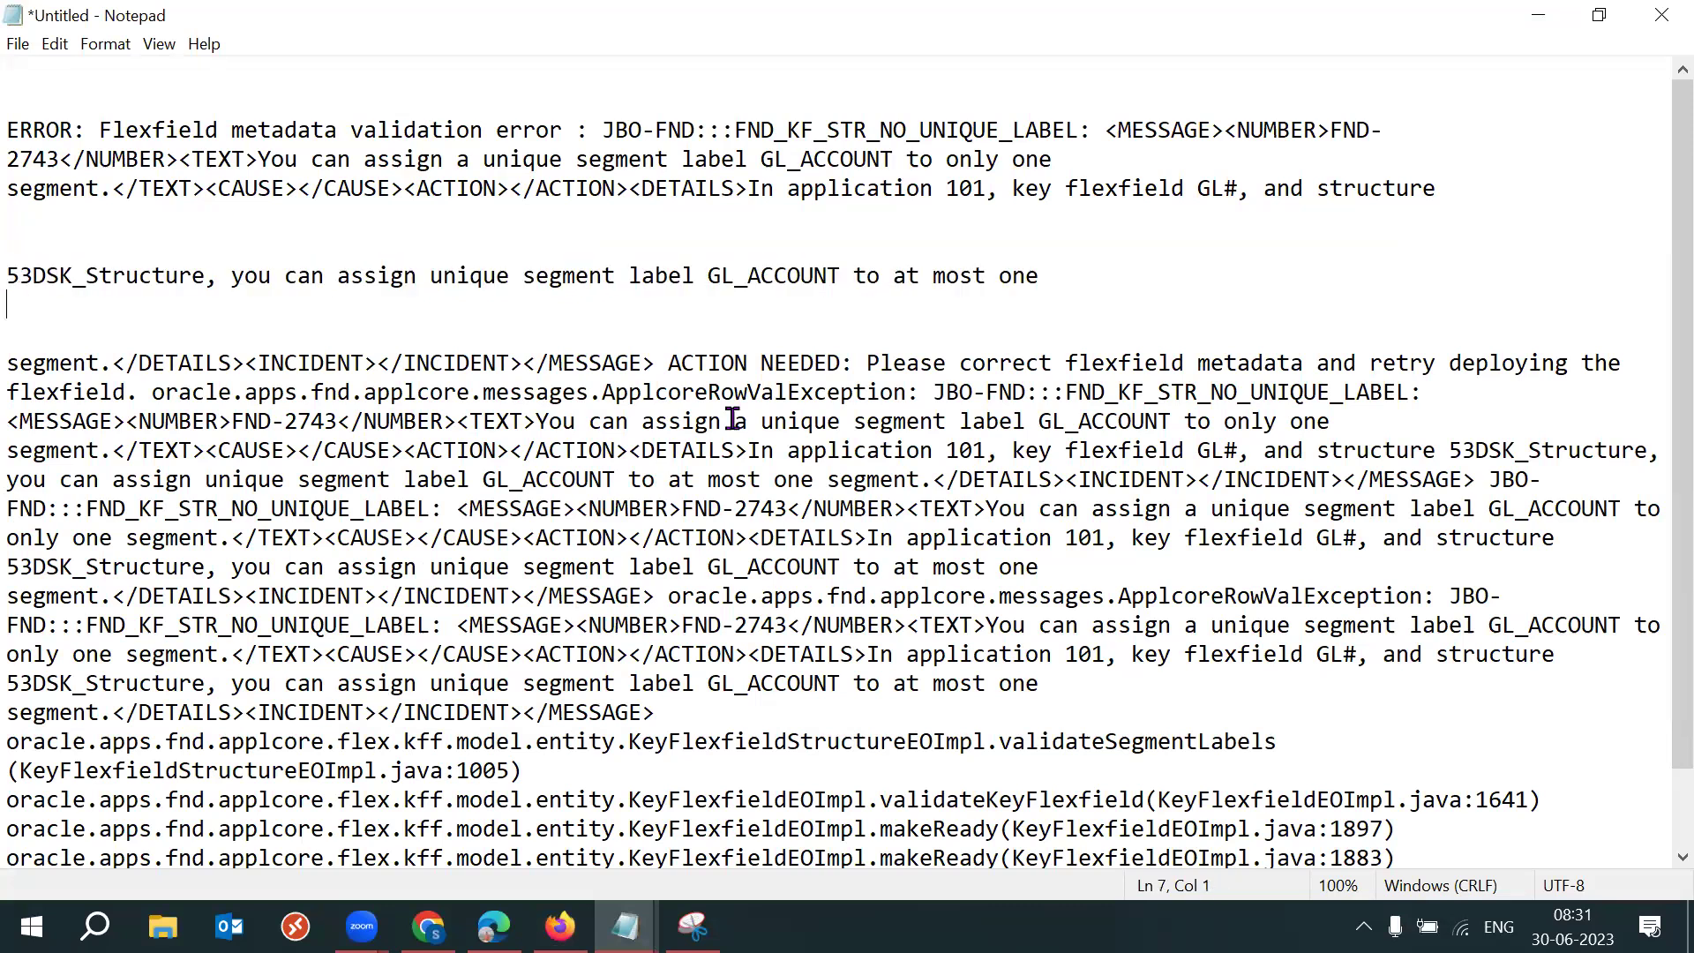
pyautogui.hotkey('alt', 'Tab')
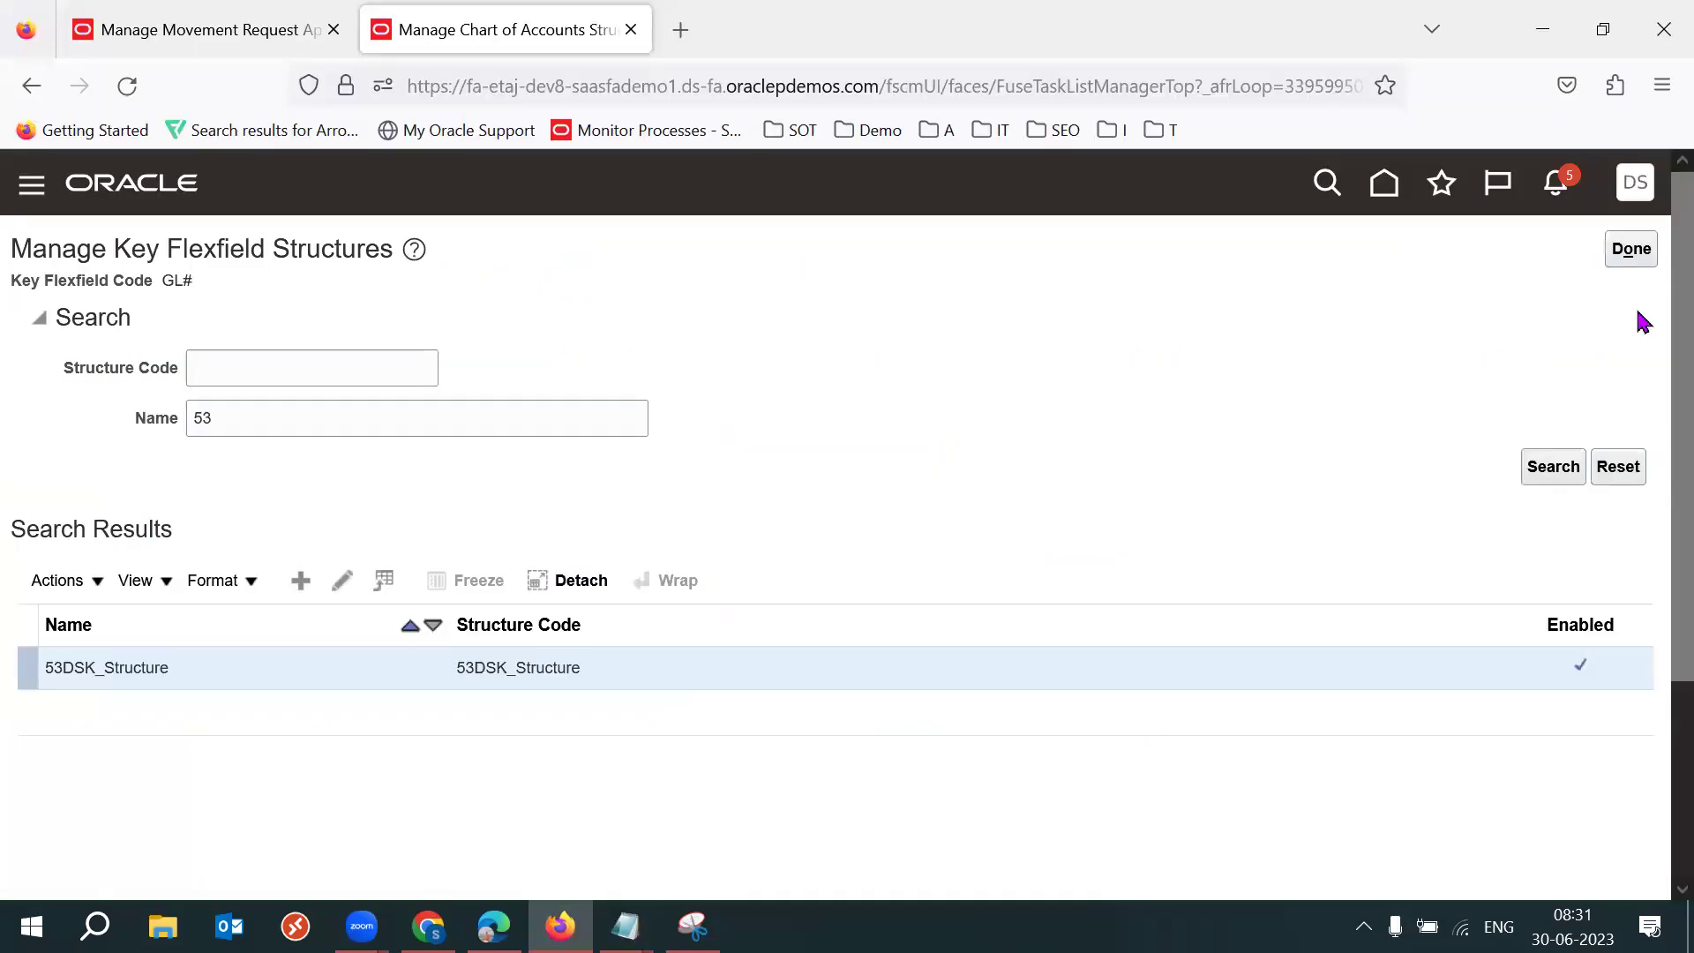
pyautogui.click(1632, 249)
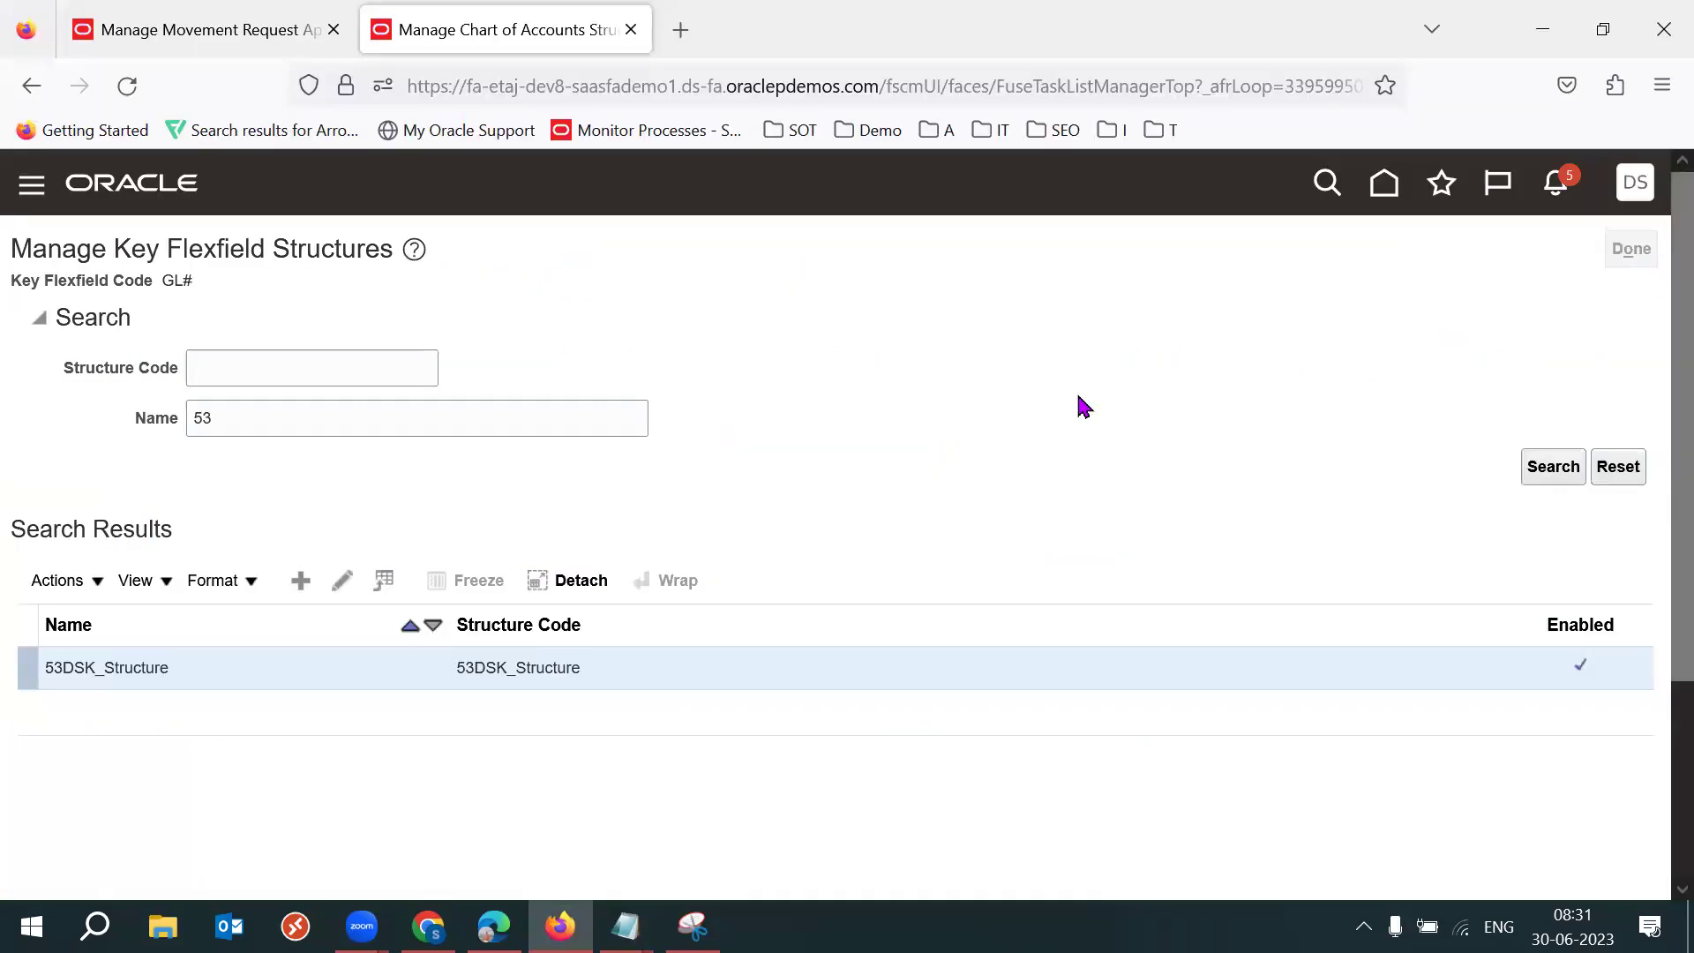
pyautogui.moveTo(624, 926)
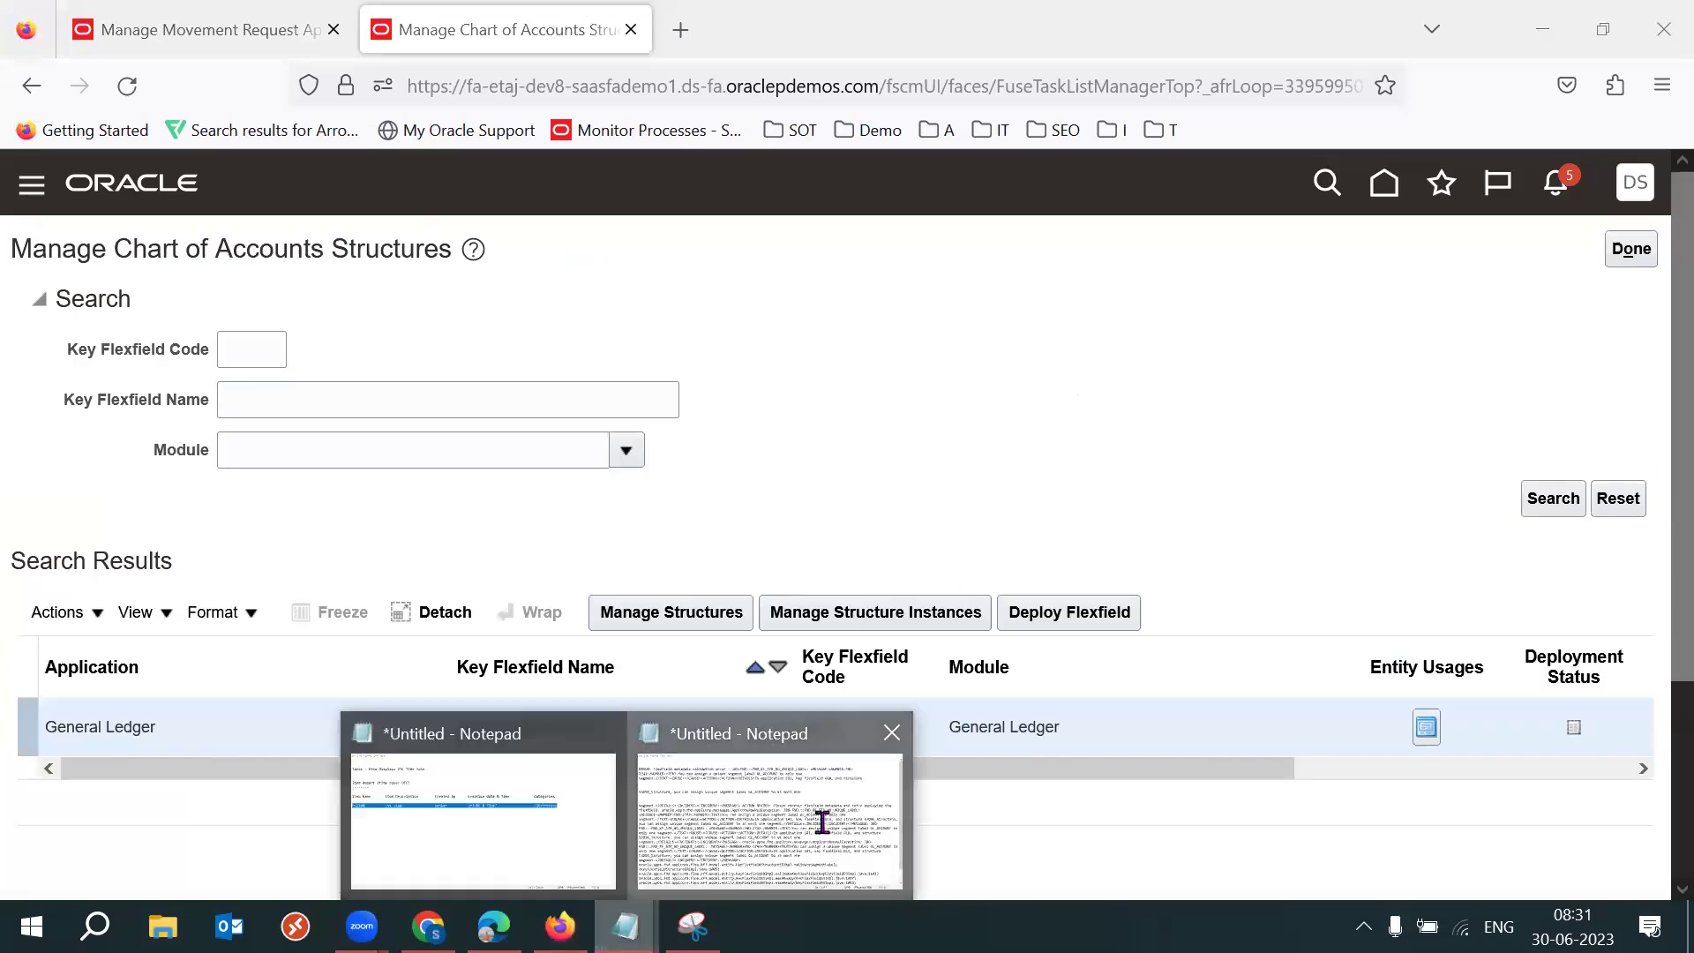
pyautogui.hotkey('alt', 'Tab')
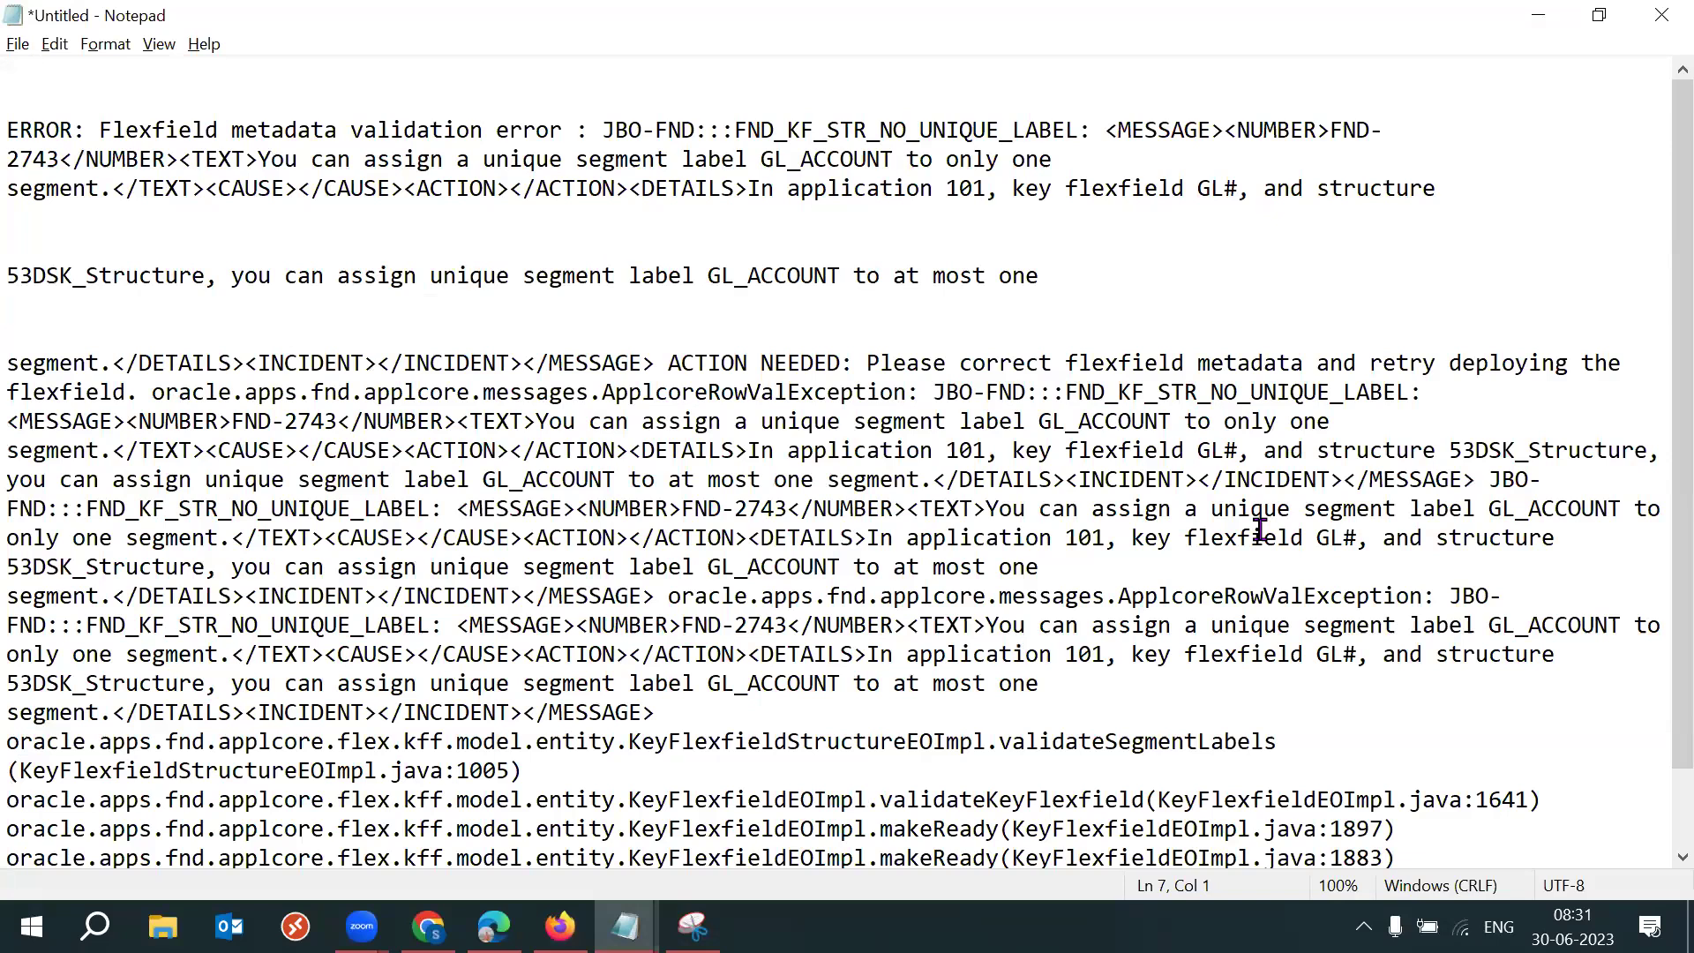
# Split the error text into paragraphs after NO_UNIQUE_LABEL:, the JBO- fragment and 'at most one'.
pyautogui.click(1448, 410)
pyautogui.click(1451, 397)
pyautogui.press('Return')
pyautogui.click(1558, 503)
pyautogui.press('Return')
pyautogui.press('Return')
pyautogui.click(1104, 639)
pyautogui.press('Return')
pyautogui.press('Return')
# Select the ACTION NEEDED and FND-2743 message text, then deploy the Accounting Flexfield.
pyautogui.moveTo(9, 362); pyautogui.dragTo(1513, 386)
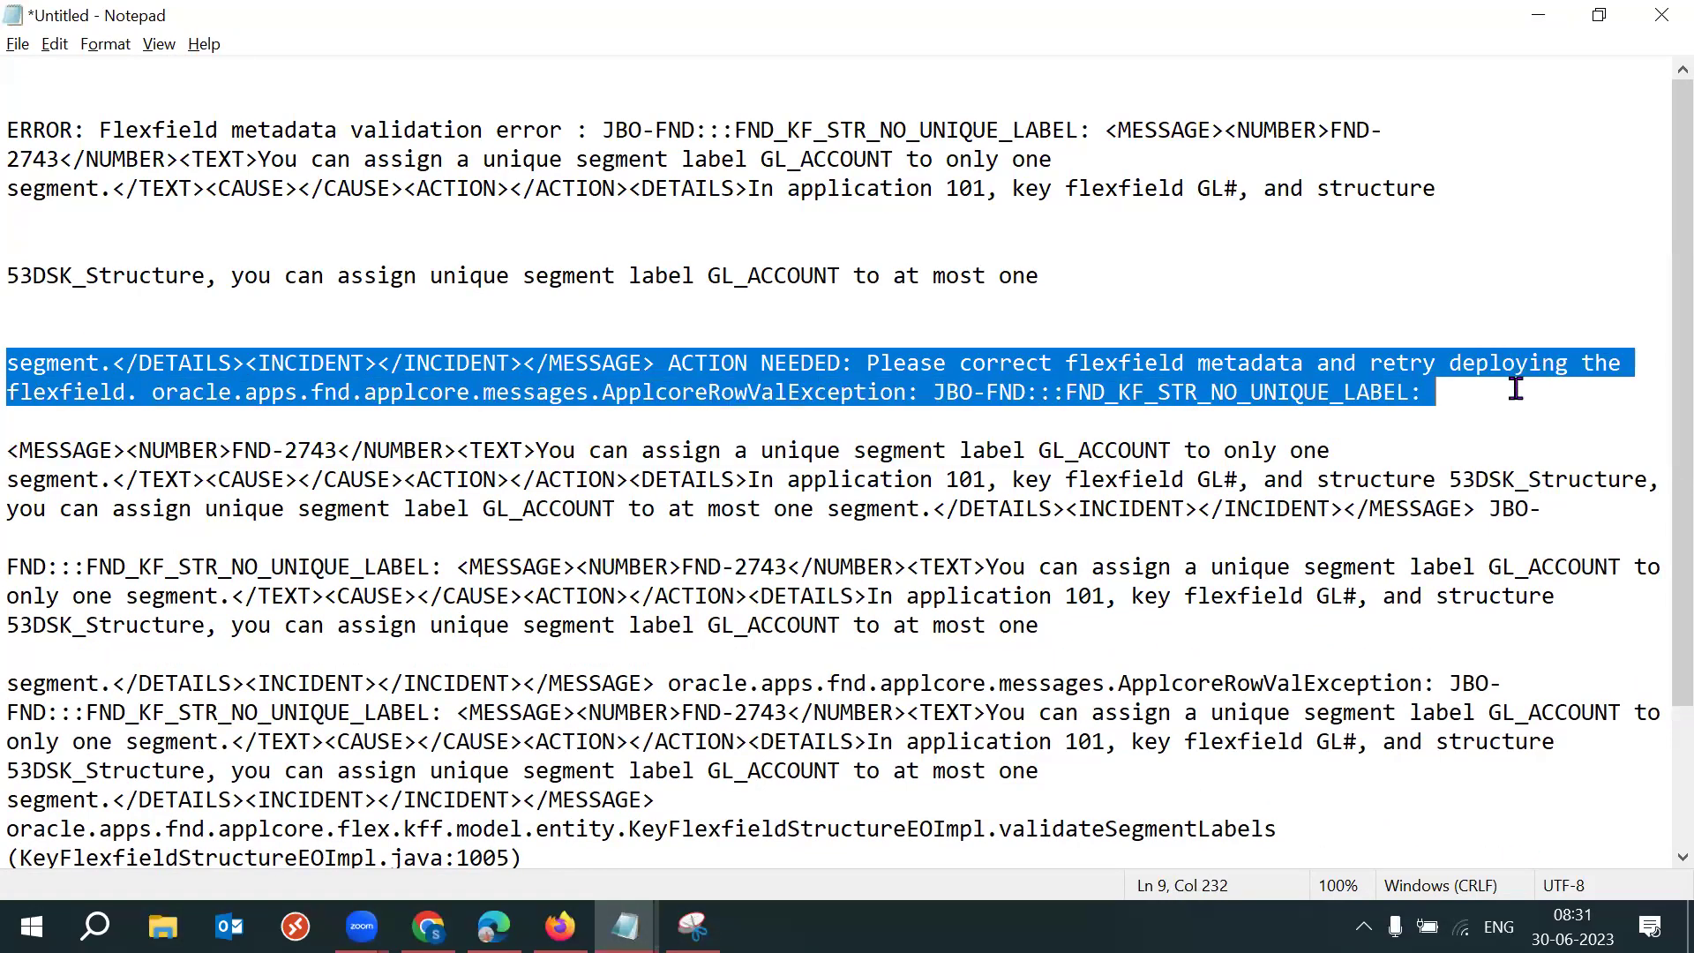
pyautogui.press('Down')
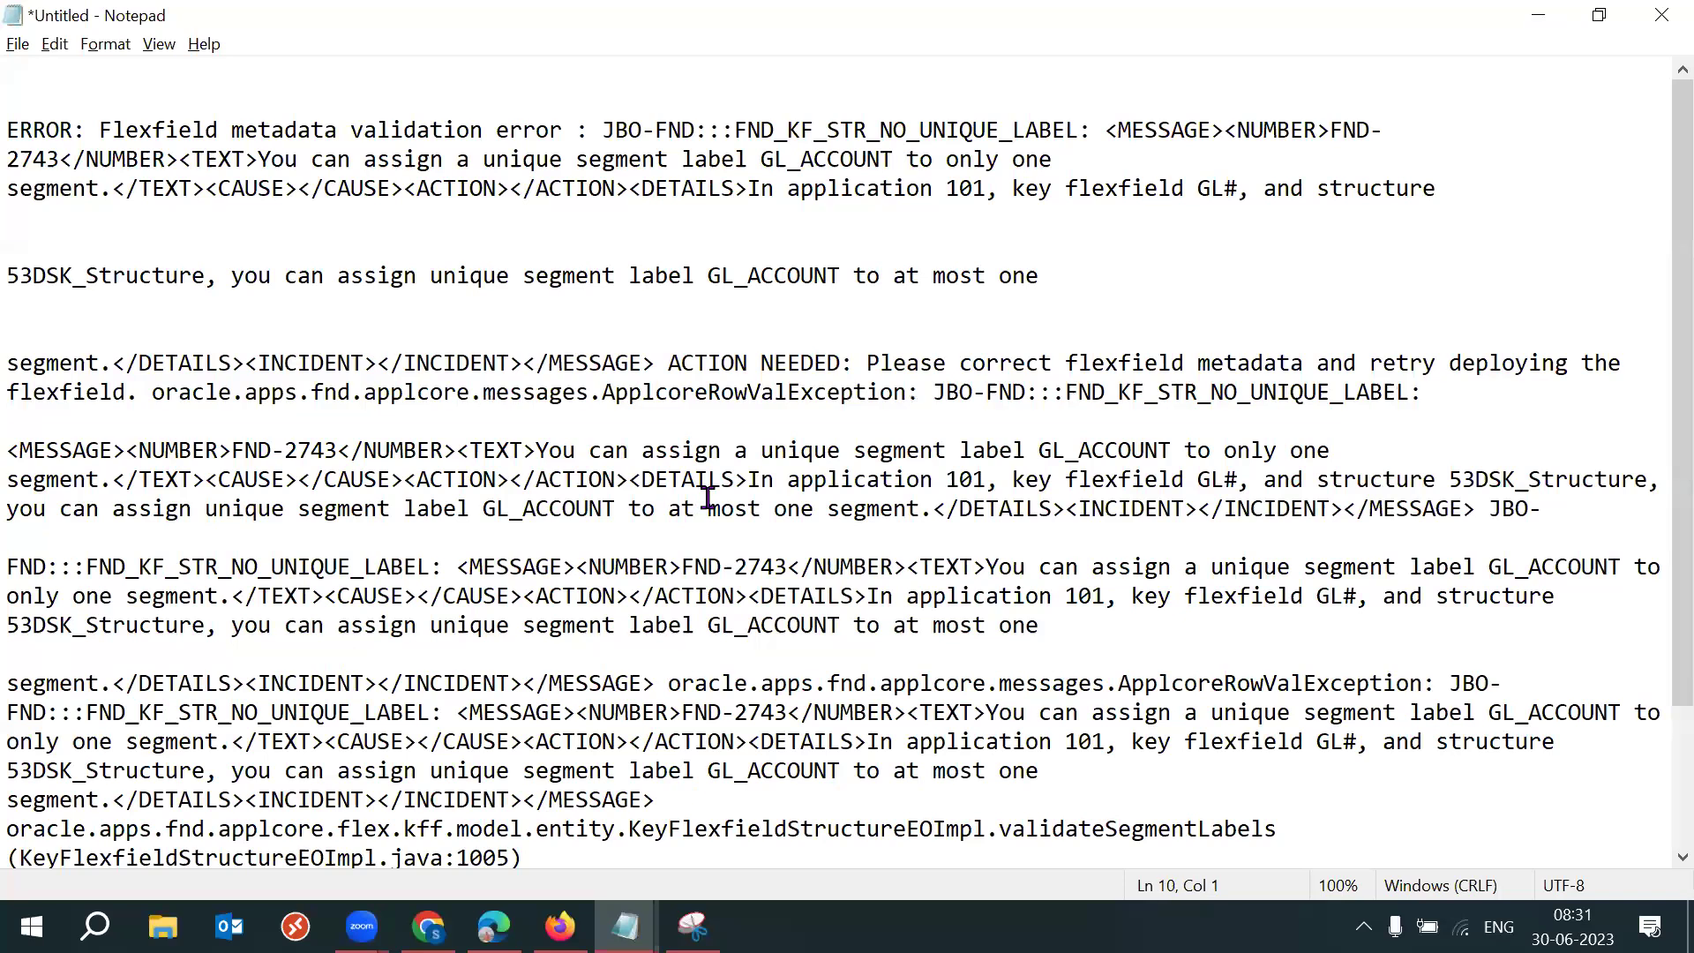
pyautogui.press('Down')
pyautogui.keyDown('shift'); pyautogui.click(706, 504); pyautogui.keyUp('shift')
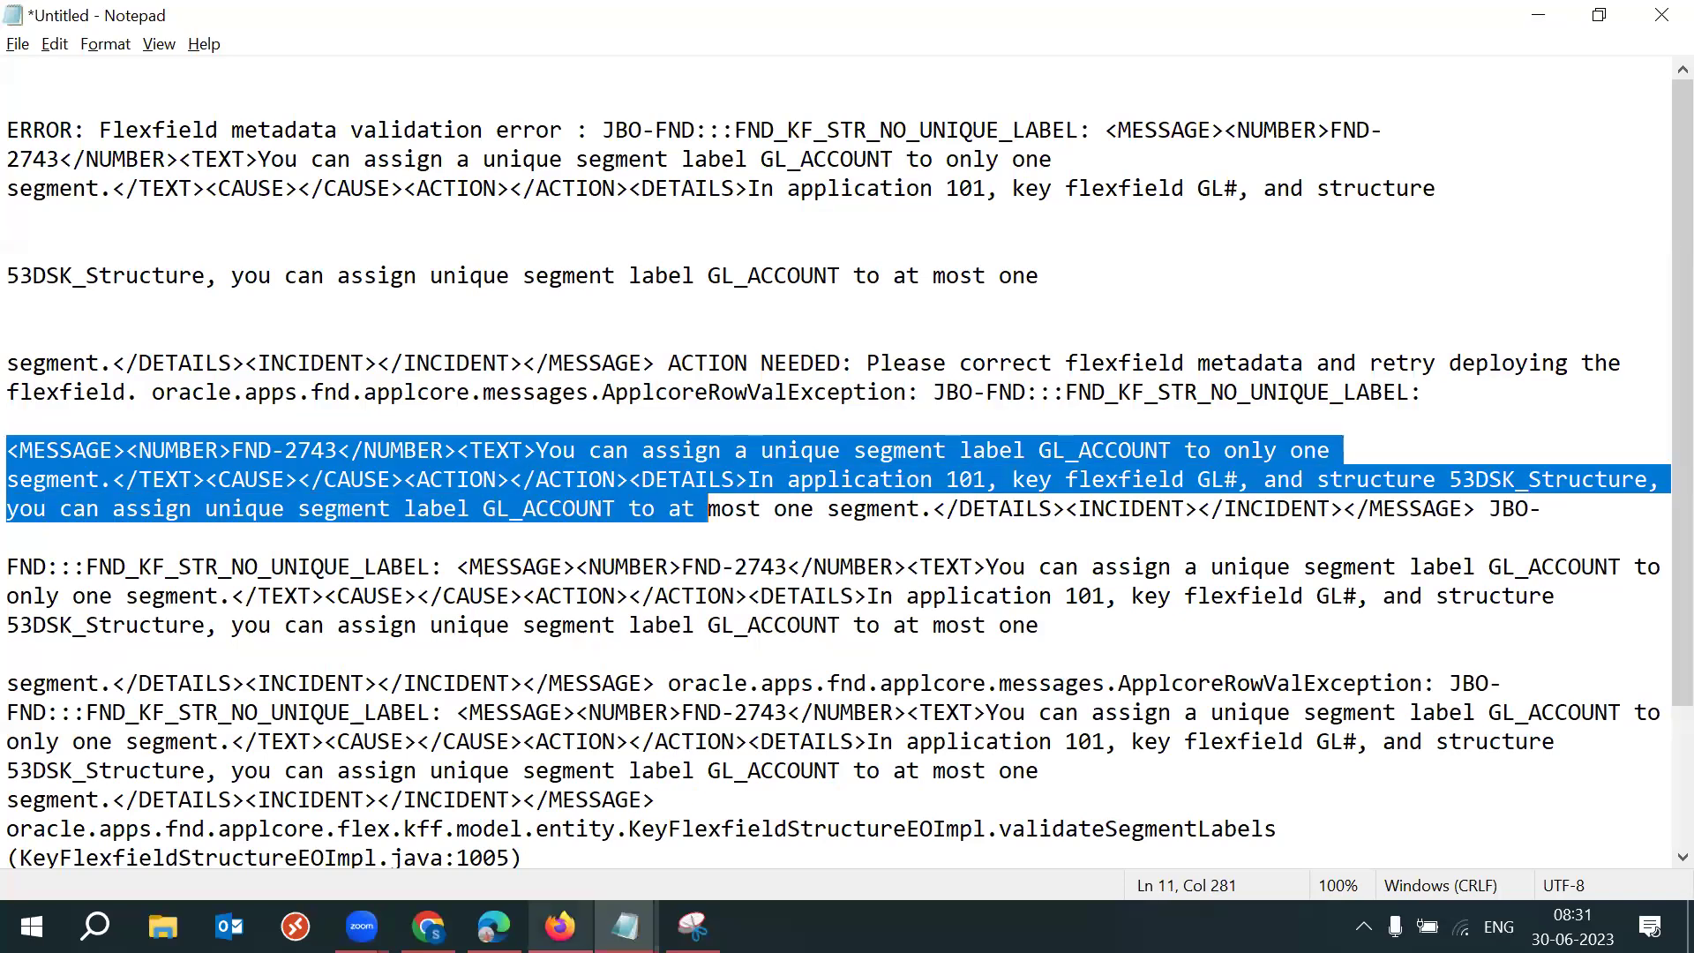
pyautogui.click(559, 926)
pyautogui.click(1086, 612)
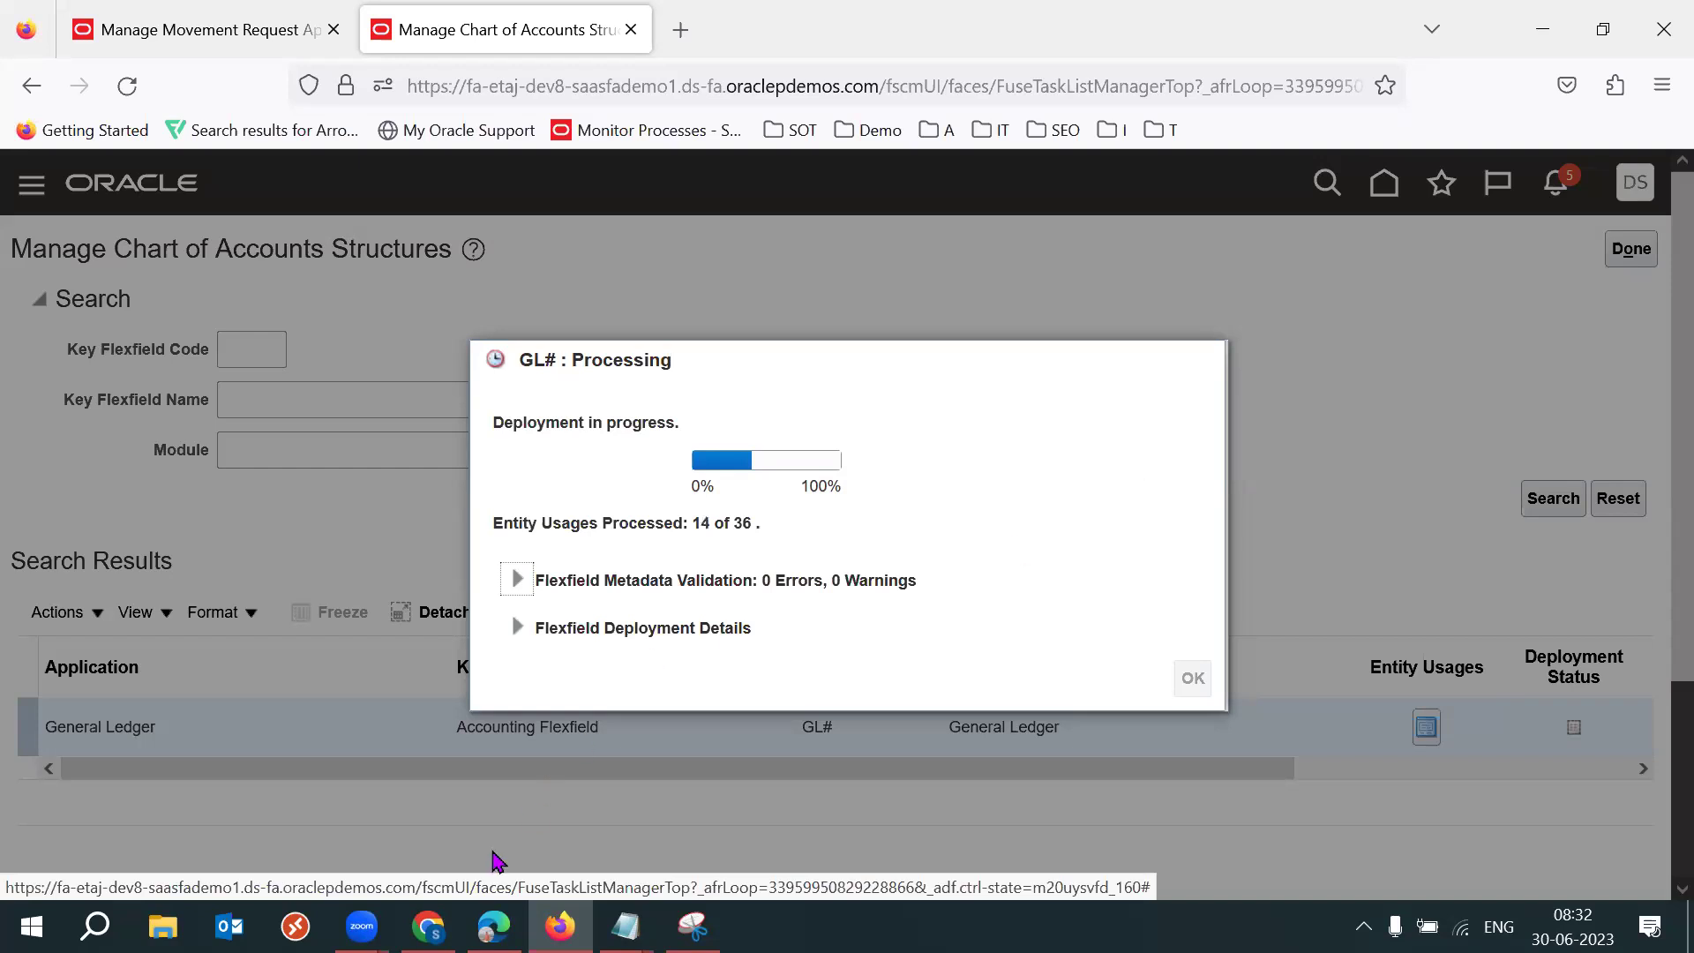
# Switch to the student's emailed screenshots while the GL# Accounting Flexfield deploys.
pyautogui.hotkey('alt', 'Tab')
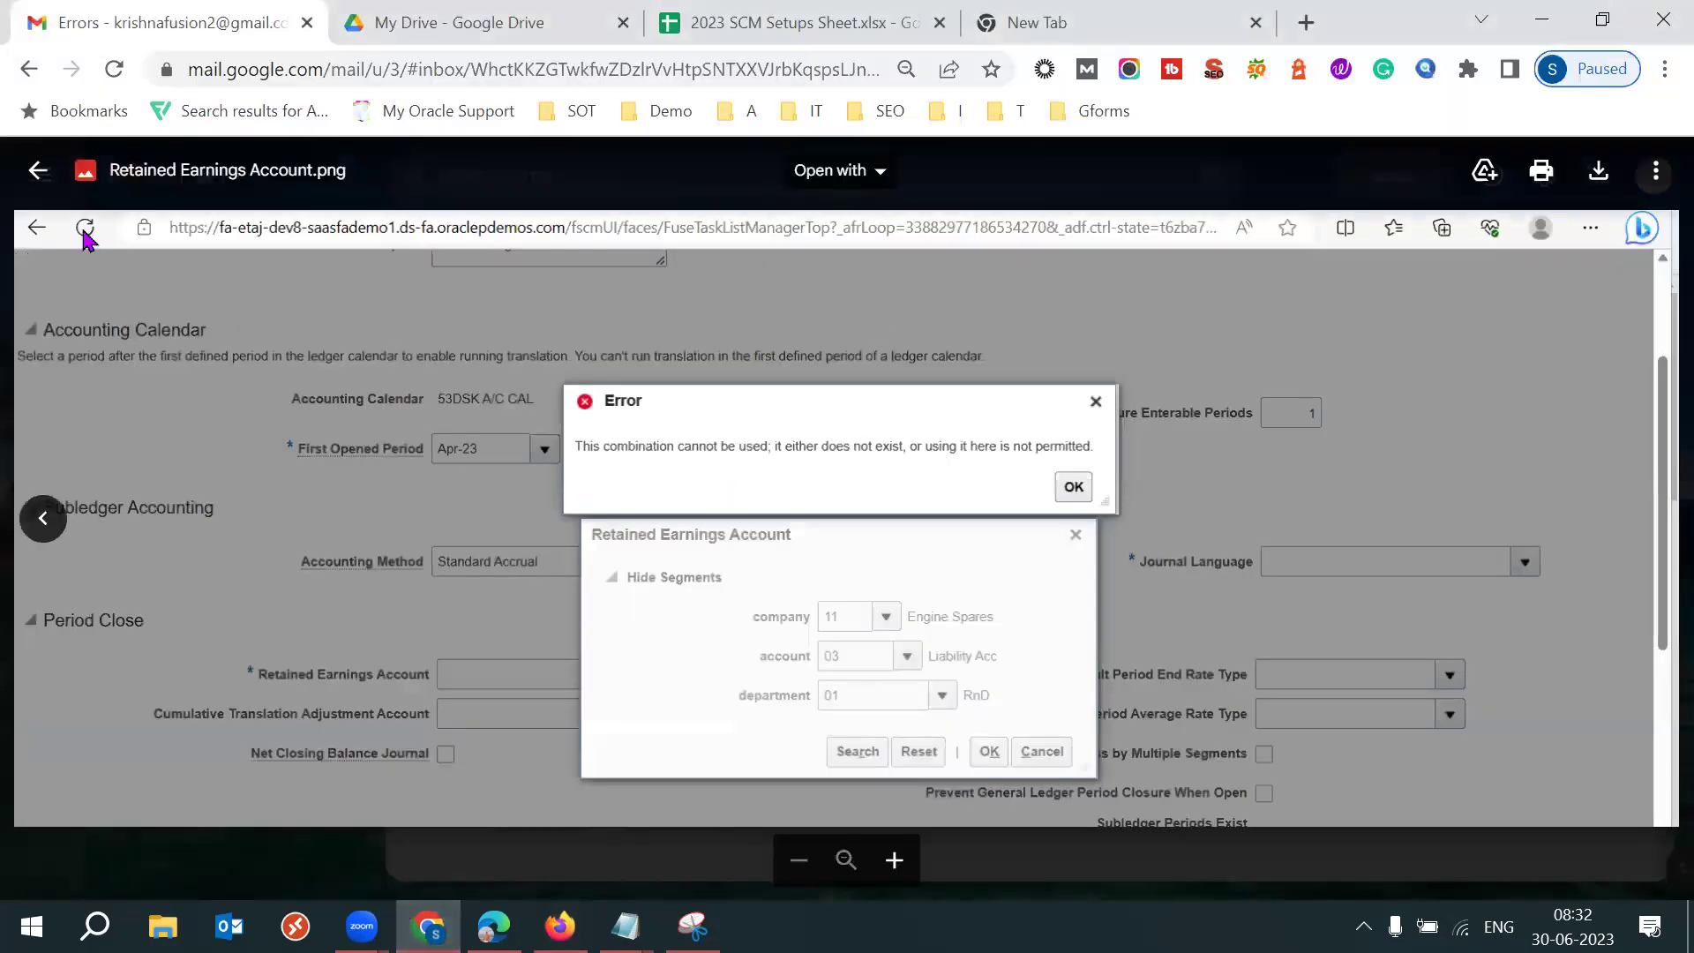
# Close the Retained Earnings Account screenshot preview and return to the inbox list.
pyautogui.press('Escape')
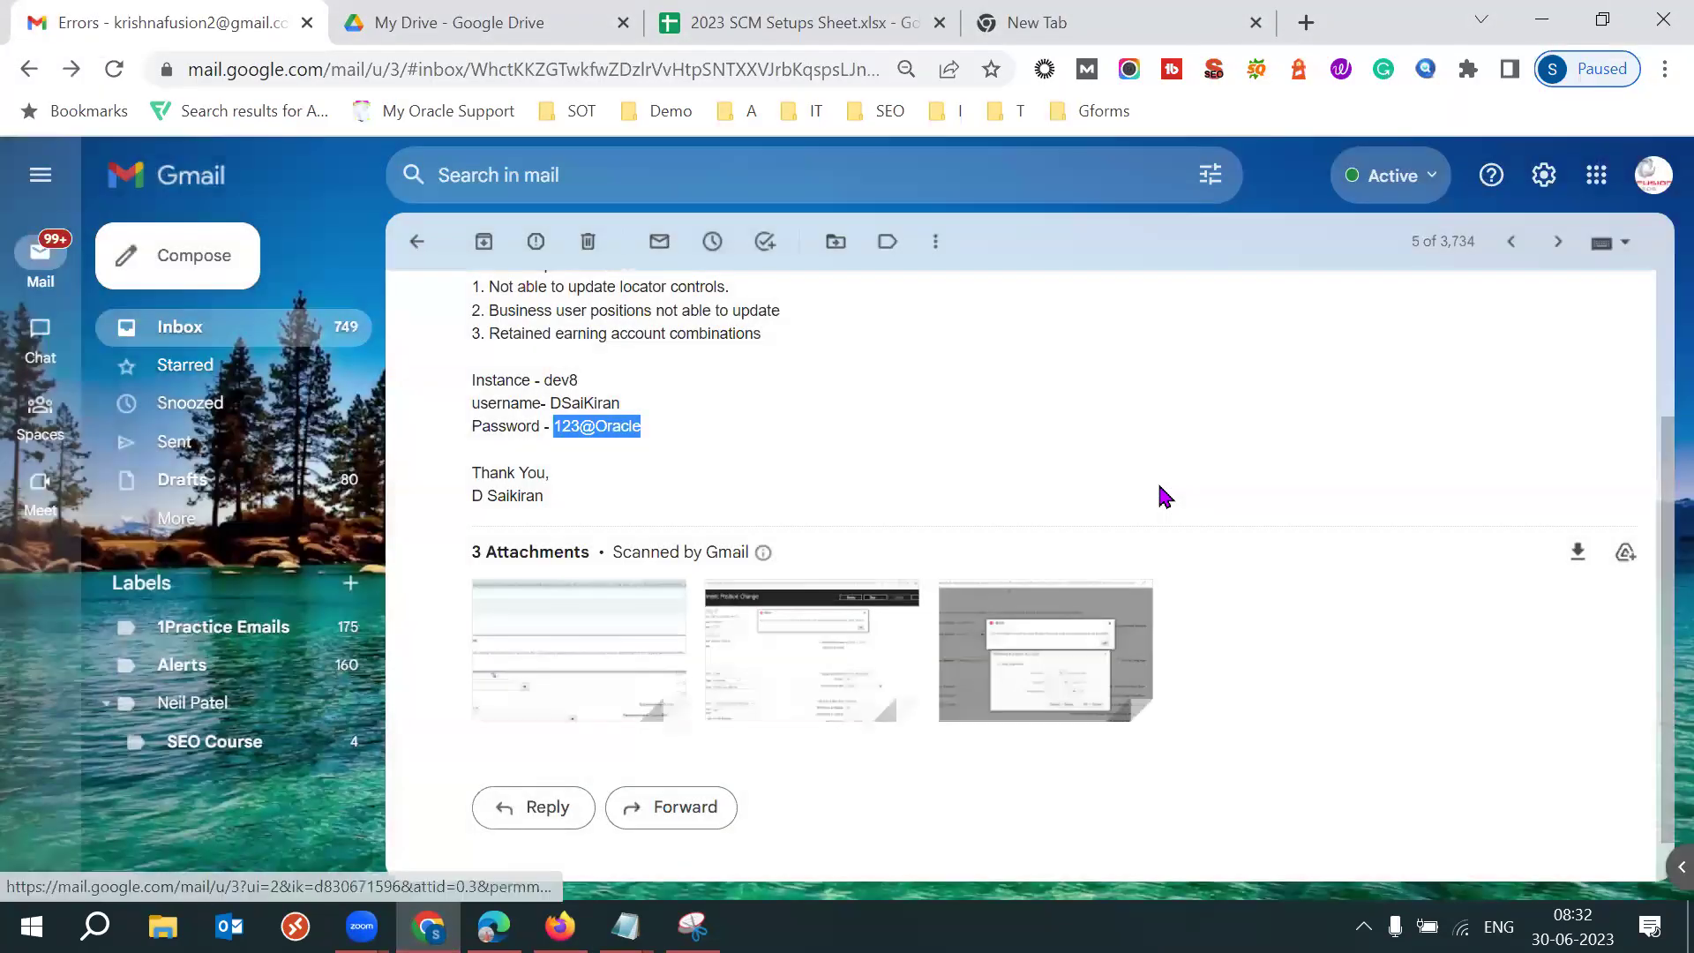
pyautogui.scroll(3, 1161, 496)
pyautogui.scroll(1, 1161, 496)
pyautogui.scroll(-1, 1160, 496)
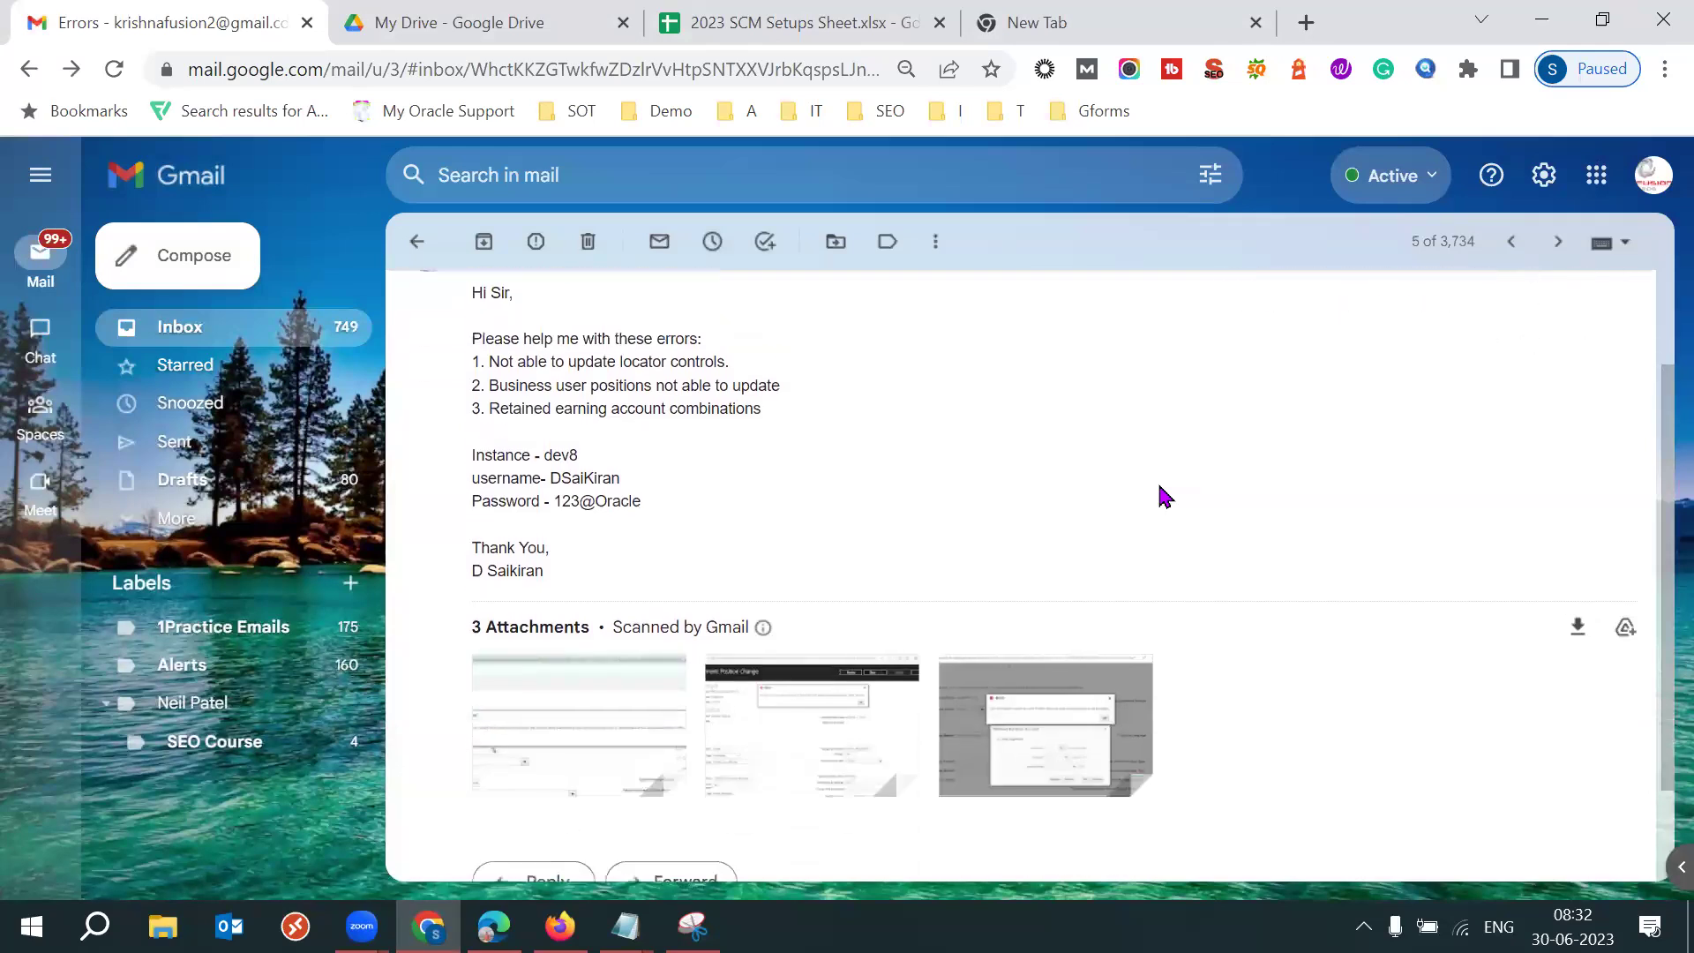
pyautogui.scroll(1, 1160, 496)
pyautogui.scroll(-1, 1160, 496)
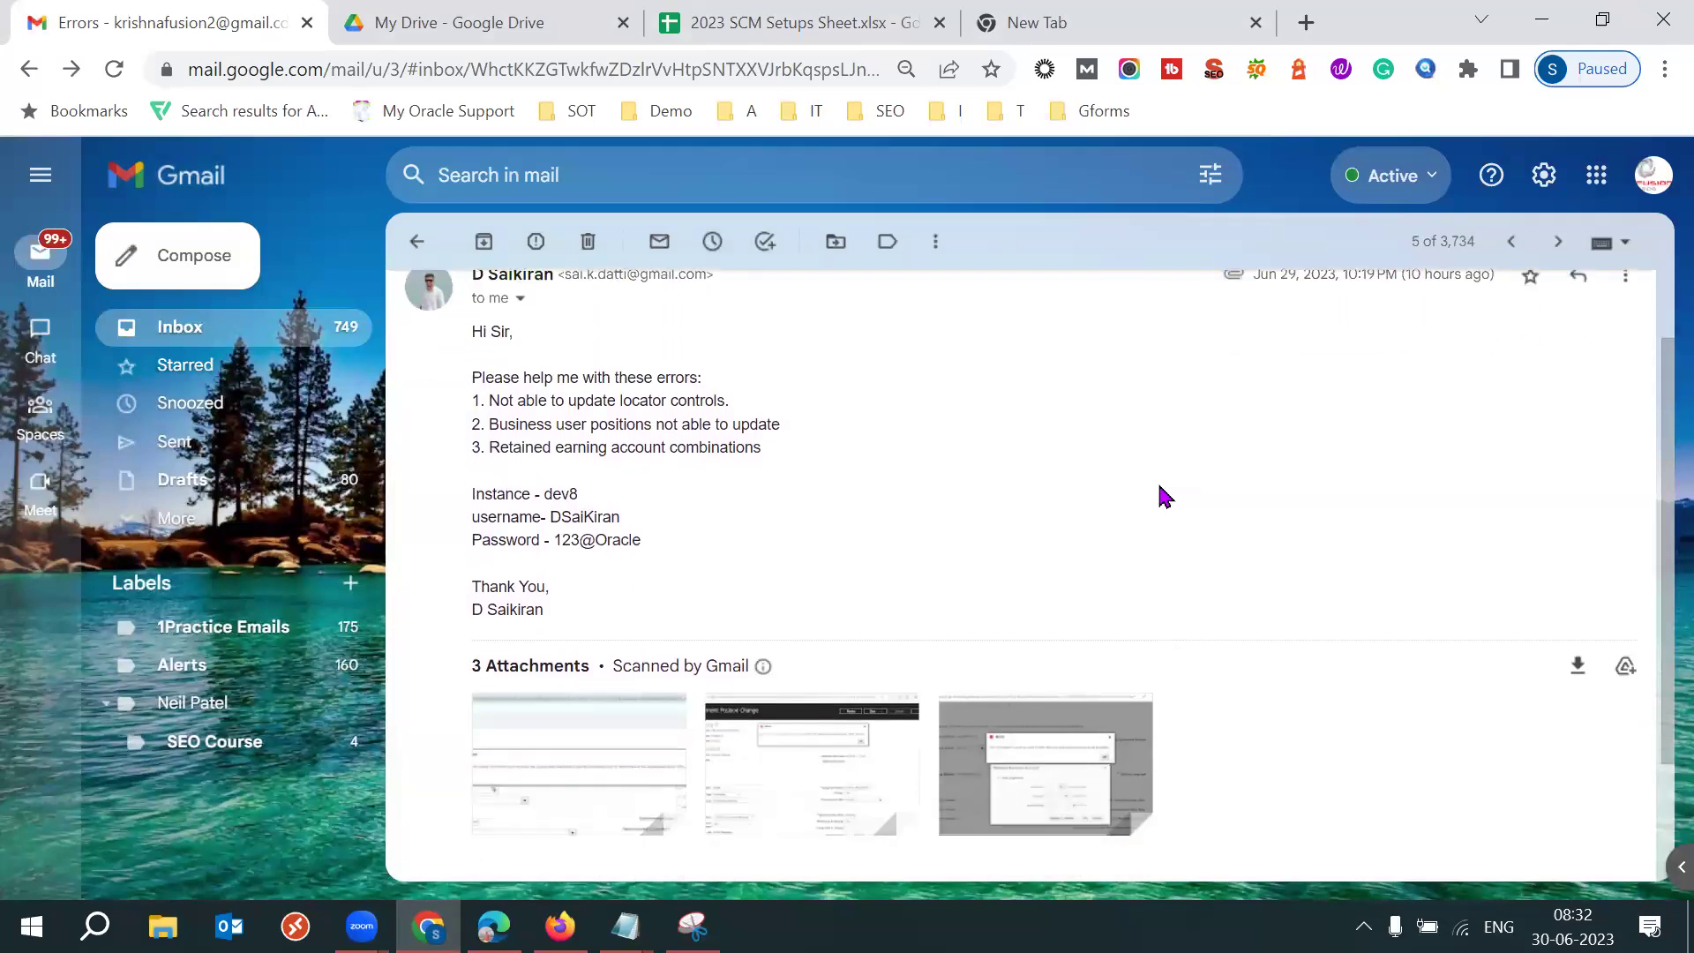
pyautogui.scroll(1, 1160, 496)
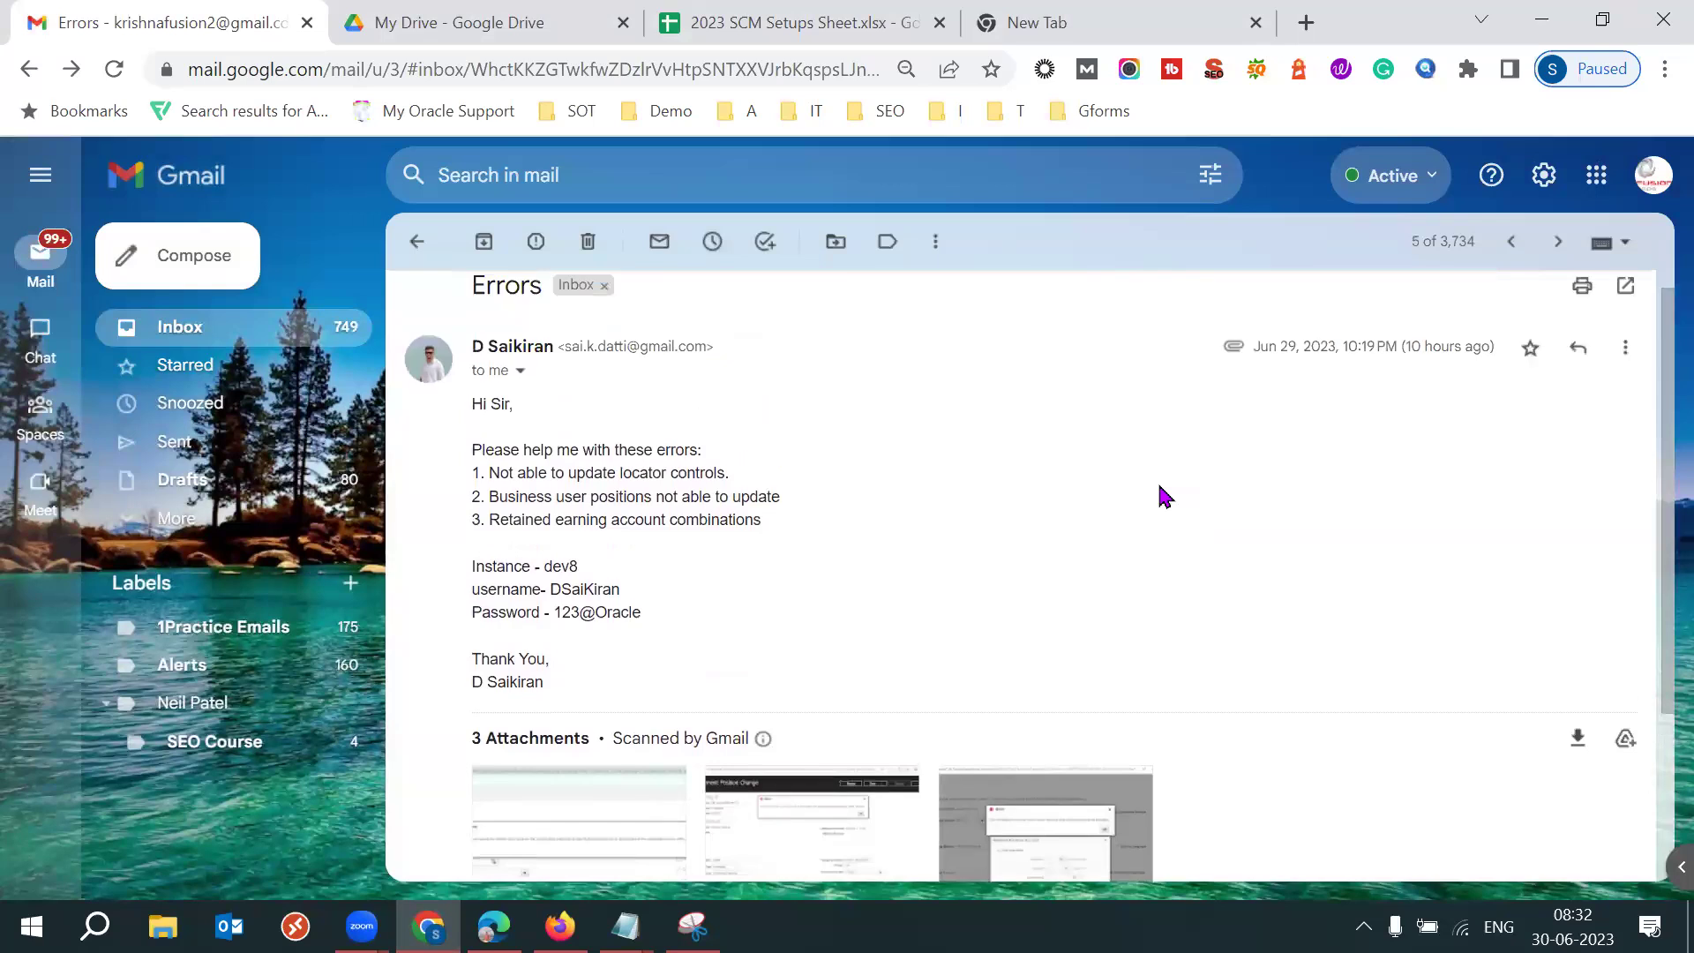
pyautogui.click(428, 258)
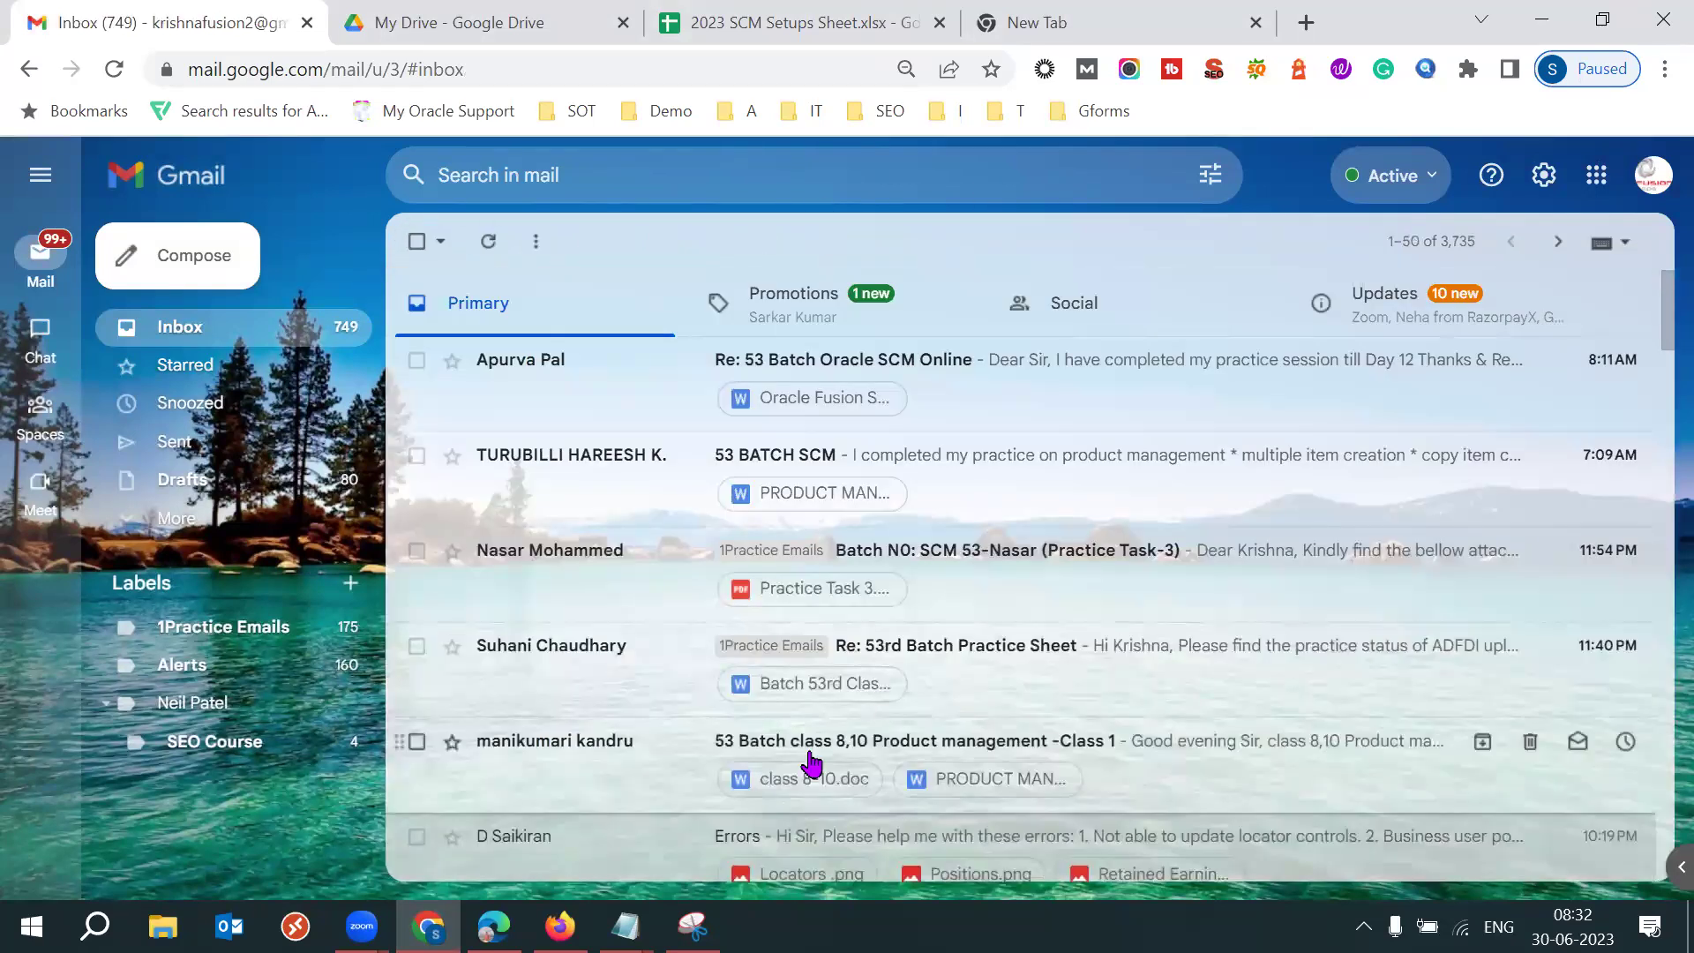
# Open the student's Errors email and view the Retained Earnings Account, Locators and Positions screenshots.
pyautogui.click(579, 836)
pyautogui.scroll(-2, 1063, 587)
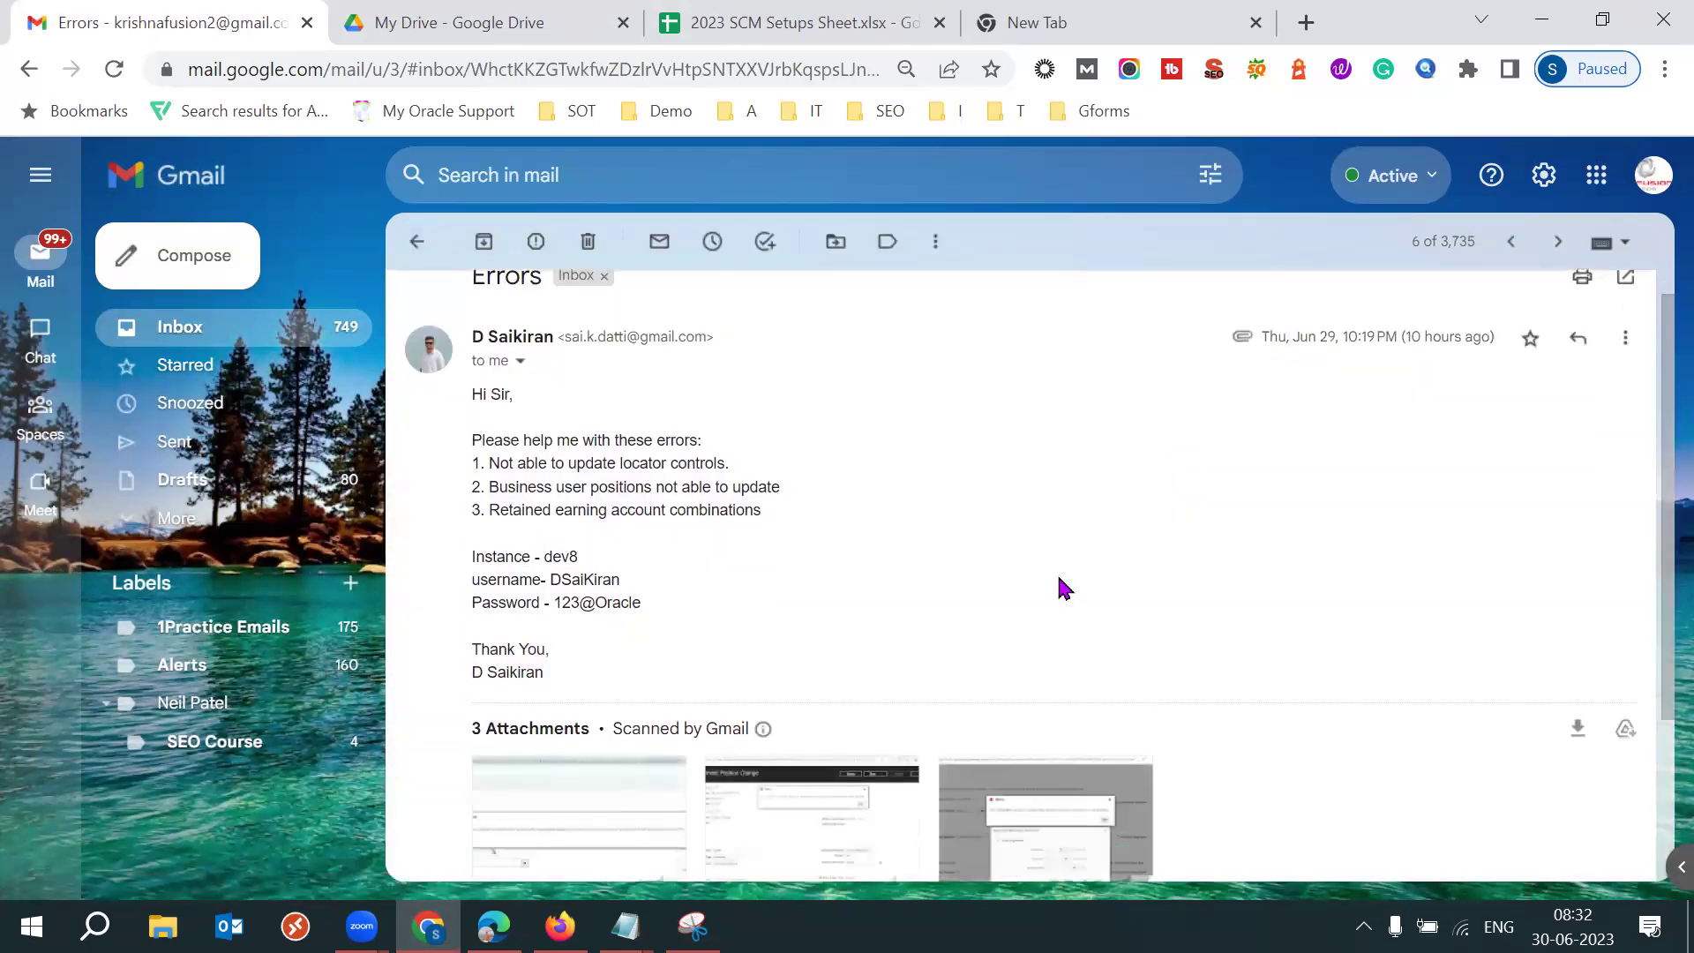
pyautogui.click(1034, 680)
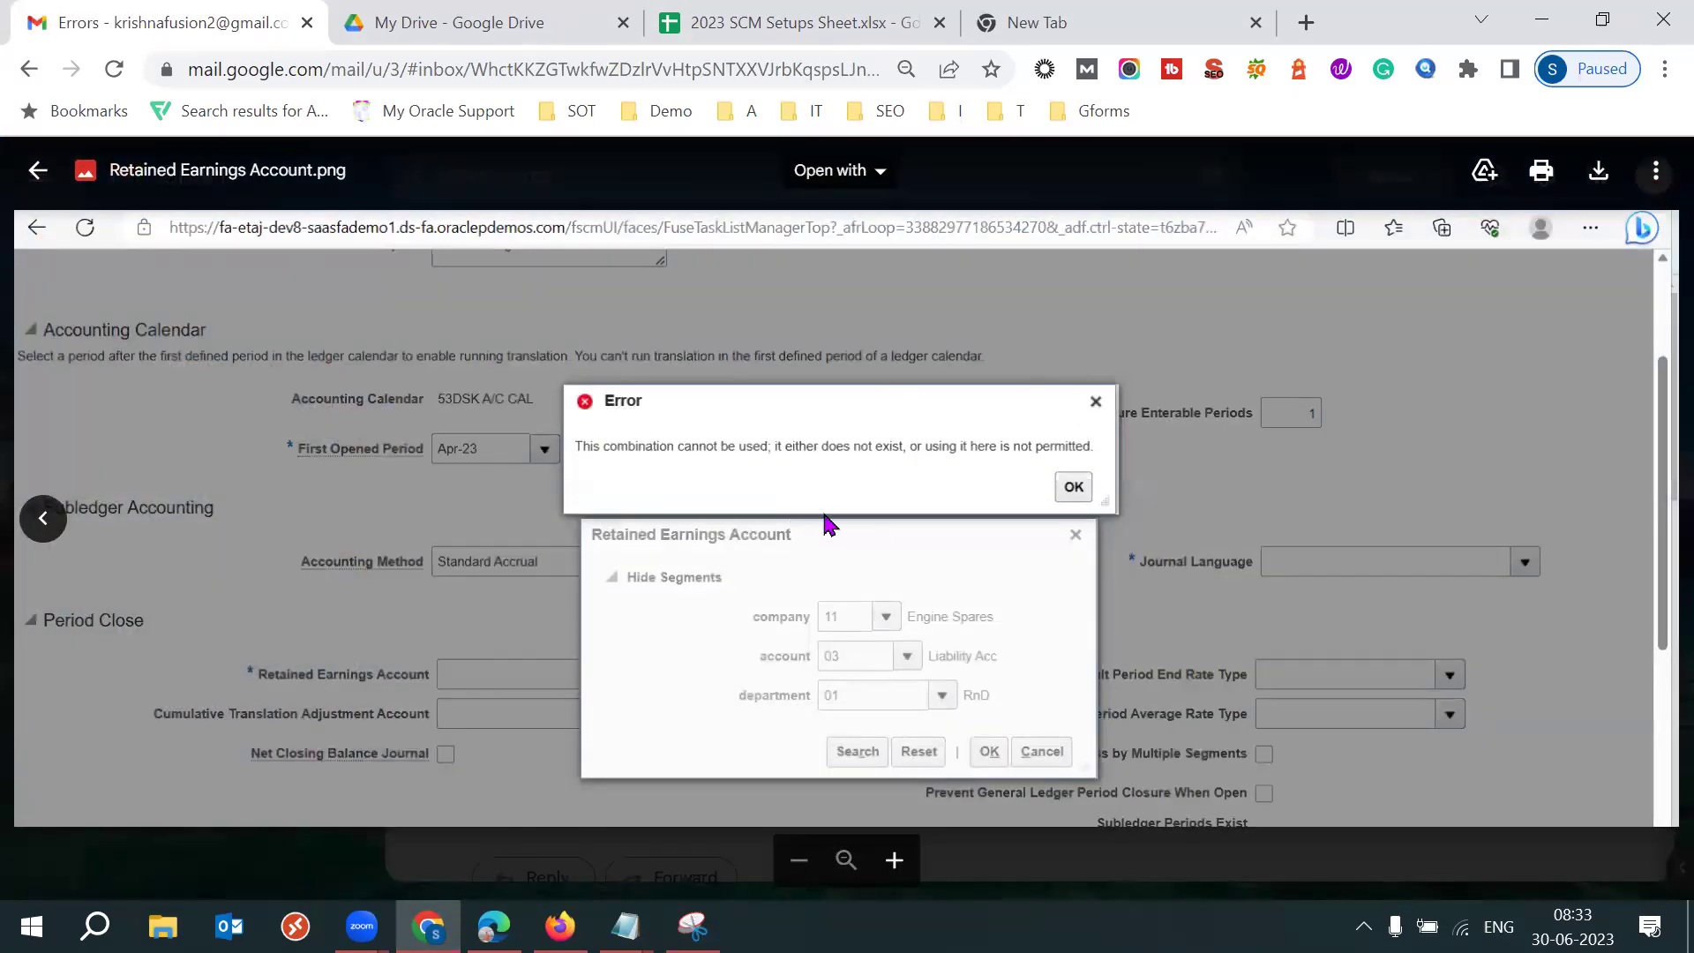
pyautogui.press('Escape')
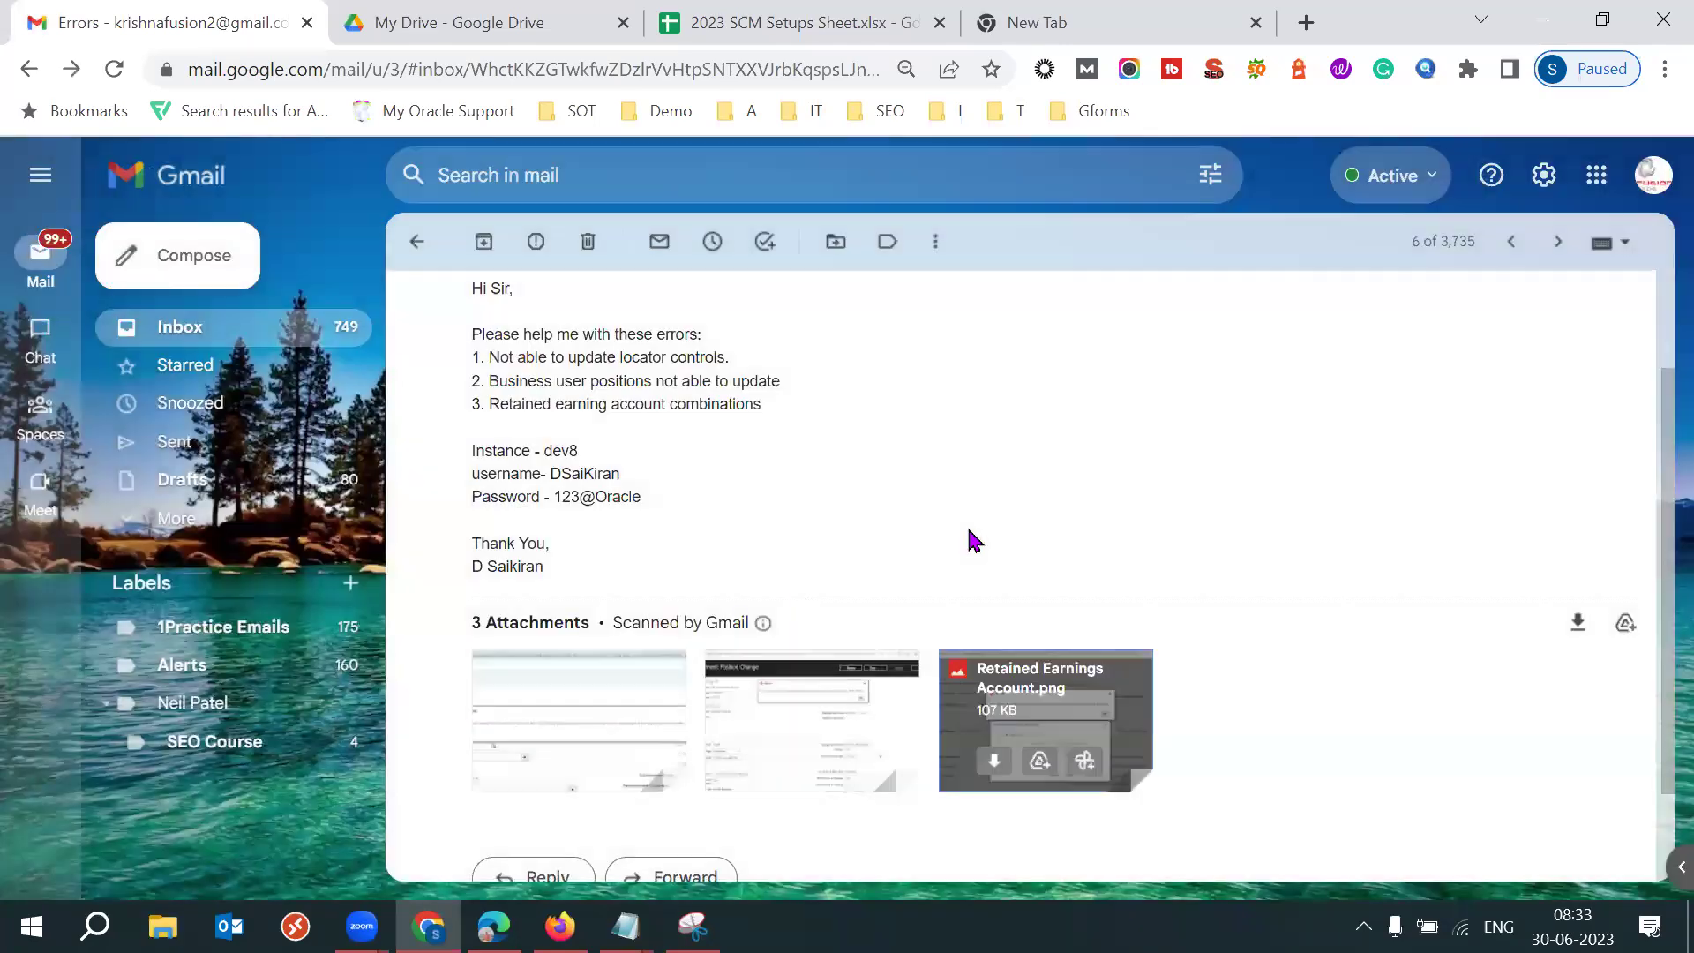
pyautogui.press('Return')
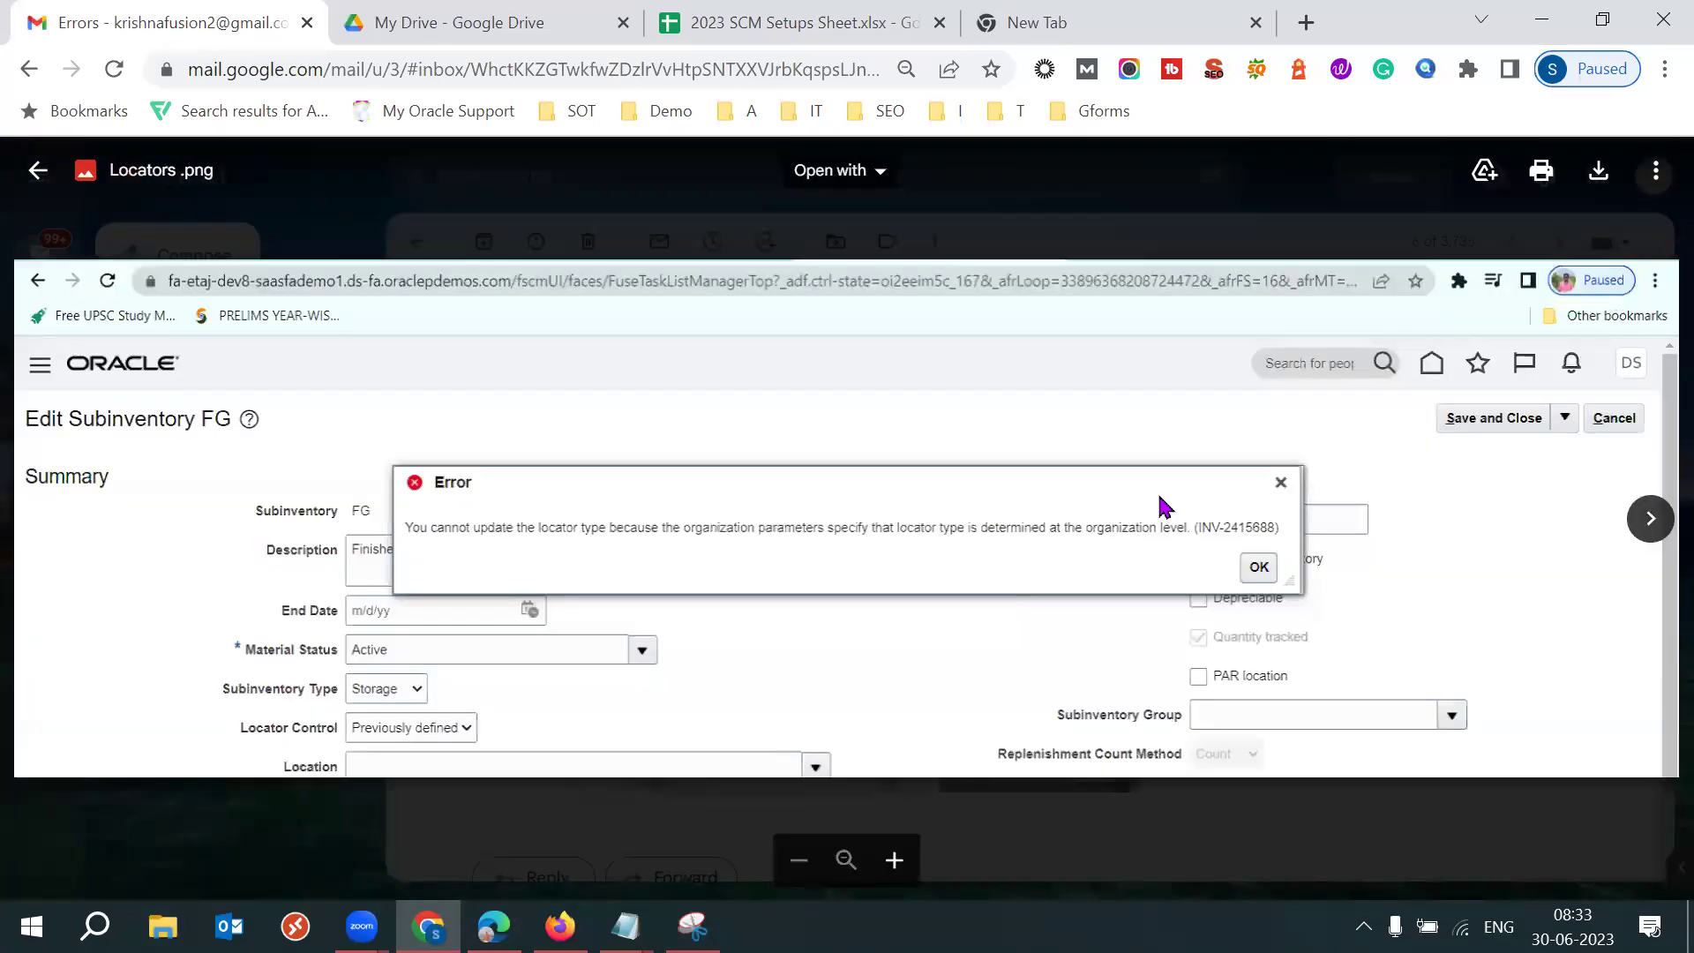
pyautogui.press('Escape')
pyautogui.press('Tab')
pyautogui.press('Return')
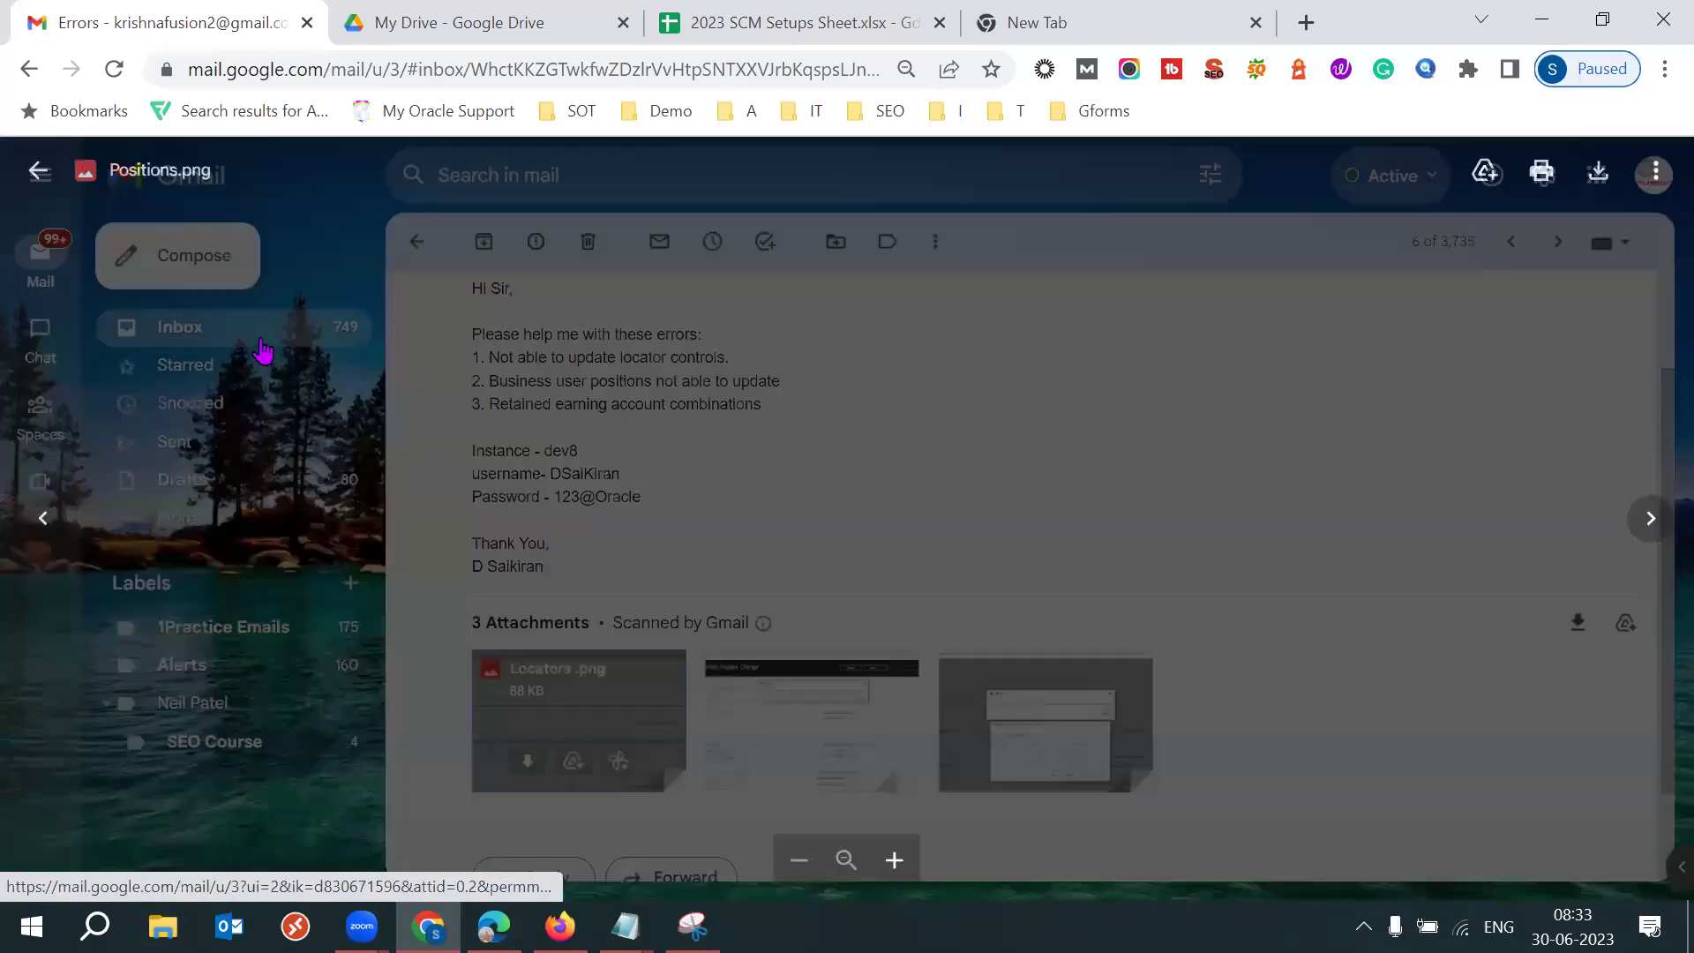
pyautogui.press('Escape')
pyautogui.press('u')
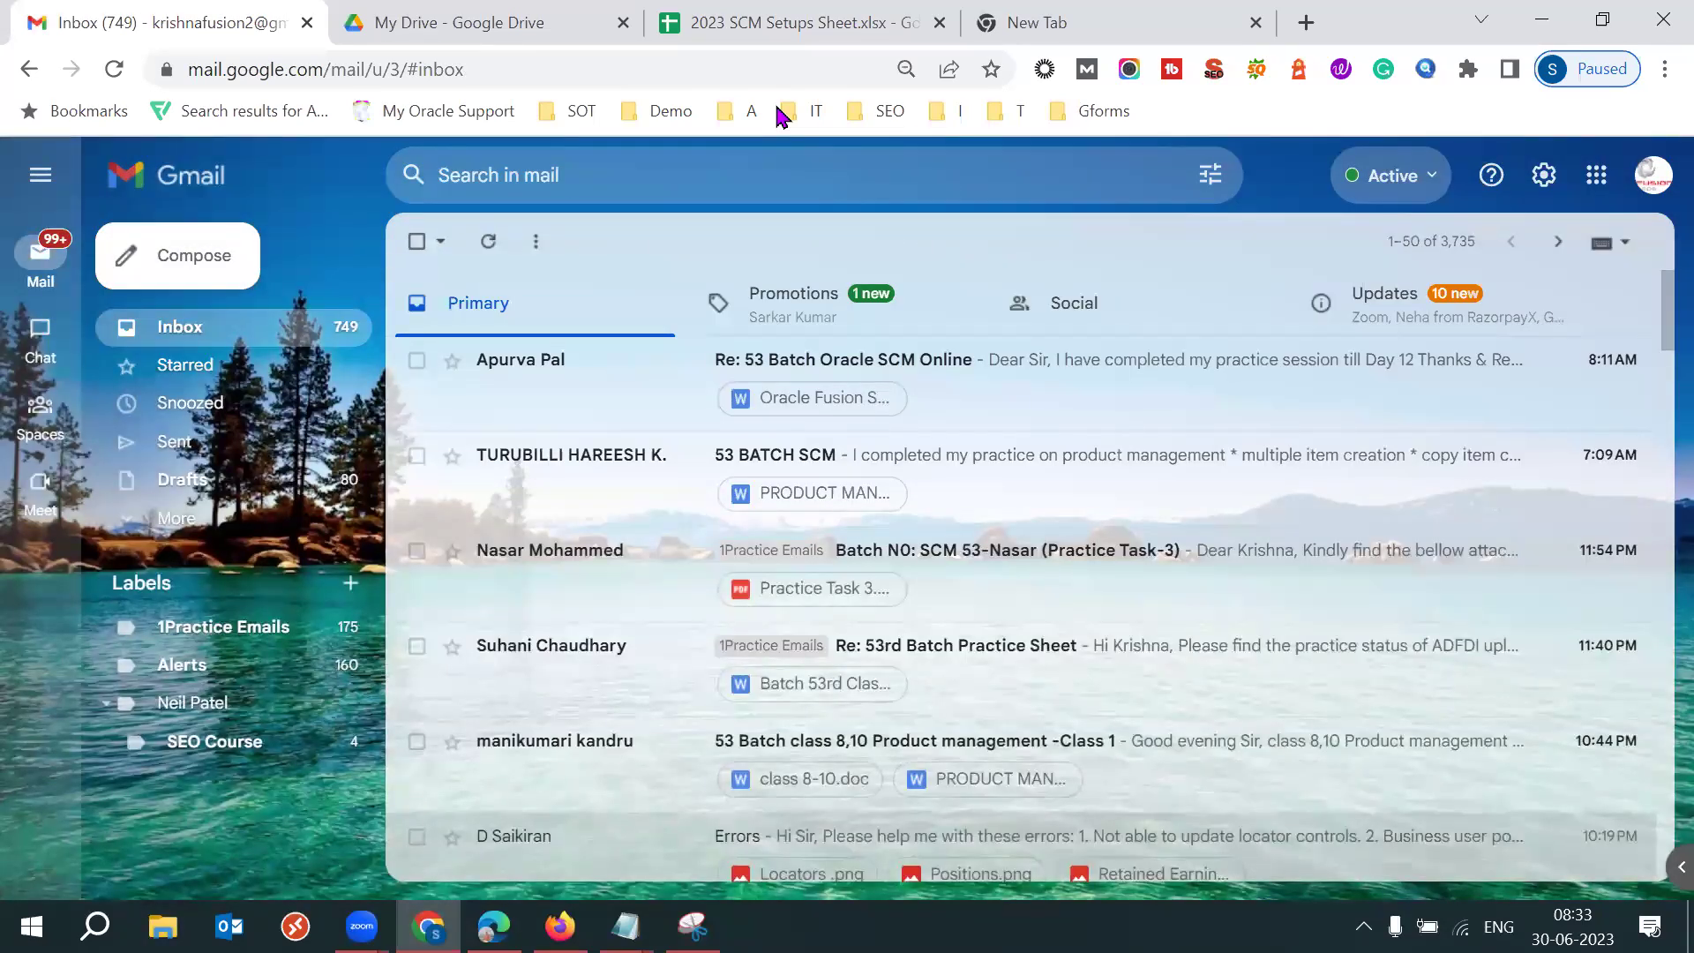
pyautogui.click(741, 860)
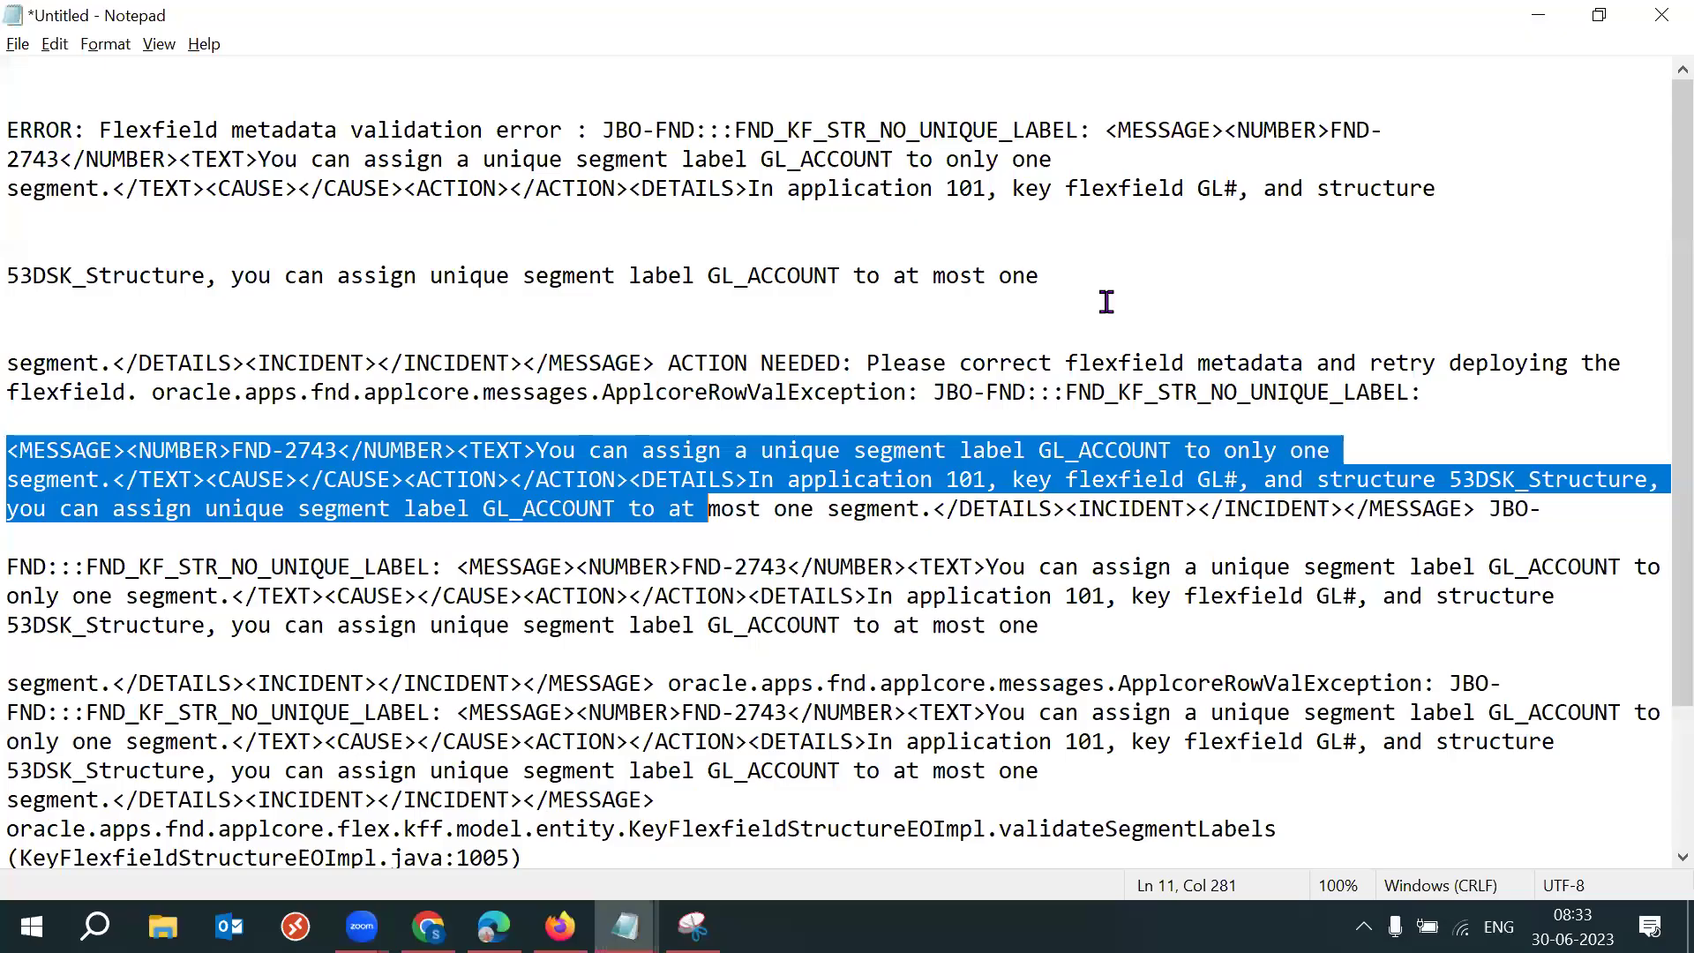
# Close the untitled Notepad error notes, discarding them with Don't Save.
pyautogui.click(1107, 302)
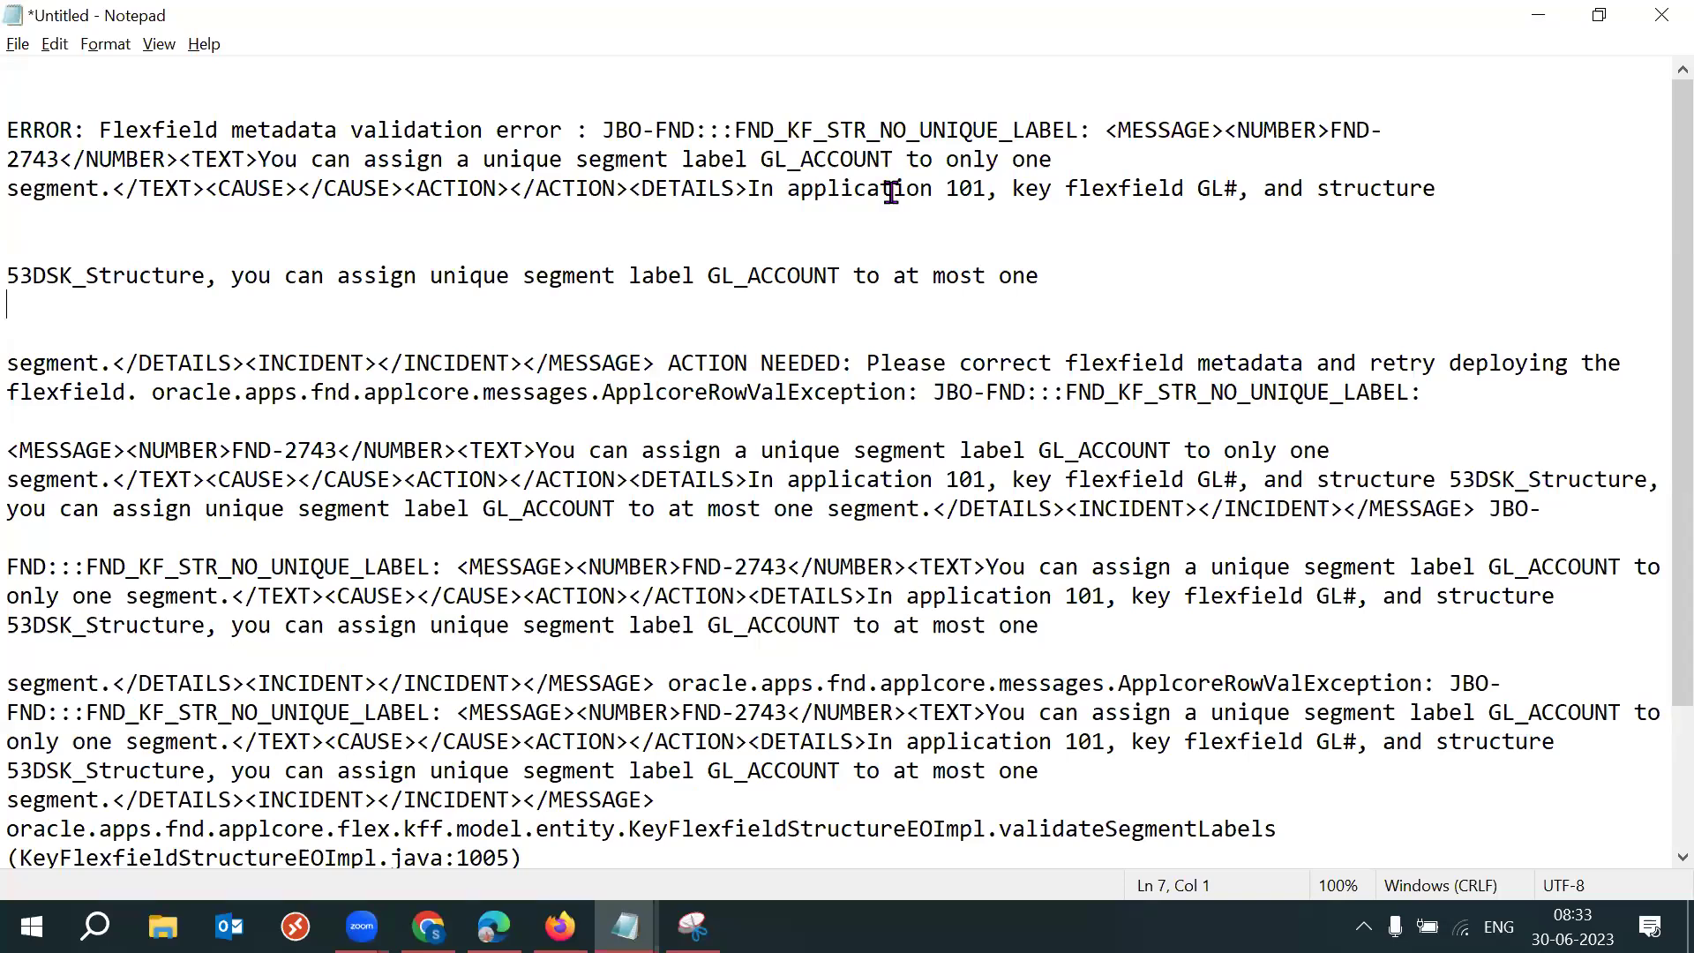
pyautogui.click(1661, 15)
pyautogui.click(920, 474)
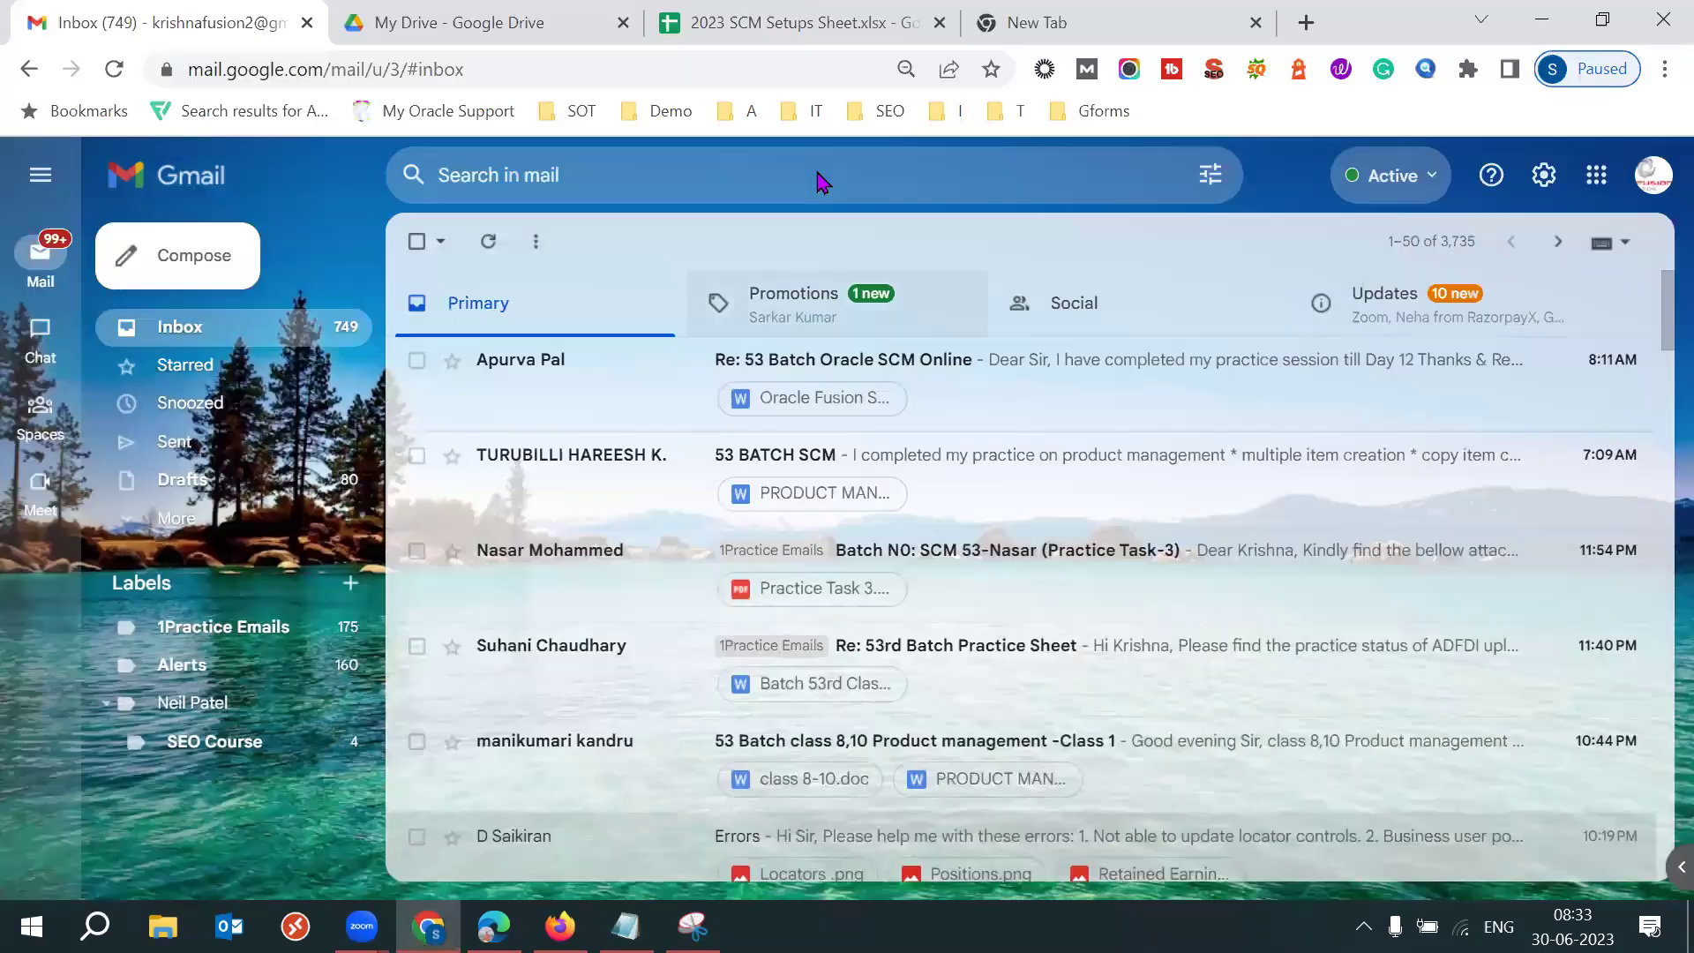